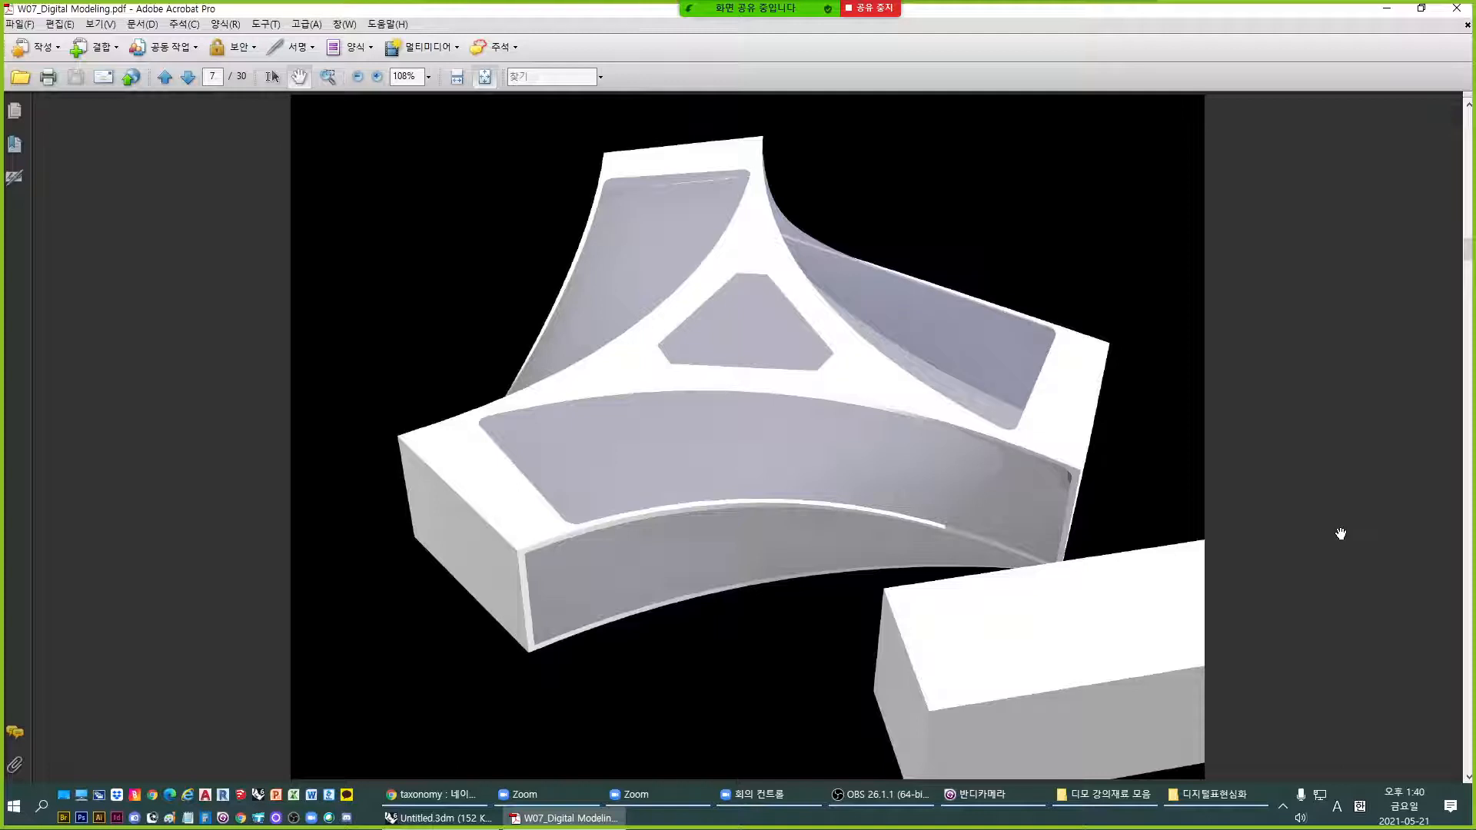
Check the Layers Setting page of the PDF, switch to Rhino and delete the Make2D layer with its sublayers.
scroll(1340, 533, "down", 1)
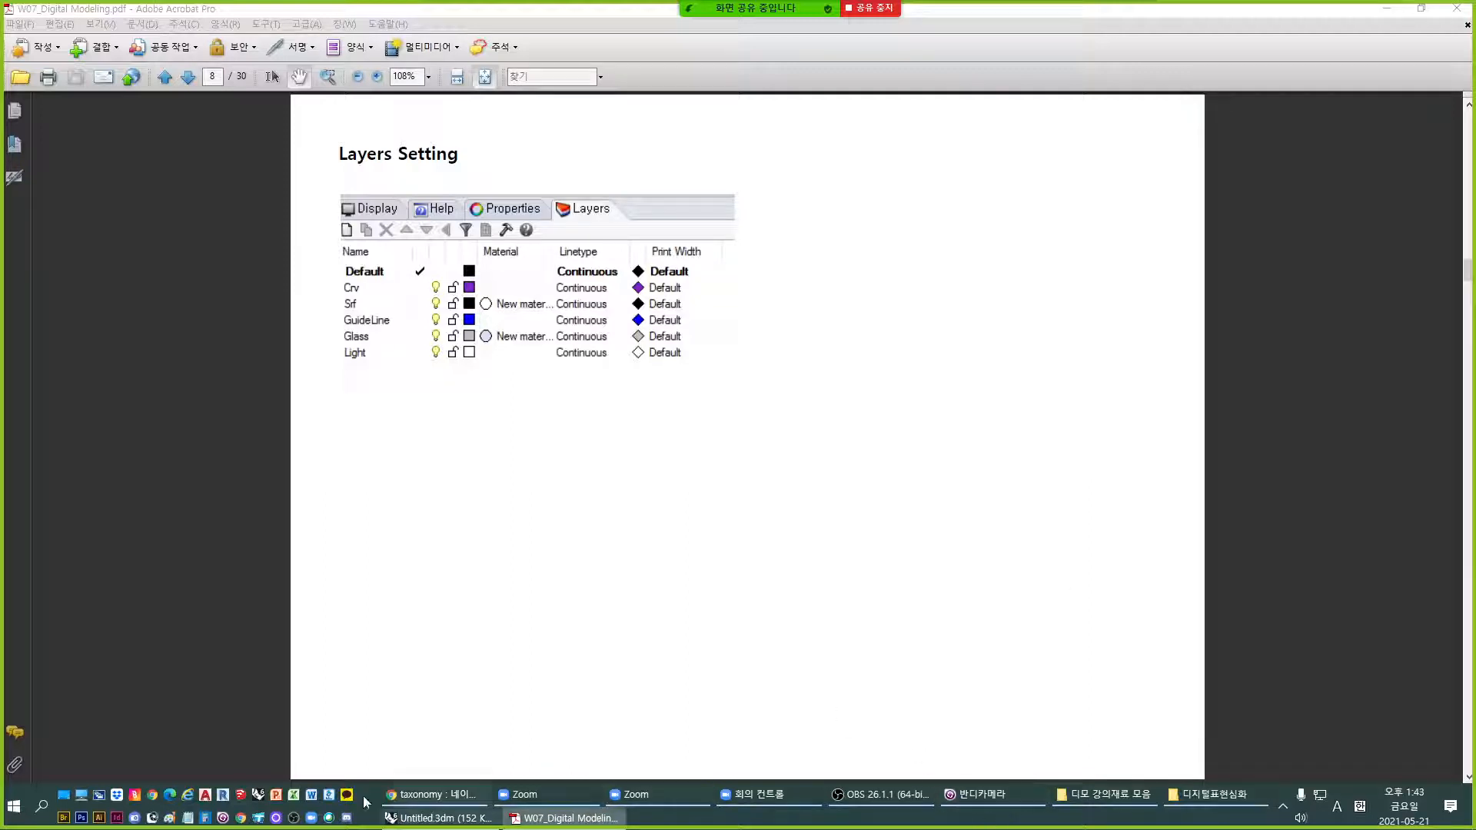
left_click(437, 818)
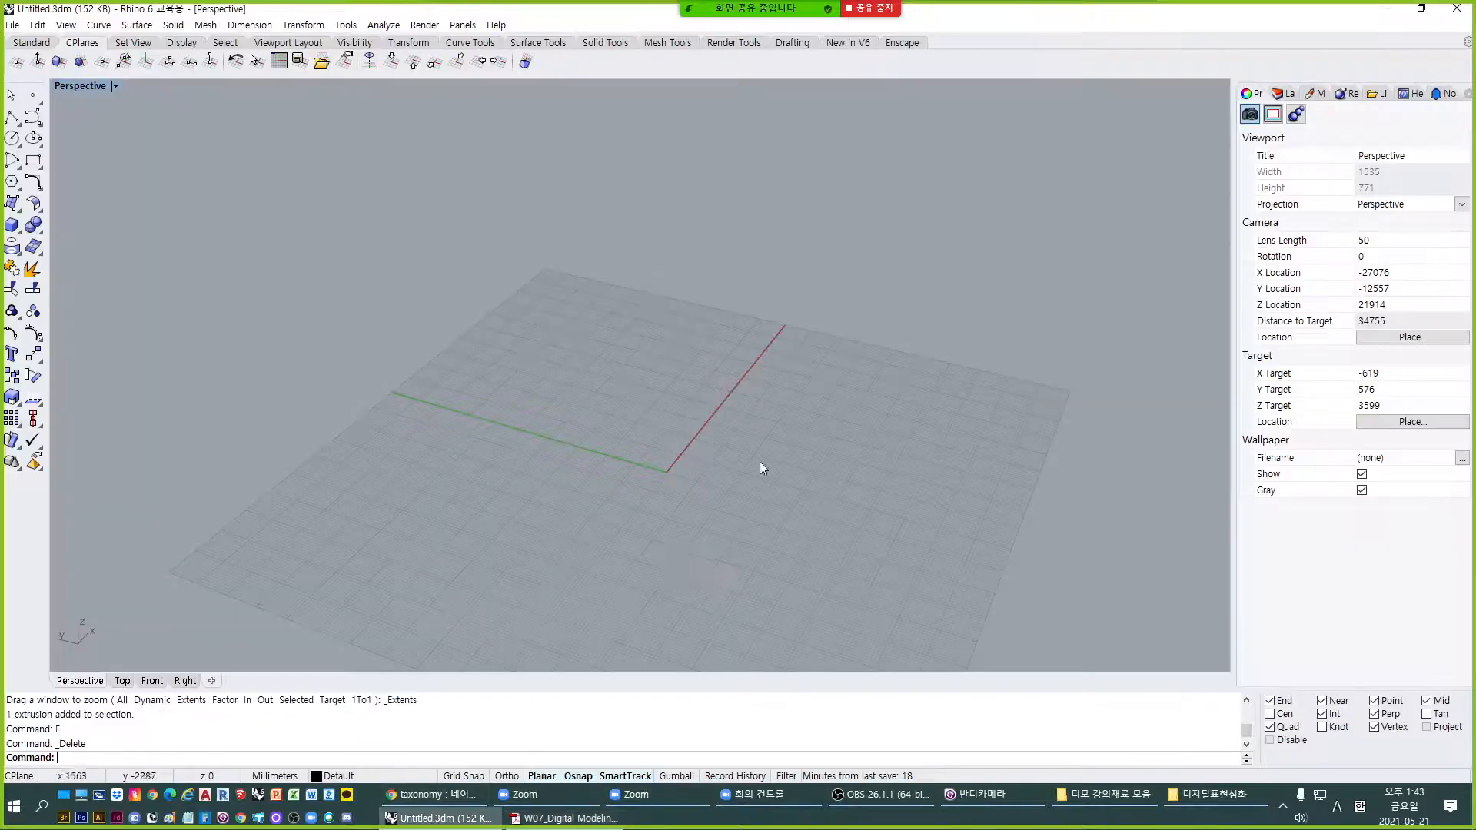
left_click(1288, 94)
left_click(1285, 169)
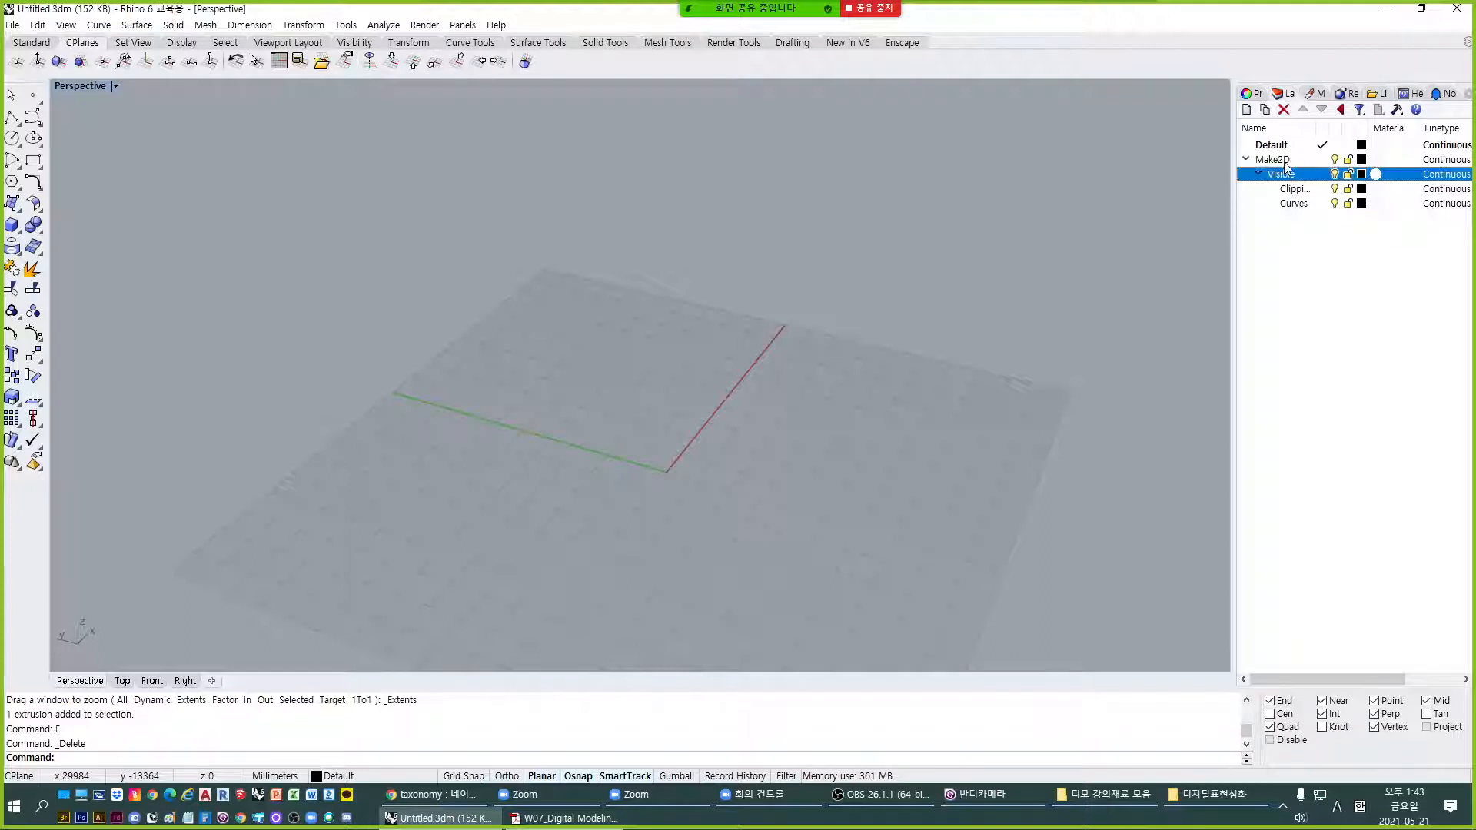
left_click(1284, 160)
key("Delete")
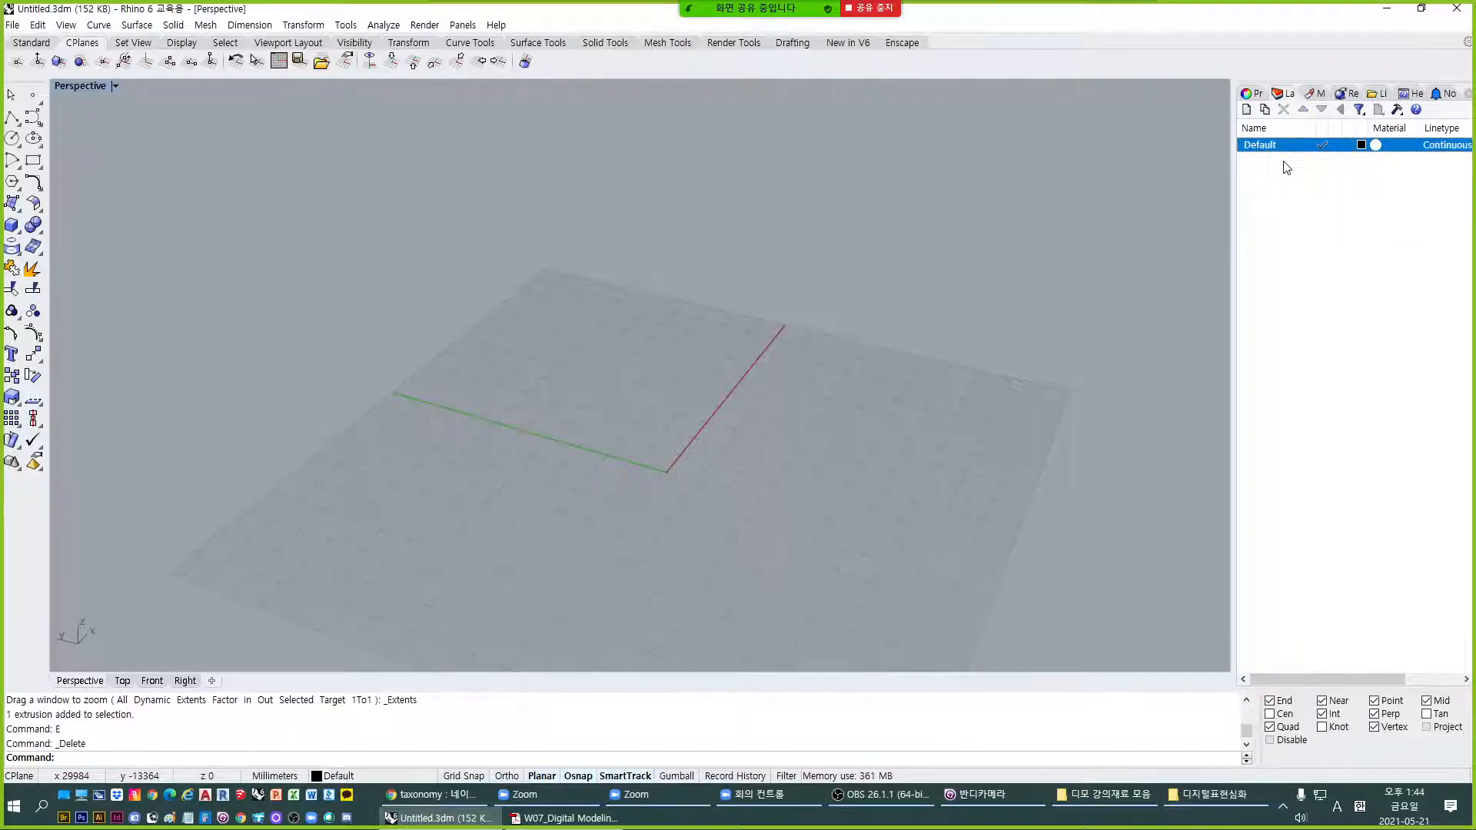
Add three new layers and name them Crv, Srf and GL.
double_click(1247, 110)
left_click(1246, 110)
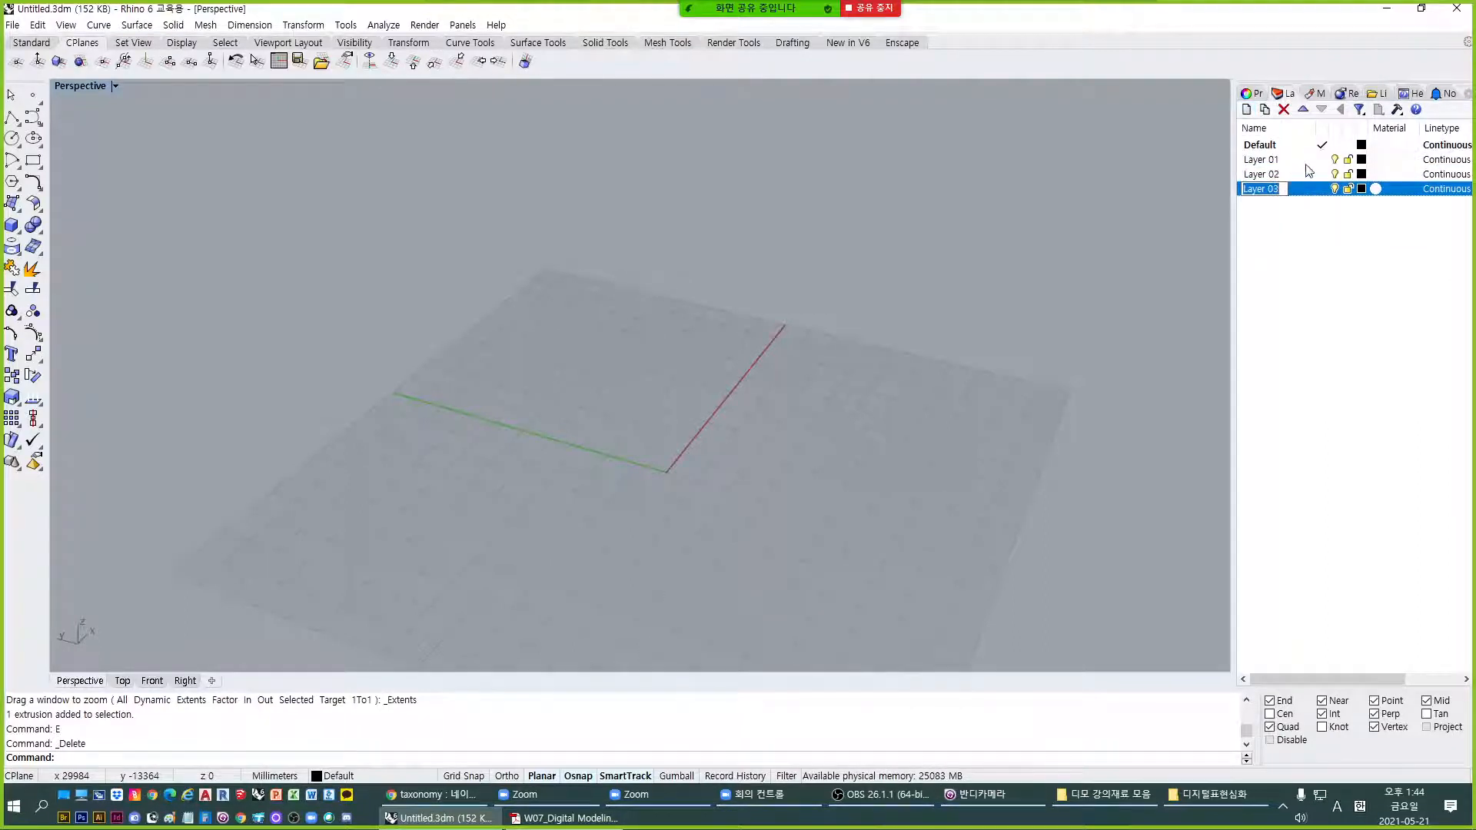
double_click(1270, 163)
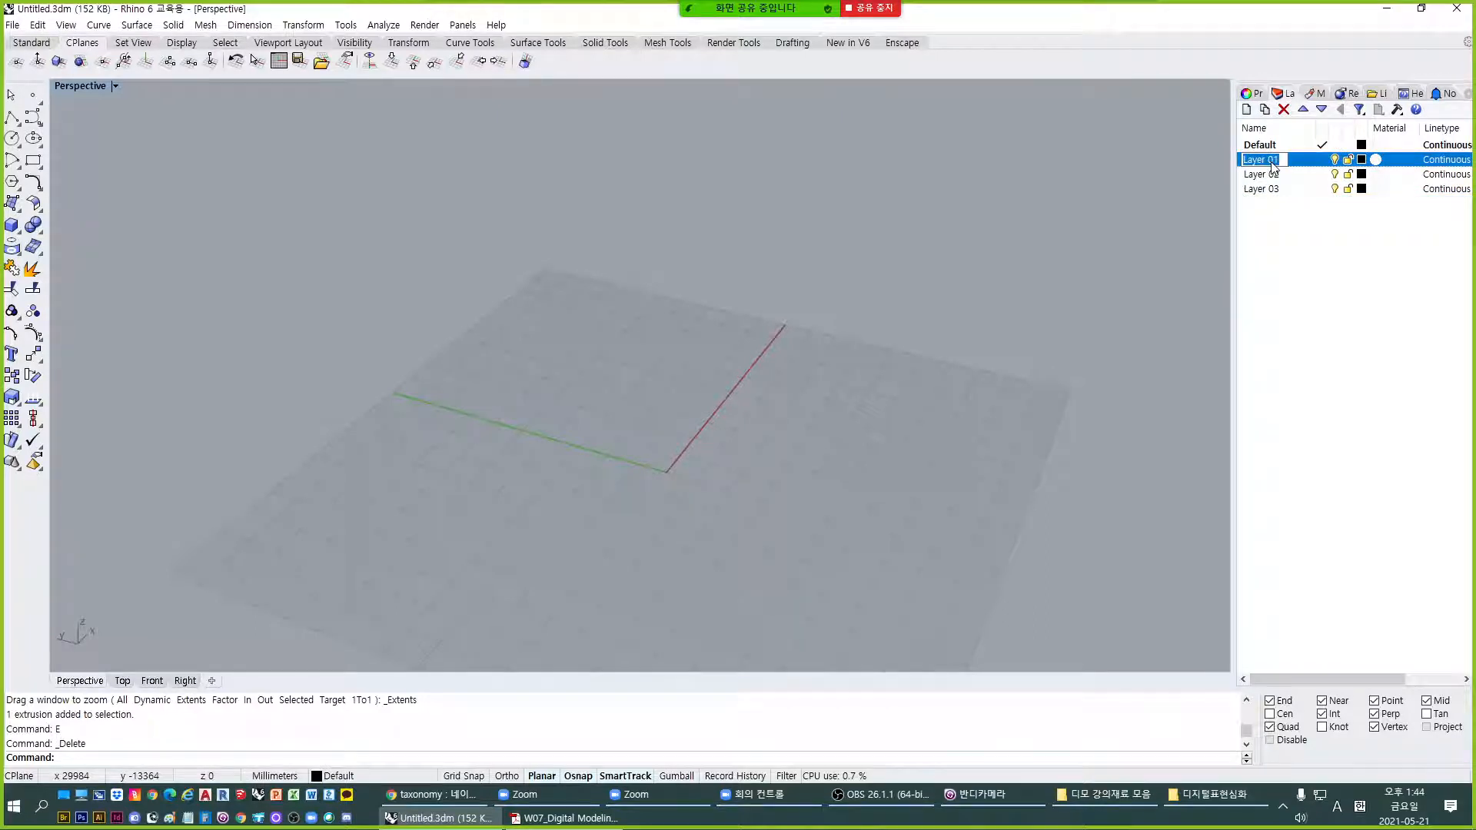
type("Crv")
left_click(1268, 177)
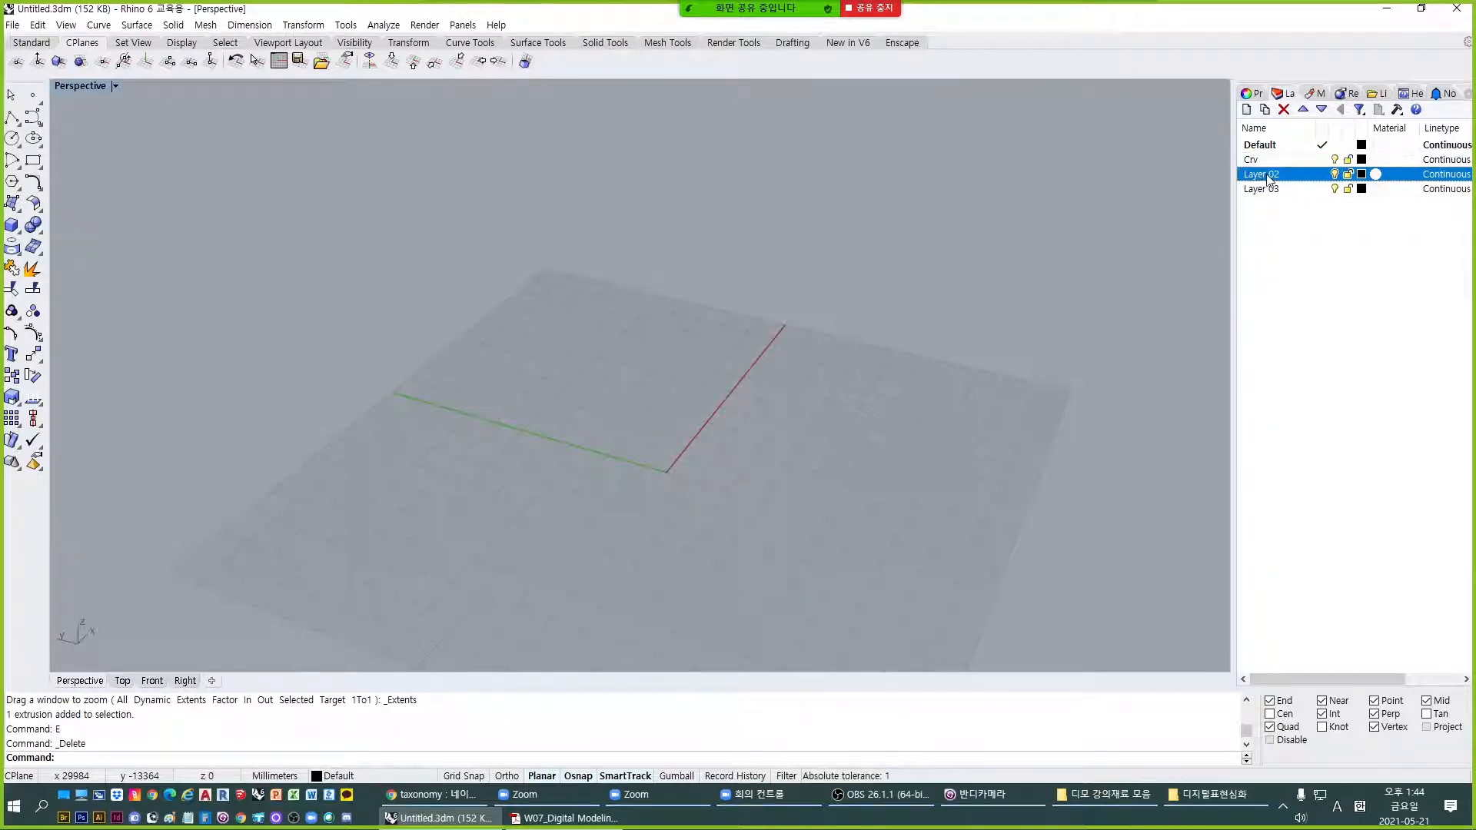
double_click(1268, 177)
type("Srf")
left_click(1270, 190)
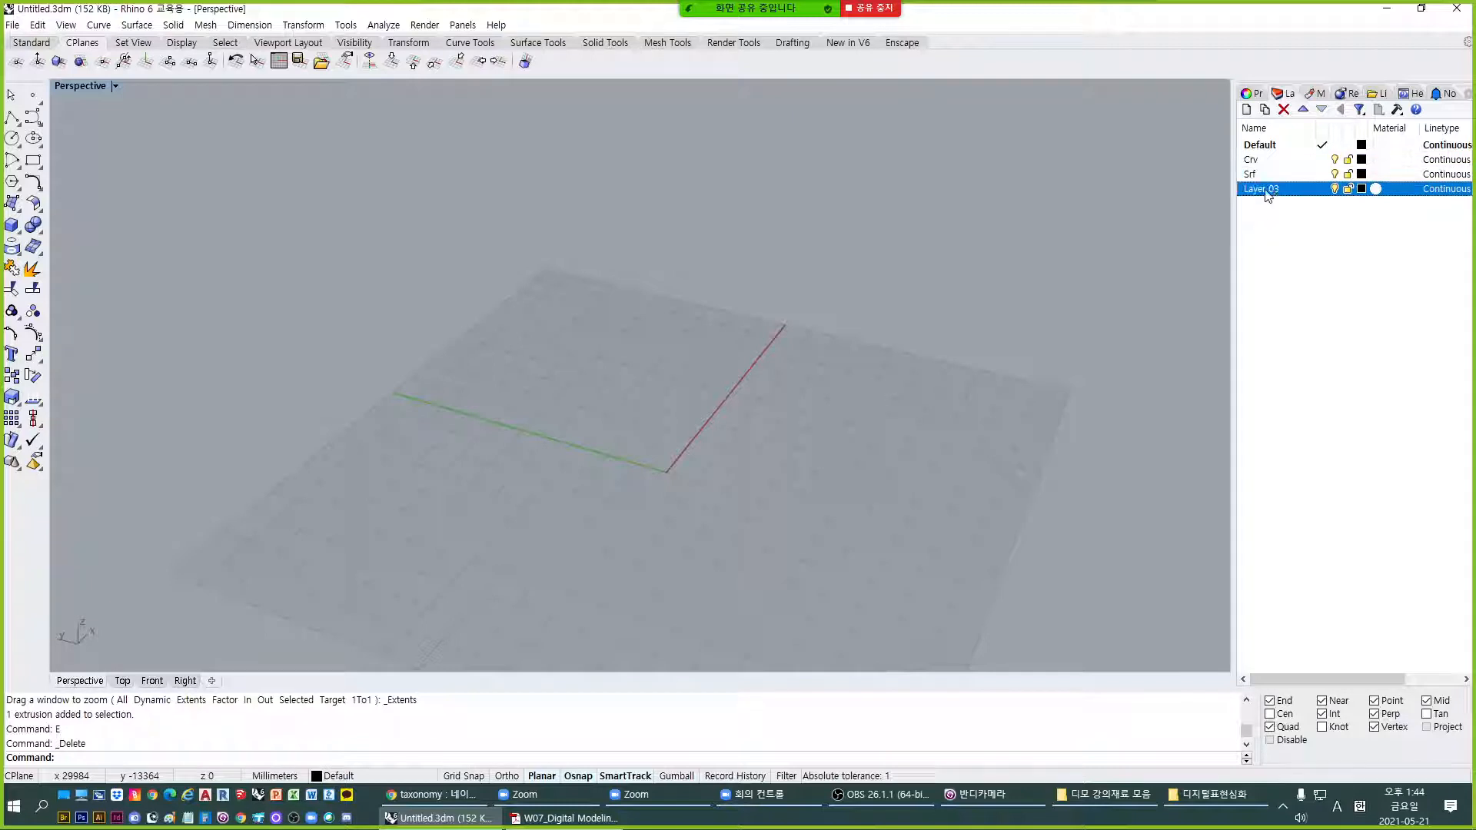
double_click(1276, 193)
type("GL")
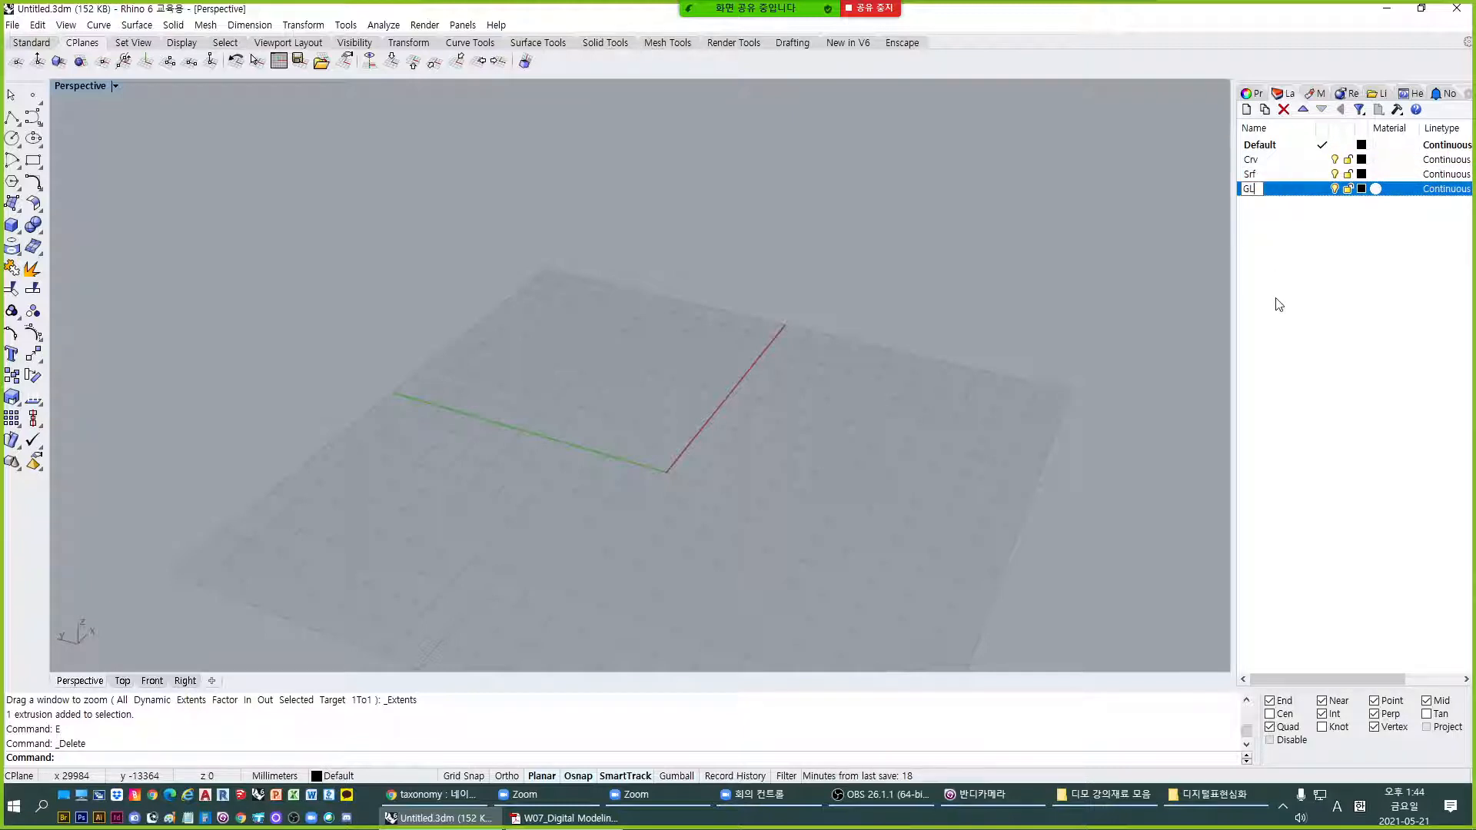
left_click(1278, 302)
Set the layer colours to blue for GL and Dark Gray for Srf, and keep black for Crv.
left_click(1361, 189)
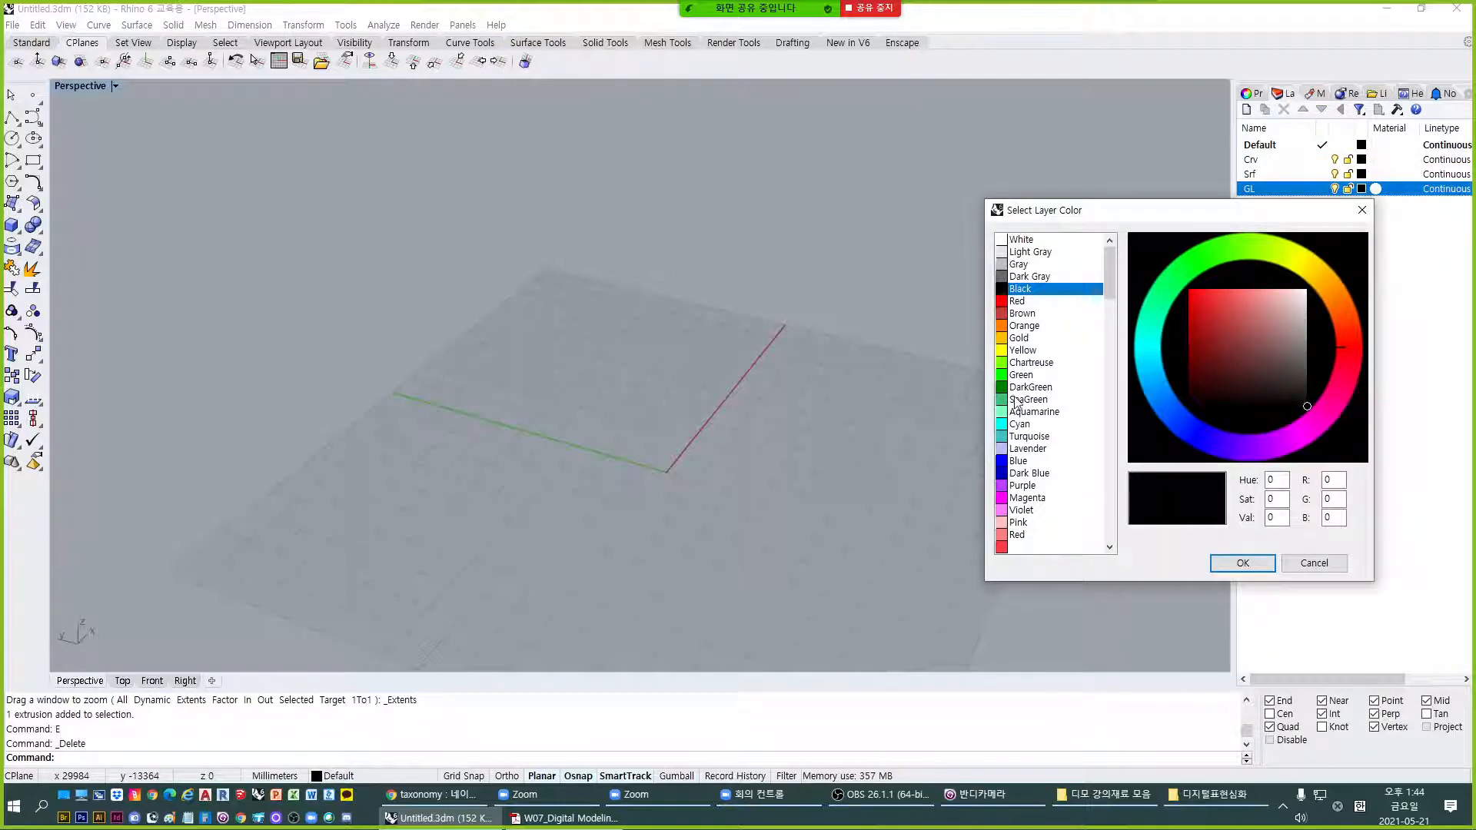
left_click(1029, 473)
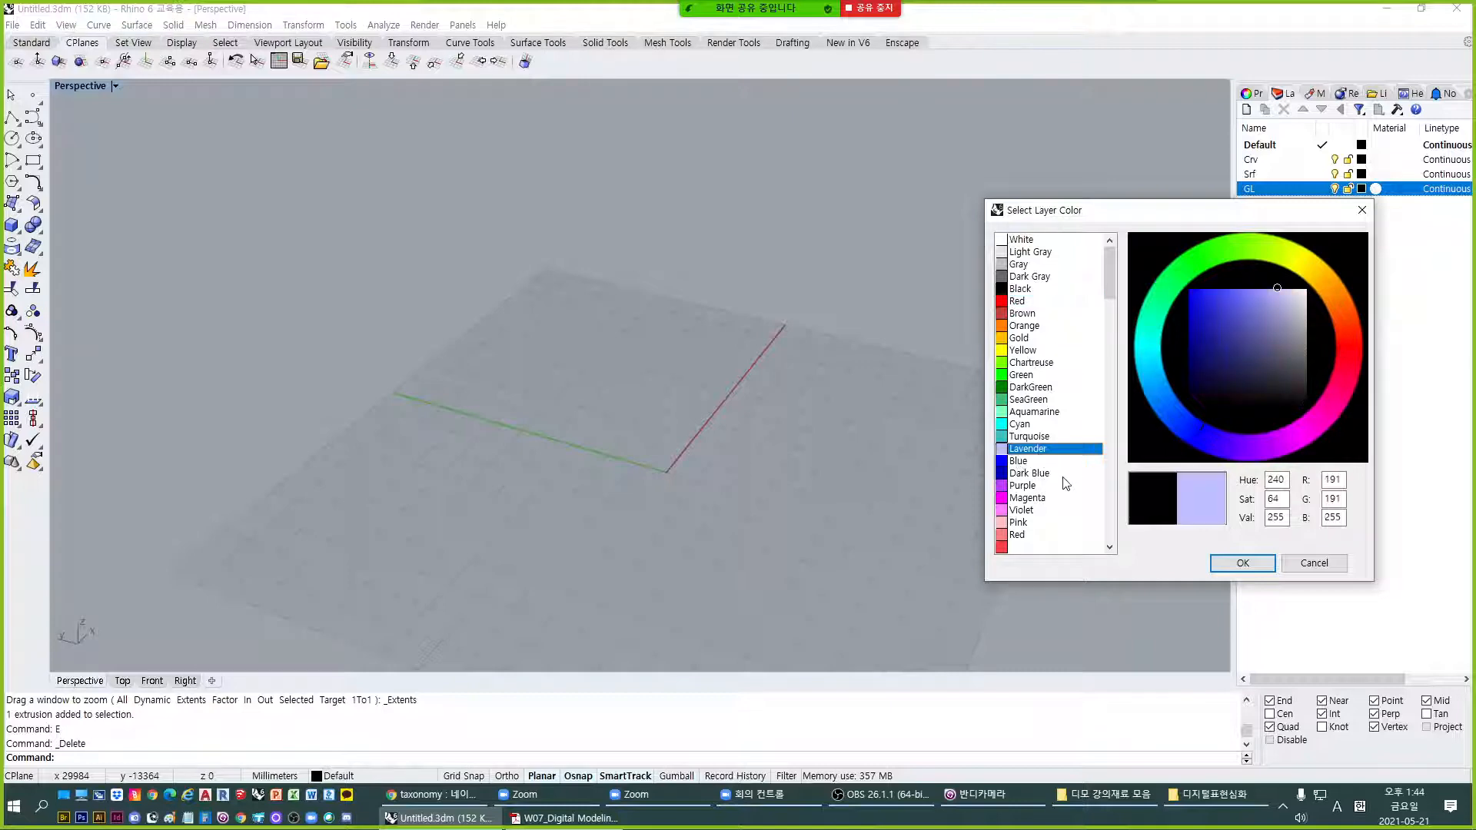
left_click(1241, 563)
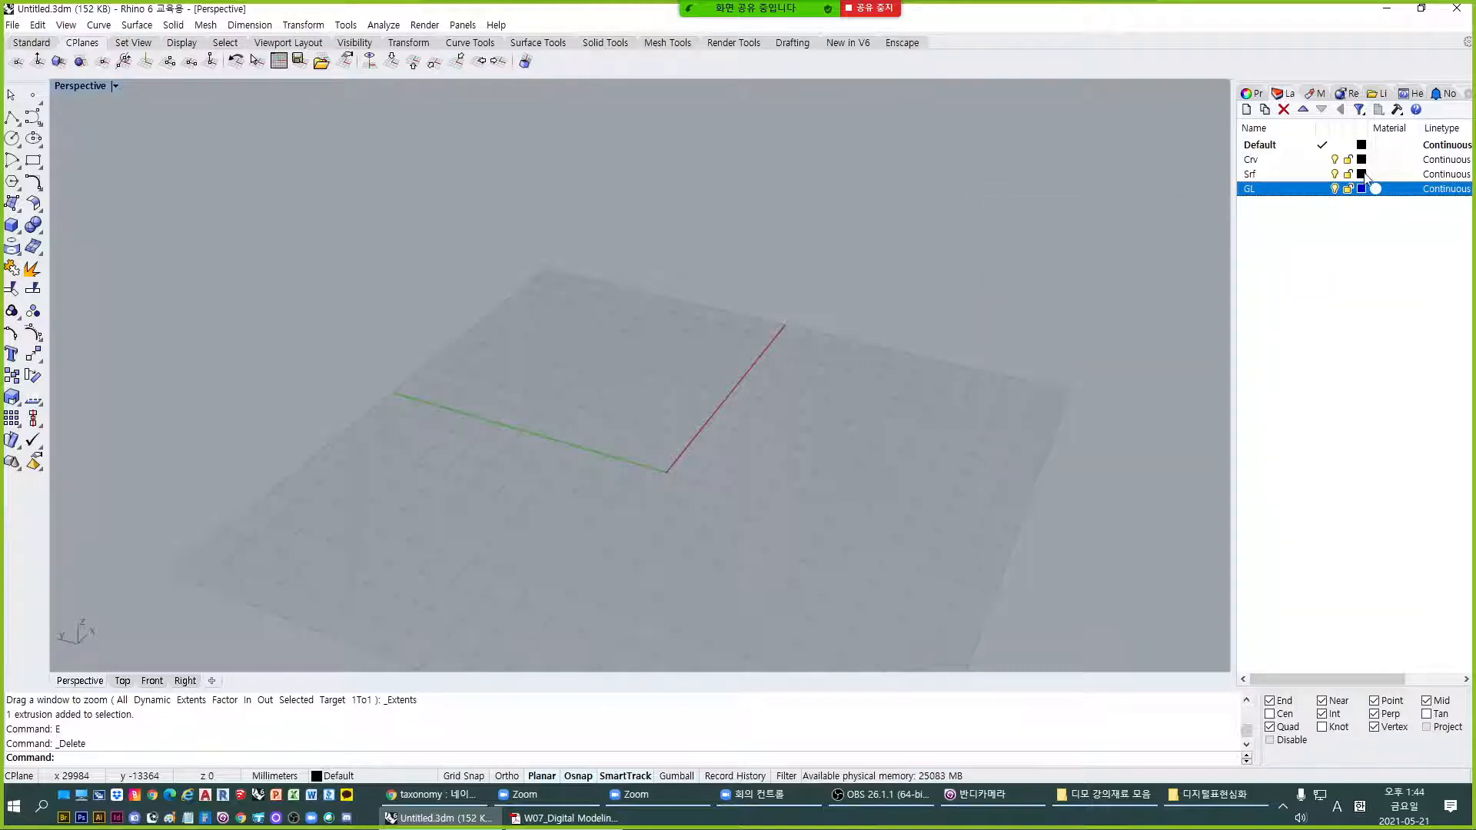
left_click(1362, 174)
left_click(1030, 277)
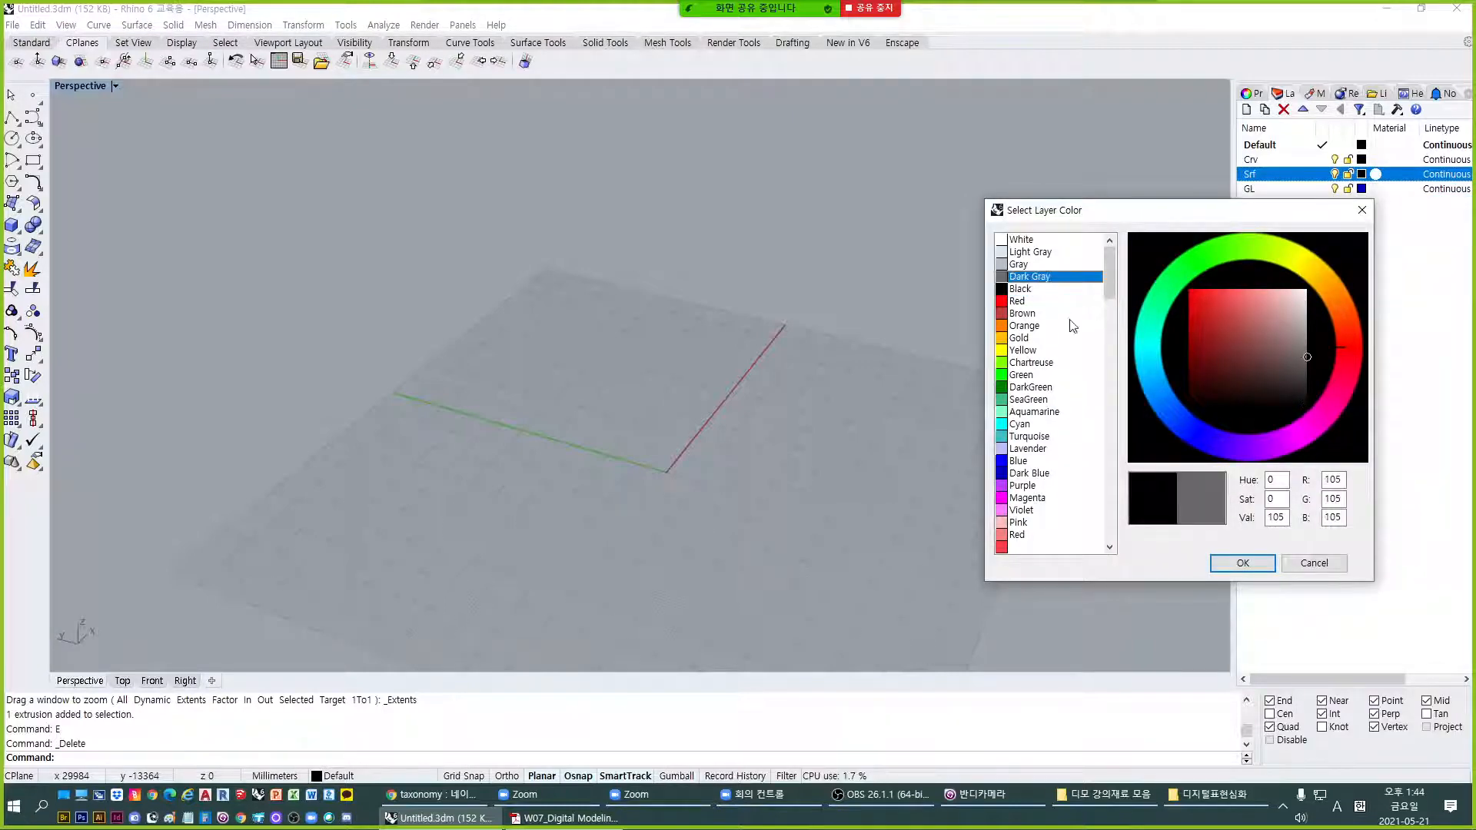
left_click(1242, 563)
left_click(1362, 159)
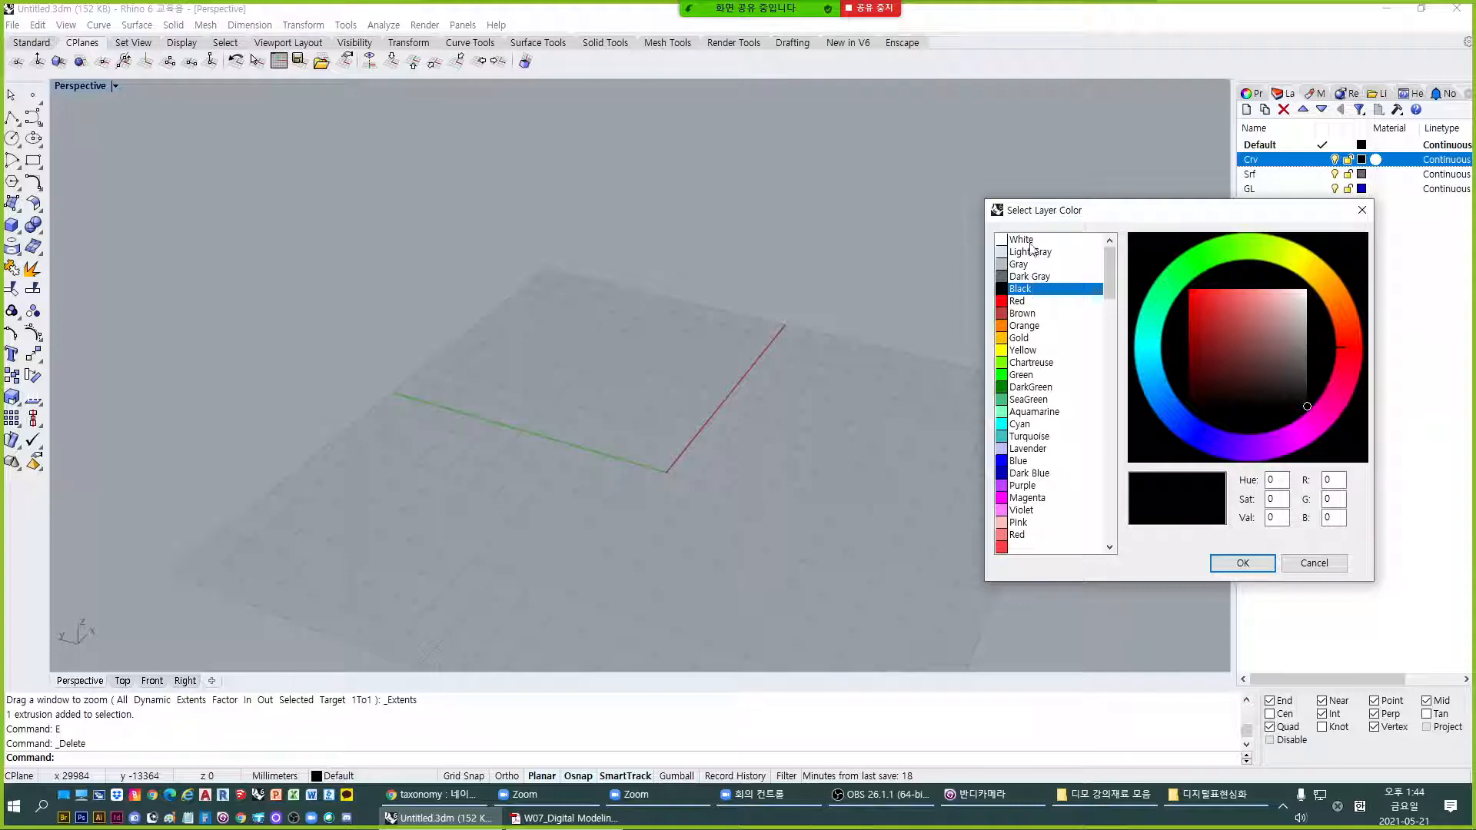
left_click(1236, 568)
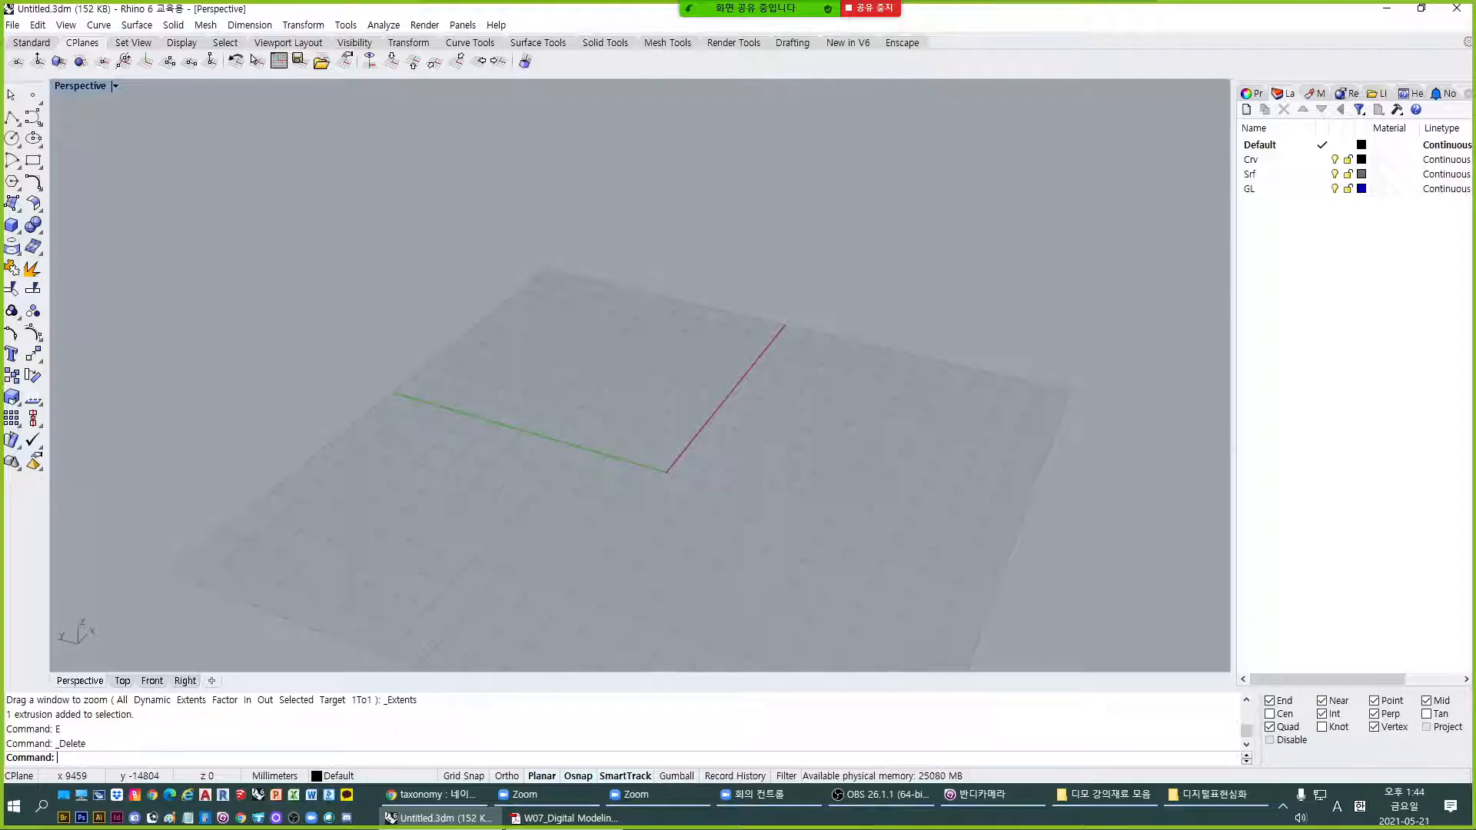
Switch to the reference PDF in Acrobat, review the model image and move the PDF window to the other monitor.
key("alt+Tab")
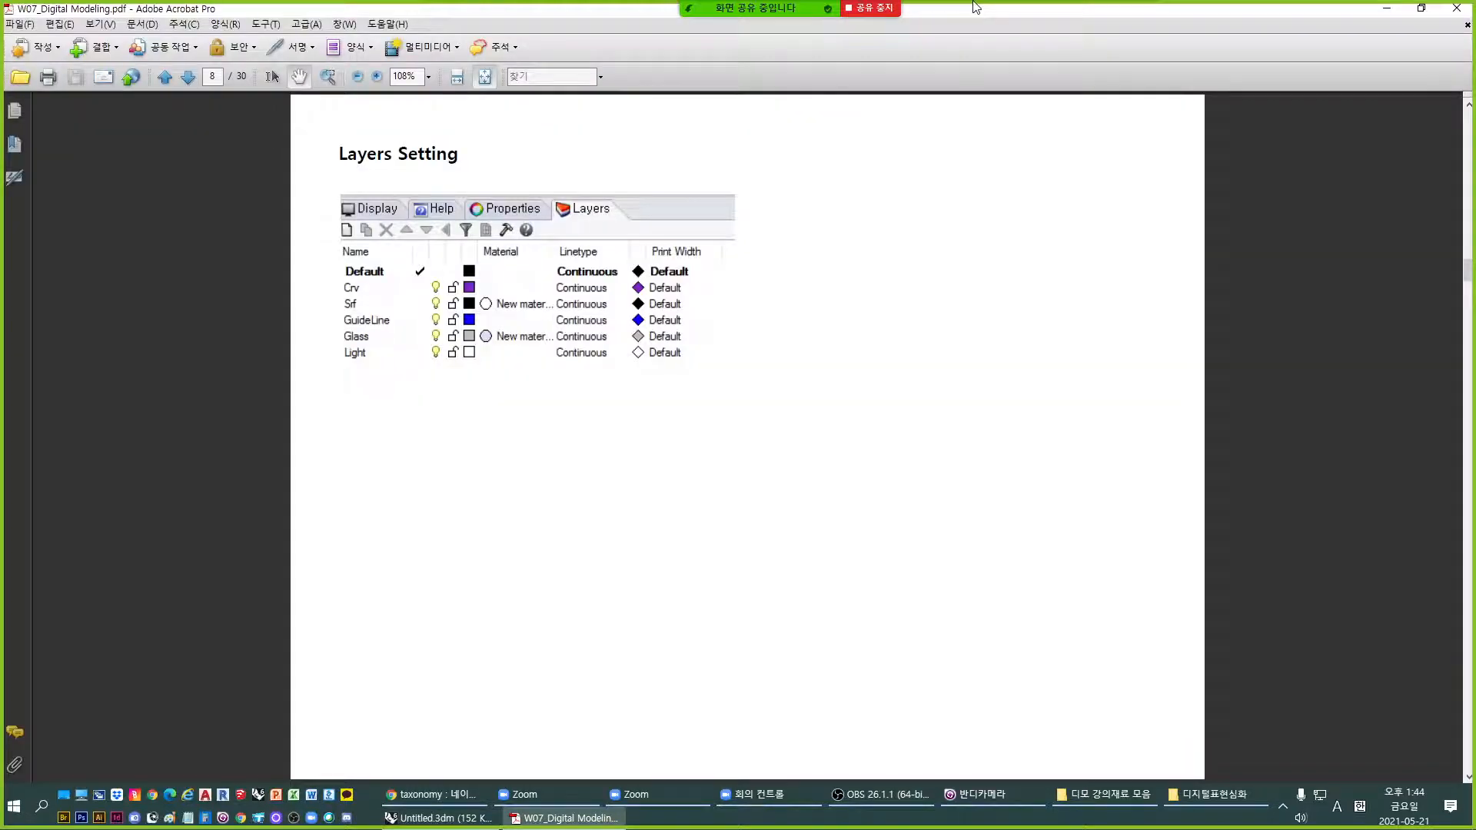
left_click_drag(973, 4, 1475, 115)
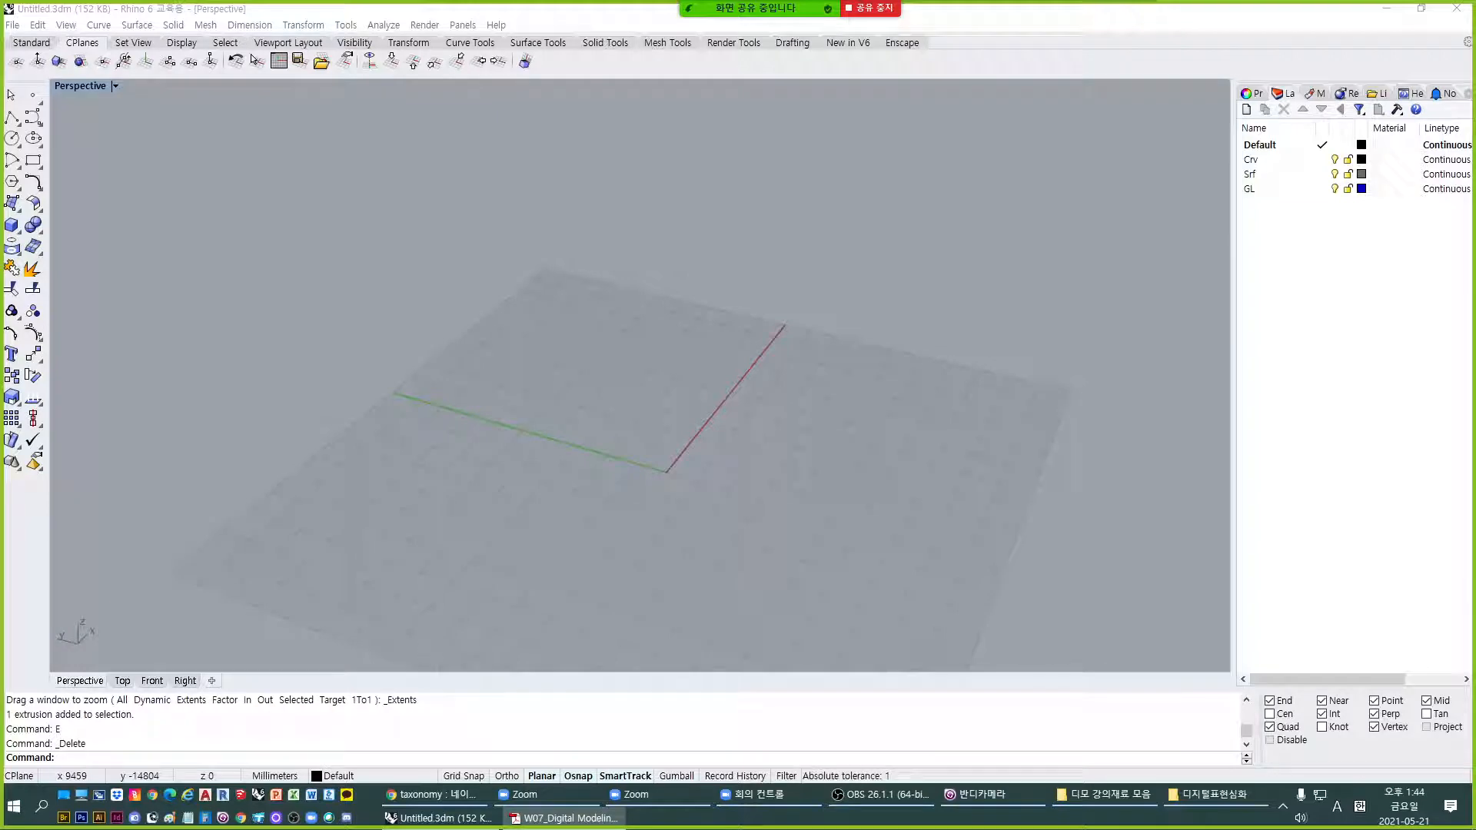
left_click_drag(1475, 88, 806, 1)
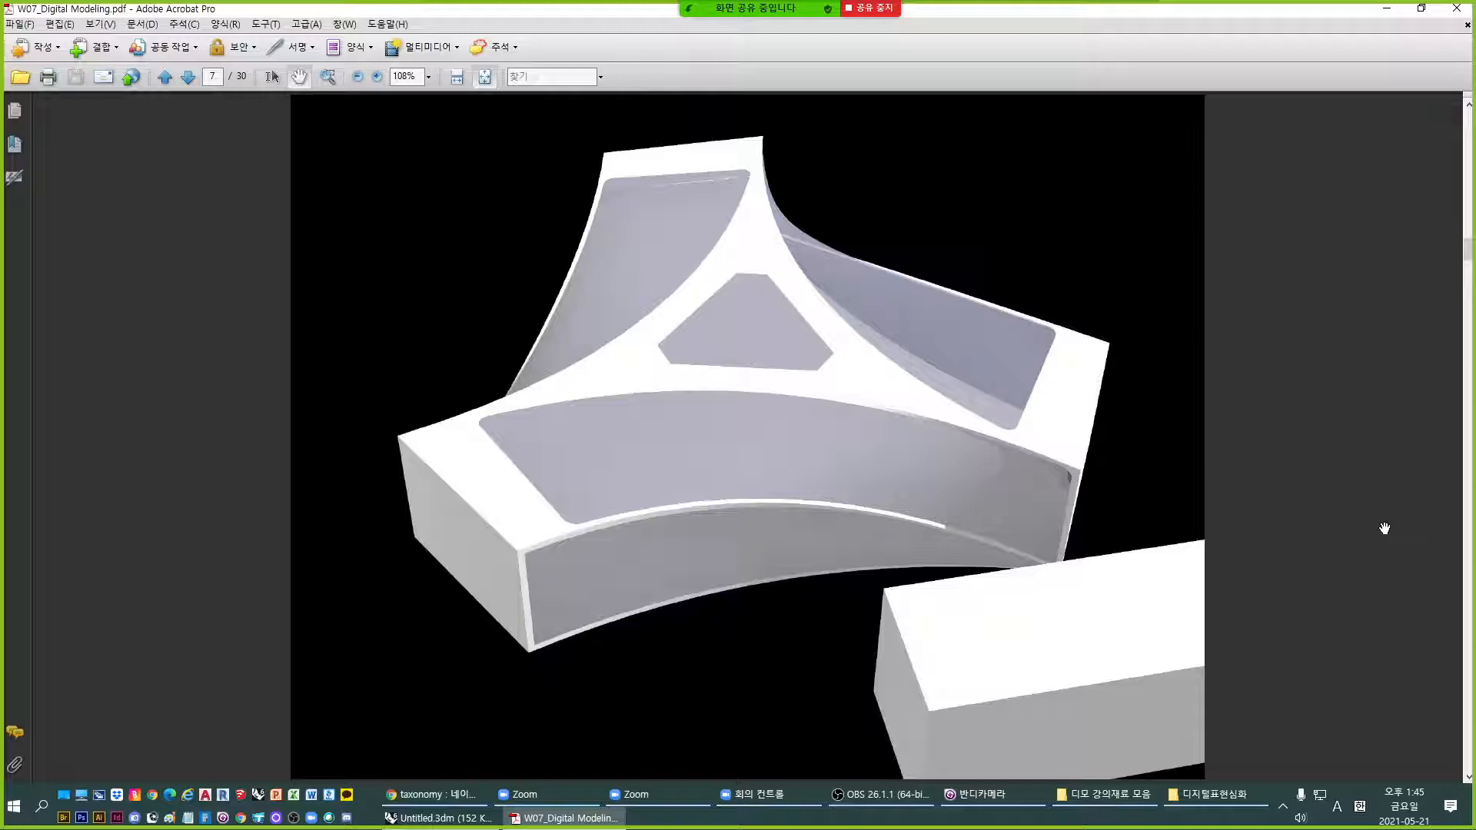
left_click_drag(1120, 15, 1475, 161)
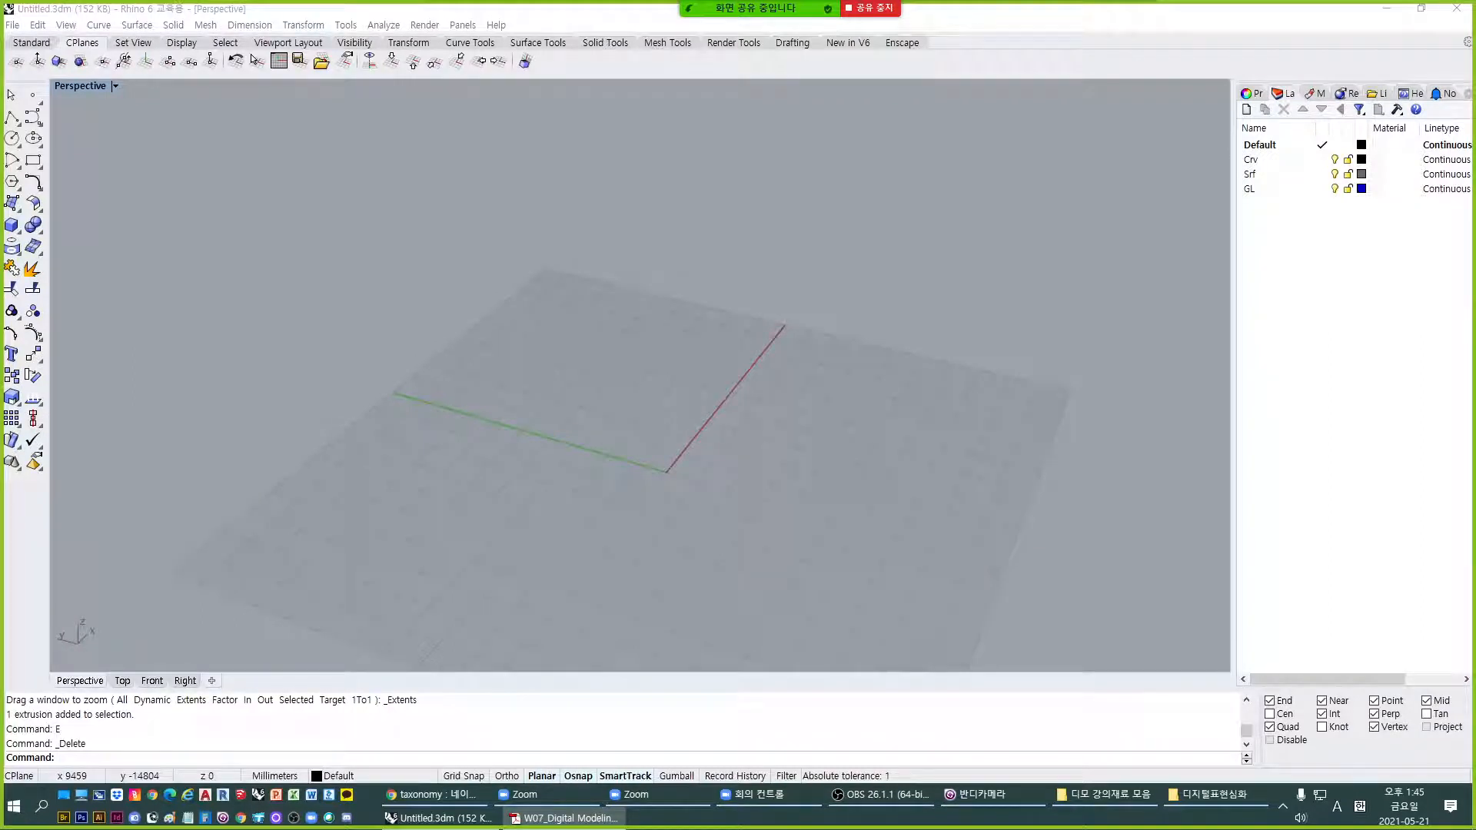
Start the Polygon command in Rhino's Perspective view and set the number of sides to 3.
left_click(939, 497)
scroll(659, 391, "down", 3)
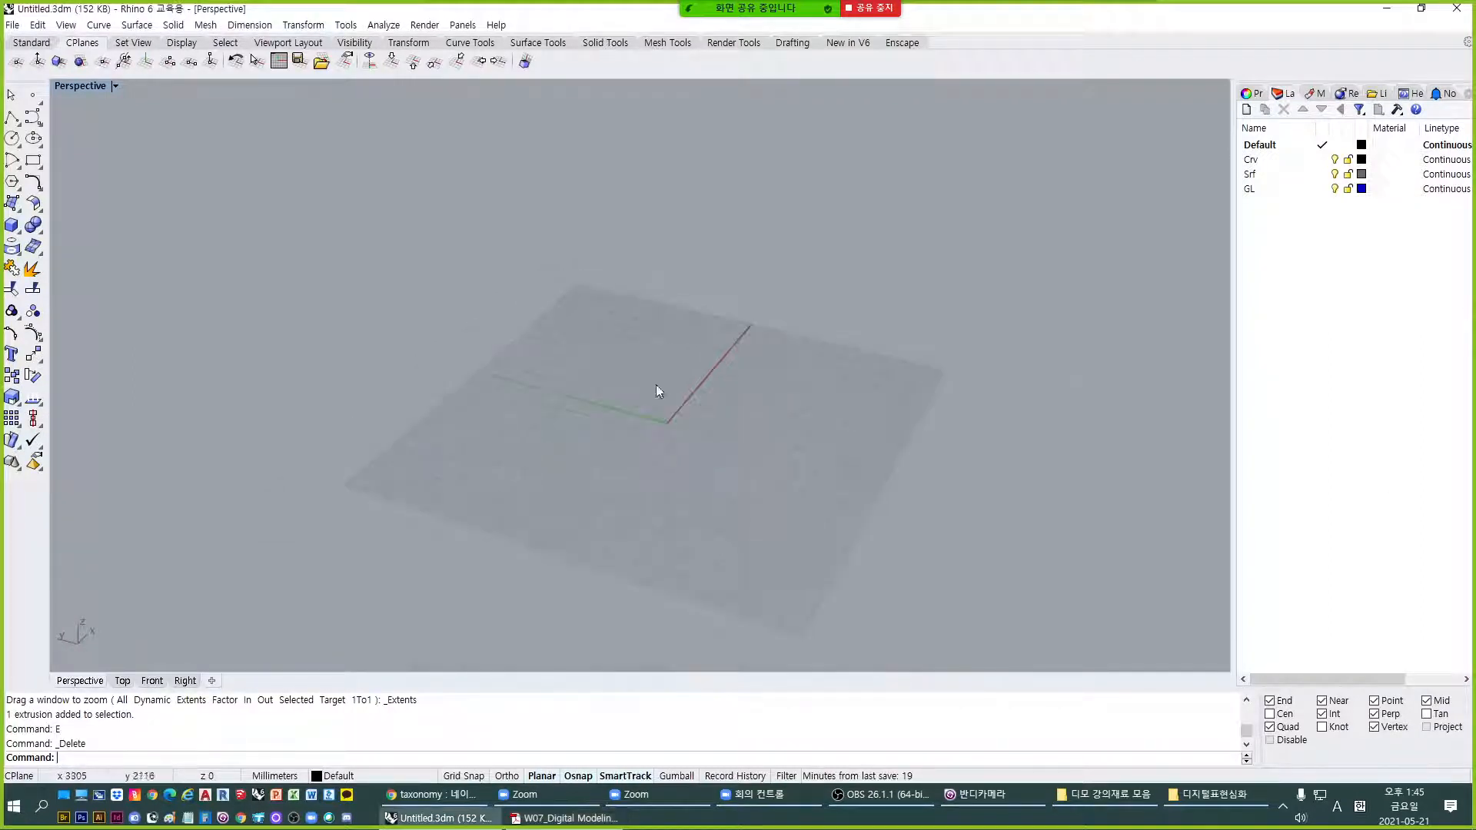
right_click_drag(659, 390, 694, 489)
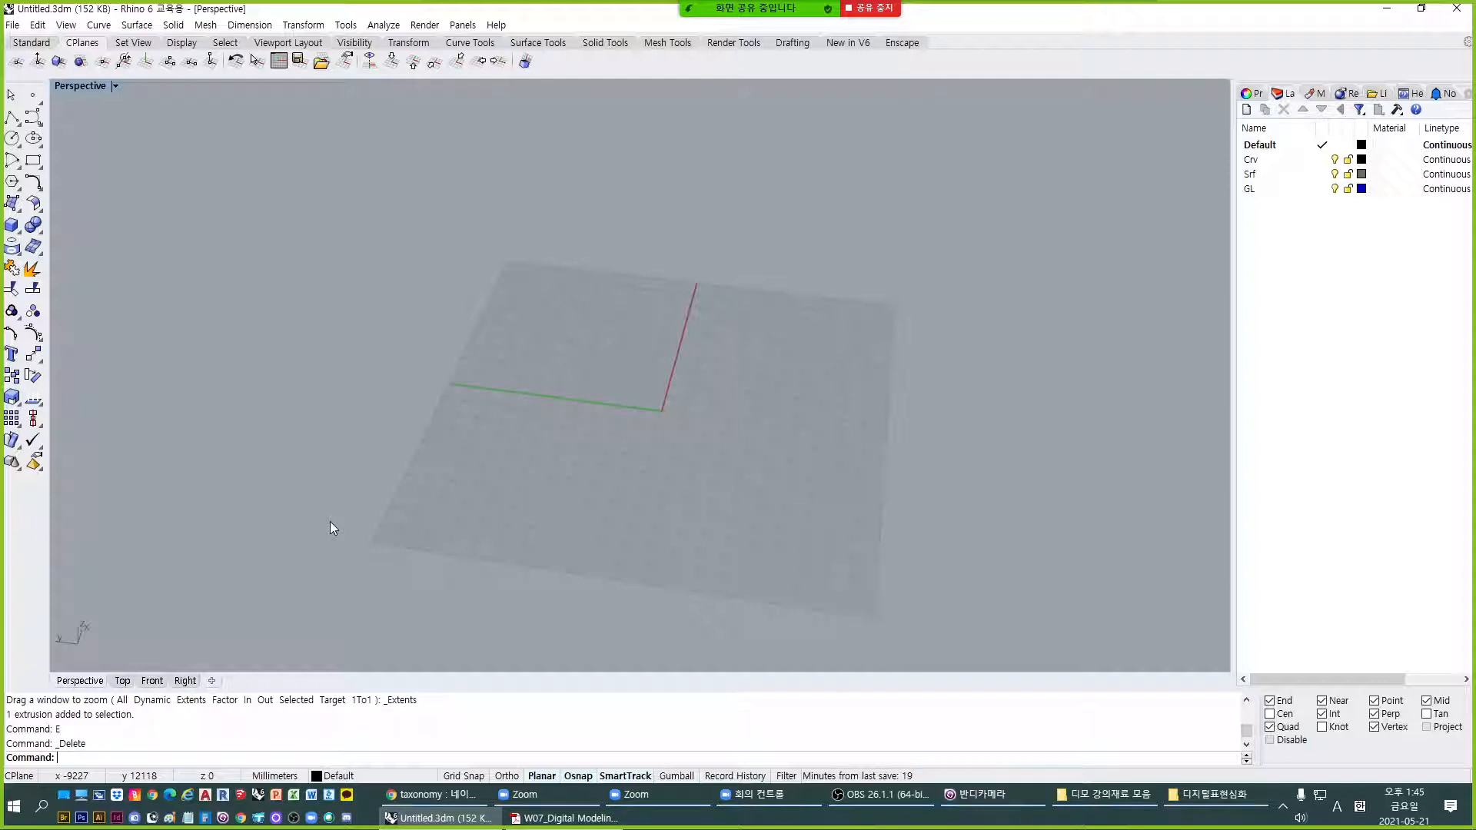
right_click_drag(398, 479, 419, 481)
type("Polygon")
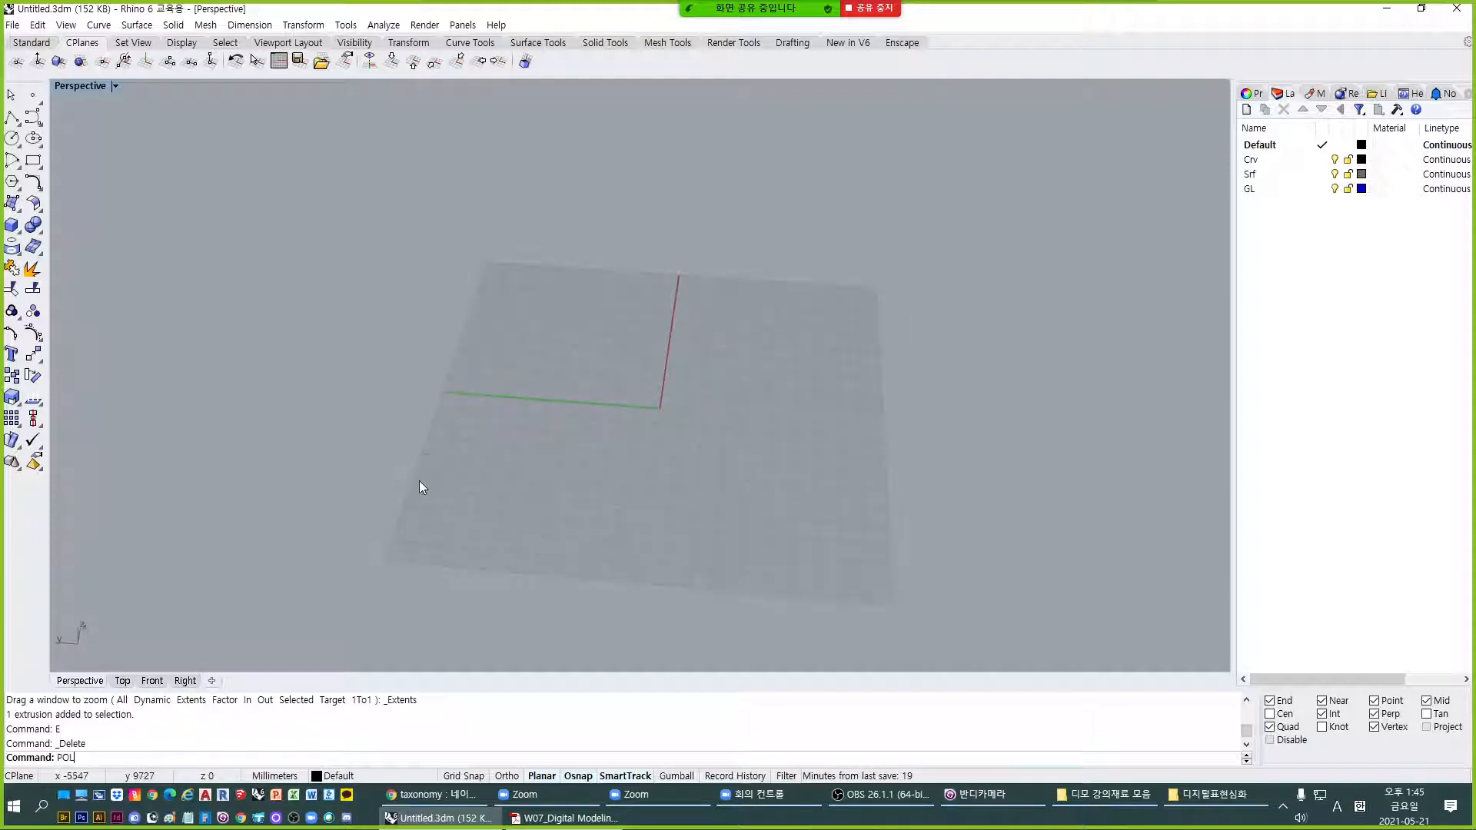
key("Return")
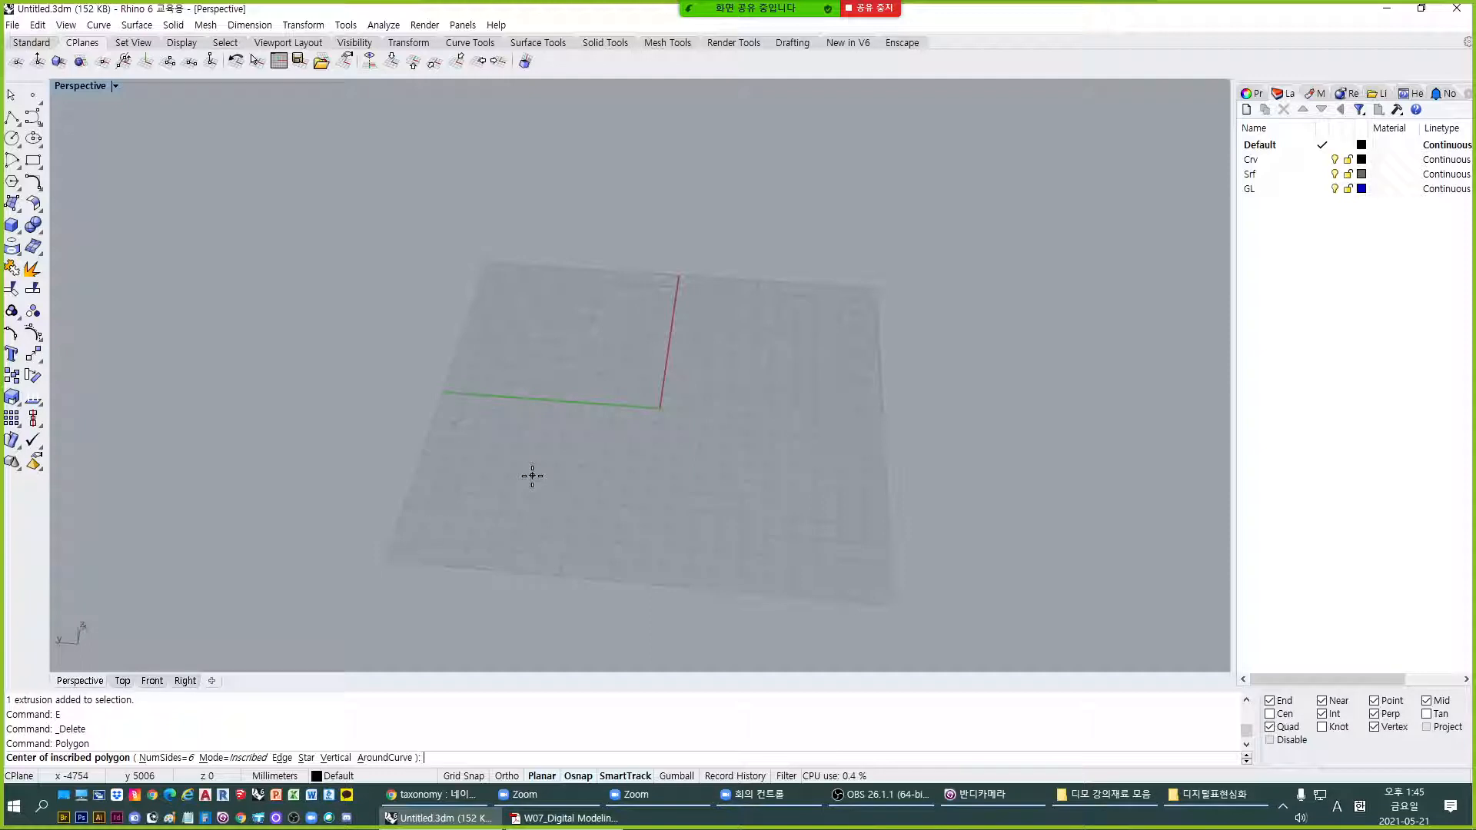
left_click(157, 761)
type("3")
key("Return")
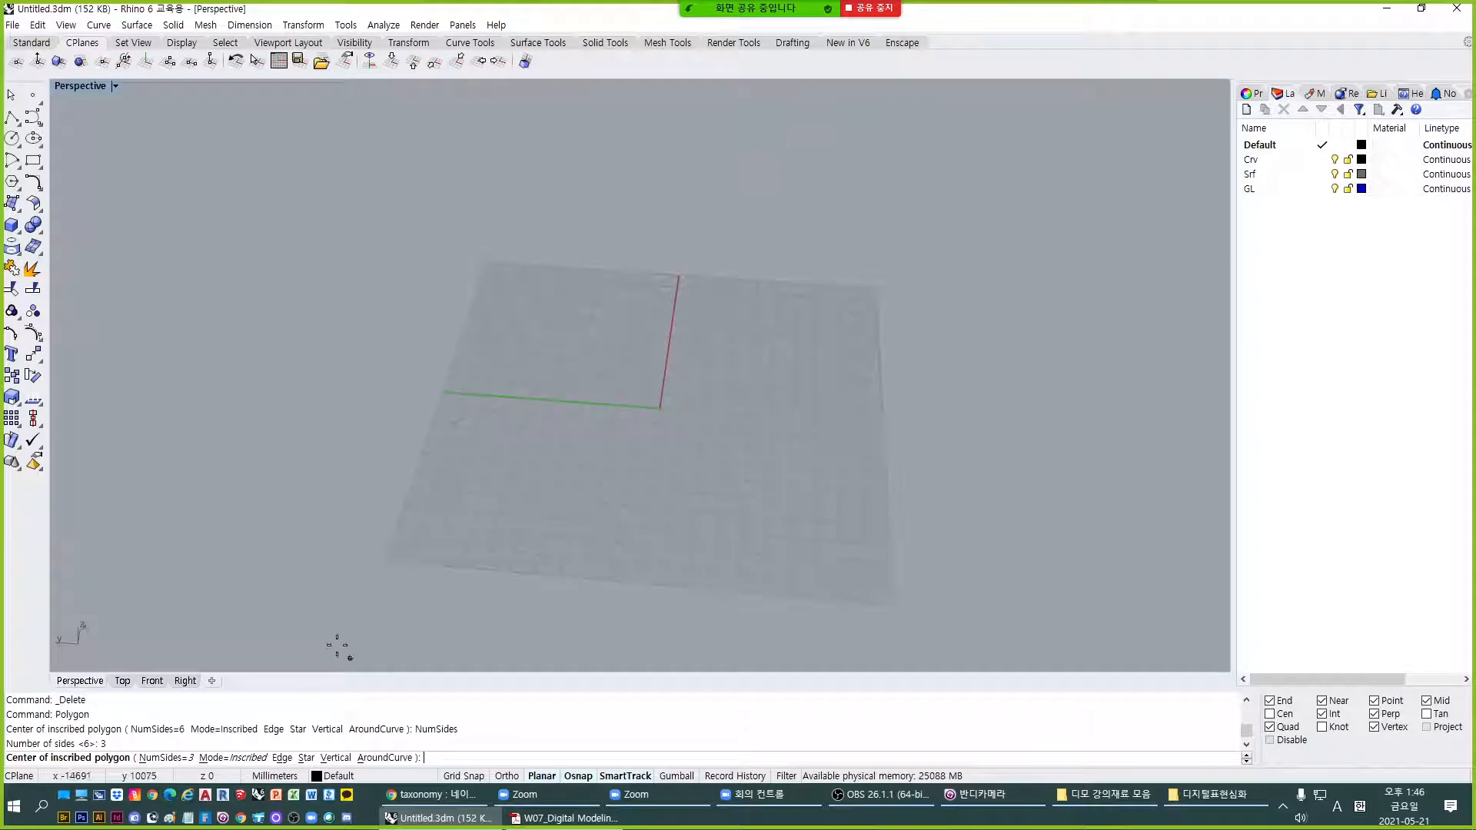
Try to draw the polygon by its edge, entering 10000 at the edge start and placing both edge ends with Ortho on.
left_click(282, 758)
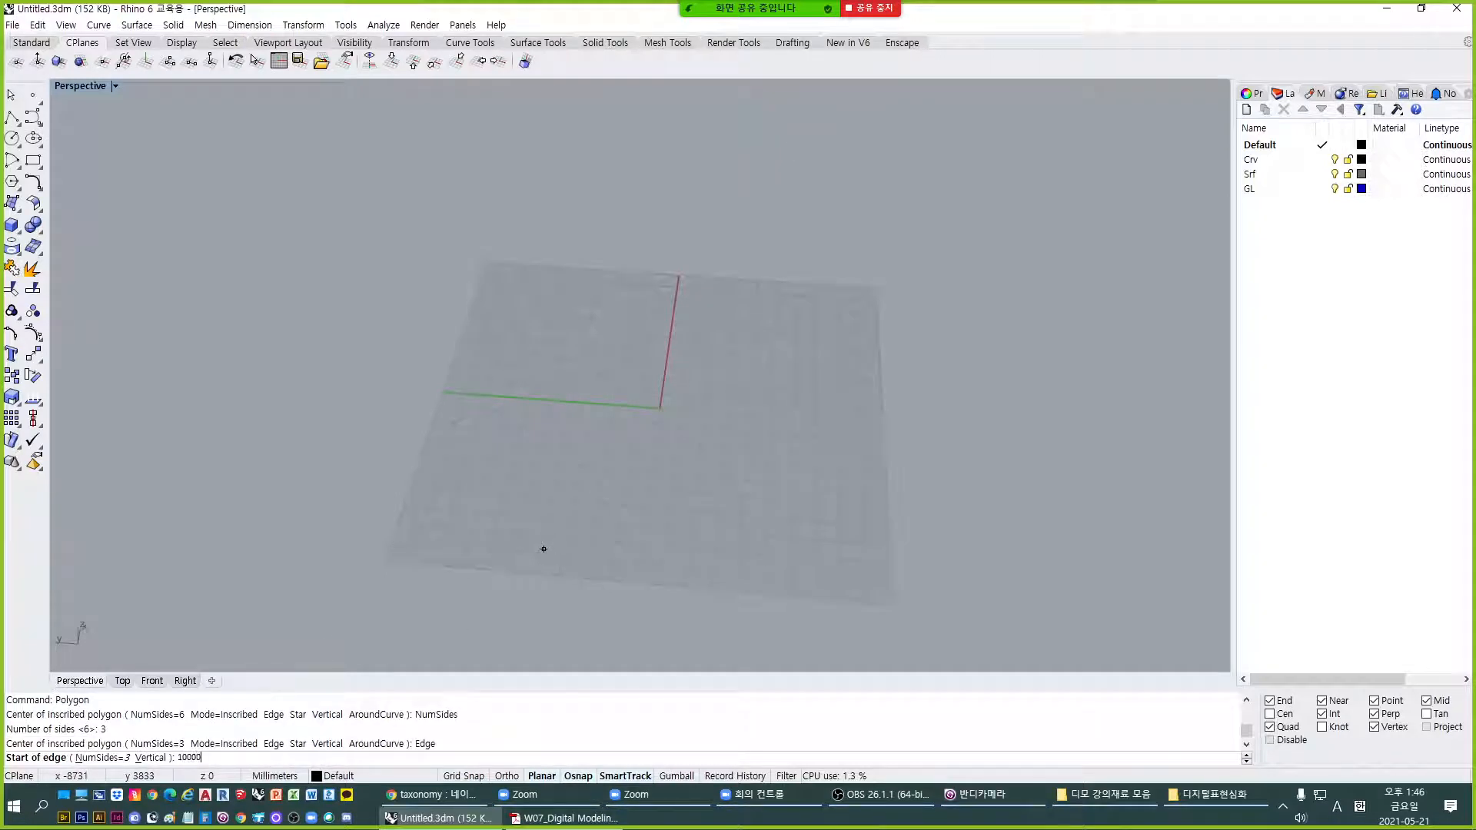
type("10000")
key("Return")
mouse_move(626, 456)
right_mouse_down()
mouse_move(599, 440)
mouse_move(622, 475)
right_mouse_up()
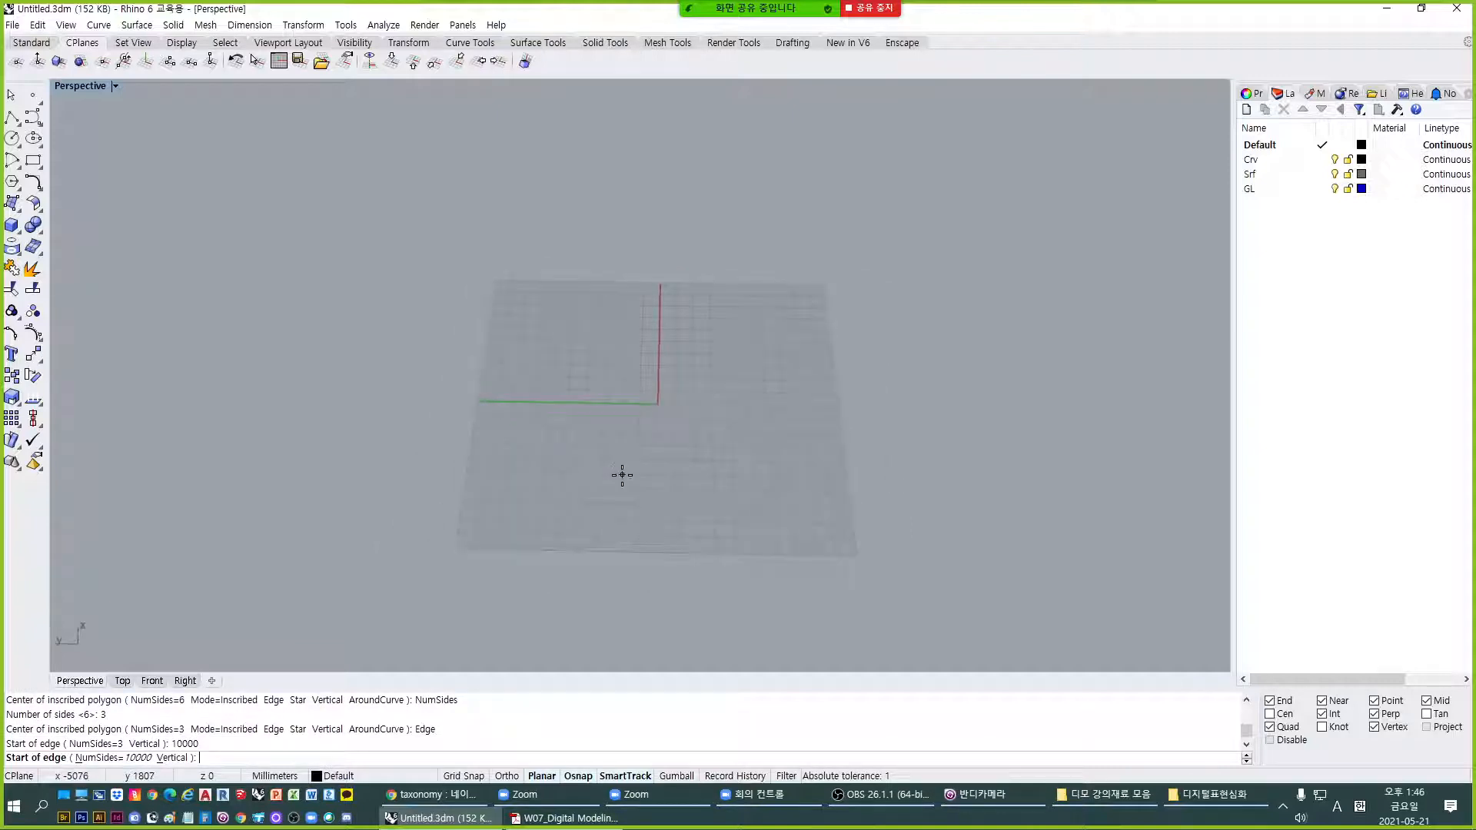
left_click(543, 477)
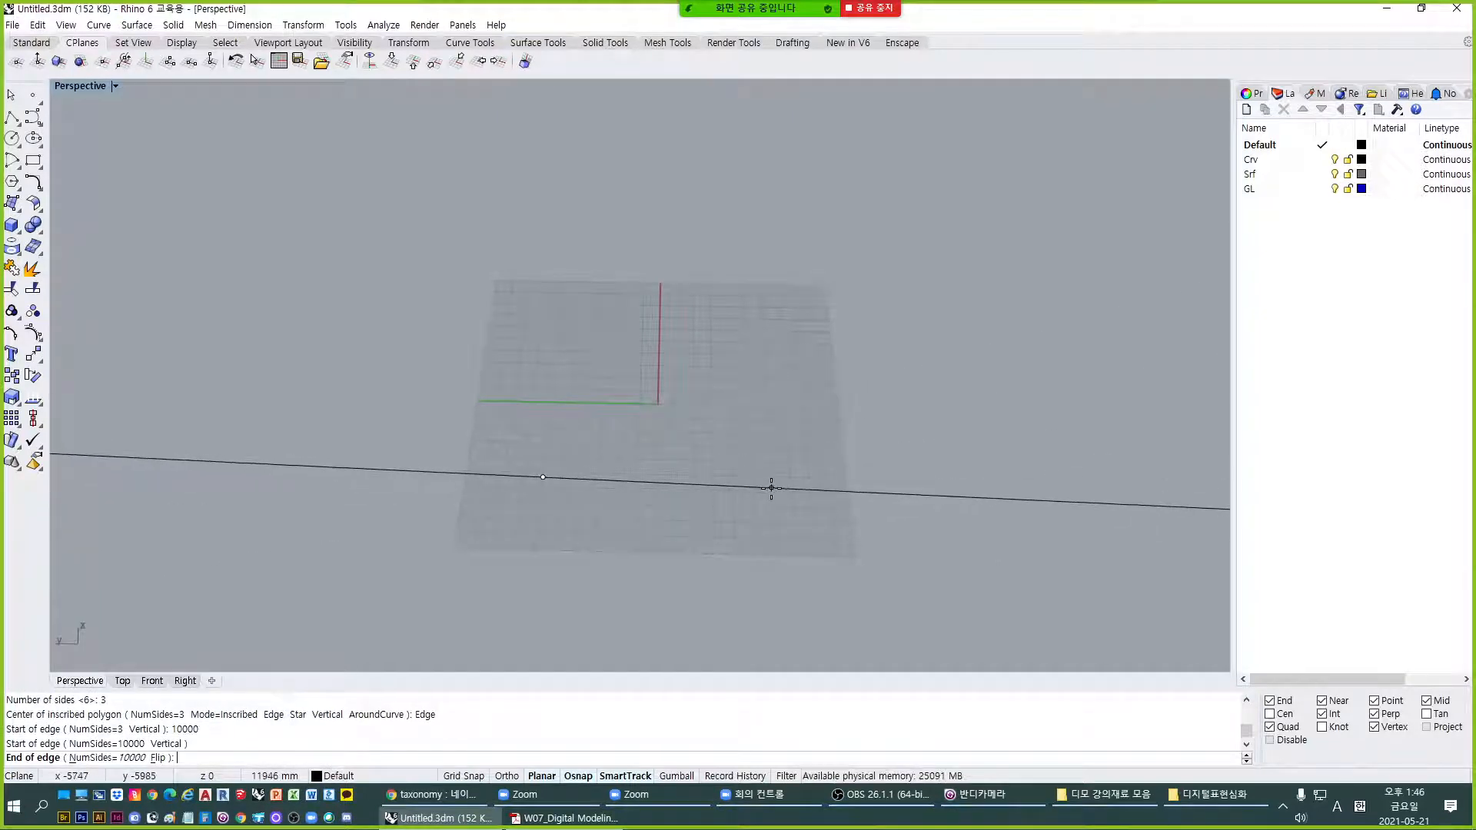
key("F8")
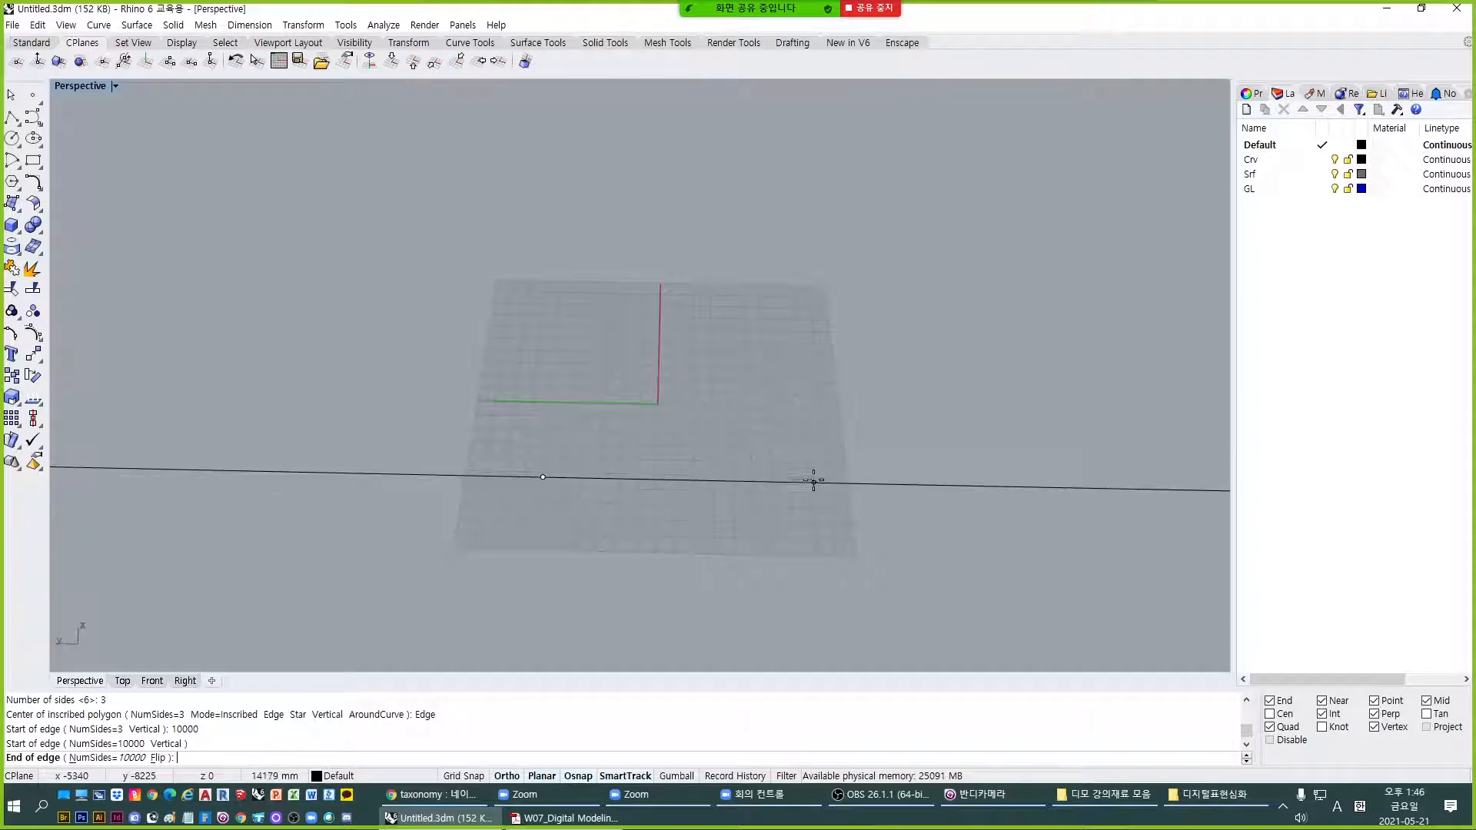
left_click(813, 482)
scroll(692, 424, "down", 8)
scroll(684, 460, "down", 10)
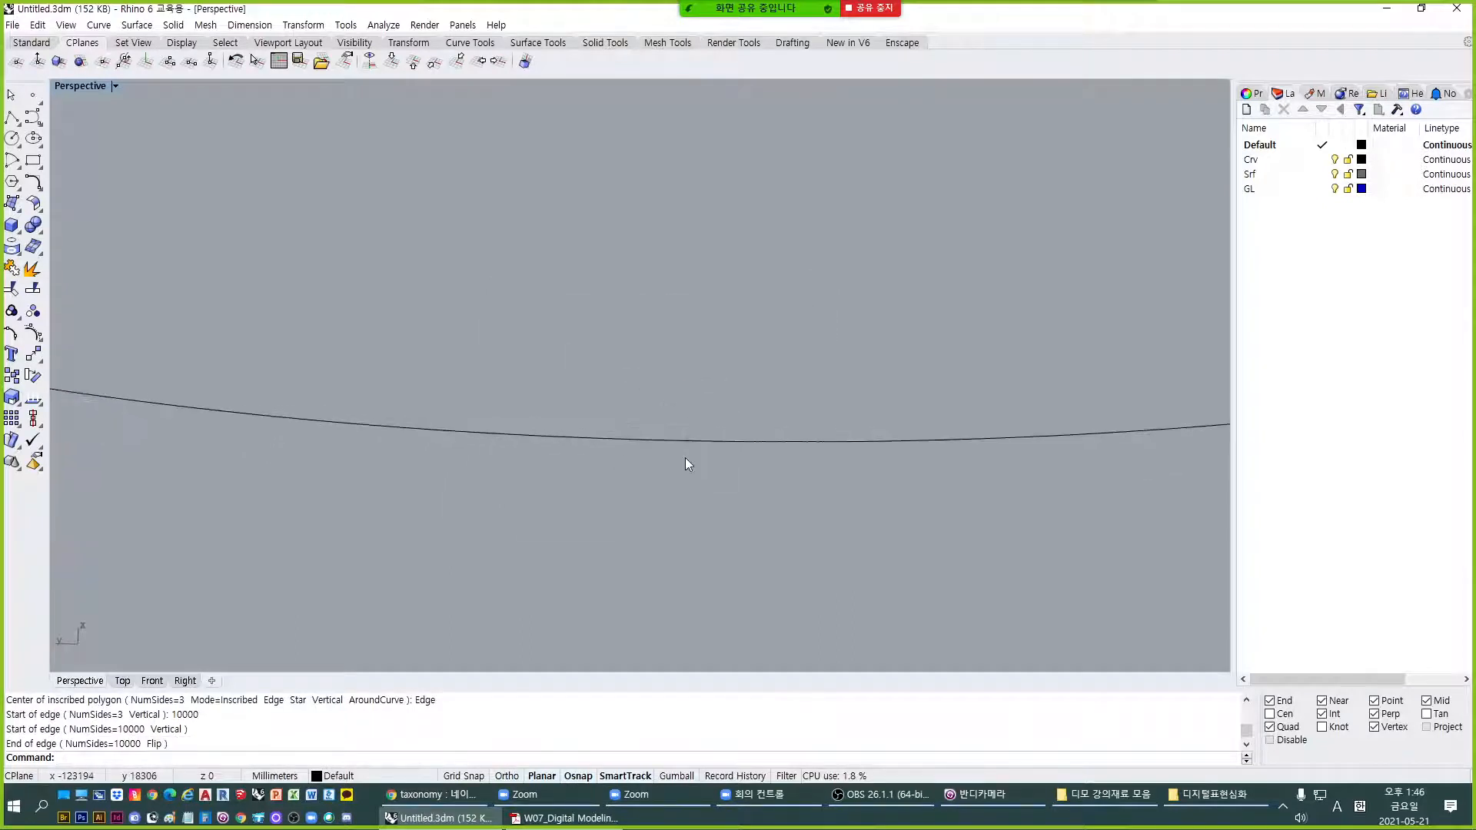
Delete the polygon just drawn.
left_click_drag(787, 491, 726, 415)
type("e")
key("space")
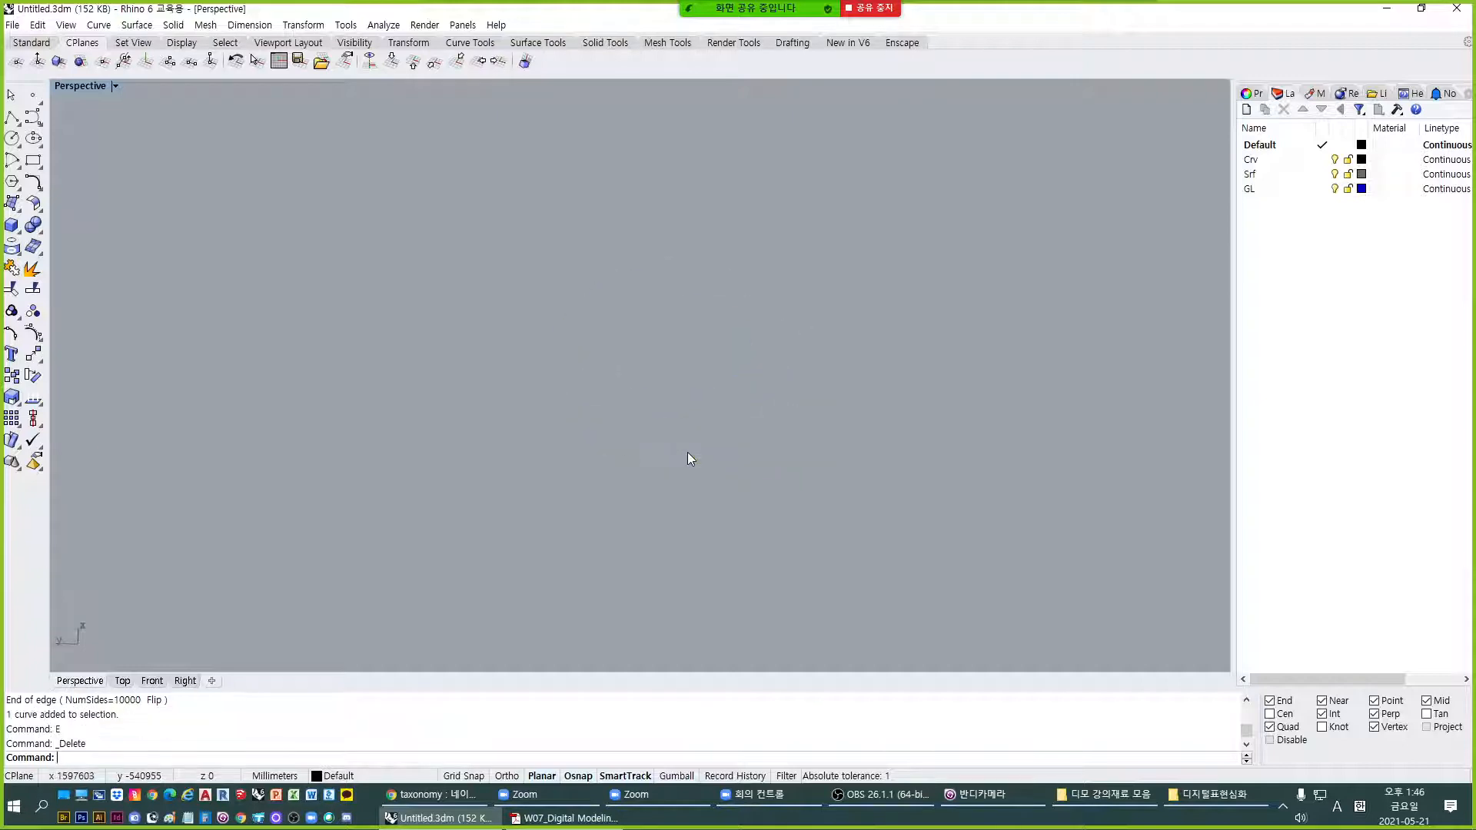
type("POL")
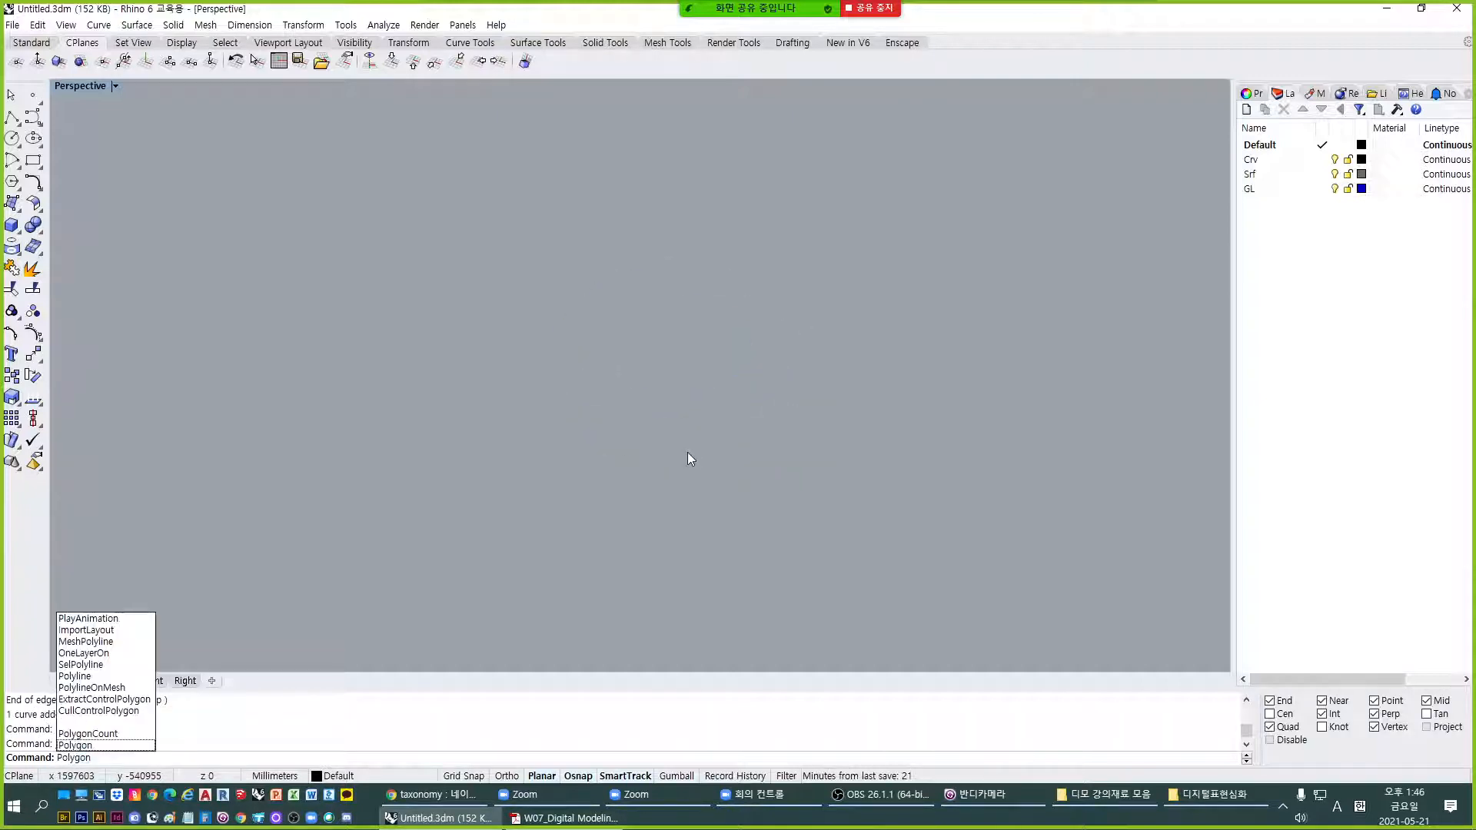
key("space")
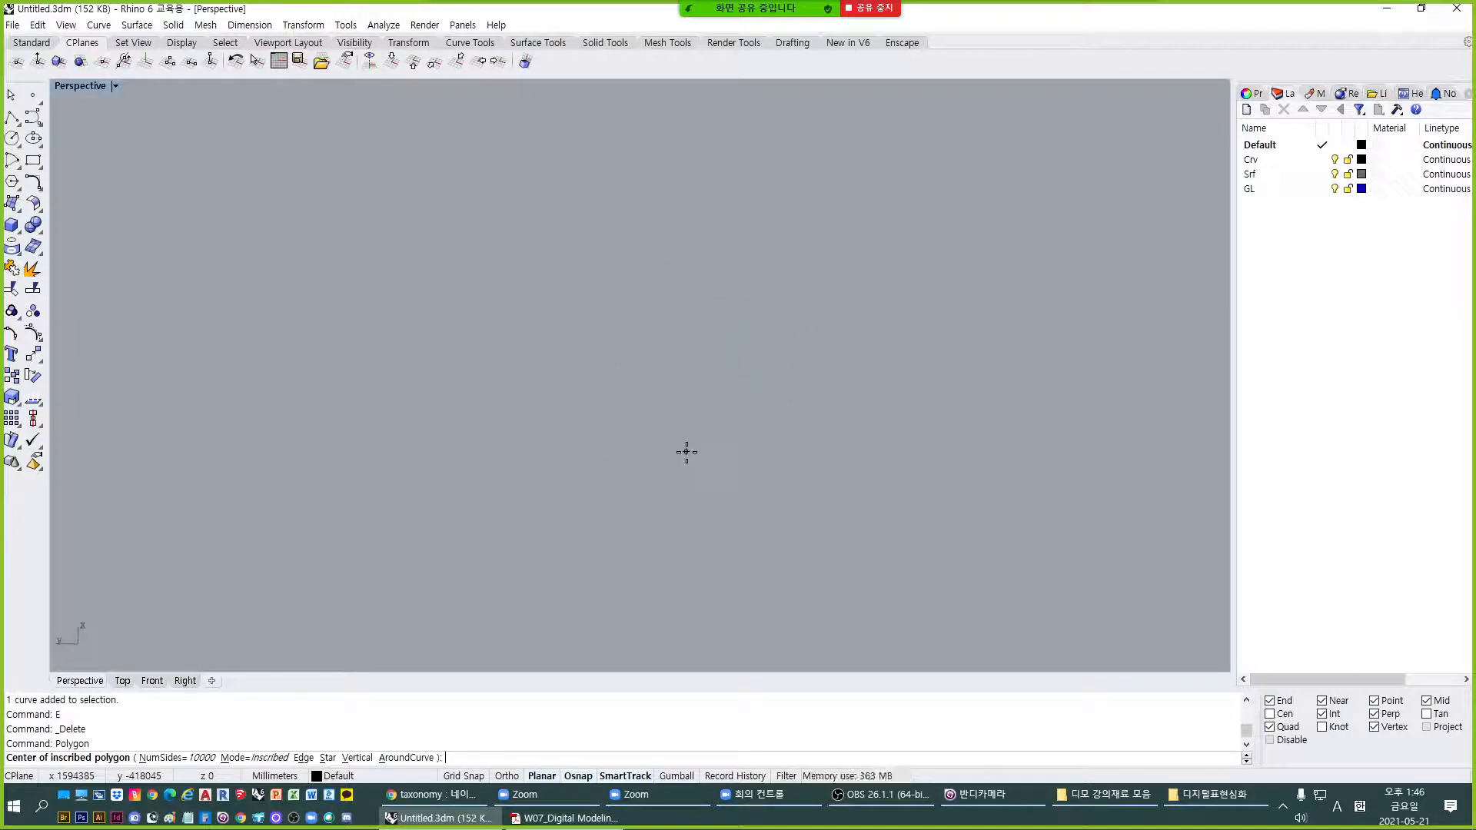
left_click(184, 758)
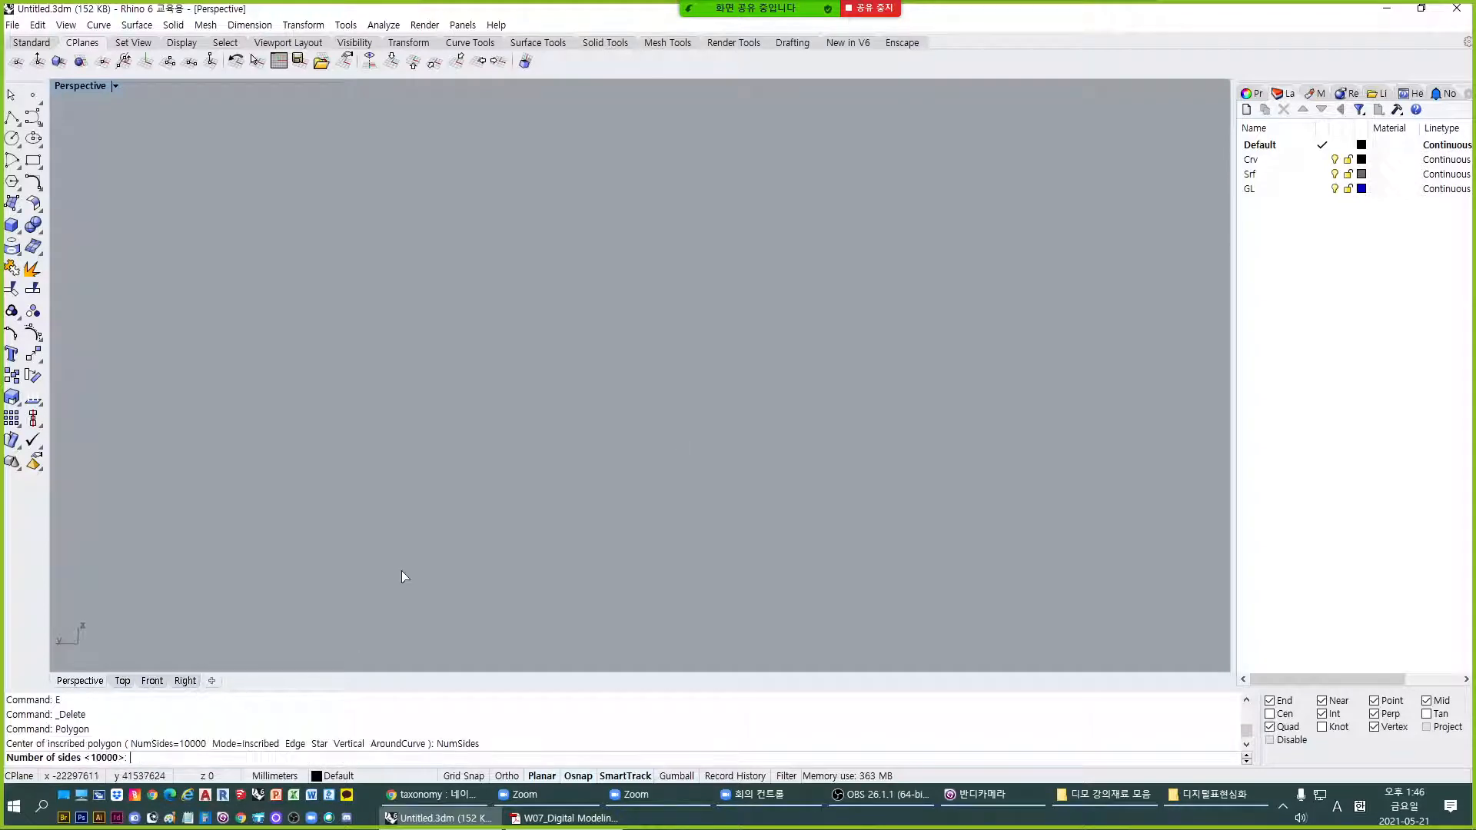
type("3")
key("Return")
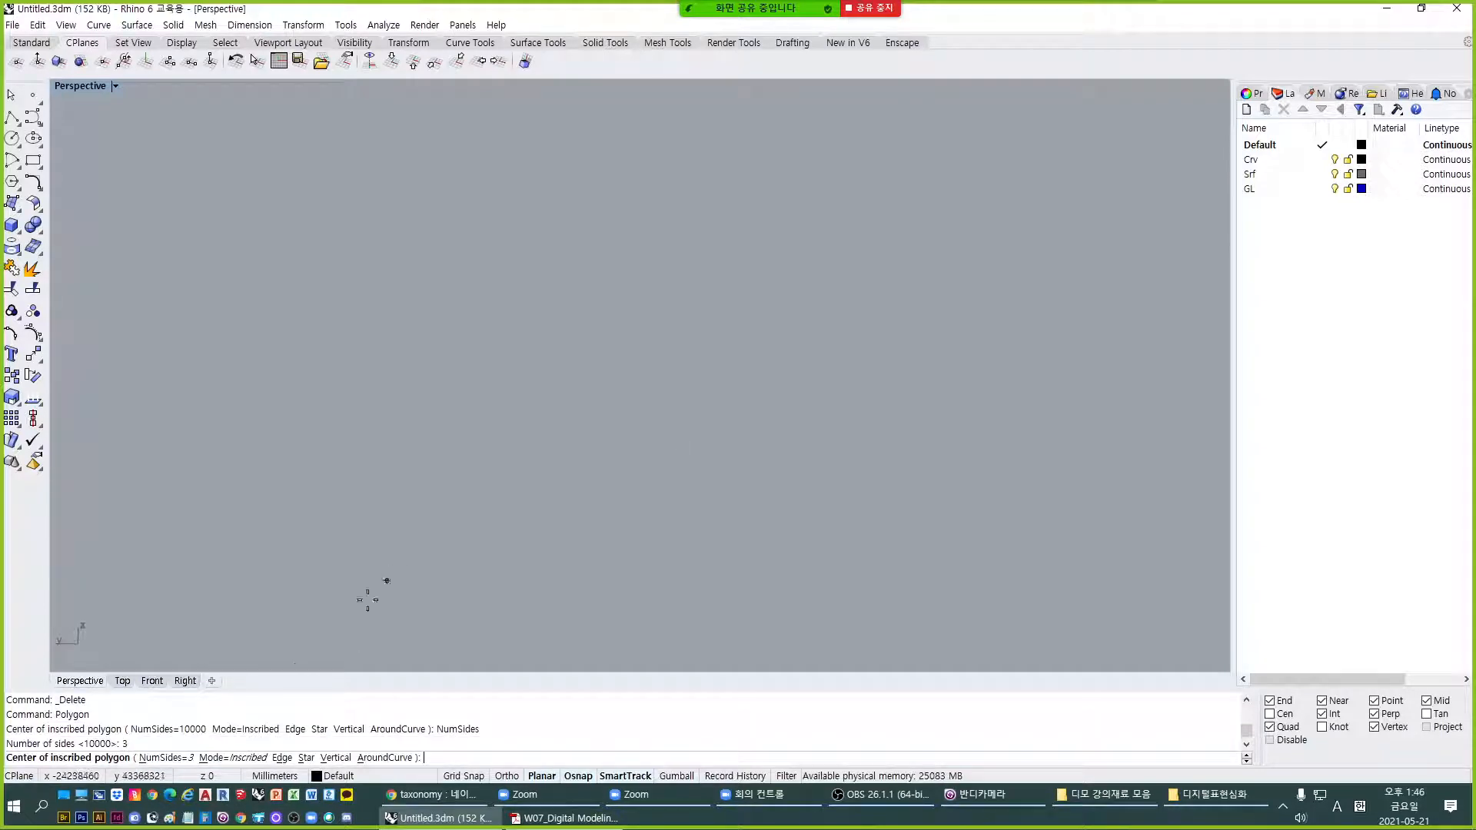
left_click(284, 757)
type("10000")
key("Return")
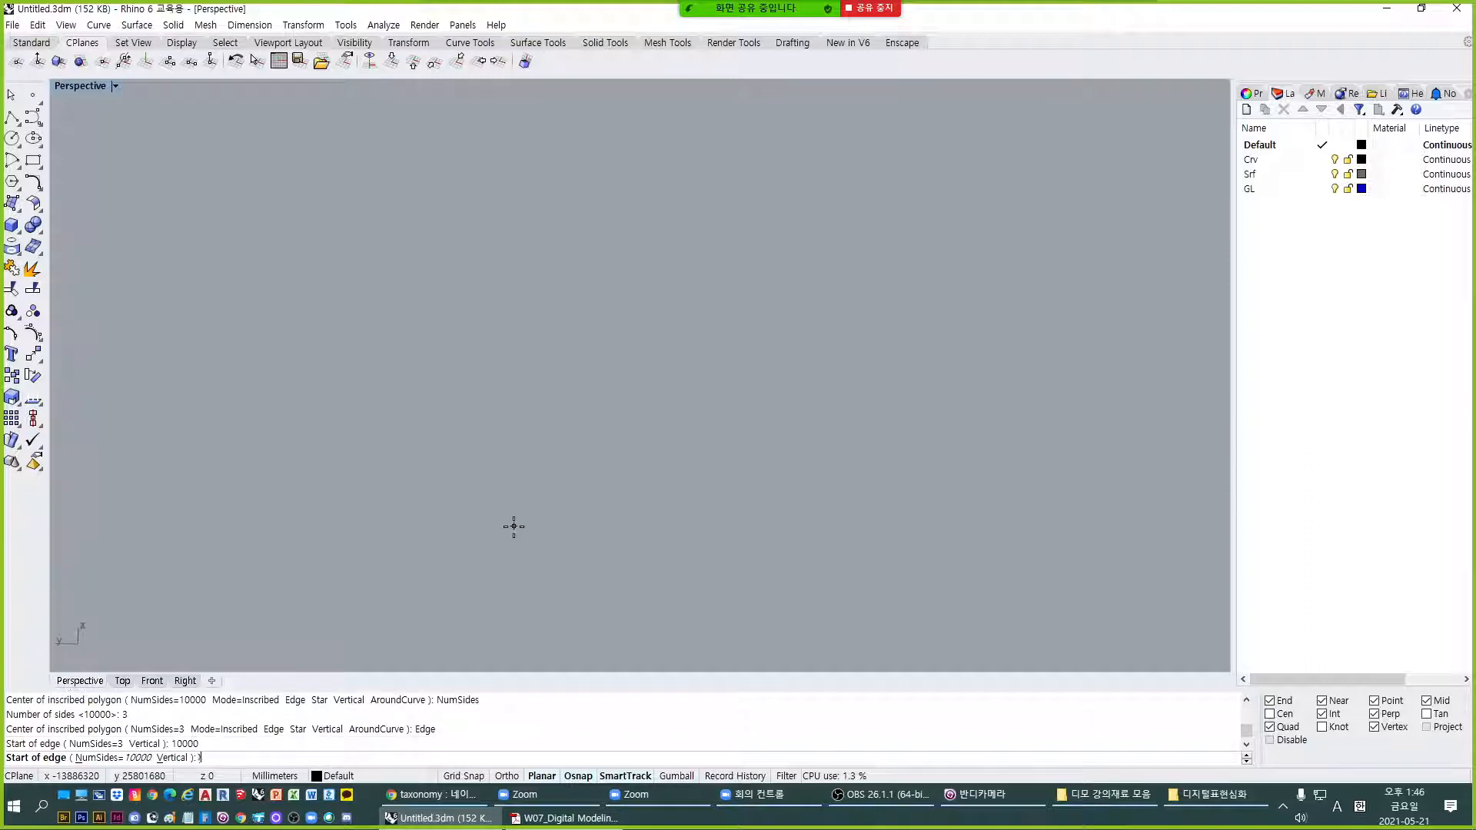
left_click(534, 523)
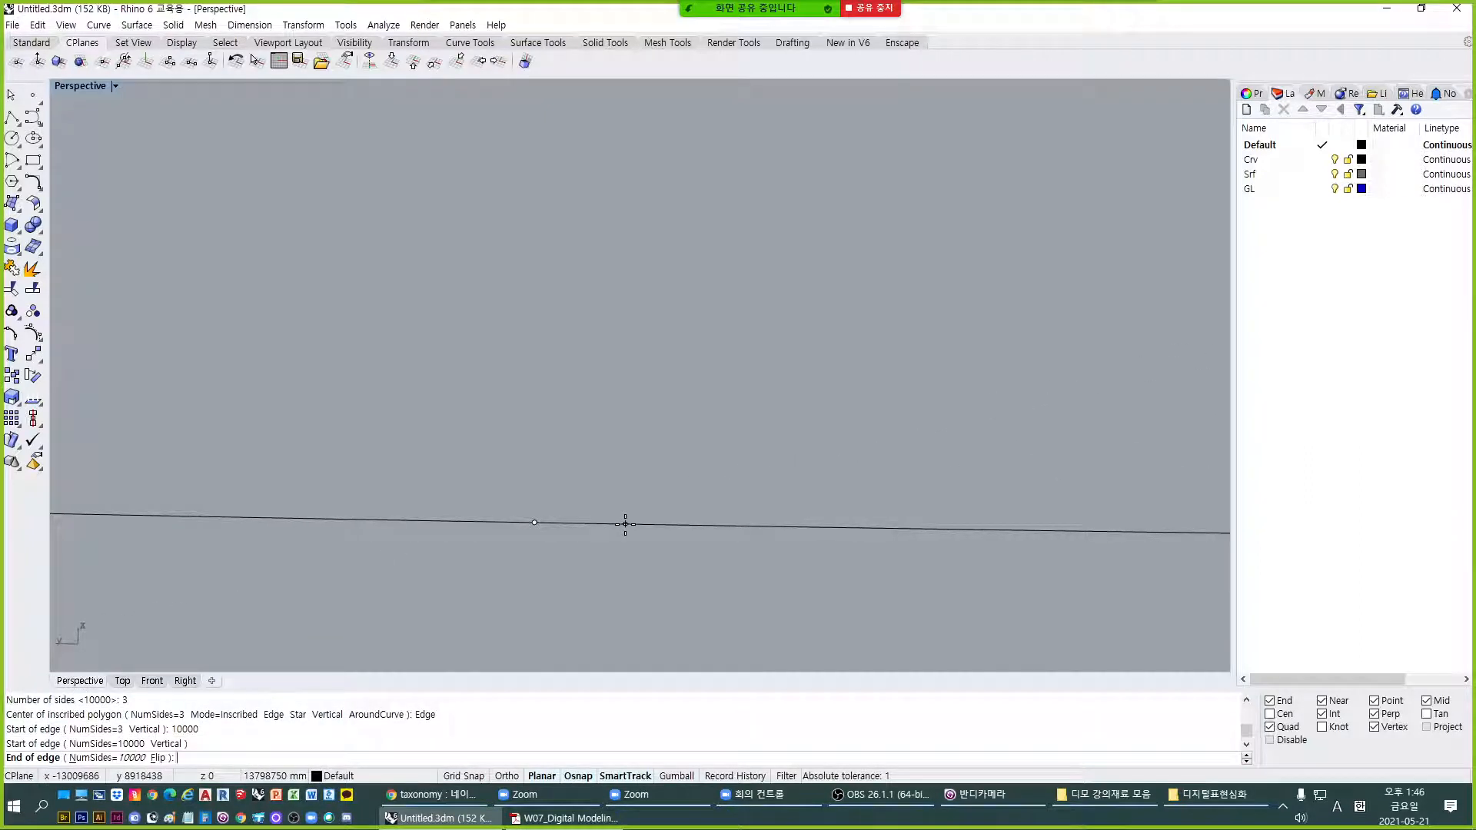
left_click(625, 523)
Draw a three-sided polygon by its edge, placing the edge start freely and giving the edge a length of 10000 mm.
key("Return")
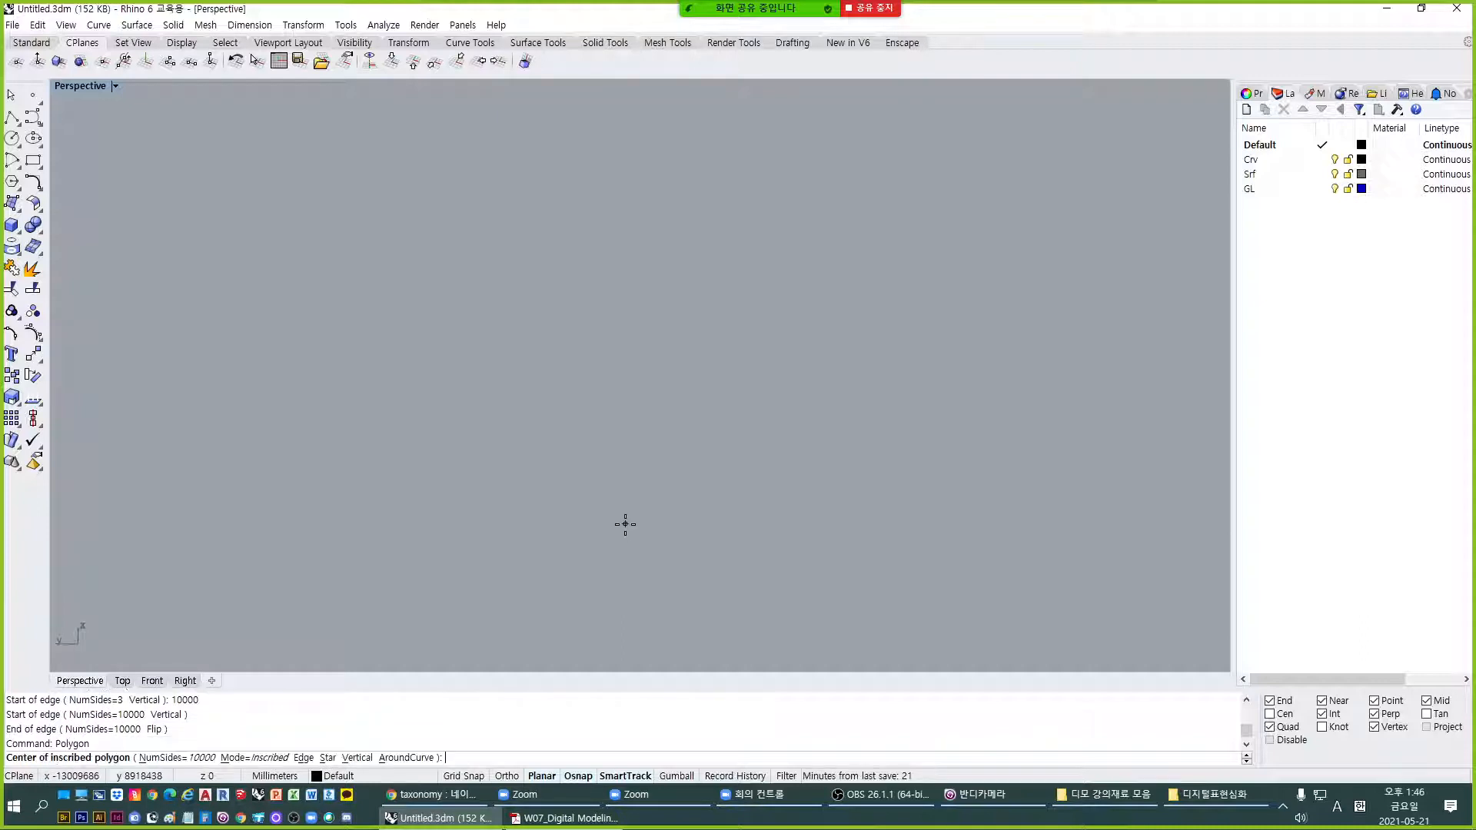
type("n")
key("Return")
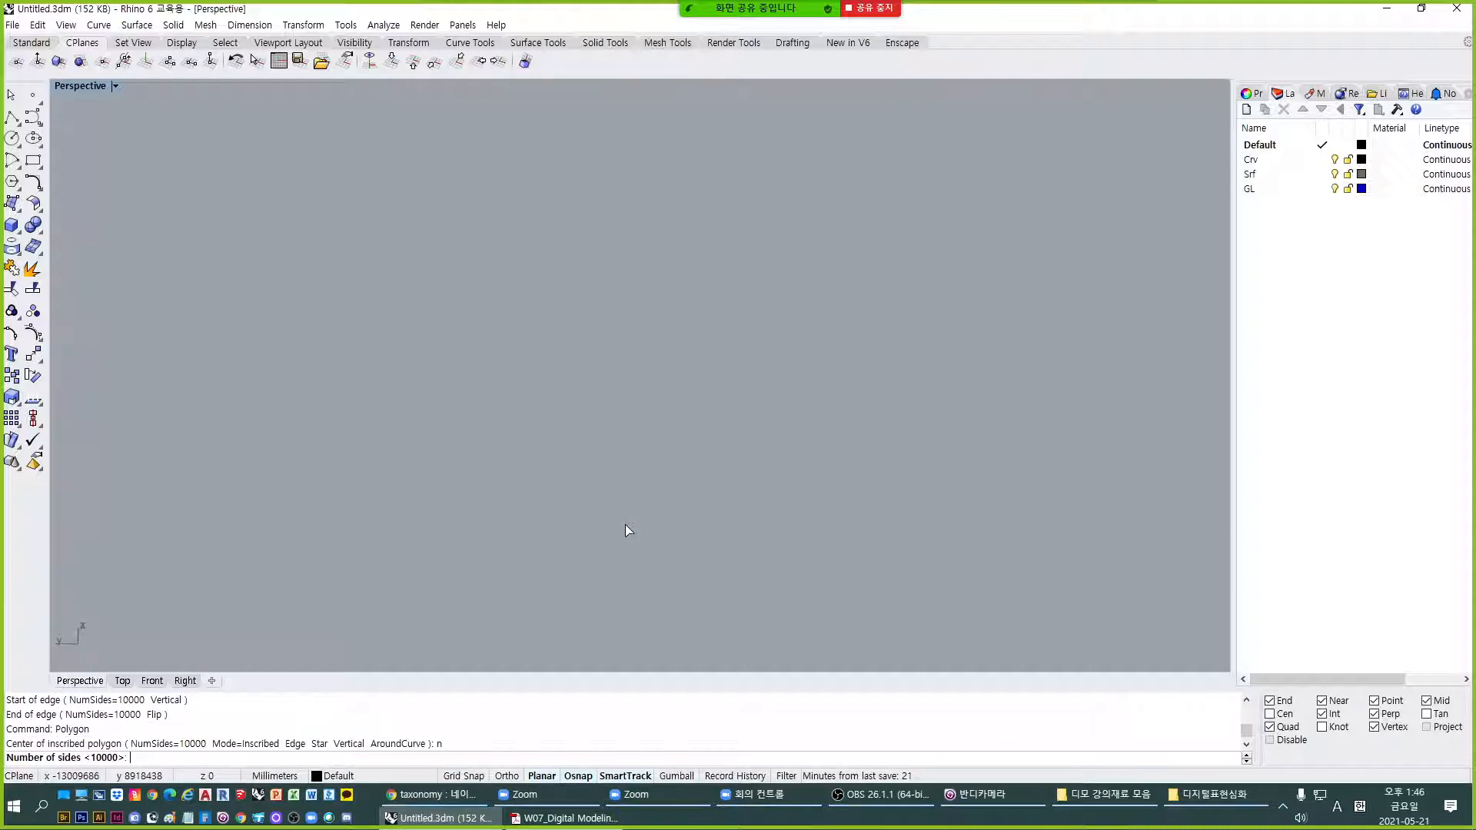
type("3")
key("Return")
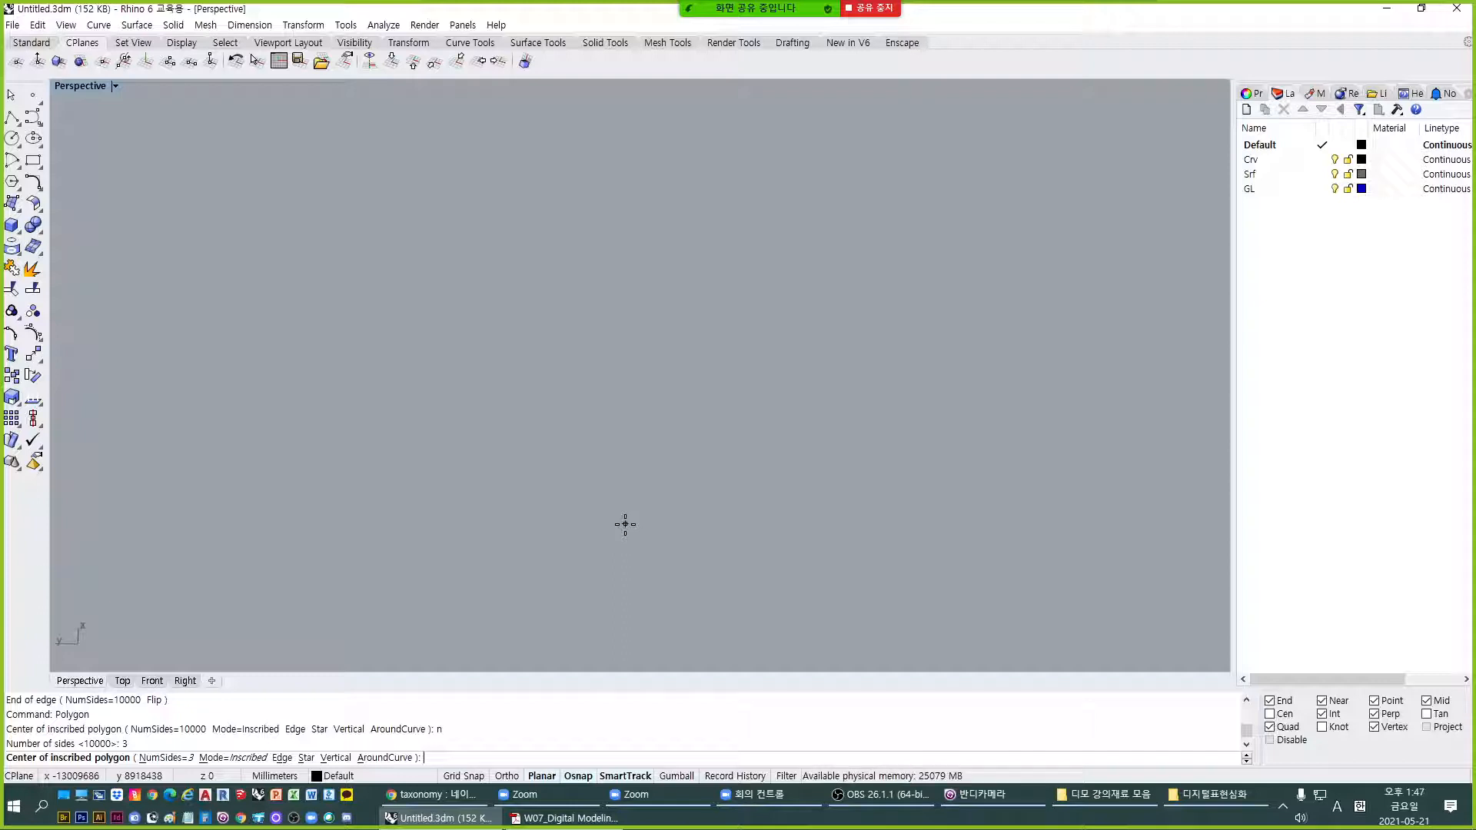
type("d")
key("Return")
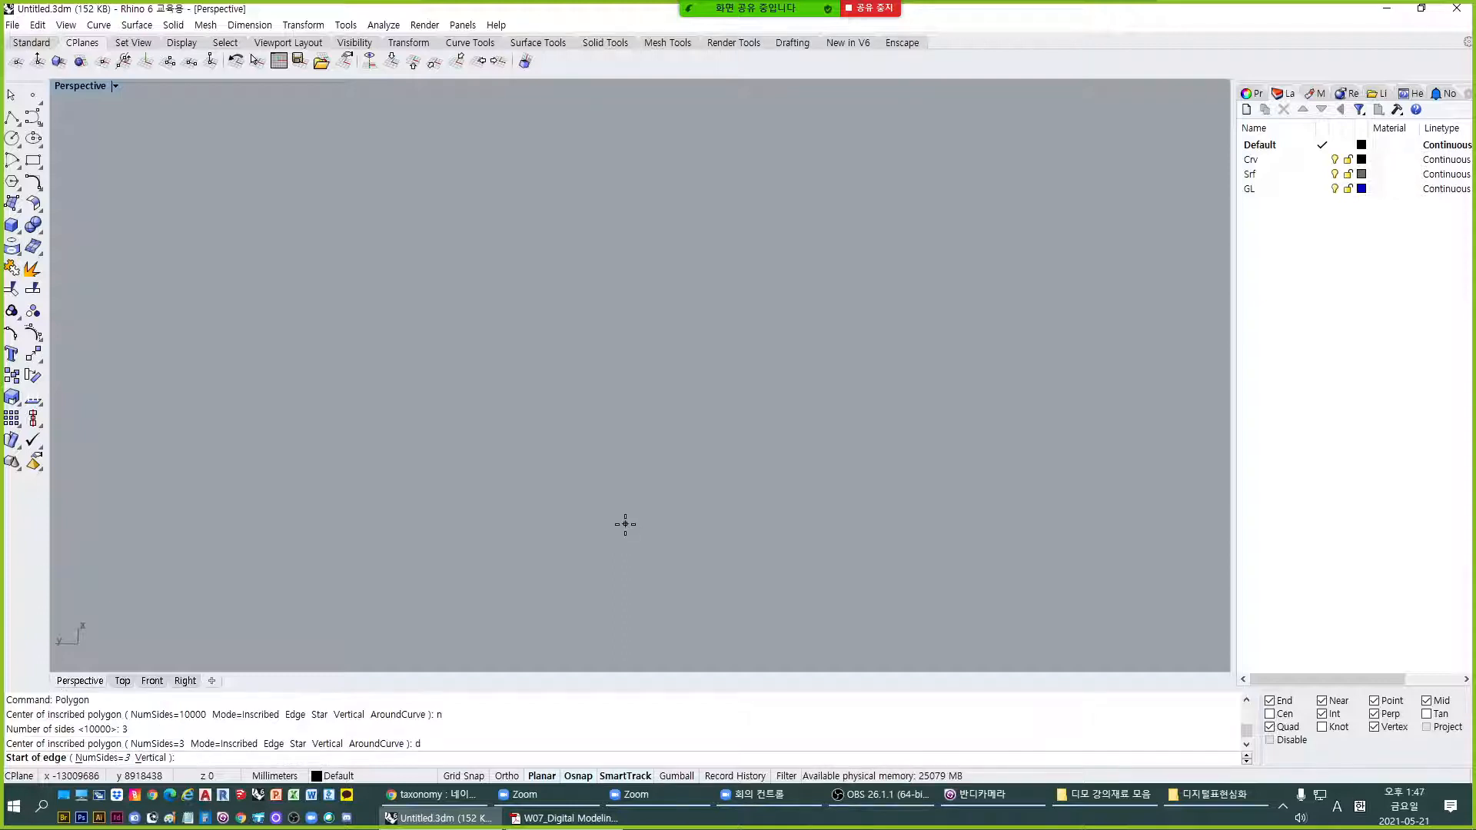
left_click(557, 500)
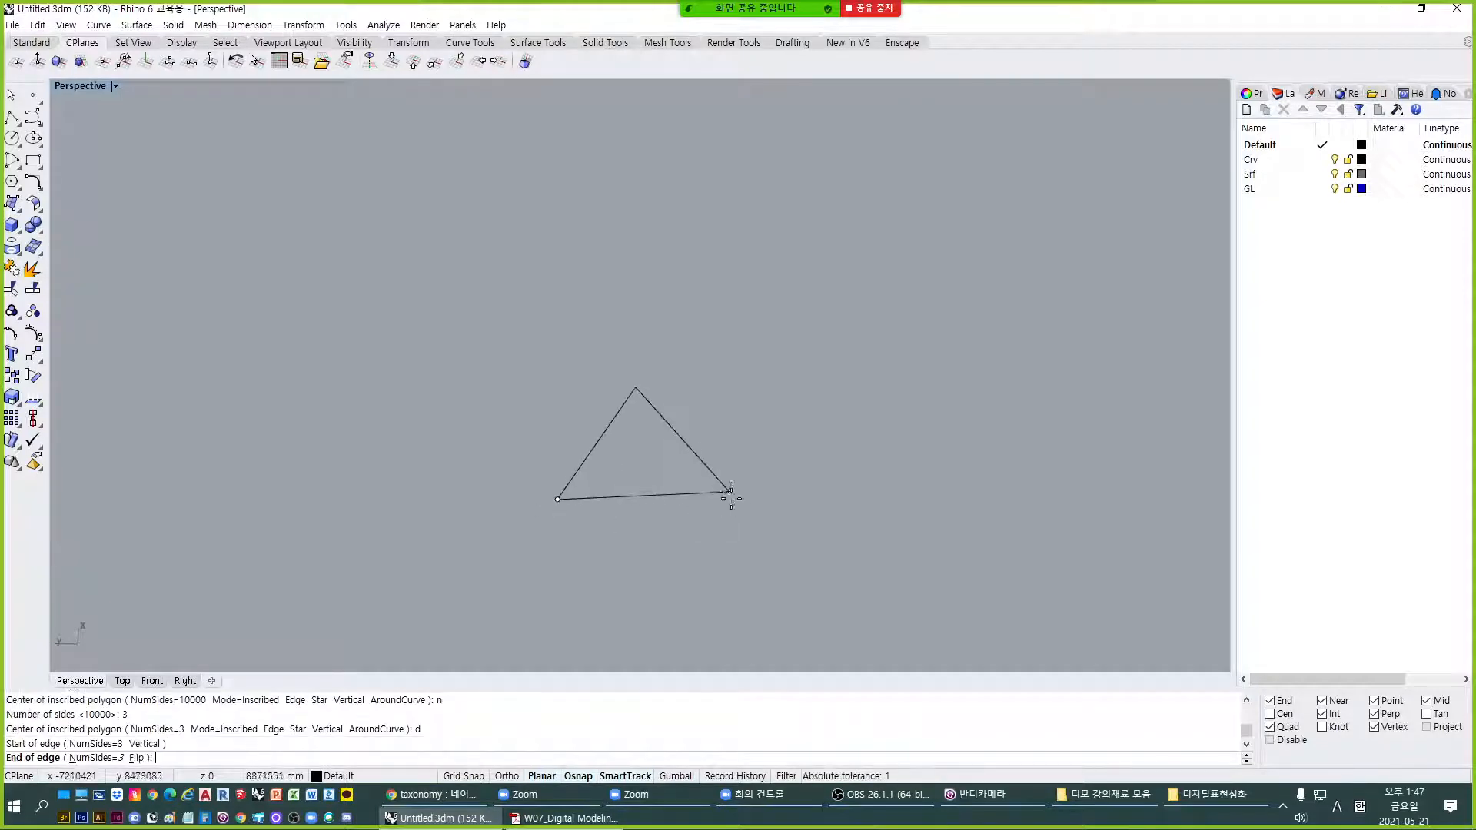
type("10000")
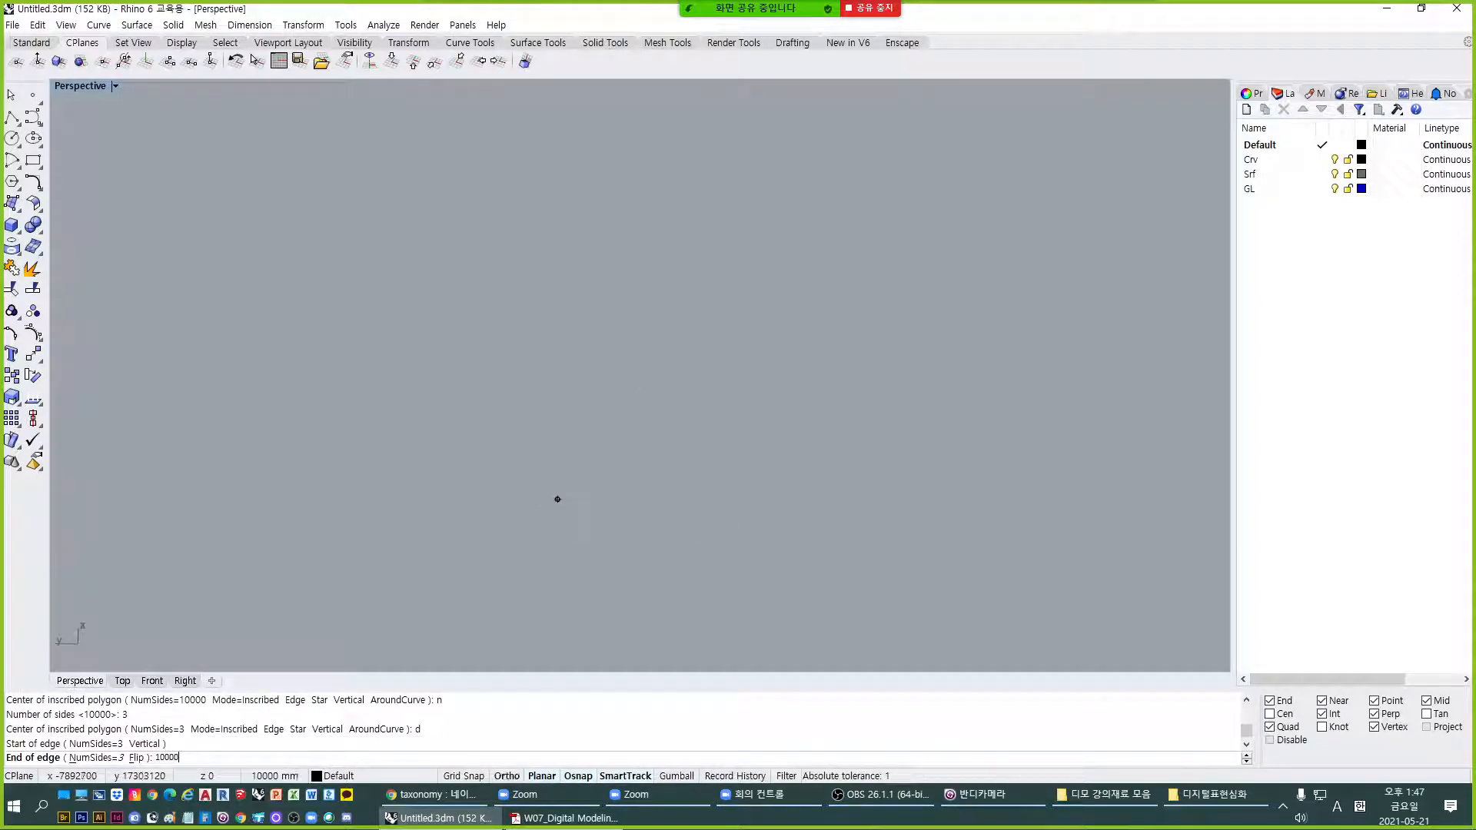
key("Return")
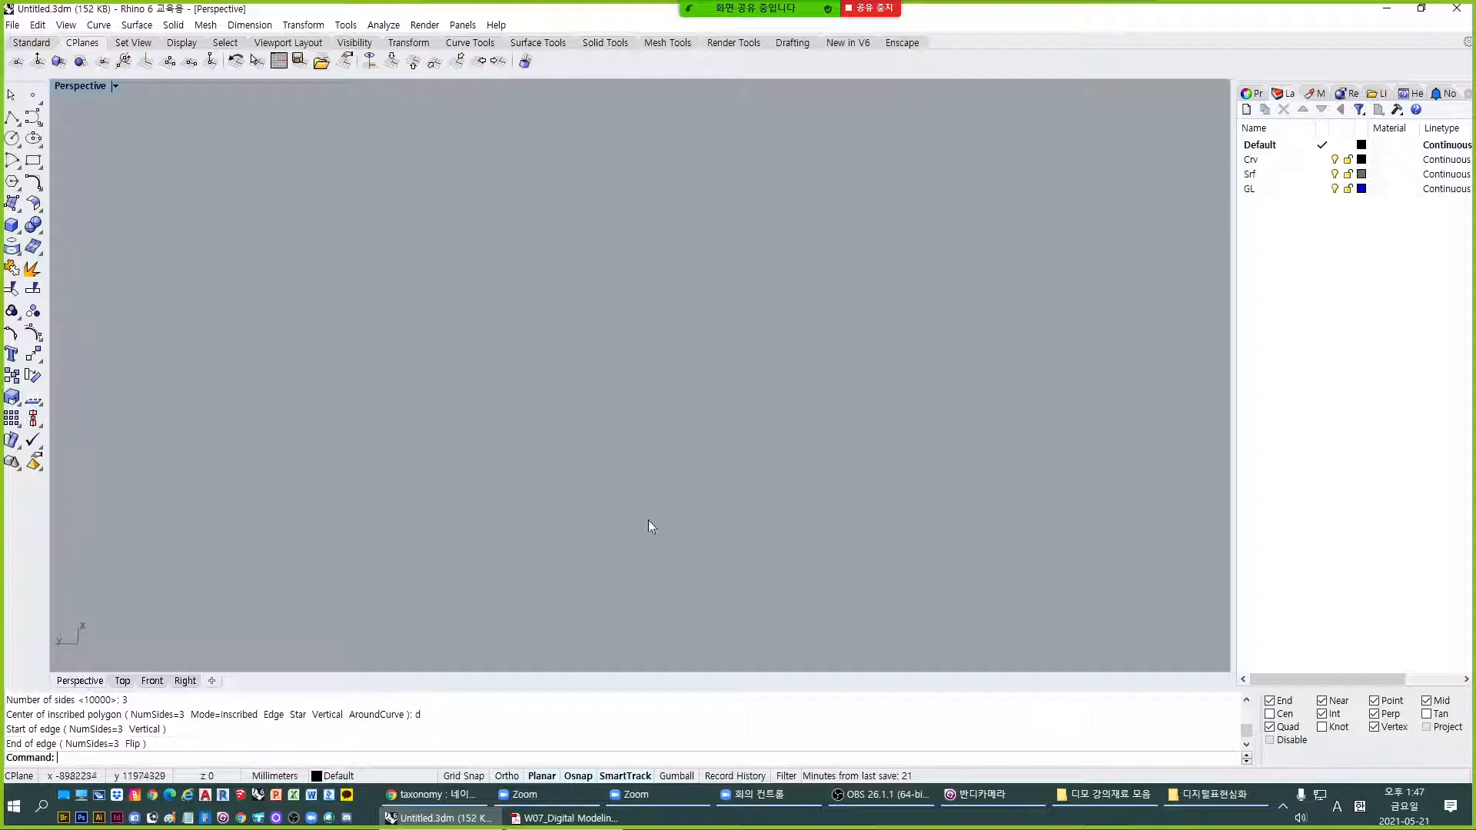
Find the tiny triangle in the Perspective view and delete it.
type("ZE")
key("Return")
scroll(497, 440, "down", 10)
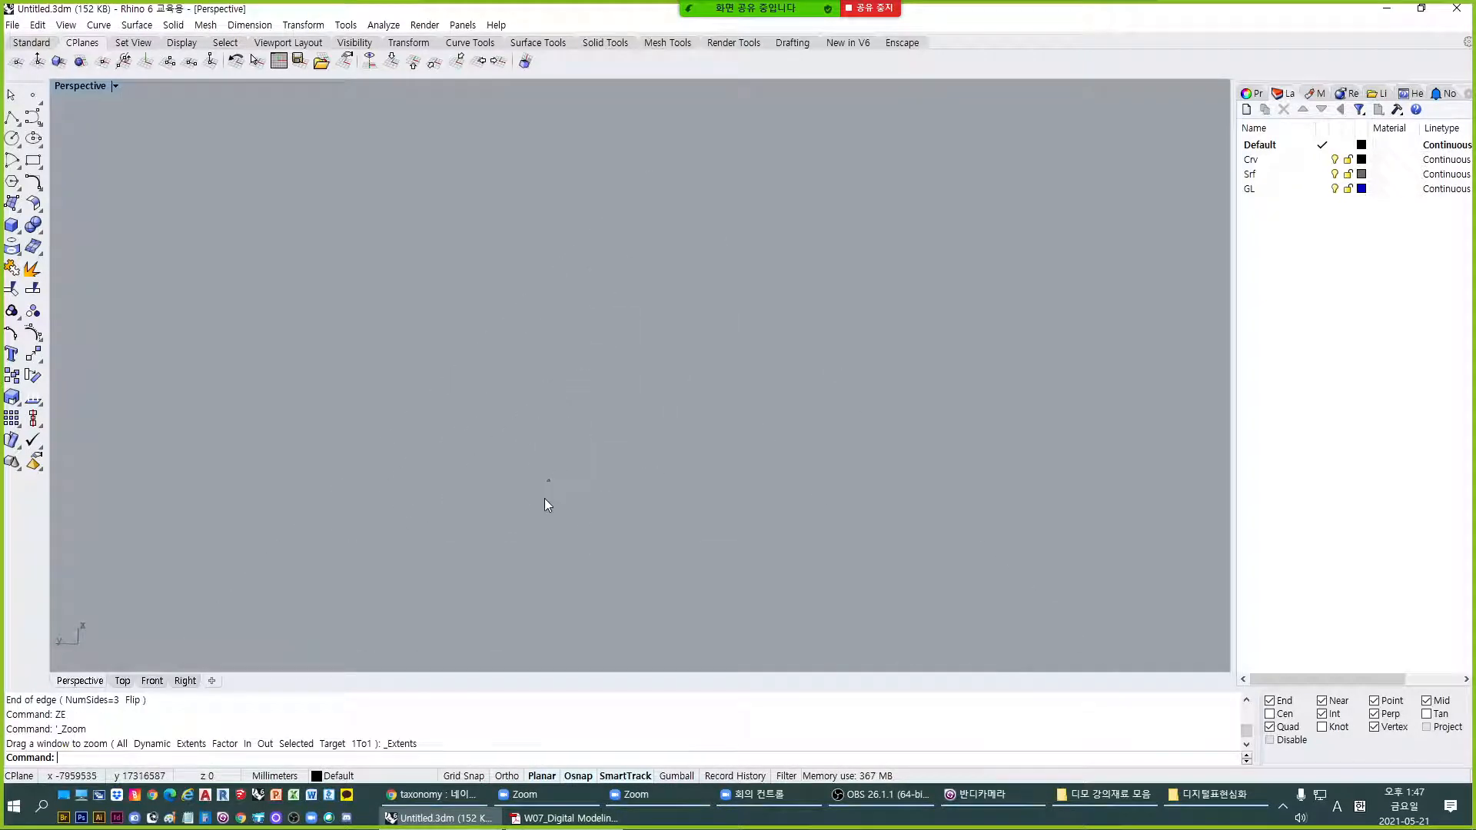
scroll(547, 505, "up", 5)
left_click(585, 372)
scroll(584, 434, "down", 5)
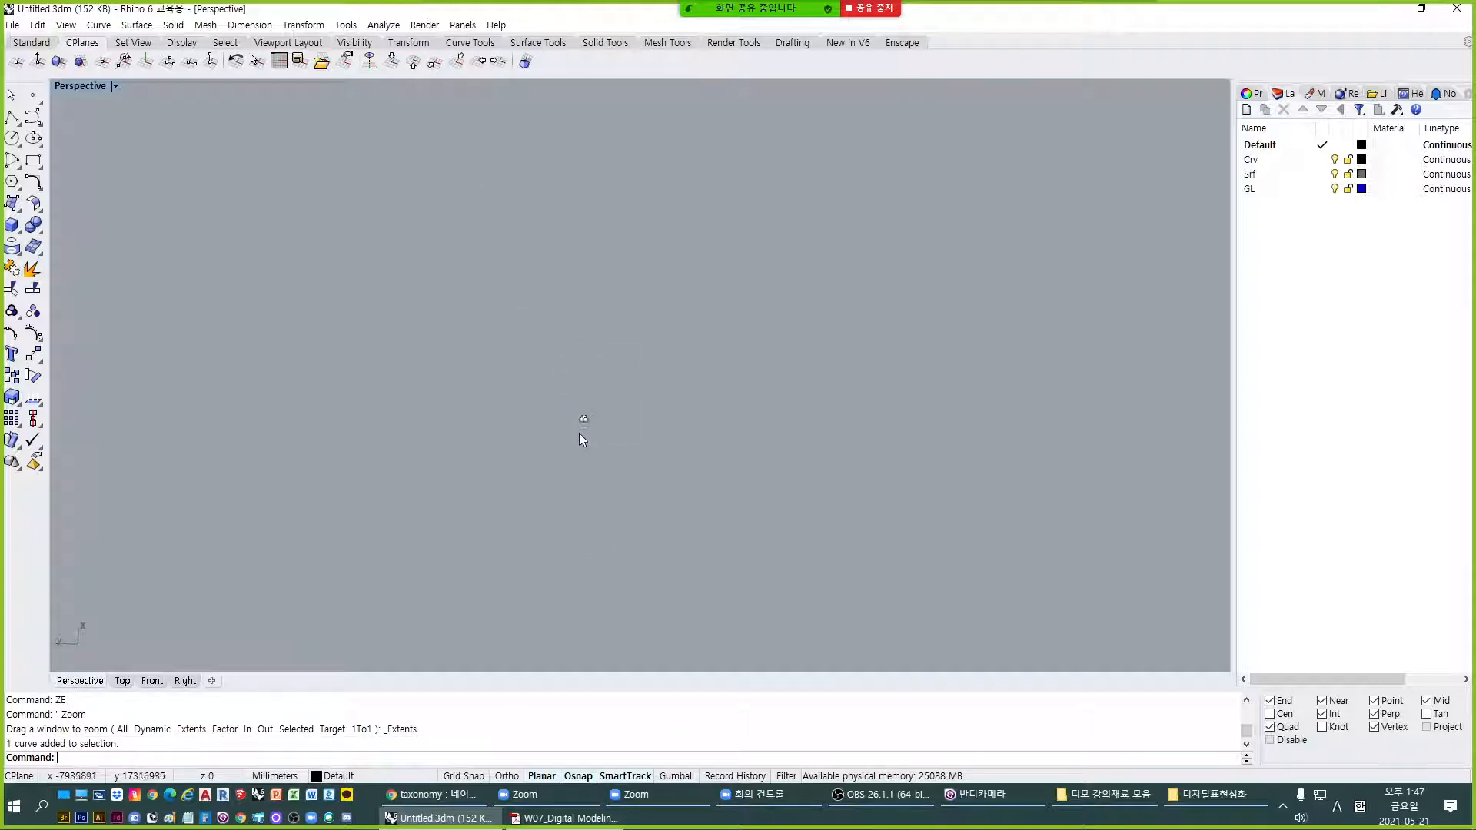
key("Delete")
type("ze")
key("Return")
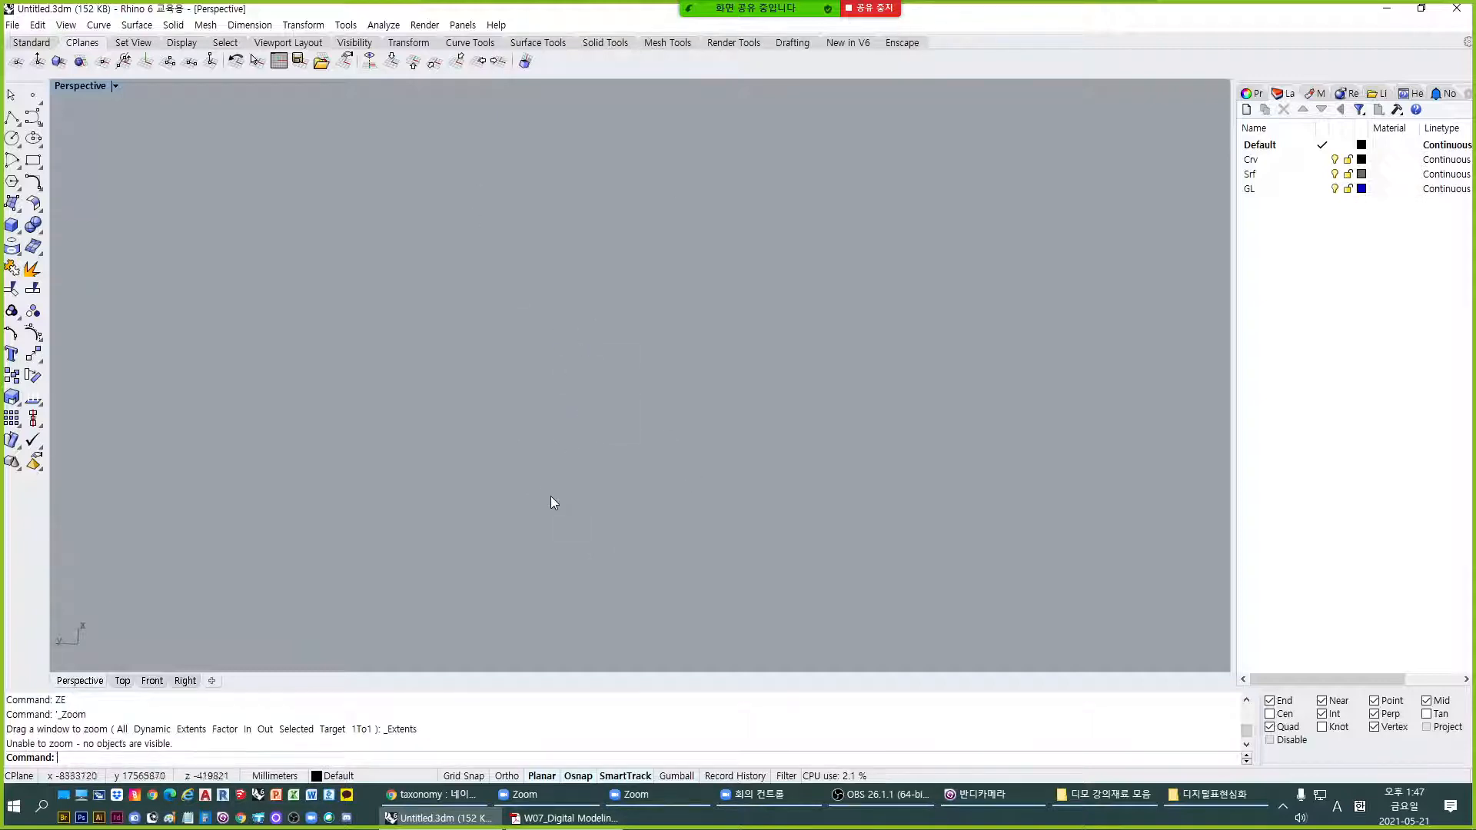
type("ze")
key("Return")
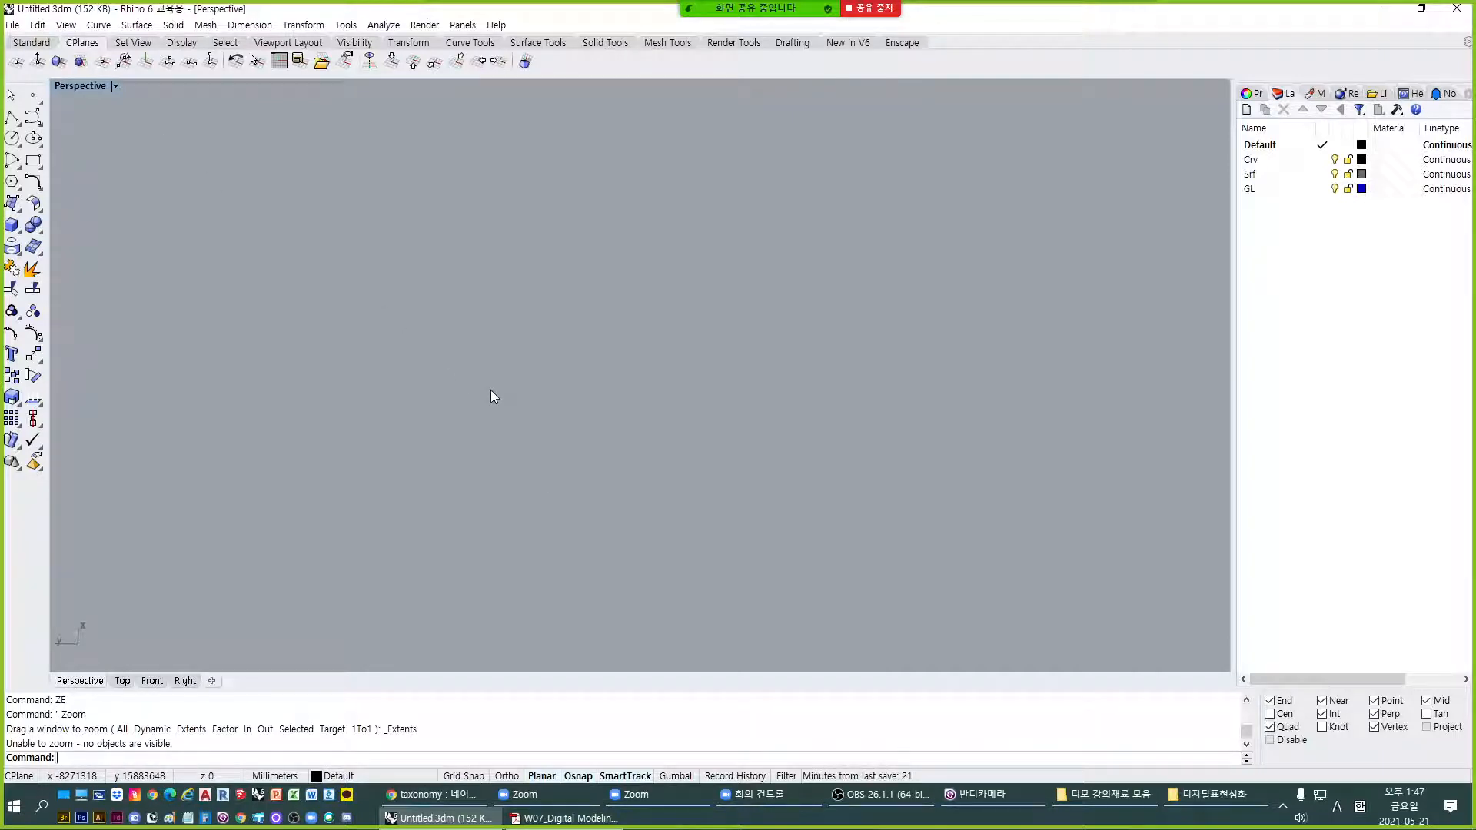
type("l")
key("Return")
type("0")
key("Escape")
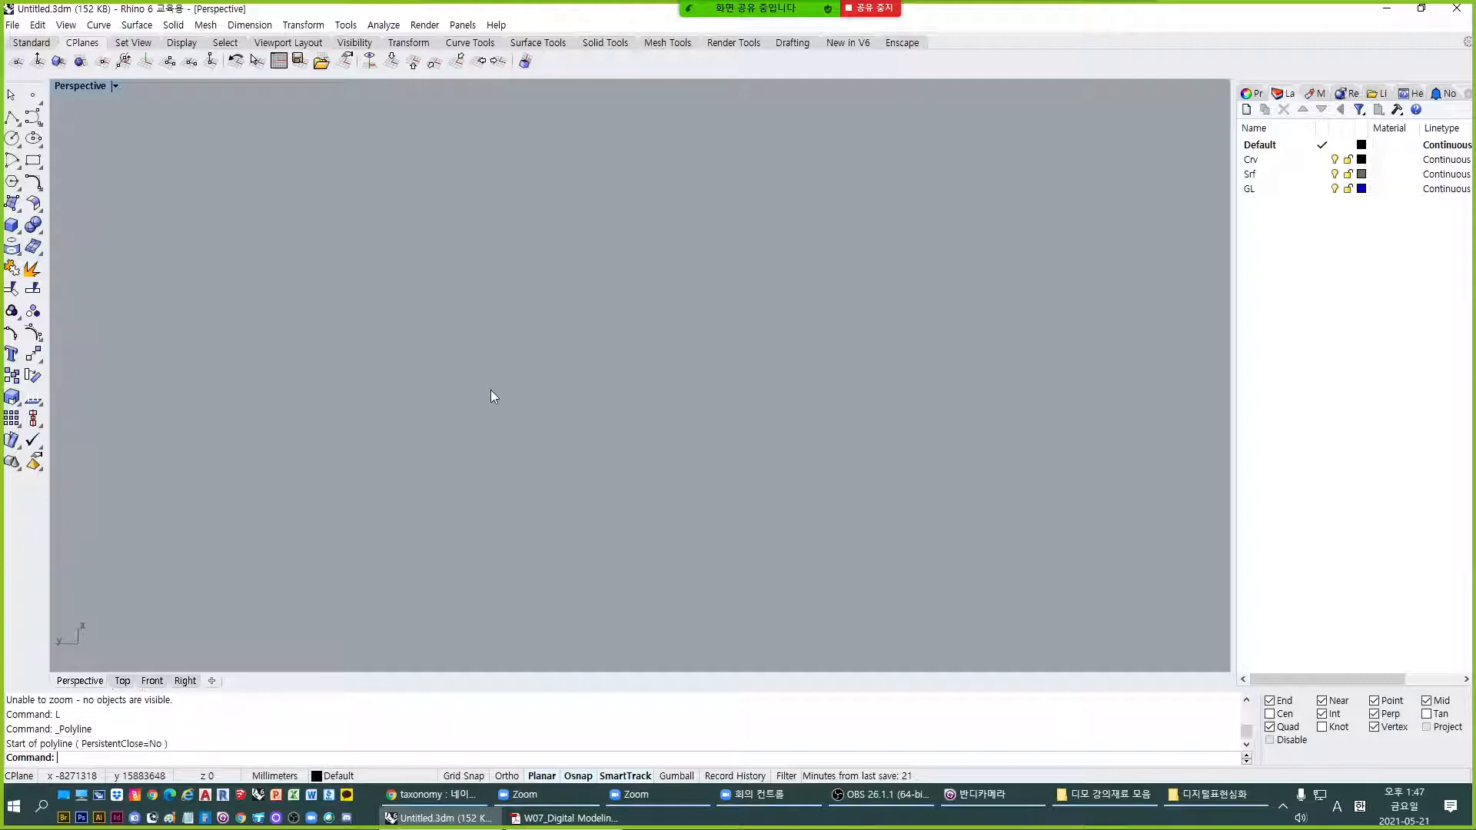
type("l")
key("Return")
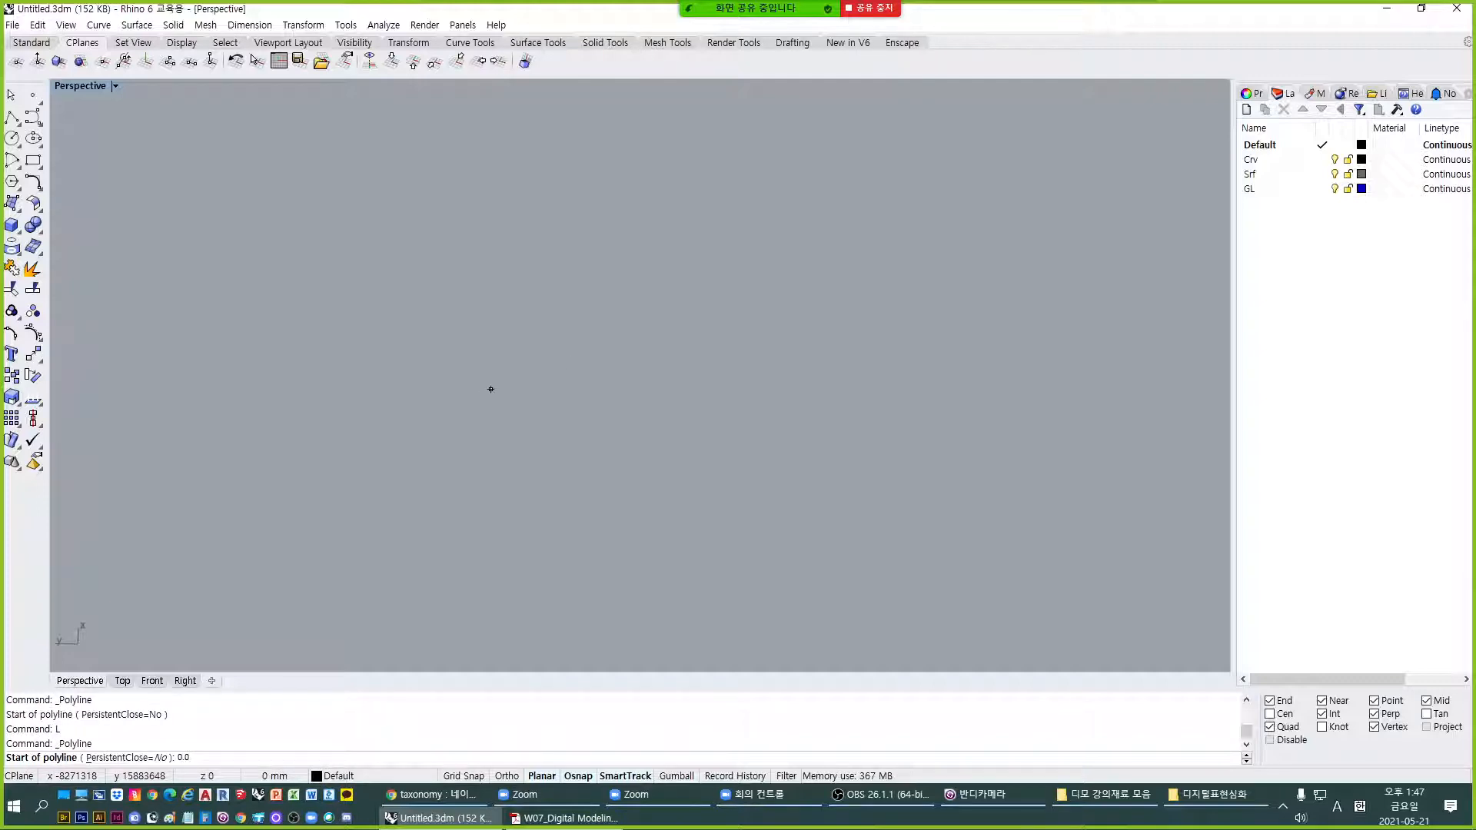
key("Return")
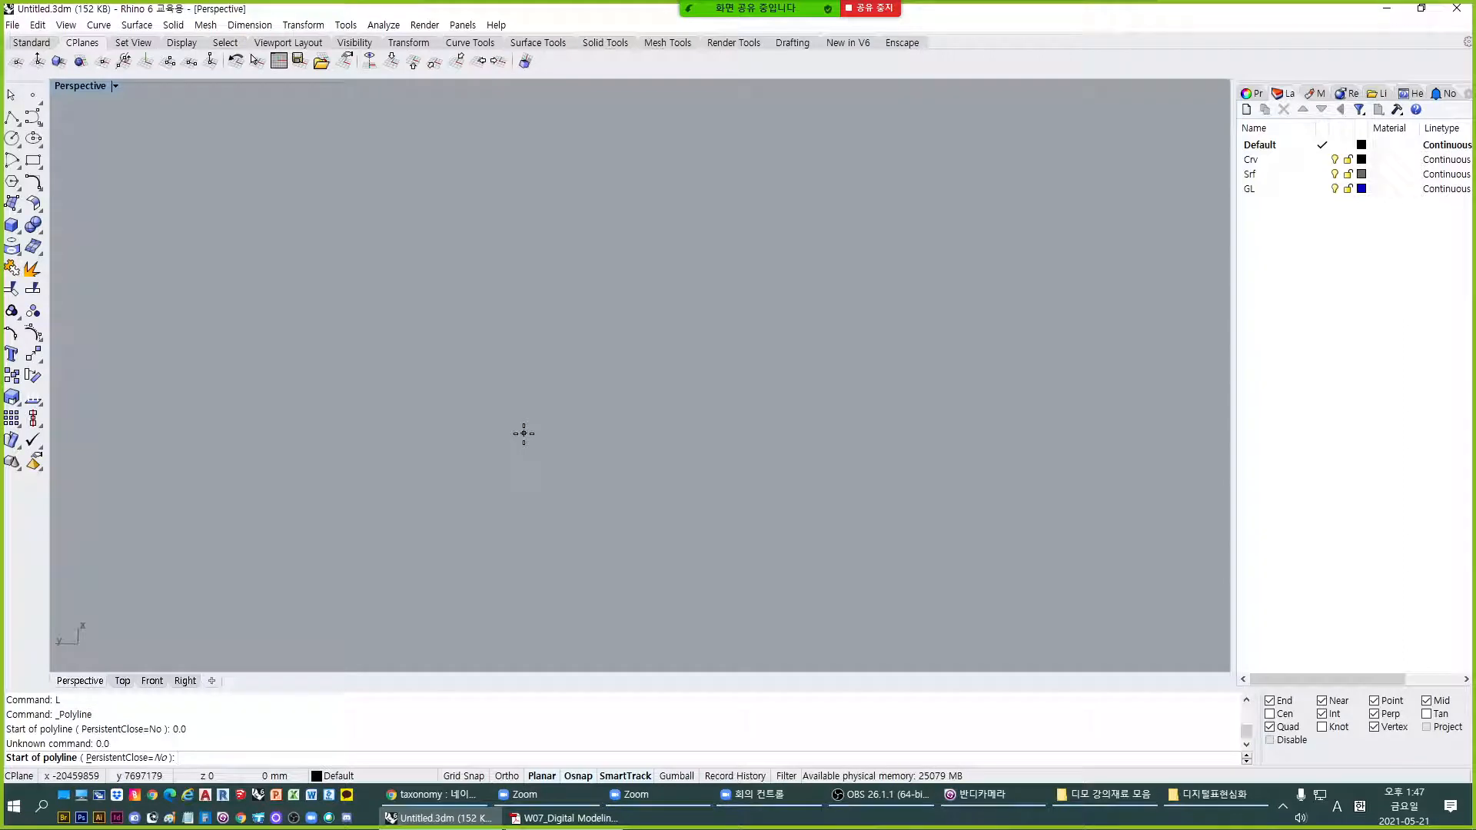
key("Escape")
Draw a one-segment reference polyline starting at the origin 0,0 and zoom the view to its extents.
type("l")
key("Return")
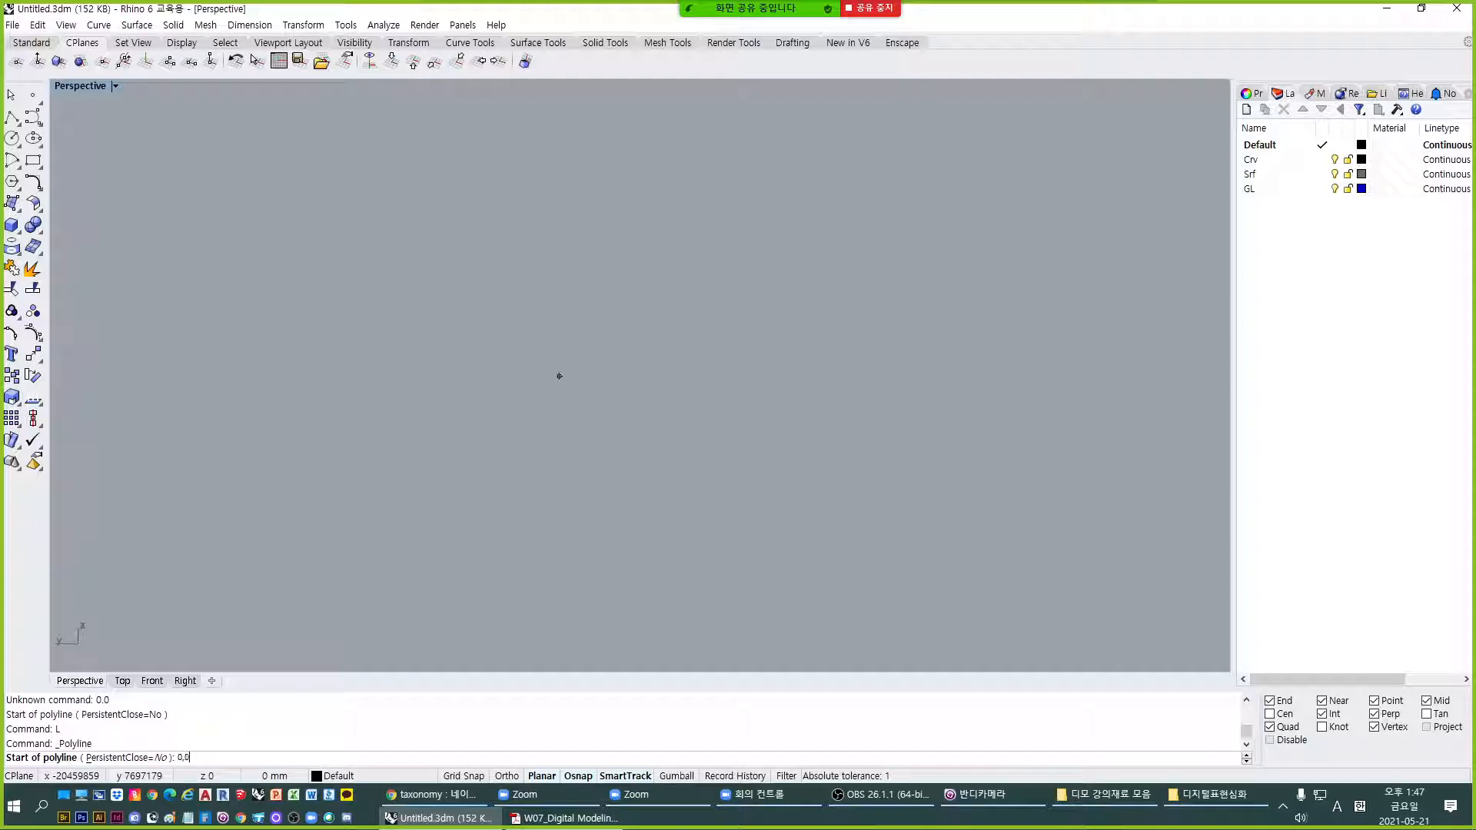
type("0,0")
key("Return")
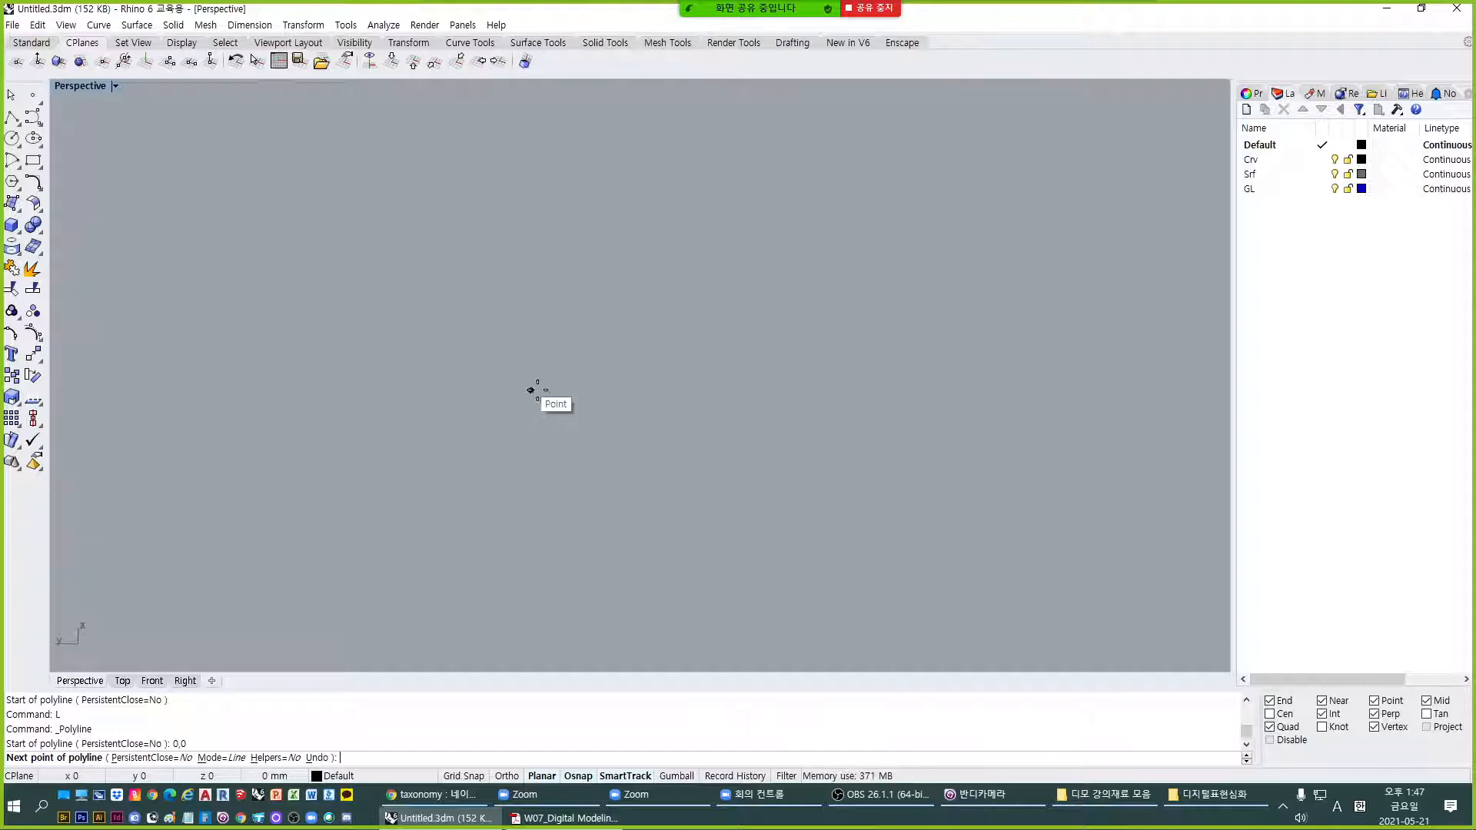
left_click(580, 392)
key("Return")
left_click_drag(448, 347, 707, 493)
type("ZE")
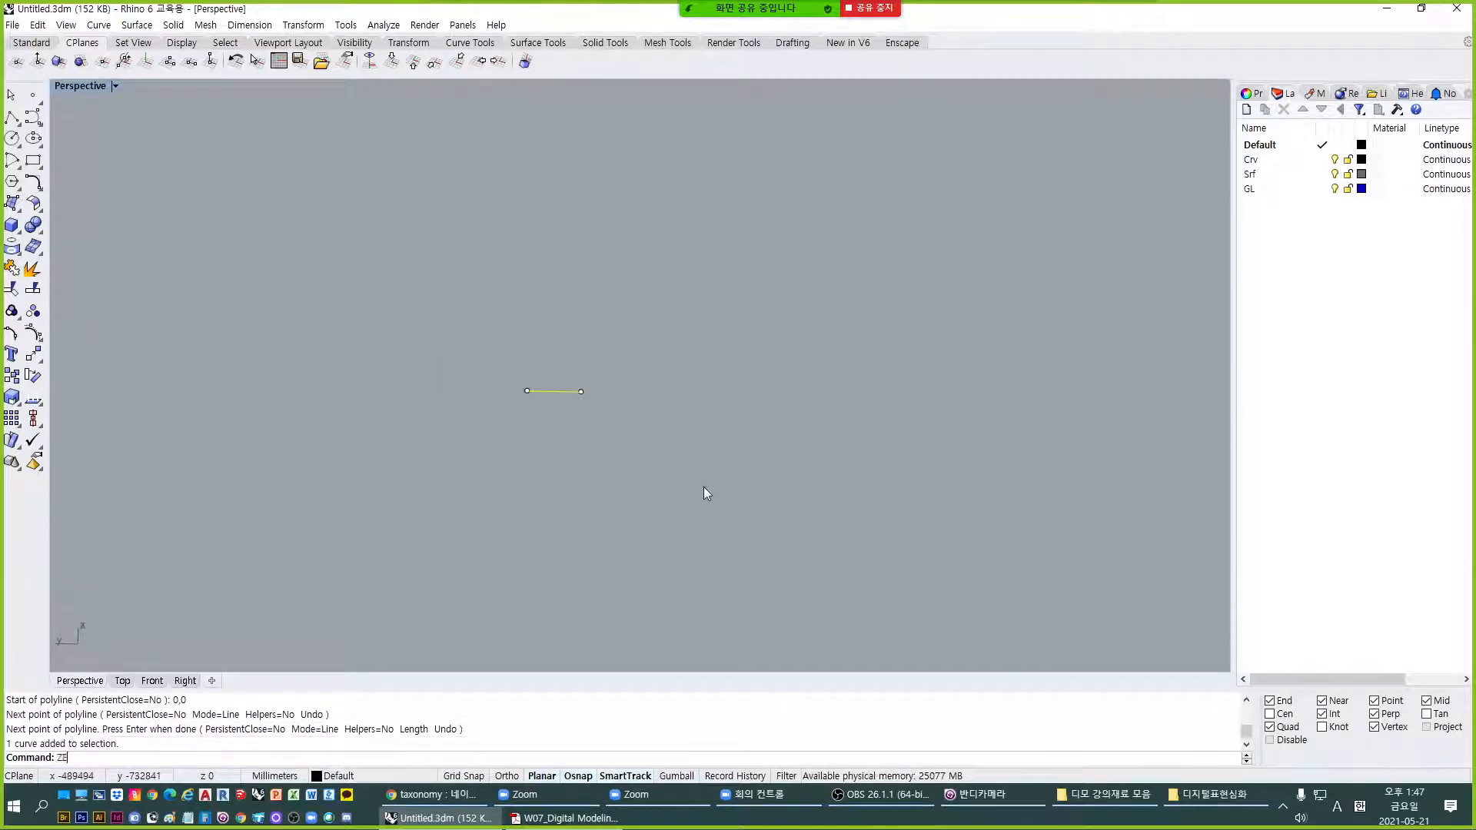
key("Return")
Delete the reference line drawn from the origin.
scroll(621, 447, "down", 6)
left_click_drag(669, 448, 469, 377)
type("E")
key("Return")
Draw a temporary box on the grid around the origin, using its width as height, and zoom the view to its extents.
scroll(315, 395, "up", 10)
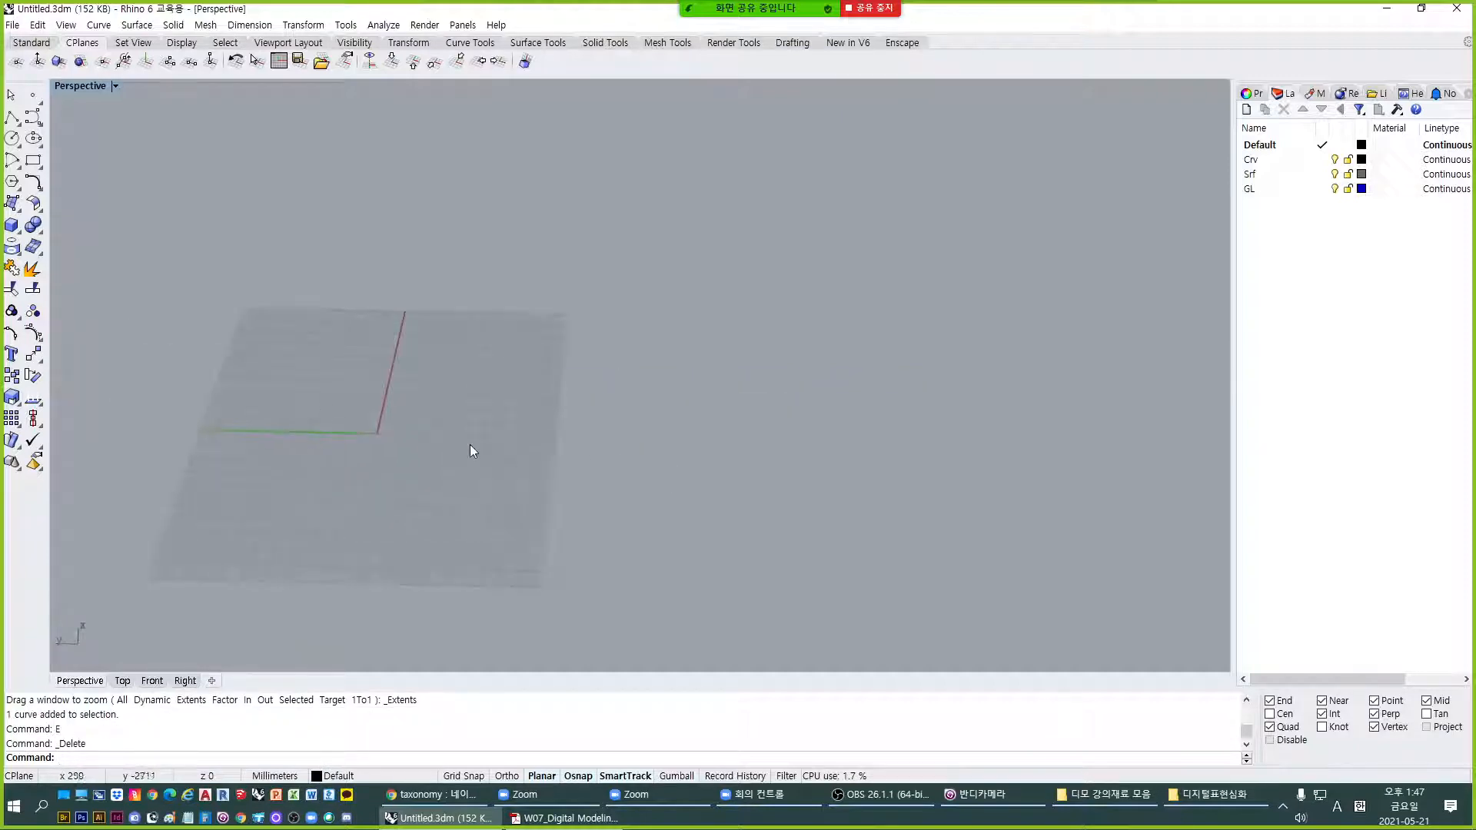
right_click_drag(469, 444, 227, 445)
scroll(569, 308, "up", 3)
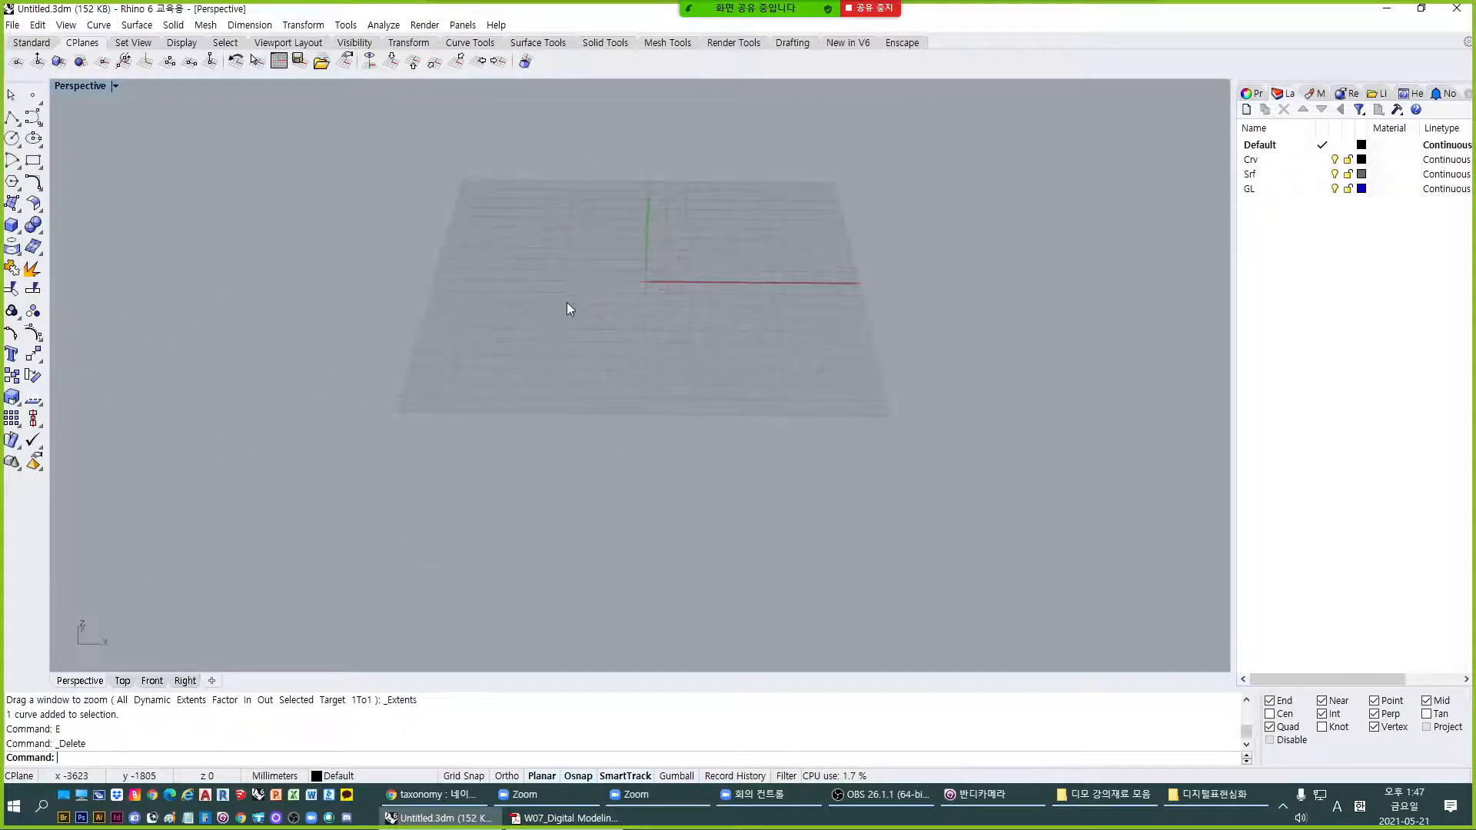
type("box")
key("Return")
left_click(585, 271)
left_click(675, 325)
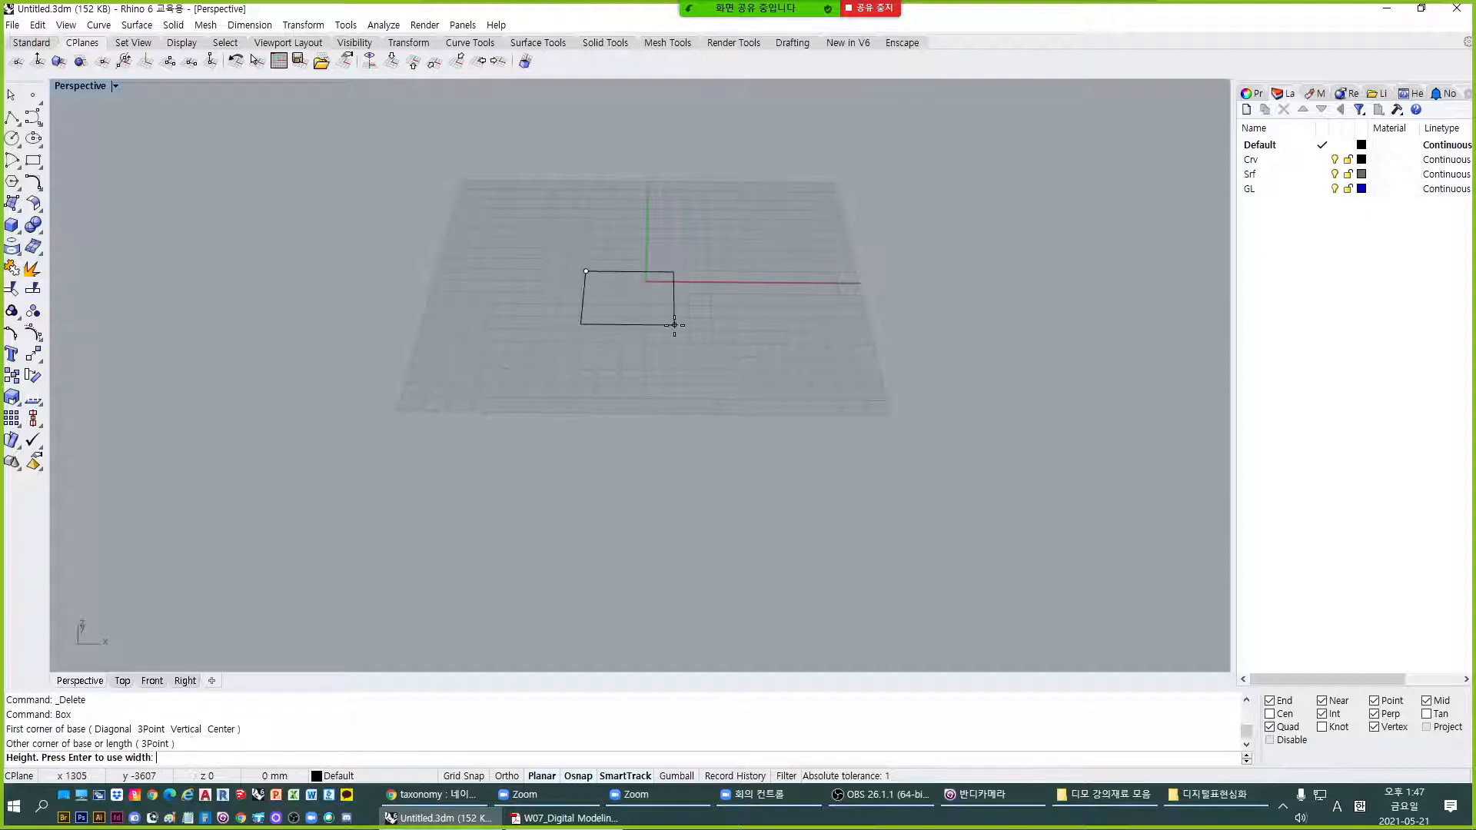
left_click(673, 229)
key("Return")
key("Escape")
left_click(635, 264)
type("Z")
key("Return")
key("Escape")
type("ZE")
key("Return")
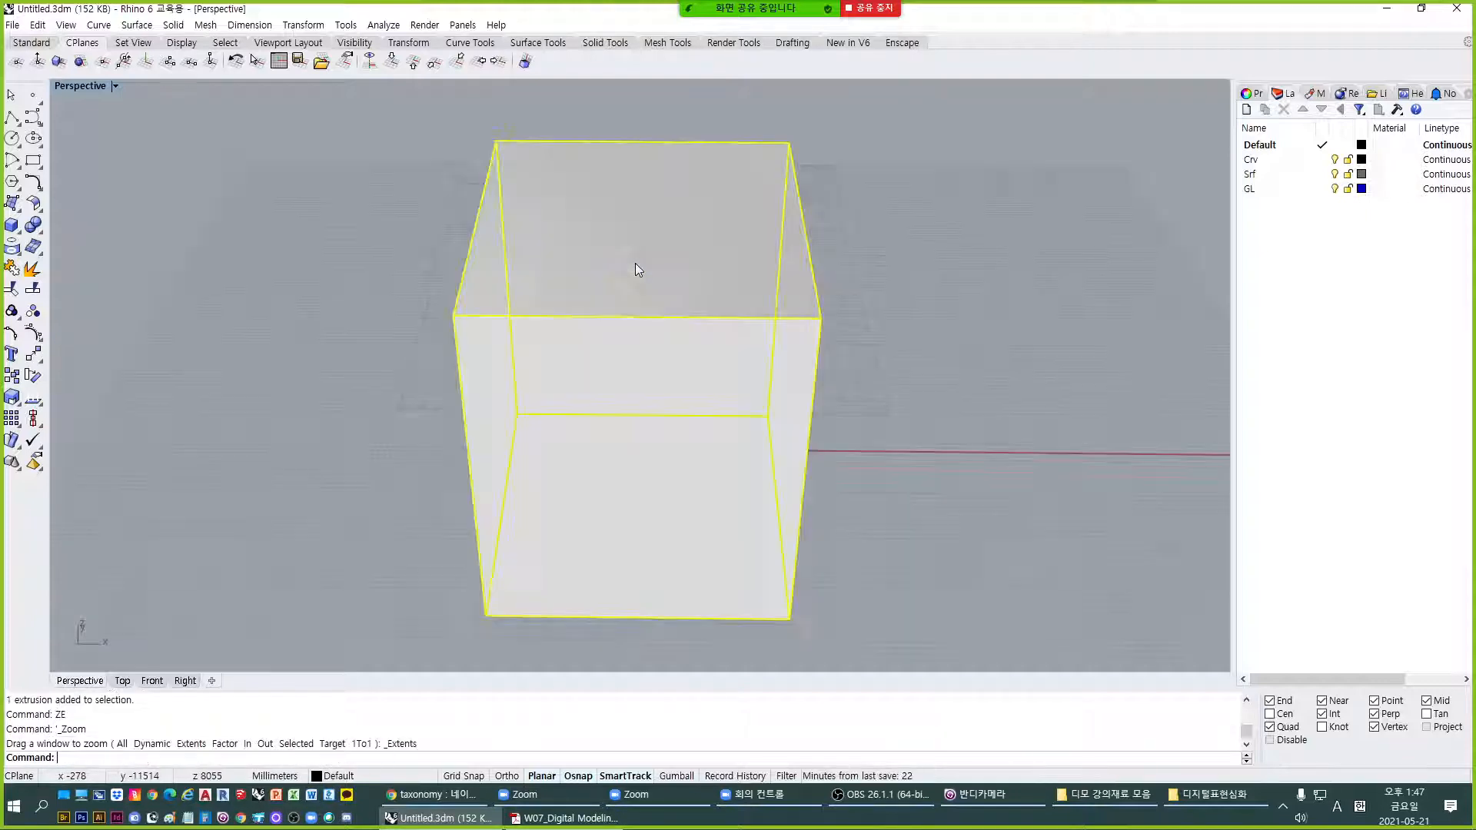
Delete the temporary box at the origin.
key("Escape")
left_click(661, 445)
type("E")
key("Return")
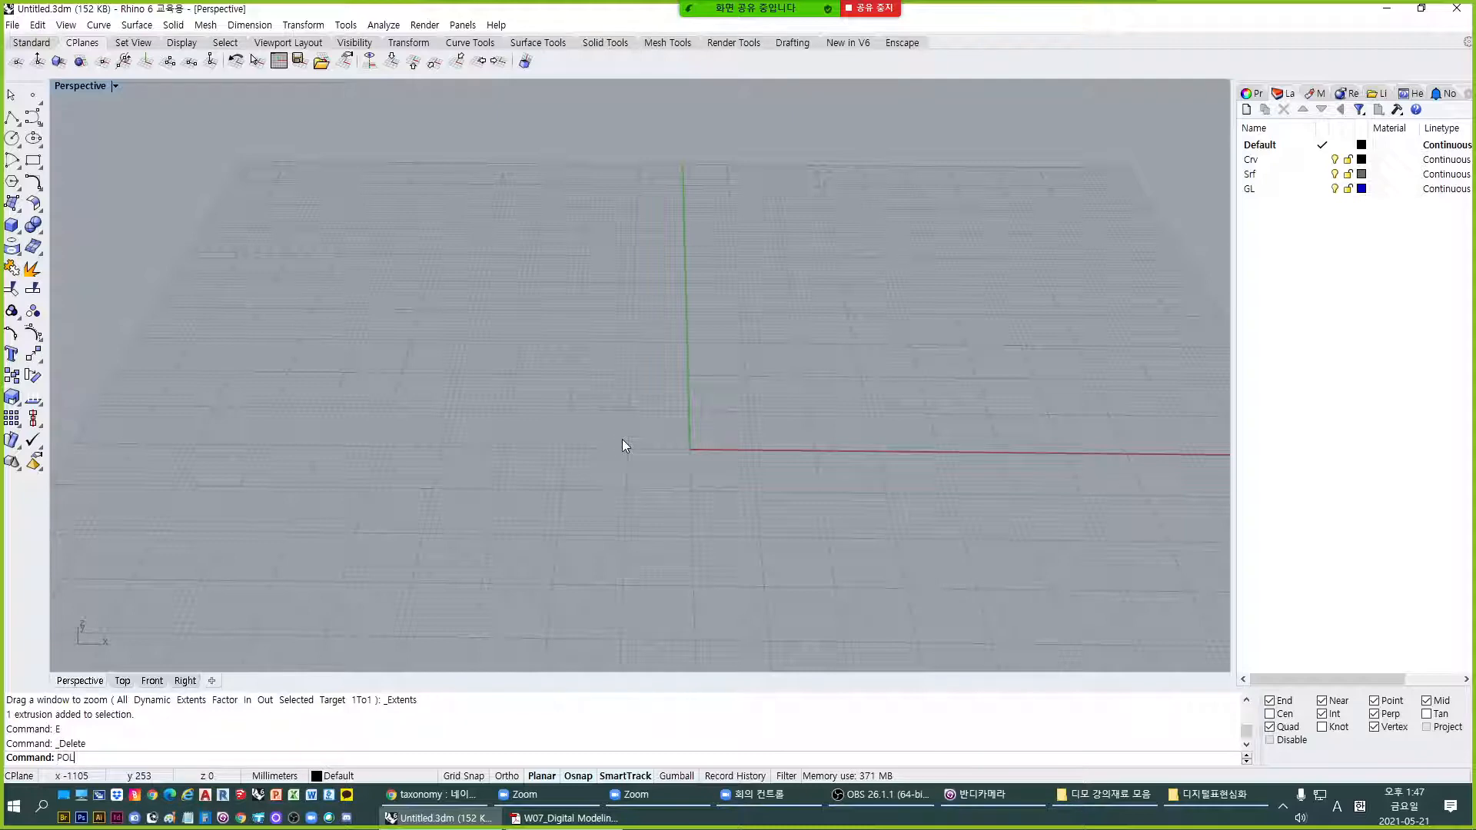
type("POL")
key("Return")
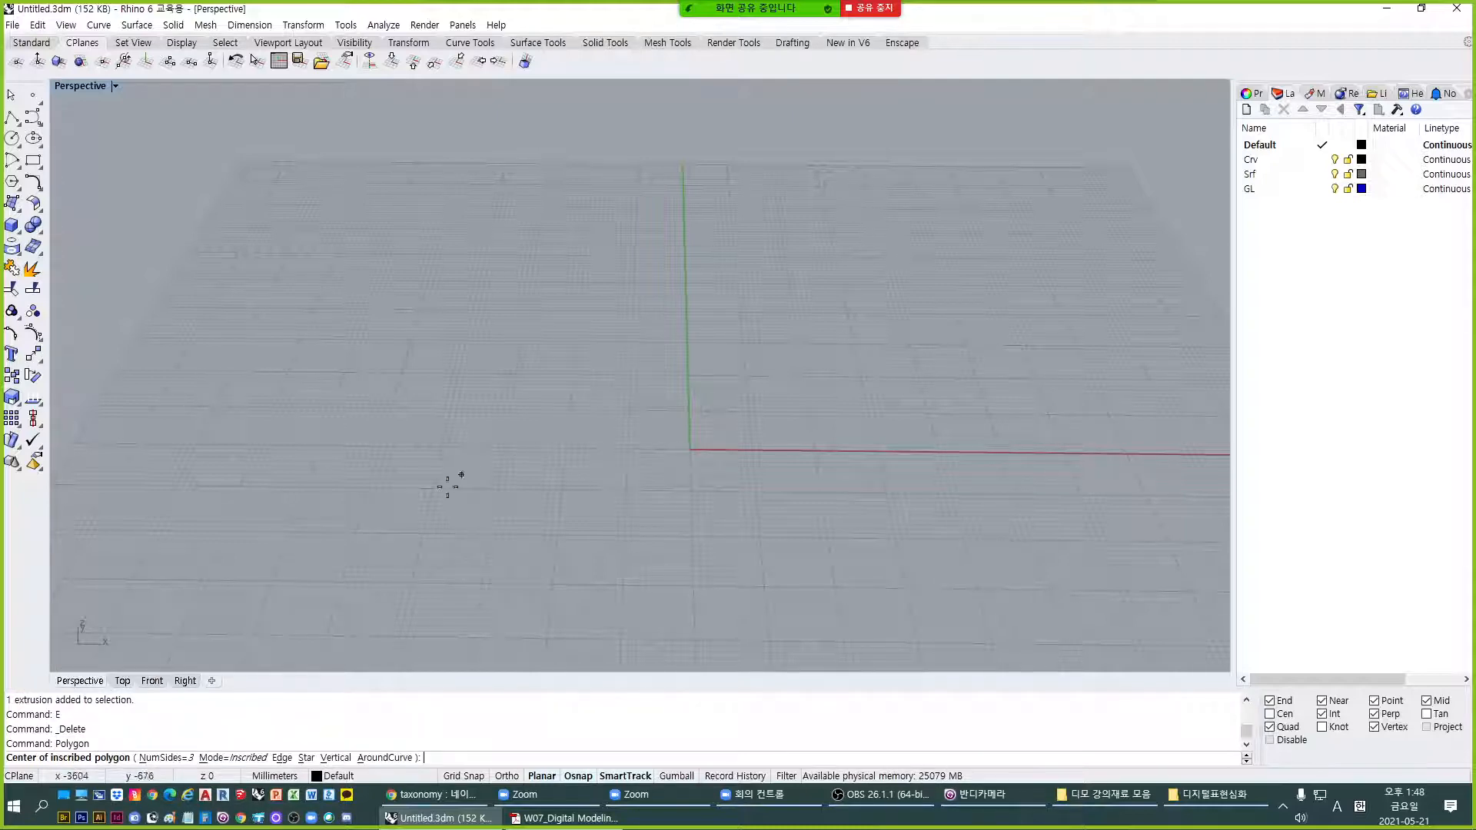
left_click(386, 527)
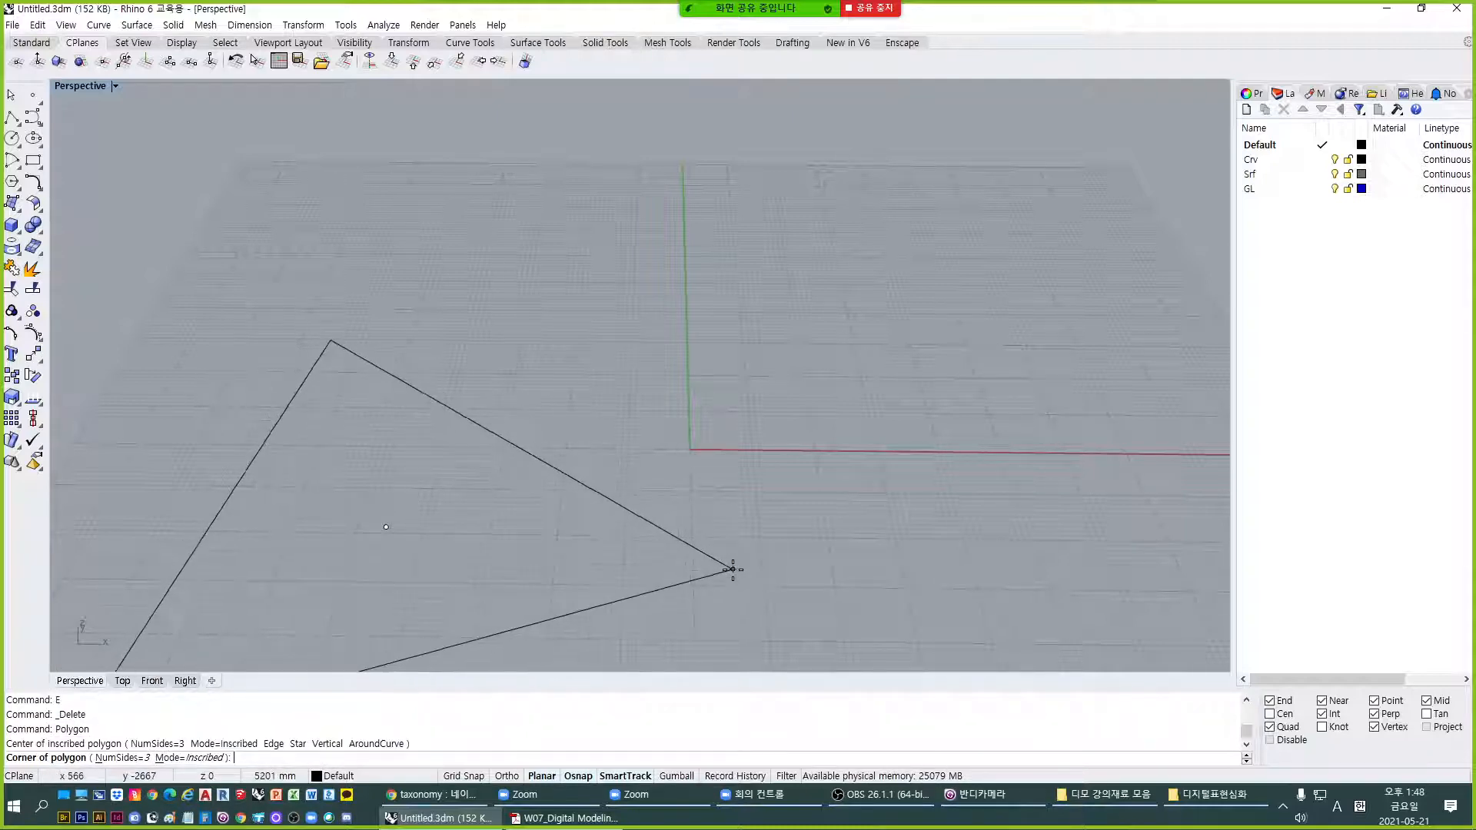
key("Escape")
Draw a three-sided polygon by its edge near the origin, with a 10000 mm edge running parallel to the red axis.
key("Return")
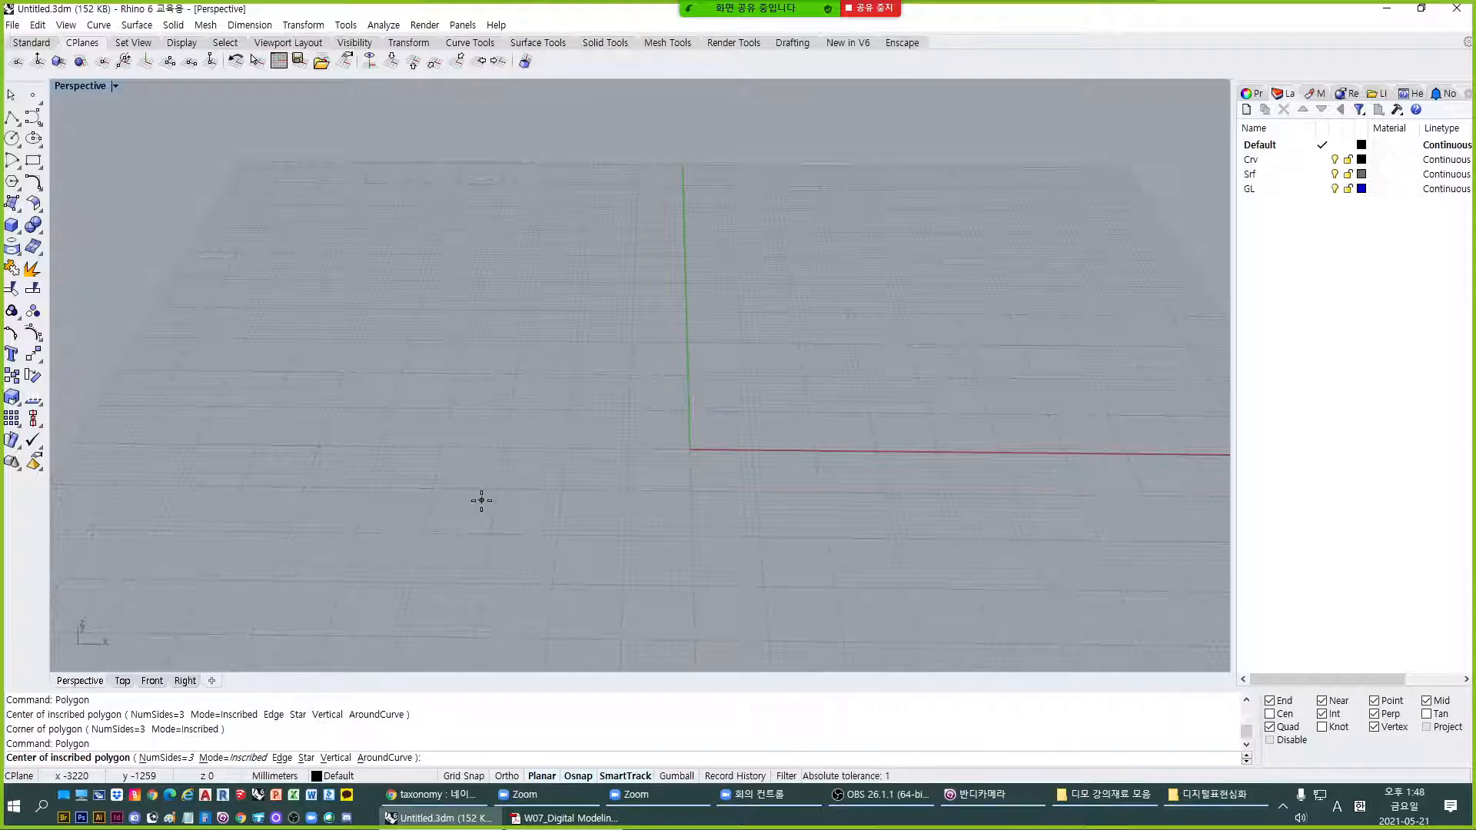
type("d")
key("Return")
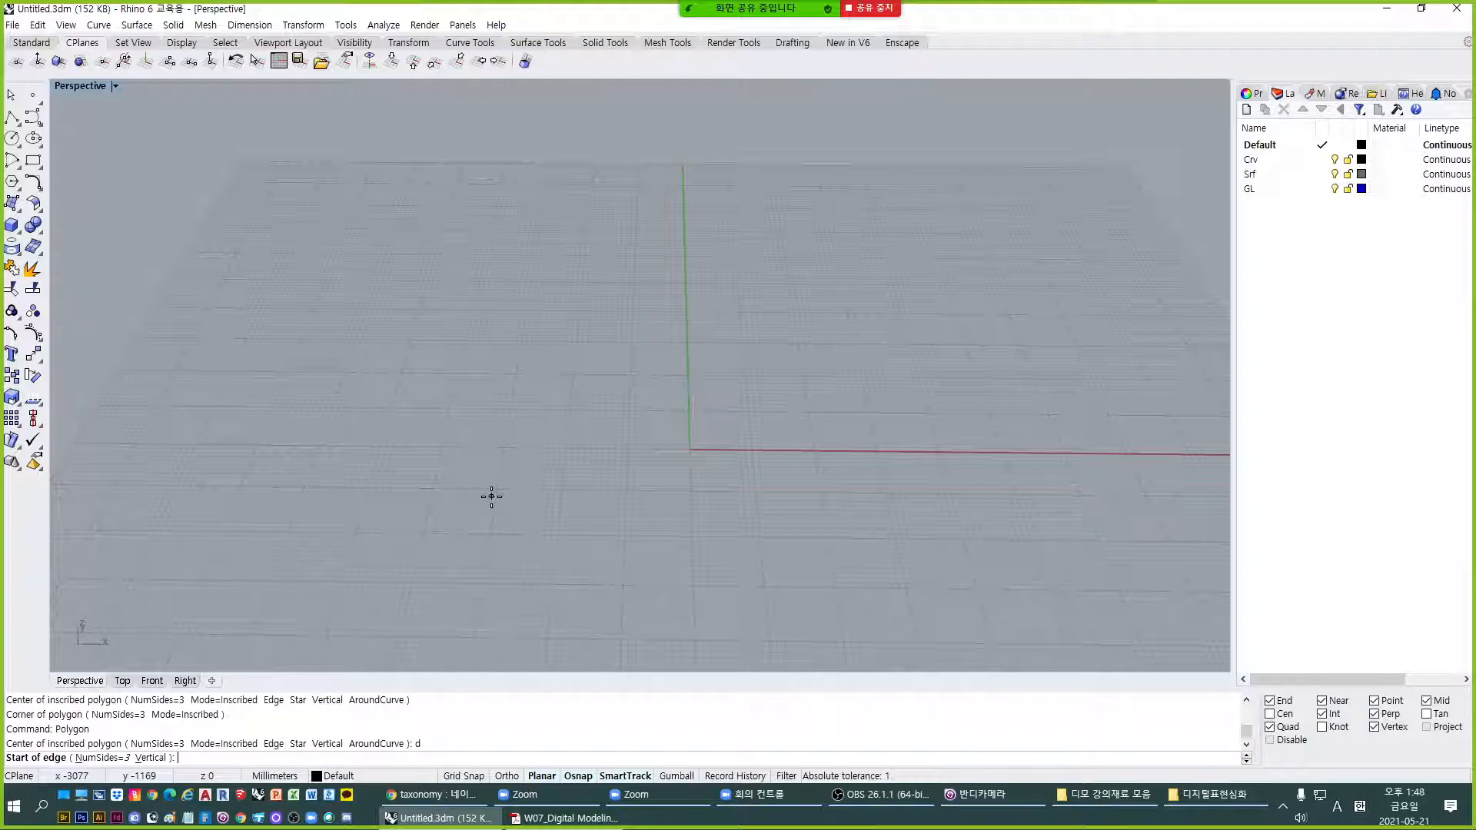
left_click(492, 496)
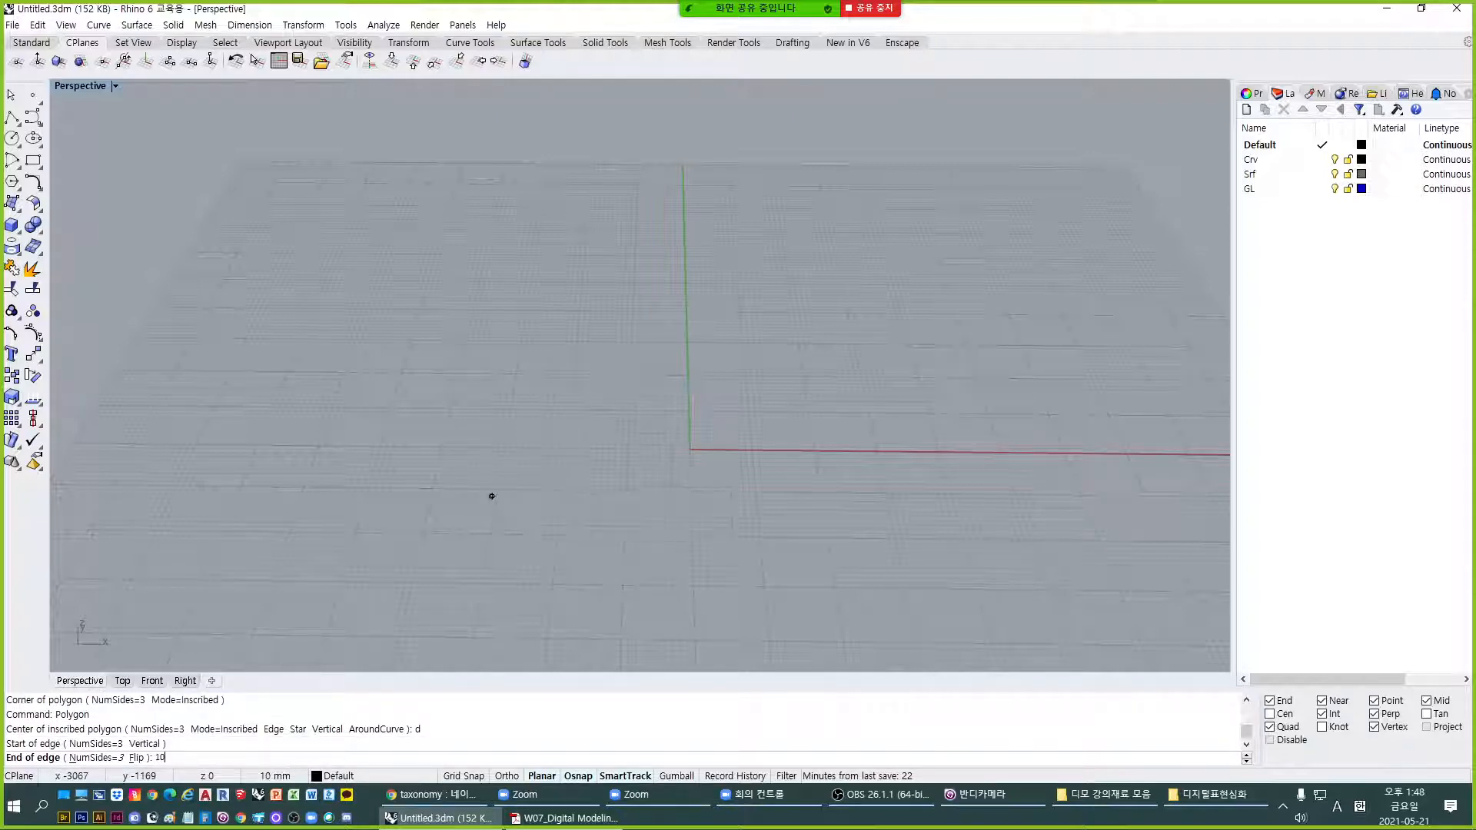
type("10000")
left_click(721, 500)
scroll(618, 422, "down", 8)
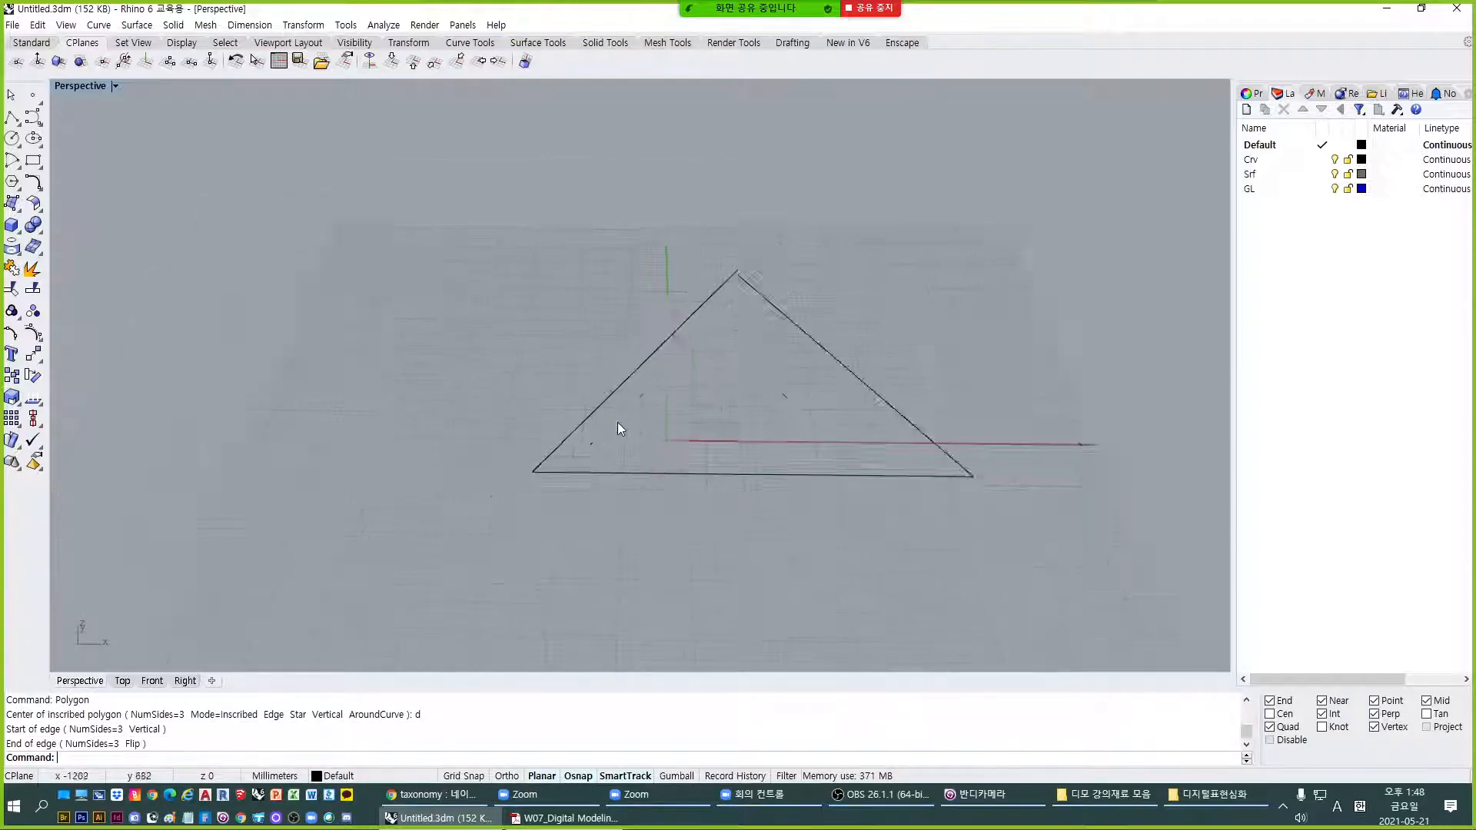
Move the triangle freehand so that it sits around the origin with its apex on the green axis.
left_click_drag(618, 422, 587, 375)
type("m")
key("Return")
left_click(721, 519)
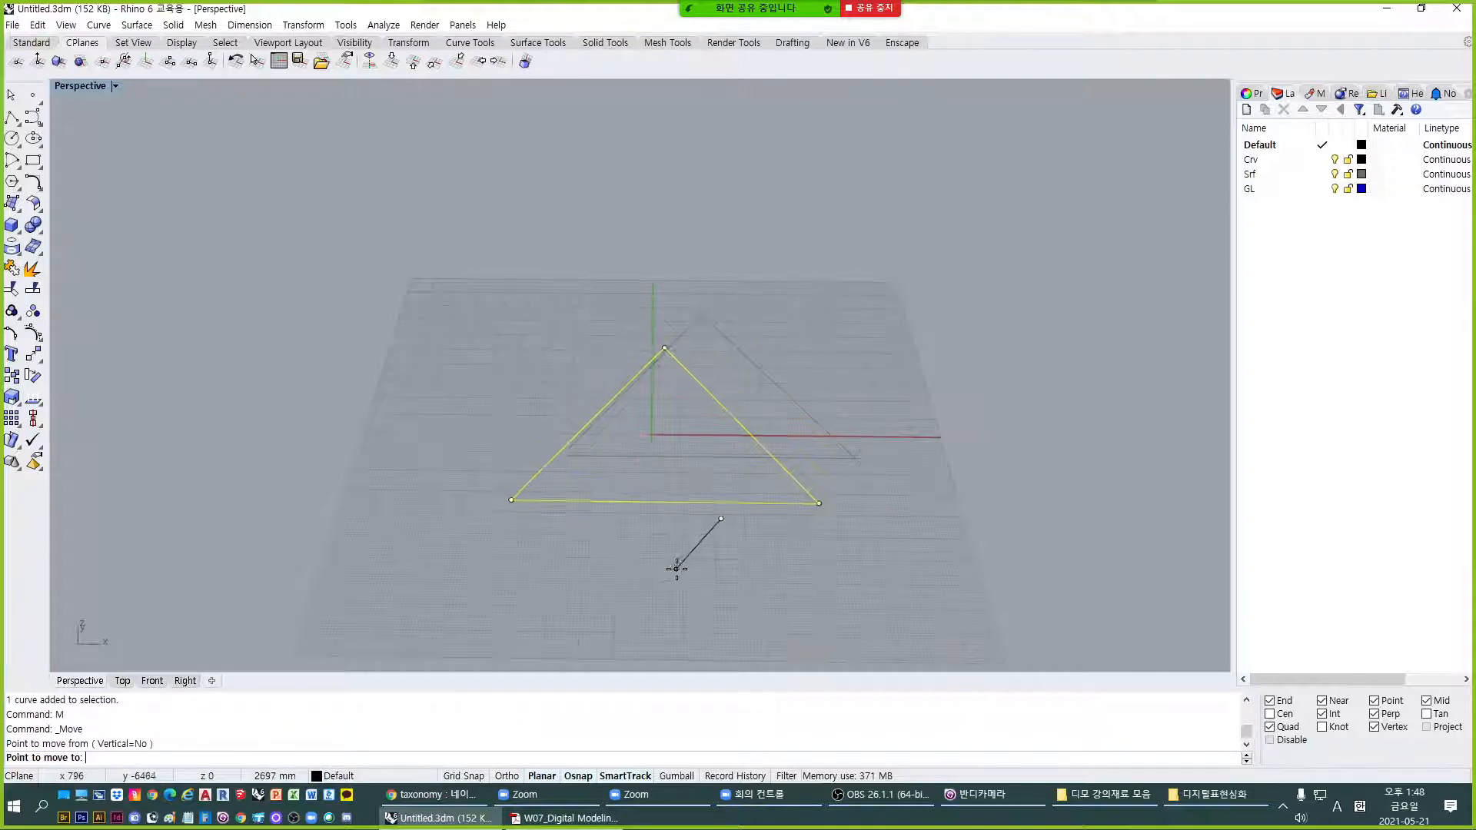
left_click(659, 553)
key("Escape")
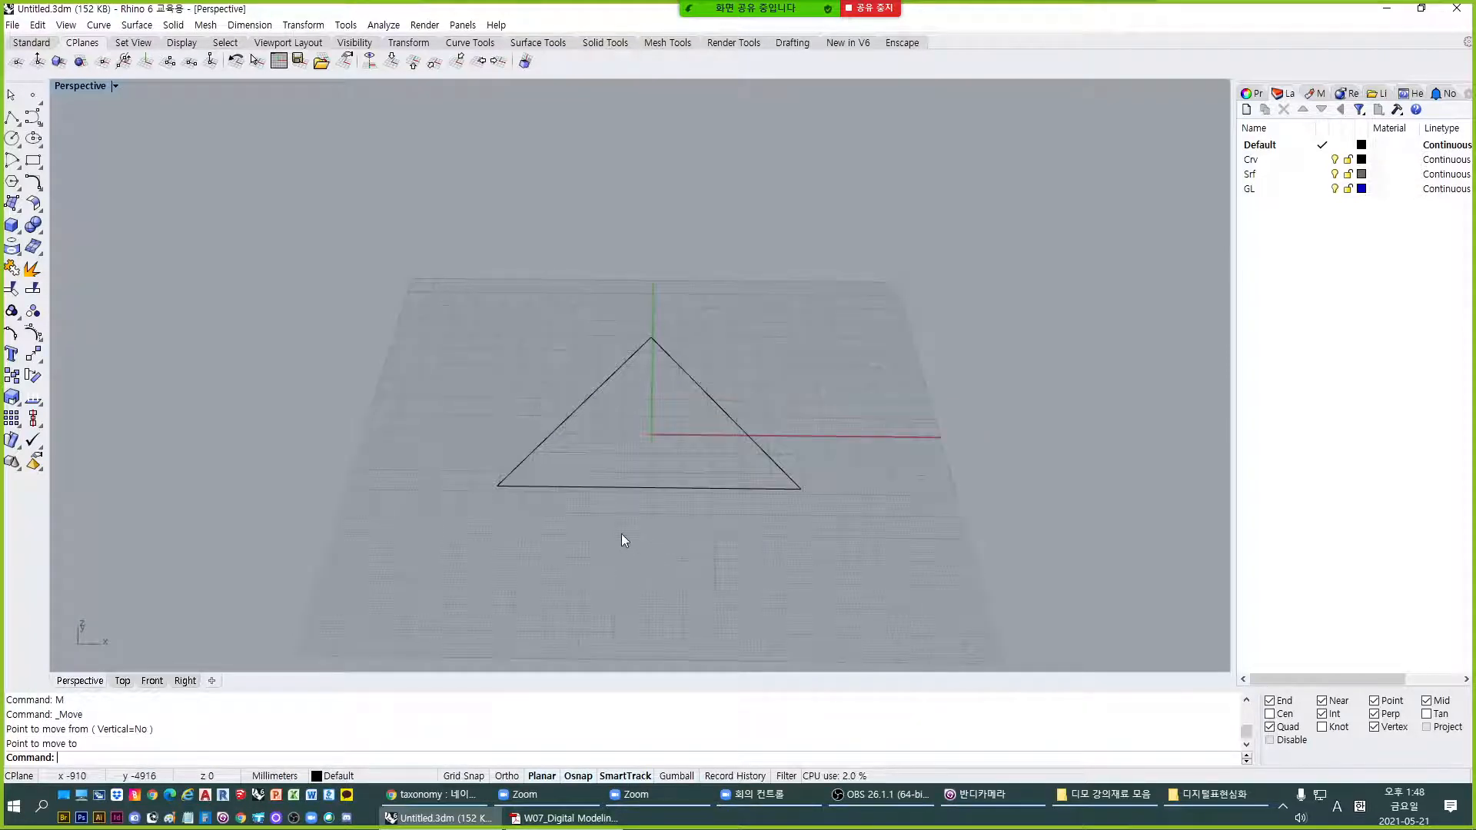
Measure the length of the triangle's base edge between its two corner points.
type("d")
key("Return")
left_click(499, 486)
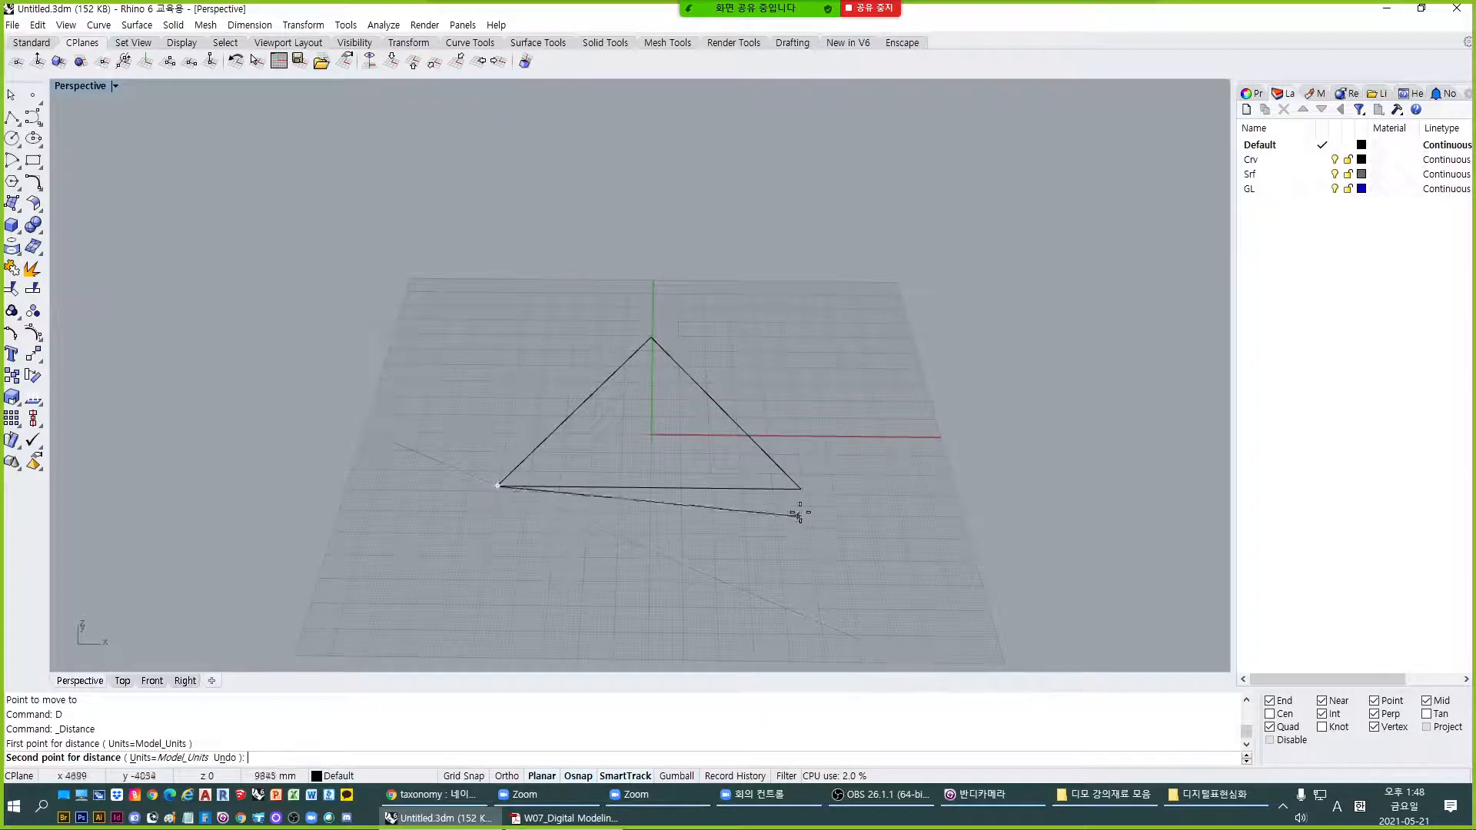
left_click(799, 488)
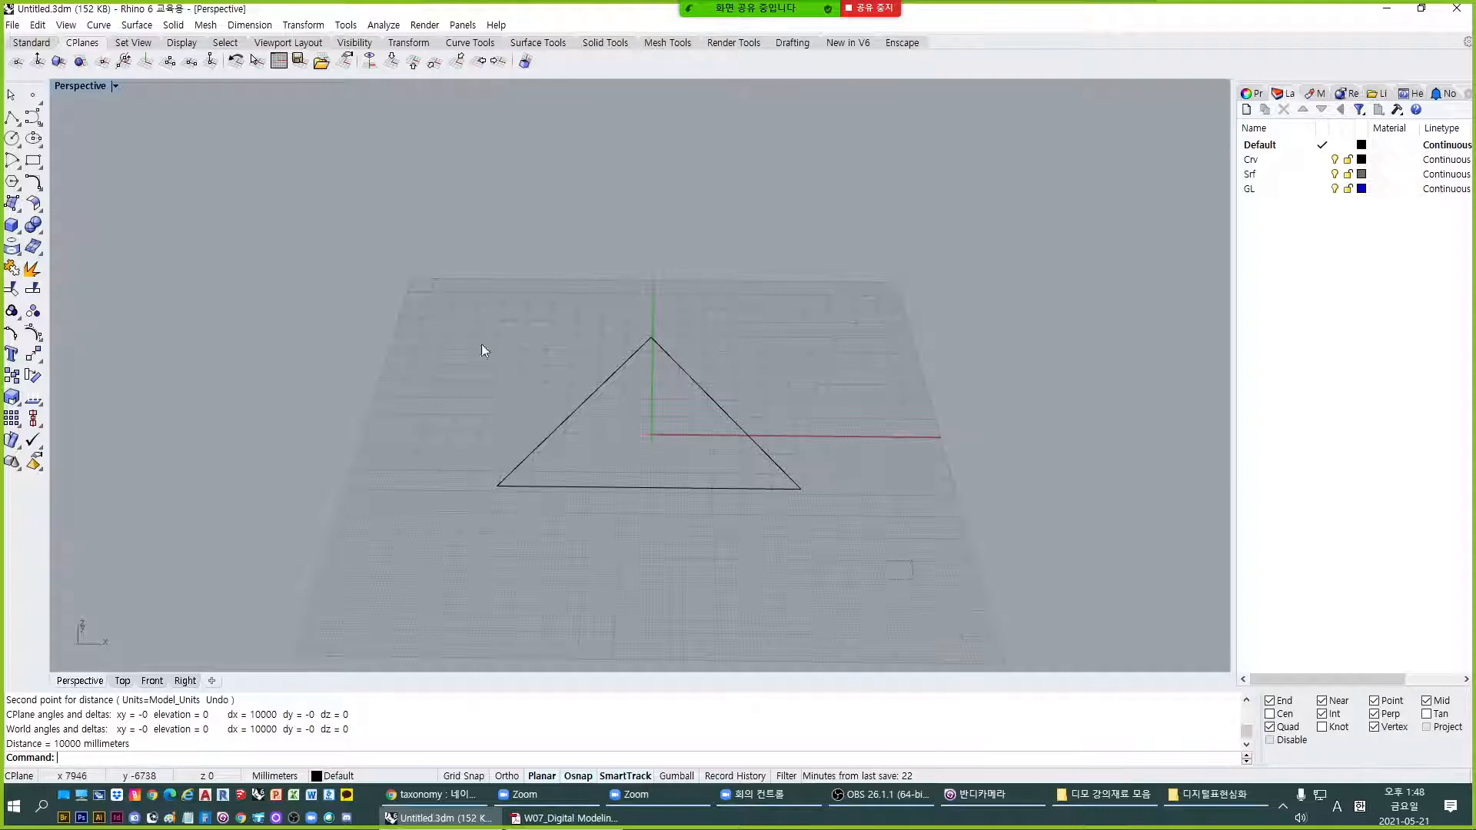
Assign the triangle to the GL layer and make GL the current layer.
left_click_drag(595, 404, 334, 289)
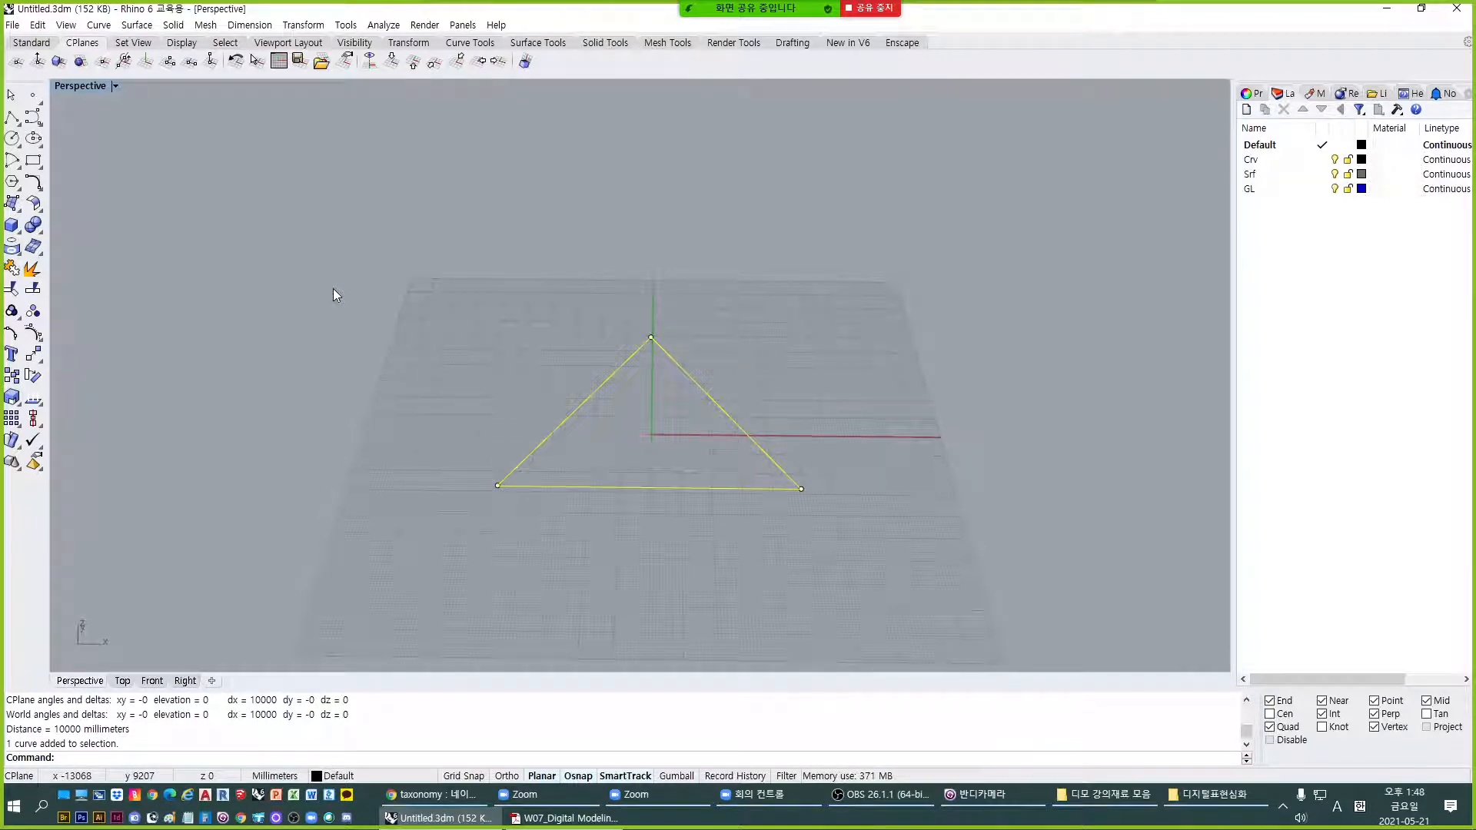
left_click(1251, 93)
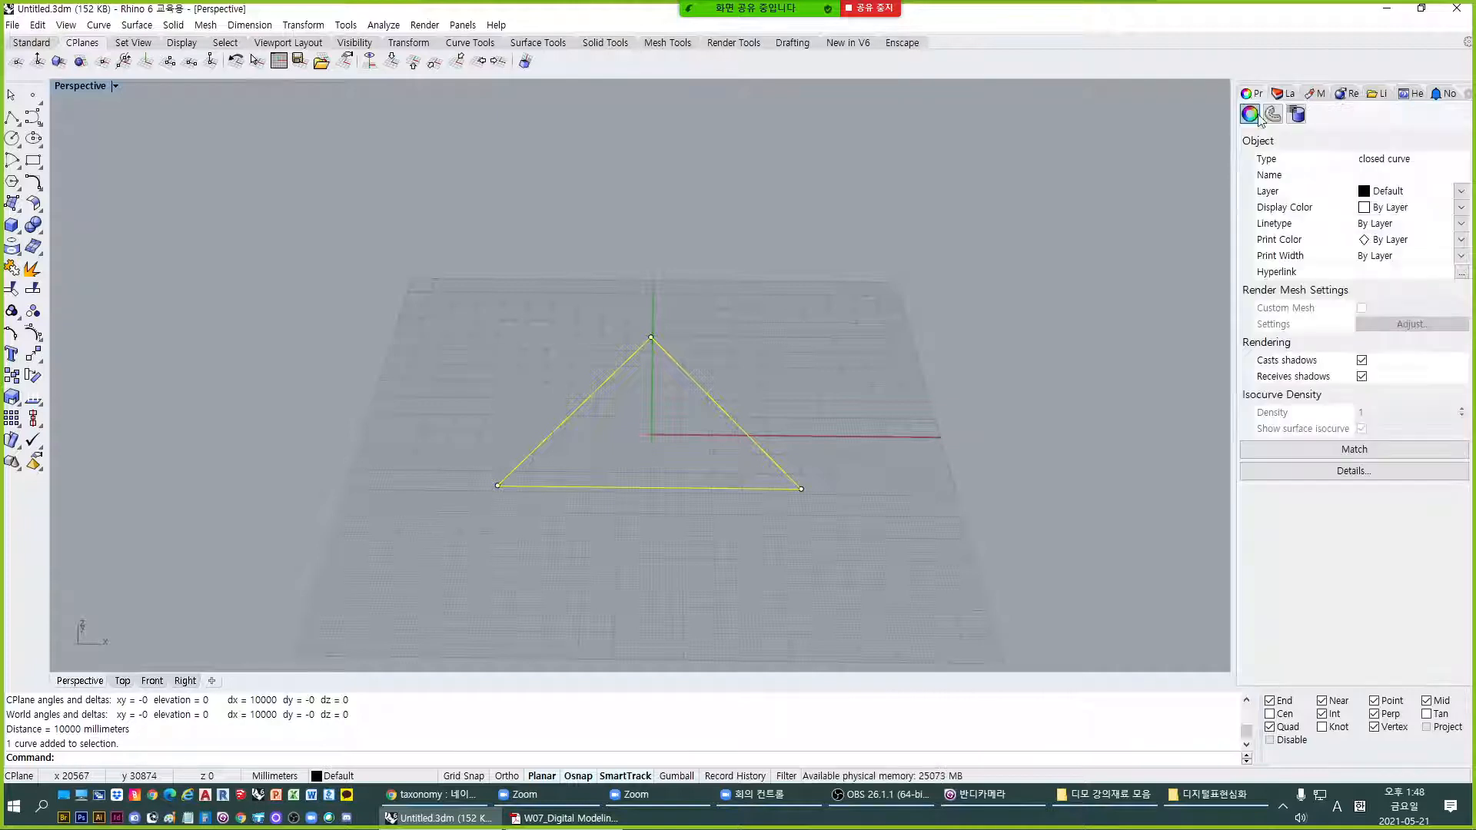
left_click(1377, 192)
left_click(1375, 227)
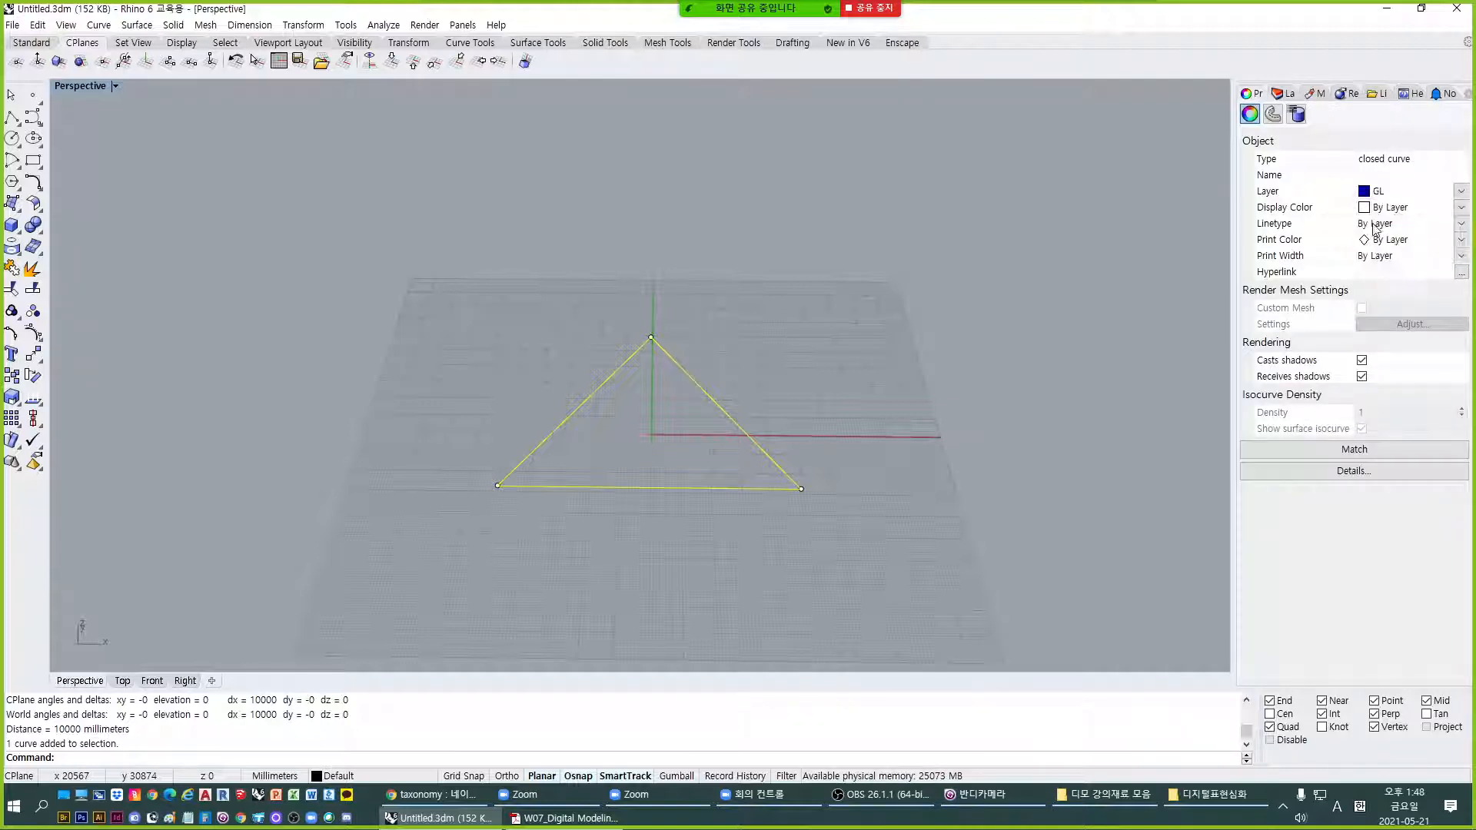
left_click(1283, 93)
left_click(1322, 191)
left_click(956, 478)
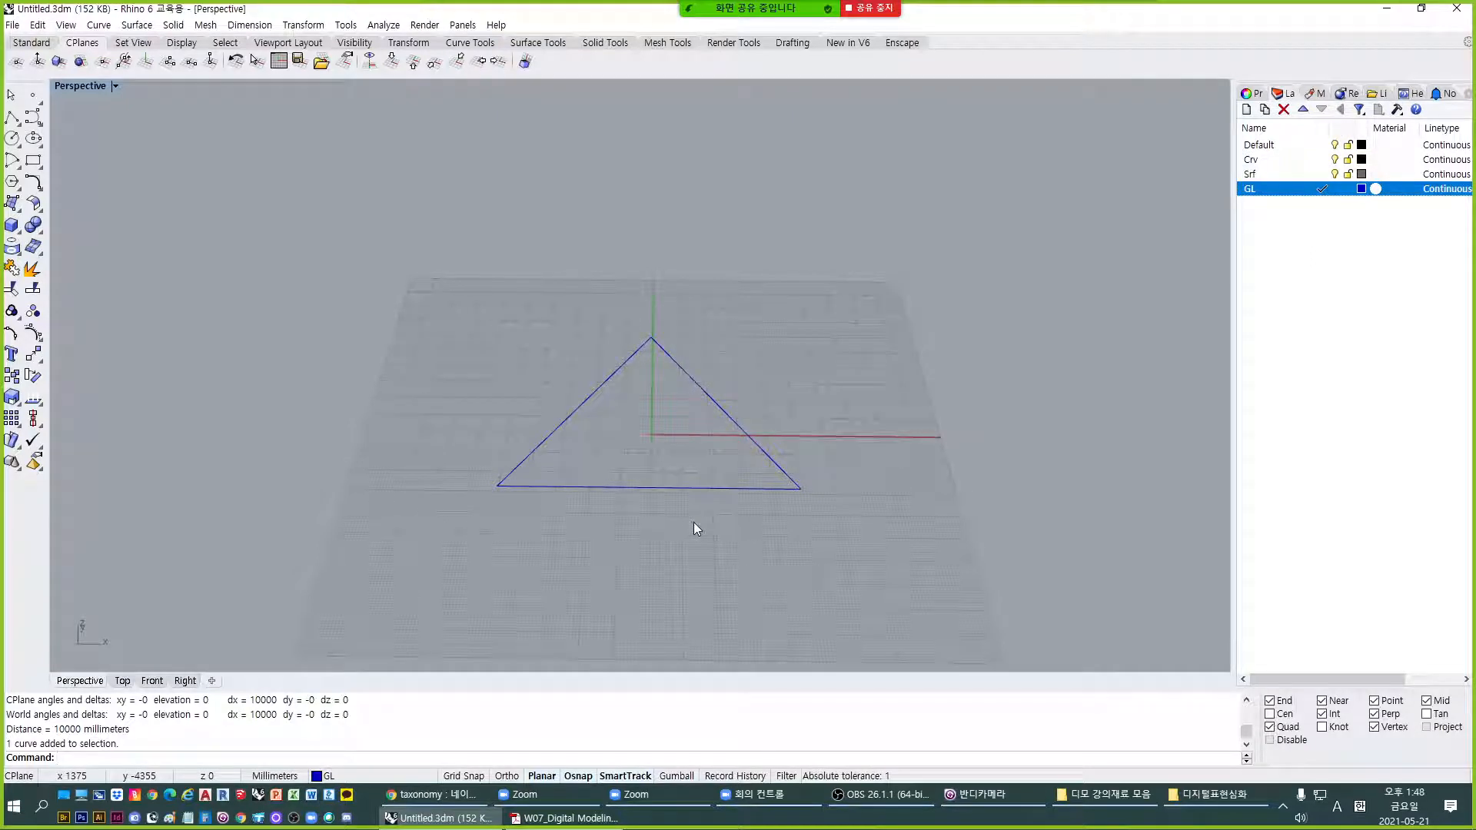
left_click(596, 483)
left_click(650, 587)
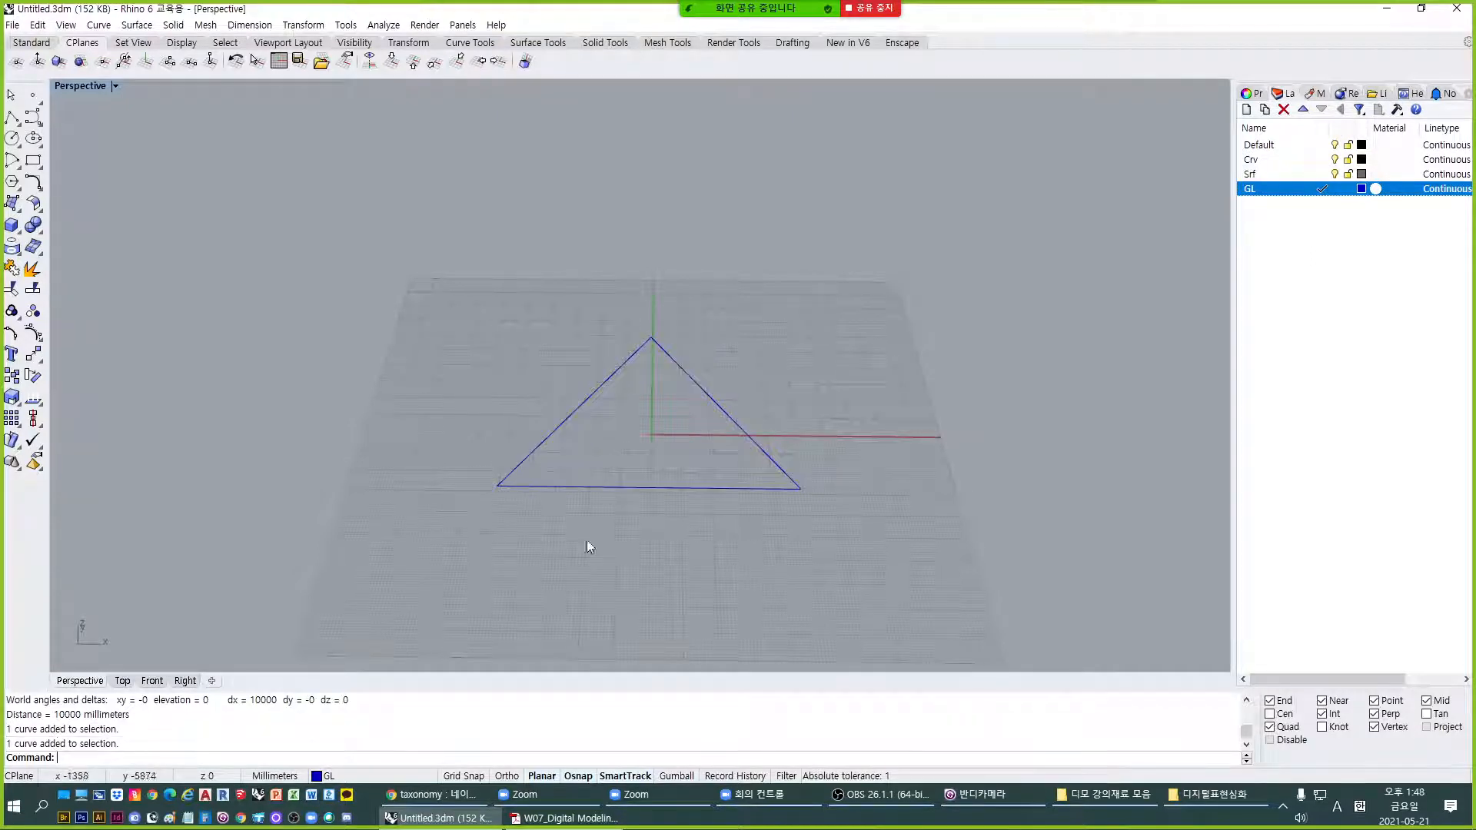
Draw three lines inside the triangle, each from a corner to the midpoint of the opposite edge.
scroll(652, 435, "up", 4)
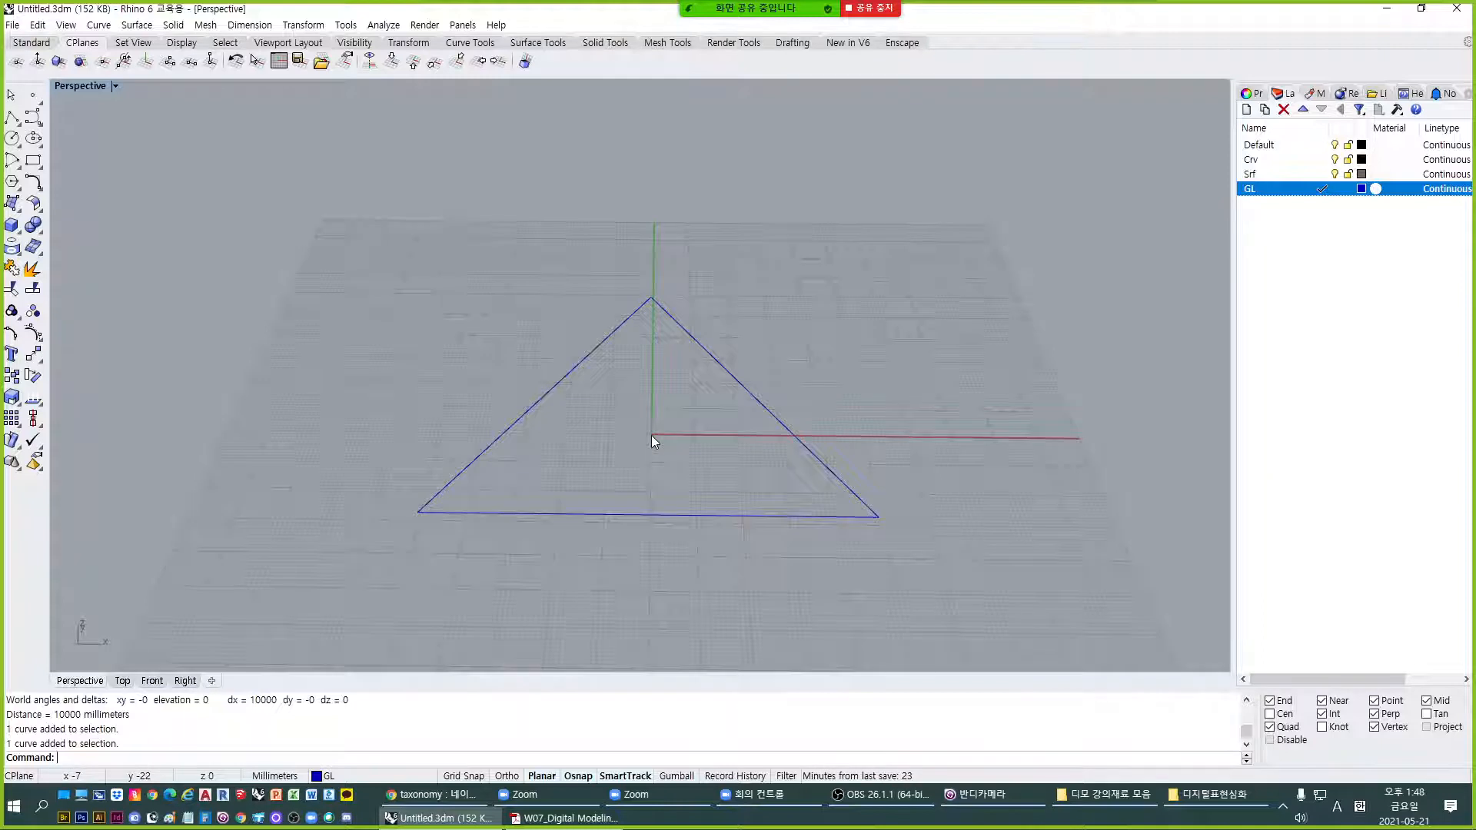
scroll(652, 435, "down", 4)
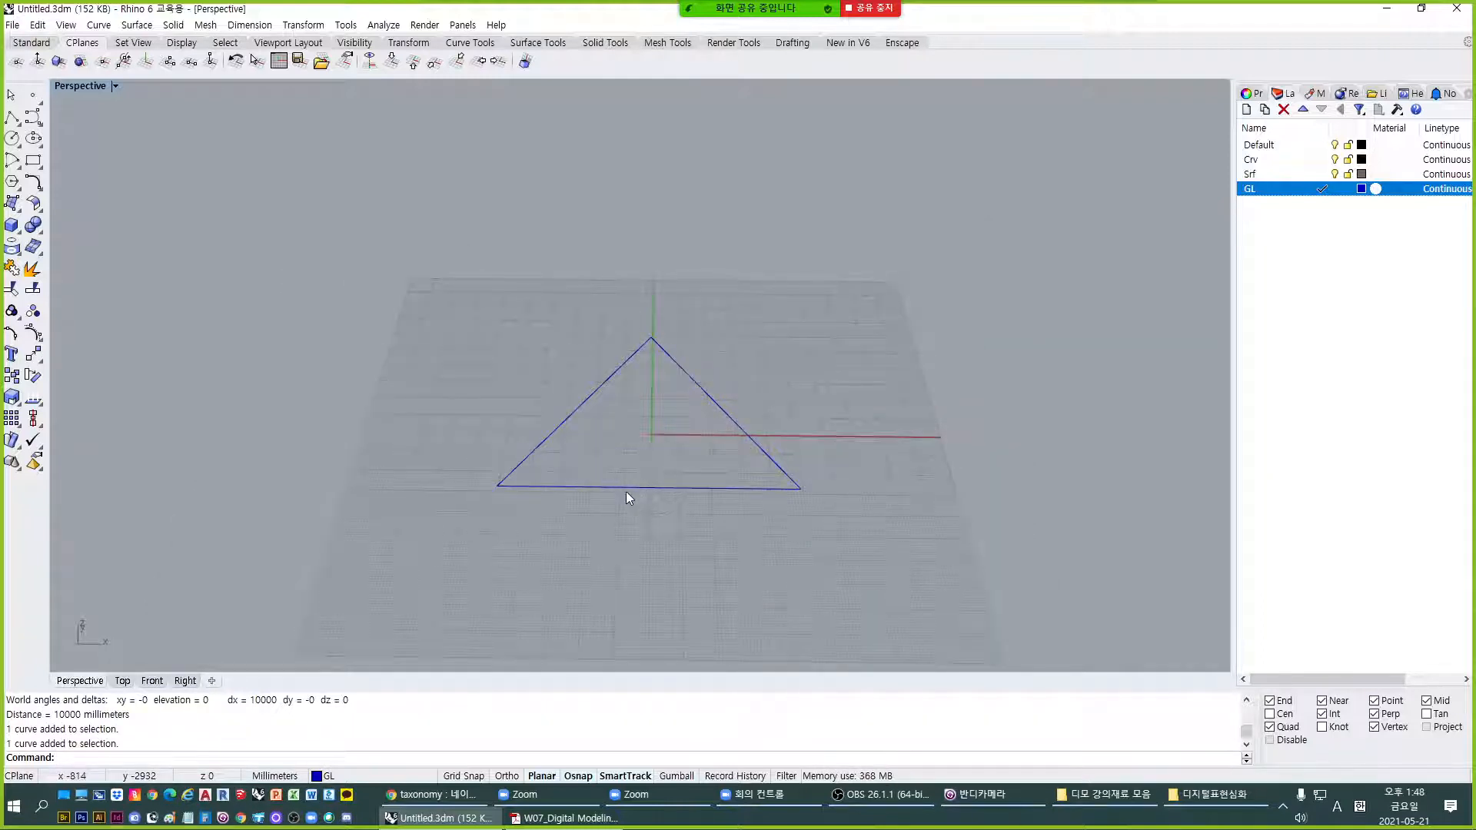
type("L")
key("Return")
left_click(498, 486)
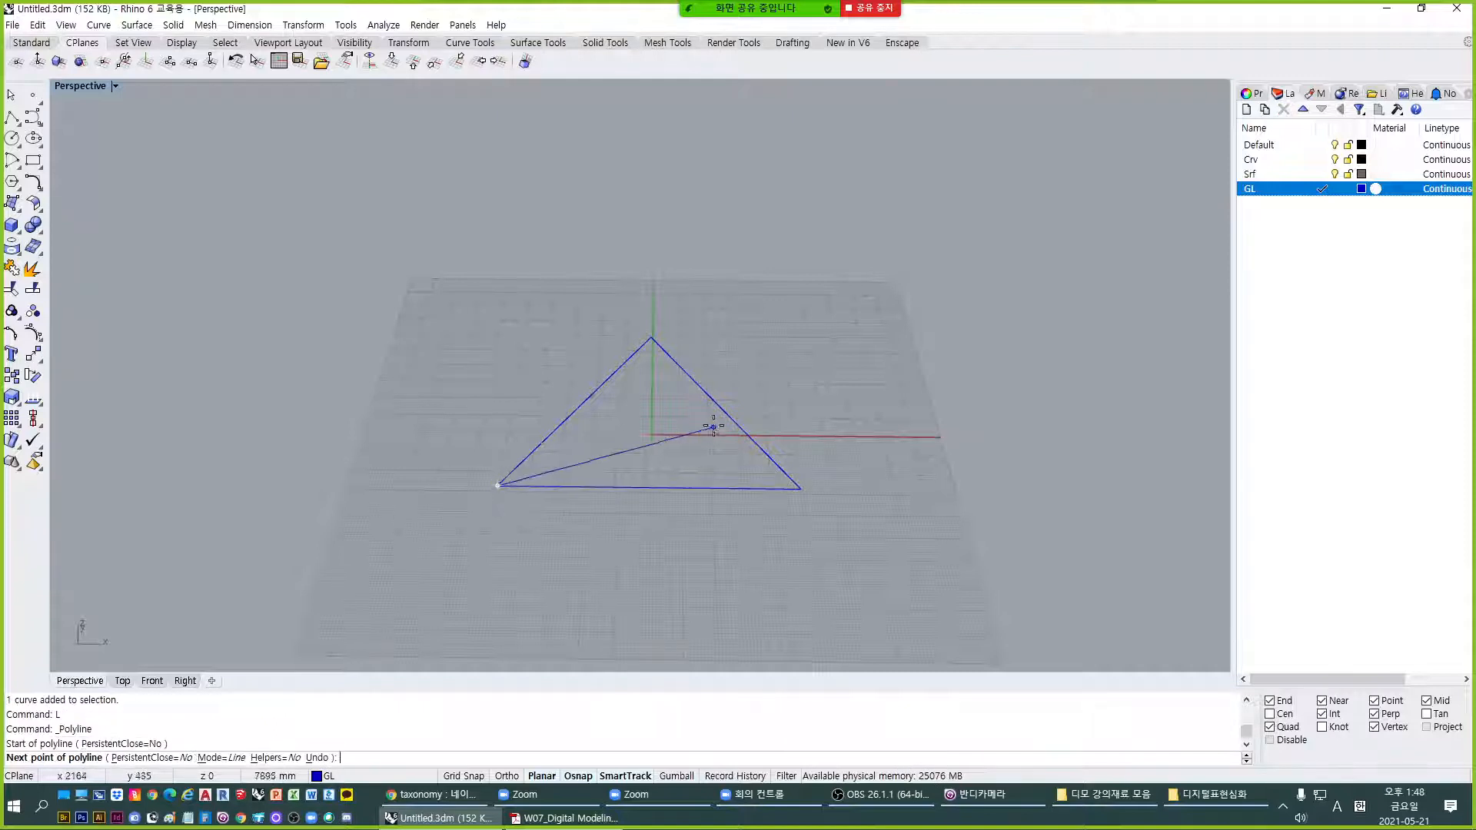
left_click(719, 408)
key("Return")
type("L")
key("Return")
left_click(800, 489)
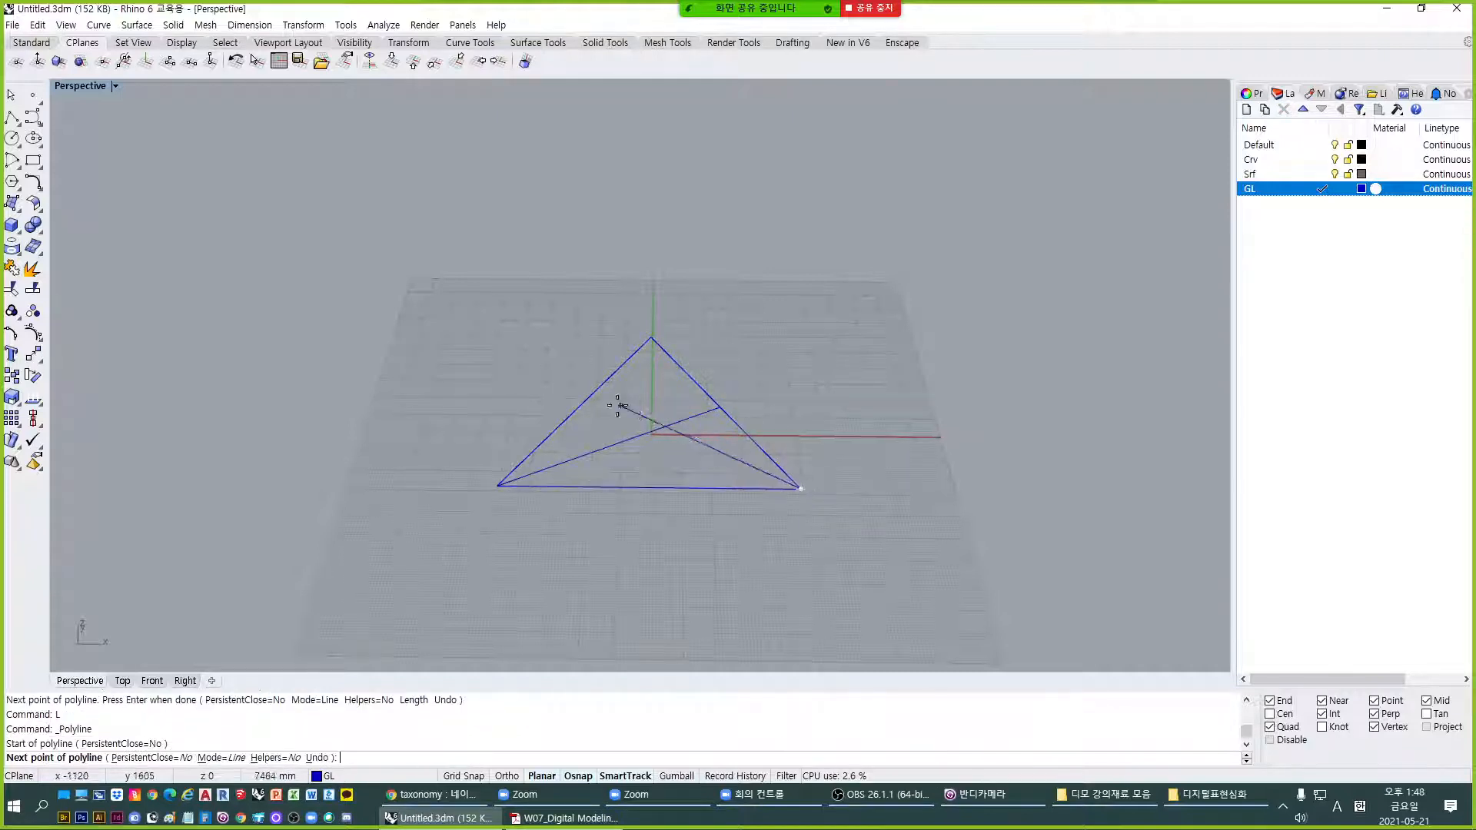
left_click(651, 338)
key("Return")
Move the triangle with its three median lines away from the origin in positive X and Y, and zoom to the extents.
left_click_drag(776, 550, 481, 283)
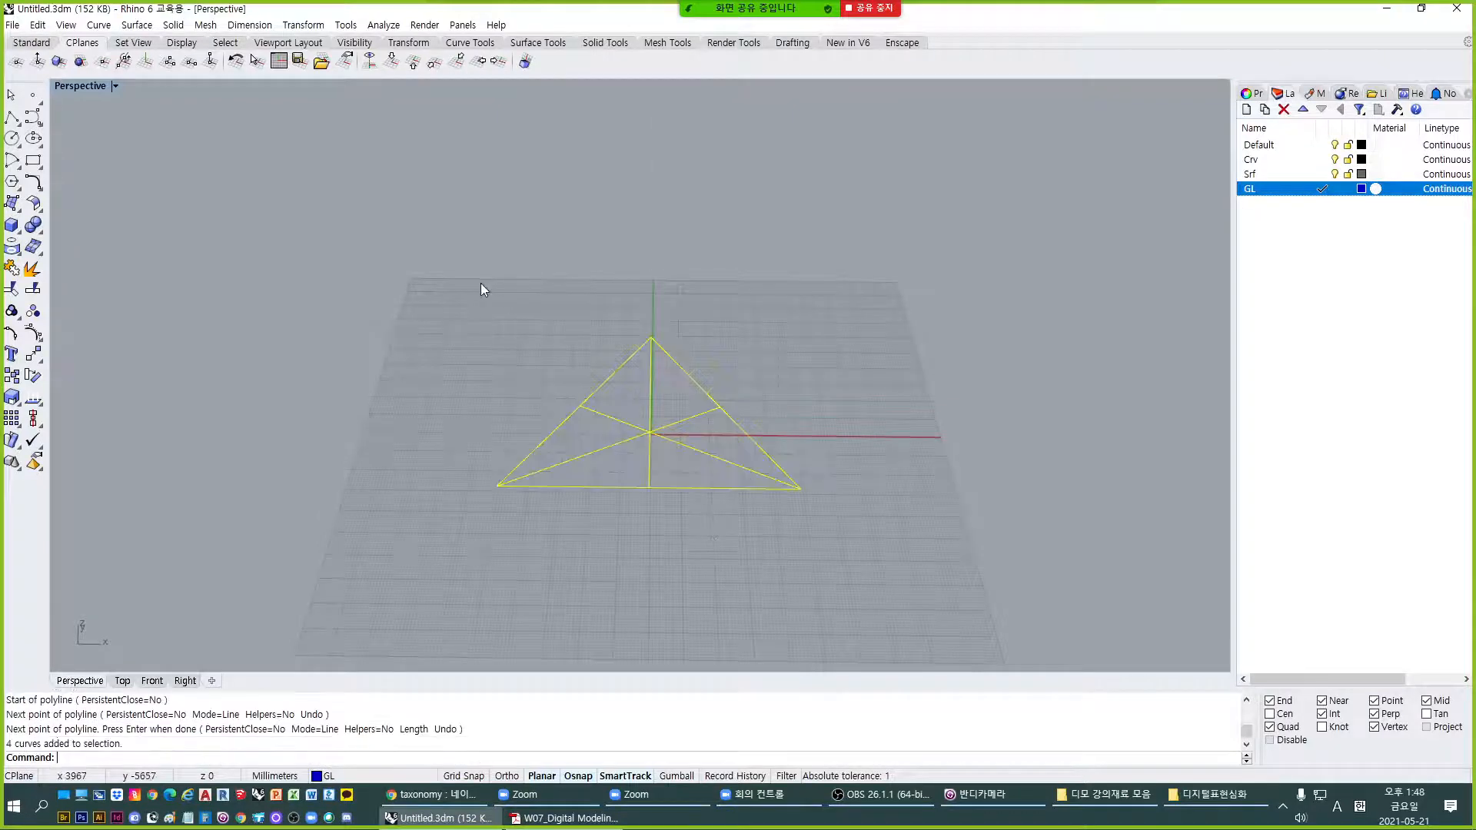
type("M")
key("Return")
left_click(659, 521)
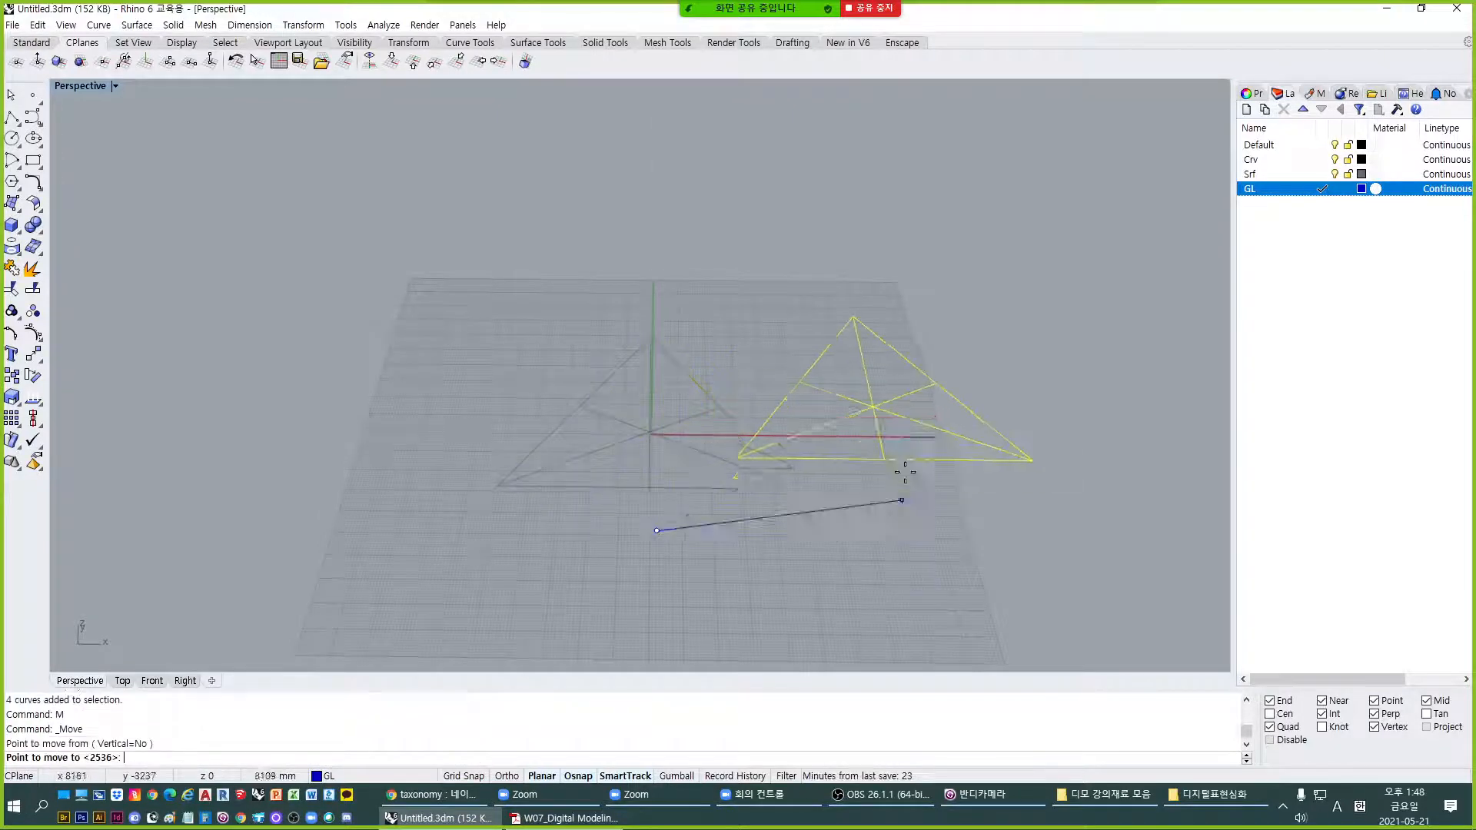
left_click(895, 415)
left_click(895, 409)
scroll(896, 368, "up", 6)
right_click_drag(896, 377, 663, 548, "shift")
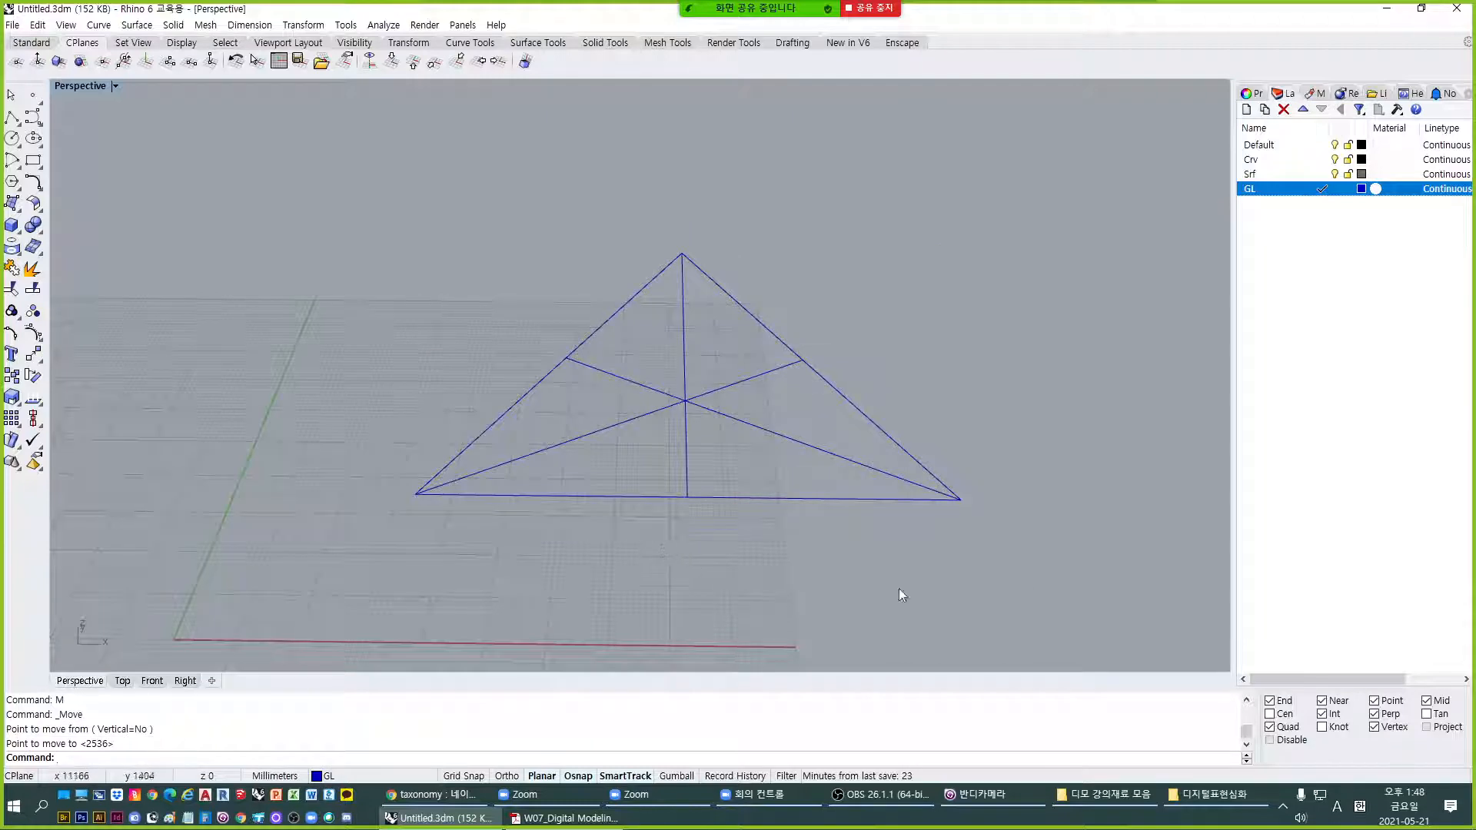
left_click_drag(898, 589, 543, 318)
type("ZE")
key("Return")
left_click(590, 354)
scroll(607, 362, "down", 9)
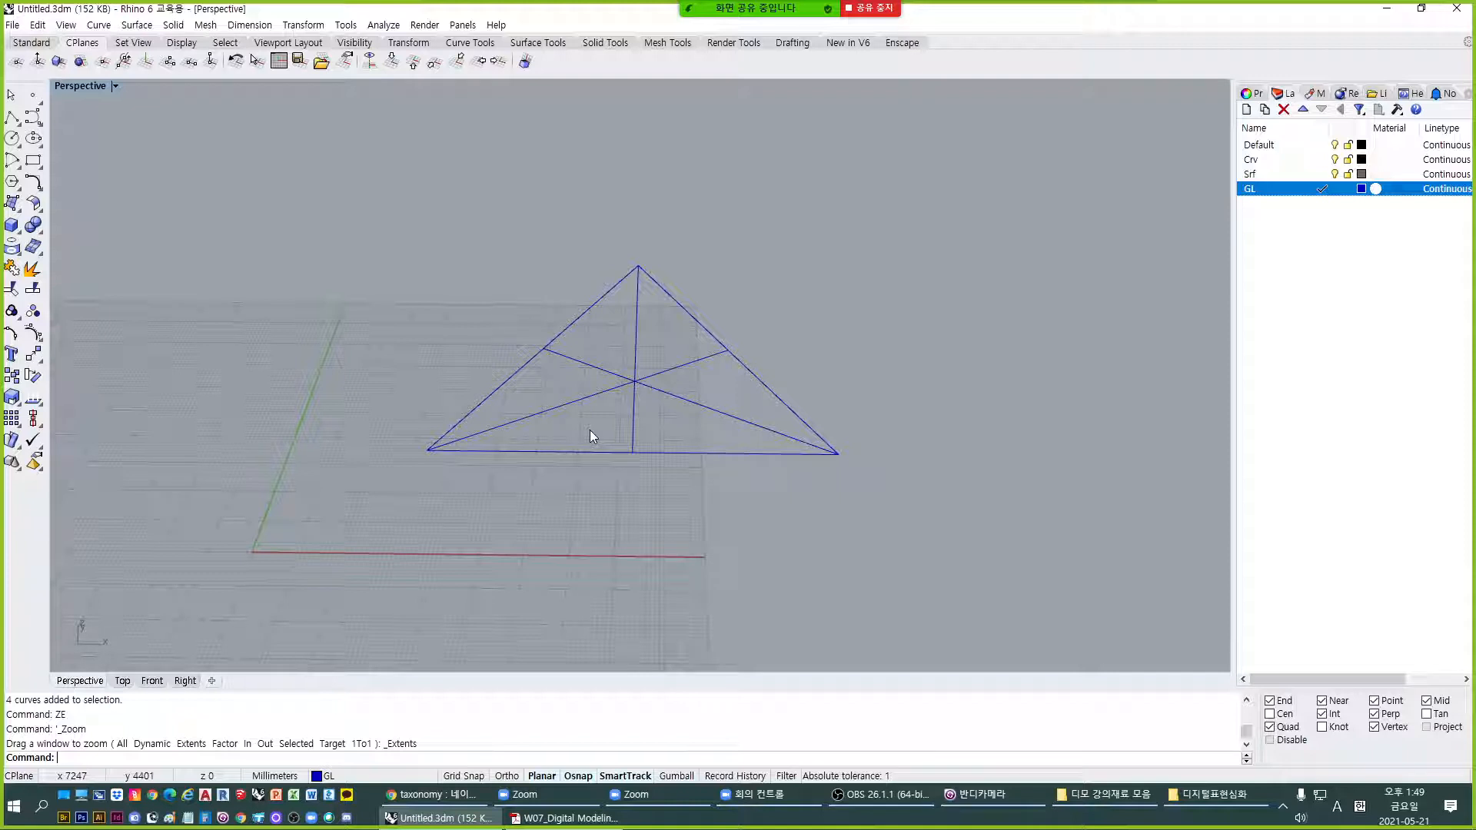
Copy the triangle and its median lines vertically to heights of 1000 and 2000 mm above the original.
left_click_drag(828, 501, 543, 265)
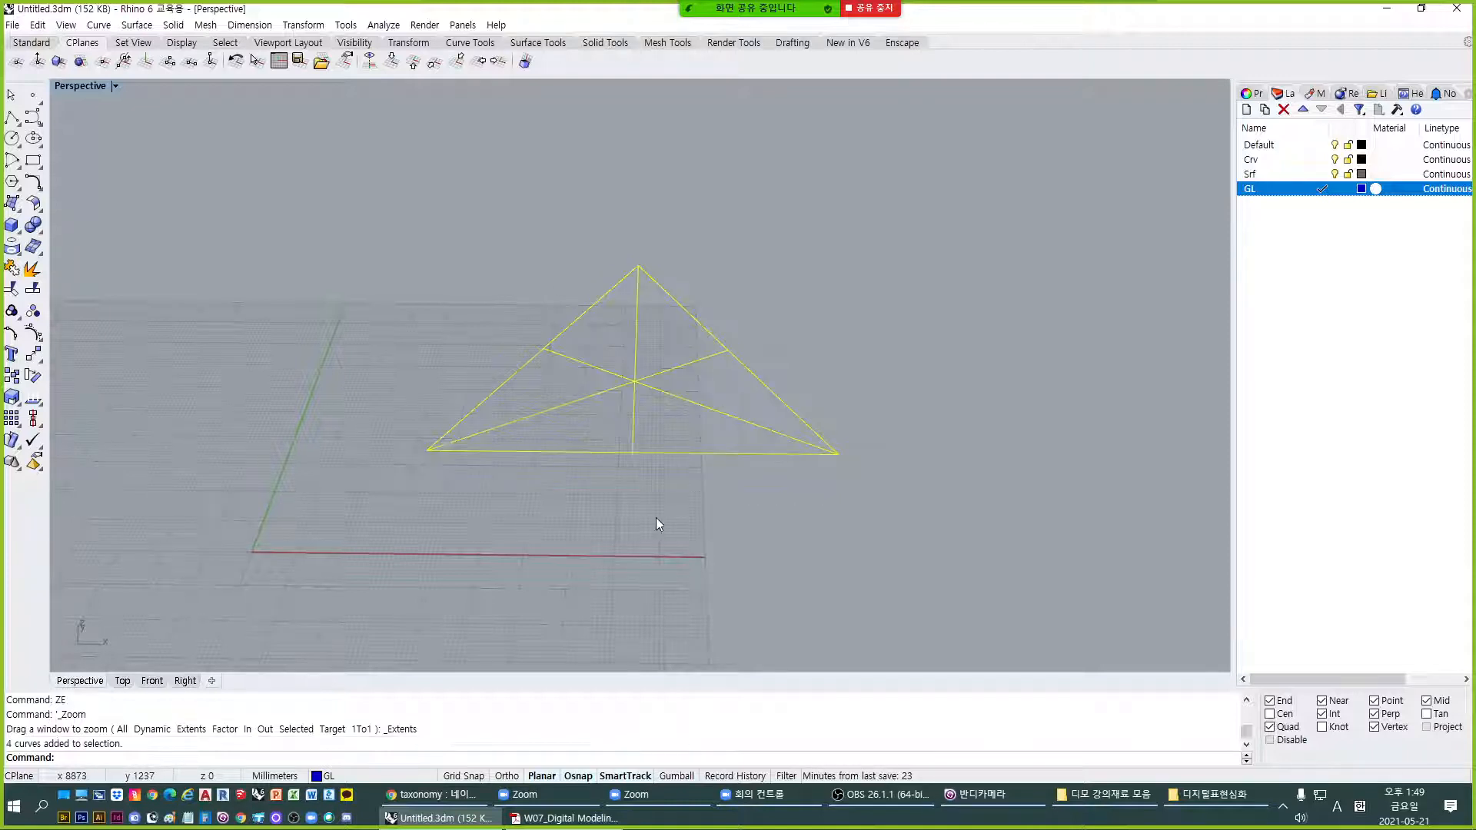
right_click_drag(656, 518, 648, 286)
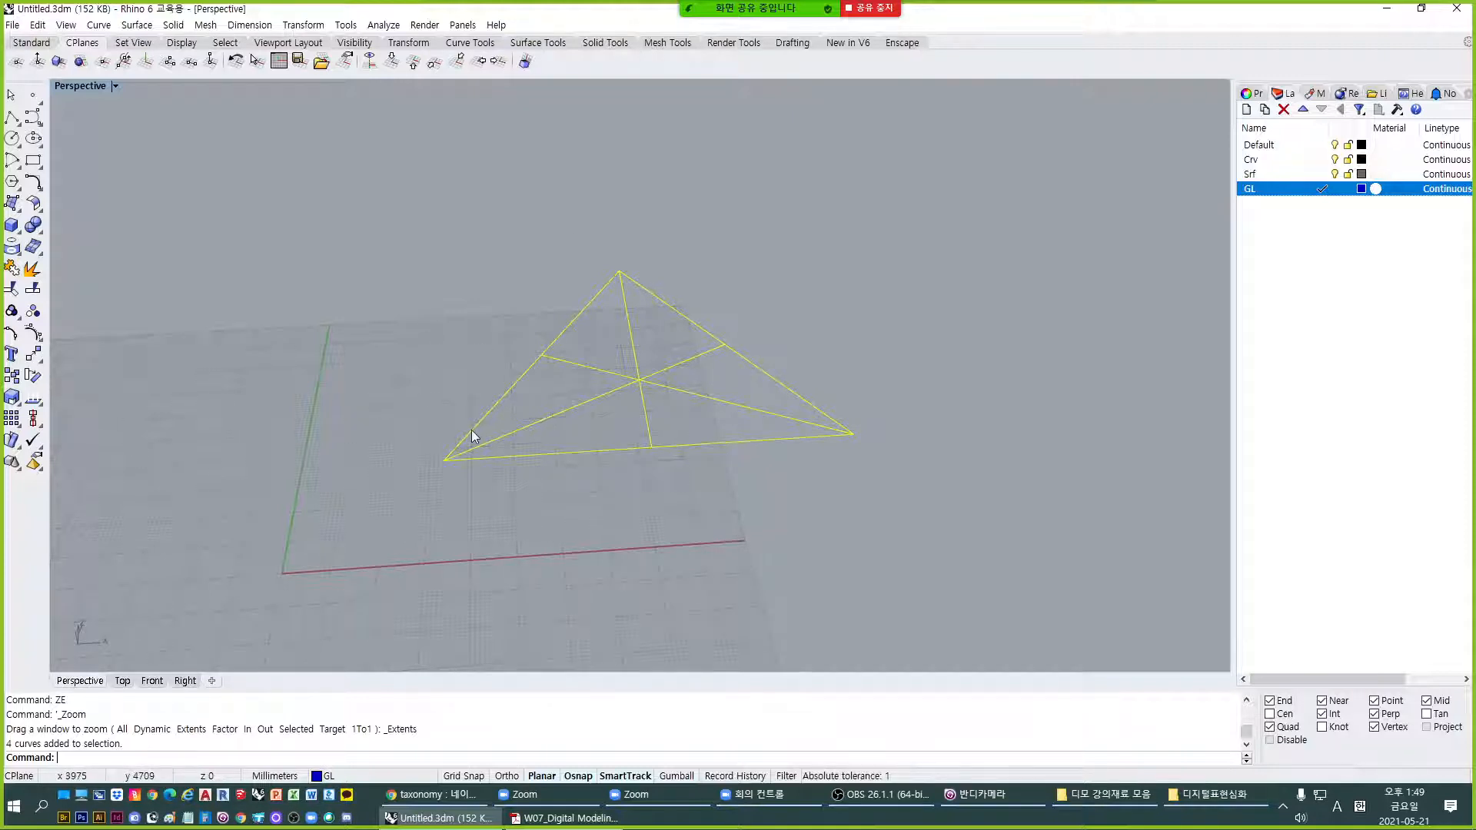
scroll(621, 405, "up", 2)
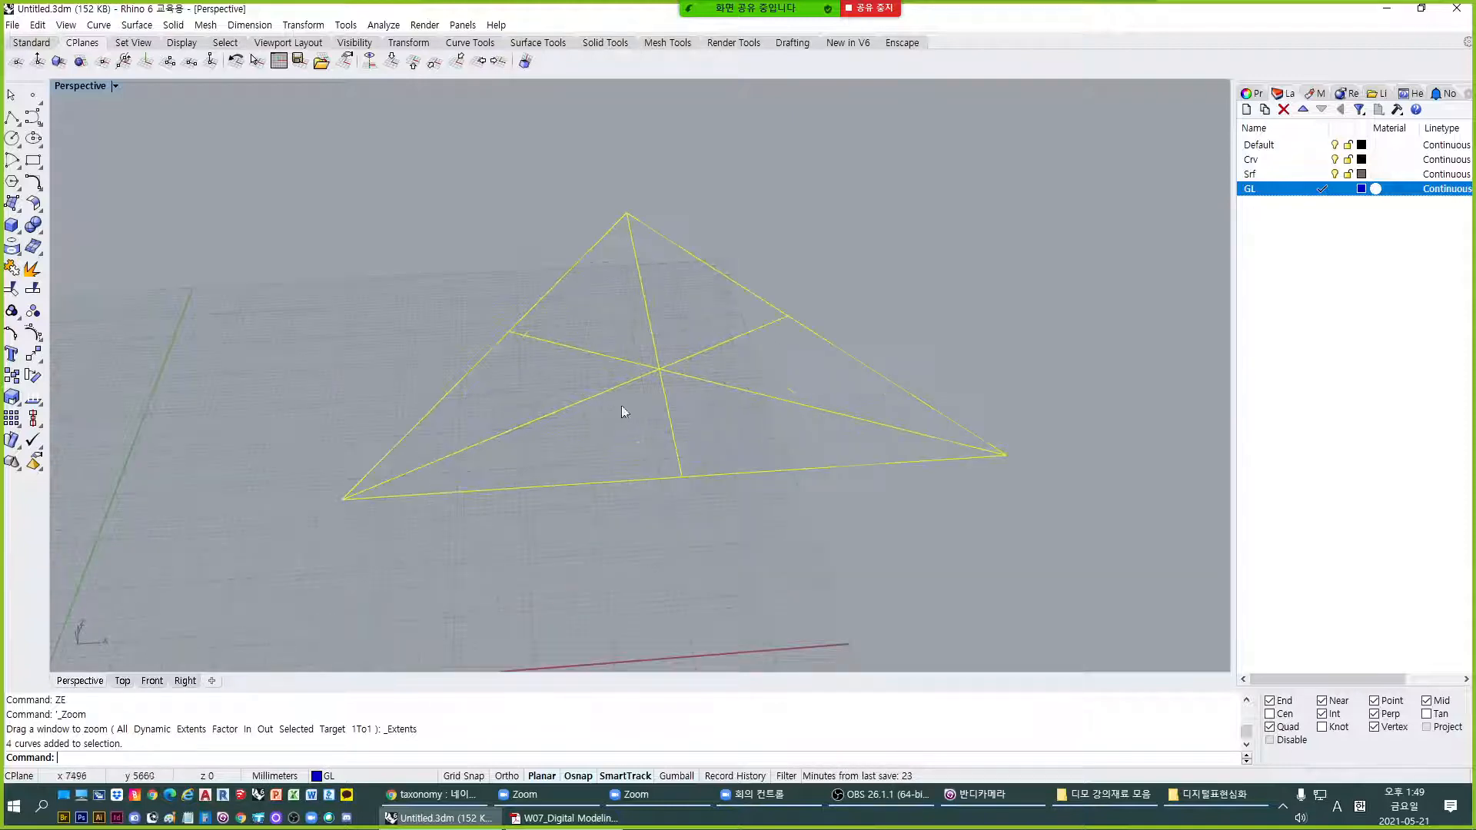
right_click_drag(690, 484, 690, 468)
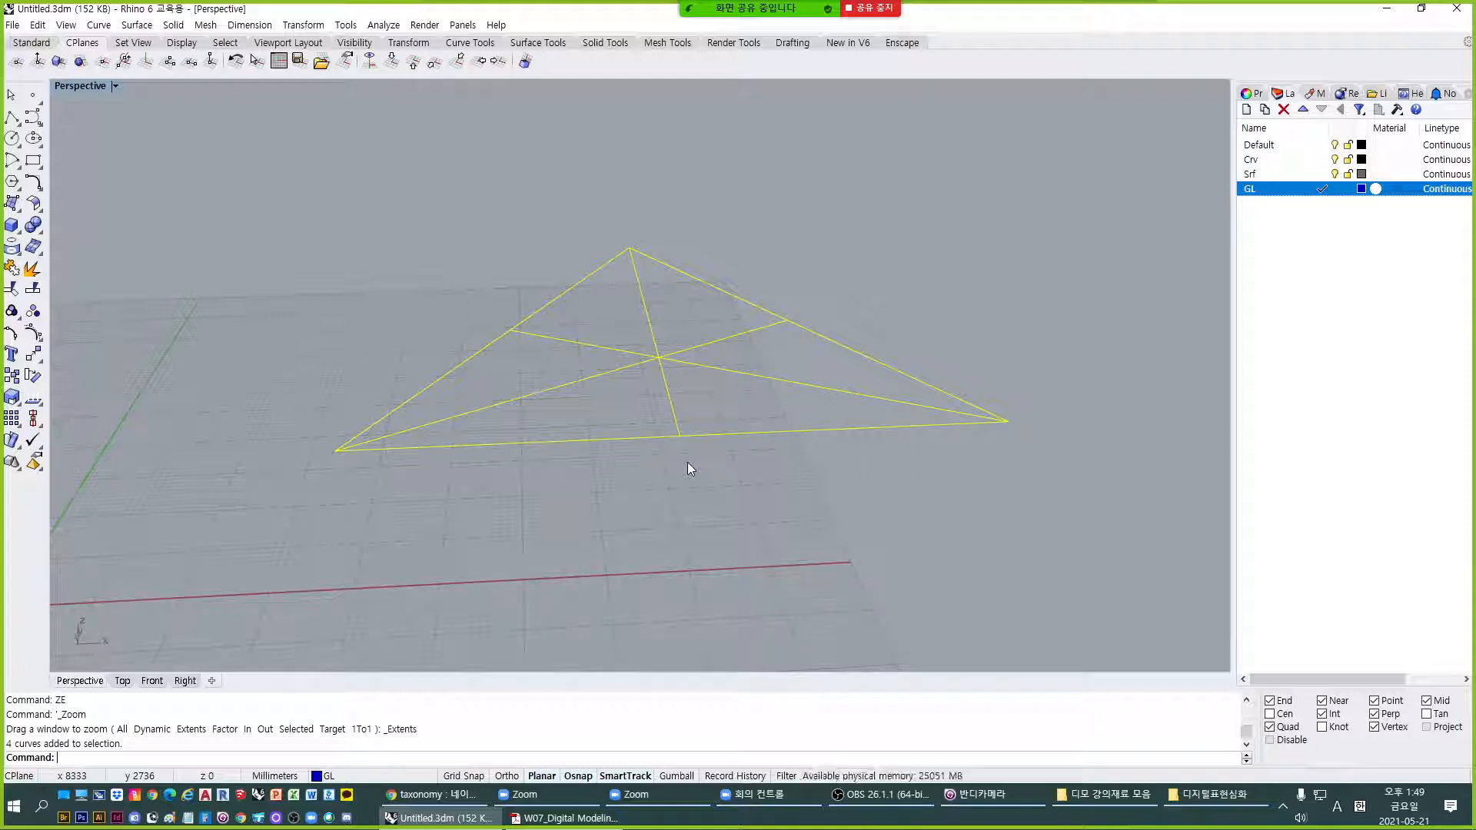
type("c")
key("Return")
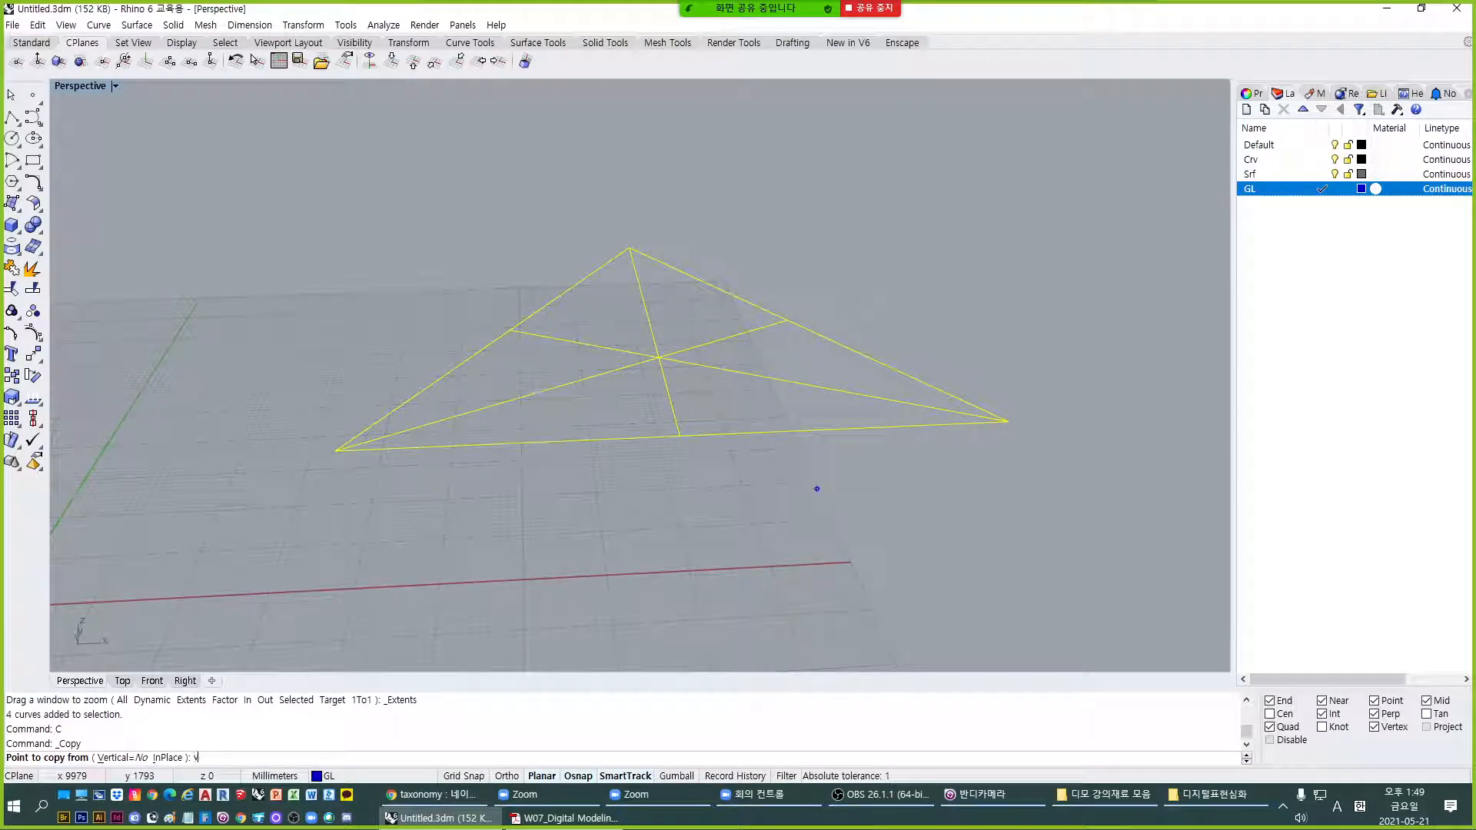
key("Return")
left_click(814, 569)
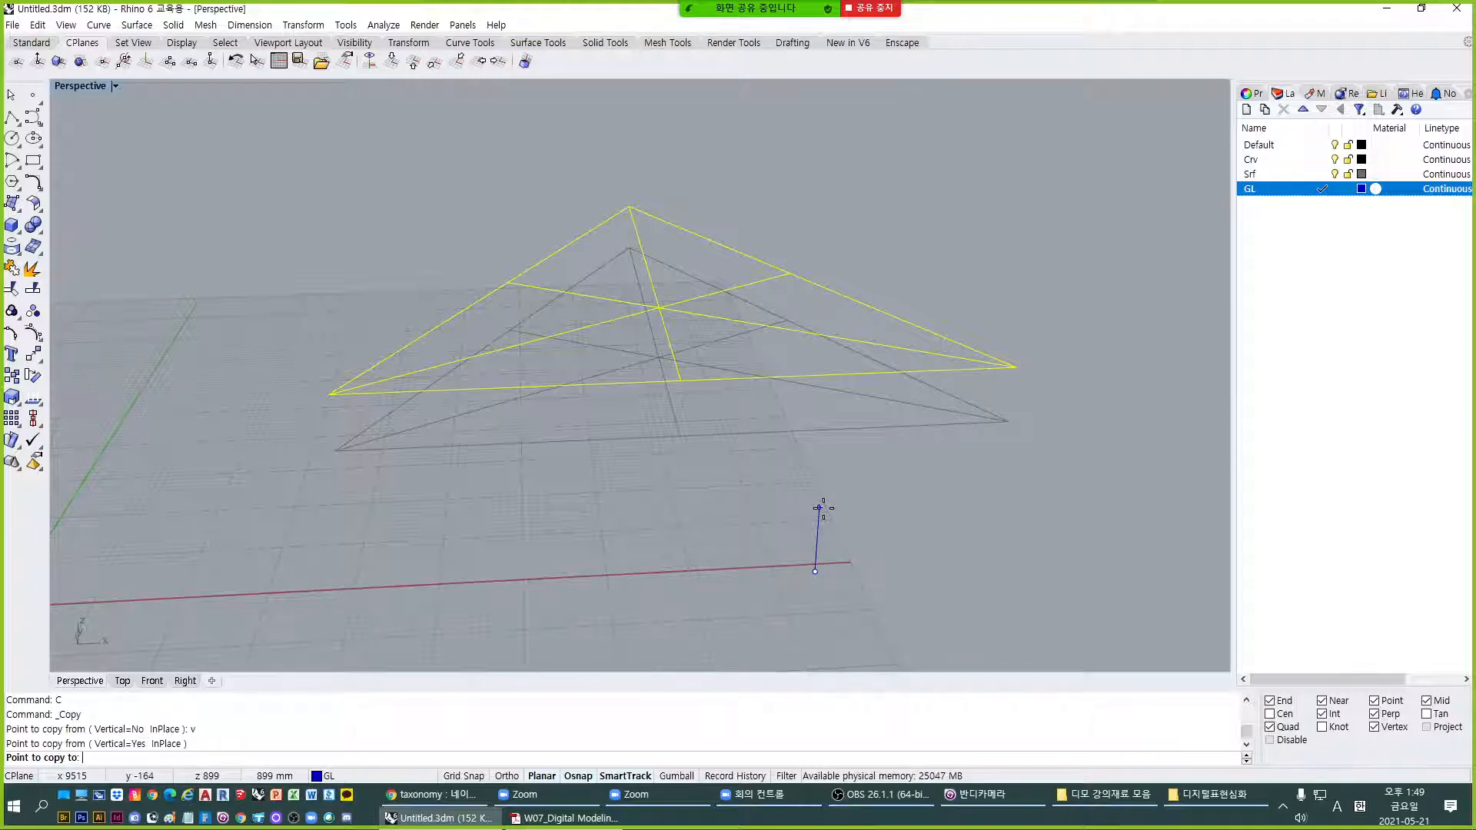
type("1000")
key("Return")
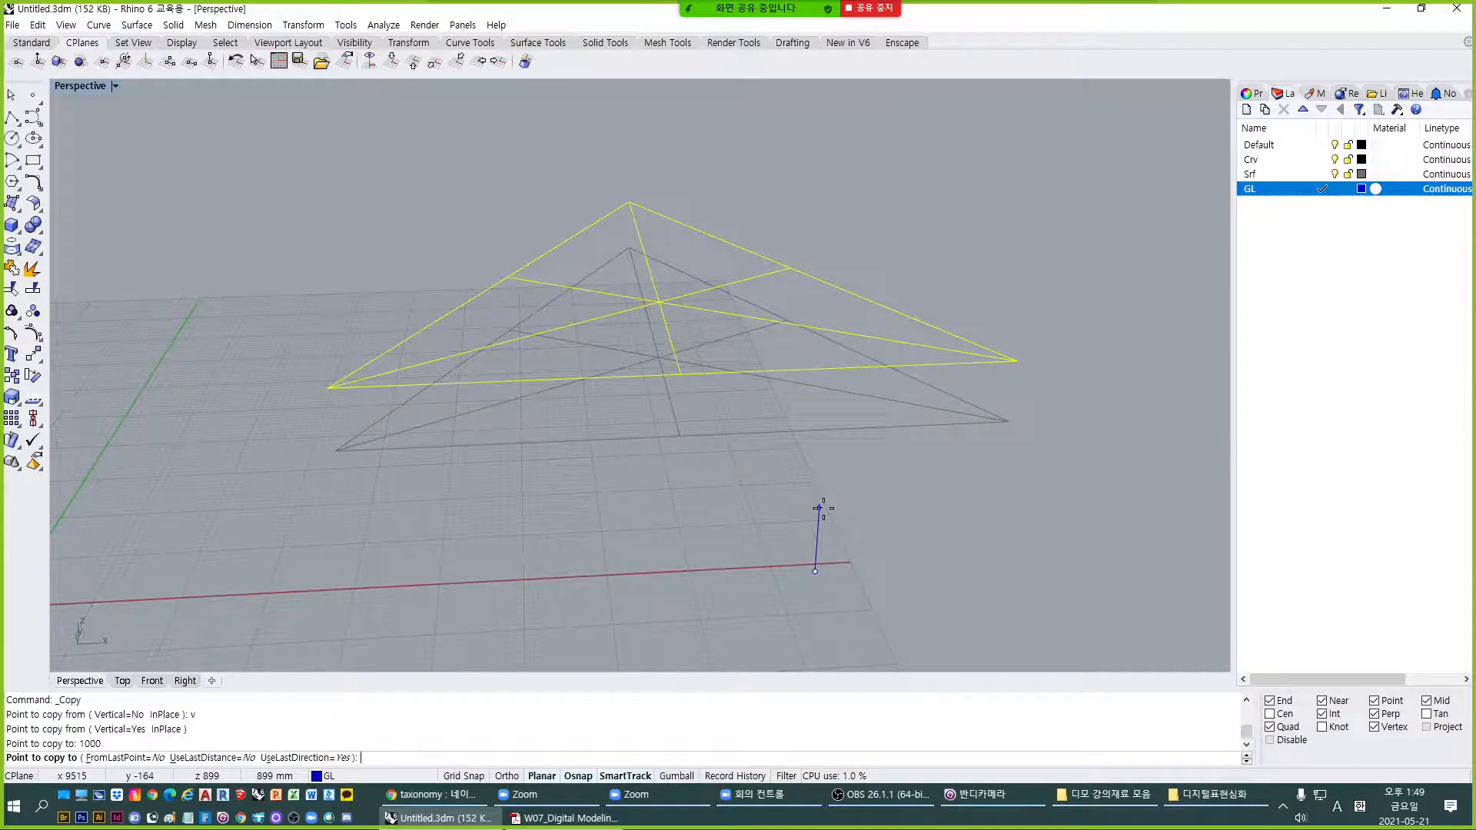
type("2000")
key("Return")
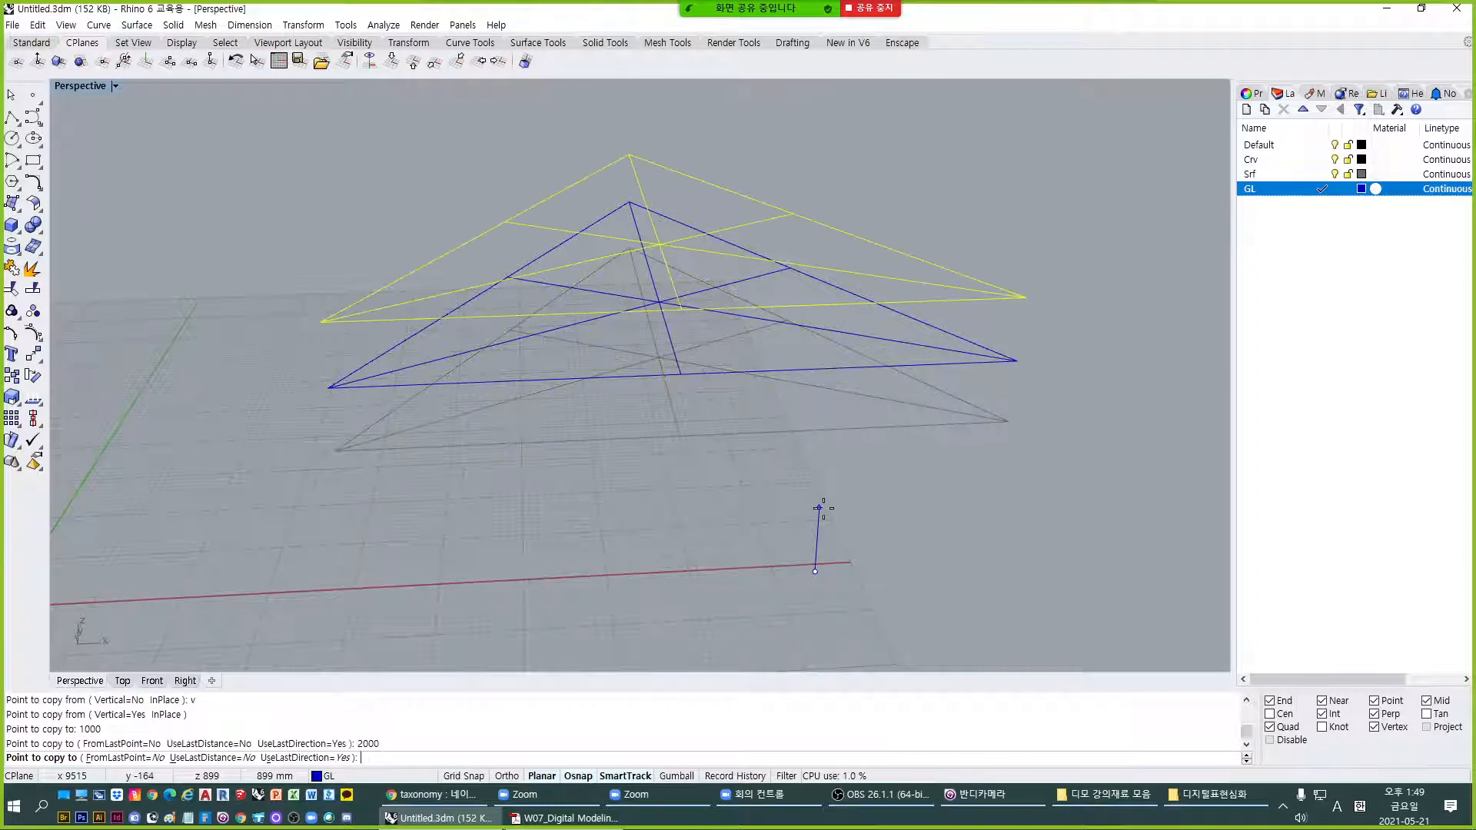
key("Return")
left_click(631, 452)
scroll(631, 452, "down", 7)
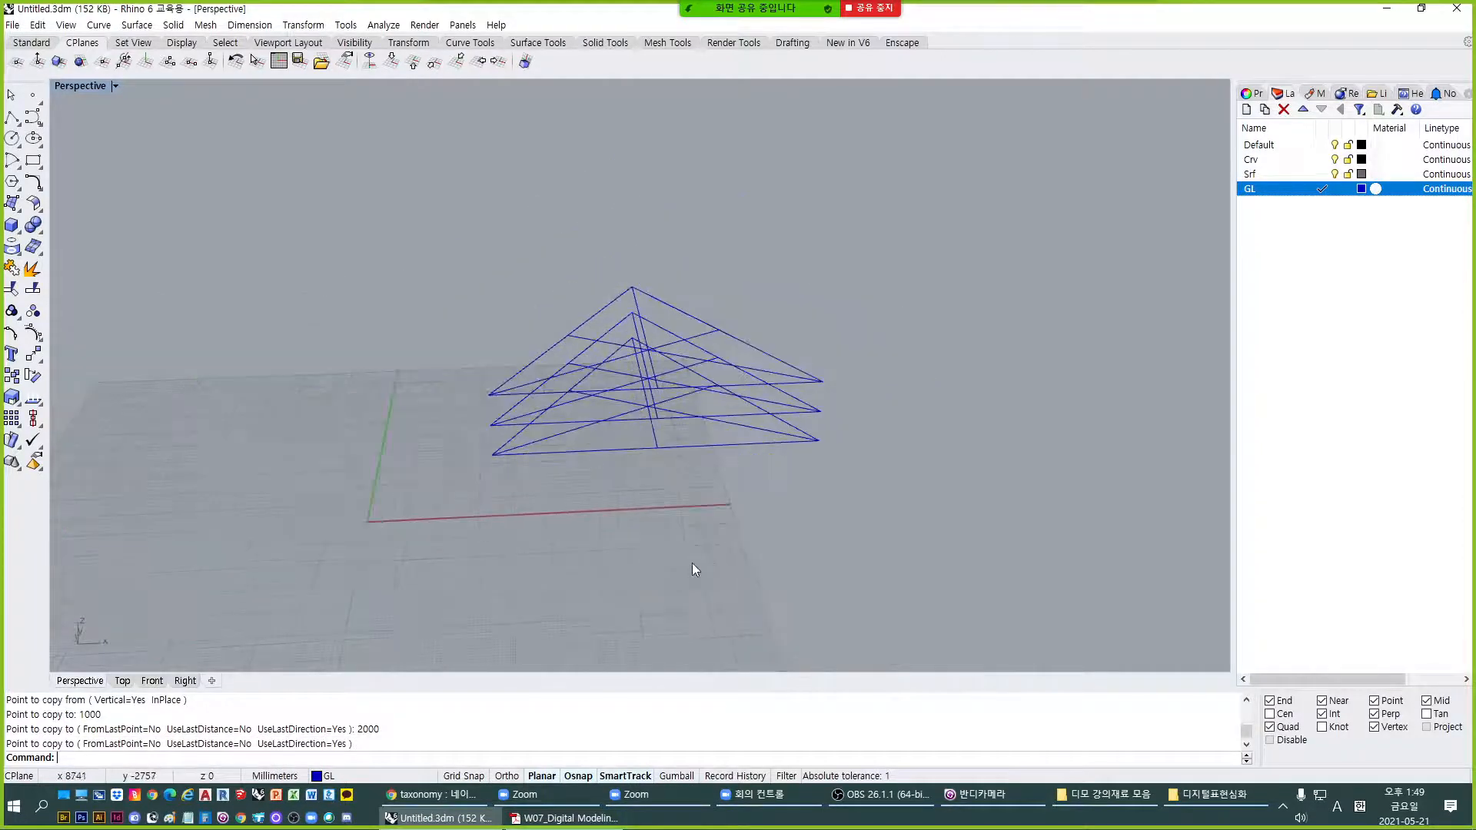
Group all the curves of the three stacked triangles so they select as one object.
right_click_drag(693, 567, 517, 412)
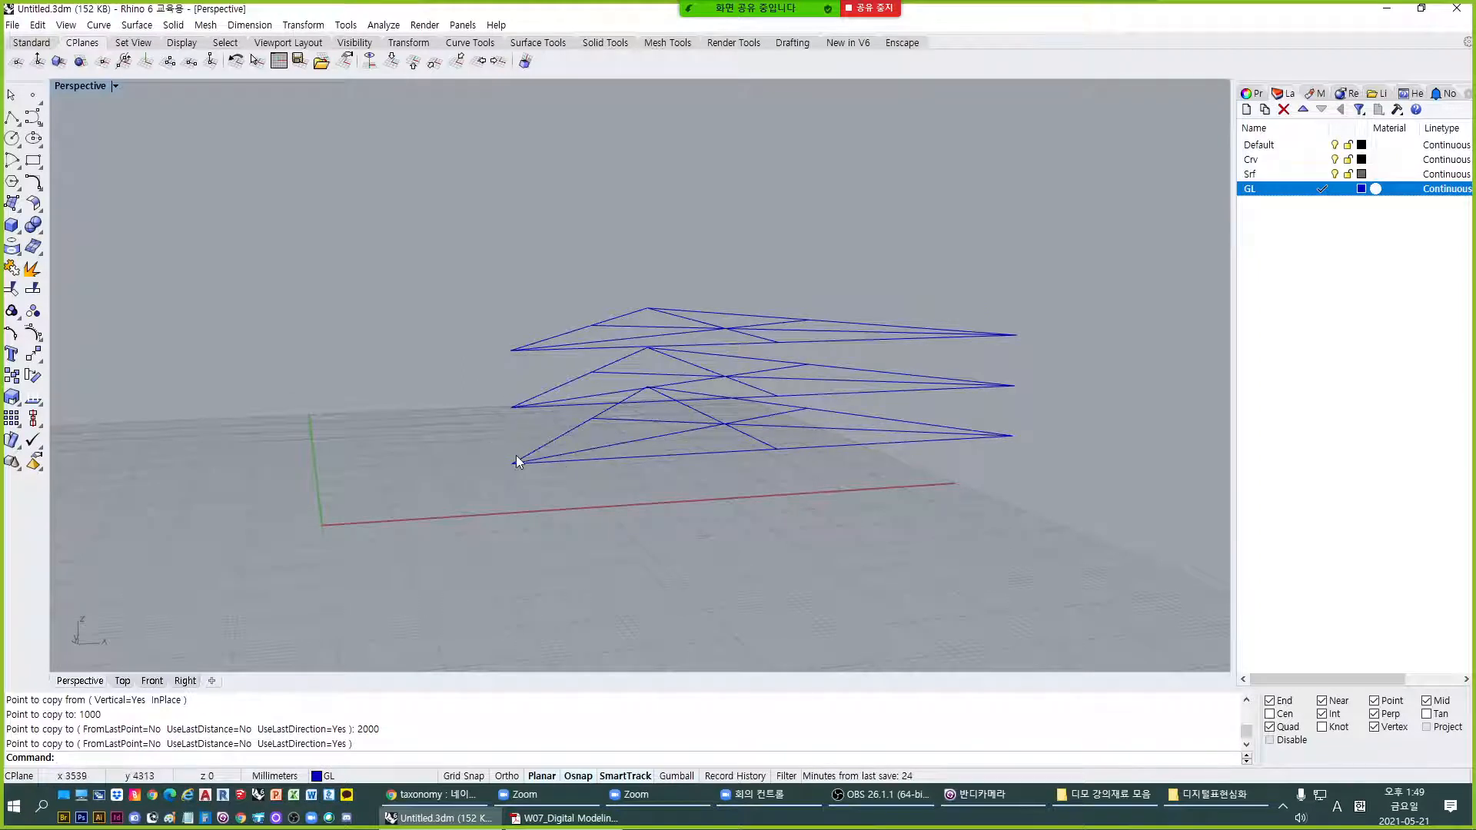
right_click_drag(510, 353, 867, 560)
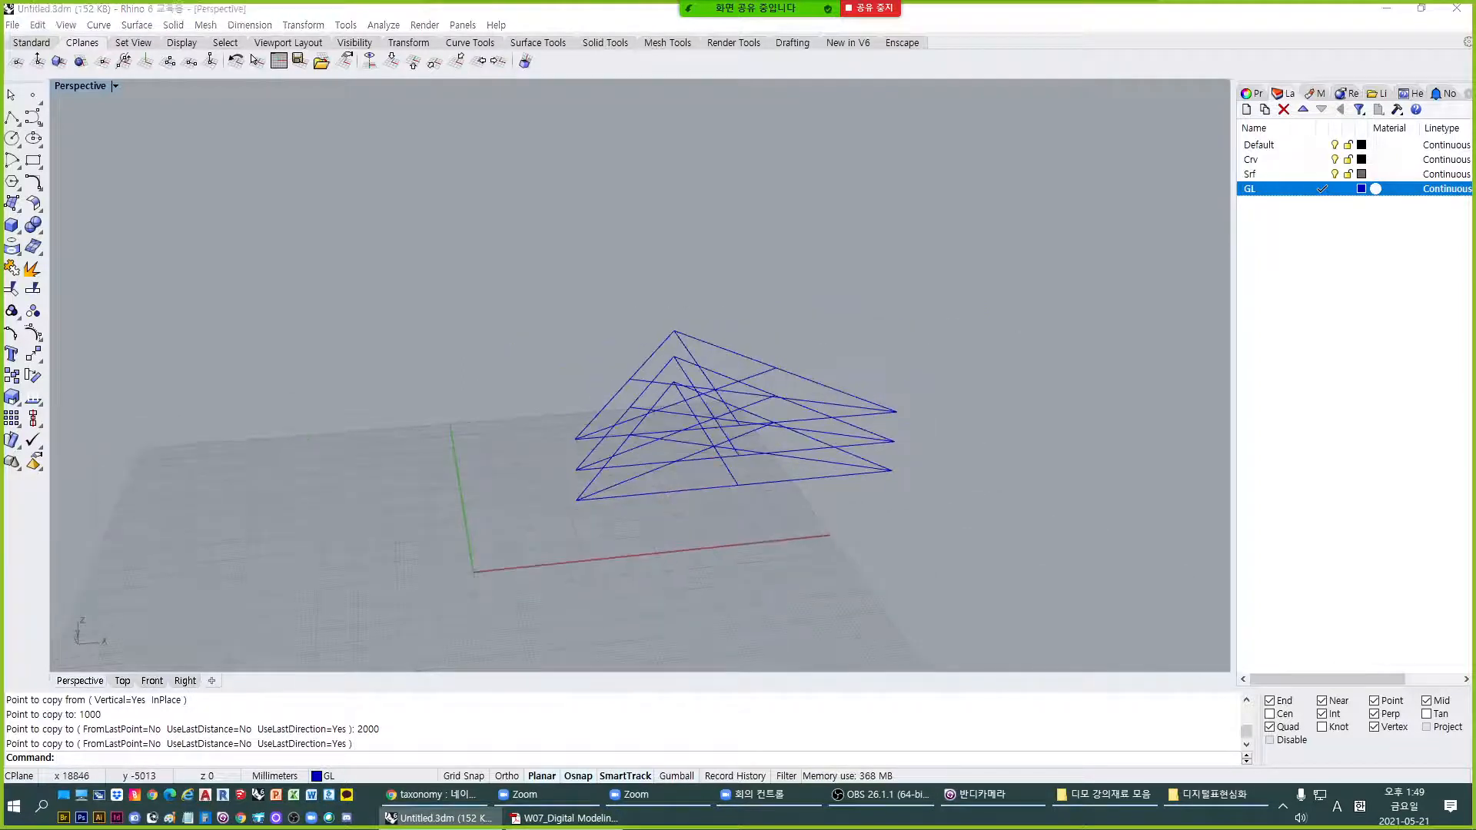
left_click(741, 585)
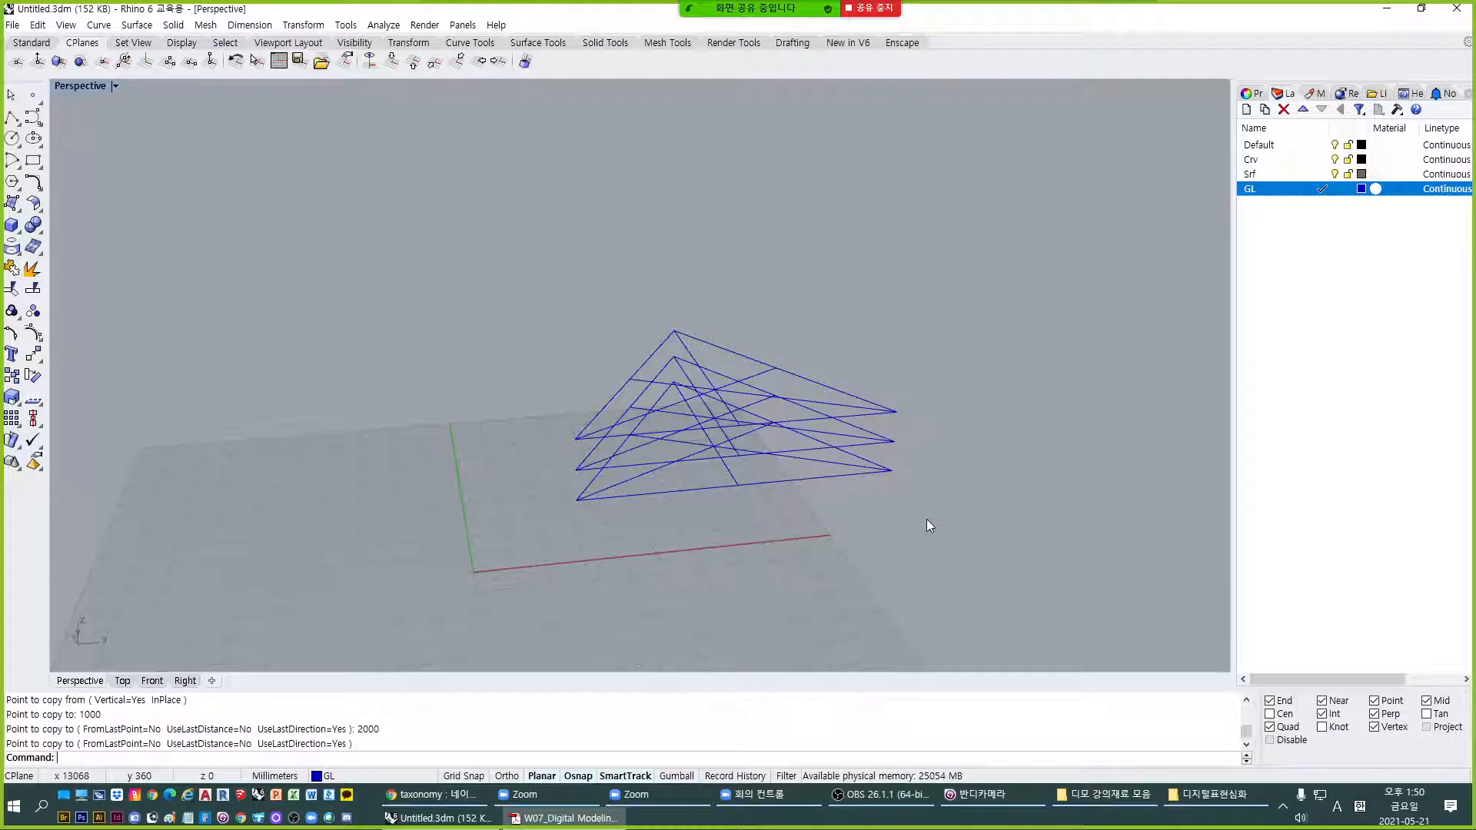
left_click_drag(448, 257, 1027, 599)
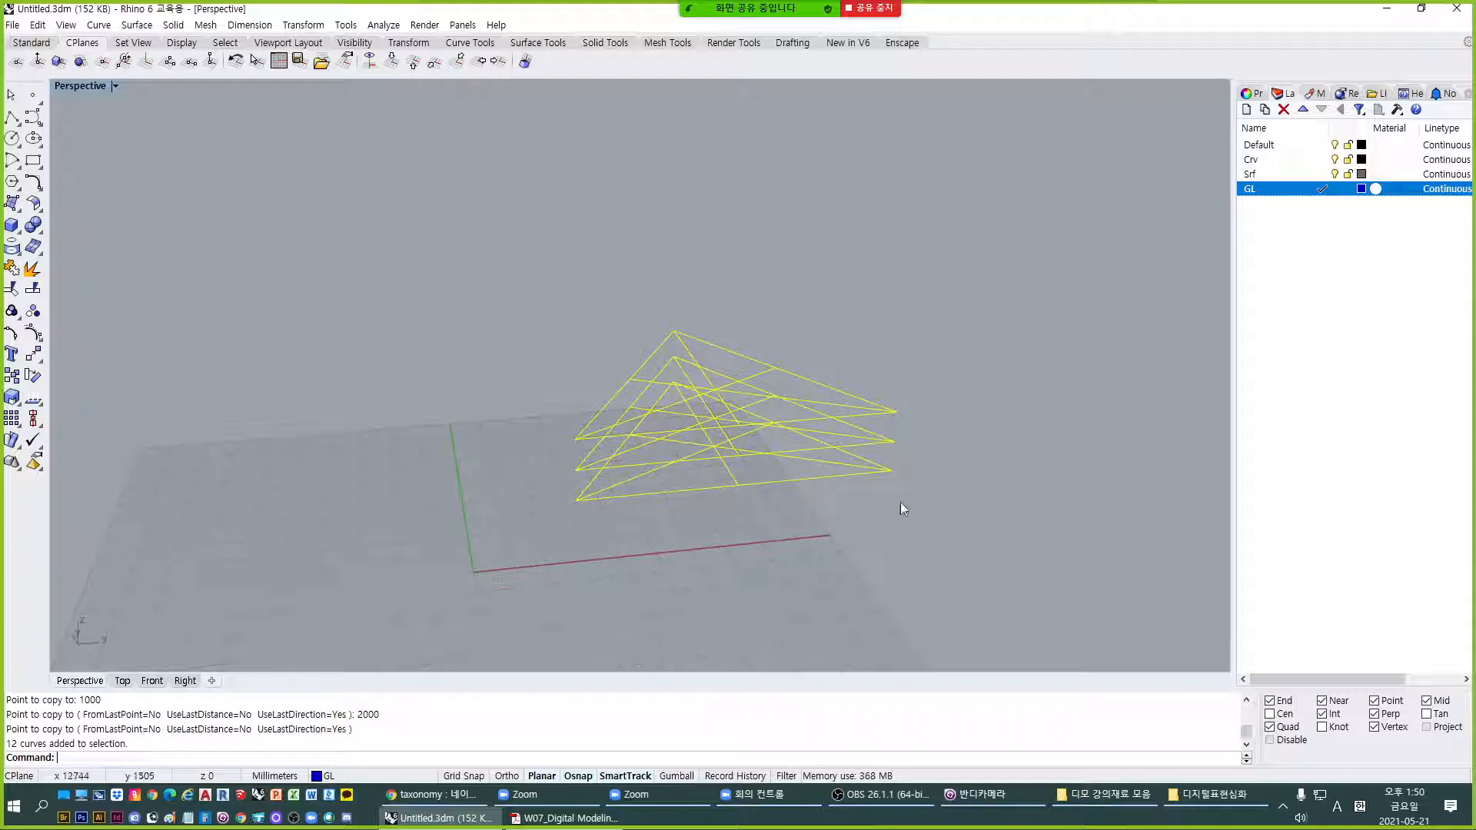
key("ctrl+g")
key("Escape")
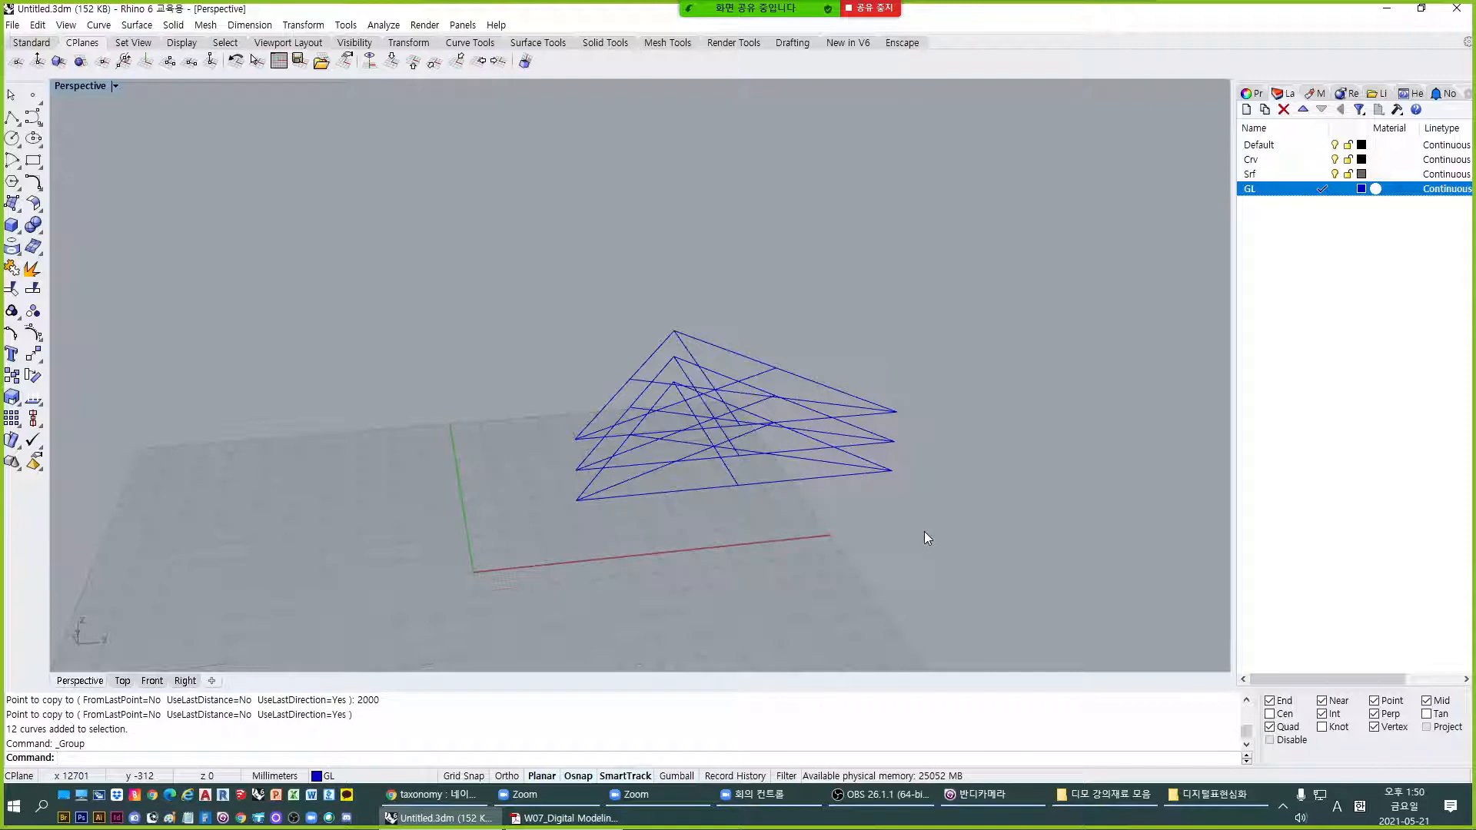
left_click(778, 481)
left_click(808, 523)
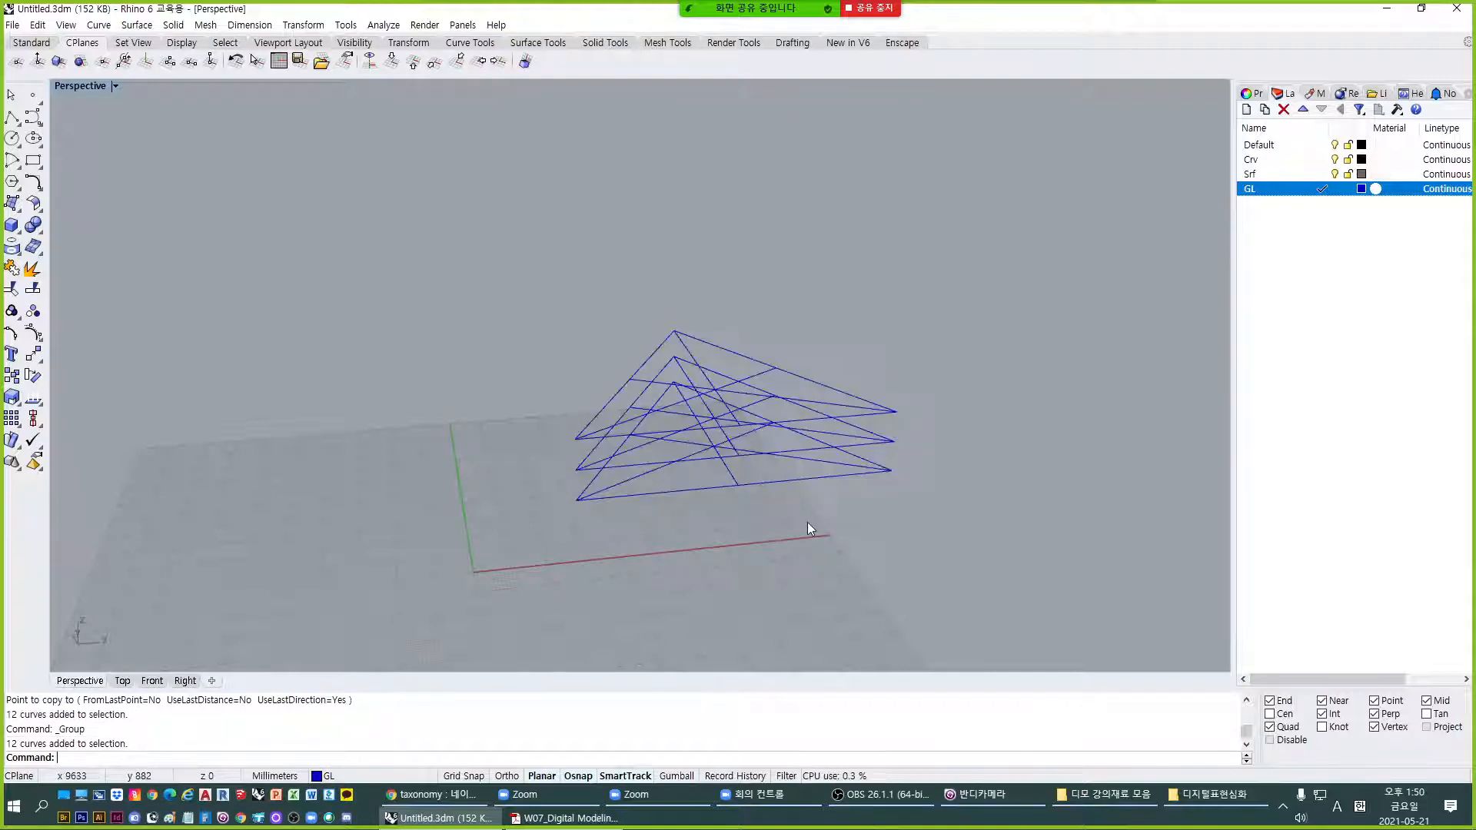
left_click(740, 480)
left_click(749, 406)
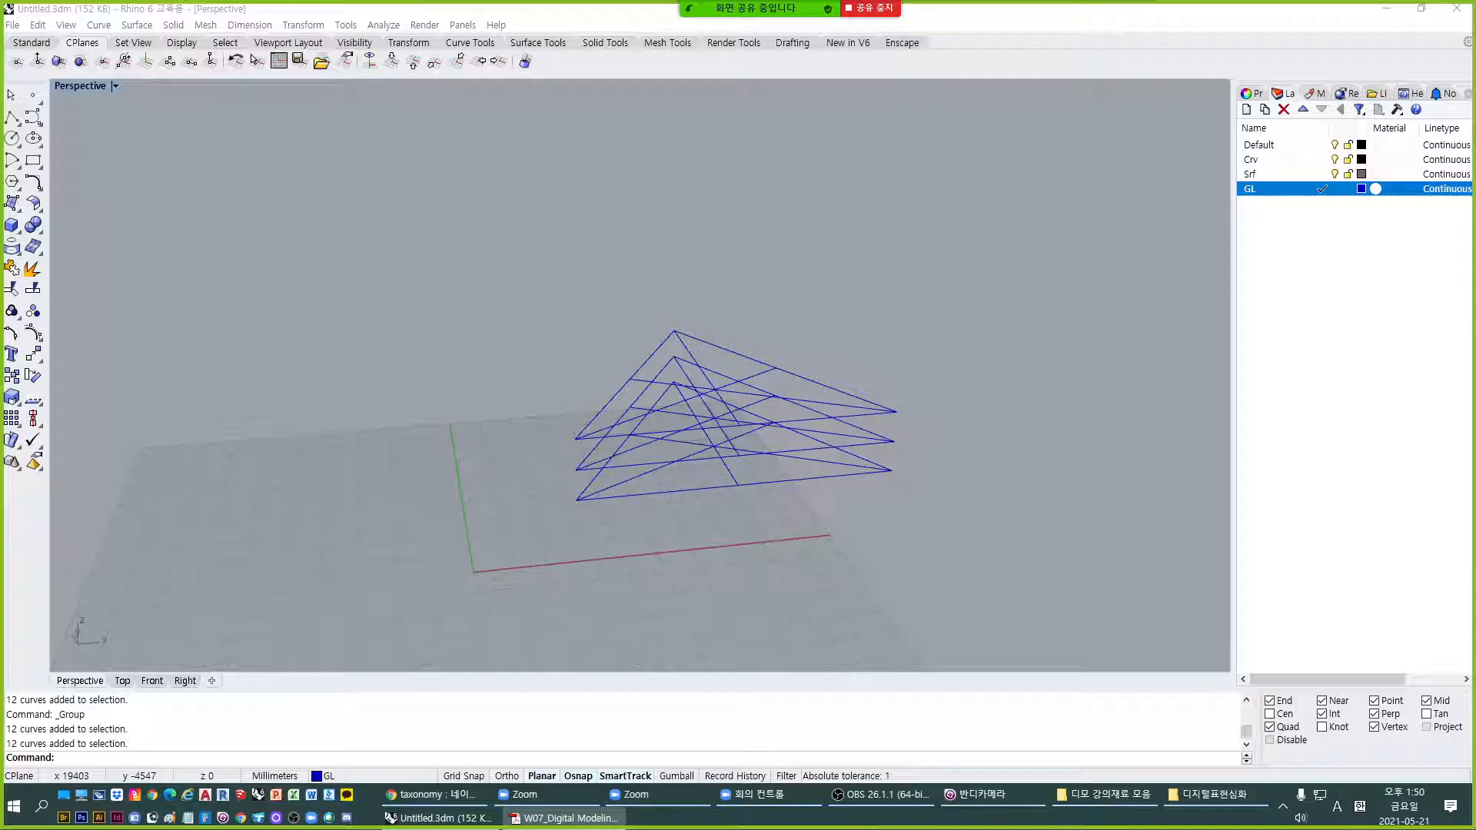
Examine the reference images of the three-sided curved building in the W07 Digital Modeling PDF in Adobe Acrobat, and return to Rhino.
left_click_drag(1475, 150, 846, 2)
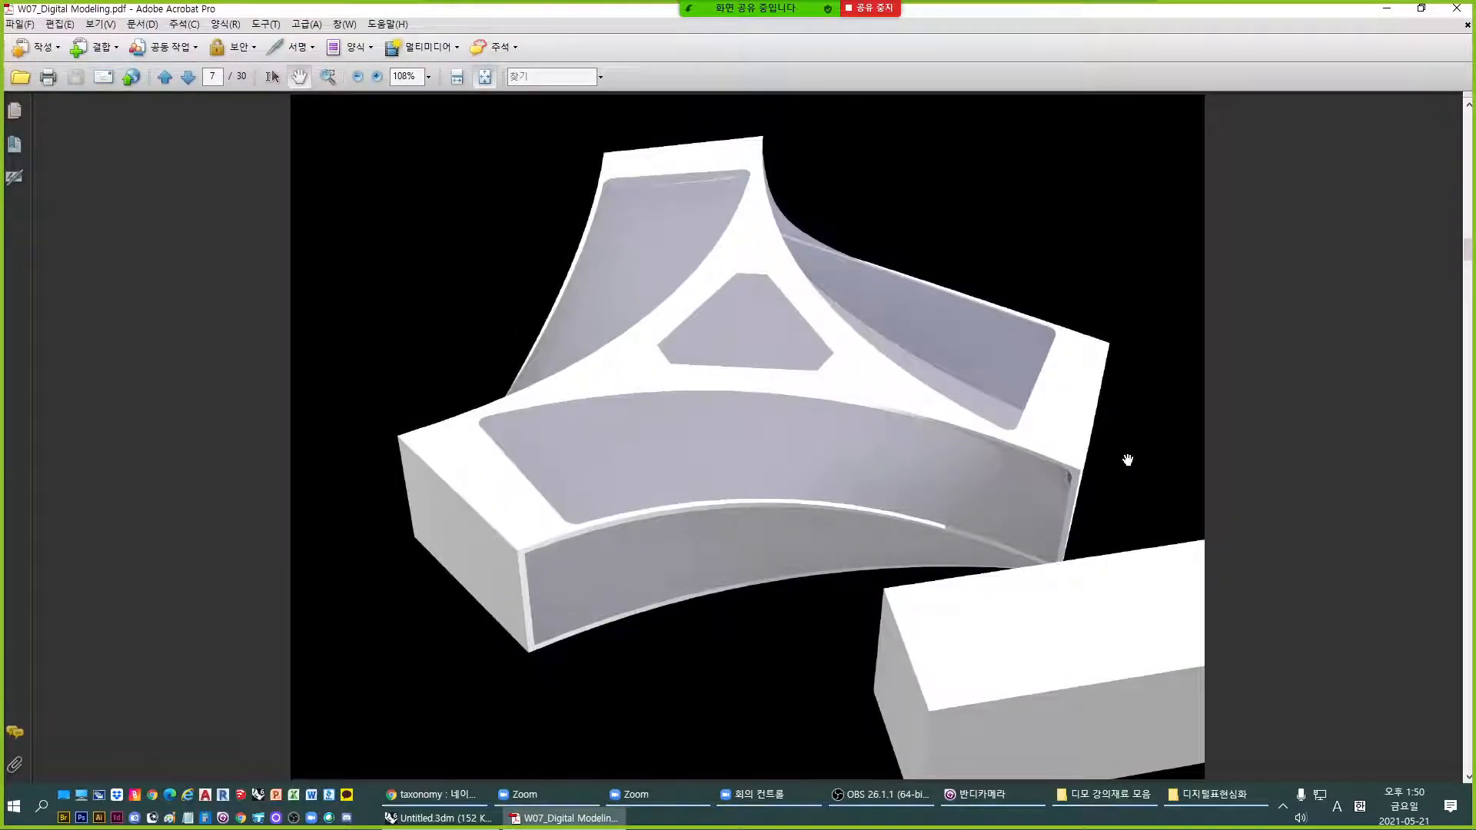
scroll(692, 374, "up", 1)
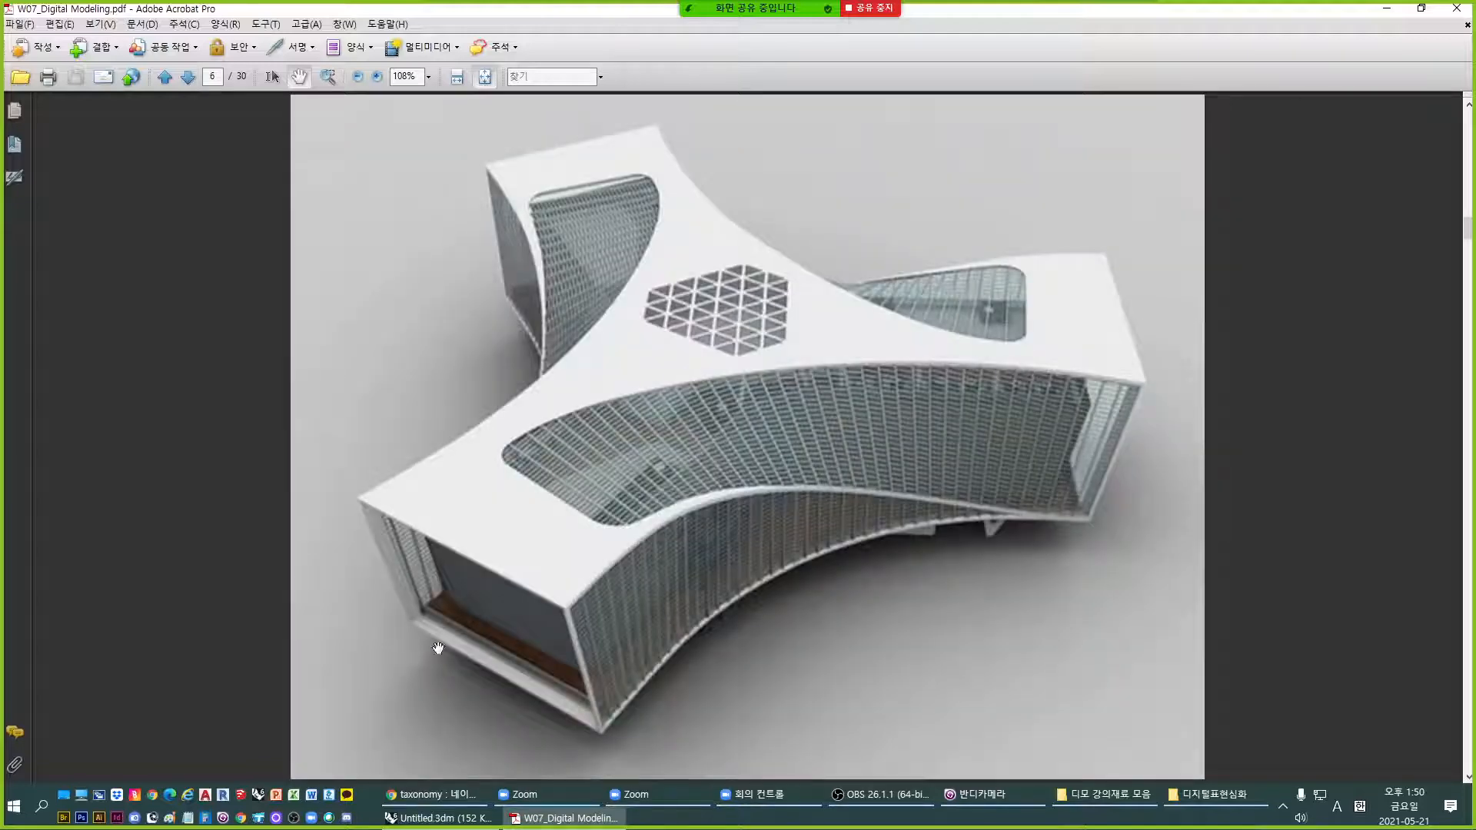
left_click_drag(978, 14, 1475, 77)
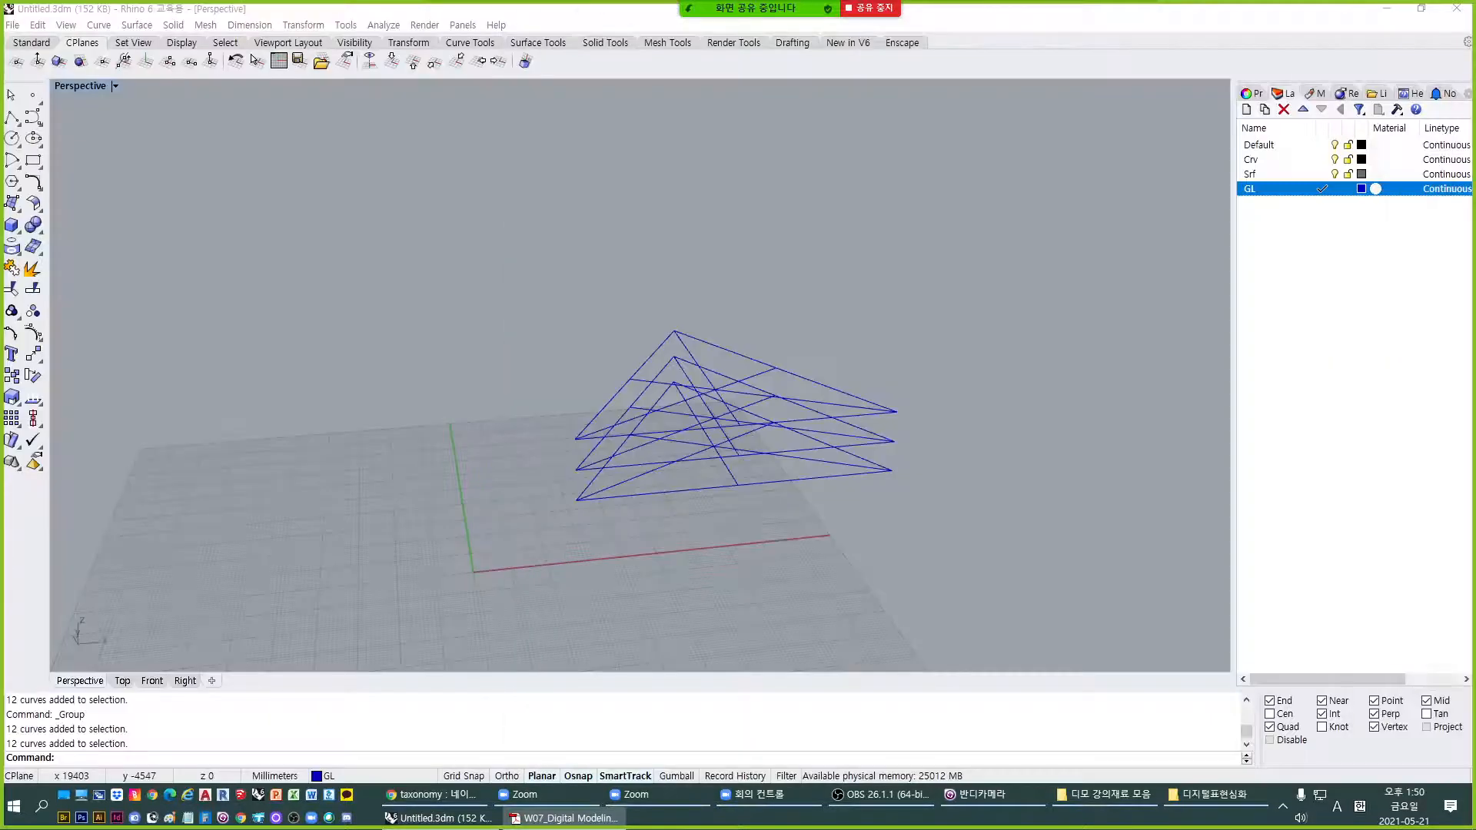
left_click(1377, 603)
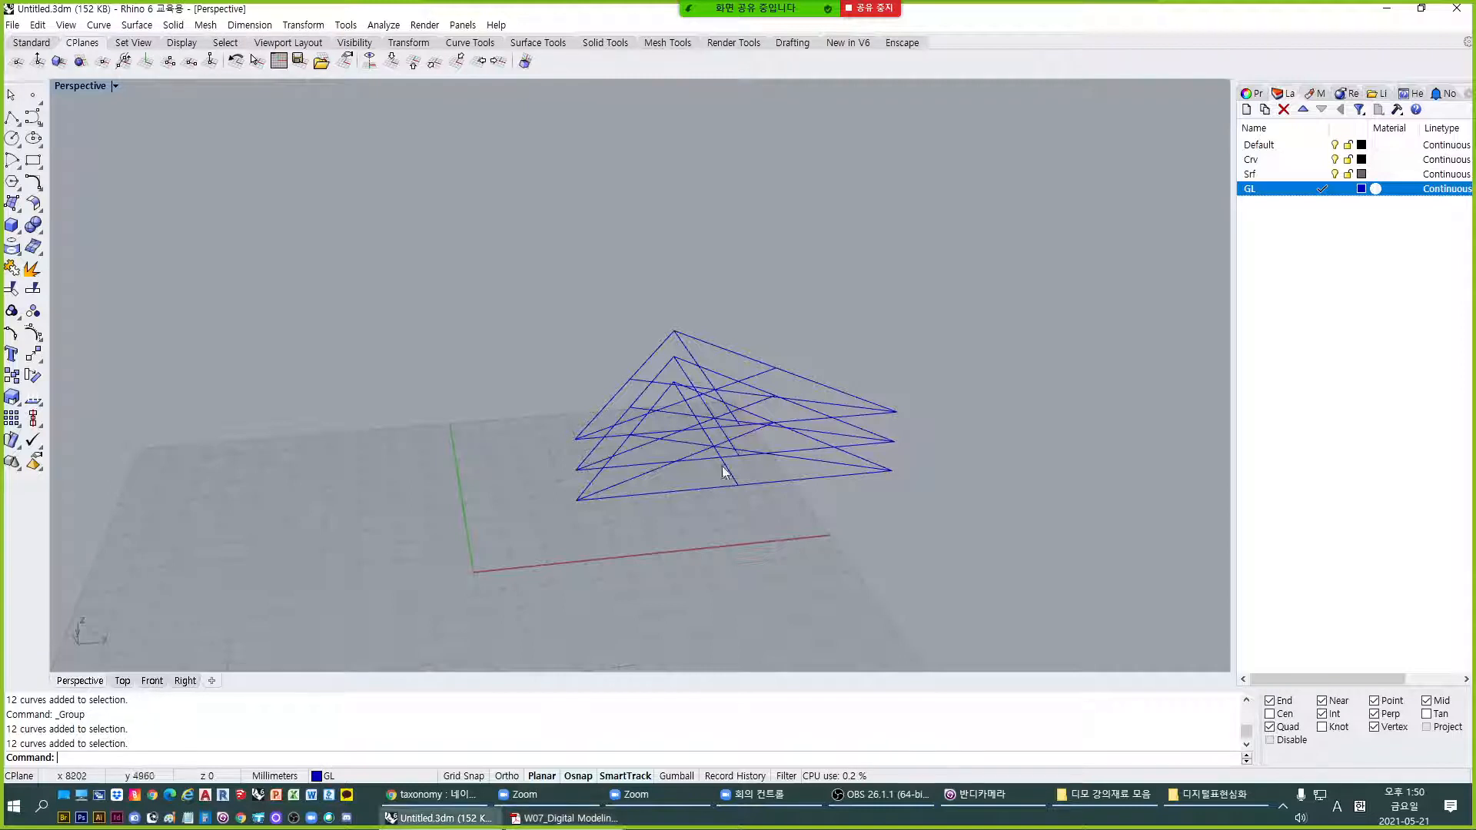
Examine the three stacked triangles and their median lines from several angles and distances.
right_click_drag(728, 472, 684, 579)
scroll(586, 534, "down", 6)
right_click_drag(586, 535, 663, 491, "shift")
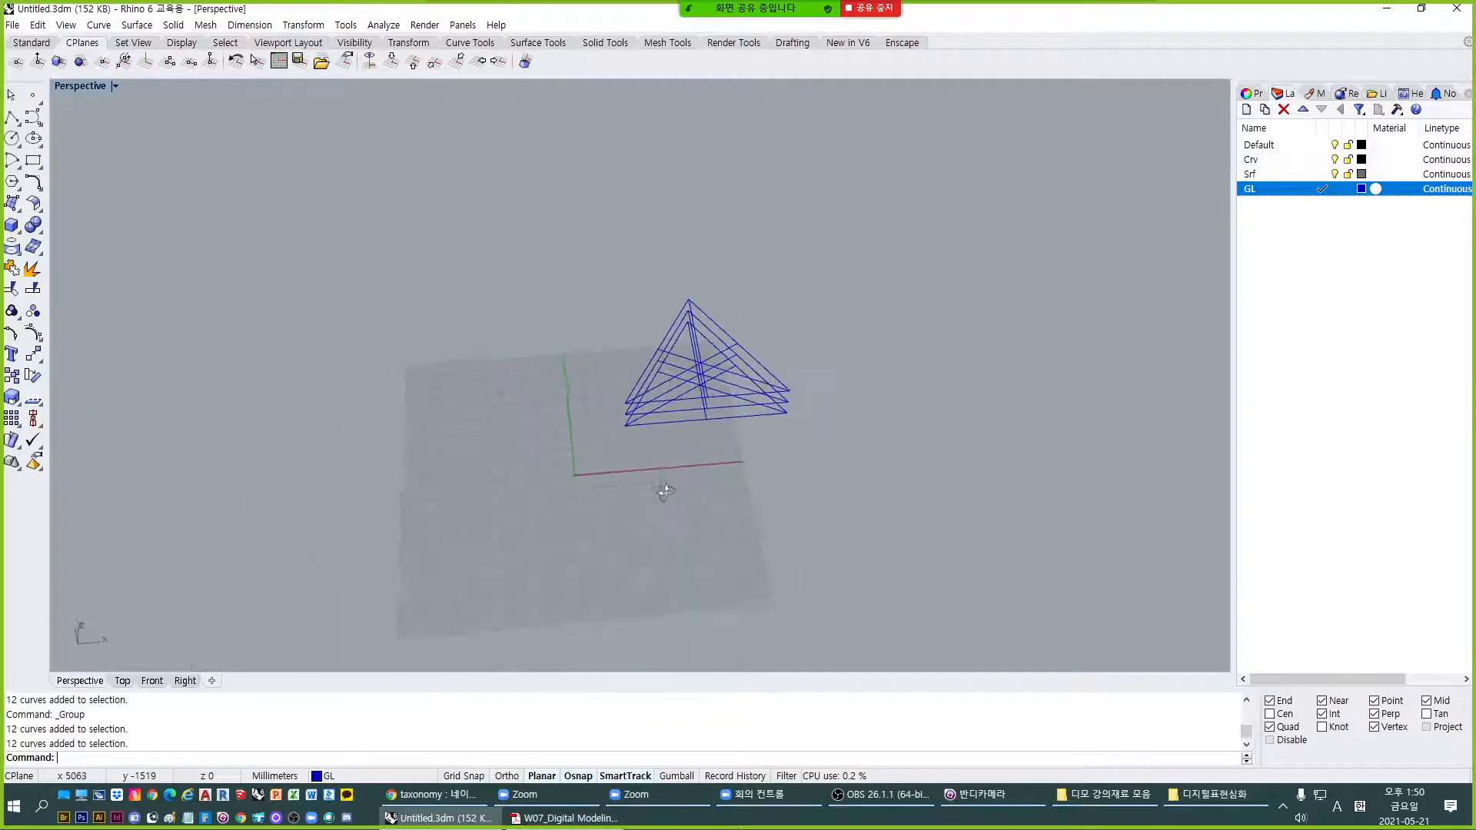
scroll(583, 491, "up", 6)
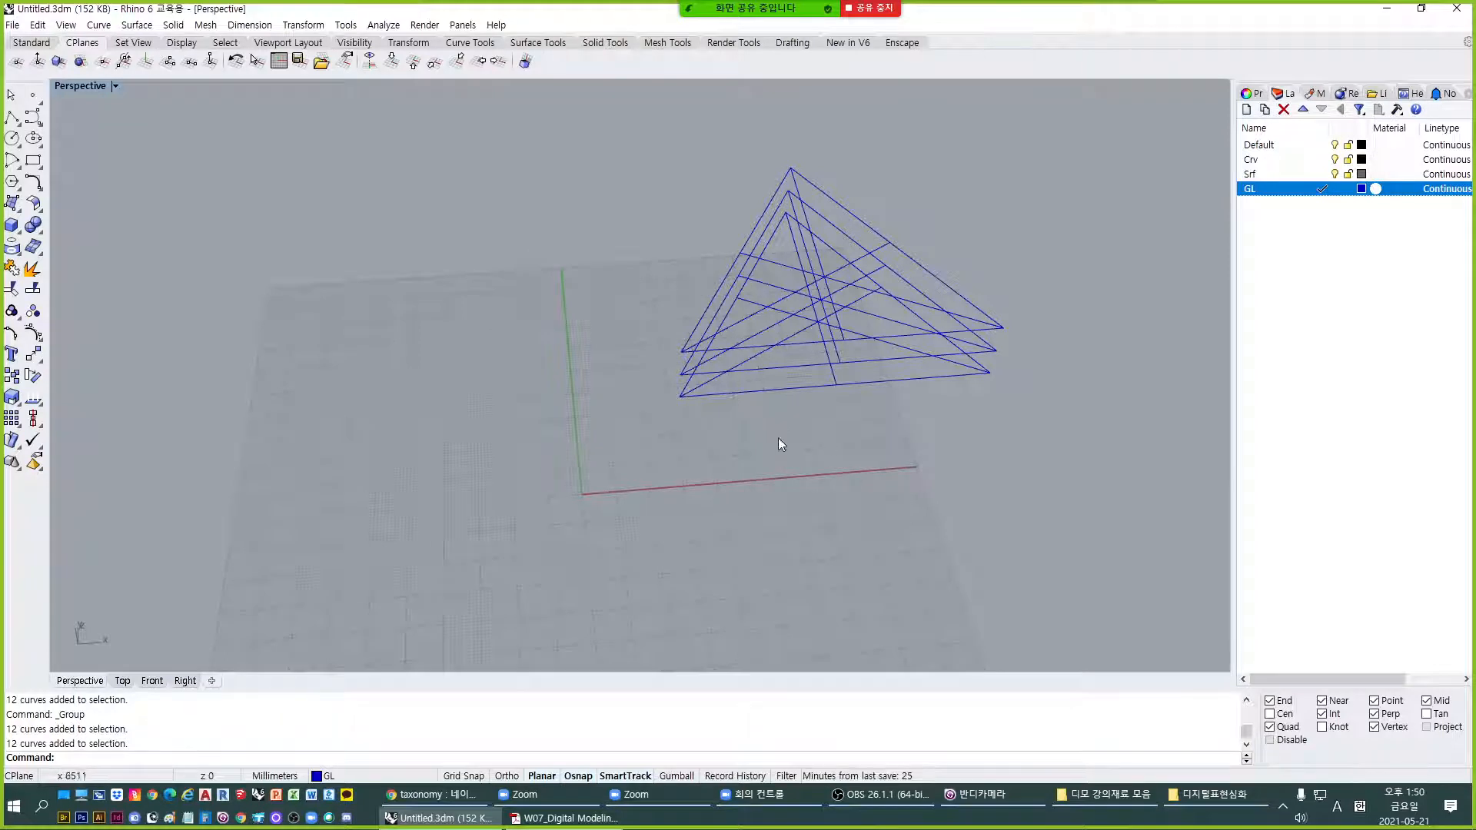
right_click_drag(777, 438, 760, 350)
scroll(653, 312, "up", 5)
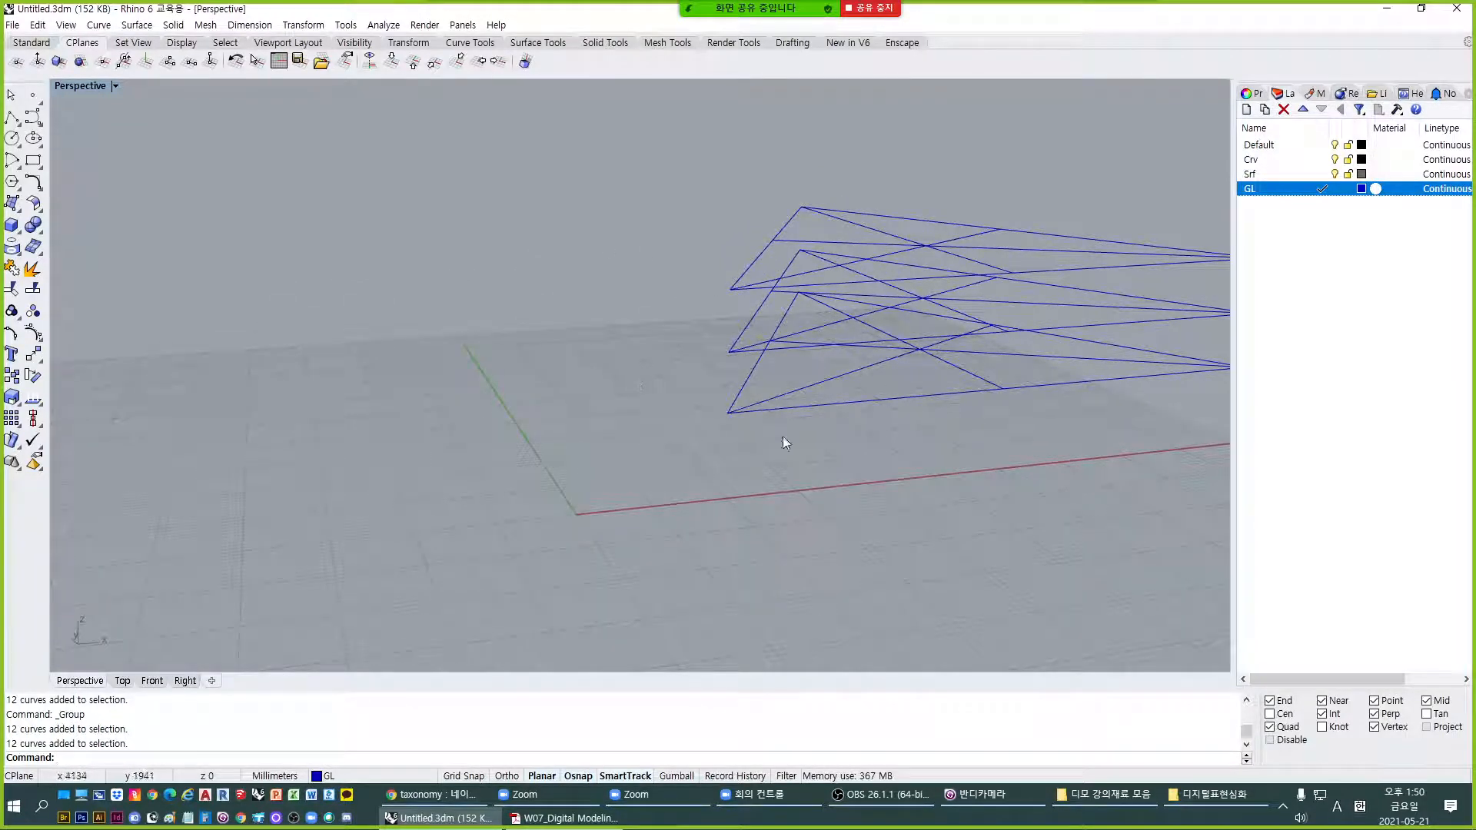
scroll(892, 308, "down", 2)
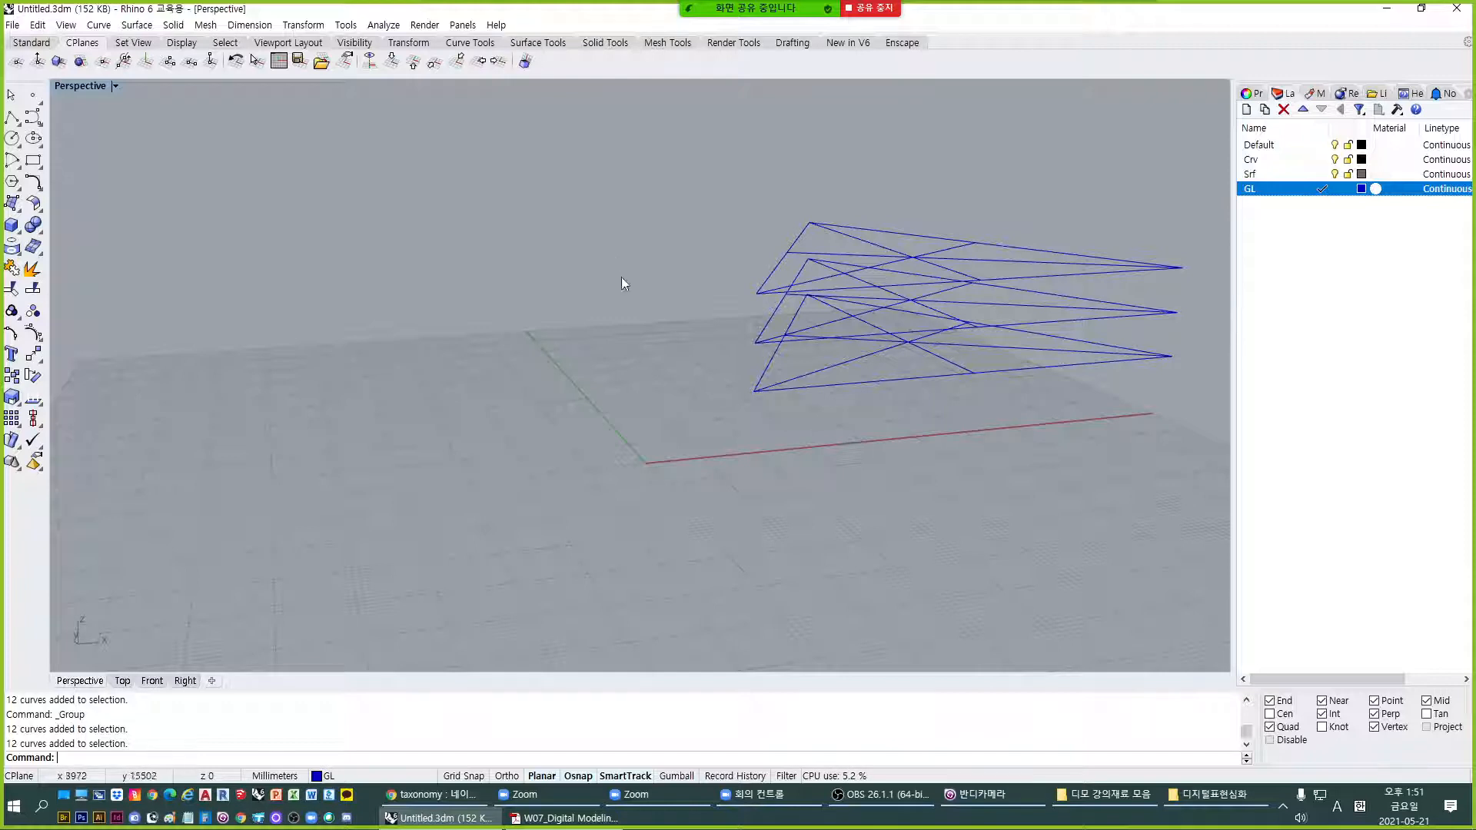
right_click_drag(801, 398, 690, 496)
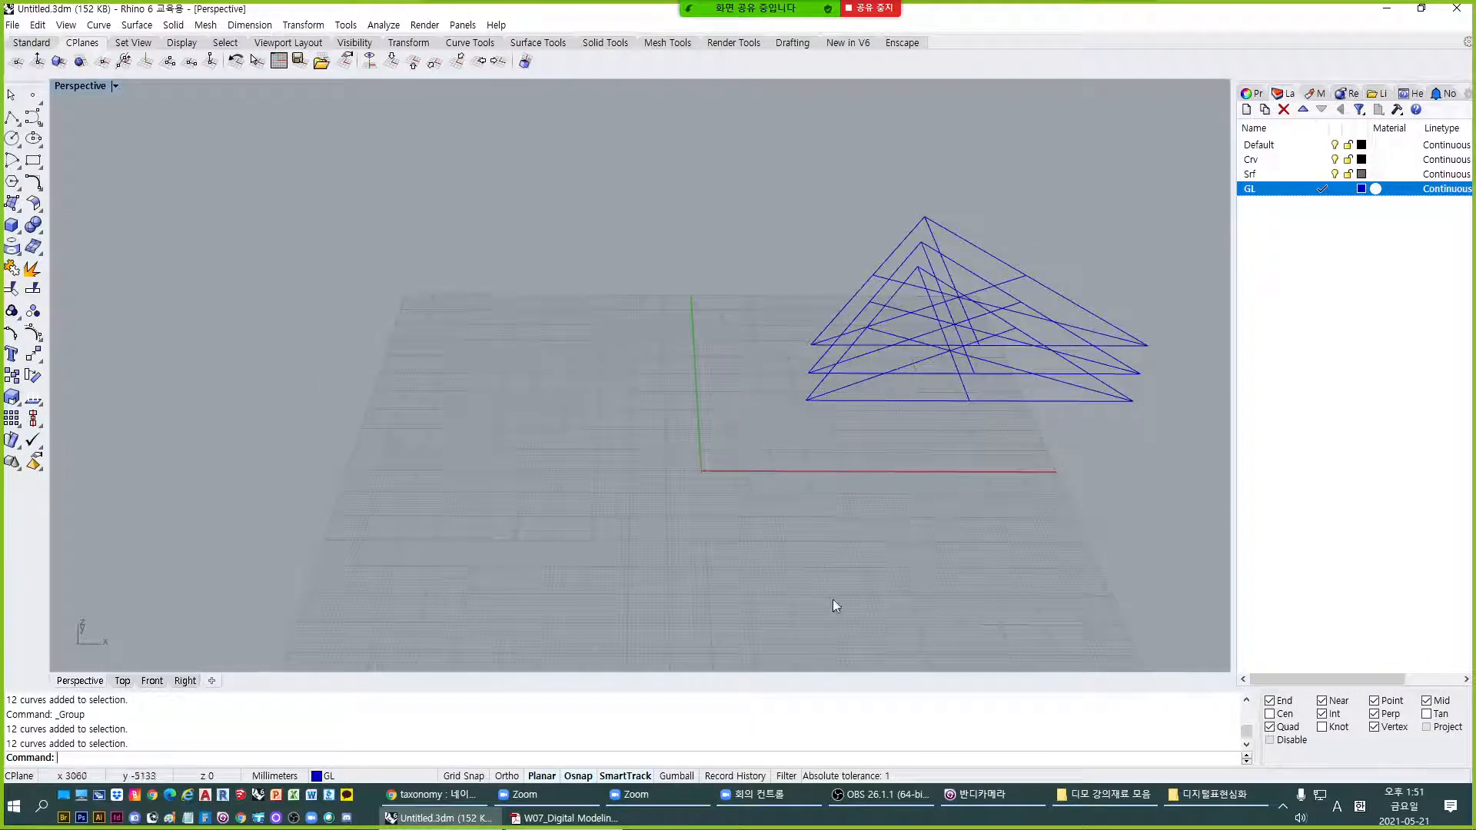
right_click_drag(738, 515, 816, 520)
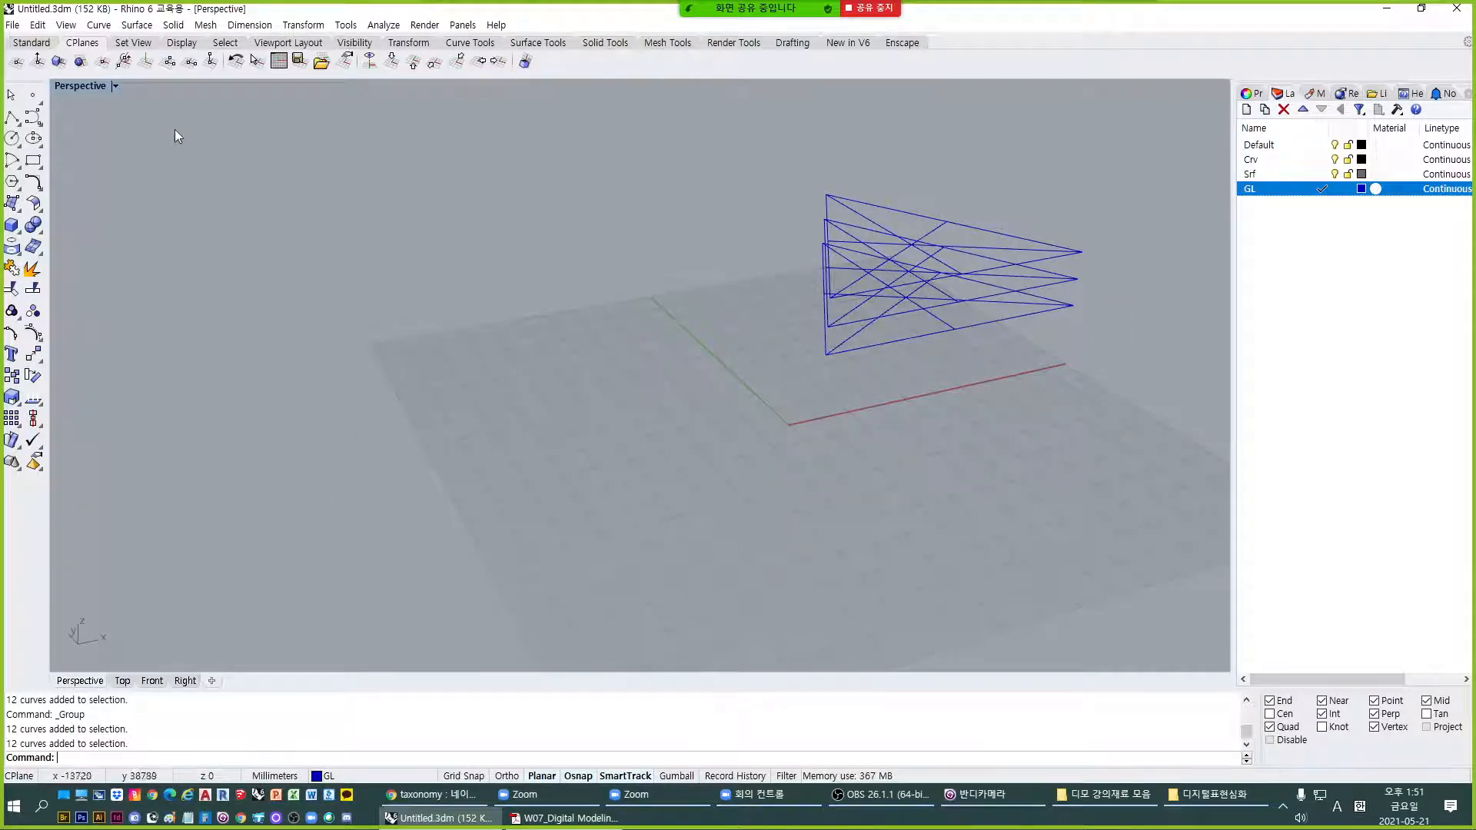
right_click_drag(815, 470, 804, 485)
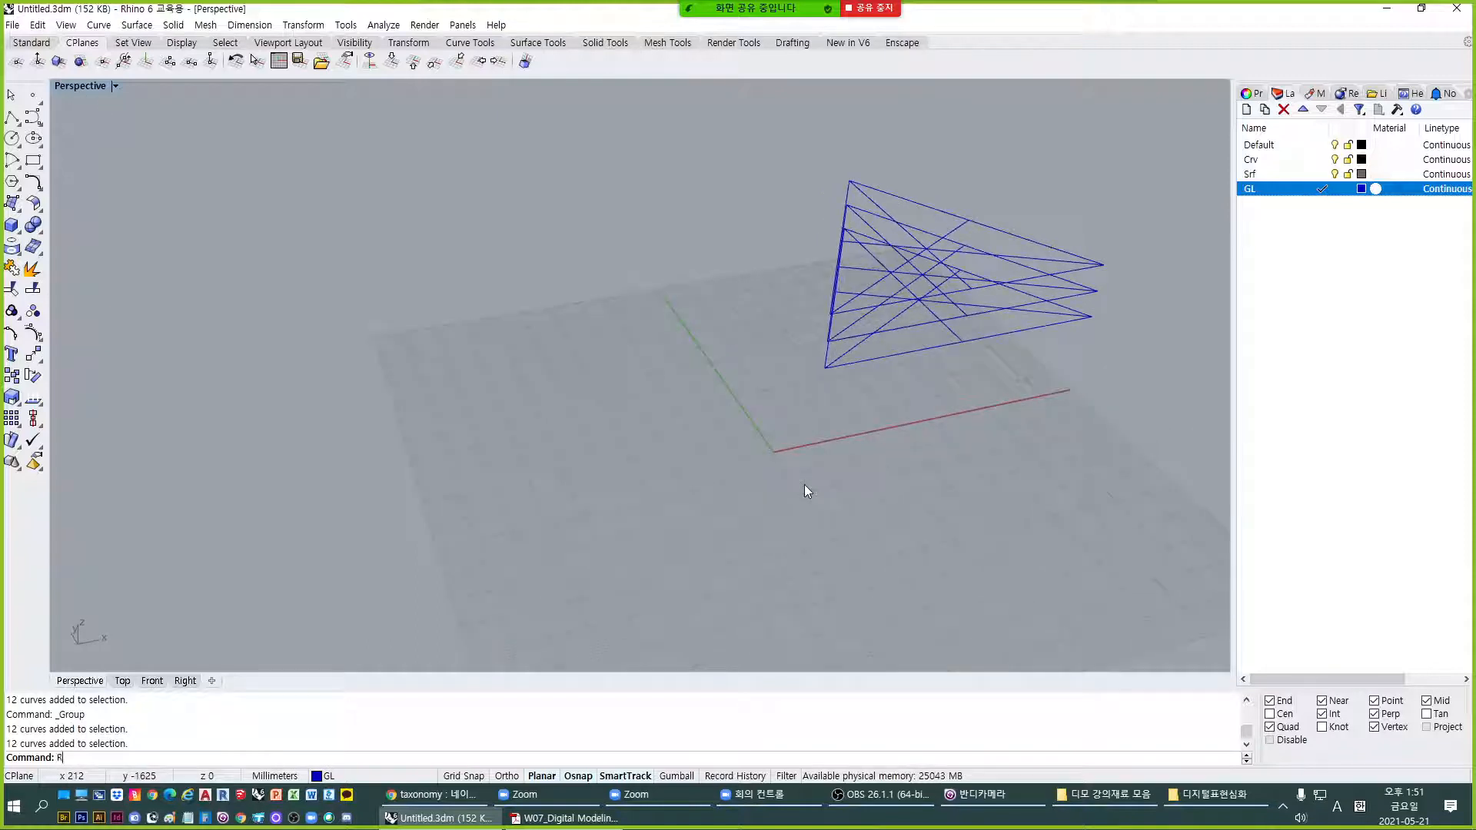
Draw a 3000 by 2000 mm rectangle flat on the construction plane on the negative X side of the origin, consulting the PDF's Rectangles page.
type("EC")
key("Return")
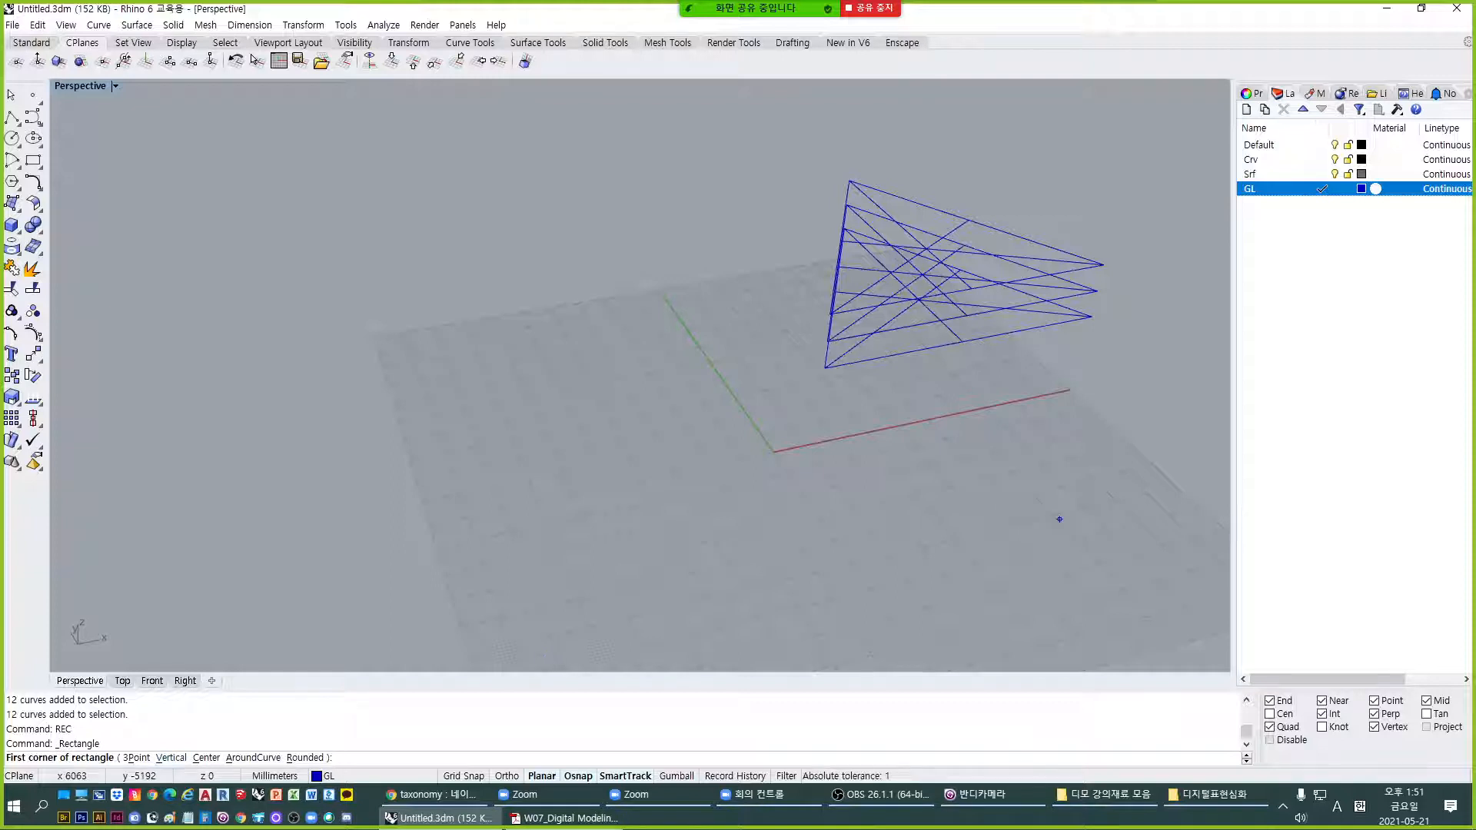
key("alt+Tab")
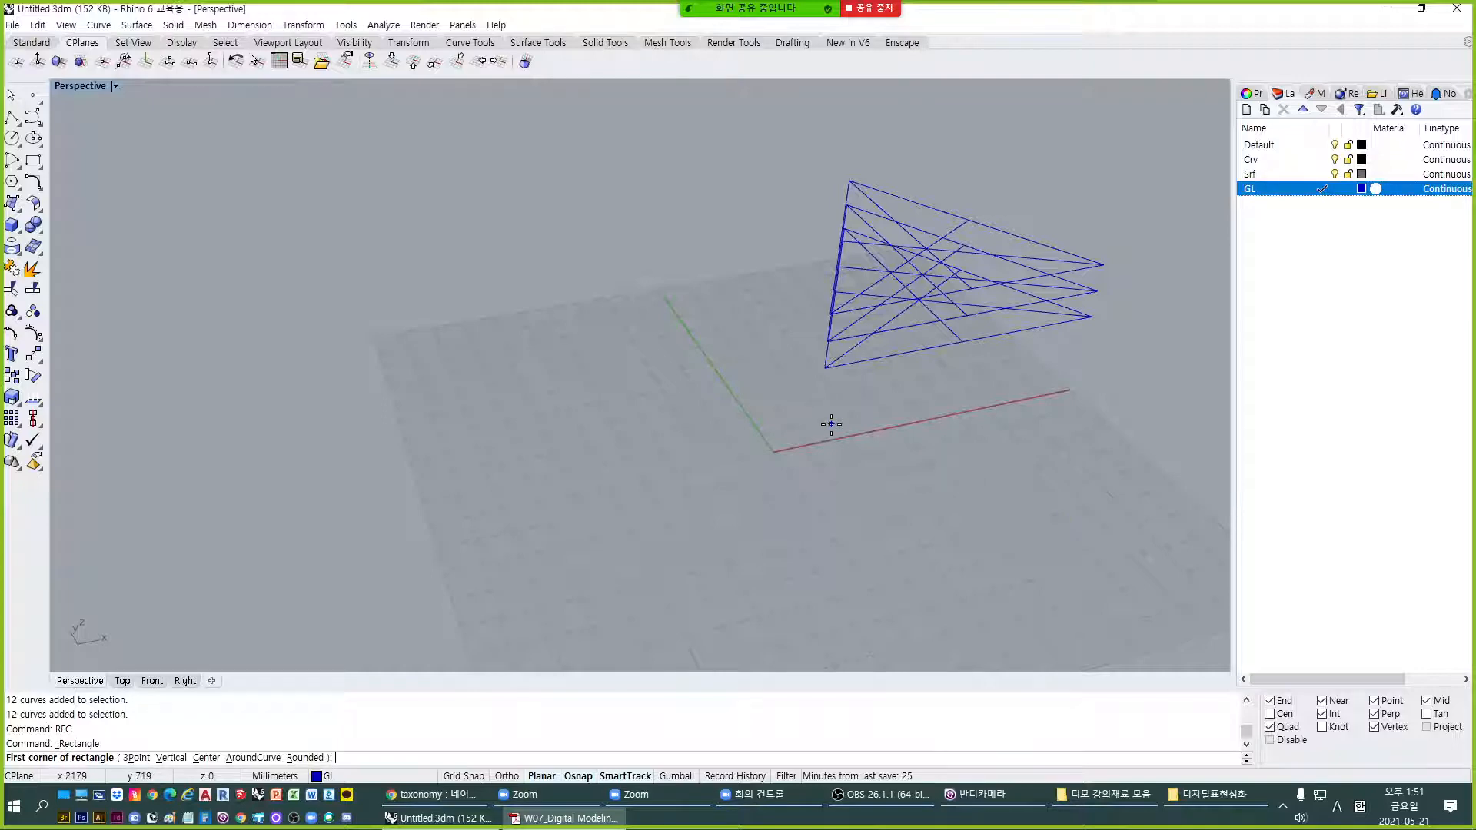
right_click_drag(830, 420, 846, 458)
right_click_drag(667, 469, 778, 511)
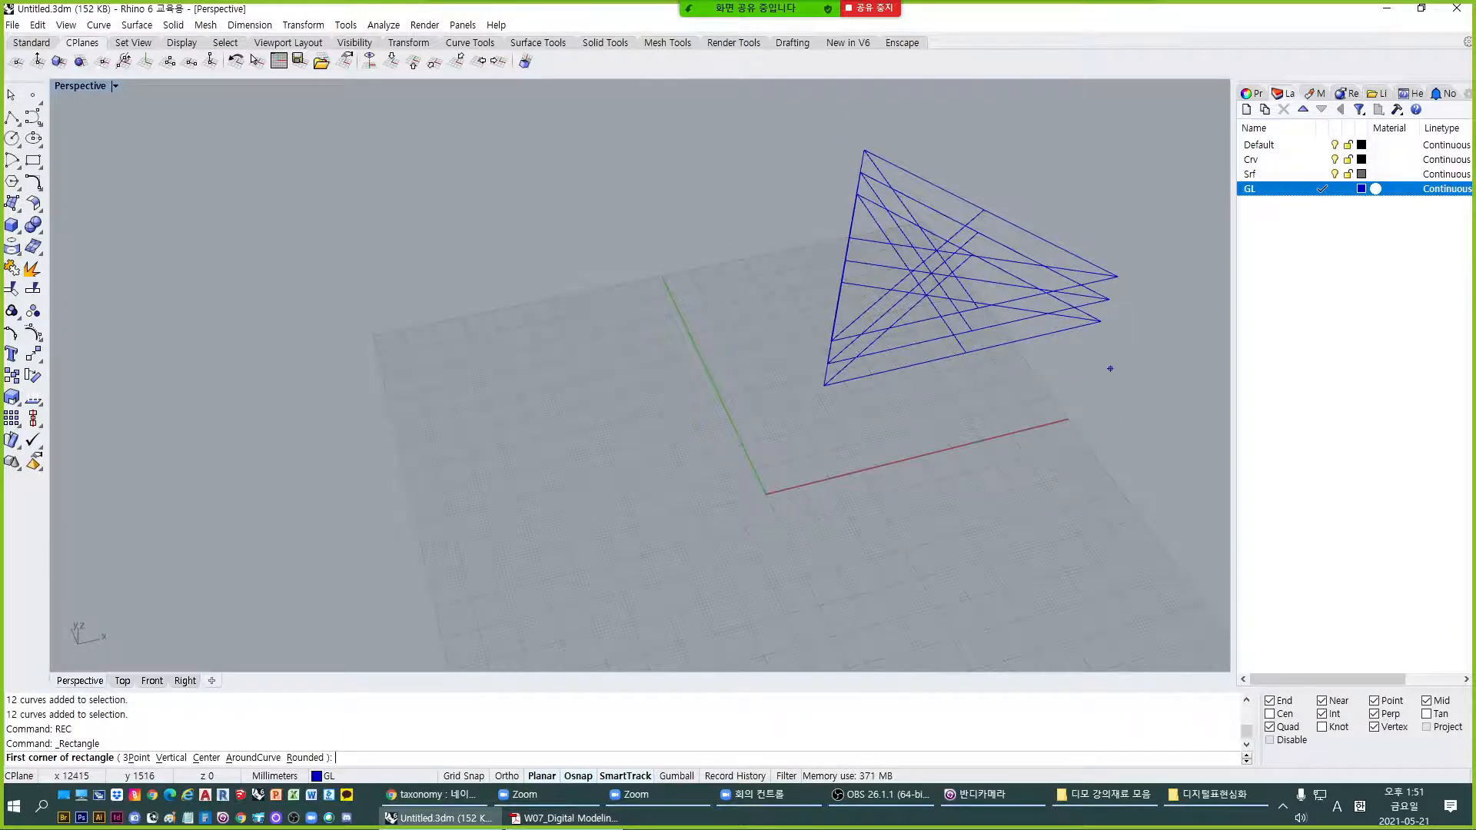
key("alt+Tab")
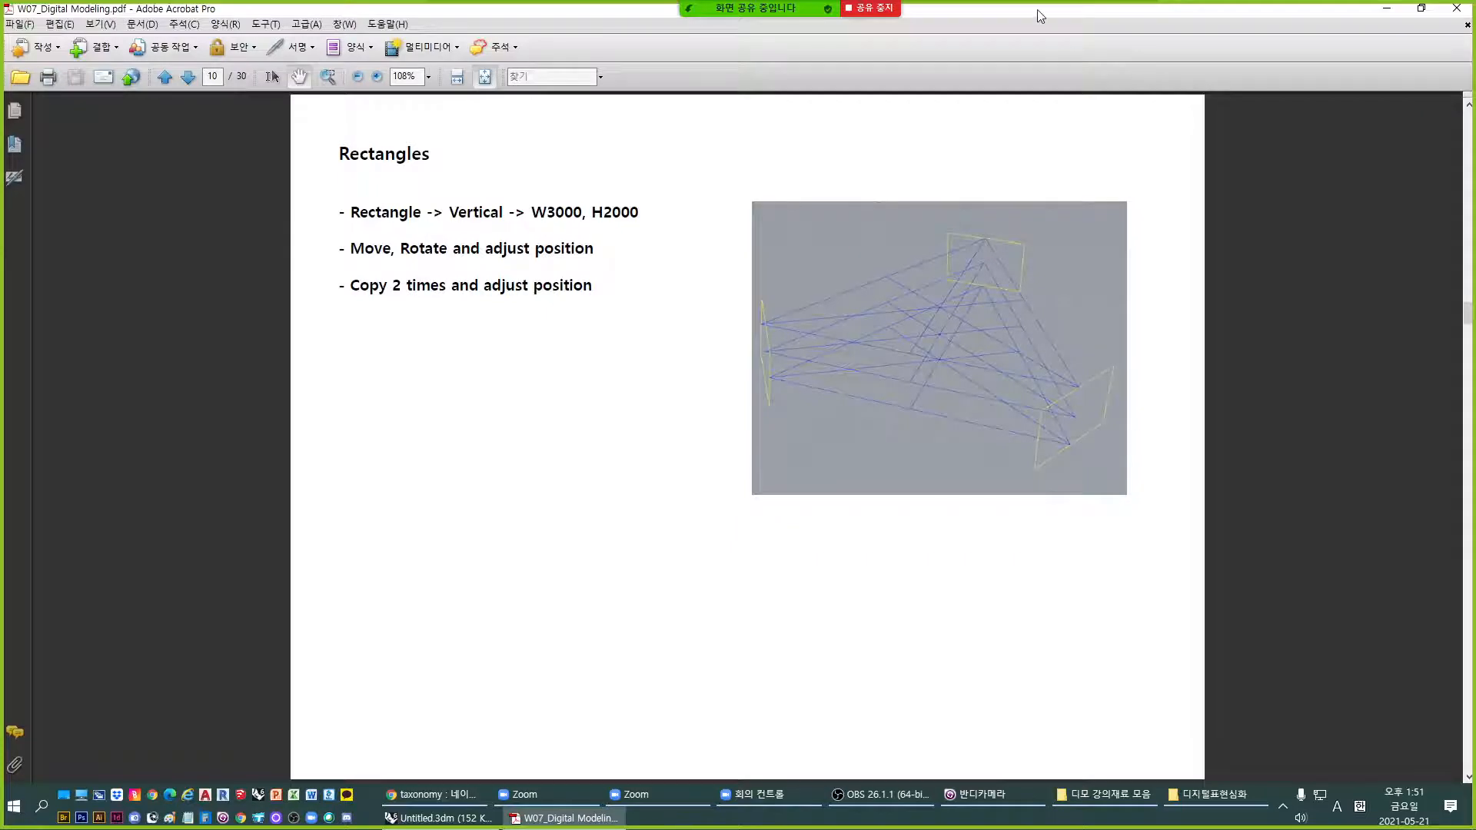
key("alt+Tab")
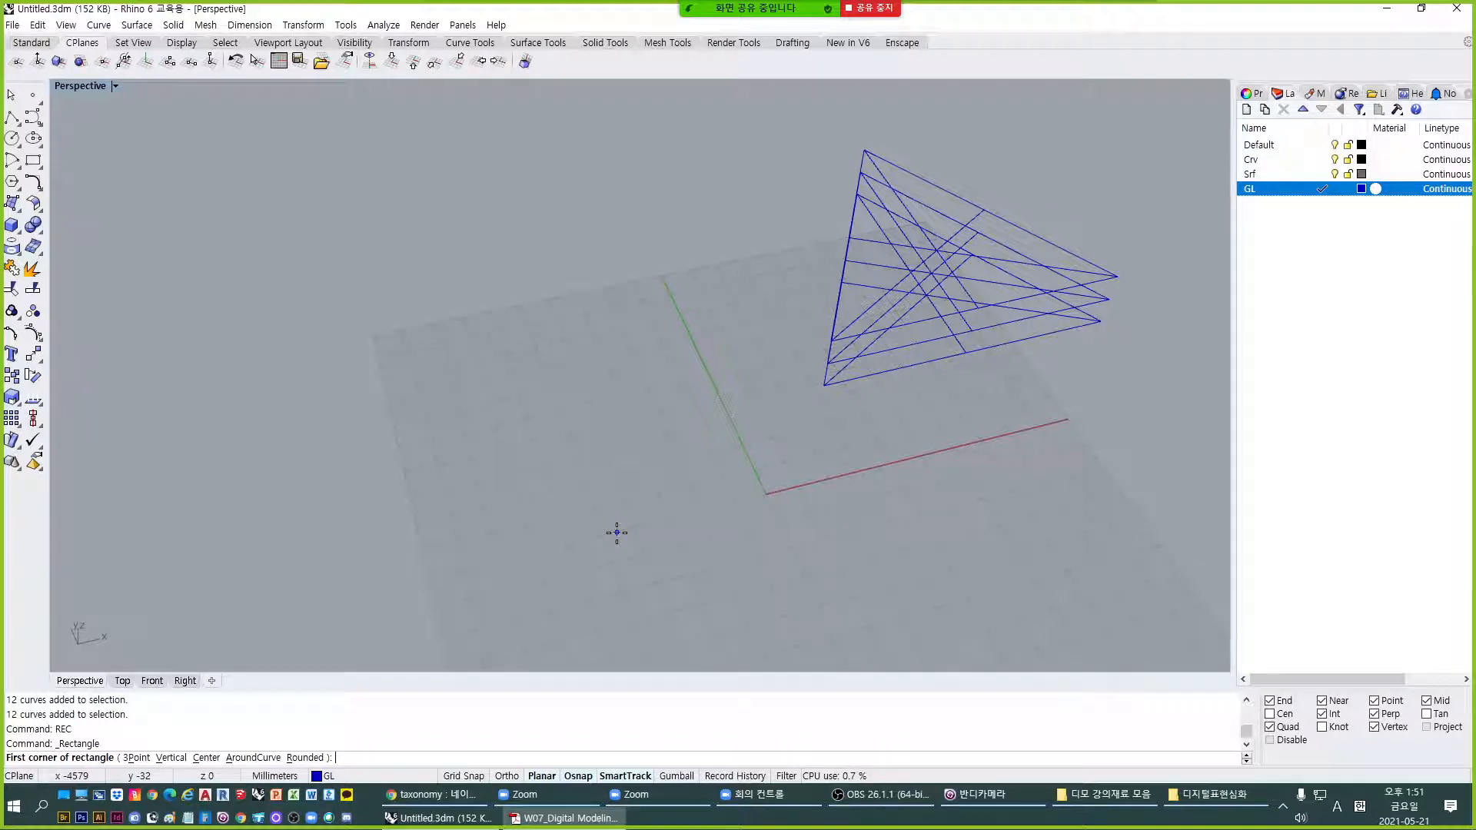
left_click(616, 532)
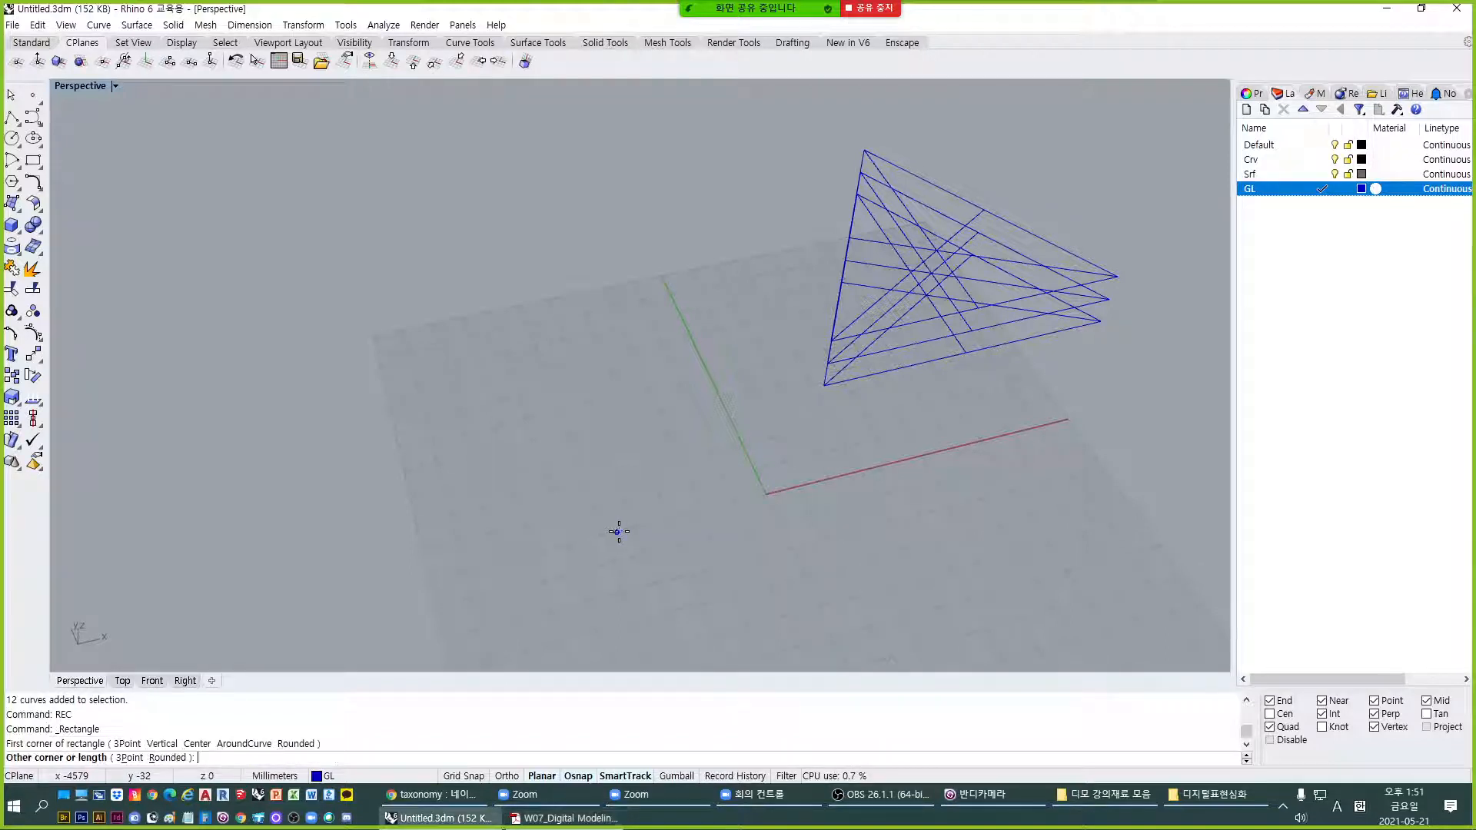
type("3000")
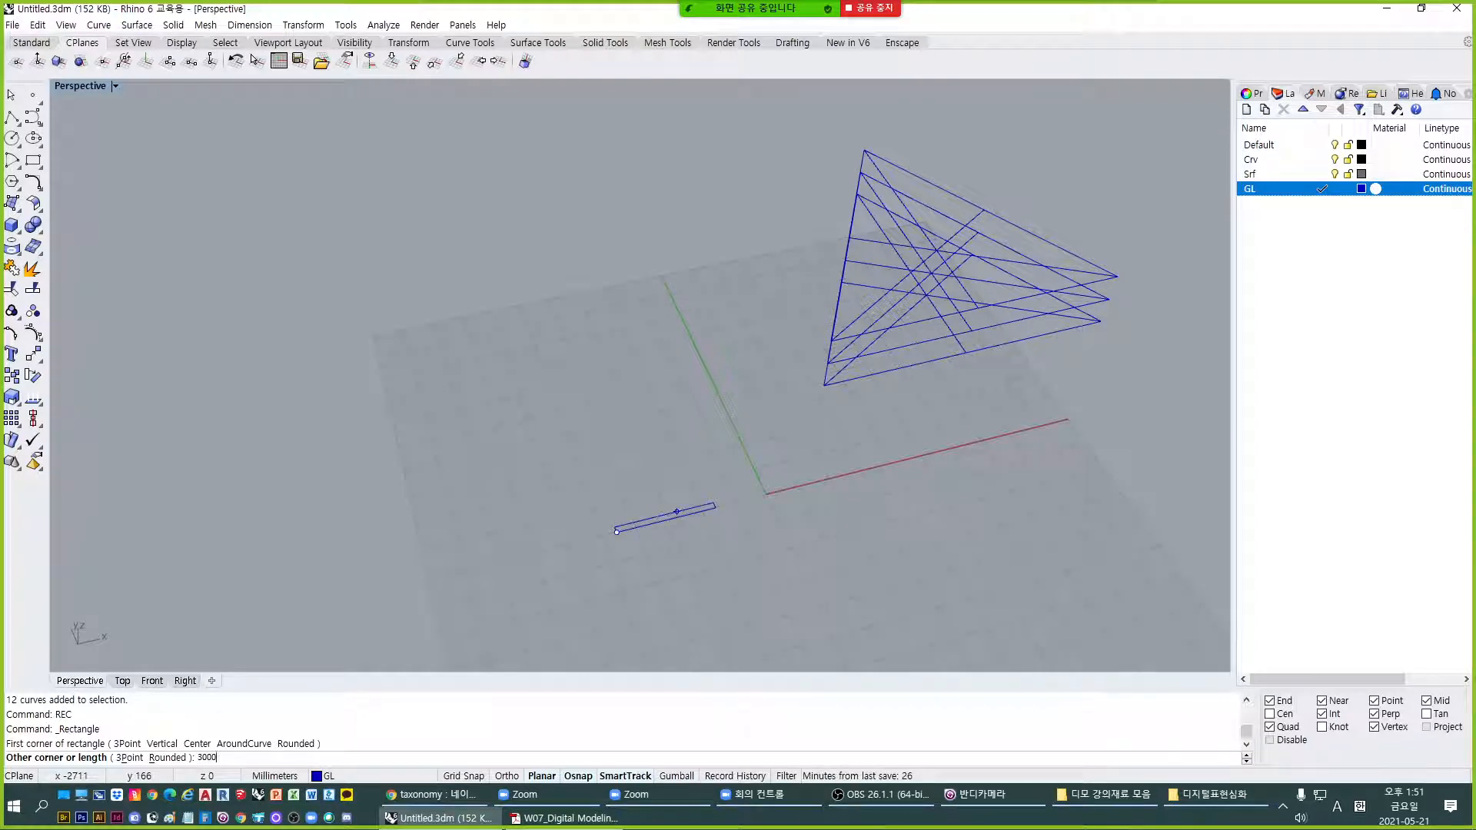
key("Return")
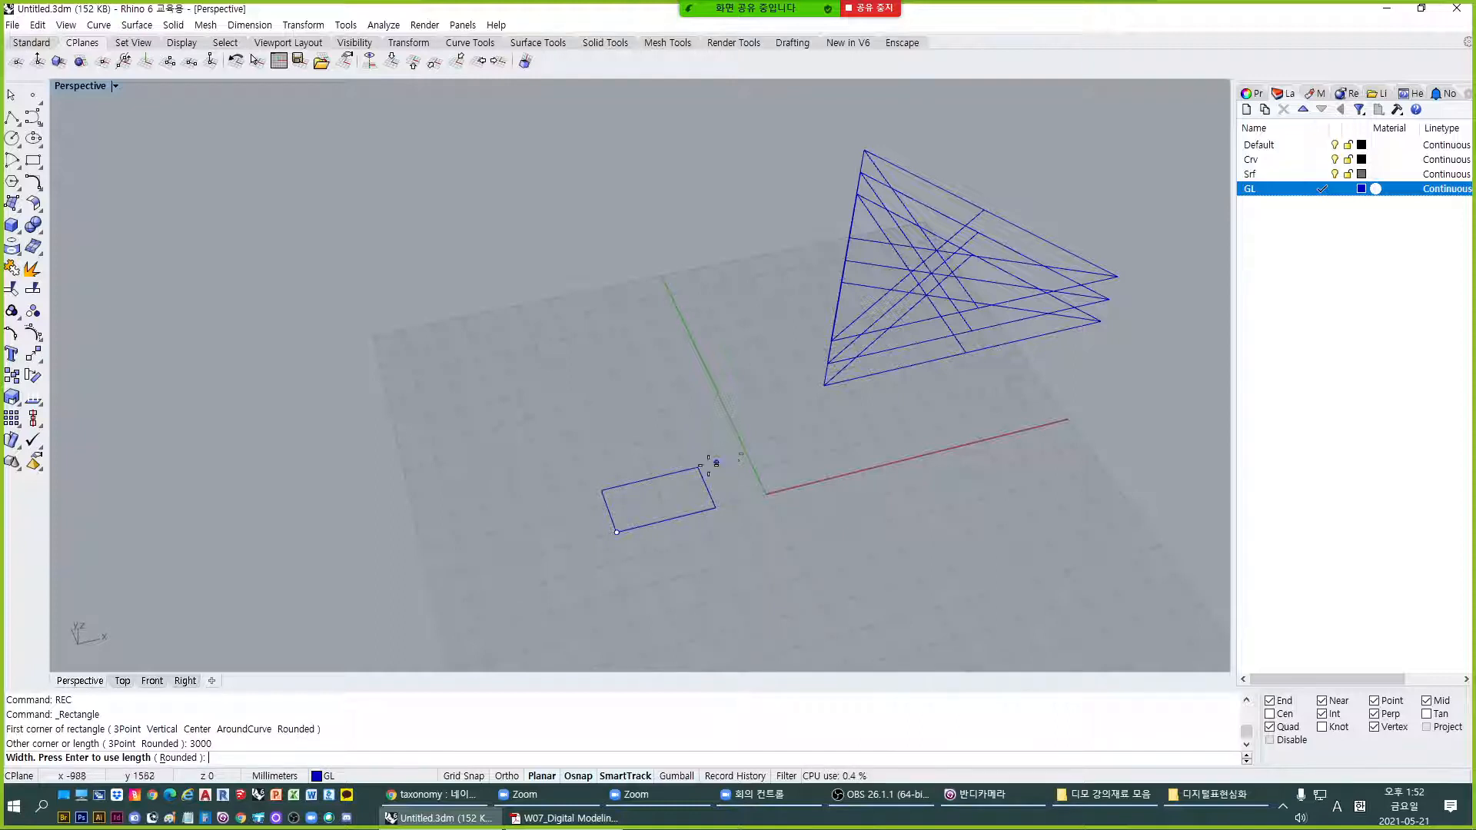
mouse_move(713, 461)
right_mouse_down()
mouse_move(751, 415)
mouse_move(718, 441)
right_mouse_up()
type("2000")
key("Return")
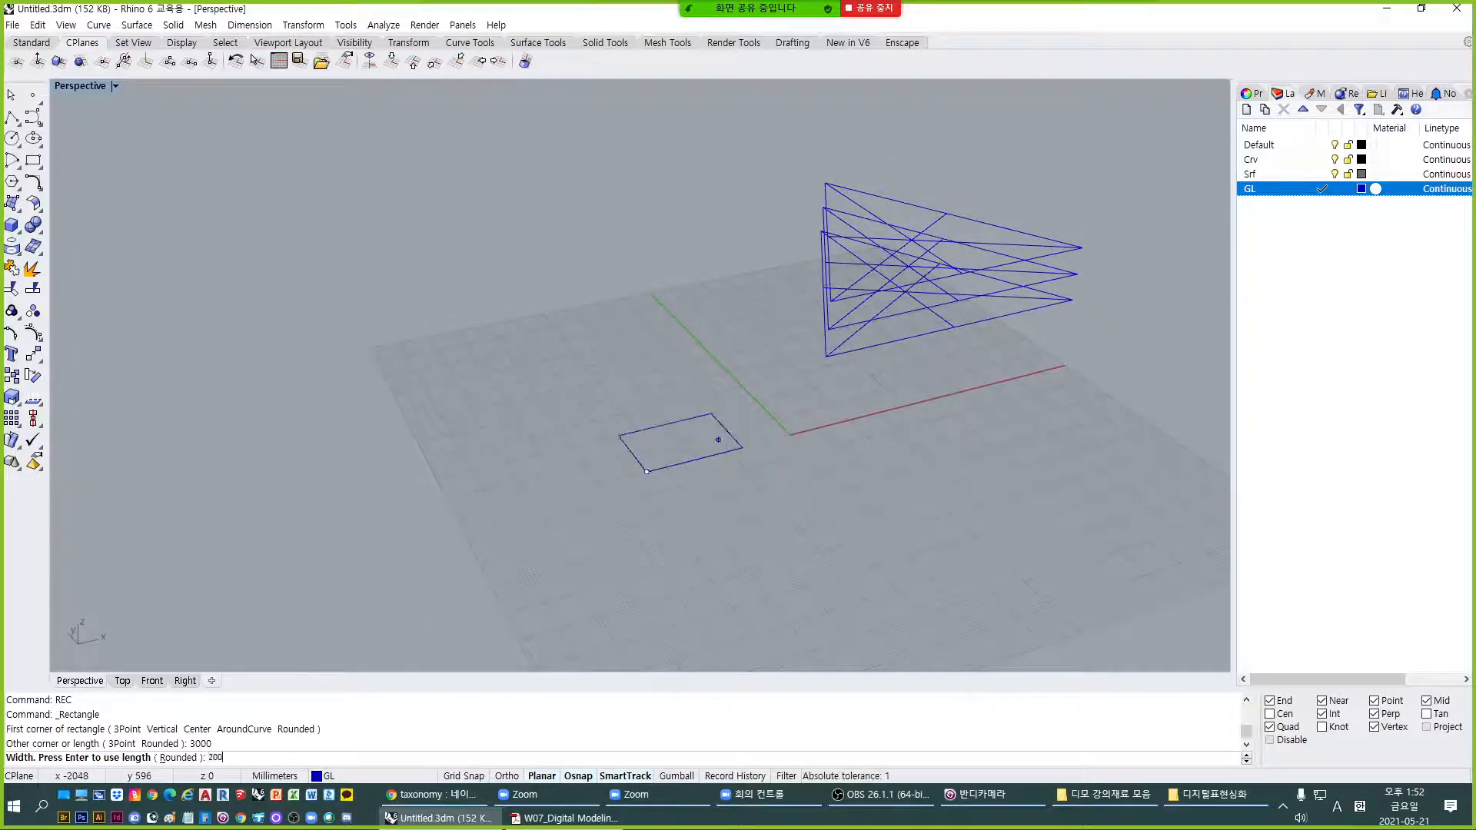
Assign the new rectangle to the Crv layer and make Crv the current layer.
left_click(705, 456)
type("V")
scroll(705, 458, "up", 2)
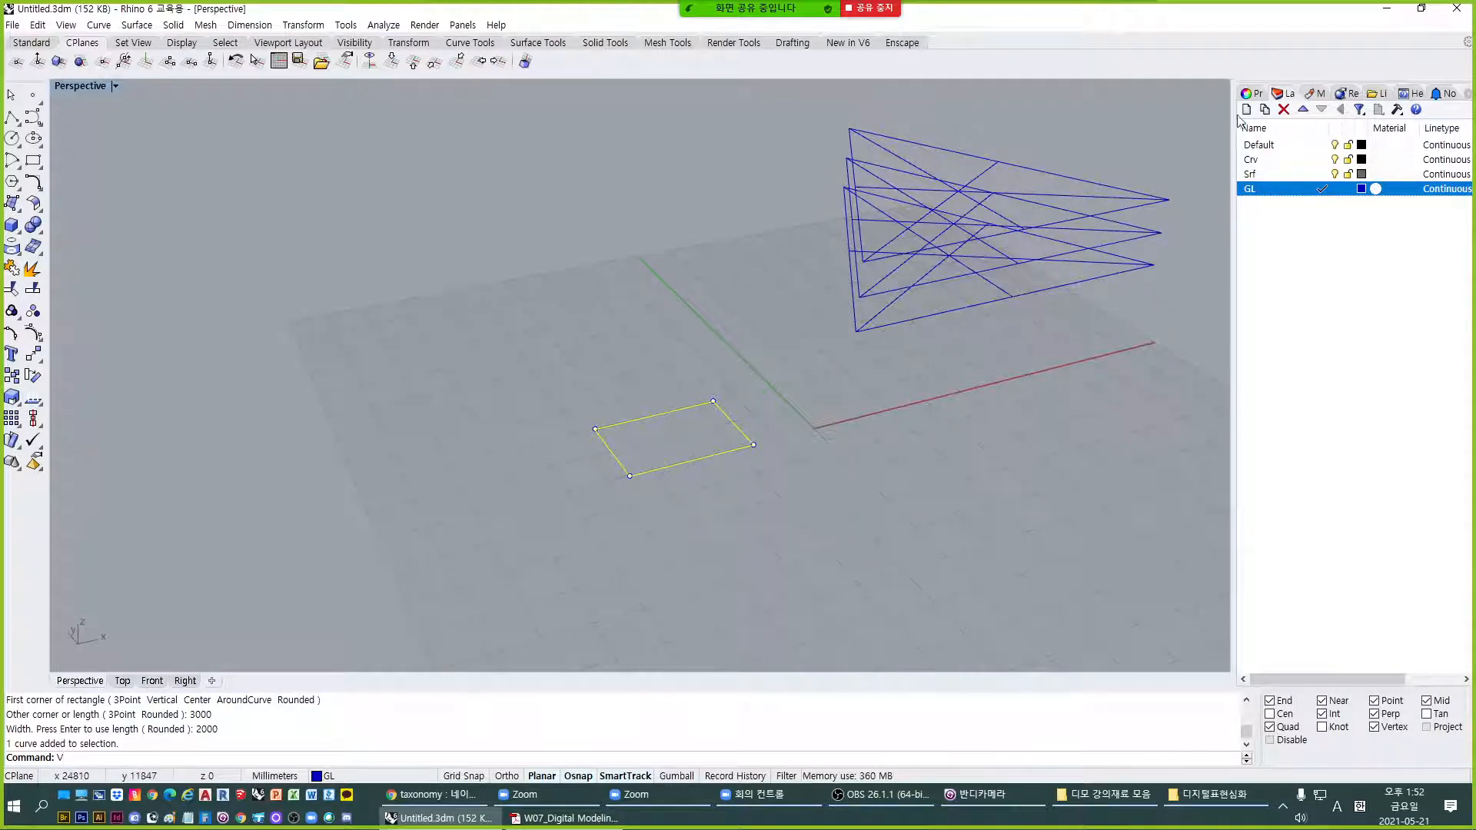
left_click(1252, 93)
left_click(1413, 192)
left_click(1389, 208)
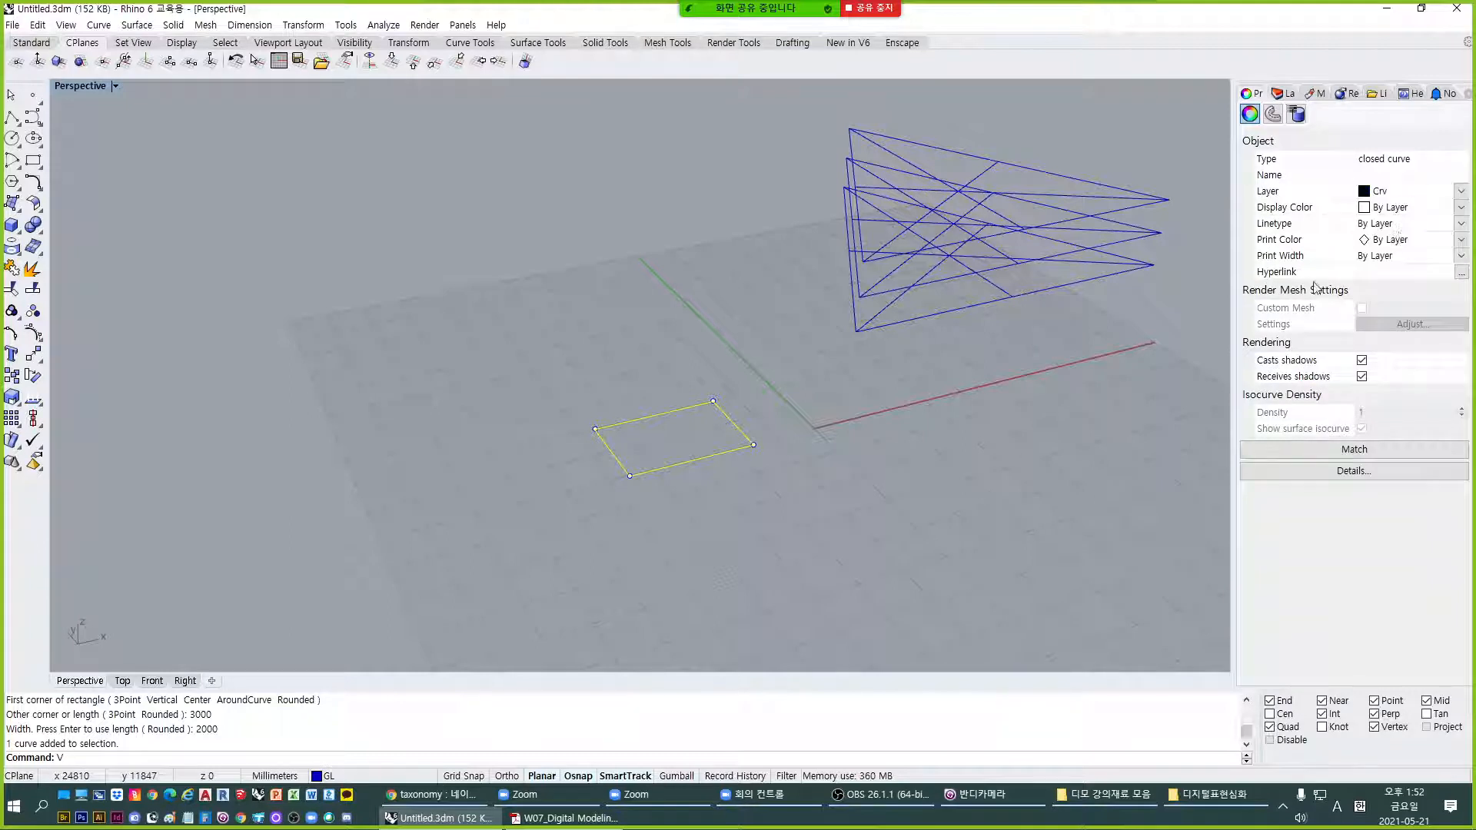
left_click(1160, 338)
left_click(1282, 93)
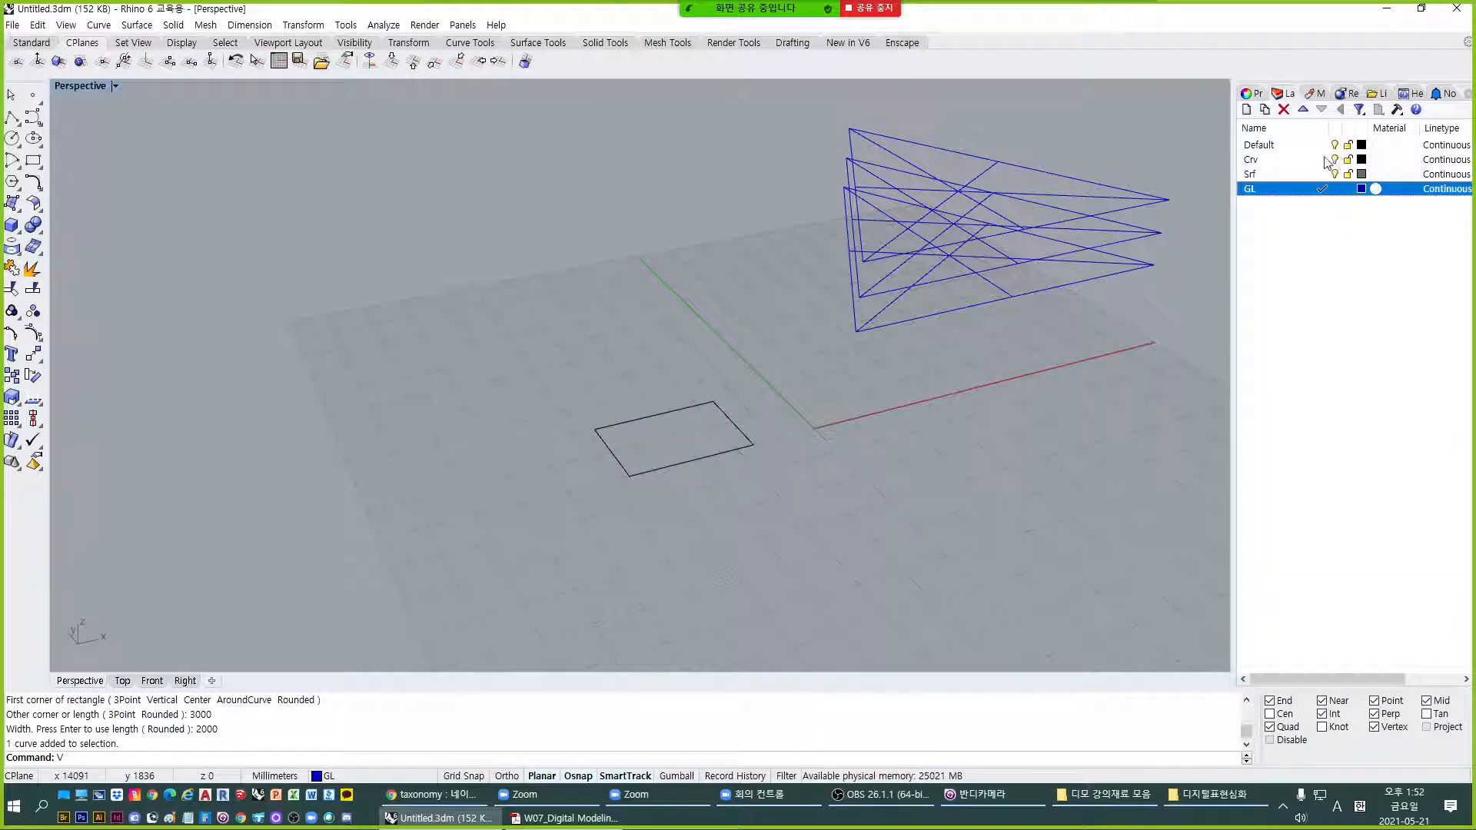
left_click(1323, 160)
Rotate the rectangle in 3D about its front 3000 mm edge so that it stands vertically on the ground.
left_click(696, 460)
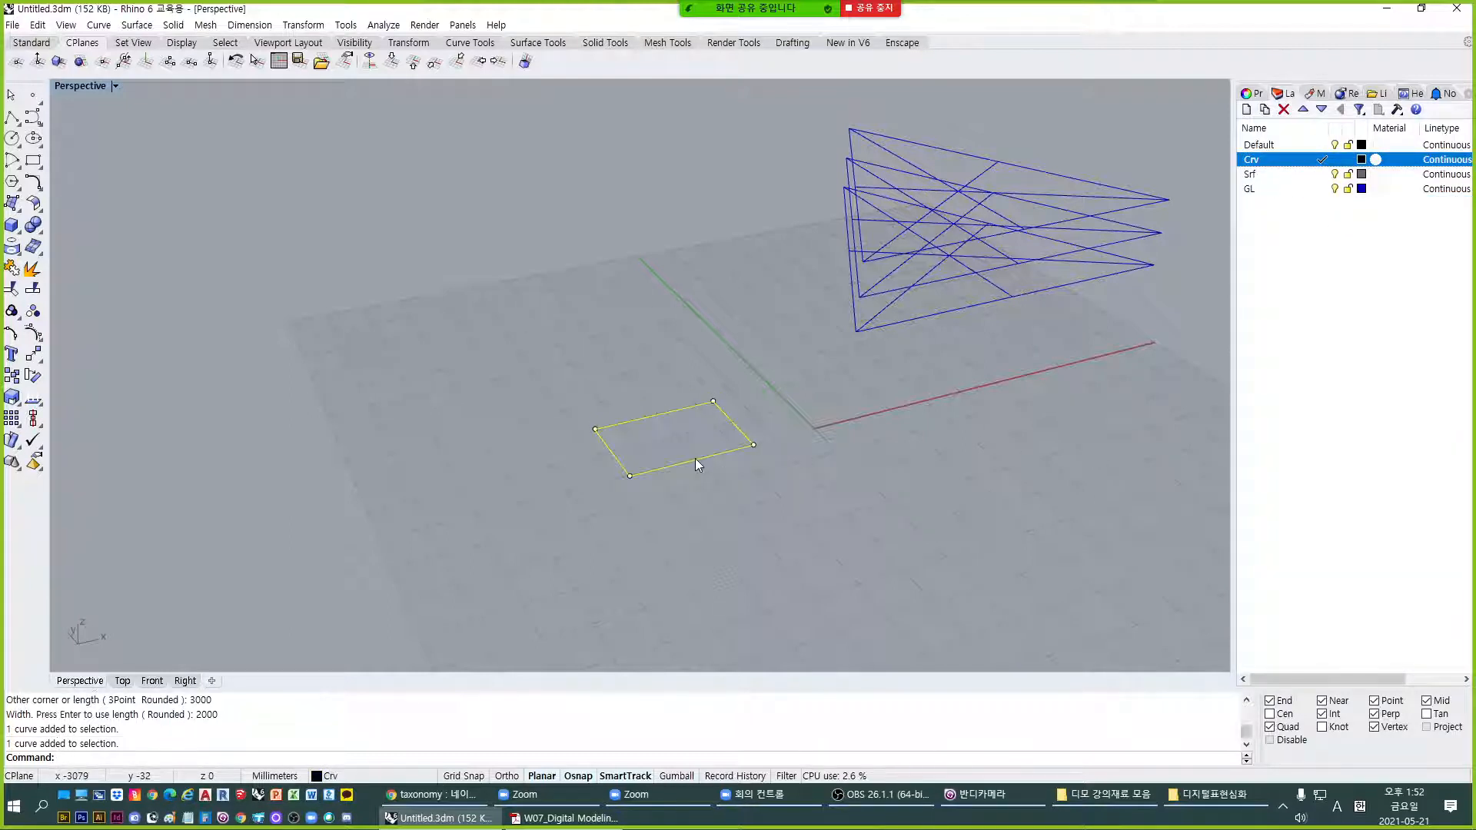
type("Rotate")
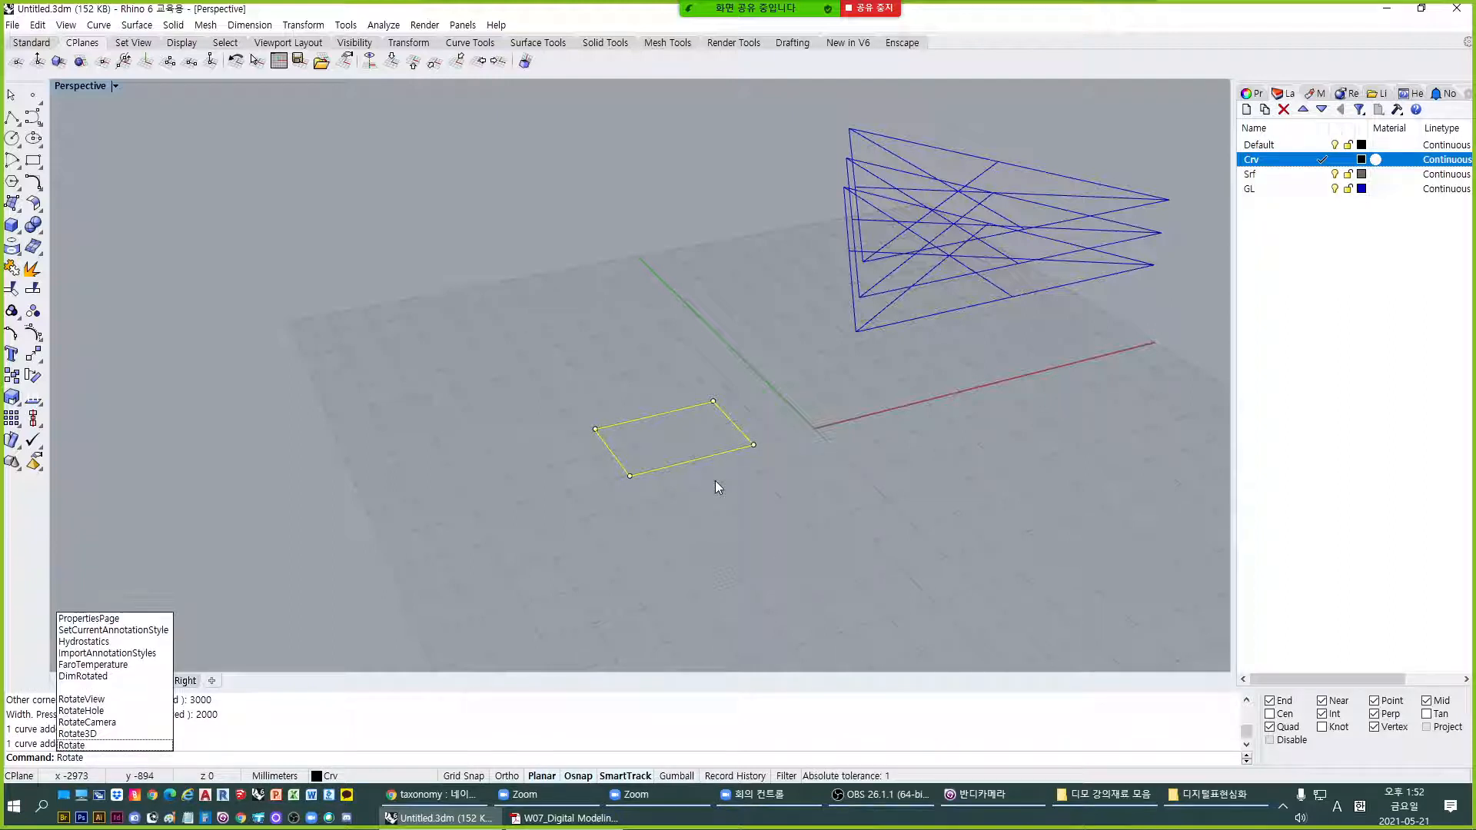
key("Up")
key("Return")
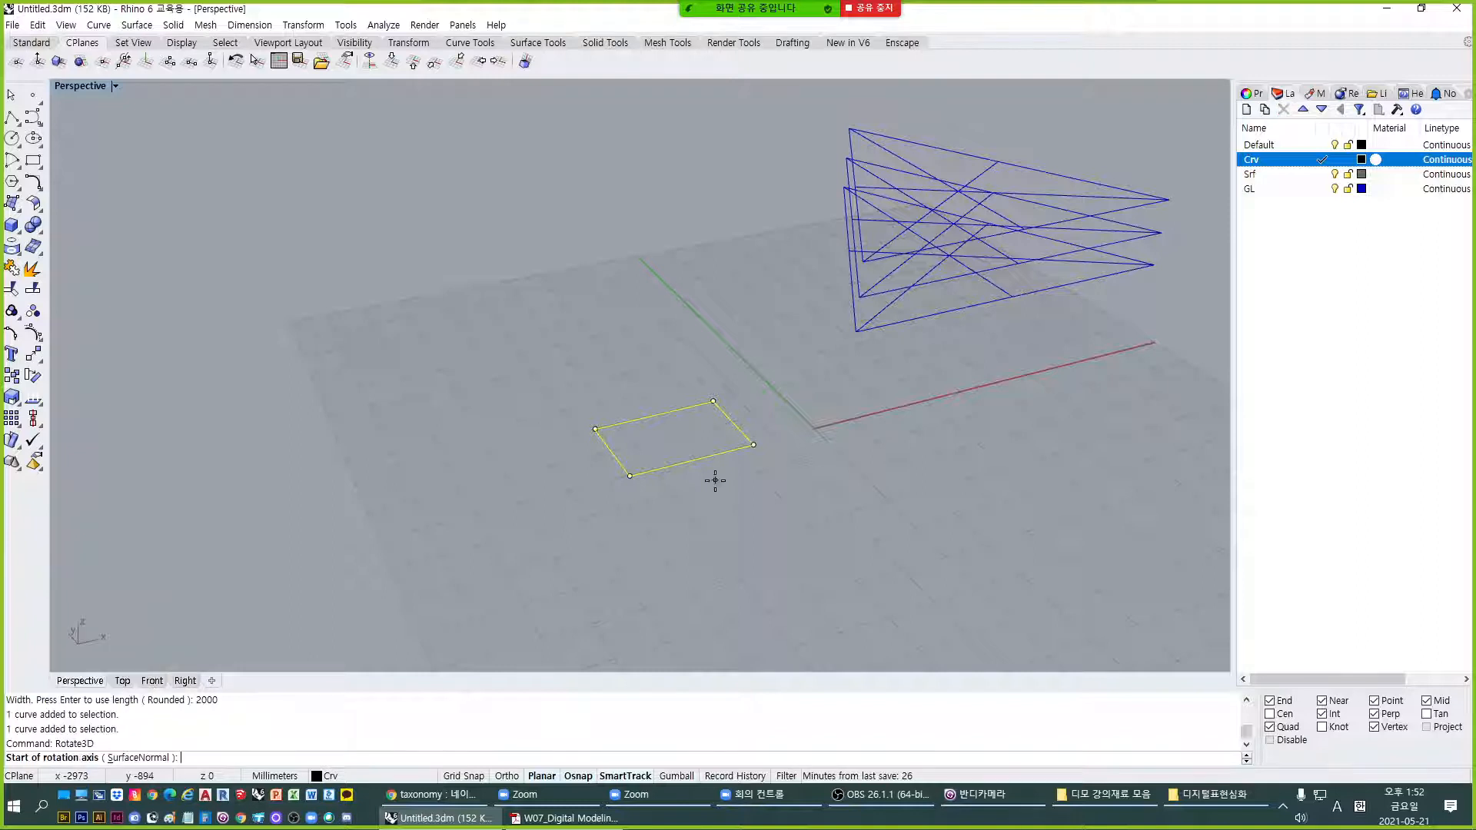
left_click(629, 475)
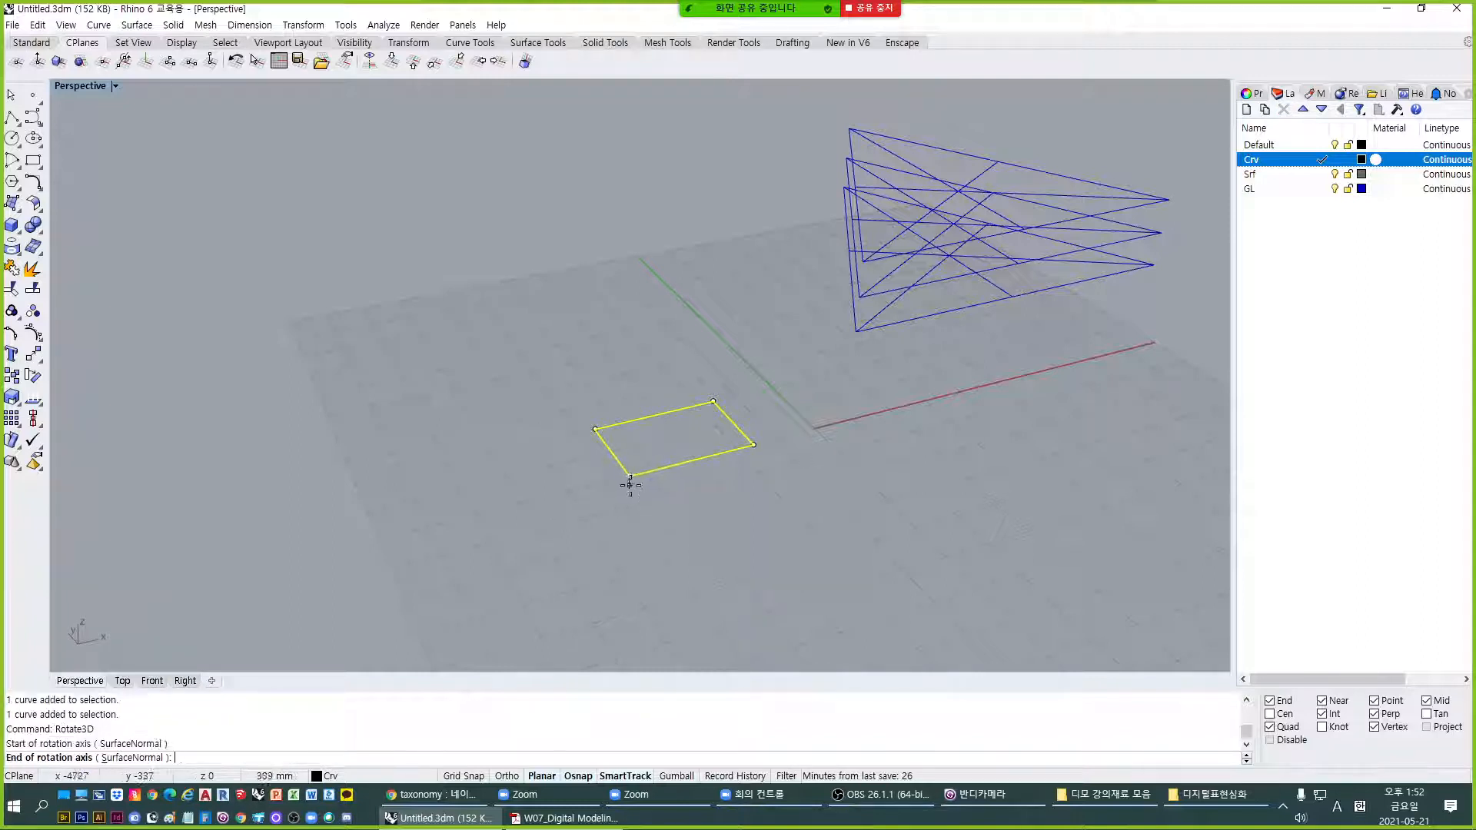
left_click(755, 444)
left_click(596, 429)
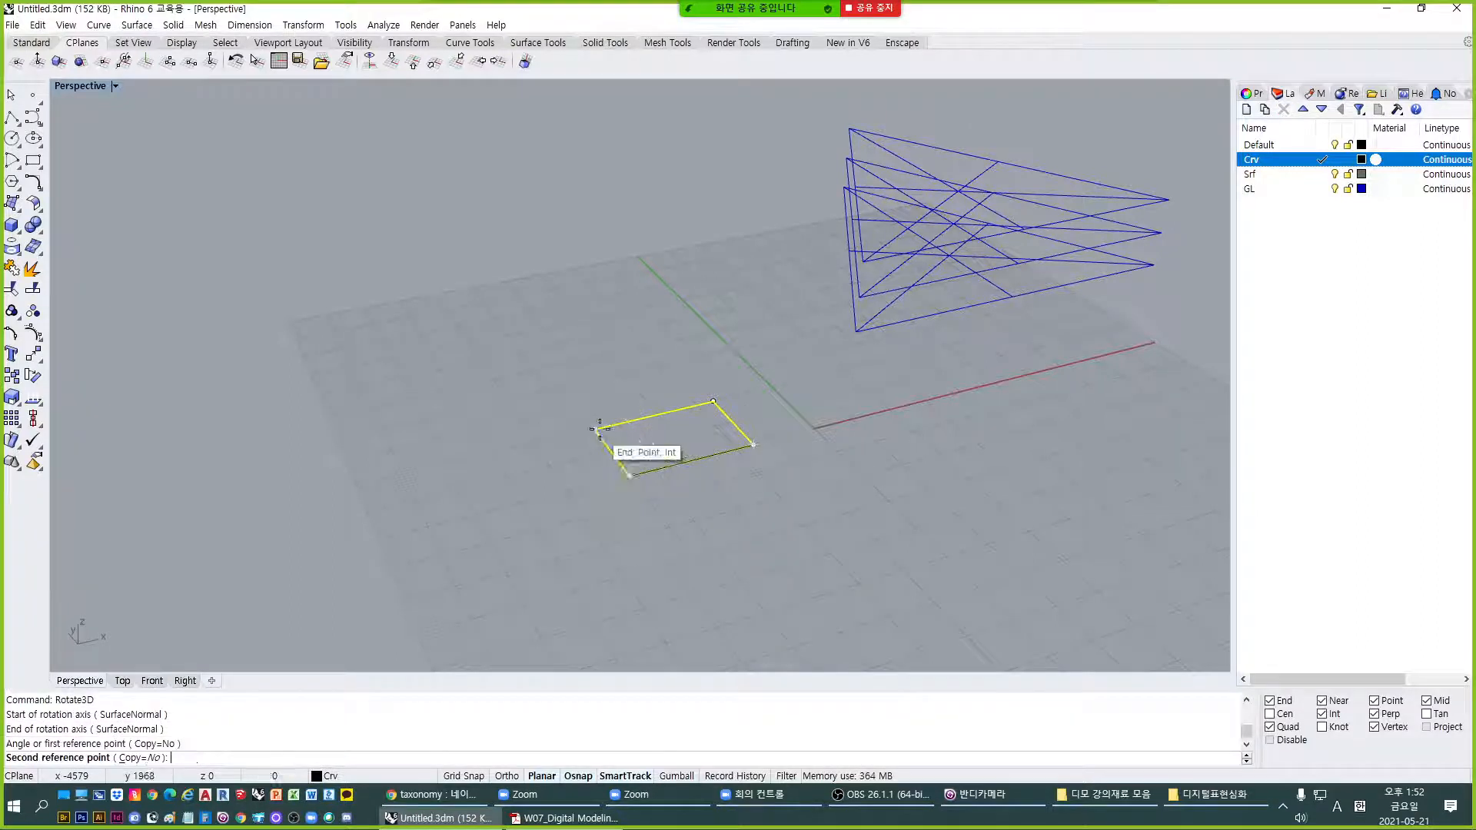
right_click_drag(655, 429, 837, 449)
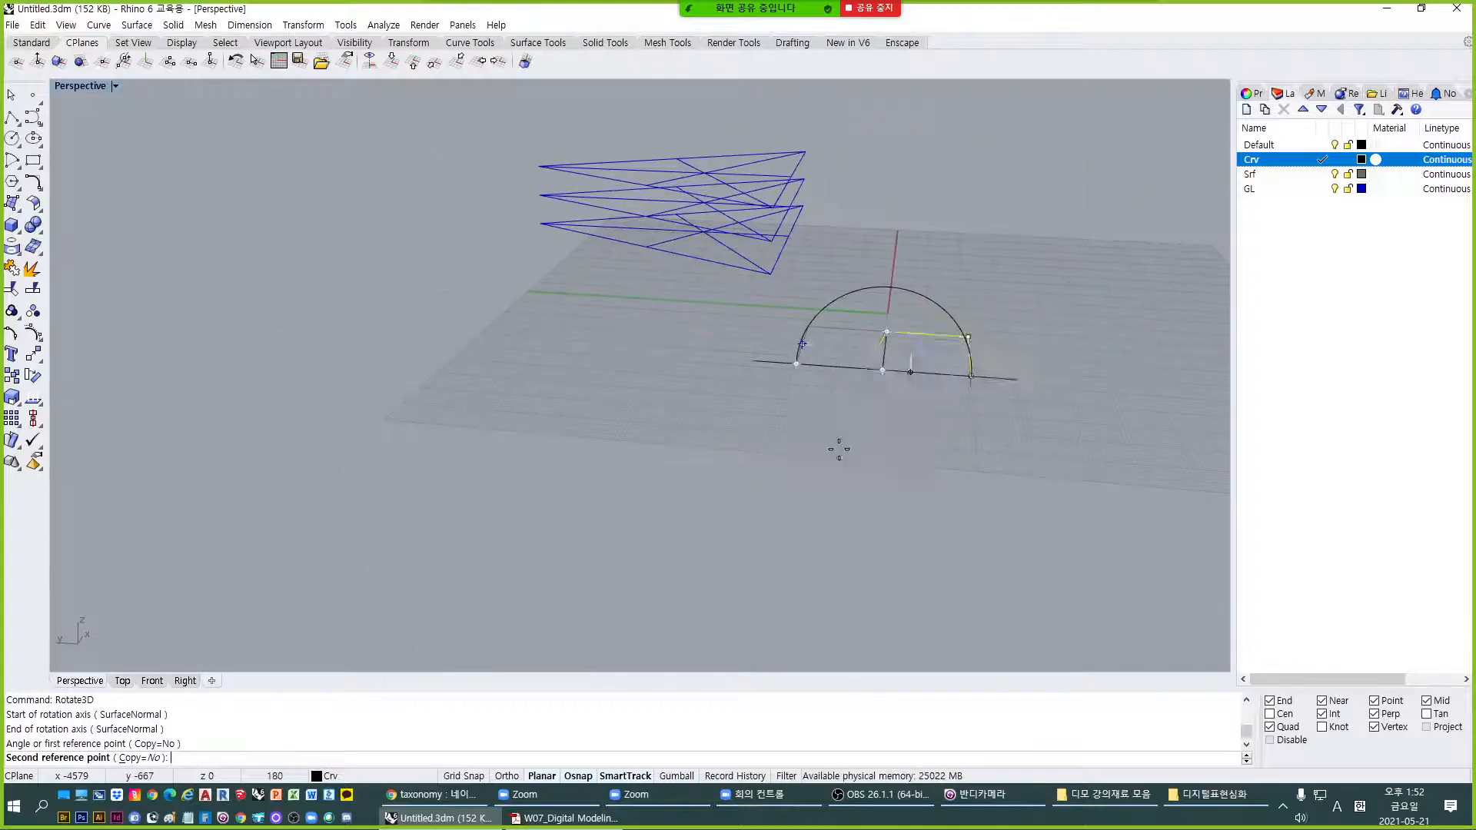
left_click(915, 239, "shift")
Move the upright rectangle by the midpoint of its bottom edge onto the rear corner of the lowest triangle.
right_click_drag(915, 391, 708, 537)
type("M")
key("Return")
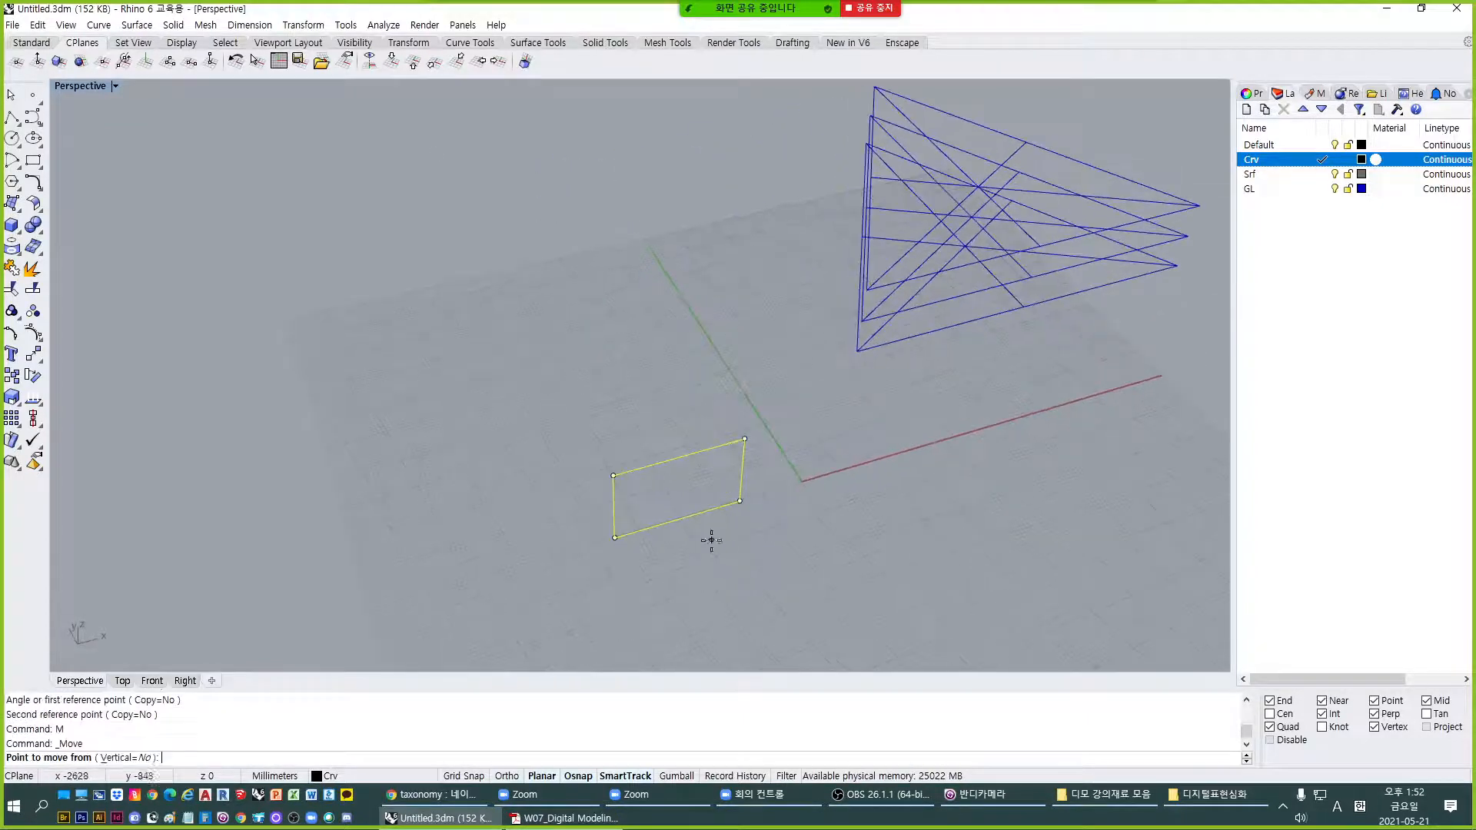
left_click(678, 518)
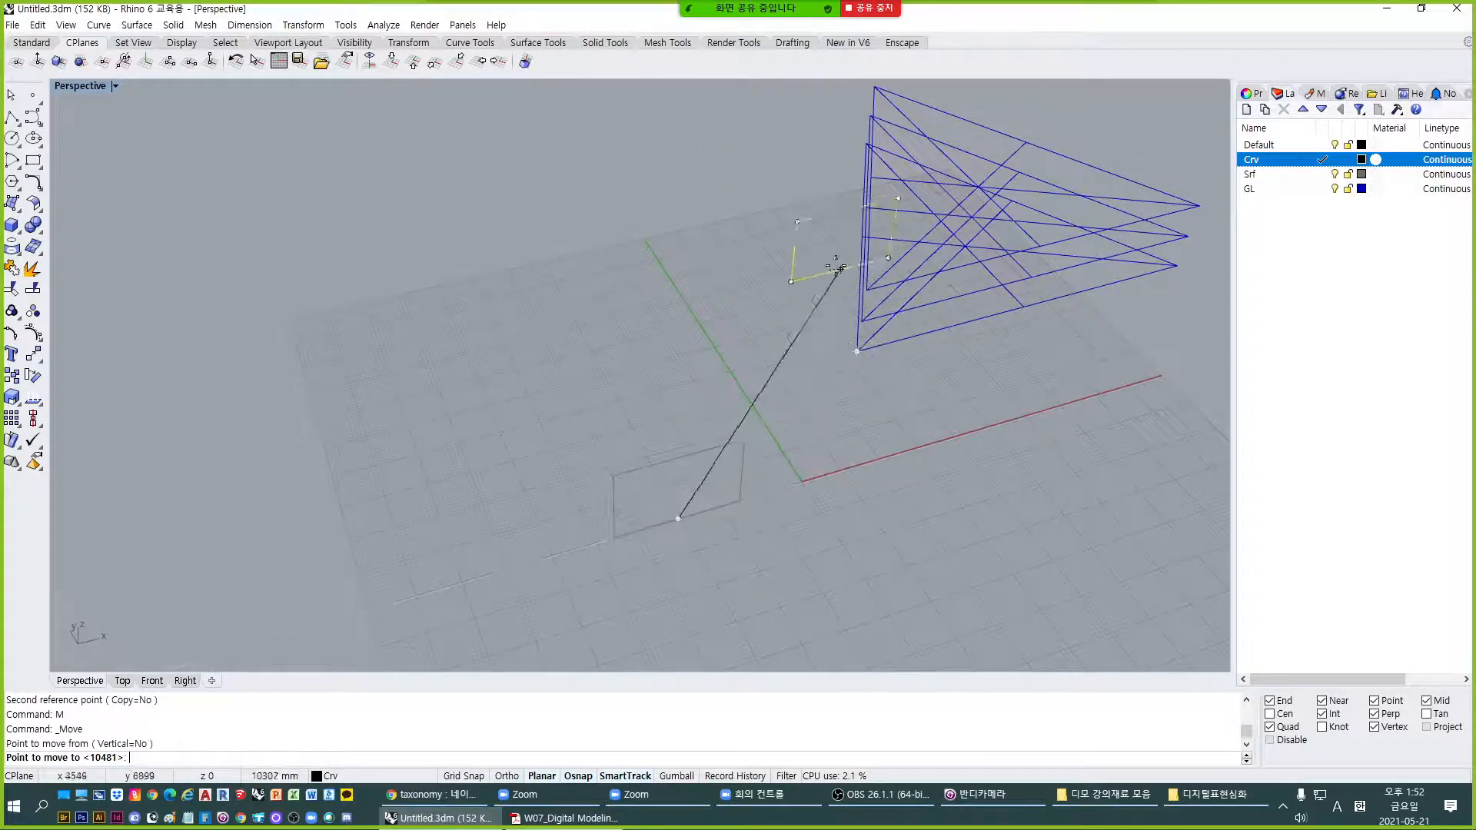
right_click_drag(842, 315, 855, 585, "shift")
left_click(890, 421)
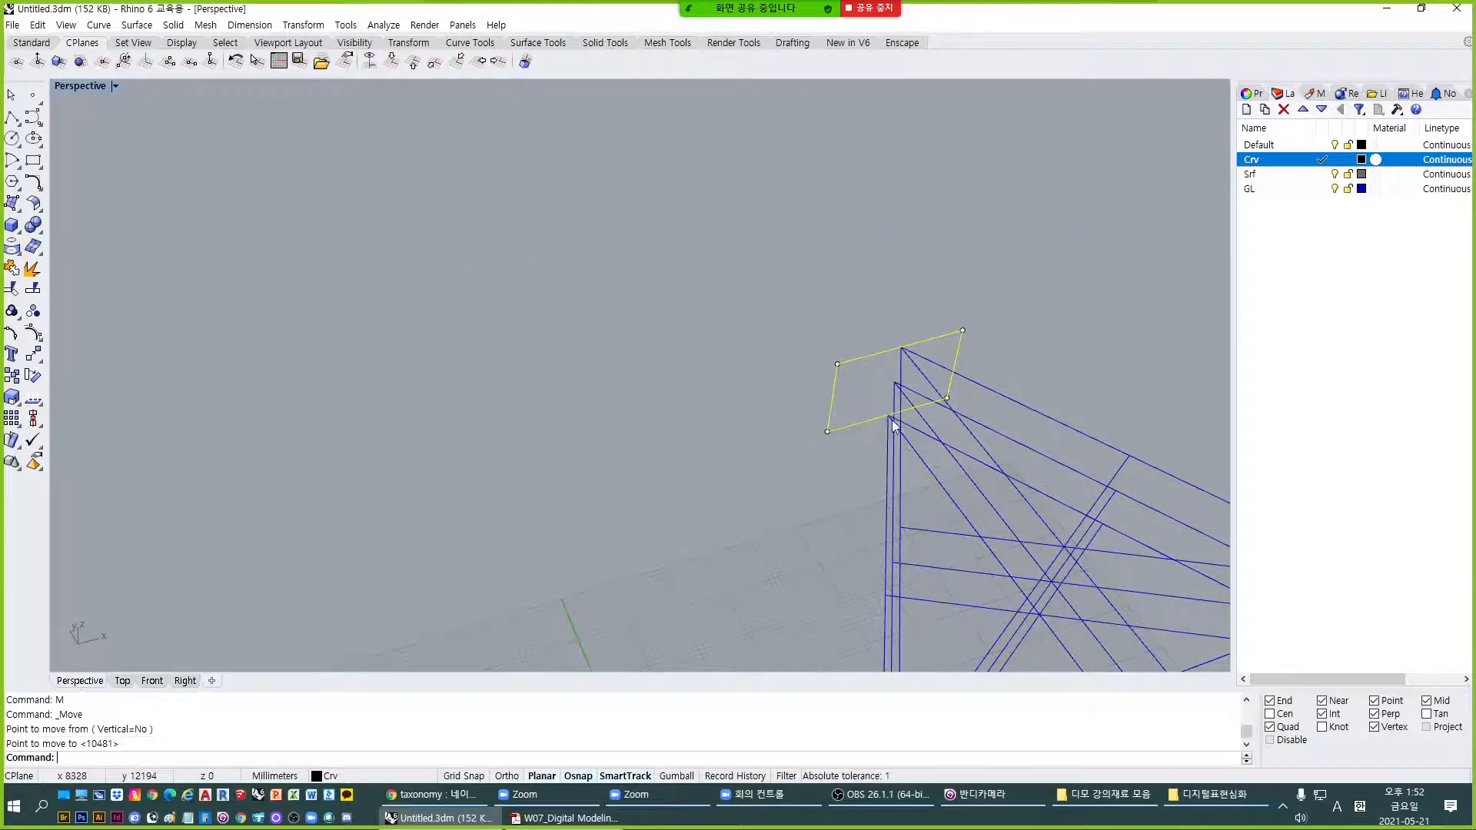
Zoom to the extents and examine how the upright rectangle sits at the corner of the stacked triangles.
right_click_drag(890, 420, 353, 148)
left_click_drag(352, 149, 1020, 569)
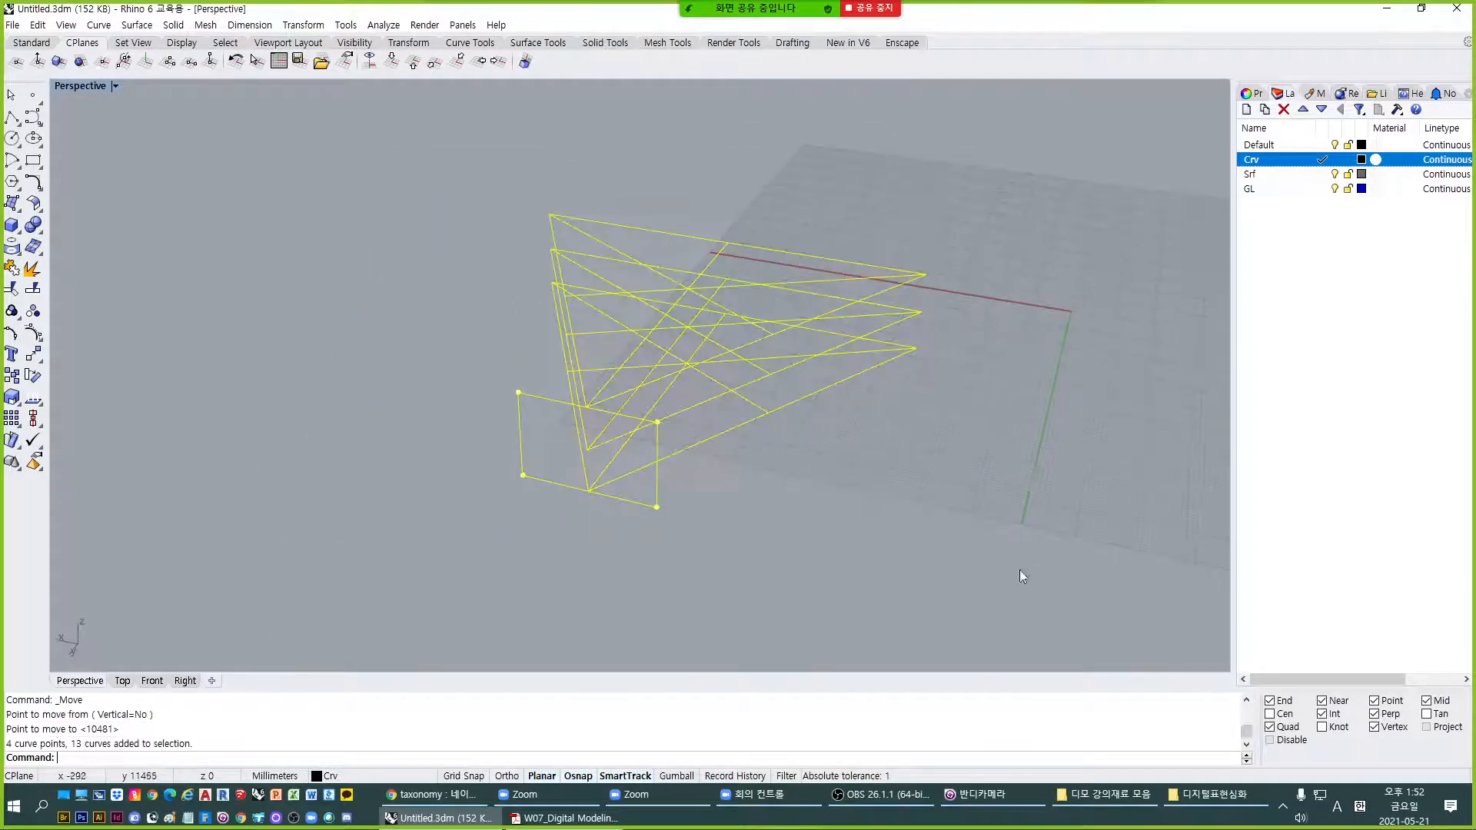
type("ZE")
key("Return")
left_click(844, 559)
right_click_drag(845, 560, 364, 380)
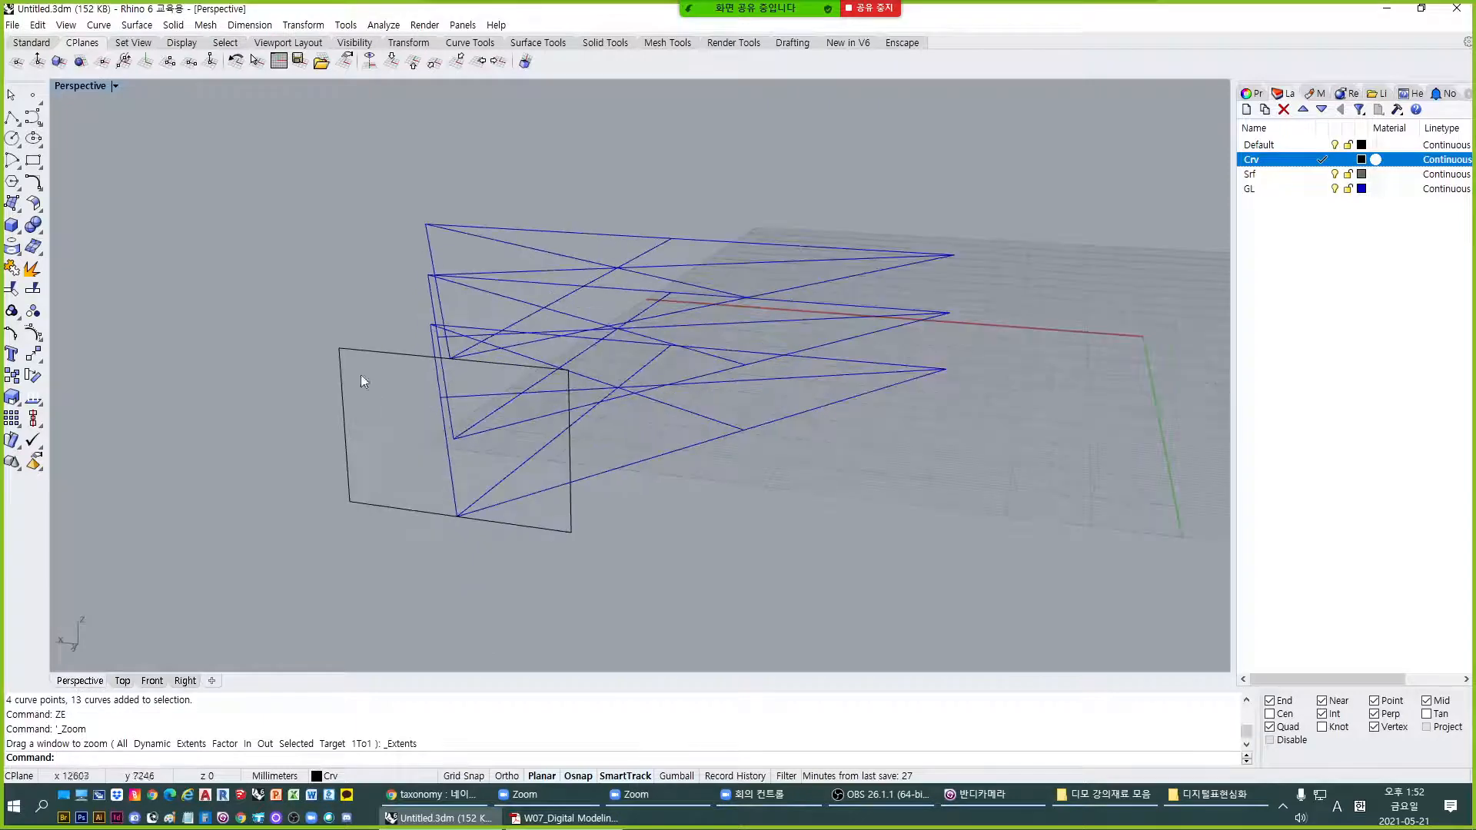
right_click_drag(509, 372, 409, 511)
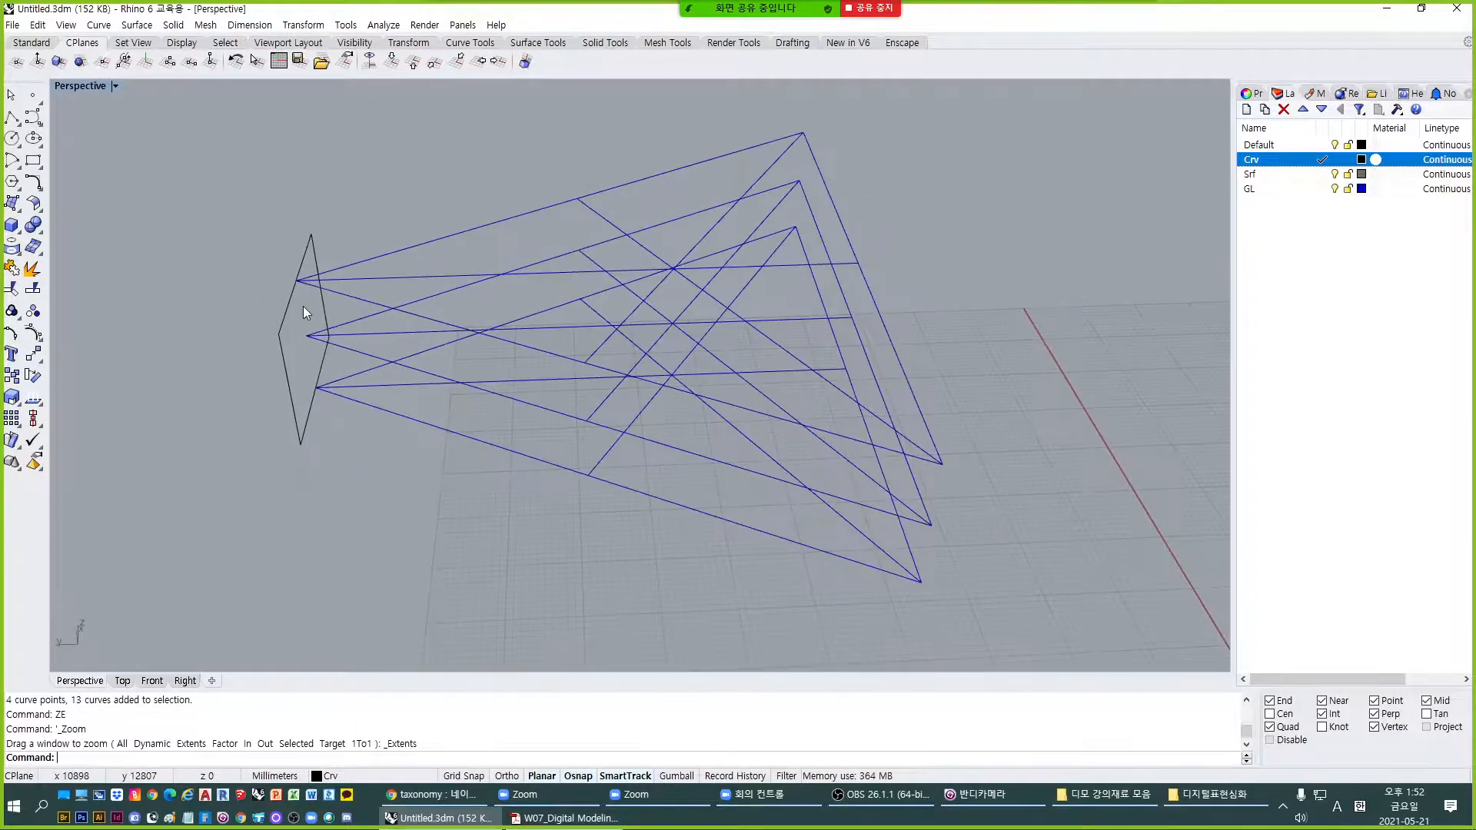
Fit the whole model in the Top, Front and Right views, and show the stacked triangles in the maximized Top view.
scroll(303, 306, "up", 5)
scroll(339, 376, "down", 3)
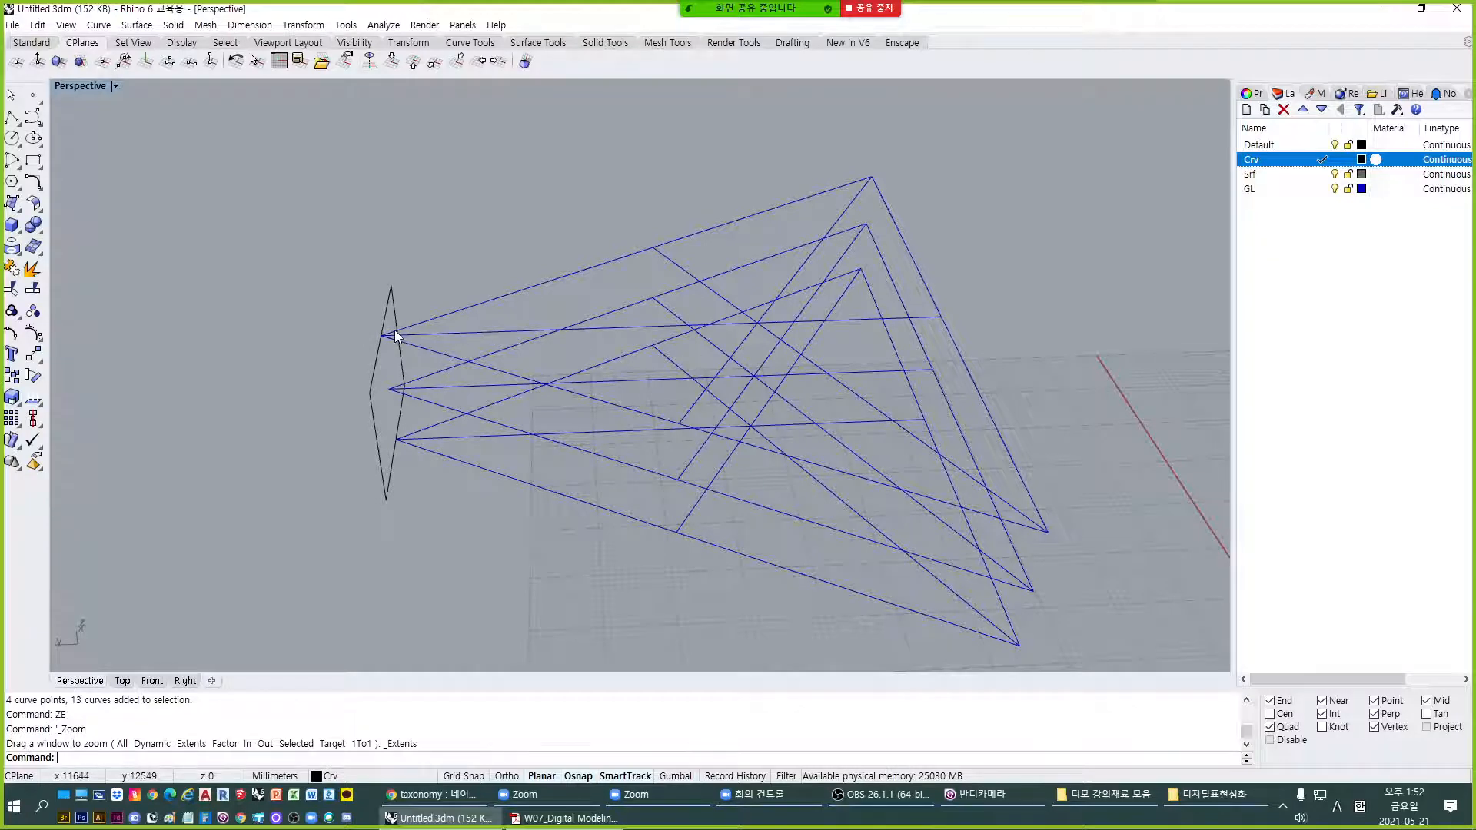
right_click_drag(552, 330, 403, 497)
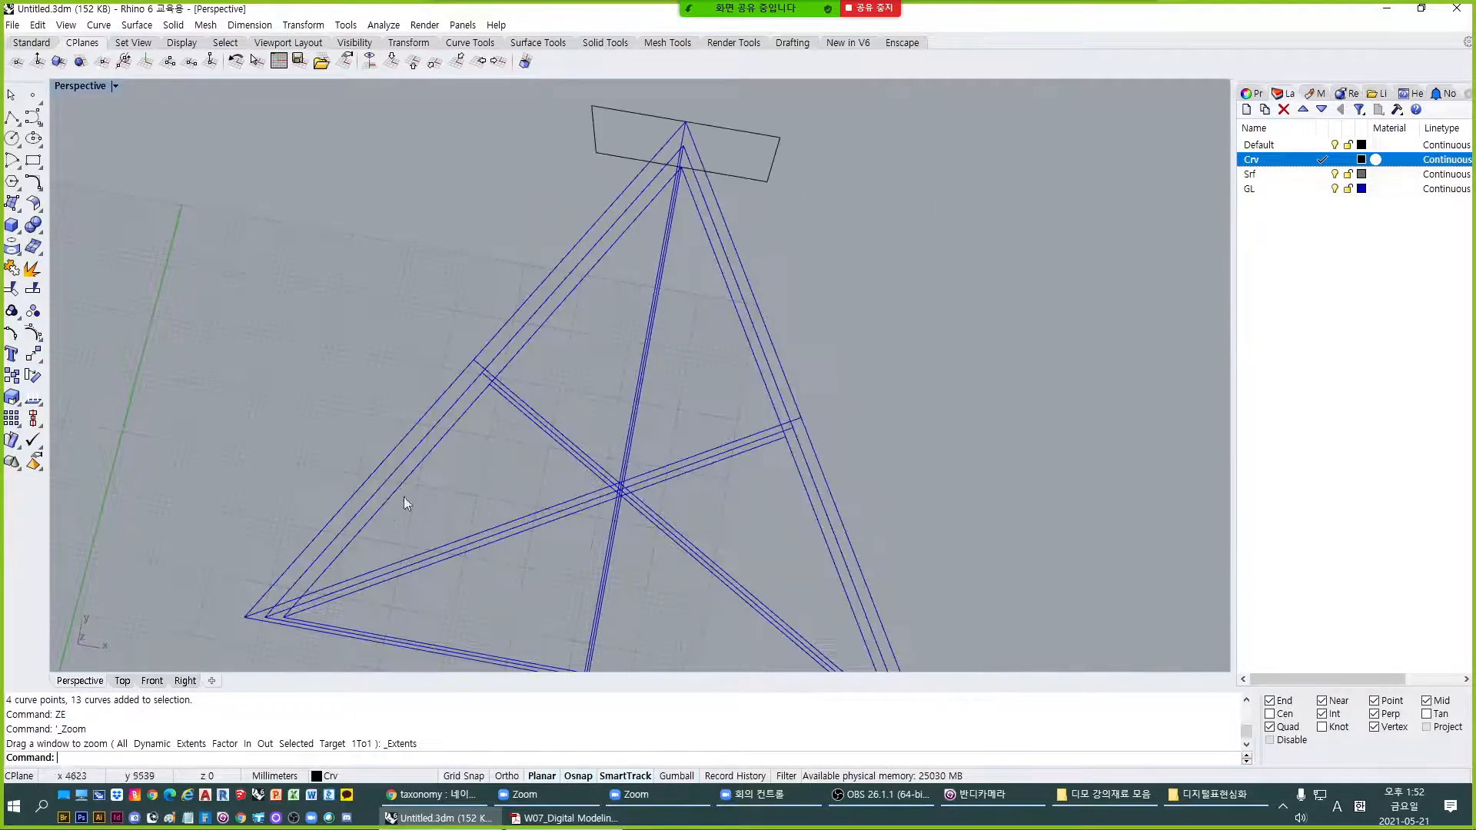
double_click(84, 90)
left_click(356, 320)
type("ZE")
key("Return")
left_click(596, 572)
type("ZE")
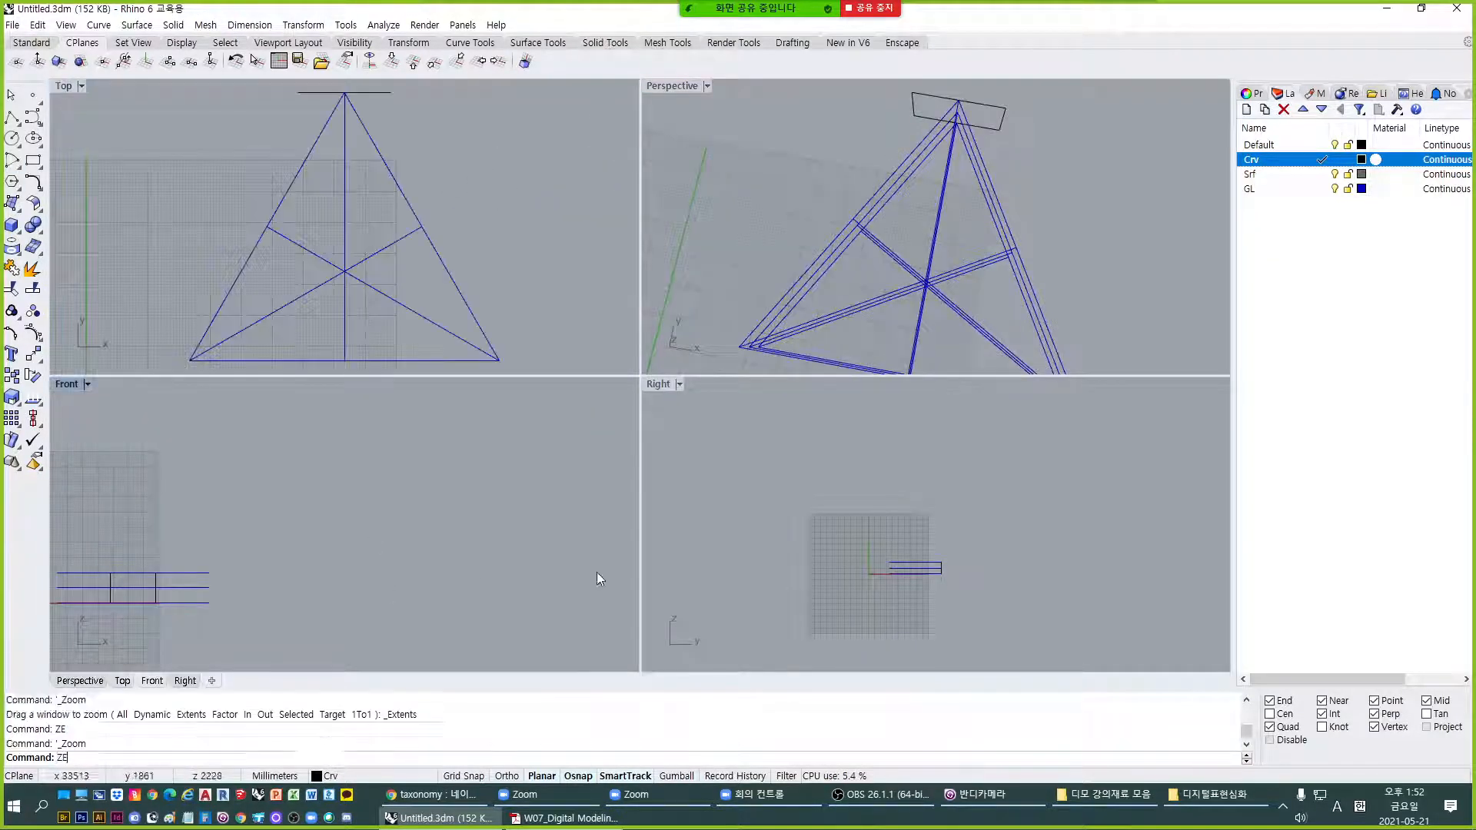
key("Return")
left_click(872, 518)
type("ZE")
key("Return")
left_click(445, 291)
type("ZE")
key("Return")
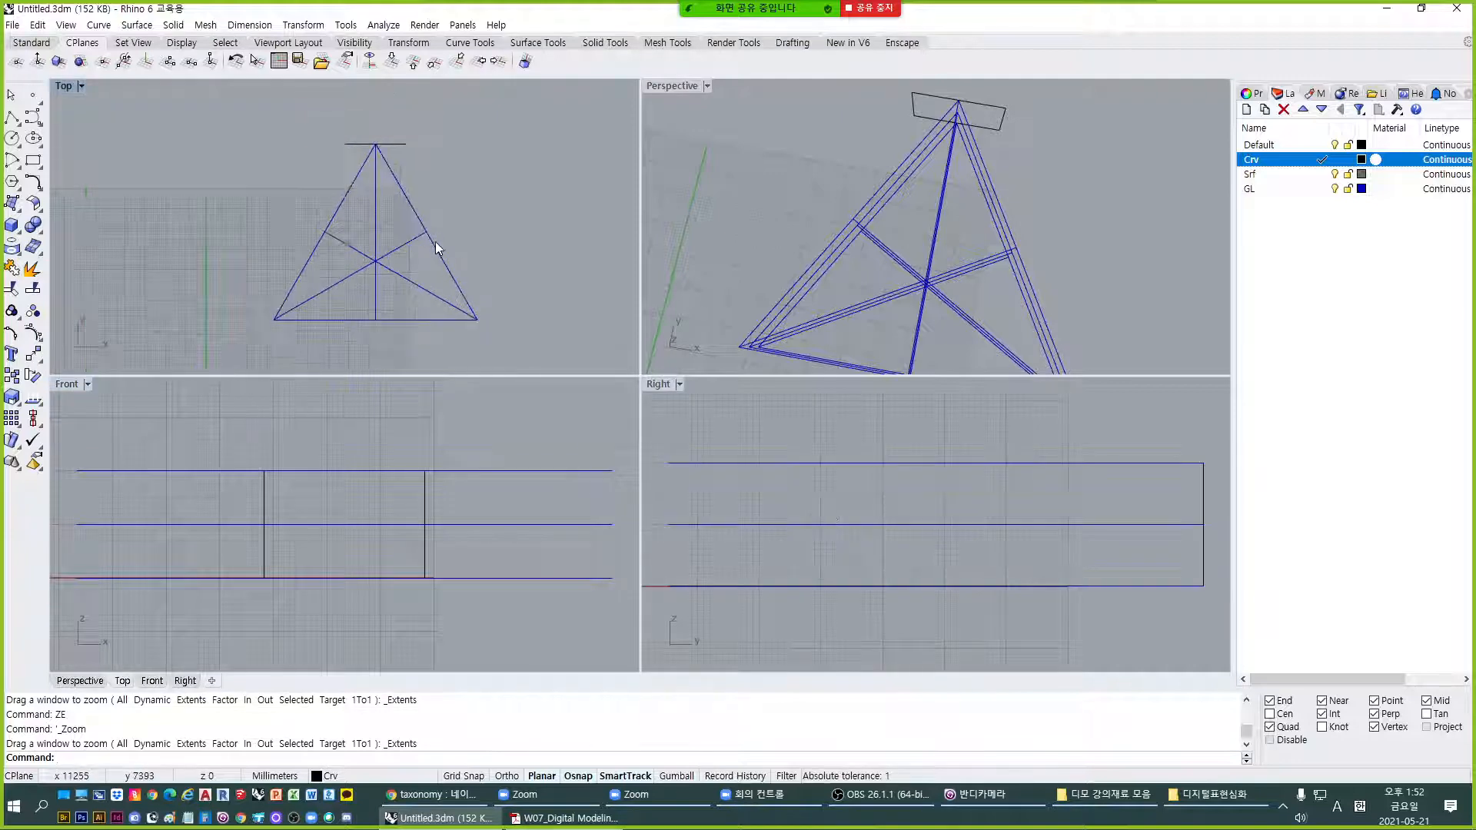
double_click(65, 88)
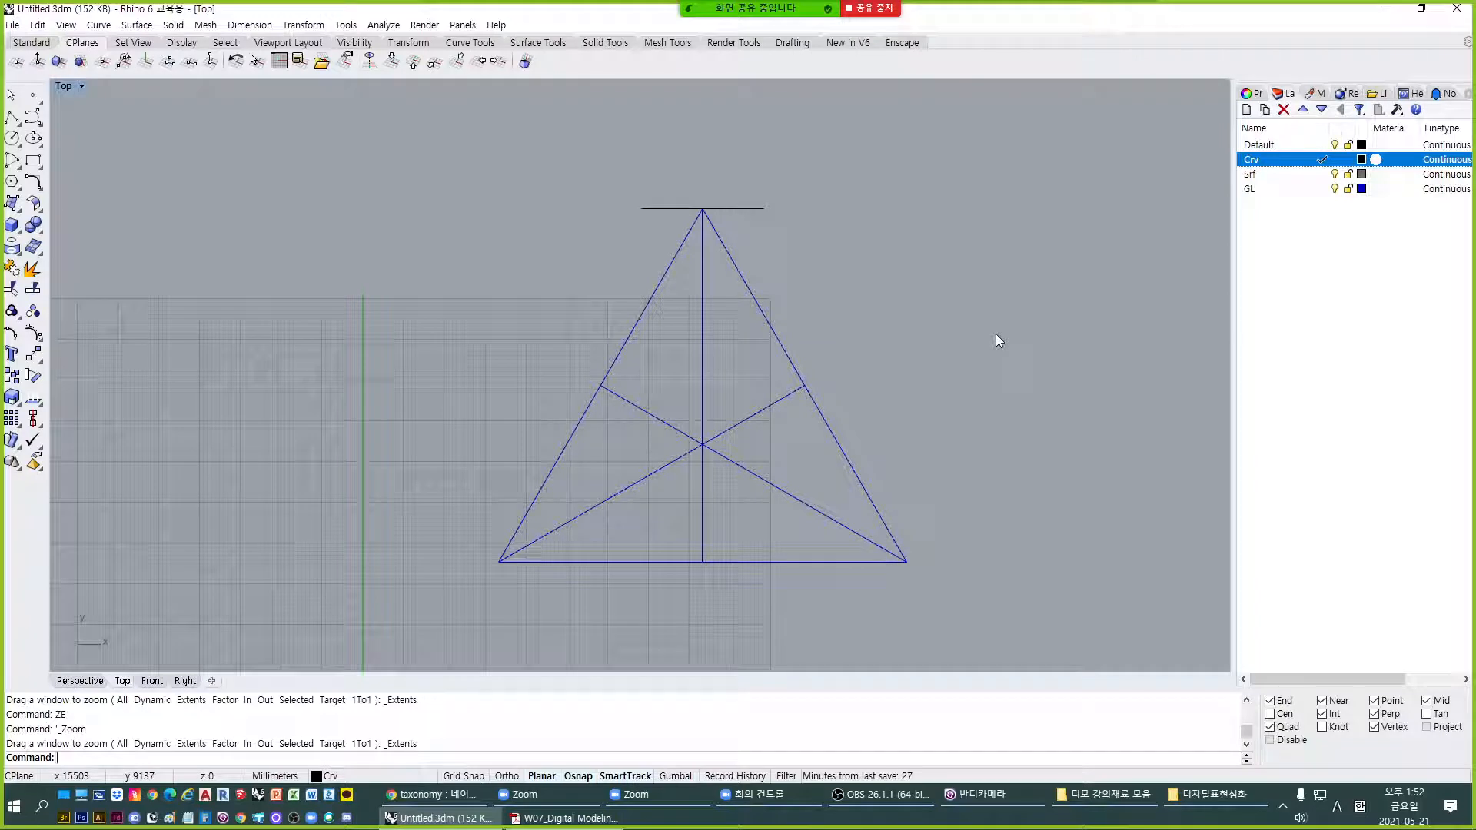
right_click_drag(741, 456, 666, 421)
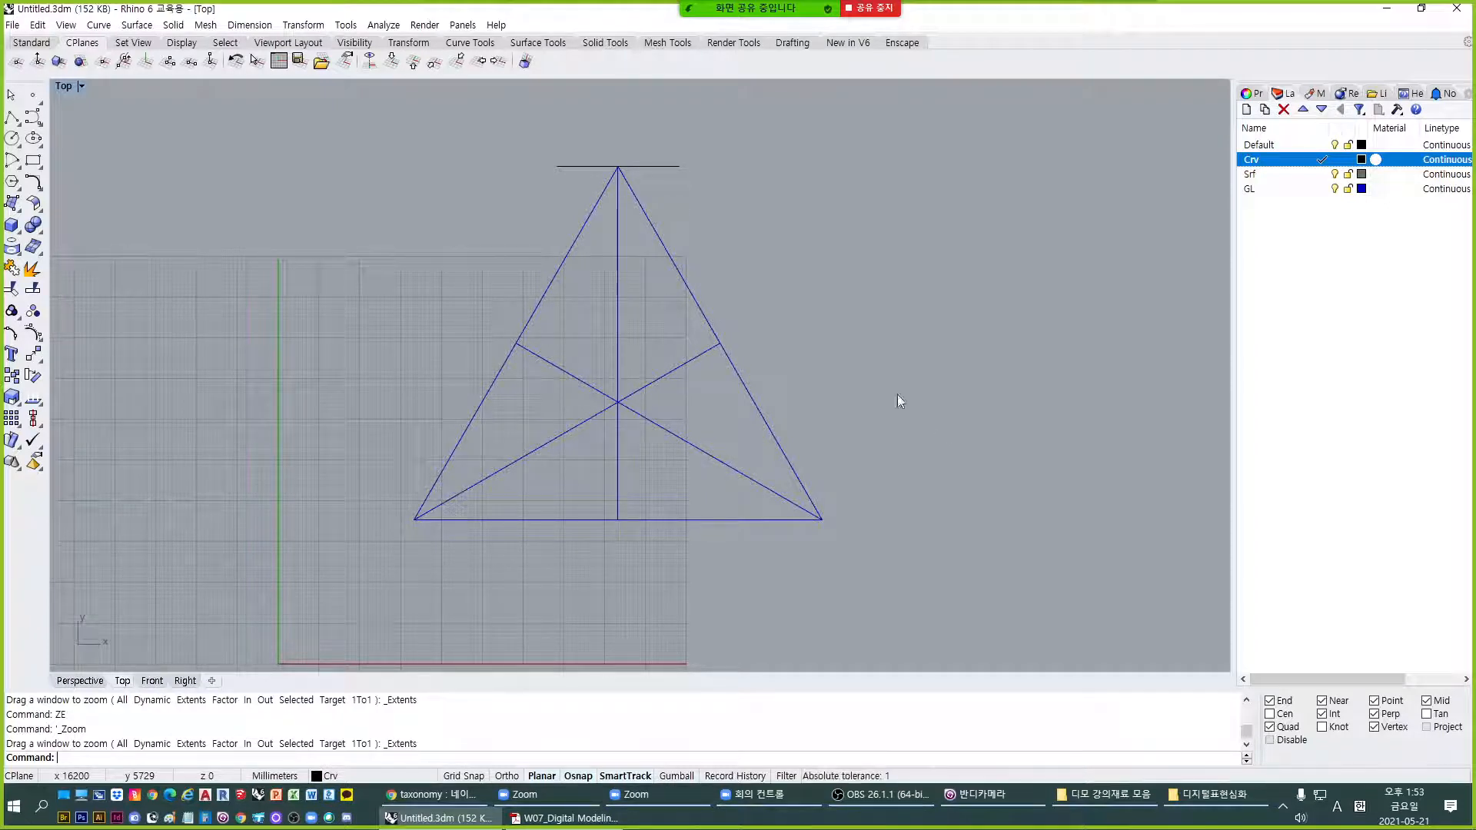
Copy the upright rectangle by its midpoint from the rear corner to the front right corner of the guide triangle.
left_click(671, 166)
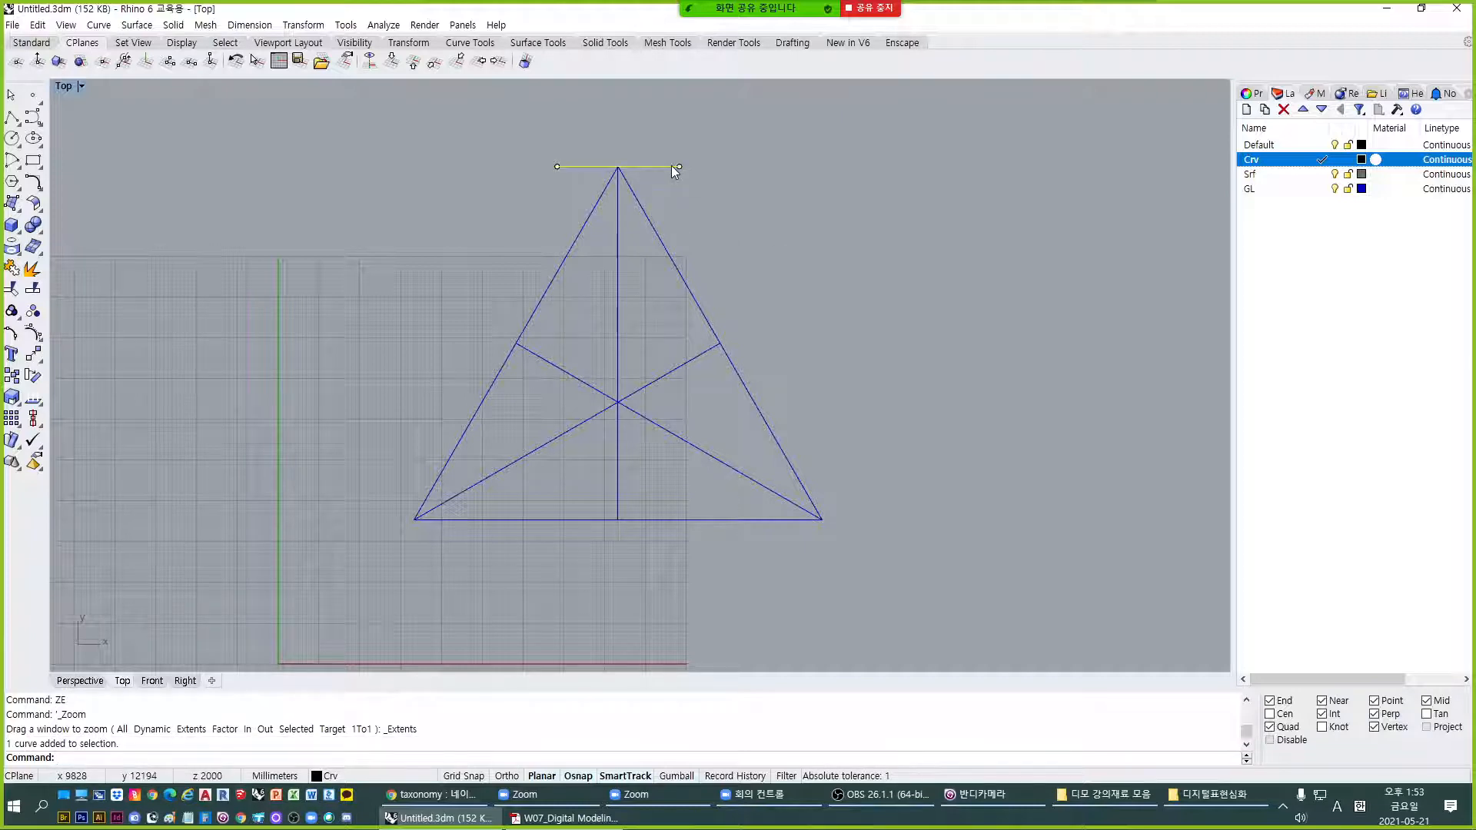
type("c")
key("Return")
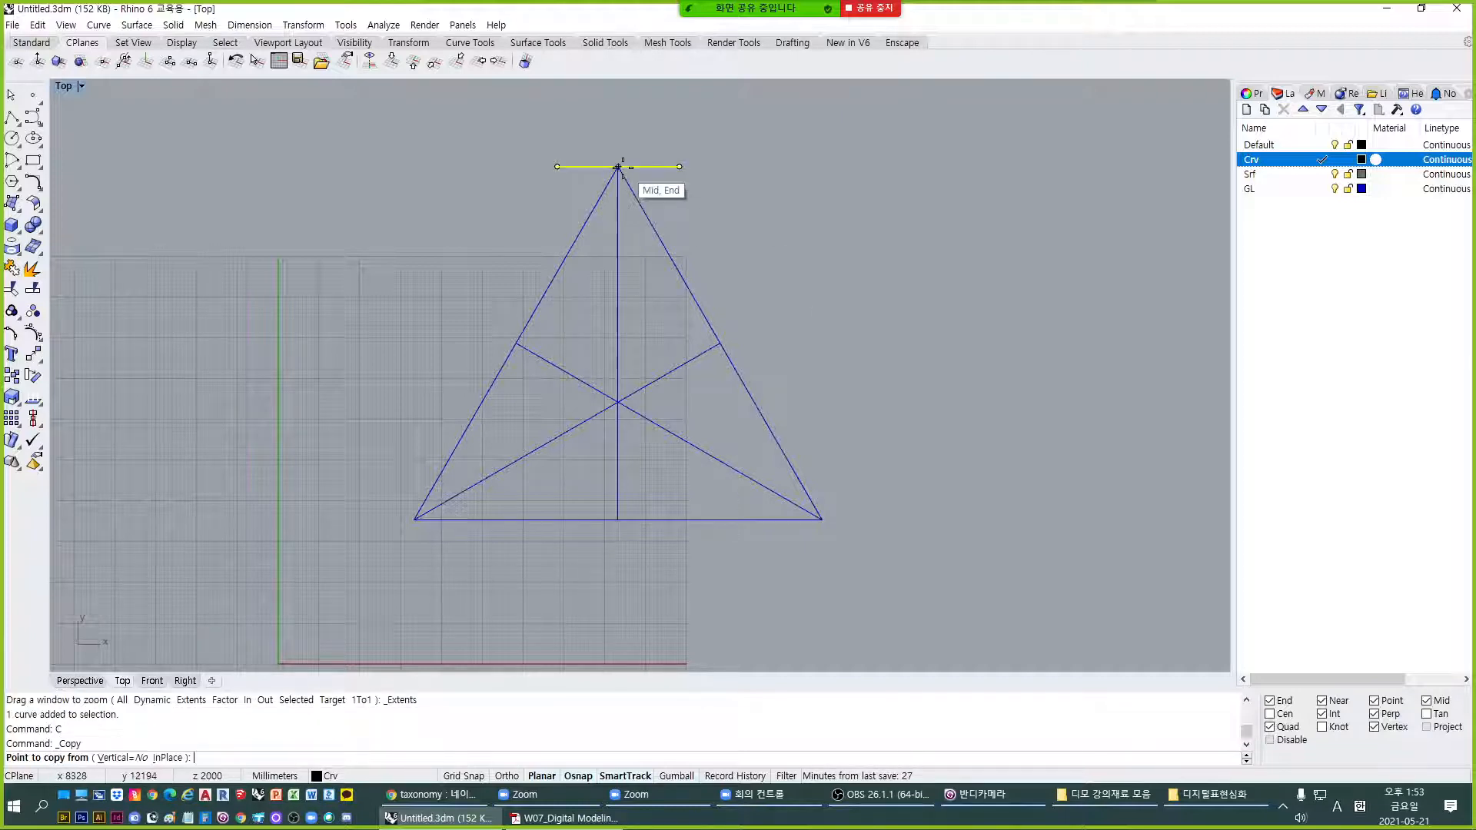
left_click(617, 166)
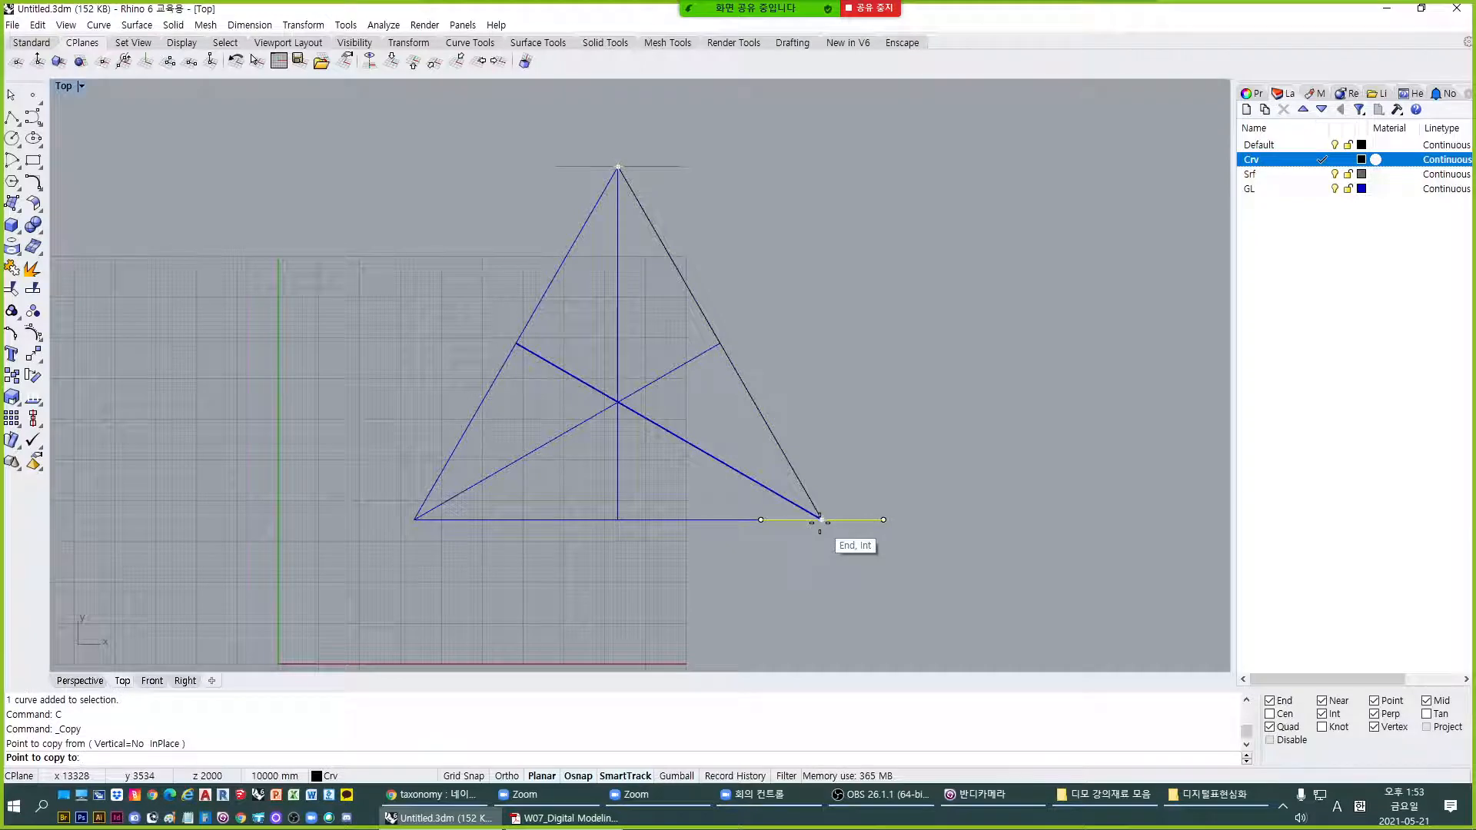
left_click(819, 520)
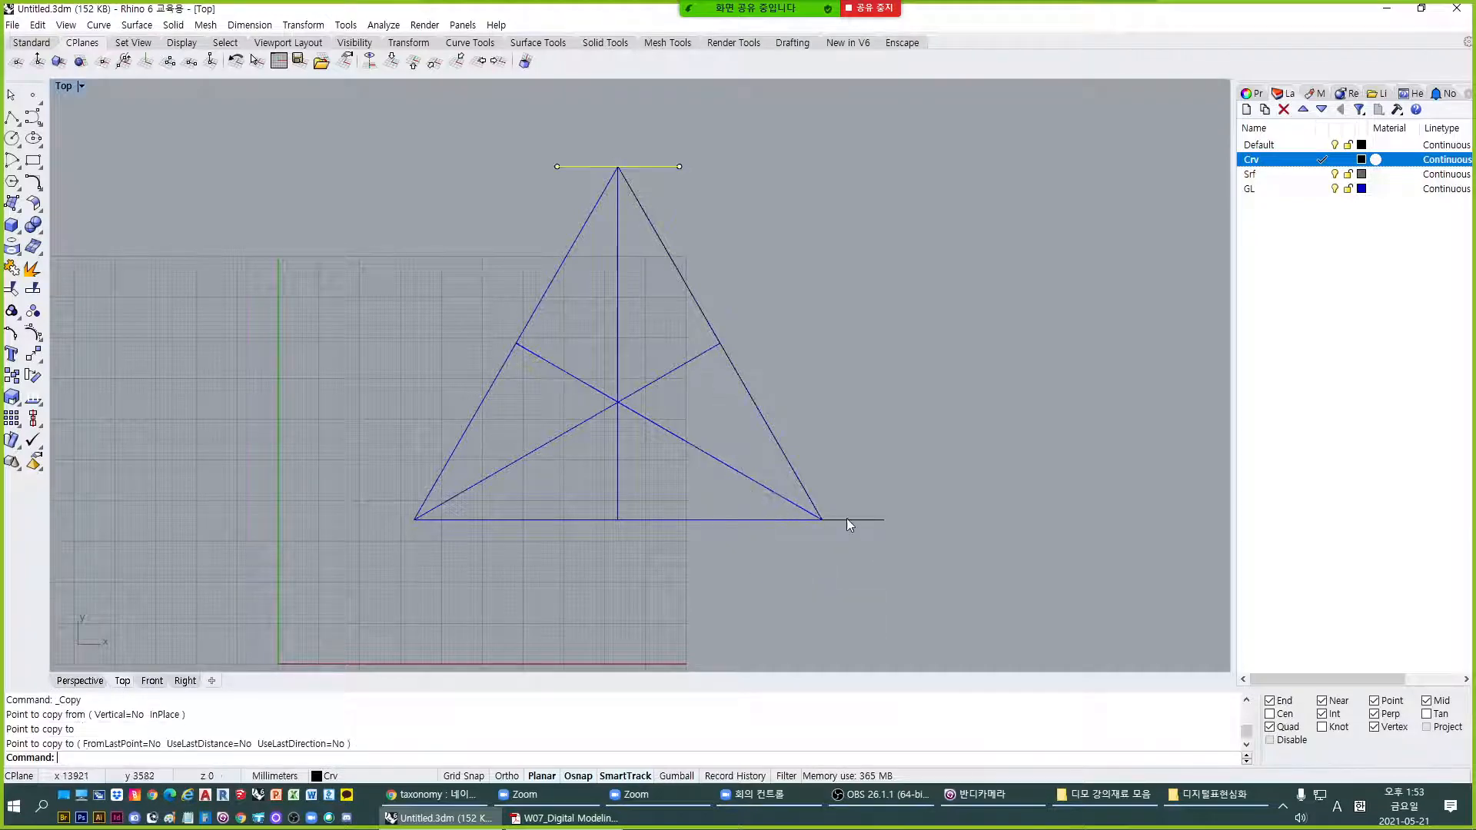
key("Return")
Rotate the copied rectangle about the front right corner, using its end point as reference, so that it faces the triangle's centre.
double_click(63, 89)
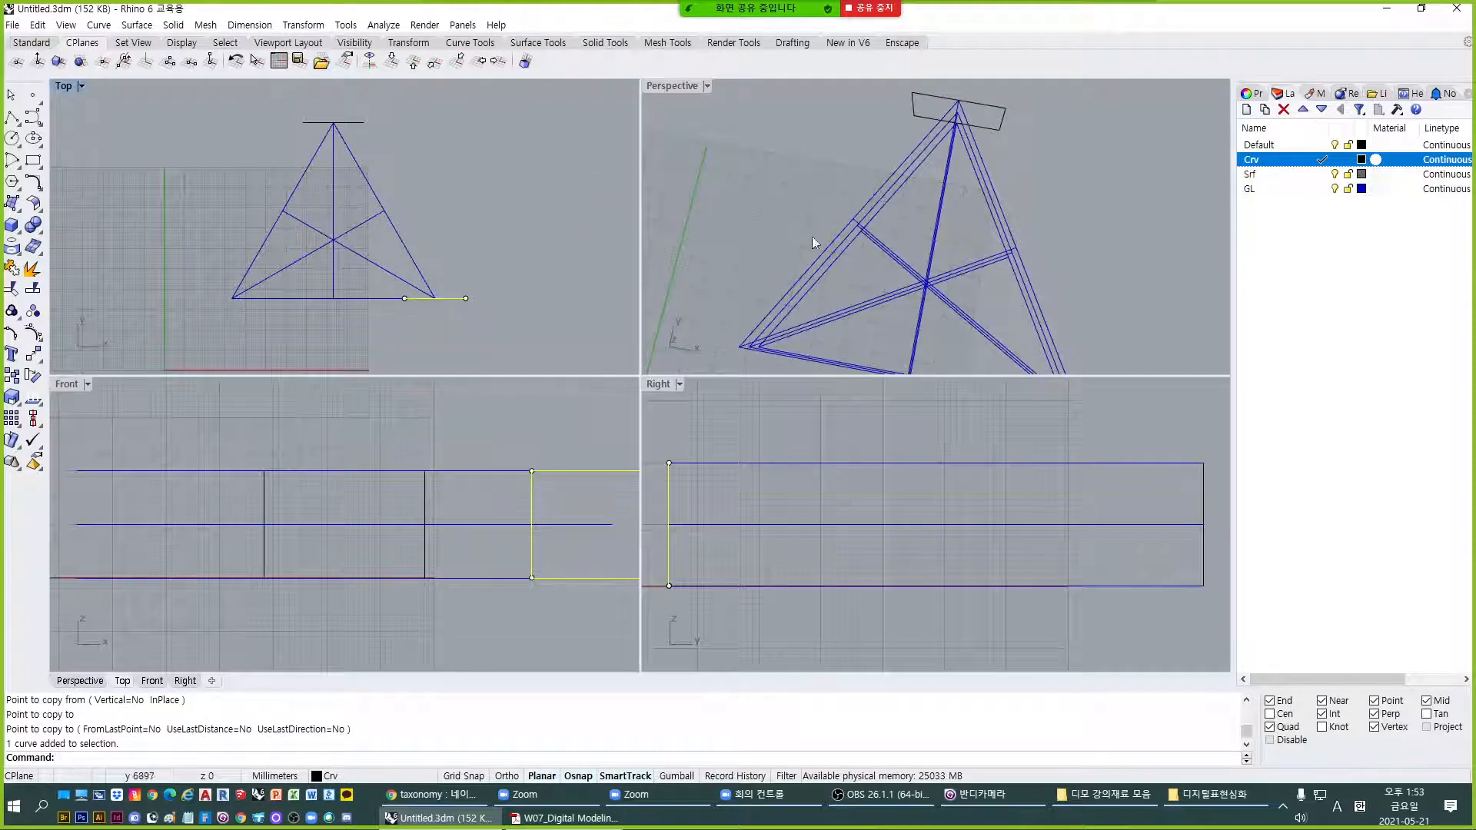
double_click(696, 90)
scroll(565, 226, "down", 8)
right_click_drag(716, 464, 735, 473)
scroll(736, 473, "up", 4)
type("R")
key("Return")
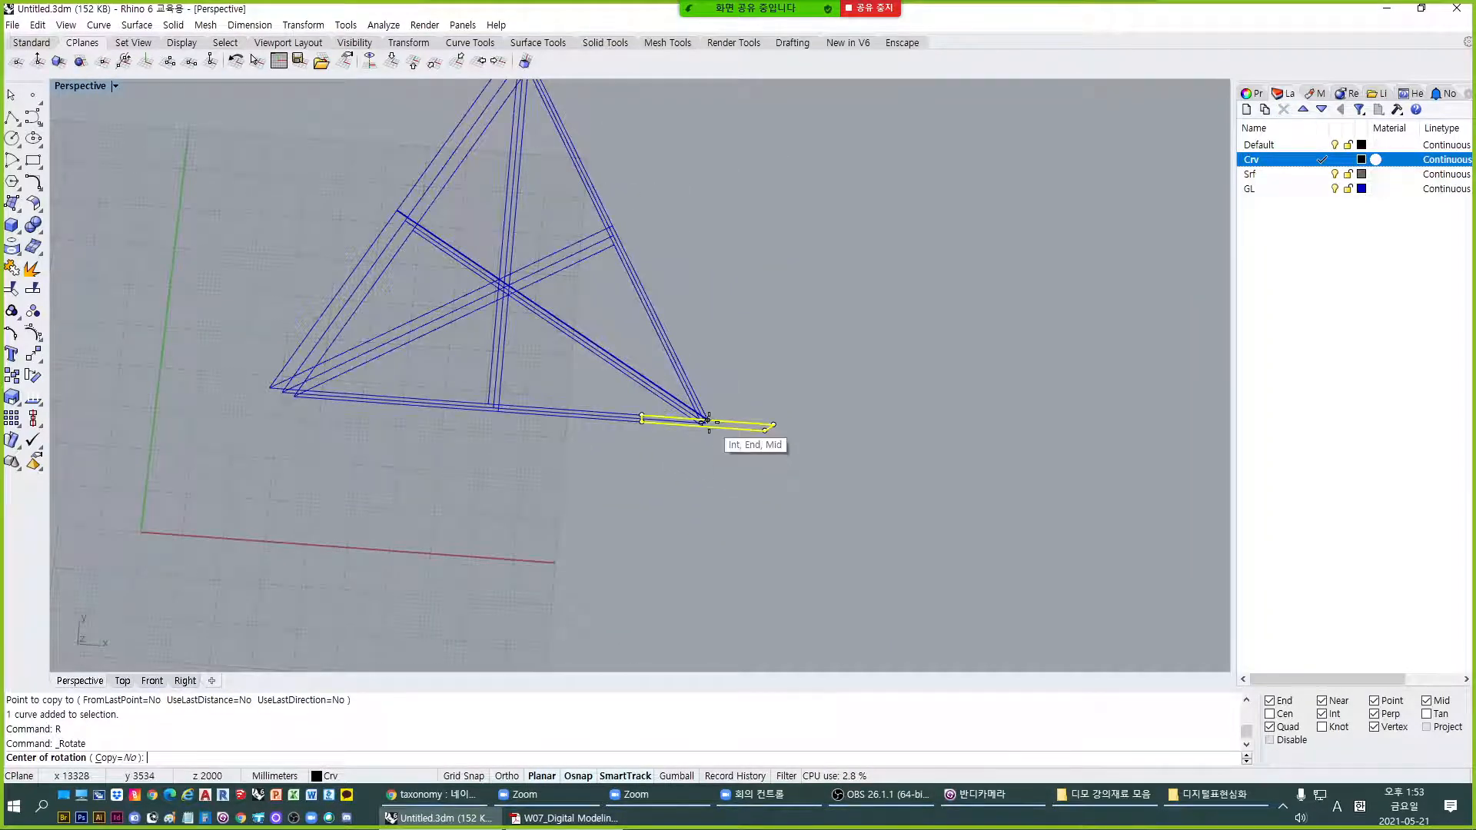
scroll(702, 419, "up", 3)
left_click(705, 417)
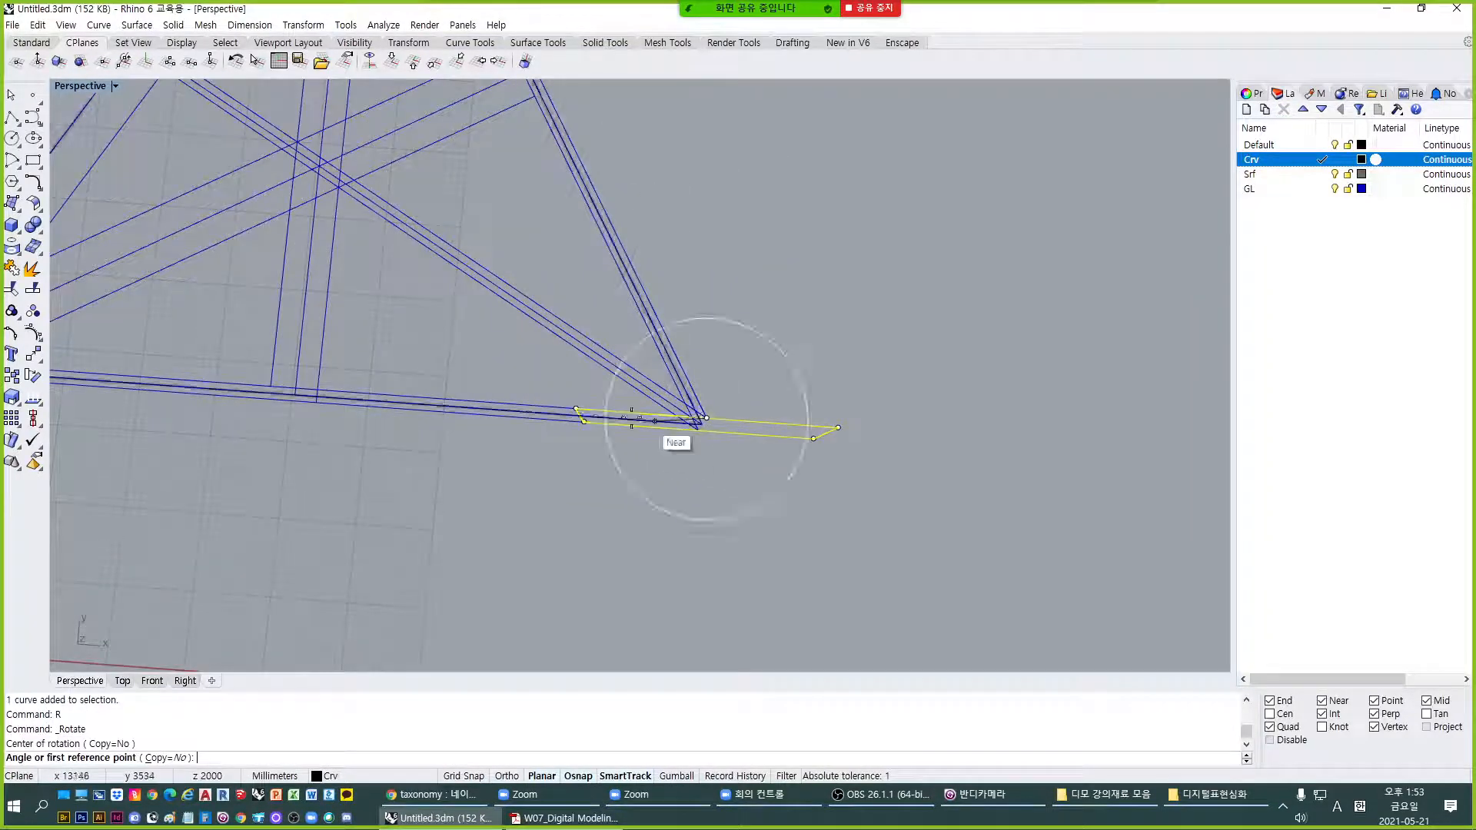
left_click(576, 408)
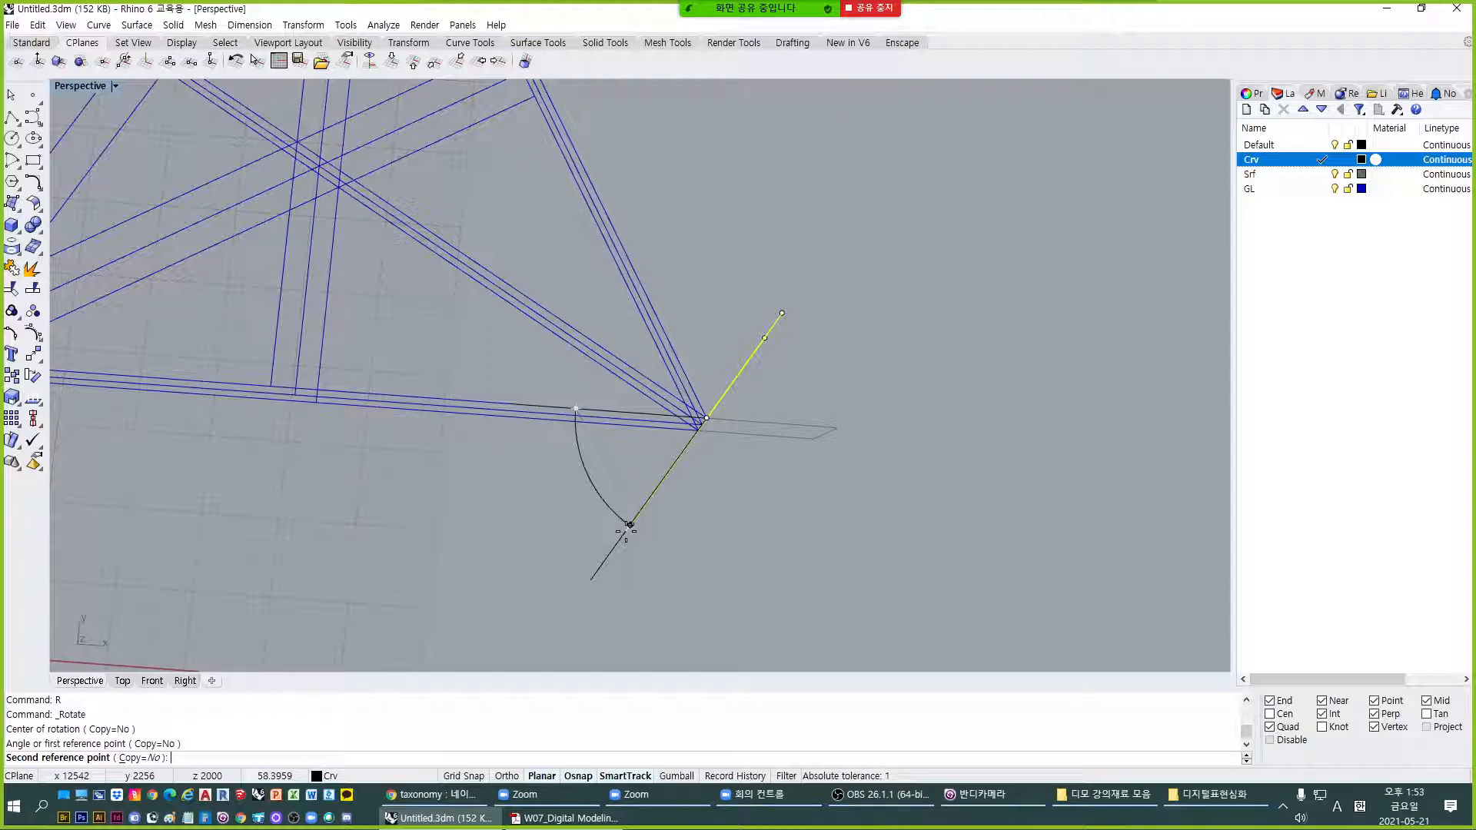
left_click(627, 529)
Delete the rotated rectangle copy at the front right corner.
type("E")
key("Return")
scroll(752, 415, "down", 5)
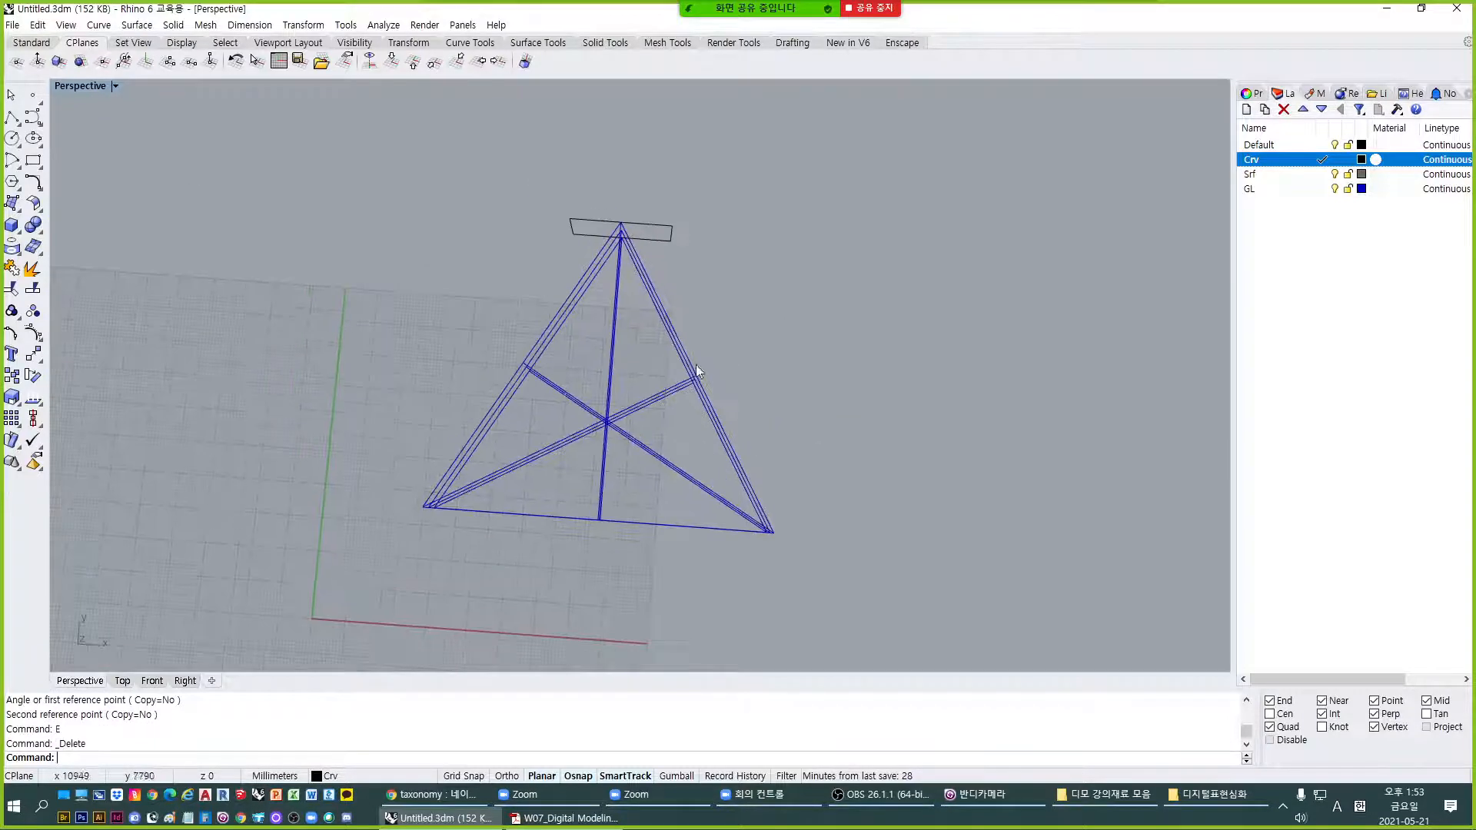
Rotate the rear rectangle with Copy=Yes about the triangle's centroid in the Top view, placing copies at the front left and front right corners.
left_click(671, 235)
right_click_drag(575, 456, 605, 447)
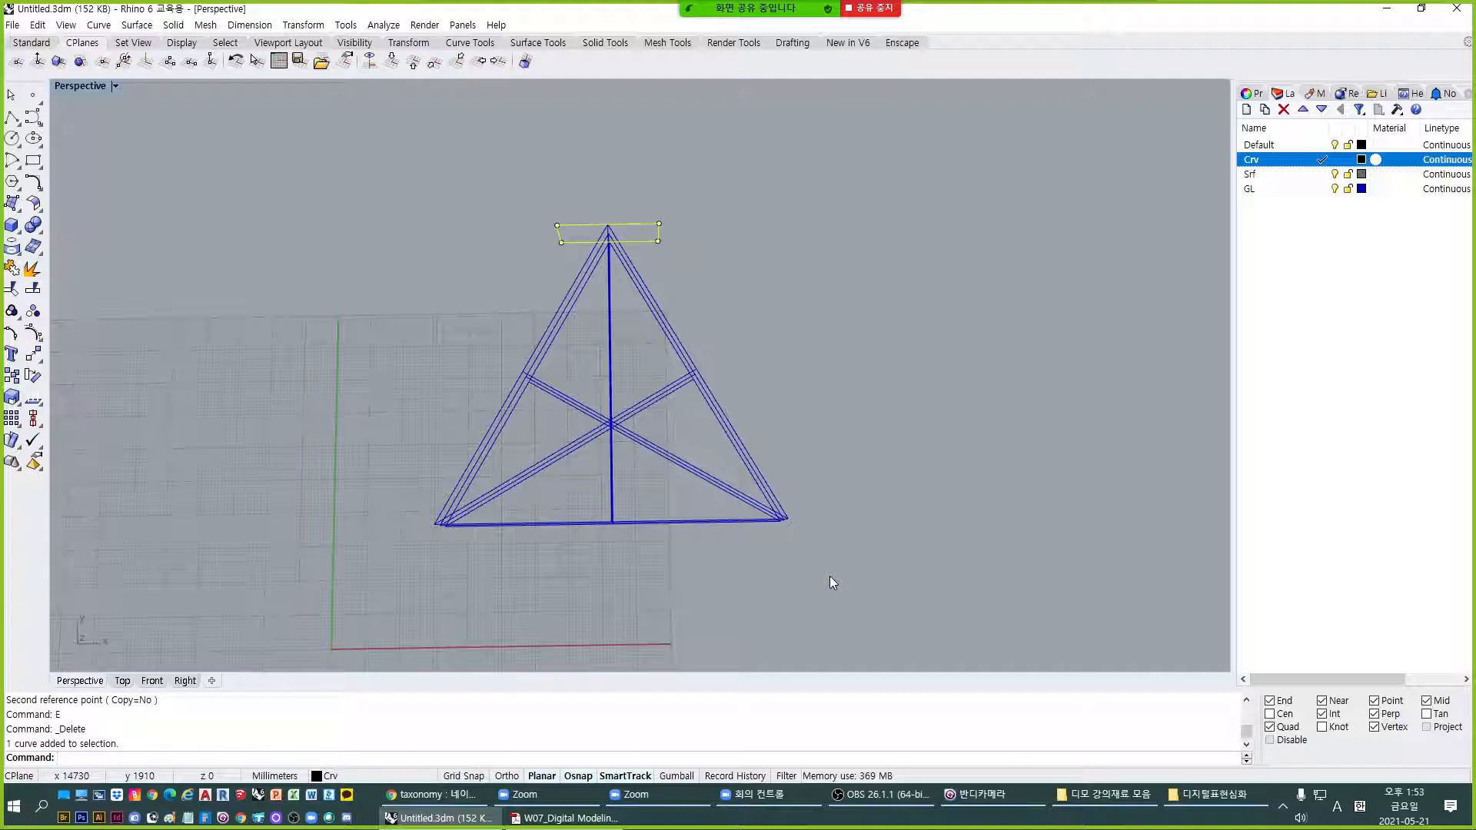
double_click(100, 83)
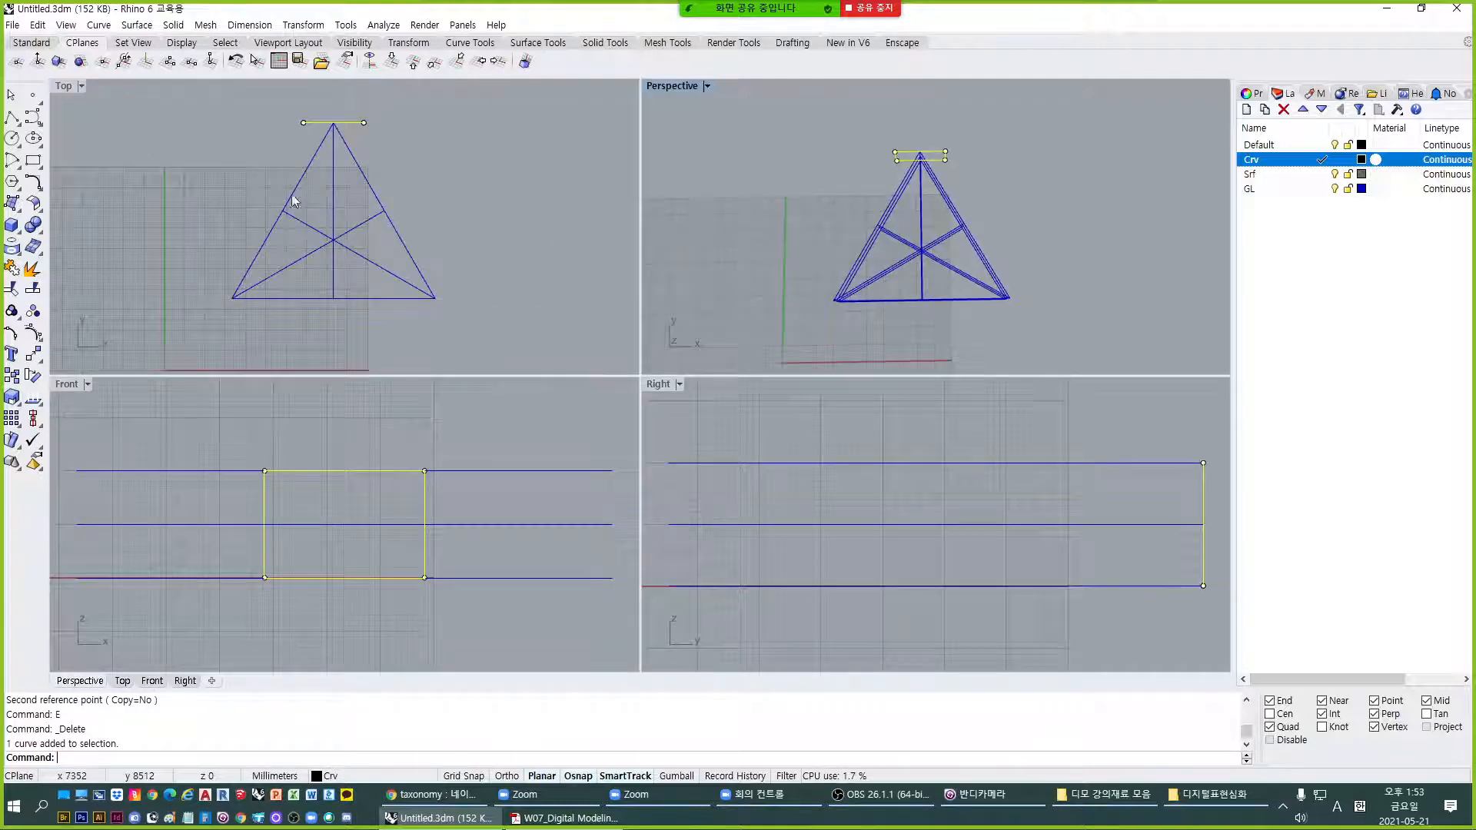
double_click(63, 85)
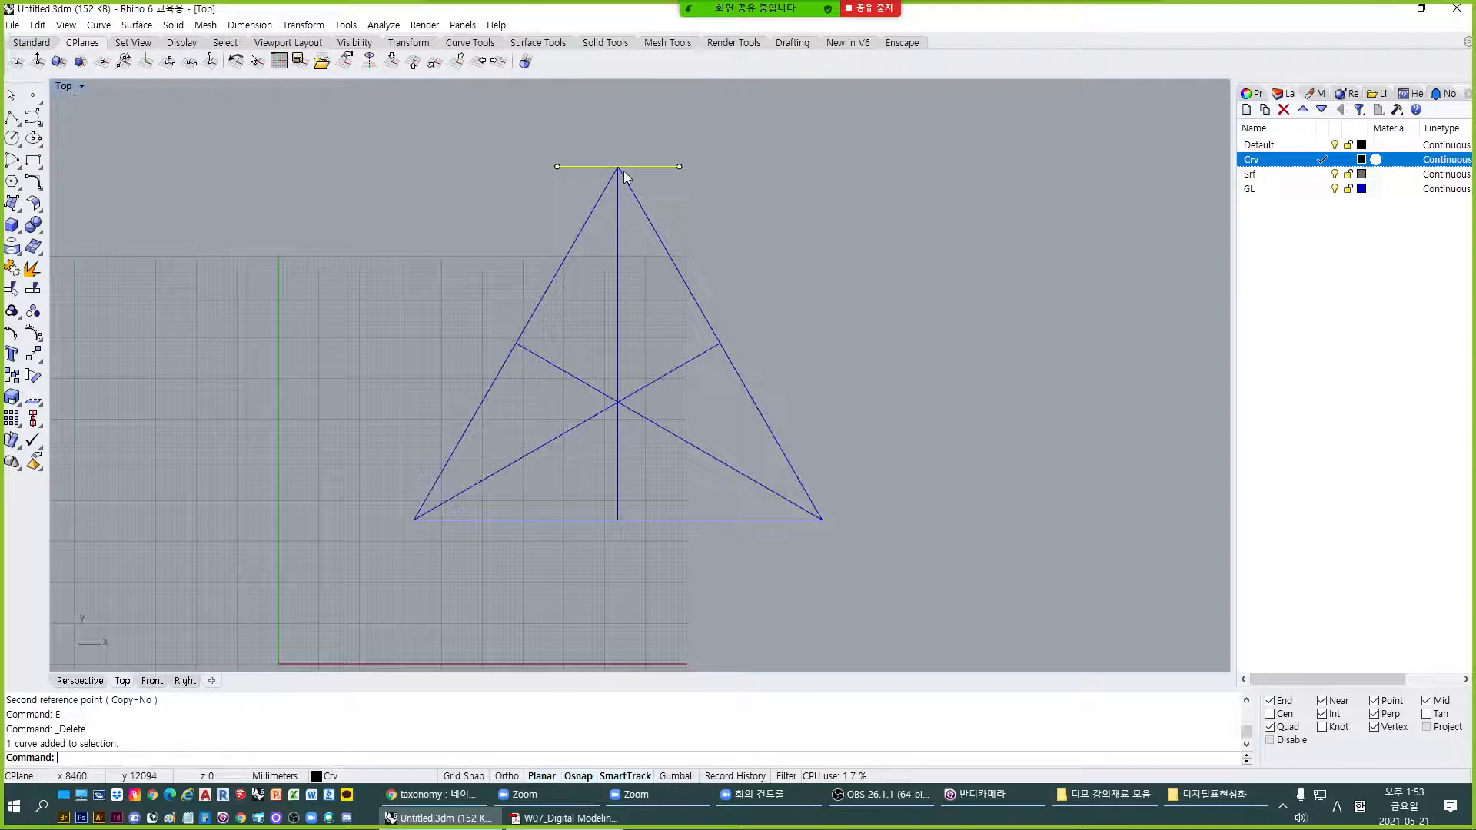
type("R")
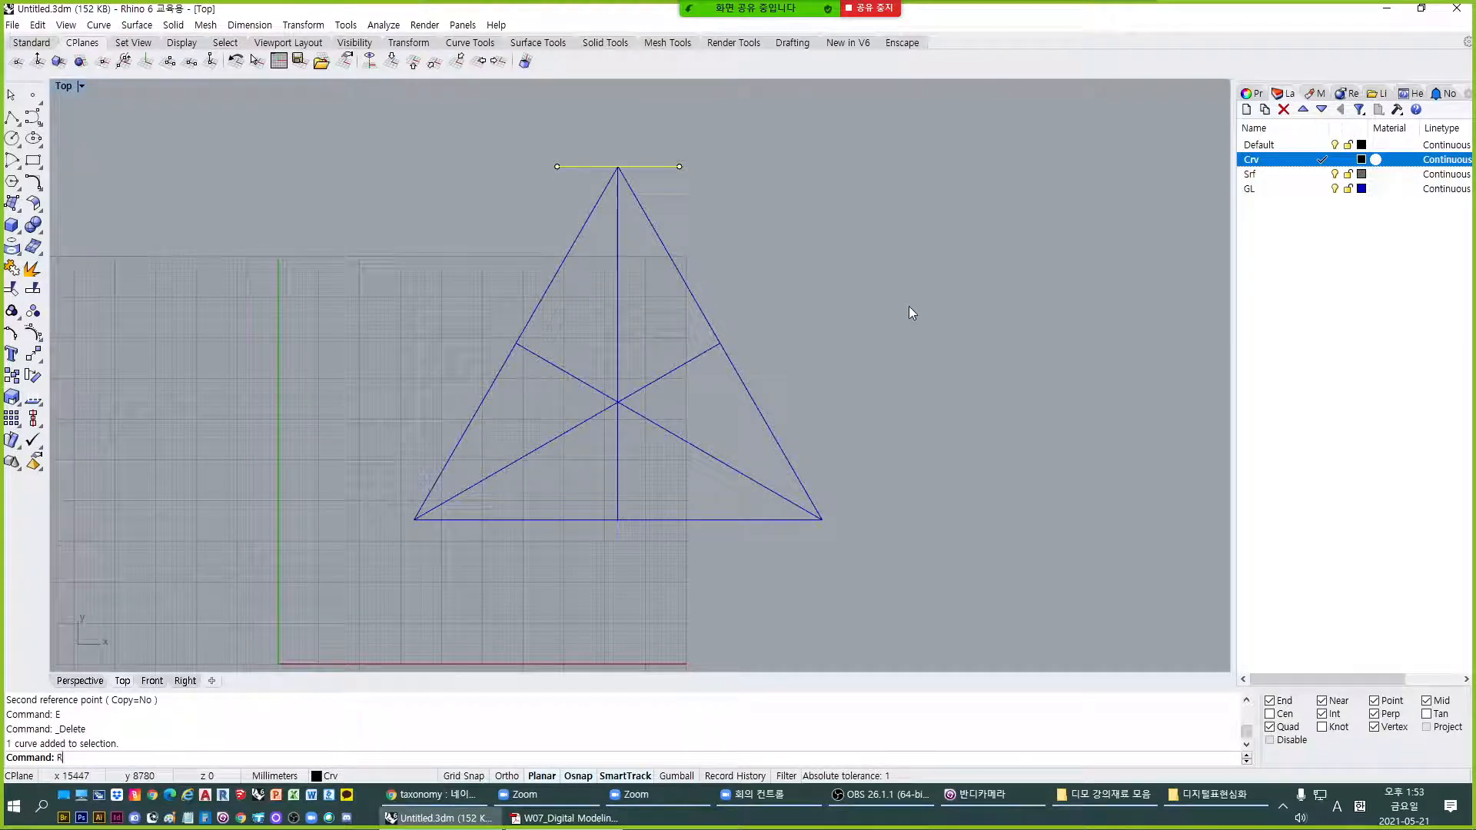
key("Return")
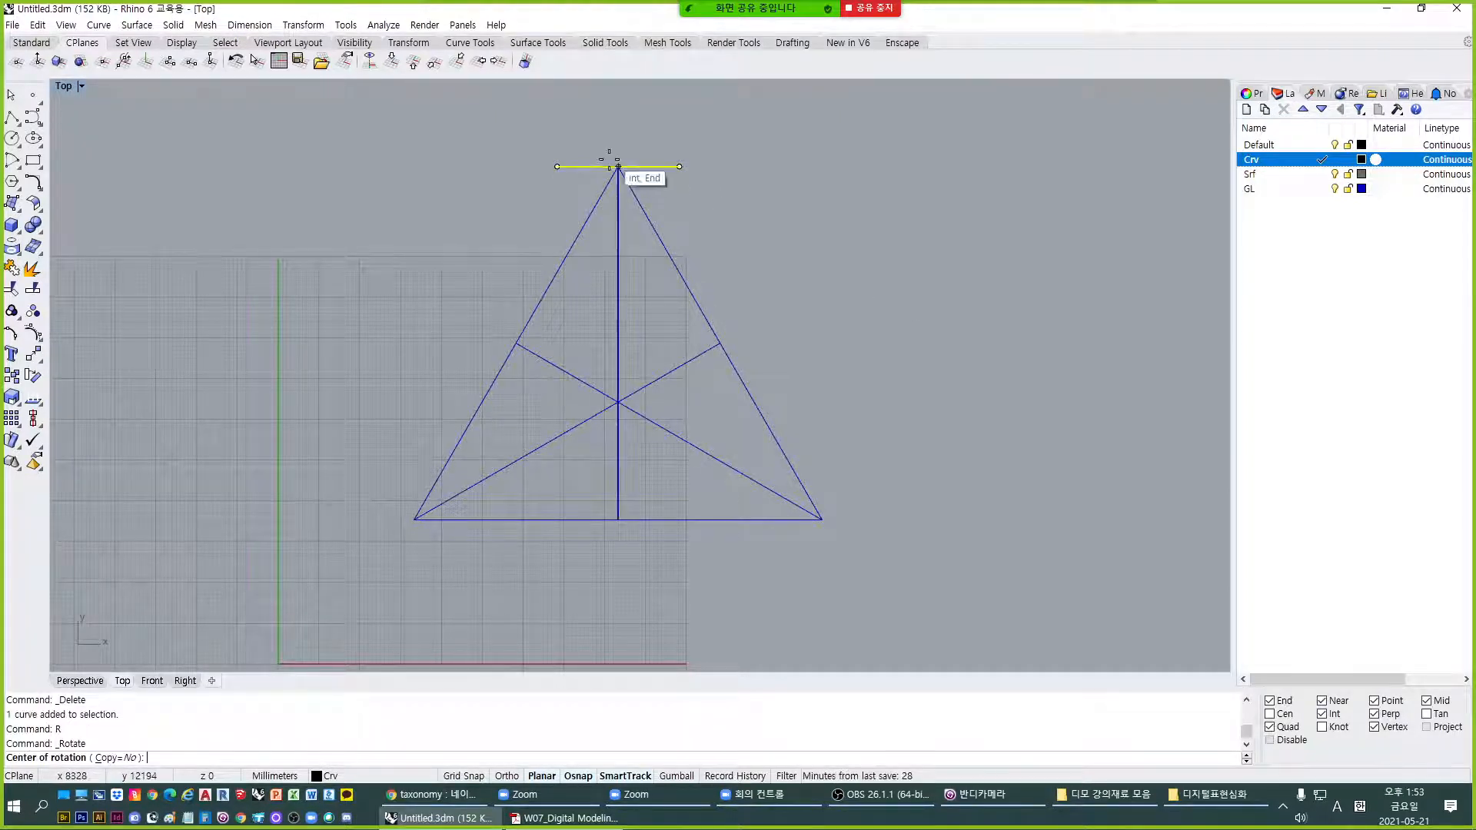
left_click(113, 759)
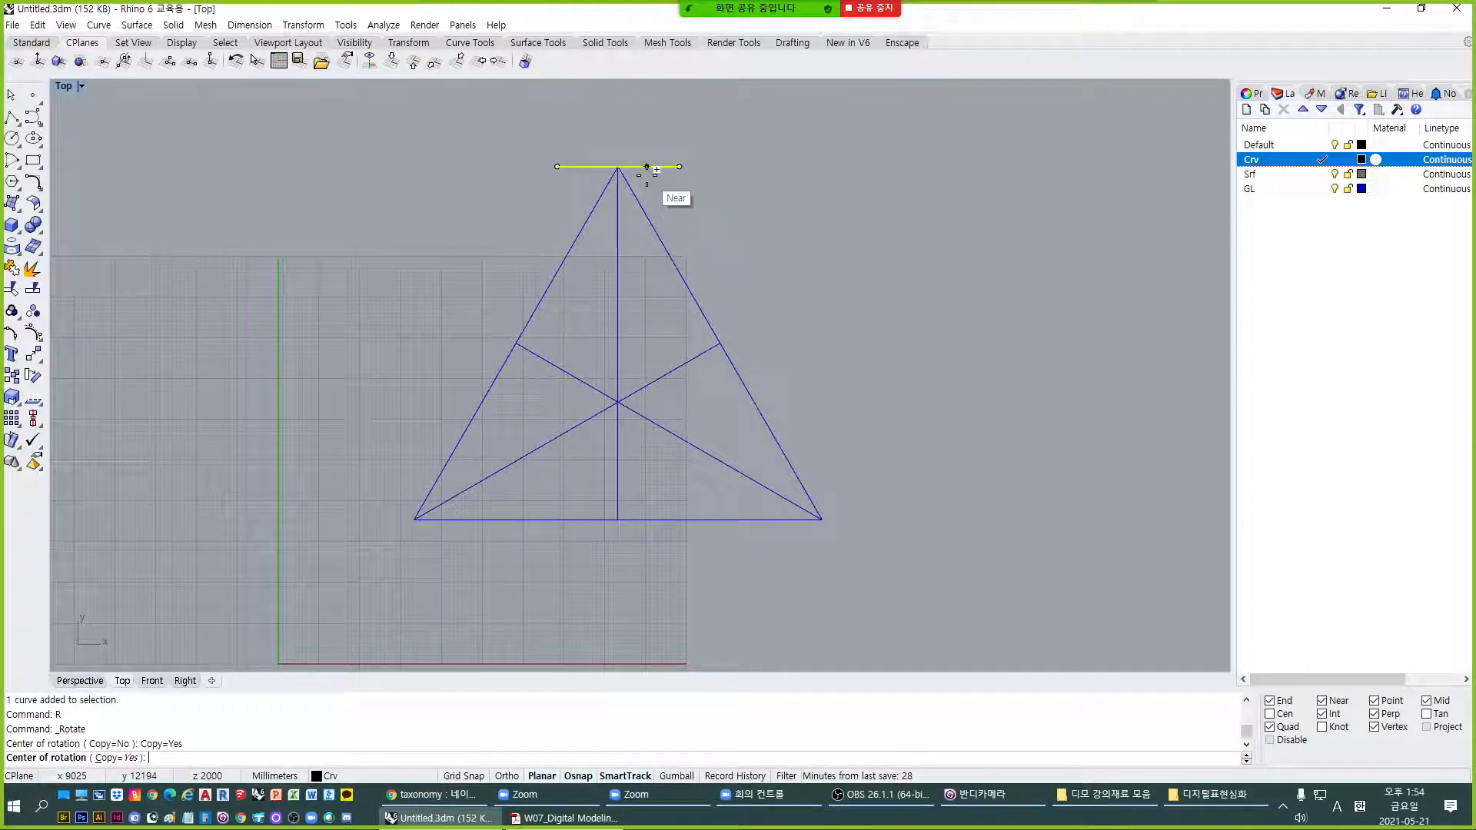
left_click(619, 401)
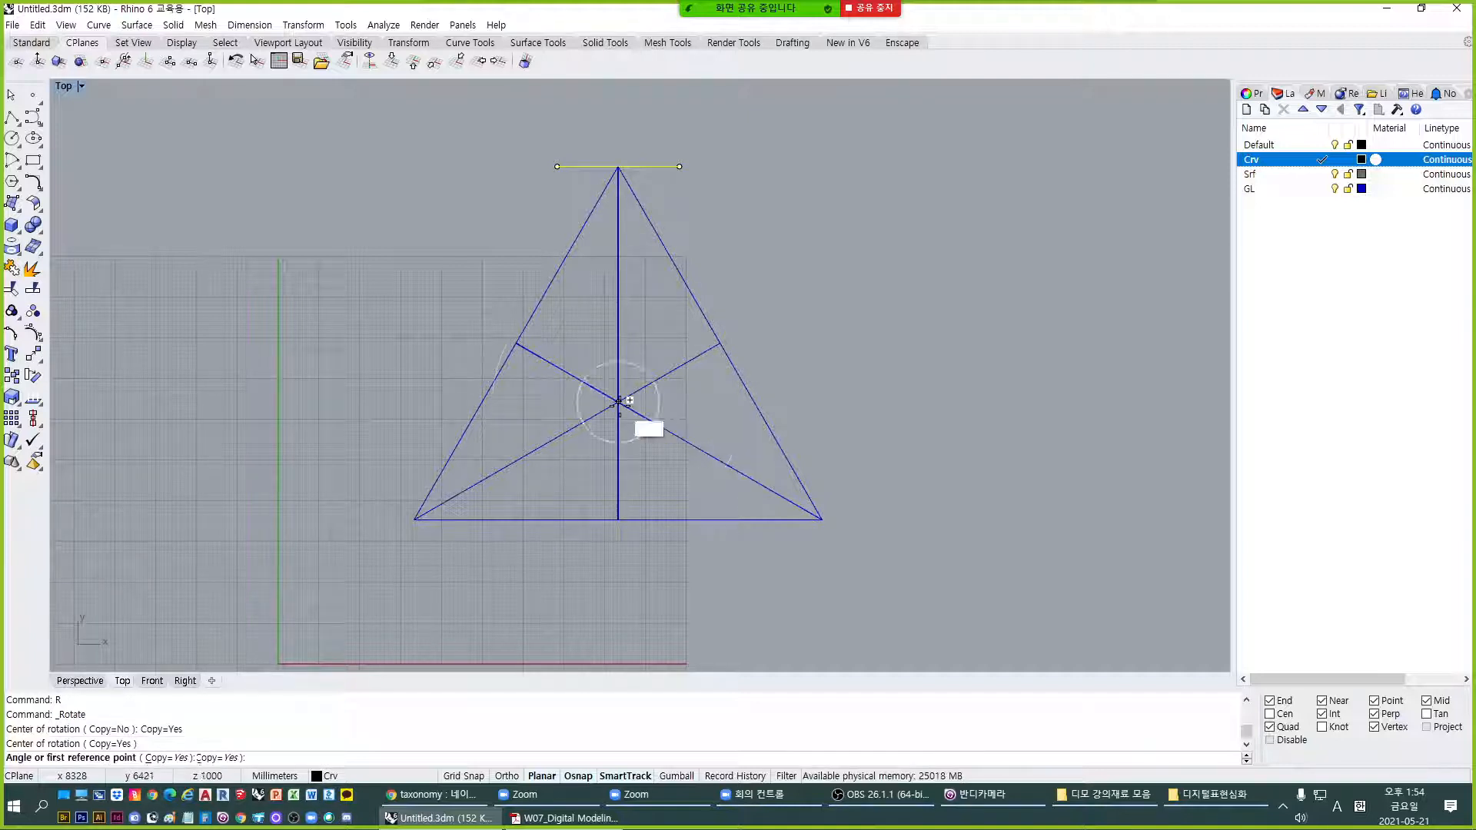
left_click(619, 167)
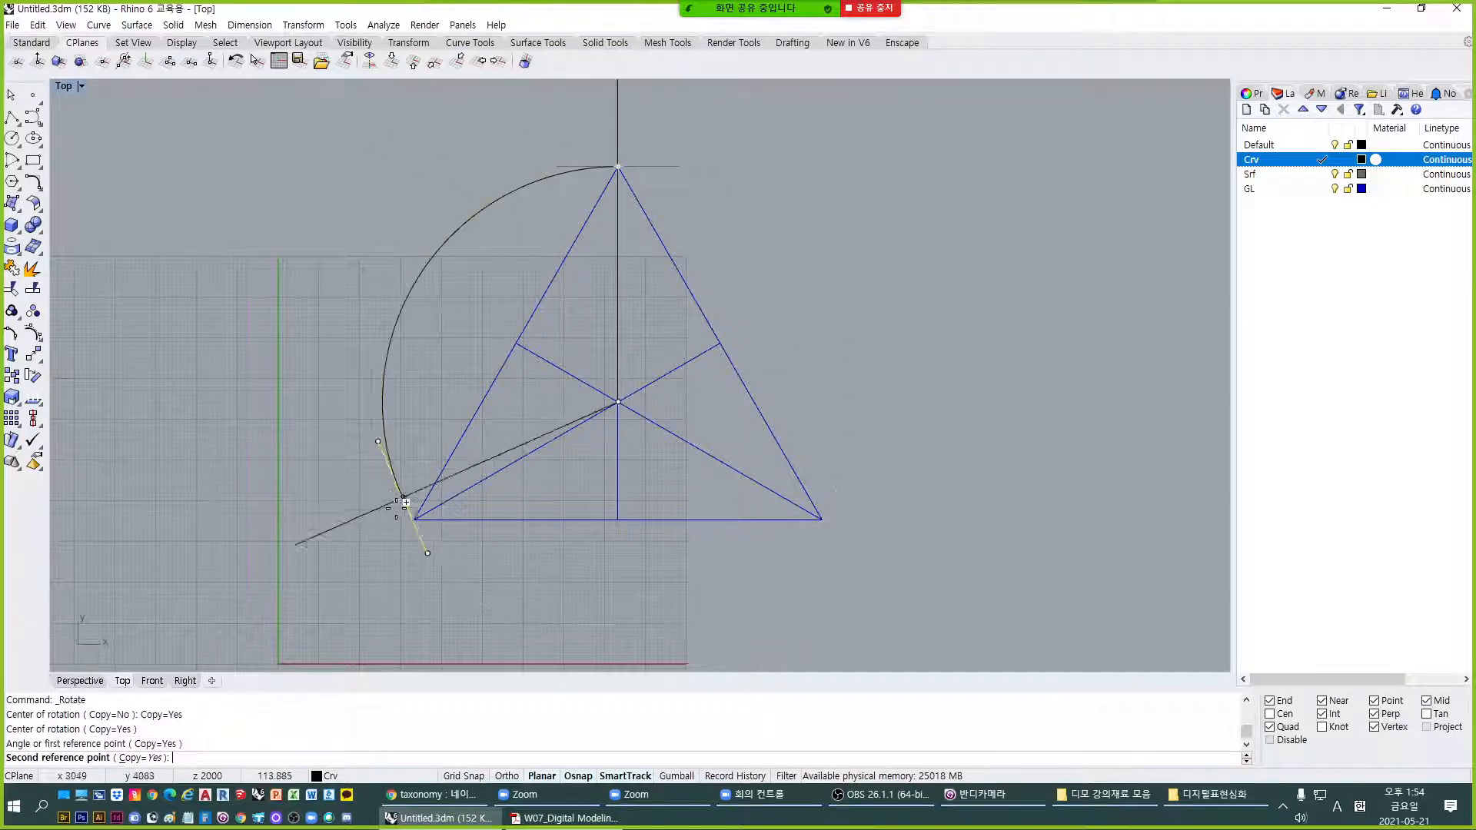
left_click(415, 519)
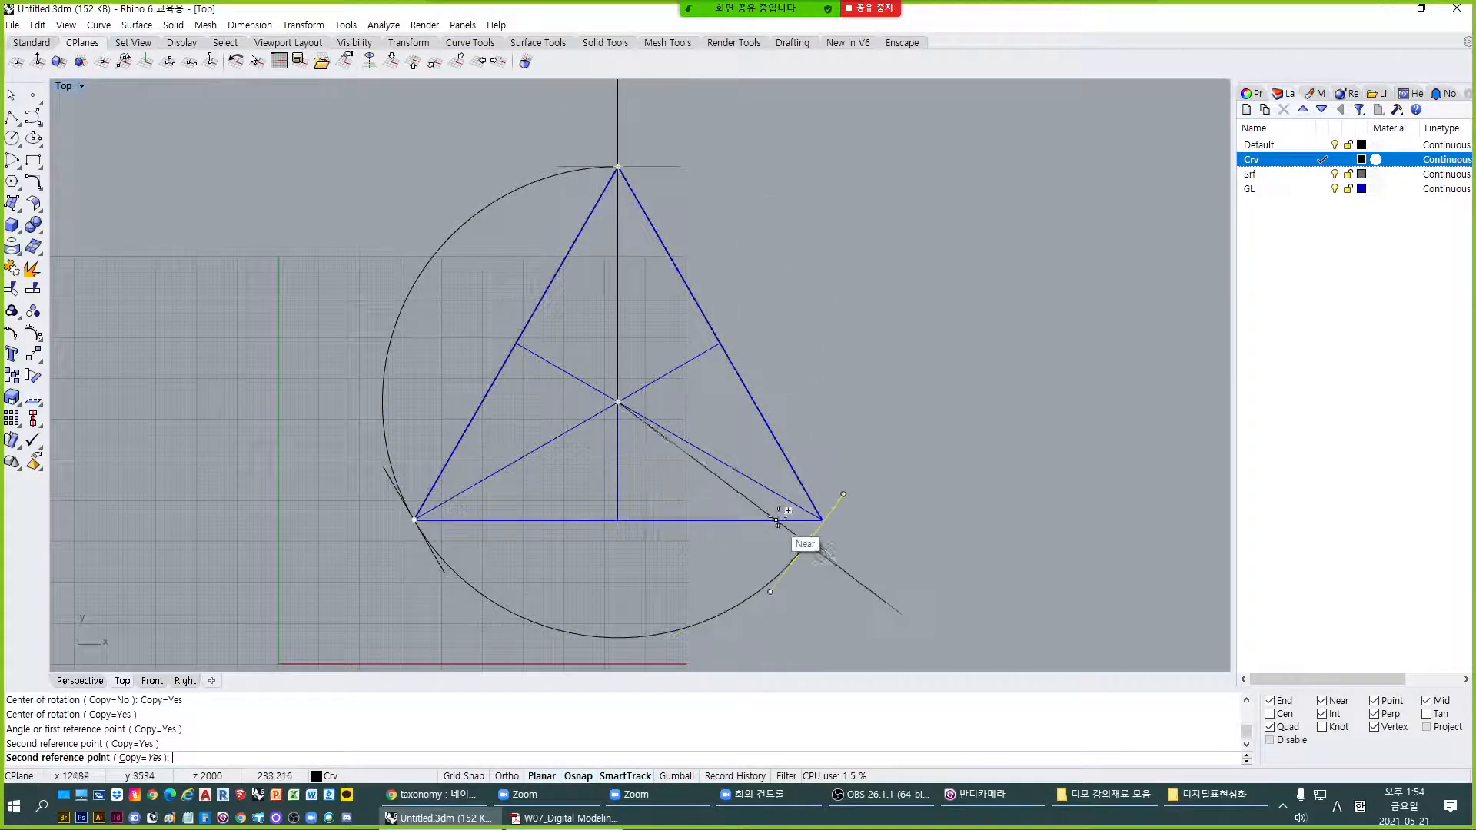
left_click(821, 519)
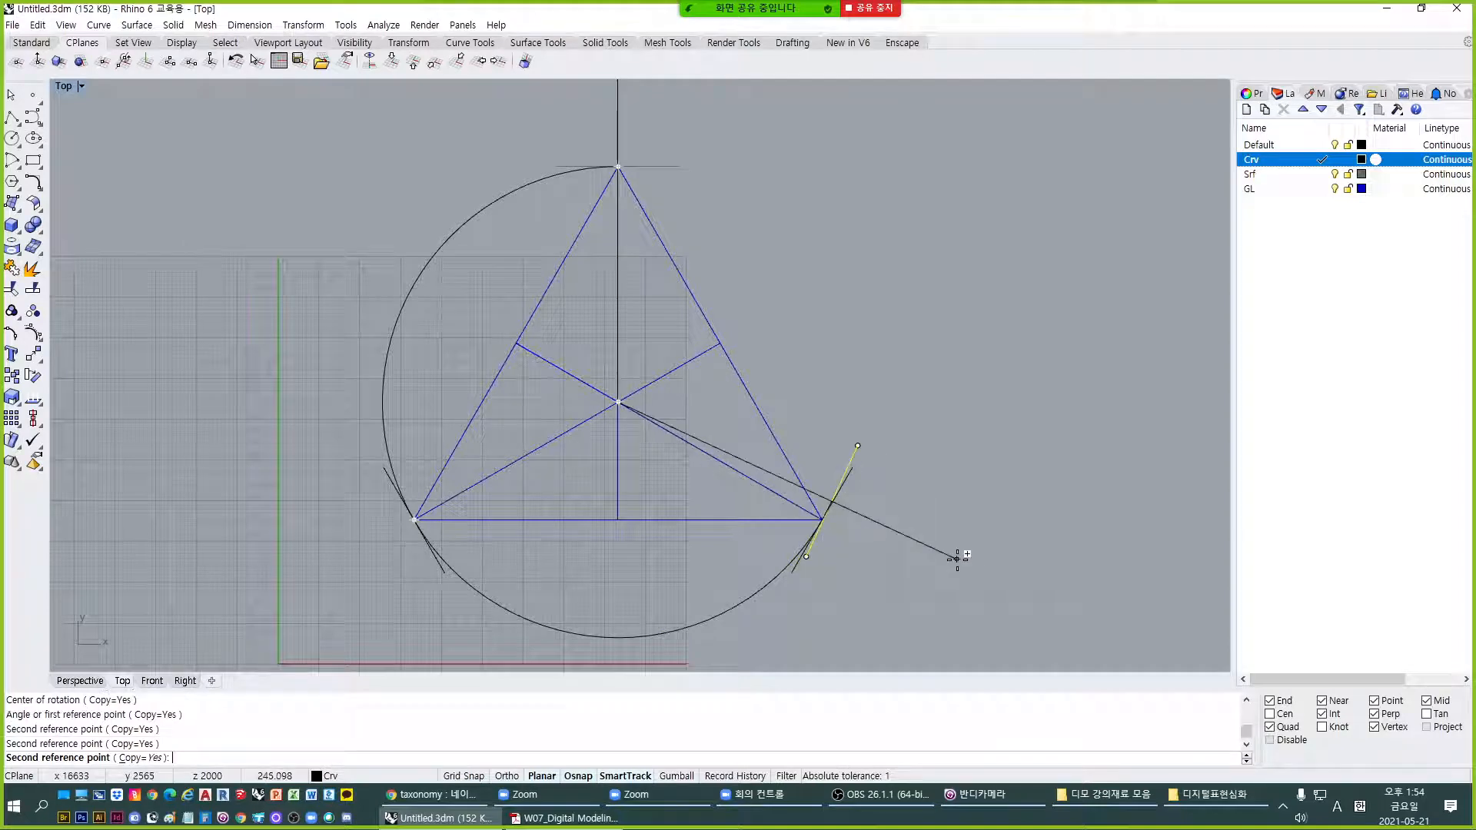
right_click(957, 558)
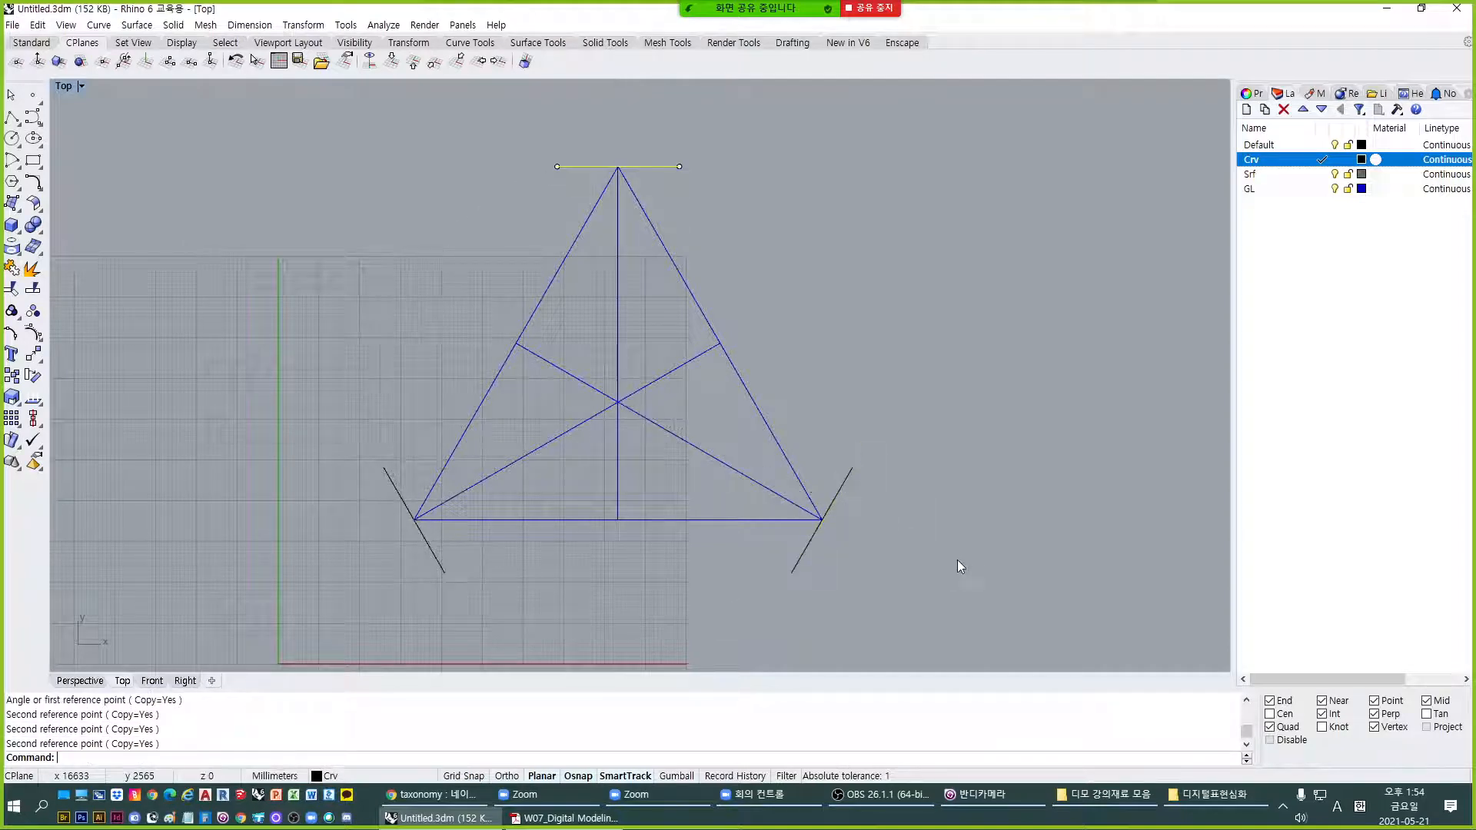
Examine the three upright rectangles at the triangle corners from several perspective angles and consult the W07_Digital Modeling document.
double_click(80, 90)
double_click(684, 86)
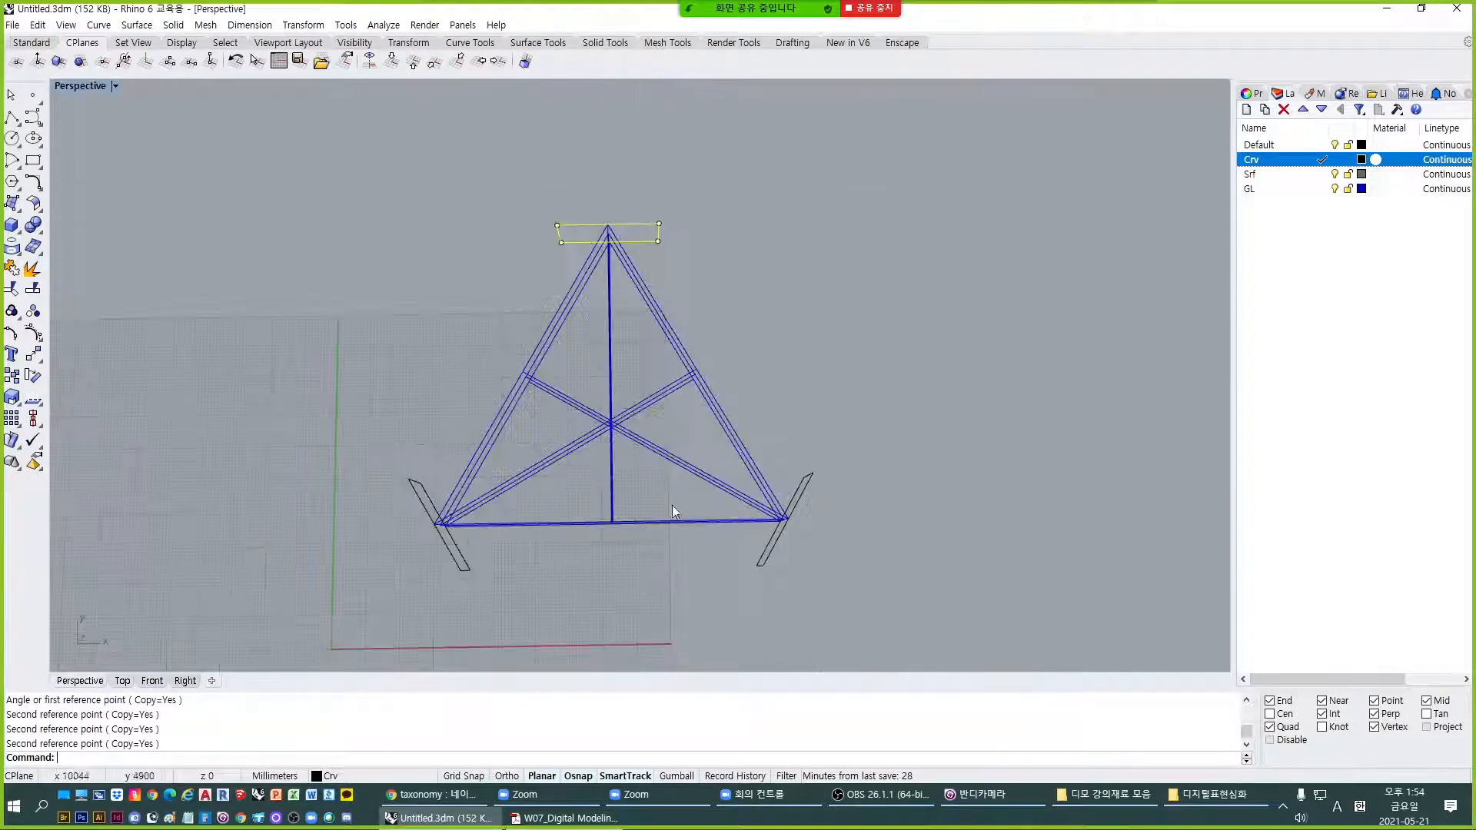
right_click_drag(674, 511, 714, 435)
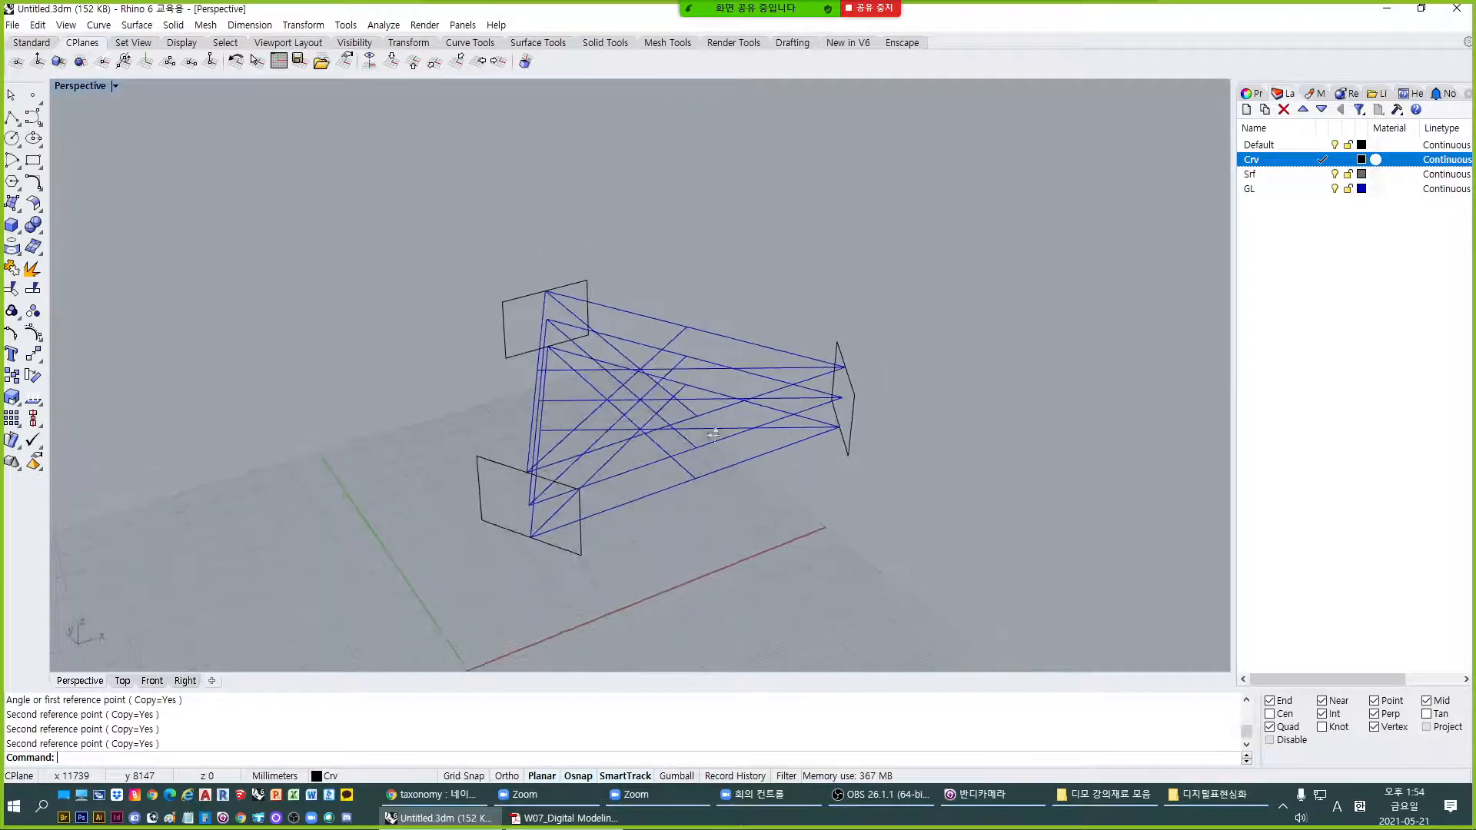
left_click(565, 818)
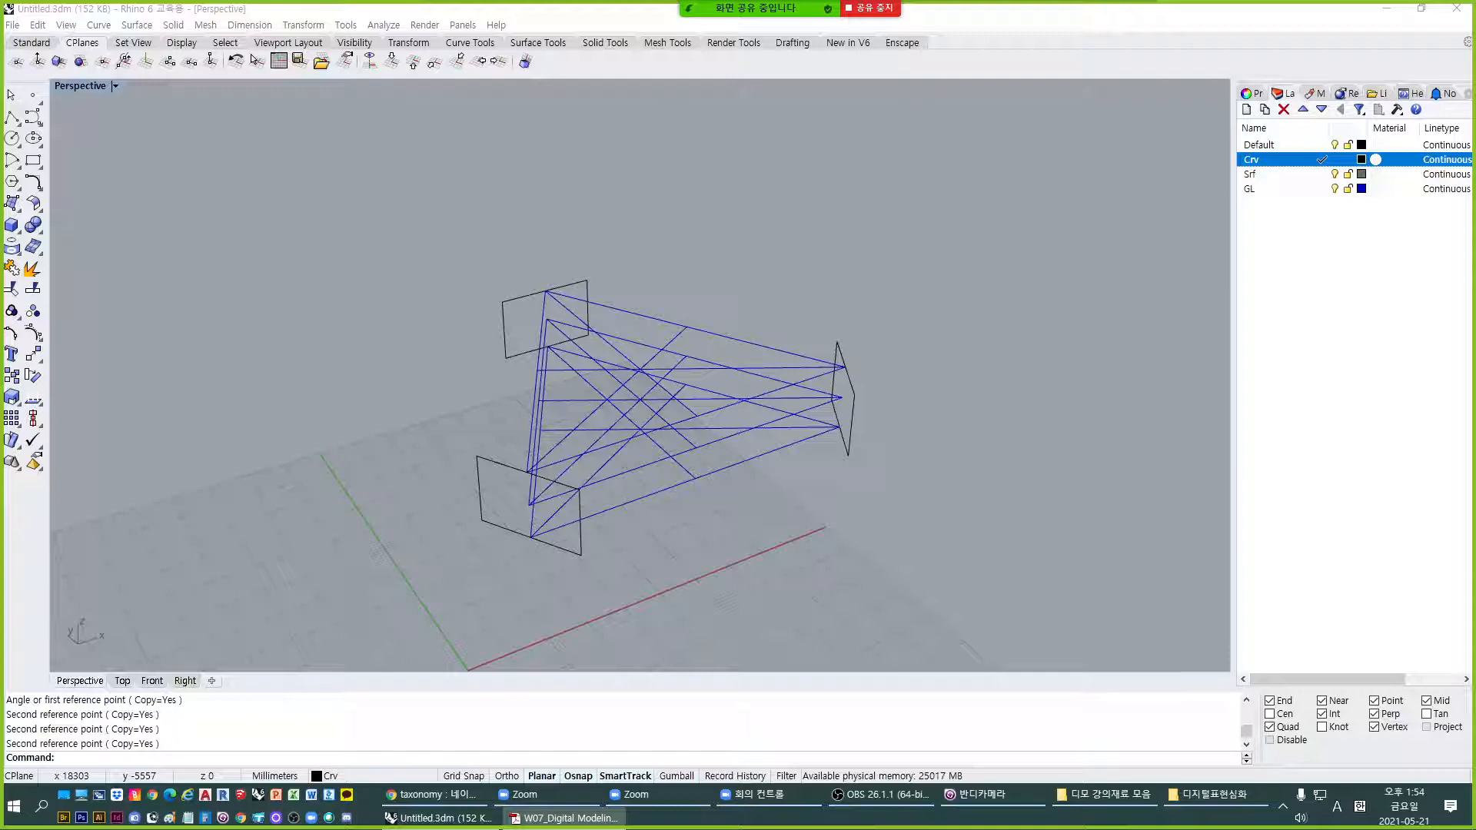
right_click_drag(961, 524, 558, 470)
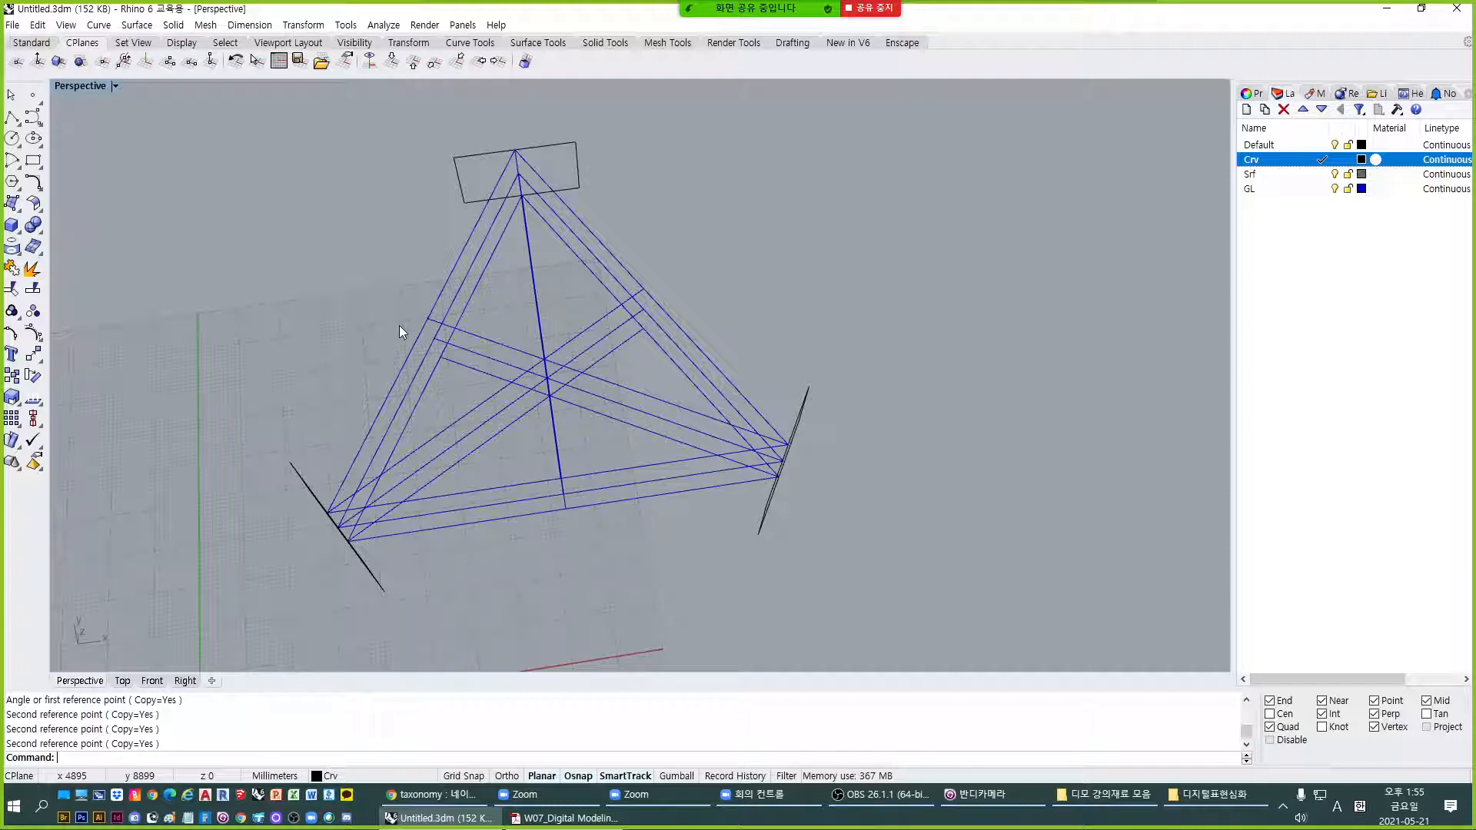
right_click_drag(689, 419, 727, 452)
scroll(721, 494, "up", 2)
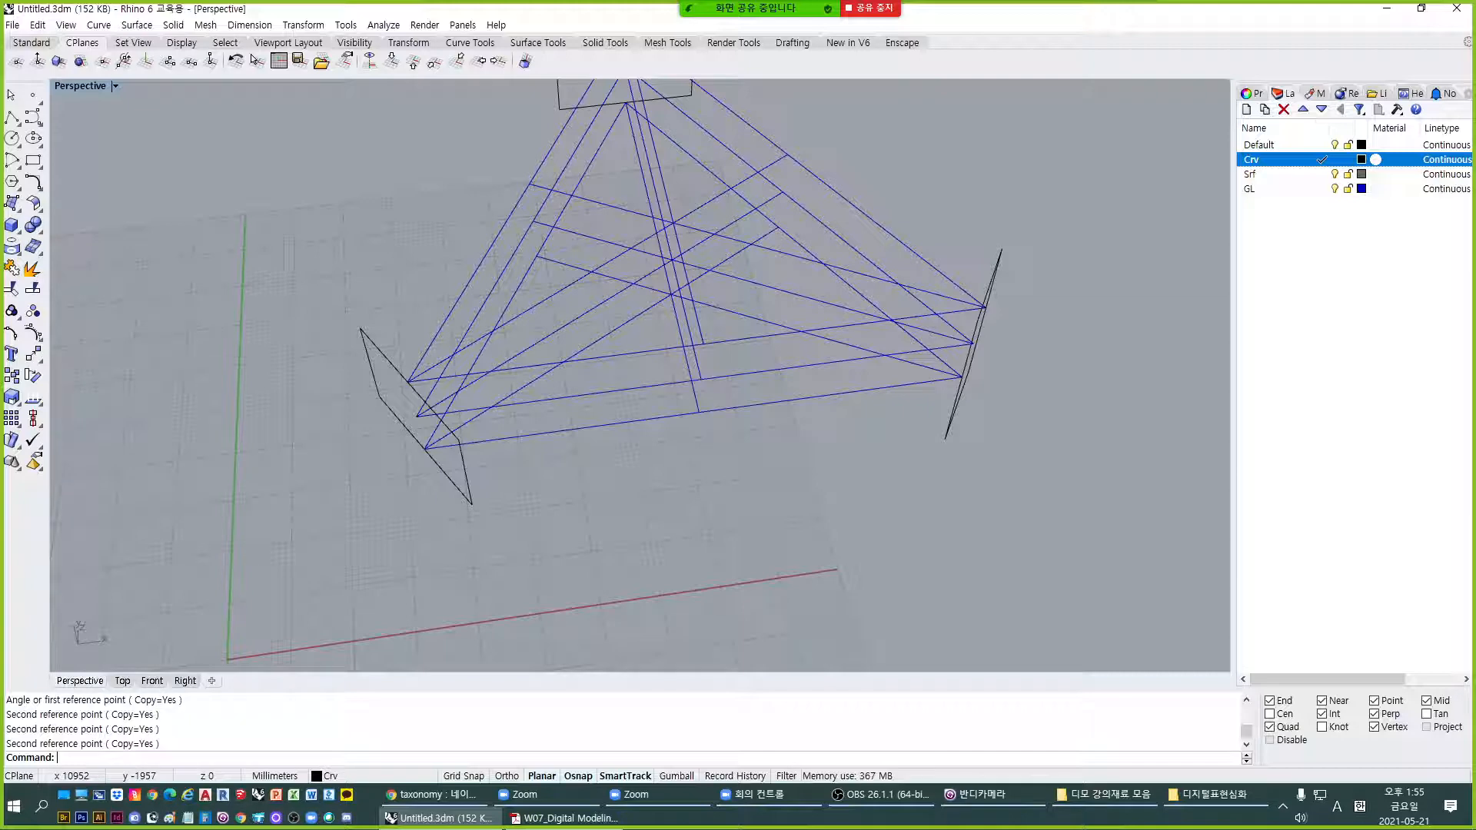
right_click_drag(725, 519, 598, 476)
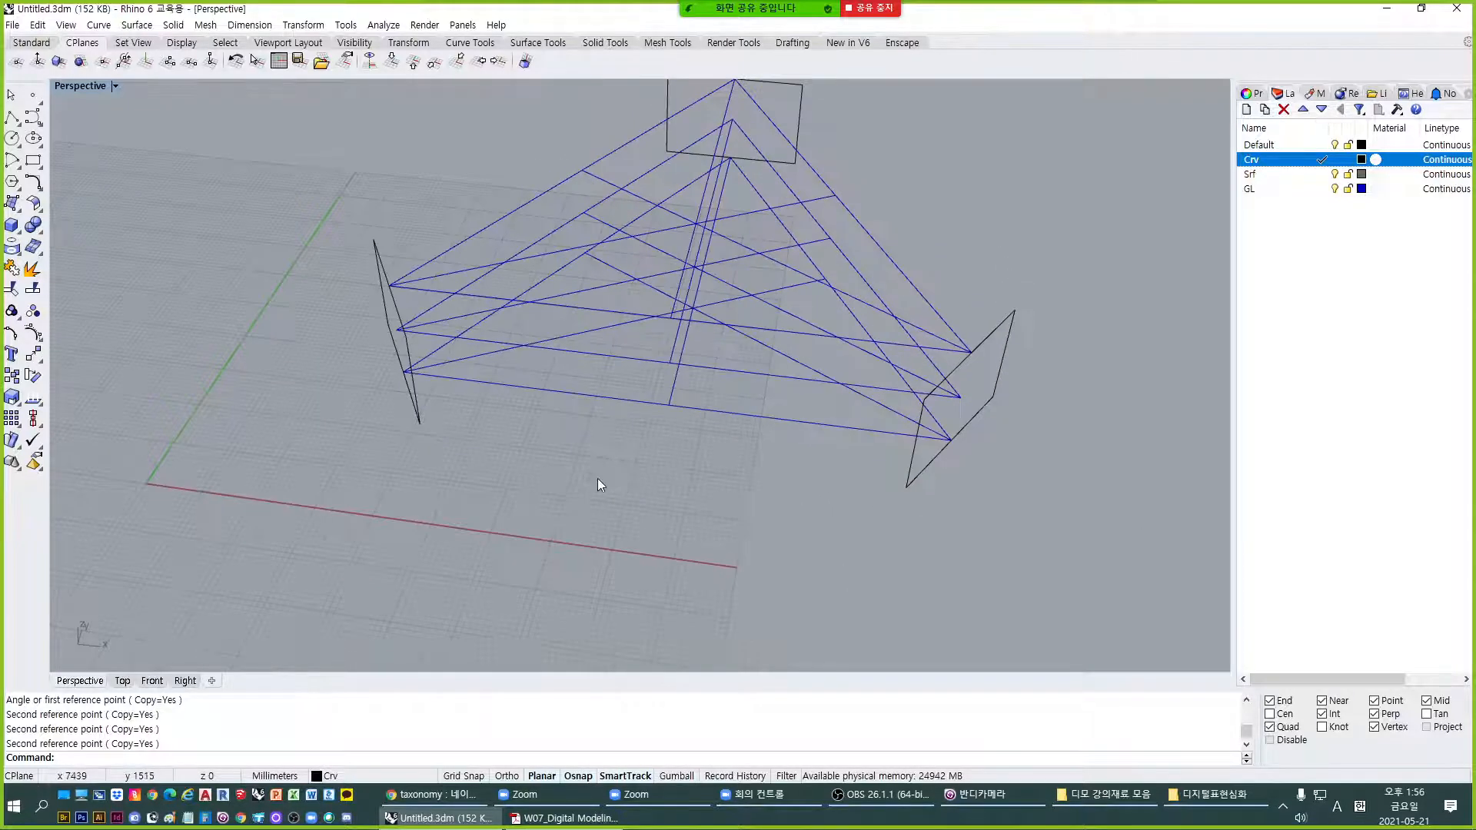
Draw a degree-3 curve from the front left rectangle's lower front corner through the bottom triangle's front edge midpoint to the front right rectangle's lower front corner.
type("CV")
key("Return")
right_click_drag(495, 444, 786, 407)
right_click_drag(471, 488, 556, 480)
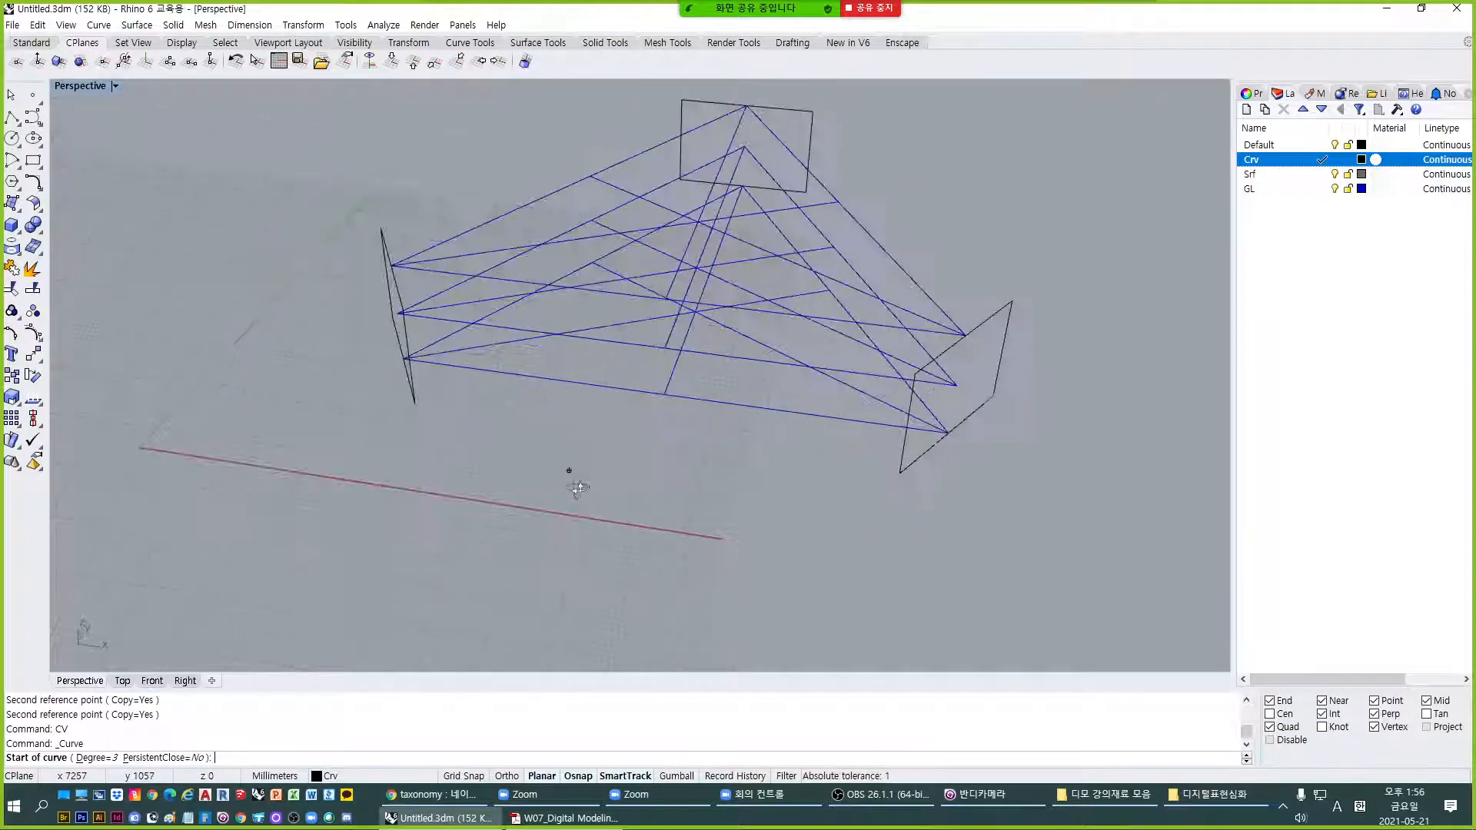
scroll(510, 461, "up", 3)
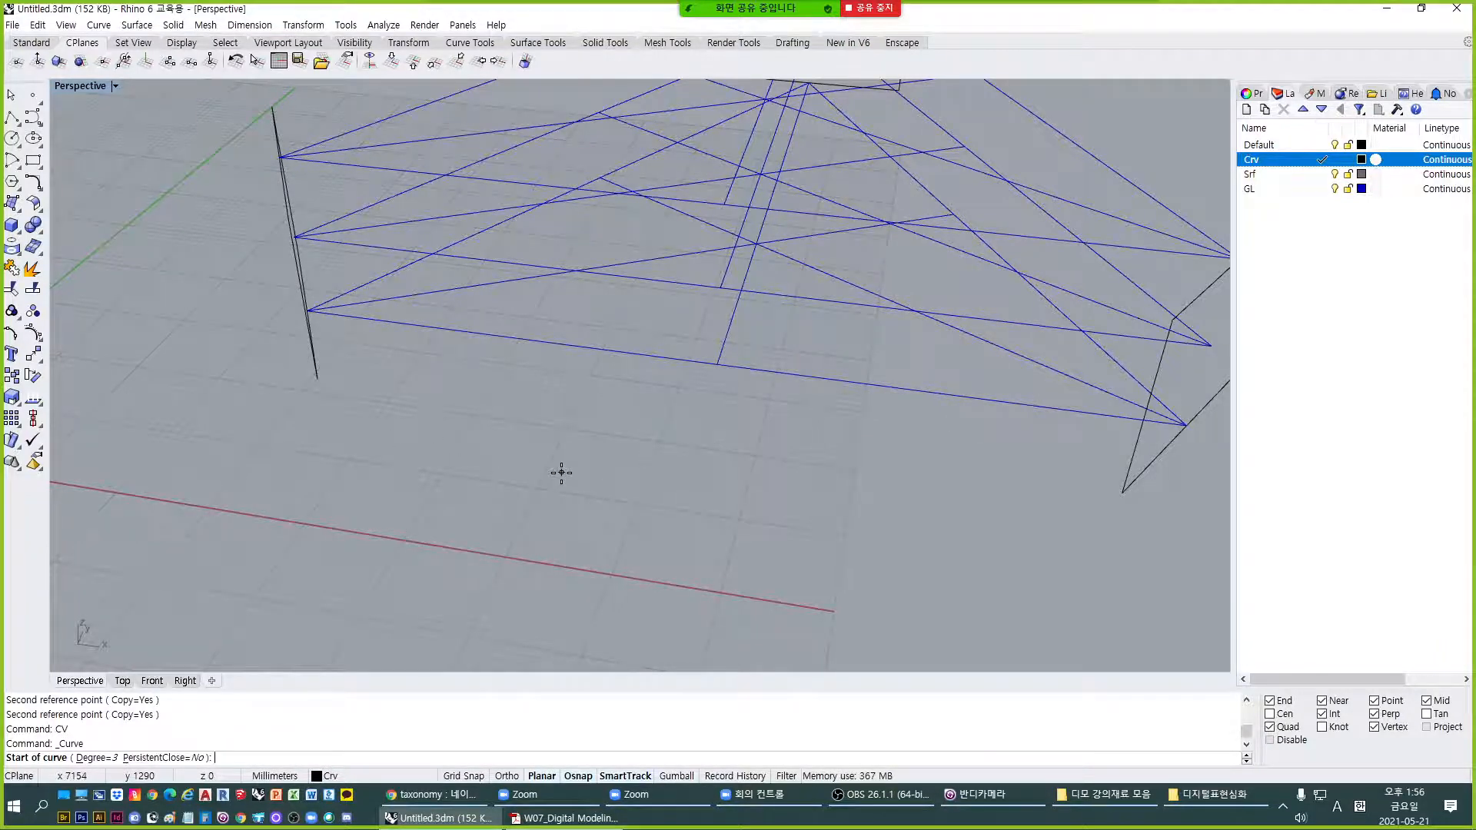
right_click_drag(389, 444, 352, 434)
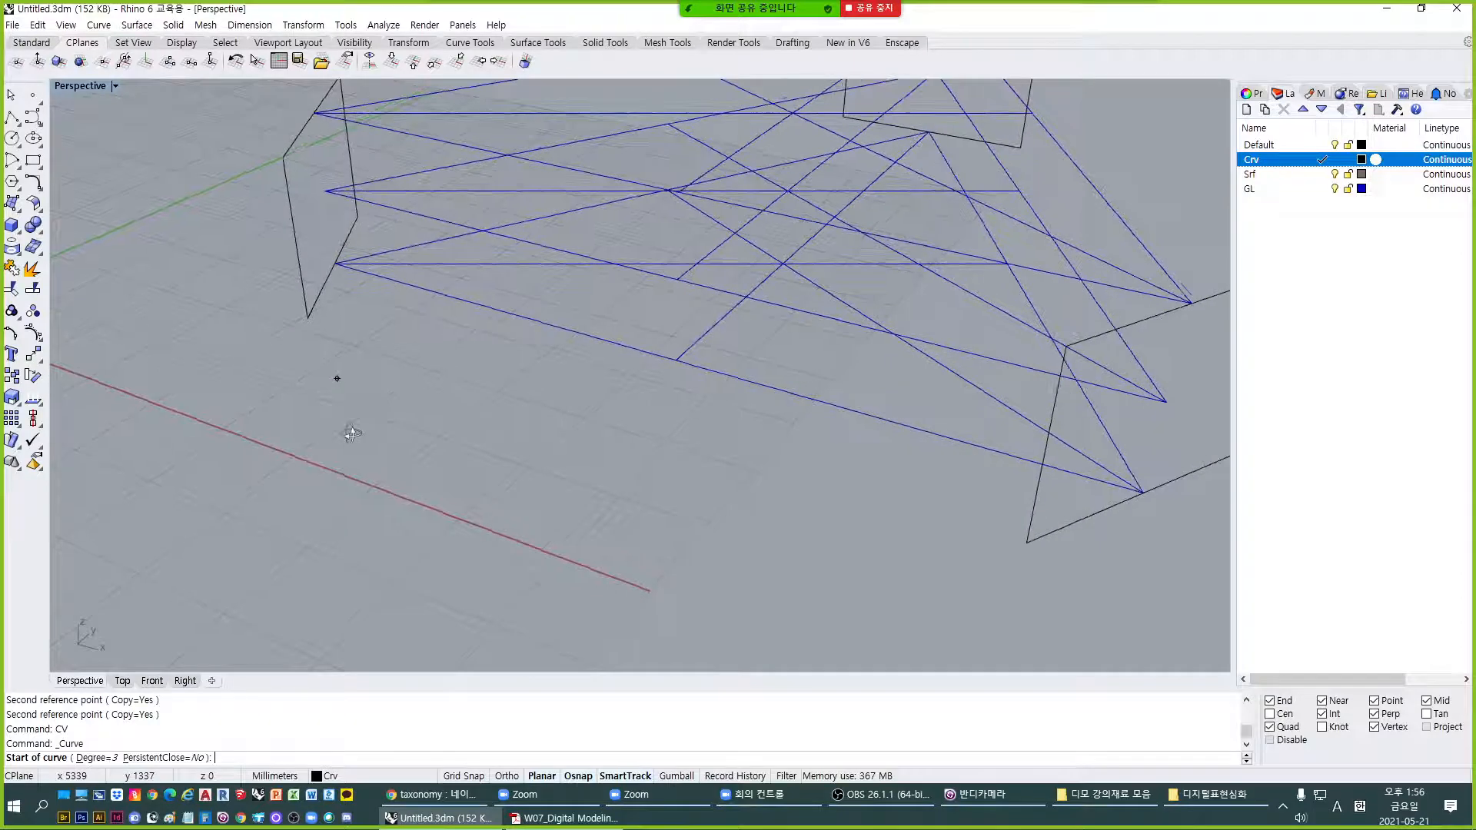
left_click(307, 318)
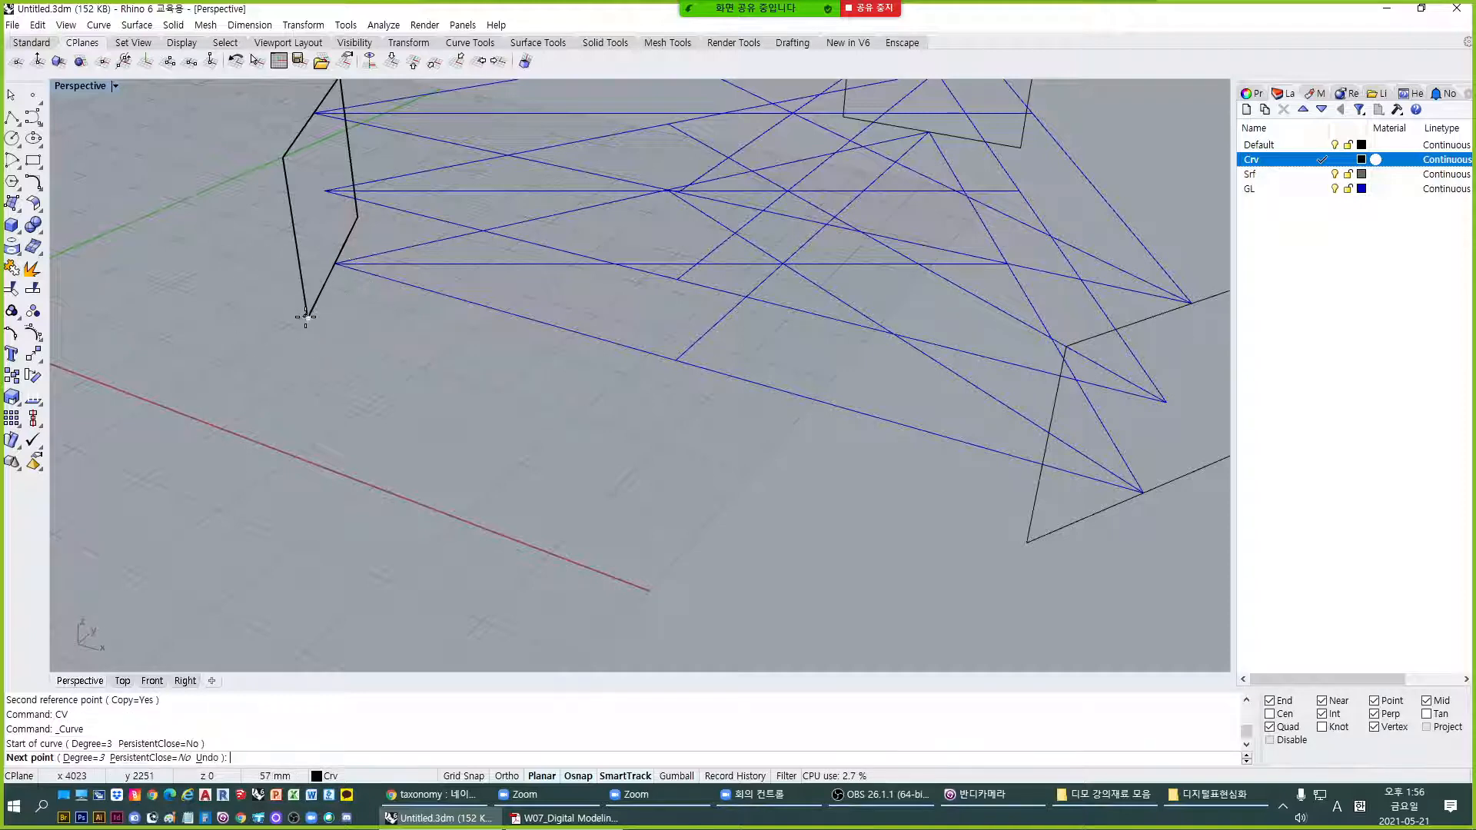
left_click(675, 361)
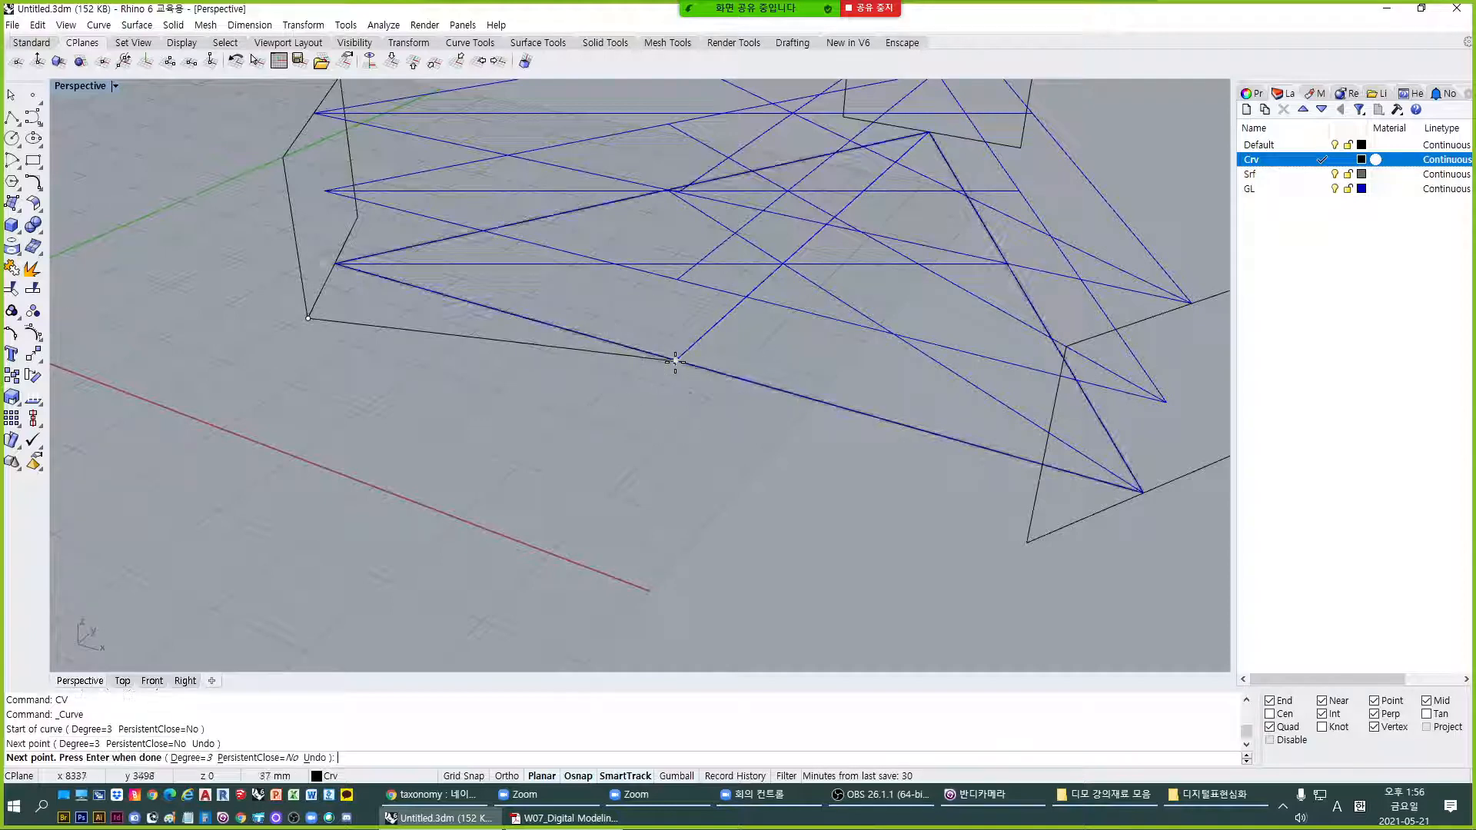
left_click(1027, 541)
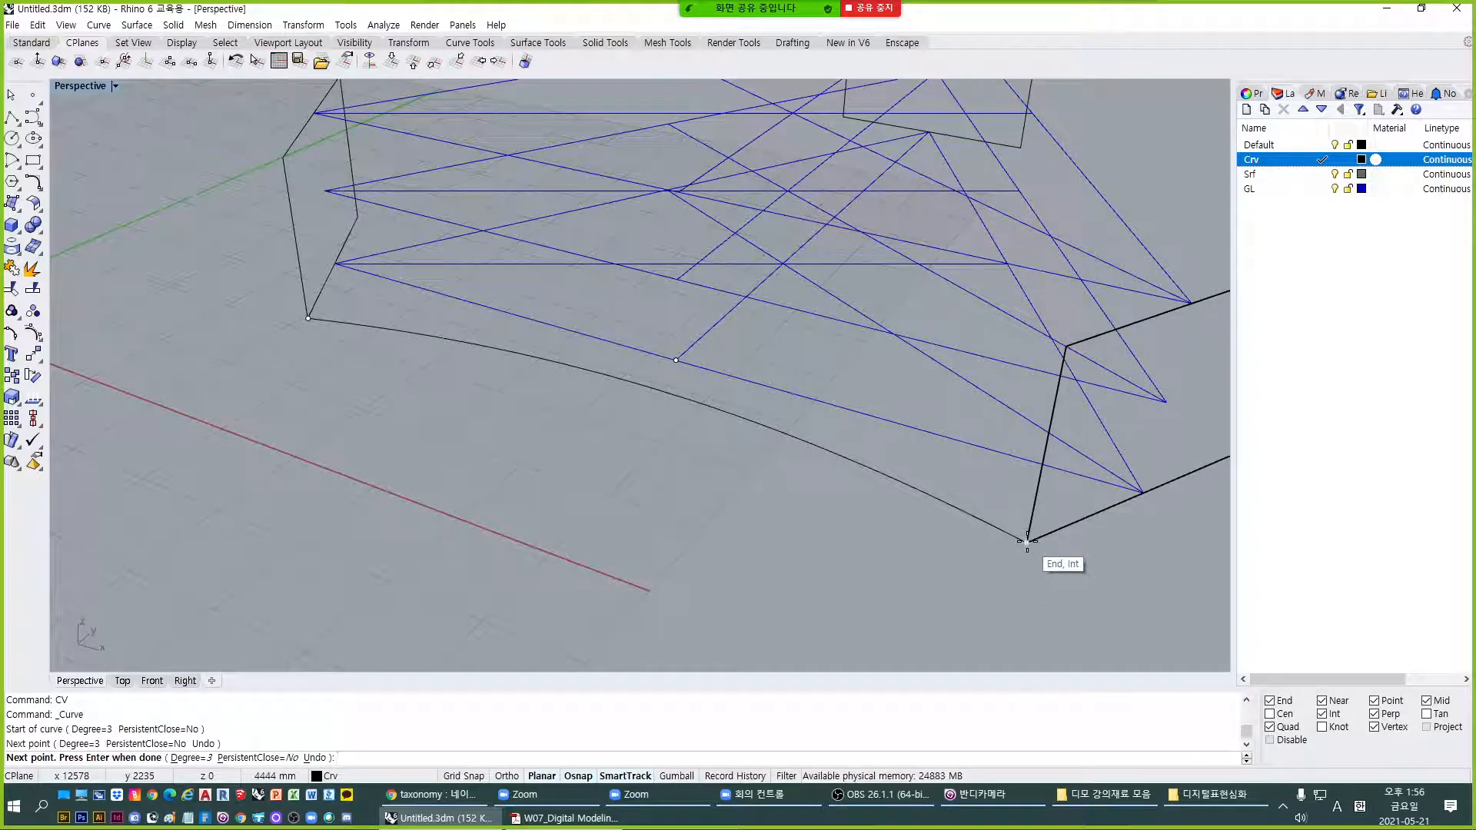
left_click(1027, 541)
key("Return")
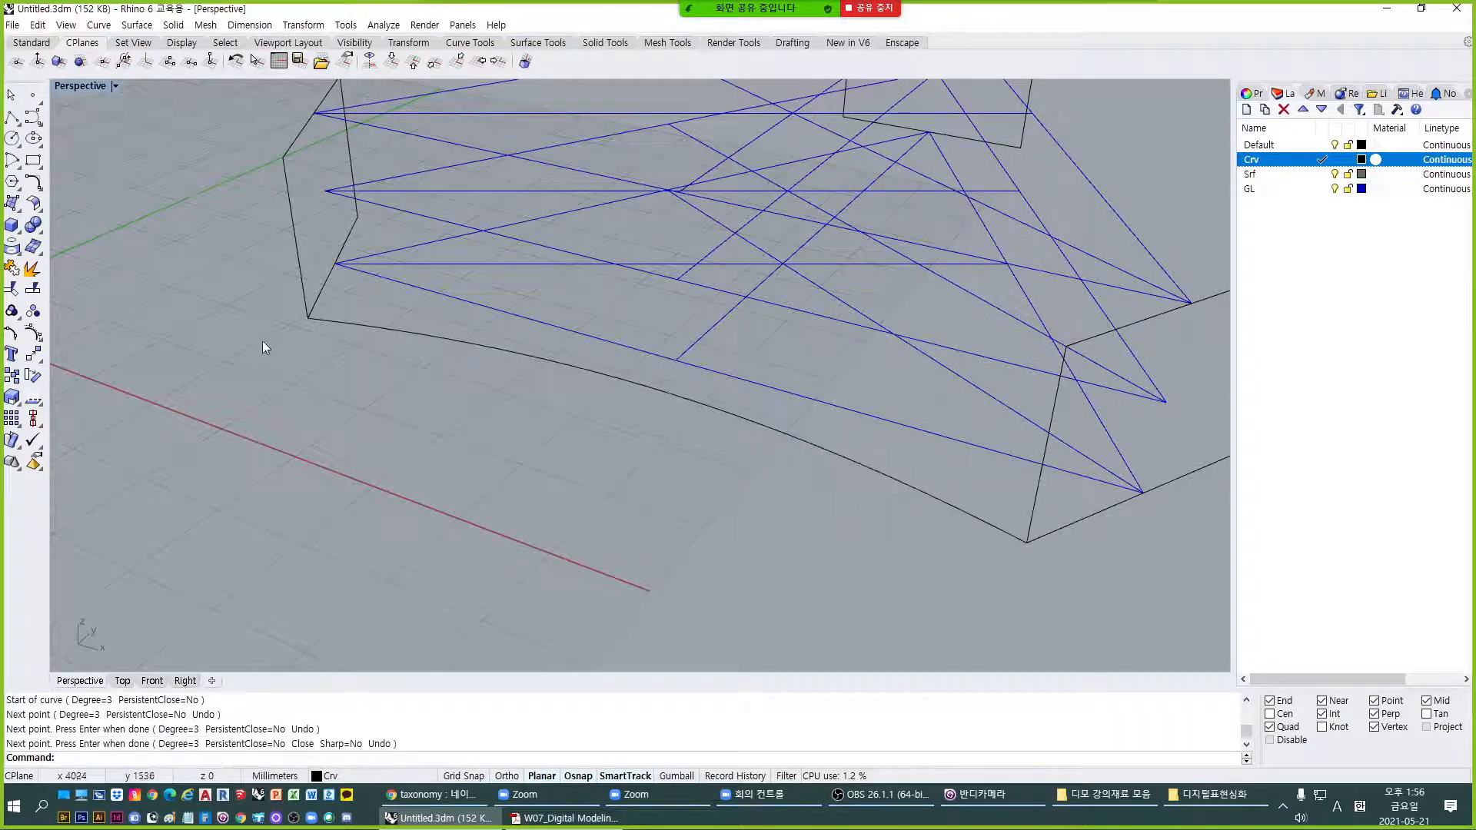
Draw a curve from the front left rectangle's upper front corner through the middle triangle's front edge midpoint to the front right rectangle's lower front corner.
scroll(677, 361, "up", 4)
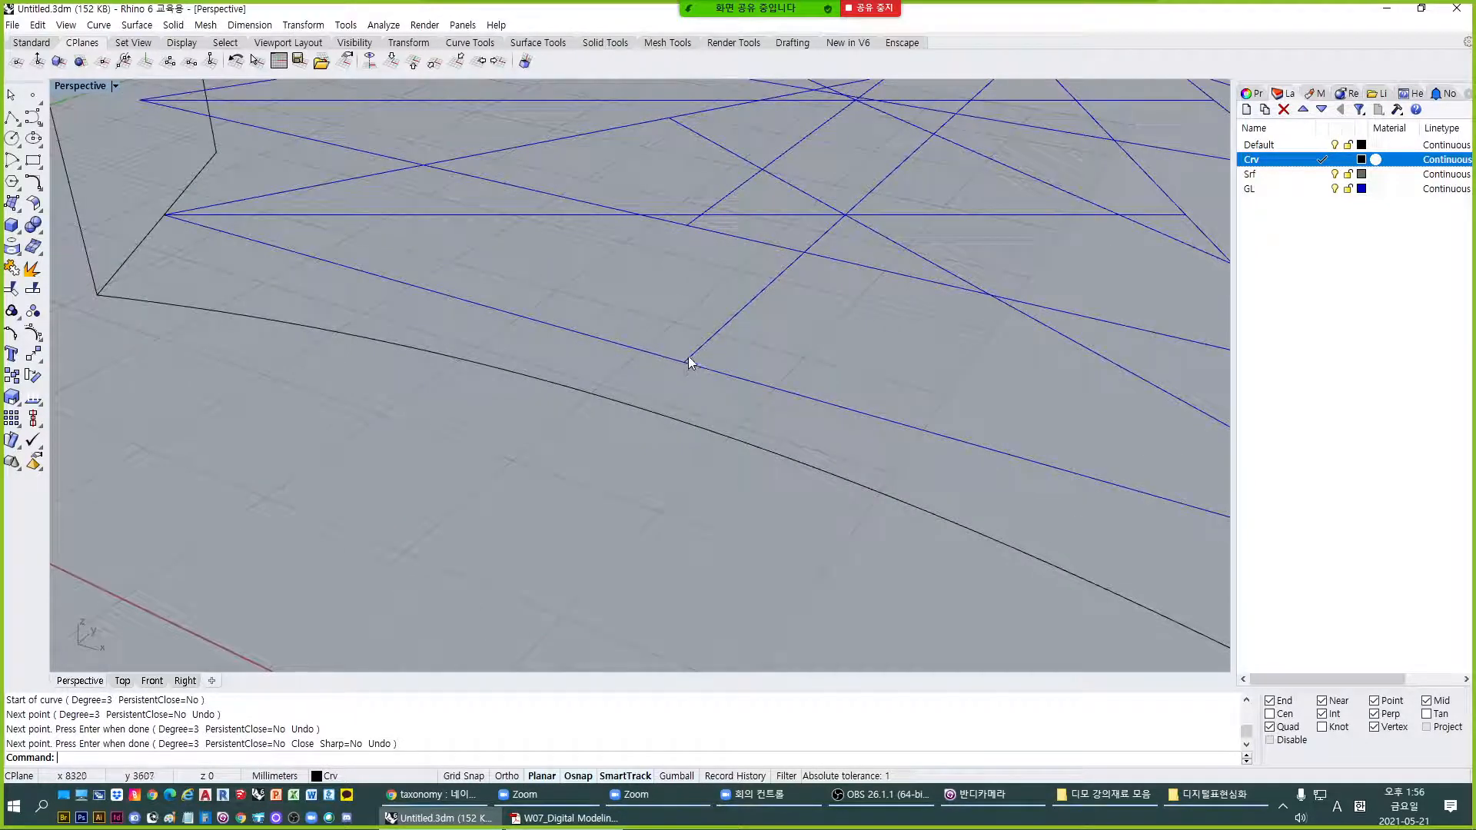
scroll(683, 362, "down", 4)
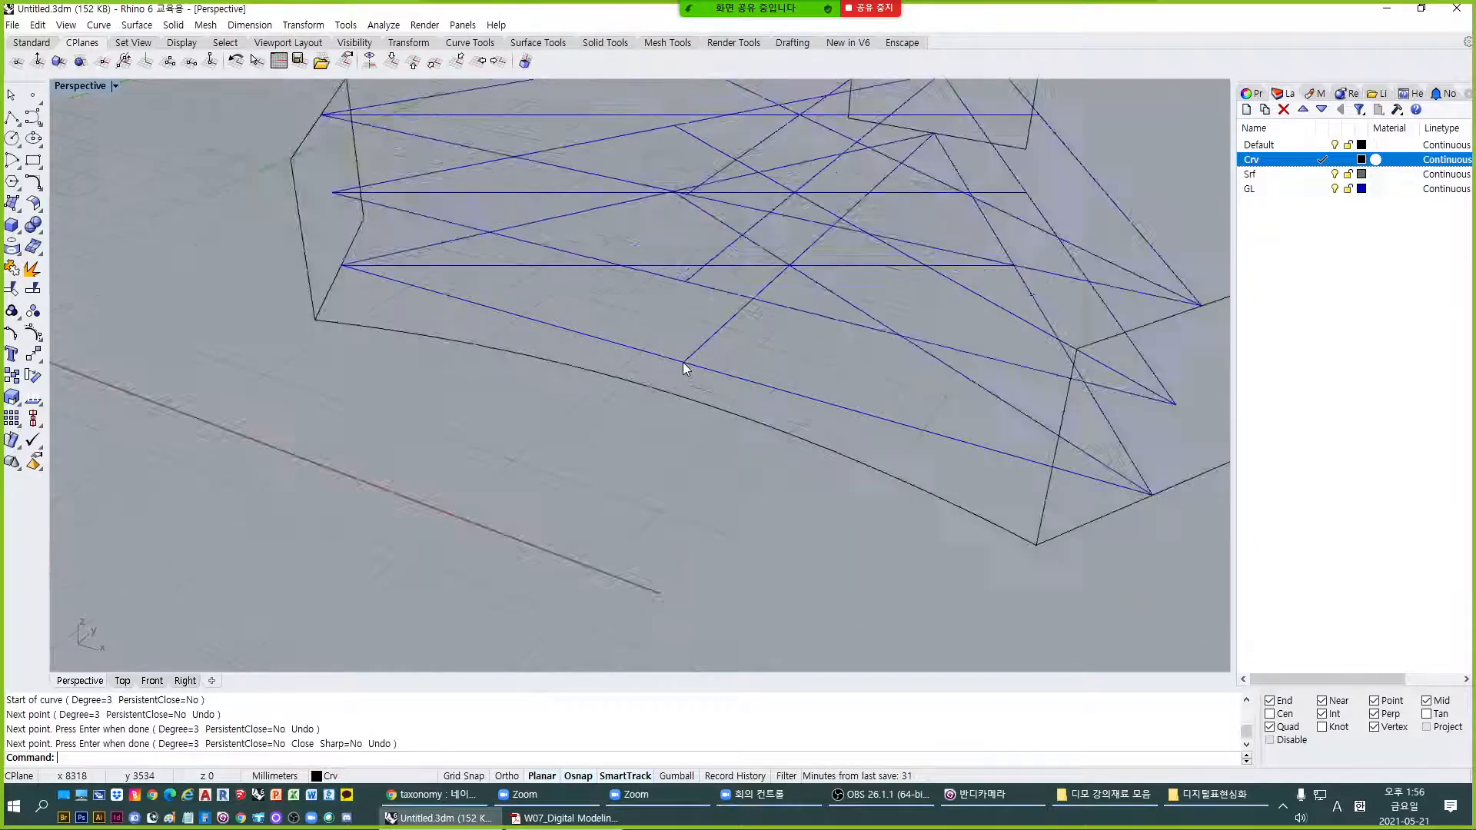
right_click_drag(683, 362, 703, 528)
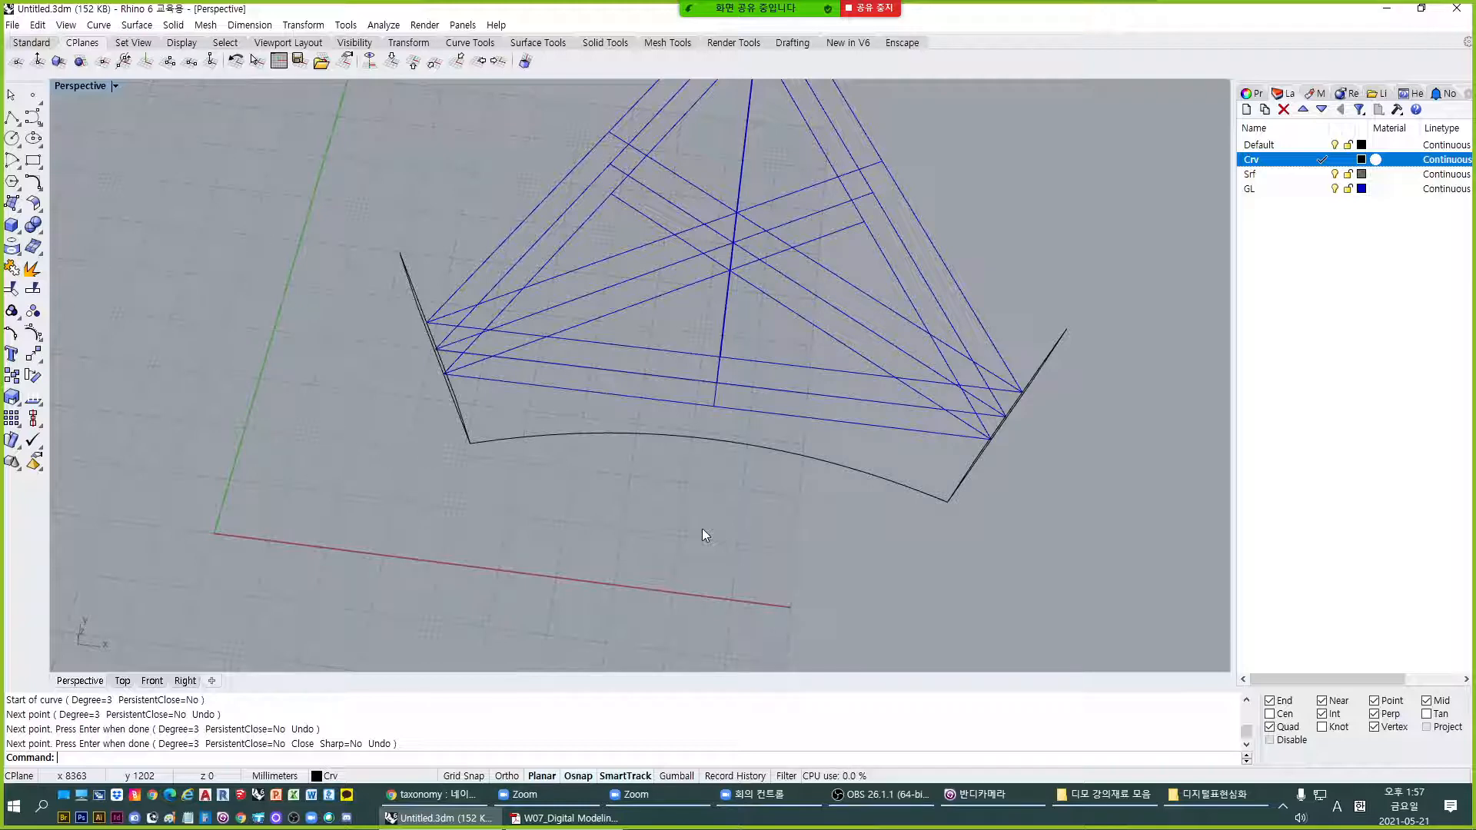
right_click_drag(721, 584, 659, 501)
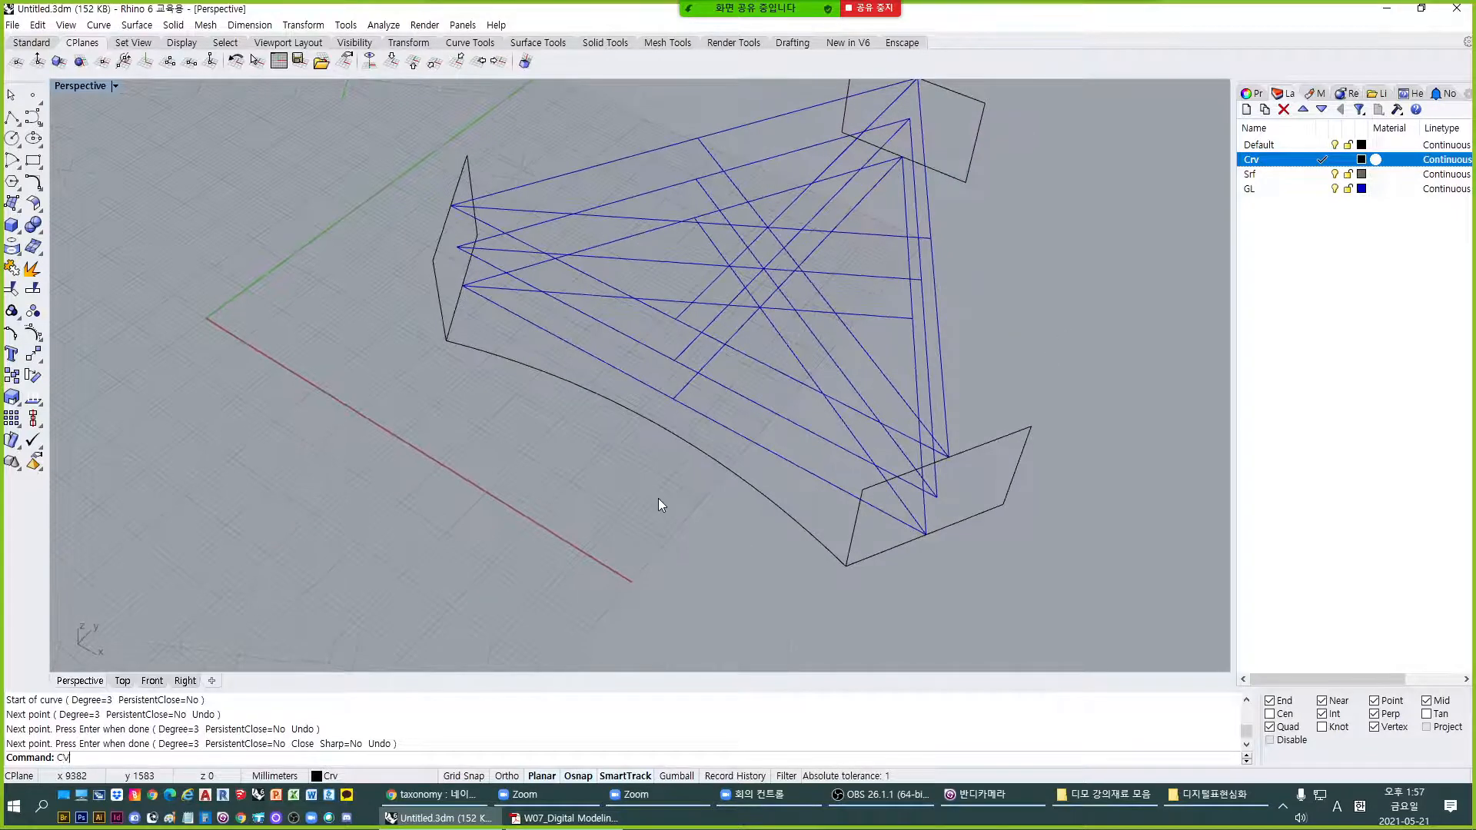
type("cv")
key("Return")
right_click_drag(568, 419, 478, 192)
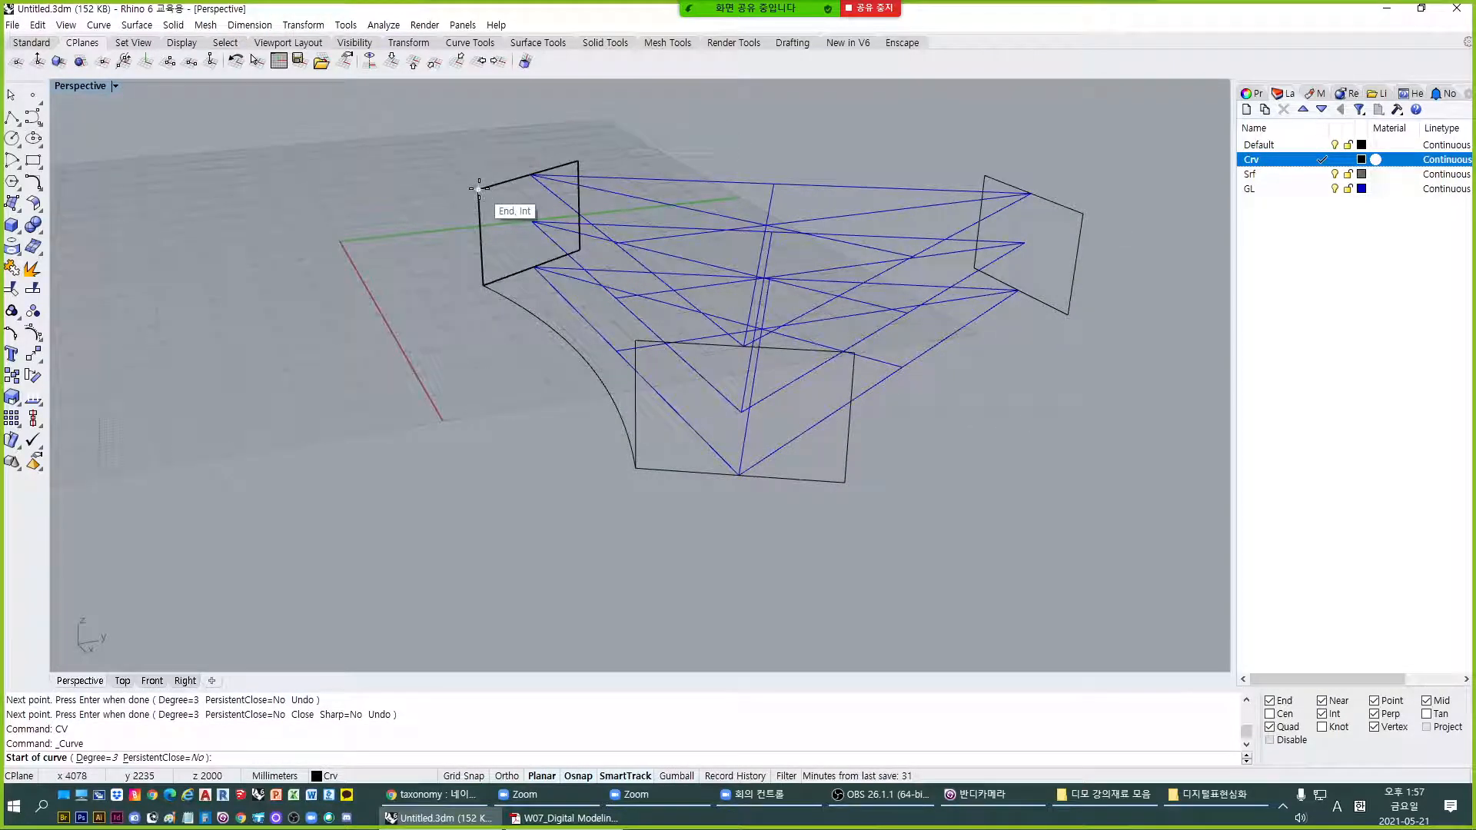
left_click(478, 188)
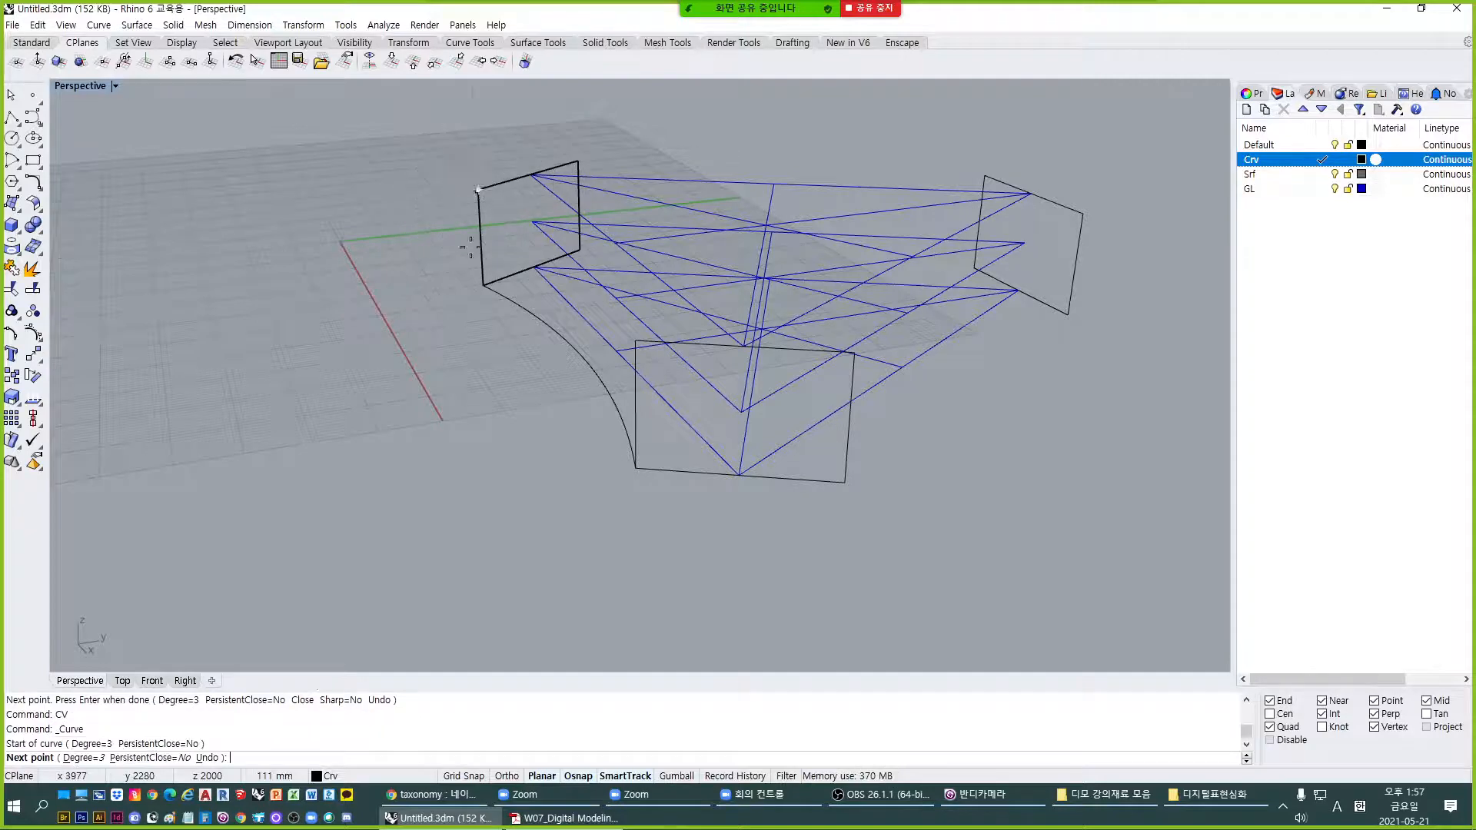
right_click_drag(470, 247, 616, 359)
mouse_move(698, 320)
right_mouse_down()
mouse_move(679, 298)
mouse_move(682, 326)
right_mouse_up()
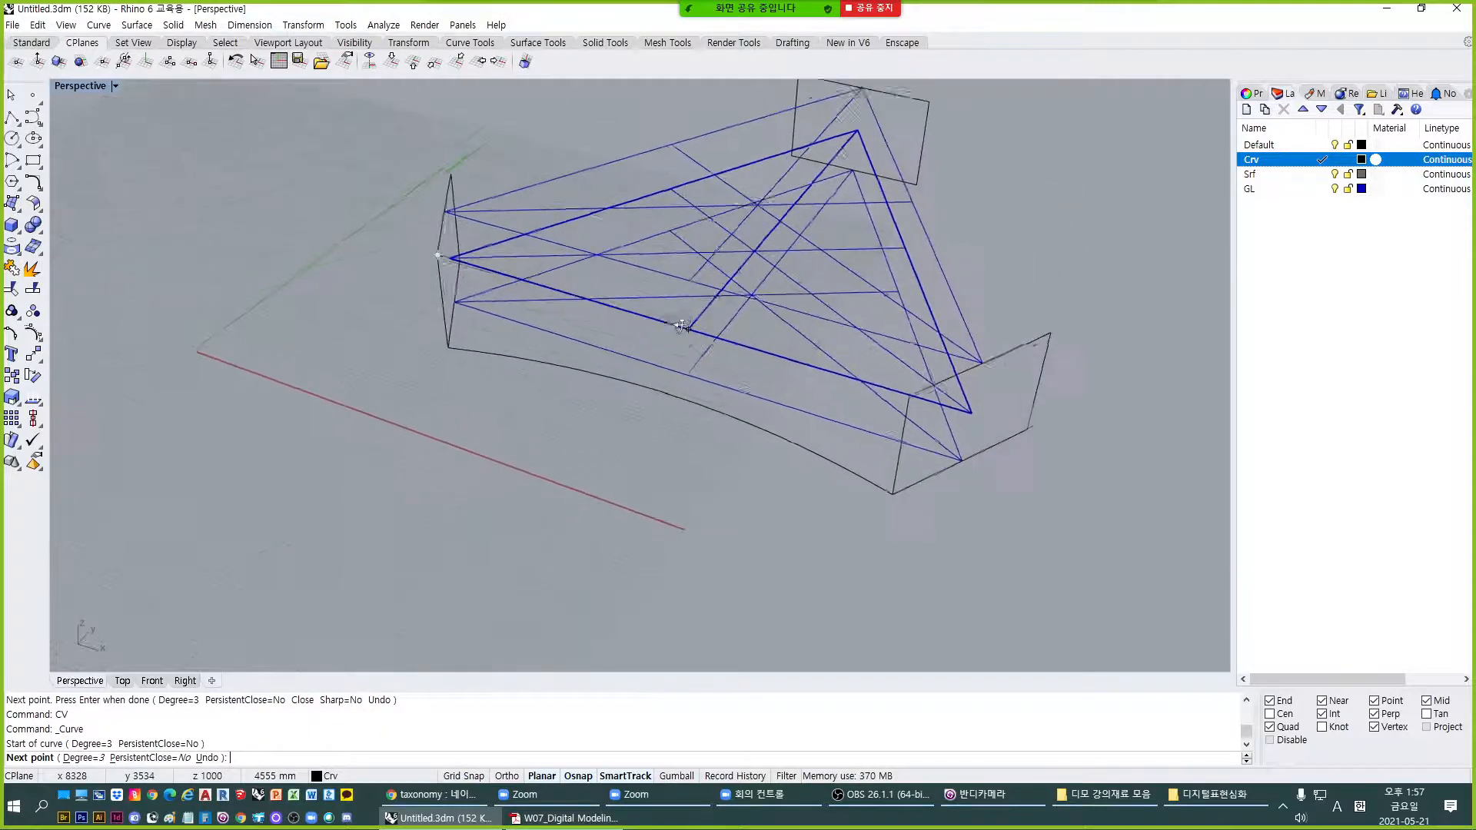
scroll(682, 330, "up", 3)
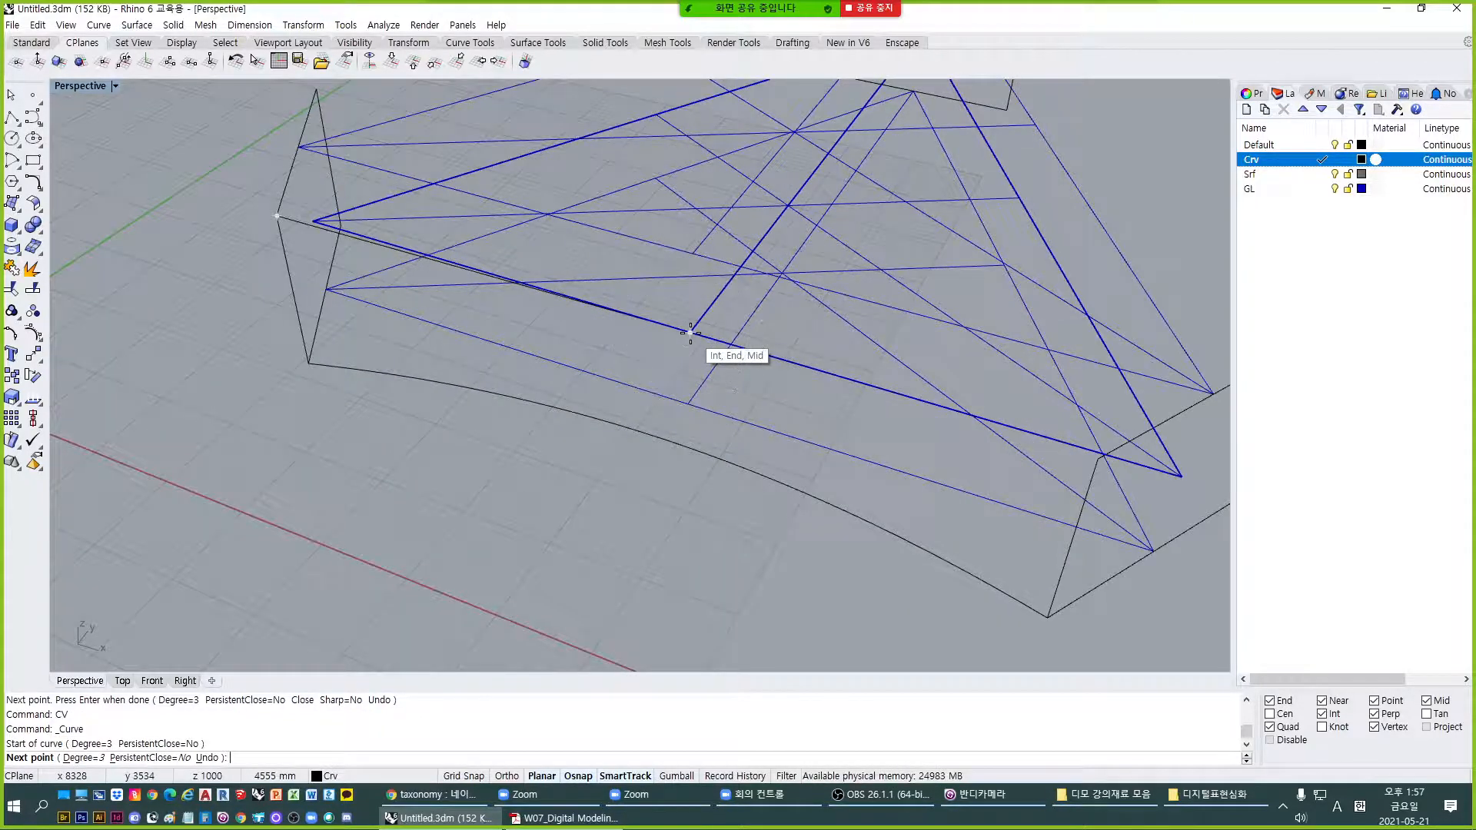
left_click(690, 332)
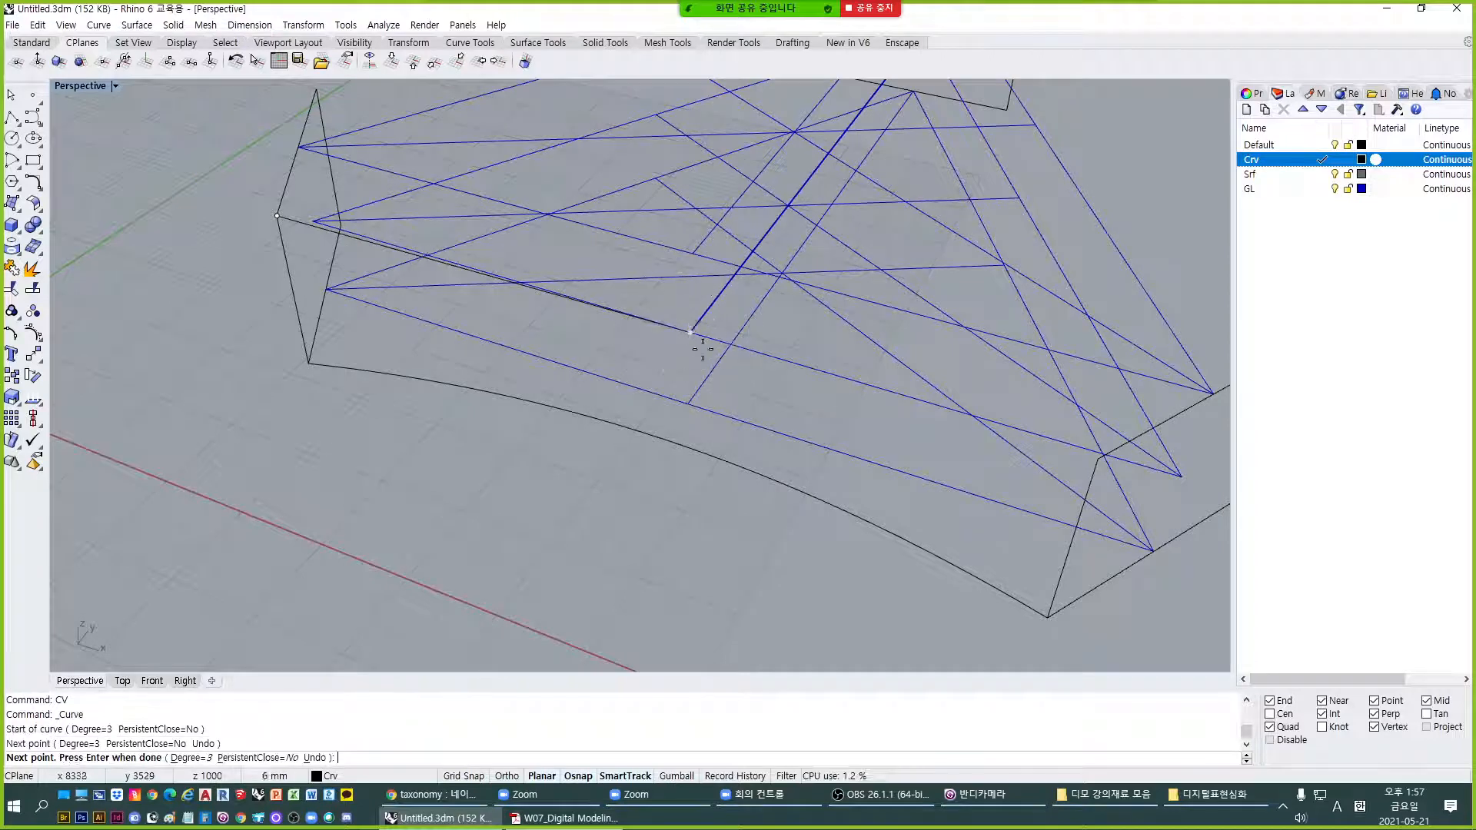
left_click(1049, 617)
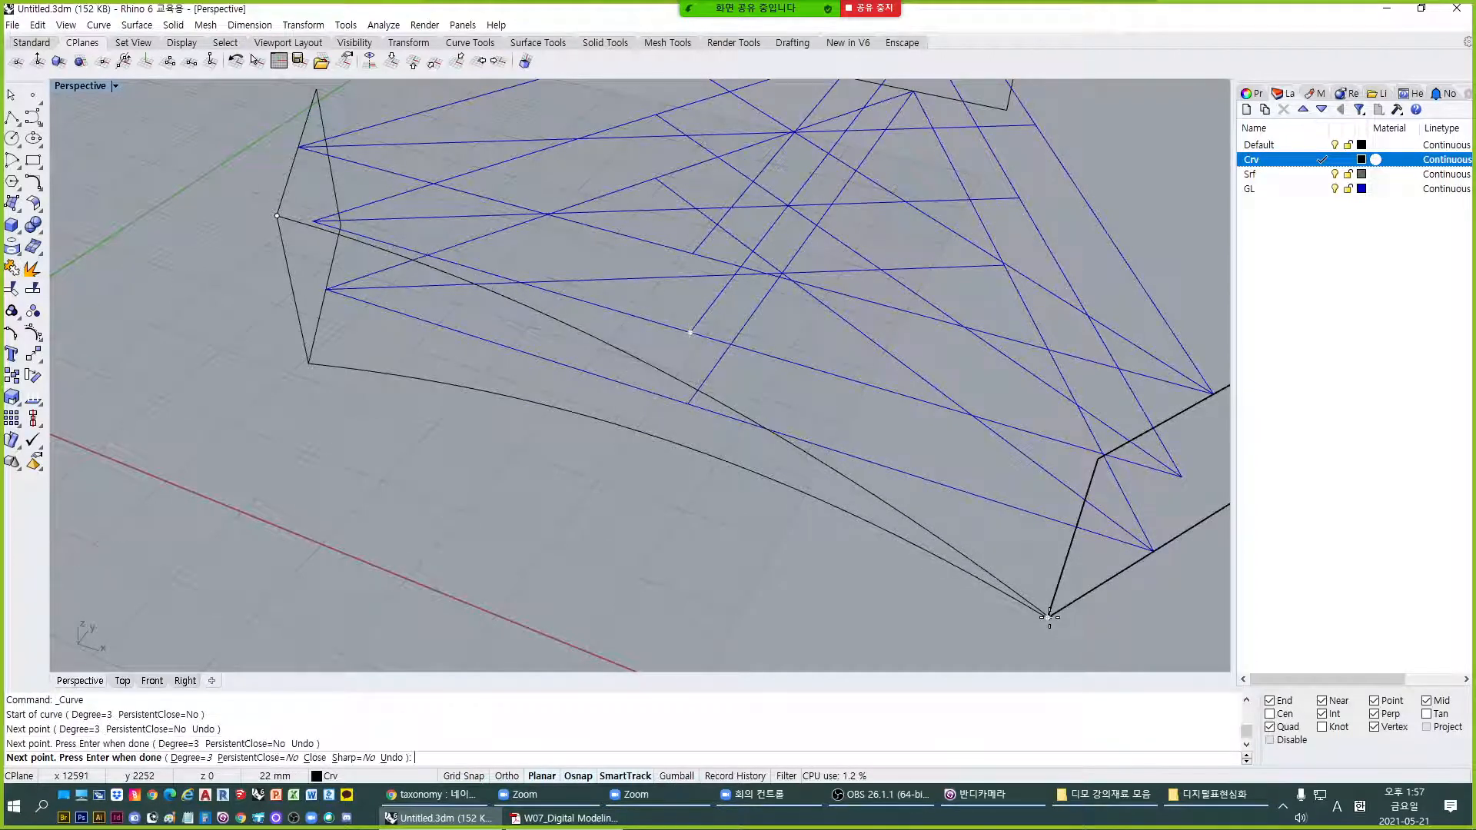
key("Return")
Examine the two front curves in the four-viewport layout and from several perspective angles.
scroll(827, 458, "down", 4)
right_click_drag(827, 458, 823, 556)
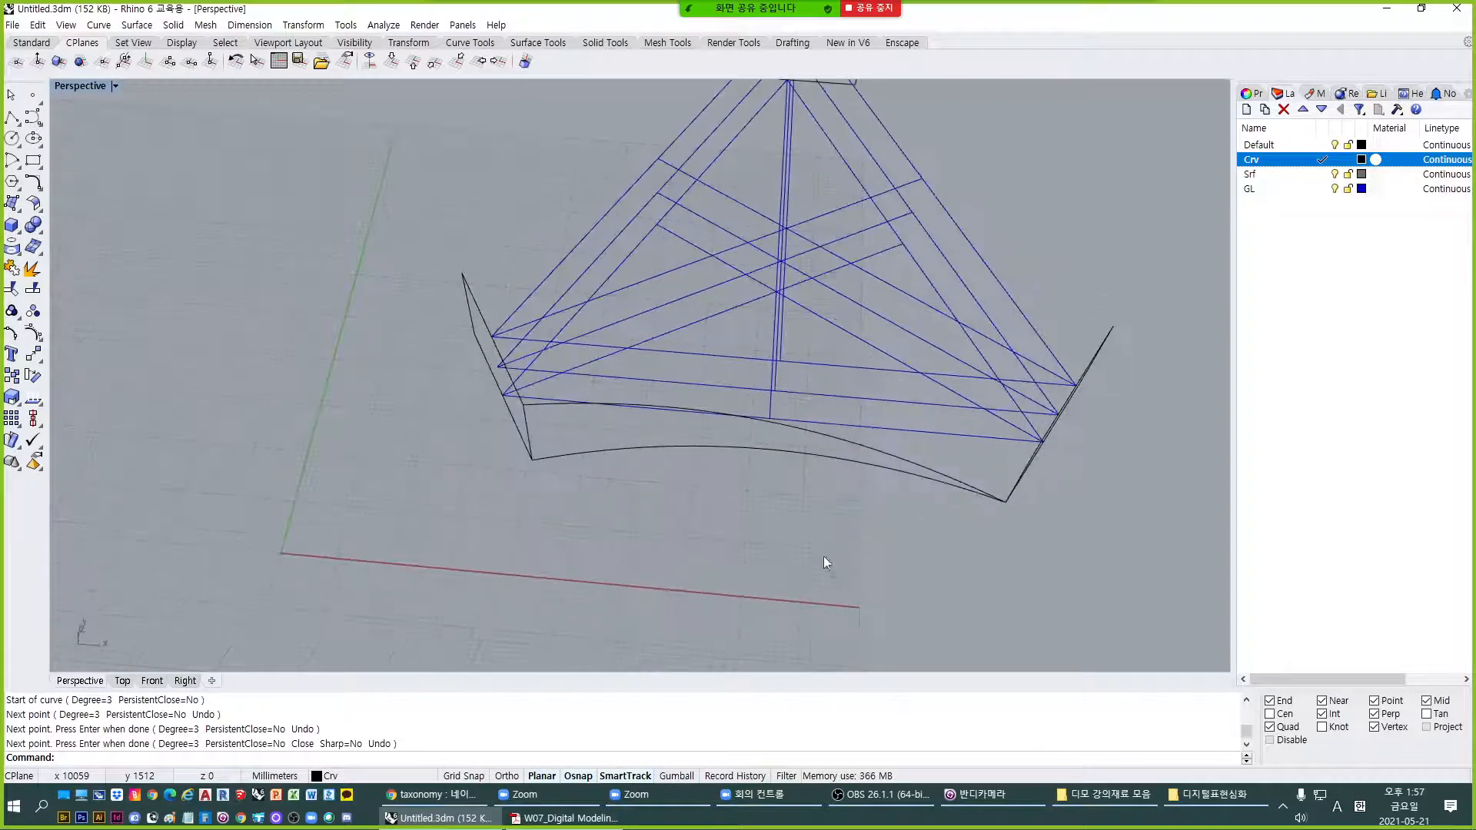
double_click(84, 86)
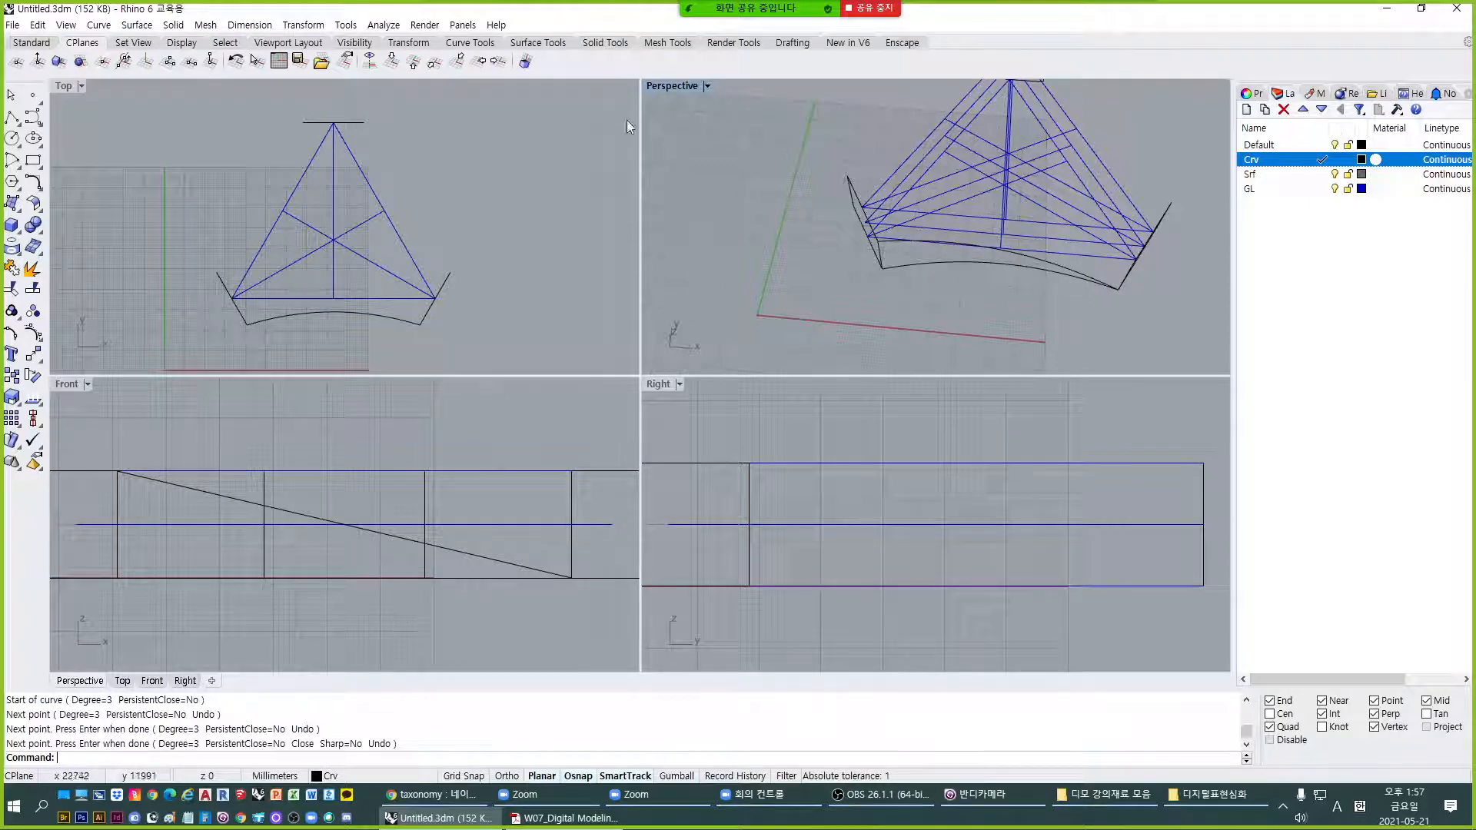
double_click(668, 88)
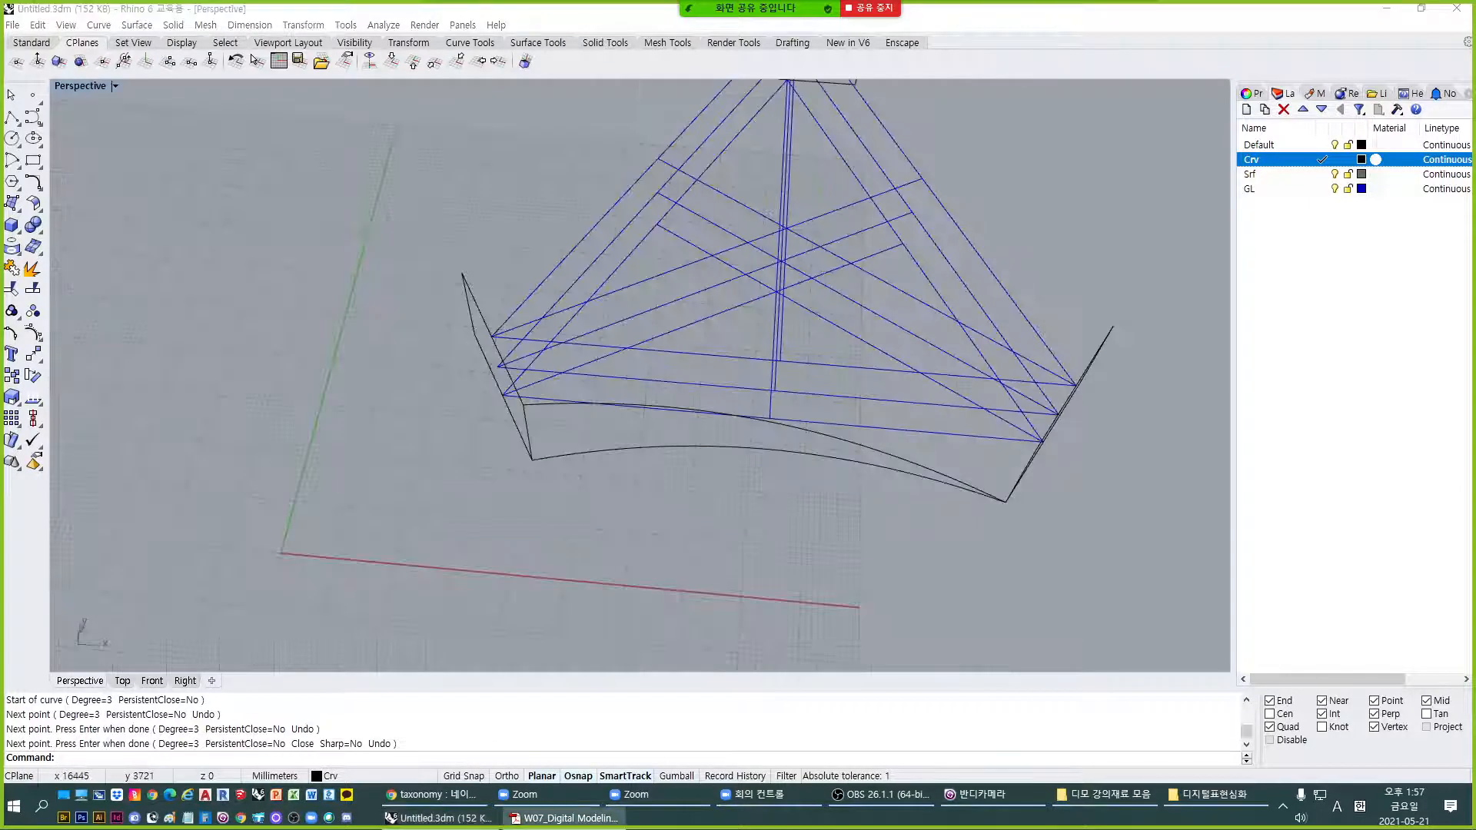
left_click(1359, 567)
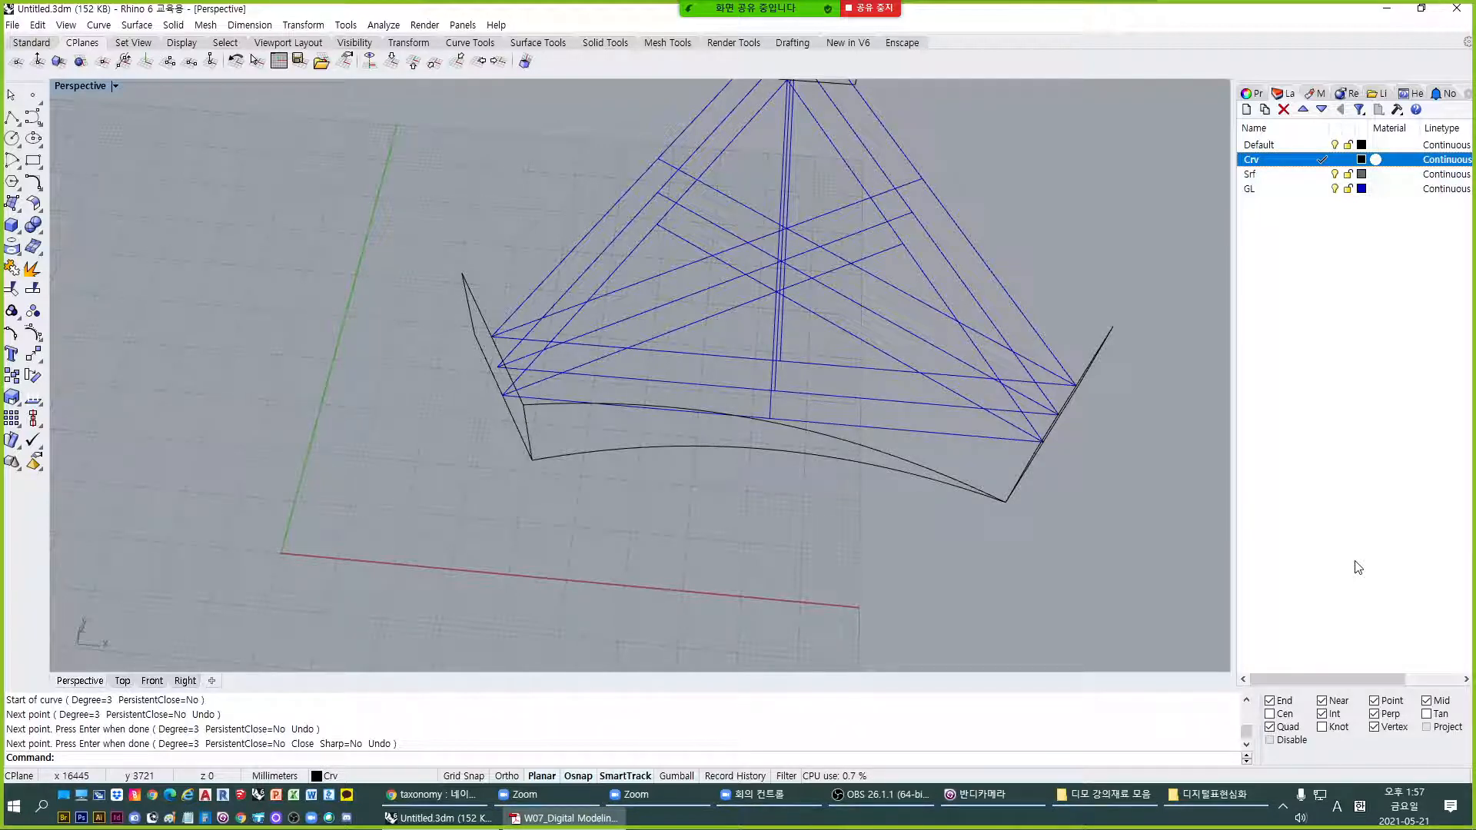
right_click_drag(889, 505, 754, 499)
right_click_drag(666, 434, 486, 333)
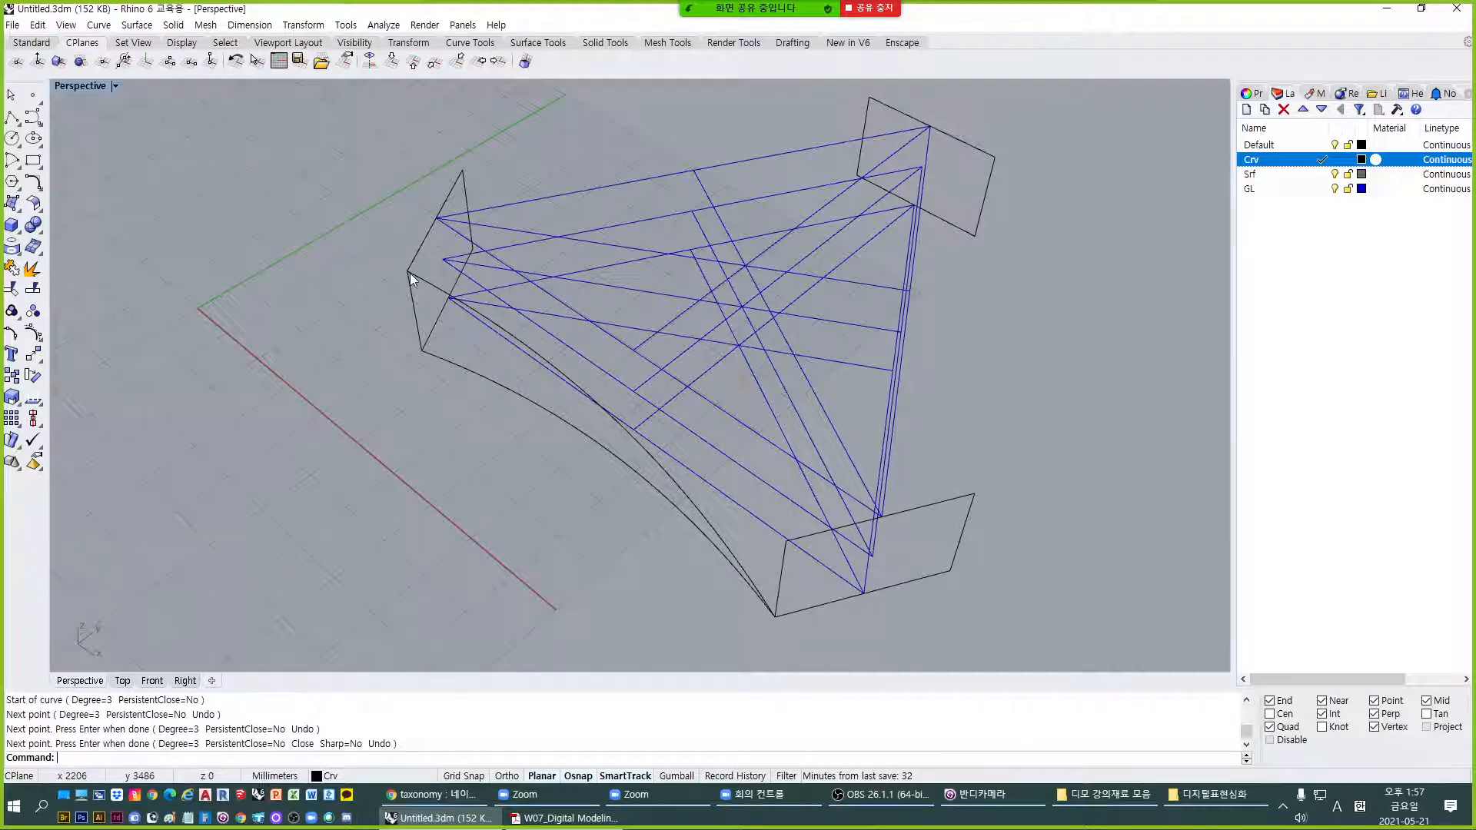
scroll(409, 274, "up", 3)
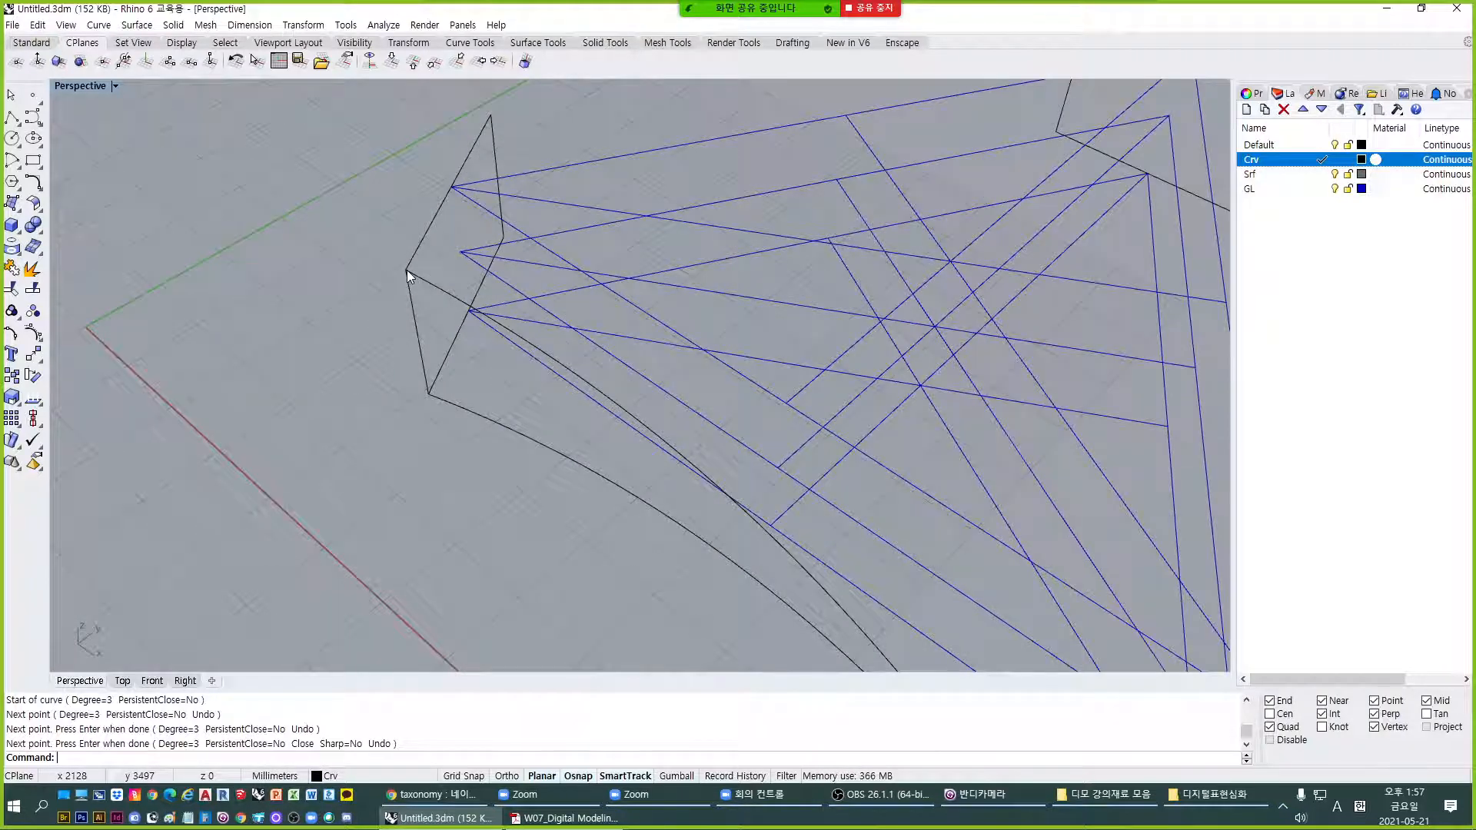
Draw a curve from the front left rectangle's upper rear corner through the top triangle's centroid to the front right rectangle's upper front corner.
type("cv")
key("Return")
scroll(407, 271, "down", 3)
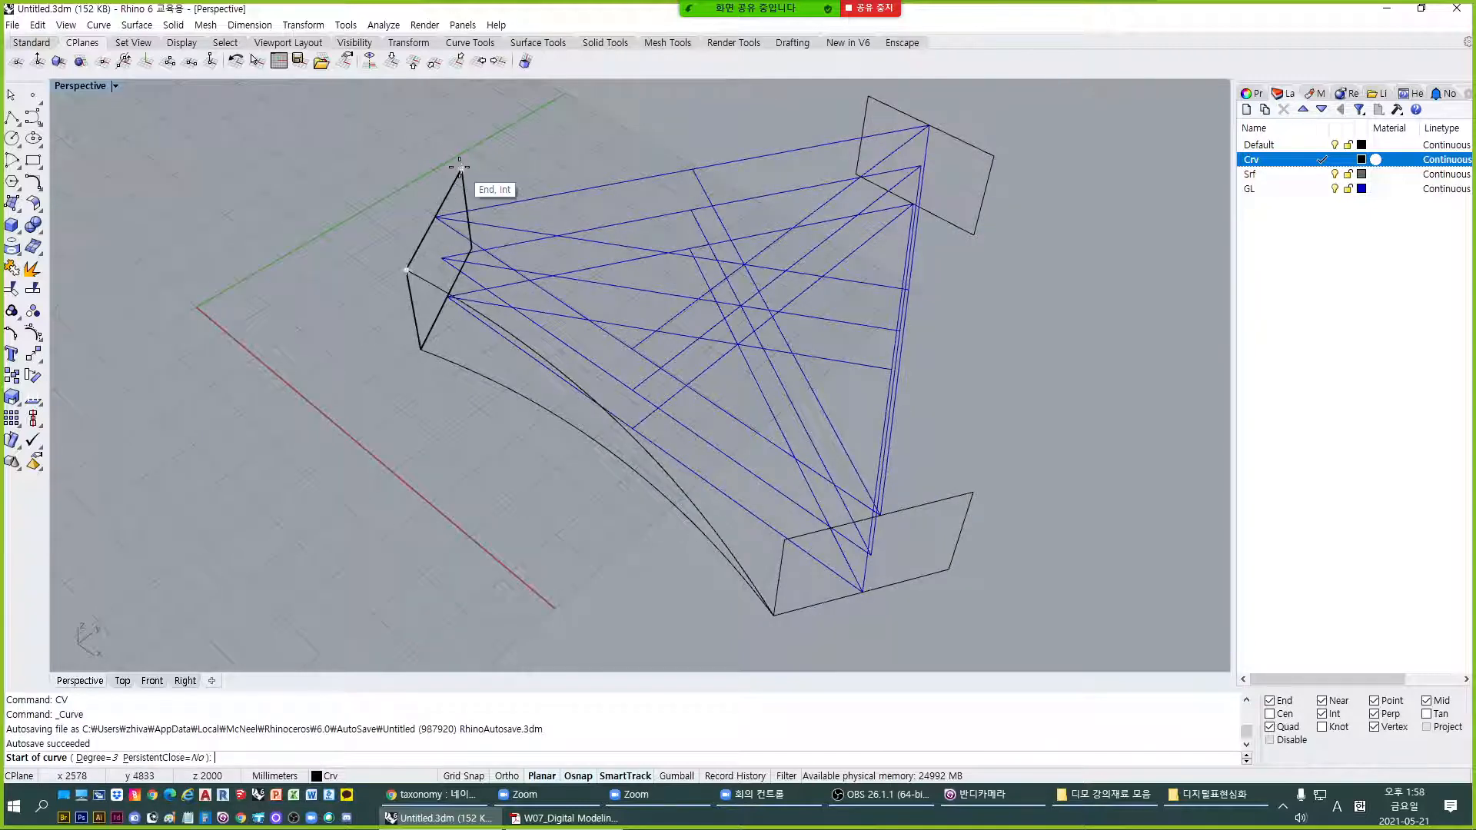
key("ctrl")
key("ctrl")
key("ctrl")
key("ctrl")
key("ctrl")
key("ctrl")
key("ctrl")
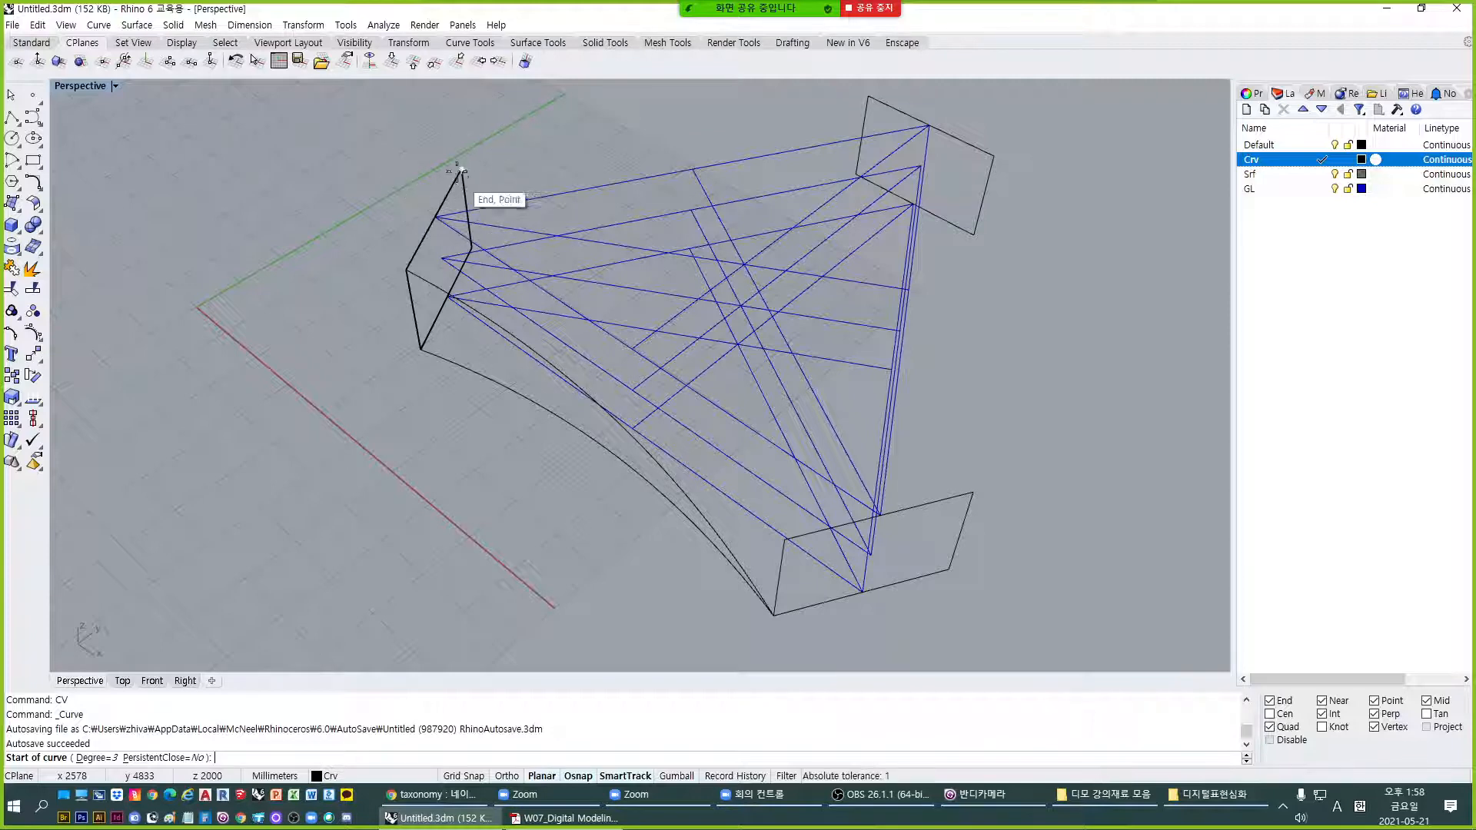
left_click(457, 168)
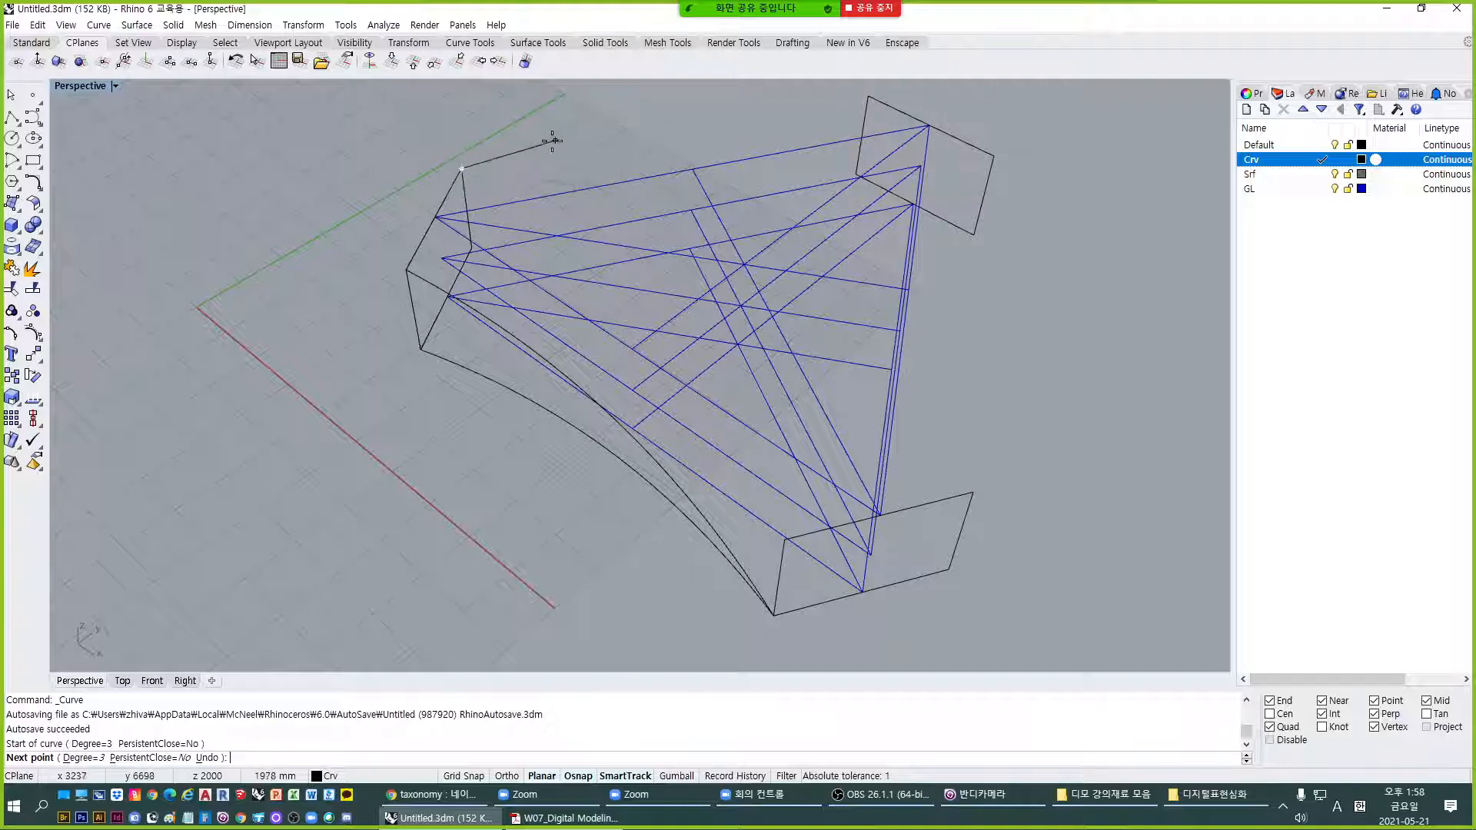
mouse_move(461, 152)
right_mouse_down()
mouse_move(538, 158)
mouse_move(500, 184)
mouse_move(496, 171)
right_mouse_up()
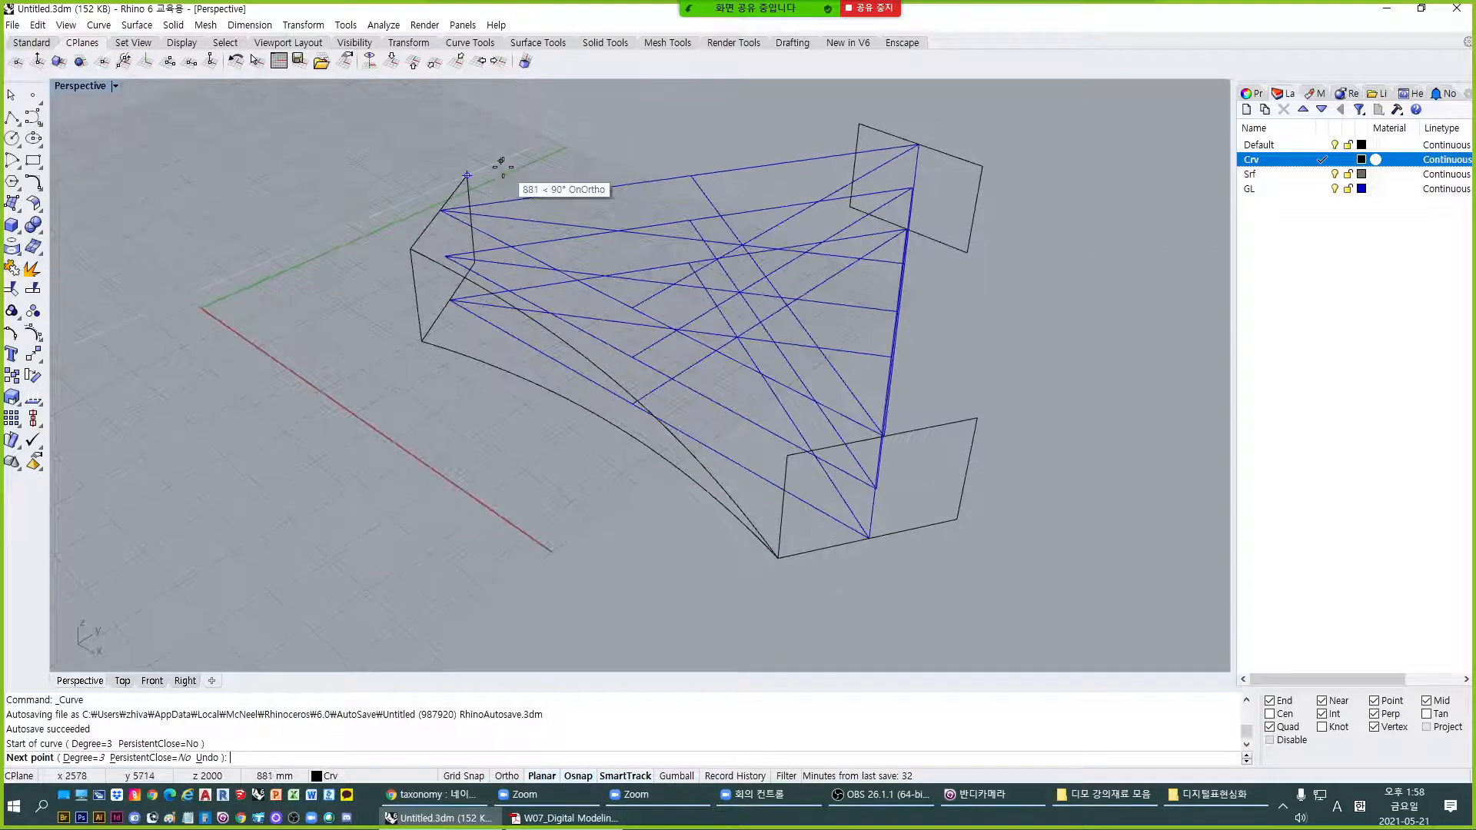
right_click_drag(609, 173, 593, 125)
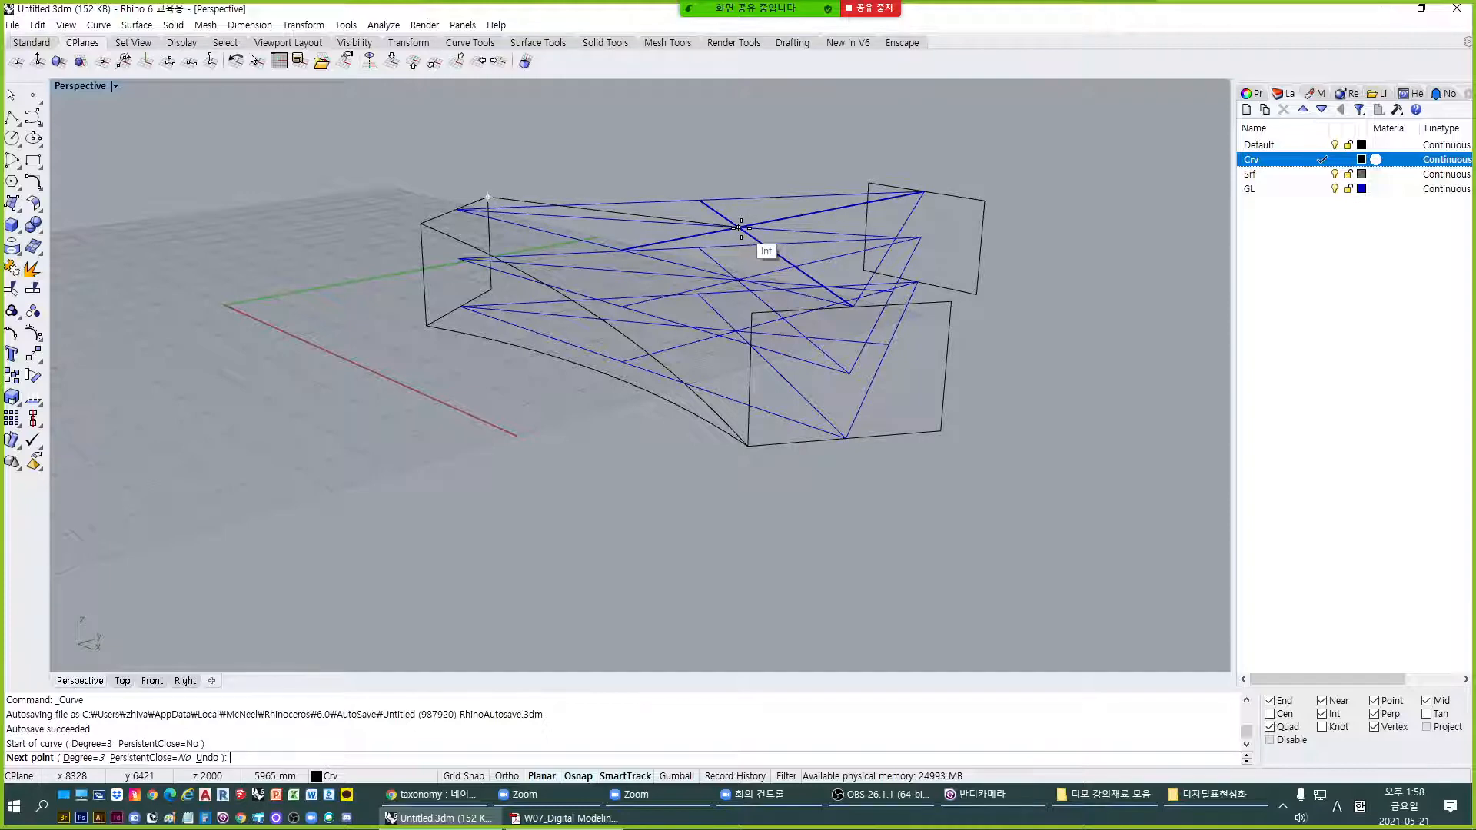
right_click_drag(738, 228, 755, 276)
key("ctrl")
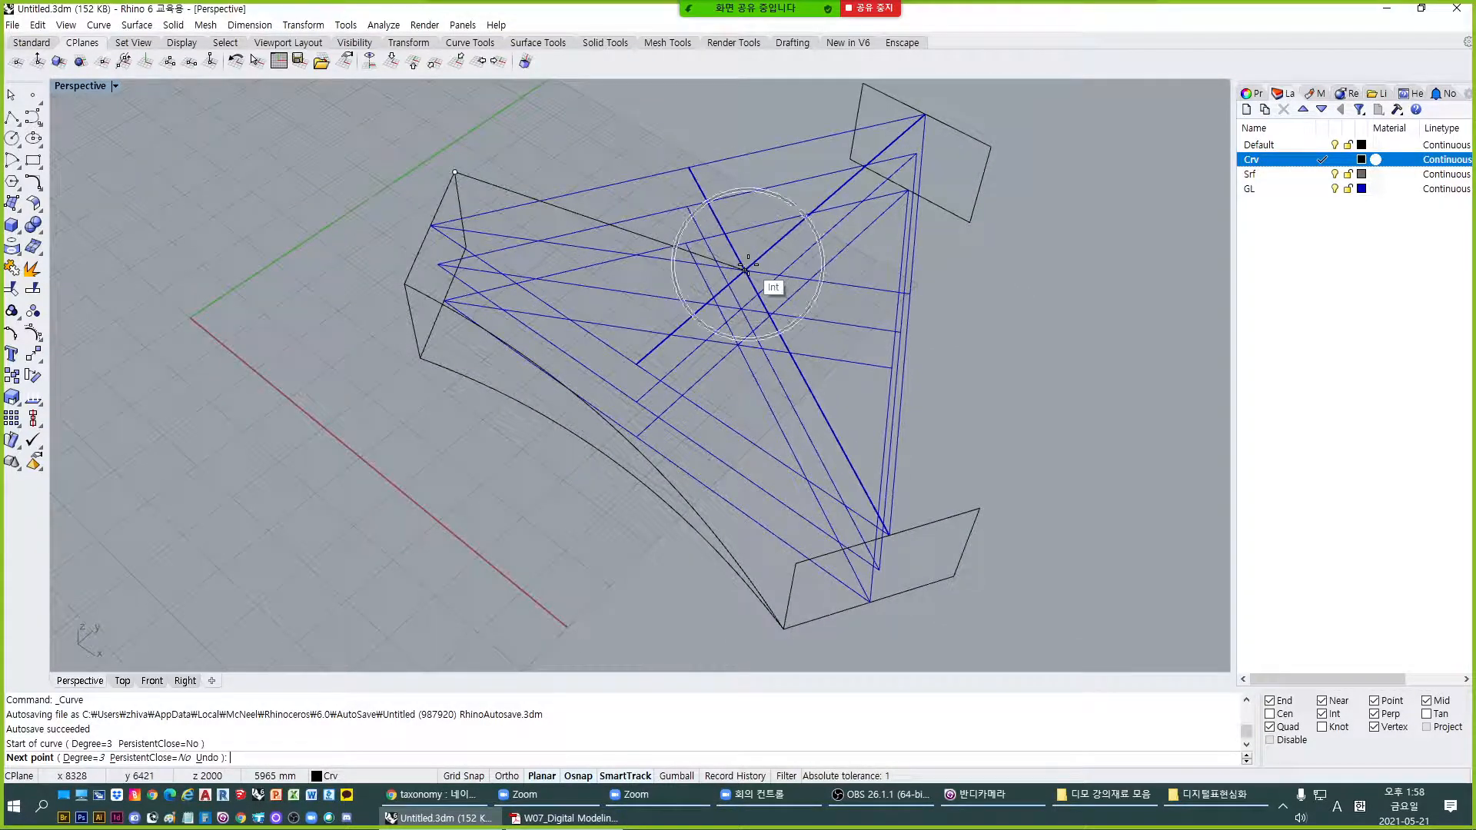
left_click(745, 269)
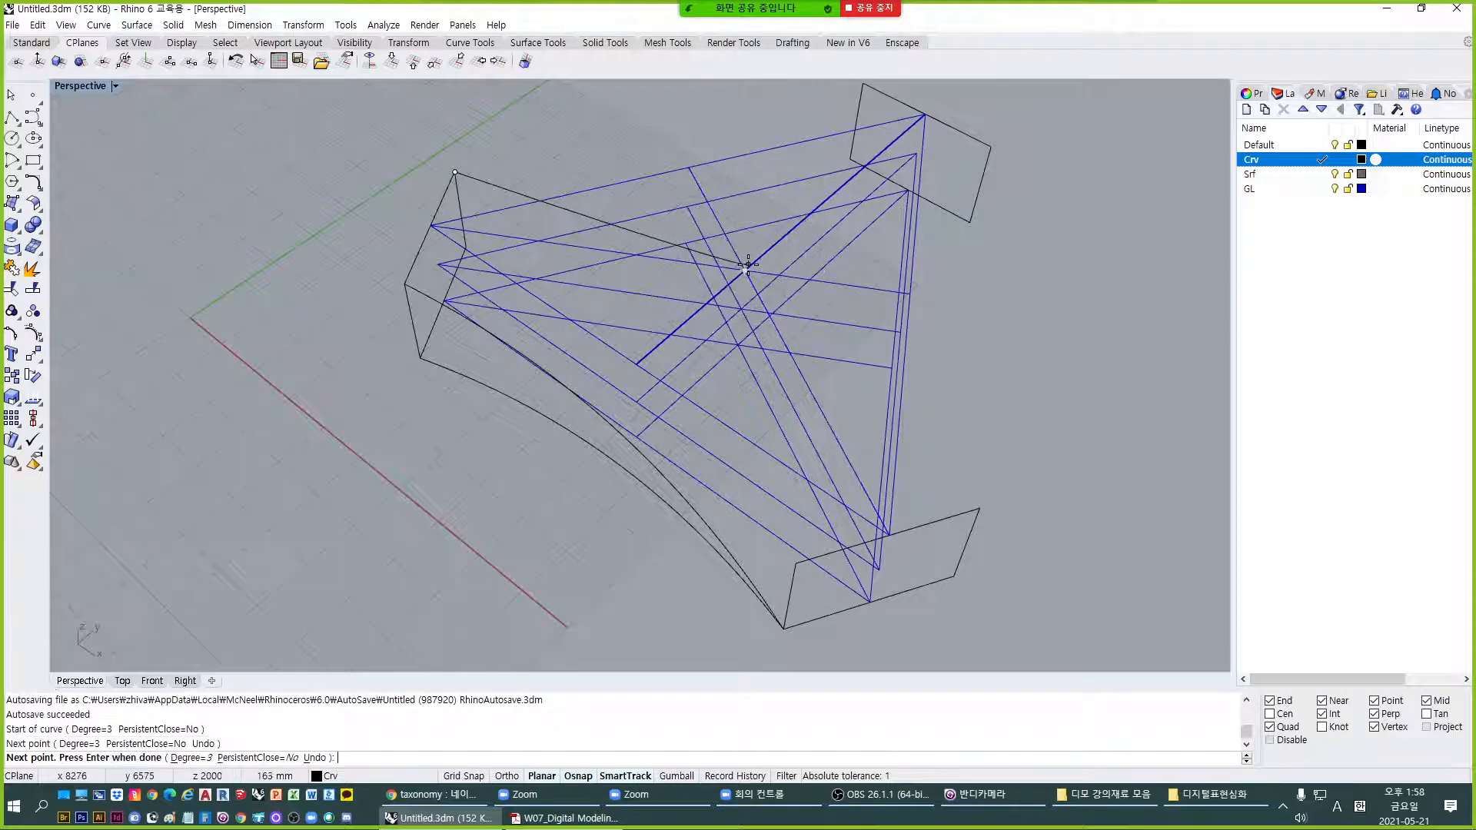
right_click_drag(795, 563, 877, 459)
scroll(861, 362, "up", 5)
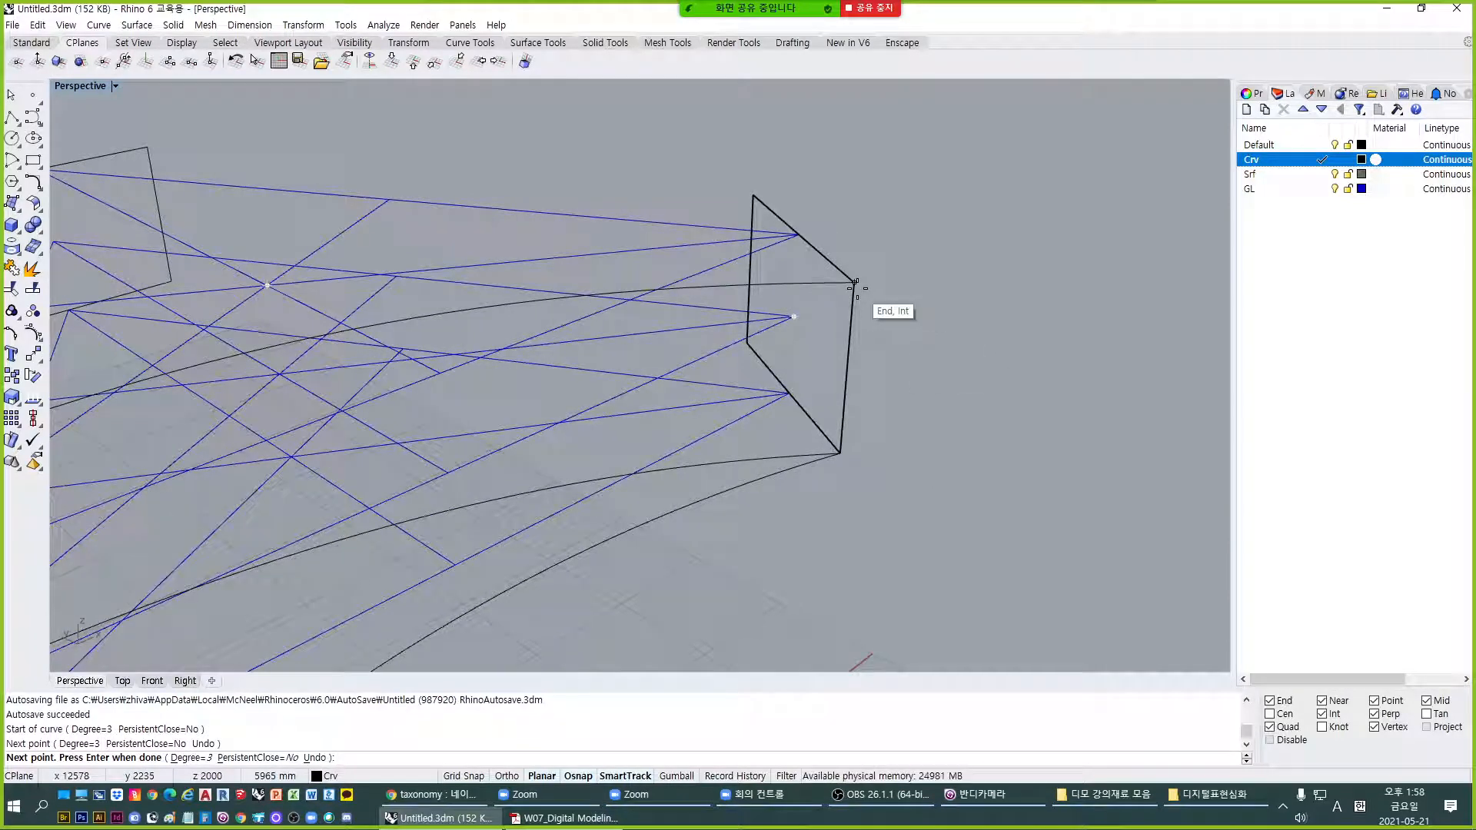
left_click(855, 283)
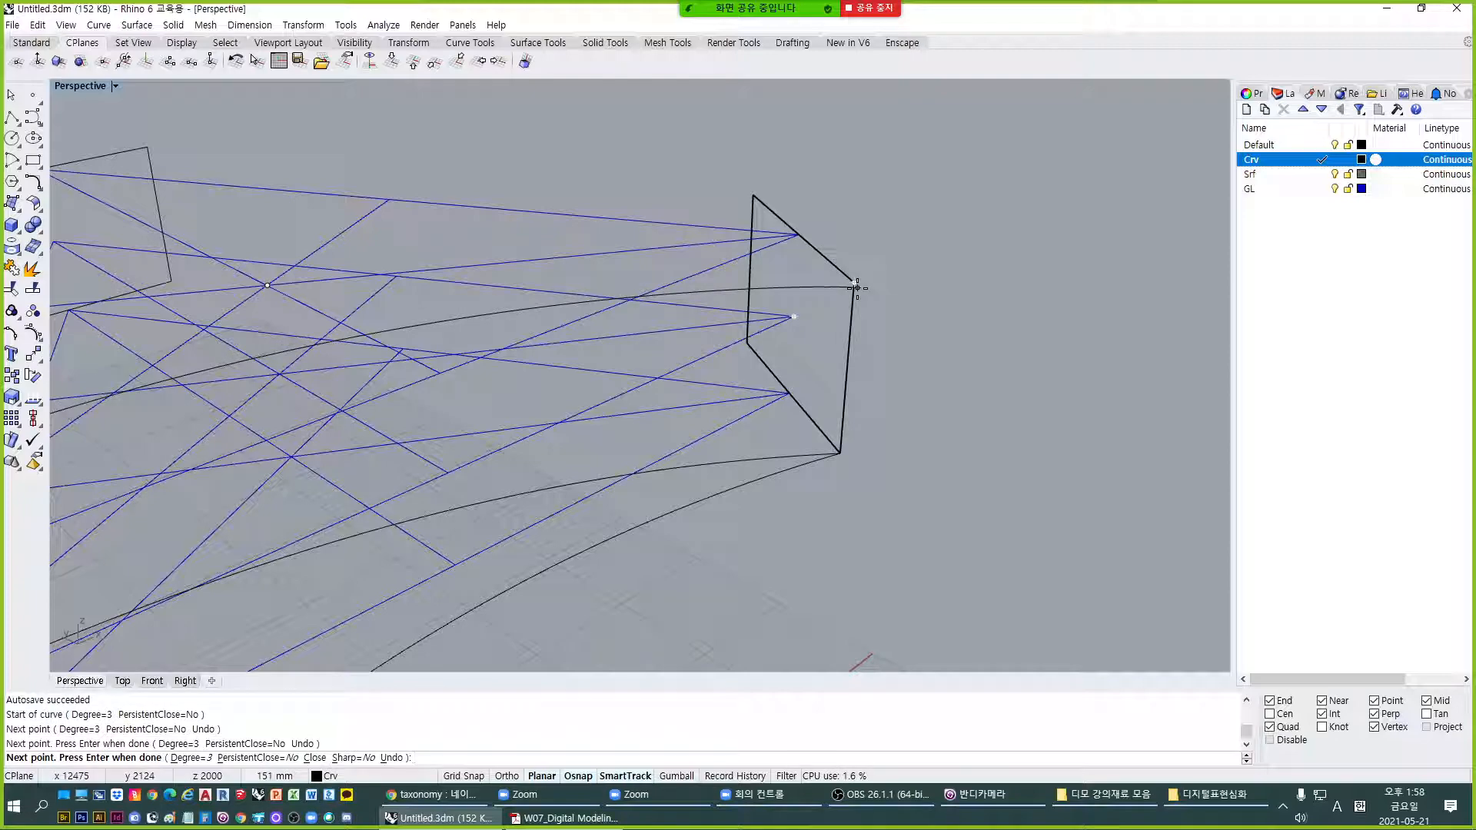
right_click(857, 287)
Hide the GL guide-line layer and inspect the three curves between the front left and front right rectangles.
scroll(858, 288, "down", 5)
right_click_drag(944, 370, 1059, 220)
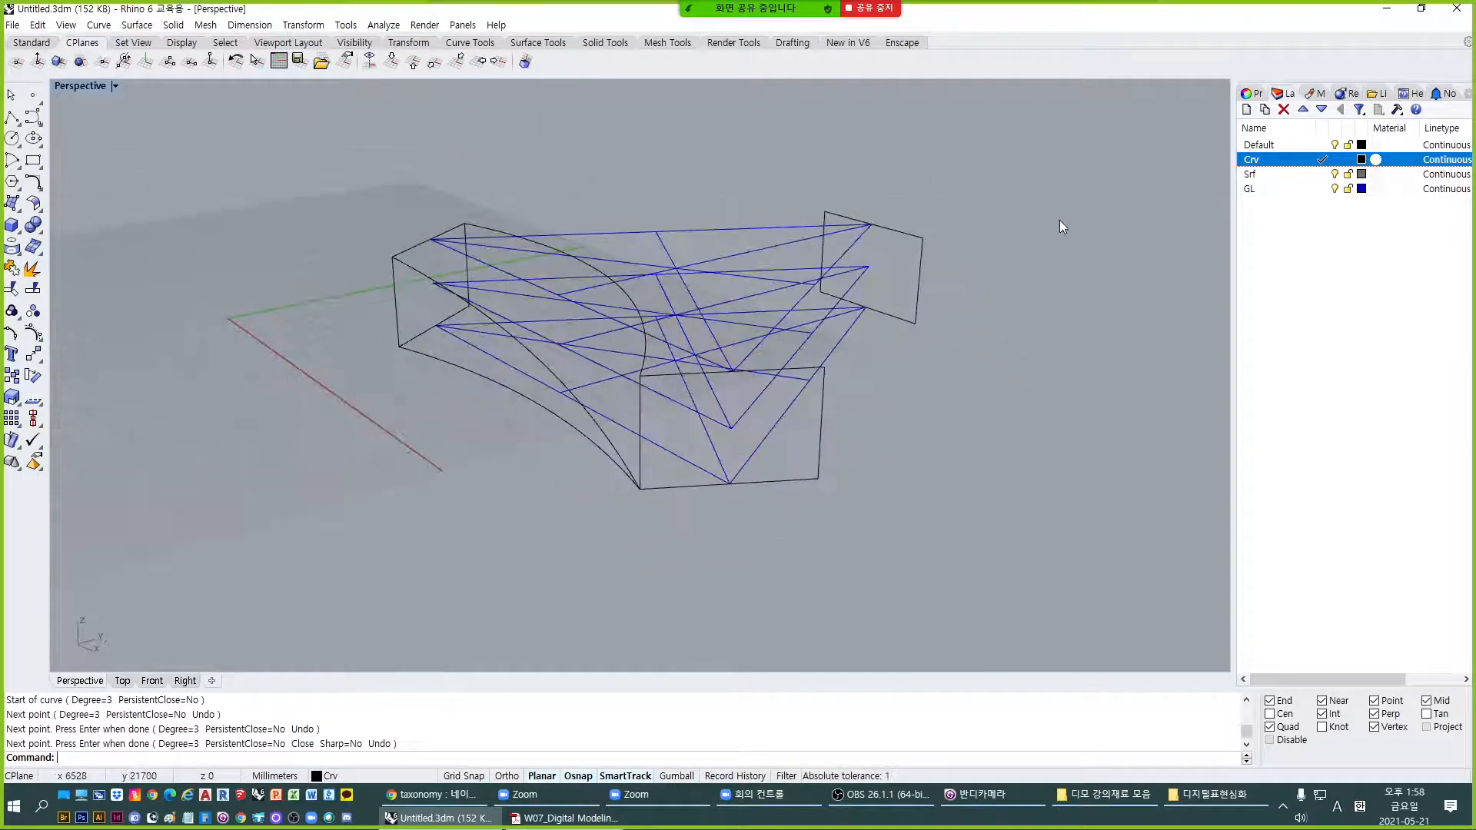
left_click(1335, 189)
right_click_drag(827, 399, 450, 325)
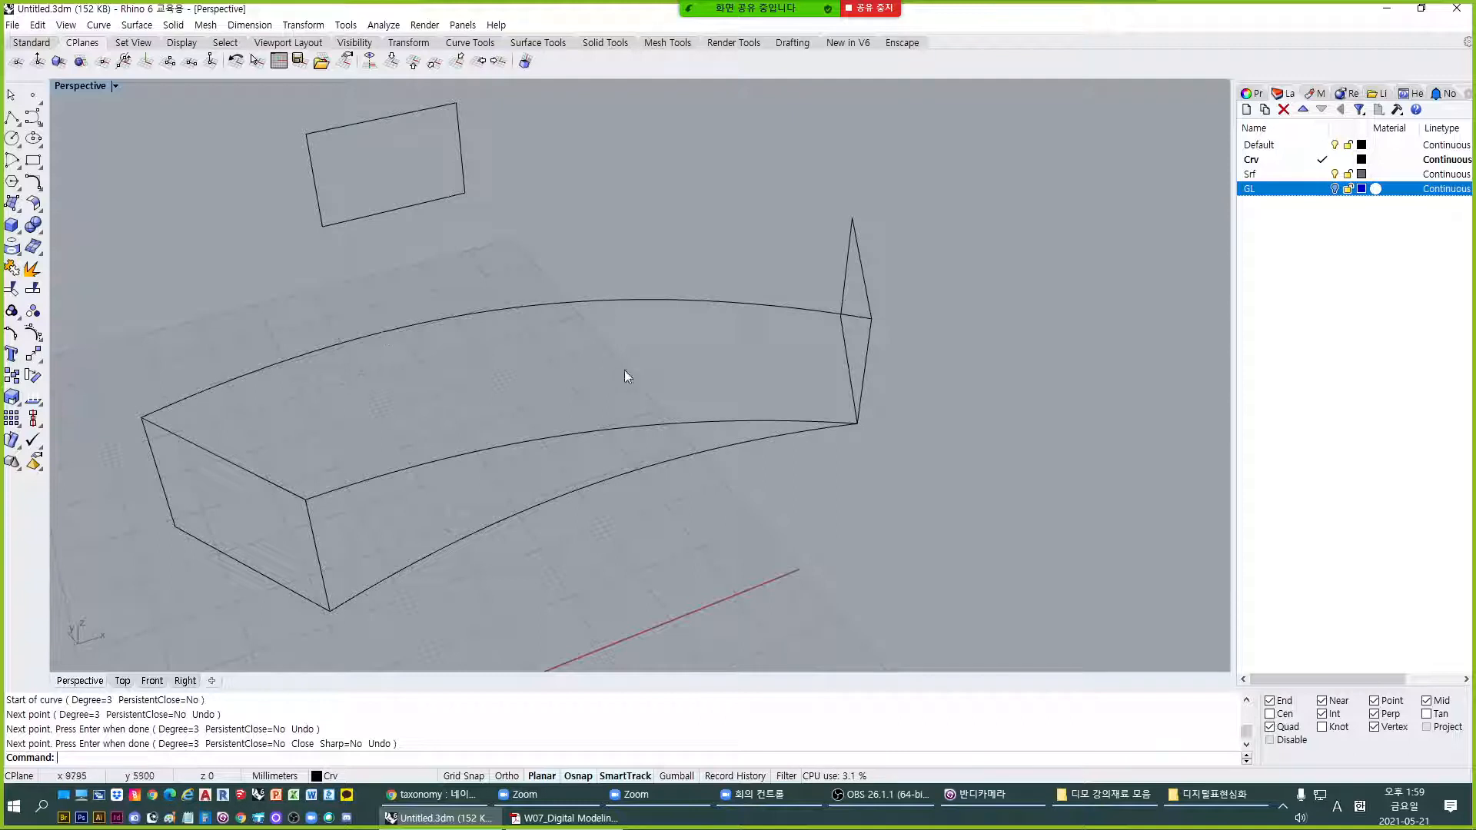
right_click_drag(625, 371, 669, 313)
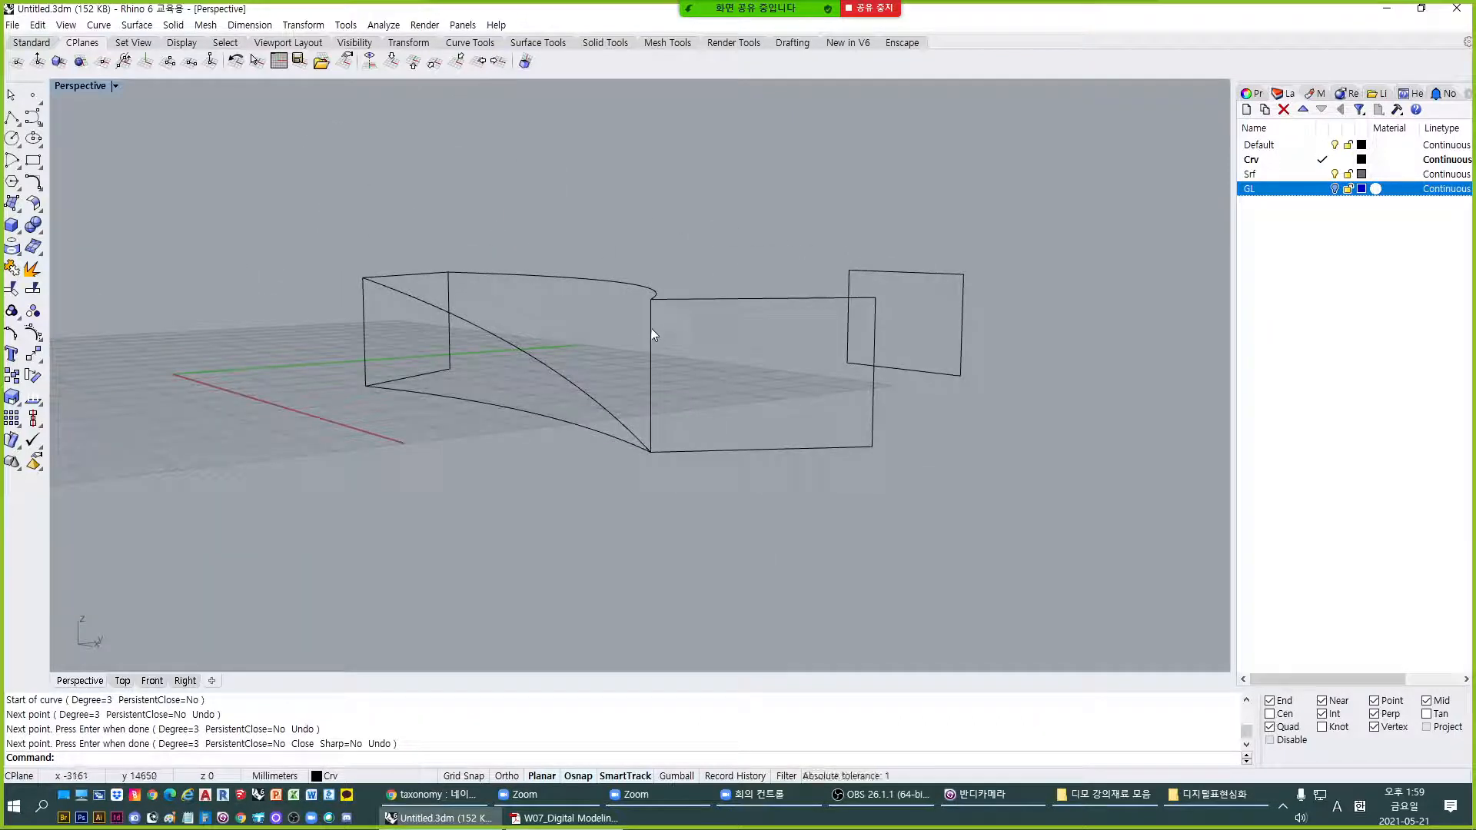
Turn the GL guide-line layer back on and view it together with the three front curves.
right_click_drag(419, 306, 592, 419)
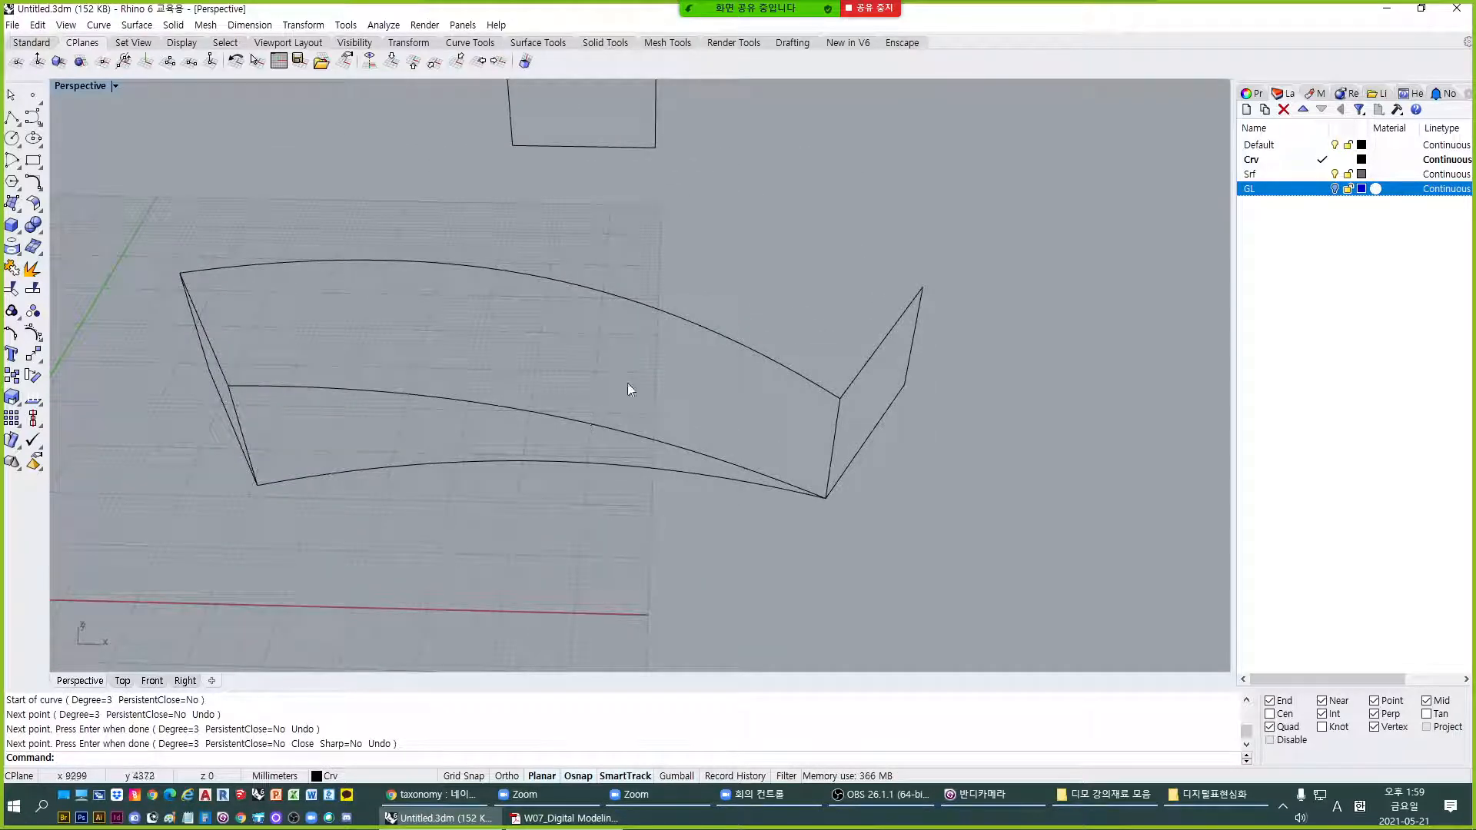
left_click(1335, 189)
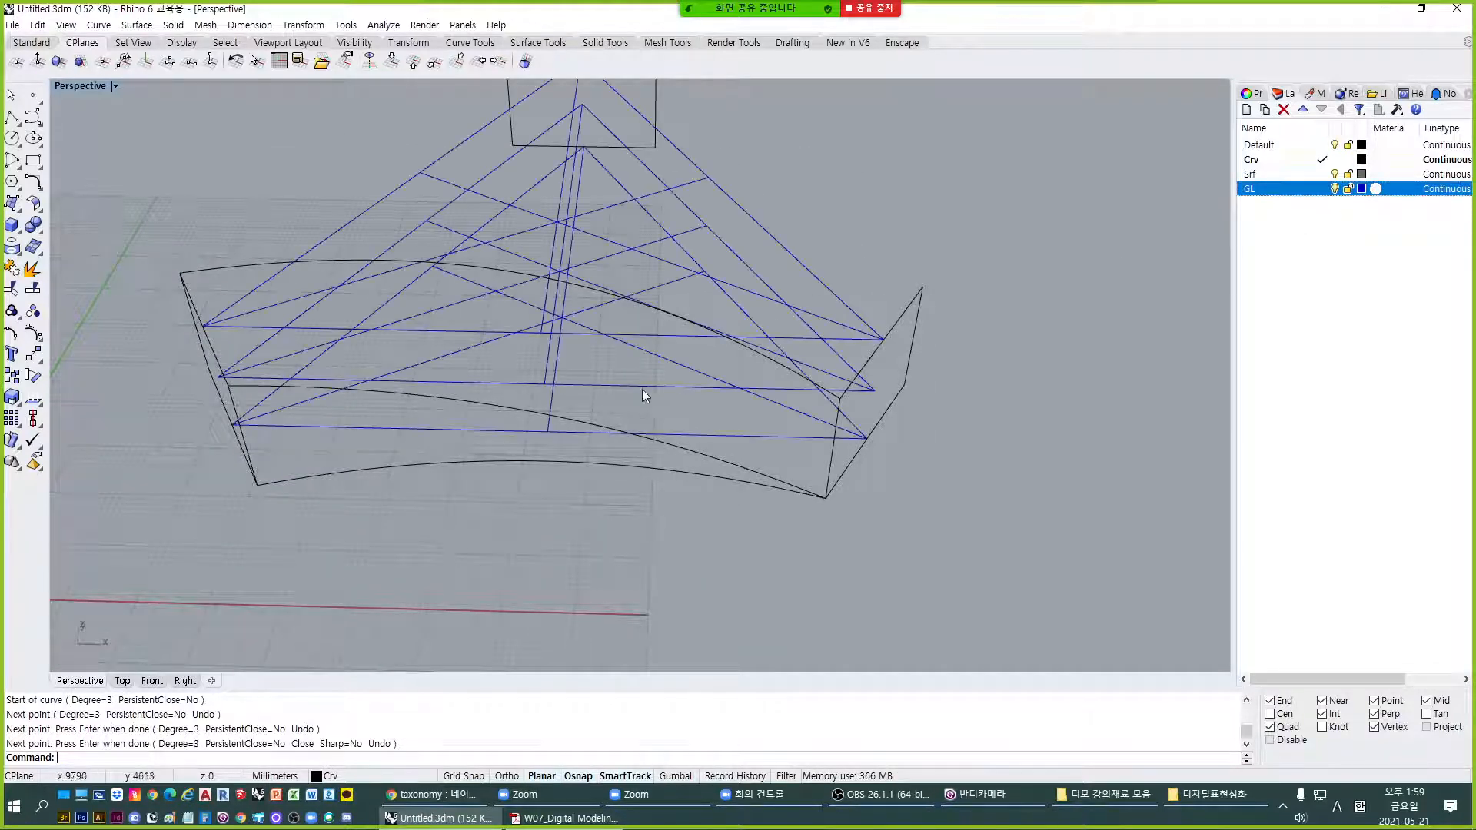
right_click_drag(738, 395, 744, 458, "shift")
Switch to the W07_Digital Modeling PDF and study the Curves diagrams on pages 11 and 12.
left_click_drag(1475, 154, 807, 3)
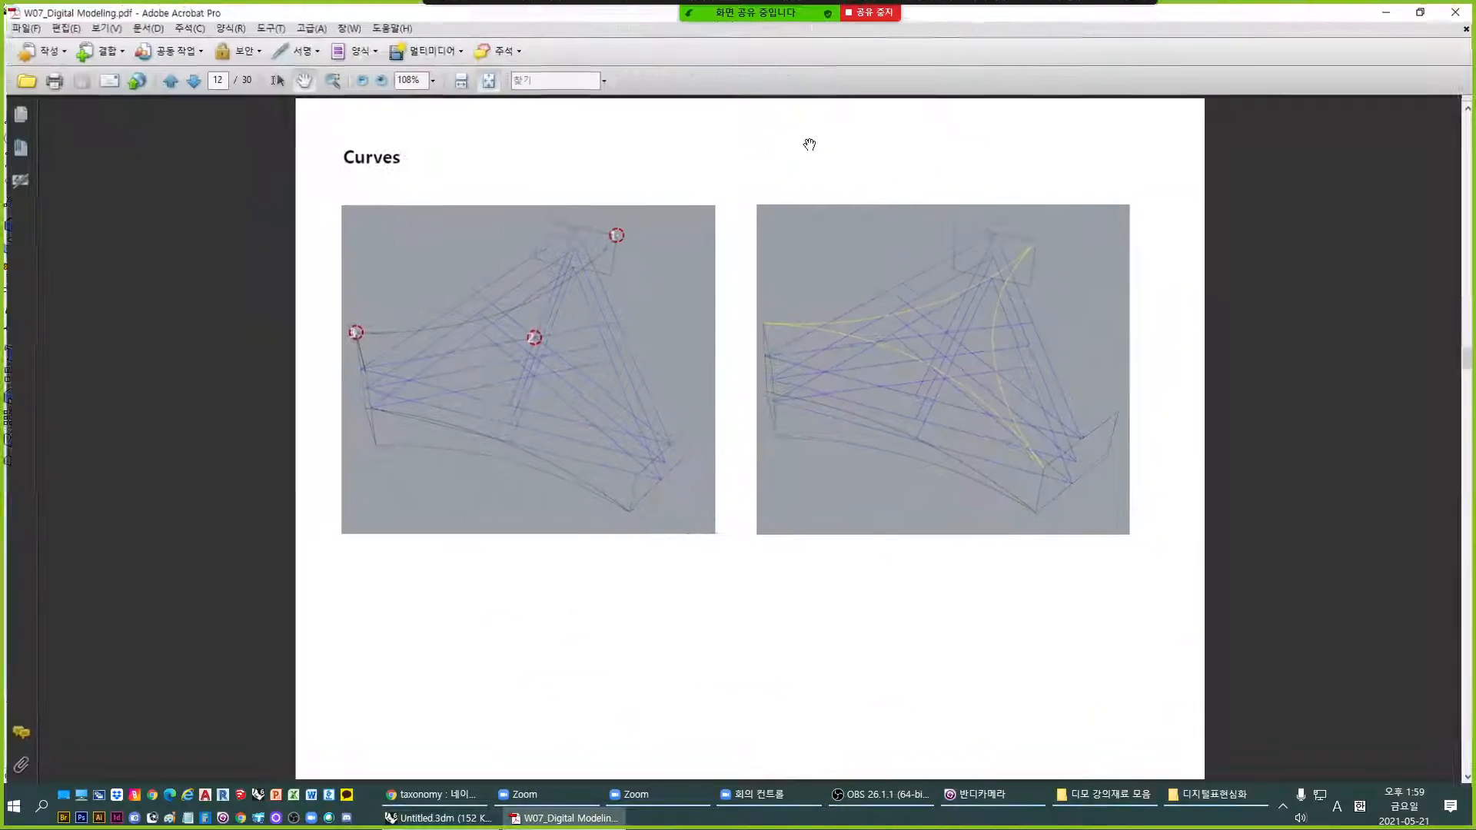
scroll(863, 363, "up", 1)
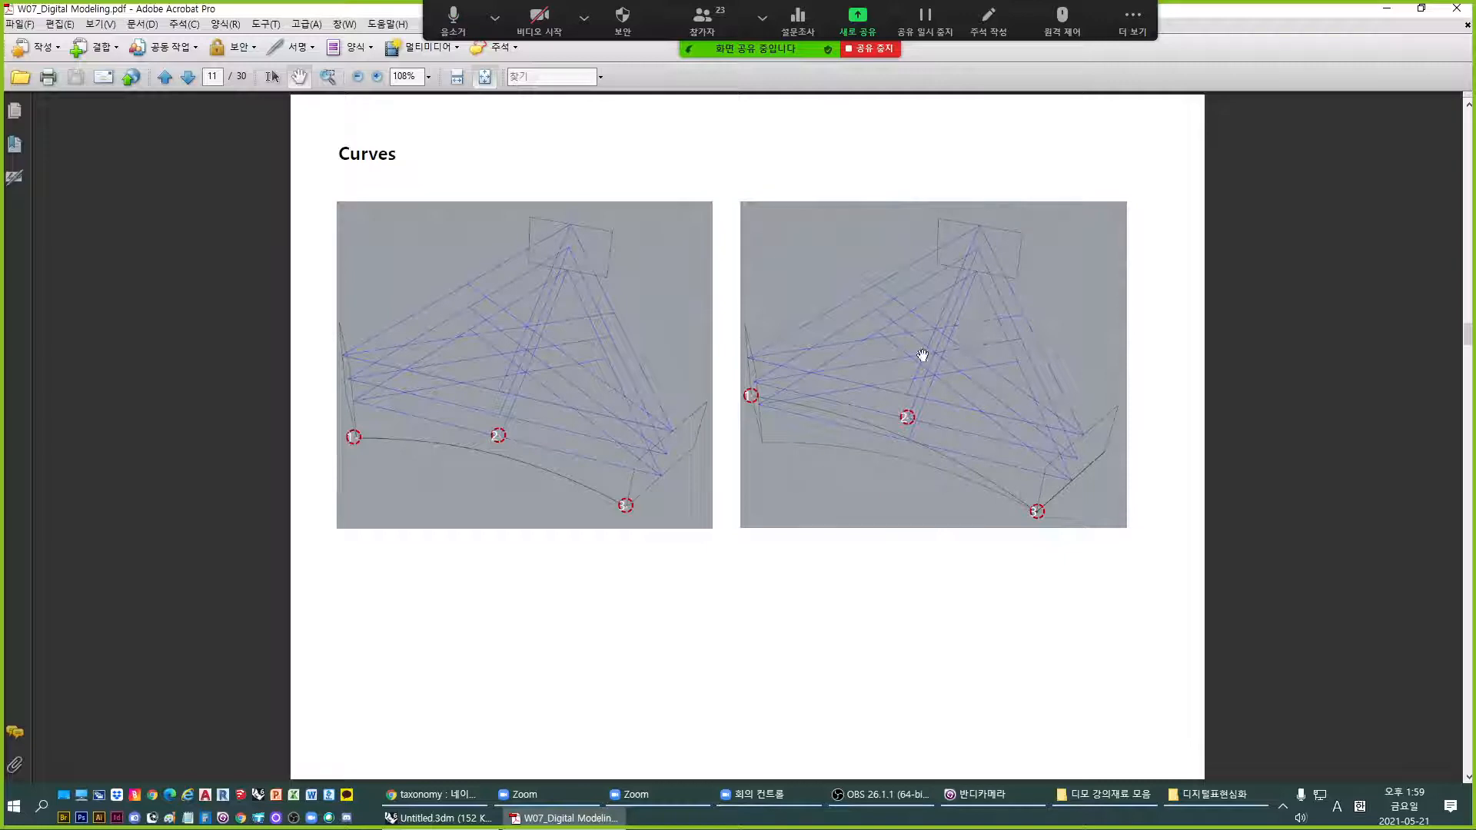
scroll(860, 435, "down", 1)
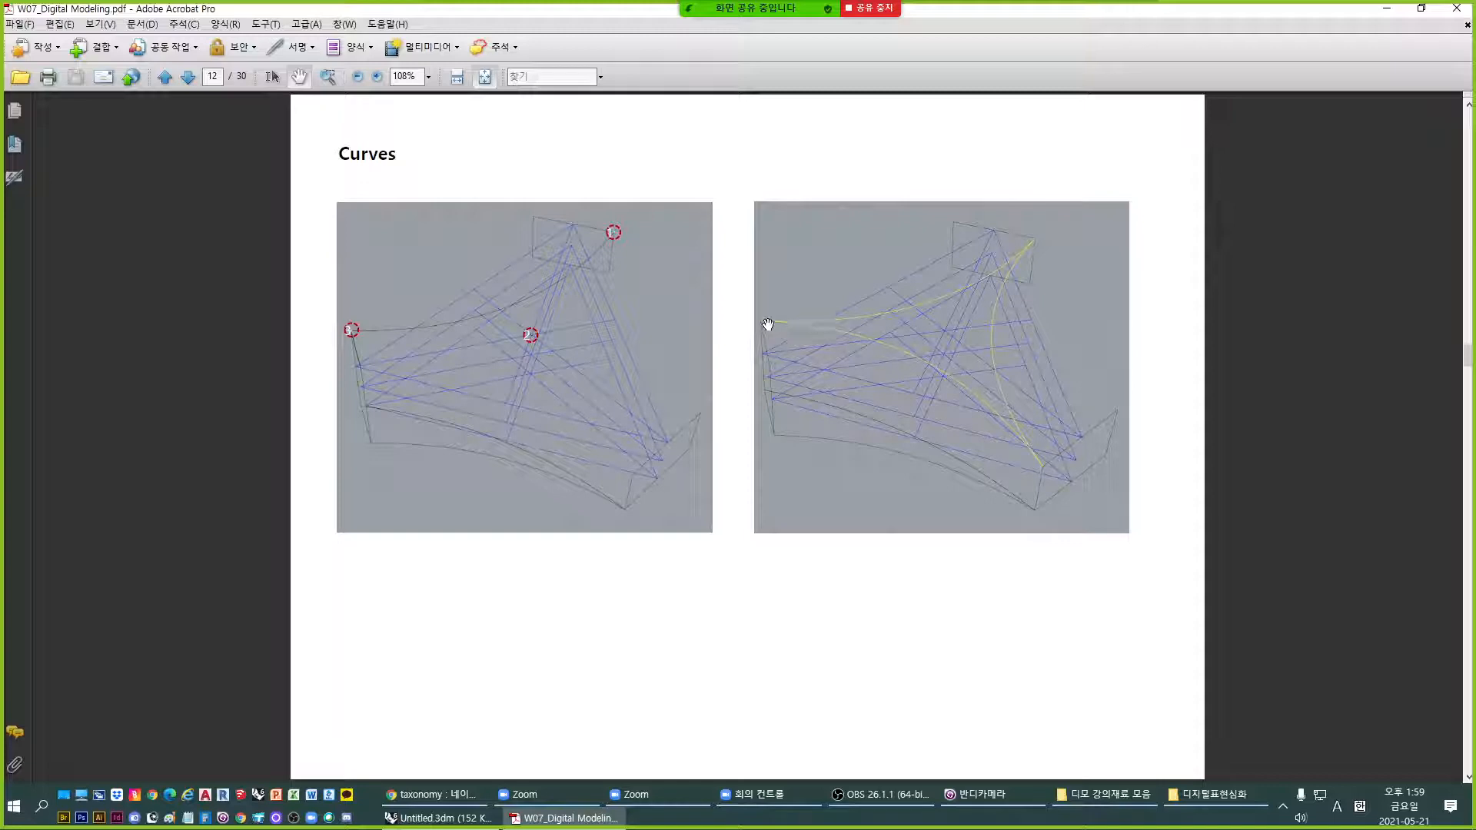
key("ctrl")
key("Left")
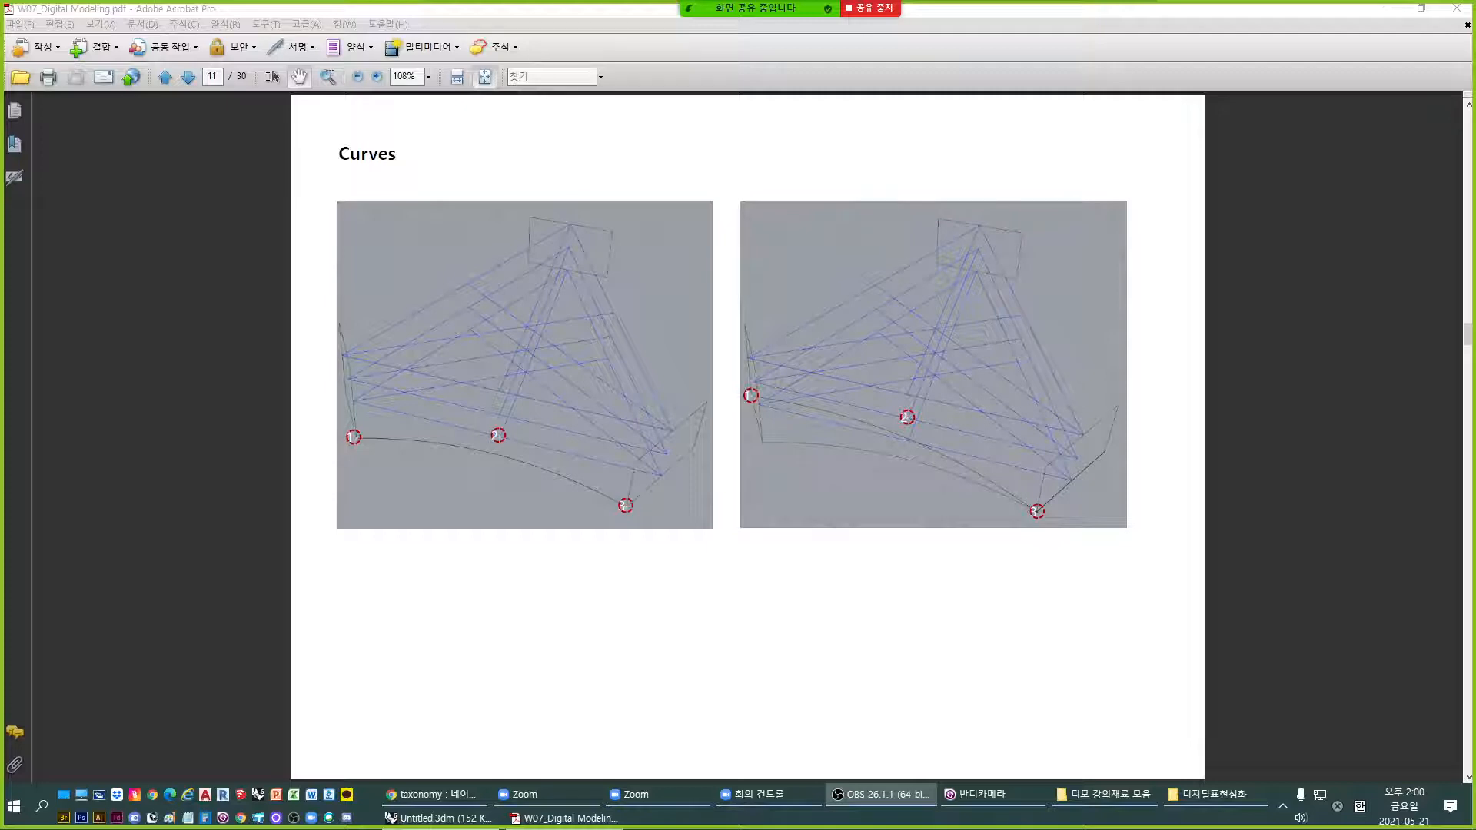
left_click(1453, 419)
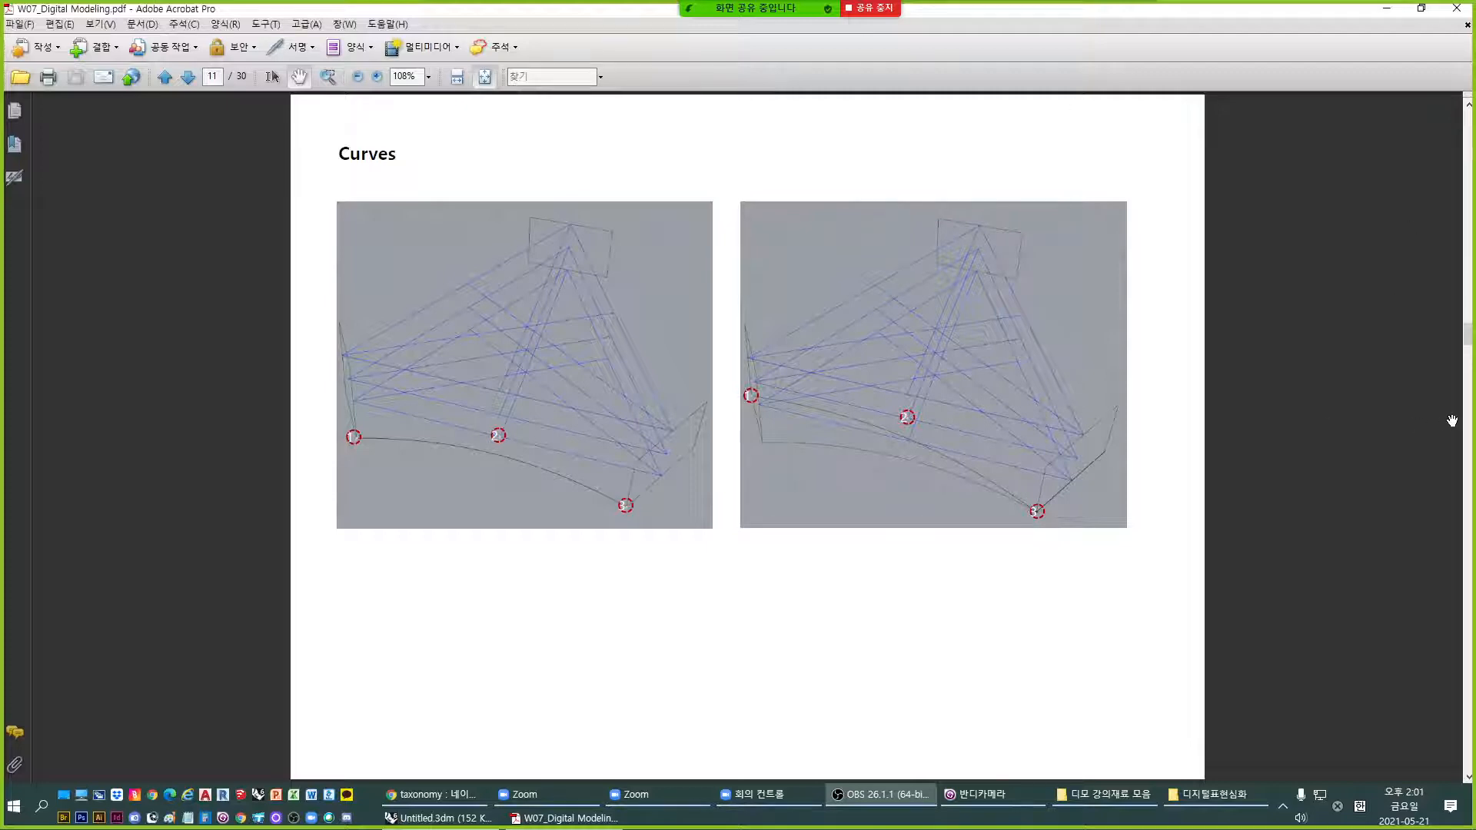
scroll(1226, 399, "down", 1)
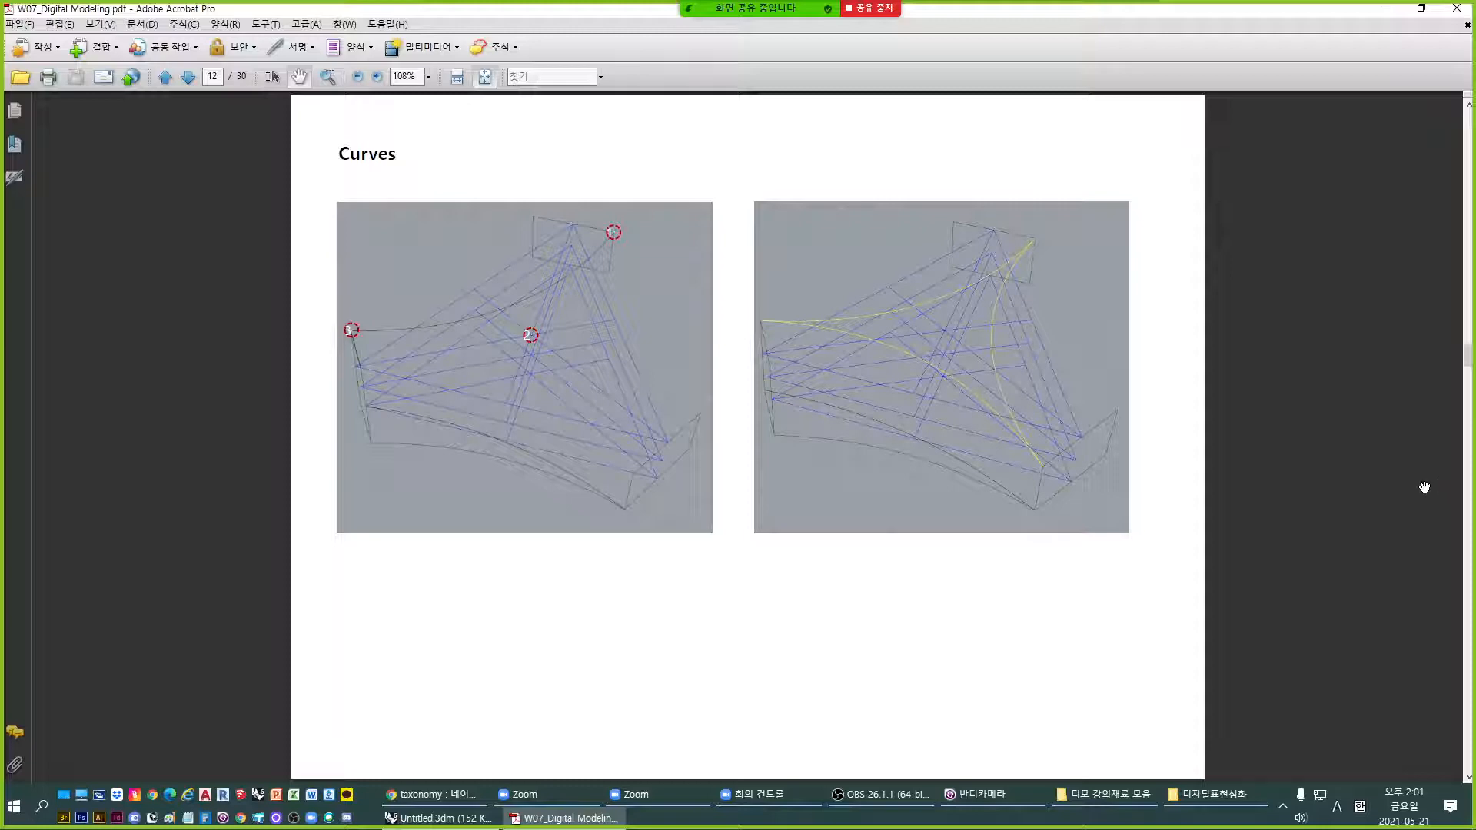
Switch back to Rhino, hide the GL layer and examine the three front curves from several perspective angles.
key("alt+Tab")
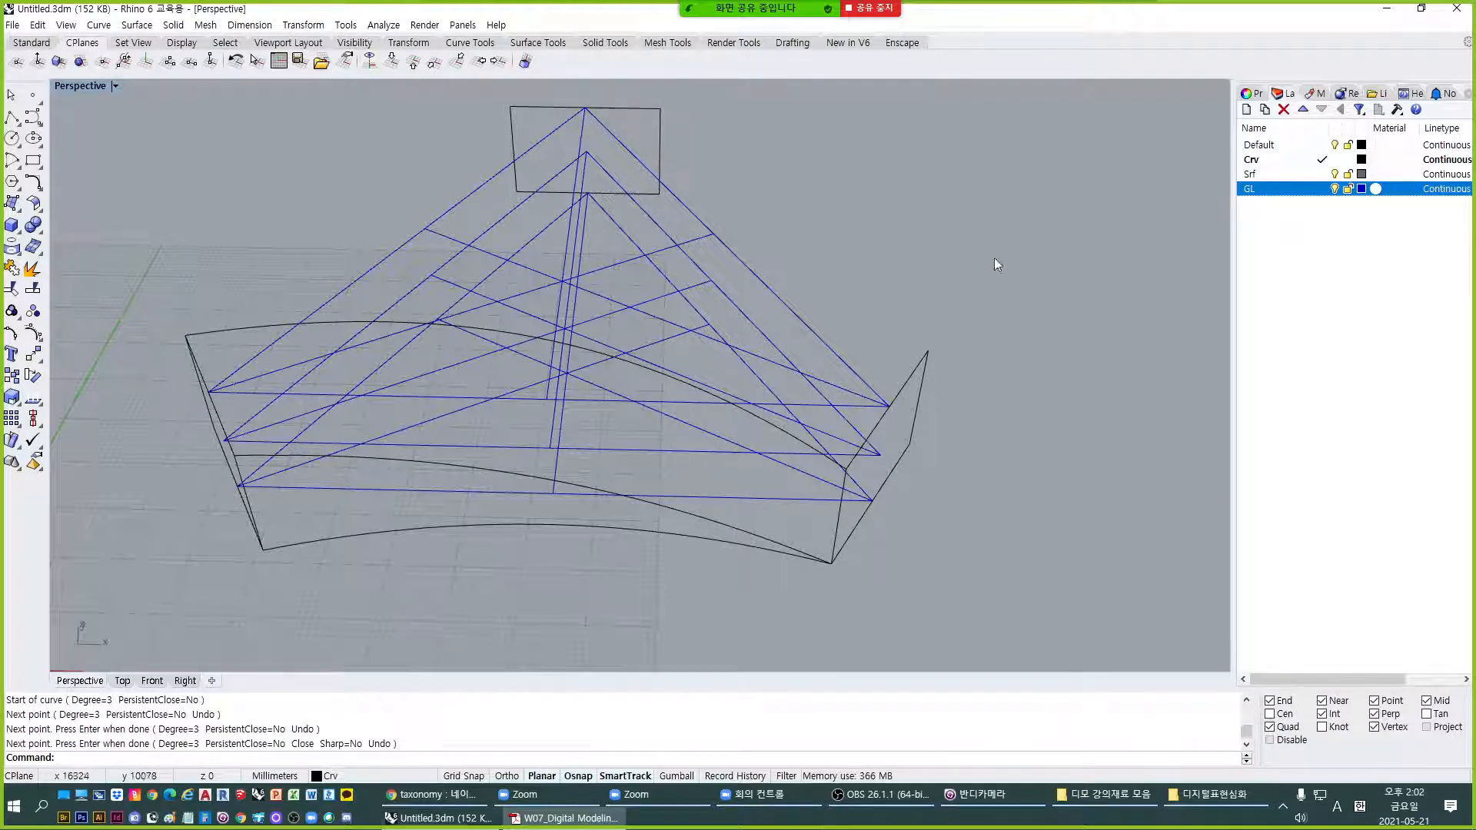
left_click(1335, 189)
right_click_drag(853, 323, 624, 283)
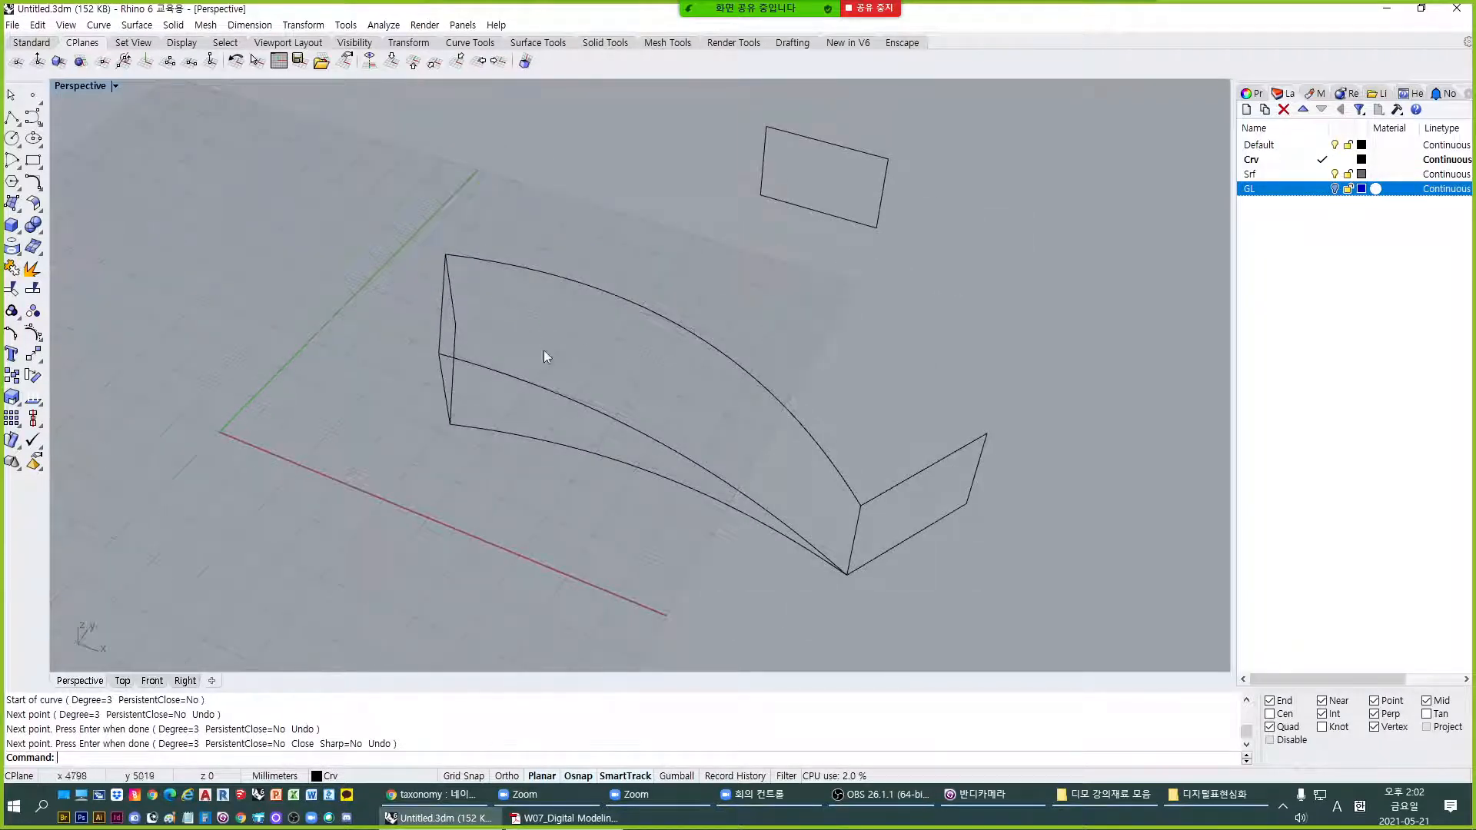
right_click_drag(546, 357, 736, 219)
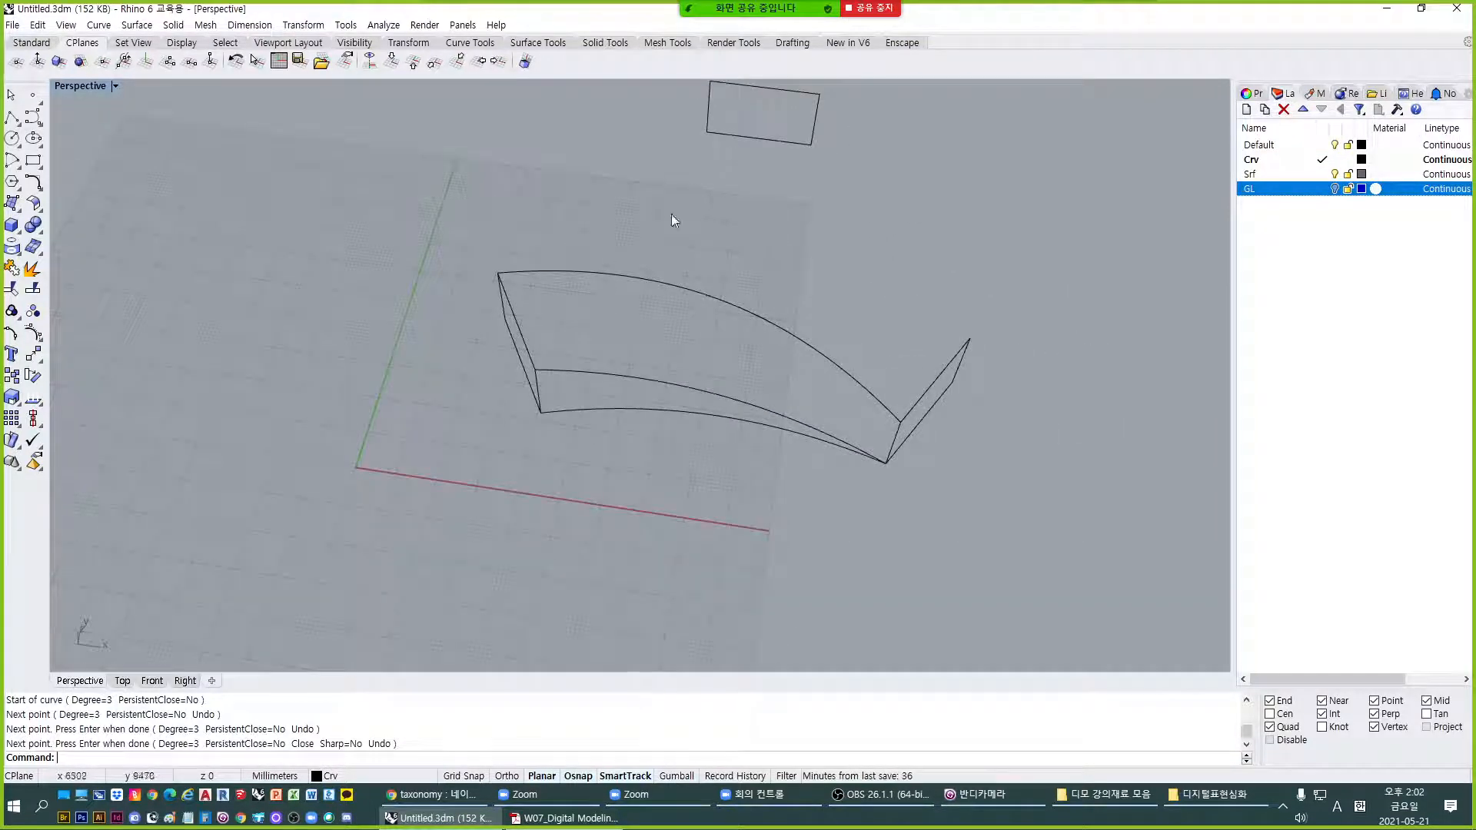
right_click_drag(750, 152, 695, 334)
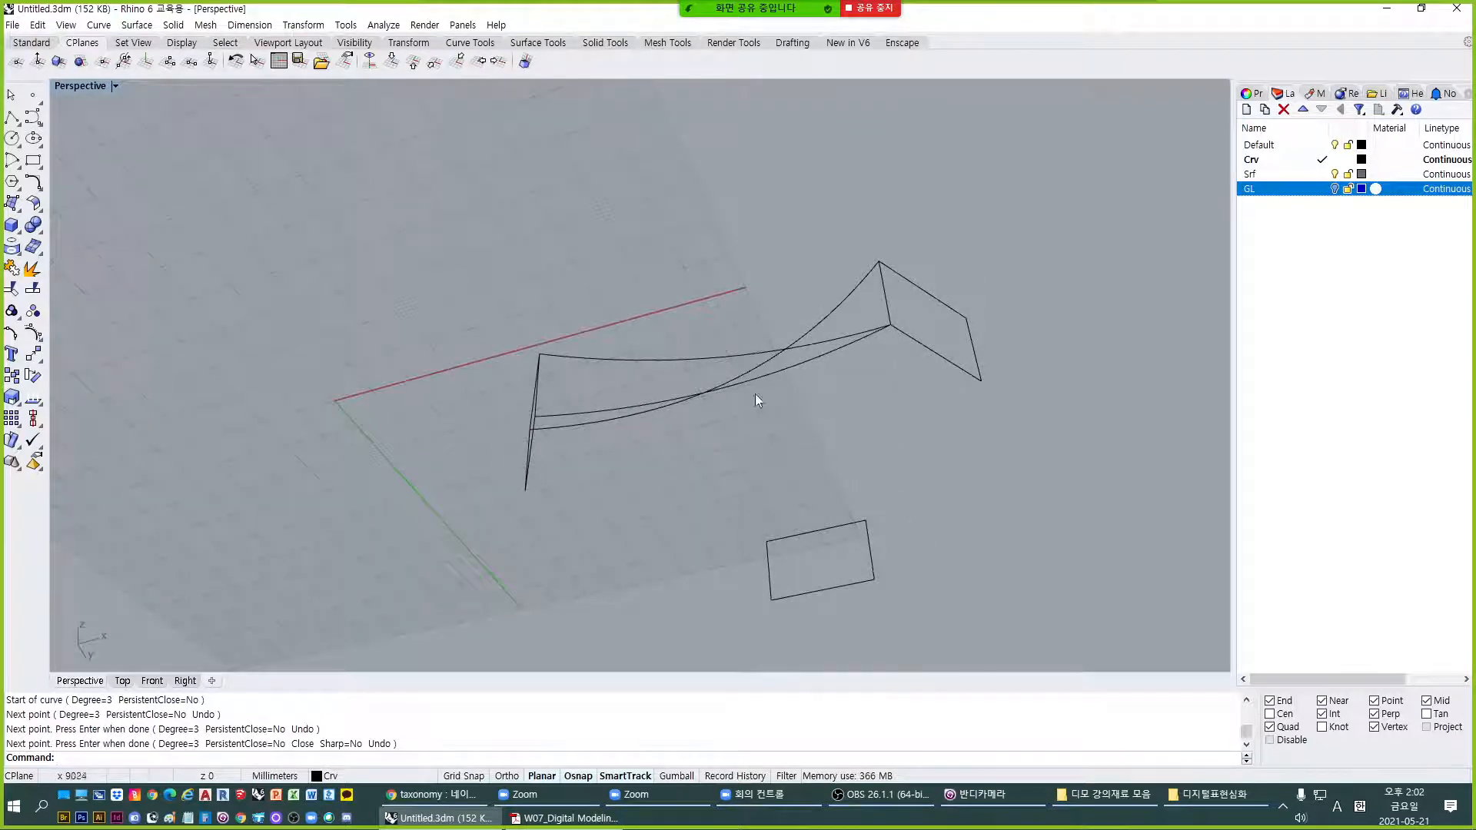
right_click_drag(758, 399, 784, 481)
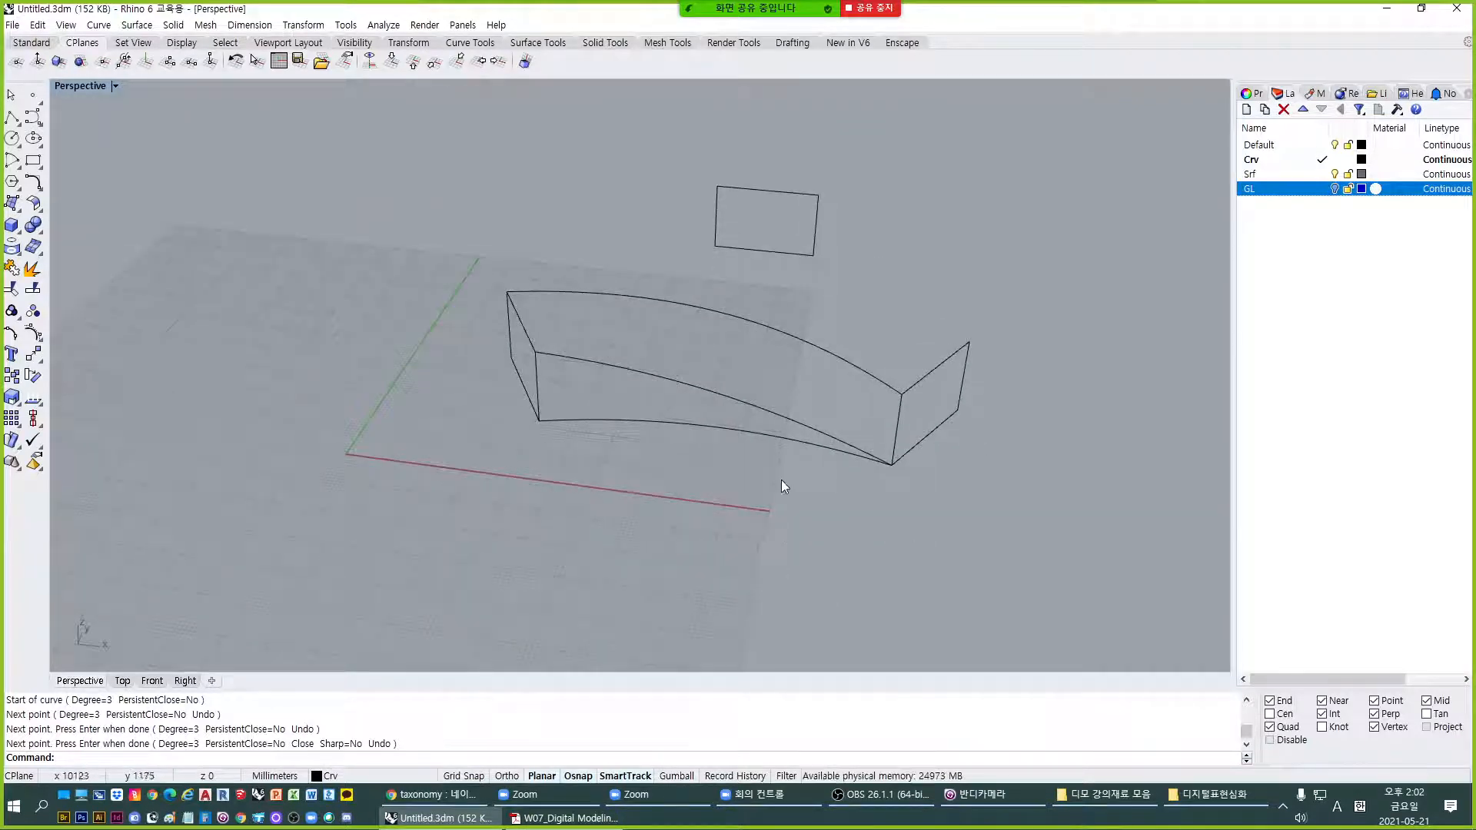
scroll(582, 356, "up", 2)
right_click_drag(881, 451, 869, 450)
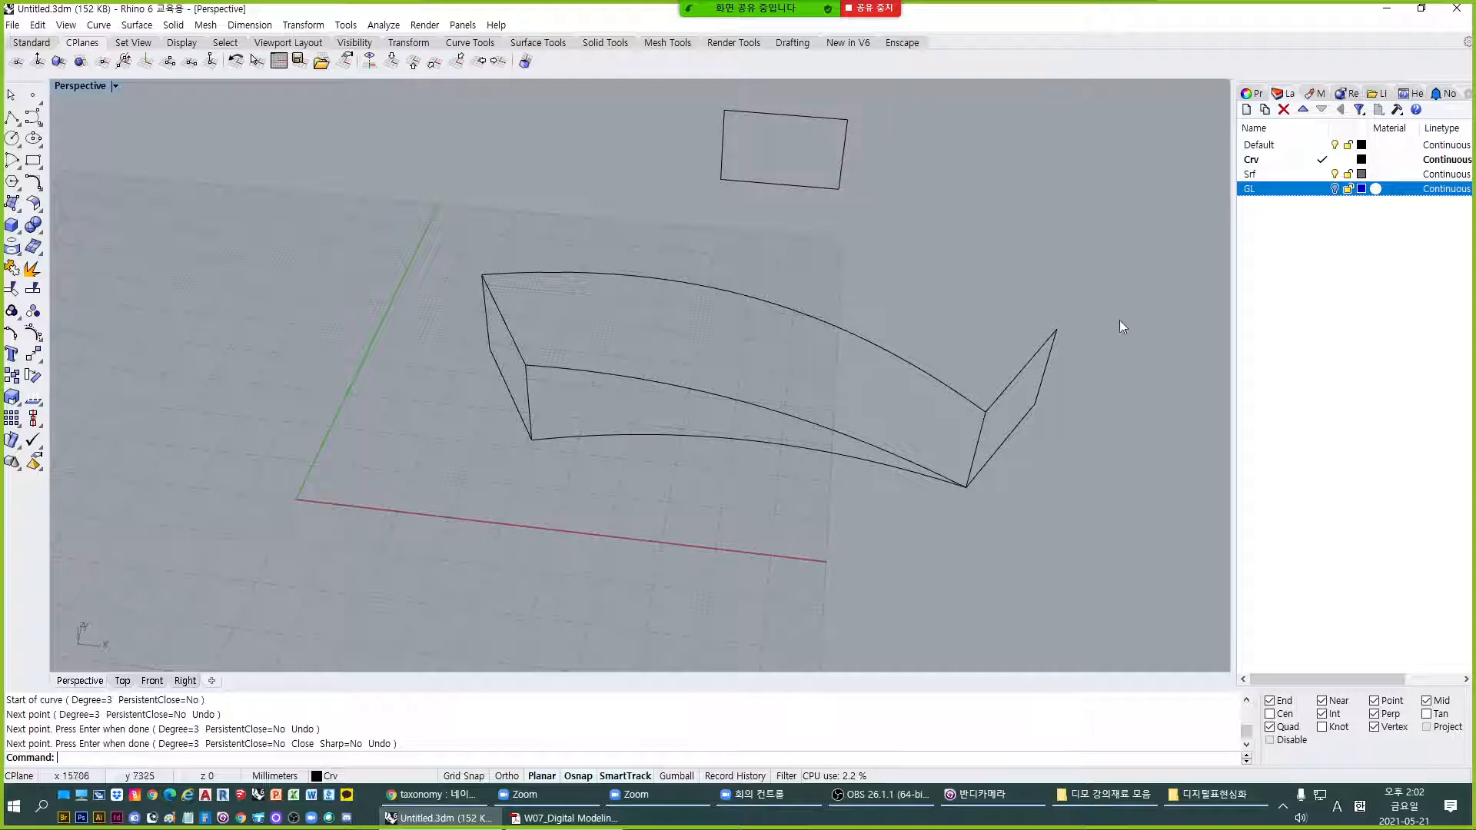
Show the GL layer and select the three curves between the front left and front right rectangles.
left_click(1335, 190)
scroll(753, 397, "down", 4)
right_click_drag(755, 398, 778, 472)
scroll(672, 364, "up", 6)
right_click_drag(735, 419, 588, 387)
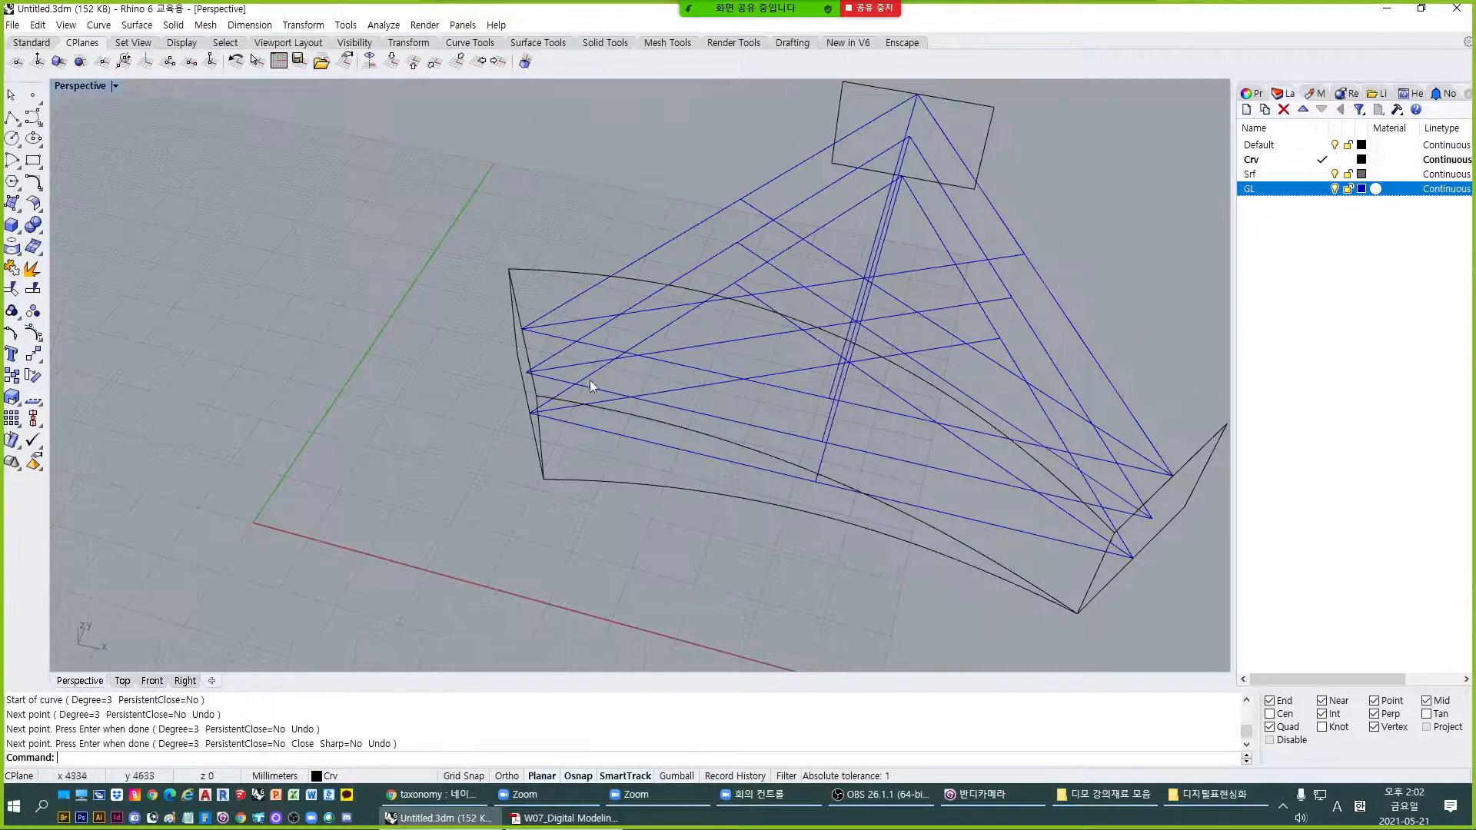
left_click(630, 487)
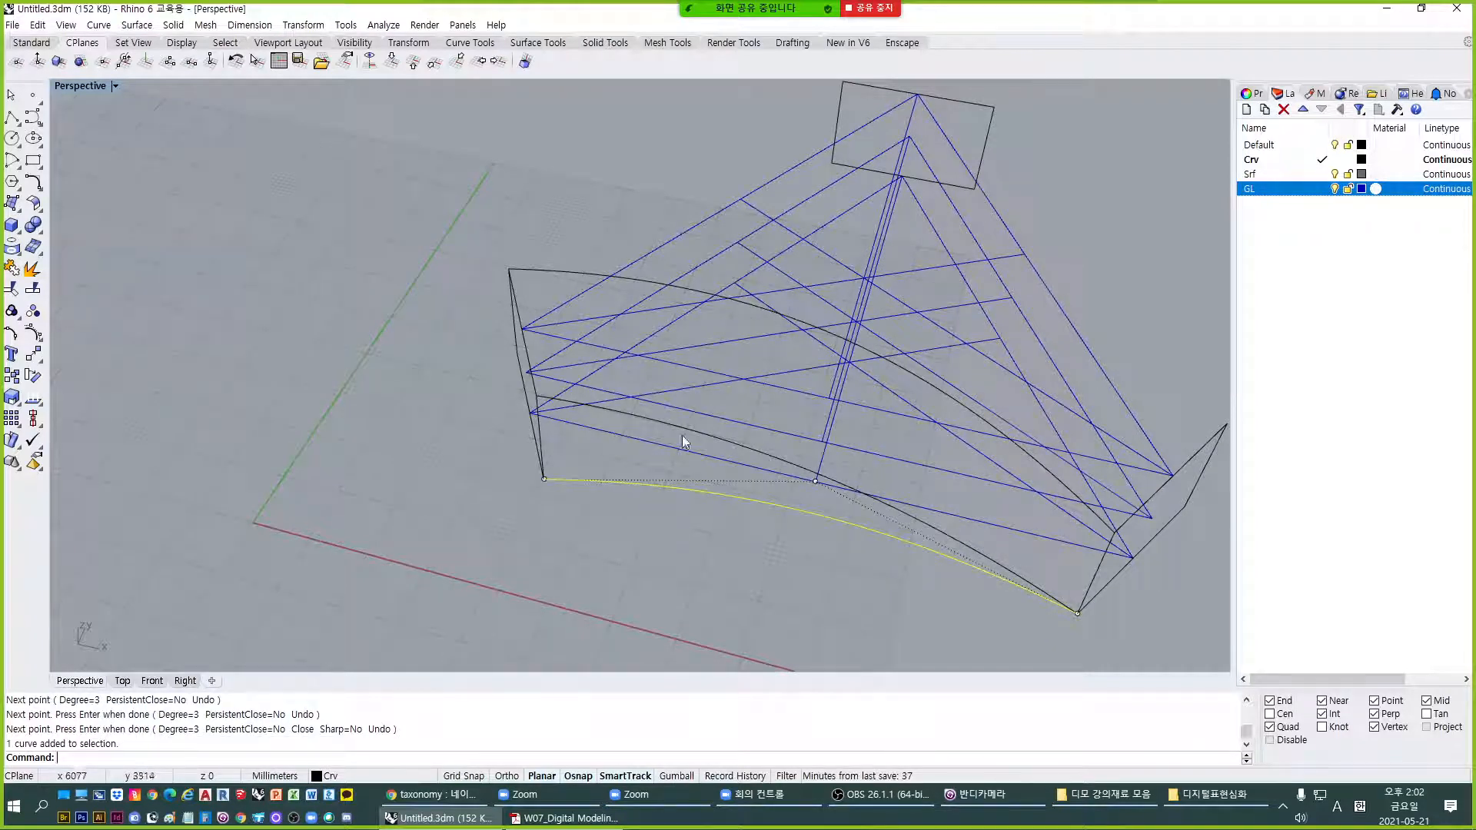
left_click(602, 277)
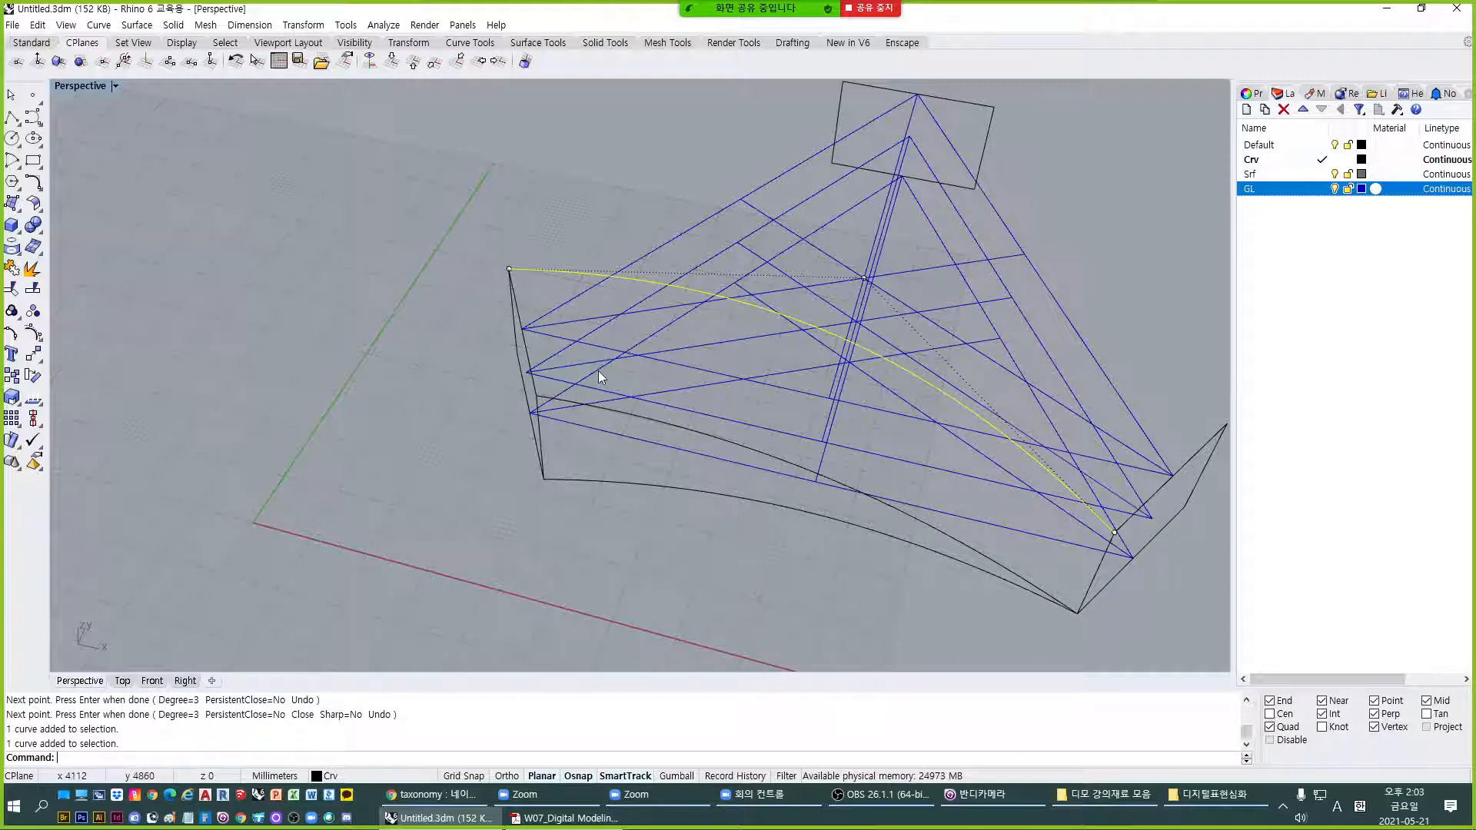
right_click_drag(583, 455, 547, 375)
left_click(548, 369, "shift")
left_click(564, 457, "shift")
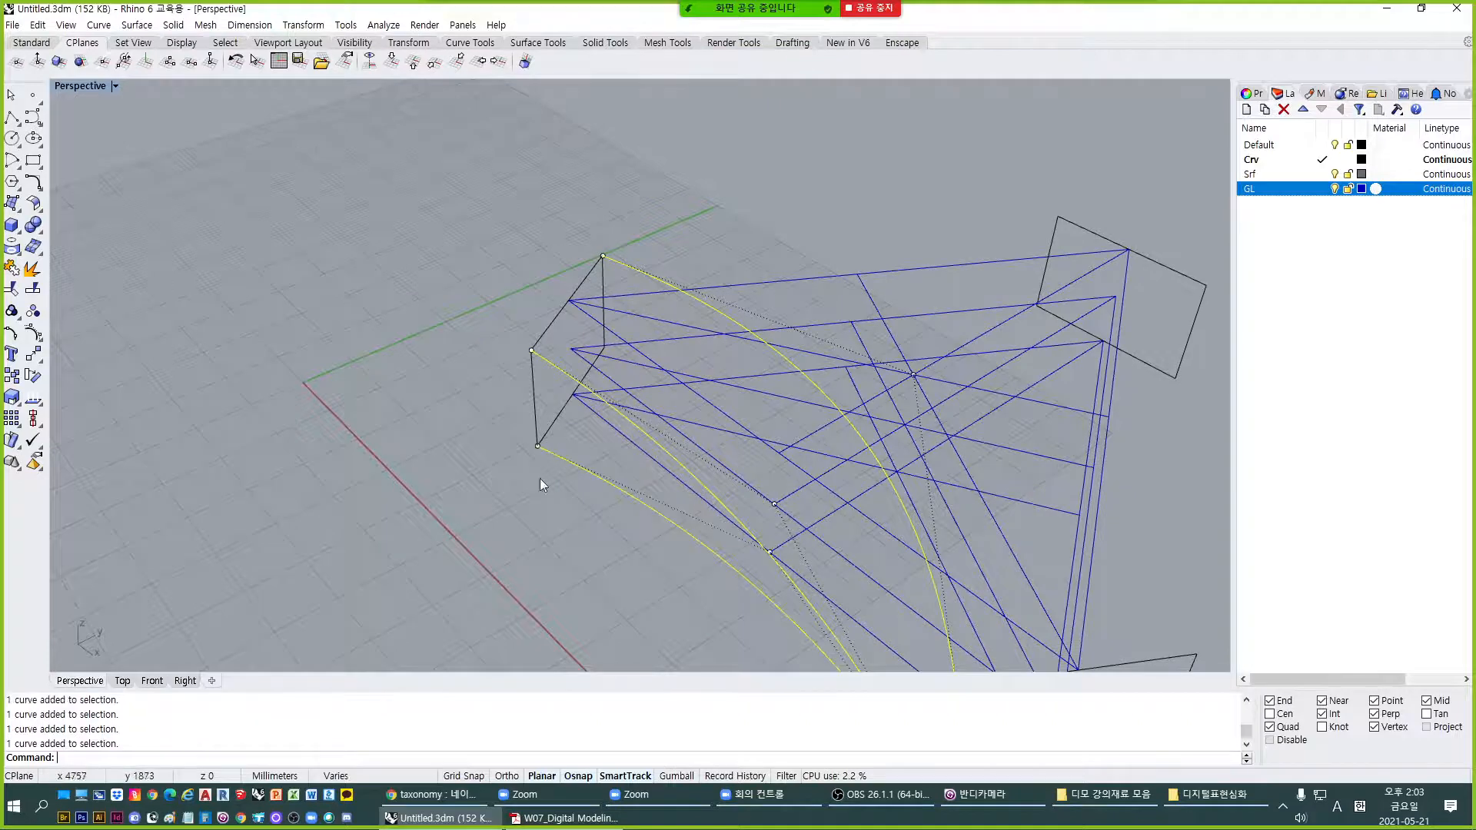
right_click_drag(539, 479, 592, 527)
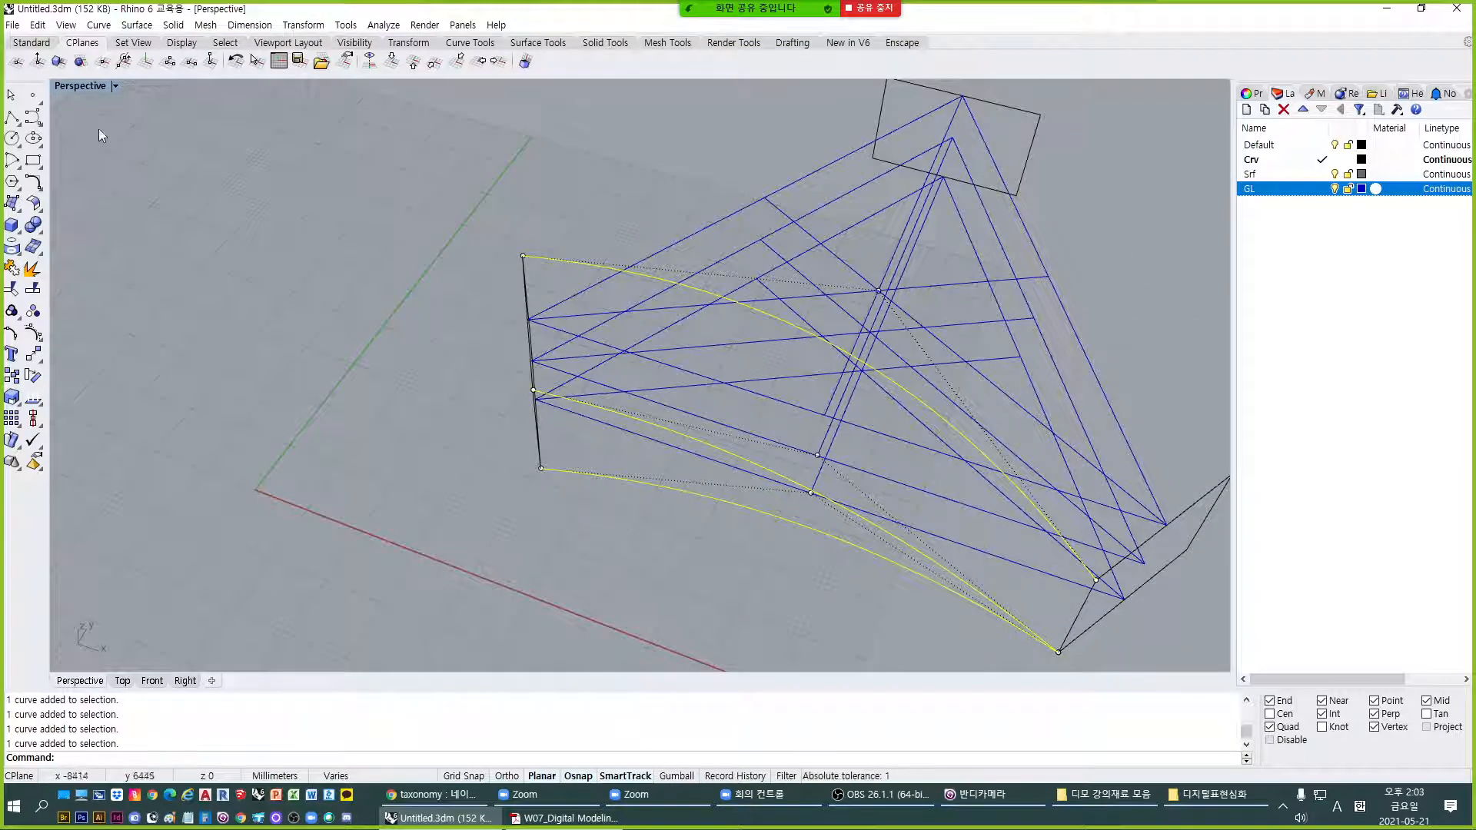
In the Top view, rotate copies of the three curves about the triangle's centroid, from the front edge's midpoint to the other two edges' midpoints.
double_click(73, 86)
double_click(65, 86)
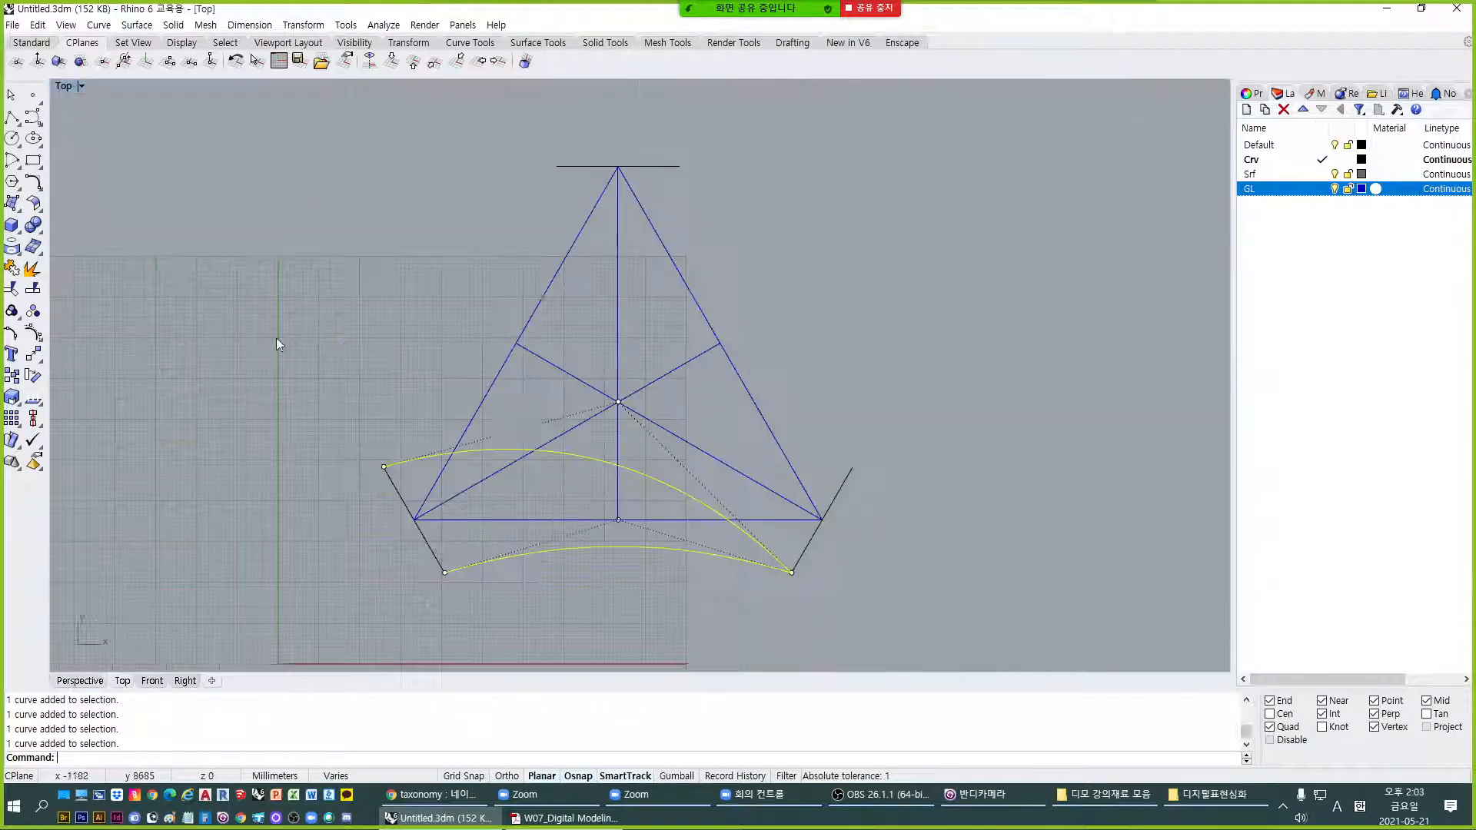
type("R")
key("Return")
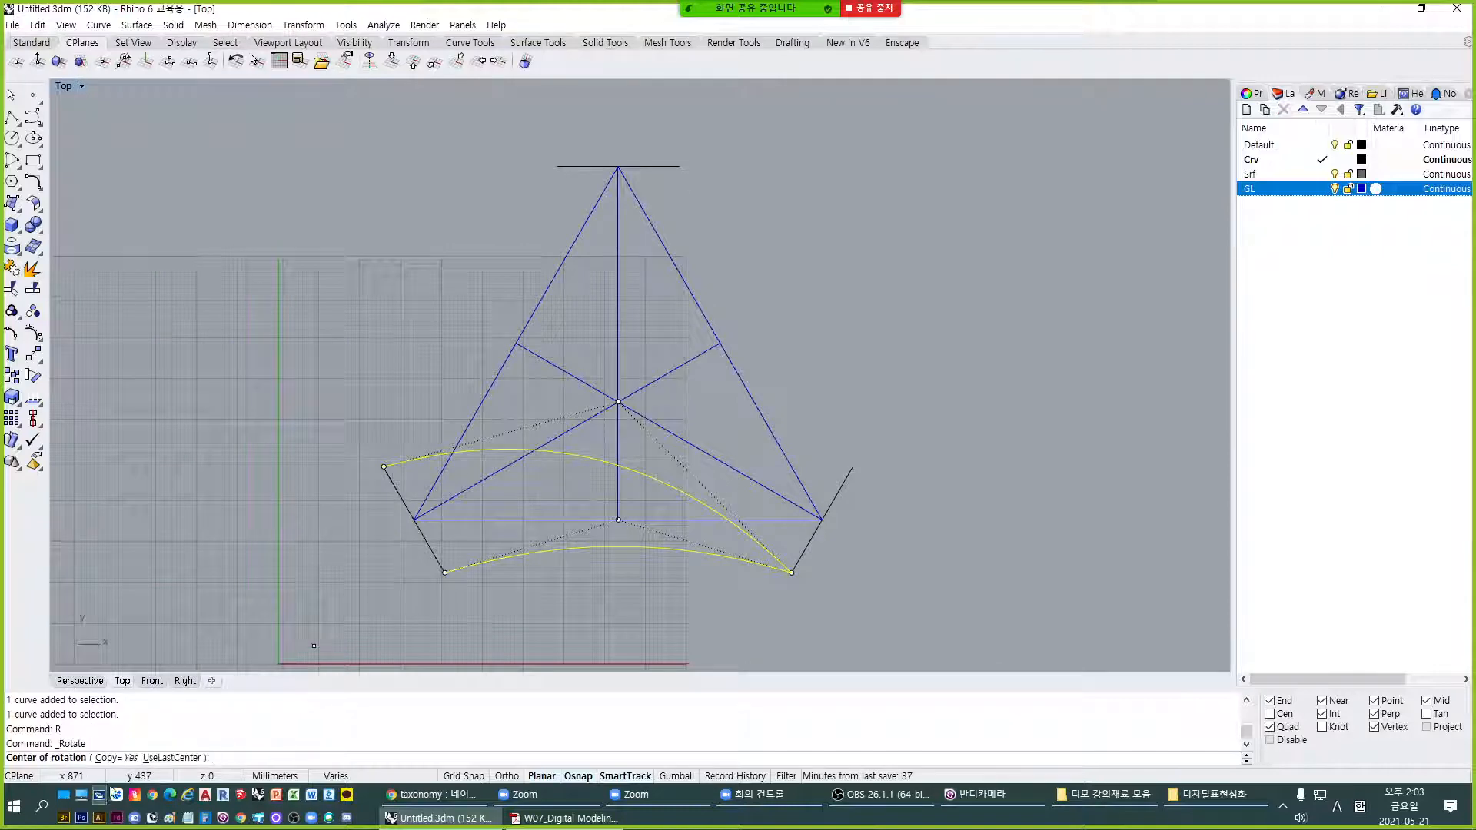
left_click(619, 402)
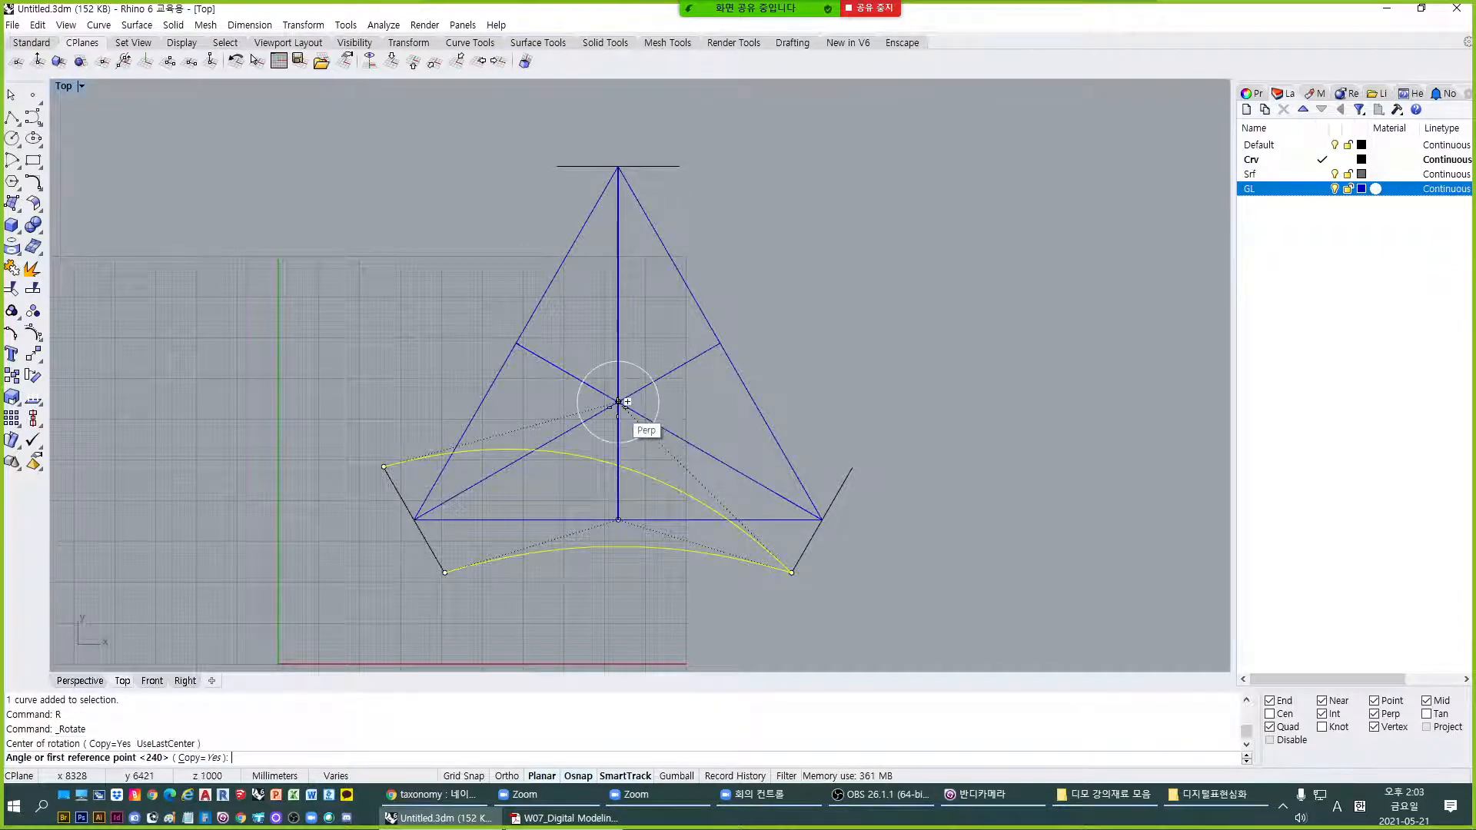
left_click(618, 520)
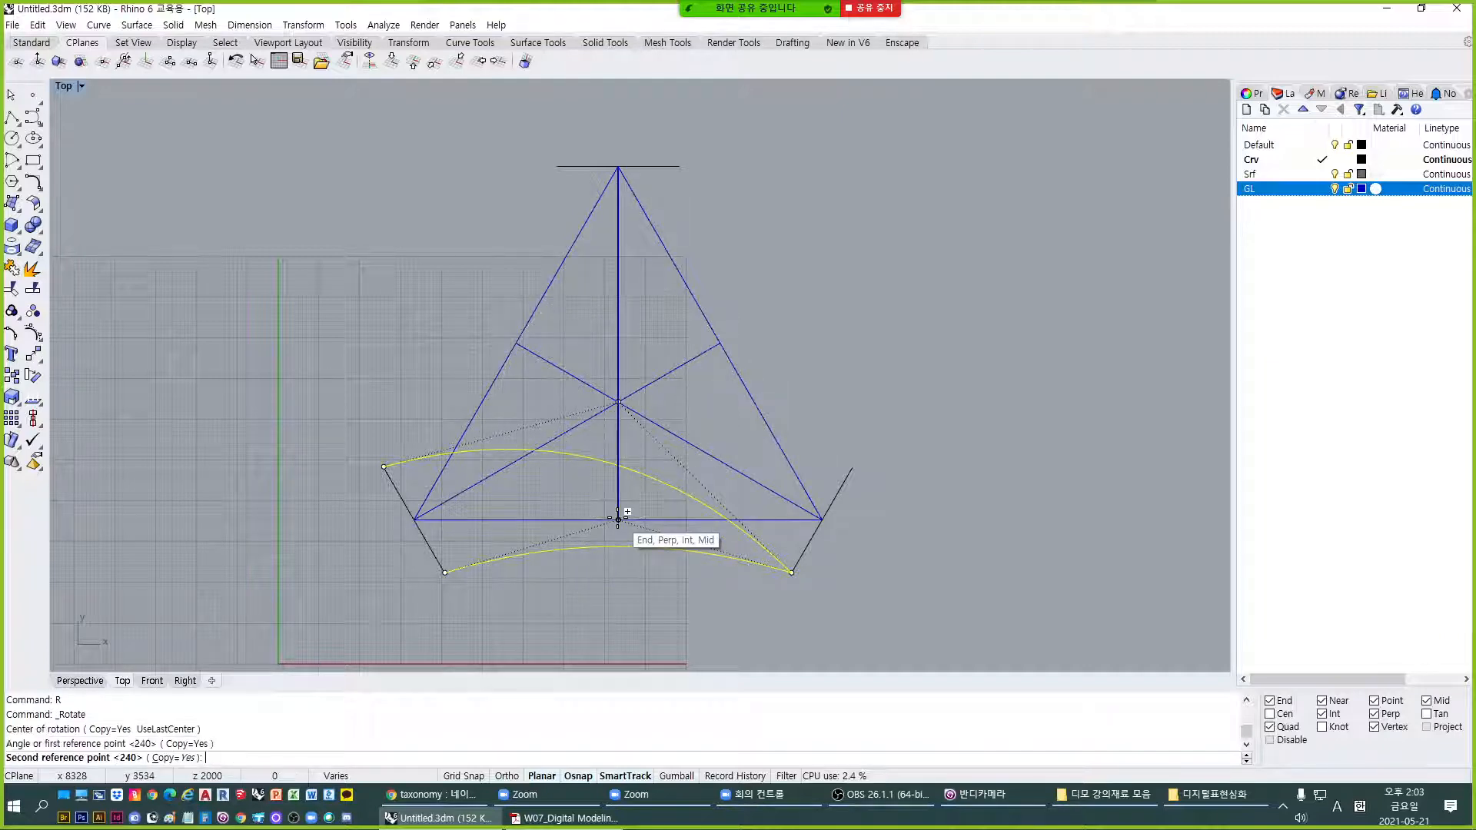
left_click(720, 342)
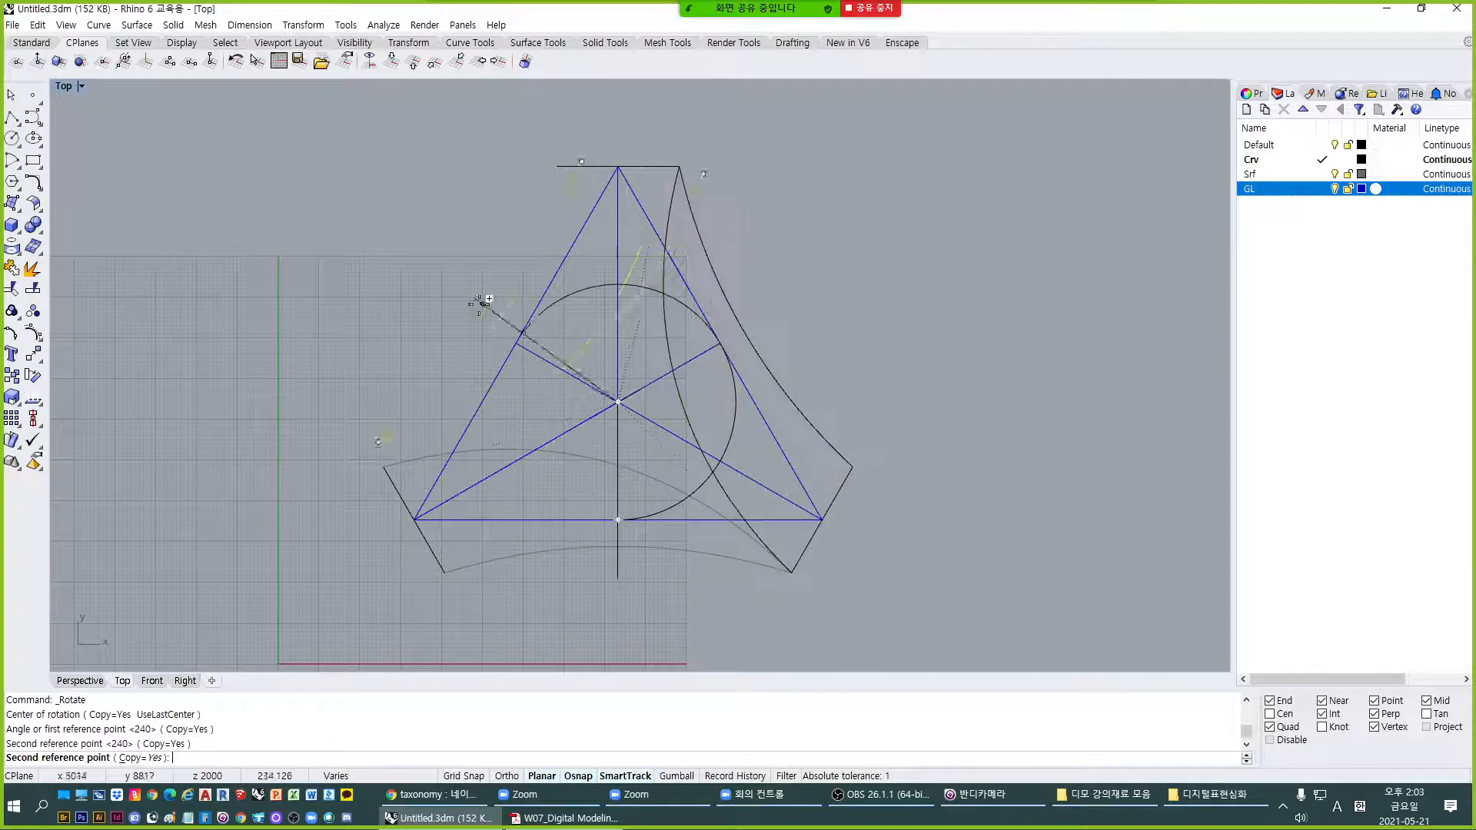
left_click(516, 344)
key("Return")
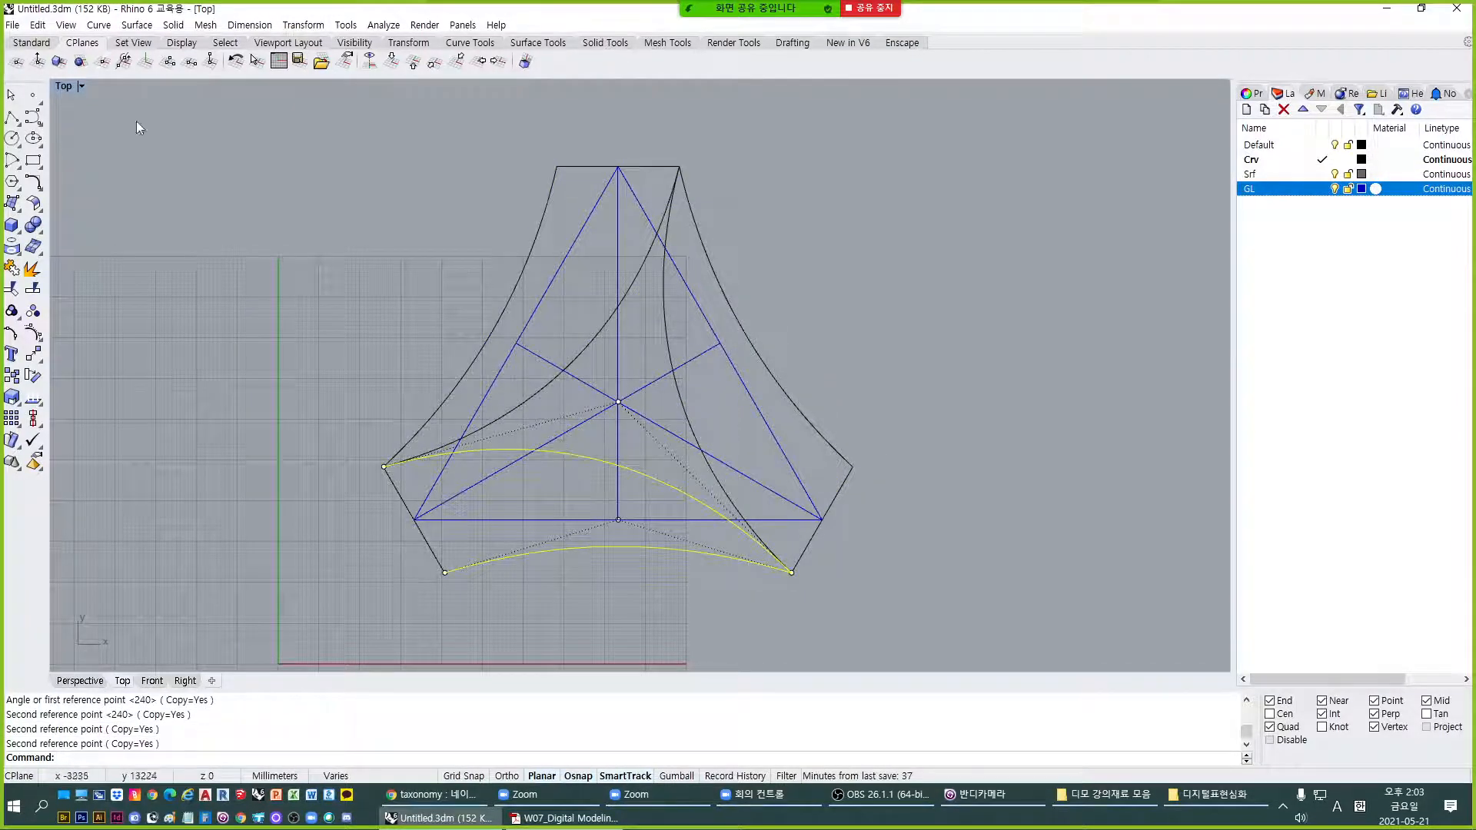
Deselect the curves and hide the GL guide-line layer in the Perspective view.
double_click(68, 85)
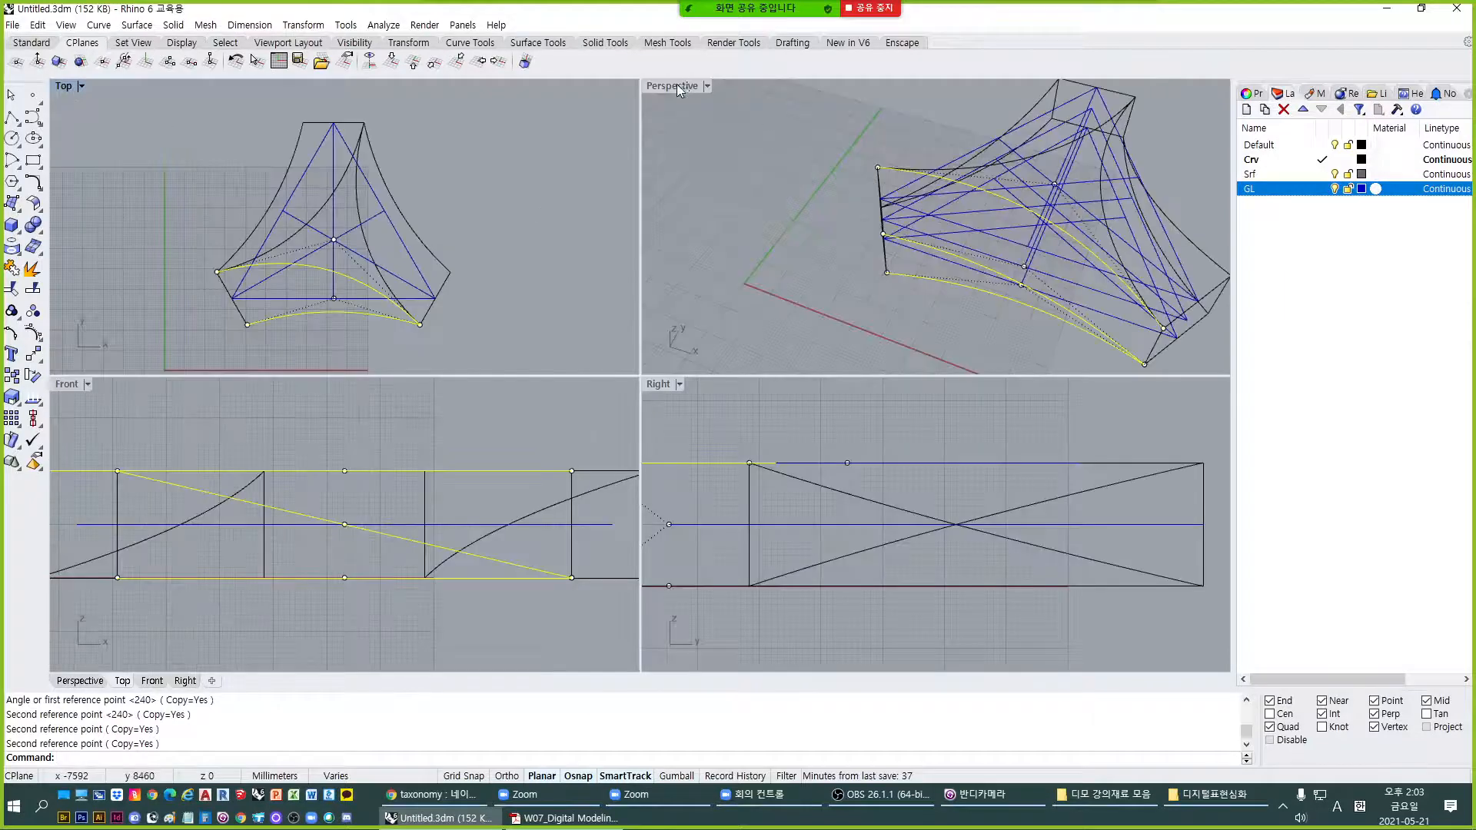
double_click(676, 85)
key("Escape")
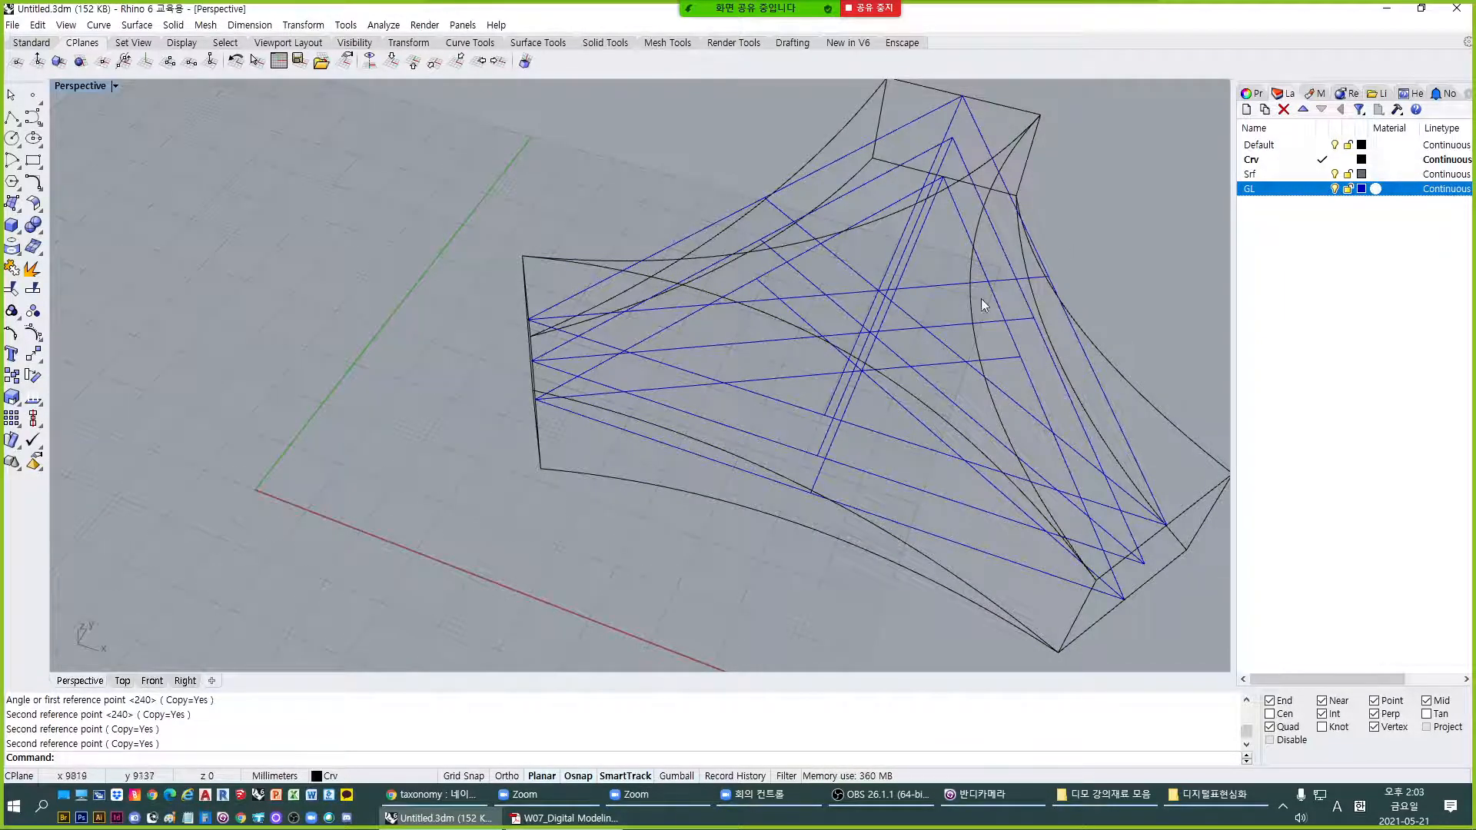
right_click_drag(906, 359, 754, 411, "shift")
right_click_drag(754, 412, 734, 384)
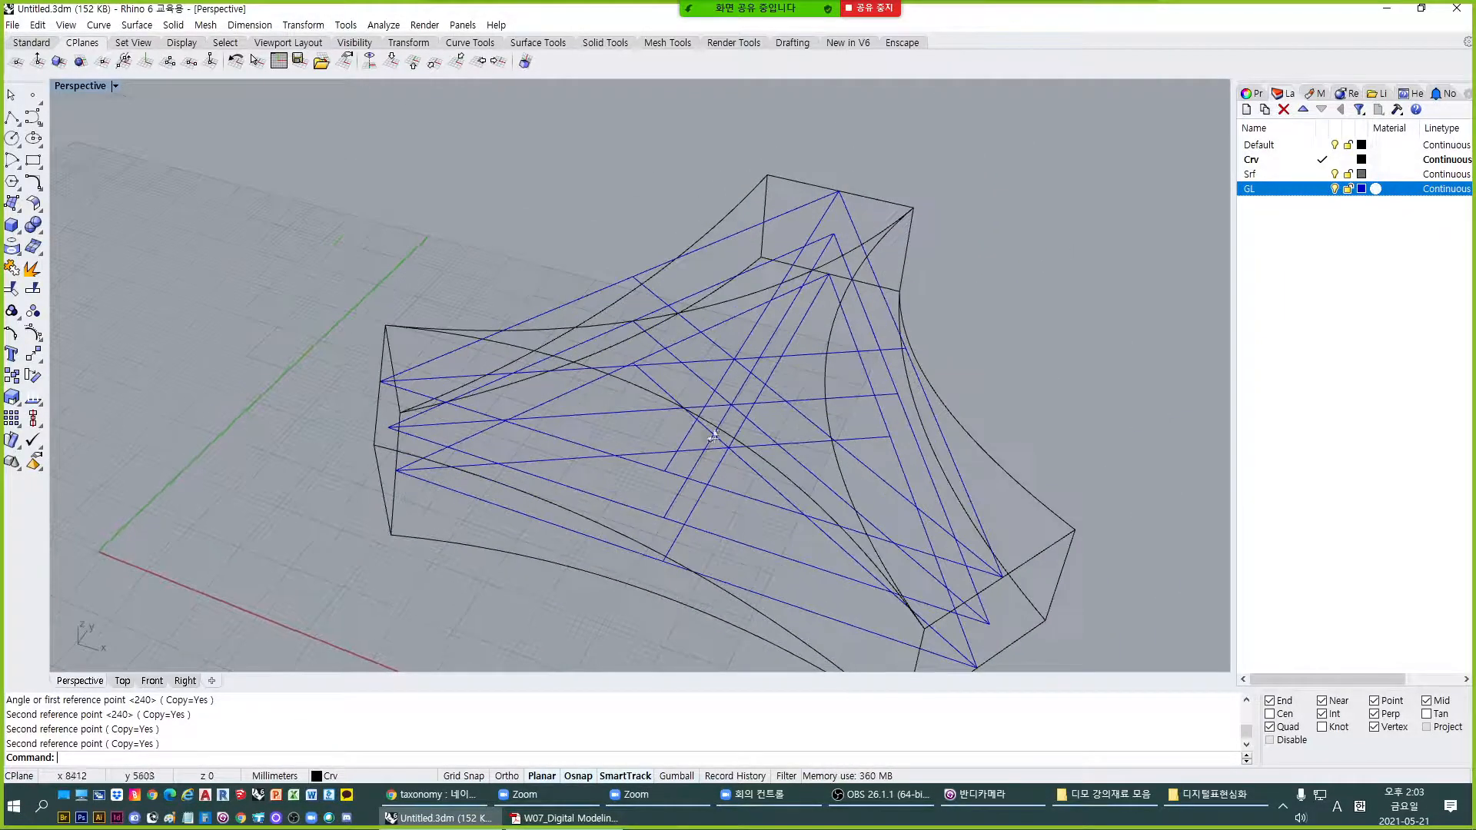
left_click(1334, 188)
right_click_drag(924, 434, 624, 352)
Move all the rectangles and curves about 17500 mm diagonally away from the origin, off the construction grid.
scroll(592, 387, "down", 5)
key("ctrl+a")
type("M")
key("Return")
left_click(837, 540)
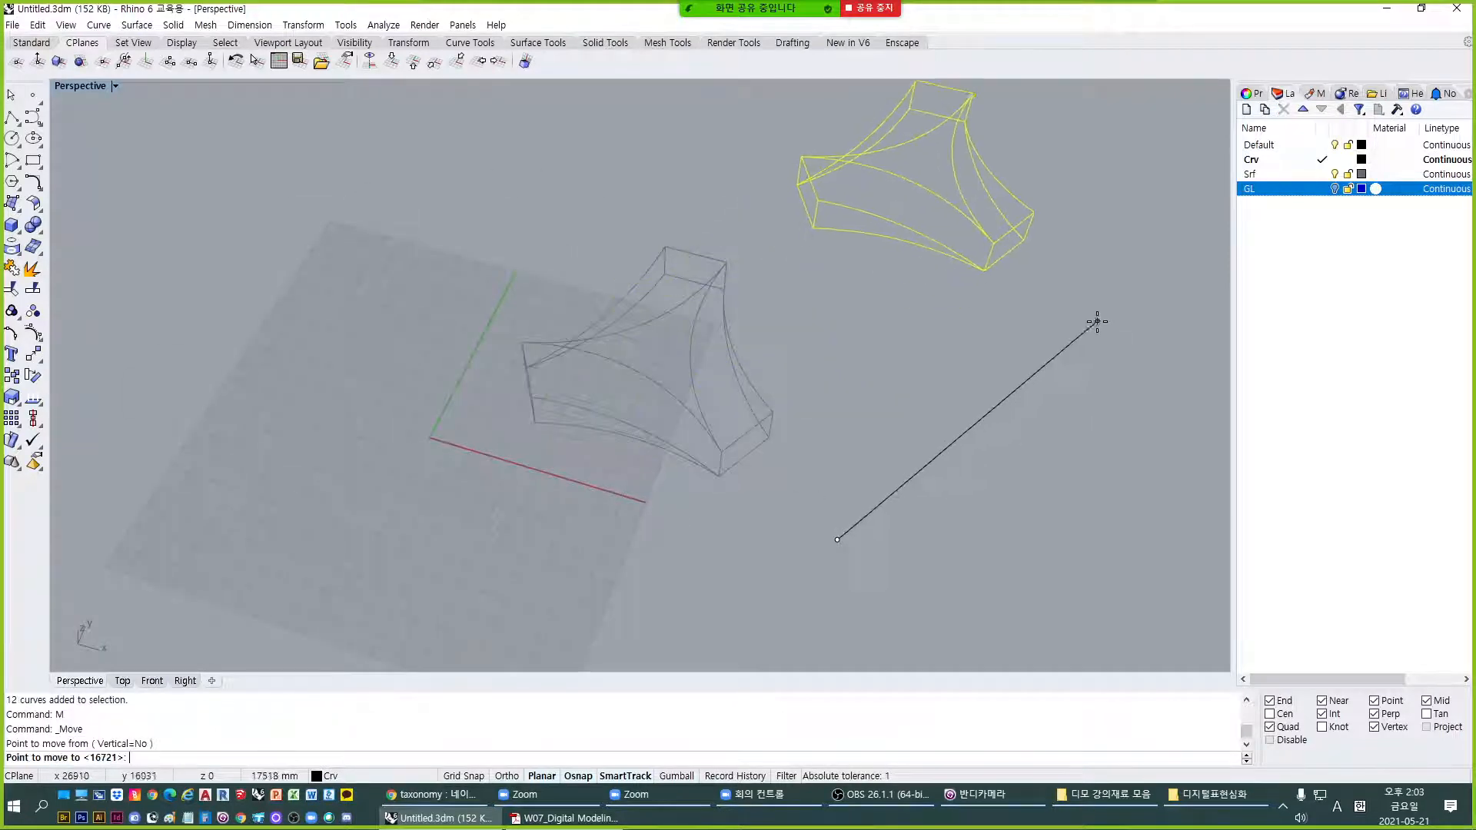
left_click(1097, 321)
Zoom to all the moved curves and examine the three-sided frame from several perspective angles.
right_click_drag(1097, 322, 800, 269)
left_click_drag(922, 243, 649, 94)
type("Z")
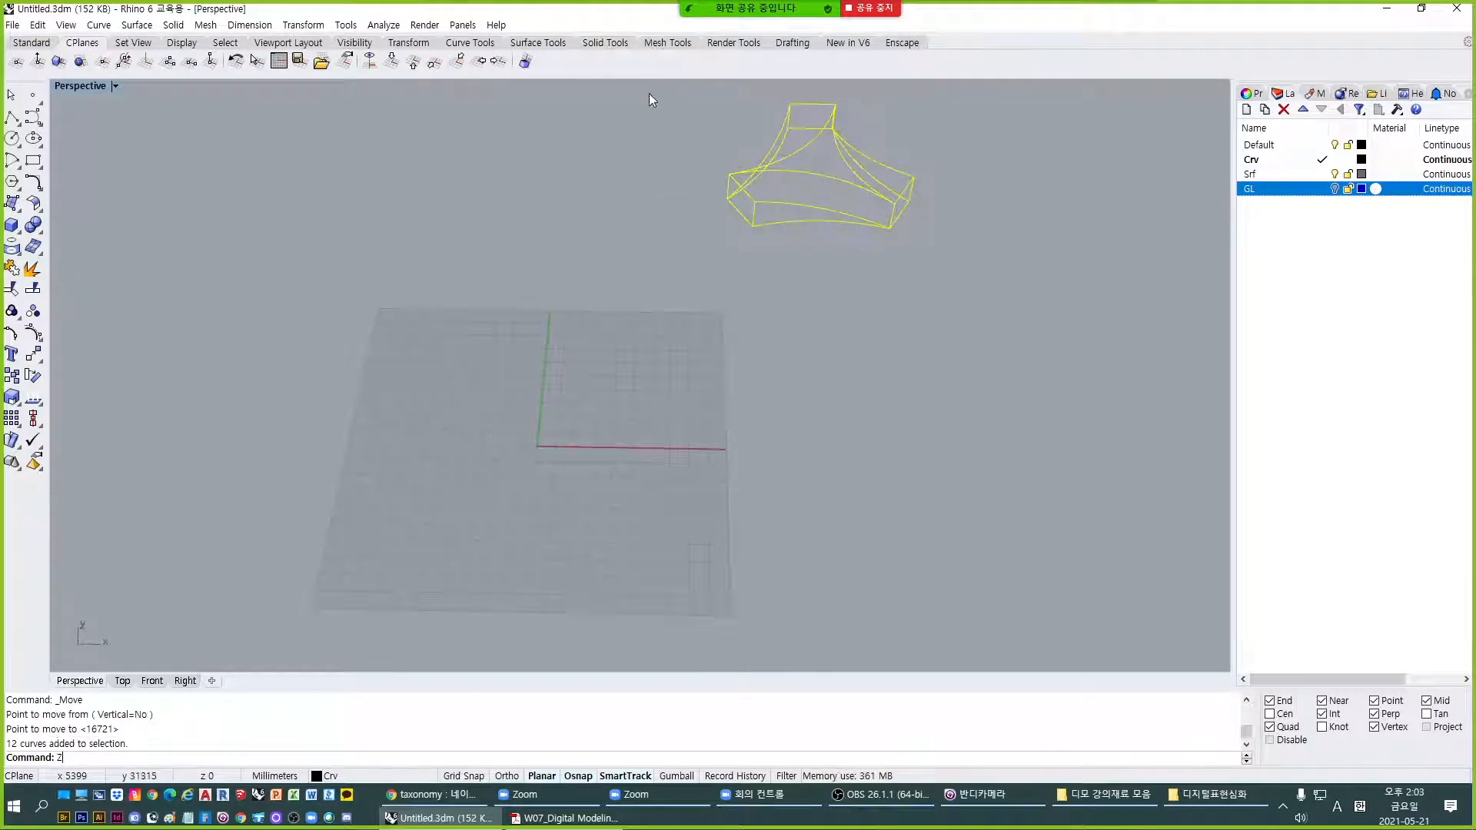
type("S")
key("Return")
left_click(874, 282)
right_click_drag(874, 281, 563, 364)
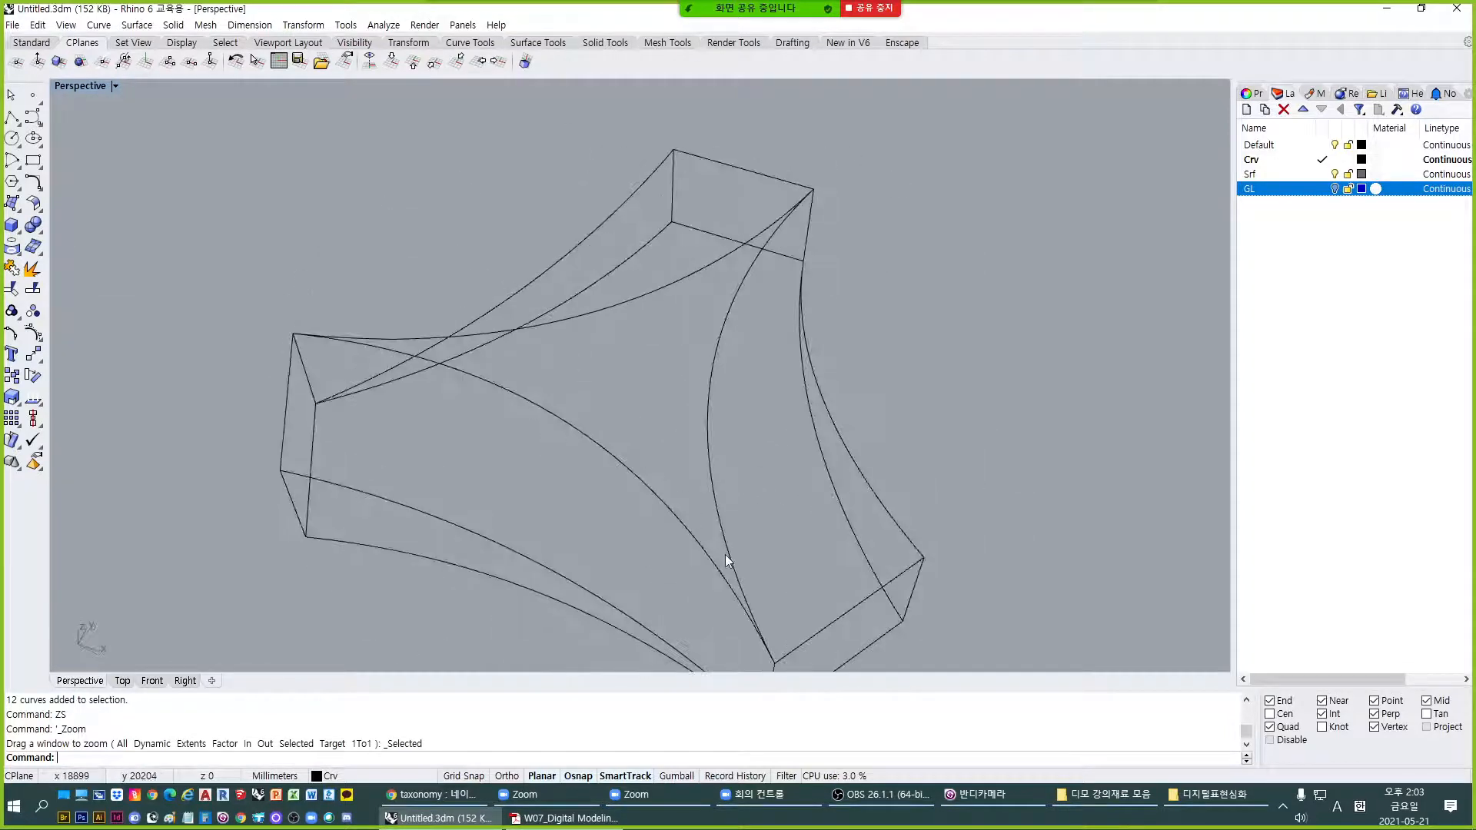
right_click_drag(487, 527, 474, 322)
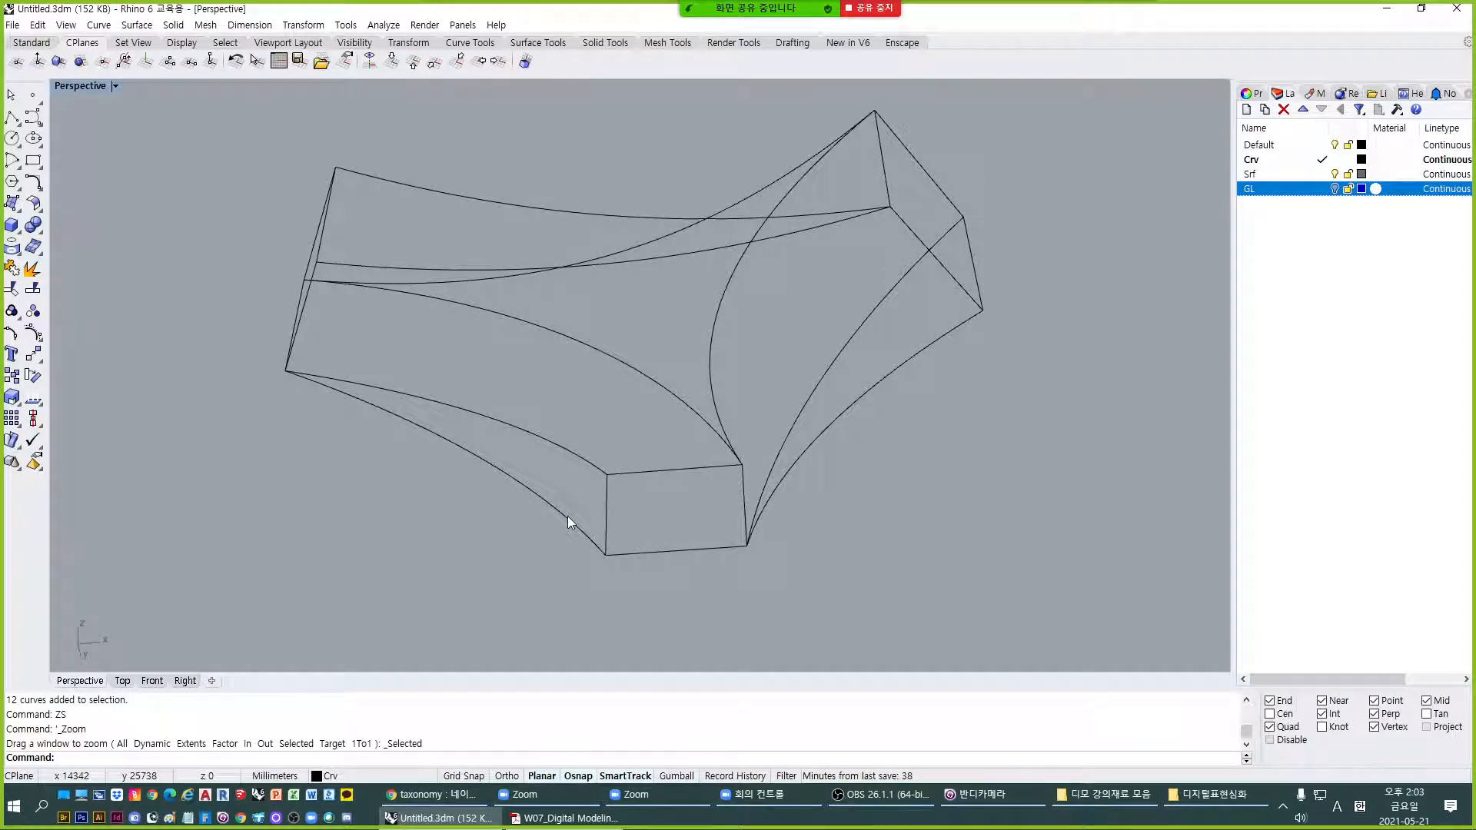
right_click_drag(568, 515, 759, 560)
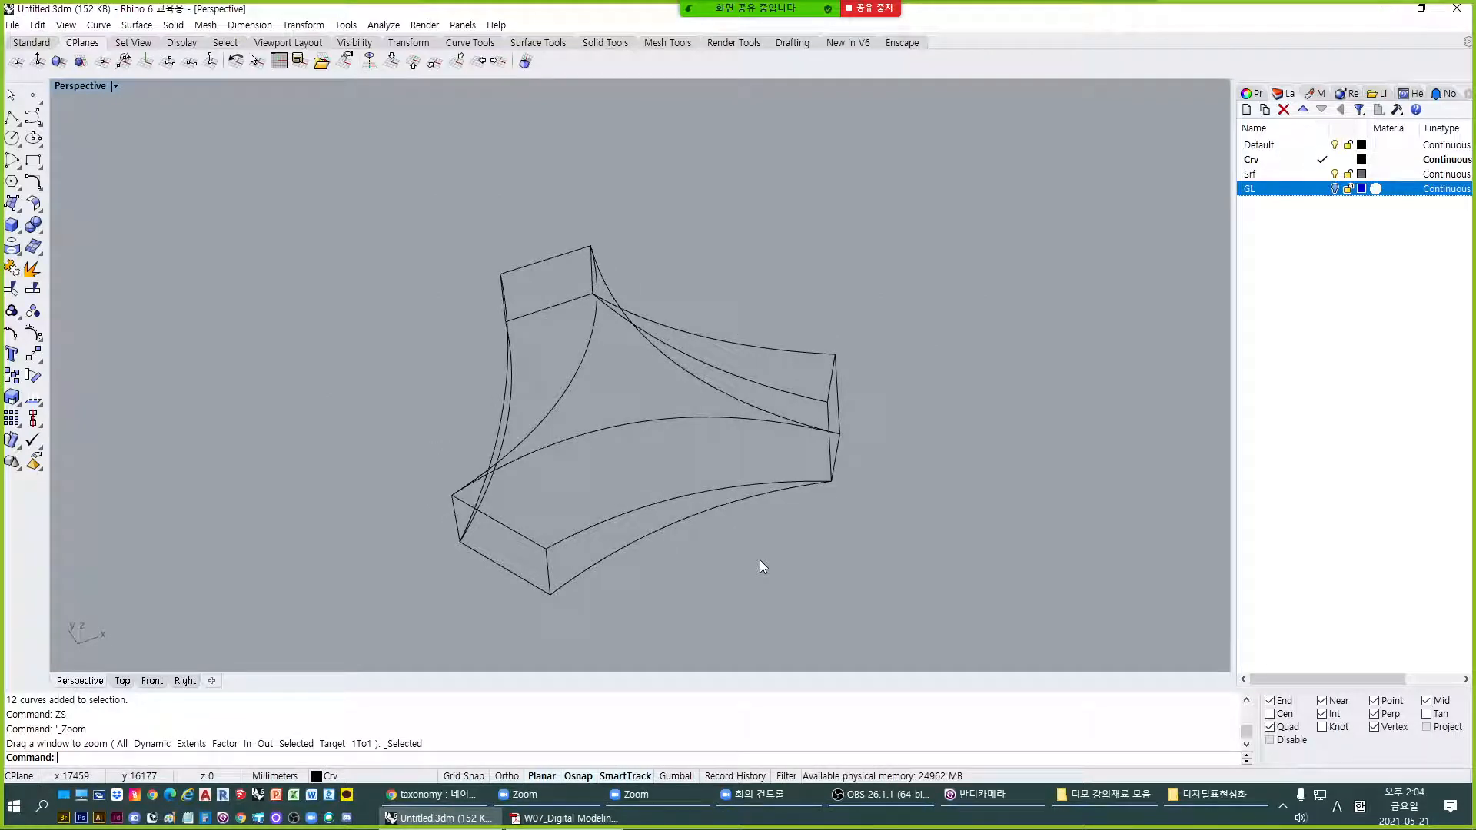
right_click_drag(837, 512, 769, 476)
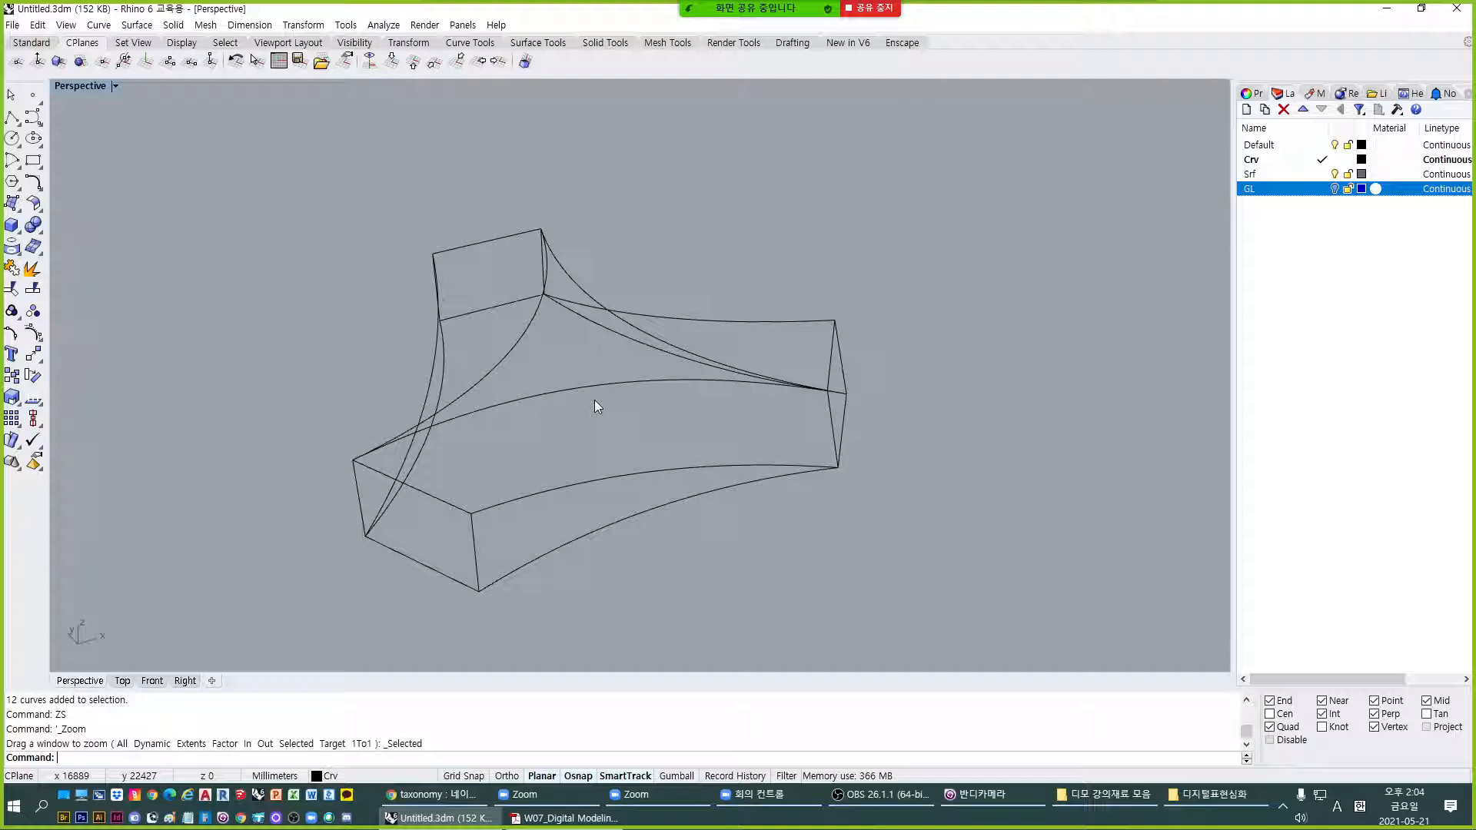
Create a planar surface from the three upper curves that enclose the roof triangle.
key("Return")
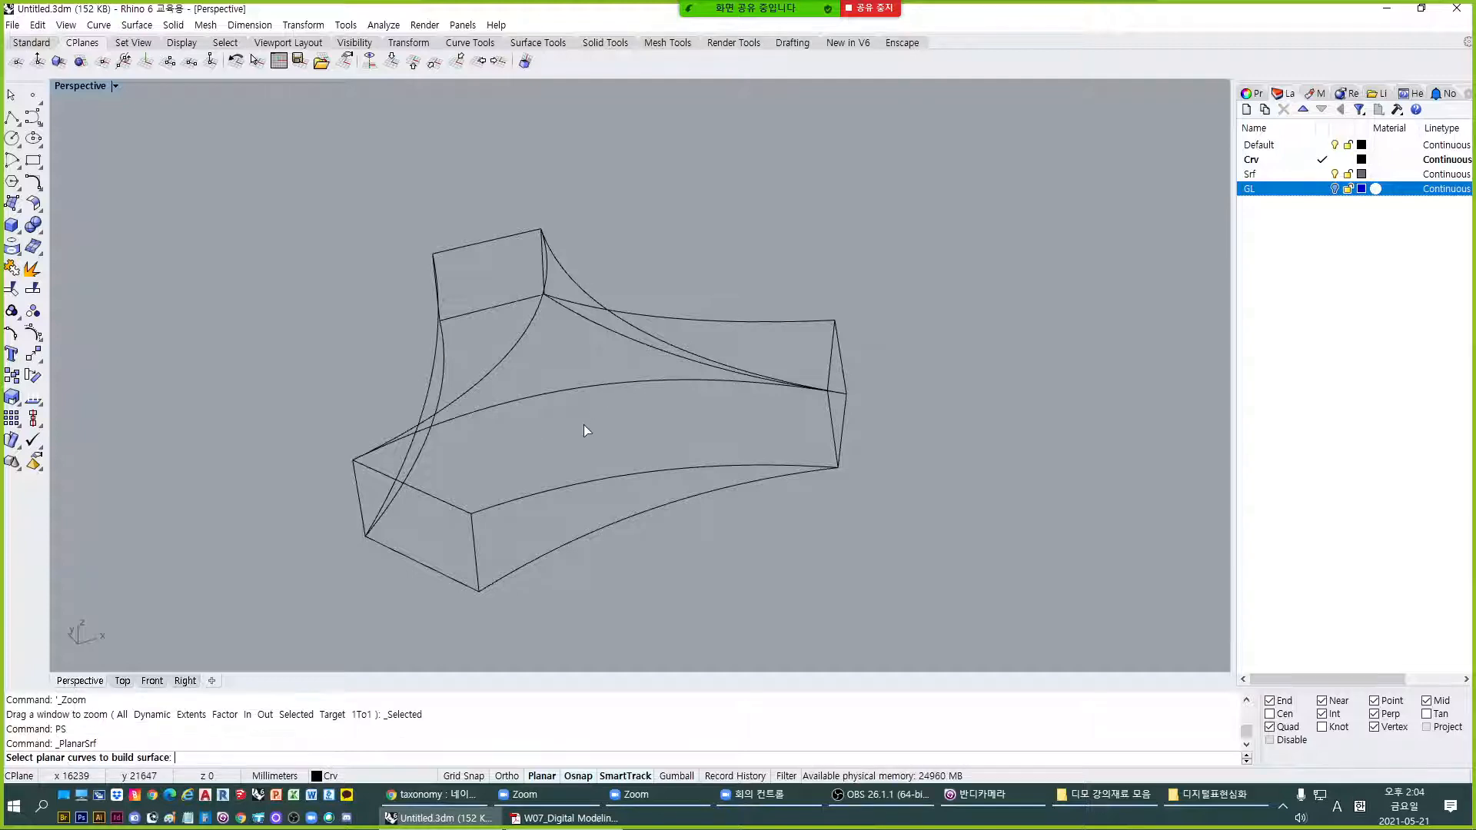
right_click_drag(583, 424, 590, 423)
left_click(580, 404)
left_click(529, 350)
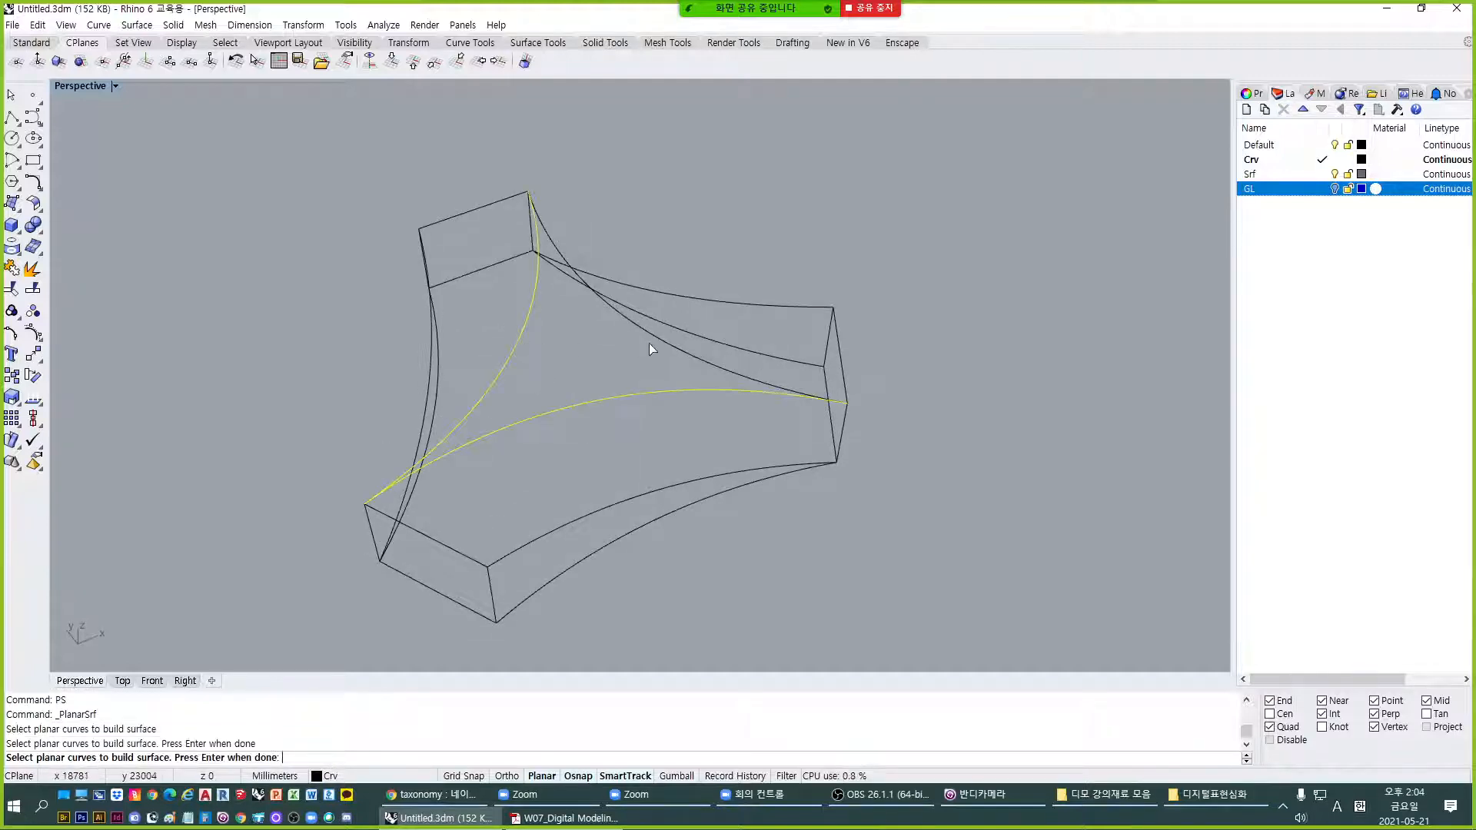
left_click(655, 338)
key("Return")
right_click_drag(680, 495, 575, 299)
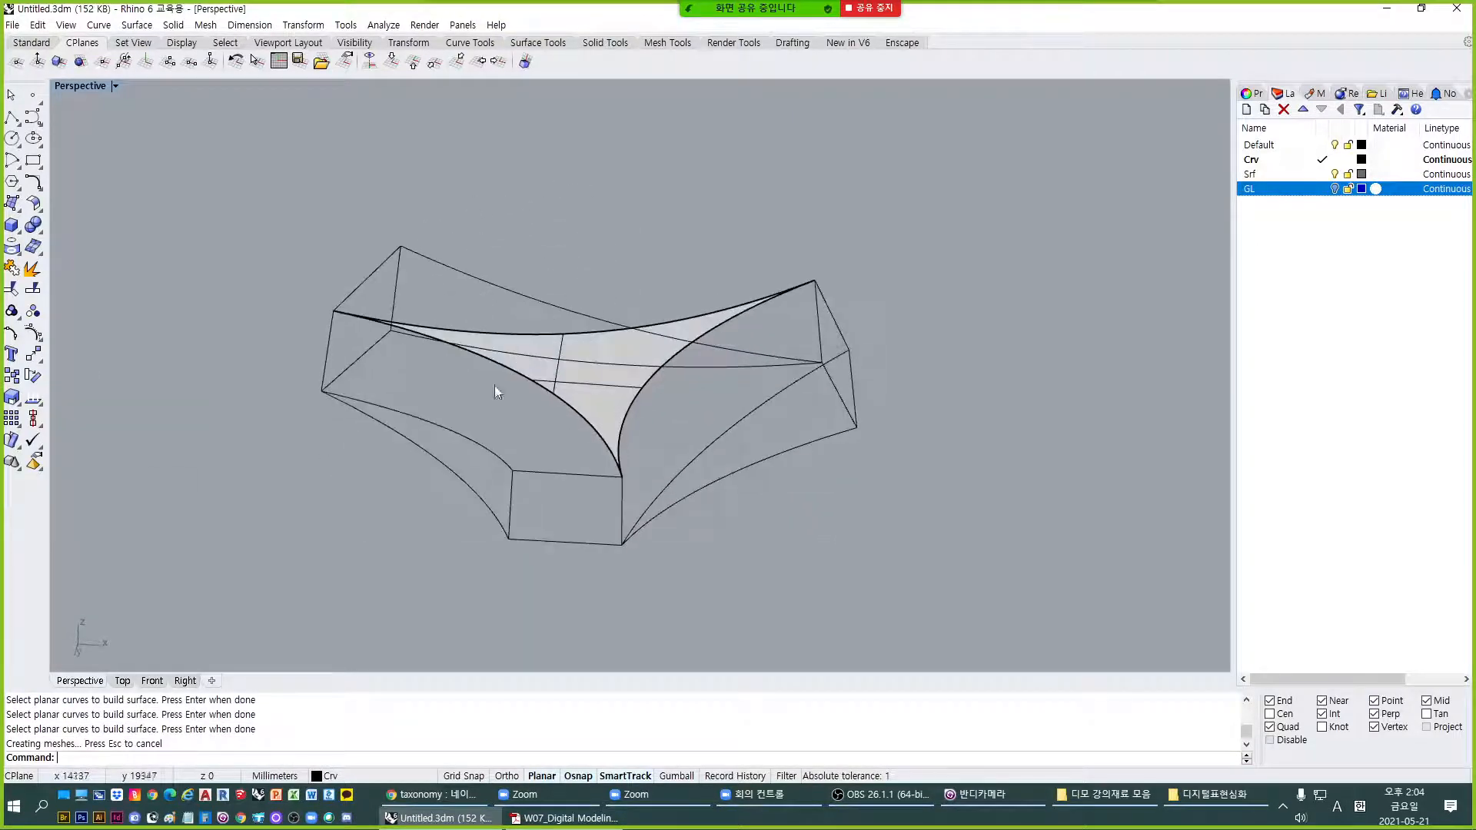
right_click_drag(495, 385, 640, 586)
Assign the roof surface to the Srf layer and make Srf the current layer.
type("PS")
key("Return")
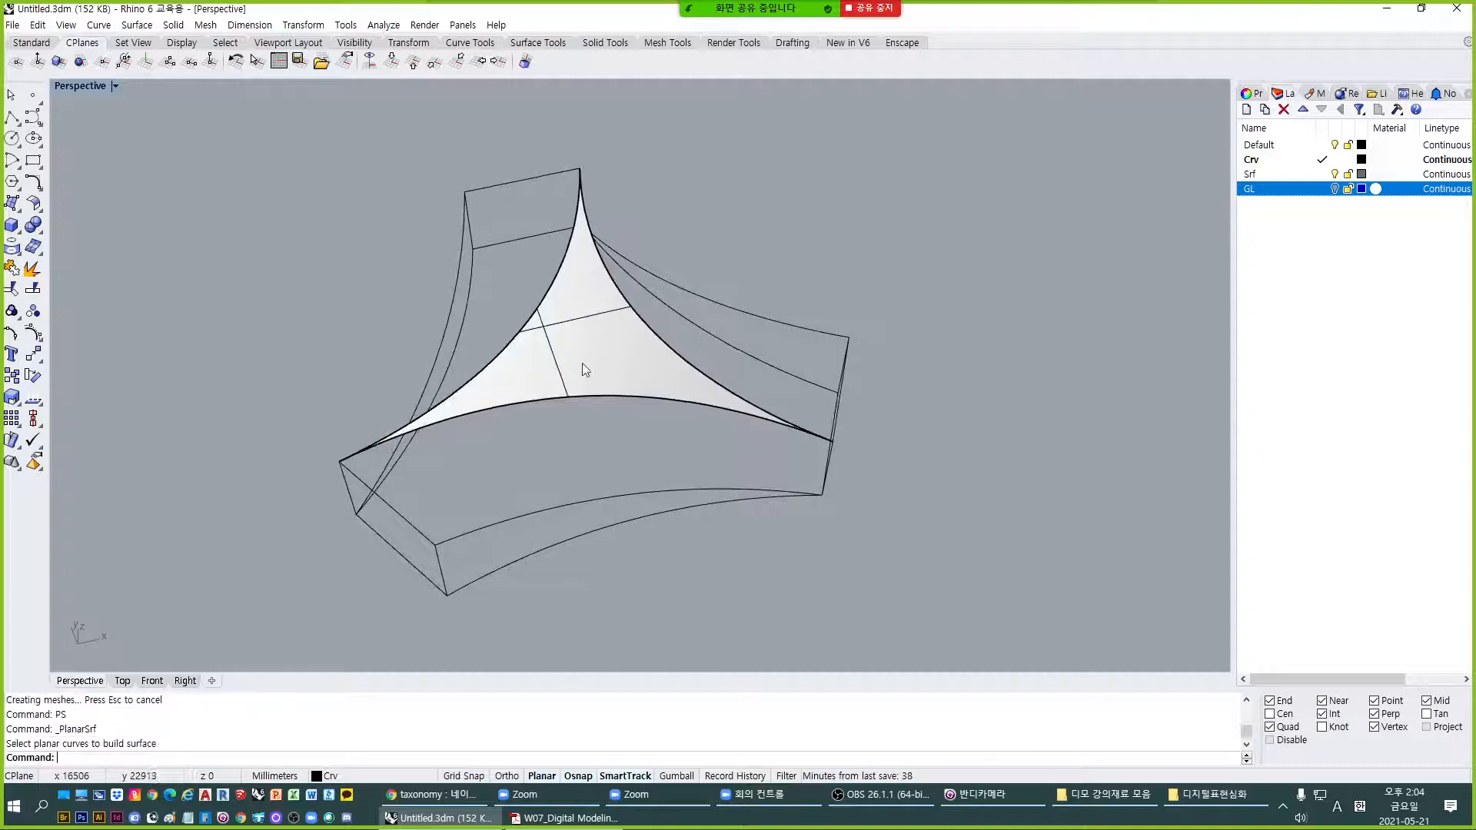
key("Escape")
left_click(582, 363)
left_click(1261, 99)
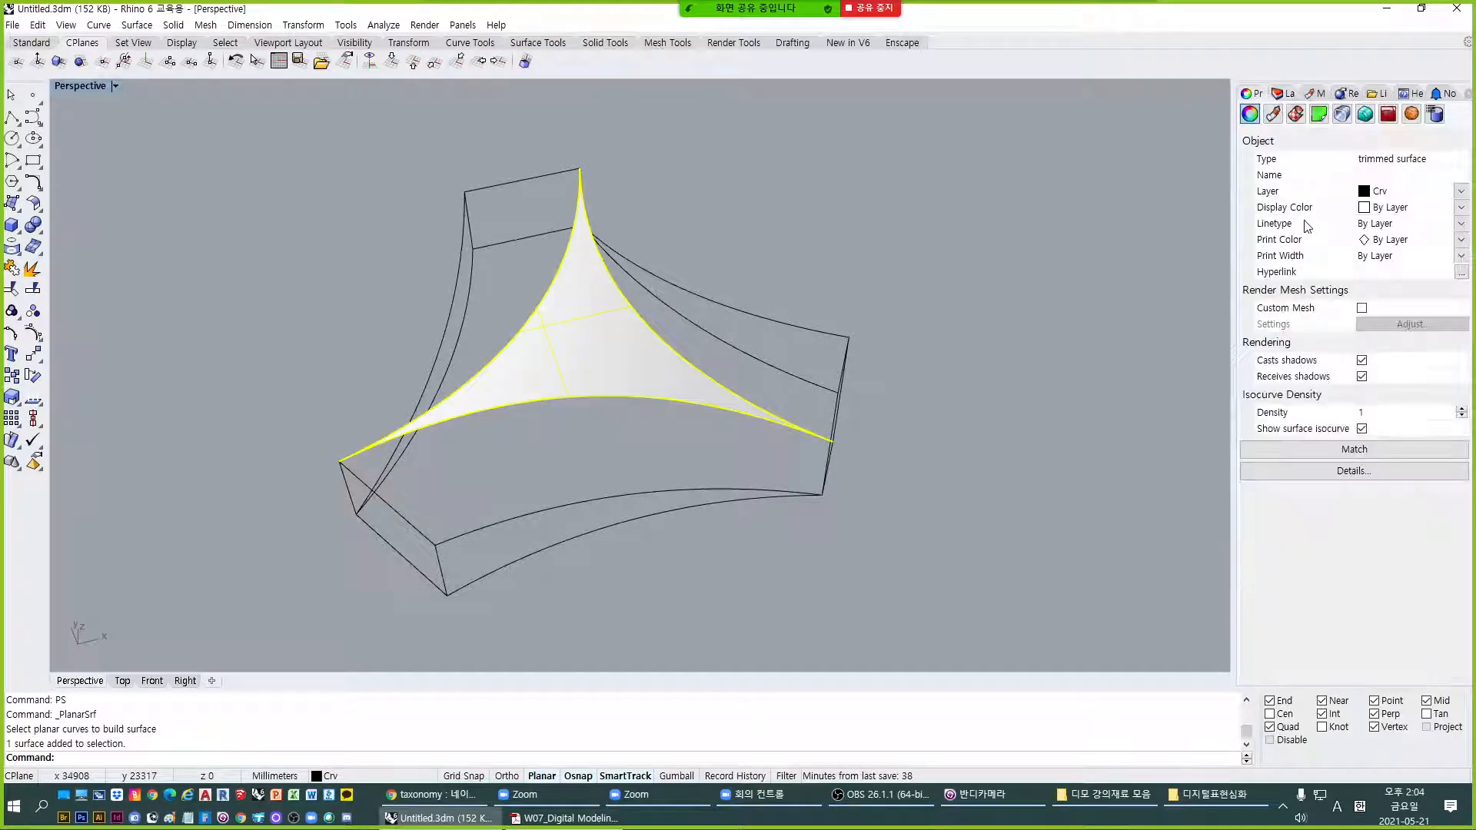
left_click(1383, 192)
left_click(1383, 231)
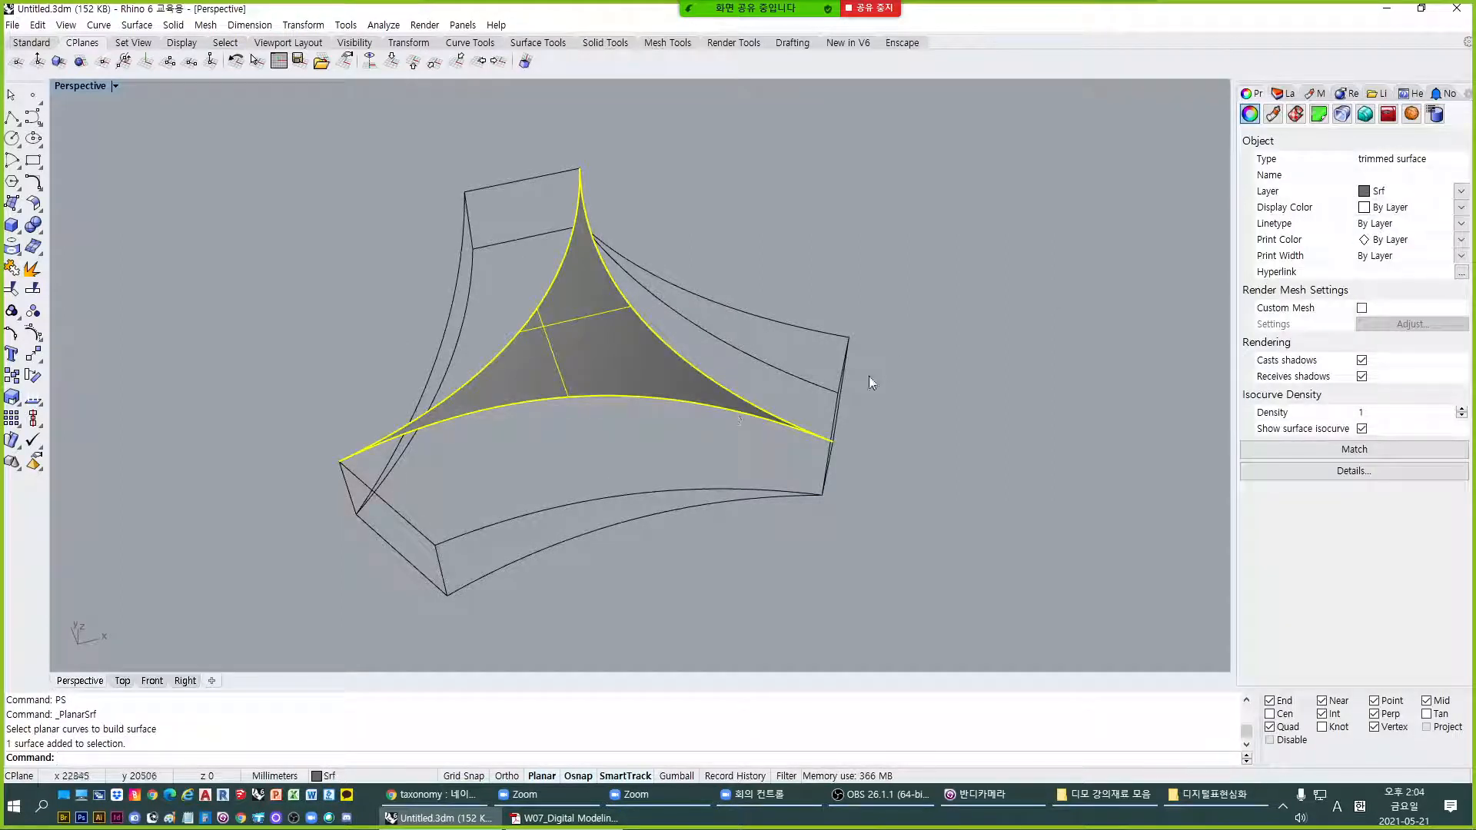
left_click(937, 397)
left_click(1284, 93)
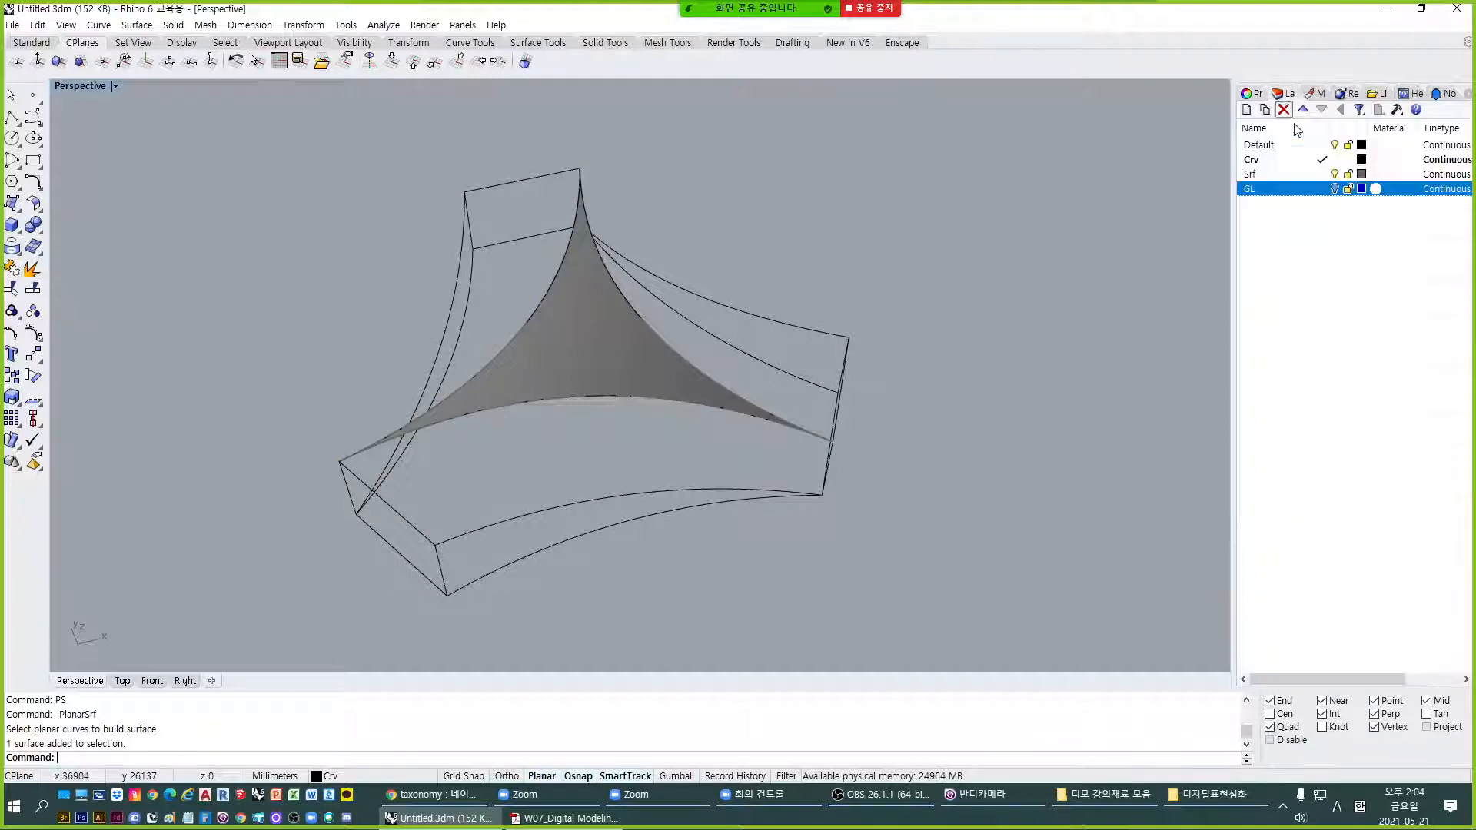
left_click(1323, 175)
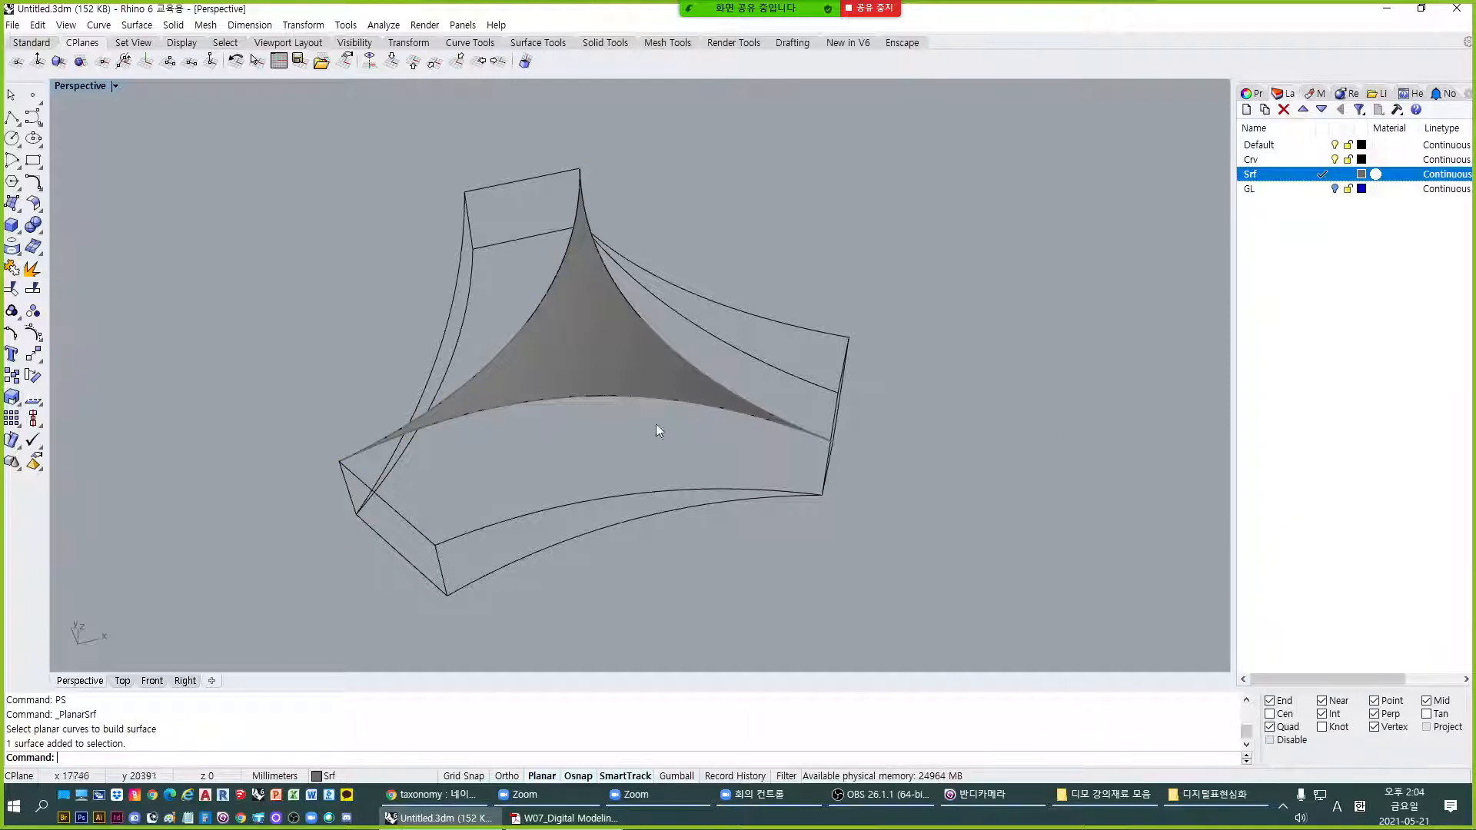
right_click_drag(814, 564, 269, 414)
key("Return")
left_click(250, 372)
left_click(183, 409)
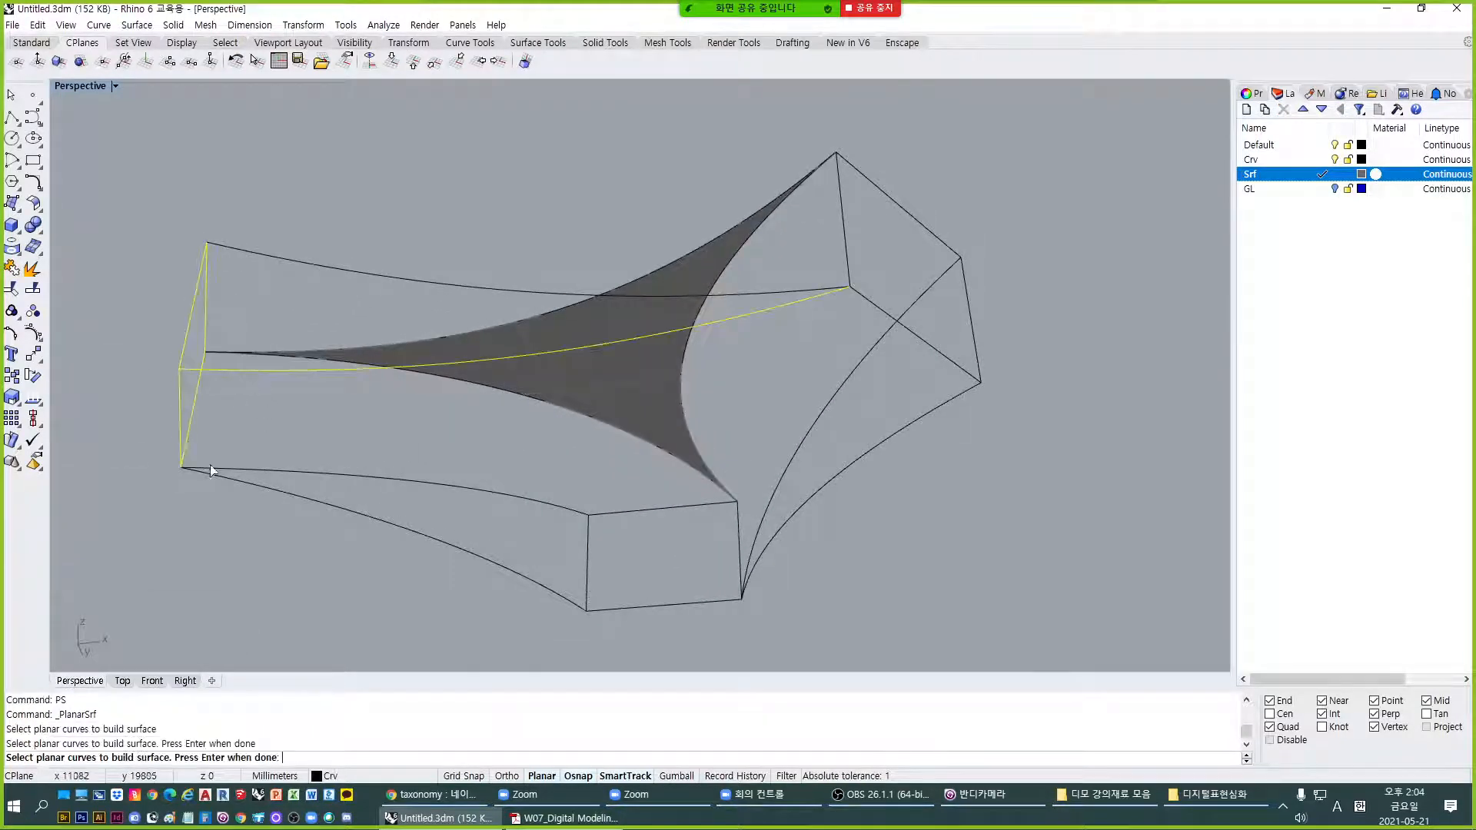
key("Return")
Try to build a planar floor surface from the lower curves and the three end rectangles, and undo the result.
type("P")
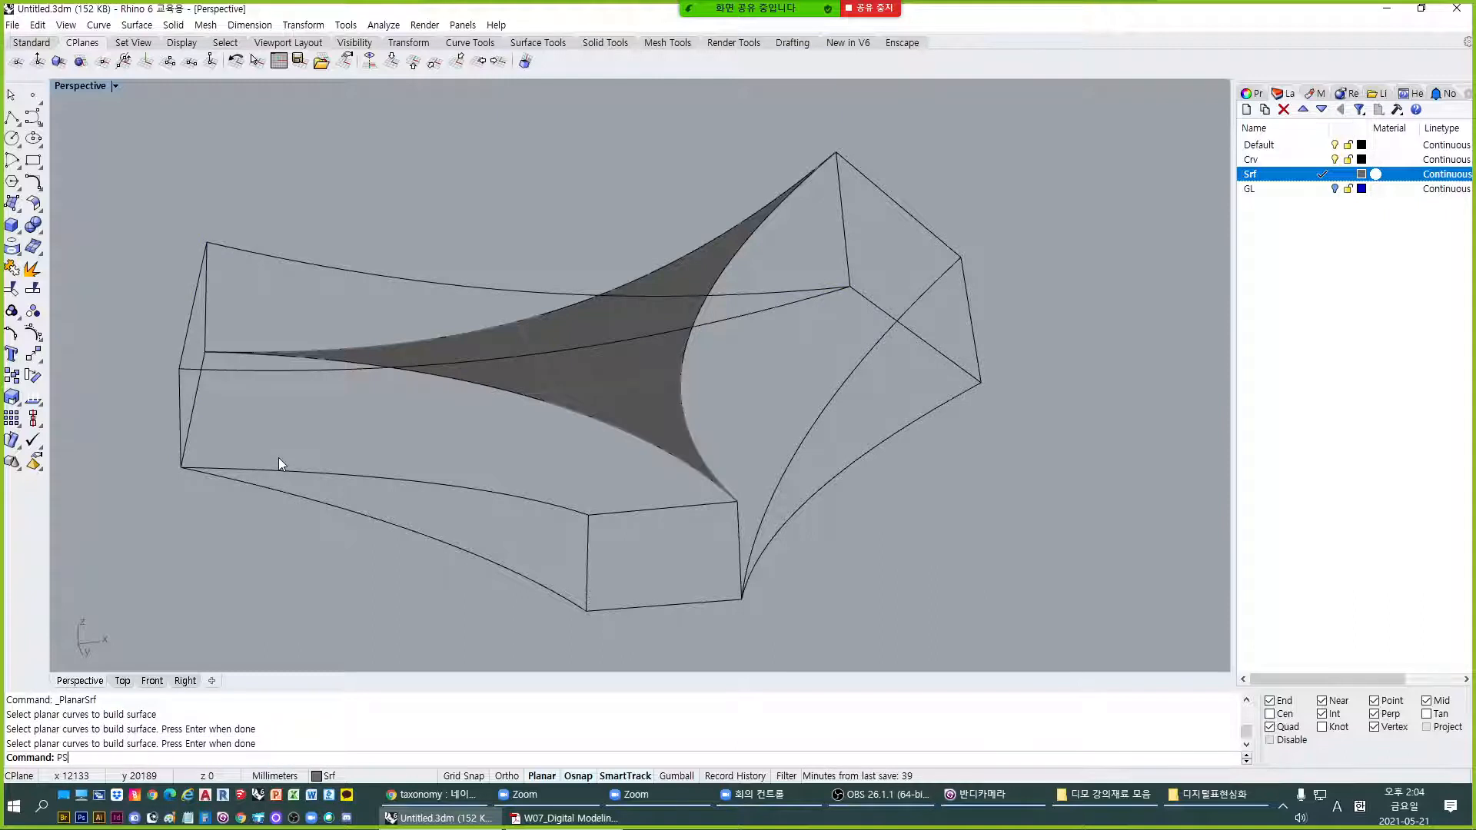
type("S")
key("Return")
left_click(259, 372)
left_click(184, 445)
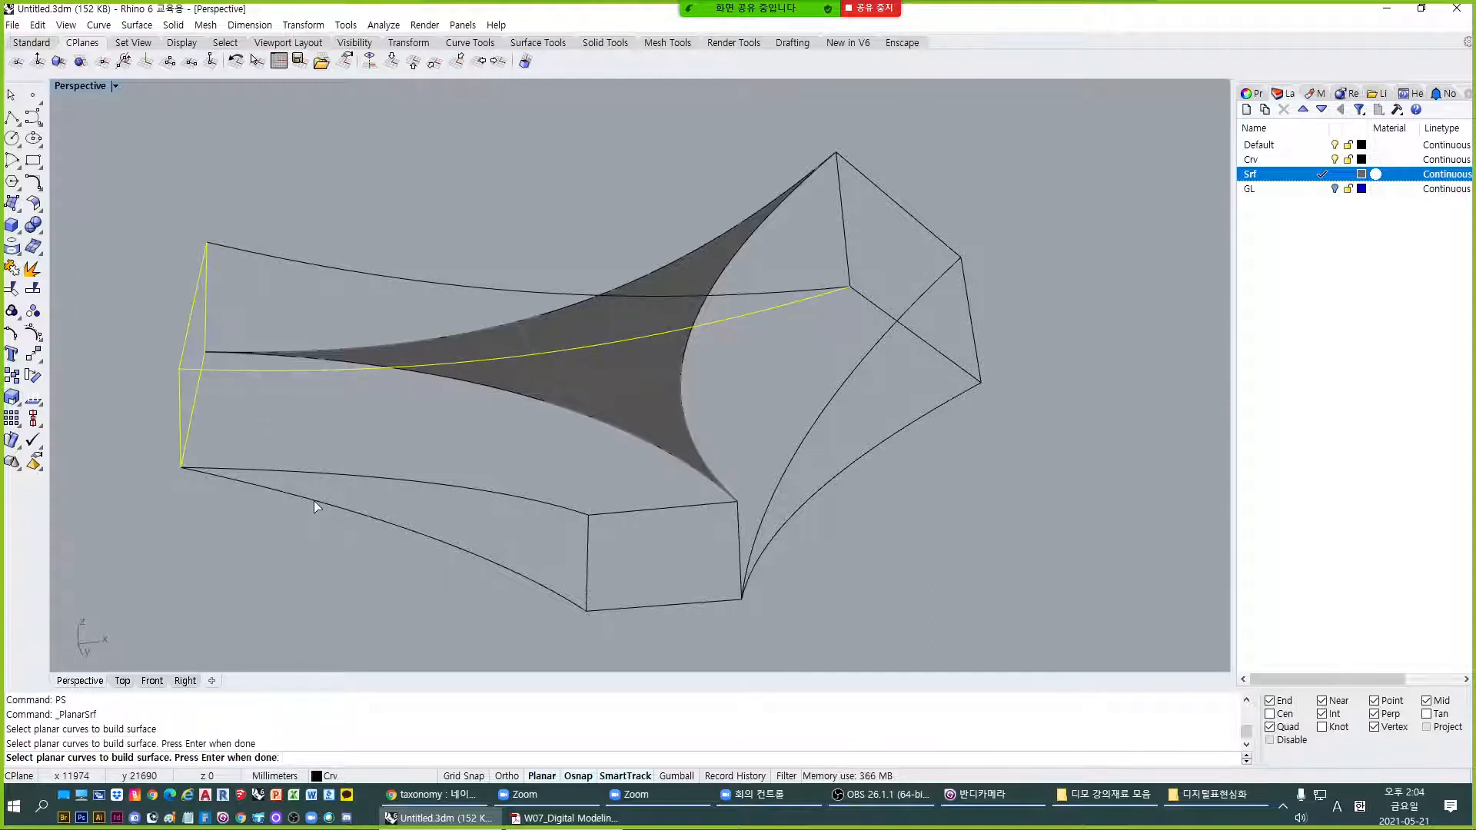
left_click(314, 500)
left_click(664, 602)
left_click(825, 489)
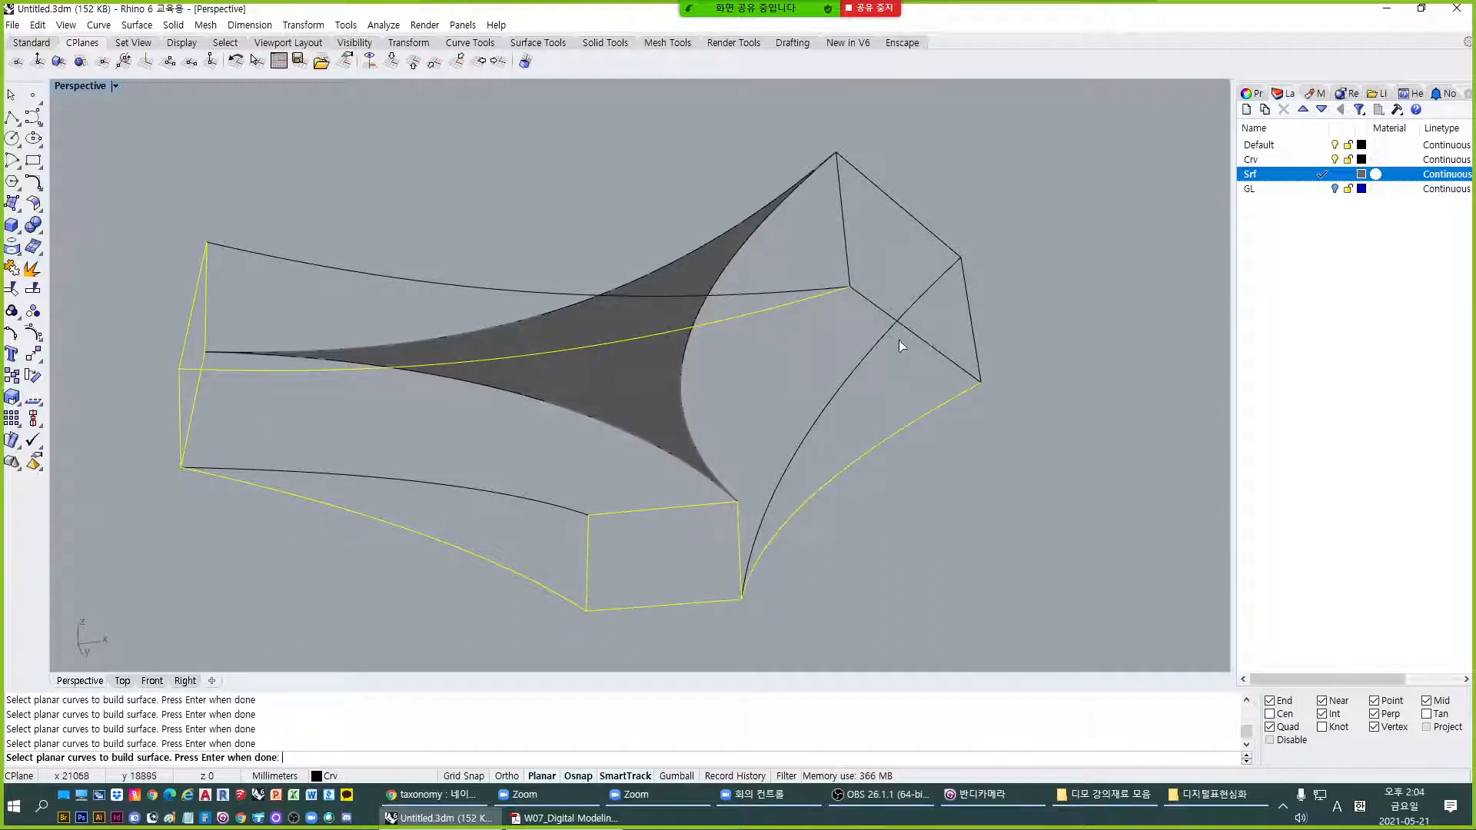
left_click(880, 309)
right_click_drag(723, 492, 653, 371)
right_click(715, 462)
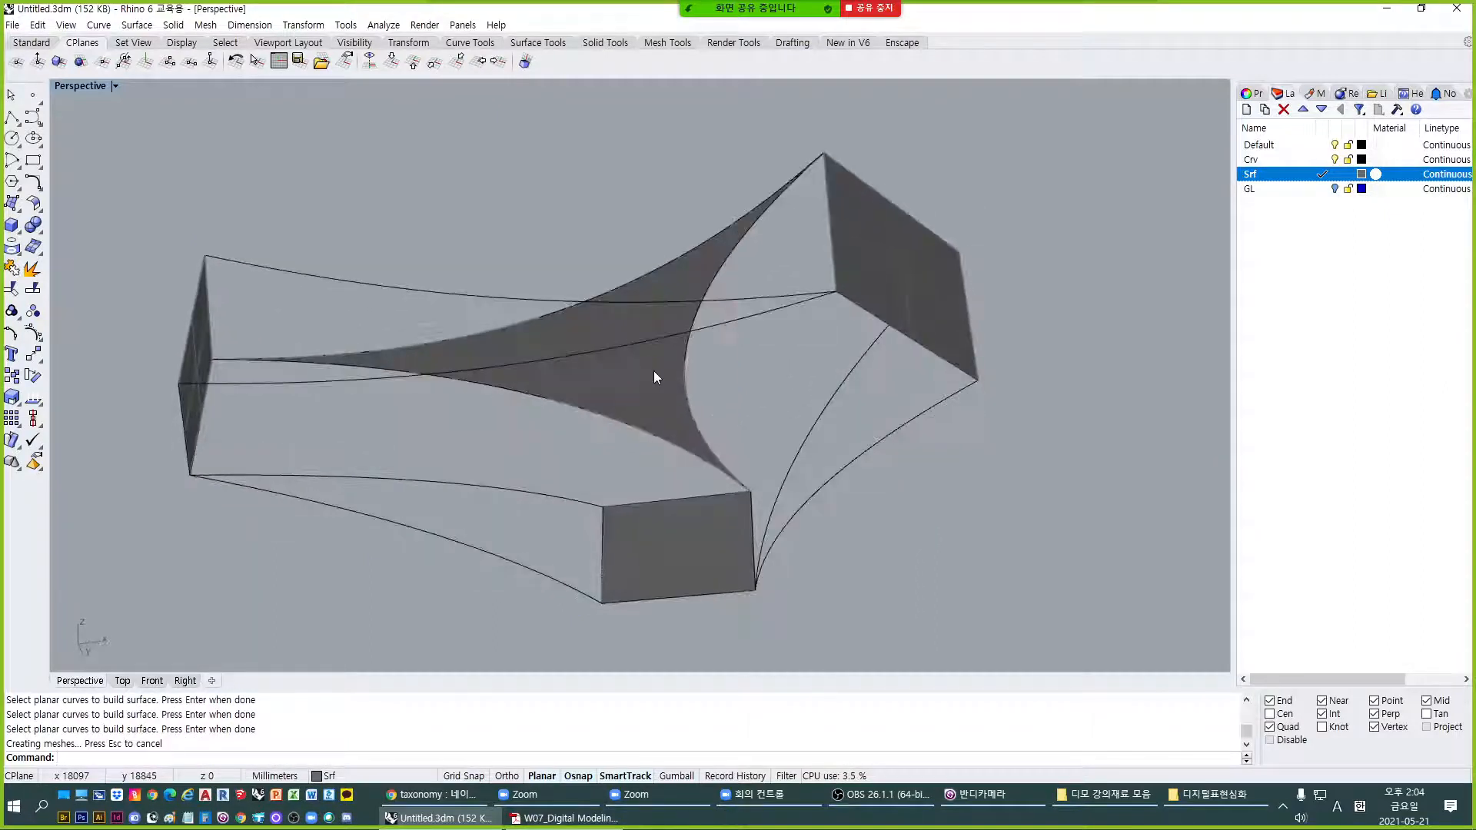
key("ctrl+z")
right_click_drag(576, 478, 584, 469)
type("PS")
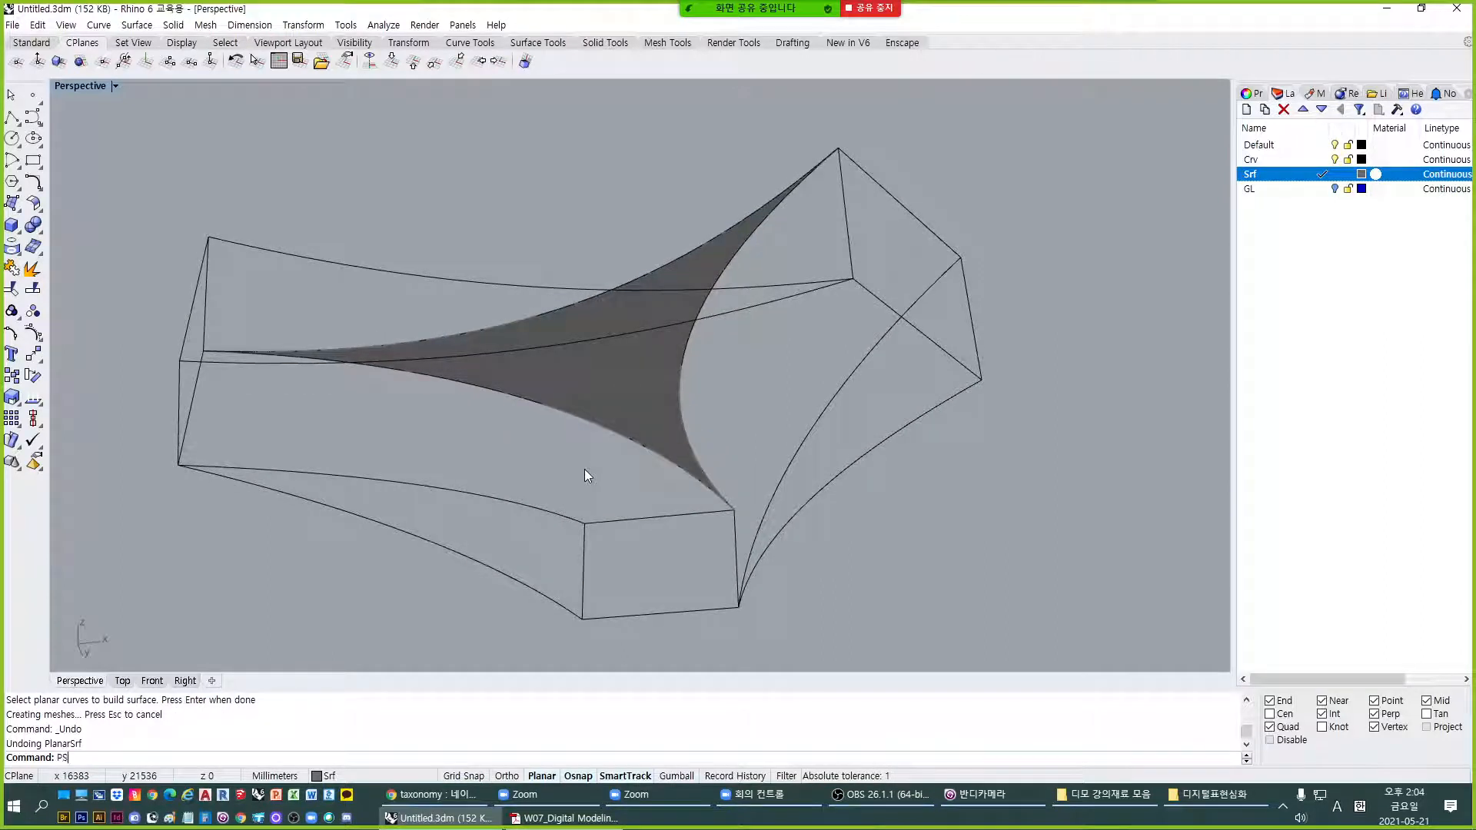
key("Return")
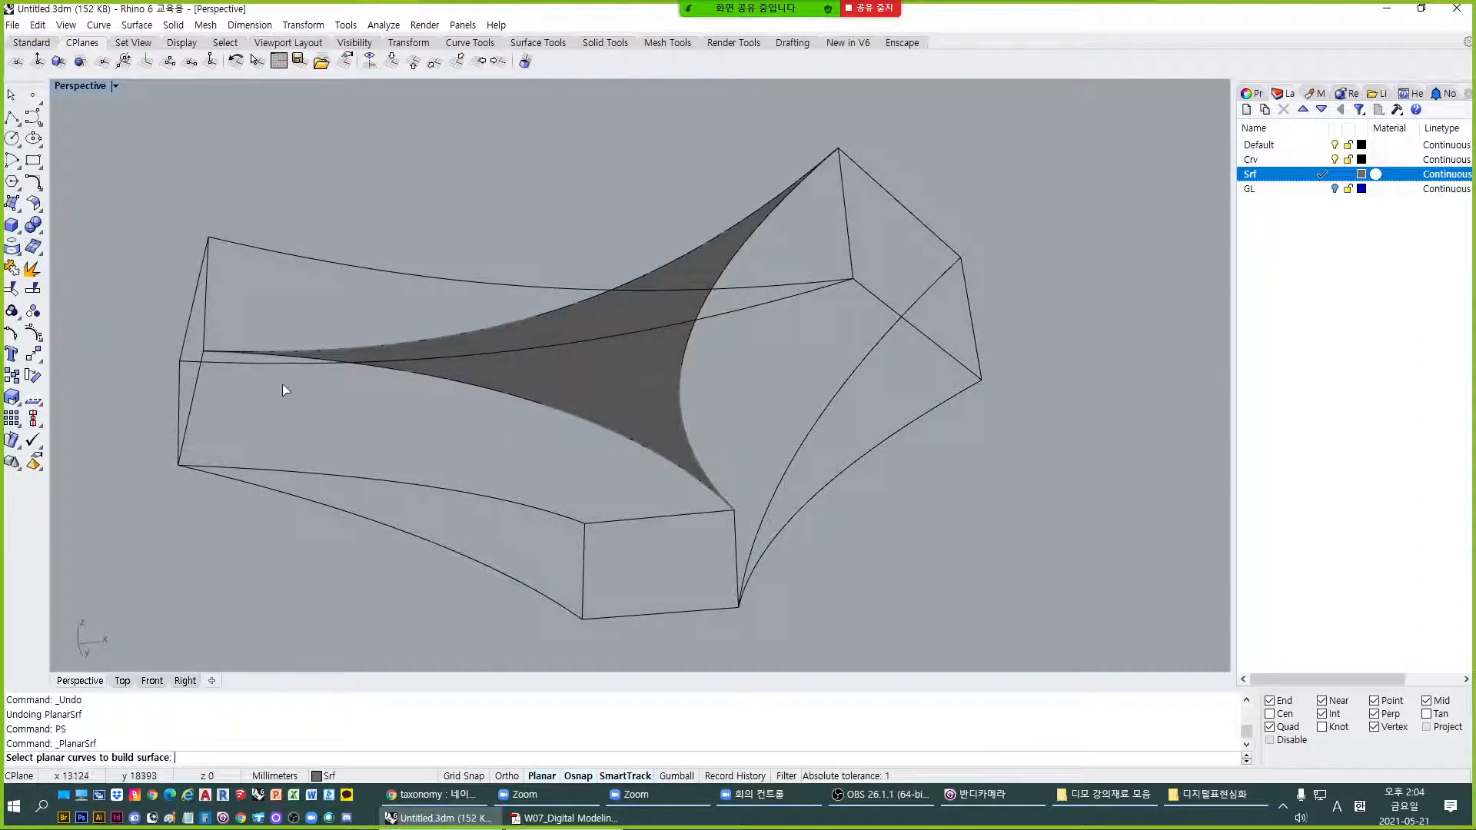
left_click(248, 363)
right_click_drag(779, 342, 233, 395)
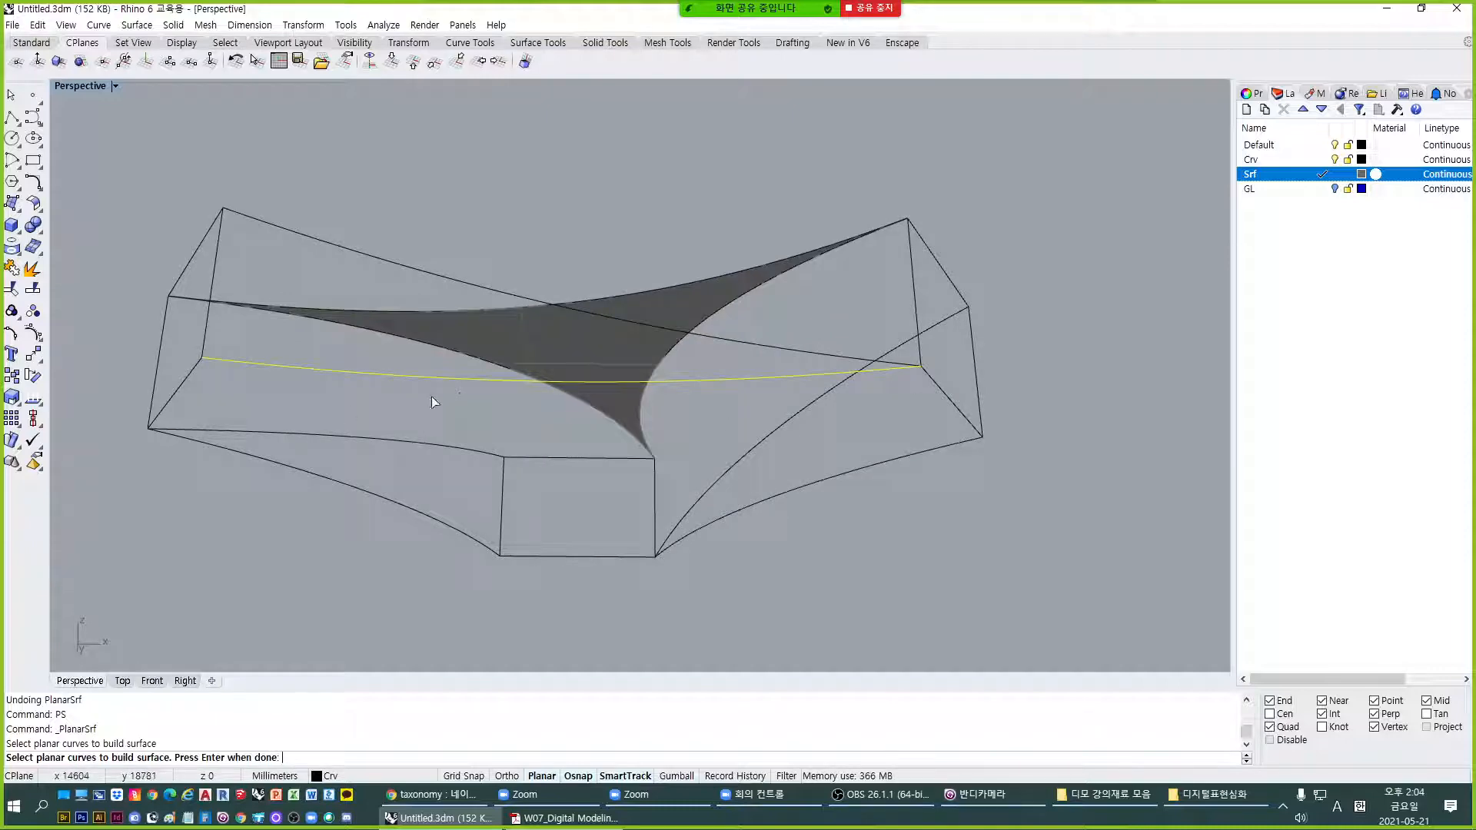
right_click_drag(431, 396, 453, 446)
right_click_drag(608, 527, 992, 464)
scroll(911, 476, "up", 3)
scroll(944, 499, "up", 3)
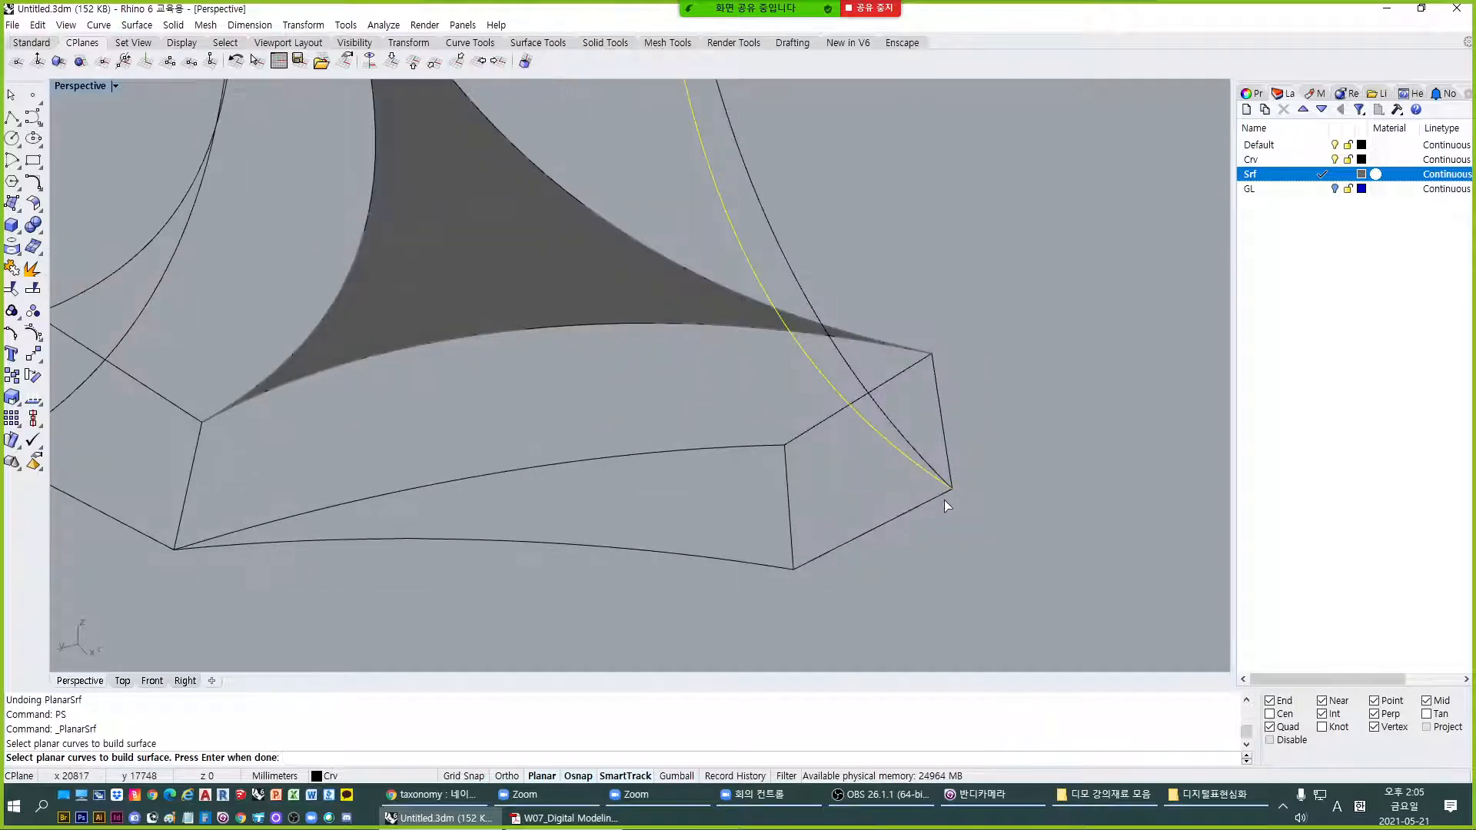
left_click(858, 536)
scroll(884, 527, "up", 2)
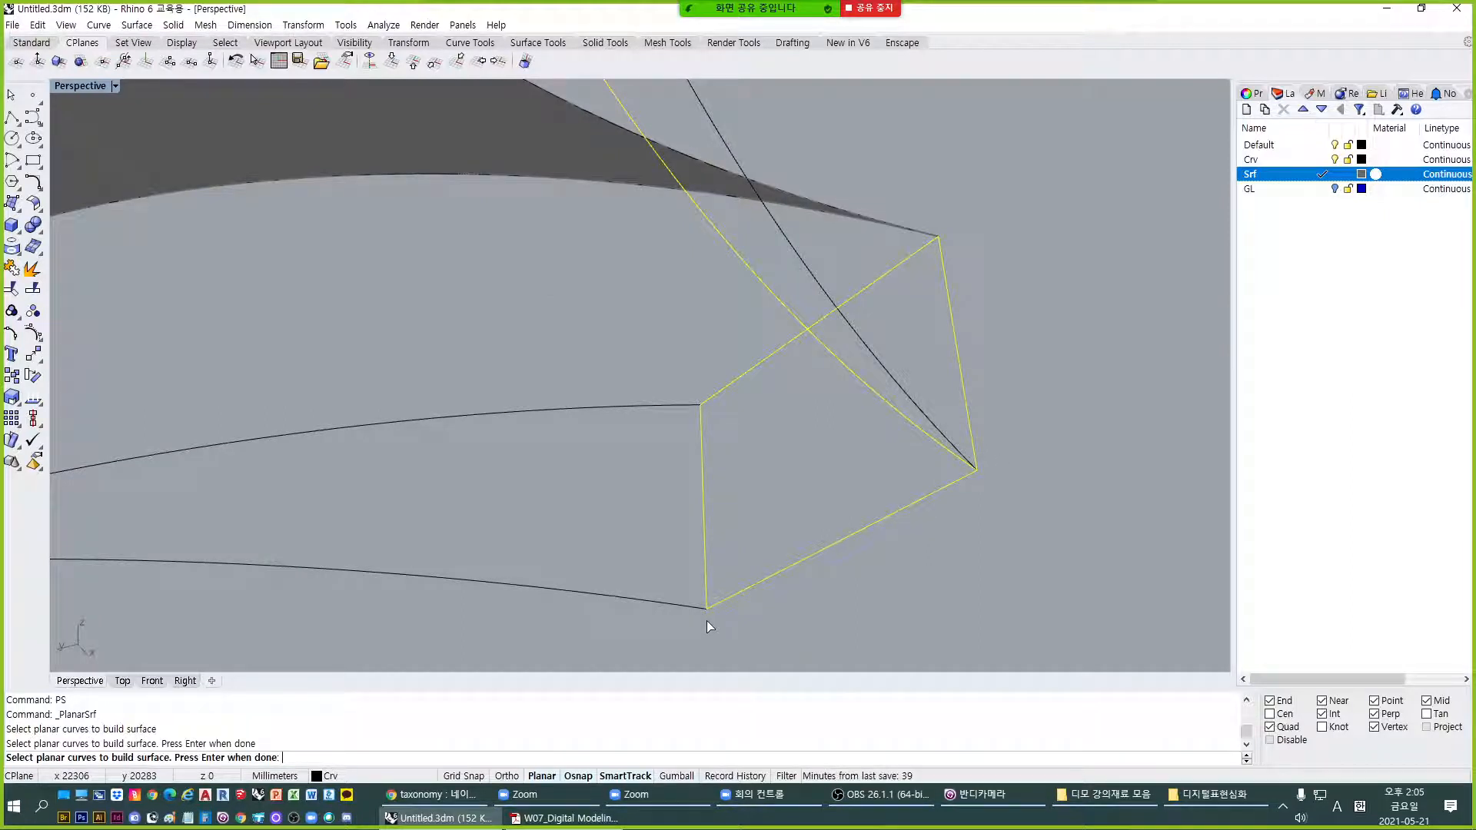
right_click_drag(923, 441, 760, 402)
scroll(760, 402, "down", 4)
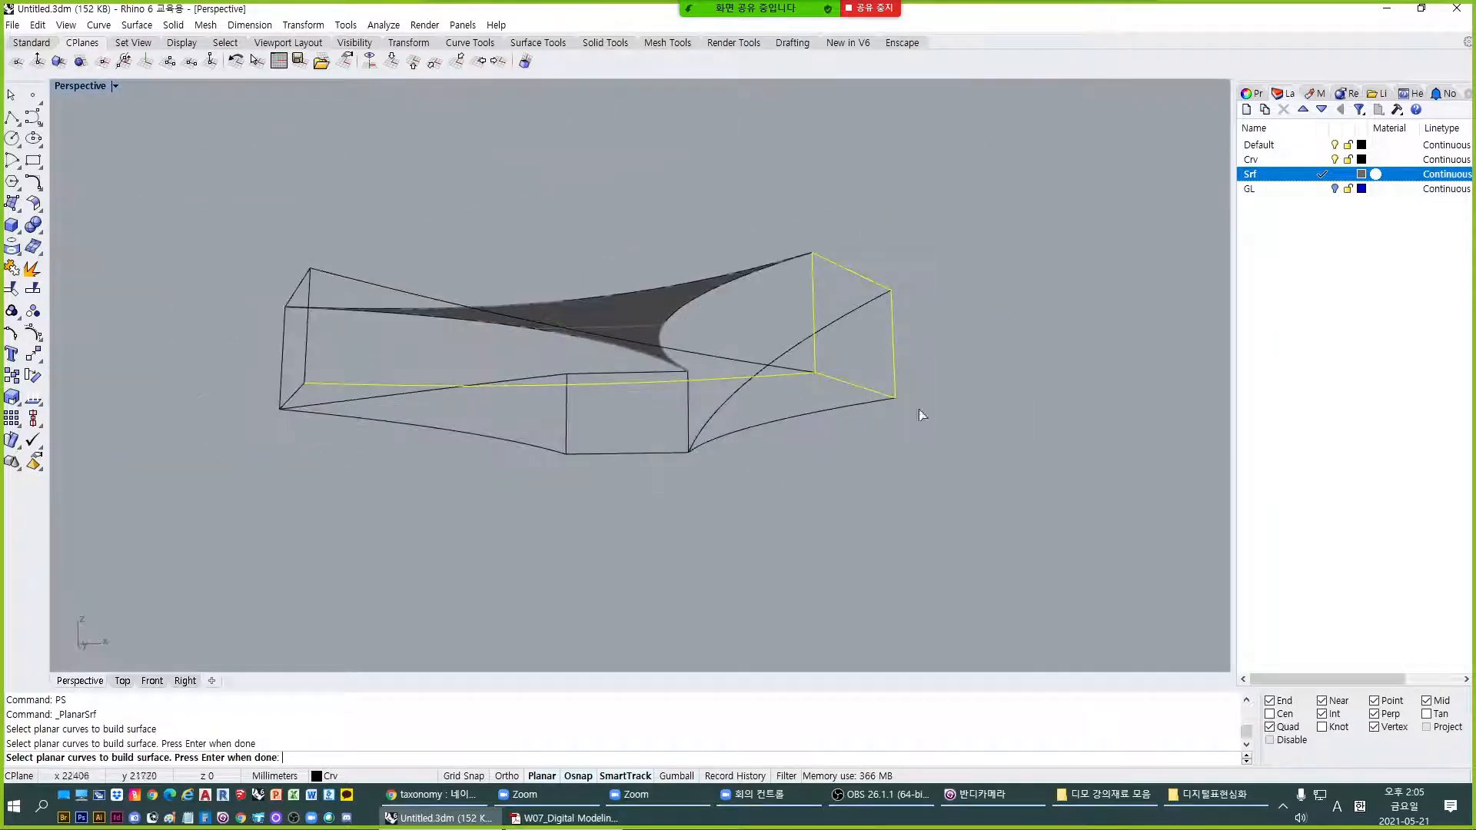
right_click_drag(844, 293, 776, 430)
key("Escape")
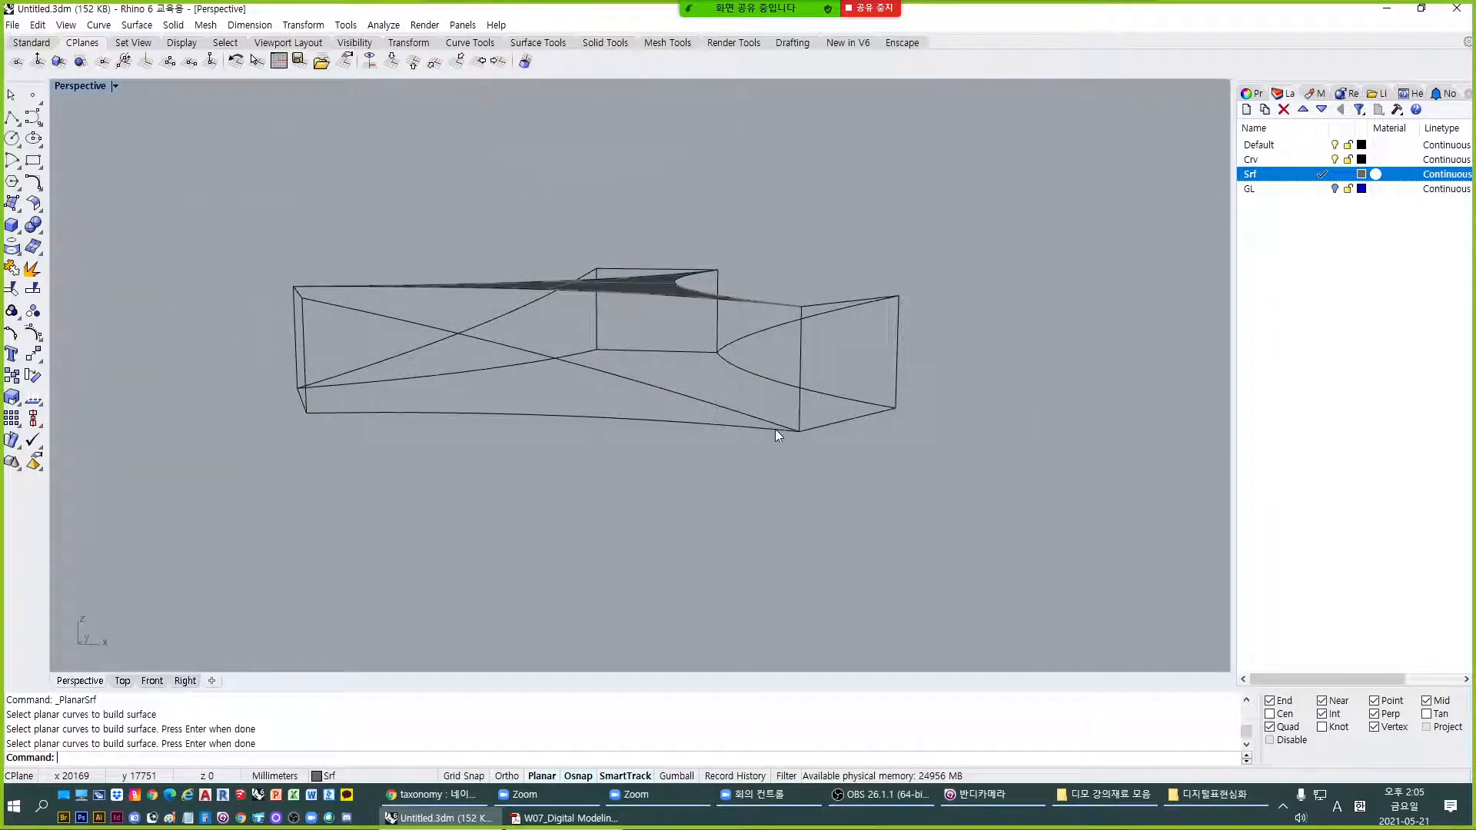
type("PS")
key("Return")
left_click(796, 394)
key("Escape")
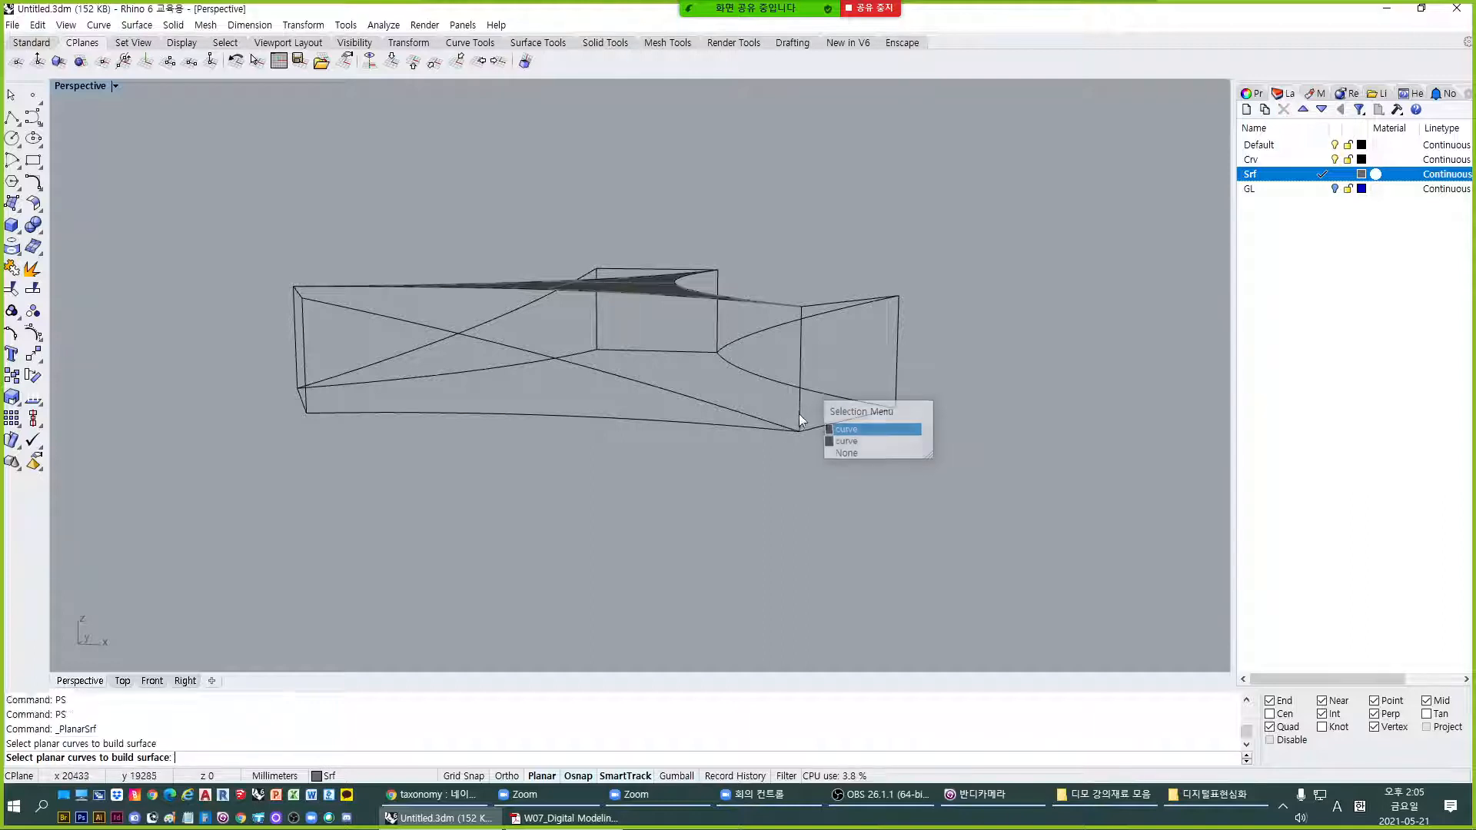
Create planar surfaces from the three end rectangles, one rectangle at a time.
right_click_drag(799, 415, 785, 444)
type("PS")
key("Return")
left_click(784, 435)
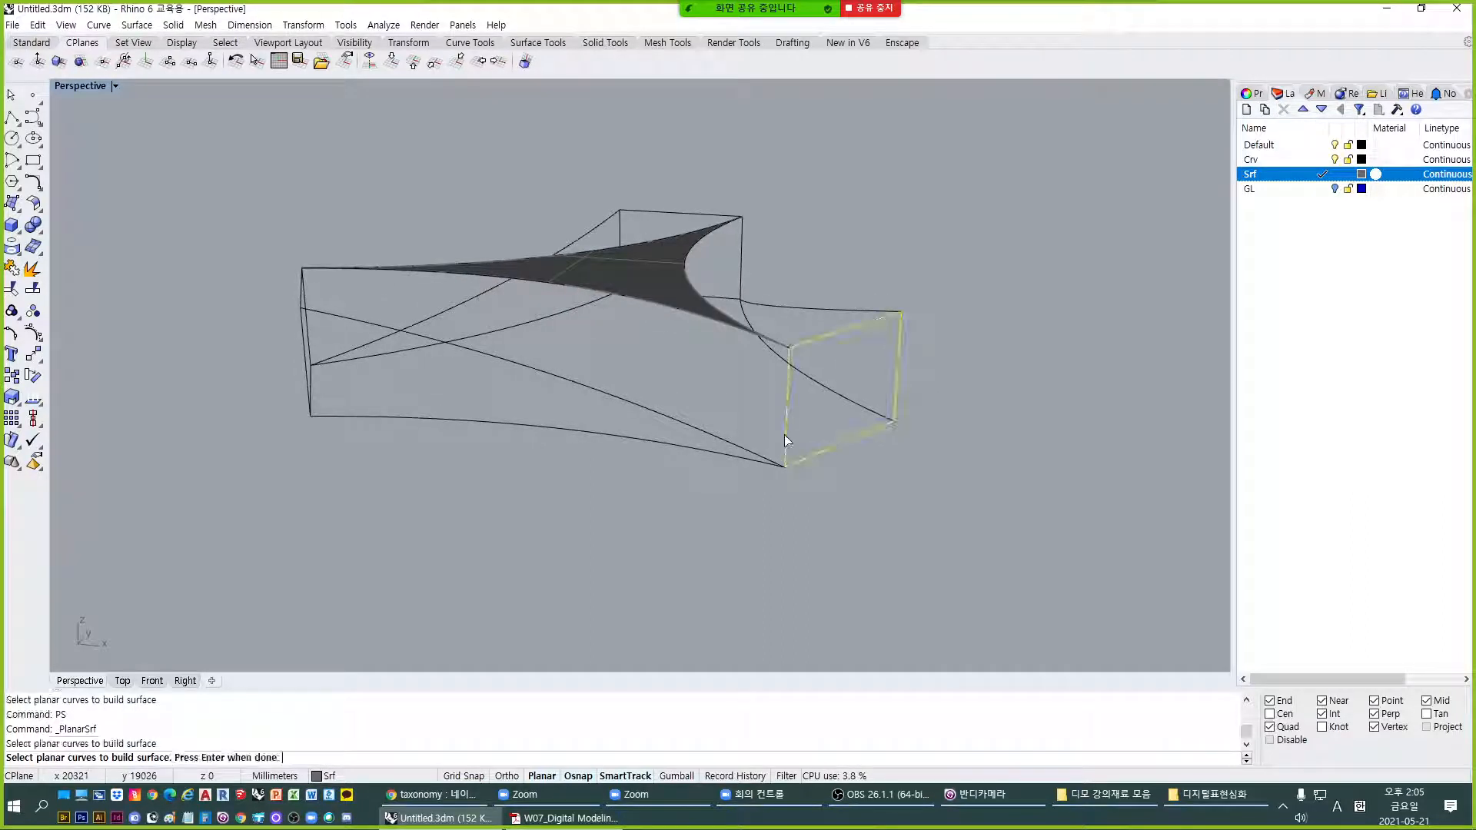
key("Return")
right_click_drag(495, 422, 746, 362)
type("PS")
key("Return")
left_click(498, 455)
key("Return")
type("PS")
key("Return")
left_click(335, 250)
key("Return")
scroll(731, 362, "up", 3)
scroll(731, 362, "down", 5)
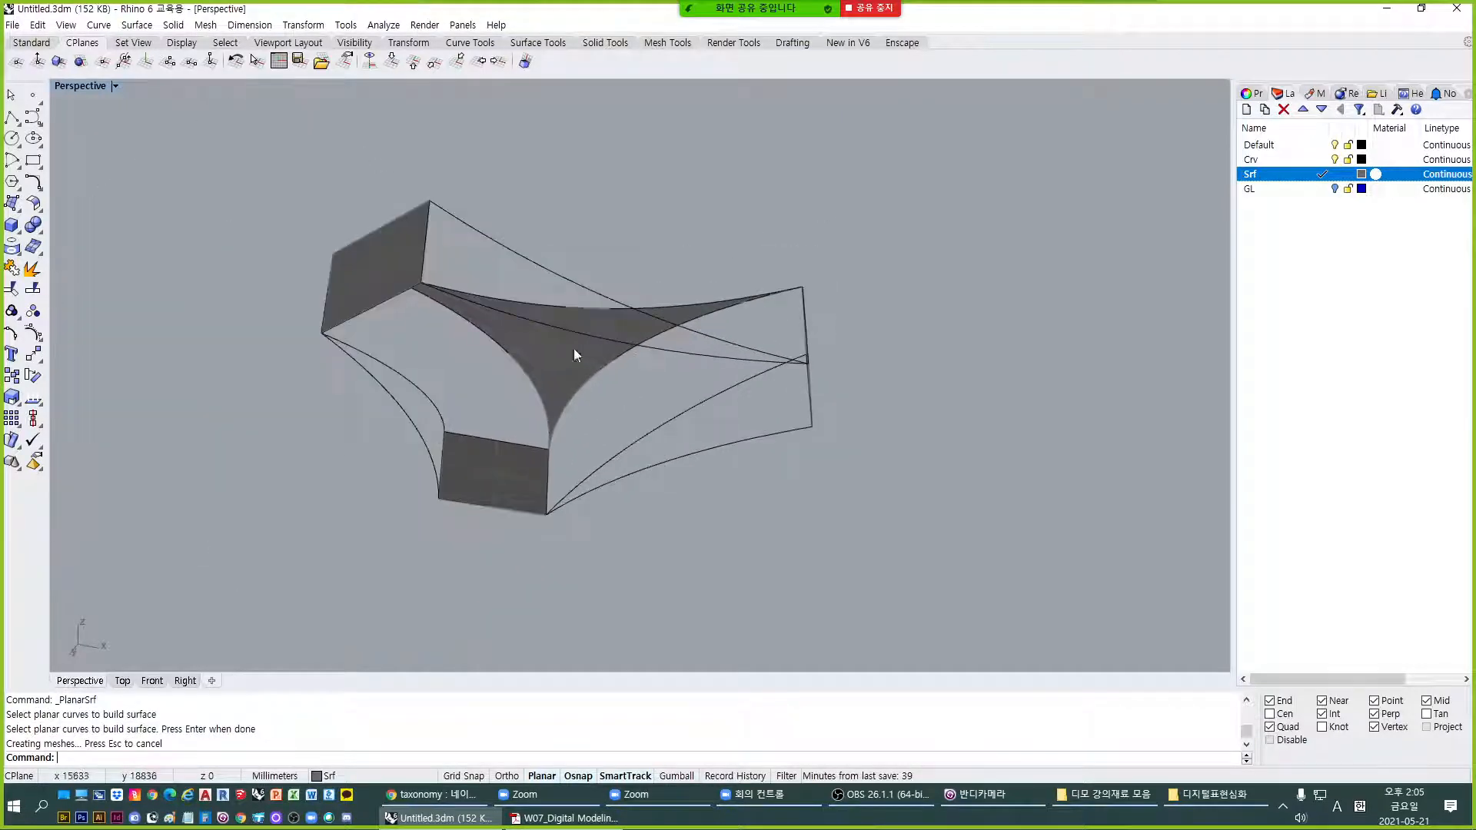
Undo the last two planar surfaces made from the end rectangles.
scroll(804, 385, "up", 5)
left_click(804, 380)
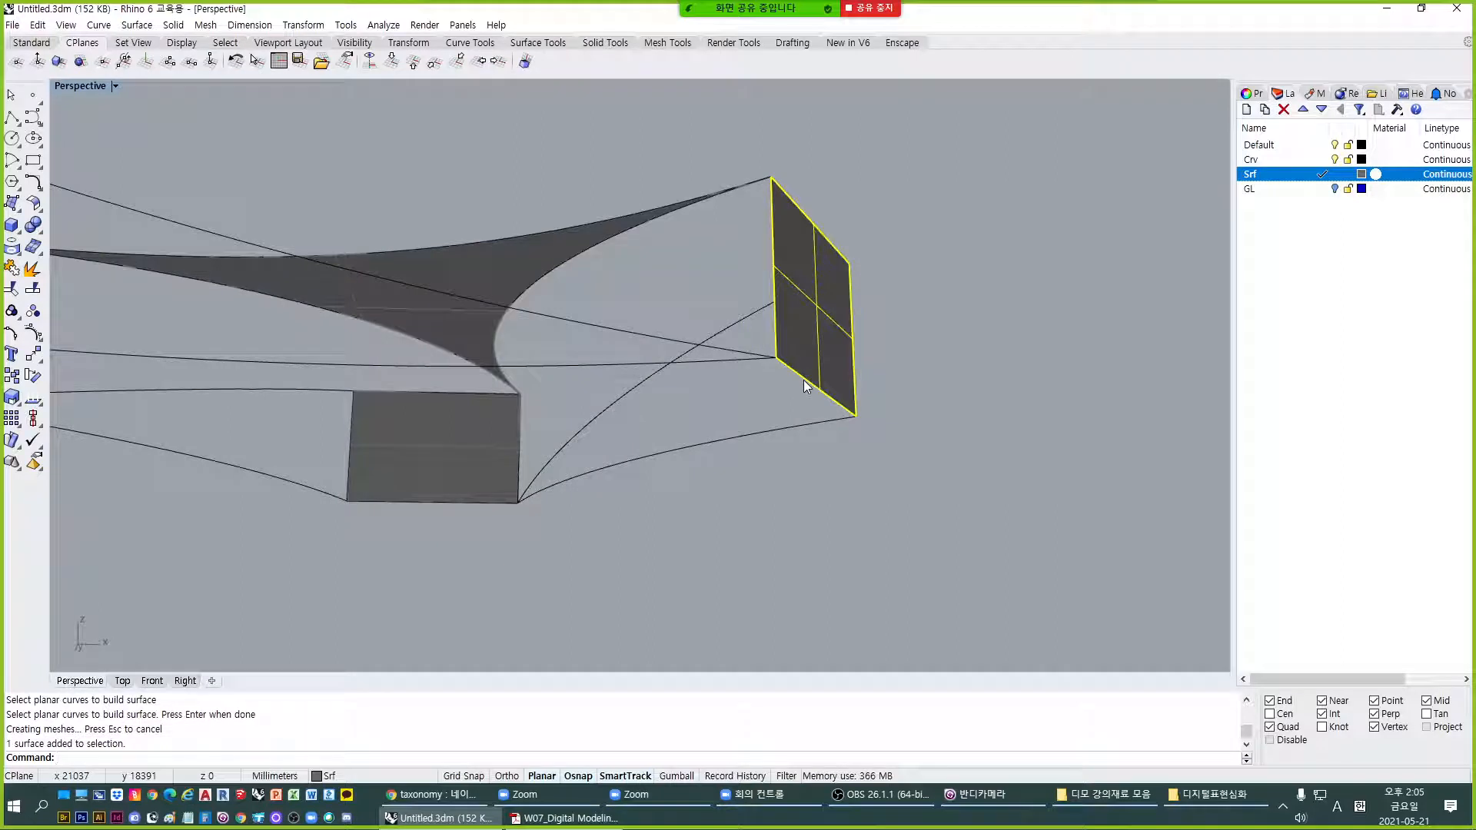
key("Escape")
type("u")
key("Return")
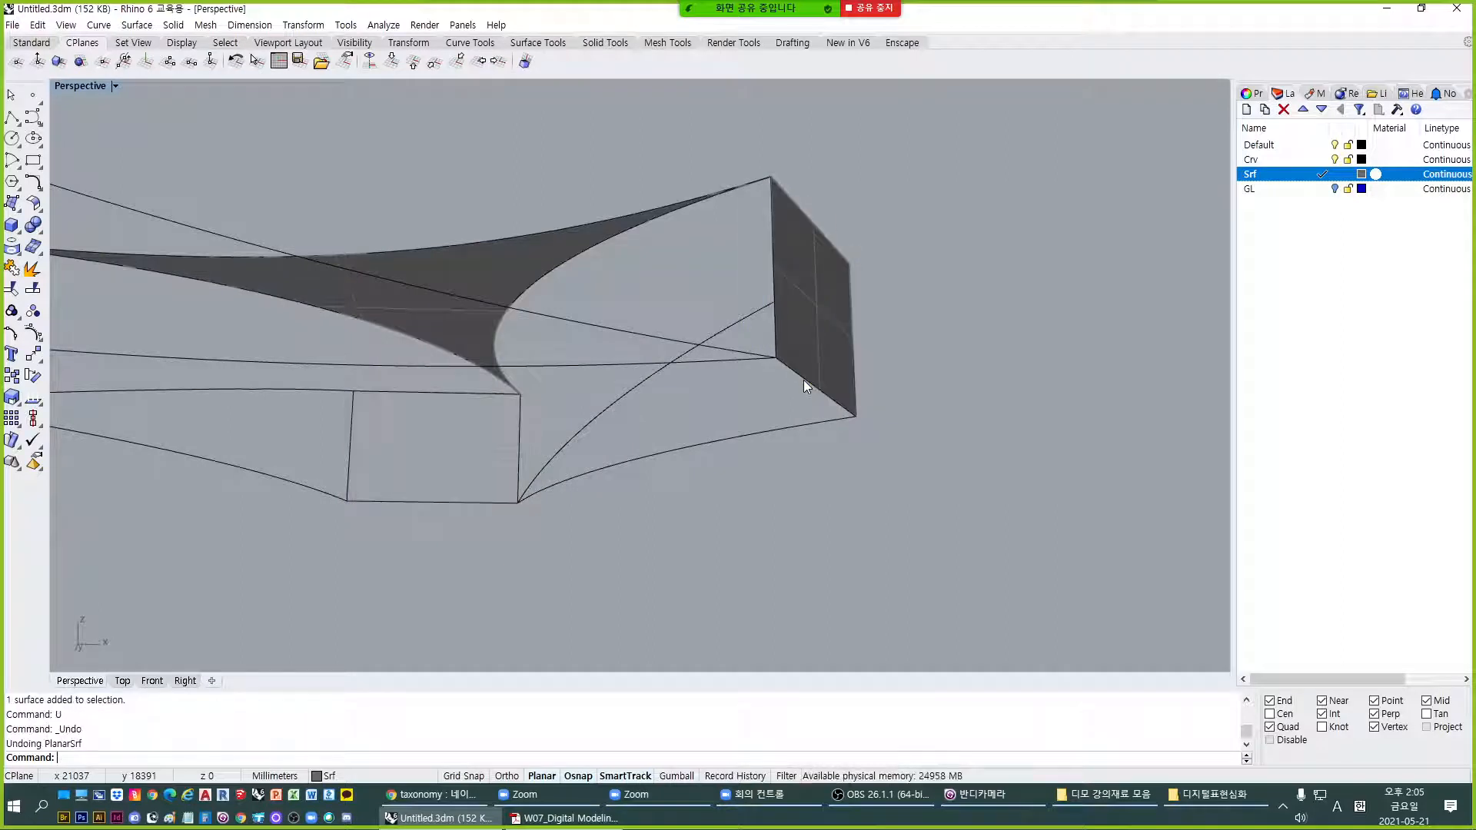
type("u")
key("Return")
type("PS")
key("Return")
key("Escape")
type("PS")
key("Return")
key("Escape")
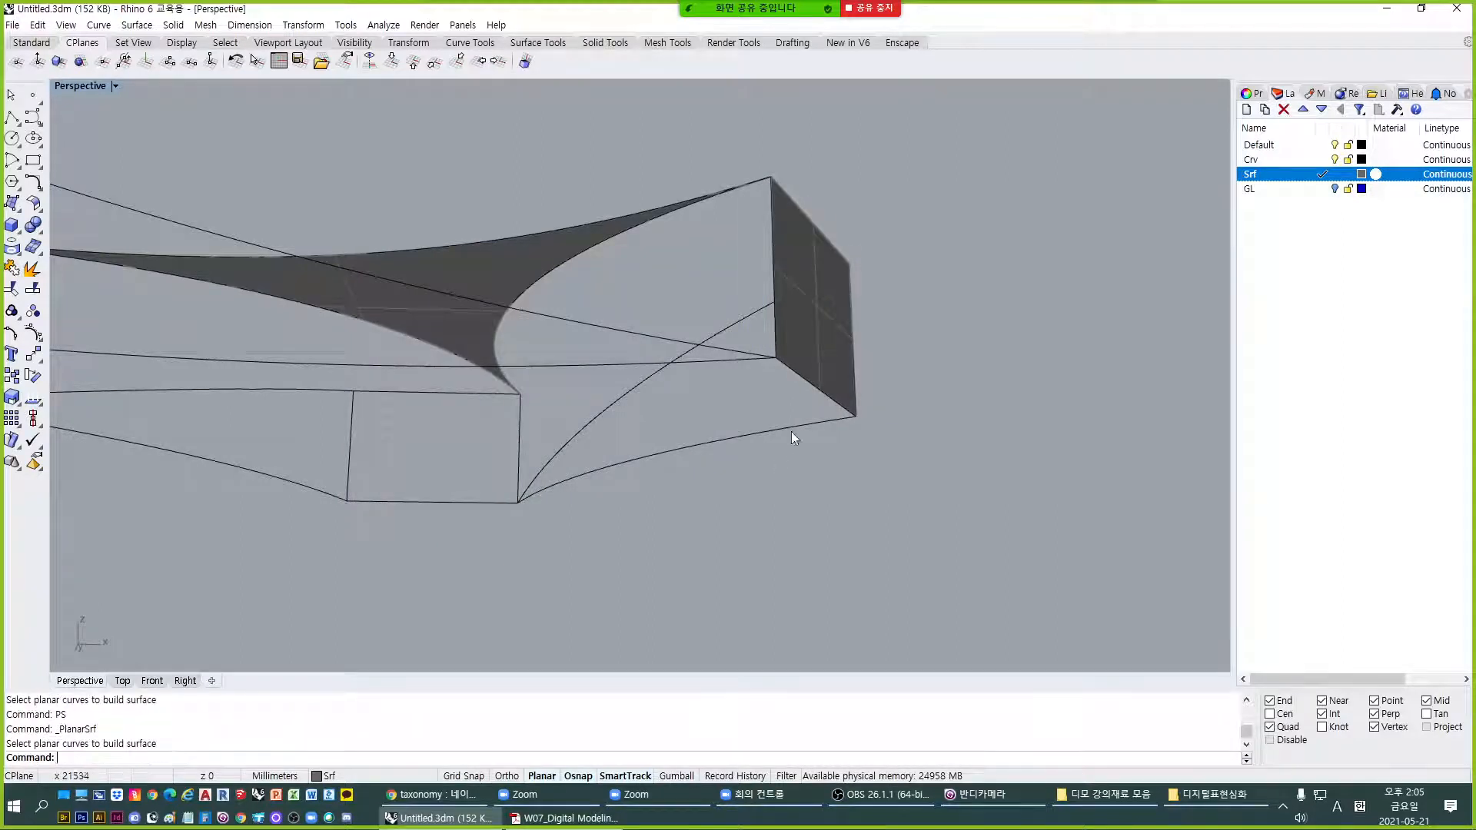
Delete the remaining planar surface inside the end rectangle.
left_click(823, 392)
type("E")
key("Return")
Explode the three end rectangles into separate line segments and check that each edge can be selected individually.
right_click_drag(755, 463, 666, 461)
left_click(805, 395)
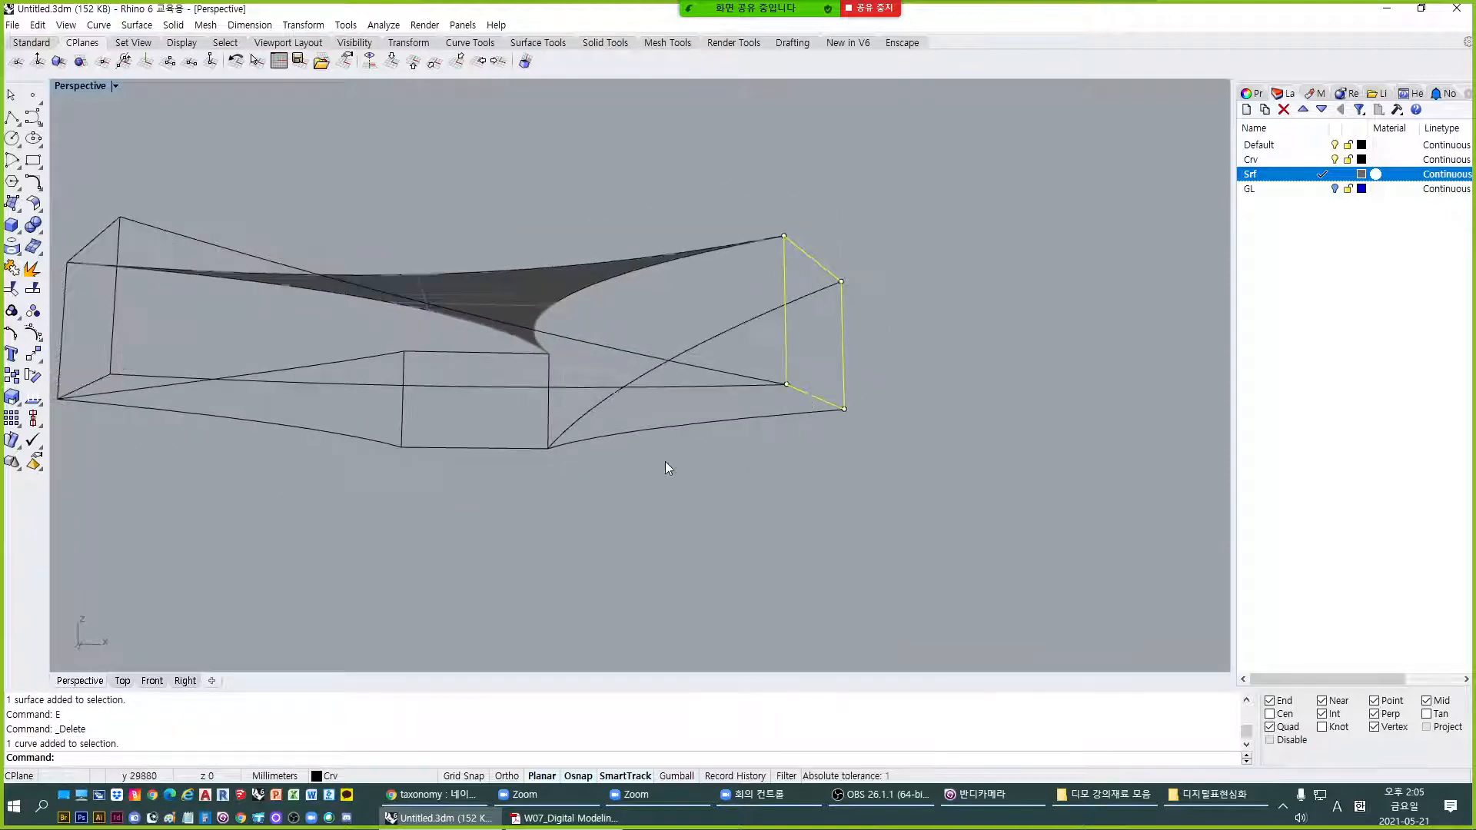
left_click(486, 446, "shift")
left_click(112, 363, "shift")
type("EX")
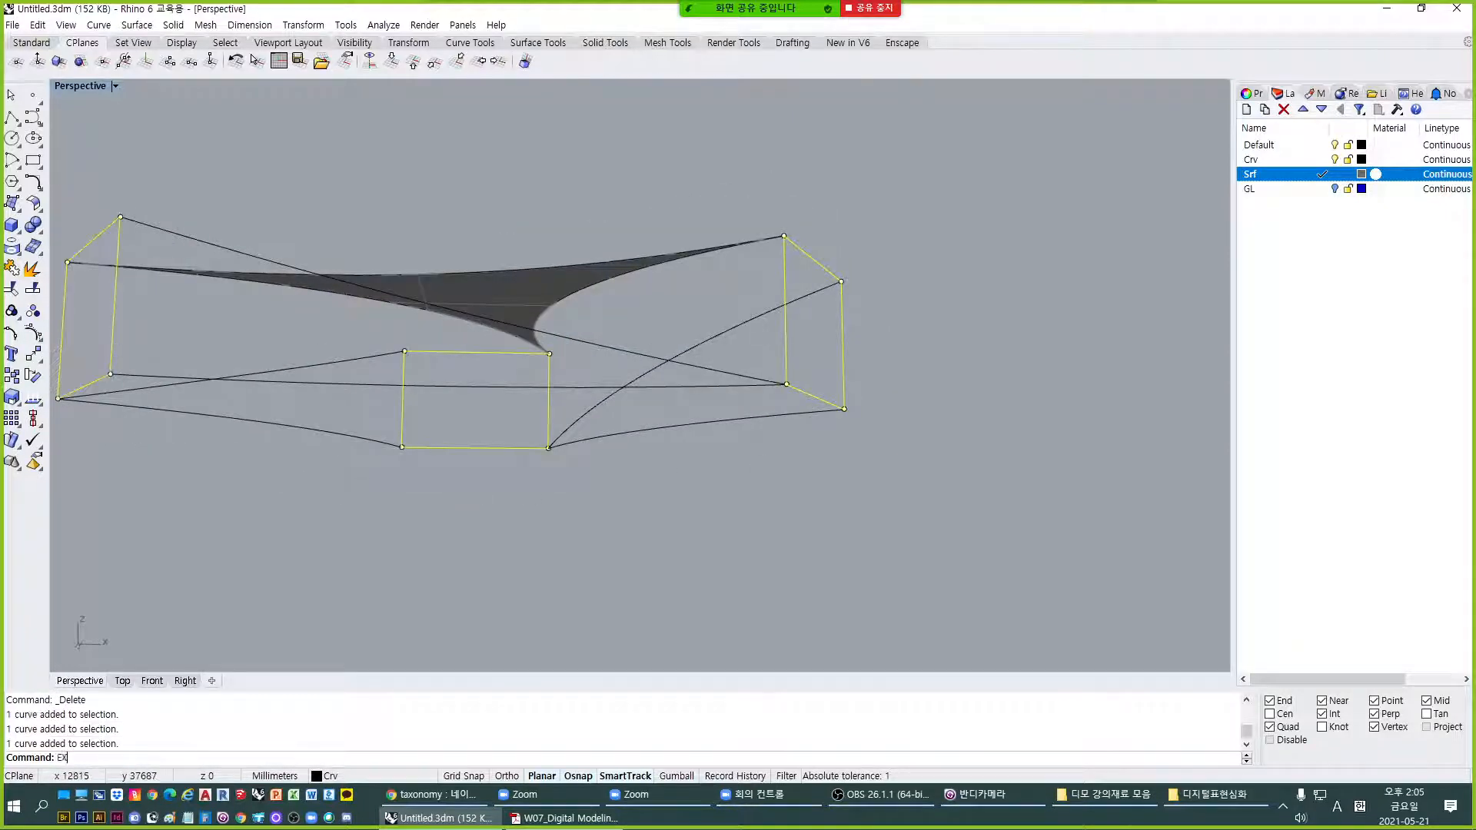
type("D")
key("Return")
left_click(815, 396)
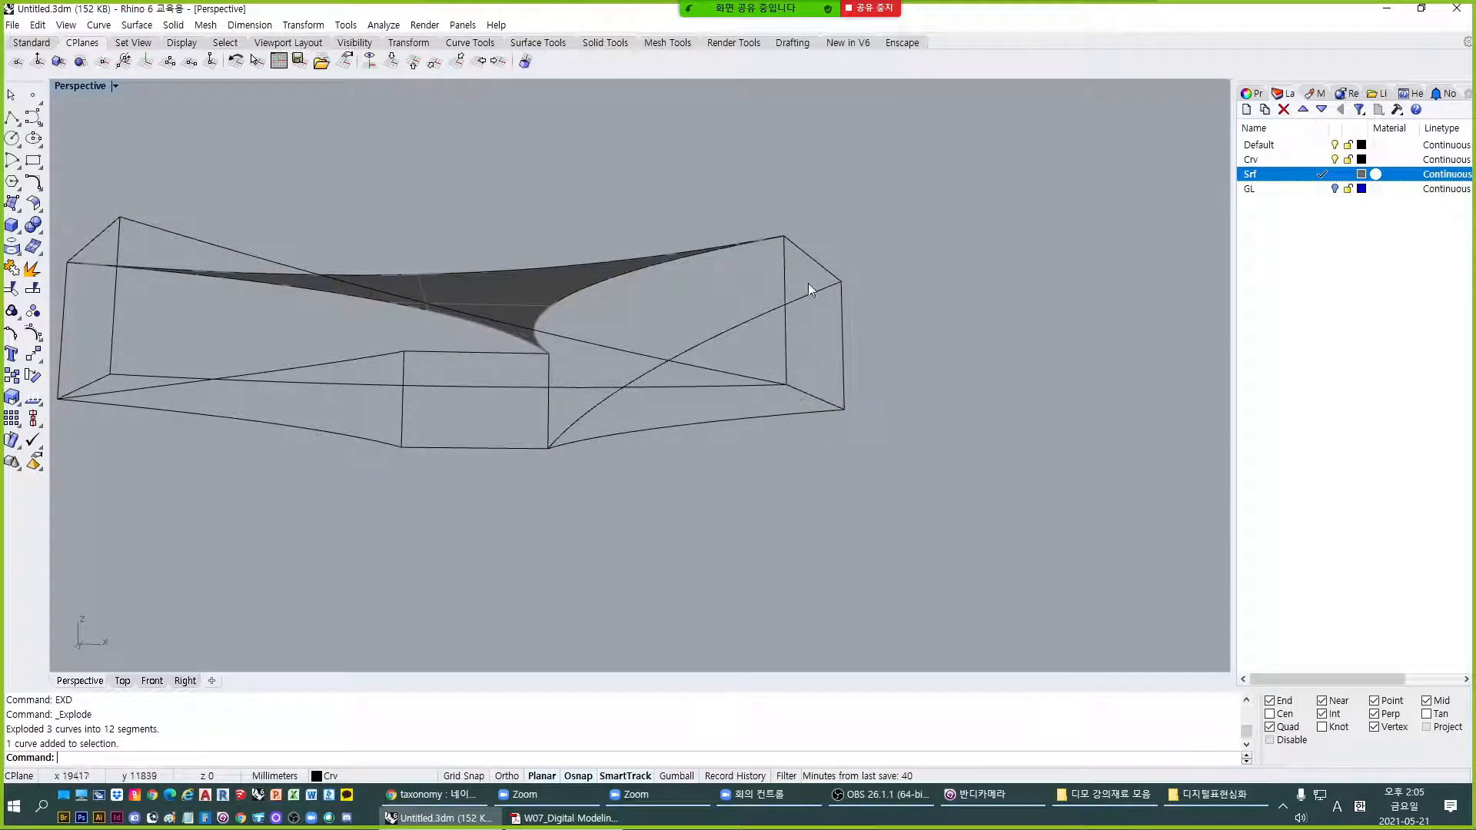
left_click(817, 259)
left_click(844, 334)
left_click(785, 340)
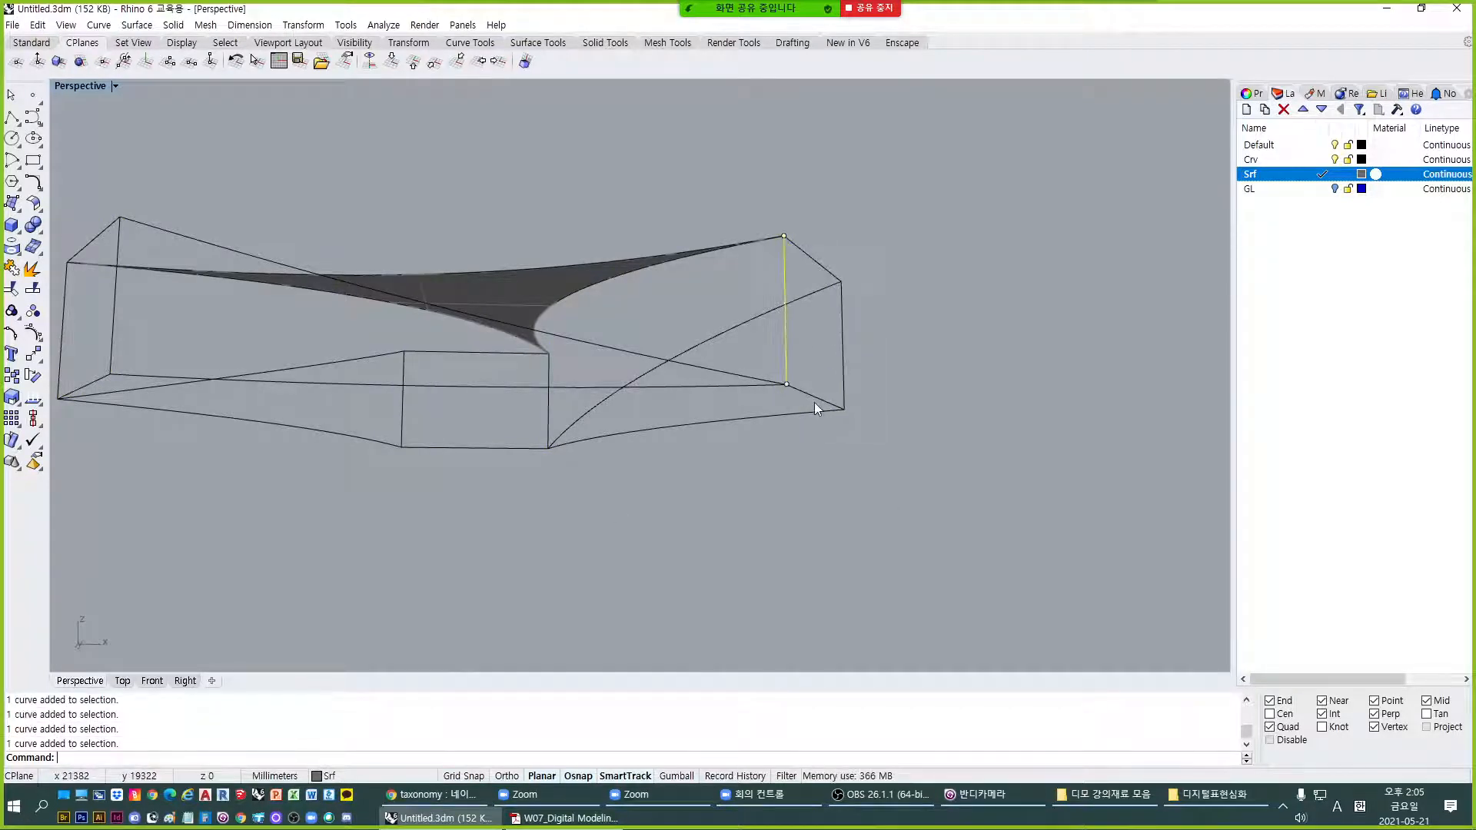
left_click(815, 397)
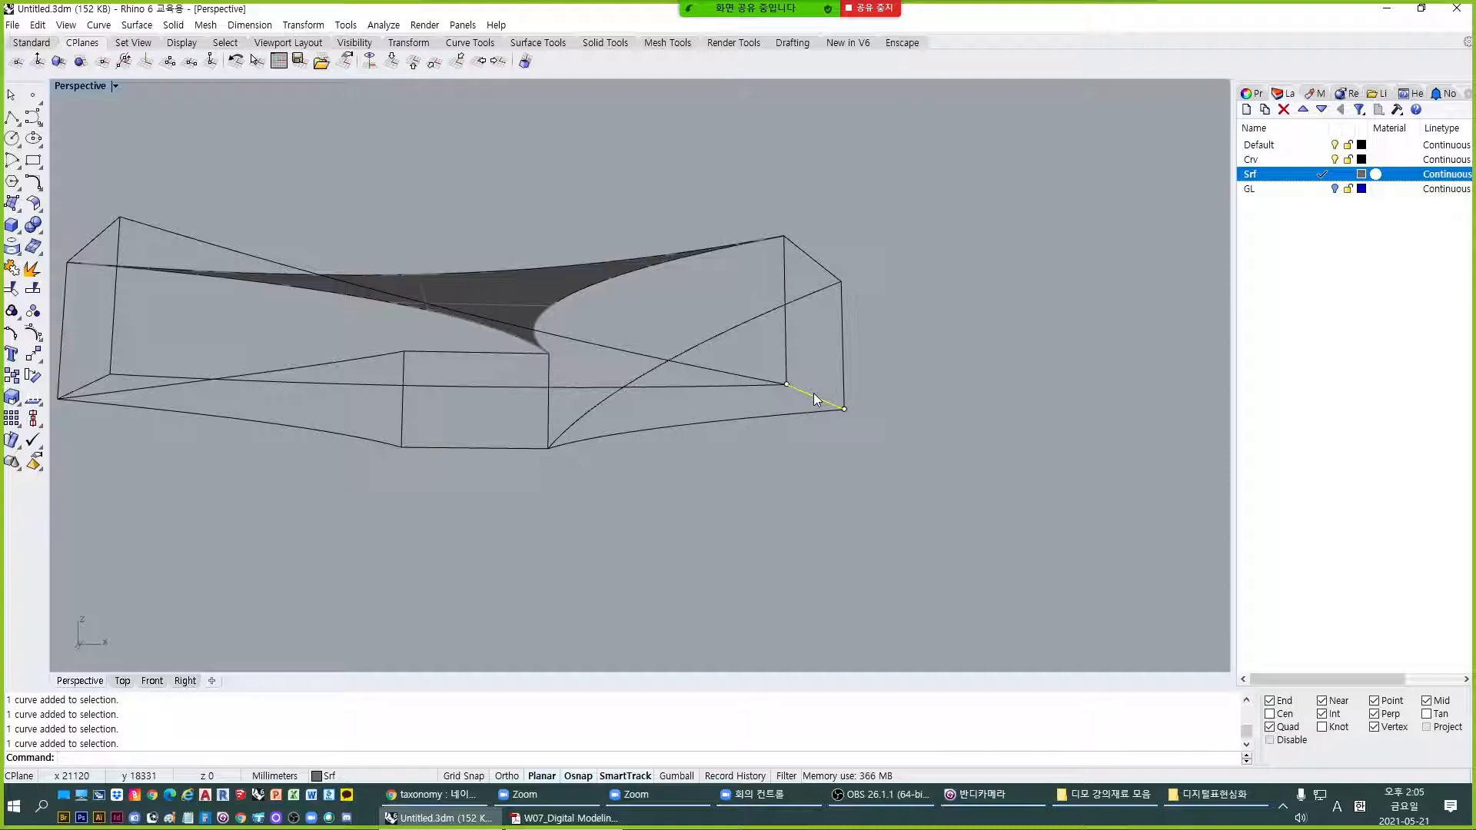
Create a planar floor surface from the three lower curves and the bottom edges of the three end rectangles.
type("PS")
key("Return")
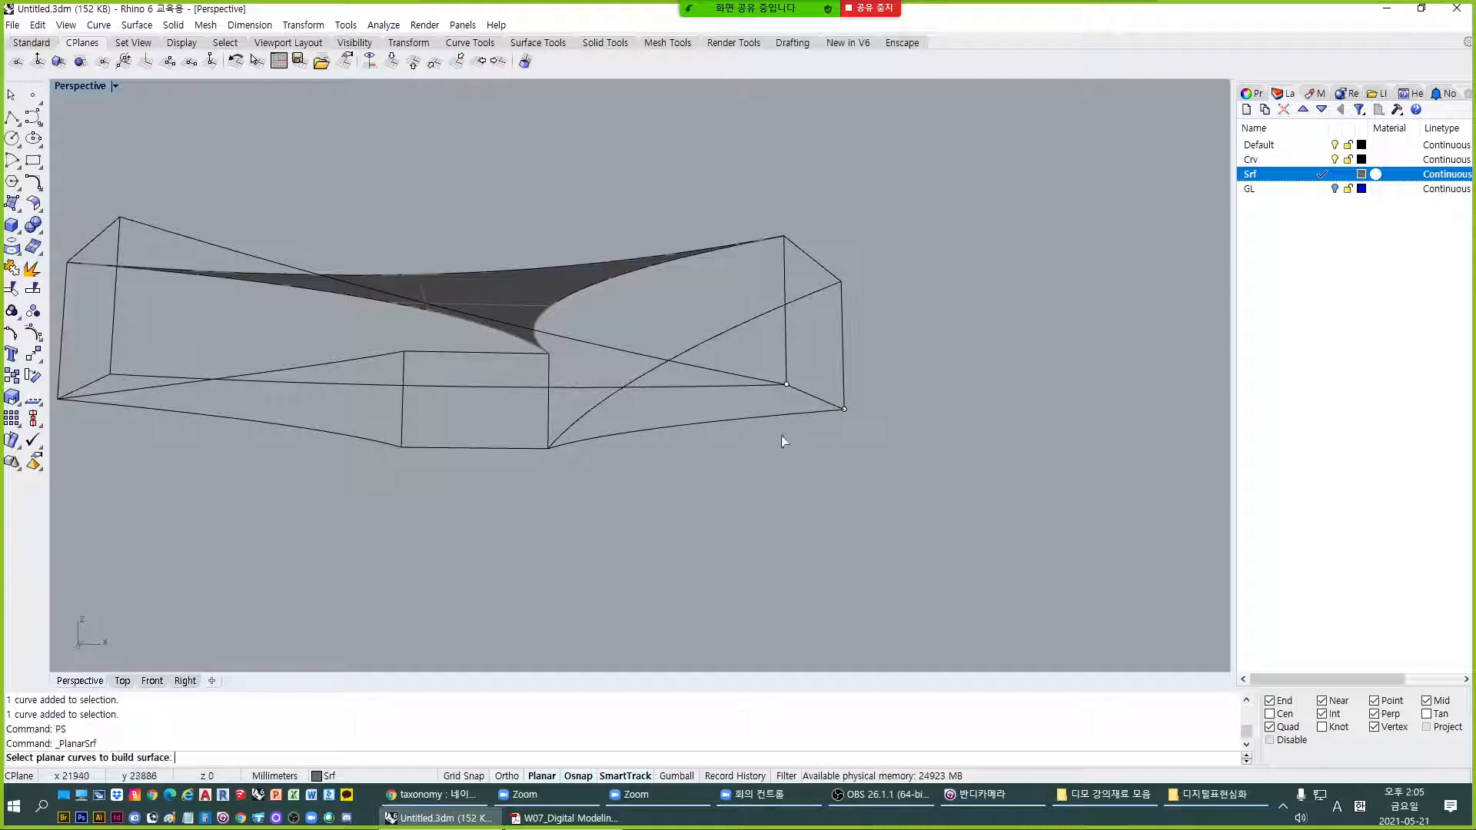
mouse_move(781, 421)
right_mouse_down()
mouse_move(765, 432)
mouse_move(797, 419)
right_mouse_up()
left_click(691, 359)
left_click(812, 393)
left_click(676, 438)
left_click(467, 461)
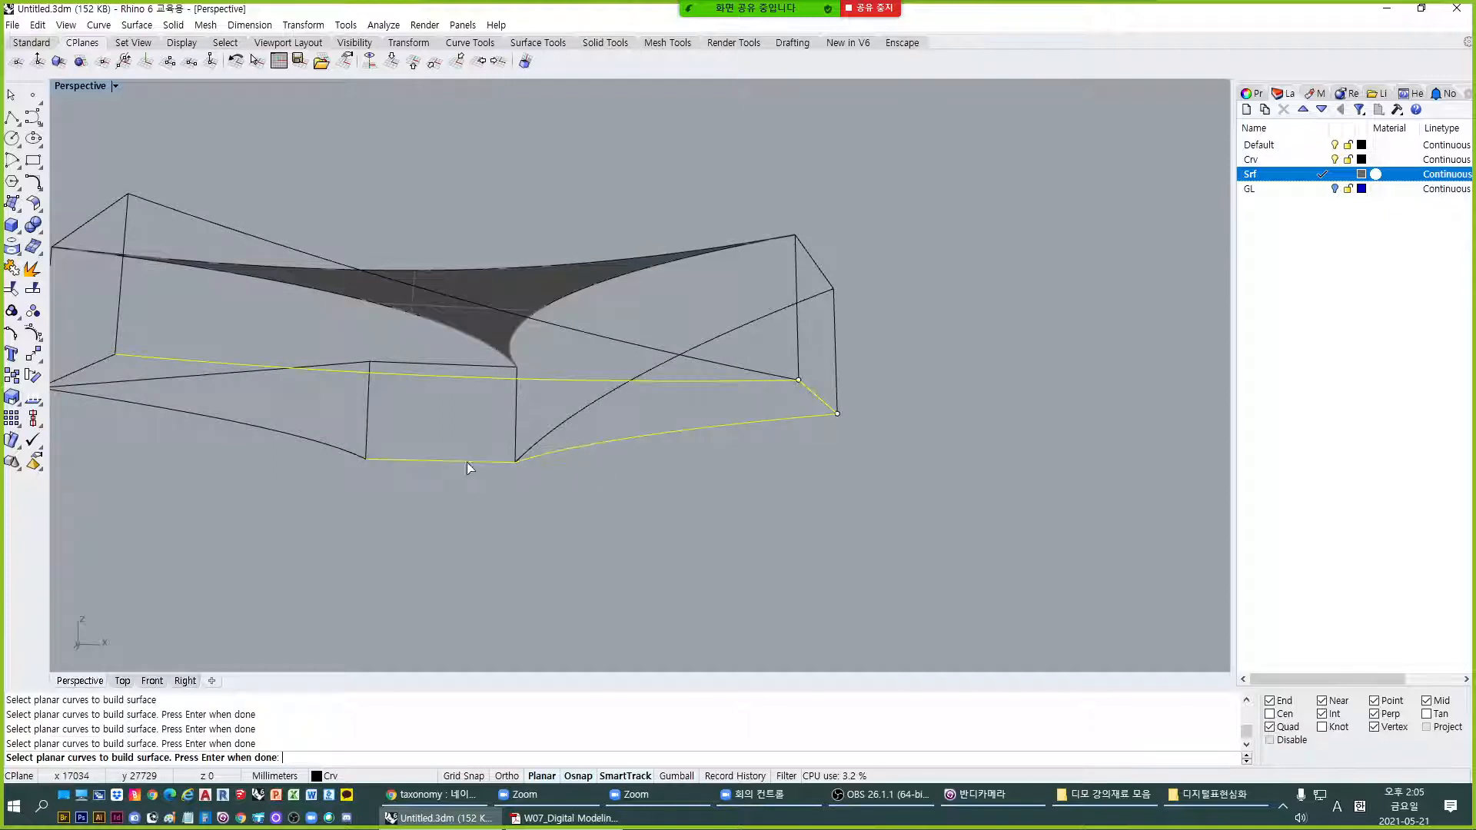
left_click(296, 439)
right_click_drag(297, 442, 435, 402)
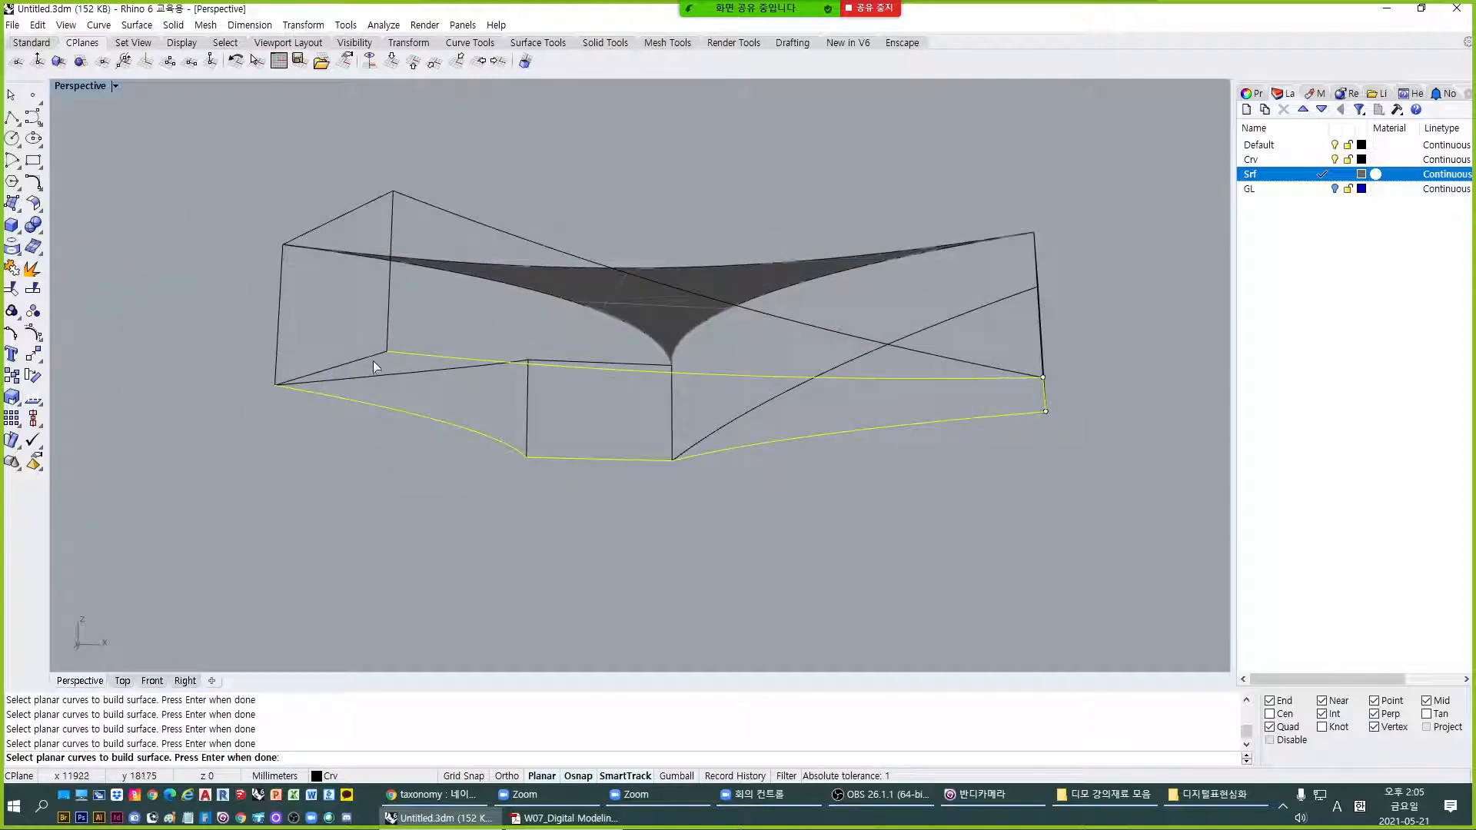
key("Return")
right_click_drag(932, 558, 963, 657)
left_click(728, 499)
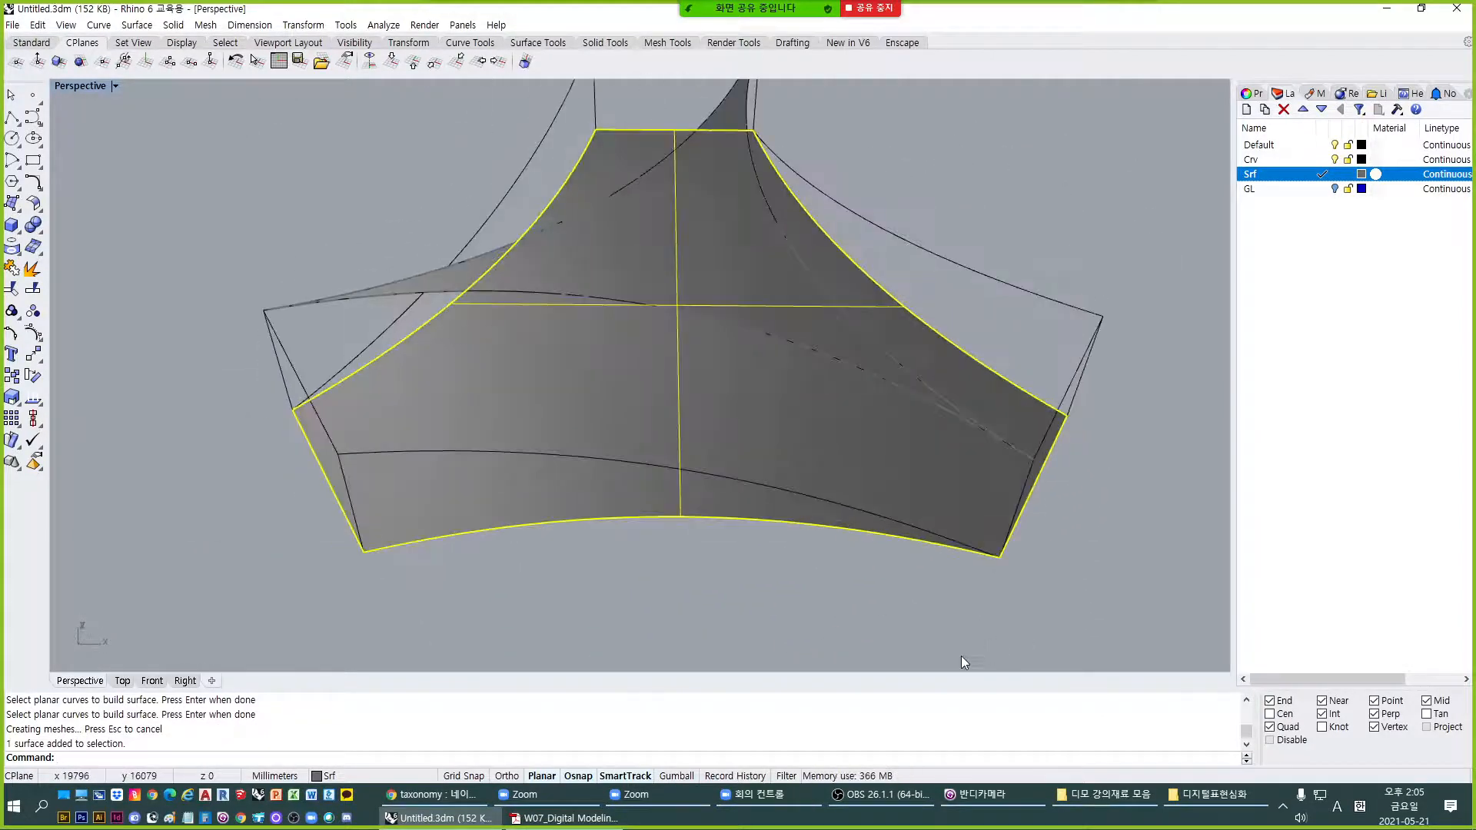
Try Gray and Green in turn as the Srf layer's display colour.
left_click(1362, 175)
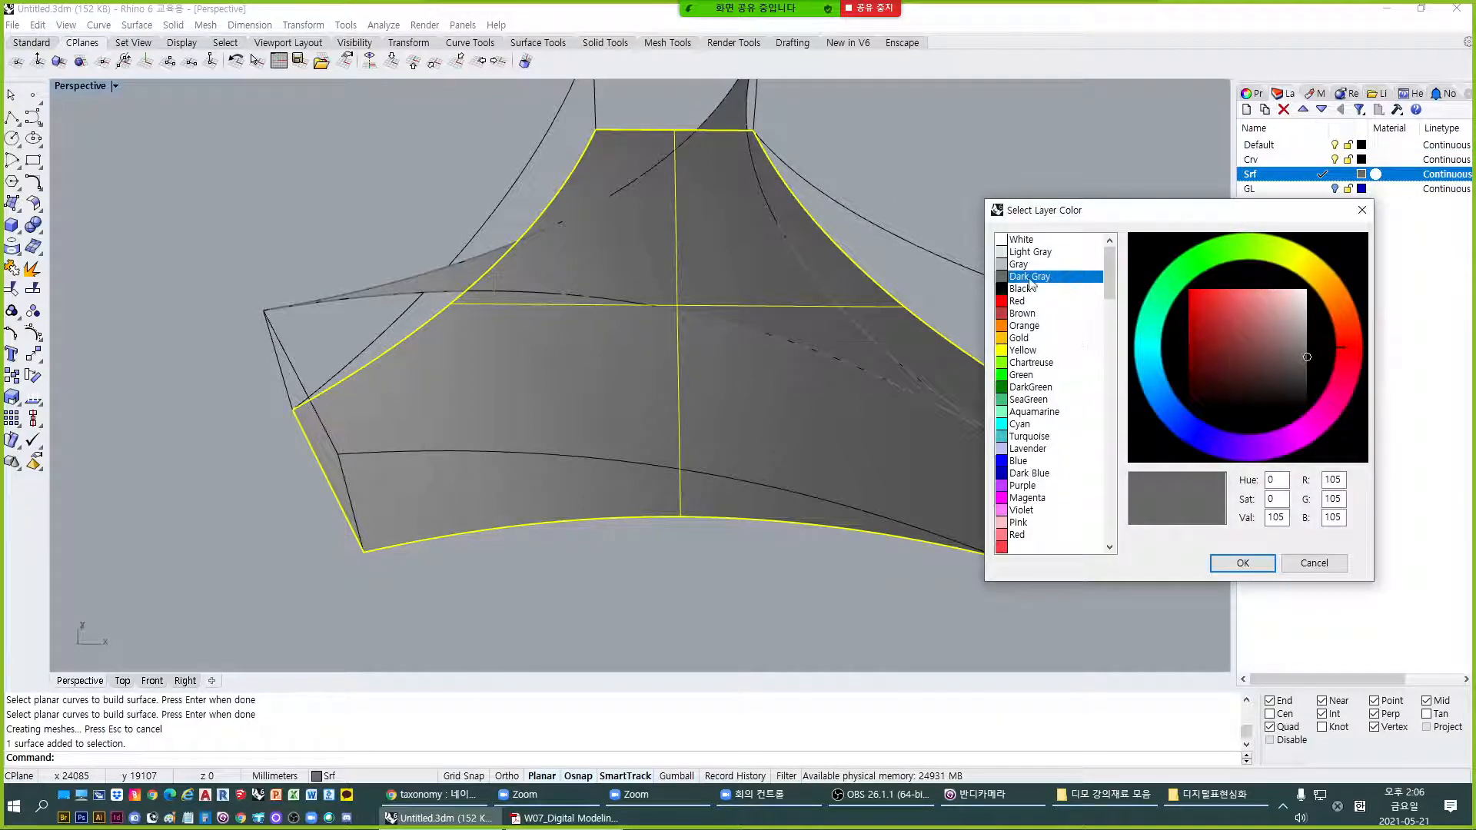
left_click(1032, 266)
left_click(1242, 562)
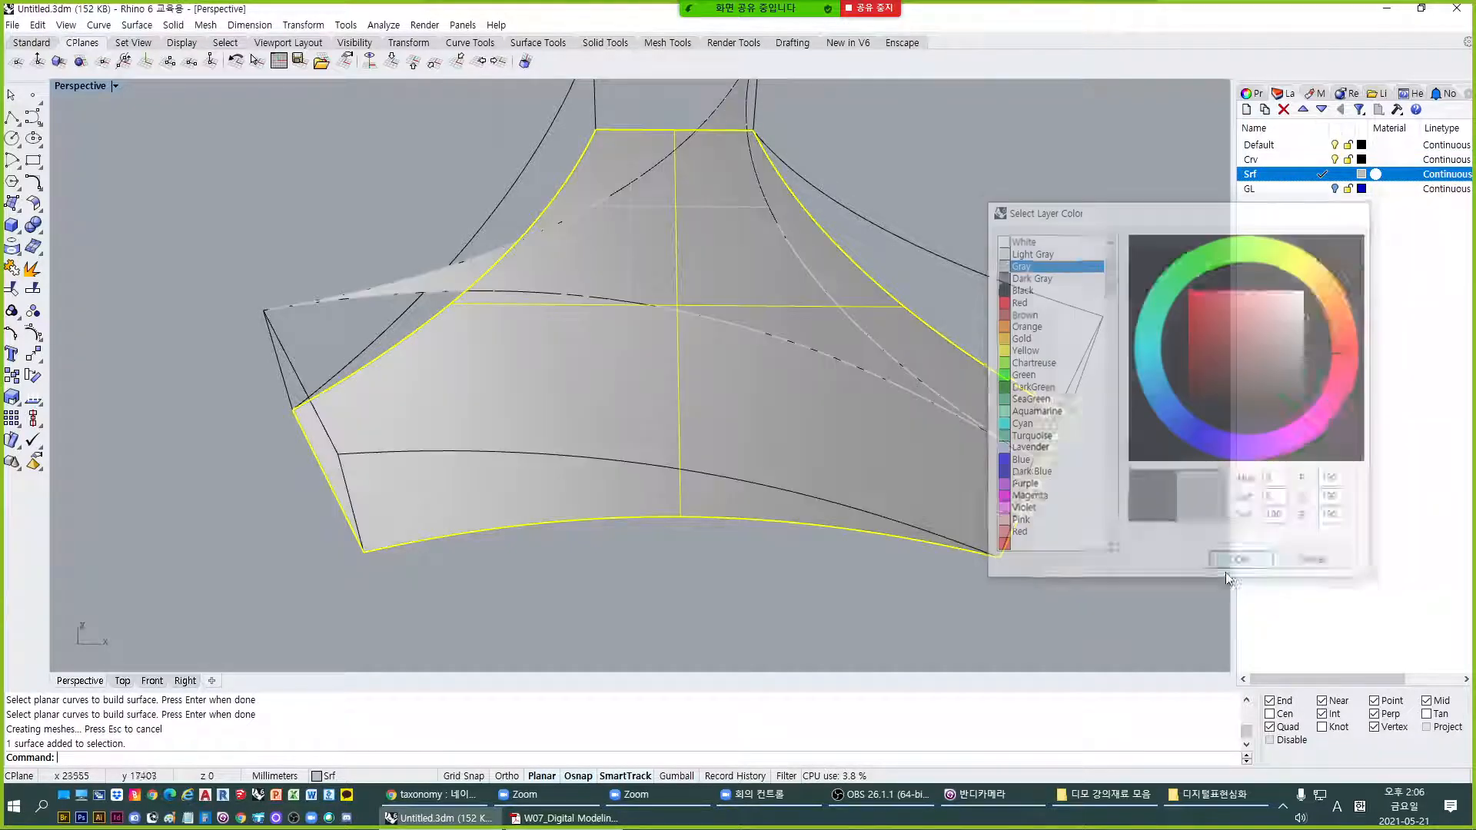
left_click(1361, 175)
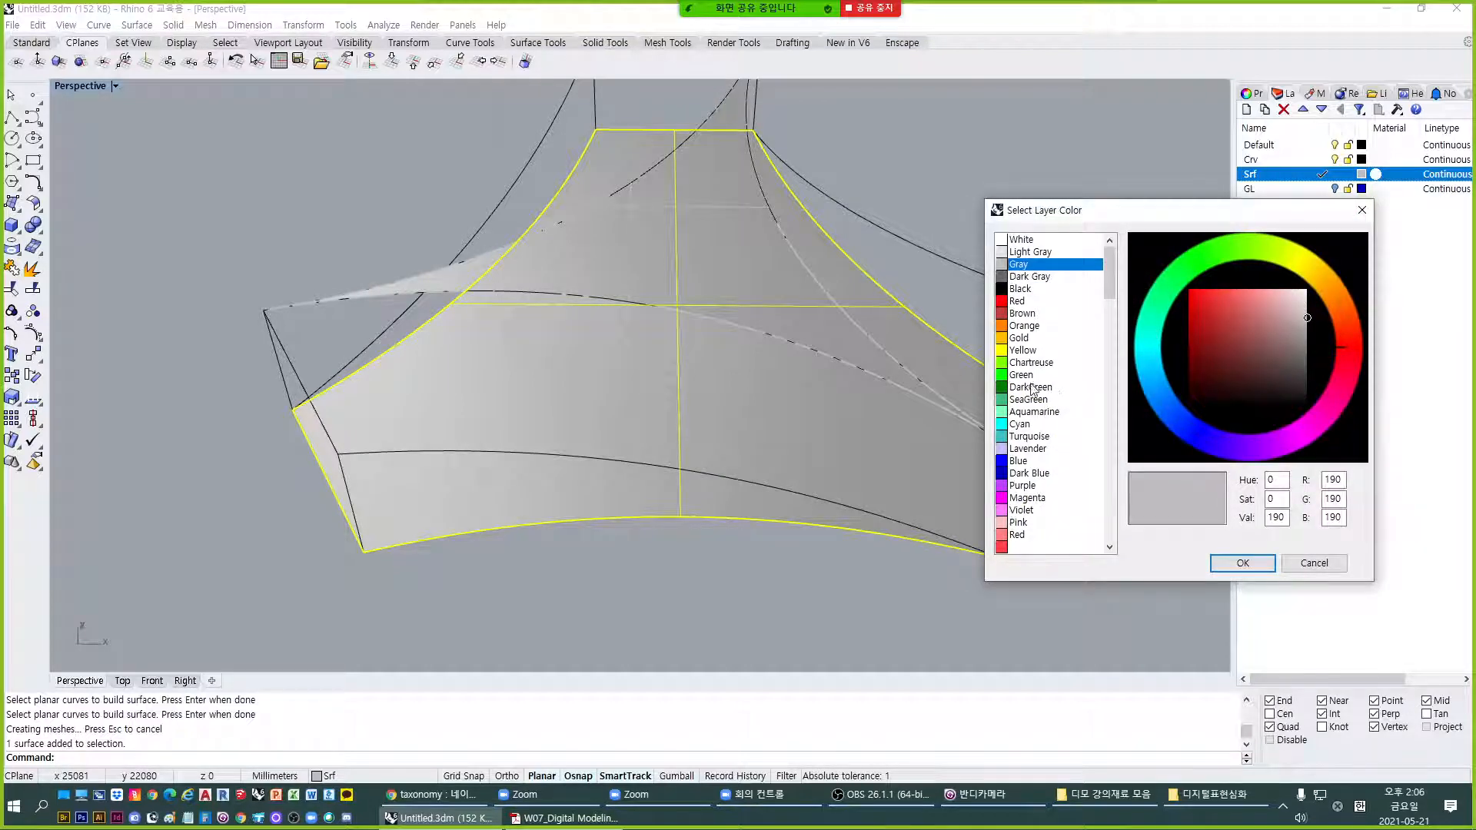
left_click(1022, 375)
left_click(1243, 563)
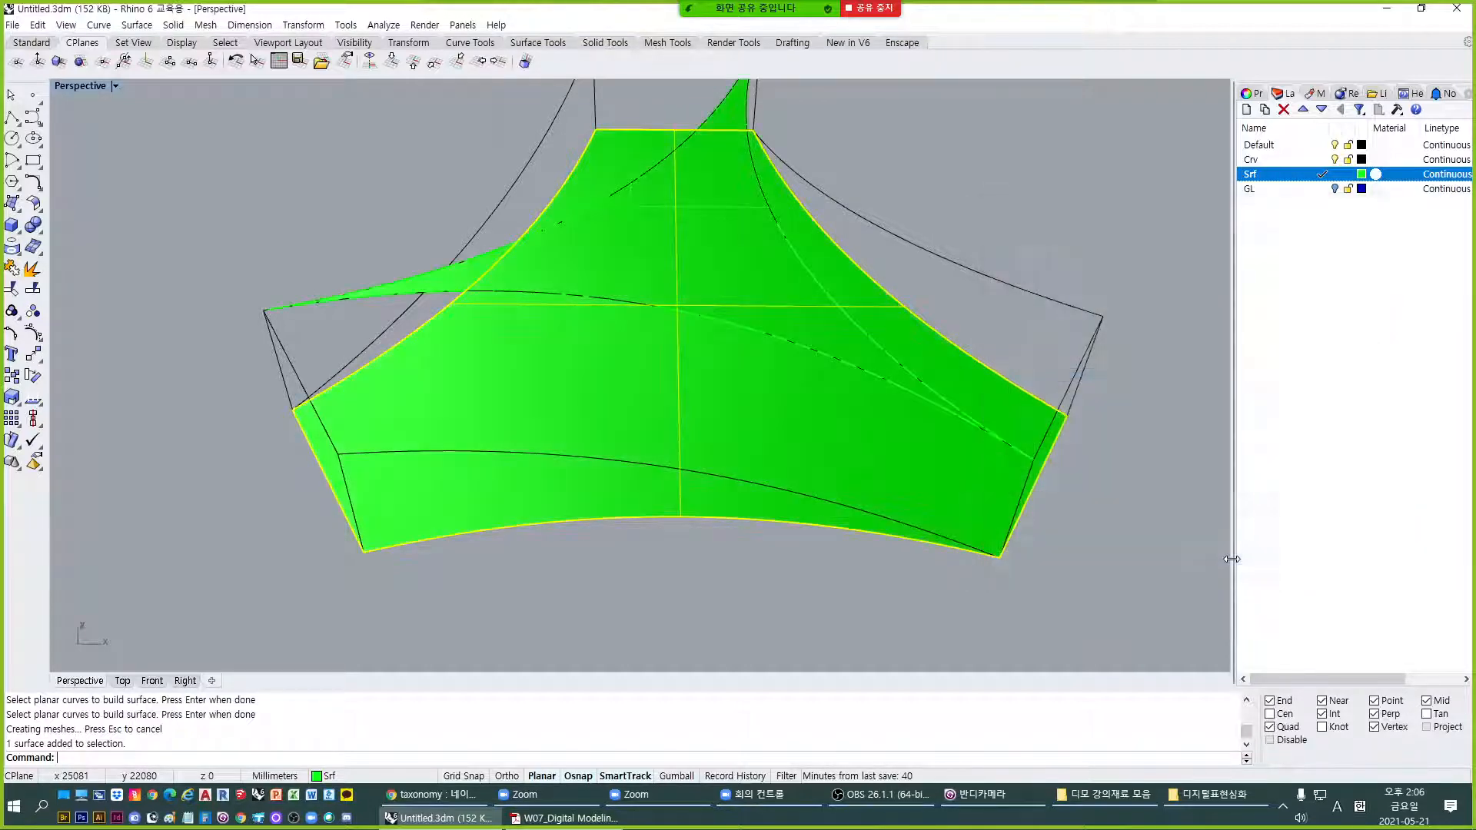
Try Turquoise and Purple in turn as the Srf layer's colour.
left_click(1362, 175)
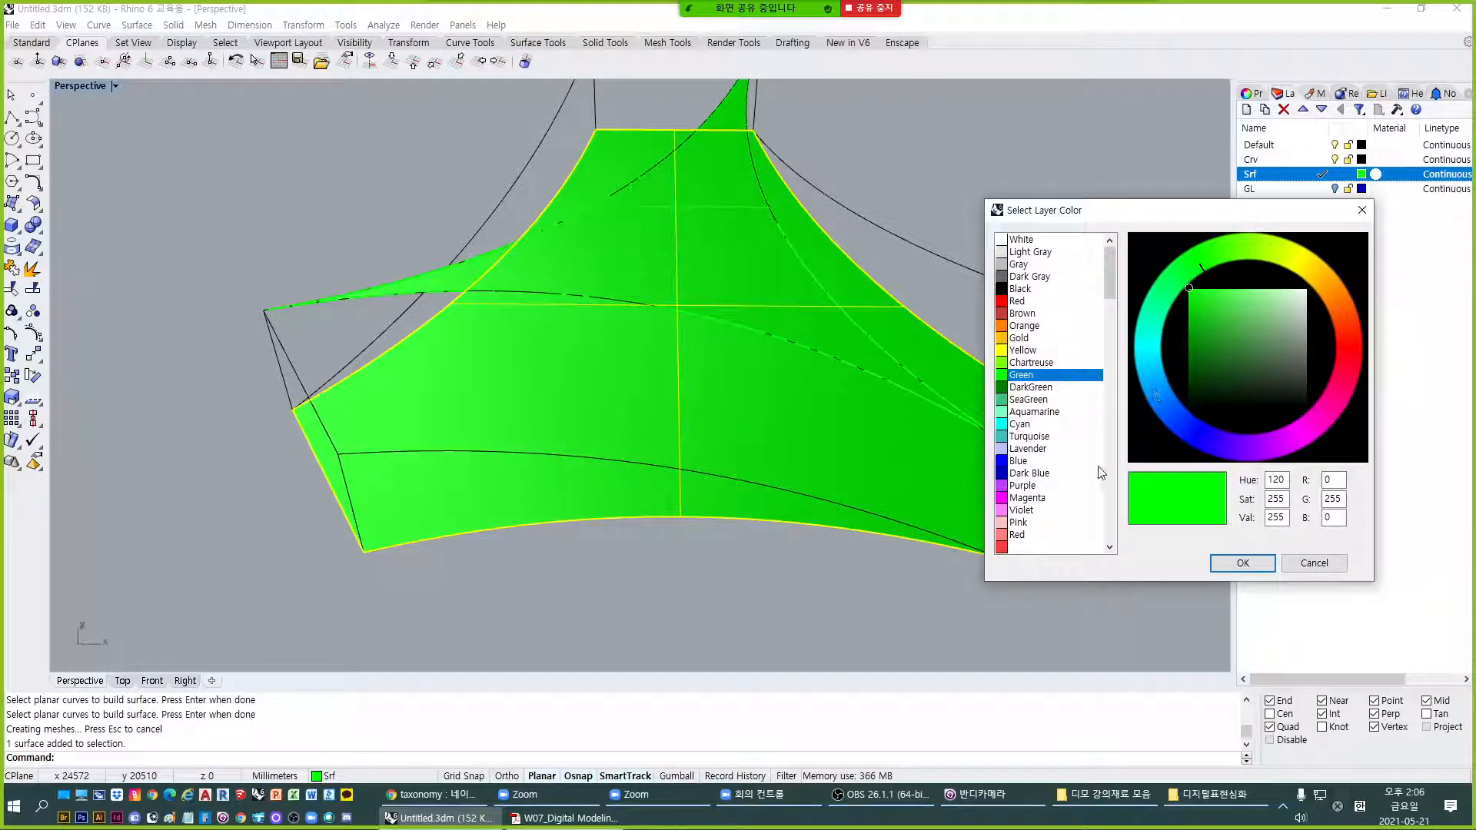
left_click(1039, 437)
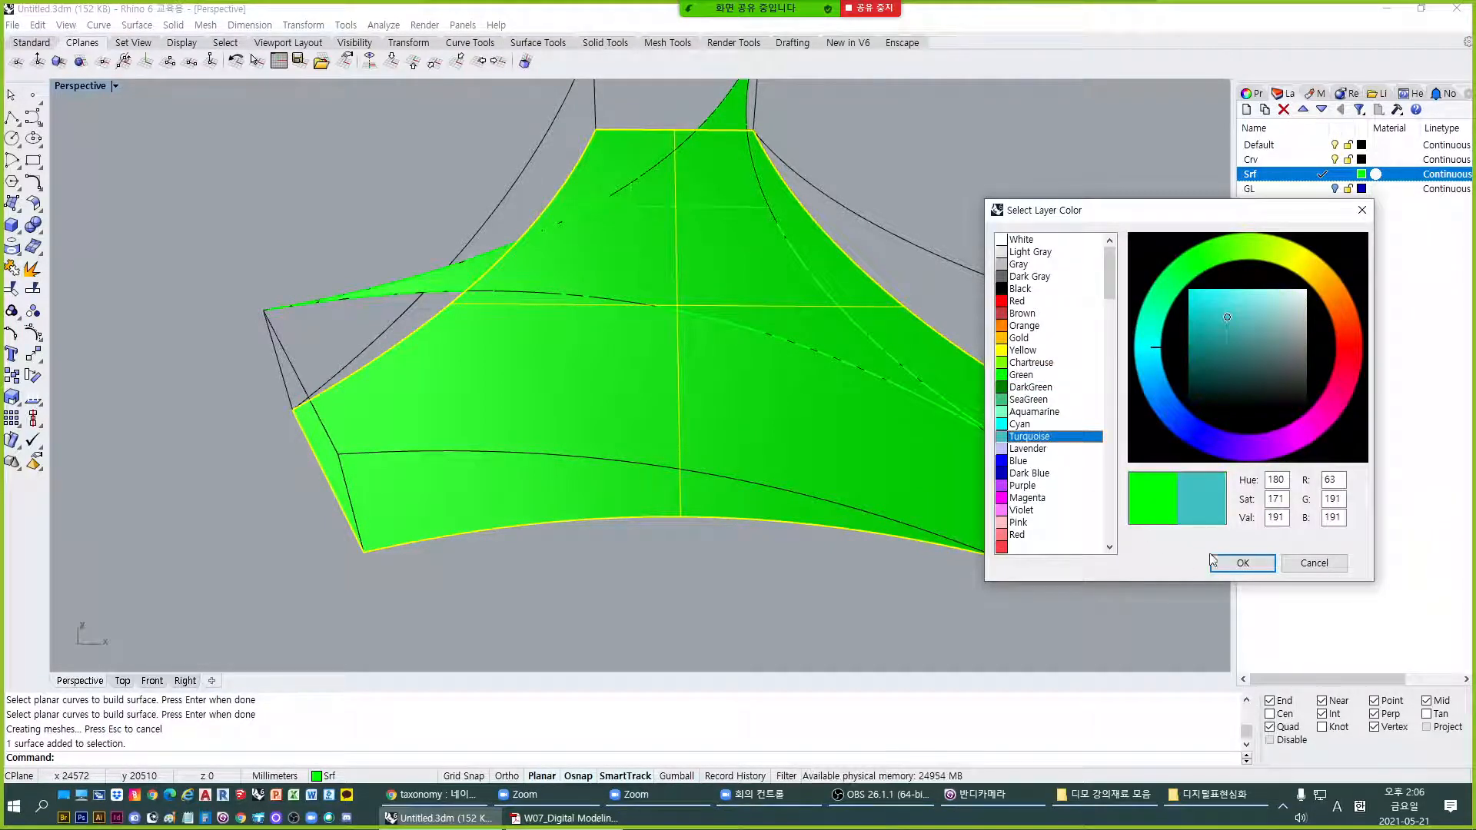
left_click(939, 598)
left_click(1368, 175)
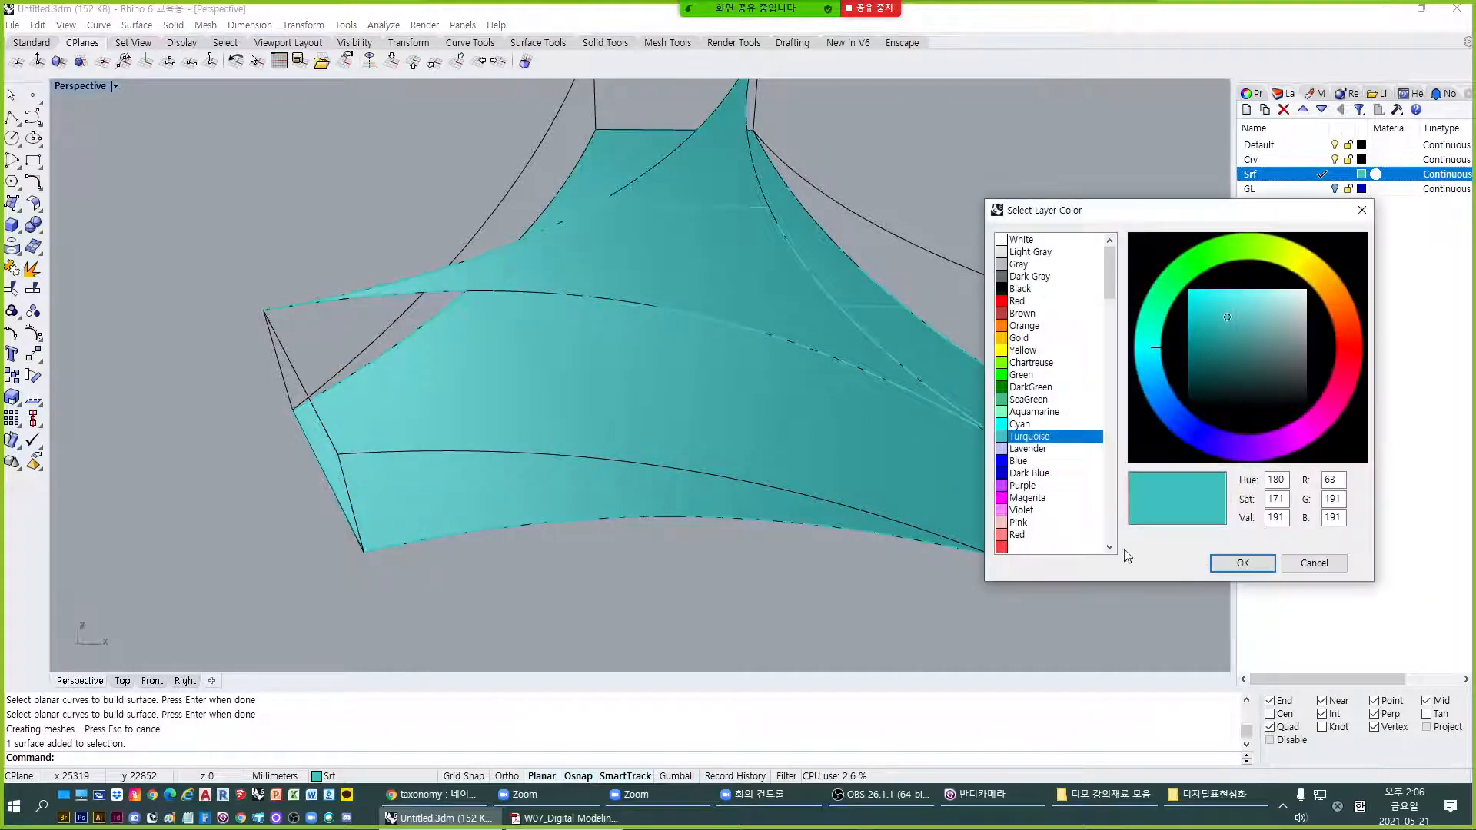
left_click(1023, 485)
left_click(1243, 565)
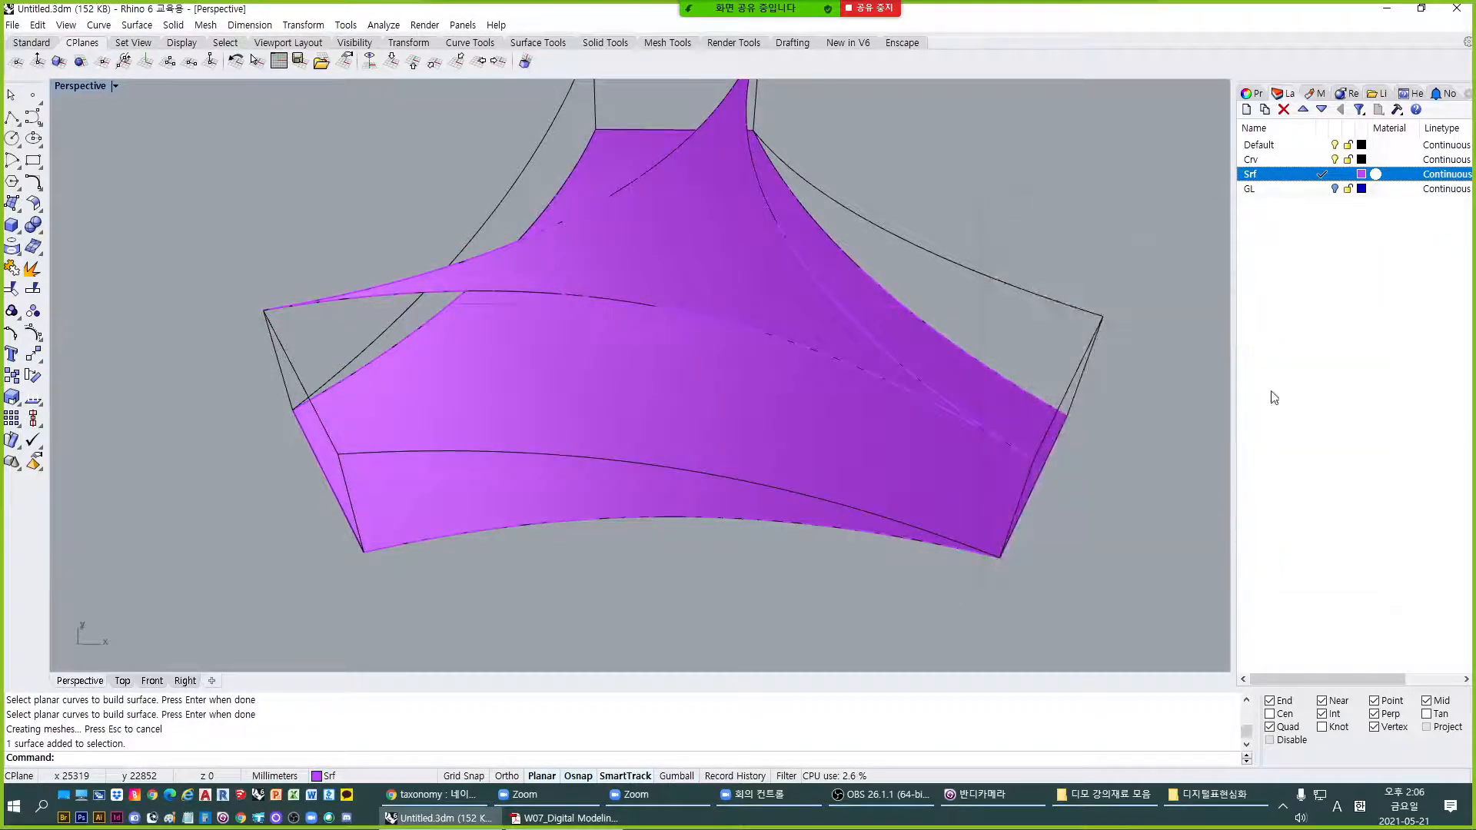
Set the Srf layer's colour to White and inspect the roof and floor surfaces.
left_click(1361, 174)
left_click(1023, 239)
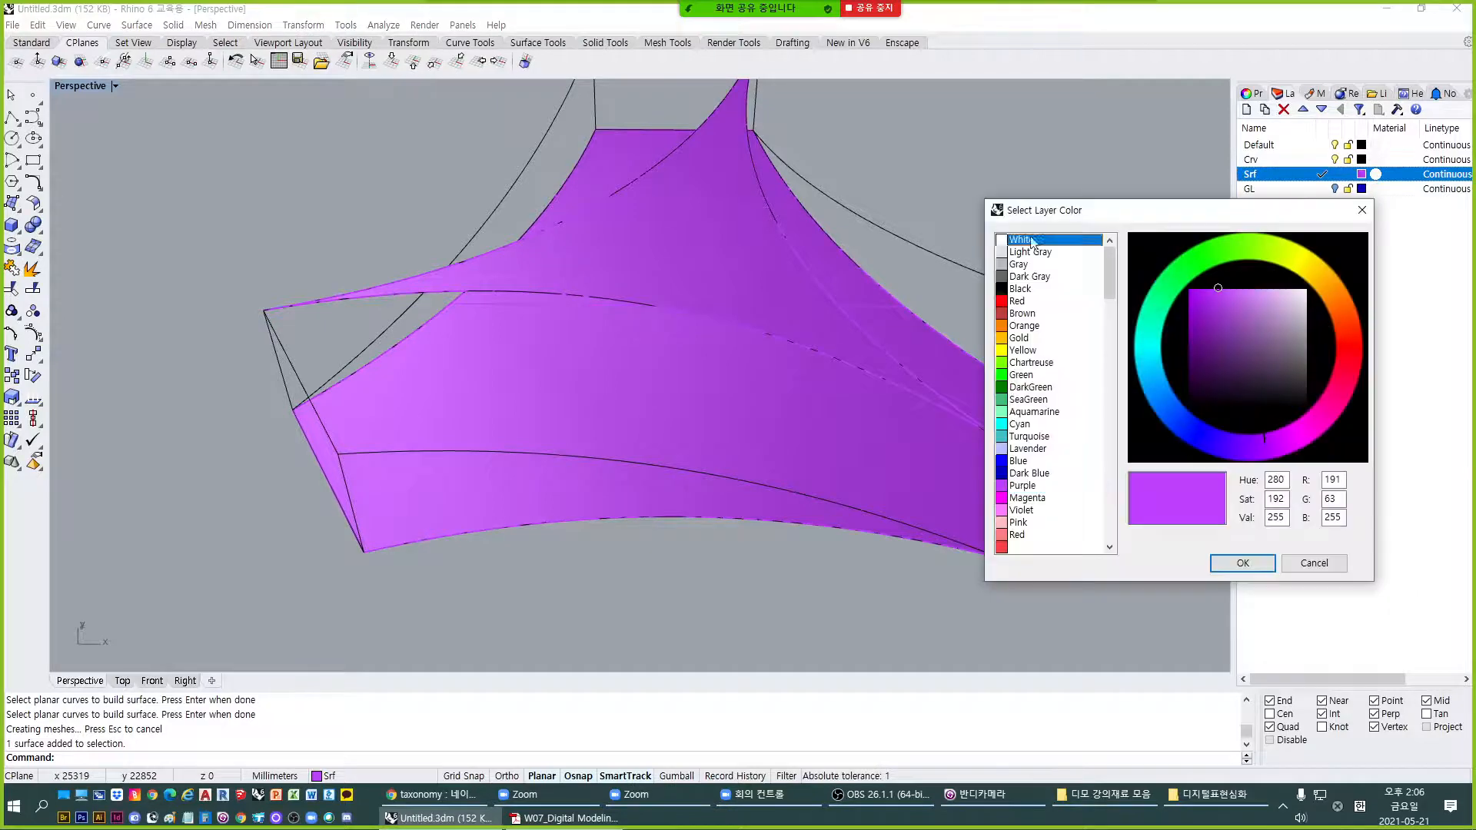
left_click(1243, 563)
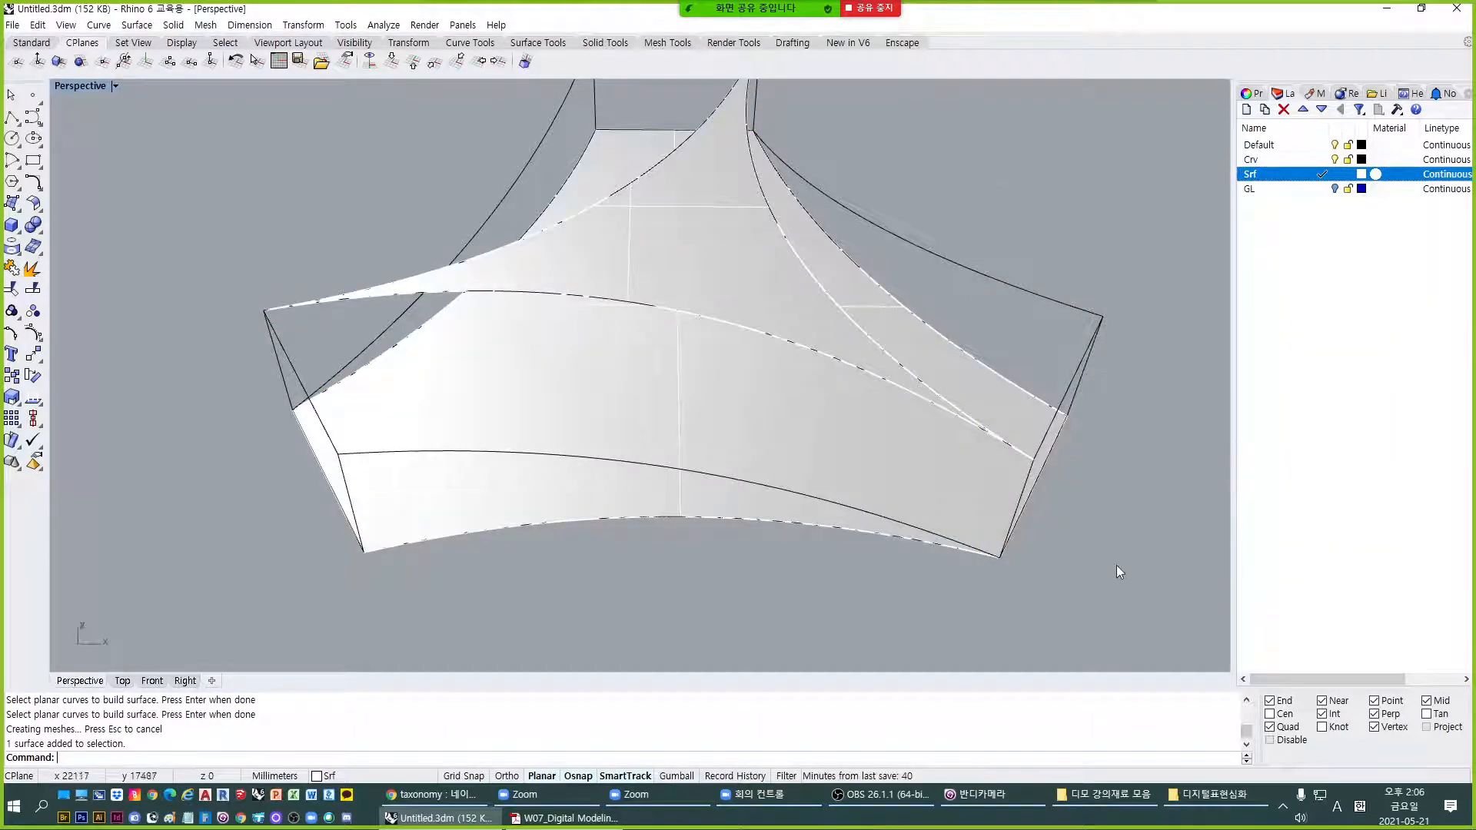
scroll(703, 547, "down", 5)
scroll(830, 547, "up", 3)
right_click_drag(808, 563, 773, 569)
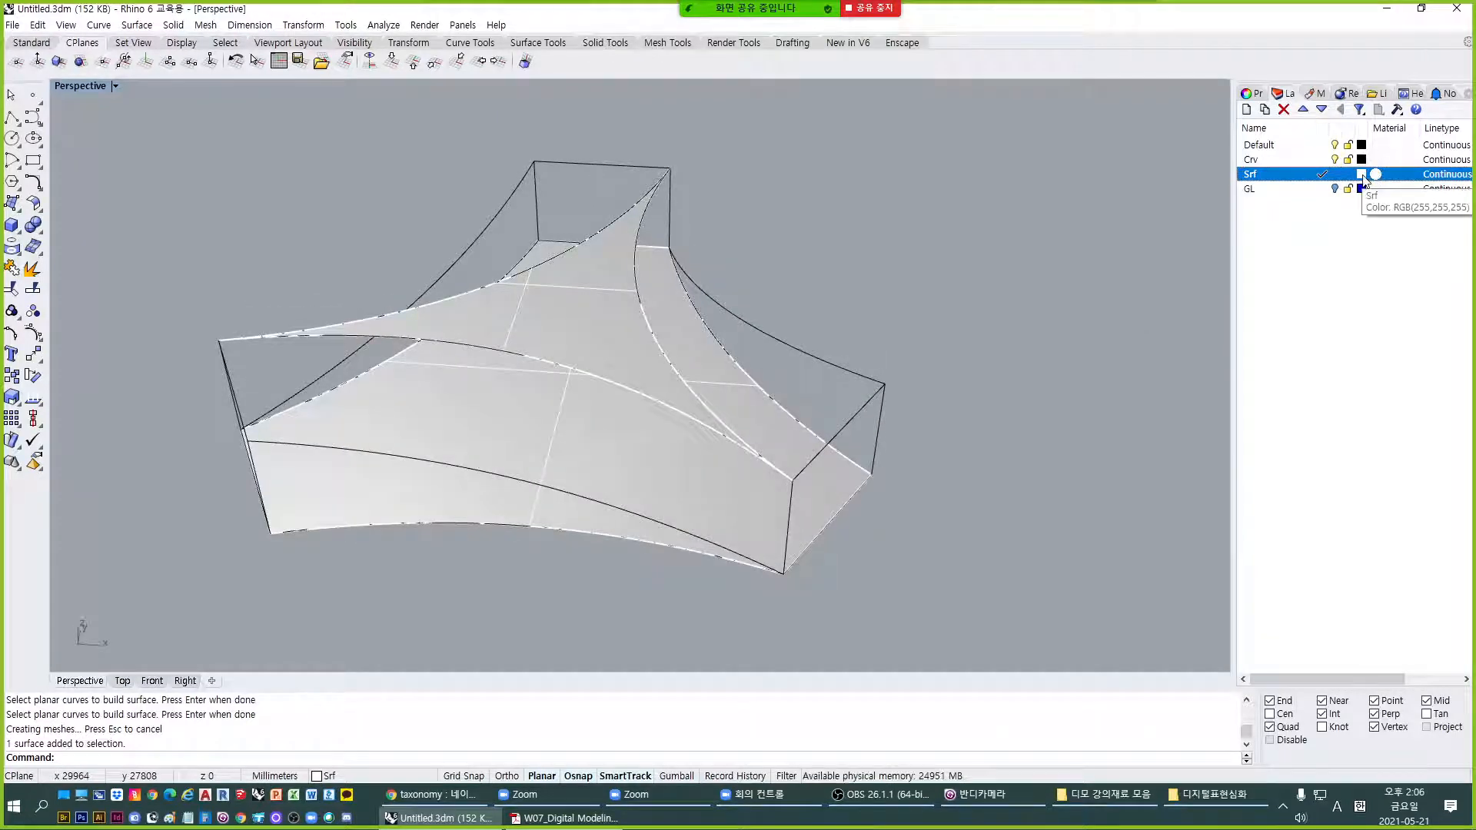
Change the Srf layer's colour to Chartreuse and check how the surfaces read in the model.
left_click(1361, 174)
left_click(1031, 364)
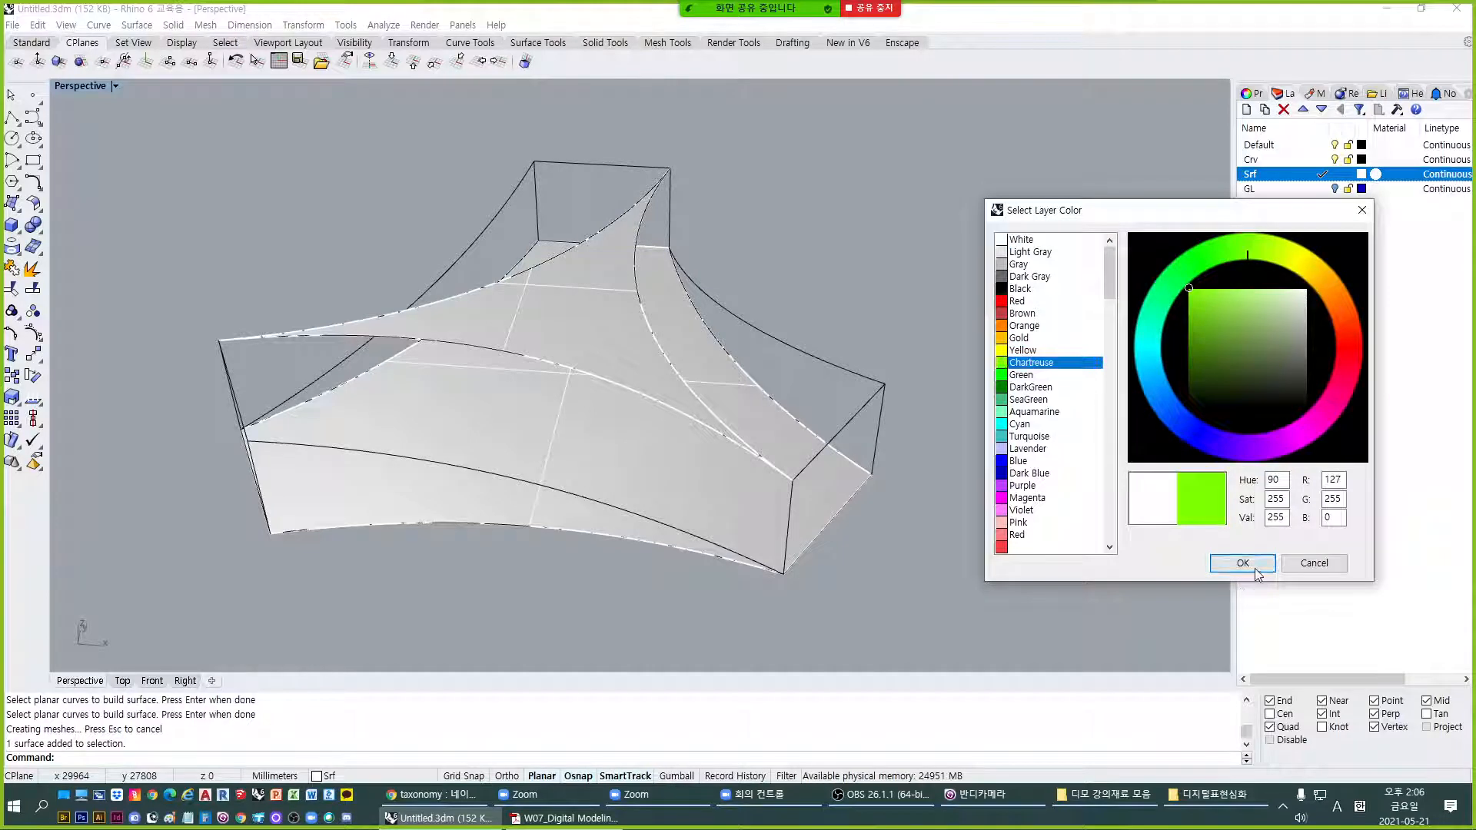
left_click(1239, 563)
scroll(990, 489, "down", 4)
scroll(764, 455, "up", 4)
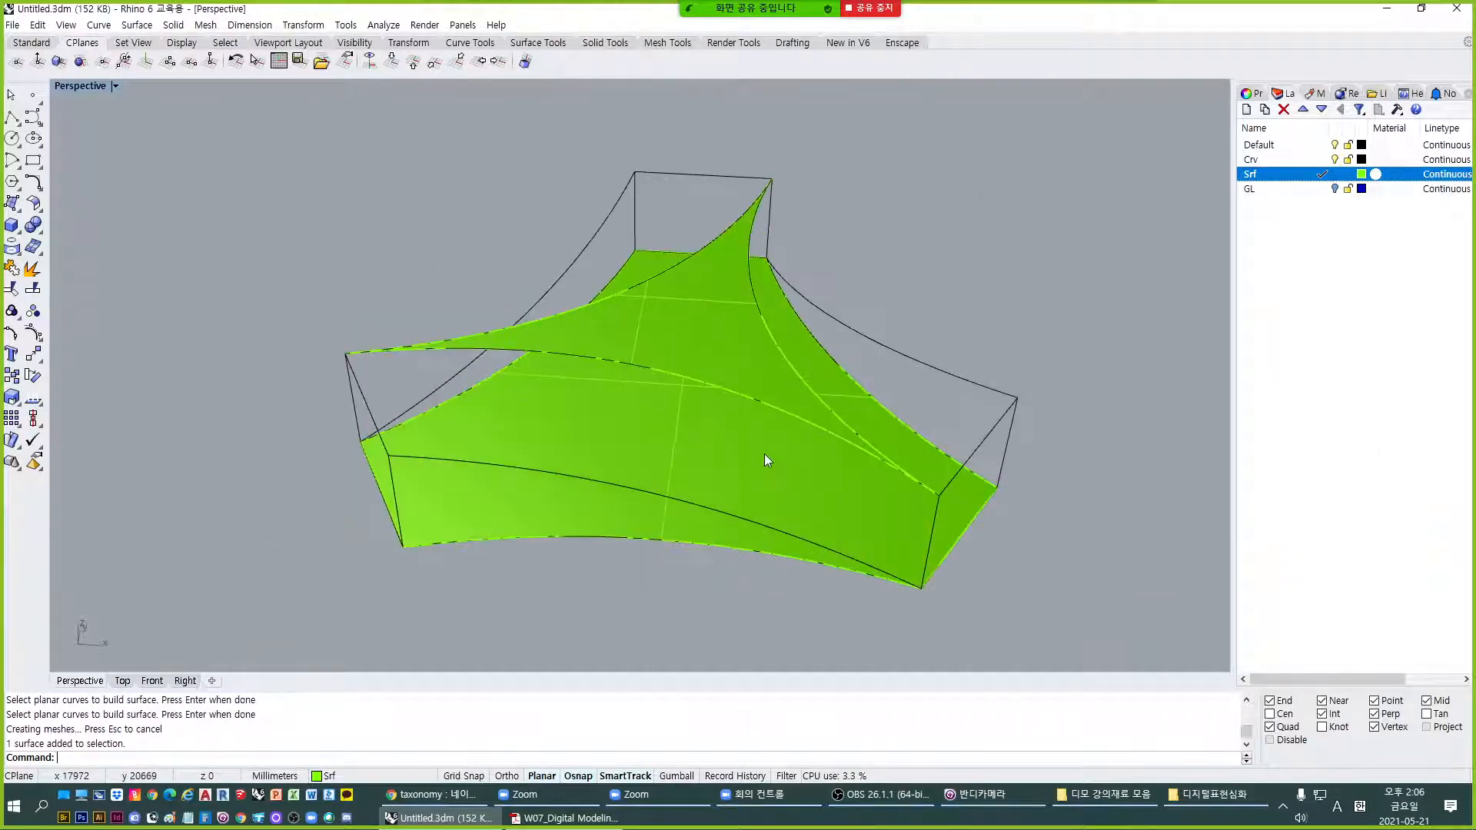
Change the Srf layer's colour to Orange and select the floor and roof surfaces in turn to compare the highlight.
left_click(1361, 174)
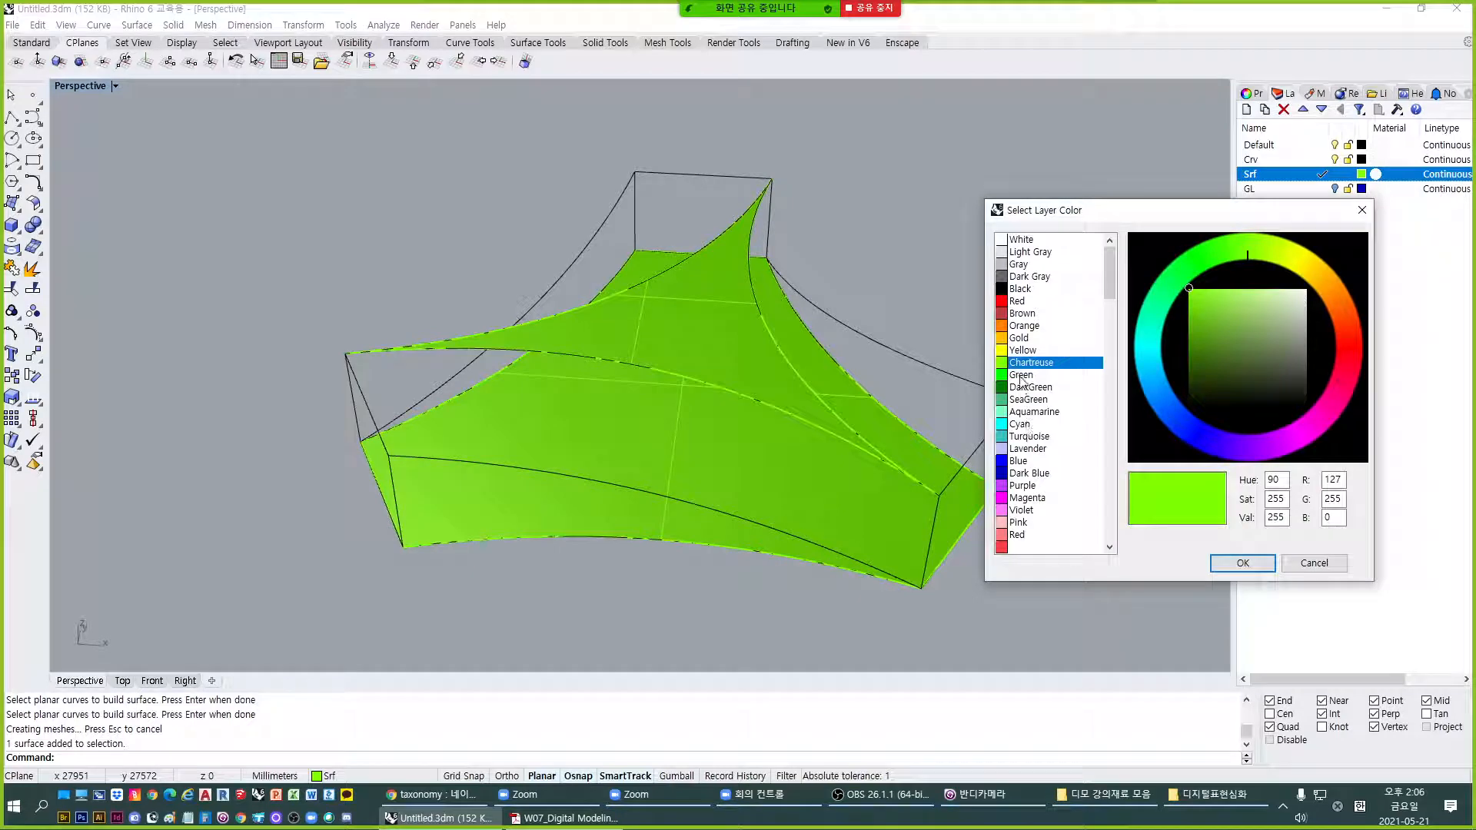
left_click(1023, 328)
left_click(1242, 562)
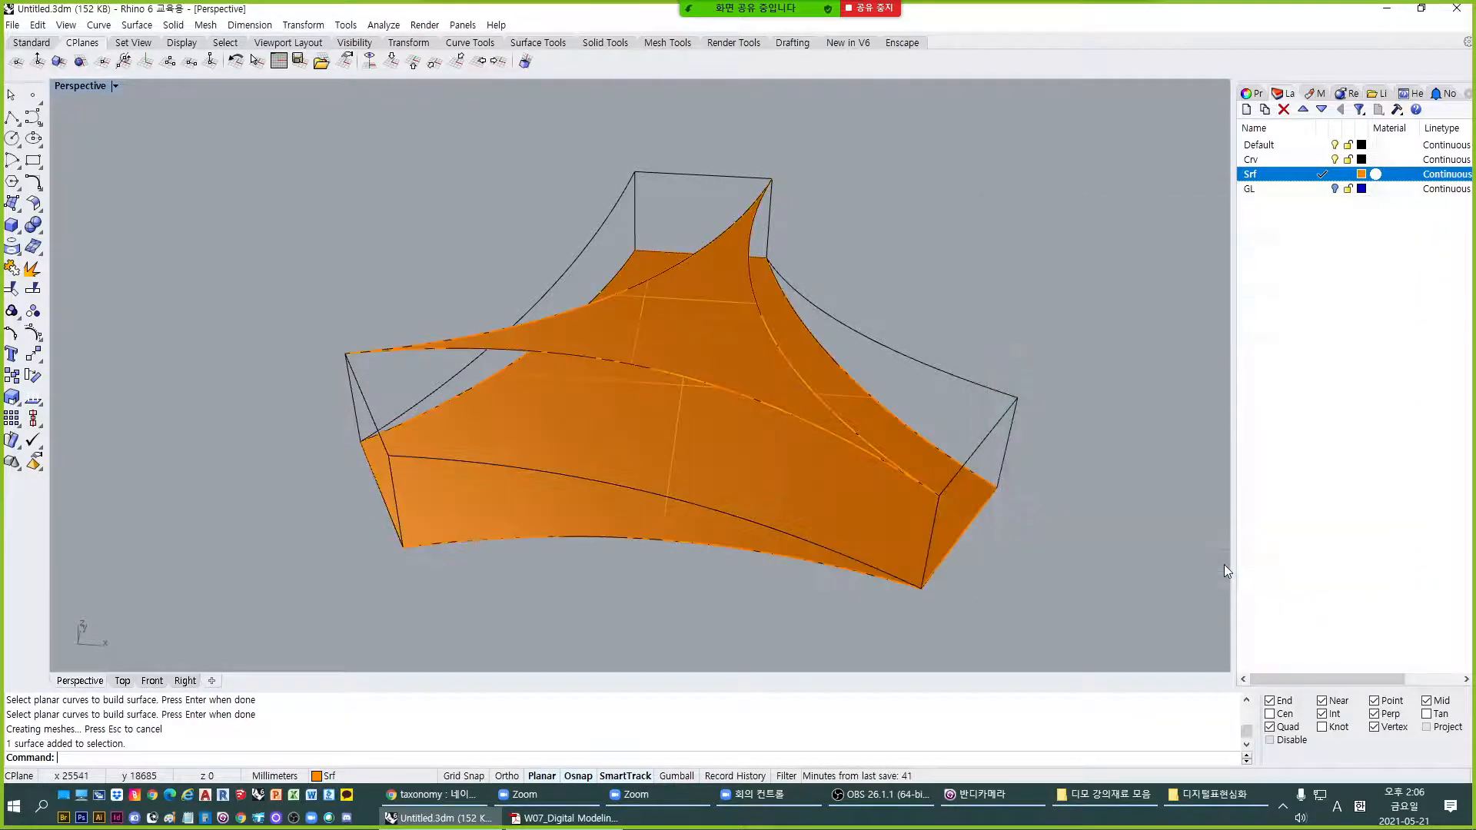
scroll(731, 492, "up", 3)
scroll(724, 486, "down", 3)
left_click(739, 432)
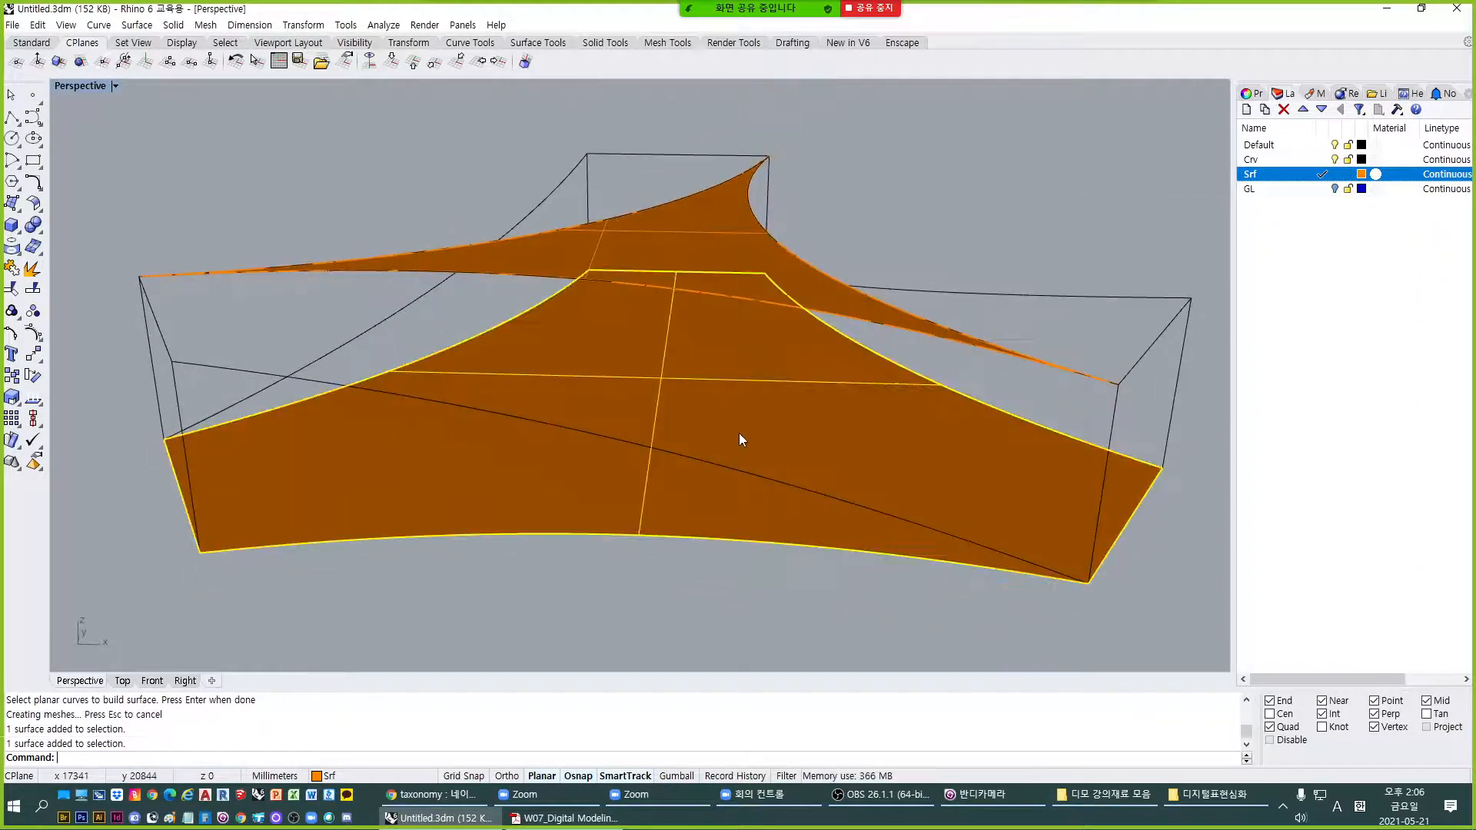
left_click(715, 307)
right_click_drag(715, 307, 730, 495)
scroll(729, 353, "up", 2)
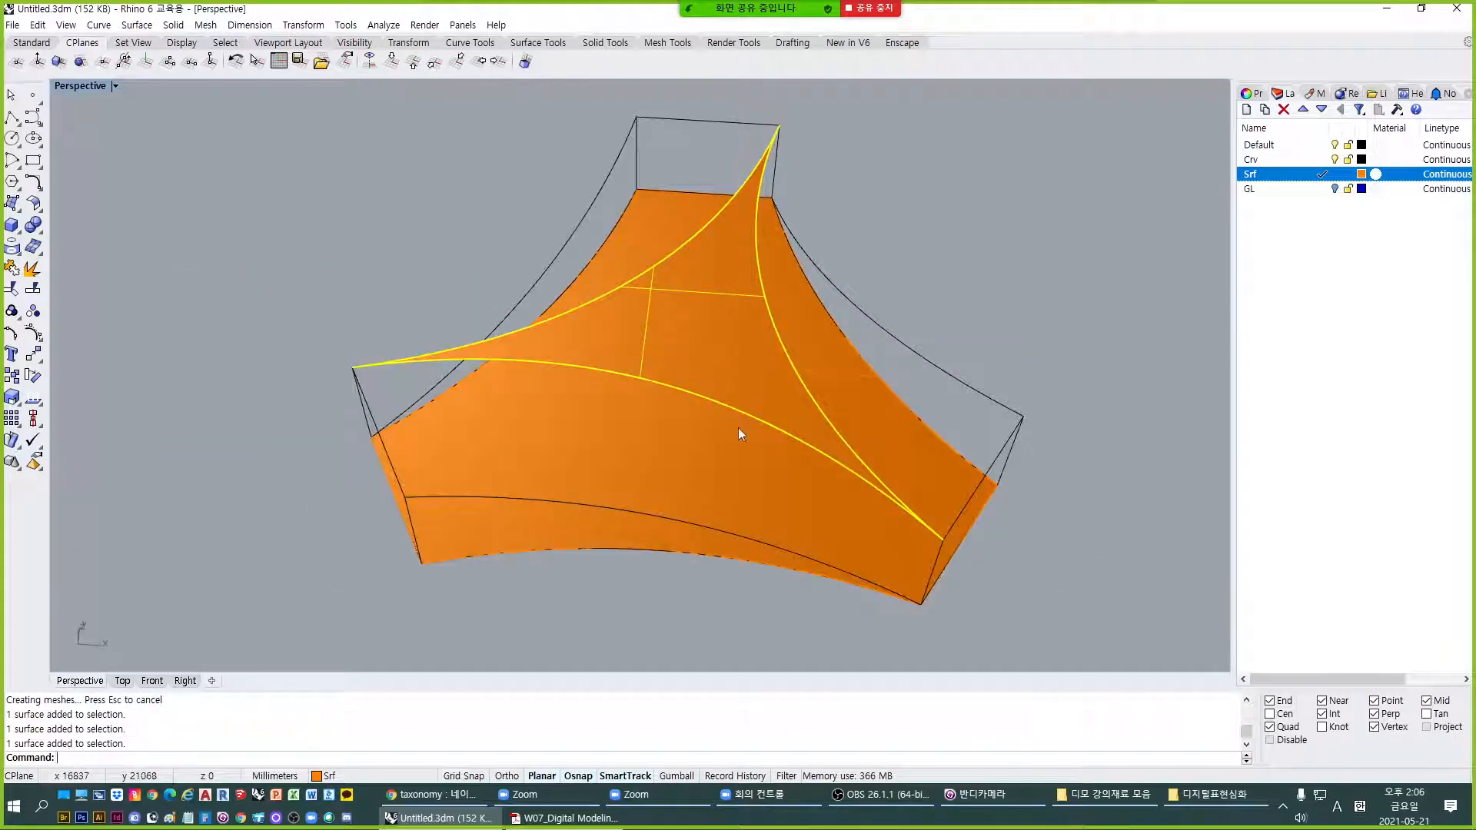
Try Red and Gray in turn as the Srf layer's colour, clearing the surface selection in between.
left_click(1361, 174)
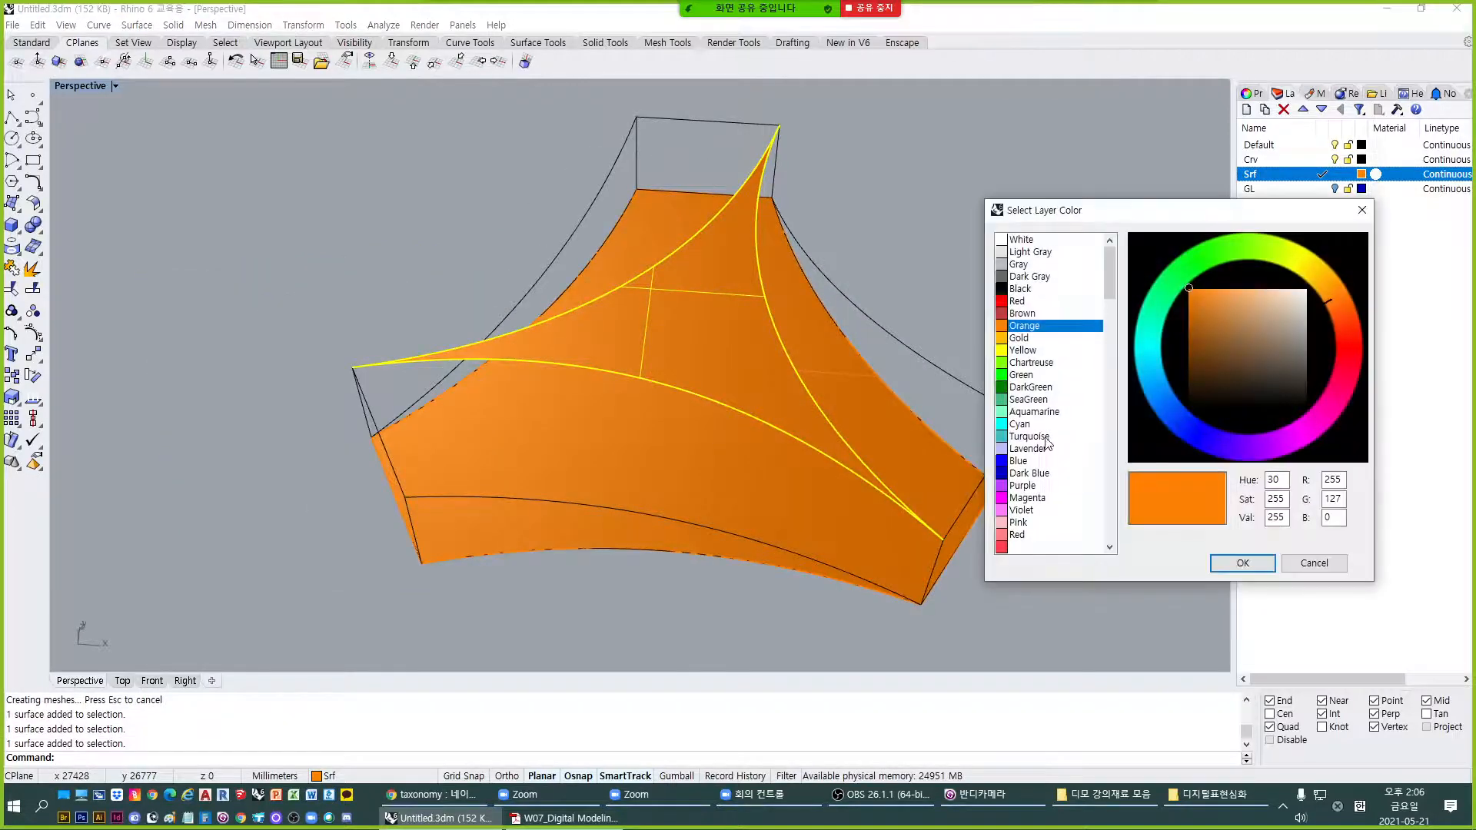
left_click(1016, 301)
left_click(1241, 563)
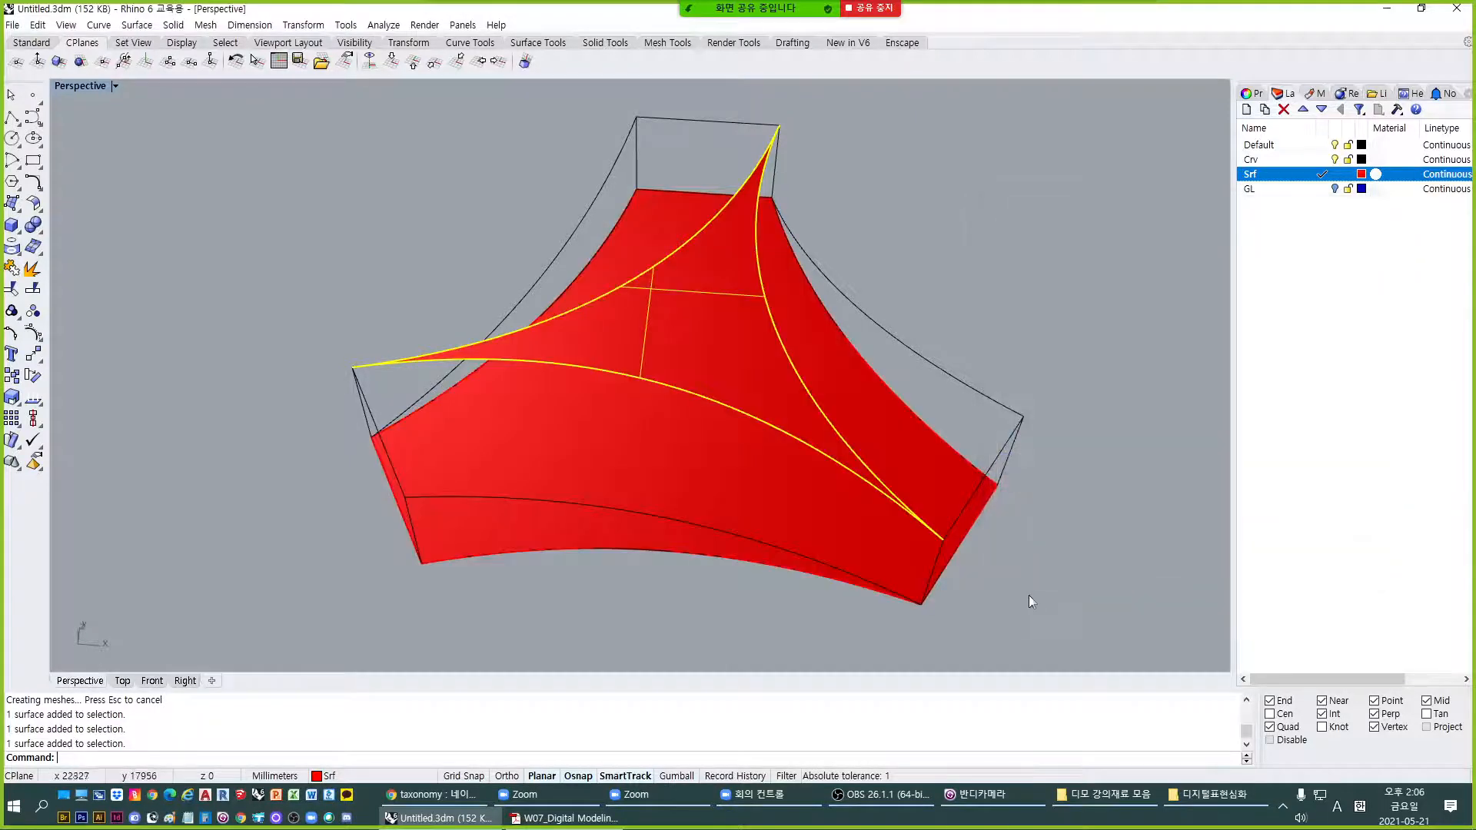
left_click(1031, 595)
left_click(1361, 175)
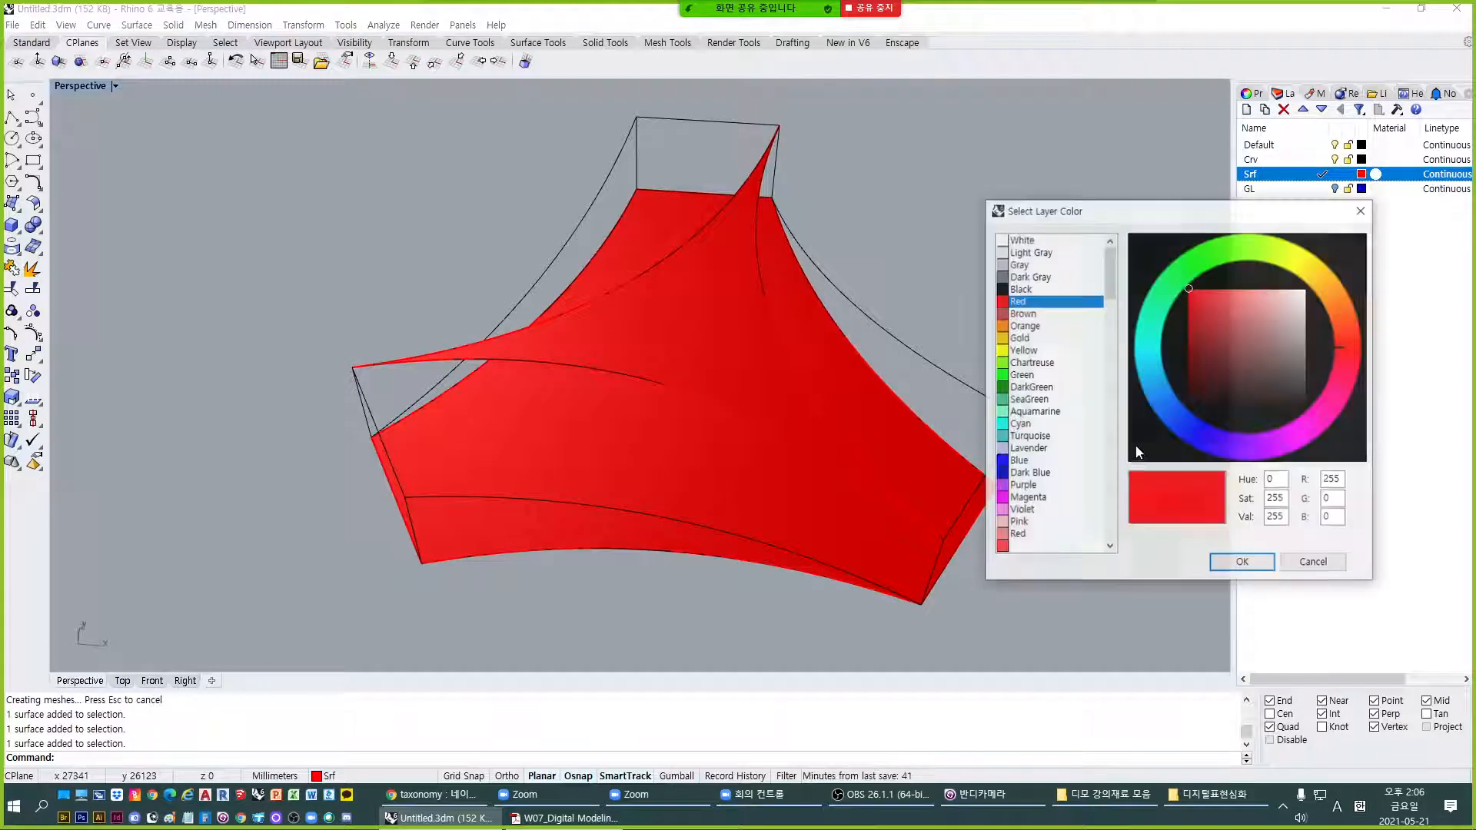
left_click(1020, 264)
left_click(1264, 563)
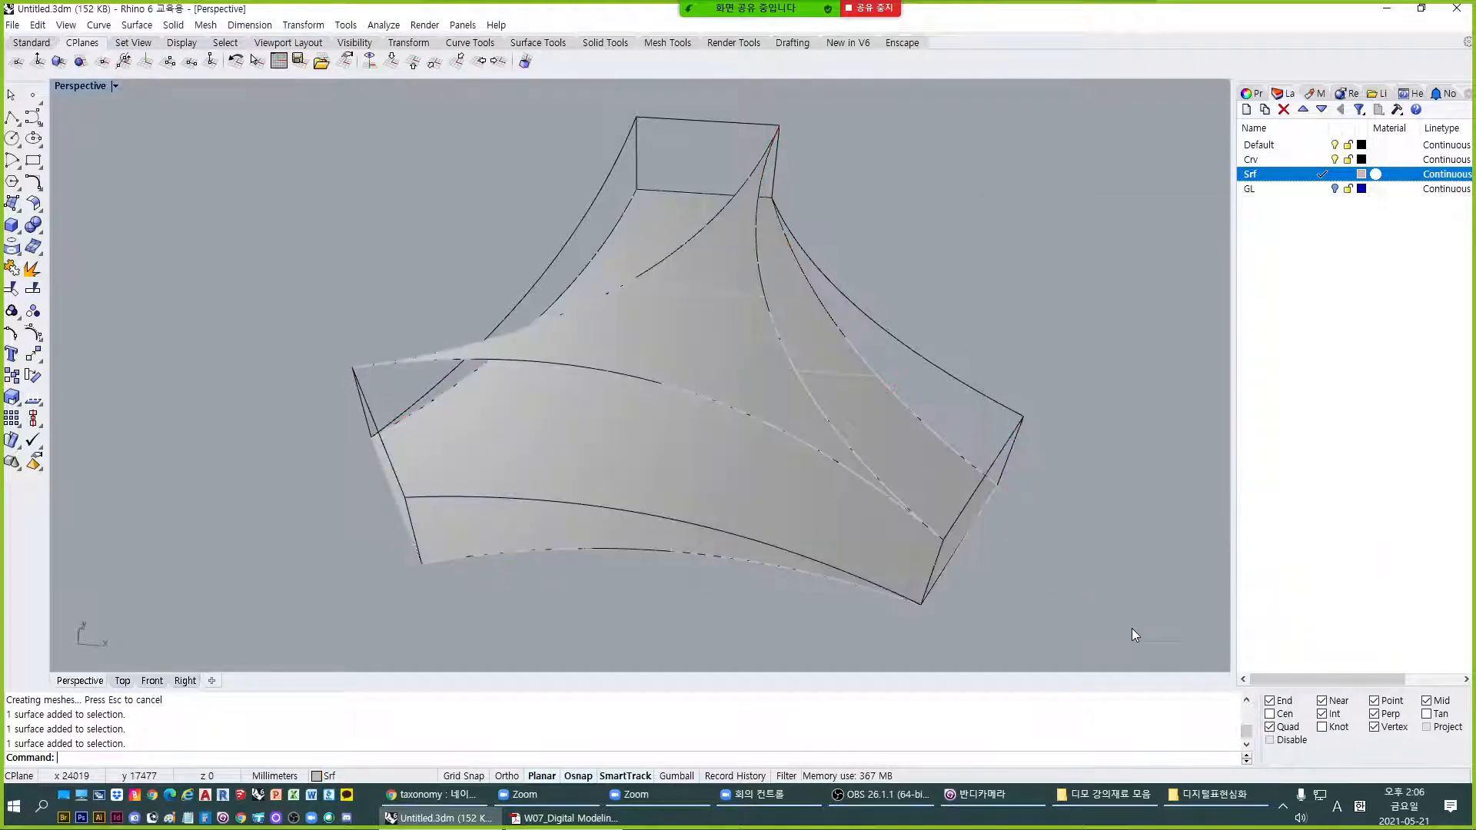
Set the Srf layer's colour to Dark Gray and inspect the open ends between the floor and roof.
left_click(1360, 175)
left_click(1027, 279)
left_click(1033, 286)
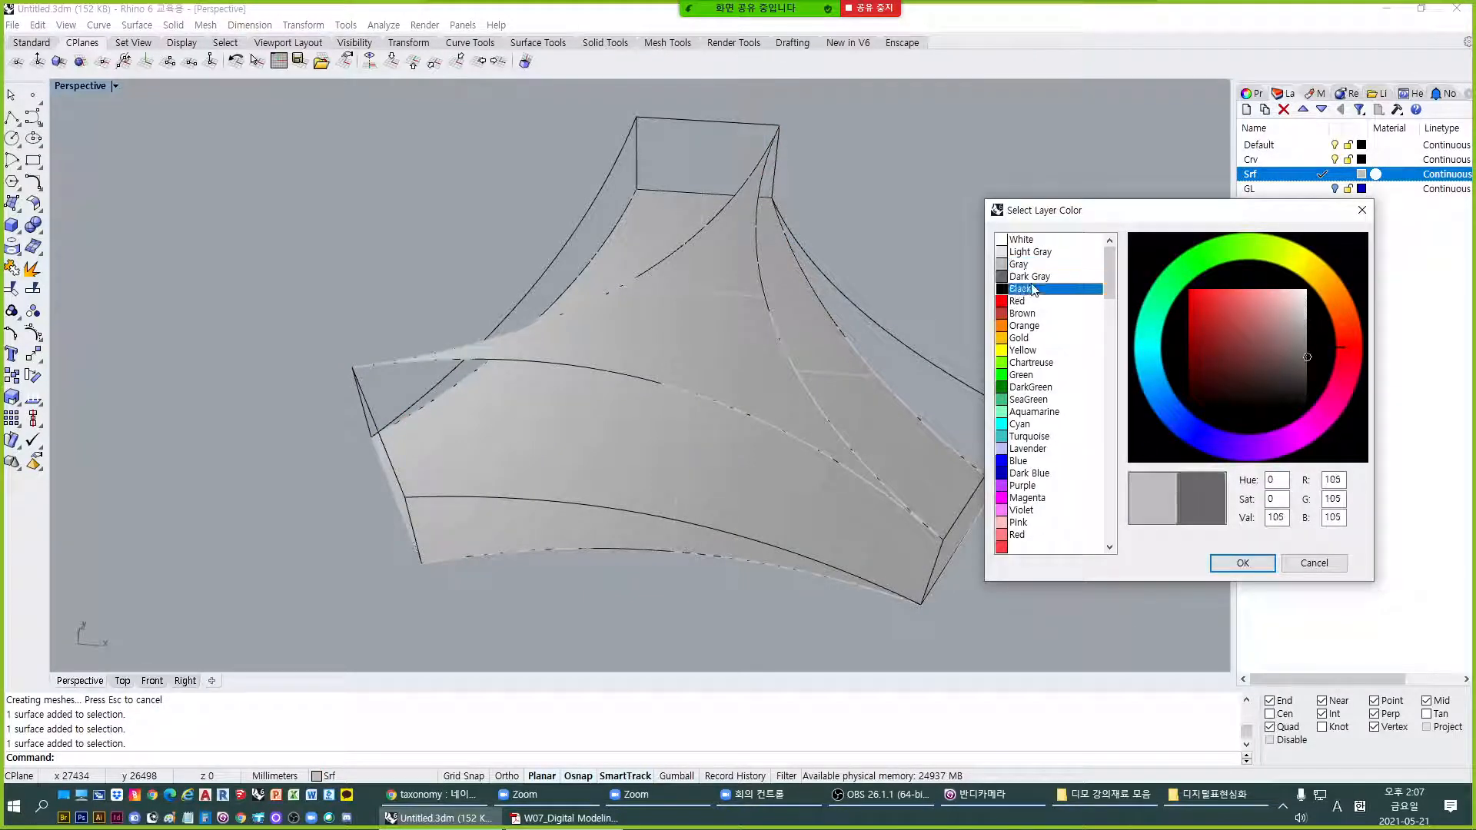
left_click(1051, 279)
left_click(1233, 567)
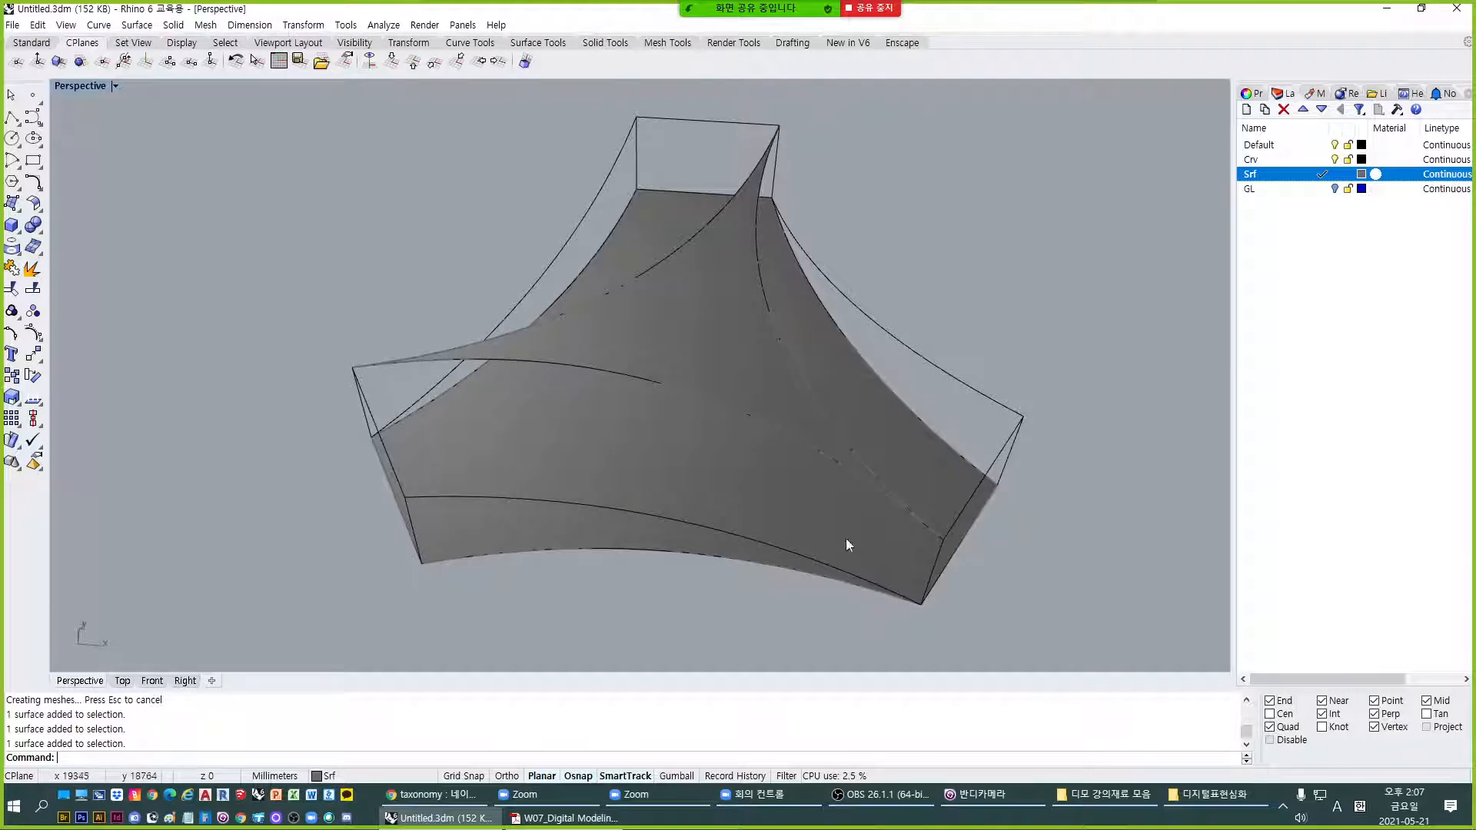
right_click_drag(845, 538, 815, 477)
left_click(823, 533)
left_click(787, 569)
right_click_drag(787, 569, 893, 529)
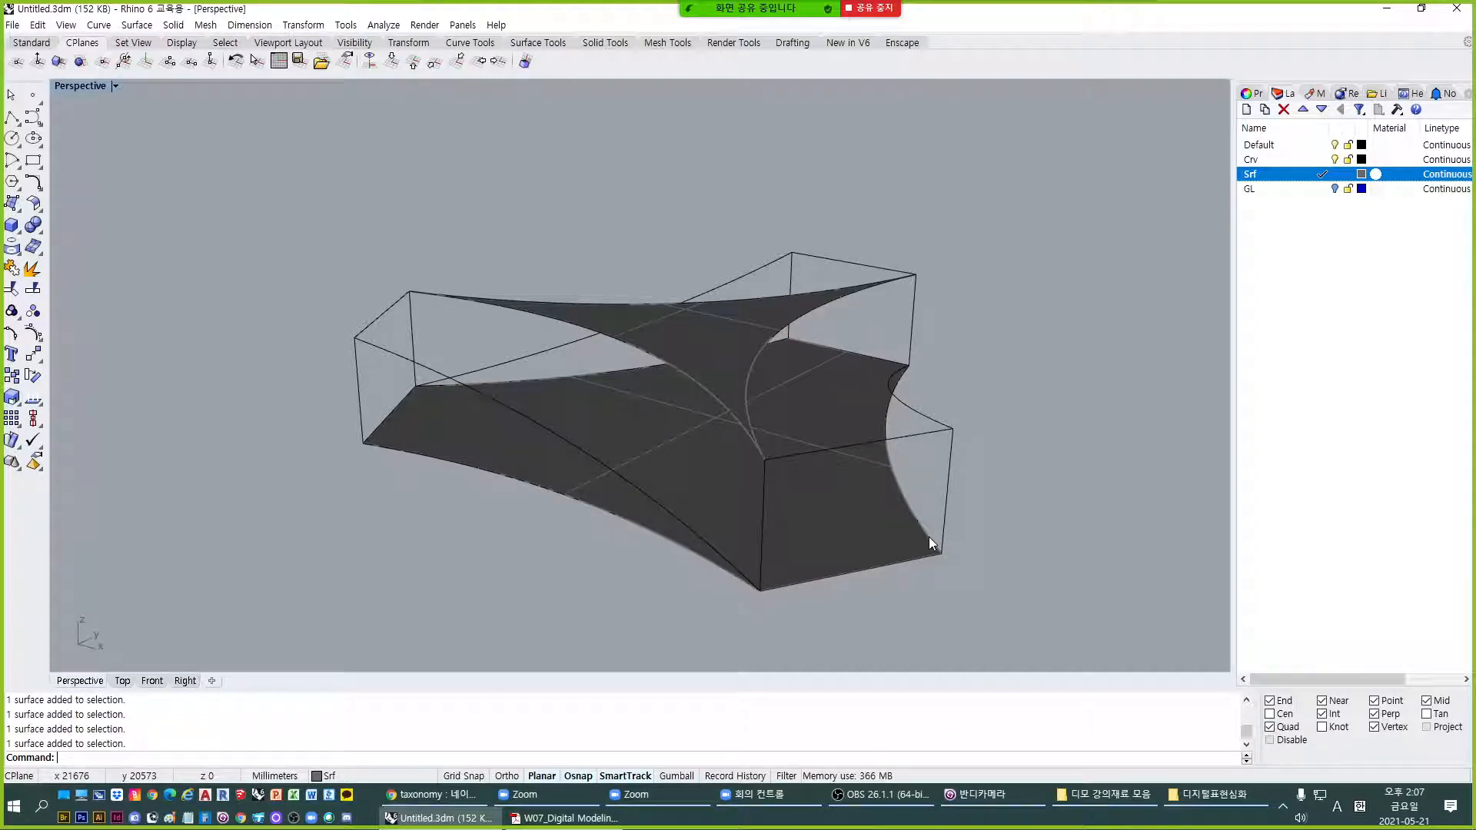
Loft a wall surface between the bottom and top edges of the first end rectangle, using straight sections without simplifying.
left_click(358, 418)
right_click_drag(357, 418, 343, 471)
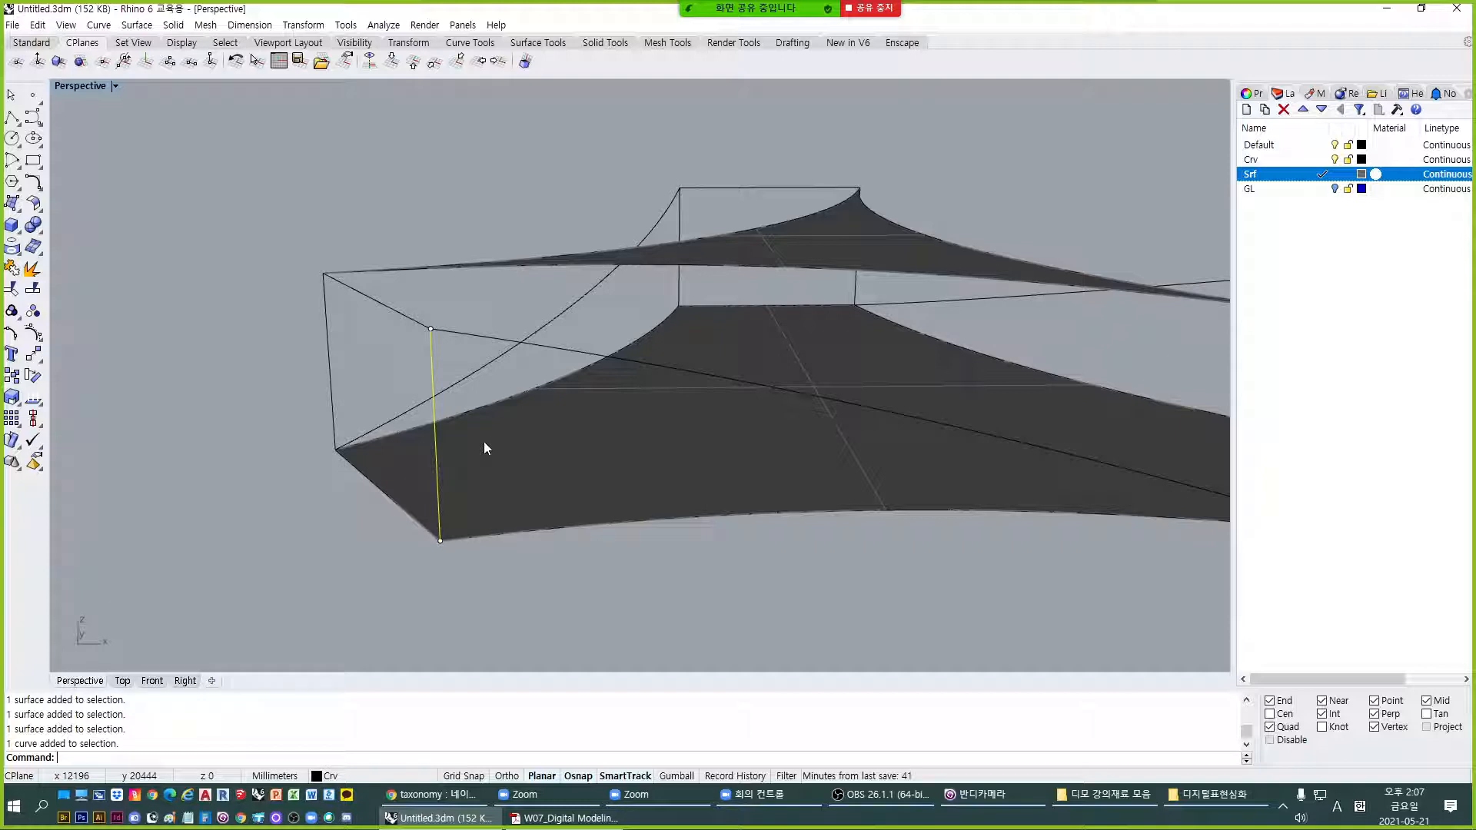
key("Escape")
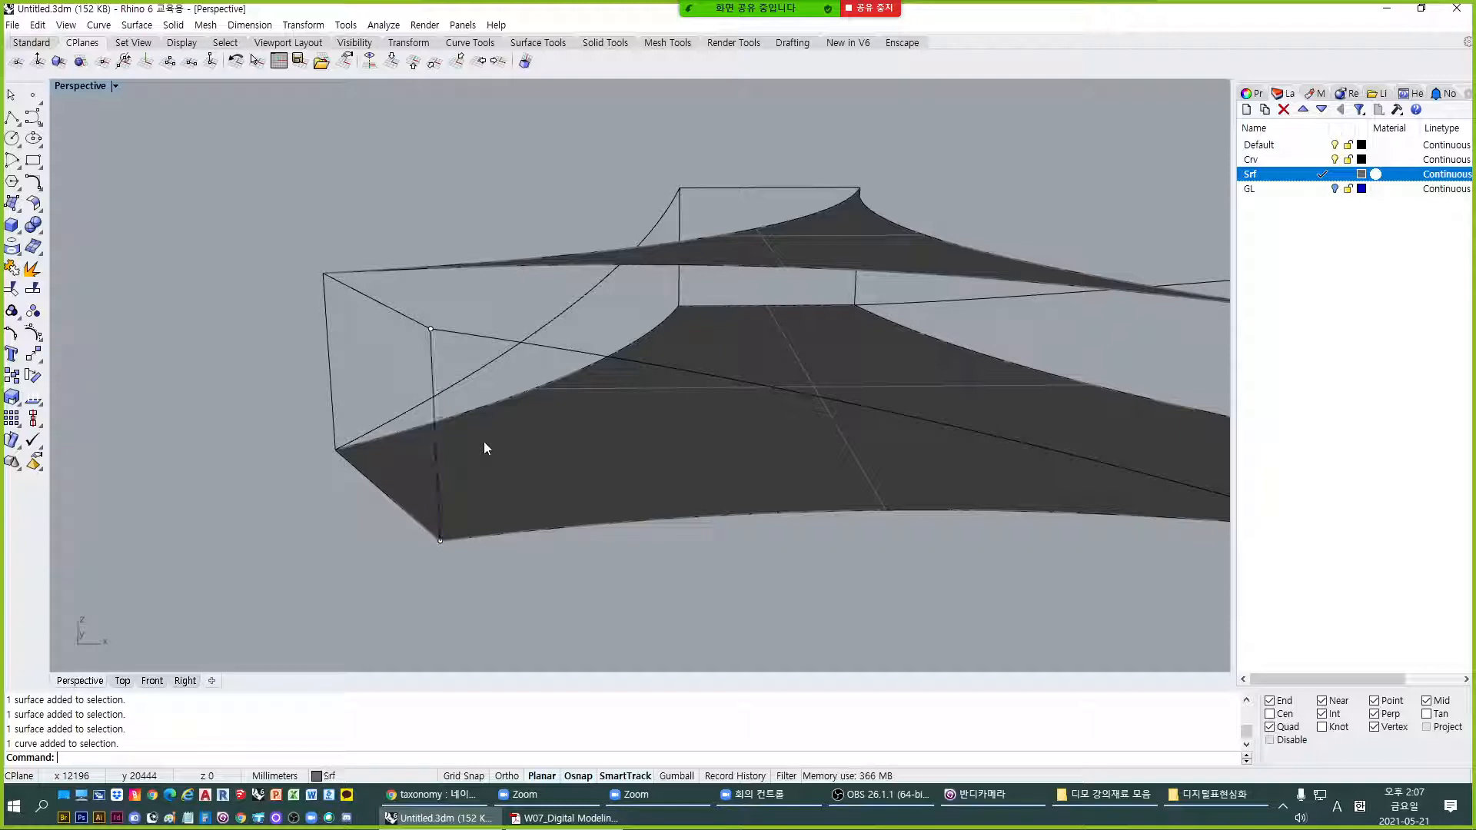
type("LO")
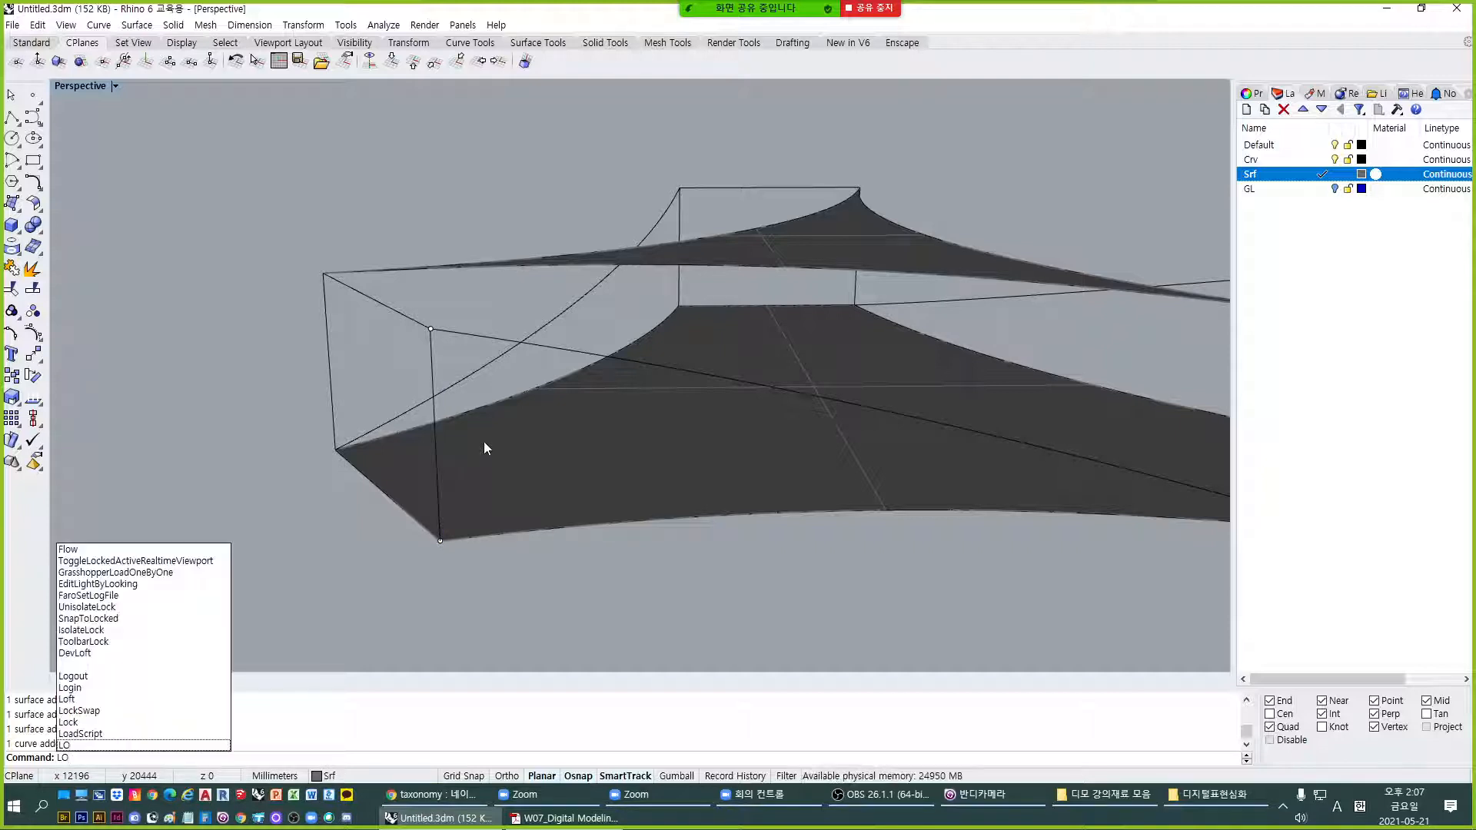
key("Return")
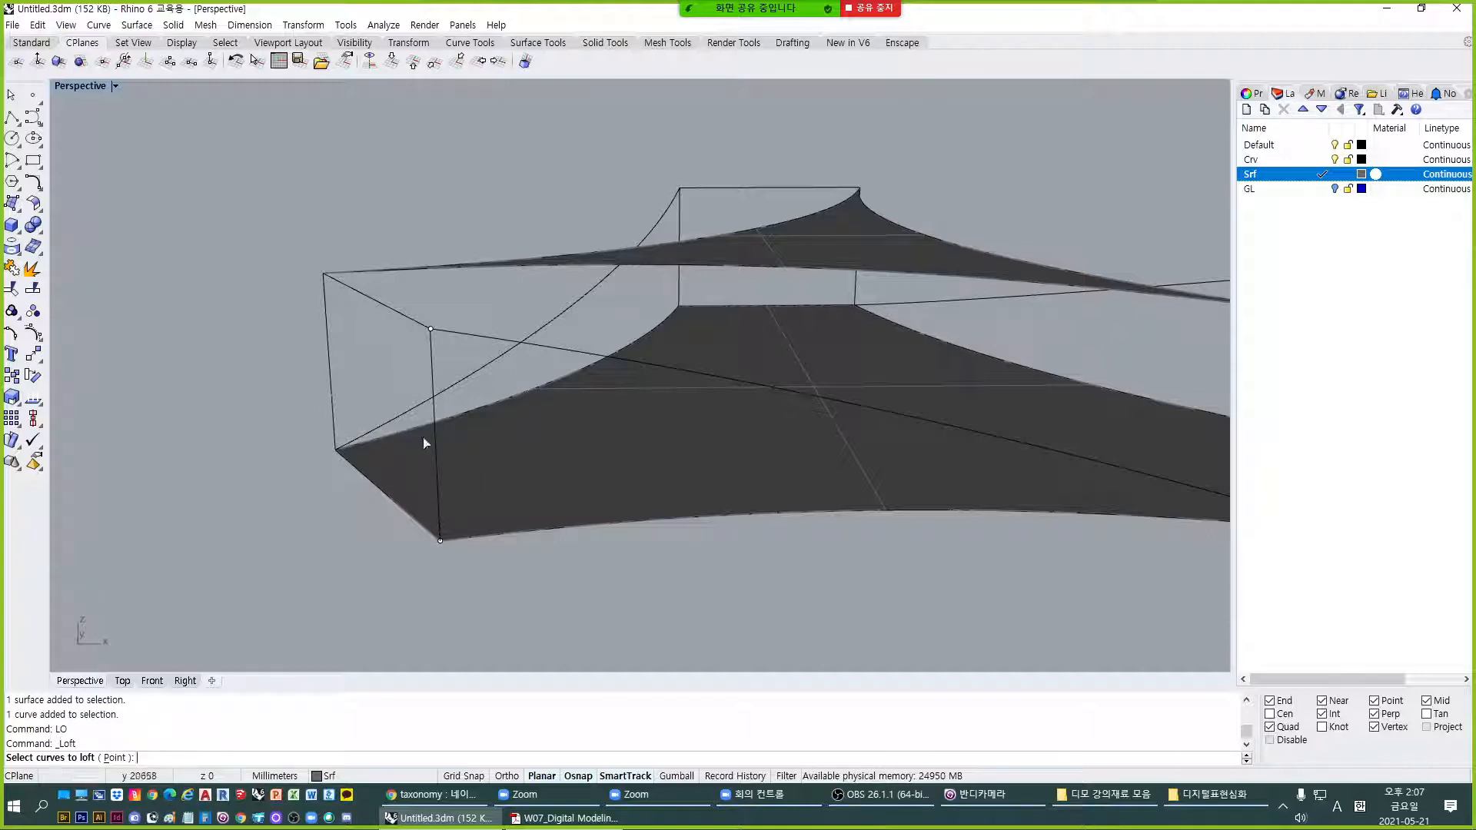
left_click(395, 503)
left_click(395, 503)
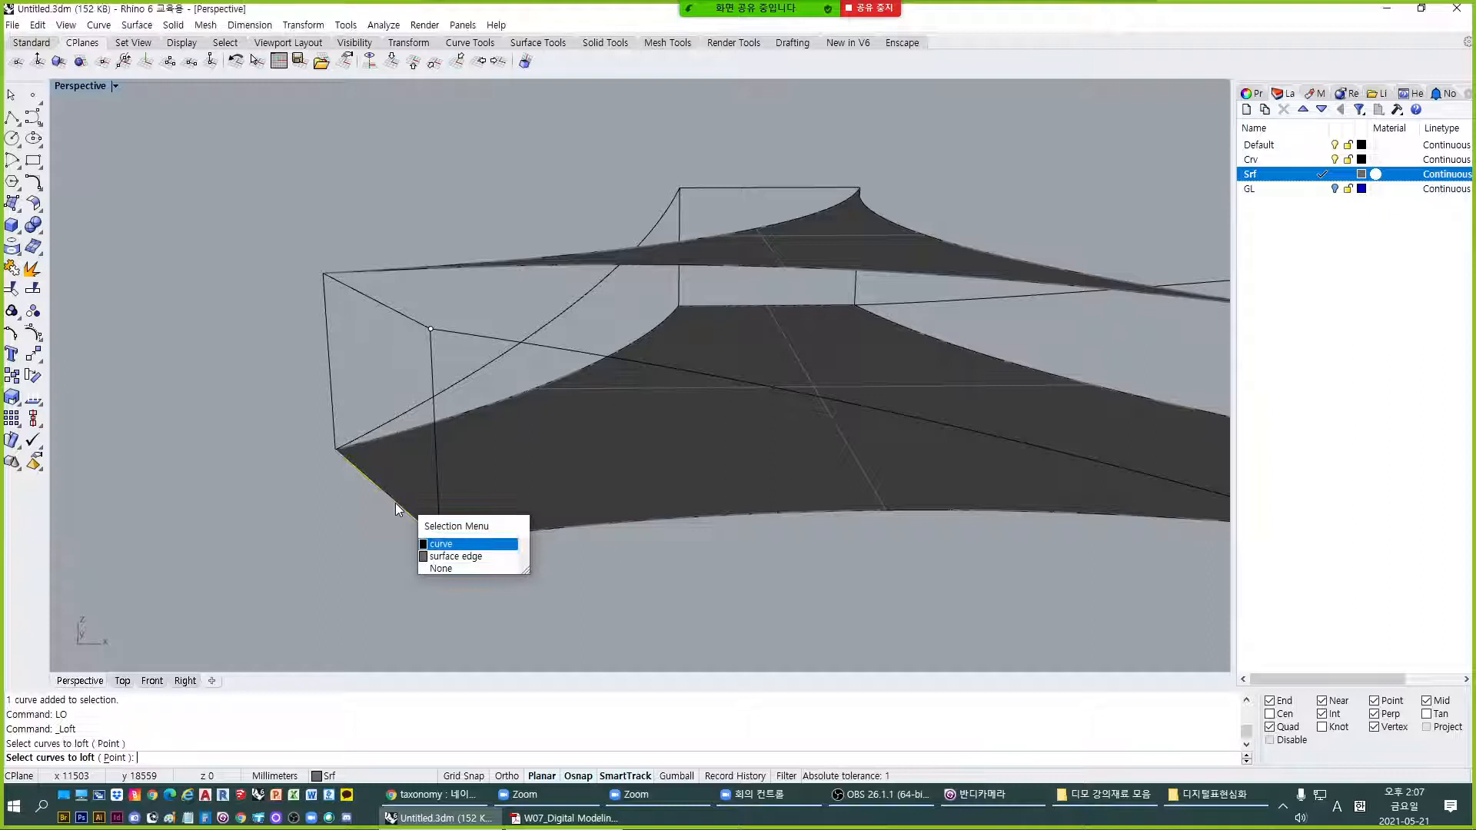
left_click(405, 318)
key("Return")
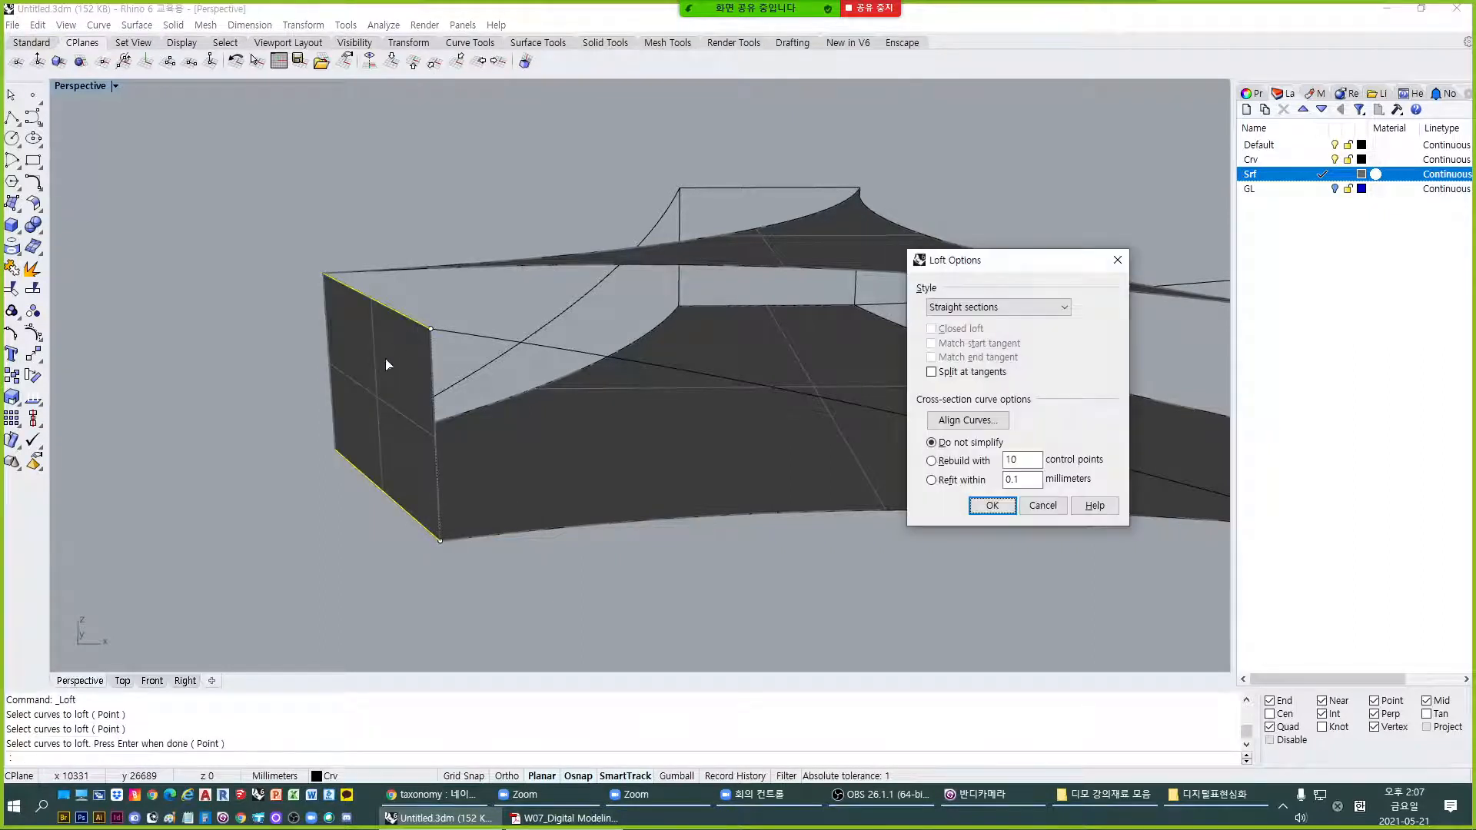
key("Return")
Loft a wall surface between the bottom and top edges of the second end rectangle.
scroll(453, 435, "down", 5)
right_click_drag(626, 486, 801, 484)
scroll(792, 486, "up", 3)
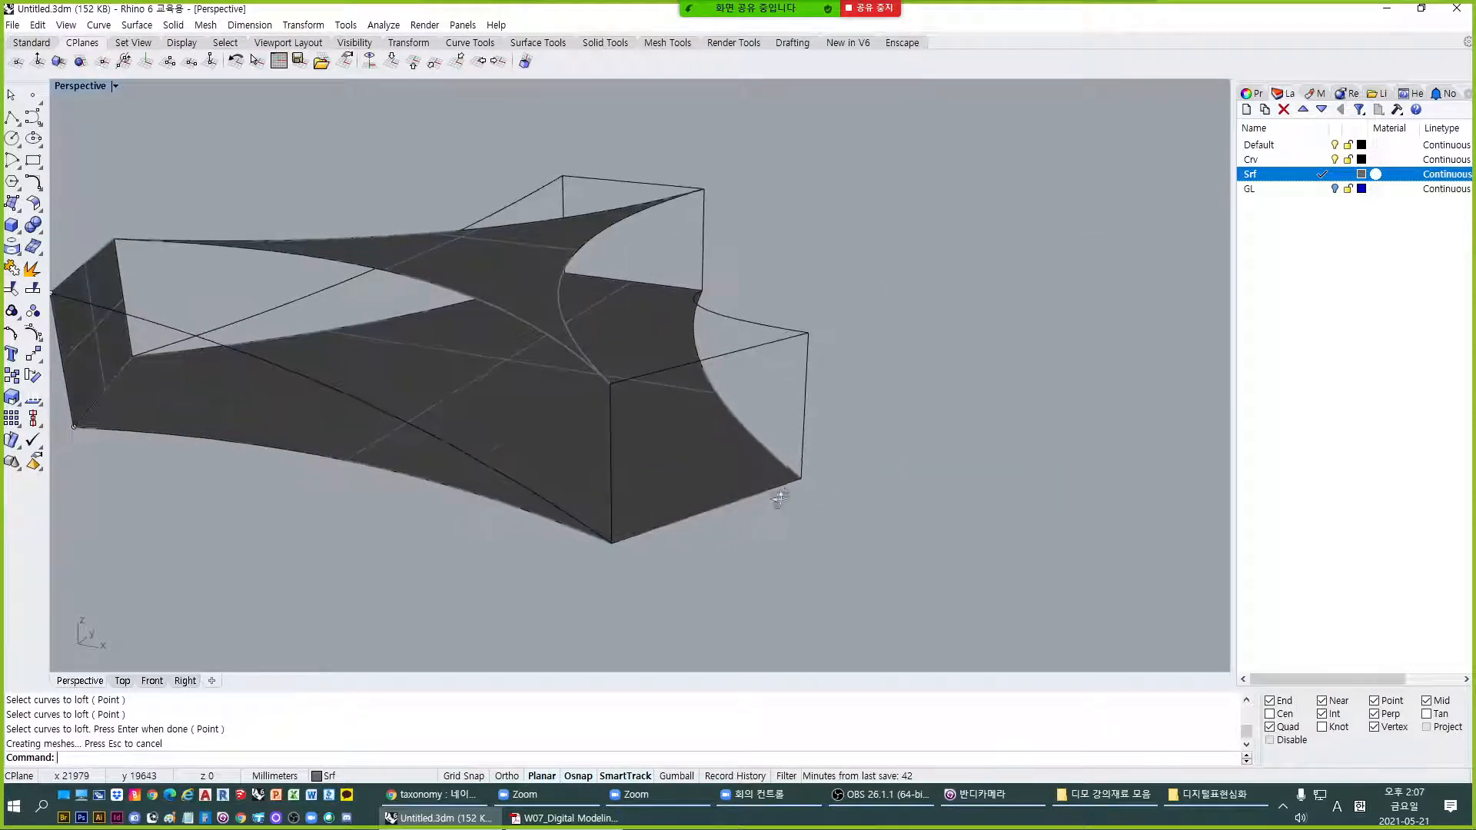
type("LO")
key("Return")
left_click(784, 487)
left_click(784, 487)
left_click(771, 356)
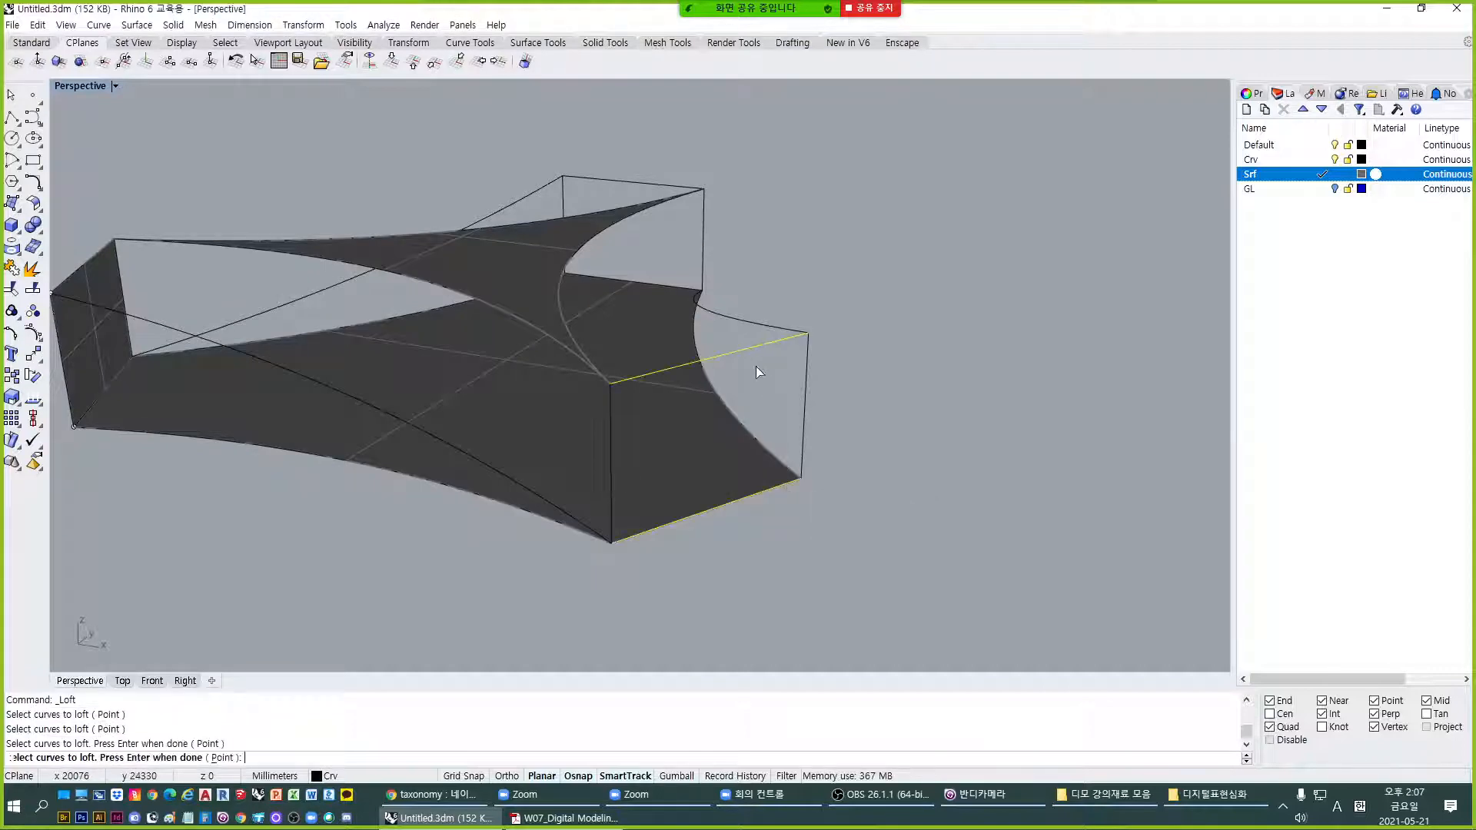
key("Return")
key("Return")
Loft the bottom and top edges of the remaining open end rectangle to close the third end wall.
right_click_drag(855, 421, 808, 499)
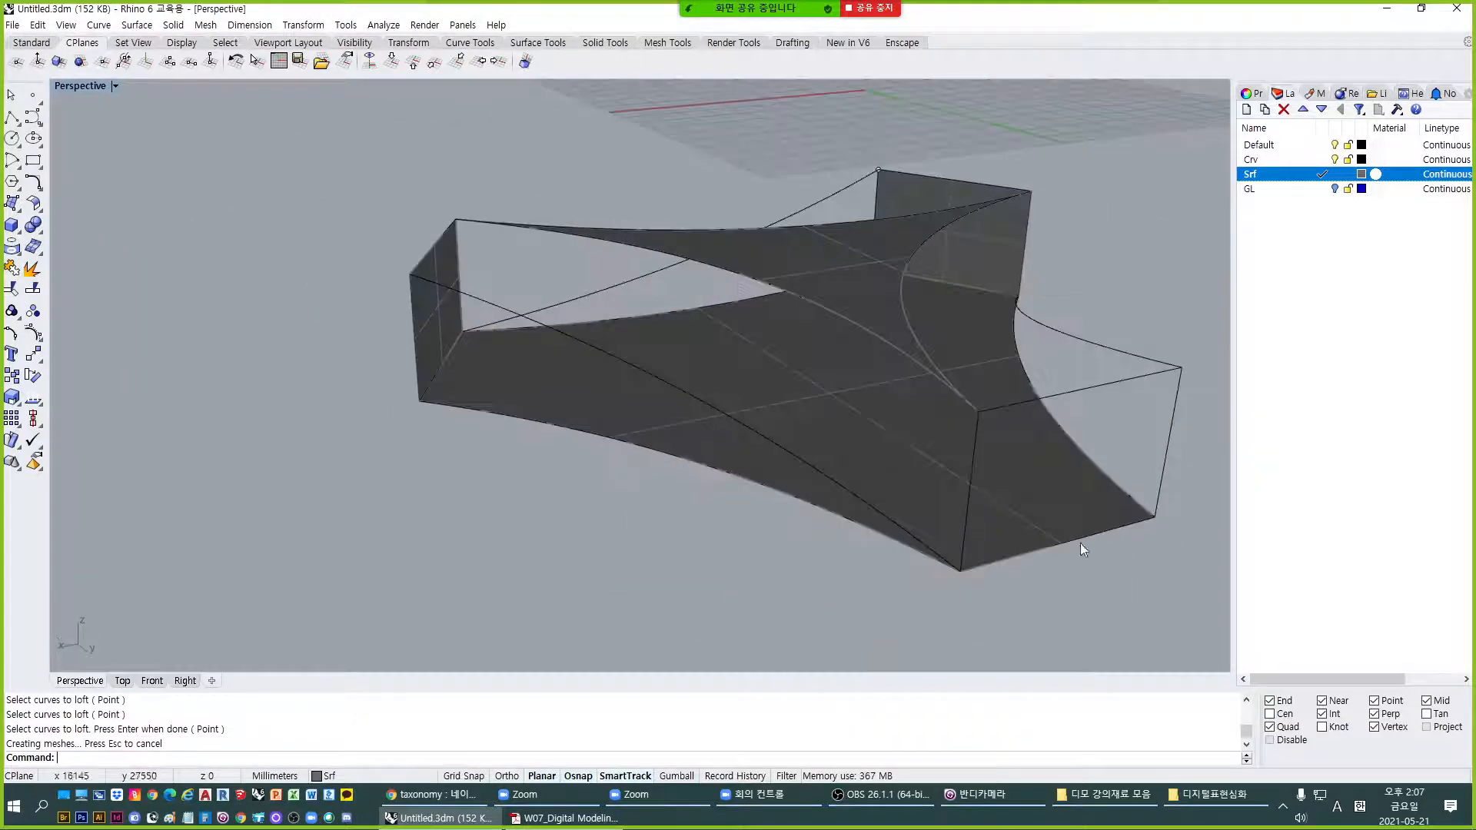
type("LO")
key("Return")
left_click(1120, 525)
left_click(1121, 525)
left_click(1132, 379)
key("Return")
key("Return")
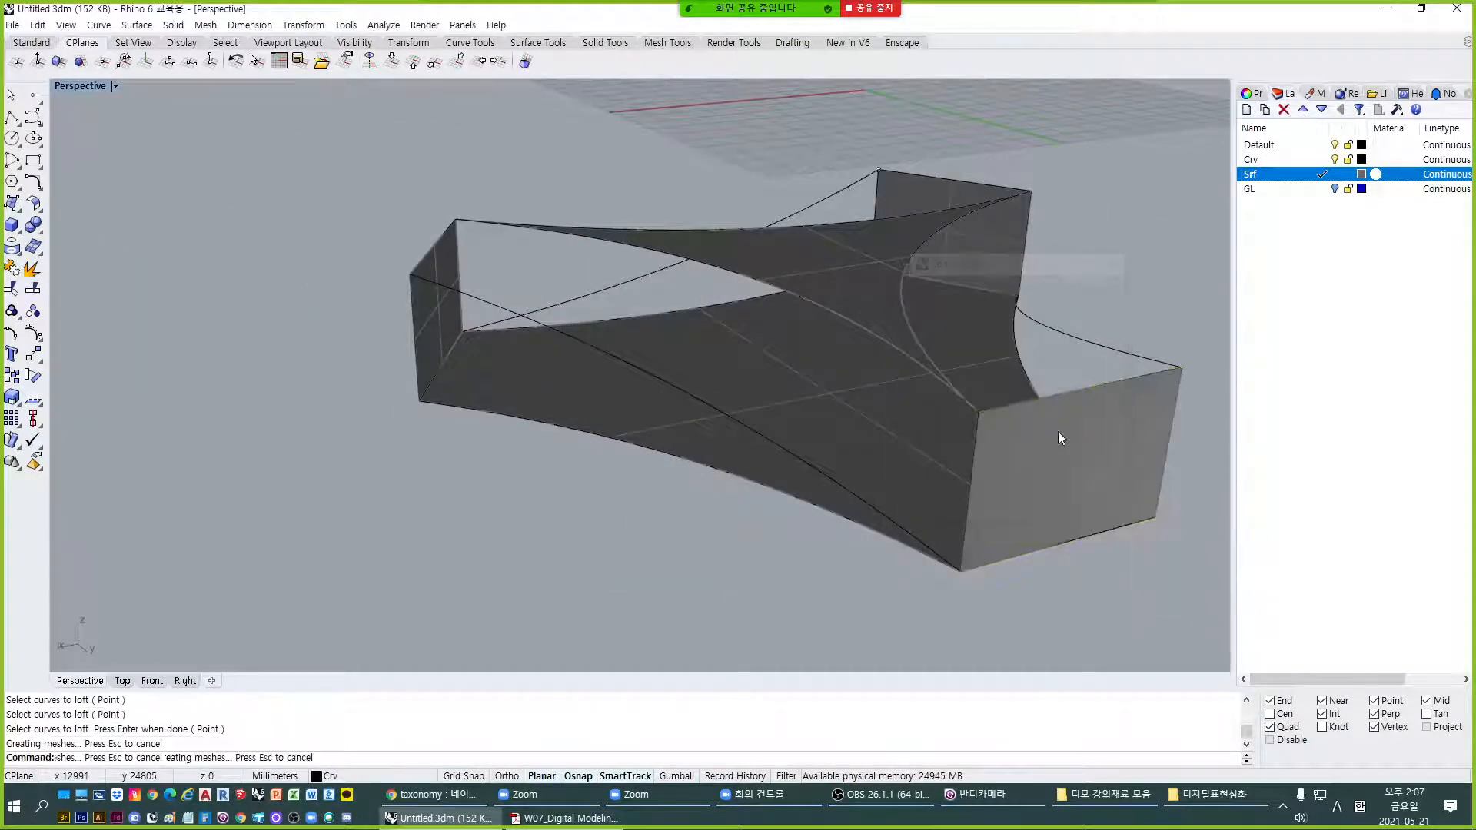
scroll(635, 435, "down", 6)
right_click_drag(634, 435, 984, 303)
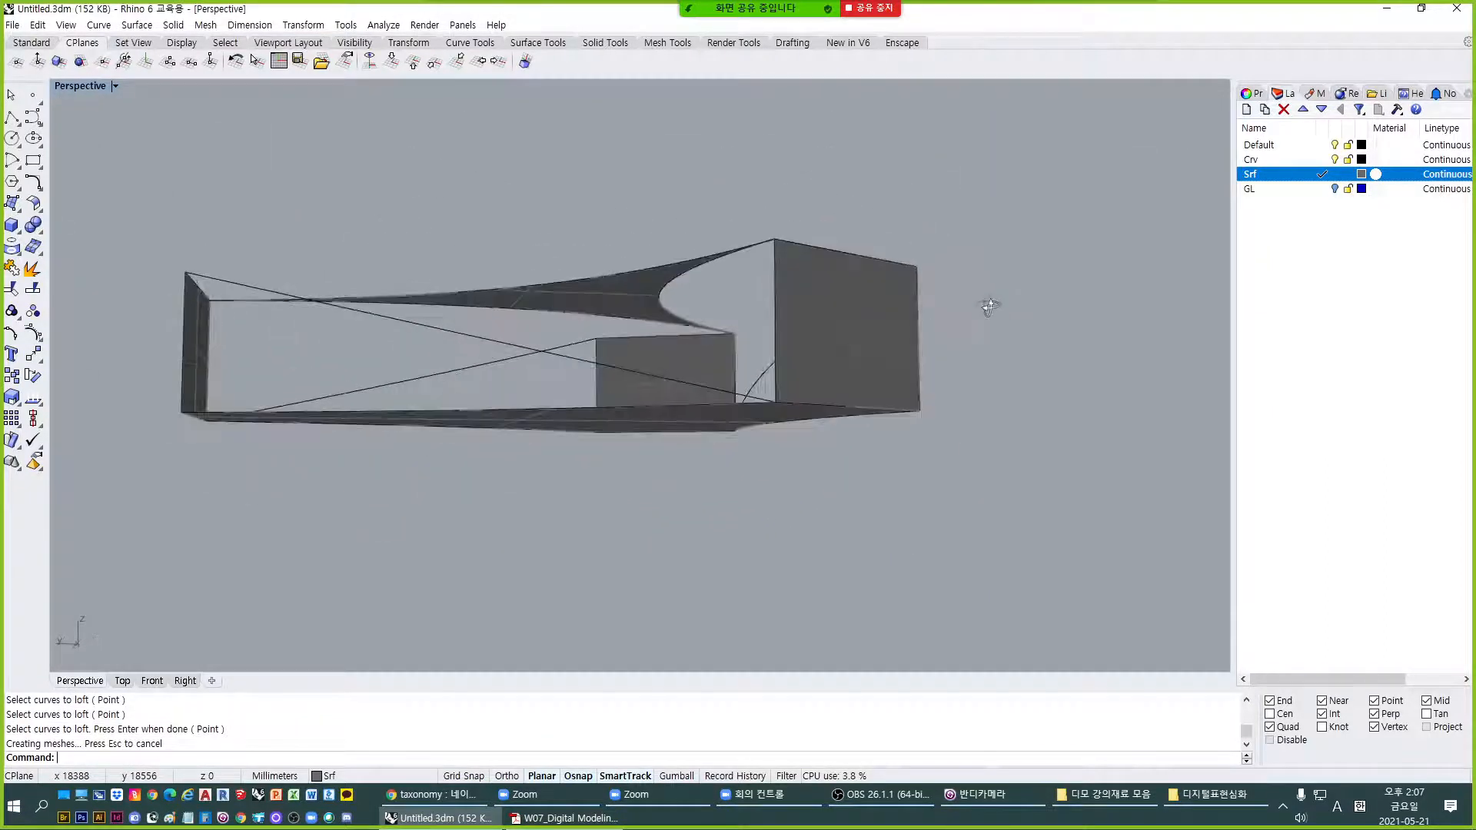
Change the Srf layer's colour to White.
left_click(1361, 175)
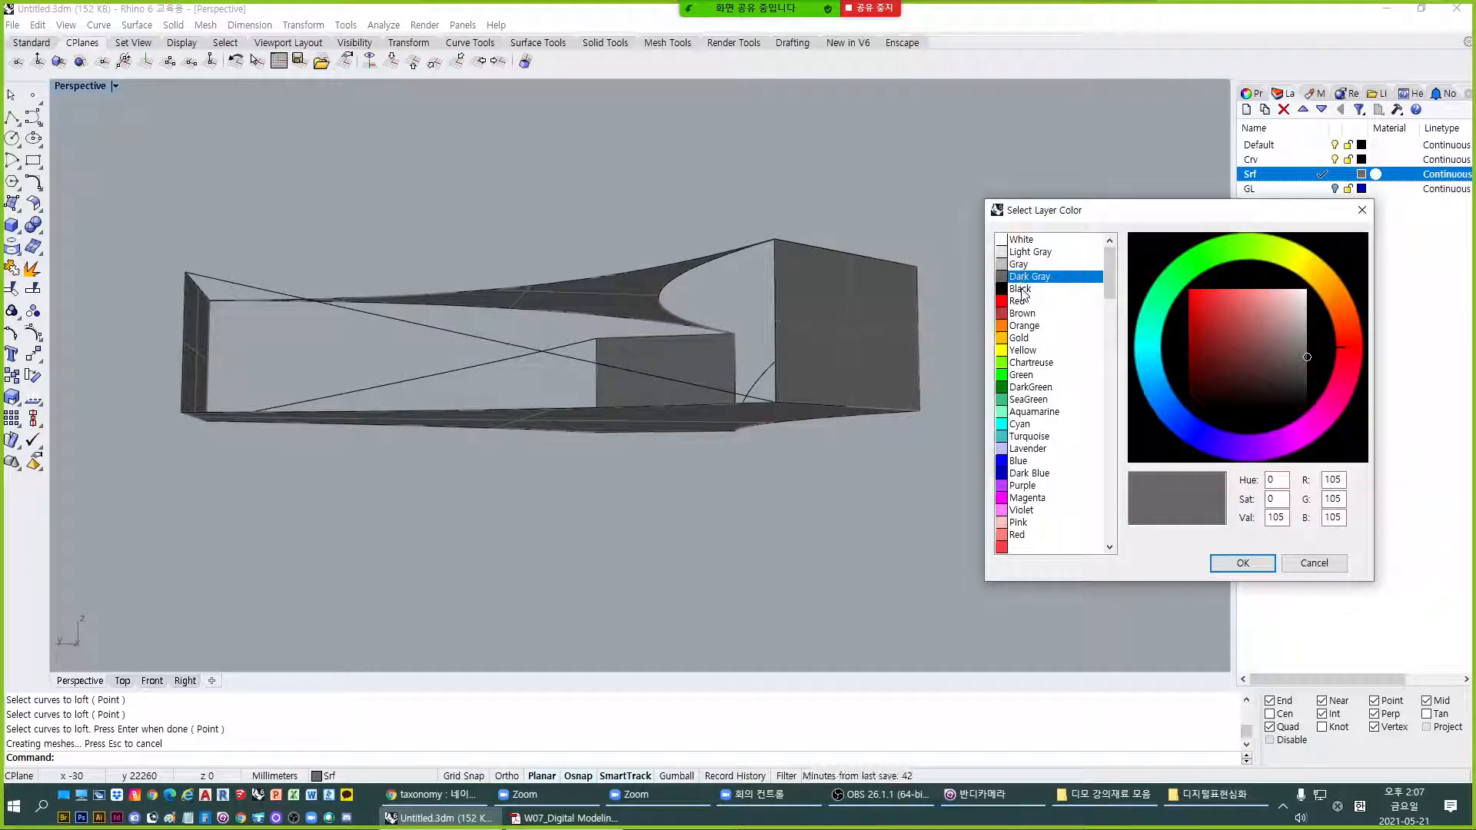
left_click(1023, 239)
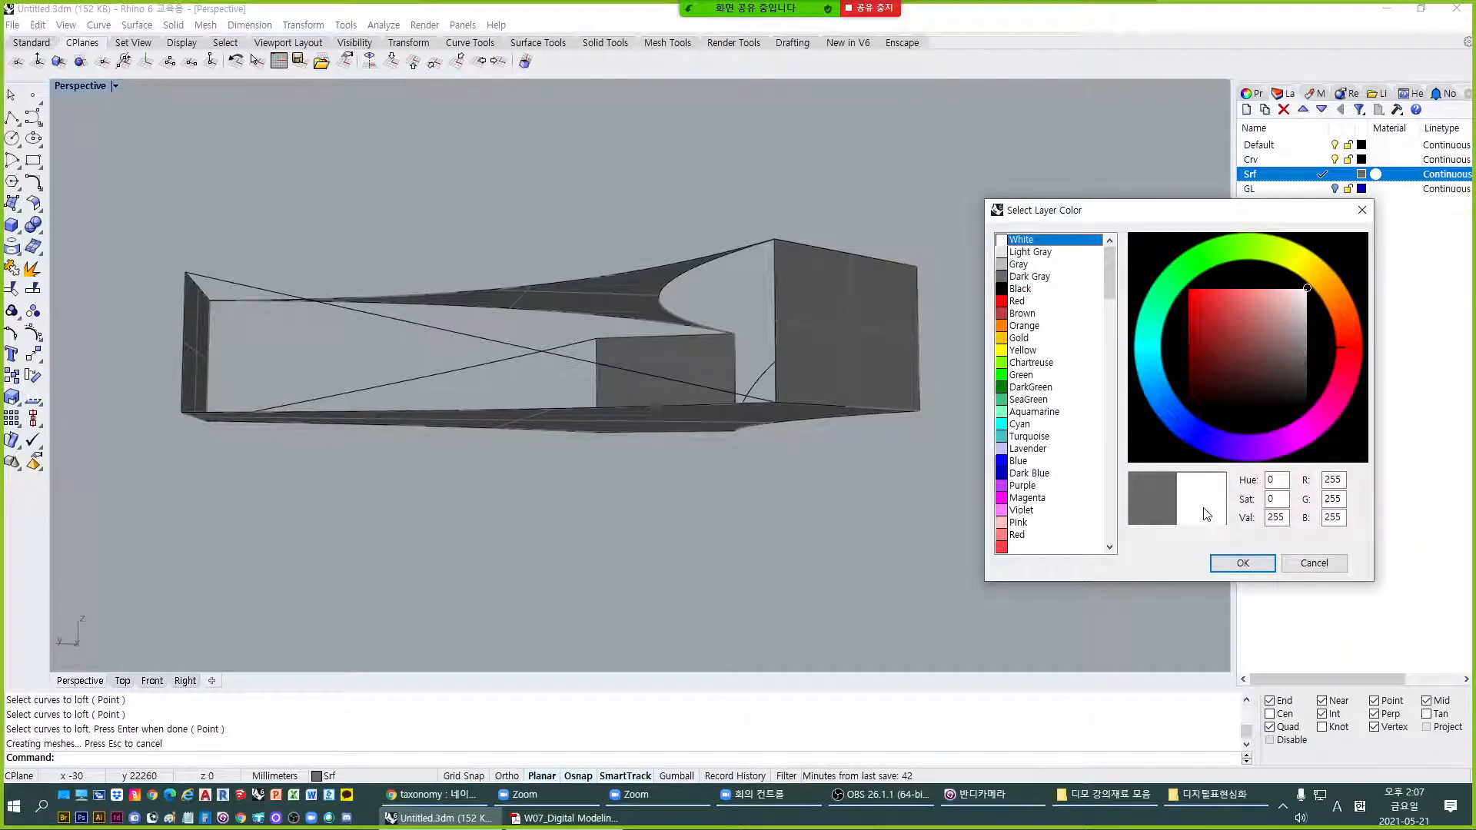
left_click(1237, 564)
Examine the open curved sides between floor and roof, and the diagonal curves that cross them.
right_click_drag(861, 479, 905, 575)
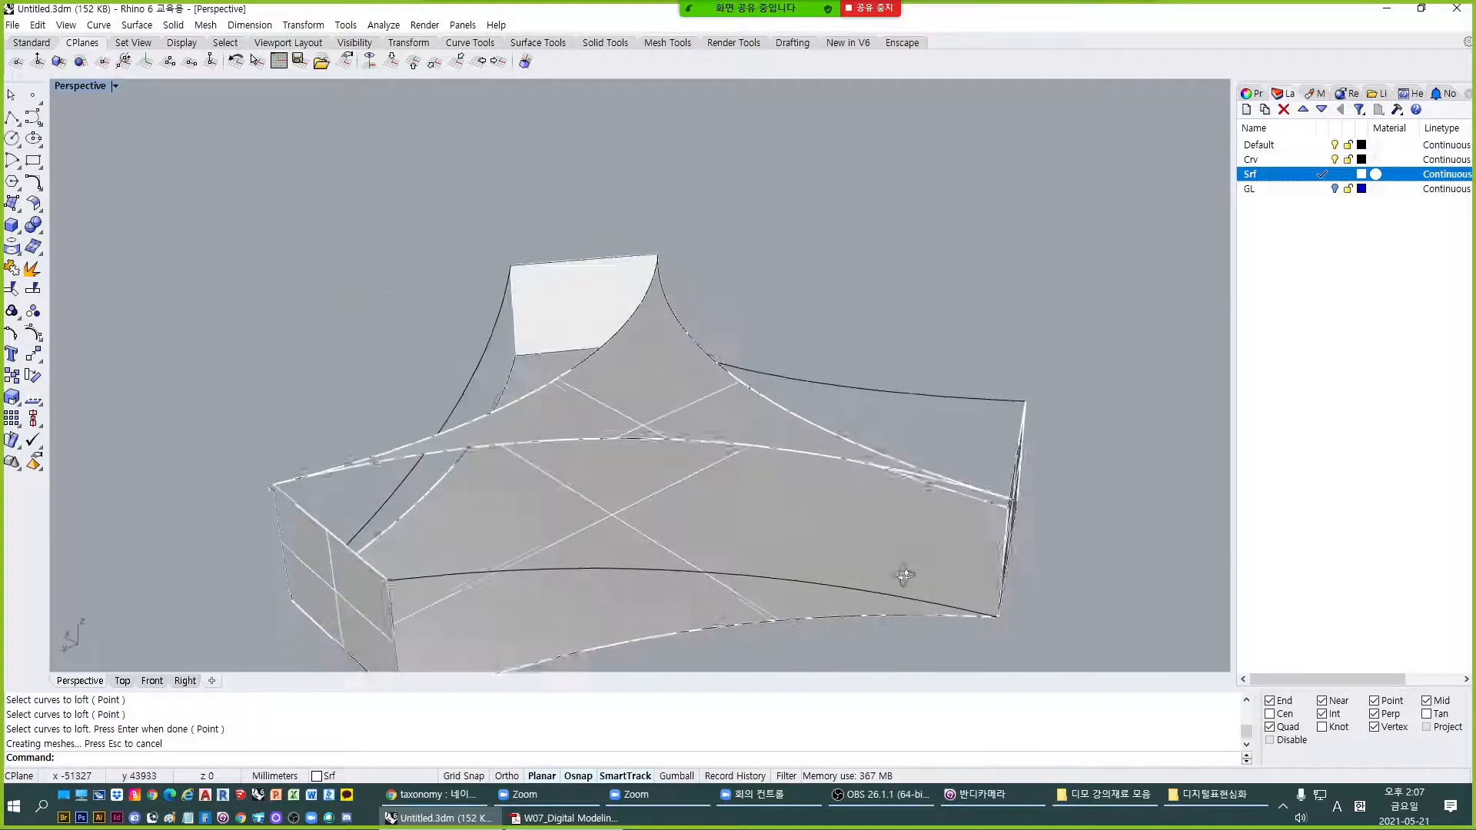
scroll(758, 423, "down", 6)
right_click_drag(759, 423, 794, 477)
scroll(879, 534, "up", 6)
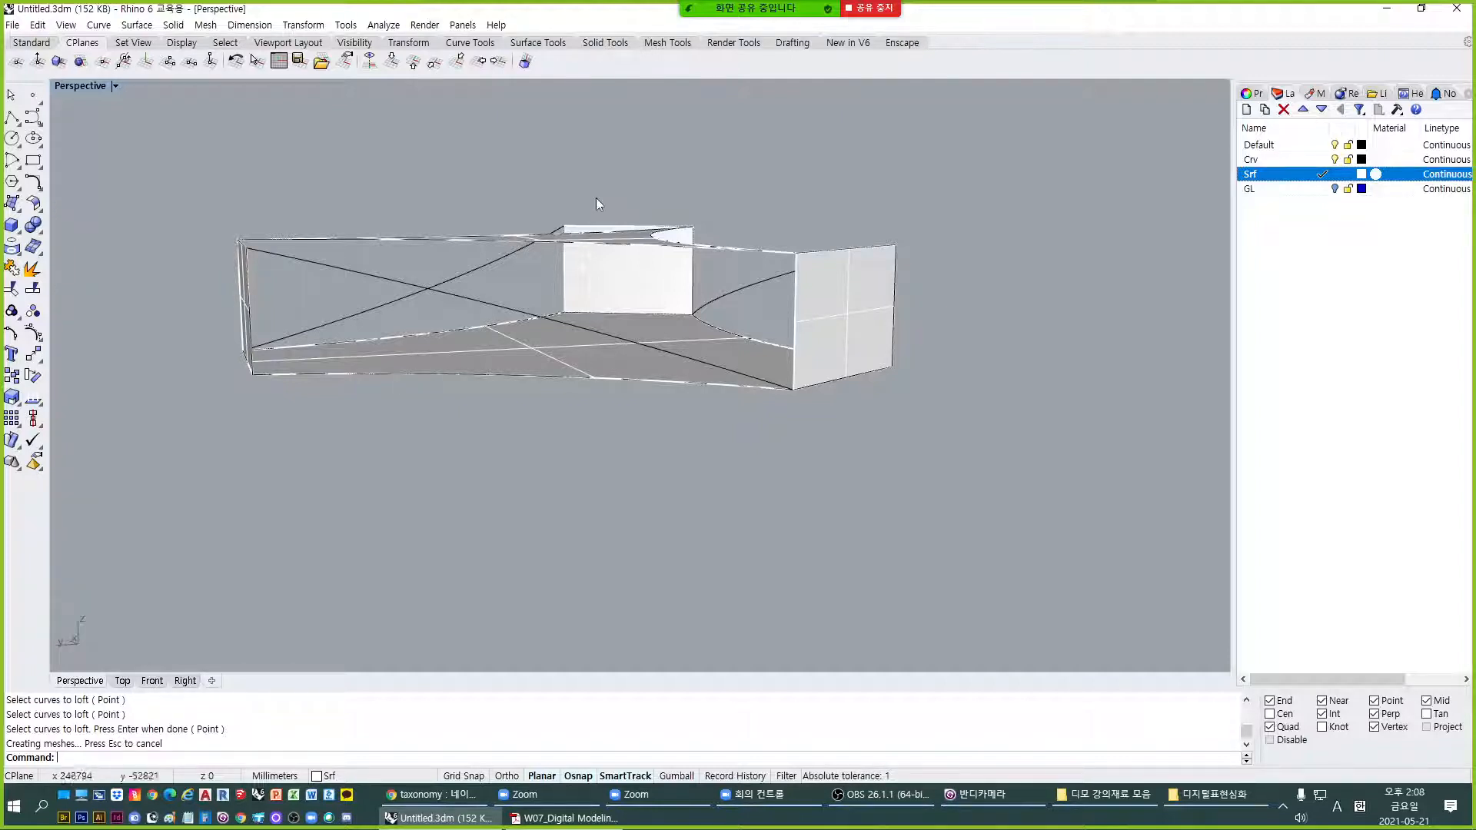
right_click_drag(596, 196, 685, 400)
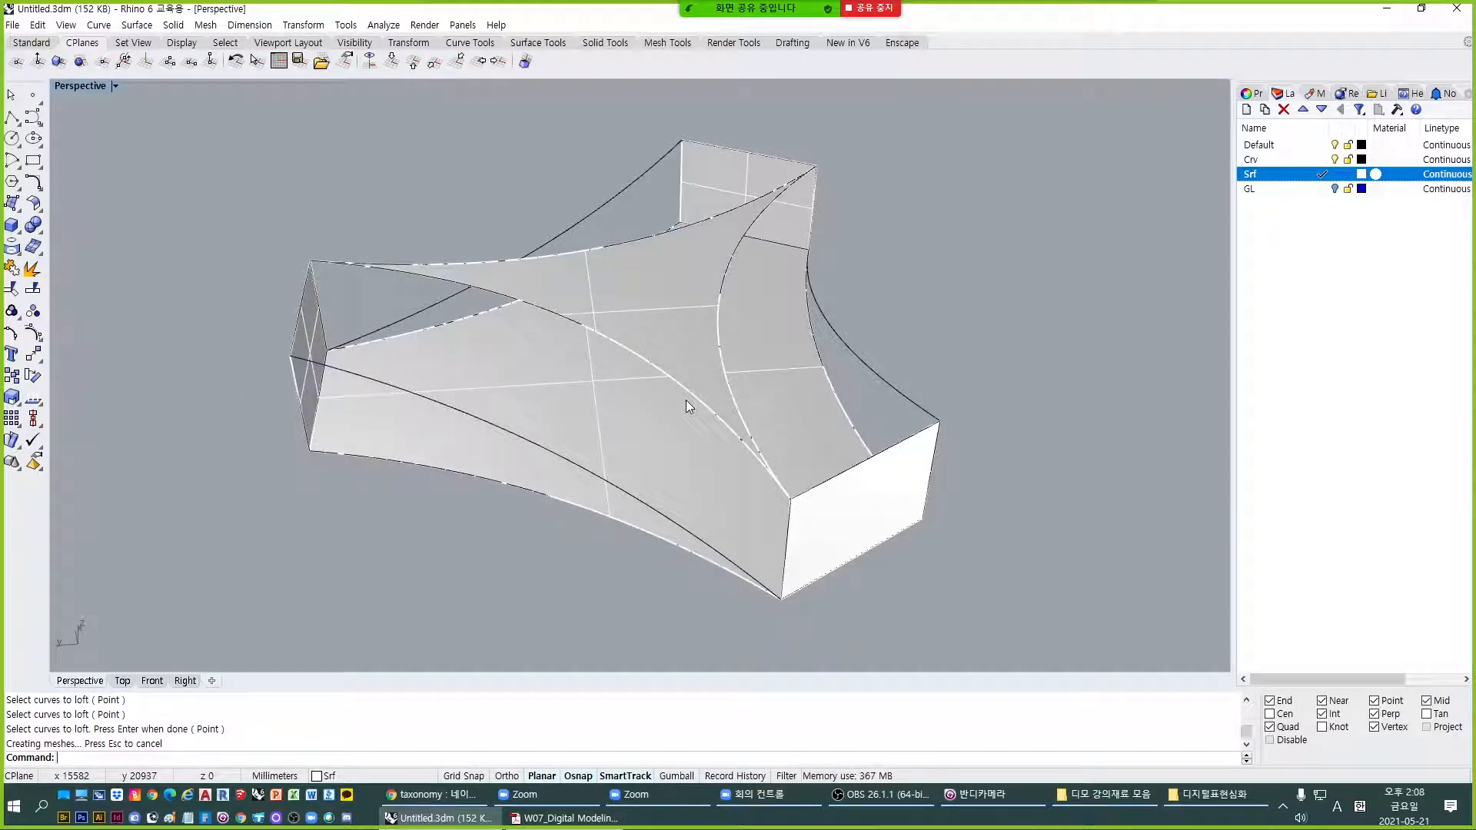
right_click_drag(686, 399, 380, 386)
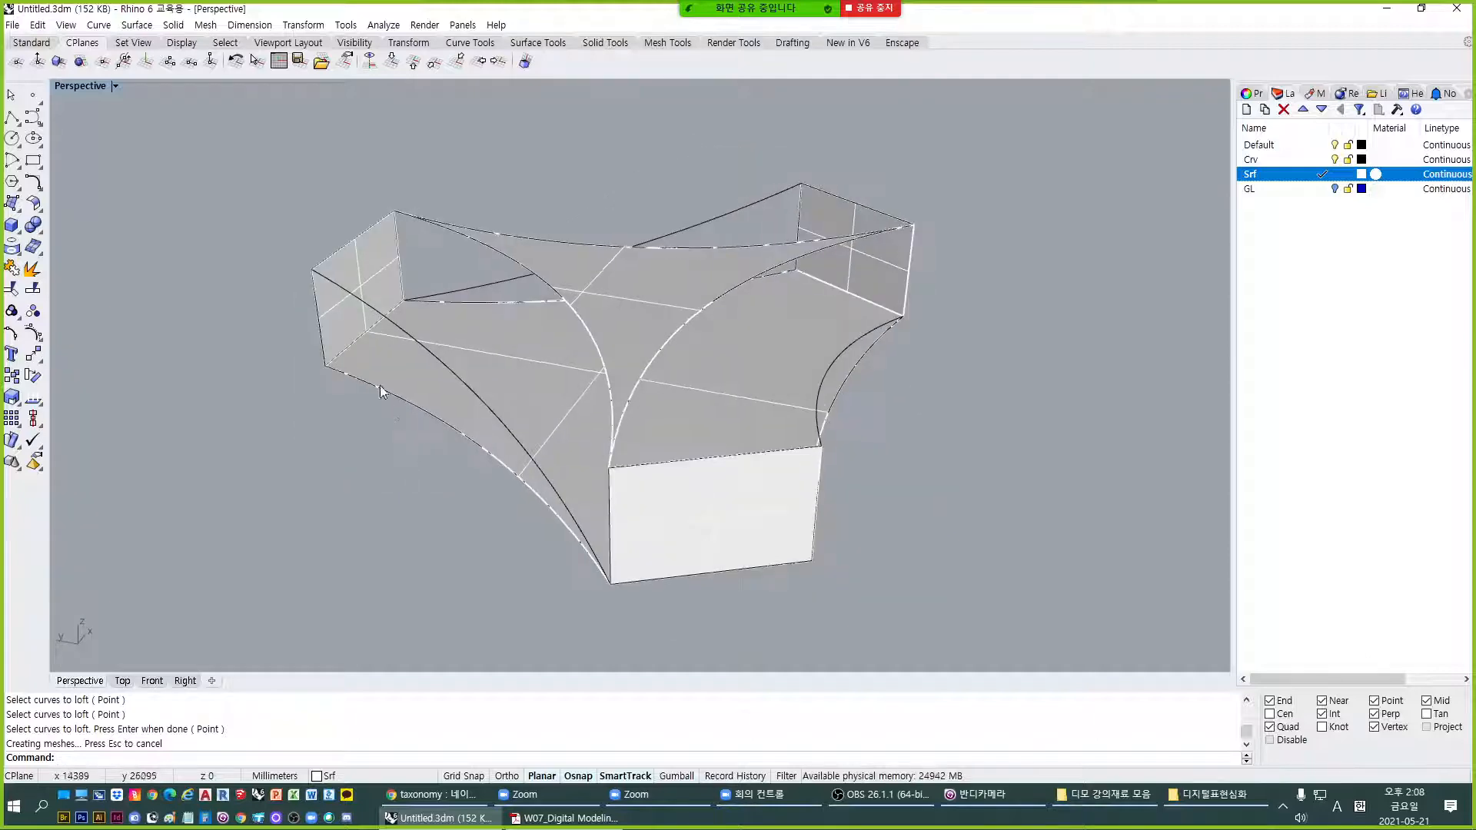
scroll(473, 392, "up", 5)
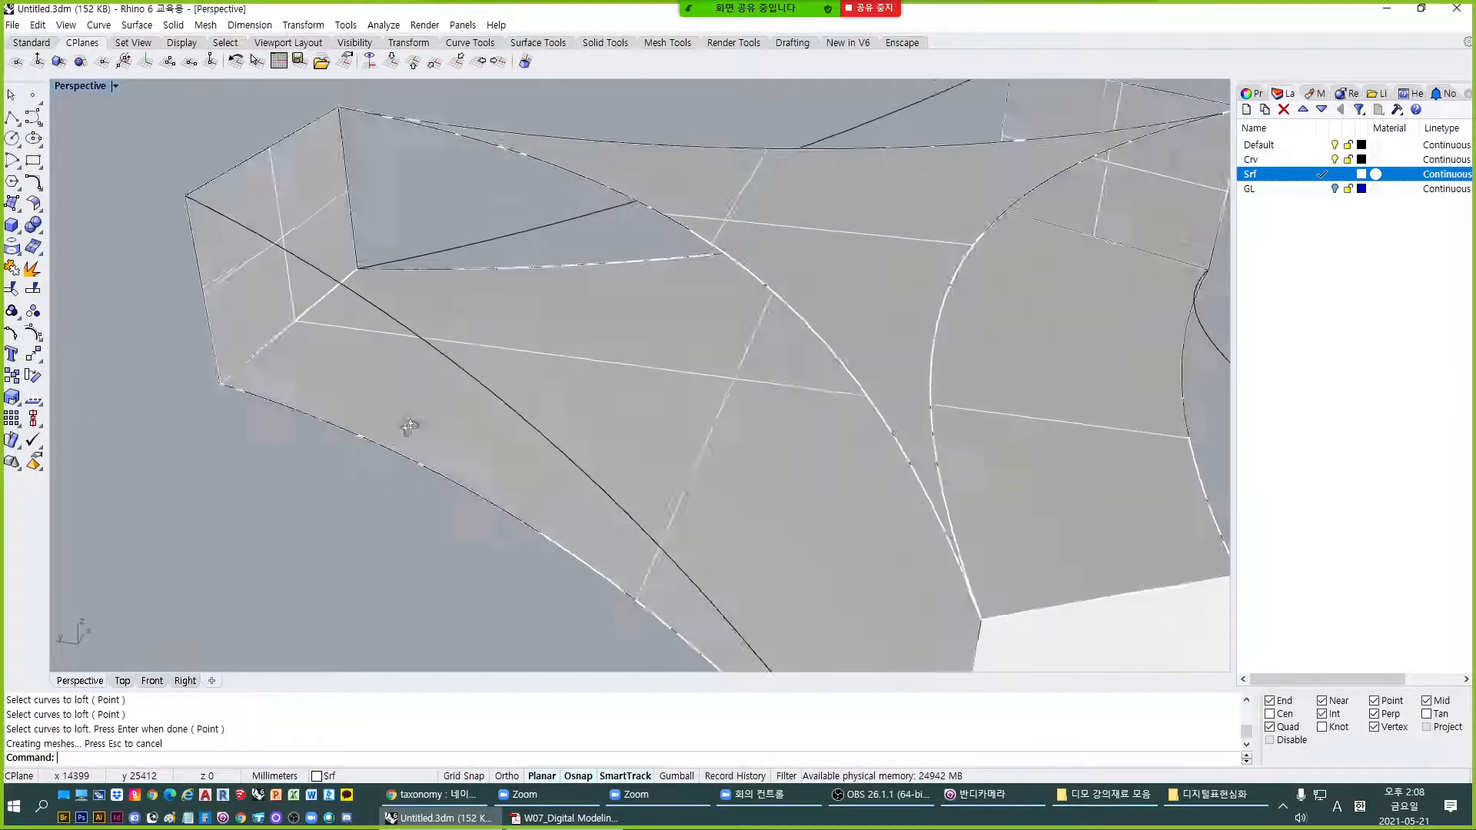
scroll(173, 334, "down", 6)
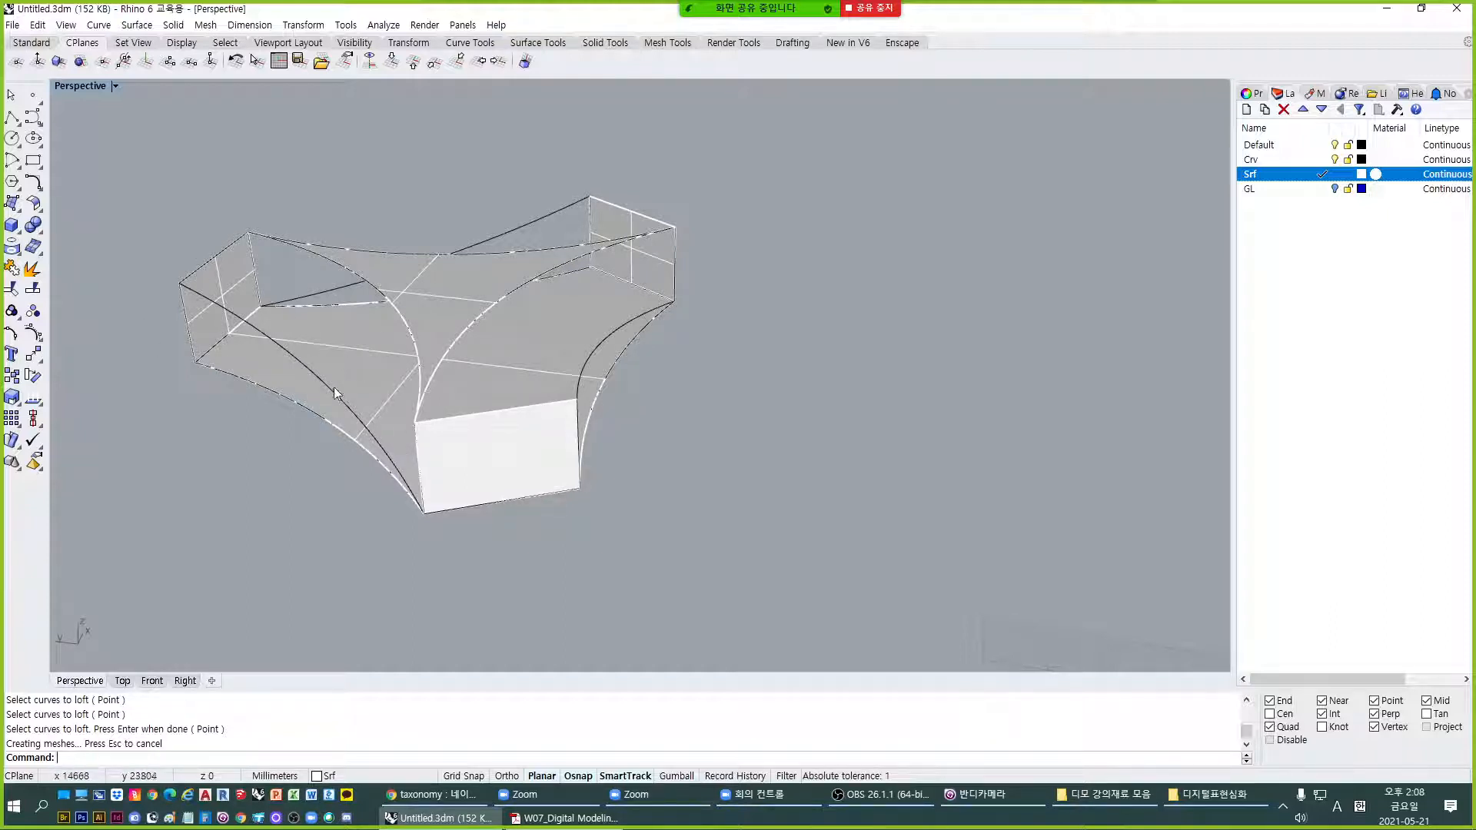
scroll(238, 415, "up", 3)
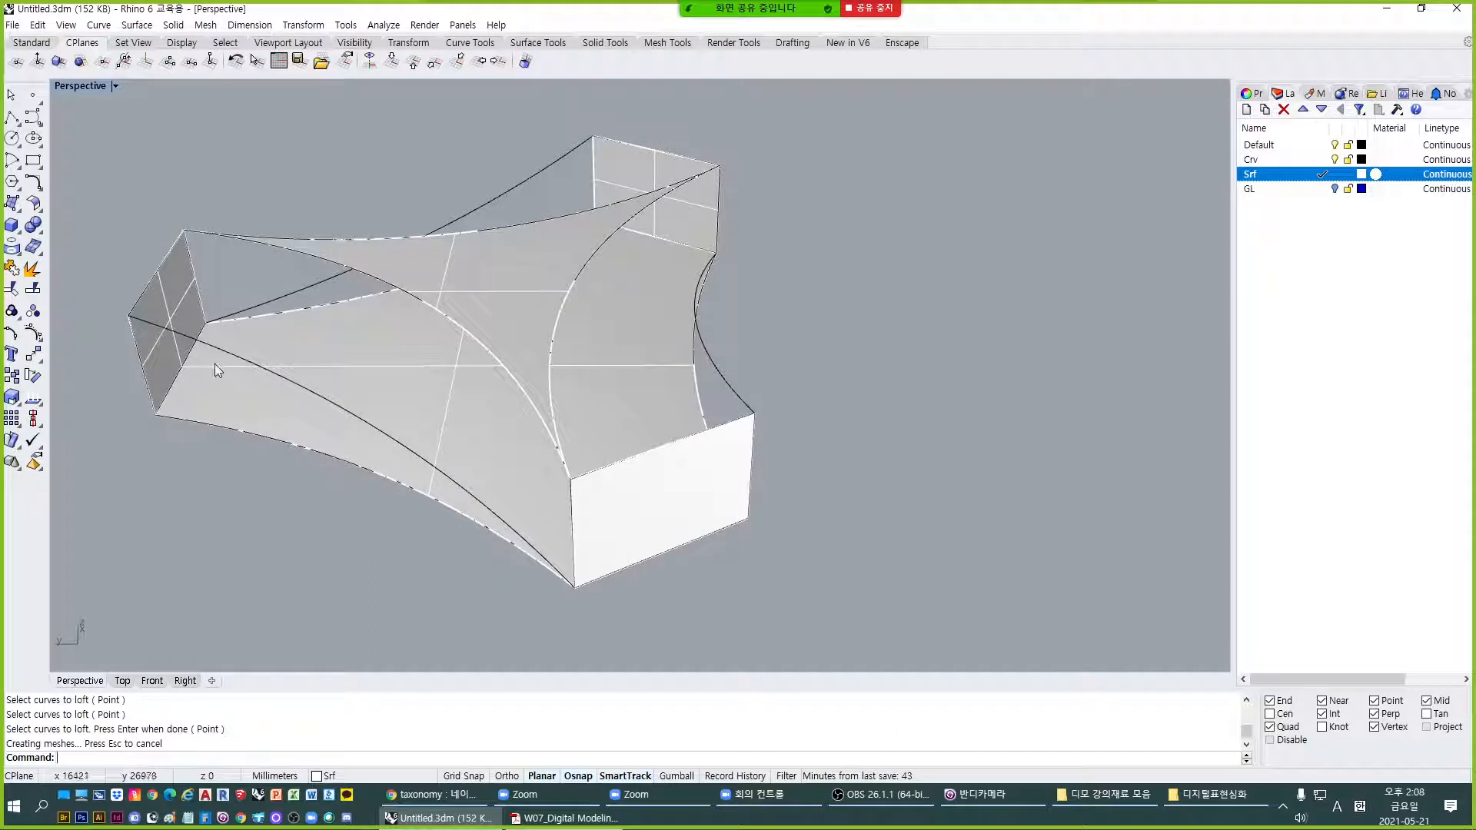
scroll(269, 376, "up", 2)
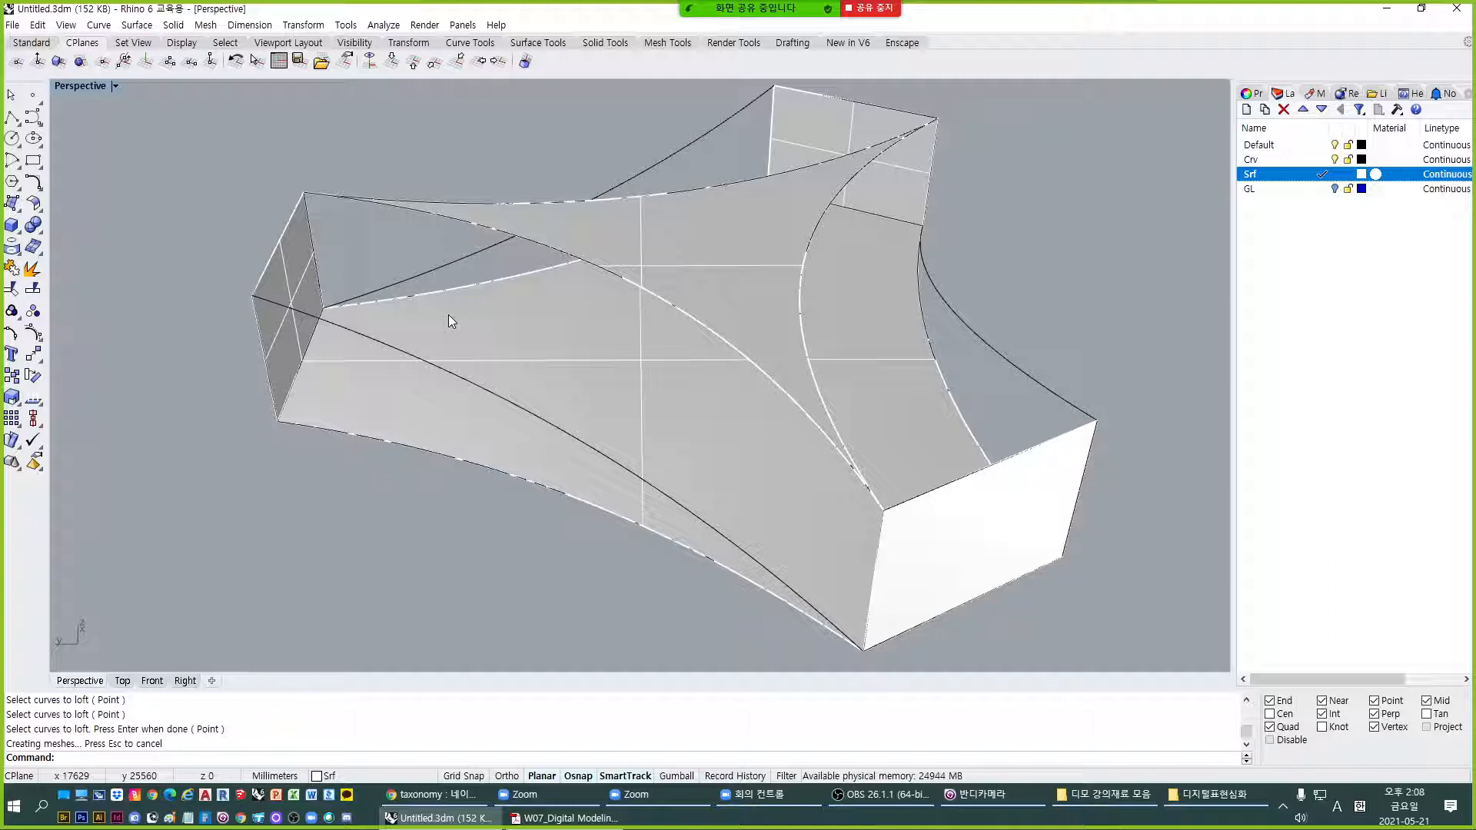
scroll(449, 315, "down", 7)
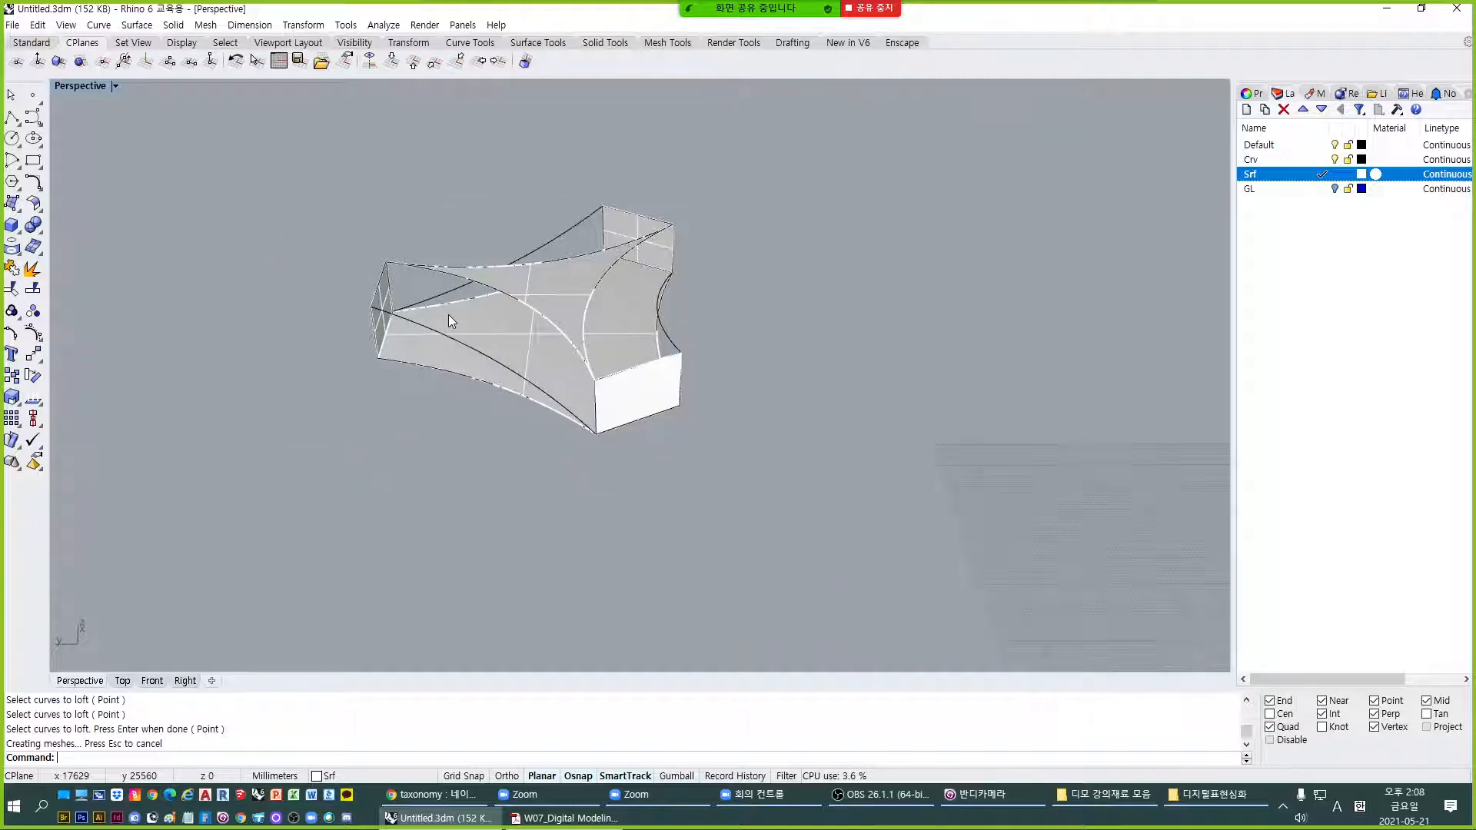
right_click_drag(449, 315, 418, 426)
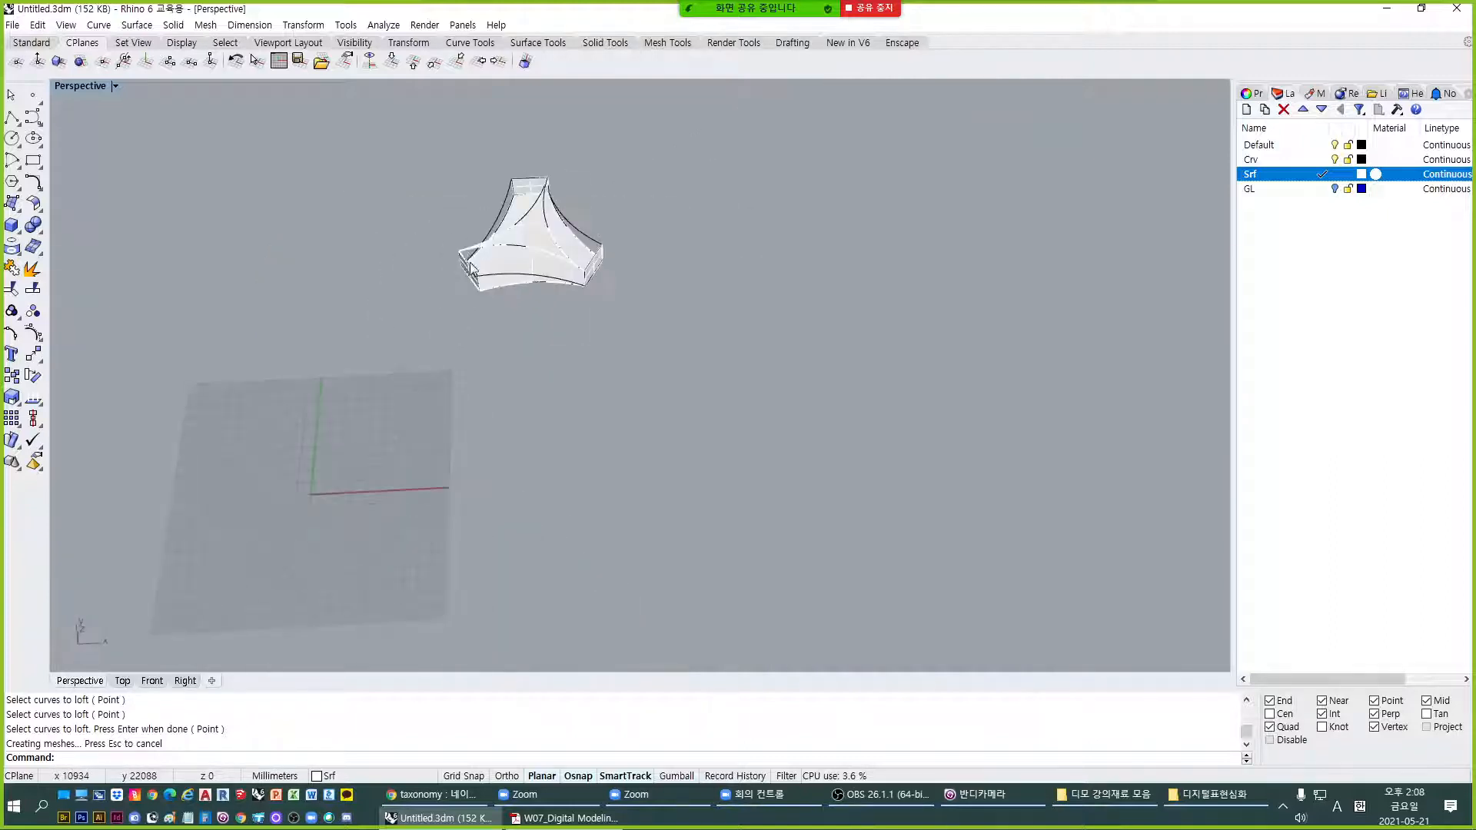
Copy the whole building, curves and surfaces included, about 13,900 mm along the X axis beside the original.
left_click_drag(434, 249, 755, 436)
type("ZS")
key("Return")
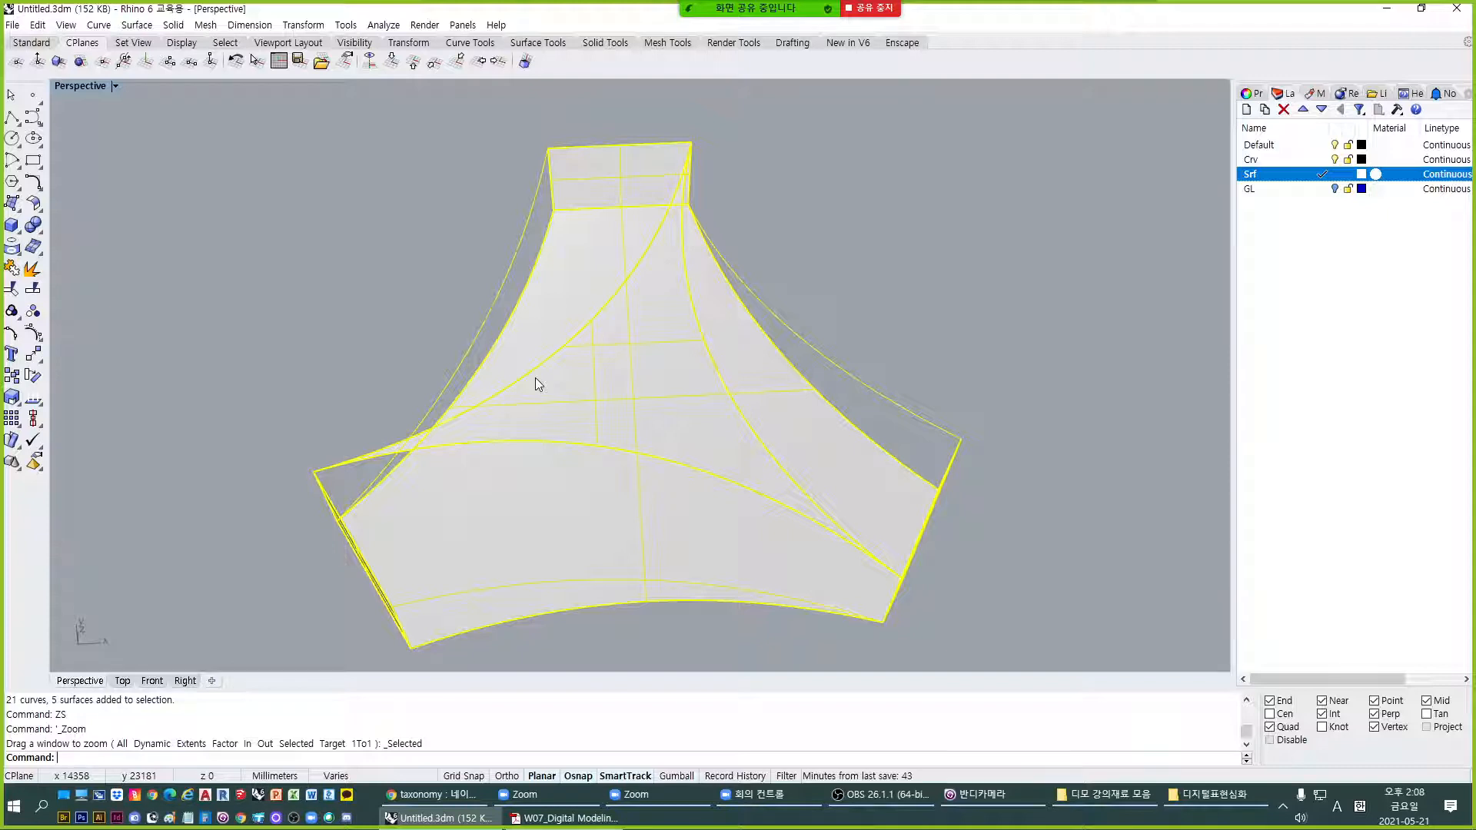
scroll(535, 377, "down", 3)
type("C")
key("Return")
left_click(599, 553)
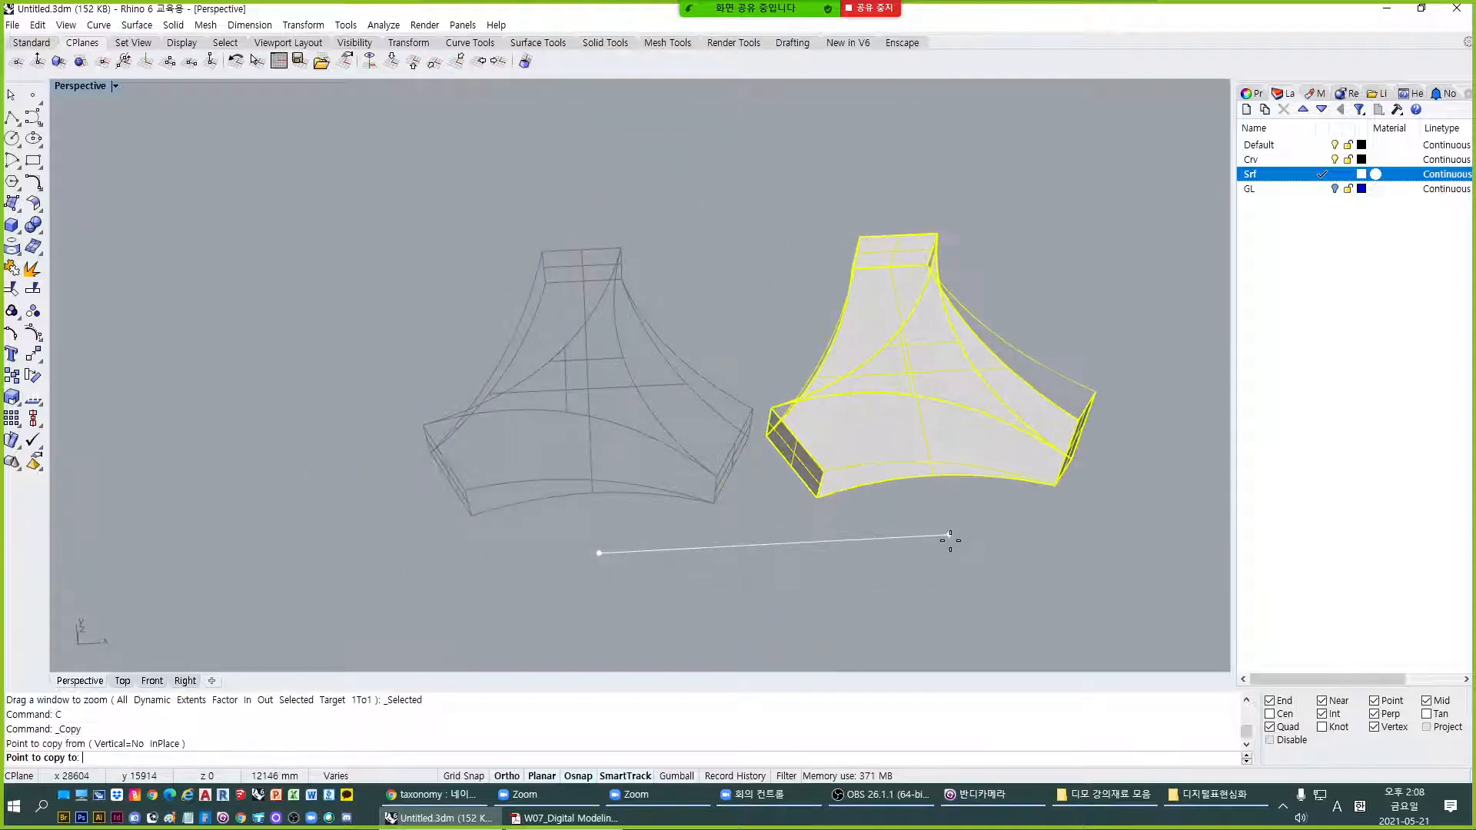
left_click(1002, 538)
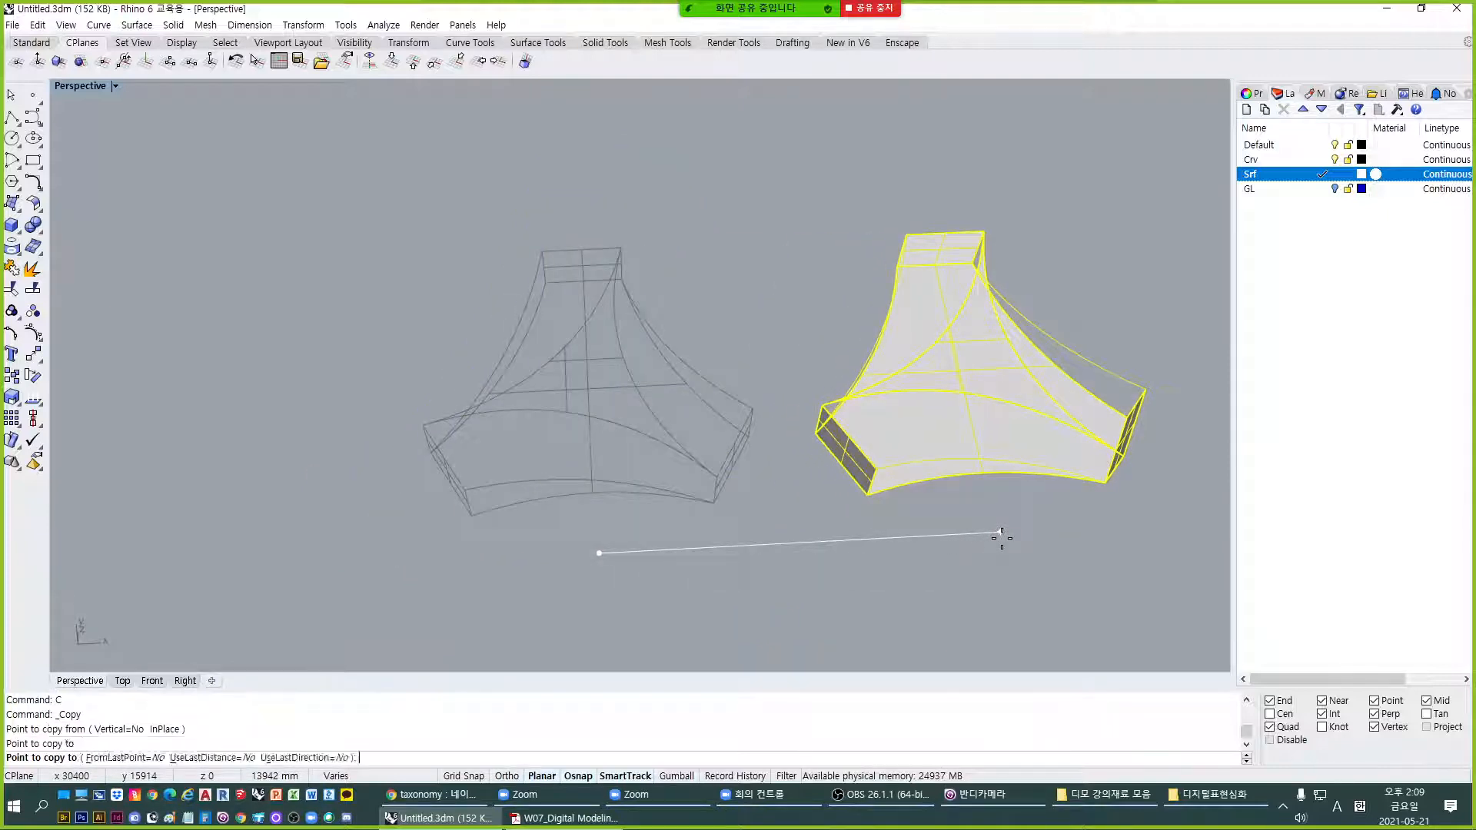
key("Return")
Copy the duplicated building once more beside it, making a row of three evenly spaced buildings.
left_click_drag(767, 144, 1173, 571)
type("C")
key("Return")
left_click(727, 514)
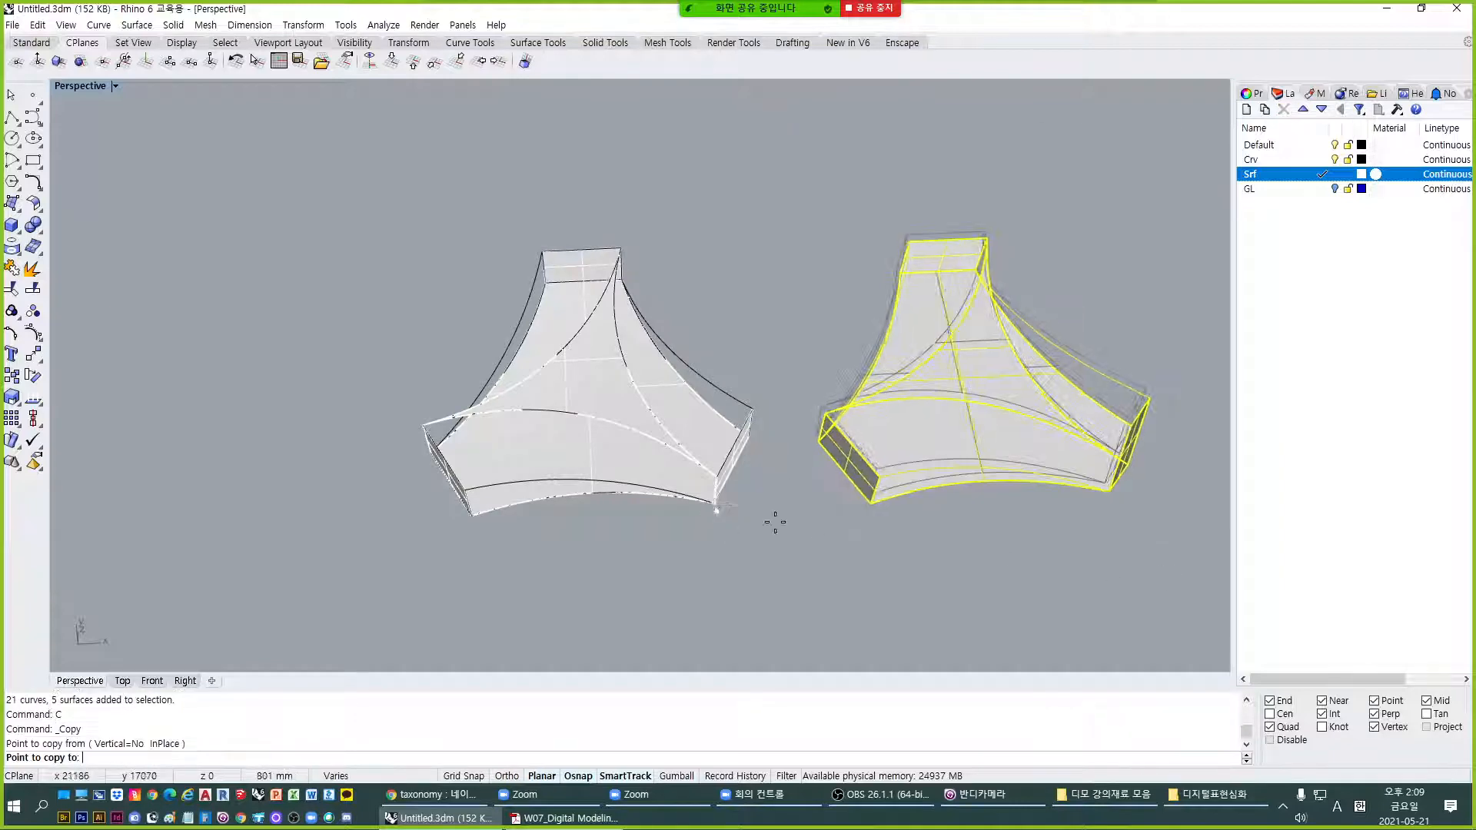
left_click(1114, 498)
key("Return")
On the original building, loft the front side's lower strip between the floor's curved edge and the diagonal curve.
scroll(615, 462, "down", 7)
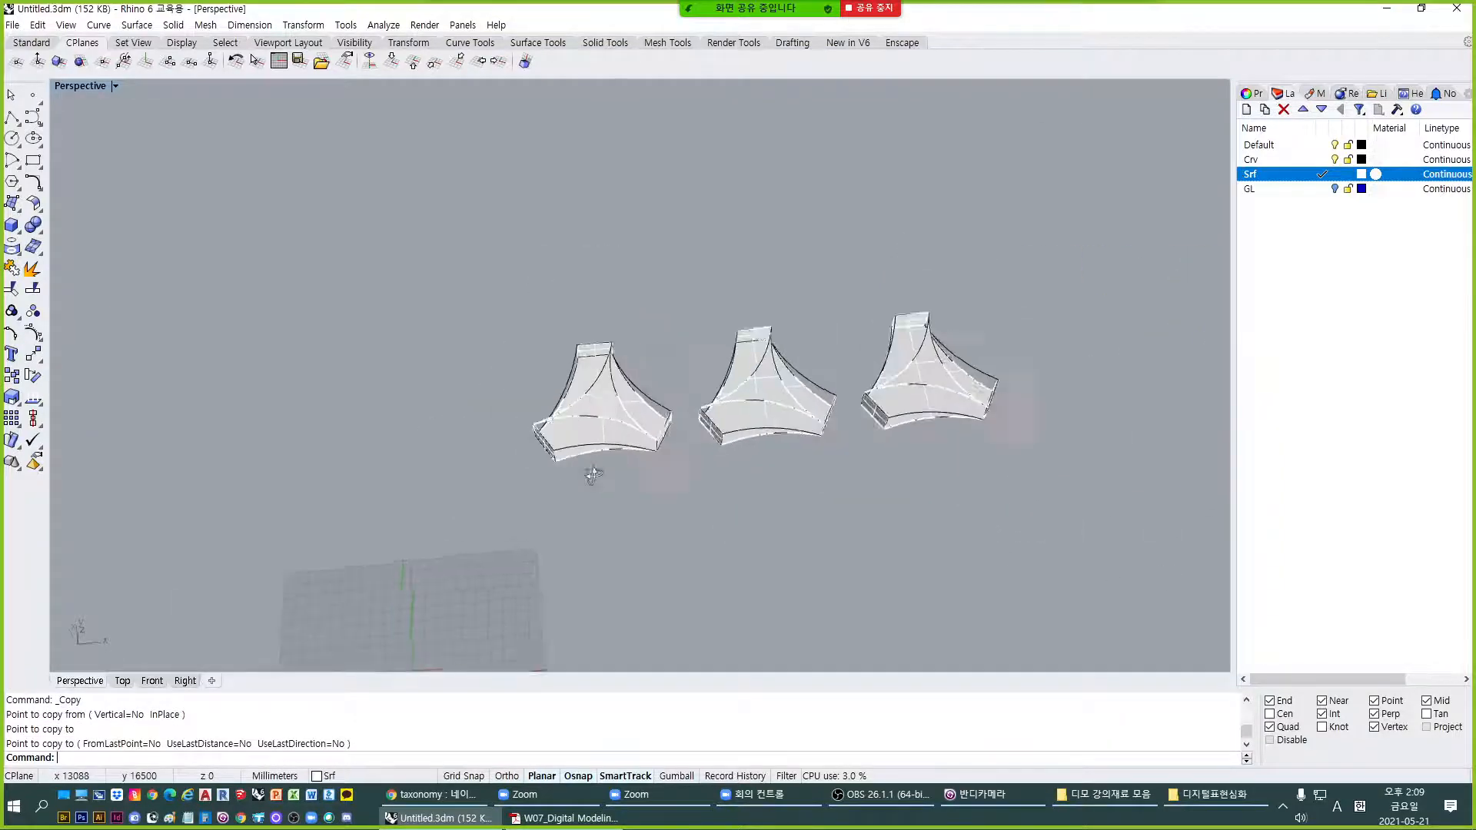
right_click_drag(593, 473, 469, 407)
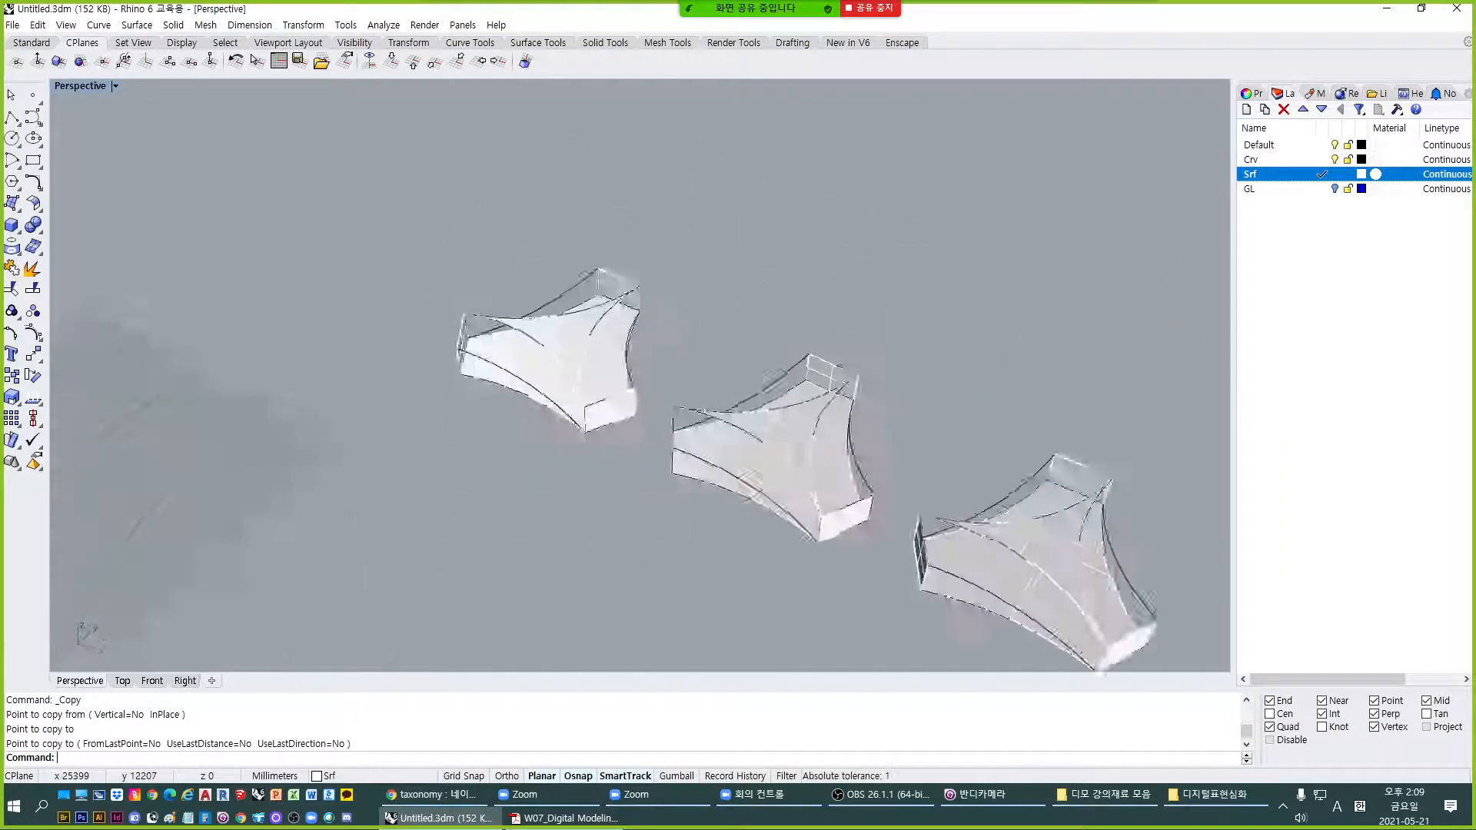
scroll(495, 377, "up", 10)
right_click_drag(396, 353, 438, 466)
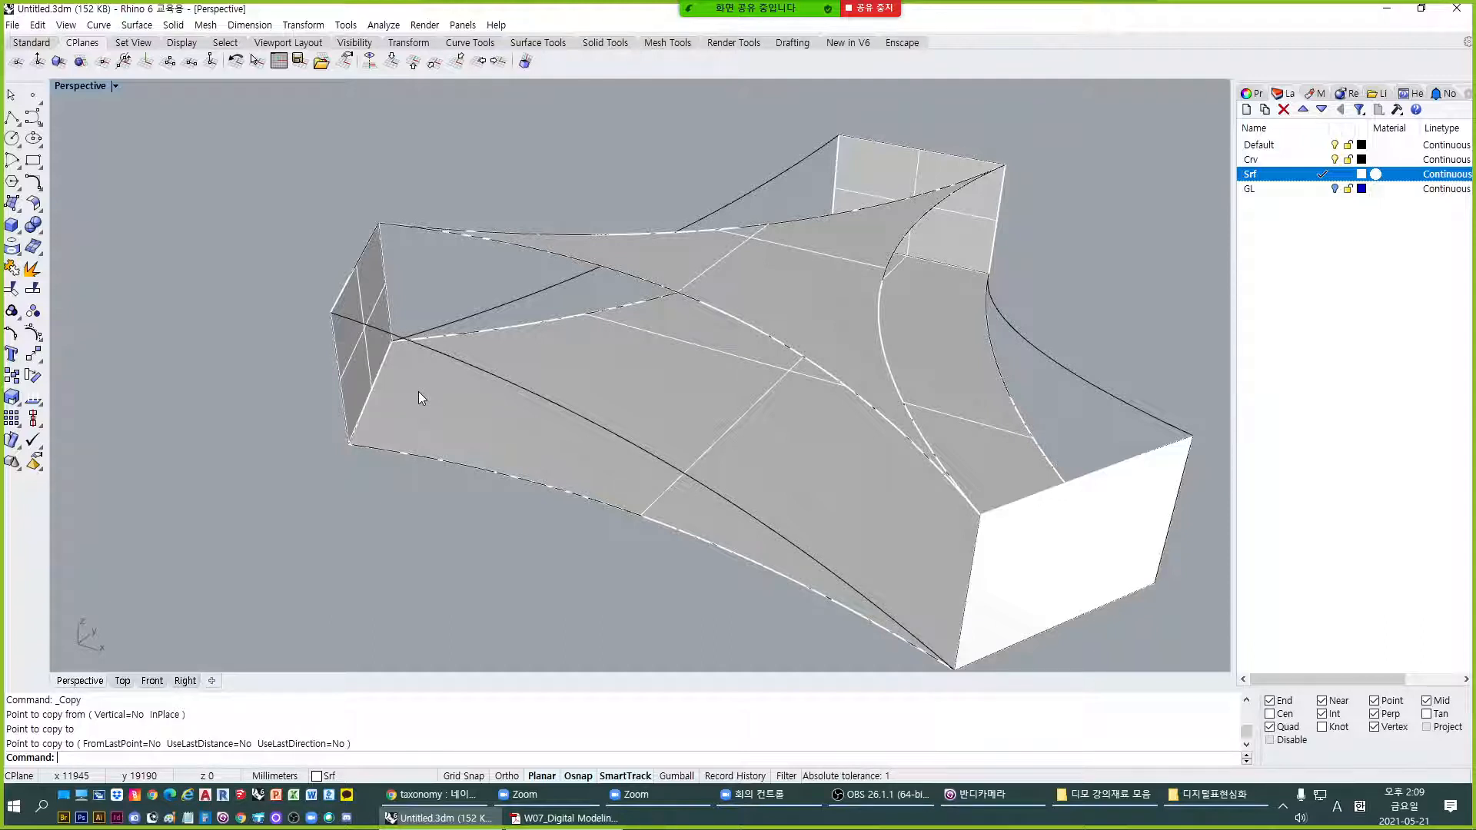
type("LO")
key("Return")
left_click(419, 455)
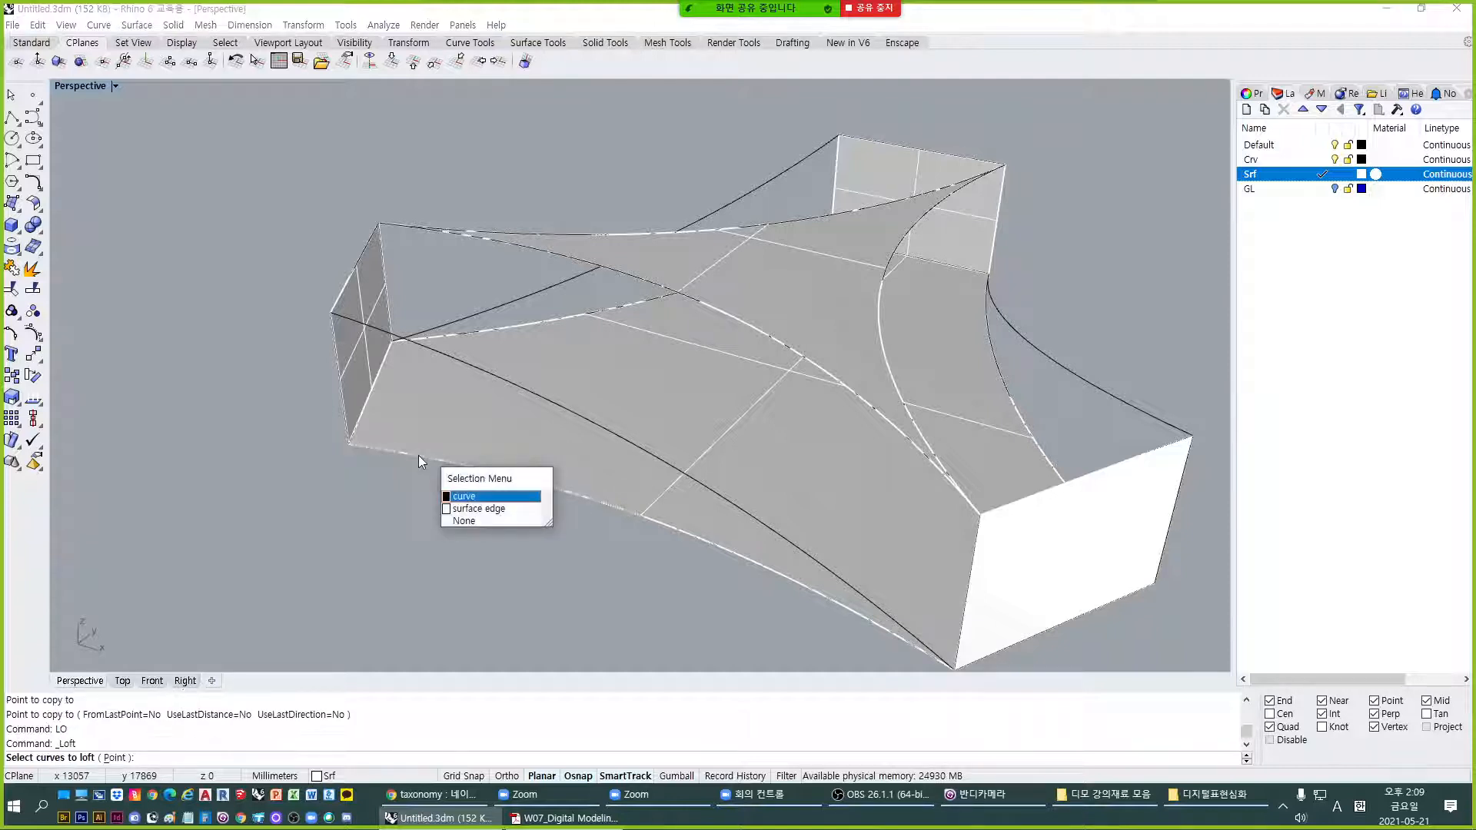
left_click(468, 491)
left_click(389, 336)
left_click(442, 372)
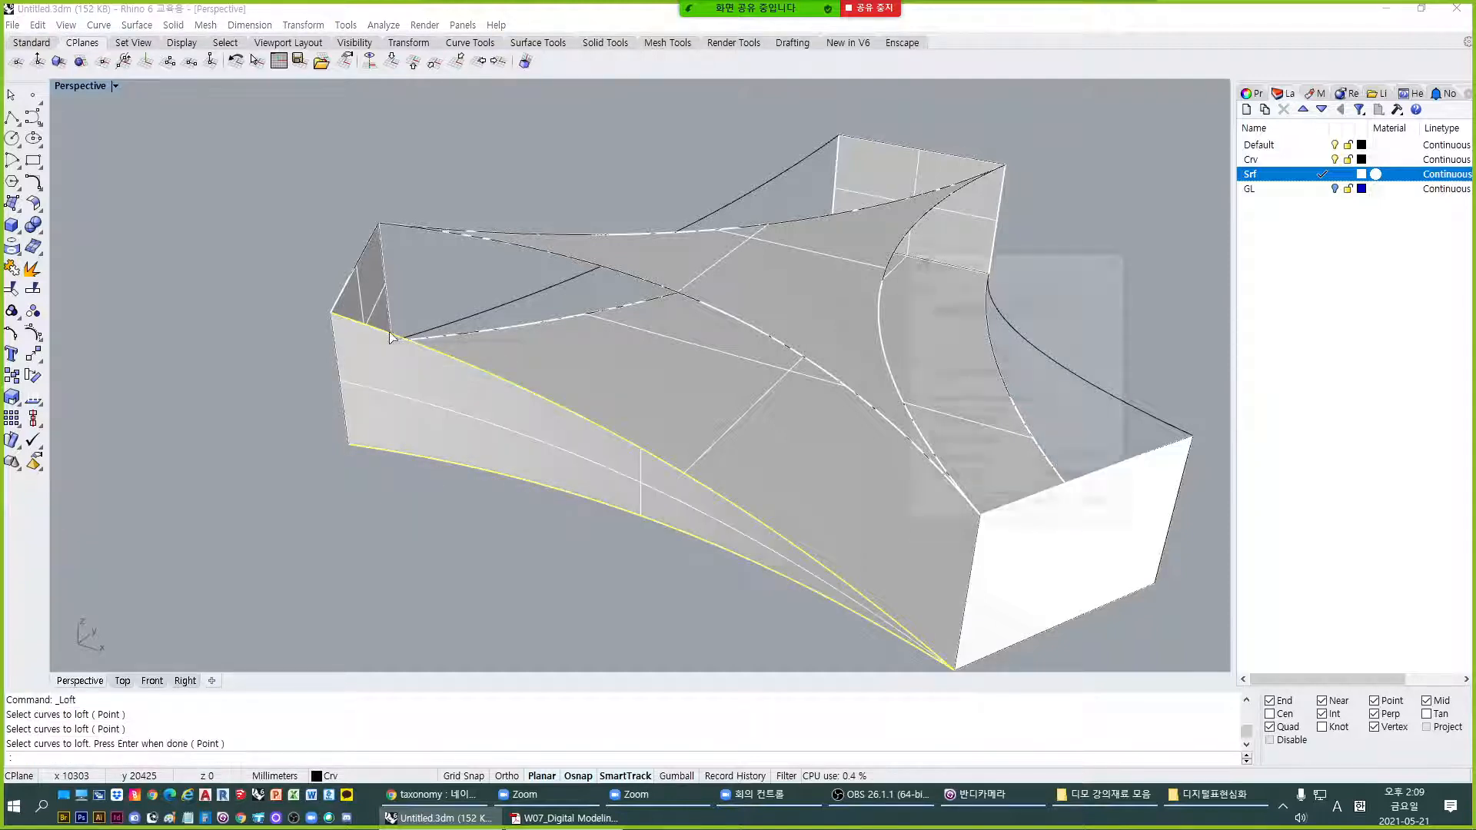
key("Return")
key("Return")
Loft the original's upper front strip between the diagonal curve and the roof's curved edge, using straight sections without simplifying.
right_click_drag(461, 539, 520, 492)
scroll(445, 436, "up", 3)
type("LO")
key("Return")
left_click(447, 427)
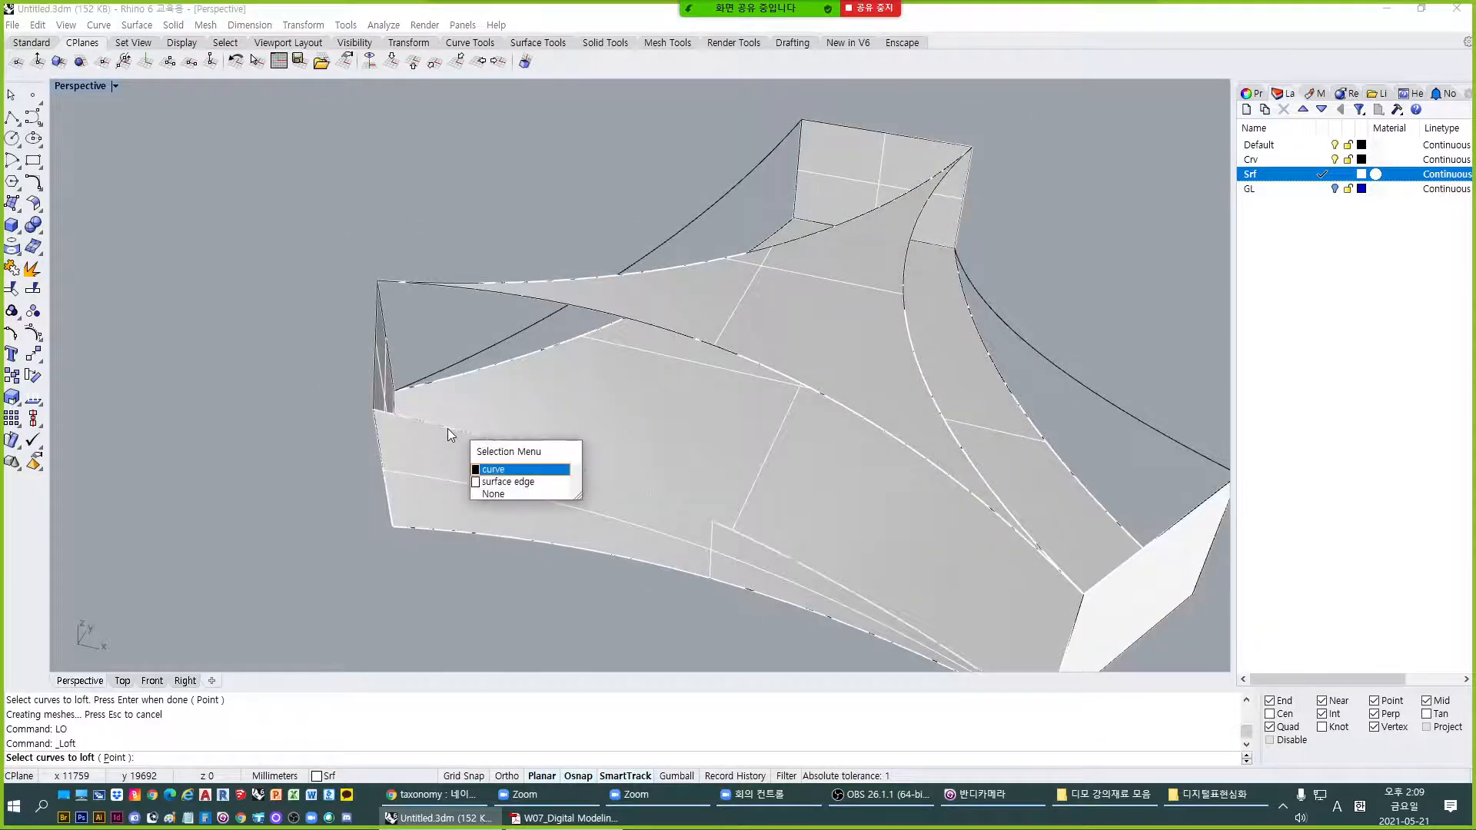
left_click(508, 468)
left_click(441, 284)
left_click(441, 284)
key("Return")
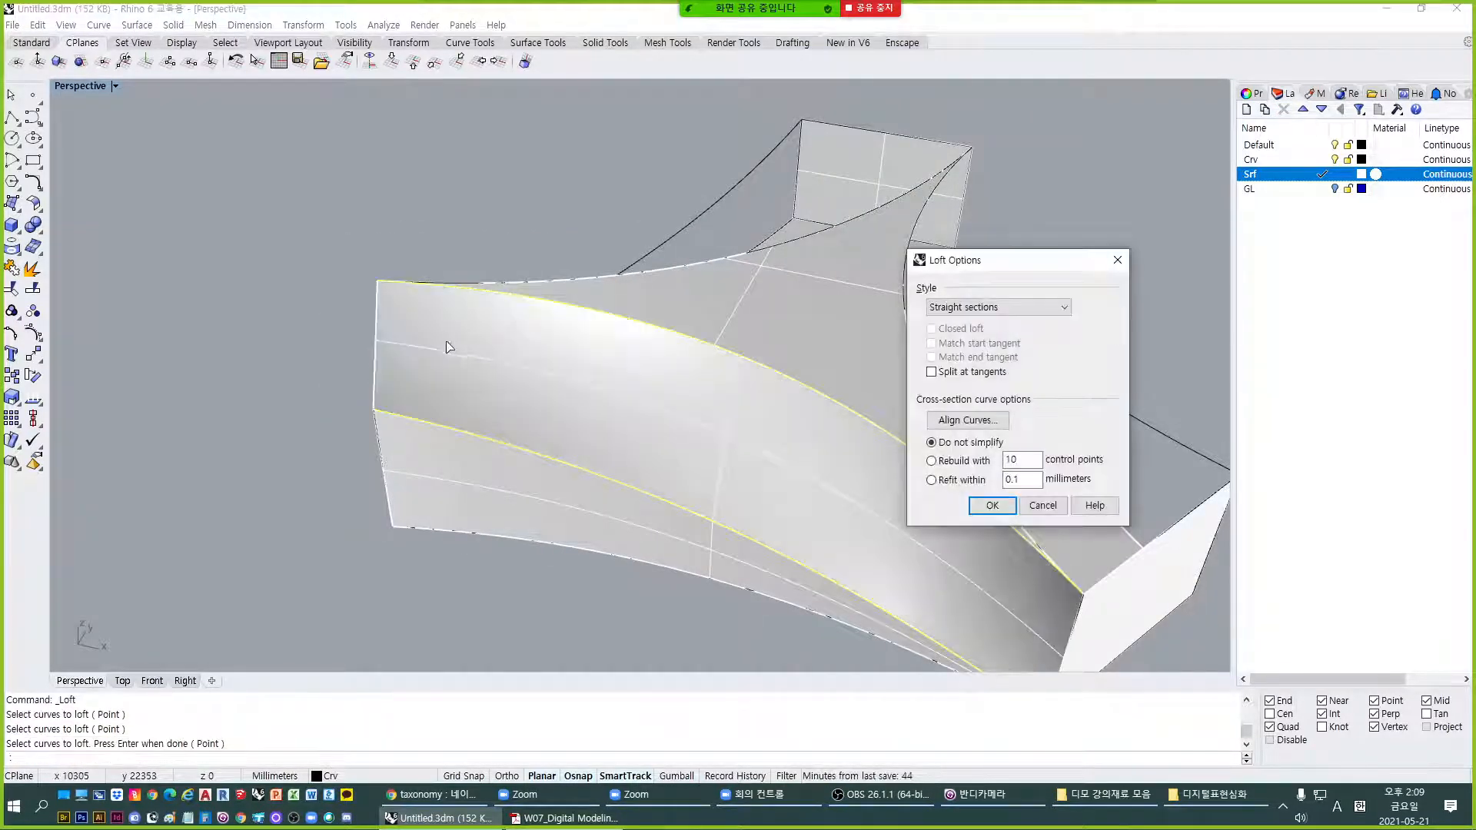
key("Return")
On the middle building, sweep the end wall's vertical edge along two rails, the floor's front curve and the diagonal curve.
scroll(445, 361, "down", 5)
right_click_drag(769, 554, 588, 438, "shift")
scroll(773, 503, "up", 2)
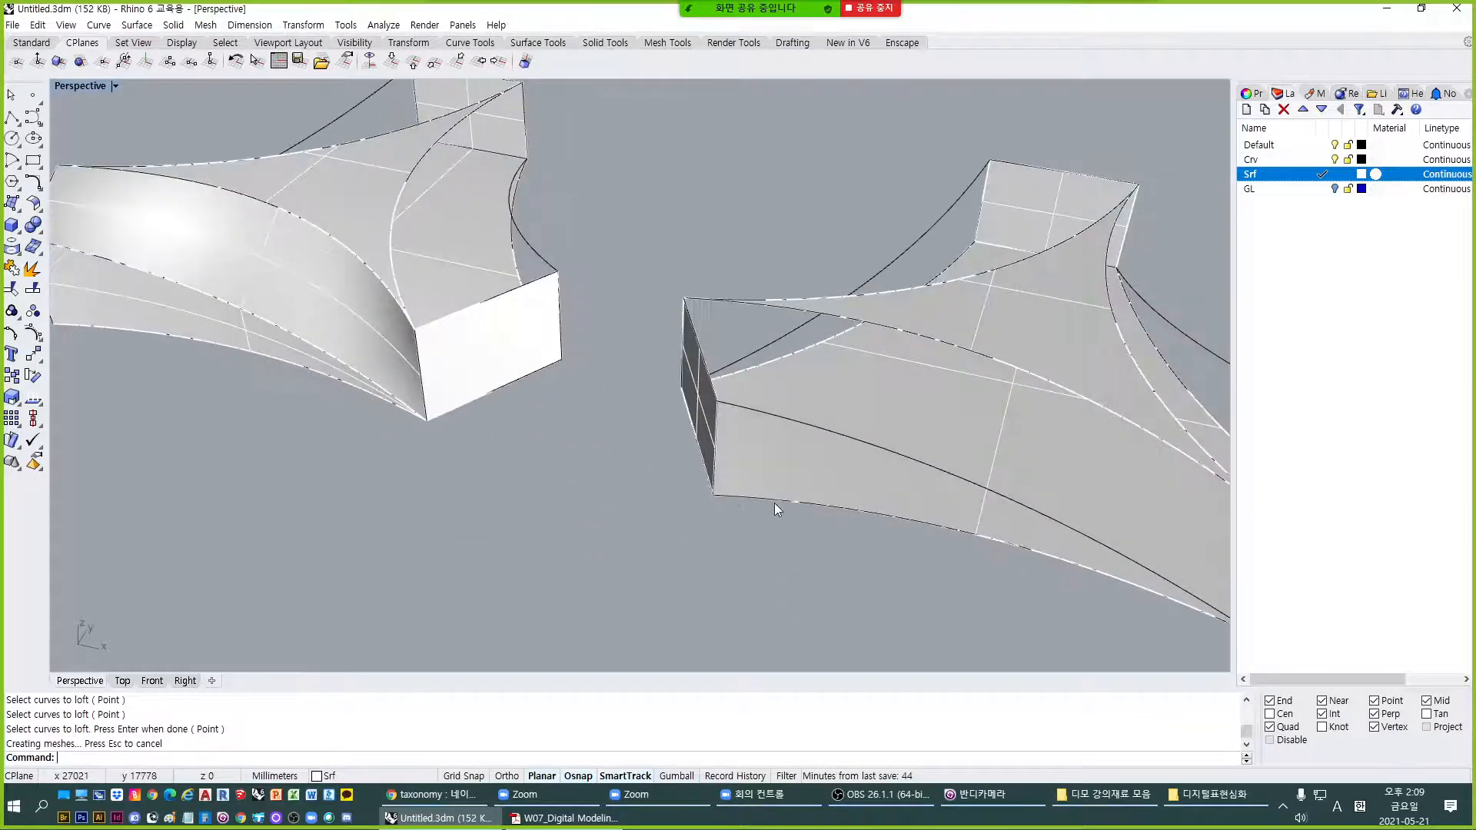
scroll(774, 503, "up", 2)
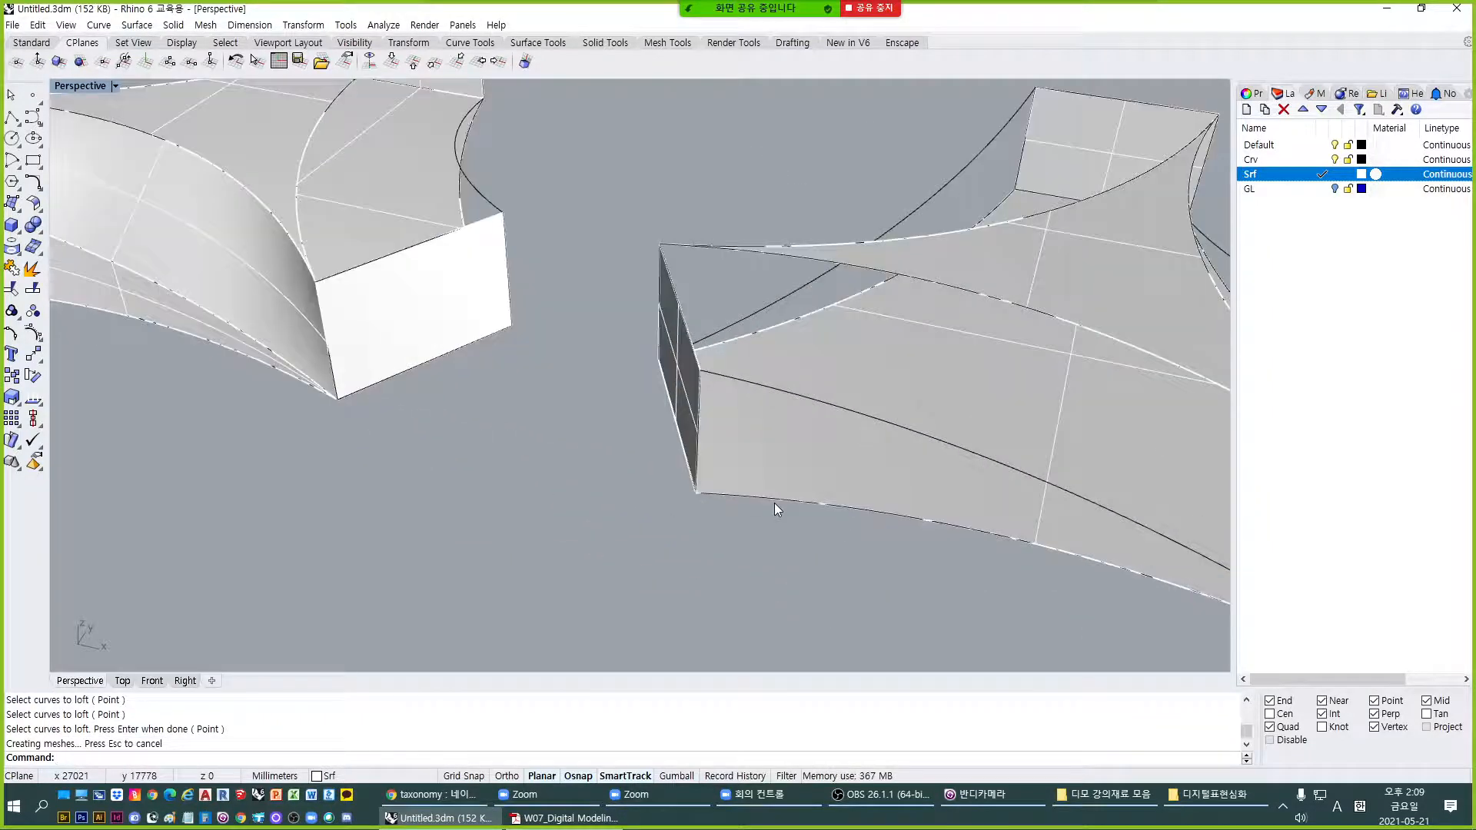
type("SW2")
key("Return")
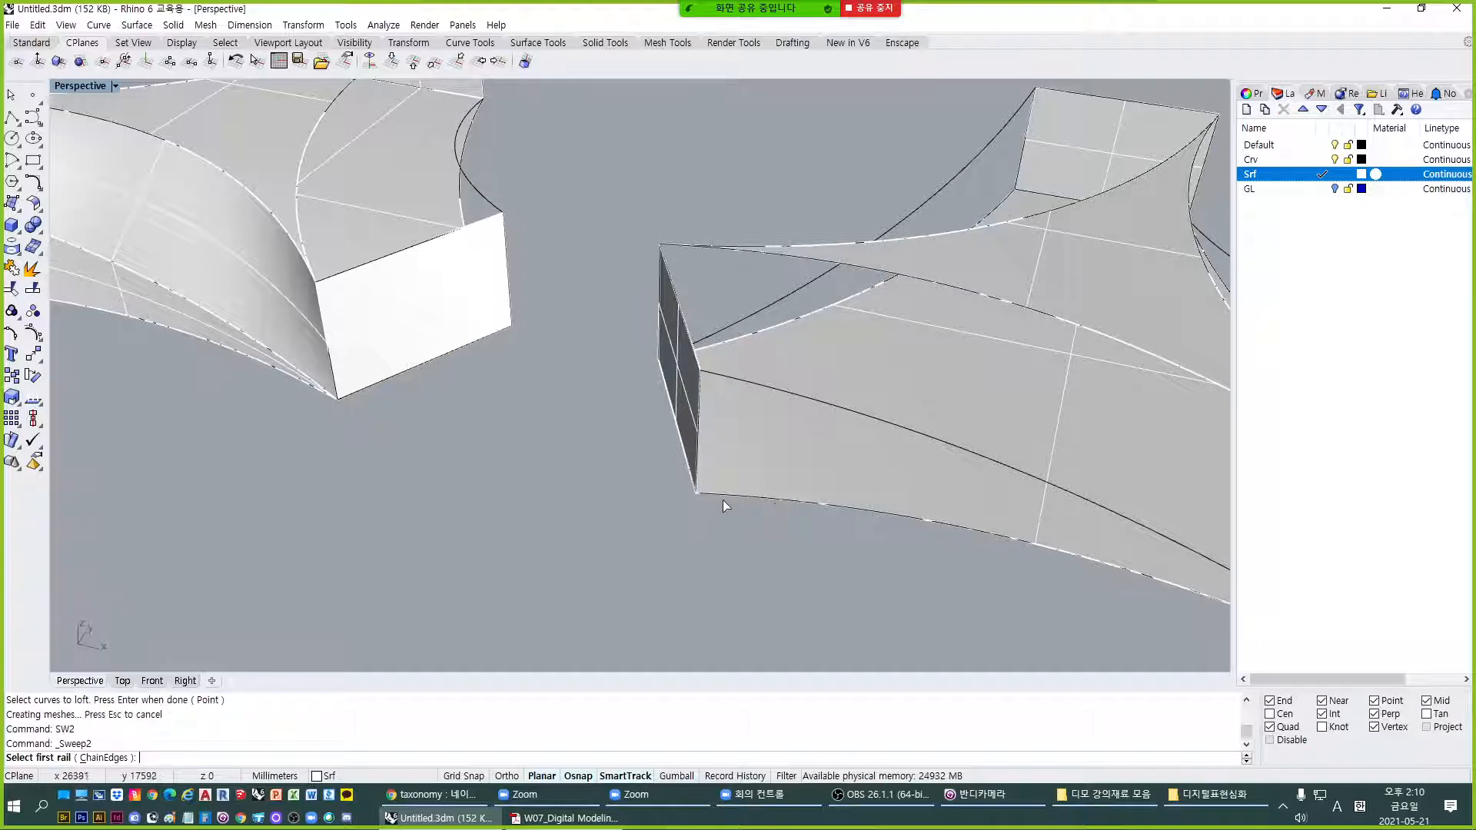
right_click_drag(800, 504, 719, 501)
left_click(712, 496)
key("Return")
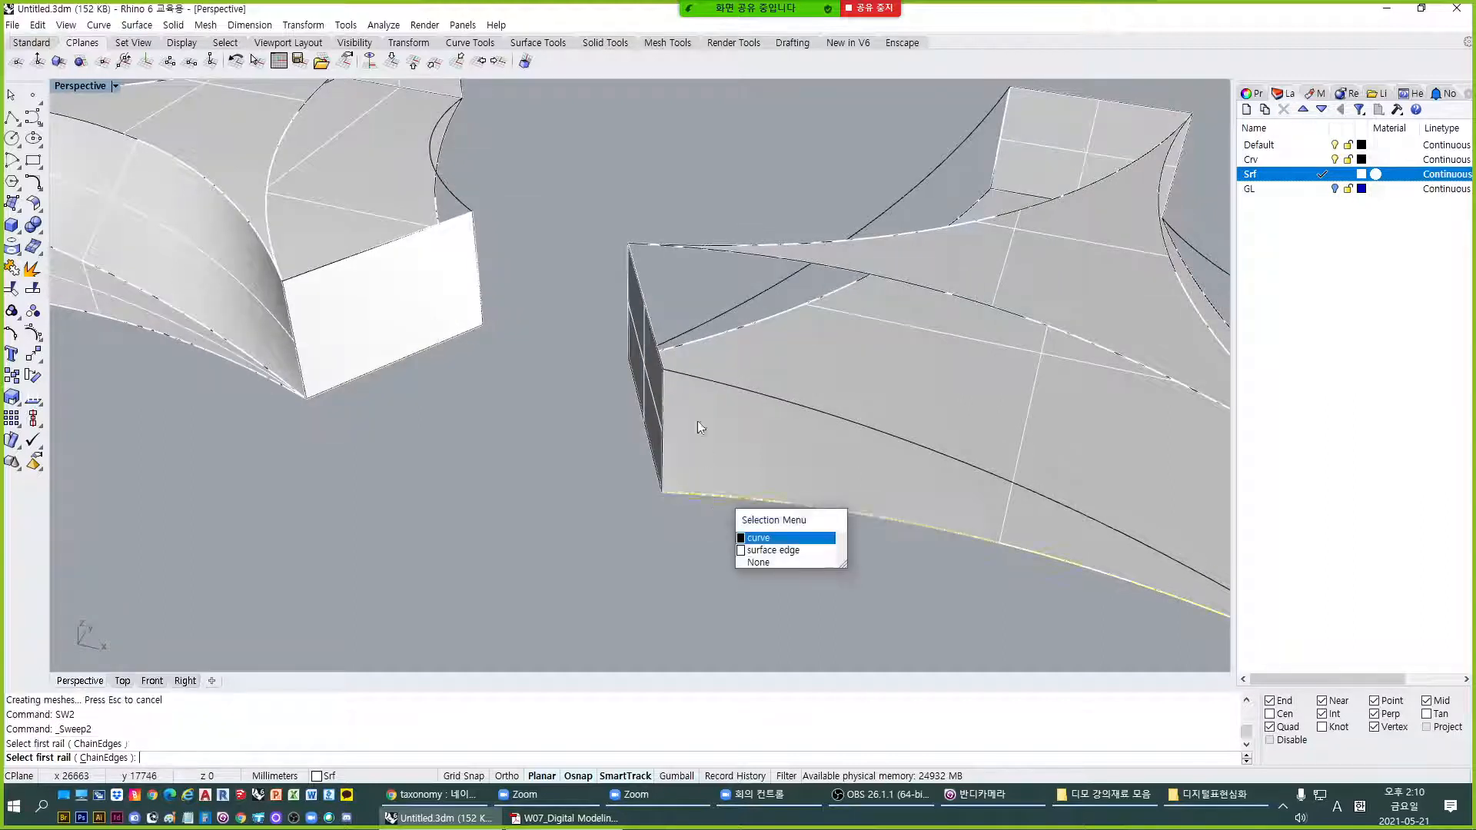
left_click(705, 379)
left_click(663, 416)
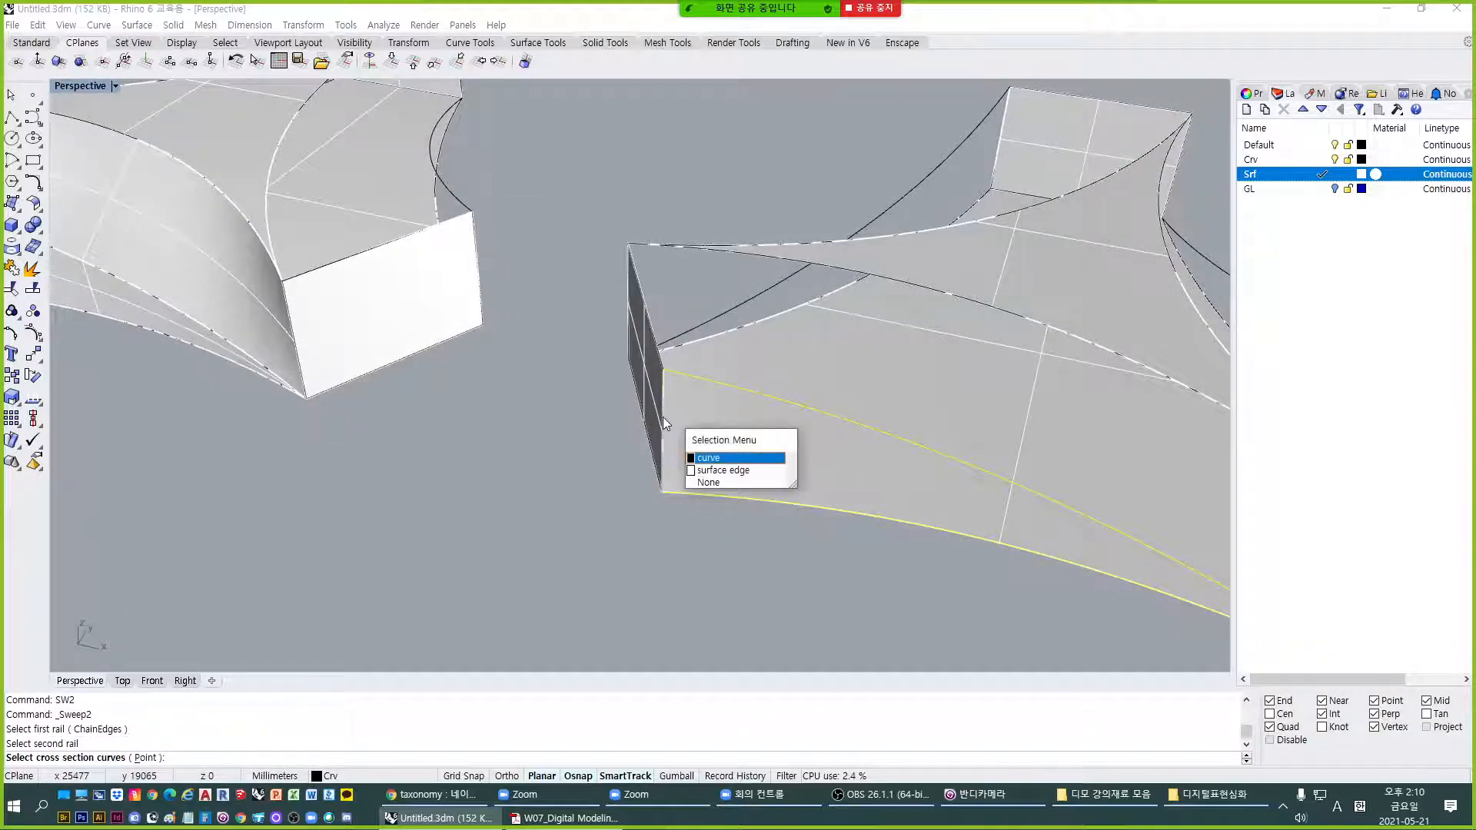
key("Return")
key("Return")
key("Return")
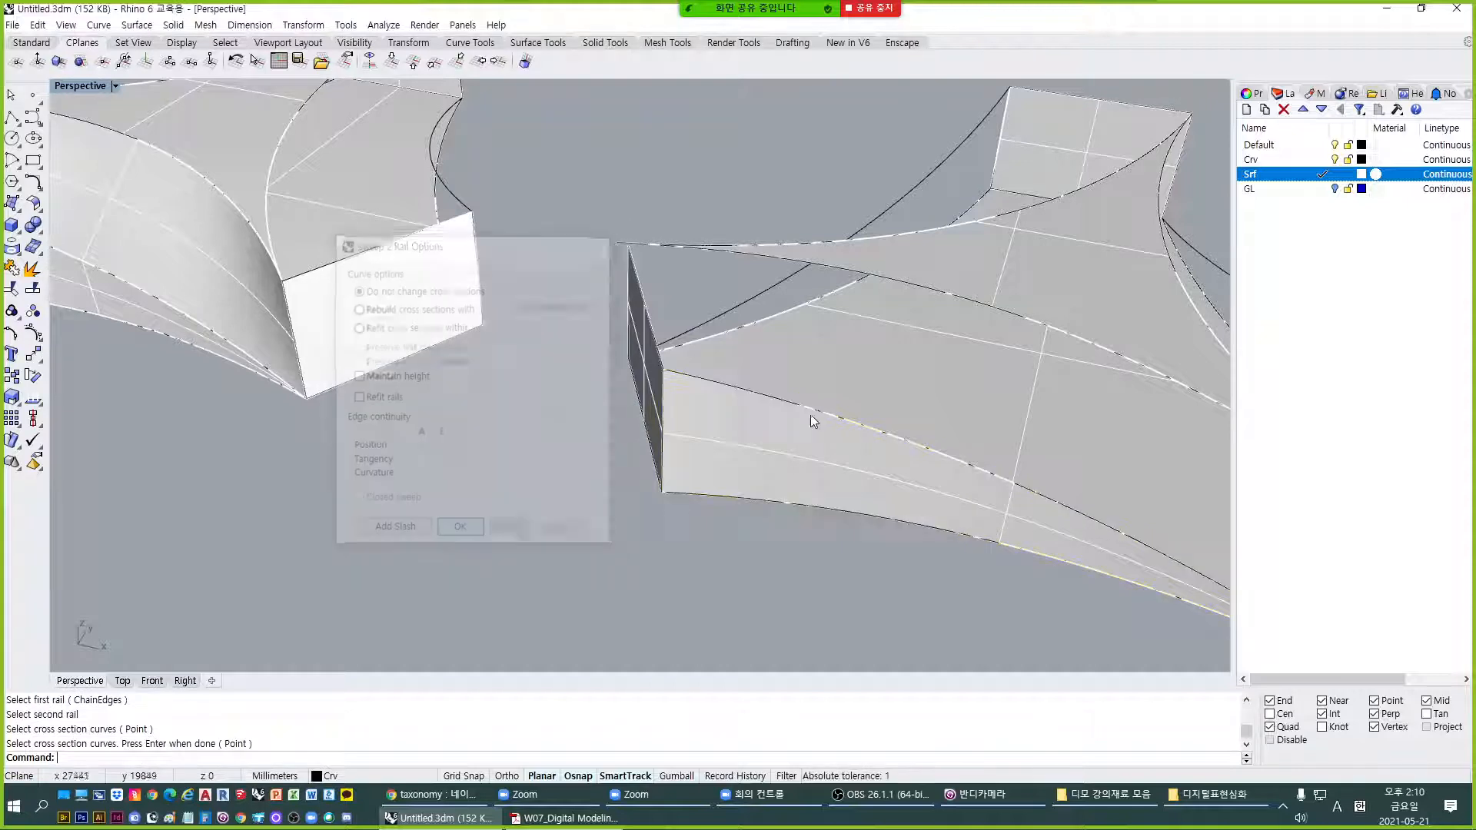
Sweep the end wall's top edge along the diagonal curve and the roof's front curve to close the middle building's upper strip.
right_click_drag(812, 415, 492, 439)
key("Return")
left_click(476, 433)
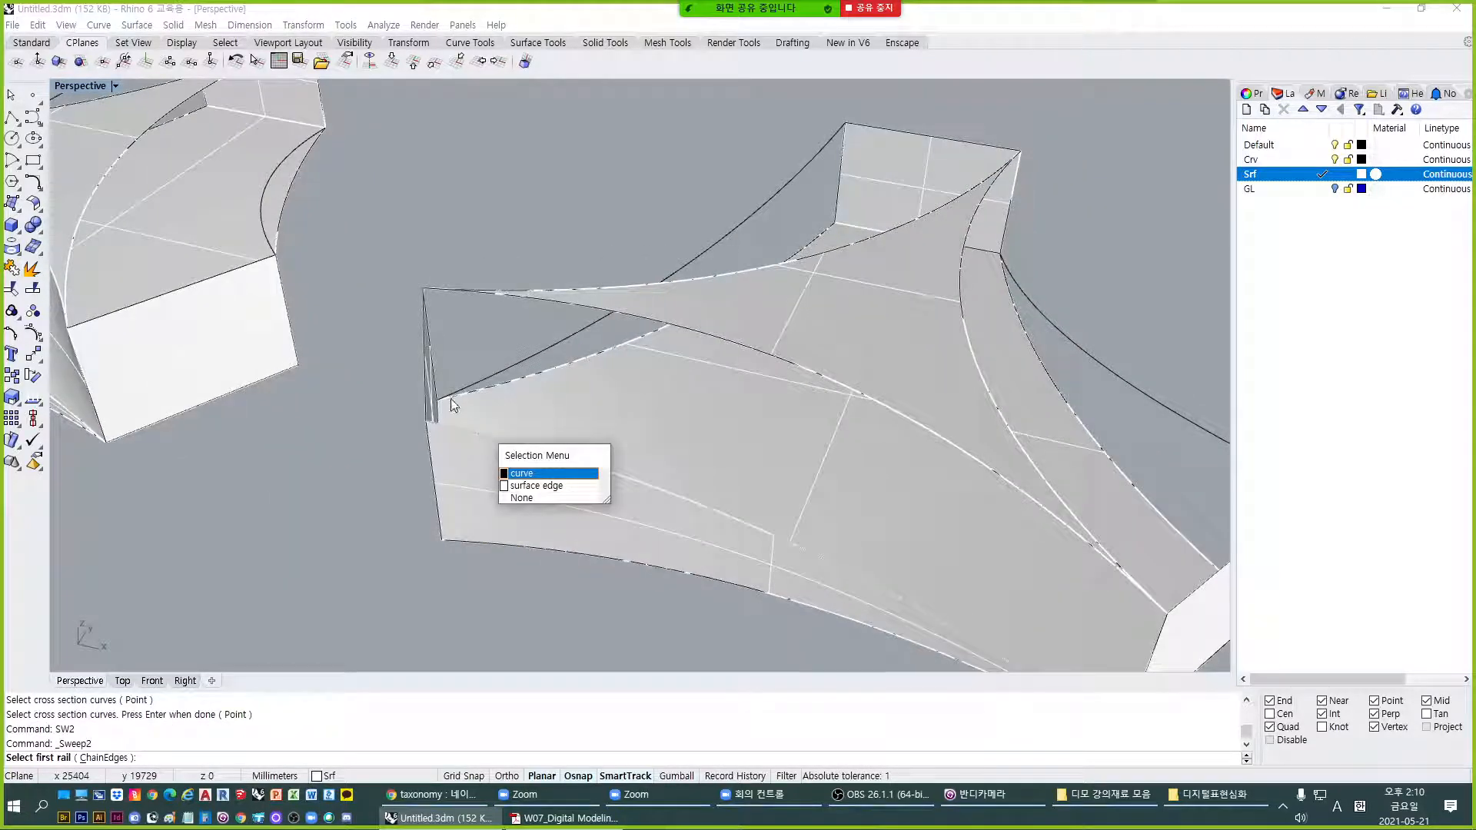
key("Return")
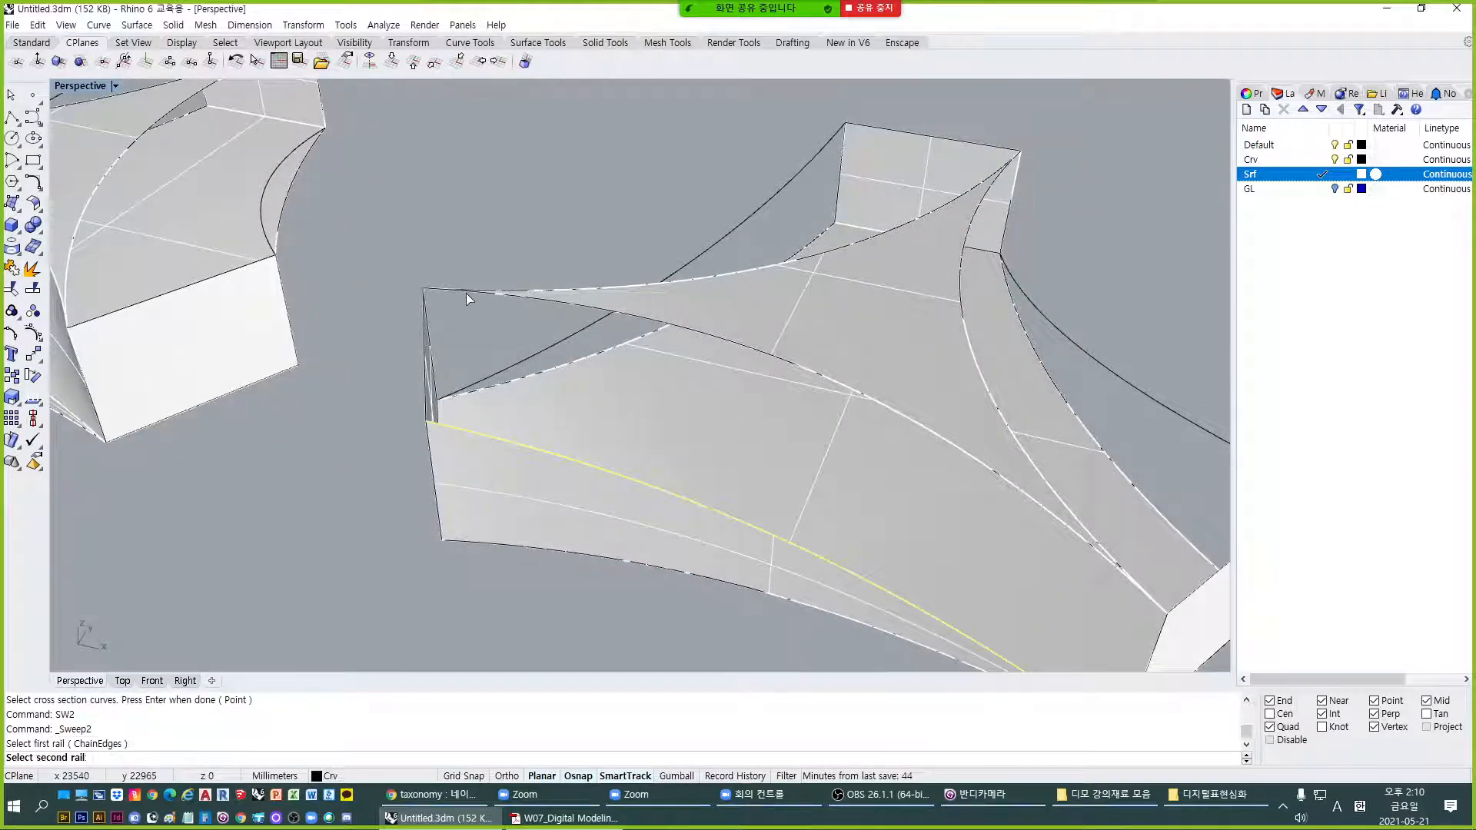
left_click(466, 294)
key("Return")
right_click_drag(435, 354, 471, 338)
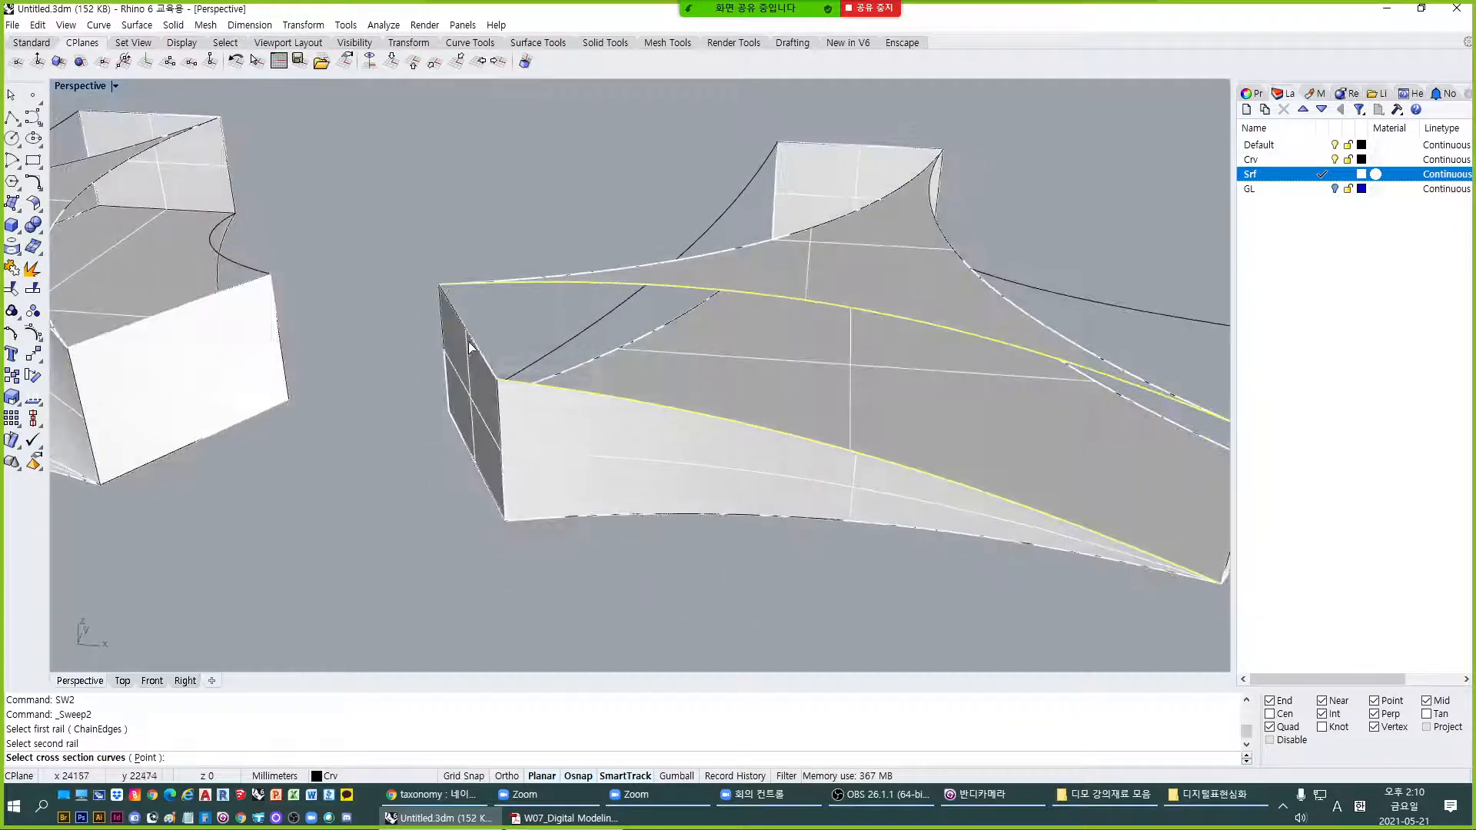
left_click(472, 338)
key("Return")
key("Return")
key("Return")
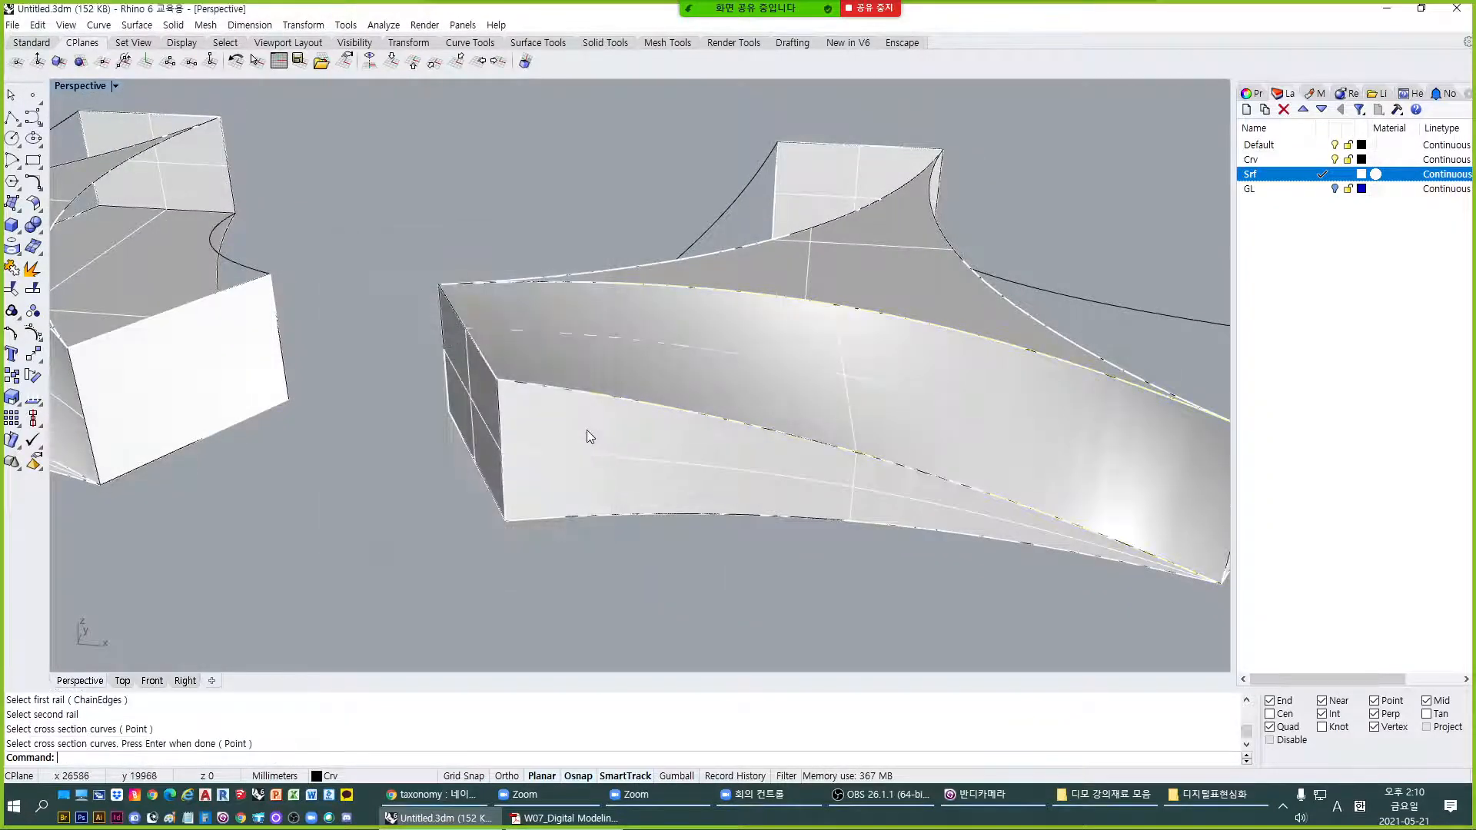
Examine the middle building's two swept front strips and select the upper one.
scroll(654, 451, "down", 5)
right_click_drag(733, 460, 592, 543)
scroll(596, 539, "up", 4)
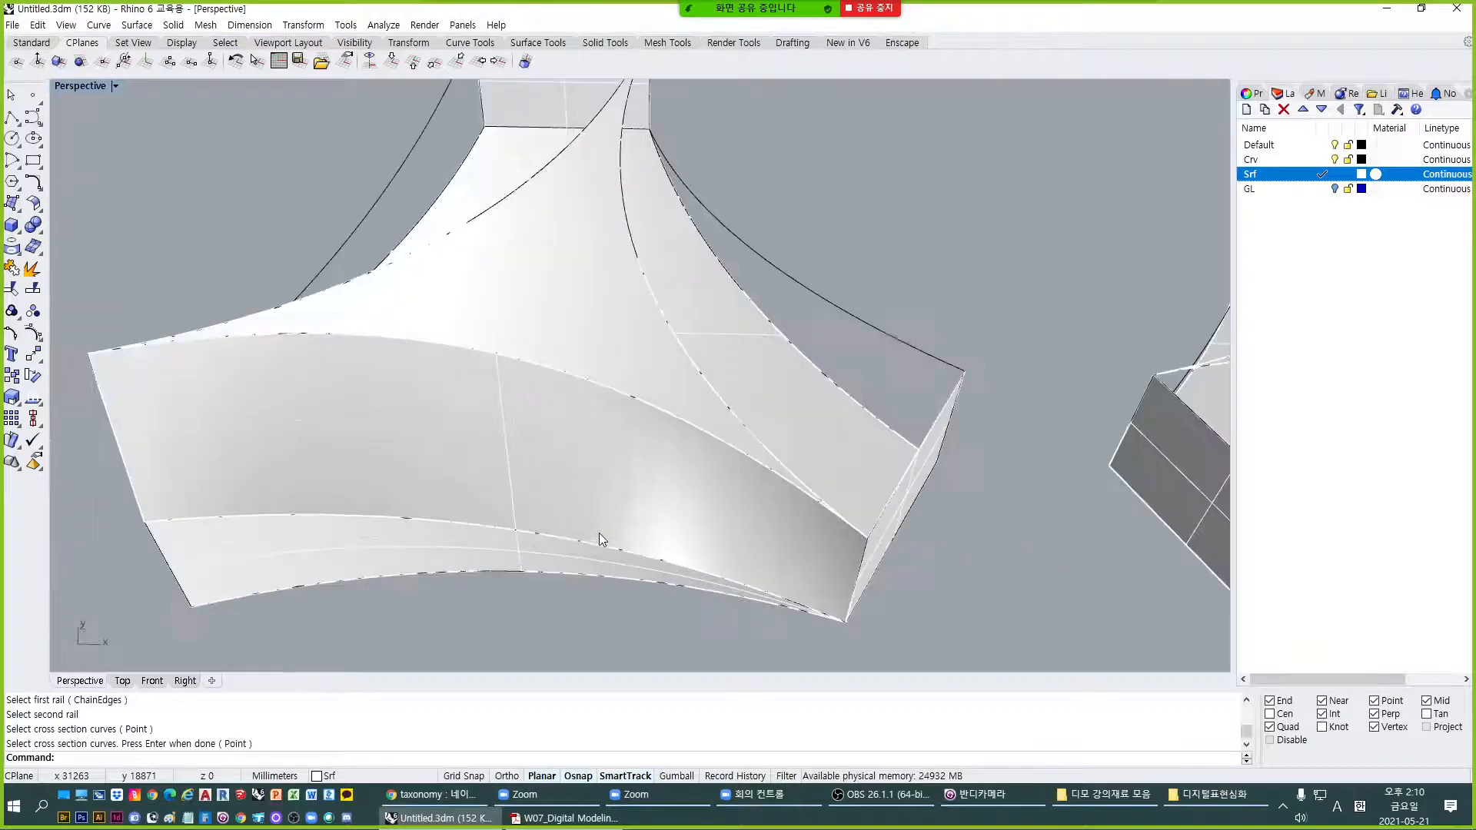
scroll(693, 340, "down", 4)
left_click(602, 404)
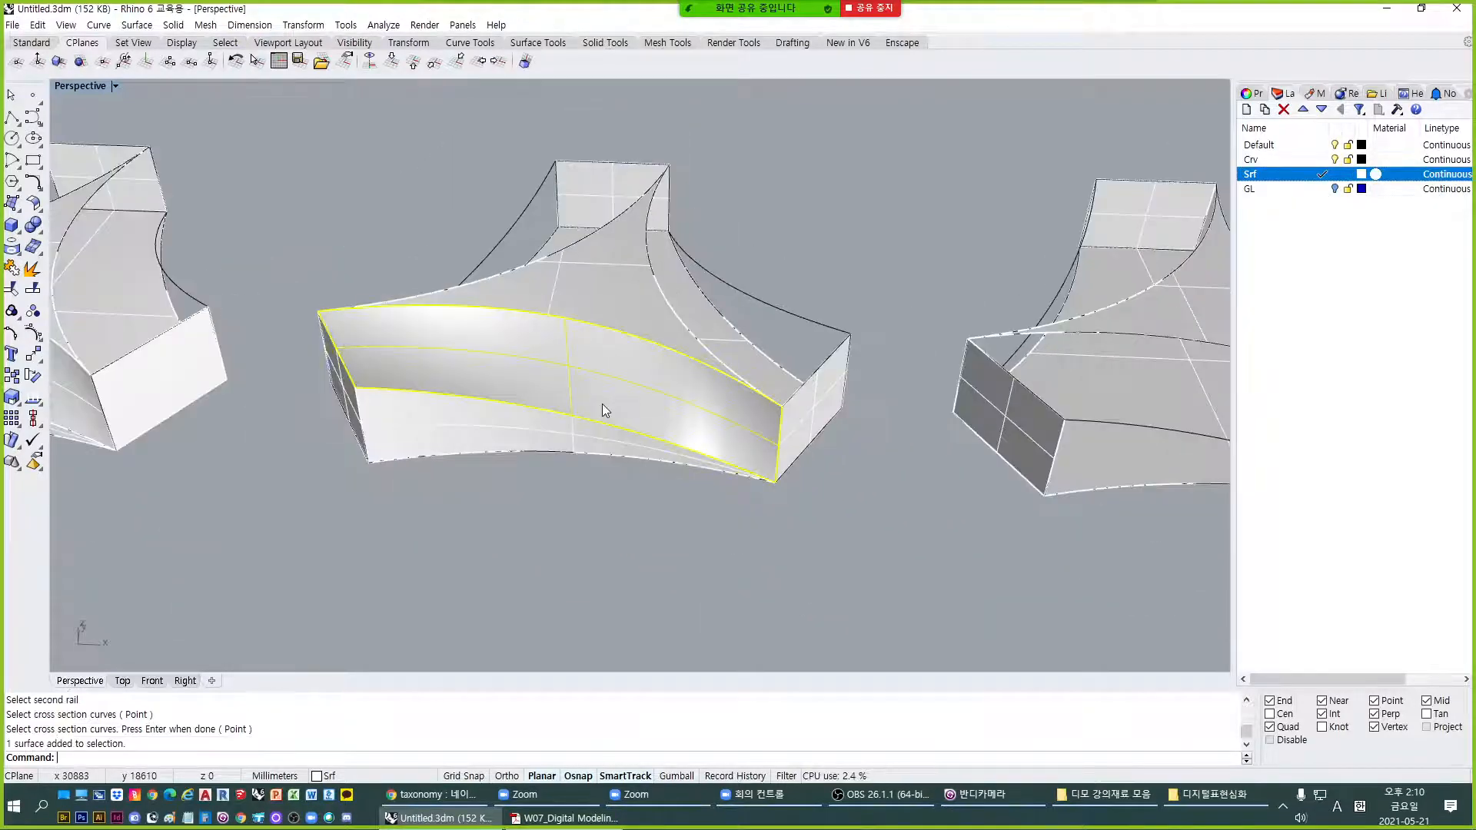
On the third building, create a network surface for the lower front strip from the floor's front curve, diagonal curve and end wall's vertical edge.
key("Escape")
right_click_drag(955, 514, 650, 481)
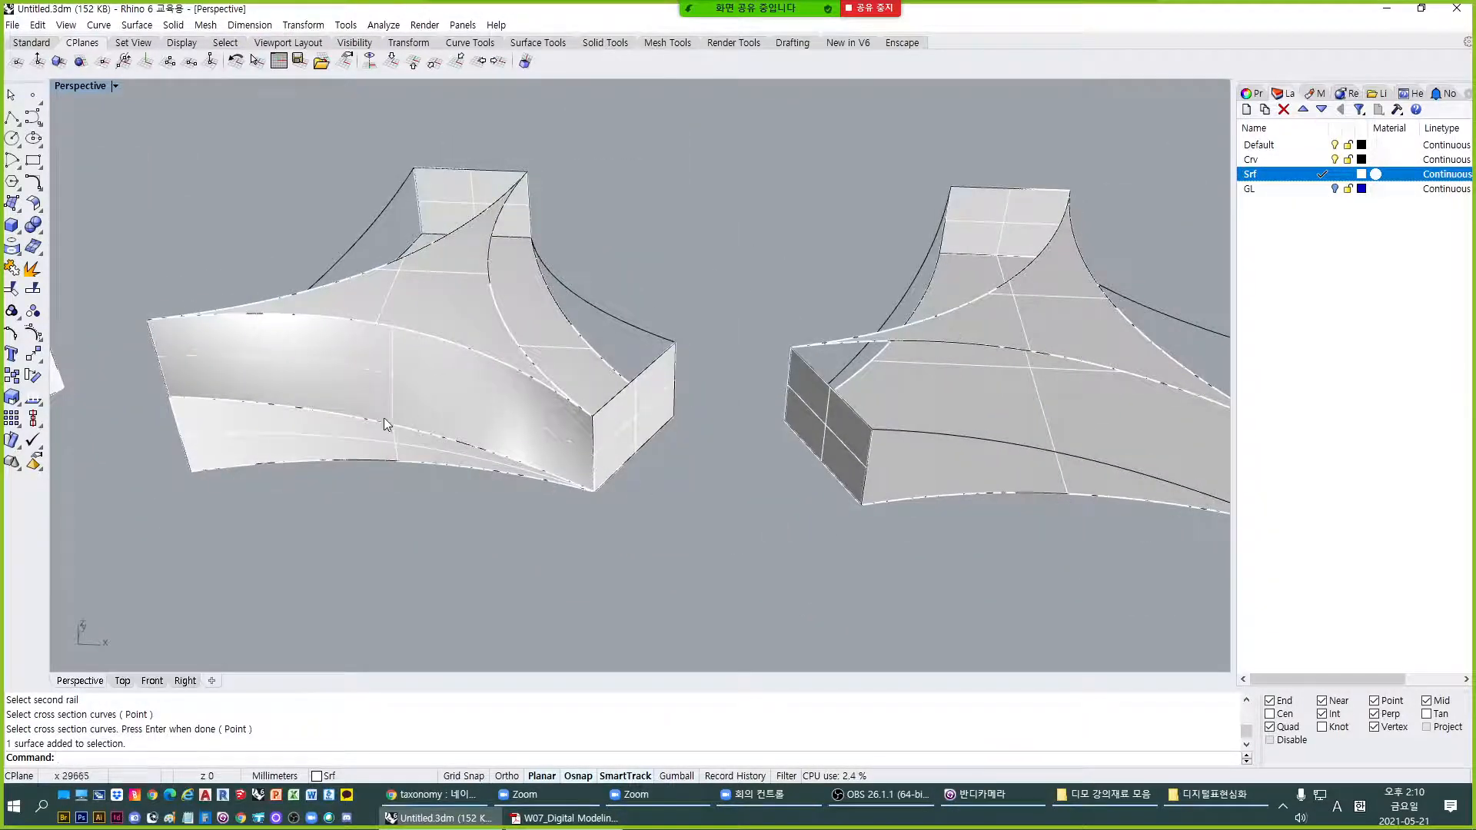
mouse_move(384, 418)
right_mouse_down()
mouse_move(450, 416)
mouse_move(405, 415)
right_mouse_up()
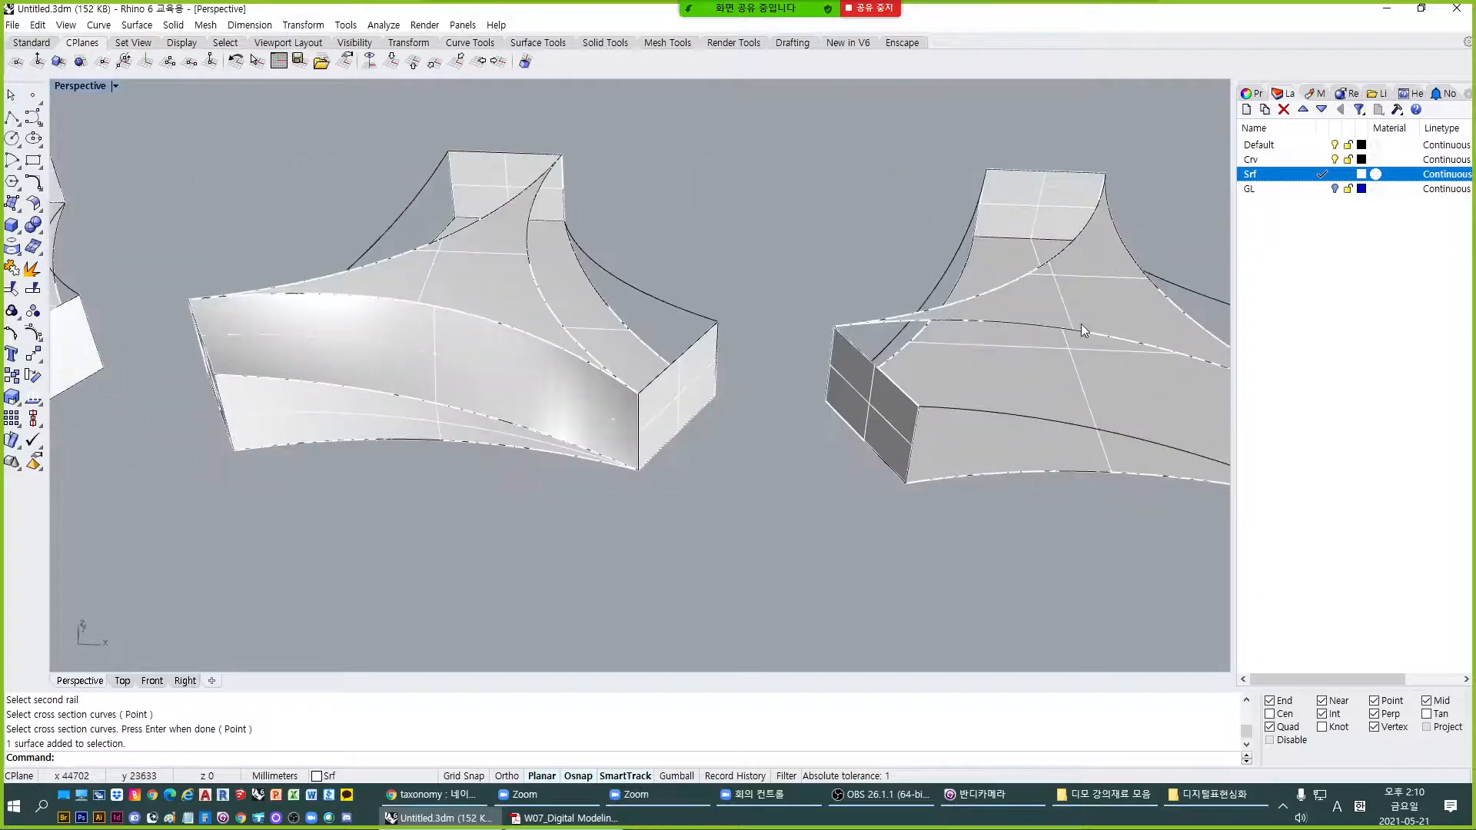
scroll(835, 461, "up", 5)
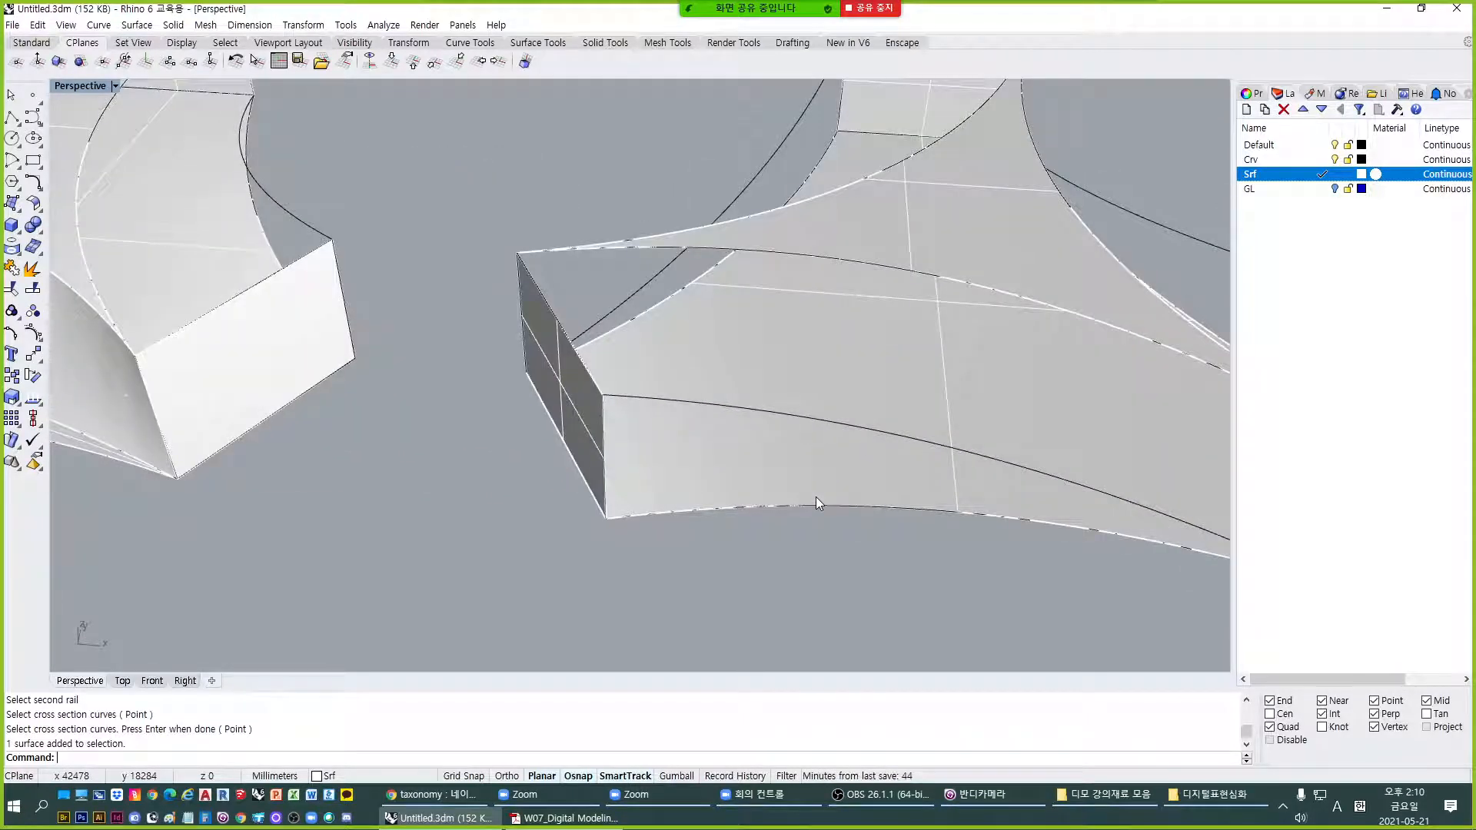
type("NS")
key("Return")
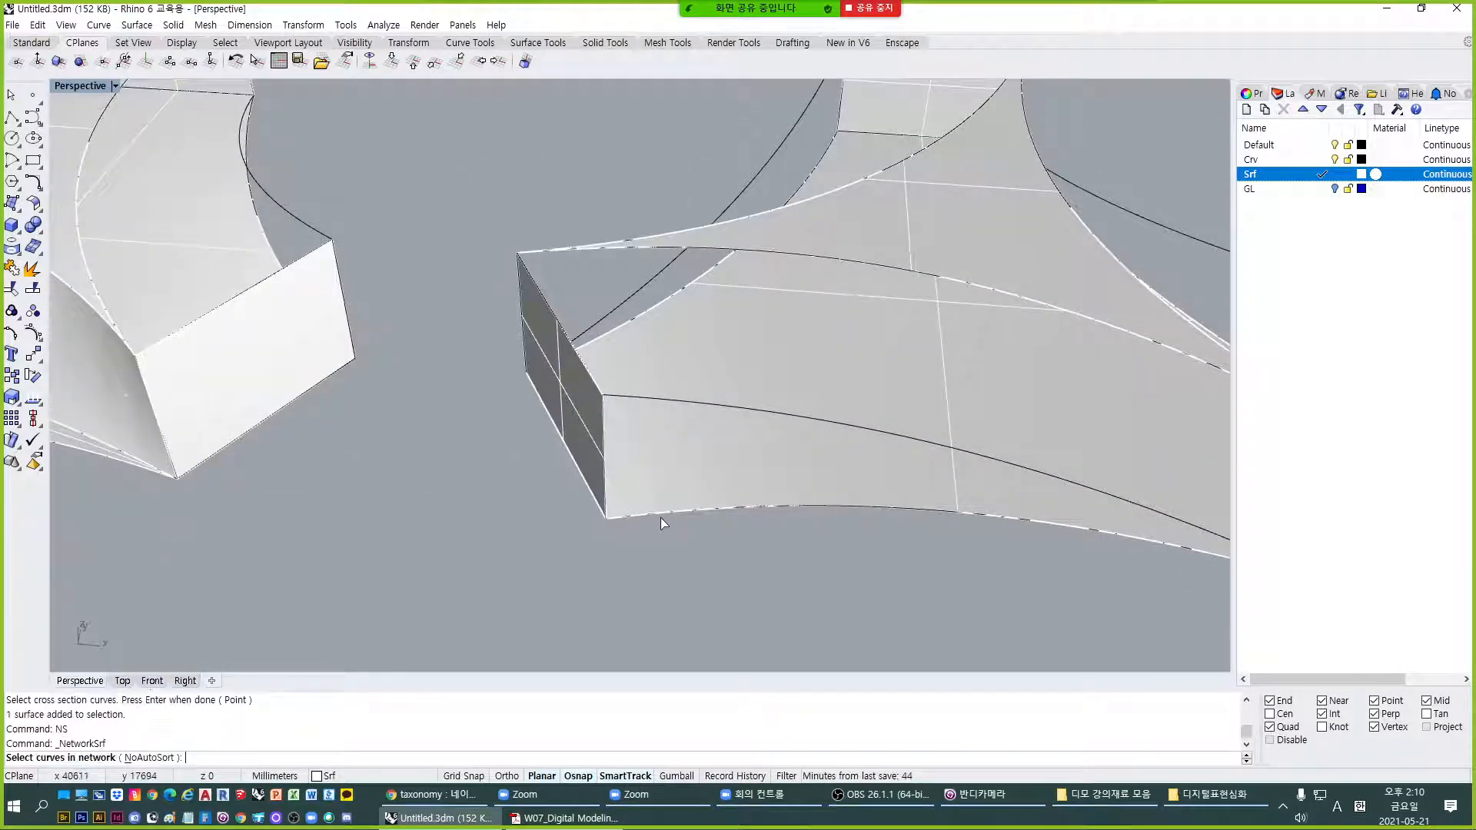
left_click(661, 514)
left_click(707, 554)
left_click(669, 403)
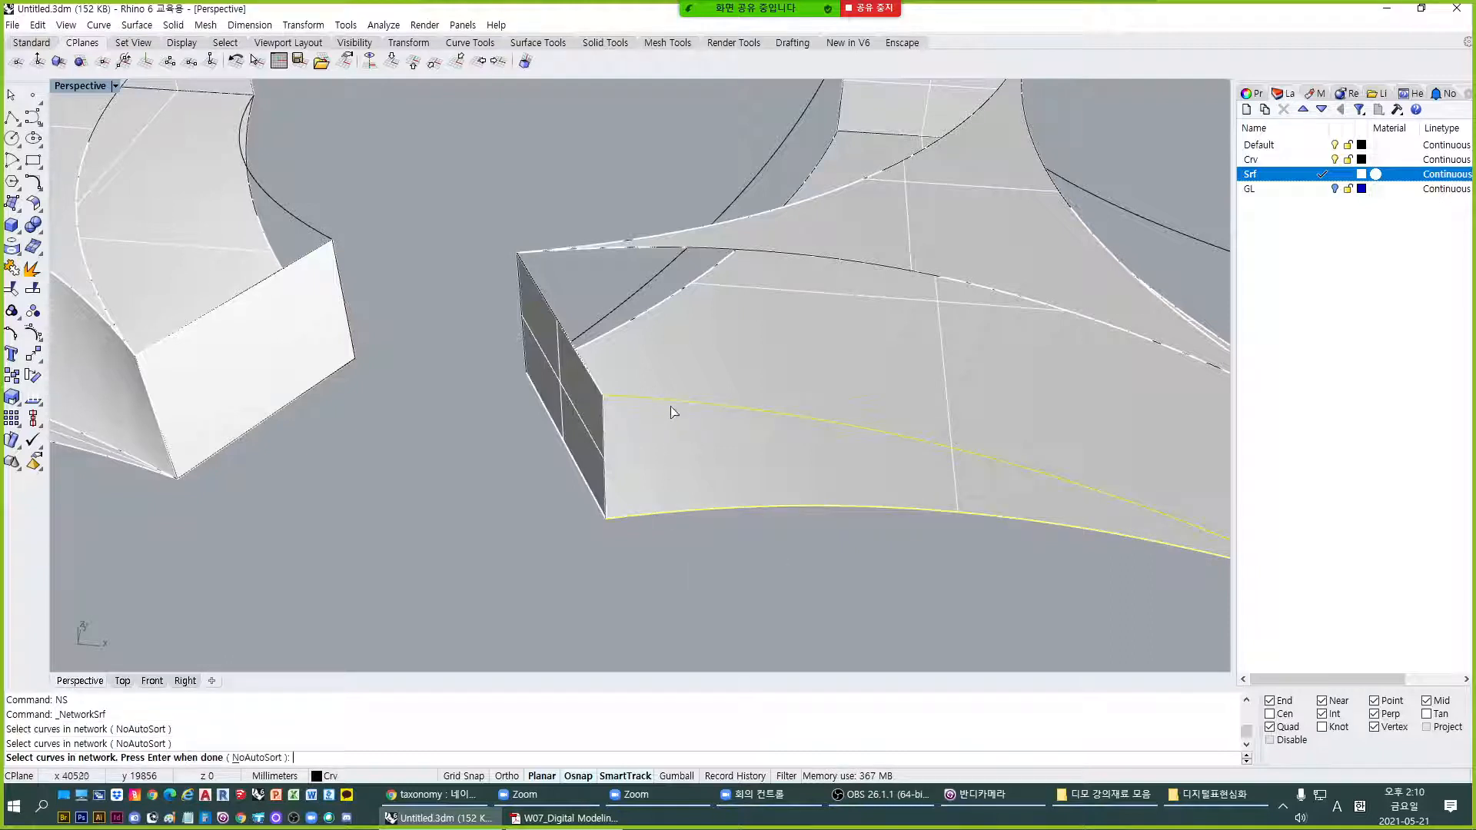
left_click(606, 422)
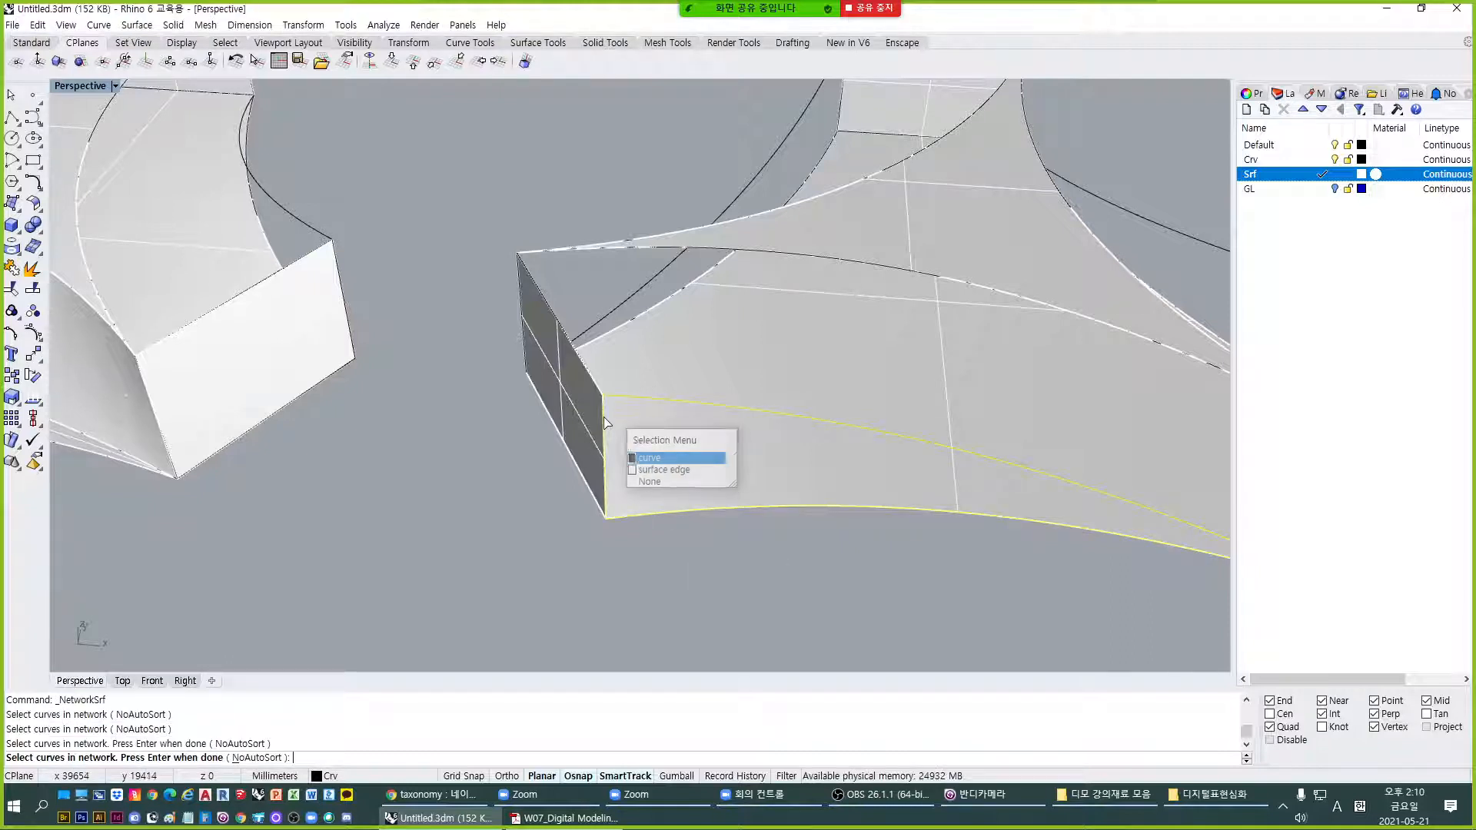
left_click(661, 462)
key("Return")
key("Return")
Close the third building's upper front strip with a network surface from the diagonal, roof's front curve and both end-wall edges, using Position edge matching.
right_click_drag(703, 415, 570, 443, "shift")
type("NS")
key("Return")
left_click(536, 433)
left_click(607, 473)
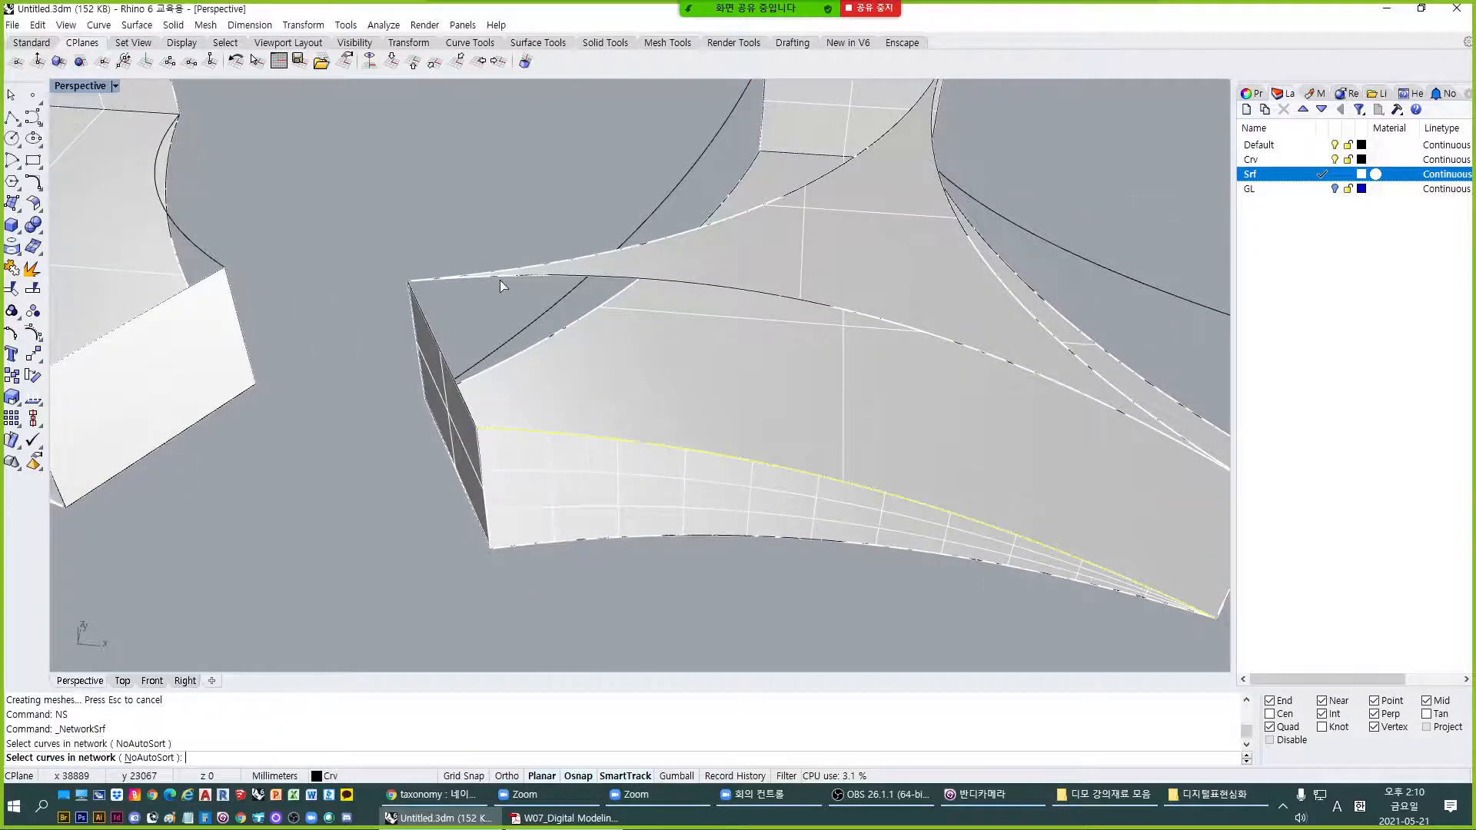
left_click(500, 280)
left_click(573, 320)
left_click(463, 391)
left_click(532, 429)
right_click_drag(615, 373, 261, 305, "shift")
left_click(515, 438)
left_click(516, 439)
key("Return")
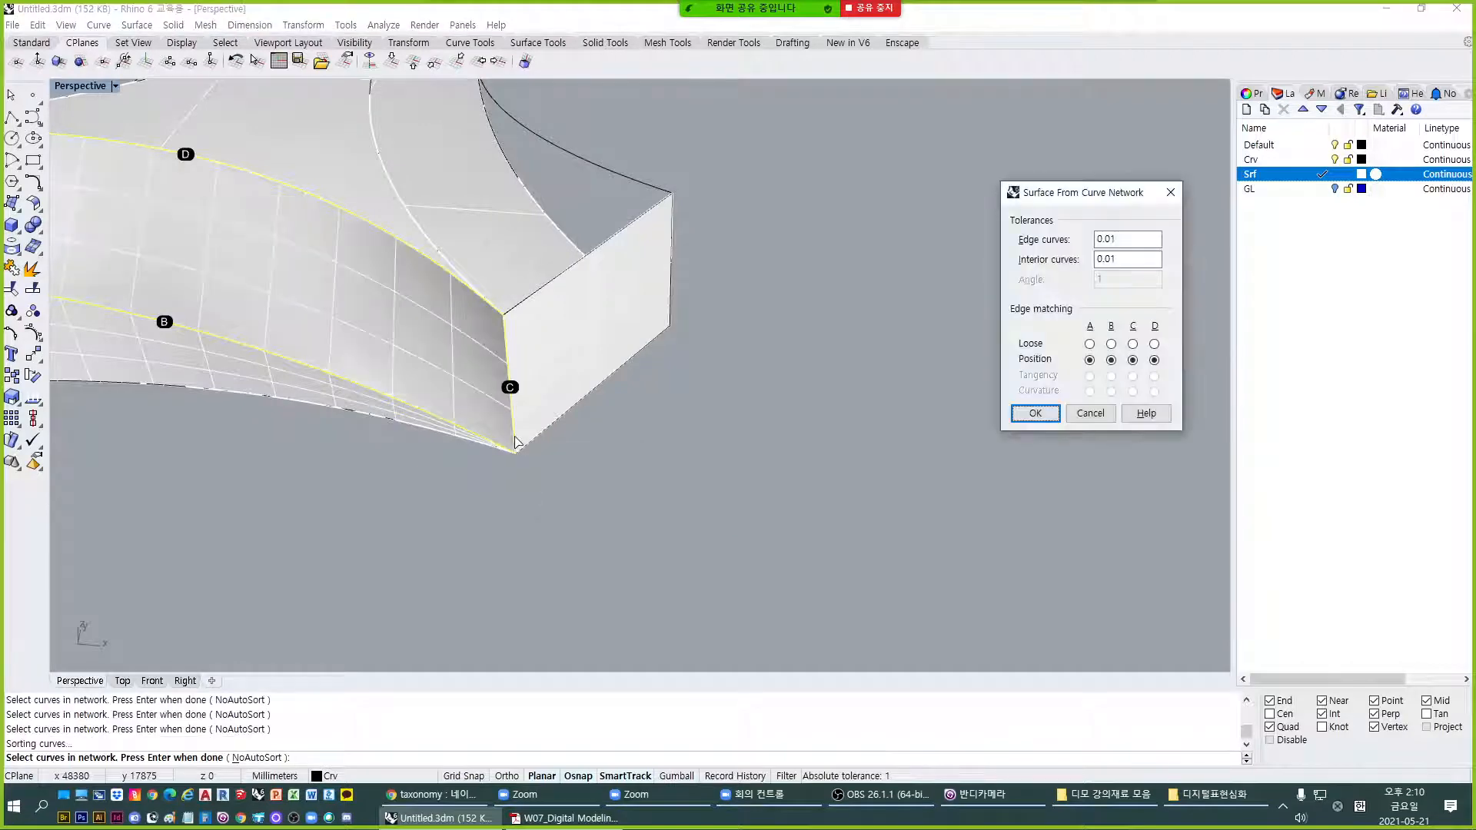
key("Return")
Delete the swept upper front strip of the middle building.
right_click_drag(415, 430, 693, 519, "shift")
scroll(650, 440, "down", 5)
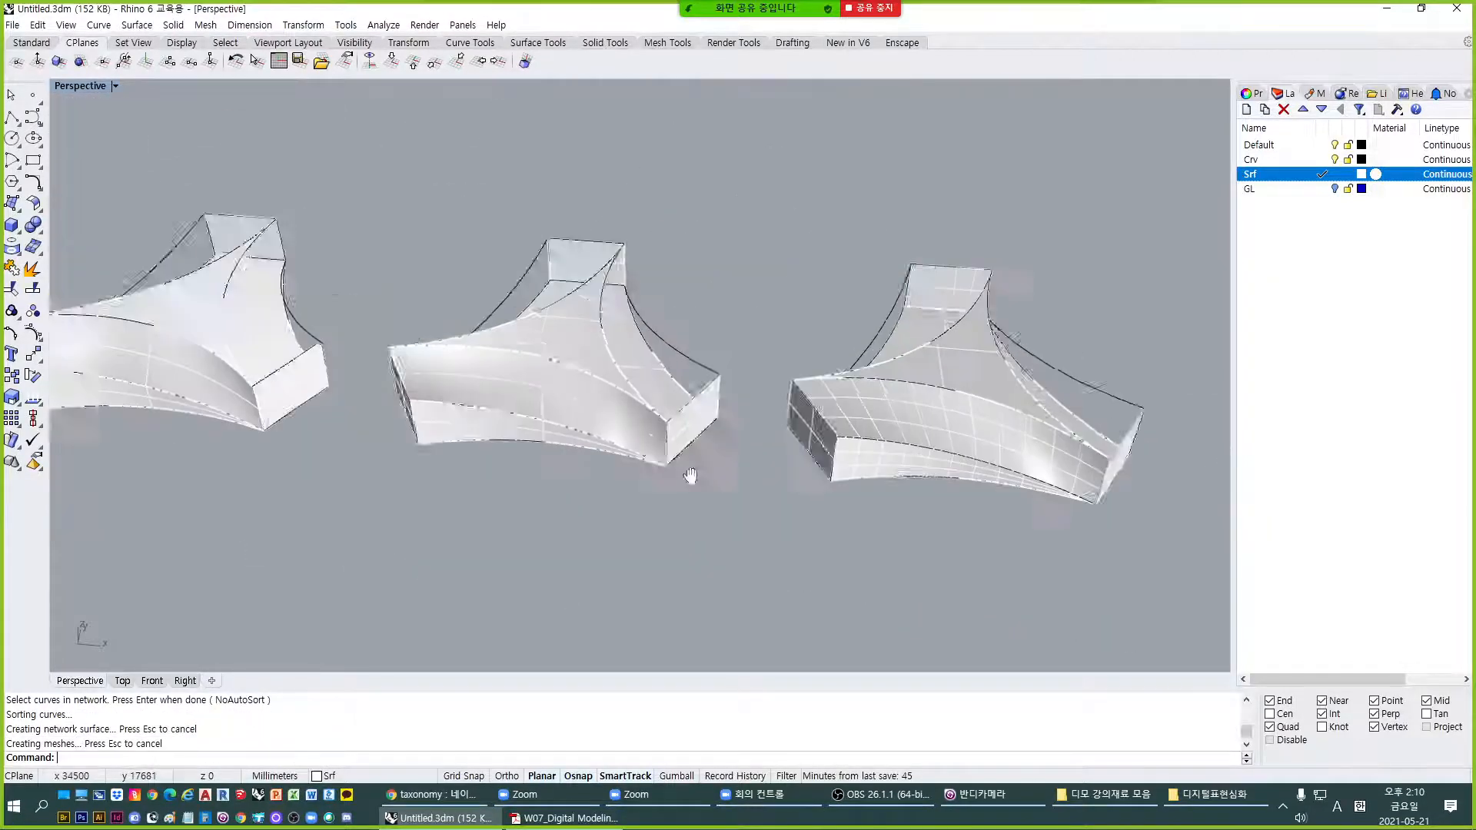
scroll(521, 446, "up", 4)
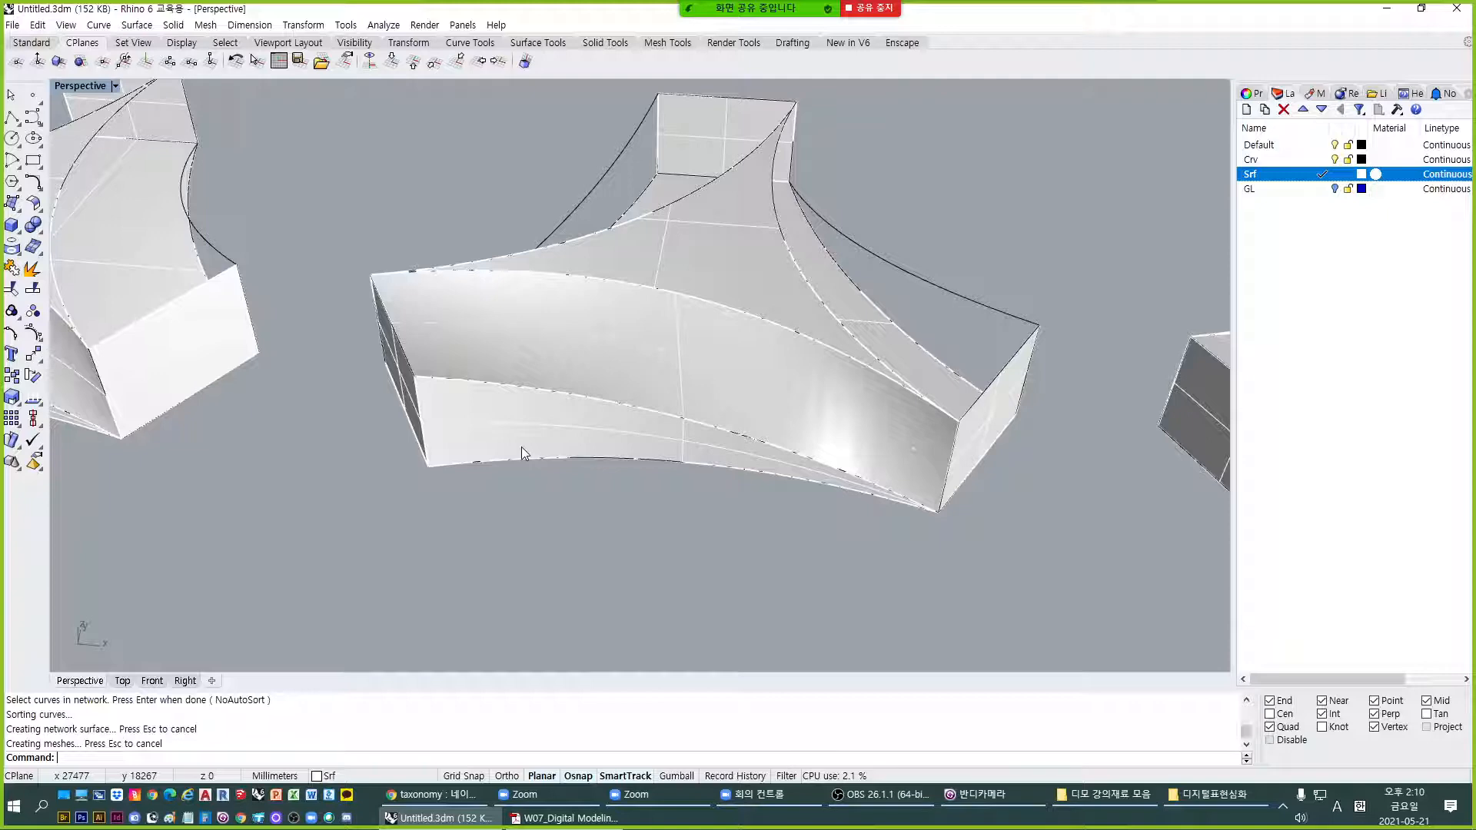
left_click(570, 329)
type("e")
key("Return")
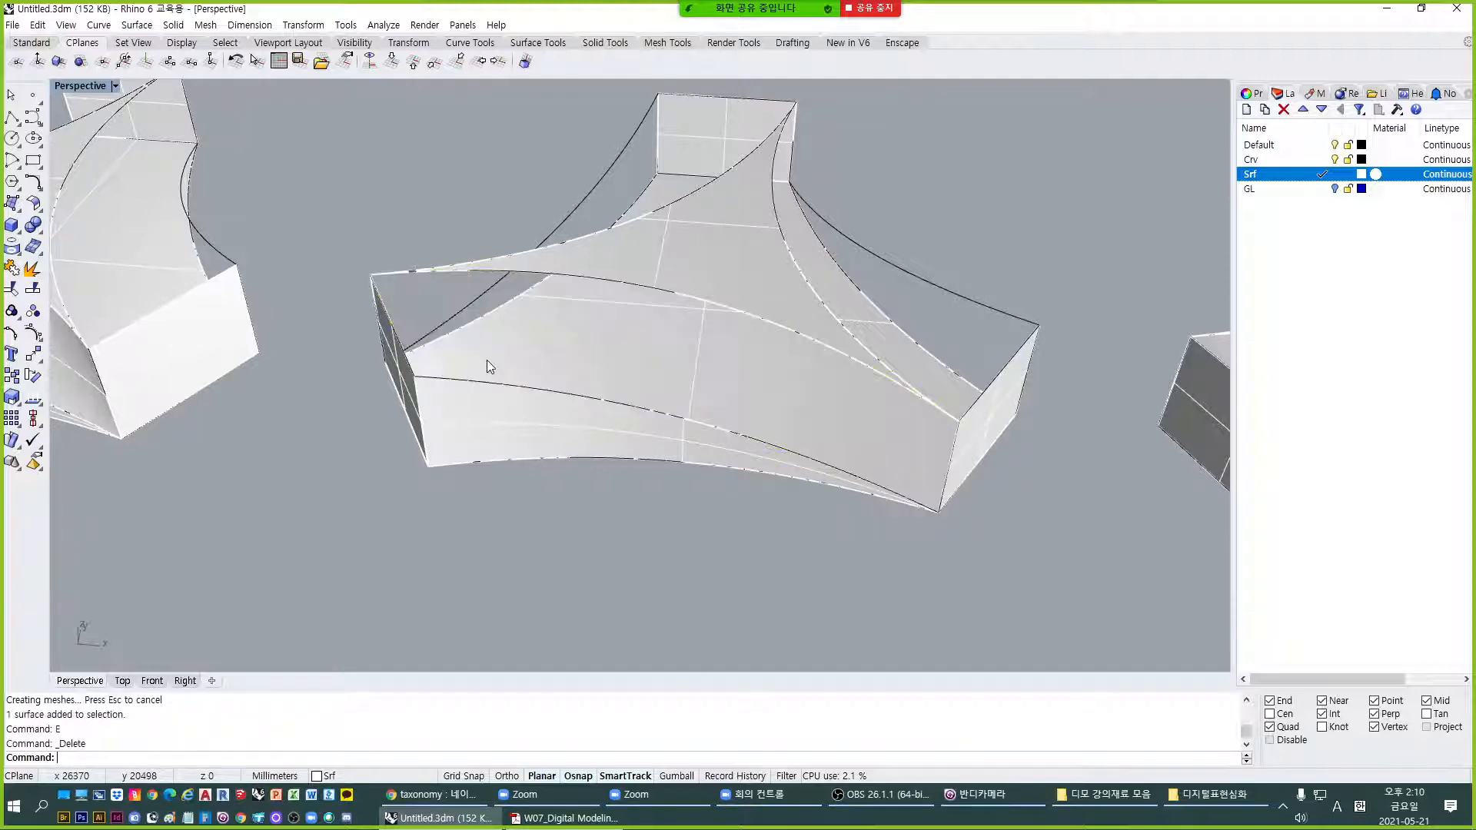
Try a two-rail sweep of the roof's front curve along the two end-wall edges of the middle building's upper strip, and undo it.
type("SW2")
key("Return")
right_click_drag(388, 332, 406, 384)
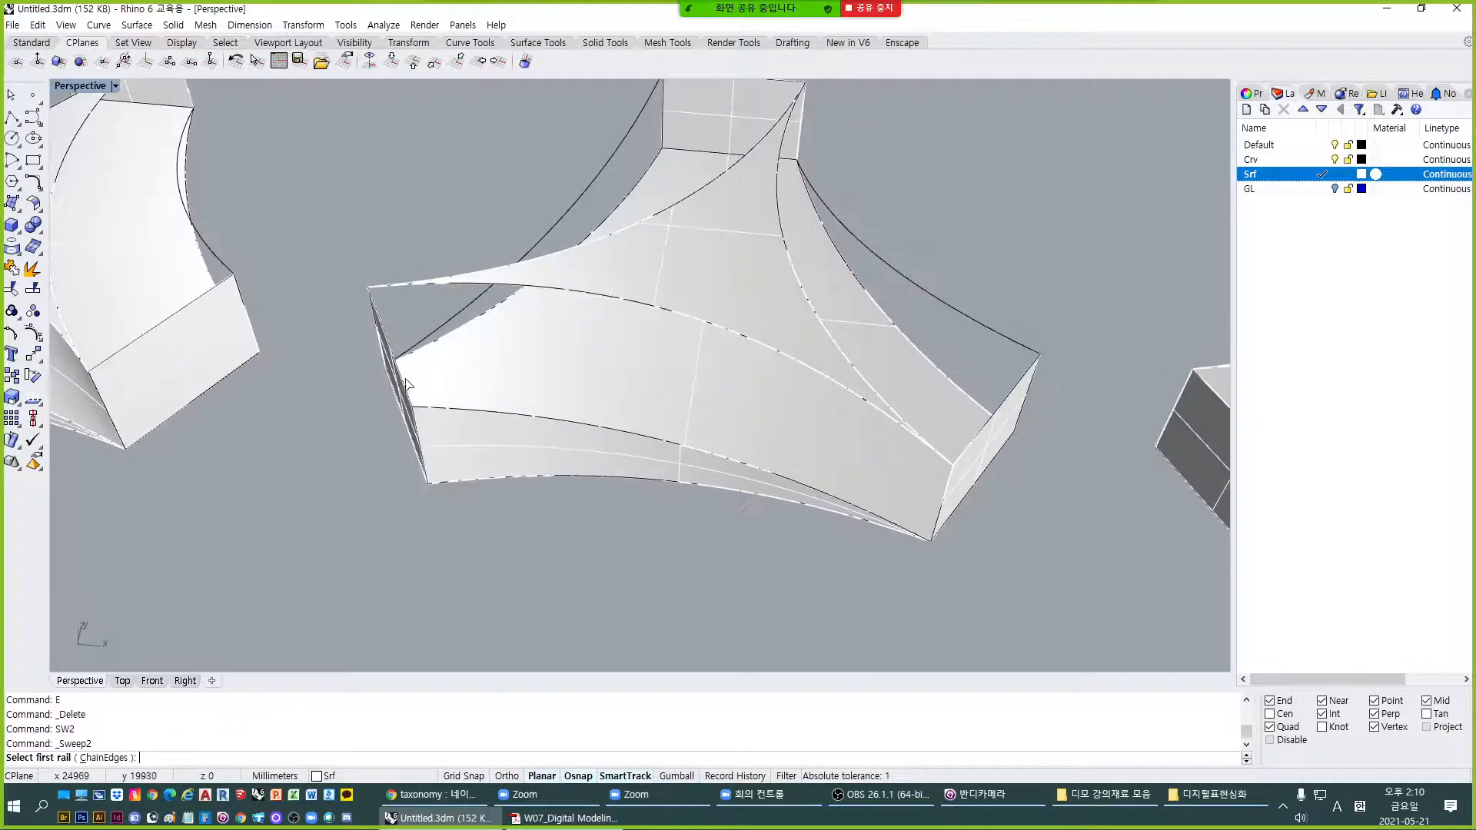
left_click(407, 384)
left_click(446, 416)
left_click(943, 525)
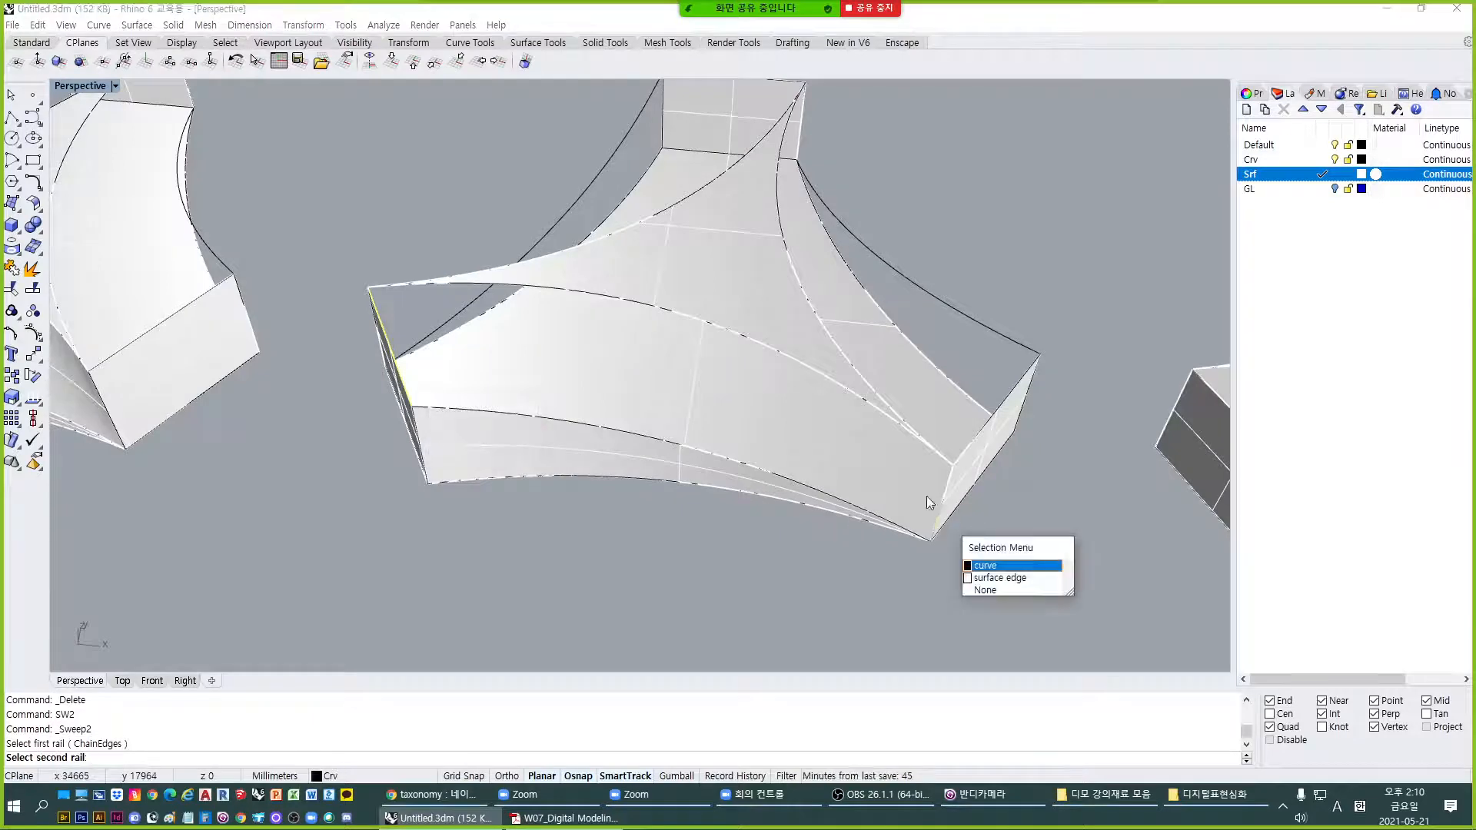
key("Return")
left_click(927, 446)
key("Return")
key("Return")
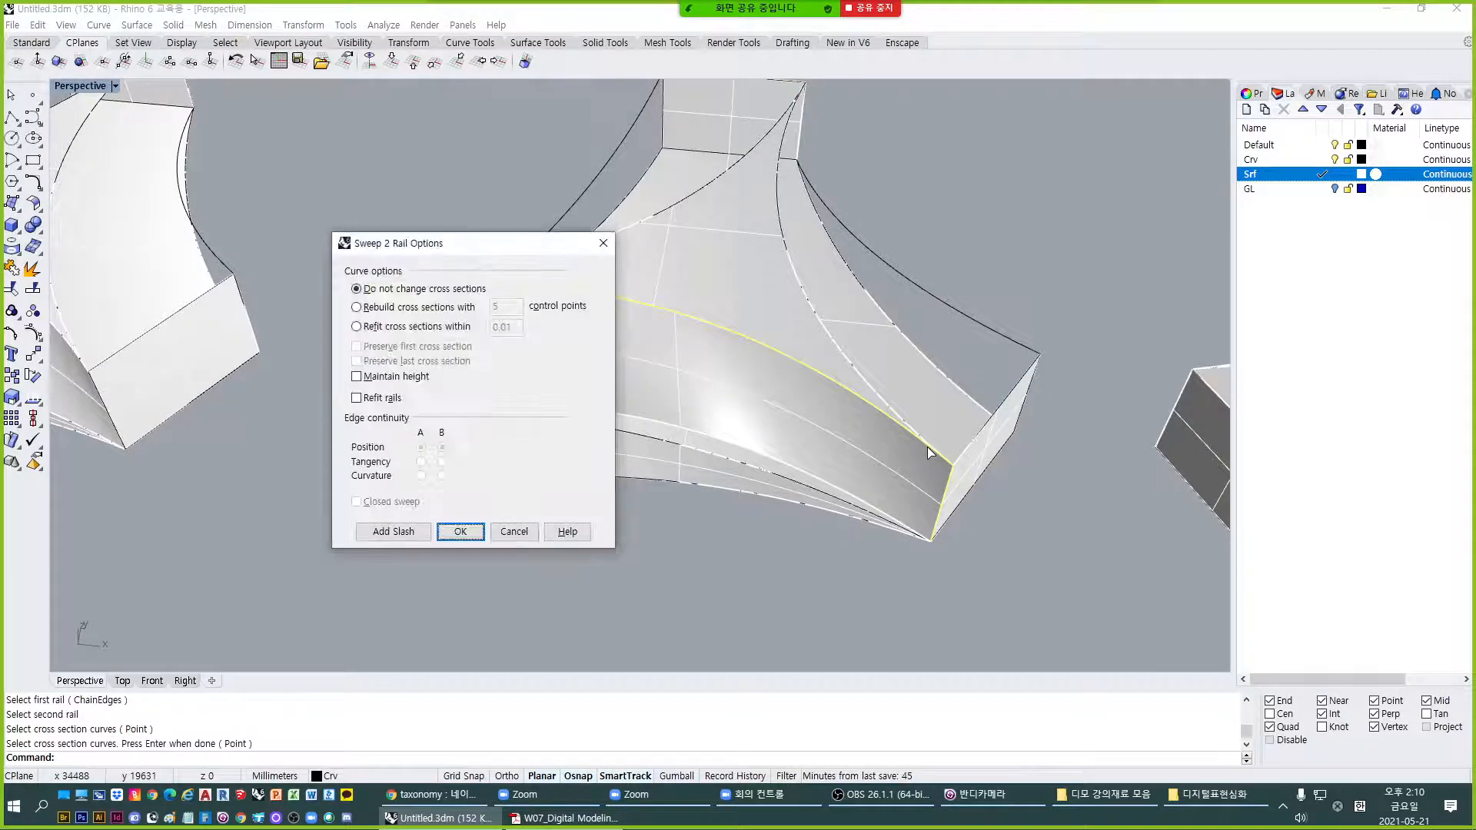
key("Return")
right_click_drag(769, 482, 750, 452)
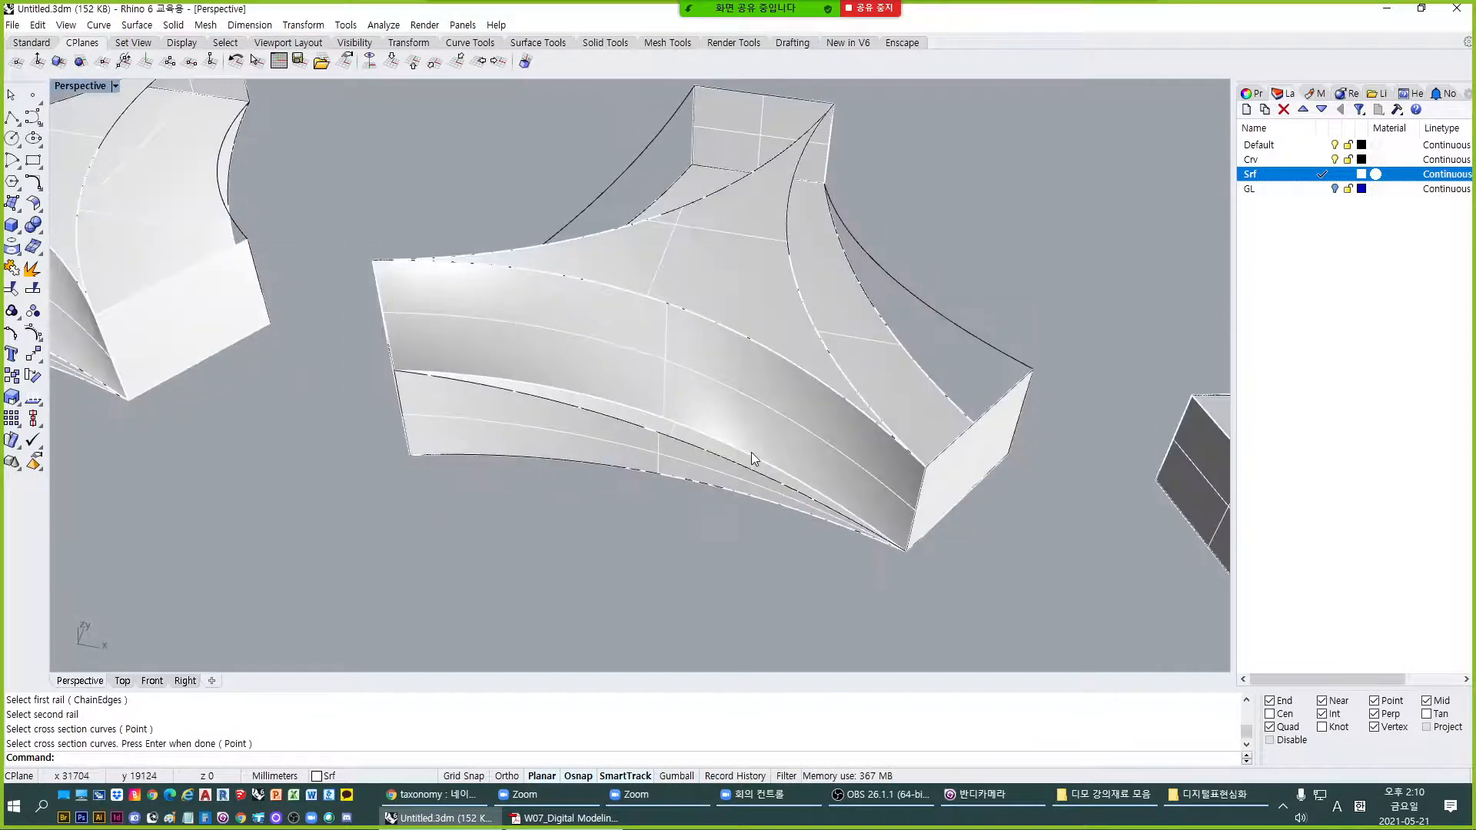
key("ctrl+z")
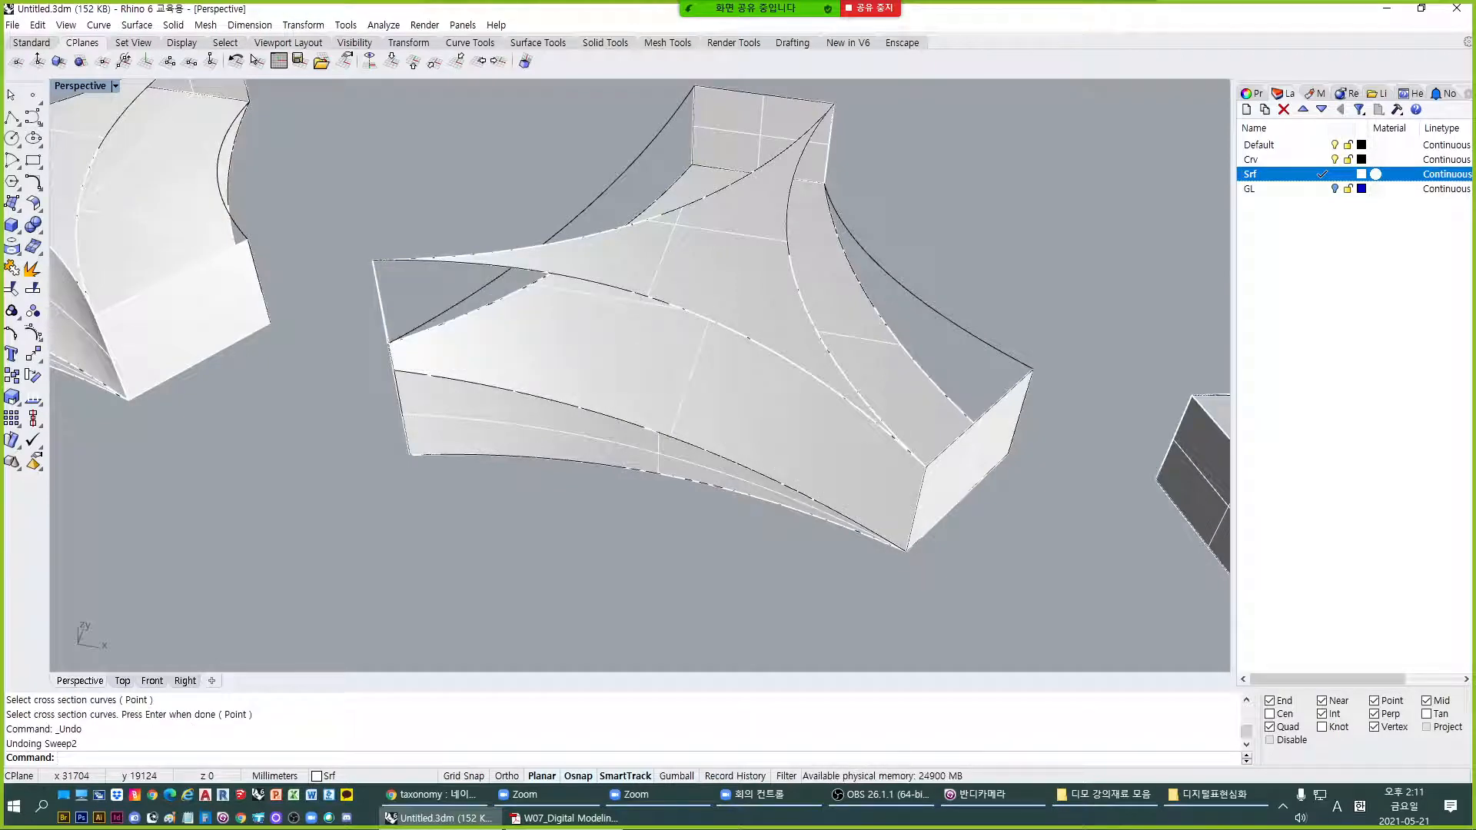
Set up a two-rail sweep of the end wall's top edge along the diagonal and the roof's front curve on the middle building.
type("SW2")
key("Return")
right_click_drag(434, 360, 473, 376)
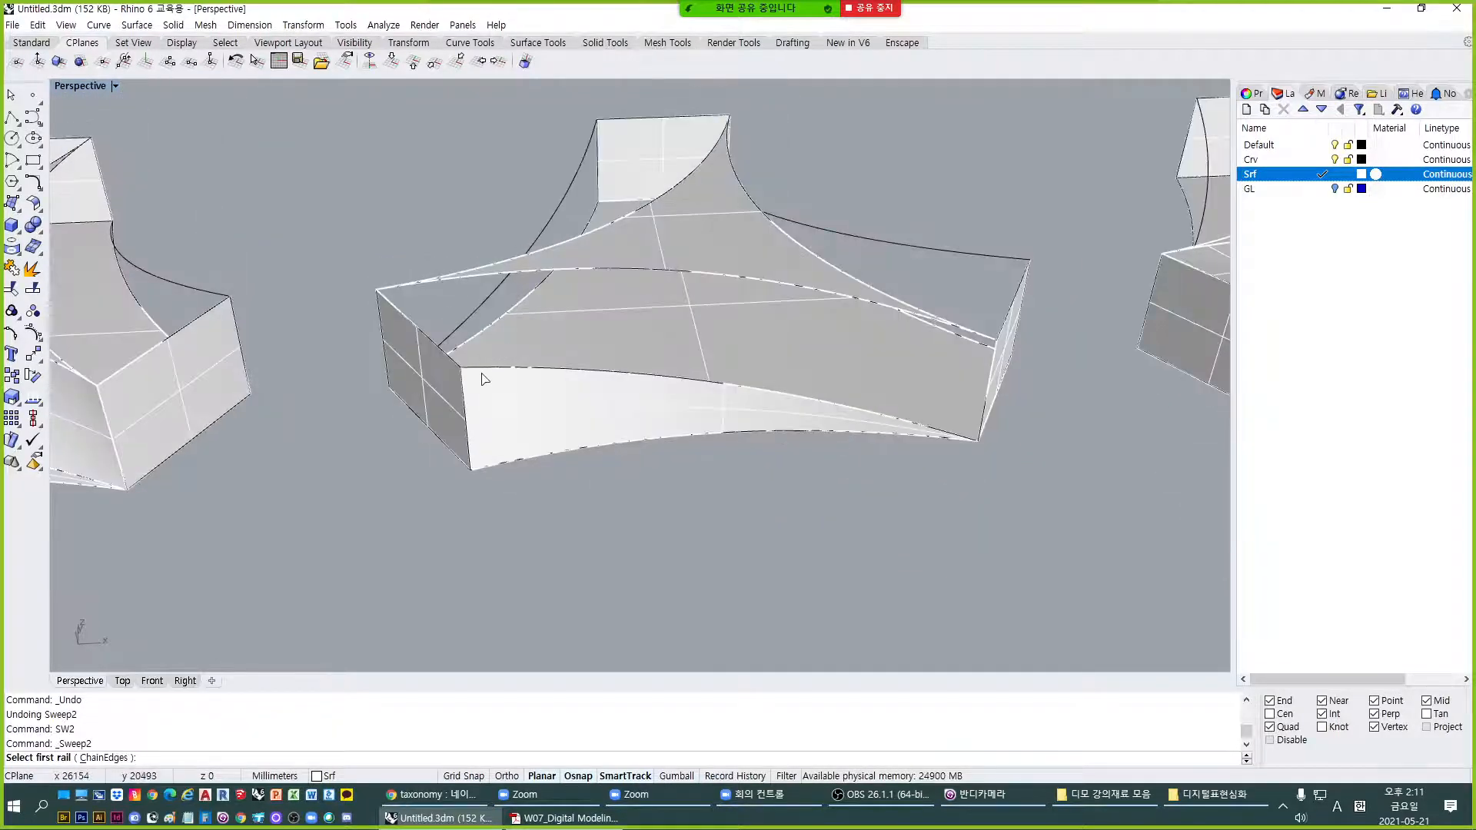
left_click(484, 374)
left_click(538, 401)
left_click(449, 283)
left_click(503, 311)
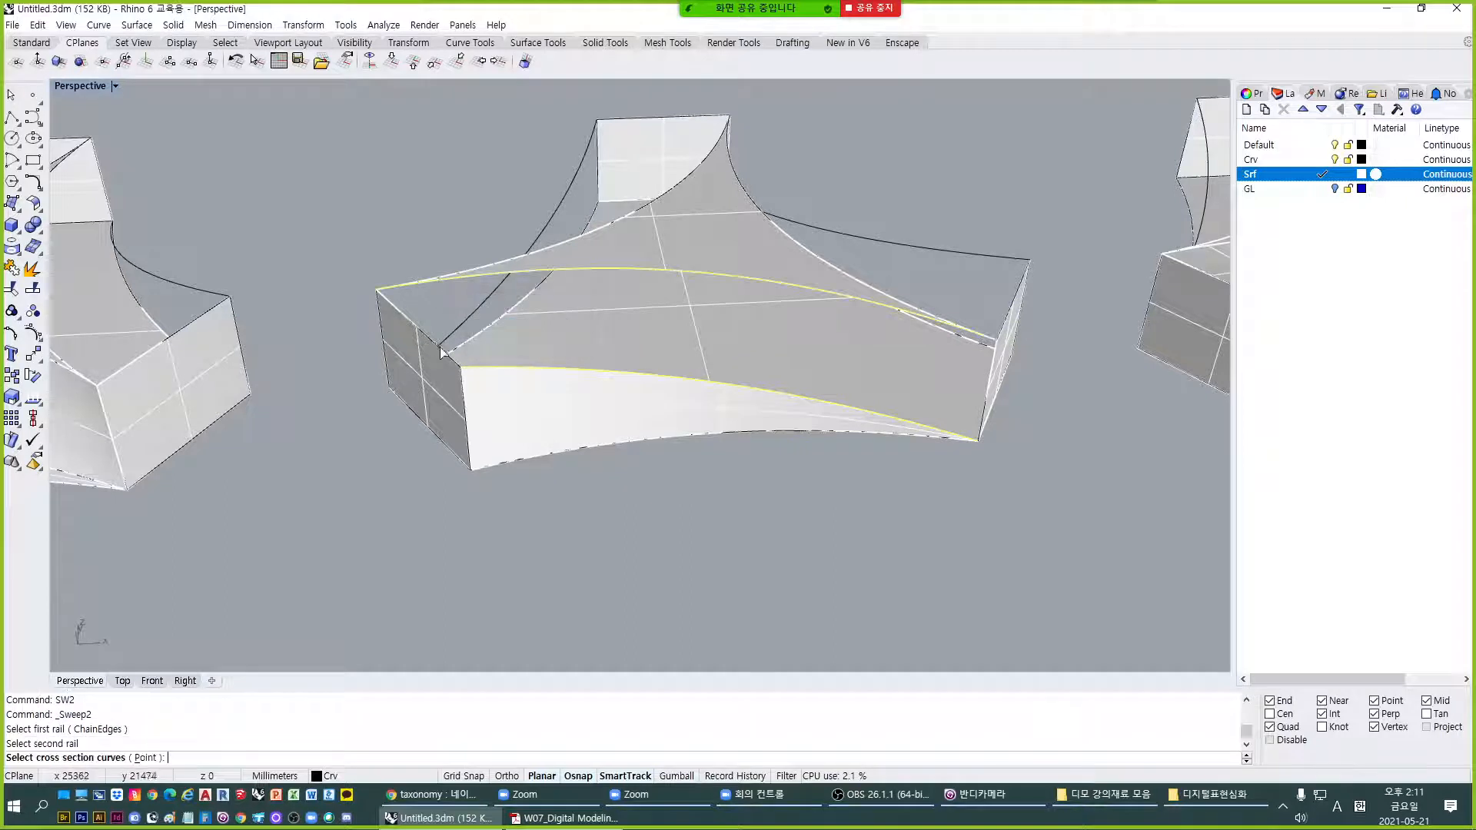
left_click(444, 354)
left_click(512, 389)
key("Return")
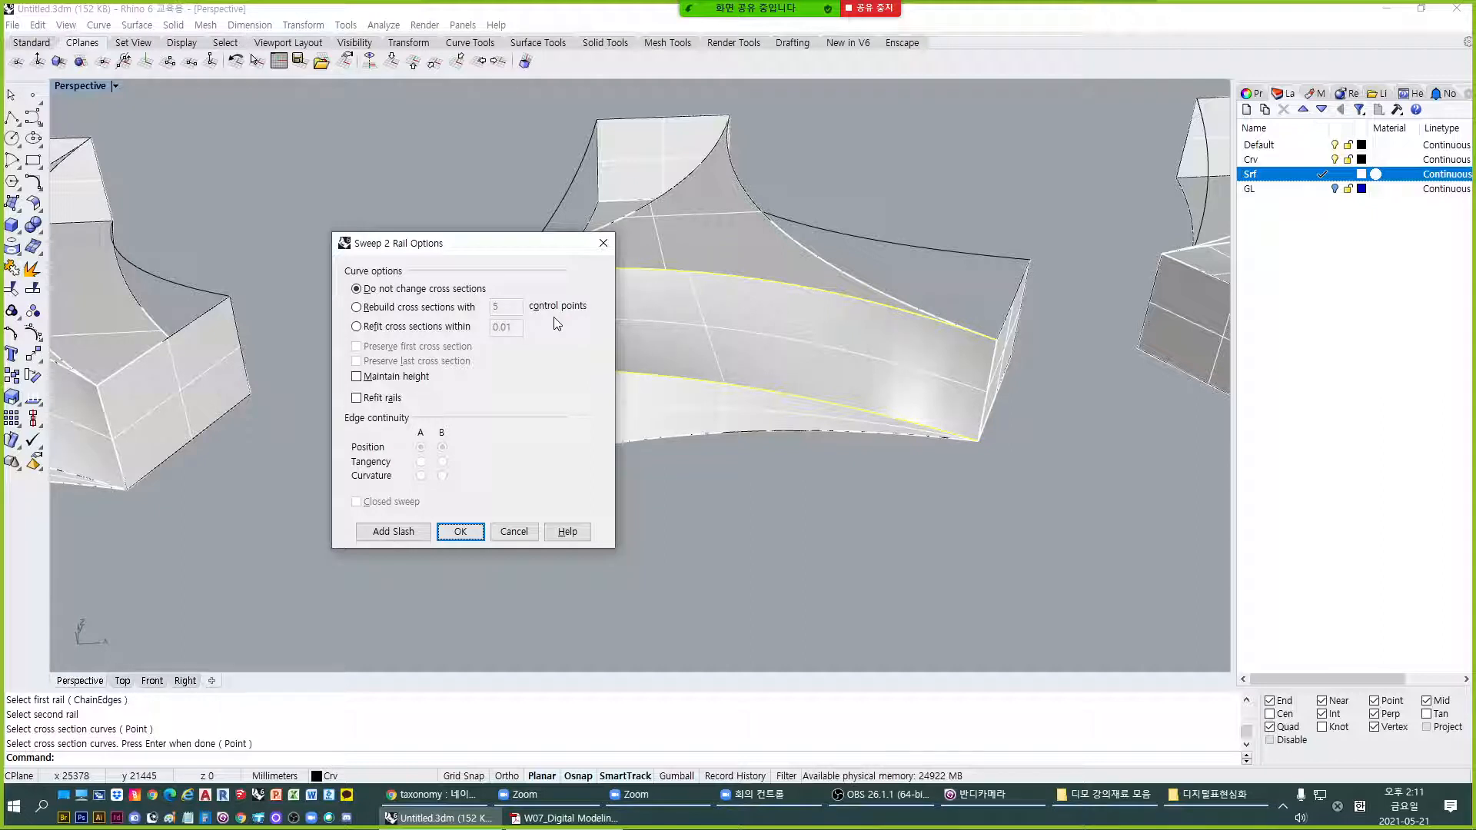
Rebuild the sweep's cross sections with 10 control points and create the upper strip.
left_click(429, 308)
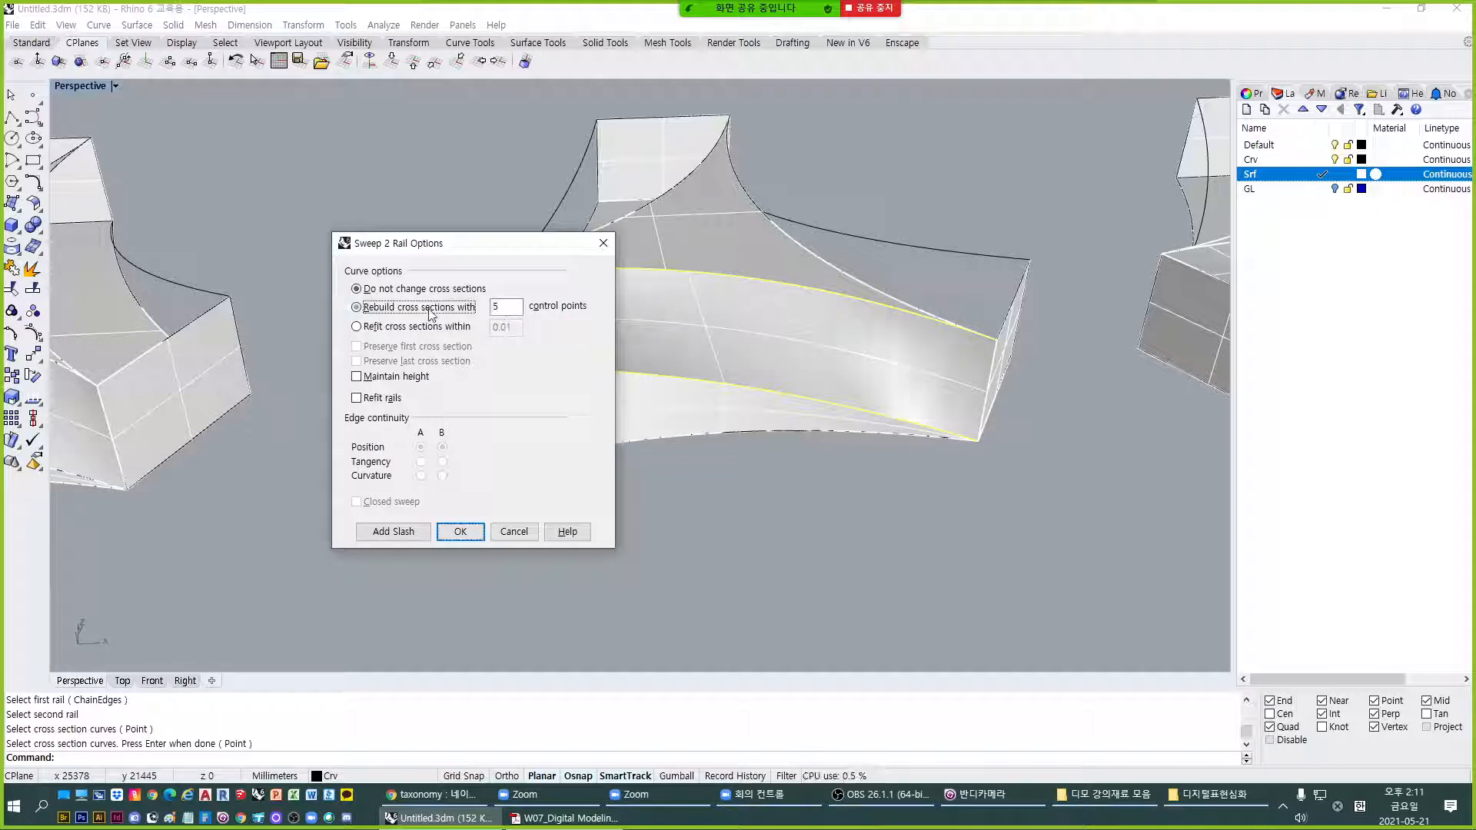
key("Tab")
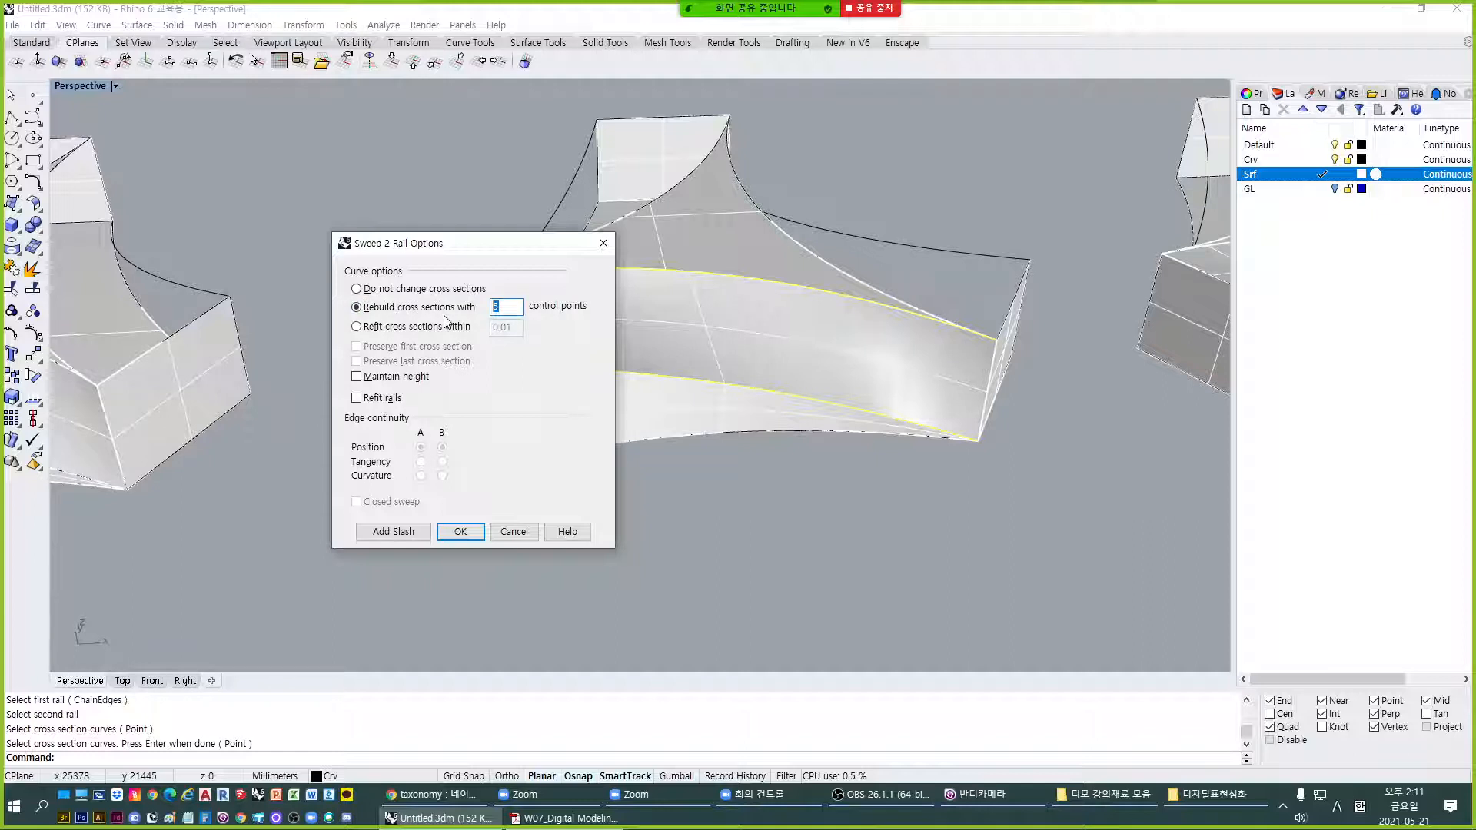
type("10")
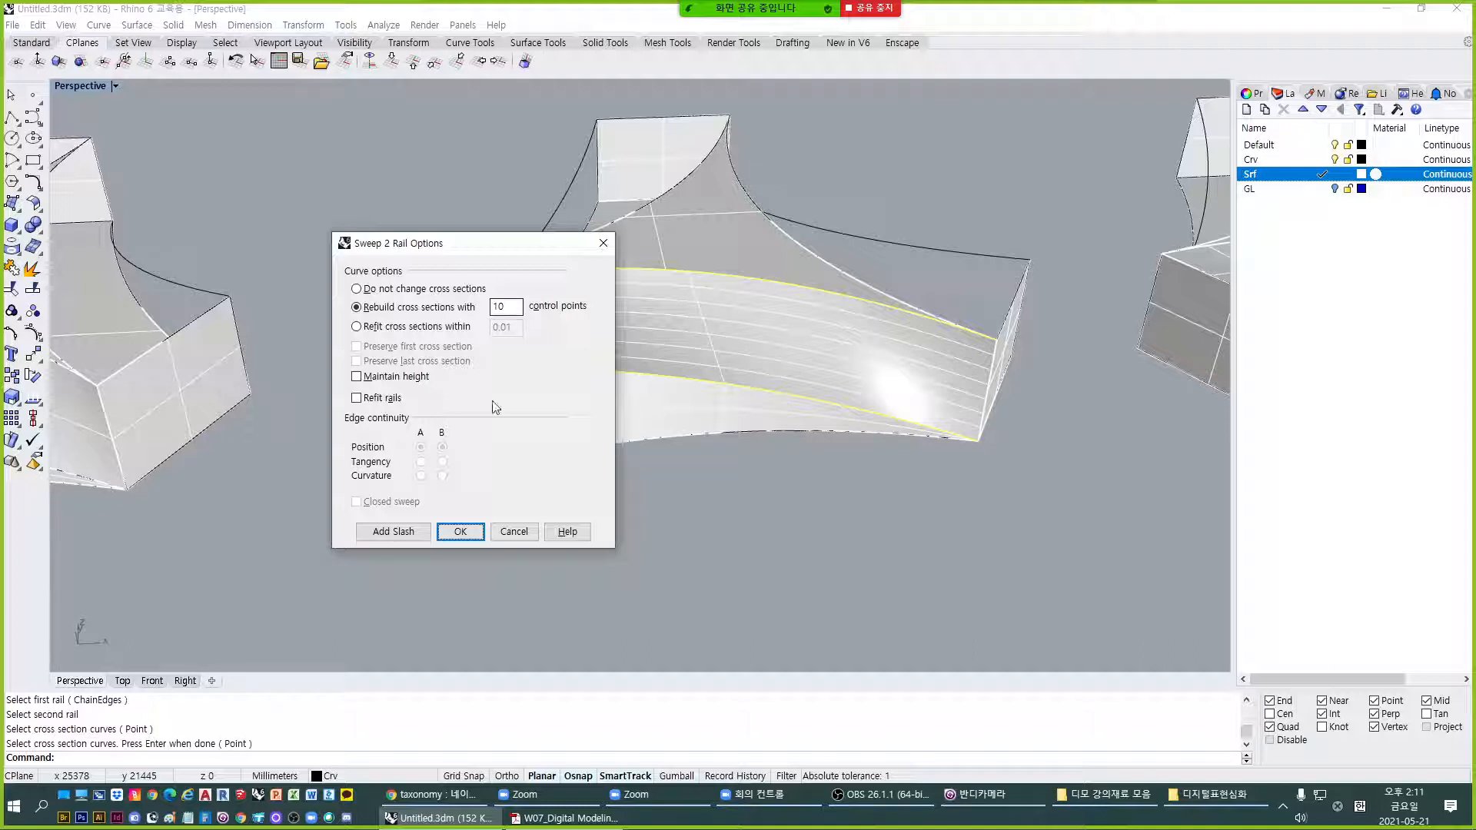
left_click(455, 530)
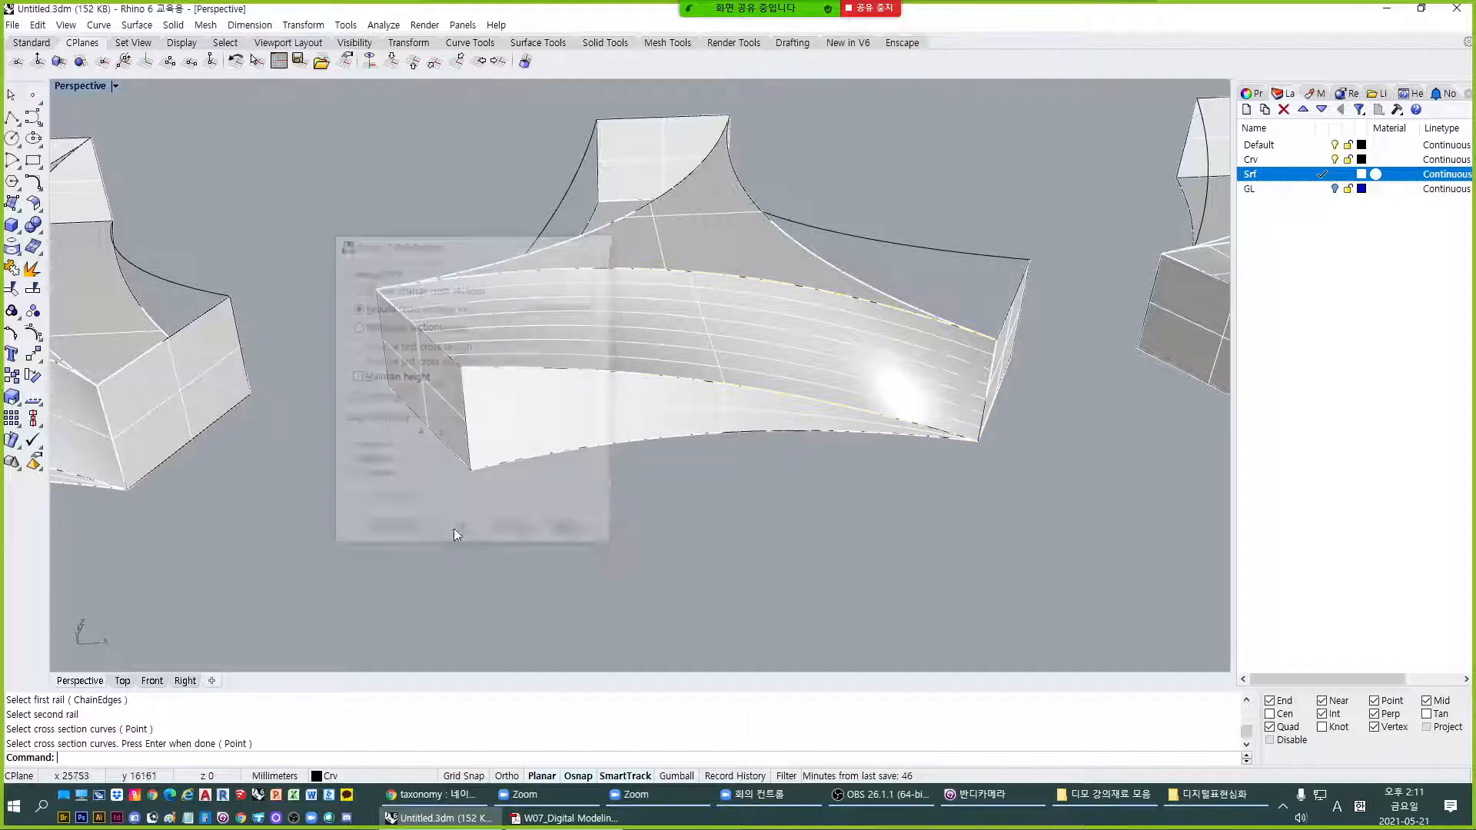
Delete the swept lower front strip of the middle building.
right_click_drag(602, 458, 504, 454)
left_click(582, 450)
type("e")
key("space")
left_click(513, 440)
key("Escape")
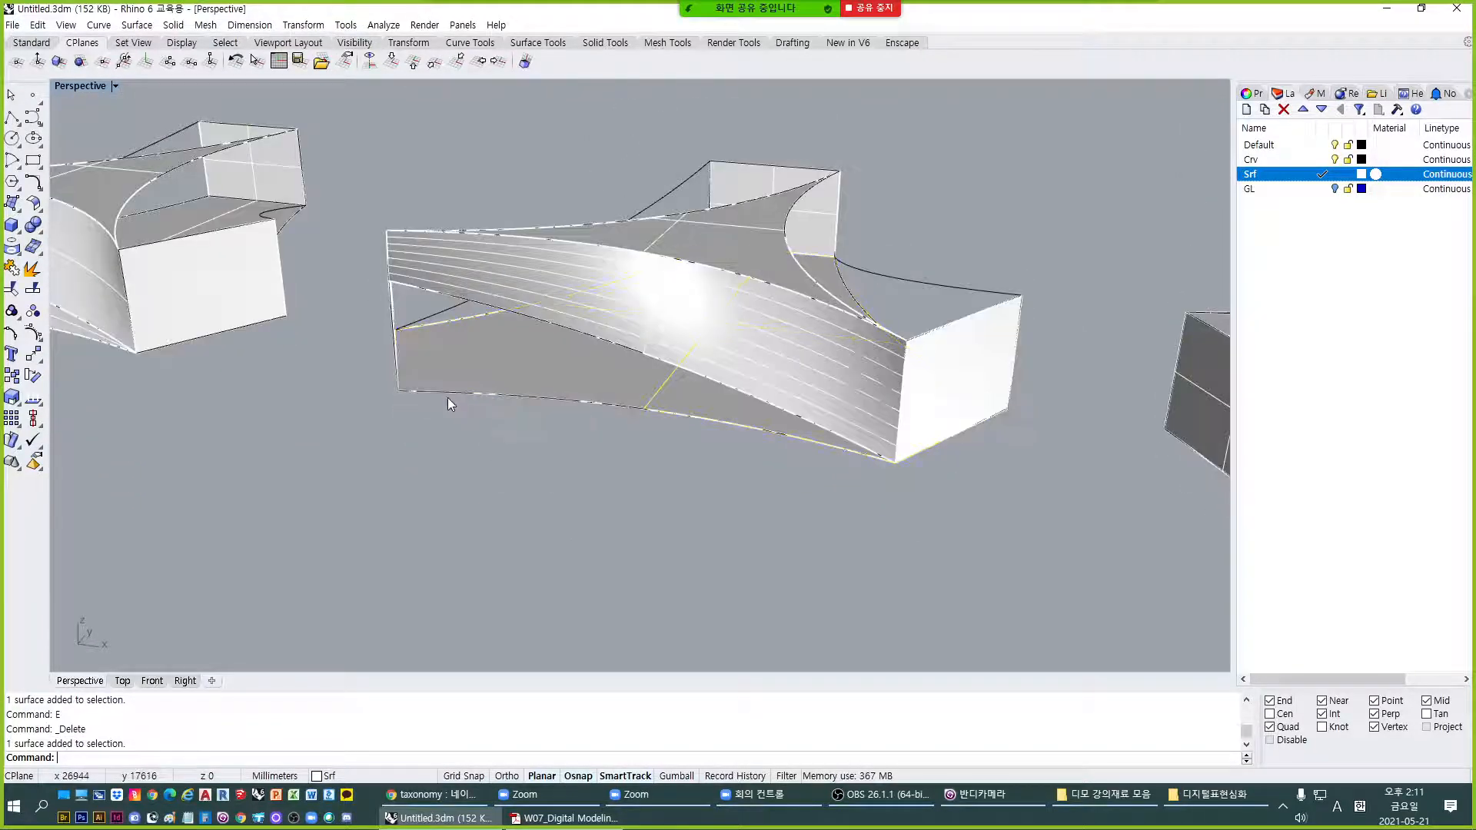
Sweep the end wall's vertical edge along the floor's front curve and the diagonal curve, with cross sections rebuilt to 10 control points.
type("SW2")
key("space")
scroll(438, 392, "up", 2)
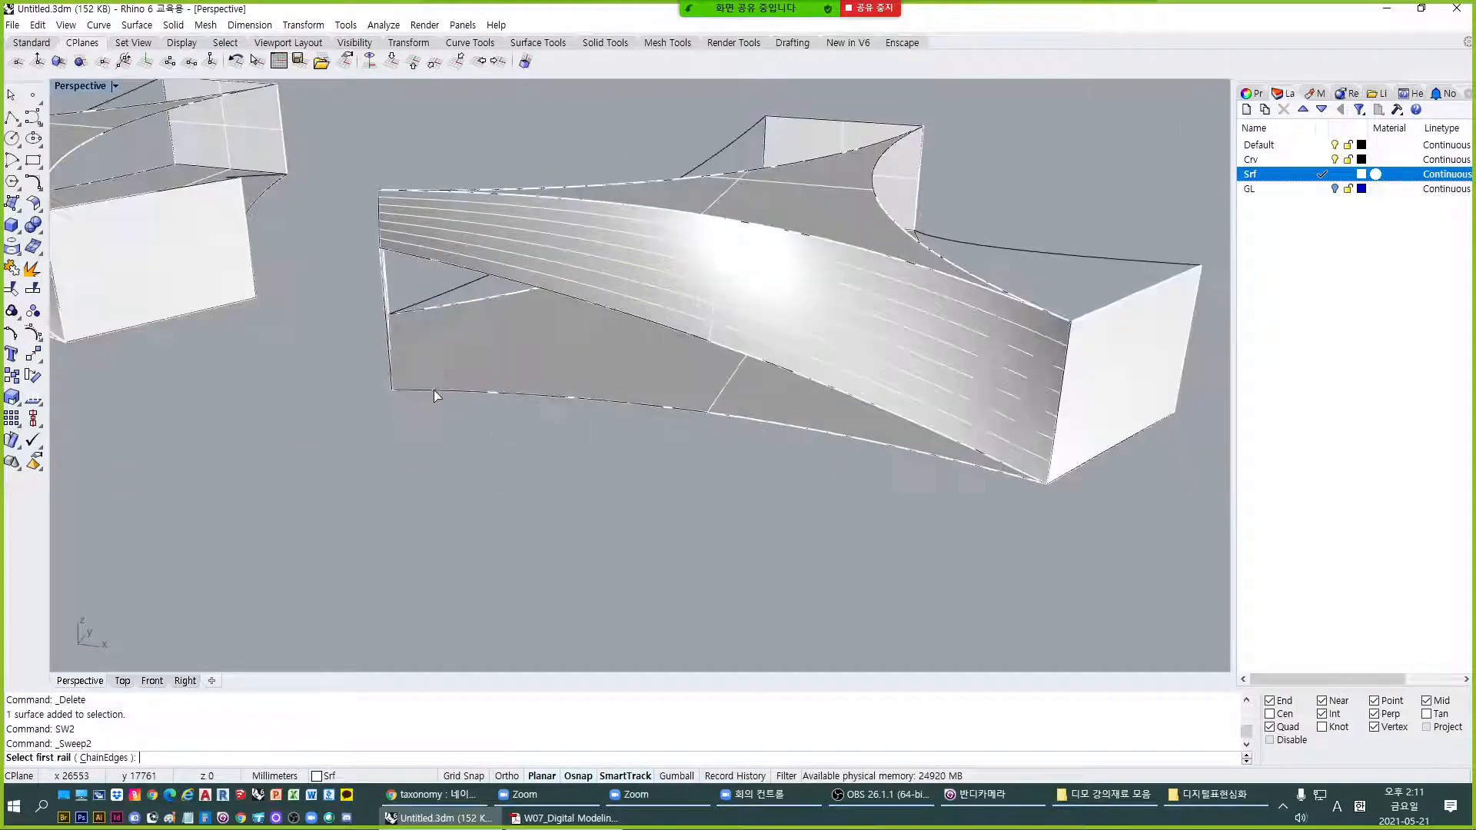
left_click(434, 390)
key("space")
left_click(422, 259)
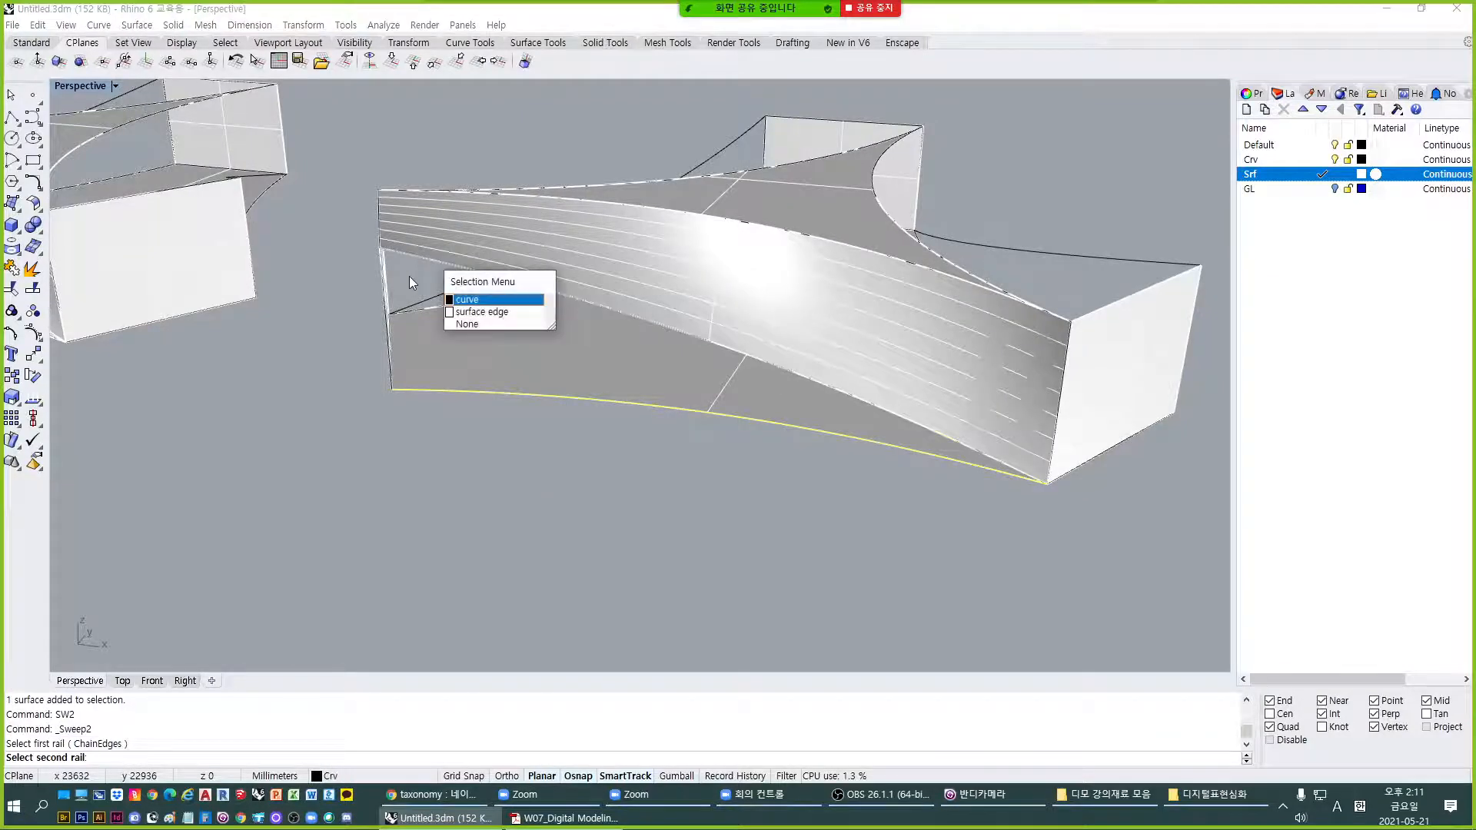
key("space")
right_click_drag(411, 334, 425, 321)
left_click(419, 307)
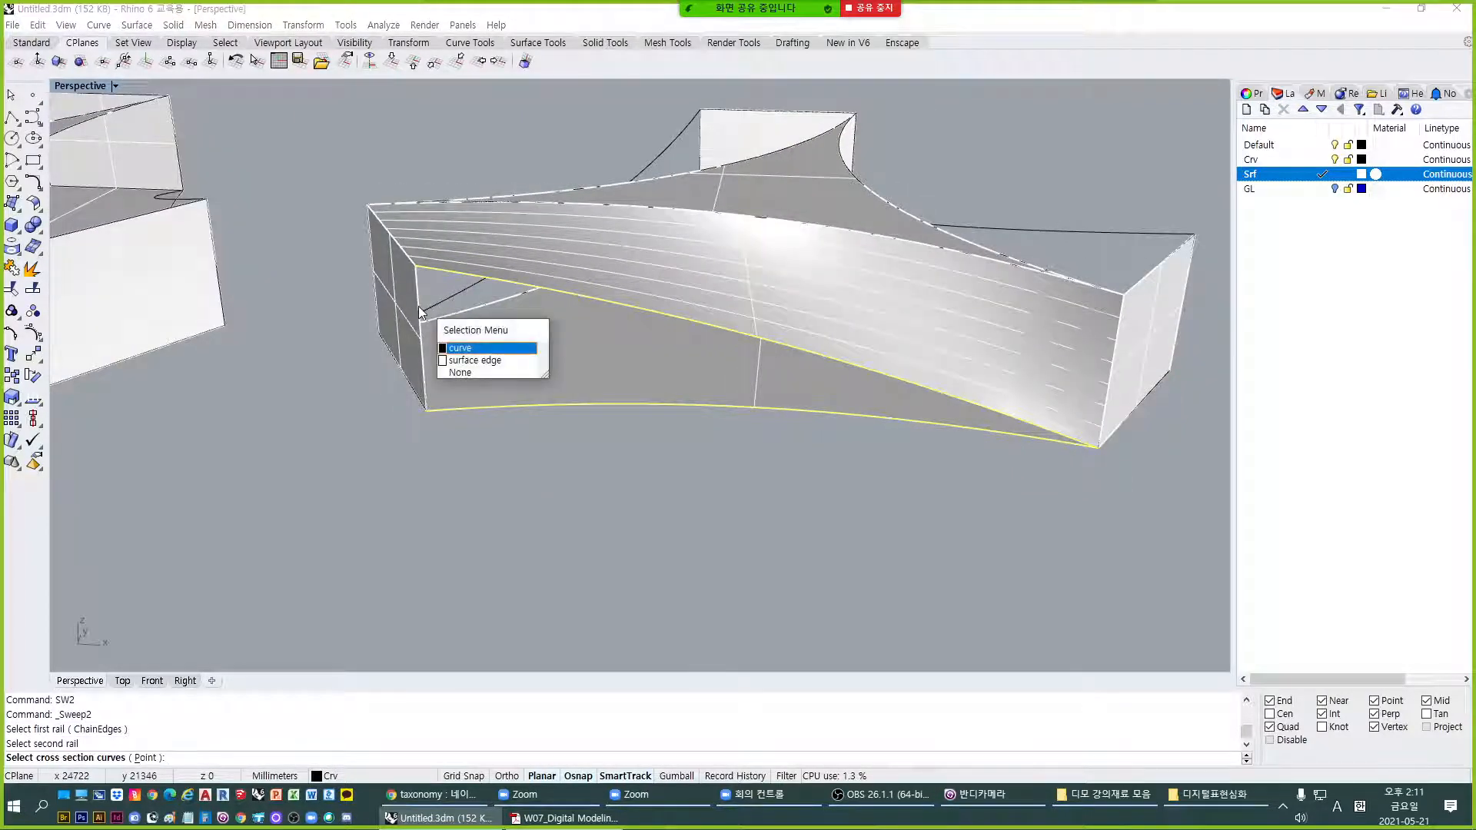
key("space")
key("space")
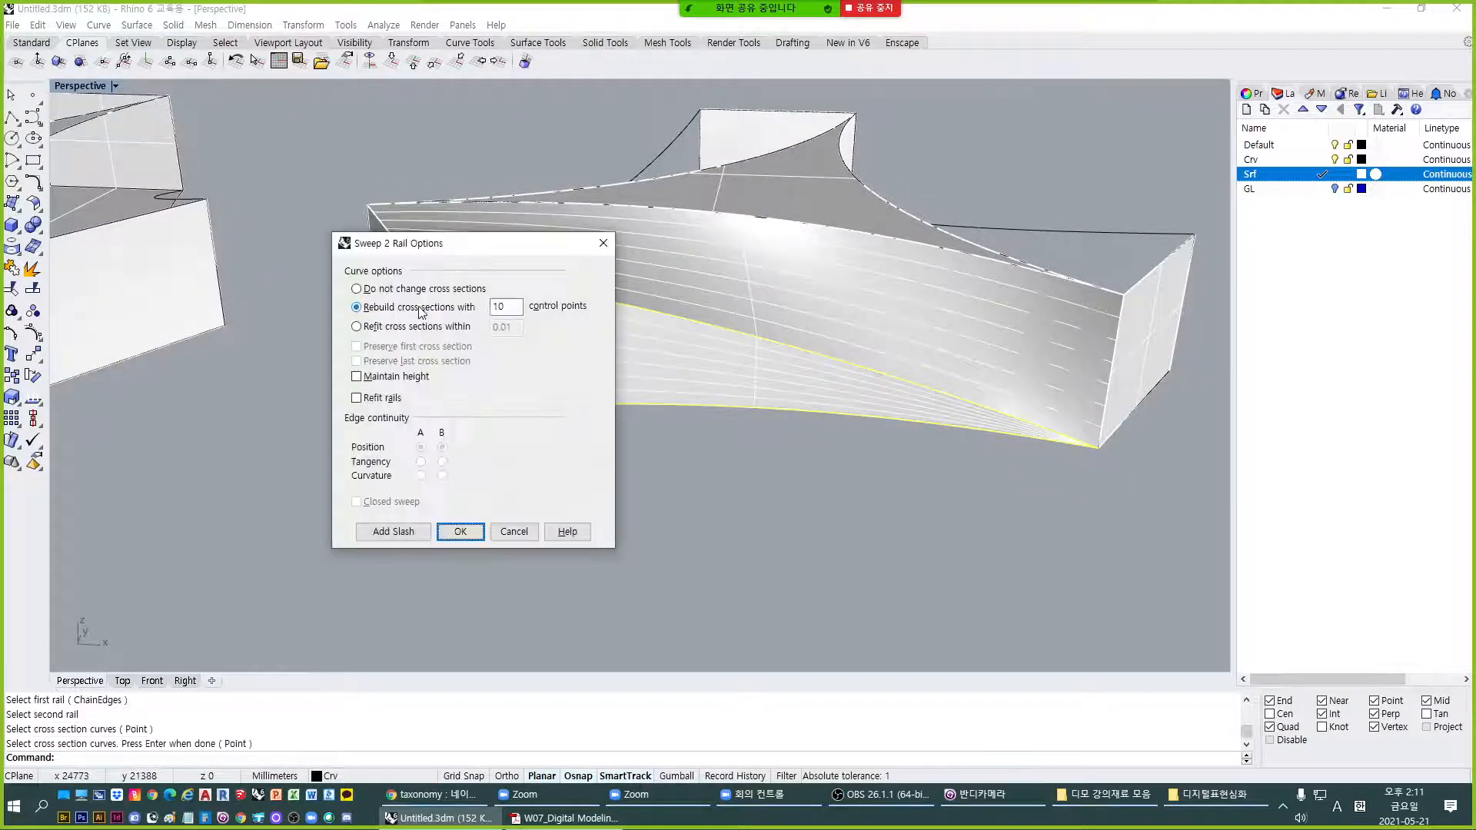
left_click(460, 532)
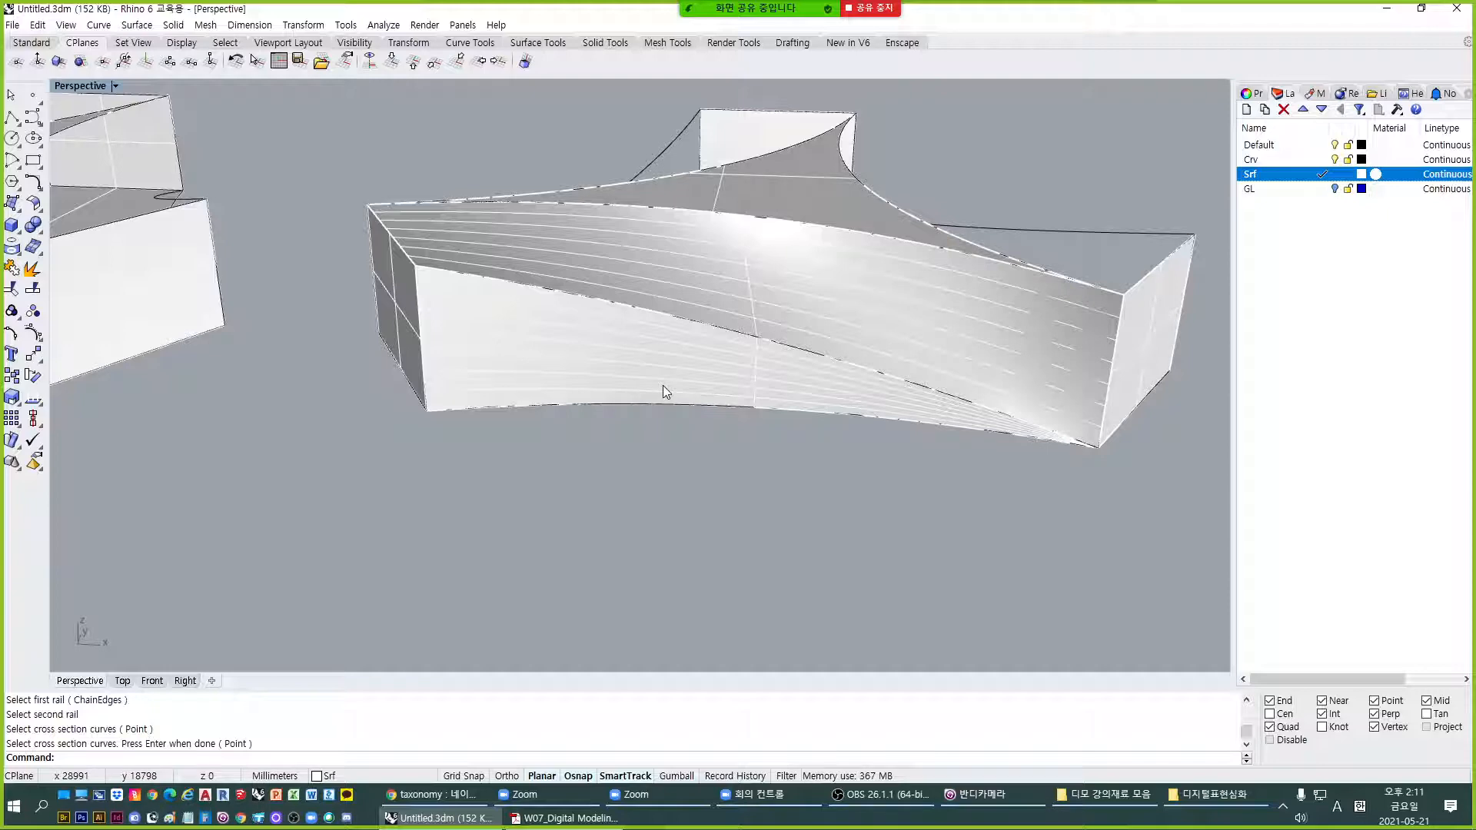
scroll(663, 386, "down", 3)
scroll(663, 385, "down", 3)
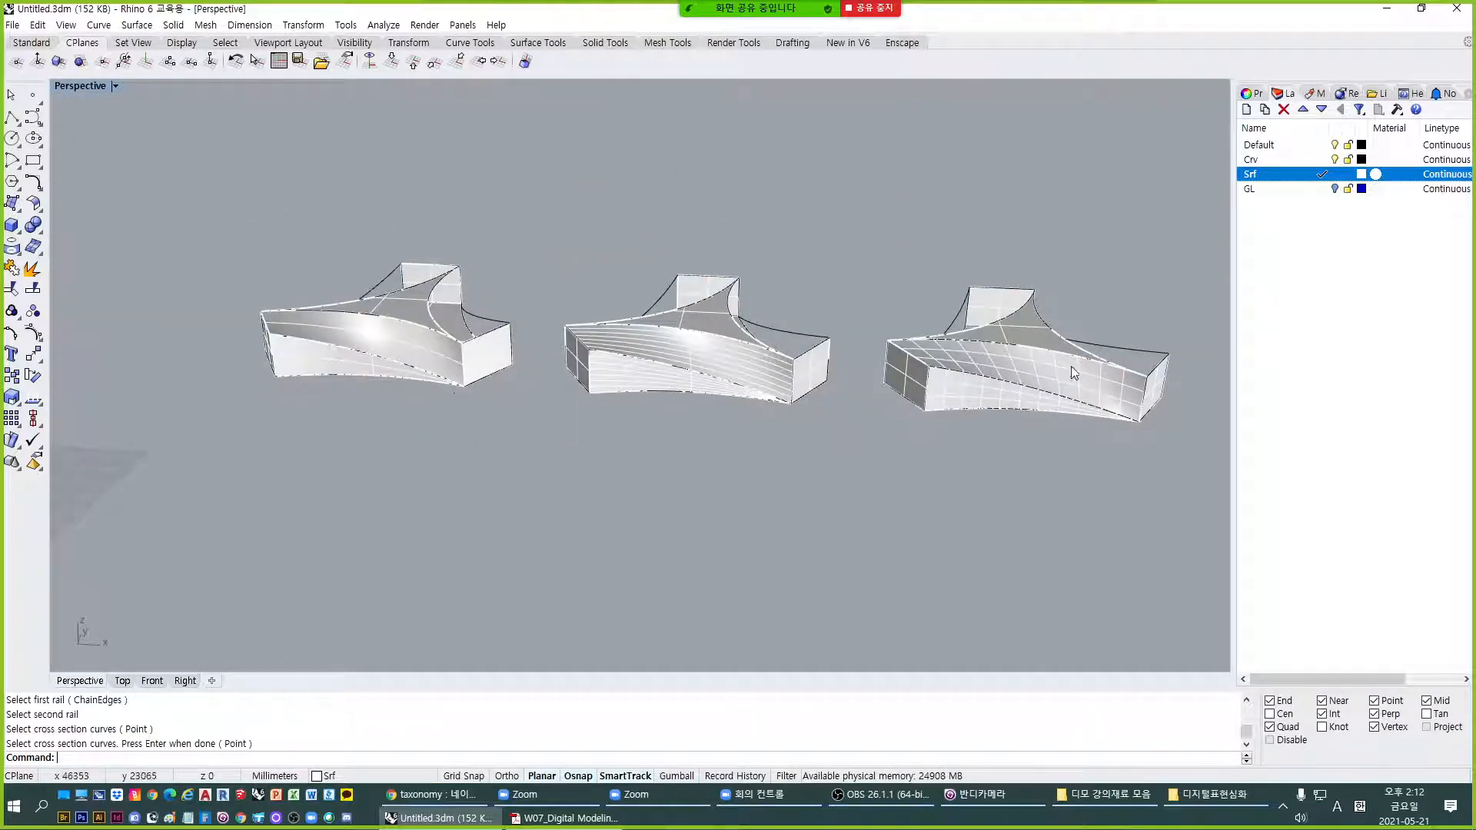
Set the Srf layer's color to Black.
left_click(1360, 176)
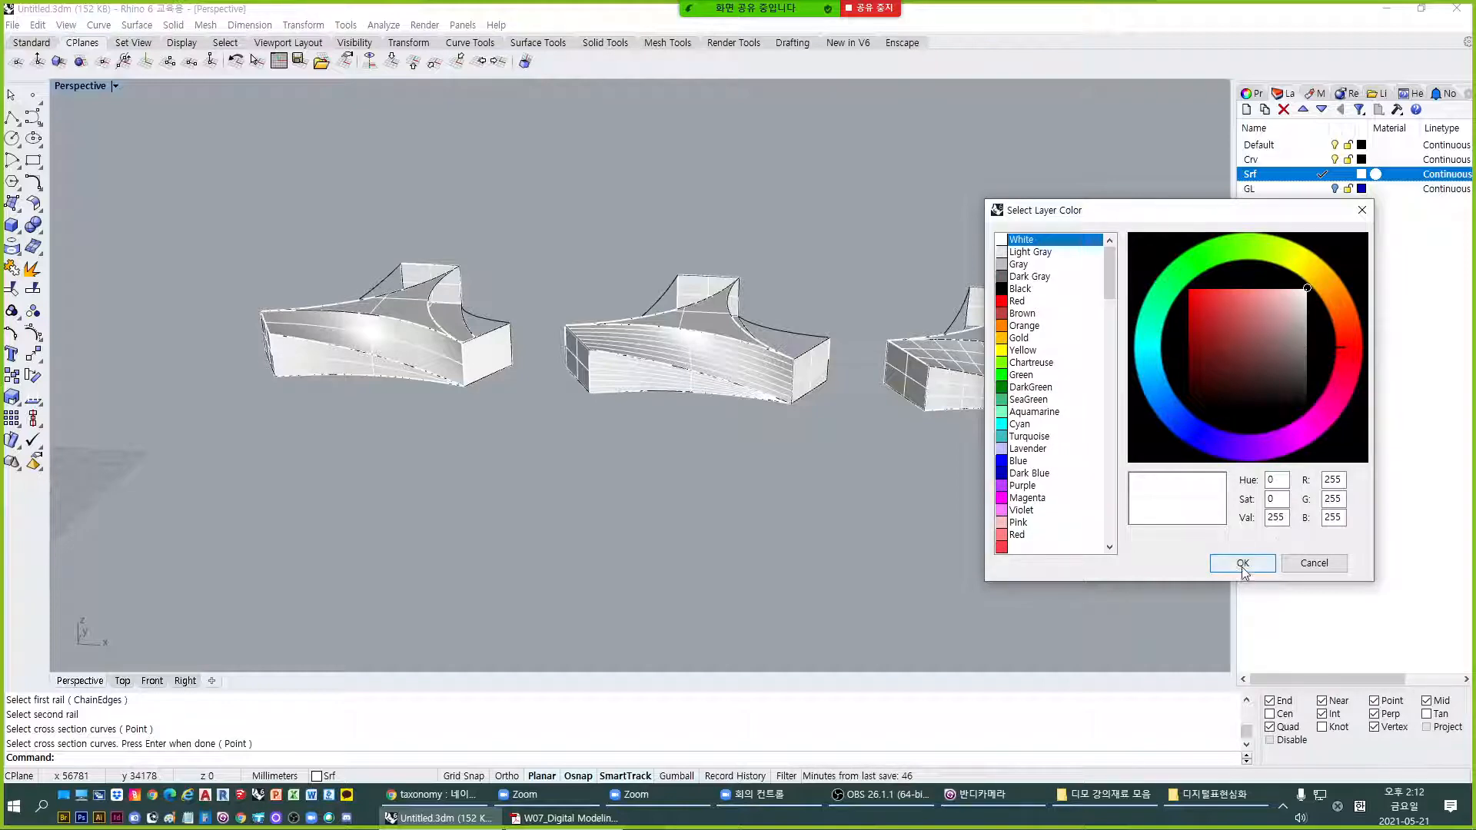
left_click(1020, 288)
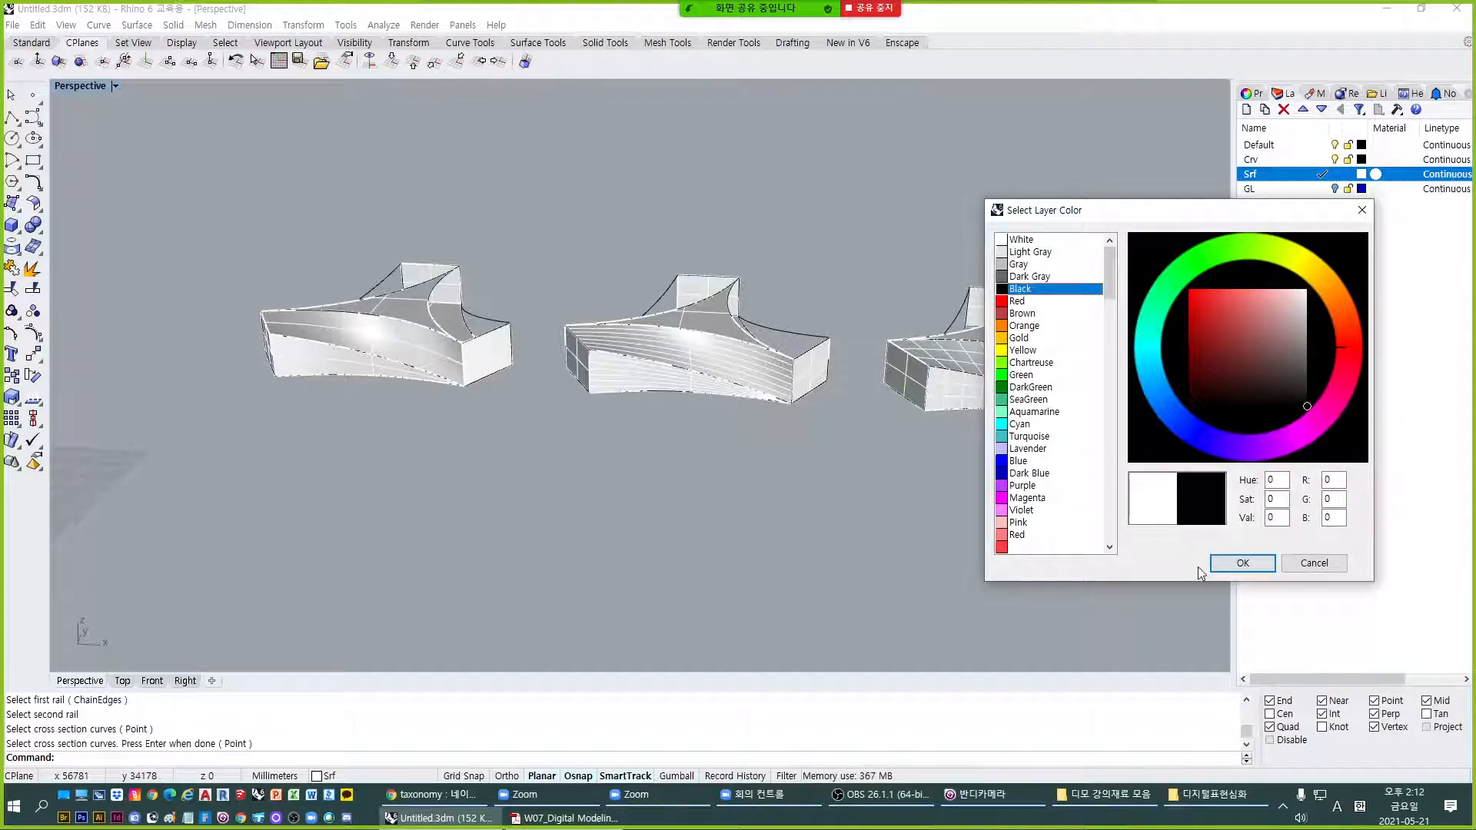
left_click(1235, 568)
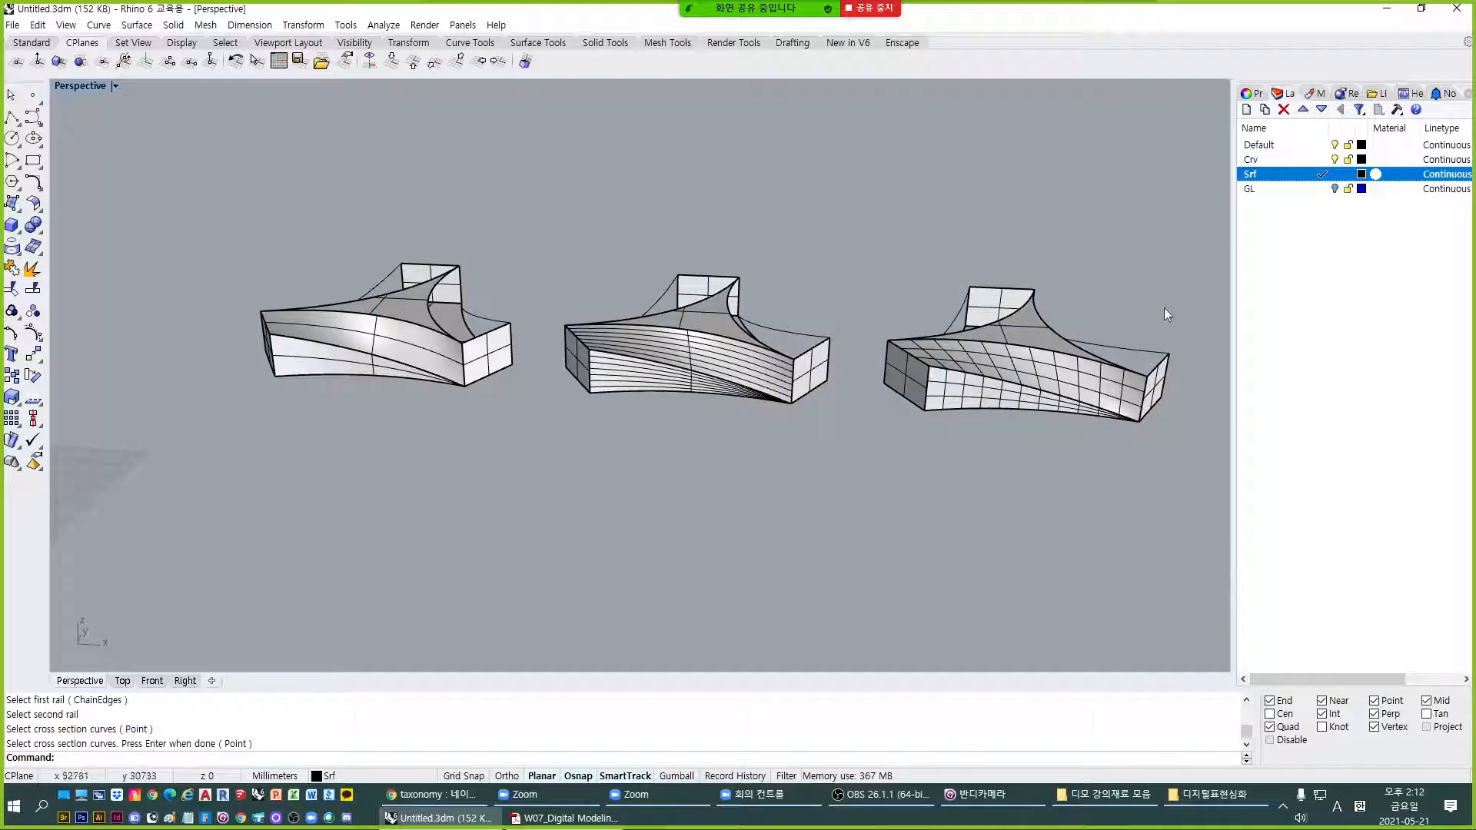
Preview the three models in Rendered display mode and return the viewport to Shaded.
right_click_drag(1168, 316, 789, 428)
scroll(708, 459, "up", 3)
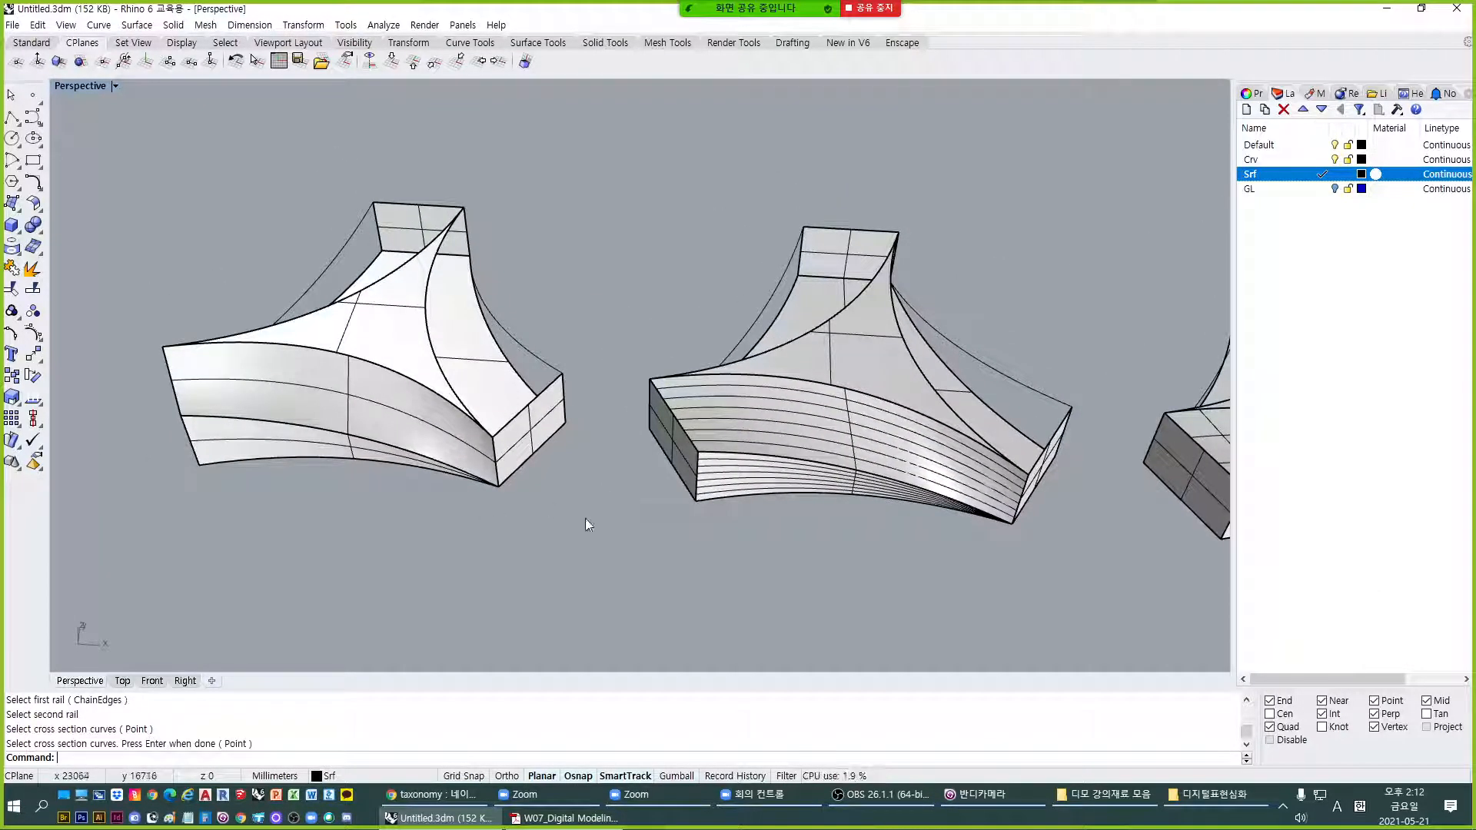
right_click_drag(586, 521, 510, 429)
scroll(390, 350, "down", 2)
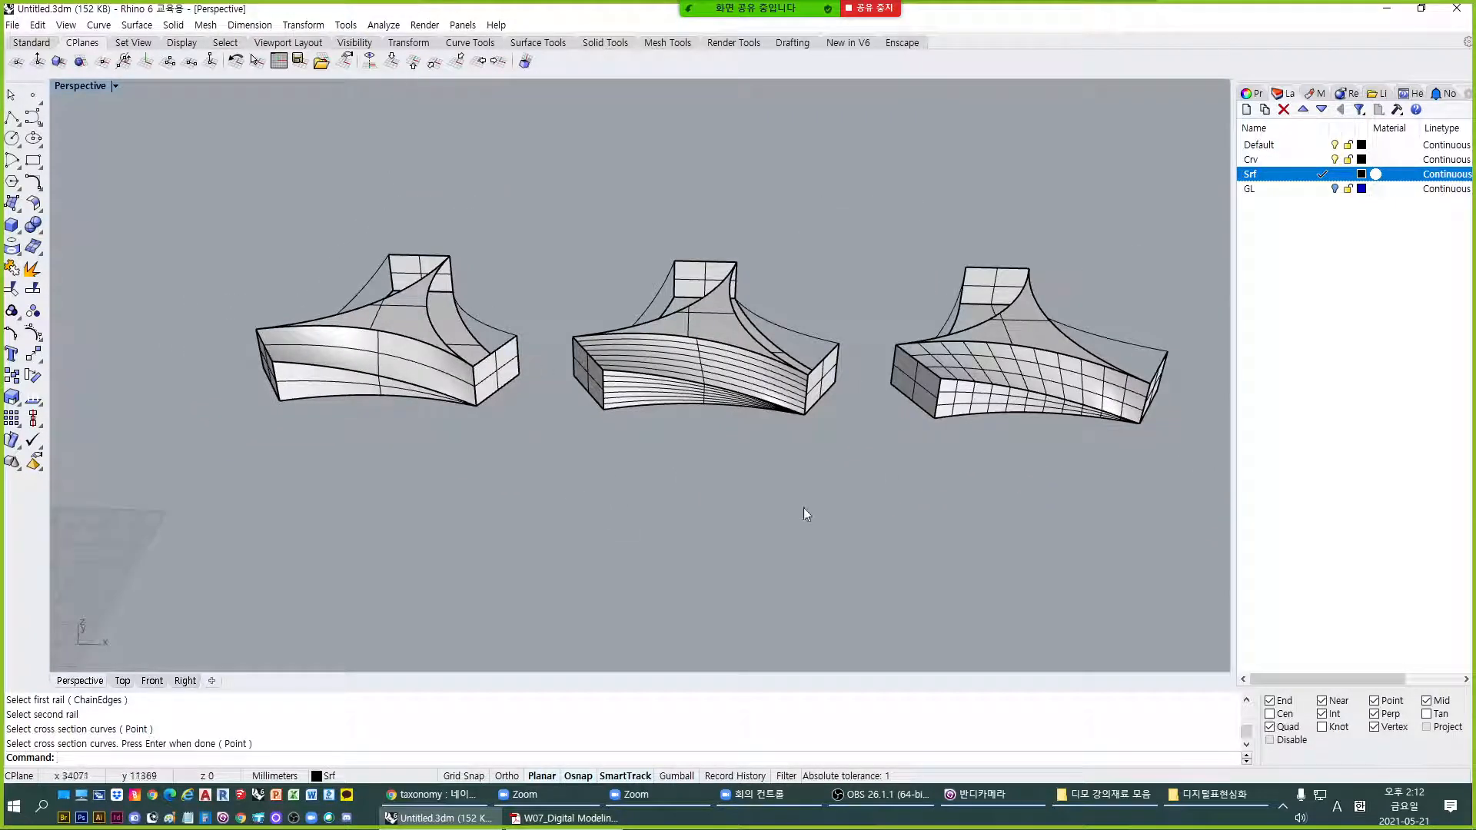
key("ctrl+alt+r")
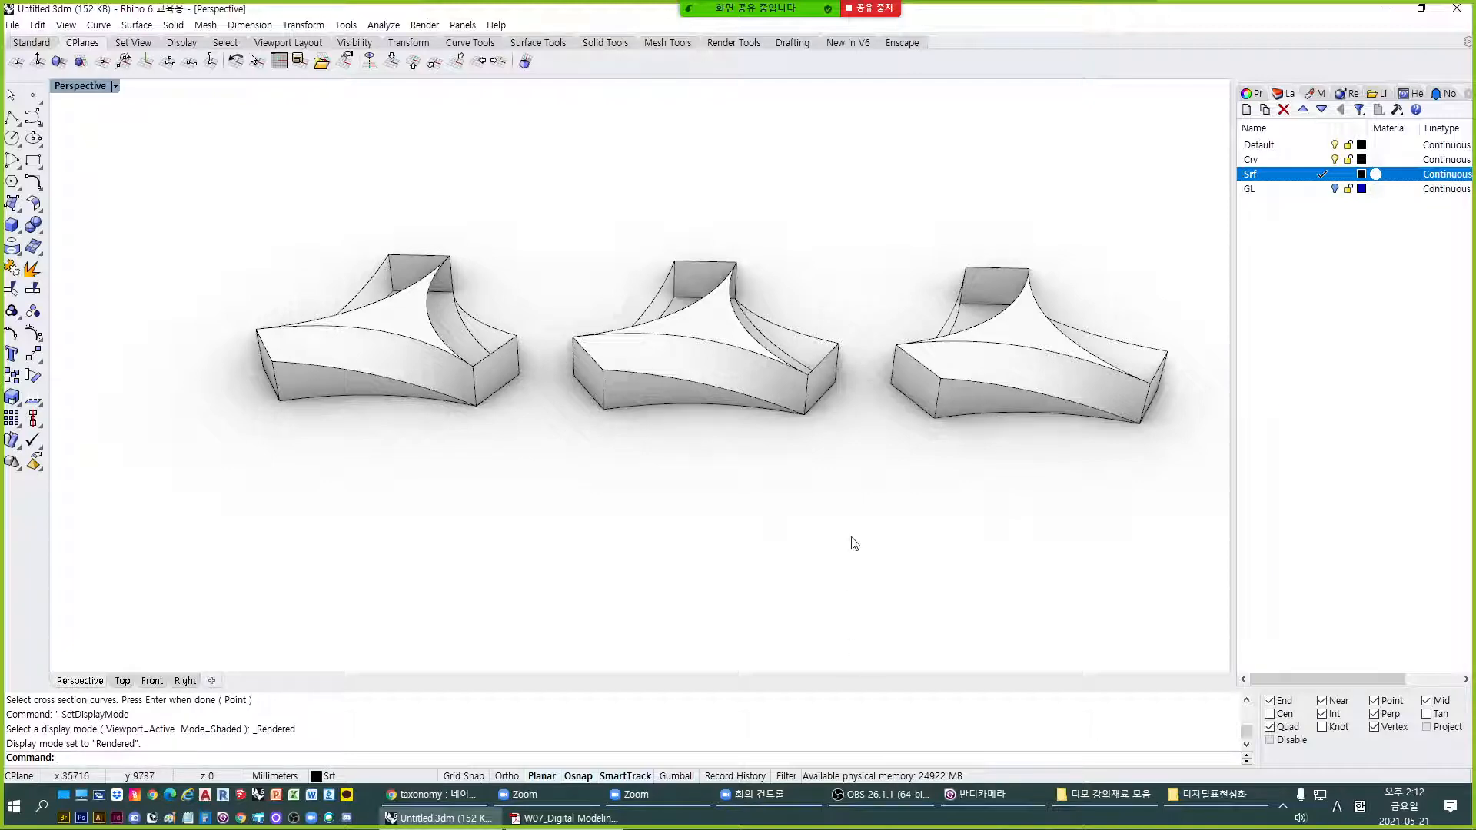
key("ctrl+alt+s")
Examine and compare the isocurve layout on the curved front surface of each of the three models up close.
scroll(419, 407, "up", 2)
right_click_drag(478, 475, 466, 448)
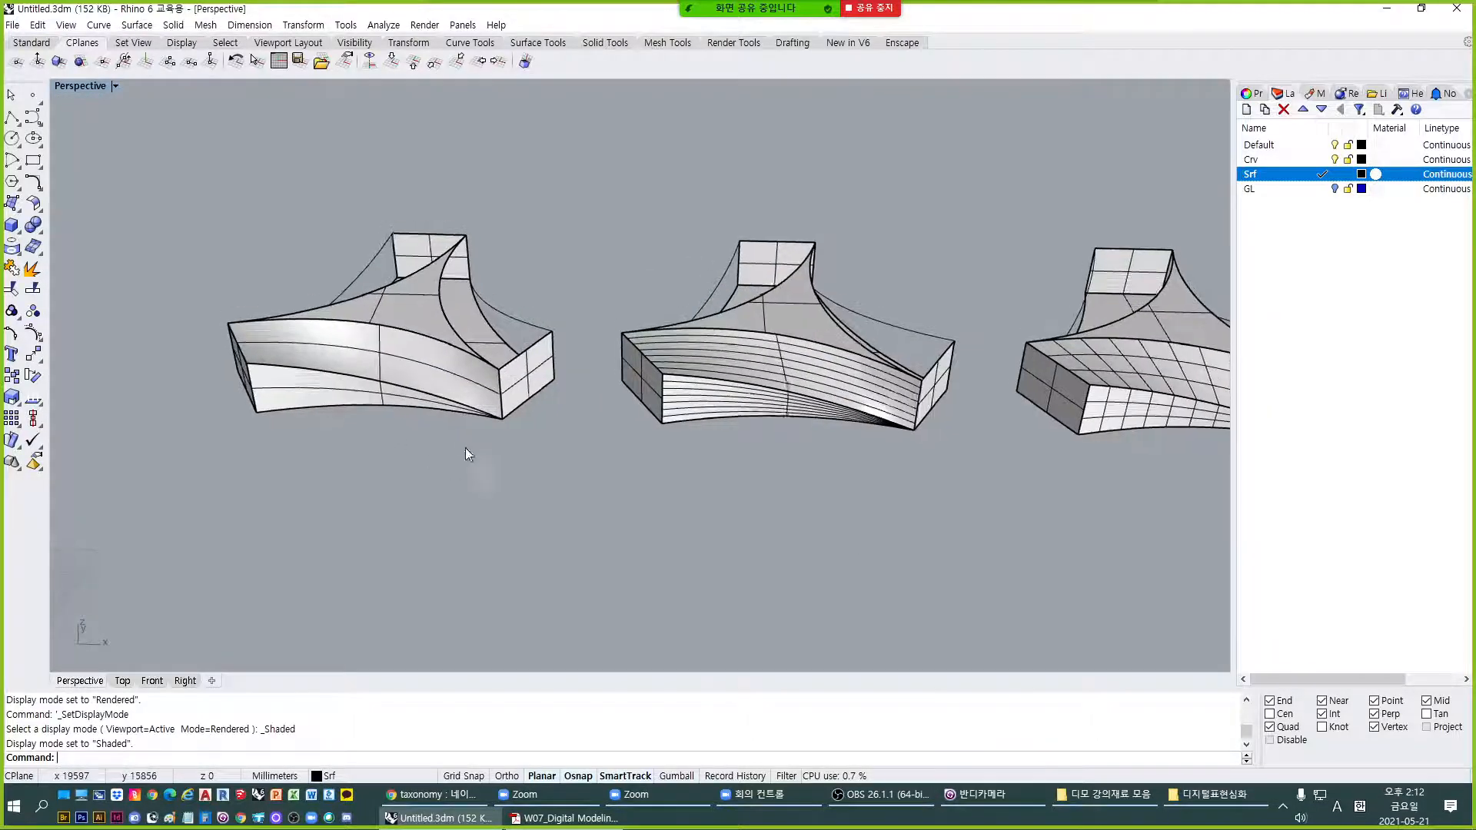
scroll(455, 431, "up", 5)
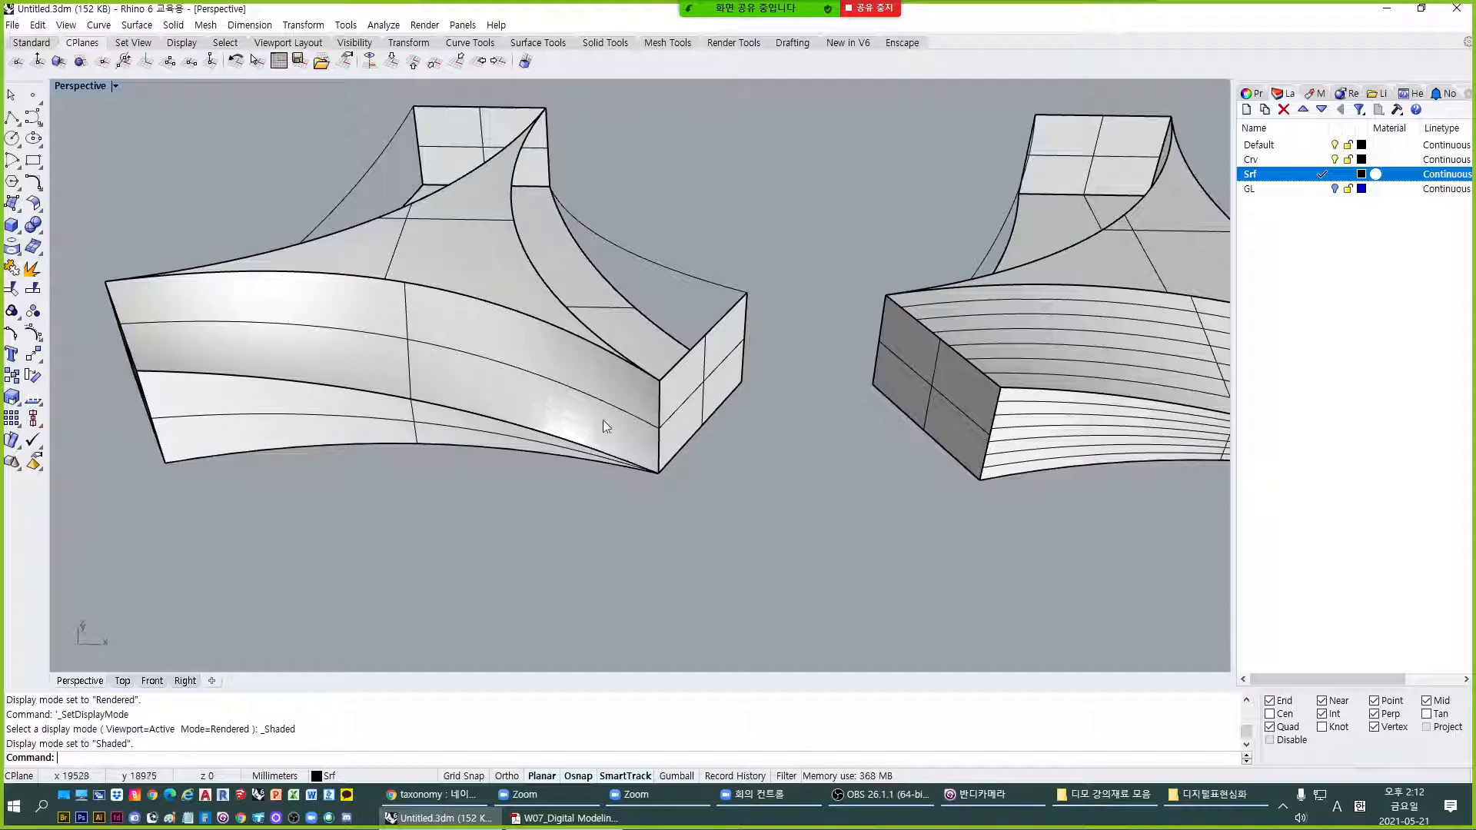
right_click_drag(604, 417, 744, 403)
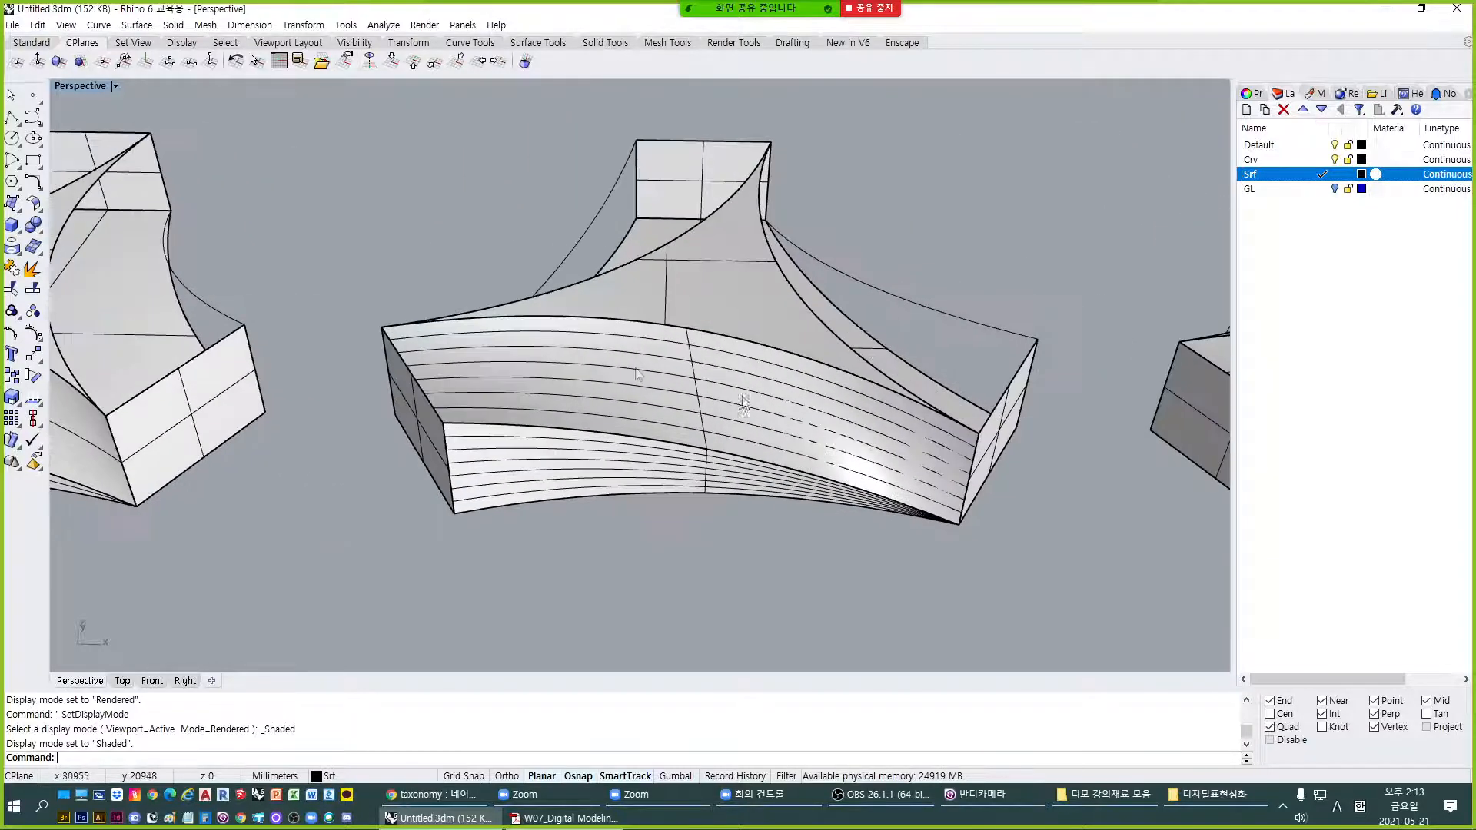
scroll(744, 402, "up", 2)
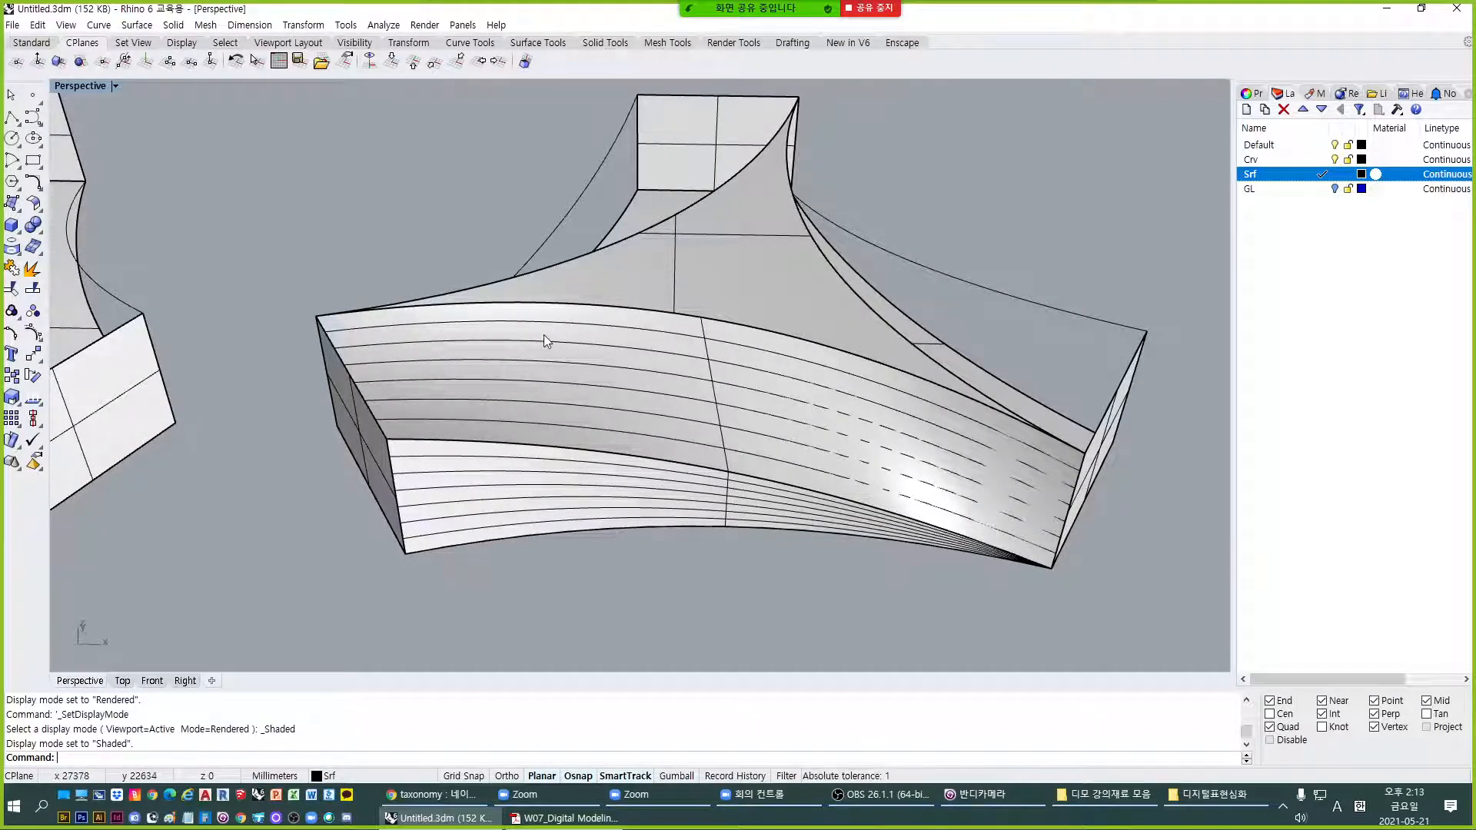
scroll(543, 334, "down", 3)
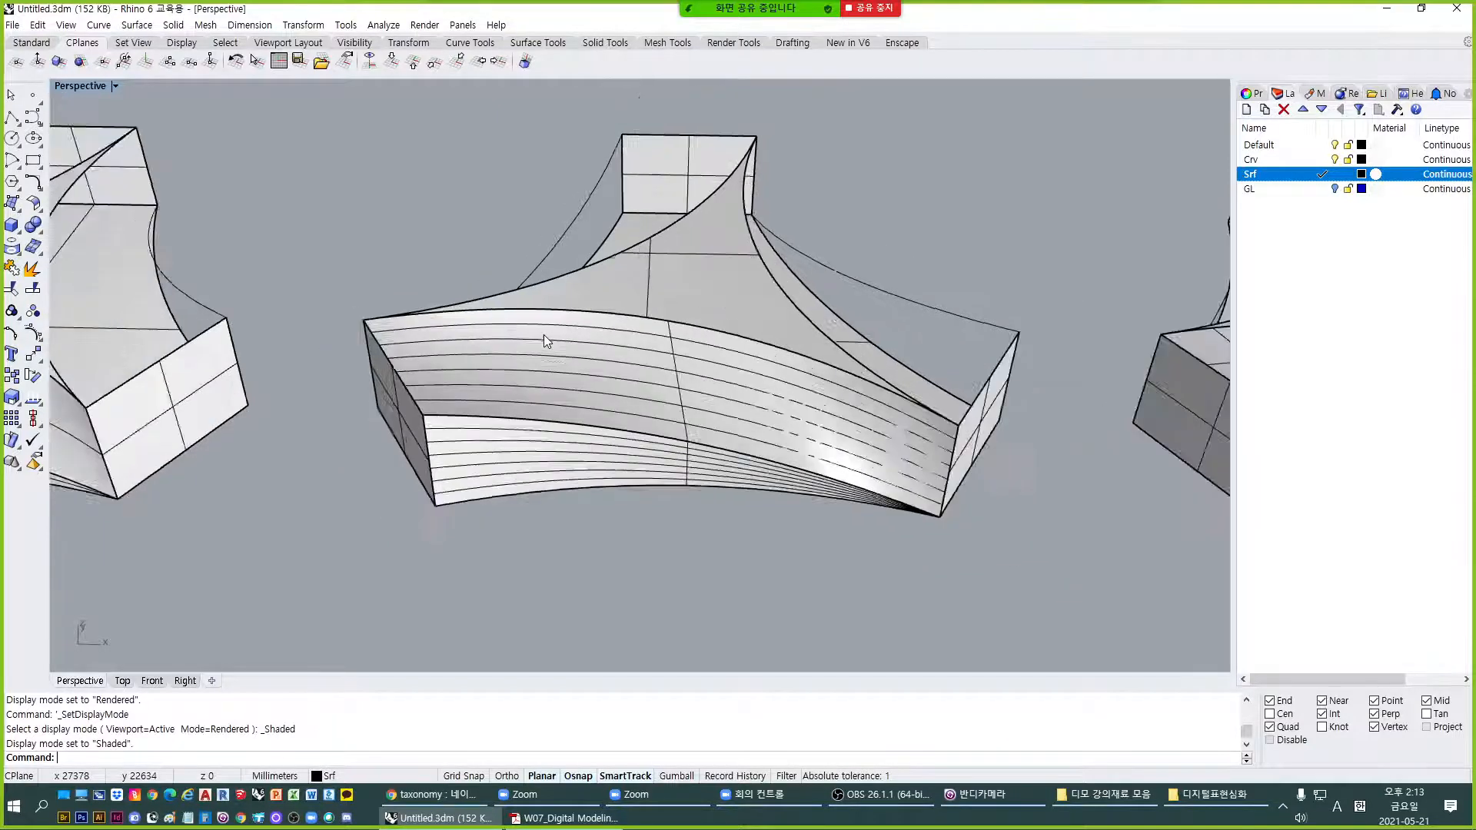
scroll(1012, 463, "up", 3)
right_click_drag(879, 400, 755, 432, "shift")
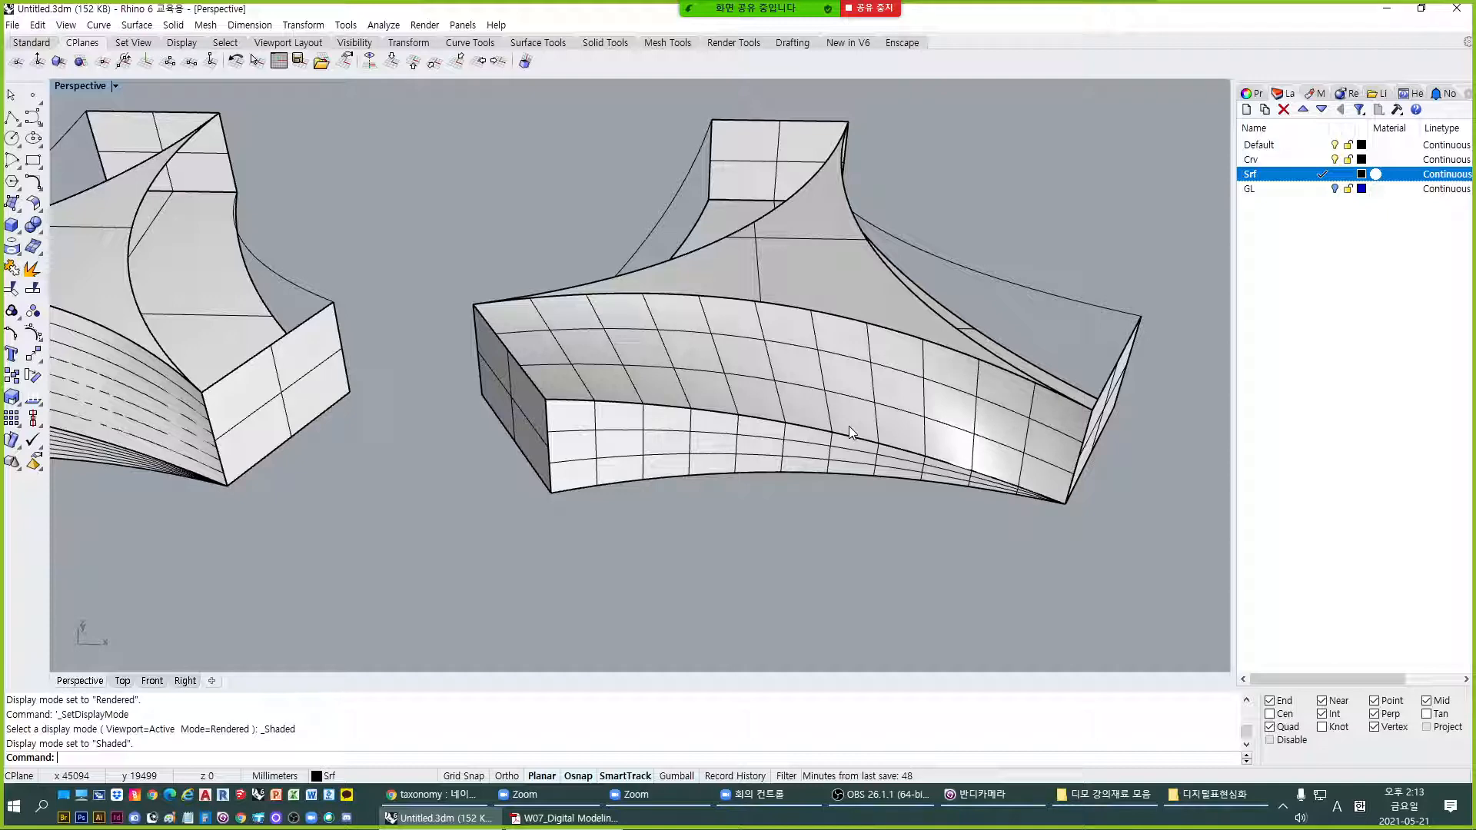
scroll(667, 351, "up", 2)
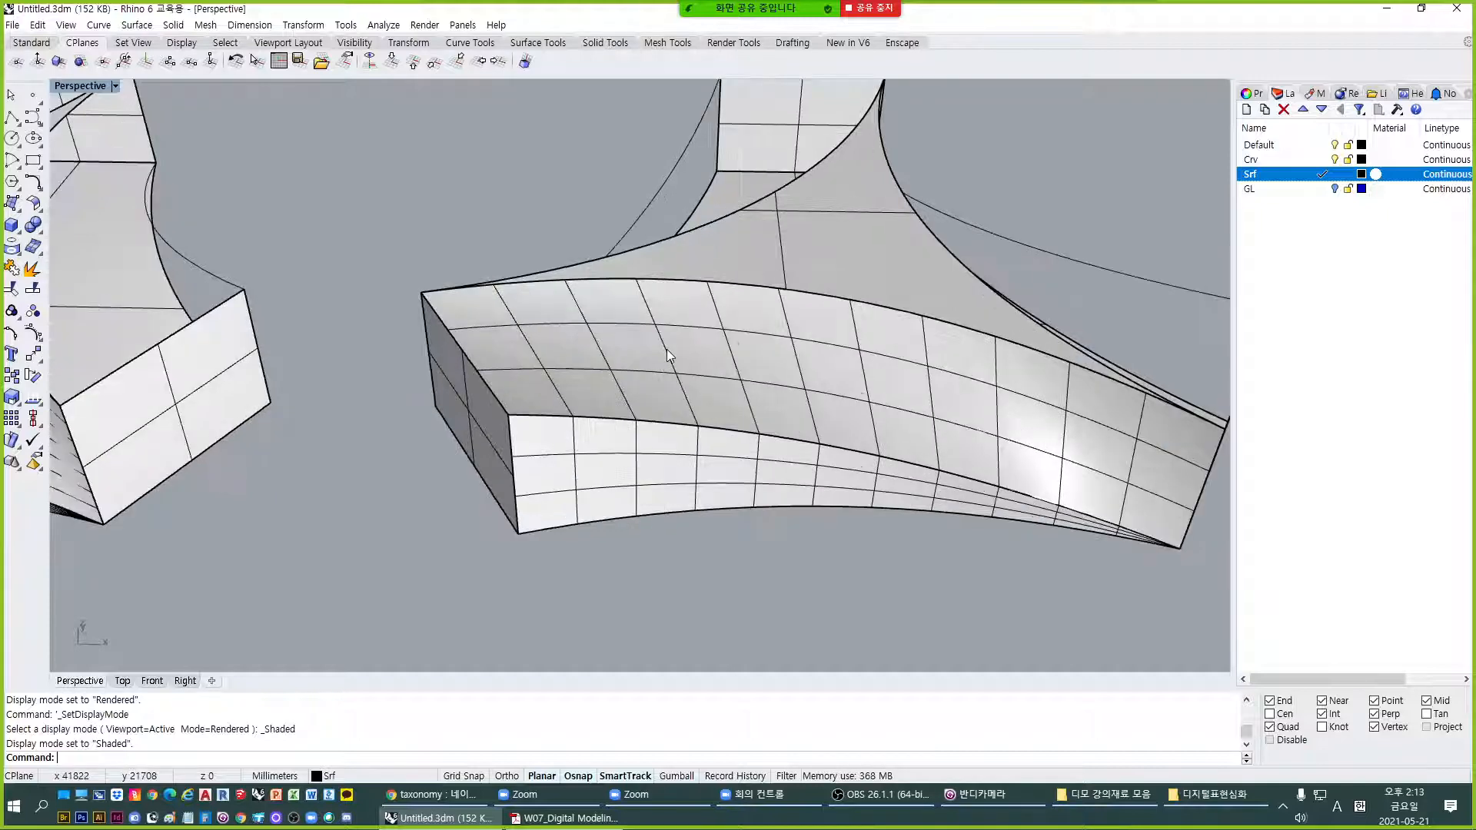
scroll(851, 365, "down", 2)
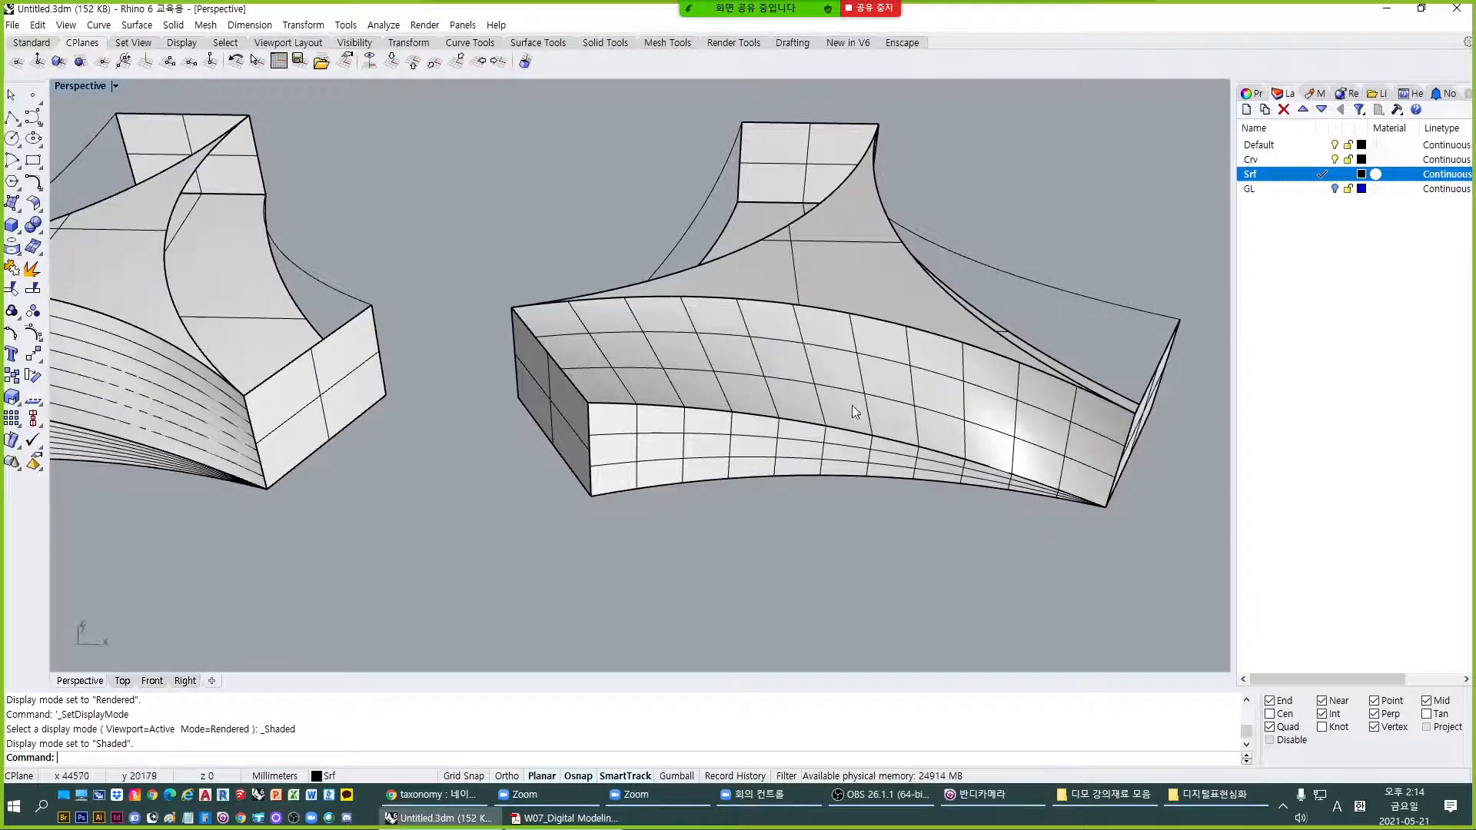
Show the control points of the first model's curved upper front surface and inspect their layout.
right_click_drag(855, 408, 440, 379)
left_click(439, 379, "ctrl+shift")
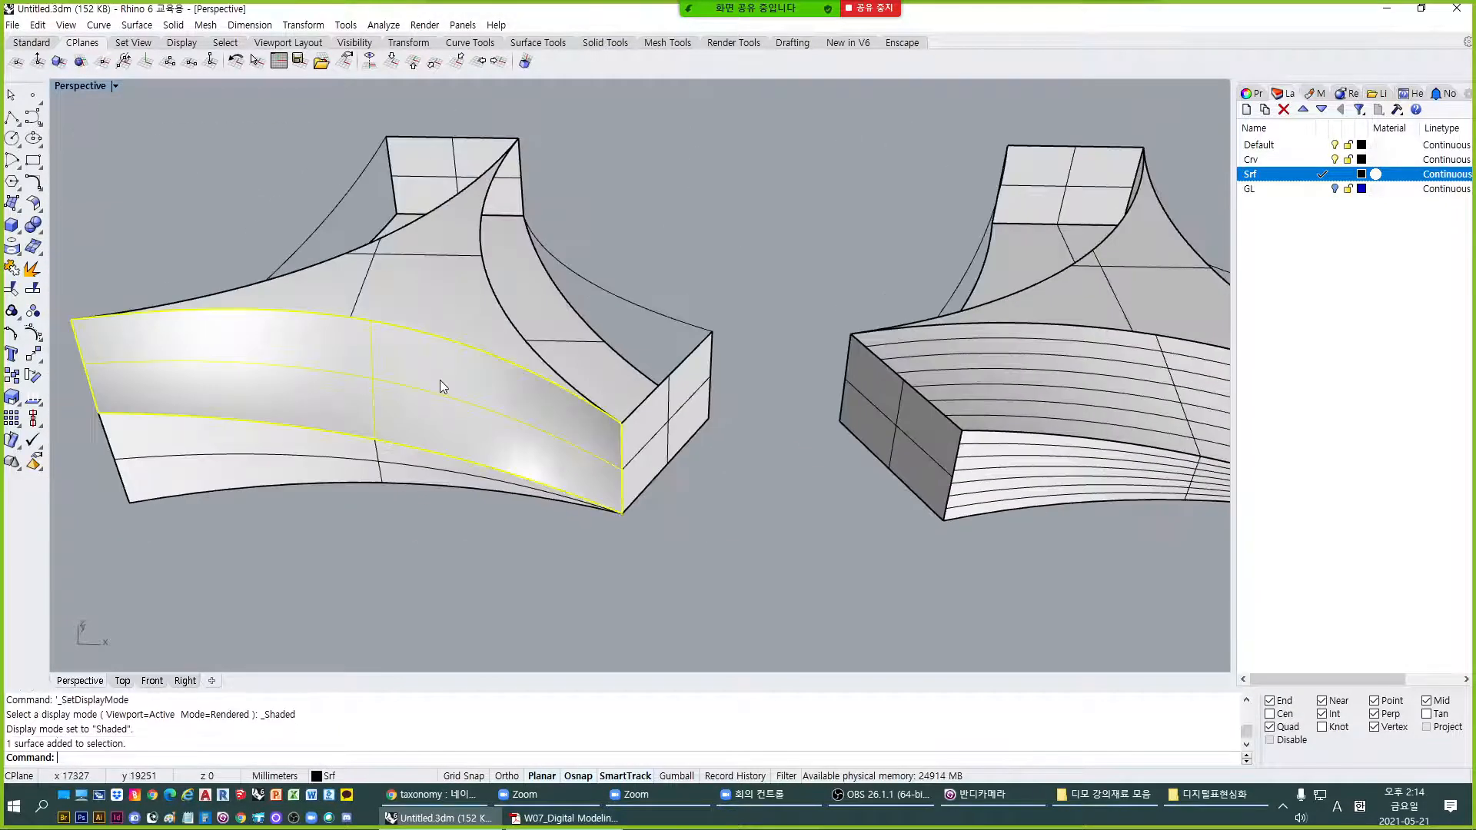
key("F10")
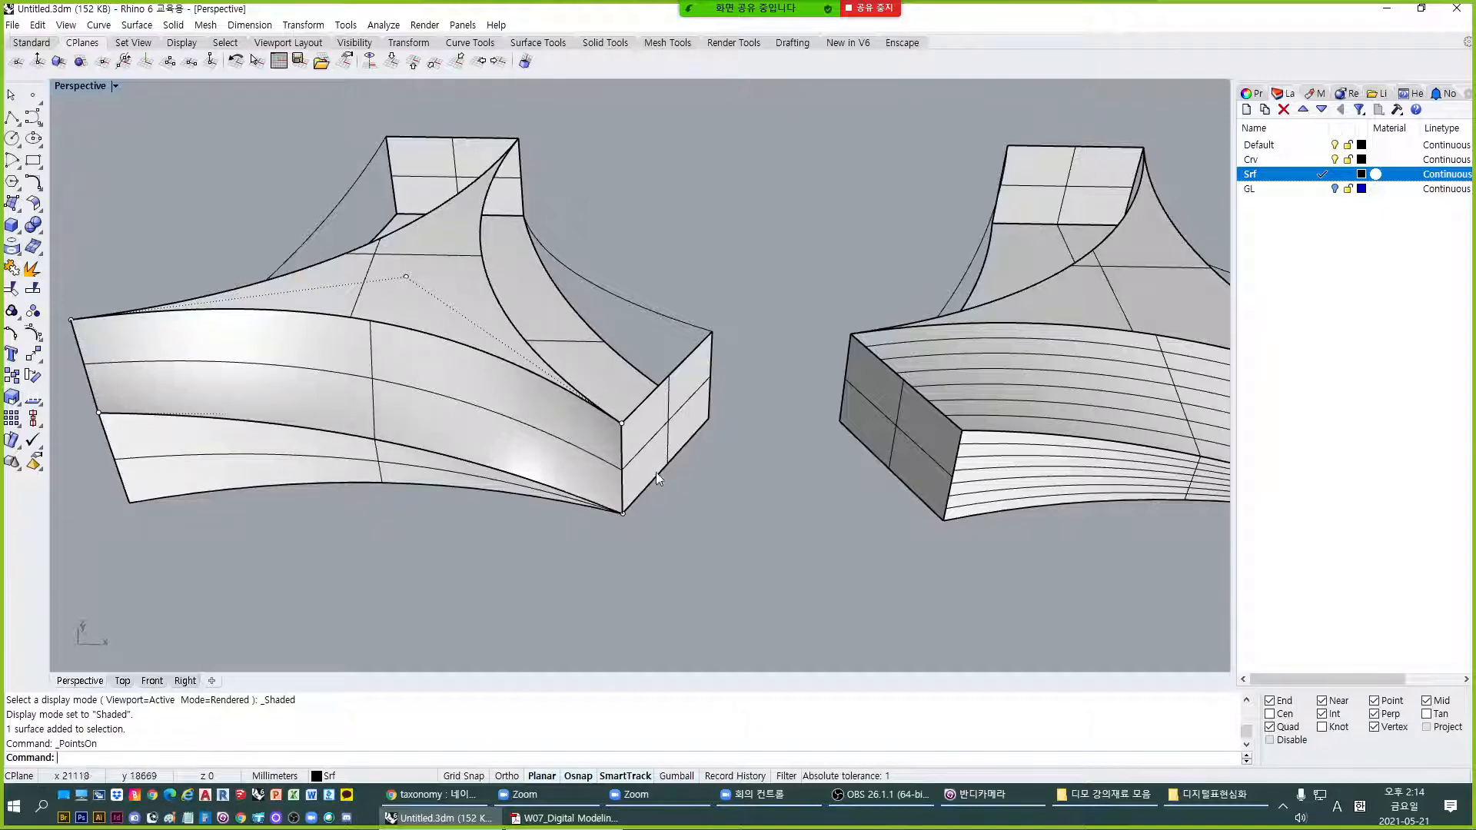
right_click_drag(626, 429, 639, 389)
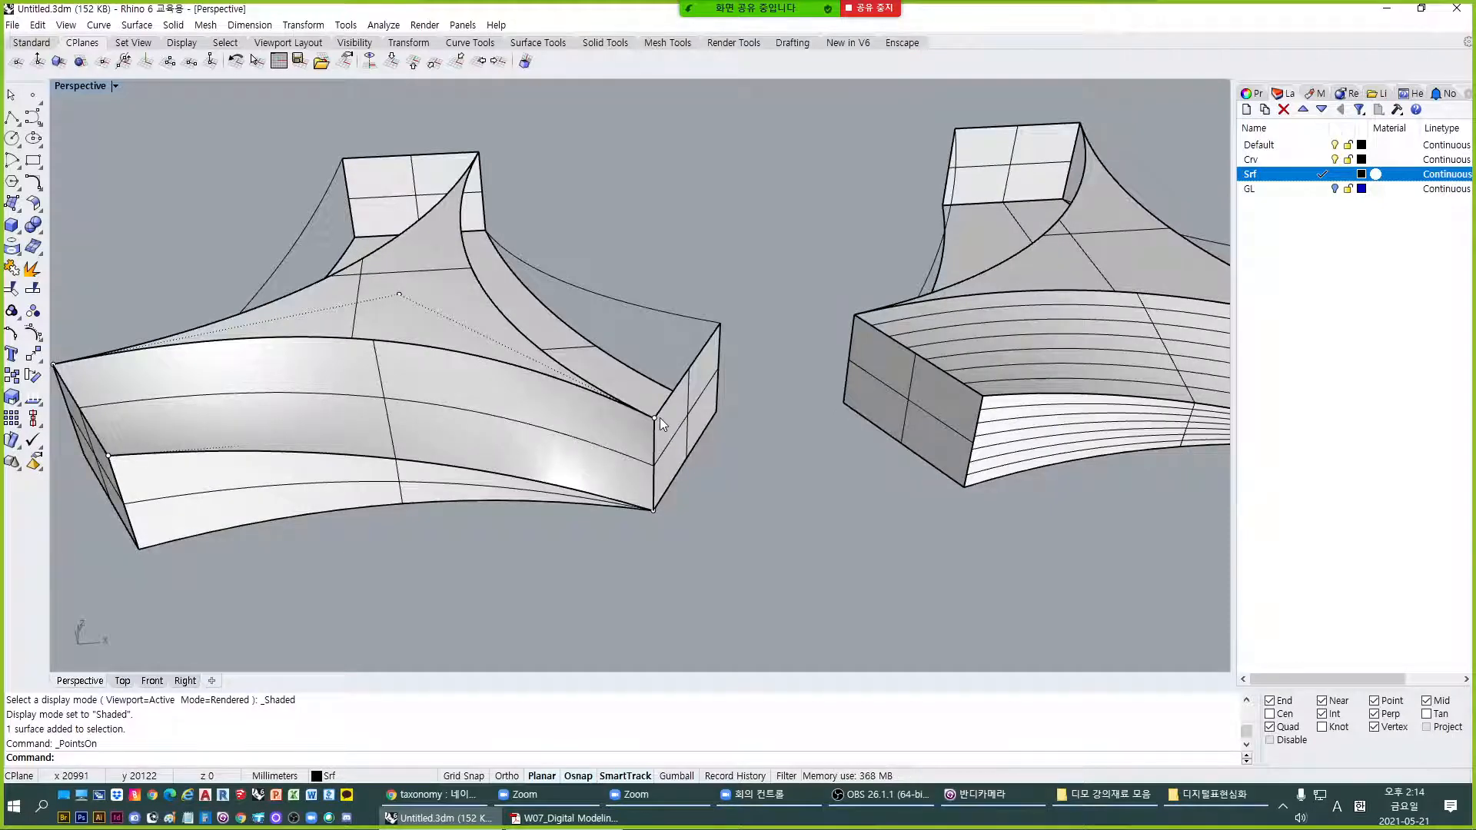
Show the control points of the middle model's curved upper front surface and examine how they are distributed along its edges.
right_click_drag(781, 438, 761, 380)
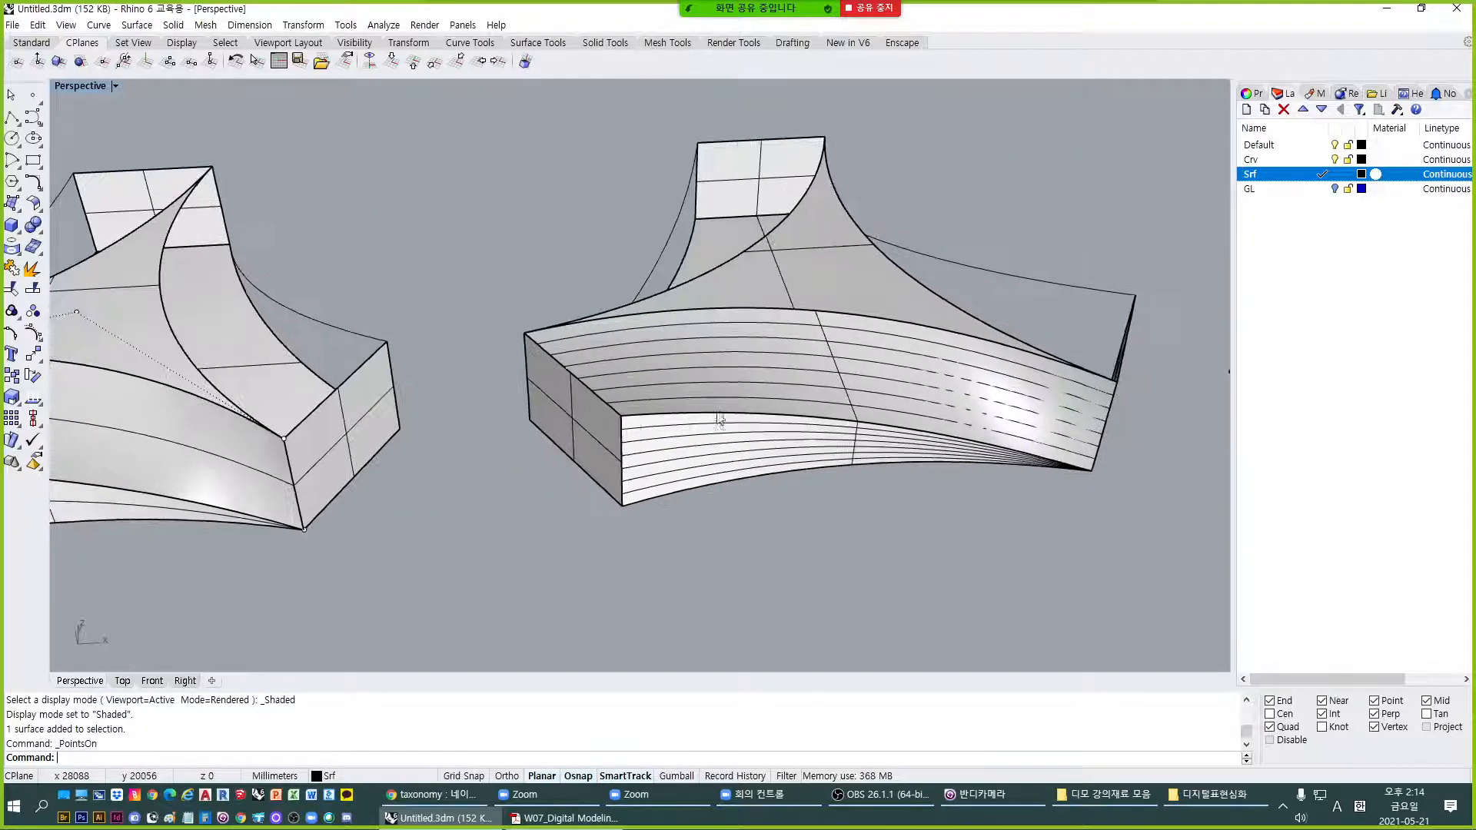
left_click(760, 376)
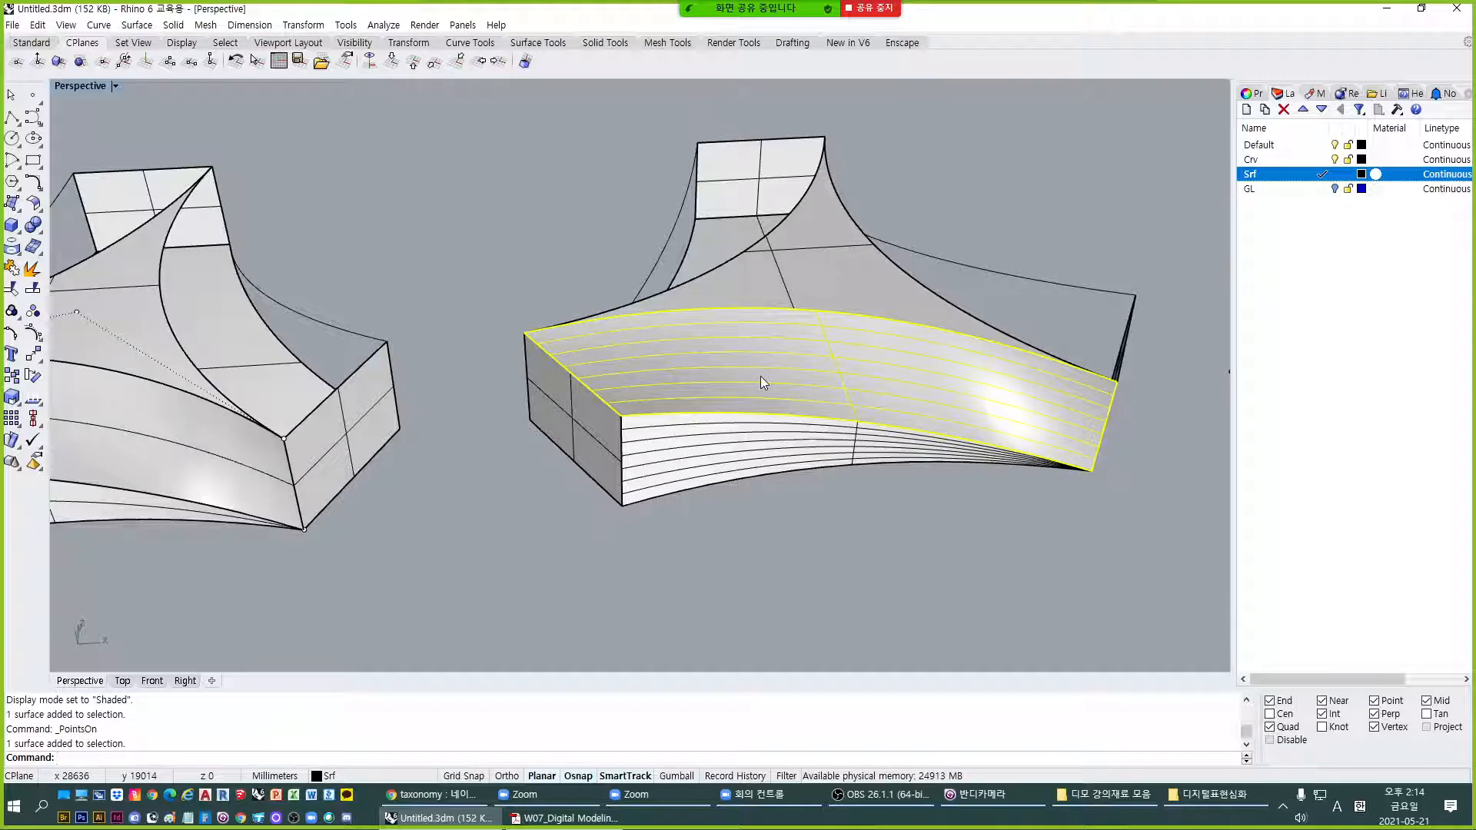
key("F10")
scroll(856, 319, "up", 3)
scroll(800, 369, "up", 2)
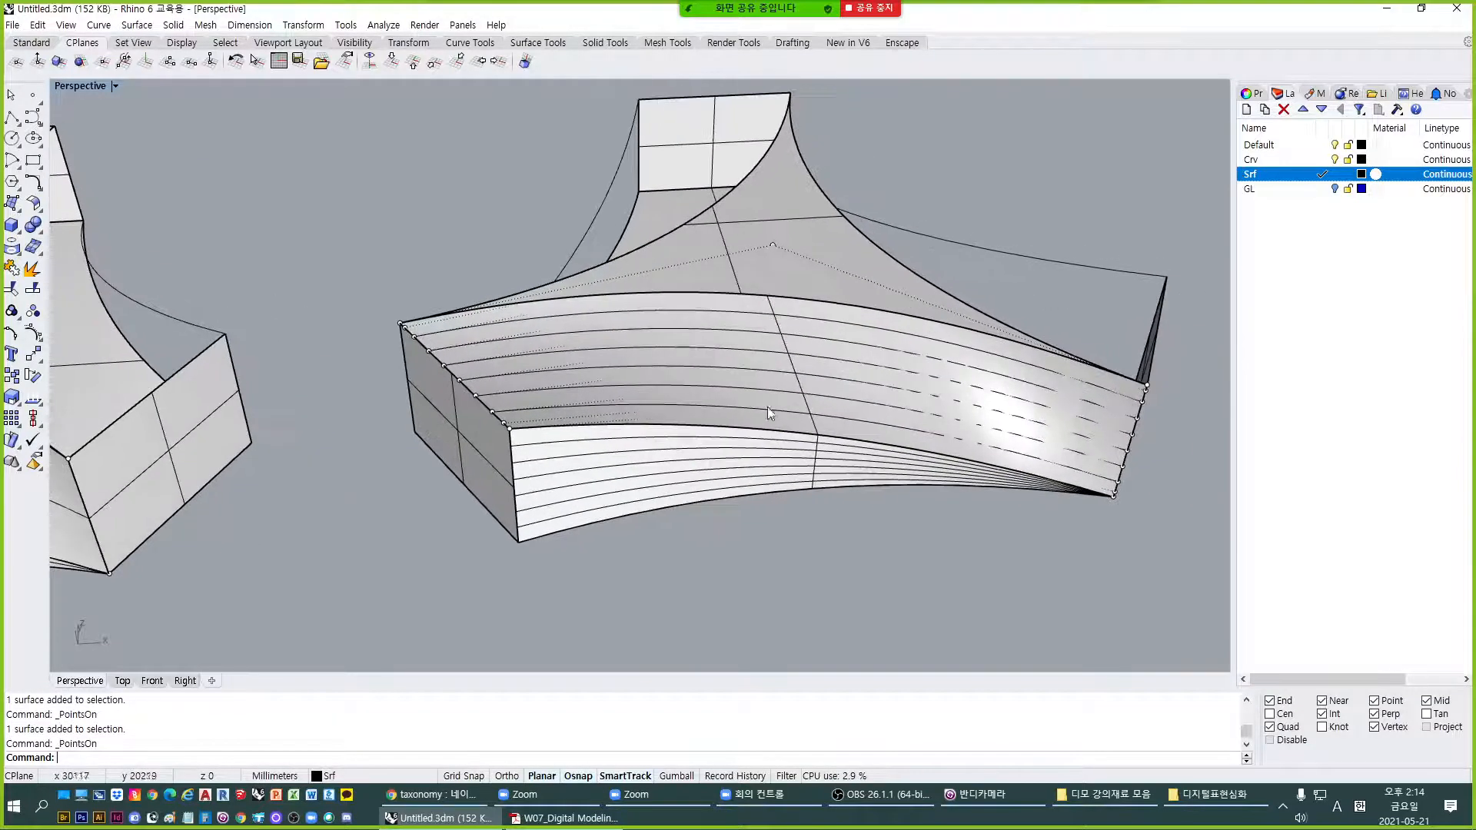
scroll(454, 376, "up", 2)
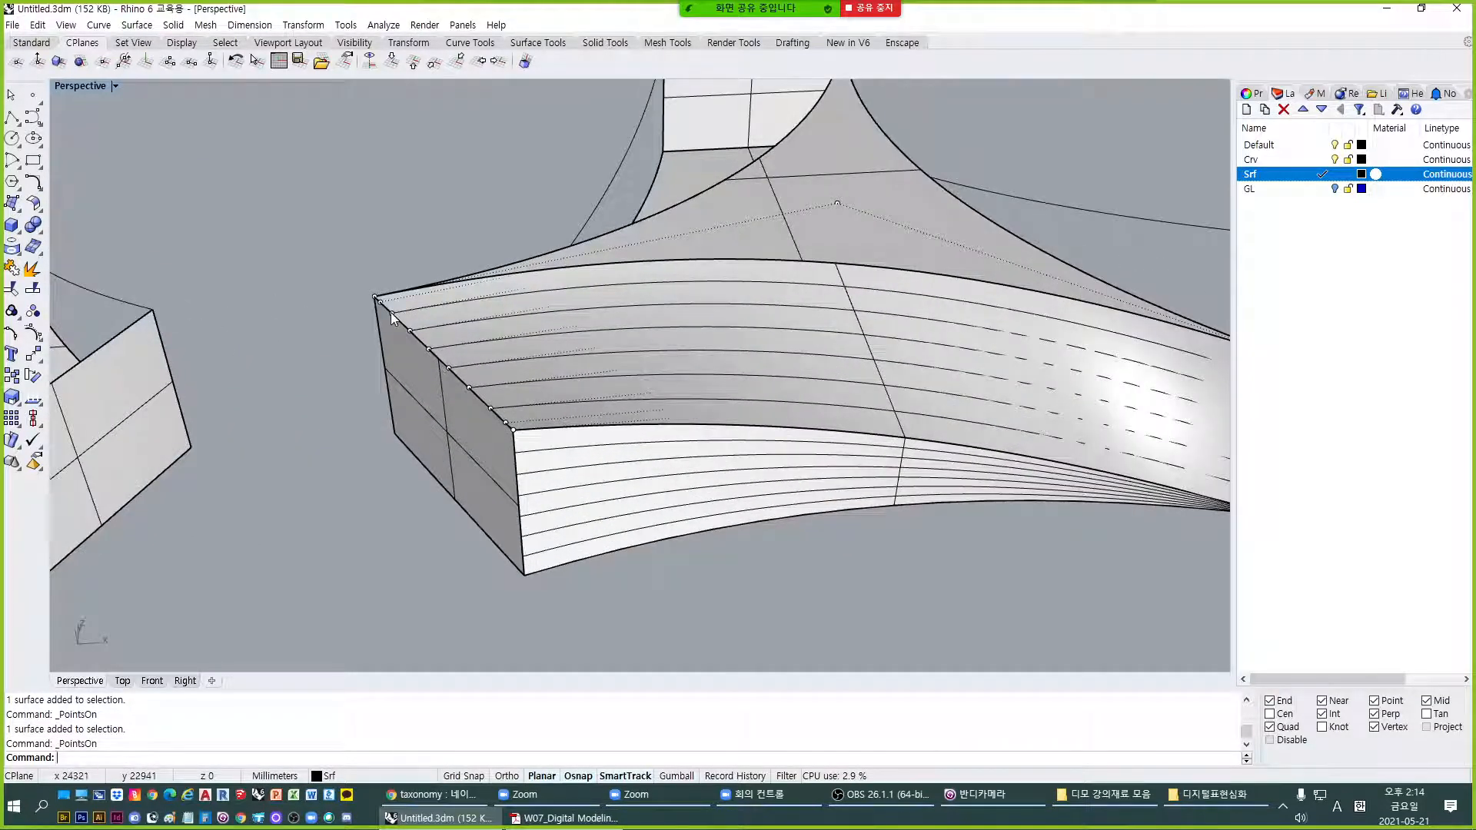
scroll(391, 312, "down", 2)
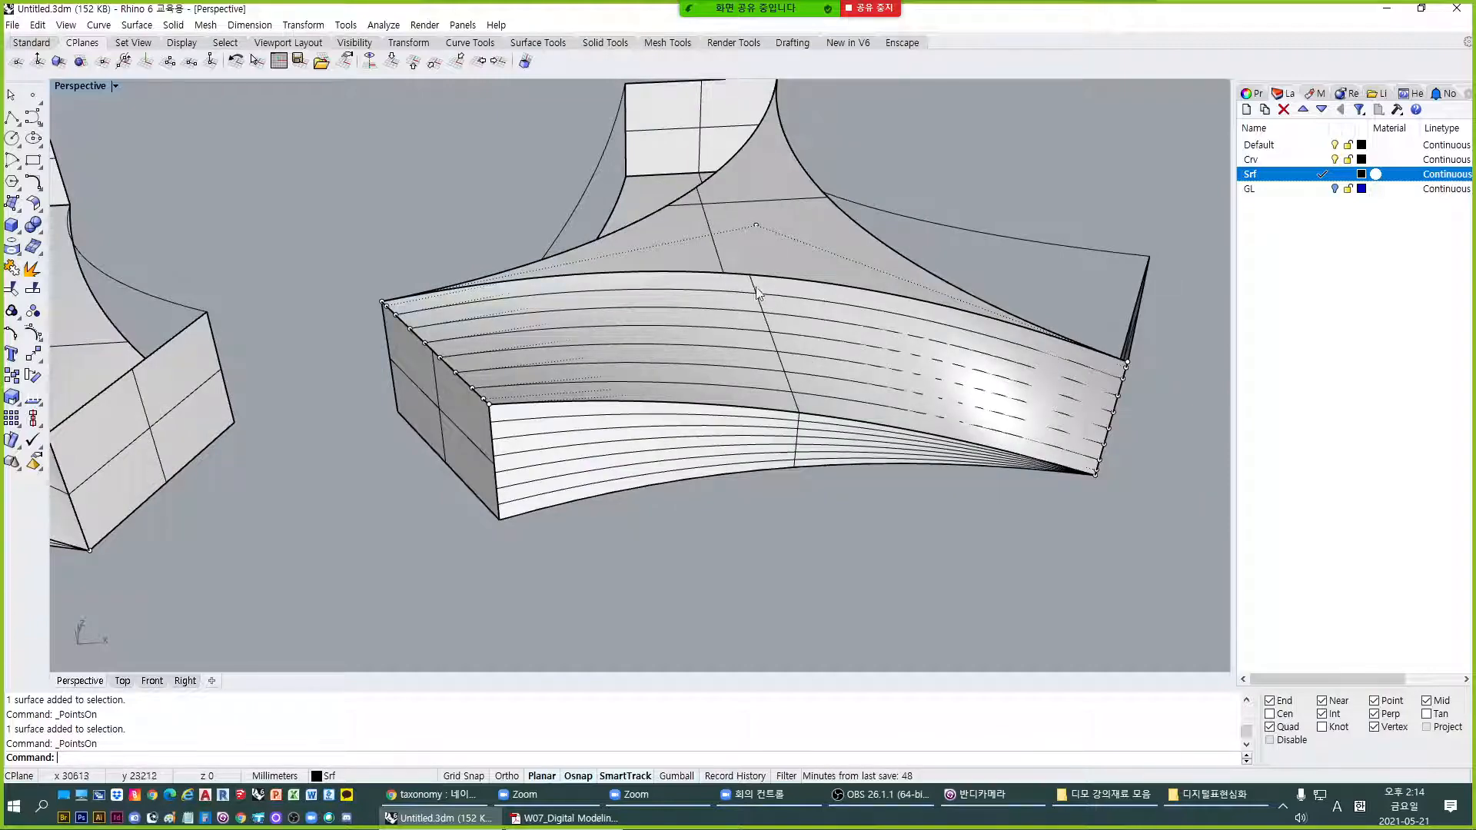
right_click_drag(735, 333, 565, 306)
scroll(546, 300, "up", 3)
right_click_drag(480, 240, 371, 431)
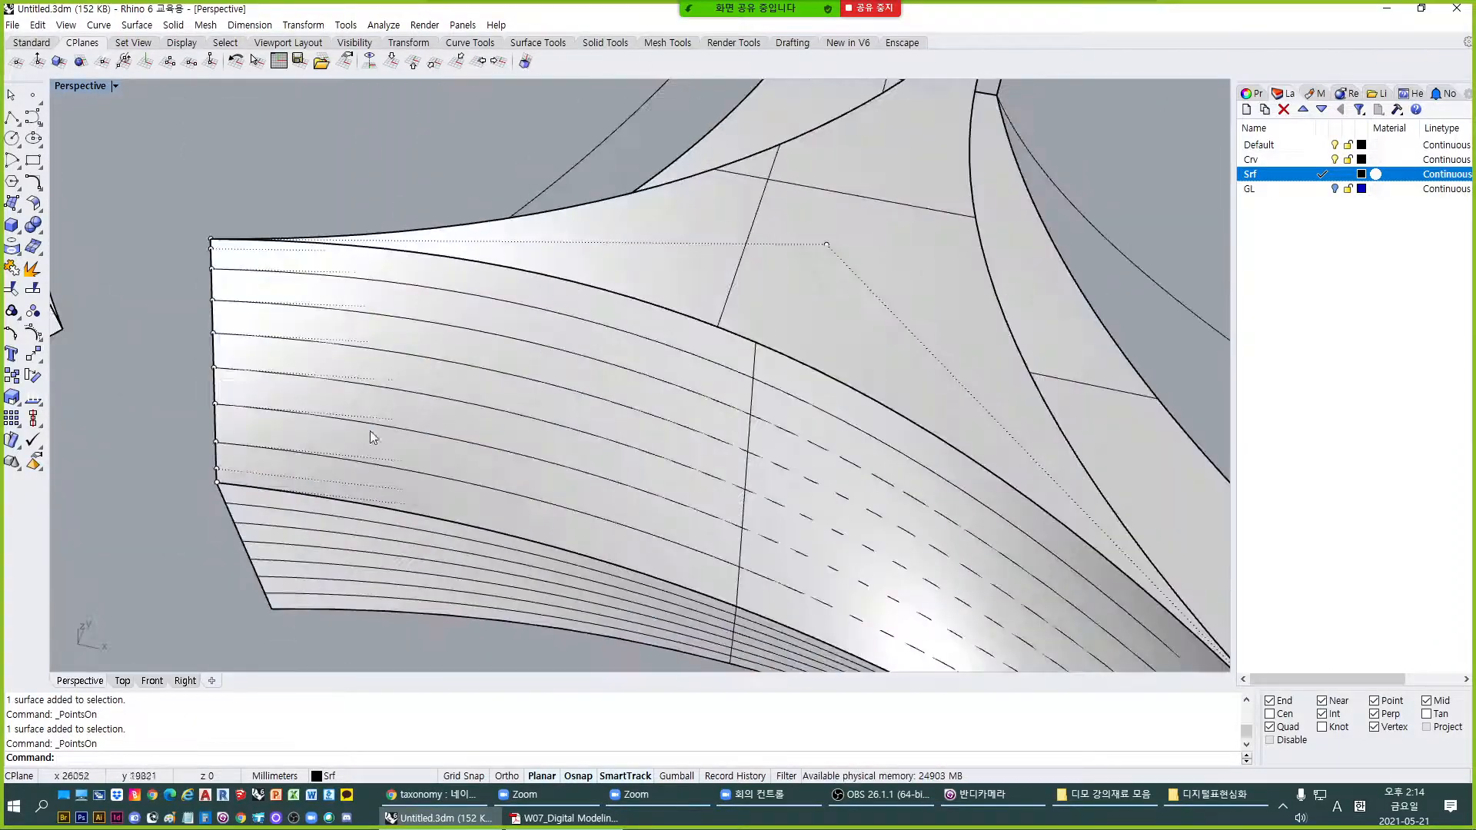
scroll(595, 408, "down", 3)
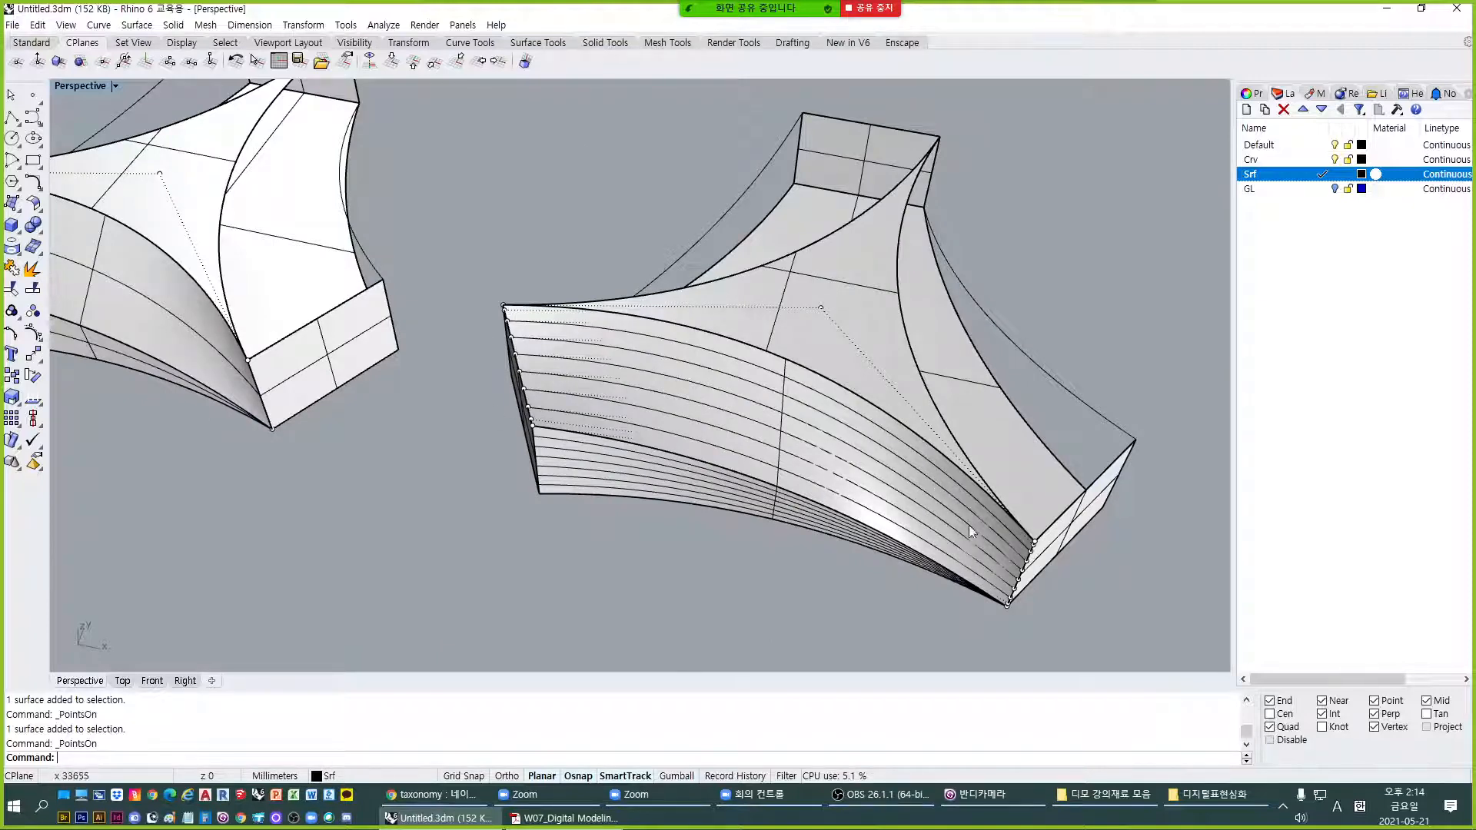
Show the control points of the third model's gridded upper front surface and examine their distribution.
scroll(972, 512, "down", 3)
scroll(915, 415, "up", 4)
left_click(850, 423)
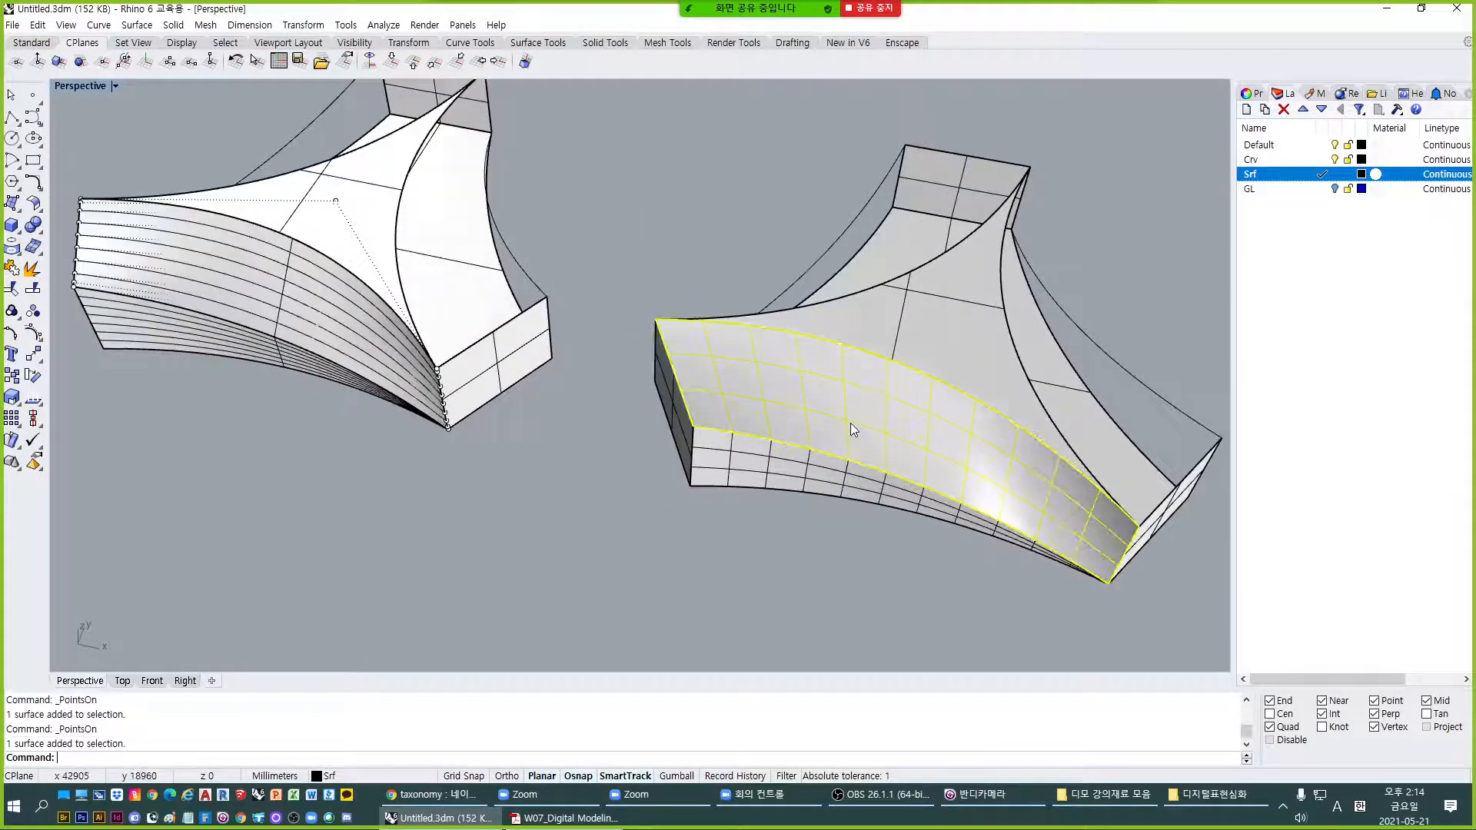
key("F10")
scroll(814, 556, "up", 4)
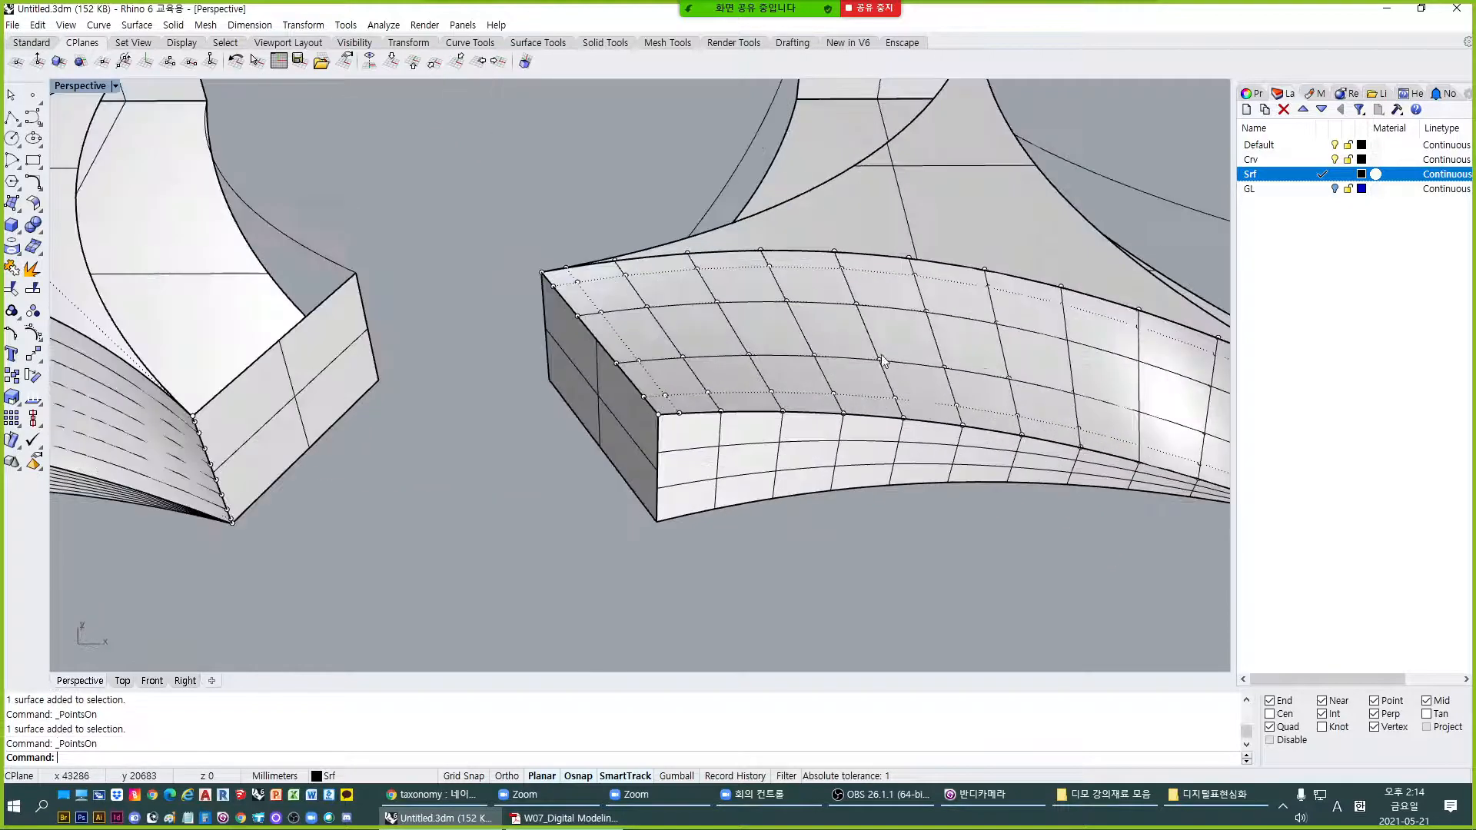
scroll(740, 415, "up", 3)
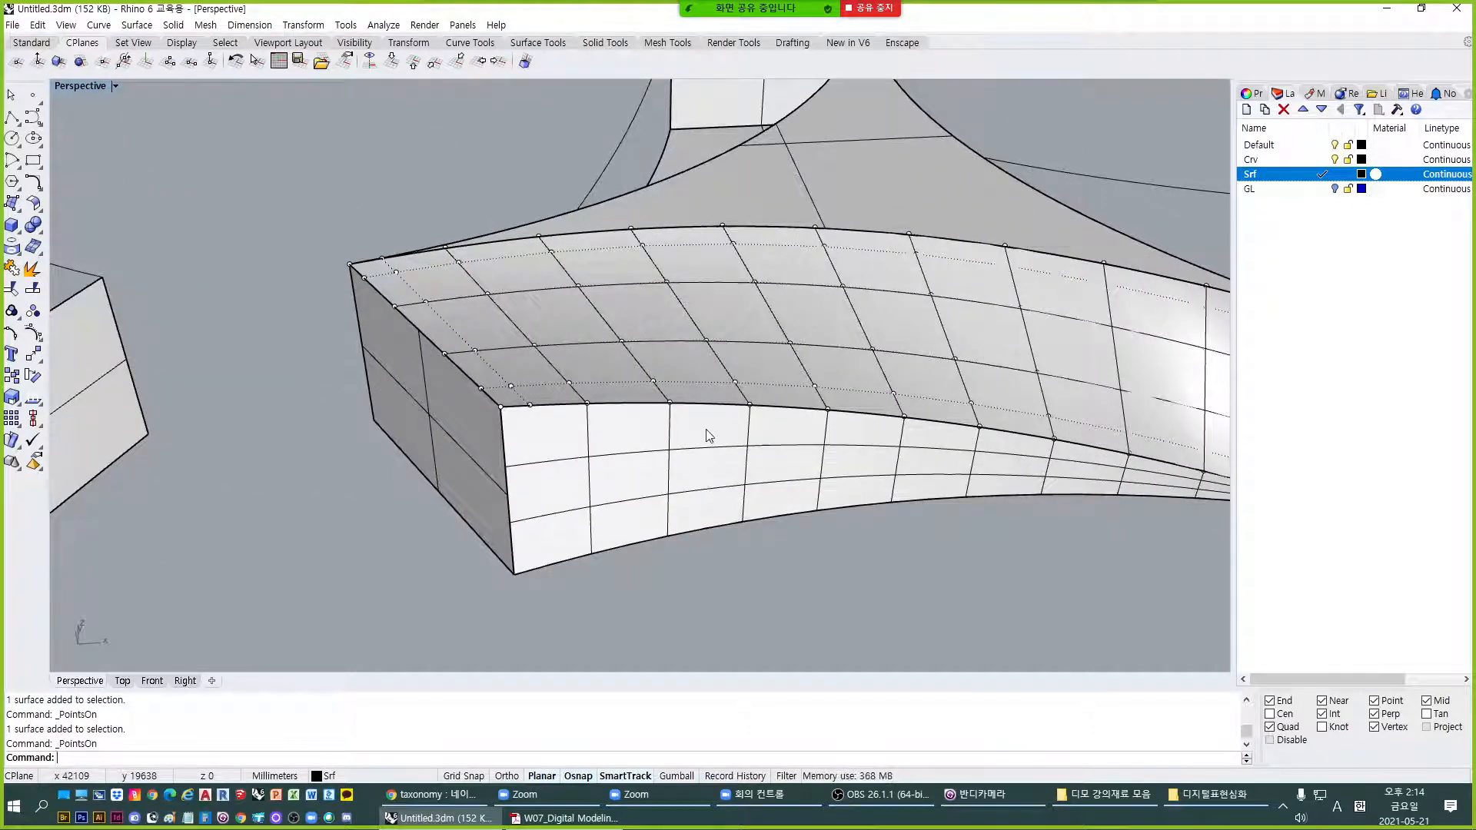
right_click_drag(706, 429, 771, 369)
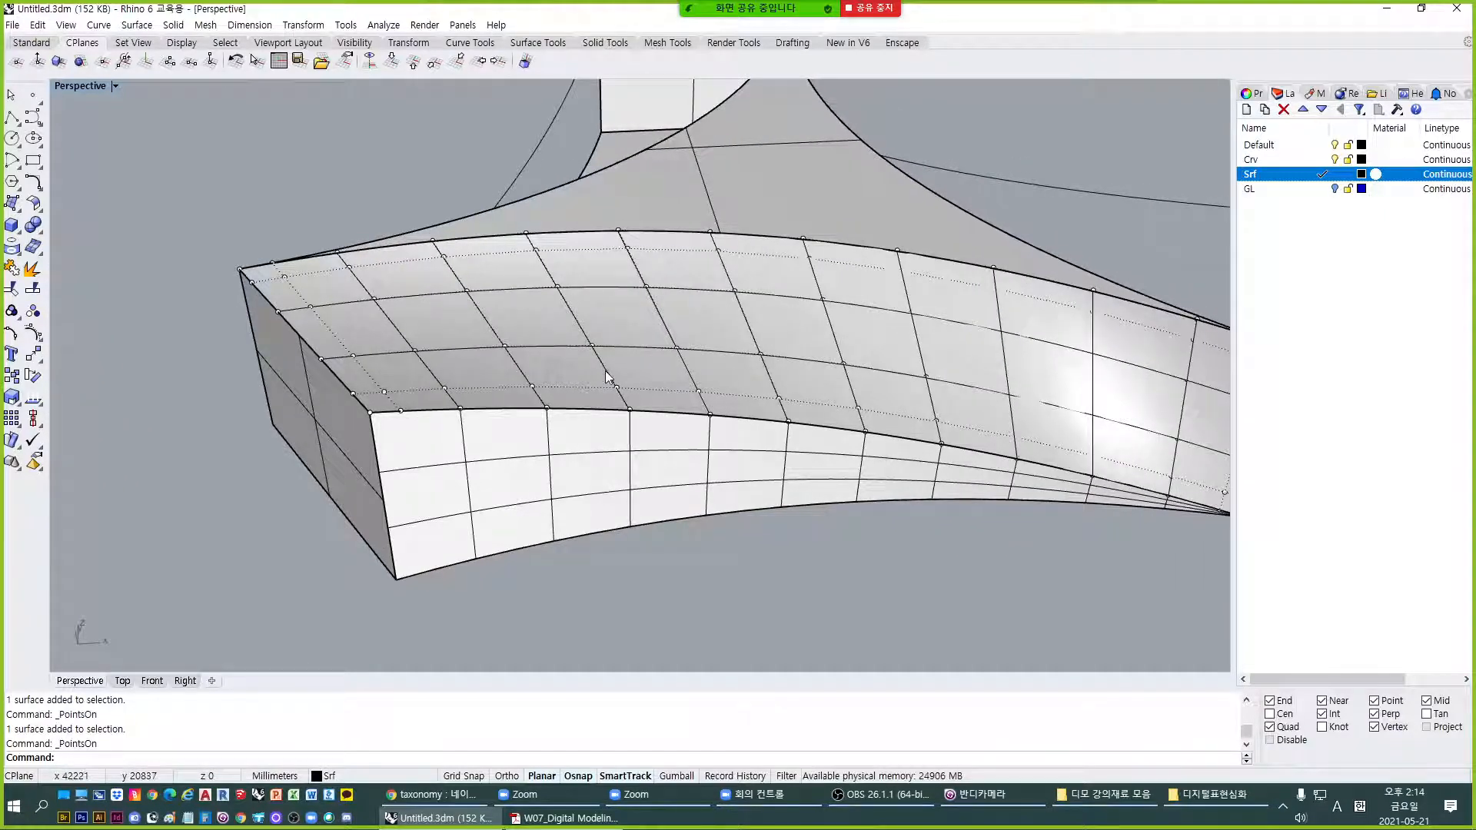
right_click_drag(606, 371, 634, 349)
Move one interior control point of the third model's upper front surface downward using the Move command's Vertical option.
left_click(586, 267)
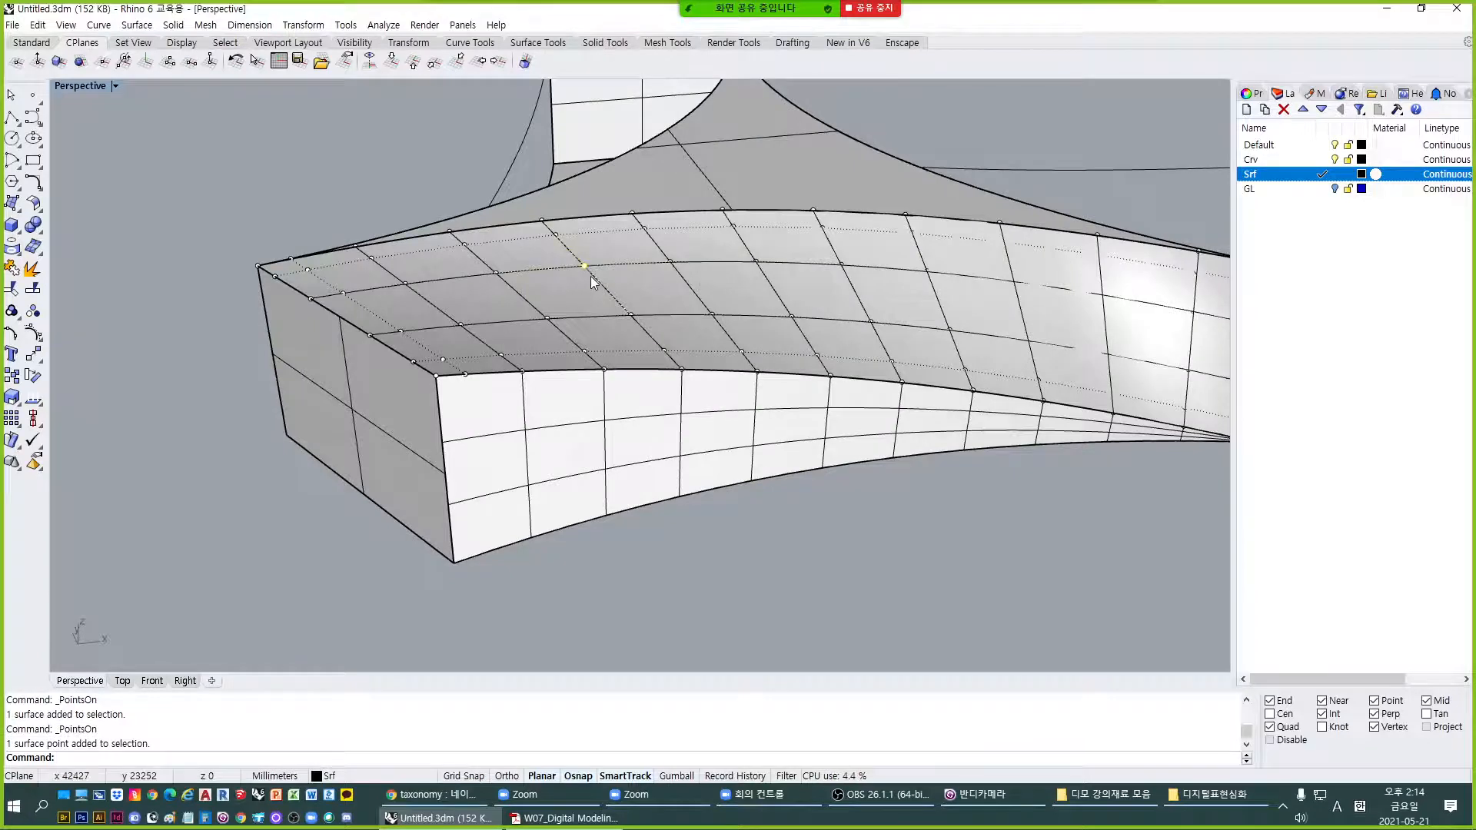
right_click_drag(673, 448, 701, 450)
type("M")
key("Return")
type("v")
key("Return")
right_click_drag(863, 553, 890, 544)
left_click(892, 544)
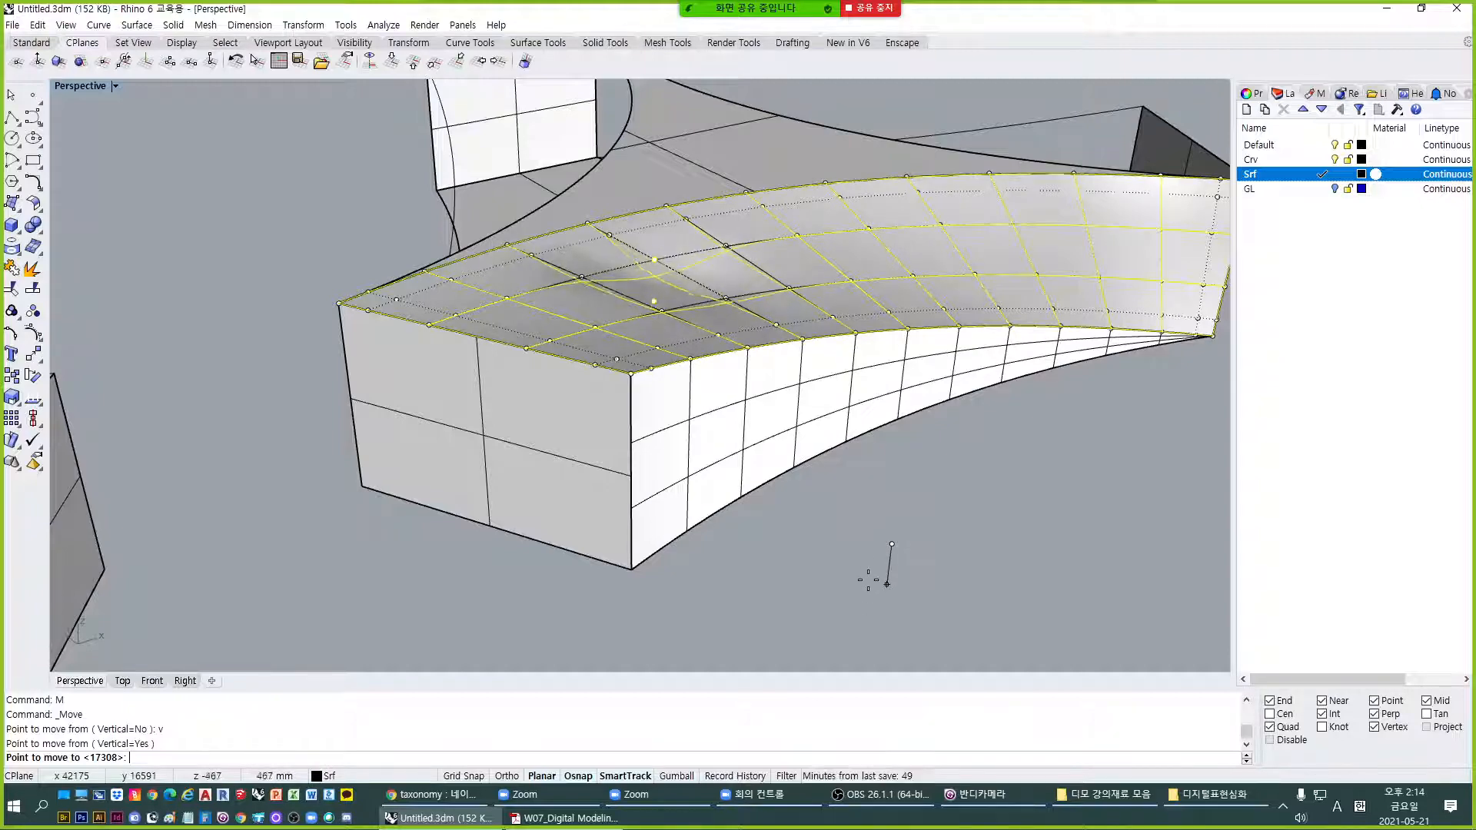
left_click(890, 554)
Check the deformed surface in Rendered display mode and undo the control point move.
right_click_drag(890, 553, 790, 501)
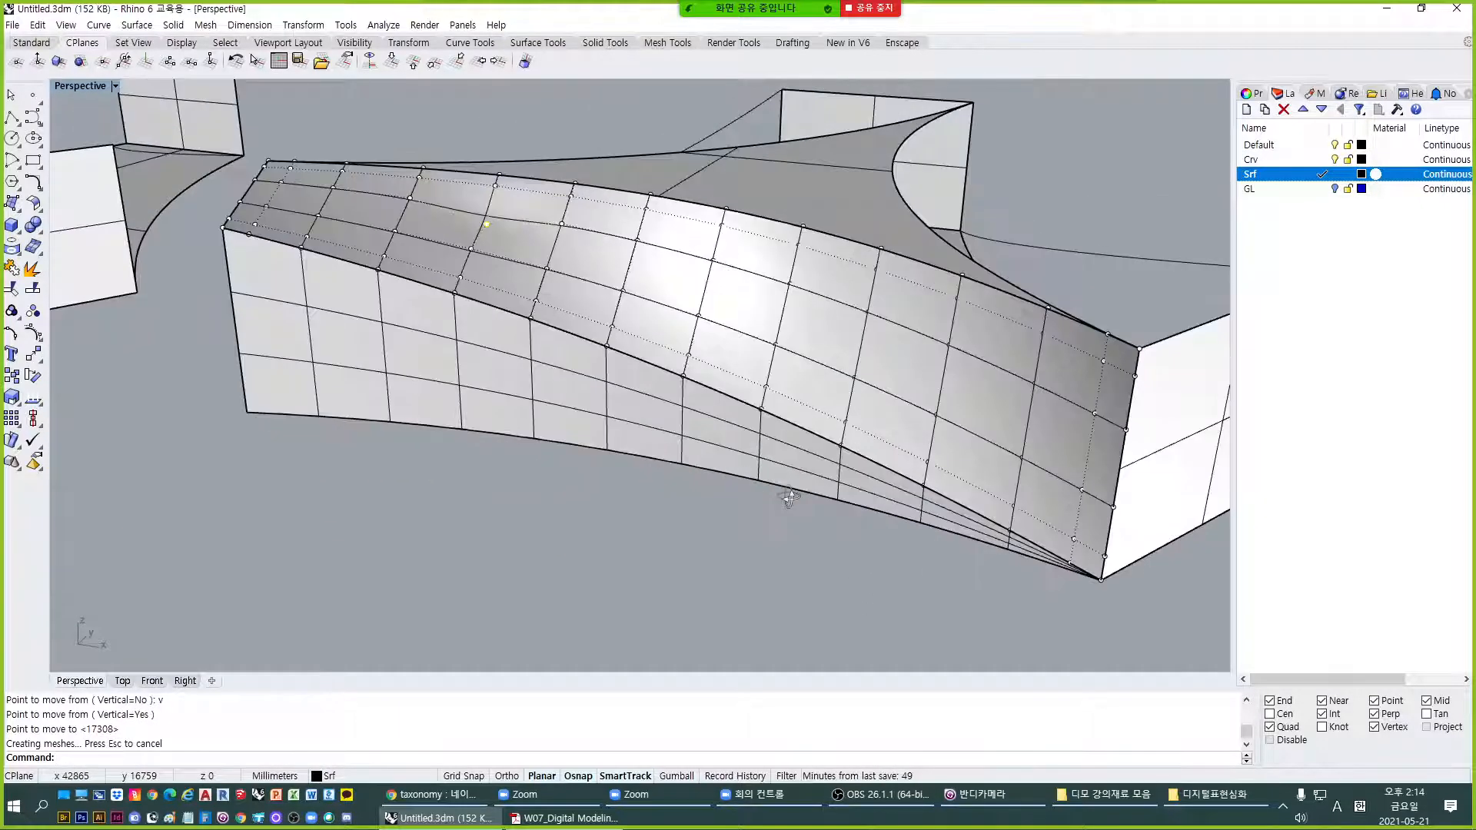
key("ctrl+alt+r")
right_click_drag(496, 375, 516, 405, "shift")
scroll(579, 483, "up", 4)
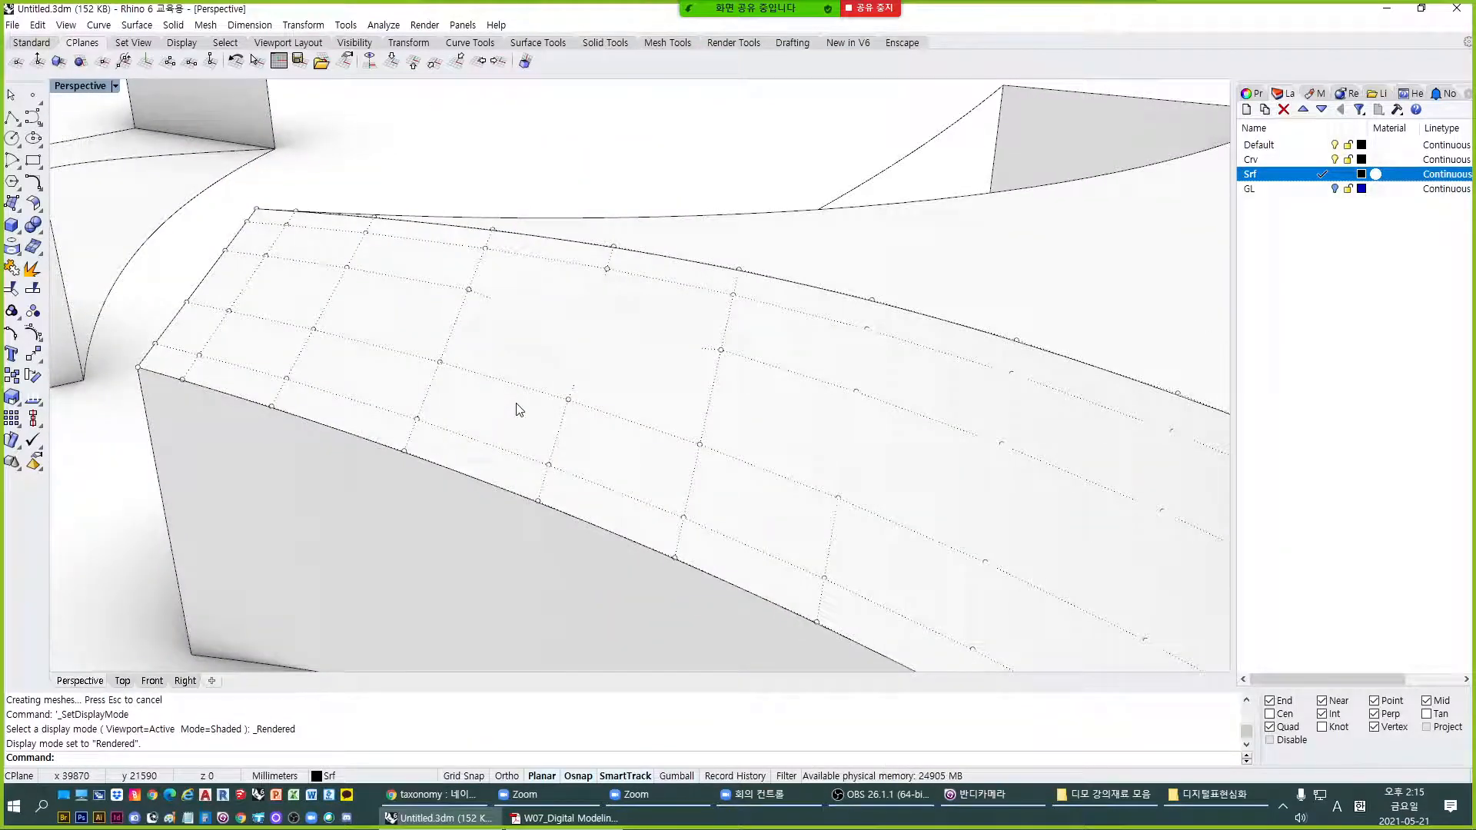
key("ctrl+z")
scroll(563, 188, "down", 5)
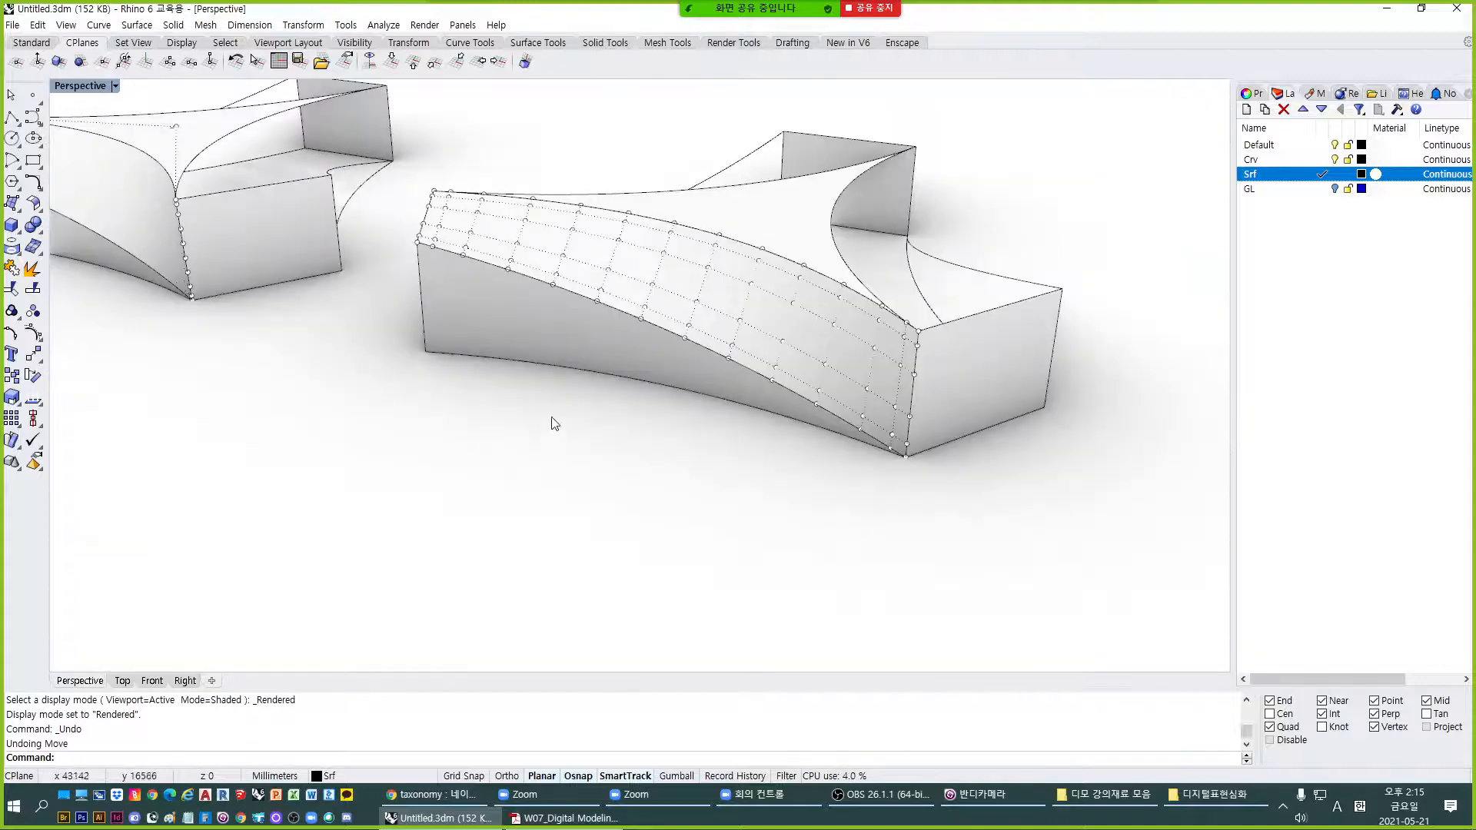
Turn off the control points on all surfaces and return the viewport to Shaded display mode.
right_click_drag(554, 423, 570, 440)
key("Escape")
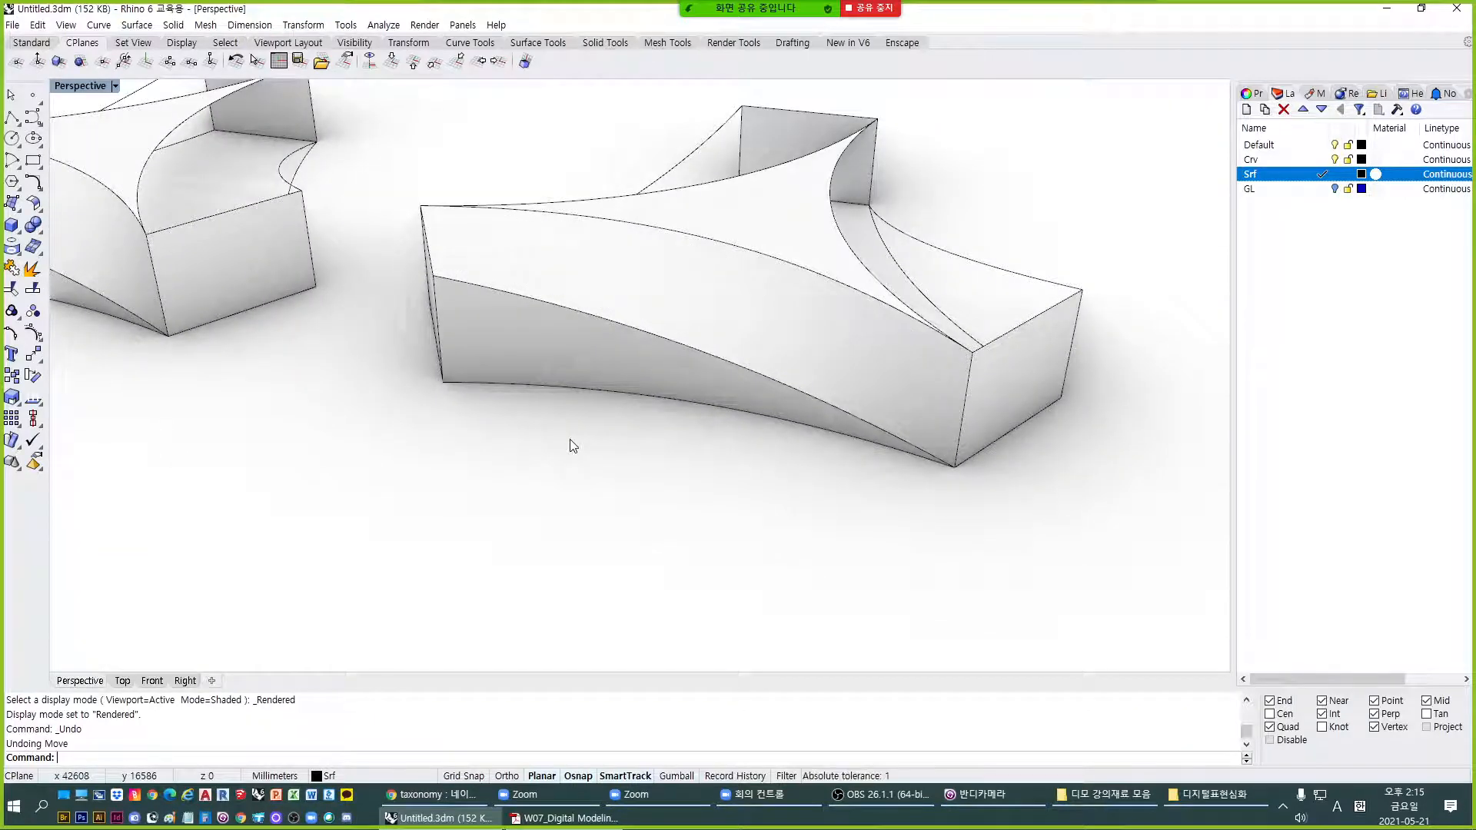
key("ctrl+alt+s")
scroll(714, 404, "down", 5)
mouse_move(530, 376)
right_mouse_down("shift")
mouse_move(713, 404)
mouse_move(775, 500)
mouse_move(895, 472)
right_mouse_up("shift")
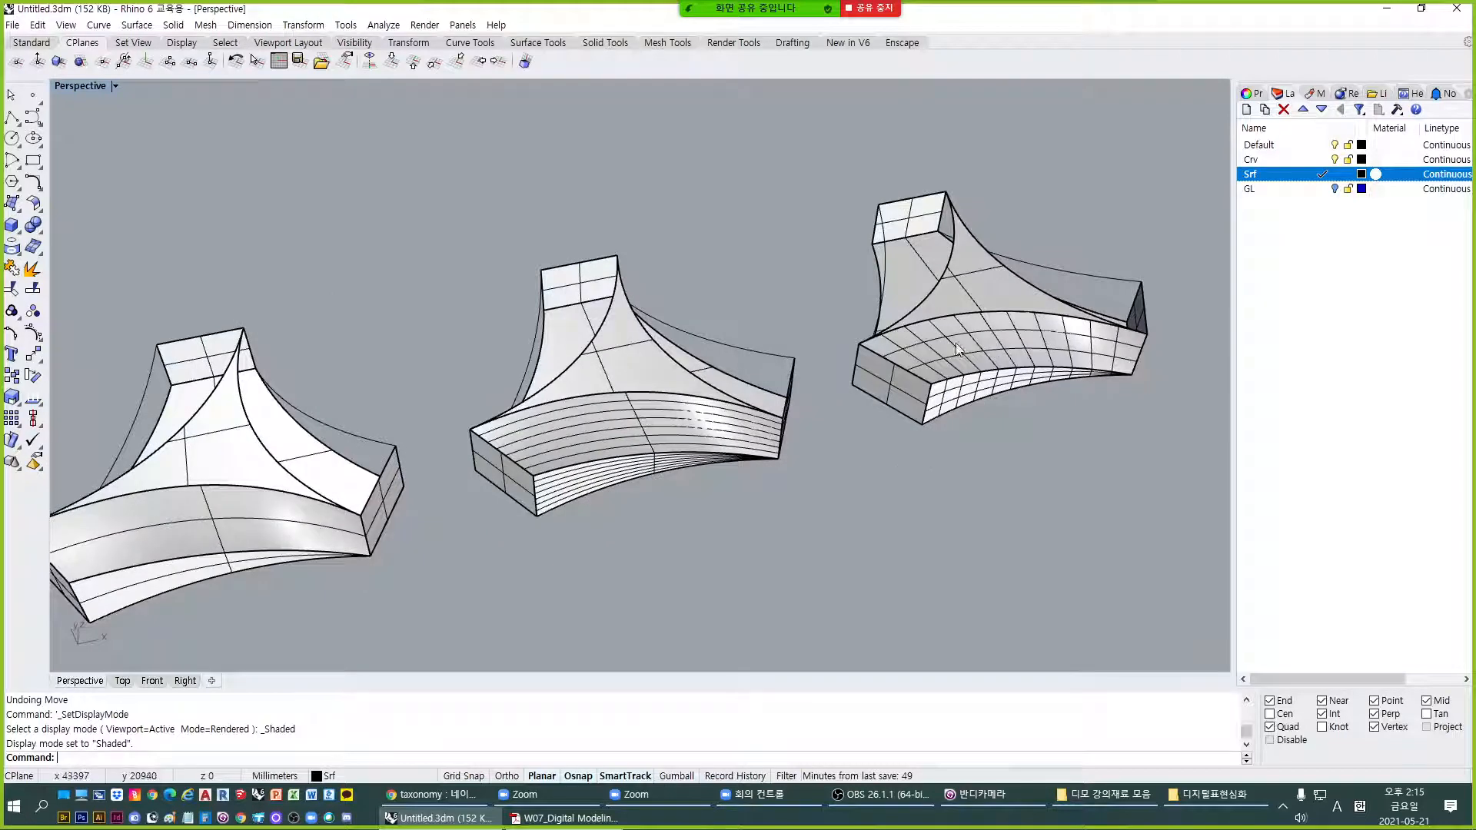
Preview a rebuild of the first model's upper front surface with 10 points and degree 3 in U and V, without applying it.
left_click(229, 528, "ctrl+shift")
right_click_drag(232, 573, 564, 500, "shift")
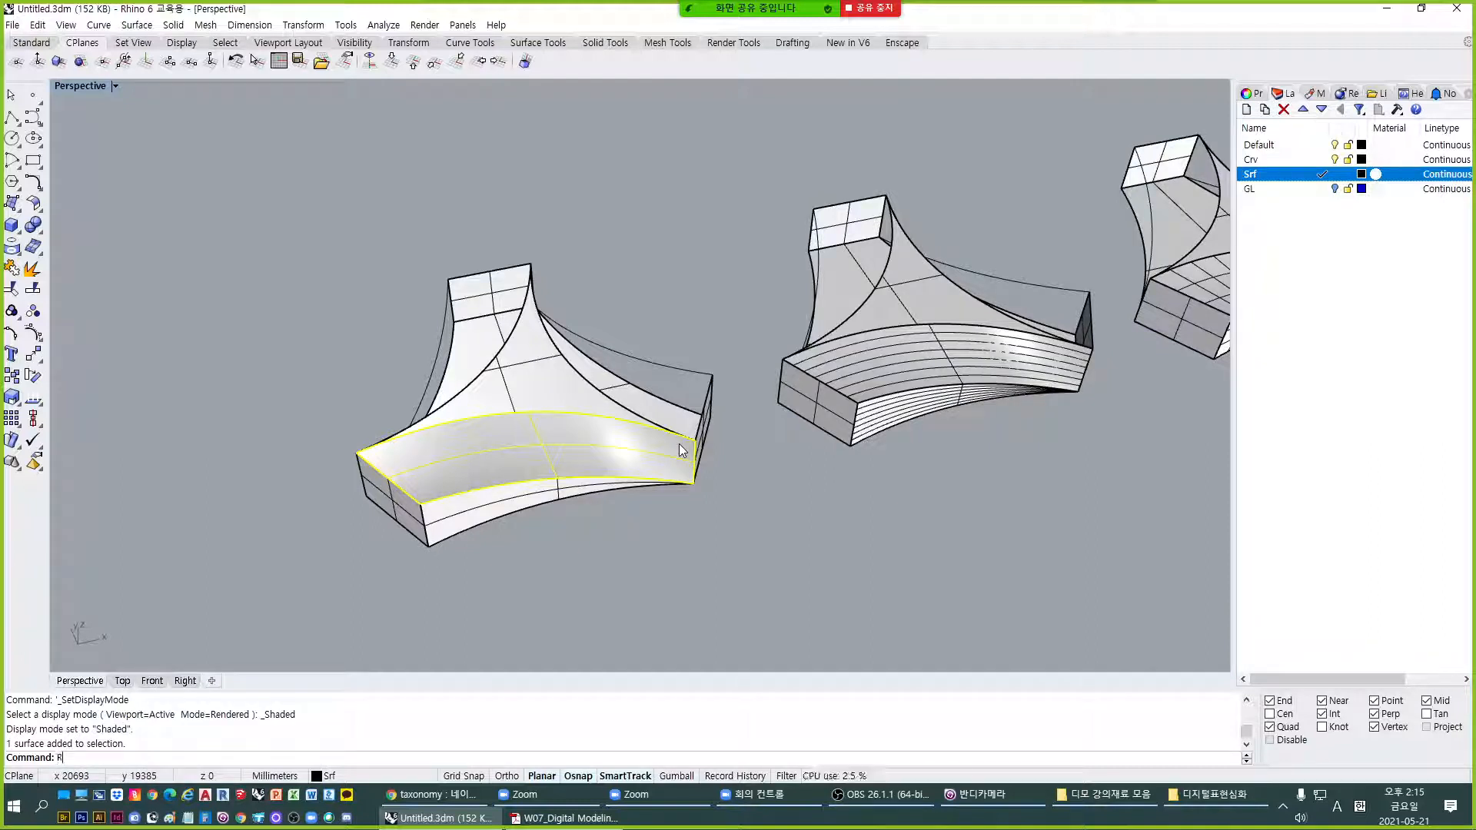
type("B")
key("Return")
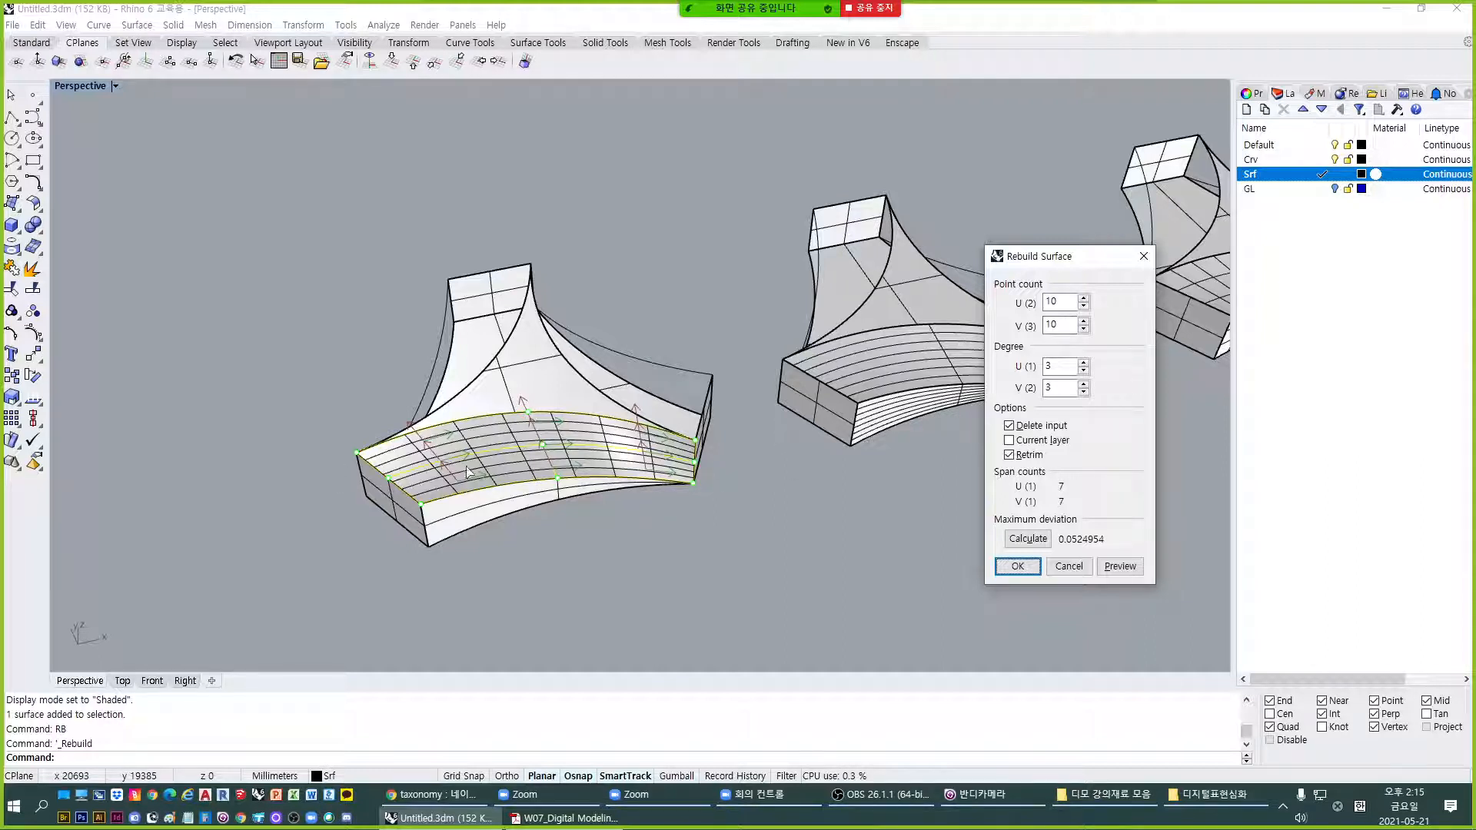
left_click(1063, 567)
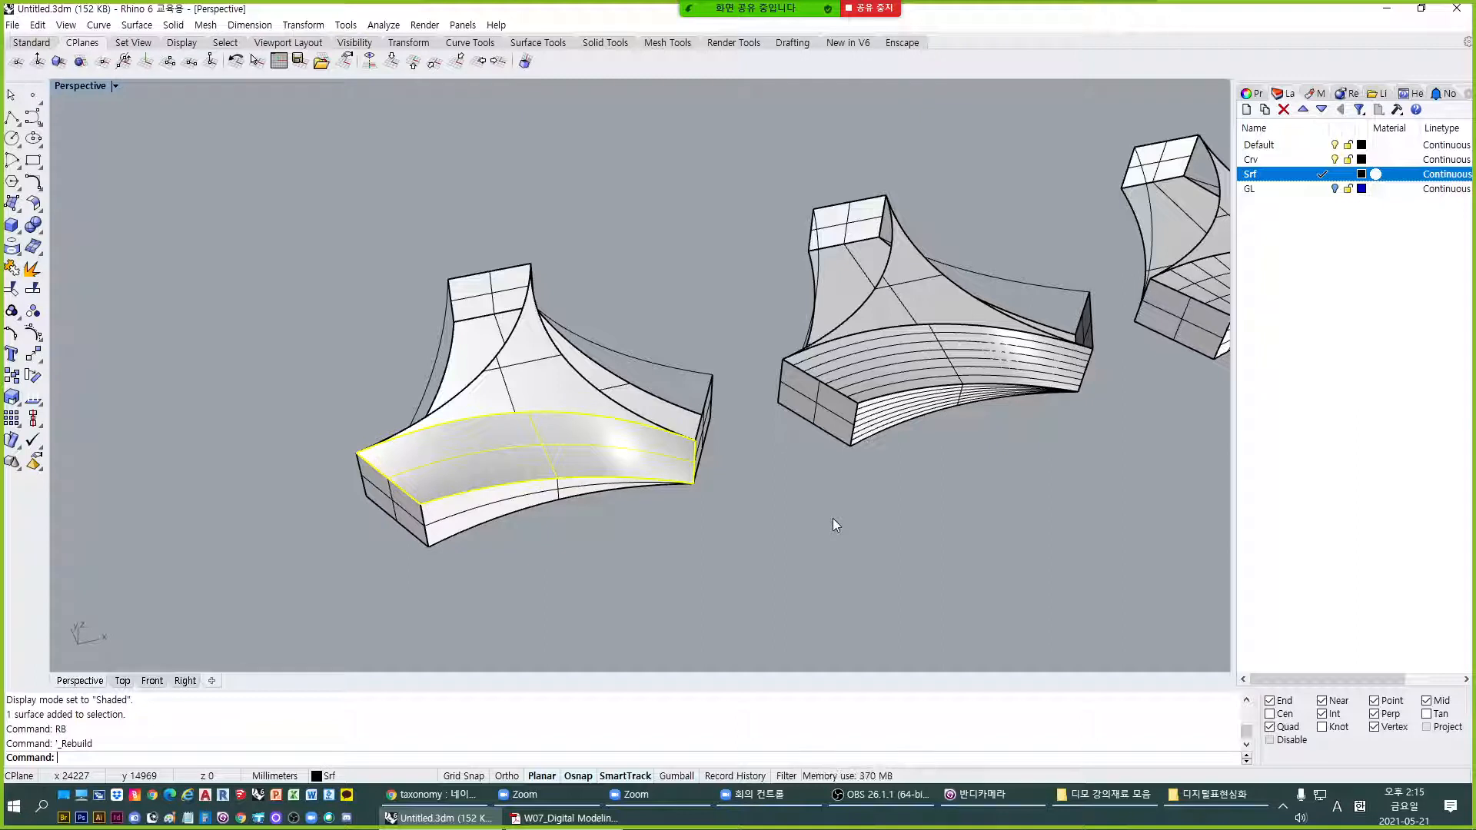
key("Escape")
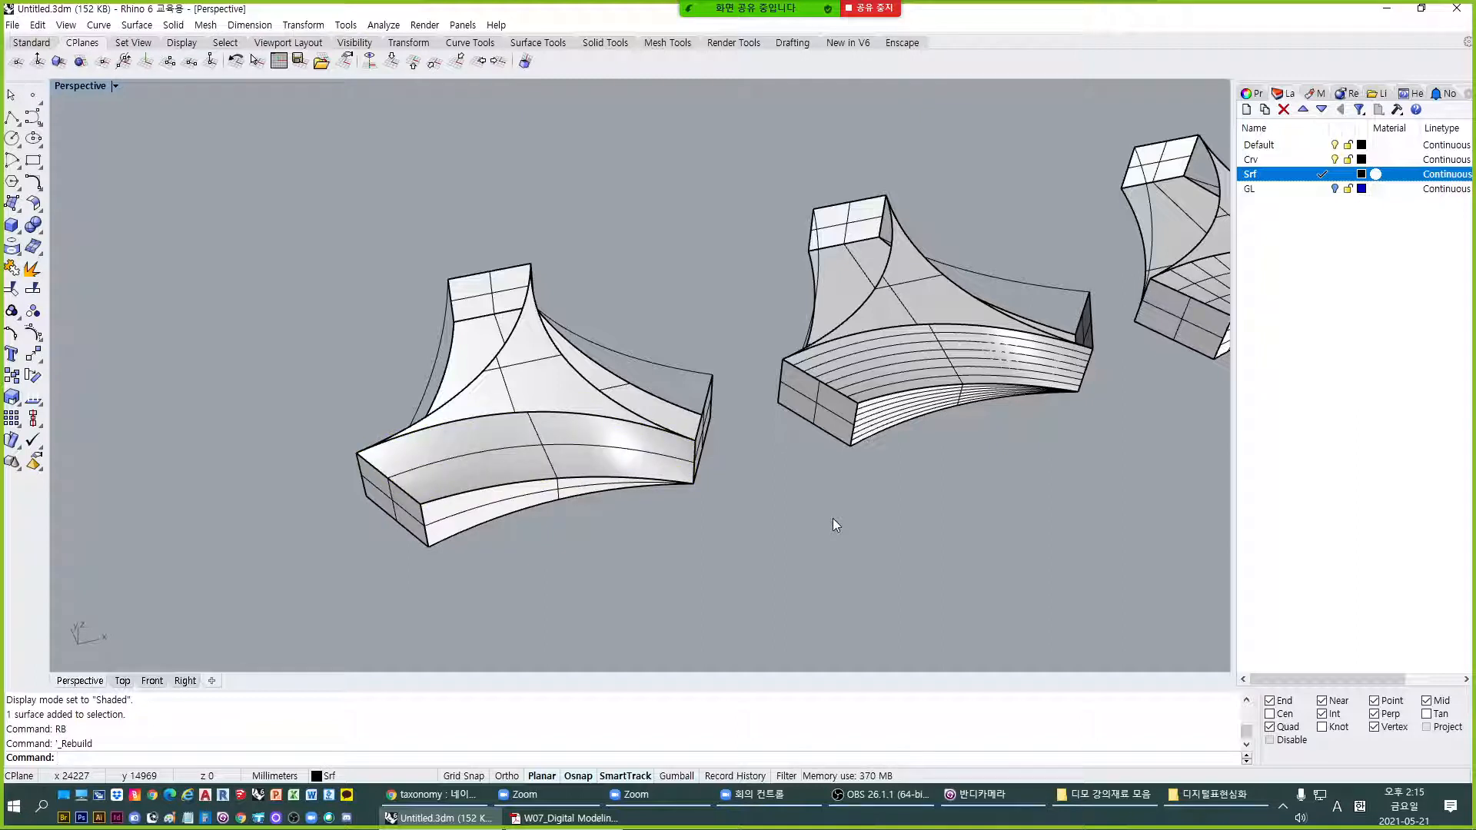
key("alt+Tab")
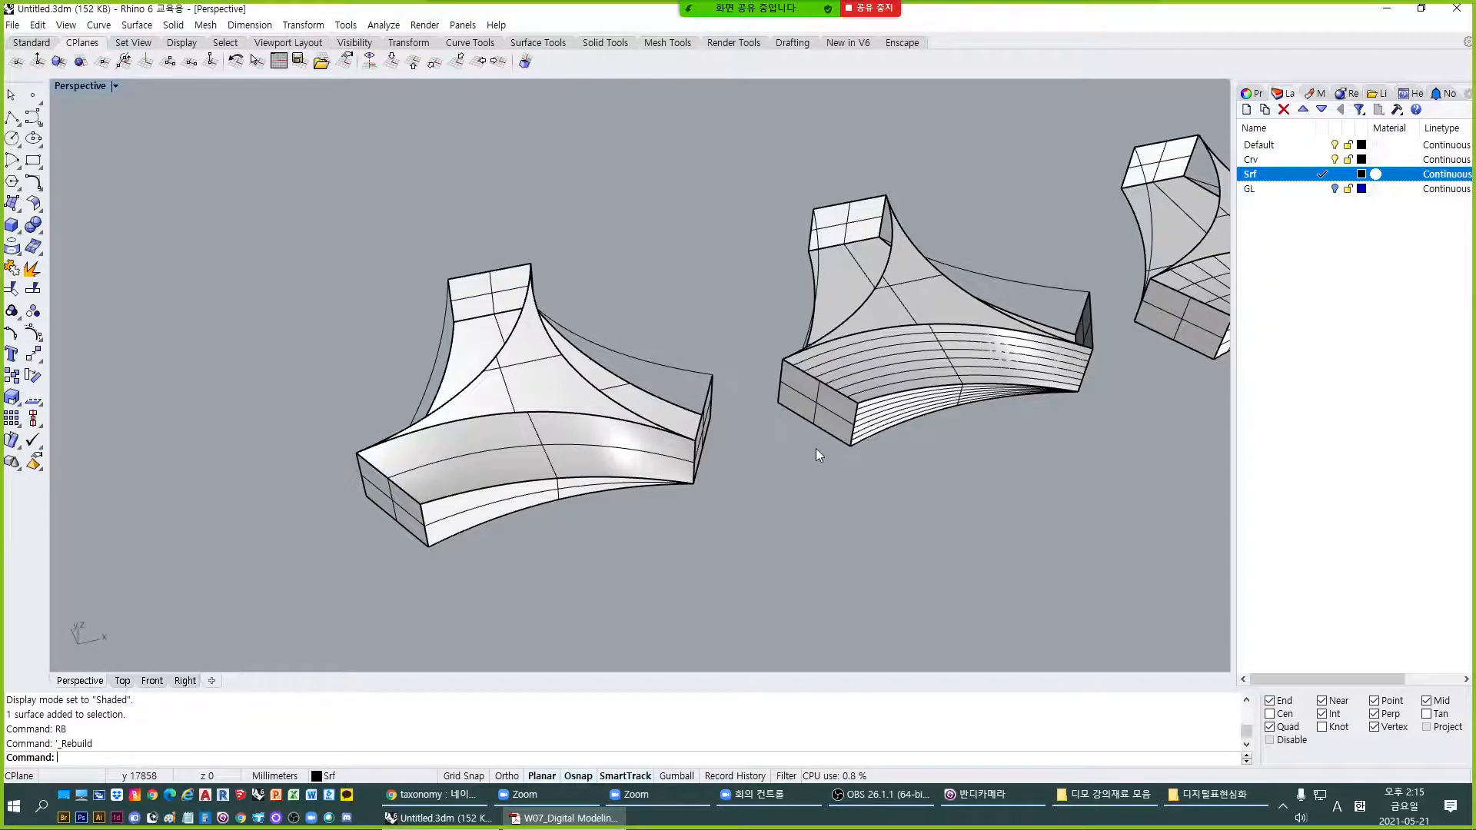
Turn on the GL layer to show the triangular guide lines.
right_click_drag(815, 449, 666, 464)
left_click(568, 422)
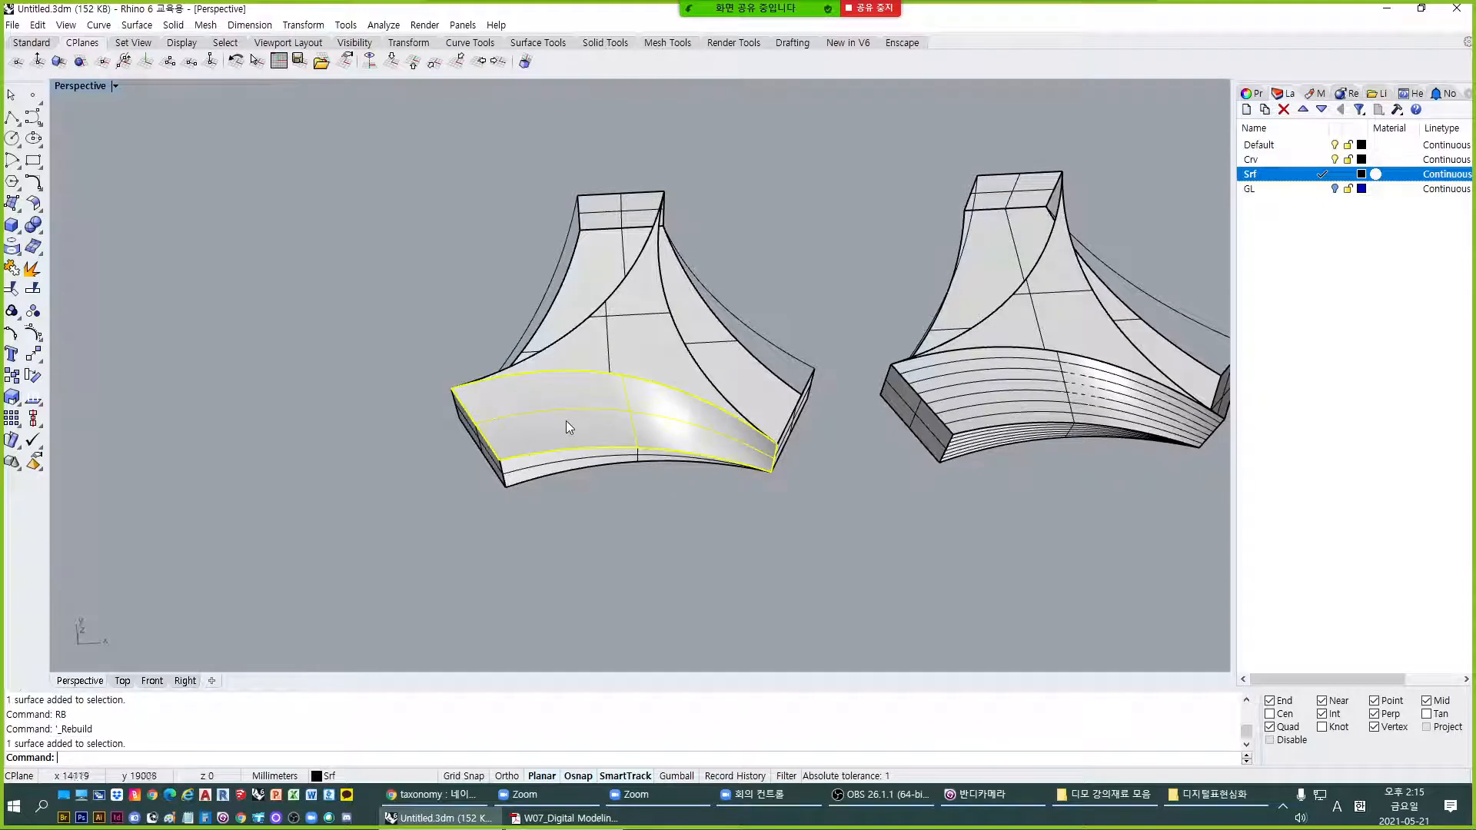
left_click(560, 468, "shift")
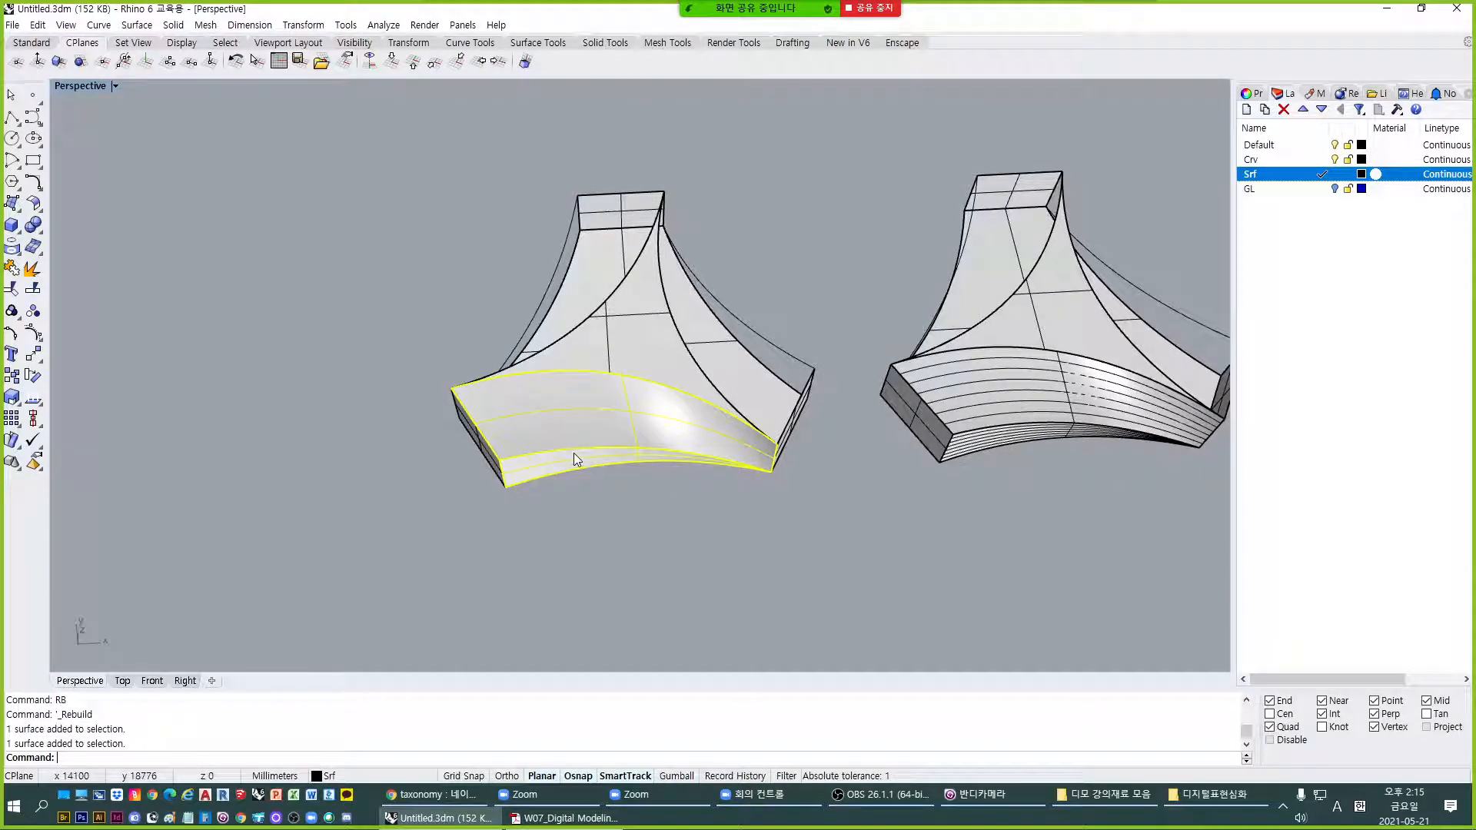
left_click(1336, 192)
scroll(667, 444, "down", 6)
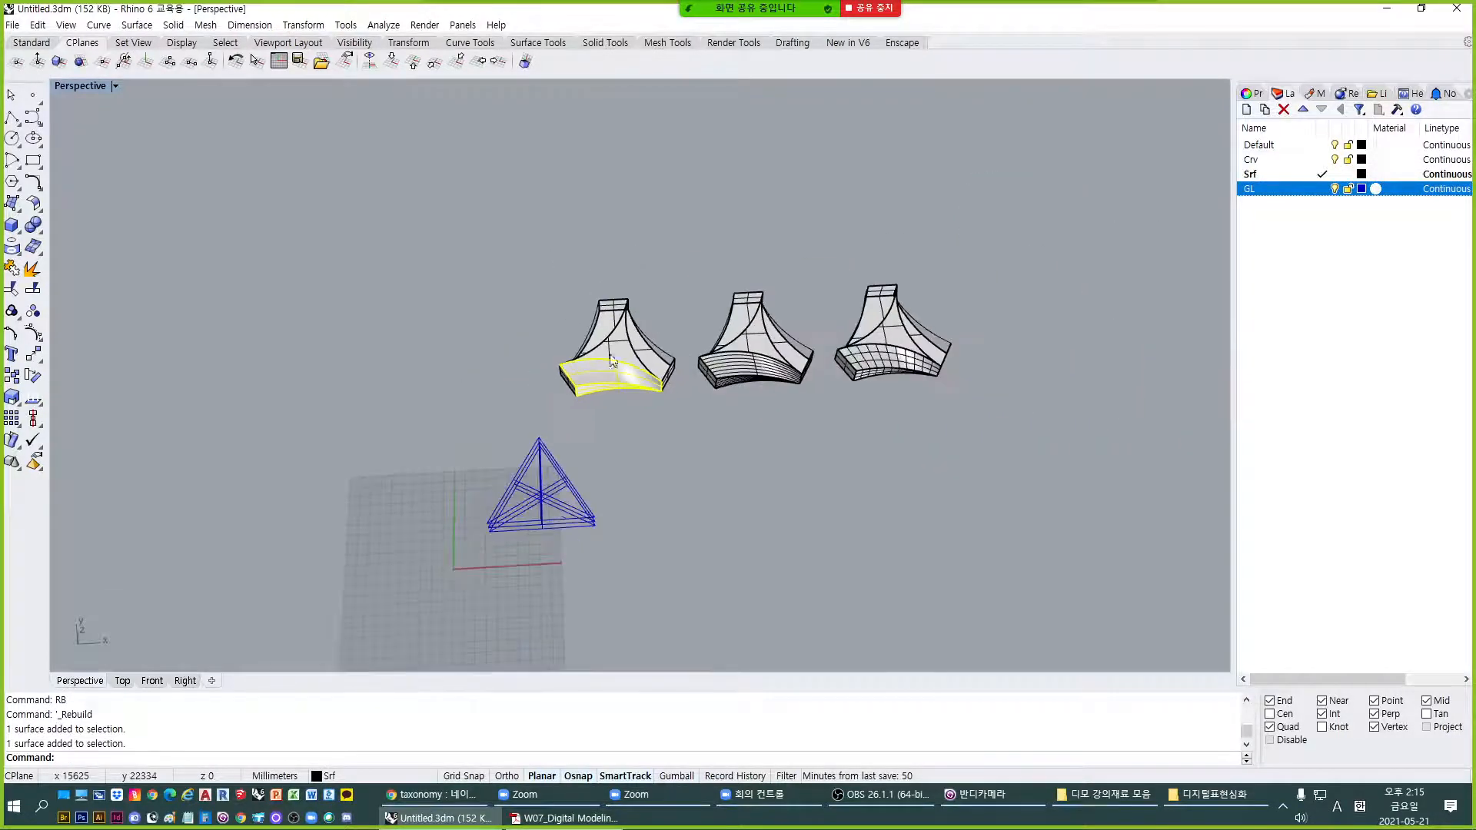
scroll(557, 516, "up", 3)
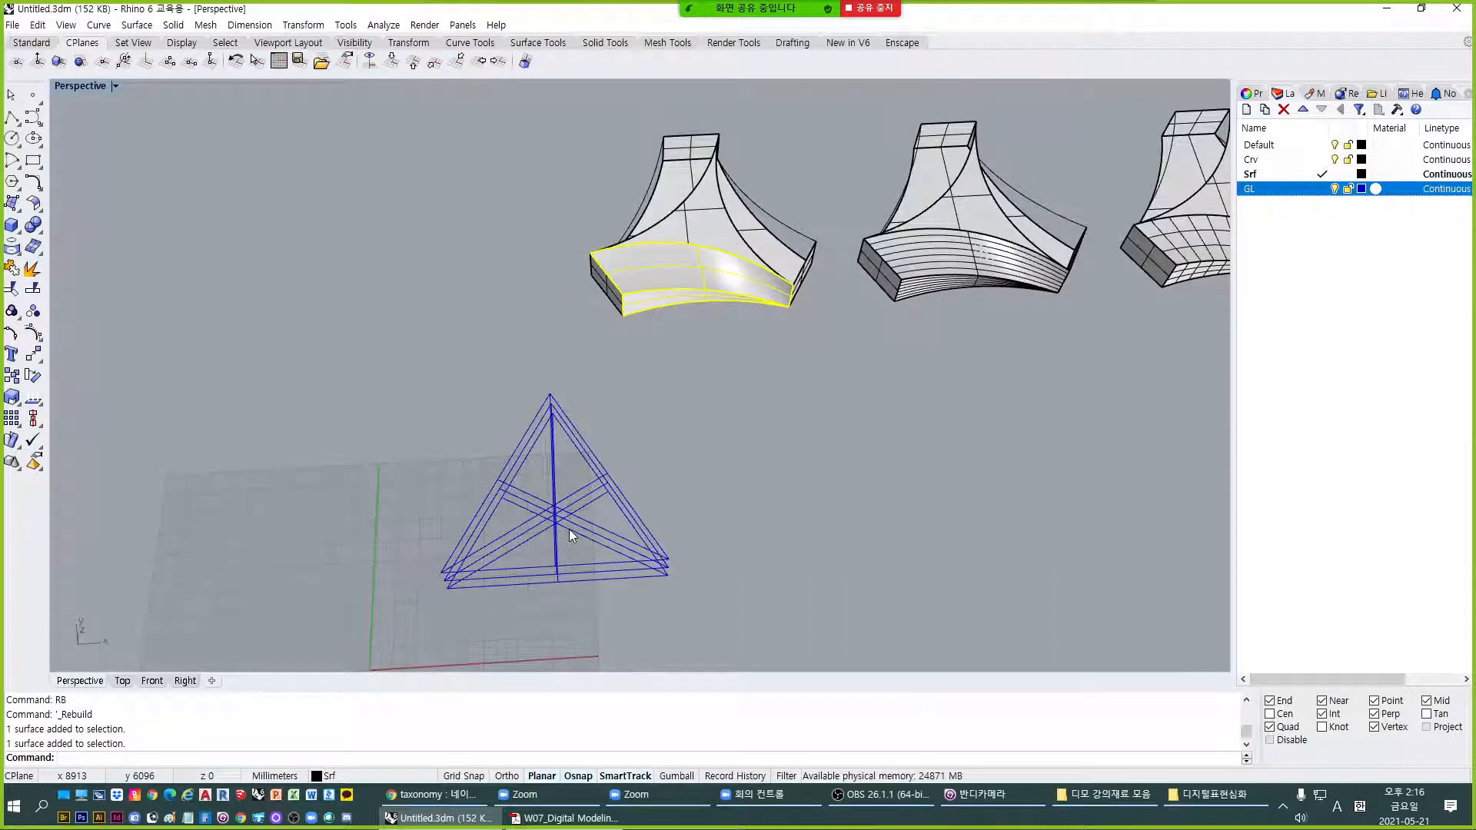
Move the guide triangle curves by their lower front corner onto the bottom edge midpoint of the first model's nearest end face.
left_click_drag(332, 362, 765, 634)
type("M")
key("Return")
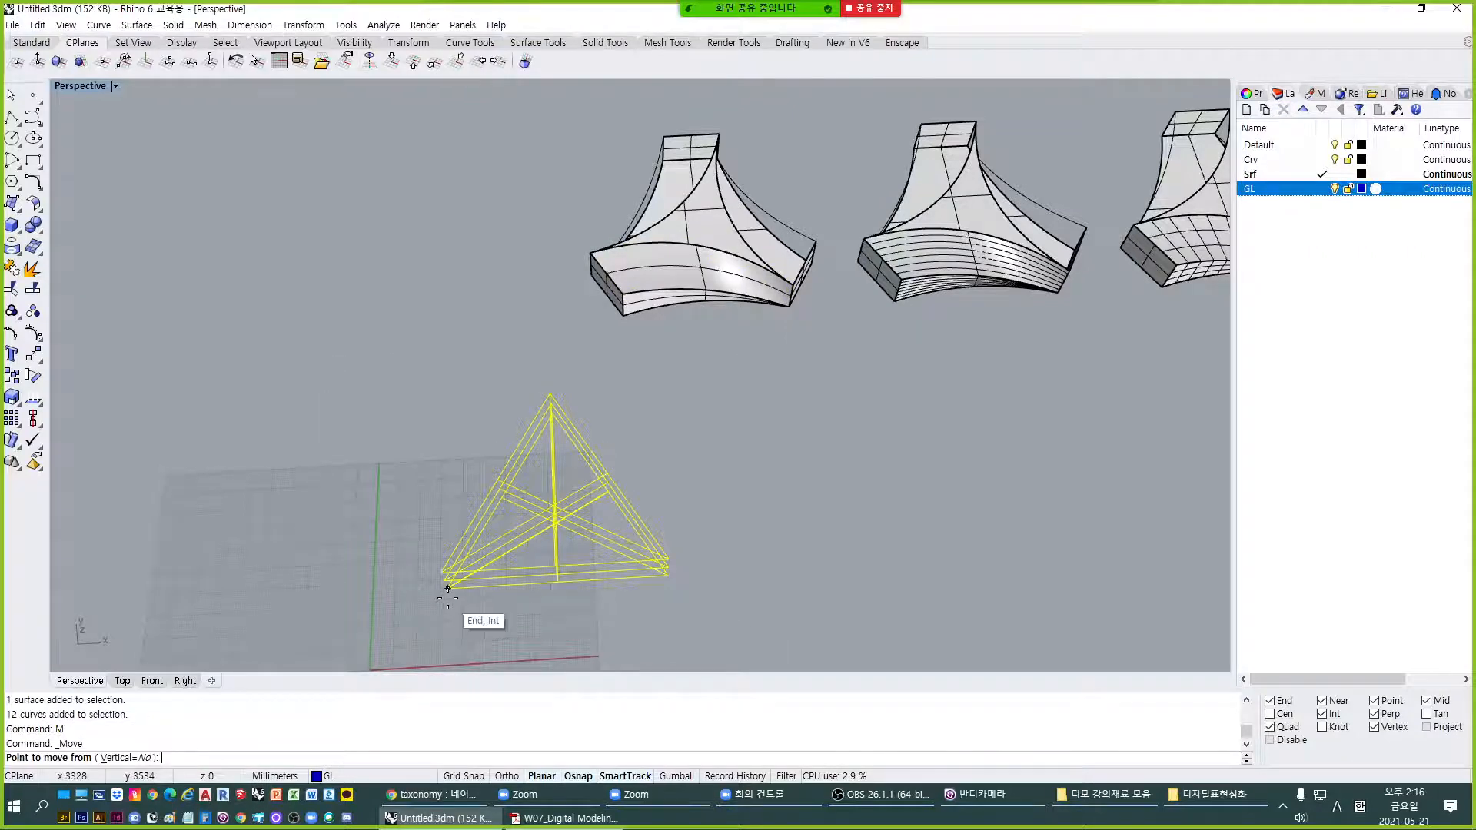
left_click(444, 594)
scroll(605, 278, "up", 5)
left_click(615, 269)
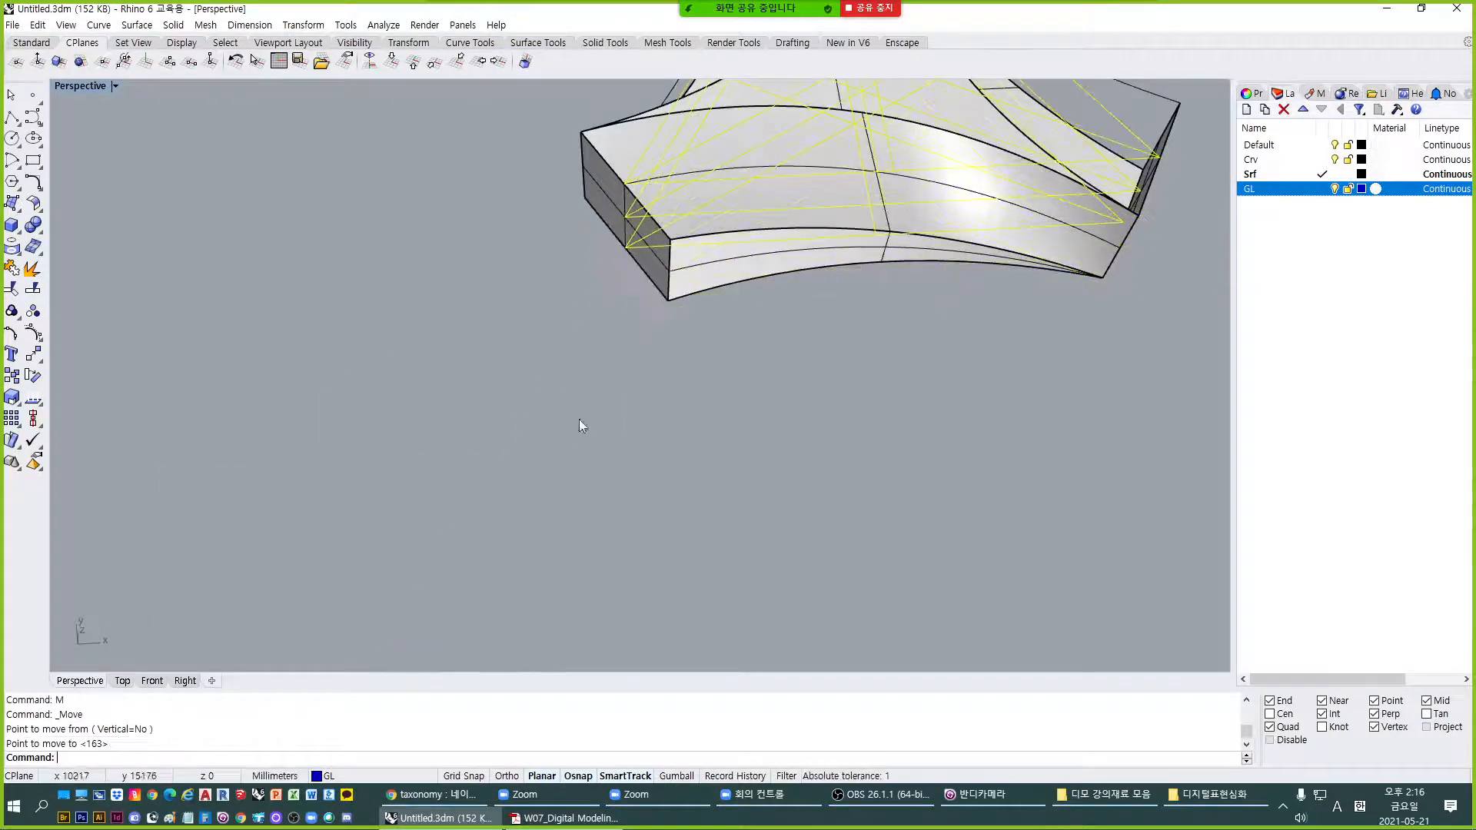
scroll(584, 430, "down", 5)
scroll(638, 444, "up", 5)
Select the first model's upper and lower front surfaces and show them in a maximized Top view.
left_click(718, 426)
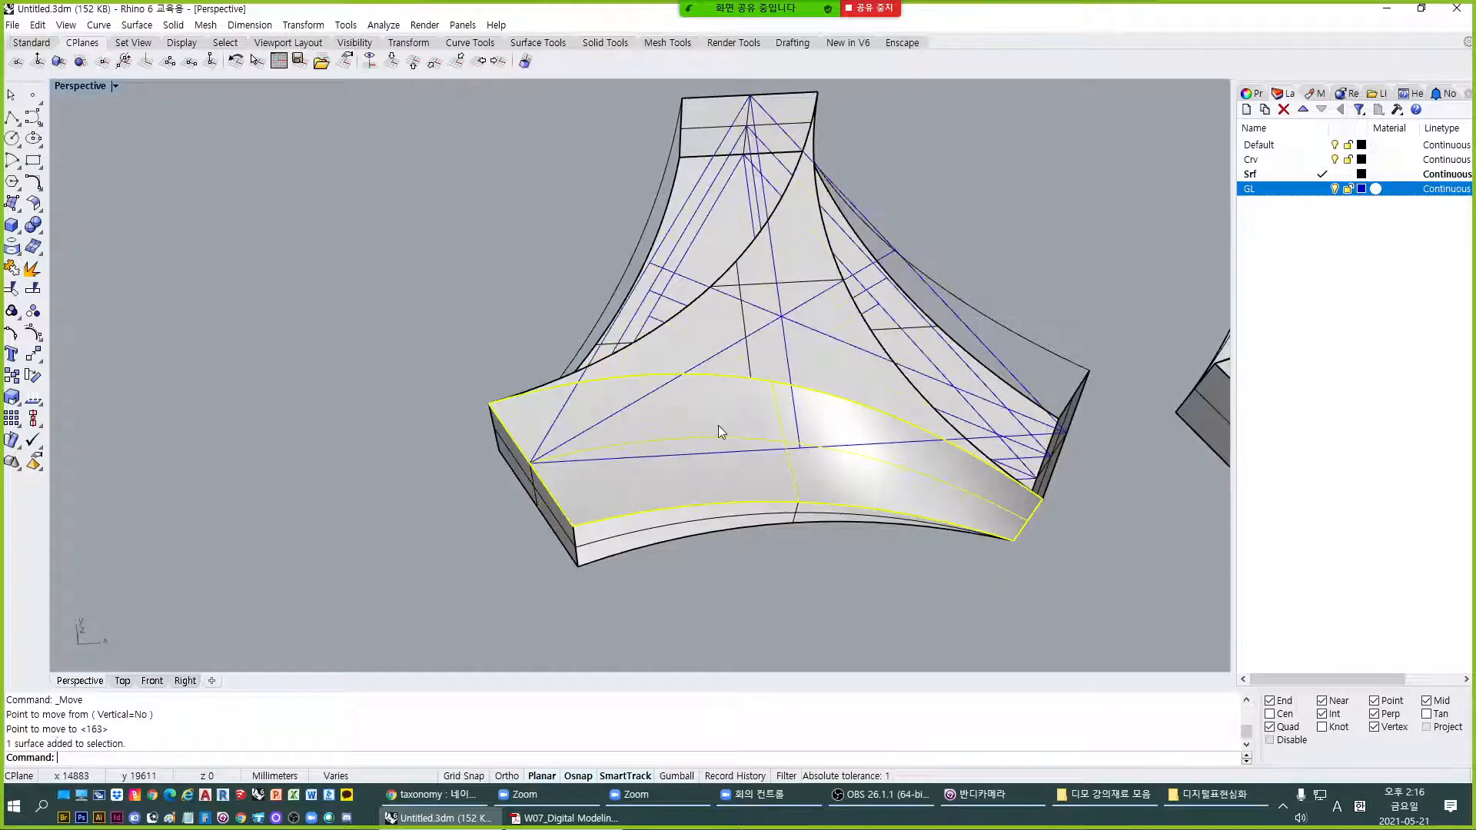
left_click(680, 519, "shift")
double_click(76, 85)
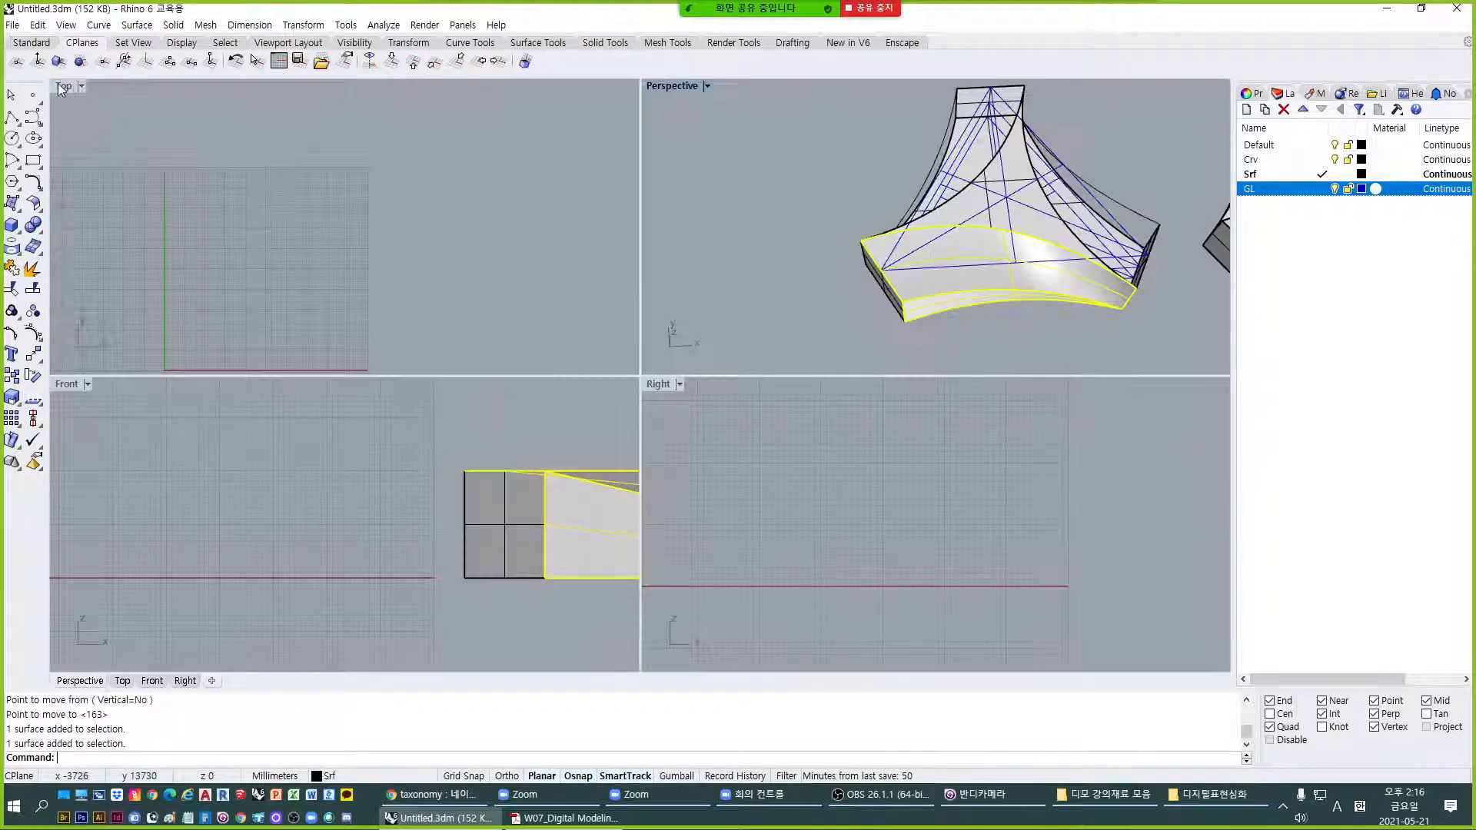
double_click(67, 85)
scroll(712, 295, "up", 3)
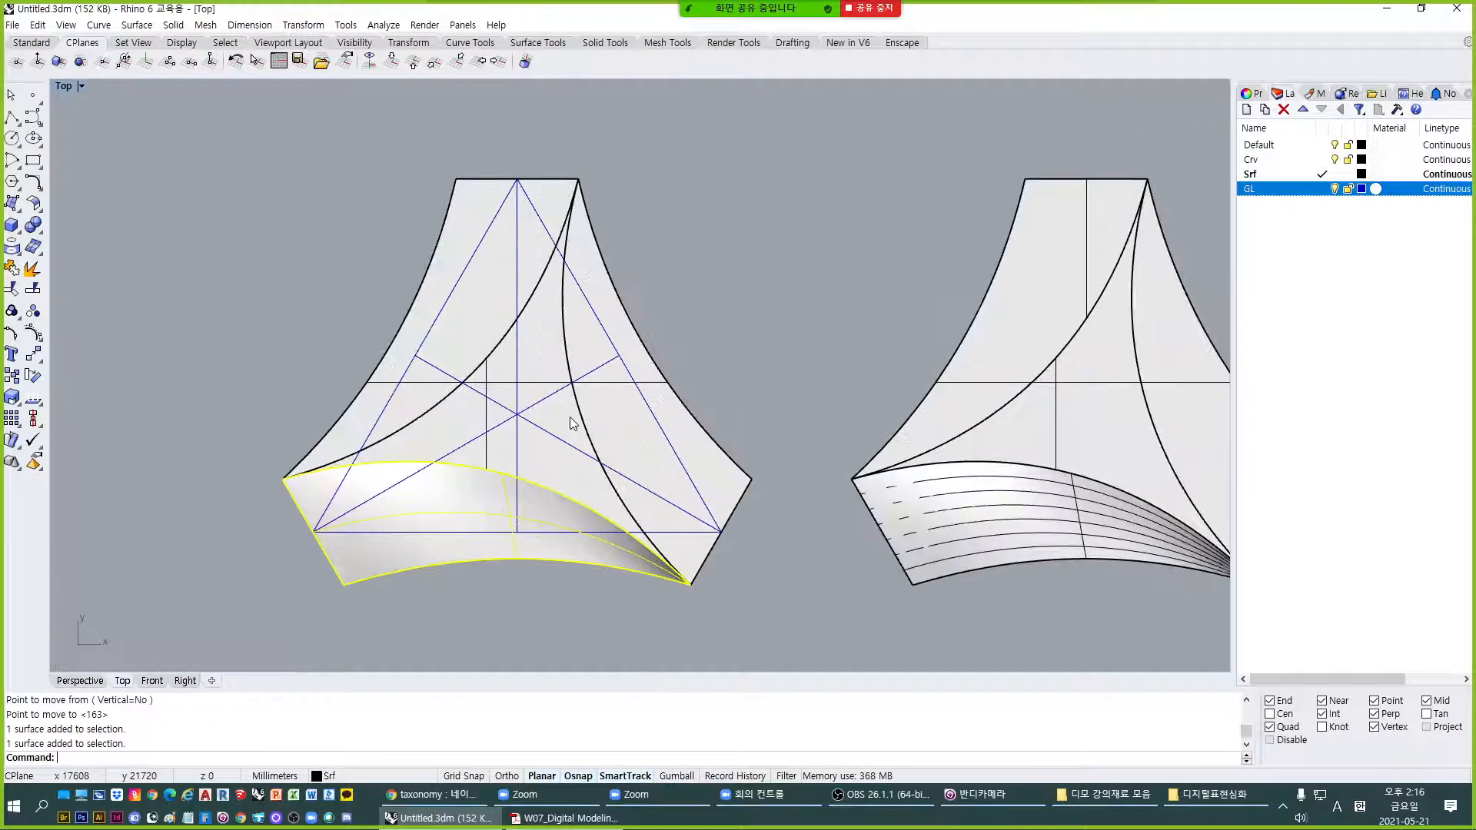
type("R")
key("Return")
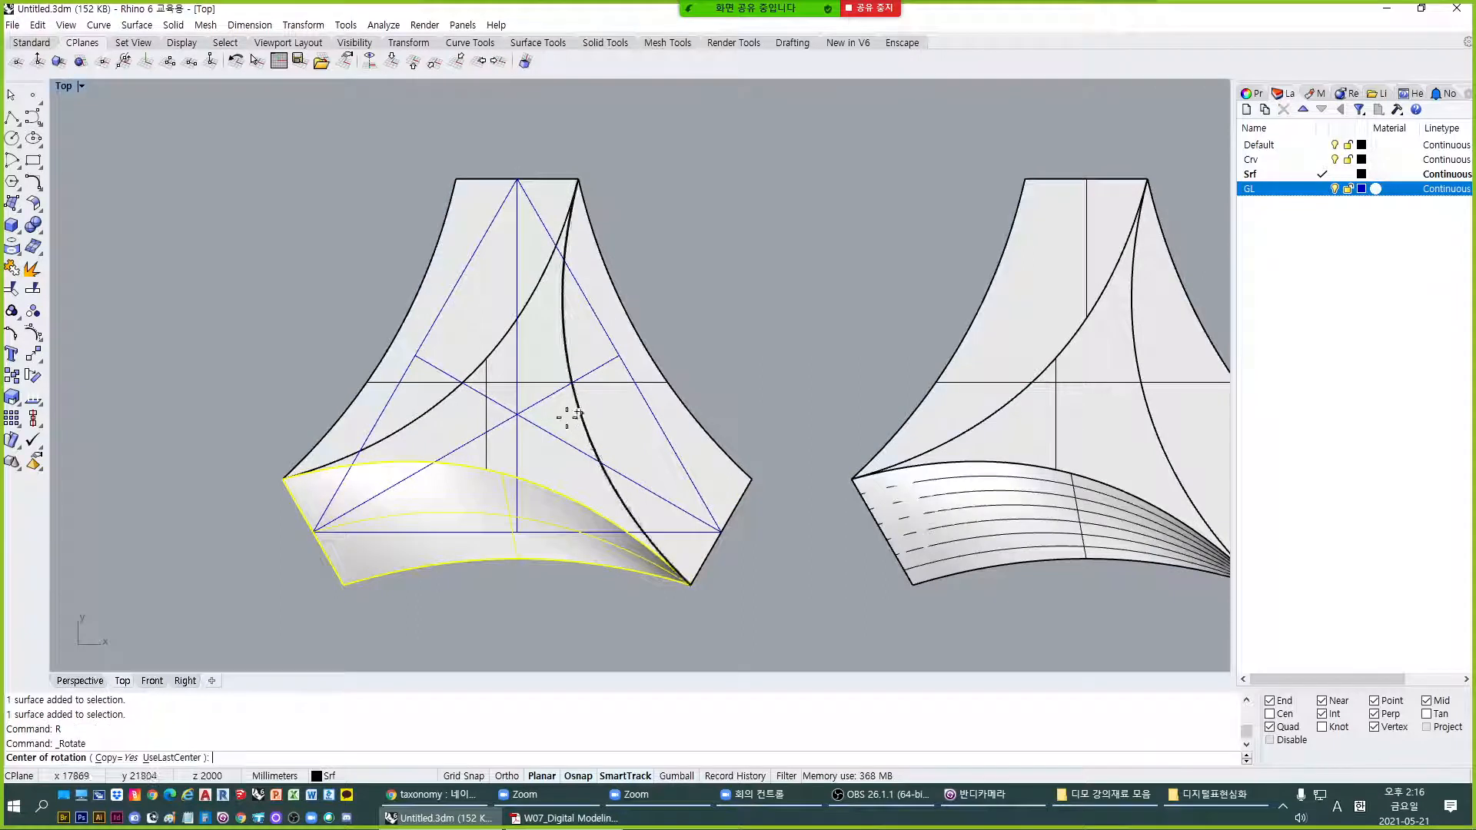
left_click(517, 415)
left_click(523, 524)
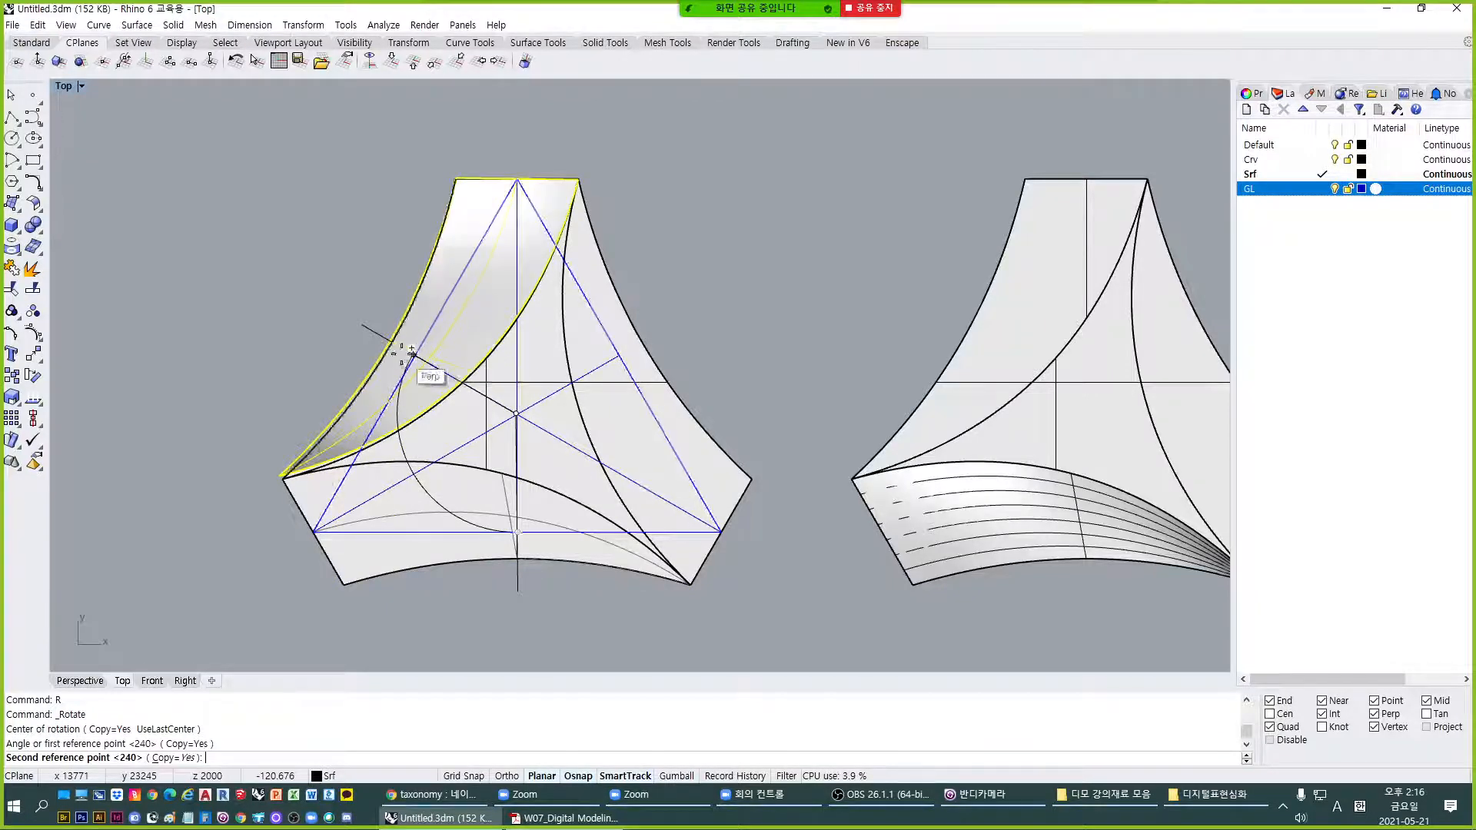
scroll(425, 352, "up", 2)
scroll(453, 360, "up", 1)
scroll(432, 298, "down", 4)
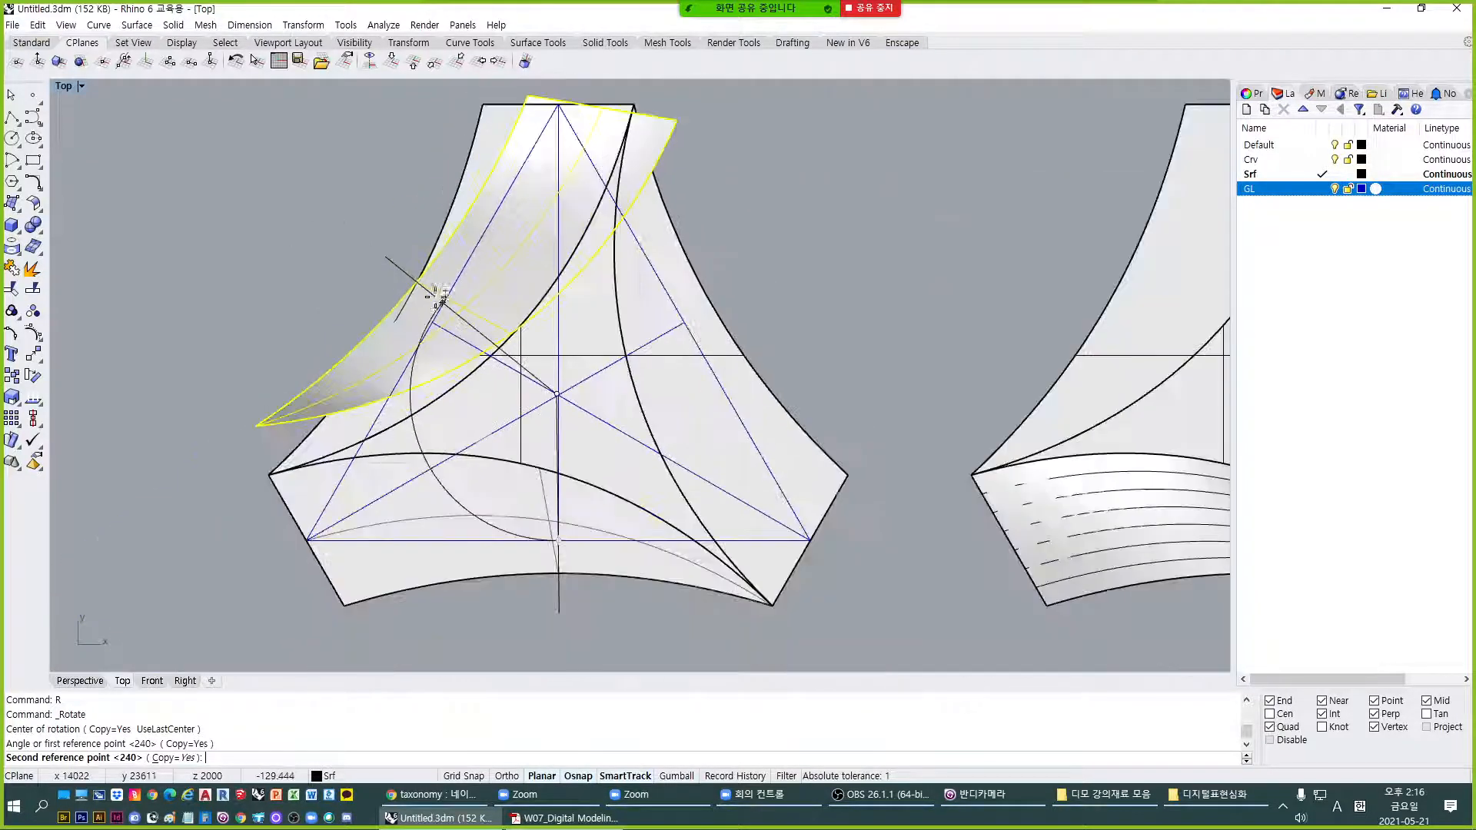
scroll(514, 425, "up", 5)
left_click(532, 397)
scroll(626, 359, "down", 4)
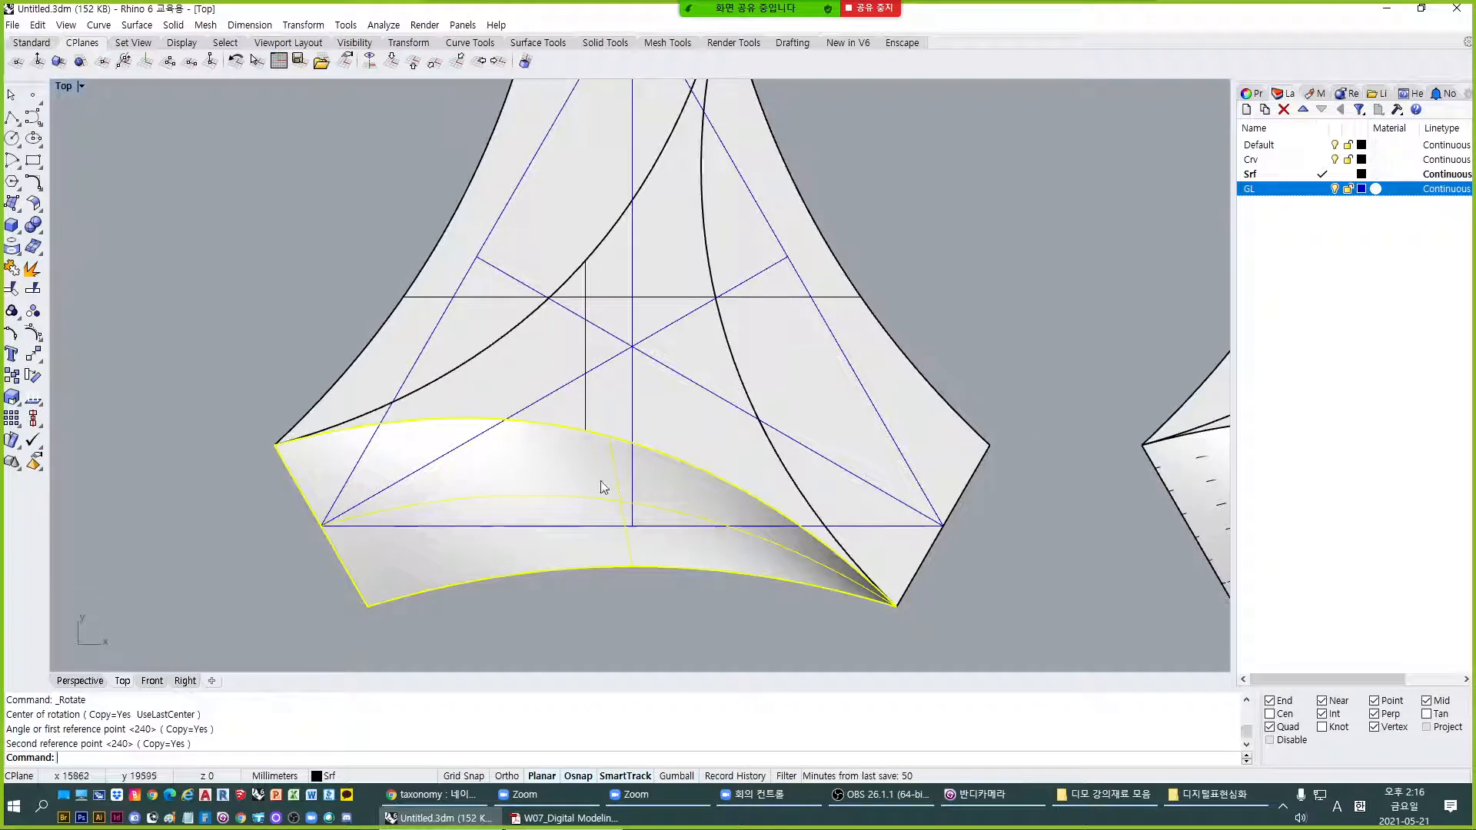
Start a Rotate with Copy=Yes on the two front surfaces, centred on the mid-height intersection of the guide lines in Perspective view.
double_click(69, 85)
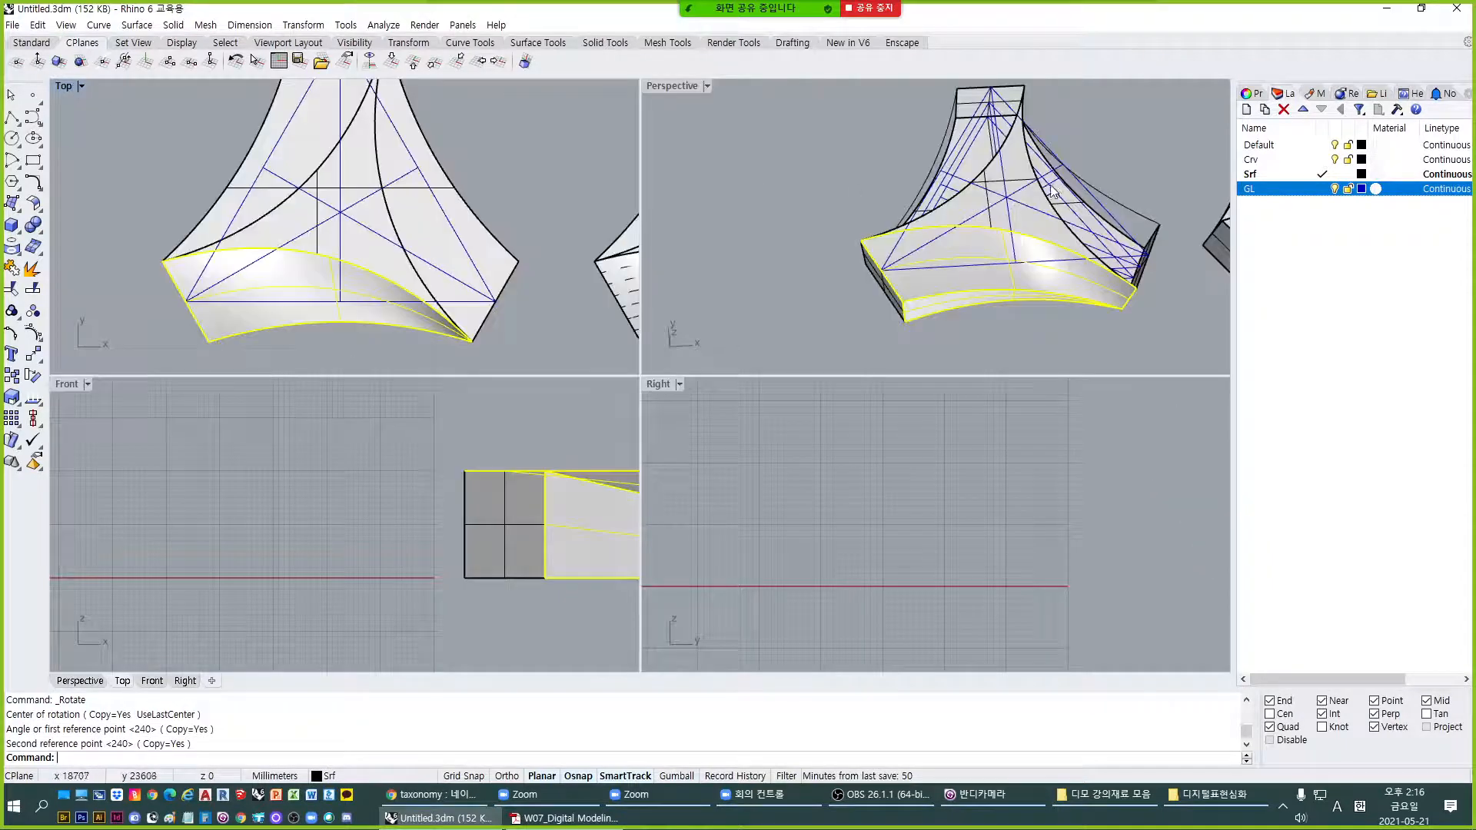
scroll(820, 163, "up", 3)
double_click(662, 84)
right_click_drag(676, 302, 758, 343)
scroll(690, 367, "up", 2)
type("r")
key("Return")
scroll(758, 343, "up", 4)
scroll(723, 284, "down", 4)
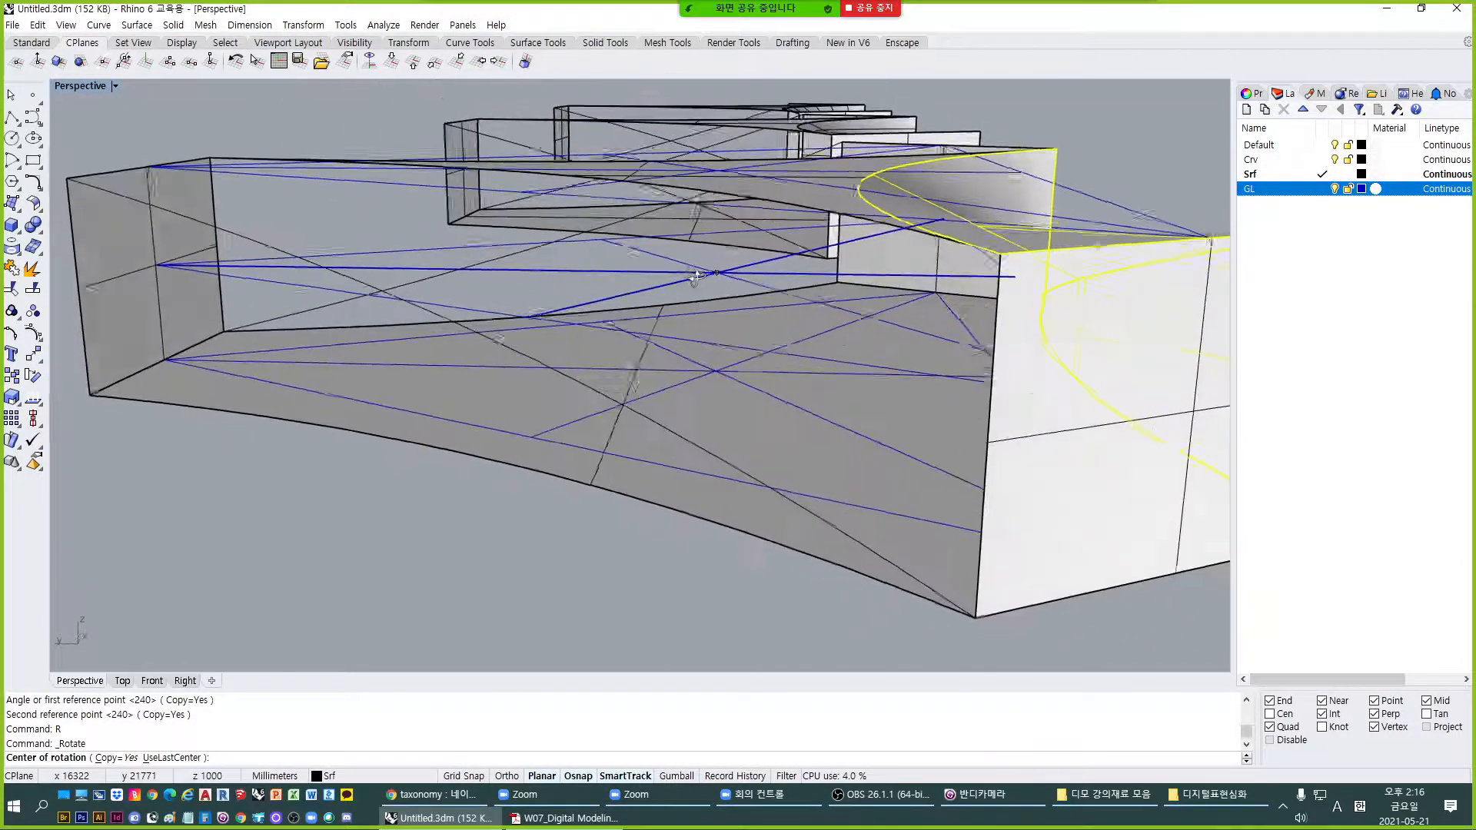
left_click(718, 272)
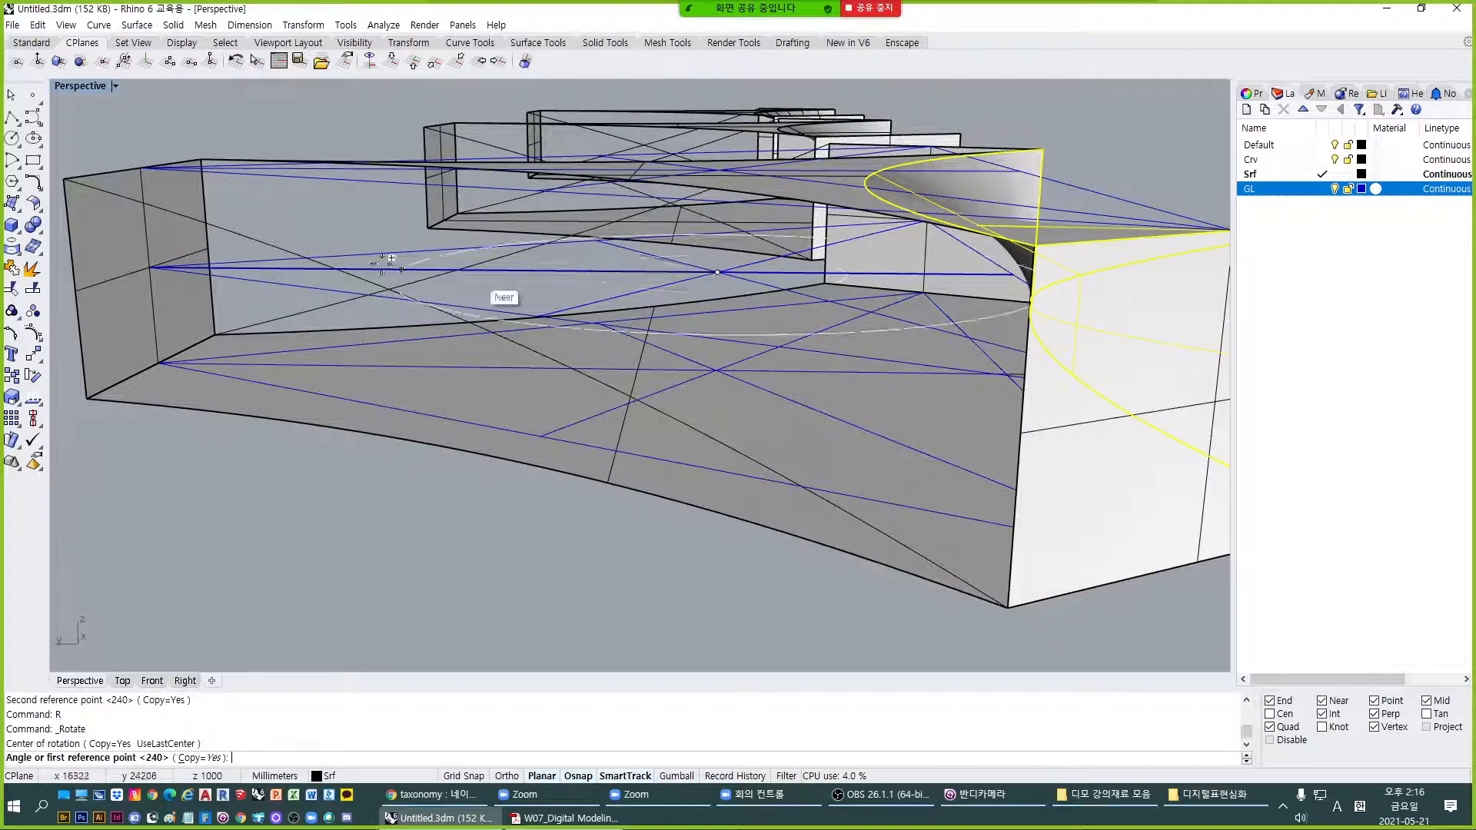
Place rotated copies of both front surfaces at -120 and -240 degrees in Top view, referencing the midpoints of the guide triangle's sides.
double_click(86, 89)
double_click(68, 87)
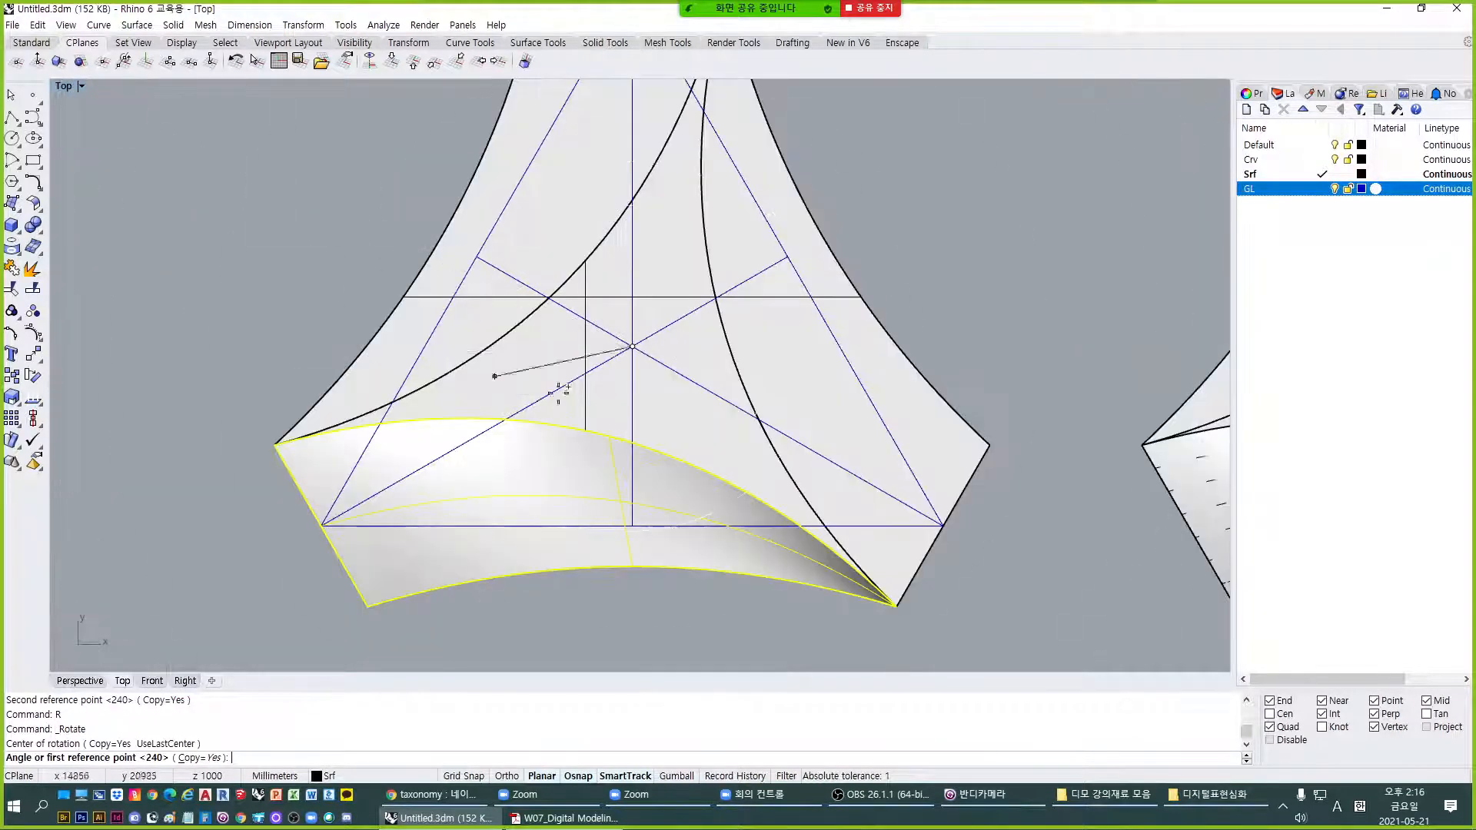
scroll(573, 398, "down", 3)
scroll(615, 523, "up", 3)
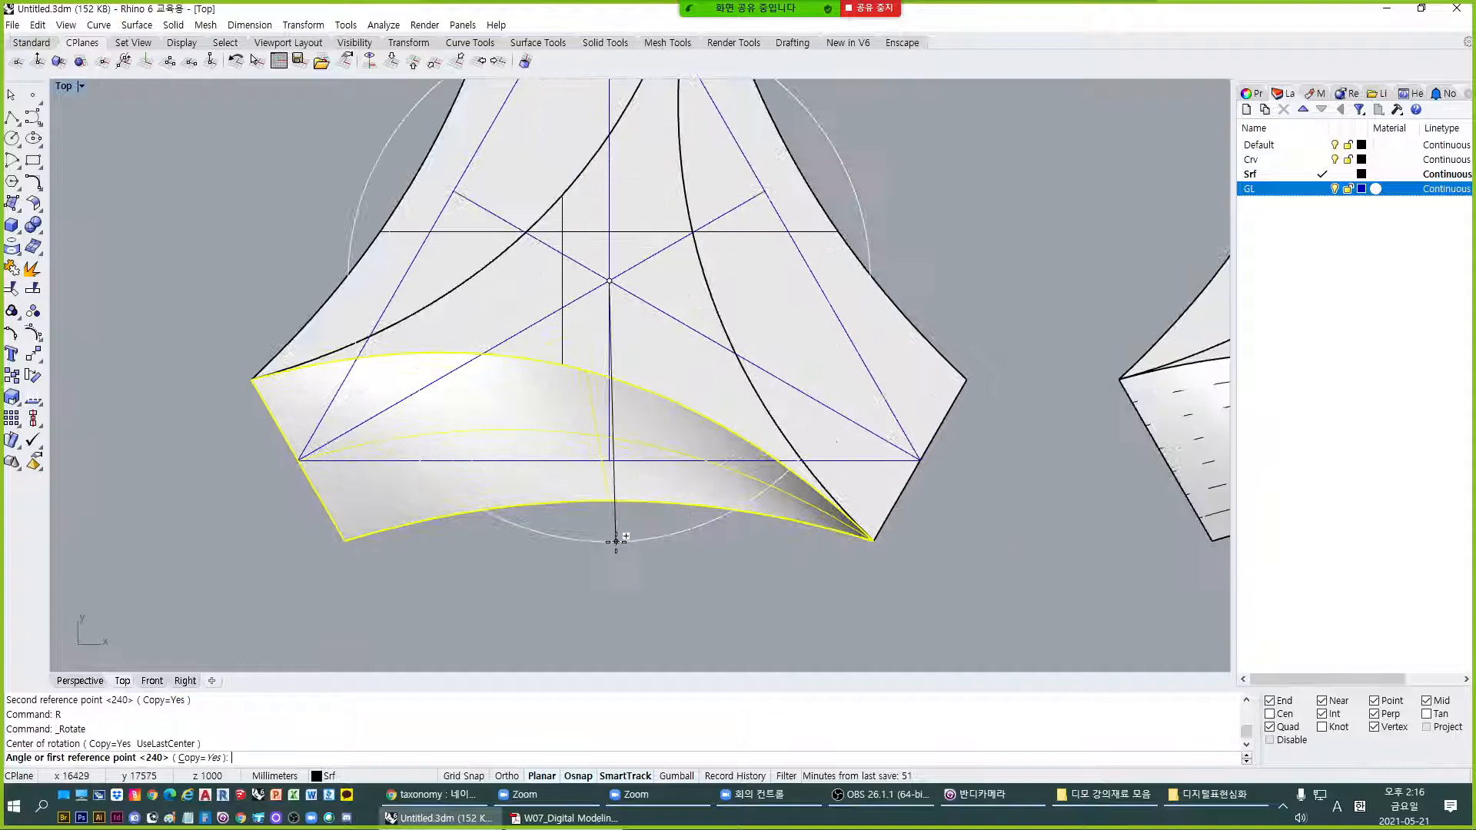
left_click(609, 460)
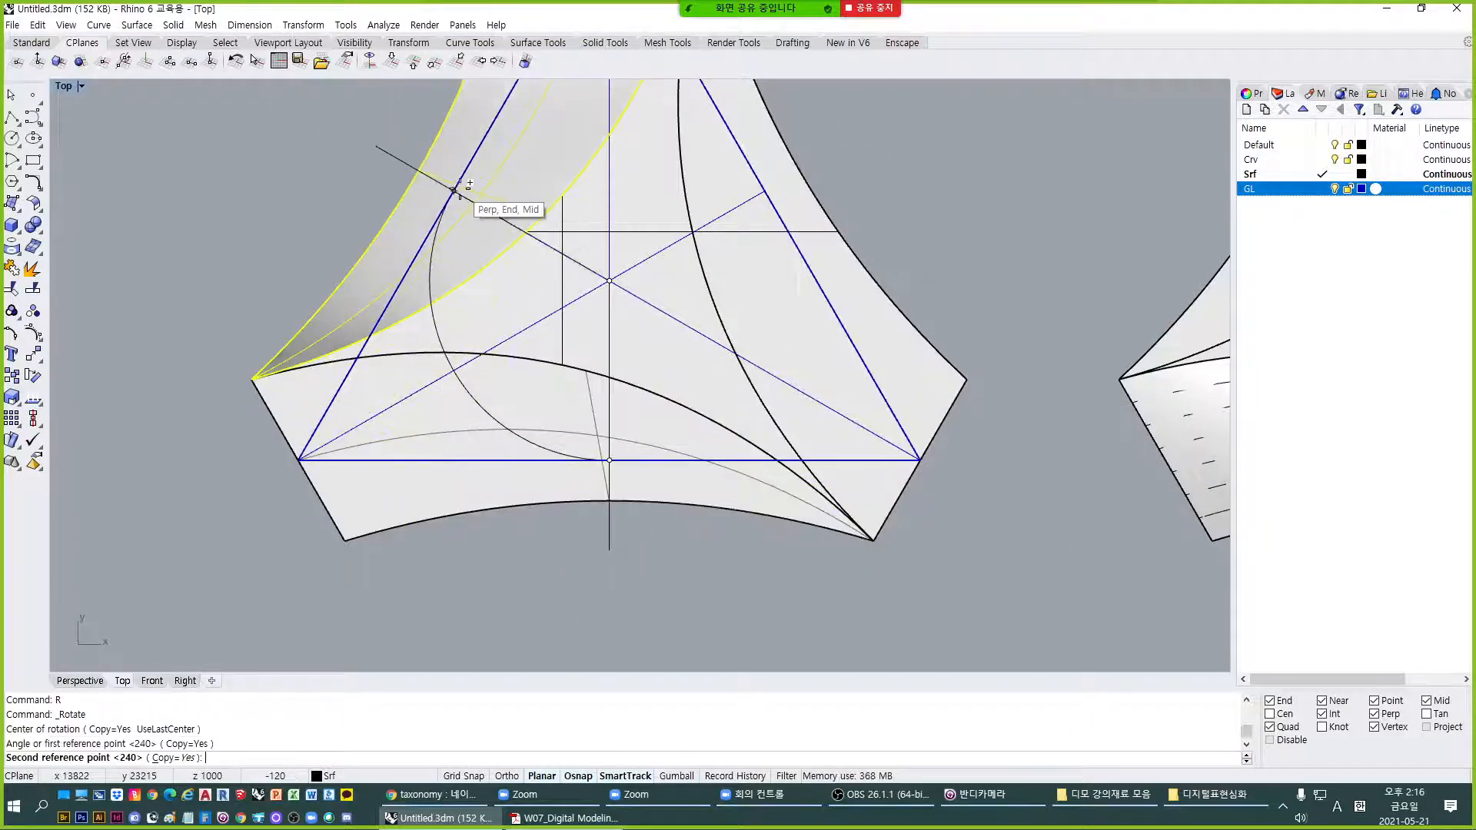
left_click(454, 190)
left_click(780, 190)
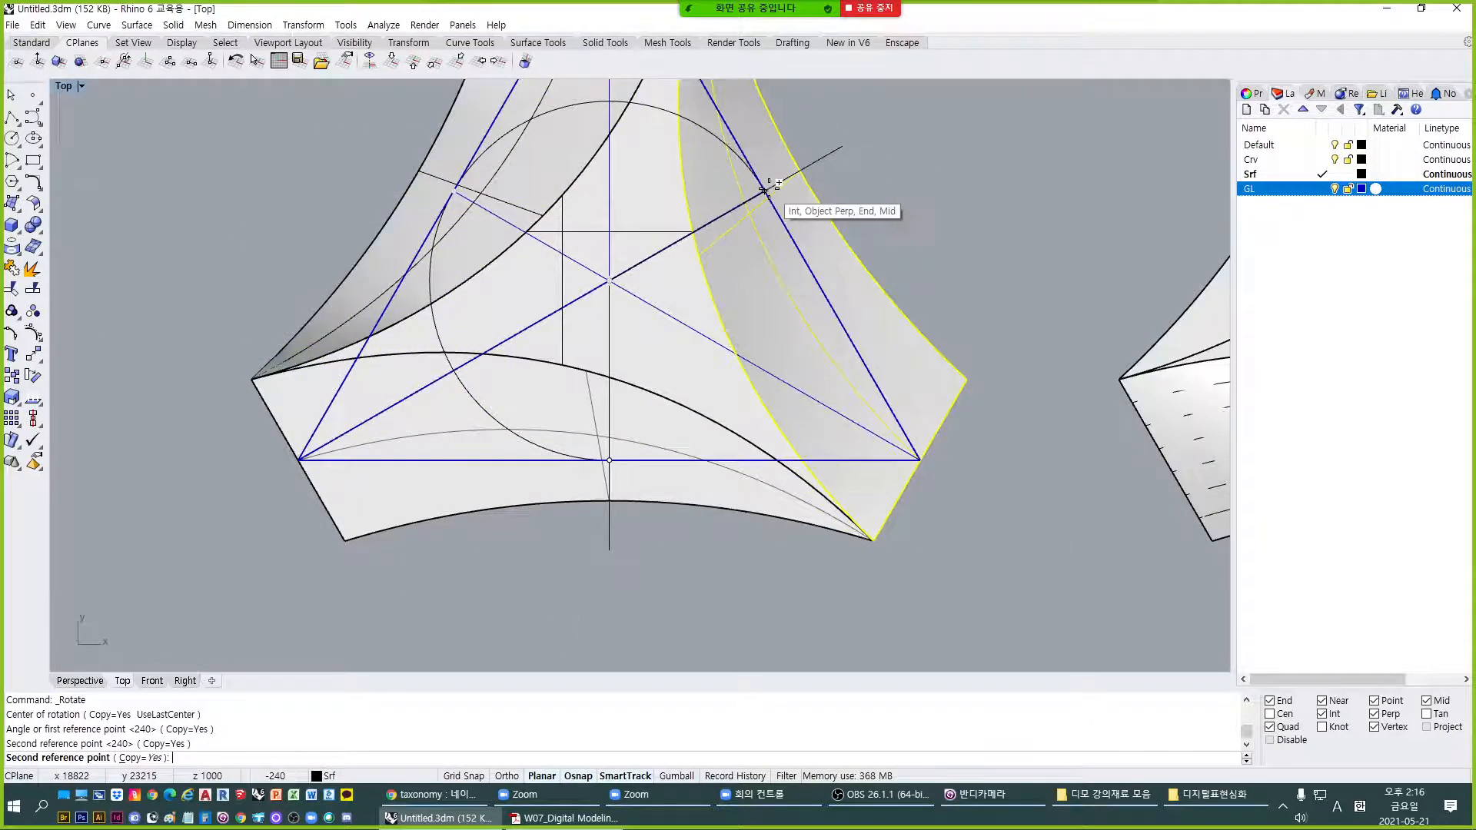
key("Return")
Return to a maximized Perspective view, hide the GL layer and inspect the first model's three curved sides.
double_click(69, 87)
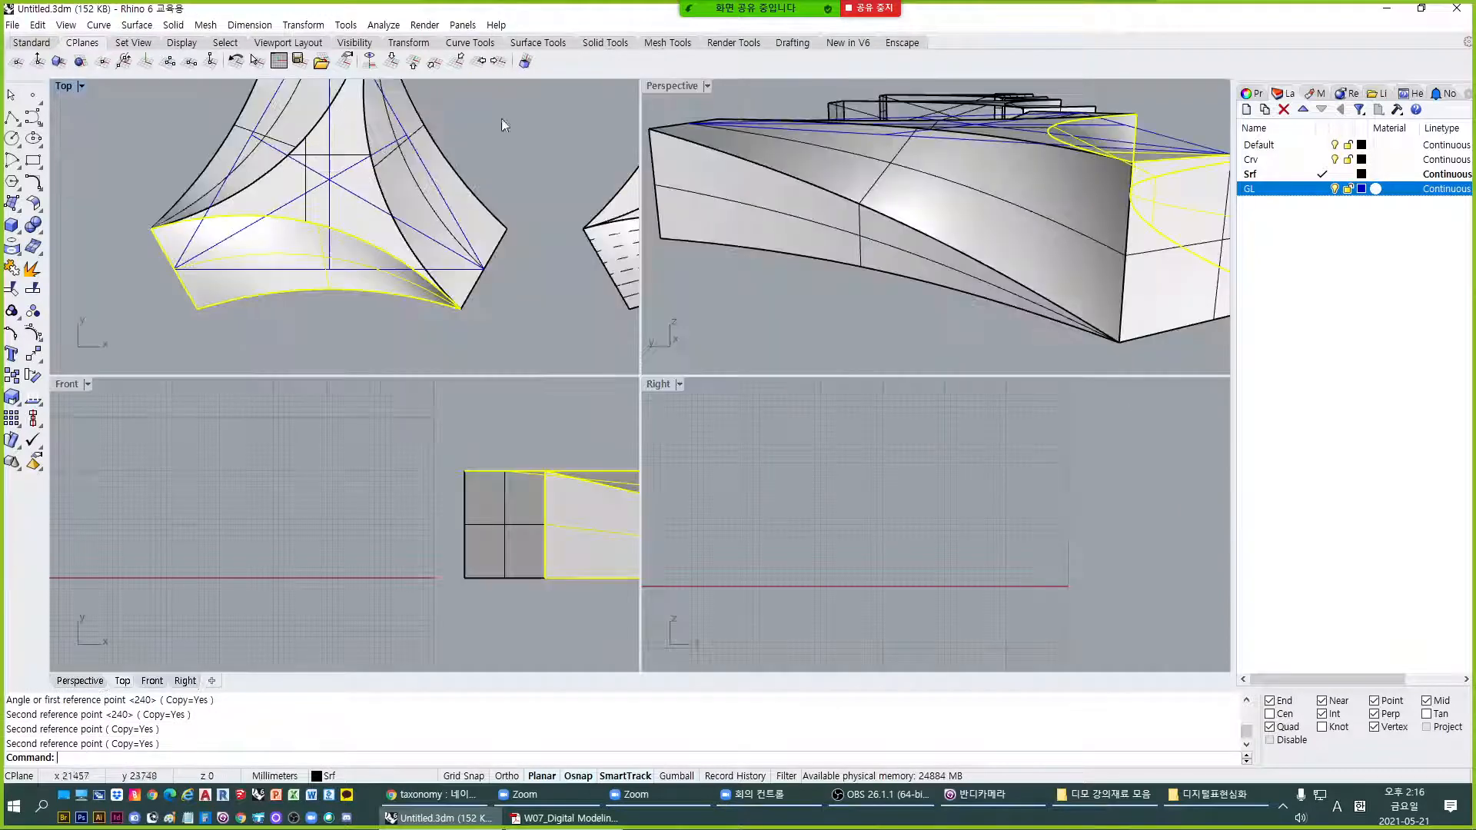
double_click(667, 84)
scroll(653, 411, "down", 5)
right_click_drag(653, 411, 434, 465)
left_click(1335, 189)
key("Escape")
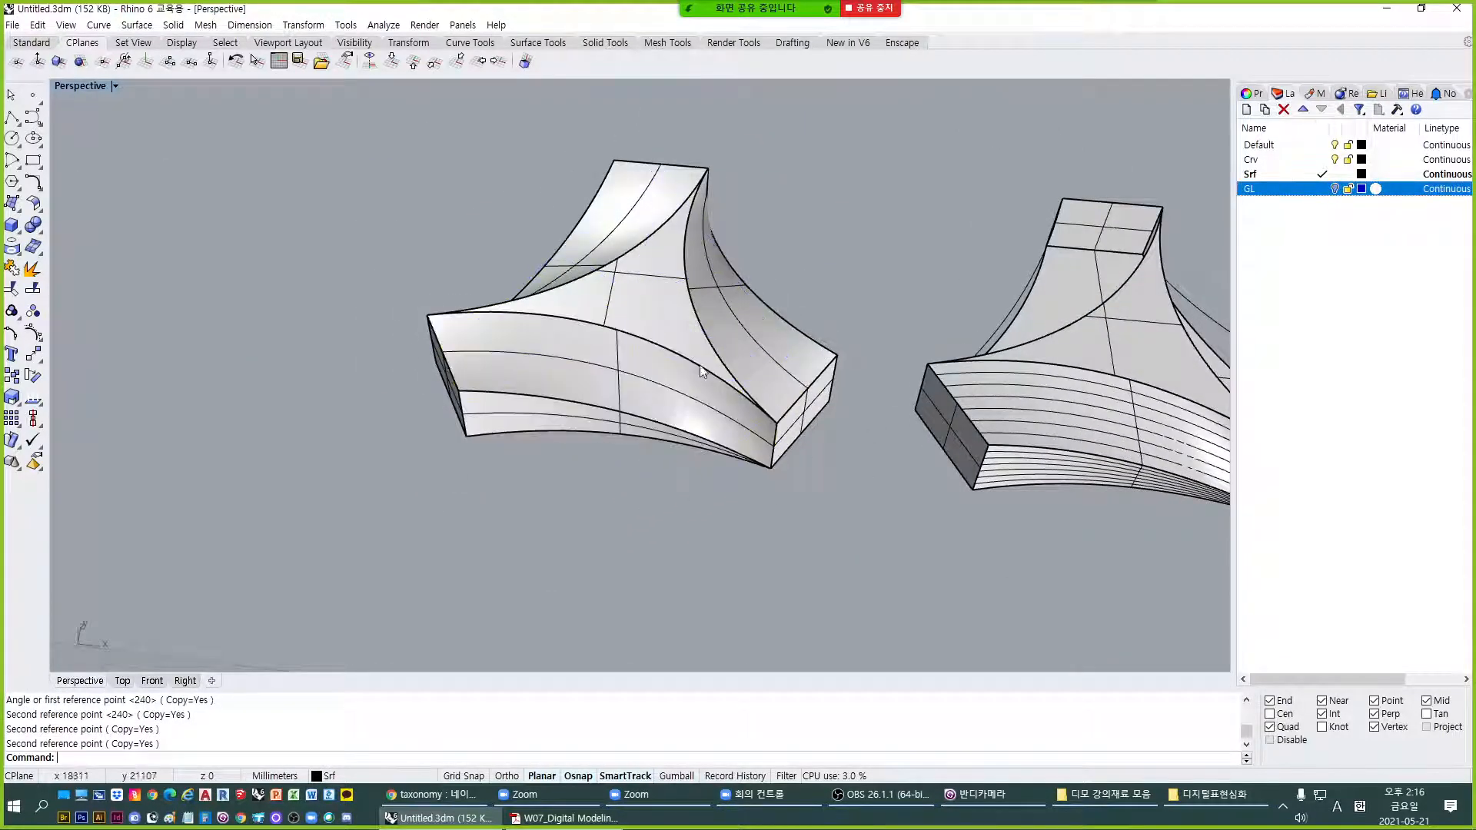
right_click_drag(684, 431, 638, 494)
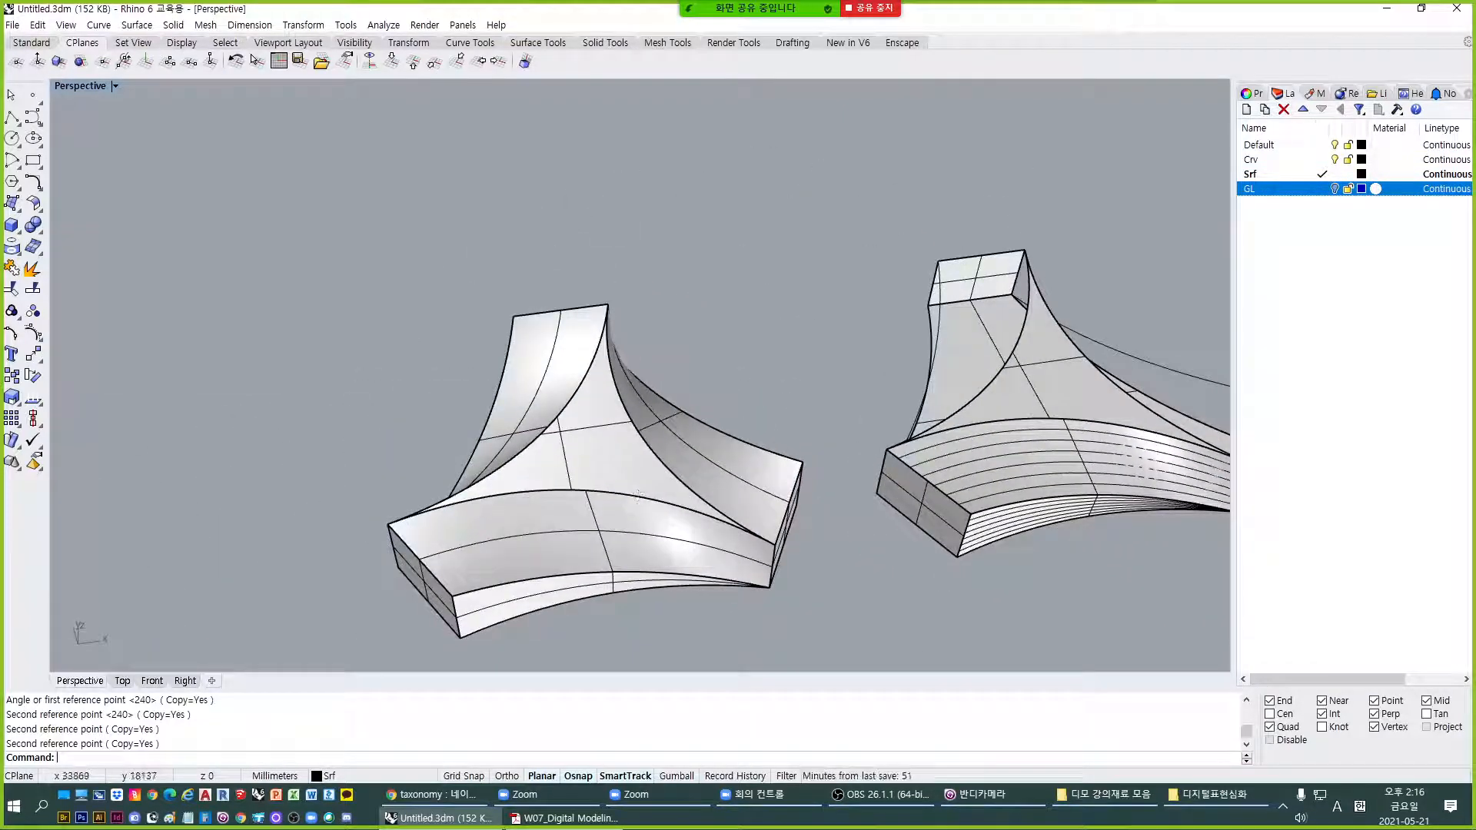
key("alt+Tab")
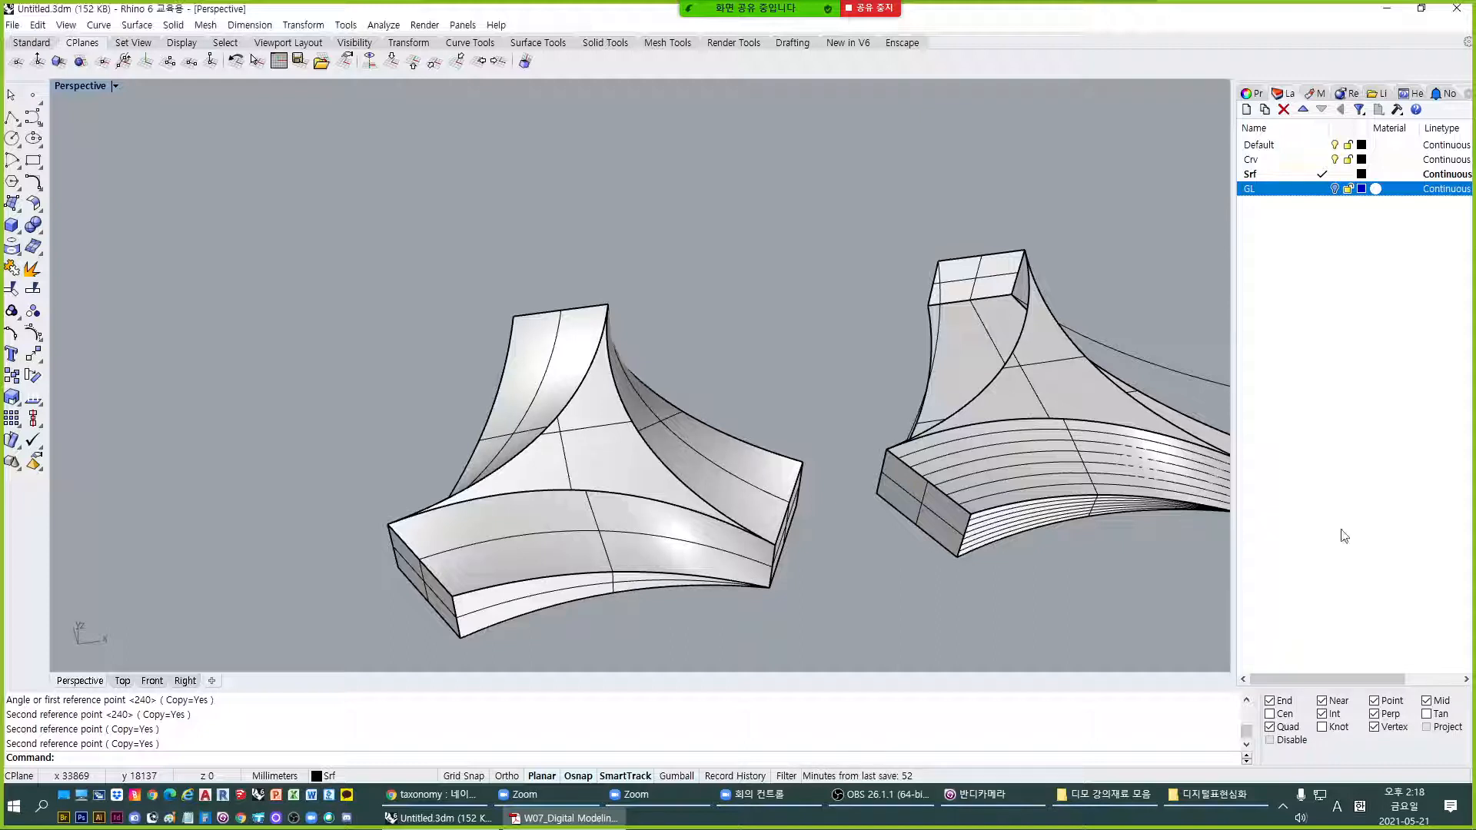
Hide the Crv layer so that only the surfaces of the models are displayed.
right_click_drag(615, 594, 592, 488)
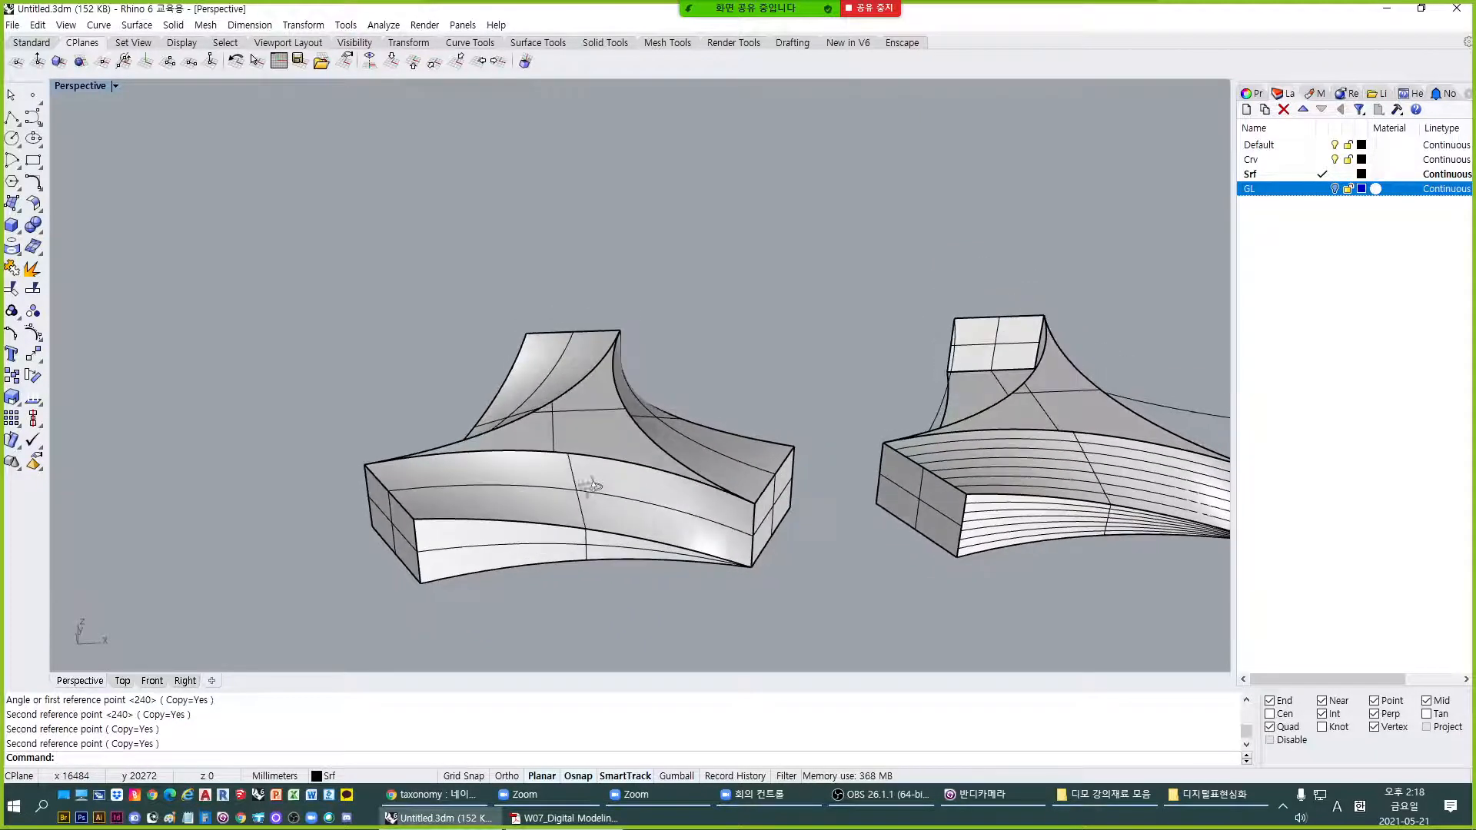
left_click_drag(283, 231, 849, 627)
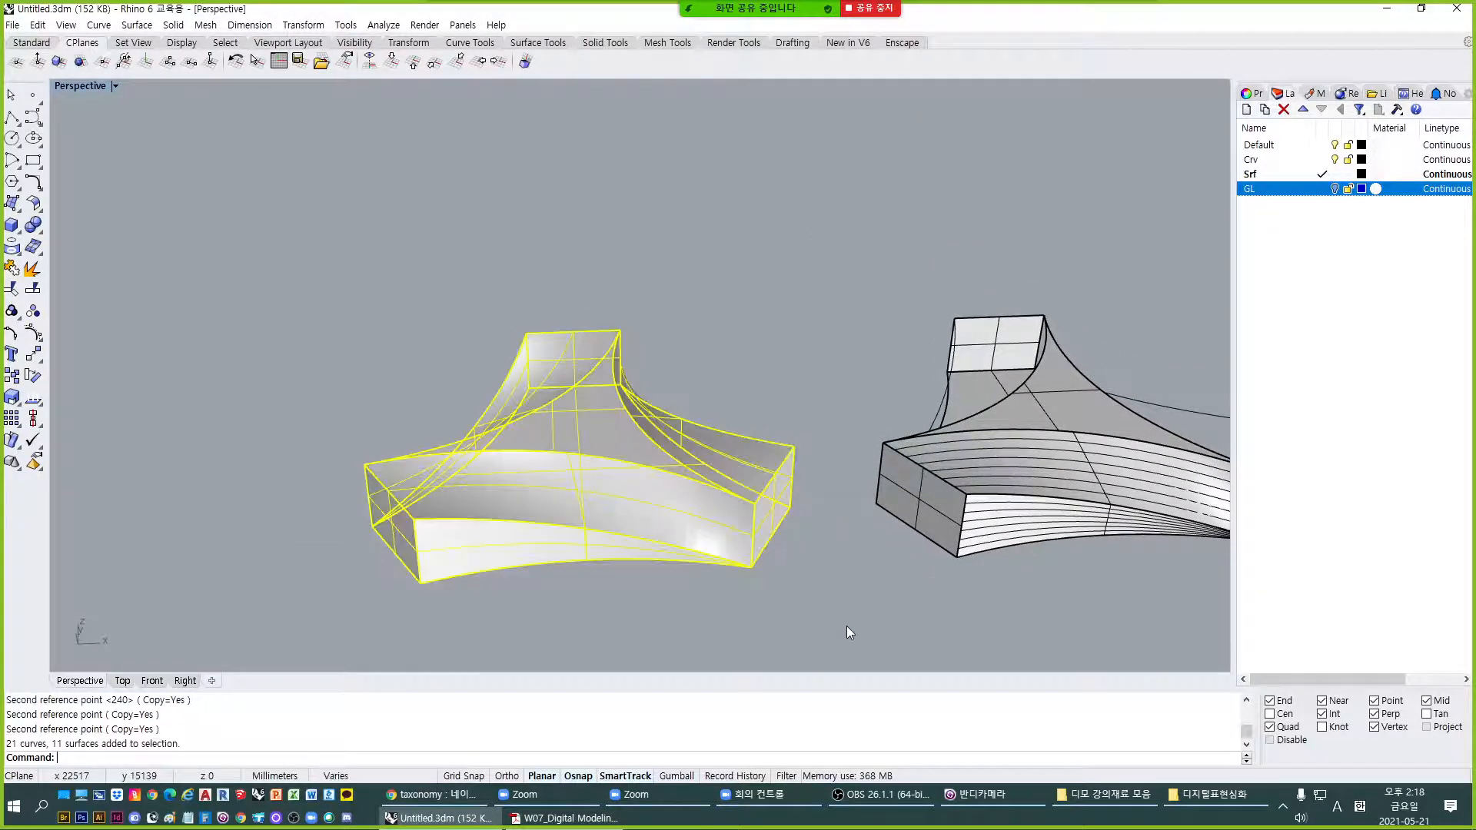
left_click(847, 626)
scroll(832, 362, "down", 5)
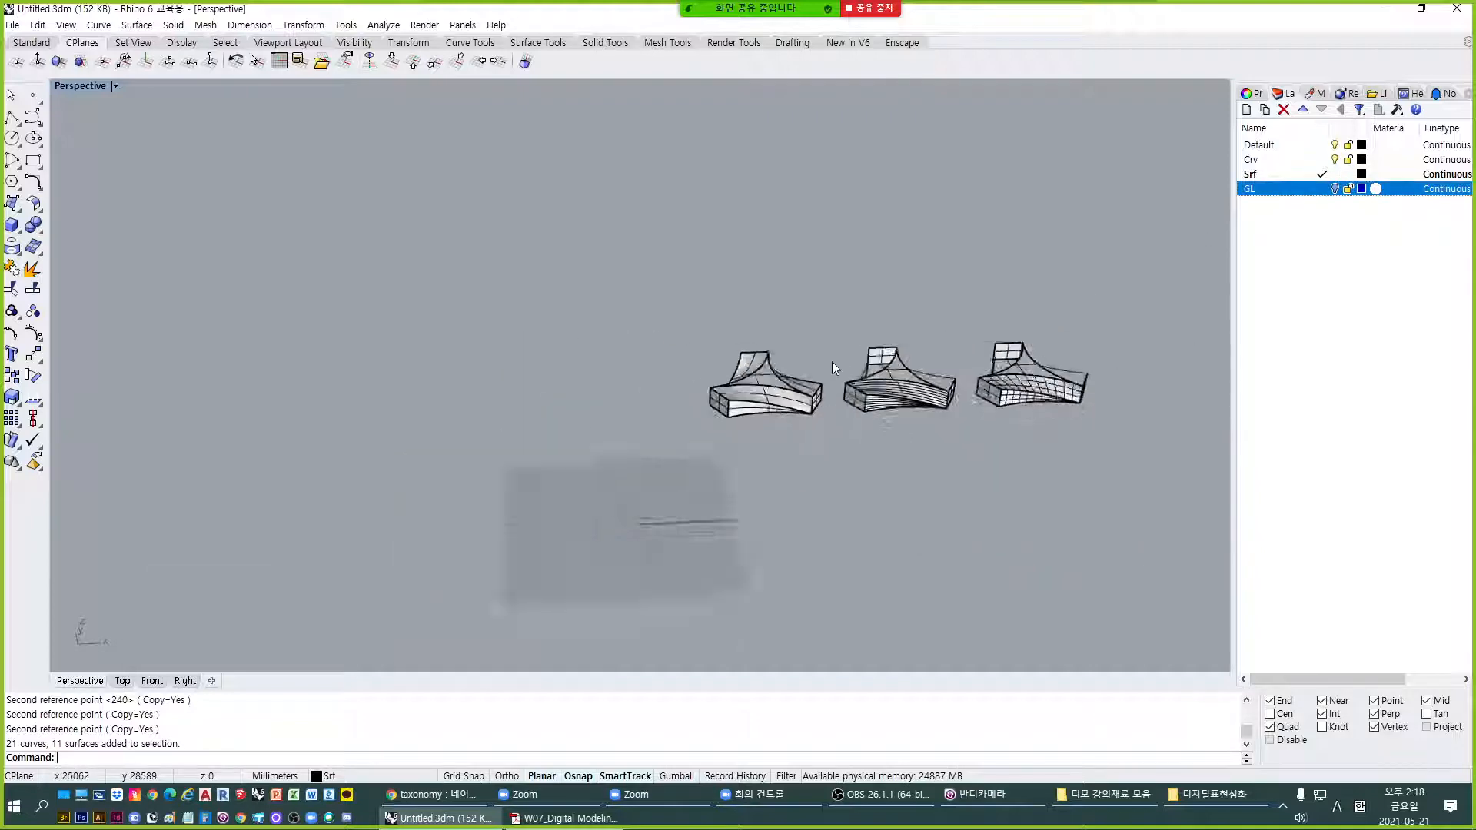
left_click(1334, 161)
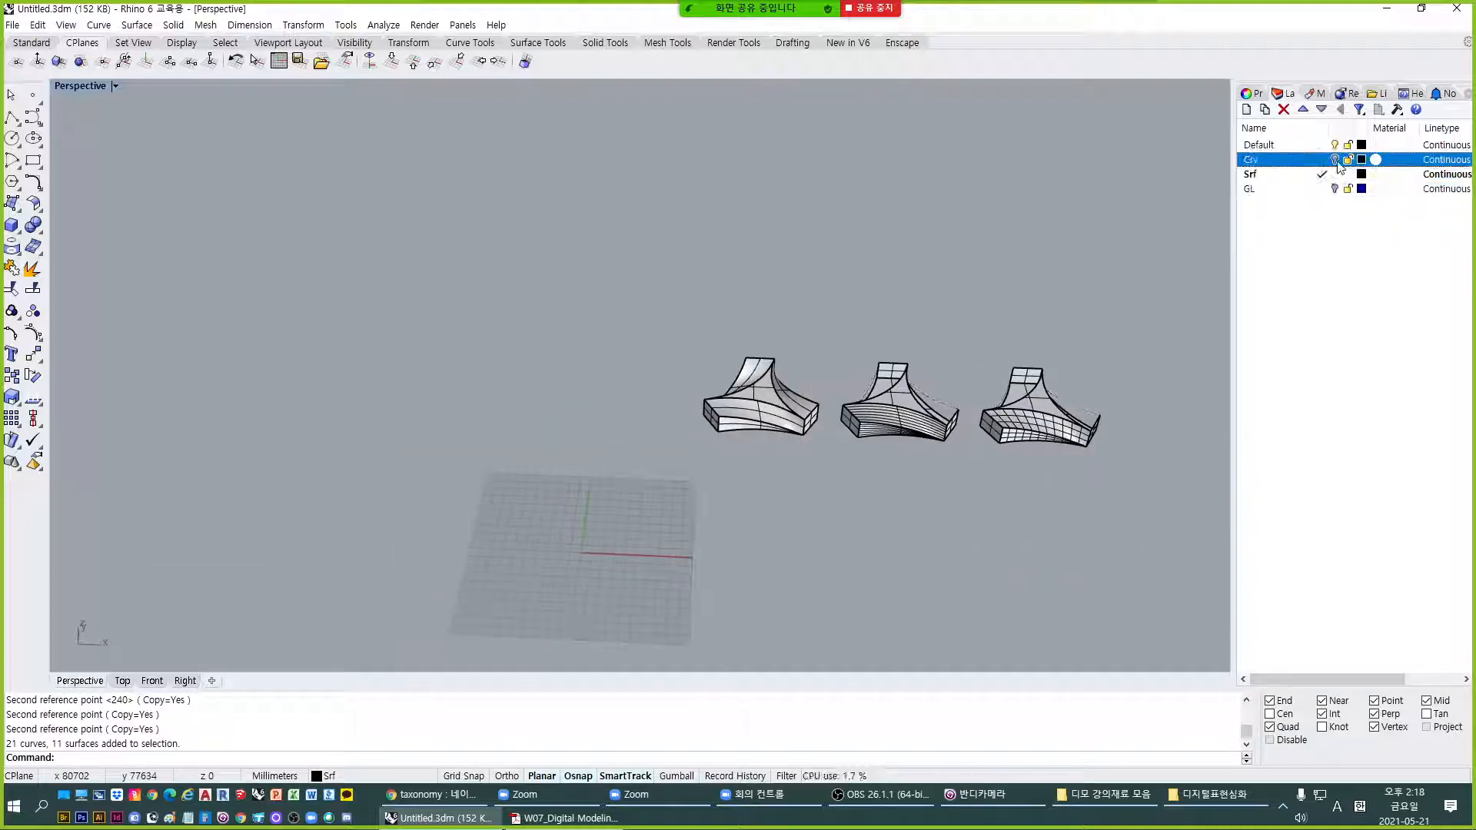
scroll(767, 398, "up", 3)
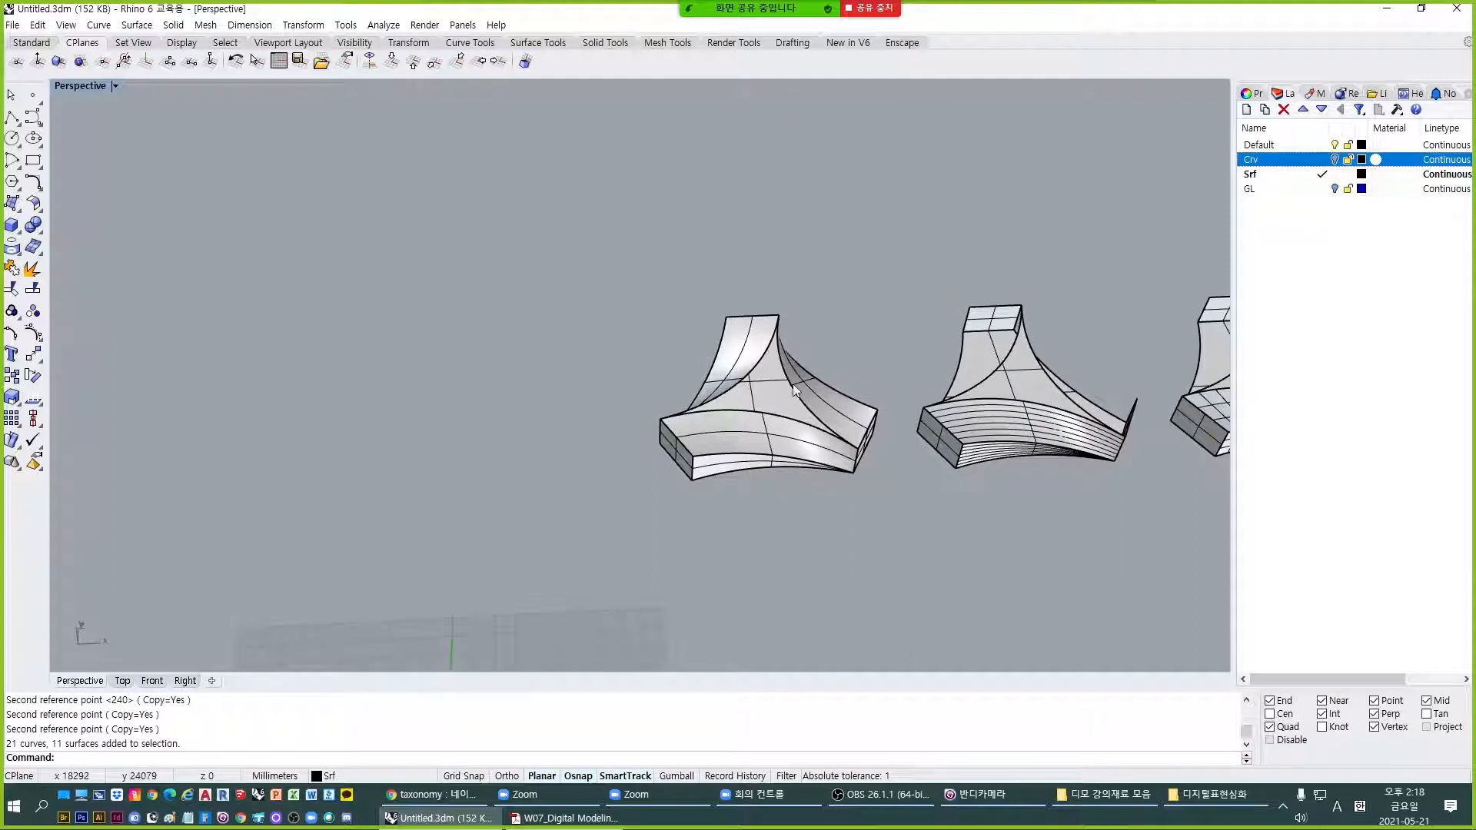
scroll(792, 385, "up", 2)
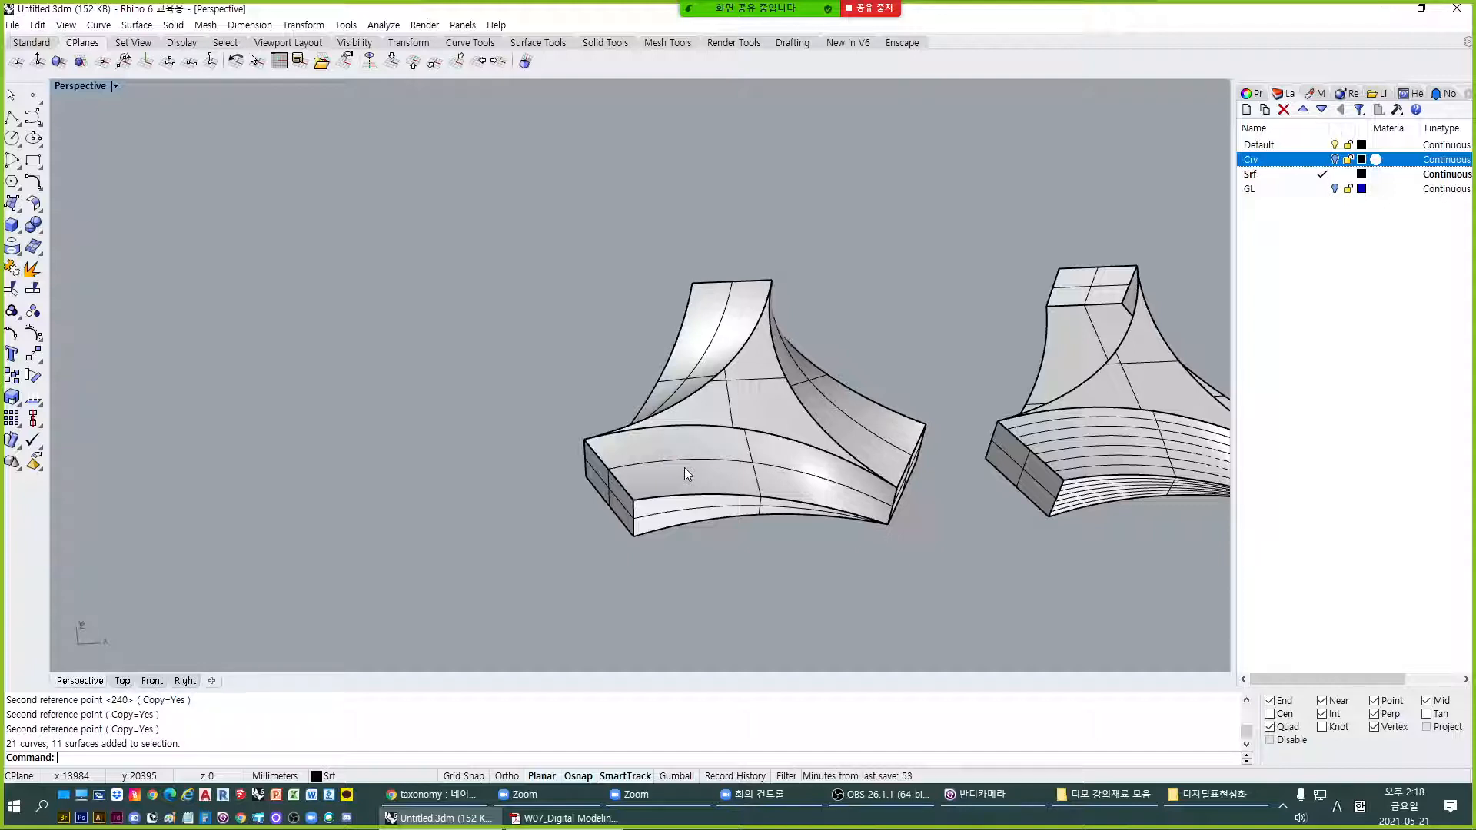
Examine the first model's curved front surfaces, end faces and corners from several angles in Perspective view.
scroll(684, 468, "up", 5)
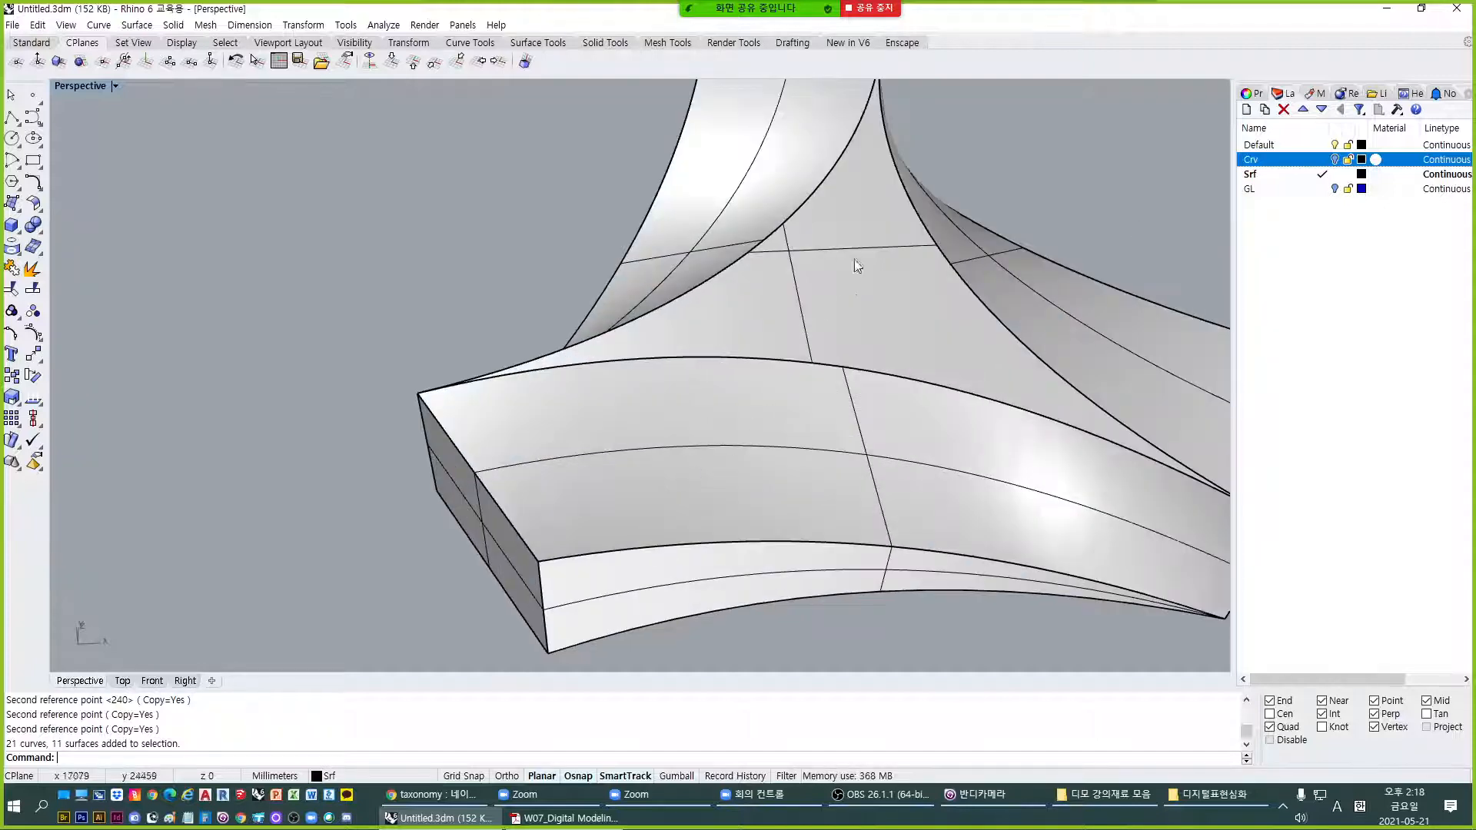
scroll(837, 252, "down", 5)
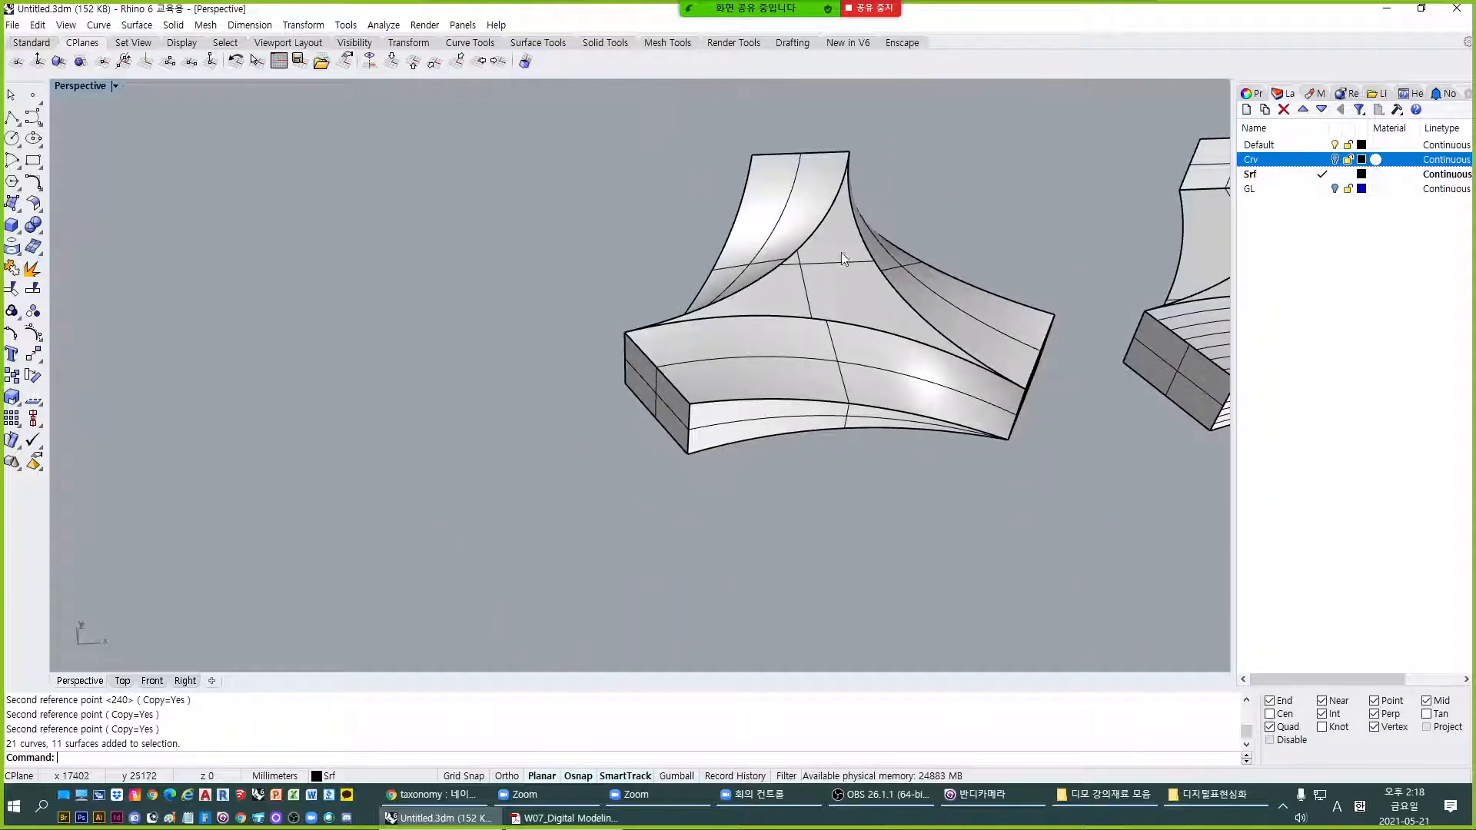
scroll(842, 257, "up", 1)
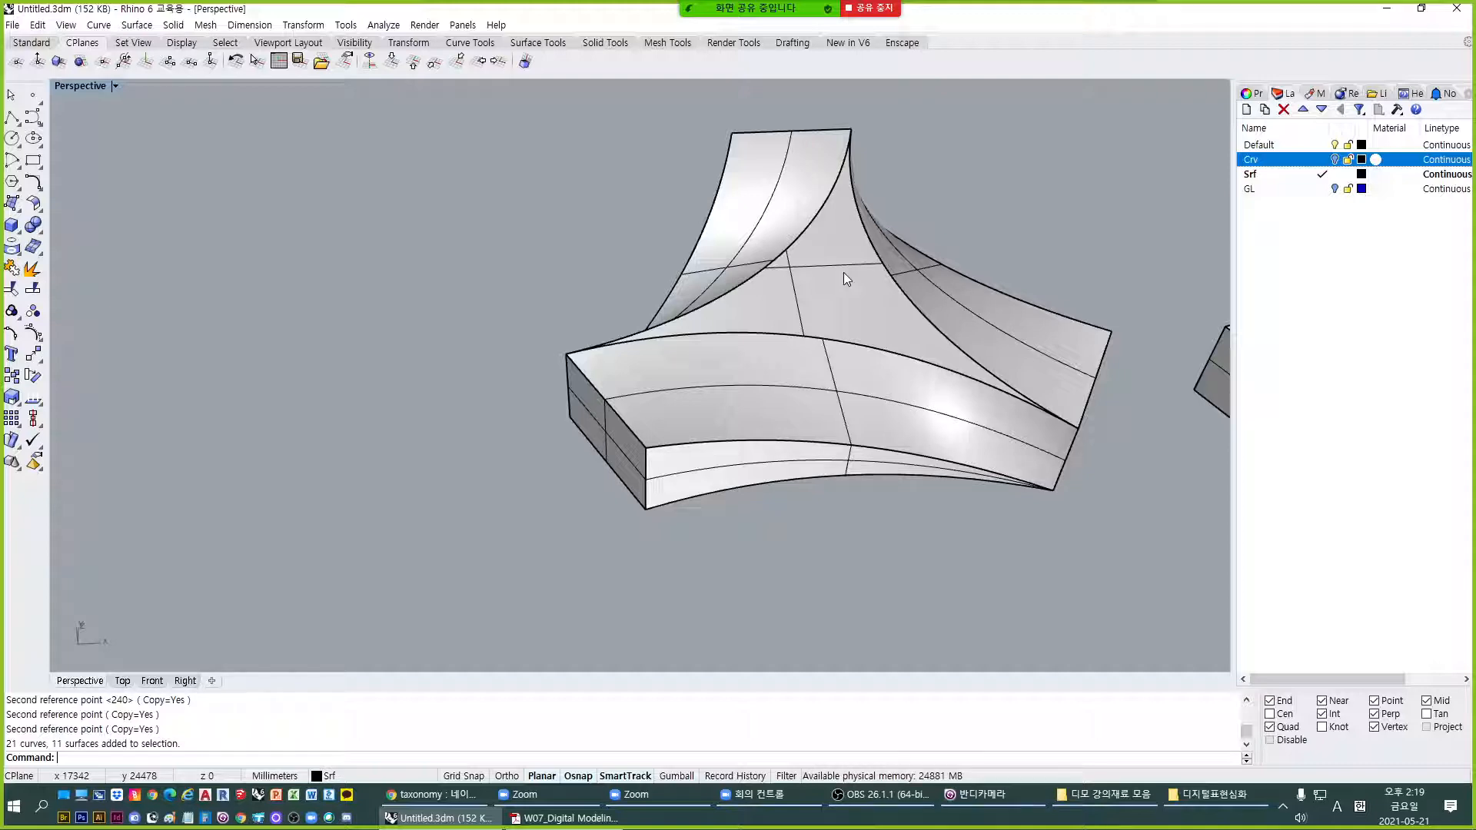
scroll(787, 495, "up", 5)
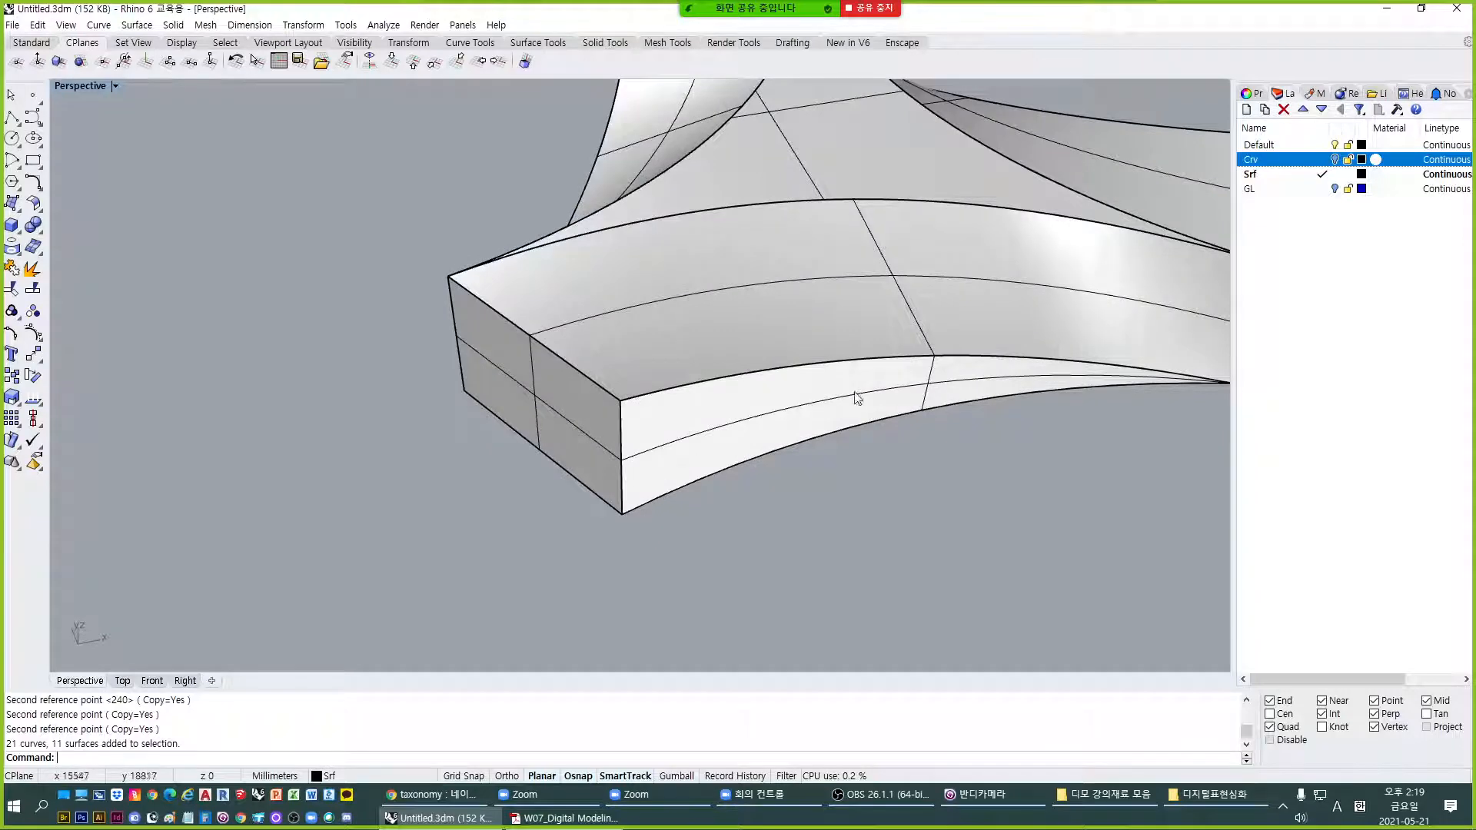
scroll(846, 392, "down", 4)
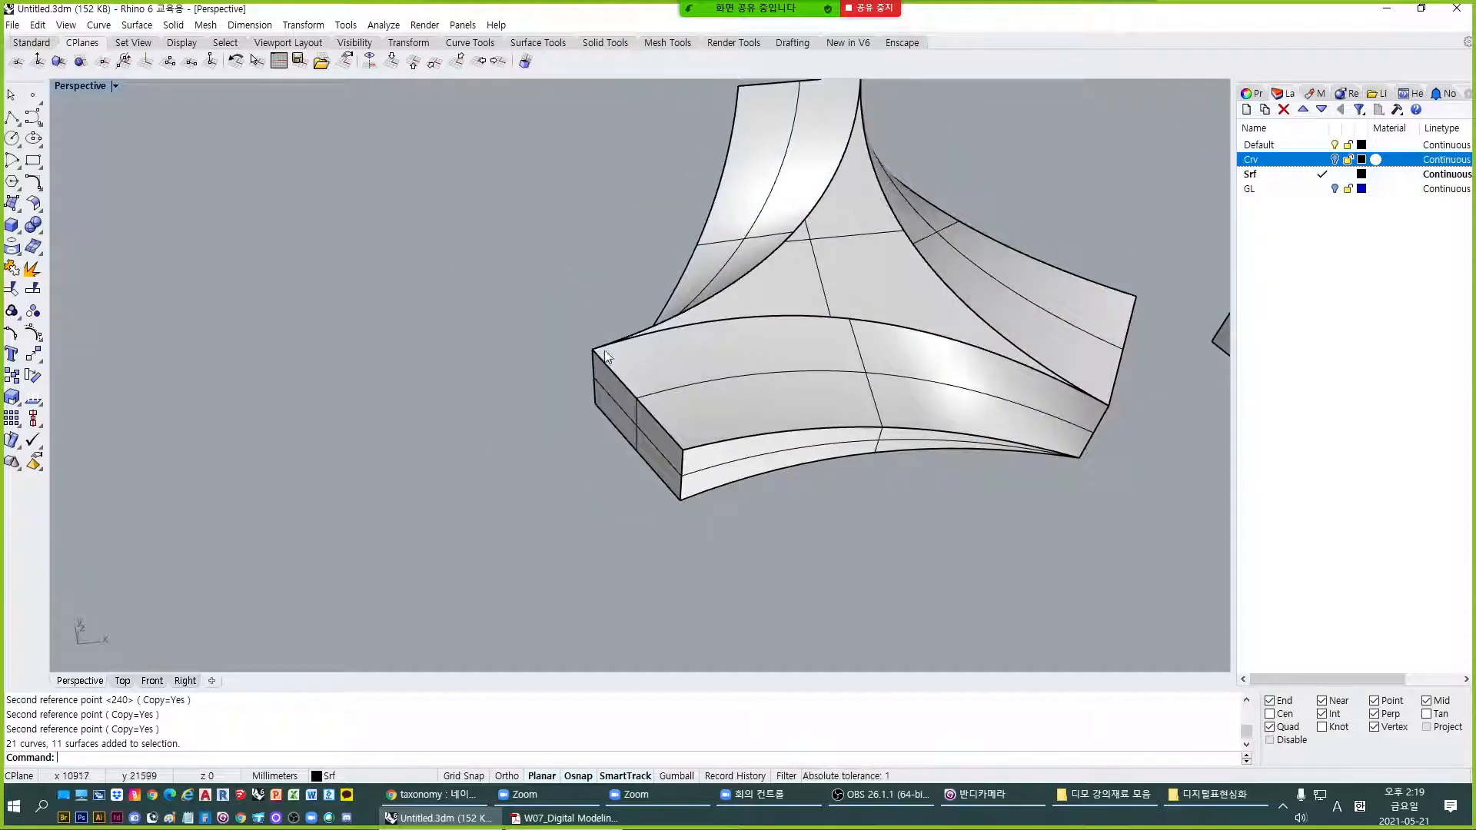
right_click_drag(1044, 426, 870, 365)
scroll(893, 350, "up", 2)
right_click_drag(700, 355, 690, 355, "shift")
scroll(689, 355, "up", 2)
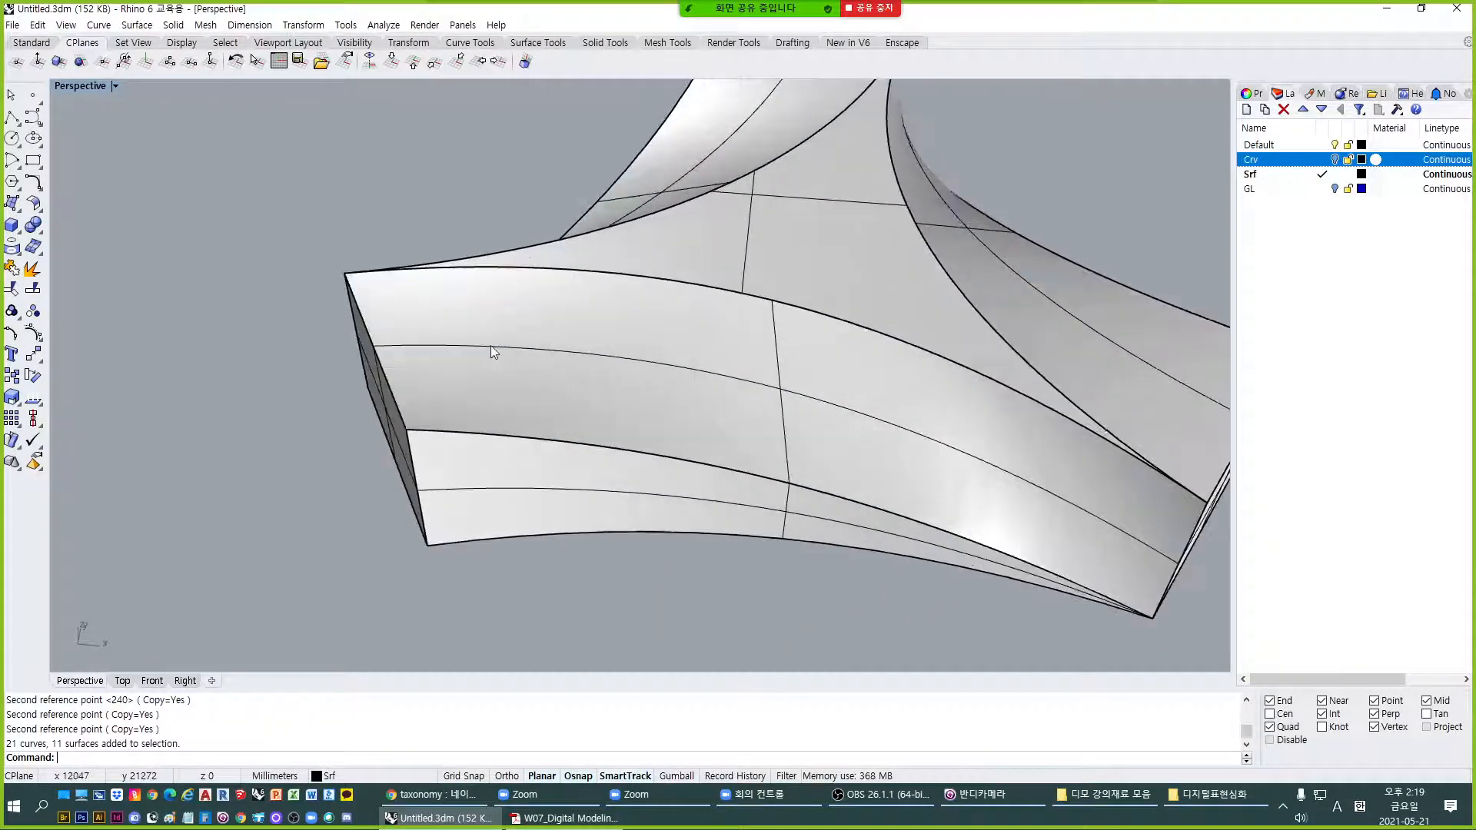
scroll(718, 395, "down", 3)
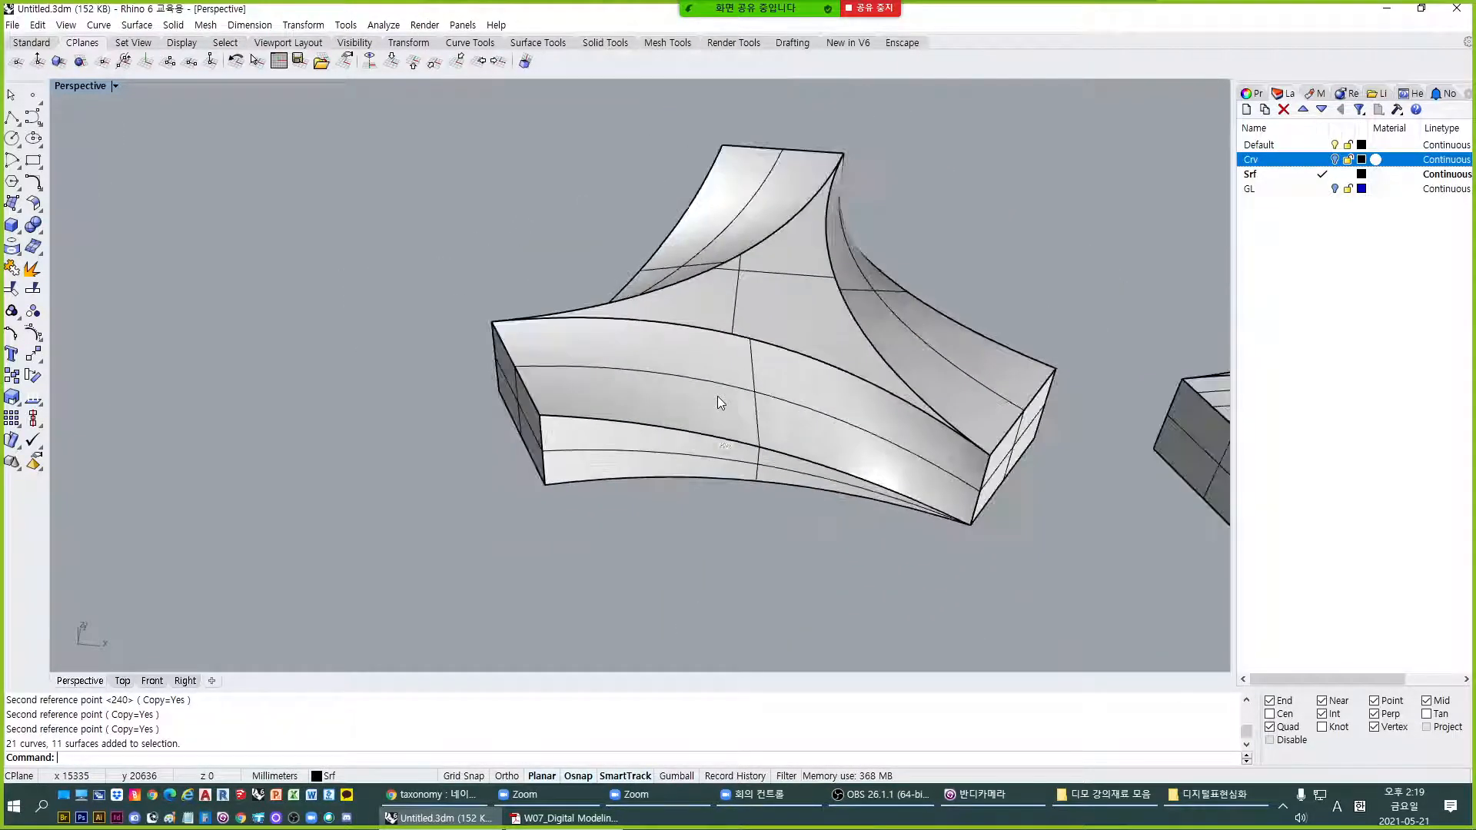
right_click_drag(717, 395, 754, 503)
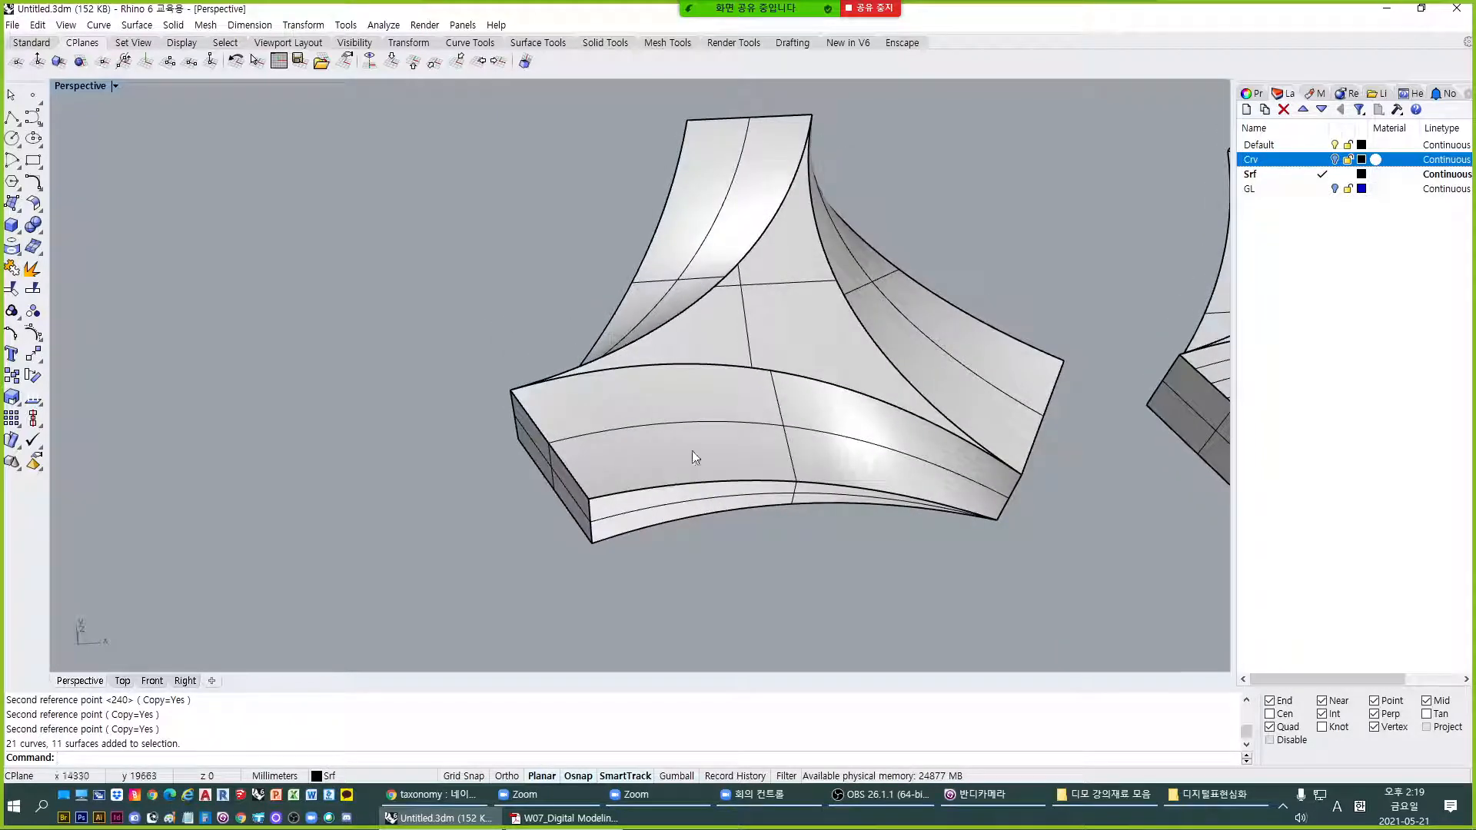
scroll(692, 453, "up", 2)
scroll(781, 422, "down", 2)
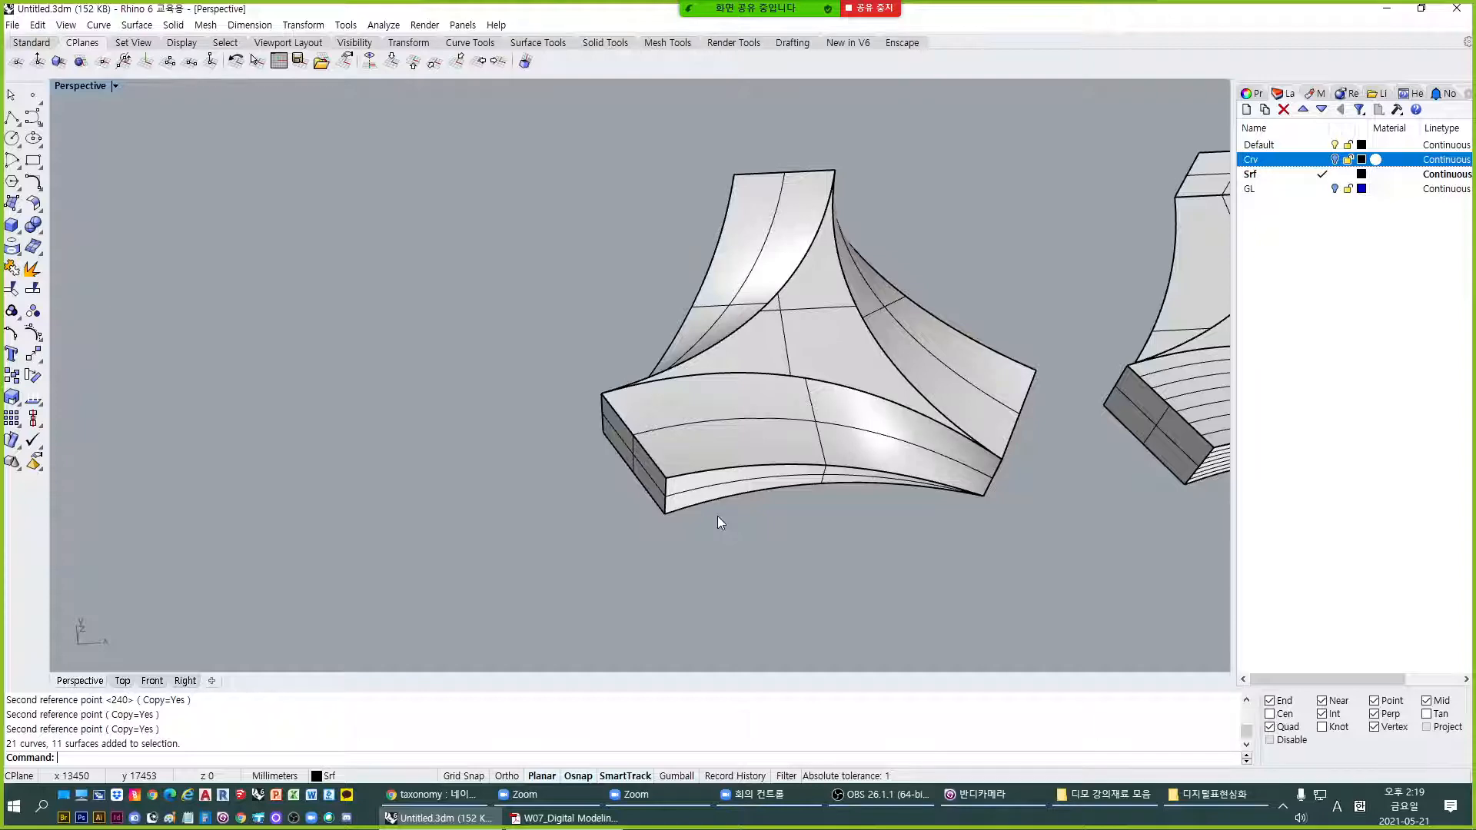
scroll(777, 408, "up", 5)
scroll(527, 452, "down", 4)
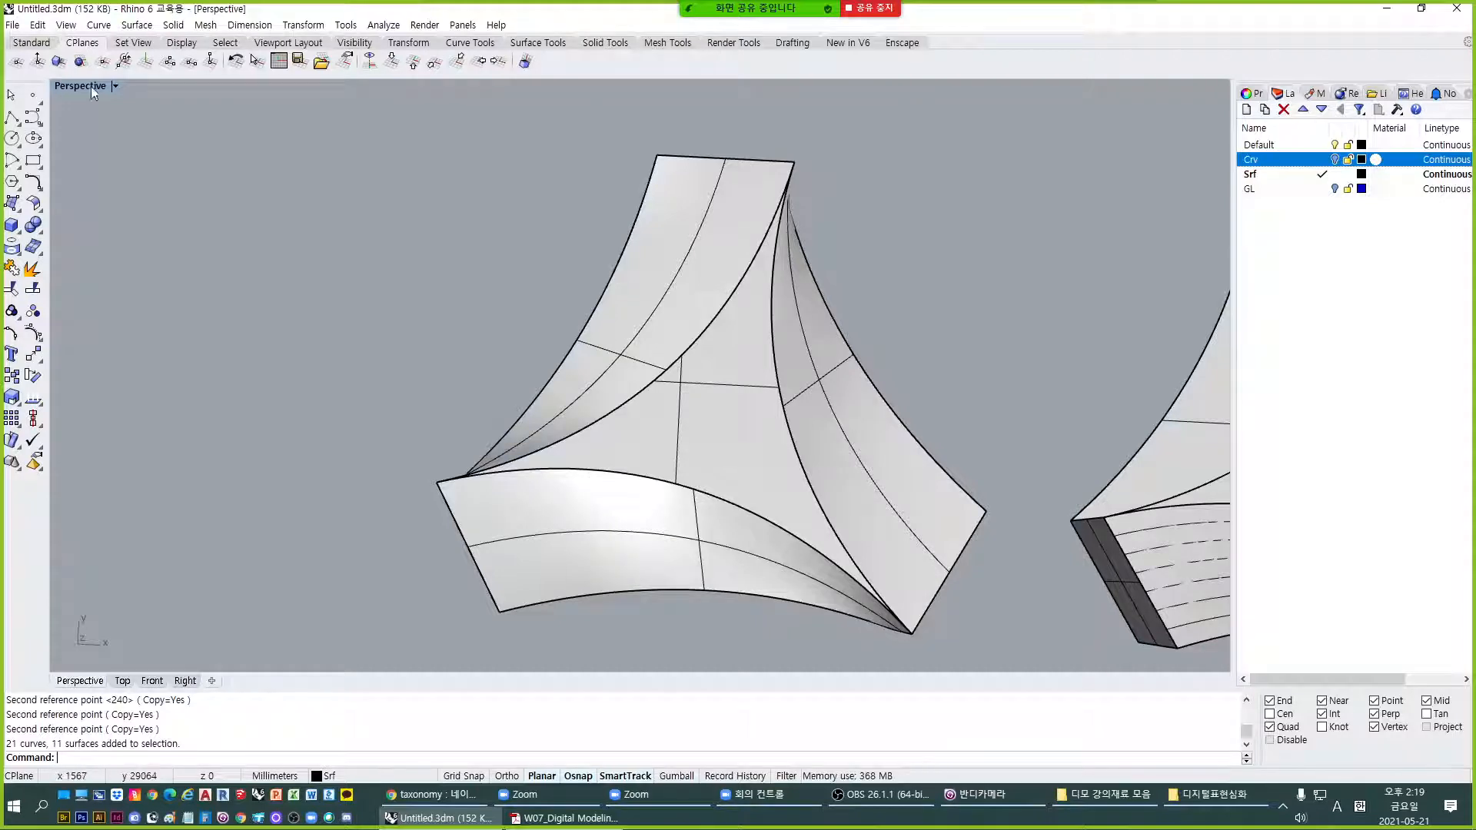
Inspect the first model's narrow corner where the curved surfaces meet in Top view, and view all three models together.
double_click(66, 90)
double_click(66, 90)
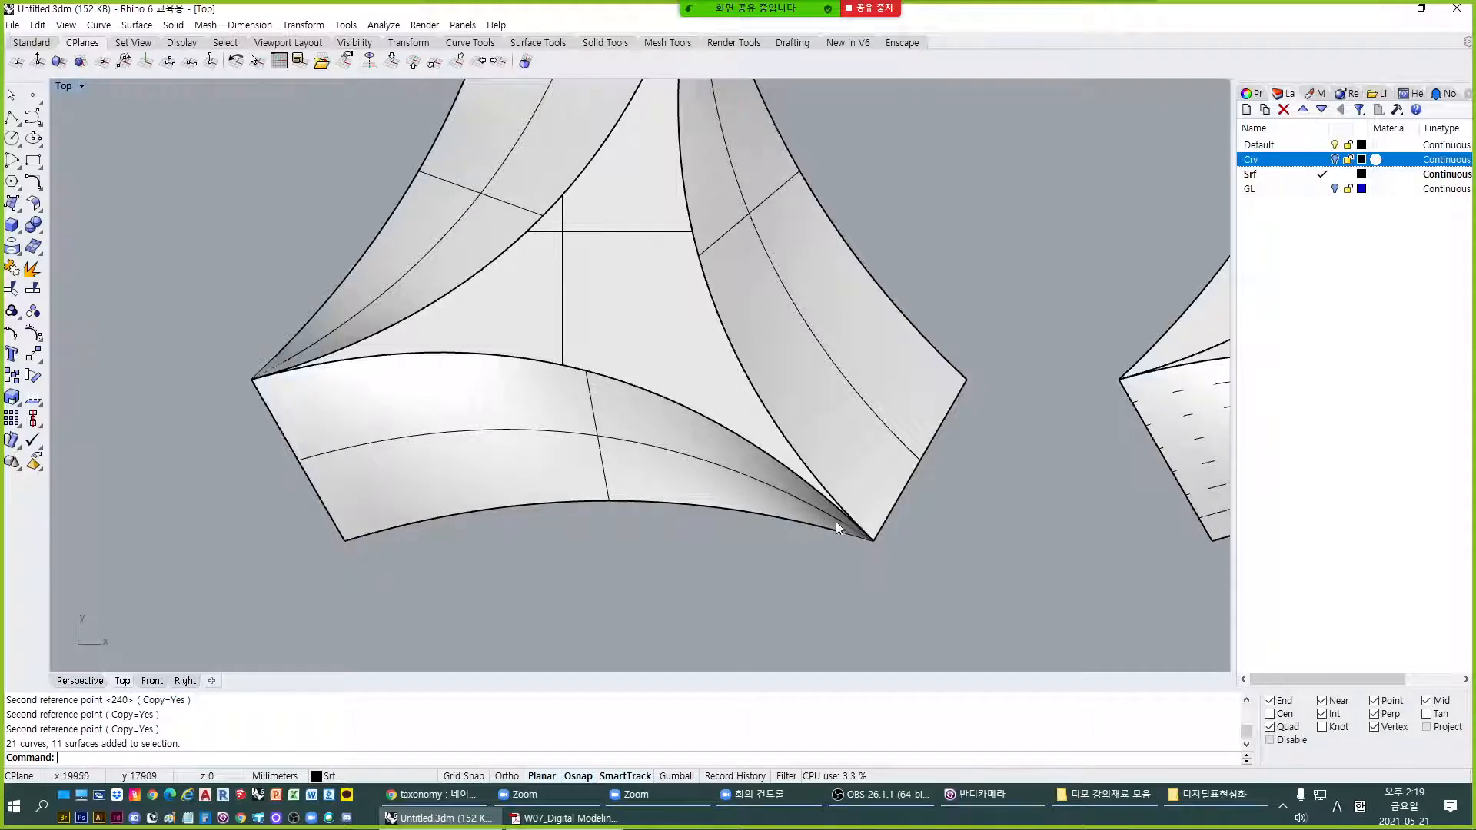
scroll(837, 522, "up", 5)
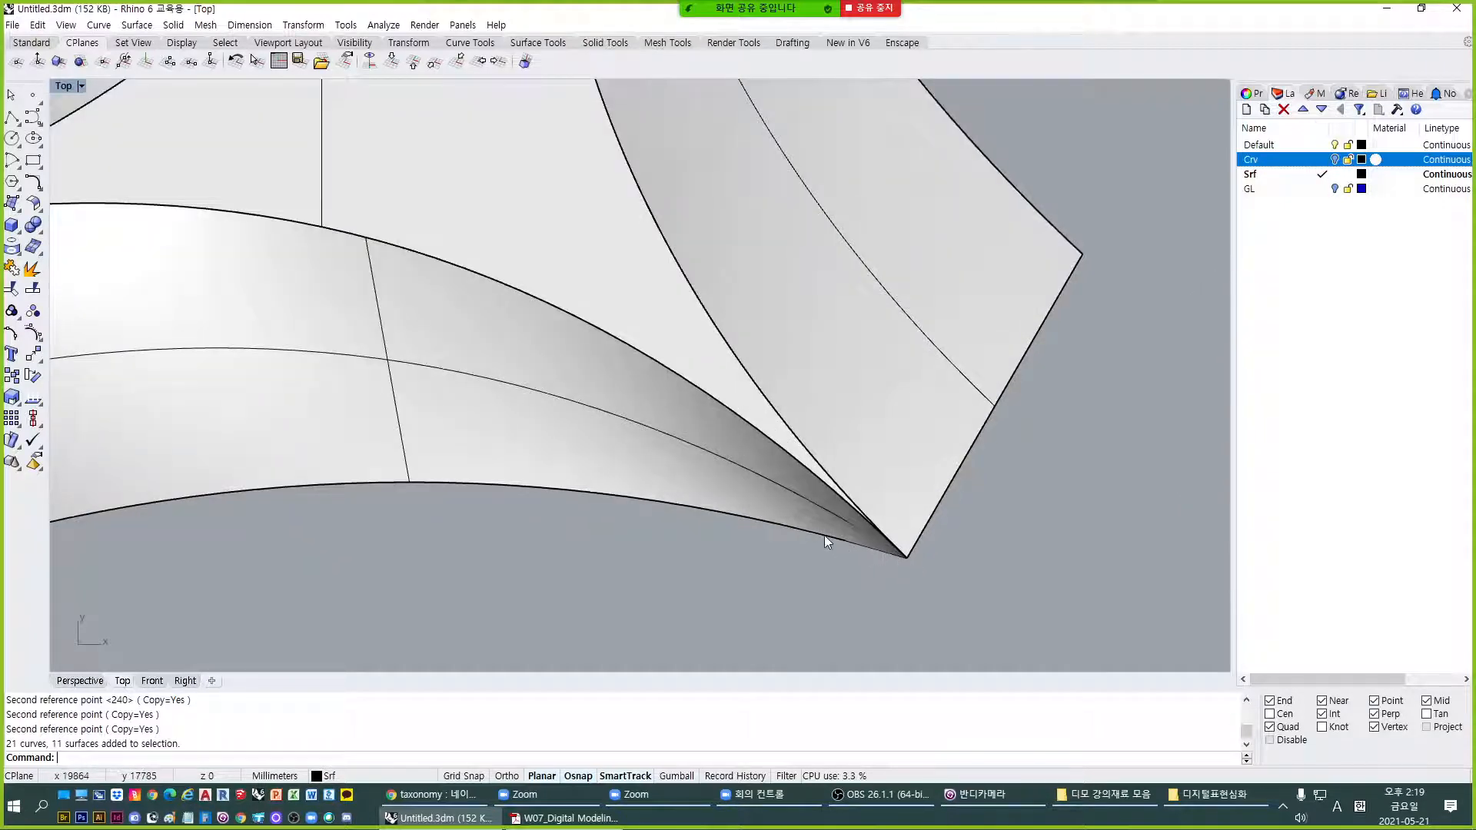
scroll(871, 524, "down", 2)
scroll(879, 547, "up", 3)
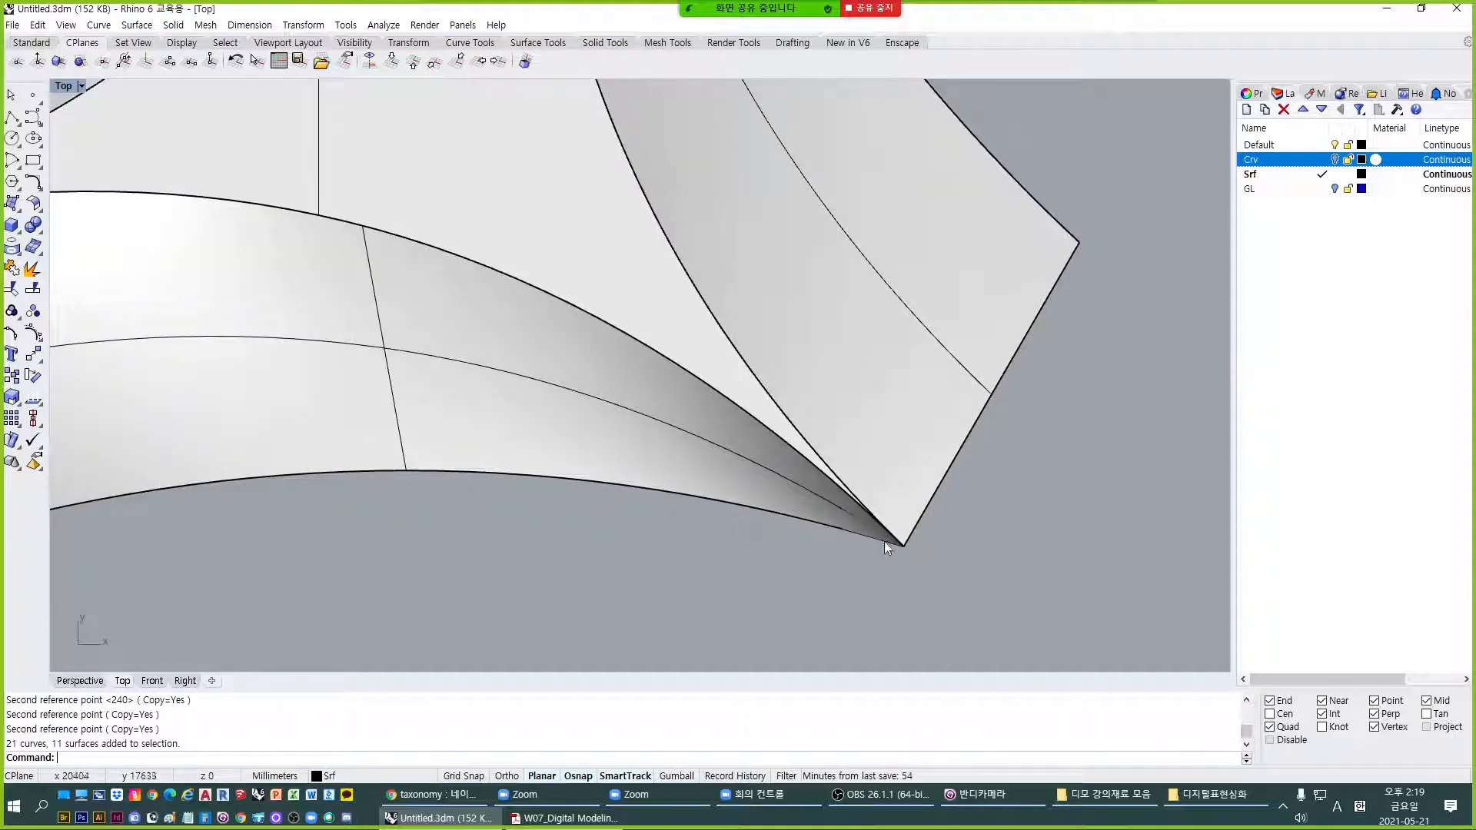
scroll(914, 546, "down", 5)
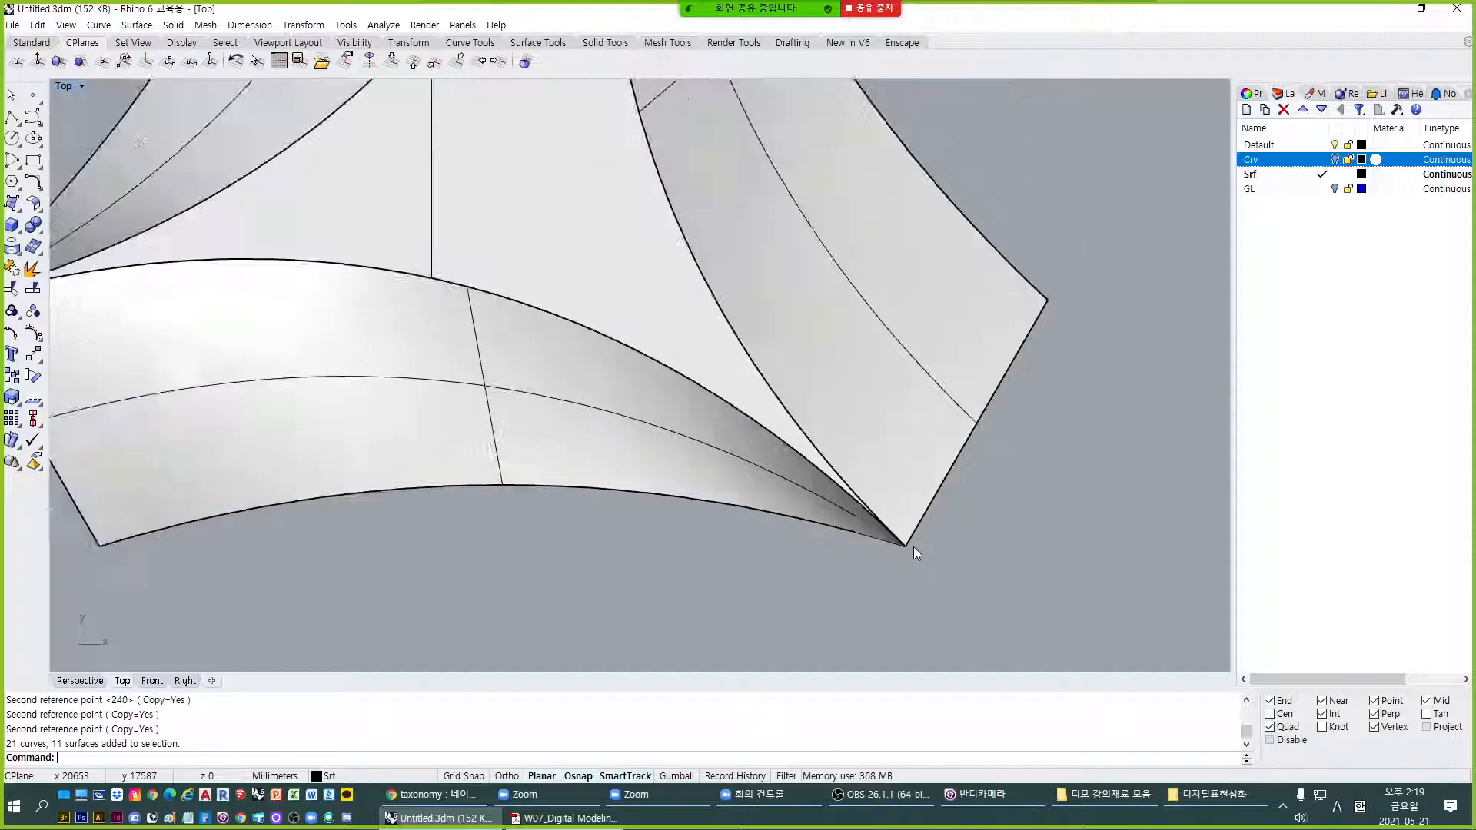
double_click(64, 86)
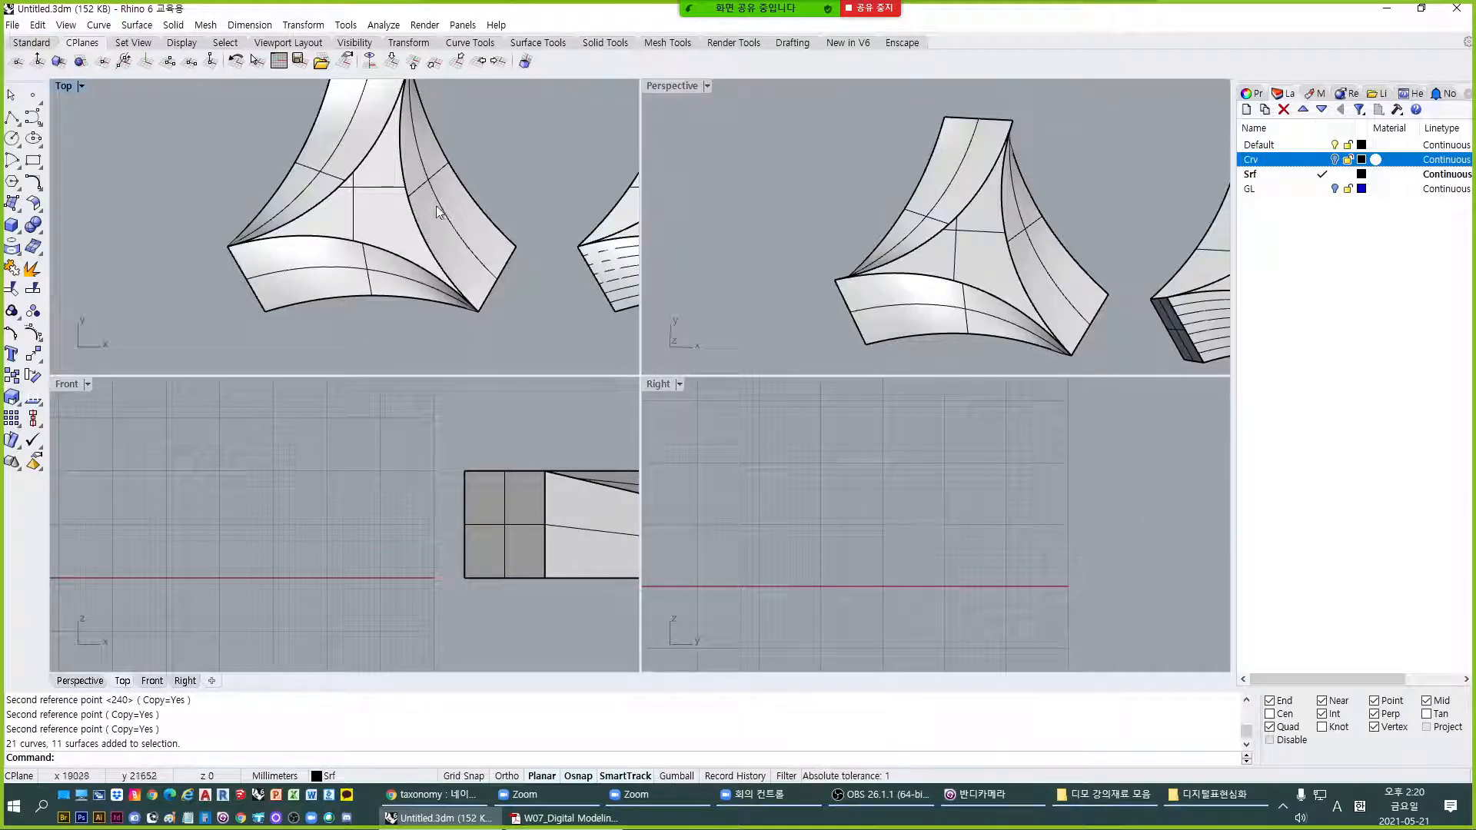
double_click(63, 85)
scroll(692, 531, "down", 5)
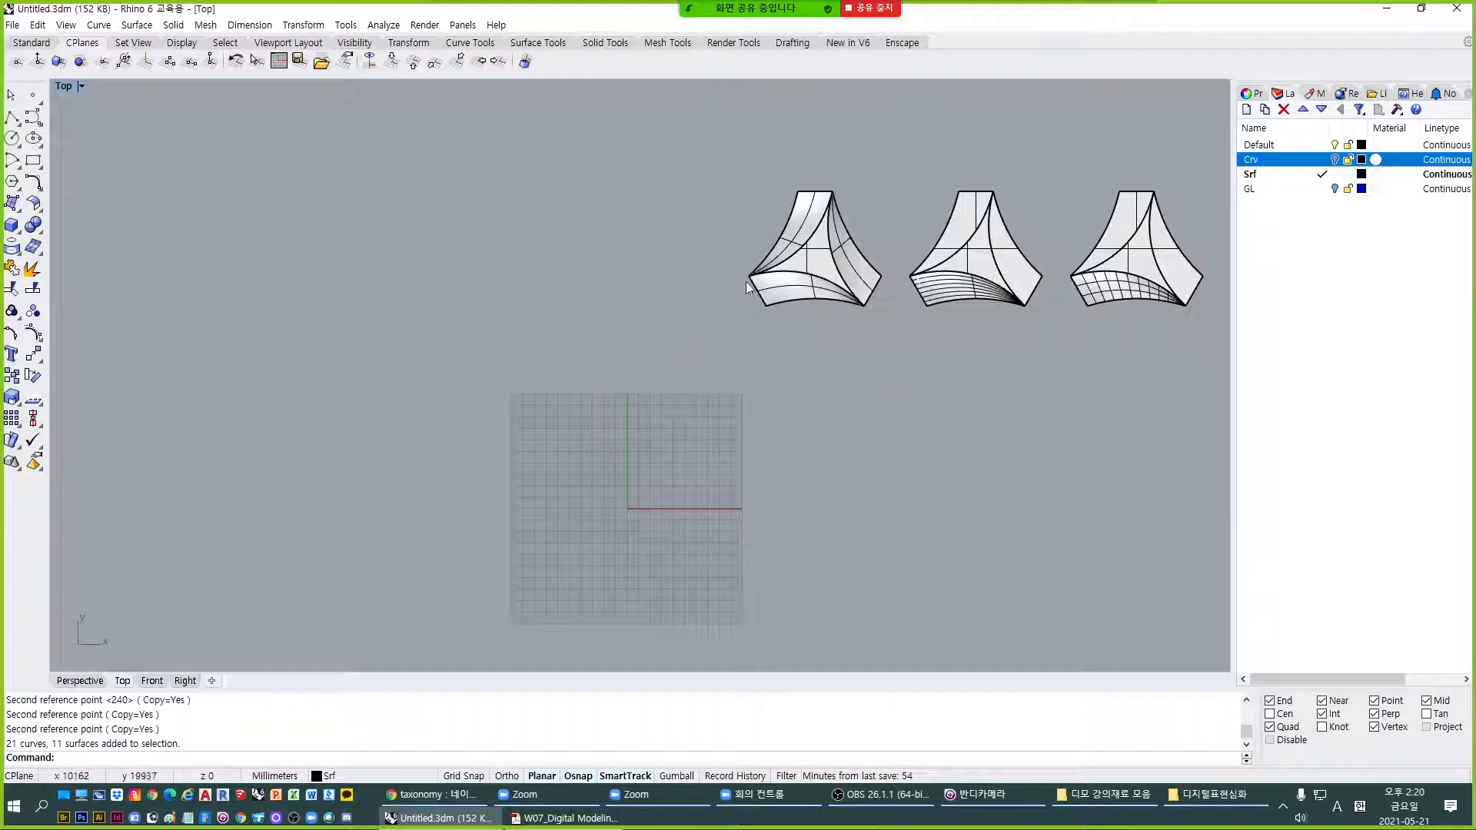
scroll(690, 357, "down", 3)
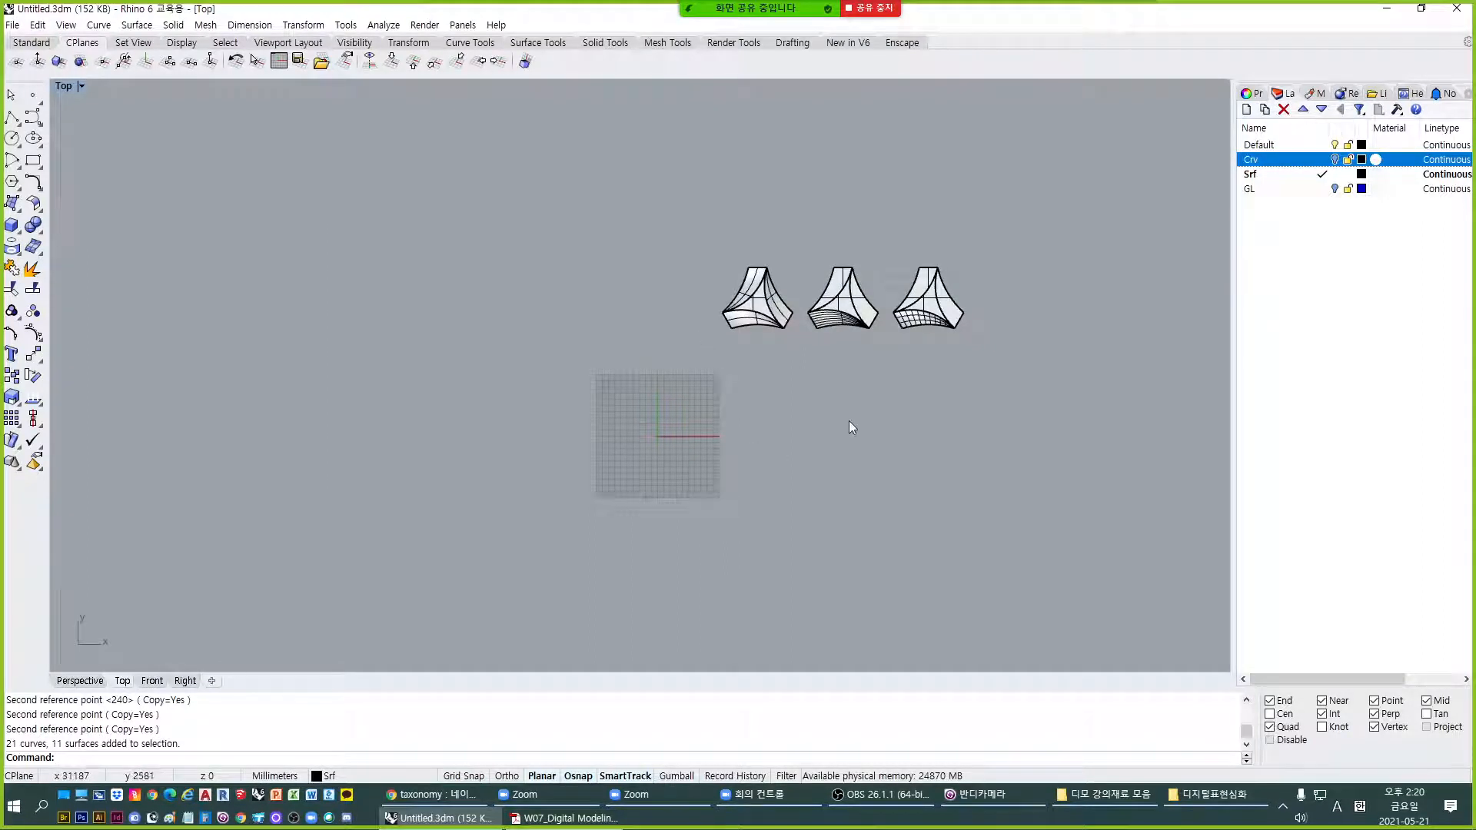
Show the GL and Crv layers temporarily to check the models with their guide lines and curves, and hide both layers again.
left_click(1335, 188)
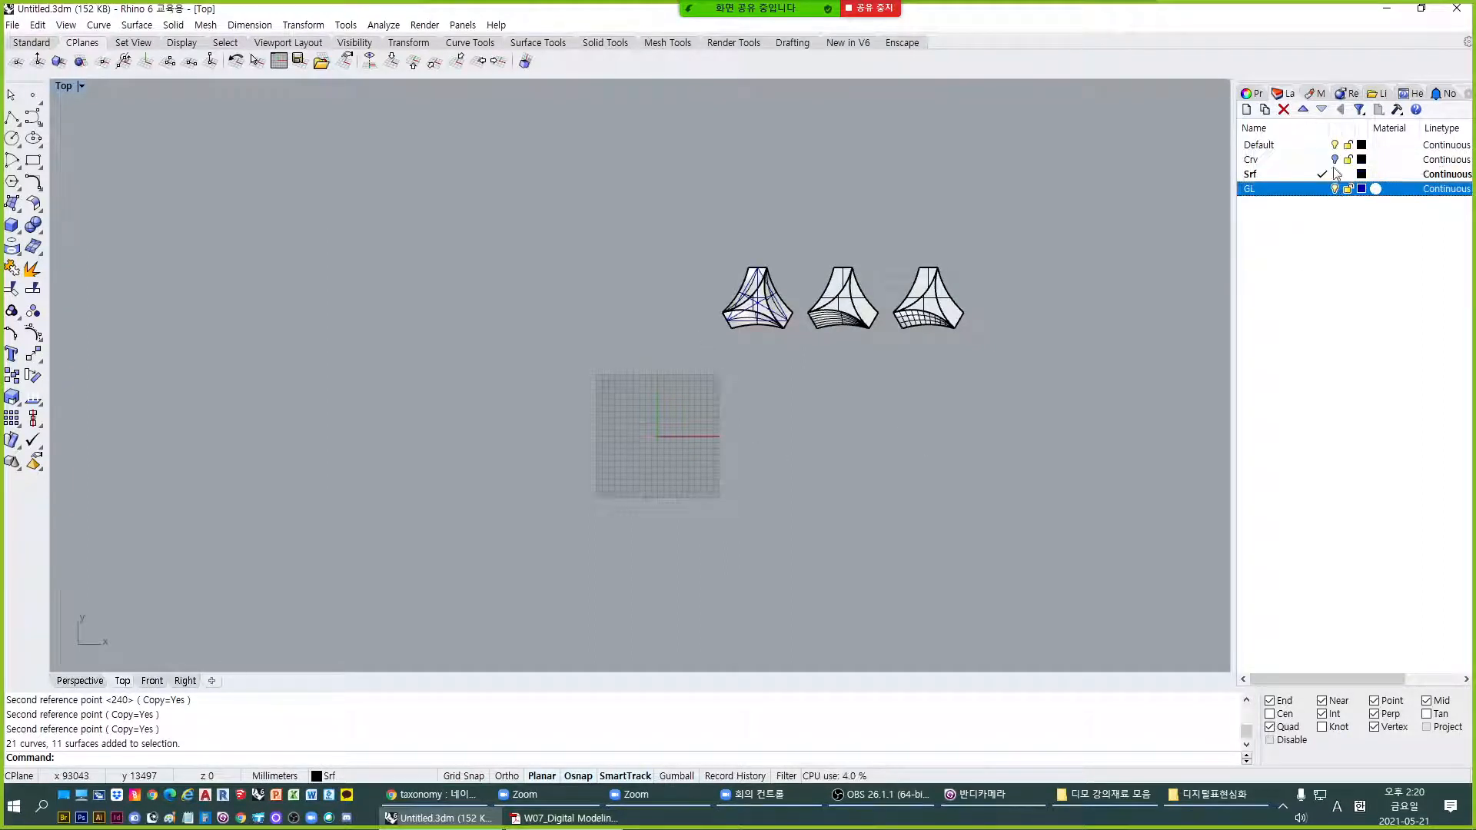
left_click(1334, 159)
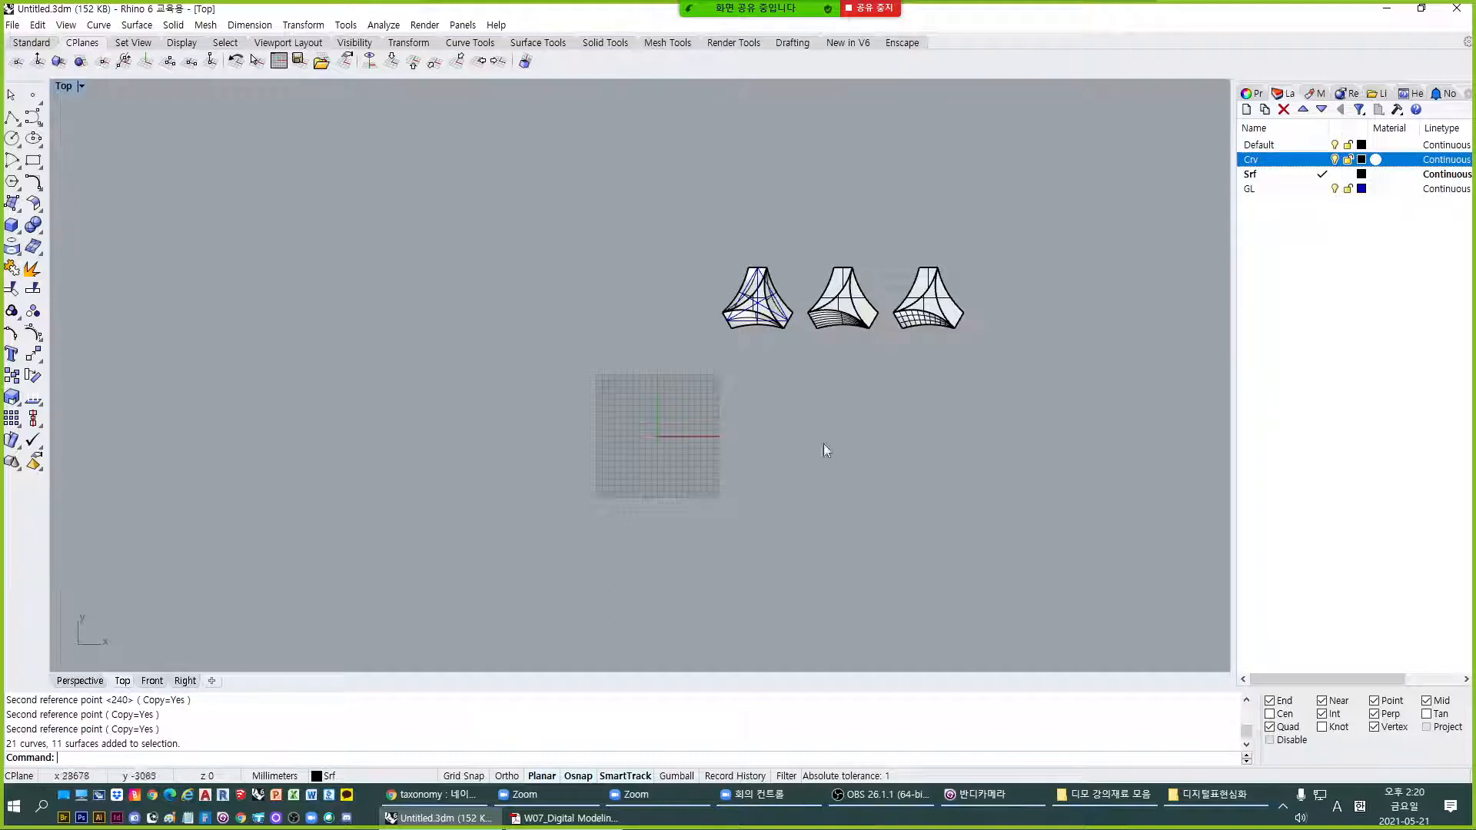
left_click_drag(613, 286, 1075, 578)
key("Escape")
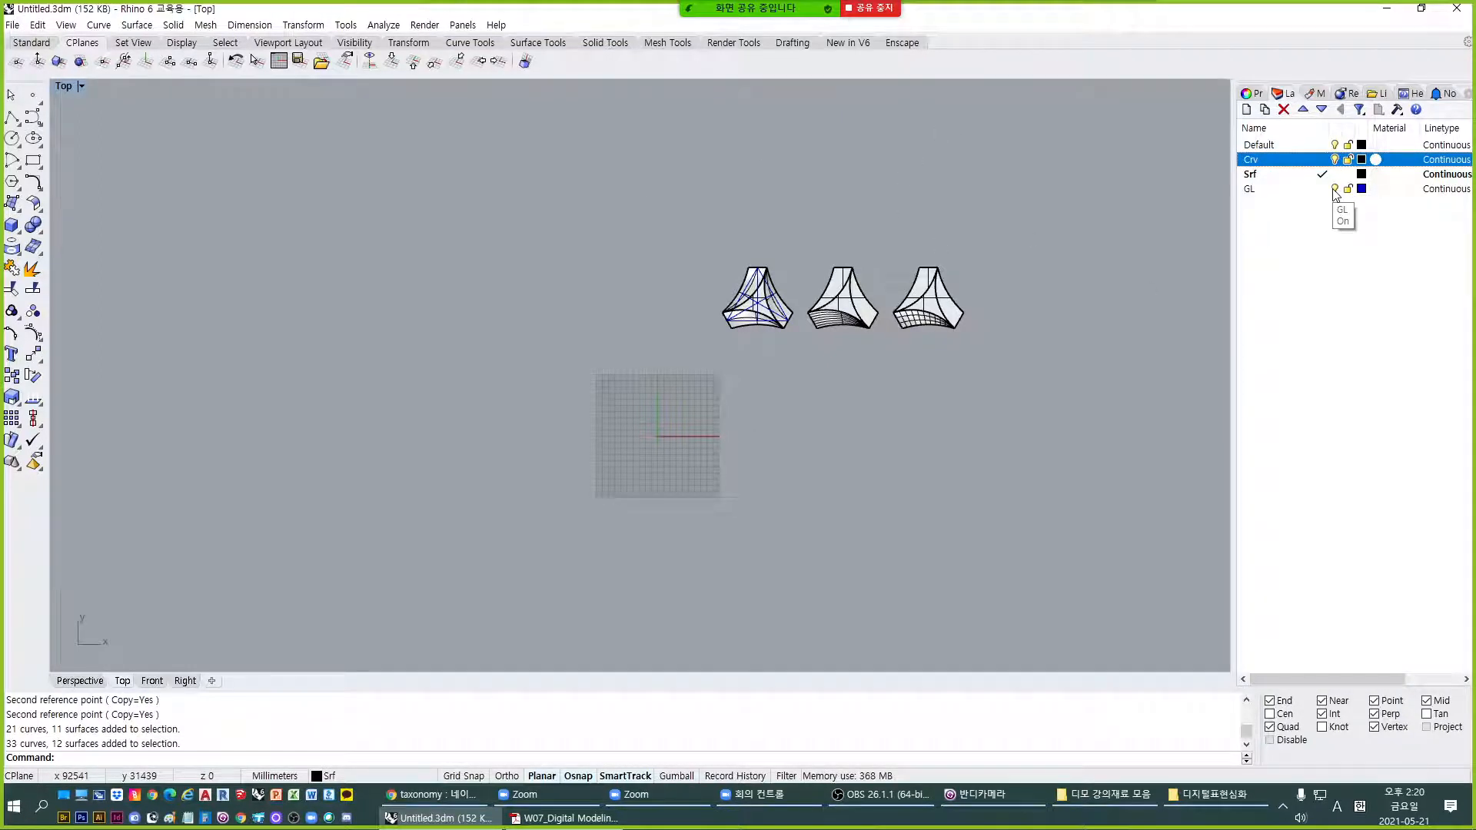
scroll(681, 431, "up", 2)
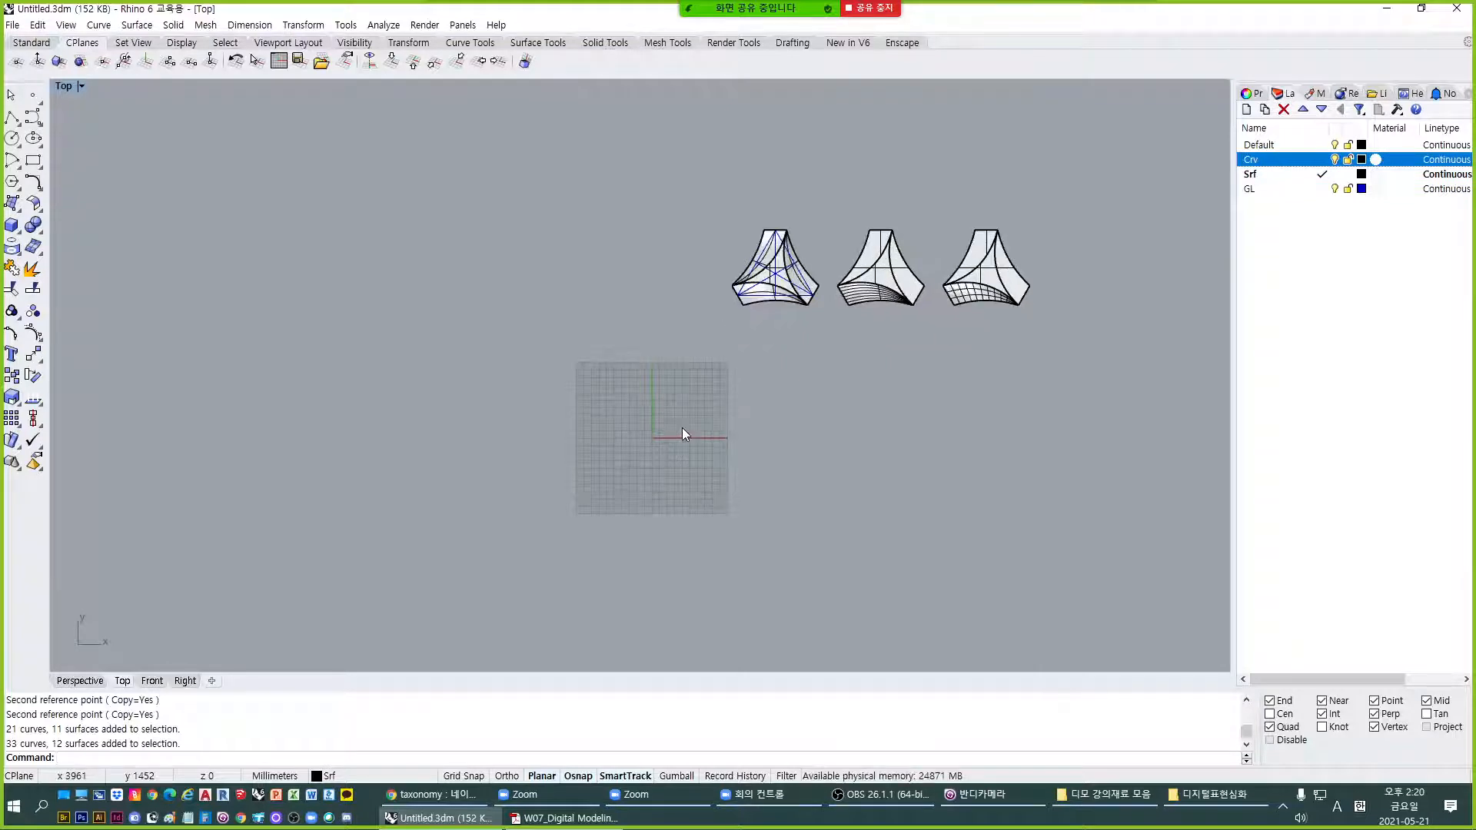
scroll(681, 427, "up", 4)
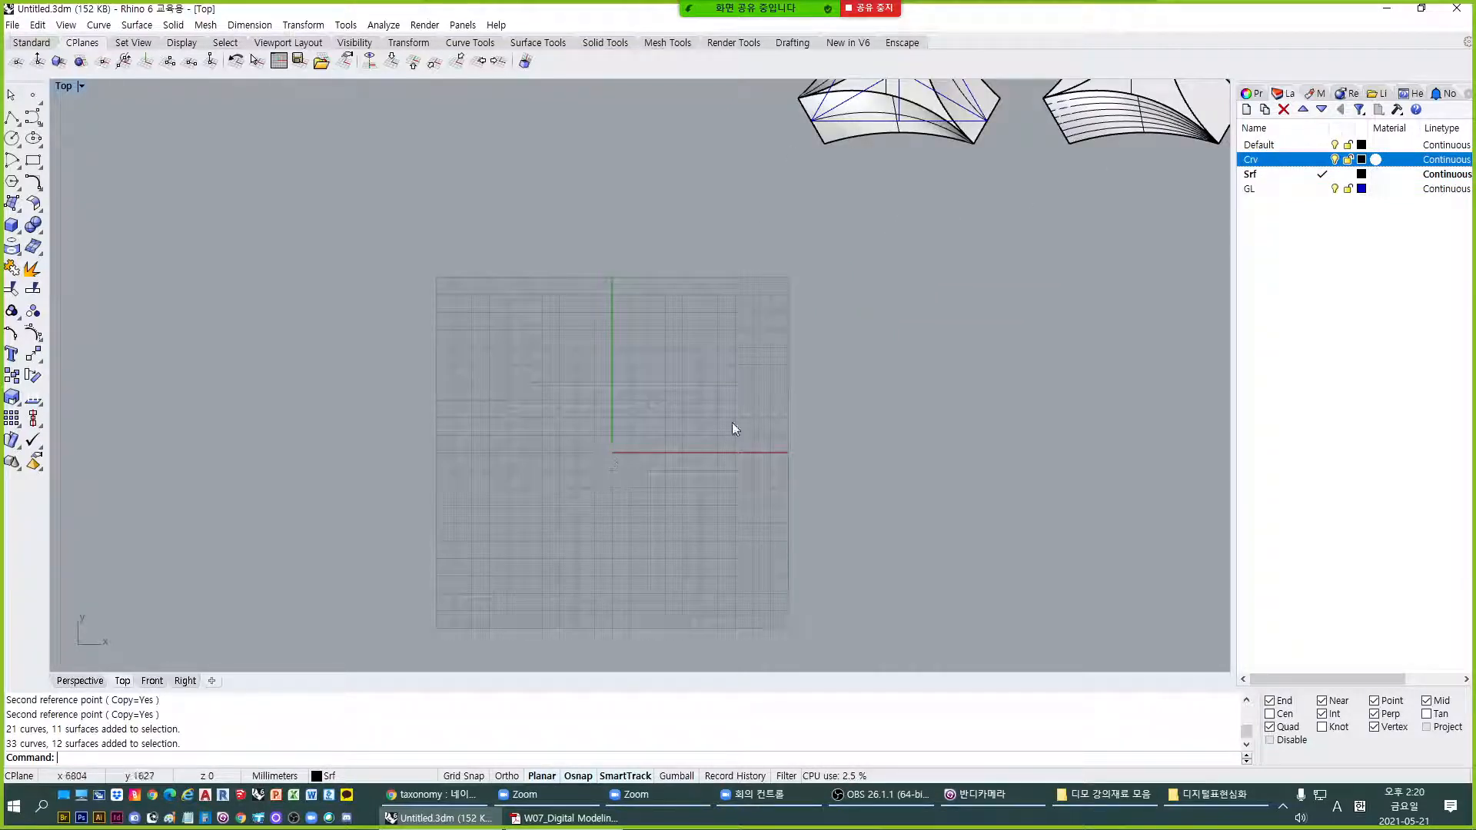
scroll(700, 432, "down", 3)
scroll(792, 349, "up", 2)
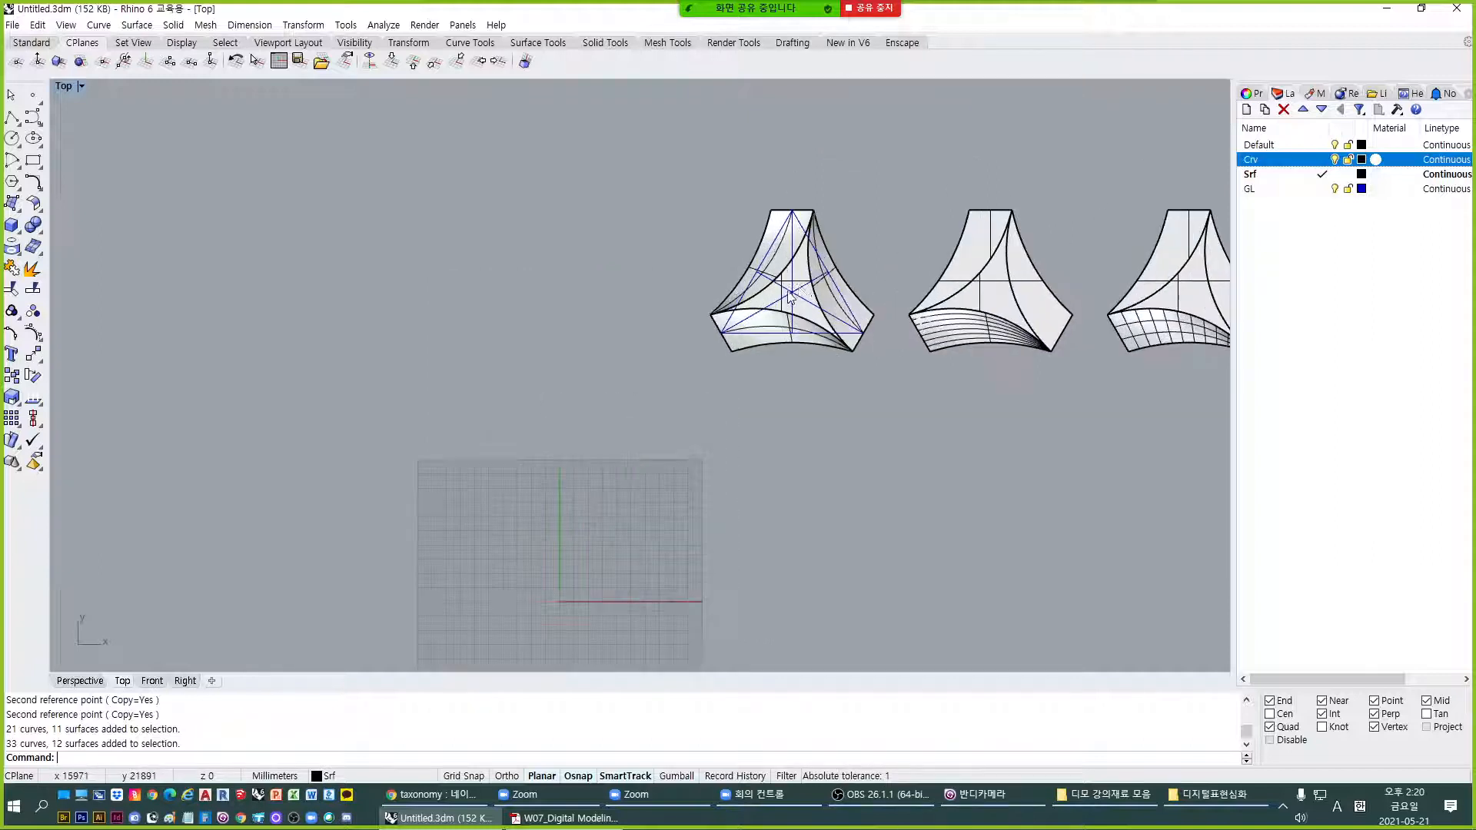
left_click(1336, 189)
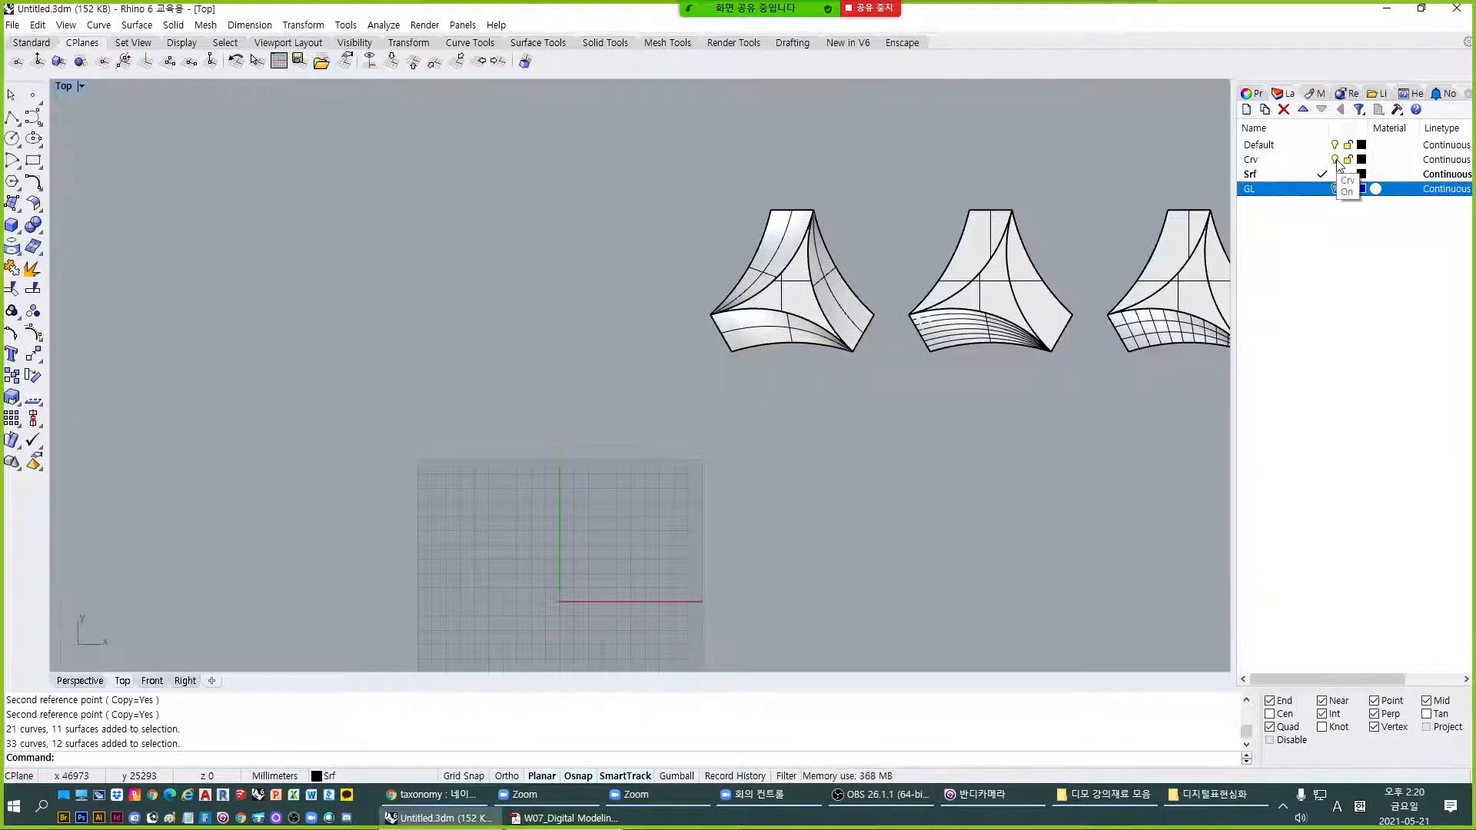
left_click(1336, 160)
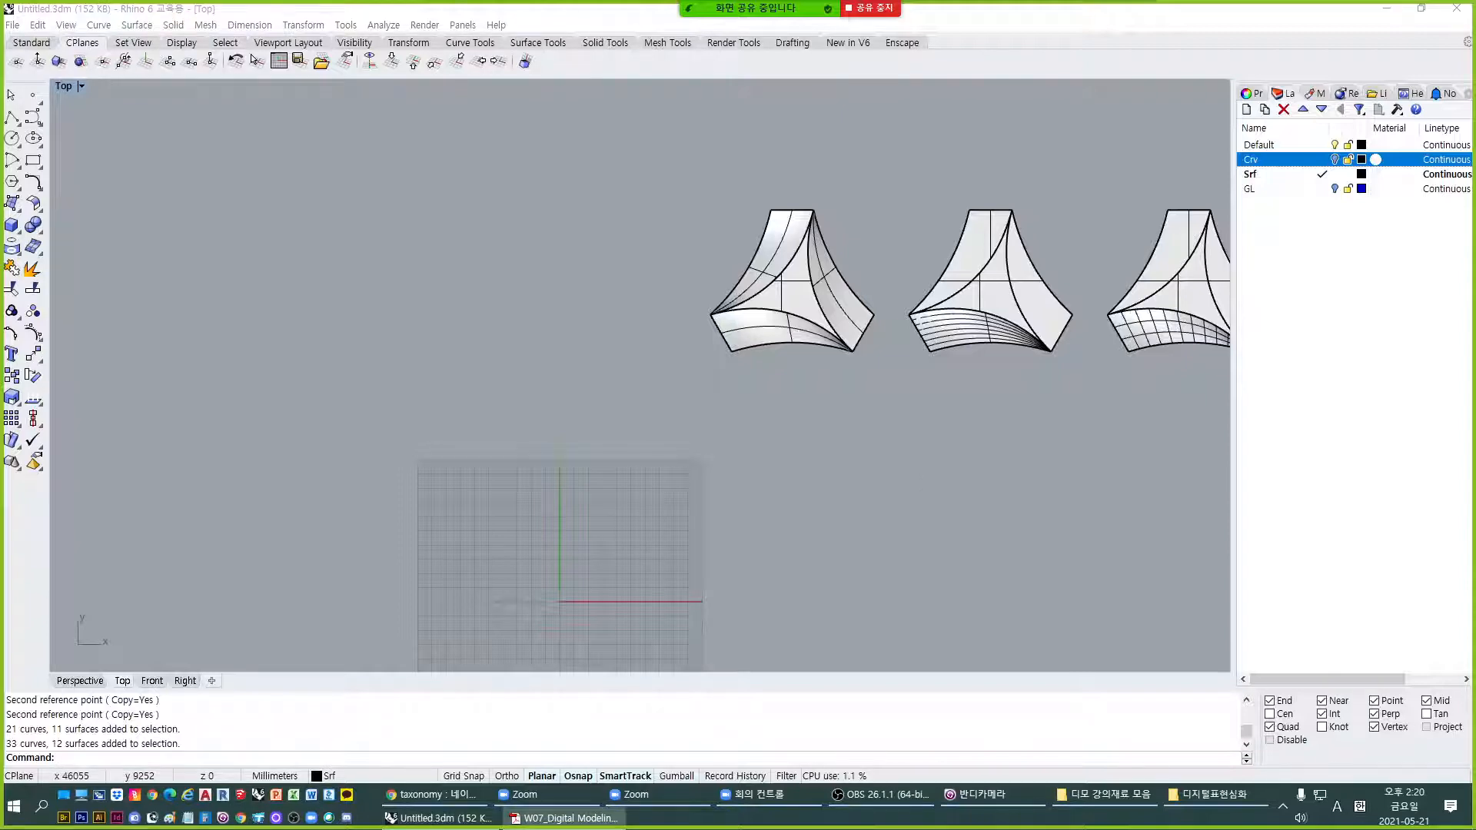
Switch to the W07_Digital Modeling PDF to review the CreateUVCrv slide on making openings, and return to Rhino.
left_click_drag(1475, 285, 550, 2)
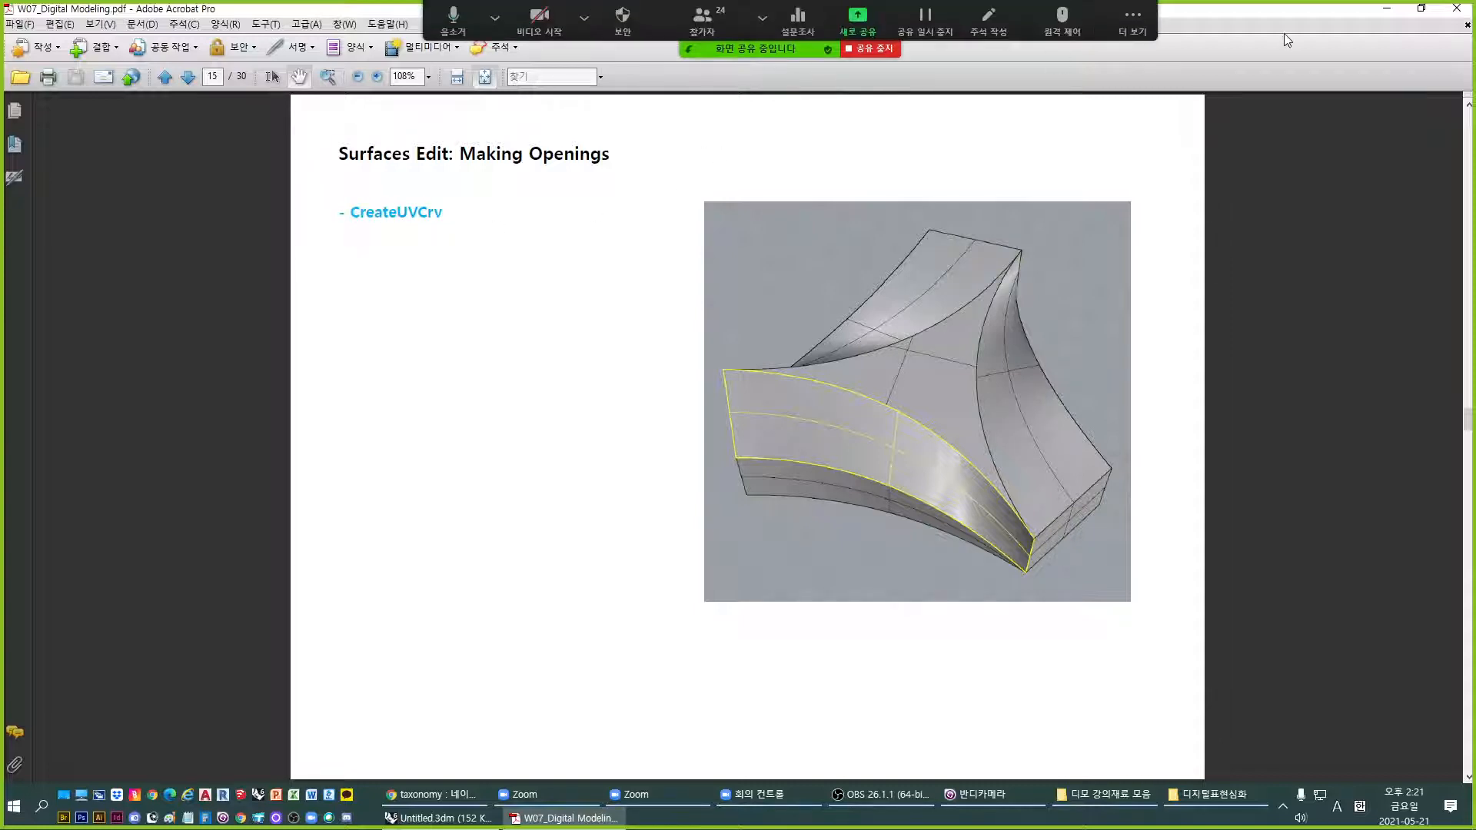
left_click(1387, 9)
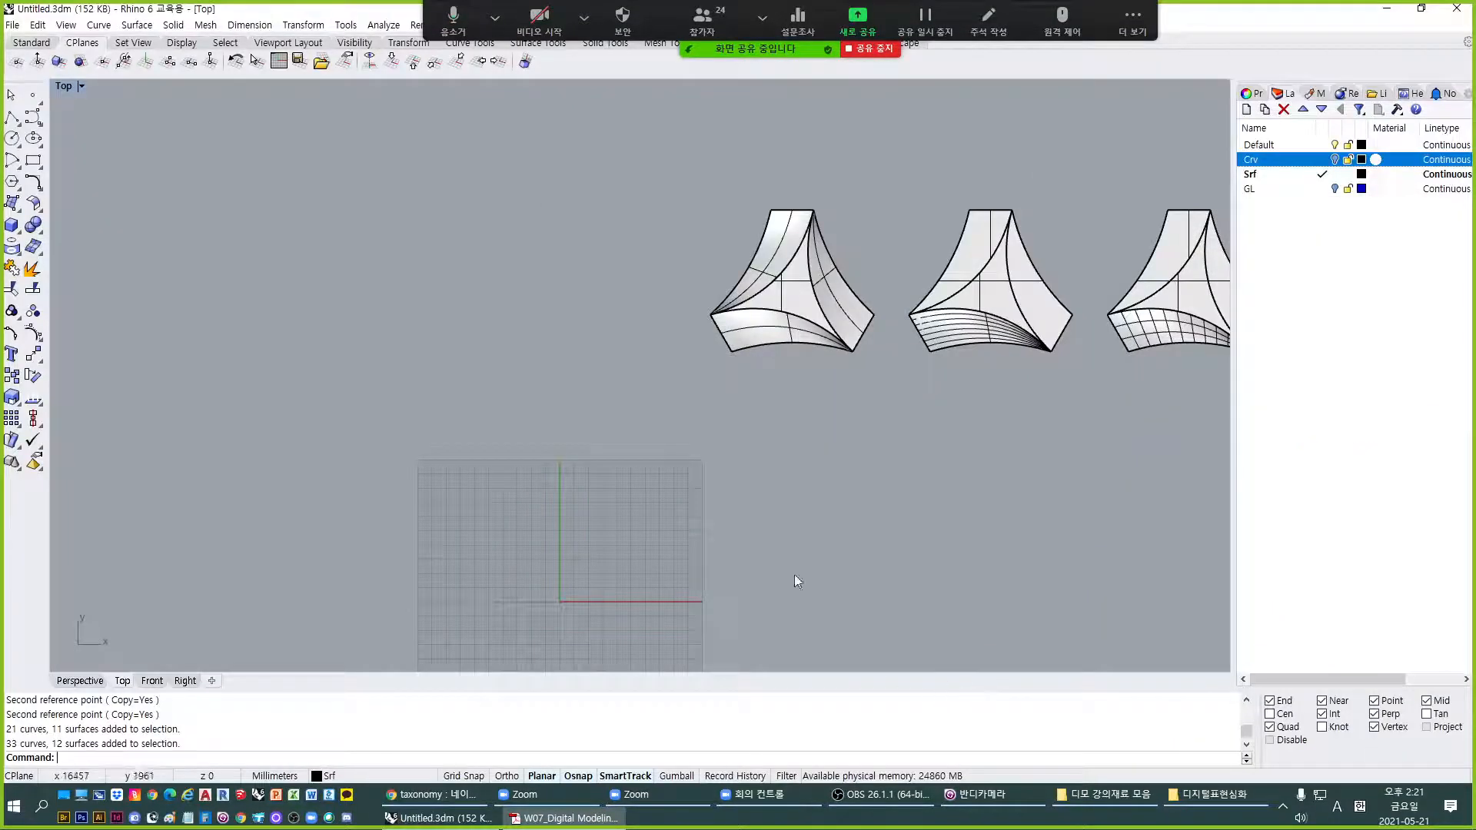
Run CreateUVCrv on the first model's upper front curved surface in Perspective view, without extra curves or points, and inspect the flat outline.
type("Careate")
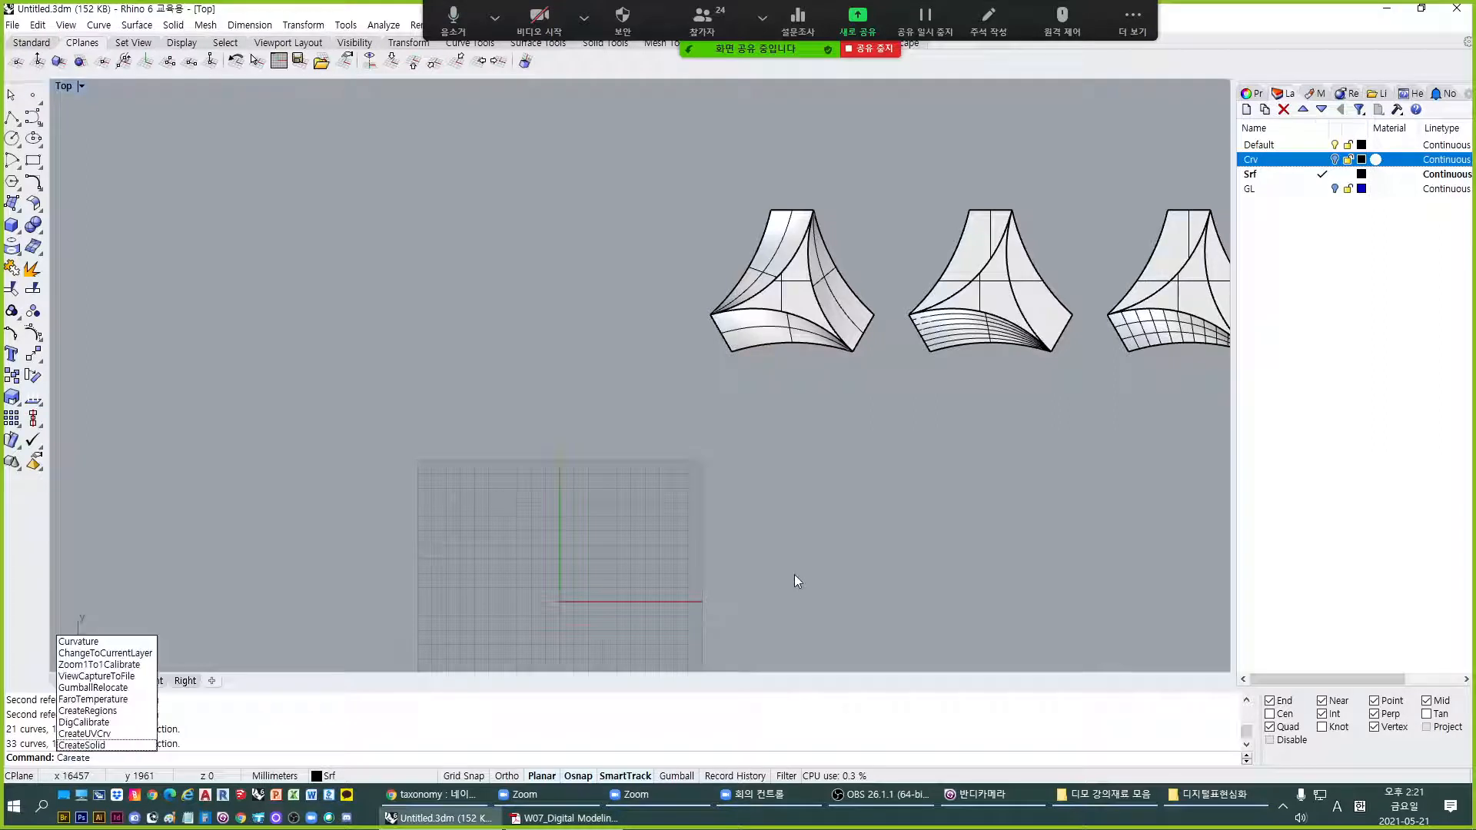
key("Up")
key("Up")
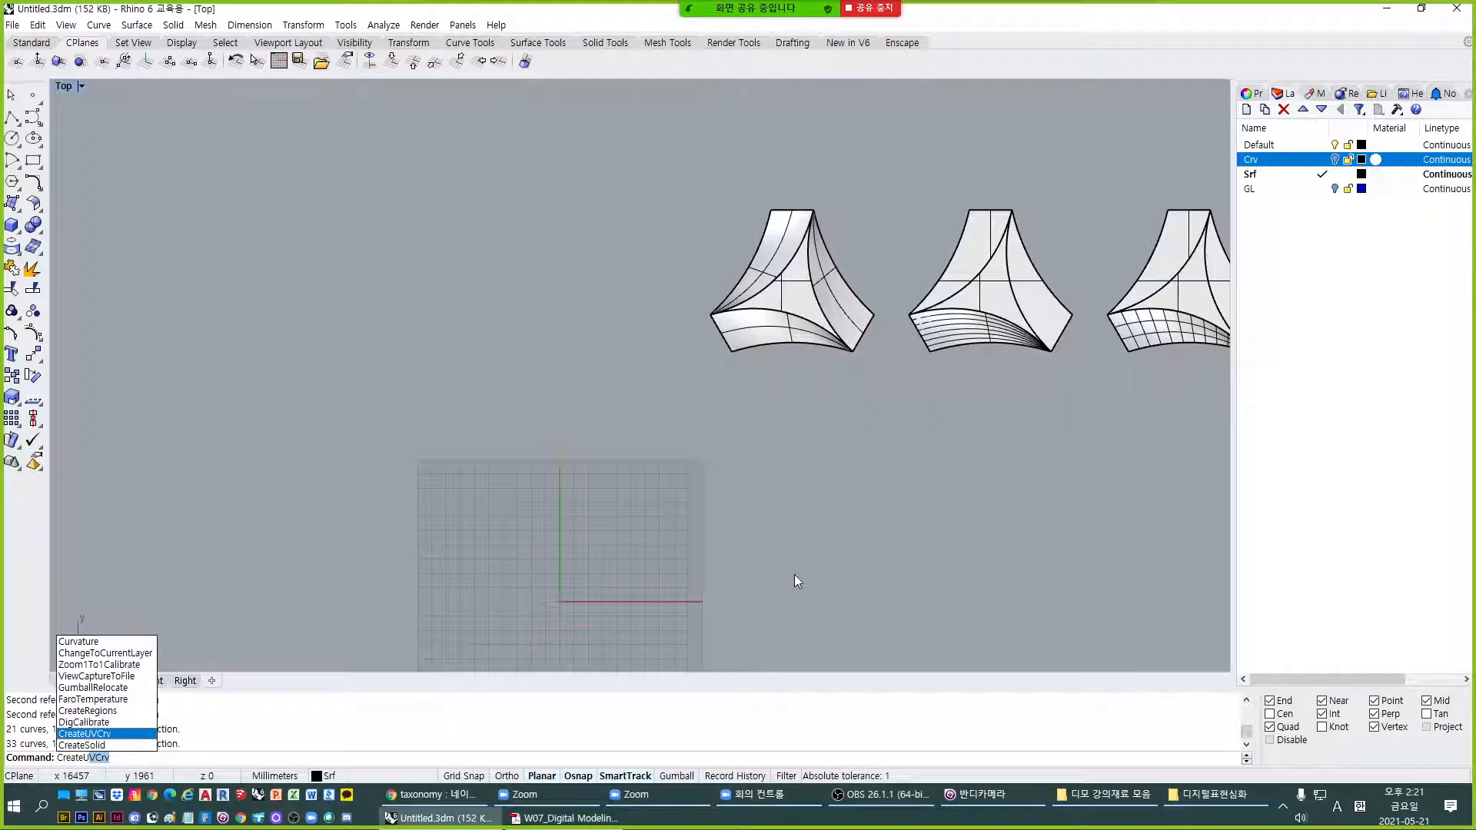
key("Return")
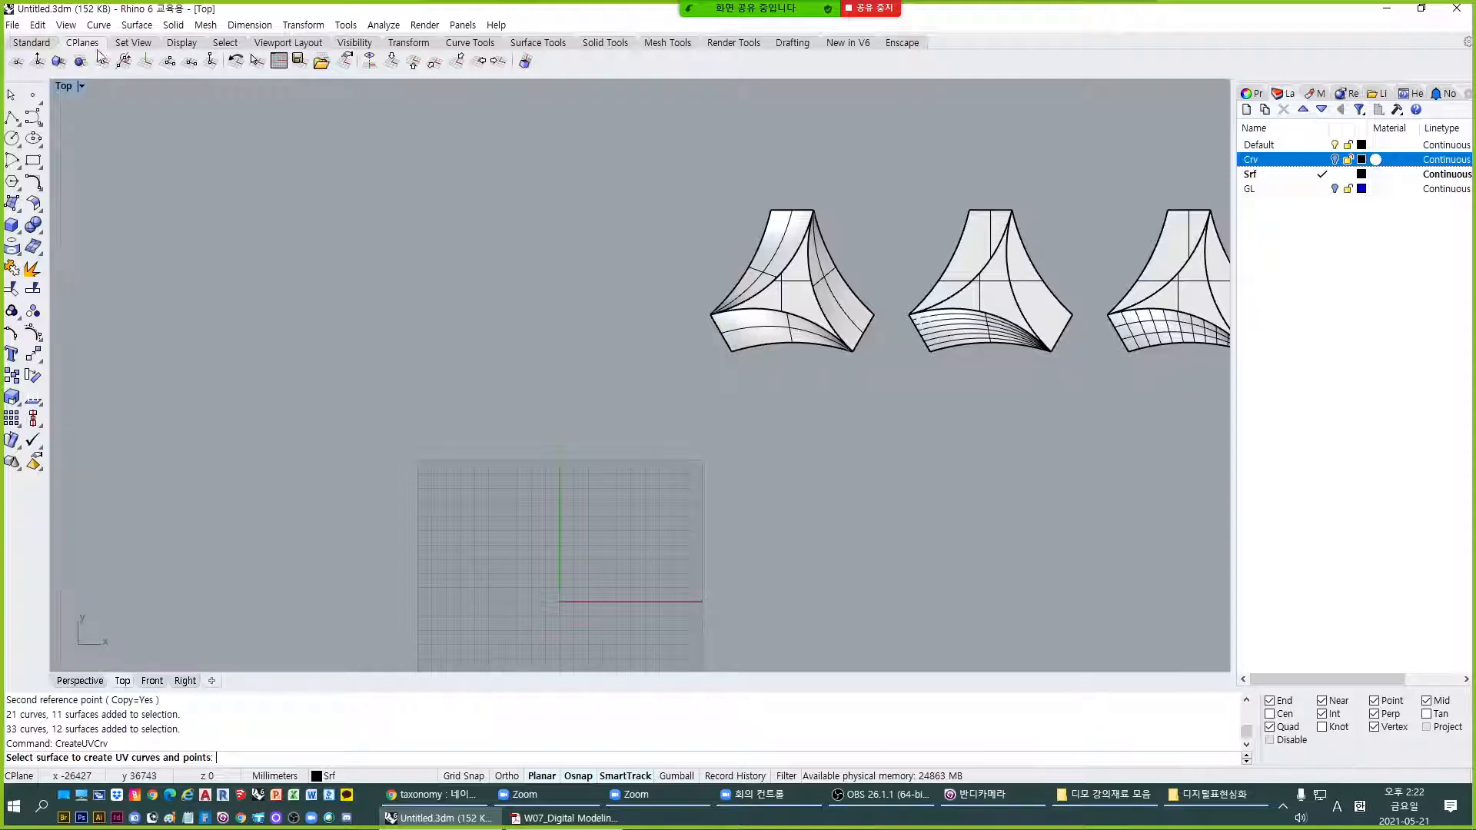
double_click(63, 87)
double_click(661, 90)
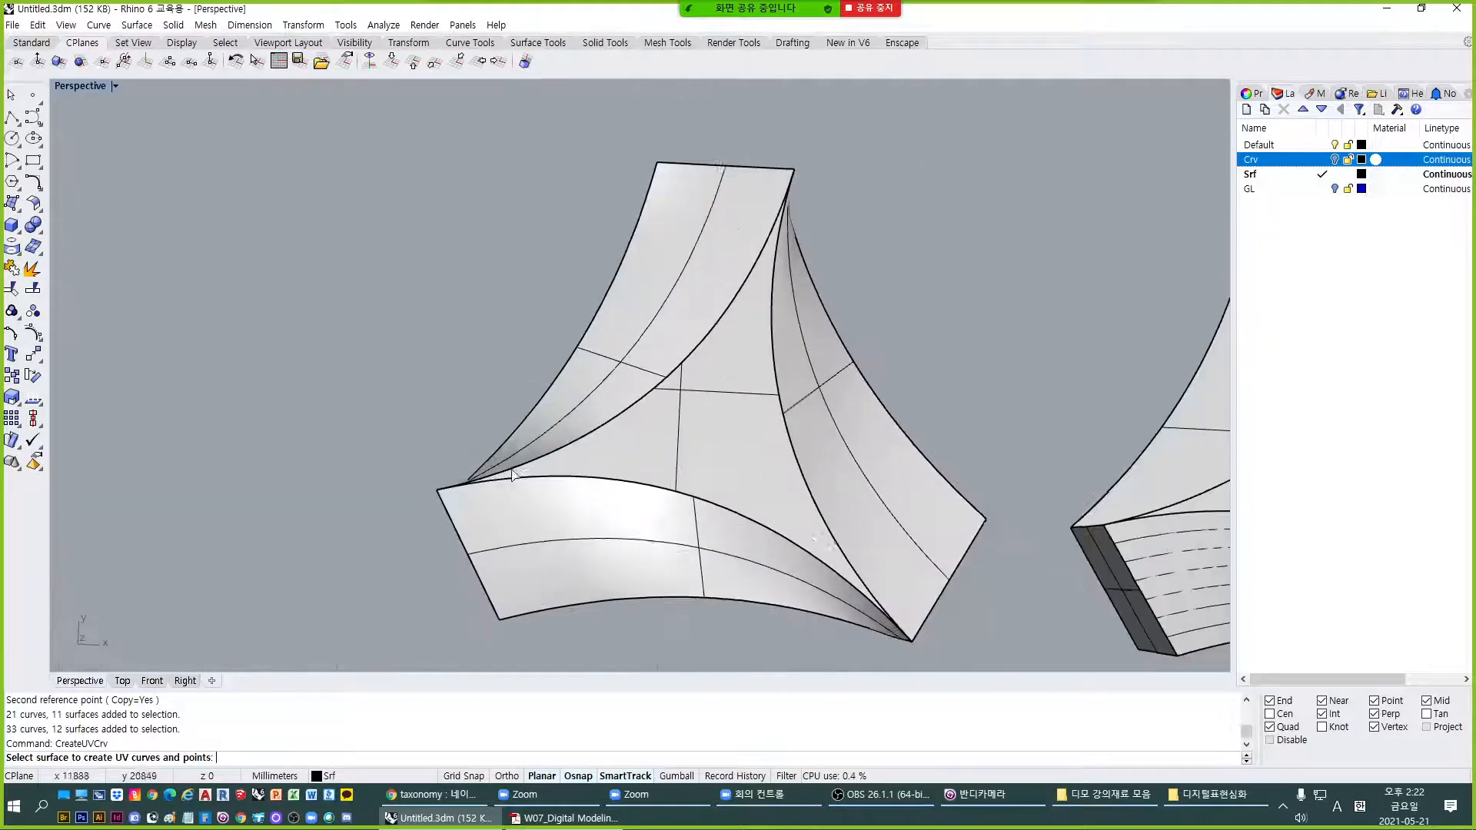
scroll(600, 521, "down", 3)
left_click(515, 413)
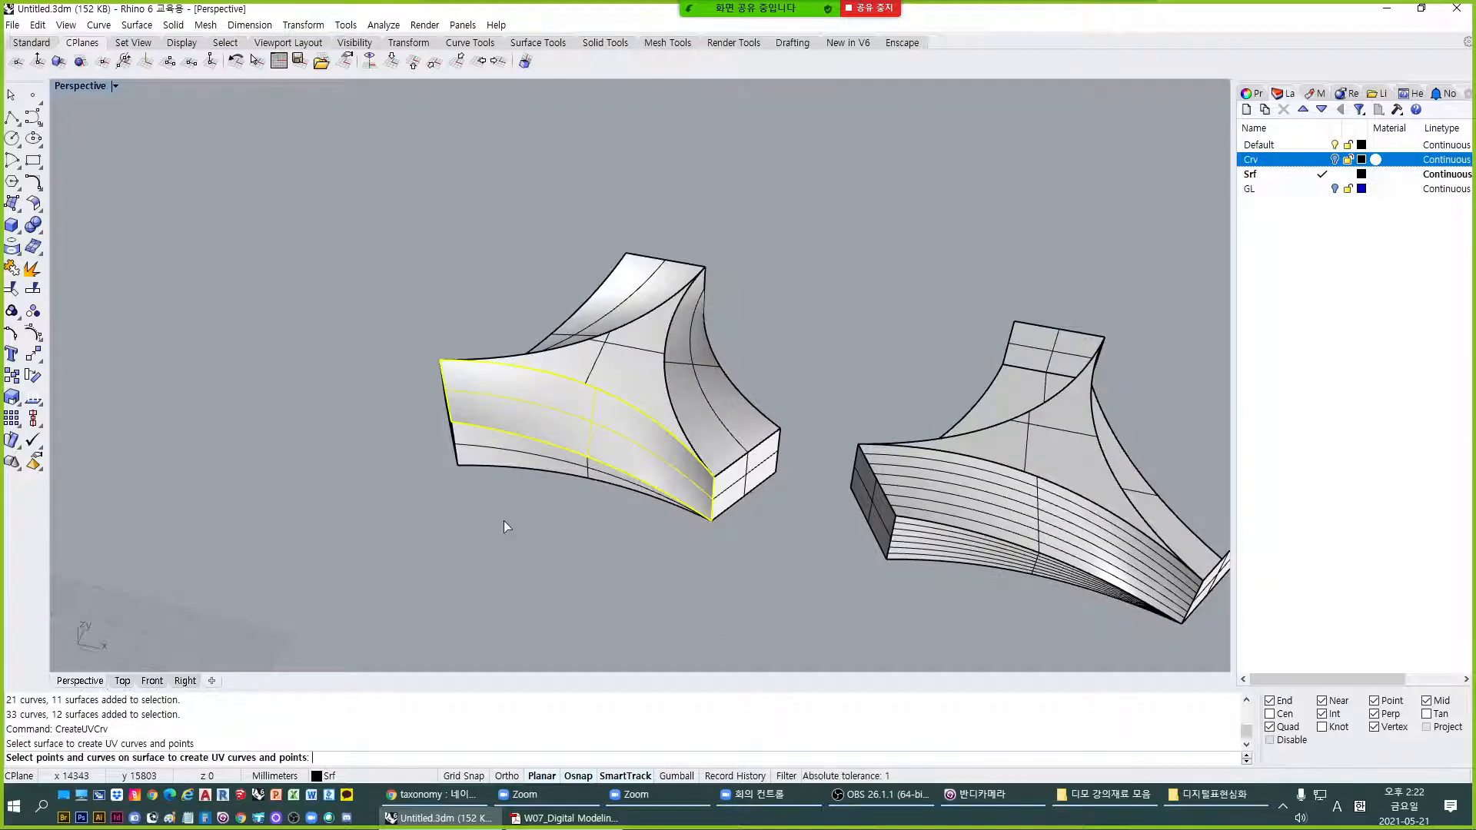
key("Return")
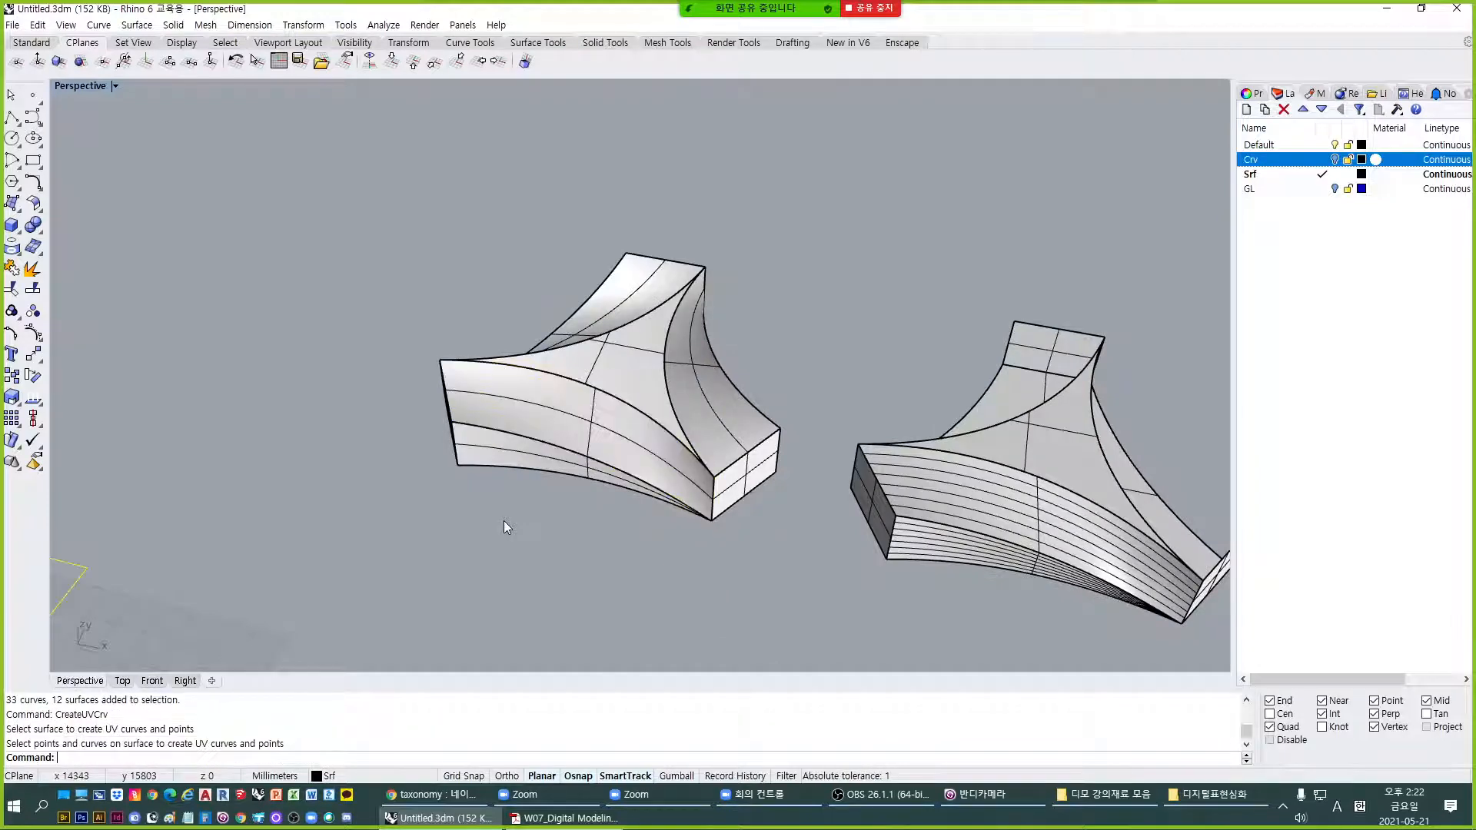
scroll(716, 339, "down", 6)
right_click_drag(436, 501, 599, 410, "shift")
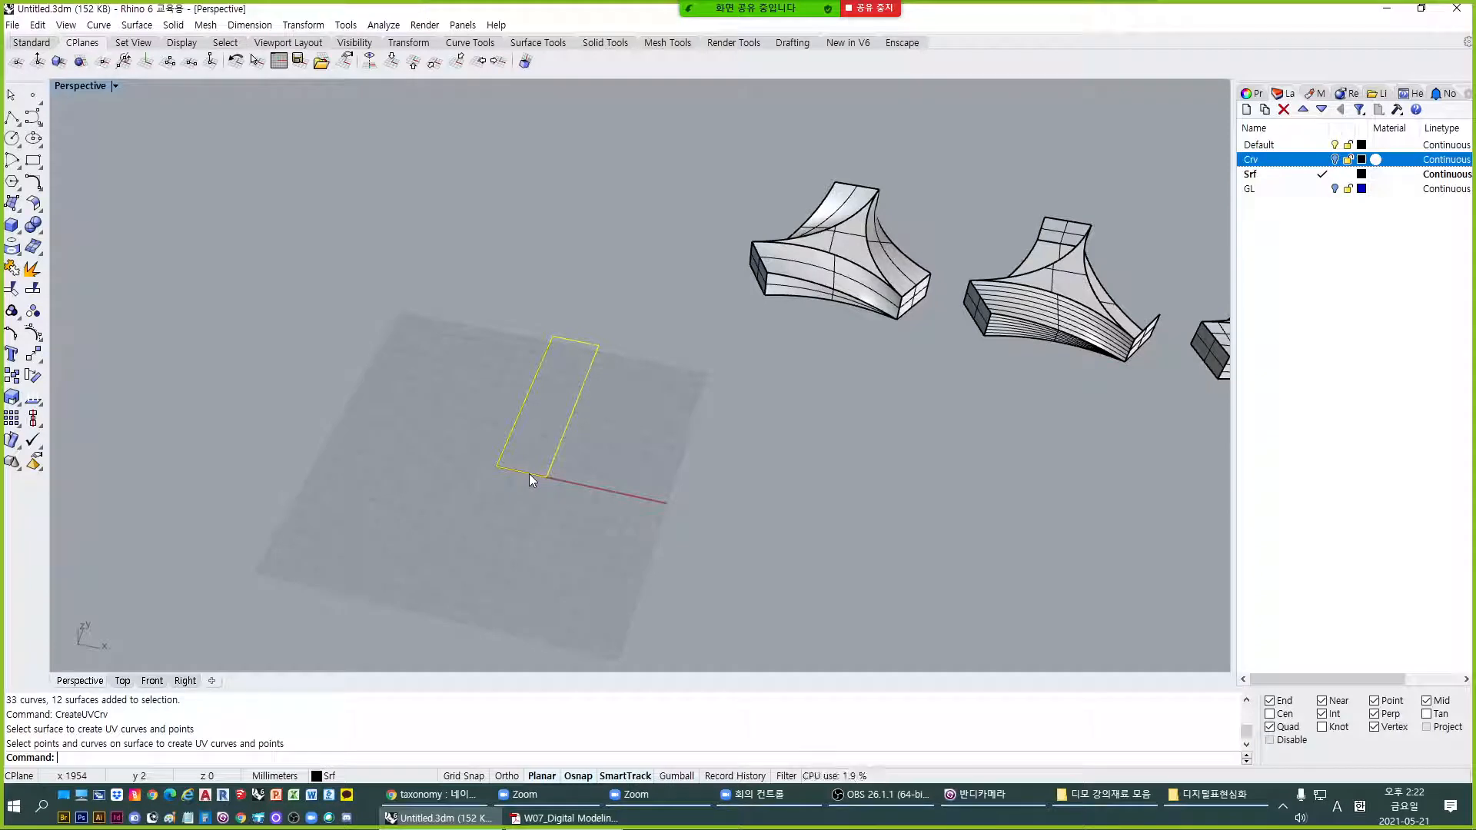
scroll(529, 474, "up", 1)
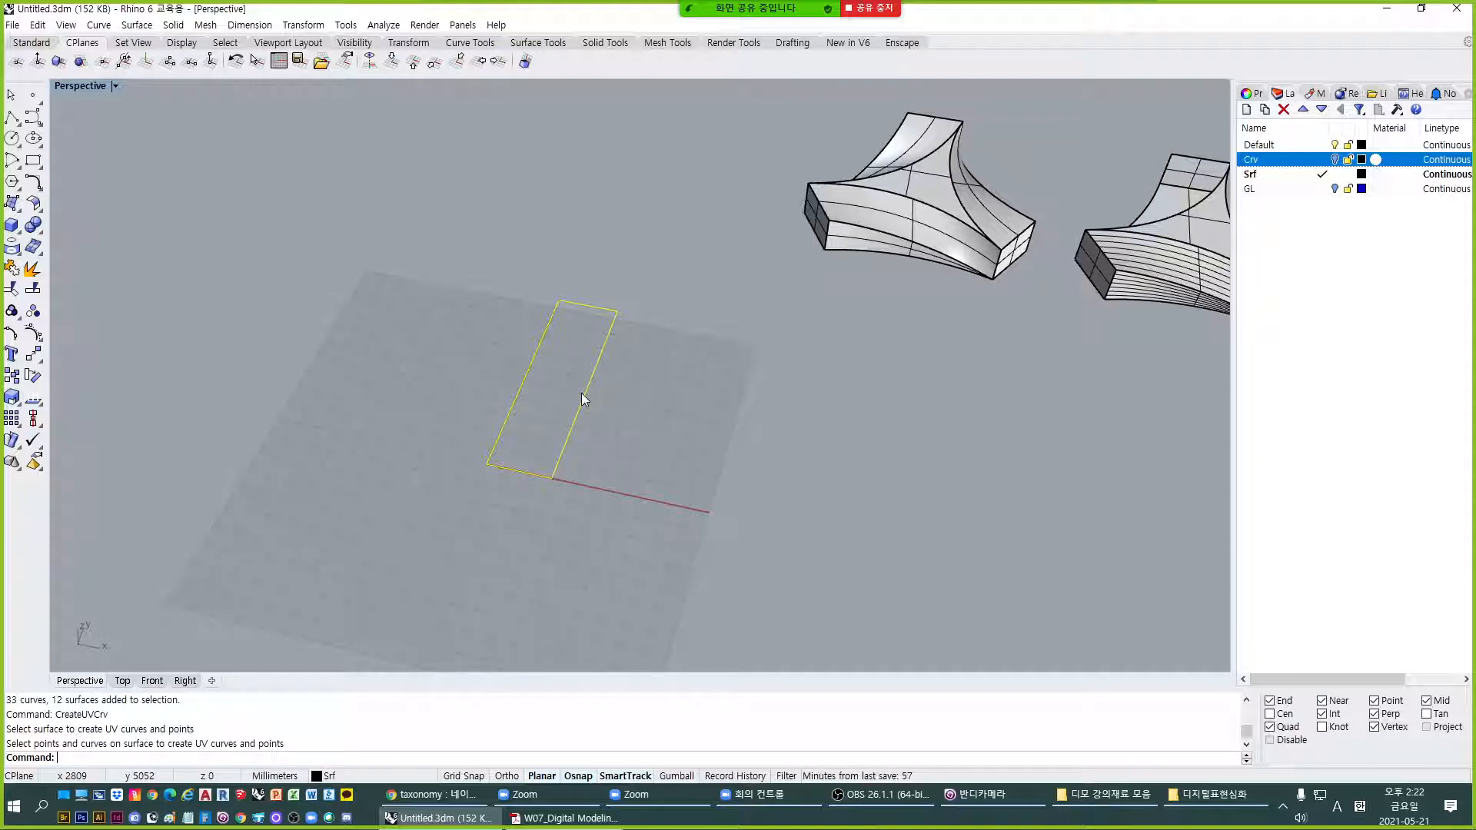
Highlight the first model's curved front surface and its flat UV outline in turn to compare them.
left_click(915, 233)
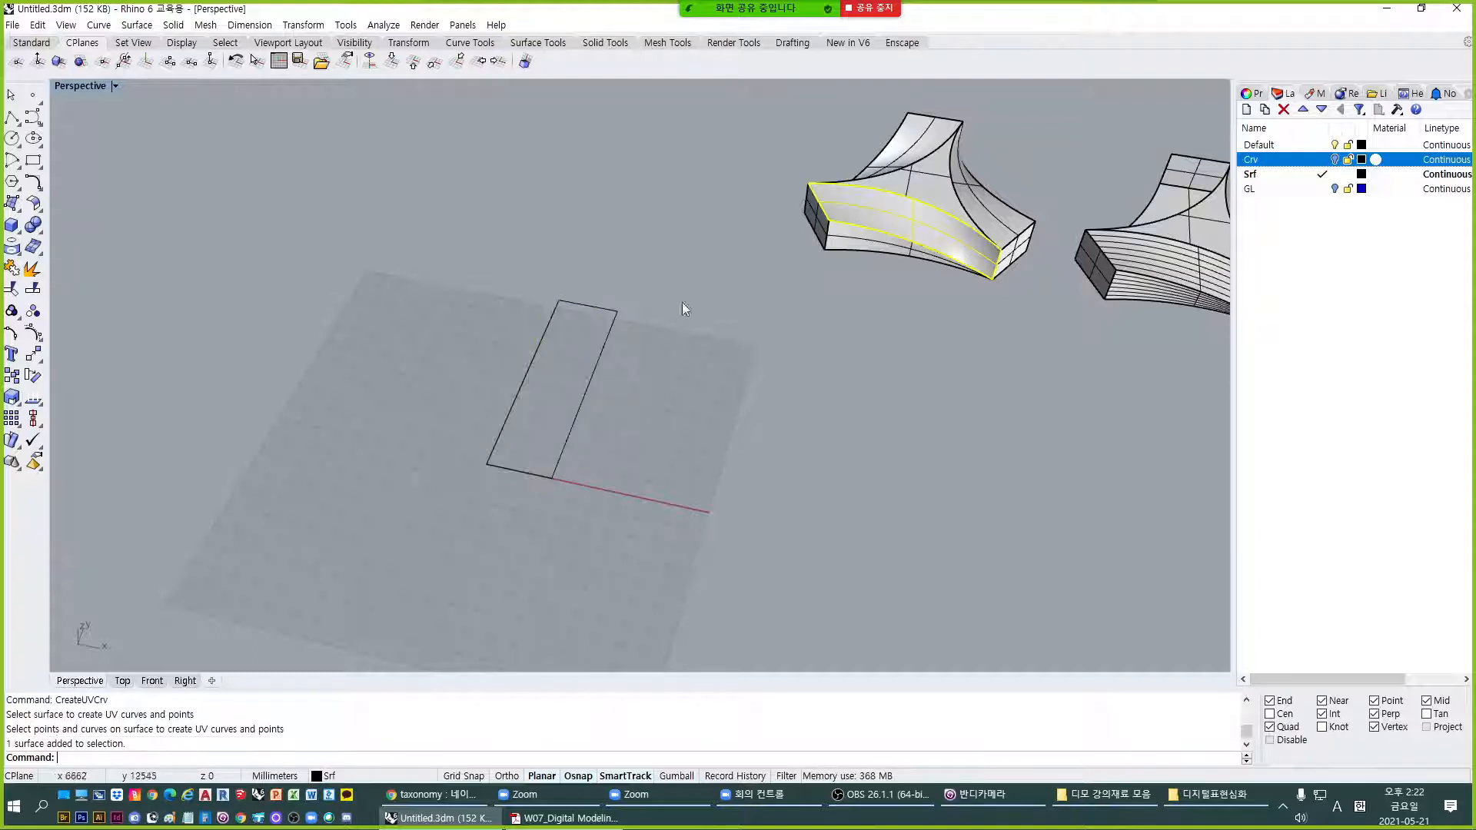
left_click(546, 389)
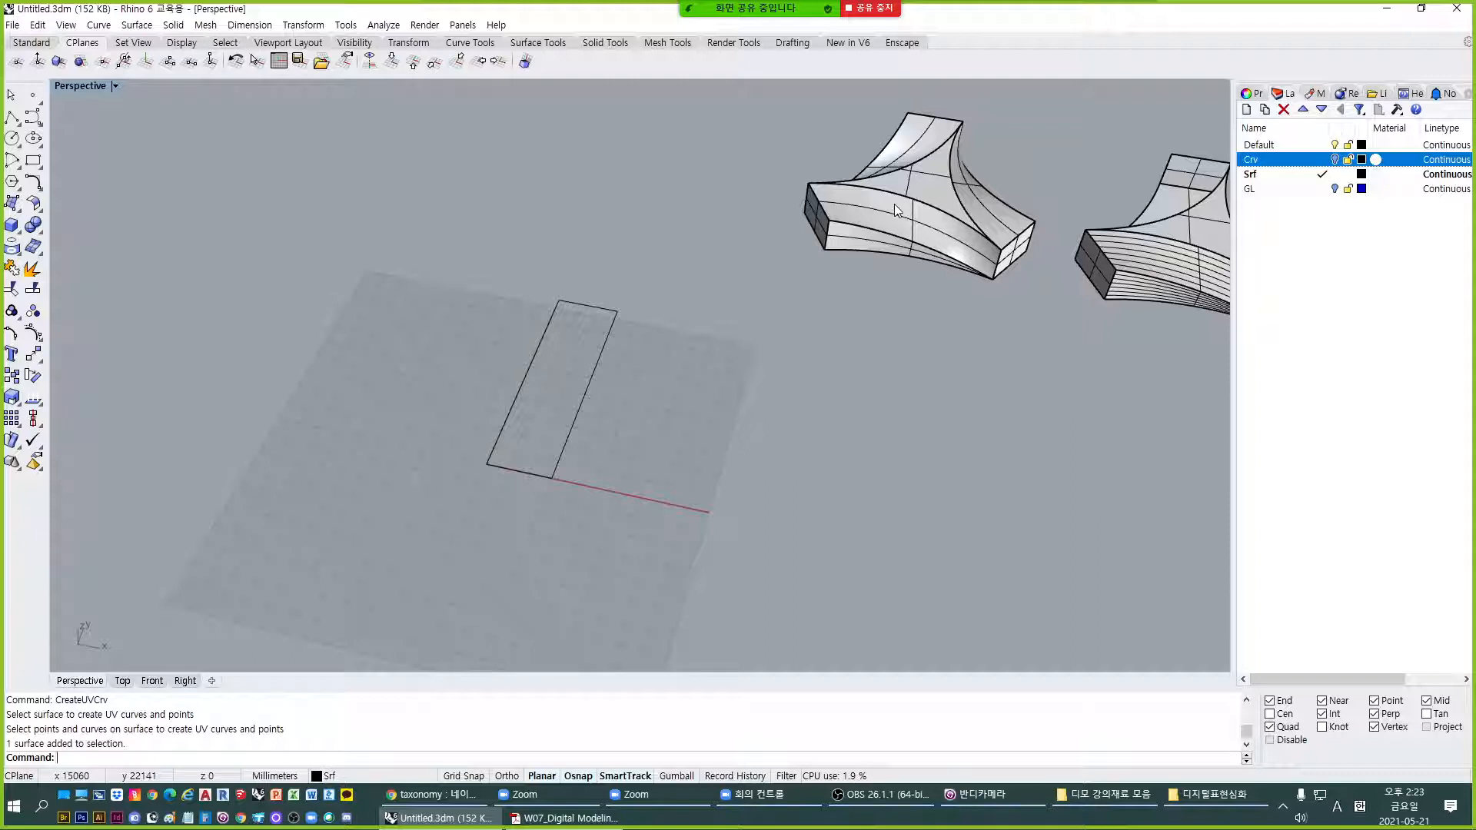
left_click(602, 352)
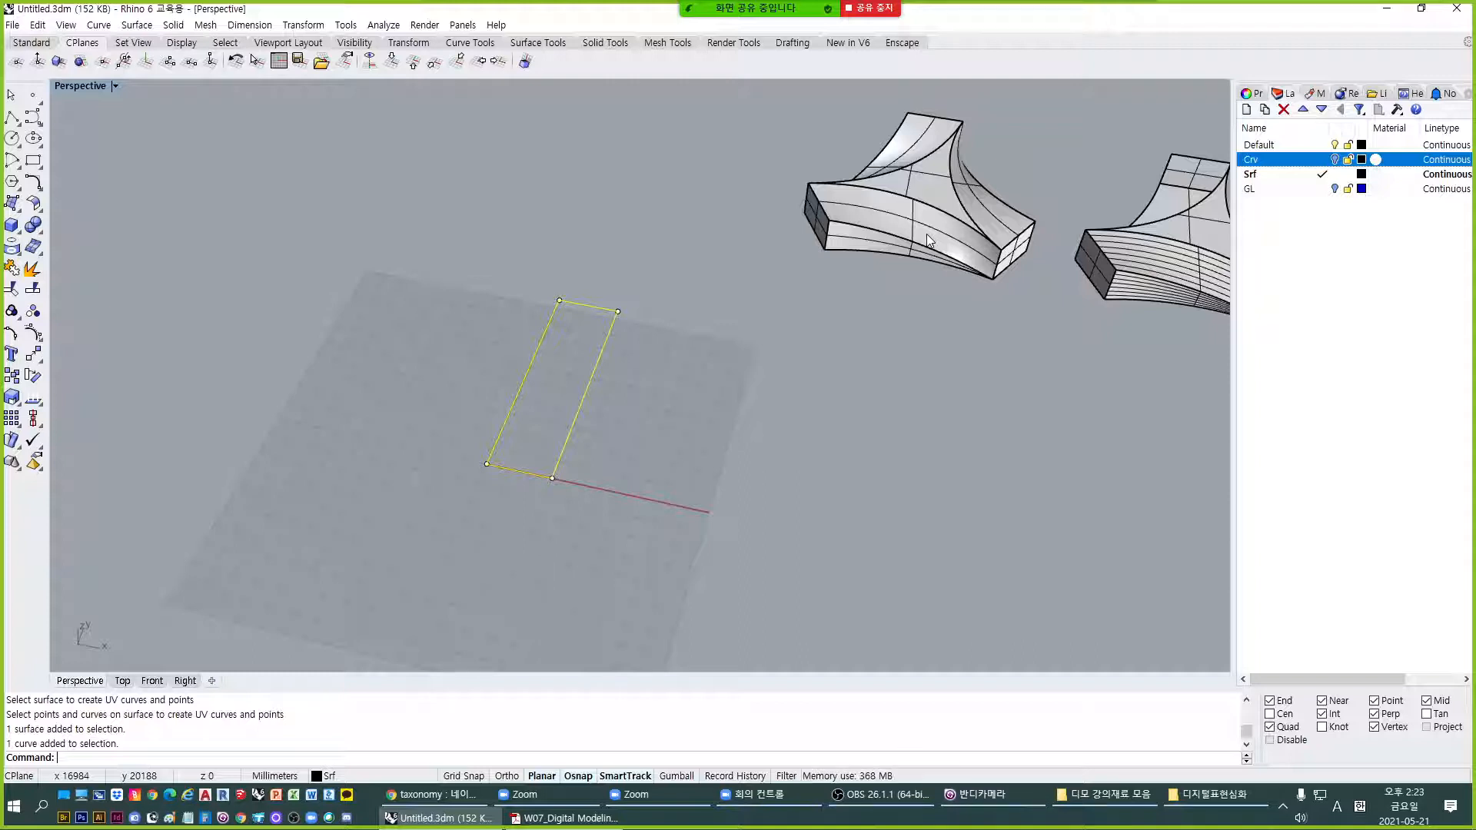
key("Escape")
Offset the flat rectangular UV outline inward by 200 mm and check the margin at both ends.
scroll(556, 401, "up", 5)
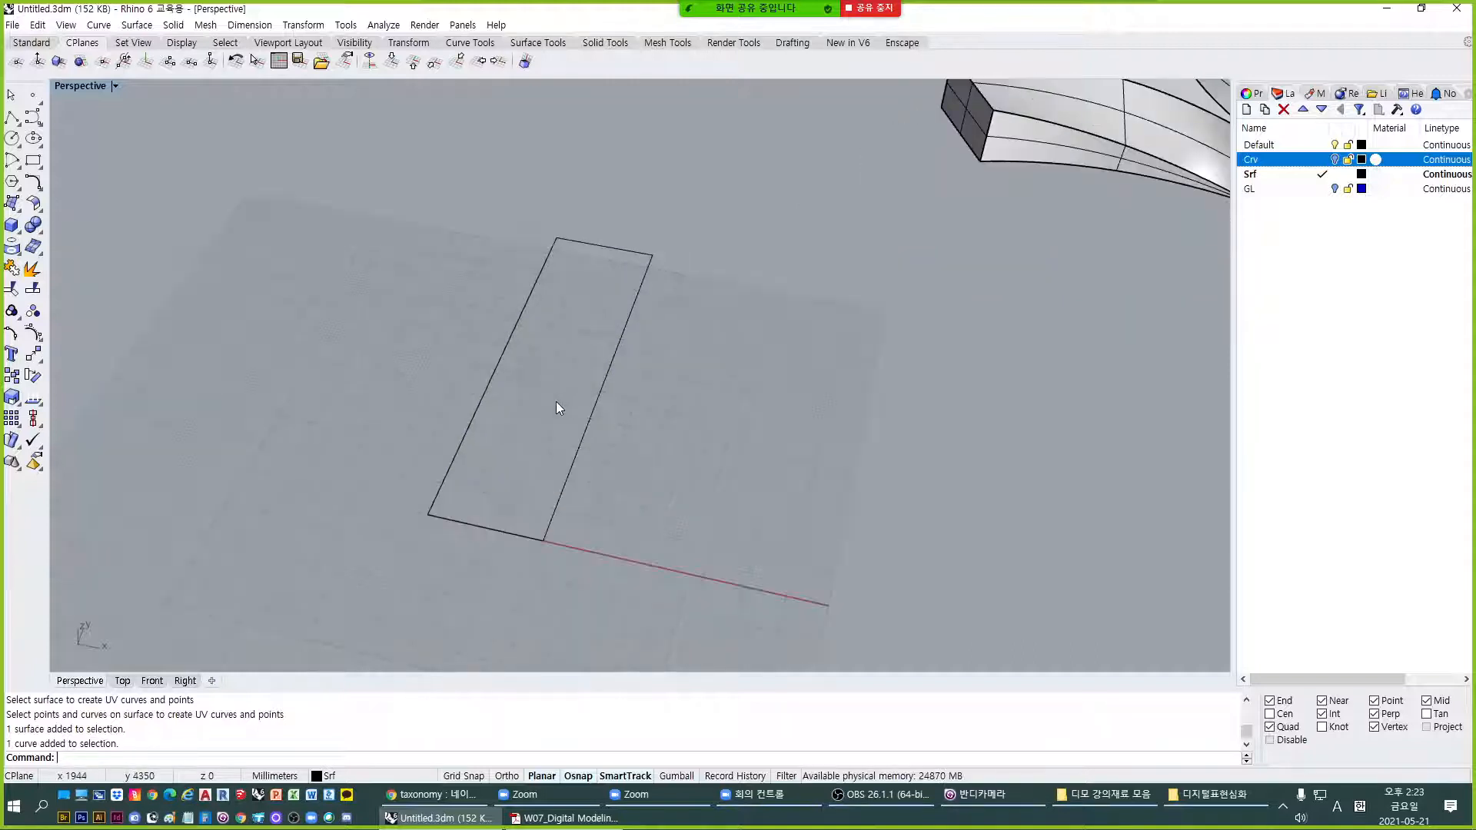
type("O")
key("Return")
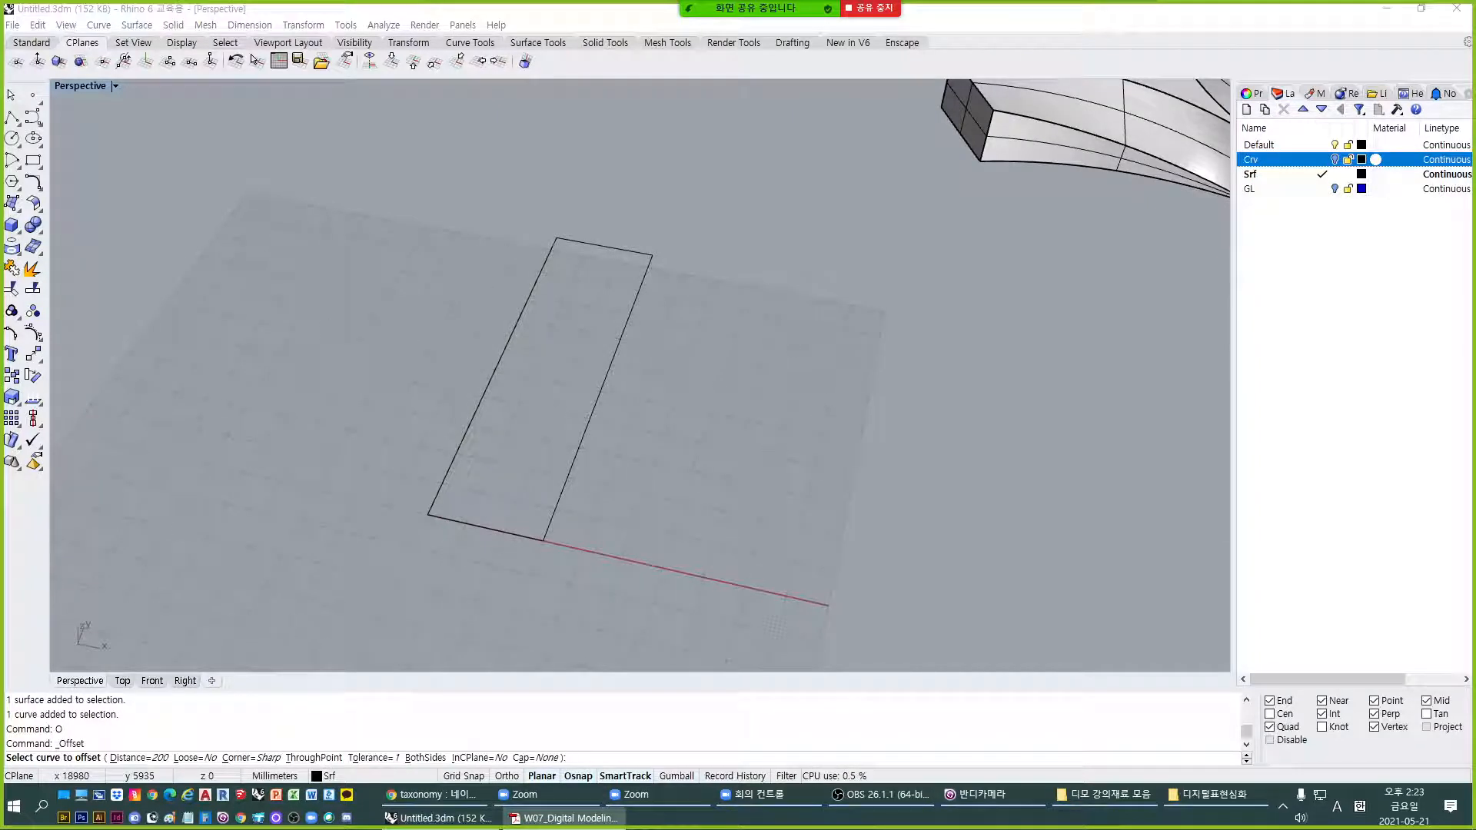
right_click_drag(667, 468, 659, 451)
type("2")
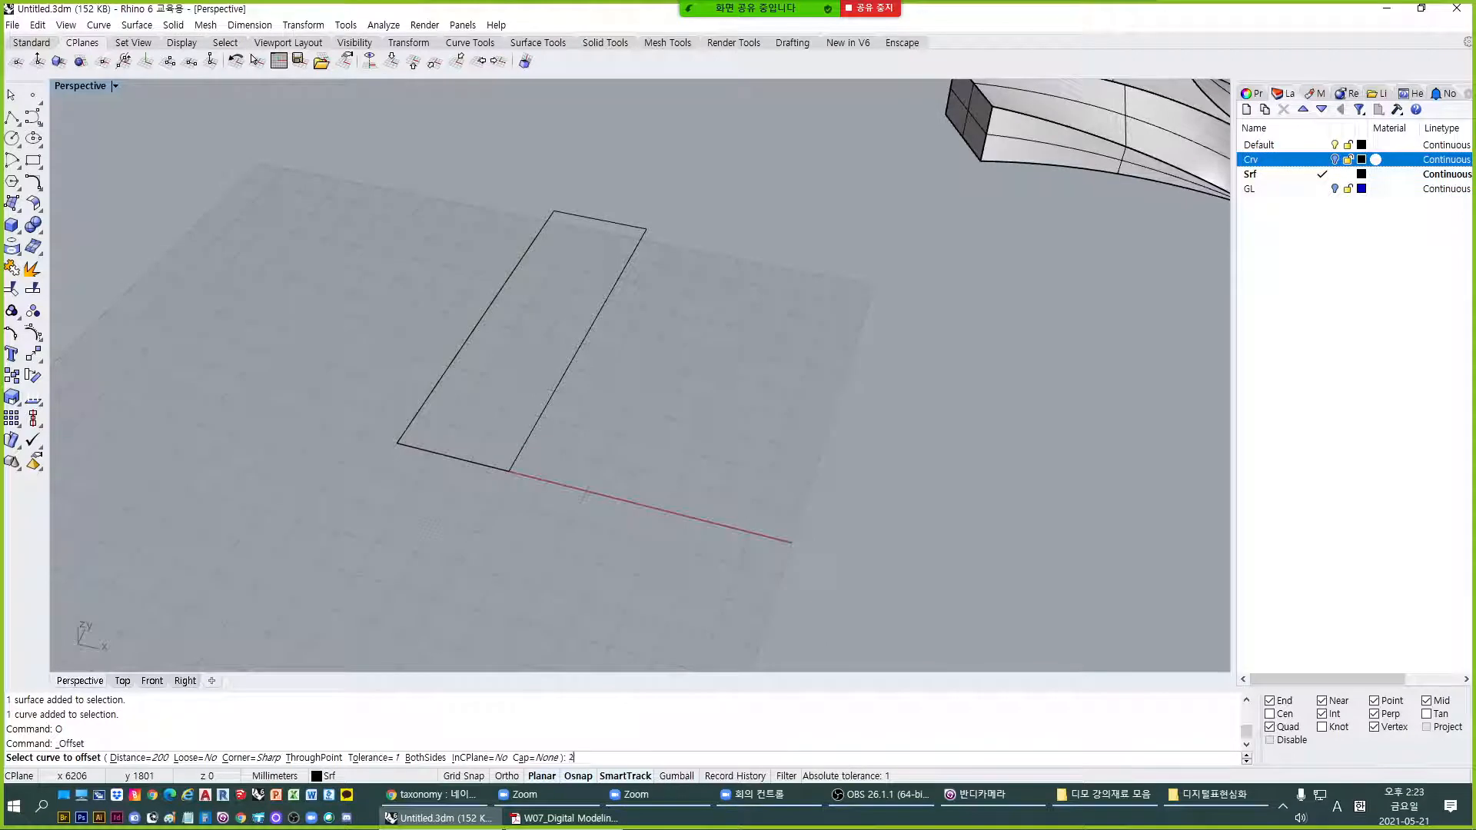
type("00")
key("Return")
left_click(489, 318)
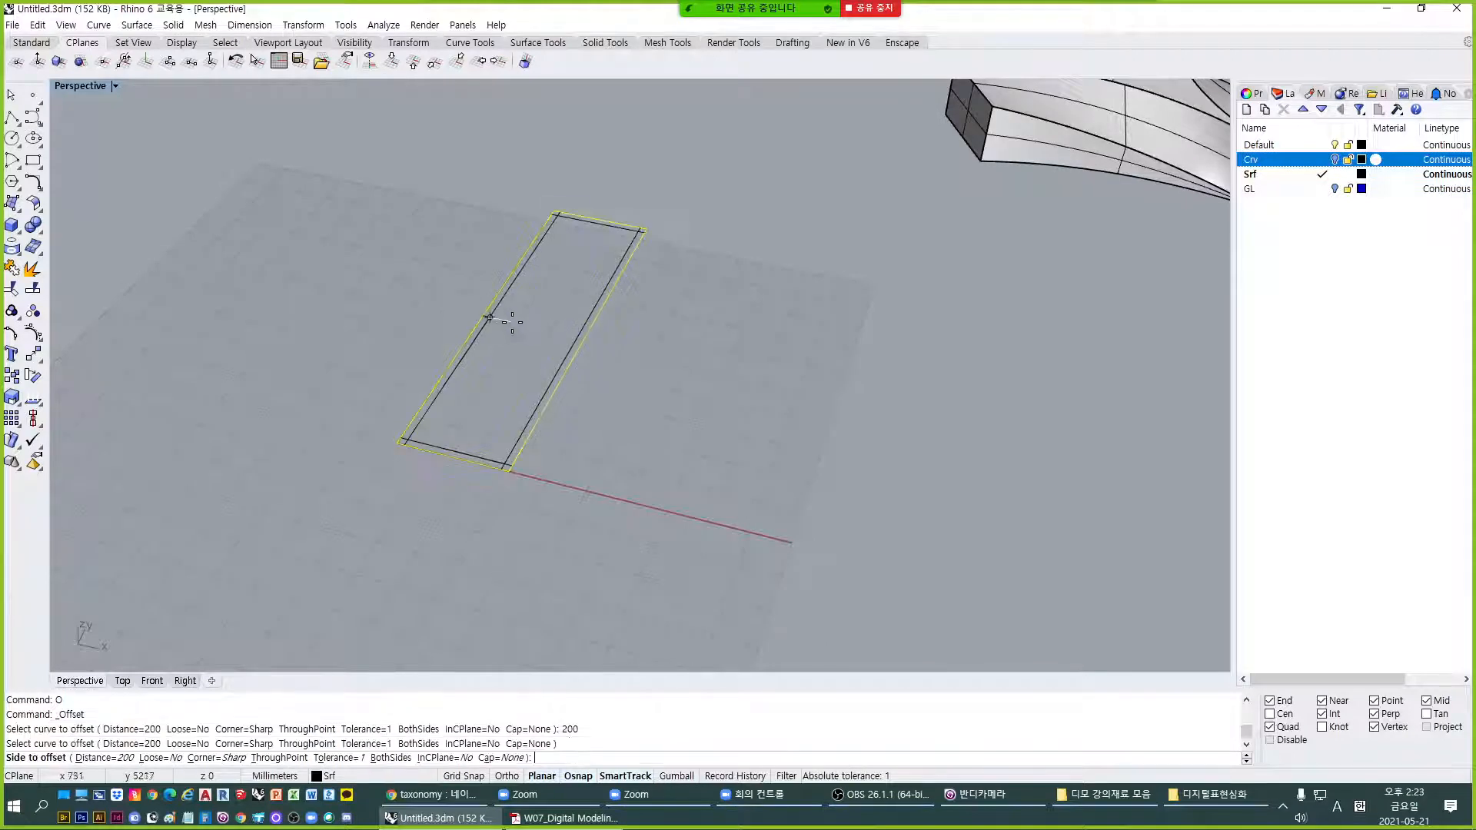
left_click(504, 369)
scroll(505, 435, "up", 6)
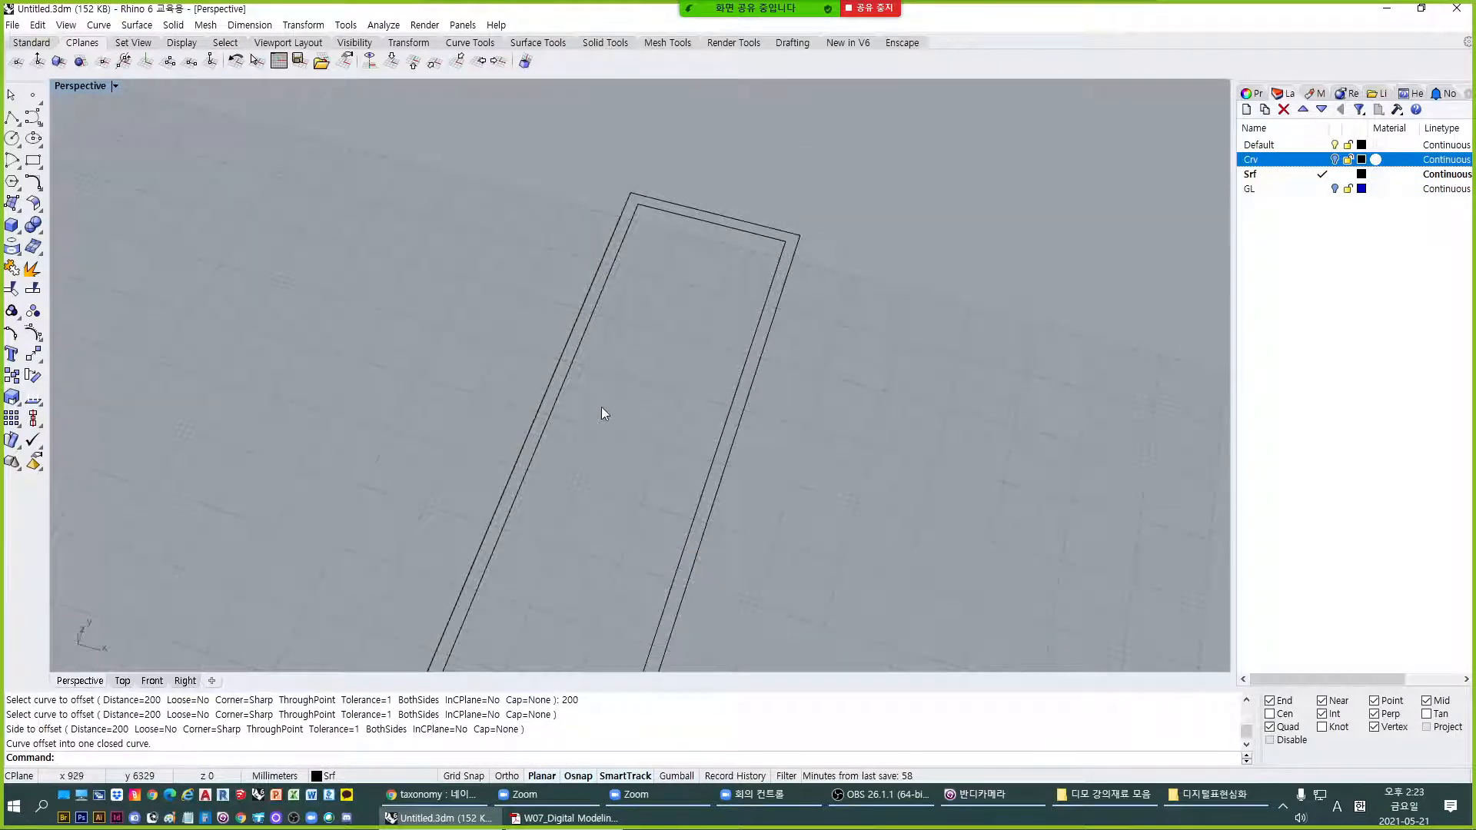
scroll(576, 494, "down", 3)
scroll(528, 488, "up", 4)
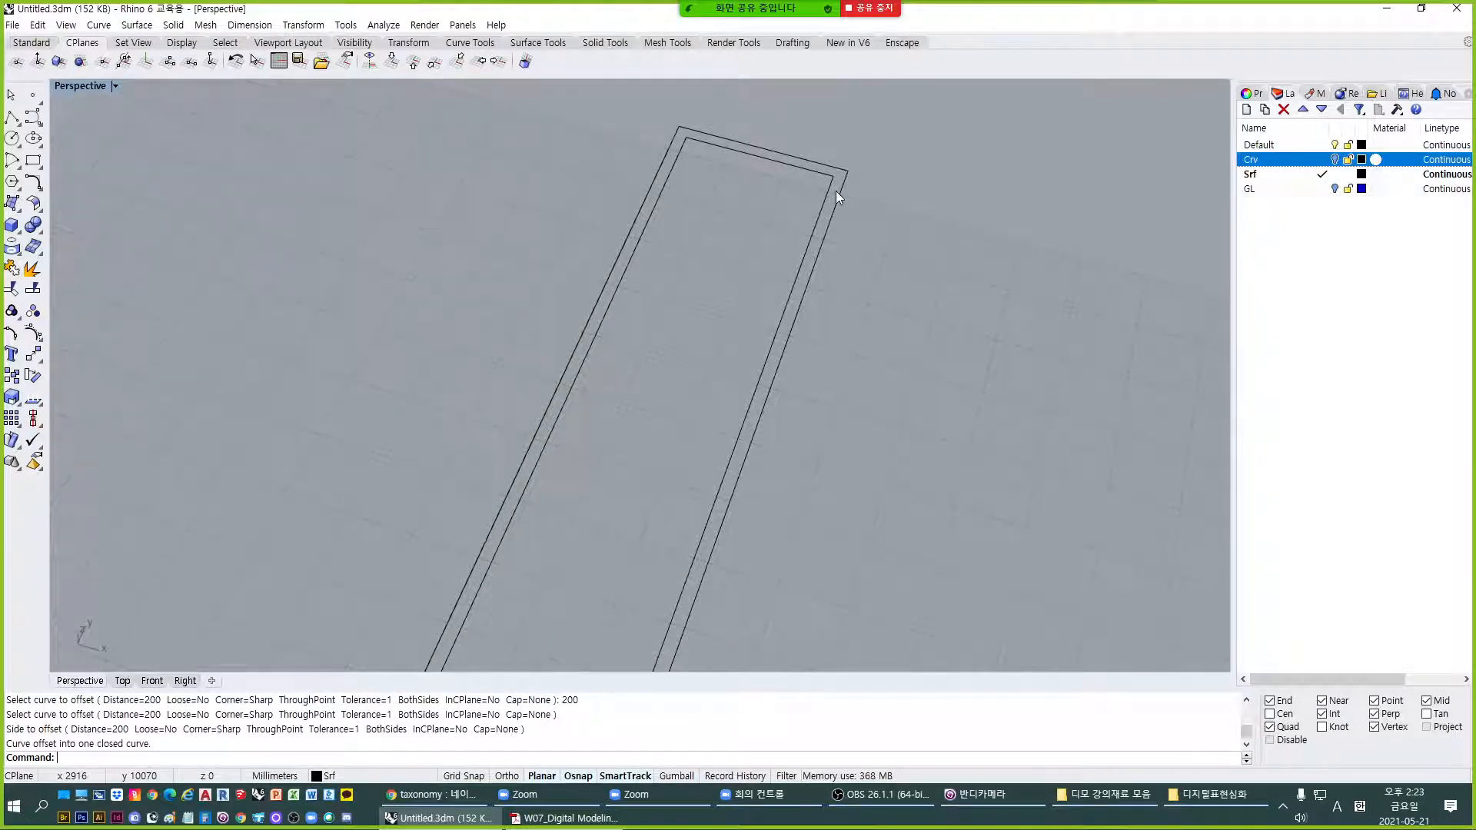
scroll(800, 216, "down", 3)
scroll(722, 373, "up", 4)
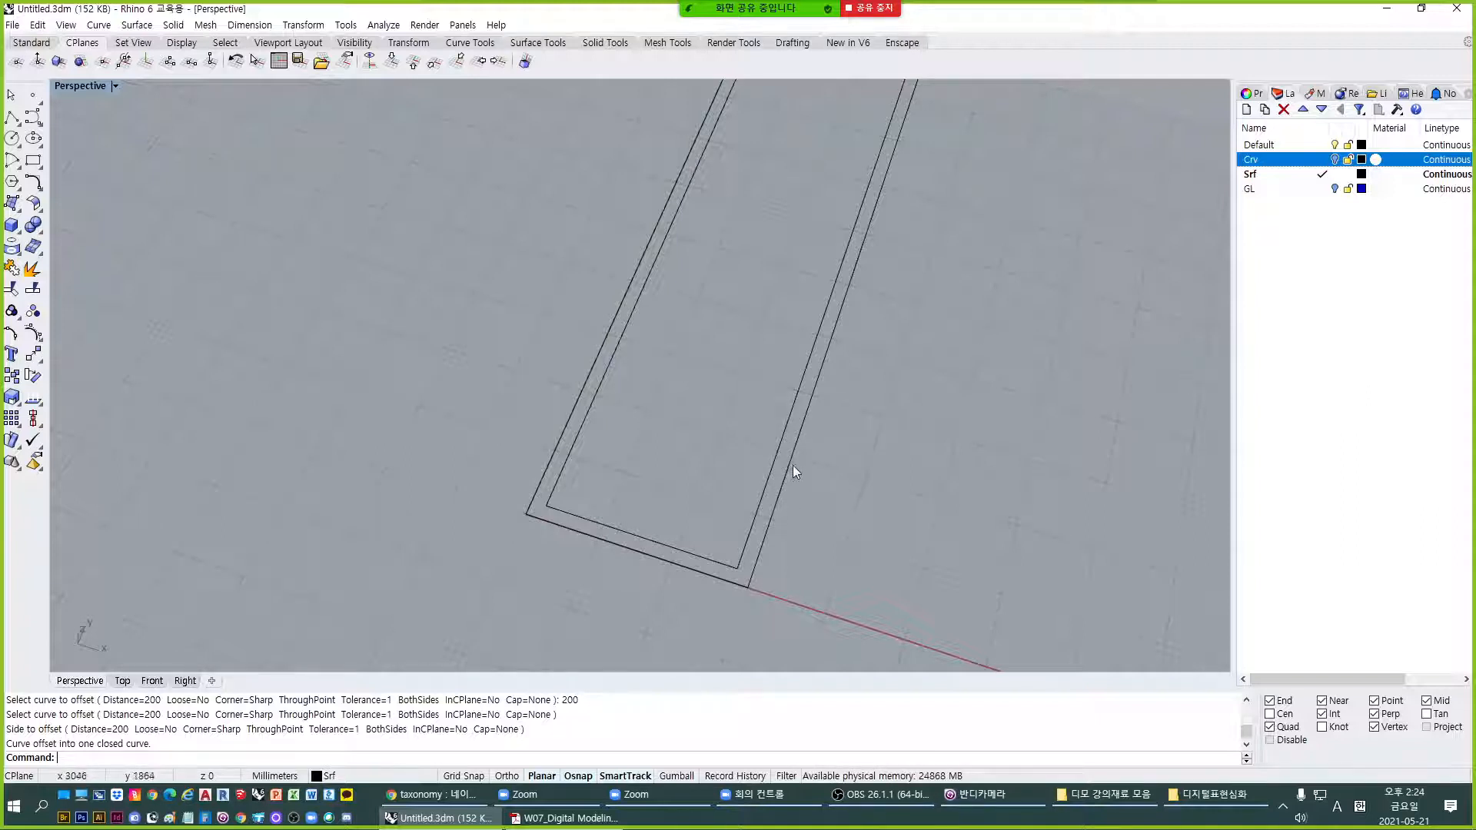
scroll(796, 433, "down", 5)
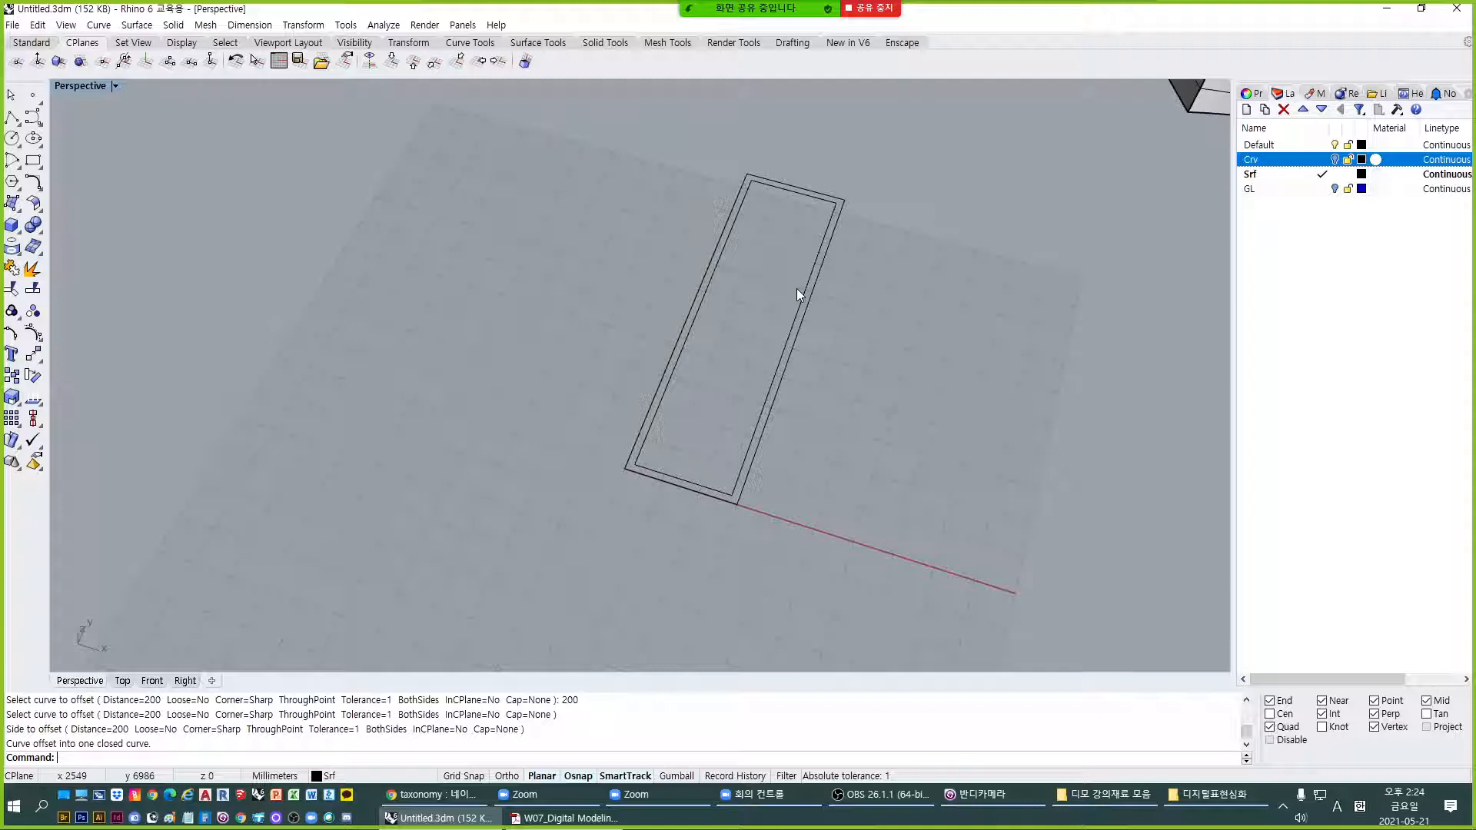
right_click_drag(797, 288, 645, 386)
type("O")
key("Return")
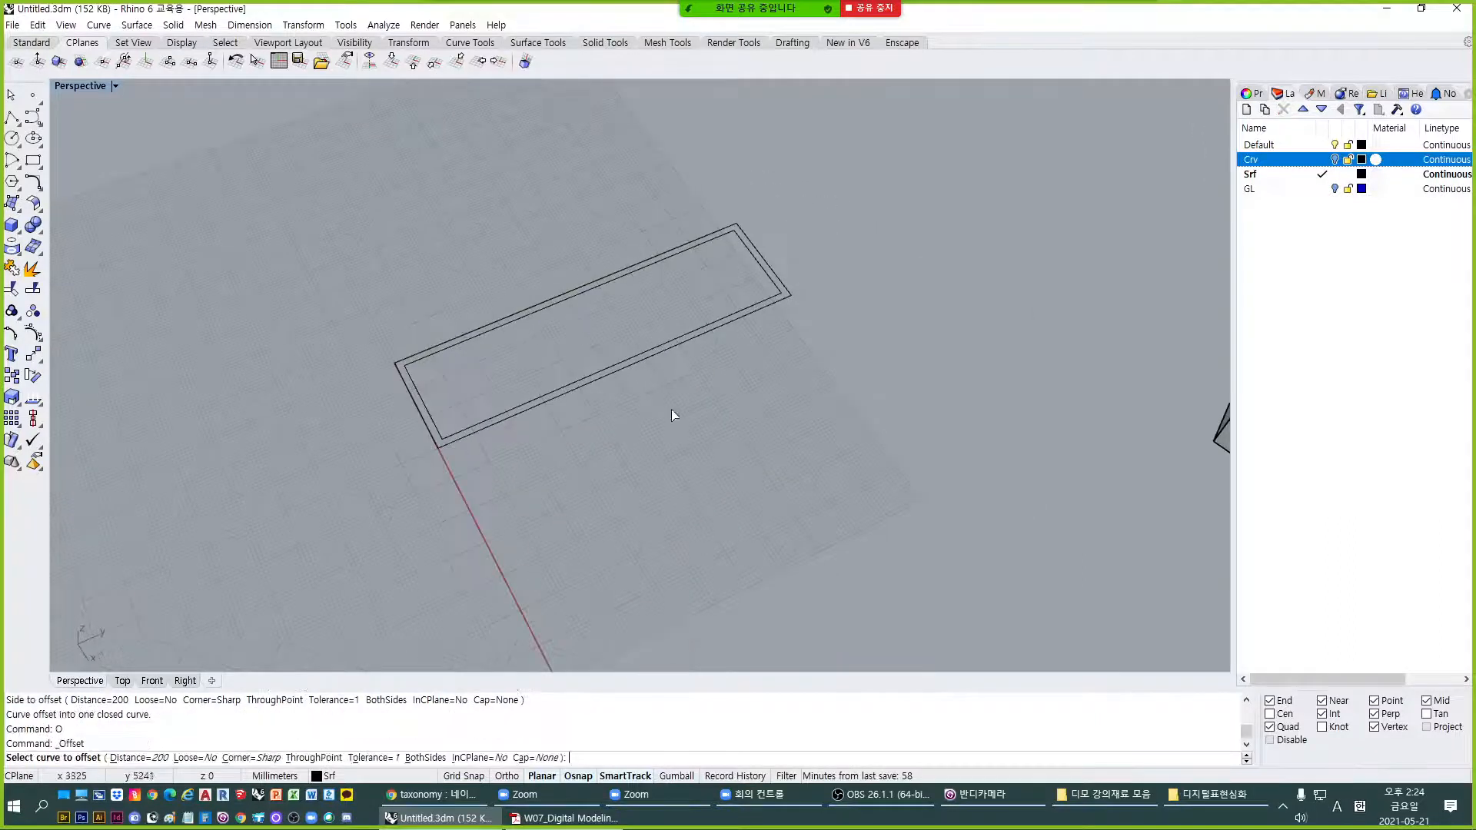
left_click_drag(672, 409, 476, 246)
key("Escape")
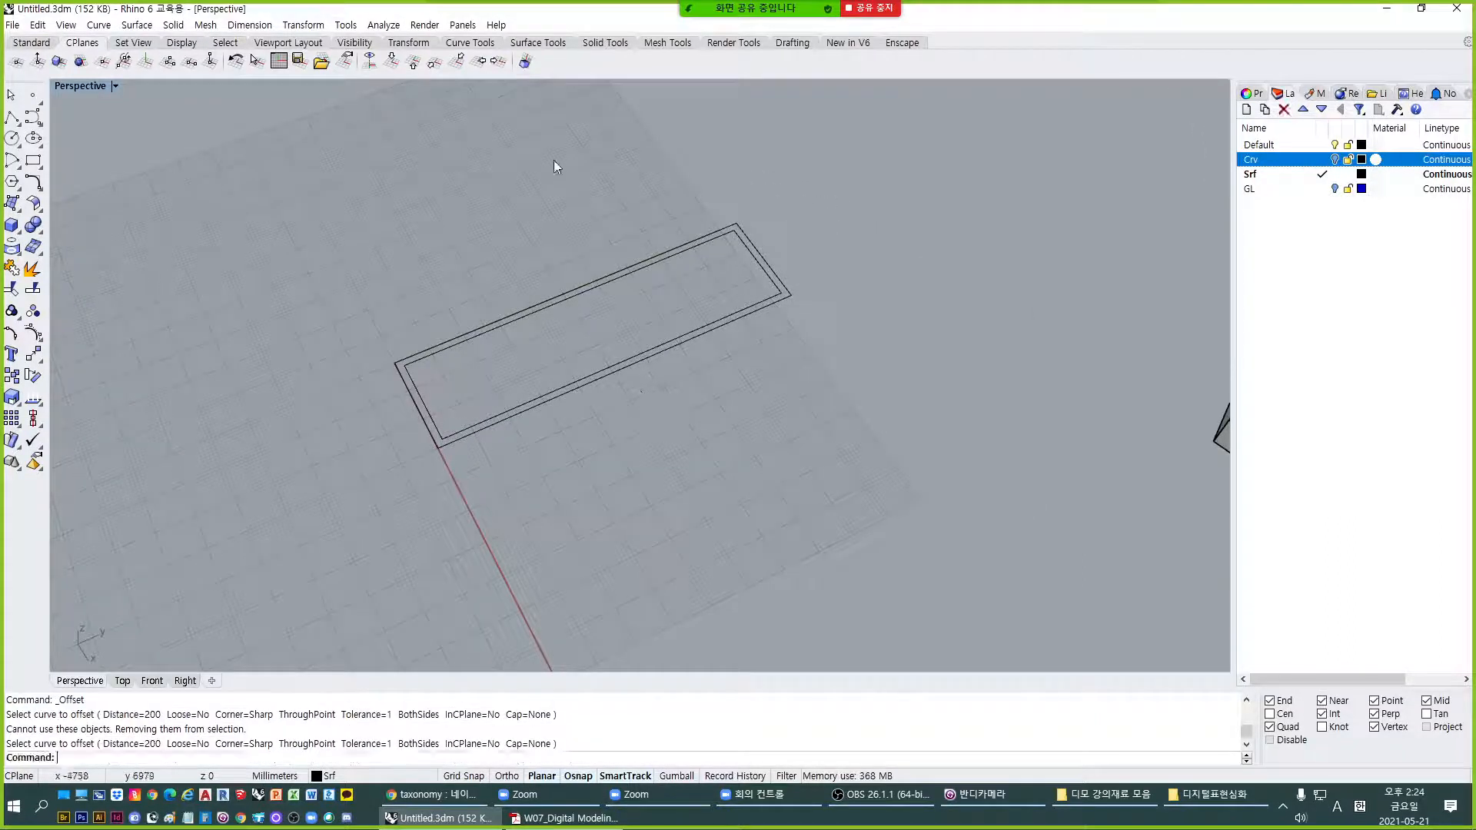
Zoom to both rectangles and draw a line across the inner one, joining the midpoints of its long sides.
left_click(605, 379)
left_click(606, 380)
left_click(606, 370)
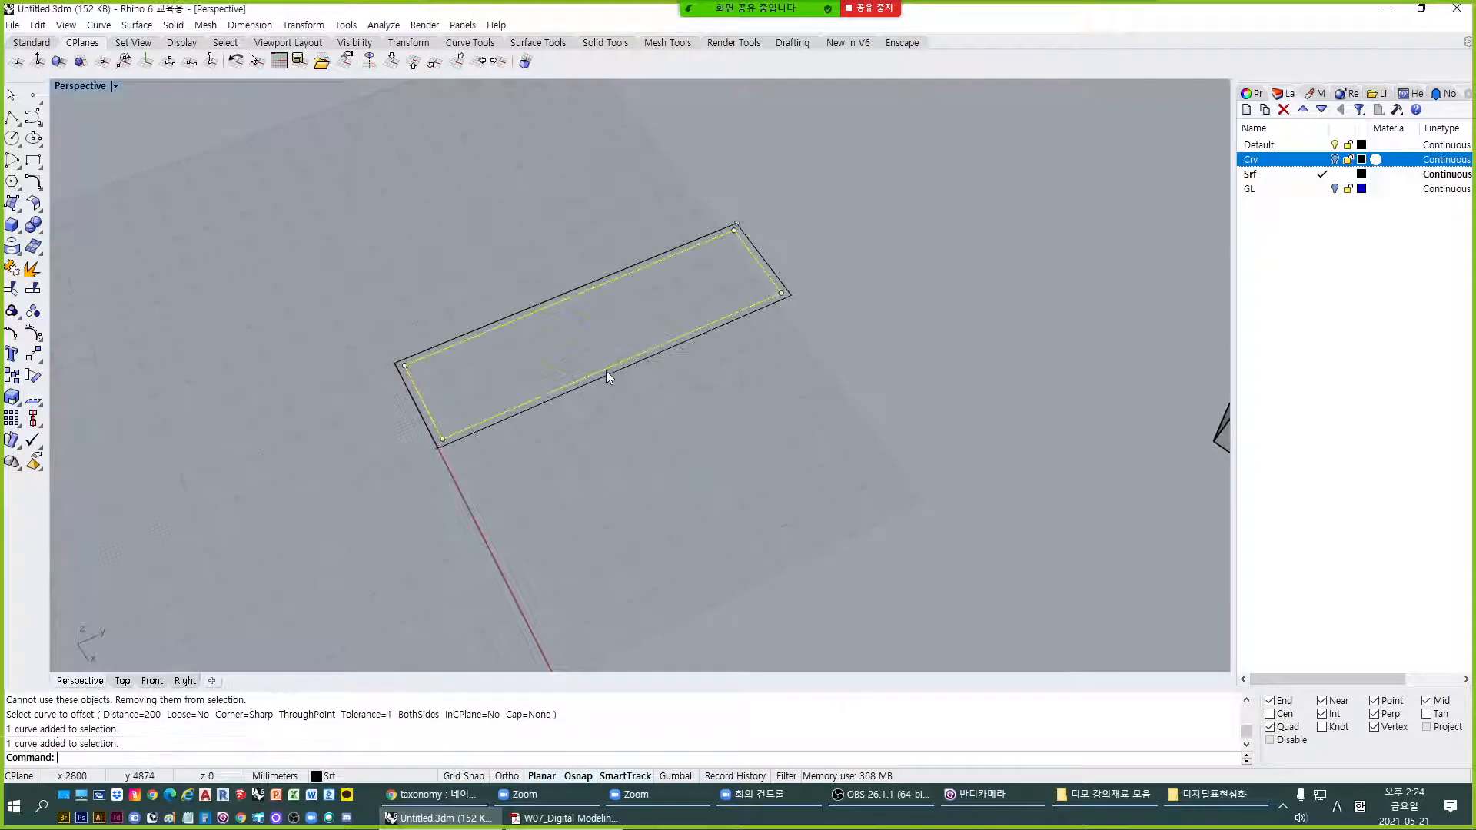
left_click(607, 376, "shift")
type("ZS")
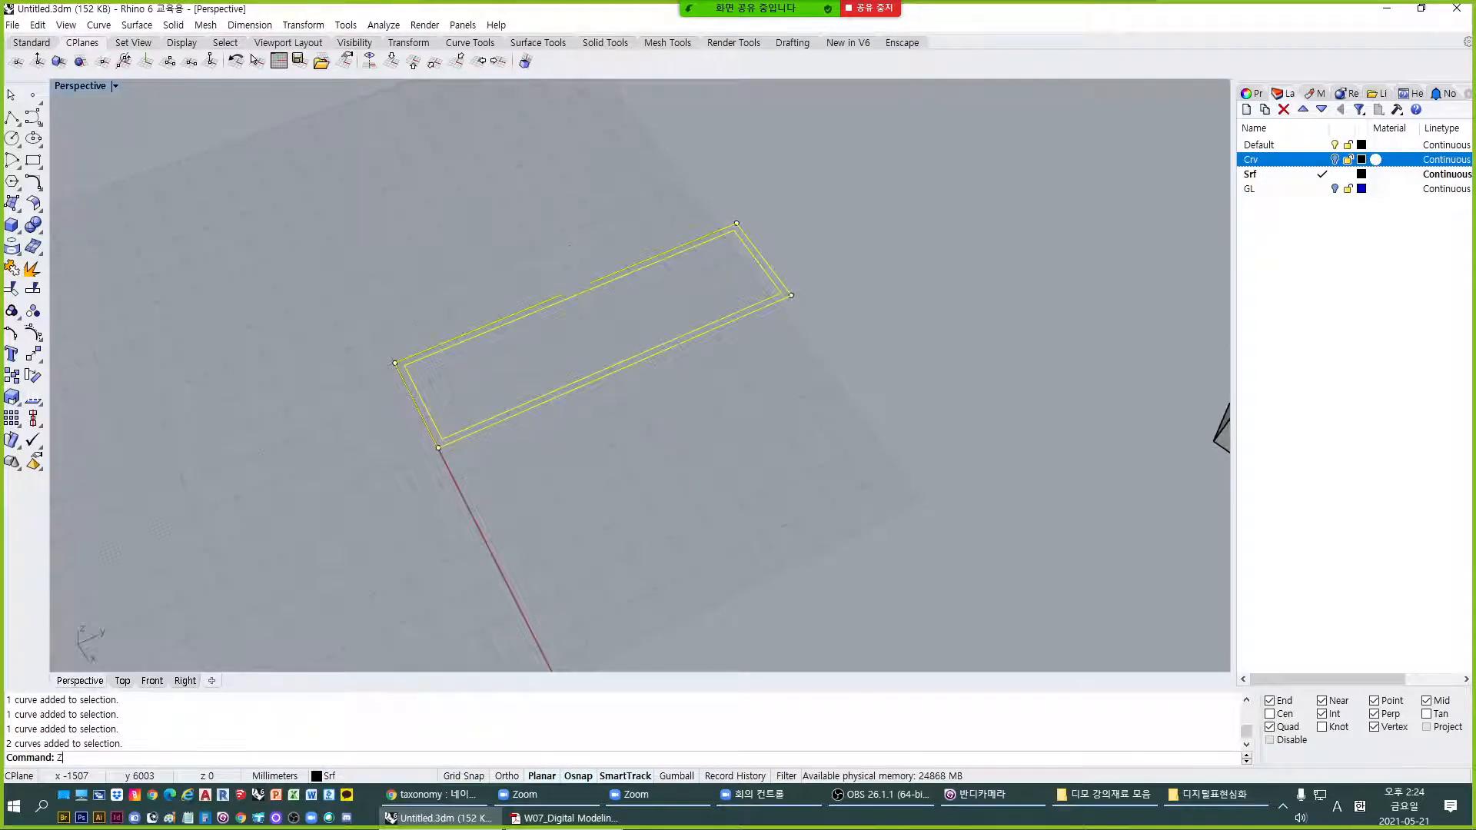
key("Return")
key("Escape")
type("L")
key("Return")
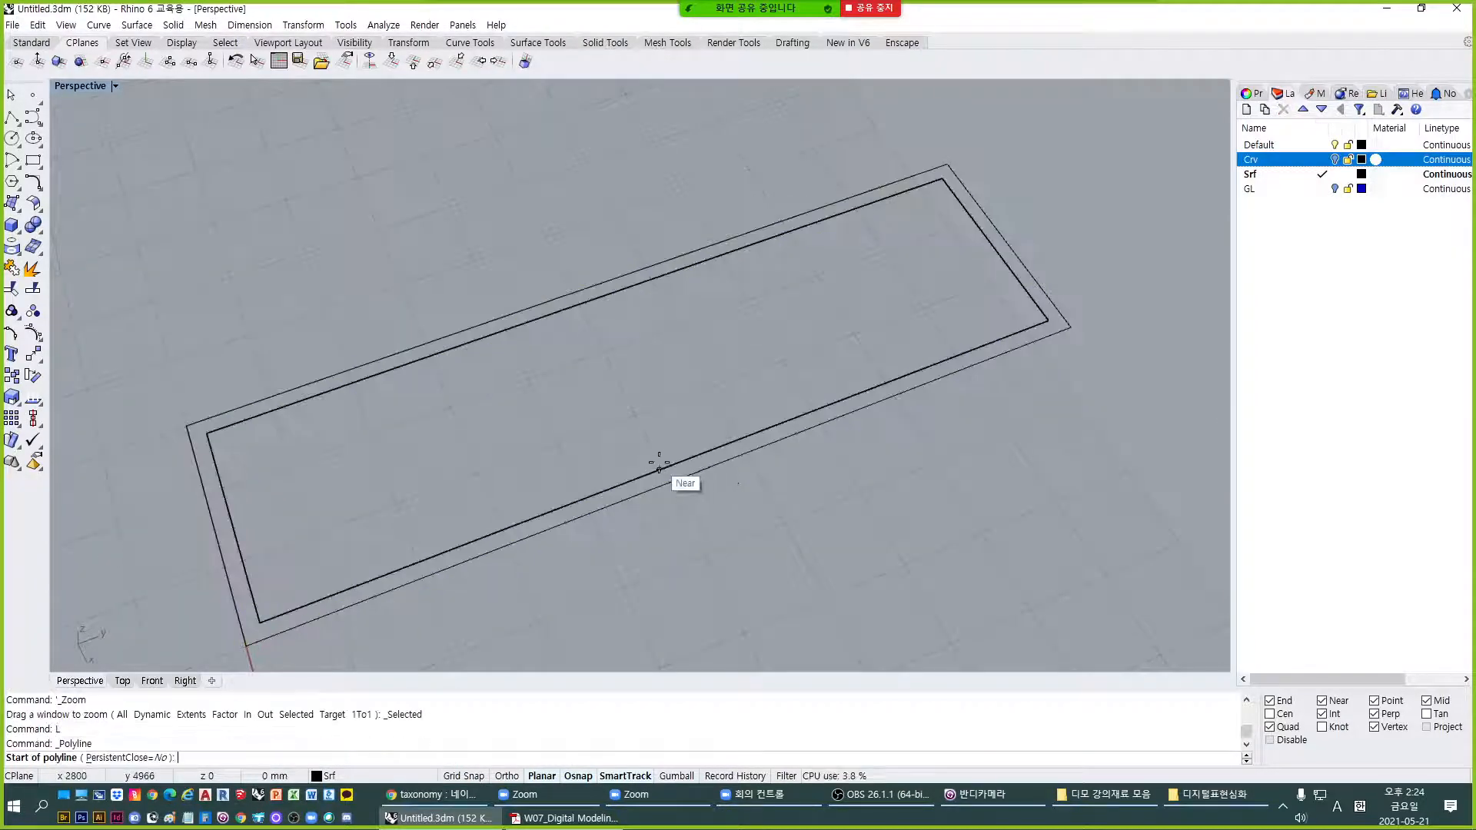
left_click(682, 460)
left_click(607, 311)
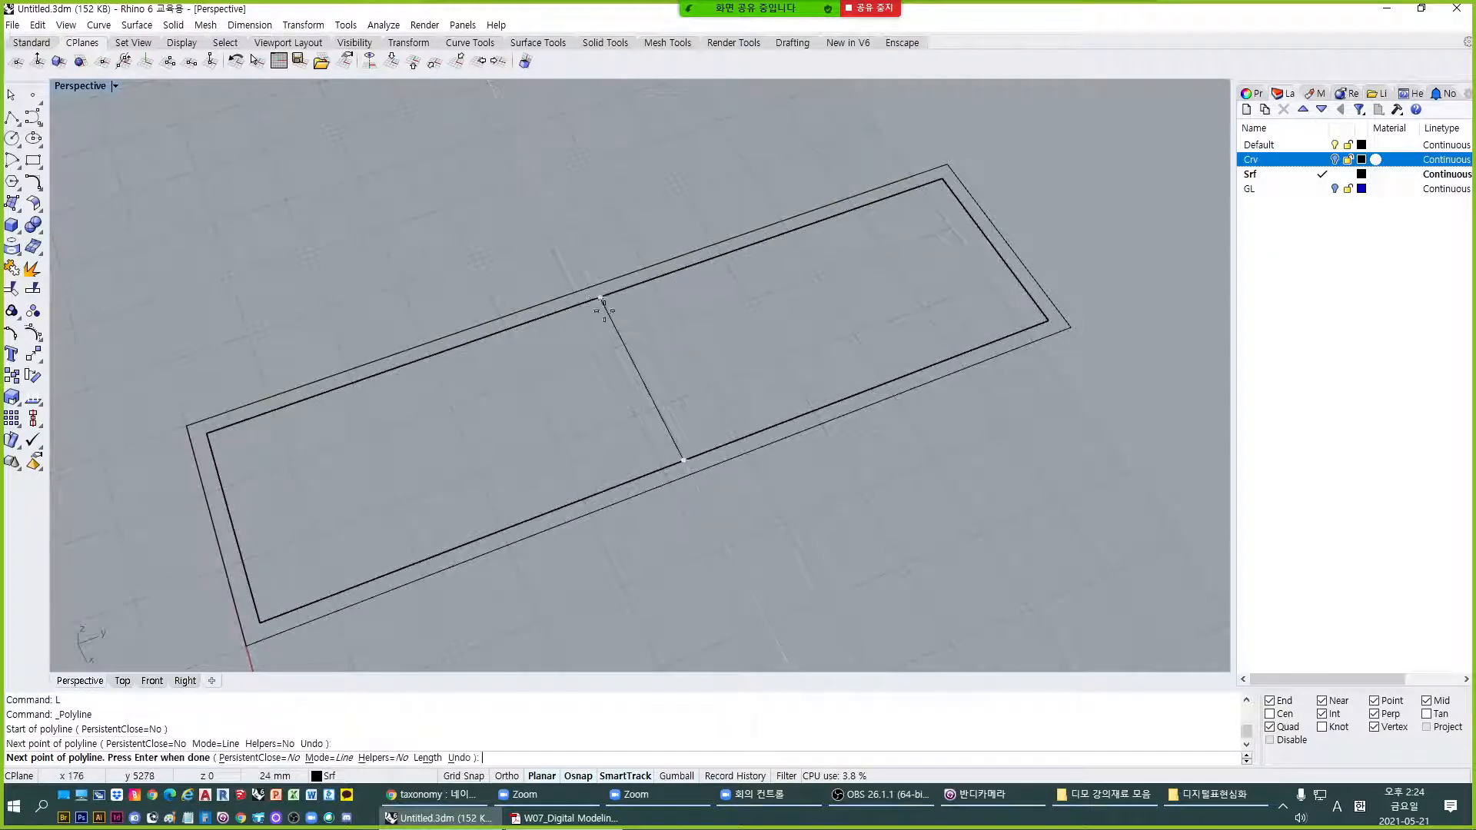
key("Return")
Offset the middle dividing line 100 mm toward the half farther from the origin.
type("O")
key("Return")
type("100")
key("Return")
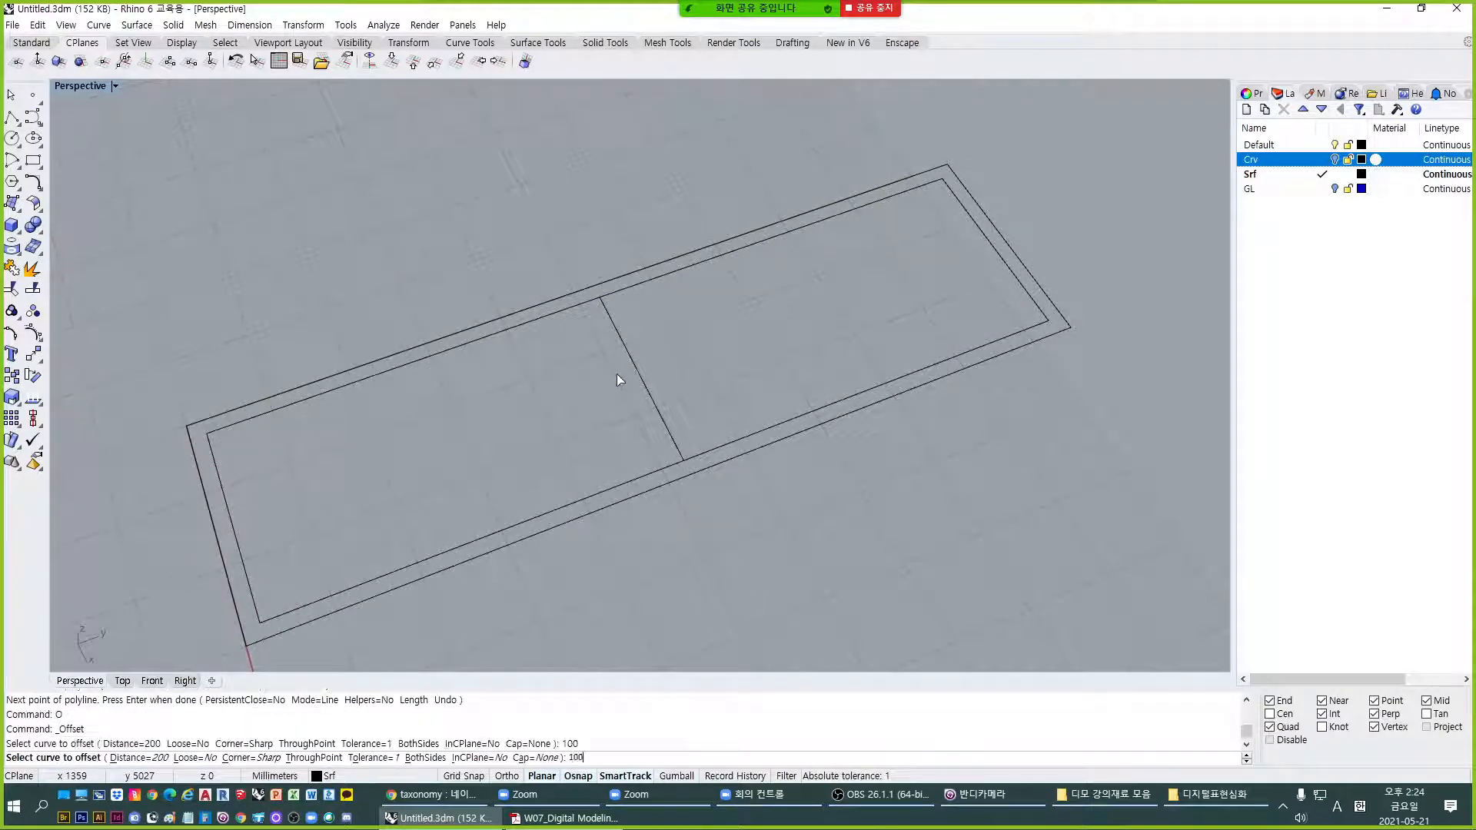
left_click(632, 367)
left_click(619, 418)
left_click(618, 418)
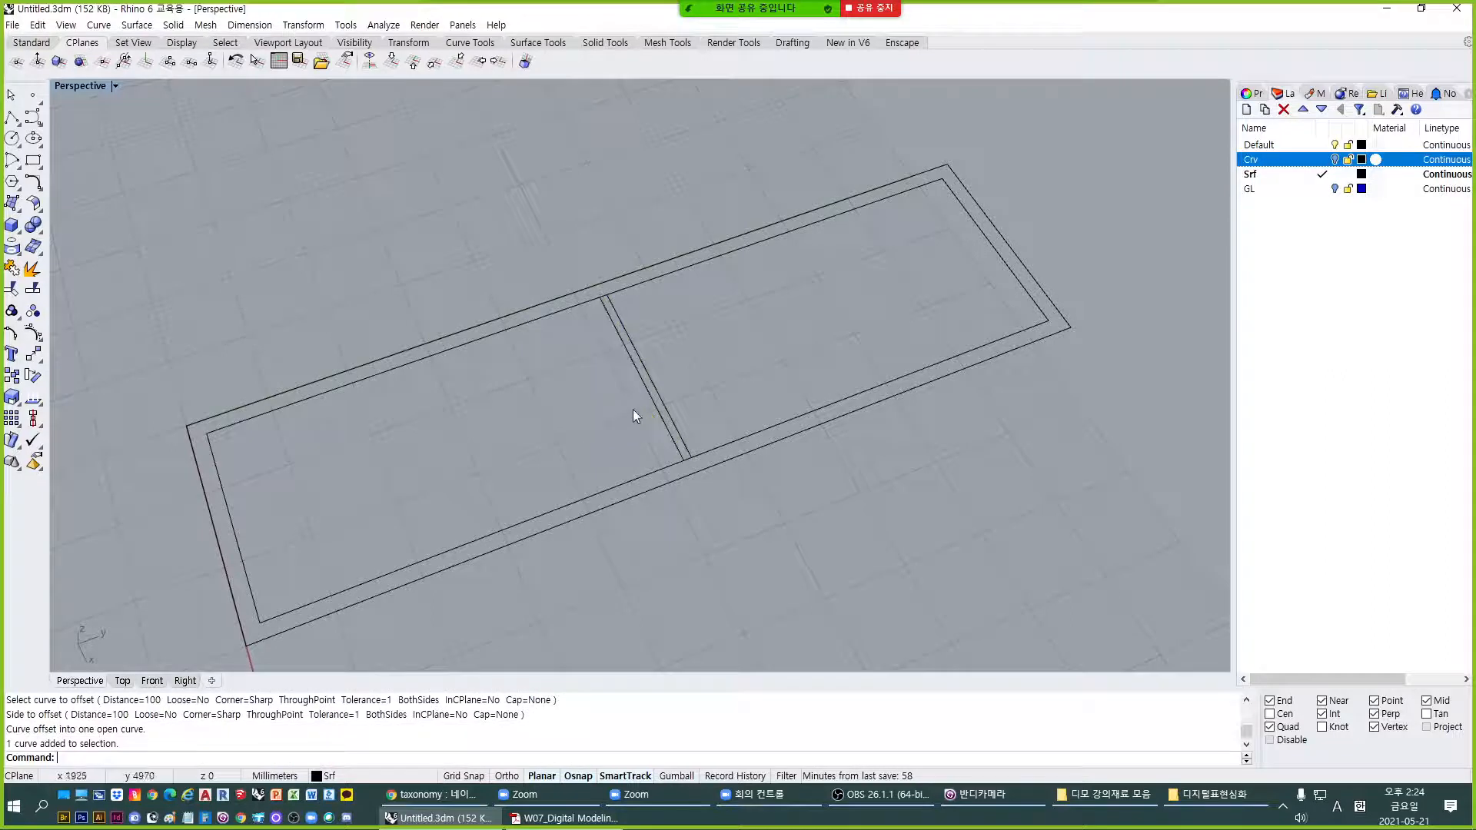
type("O")
key("Return")
key("Escape")
left_click(652, 401)
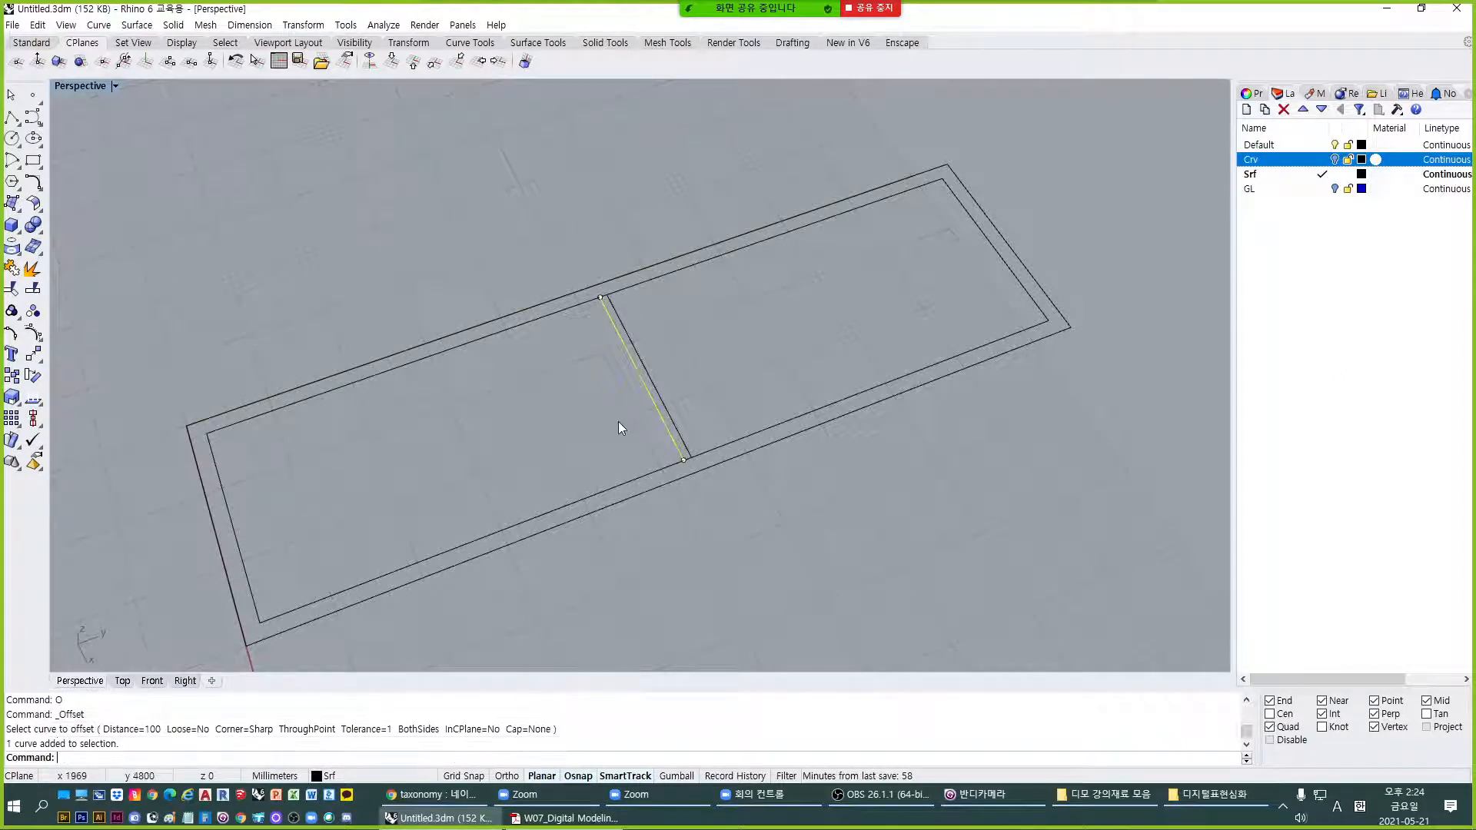
left_click(615, 425)
type("O")
key("Return")
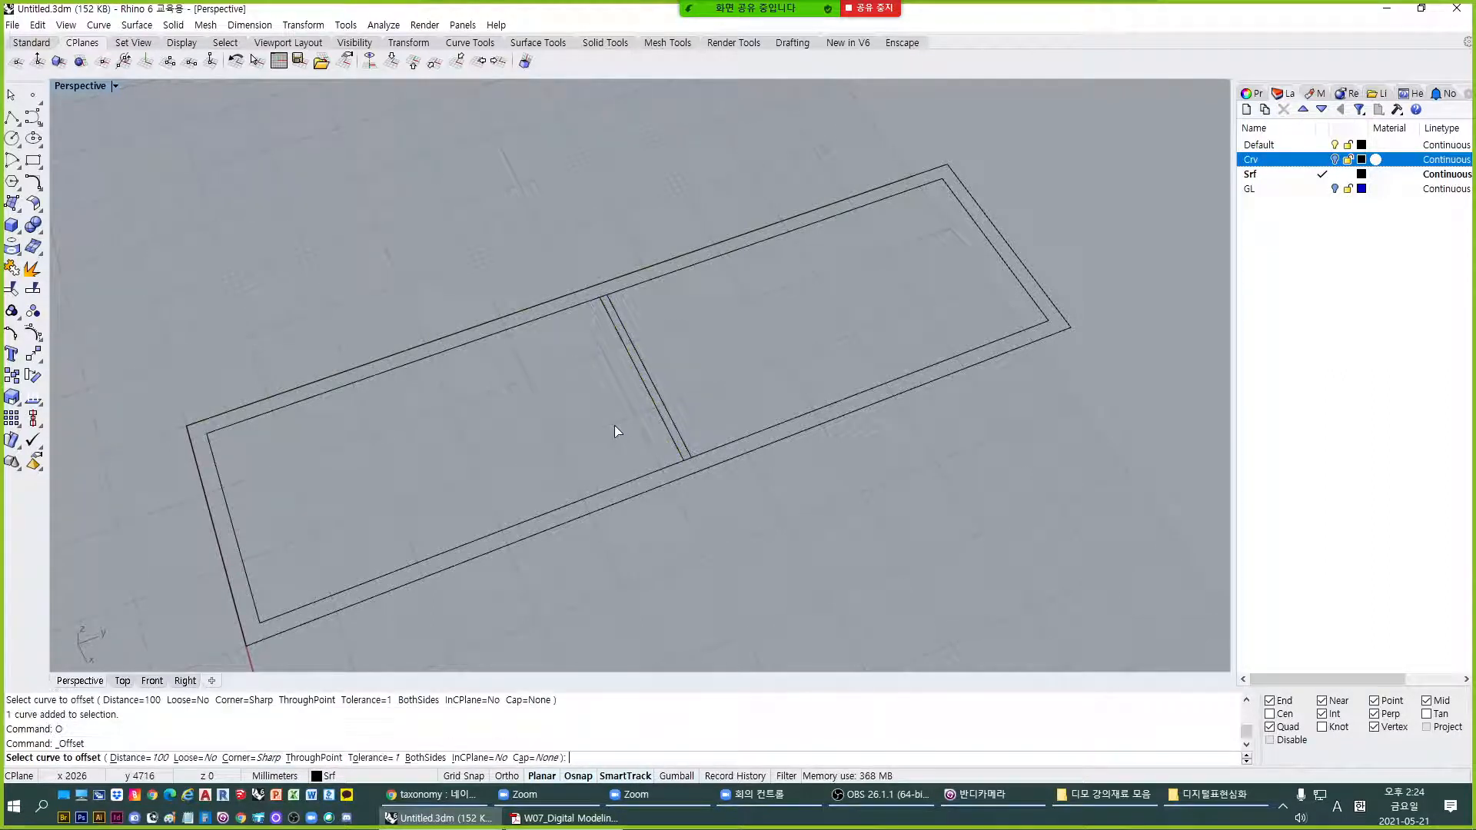
key("Escape")
Offset the original middle line 100 mm toward the origin side and delete the original line between the two offsets.
left_click(658, 412)
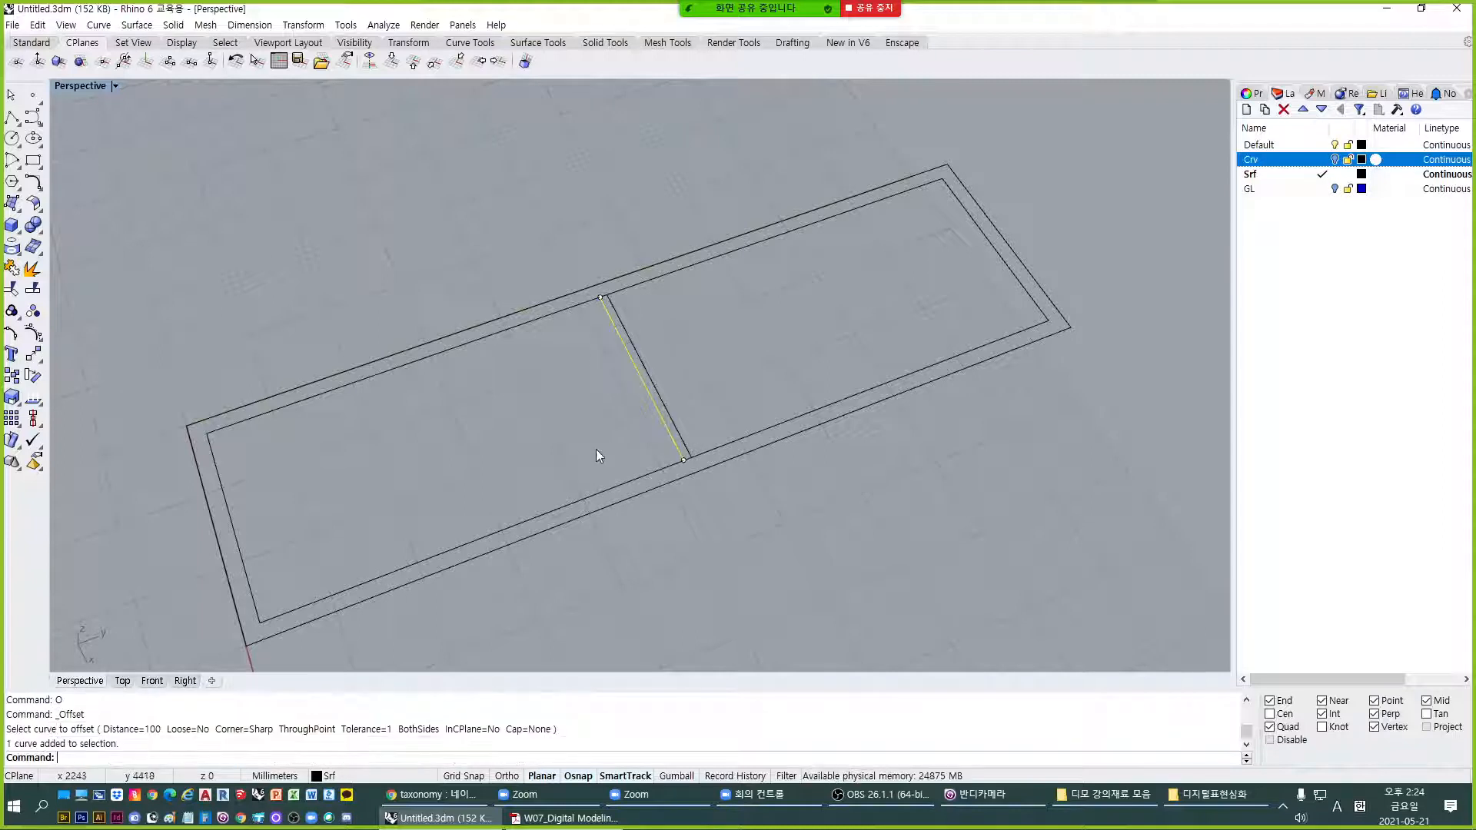
type("O")
key("Return")
left_click(612, 438)
left_click(665, 433)
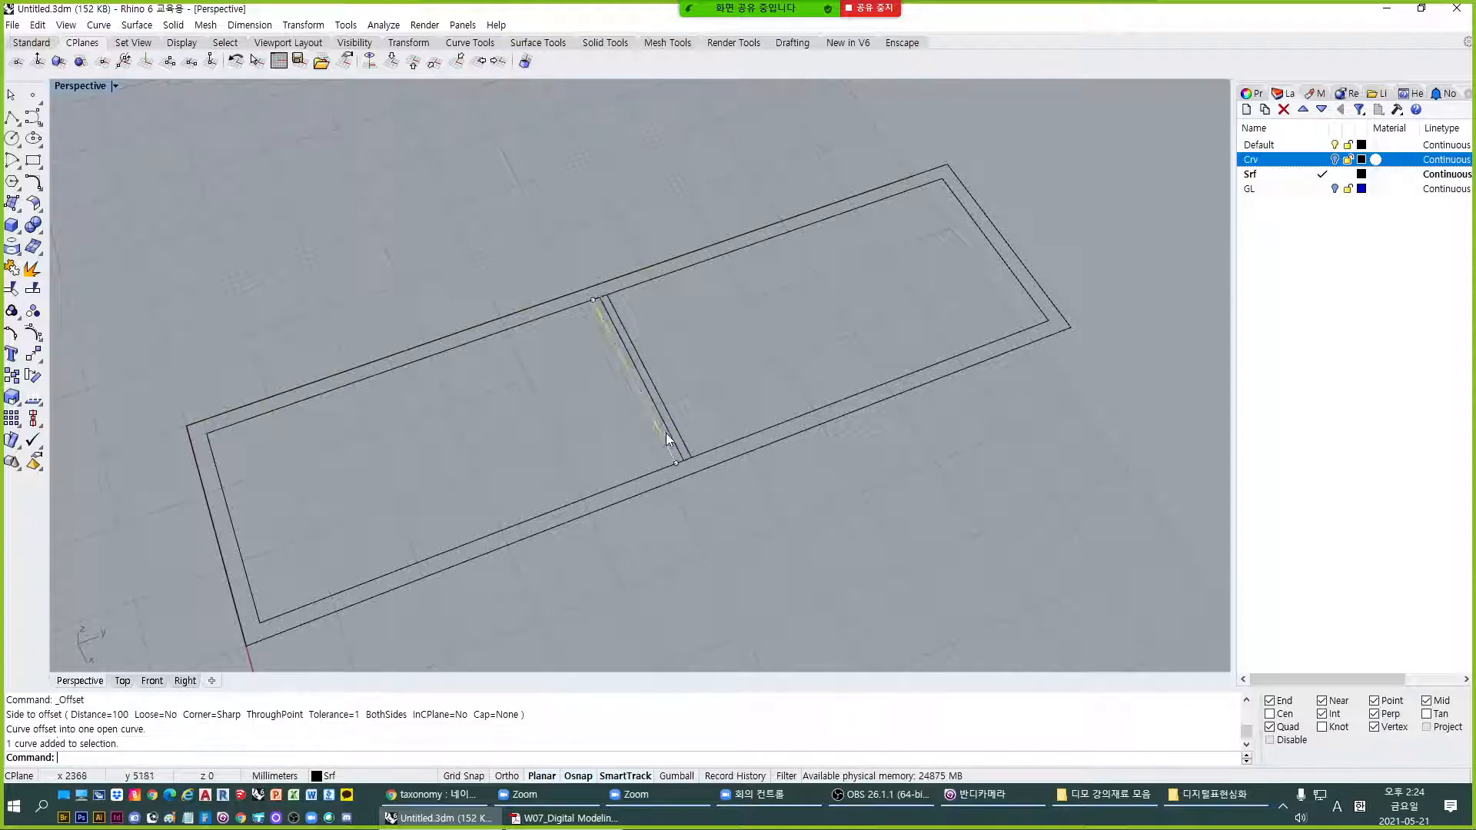
left_click(669, 433)
type("E")
key("Return")
Trim the inner rectangle's two short segments between the pair of dividing lines.
scroll(602, 308, "up", 3)
type("TR")
key("Return")
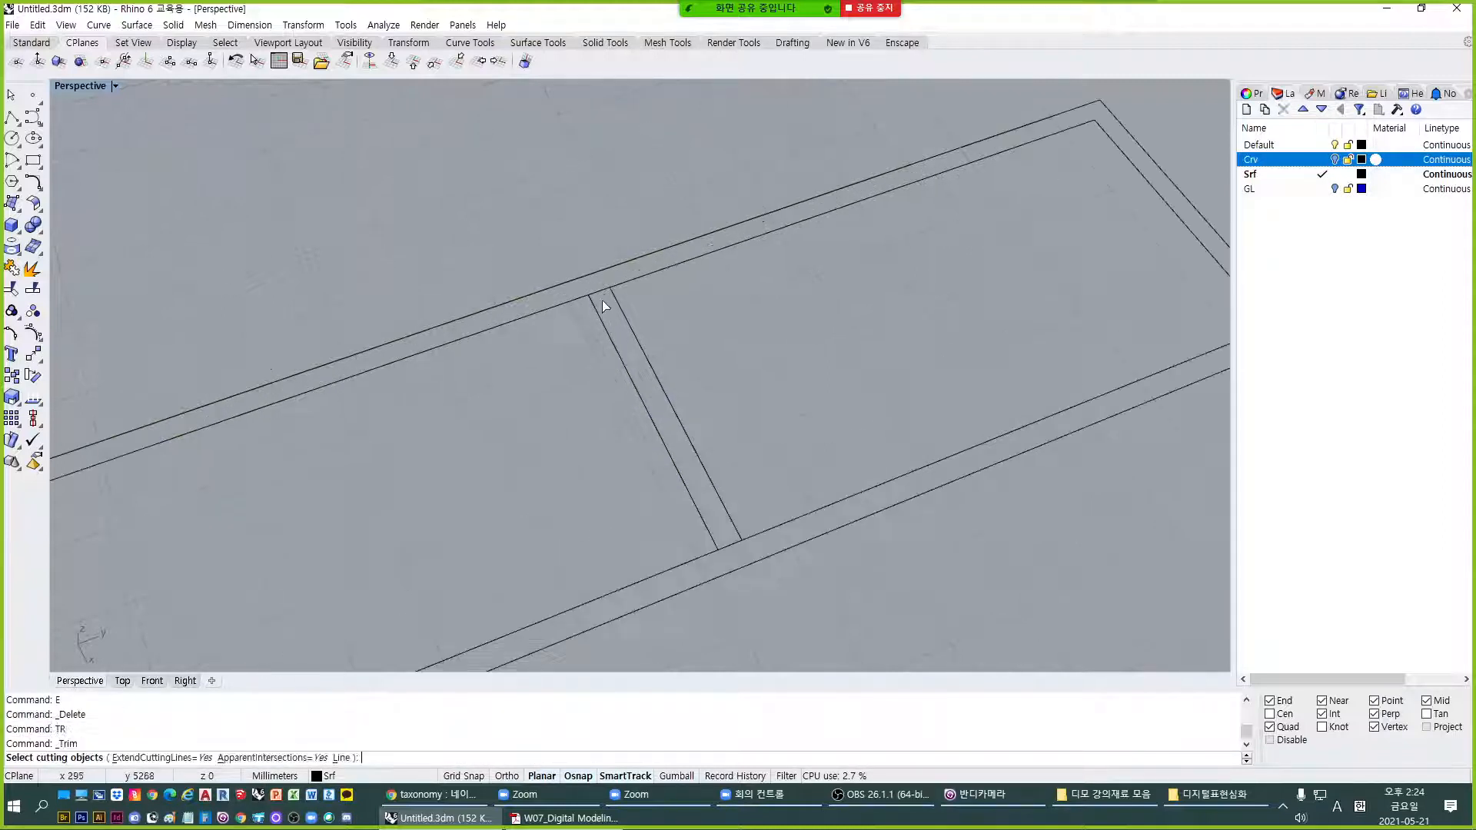
left_click_drag(634, 294, 593, 334)
key("Return")
left_click(599, 292)
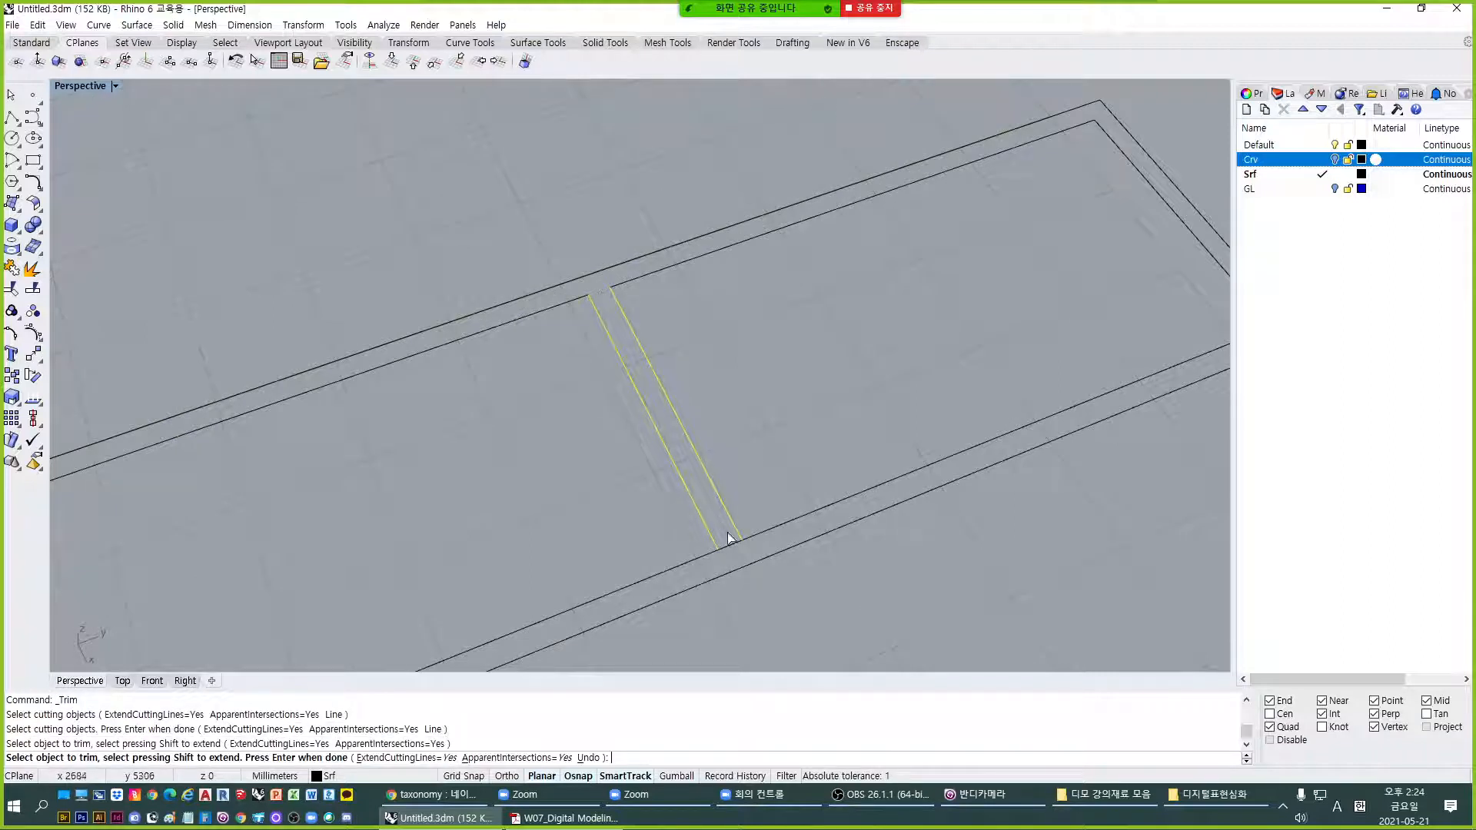
left_click(732, 544)
key("Return")
Join the trimmed inner curve and the dividing line of the half farther from the origin into one closed rectangle.
scroll(605, 437, "down", 5)
left_click_drag(528, 177, 1013, 563)
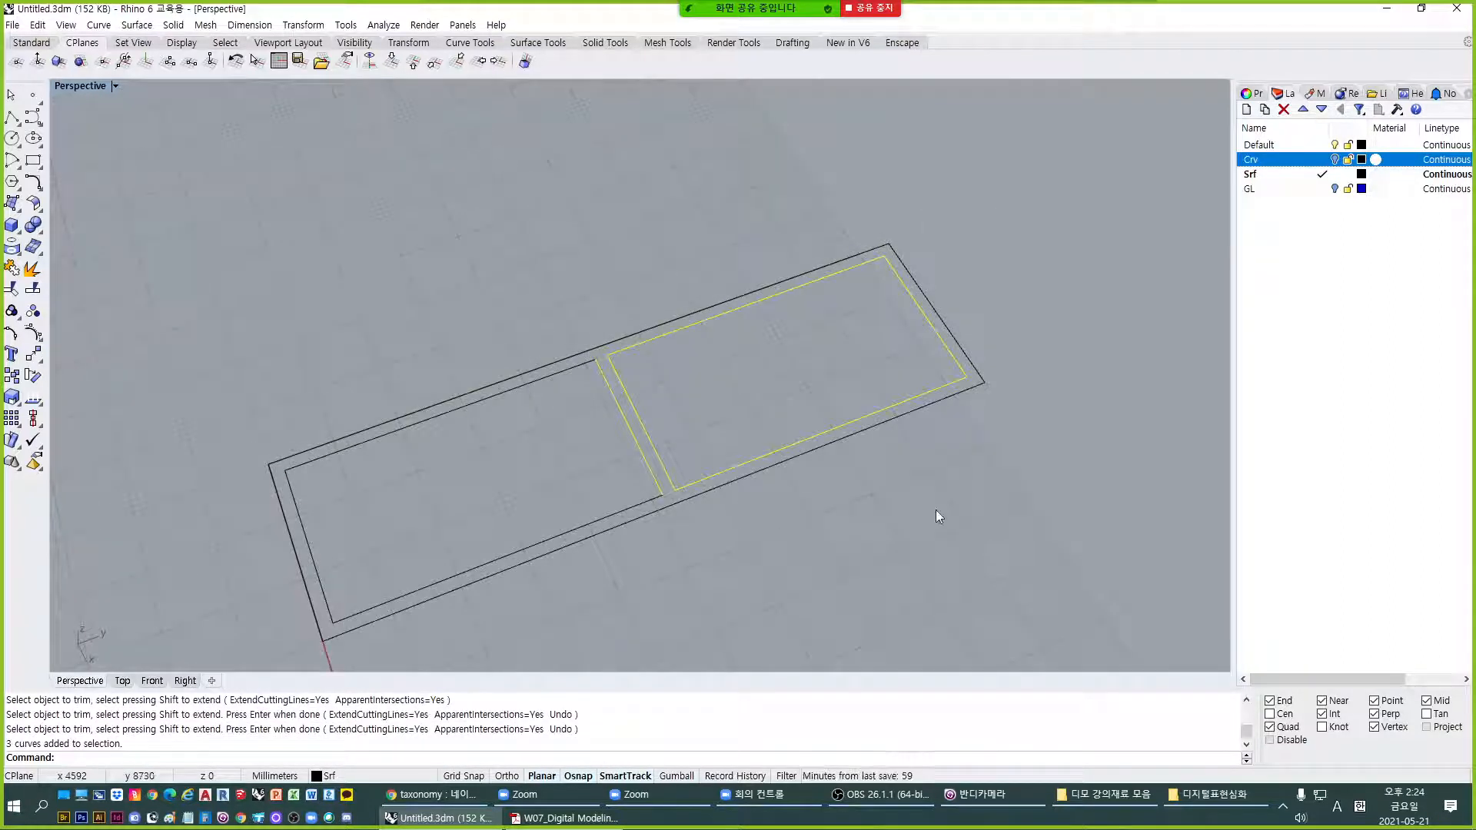
left_click(630, 429, "ctrl")
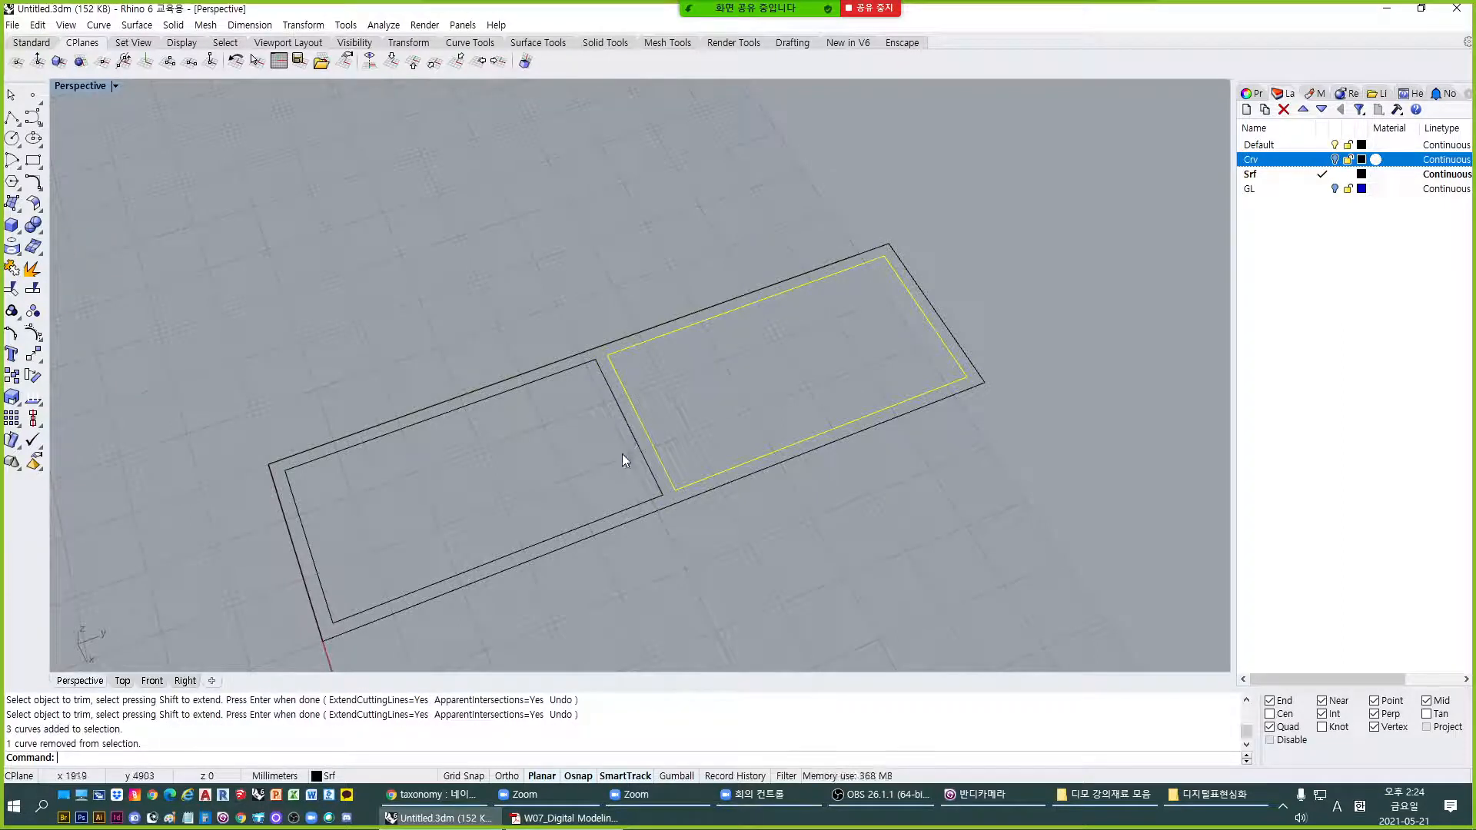
type("J")
key("Return")
Join the curves of the half nearer the origin into a closed rectangle and check the joined opening outlines.
scroll(577, 428, "down", 3)
left_click_drag(243, 308, 680, 575)
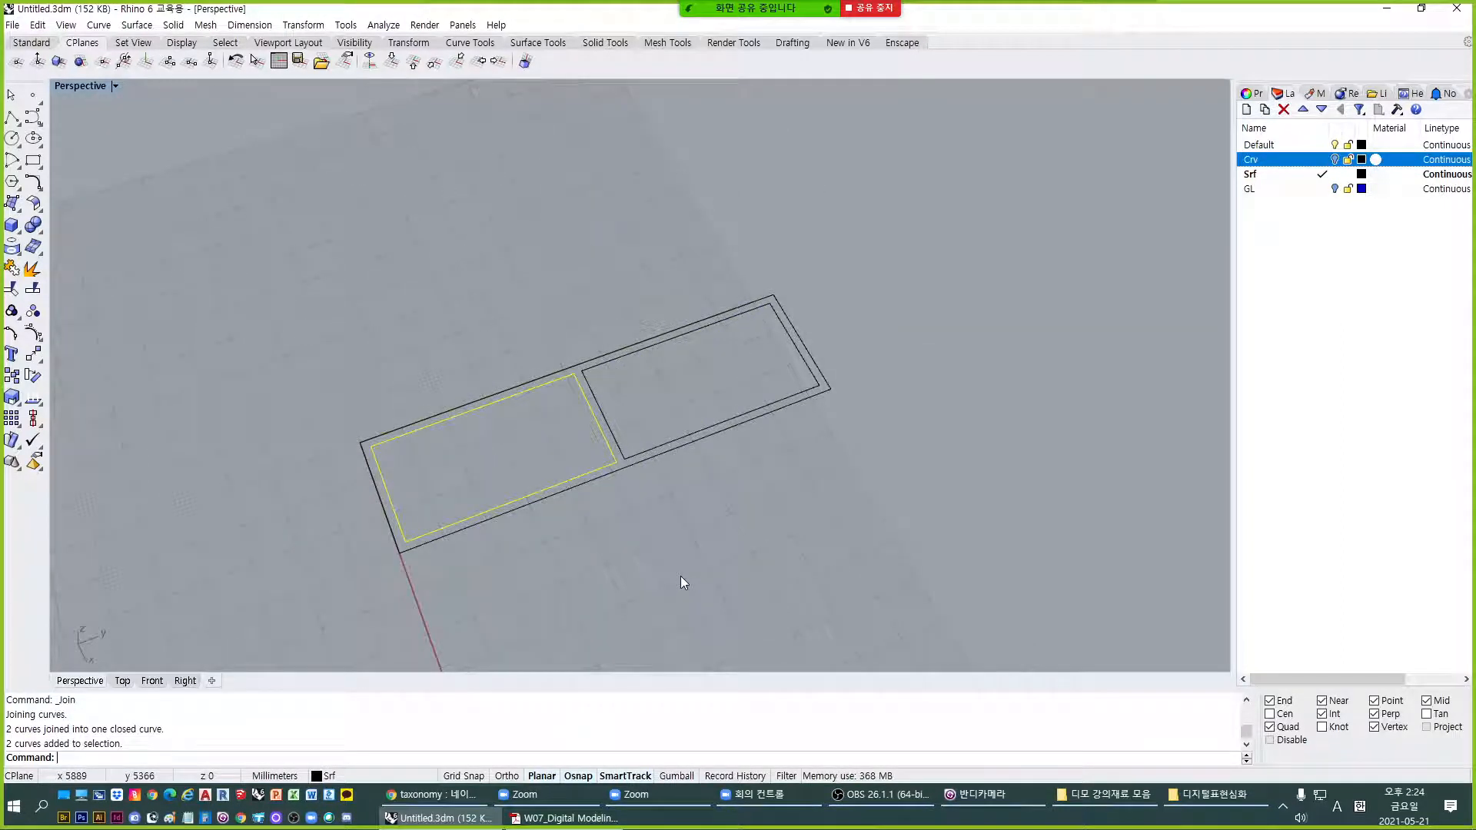
type("J")
key("Return")
left_click(666, 449)
left_click(616, 463)
key("Escape")
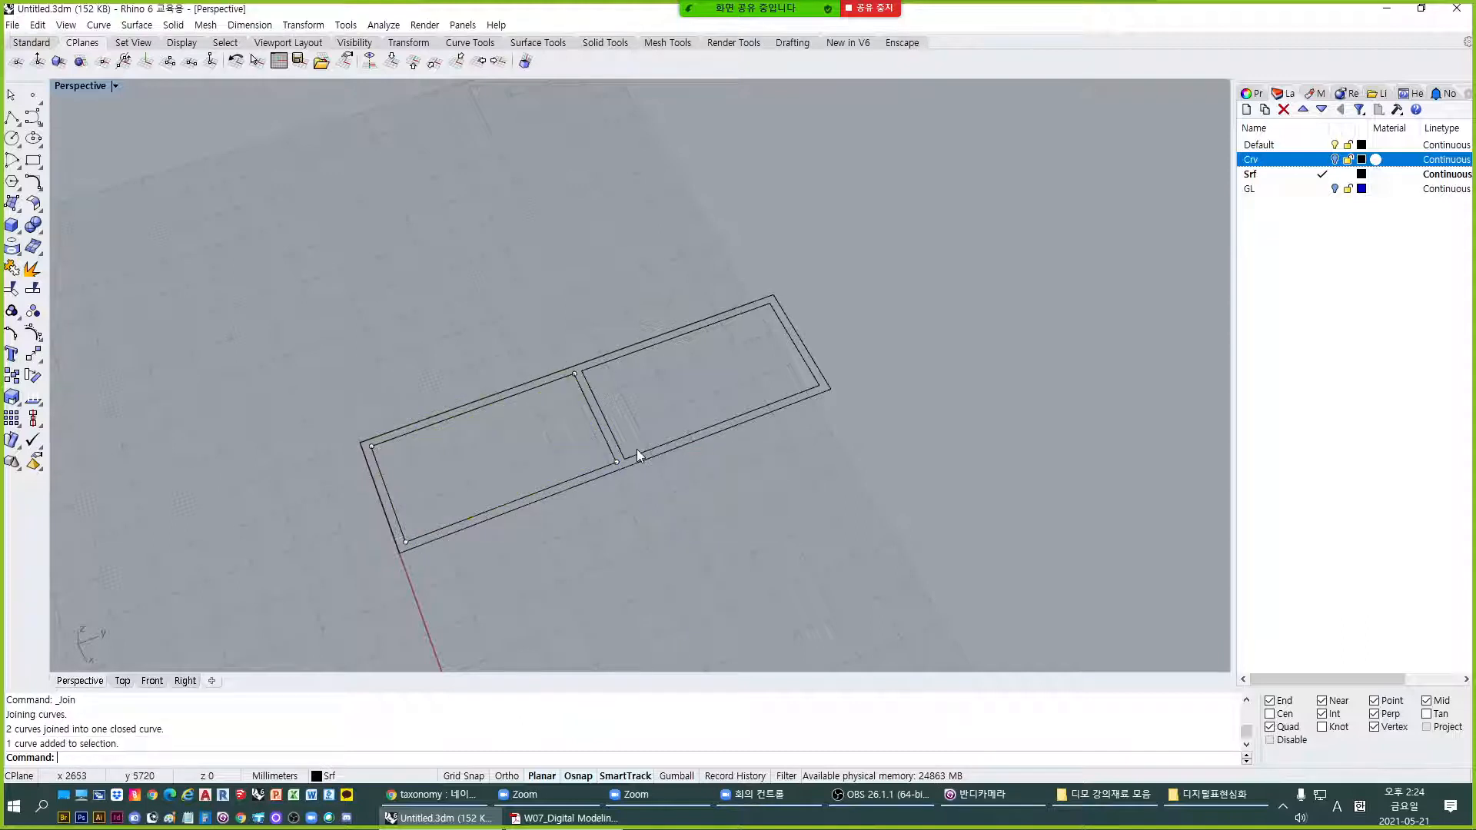
left_click(643, 455)
key("Escape")
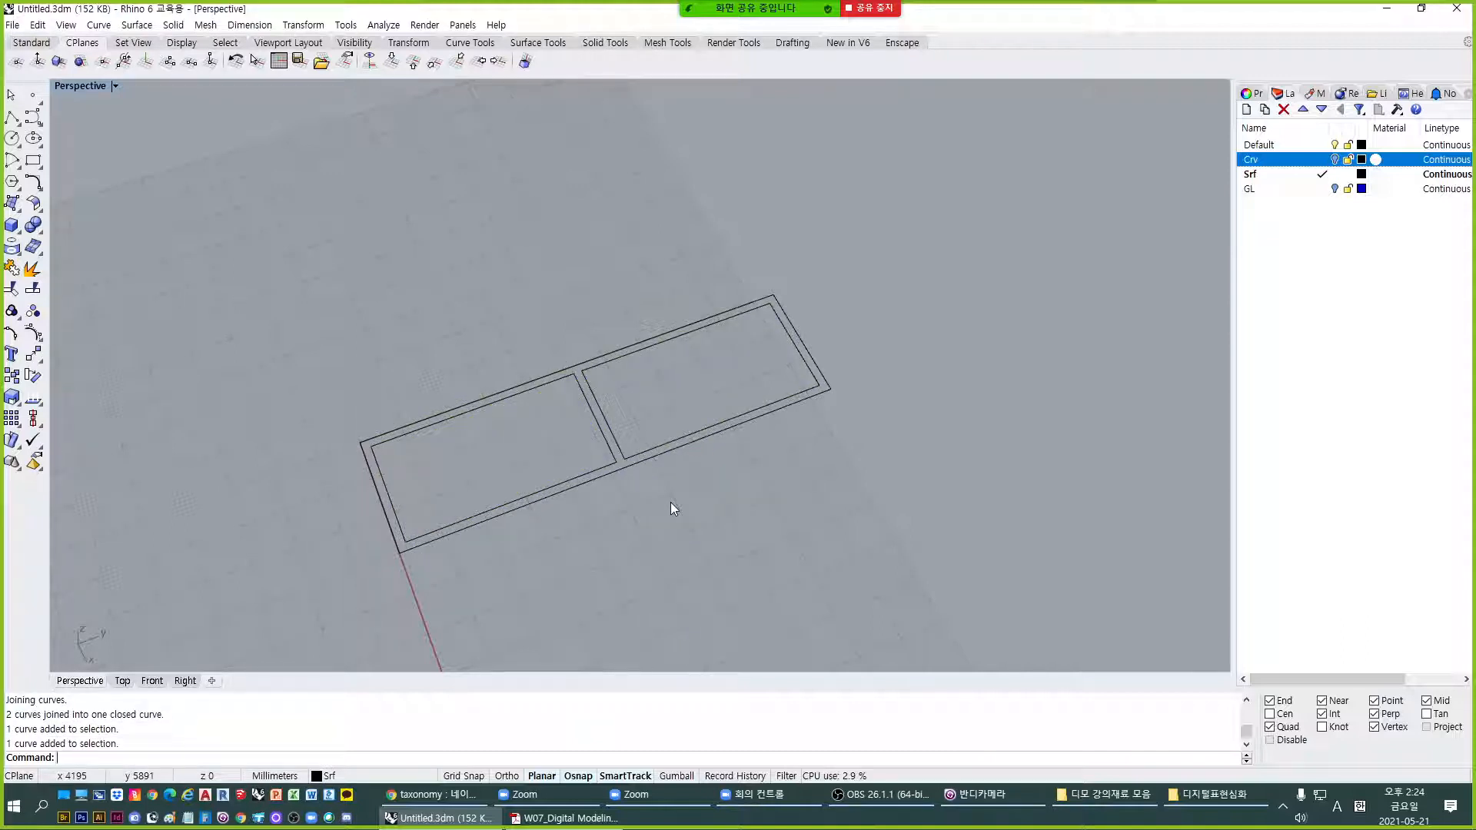
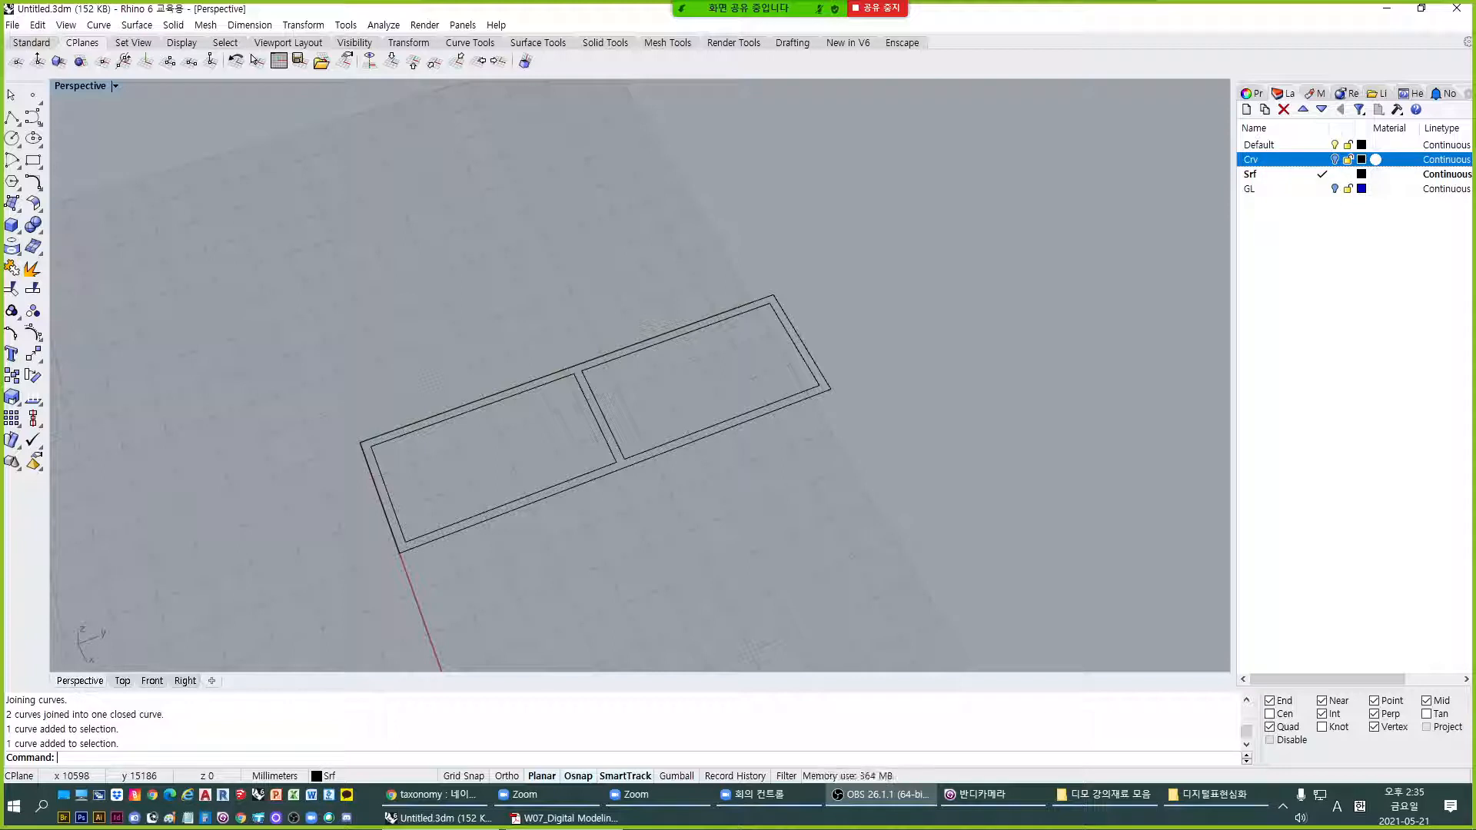
Switch to the Zoom sharing controls, open the meeting chat and move its window aside.
mouse_move(766, 6)
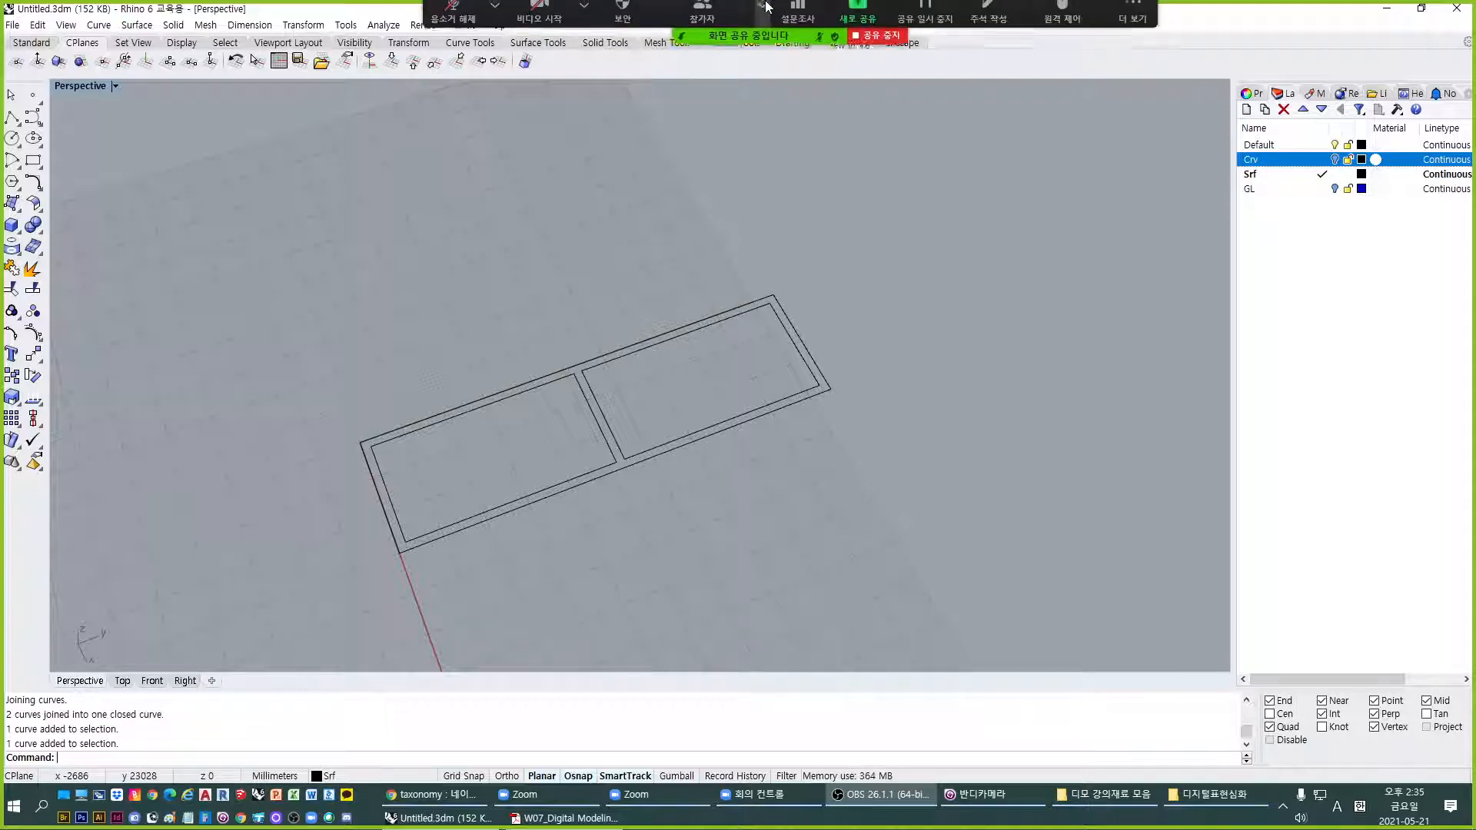
left_click(1121, 16)
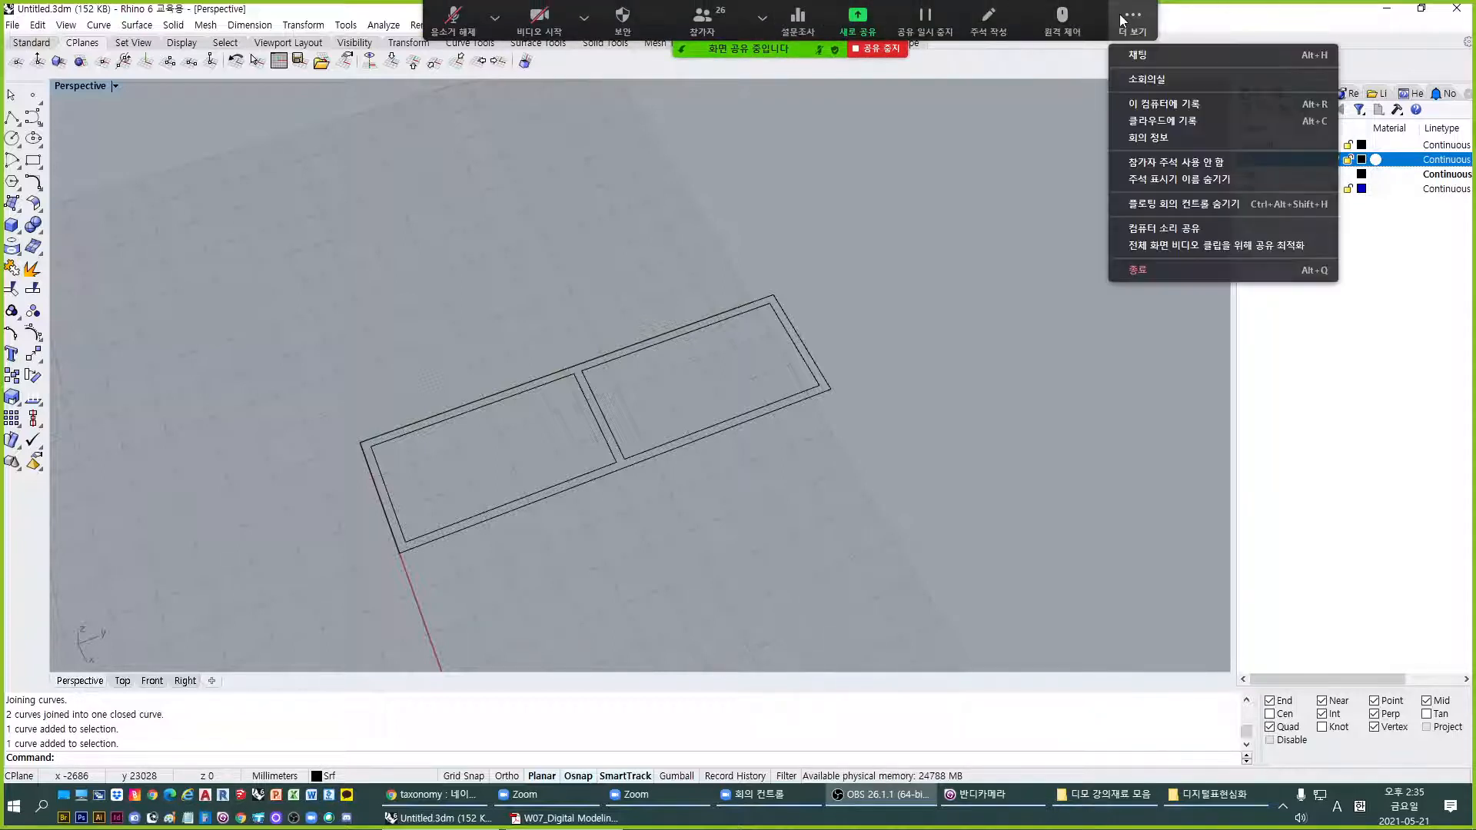
left_click(1130, 56)
left_click_drag(681, 259, 1474, 461)
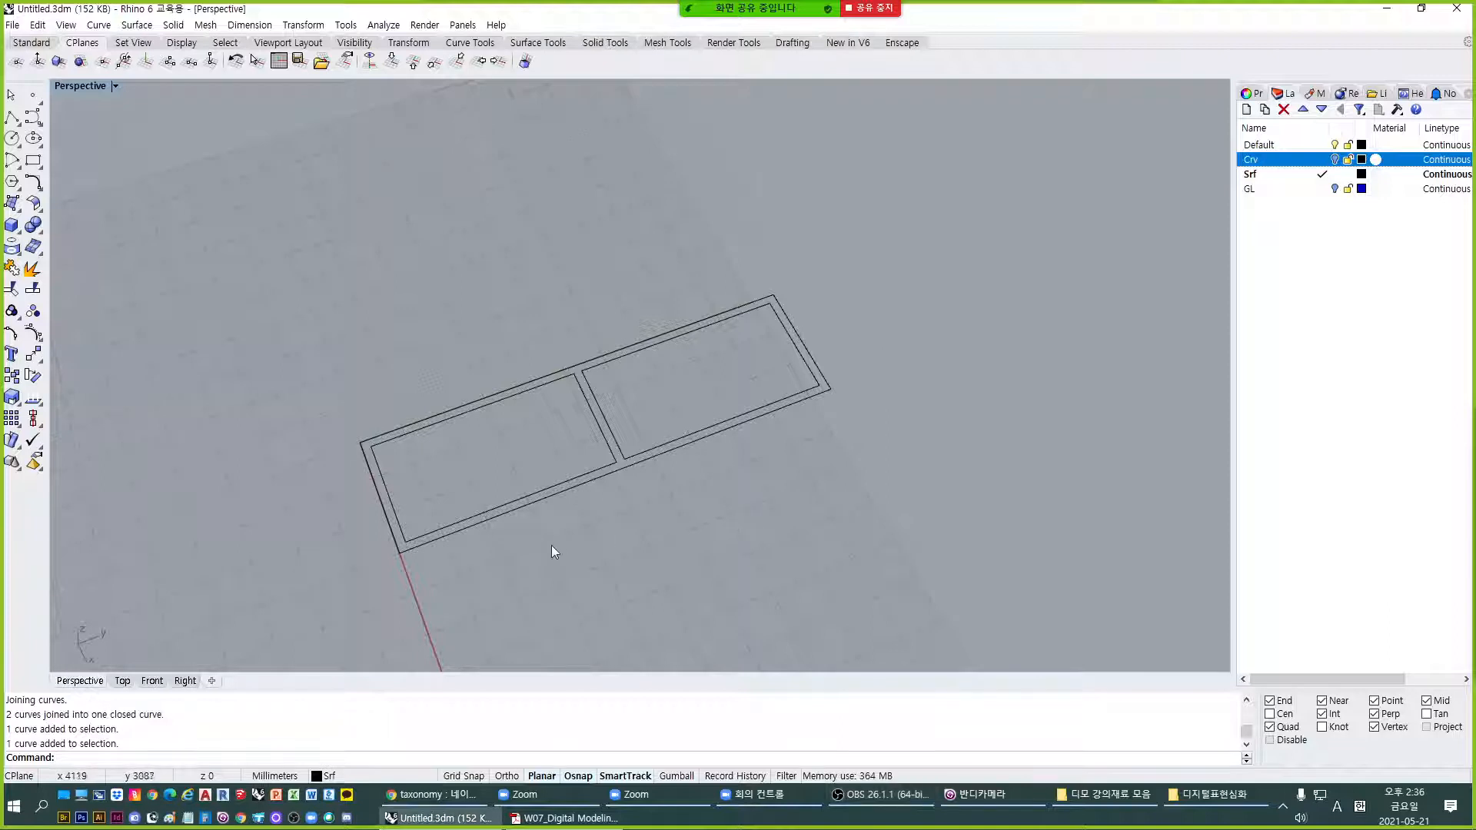
scroll(592, 535, "up", 2)
right_click_drag(610, 532, 628, 489)
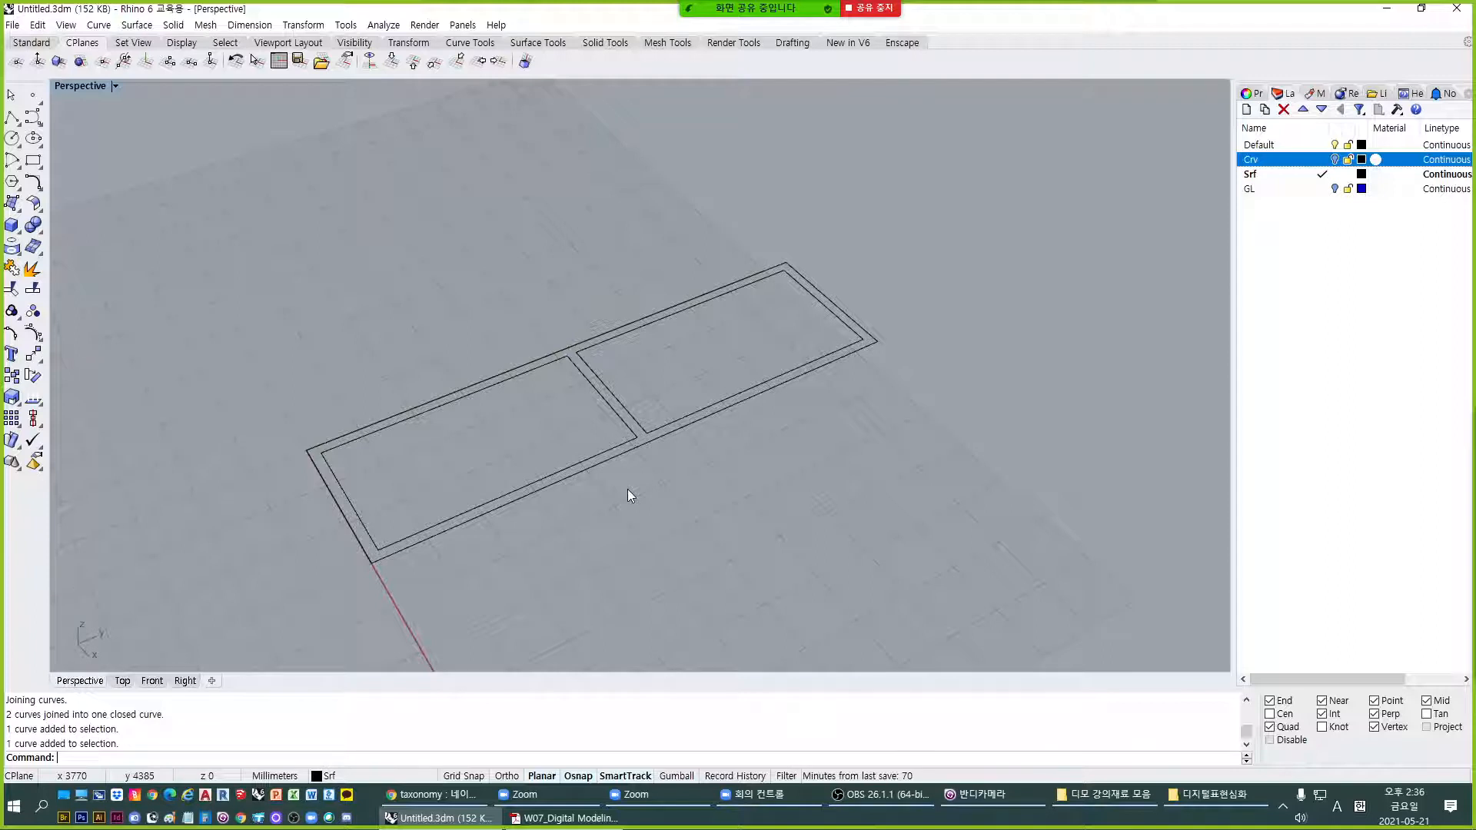
Review the ApplyCrv slide in the W07_Digital Modeling PDF and return to the Rhino model.
right_click_drag(627, 495, 718, 481, "shift")
scroll(533, 432, "up", 1)
scroll(532, 380, "down", 3)
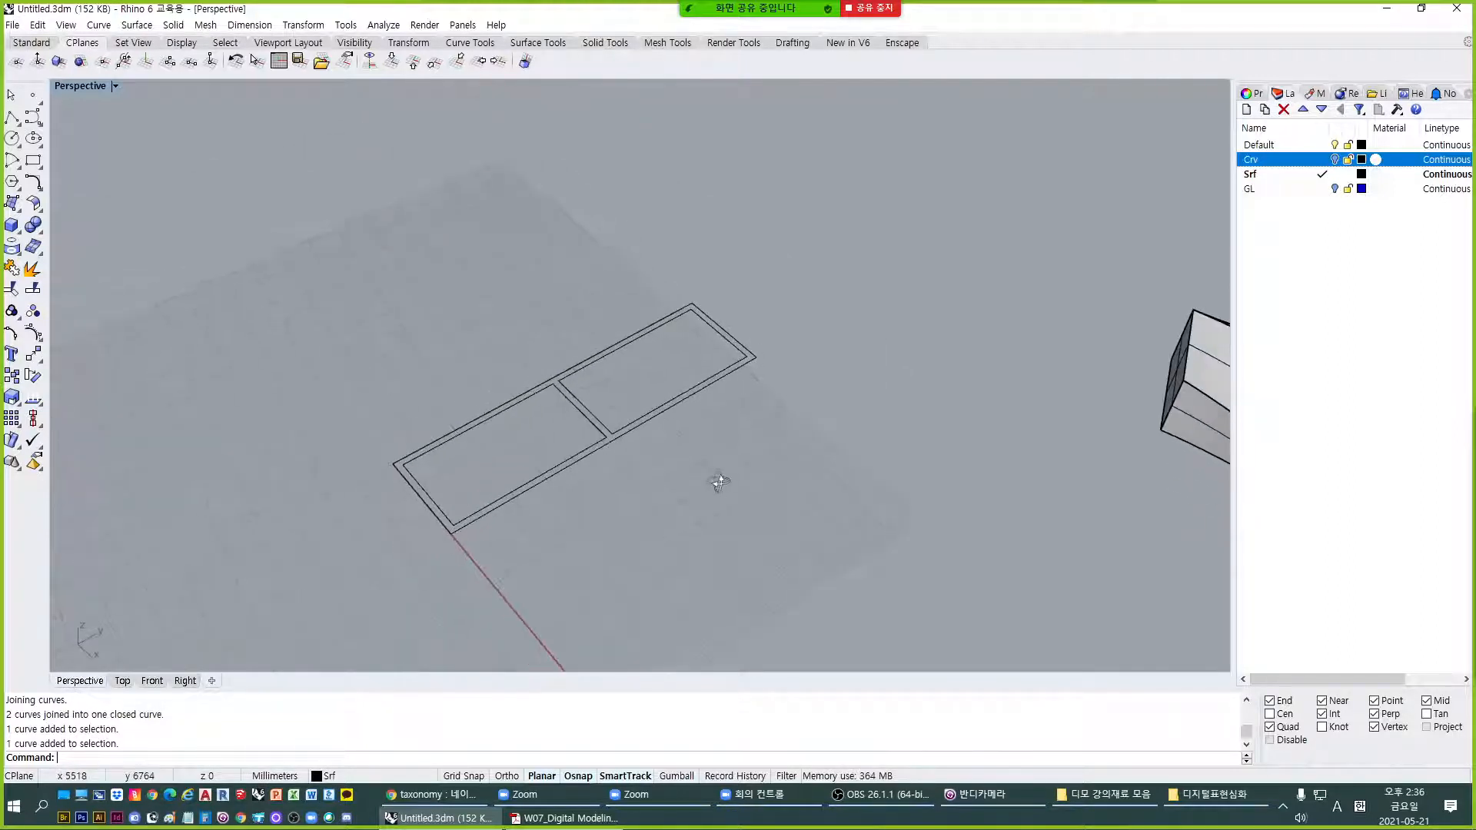
right_click_drag(857, 443, 643, 409, "shift")
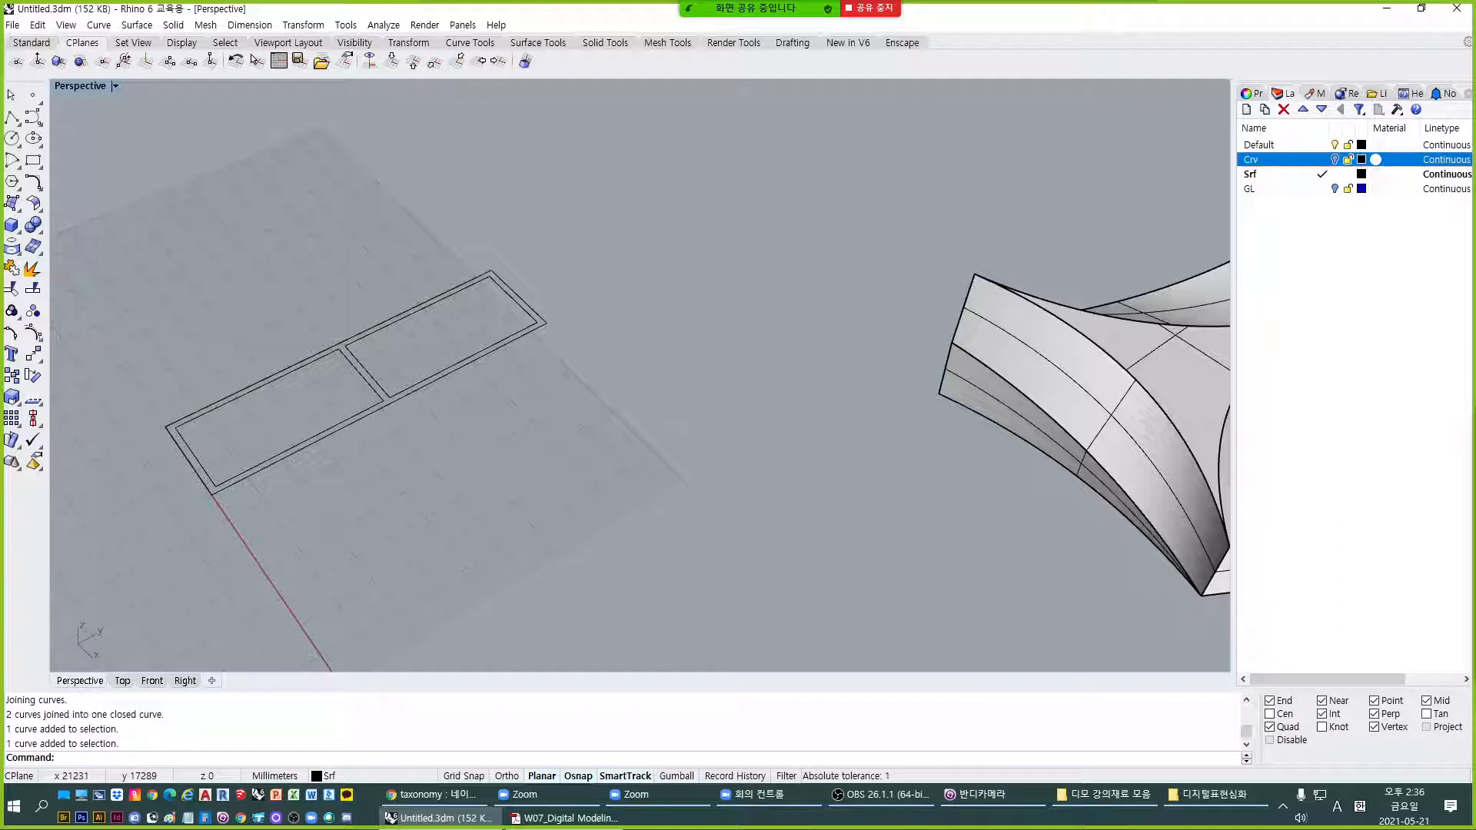
key("alt+Tab")
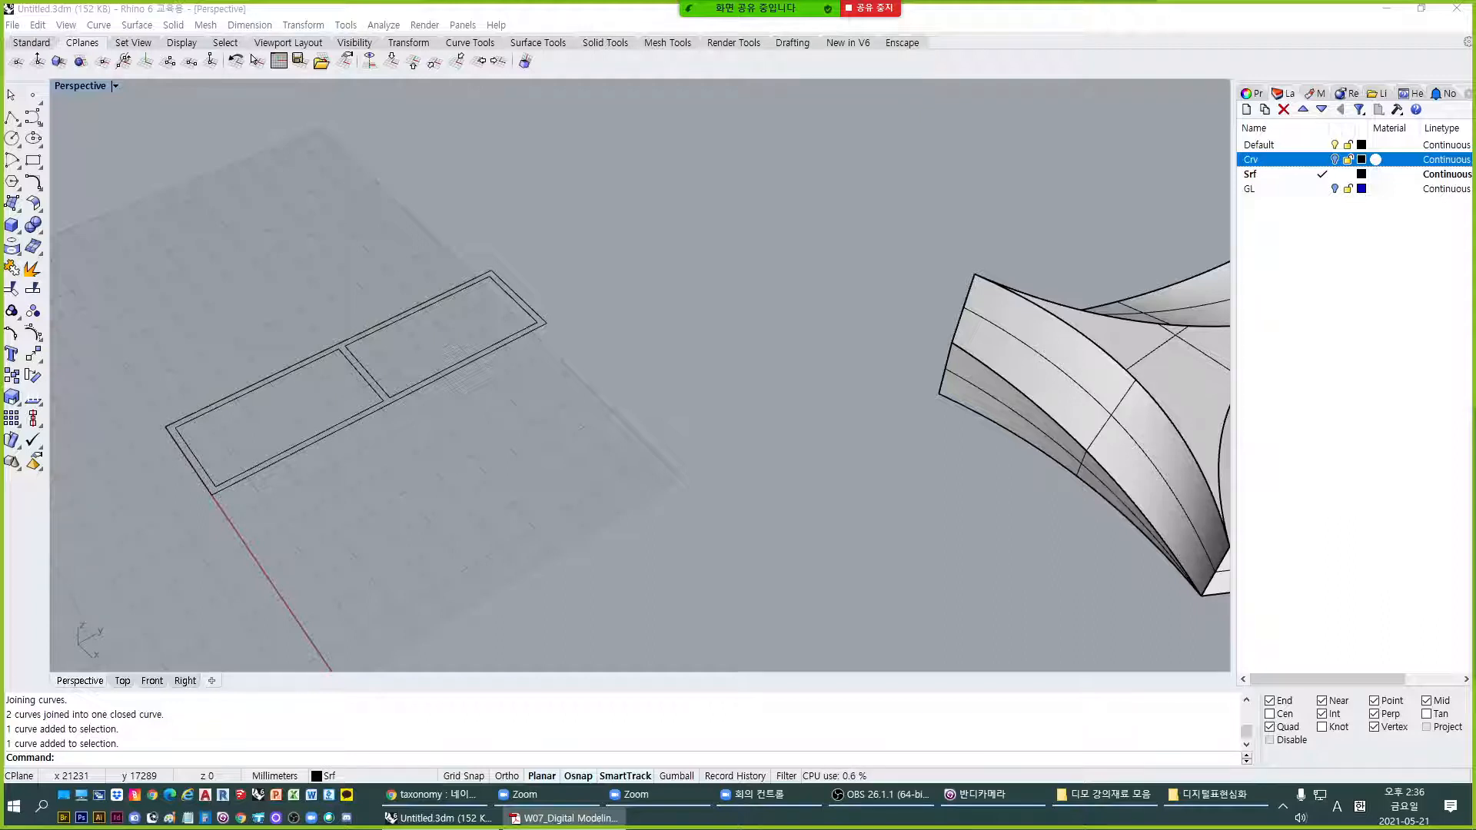
key("alt+Tab")
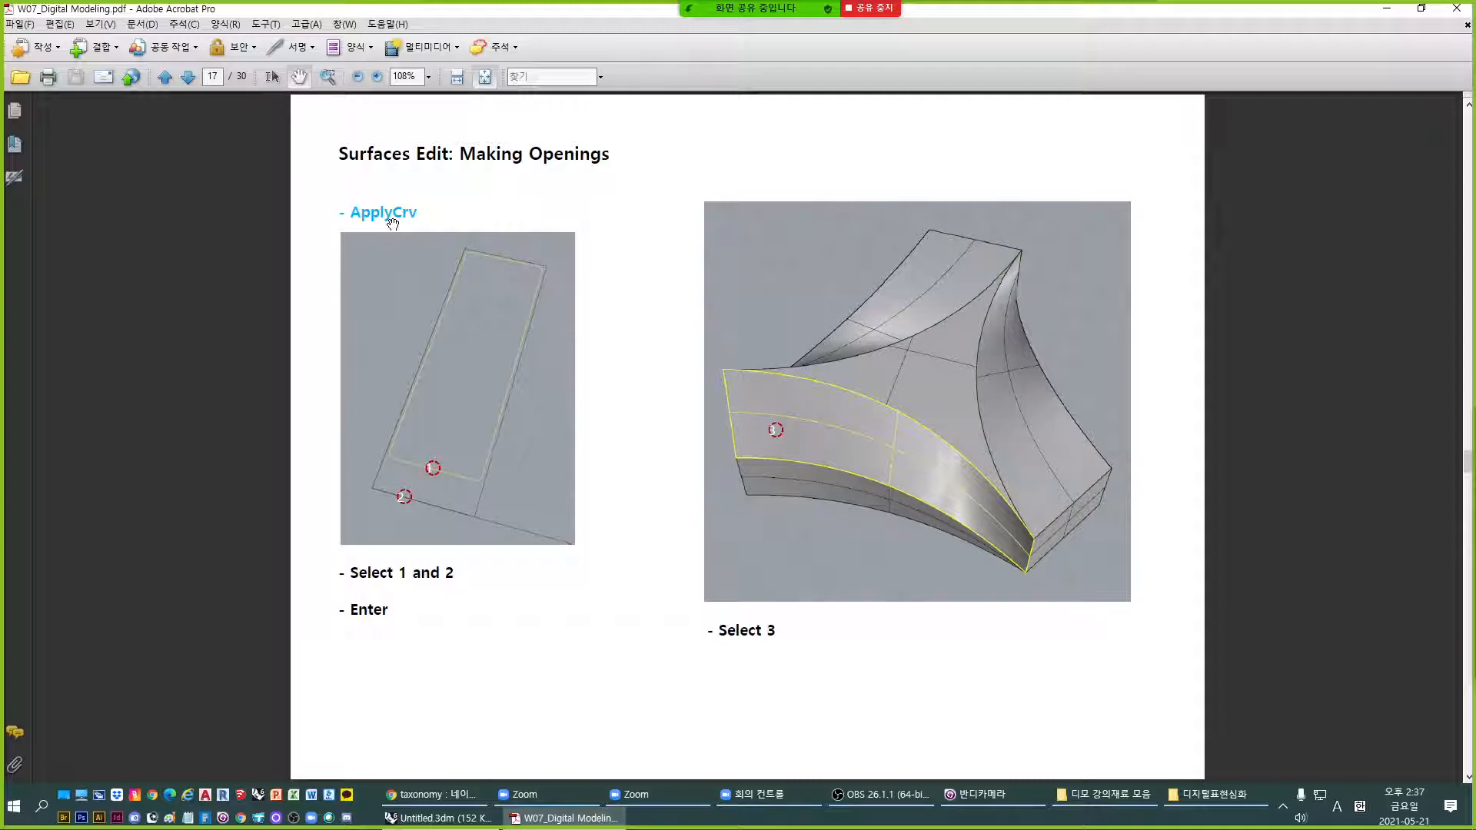
left_click_drag(552, 11, 1475, 131)
left_click(466, 523)
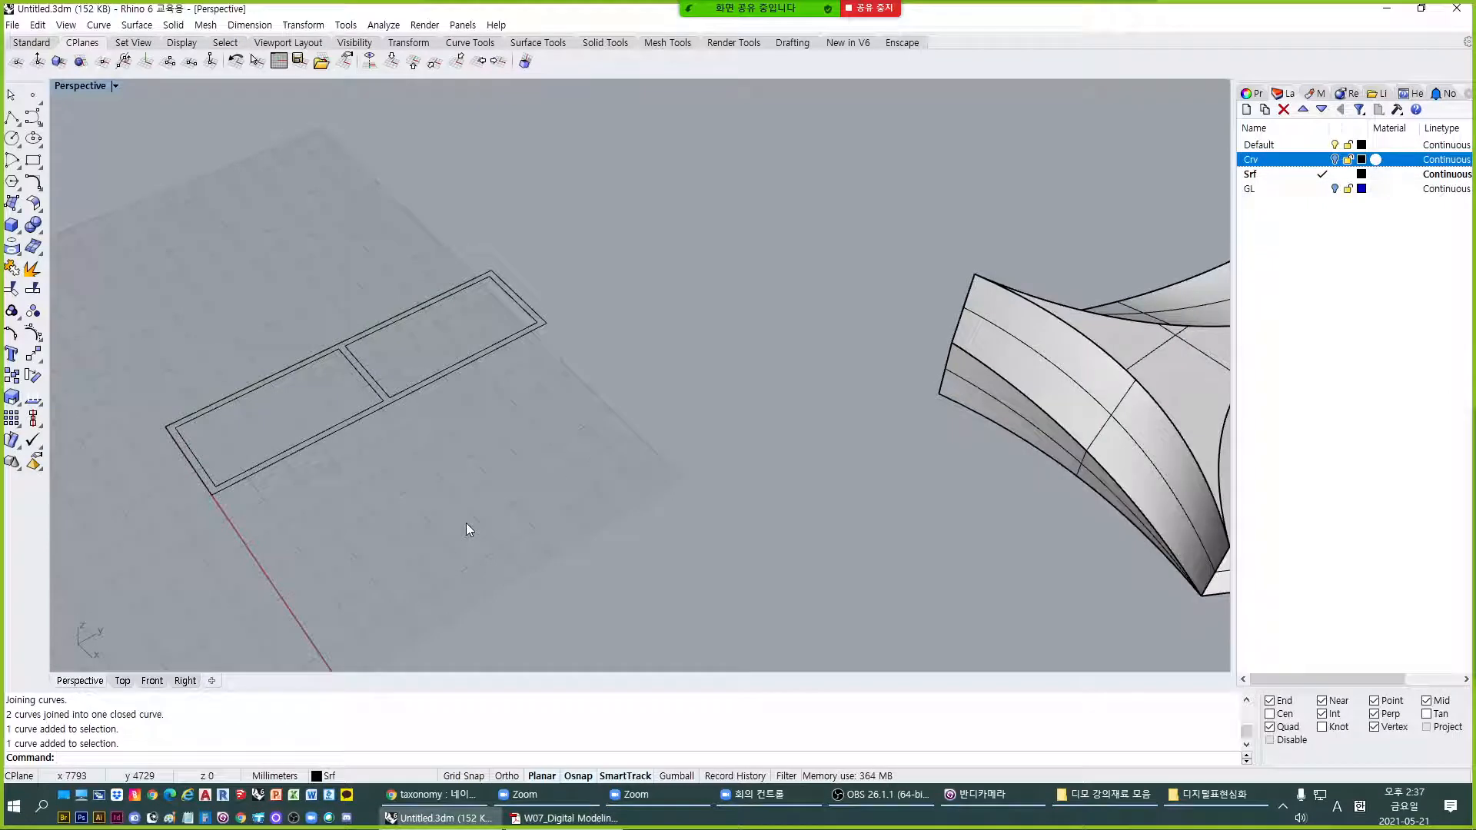
Apply all the flattened outline curves to the model's curved front surface with ApplyCrv.
type("Apply")
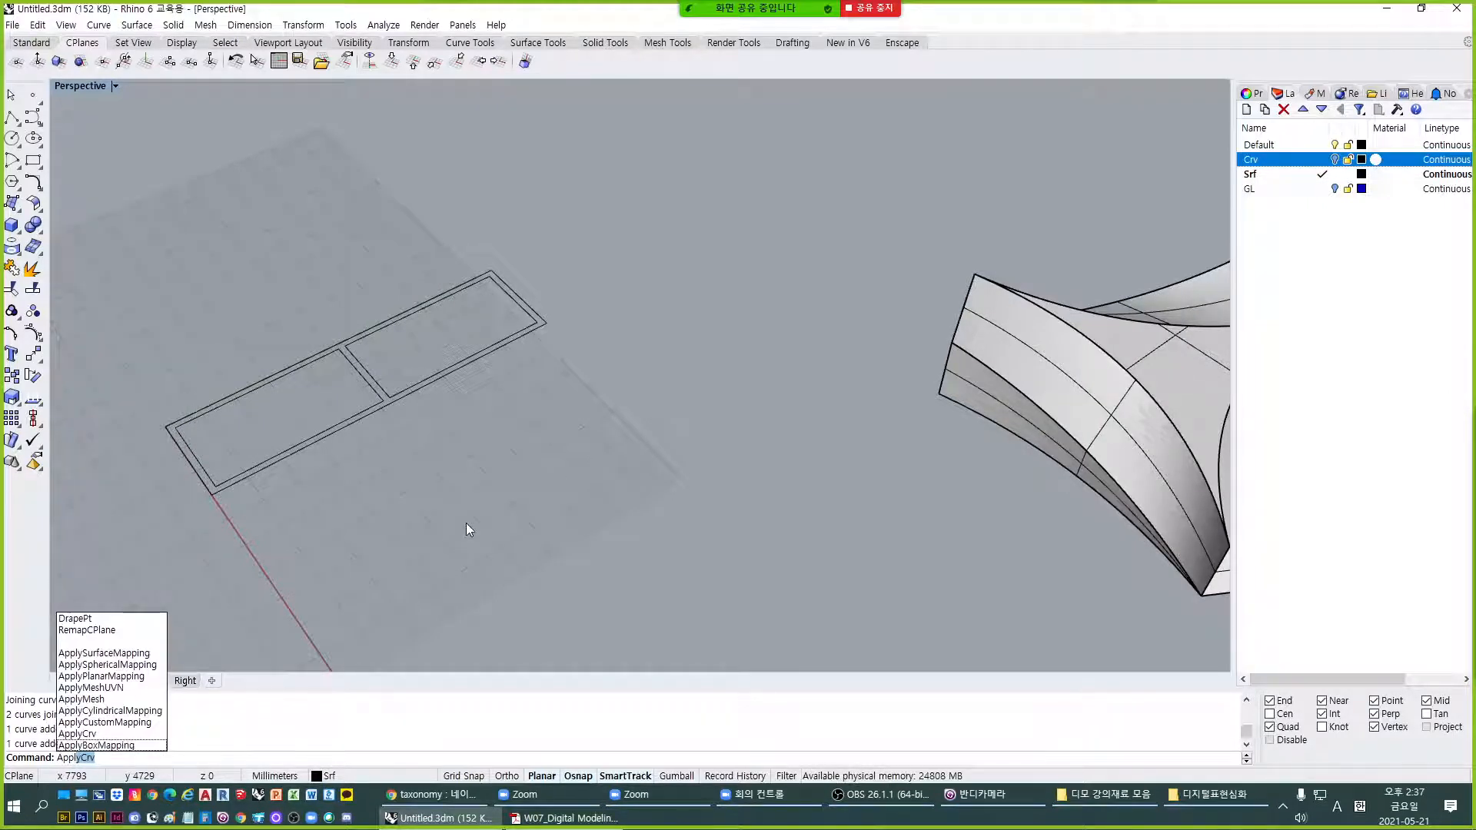
key("Return")
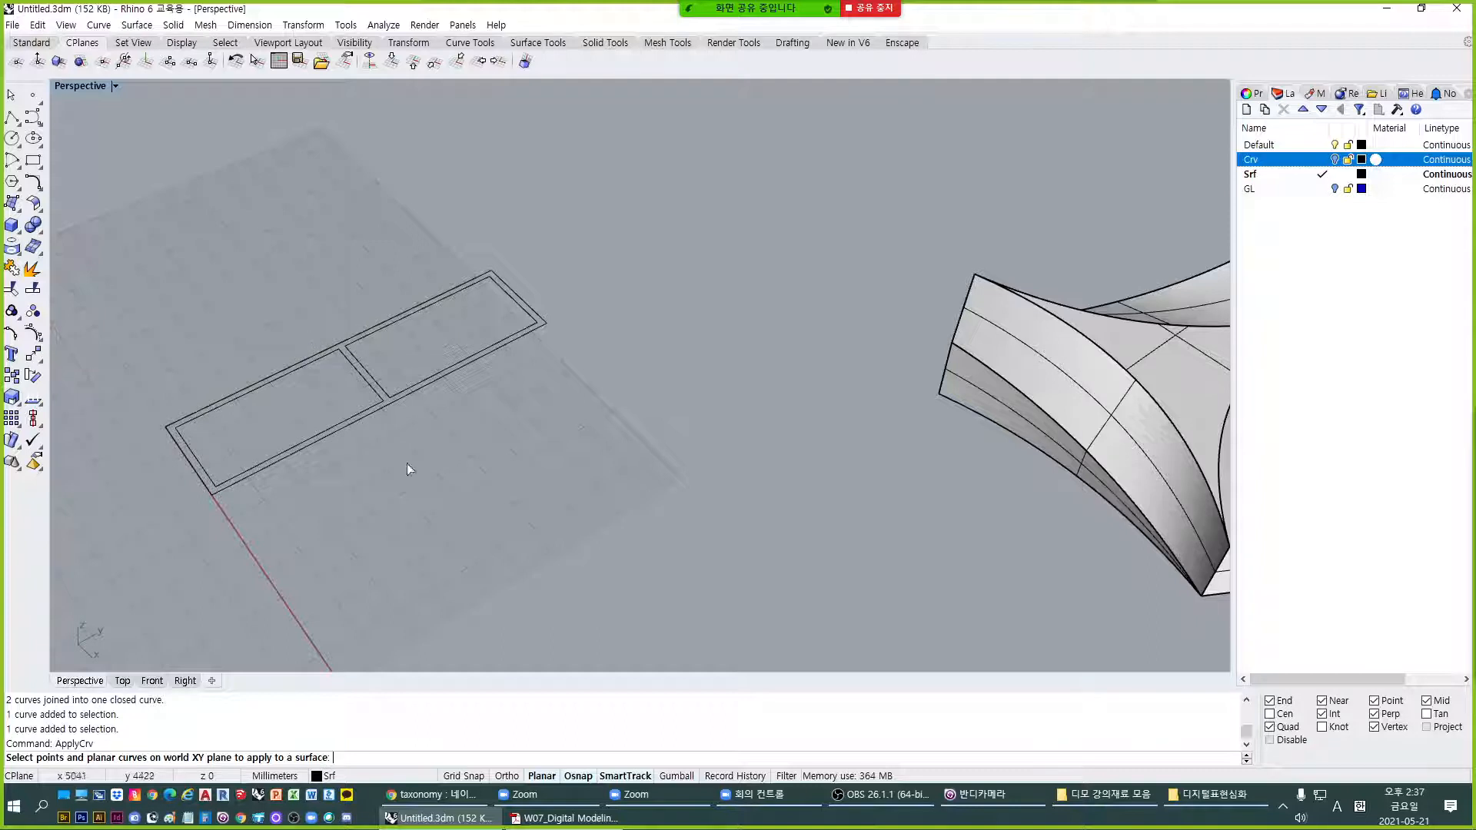
key("ctrl+a")
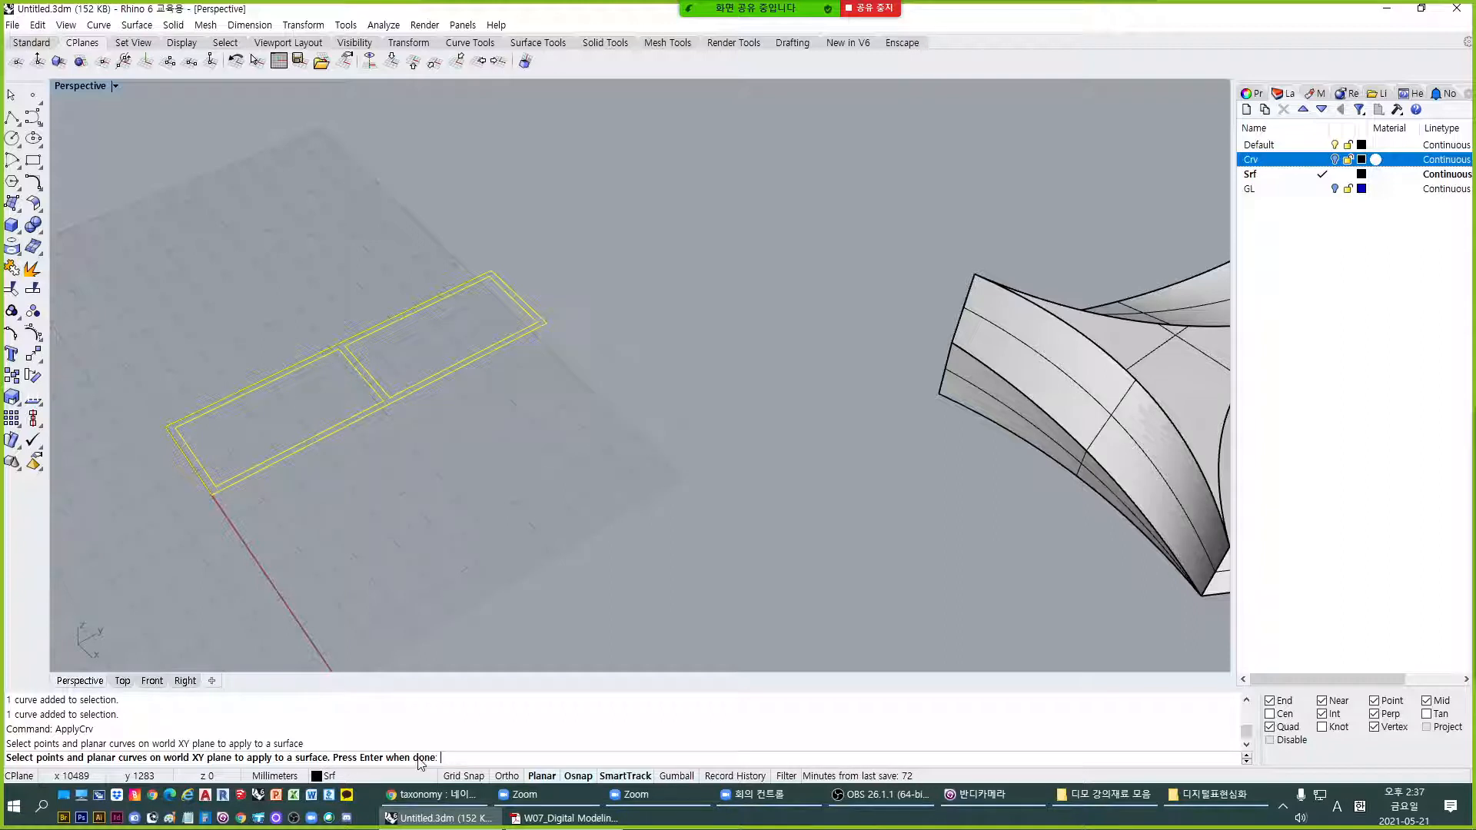
key("Return")
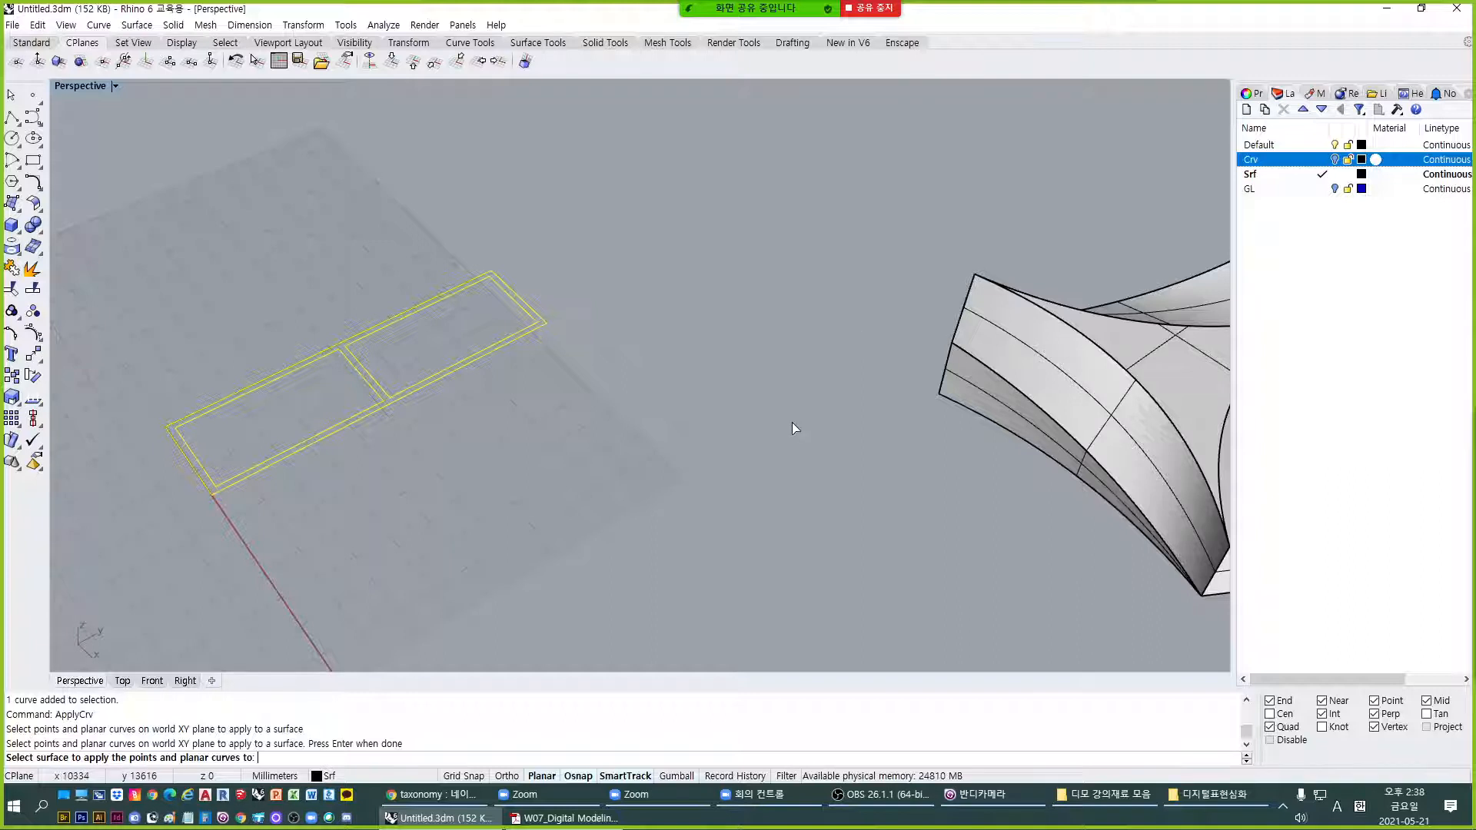
right_click_drag(791, 422, 703, 416, "shift")
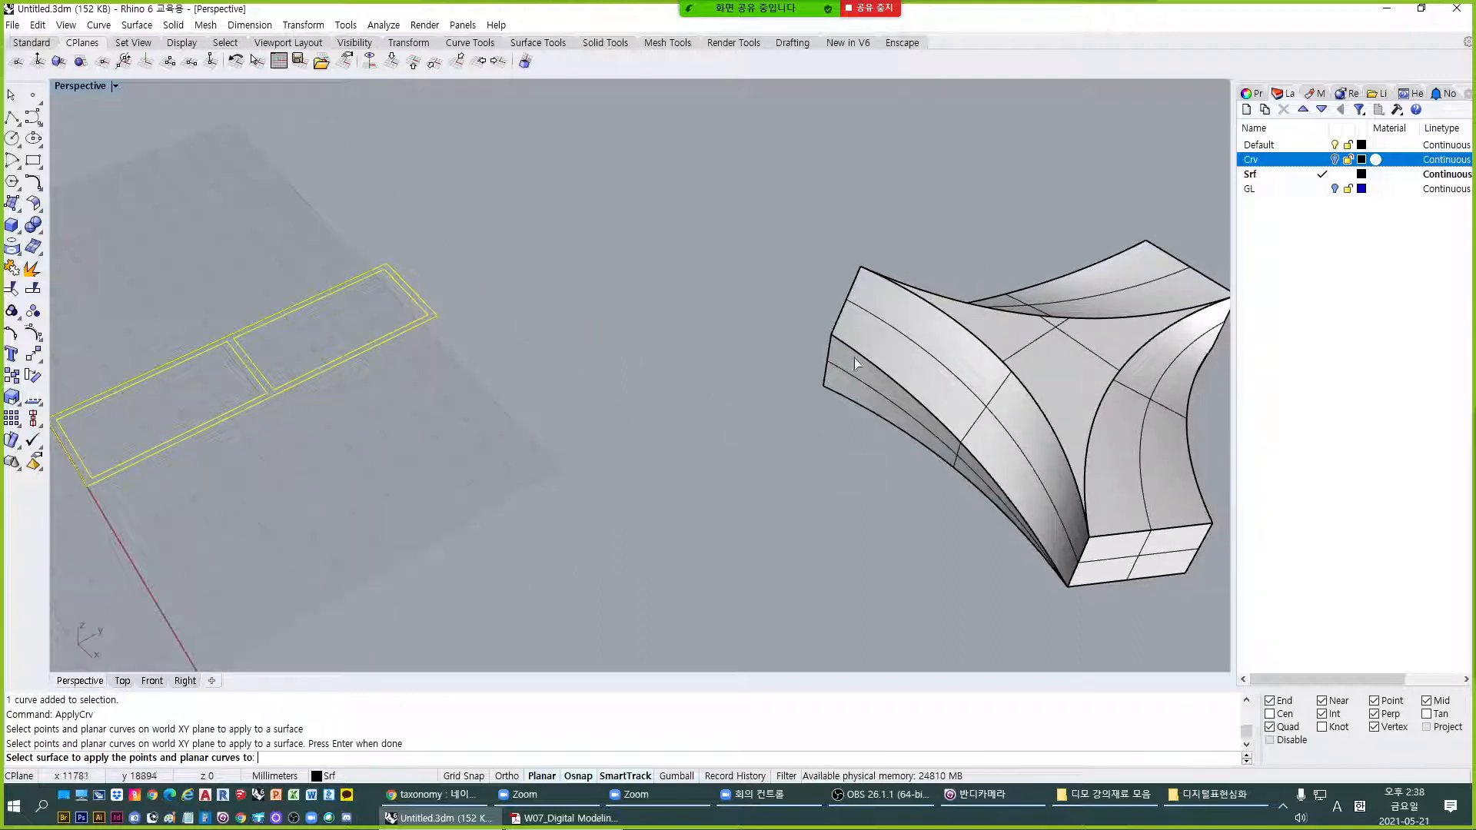
left_click(980, 409)
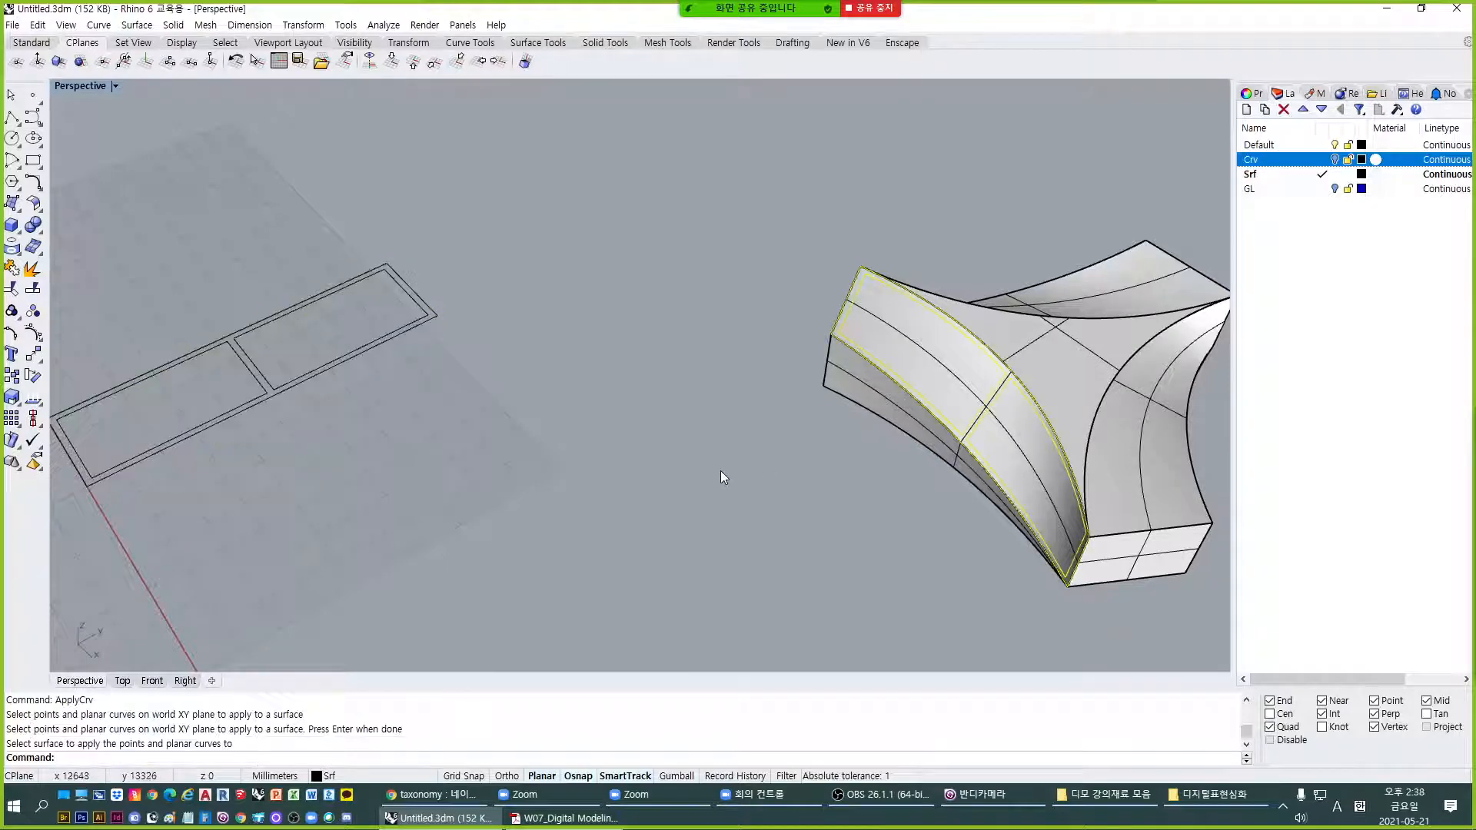
Inspect how the applied curves lie on the curved front surface, selecting each opening outline in turn.
right_click_drag(721, 470, 769, 461)
right_click_drag(907, 404, 745, 384, "shift")
scroll(745, 384, "up", 3)
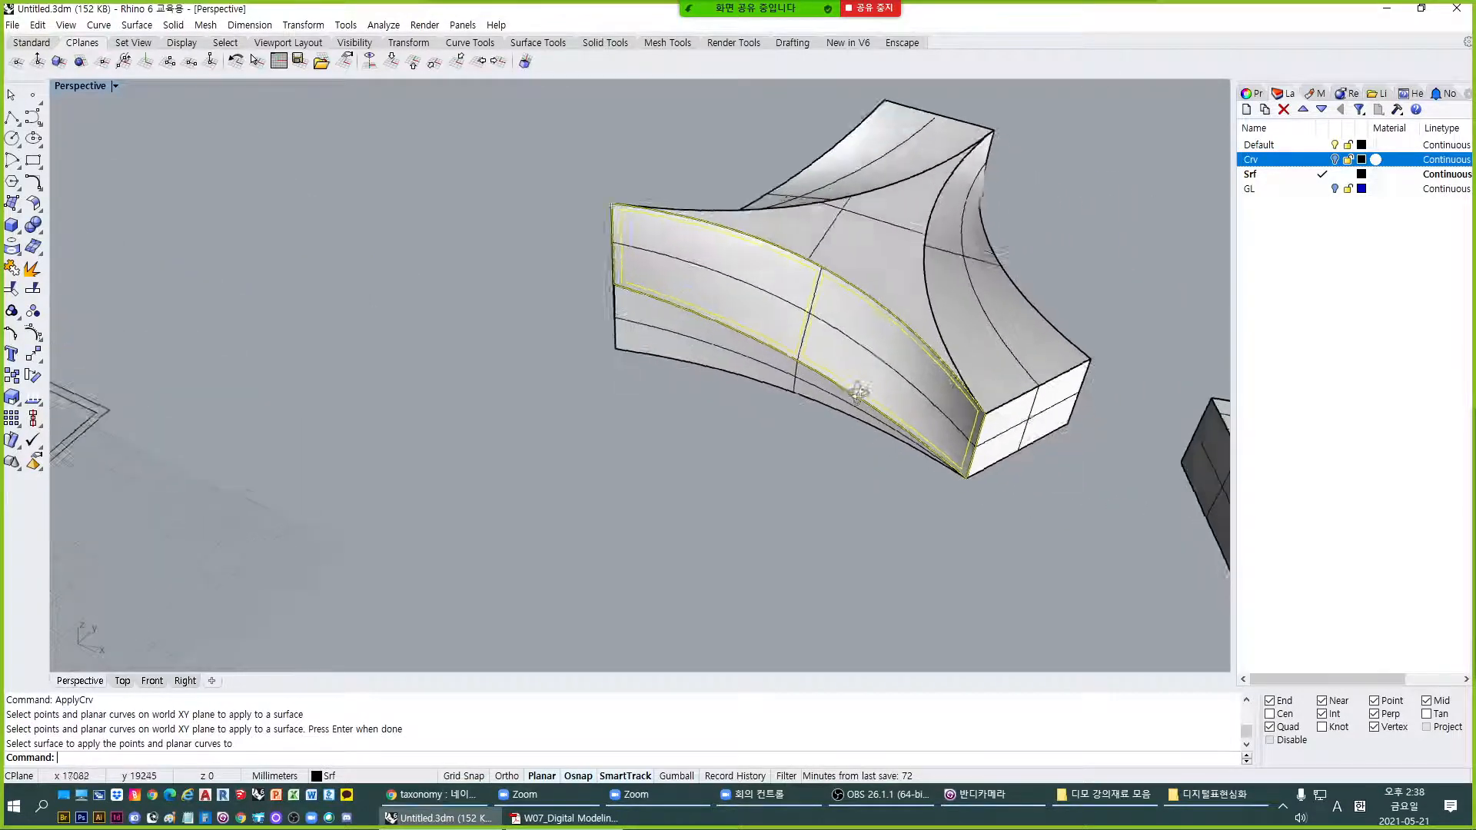
right_click_drag(860, 392, 757, 353)
scroll(817, 298, "up", 4)
scroll(752, 352, "up", 2)
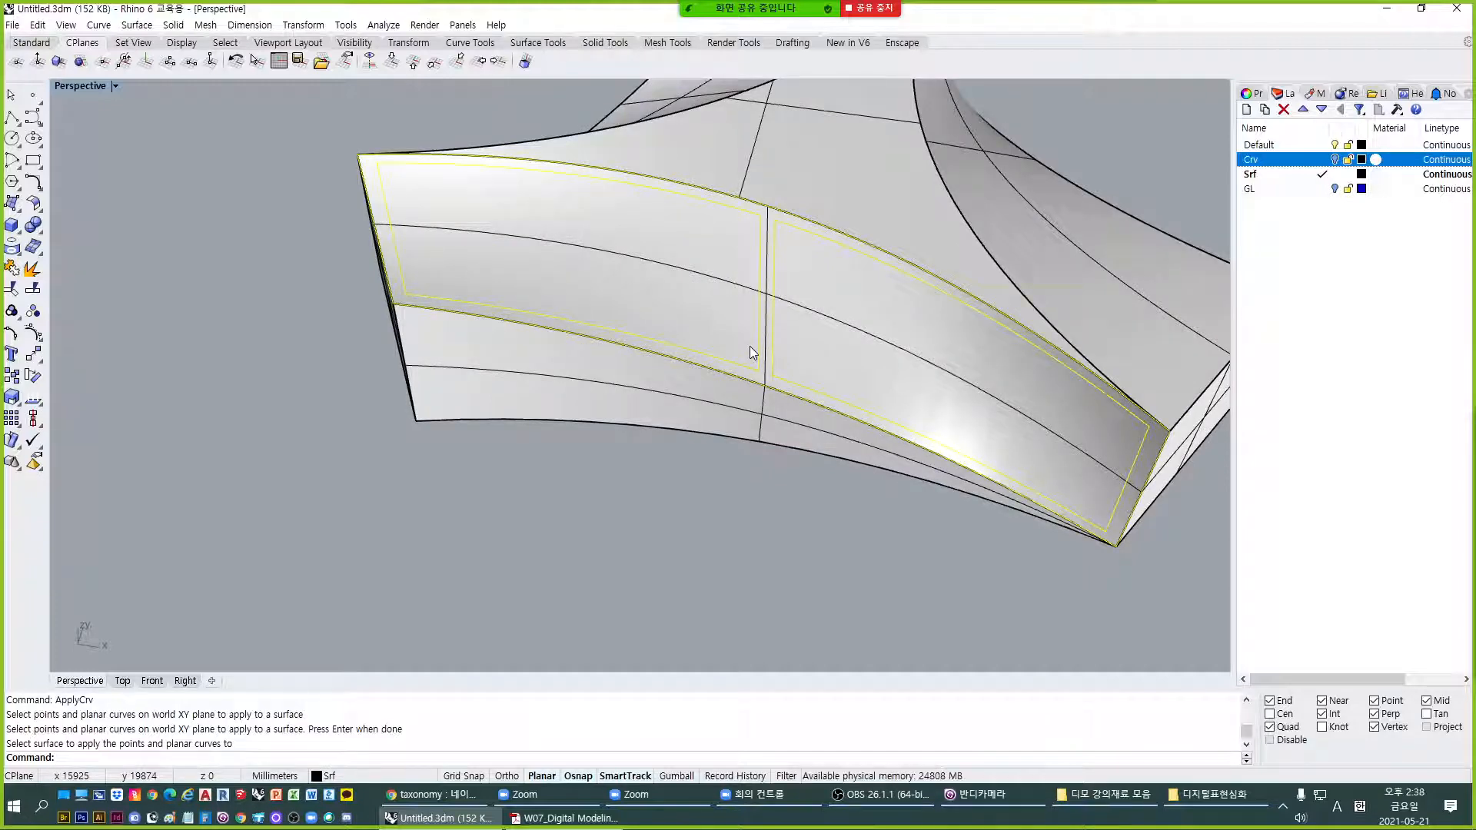
left_click(565, 576)
right_click_drag(704, 430, 620, 376)
scroll(669, 332, "up", 2)
left_click(624, 387)
scroll(604, 304, "up", 3)
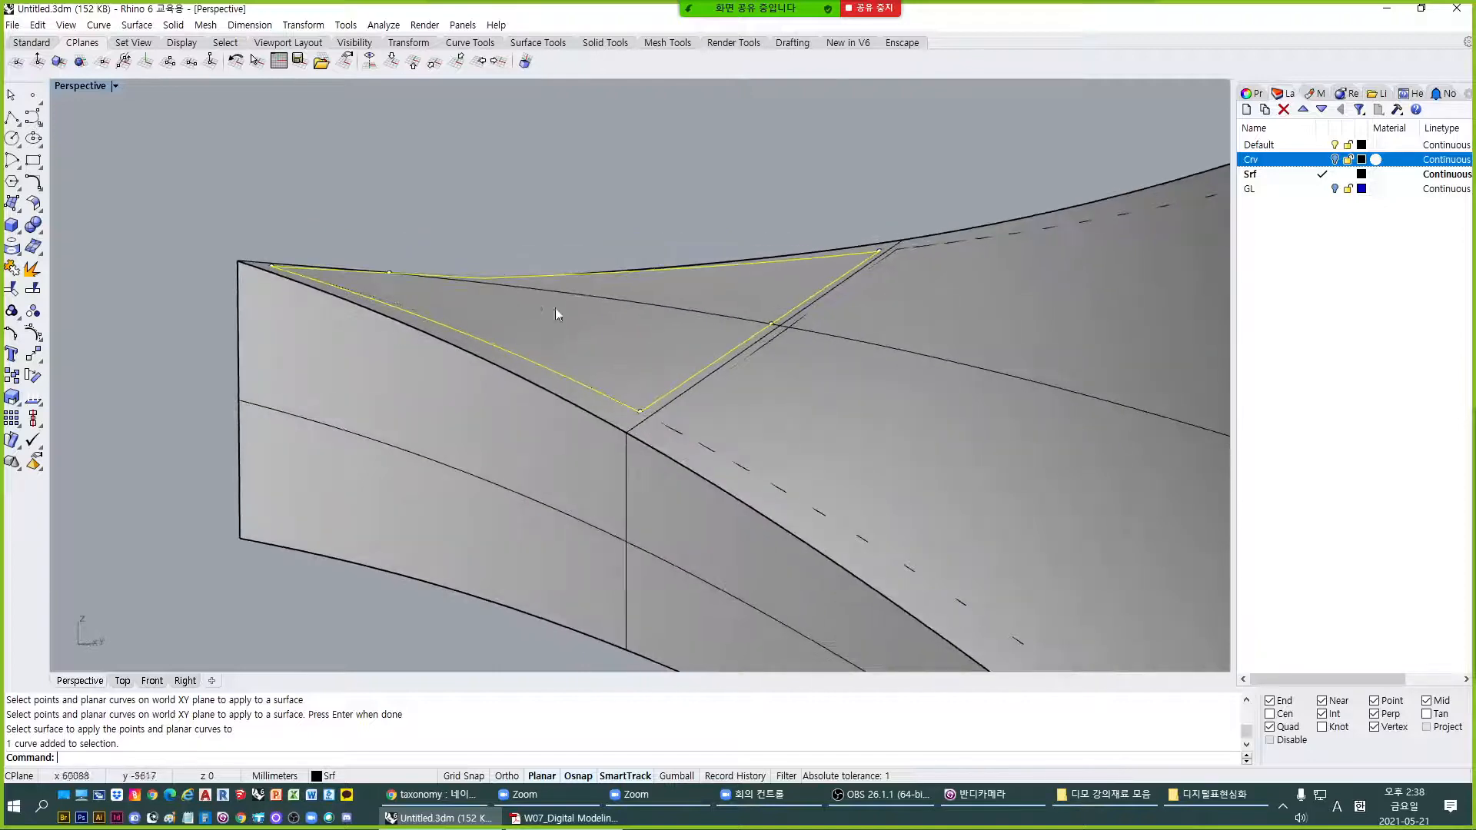
right_click_drag(555, 307, 536, 338)
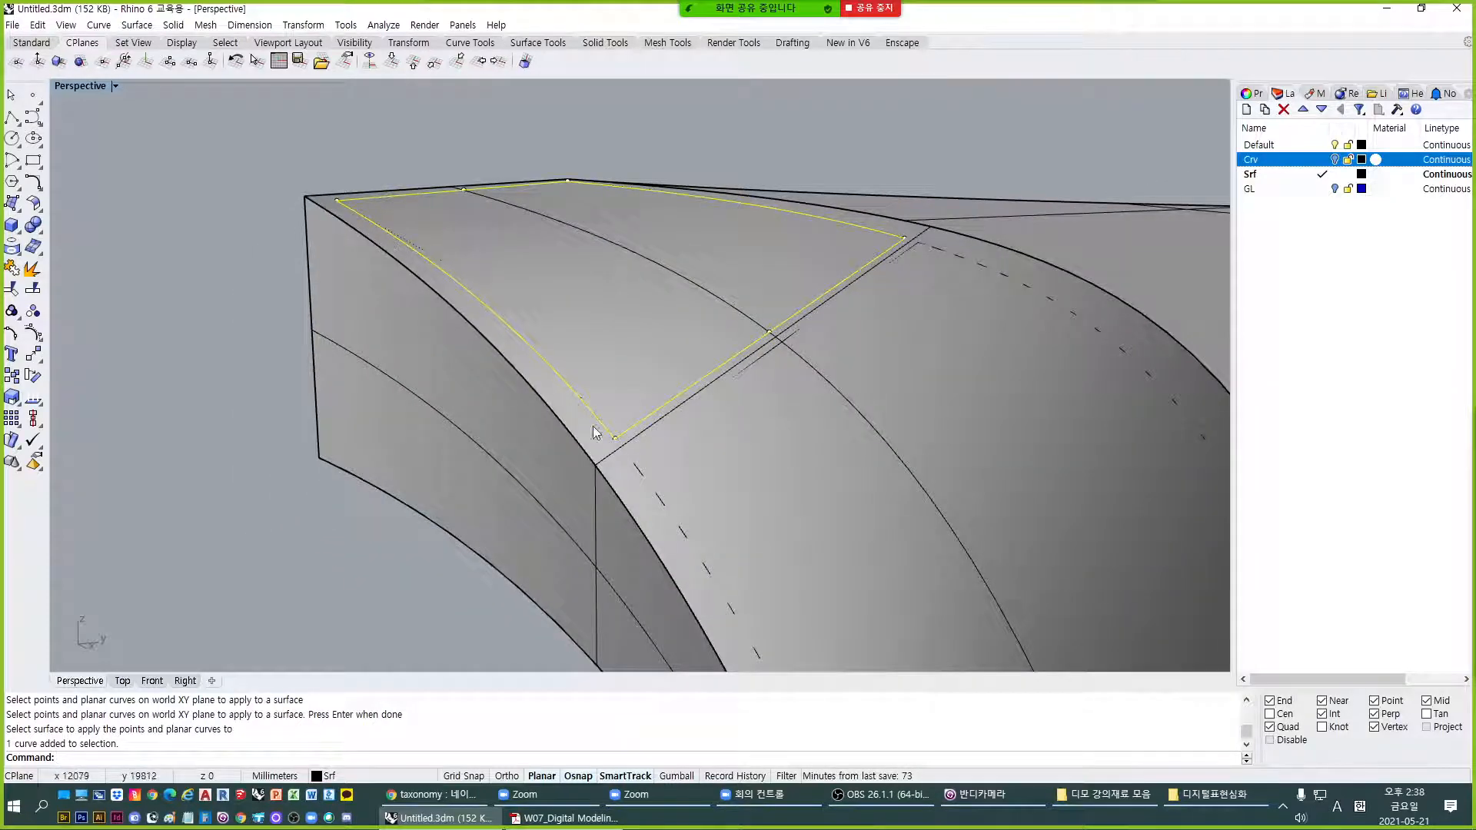
right_click_drag(797, 221, 764, 409)
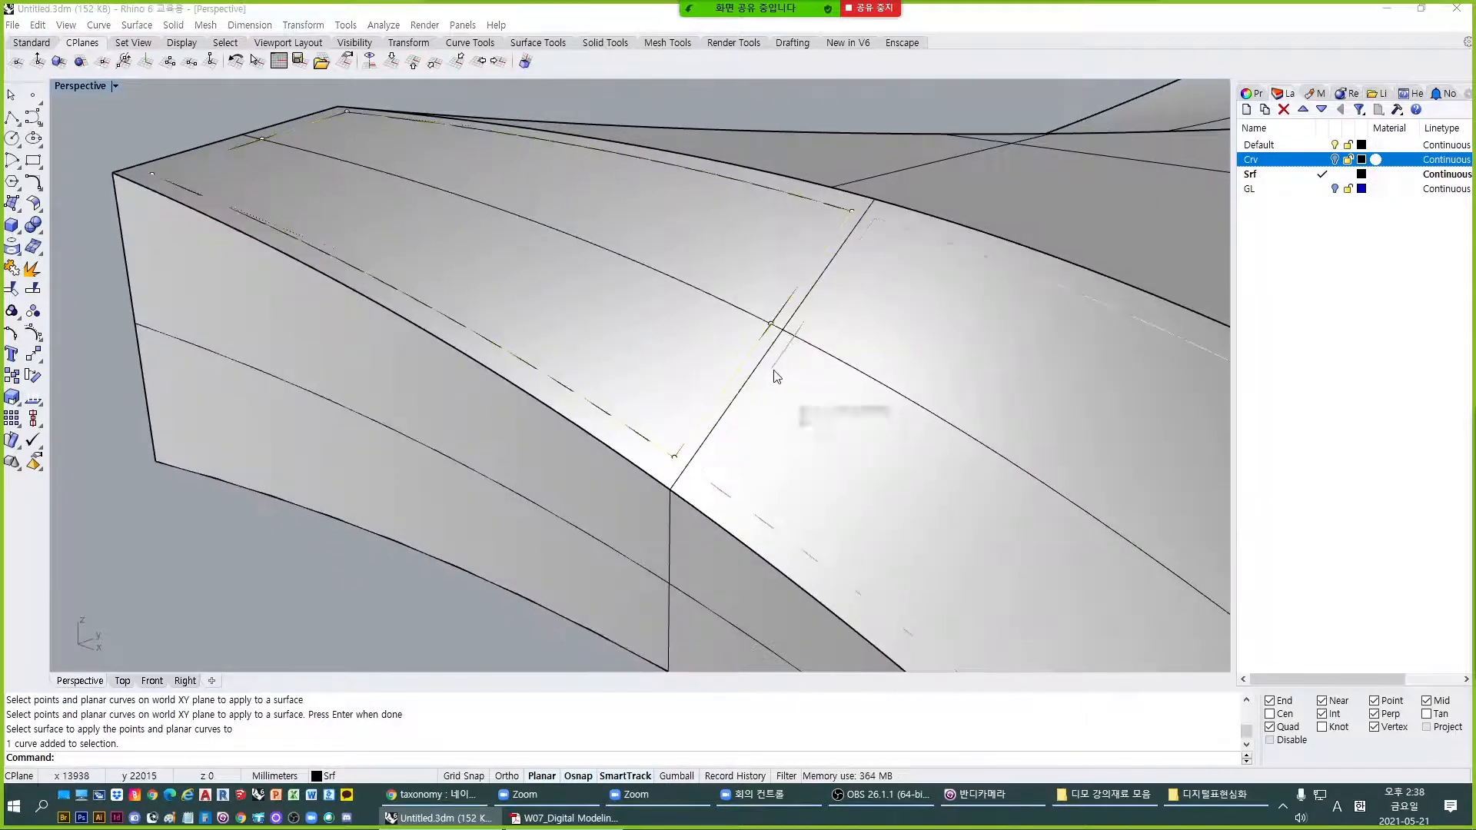
left_click(669, 381)
right_click_drag(479, 500, 333, 368)
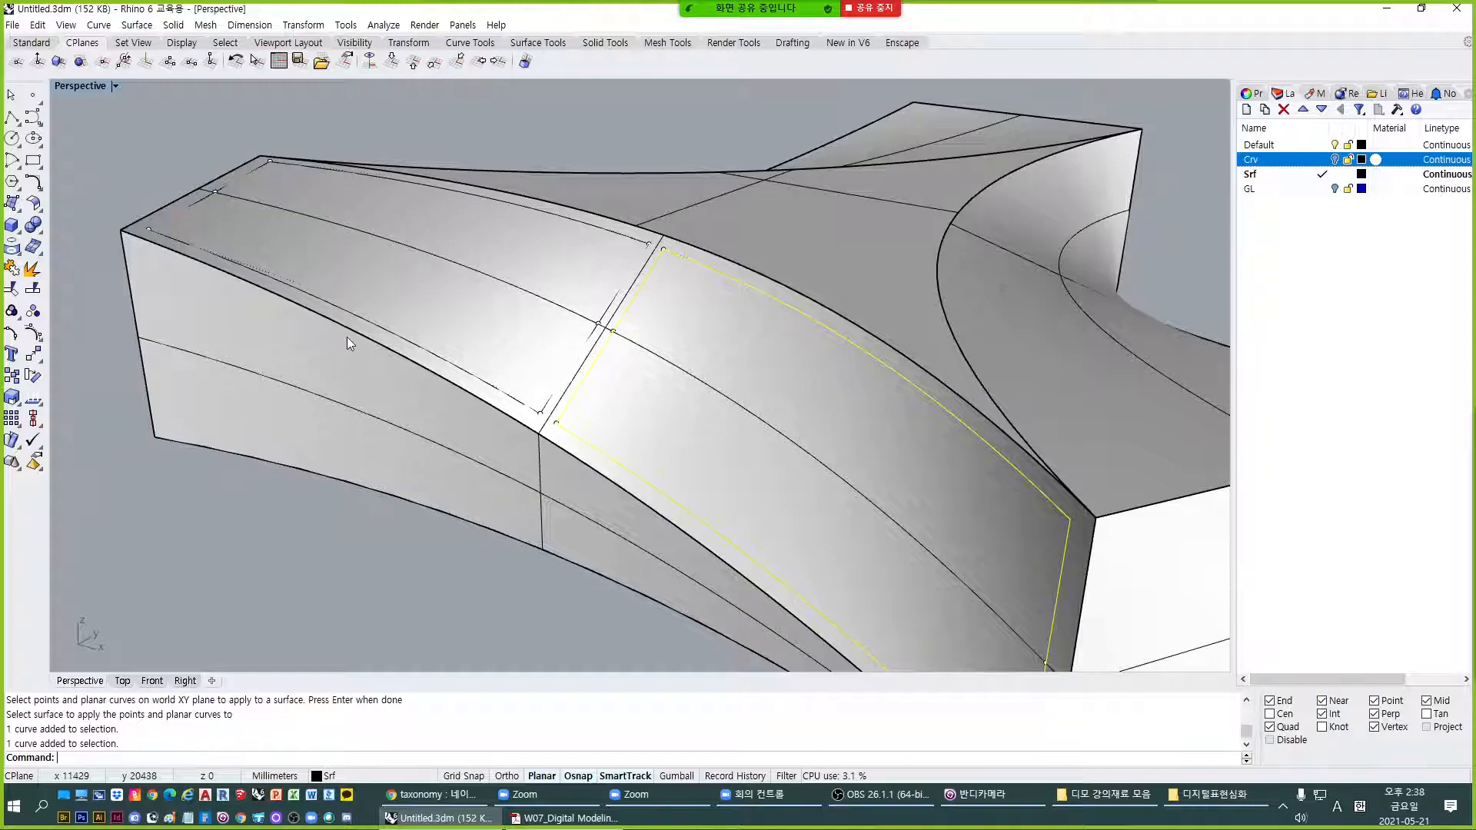
Delete the applied outer border curve along the edges of the curved front surface, keeping the two opening outlines.
left_click(350, 335)
right_click(354, 334)
scroll(323, 143, "down", 5)
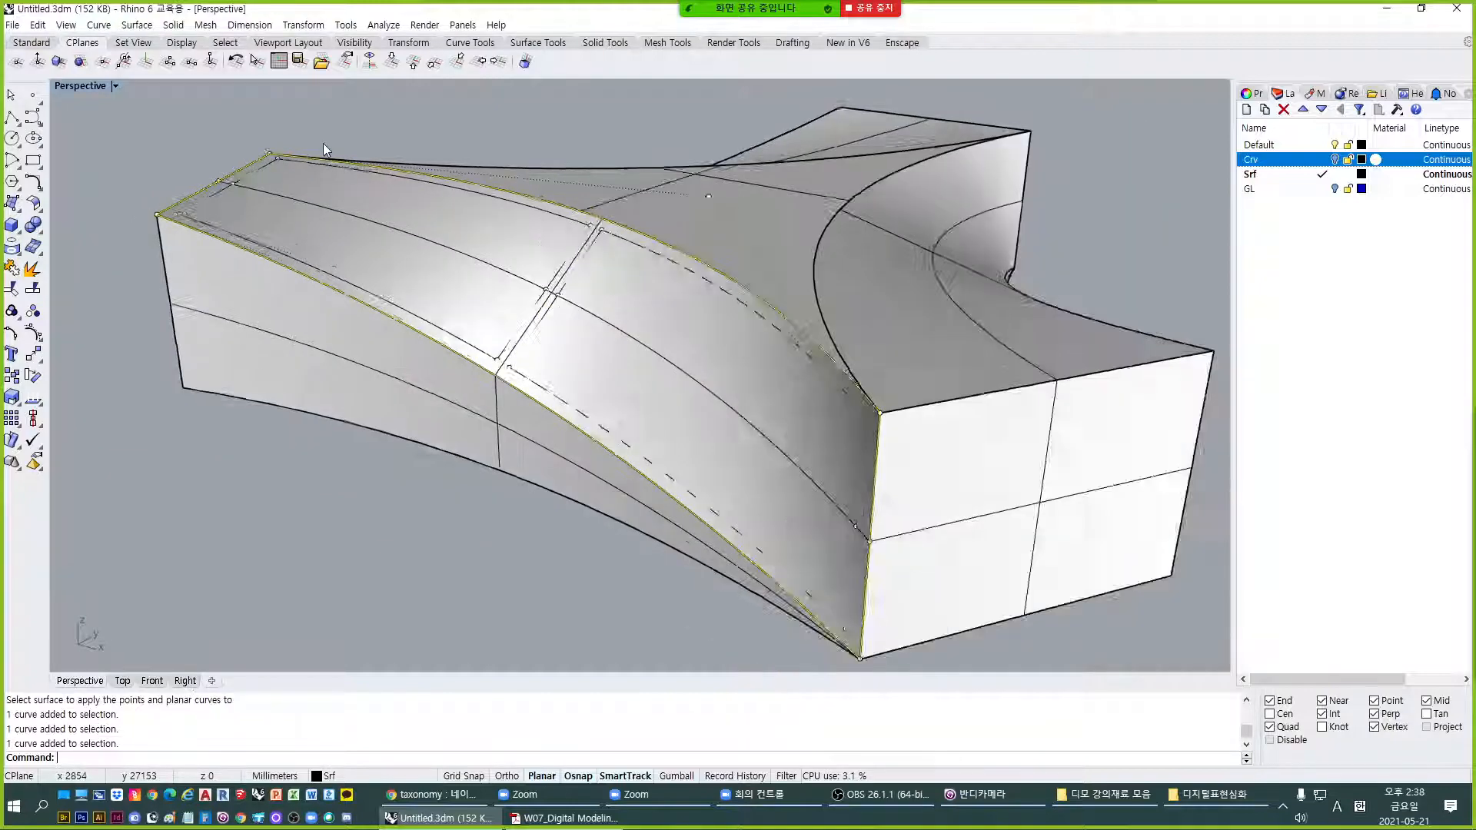
right_click_drag(462, 415, 520, 404)
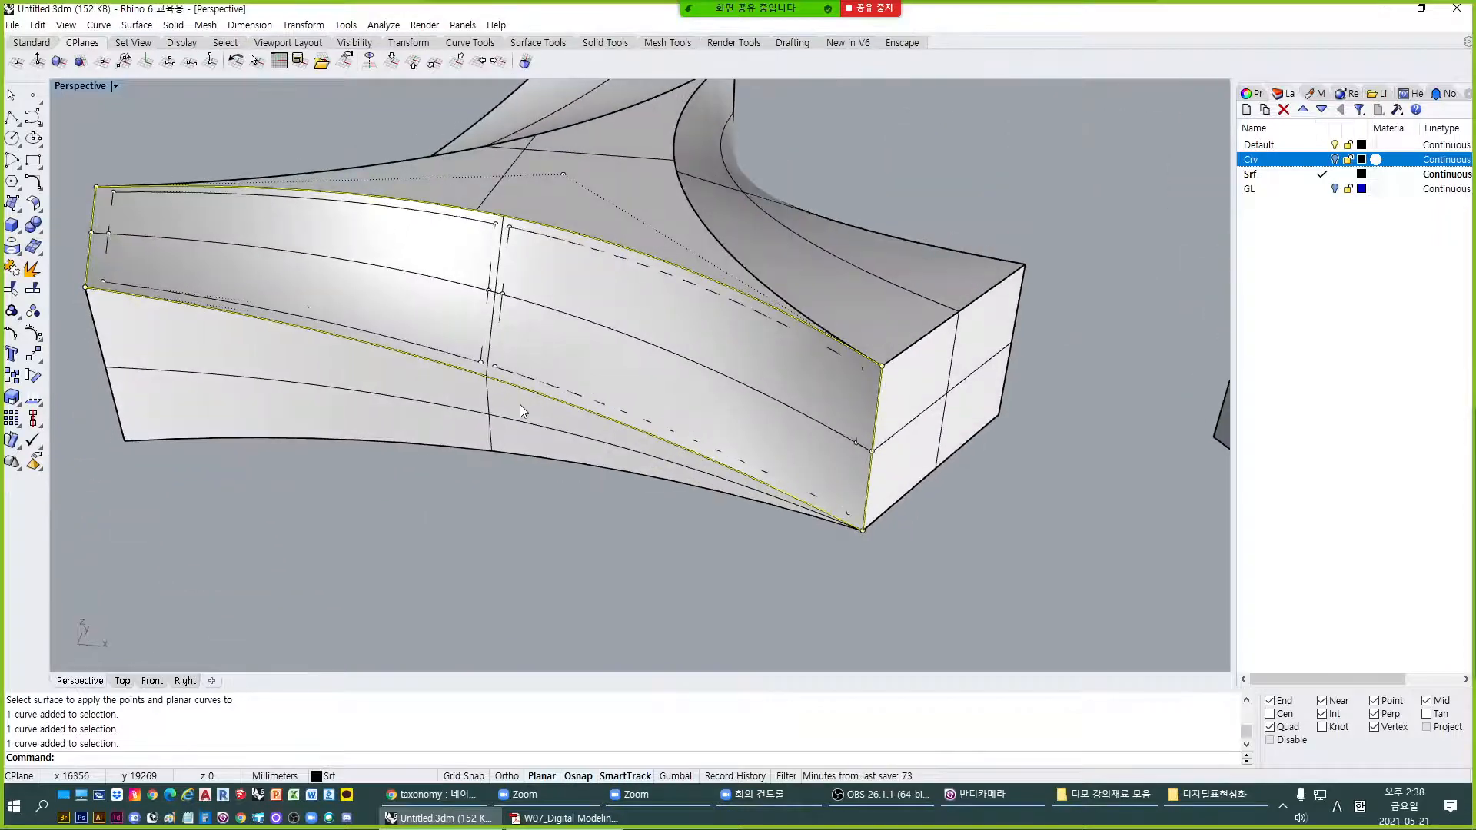
key("e")
key("Delete")
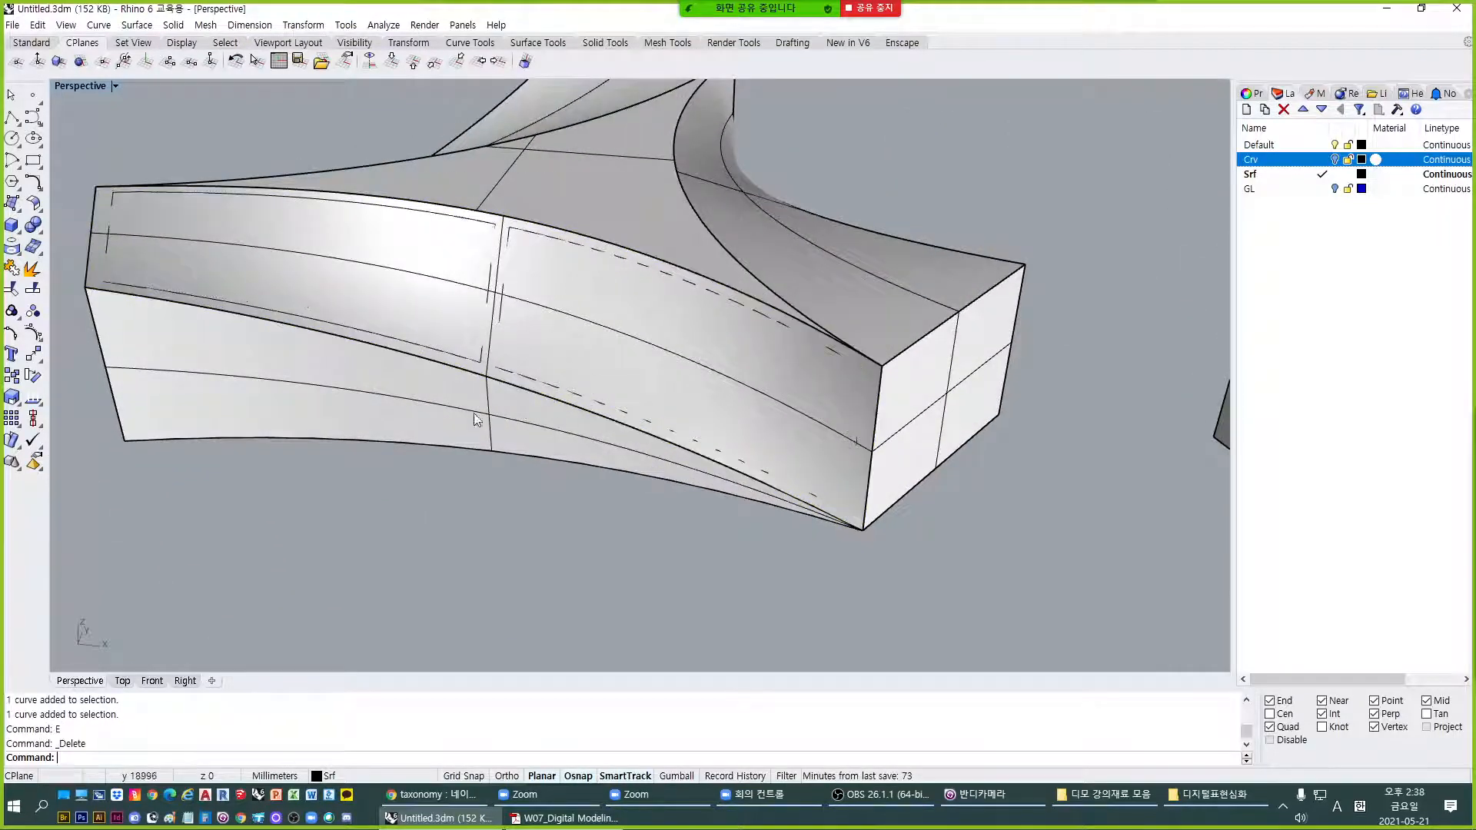
right_click_drag(474, 413, 268, 466)
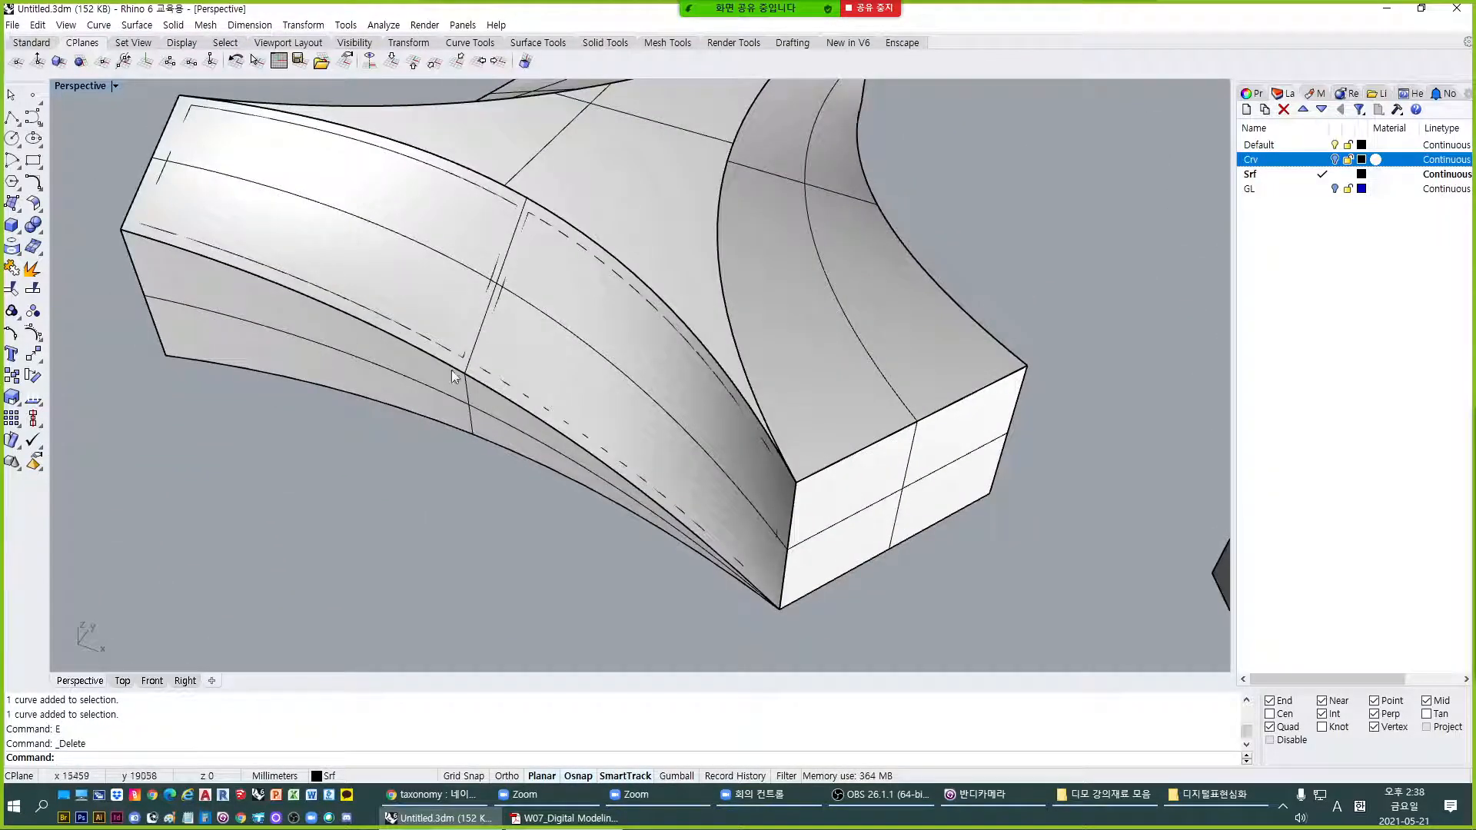
Close the 6주차 수업 내용.txt notes, highlight "Trim, Split" in 8주차 수업 내용.txt, and return to Rhino.
key("alt+Tab")
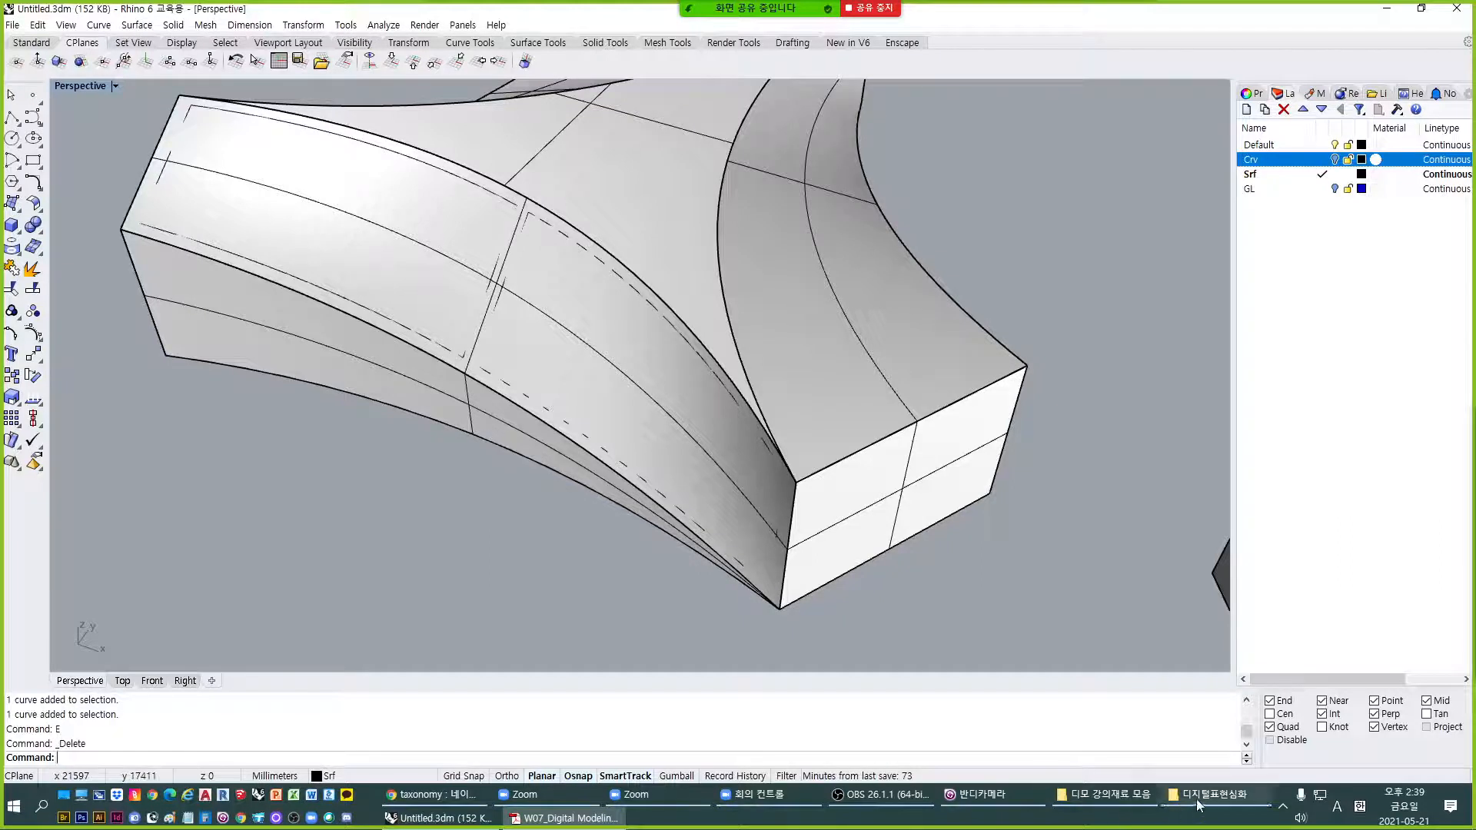
mouse_move(1198, 804)
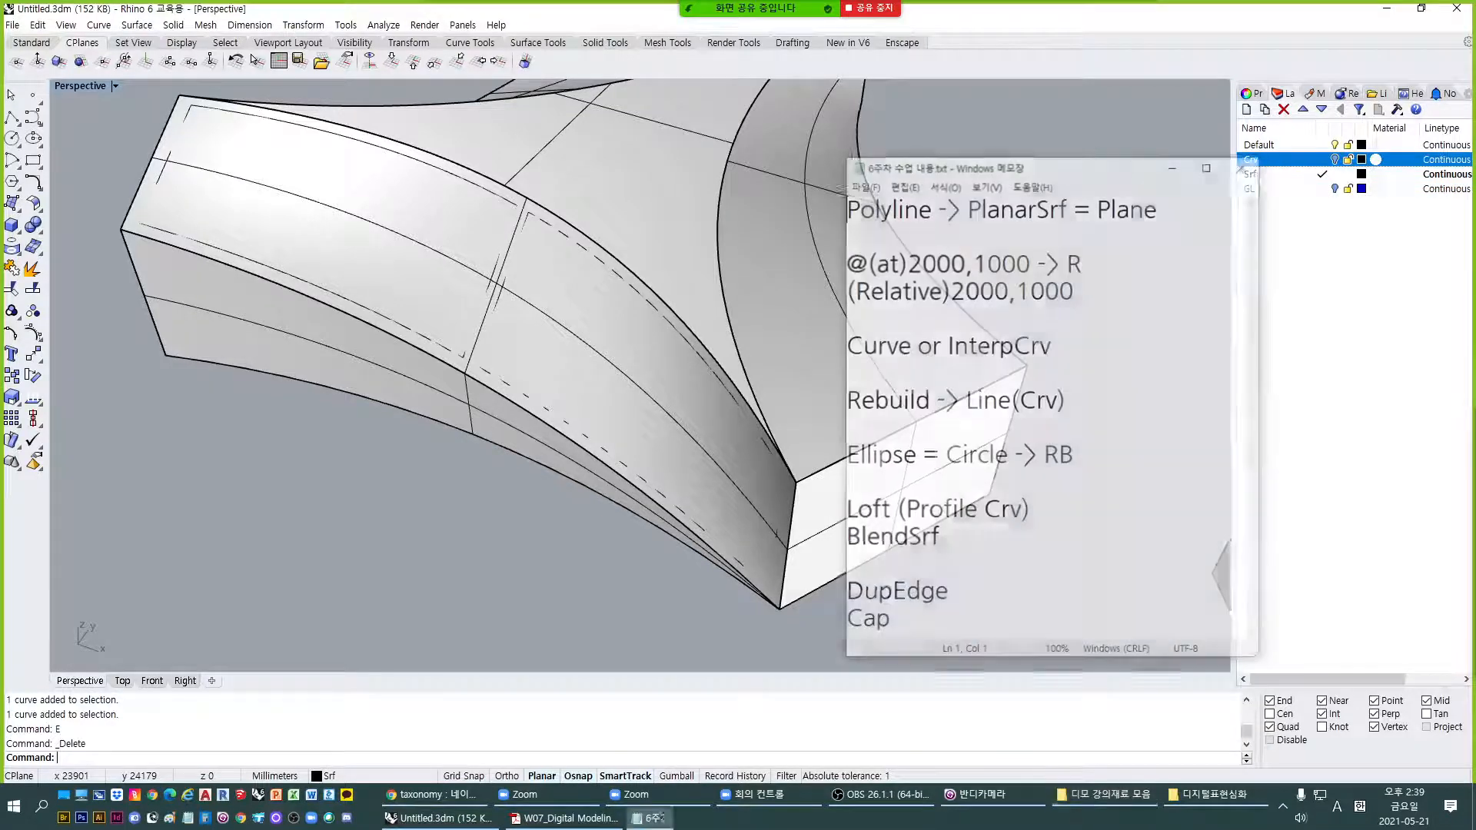
scroll(1133, 395, "down", 2)
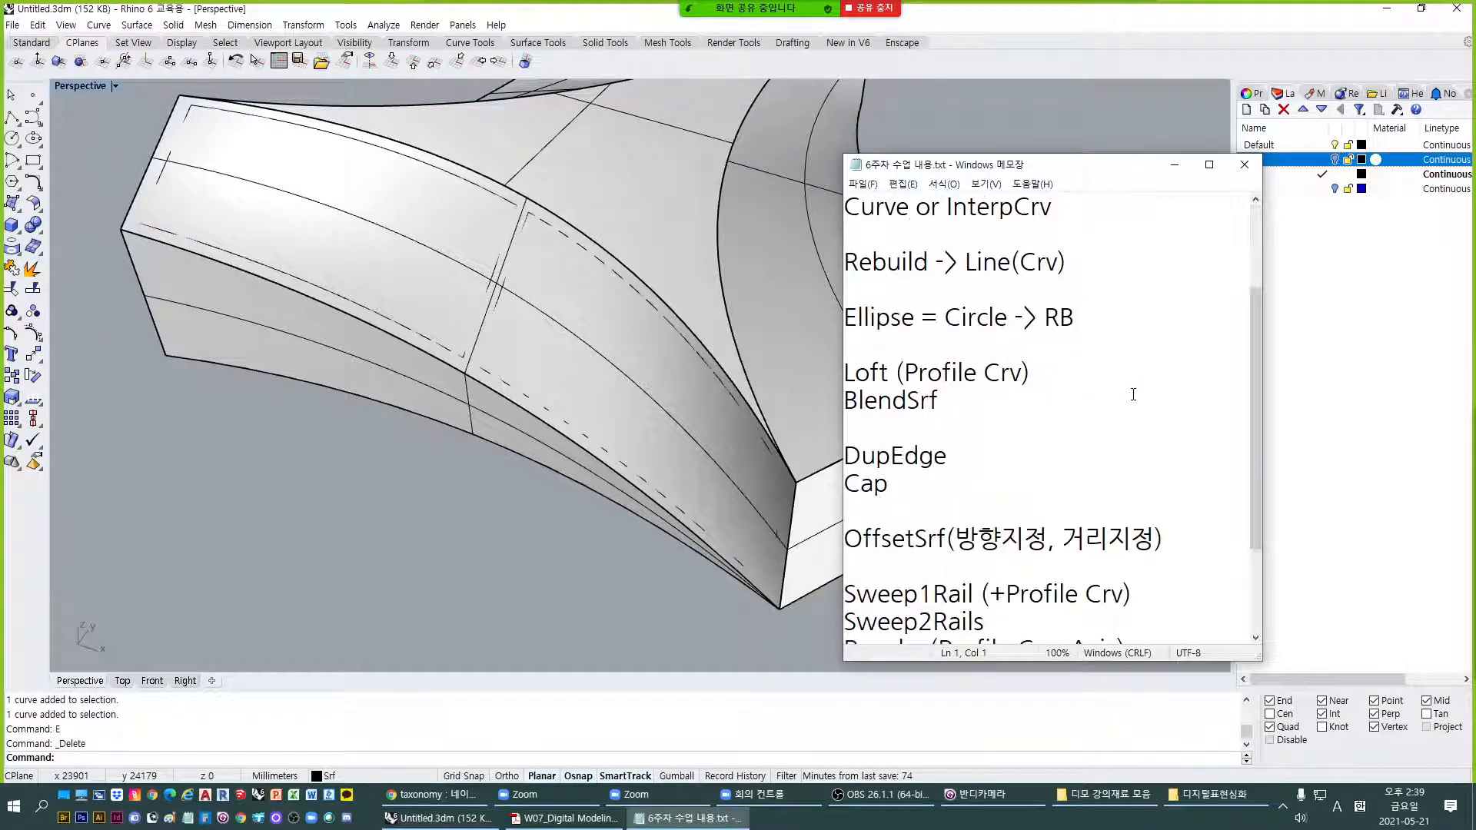
scroll(1133, 394, "down", 2)
left_click(1244, 164)
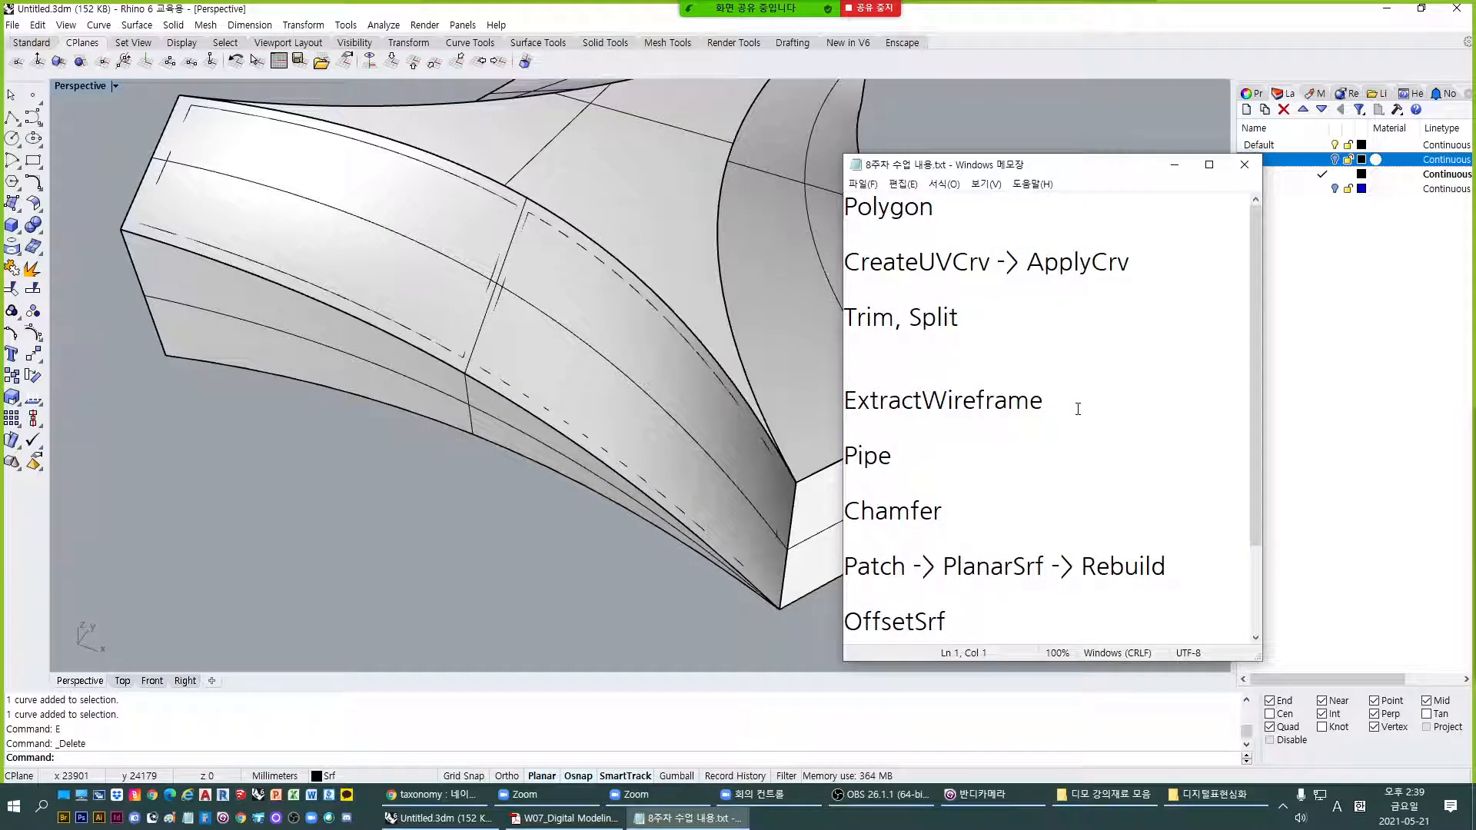
left_click_drag(977, 320, 751, 314)
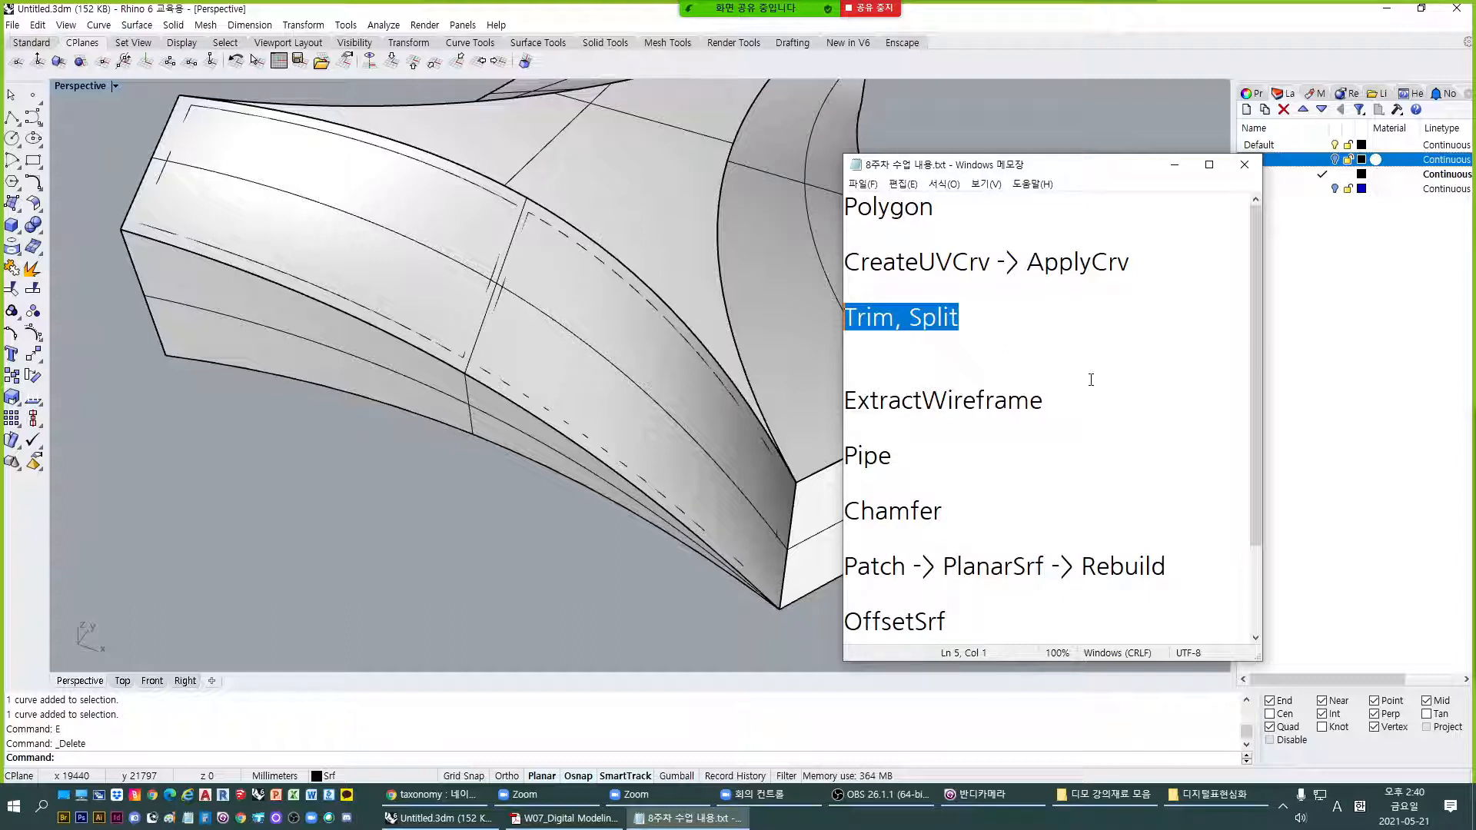
left_click(416, 564)
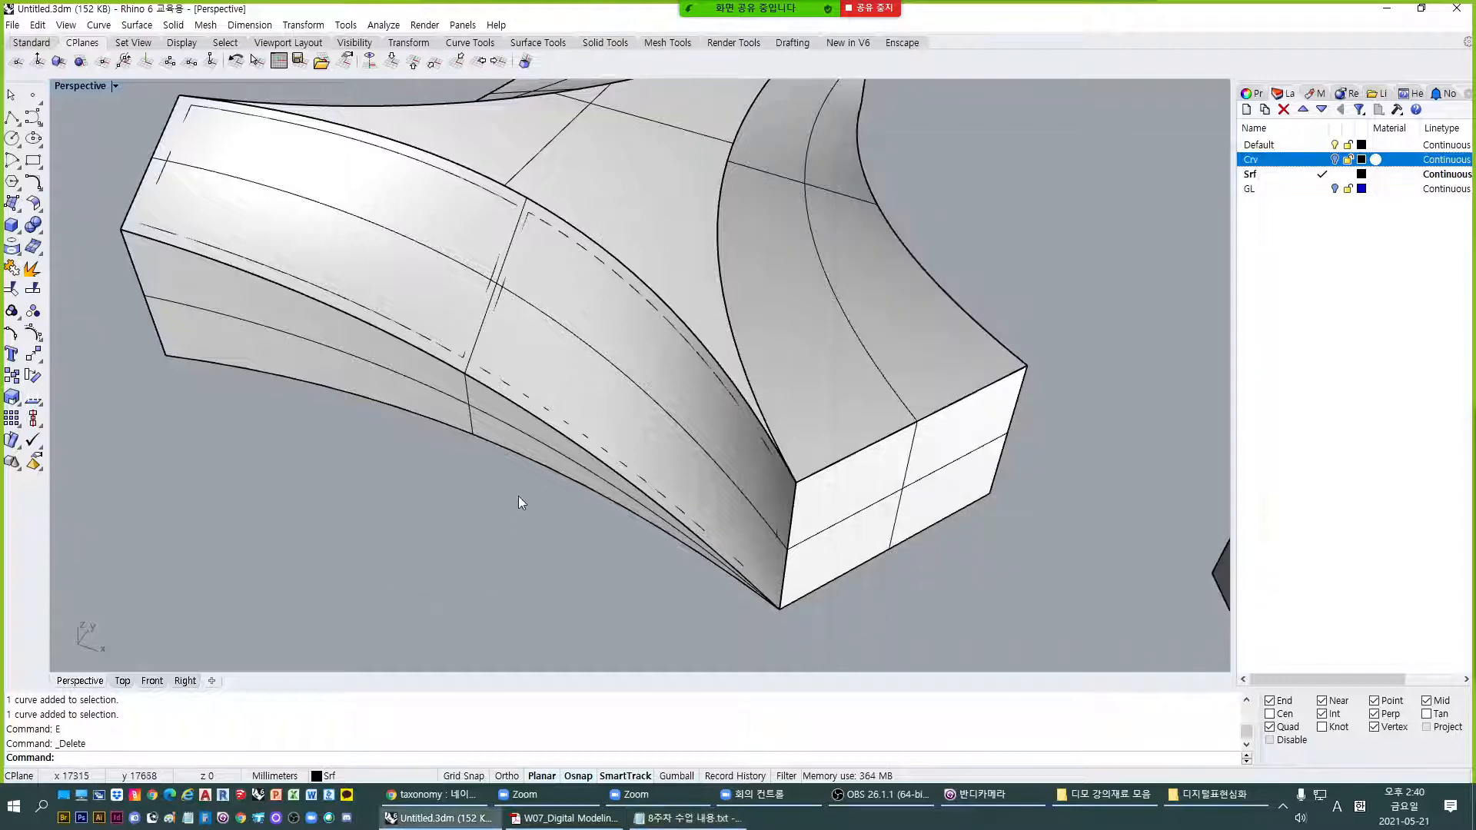
right_click_drag(519, 496, 561, 518)
type("TR")
key("Return")
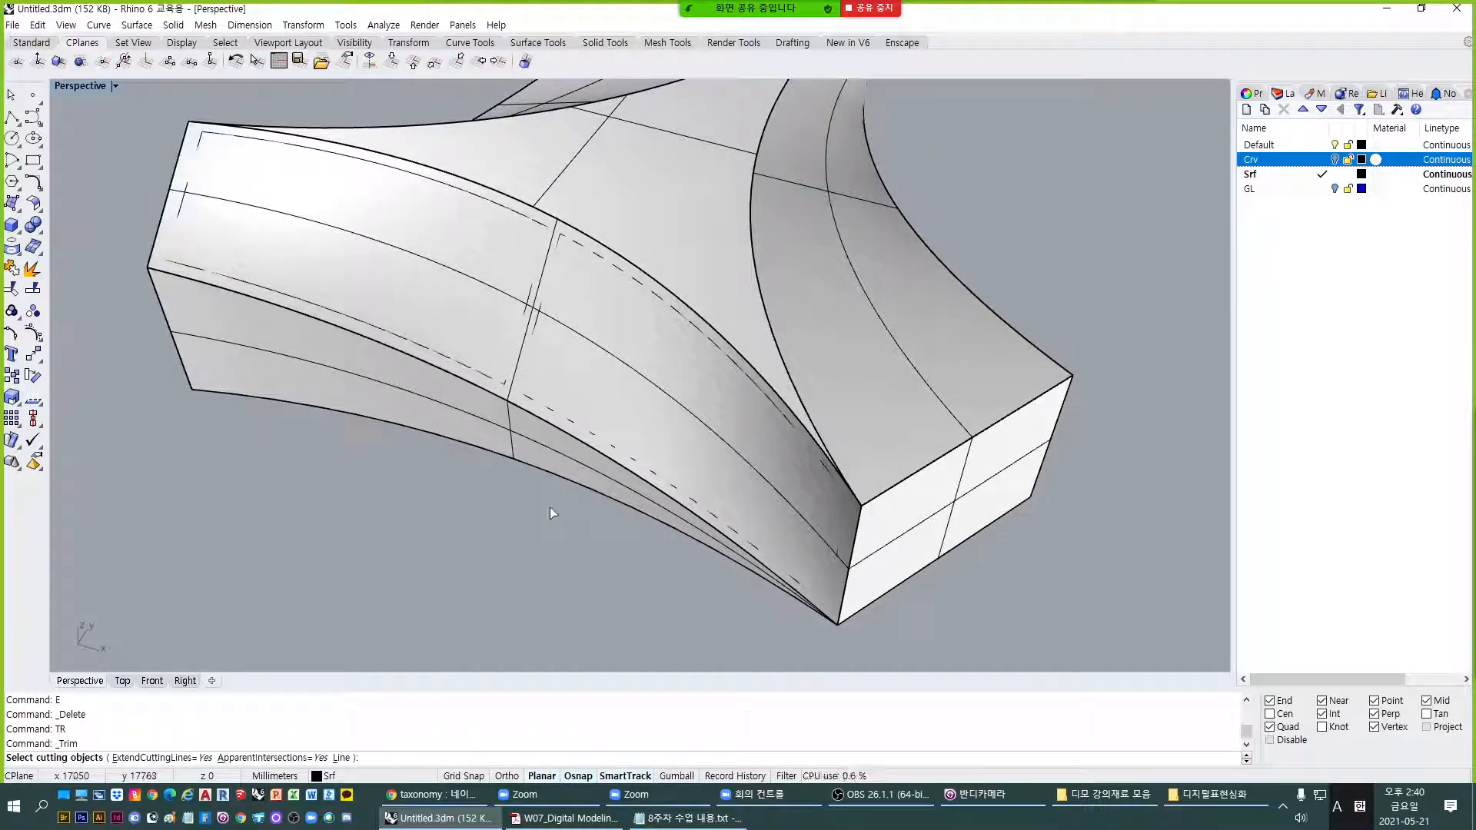
scroll(507, 222, "up", 4)
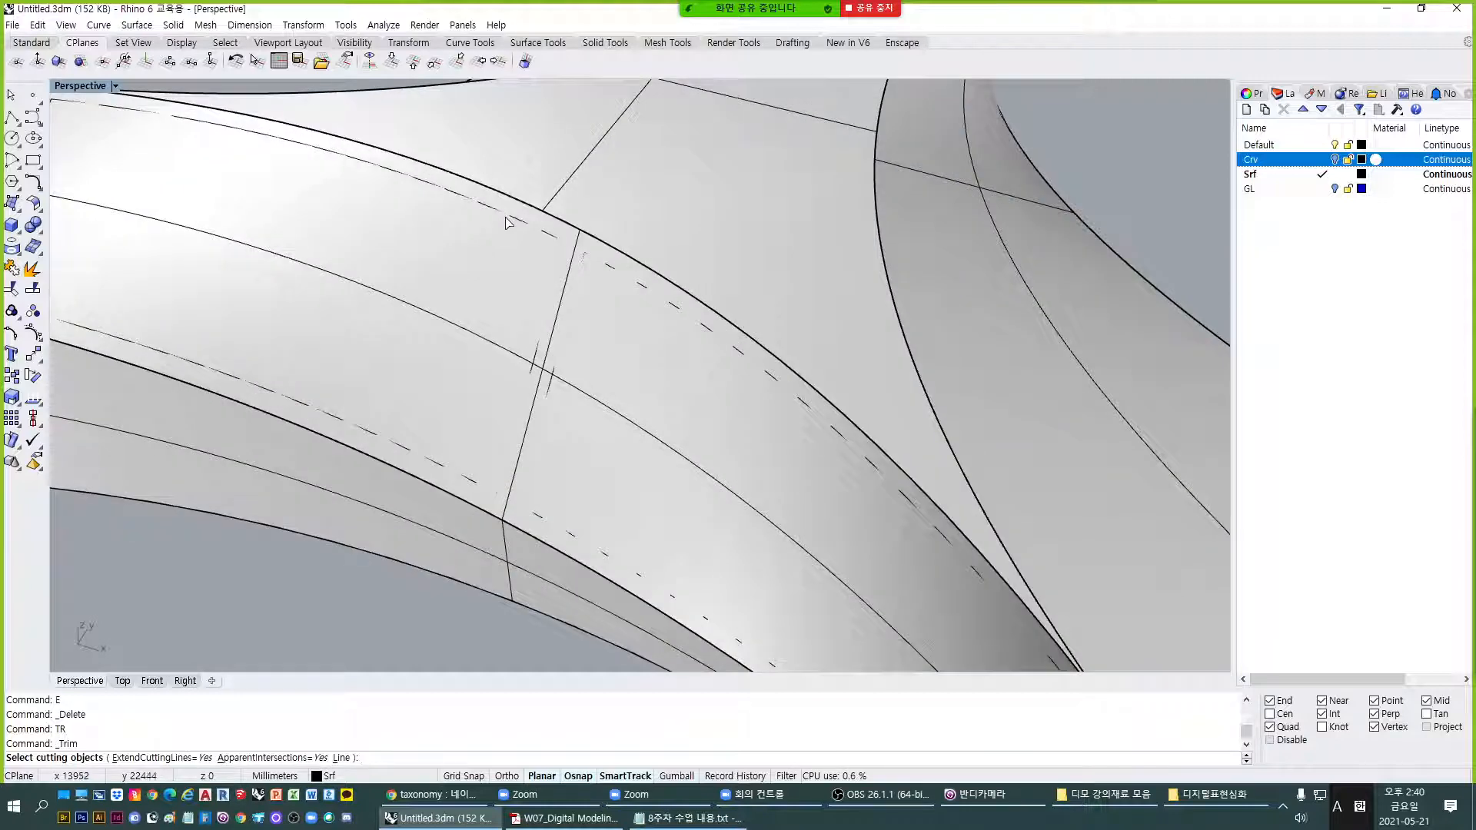
left_click(505, 217)
left_click(561, 257)
scroll(443, 289, "down", 3)
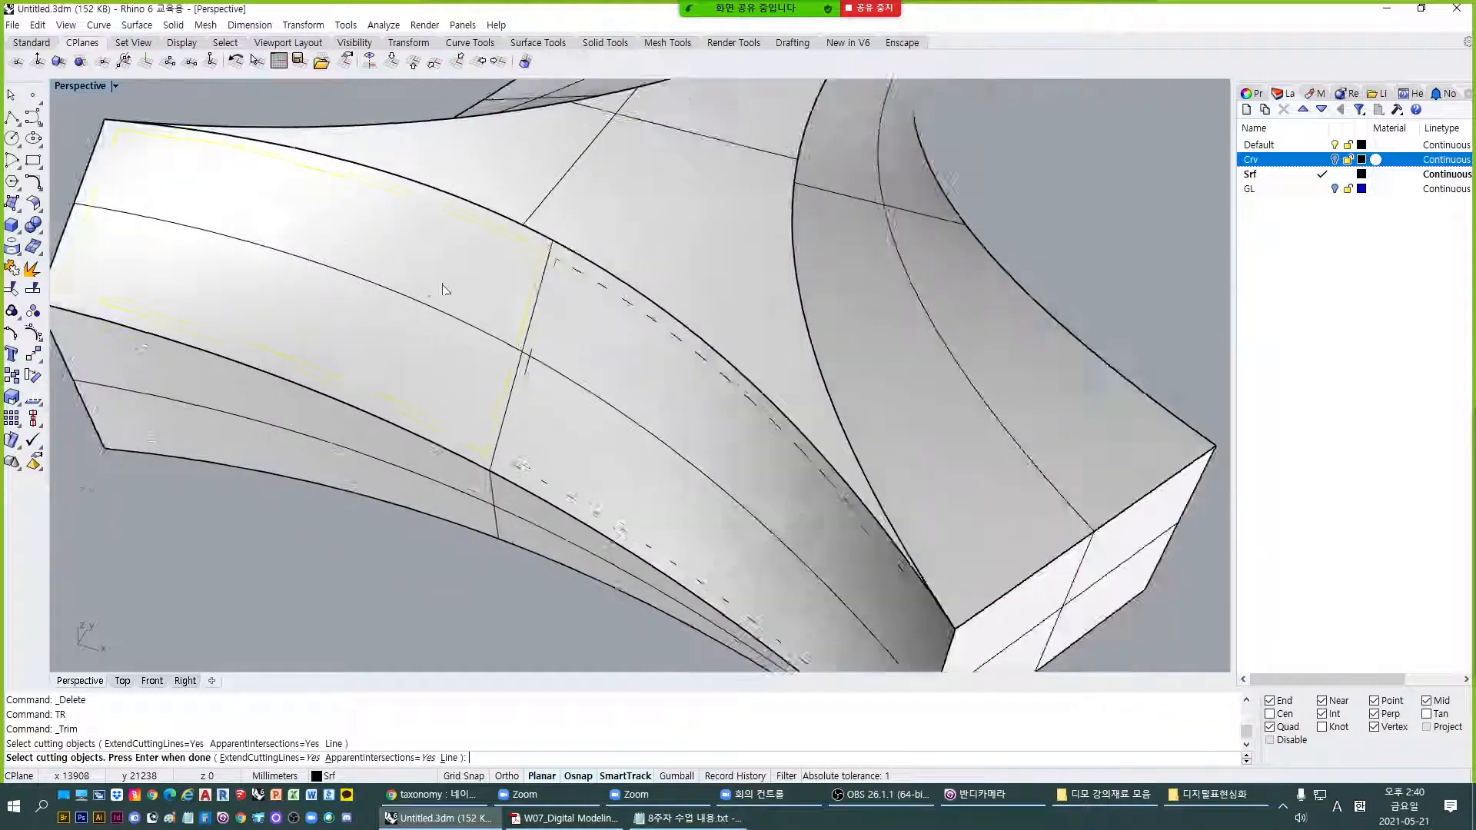
scroll(443, 289, "down", 2)
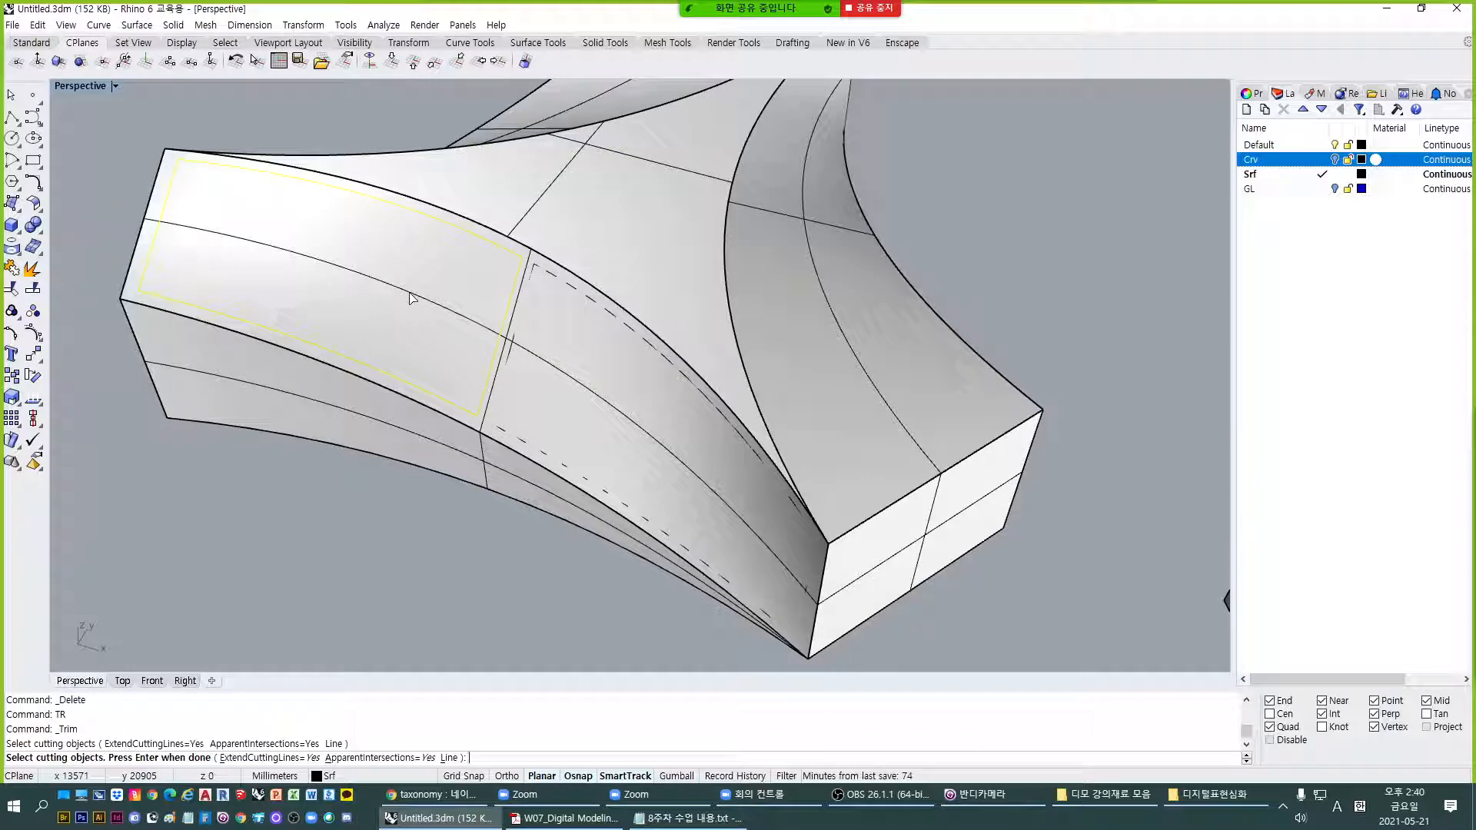
left_click(399, 299)
Trim the front surface inside the first opening outline, using that outline as the cutting object.
key("Return")
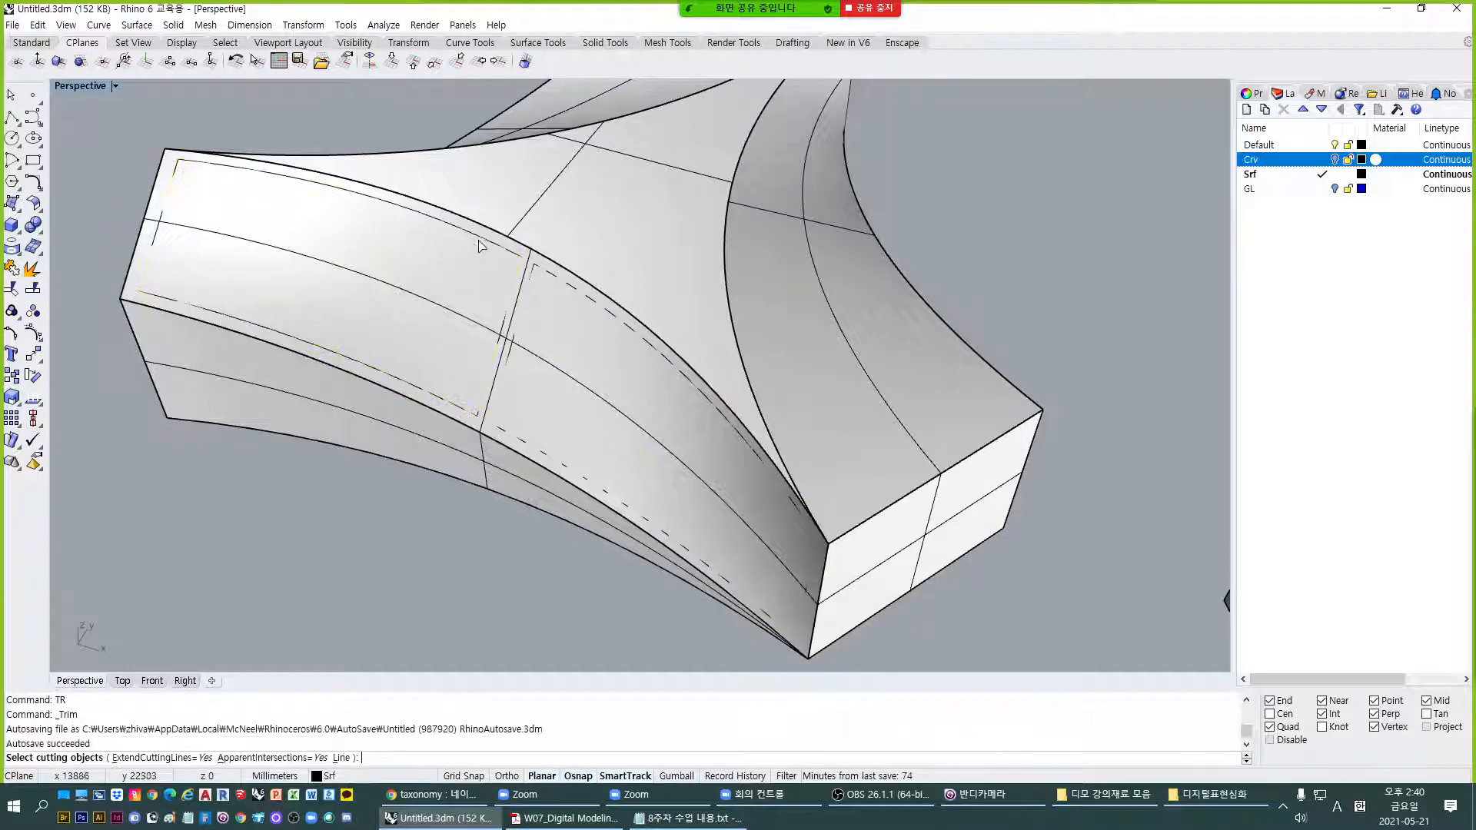
left_click(494, 246)
left_click(422, 280)
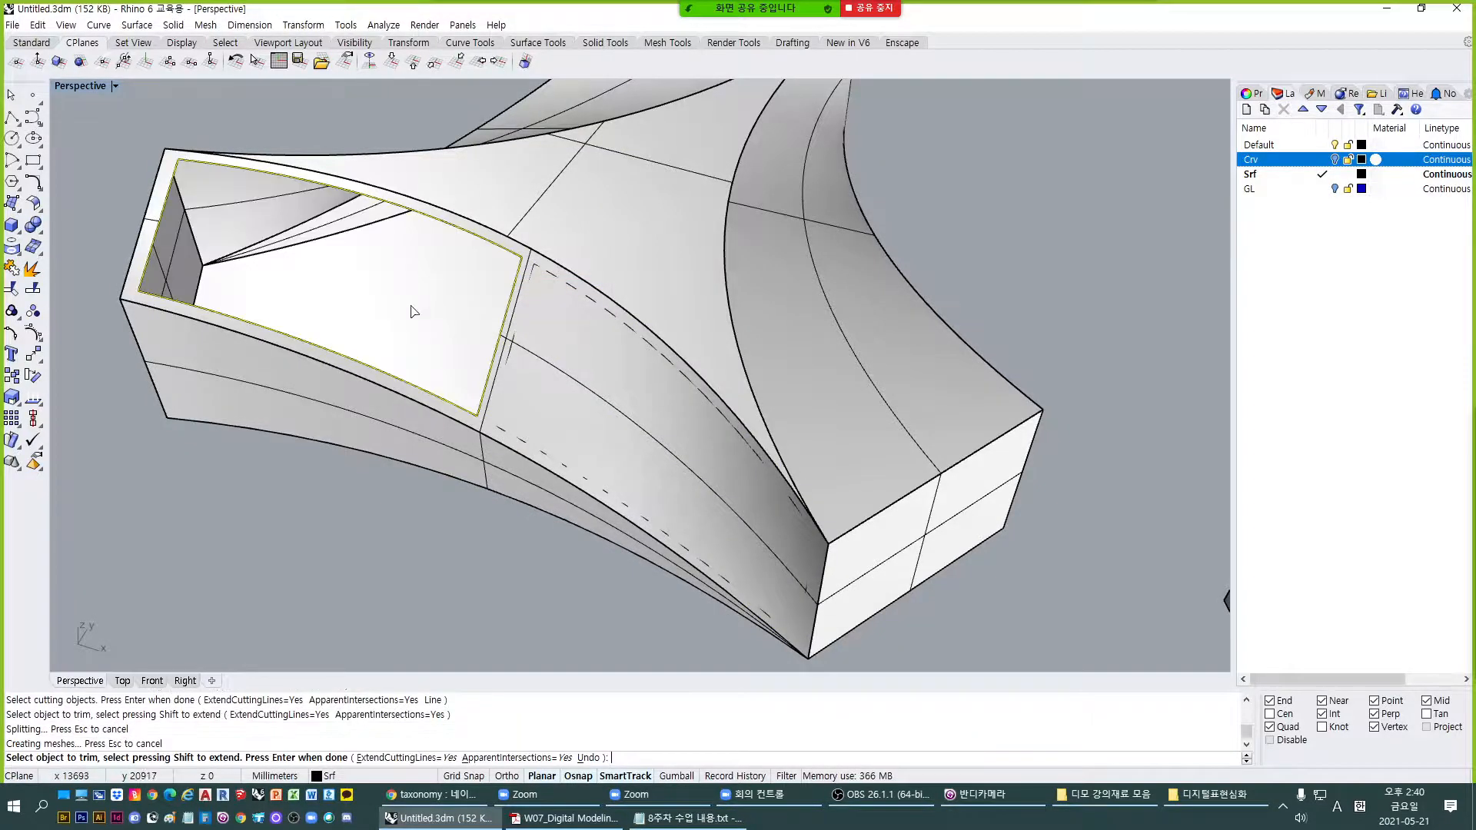
right_click_drag(412, 307, 496, 372)
key("Return")
Split the front surface with the second opening outline as the cutting object, leaving Shrink set to No.
type("Split")
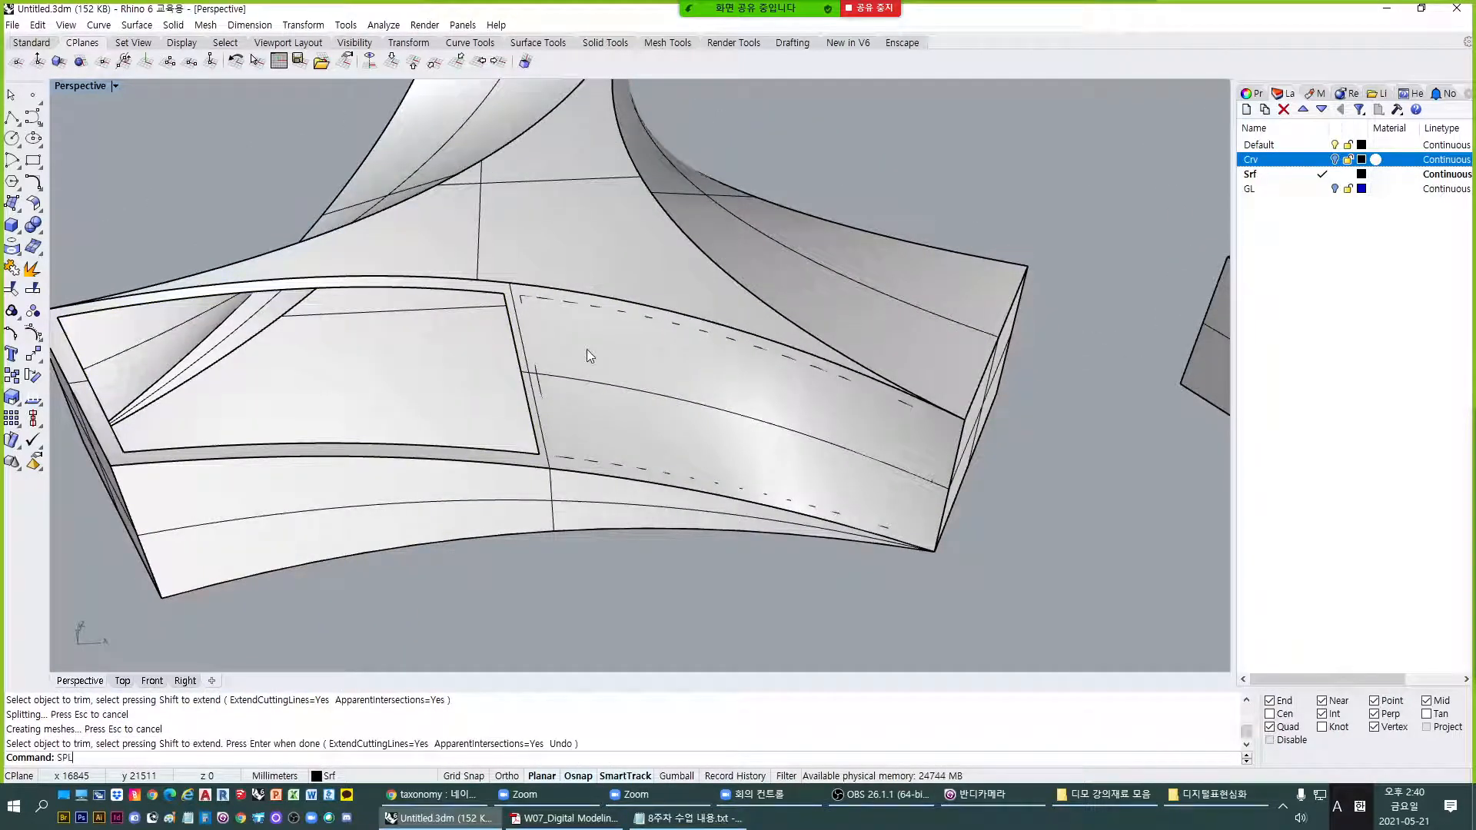
key("Return")
scroll(767, 307, "up", 1)
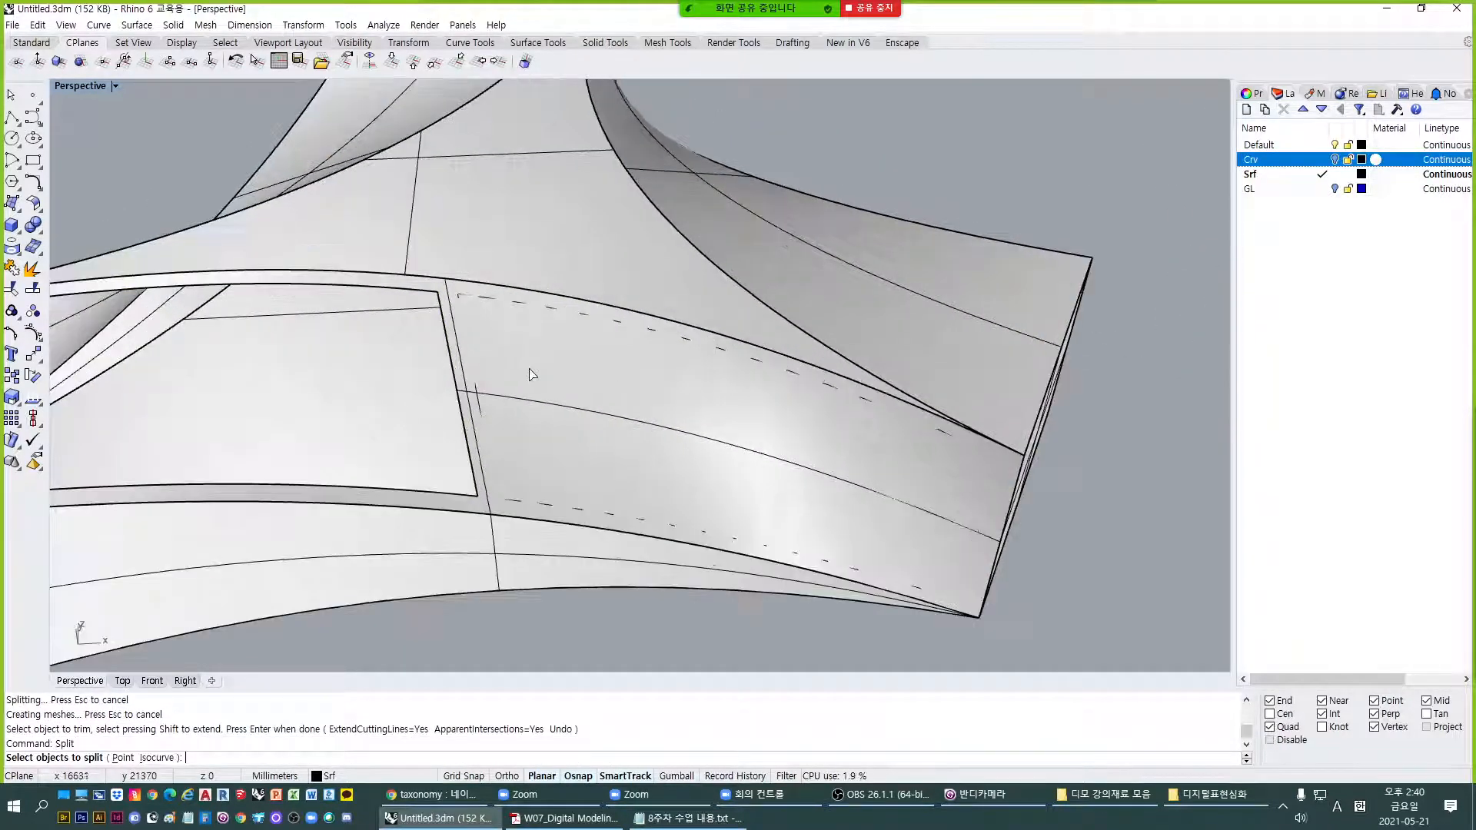
left_click(530, 369)
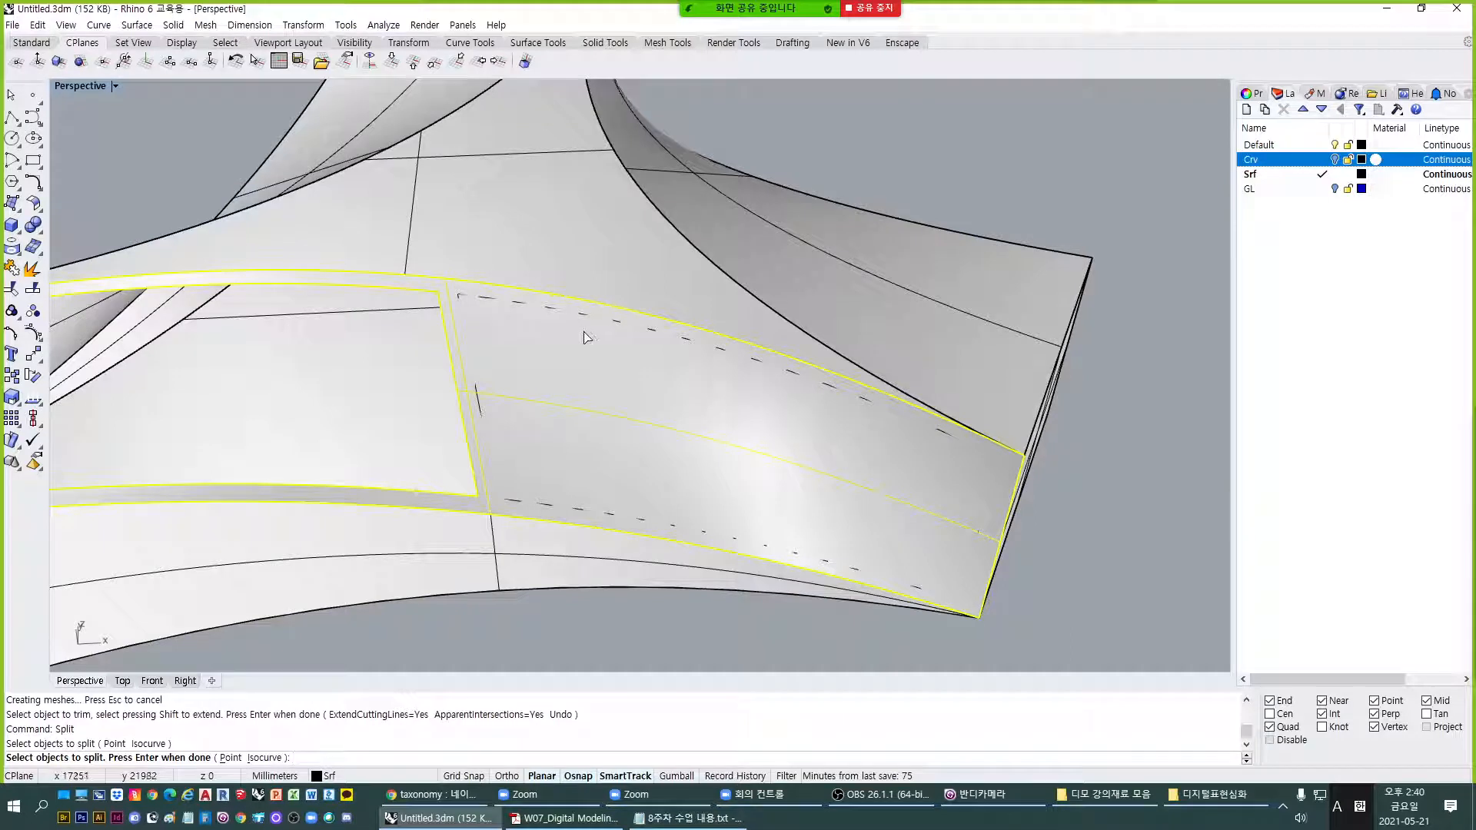
key("Return")
key("Return")
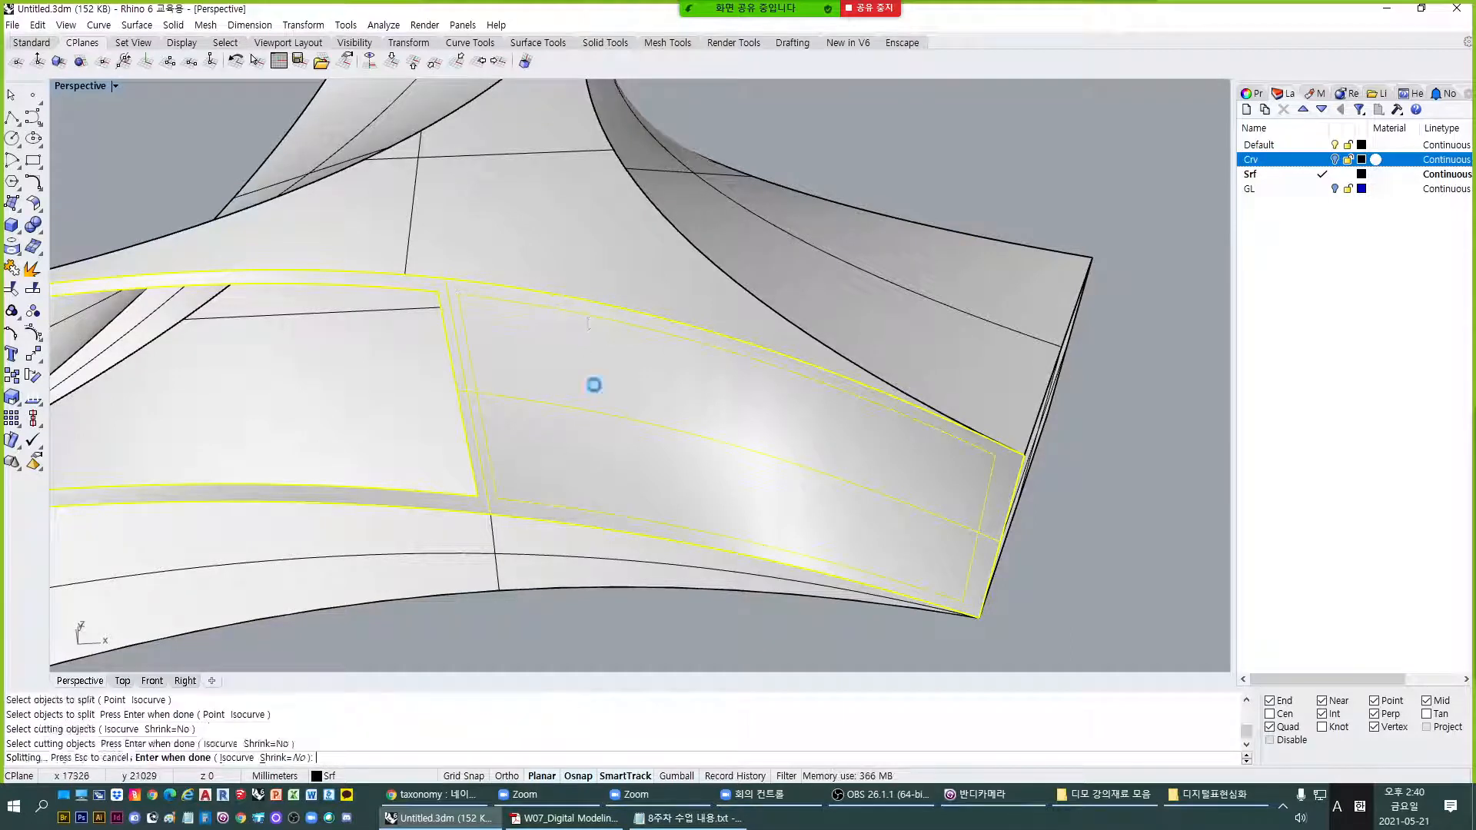
left_click(594, 385)
left_click(470, 307)
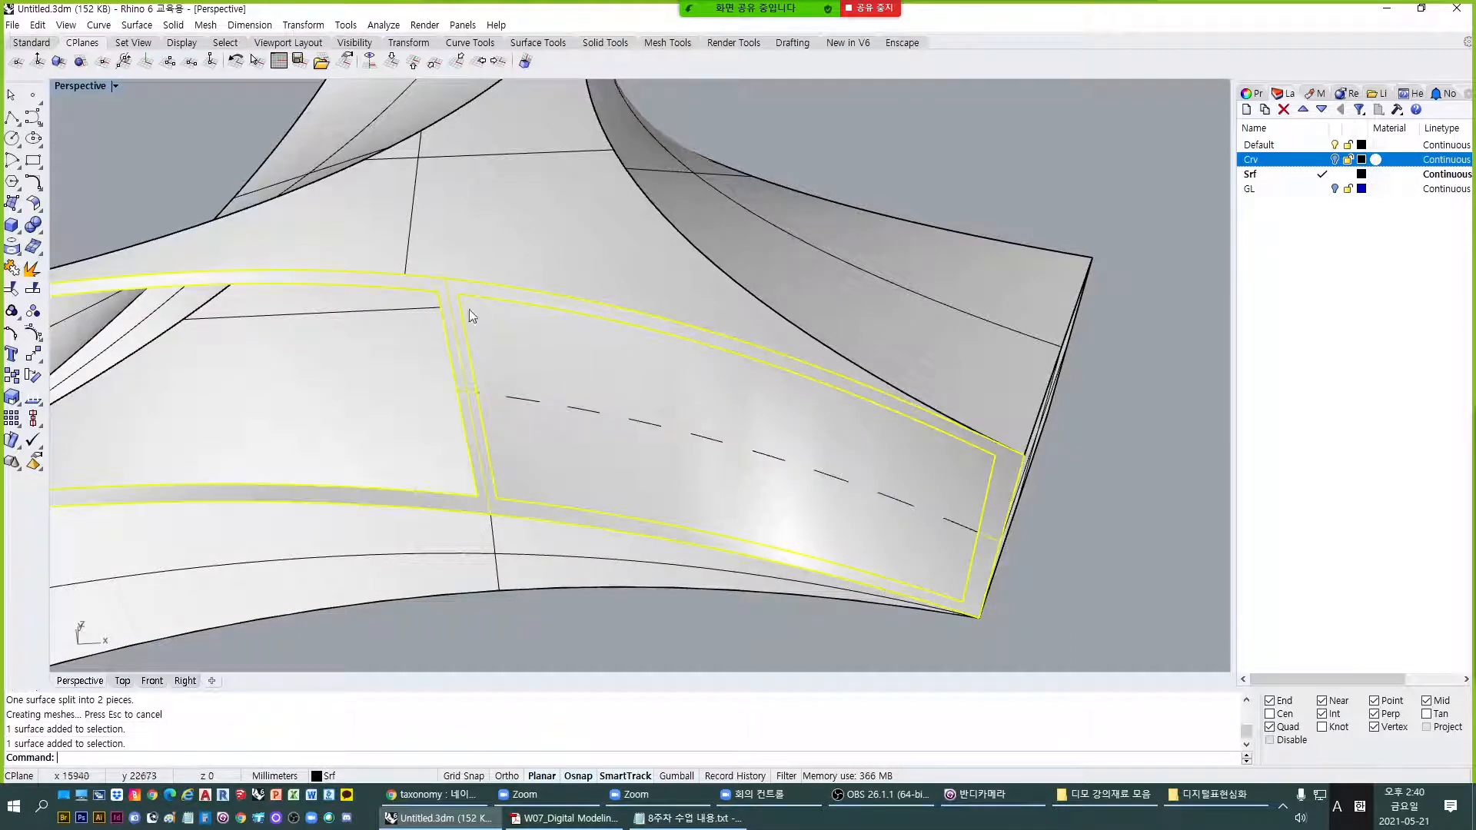
key("Escape")
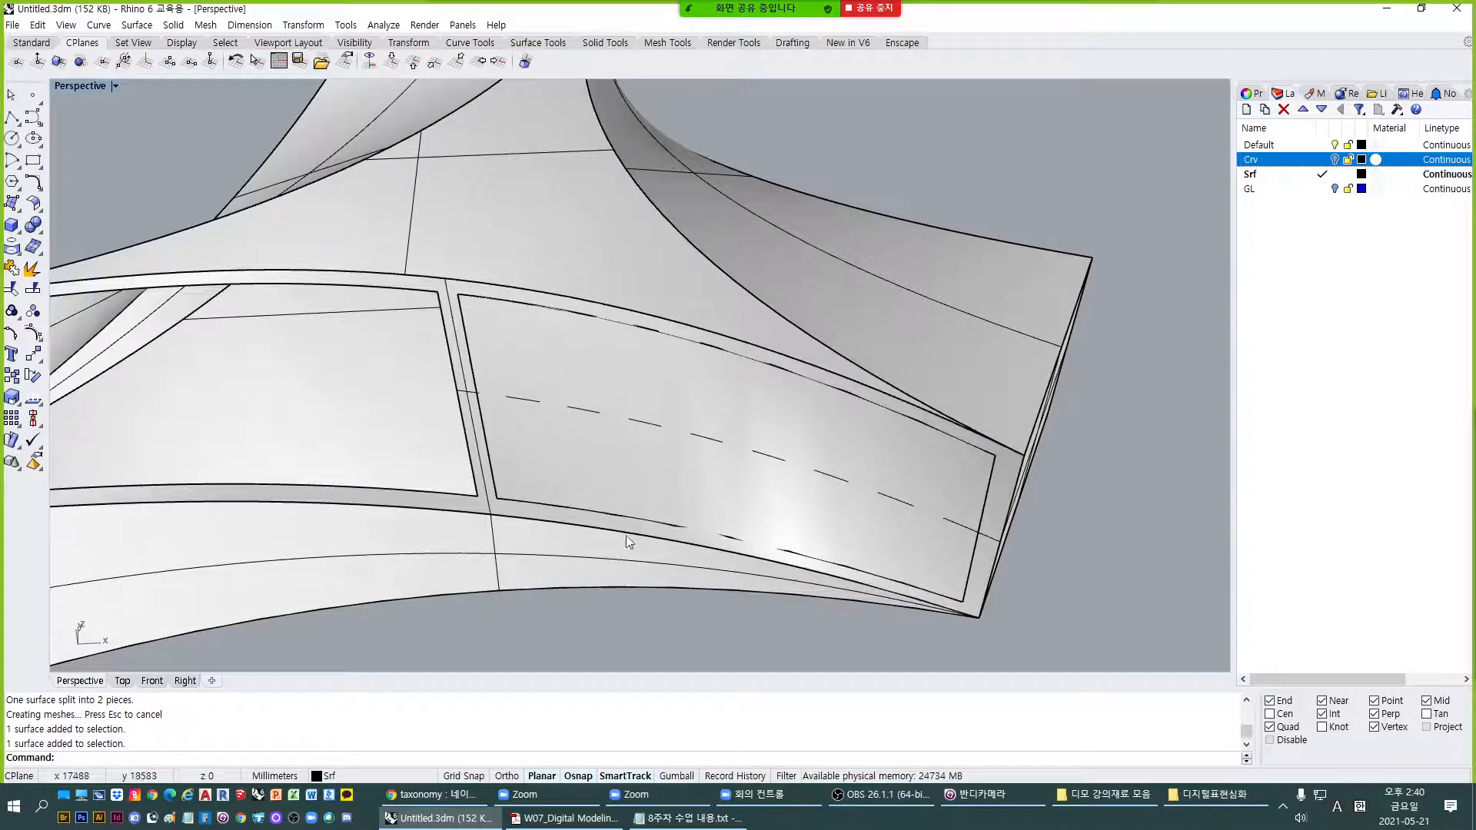
Delete the split-off panel inside the second opening outline, and undo that deletion.
left_click(631, 452)
key("Delete")
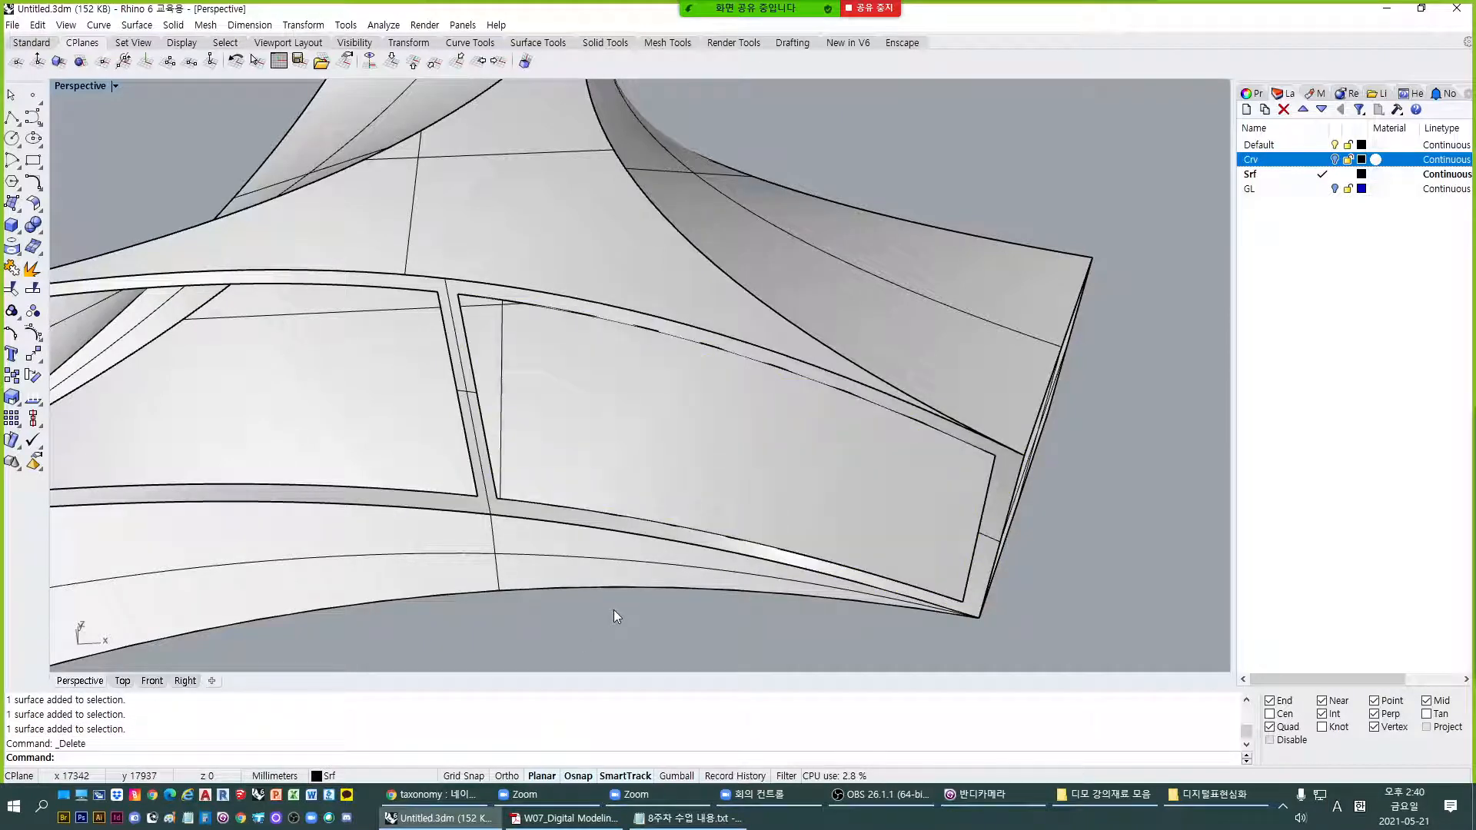
key("ctrl+z")
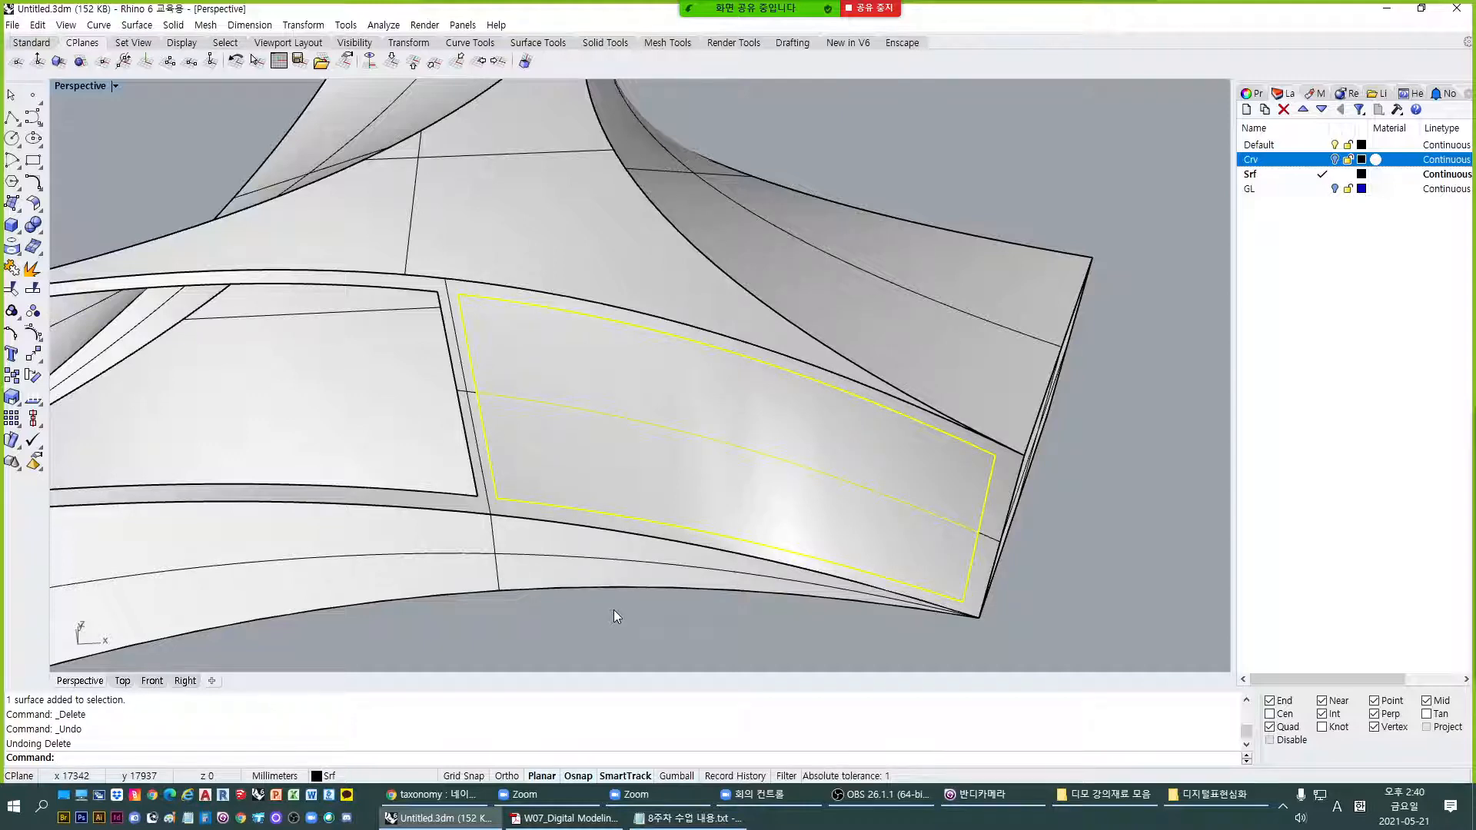
Compare the trimmed first opening with the split panel in the second opening, and clear the selection.
scroll(628, 384, "down", 6)
right_click_drag(555, 416, 436, 388)
scroll(436, 388, "up", 4)
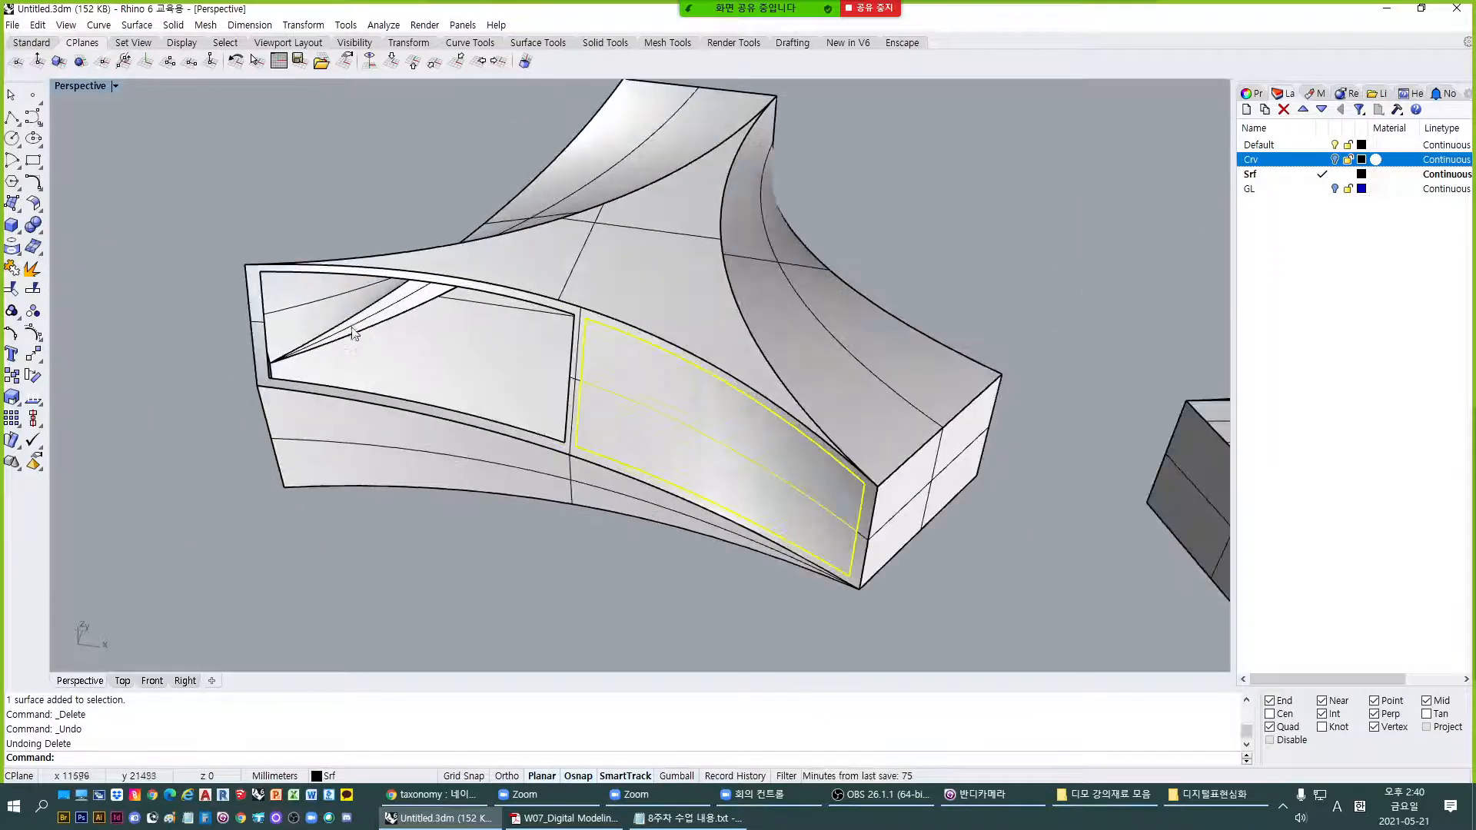
scroll(684, 470, "up", 2)
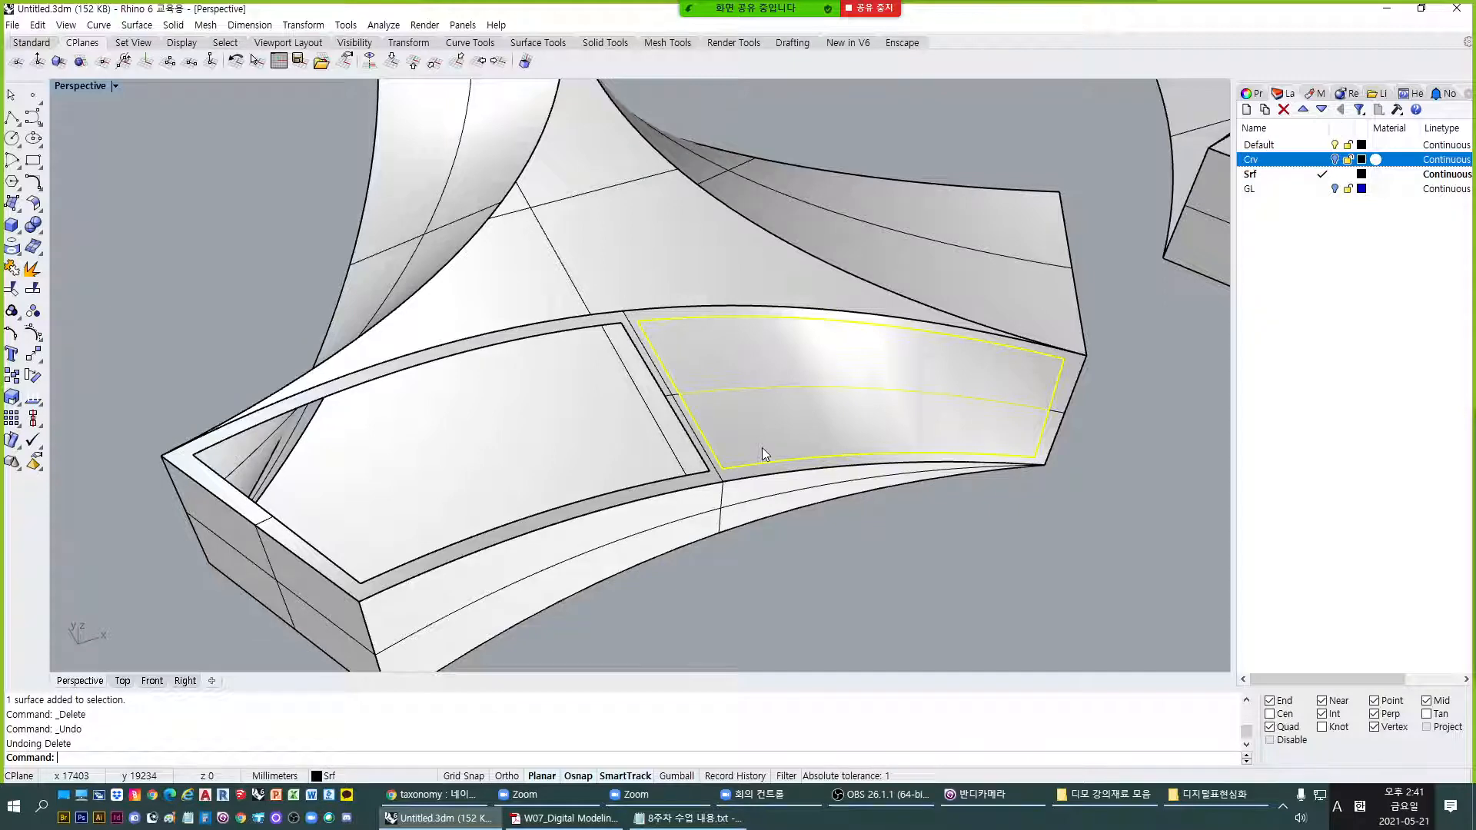
right_click_drag(762, 448, 668, 451)
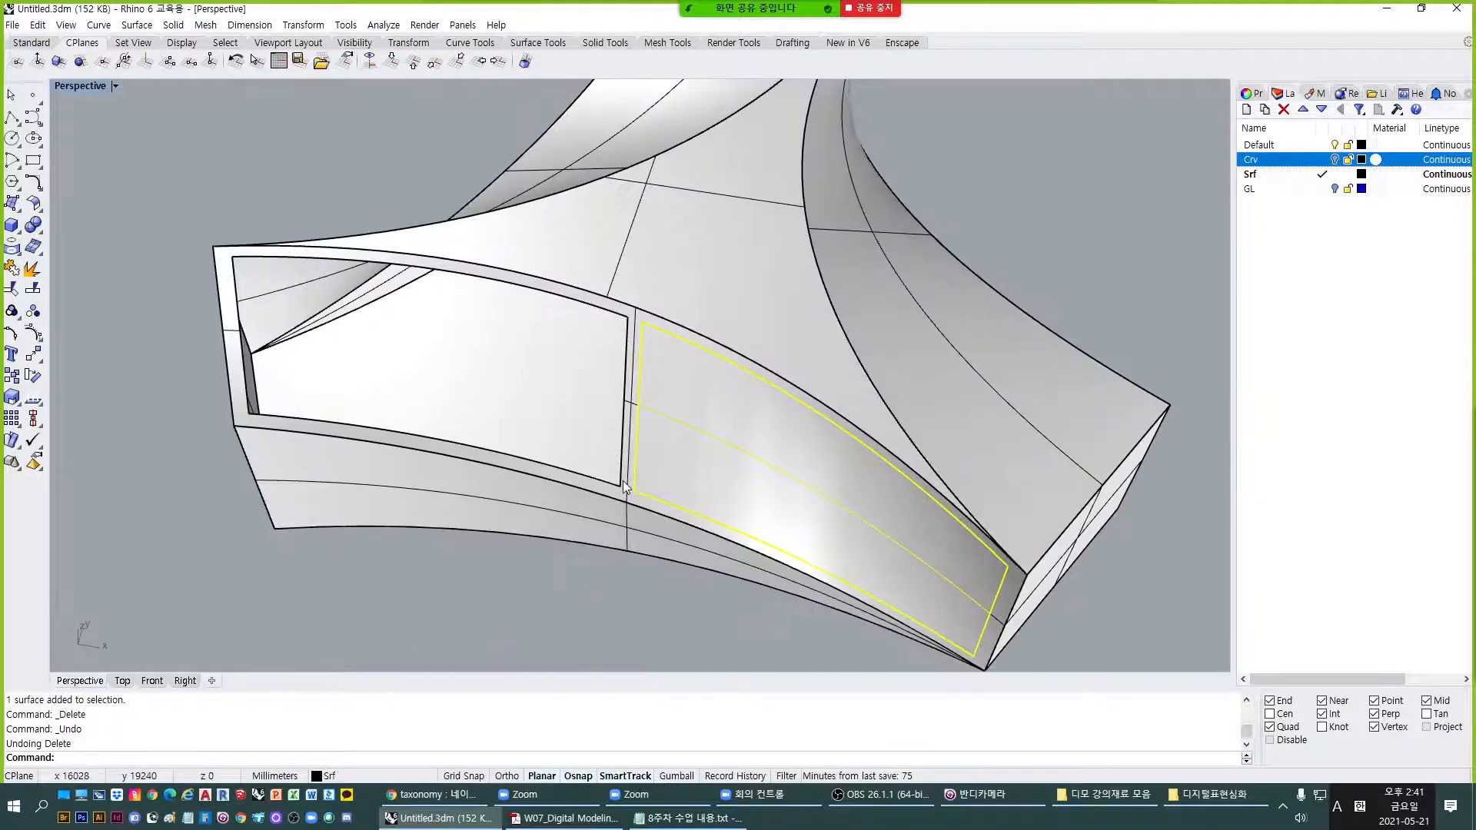
scroll(624, 486, "up", 3)
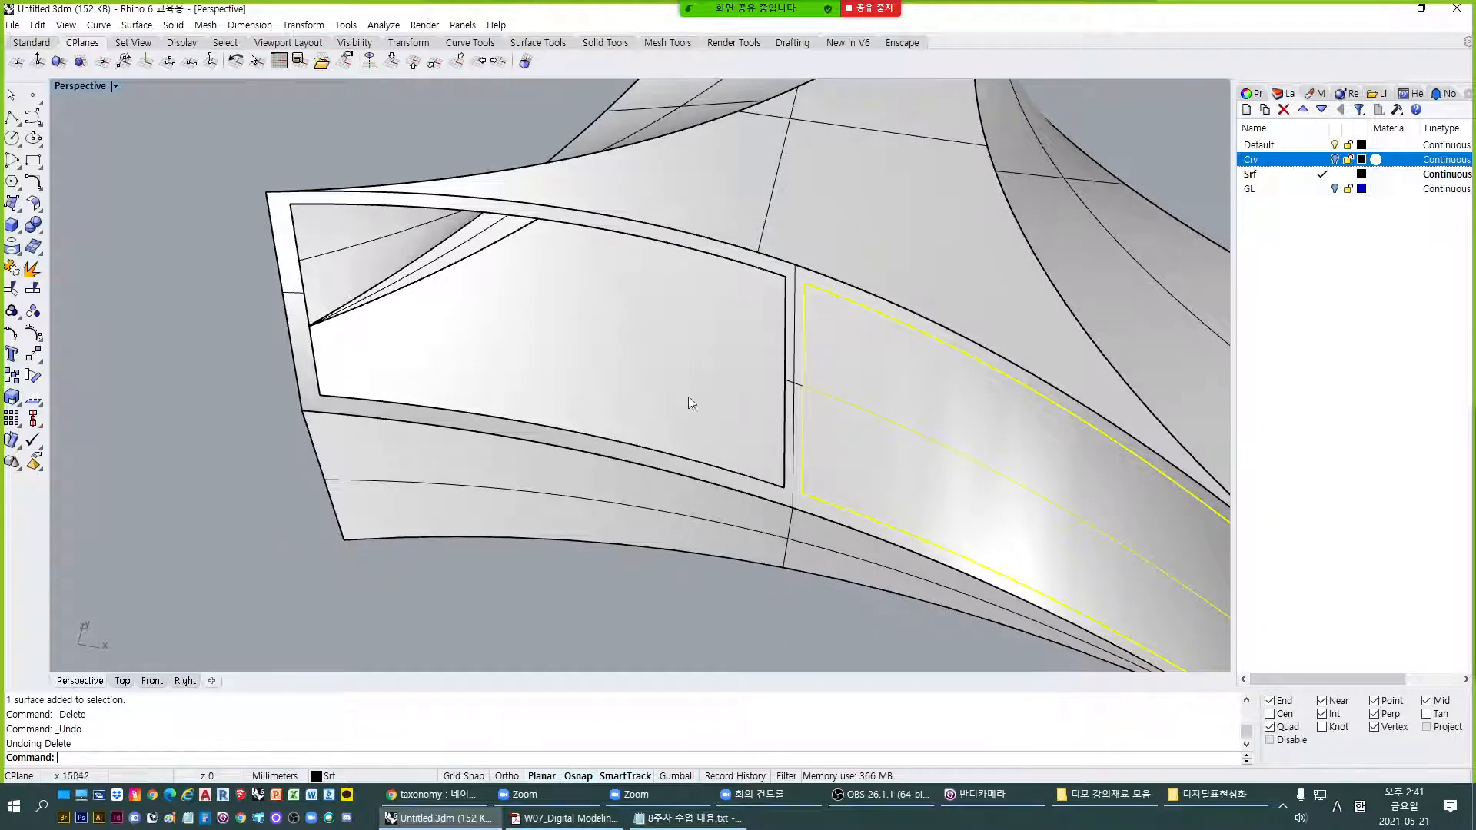
right_click_drag(681, 413, 689, 419)
key("Escape")
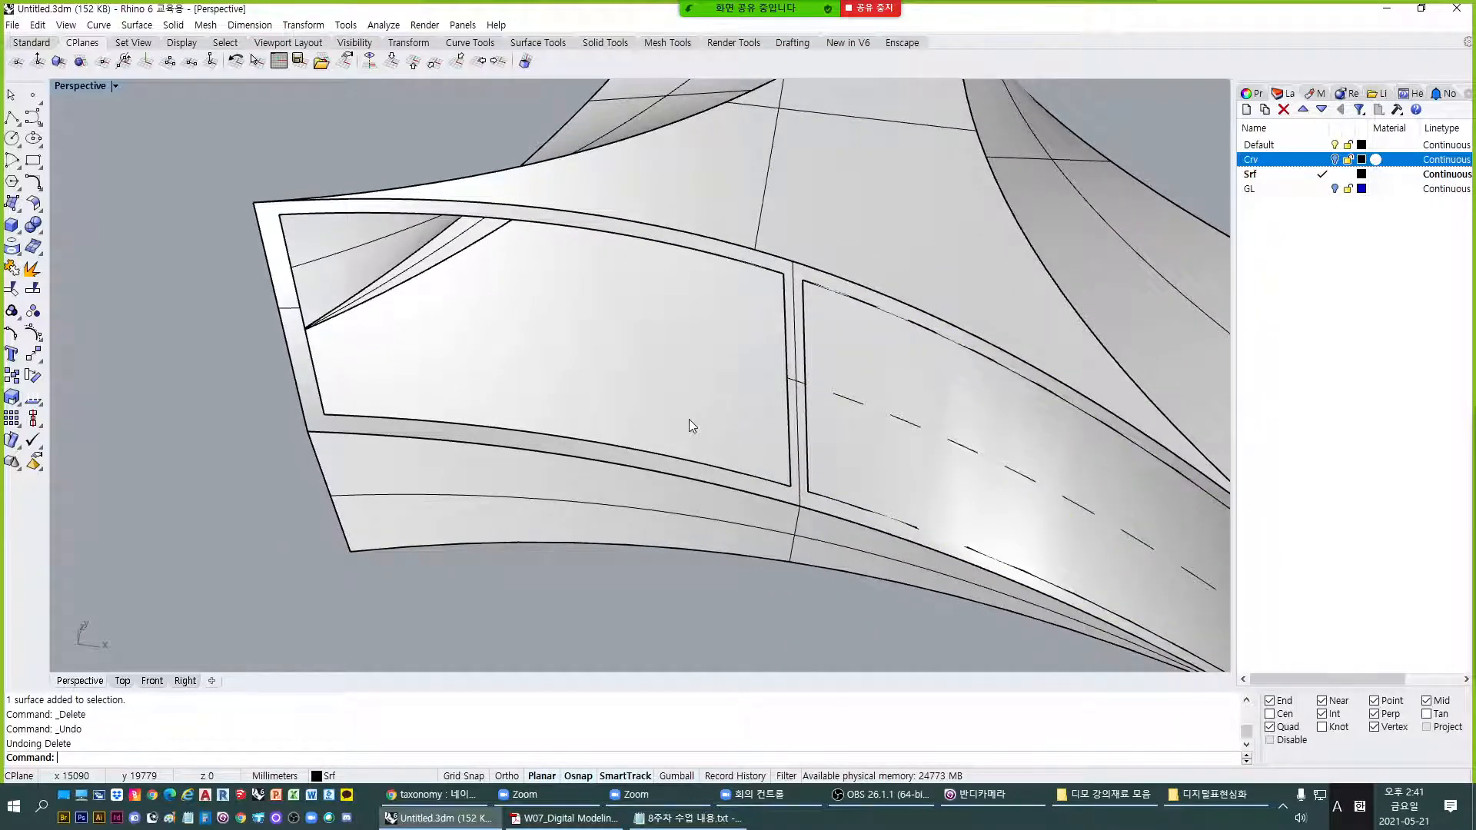
type("NS")
key("Return")
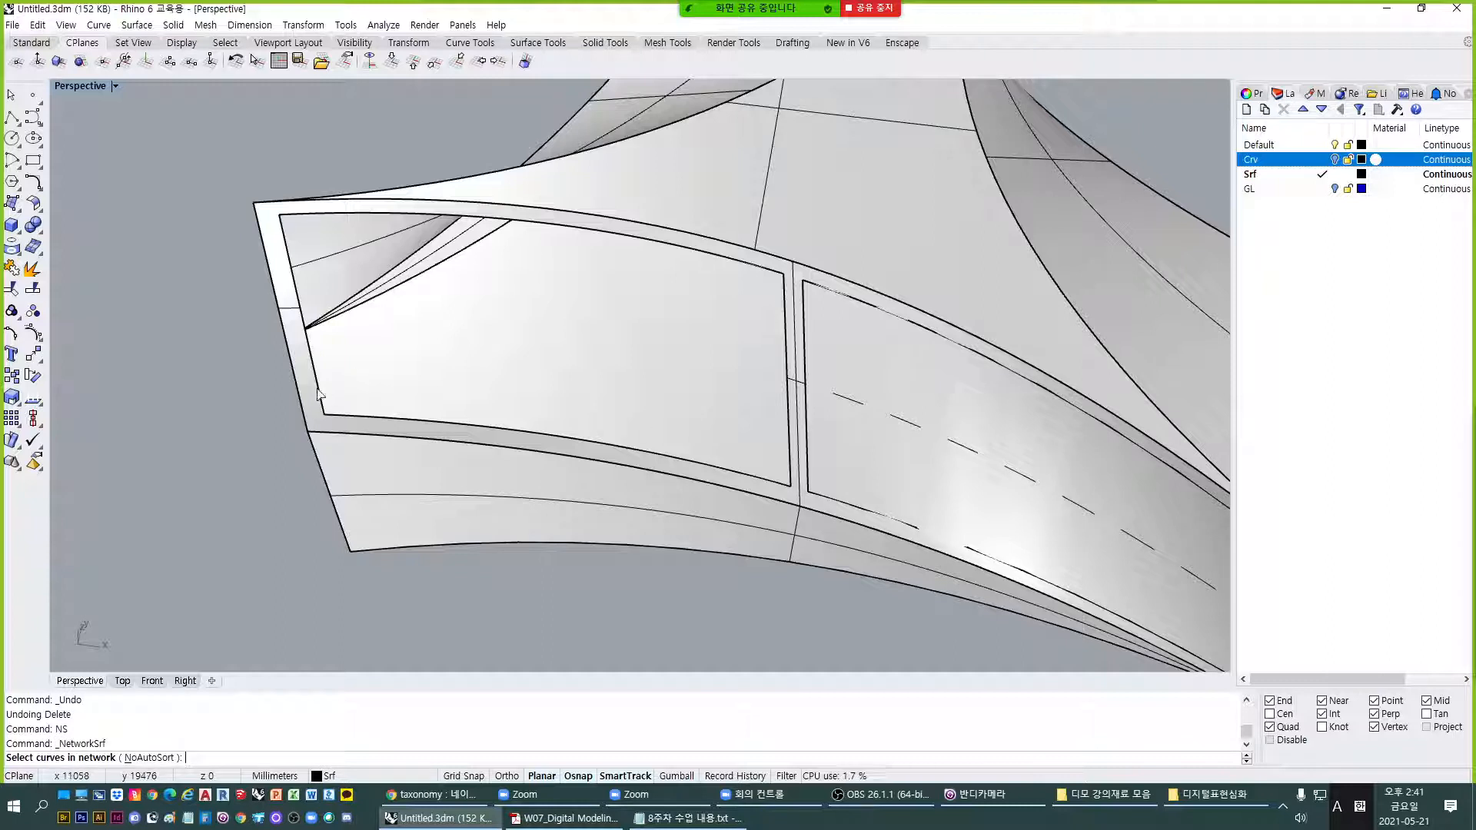
left_click(330, 401)
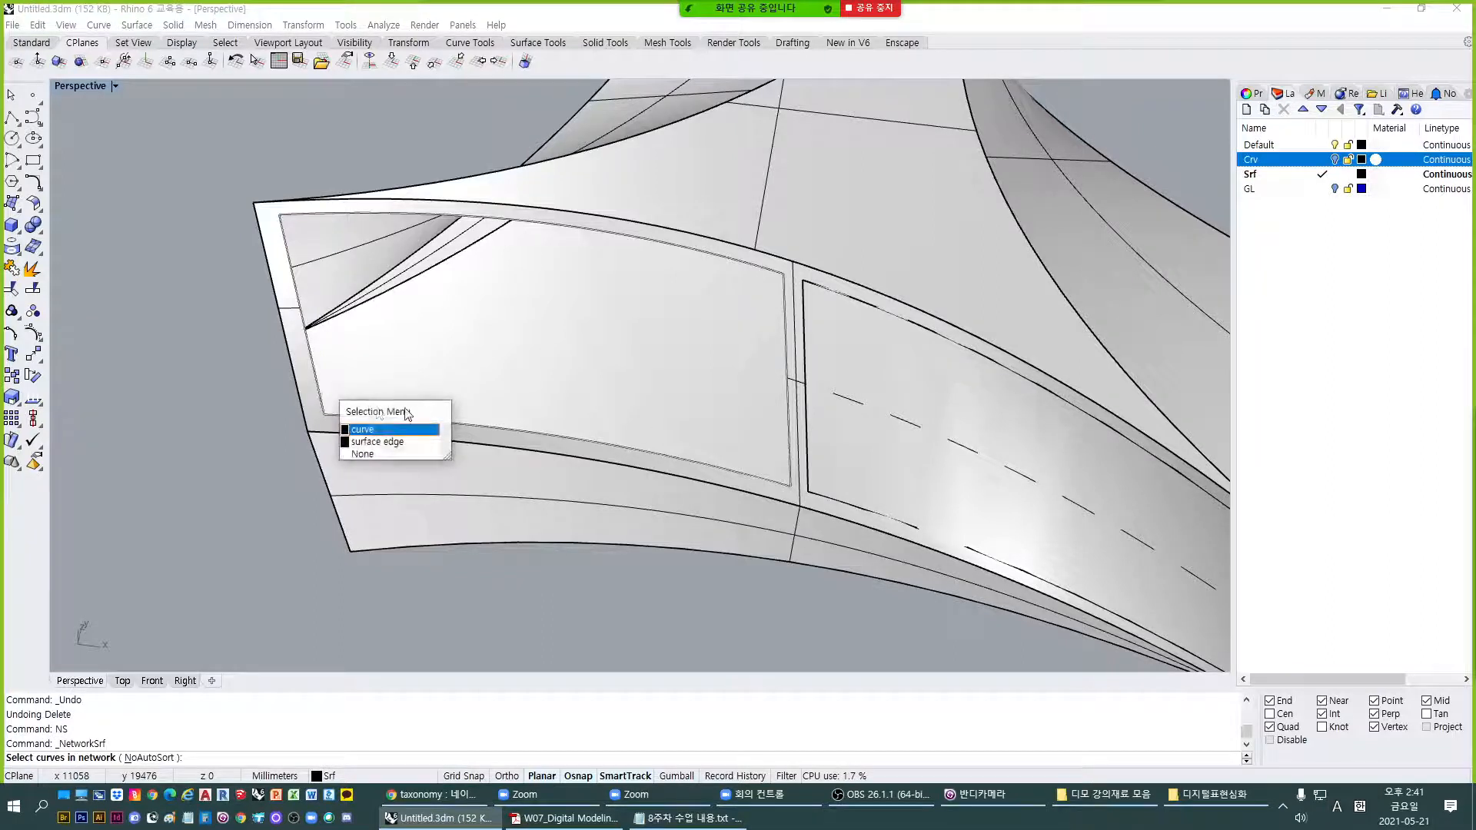
left_click(359, 430)
left_click(317, 378)
left_click(317, 378)
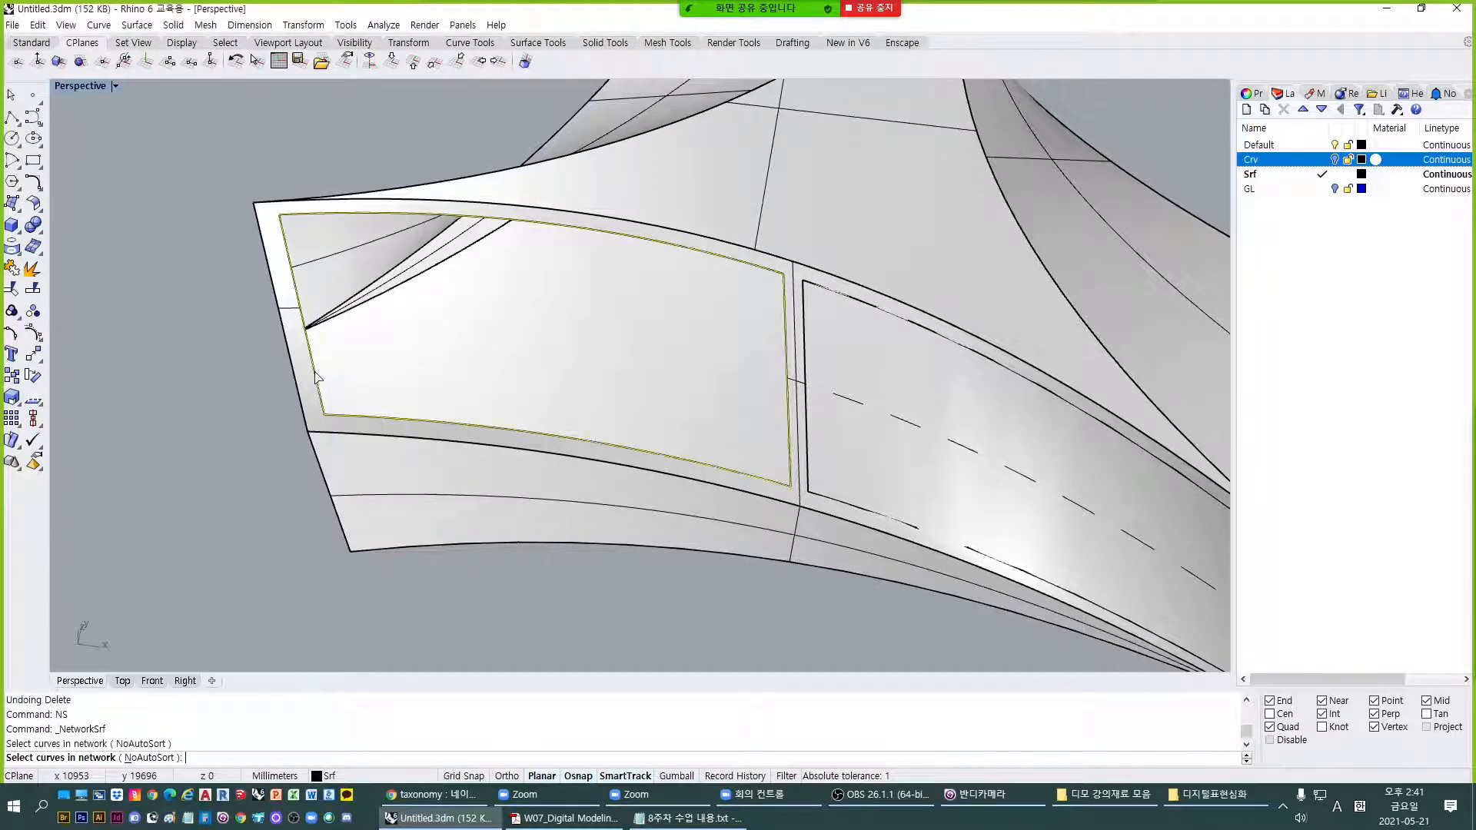
type("exd")
key("Return")
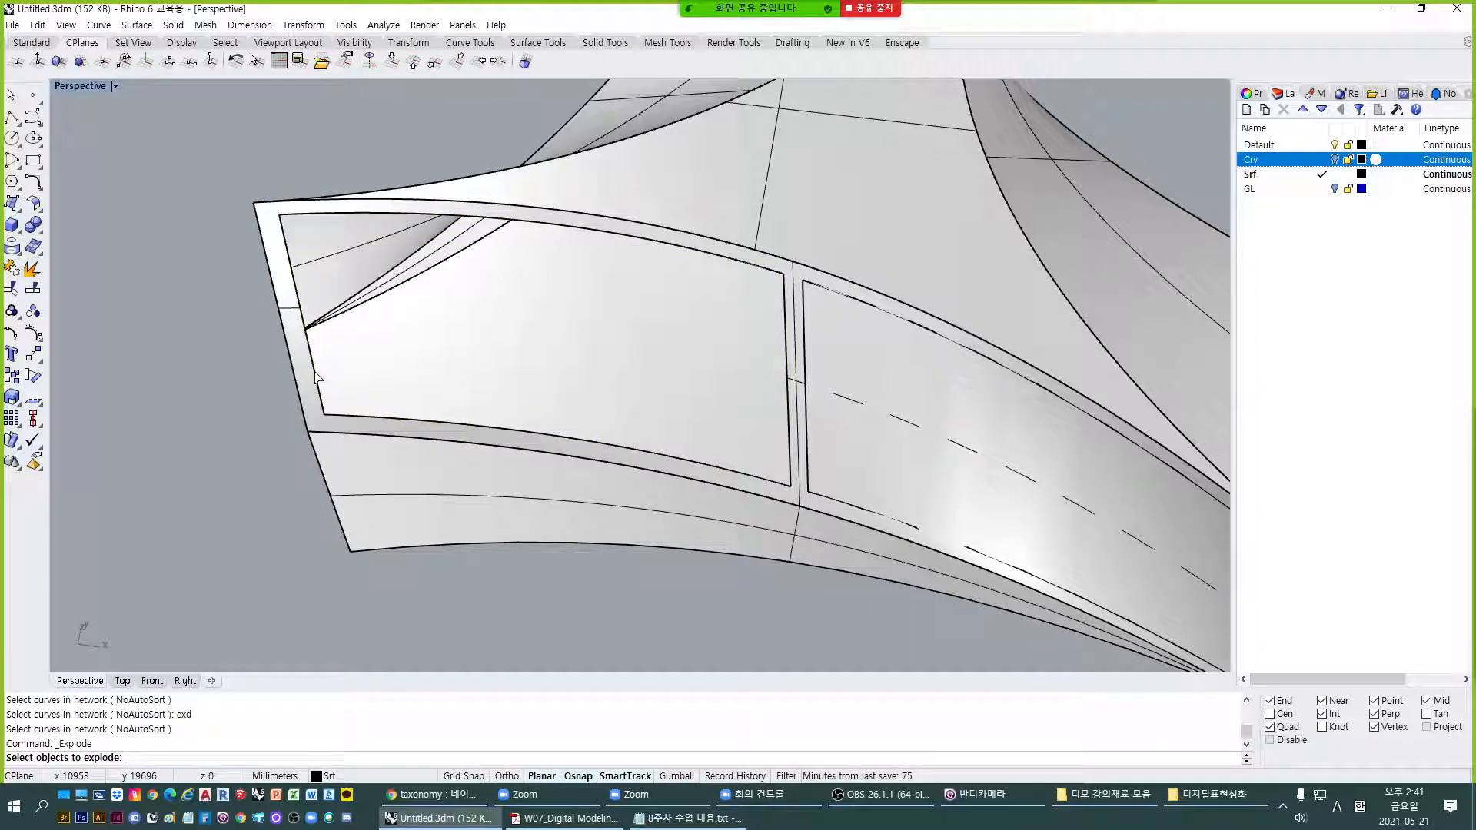
key("Return")
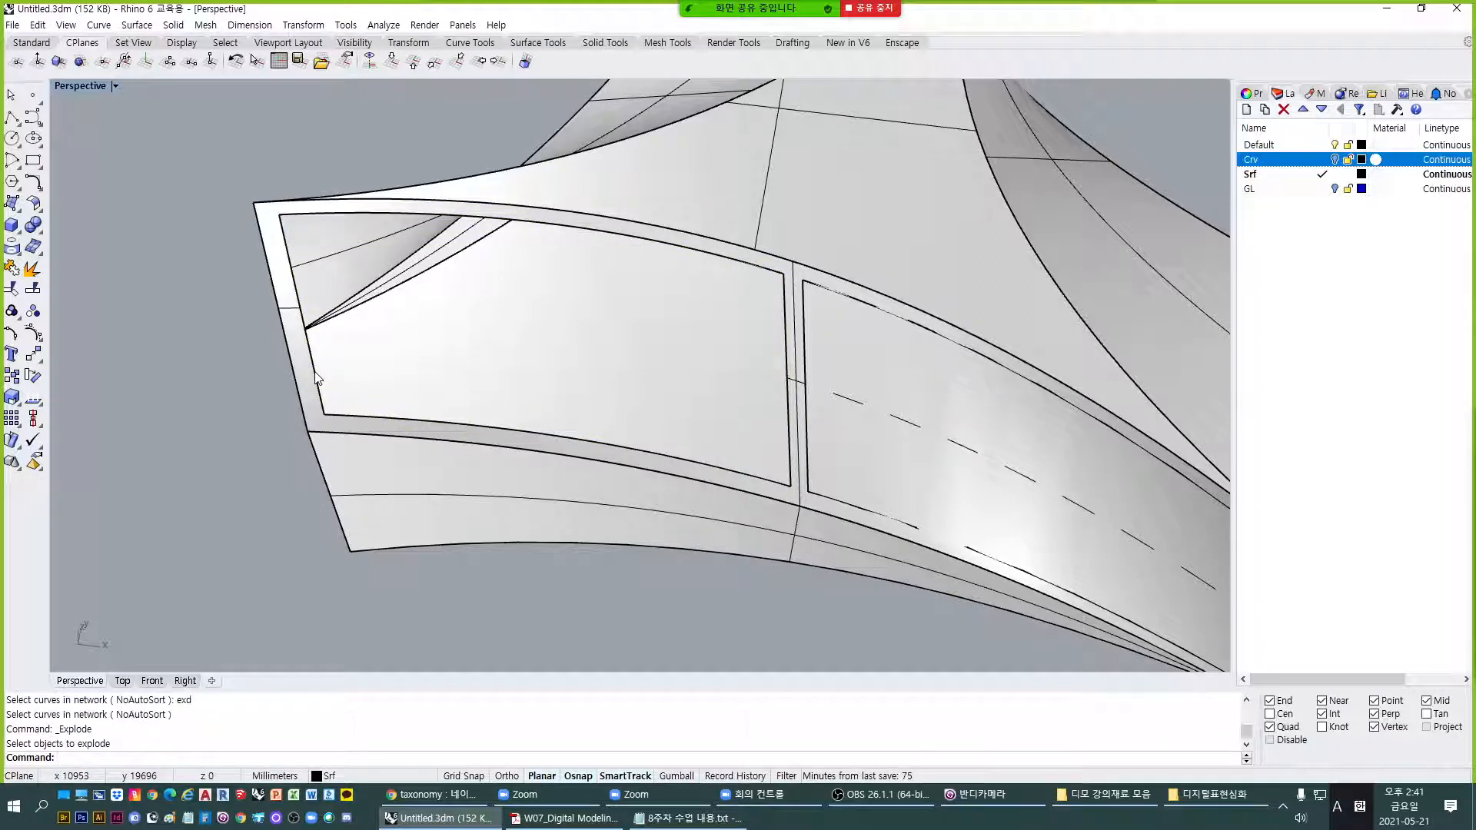
type("NS")
key("Return")
left_click(317, 378)
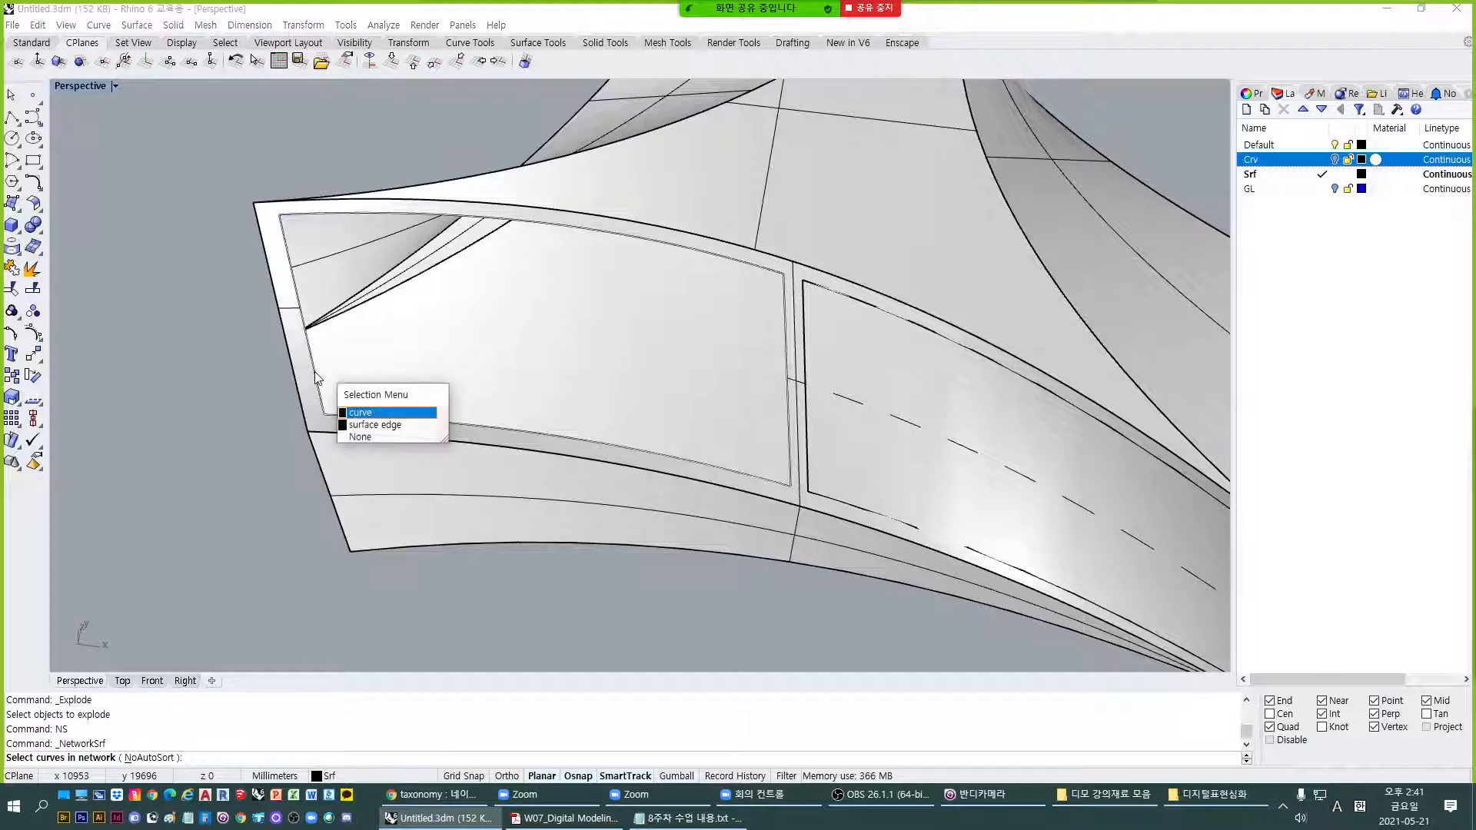
key("Escape")
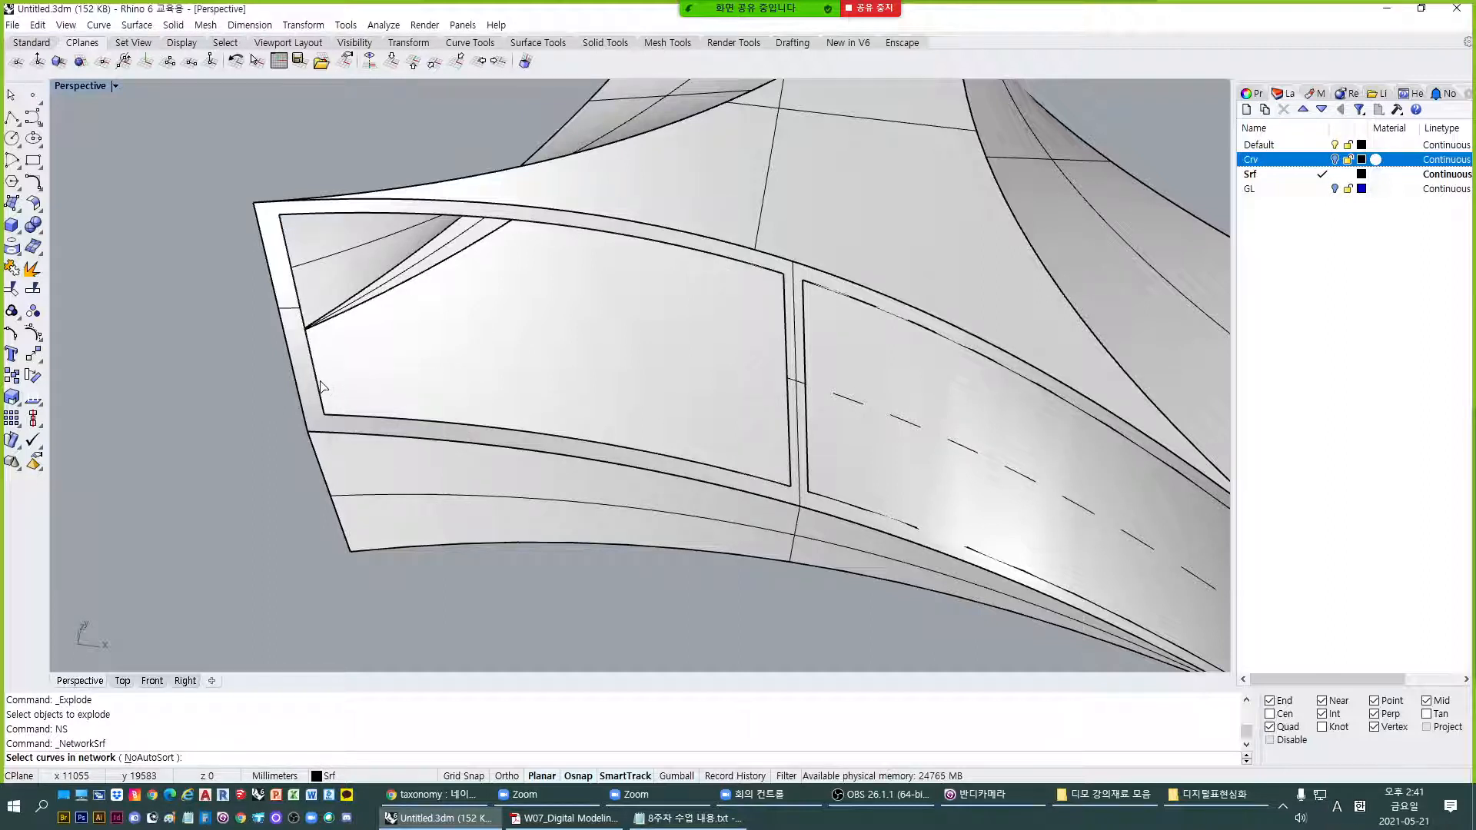
left_click(320, 382)
key("Return")
type("e")
key("Return")
Delete the outline curve of the first opening, and undo that deletion.
left_click(321, 382)
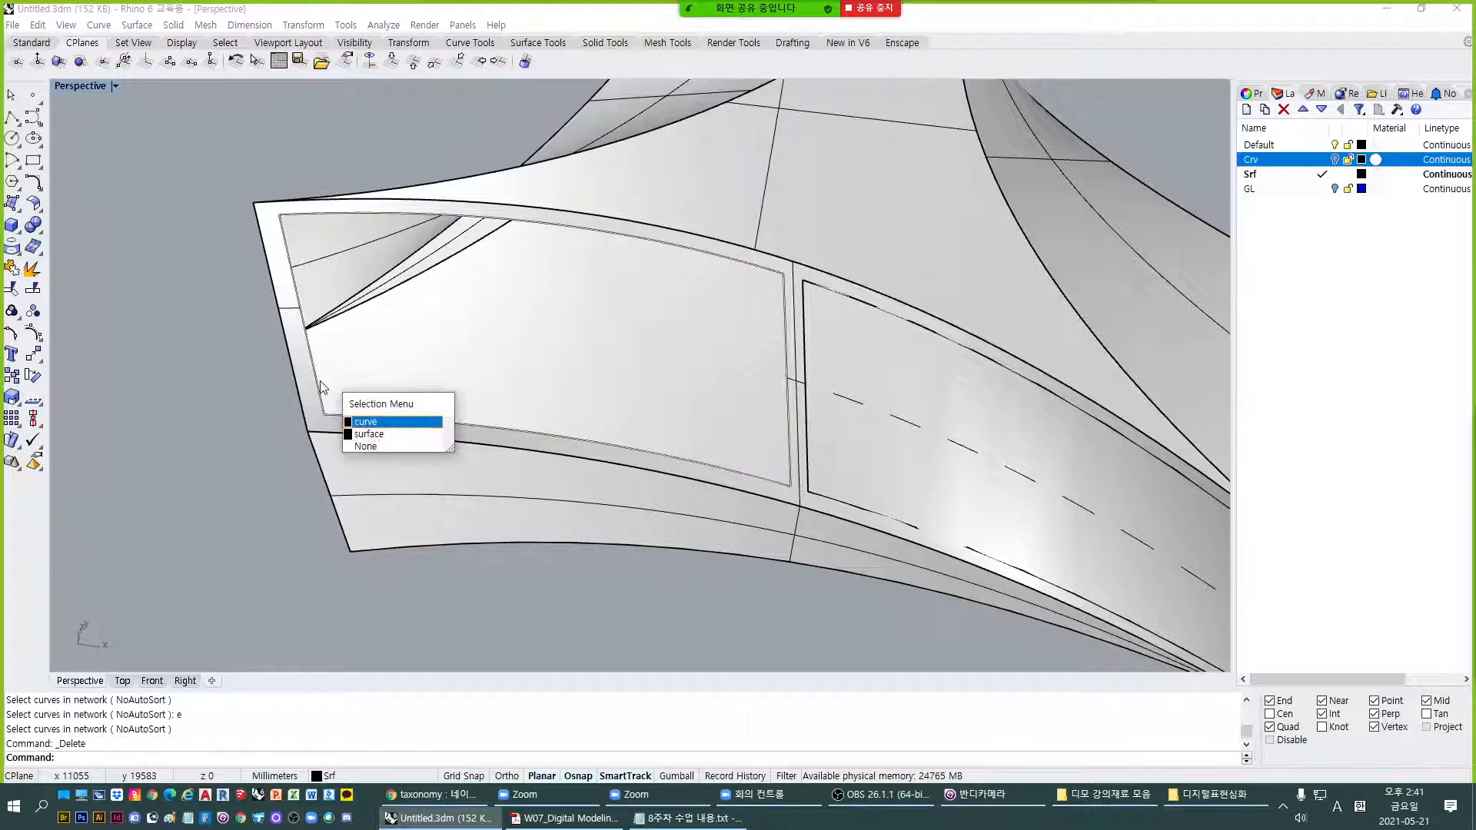
key("Return")
type("e")
key("Return")
left_click(321, 382)
key("Escape")
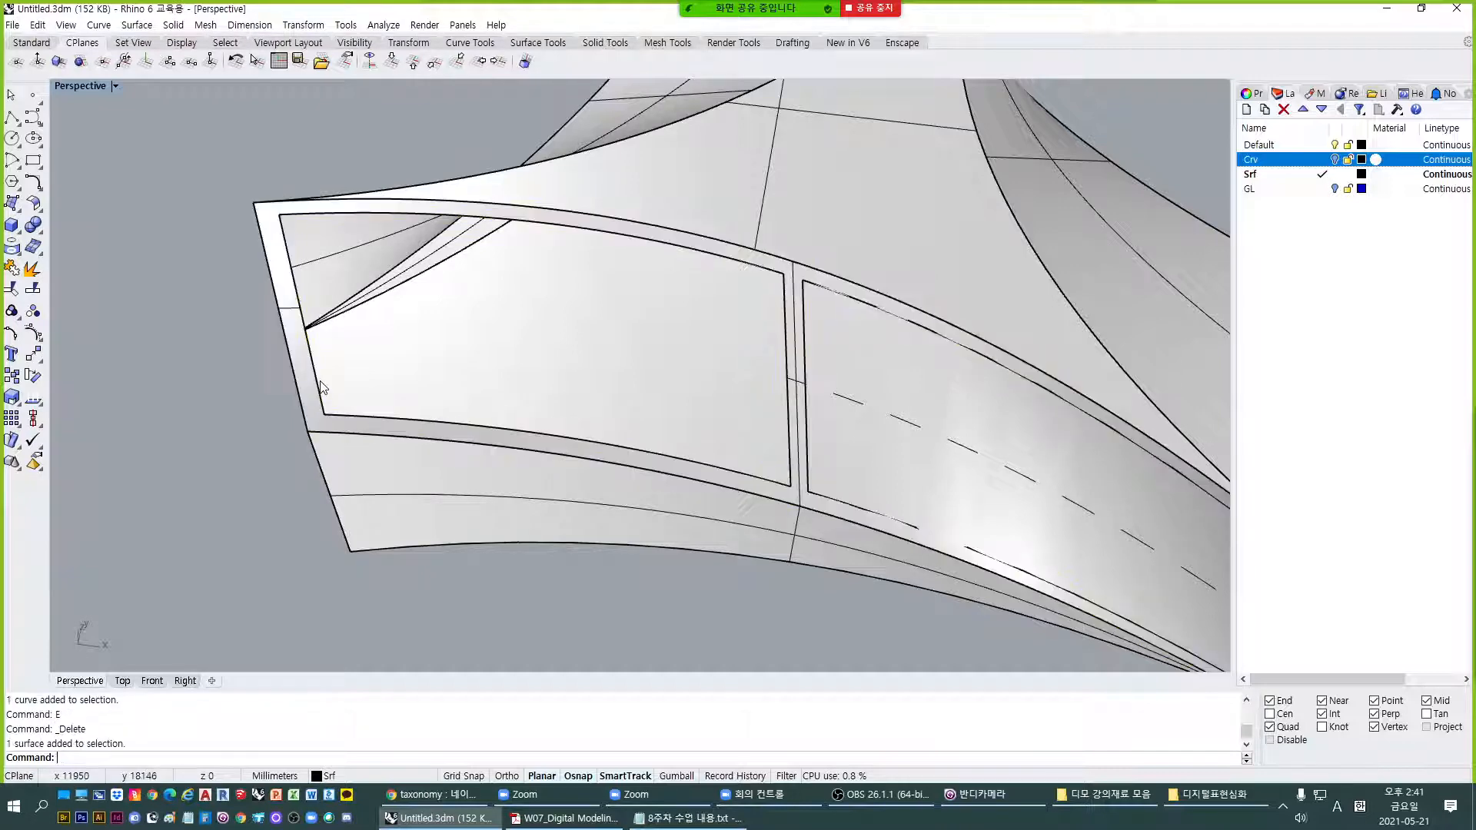
type("u")
key("Return")
Explode the outline curve around the first opening into separate segments.
left_click(322, 386)
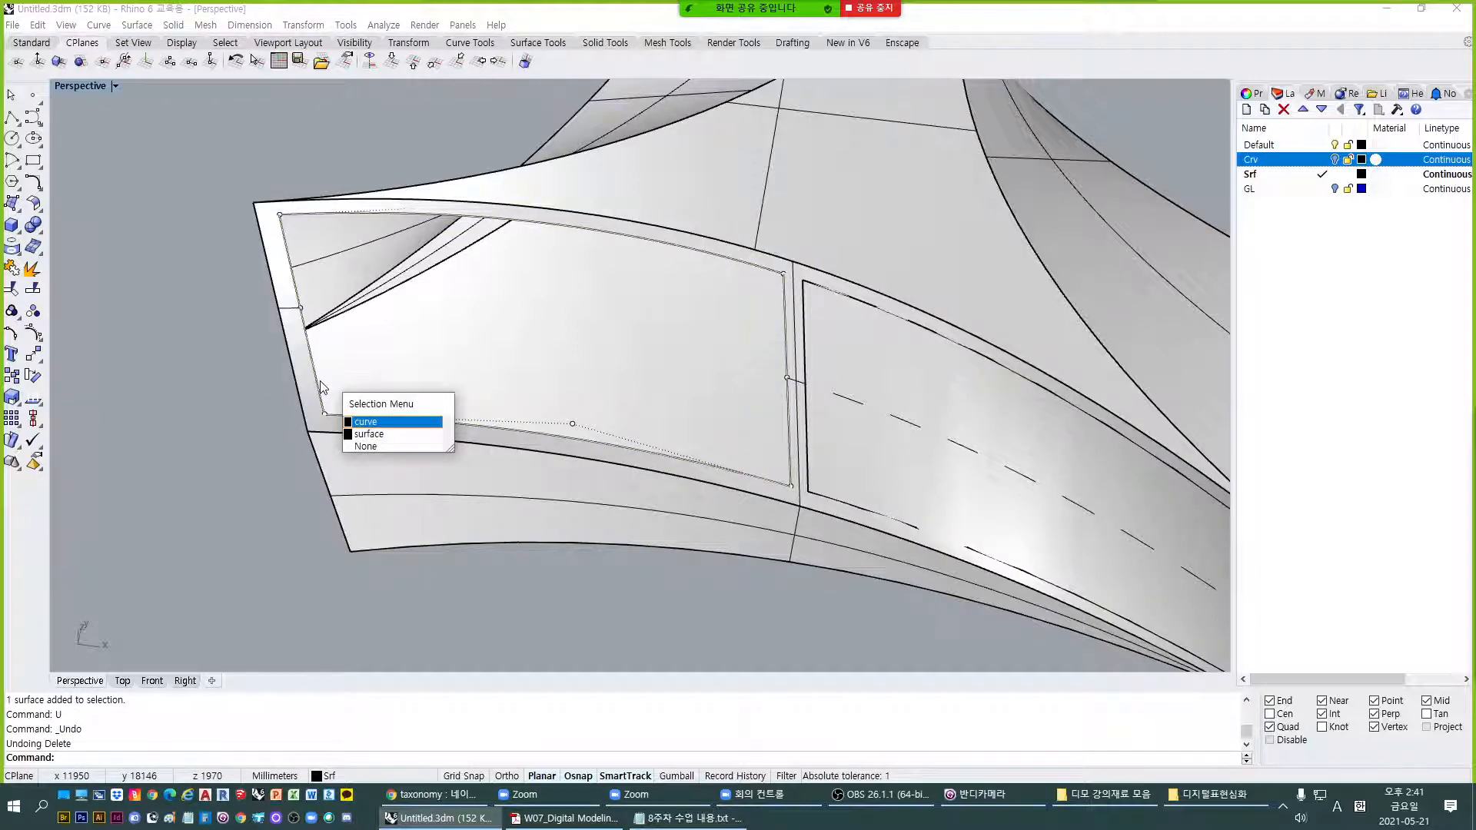
key("Return")
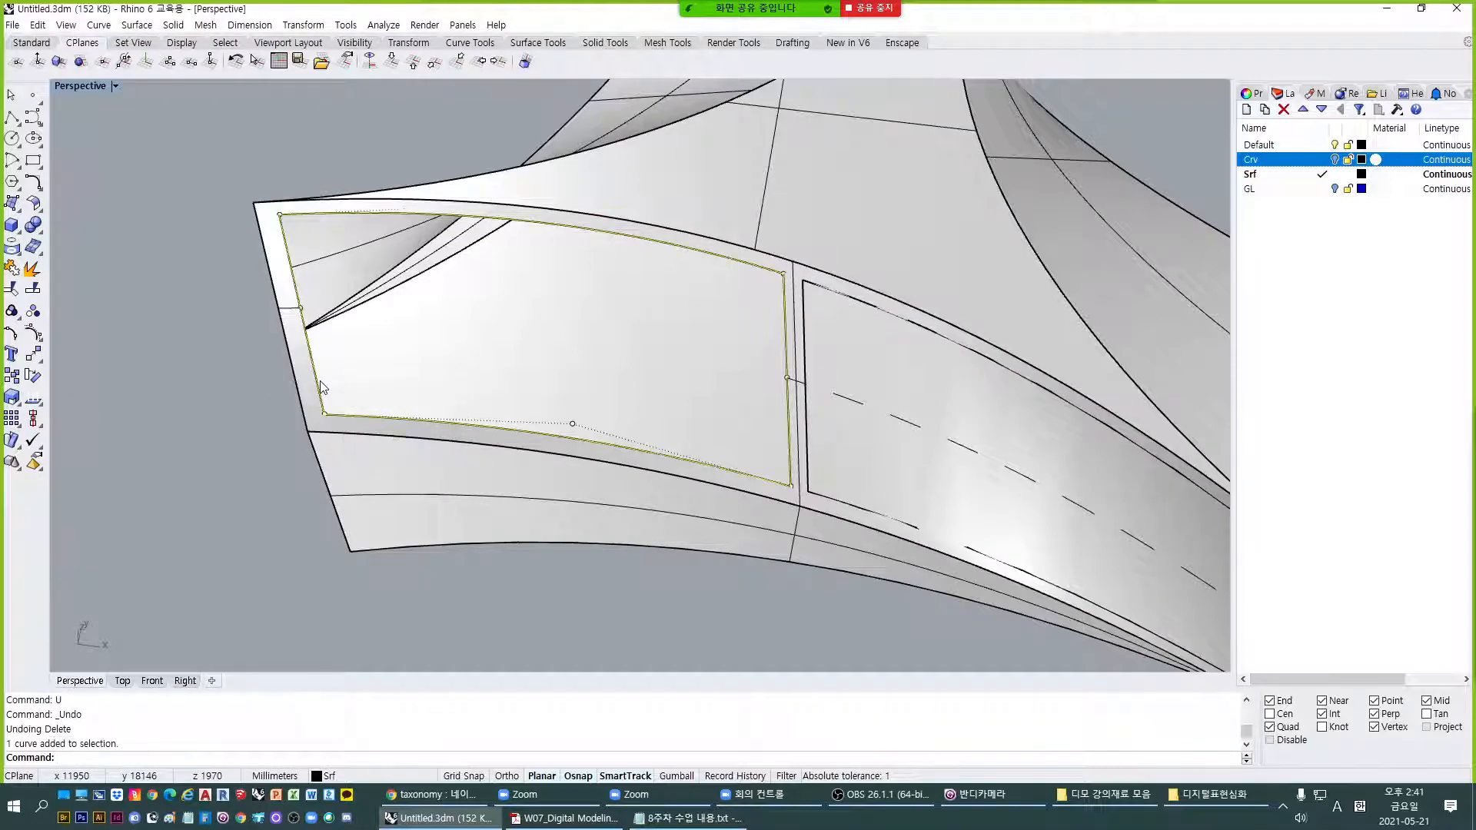
type("exd")
key("Return")
left_click(322, 387)
key("Escape")
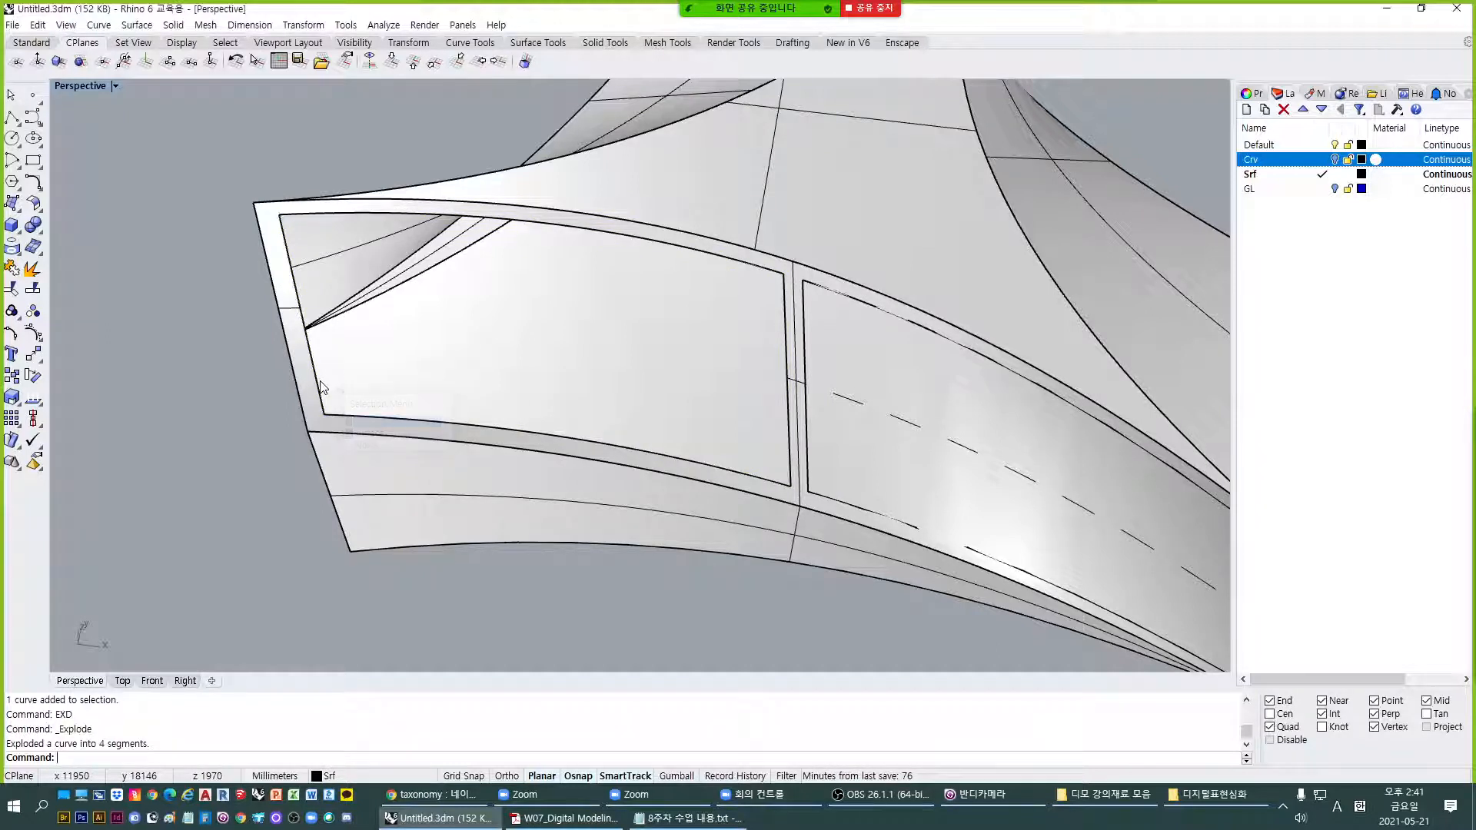
Fill the first opening with a NetworkSrf surface from its four outline segments, using 0.01 tolerances and Position edge matching.
type("ns")
key("Return")
left_click(322, 386)
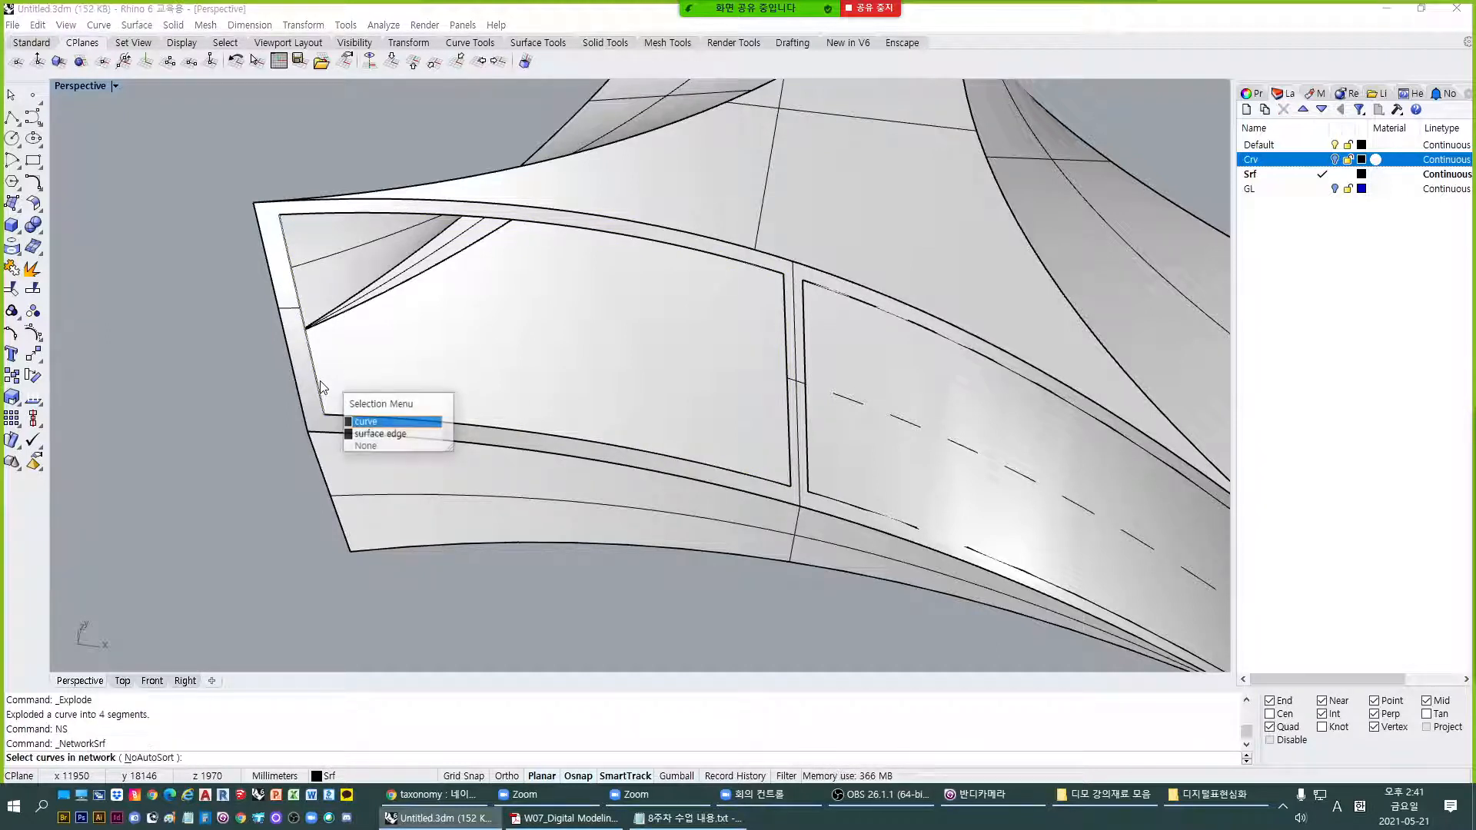
key("Return")
left_click(790, 458)
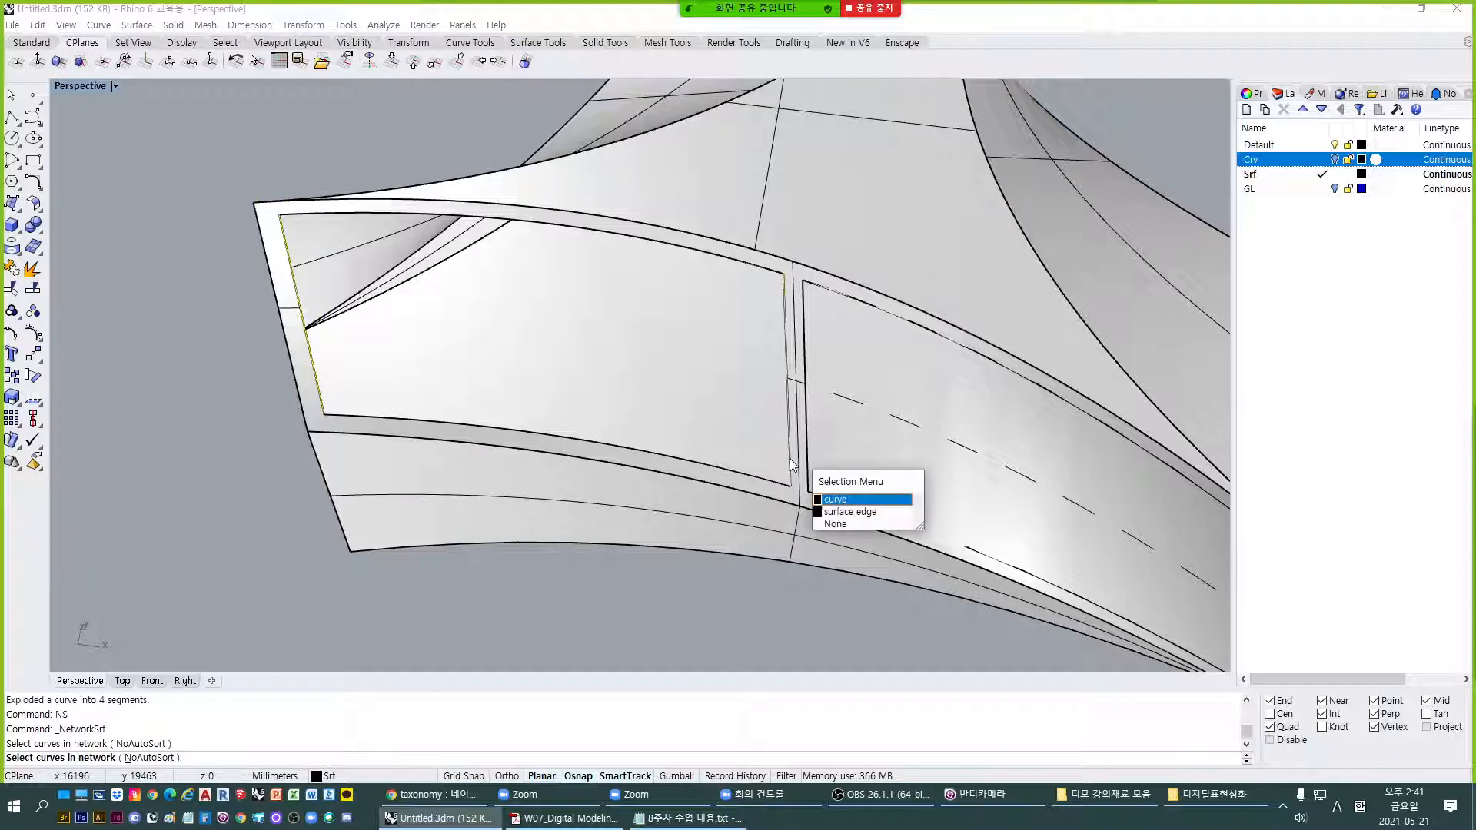
key("Return")
left_click(737, 477)
key("Return")
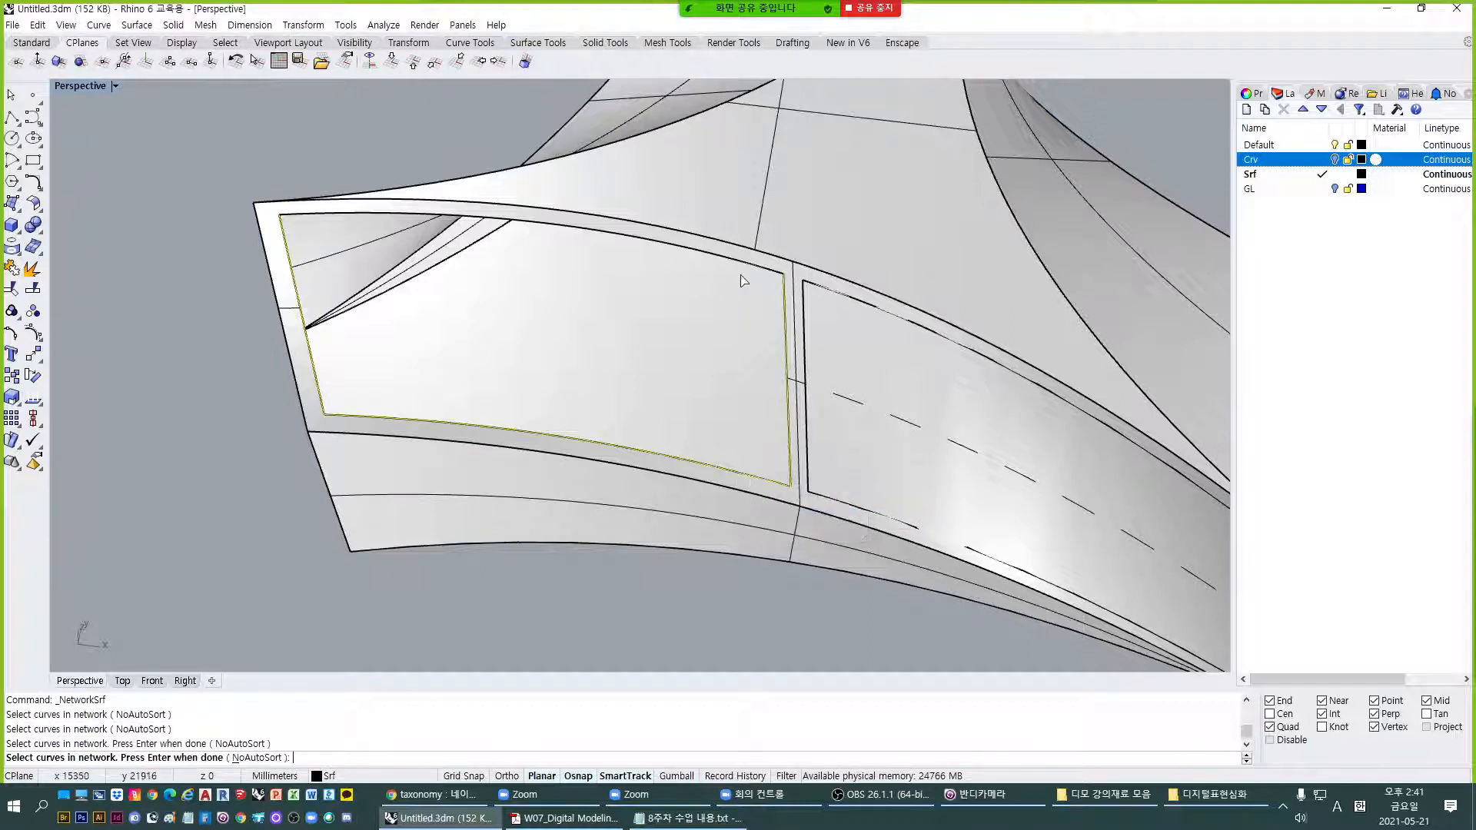
left_click(761, 269)
key("Return")
key("Return")
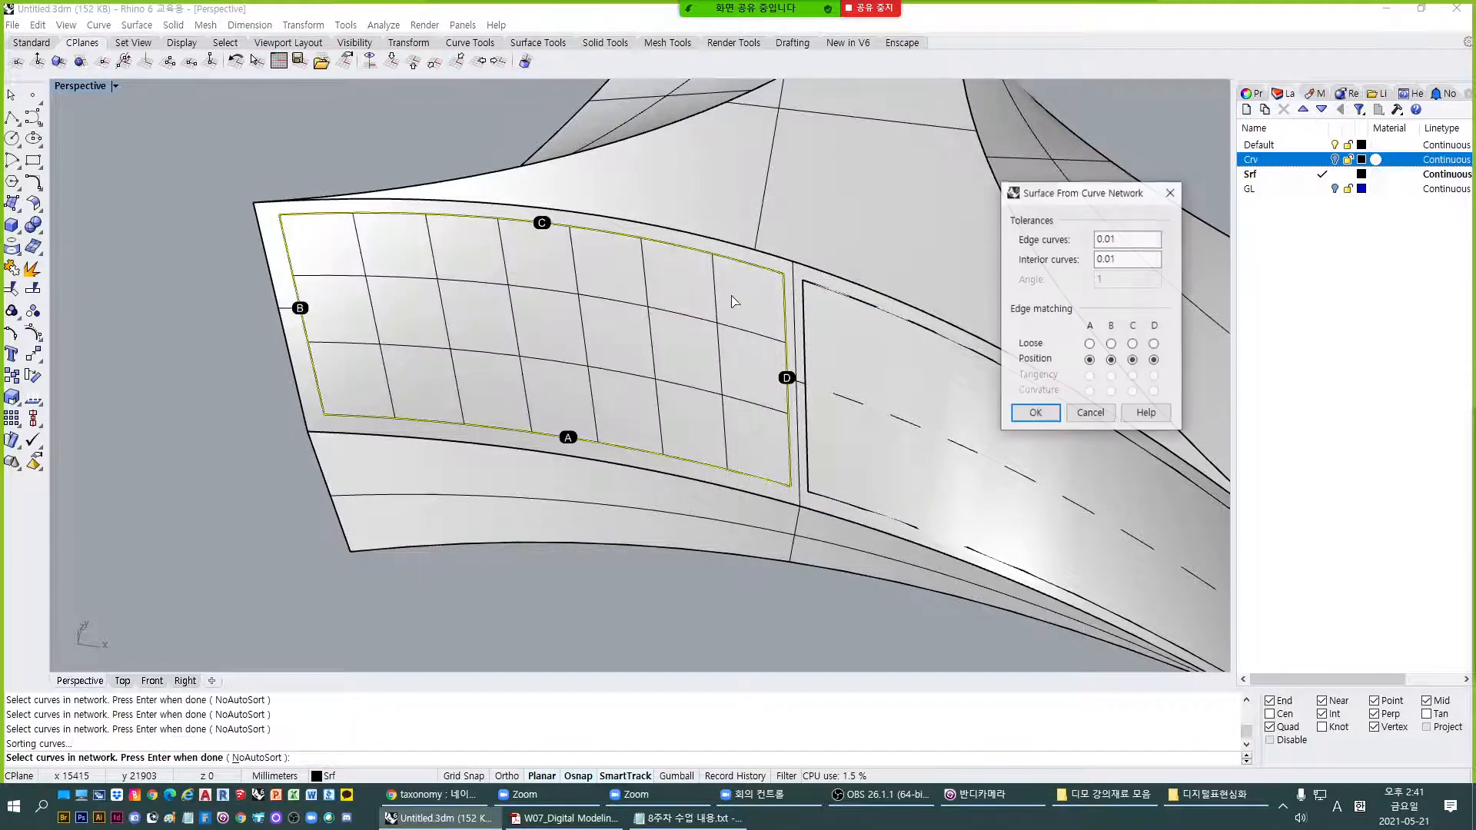
left_click(1029, 422)
Examine the isocurves of the network surface in the first opening against the split panel in the second.
scroll(728, 343, "down", 7)
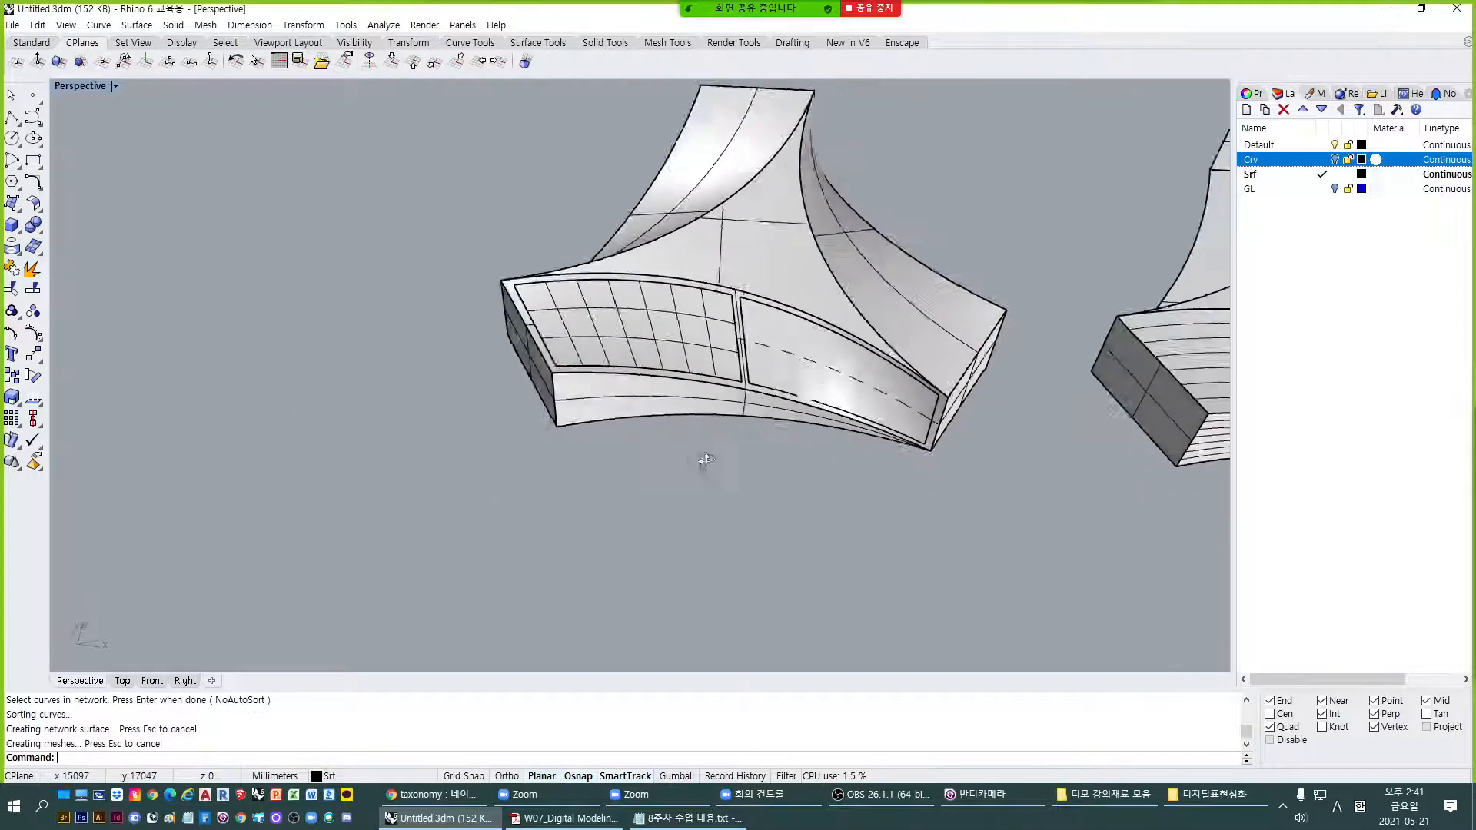
right_click_drag(702, 464, 735, 418)
scroll(753, 326, "up", 5)
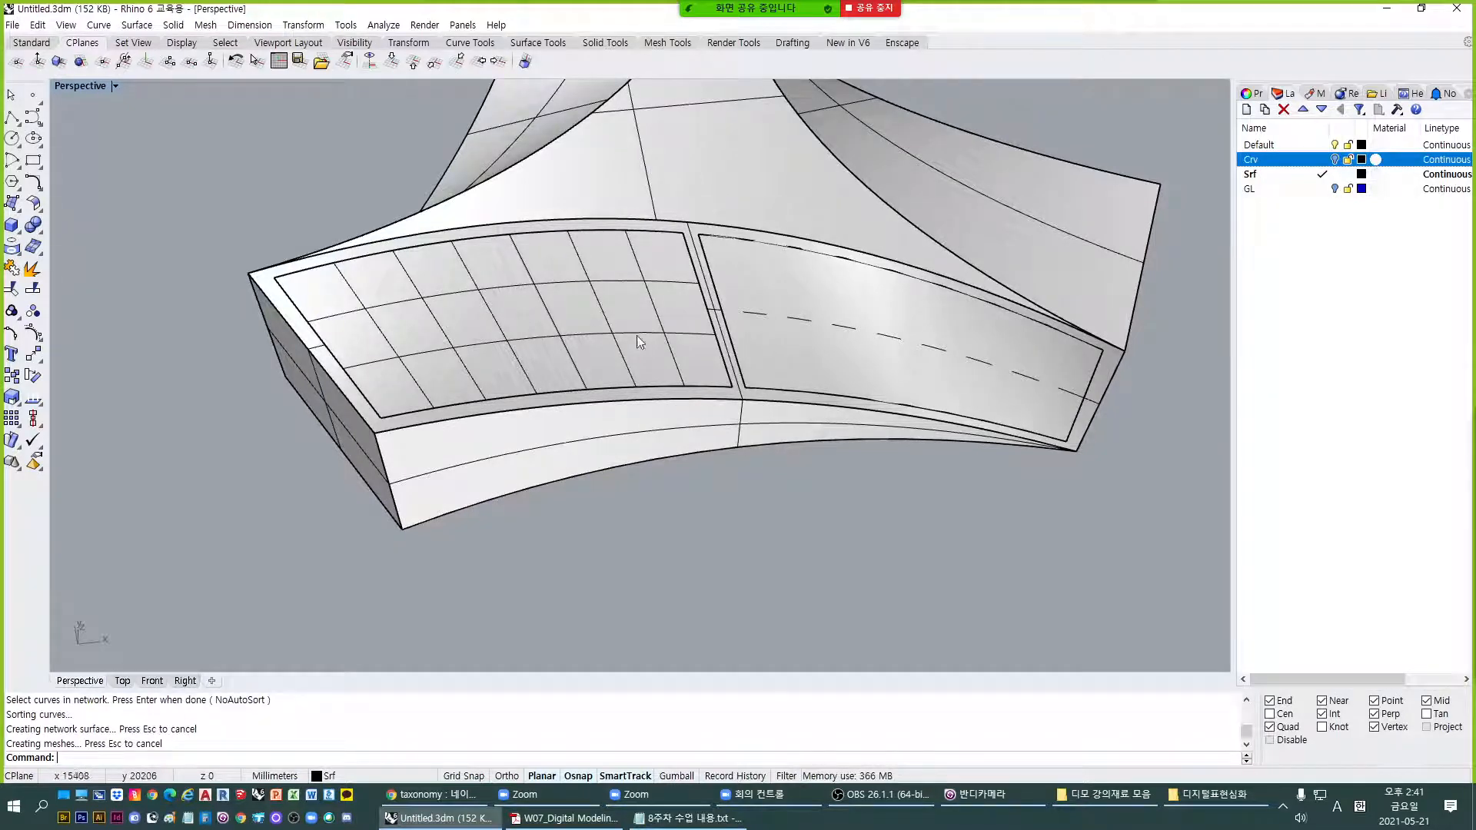
scroll(636, 335, "up", 2)
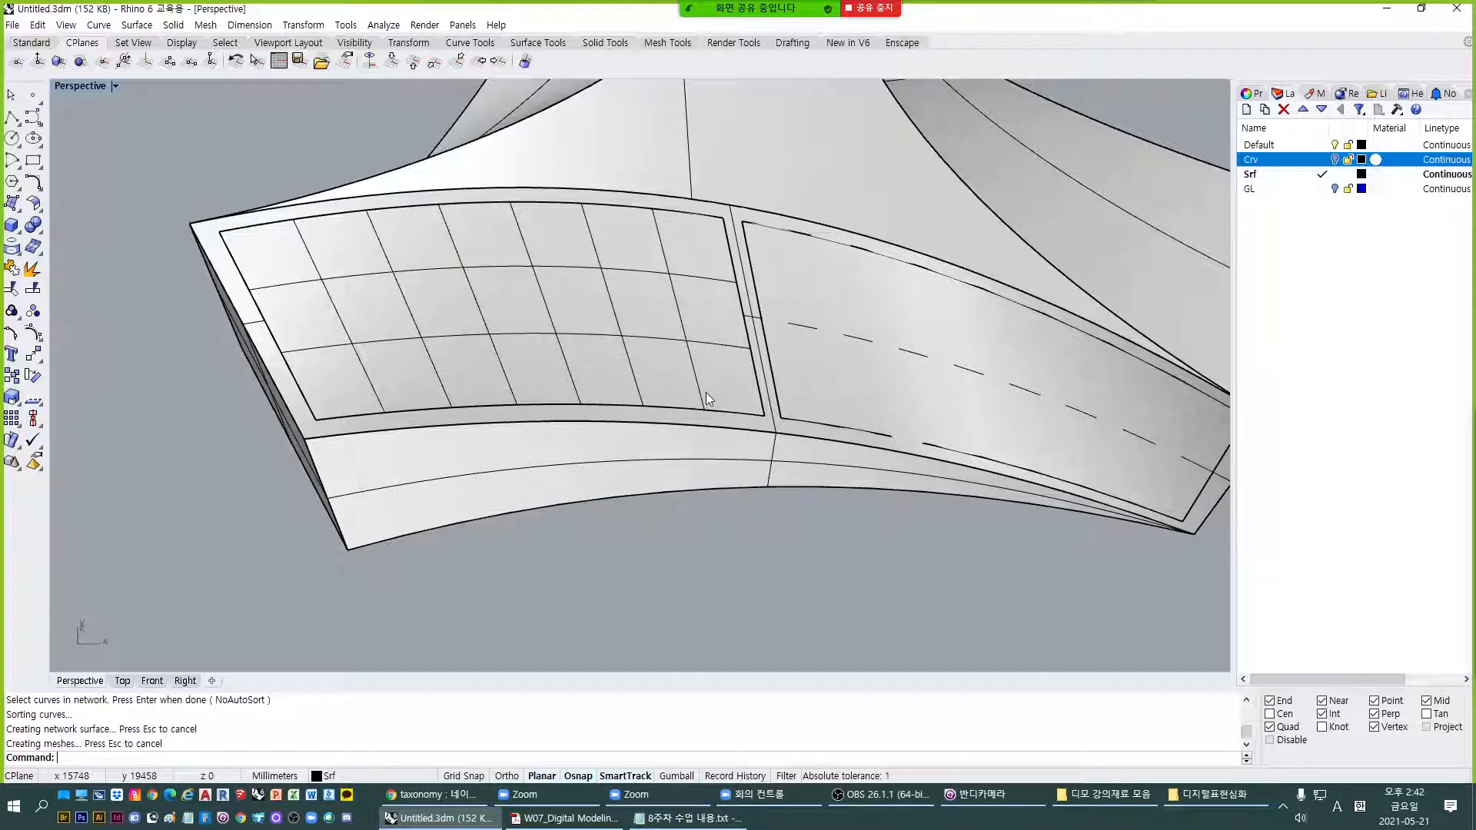
scroll(469, 298, "up", 2)
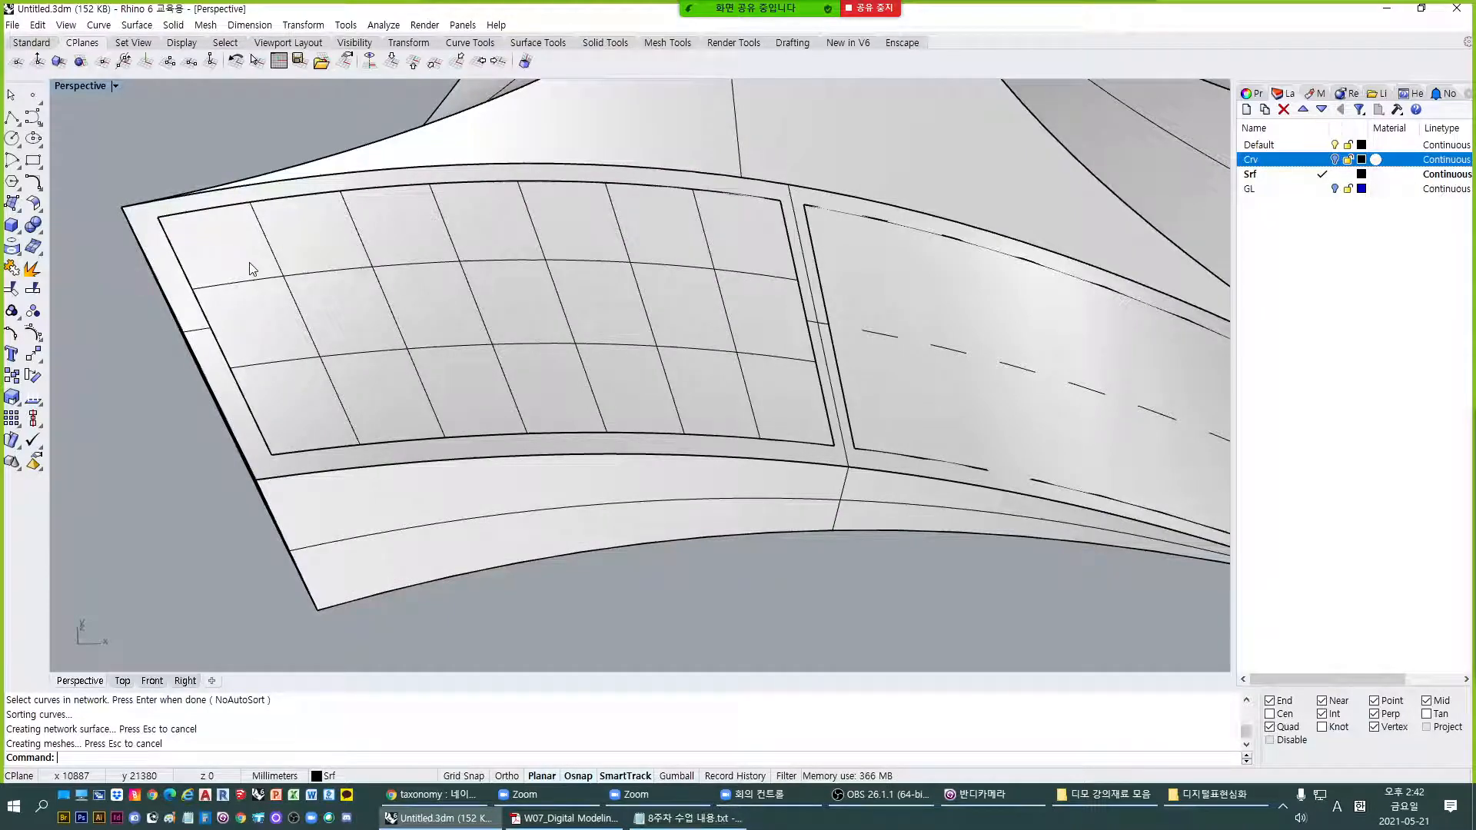
right_click_drag(485, 286, 463, 262)
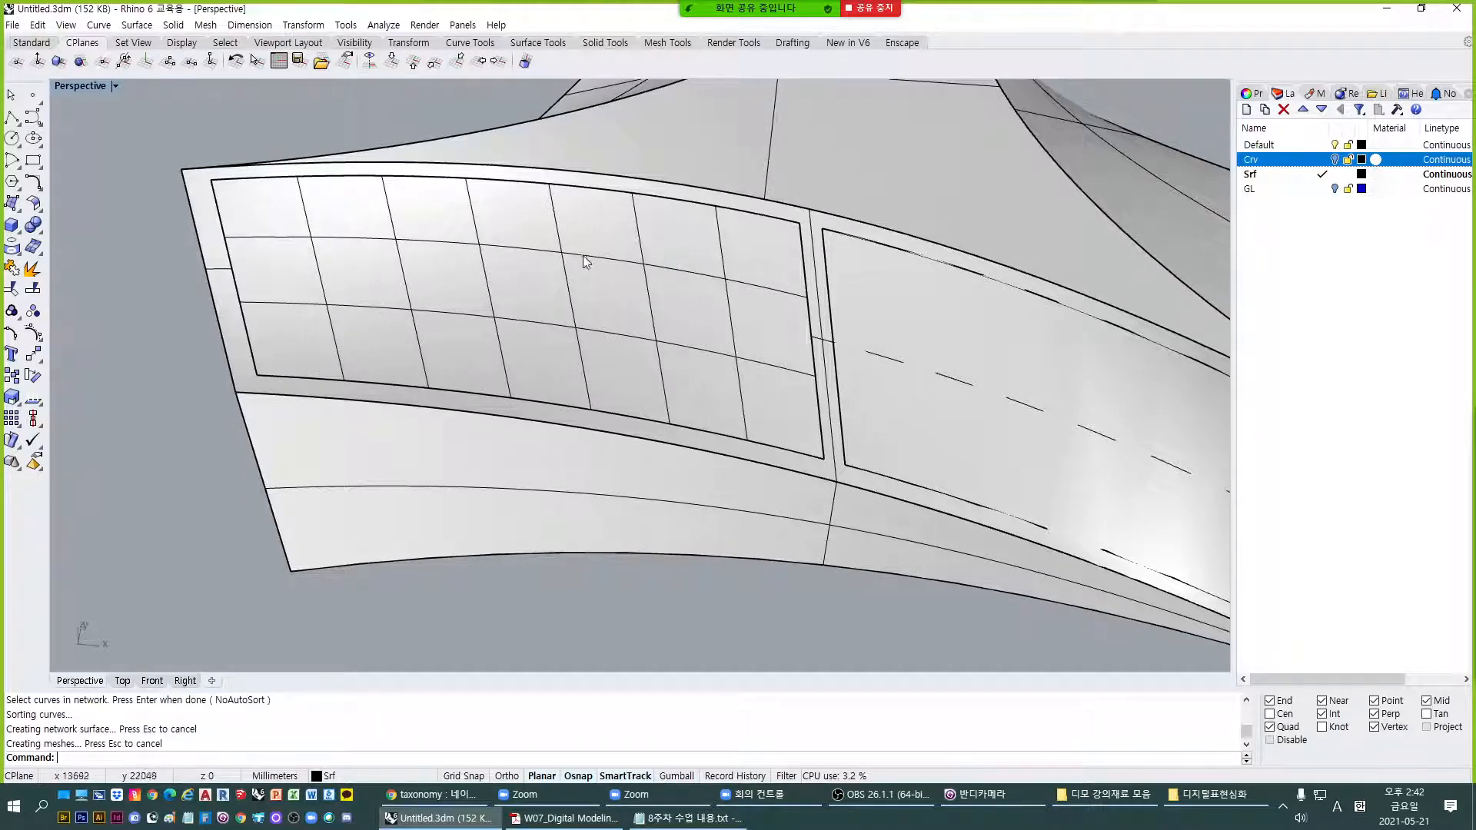
scroll(582, 256, "down", 2)
right_click_drag(893, 431, 913, 430)
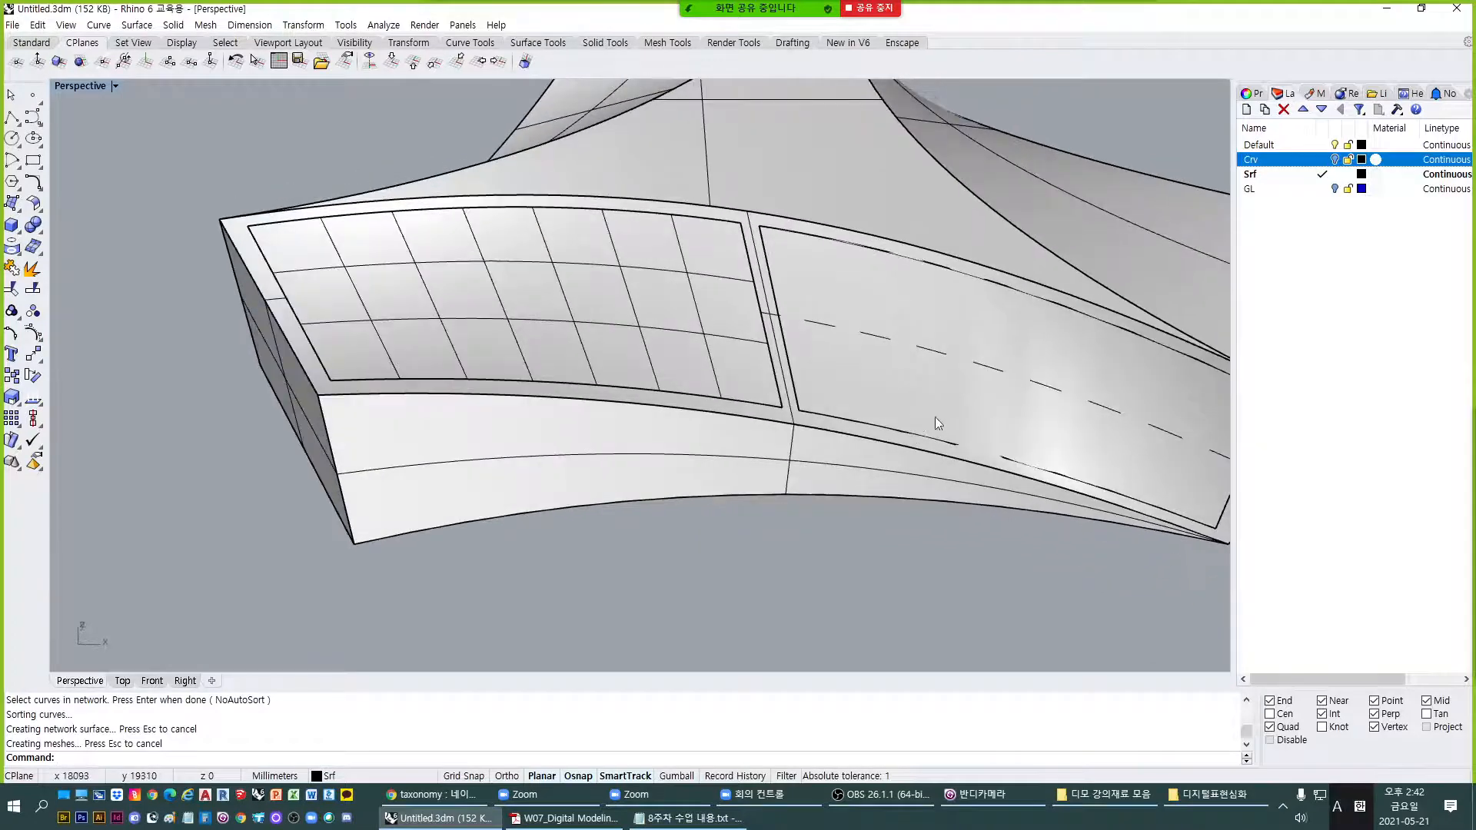
Preview the second split panel in Rebuild Surface to inspect its underlying untrimmed surface, without applying the rebuild.
scroll(759, 285, "up", 2)
left_click(759, 343)
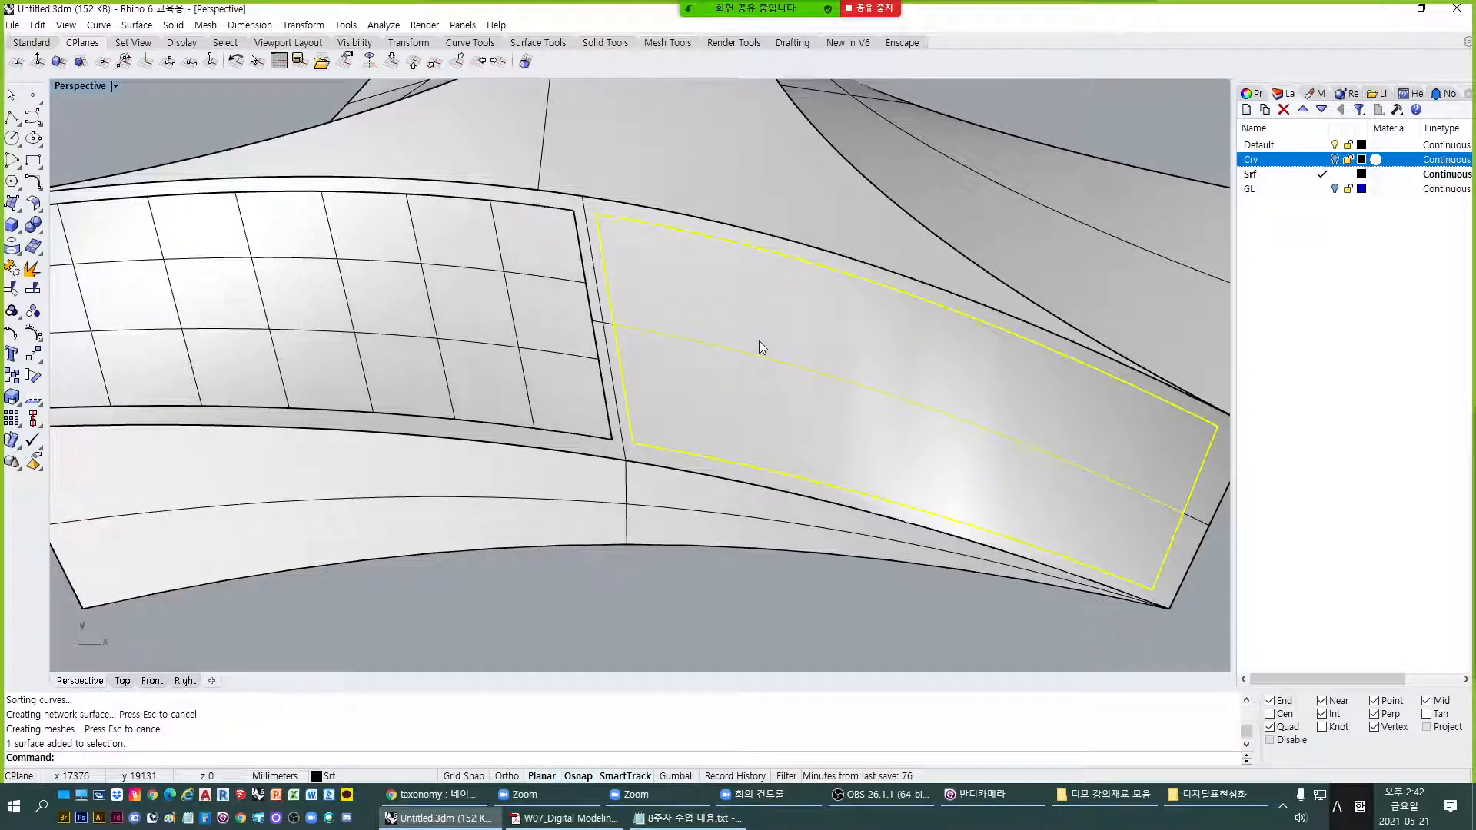
type("RB")
key("Return")
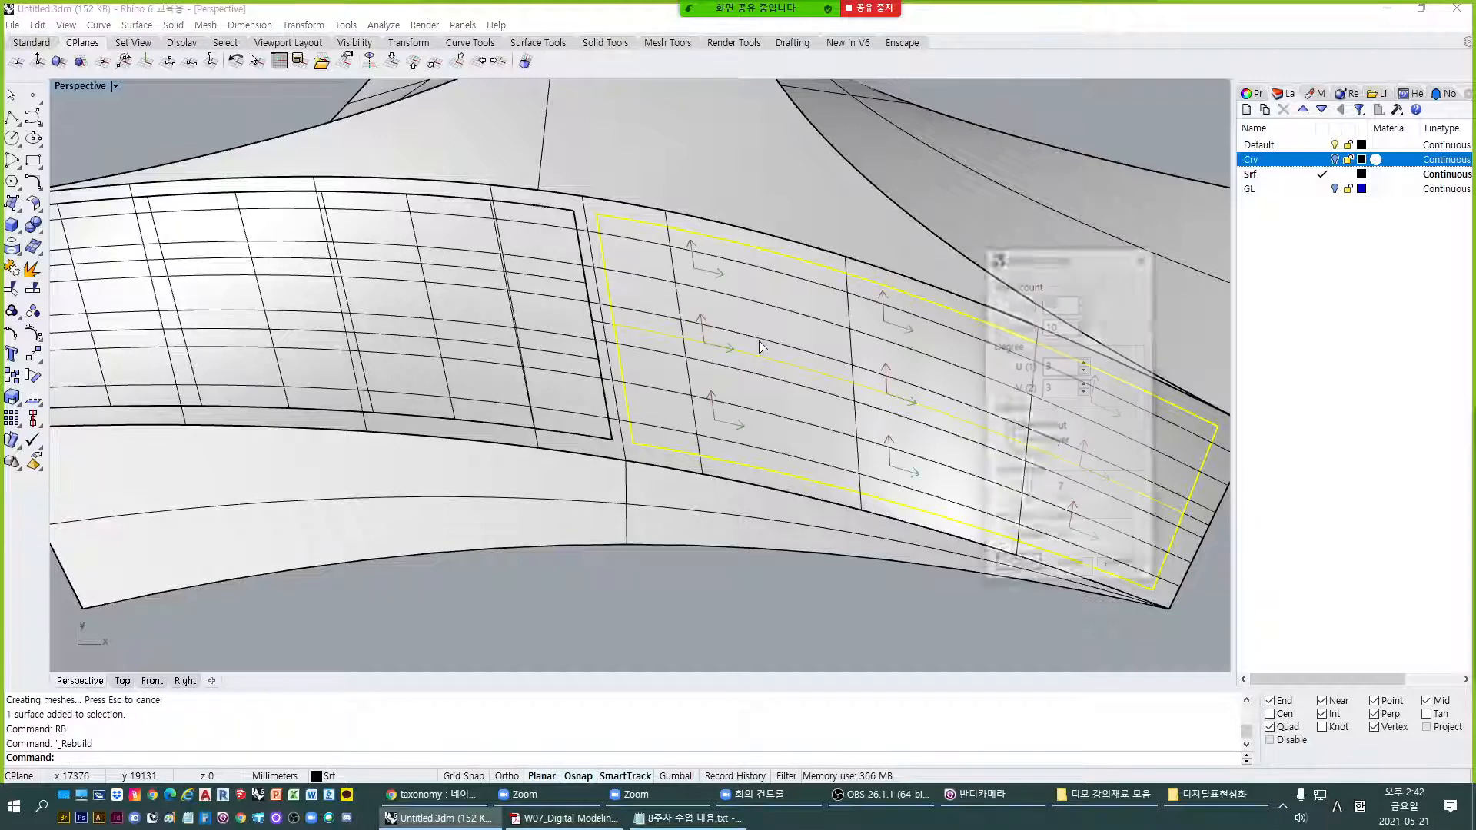
key("Return")
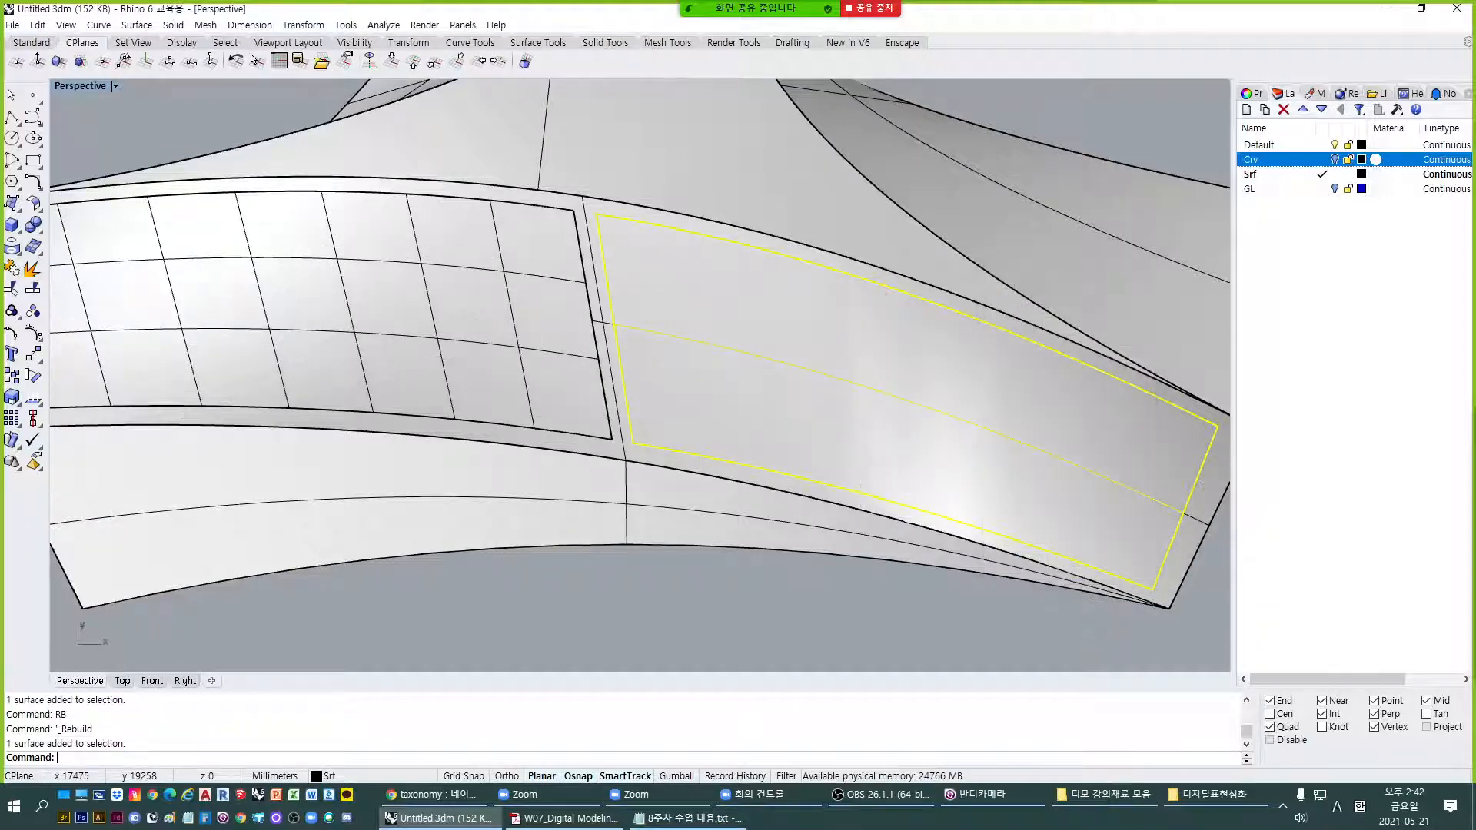
left_click(771, 320)
key("Escape")
type("RB")
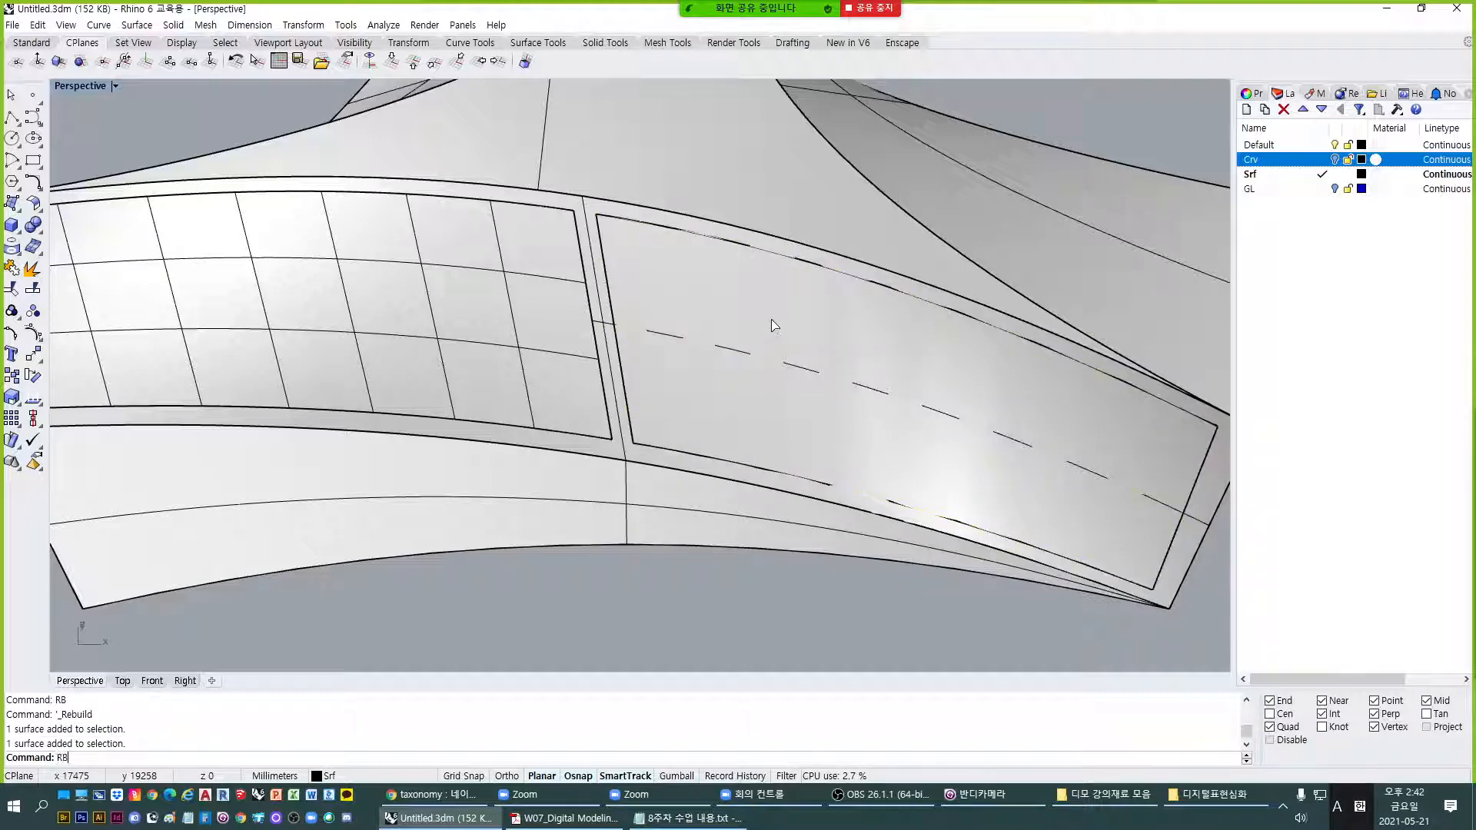
key("Return")
left_click(771, 321)
key("Return")
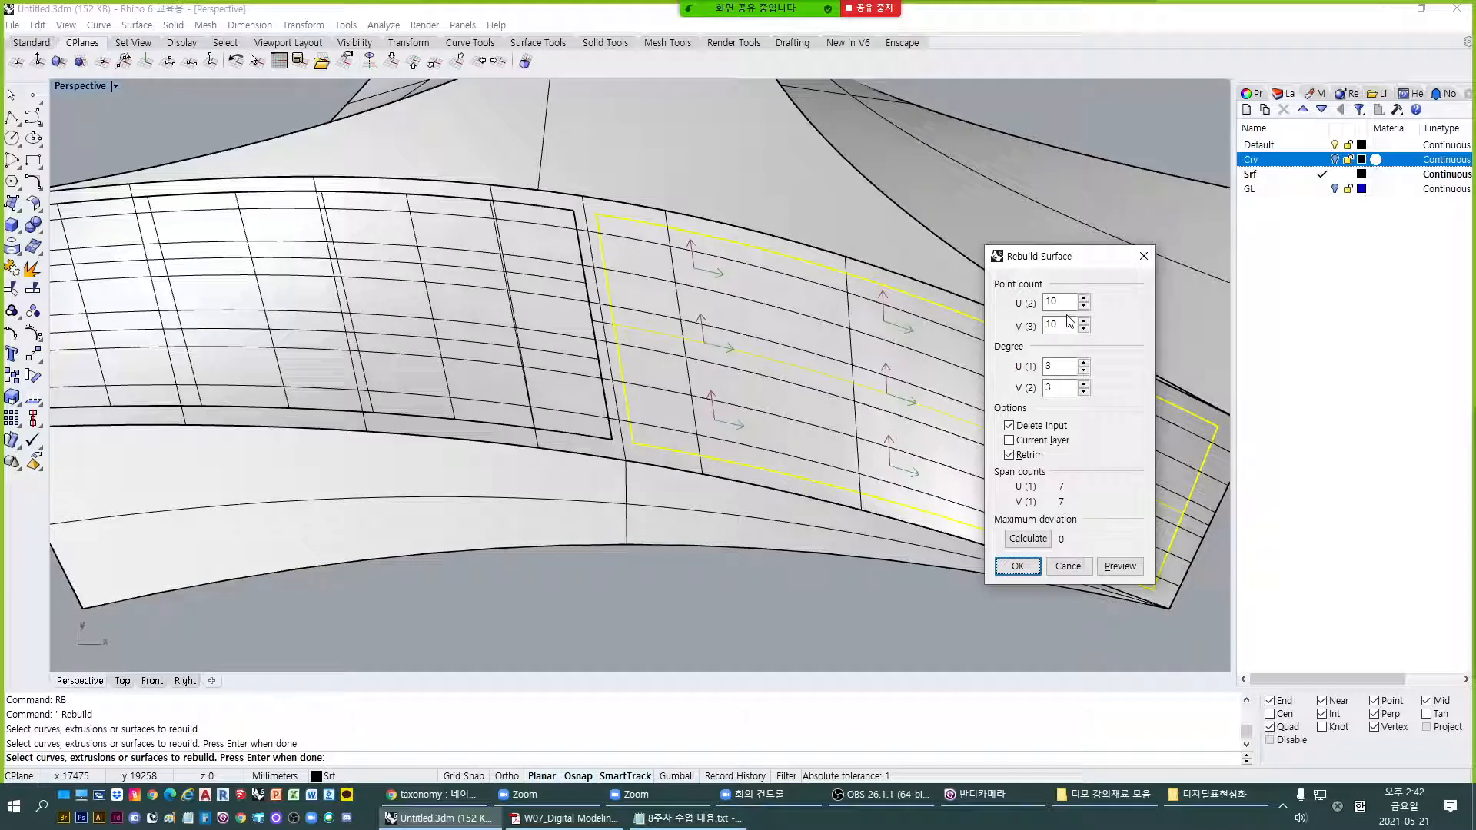
key("Escape")
Shrink the second panel's underlying surface to its trimmed boundary with ShrinkTrimmedSrf.
right_click_drag(885, 358, 793, 368, "shift")
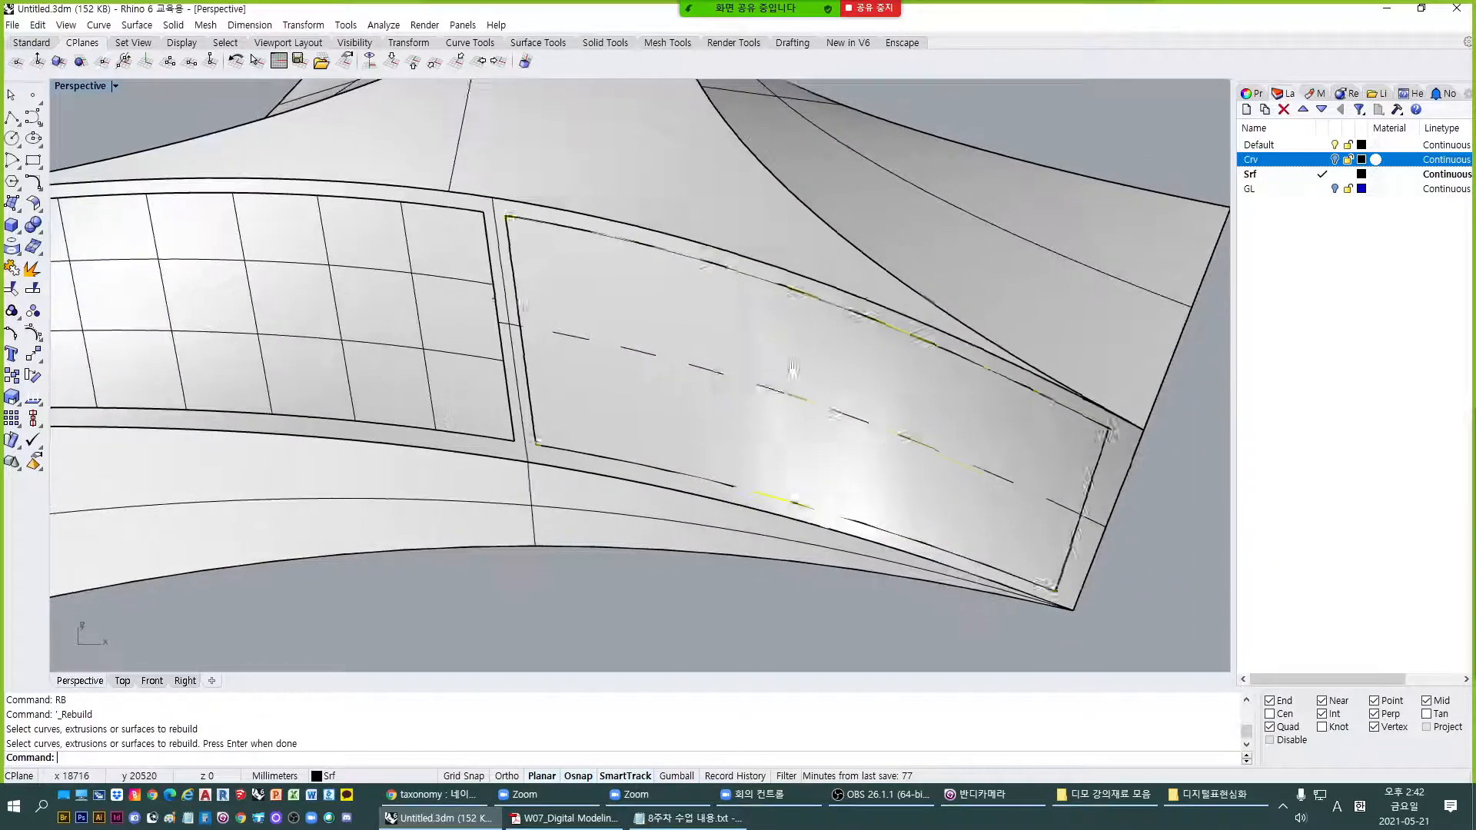
left_click(783, 362)
key("Escape")
type("Sh")
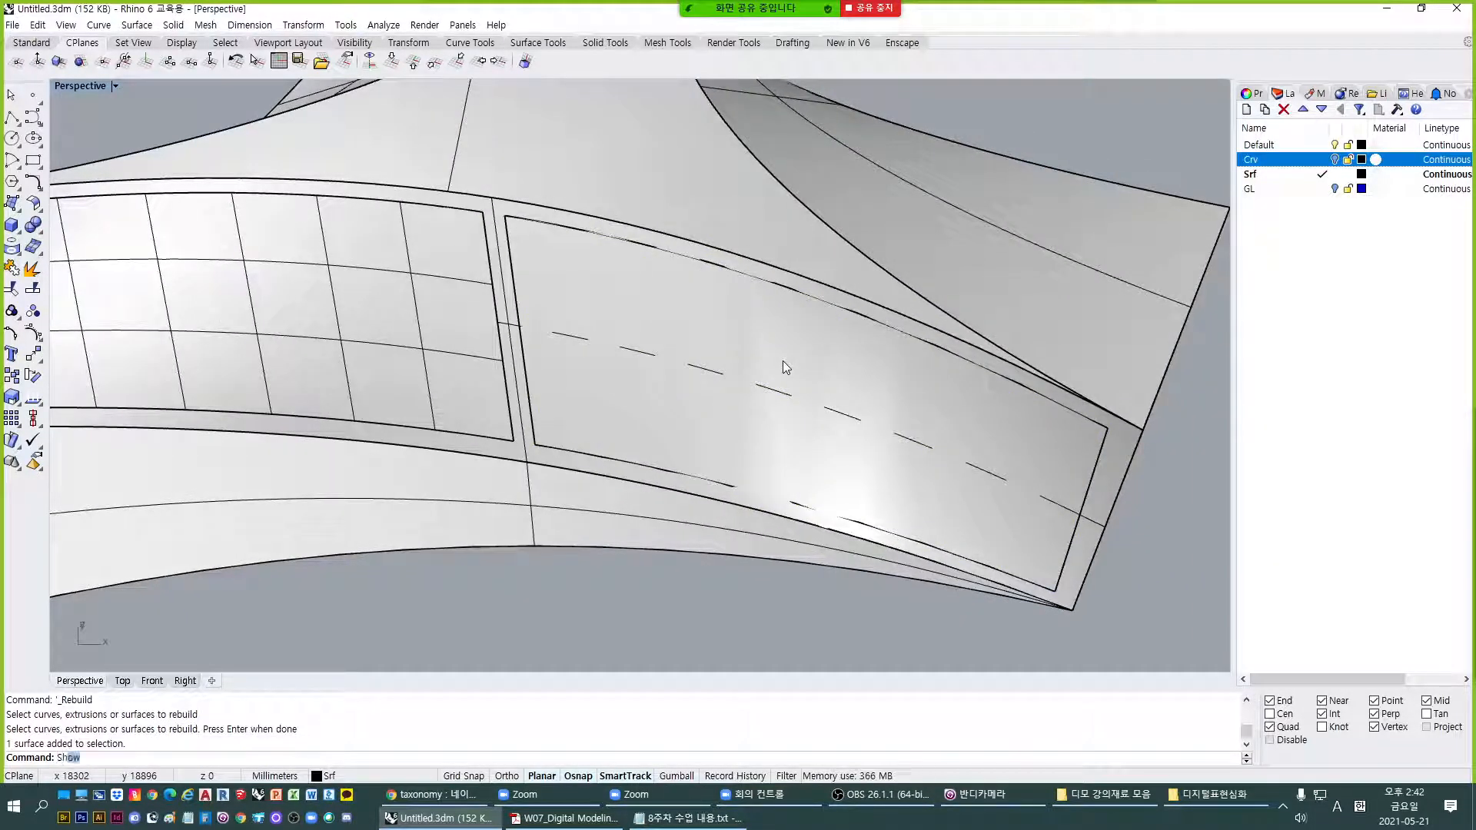
type("rinkTrimmedSrf")
key("Return")
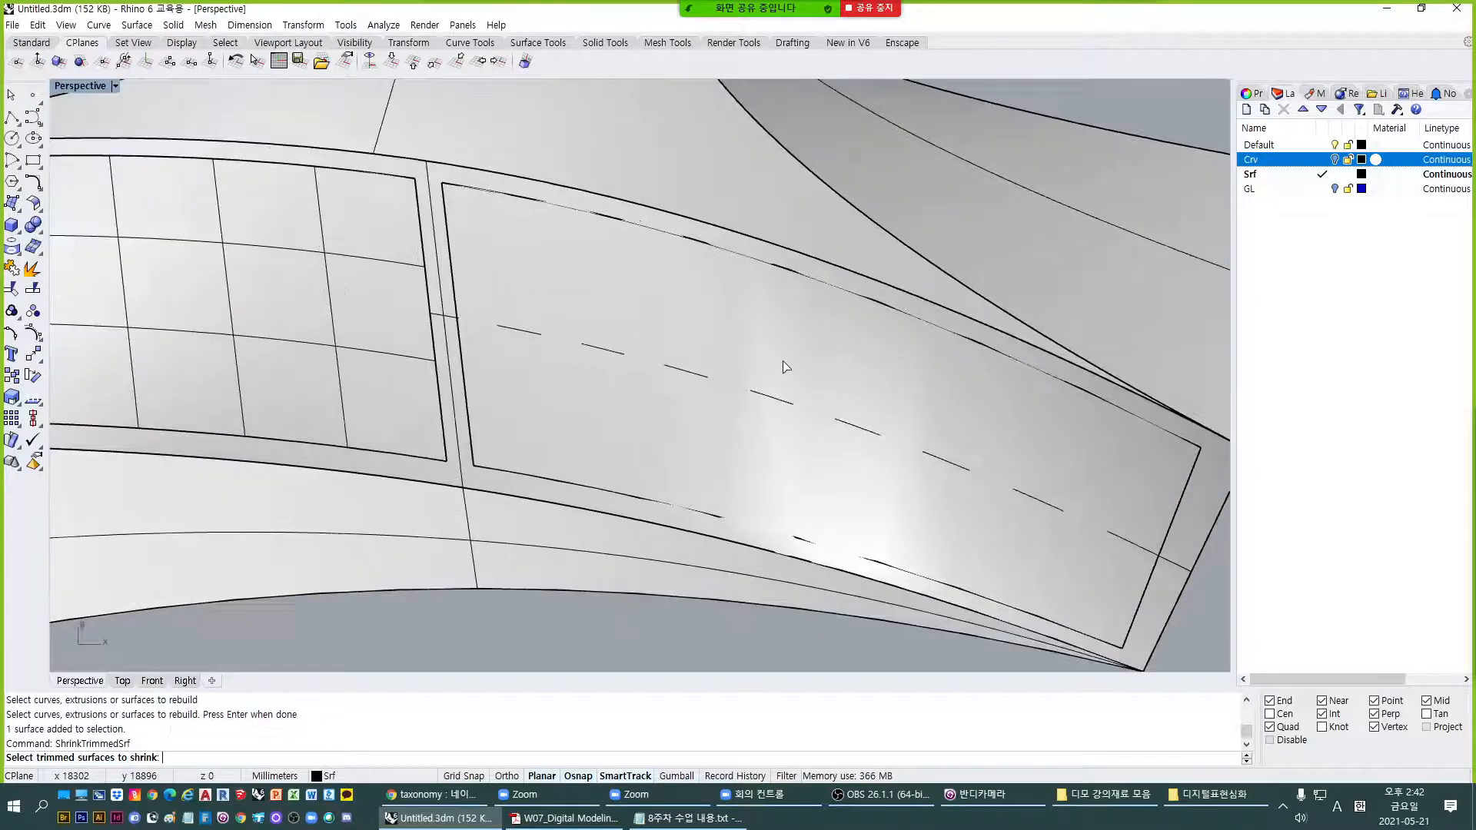
left_click(783, 361)
key("Return")
left_click(783, 361)
scroll(783, 361, "down", 3)
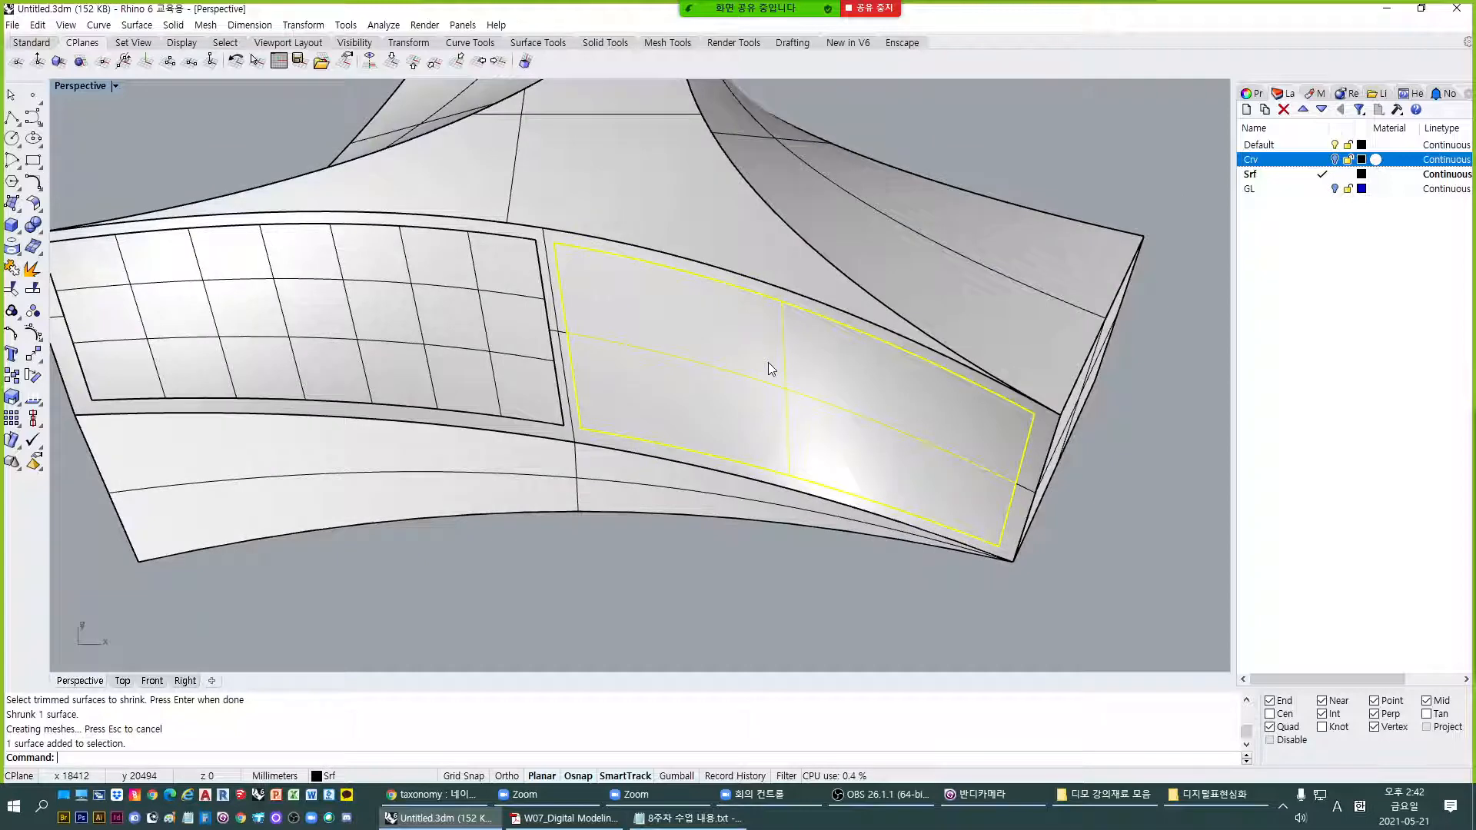
Undo the ShrinkTrimmedSrf operation on the second panel and clear the selection.
key("ctrl+z")
left_click(689, 431)
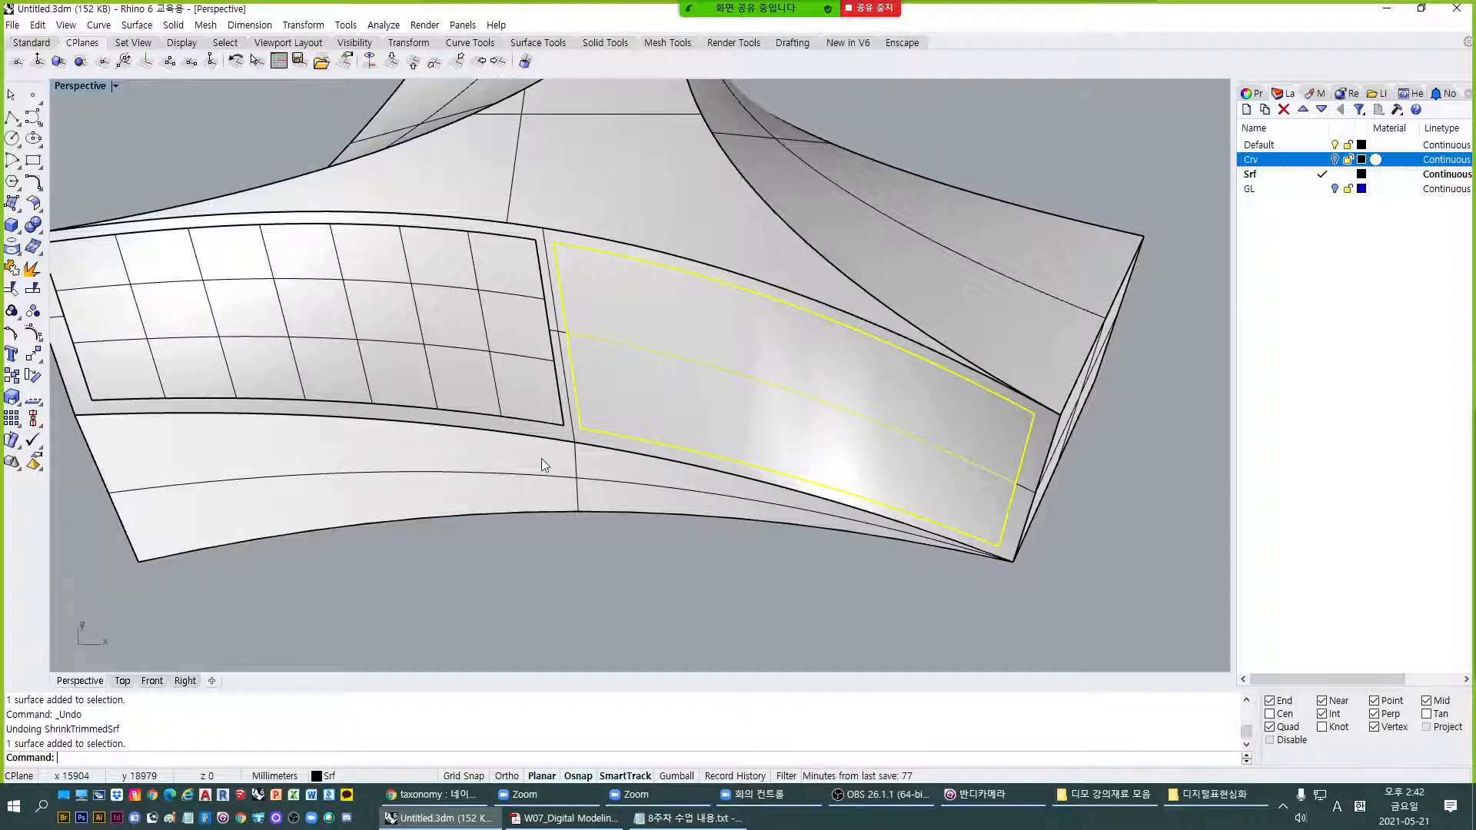
key("Escape")
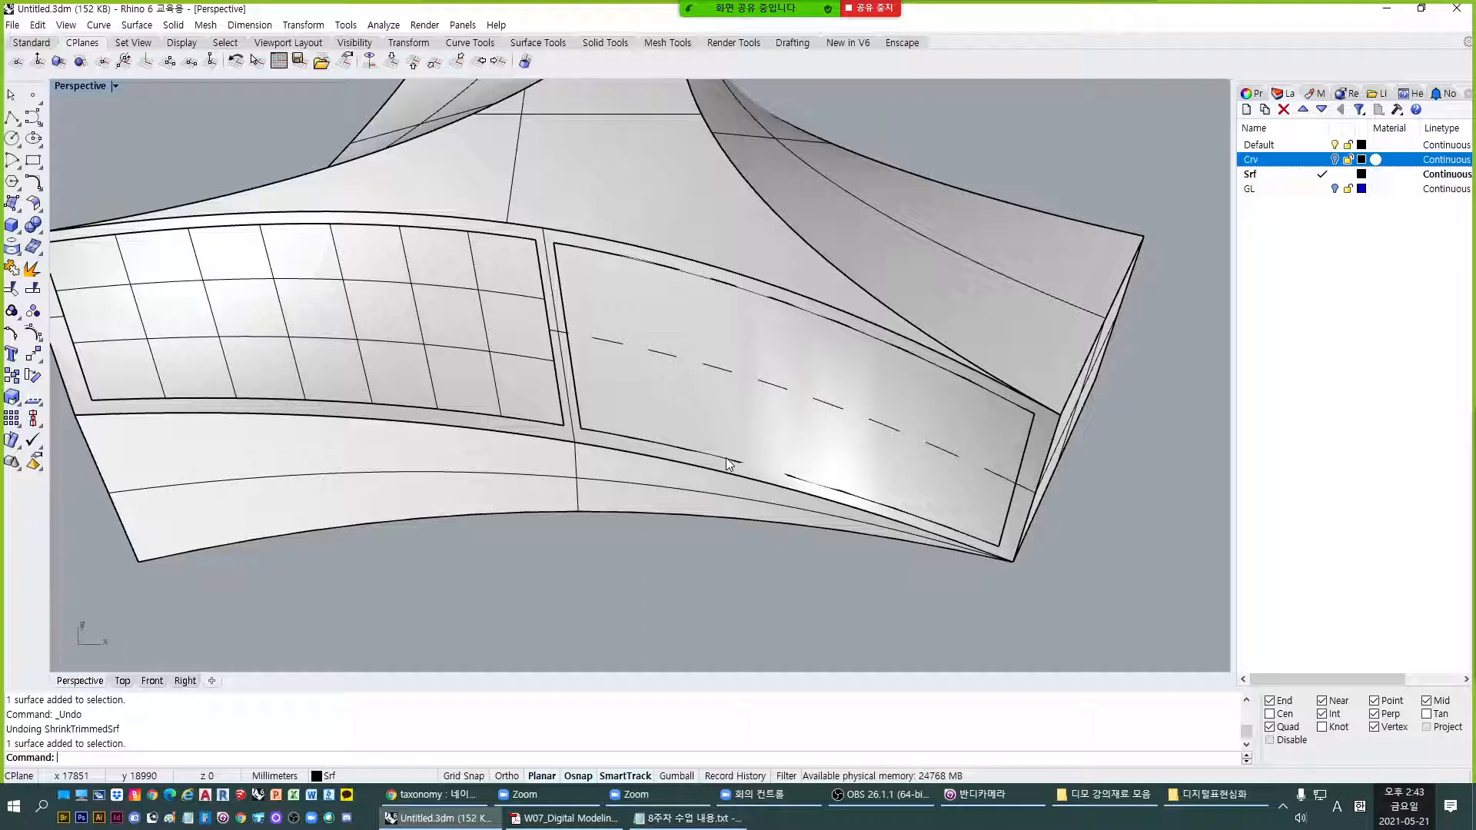
Examine how the second panel's Rebuild grid extends across the first opening, and close the preview.
left_click(727, 393)
key("Escape")
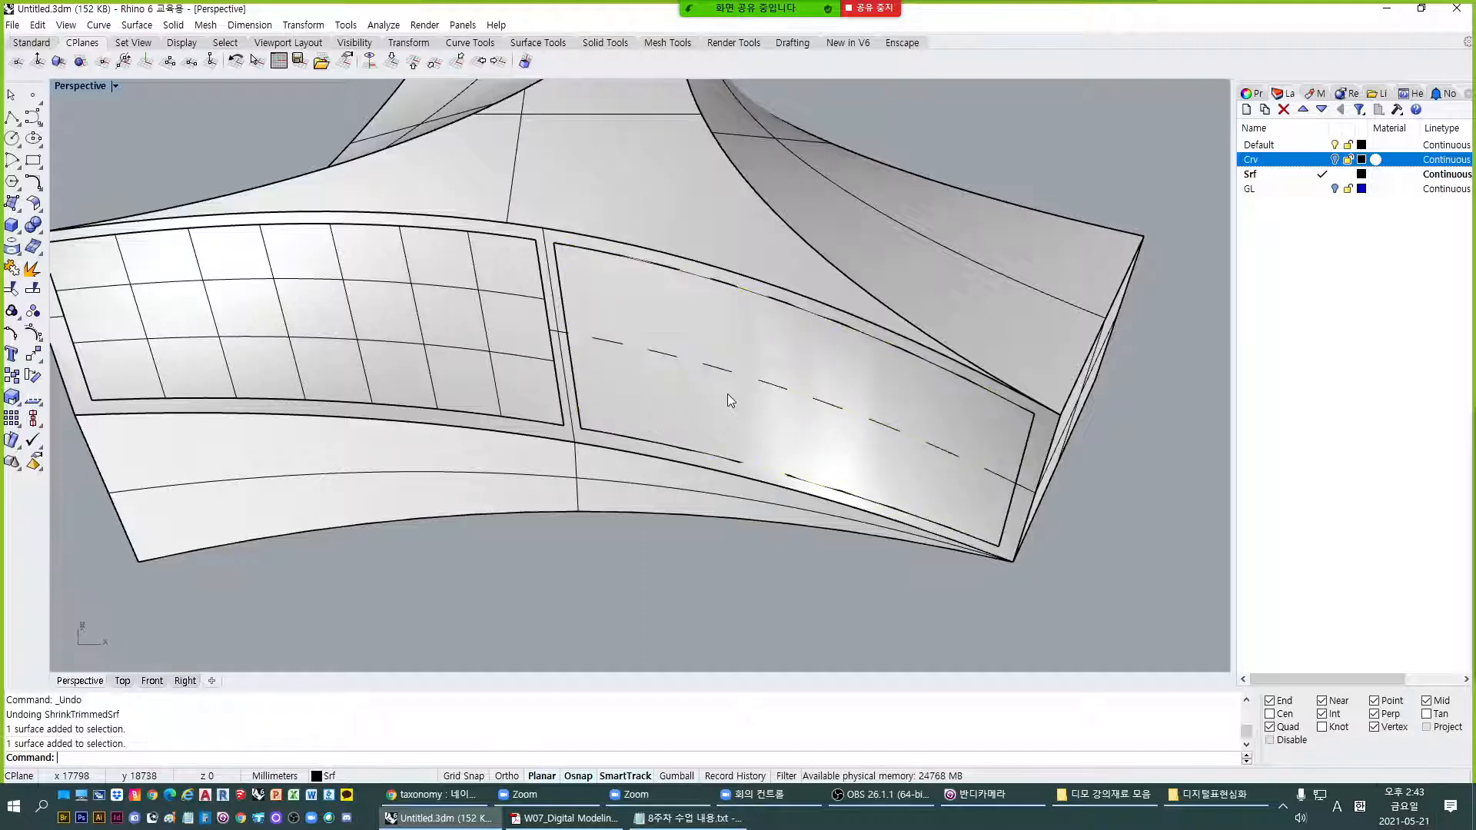
type("RB")
key("Return")
left_click(728, 394)
key("Return")
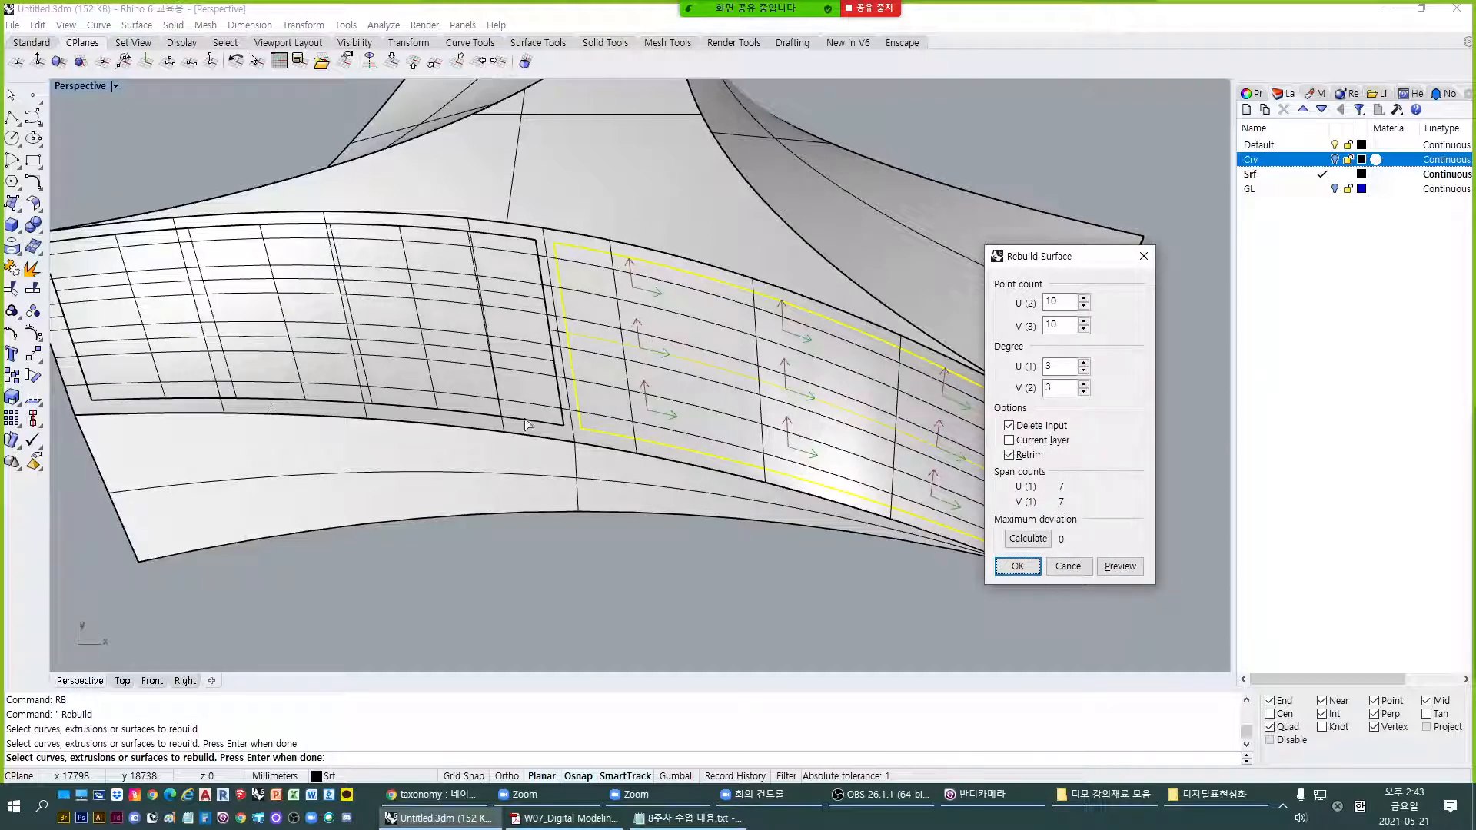
key("Return")
Hide the first opening's network surface, the lower front surface, the front frame surface and the top surface to isolate the second panel.
left_click(437, 306)
key("ctrl+h")
left_click(400, 484)
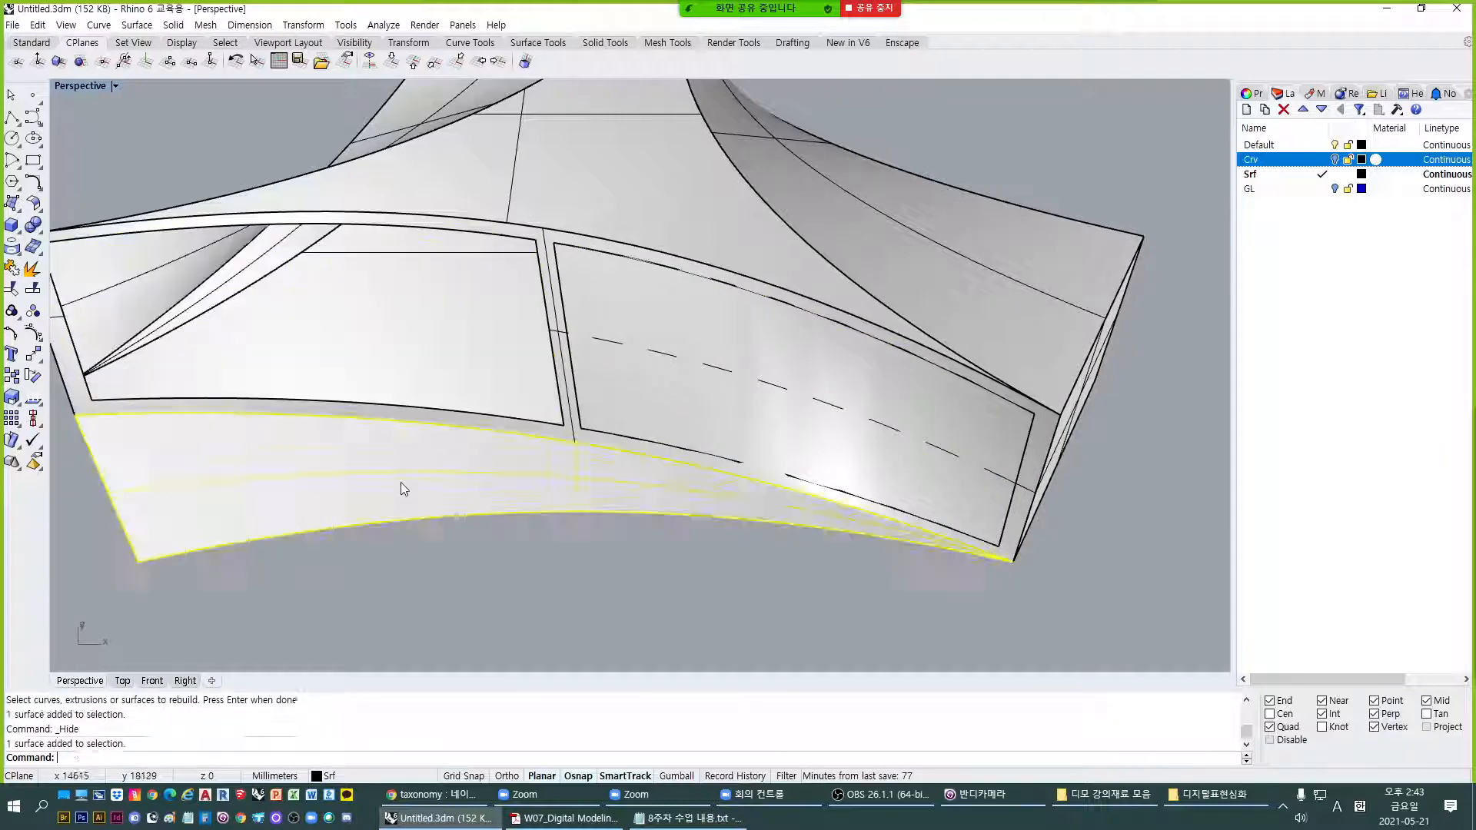
key("ctrl+h")
left_click(436, 425)
key("ctrl+h")
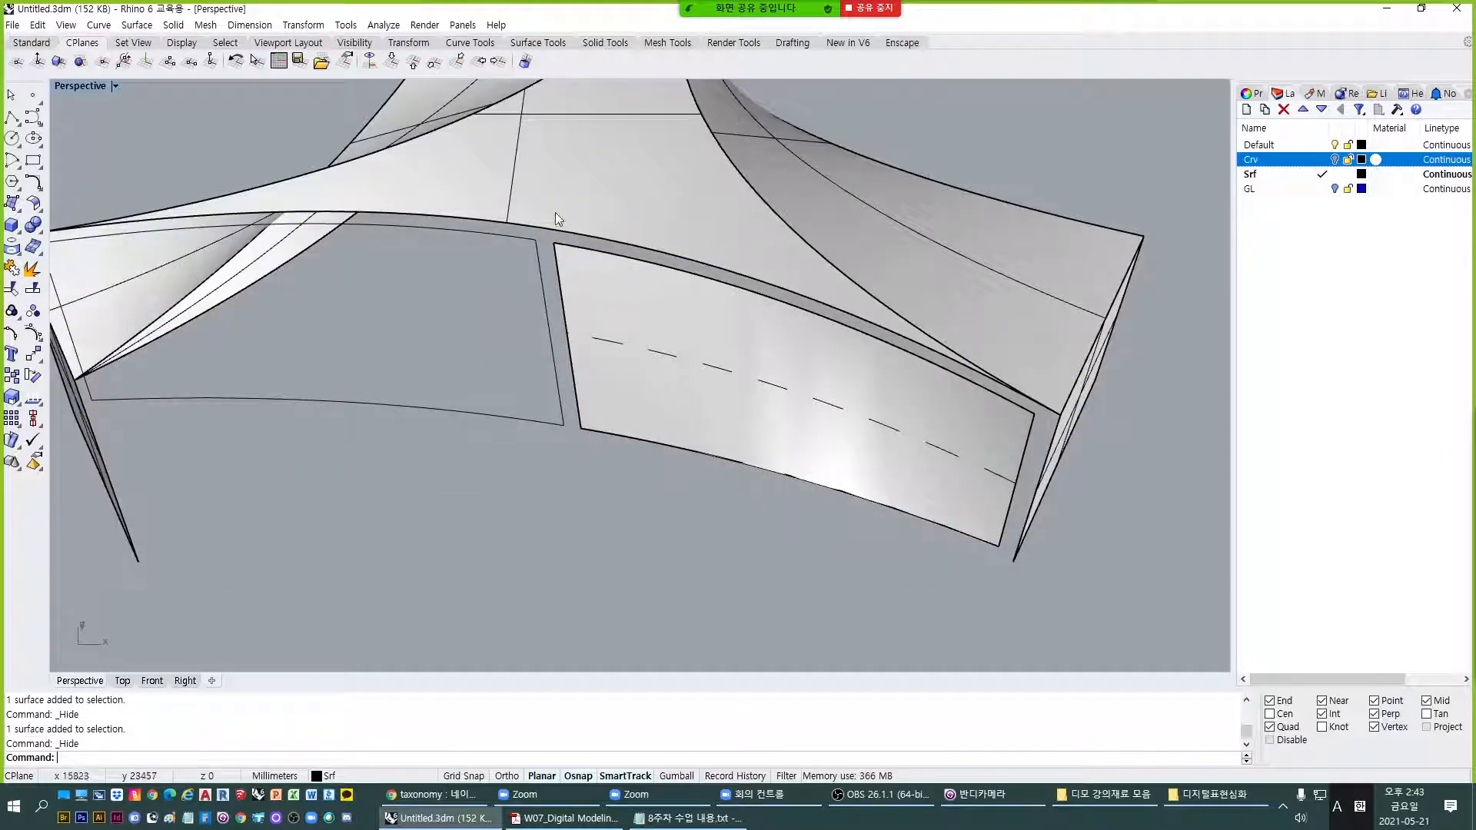
left_click(856, 232)
key("ctrl+h")
left_click(492, 414)
left_click(1330, 228)
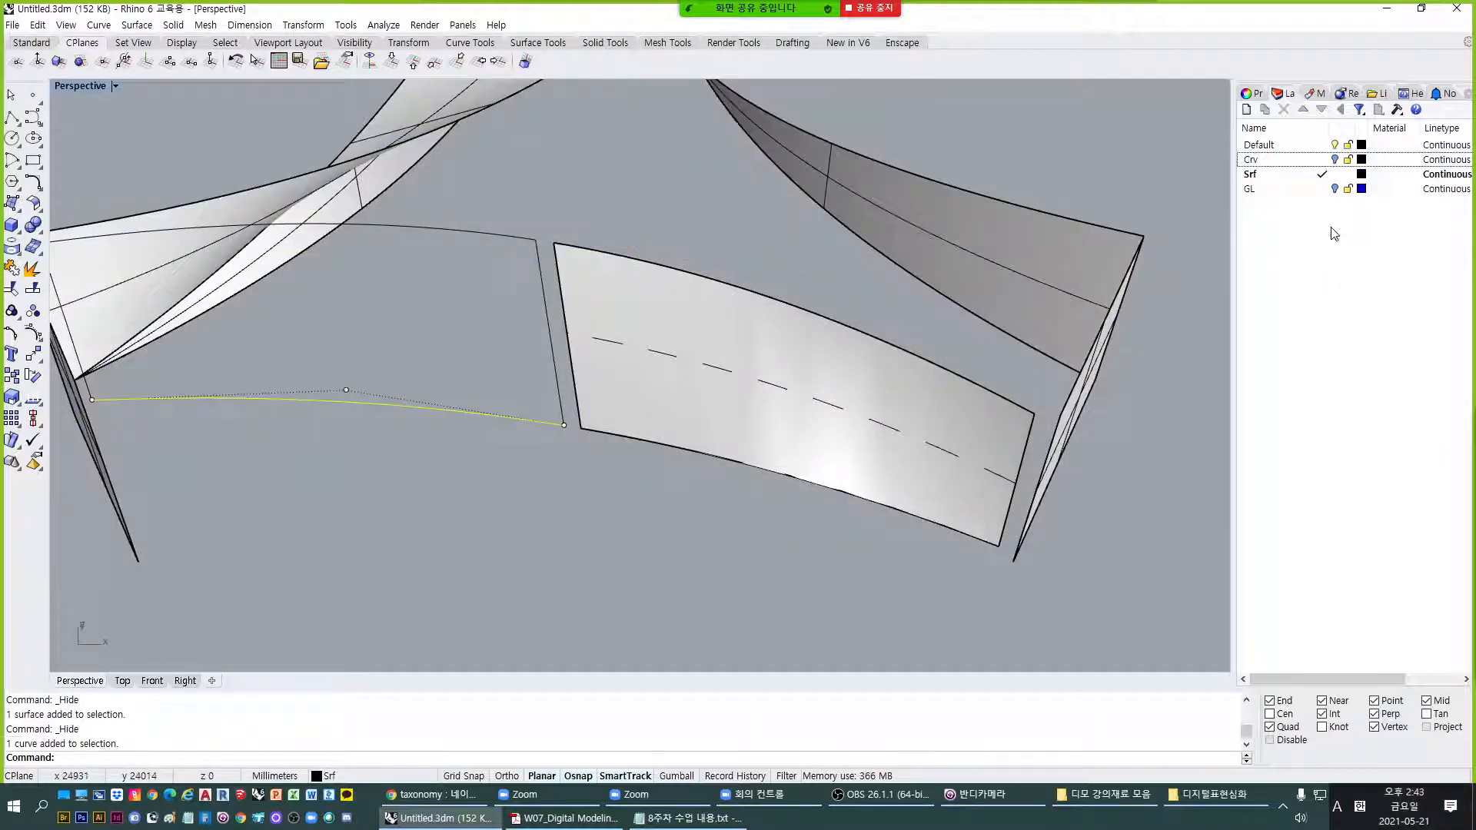
key("Escape")
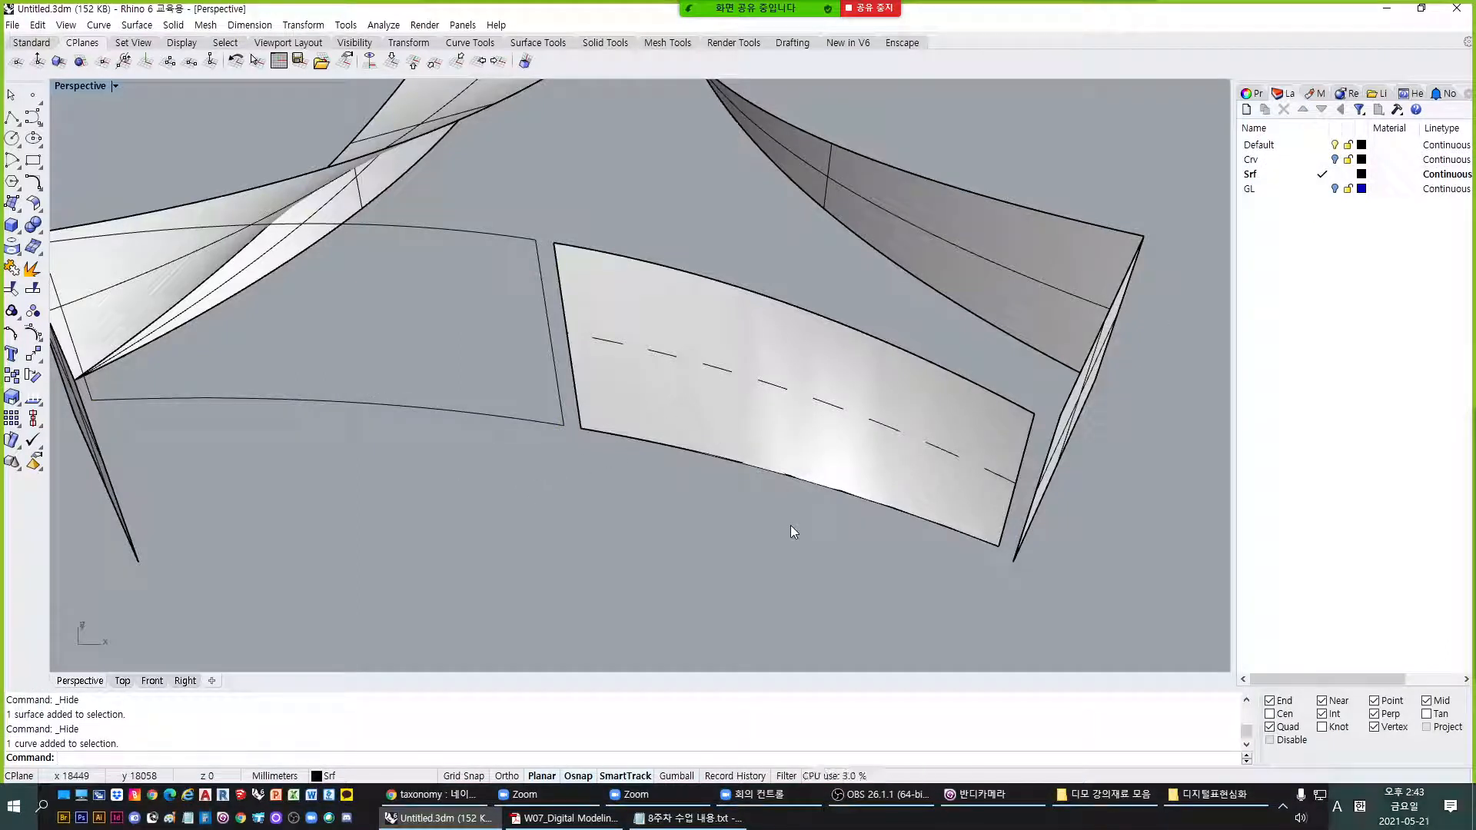
Examine the isolated second panel's original surface extents in the Rebuild preview, leaving the panel unrebuilt.
type("RB")
key("Return")
left_click(797, 443)
key("Return")
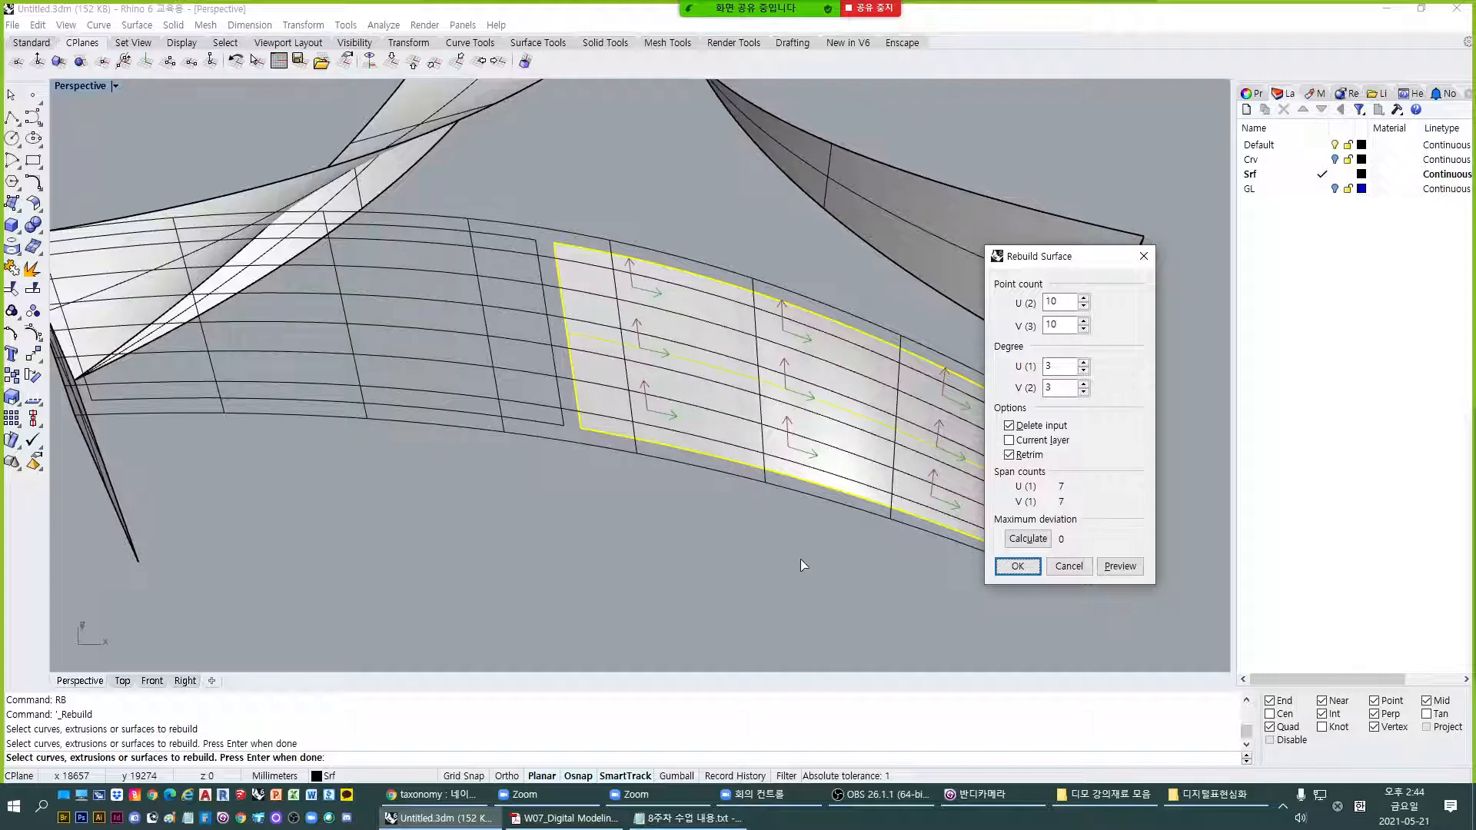
key("Return")
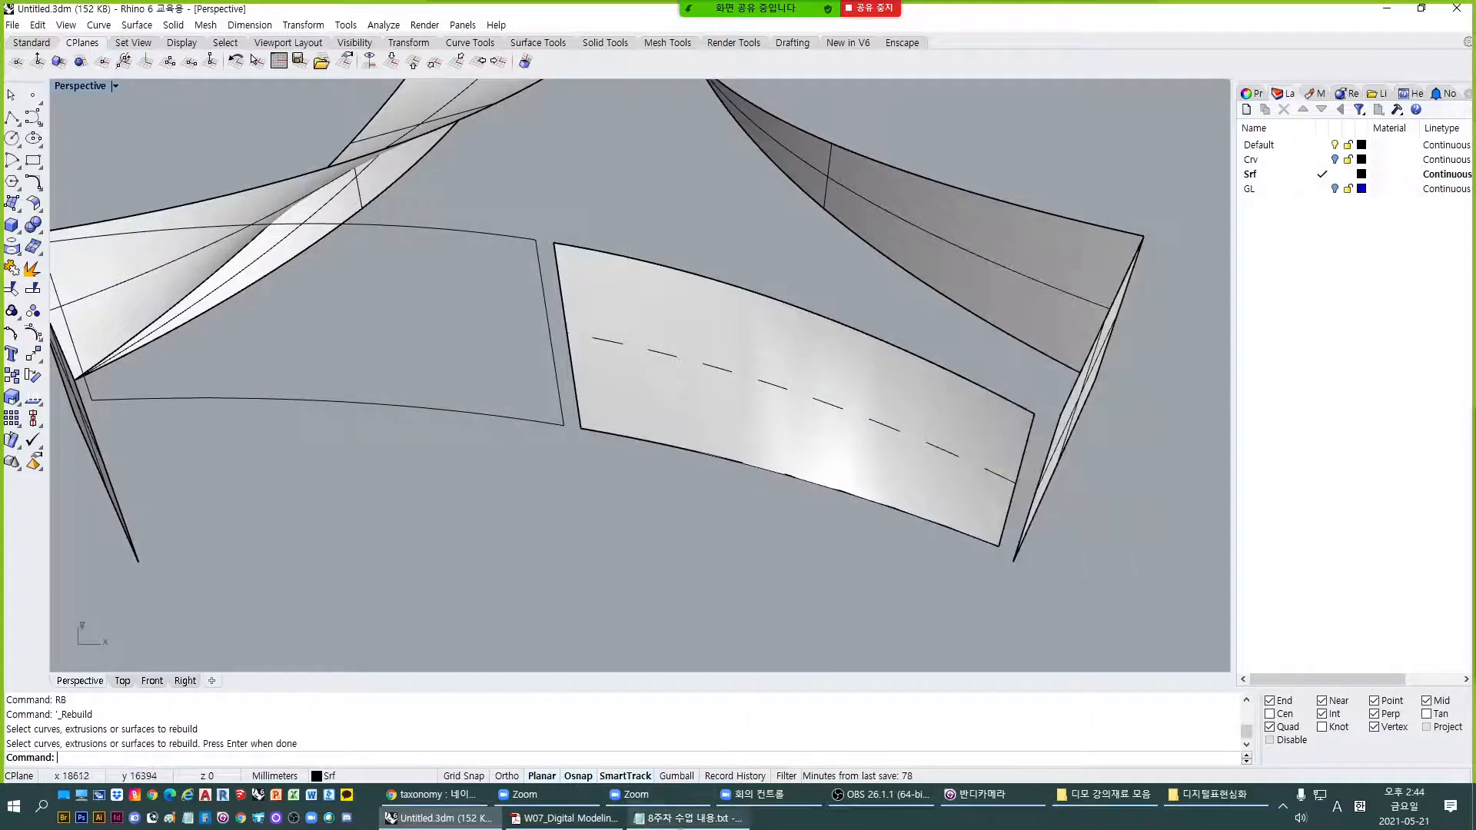
Switch to the Notepad class notes and add "(ShrinkTrimmedSrf)" after "Trim, Split", highlighting the word "Shrink".
left_click(688, 818)
left_click(1032, 347)
left_click(1011, 321)
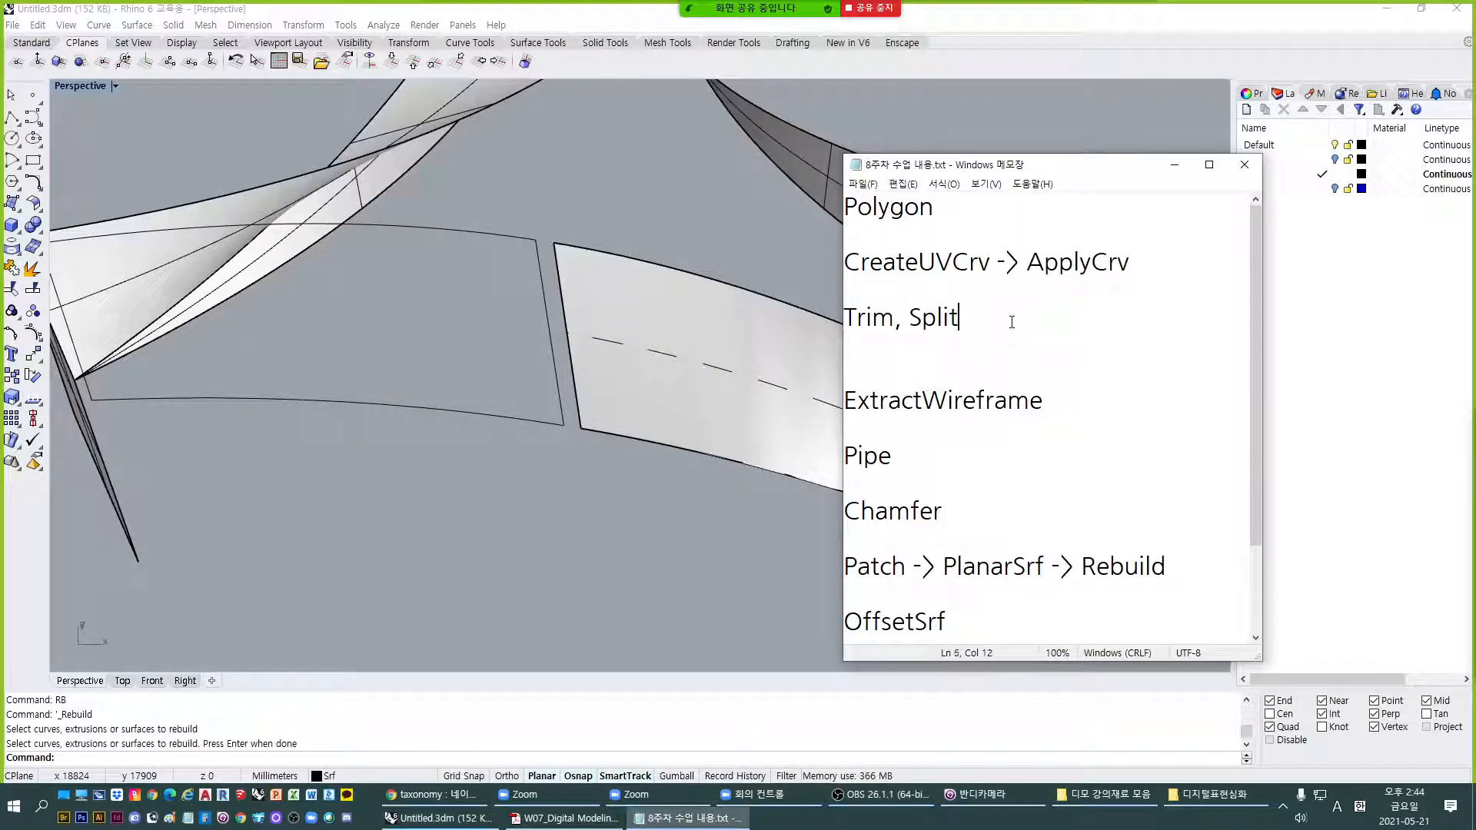
type("(Sh")
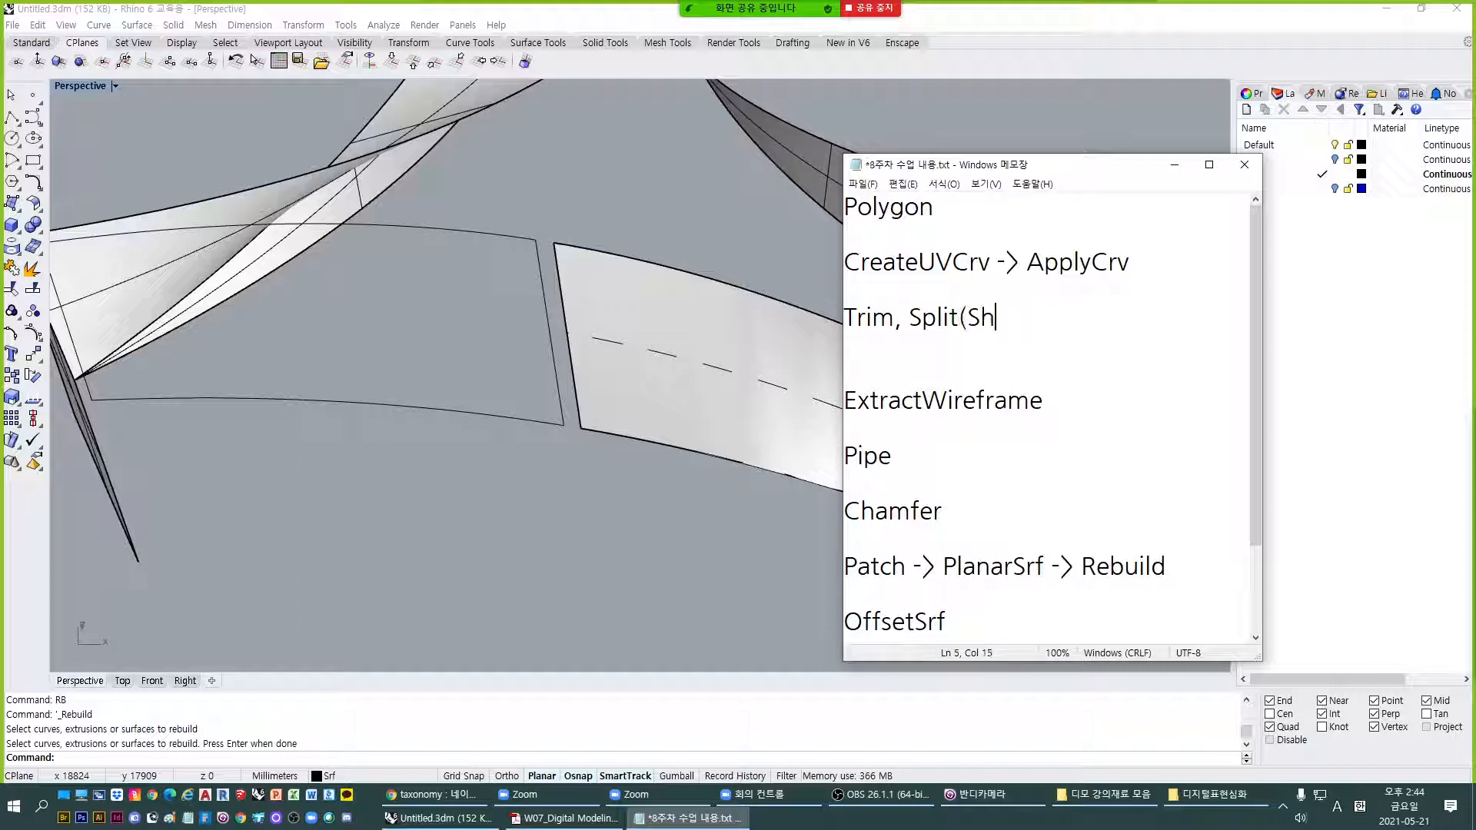
type("rink")
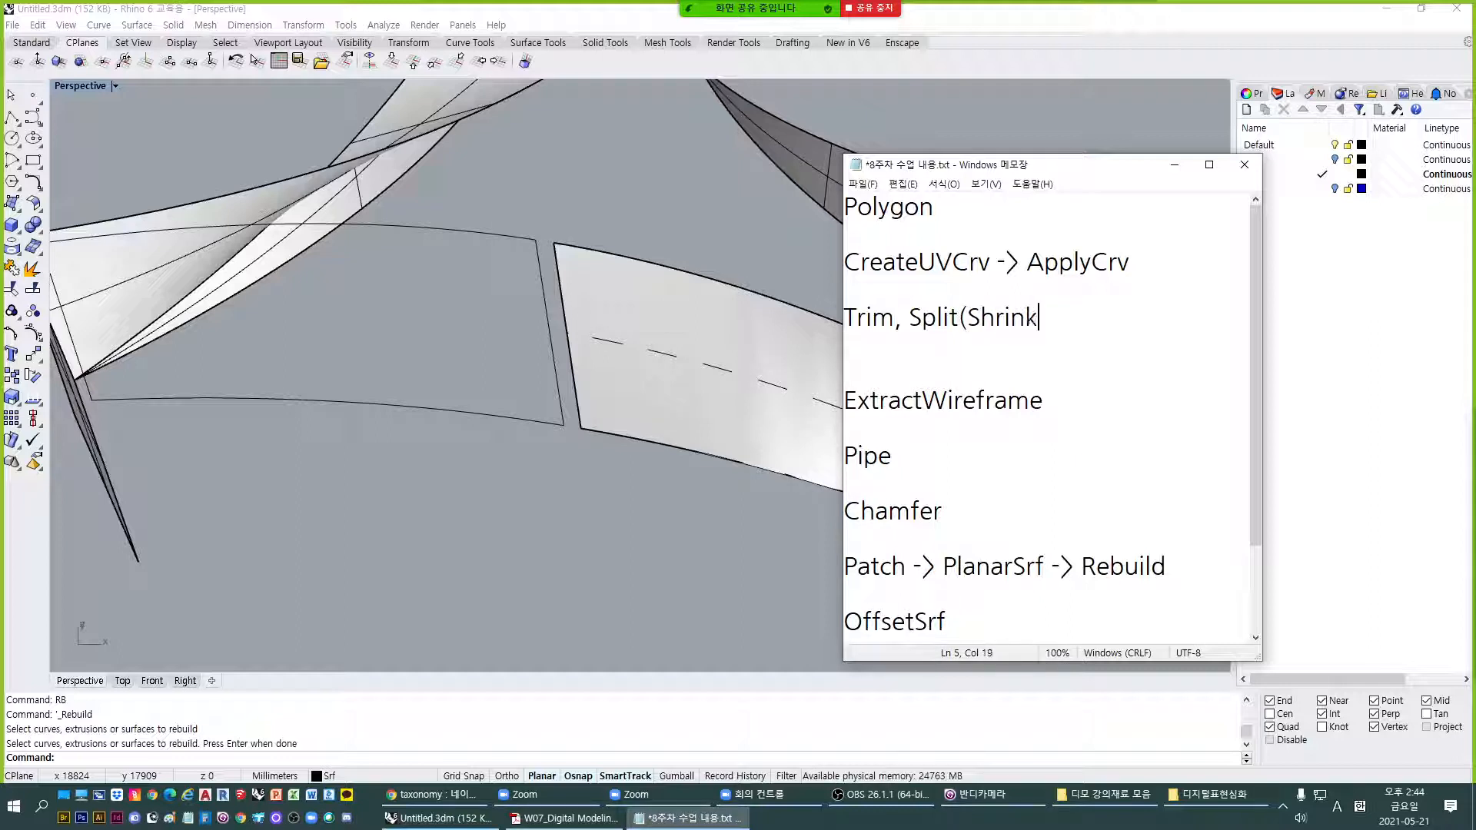
type("Treim")
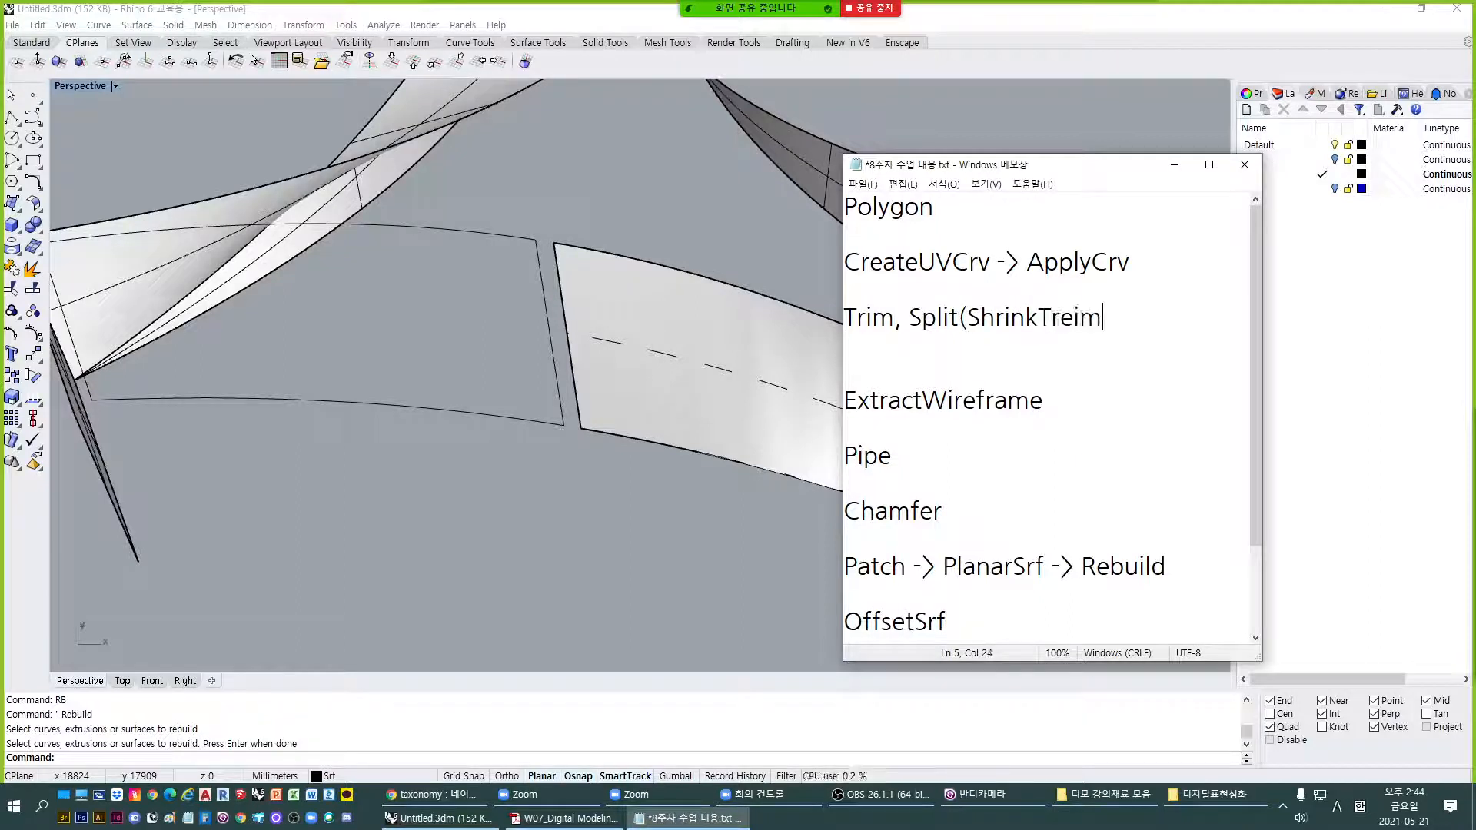
key("BackSpace")
key("BackSpace")
key("BackSpace")
type("immed")
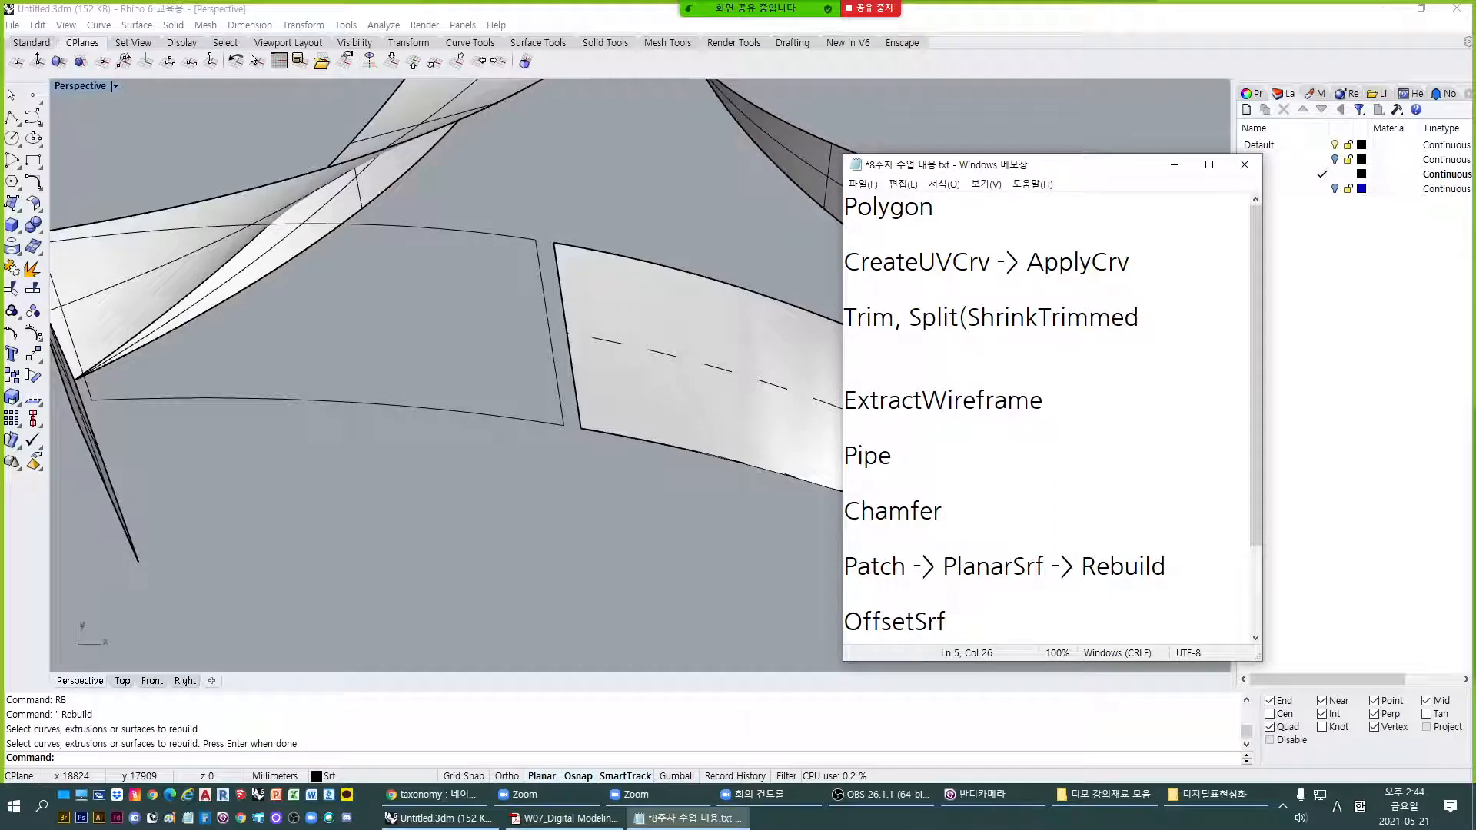
type("Srf)")
left_click_drag(1038, 317, 968, 317)
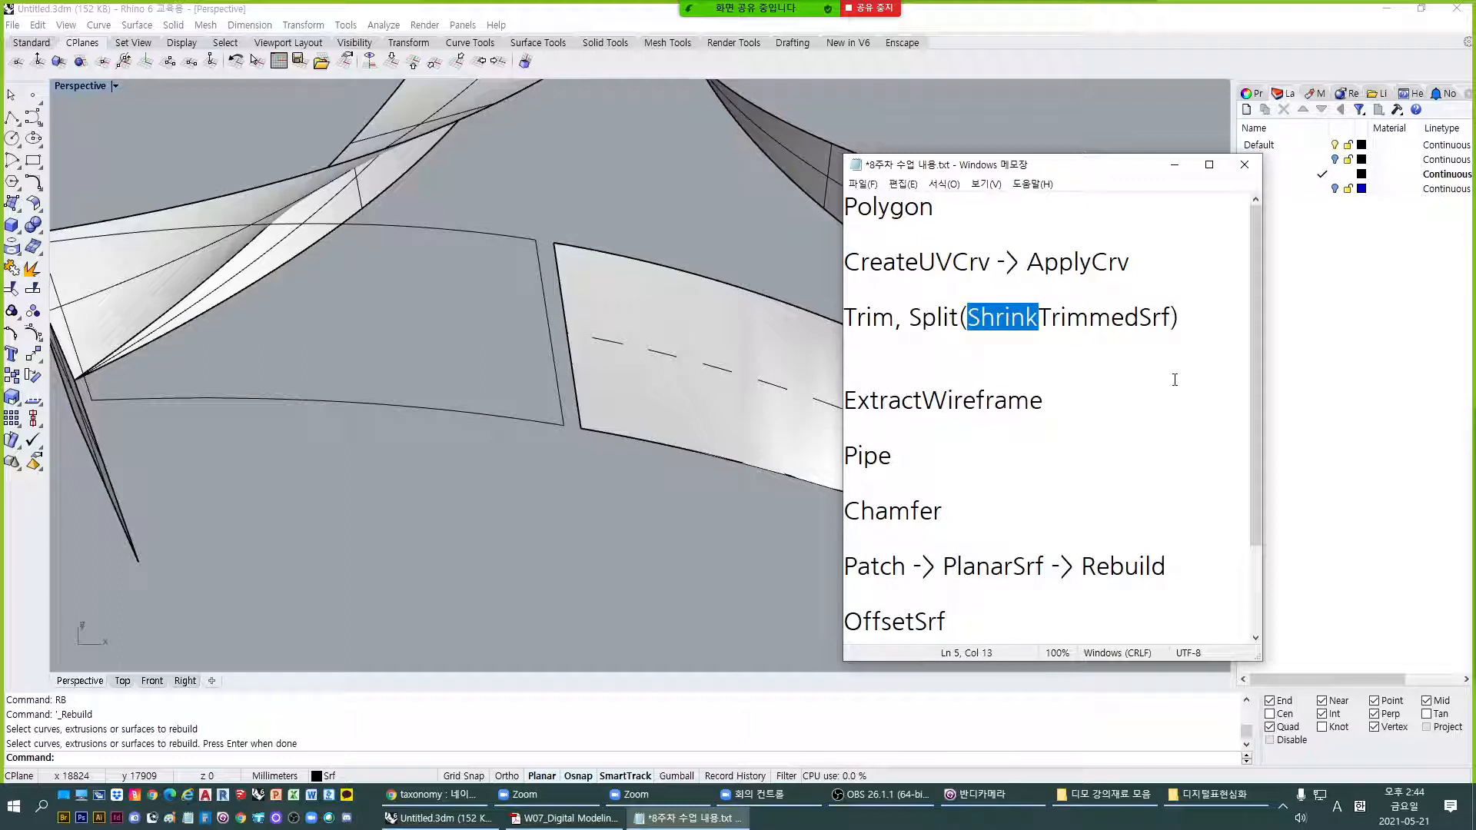
Back in Rhino, create a large freehand sphere in the empty area behind the flat rectangular outlines.
left_click(569, 561)
scroll(594, 276, "down", 10)
right_click_drag(524, 427, 801, 447, "shift")
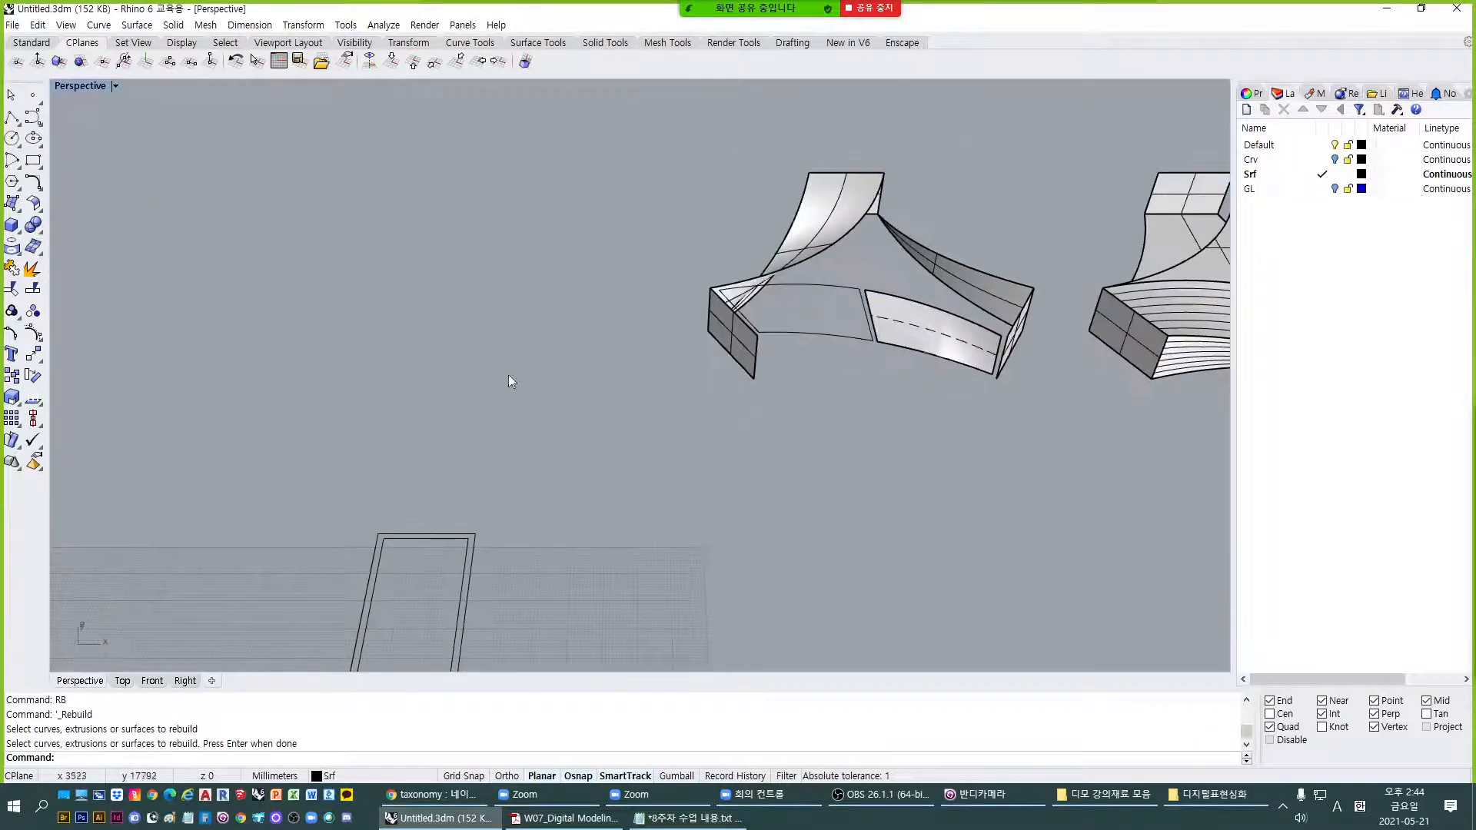
right_click_drag(419, 345, 472, 354, "shift")
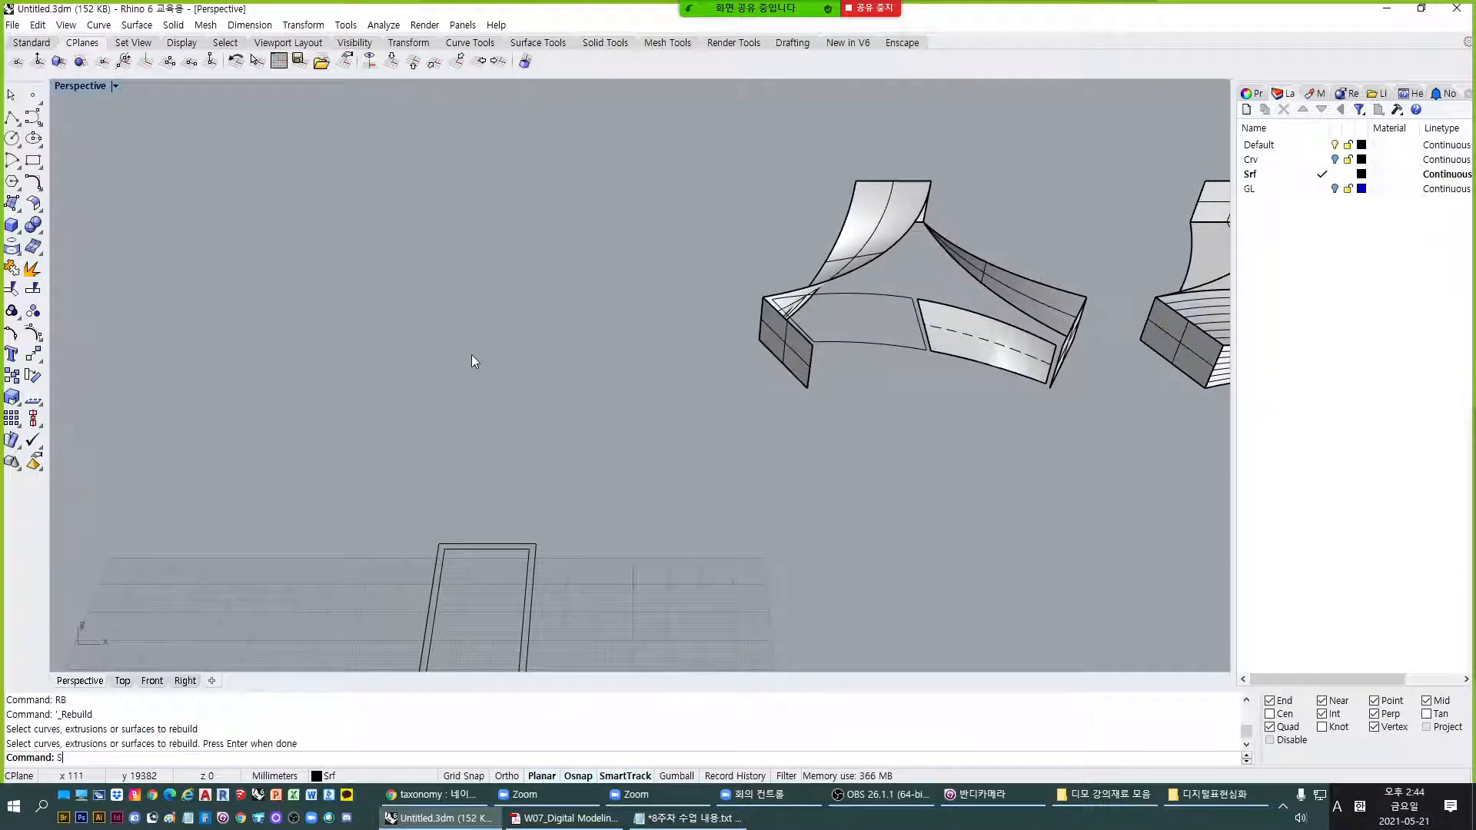
type("phere")
key("Return")
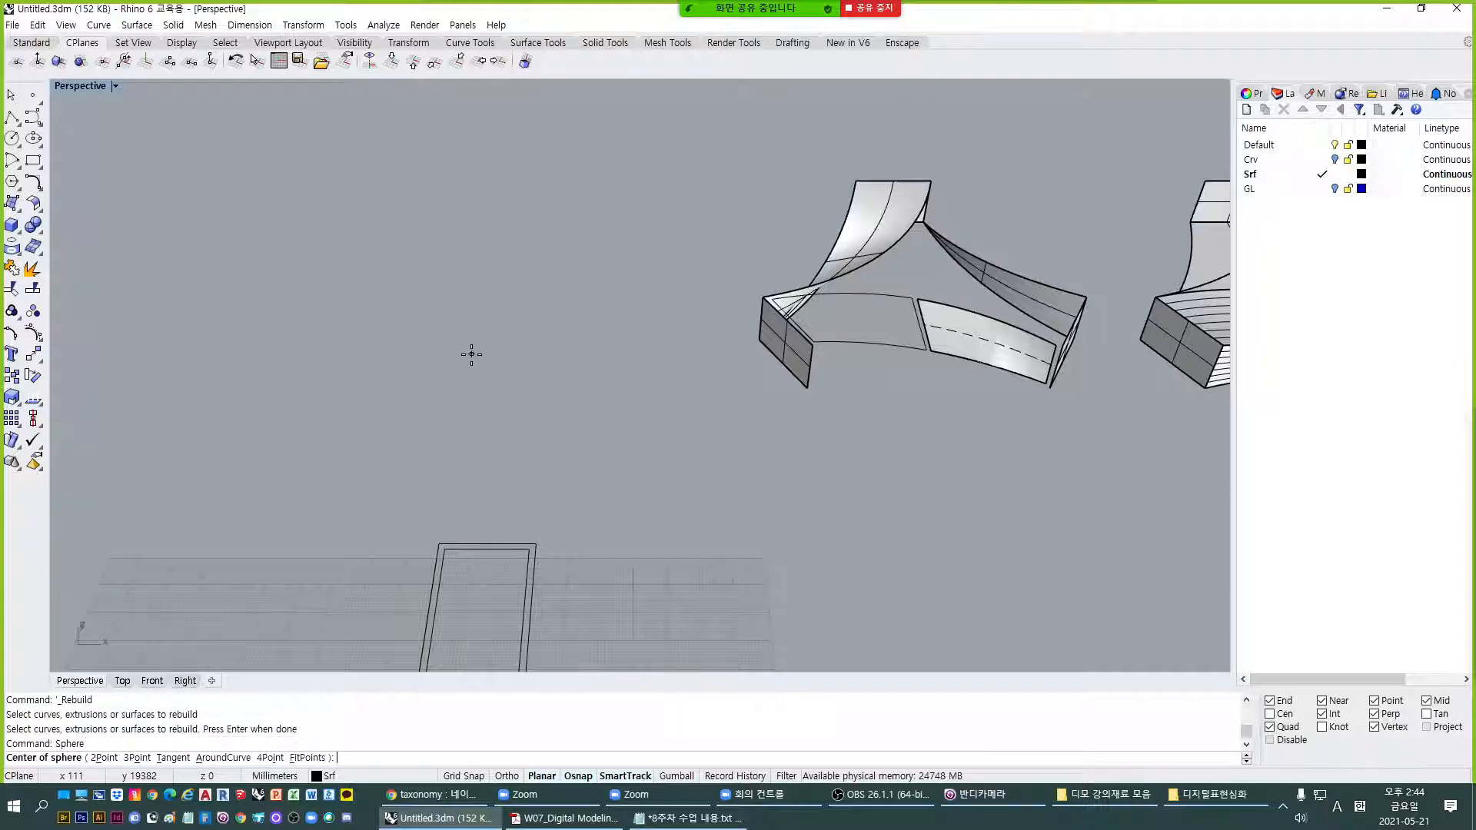
left_click(372, 404)
left_click(450, 308)
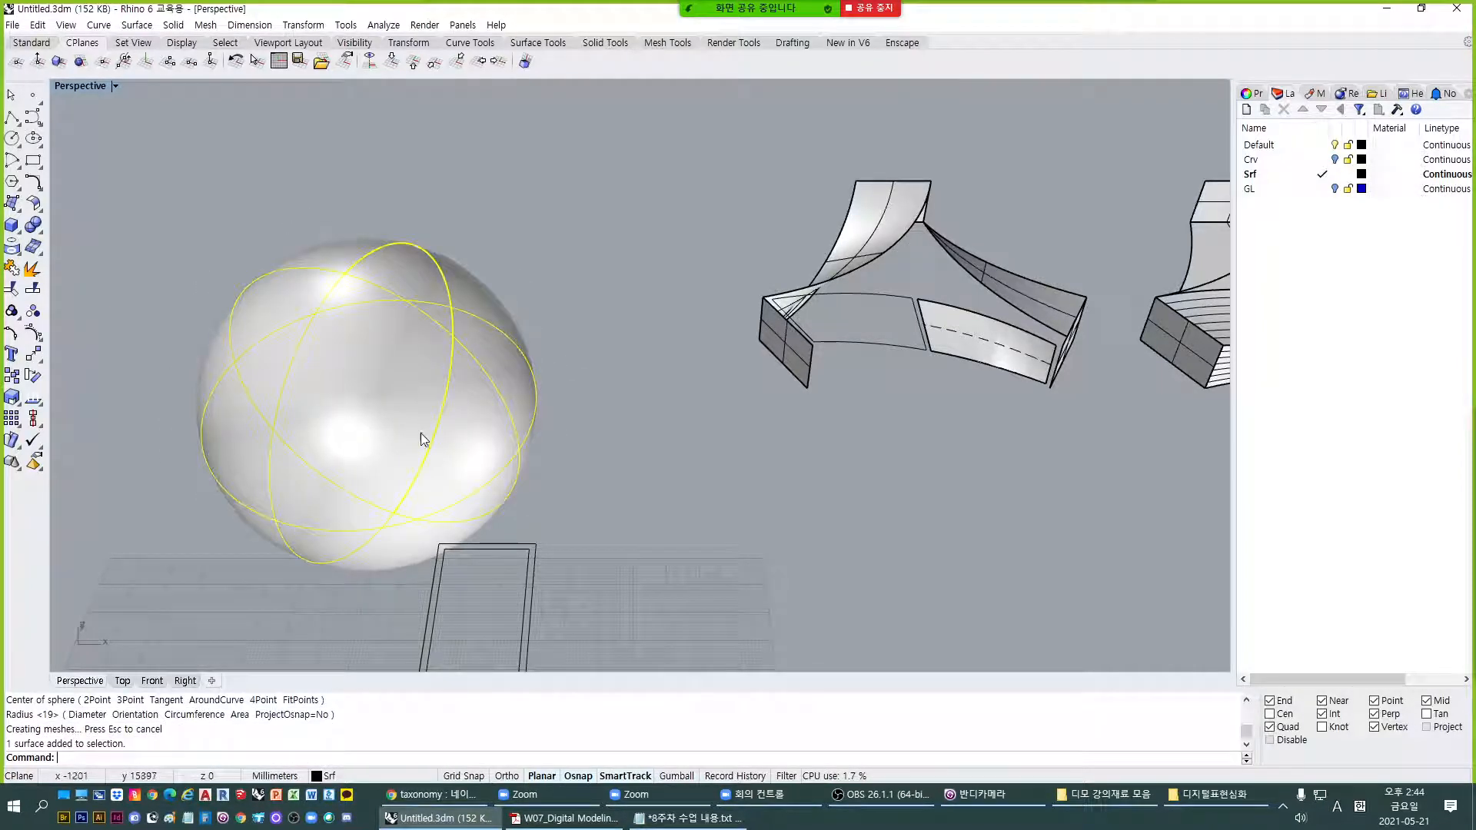
Move the sphere farther away from the flat rectangular outlines into the empty area beside the grid.
type("ZE")
key("Return")
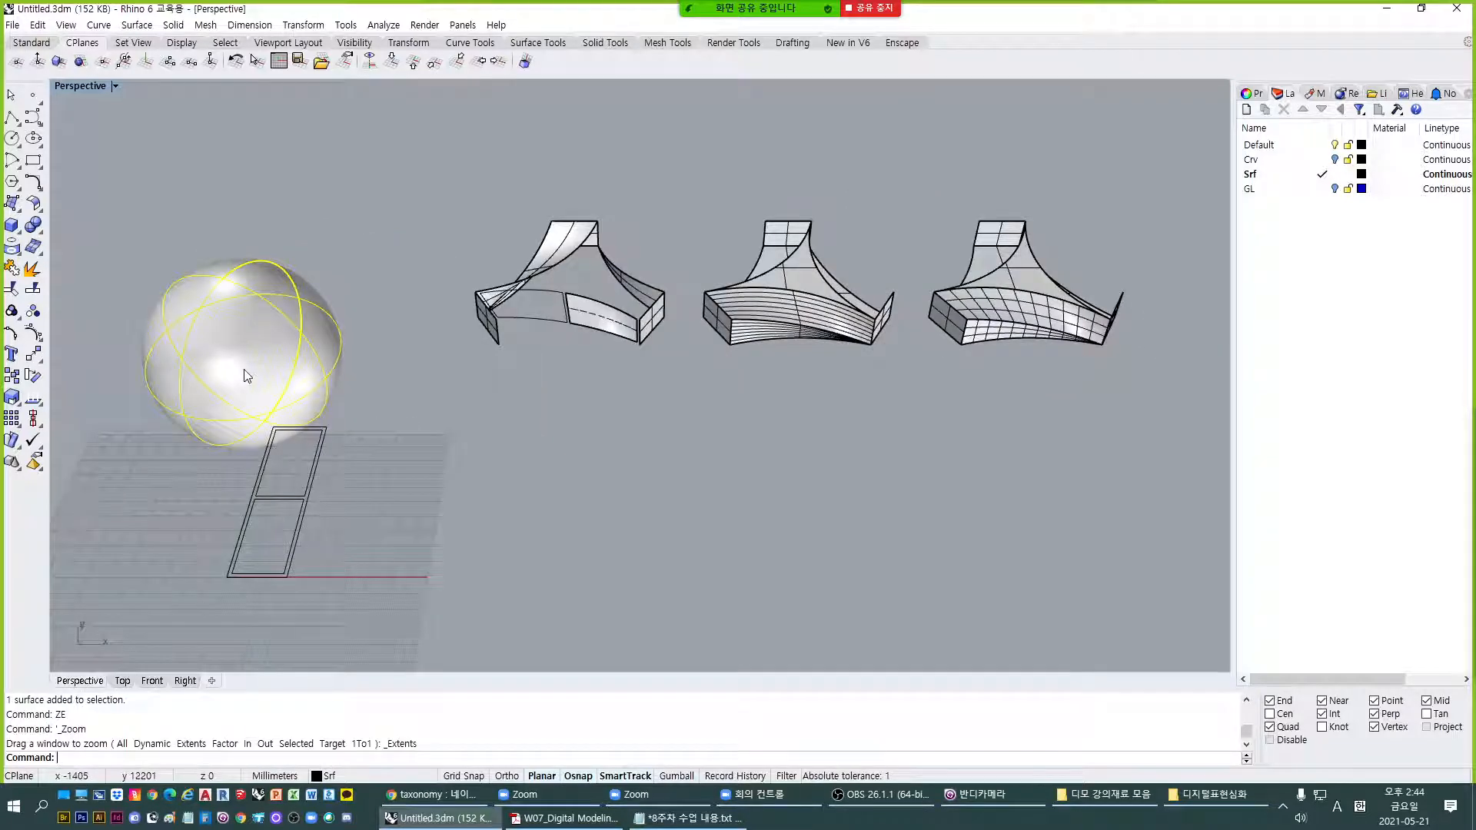
type("M")
key("Return")
left_click(664, 532)
left_click(490, 528)
left_click(389, 439)
right_click_drag(389, 440, 792, 467, "shift")
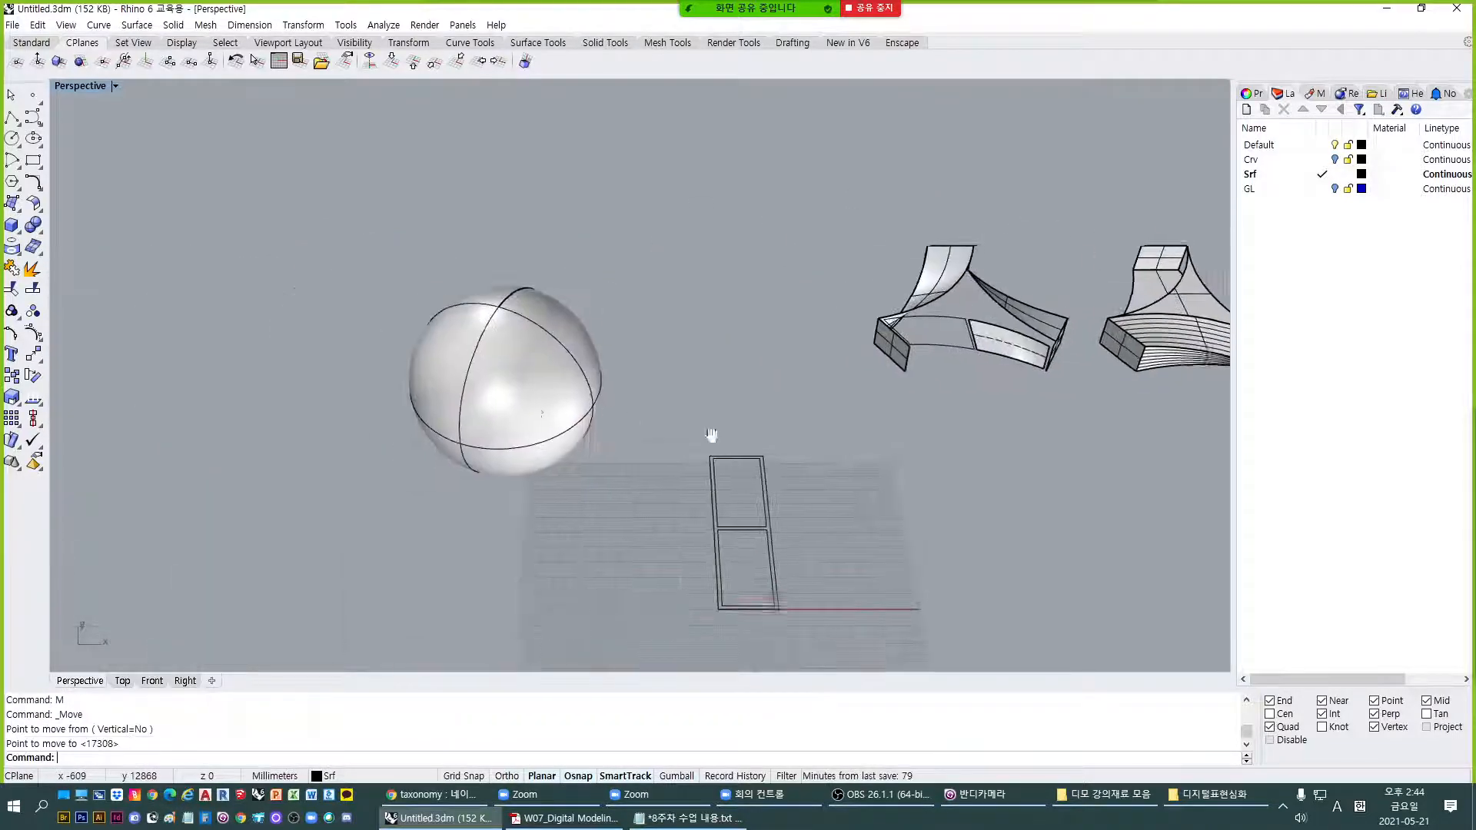
Show all four viewports and zoom the Front and Right views to the extents of the model.
left_click(513, 425)
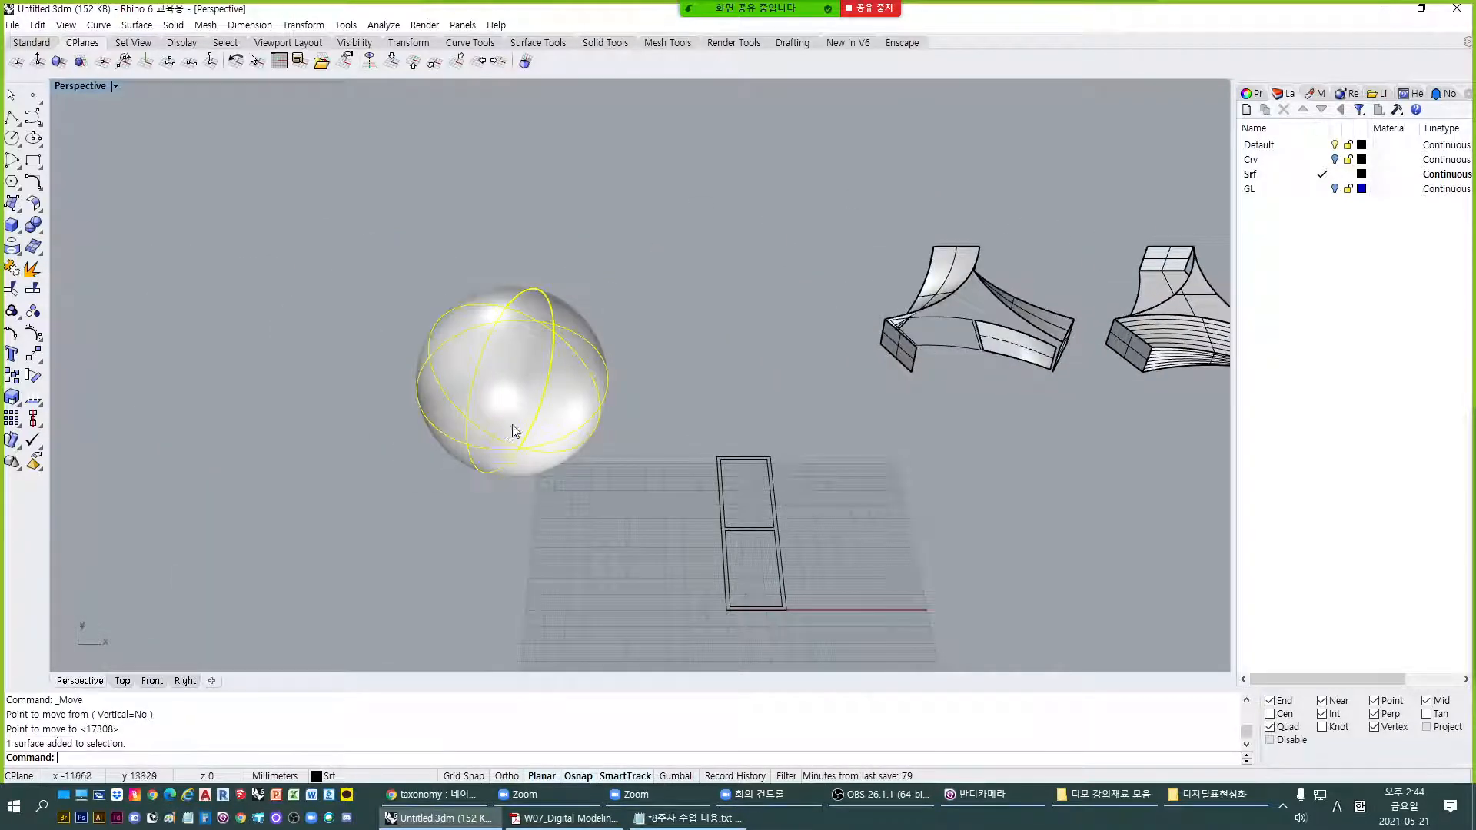
double_click(89, 86)
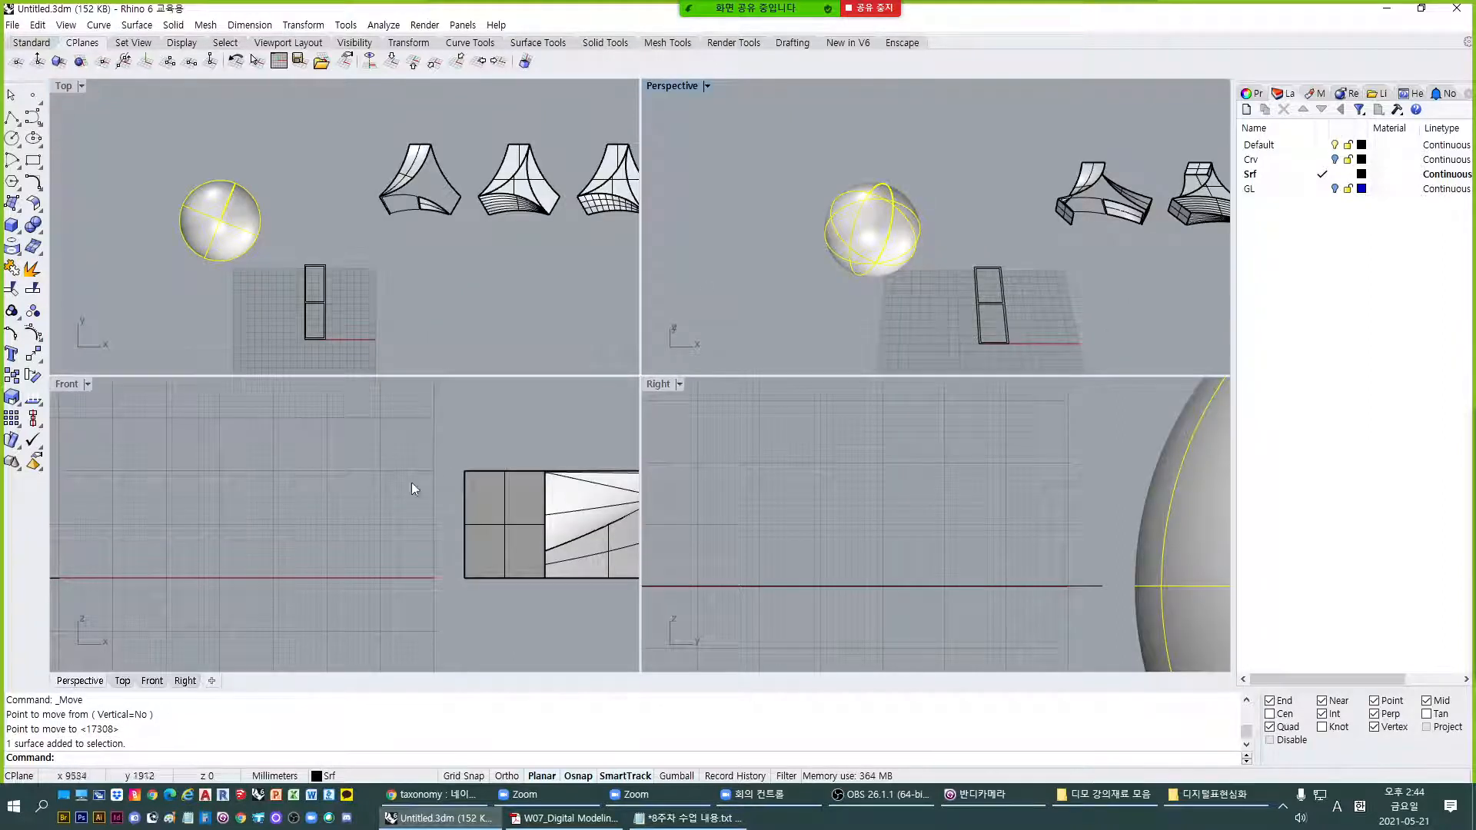
left_click(312, 486)
left_click(899, 269)
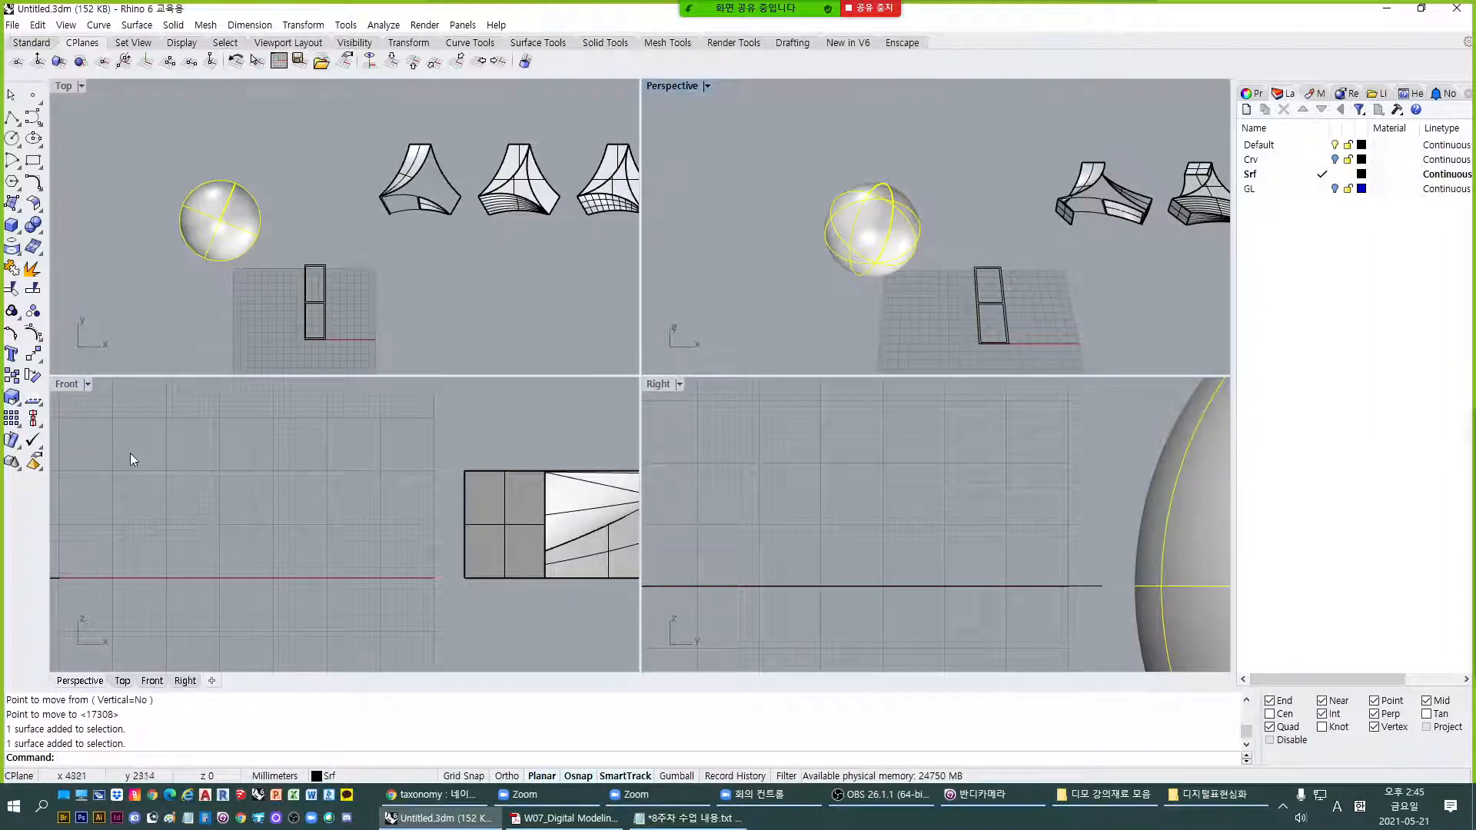
key("Escape")
type("ZE")
key("Return")
right_click(845, 514)
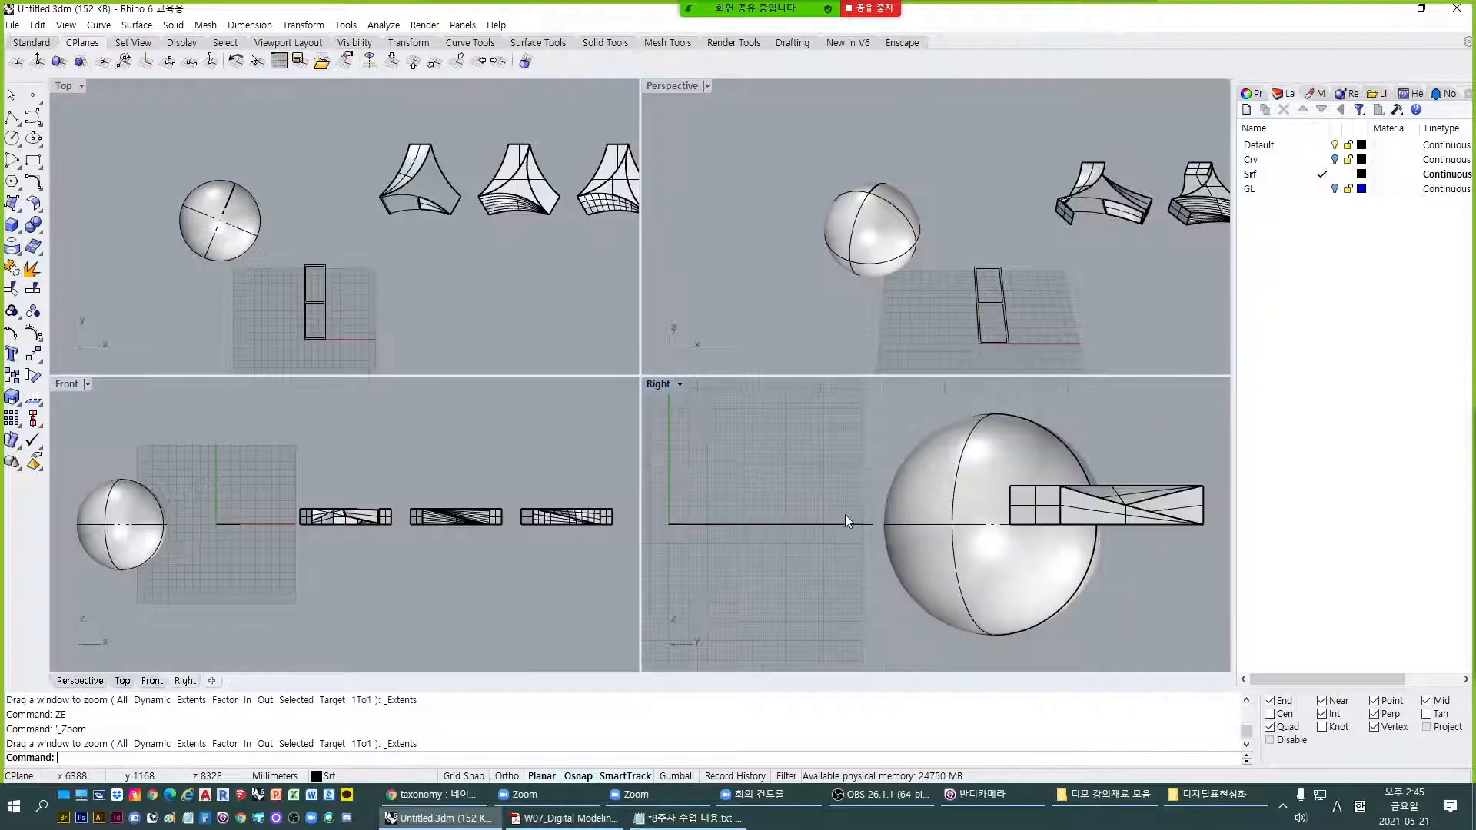
In the Front view, draw a slanted straight line passing through the sphere's centre and extending beyond both sides.
right_click_drag(199, 551, 376, 523)
scroll(377, 523, "up", 4)
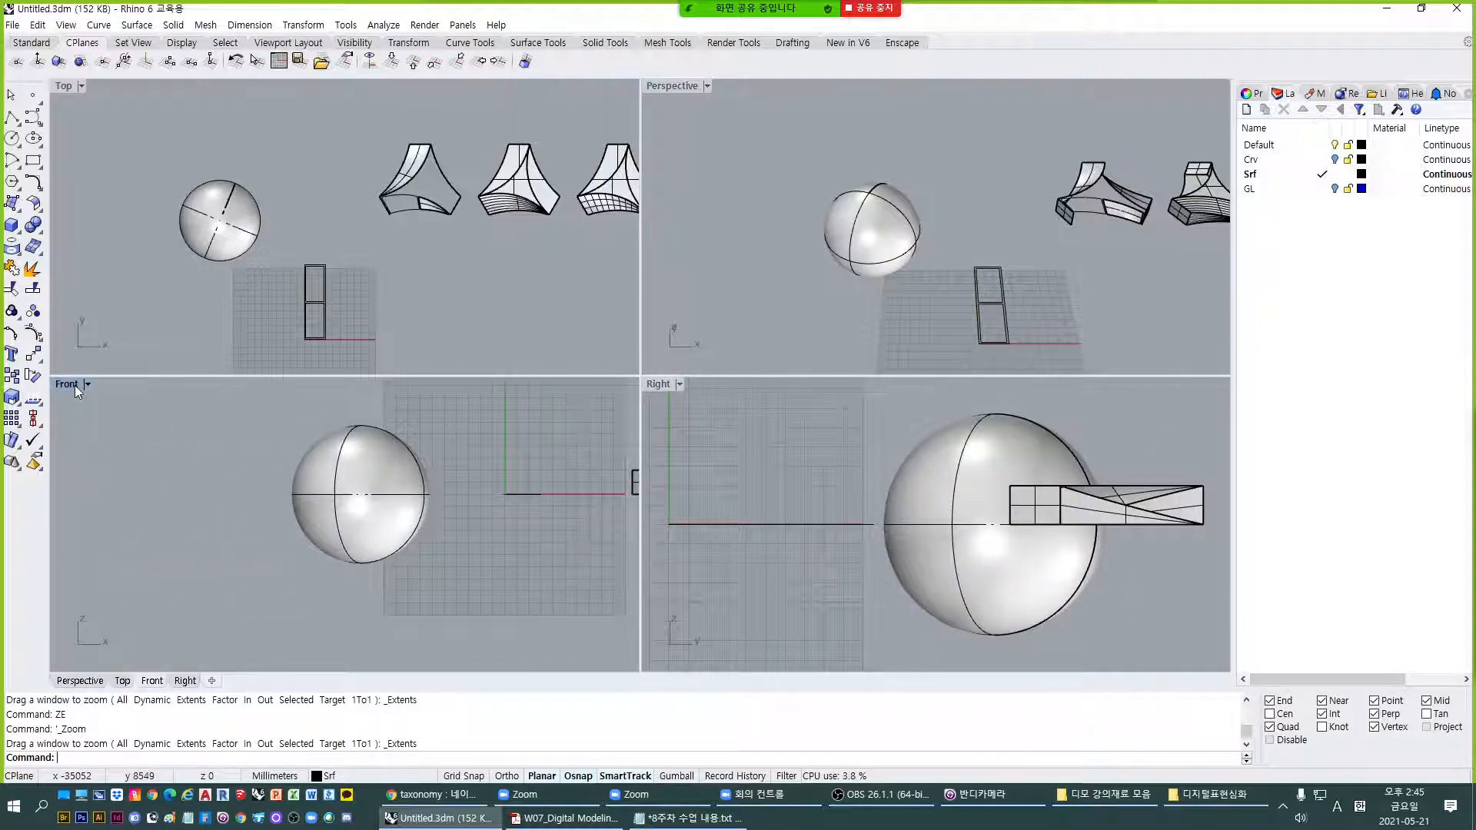
double_click(66, 385)
right_click_drag(606, 413, 509, 452)
type("L")
key("Return")
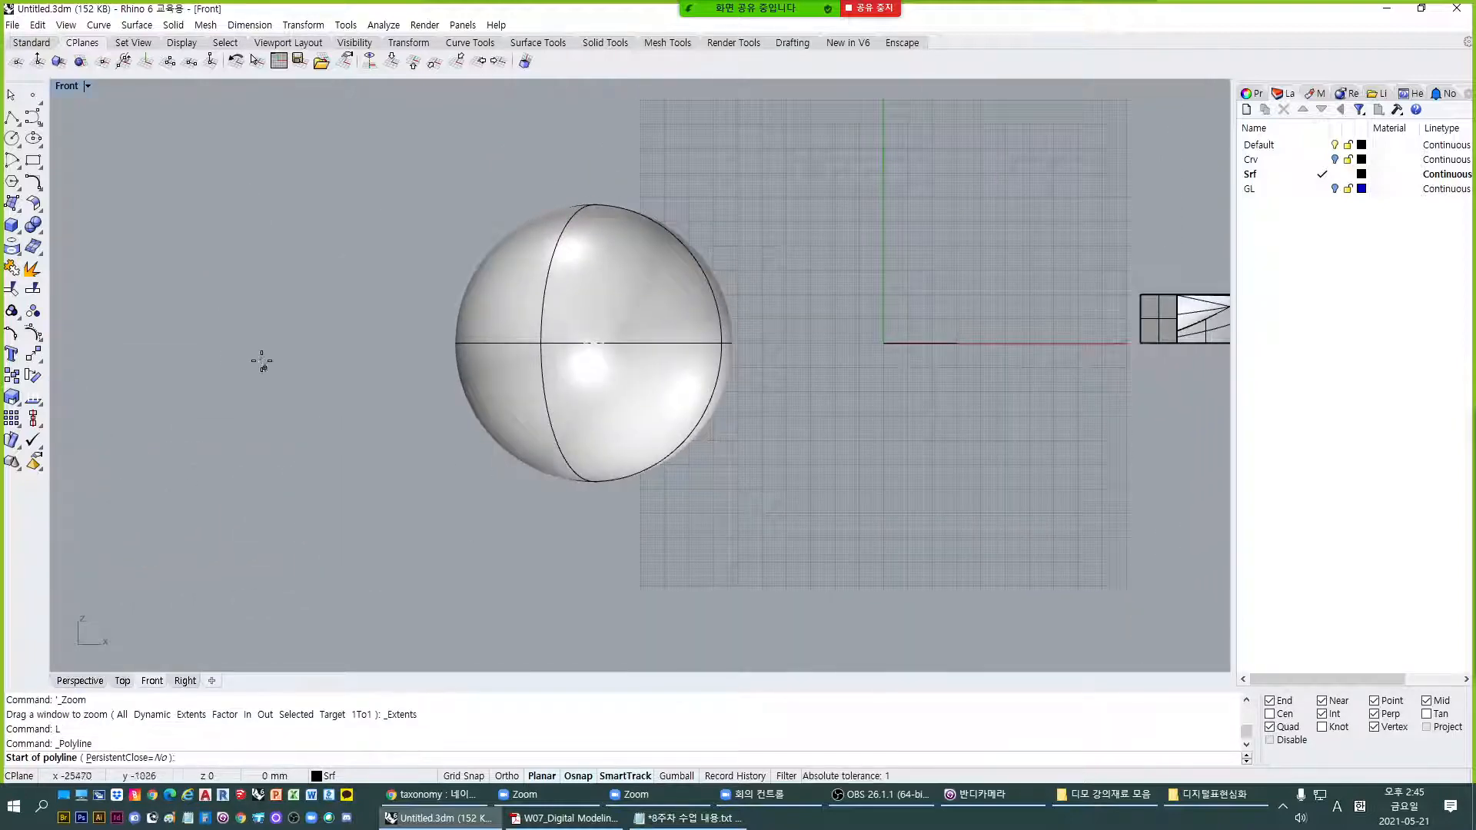
left_click(347, 456)
left_click(835, 233)
key("Return")
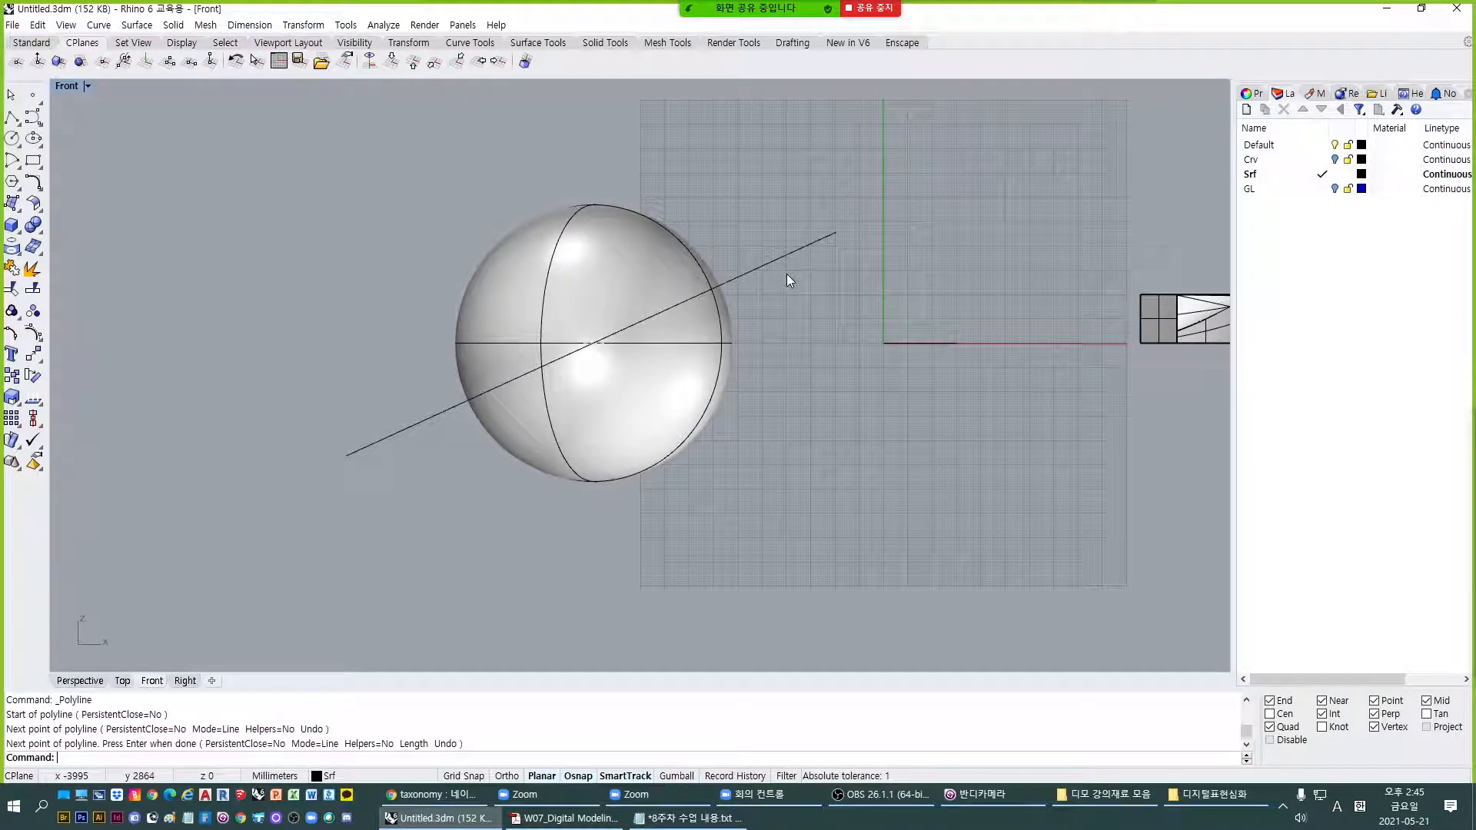
Trim away the part of the sphere below the slanted line, delete the line and show all four viewports.
type("TR")
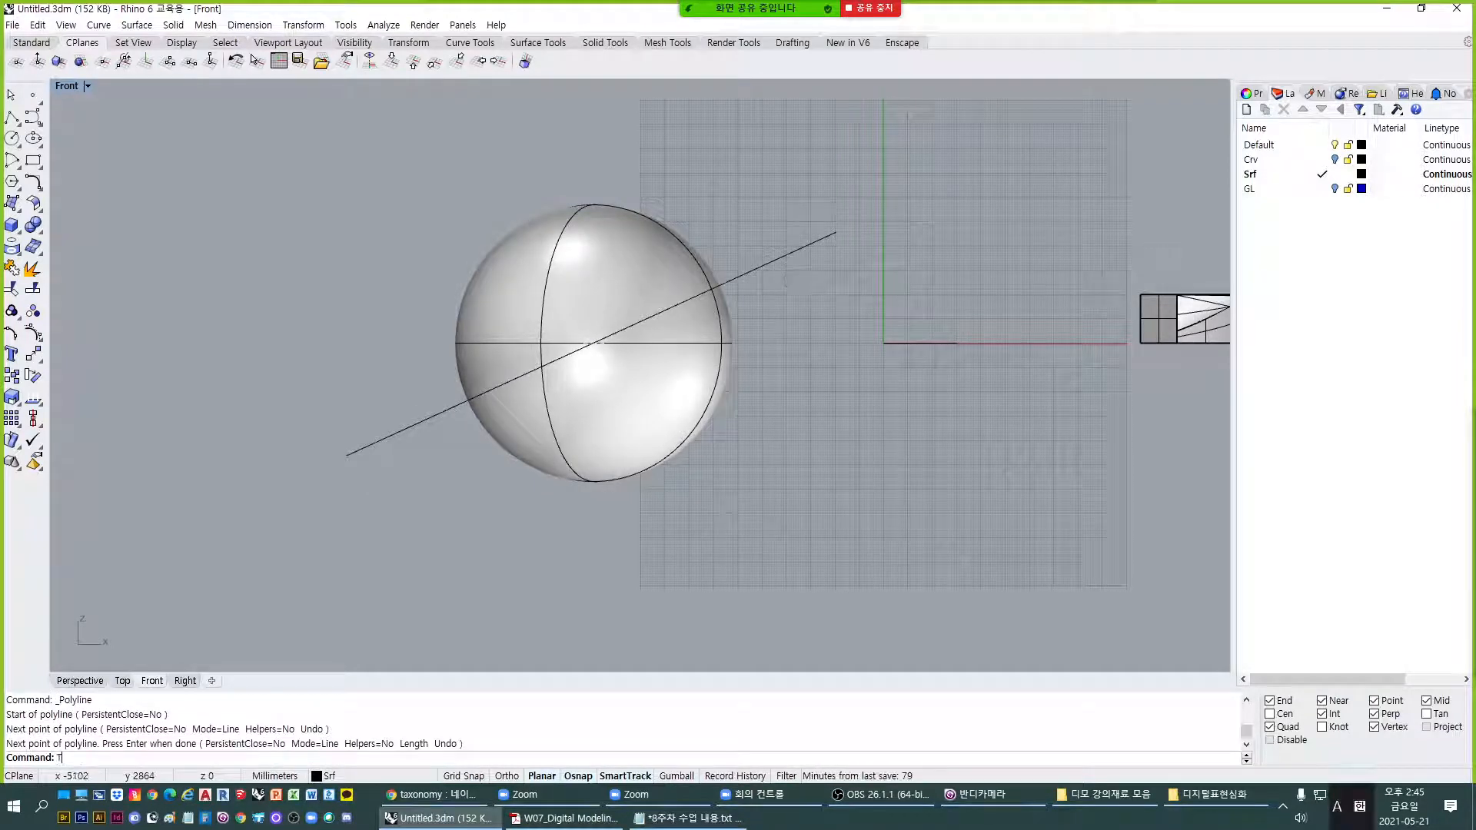
key("Return")
left_click(765, 266)
key("Return")
left_click(722, 339)
key("Return")
left_click(774, 265)
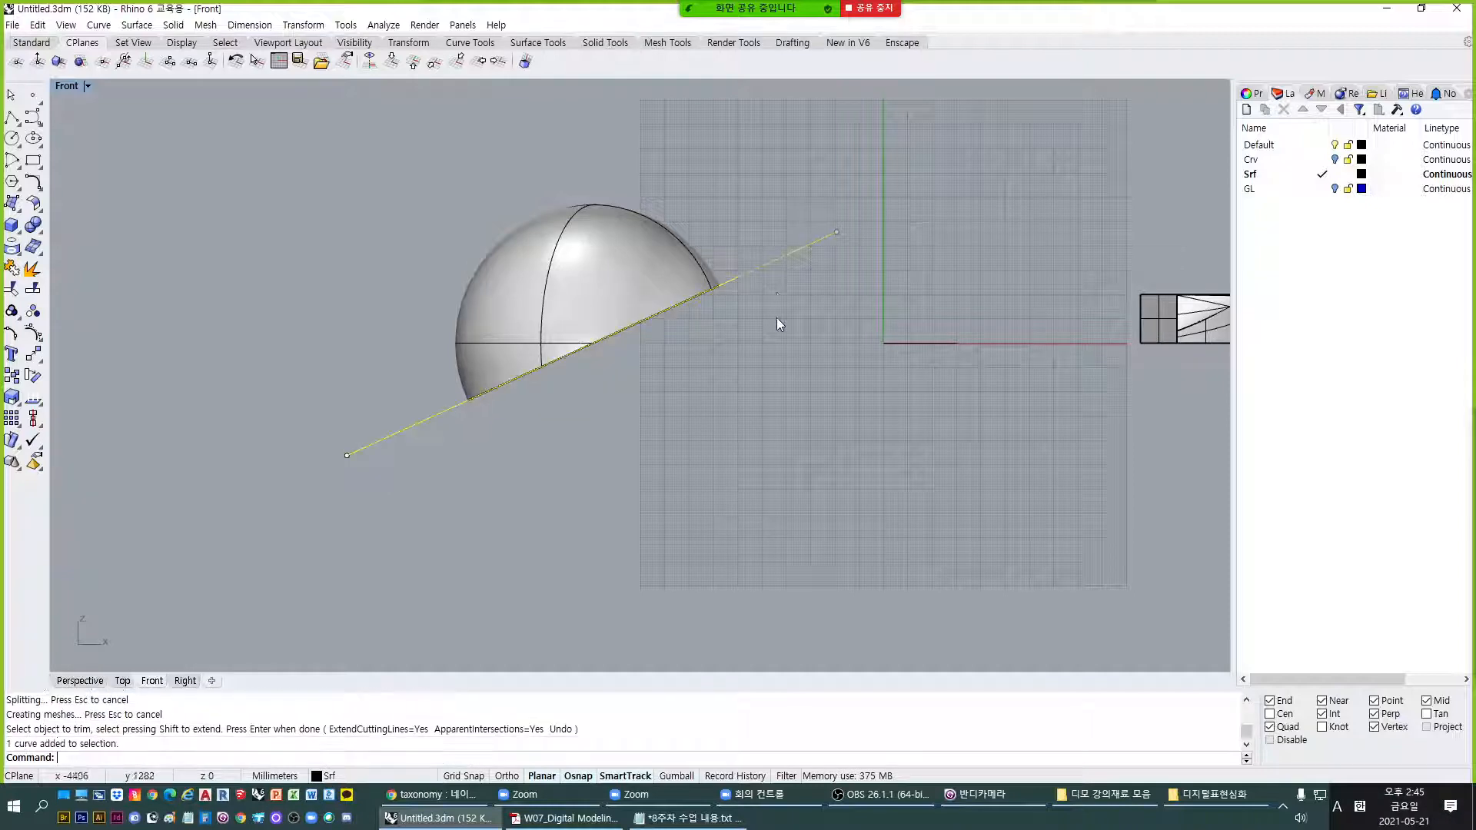
type("E")
key("Return")
double_click(72, 86)
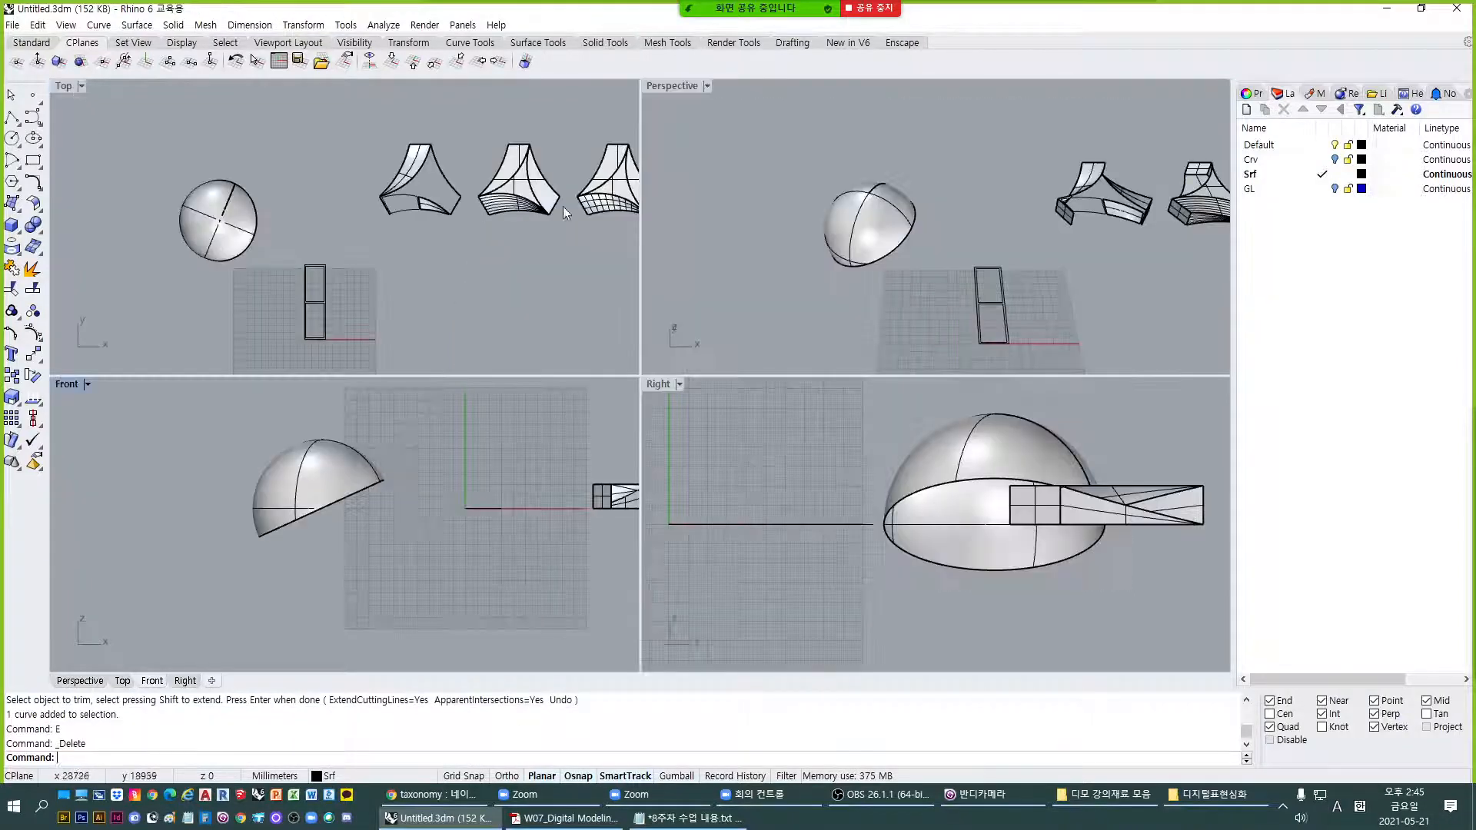
Zoom the Perspective view to the trimmed sphere and preview a Rebuild with 10 by 10 points at degree 3, without applying it.
right_click_drag(676, 192, 778, 172)
left_click(912, 195)
scroll(888, 280, "up", 2)
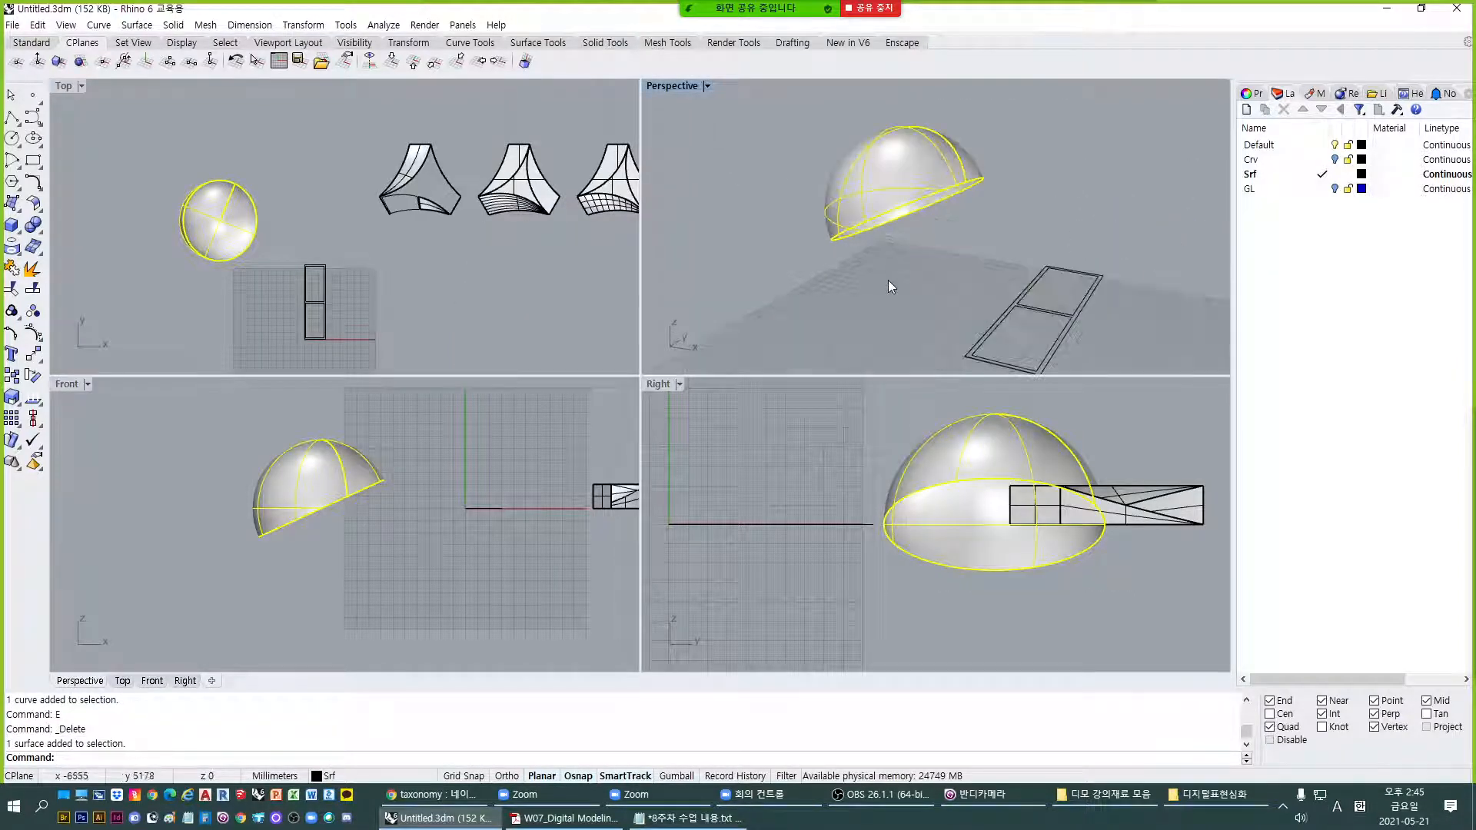
type("ZS")
key("Return")
right_click_drag(846, 259, 887, 284)
key("Escape")
left_click(947, 227)
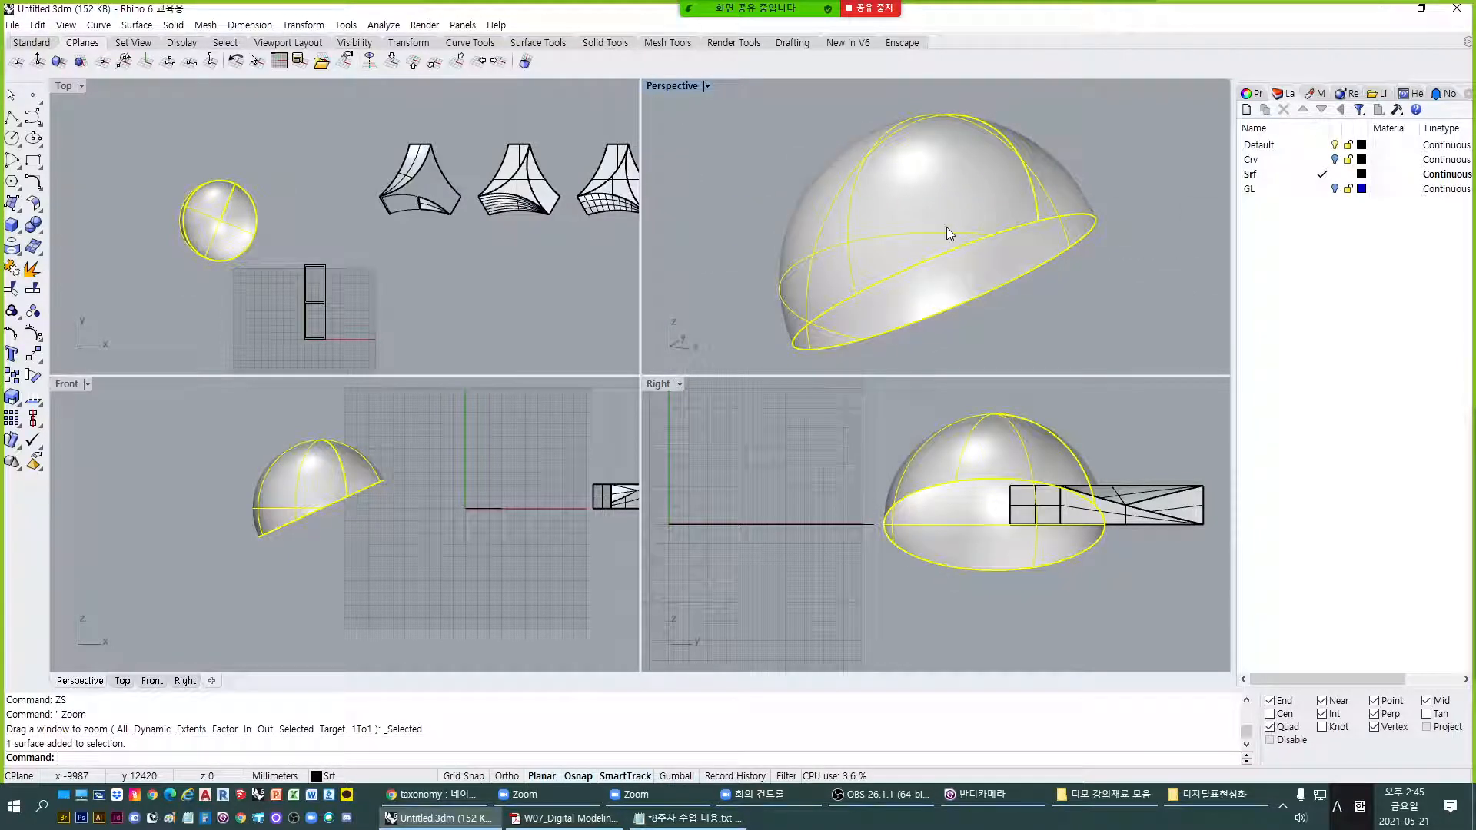
type("RB")
key("Return")
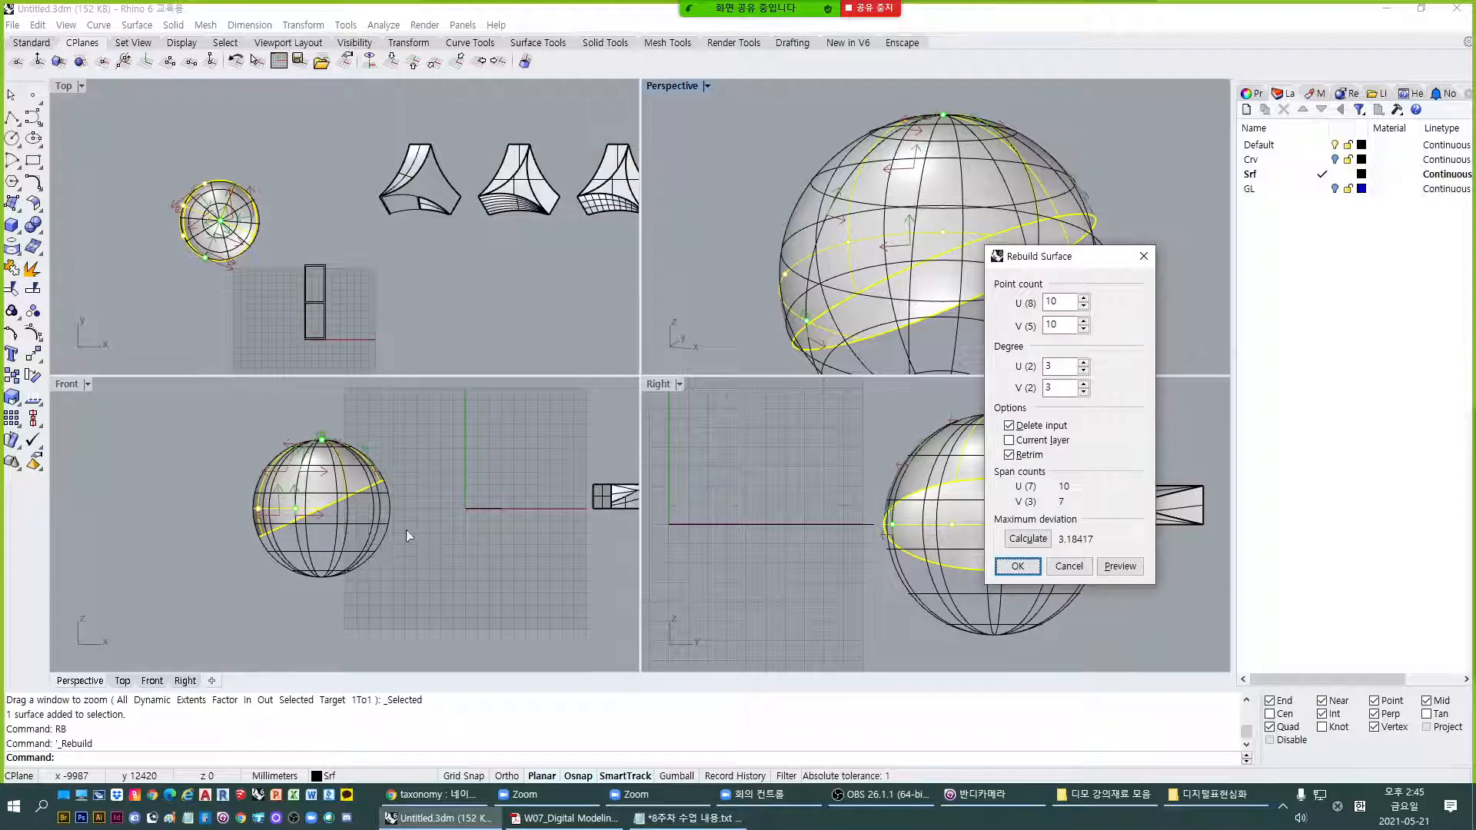
key("Return")
key("Escape")
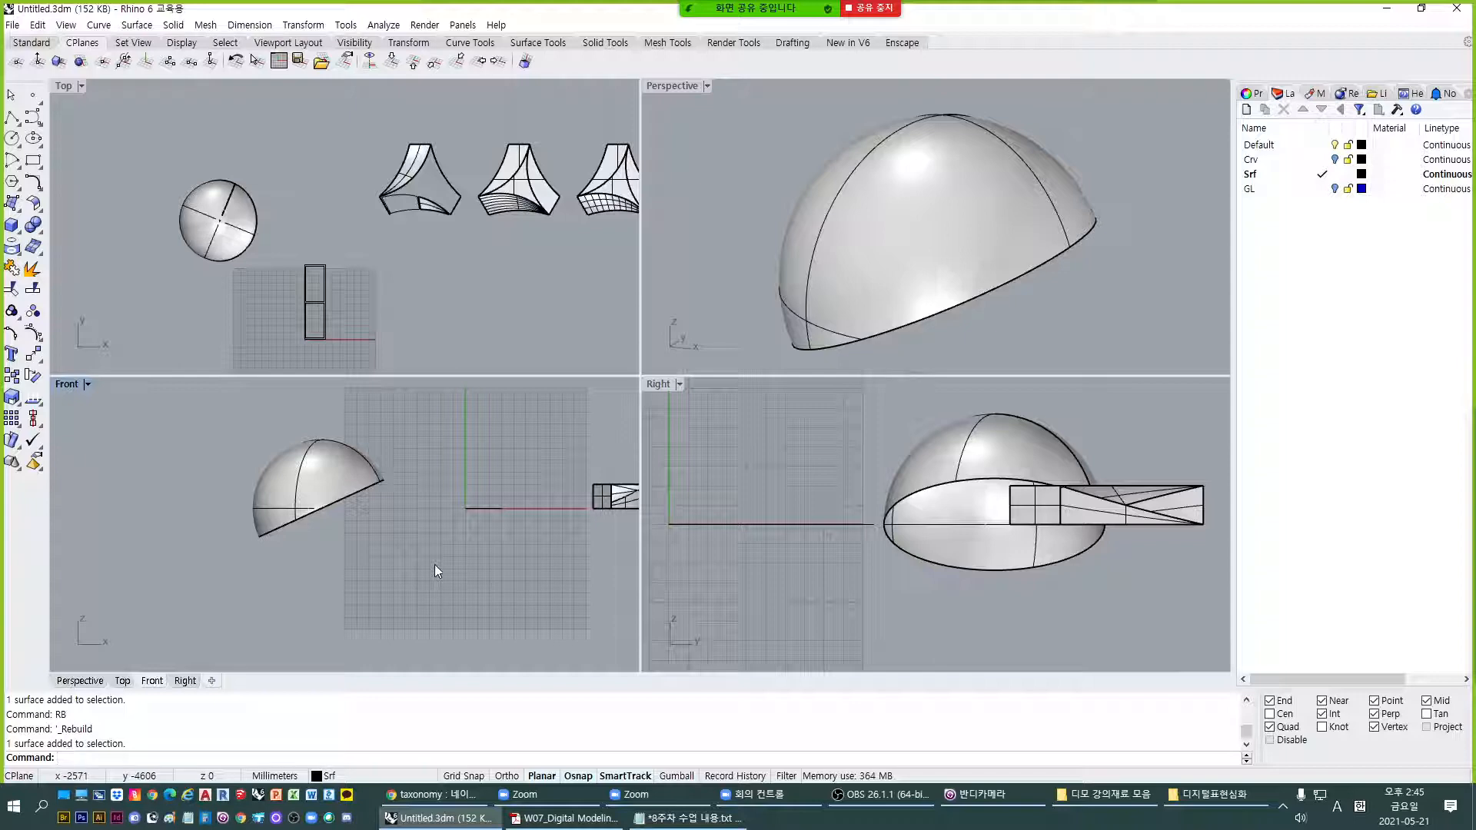
Untrim the sphere's slanted cut edge, and undo the untrim.
type("untrim")
key("Return")
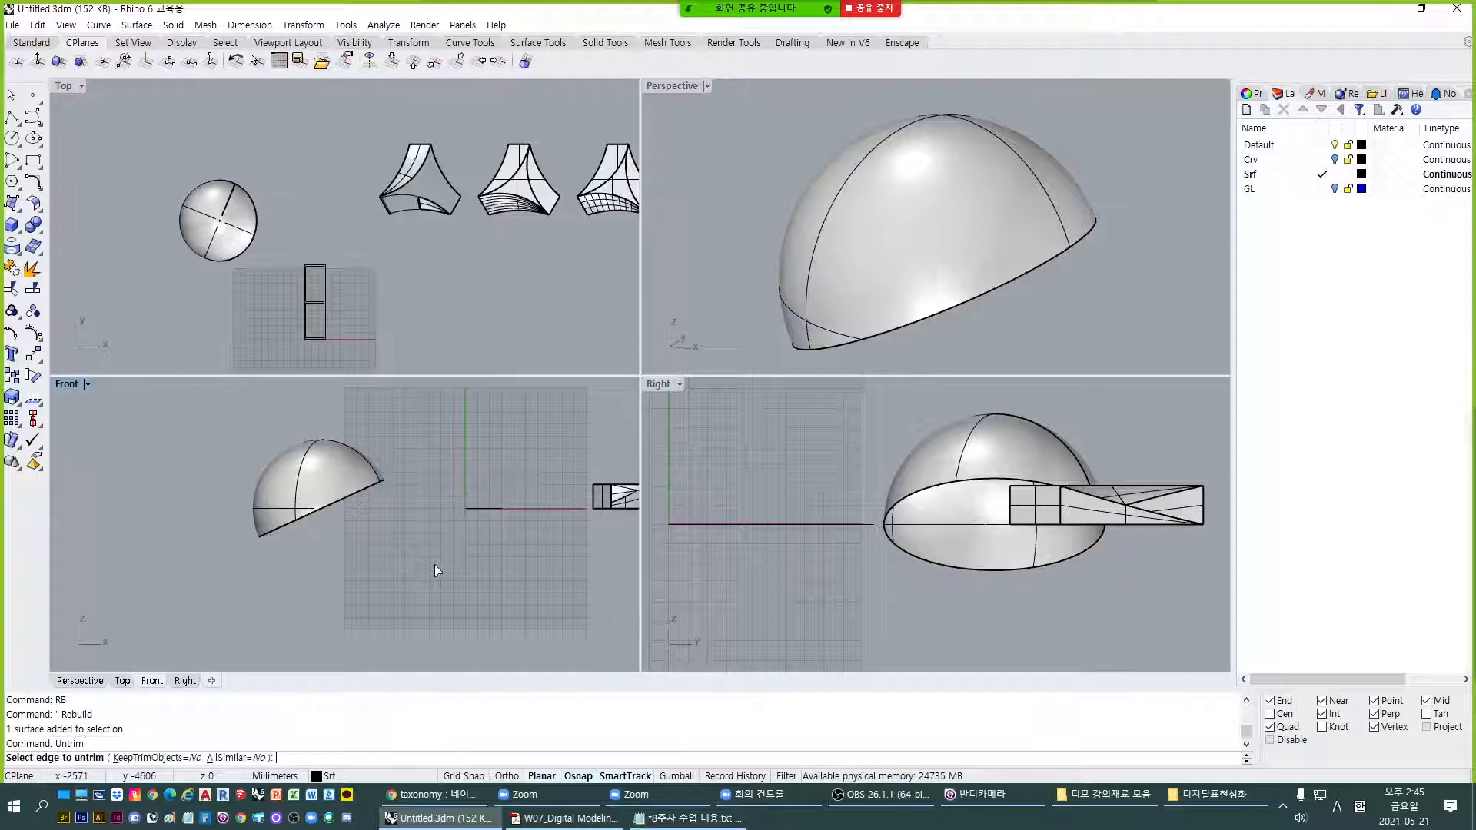
left_click(343, 501)
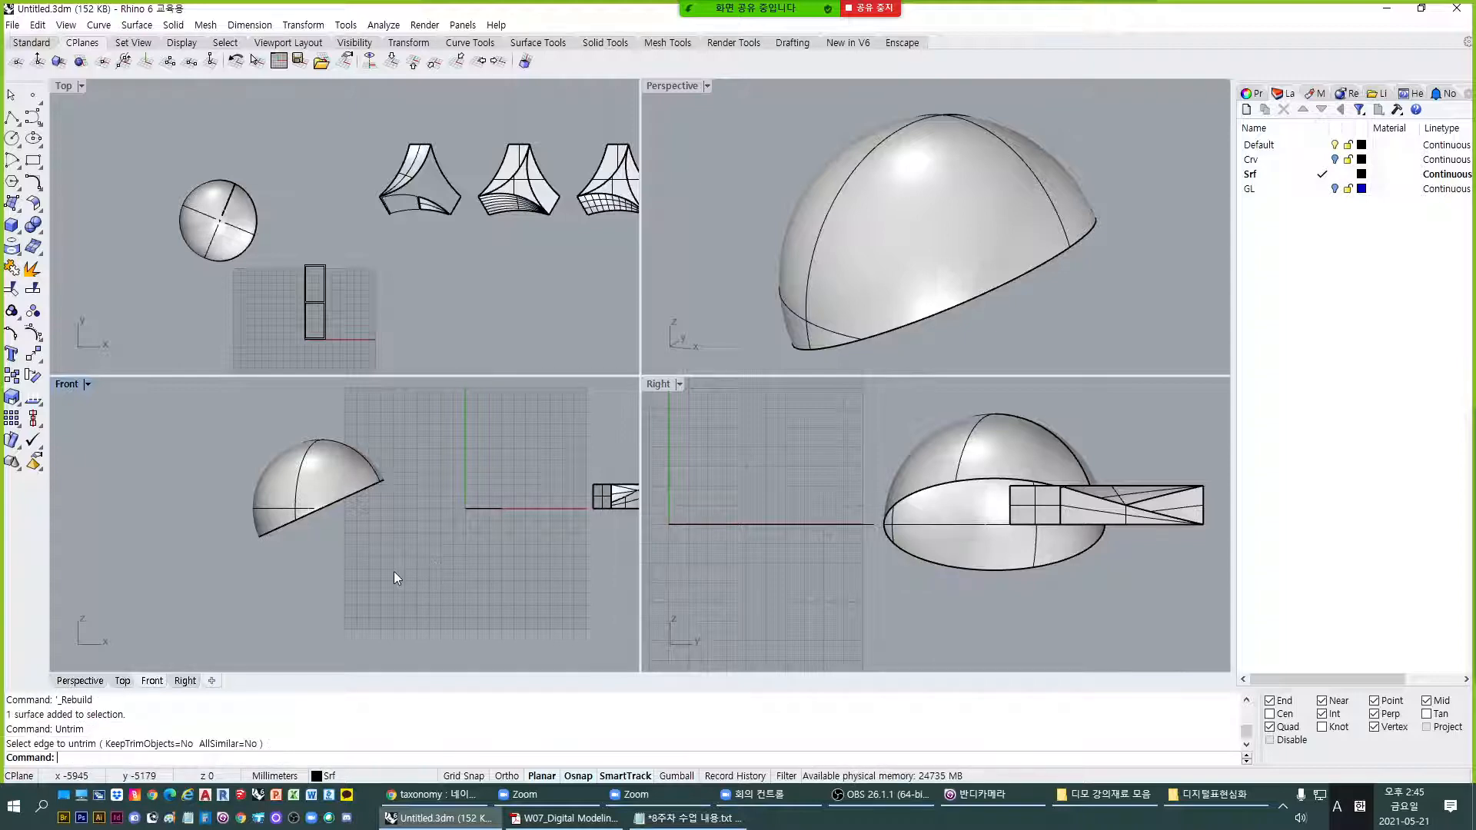
key("Return")
left_click(341, 504)
key("Return")
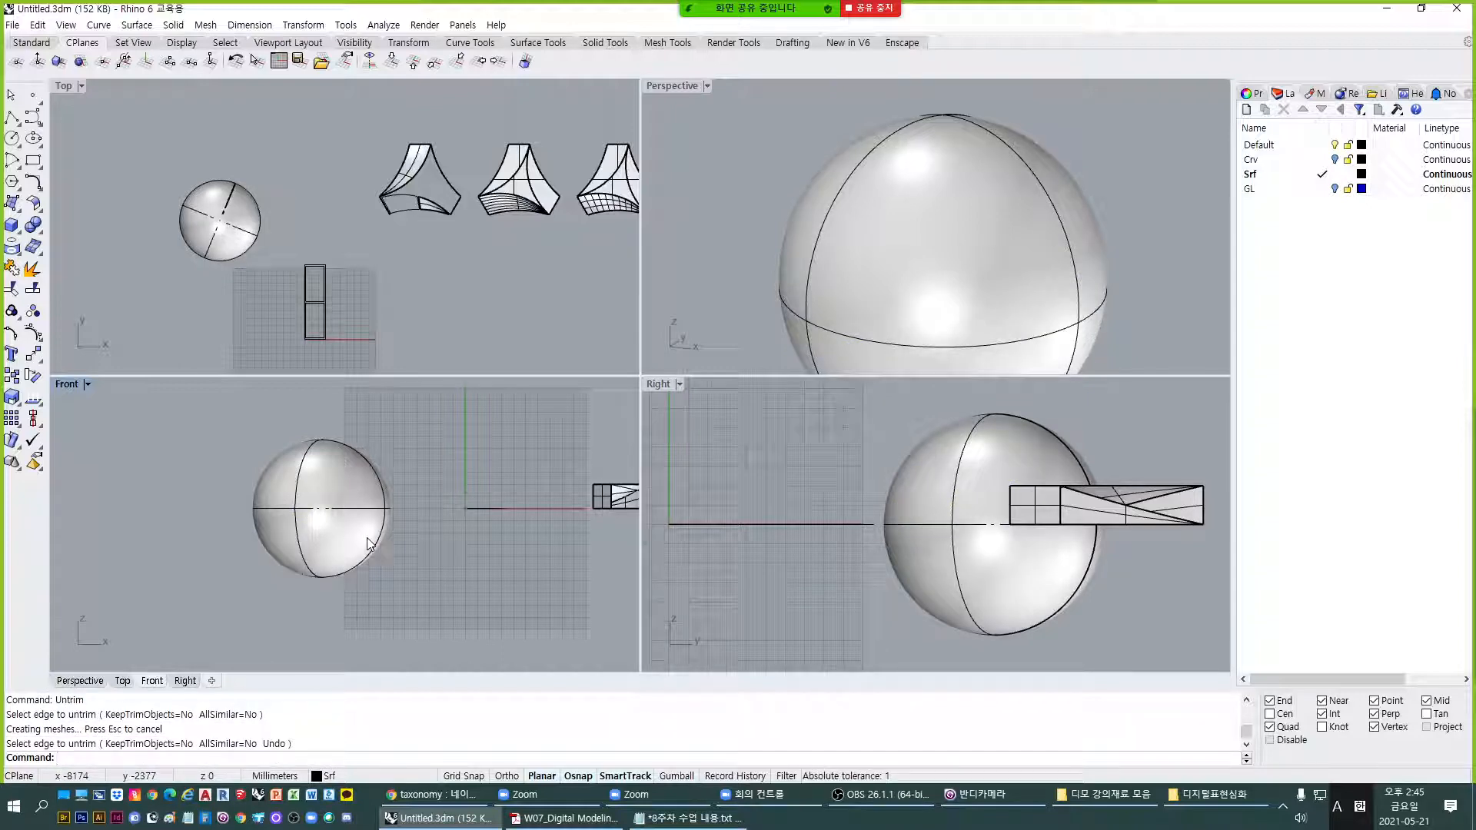
key("ctrl+z")
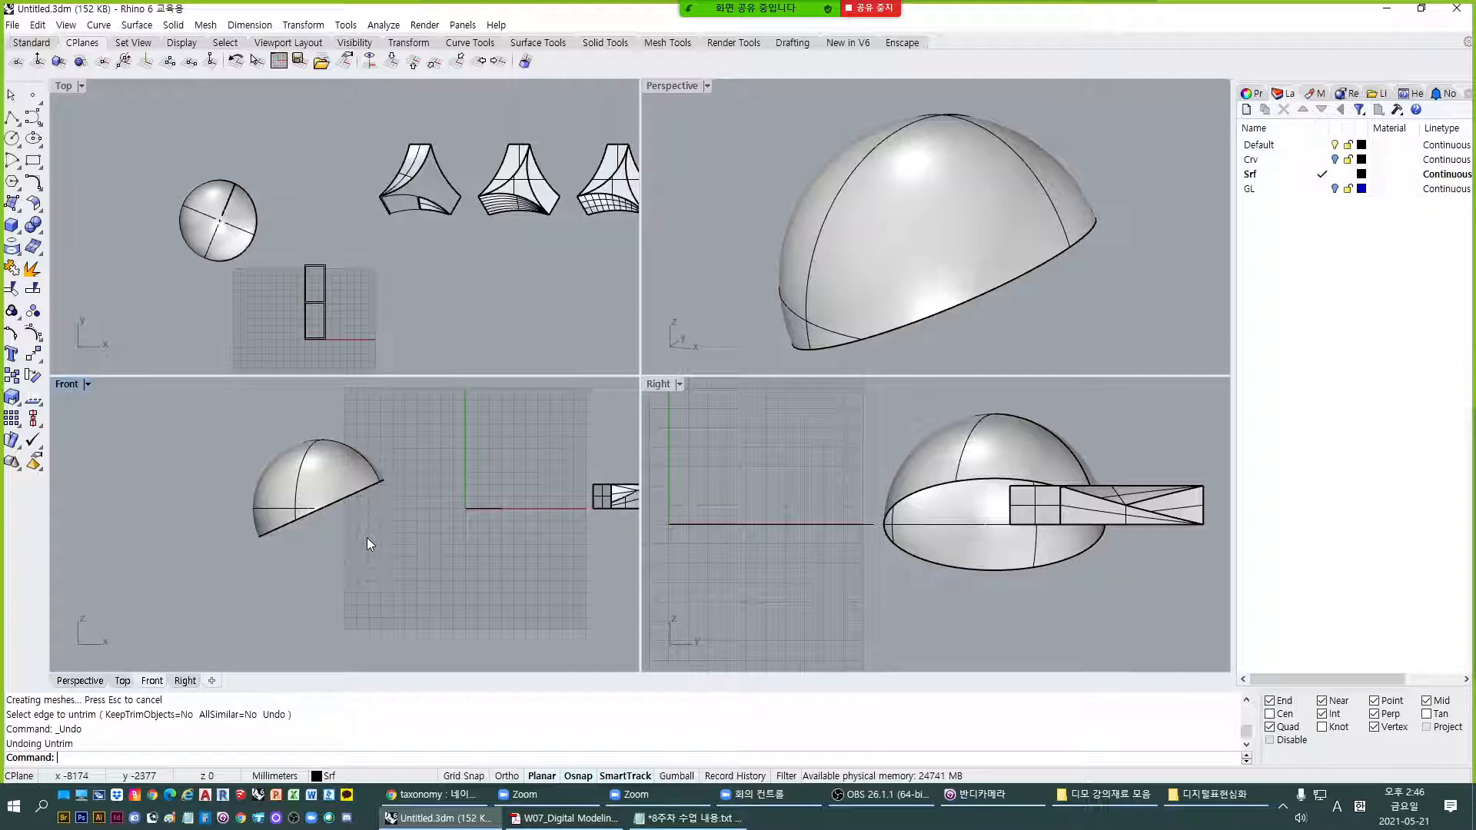
Shrink the trimmed sphere's underlying surface to its trim edge with ShrinkTrimmedSrf.
left_click(365, 487)
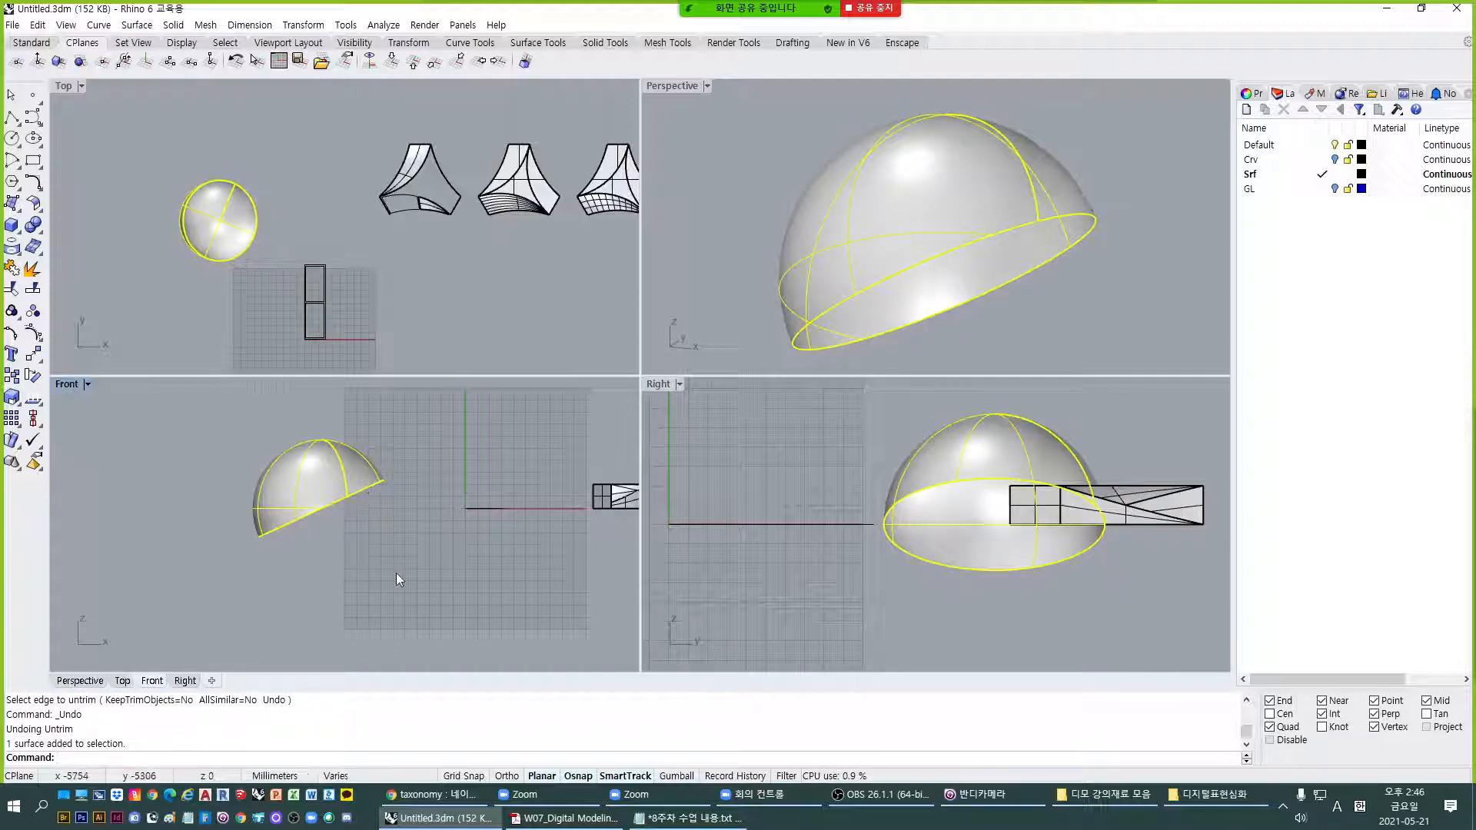
key("Escape")
type("Srf")
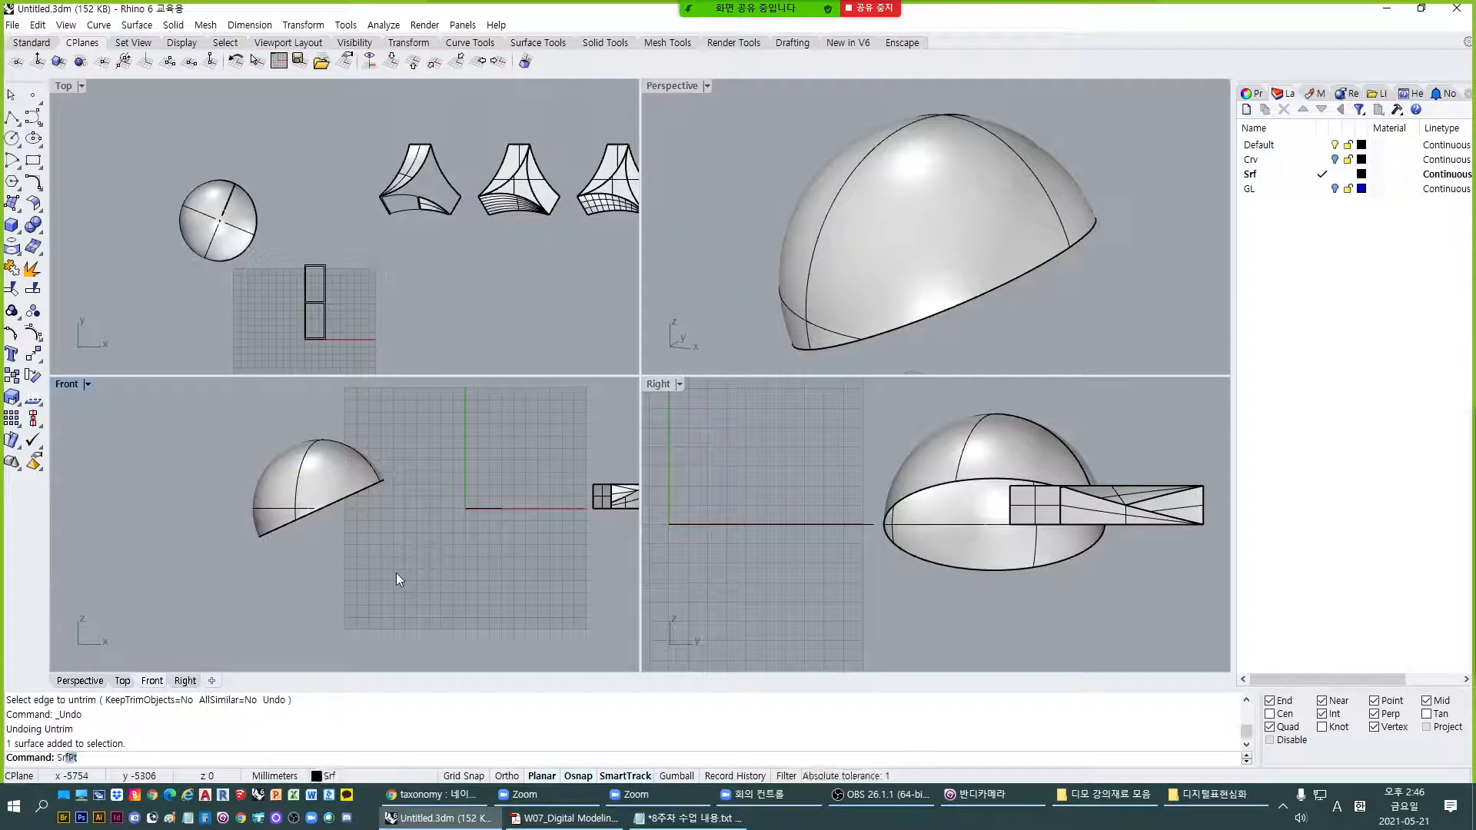
key("BackSpace")
key("BackSpace")
type("ShrinkTrimmedSrf")
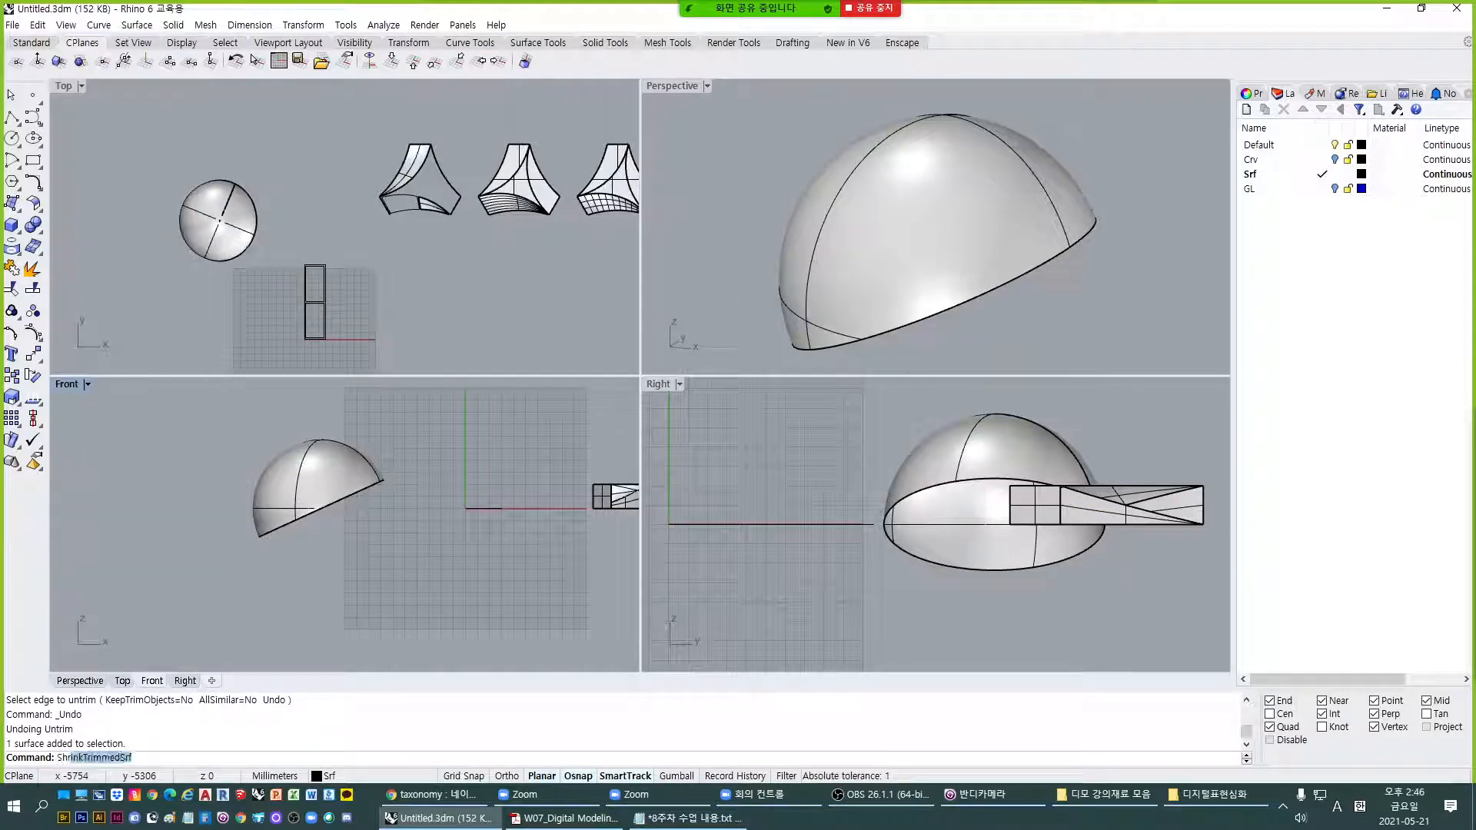
key("Return")
left_click(266, 492)
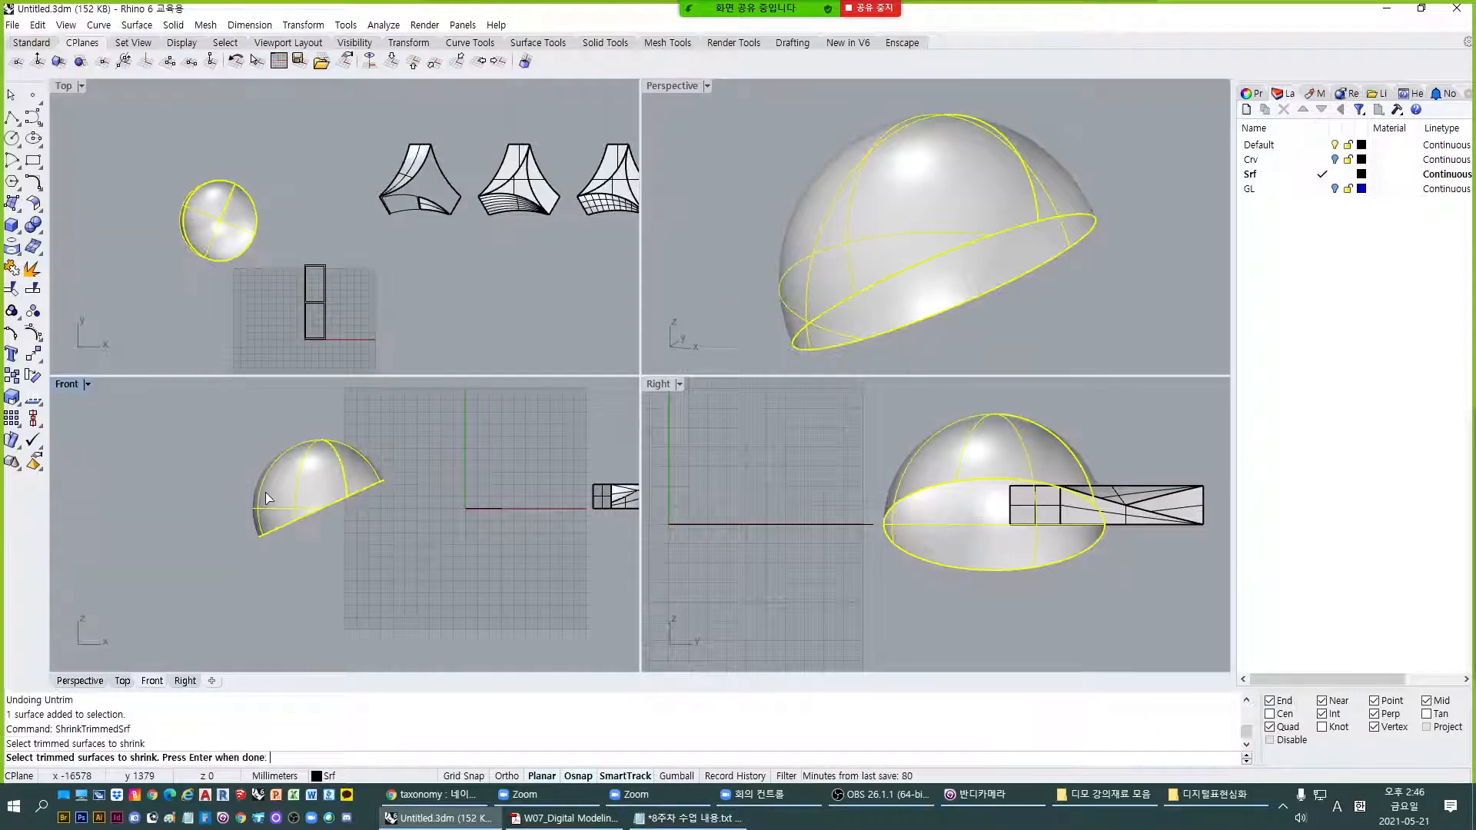
key("Return")
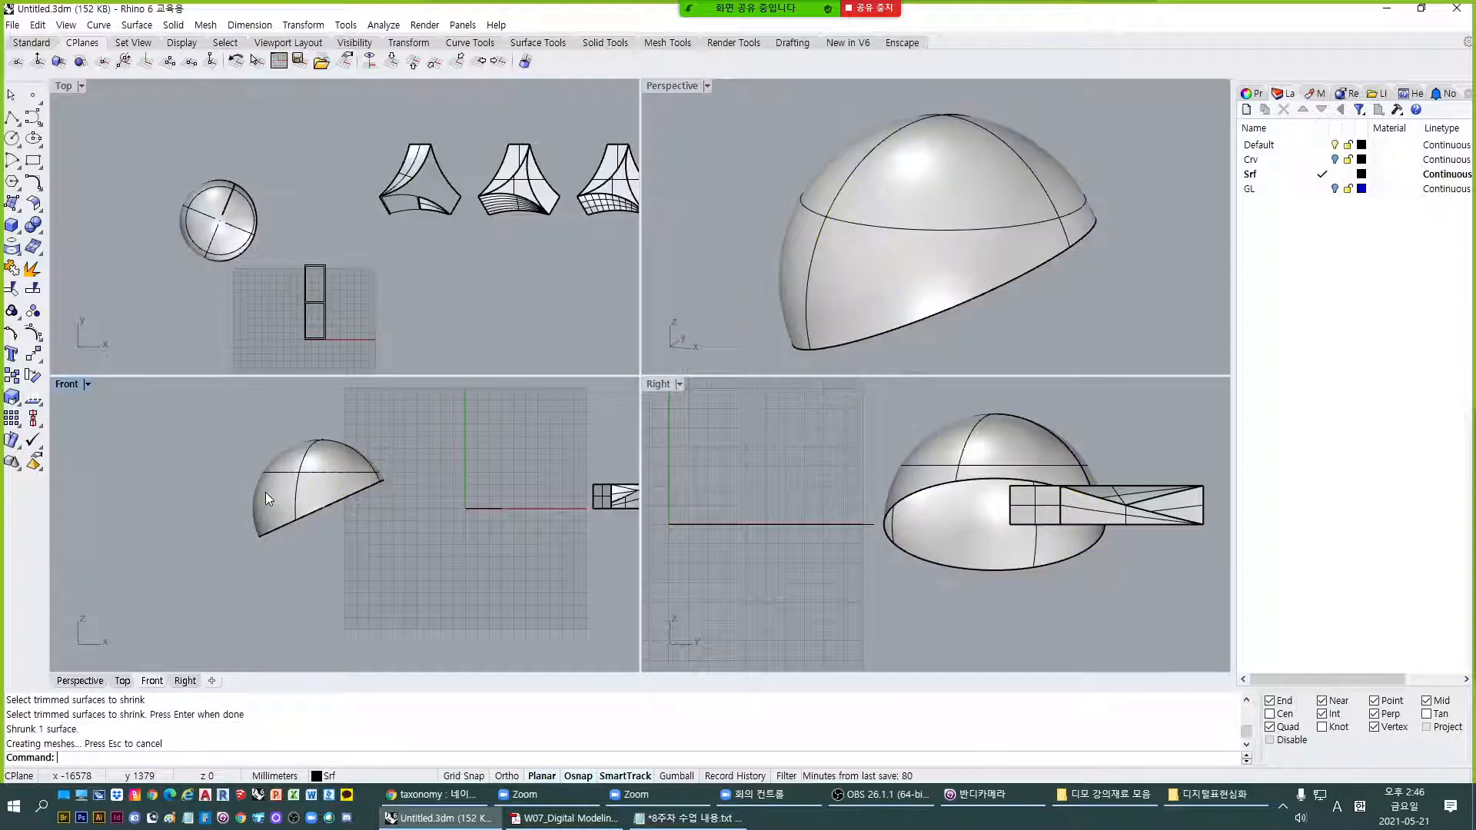
Display the shrunken sphere's control points to examine its underlying surface, and hide them again.
key("F10")
left_click(340, 490)
key("Return")
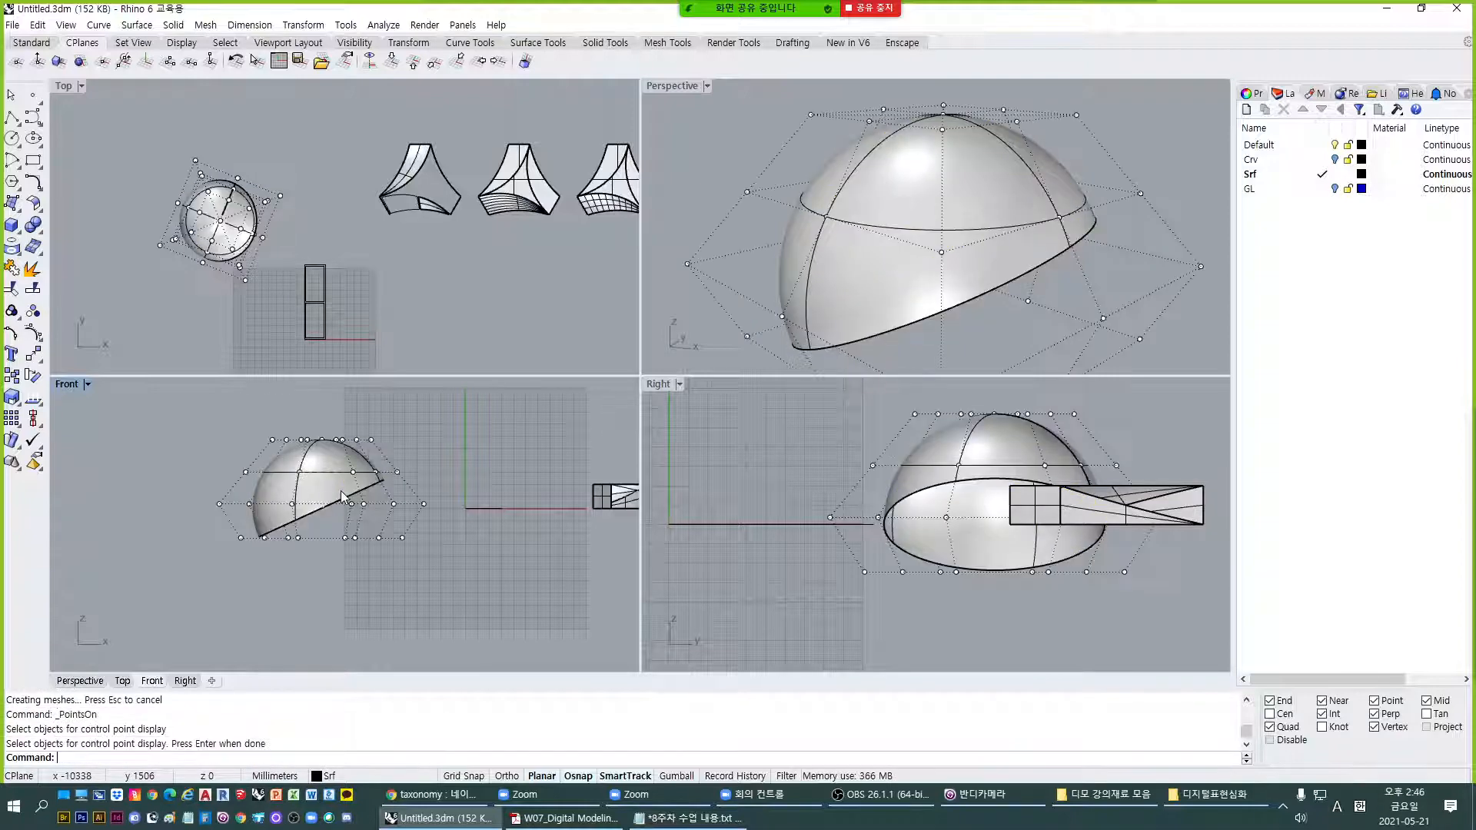
scroll(332, 545, "up", 2)
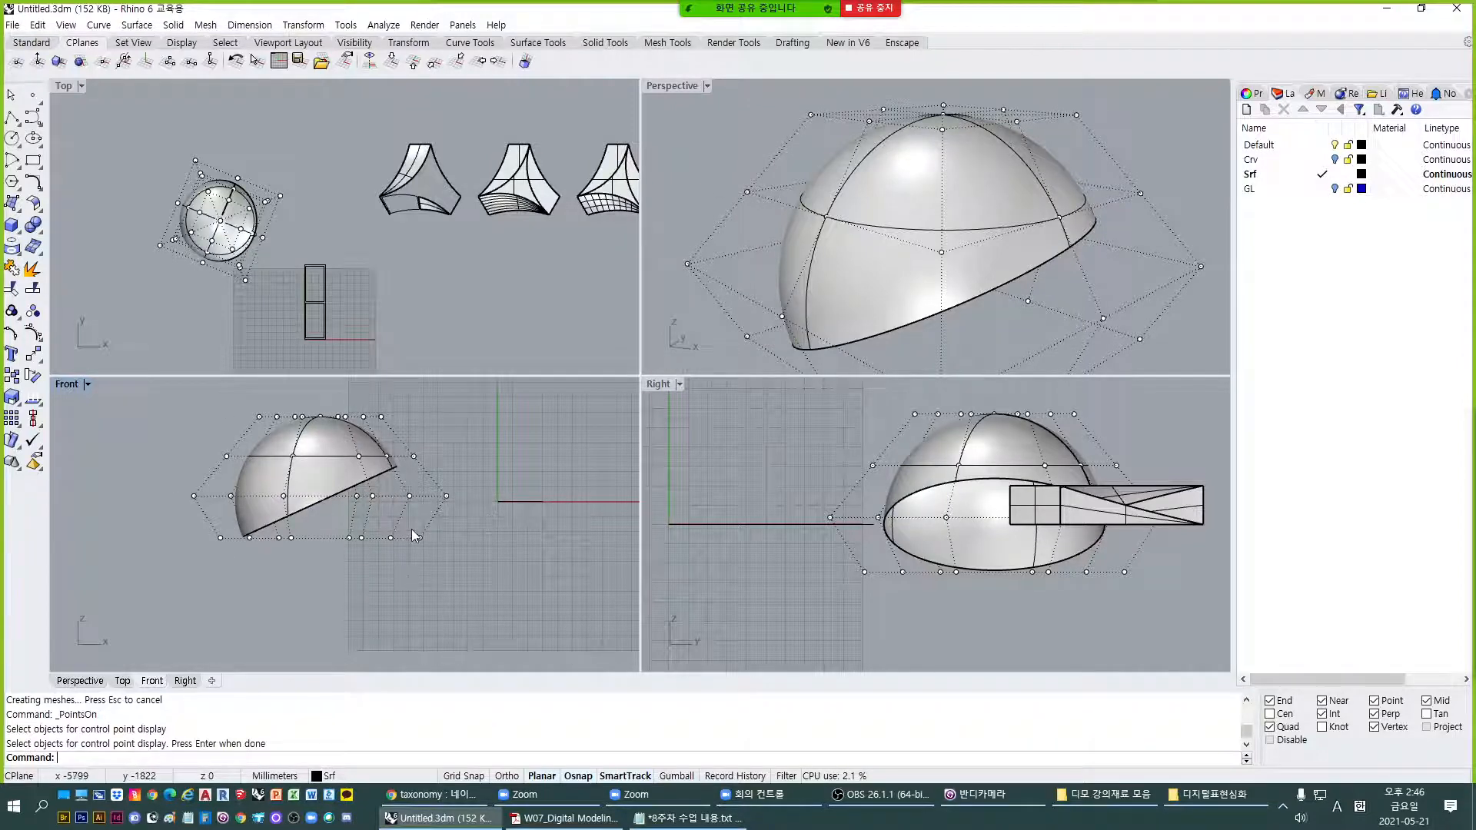
key("Escape")
Rebuild the trimmed sphere with 10 by 10 points at degree 3, deleting the input and retrimming the surface.
left_click(323, 486)
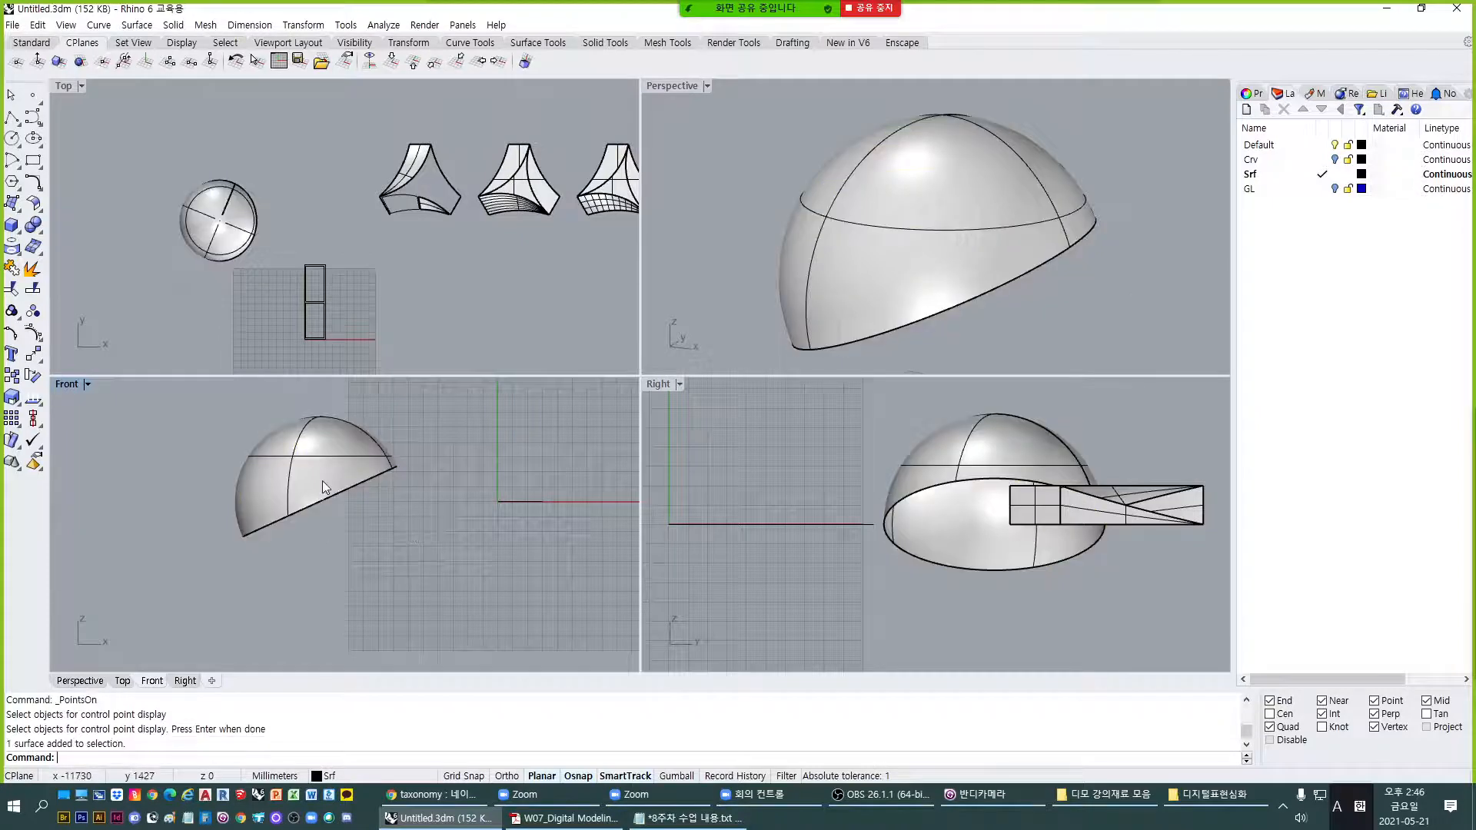
type("RB")
key("Return")
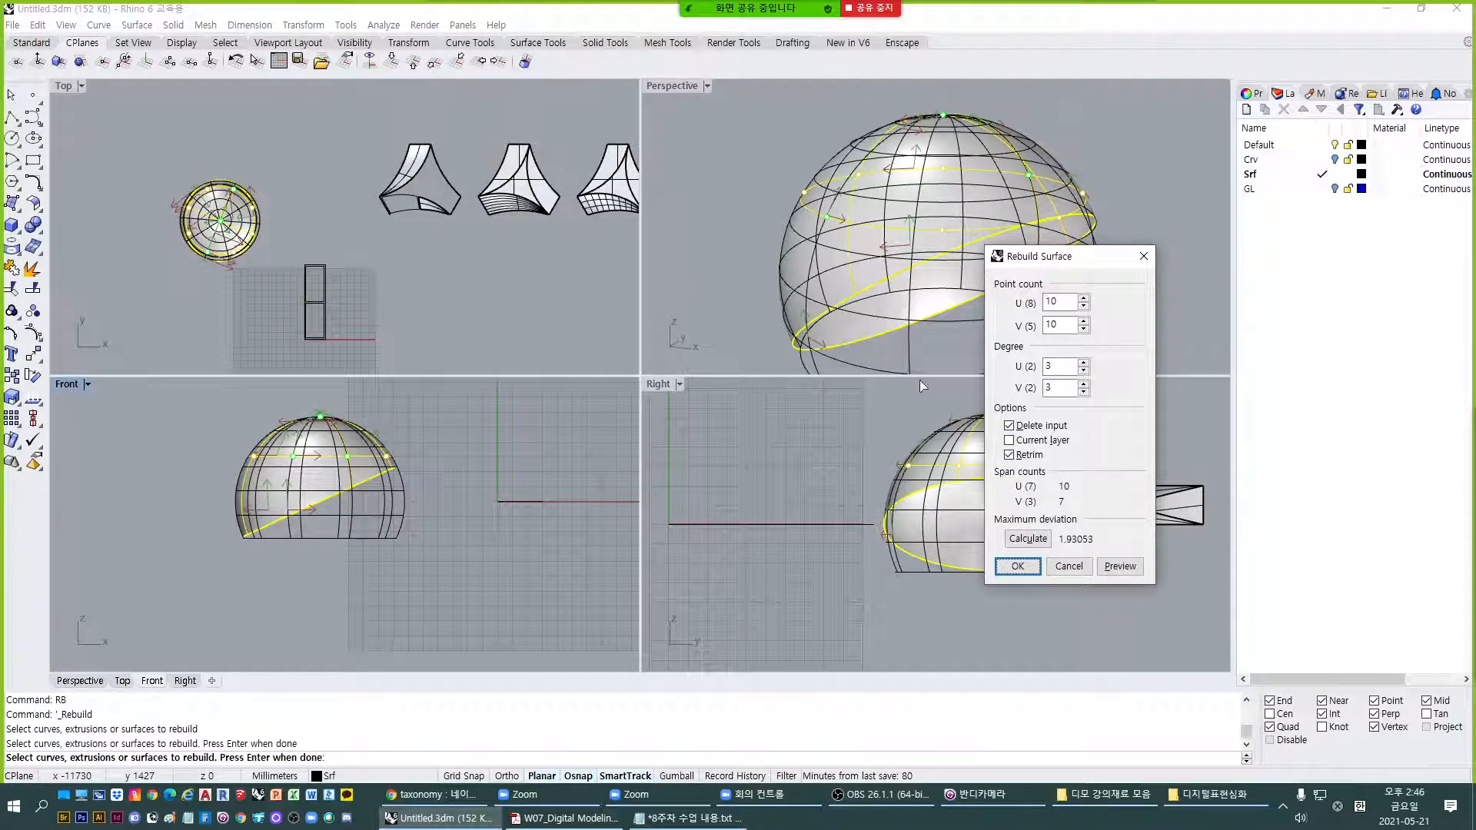
left_click(992, 320)
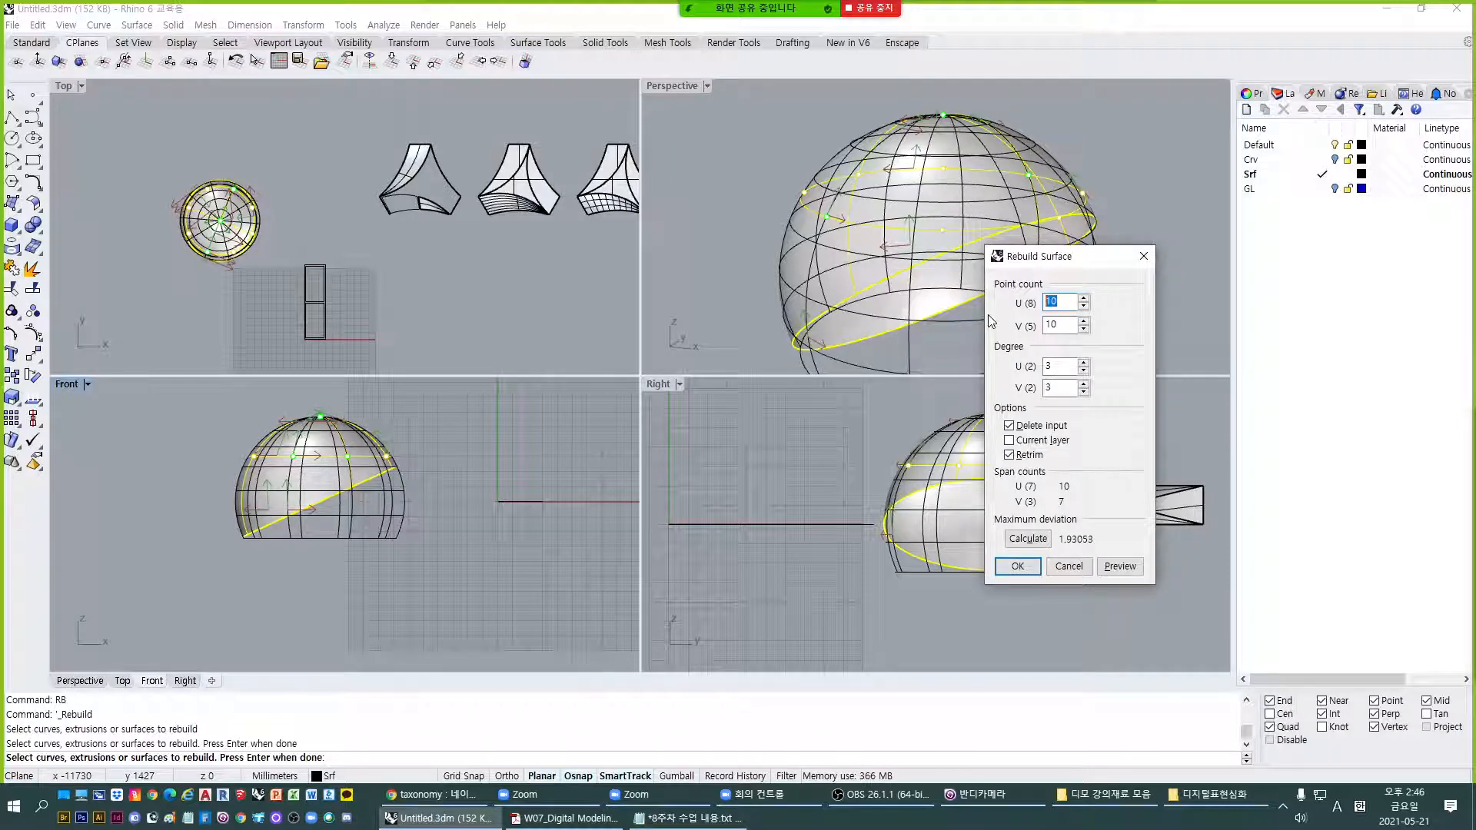
left_click(1020, 570)
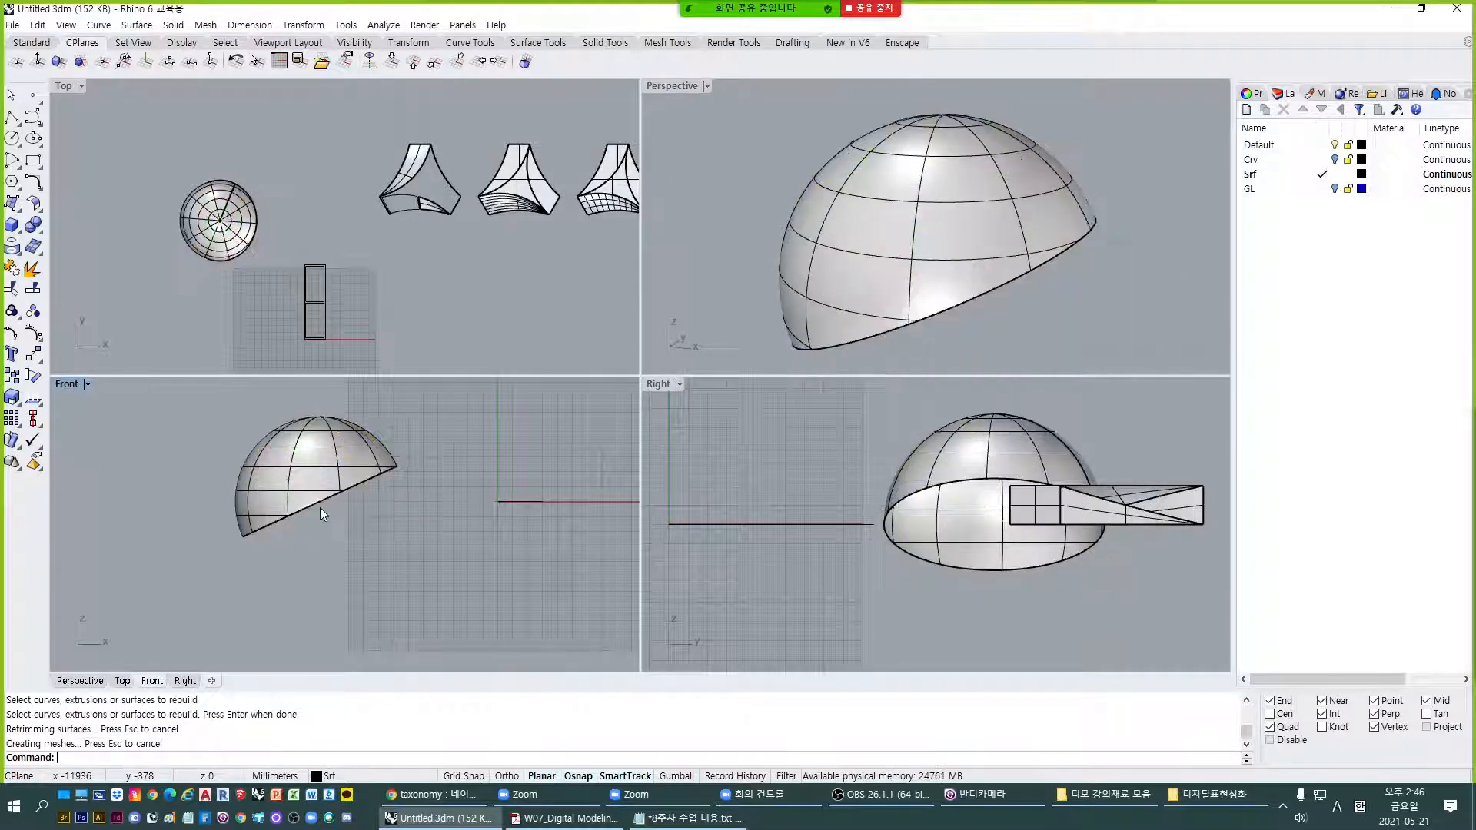
Inspect the rebuilt sphere's control point grid in the Front view, and hide the points again.
scroll(320, 508, "up", 2)
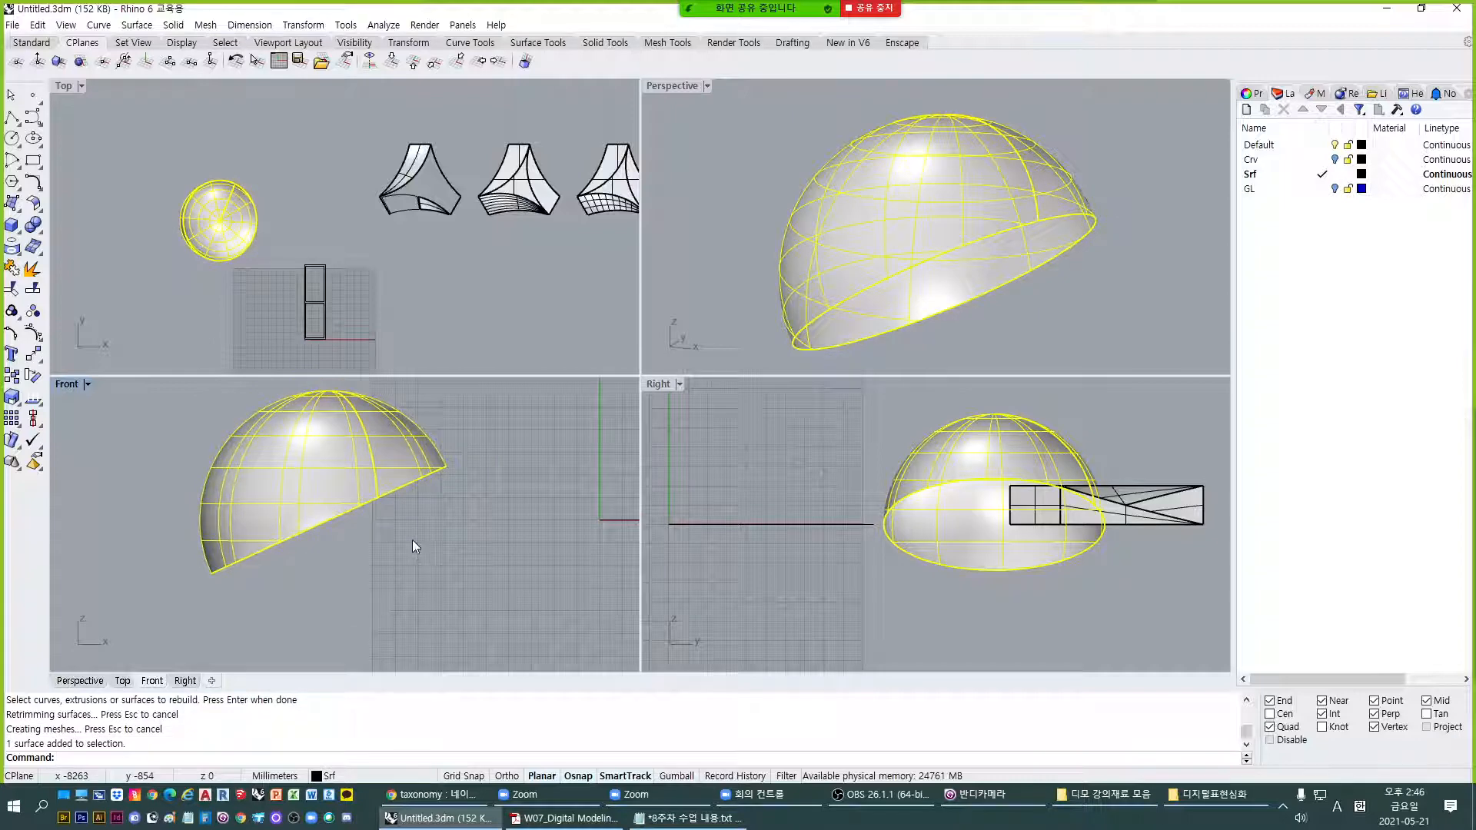
key("F10")
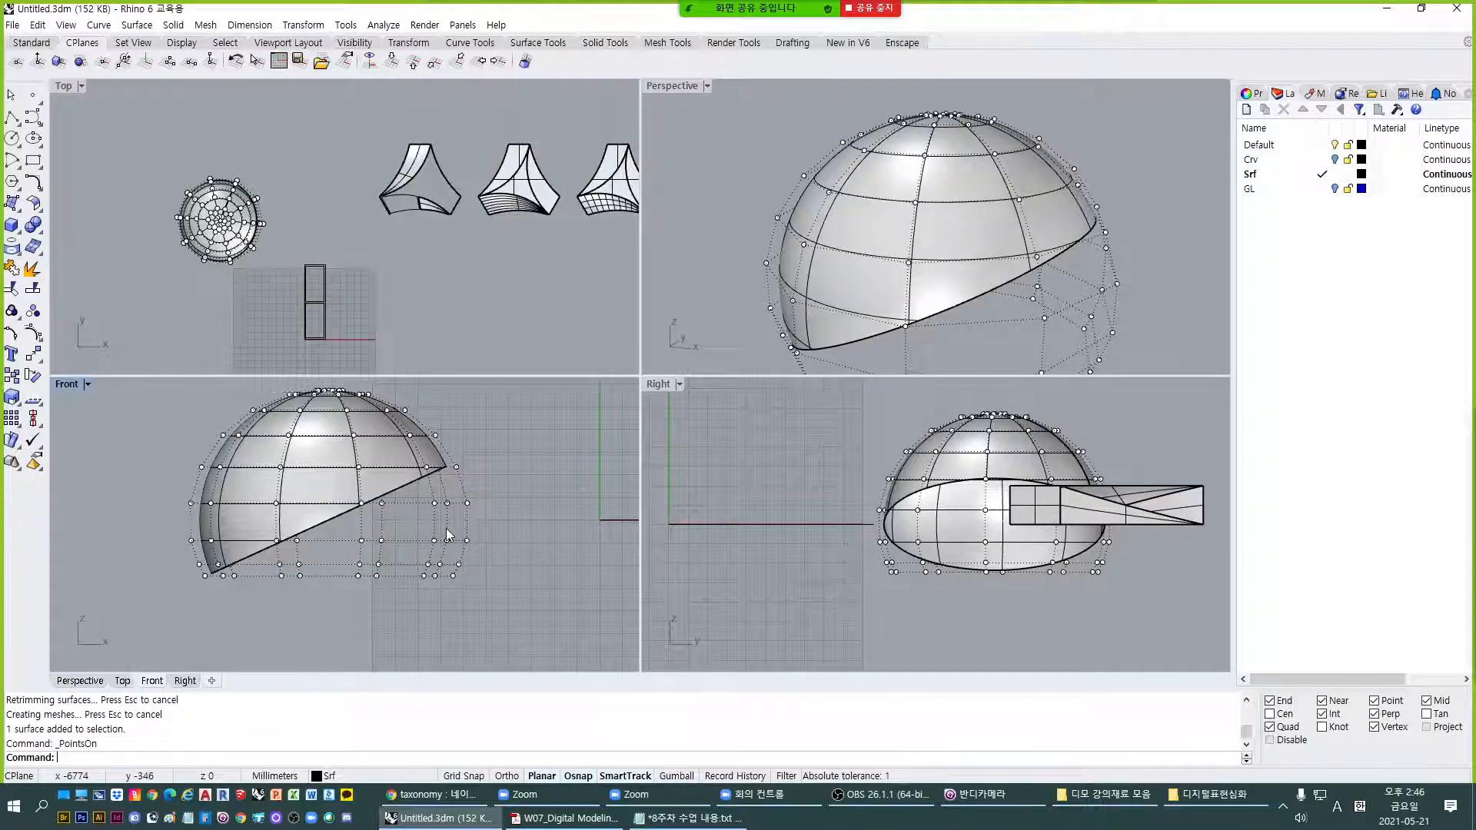
key("Escape")
In the maximized Perspective view, apply ShrinkTrimmedSrf to the separate curved front panel of the first three-legged model.
double_click(663, 87)
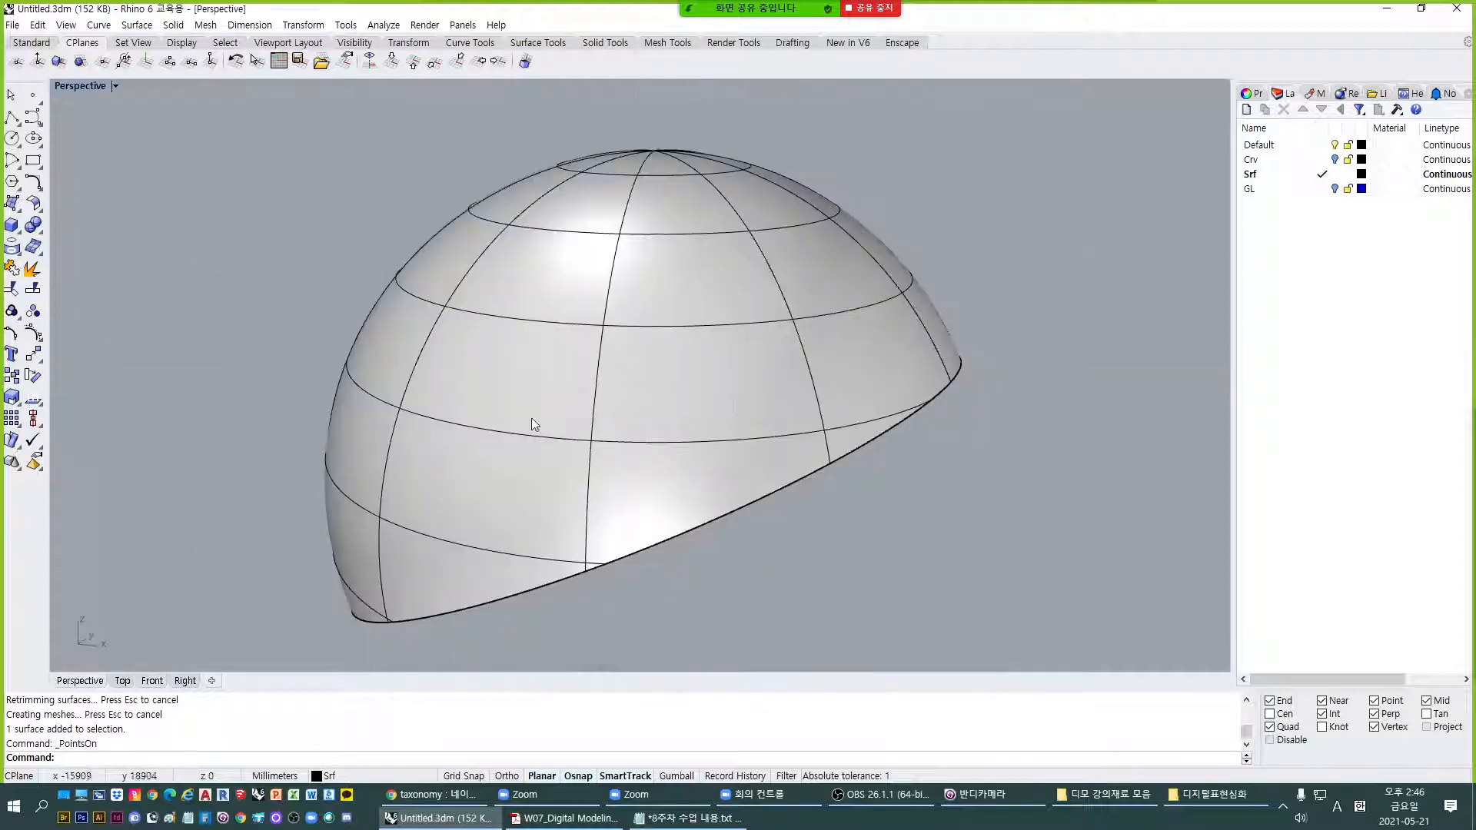
scroll(741, 378, "down", 8)
scroll(901, 431, "up", 7)
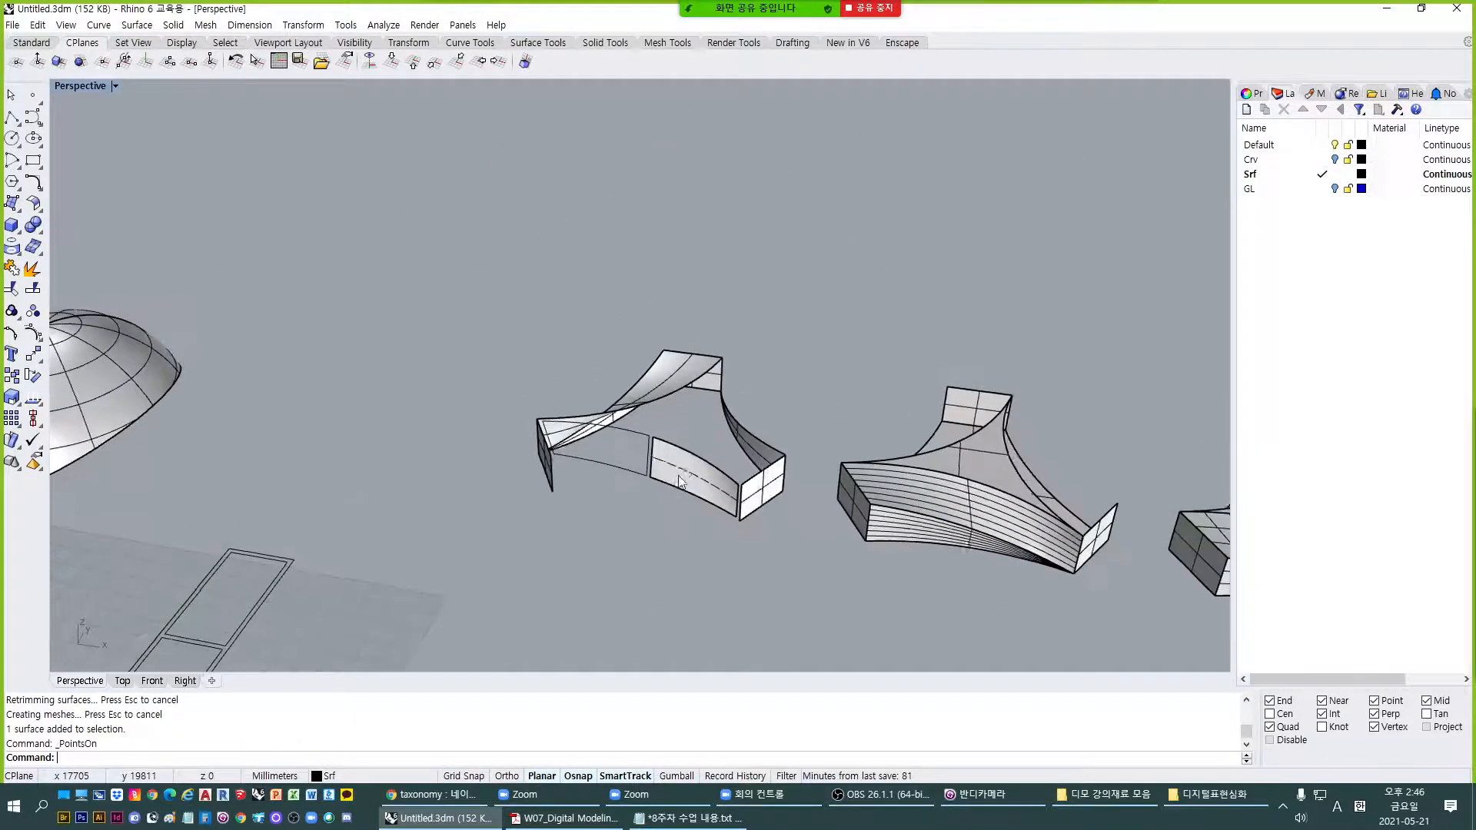
scroll(679, 482, "up", 3)
left_click(699, 471)
scroll(625, 546, "up", 3)
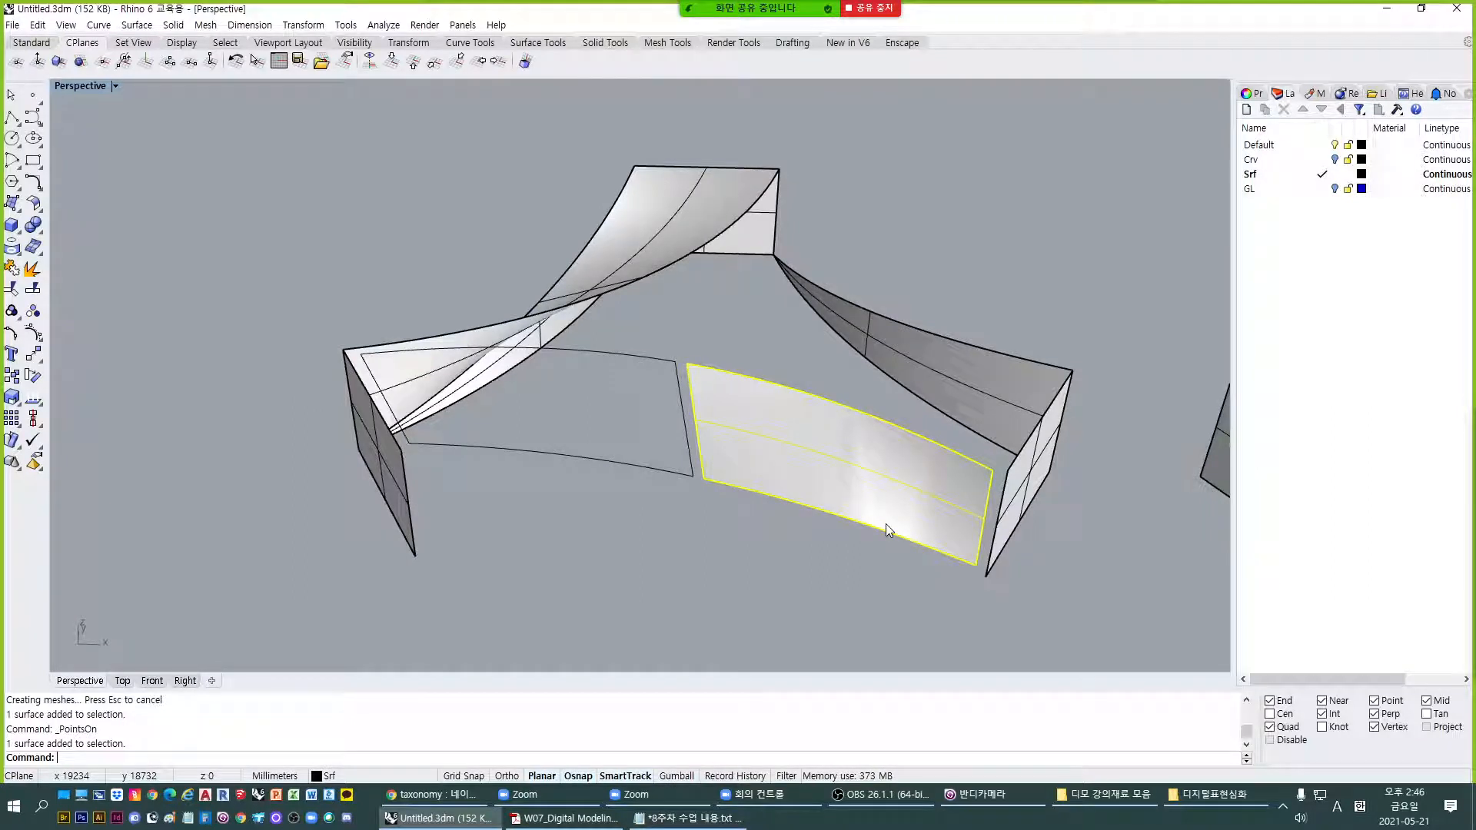
type("ShrinkTrimmedSrf")
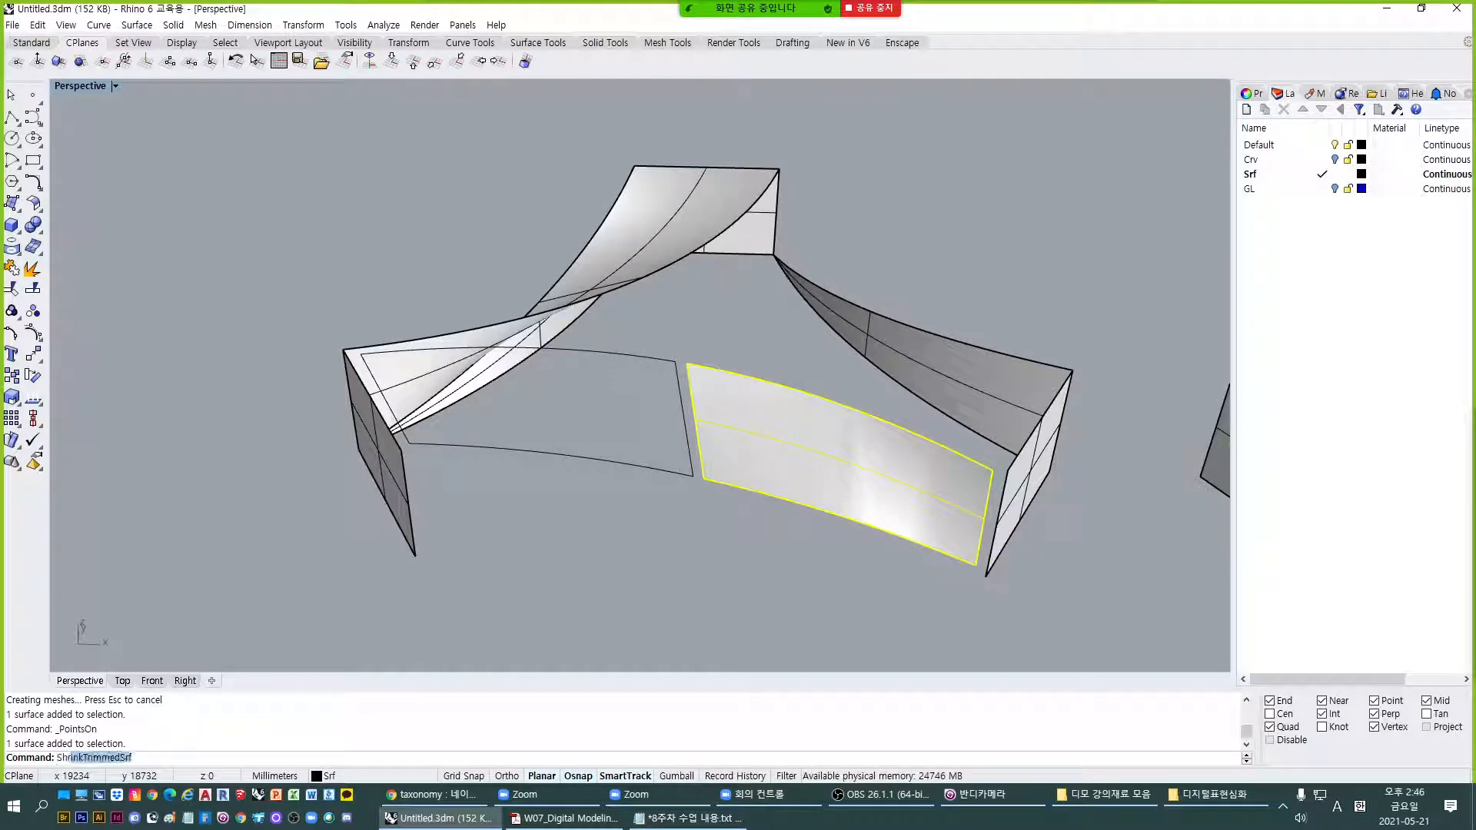
key("Return")
Preview a Rebuild of the shrunken front panel with 10 by 10 points at degree 3, without applying it.
left_click(885, 523)
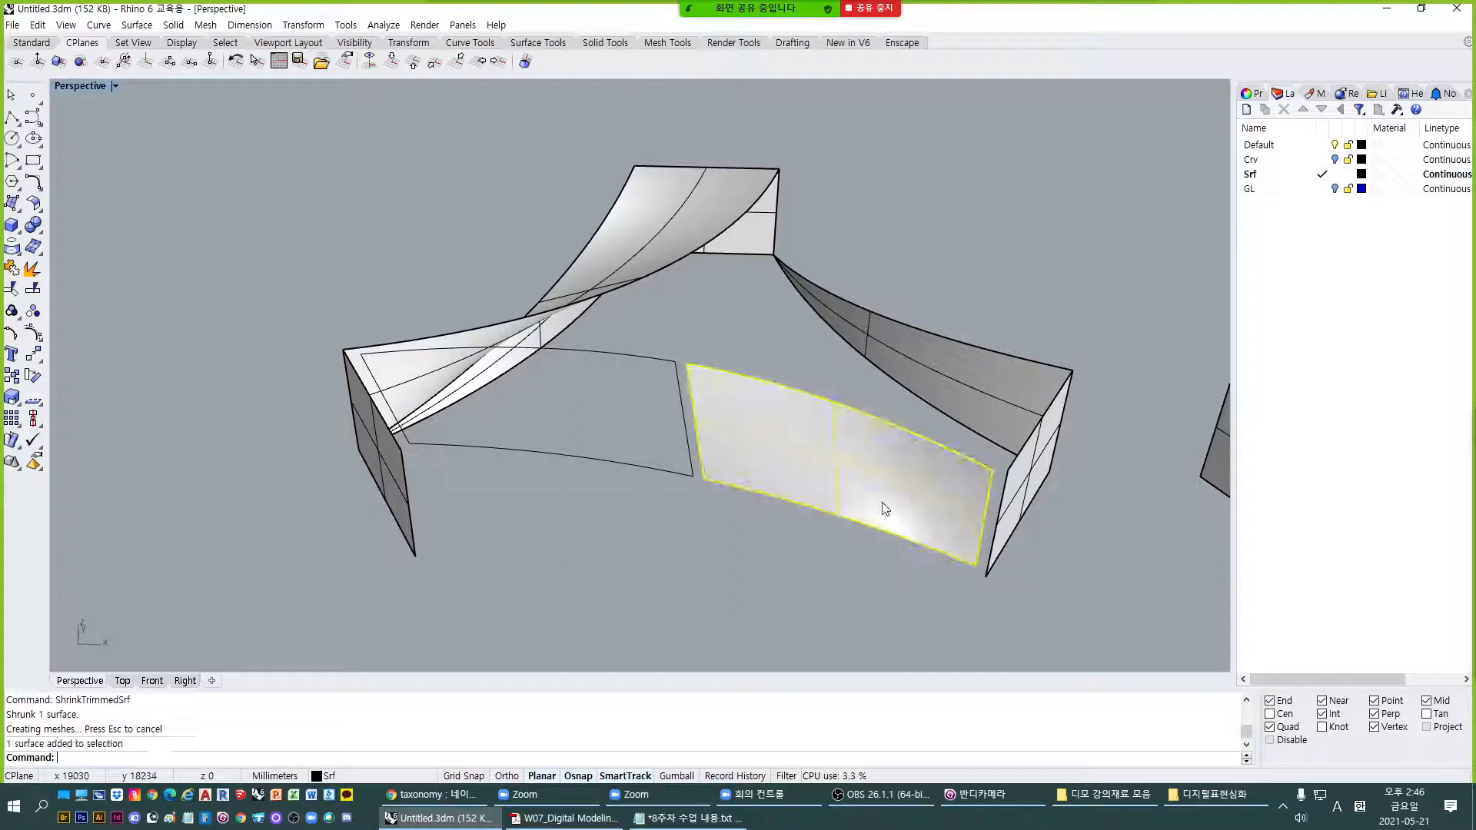
type("RB")
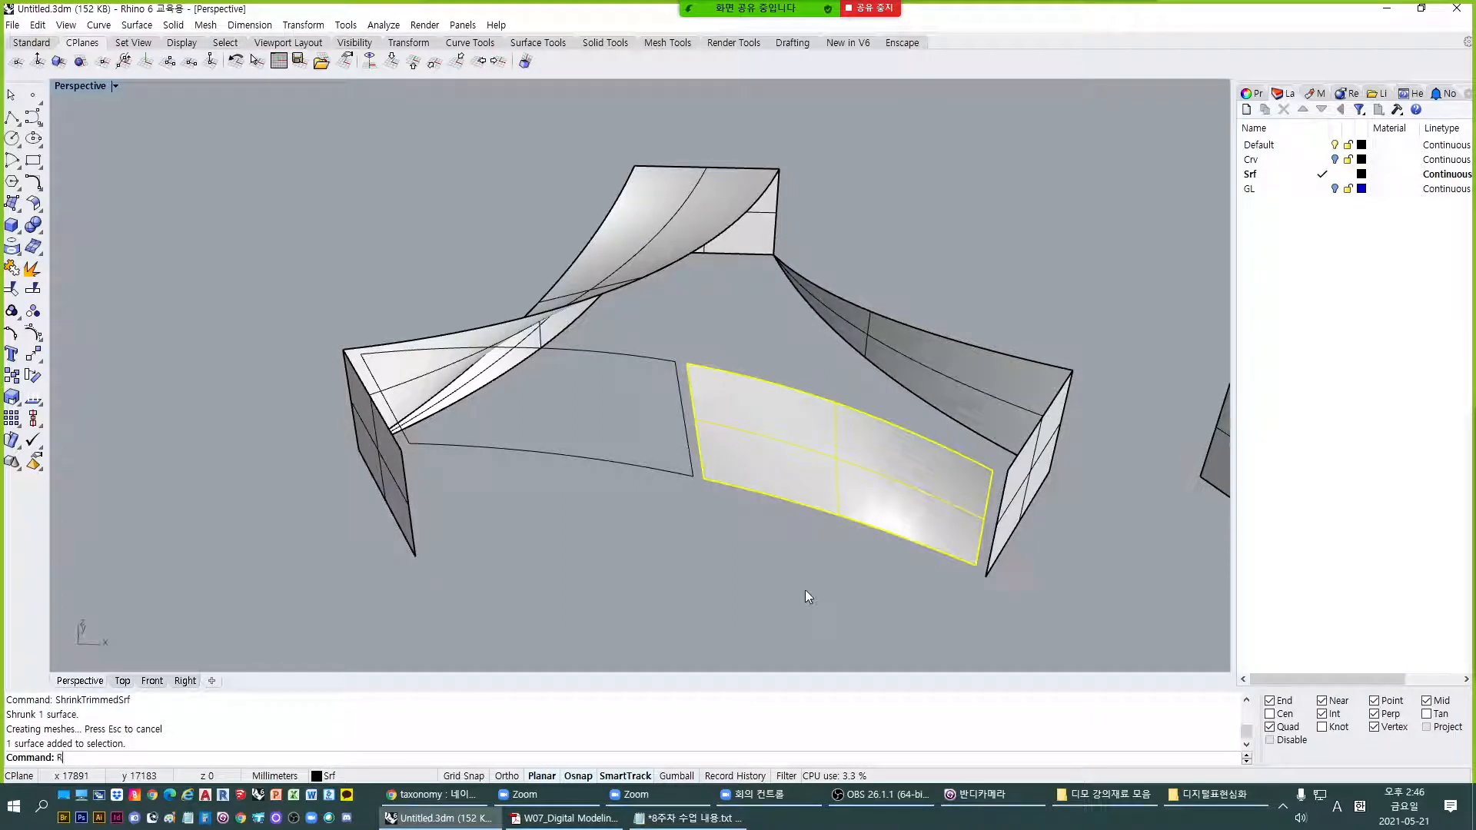
key("Return")
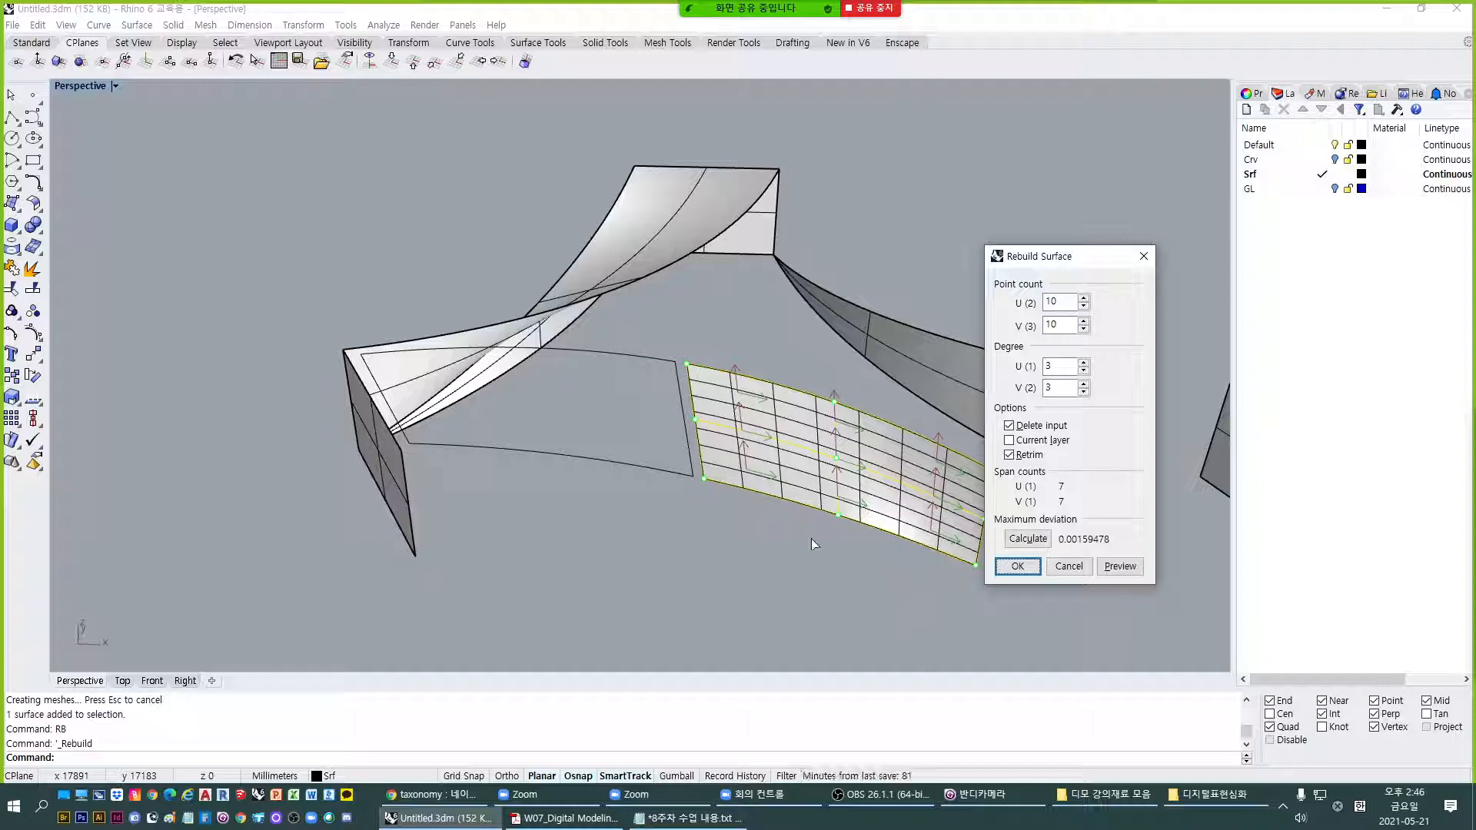
key("Return")
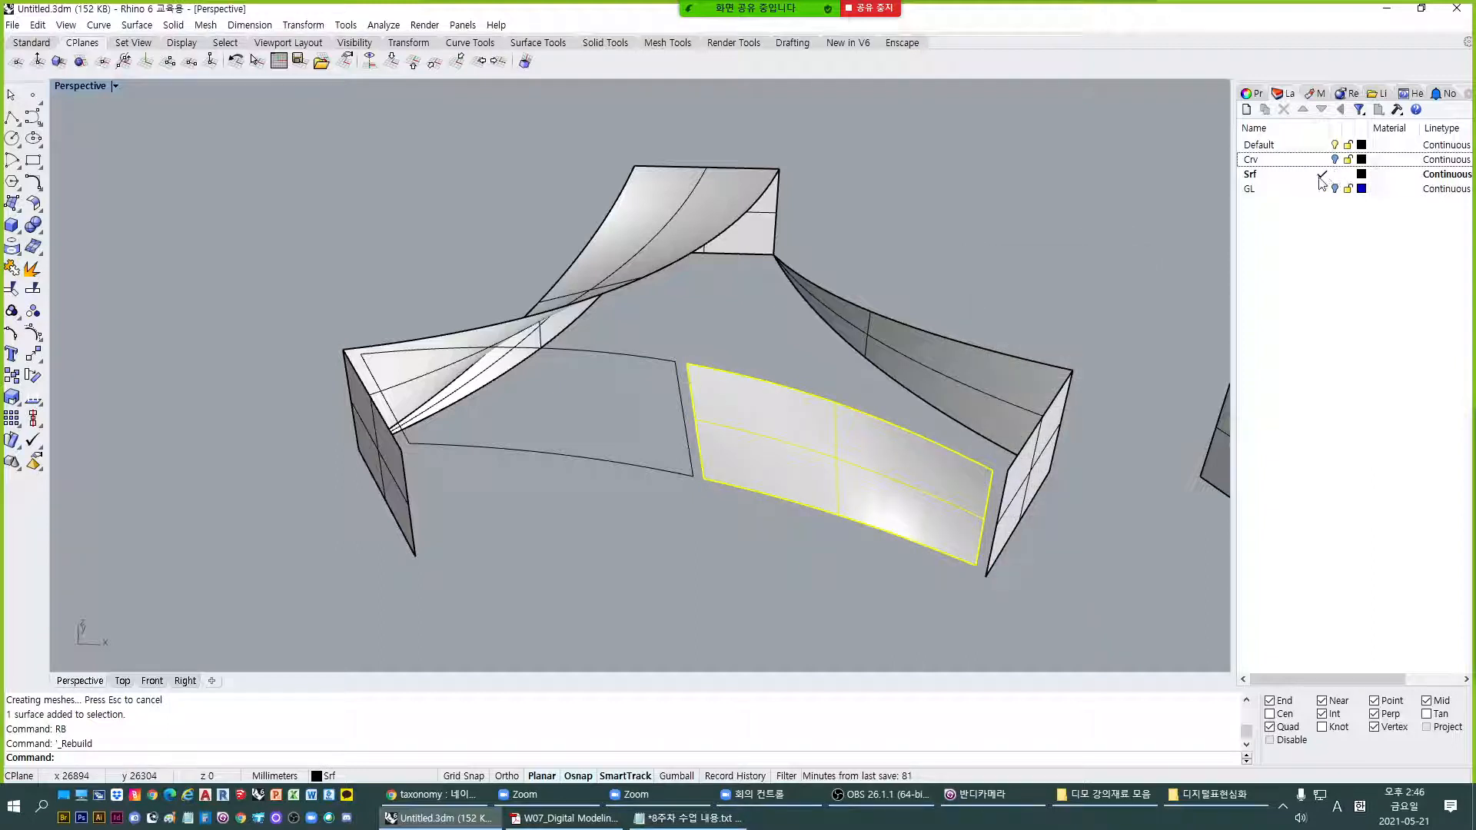
Cancel the selection and show all hidden objects of the model again.
left_click(748, 588)
key("ctrl+alt+h")
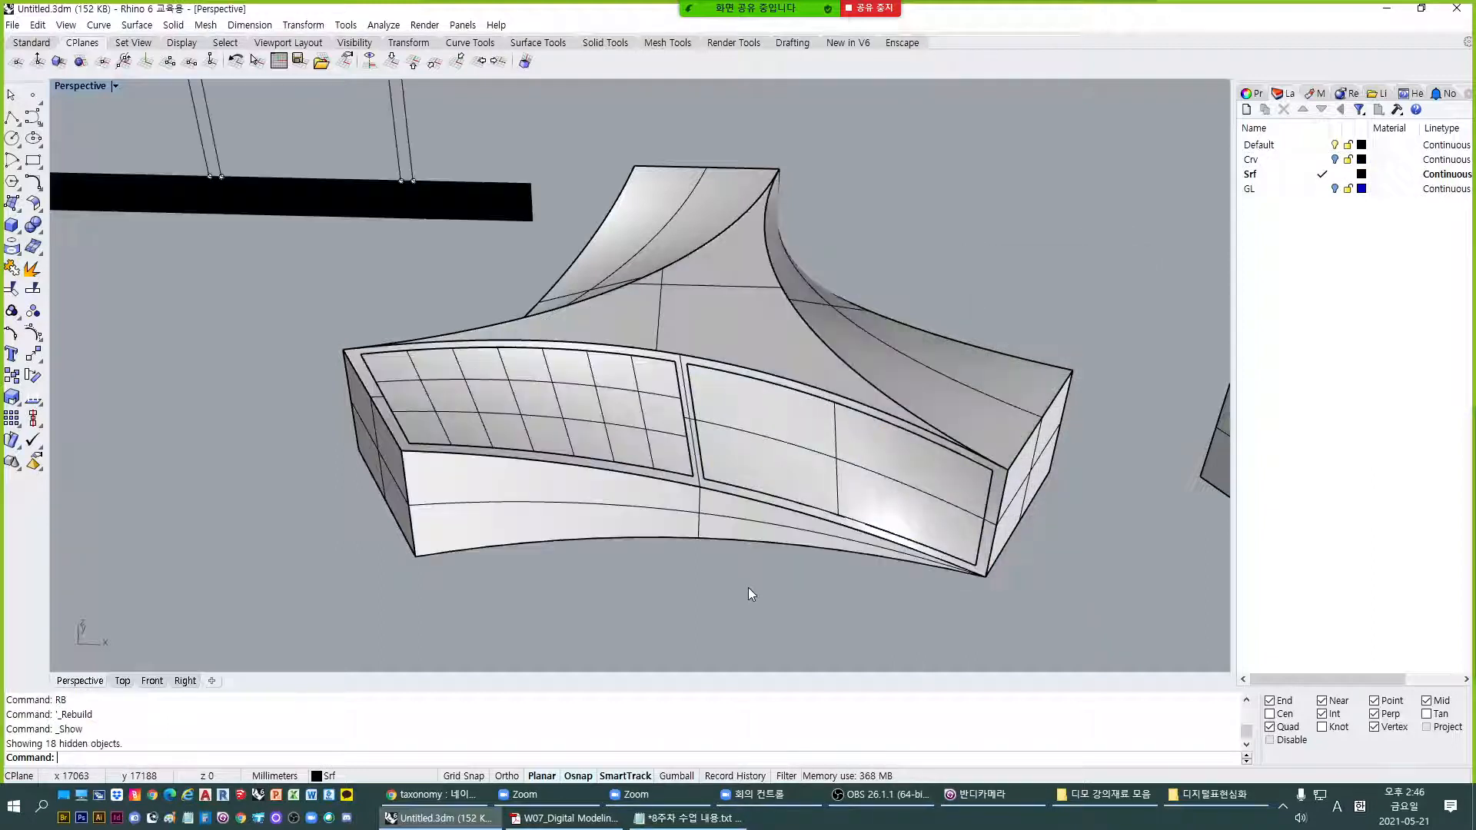
left_click(772, 483)
Delete the house frame drawings with their ground bar and the trimmed sphere.
scroll(738, 410, "down", 10)
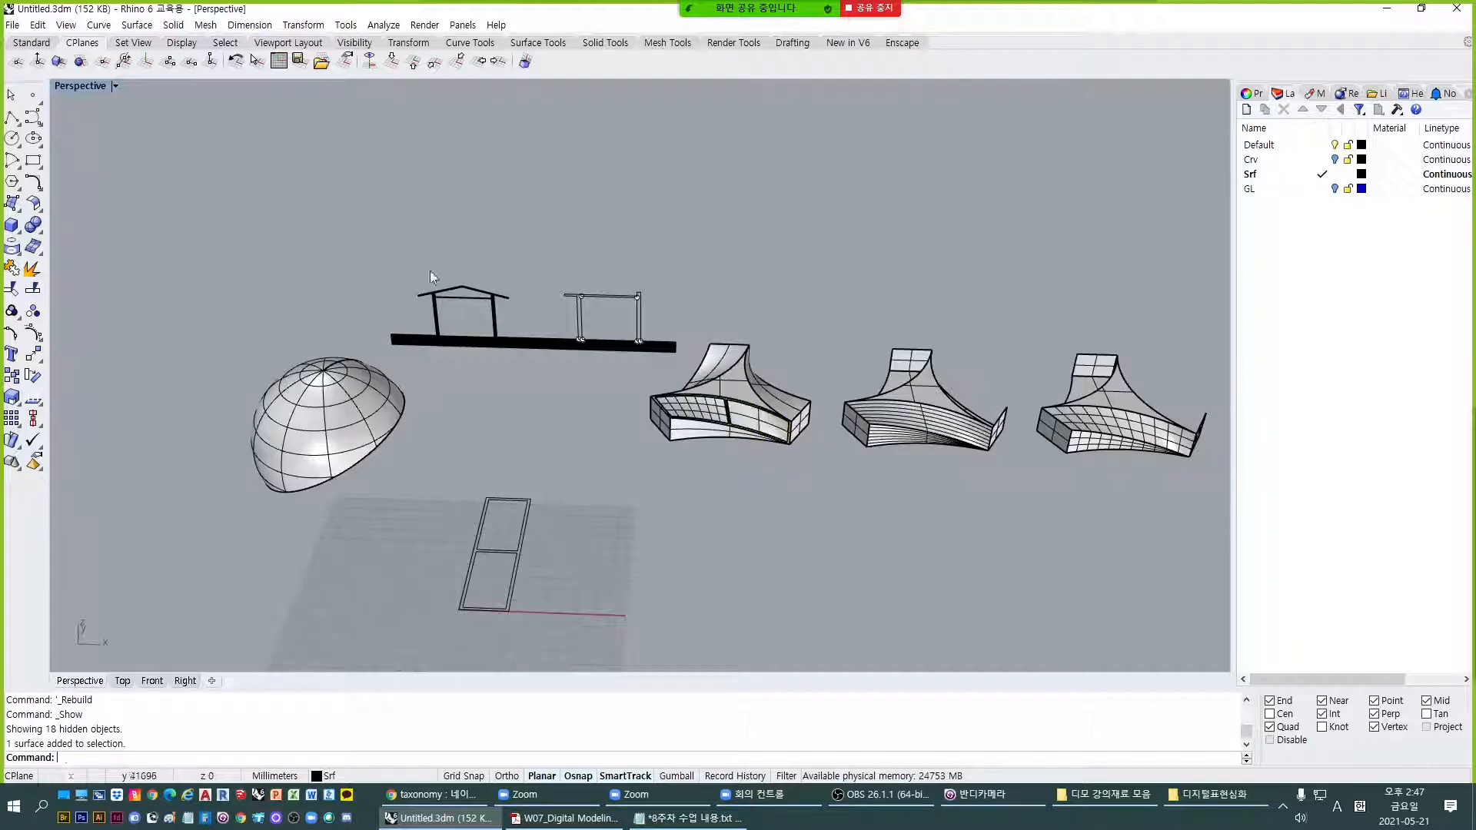
mouse_move(344, 222)
left_mouse_down()
mouse_move(626, 350)
mouse_move(680, 358)
left_mouse_up()
type("E")
key("Return")
left_click_drag(135, 256, 459, 535)
type("E")
key("Return")
Start a Rebuild of the right front panel on the first three-legged model with 8 U points and 4 V points.
scroll(736, 415, "up", 8)
left_click(792, 435)
scroll(671, 418, "up", 5)
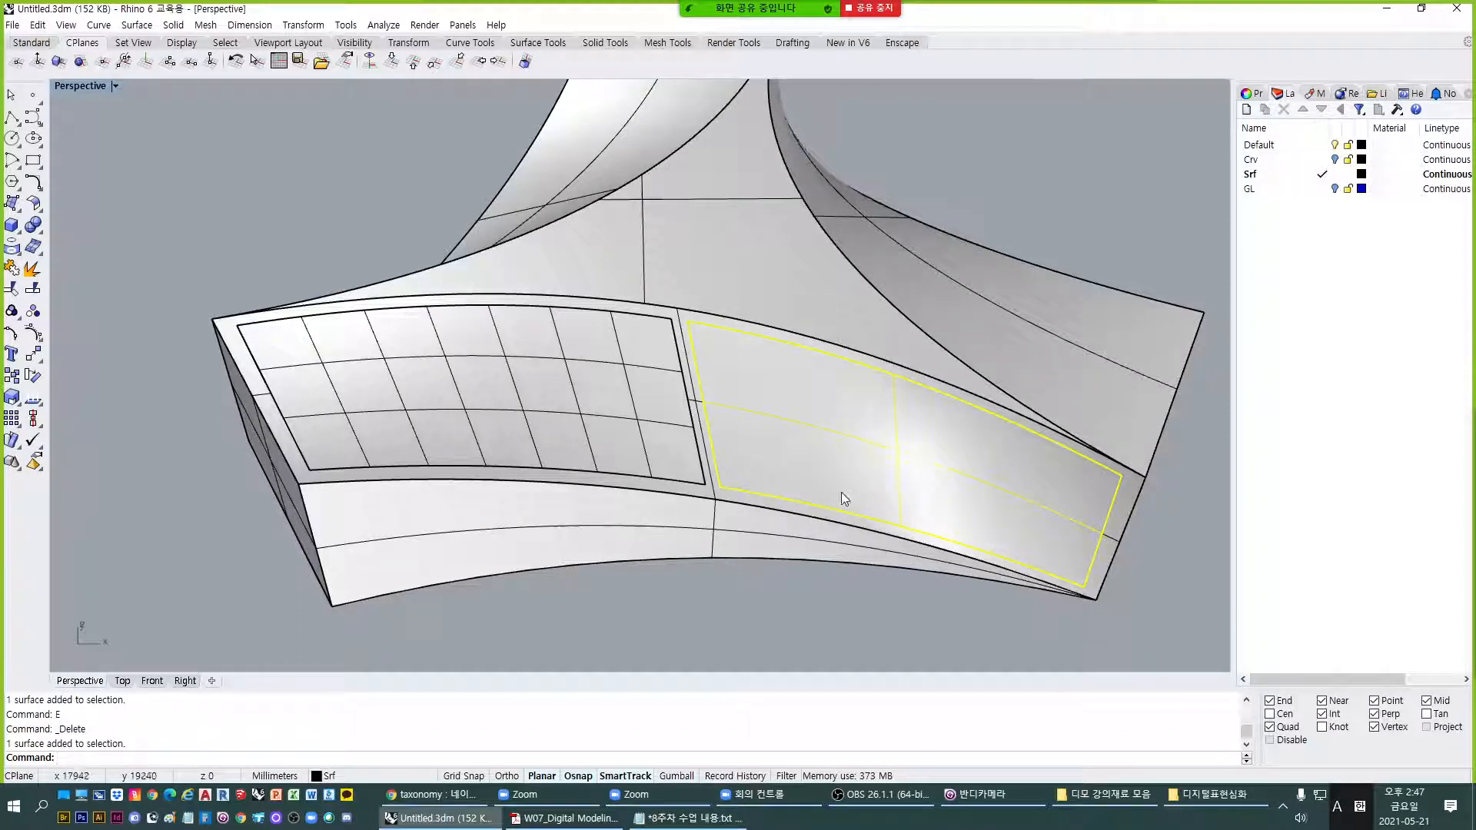
key("Return")
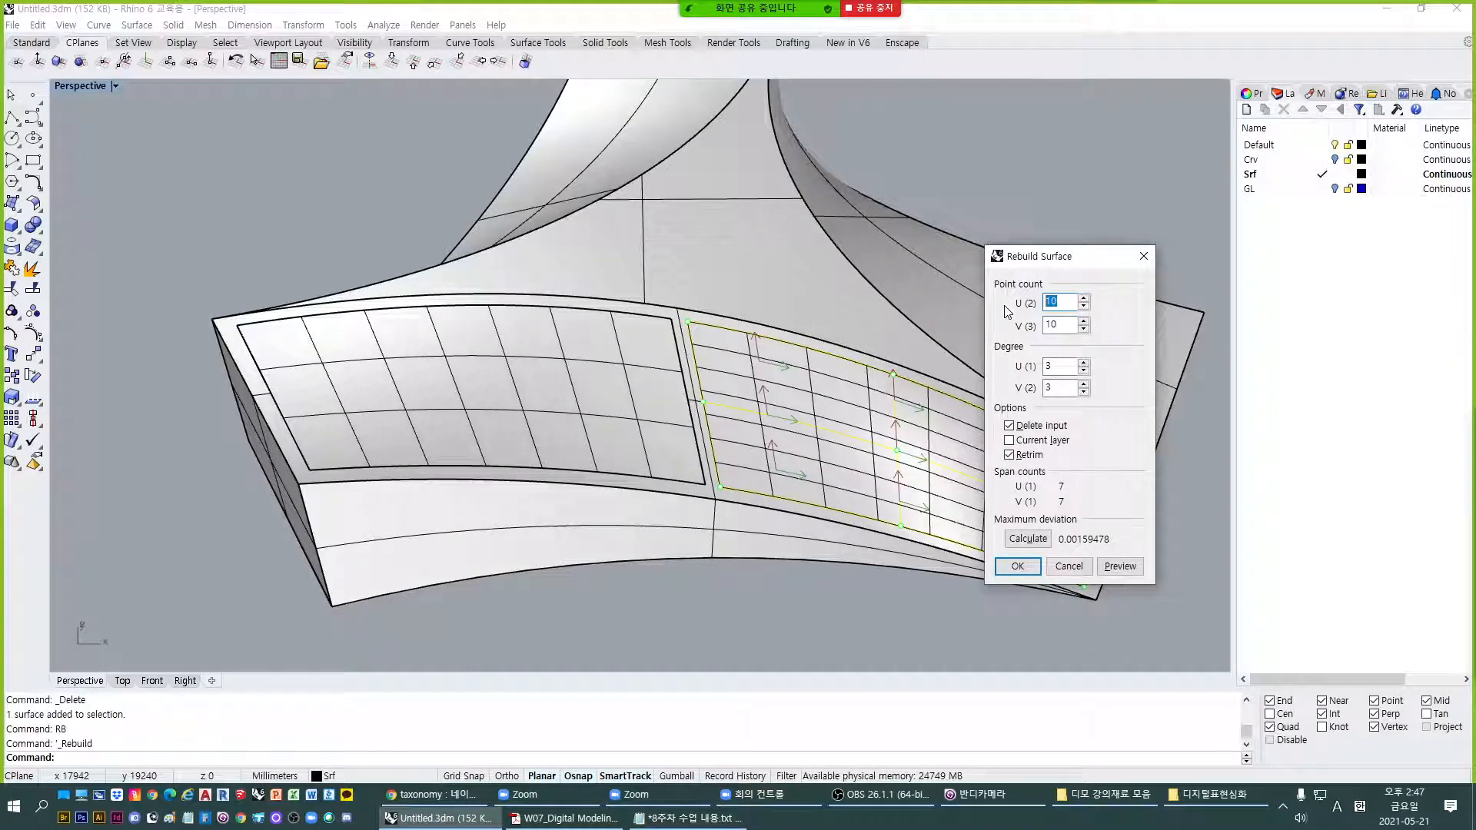
type("8")
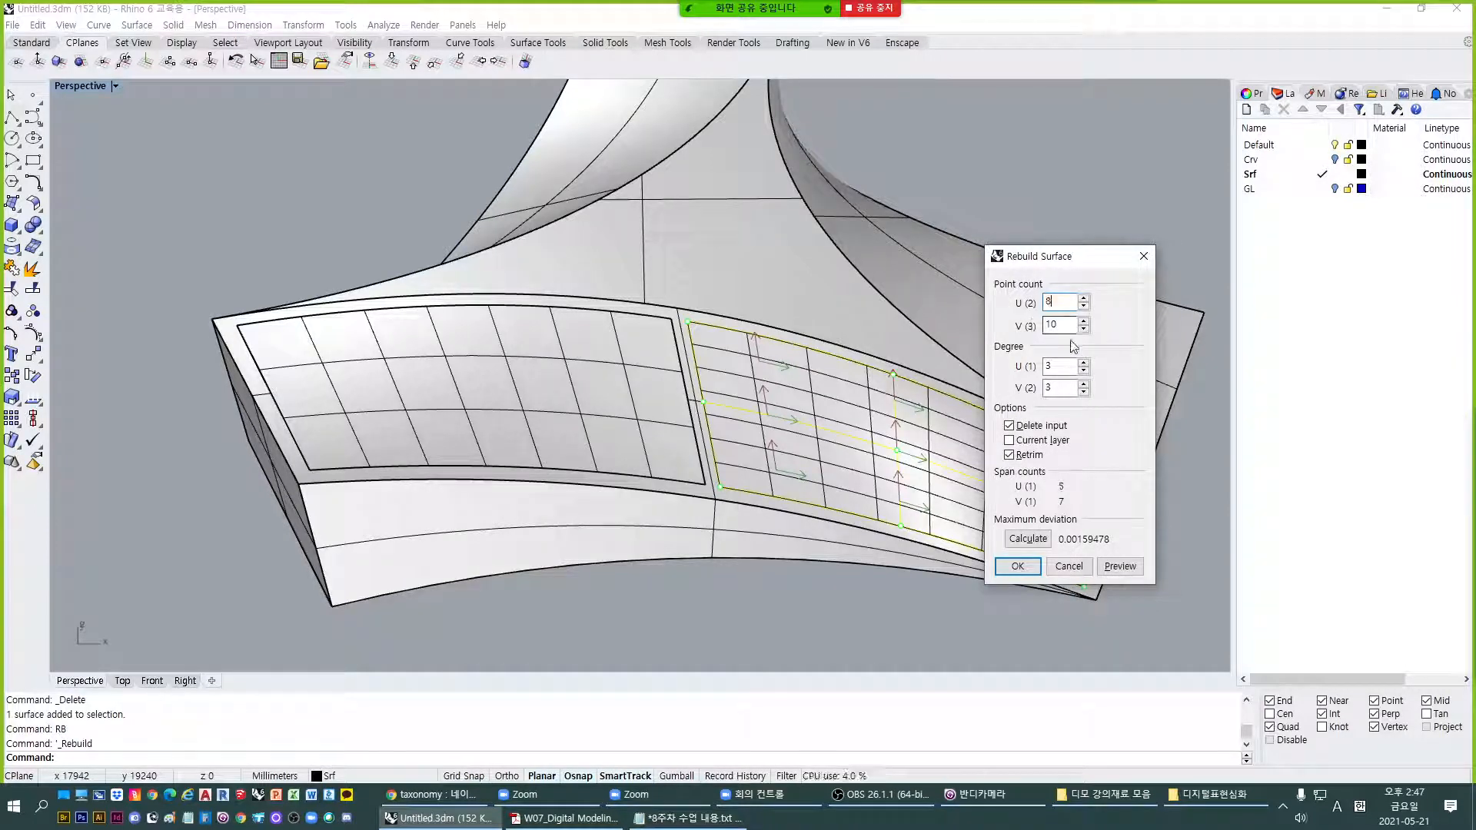
double_click(1065, 323)
type("4")
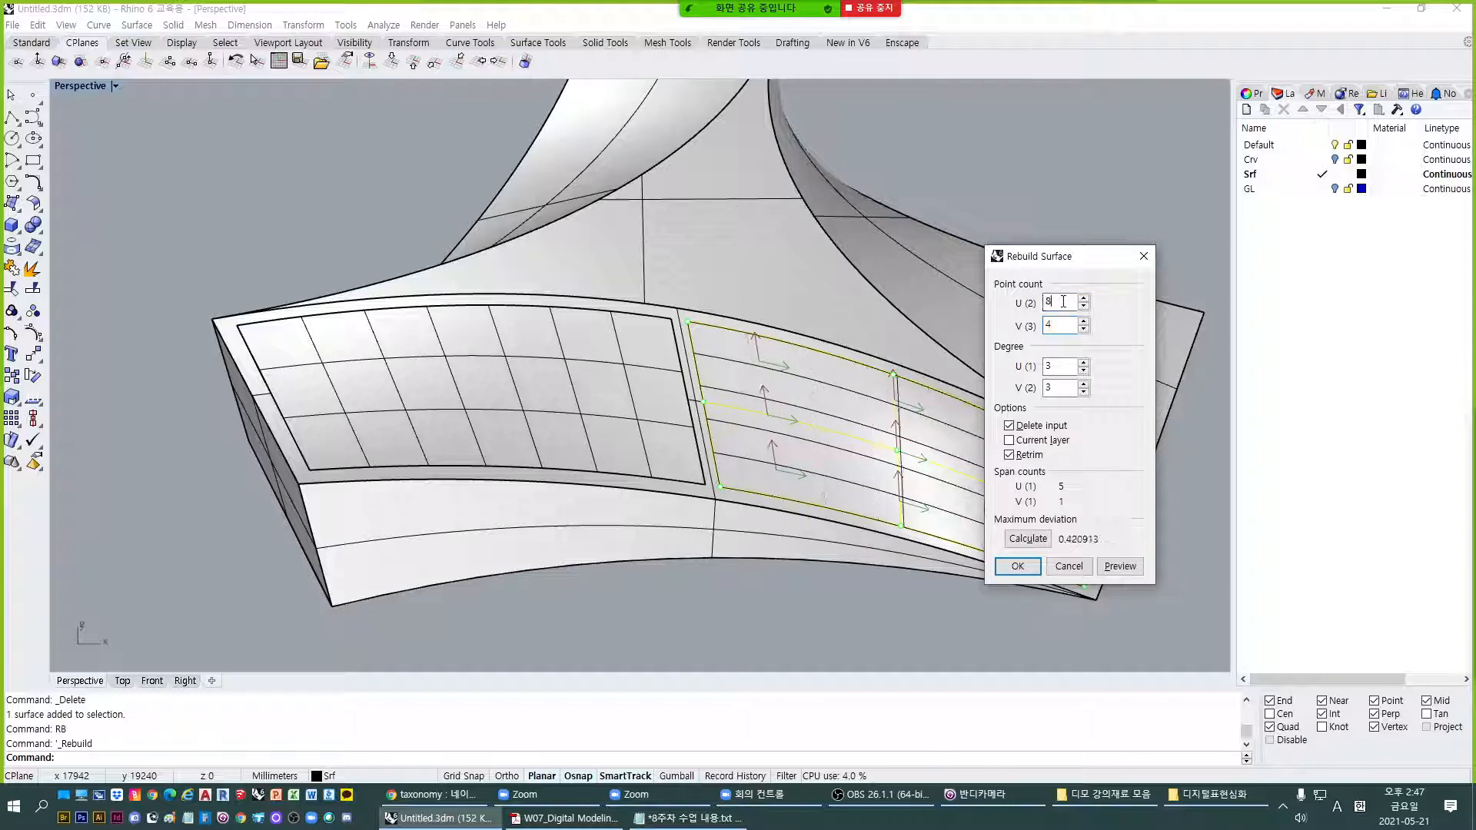
Try V point counts of 6 and 8 for the panel's Rebuild, moving the dialog off the panel.
left_click_drag(1087, 262, 250, 287)
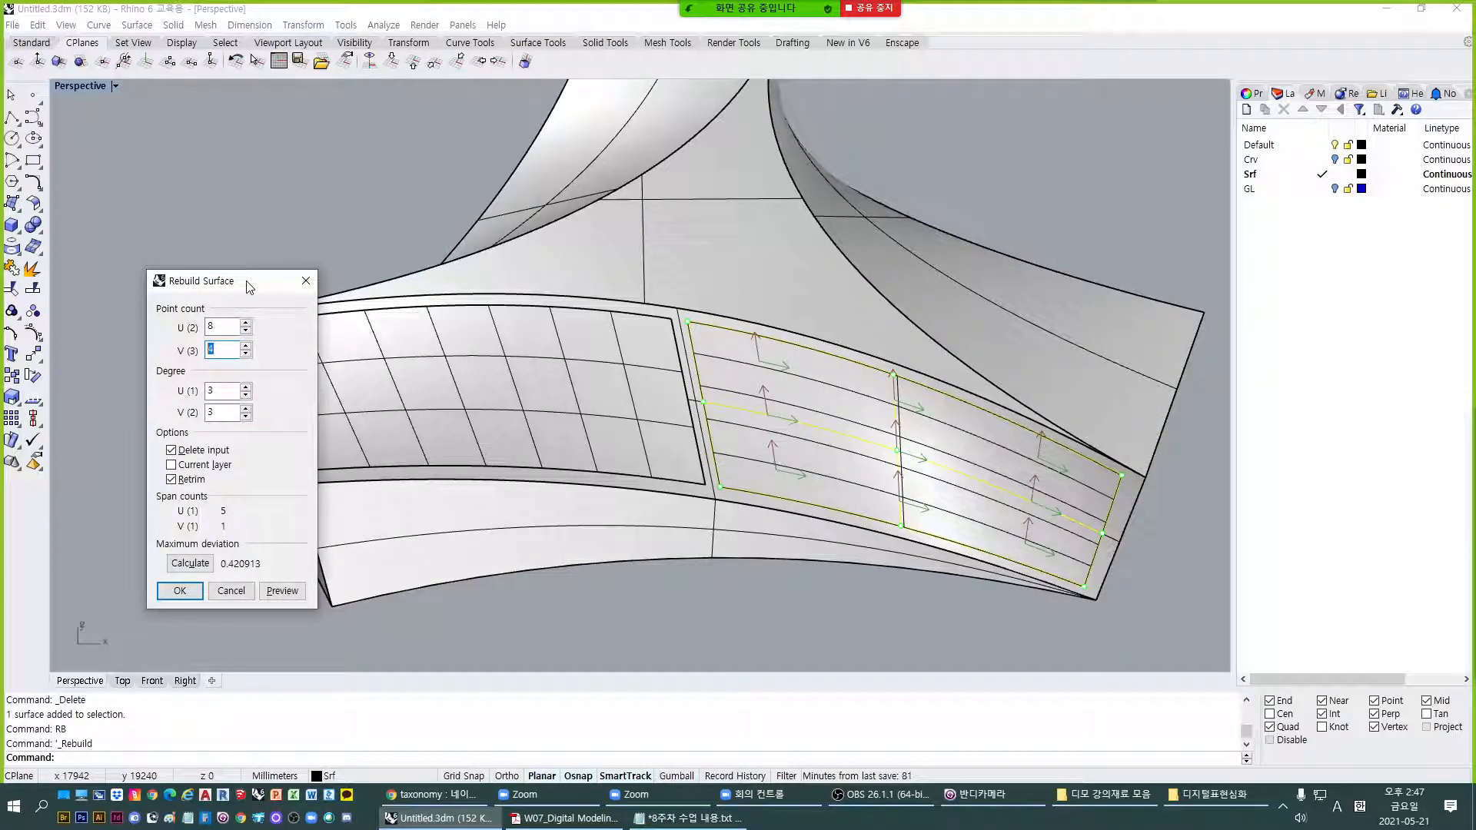
type("6")
left_click(227, 329)
key("Tab")
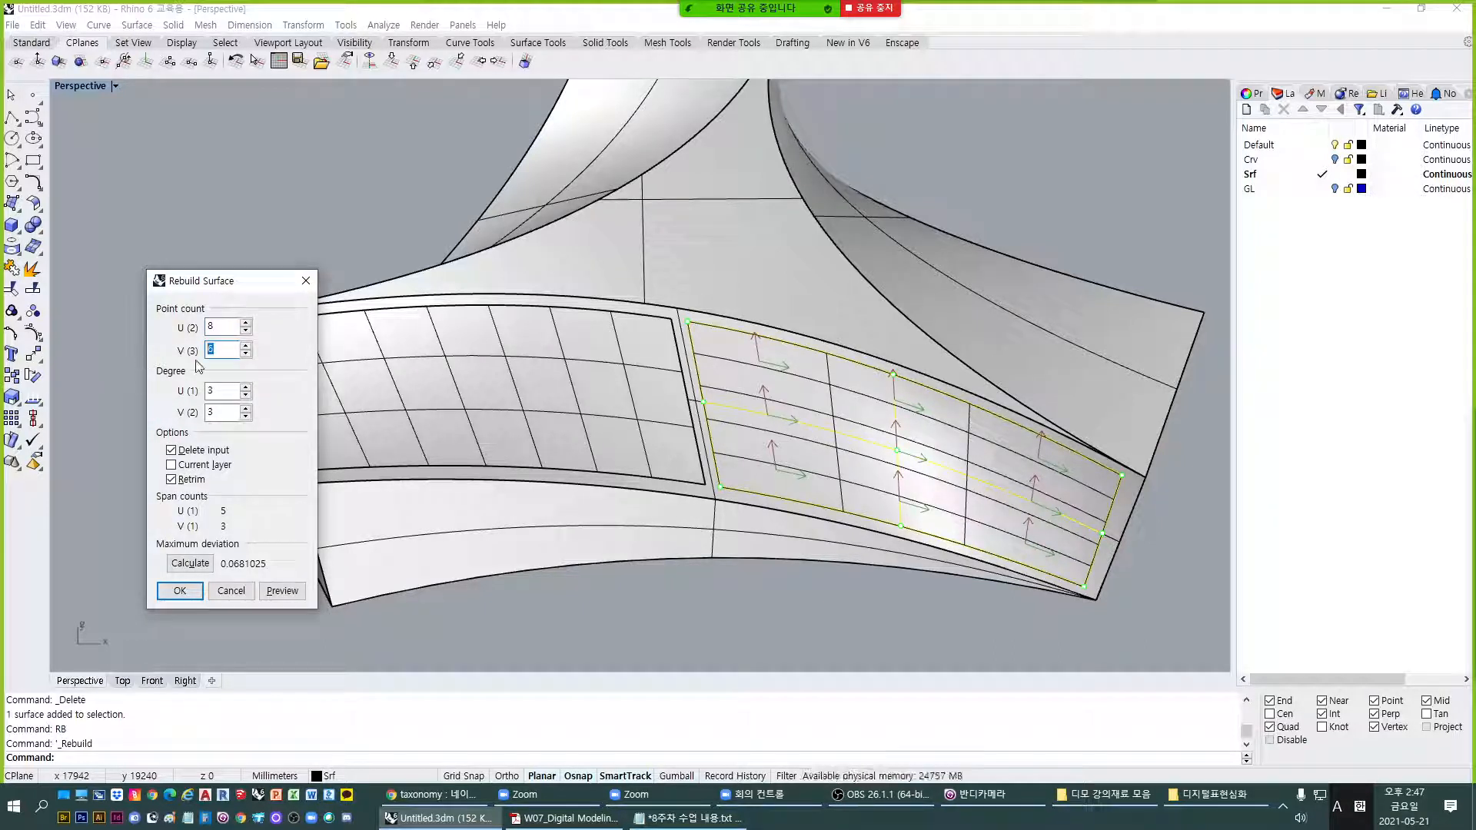
type("8")
left_click(227, 329)
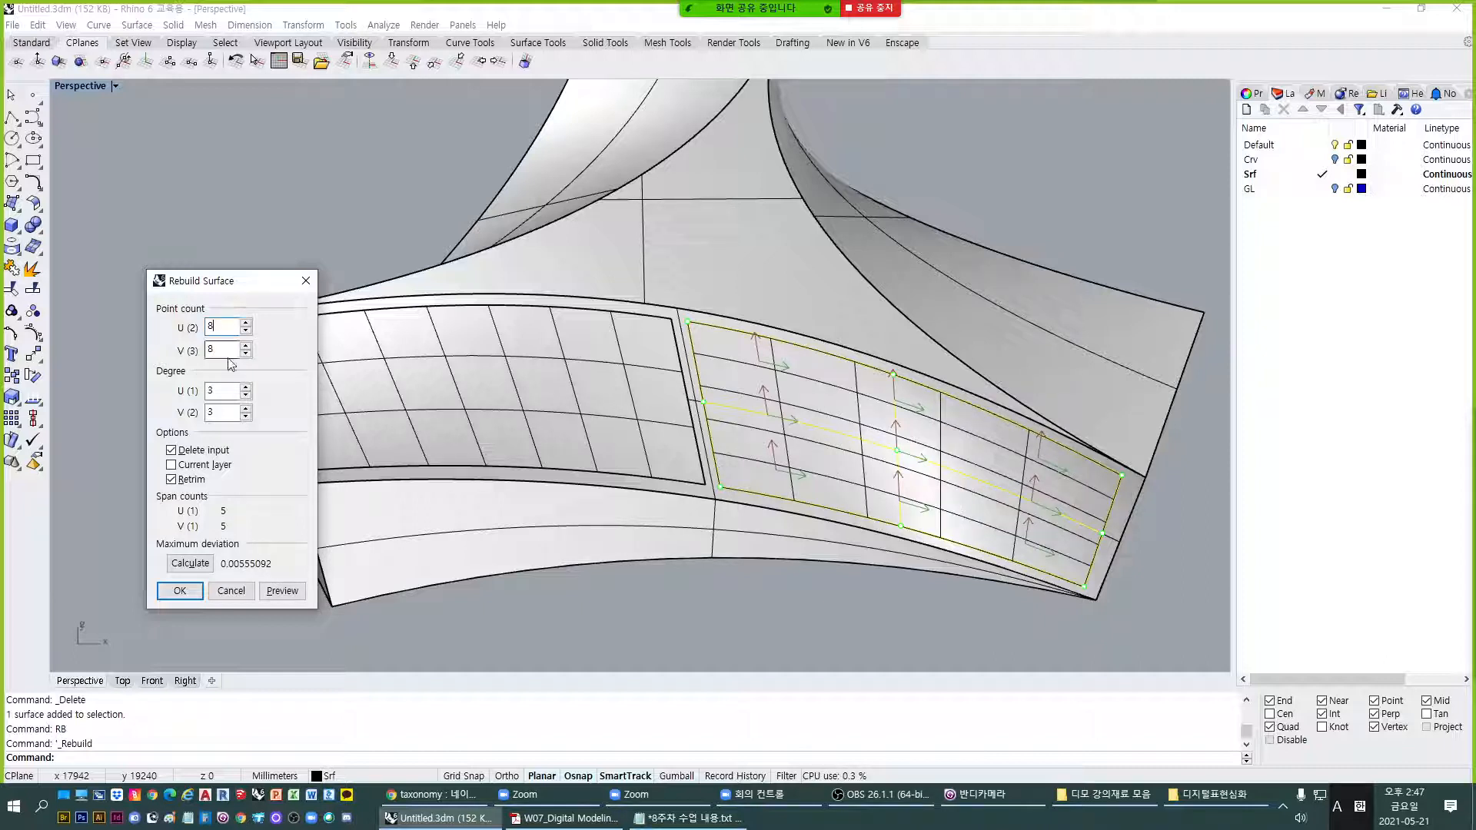
Rebuild the right front panel with 6 U by 10 V points at degree 3, deleting the input and retrimming.
left_click_drag(234, 349, 159, 369)
type("10")
left_click(220, 327)
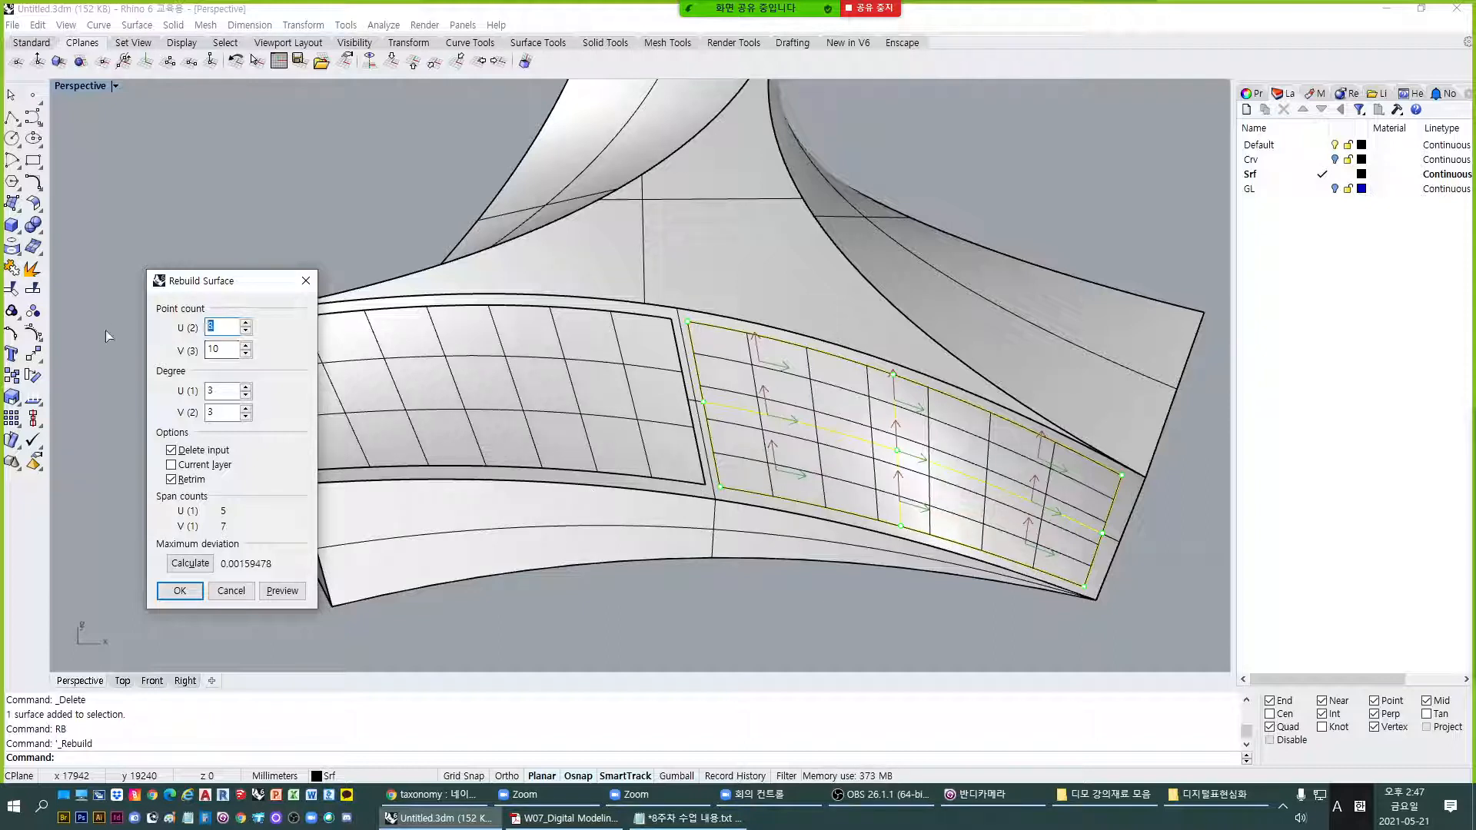
type("6")
left_click(218, 351)
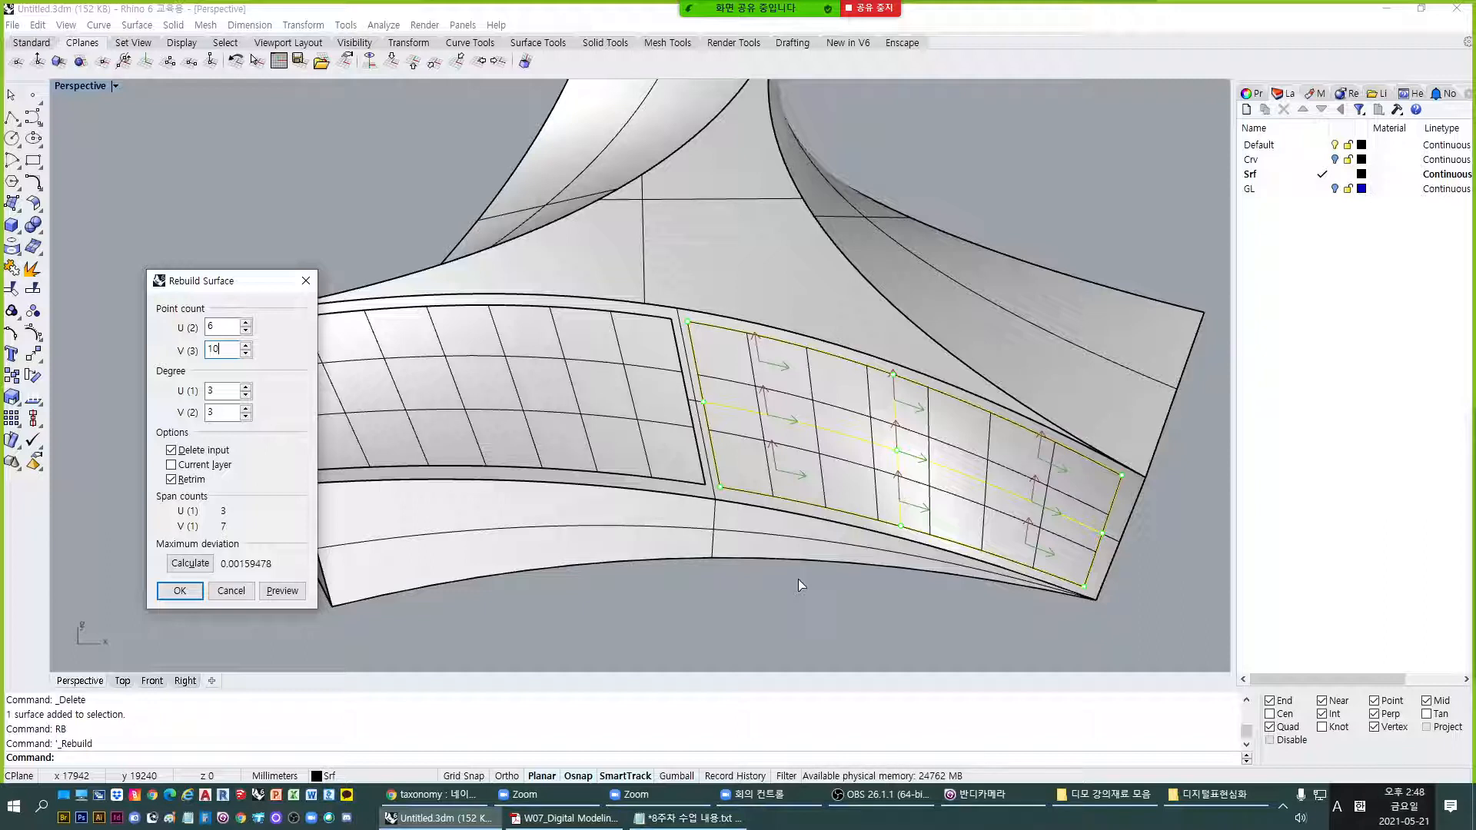
left_click(179, 591)
Examine the isocurve grids of the two front panels on the first three-legged model.
right_click_drag(752, 558, 915, 572)
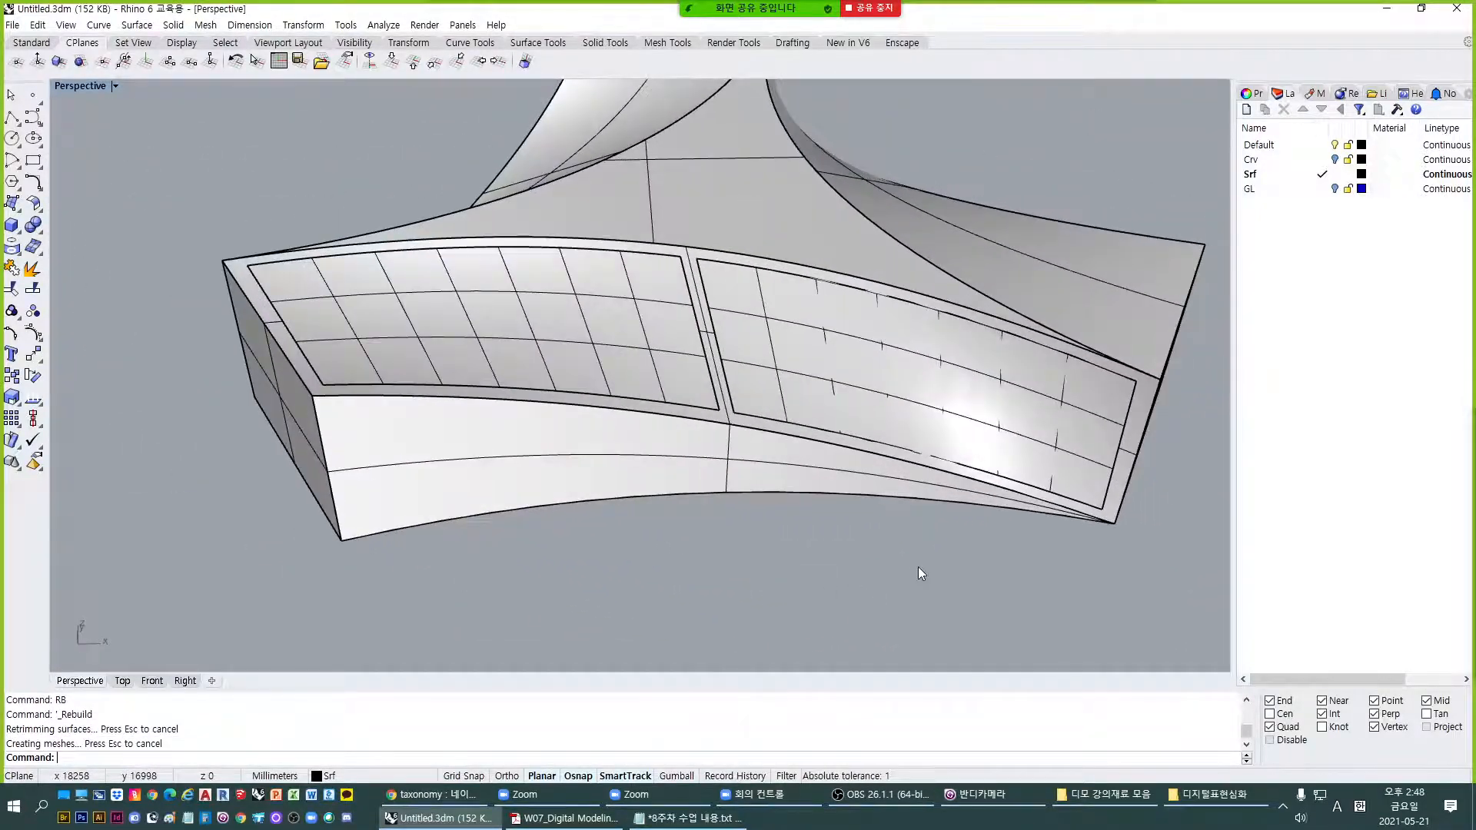
scroll(884, 569, "down", 5)
right_click_drag(824, 565, 807, 626)
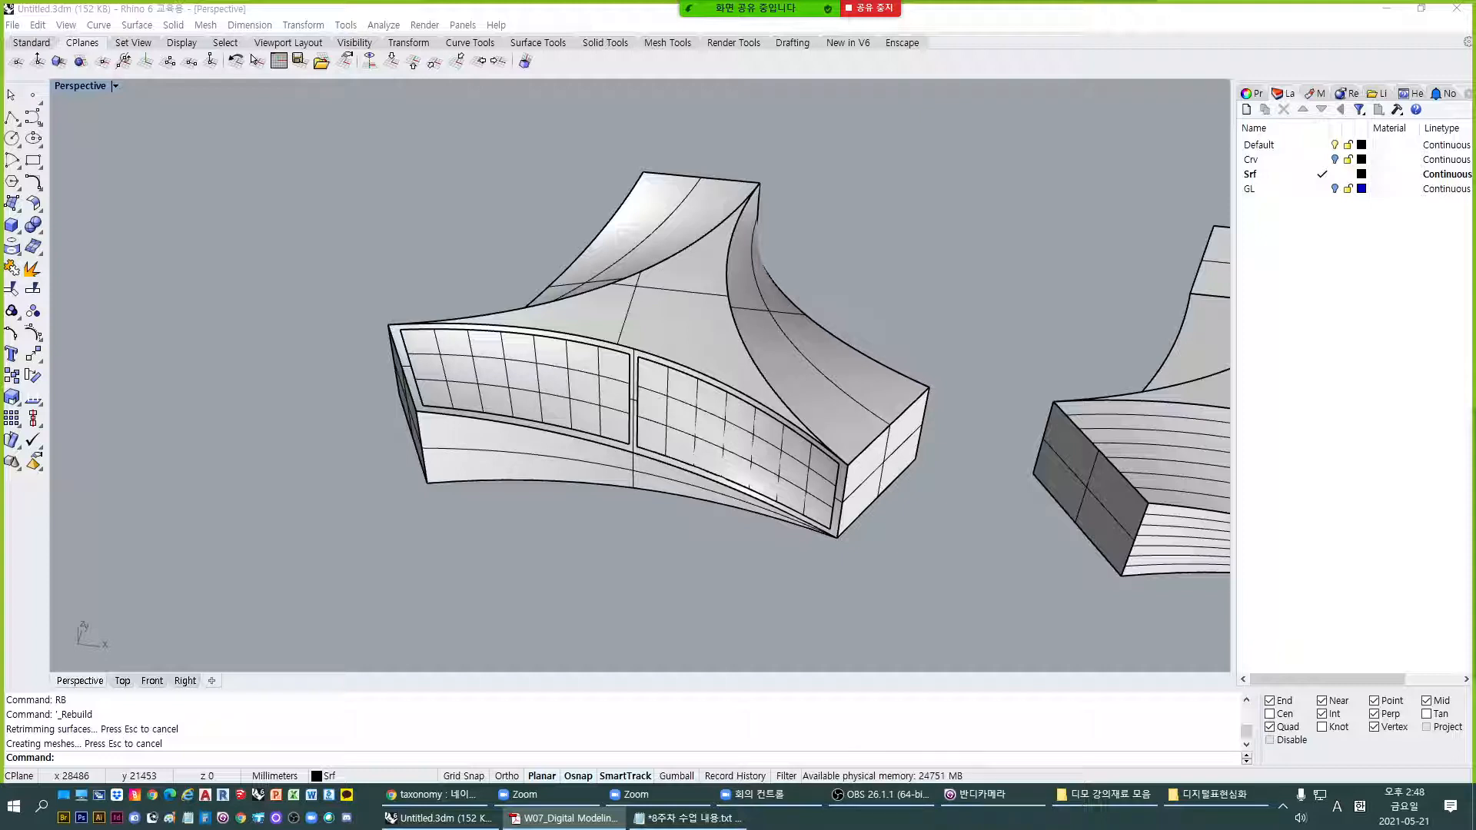
left_click(863, 466)
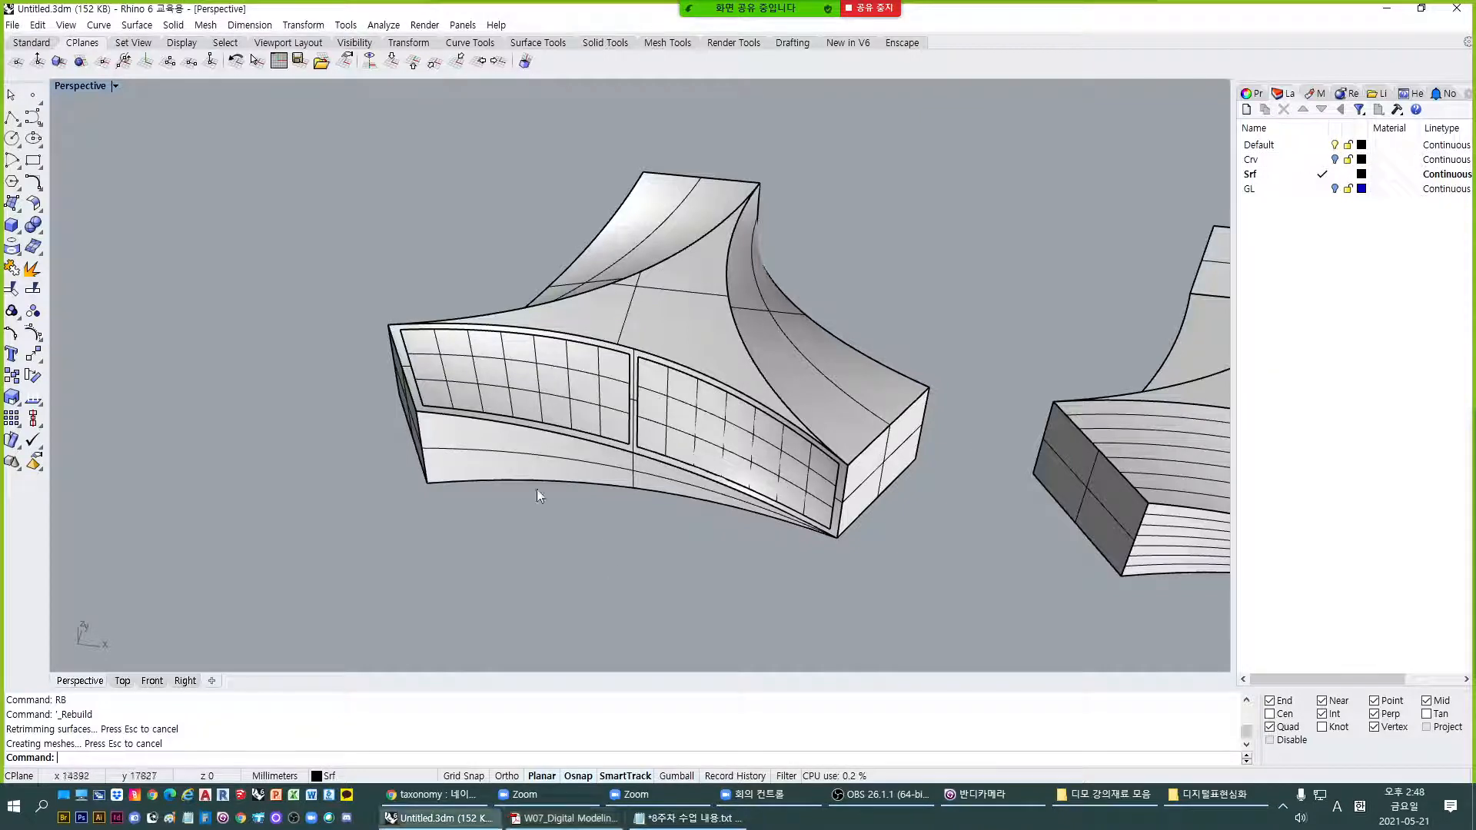
scroll(434, 438, "up", 2)
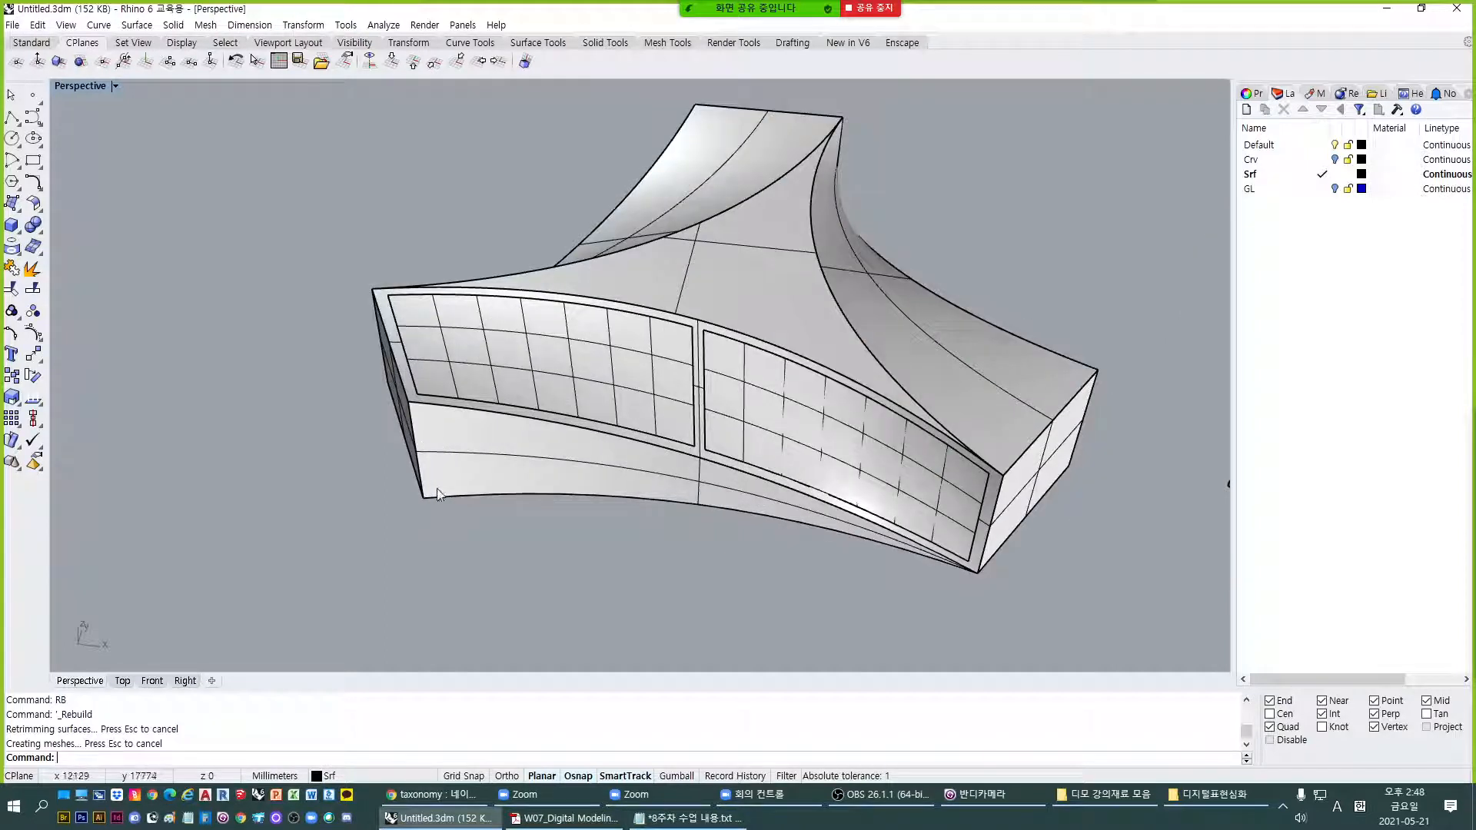
scroll(559, 453, "down", 2)
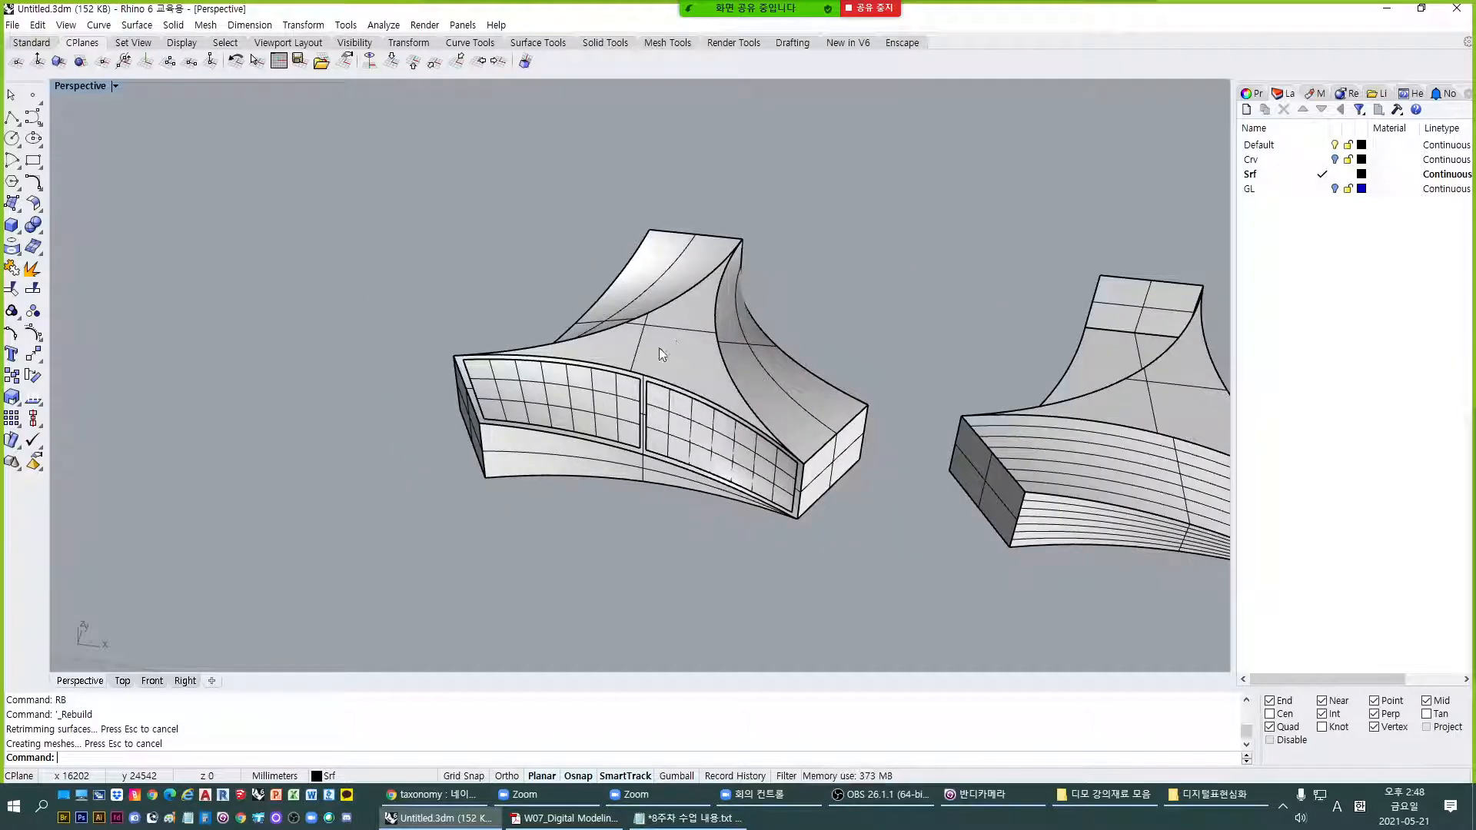
scroll(532, 470, "up", 1)
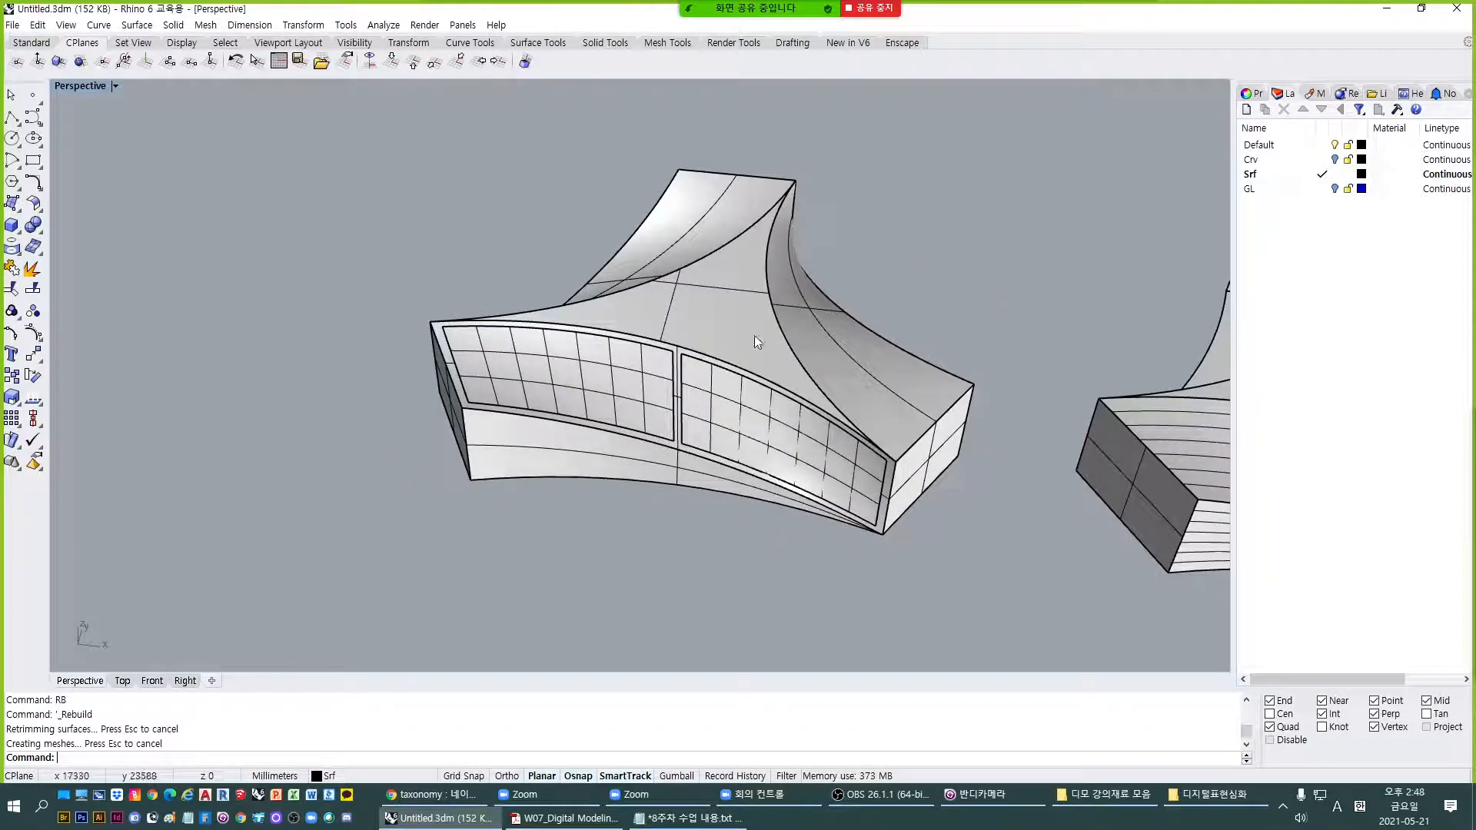
Create UV curves from the triangular top surface of the first three-legged model with CreateUVCrv.
left_click(754, 335)
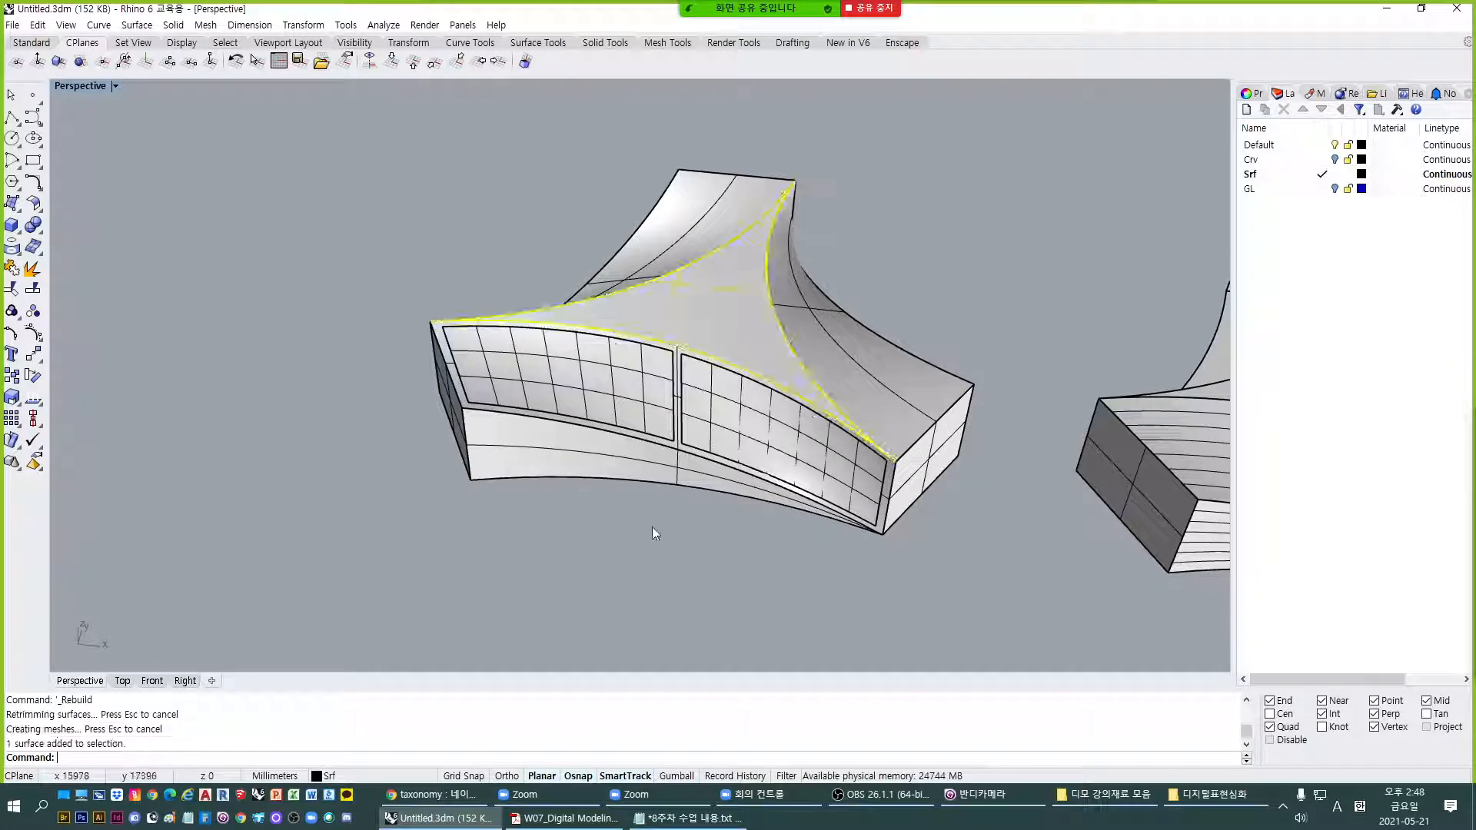
left_click(666, 565)
type("CreateUVCrv")
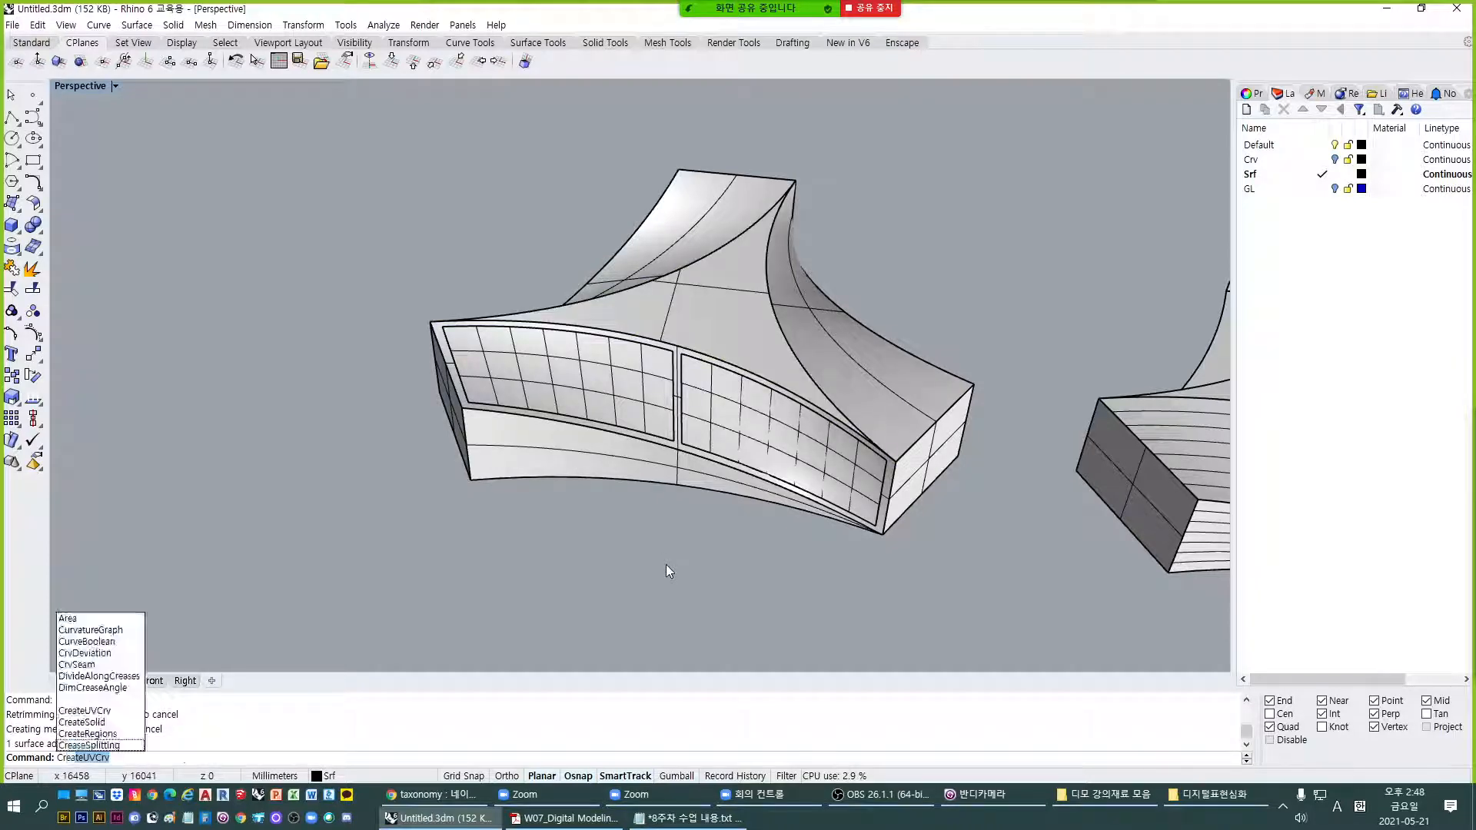
key("Return")
left_click(700, 344)
key("Return")
scroll(699, 338, "down", 5)
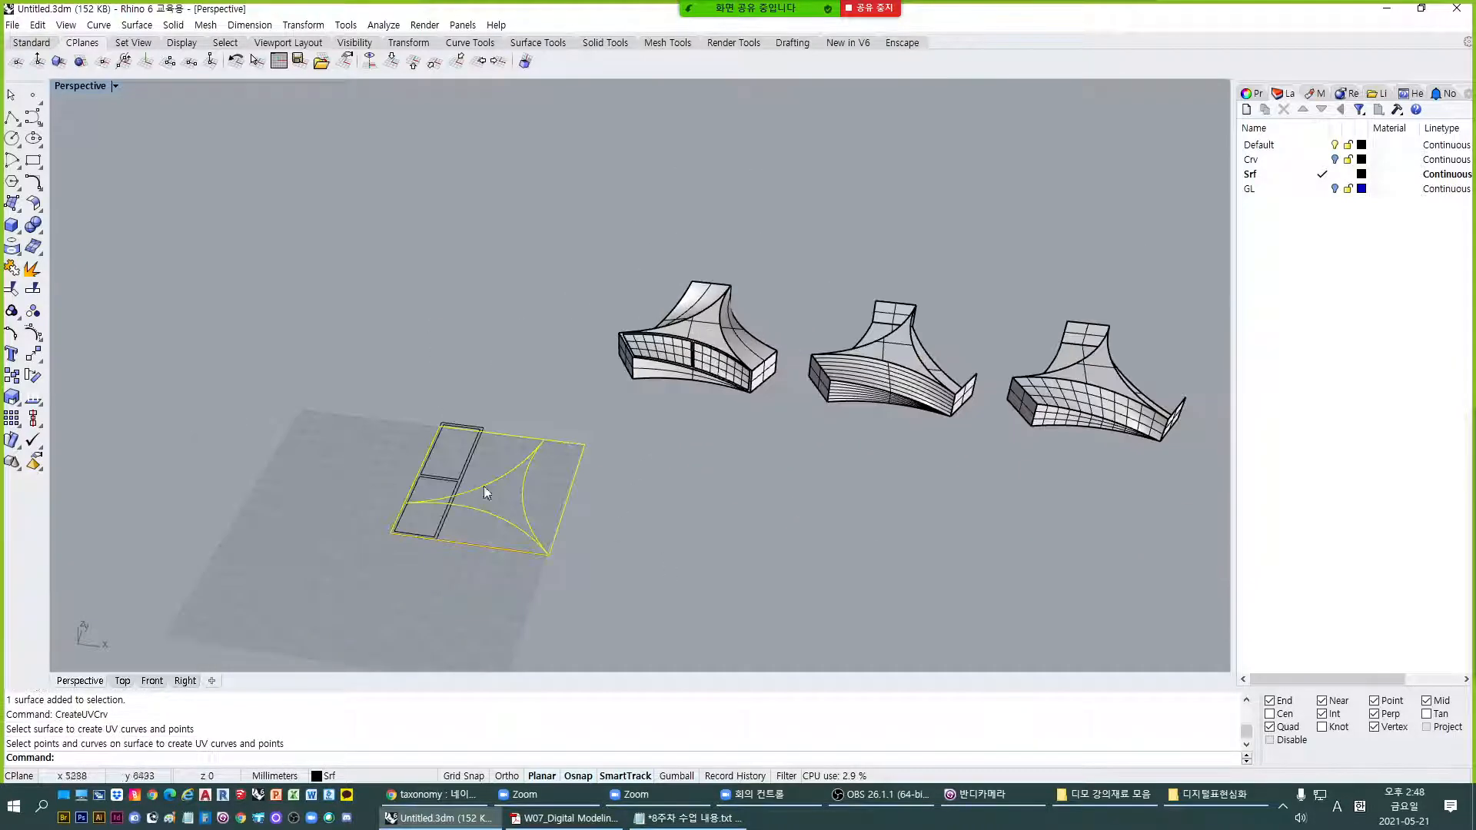
Delete the older rectangular panel curves that overlap the new triangular UV curves at the origin.
scroll(375, 465, "up", 2)
left_click_drag(354, 300, 570, 624)
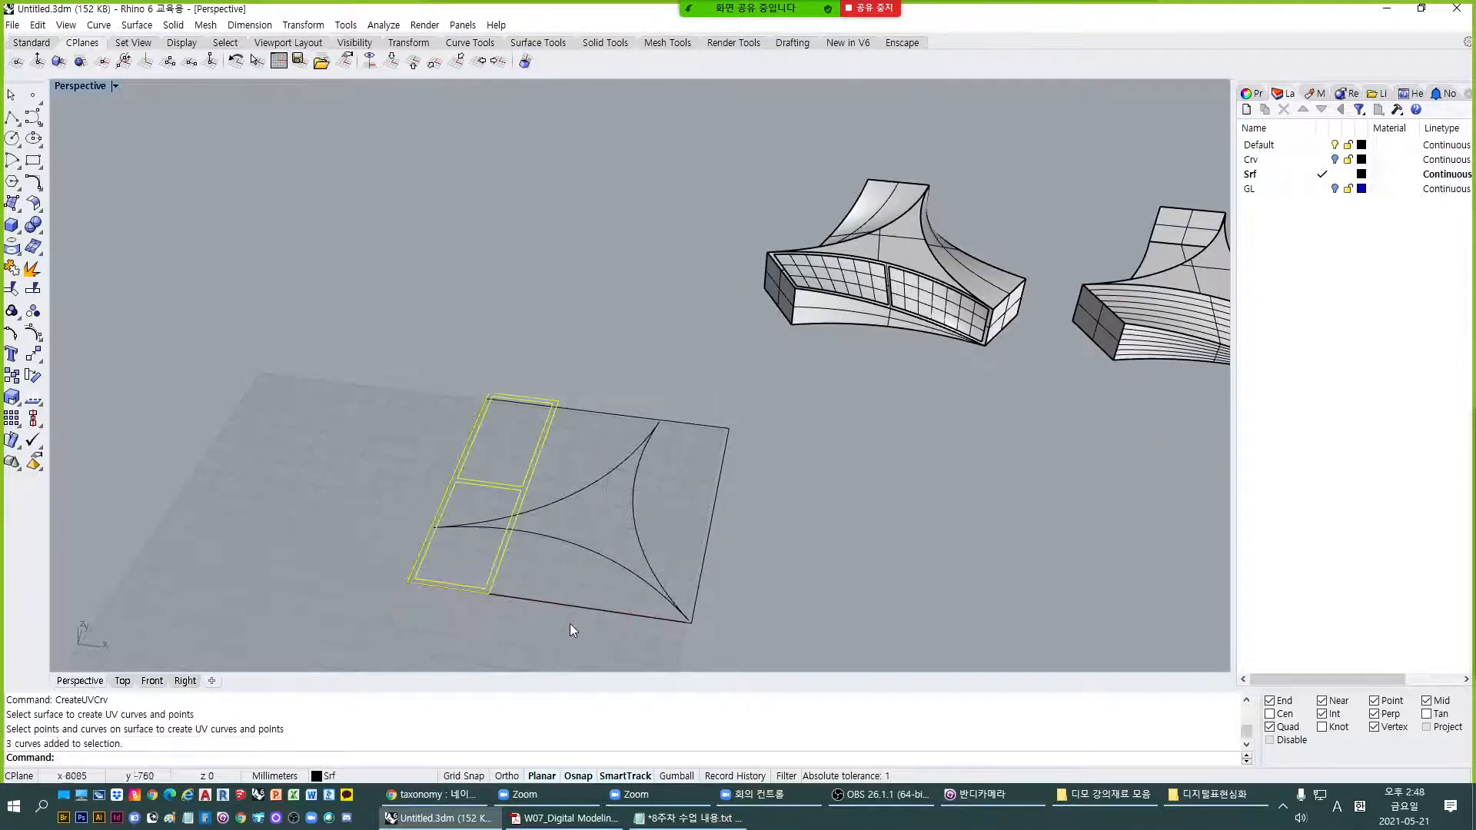
key("Delete")
scroll(552, 544, "up", 4)
scroll(526, 457, "down", 4)
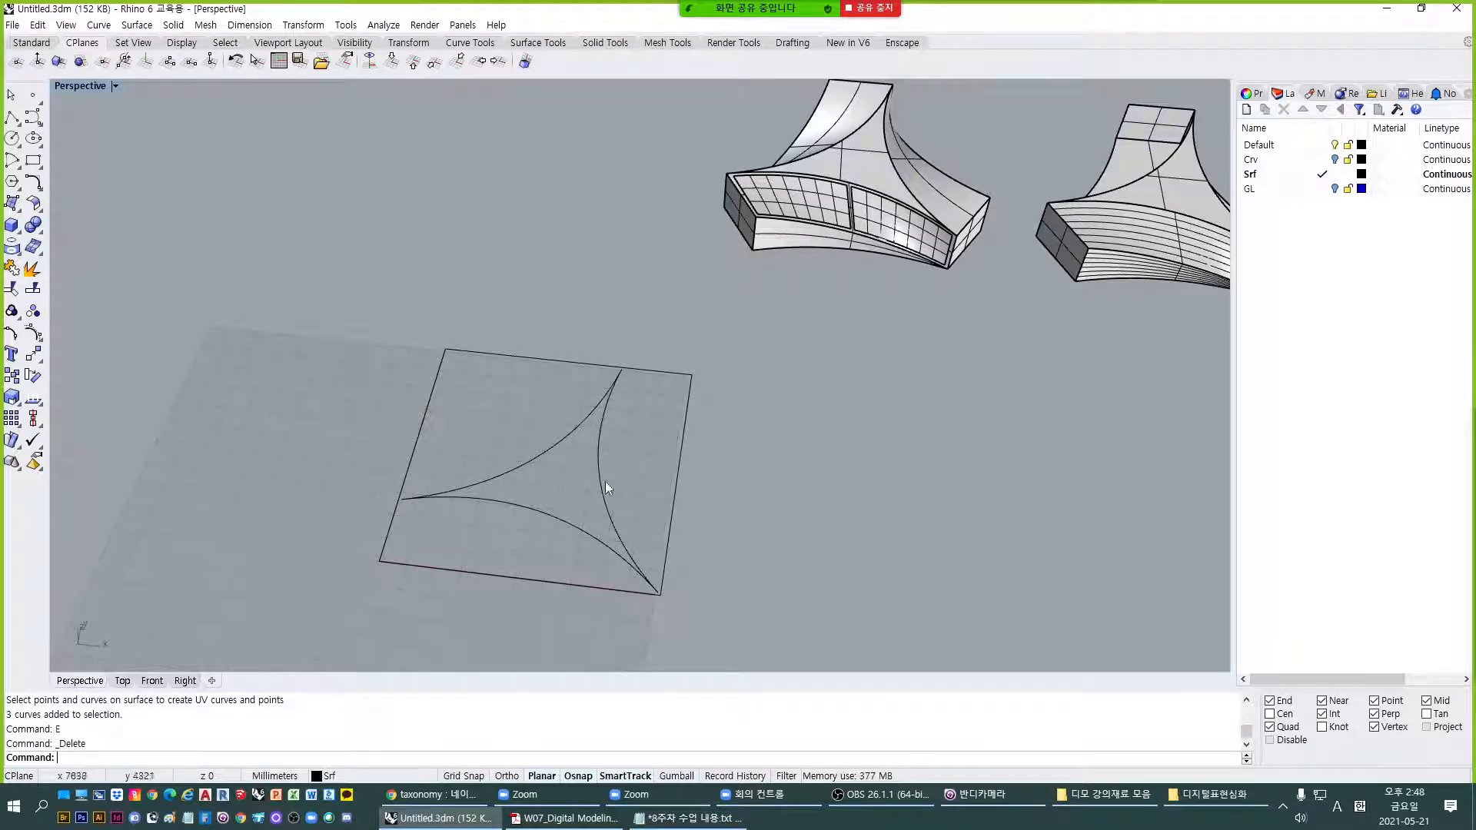
Check the Making Openings slide in the W07_Digital Modeling PDF in Acrobat, and return to Rhino.
scroll(563, 452, "up", 3)
left_click(568, 818)
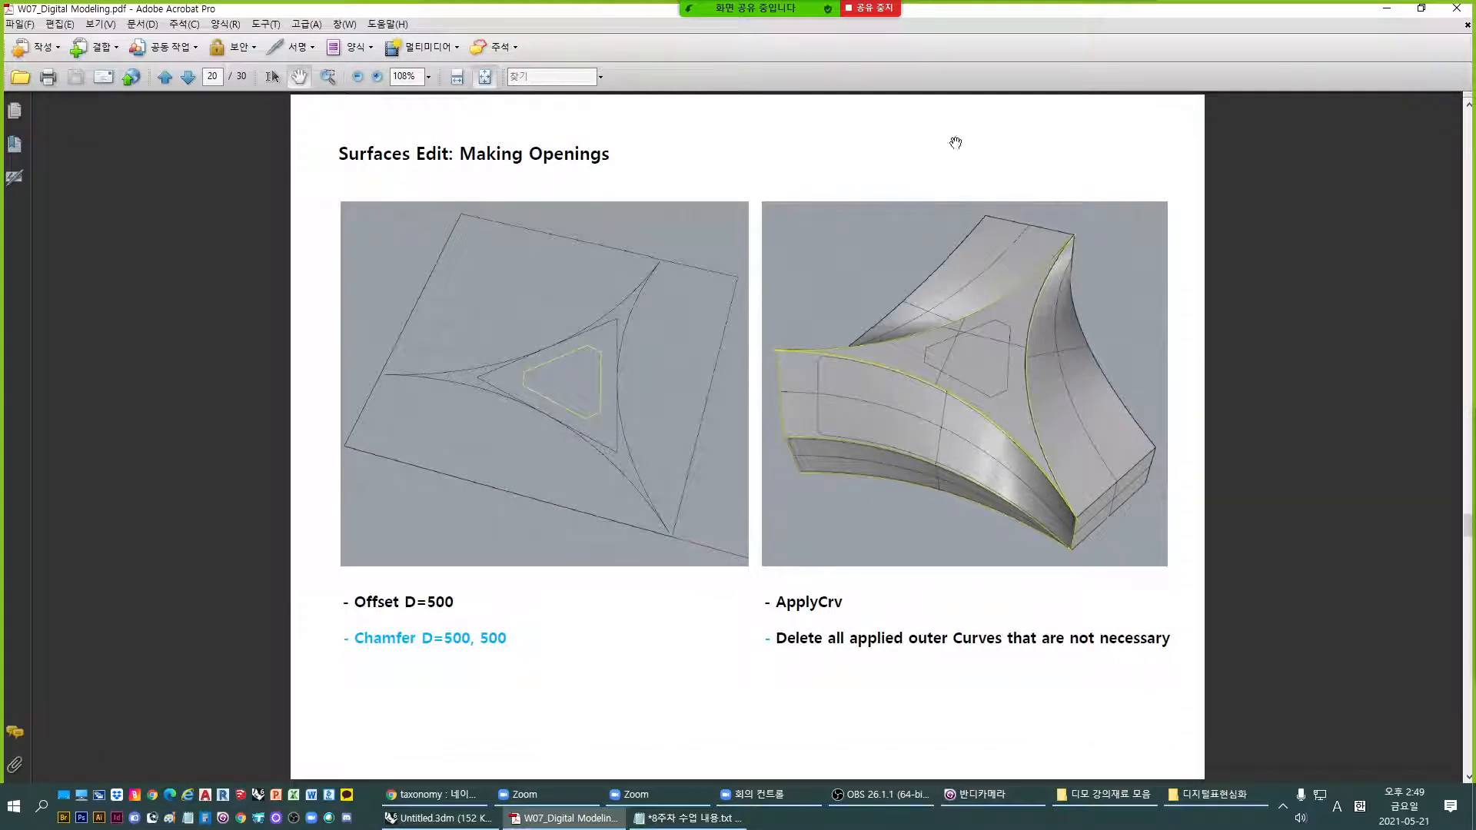
key("alt+Tab")
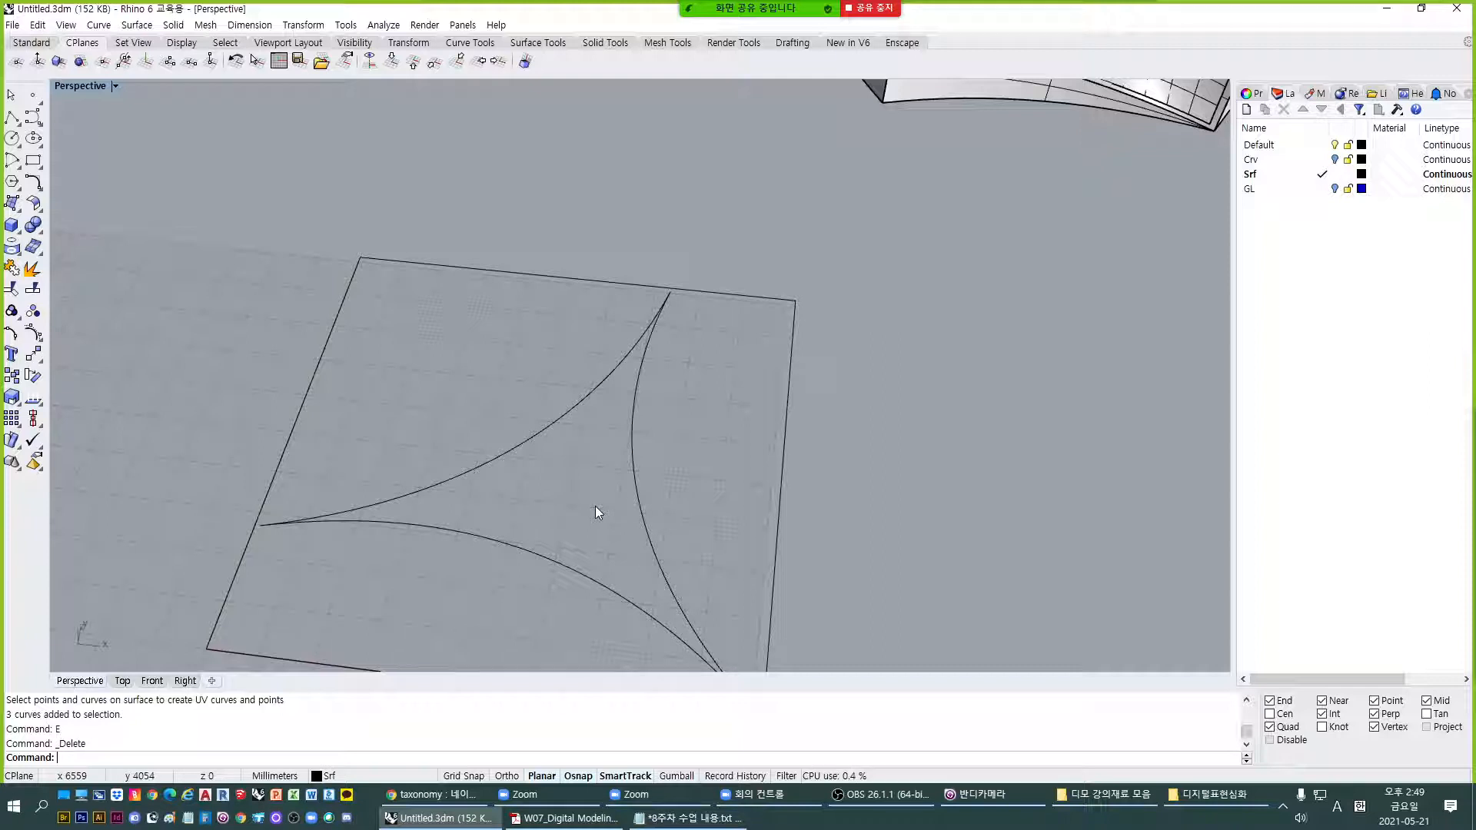
Draw a line about 5684 mm long, tangent to the upper-left arc, from its midpoint toward the flat outline's upper-right corner.
scroll(595, 505, "down", 2)
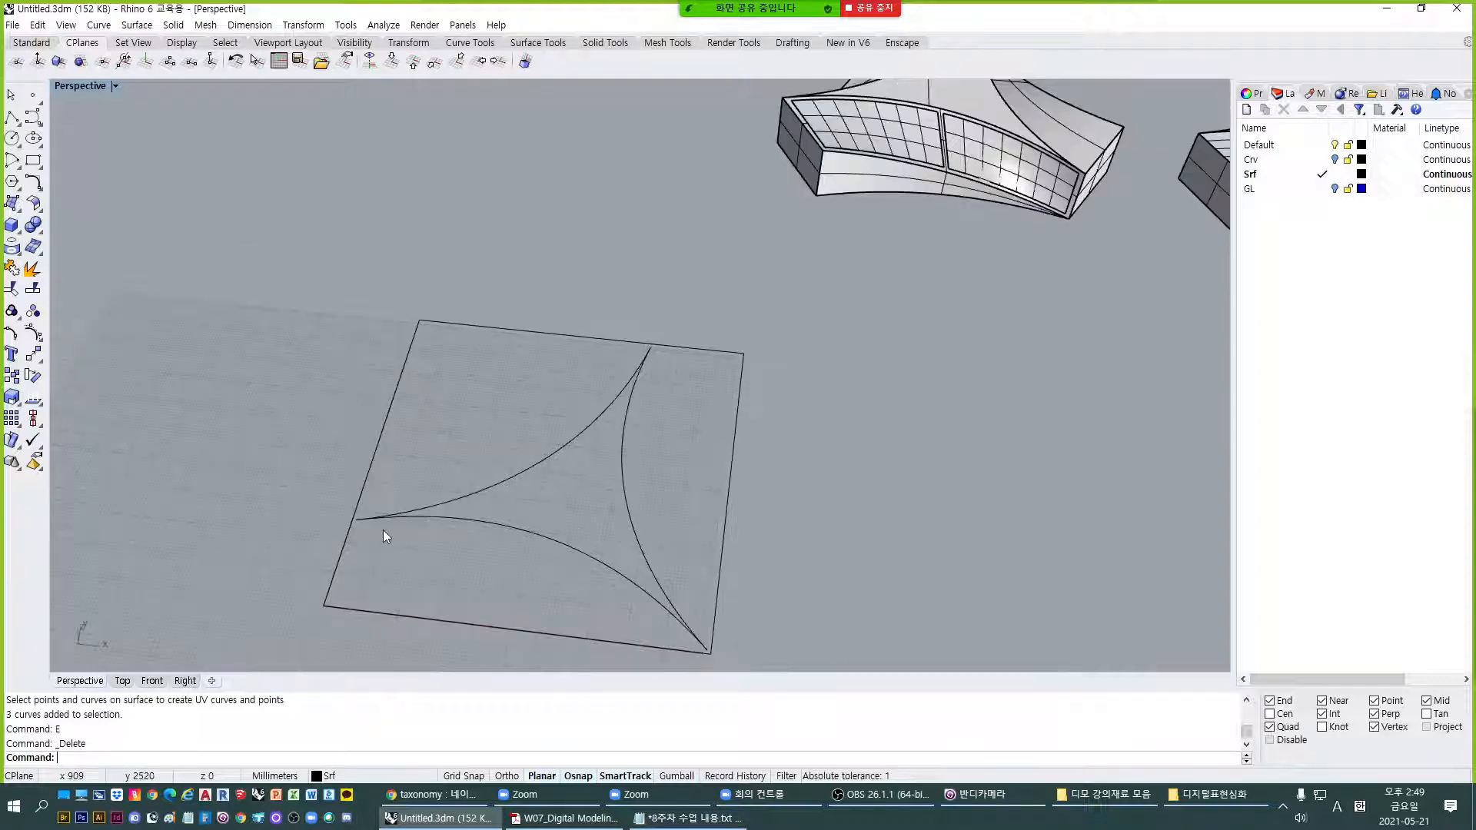
type("L")
key("Return")
left_click(541, 461)
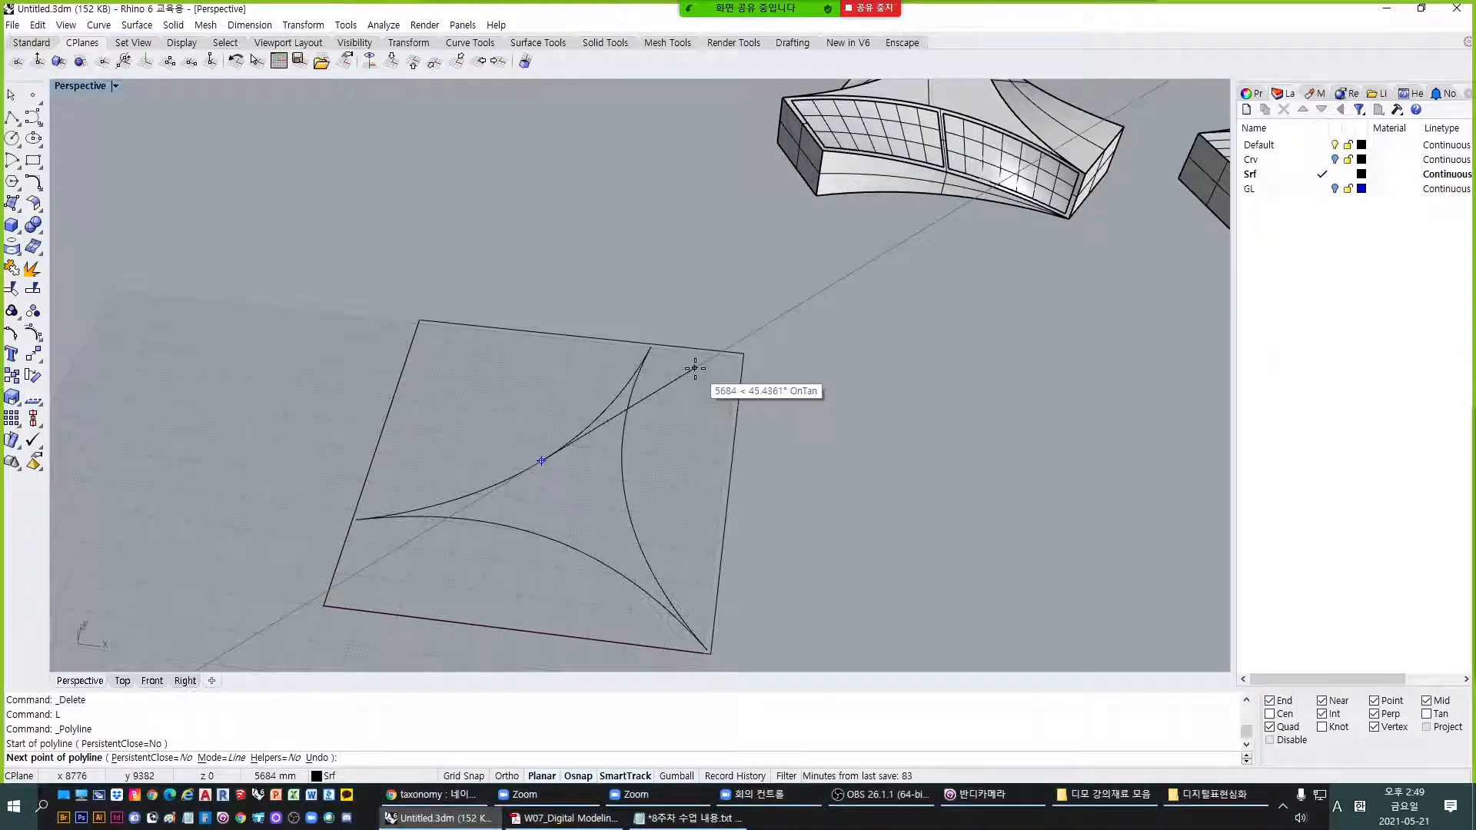
left_click(694, 369)
key("Return")
Mirror a copy of the tangent line across the axis from the arc's midpoint to the triangle's opposite lower-right tip.
type("Mi")
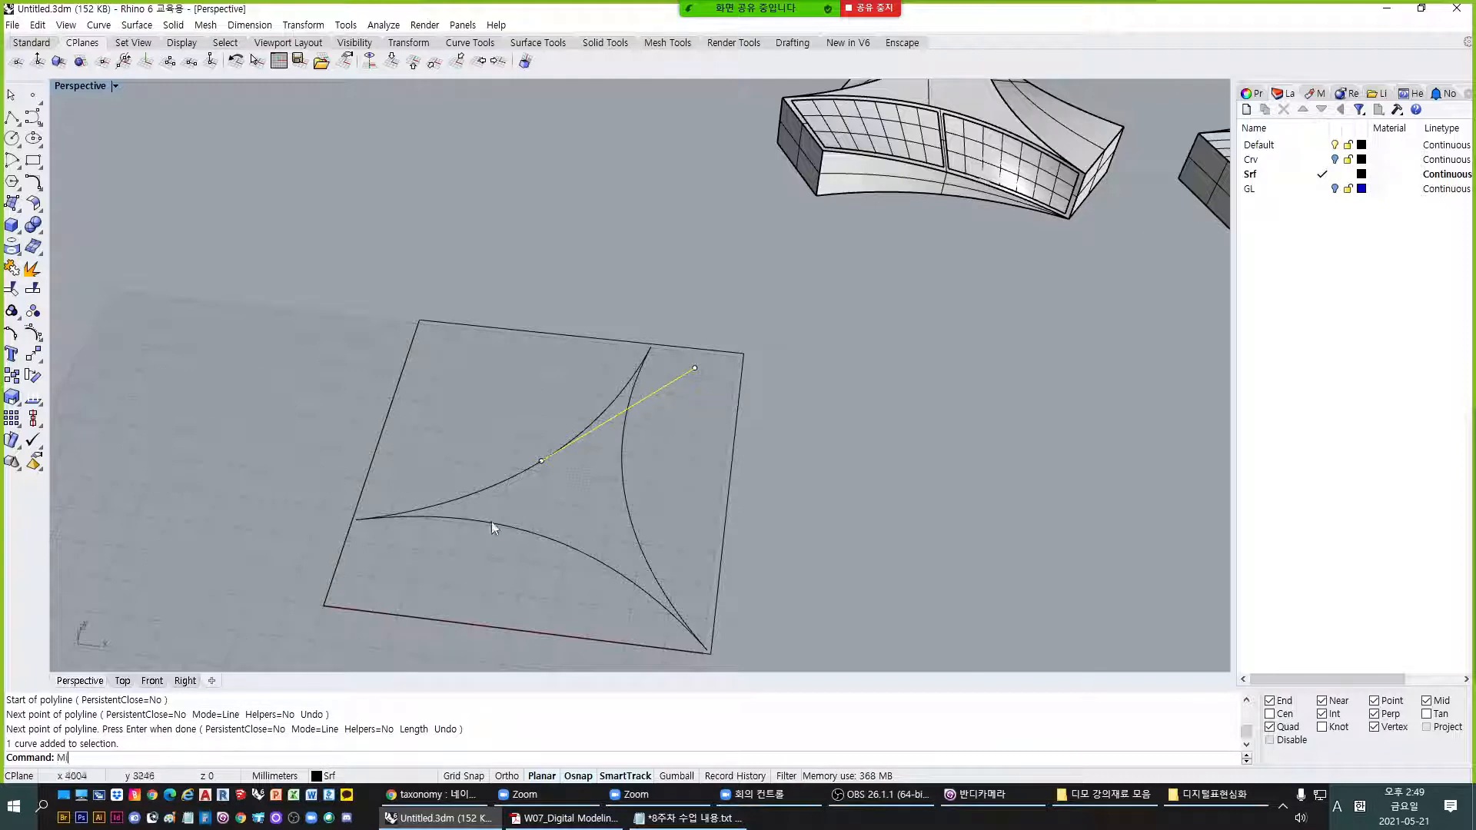
key("Return")
left_click(541, 461)
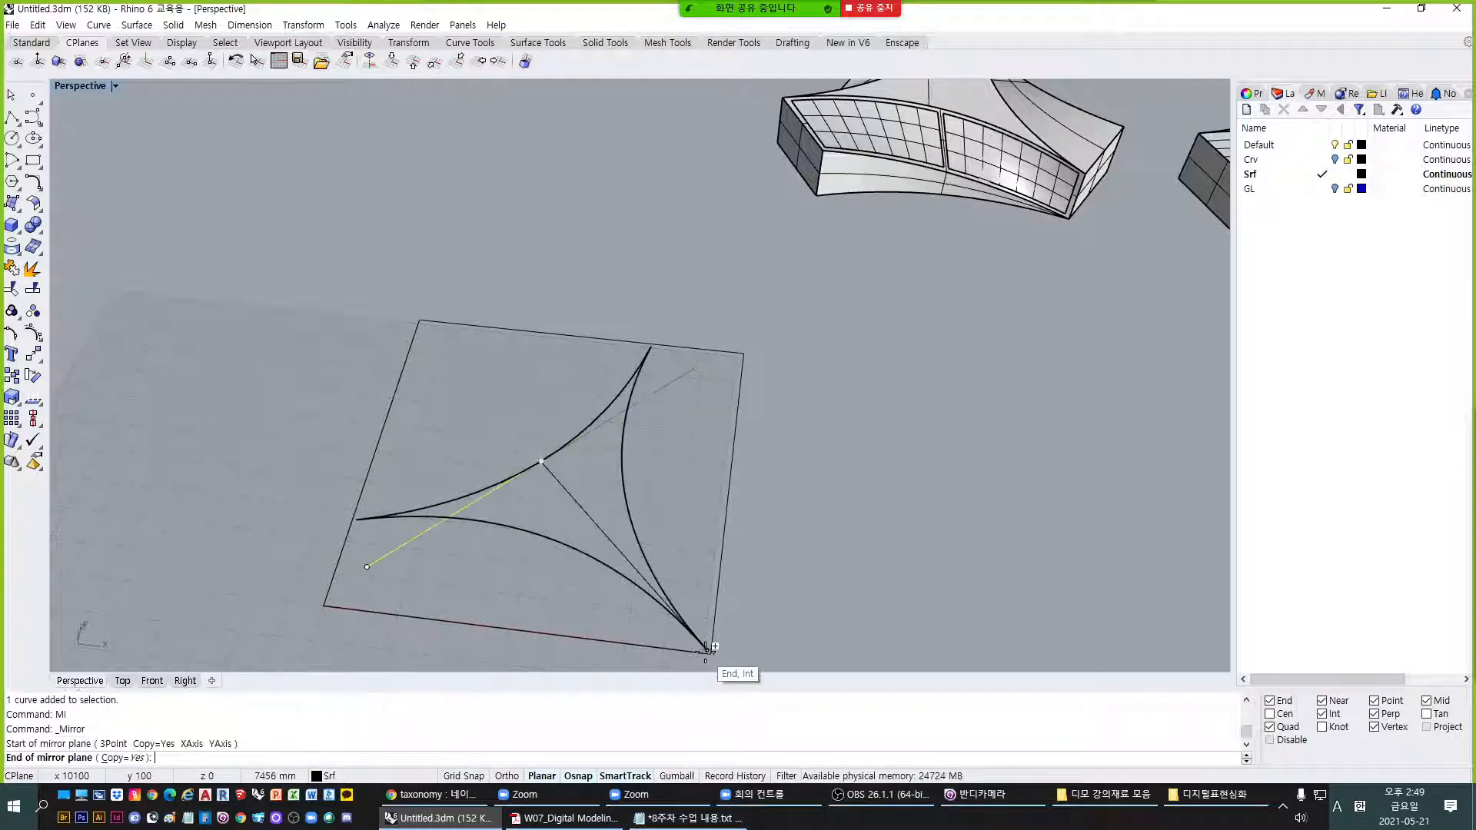
left_click(707, 648)
Join the tangent line and its mirrored copy into one curve.
left_click(576, 439)
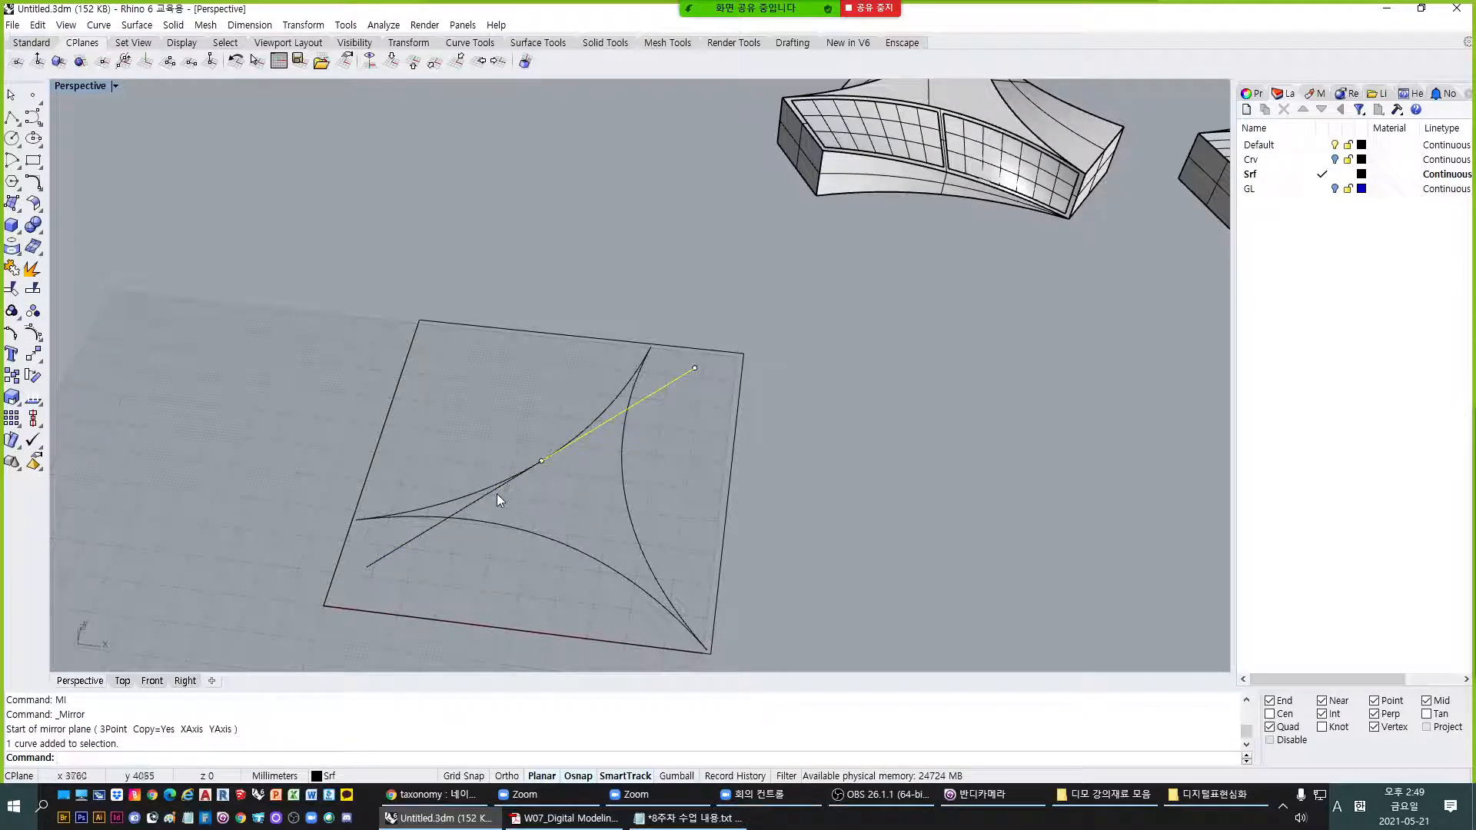
left_click(496, 494)
type("J")
key("Return")
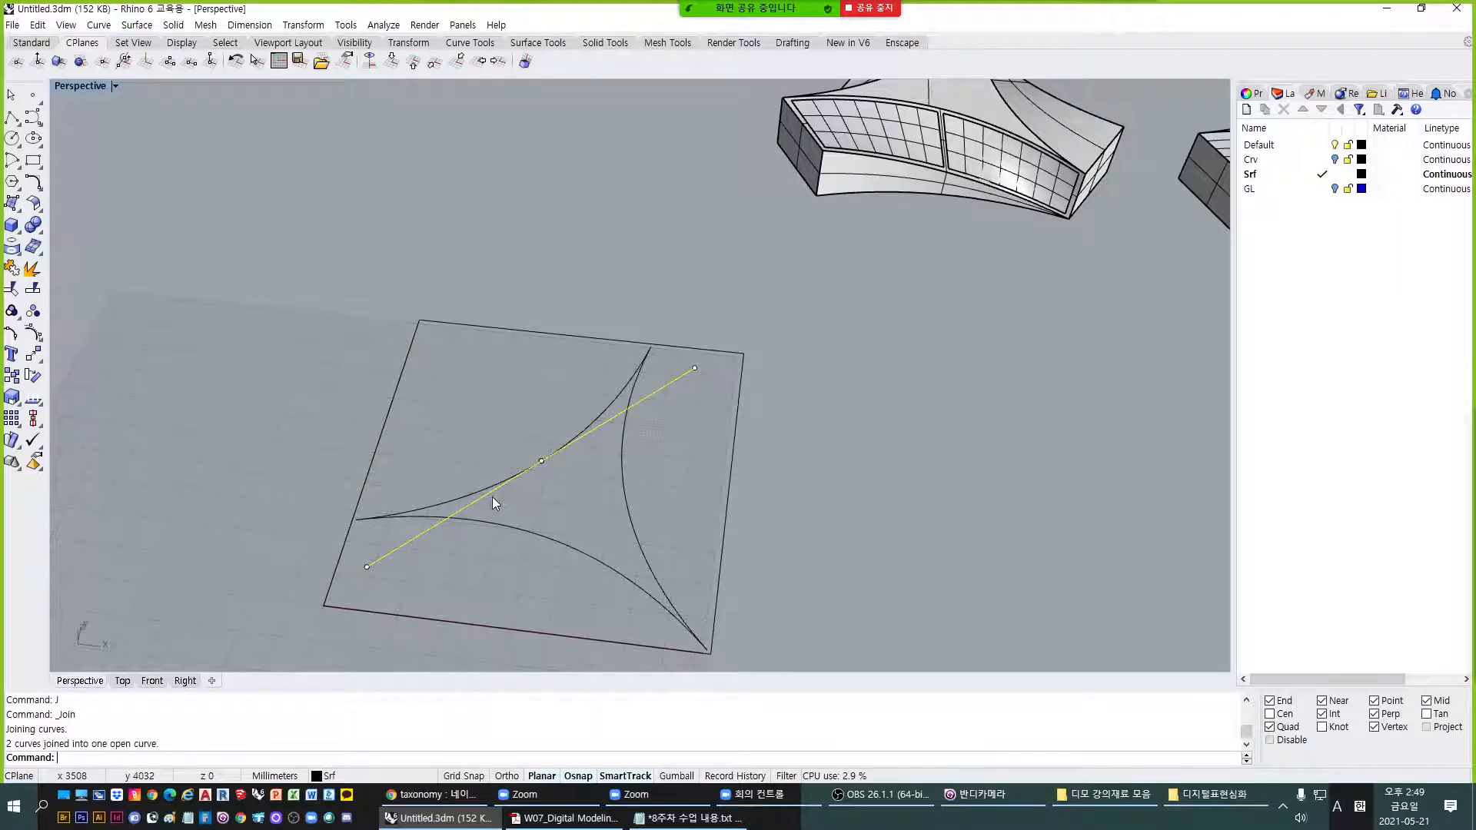
Draw two construction lines connecting the lower-right and upper tips of the curved triangle to the midpoints of their opposite arcs.
type("L")
key("Return")
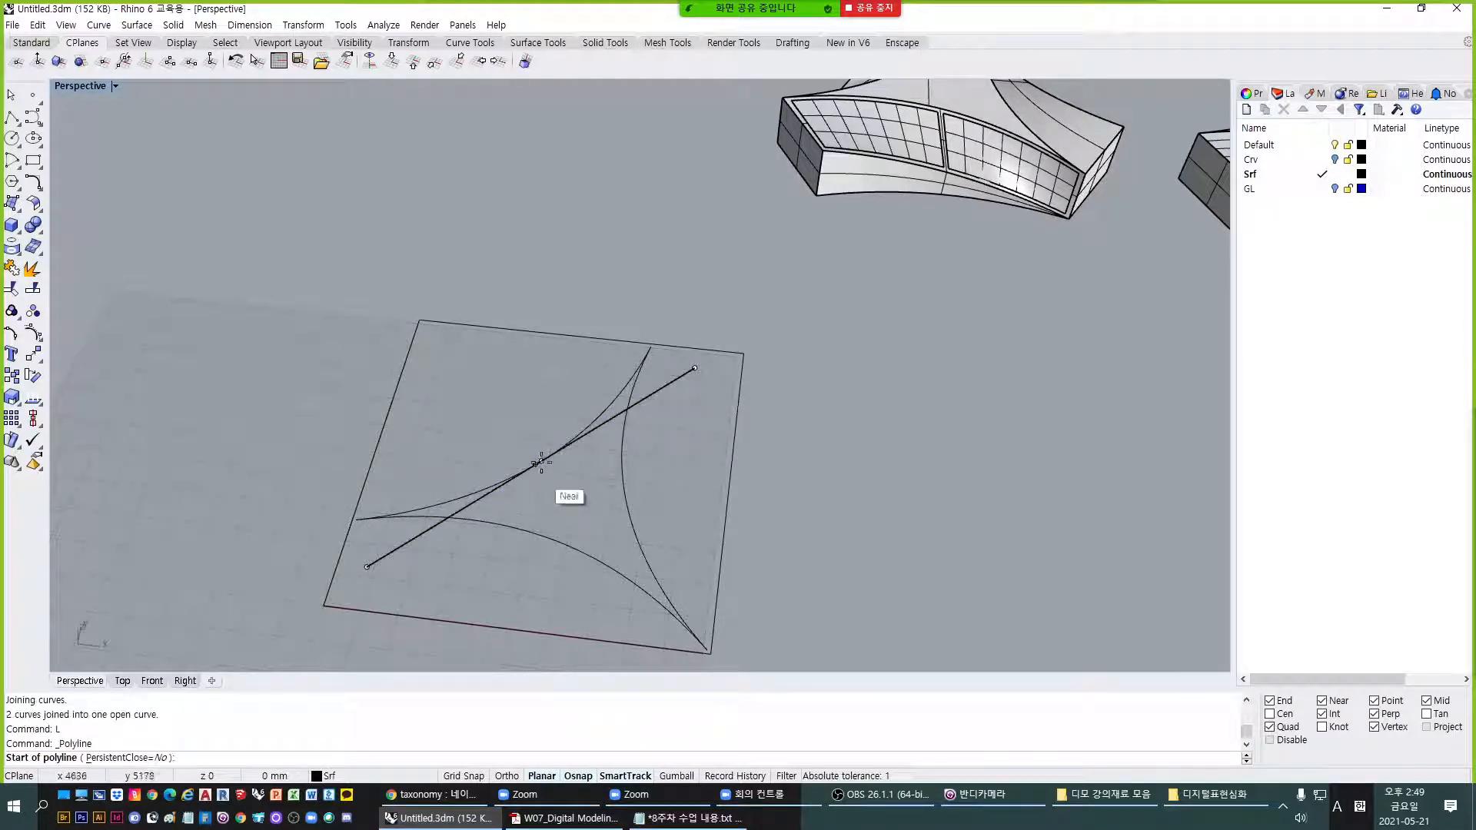
left_click(541, 461)
left_click(707, 650)
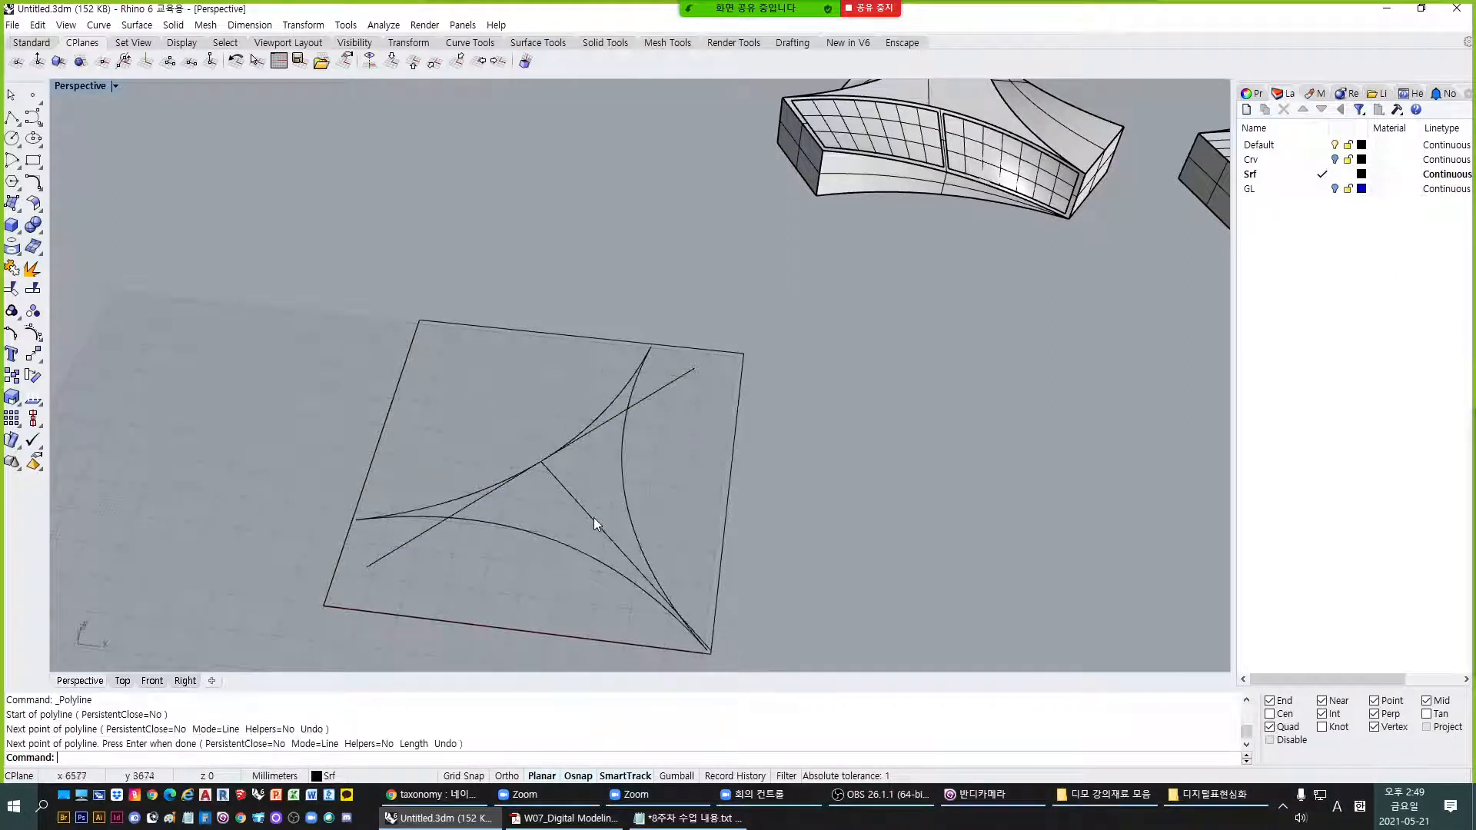
key("Return")
type("L")
key("Return")
left_click(648, 347)
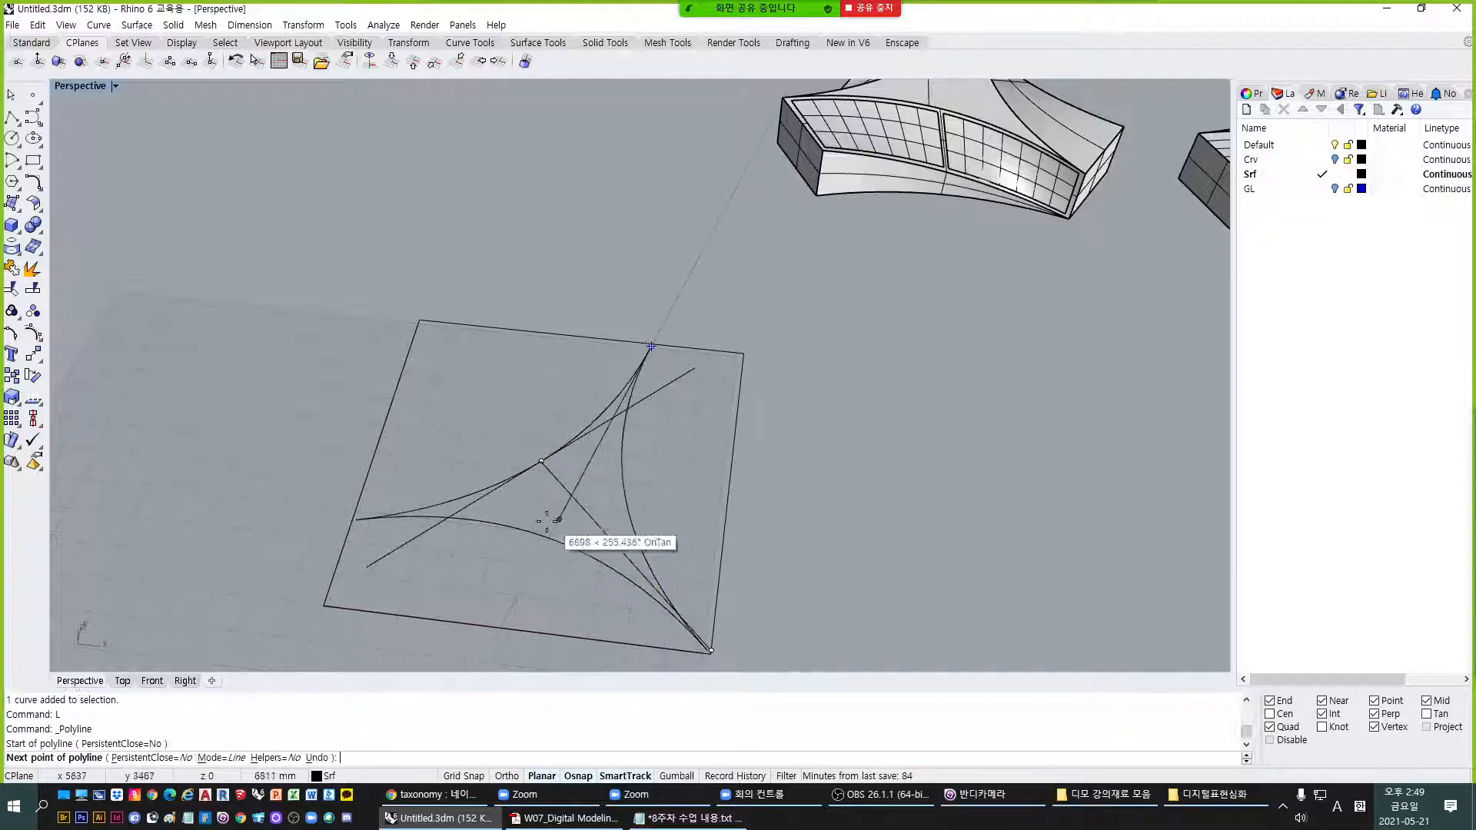
left_click(551, 536)
key("Return")
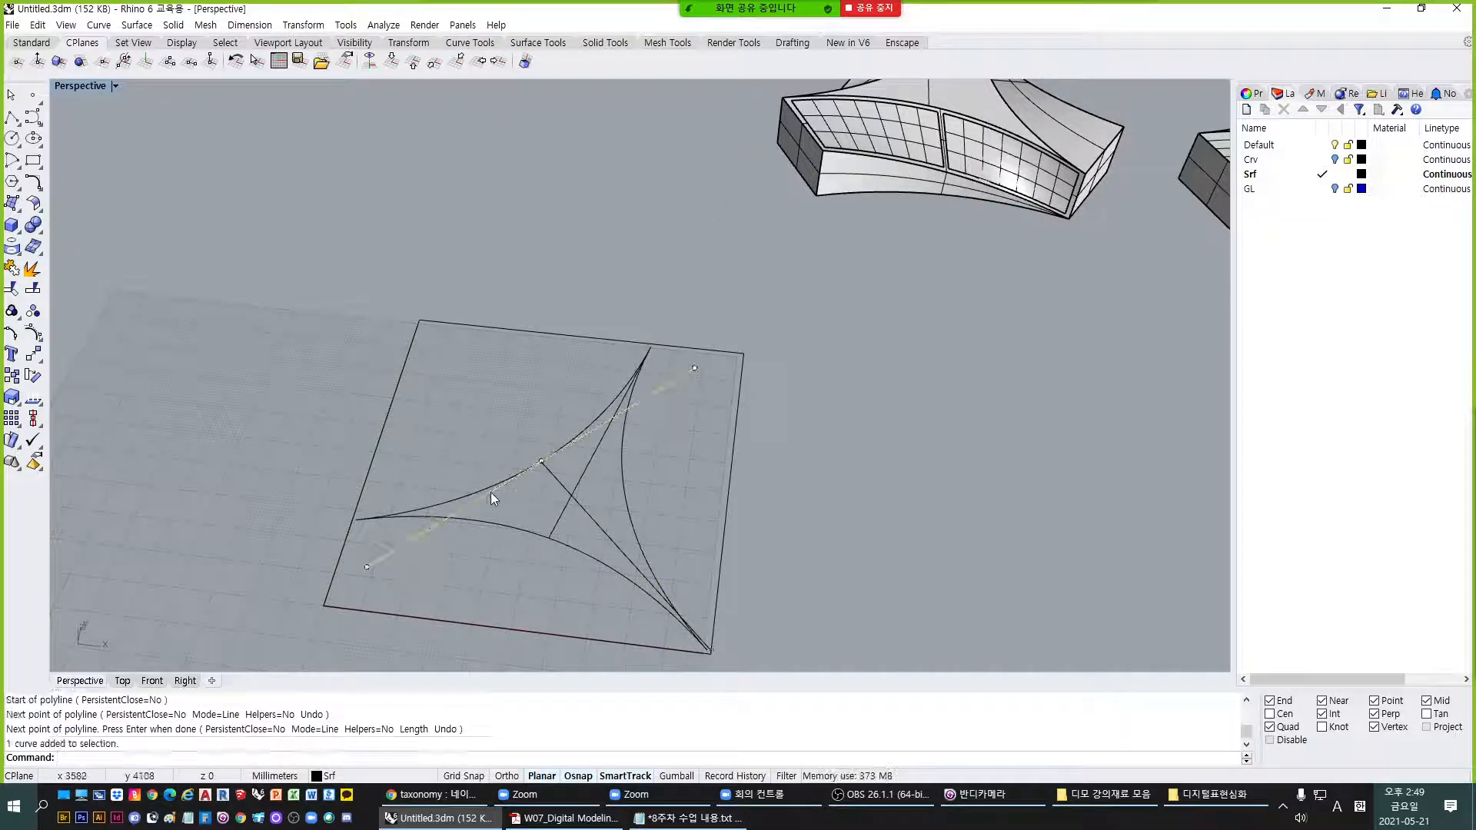
Rotate copies of the tangent line about the curved triangle's center onto the midpoints of the other two arcs.
type("R")
key("Return")
left_click(573, 496)
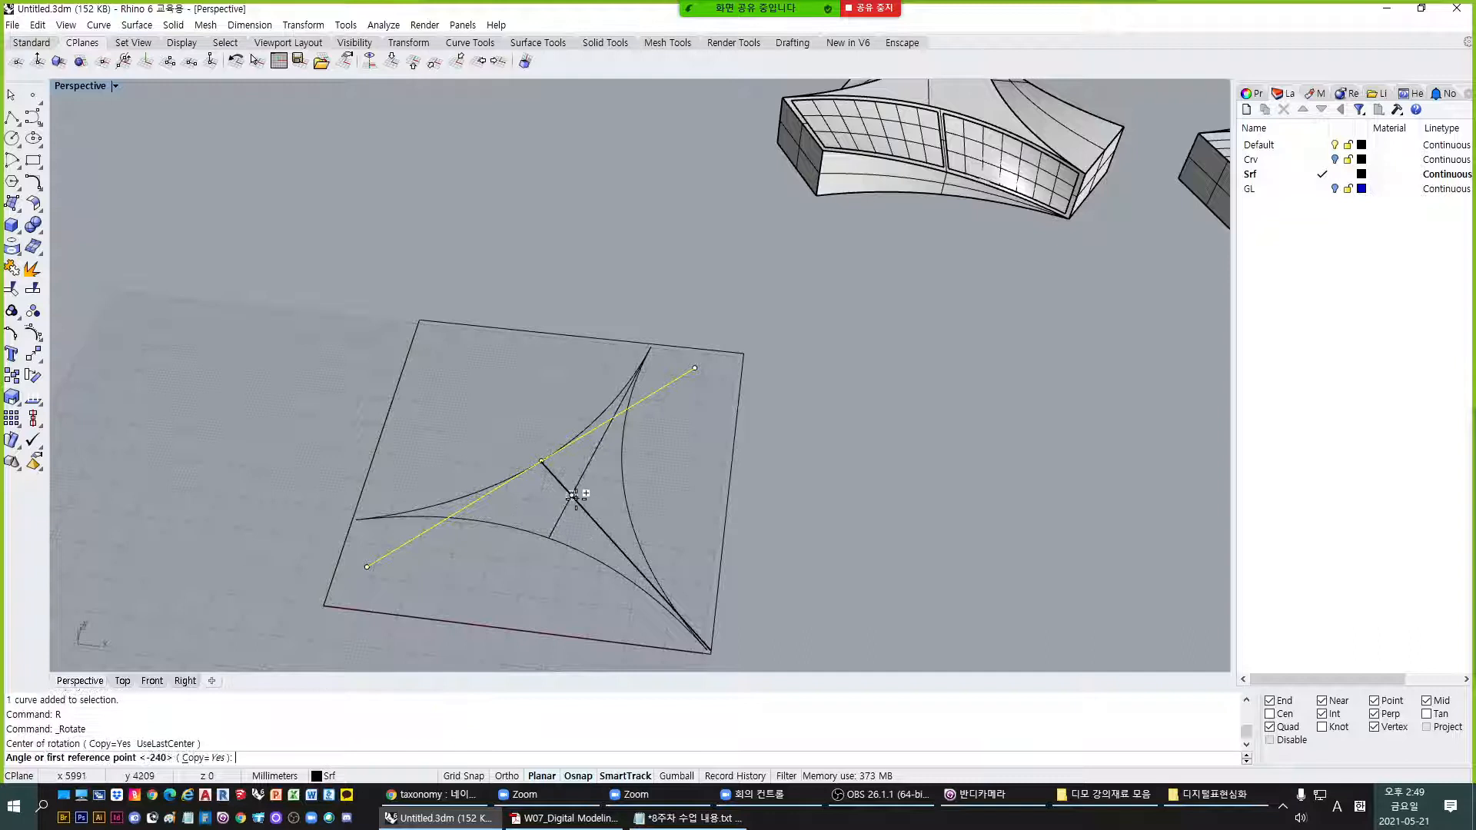
left_click(542, 461)
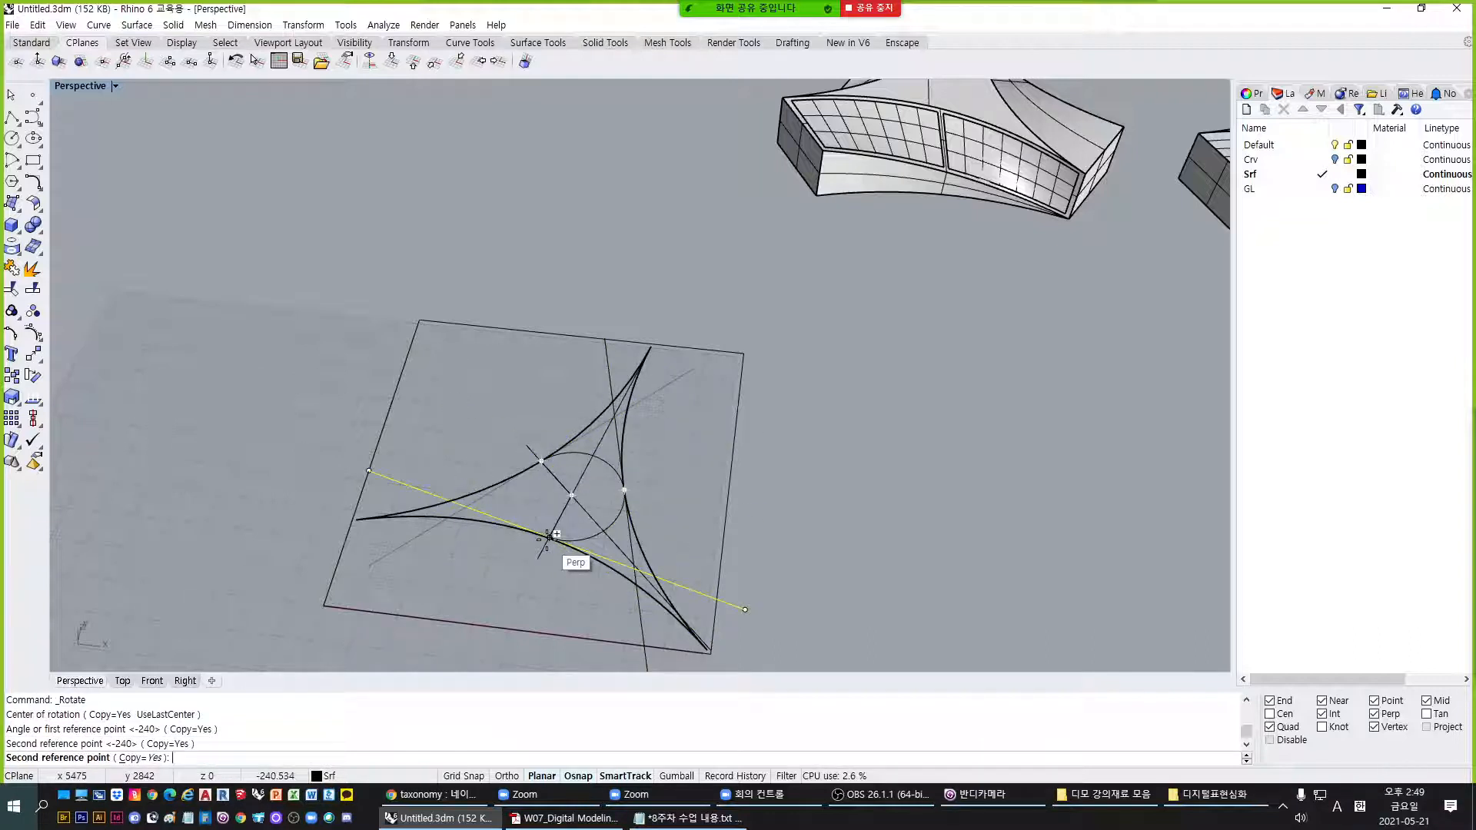
left_click(548, 538)
key("Return")
key("Escape")
Delete the two construction lines that cross at the center of the curved triangle.
left_click(574, 505)
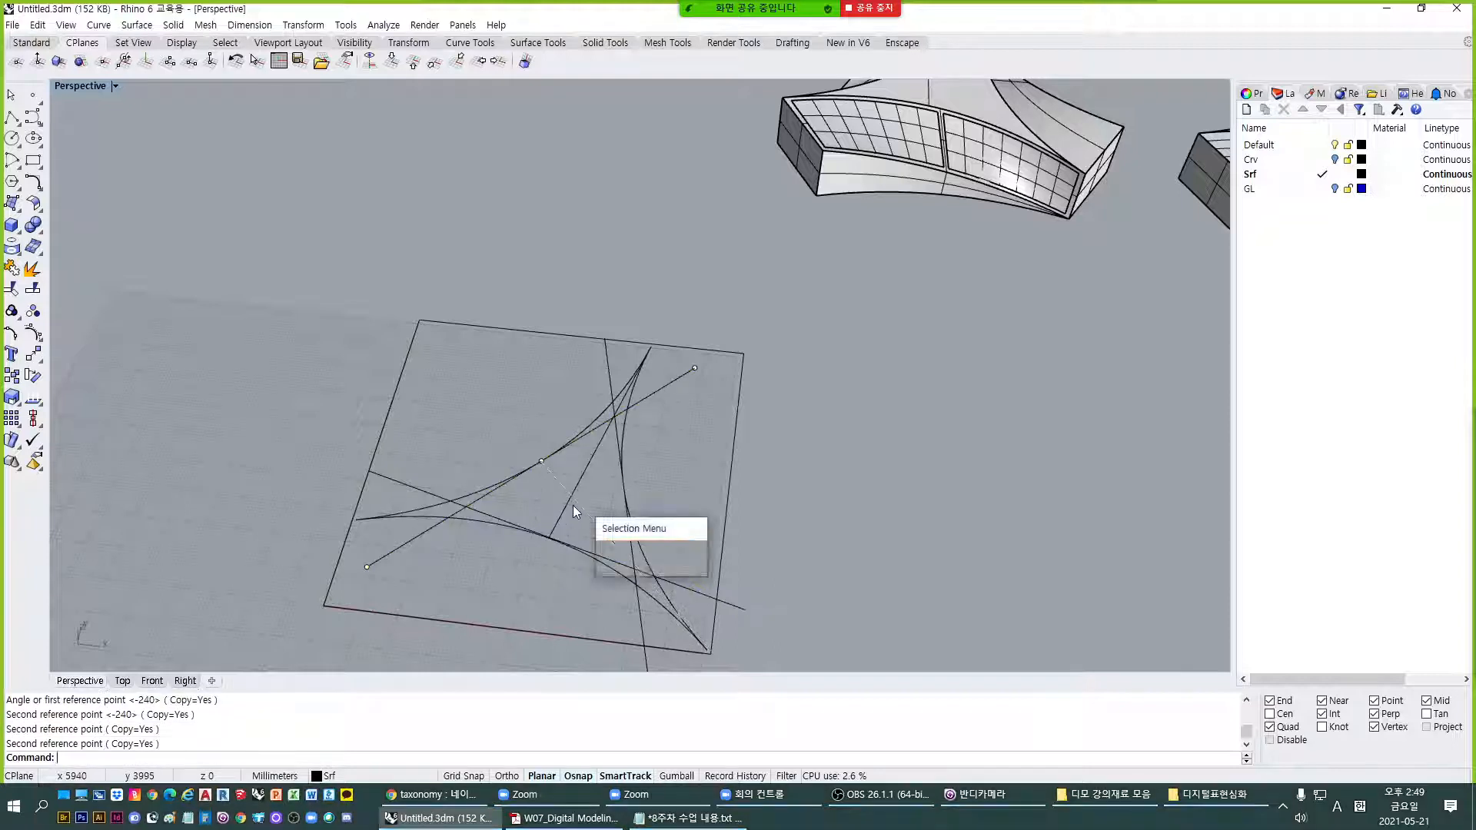
type("E")
key("Return")
left_click(565, 511)
type("E")
key("Return")
Fillet the upper crossing of the tangent lines with radius 5, trimming and joining them.
left_click(632, 546)
left_click(615, 558)
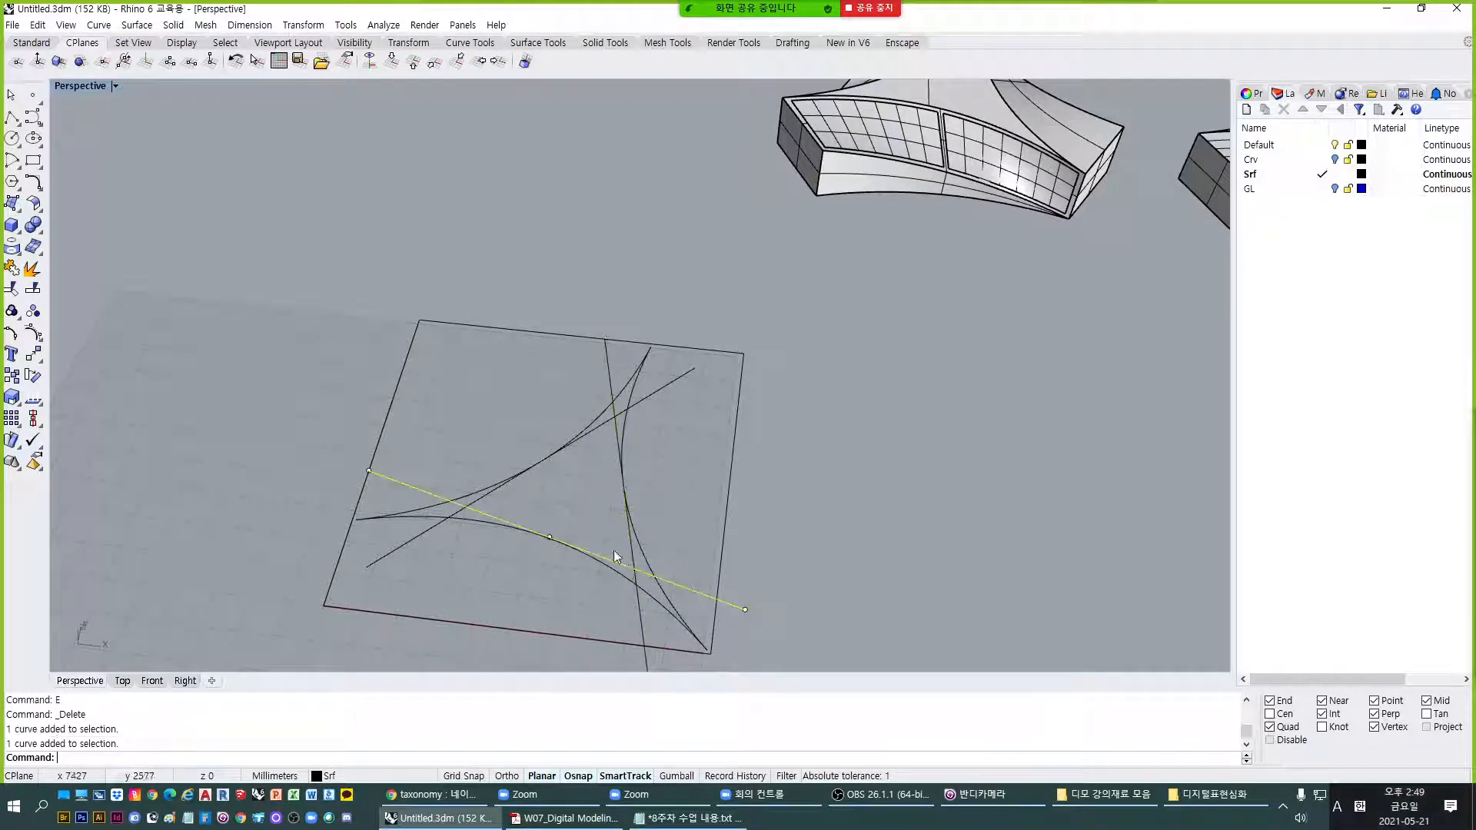
left_click(504, 487)
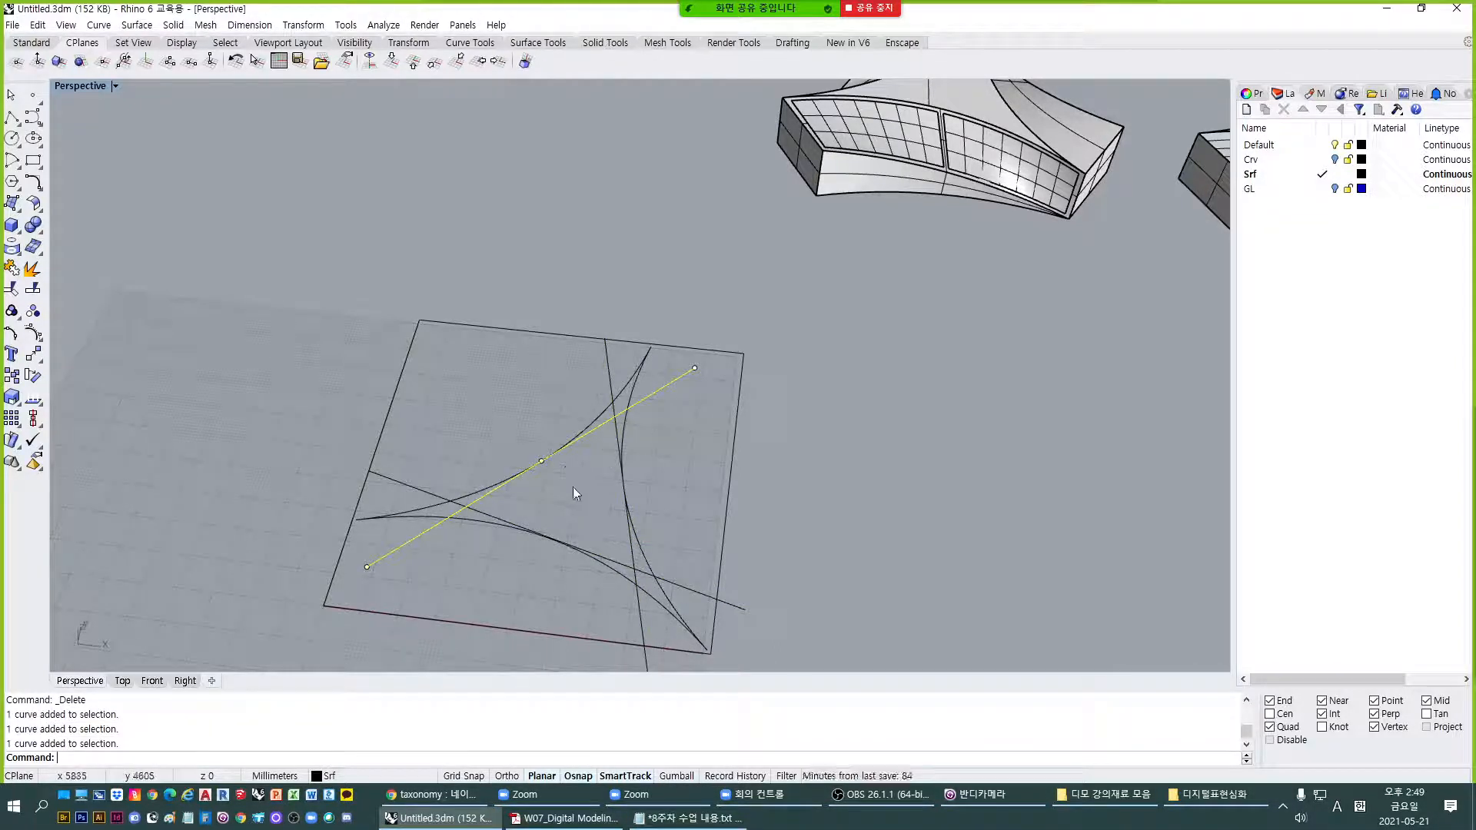
type("F")
key("Return")
left_click(612, 420)
left_click(622, 491)
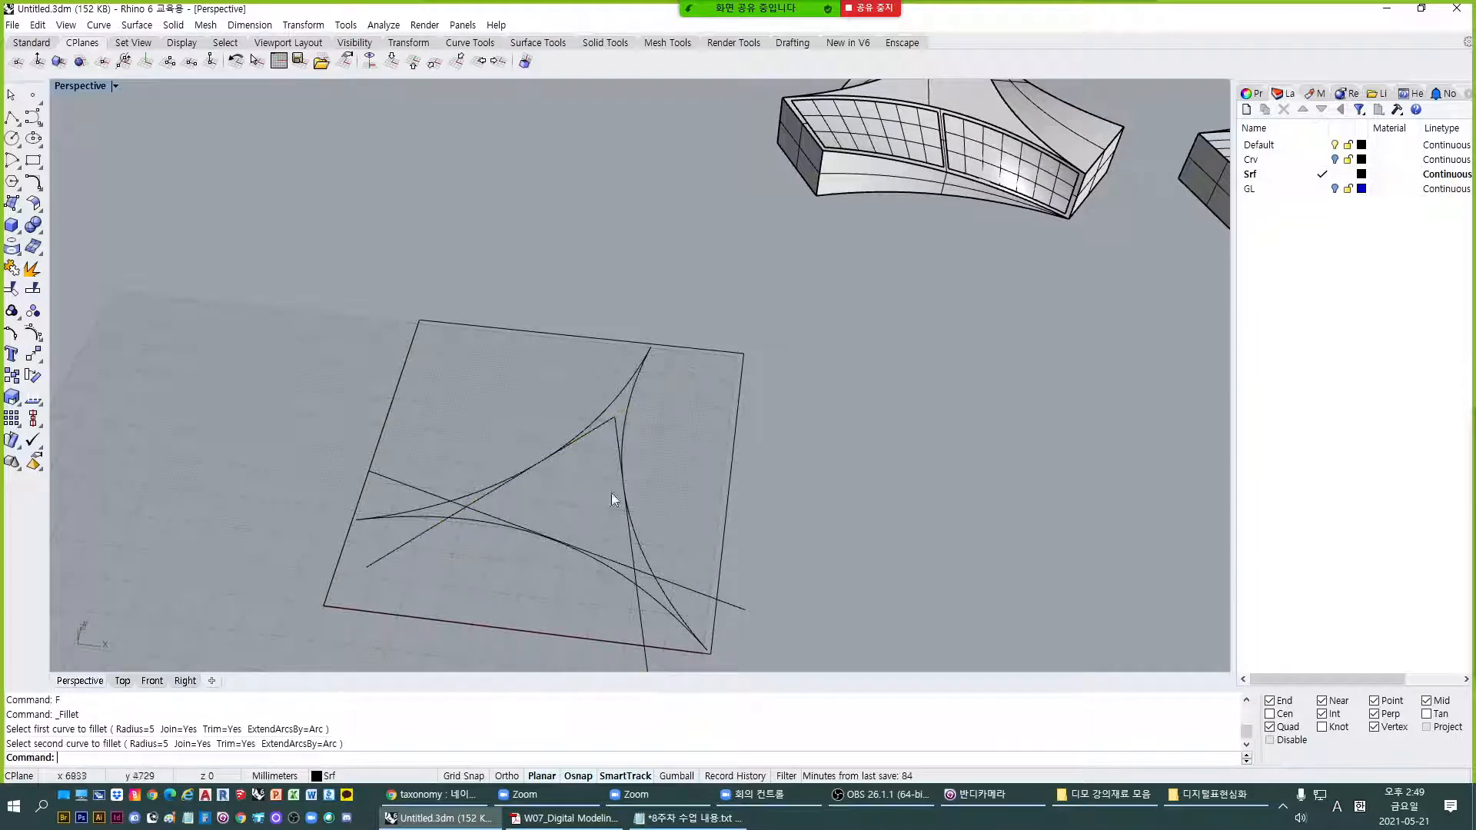
Fillet the remaining crossings of the tangent lines with radius 5 to close them into one joined triangle.
type("F")
key("Return")
scroll(454, 523, "up", 3)
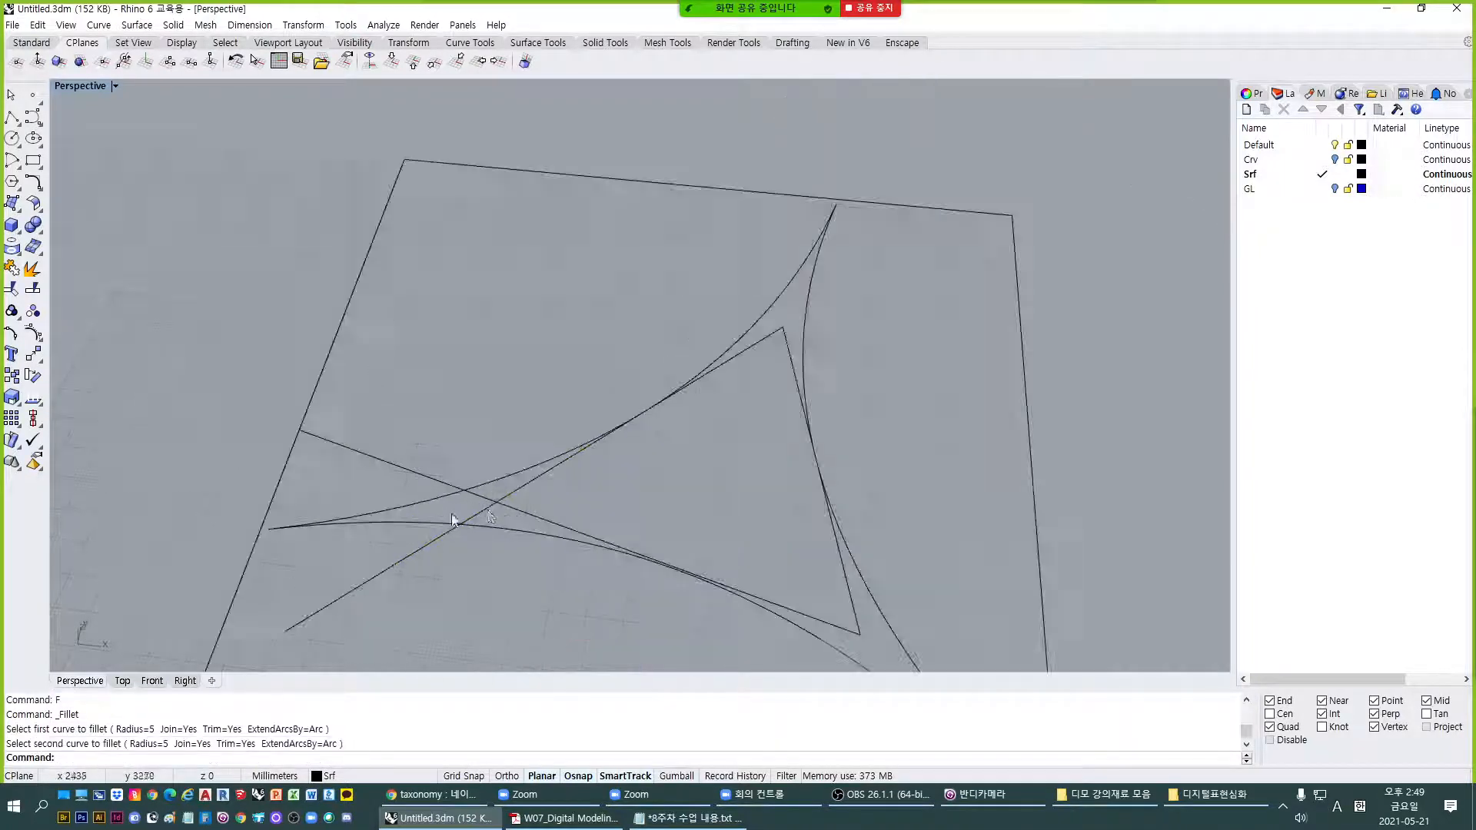
key("Escape")
left_click(519, 510)
scroll(529, 478, "down", 3)
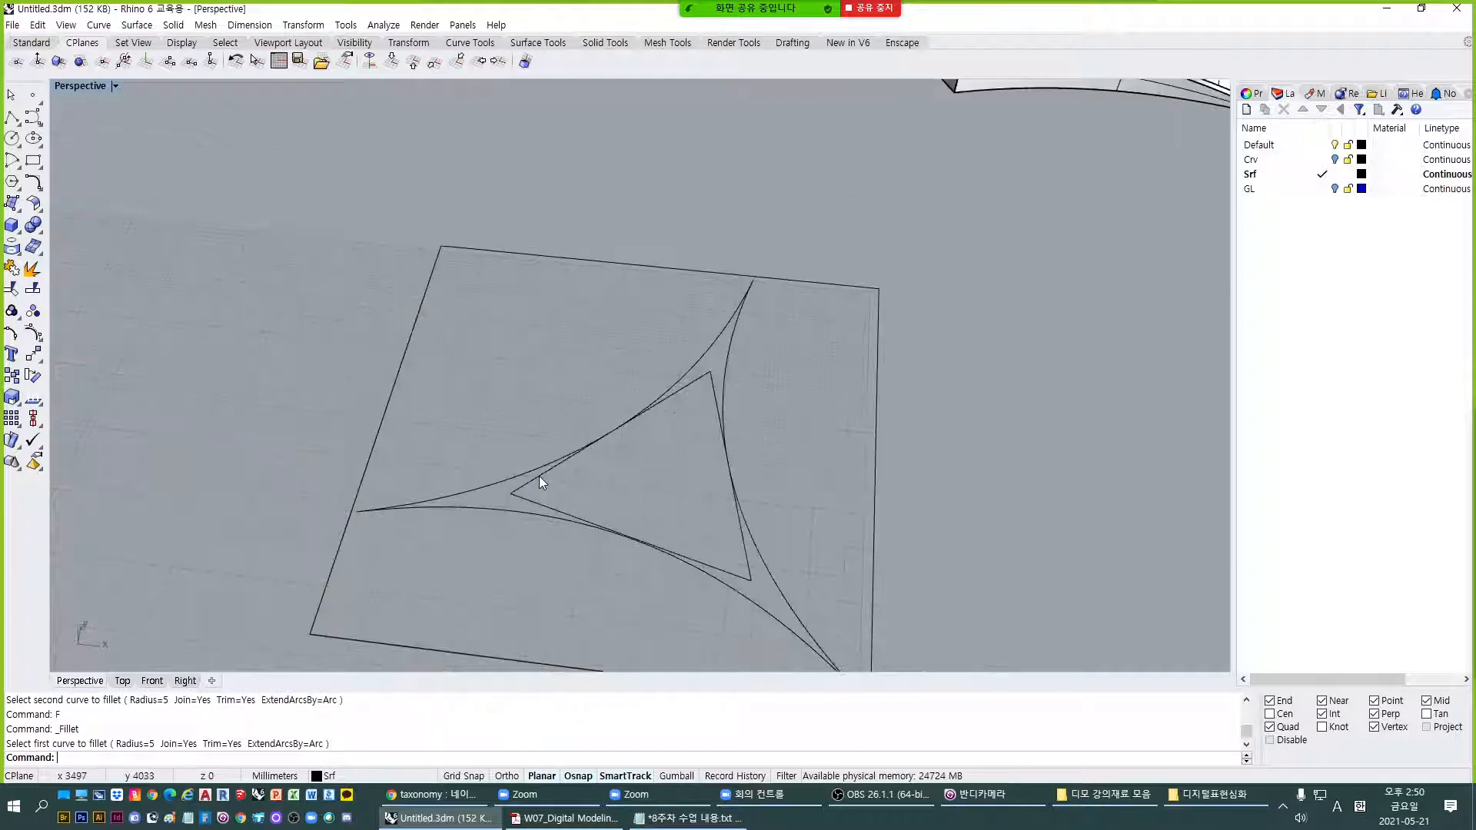
key("Escape")
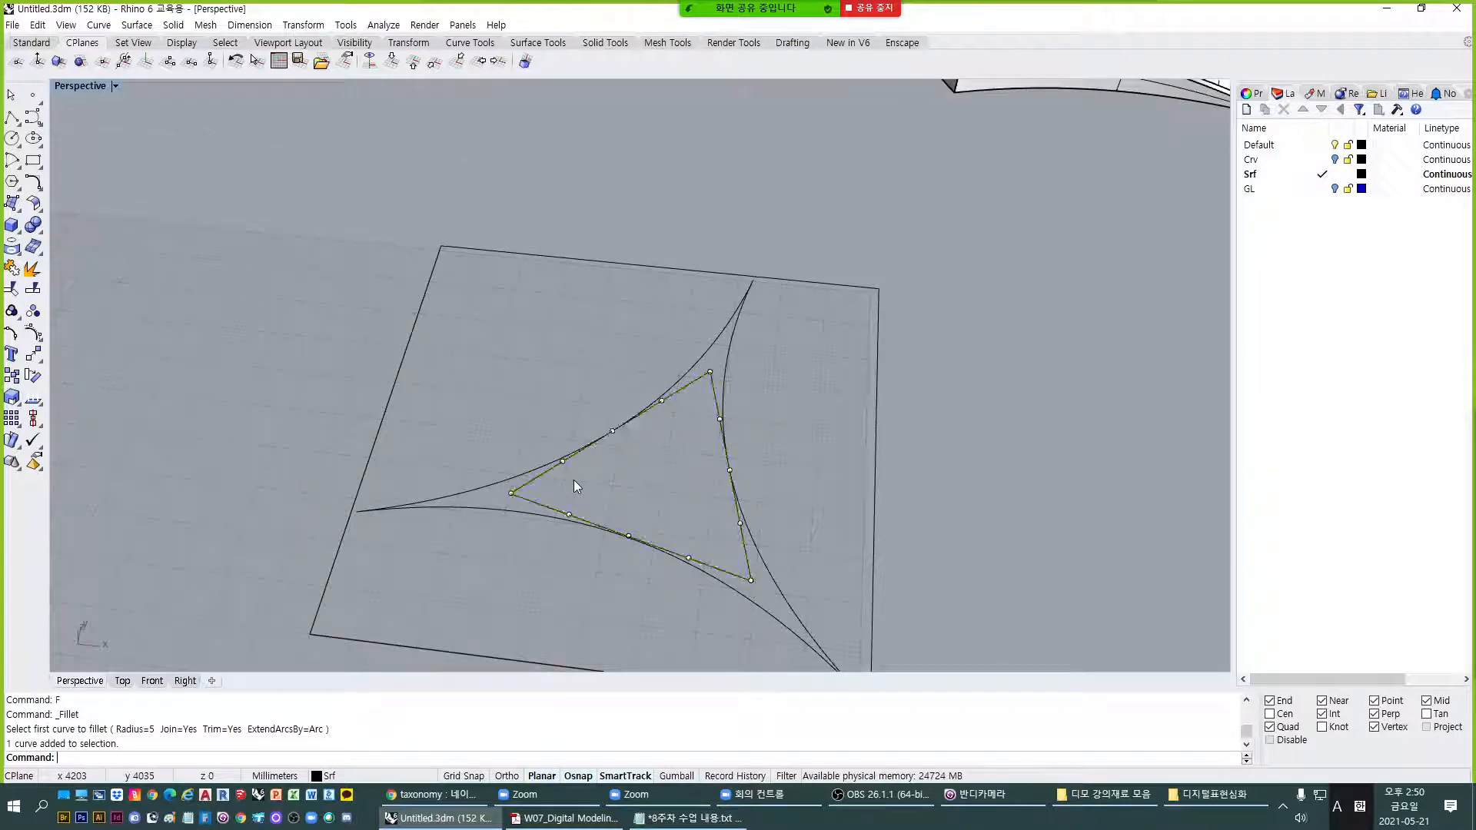
Offset the straight-sided triangle 500 mm inward and delete the original triangle.
type("O")
key("Return")
type("500")
key("Return")
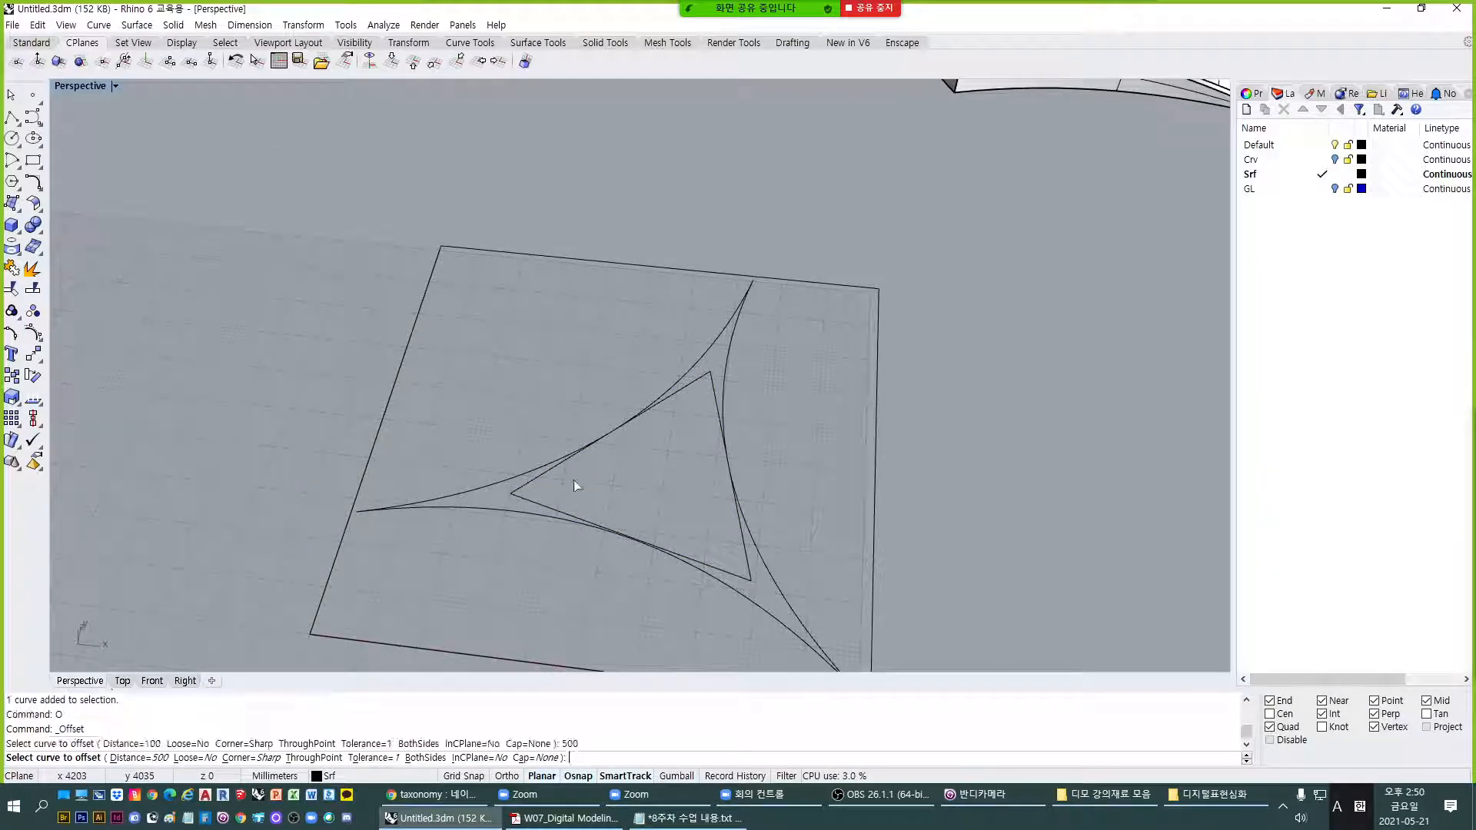
left_click(562, 469)
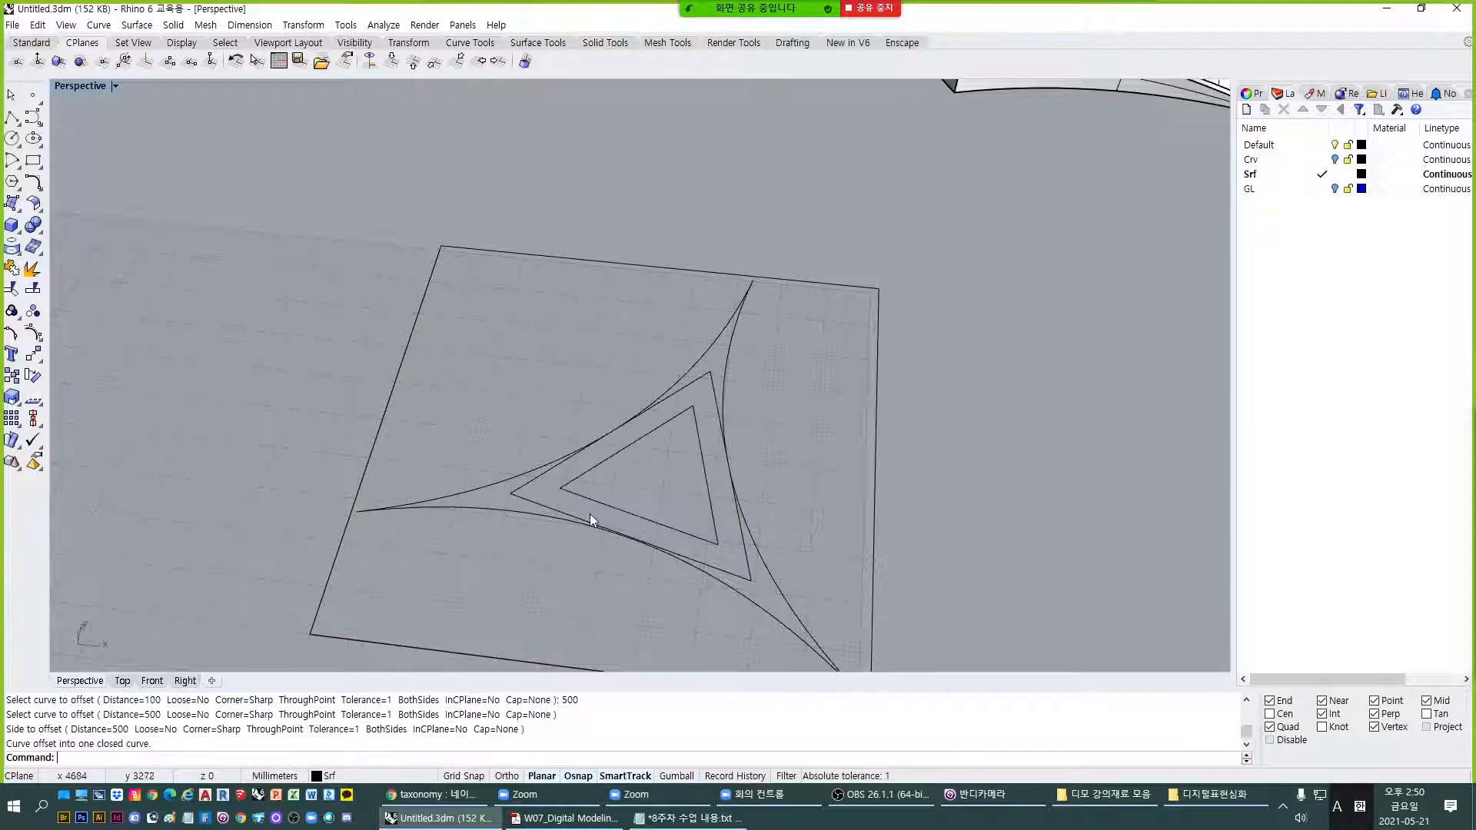
left_click(532, 500)
type("E")
key("Return")
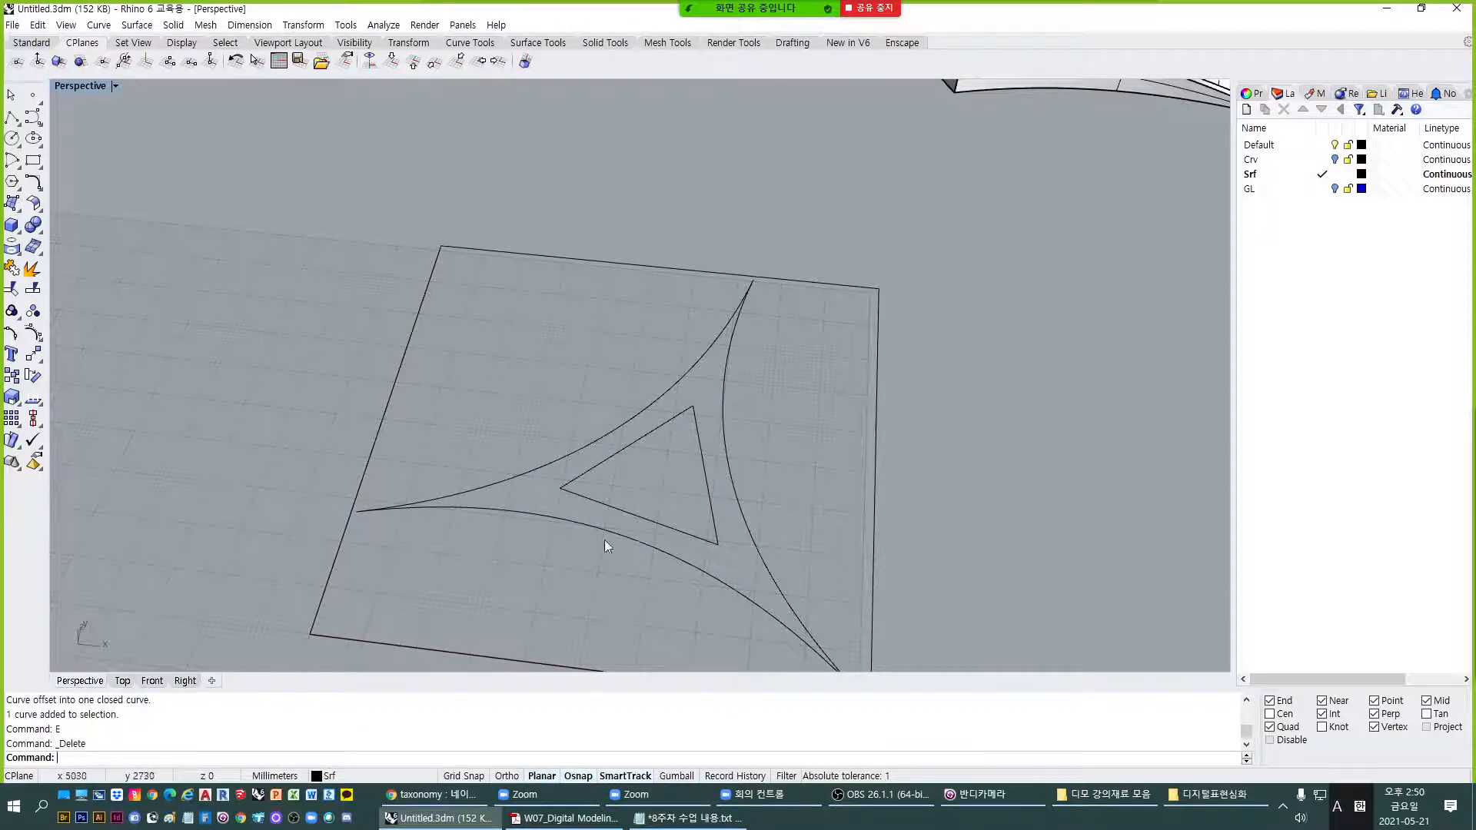
Chamfer all three corners of the inner triangle with distances 500,500.
scroll(758, 575, "up", 5)
left_click(758, 594)
scroll(575, 482, "down", 5)
key("Escape")
scroll(510, 454, "up", 3)
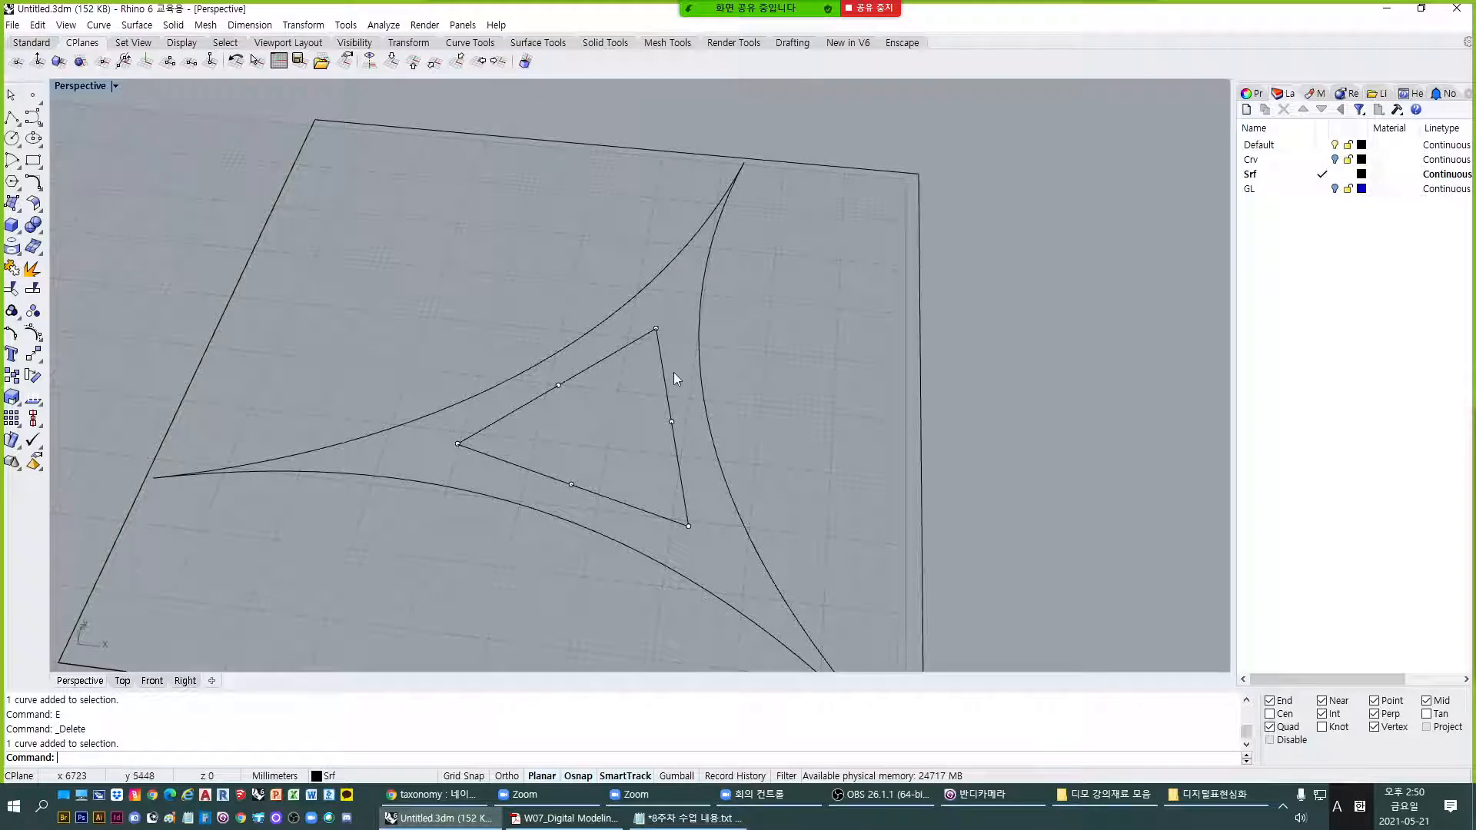
key("Escape")
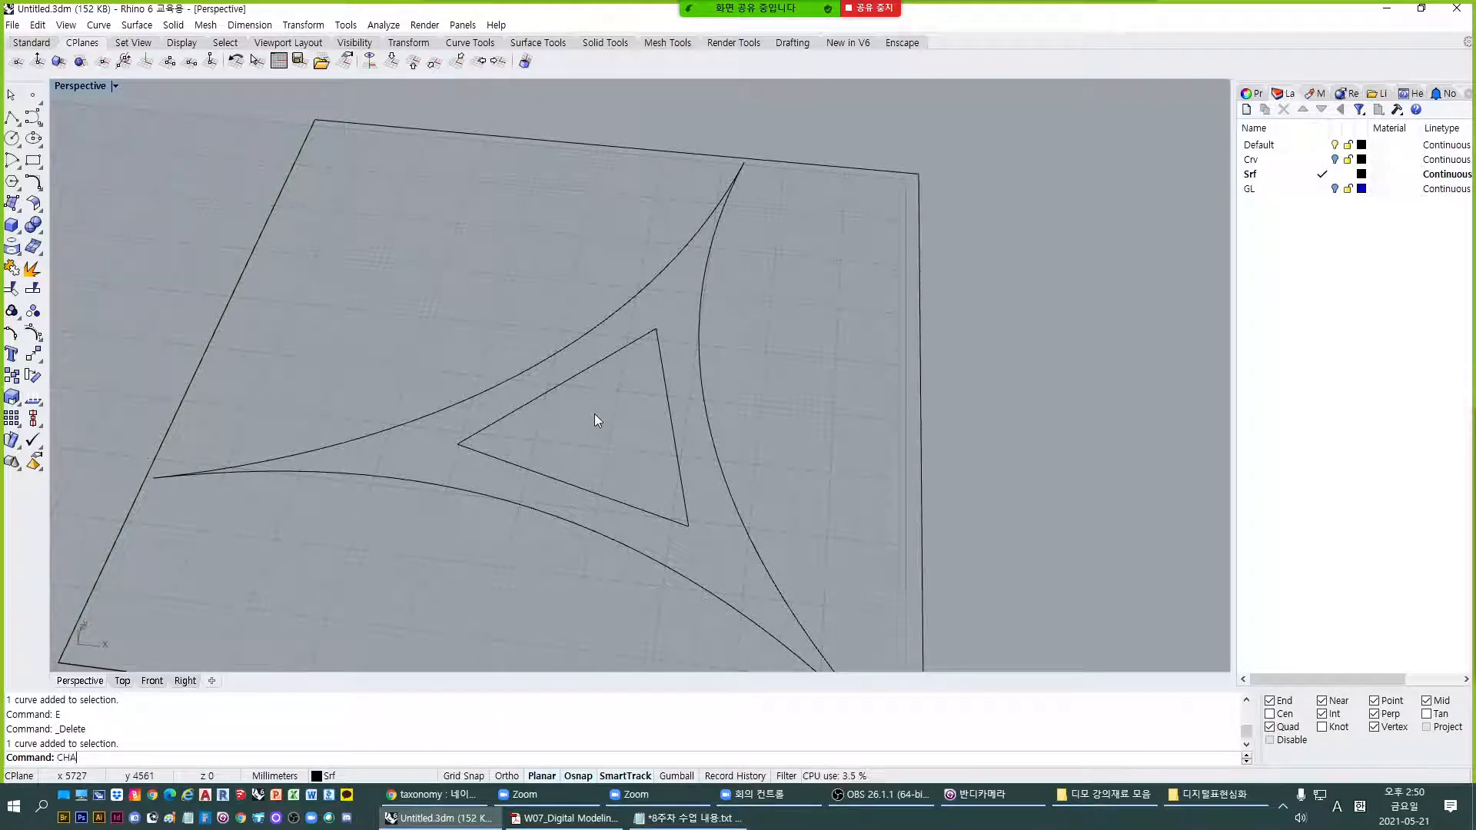
type("mfer")
key("Return")
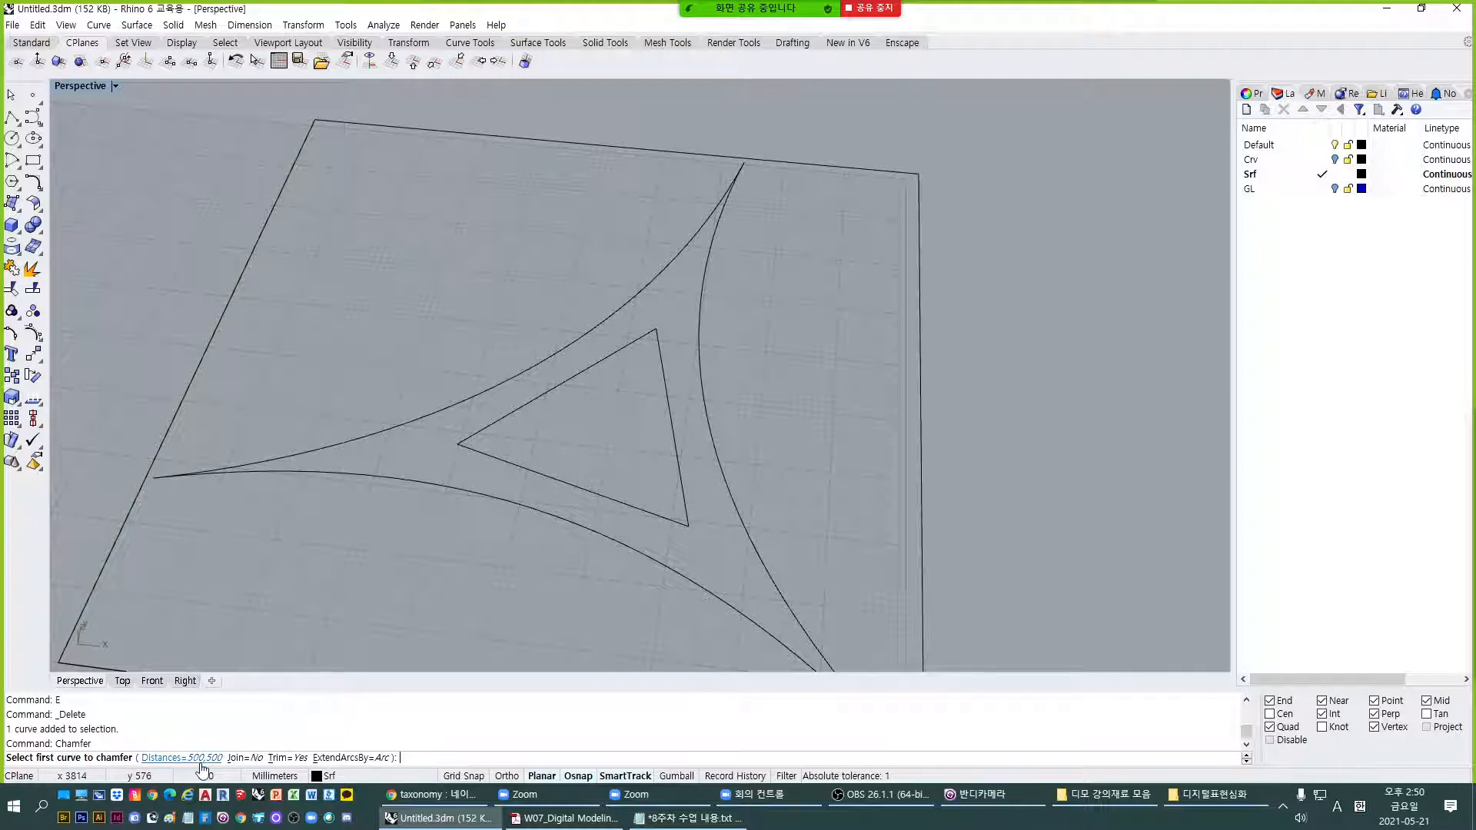
left_click(506, 418)
left_click(511, 461)
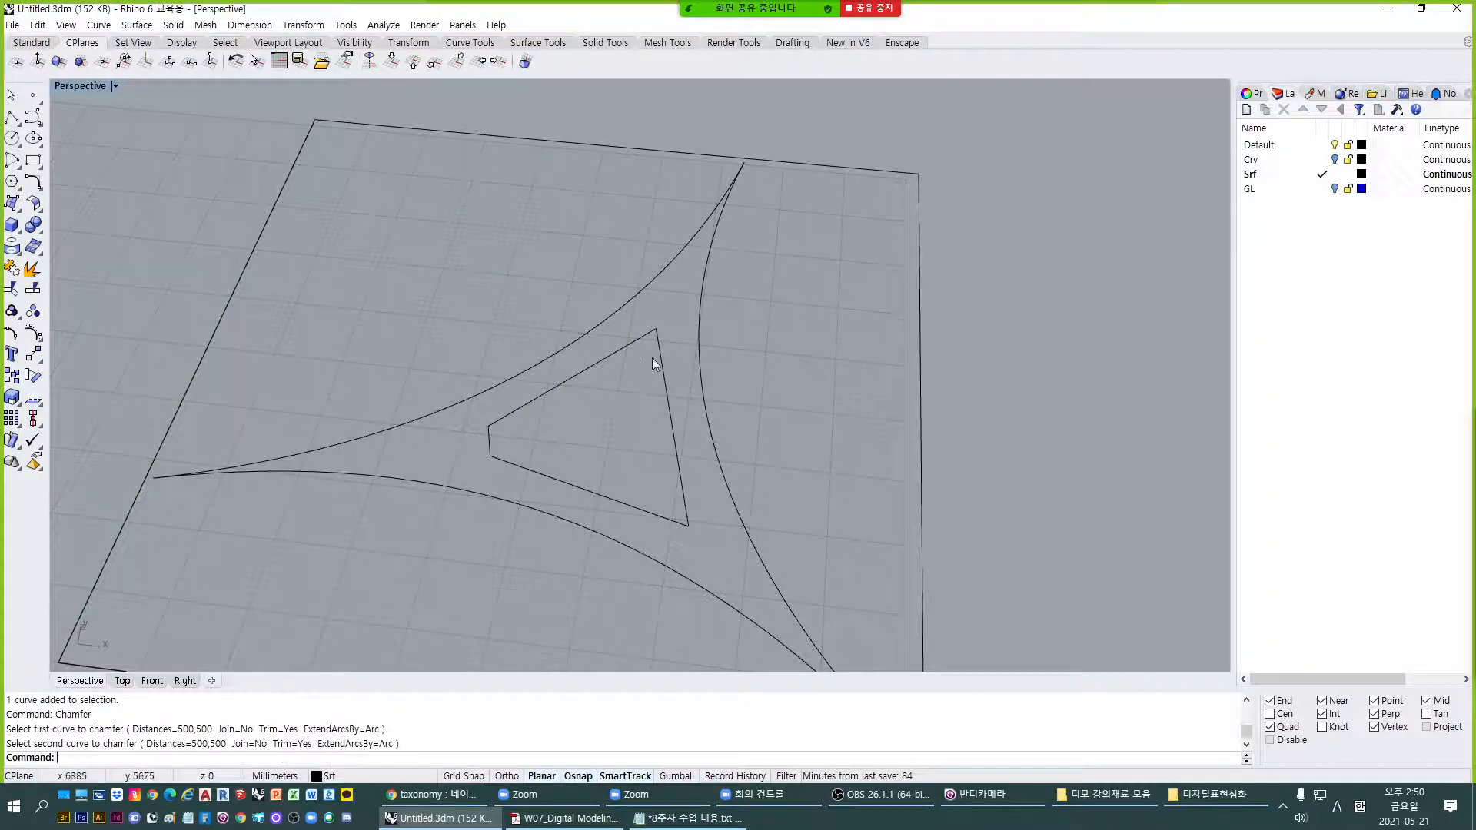
right_click(626, 353)
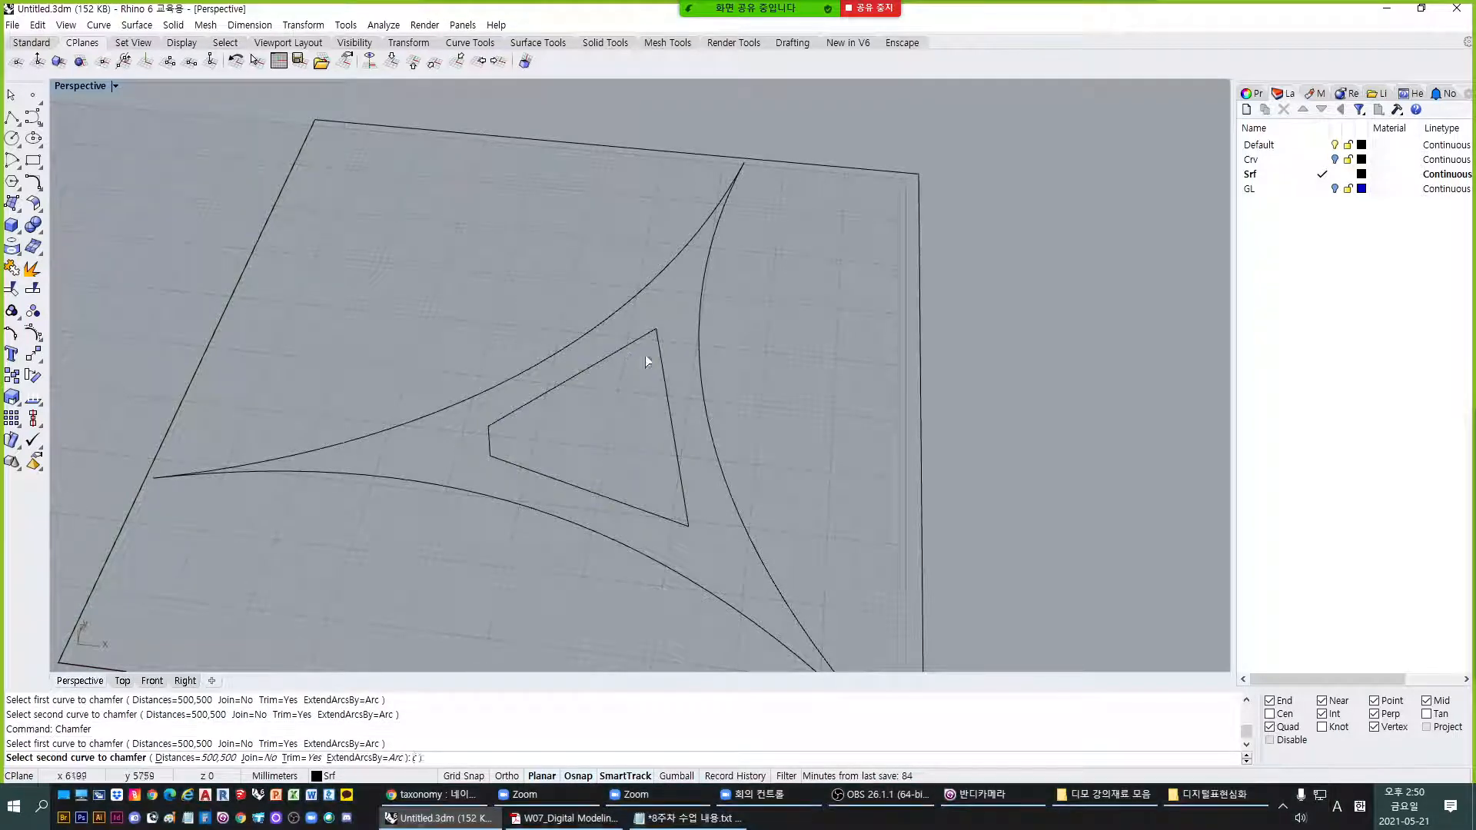
left_click(679, 476)
left_click(648, 511)
right_click(647, 511)
key("Escape")
Apply the curved triangle and the chamfered outline to the panelled model's triangular top surface with ApplyCrv.
scroll(575, 428, "down", 6)
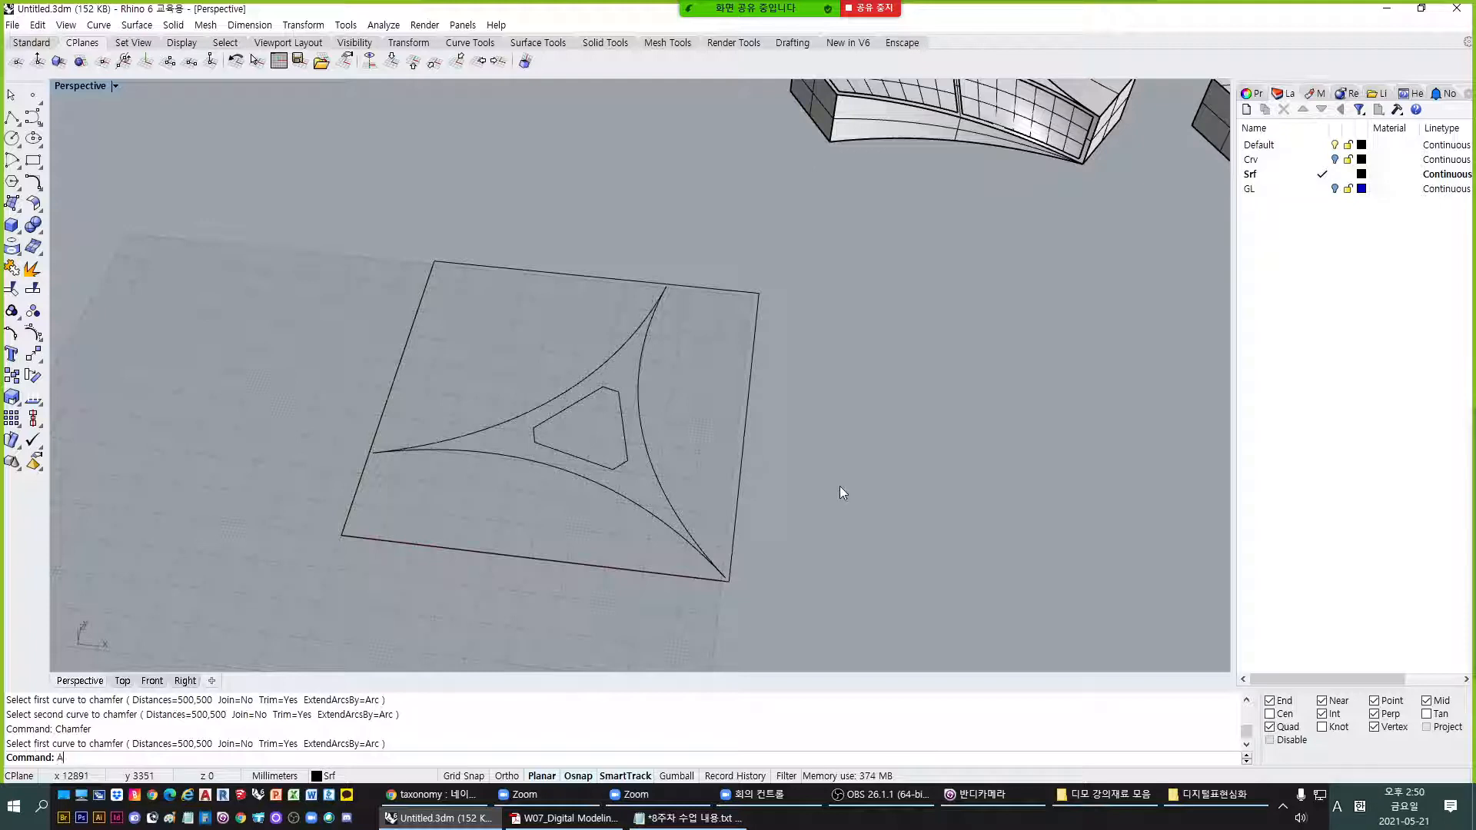
type("pplyCrv")
key("Return")
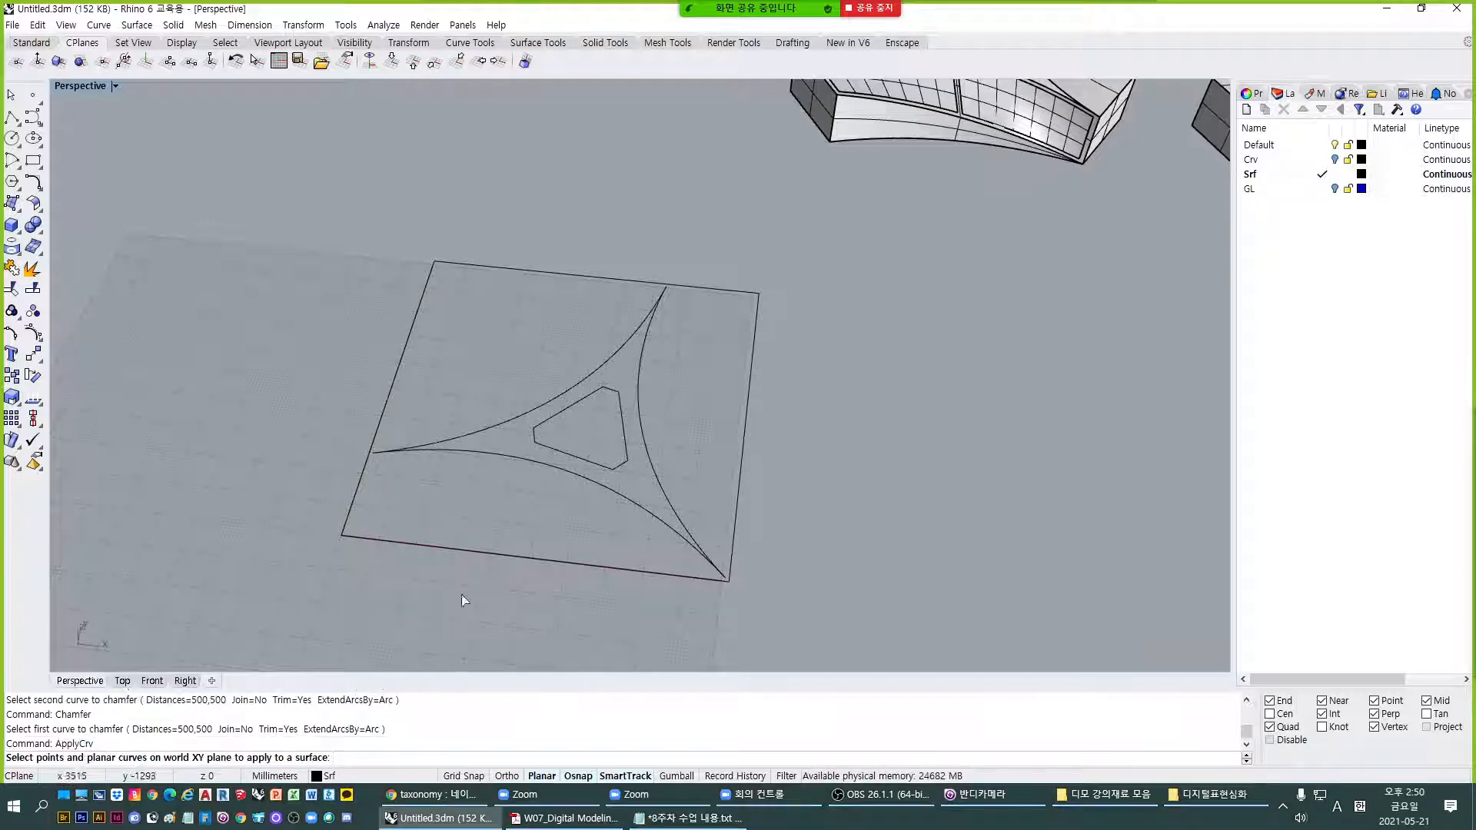
left_click_drag(514, 342, 514, 343)
scroll(472, 444, "down", 3)
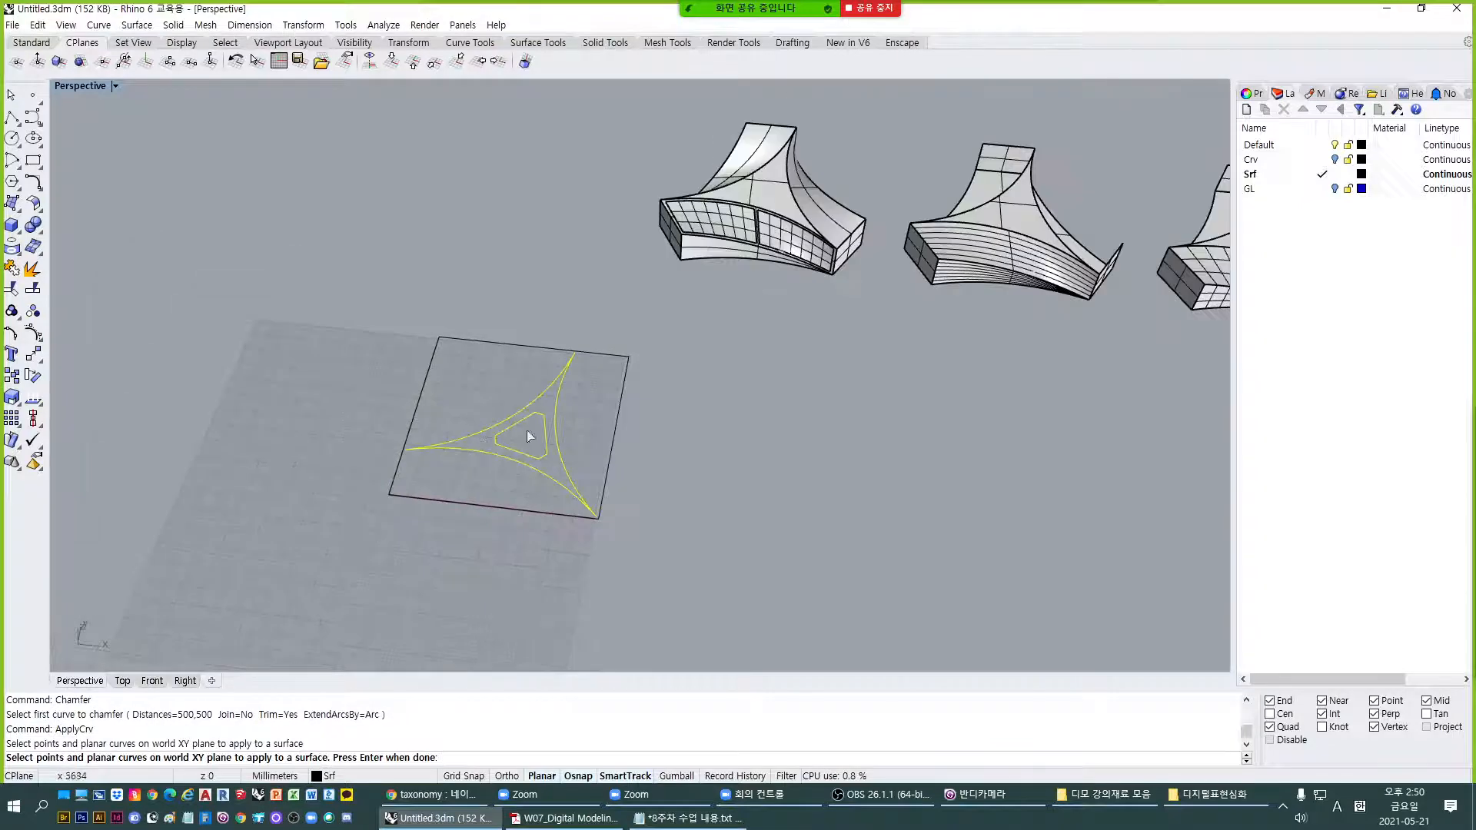
key("Return")
left_click(766, 189)
scroll(657, 350, "up", 5)
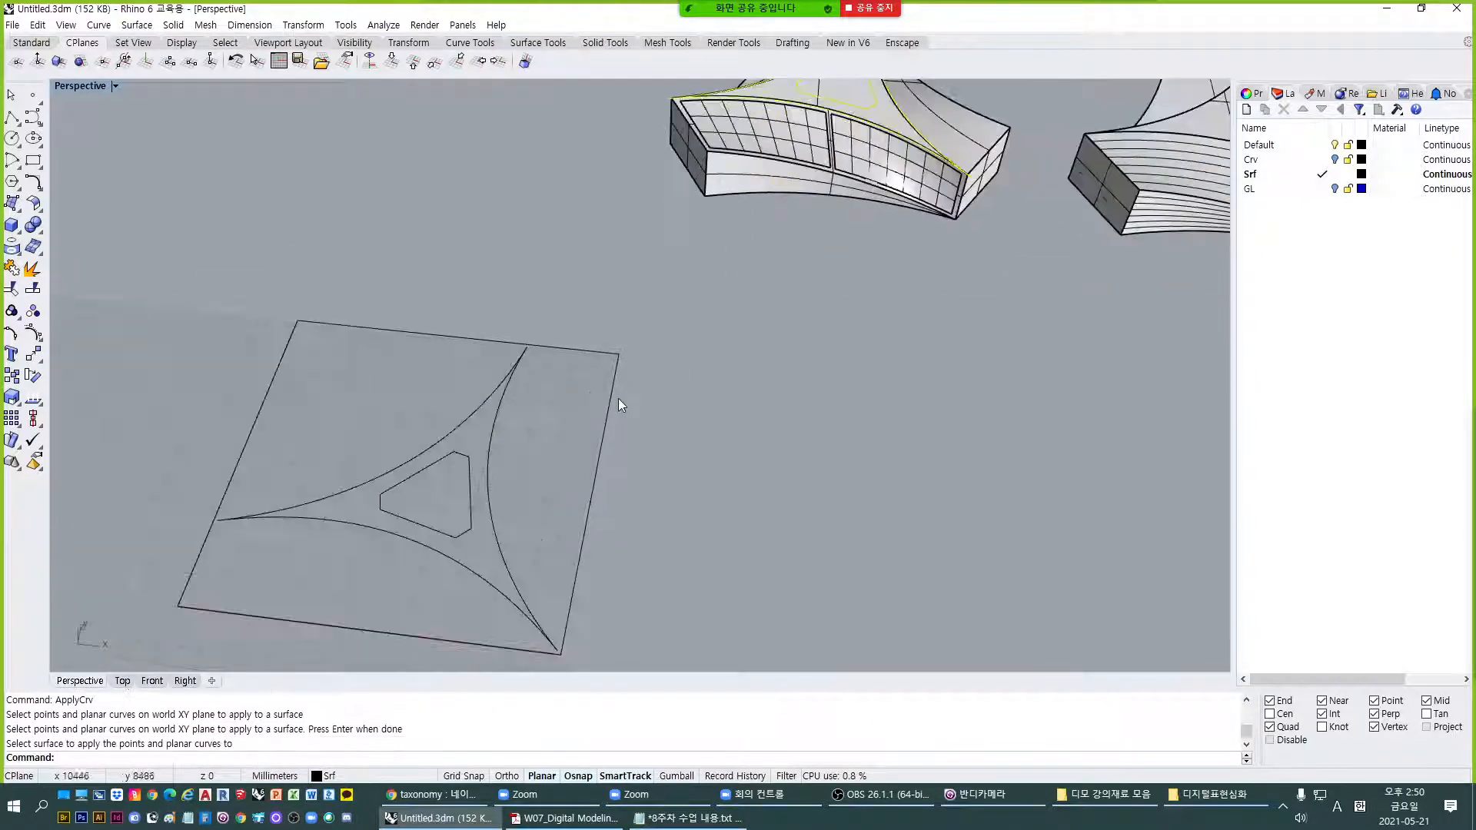
right_click_drag(781, 266, 671, 387, "shift")
scroll(671, 388, "up", 6)
left_click(926, 303)
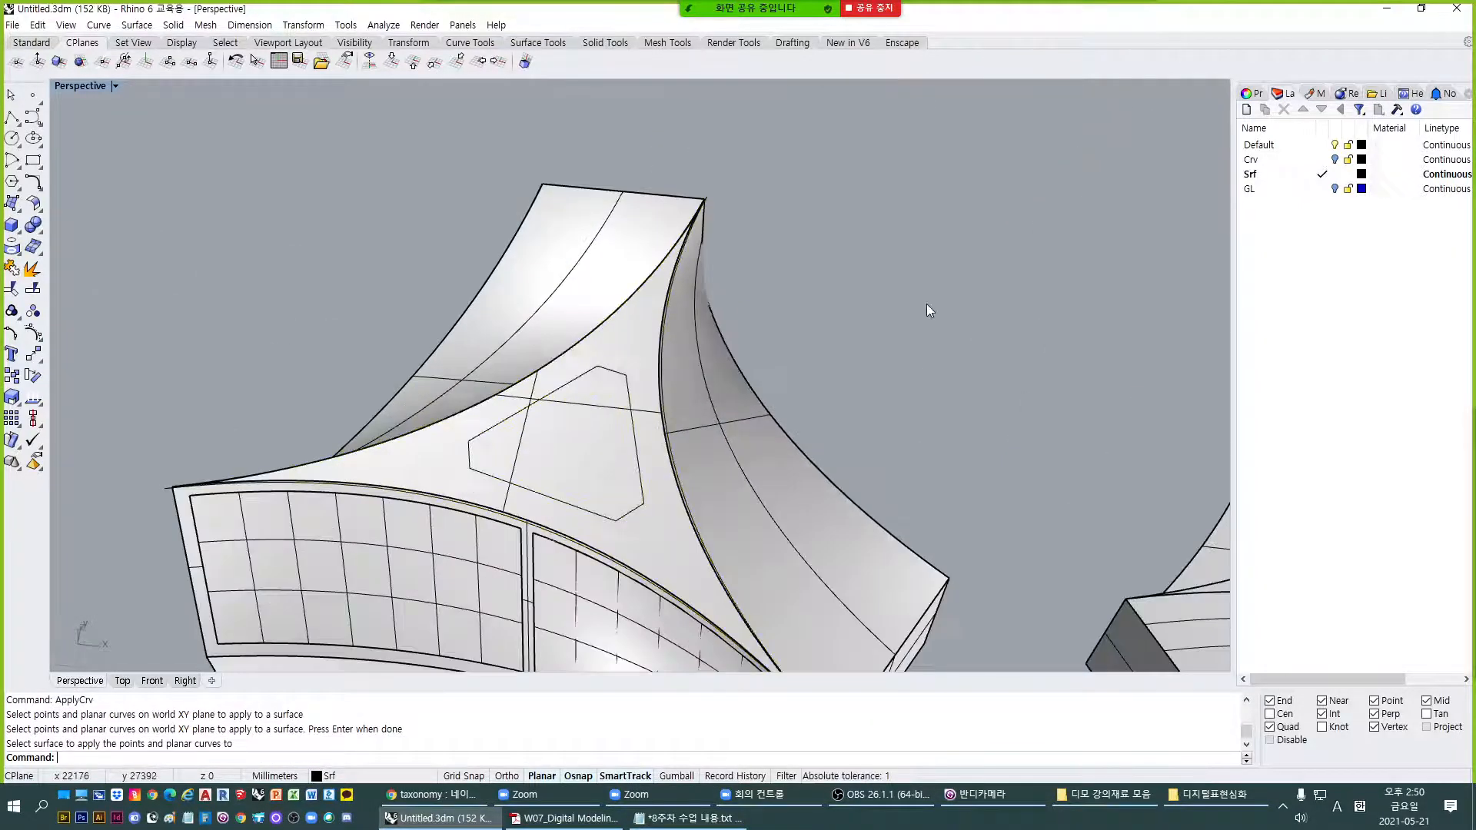
Delete the applied curved-triangle boundary from the top surface, keeping only the chamfered outline.
left_click(665, 428)
right_click(663, 429)
scroll(664, 438, "down", 6)
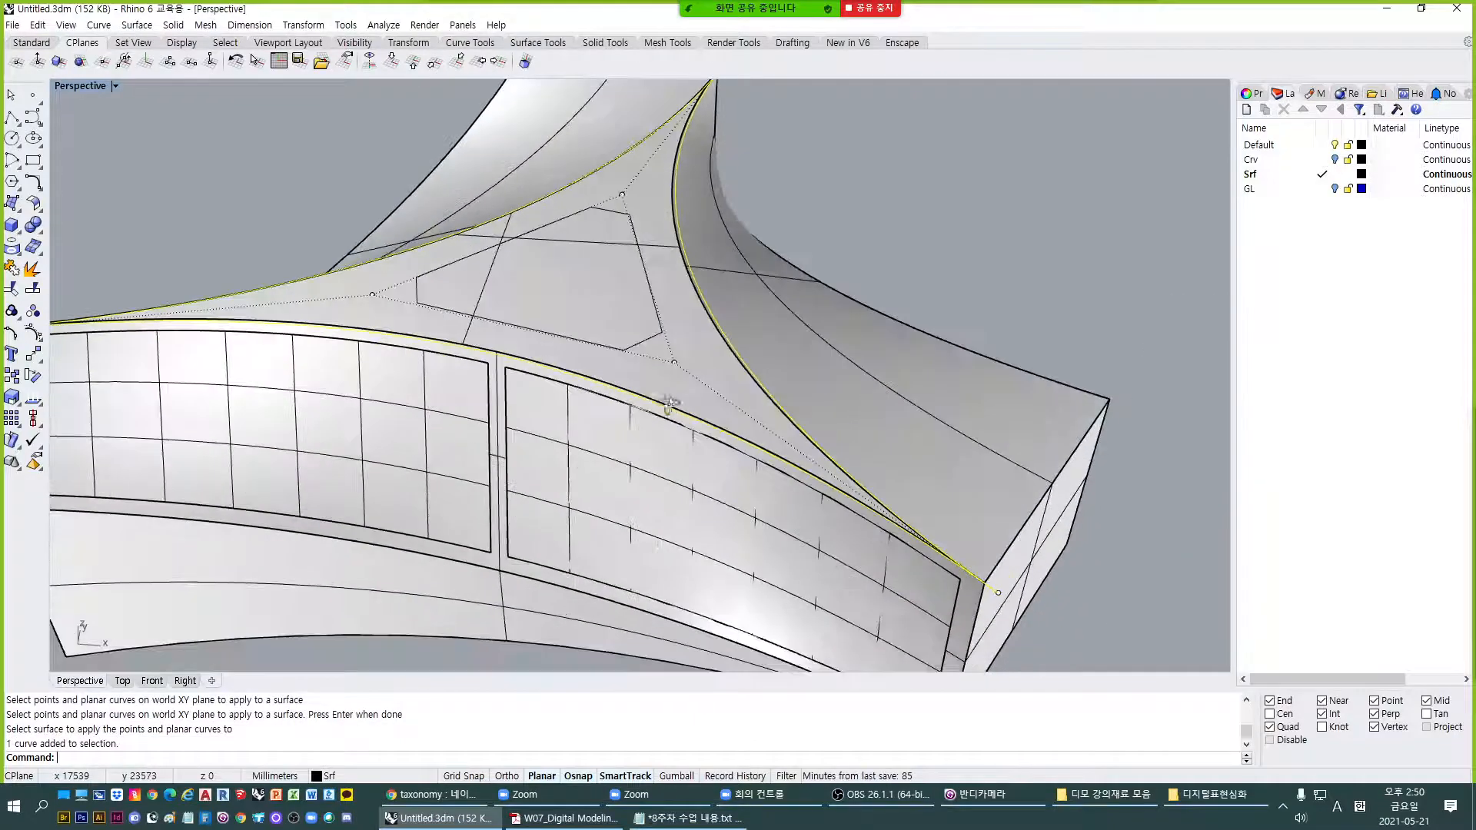
type("e")
key("Return")
scroll(600, 354, "up", 2)
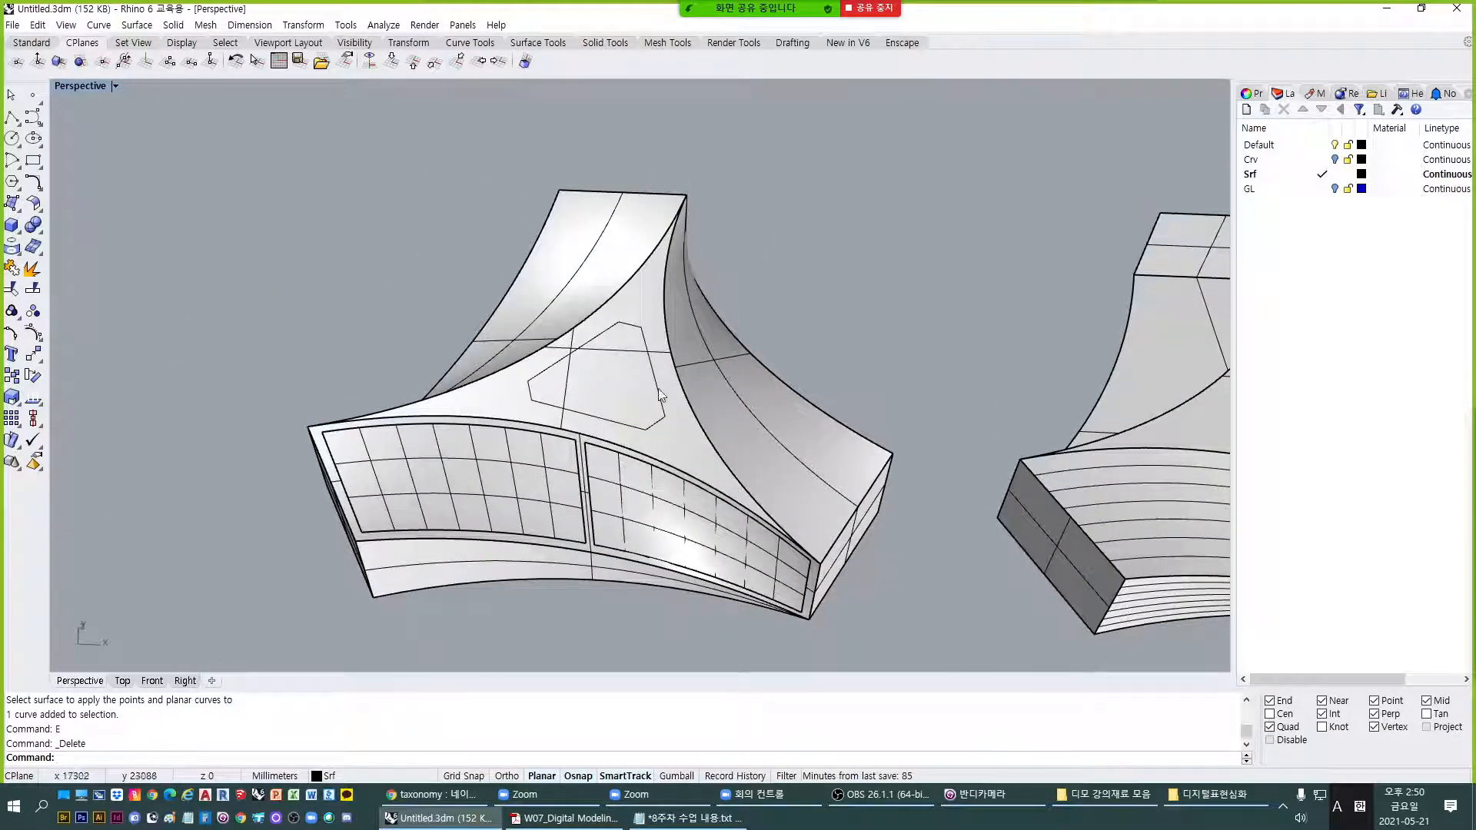
Split the triangular top surface with the chamfered outline.
scroll(649, 422, "up", 2)
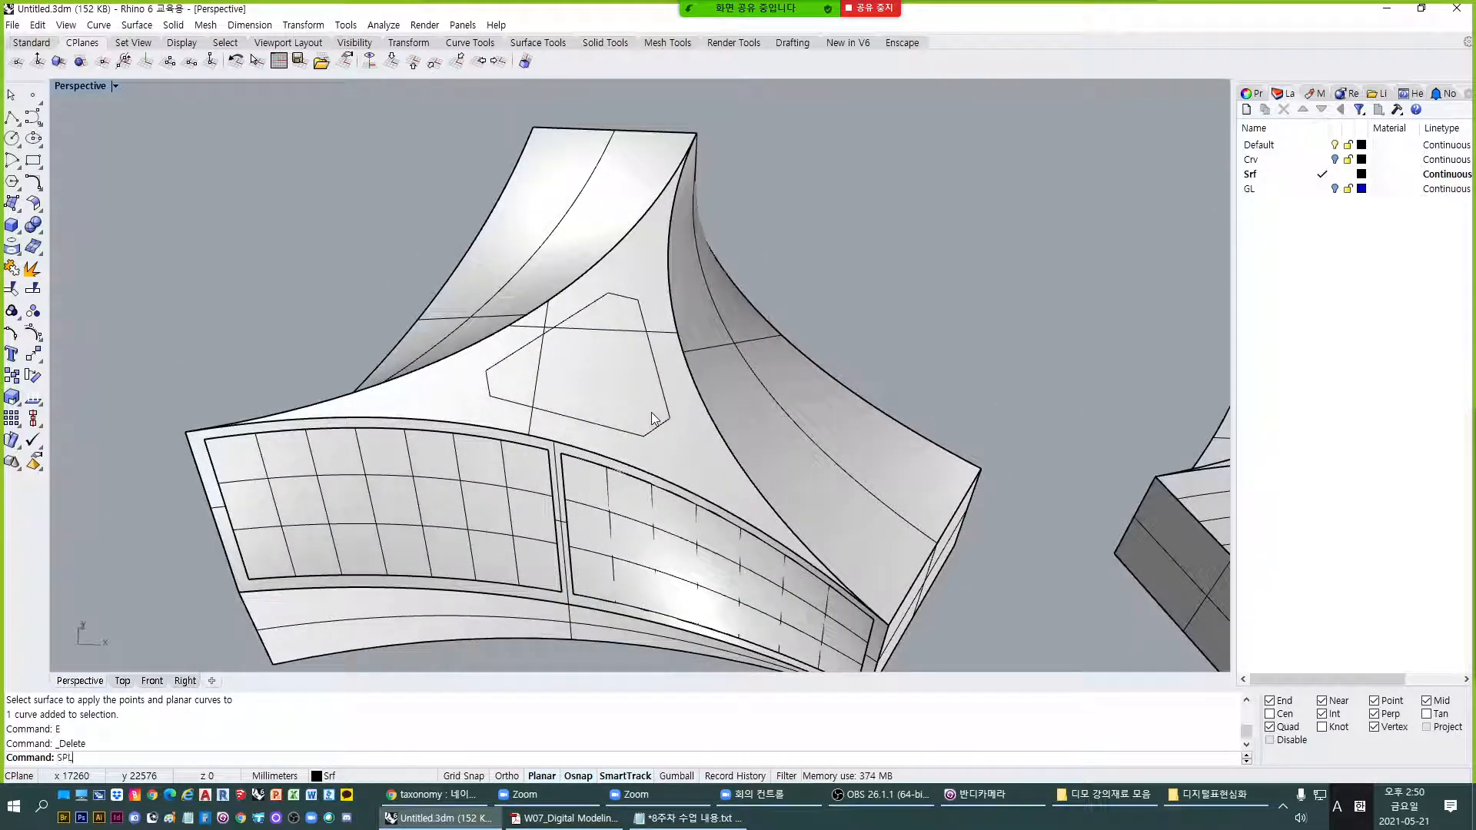
key("Return")
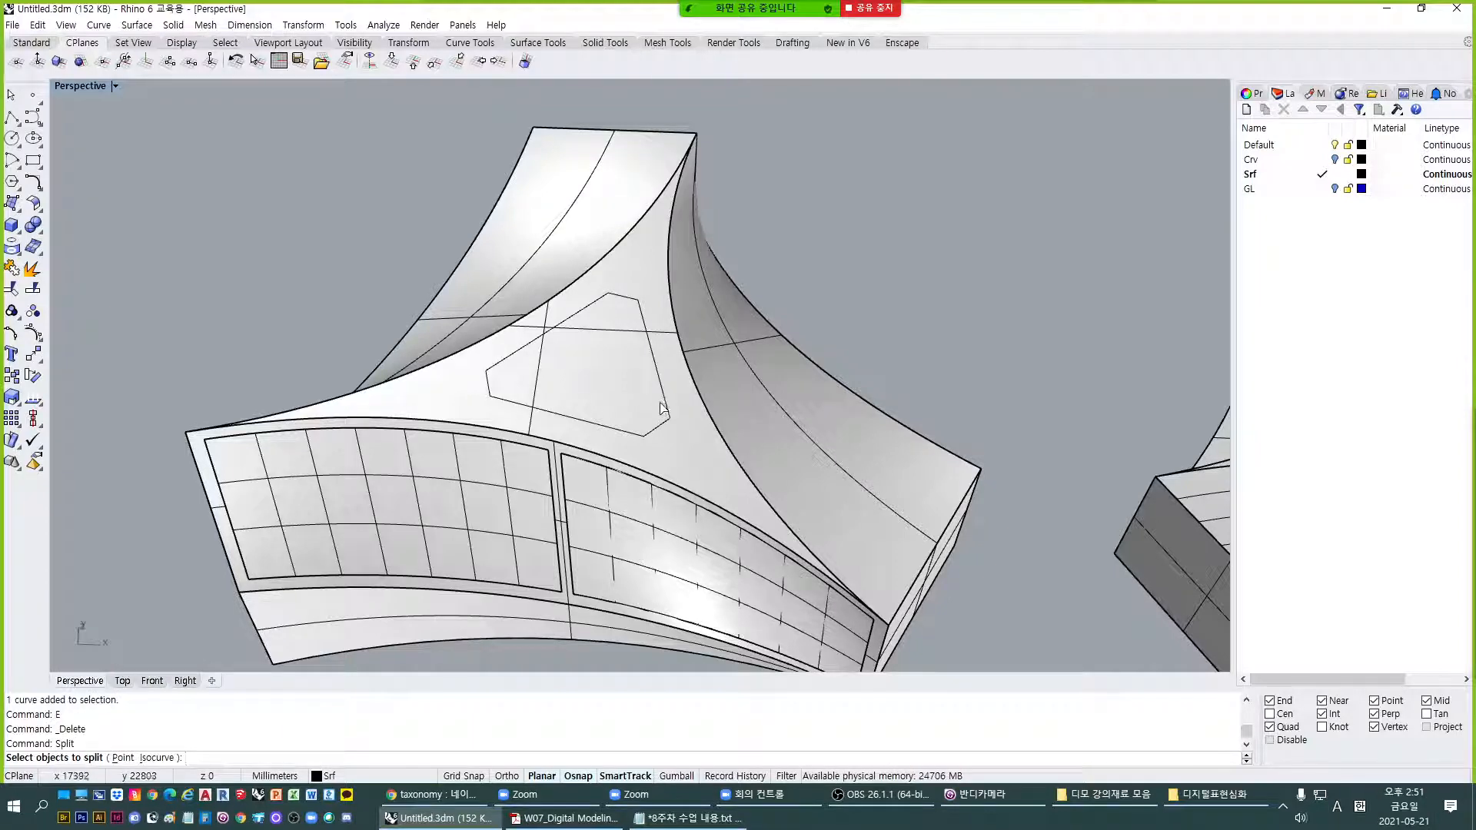
left_click(671, 428)
key("Return")
left_click(665, 414)
key("Return")
Delete the inner piece of the split top surface to show the opening, and undo the deletion.
left_click(643, 424)
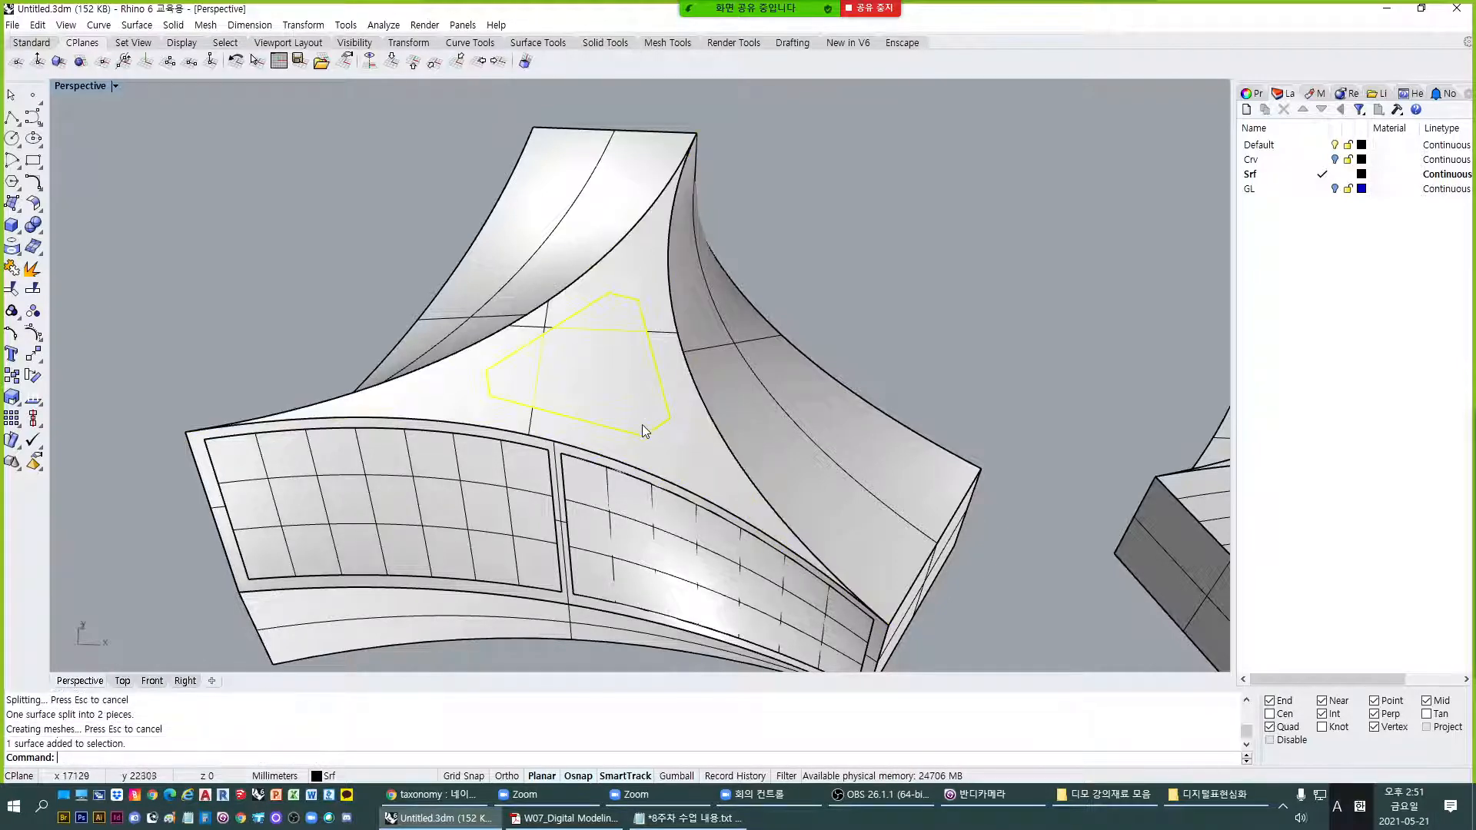
type("e")
key("Return")
right_click_drag(584, 384, 527, 437)
type("u")
key("Return")
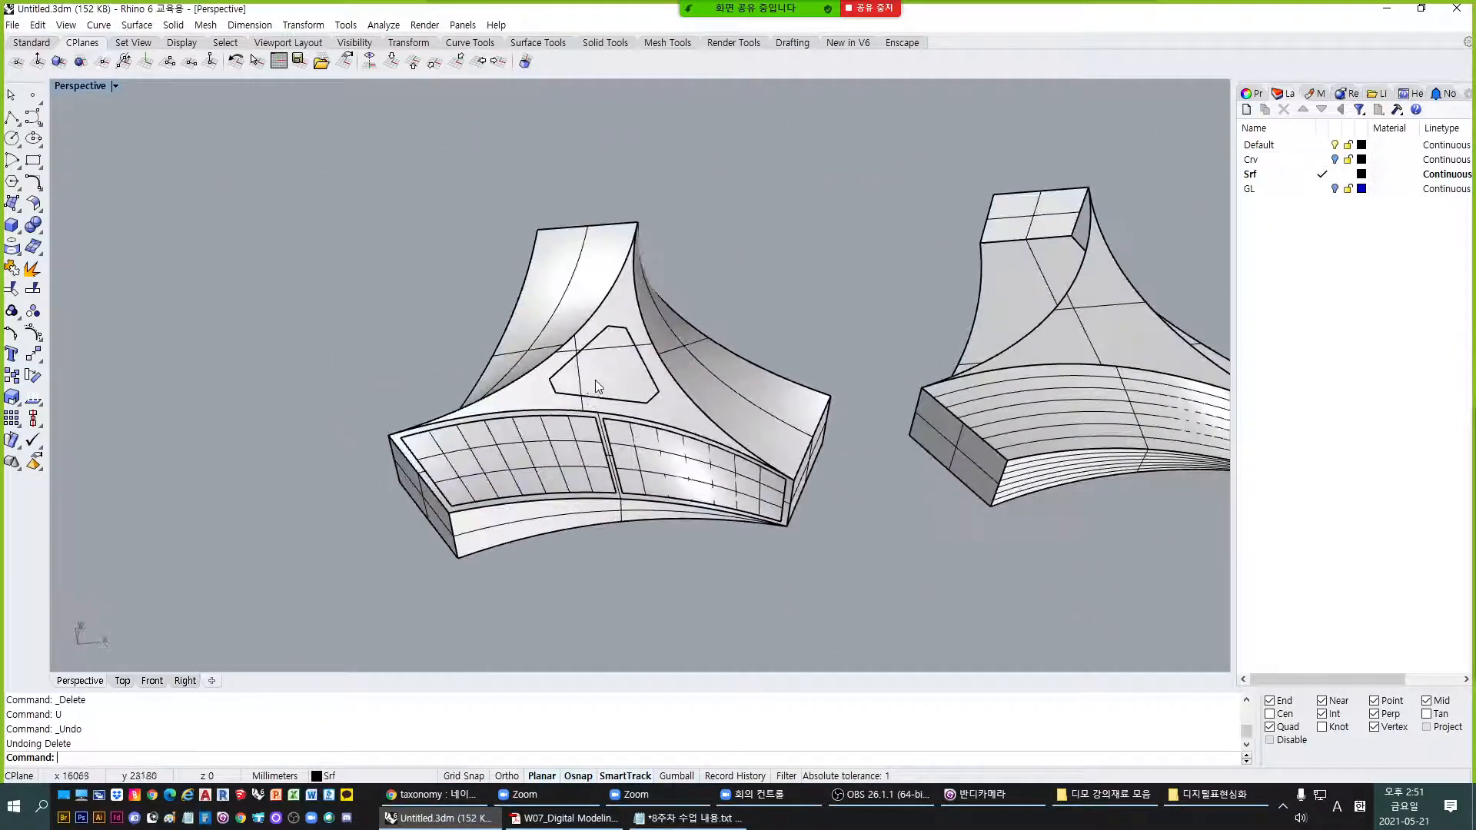
Preview a rebuild of the inner piece with 6 U and 10 V points at degree 3, without applying it.
left_click(601, 385)
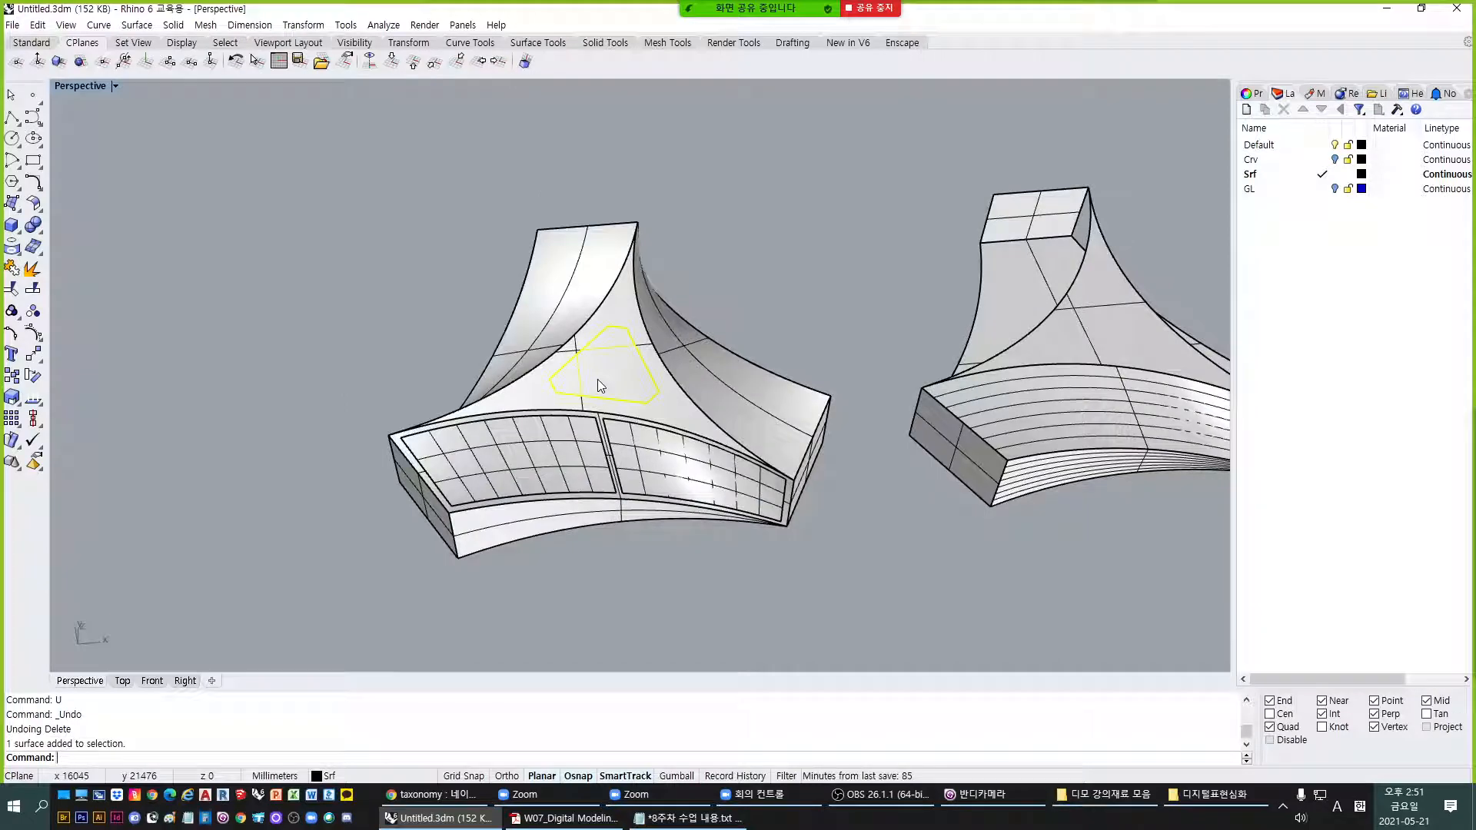
type("RB")
key("Return")
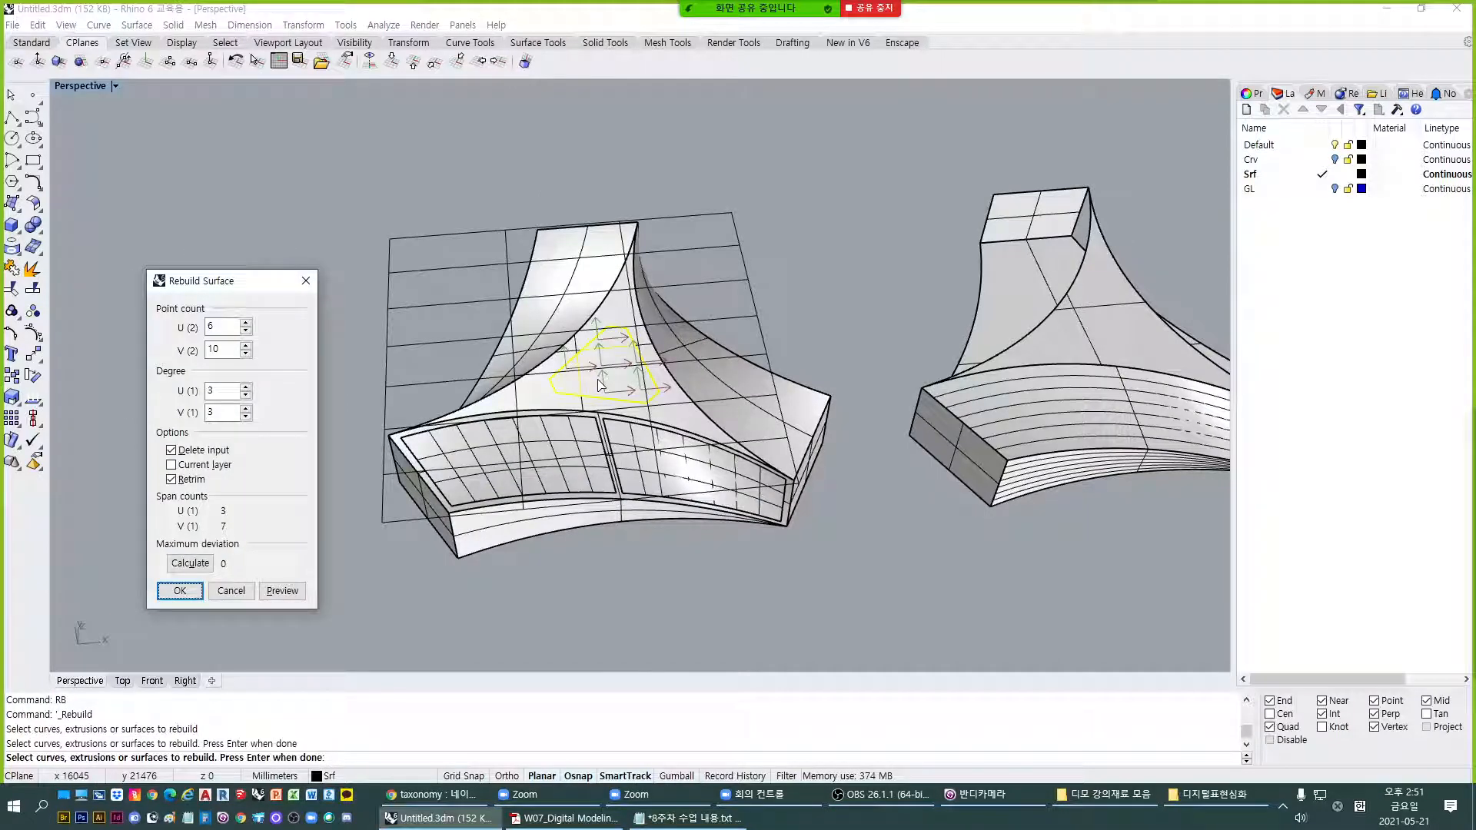
scroll(689, 375, "up", 3)
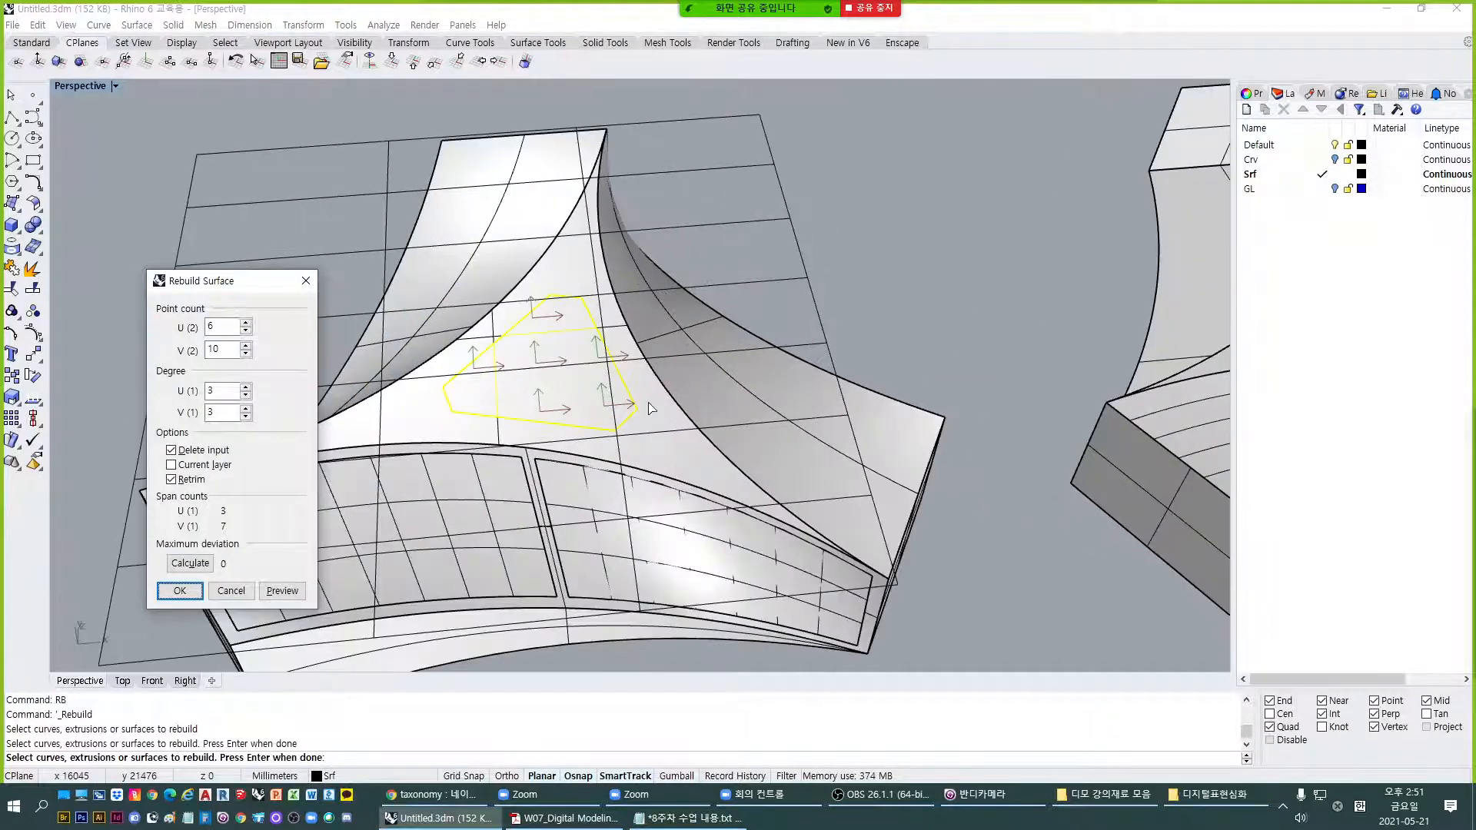
key("Return")
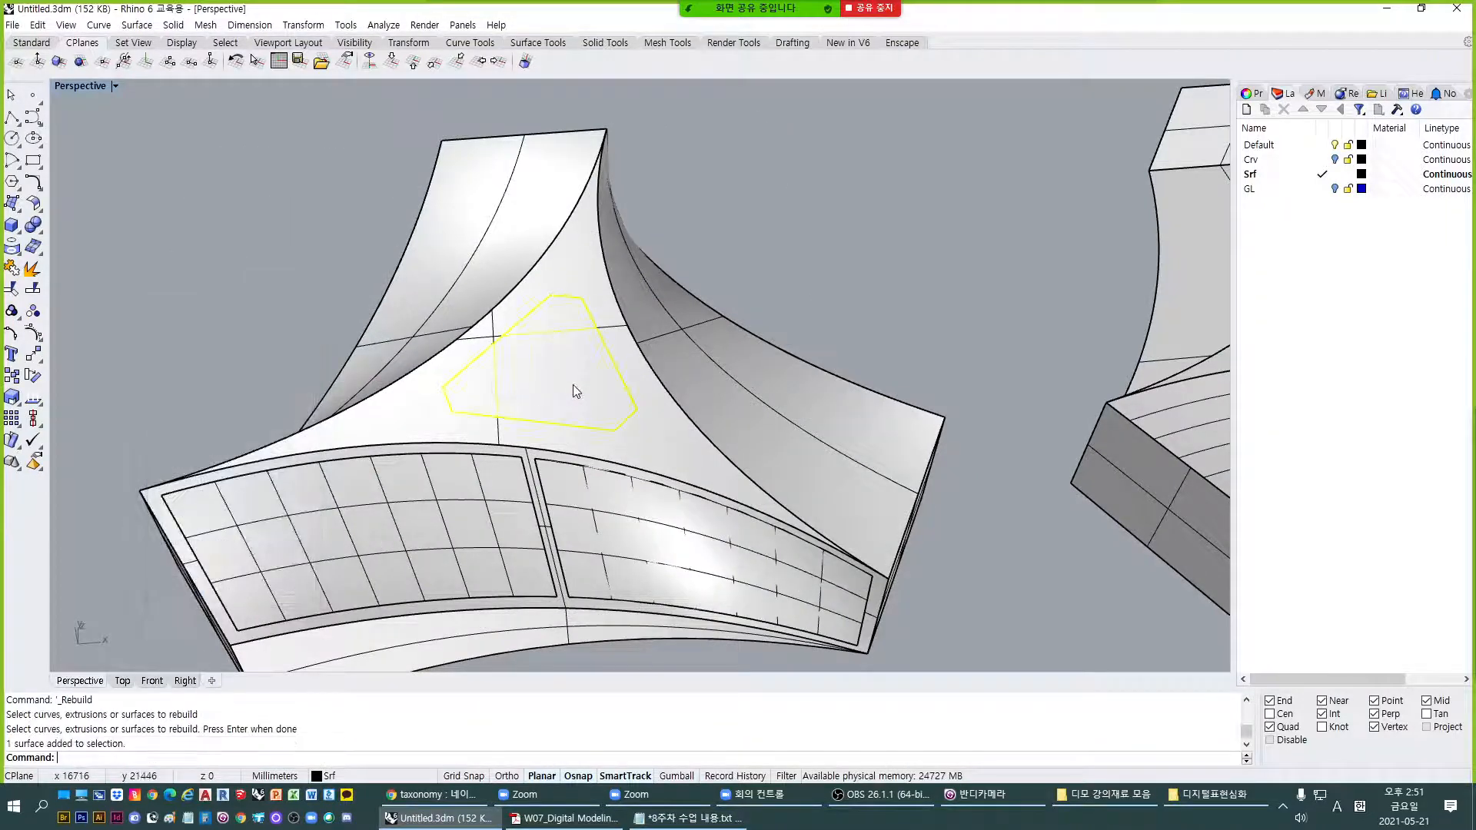
Shrink the trimmed inner piece to its outline and preview its rebuild with 6 U and 10 V points at degree 3, without applying it.
type("ShrinkTrimmedSrf")
key("Return")
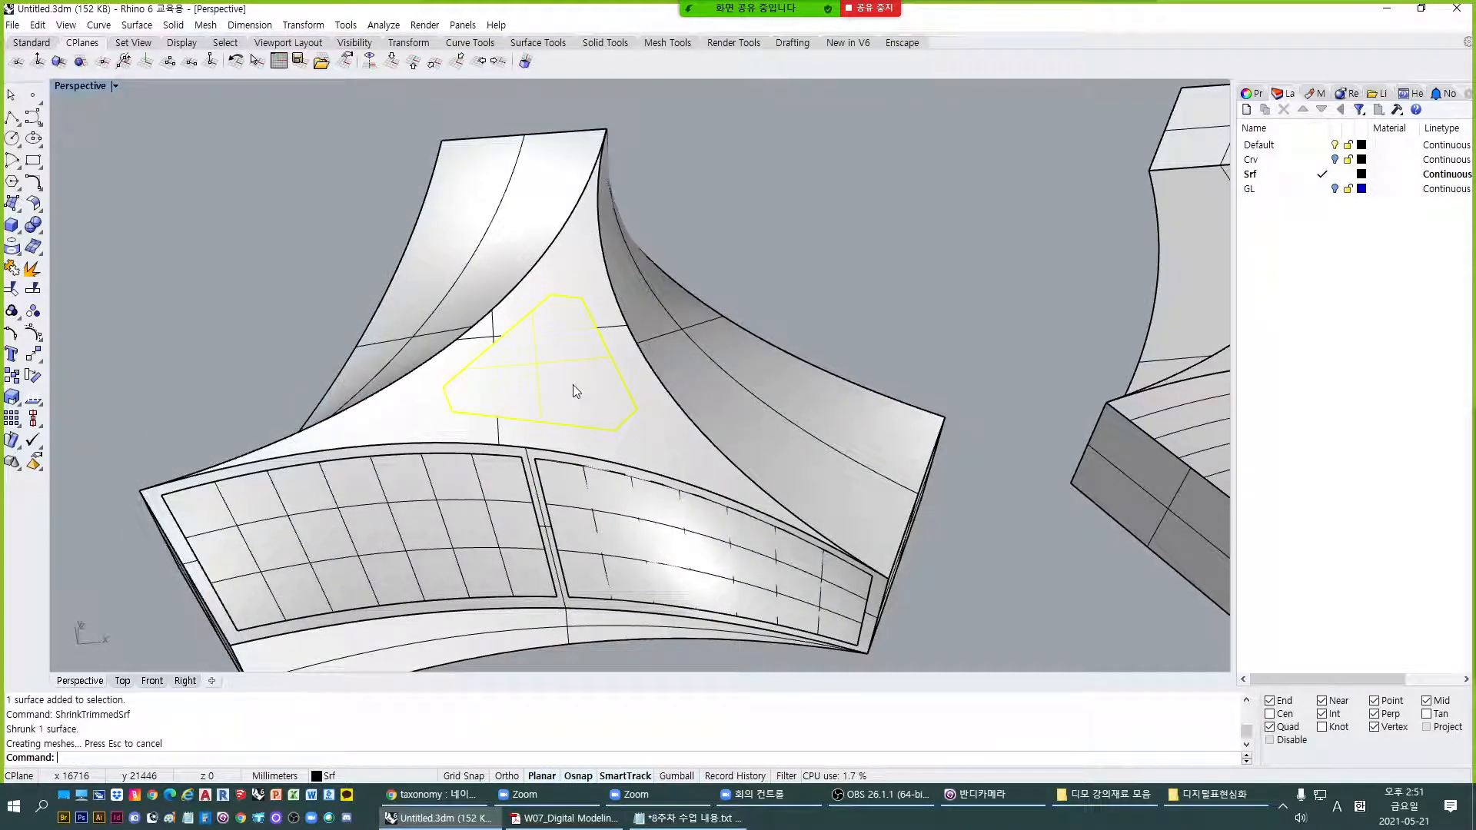
left_click(574, 386)
left_click(575, 392)
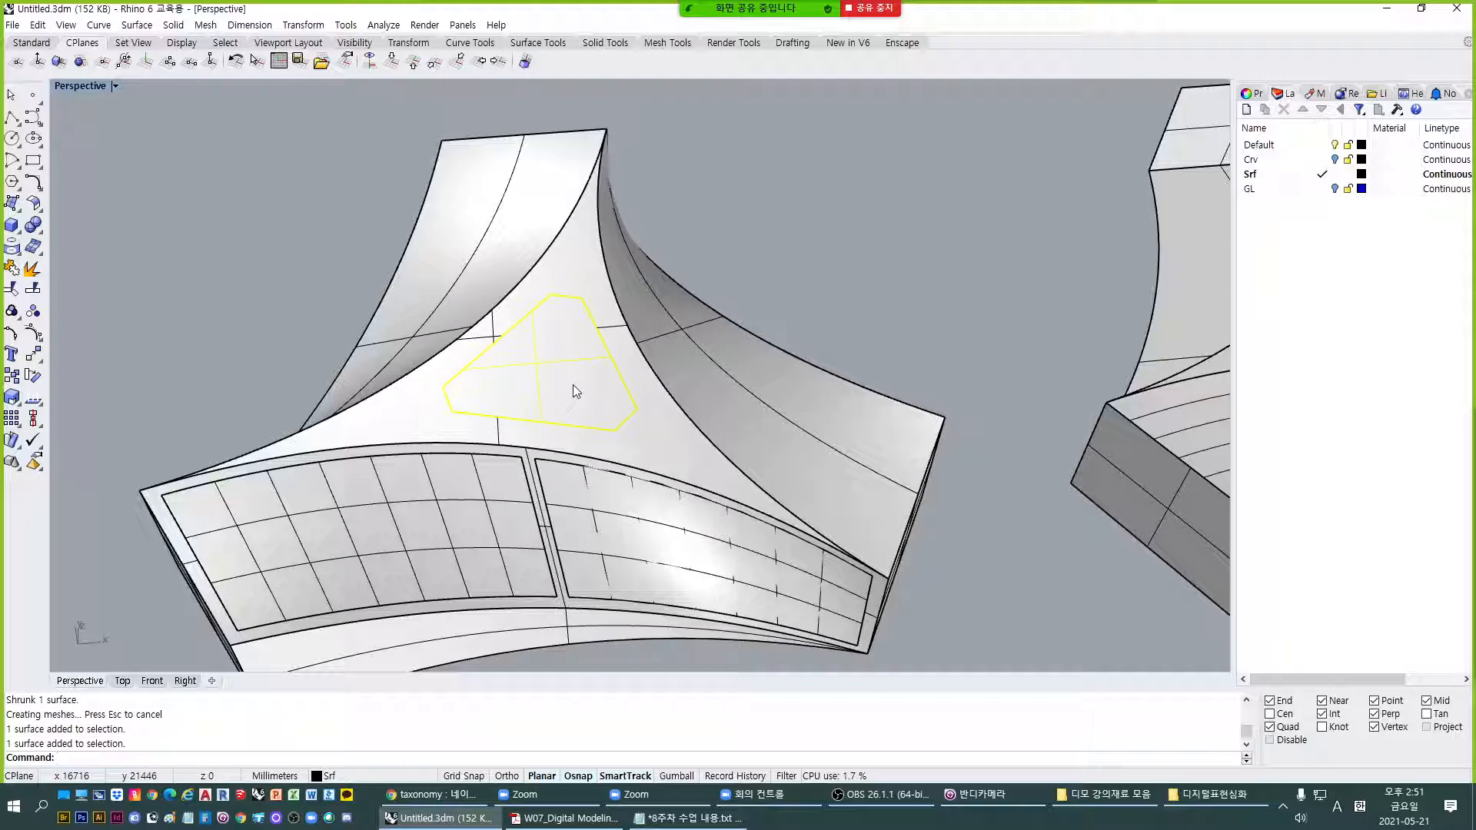
type("RB")
key("Return")
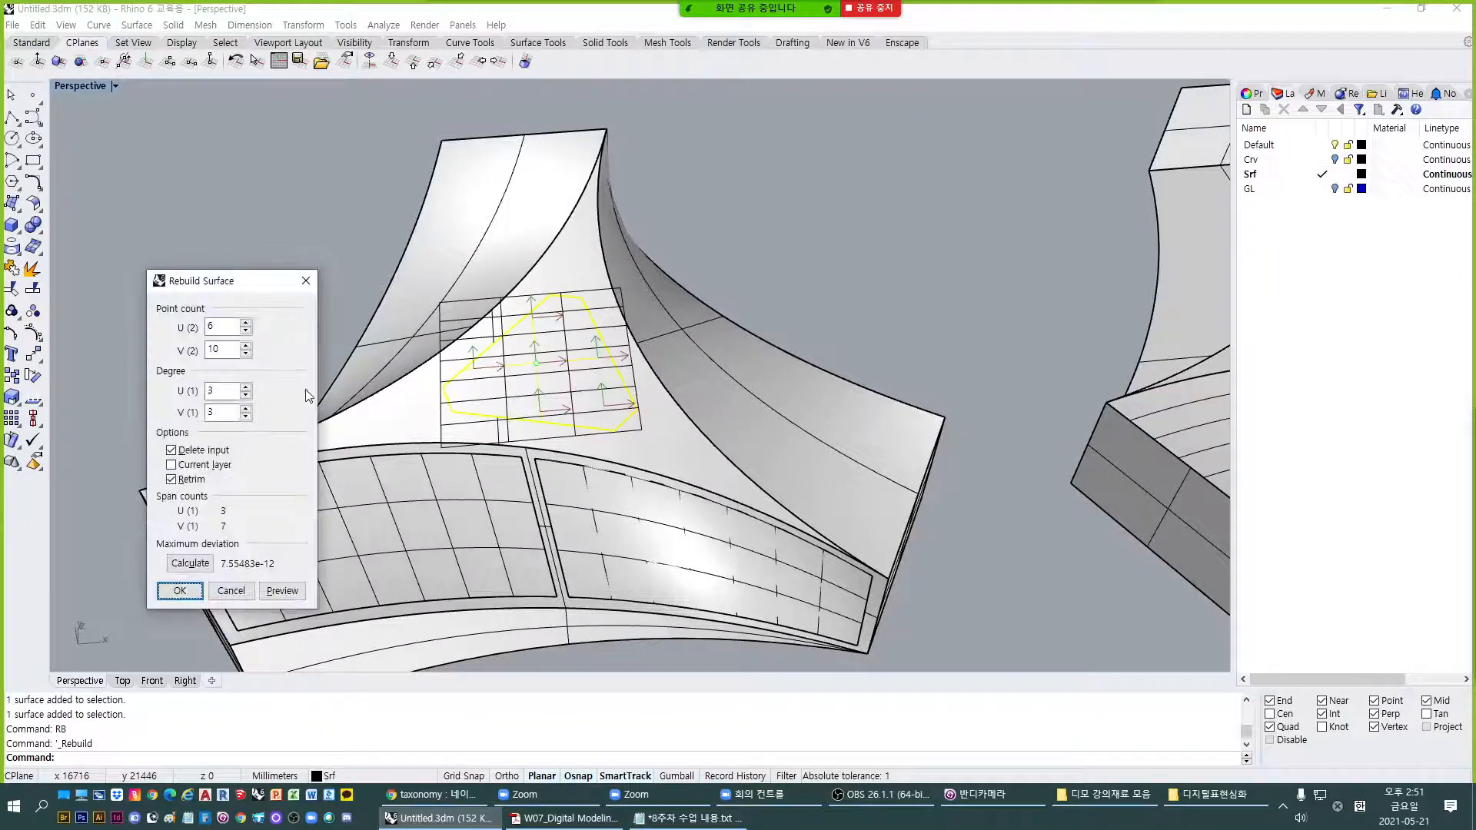
right_click_drag(764, 530, 778, 517)
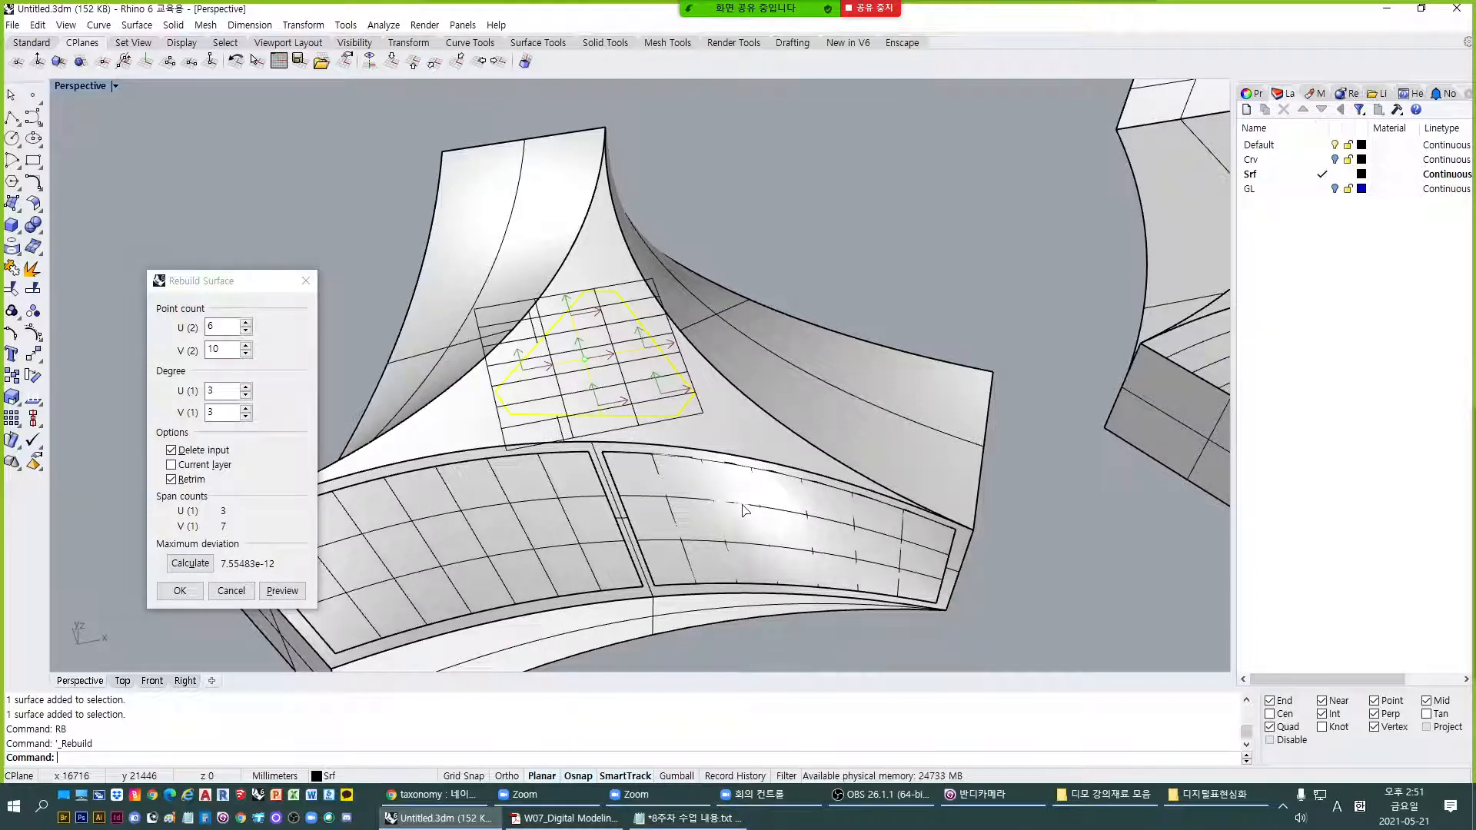
scroll(744, 510, "down", 3)
right_click_drag(745, 511, 640, 560)
key("Return")
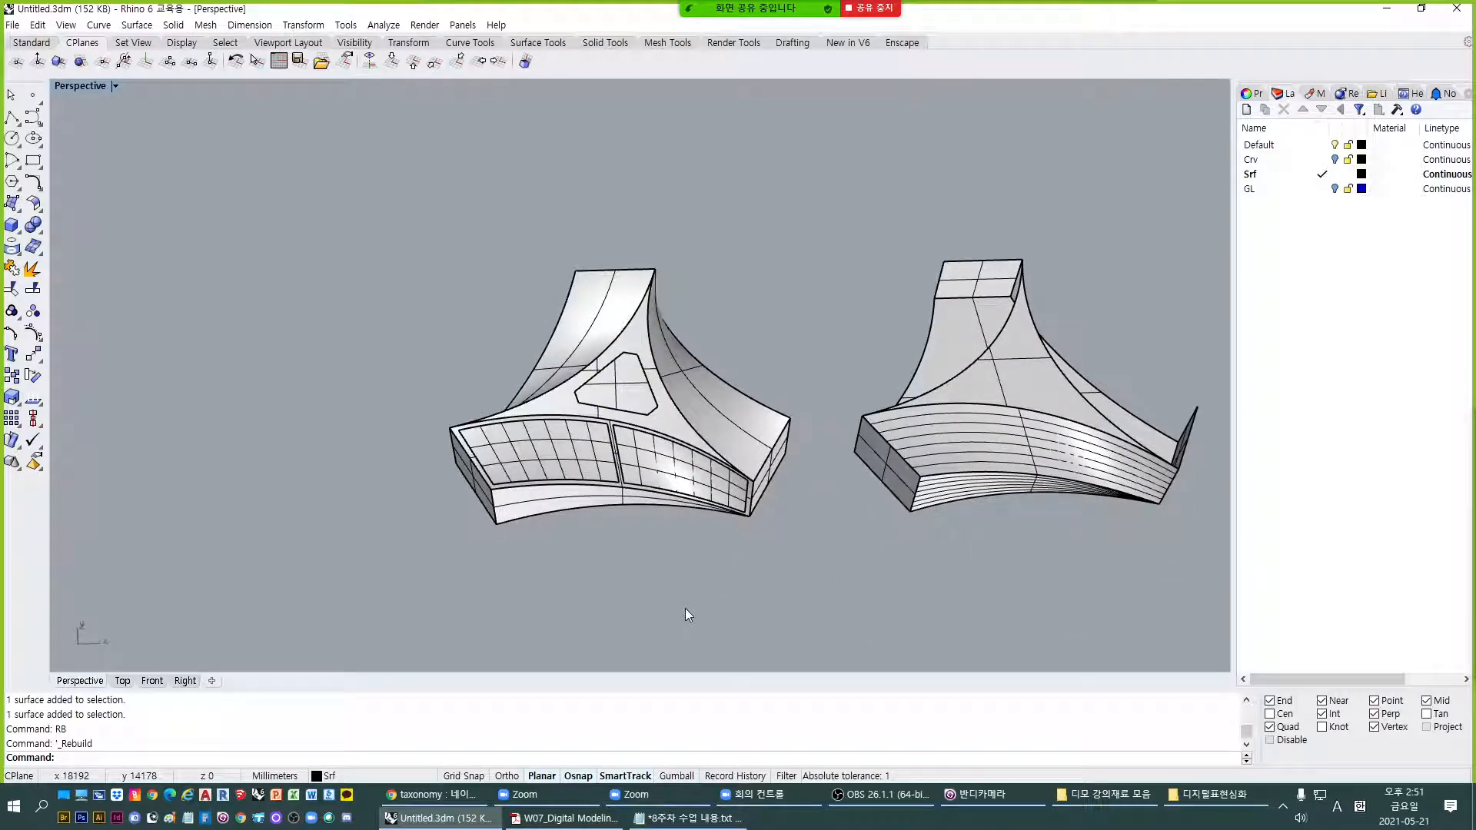
Delete the inner piece of the split triangular top surface.
key("alt+Tab")
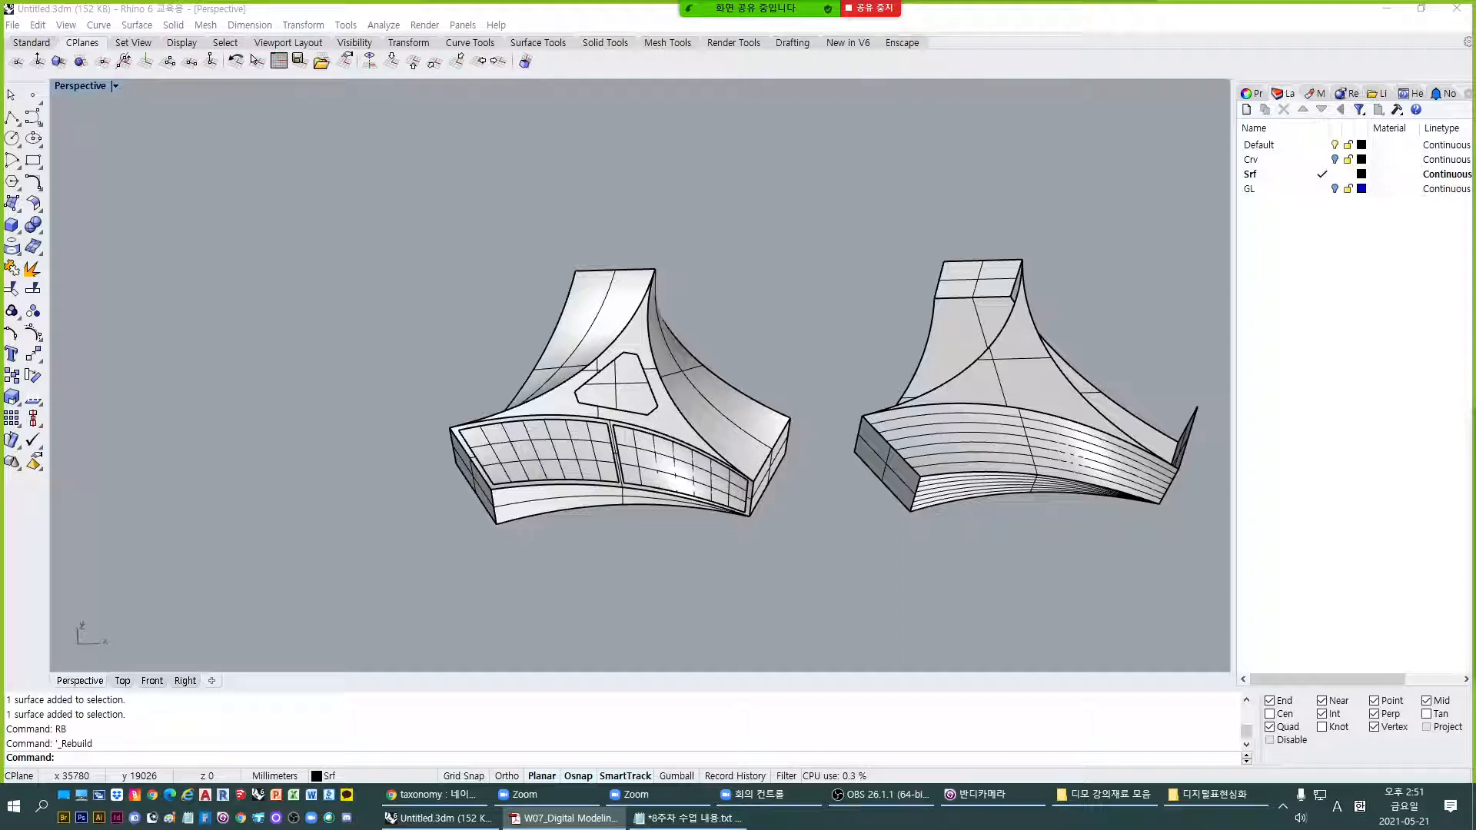
left_click(598, 415)
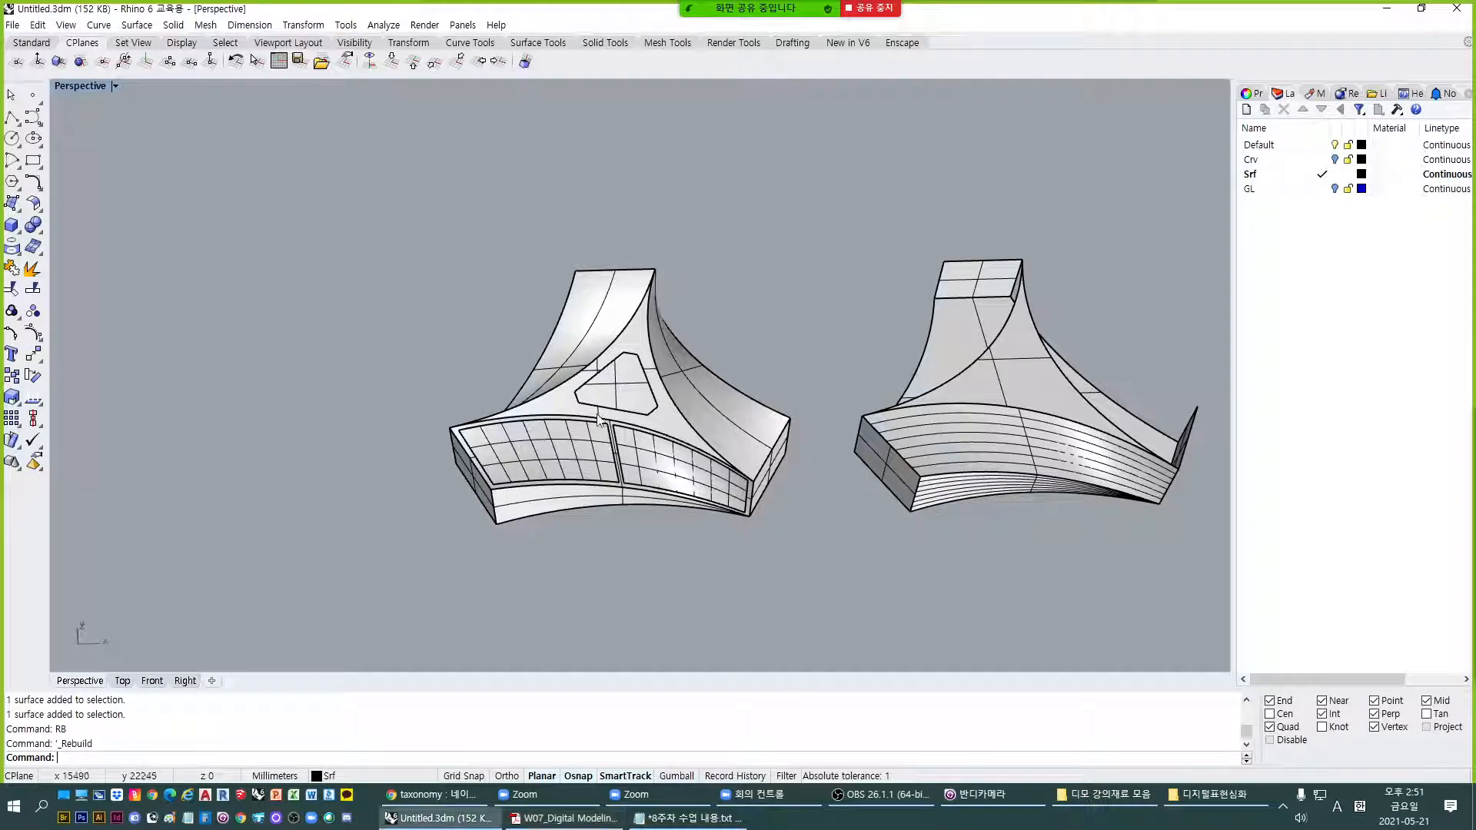
left_click(598, 416)
type("E")
key("Return")
Fill the opening with a Patch from the chamfered outline curve, using 10 U and 10 V spans with automatic trim.
scroll(592, 382, "up", 5)
left_click(615, 358)
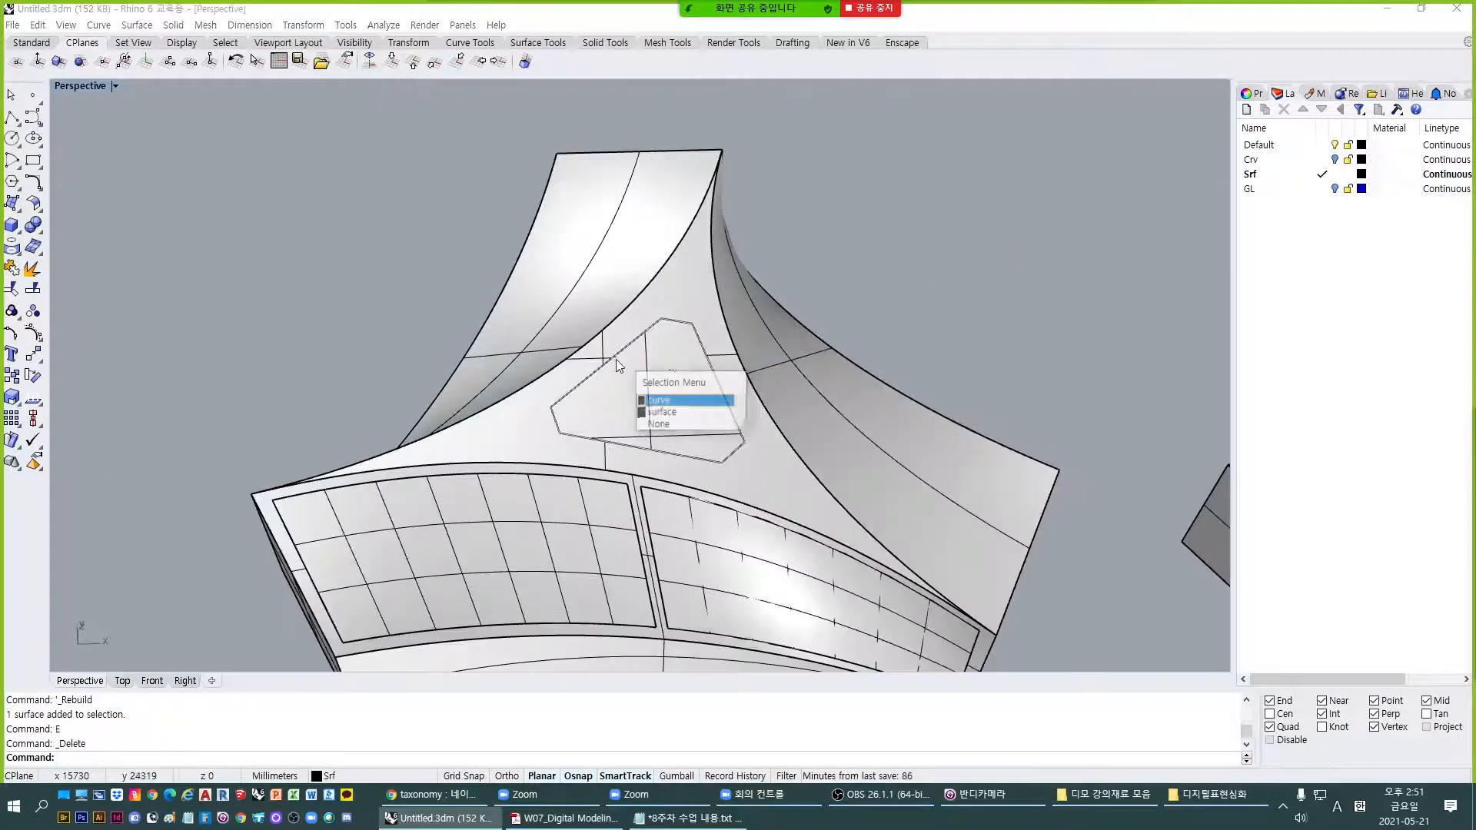
left_click(681, 402)
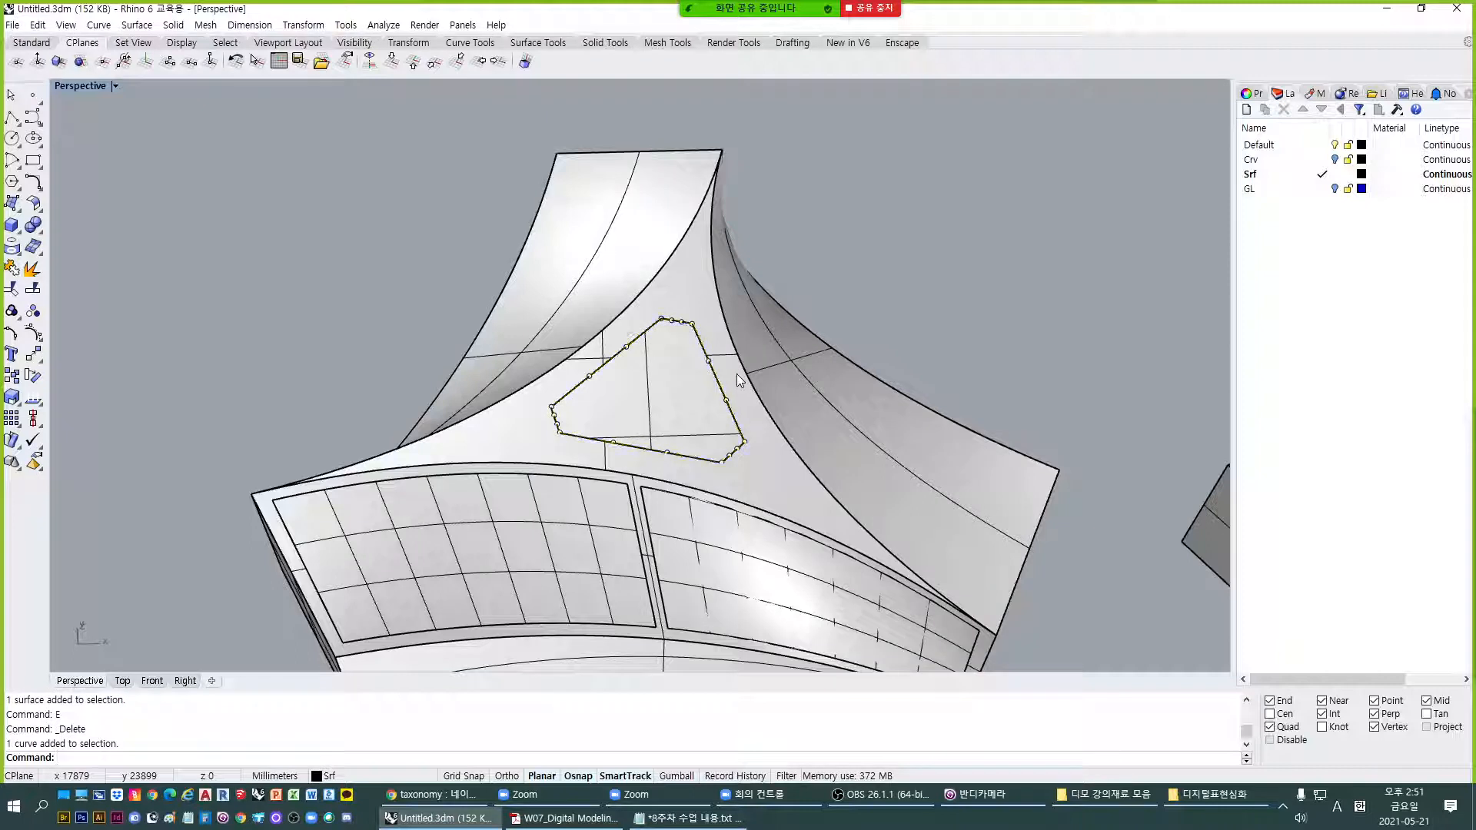
key("Escape")
type("patch")
key("Return")
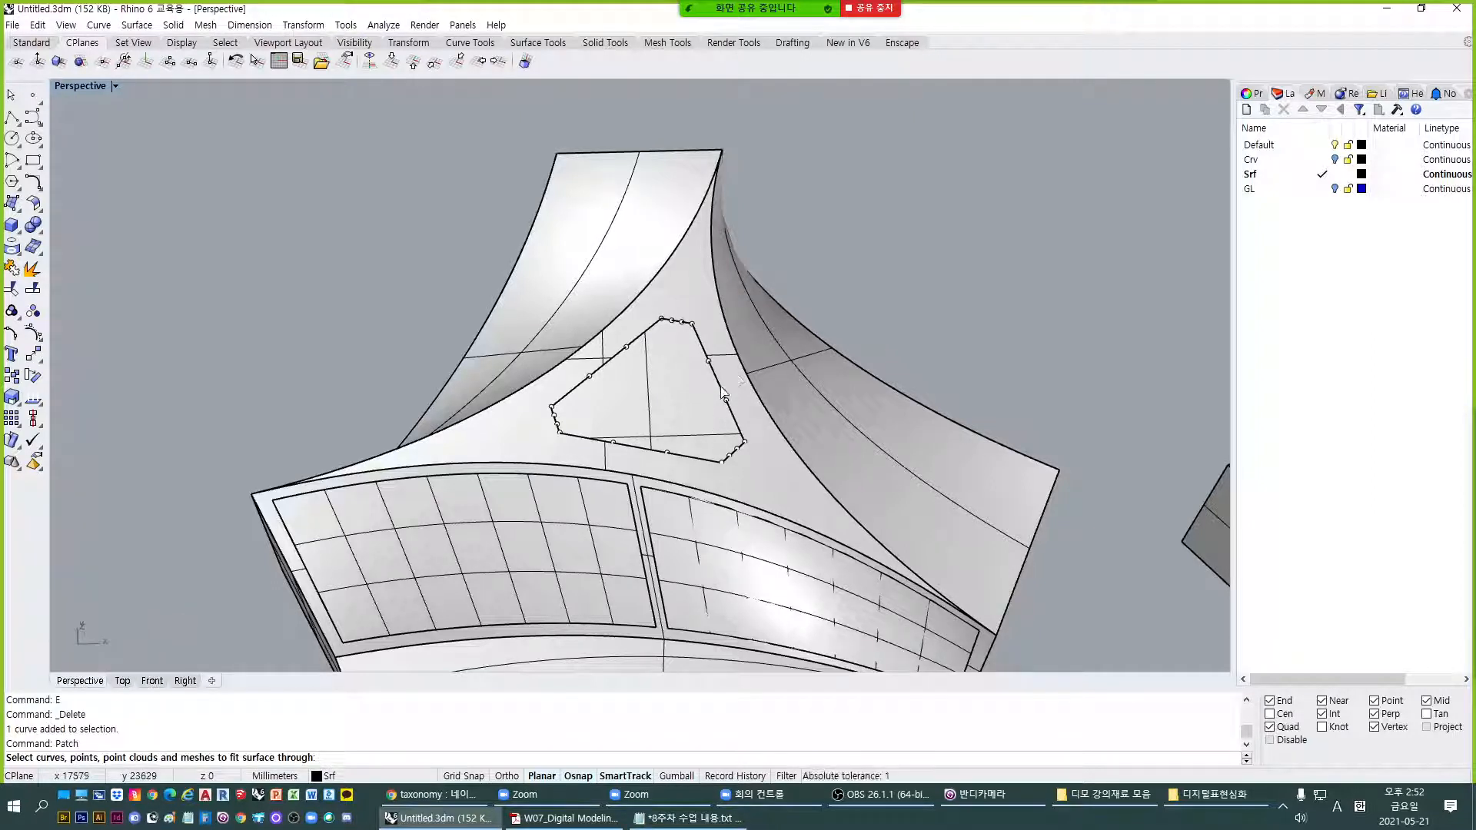
left_click(728, 398)
left_click(757, 425)
key("Return")
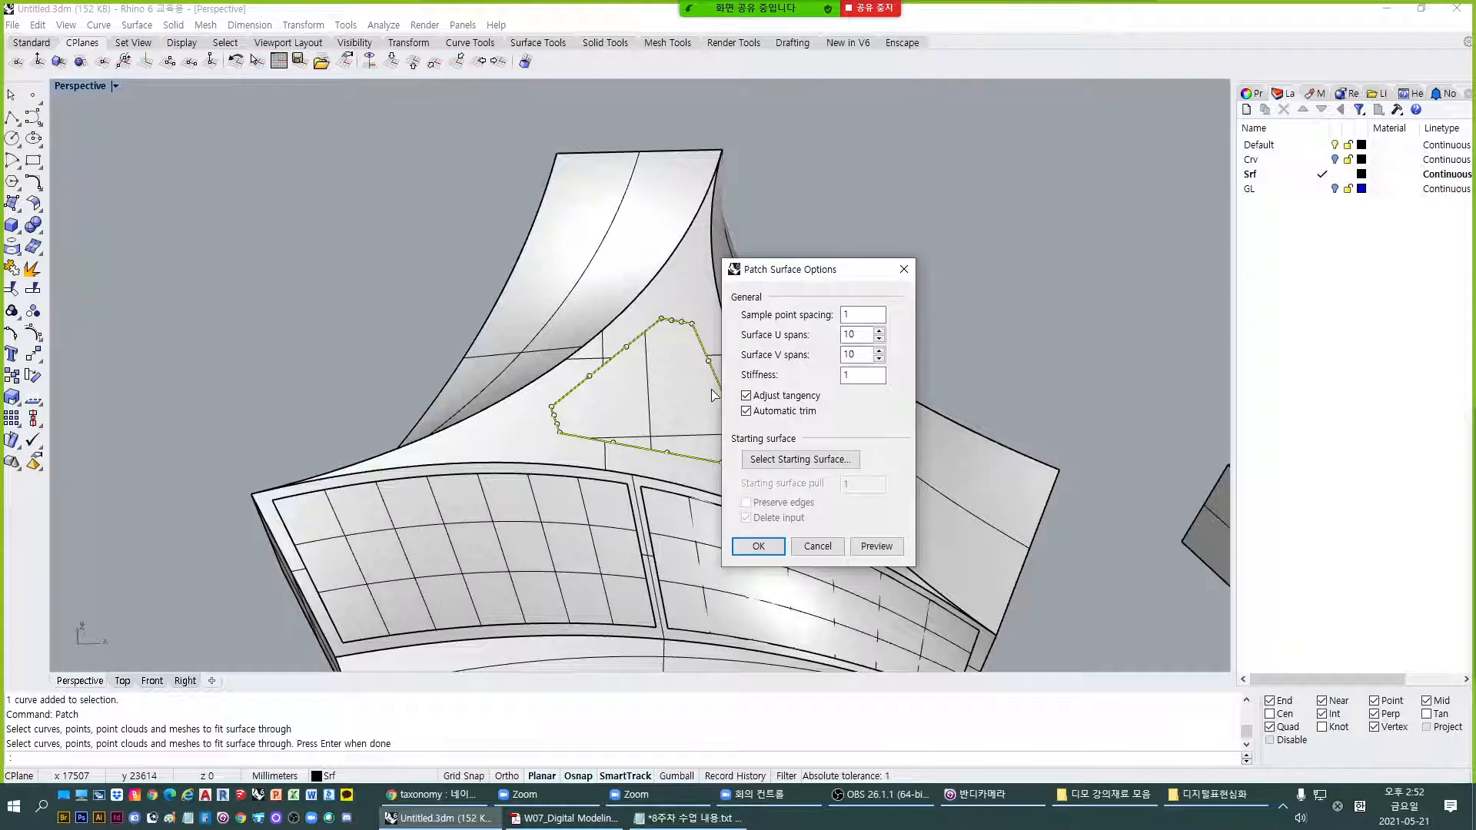
key("Return")
Examine the patch surface's grid and how it fits inside the triangular opening.
scroll(661, 423, "up", 4)
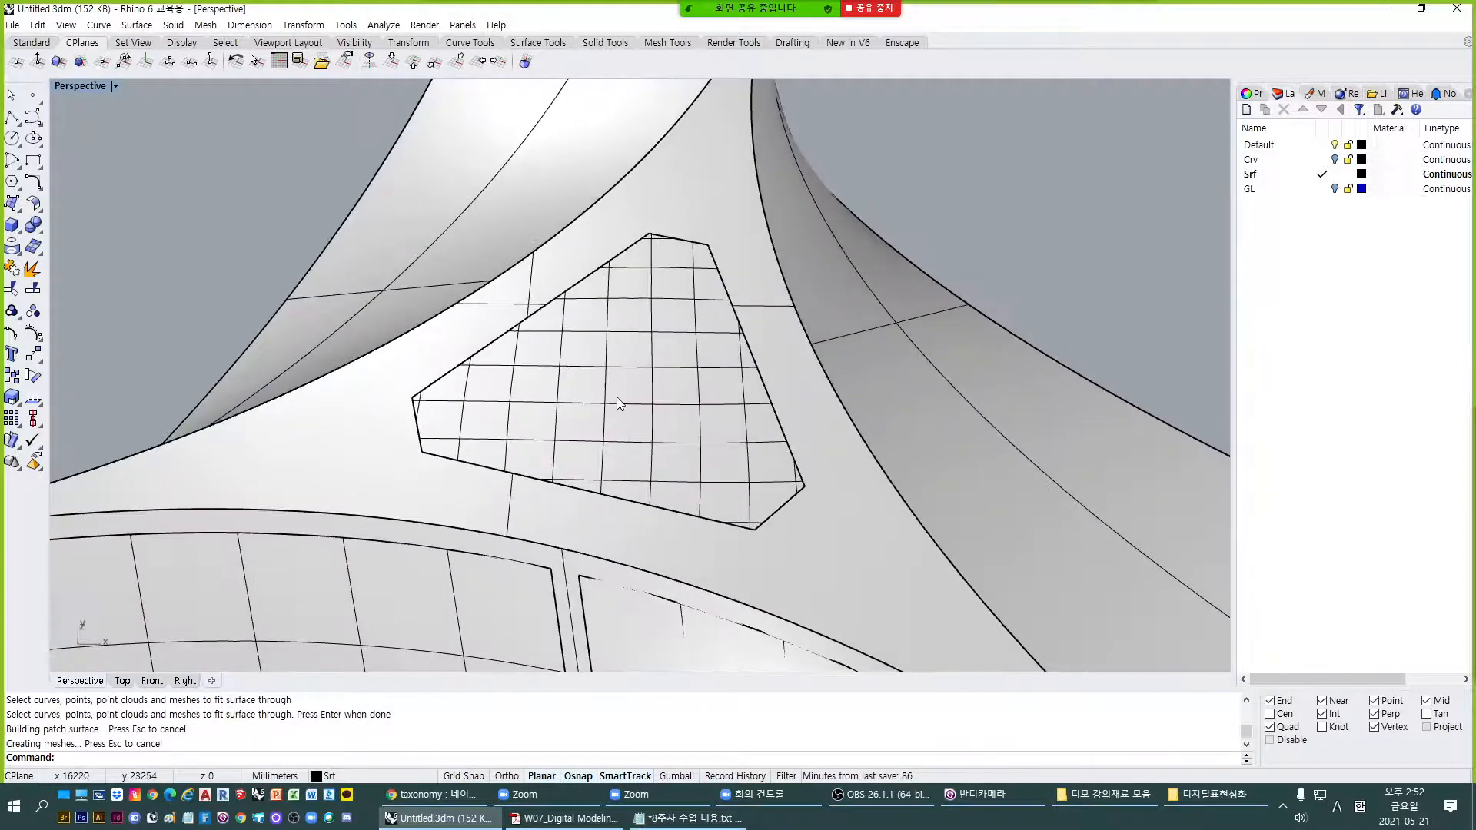
scroll(620, 403, "down", 5)
scroll(638, 500, "up", 6)
left_click(644, 517)
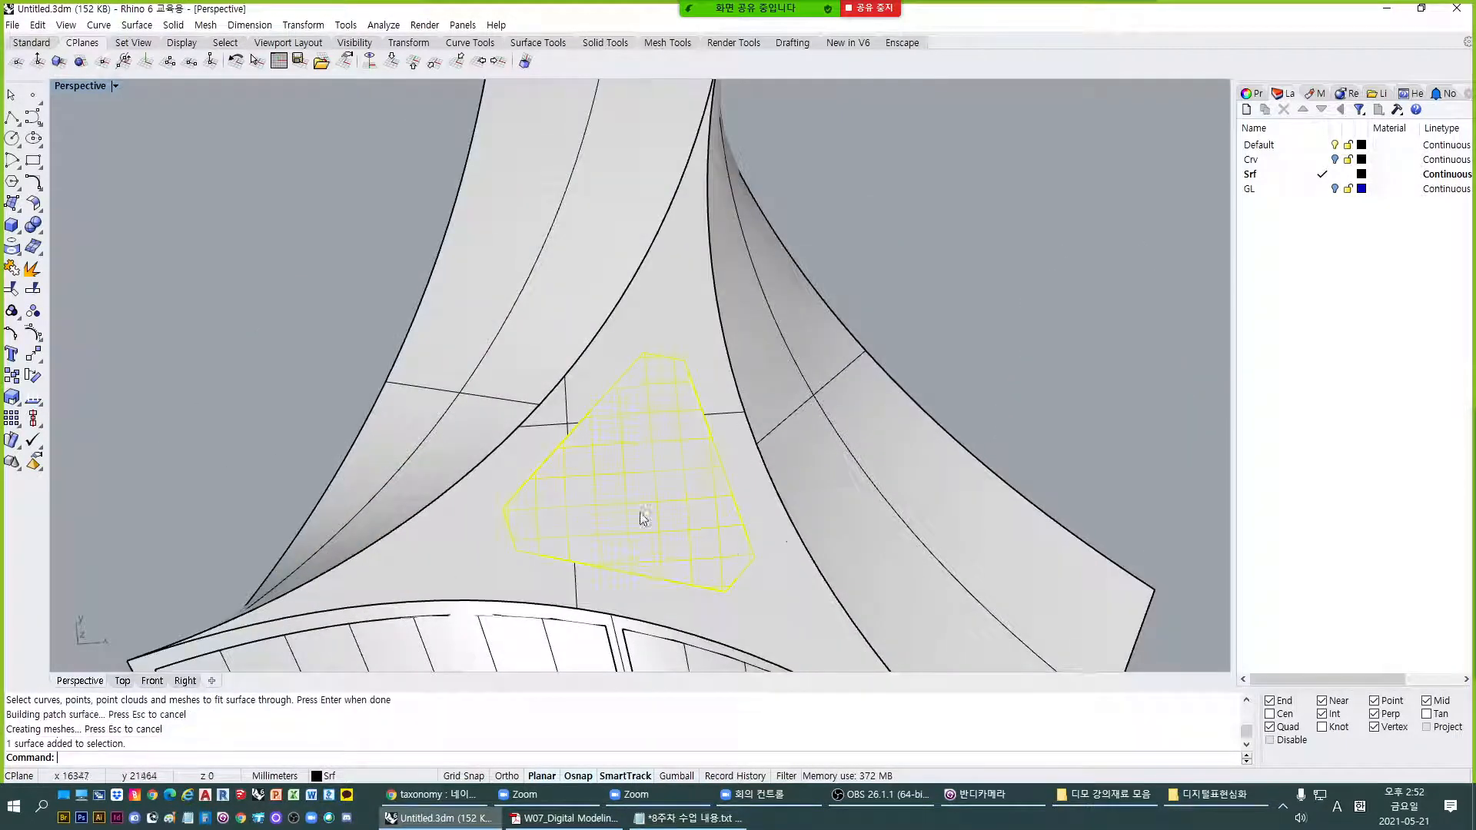
scroll(620, 553, "up", 5)
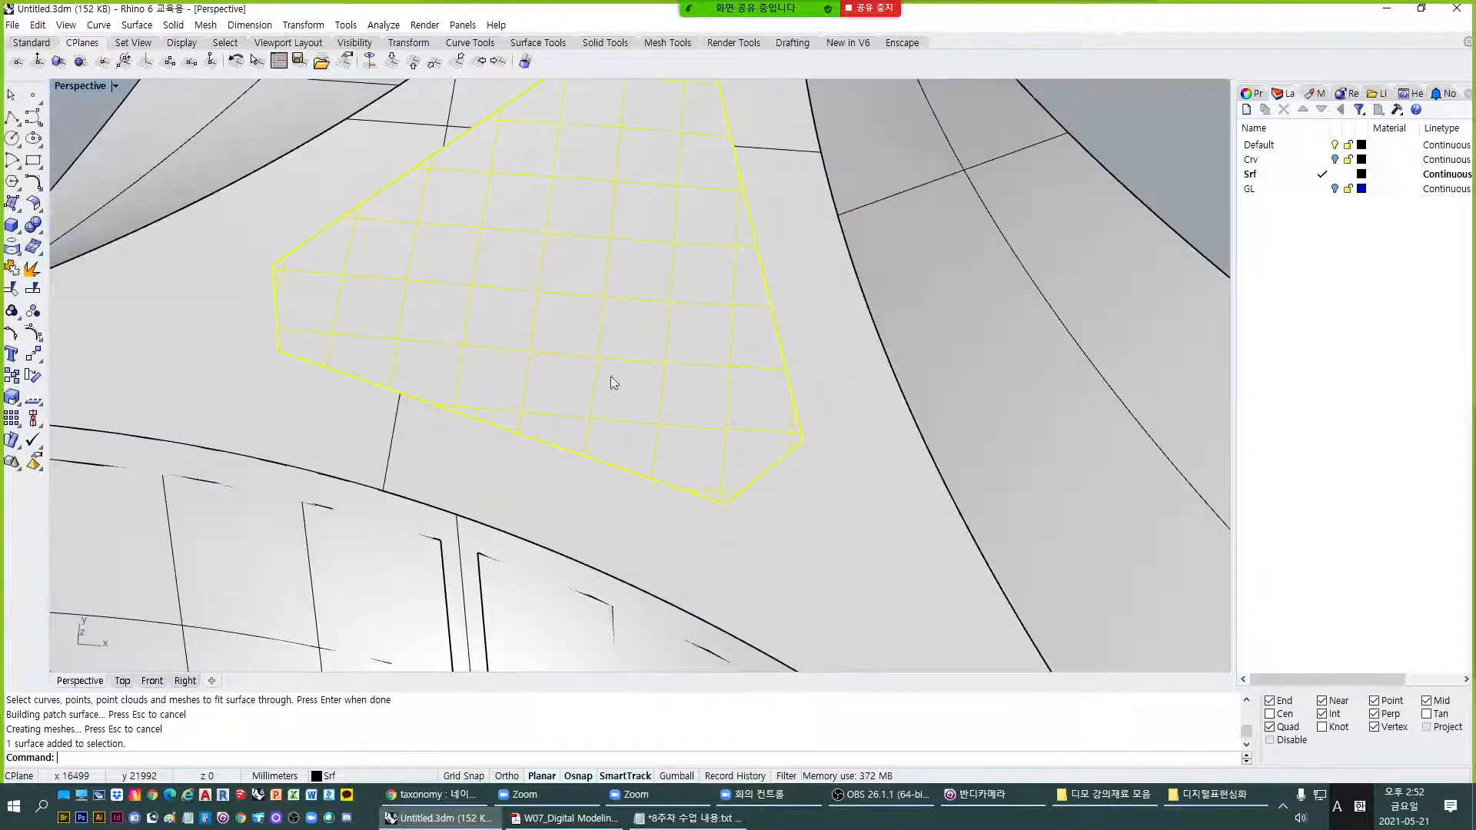
scroll(611, 377, "down", 6)
key("Escape")
mouse_move(611, 378)
right_mouse_down()
mouse_move(620, 388)
mouse_move(599, 370)
right_mouse_up()
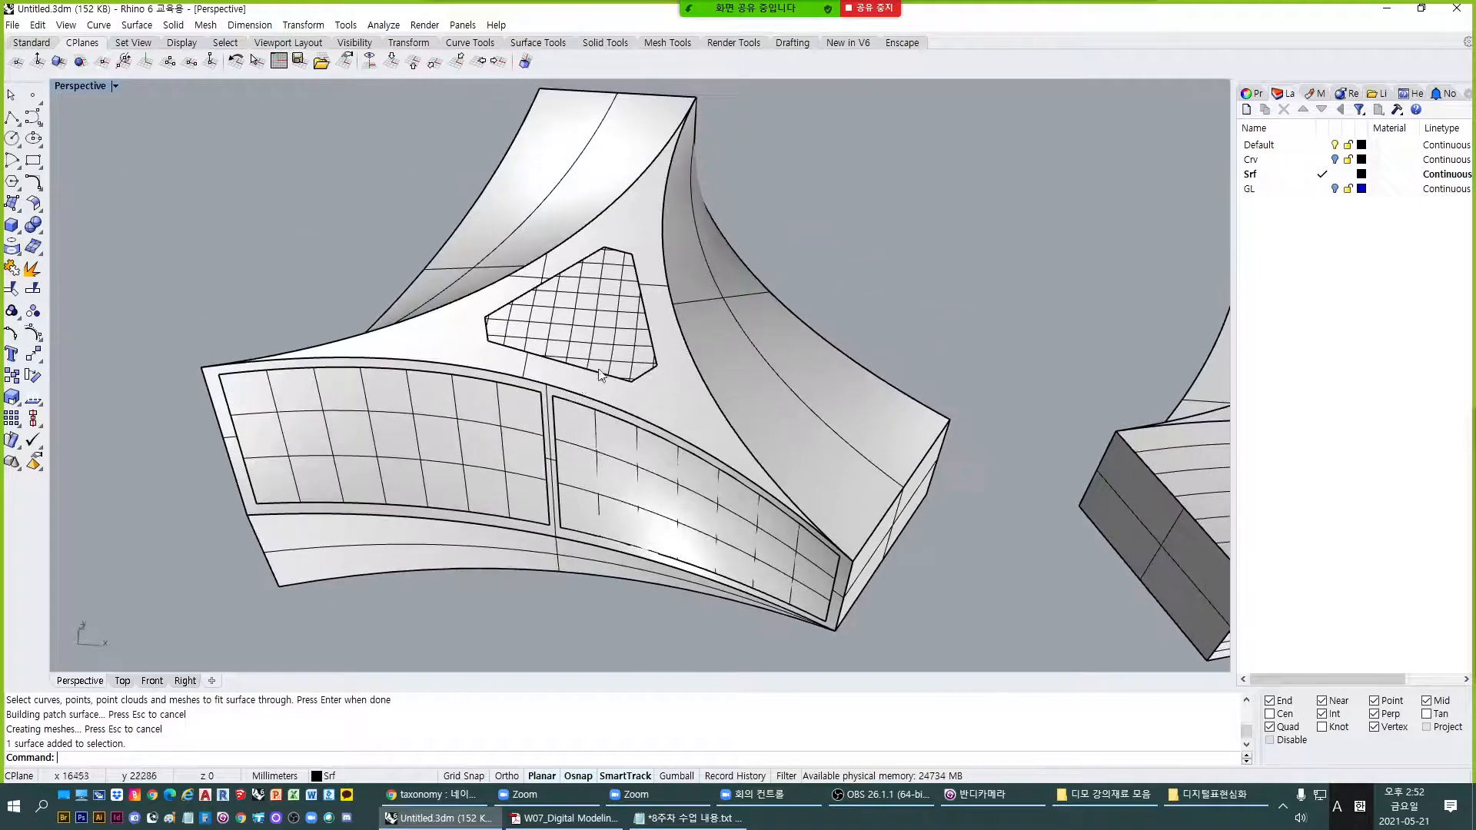
Delete the patch surface from the triangular opening.
left_click(603, 369)
type("E")
key("Return")
type("PS")
key("Return")
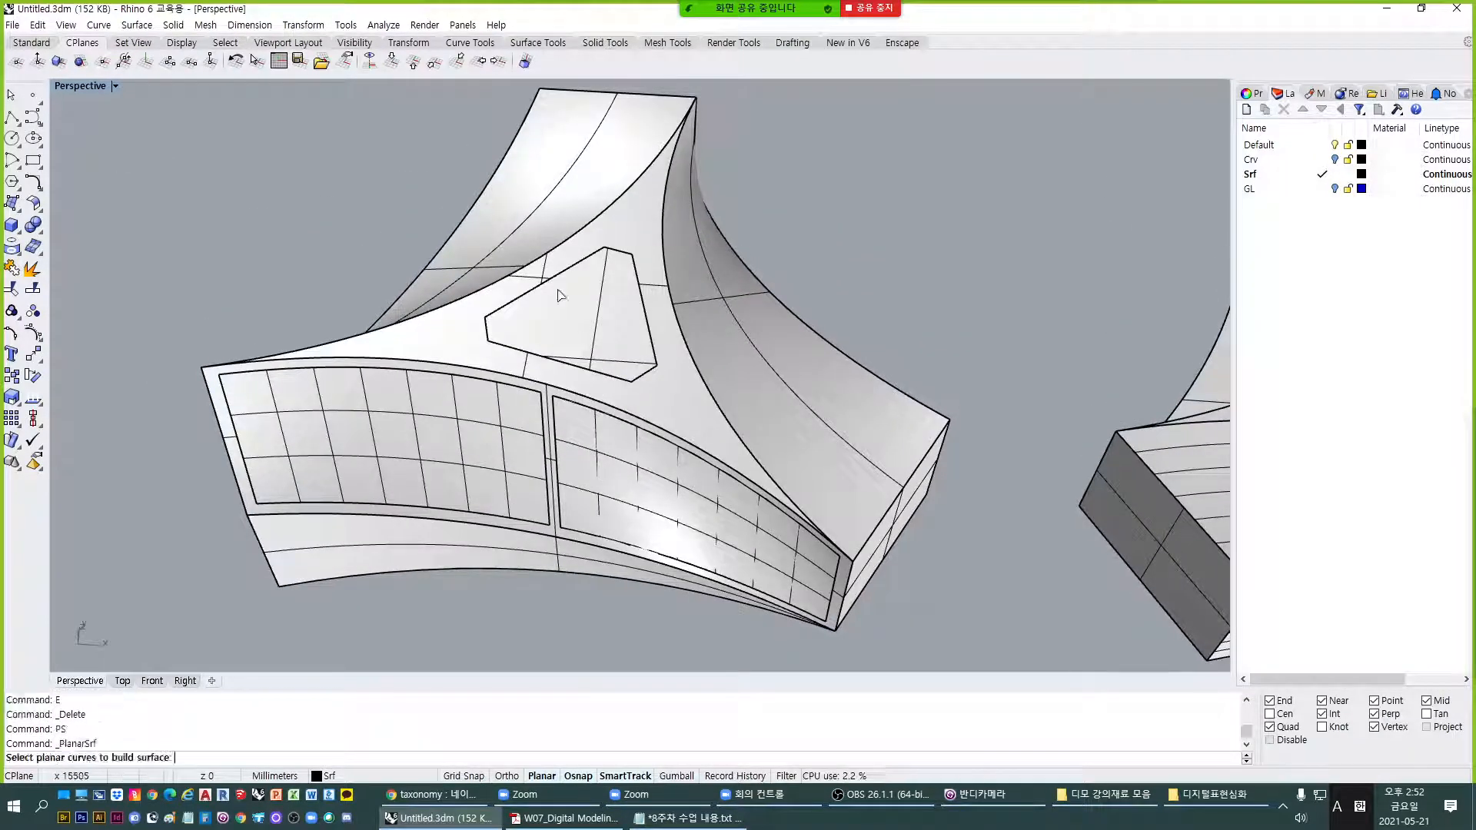
left_click(570, 271)
key("Escape")
type("EXD")
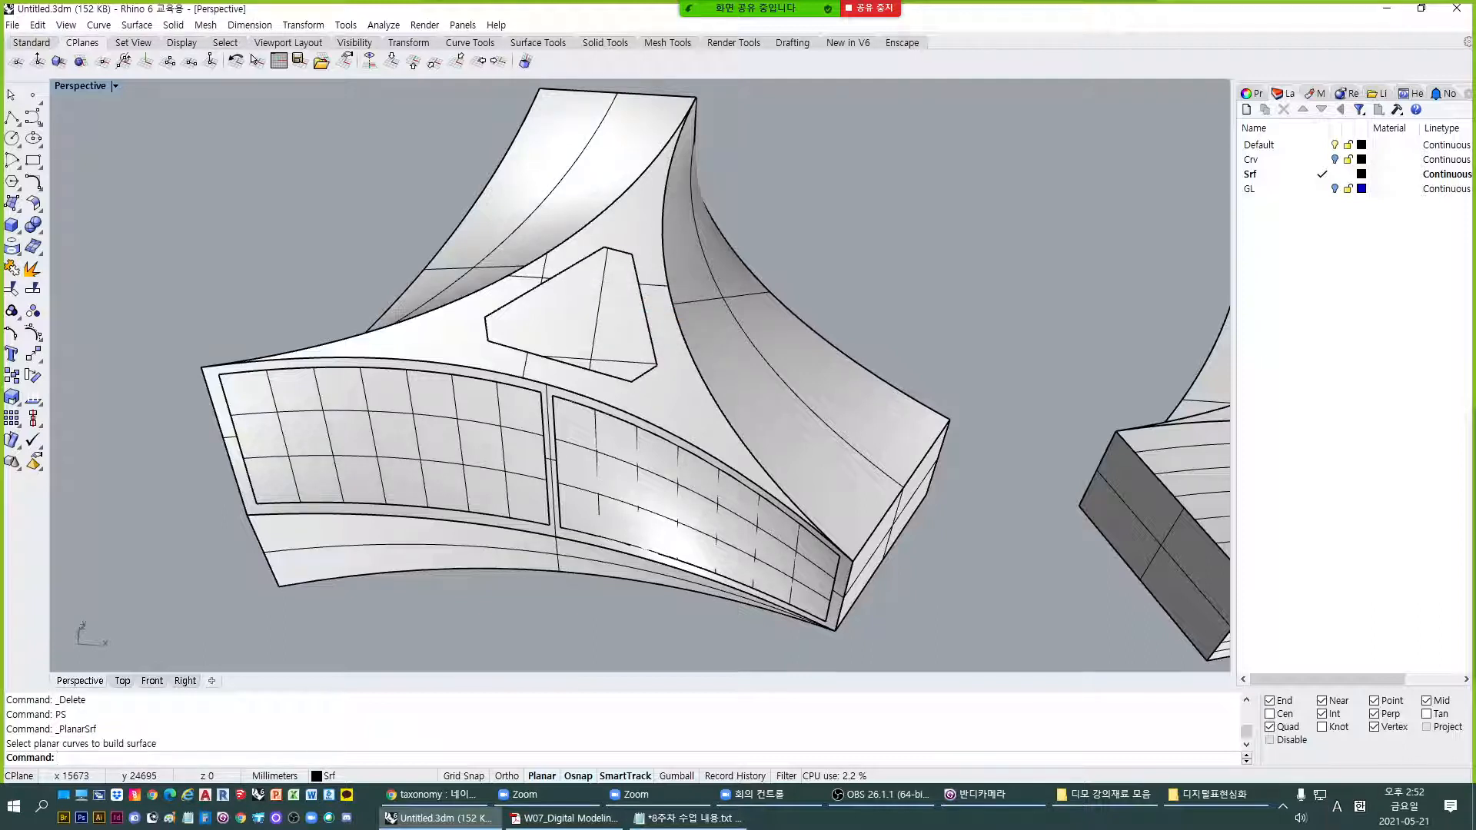
key("Return")
left_click(570, 270)
key("Return")
key("Return")
Try to build a planar surface from the boundary of the triangular opening.
type("PS")
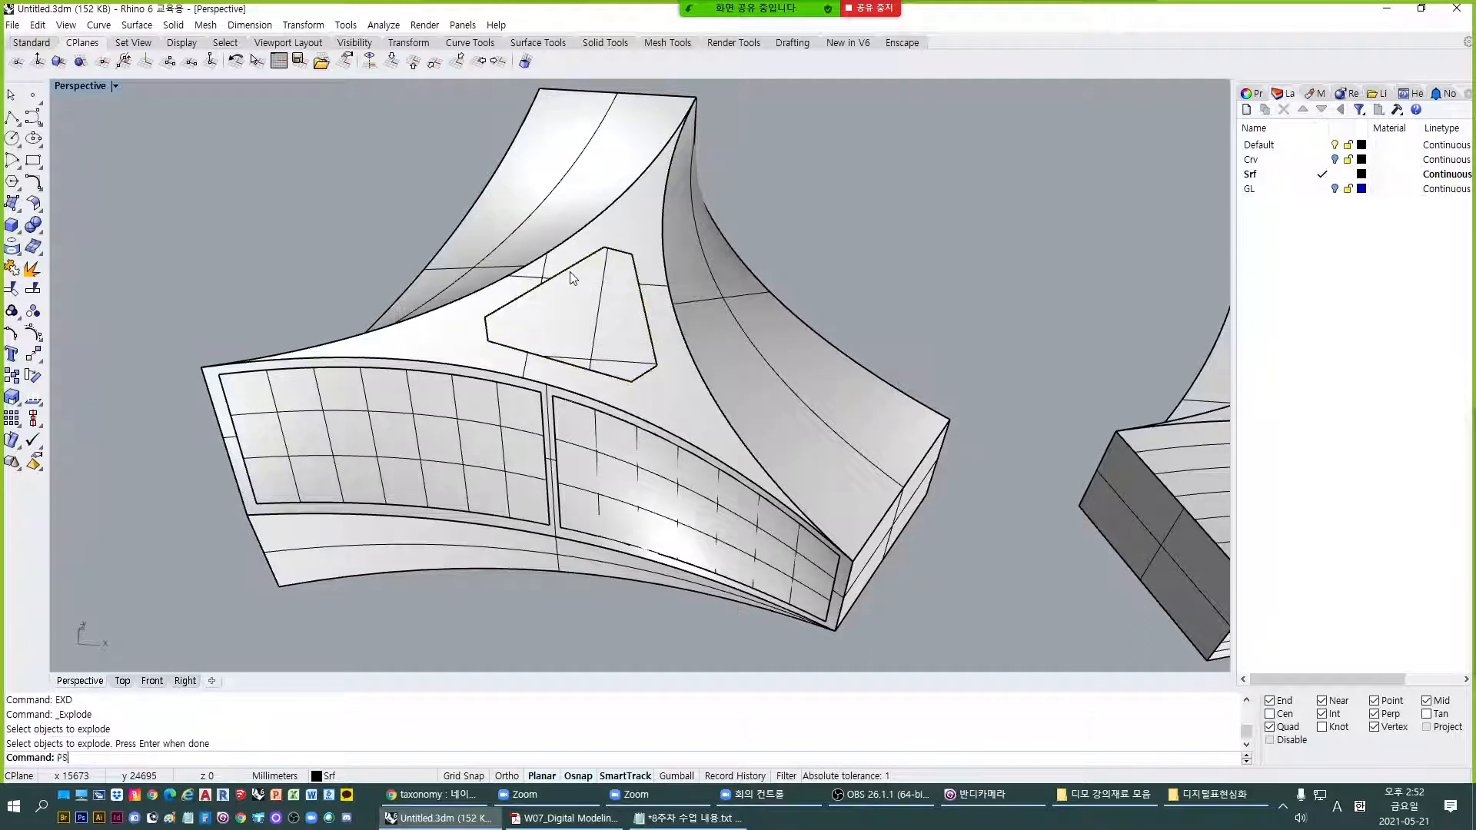
key("Return")
left_click(597, 274)
left_click(615, 312)
scroll(600, 279, "up", 3)
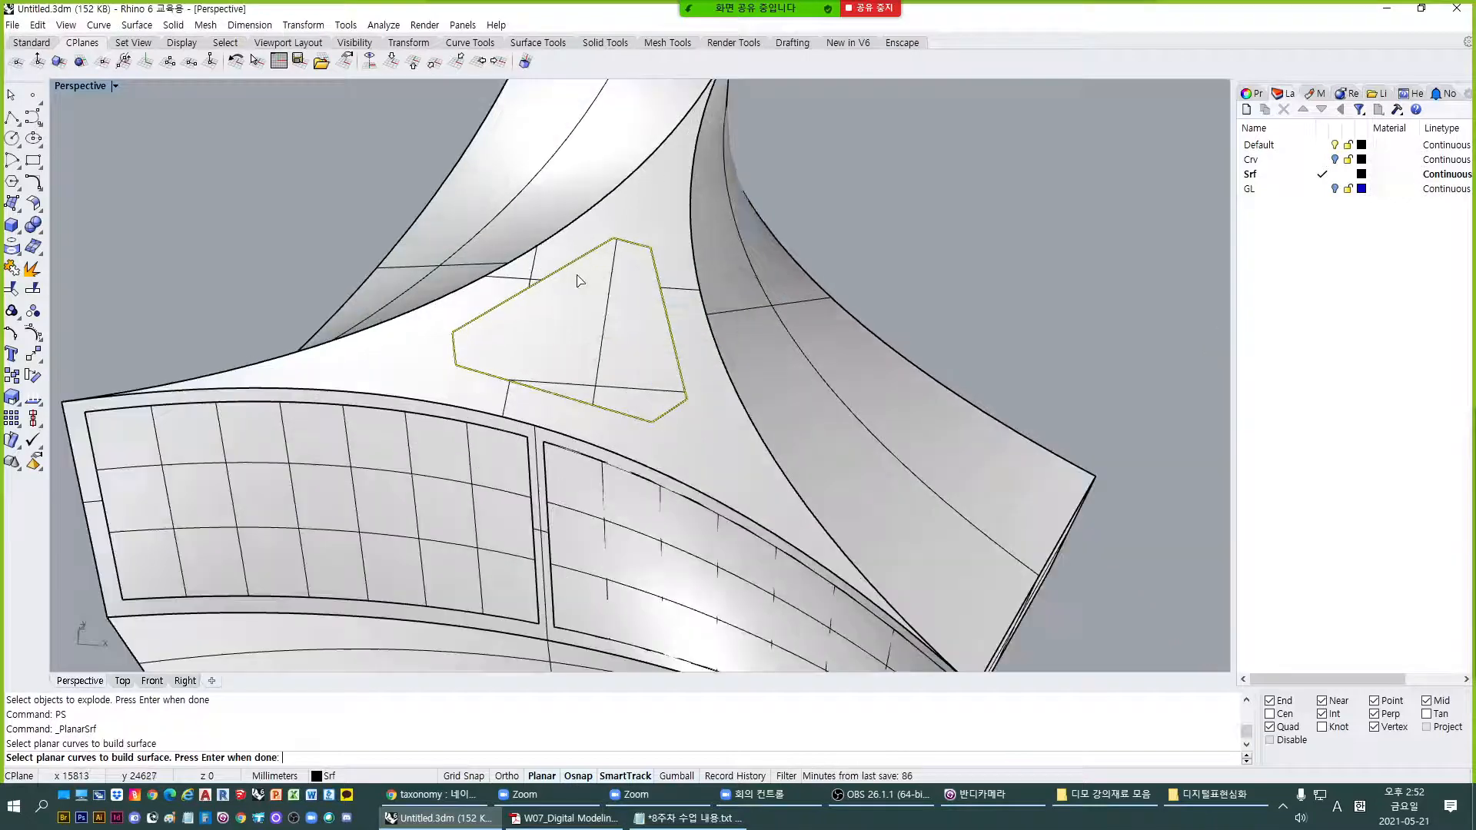
key("Return")
Build a planar surface across the opening from the chamfered outline curve.
left_click(579, 261)
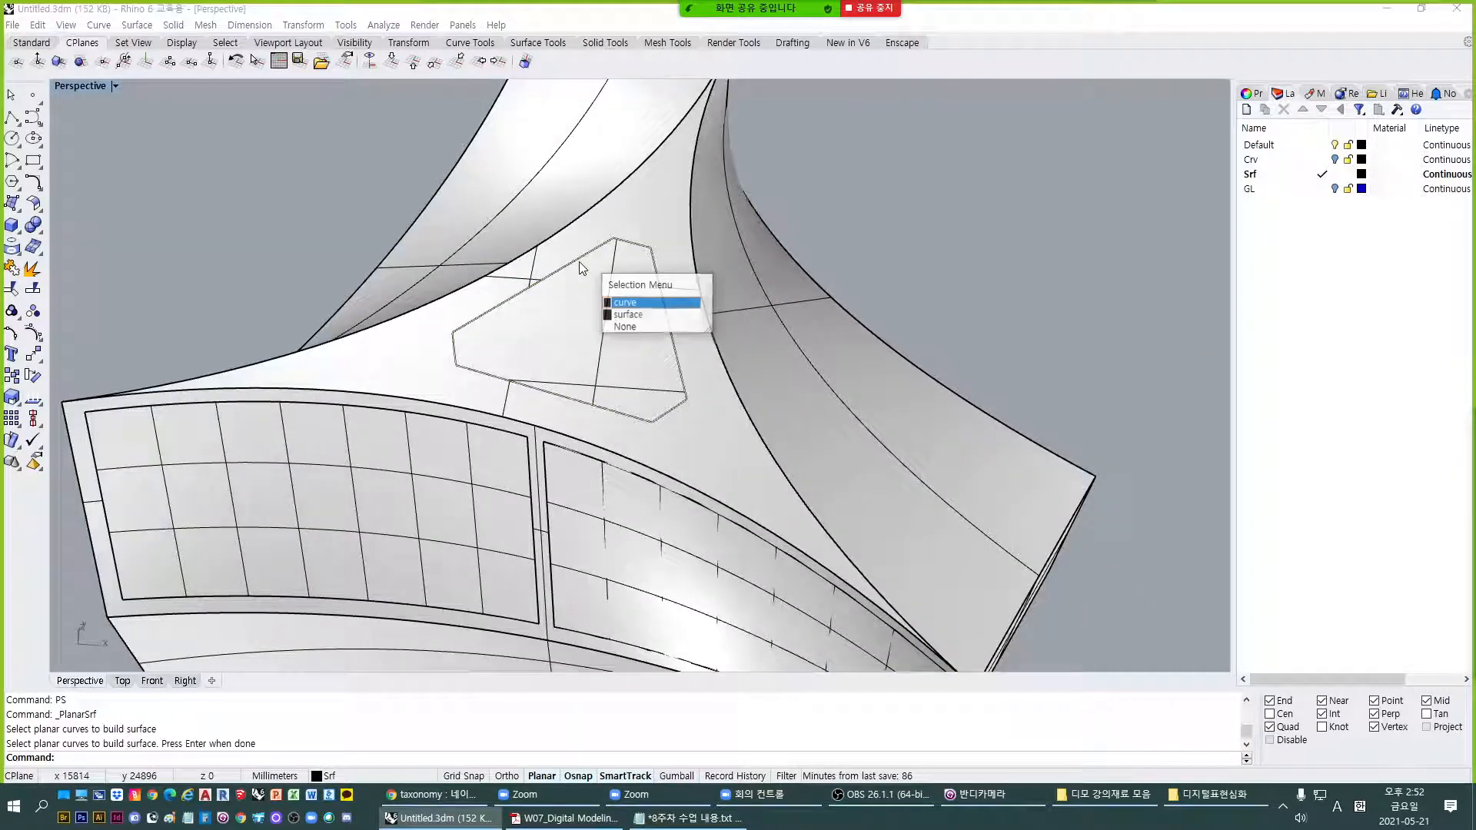
left_click(624, 303)
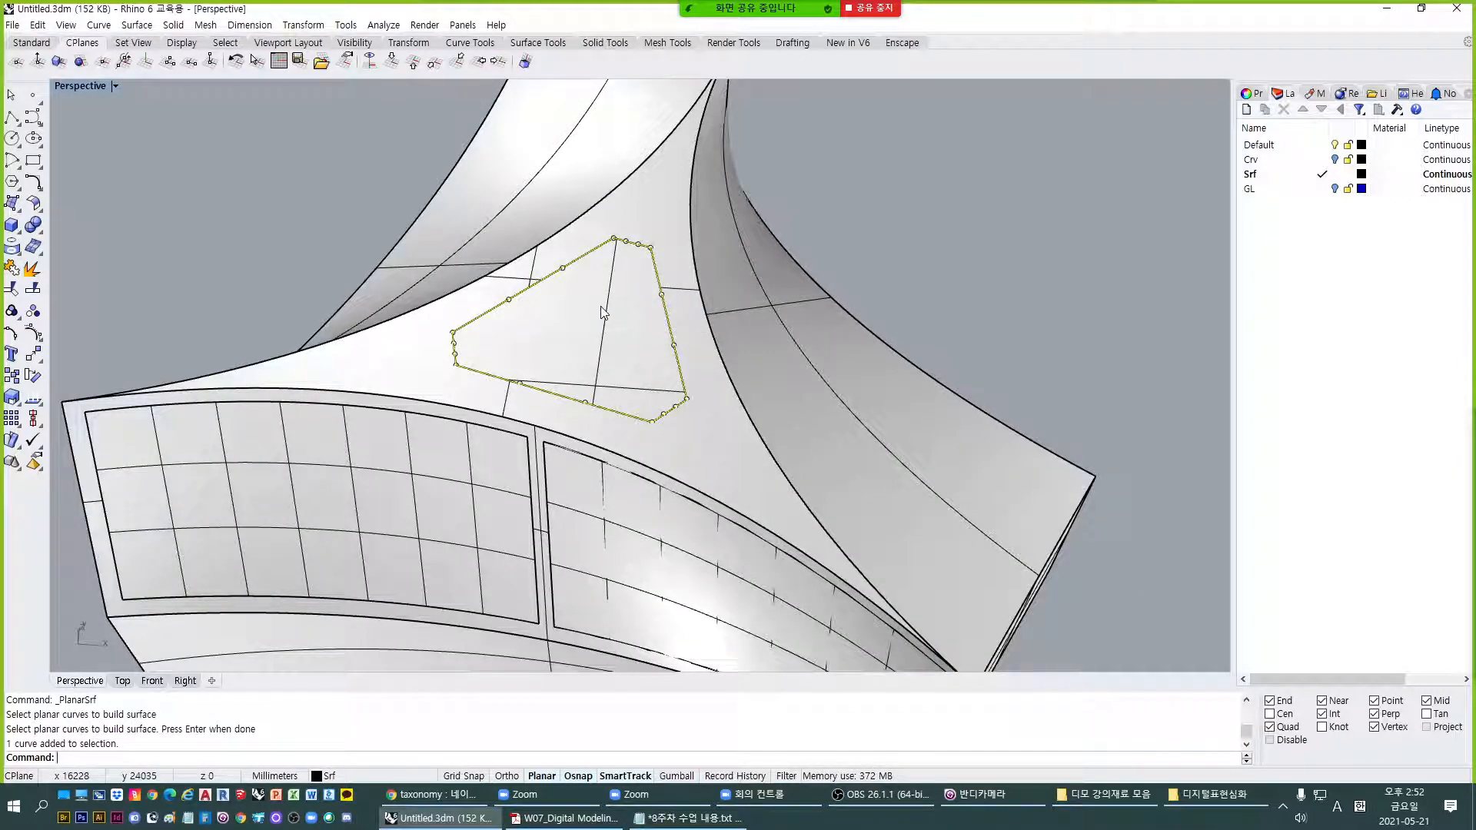
type("PS")
key("Return")
key("Return")
Delete the duplicate planar surface in the opening and check what remains there.
key("Escape")
left_click(601, 306)
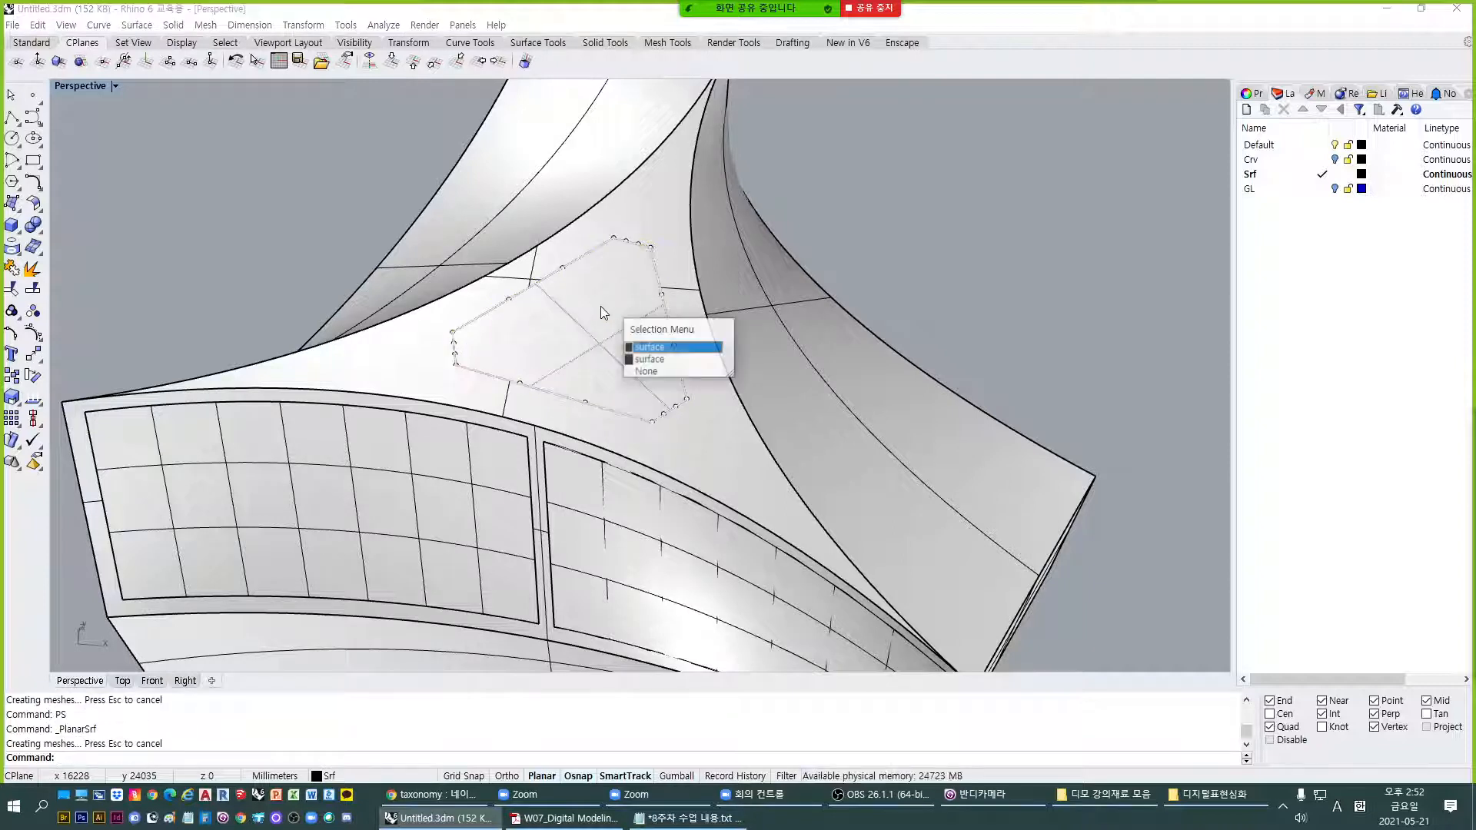
key("Escape")
left_click(662, 319)
left_click(653, 336)
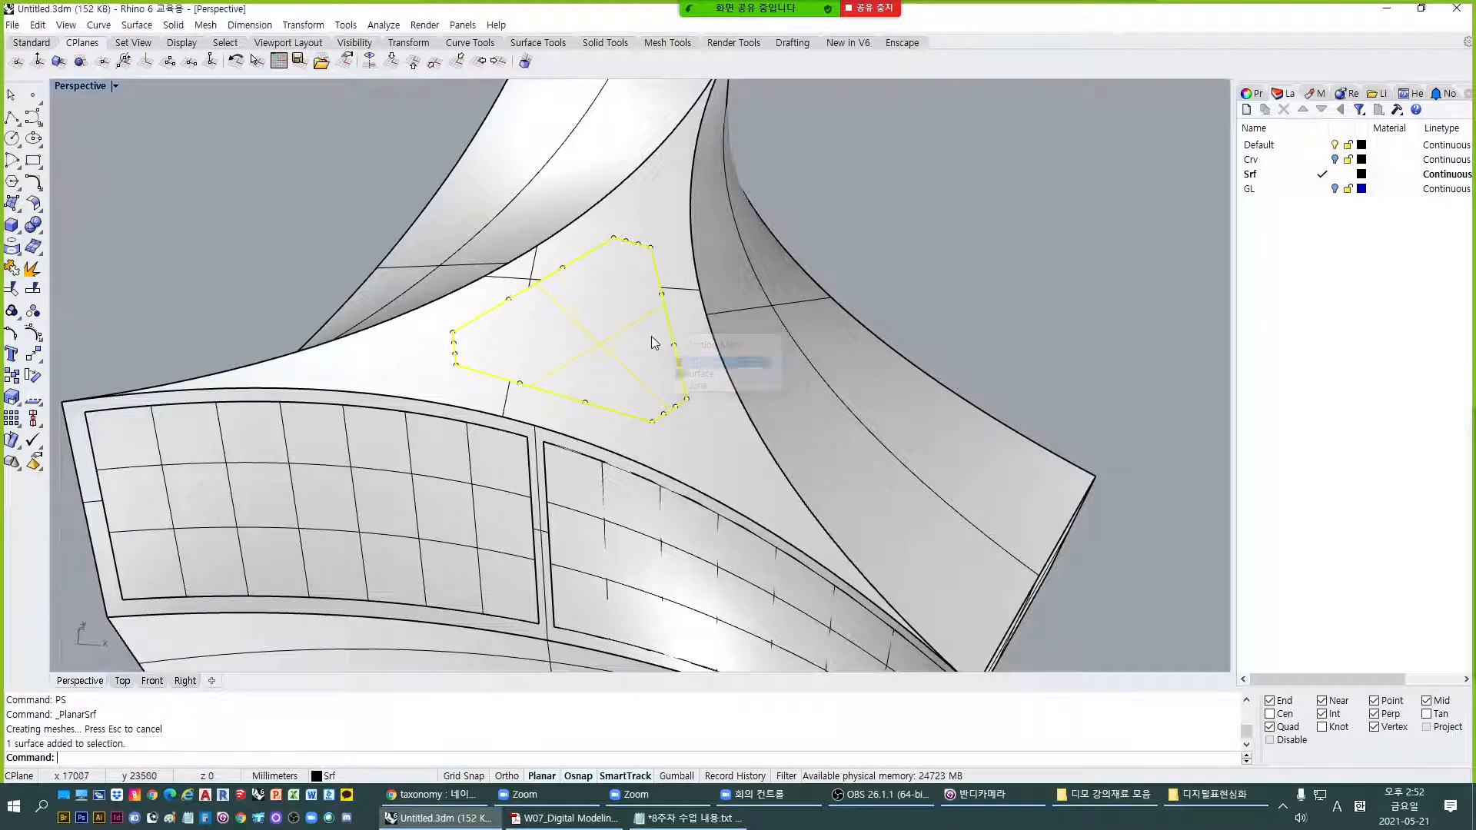
type("E")
key("Return")
left_click(658, 343)
left_click(670, 326)
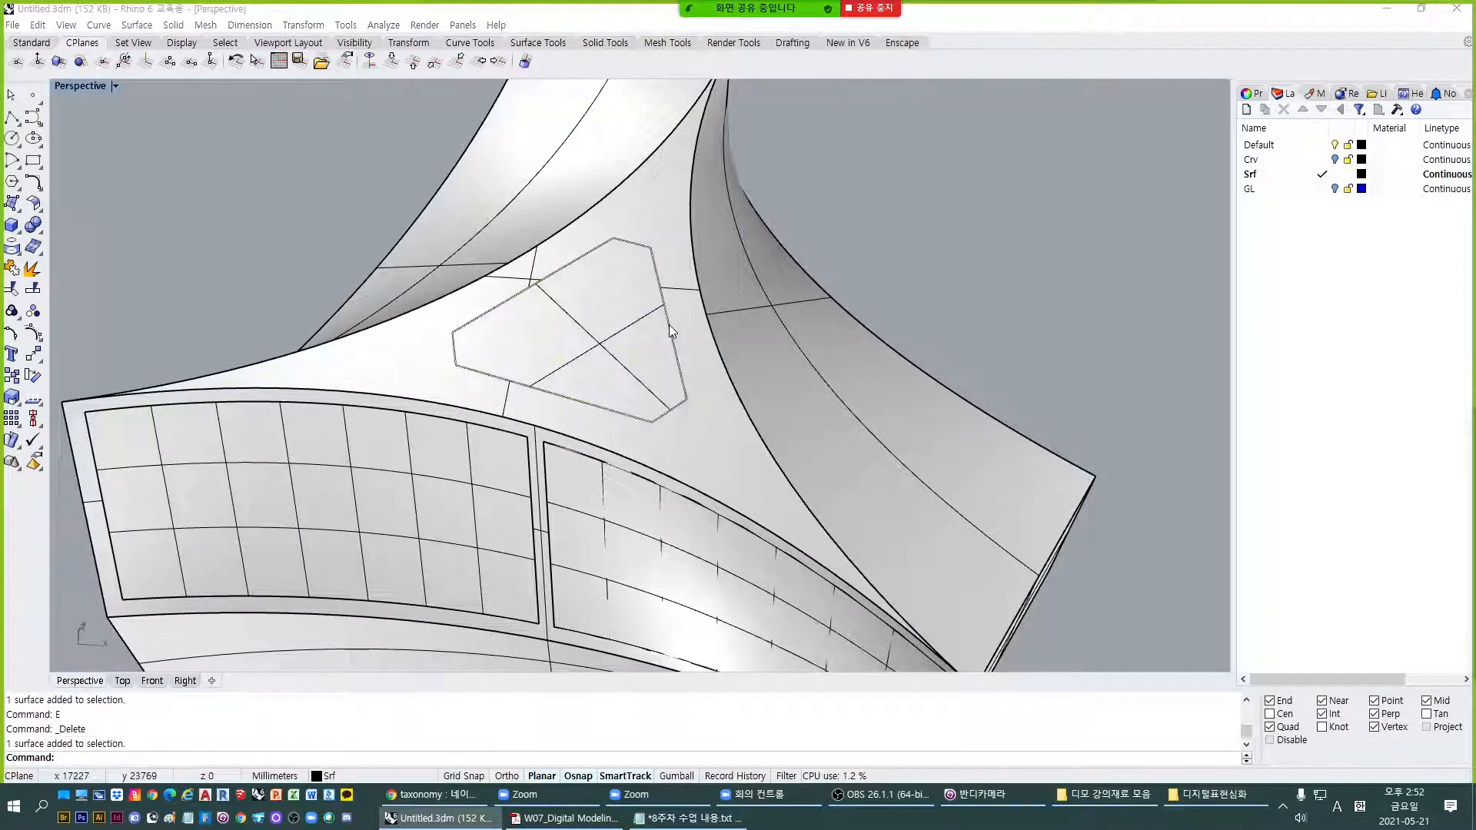
Delete the duplicate curve that outlines the triangular panel on the block's top surface.
left_click(669, 325)
type("E")
key("Return")
left_click(655, 339)
left_click(698, 369)
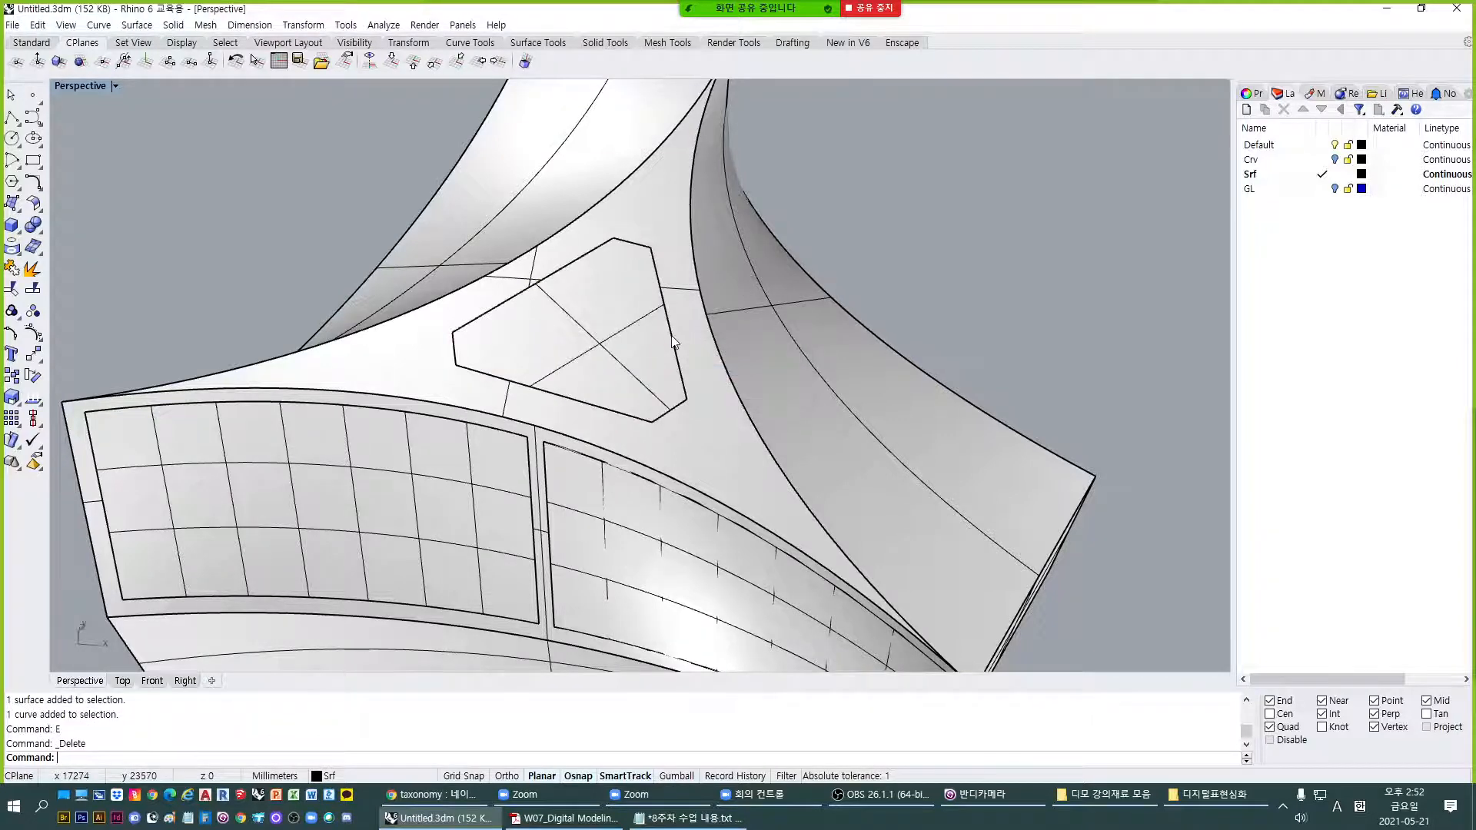
Examine the triangular top panel and the front grid panels by selecting them individually, leaving nothing selected.
right_click_drag(698, 369, 603, 498)
scroll(616, 346, "down", 3)
left_click(771, 425)
scroll(768, 397, "down", 2)
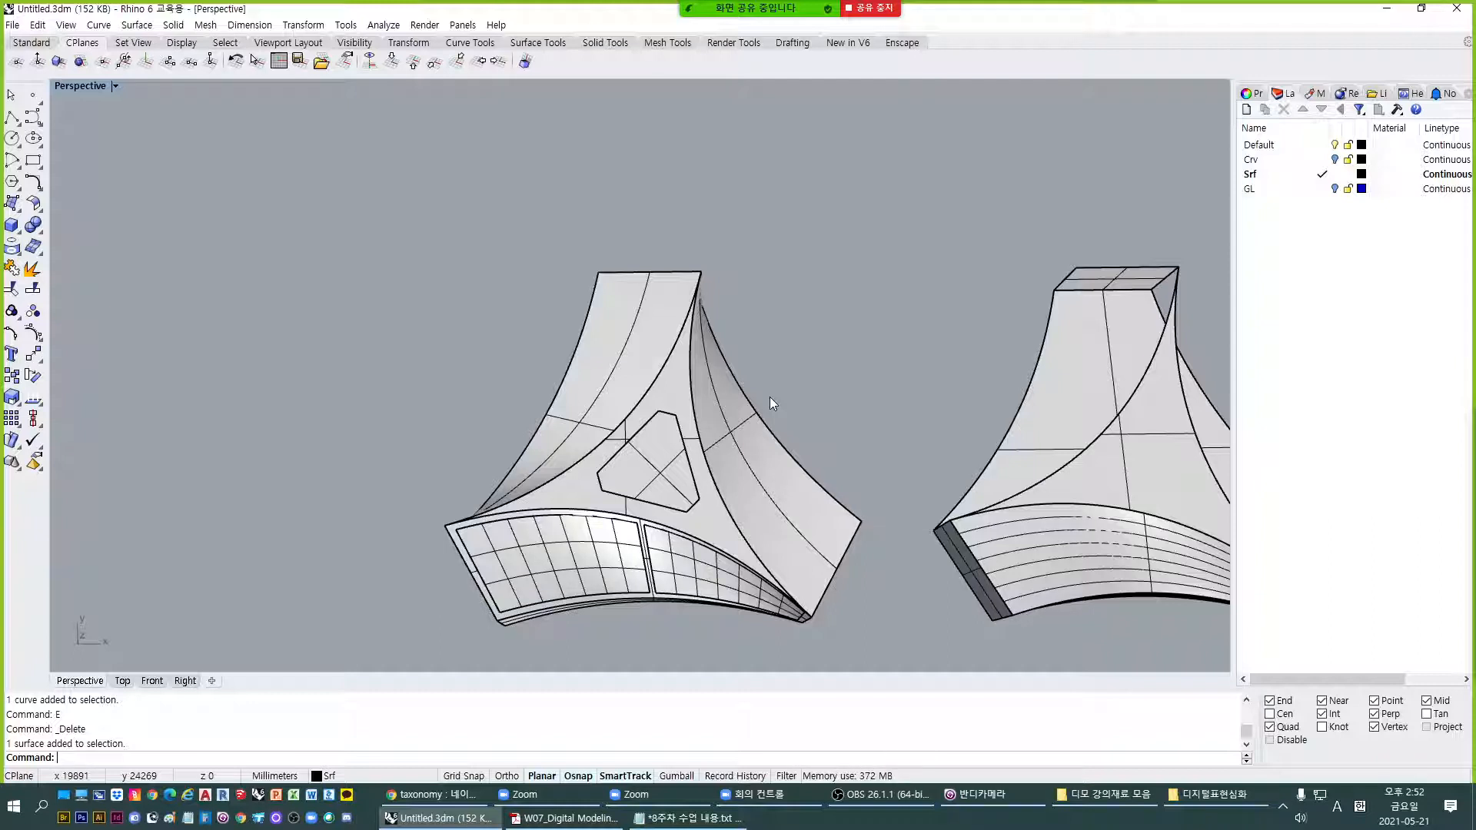
right_click_drag(768, 397, 663, 483)
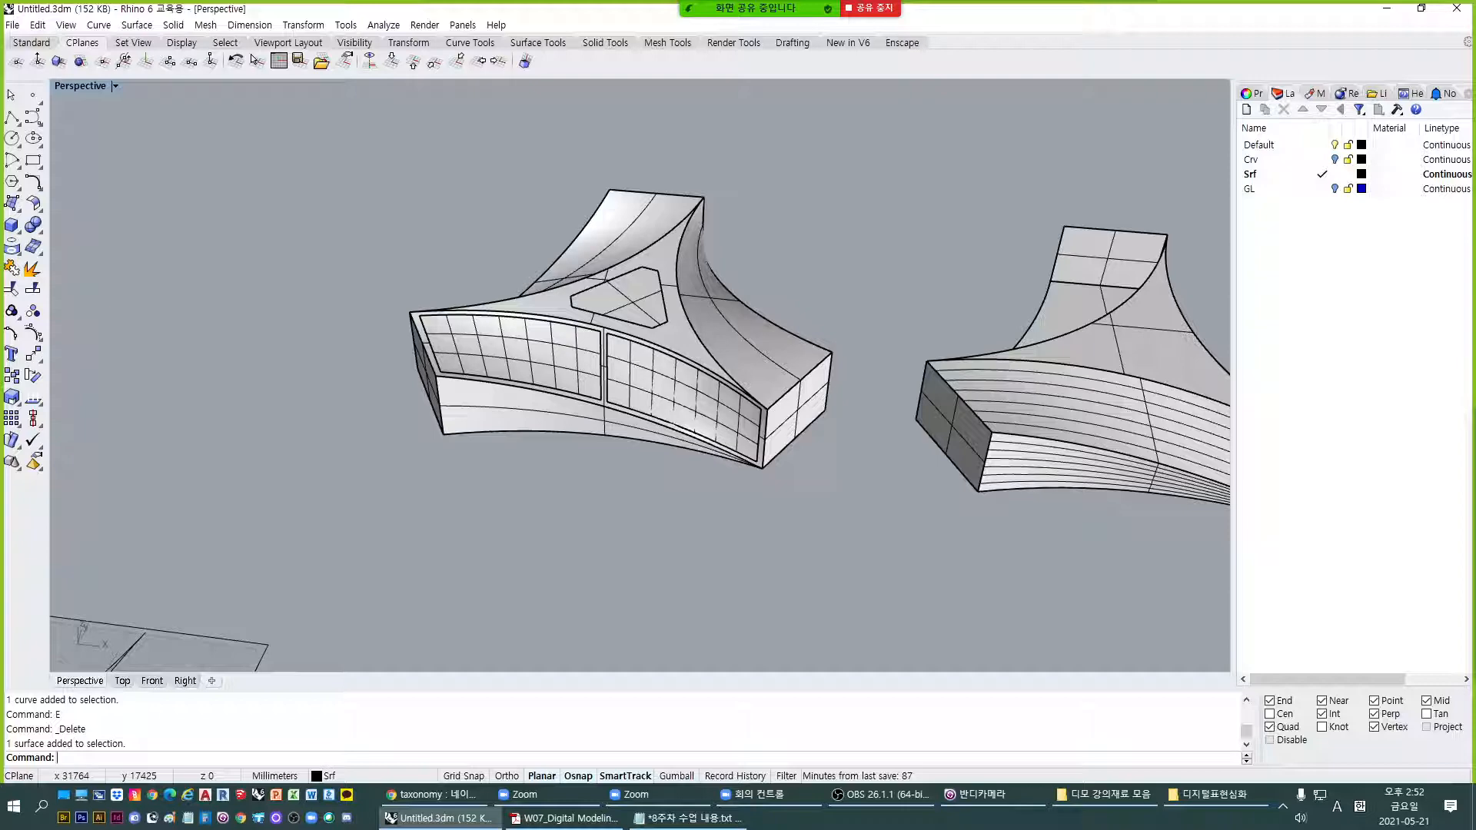
left_click(596, 294)
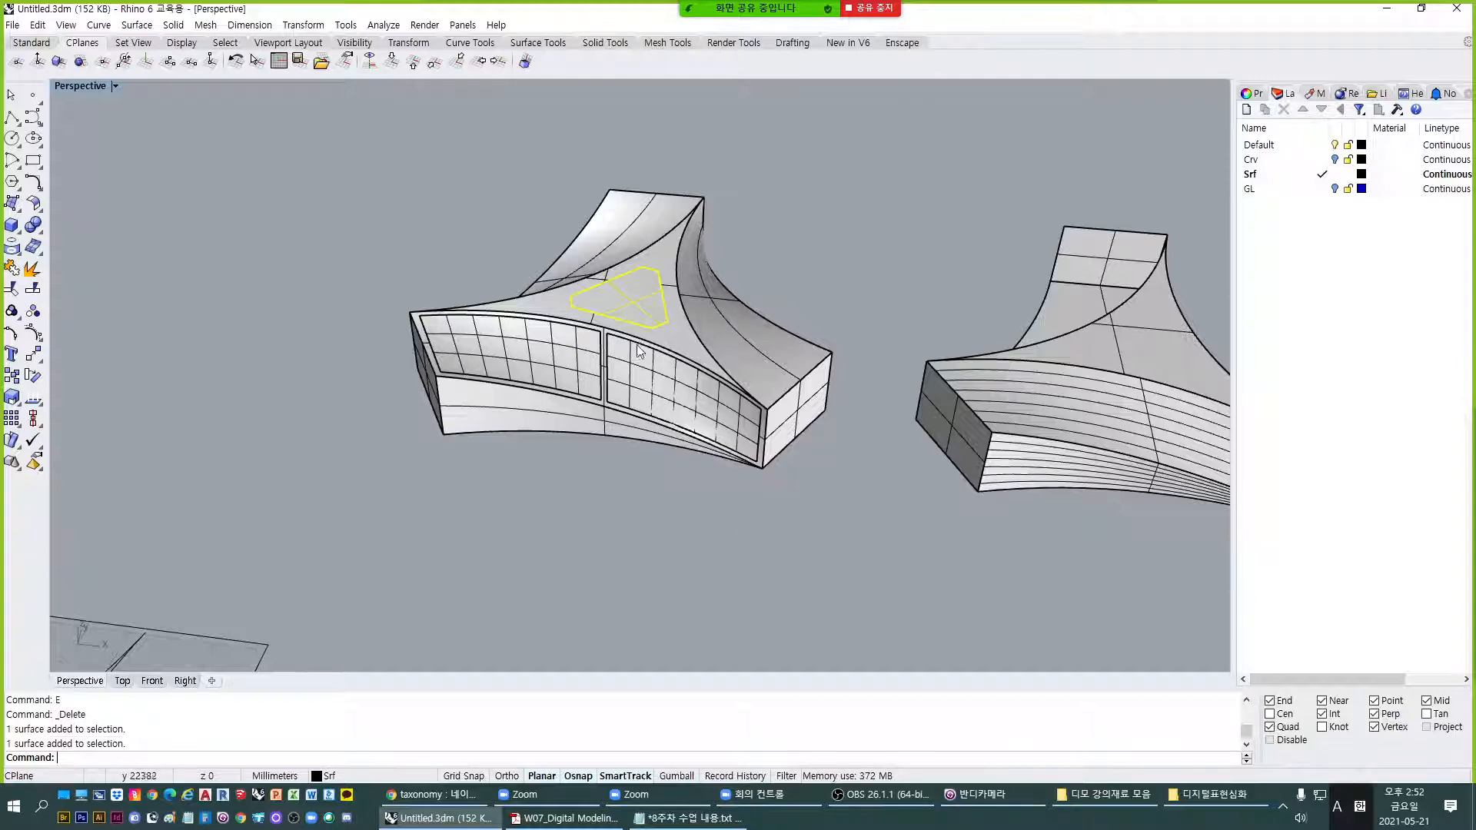
left_click(634, 411)
left_click(507, 357)
scroll(660, 399, "up", 2)
key("Escape")
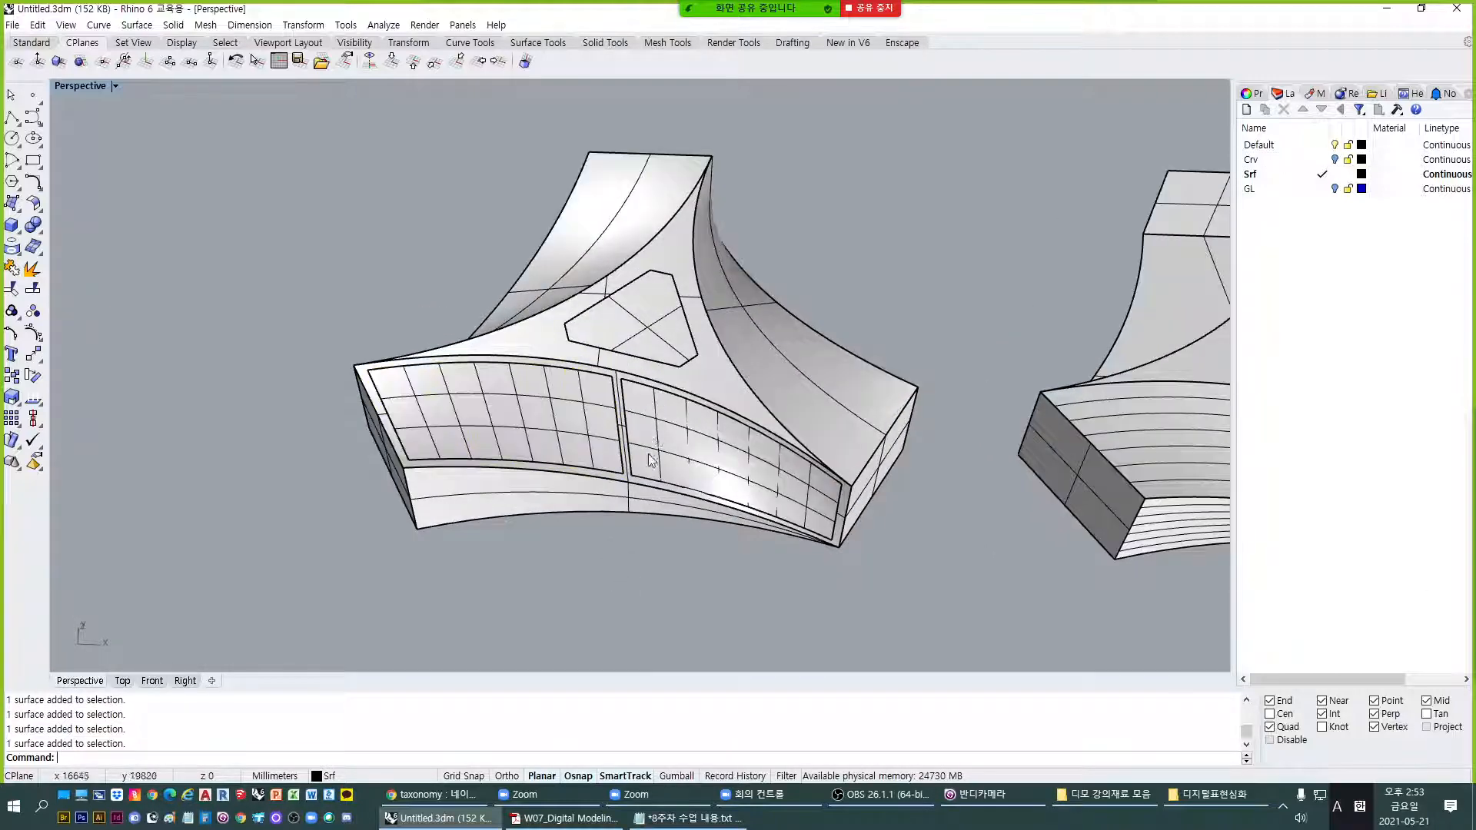
Delete the two plain curved upper side surfaces, keeping the front side with its frame and grid panels.
right_click_drag(651, 459, 708, 469)
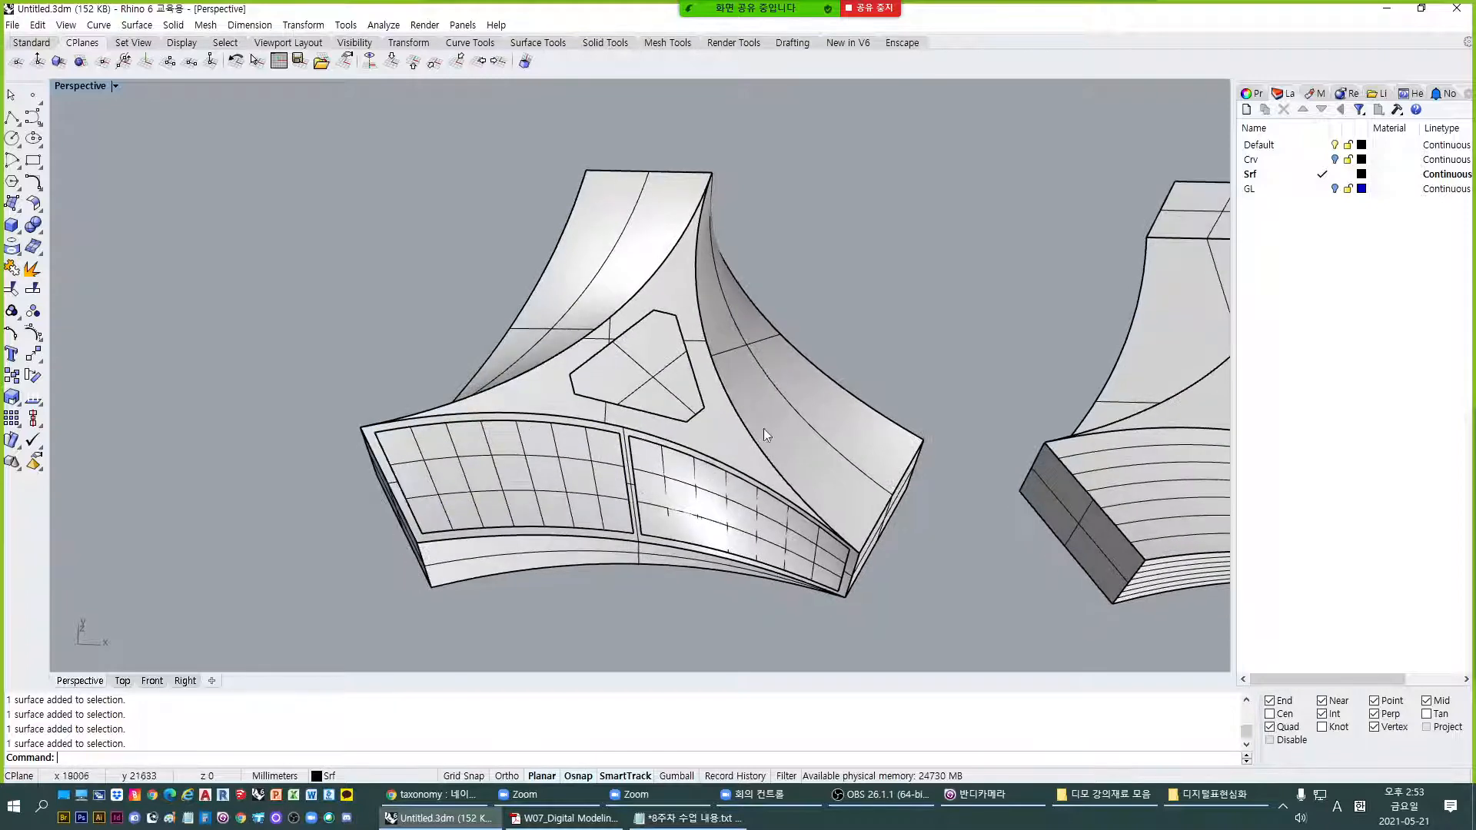
left_click(763, 427)
left_click(592, 256)
right_click_drag(564, 502, 655, 424)
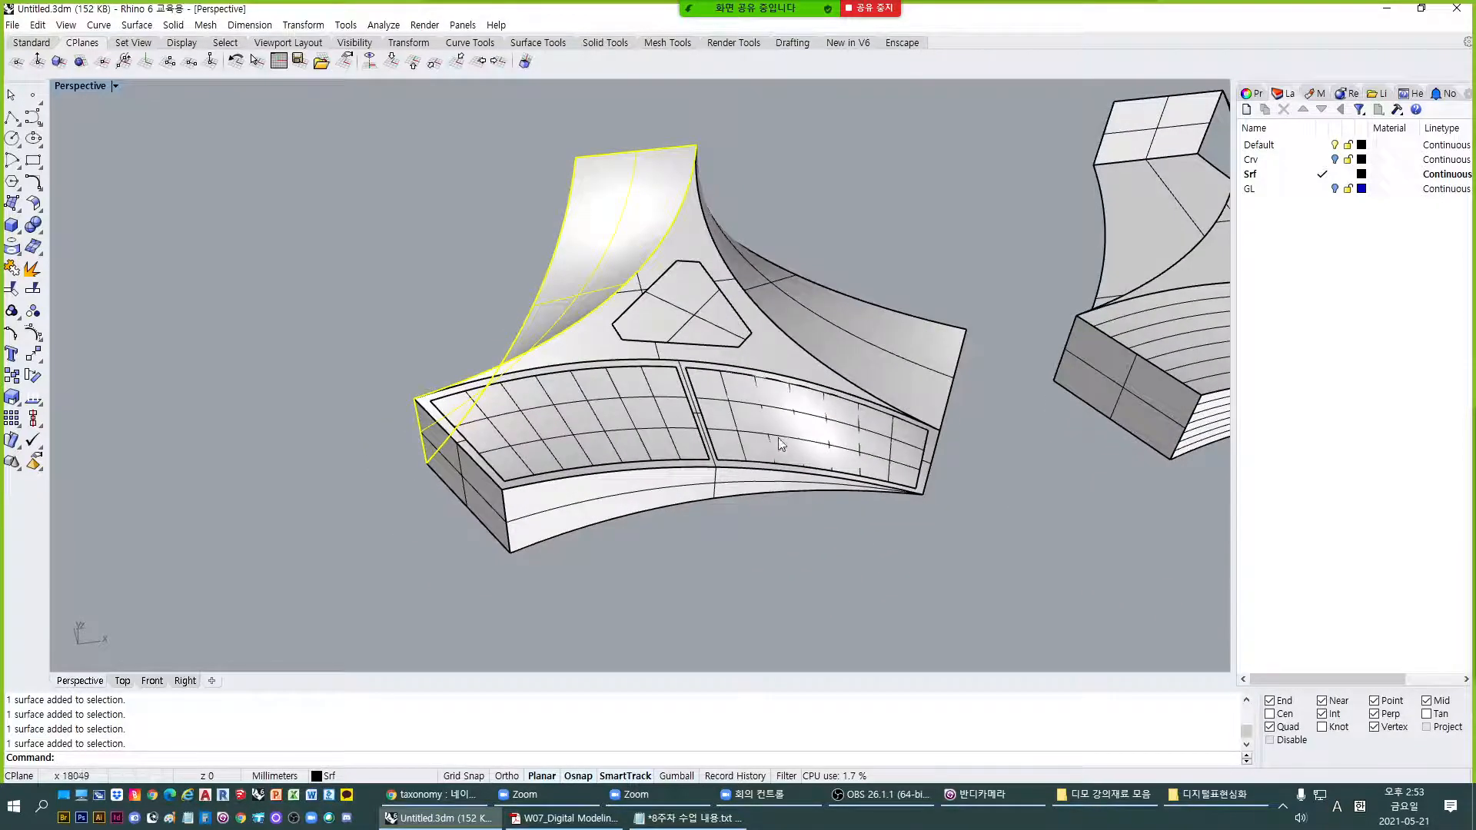
right_click_drag(778, 439, 692, 450)
left_click(750, 430)
type("e")
left_click(588, 285)
type("e")
right_click_drag(592, 461, 651, 469)
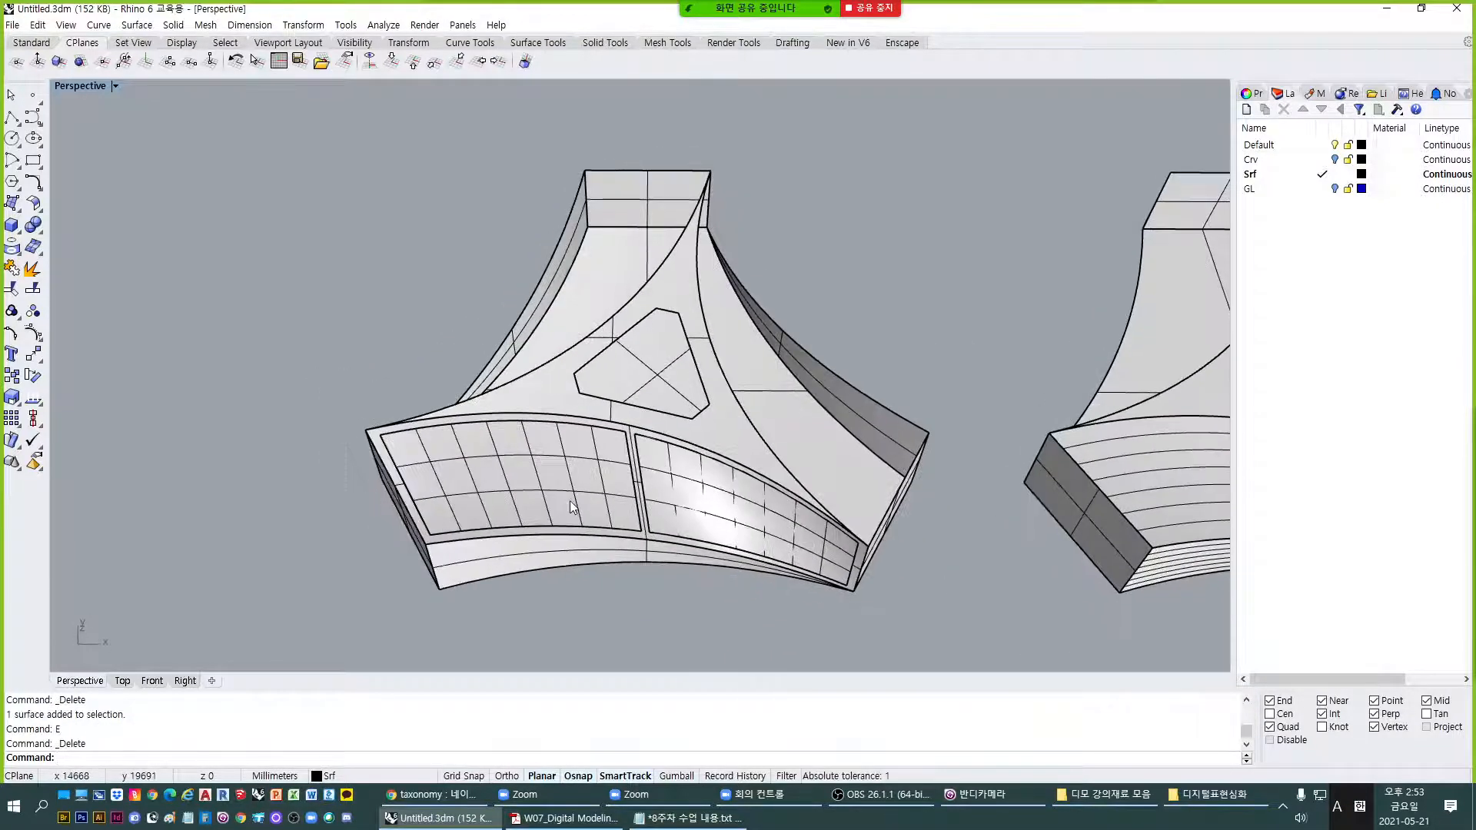
Select the front side's two grid panels and their frame surface, and show the GL layer.
left_click(570, 501)
scroll(666, 479, "up", 3)
left_click(666, 480)
left_click(598, 386)
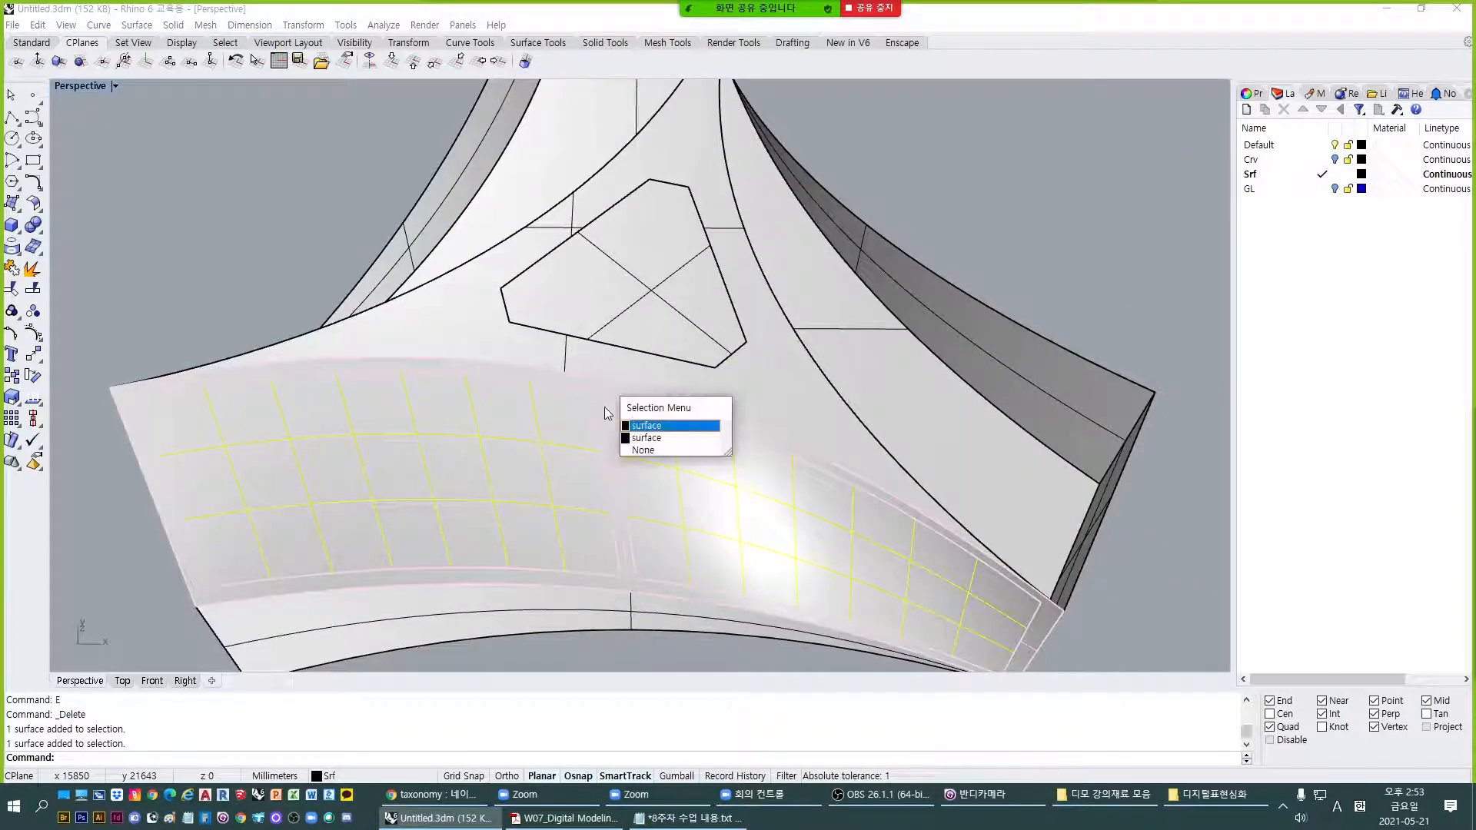
left_click(638, 427)
scroll(623, 405, "down", 3)
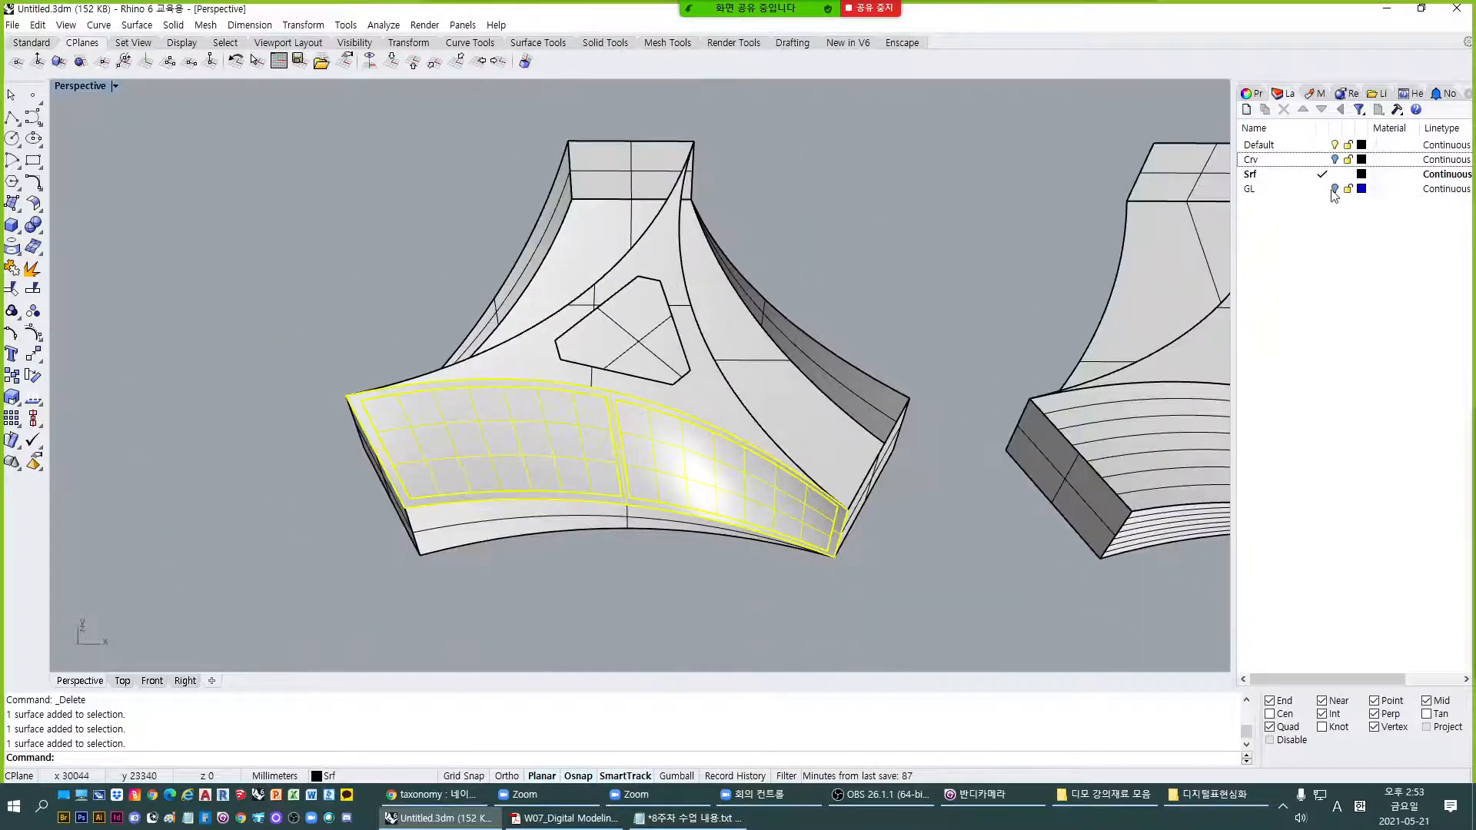
left_click(1335, 189)
Start a copying rotation of the selected surfaces, centred on the intersection of the GL guide lines.
type("R")
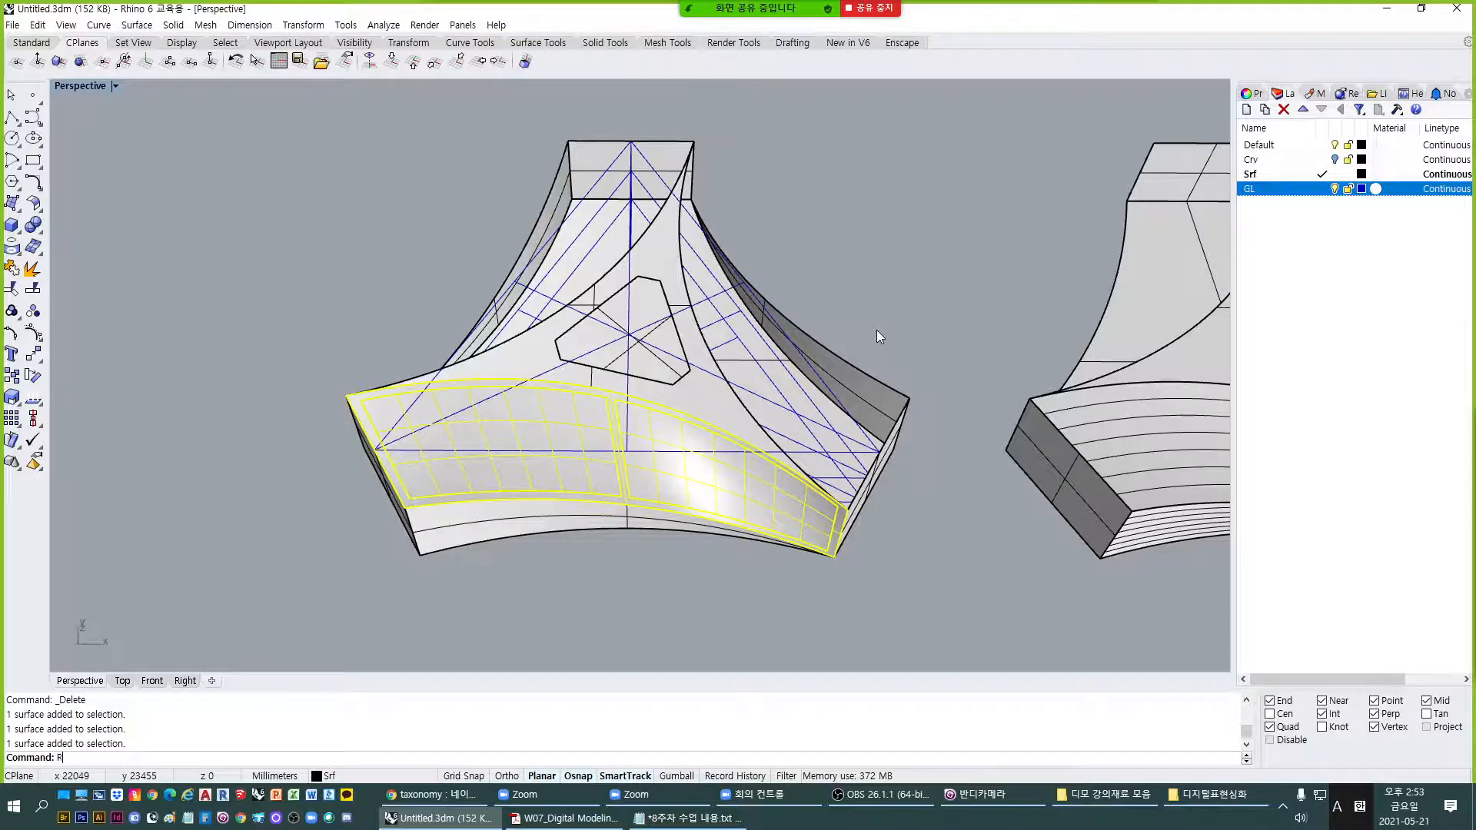
key("Return")
scroll(630, 431, "up", 2)
scroll(630, 433, "up", 3)
right_click_drag(635, 461, 863, 356)
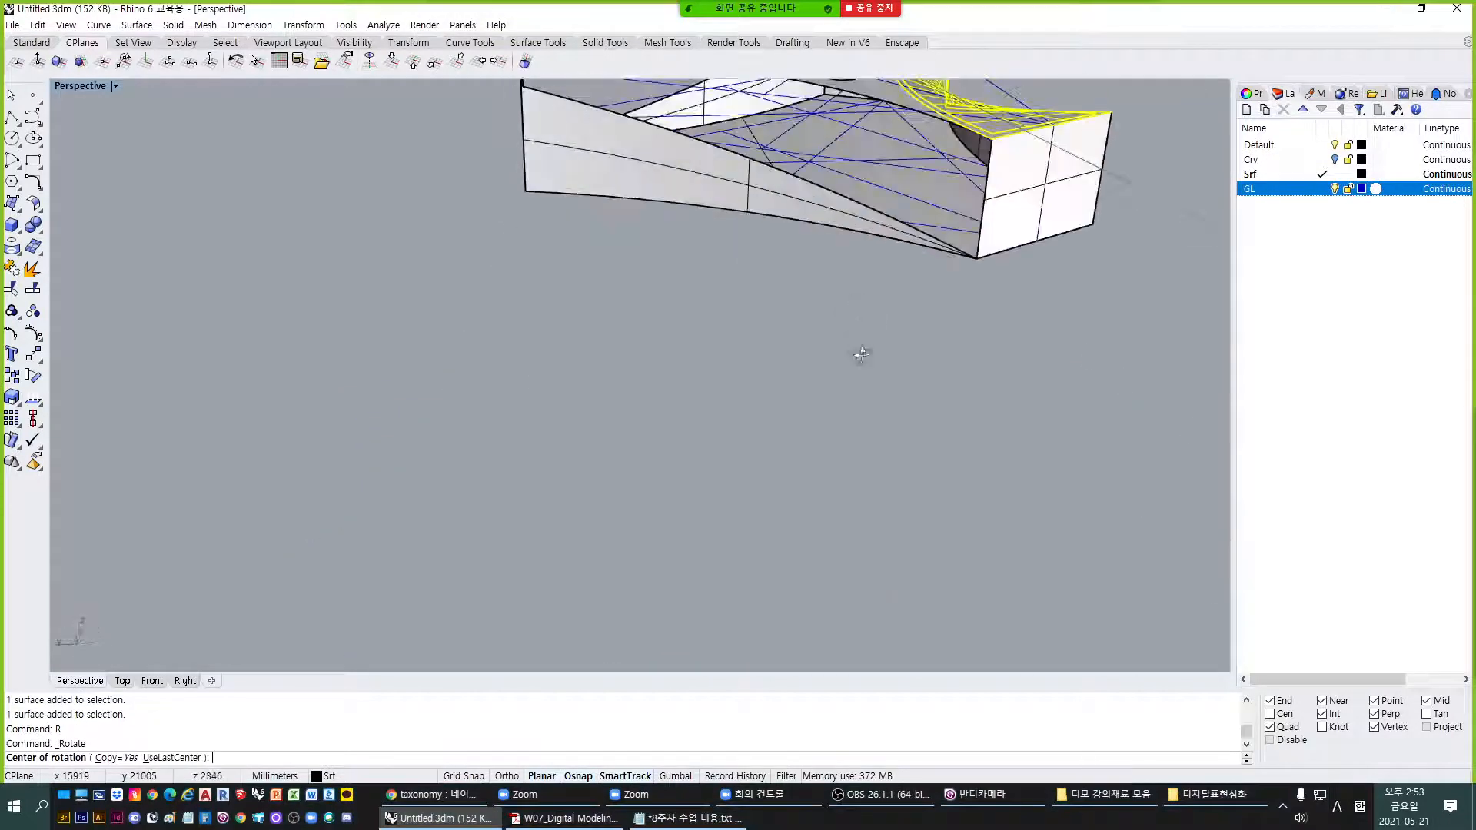
right_click_drag(817, 215, 762, 380, "shift")
scroll(750, 290, "up", 5)
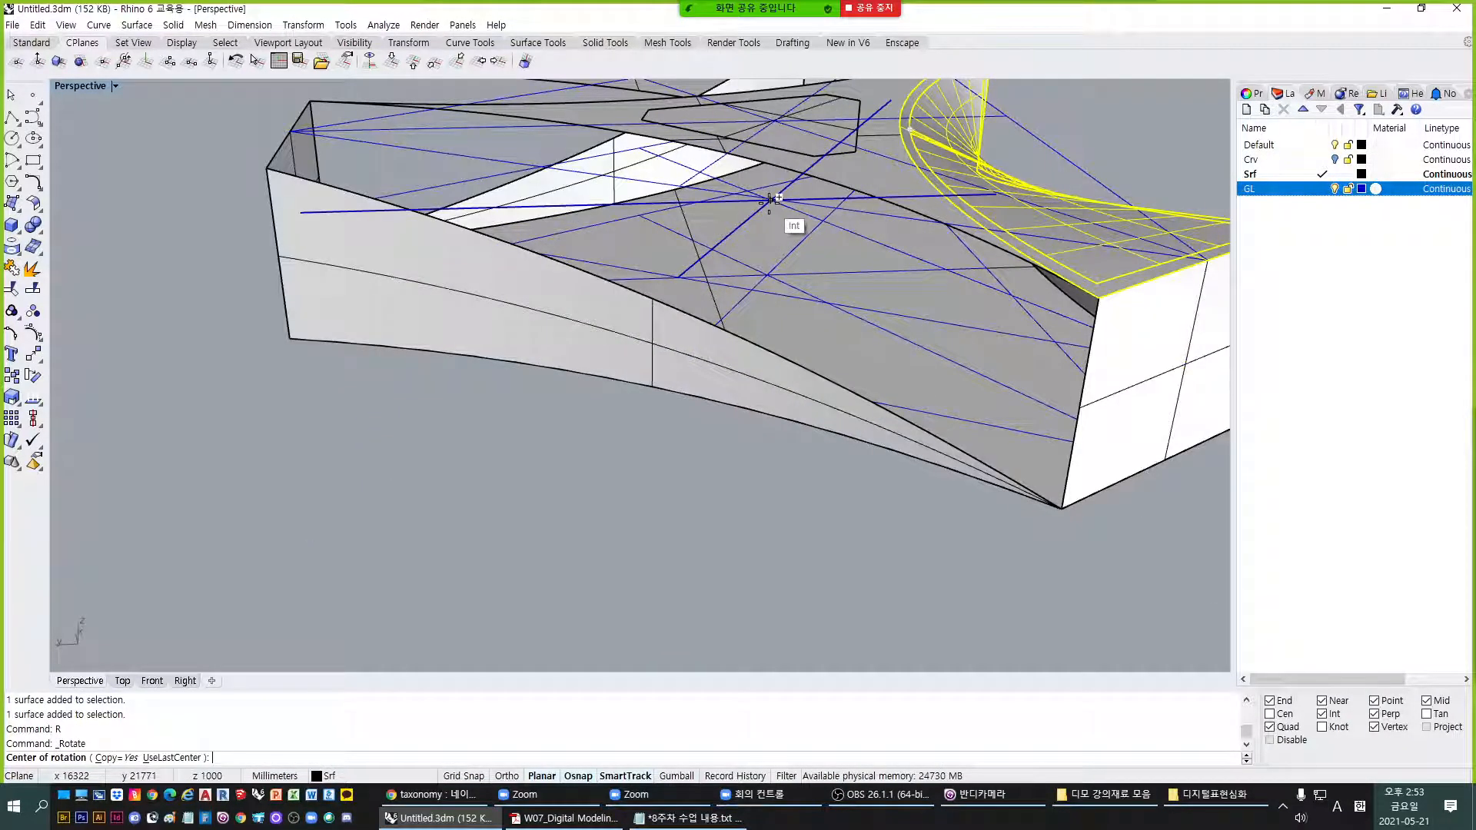
left_click(770, 201)
Place rotated copies on the other two sides, using the midpoints of the three GL guide triangle edges as references.
double_click(80, 86)
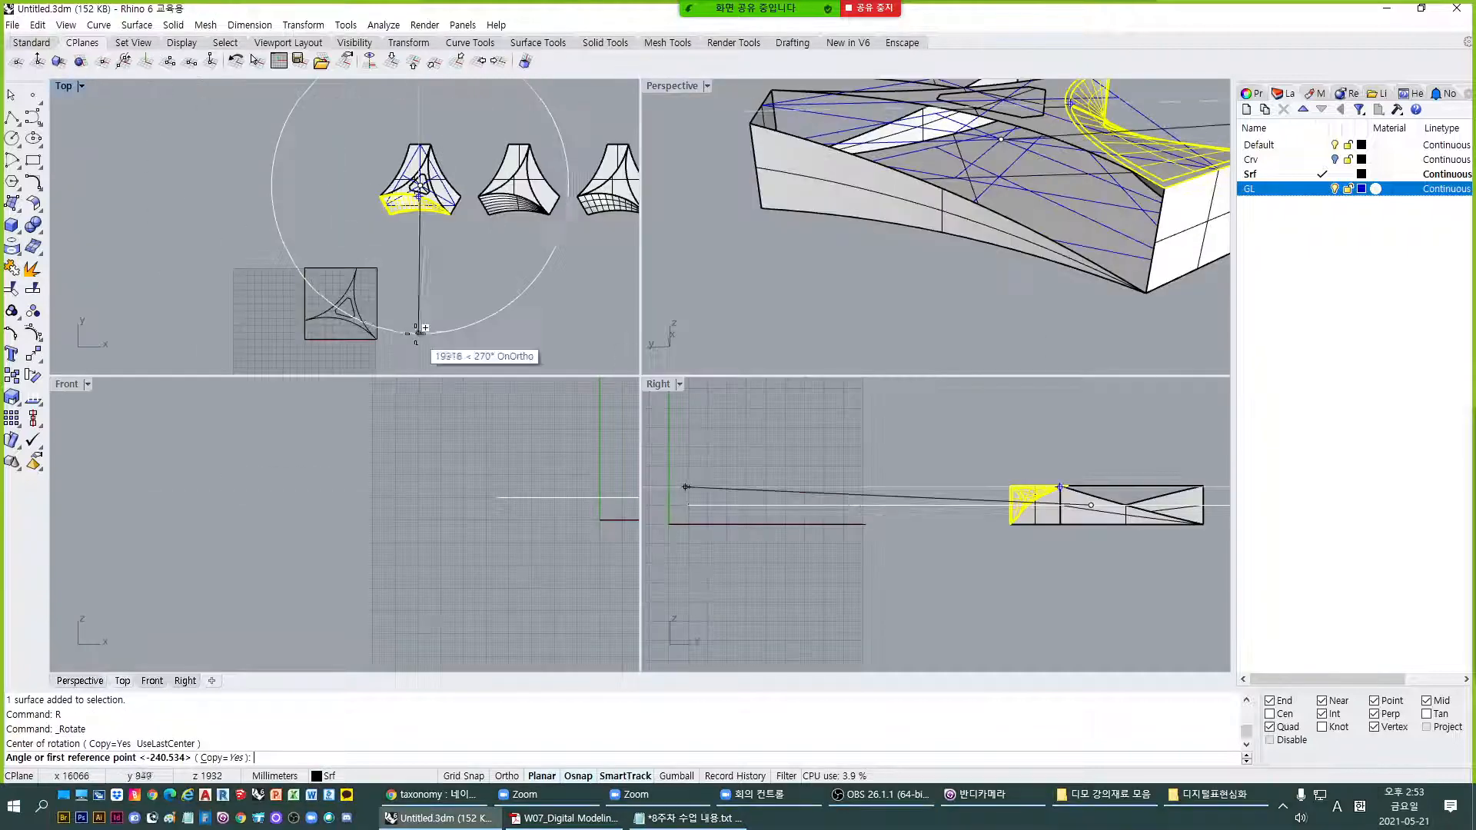
scroll(430, 261, "up", 4)
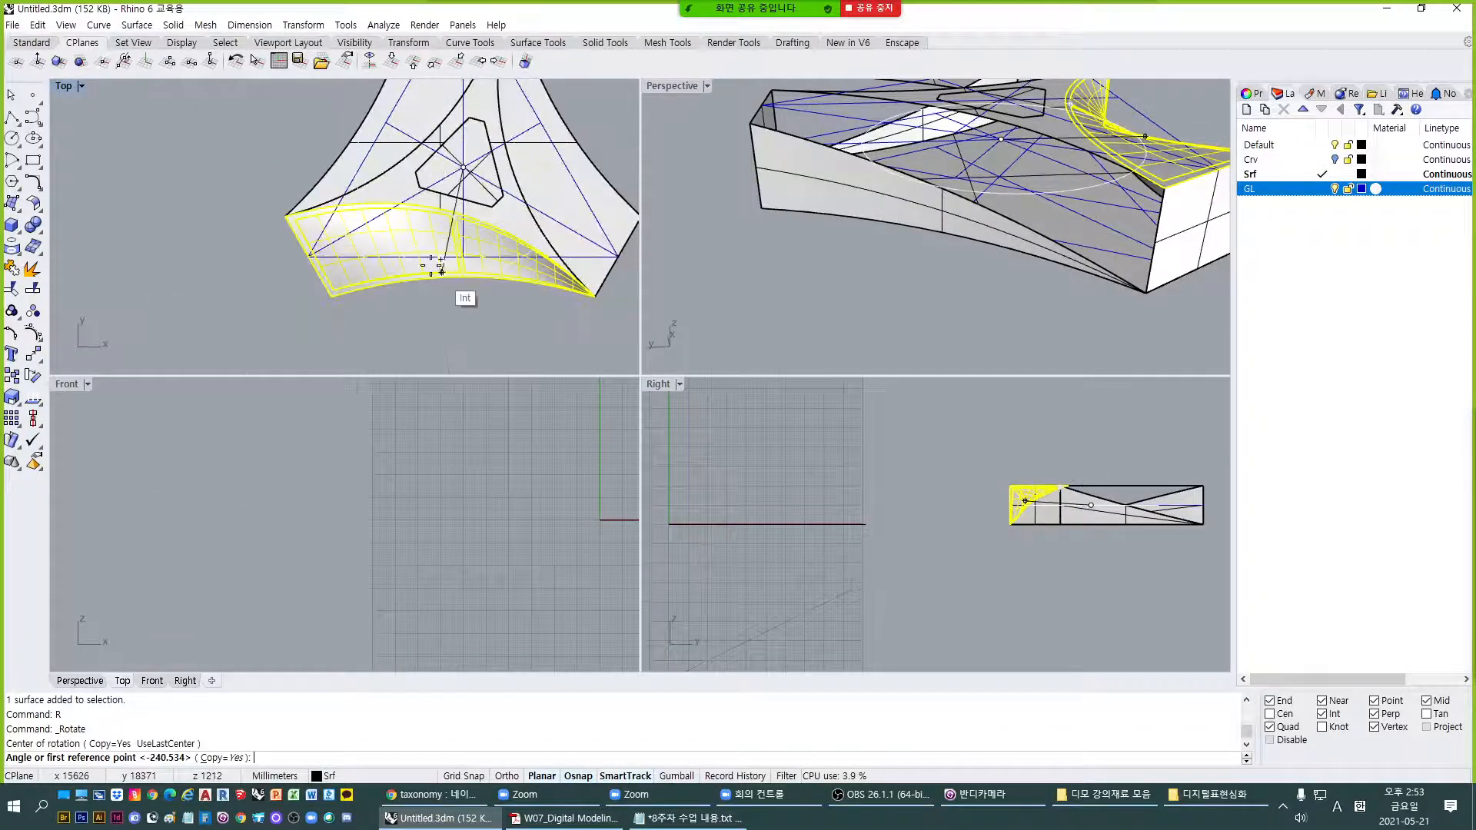
double_click(64, 86)
scroll(718, 438, "up", 2)
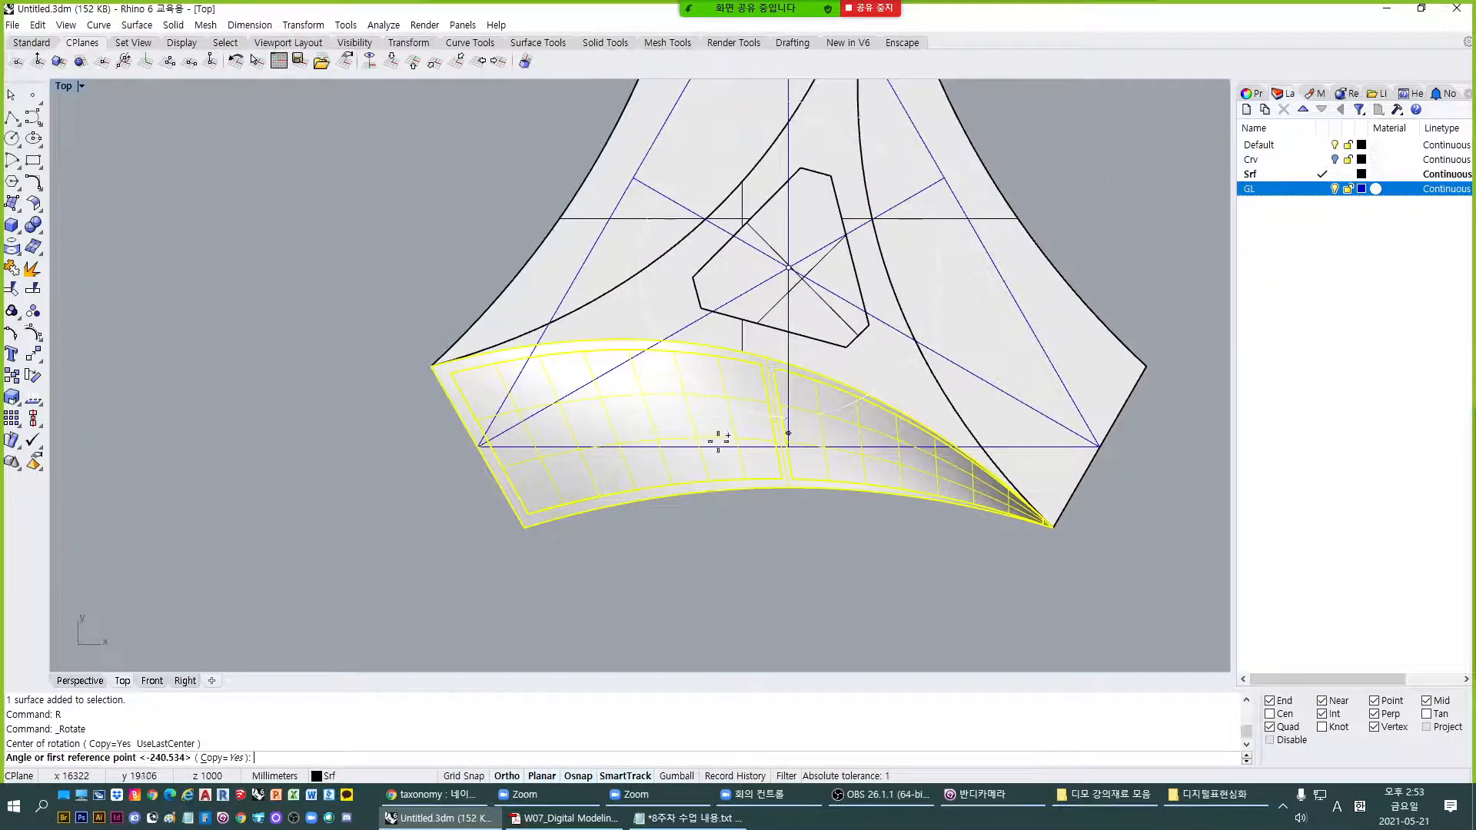
scroll(788, 457, "up", 3)
left_click(790, 439)
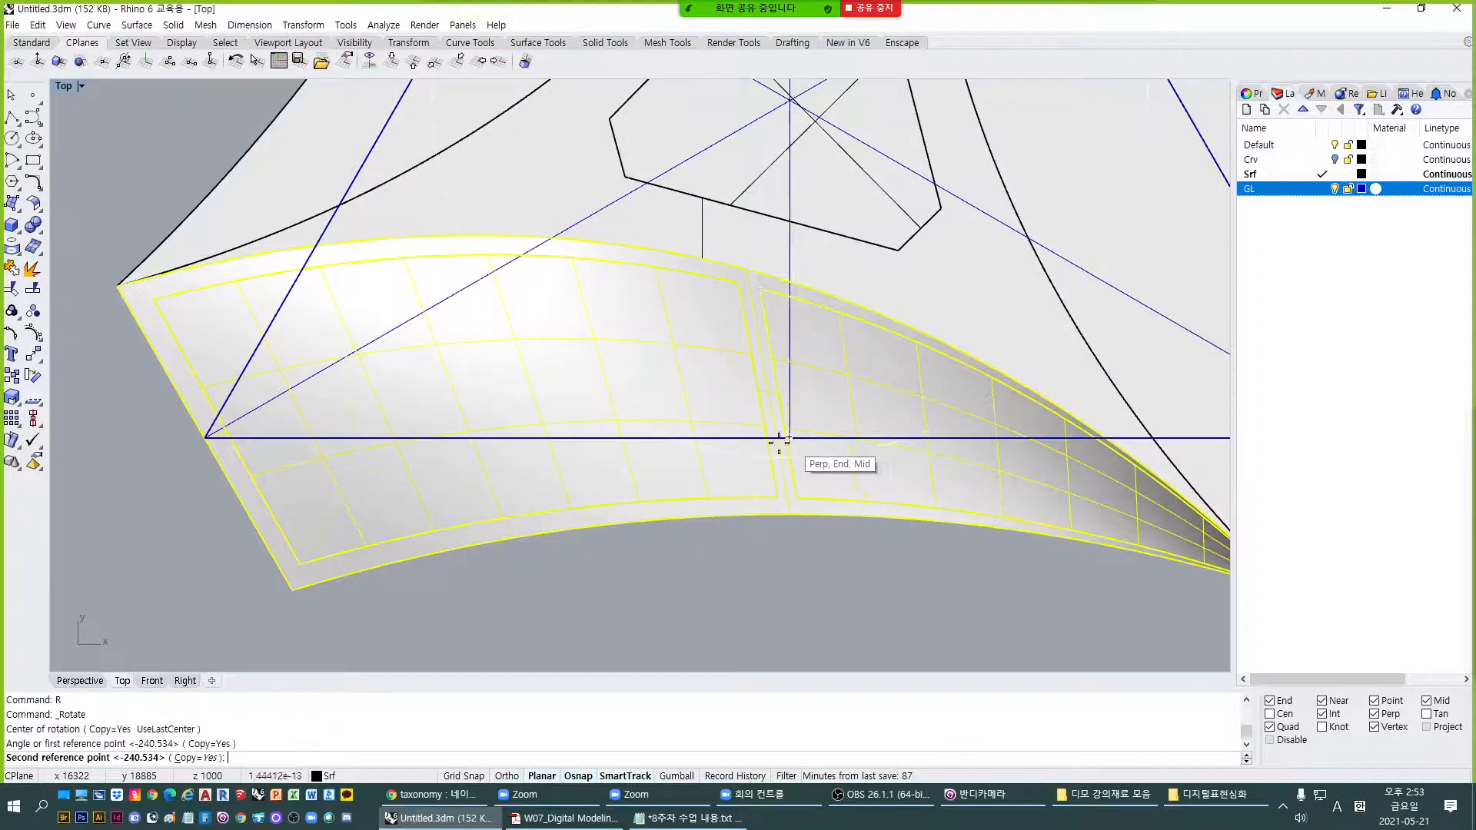
scroll(784, 438, "down", 3)
left_click(938, 169)
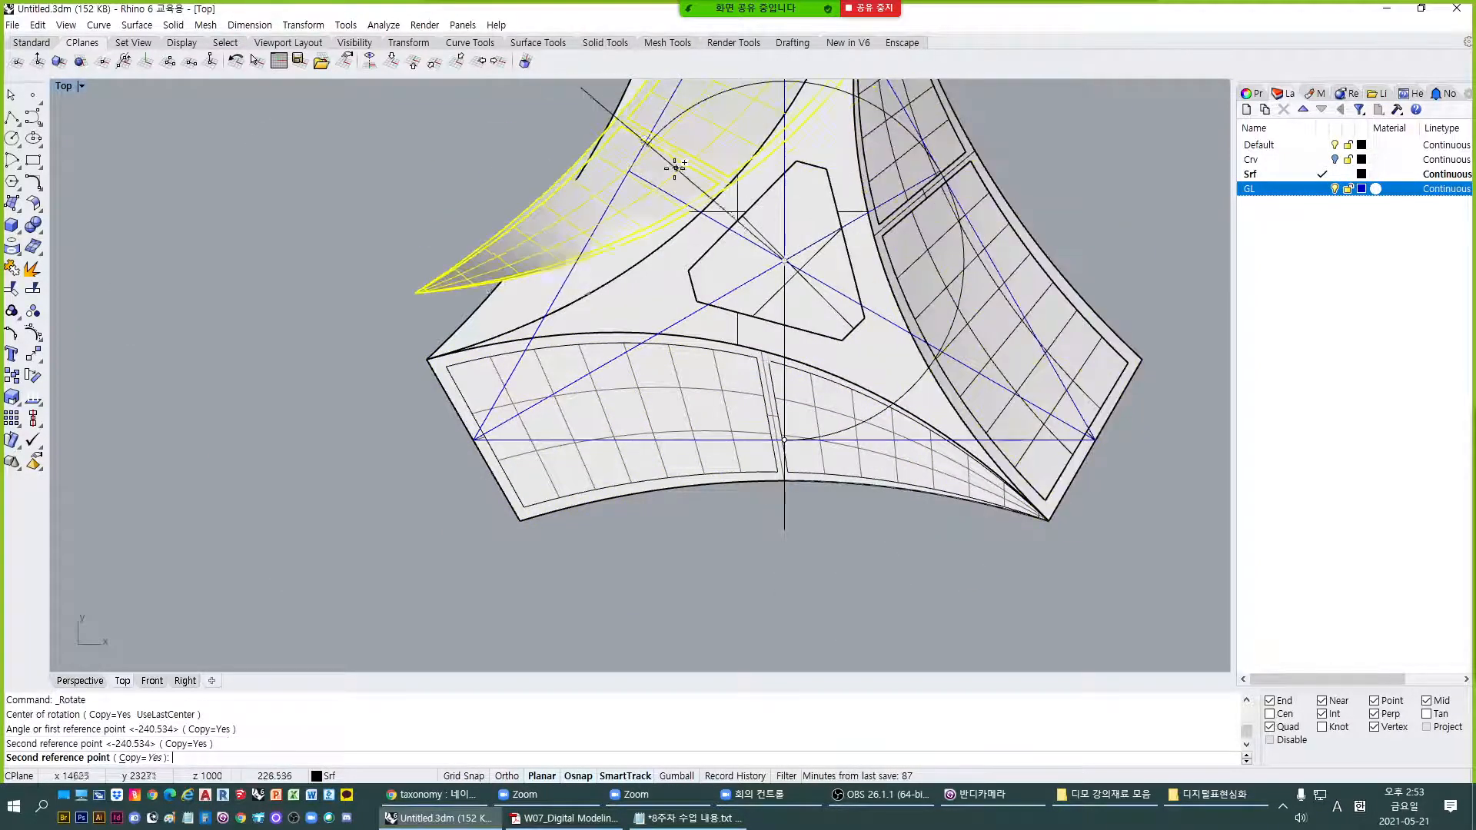
left_click(634, 171)
key("Return")
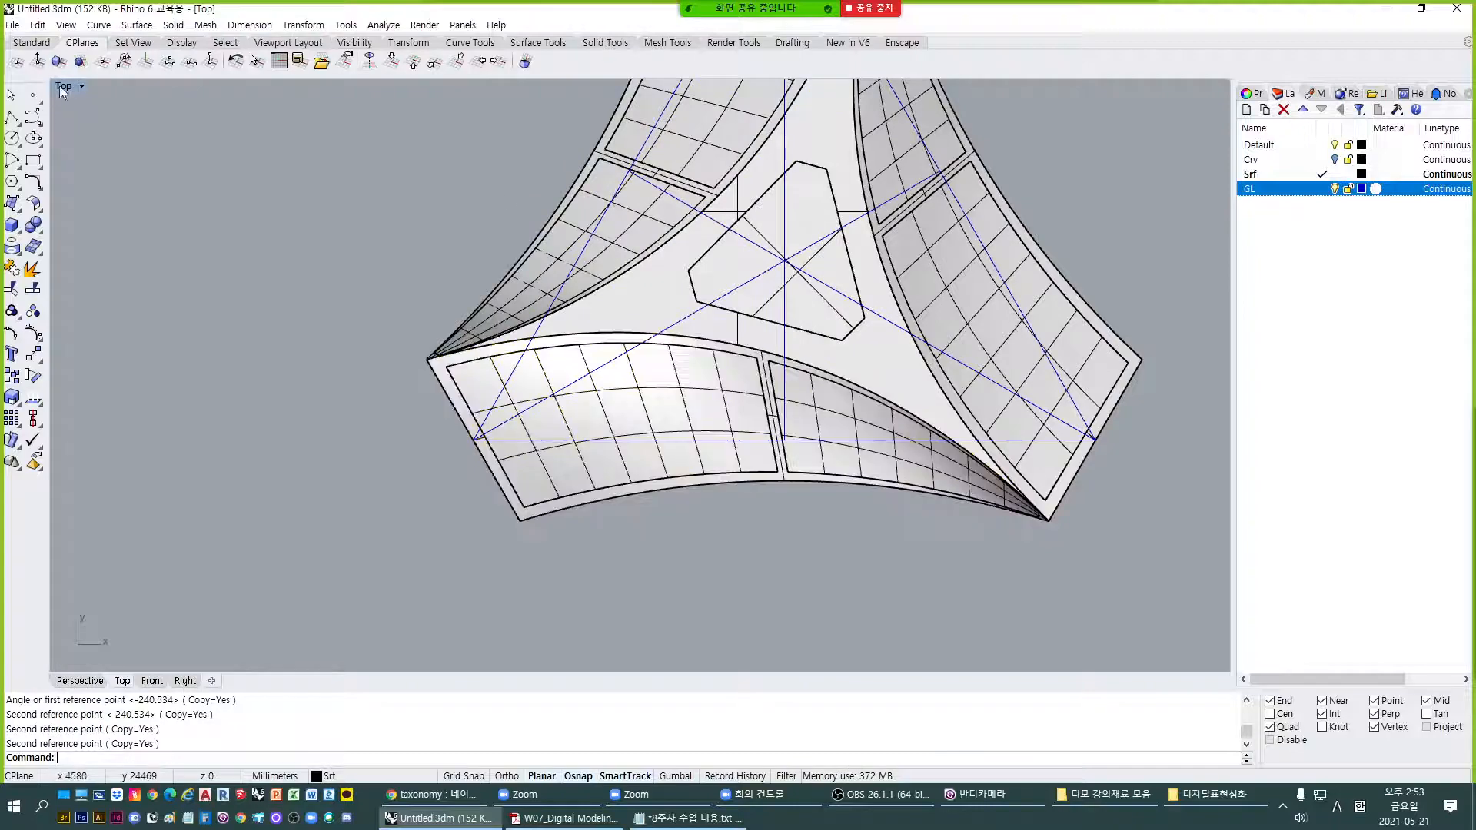
Return to the Perspective view and hide the GL layer.
double_click(63, 85)
double_click(671, 86)
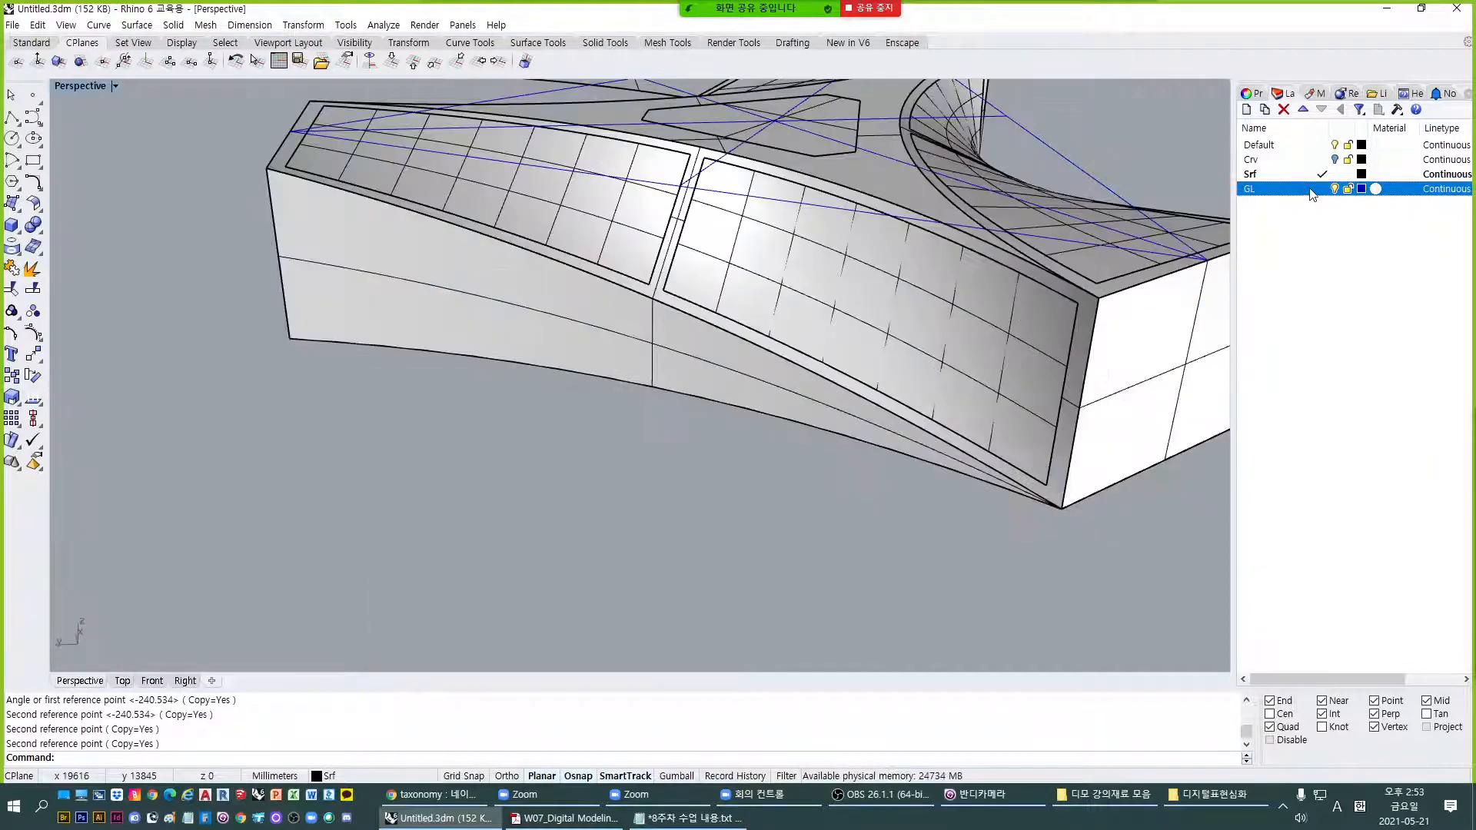
scroll(536, 451, "down", 5)
right_click_drag(534, 445, 332, 436)
scroll(628, 364, "up", 5)
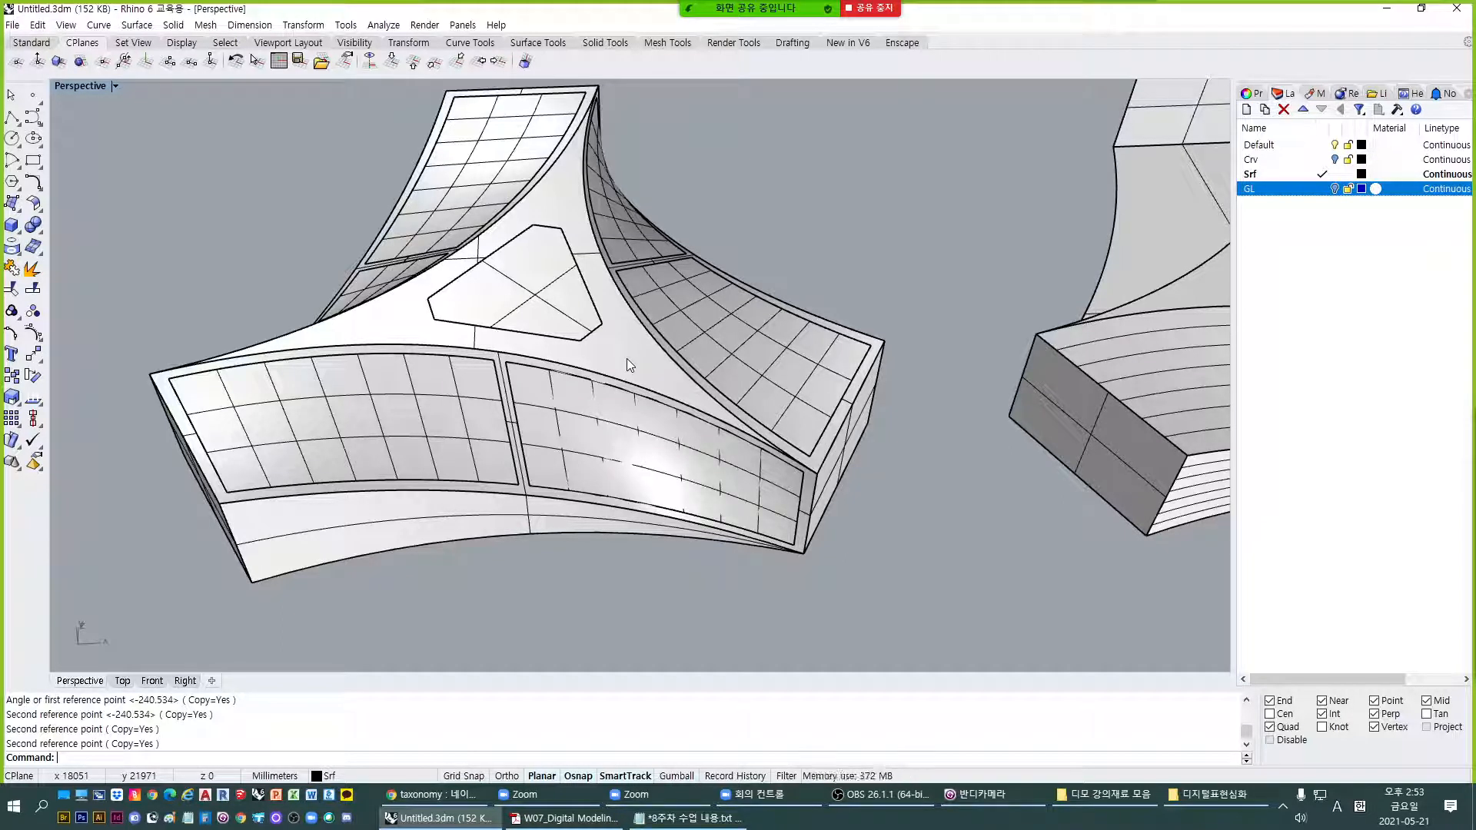
Check the object type of the top surface, the lower front surface and the front frame surface.
left_click(625, 358)
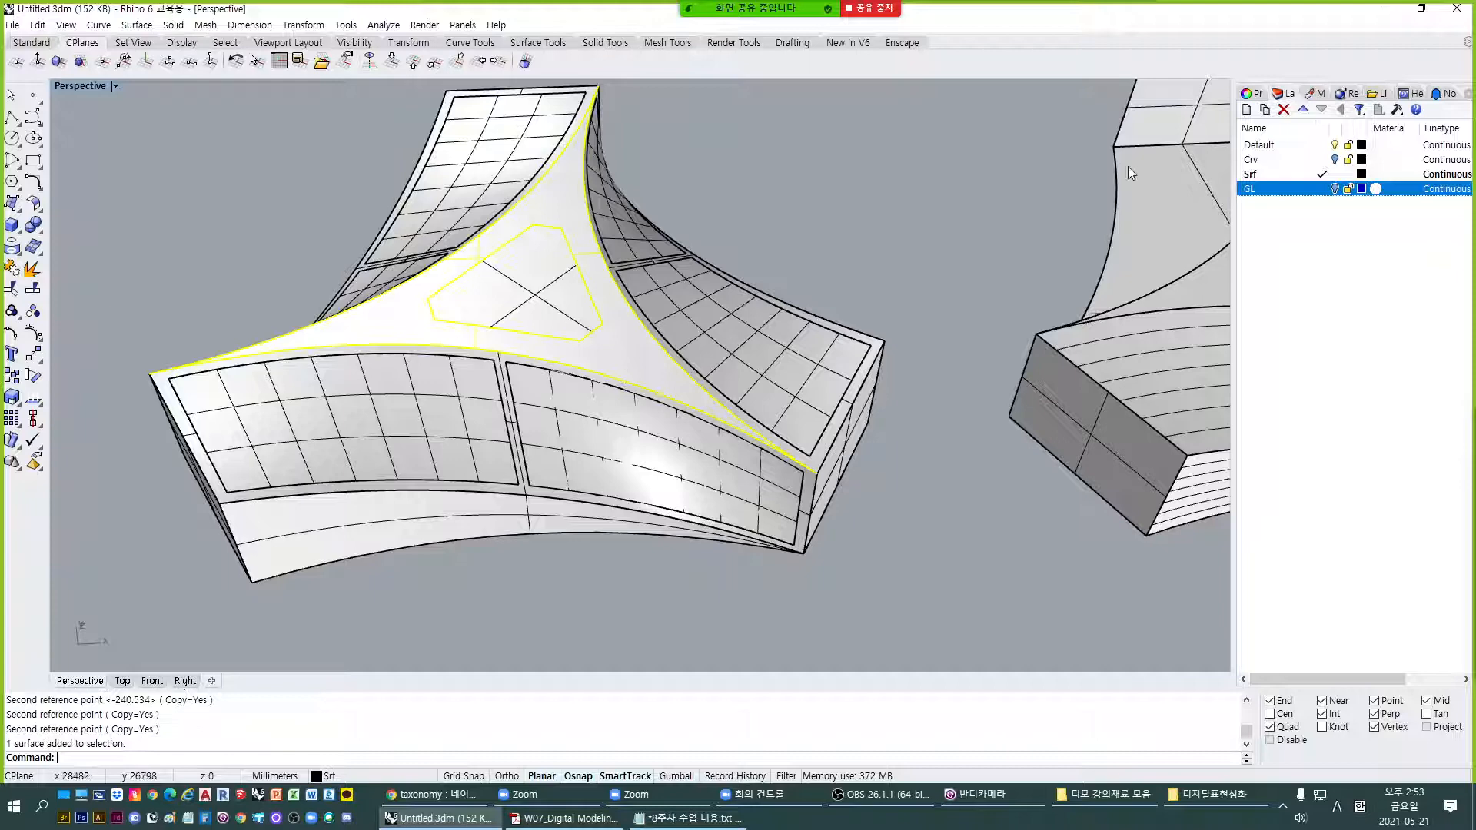
left_click(1253, 93)
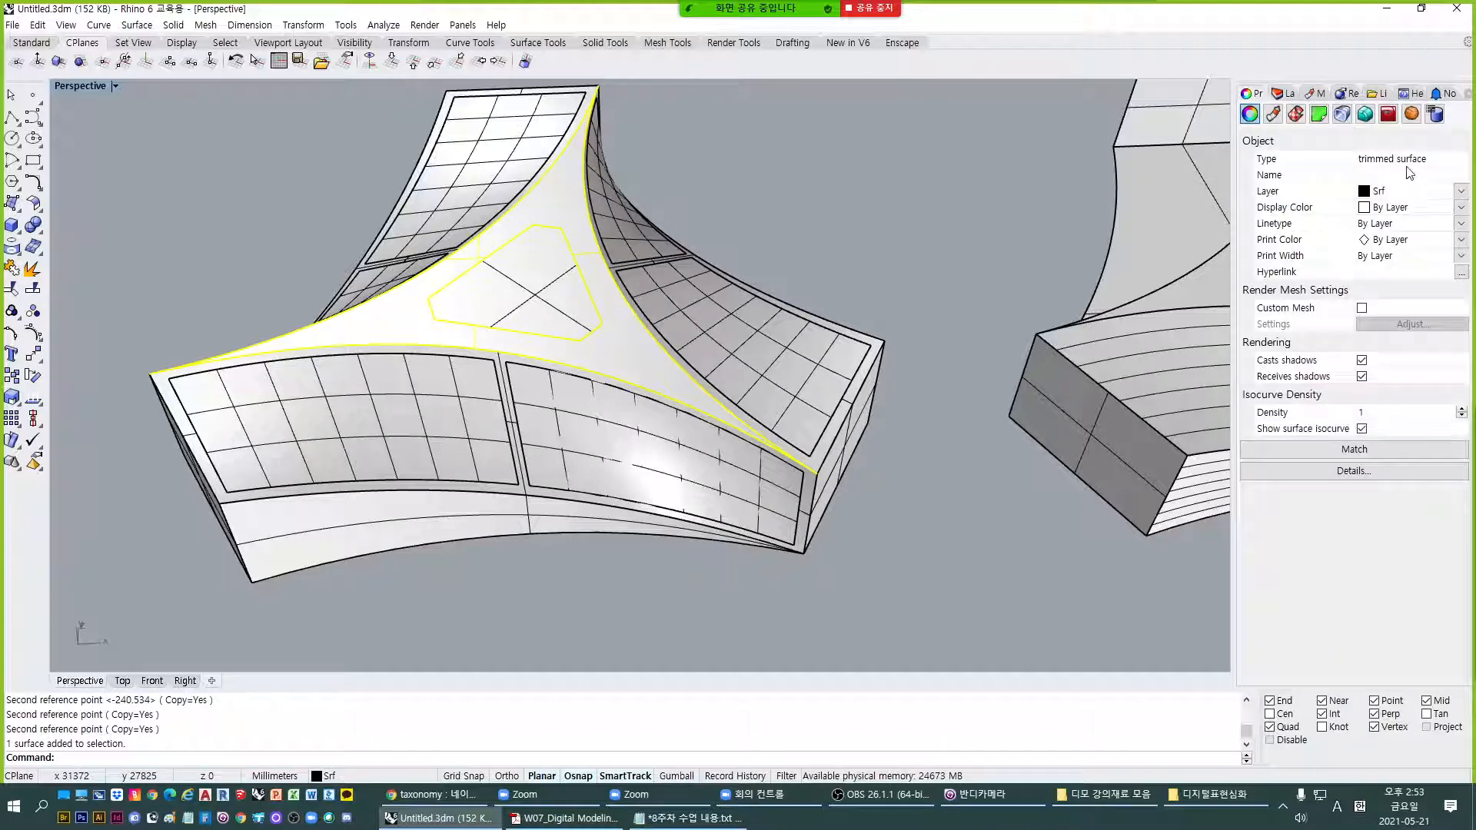
left_click(372, 538)
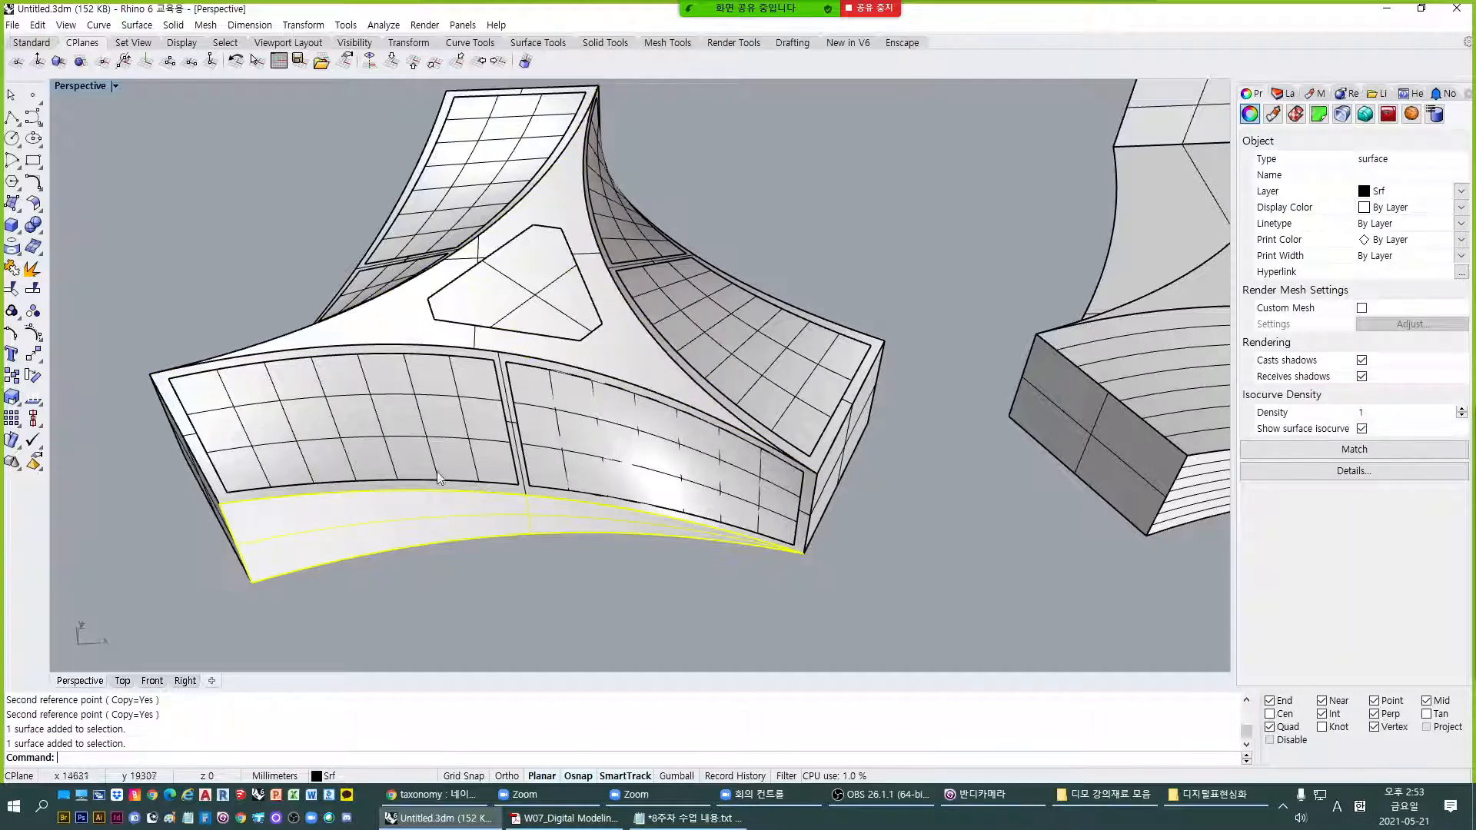
right_click_drag(311, 428, 380, 437)
left_click(422, 403)
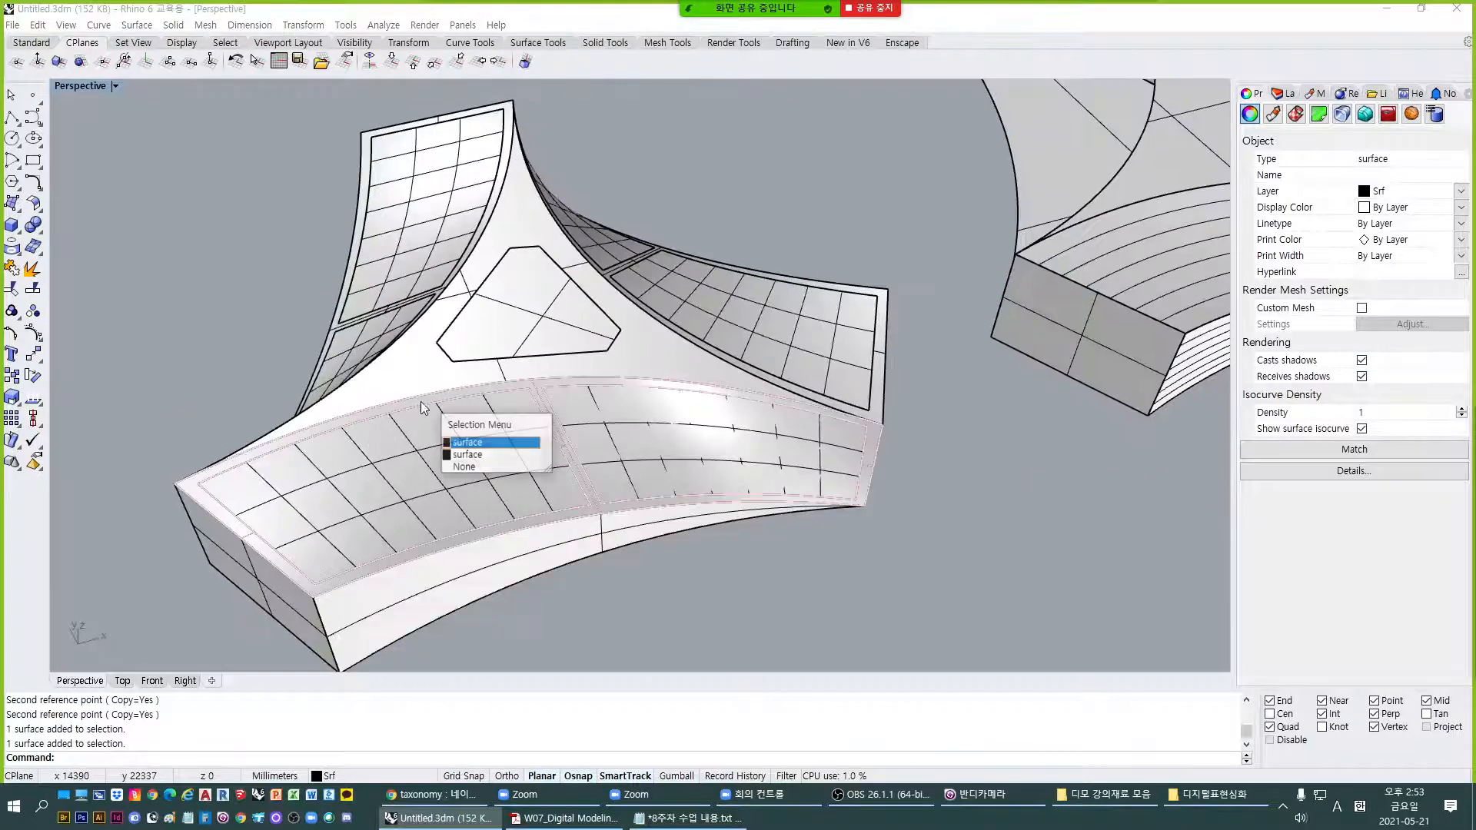
left_click(460, 454)
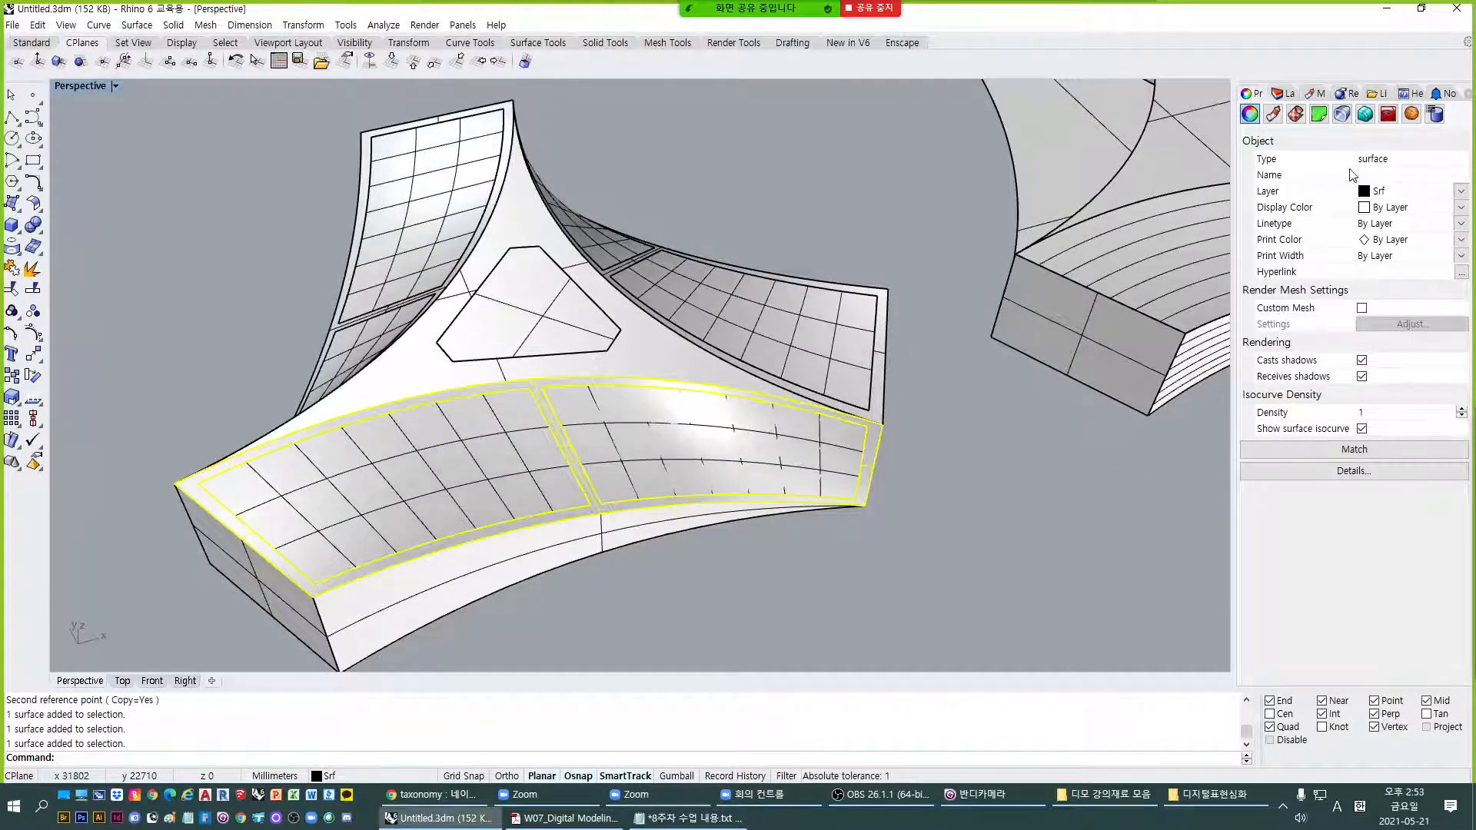
left_click(799, 532)
right_click_drag(799, 532, 631, 525)
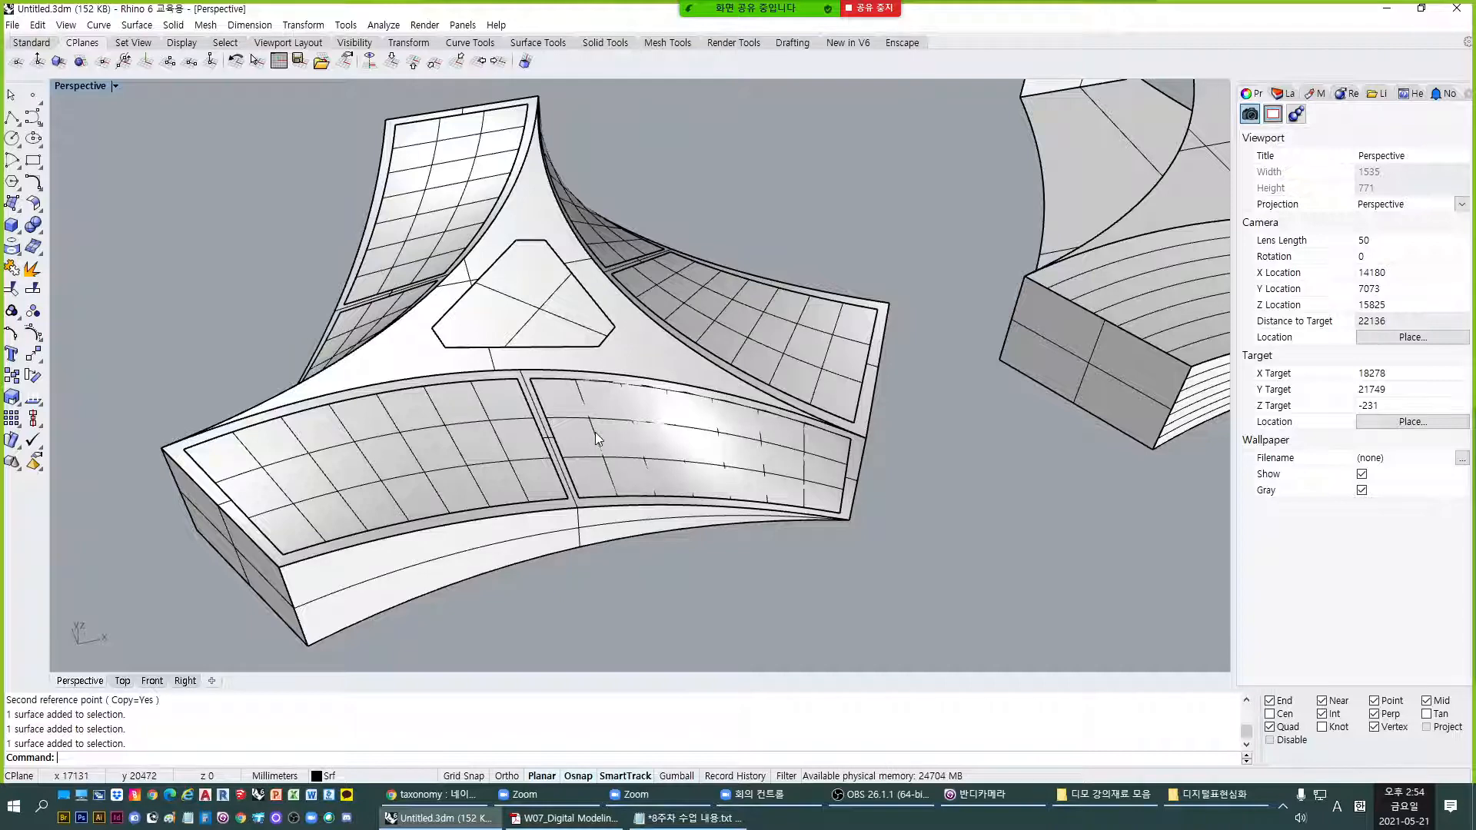
left_click(1282, 94)
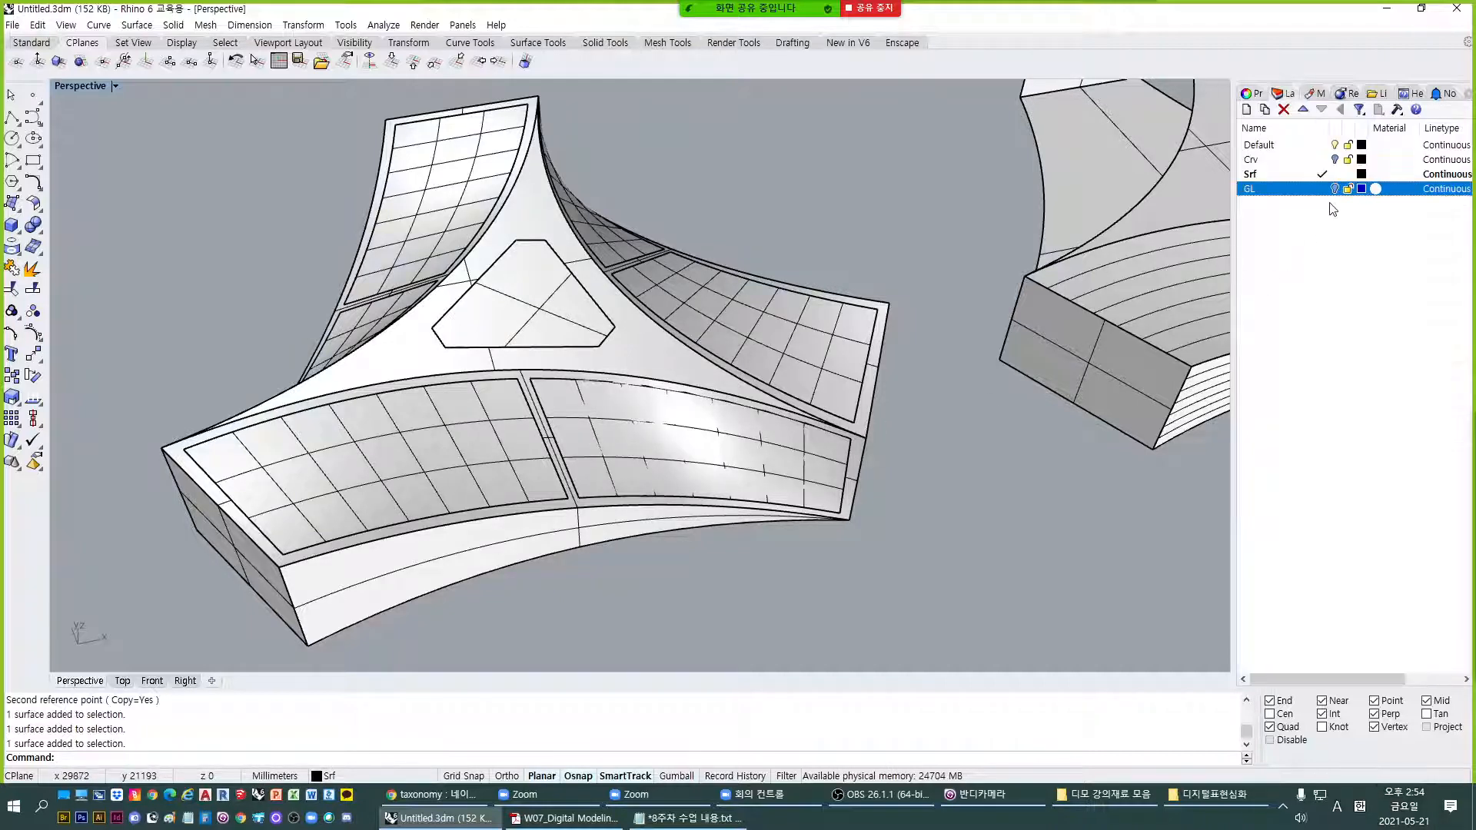
scroll(883, 417, "down", 5)
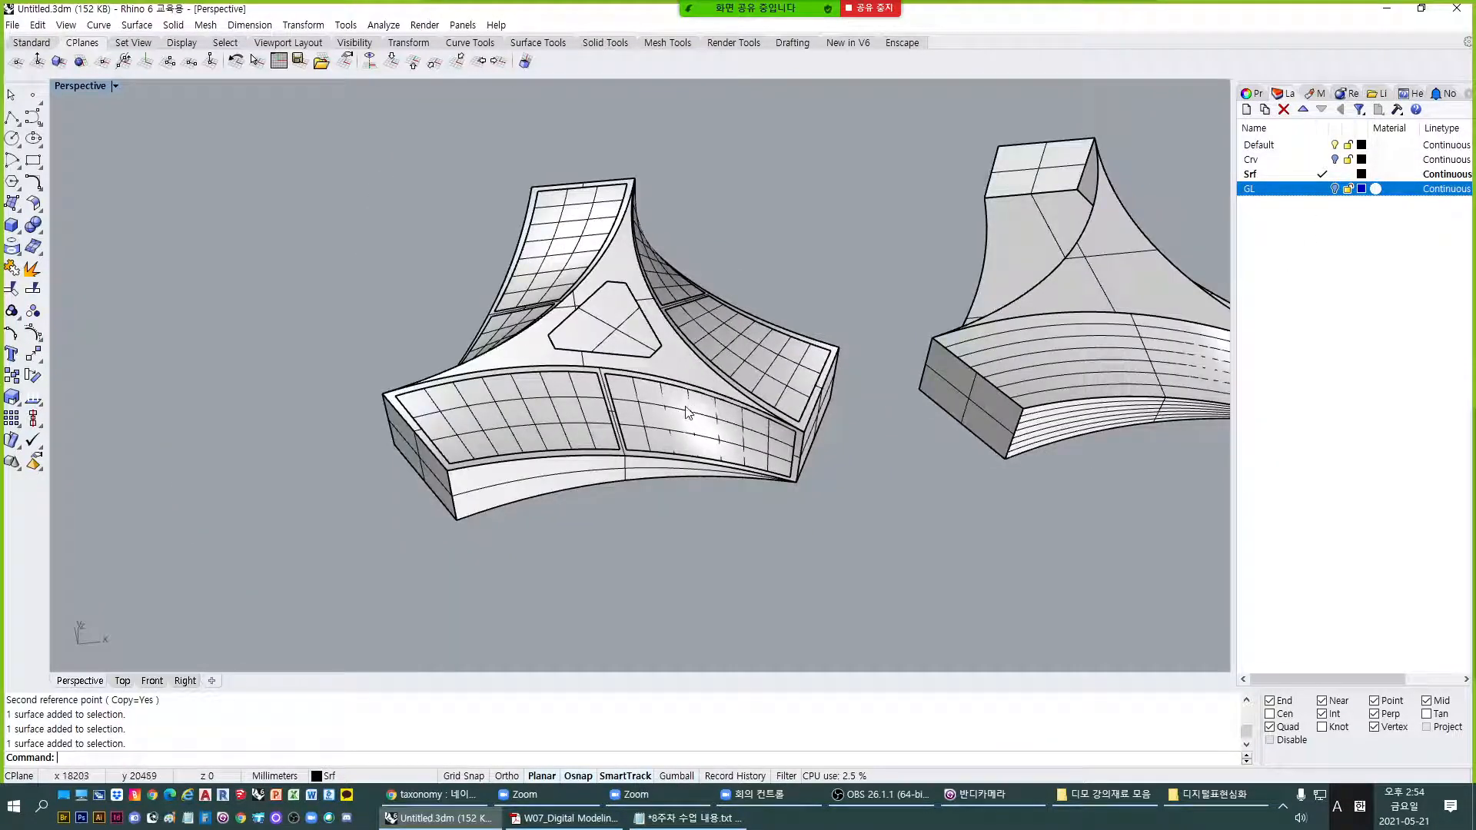
left_click(688, 379)
scroll(666, 363, "up", 3)
right_click_drag(666, 363, 837, 343)
scroll(591, 360, "up", 3)
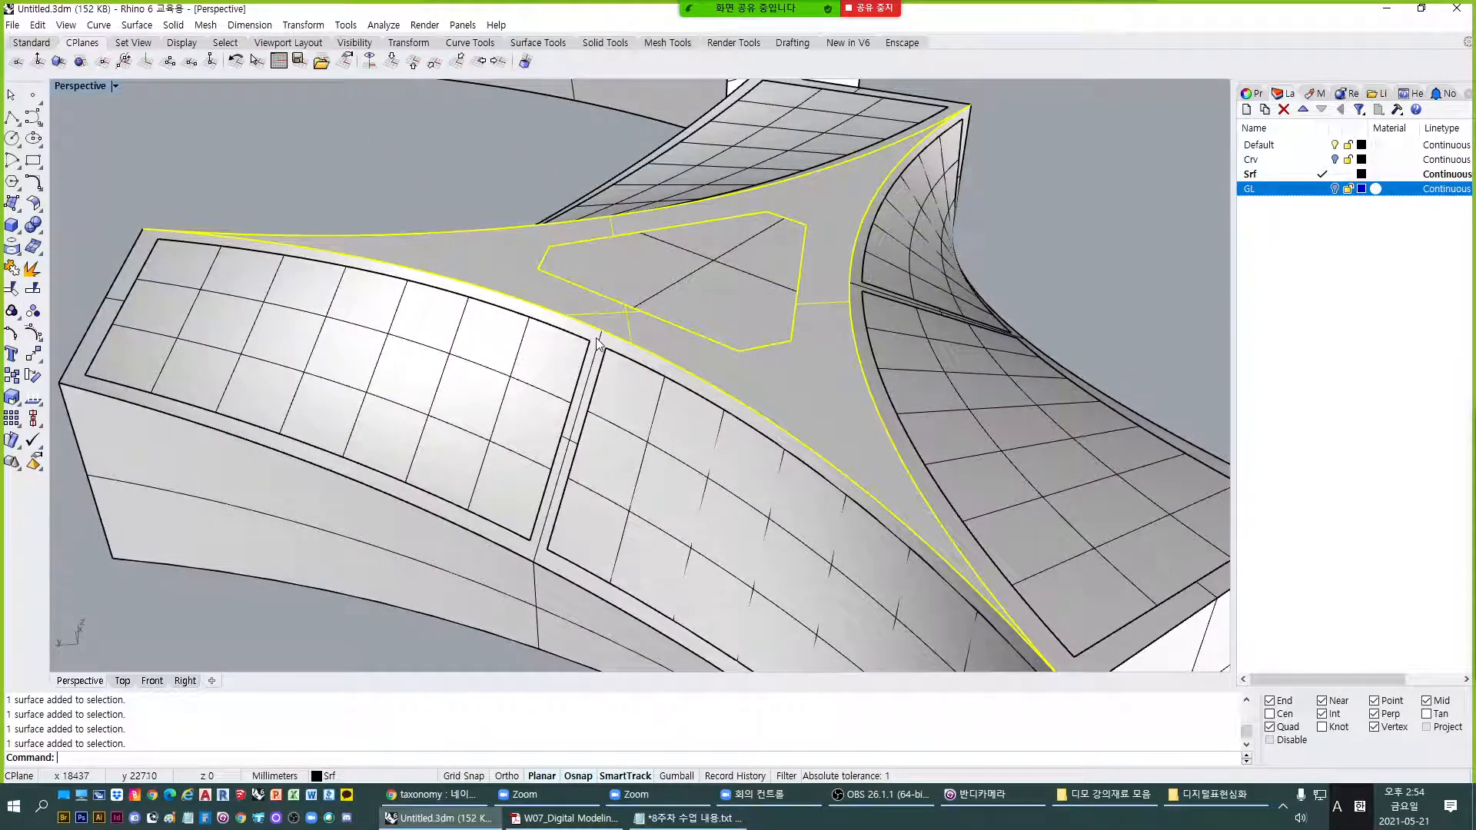
left_click(599, 342)
left_click(617, 331, "shift")
right_click_drag(824, 385, 699, 409)
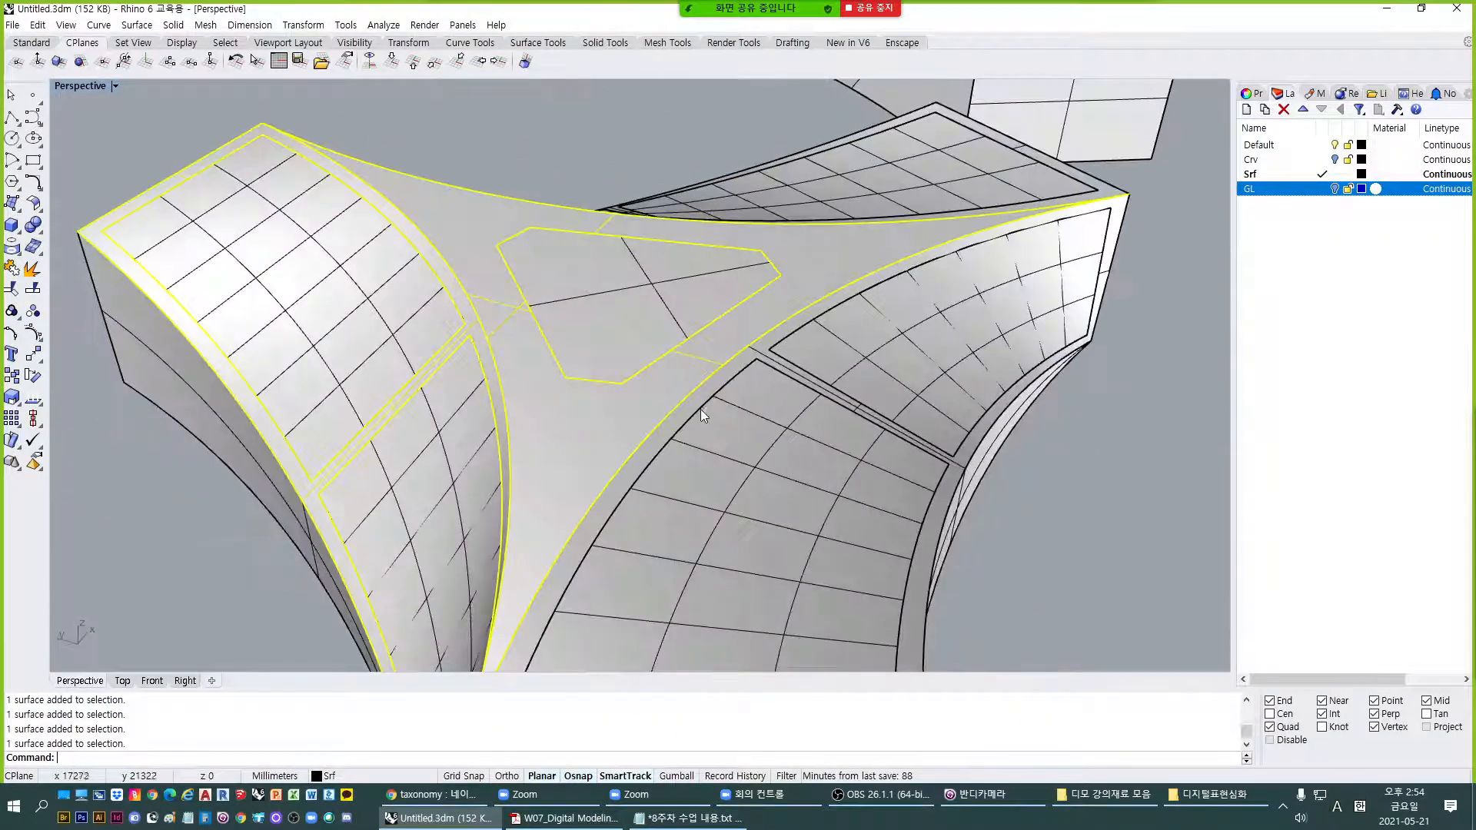
left_click(699, 403, "shift")
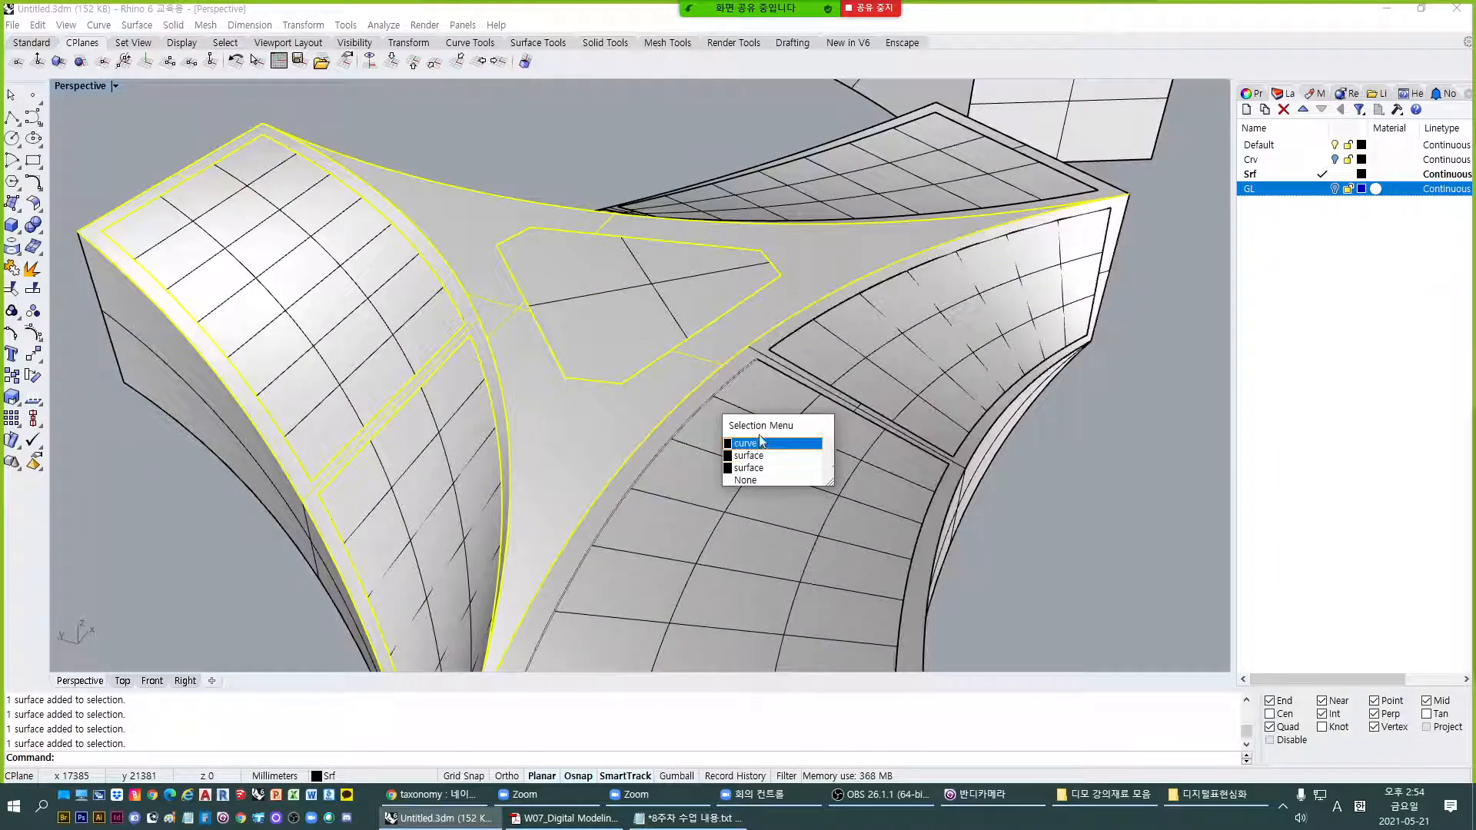
left_click(689, 409)
Join the selected top, frame, end and curved side surfaces into one polysurface, leaving out the inset panels, and check its object type.
left_click(690, 405)
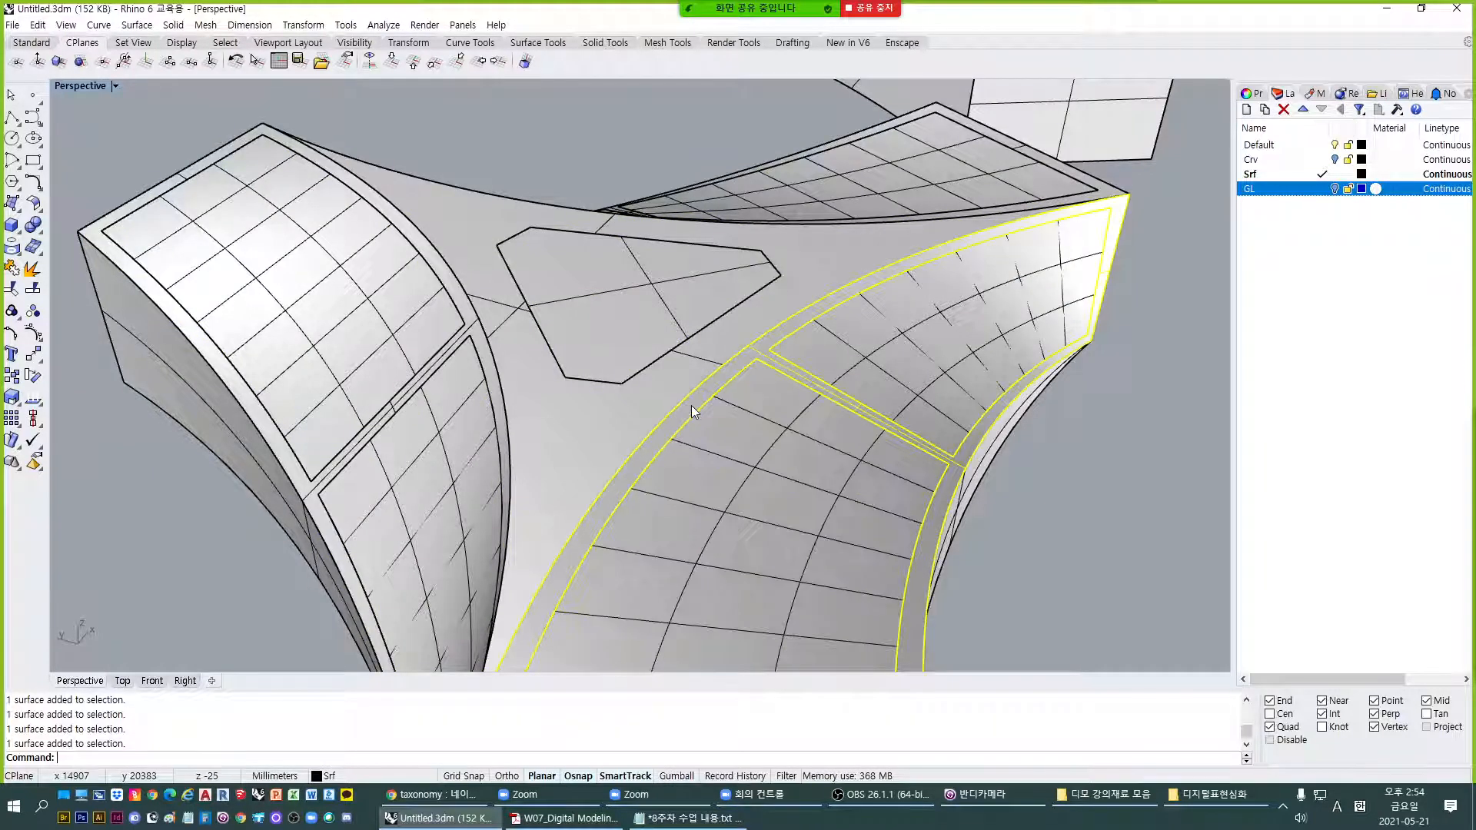
left_click(549, 408, "shift")
left_click(504, 407, "shift")
right_click_drag(833, 350, 561, 389)
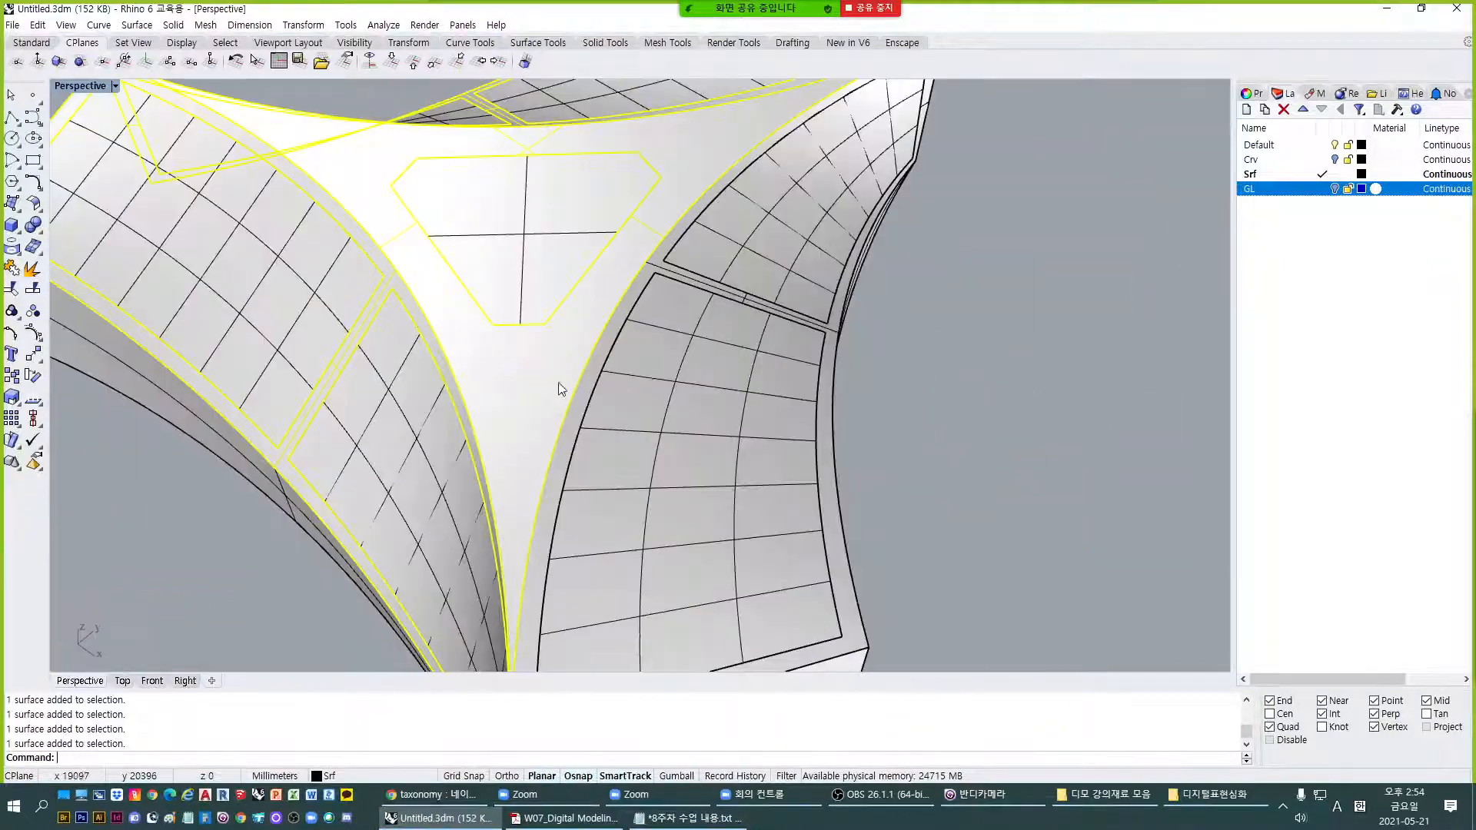
left_click(600, 352, "shift")
right_click_drag(714, 468, 675, 378)
left_click(519, 390, "shift")
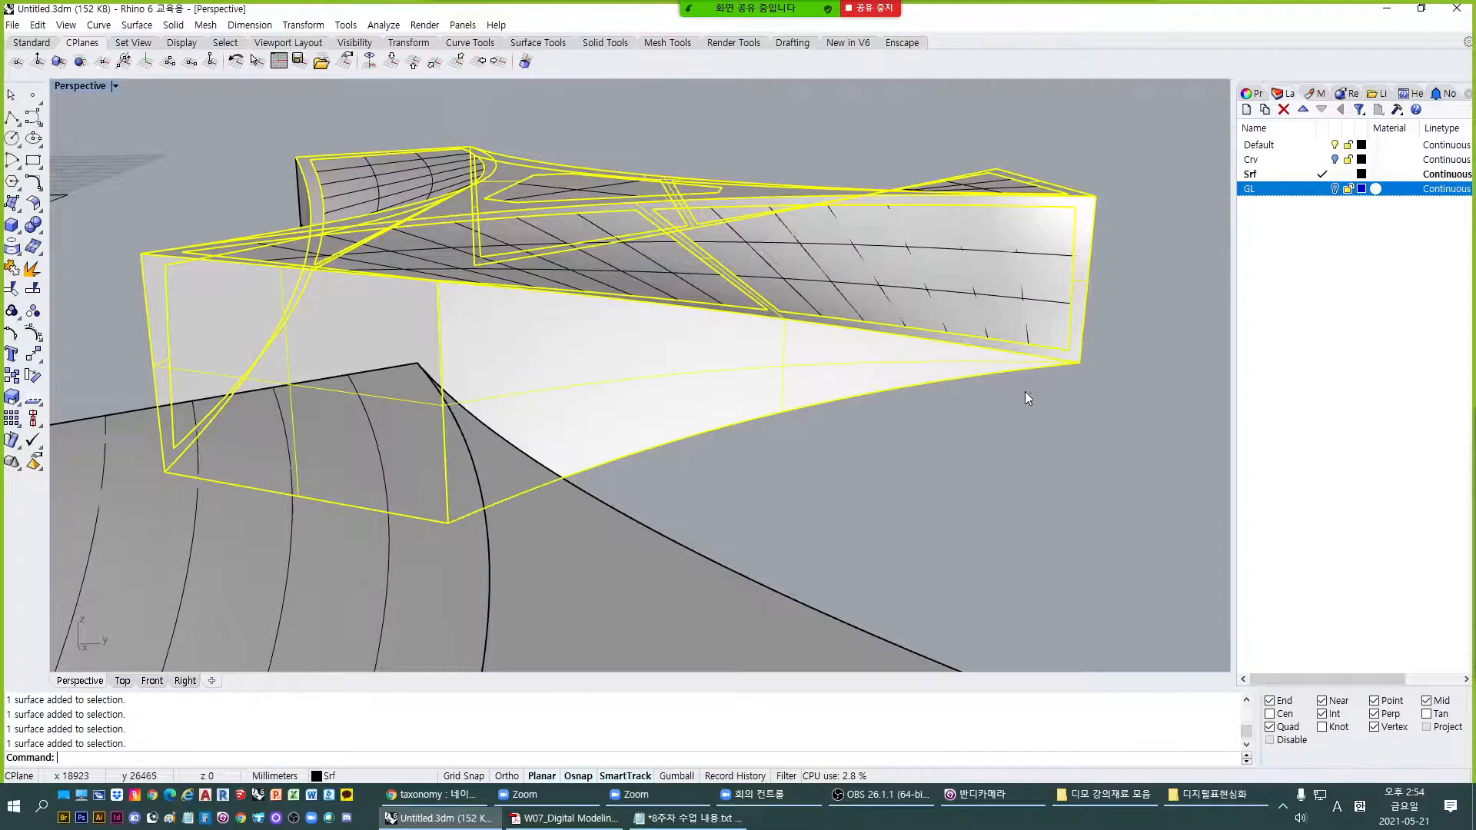
right_click_drag(1025, 390, 722, 428)
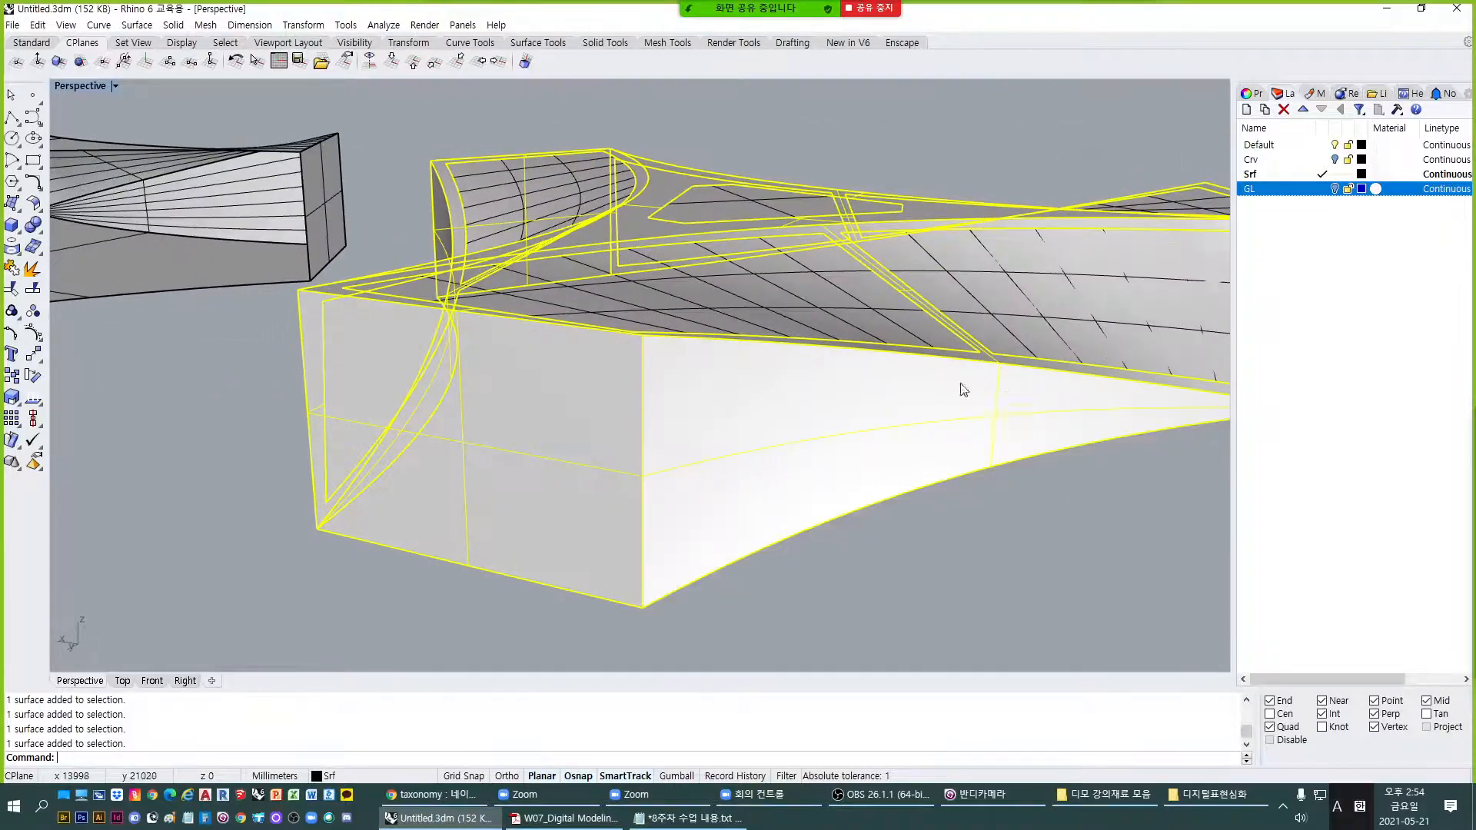
right_click_drag(965, 389, 906, 405)
right_click_drag(794, 455, 924, 499)
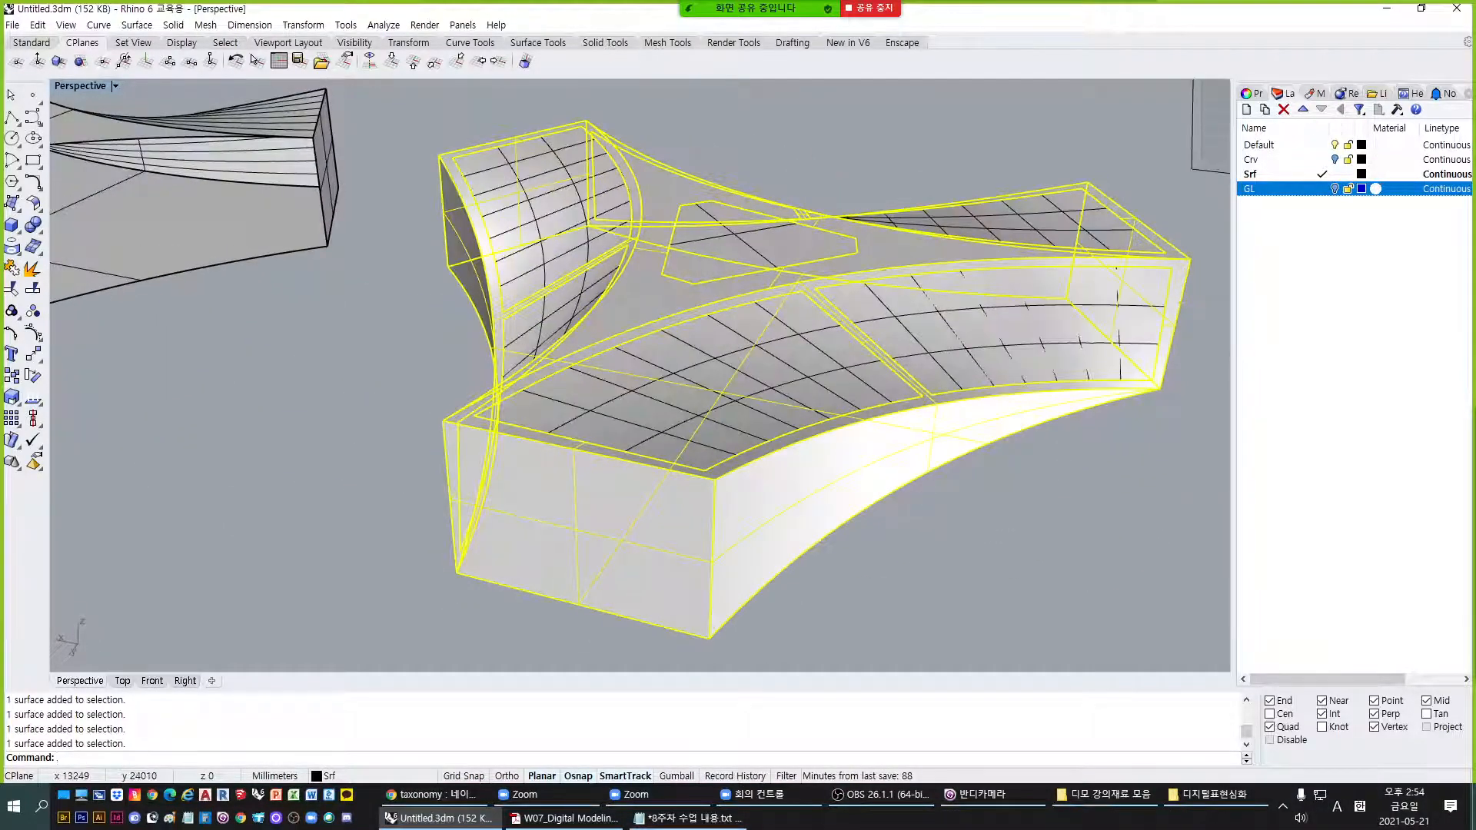
key("ctrl+j")
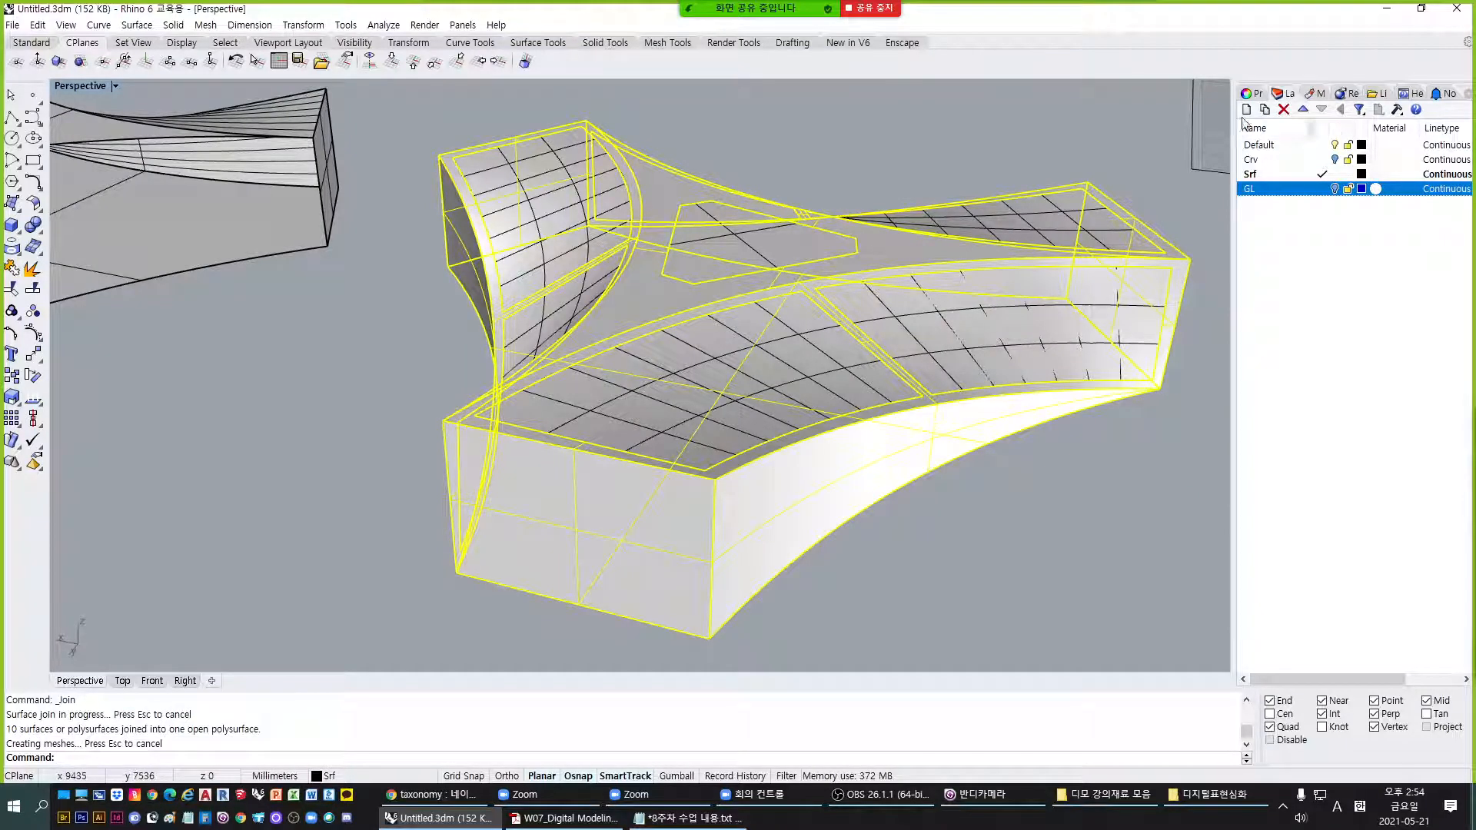
left_click(1250, 93)
right_click_drag(999, 413, 911, 509)
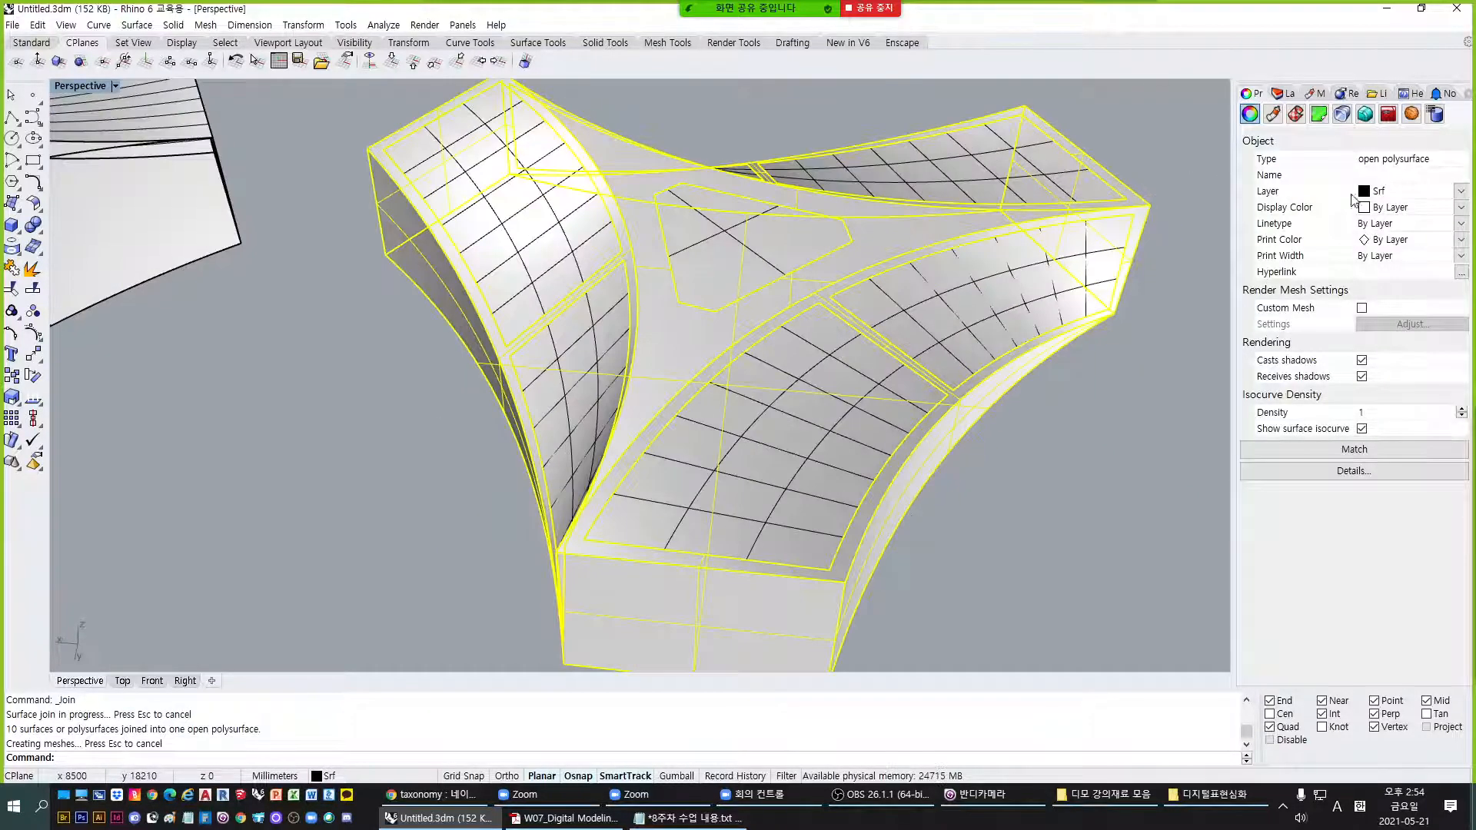
key("Escape")
Hide the six curved inset panels and the central triangular panel of the block.
left_click(775, 437, "ctrl+shift")
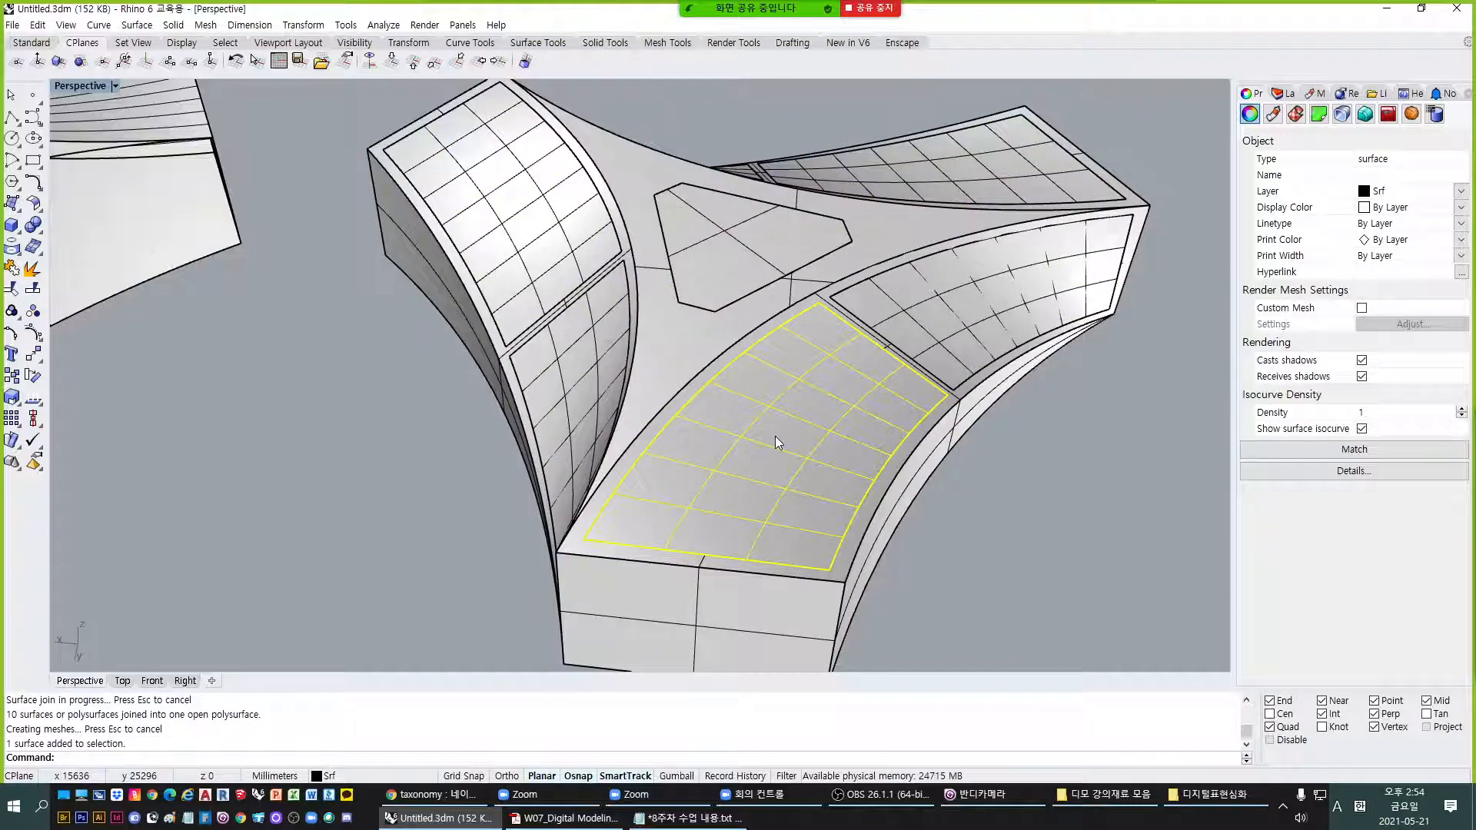
left_click(981, 332, "ctrl+shift")
left_click(939, 178, "ctrl+shift")
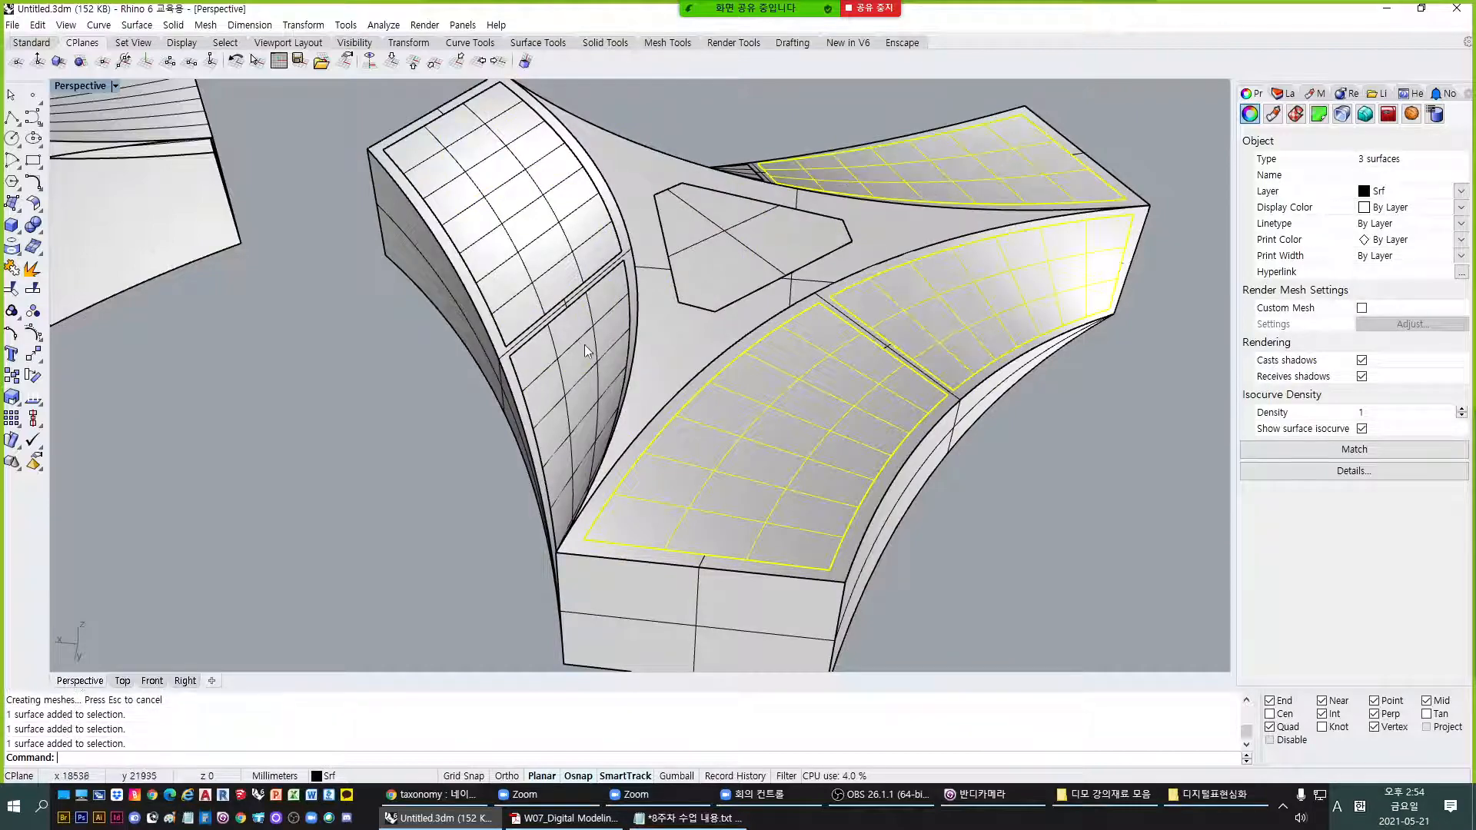
left_click(584, 347, "ctrl+shift")
left_click(568, 259, "ctrl+shift")
right_click_drag(567, 261, 855, 373)
left_click(427, 467, "ctrl+shift")
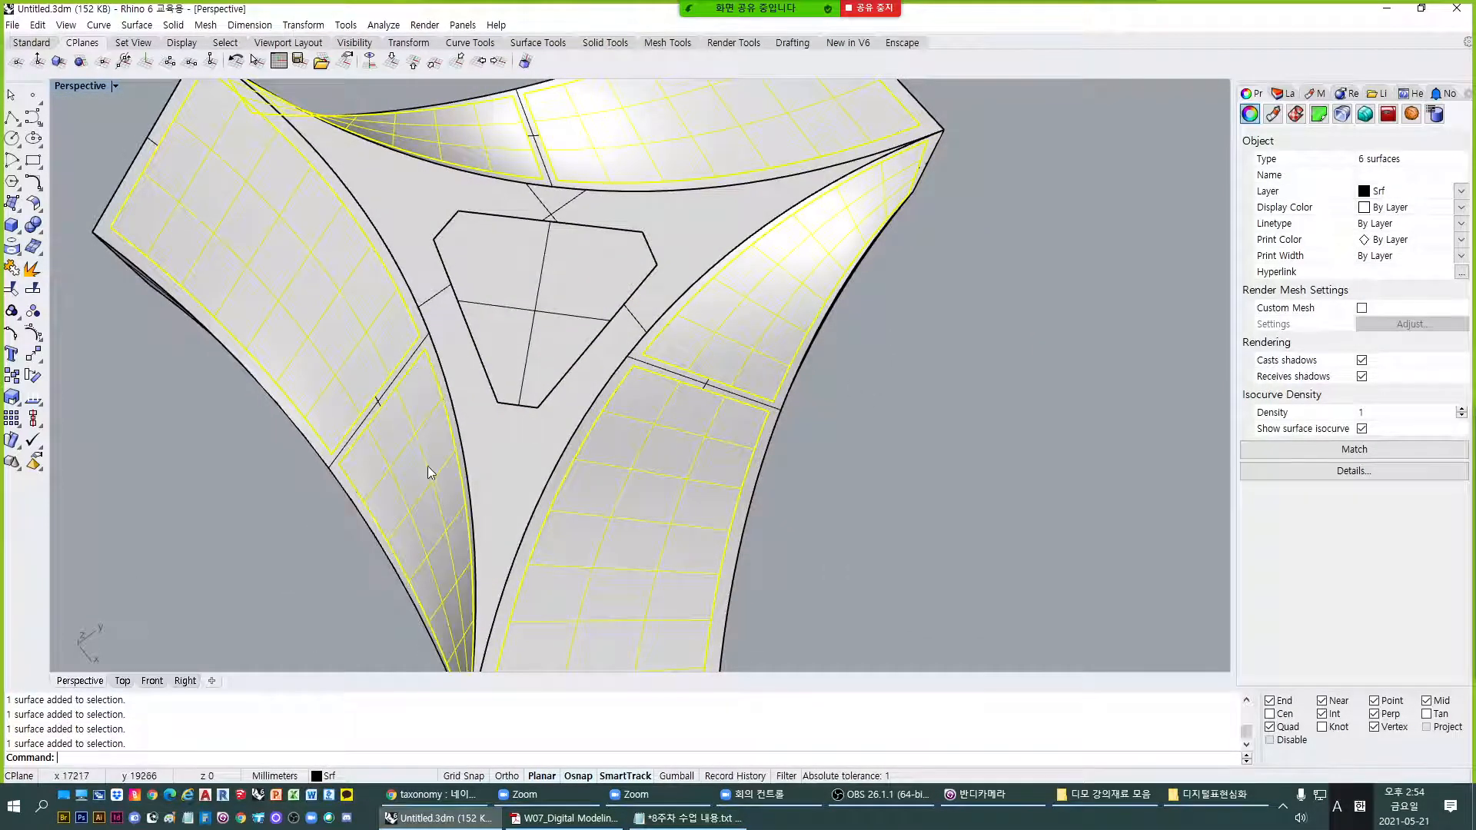
left_click(515, 356, "ctrl+shift")
key("ctrl+h")
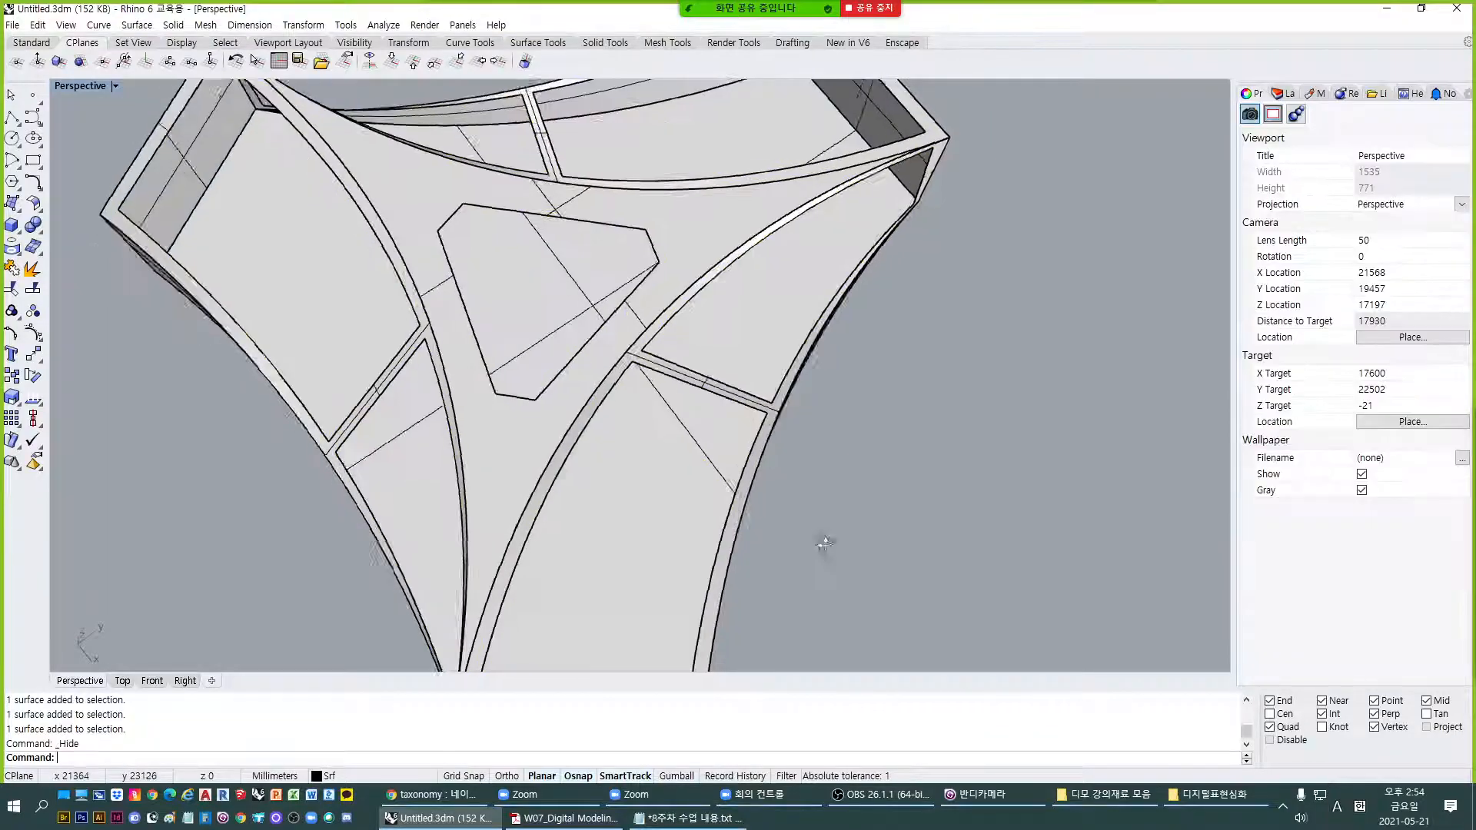
Inspect the exposed shell and join the separate lower curved side surface to the block's polysurface.
right_click_drag(823, 542, 637, 435)
left_click(638, 436)
right_click_drag(647, 488, 607, 536)
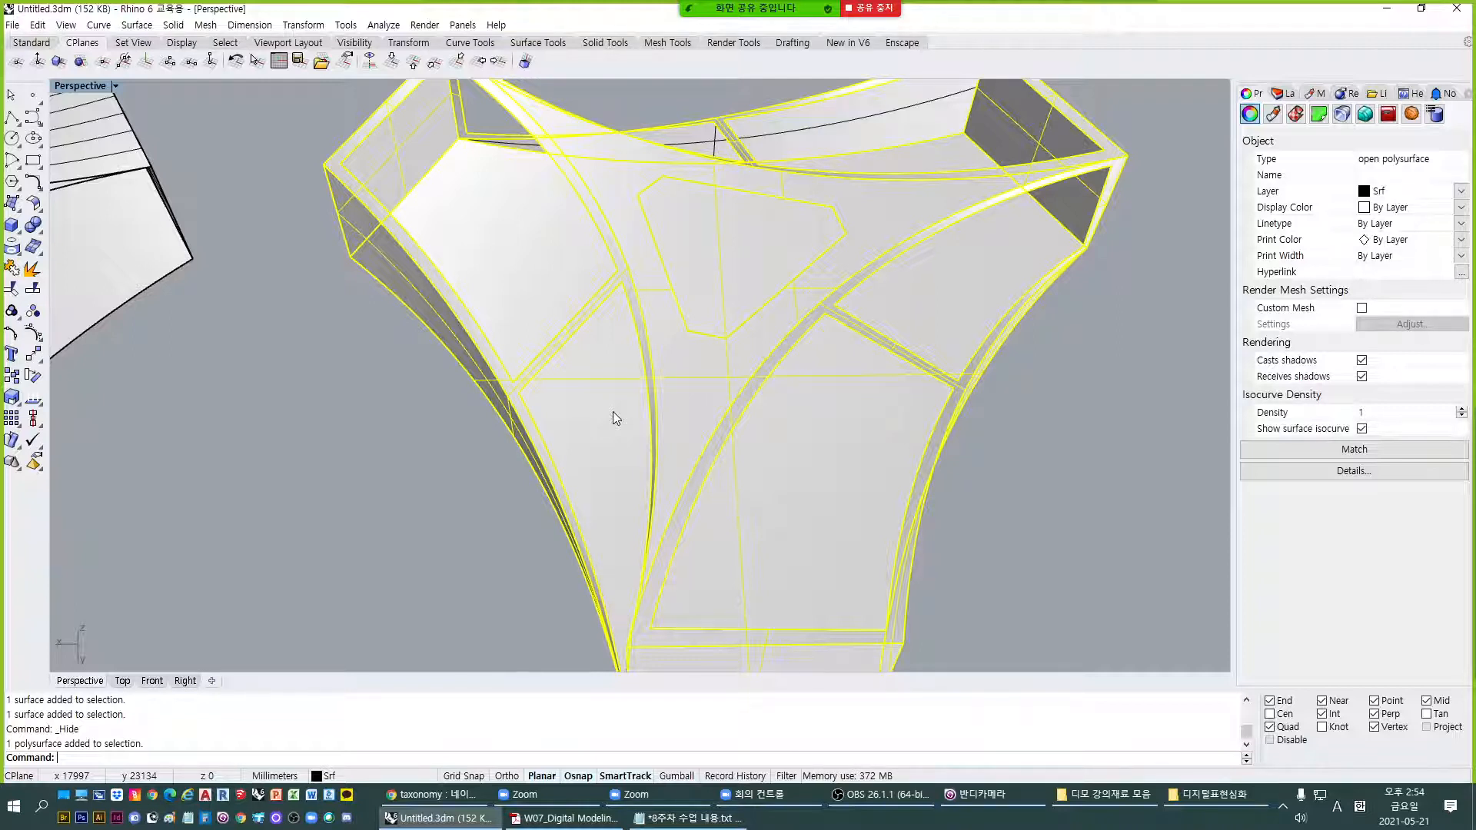
scroll(611, 412, "down", 6)
right_click_drag(787, 296, 707, 338)
scroll(732, 403, "up", 6)
left_click(708, 338)
right_click_drag(861, 395, 569, 340)
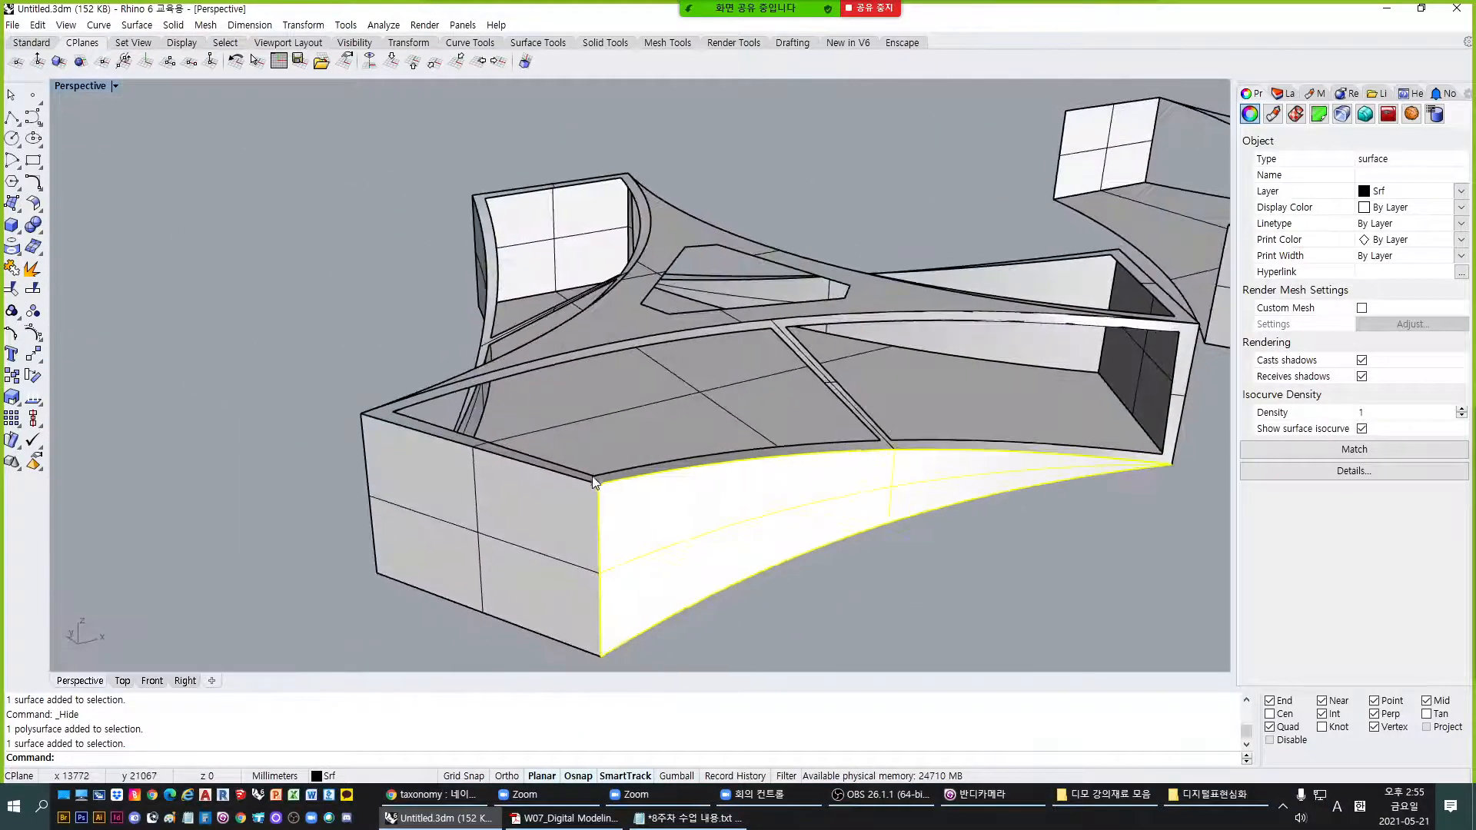
left_click(544, 522, "shift")
key("ctrl+j")
left_click(792, 631)
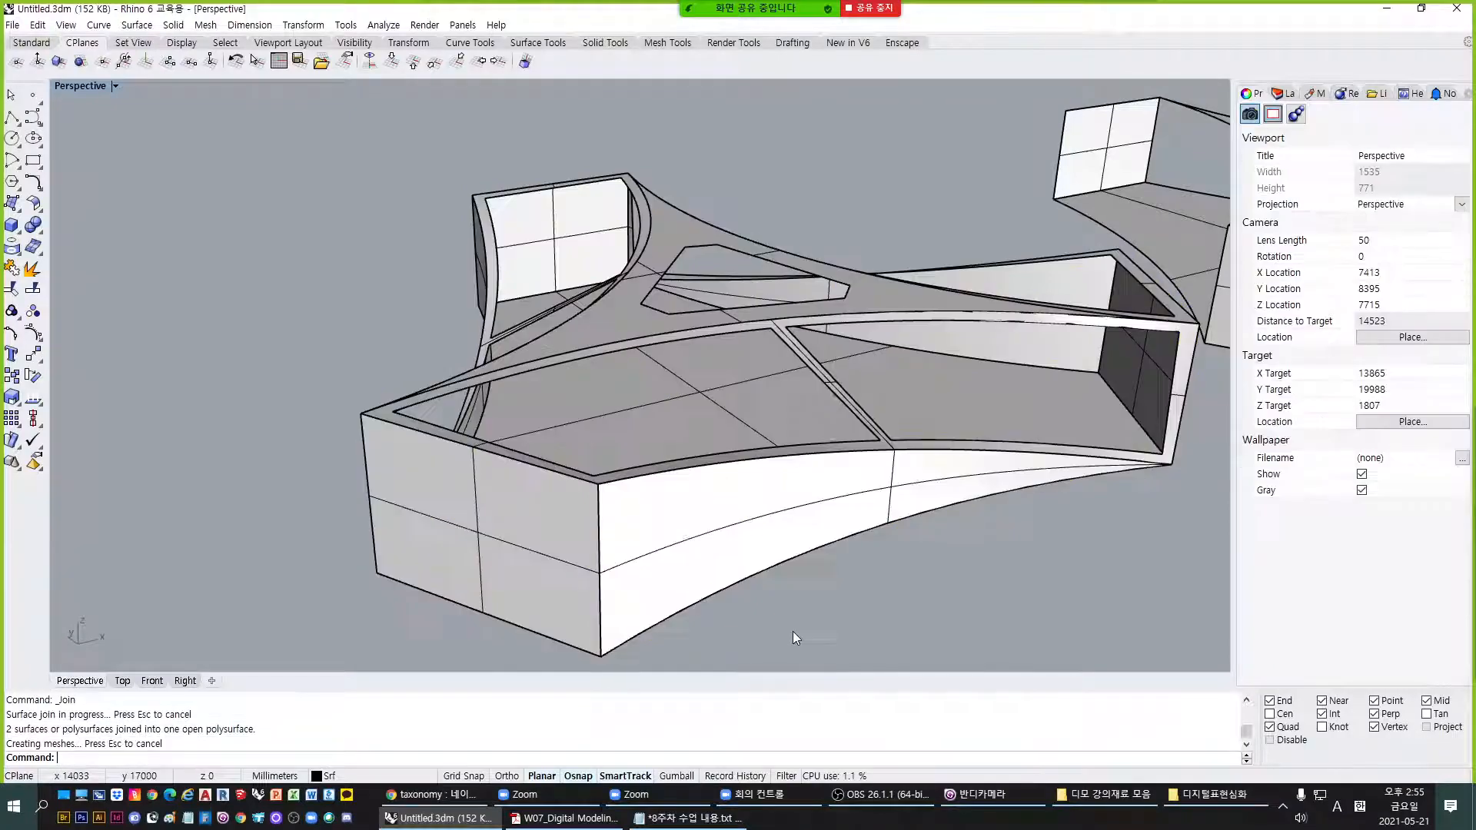
Check the object type of the joined shell and show the hidden panels again.
left_click(671, 518)
right_click_drag(482, 505, 816, 483)
left_click(984, 435)
scroll(740, 416, "down", 5)
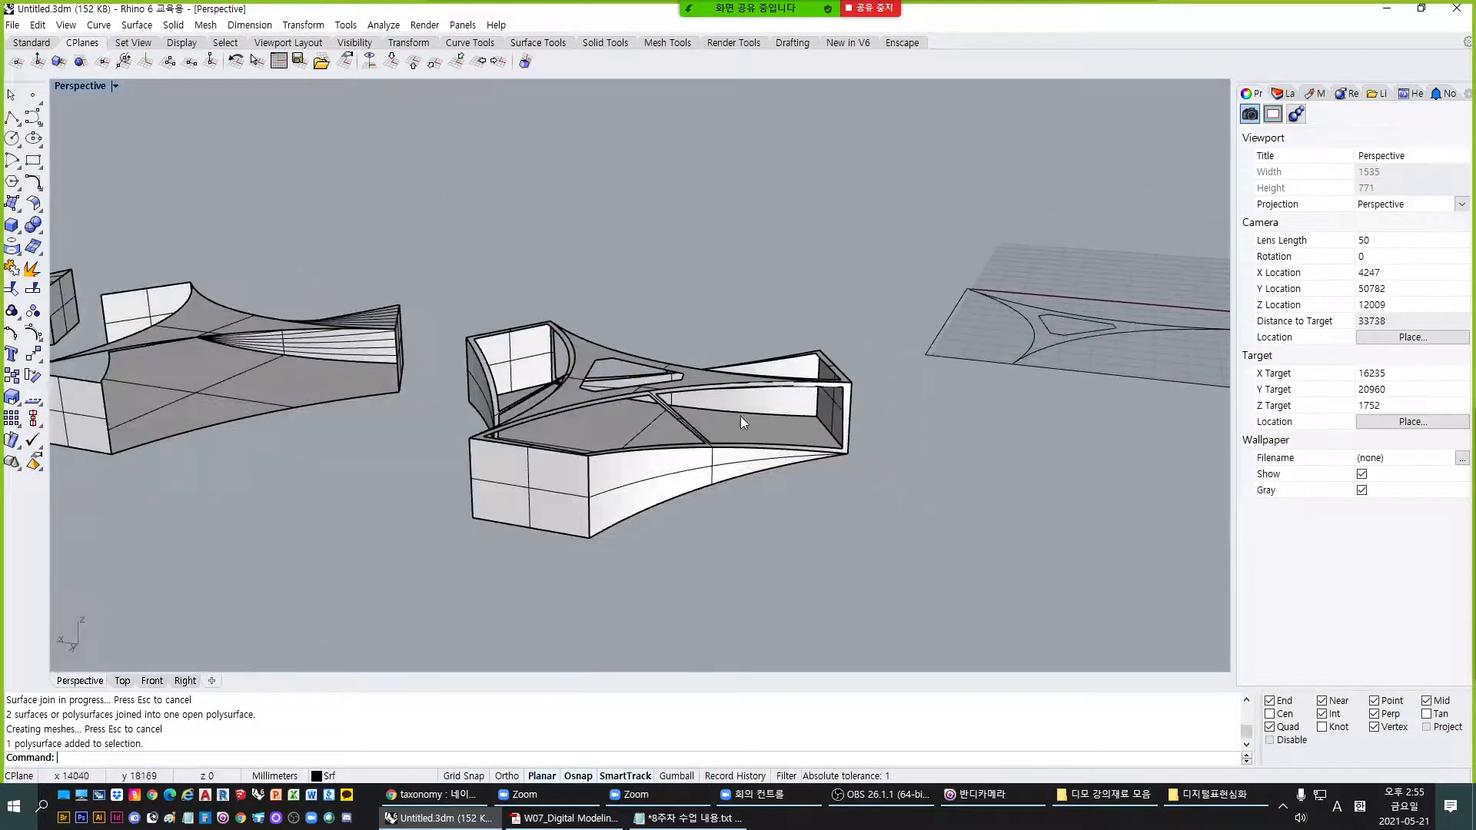
right_click_drag(740, 417, 768, 537)
left_click(494, 454)
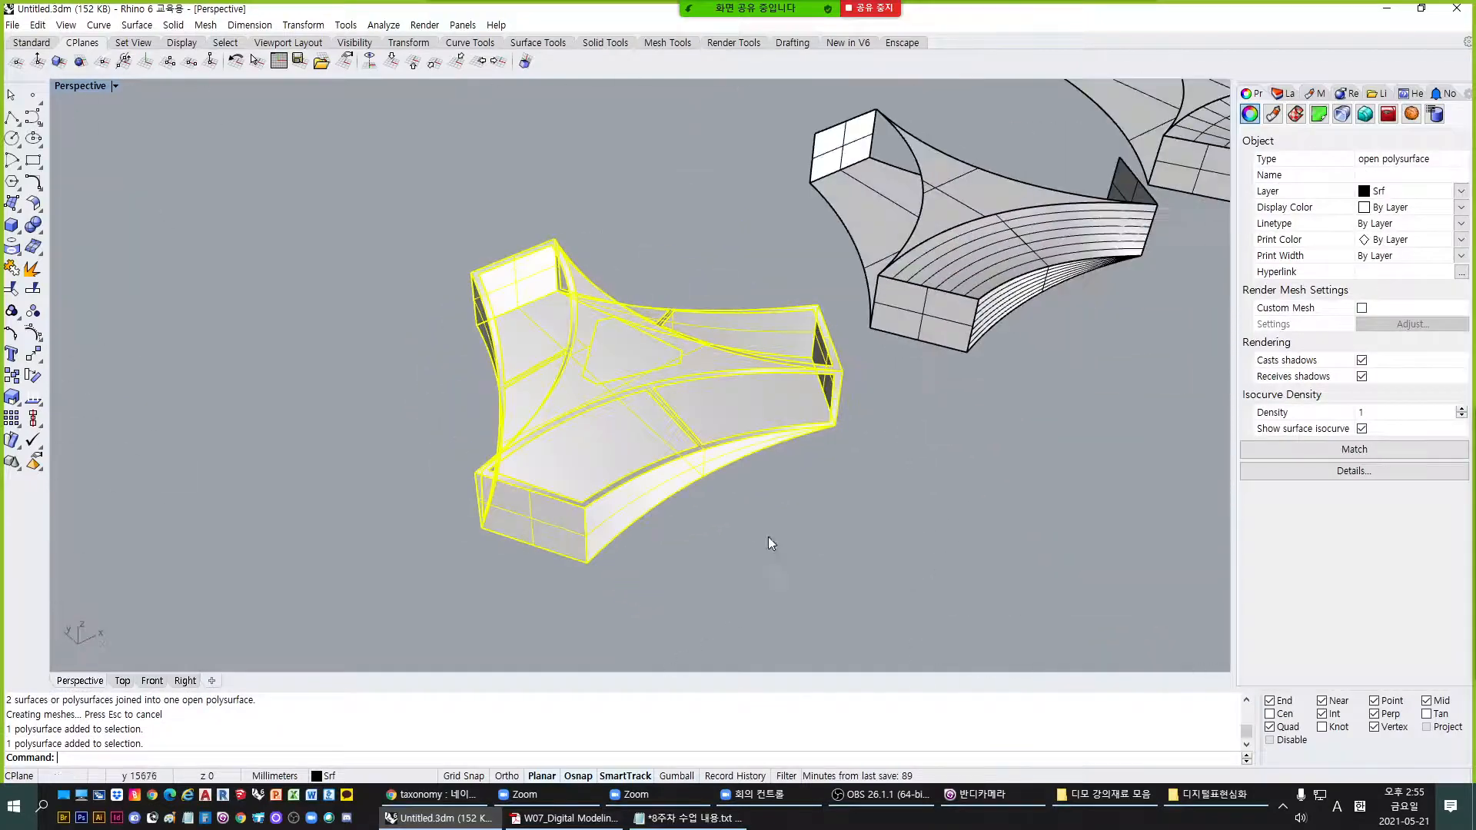
left_click(853, 559)
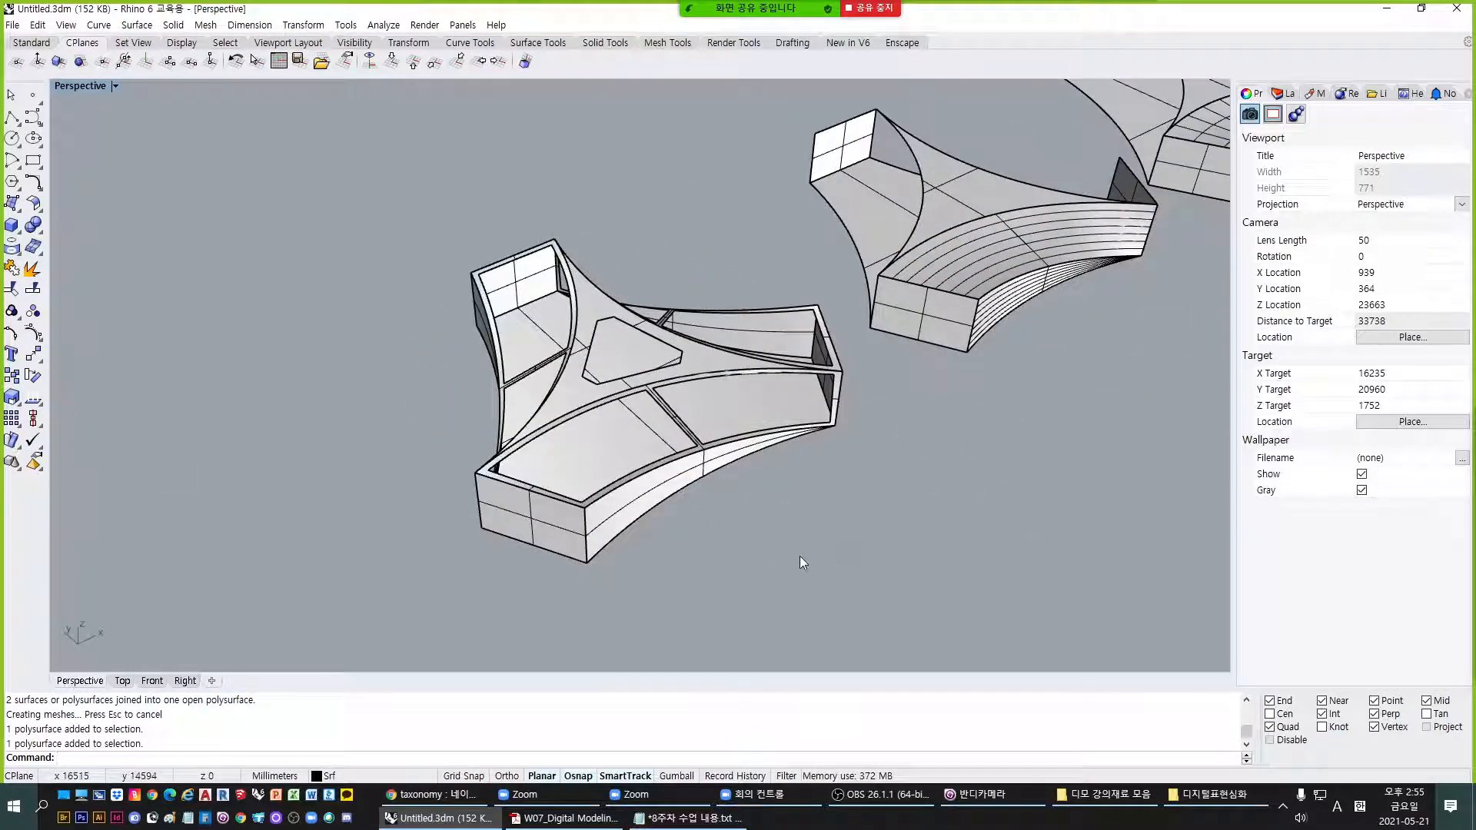
key("ctrl+alt+h")
right_click_drag(799, 555, 667, 485)
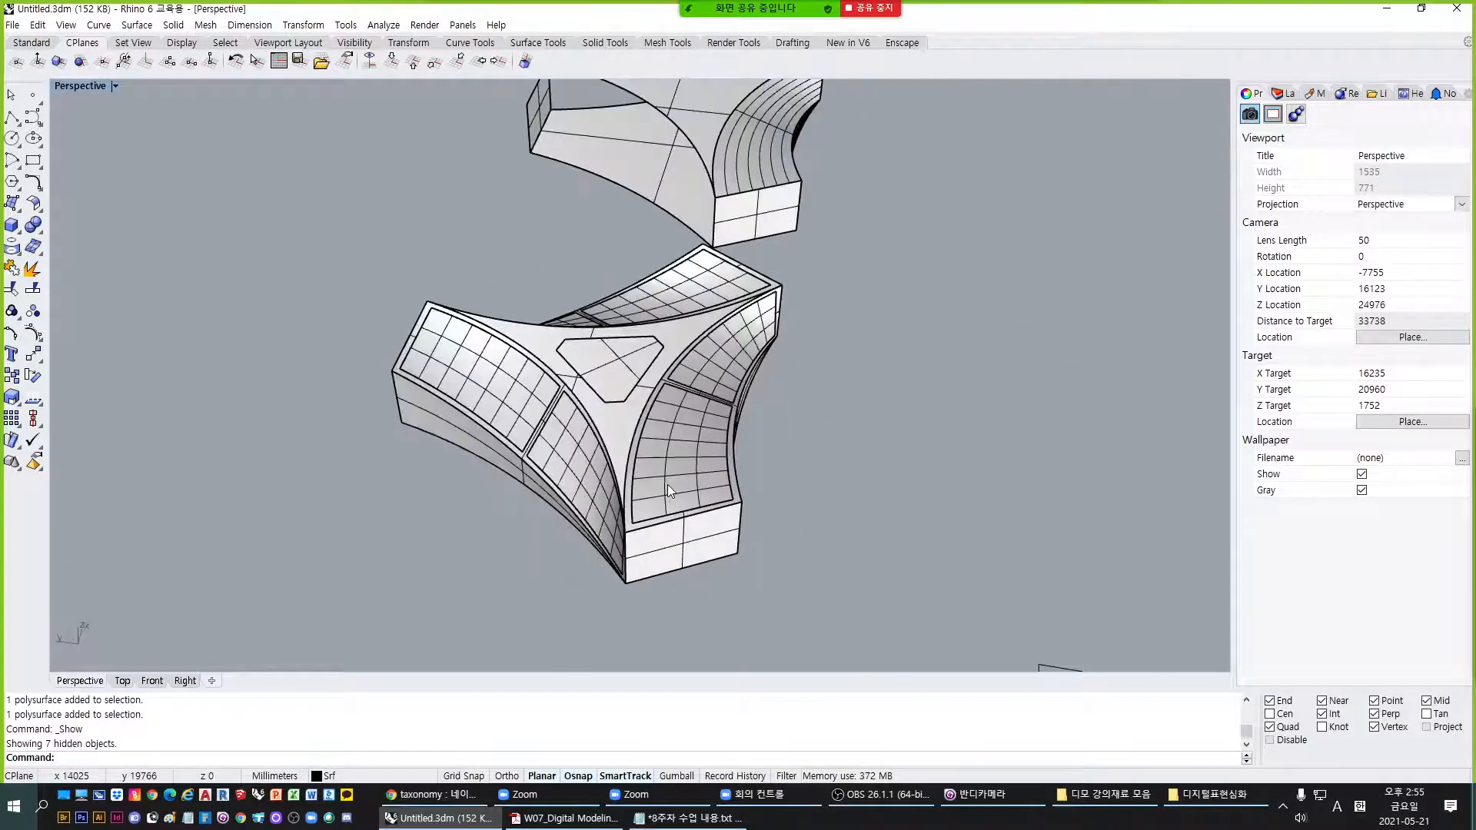
Create a new layer named Glass.
left_click(1282, 93)
left_click(1247, 109)
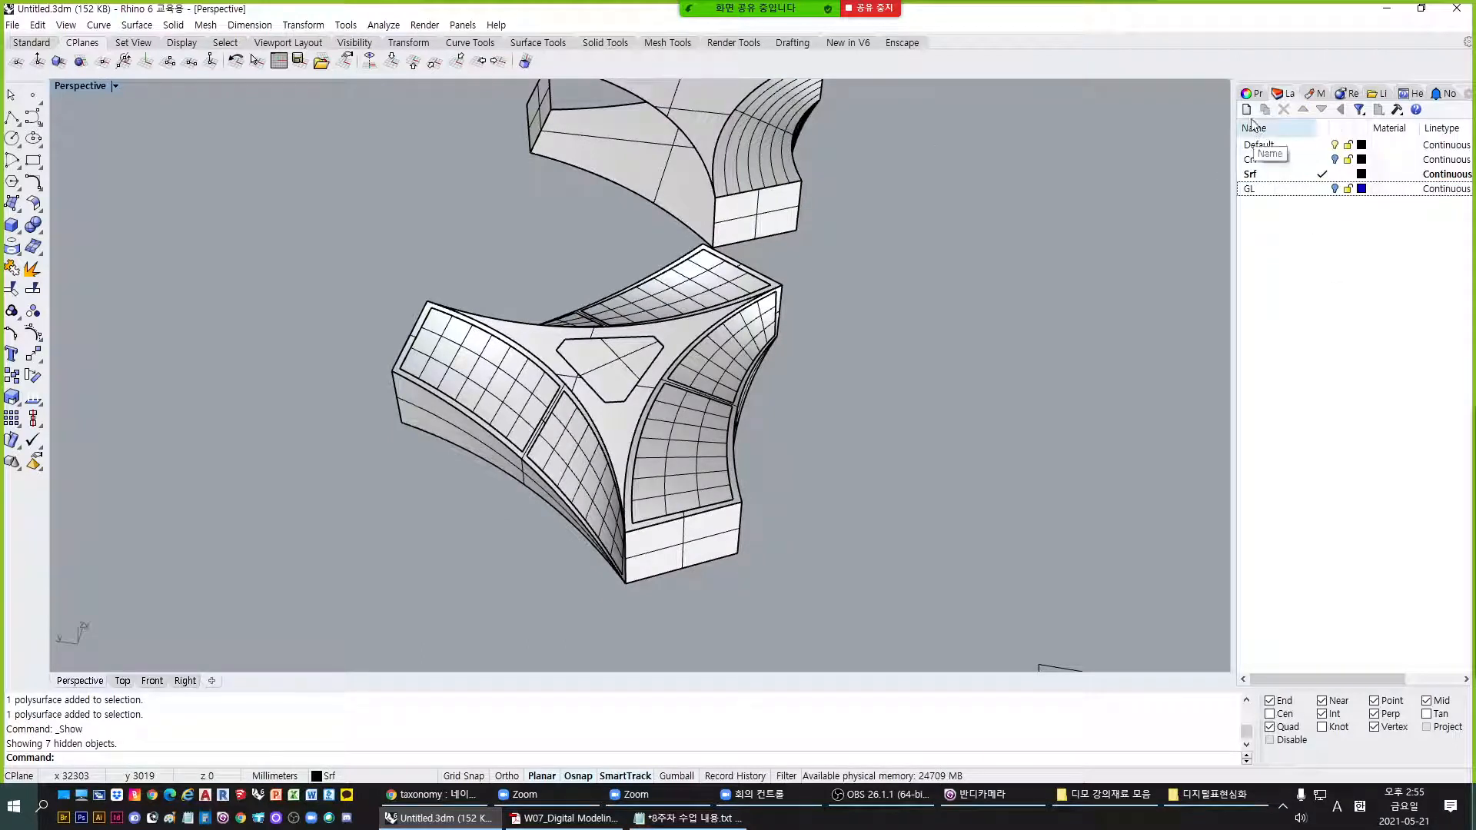
type("g")
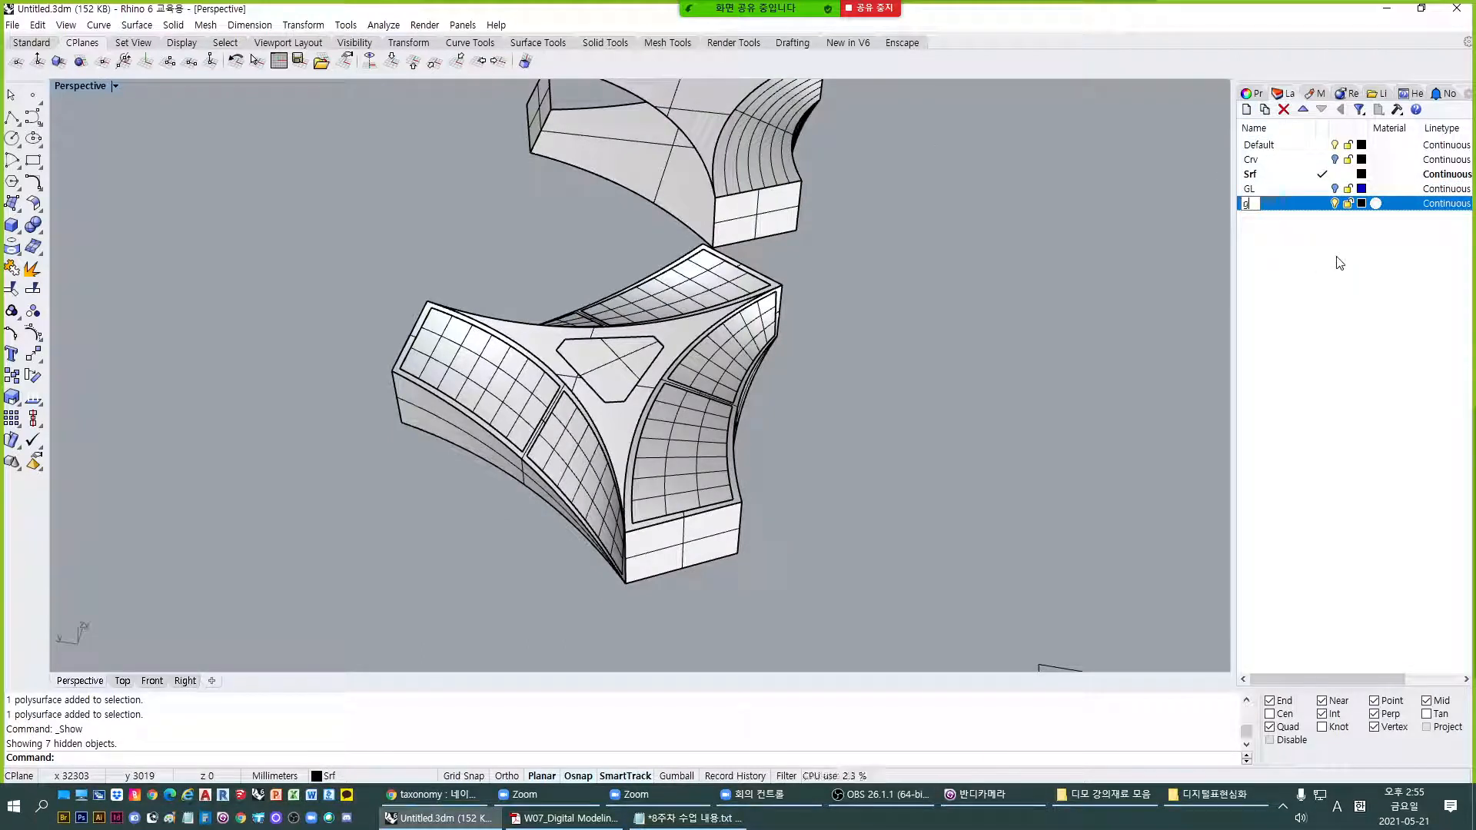
type("lass")
key("Return")
Assign the six curved inset panels and the central triangular panel to the Glass layer.
right_click_drag(881, 541, 567, 565)
scroll(589, 354, "up", 4)
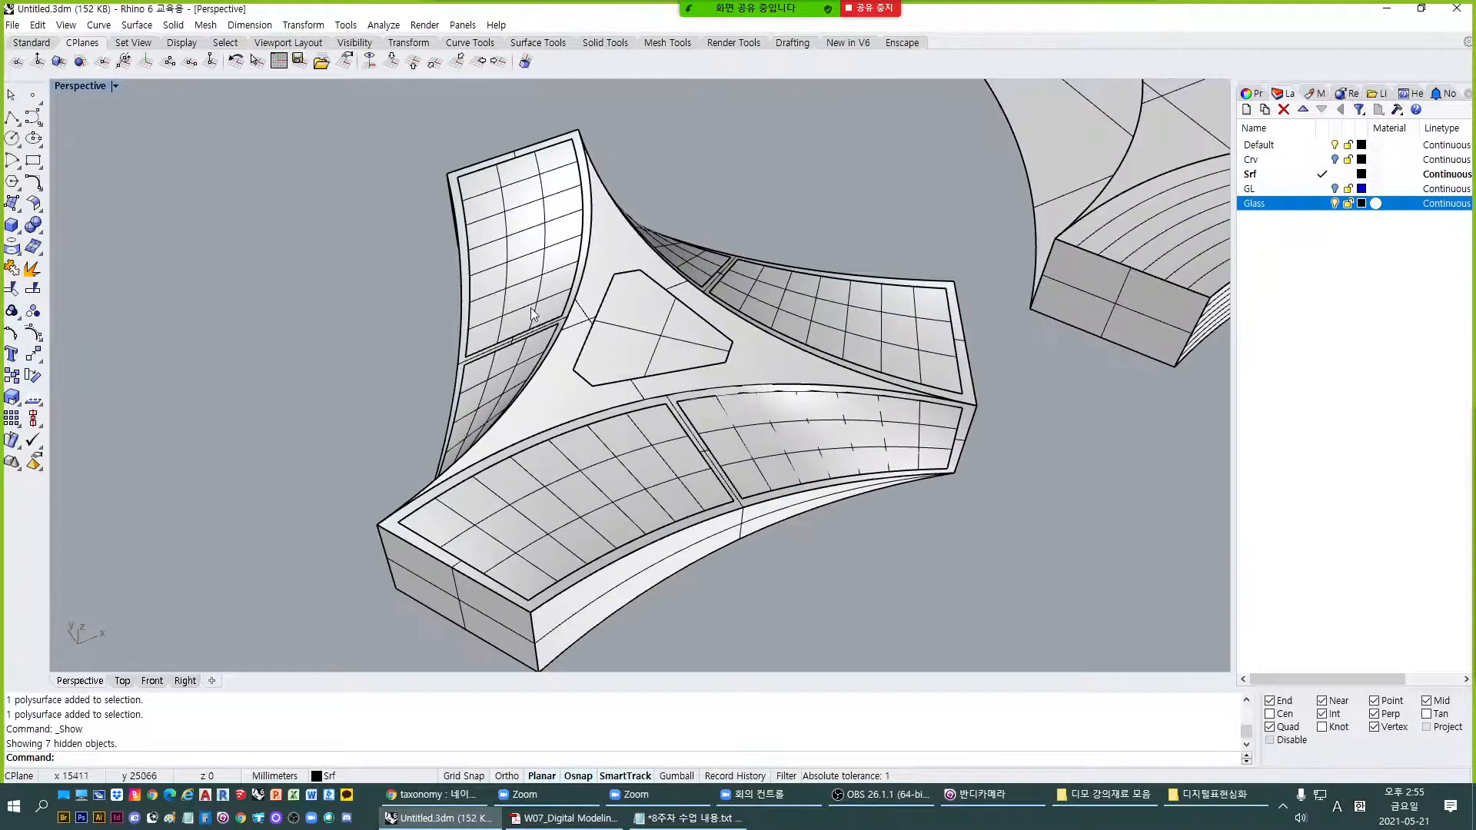
left_click(532, 310)
left_click(500, 371, "shift")
left_click(621, 349, "shift")
left_click(620, 488, "shift")
left_click(776, 440, "shift")
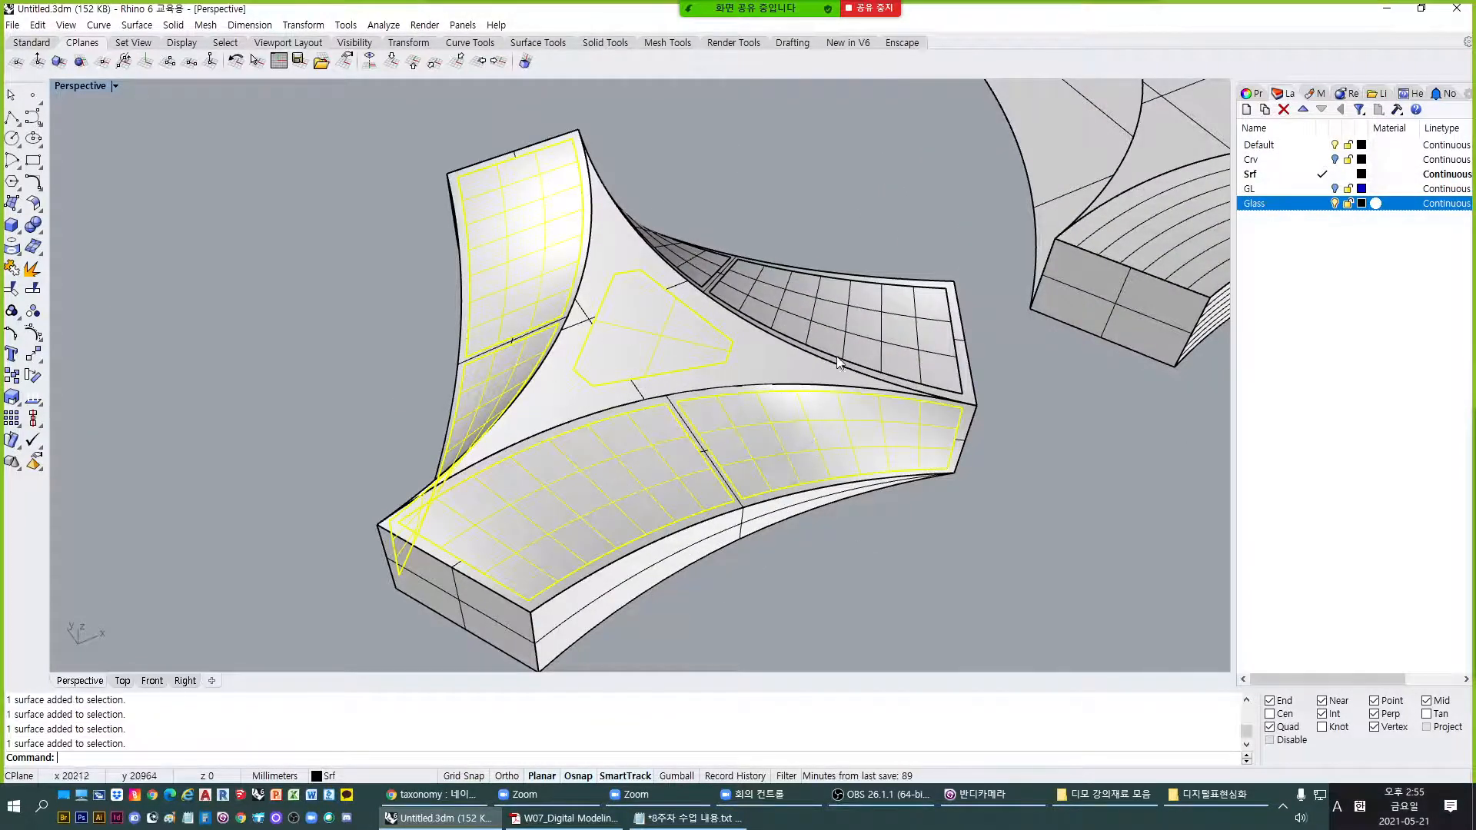
left_click(838, 362, "shift")
right_click_drag(838, 363, 784, 444)
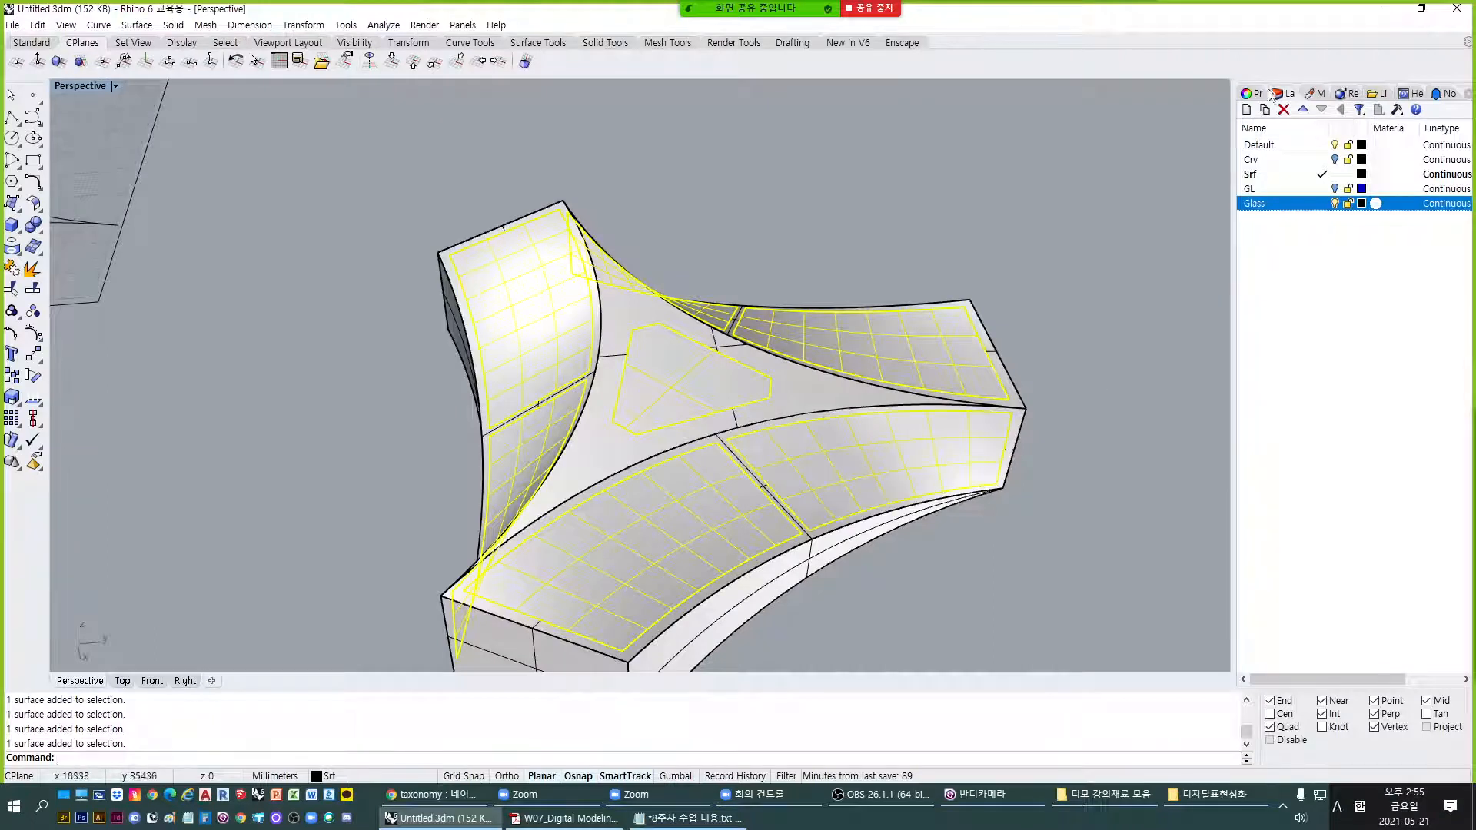
left_click(1266, 93)
left_click(1426, 196)
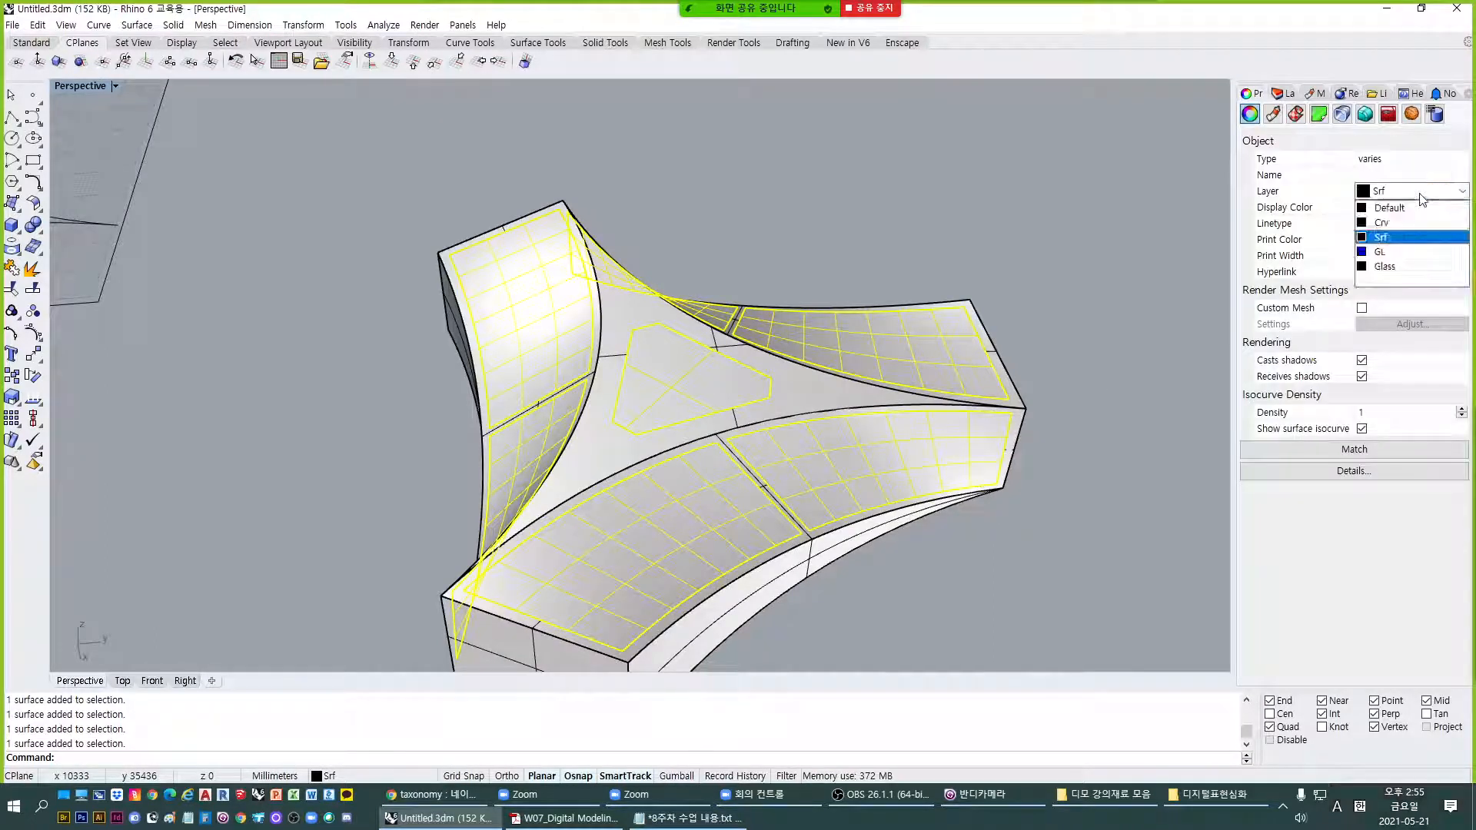
left_click(1383, 269)
Set the Glass layer's colour to Brown and clear the panel selection.
left_click(1282, 93)
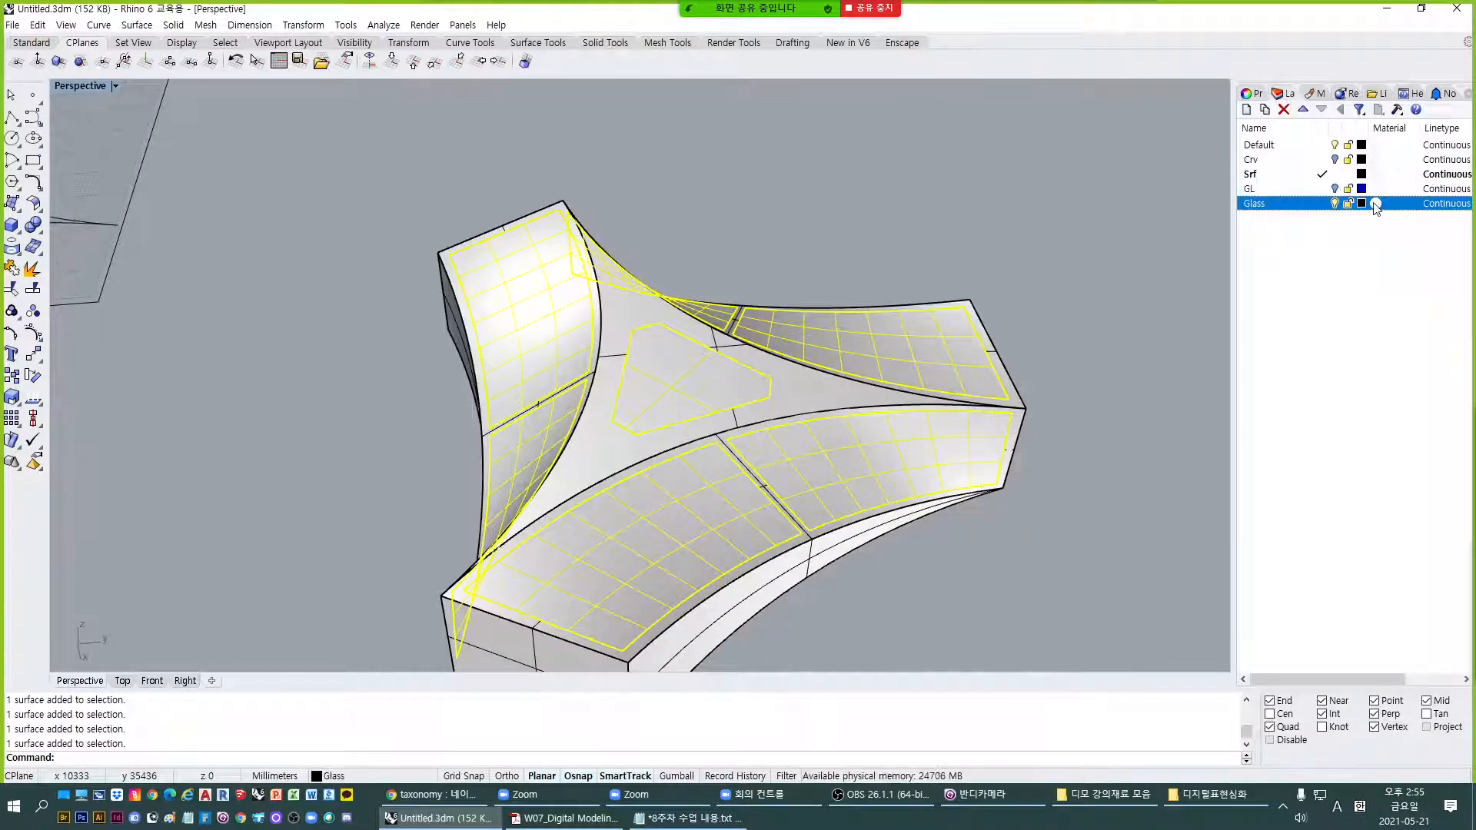
left_click(1362, 203)
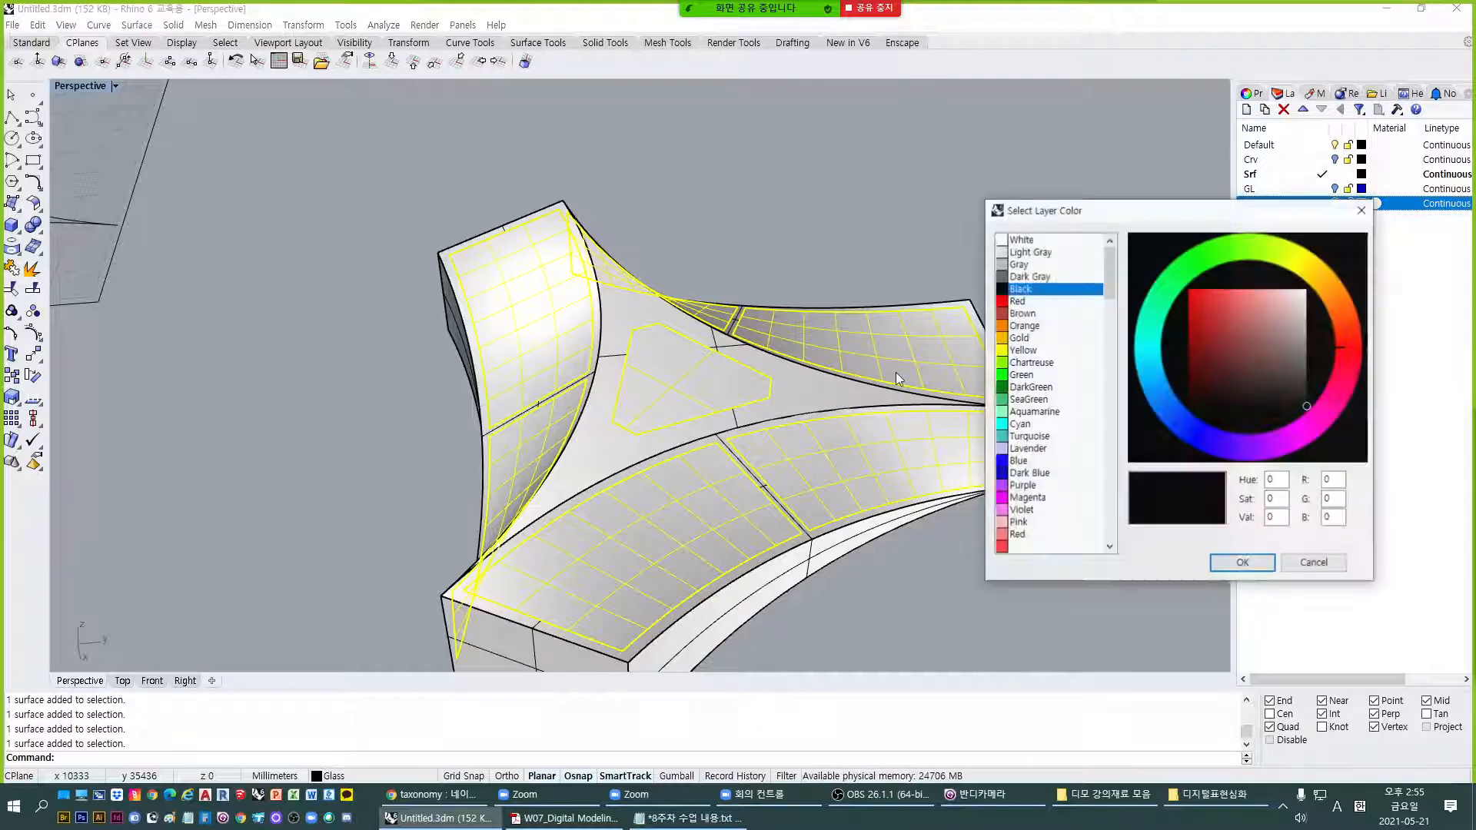
left_click(1038, 313)
left_click(1225, 565)
key("Escape")
scroll(732, 386, "down", 3)
right_click_drag(732, 386, 654, 486)
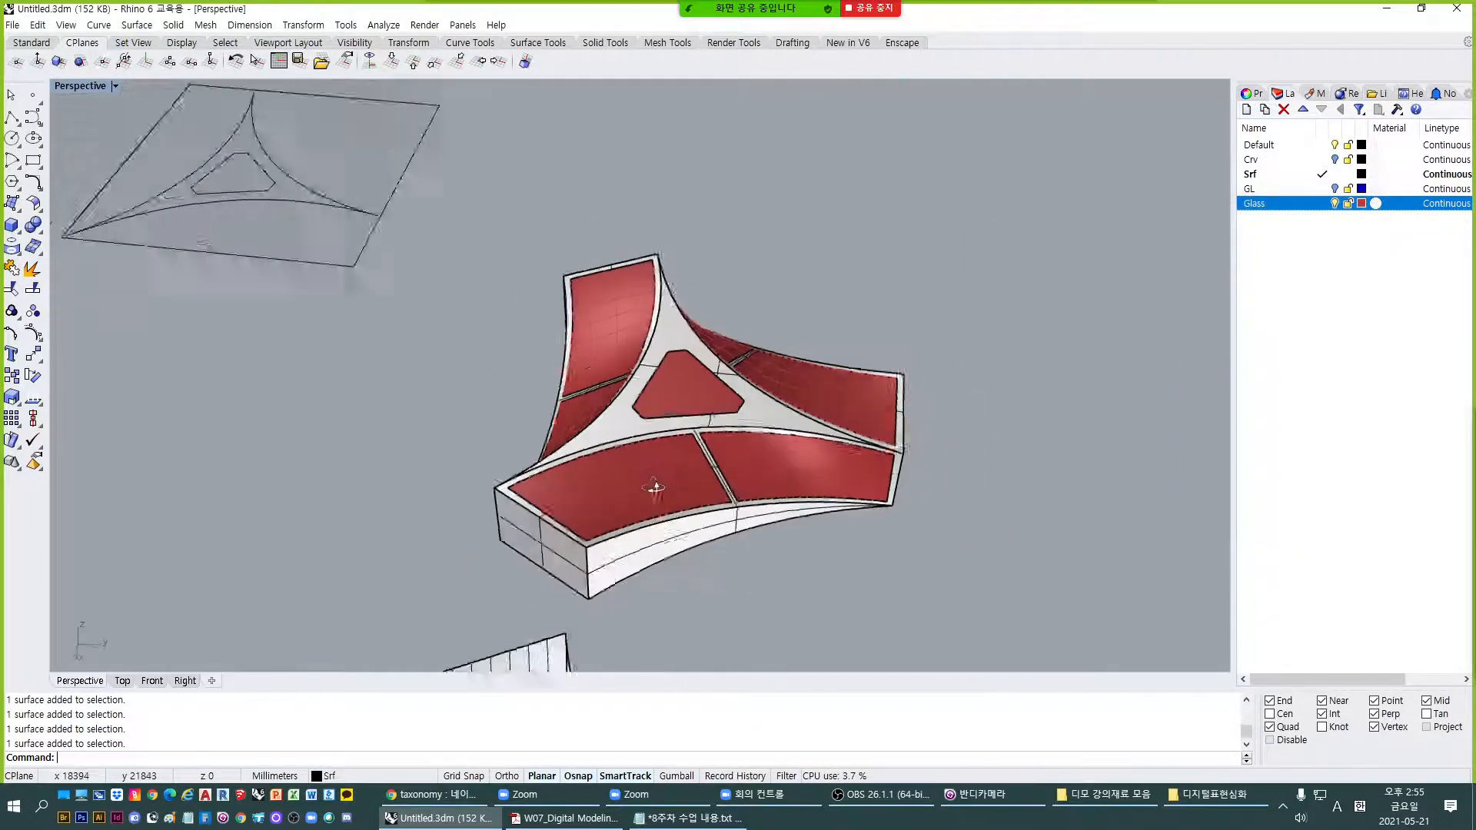
scroll(669, 476, "up", 3)
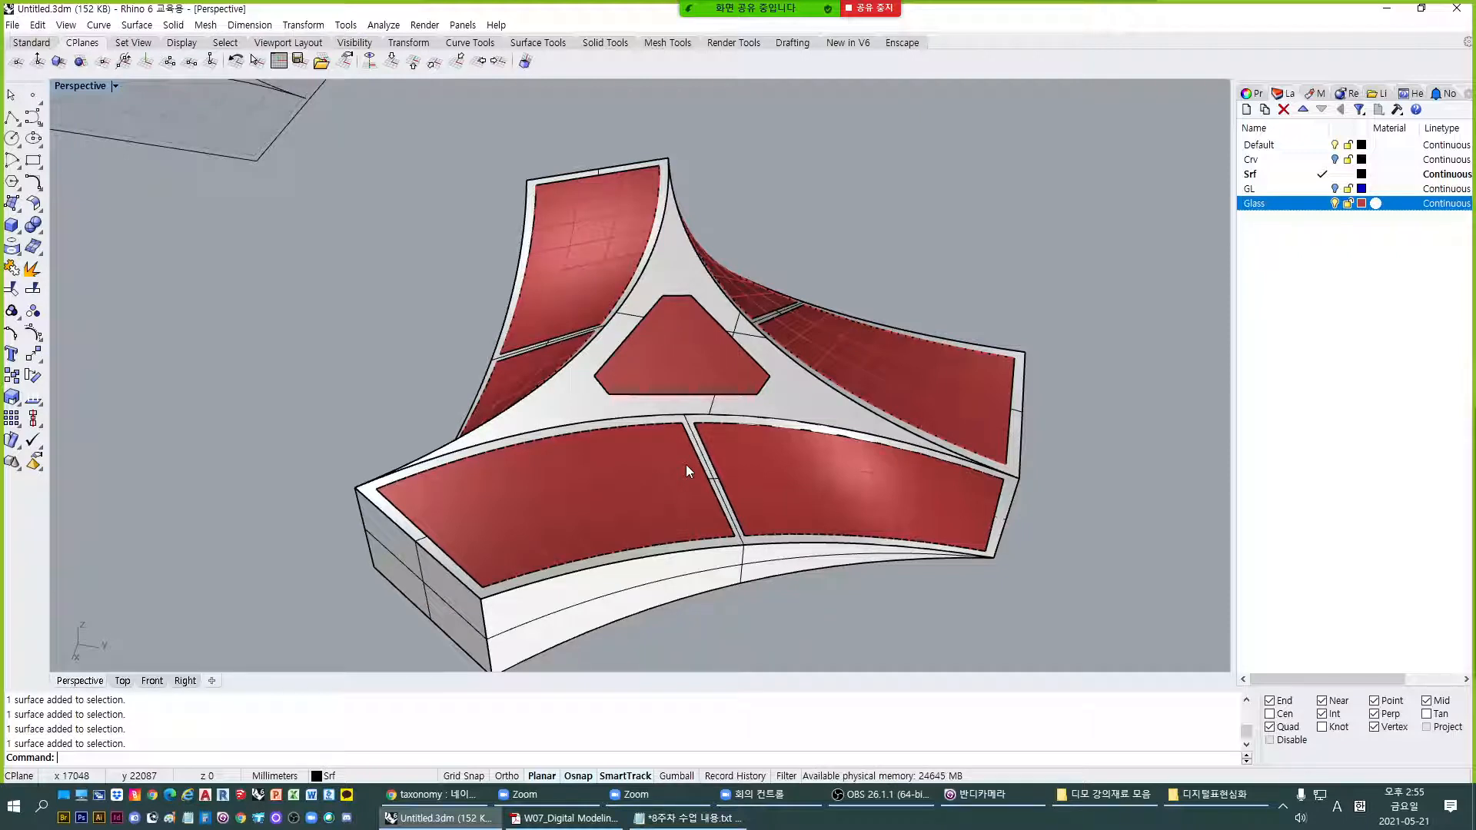
Preview the whole model in Rendered display mode and return the viewport to Shaded.
key("ctrl+alt+r")
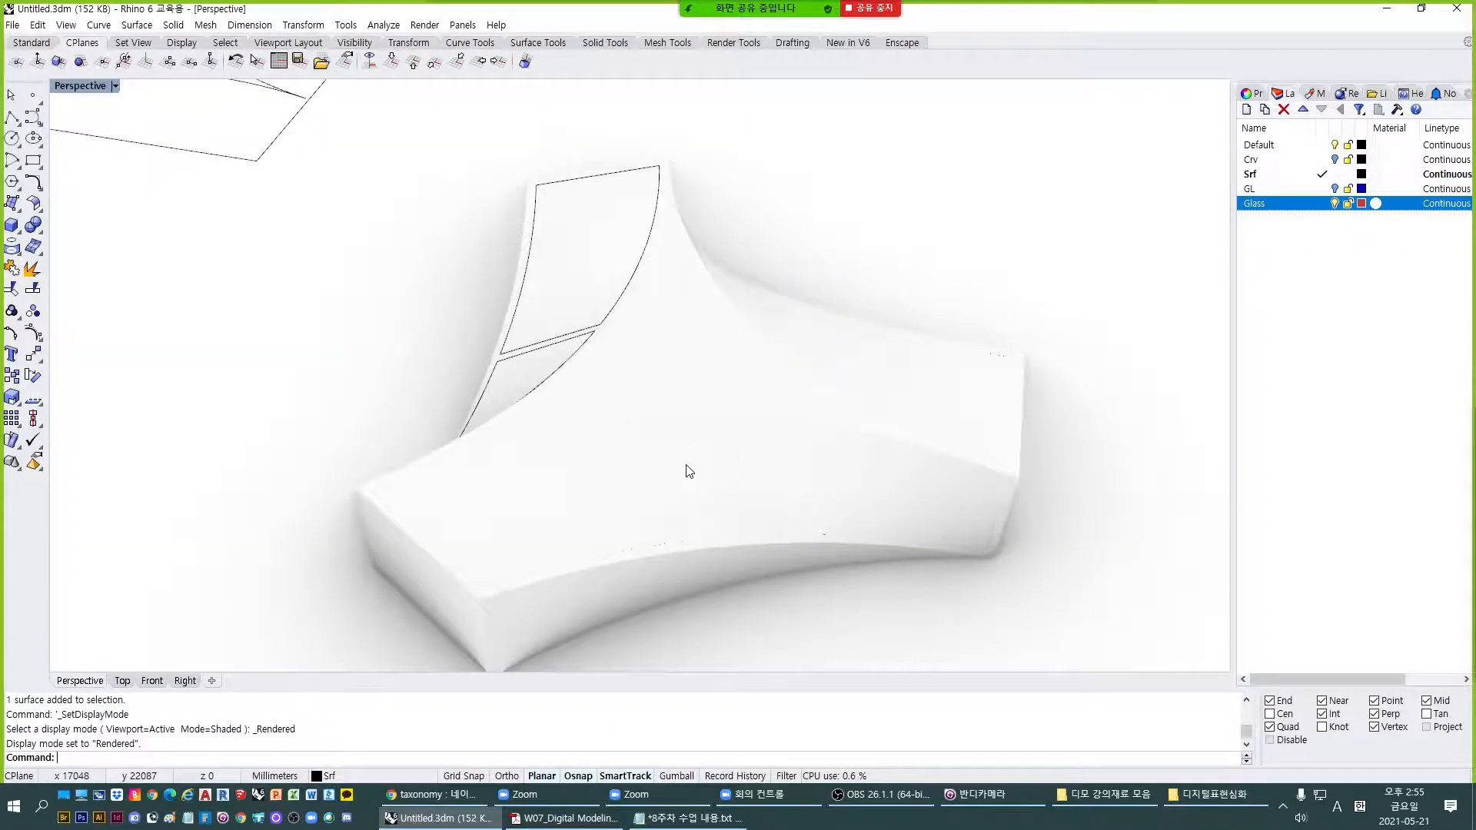
key("ctrl+shift+e")
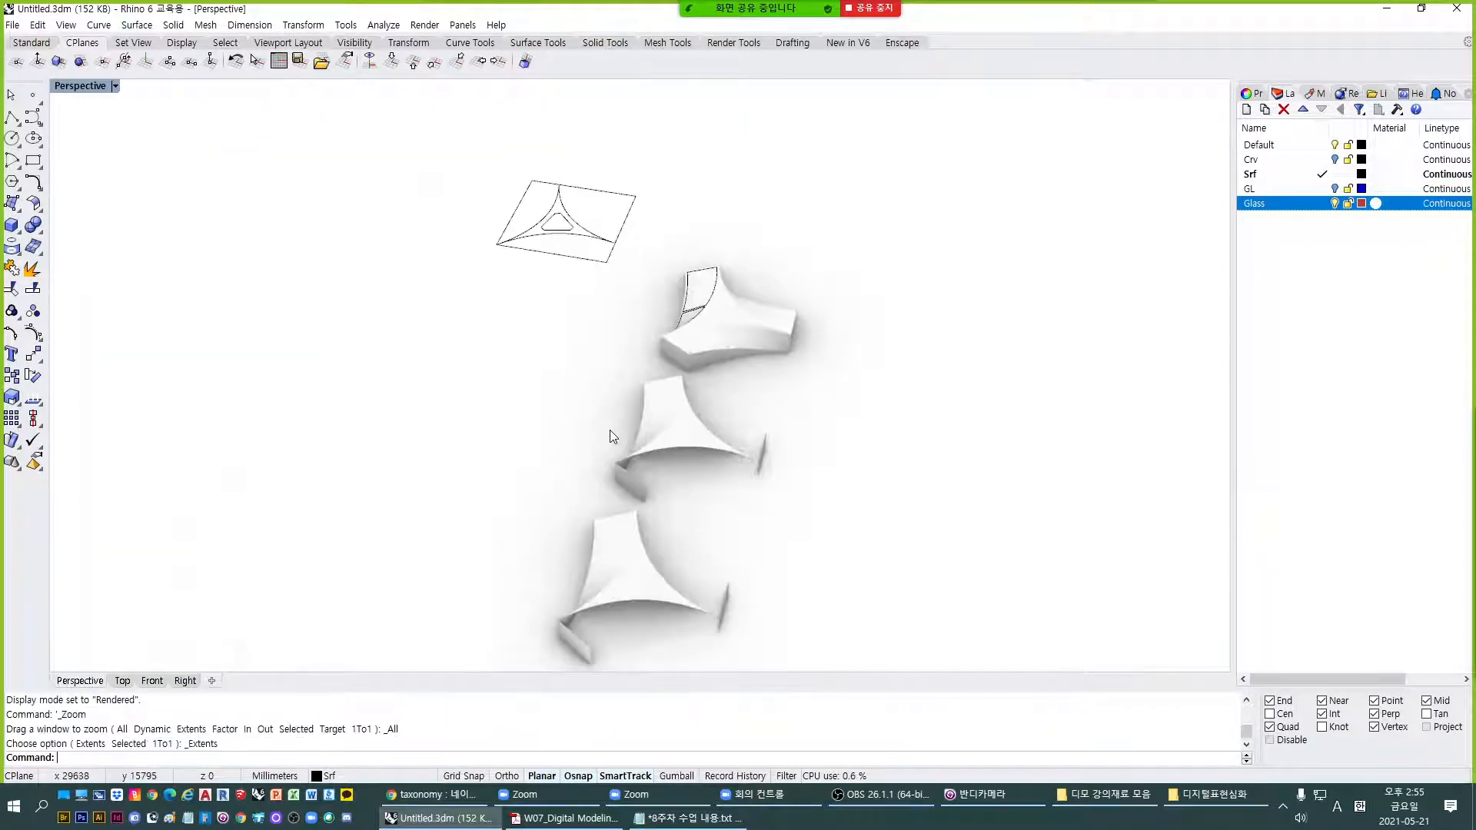
key("ctrl+alt+s")
scroll(769, 367, "up", 5)
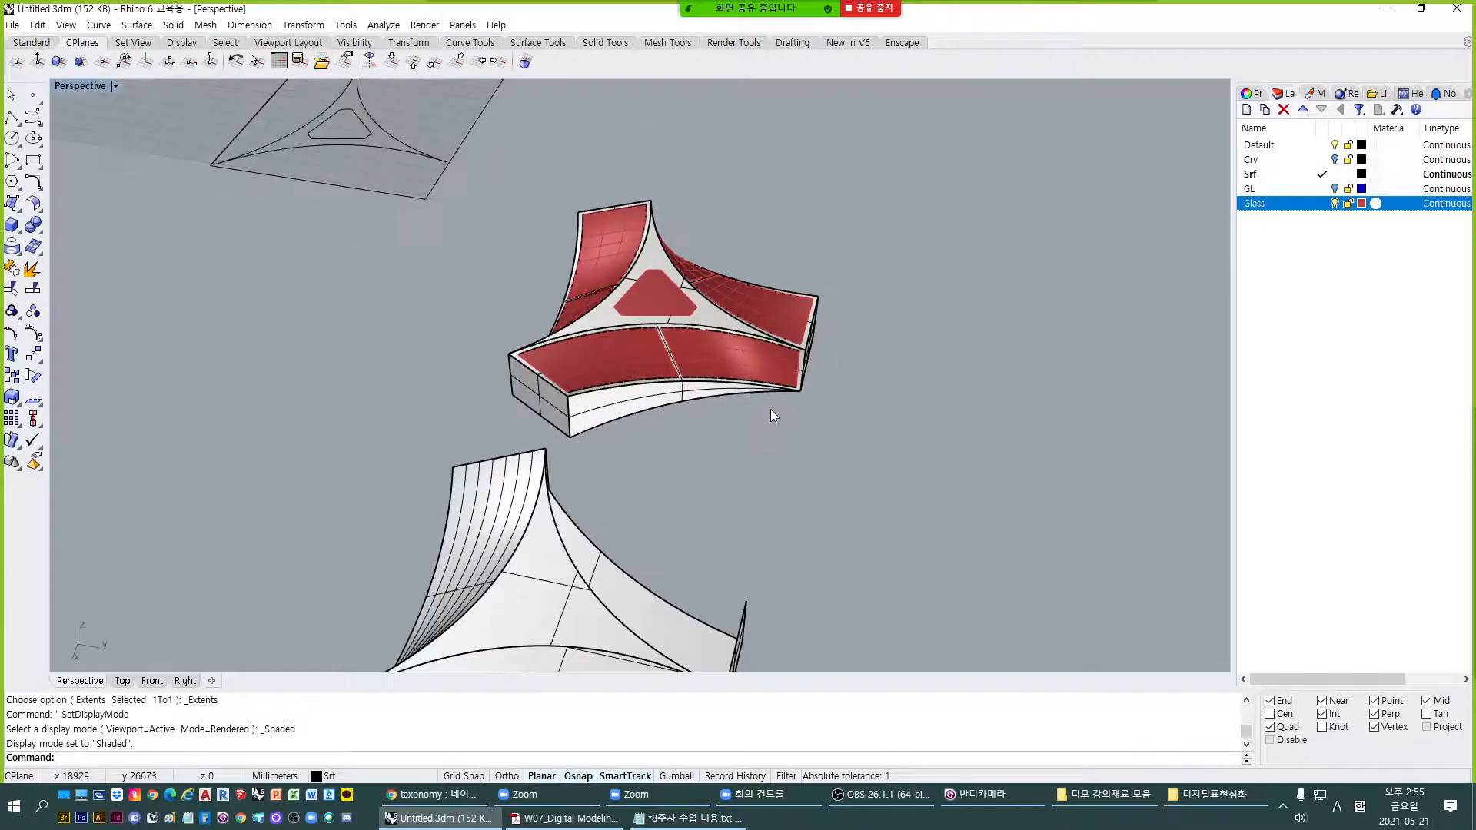
scroll(772, 415, "up", 6)
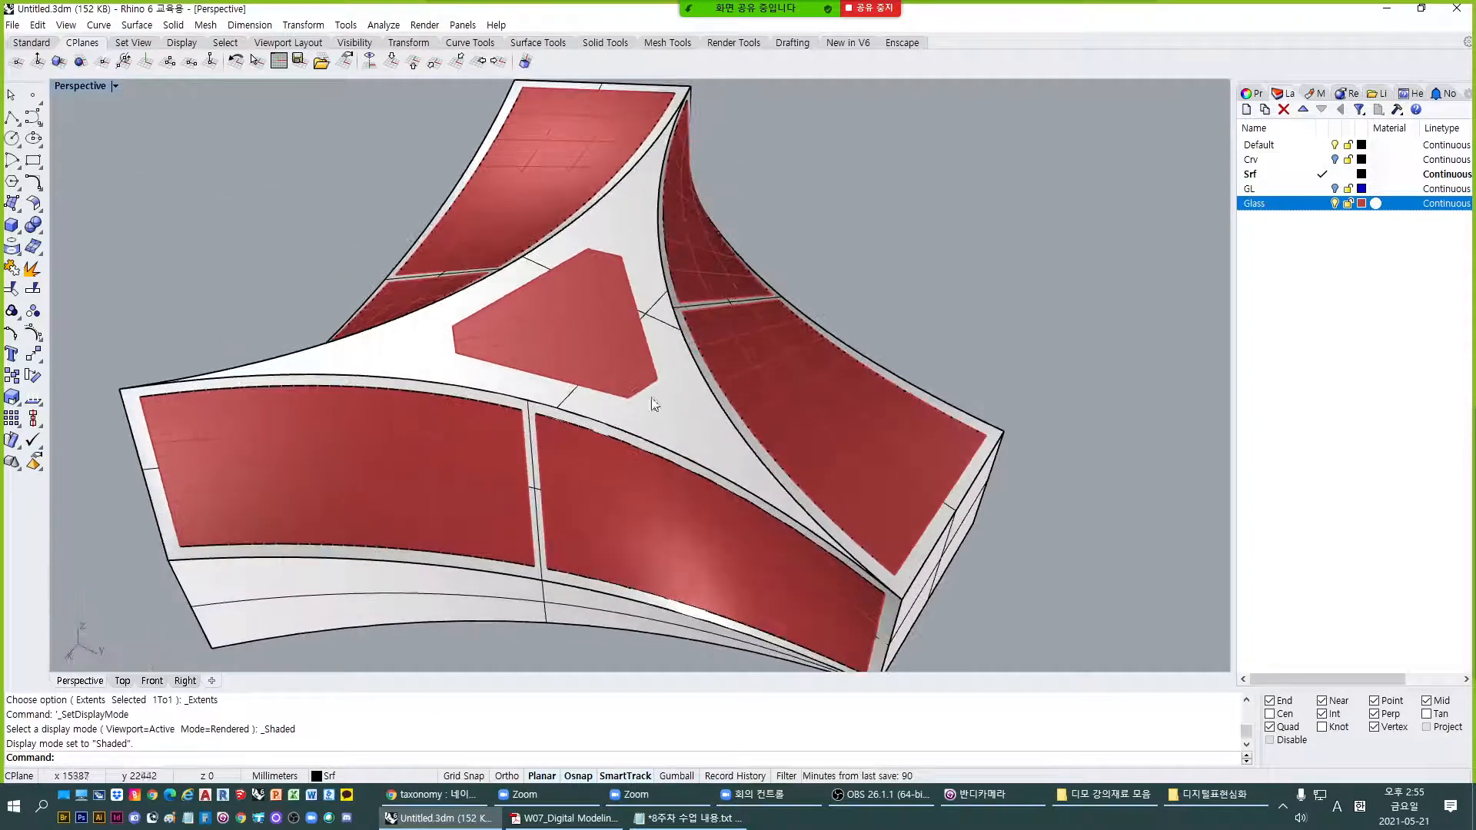
Give the Glass layer a Glass-type material with its clarity about halfway between Frosted and Clear.
left_click(1376, 202)
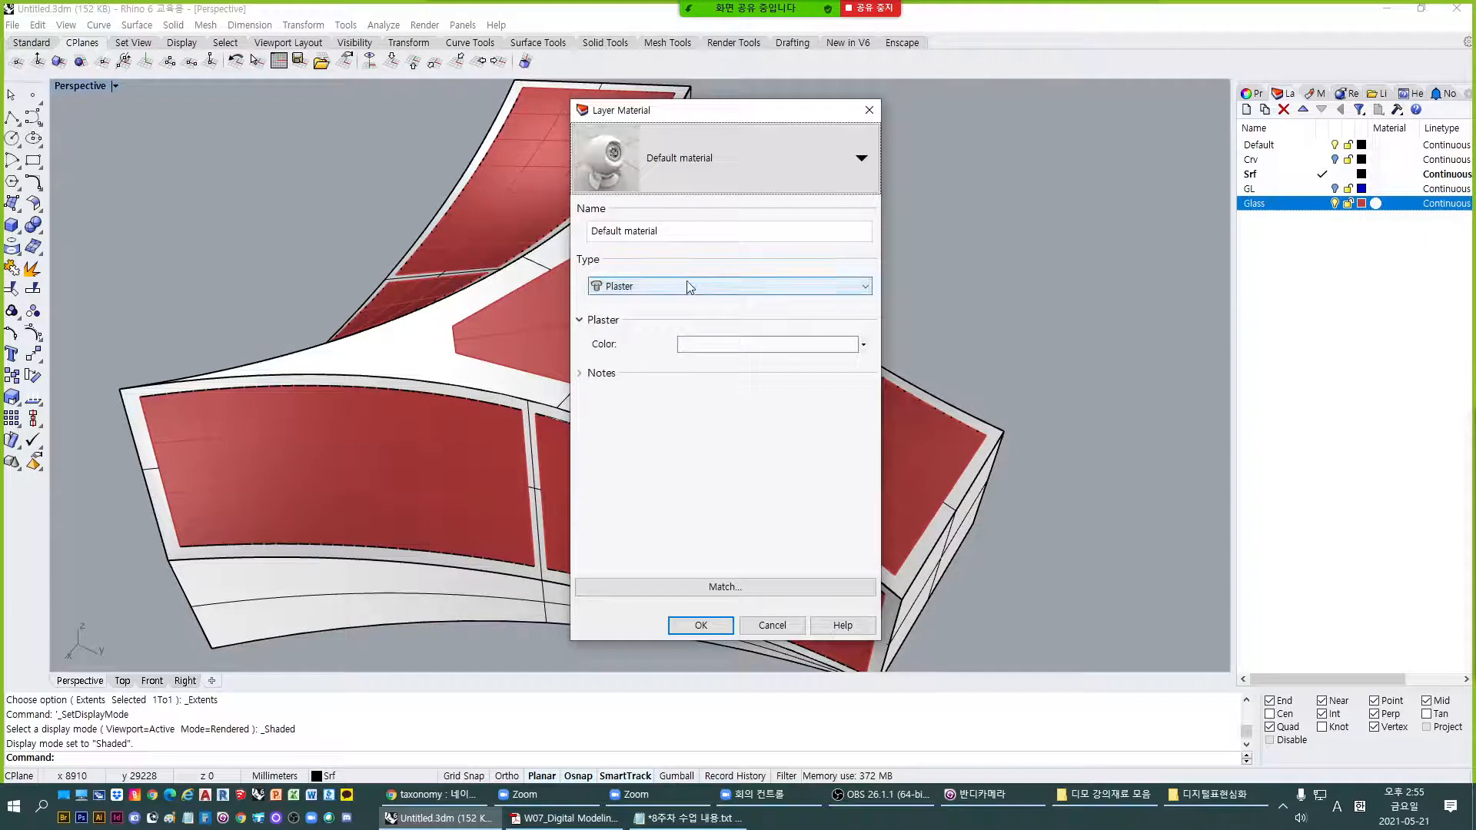
left_click(688, 286)
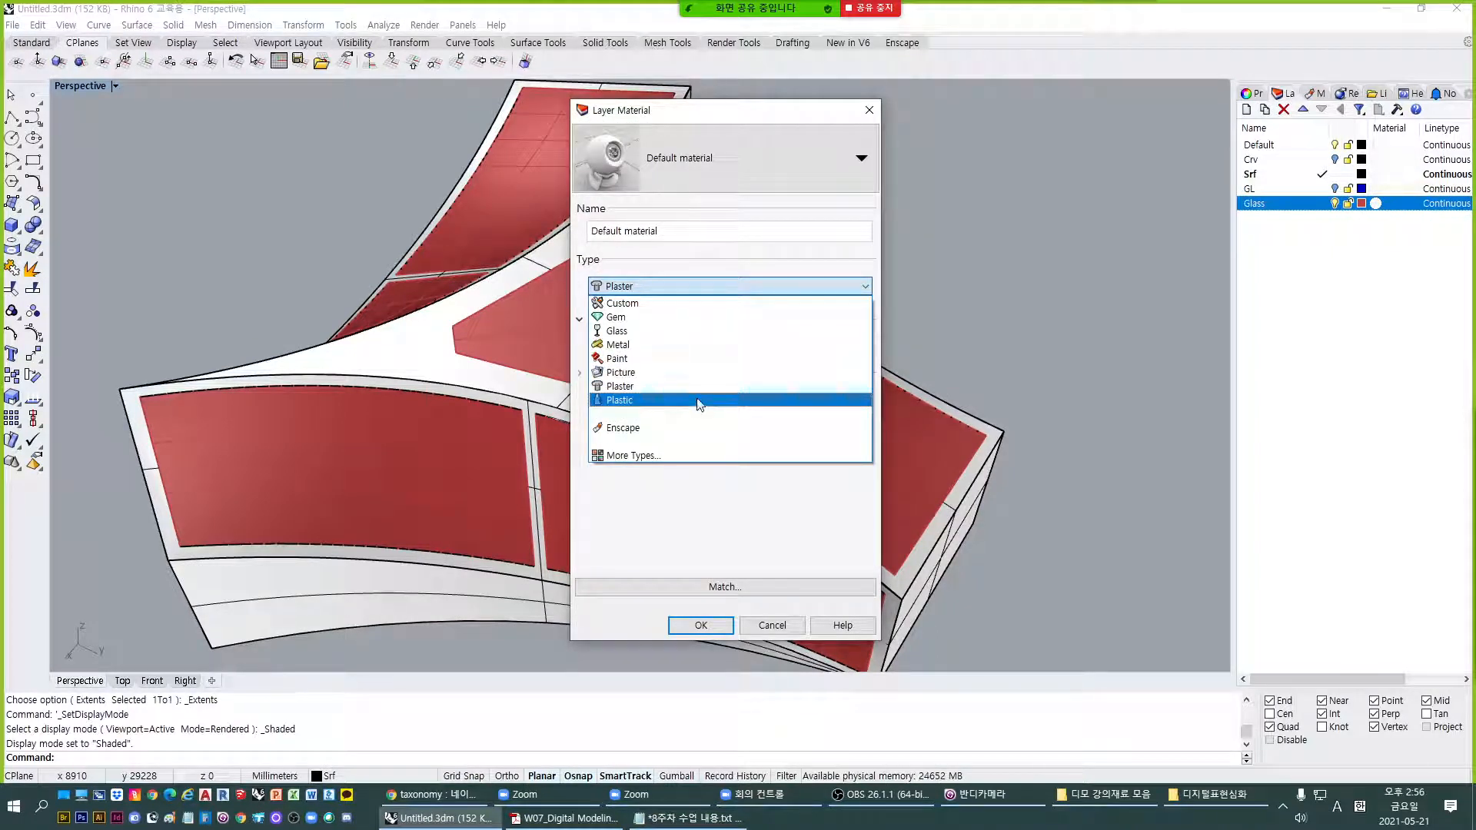
left_click(723, 331)
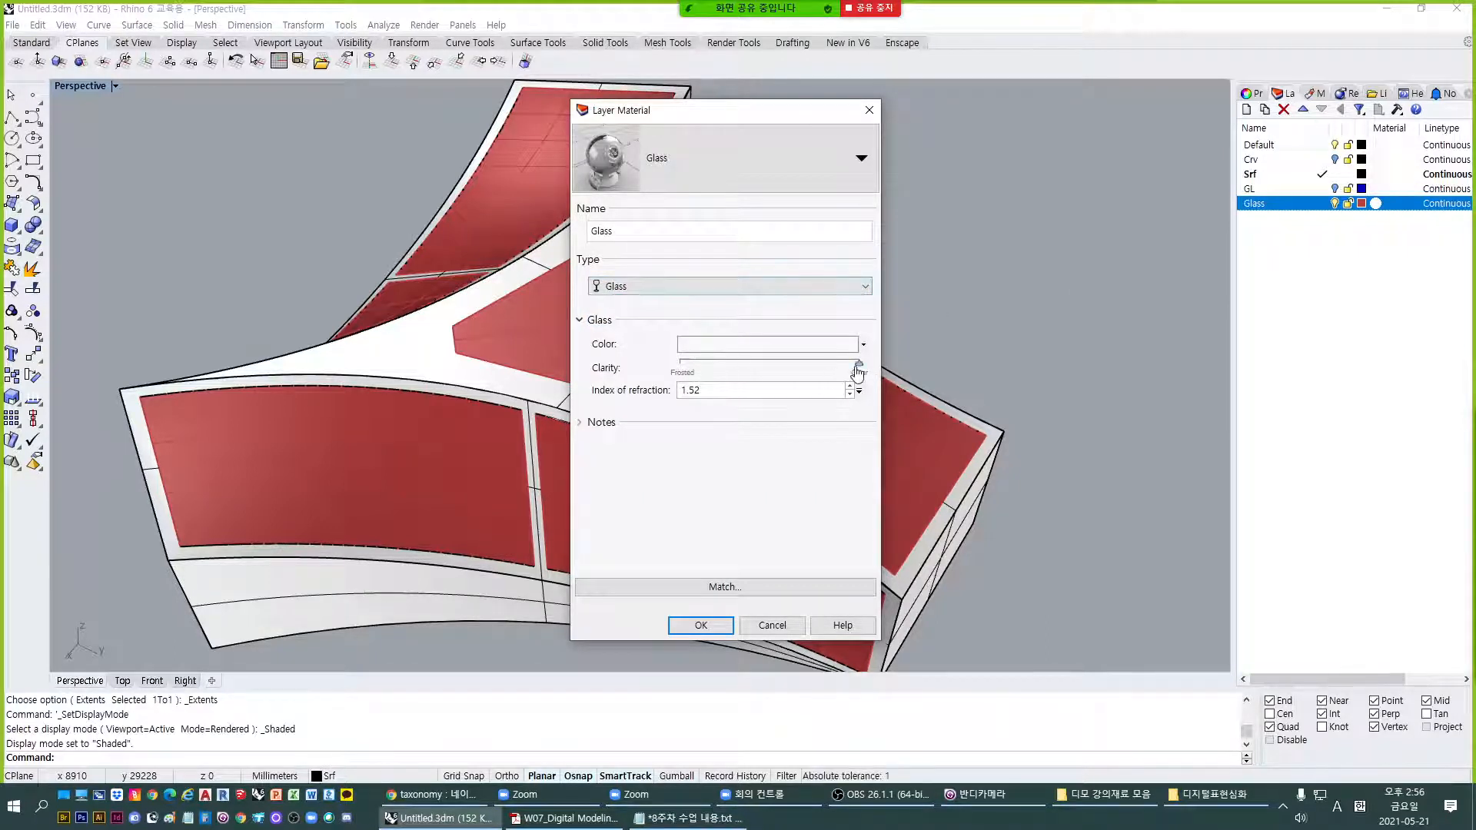
left_click_drag(857, 373, 760, 375)
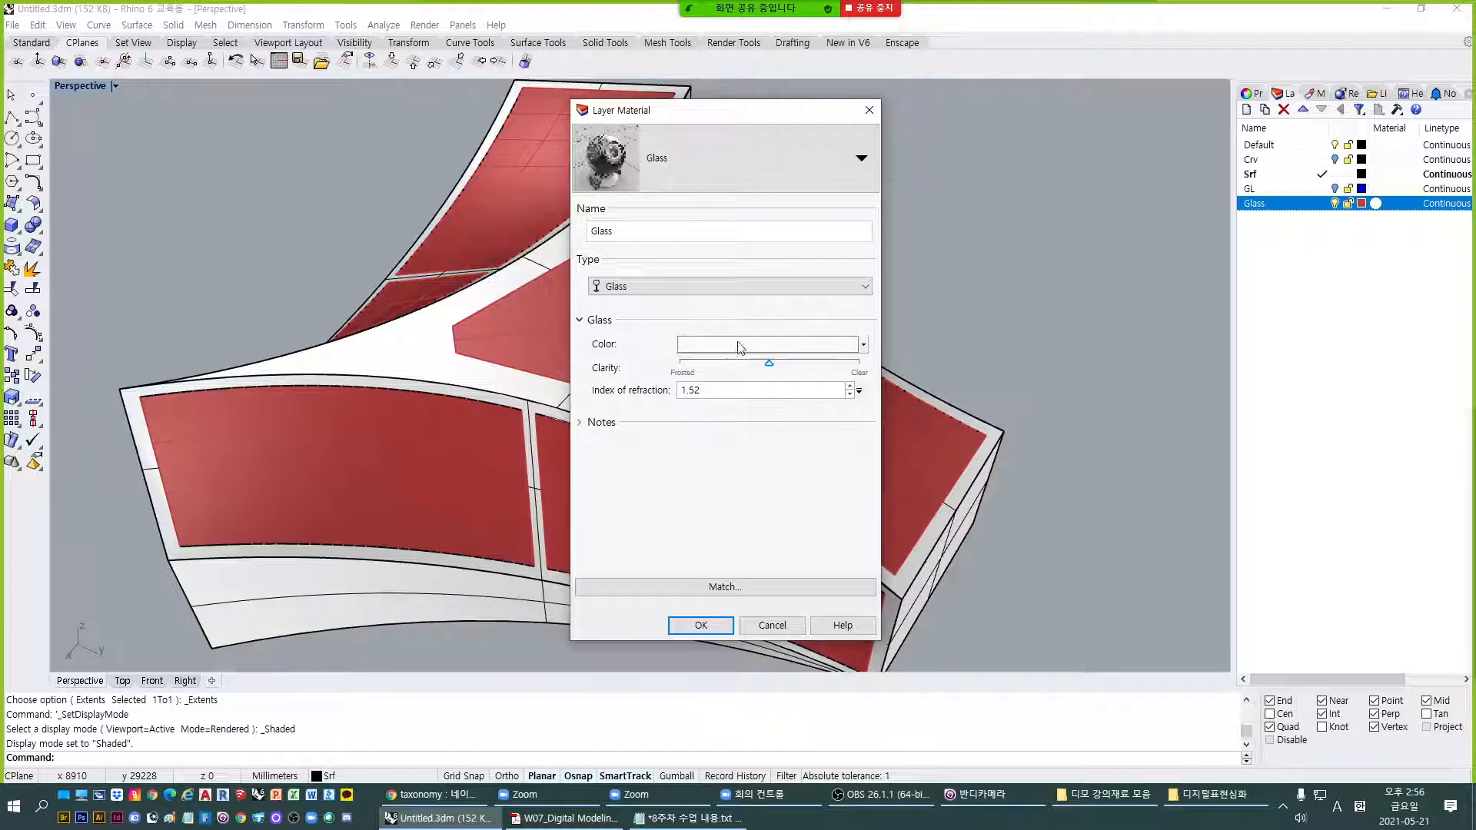
Set the glass material's colour to Blue and apply the material to the Glass layer.
left_click(752, 344)
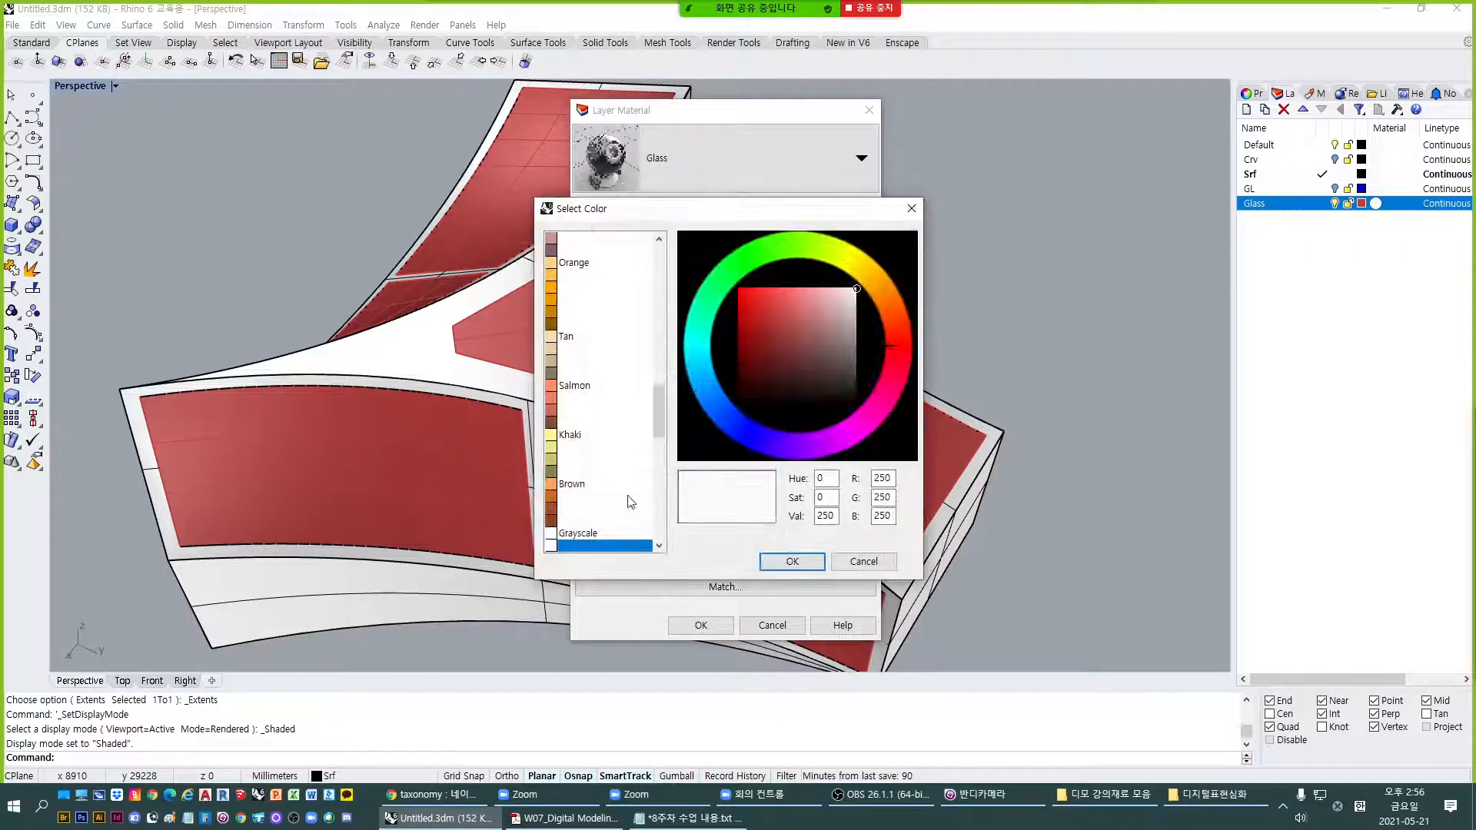
left_click(764, 435)
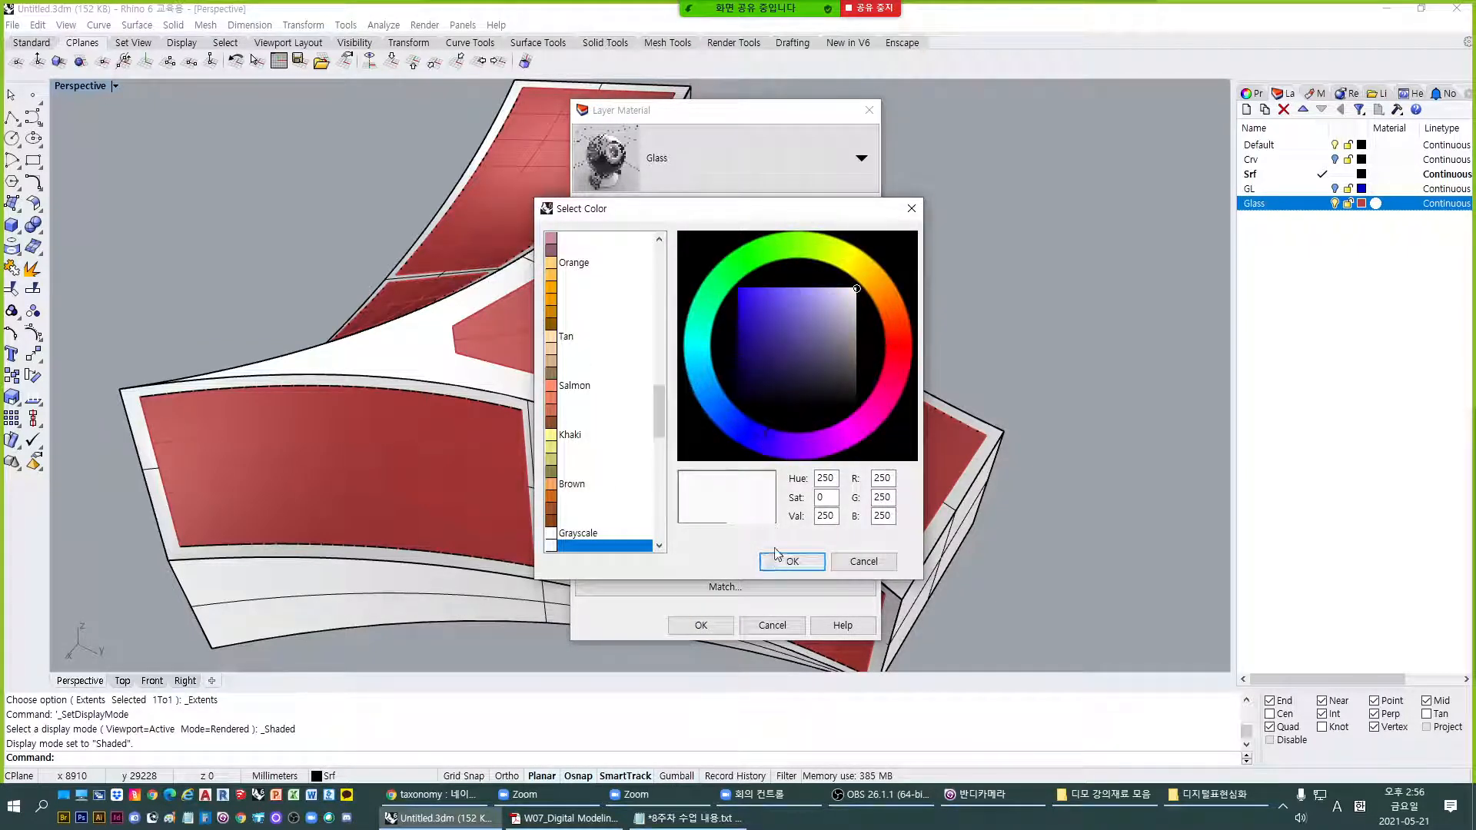
left_click_drag(659, 413, 678, 320)
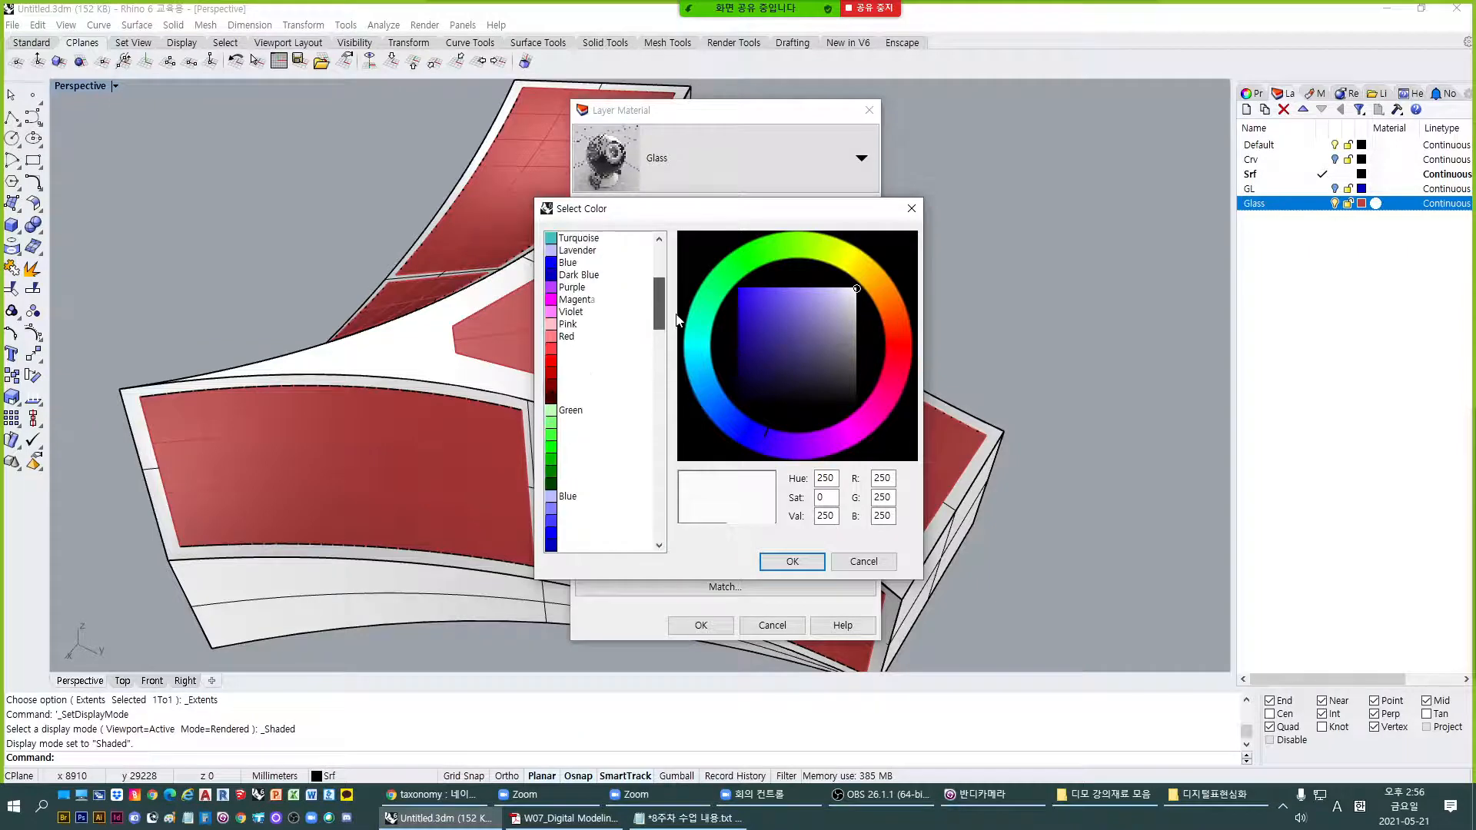
left_click(569, 262)
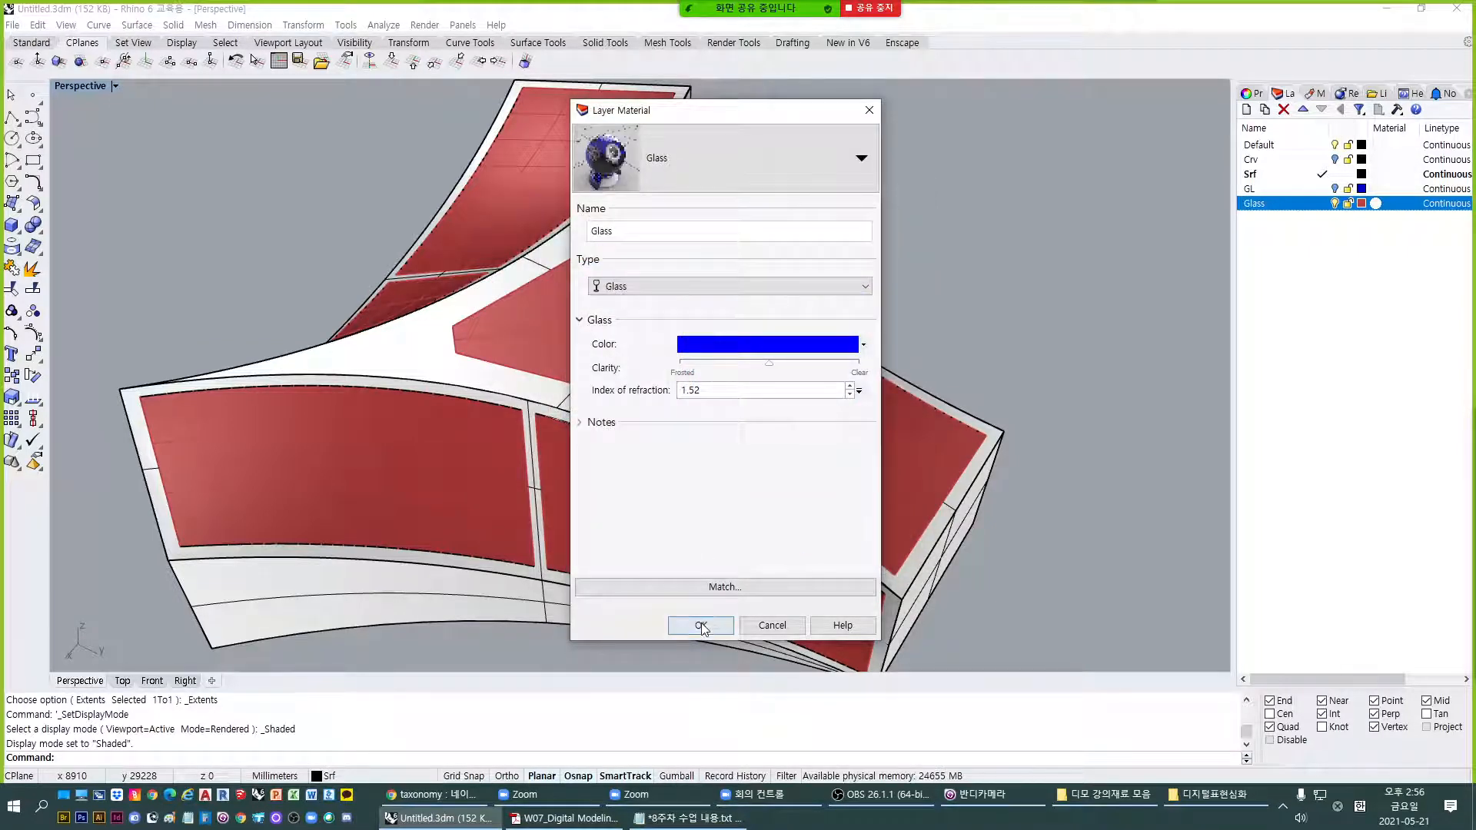
left_click(700, 625)
Switch the viewport to Rendered display mode and inspect the glass panels from several angles.
key("ctrl+alt+r")
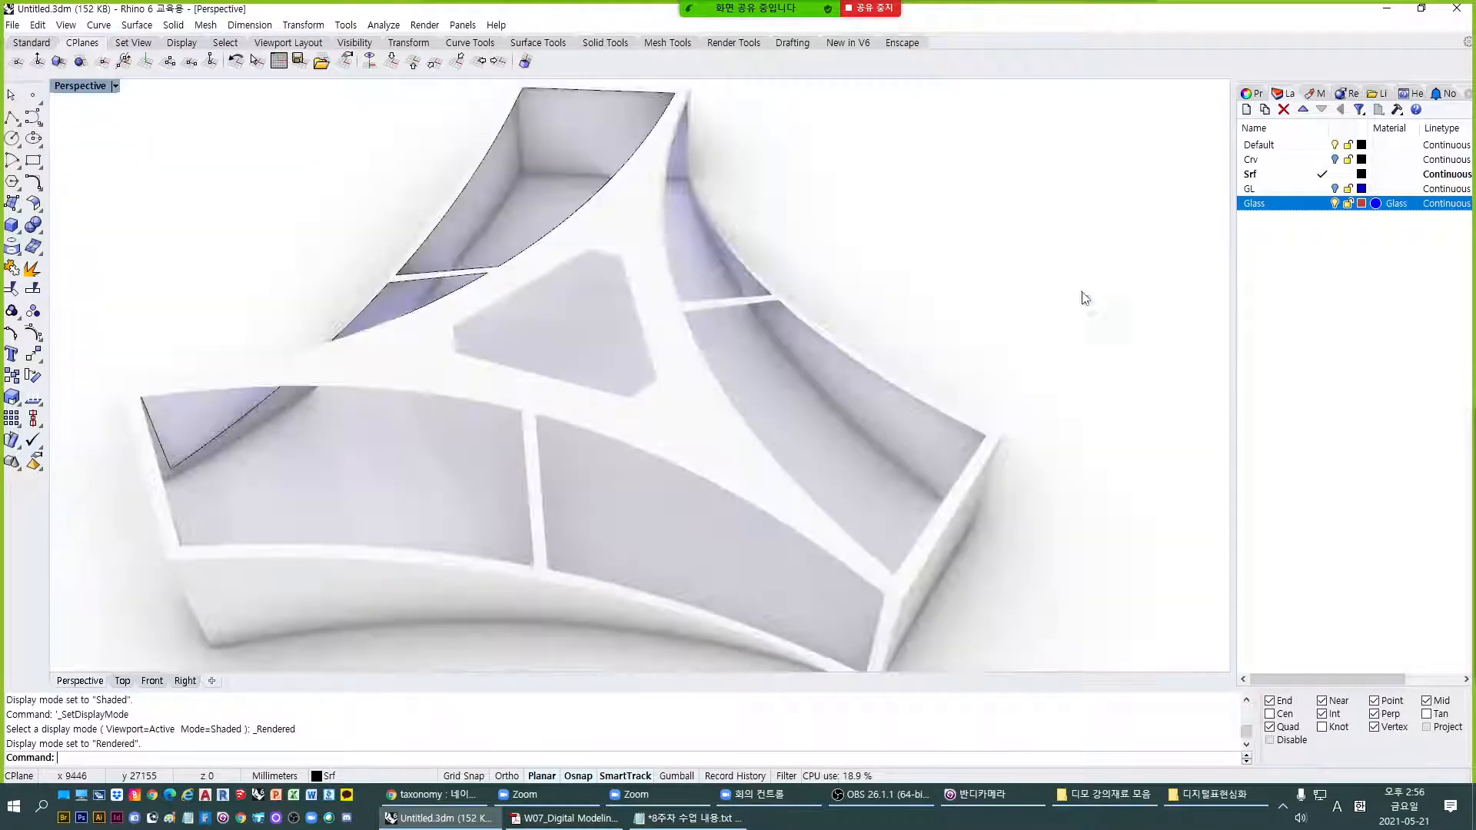
mouse_move(698, 472)
right_mouse_down()
mouse_move(666, 399)
mouse_move(580, 385)
mouse_move(500, 455)
mouse_move(859, 442)
mouse_move(781, 428)
right_mouse_up()
scroll(778, 423, "down", 5)
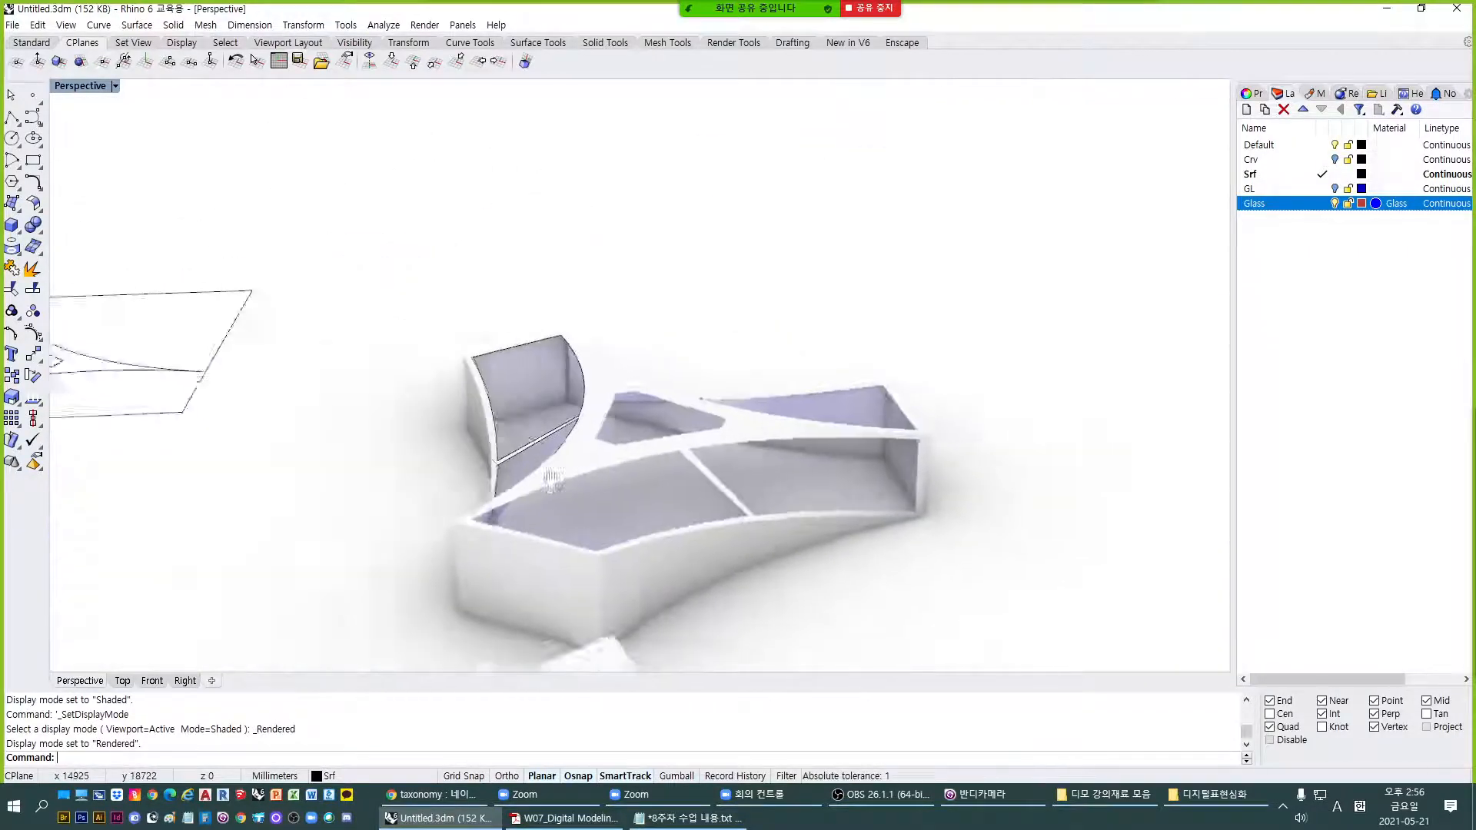
right_click_drag(553, 478, 701, 480)
scroll(629, 426, "up", 6)
Delete the leftover outline curves around the two inset panels on the near curved side.
left_click(620, 408)
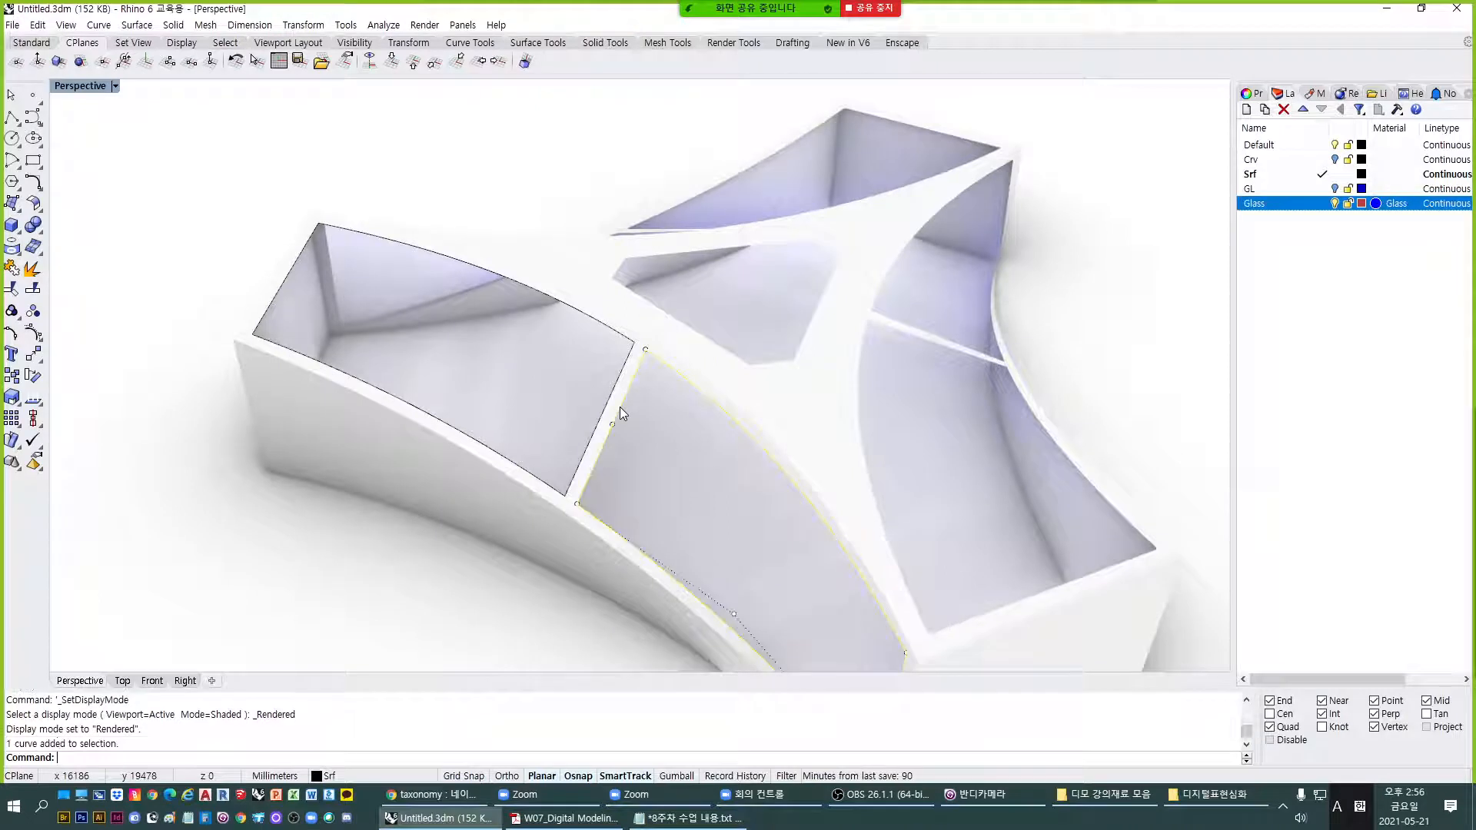
type("E")
key("Return")
left_click(605, 421)
key("Return")
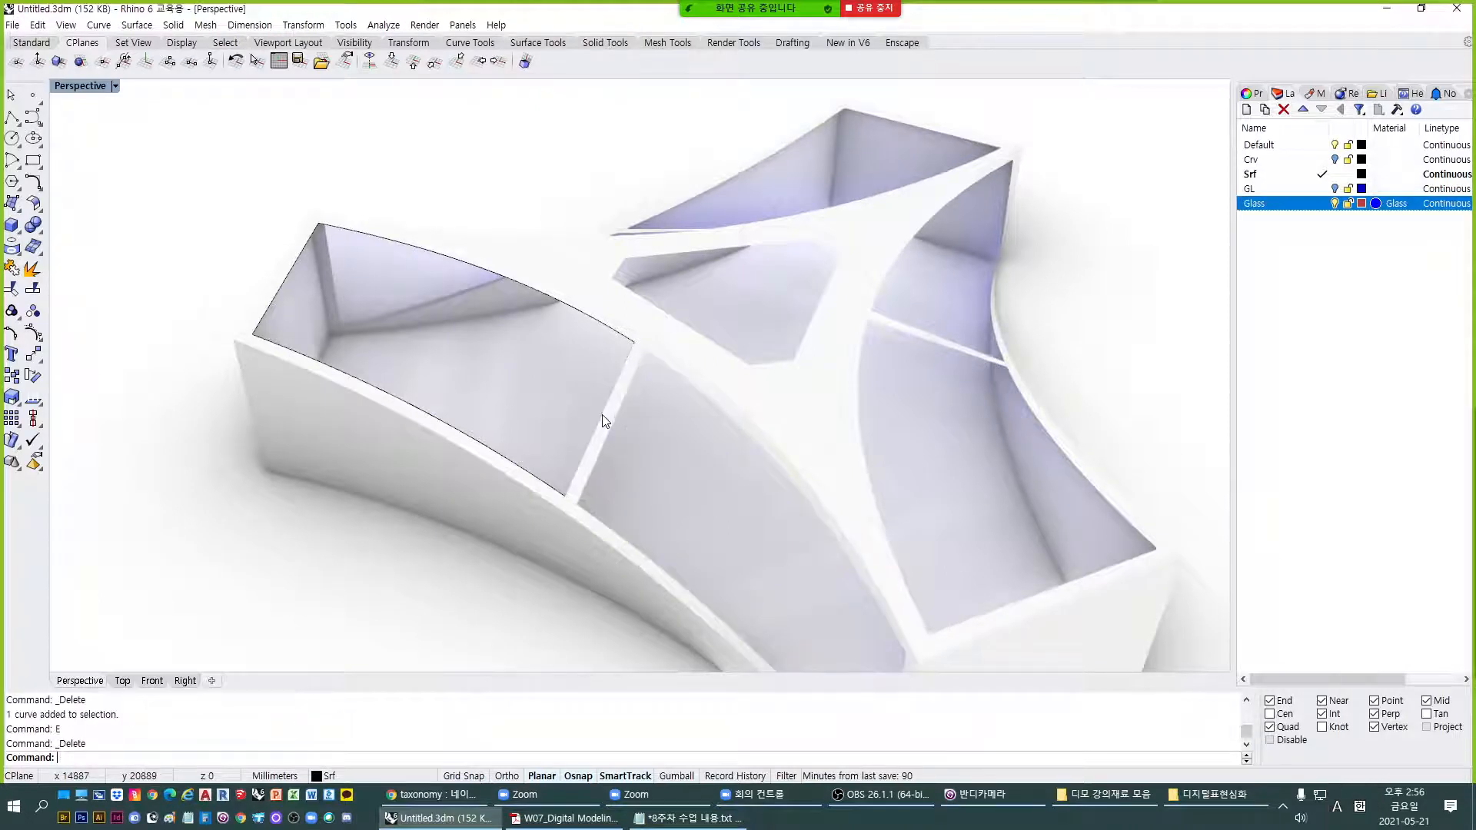
type("E")
key("Return")
left_click(522, 471)
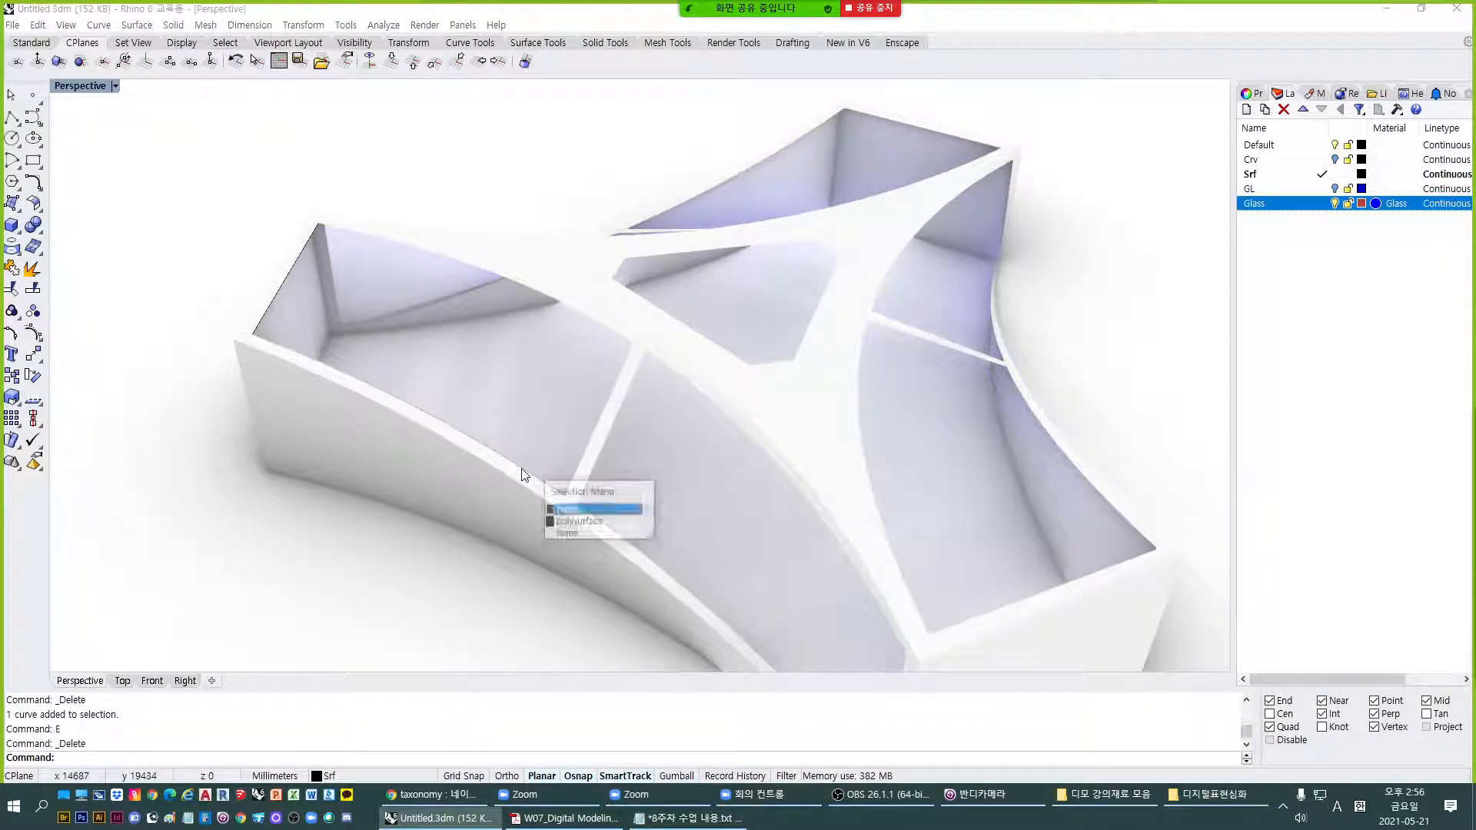
key("Return")
type("E")
key("Return")
Inspect the block in Rendered display mode and return the viewport to Shaded.
scroll(607, 376, "down", 8)
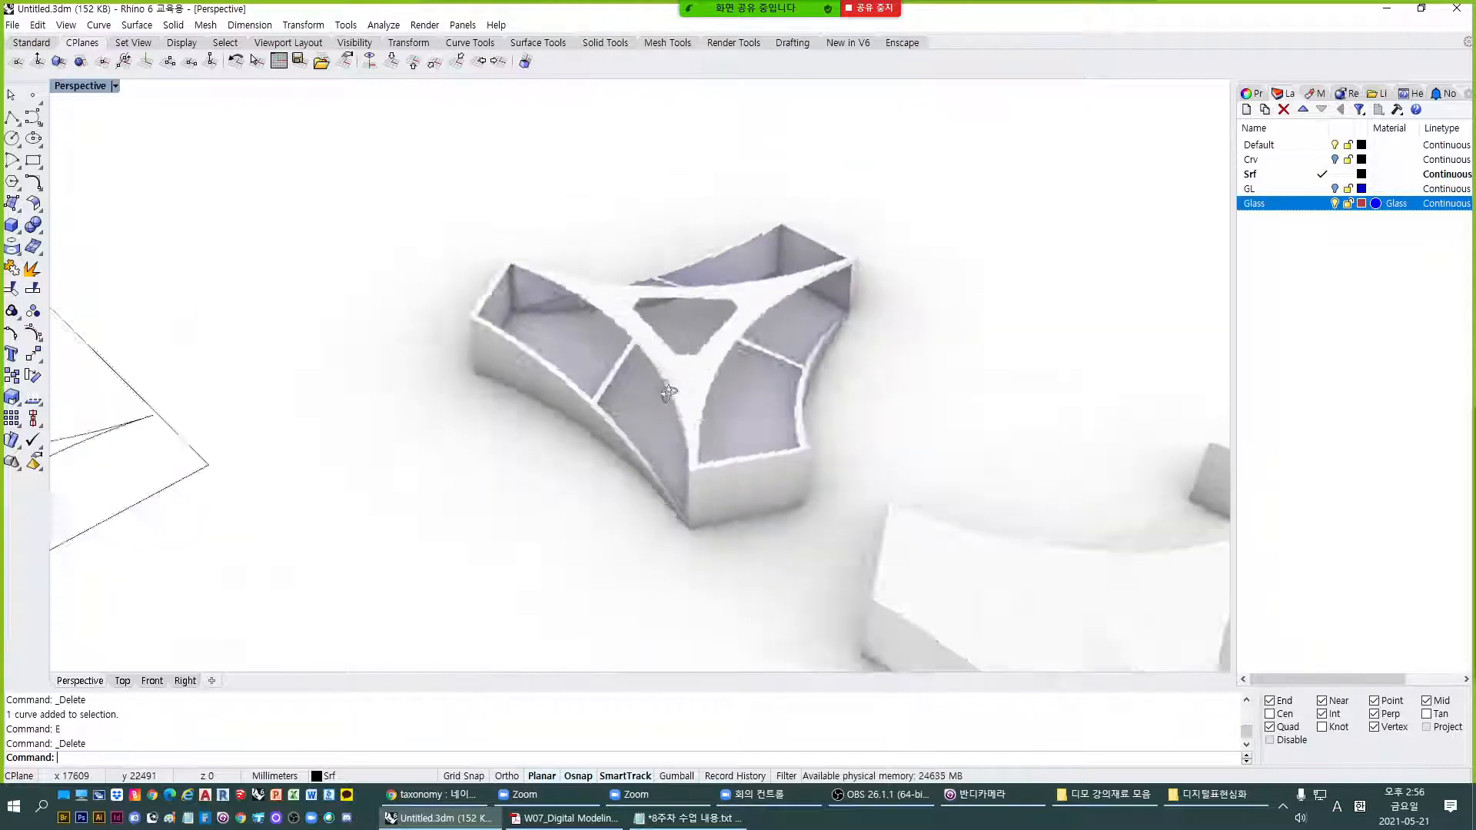
right_click_drag(669, 389, 571, 472)
scroll(699, 500, "up", 4)
mouse_move(699, 501)
right_mouse_down()
mouse_move(645, 389)
mouse_move(644, 402)
mouse_move(610, 362)
mouse_move(510, 389)
mouse_move(498, 461)
mouse_move(823, 586)
right_mouse_up()
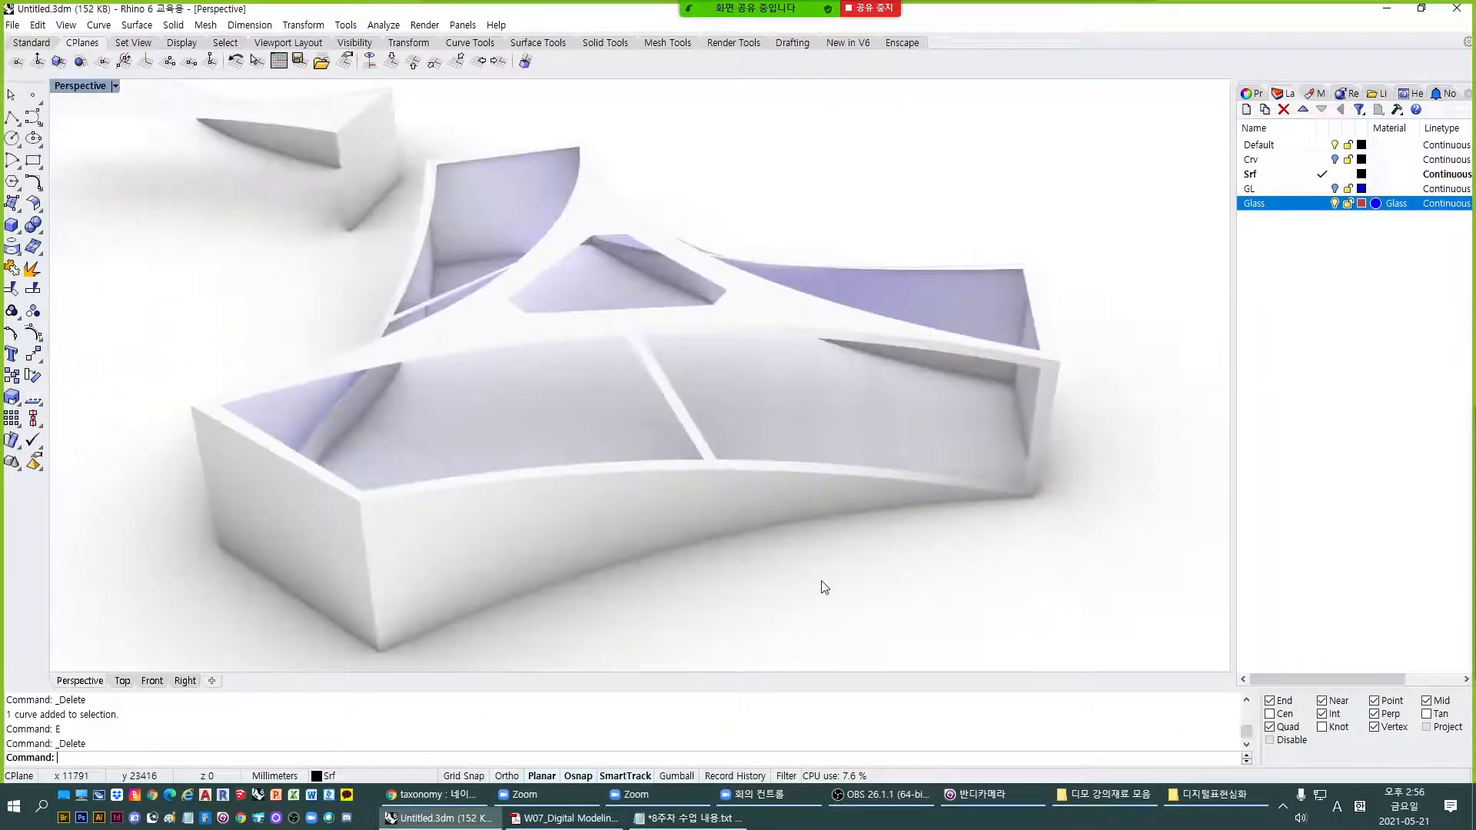
key("ctrl+alt+s")
scroll(471, 451, "down", 5)
right_click_drag(471, 452, 842, 446)
scroll(730, 447, "up", 2)
right_click_drag(729, 446, 645, 453, "shift")
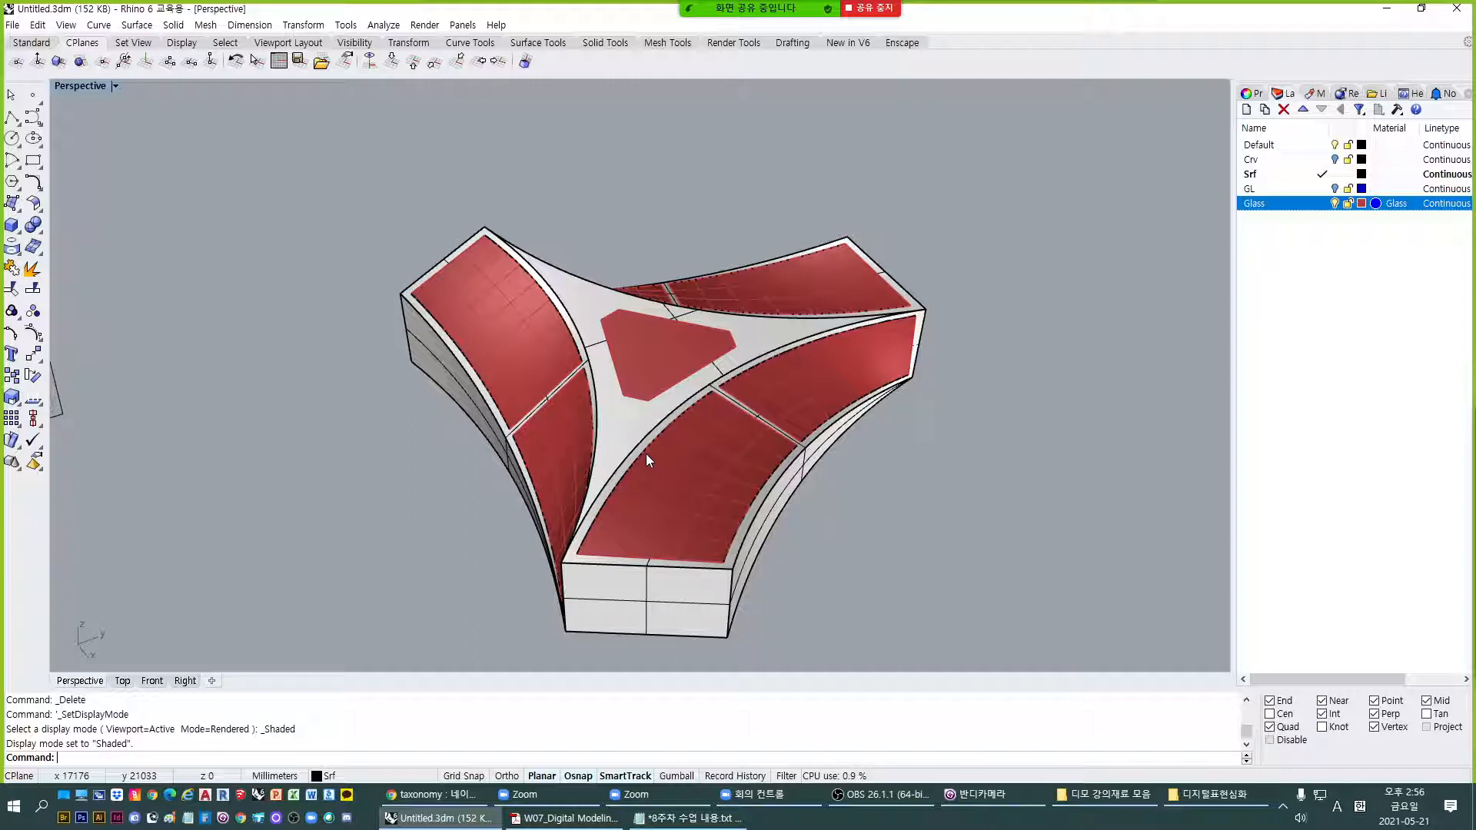
right_click_drag(645, 459, 631, 431)
scroll(536, 445, "up", 4)
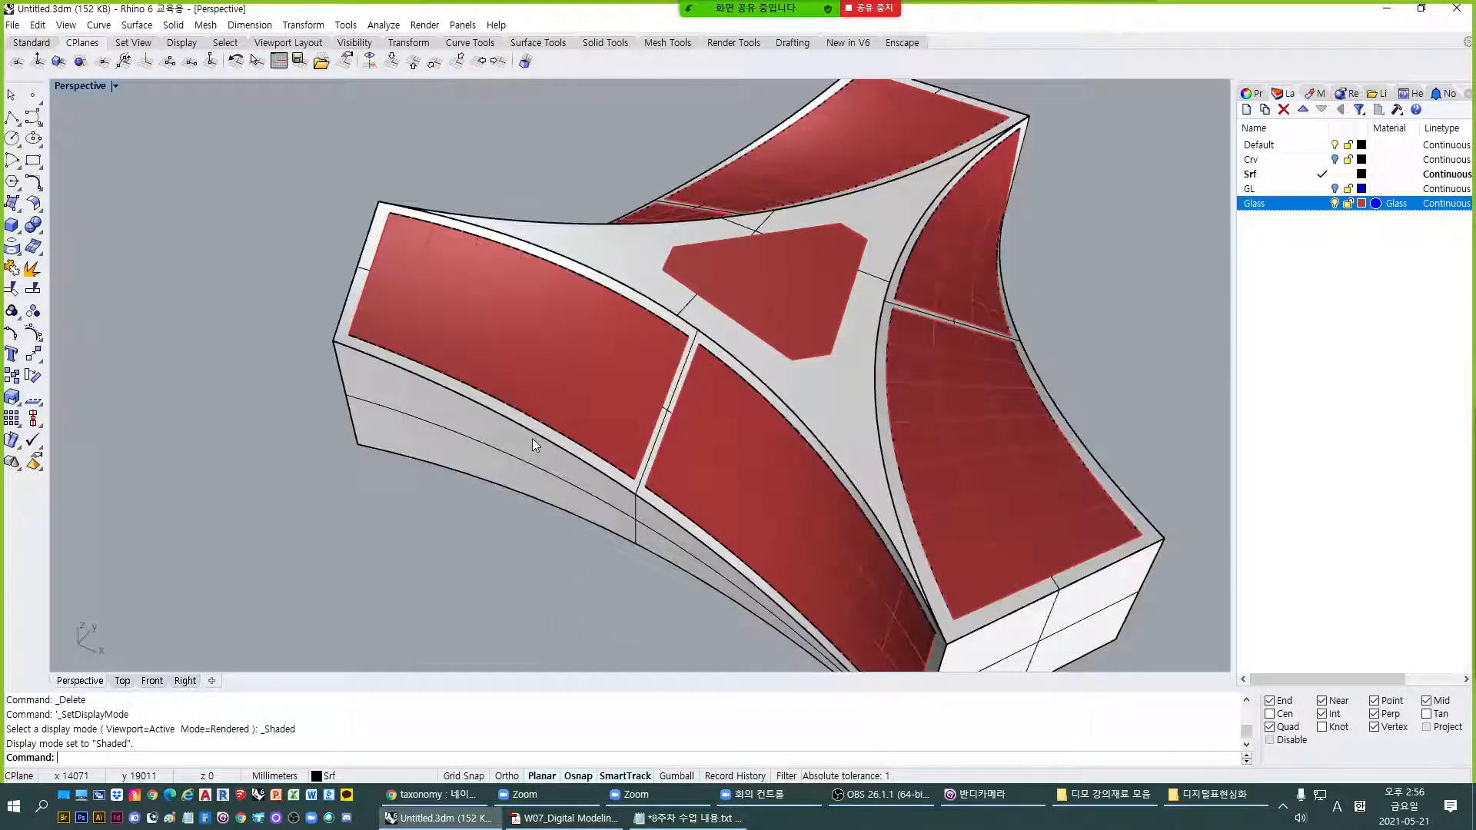
Check the near side's glass panels in Rendered display mode again, and switch back to Shaded.
key("ctrl+alt+r")
scroll(532, 438, "up", 3)
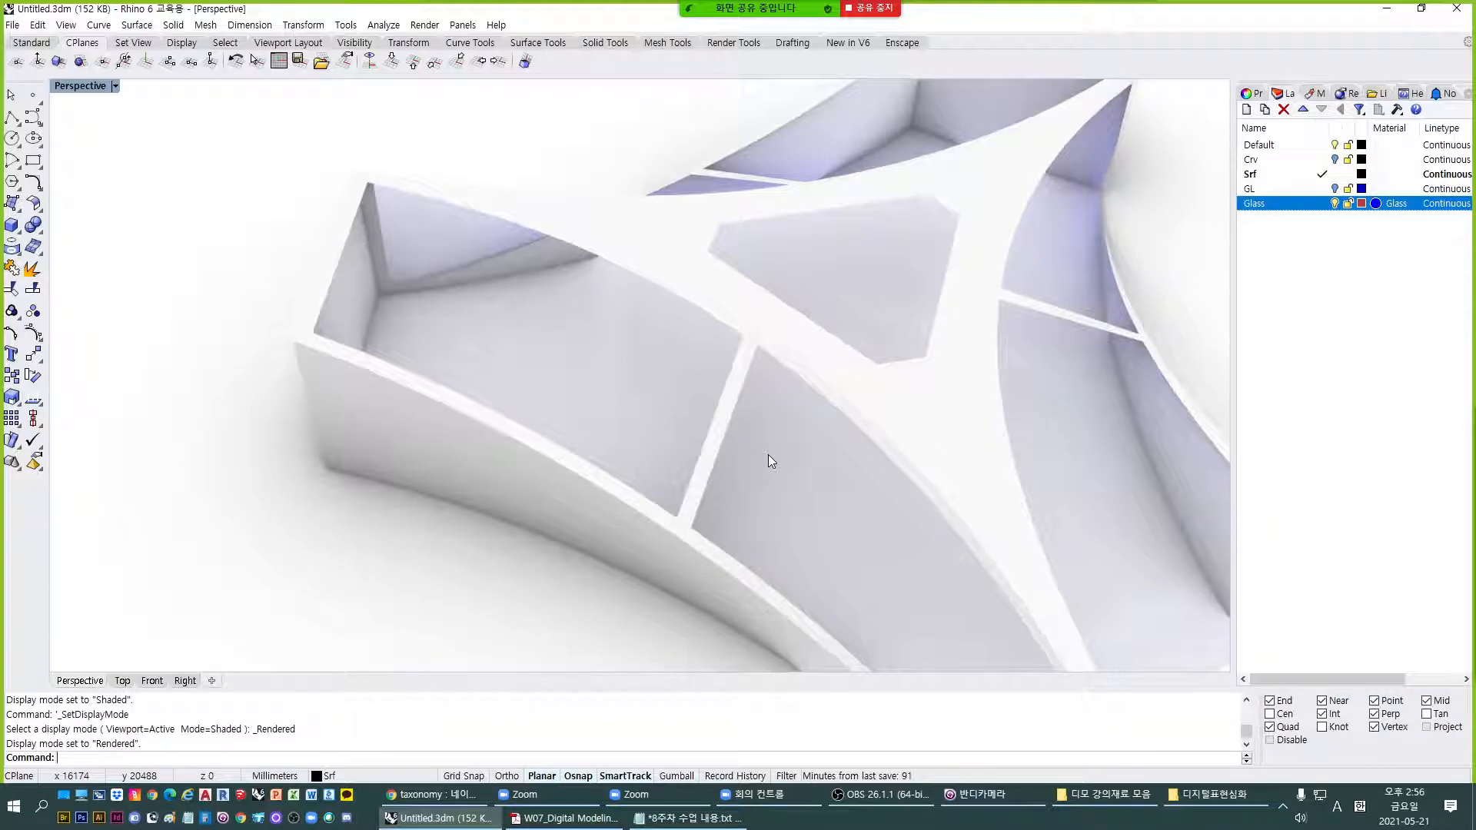
key("ctrl+alt+s")
scroll(627, 413, "up", 5)
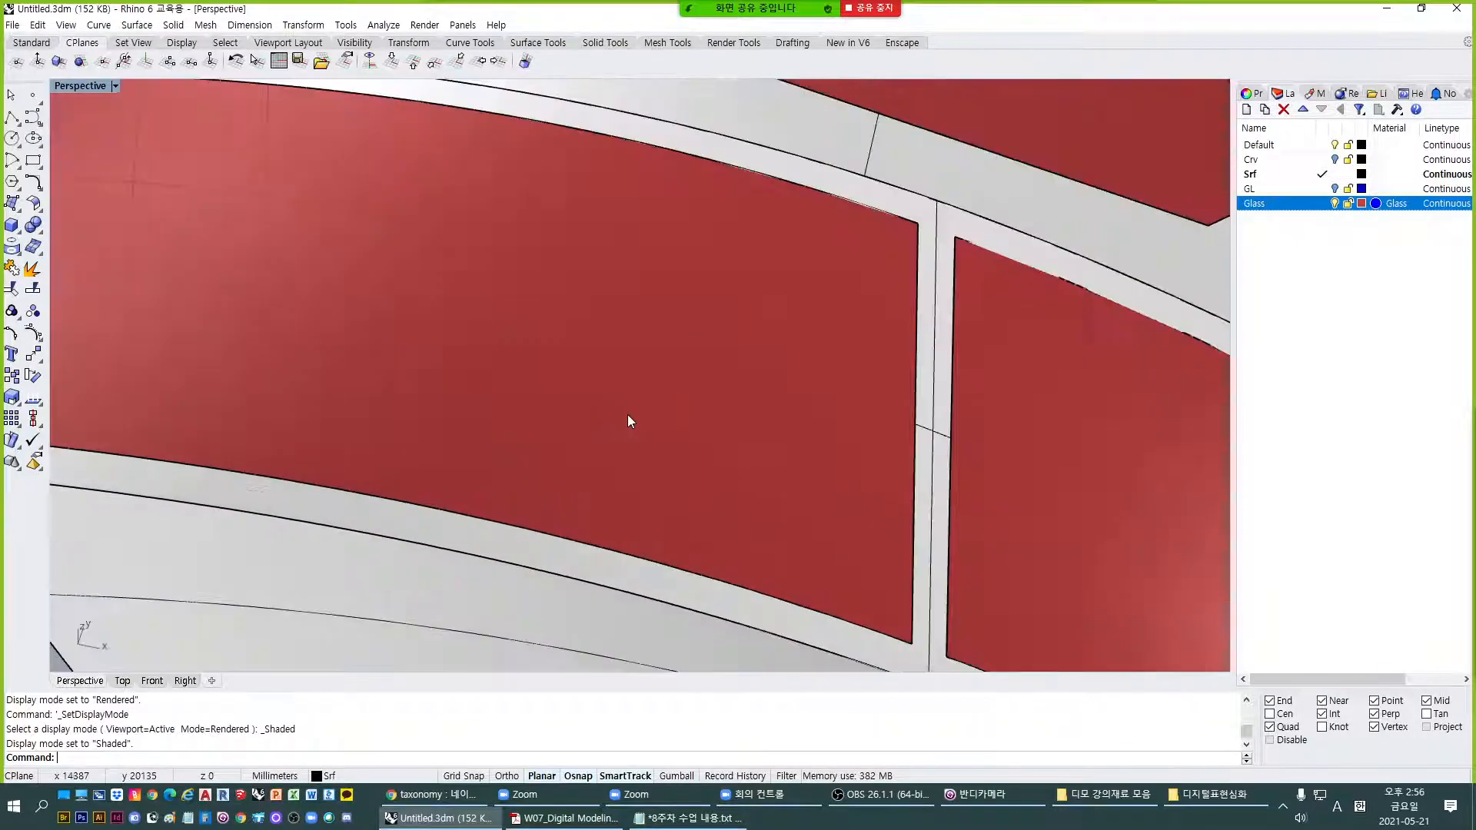
Select one glass panel on the near side, and highlight ExtractWireframe in the Notepad lesson notes.
left_click(628, 413)
scroll(628, 413, "down", 5)
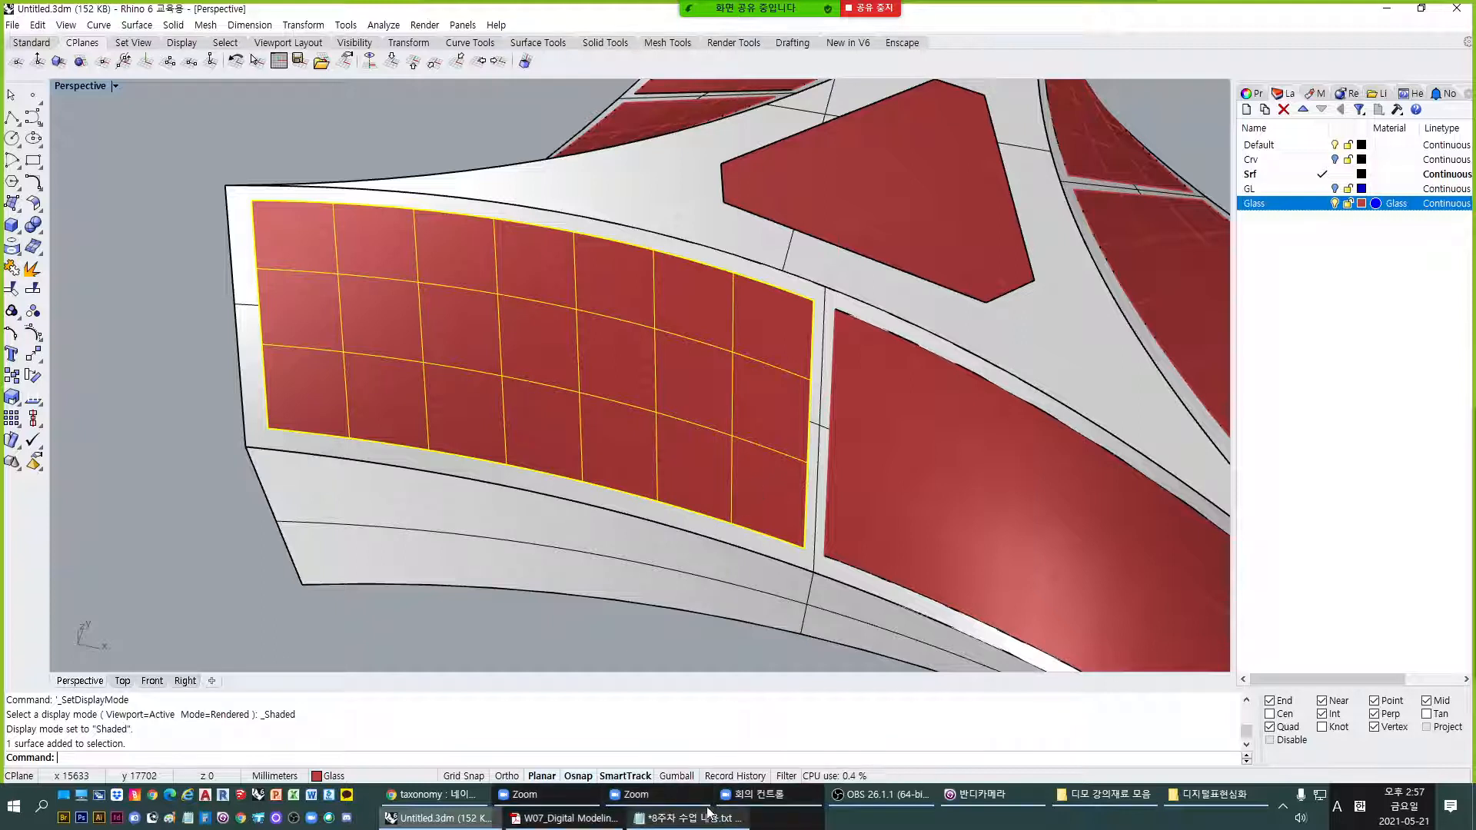
left_click(681, 819)
left_click_drag(1123, 419, 844, 401)
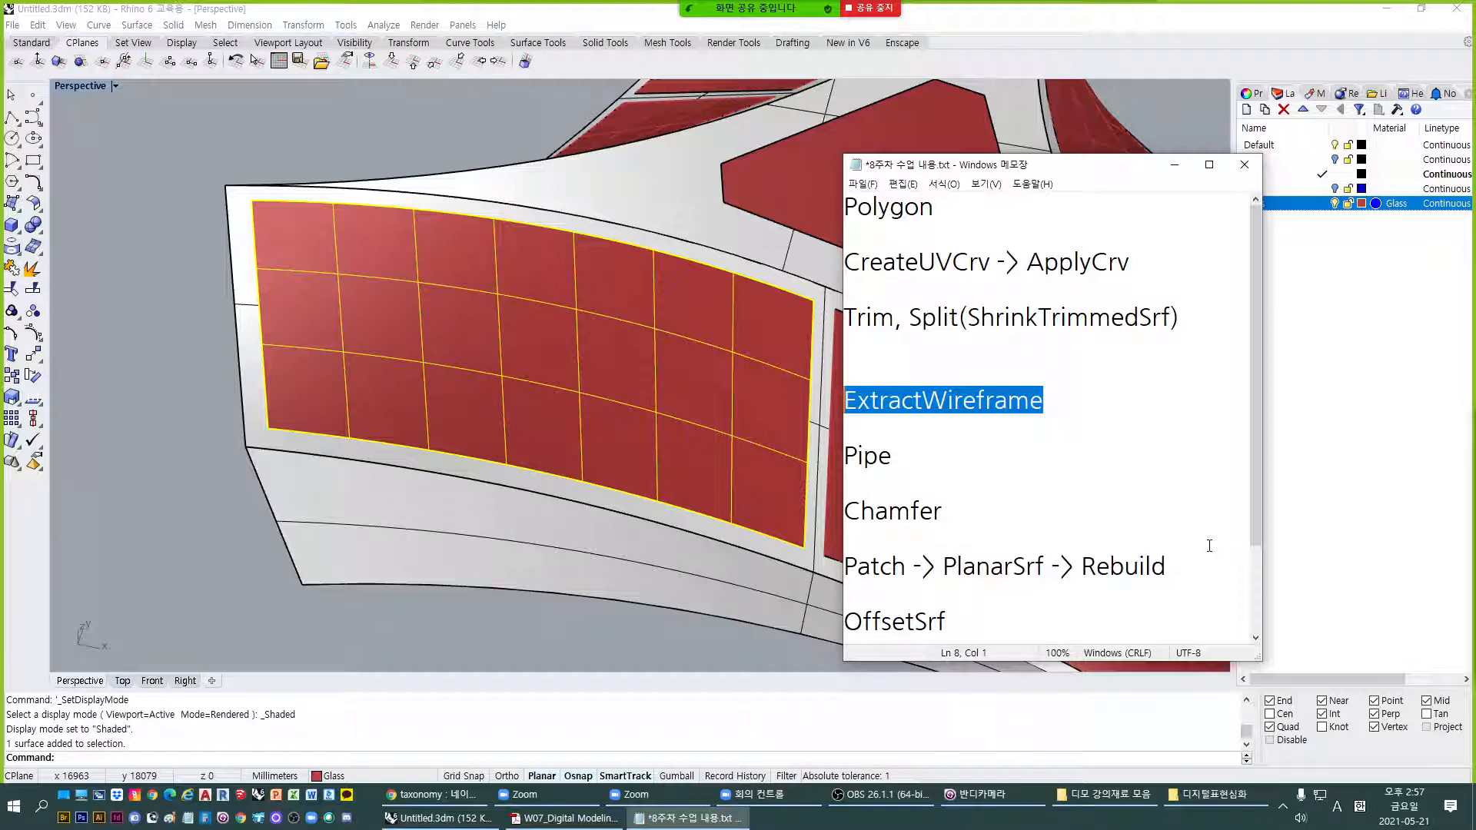
left_click(394, 612)
left_click(703, 407)
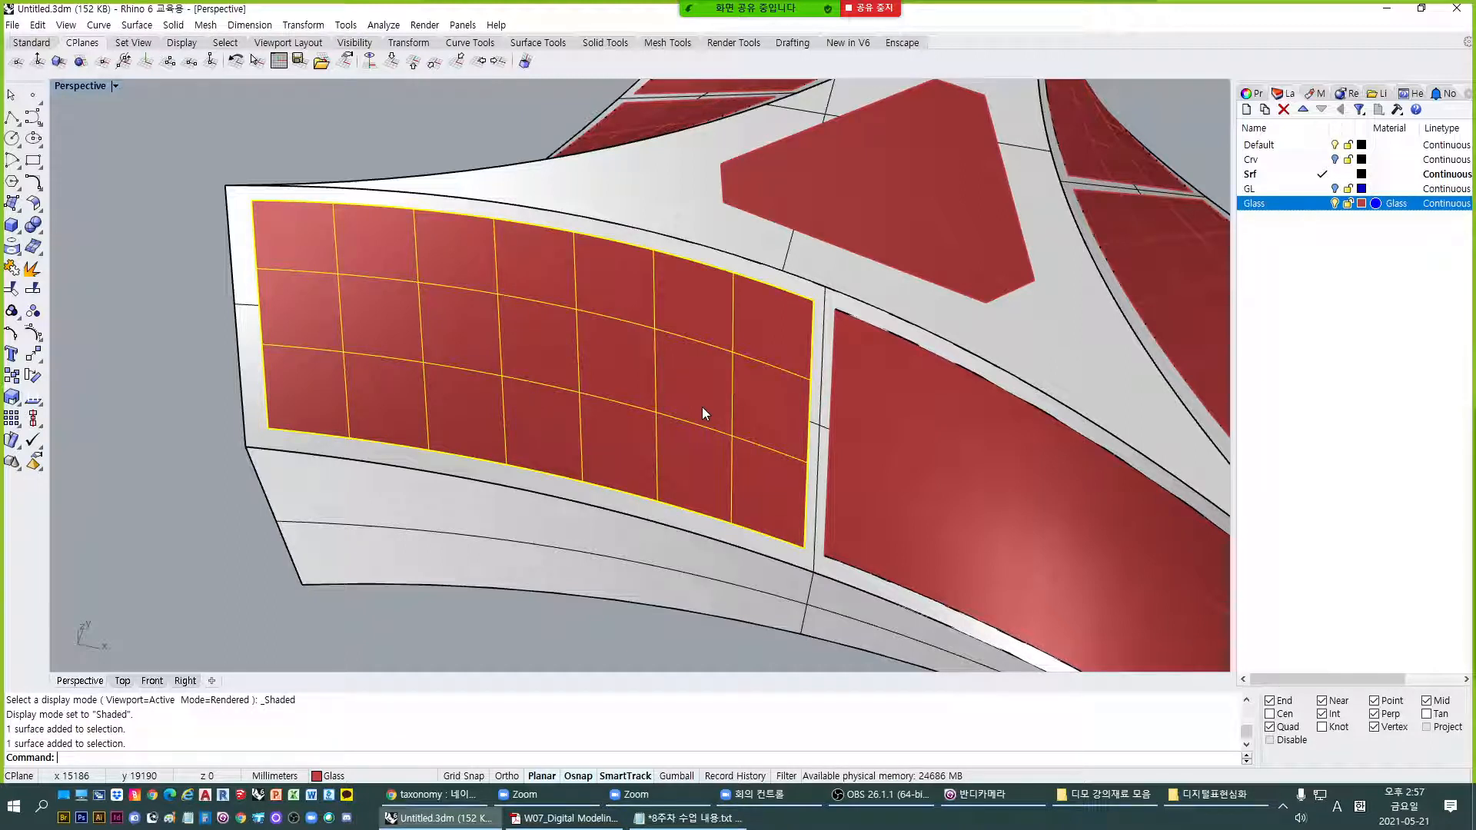
Create a new layer named ExtractedWireframeCrv and make it the current layer.
left_click(1337, 166)
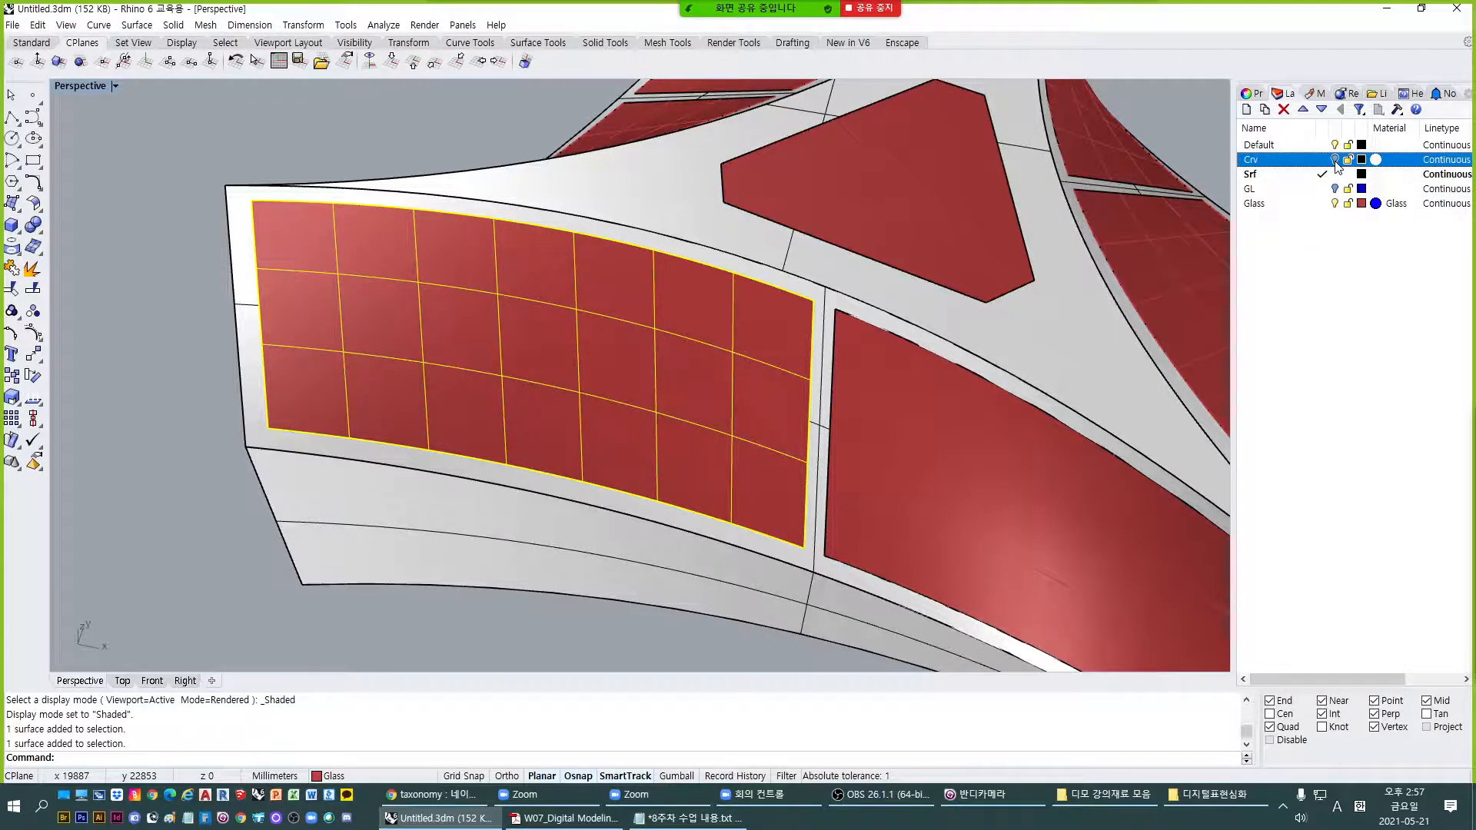
left_click(1248, 112)
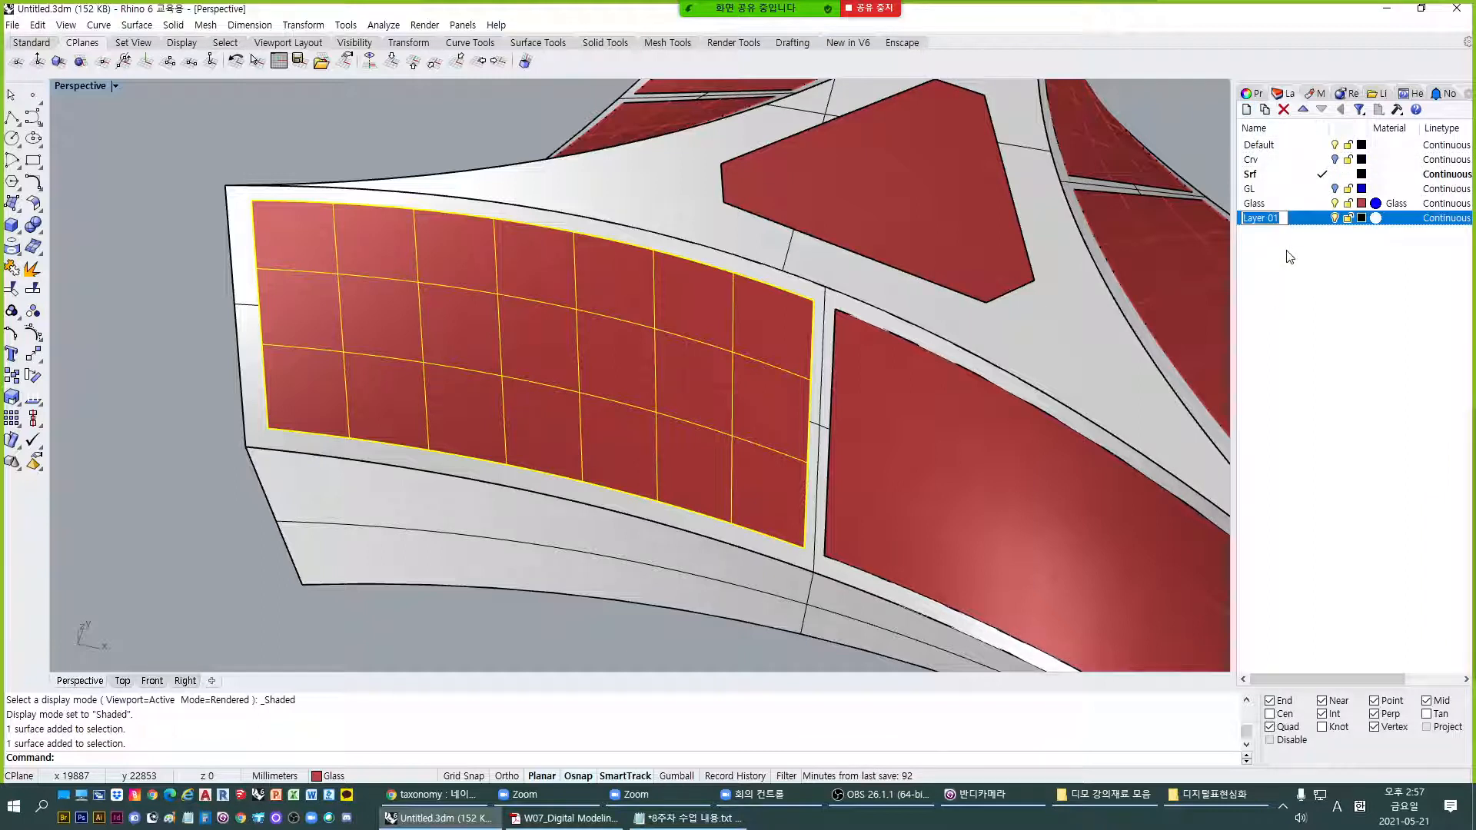
type("Exte")
key("BackSpace")
type("ract")
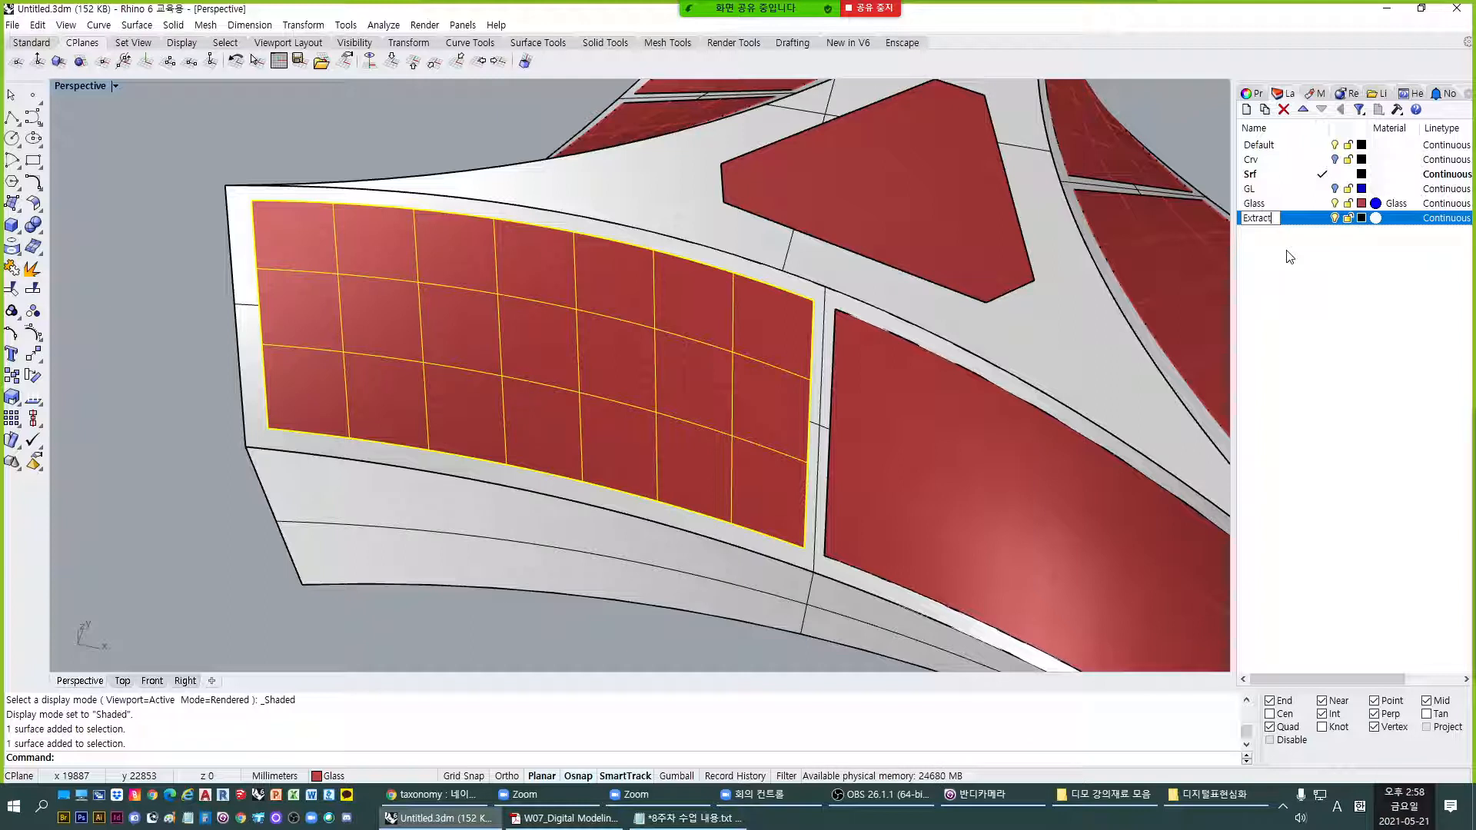
type("ed")
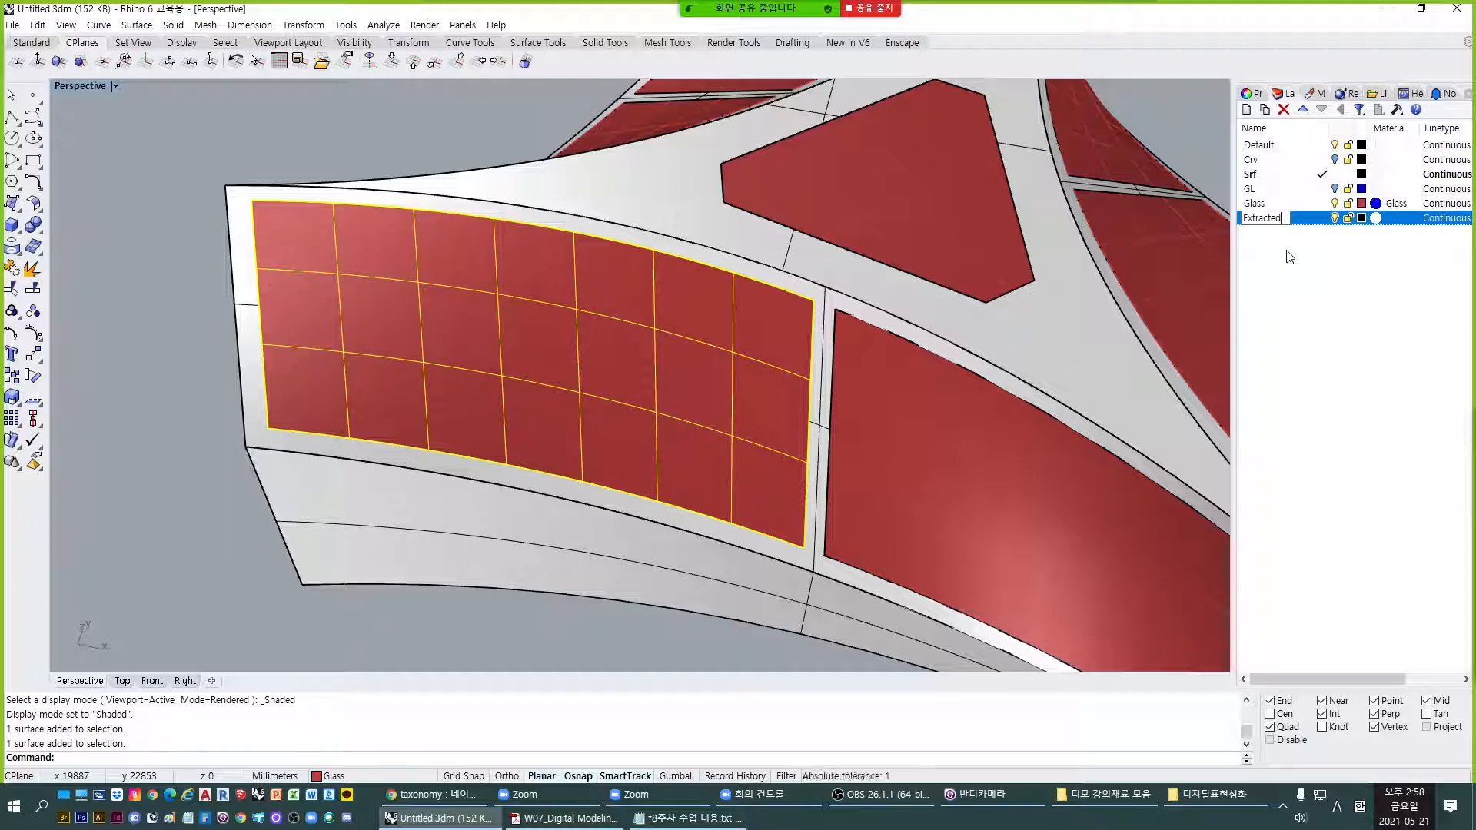
type("WireframeCrv")
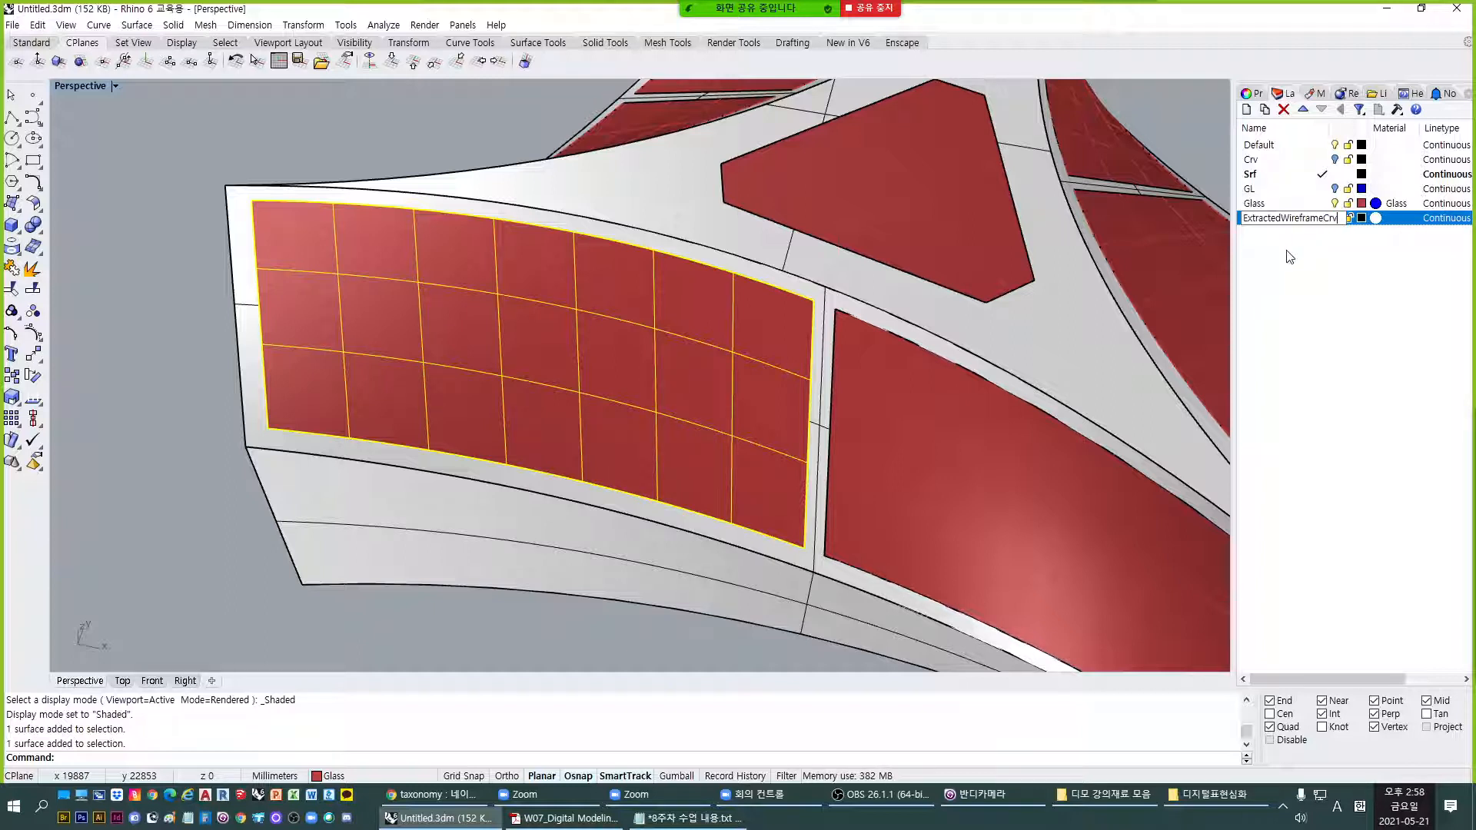
key("Return")
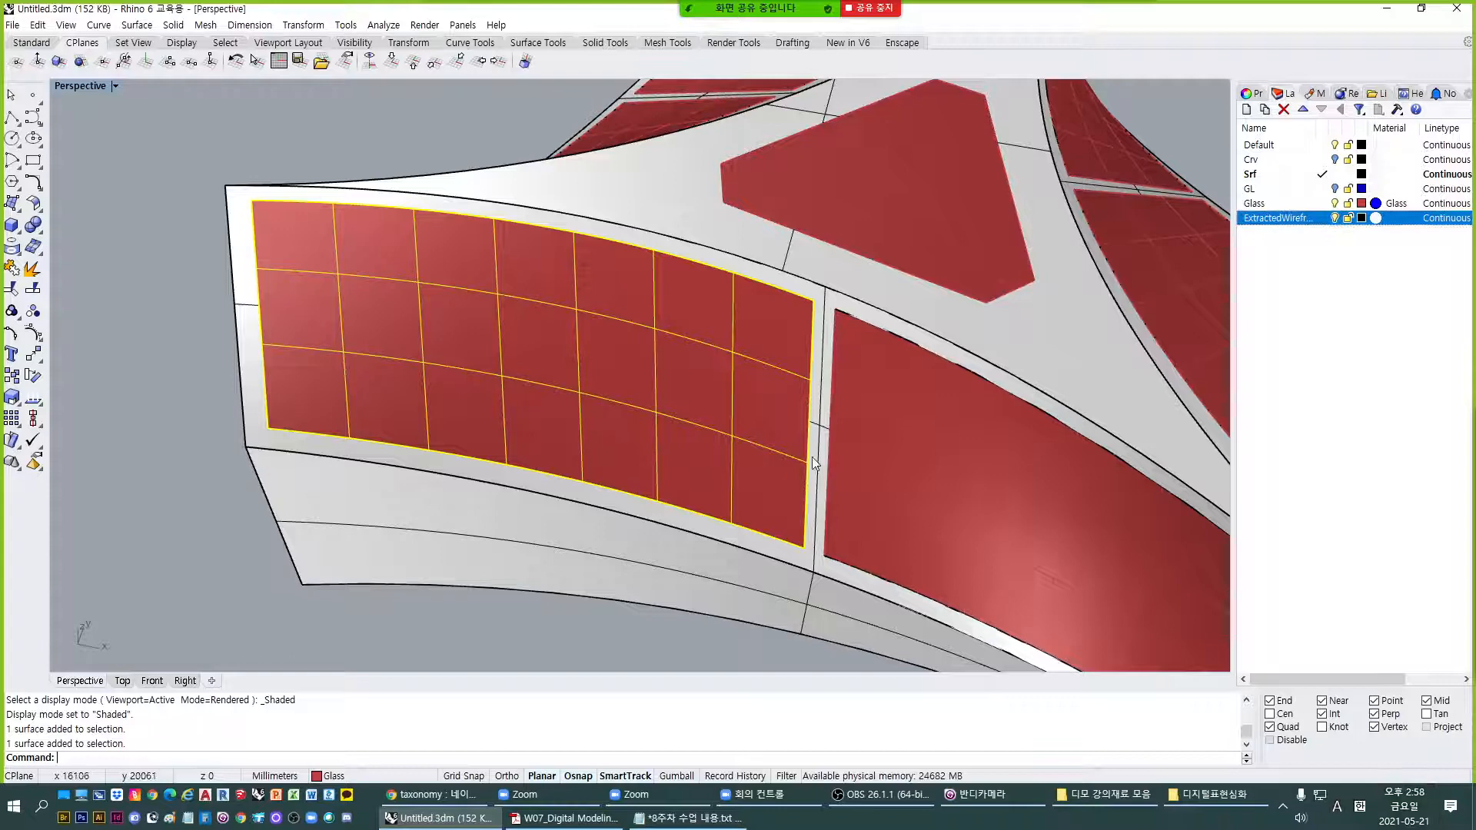
left_click(1322, 218)
Extract the wireframe curves of the selected glass panel with ExtractWireframe.
right_click_drag(666, 384, 692, 395)
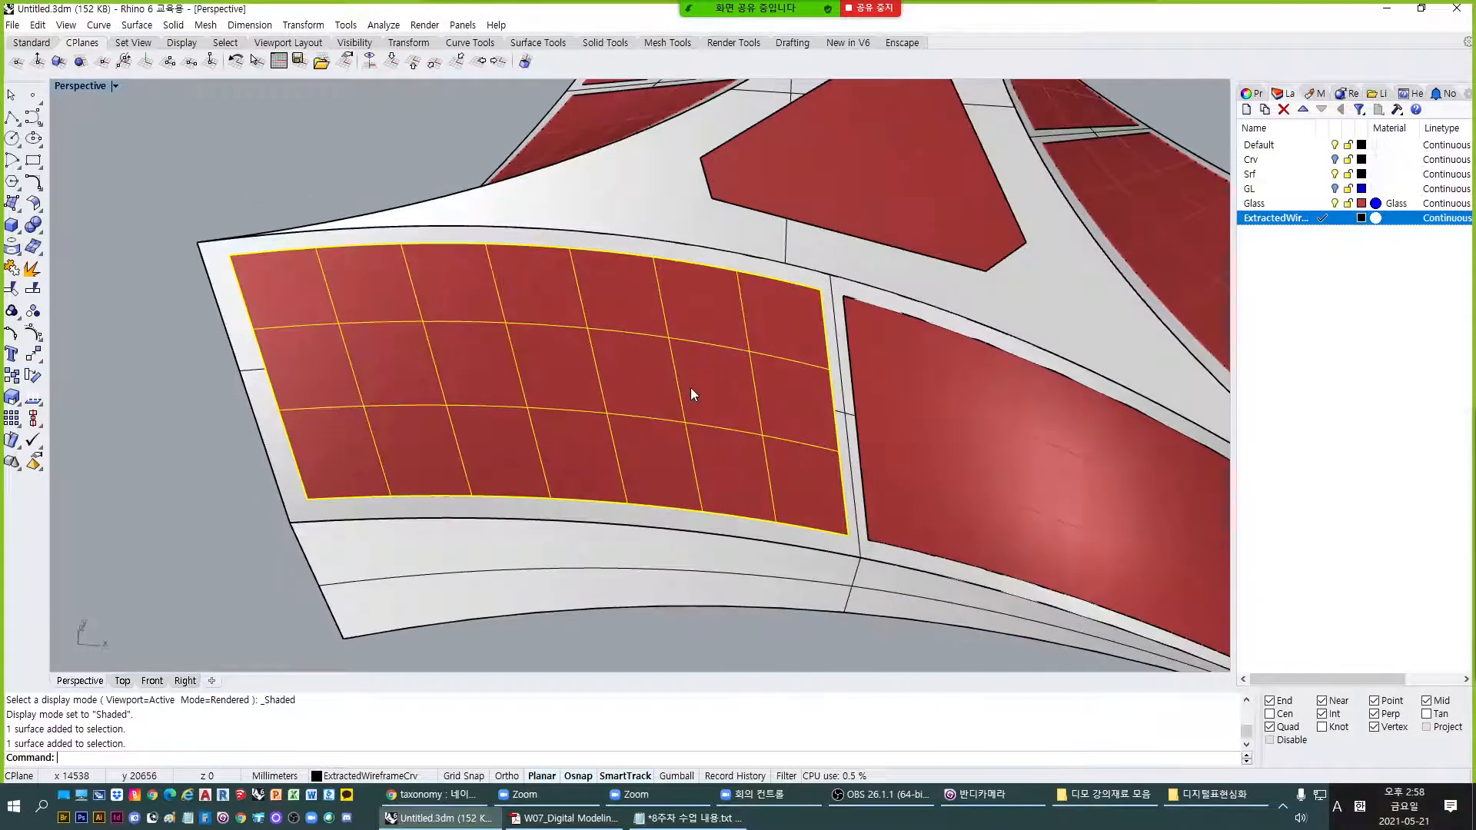
type("ExtractWireframe")
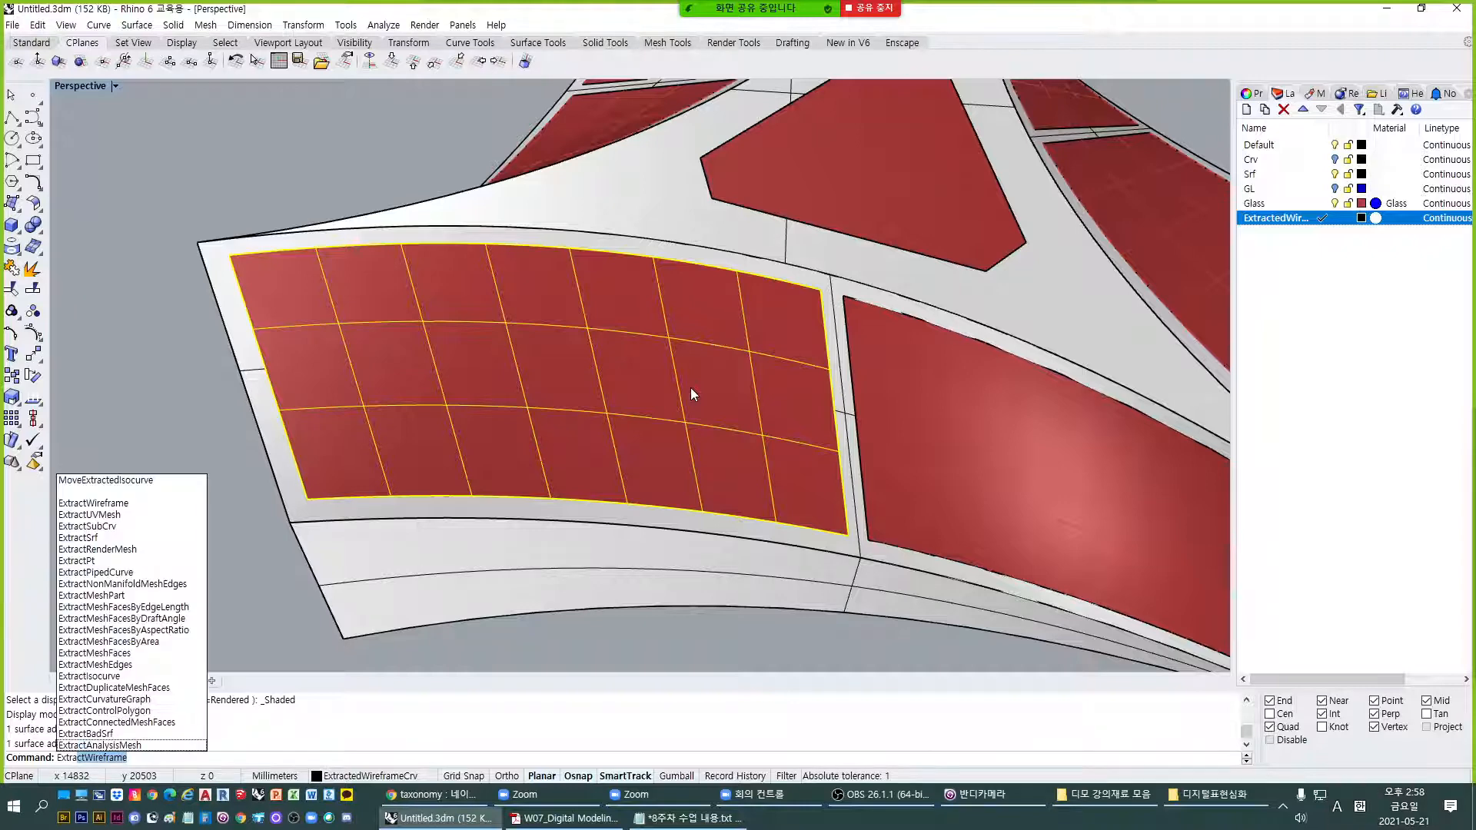
key("Return")
right_click_drag(675, 454, 634, 489)
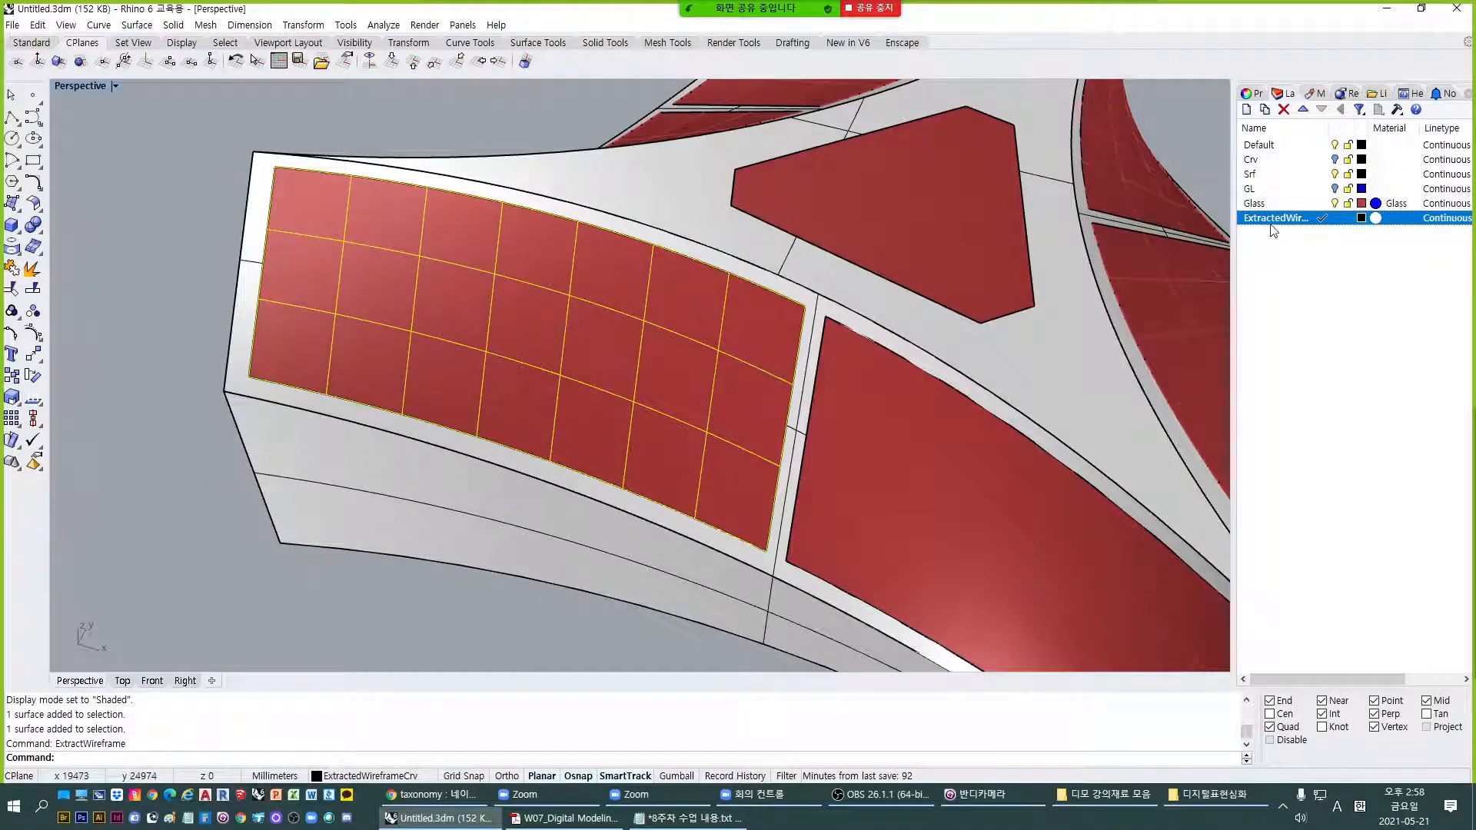
Hide the Glass and Srf layers and clear the selection to isolate the extracted curves.
left_click(1335, 202)
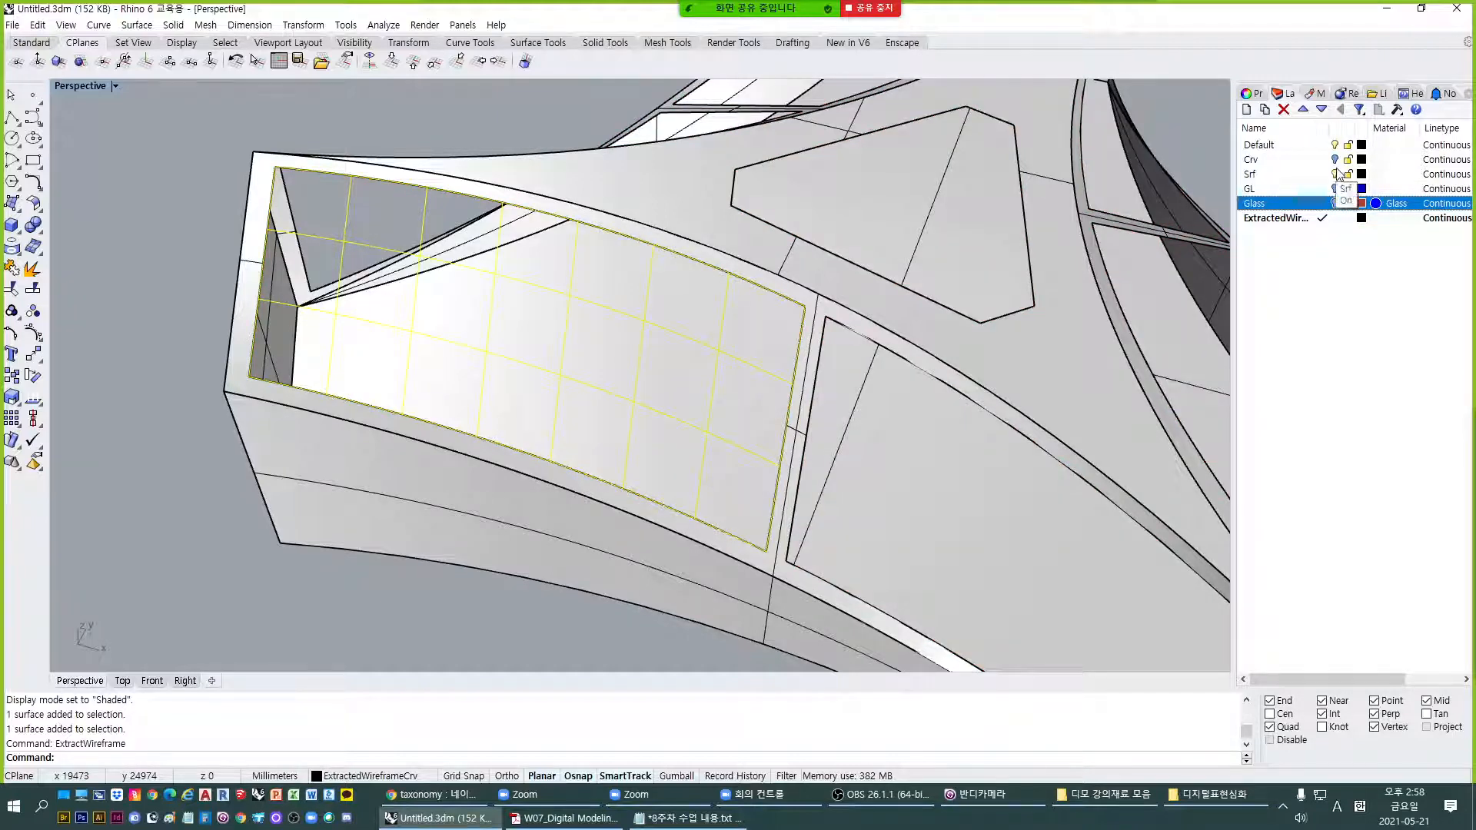
left_click(1335, 173)
left_click(579, 505)
right_click_drag(579, 505, 534, 441)
scroll(533, 441, "down", 10)
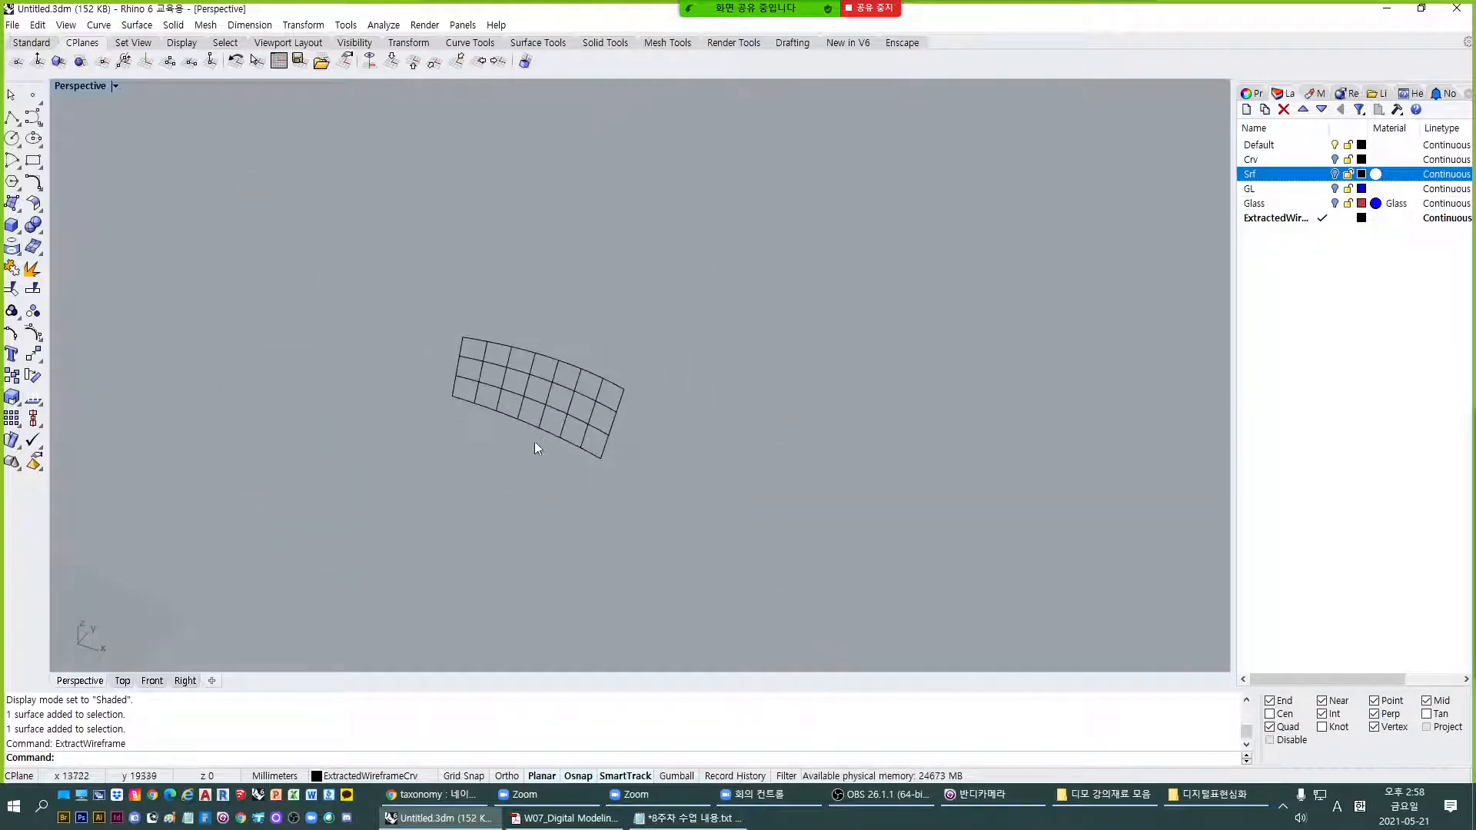
Select all the extracted wireframe curves and turn the Glass layer back on.
left_click_drag(377, 265, 895, 616)
scroll(494, 387, "up", 4)
left_click_drag(298, 177, 753, 538)
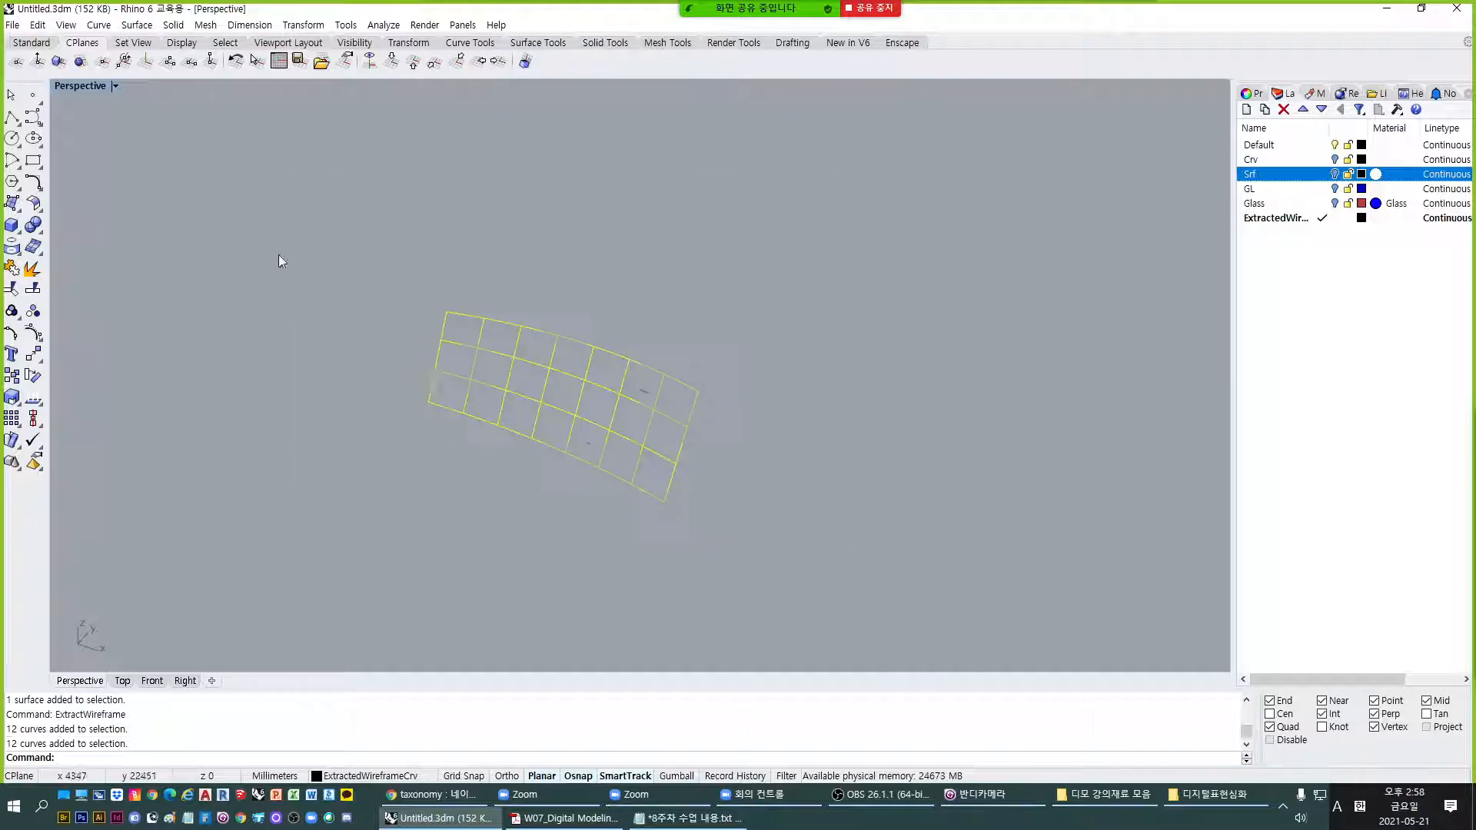
left_click_drag(279, 251, 872, 590)
left_click(1335, 203)
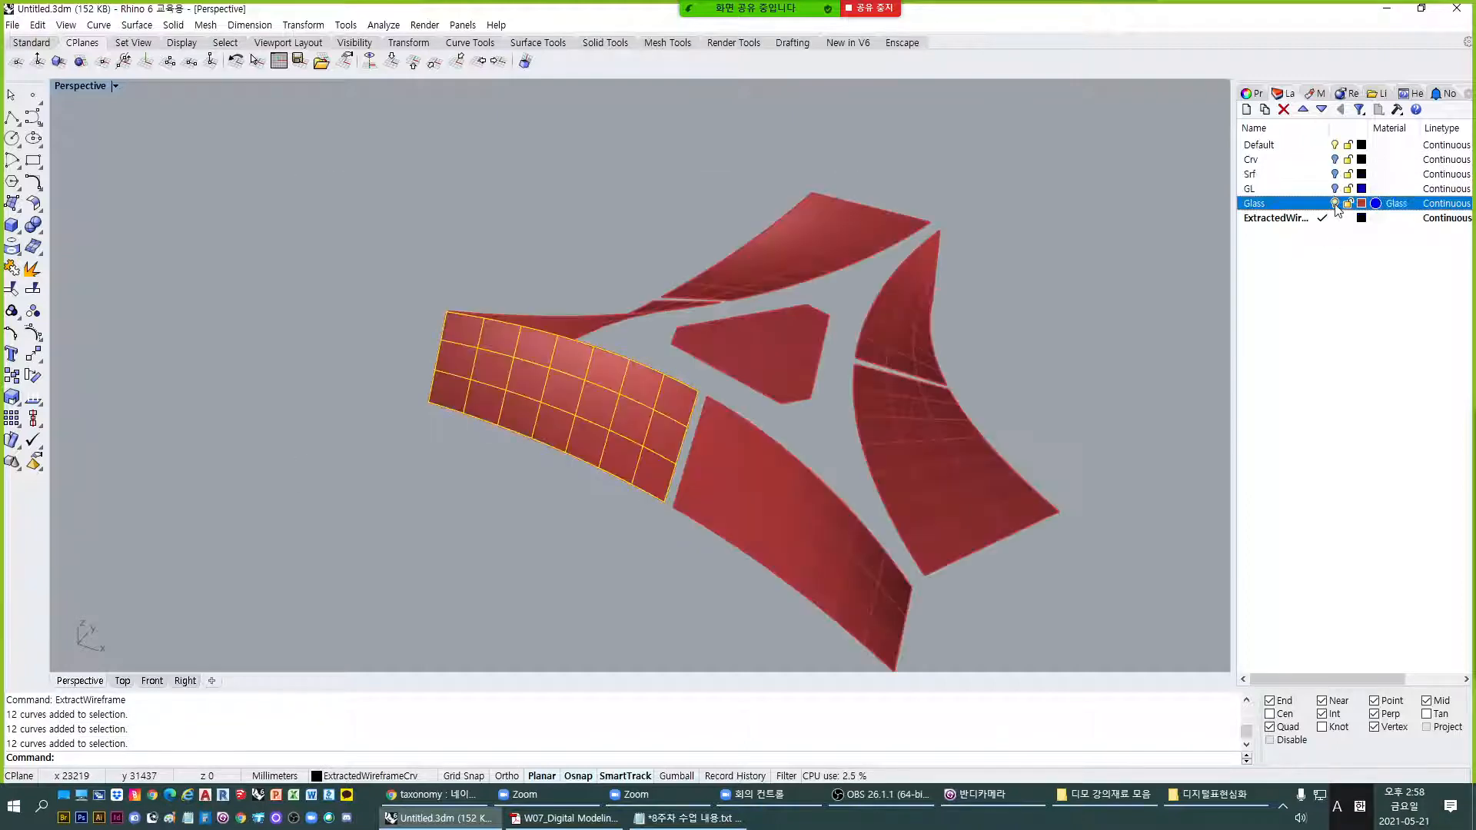
Toggle the Glass layer's visibility to compare the extracted curves with the panels, leaving the layer on and clearing the selection.
left_click(1335, 204)
left_click(1335, 203)
left_click(1335, 204)
left_click(1335, 204)
left_click(566, 523)
scroll(702, 431, "up", 3)
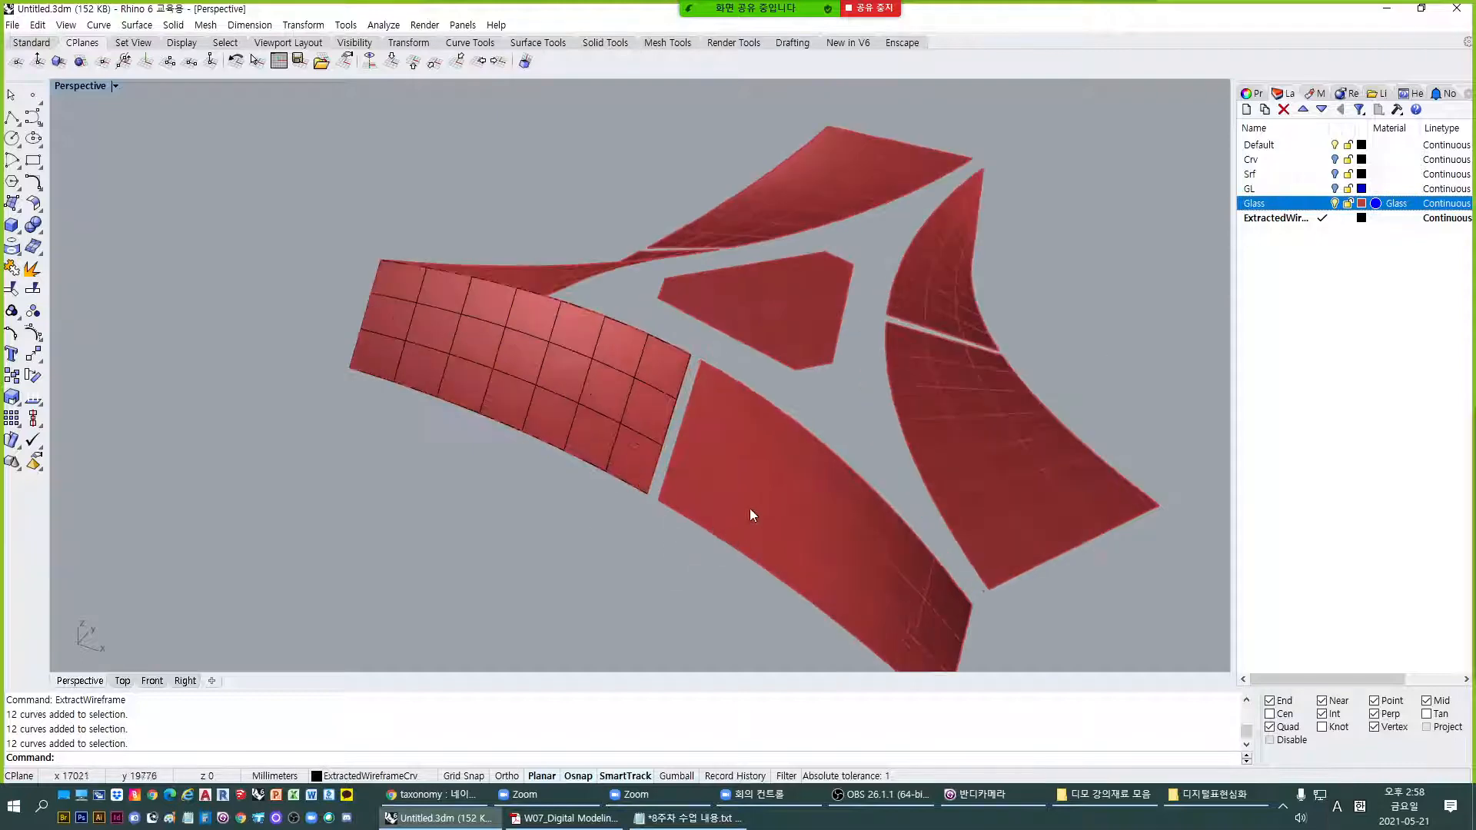
Extract the wireframe curves of the five remaining curved glass panels onto the current layer with ExtractWireframe.
left_click(749, 509)
left_click(607, 575)
right_click_drag(607, 575, 781, 574)
scroll(939, 431, "up", 4)
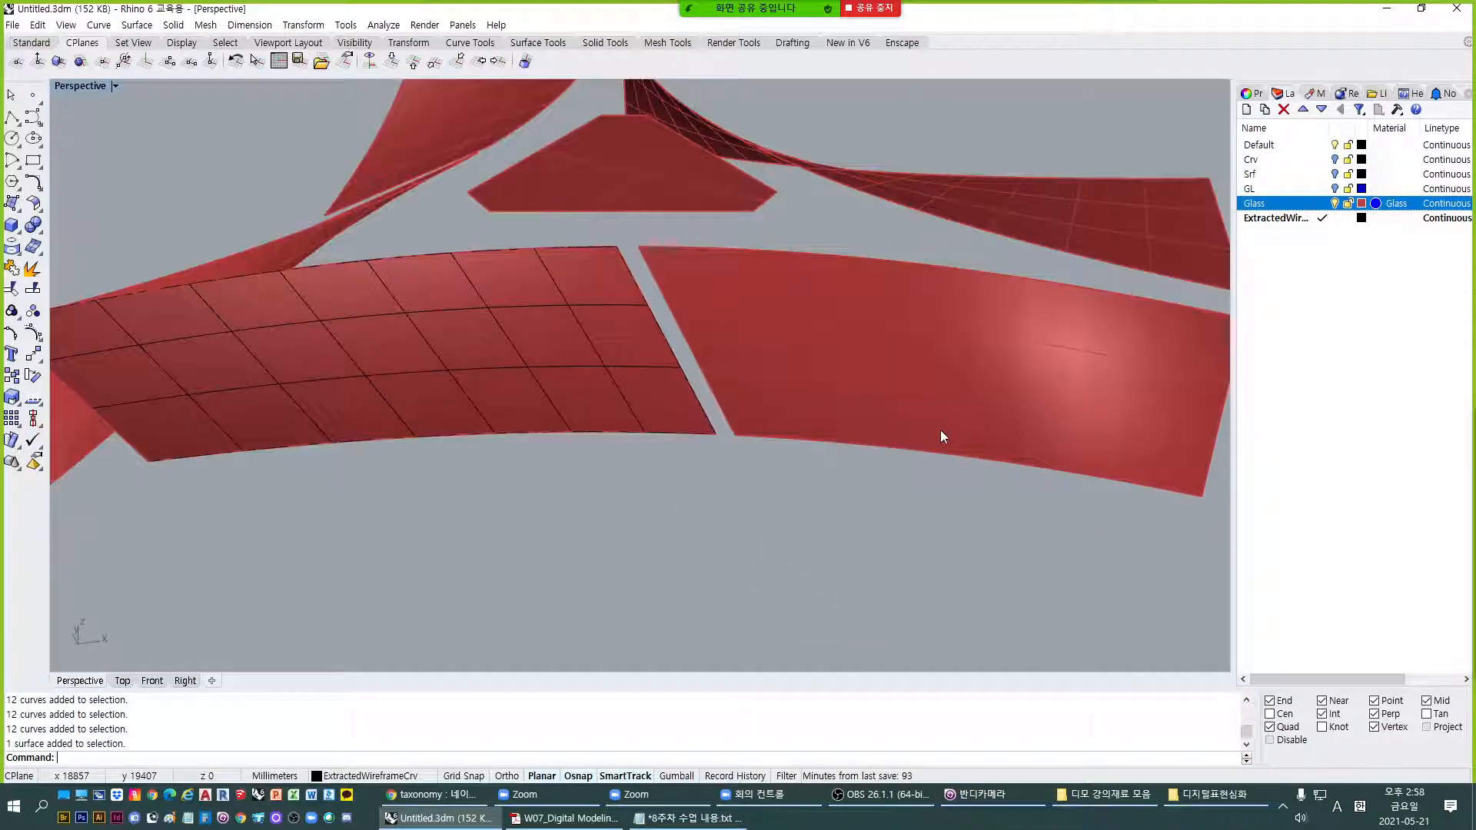
scroll(939, 430, "down", 4)
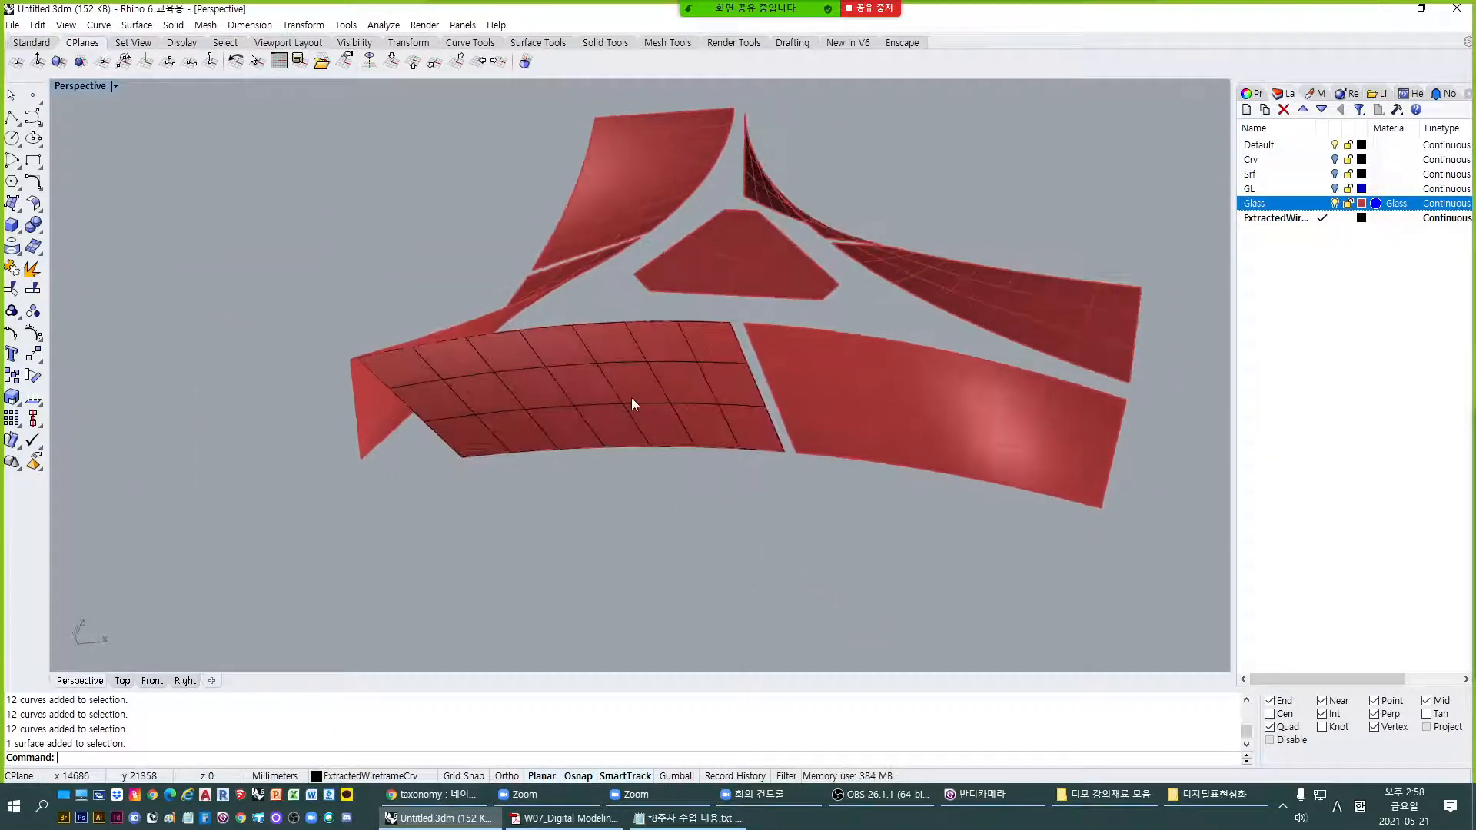
right_click_drag(718, 451, 692, 547)
scroll(733, 465, "up", 1)
scroll(733, 464, "down", 3)
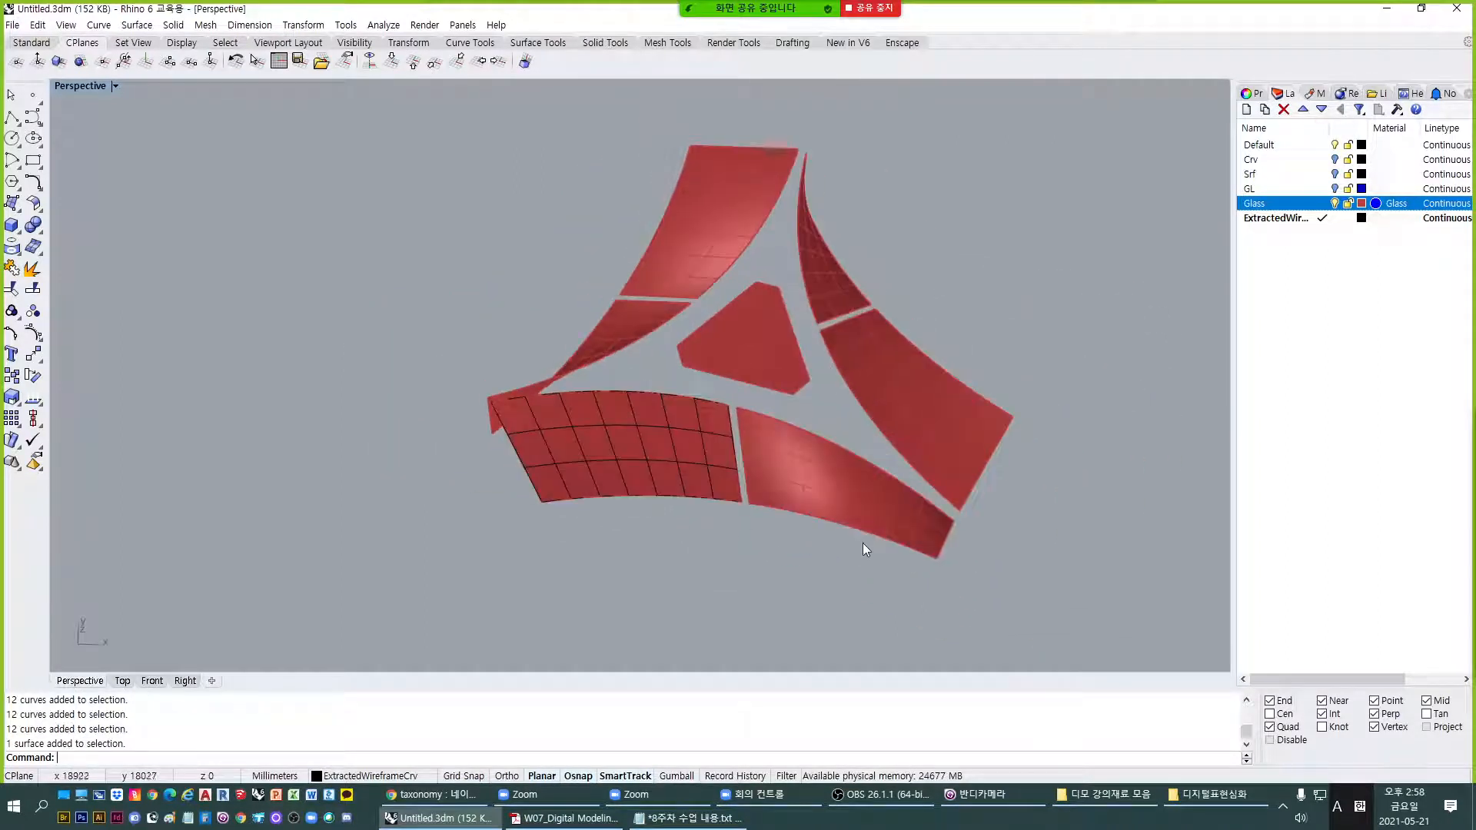
key("Return")
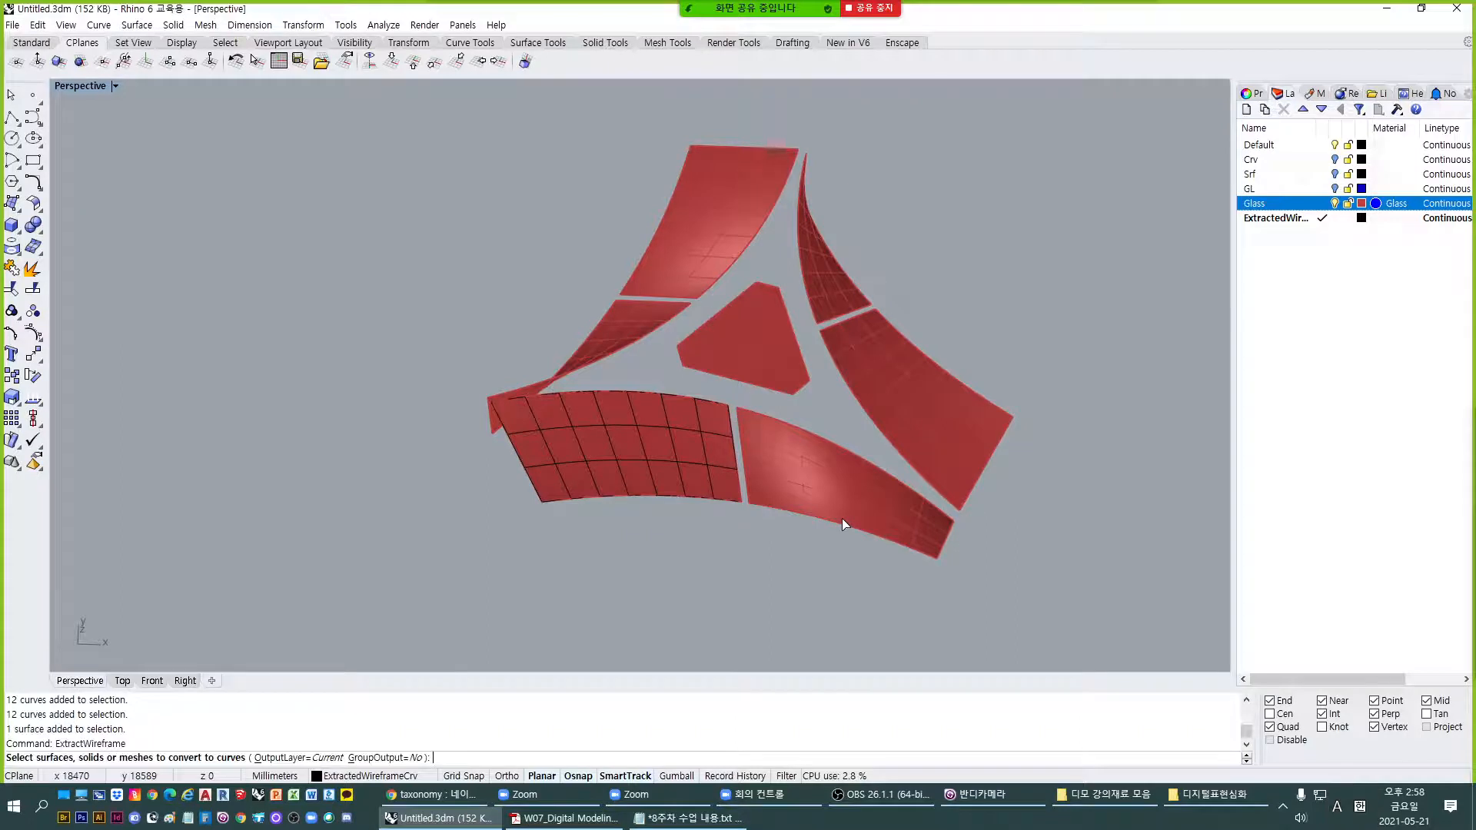
left_click(855, 497)
left_click(884, 400)
left_click(827, 246)
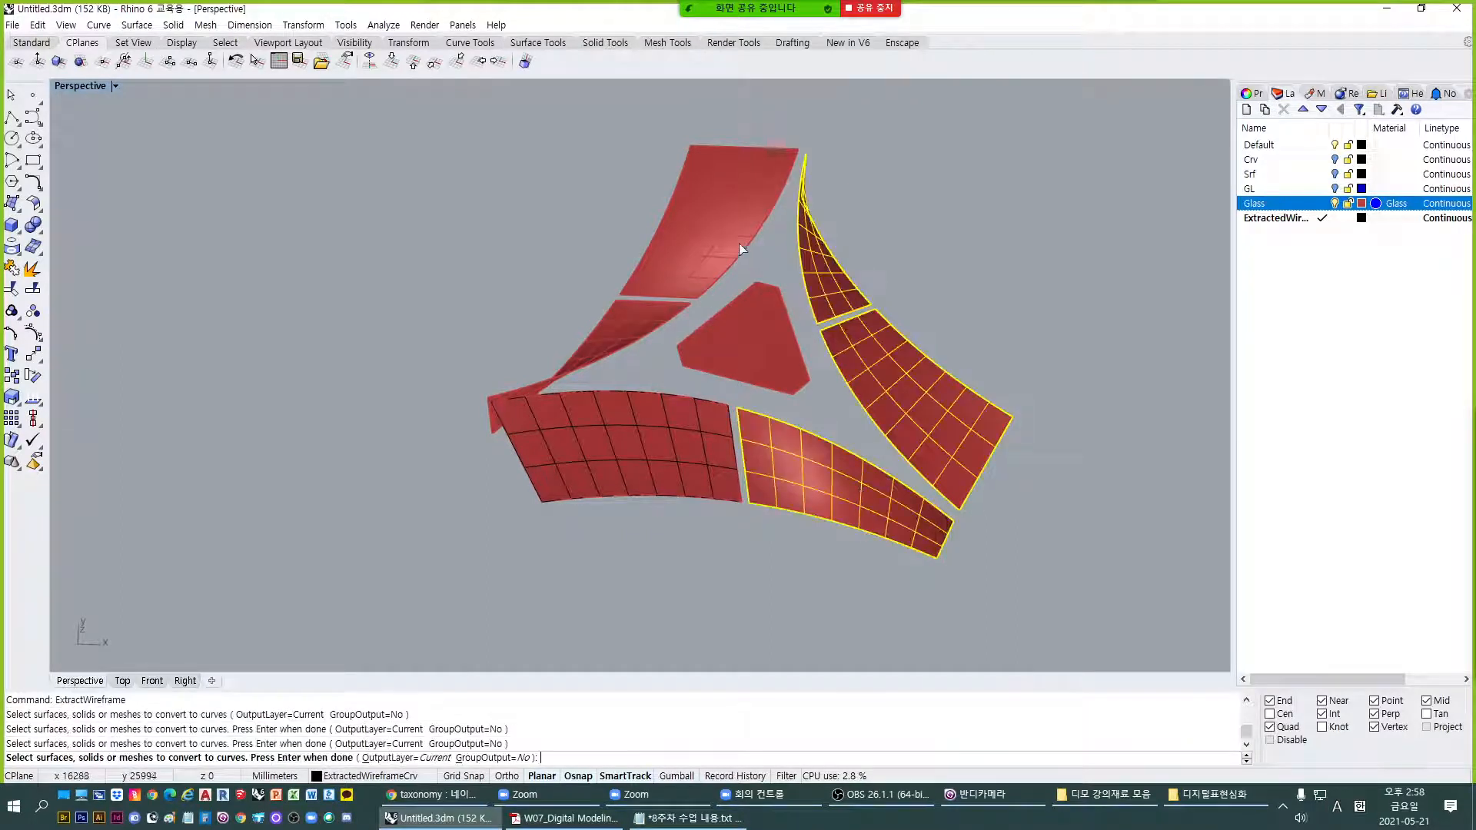
left_click(703, 238)
left_click(609, 331)
key("Return")
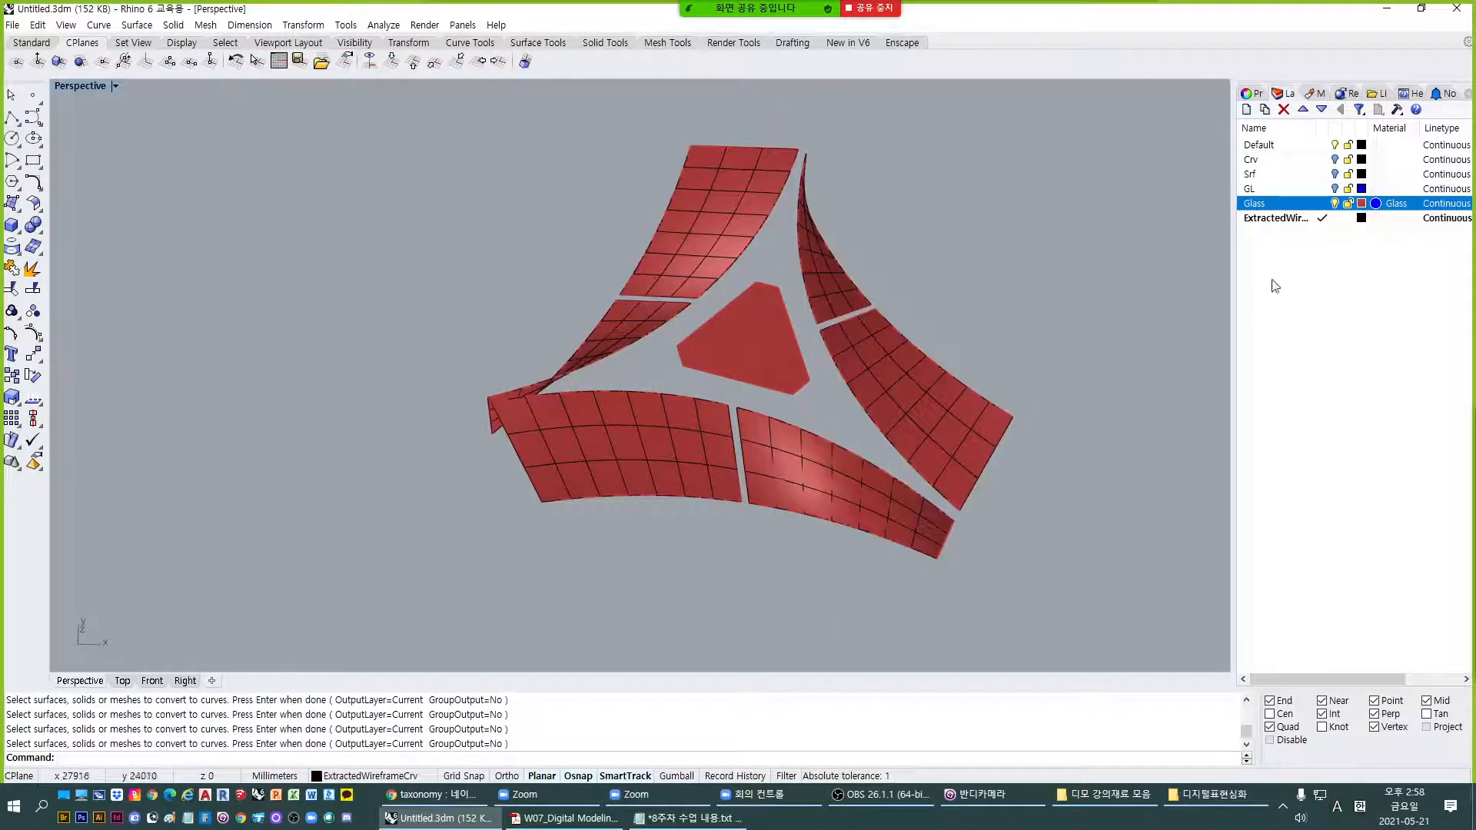
Hide the Glass layer to isolate the extracted wireframe curves of all the curved panels.
left_click(1335, 204)
left_click(1334, 205)
left_click(1335, 204)
right_click_drag(758, 515, 663, 492)
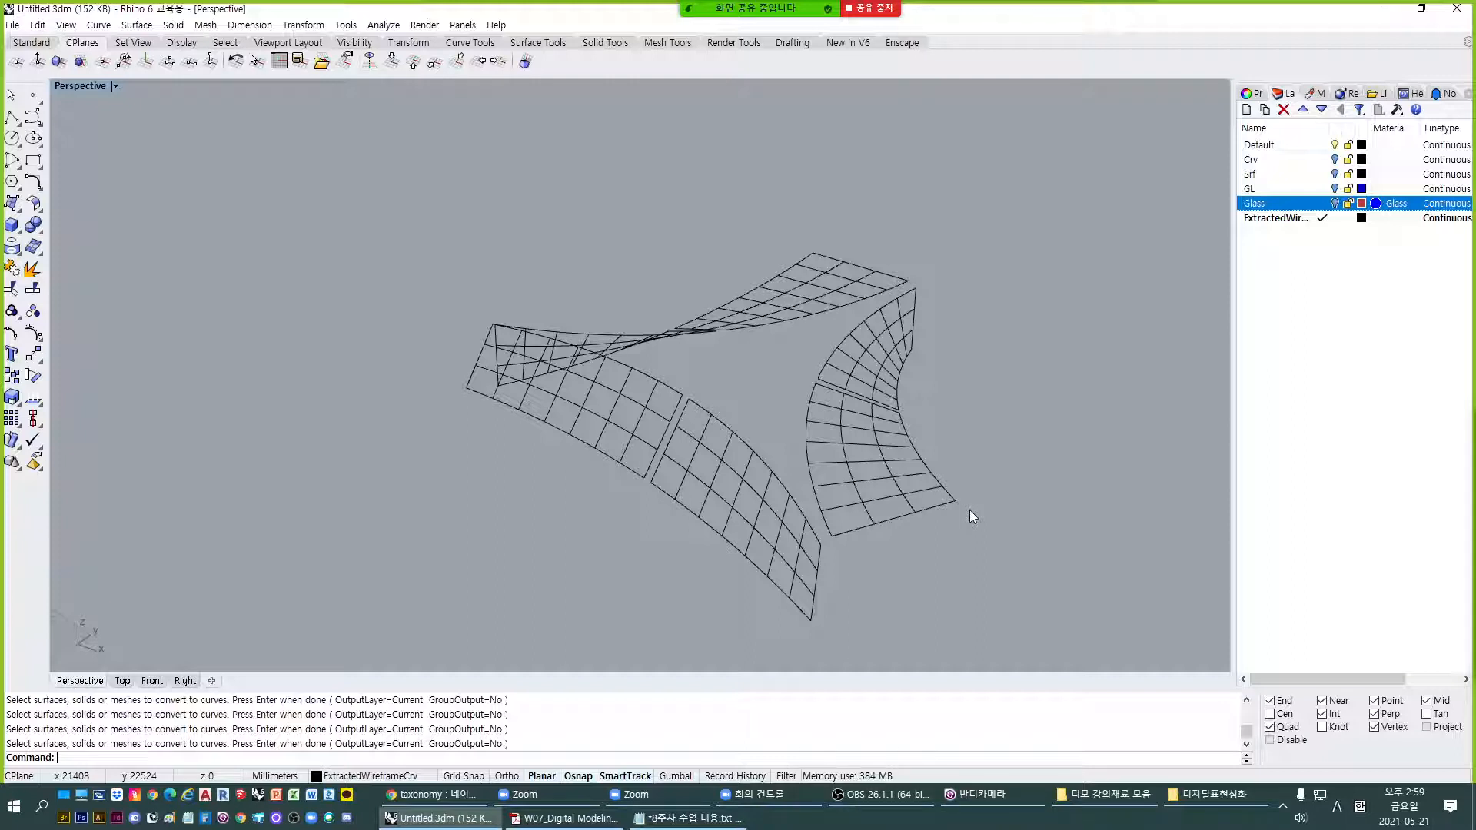
scroll(843, 523, "down", 3)
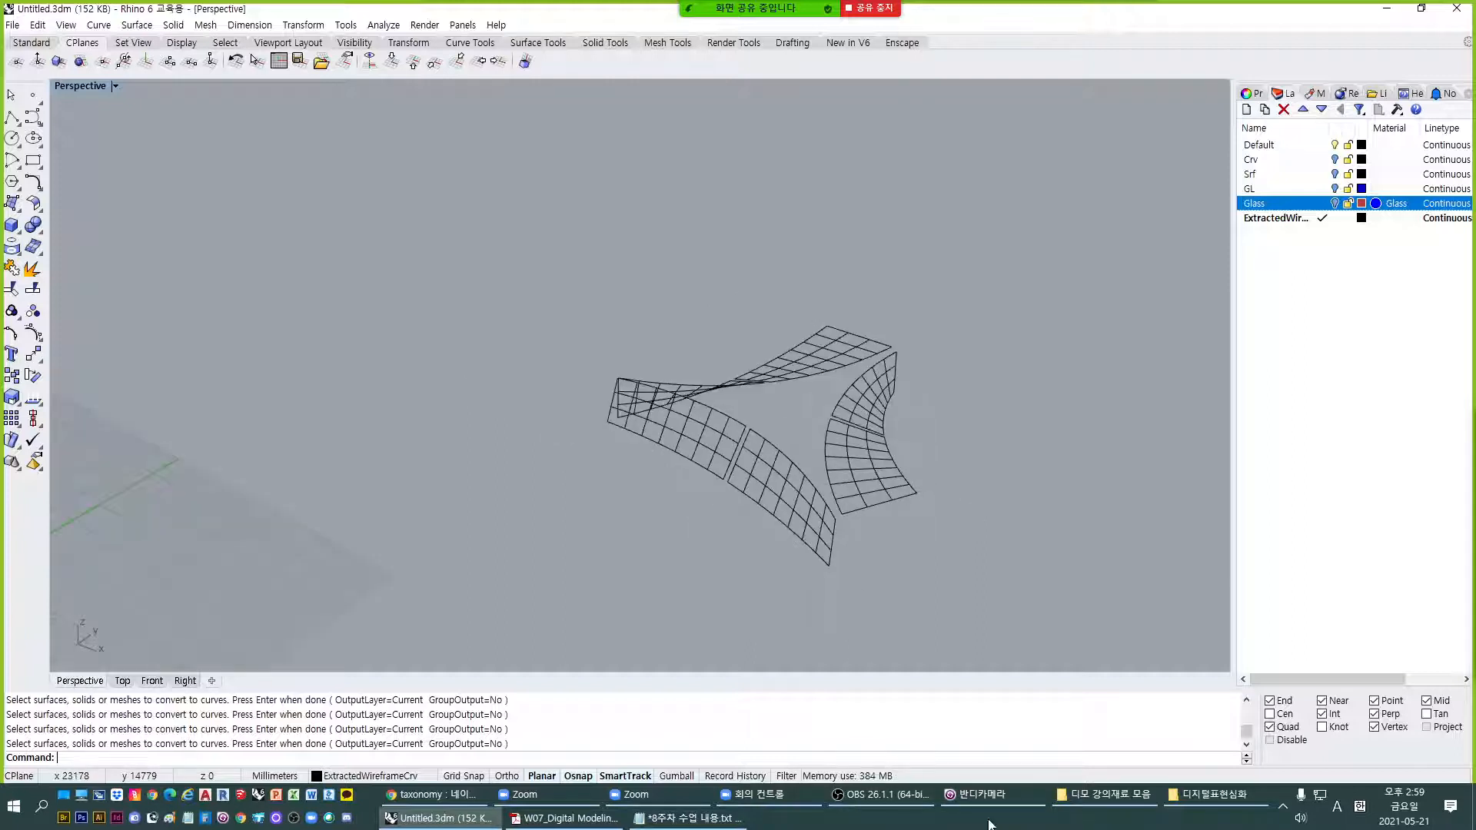
Switch to the Notepad lesson notes, highlight the Pipe entry and return to the Rhino model.
left_click(645, 817)
double_click(916, 457)
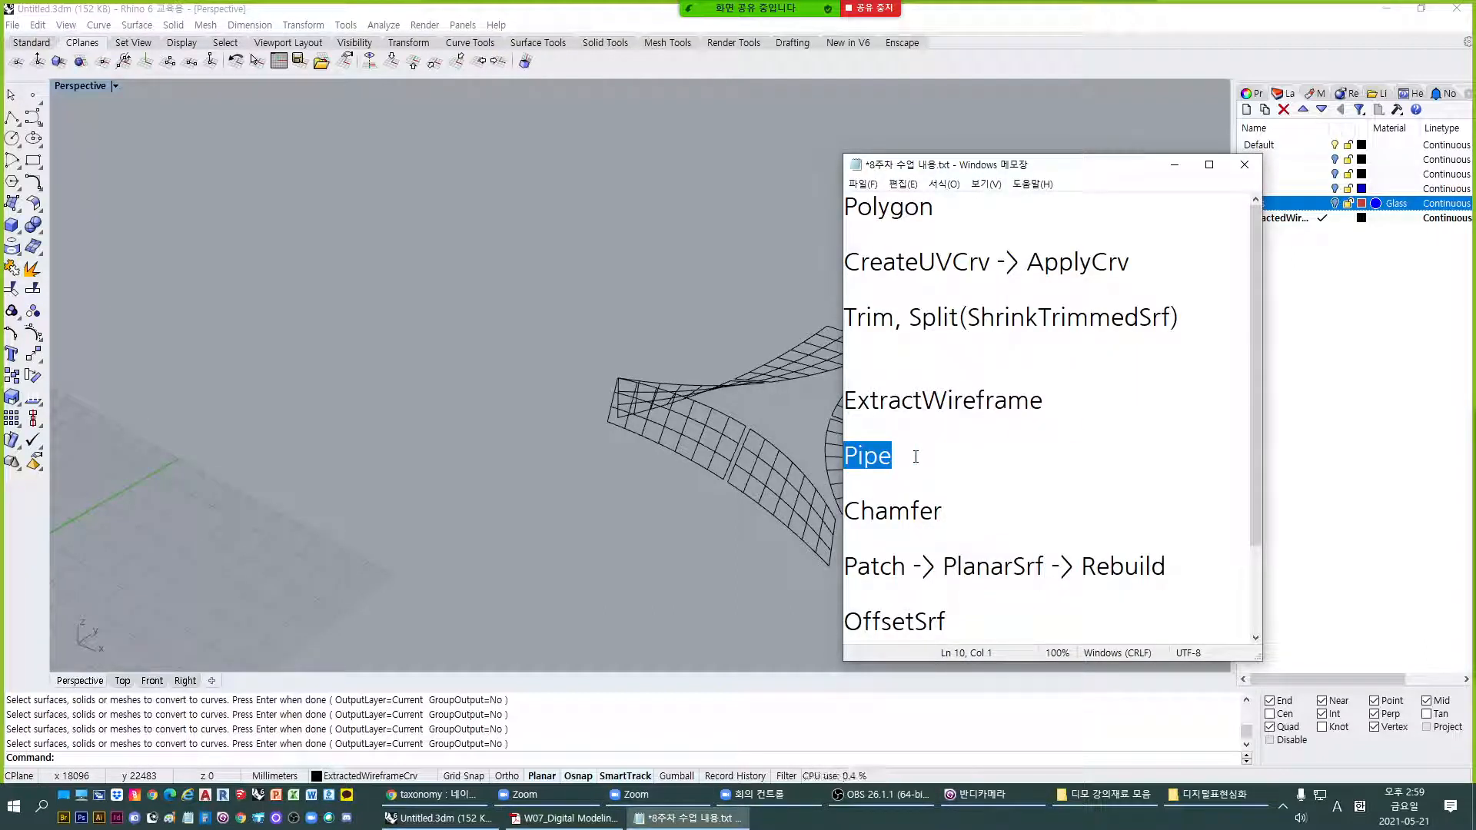
left_click(615, 592)
Draw an open two-segment polyline in the empty area beside the extracted wireframe curves.
right_click_drag(474, 501, 531, 460, "shift")
type("L")
key("Return")
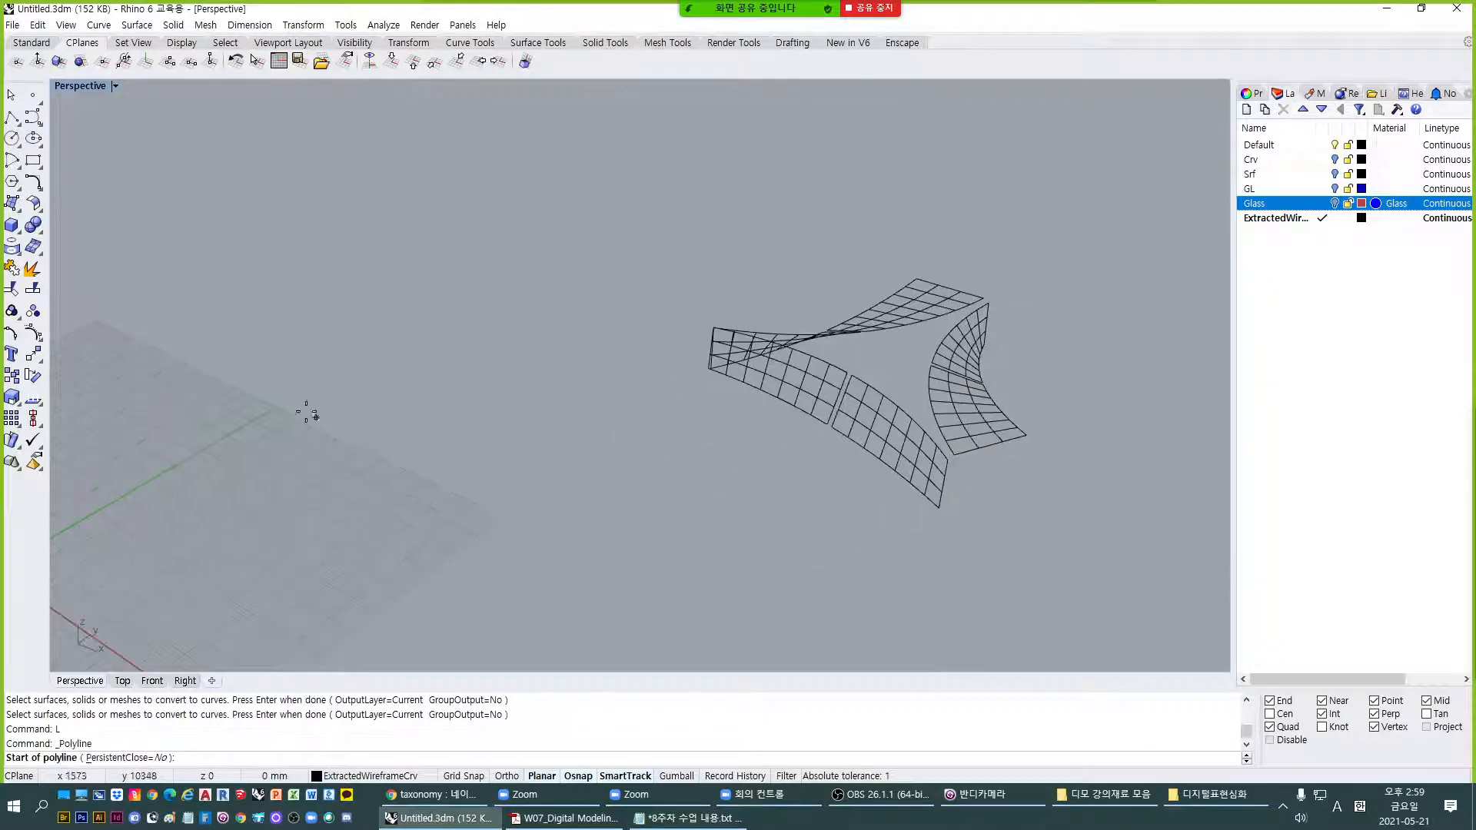
left_click(292, 409)
left_click(523, 413)
left_click(577, 537)
key("Return")
scroll(589, 545, "up", 5)
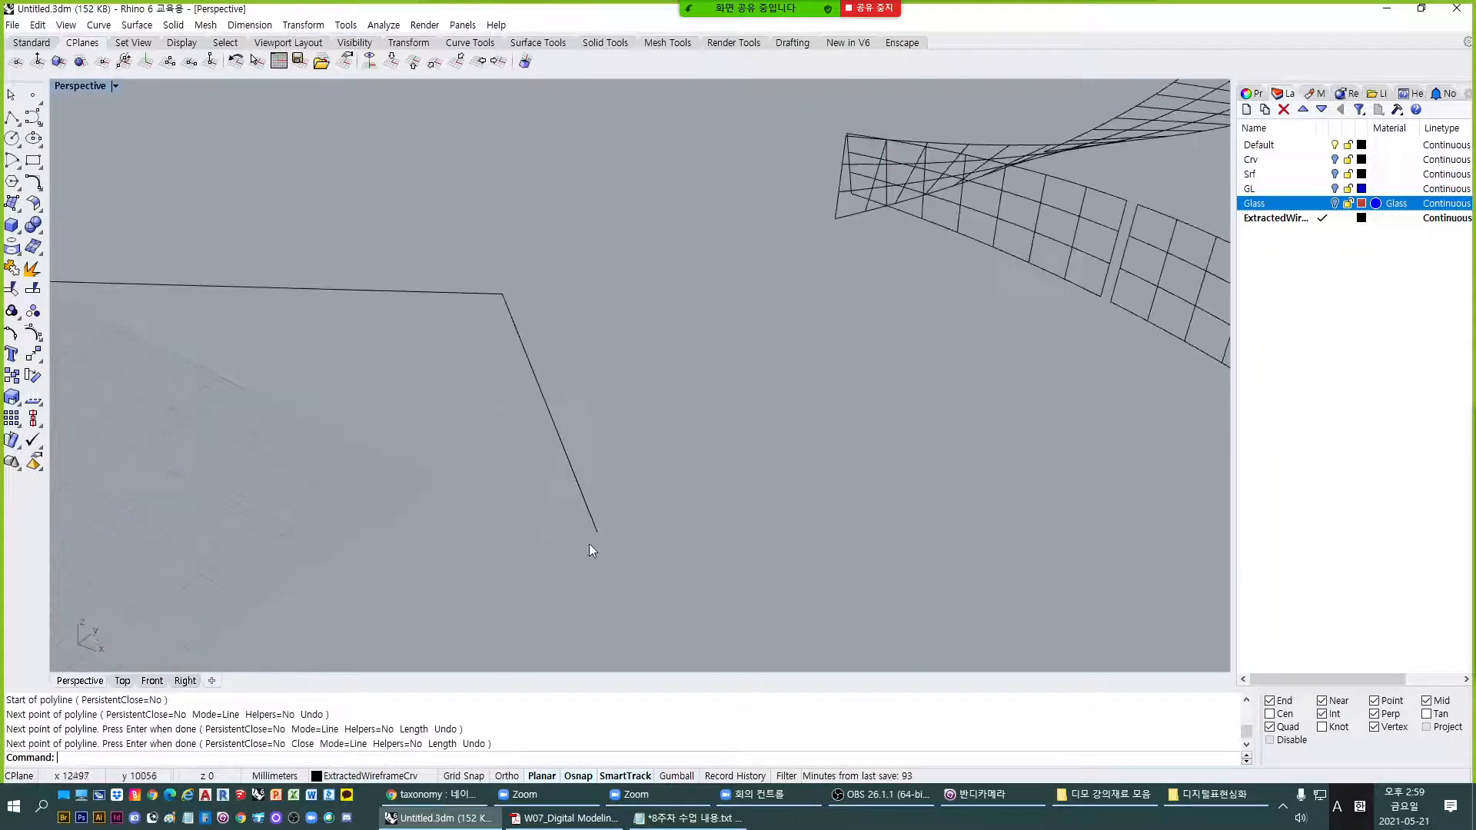
scroll(600, 545, "down", 2)
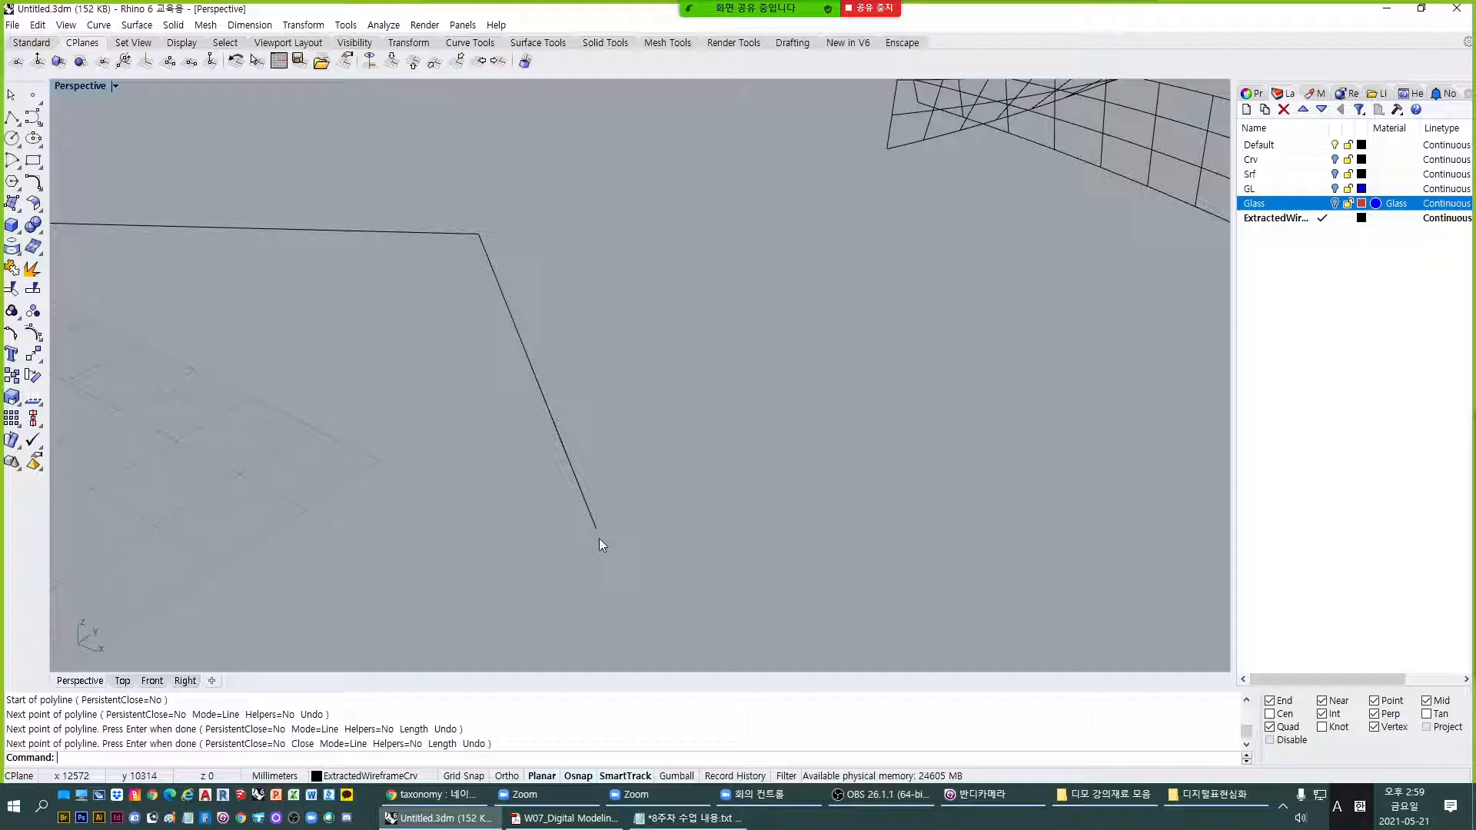
Draw a circle with a radius of about 276 mm centred on the polyline's free end.
type("c")
key("Return")
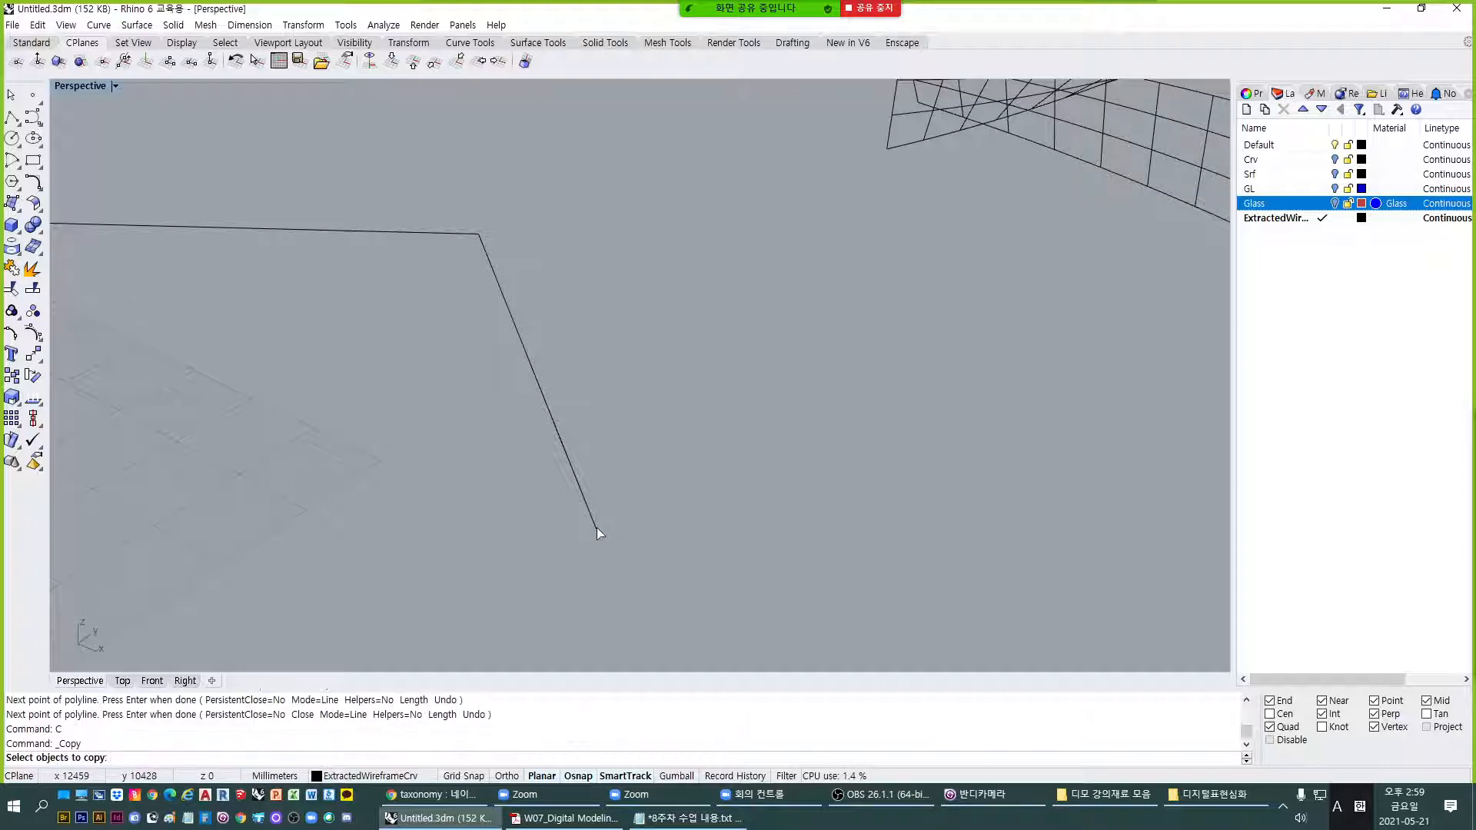
key("Escape")
key("Return")
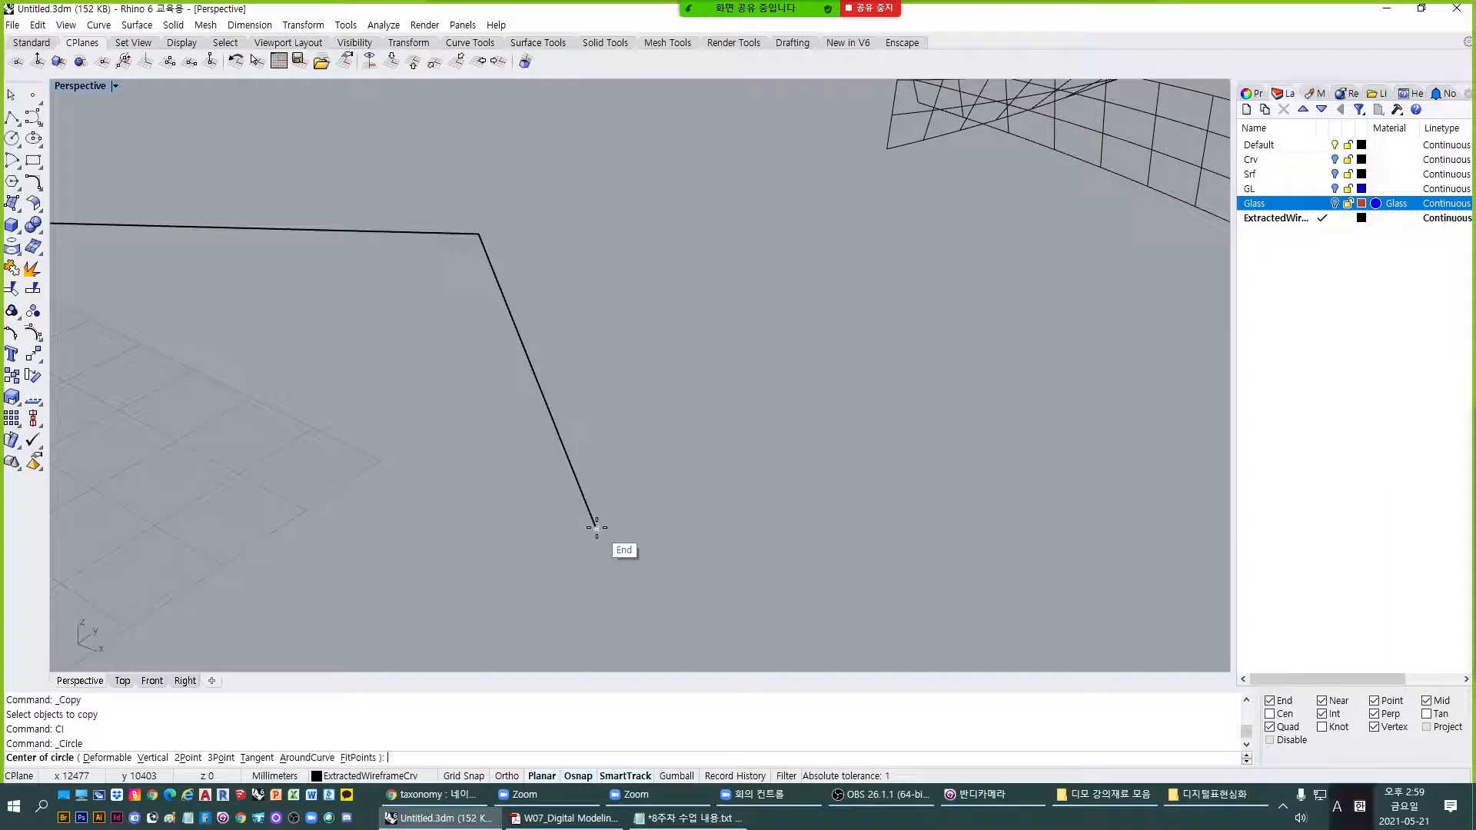
left_click(596, 528)
left_click(607, 546)
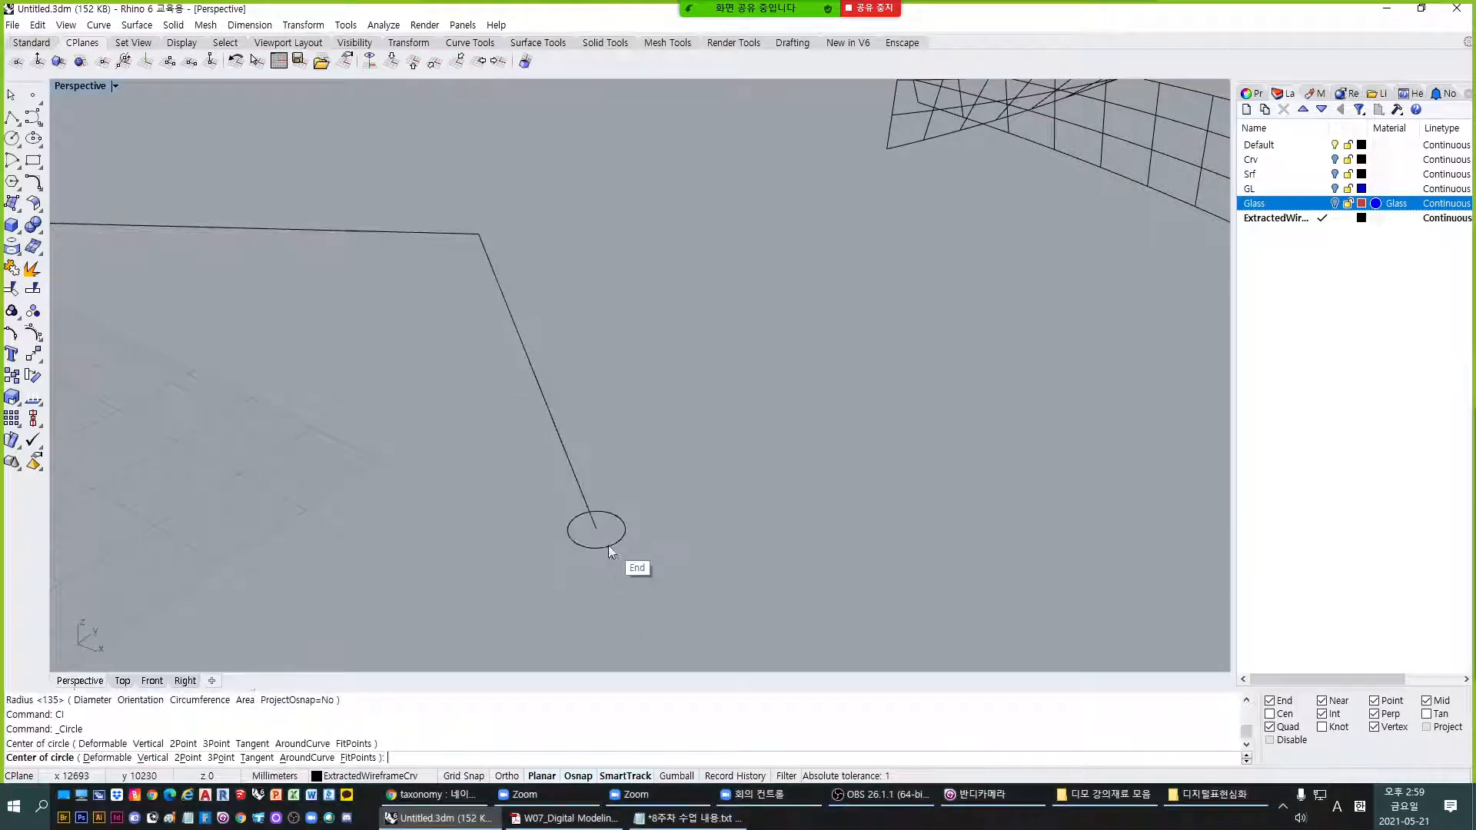
Rotate the circle with Rotate3D about a horizontal axis through the polyline's end so it stands upright across the segment.
type("Rotate")
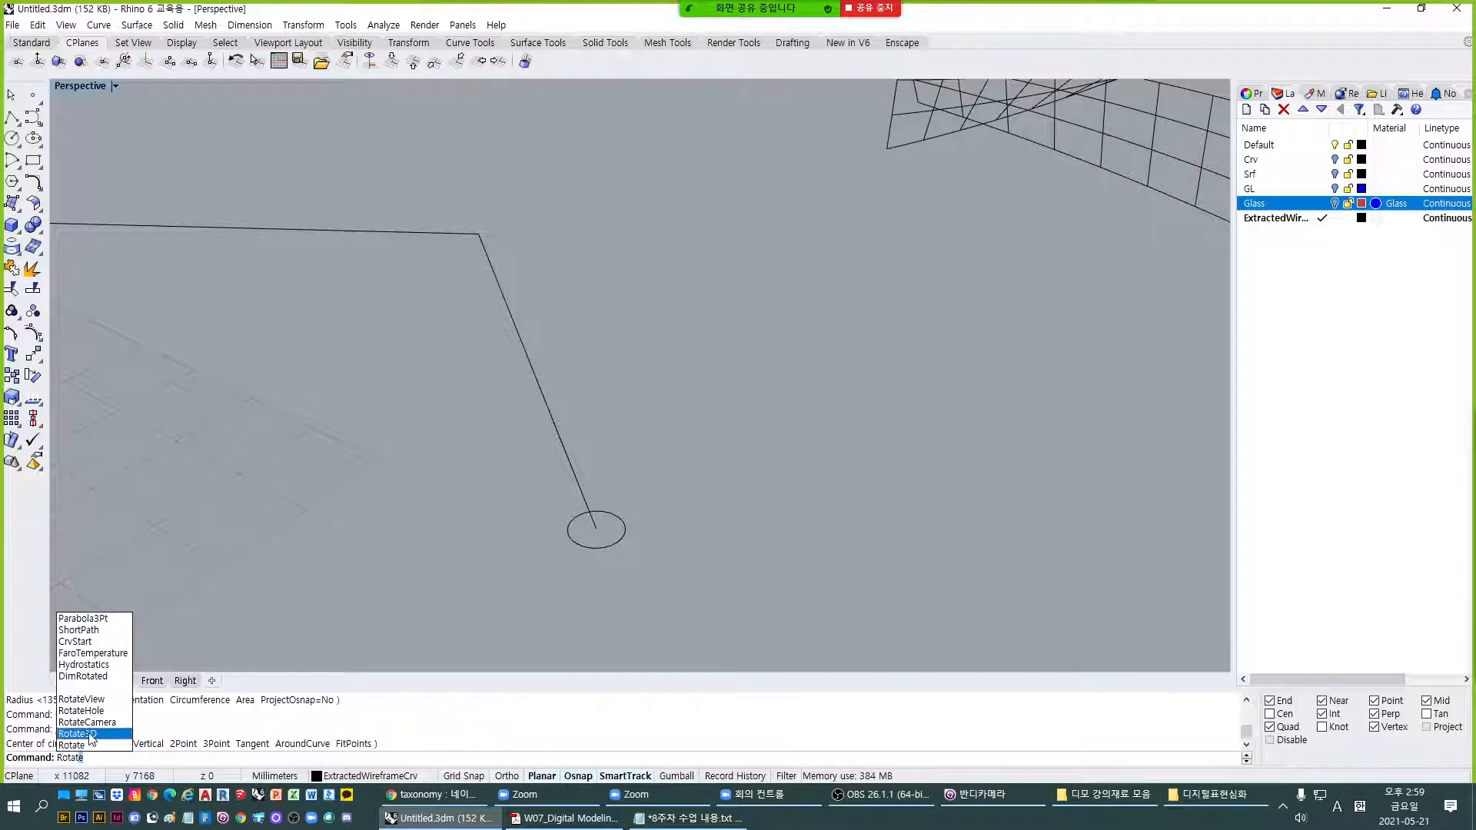
left_click(77, 734)
left_click(599, 531)
key("Return")
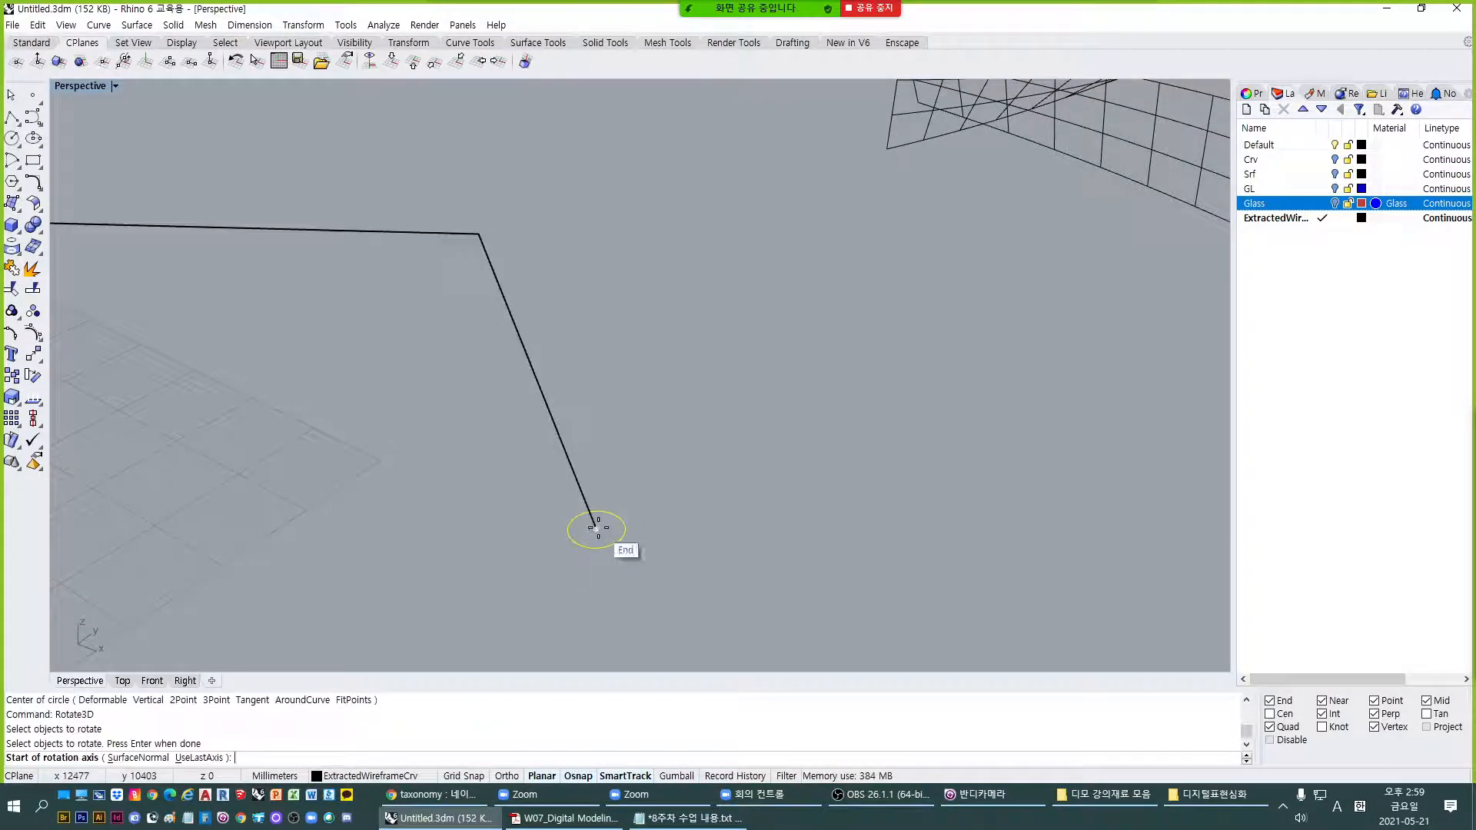
left_click(597, 527)
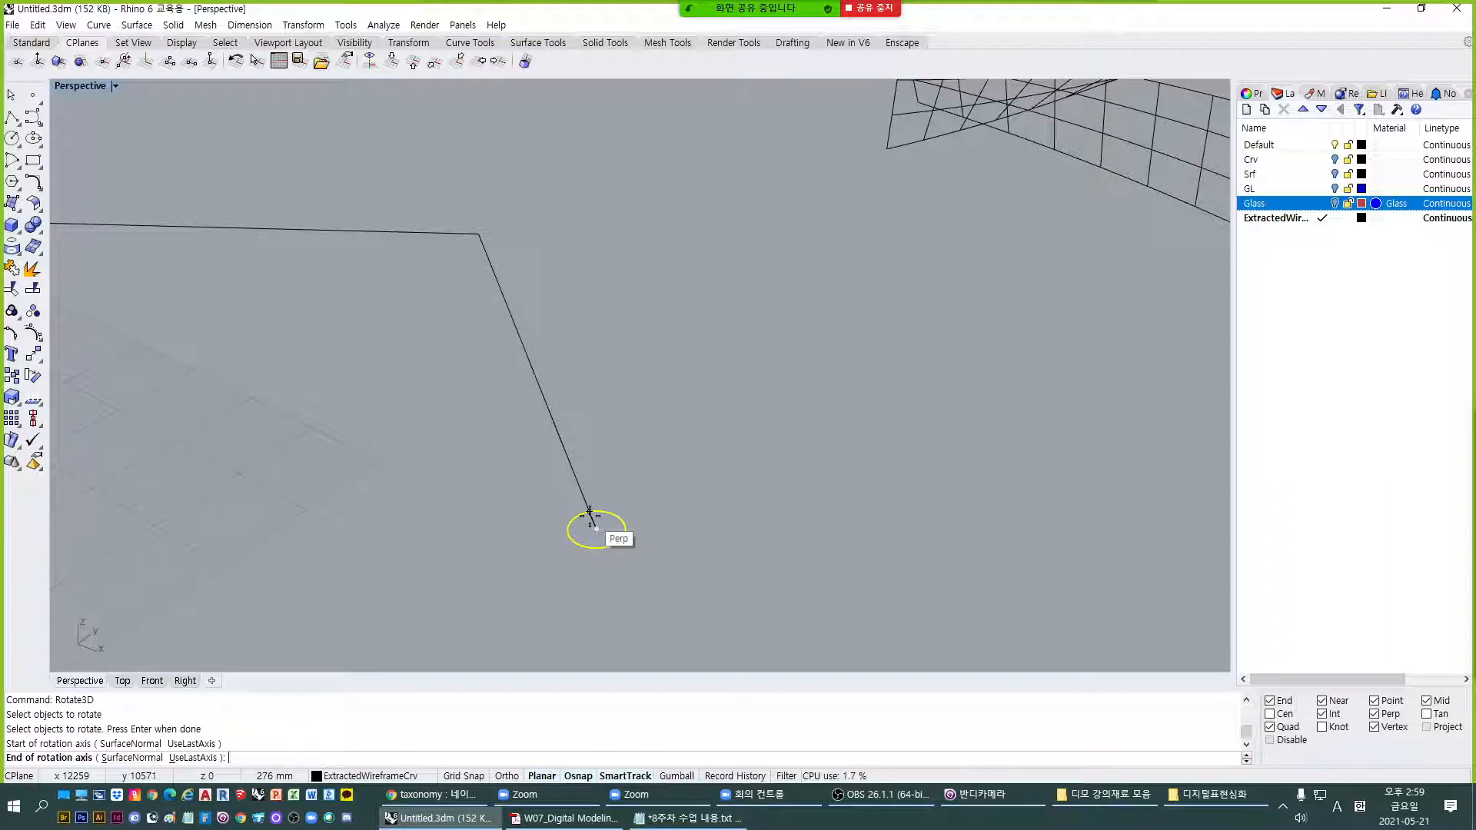
right_click_drag(589, 513, 643, 520)
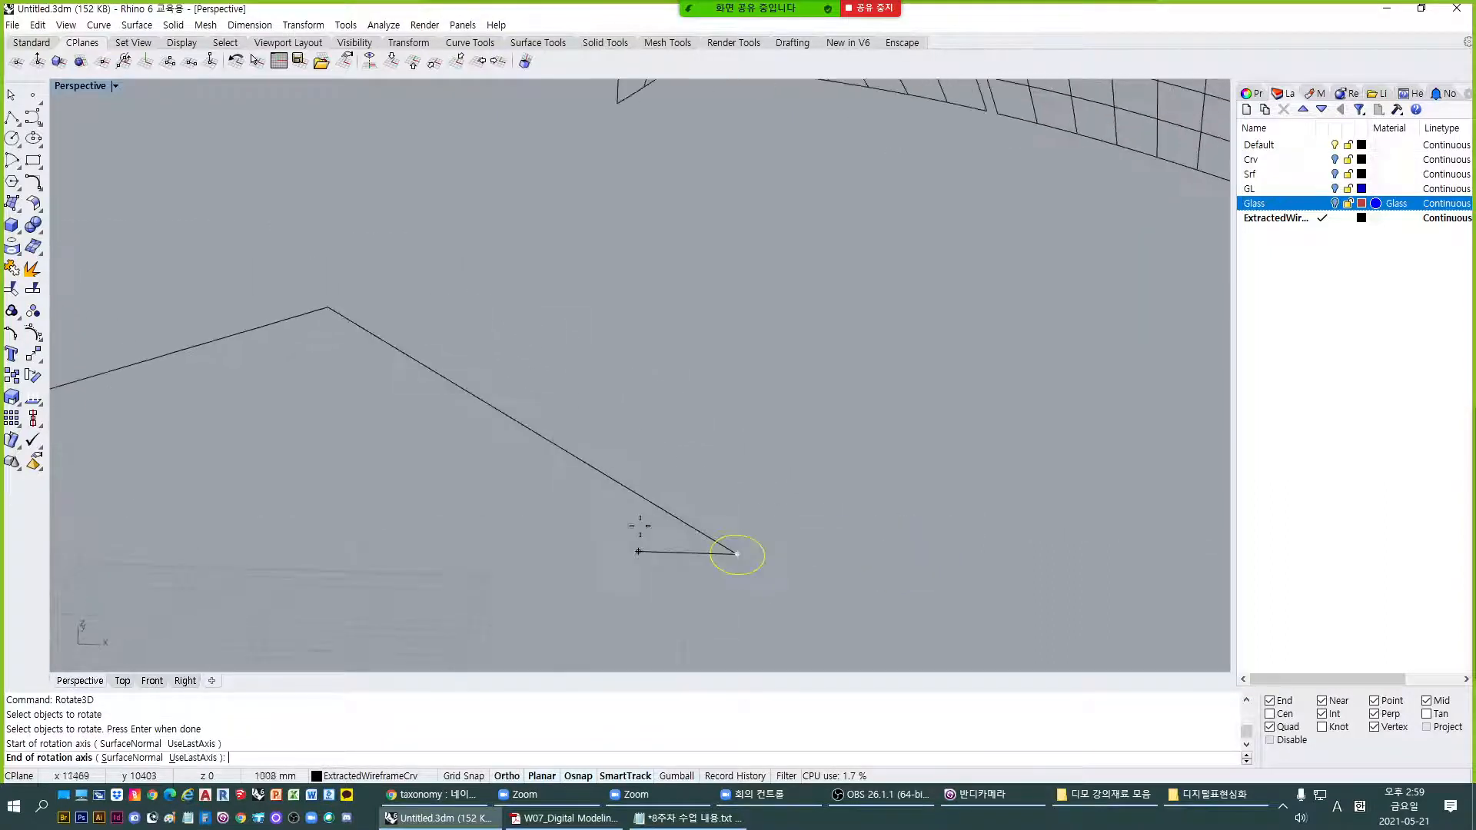
left_click(780, 513)
left_click(681, 520)
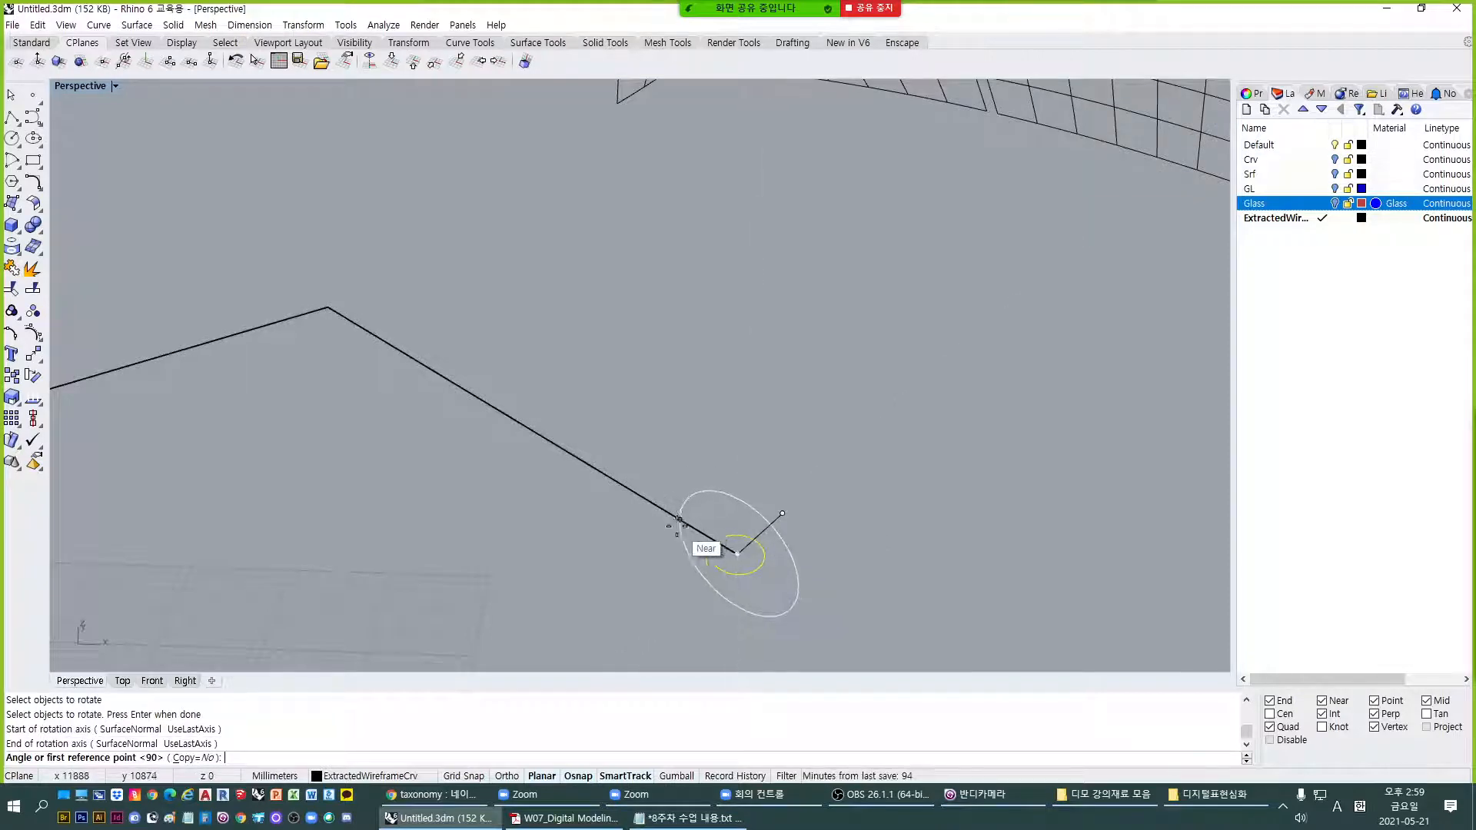
right_click_drag(680, 519, 742, 484)
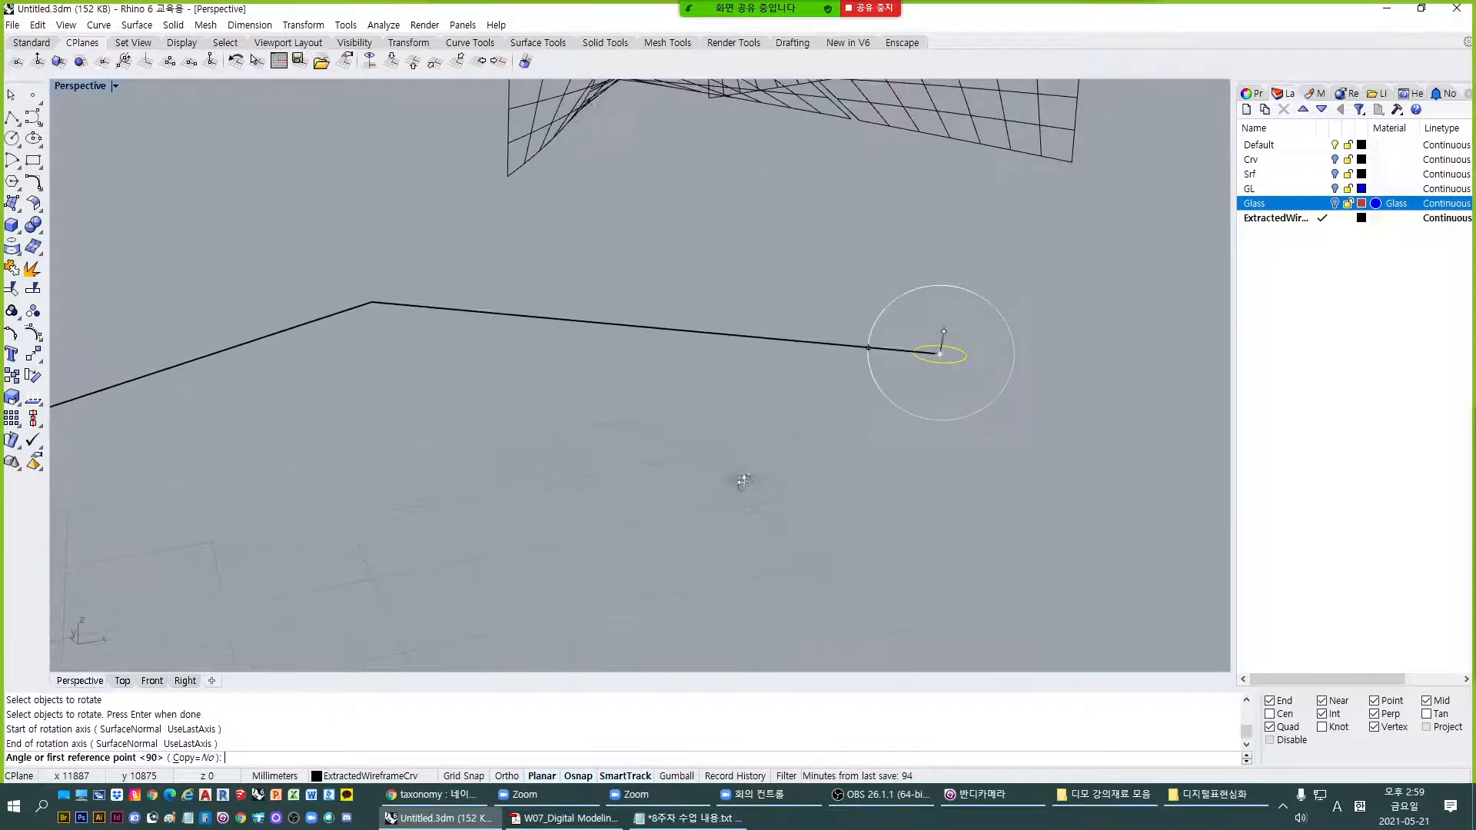
left_click(946, 274)
right_click(873, 387)
right_click_drag(872, 387, 660, 461)
scroll(750, 466, "up", 5)
scroll(658, 379, "down", 7)
right_click_drag(584, 420, 645, 448, "shift")
scroll(661, 418, "up", 2)
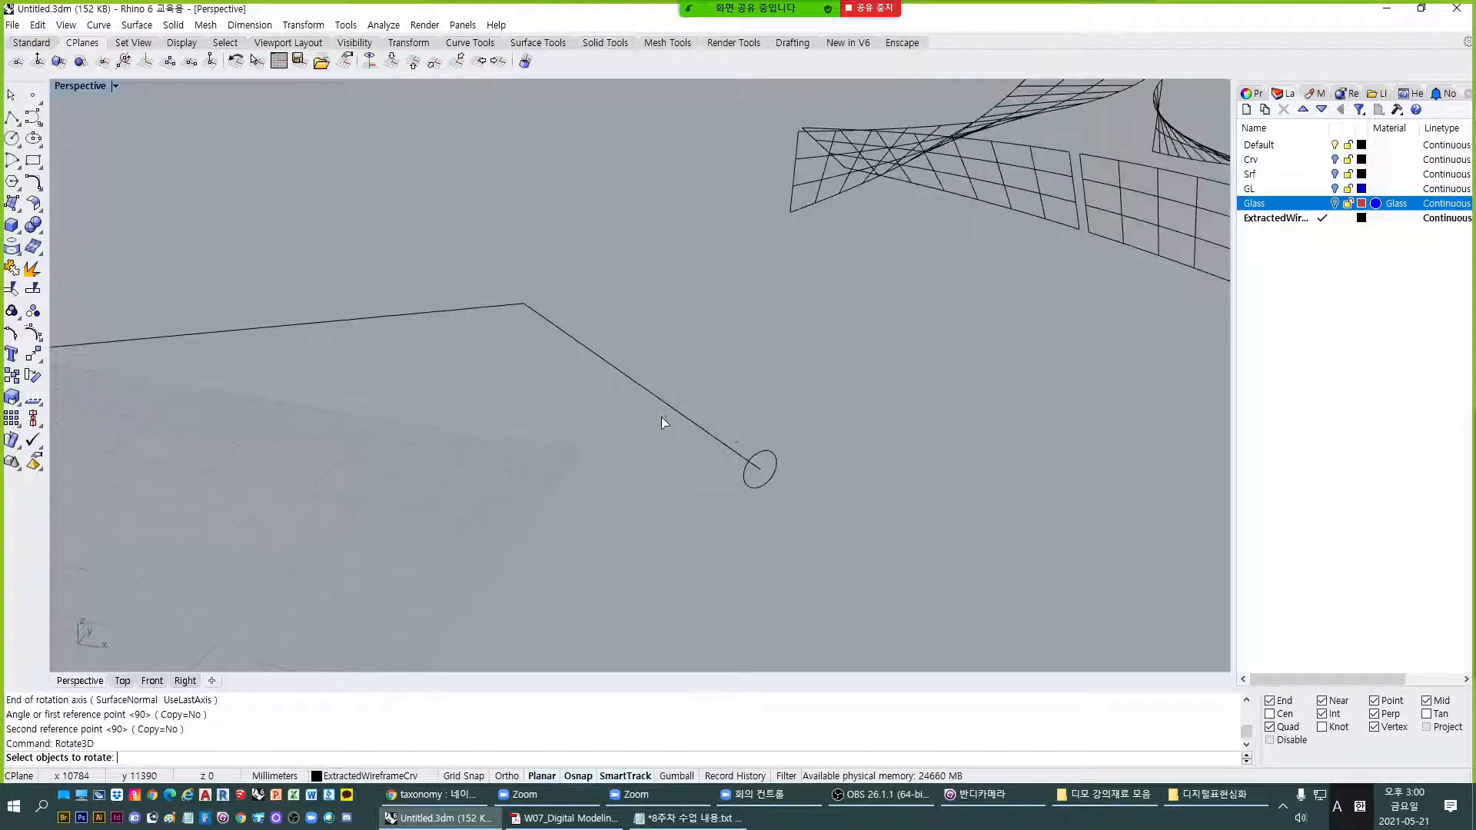
left_click(766, 459)
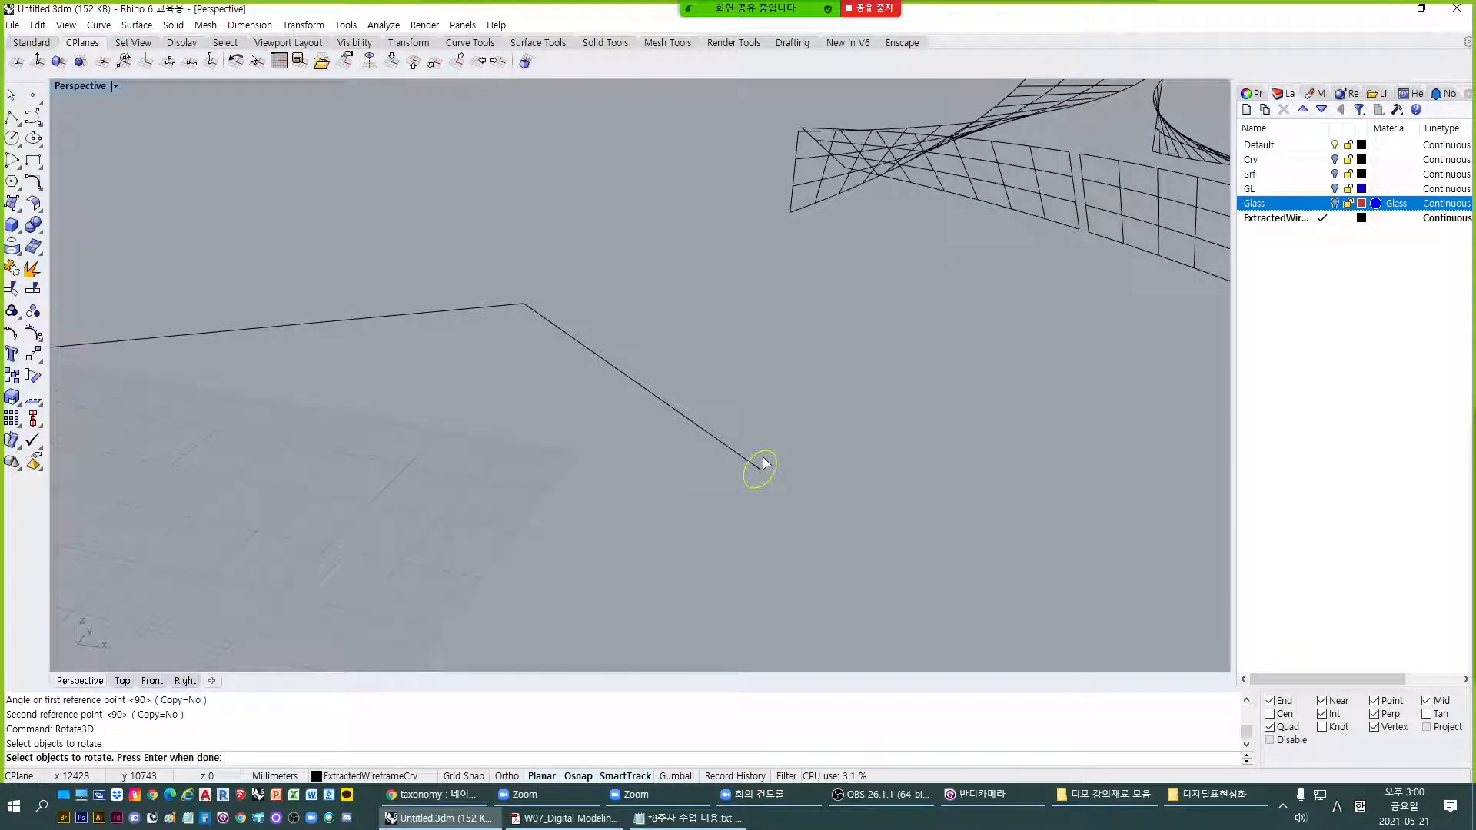
left_click(756, 464)
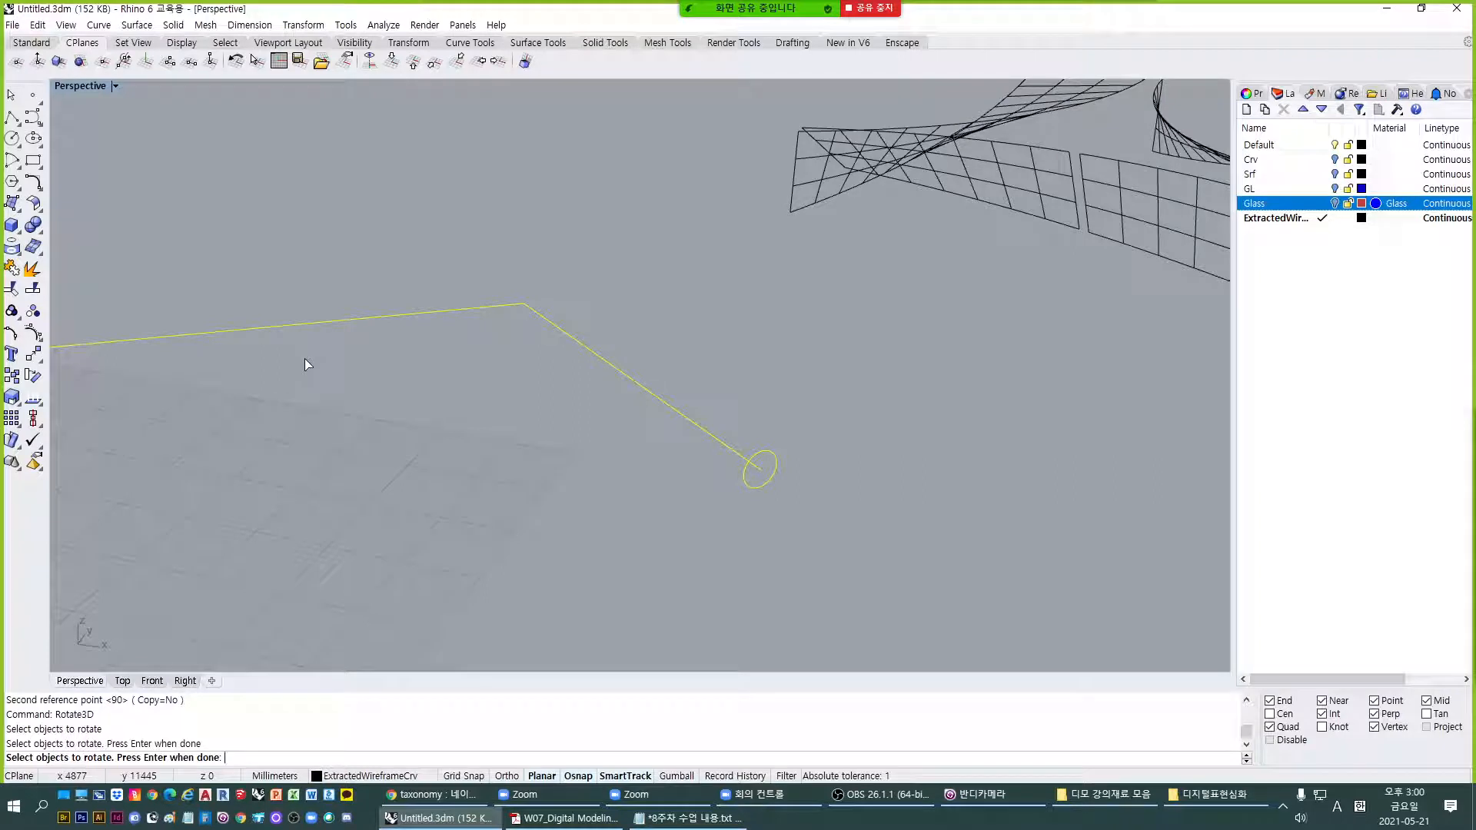
key("Escape")
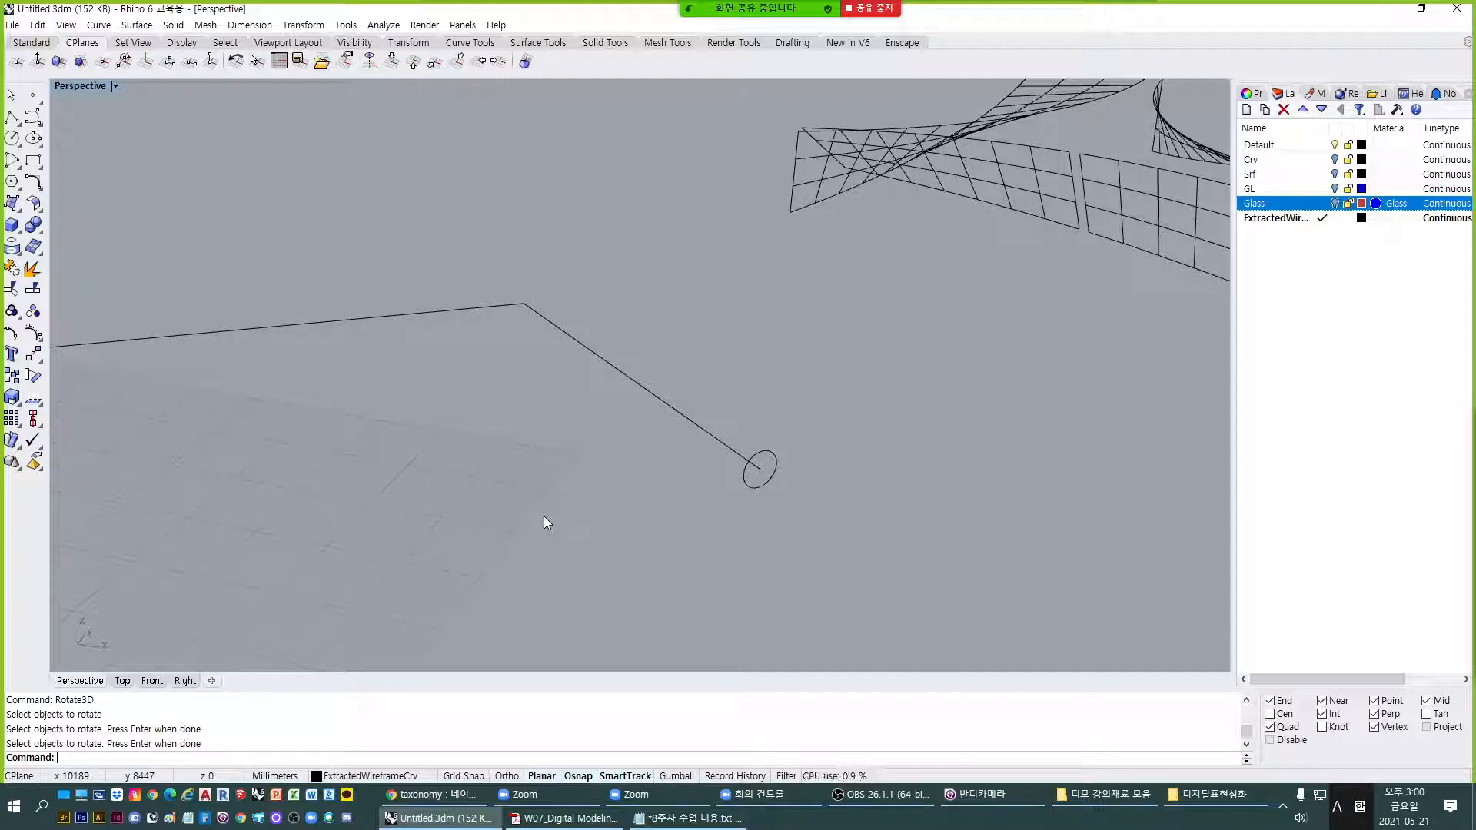
Sweep the circle along the polyline with Sweep1, using the Freeform frame style and unchanged cross sections.
type("SW1")
key("Return")
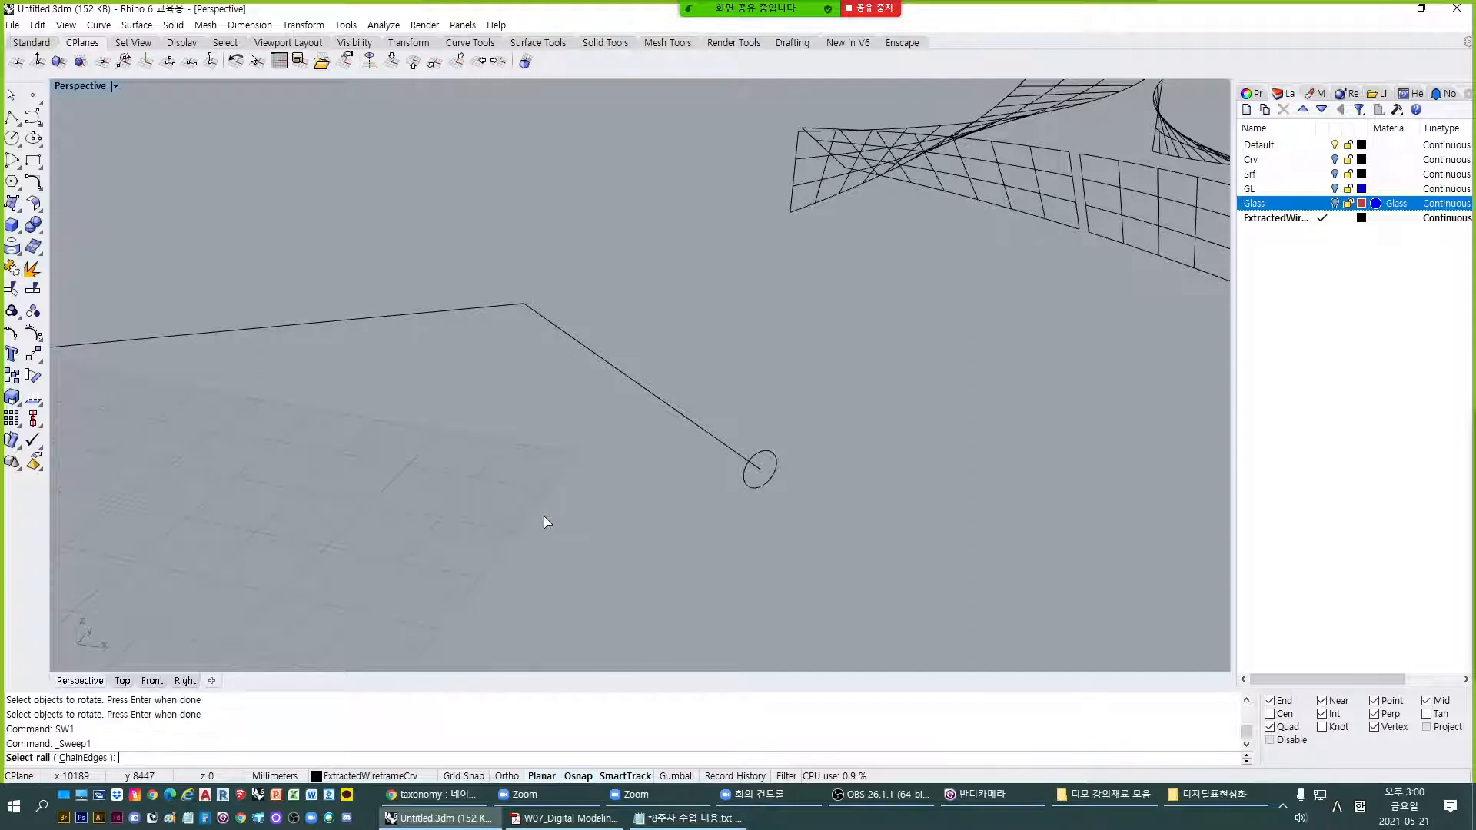
left_click(750, 460)
left_click(747, 477)
key("Return")
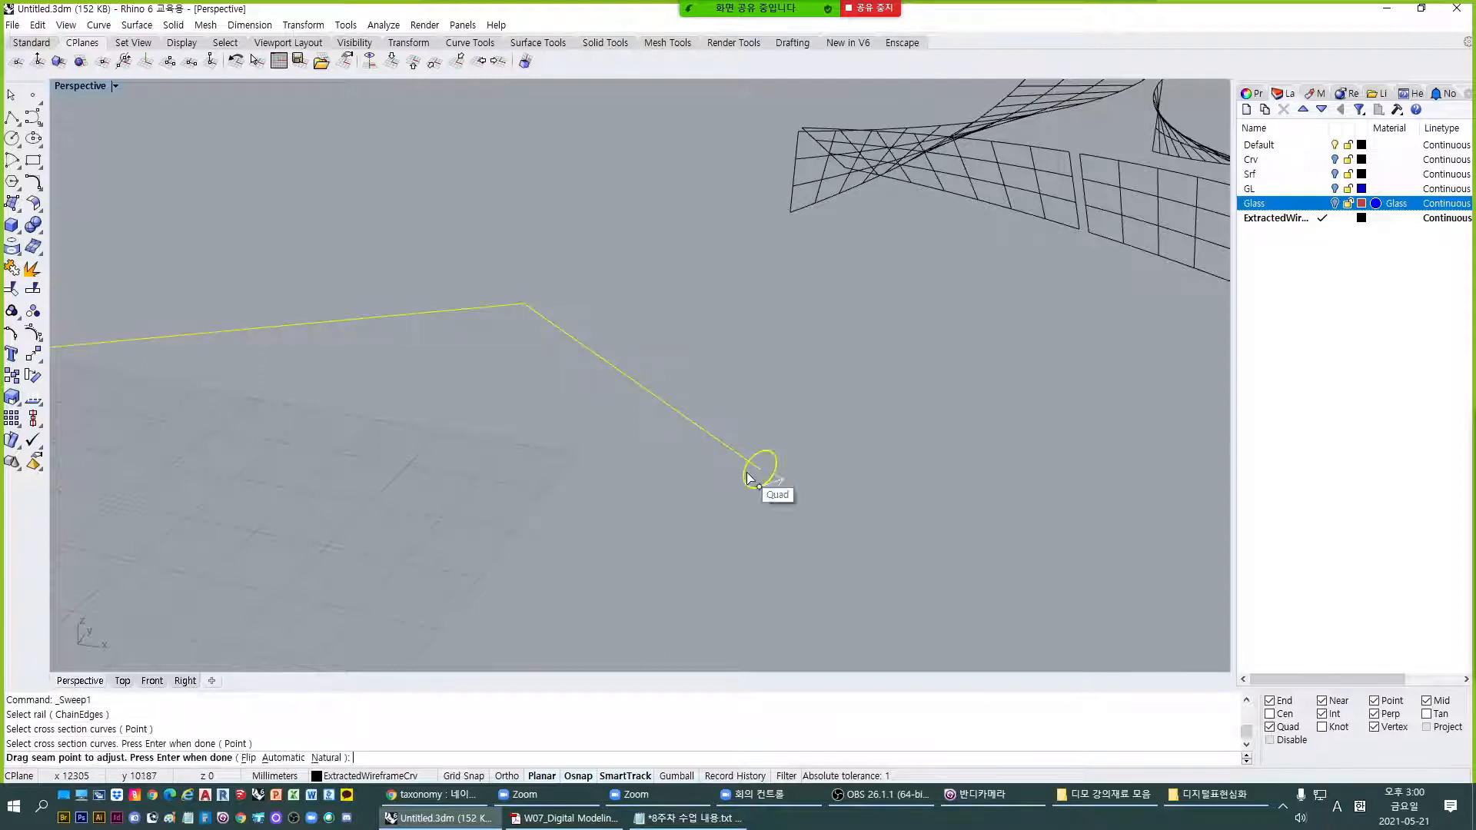
key("Return")
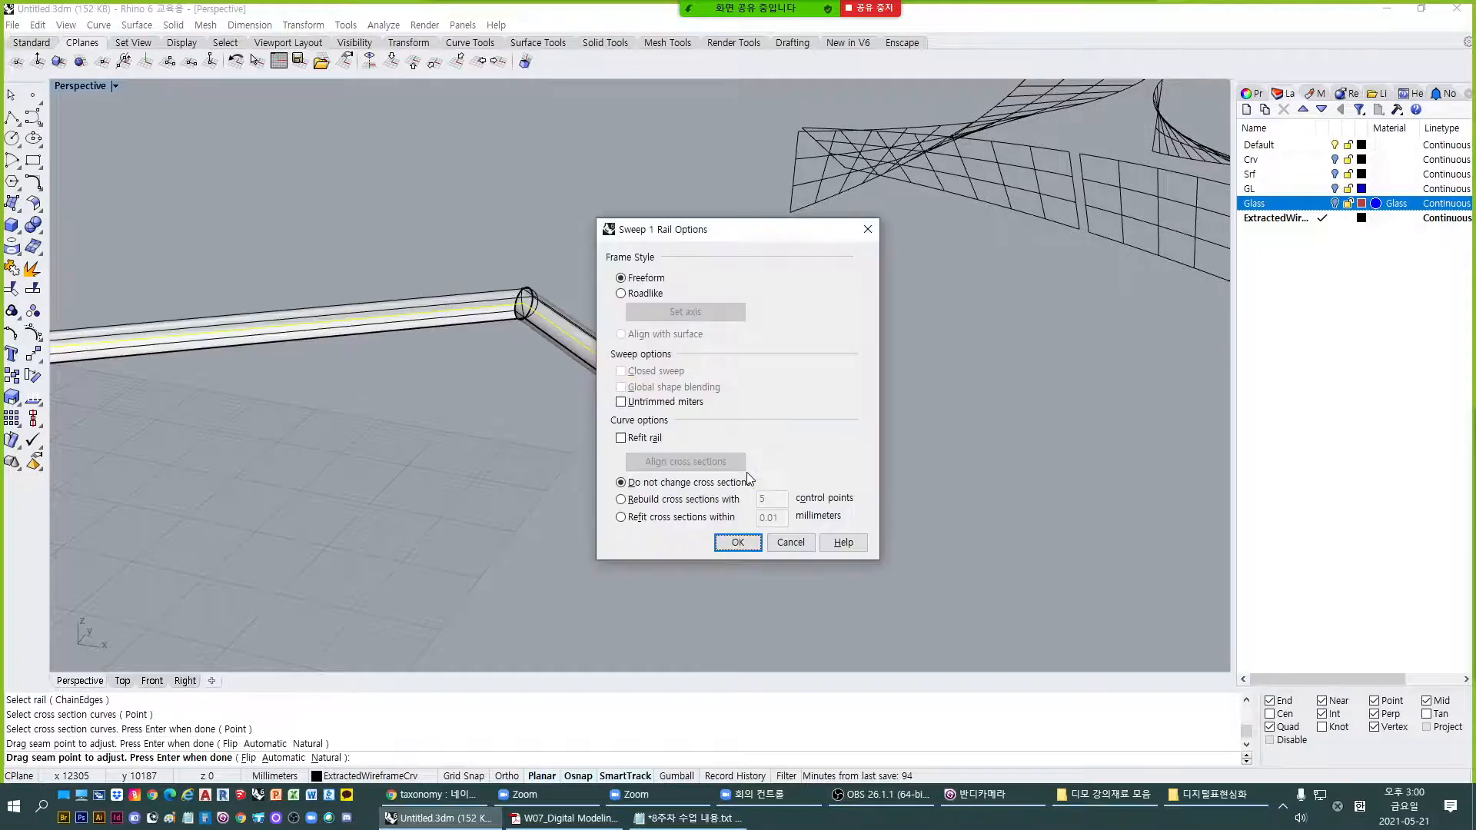
key("Return")
Inspect the mitred corner of the swept tube and delete the tube, keeping the polyline and circle.
scroll(557, 390, "up", 8)
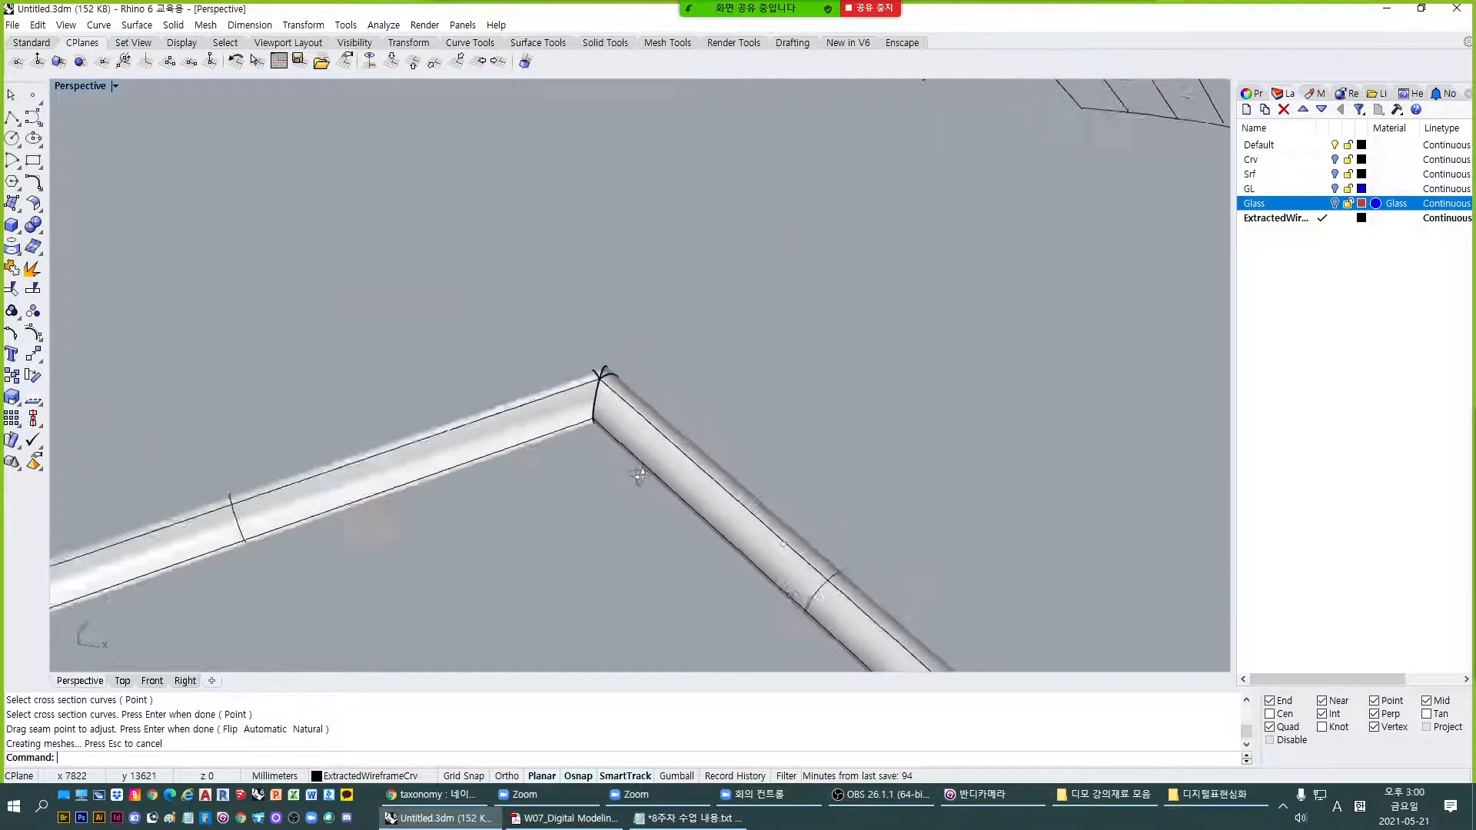
scroll(588, 387, "down", 8)
left_click(709, 480)
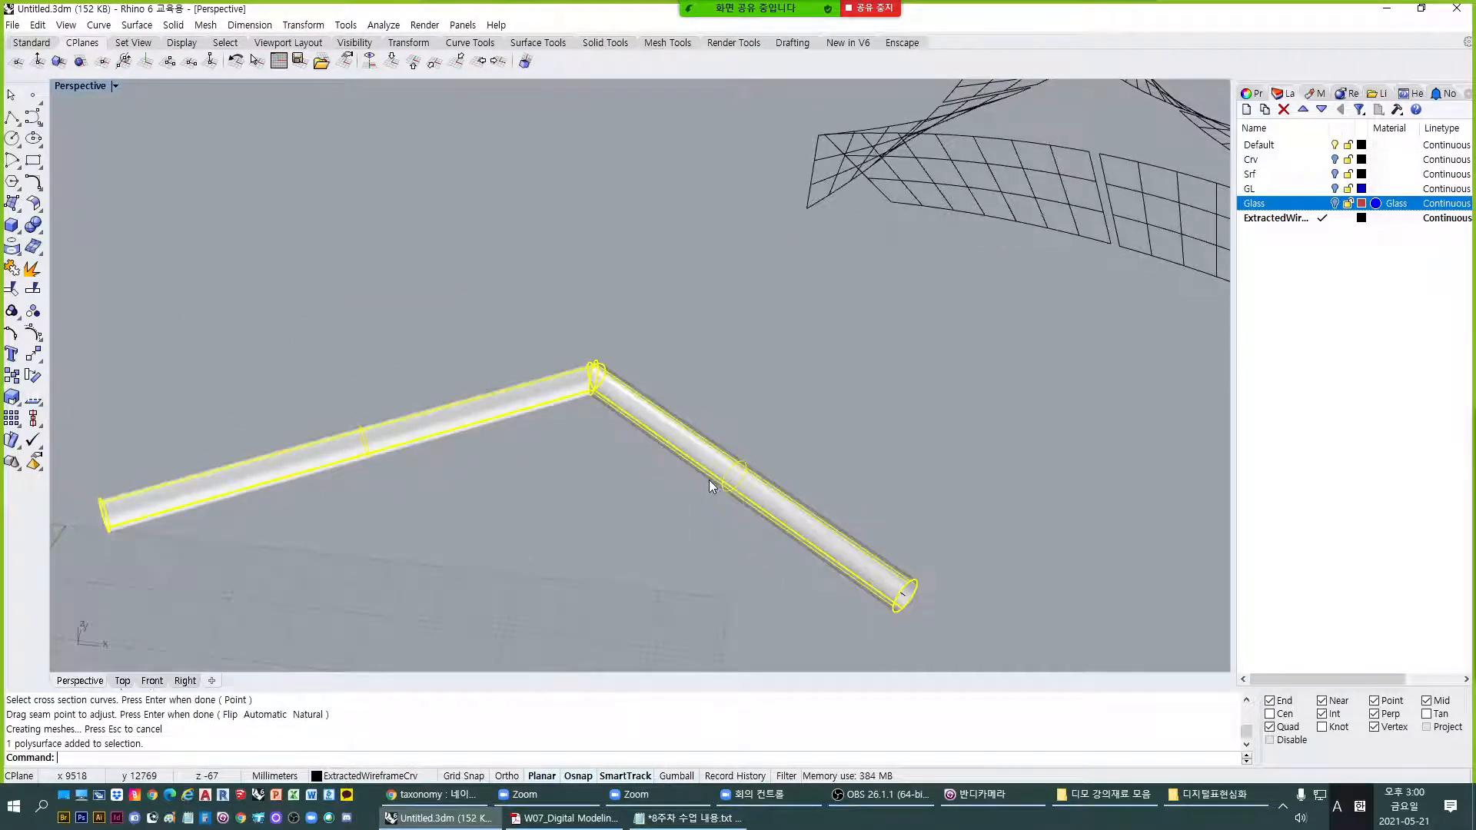
key("Delete")
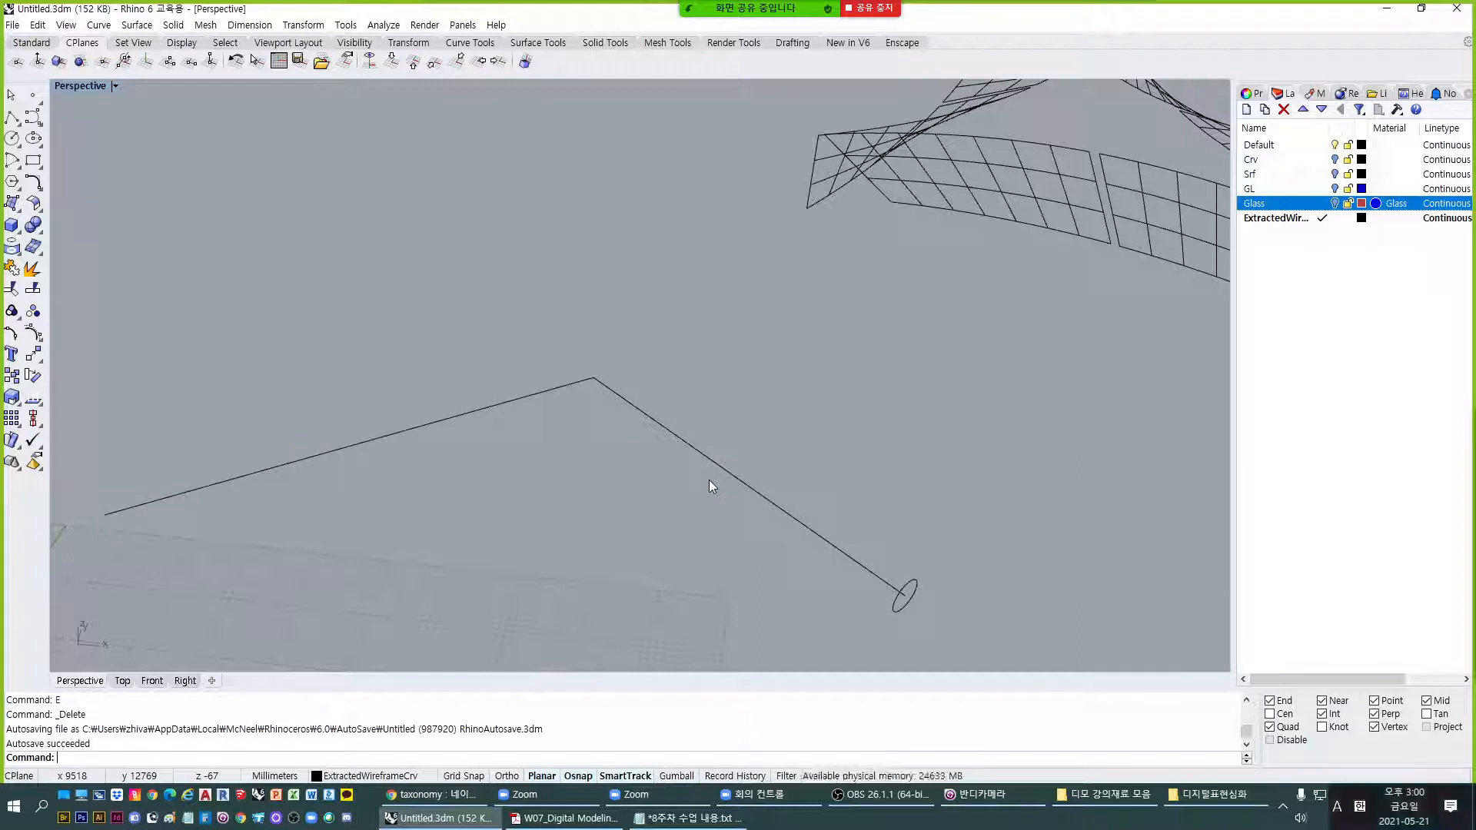
type("Pipe")
key("Return")
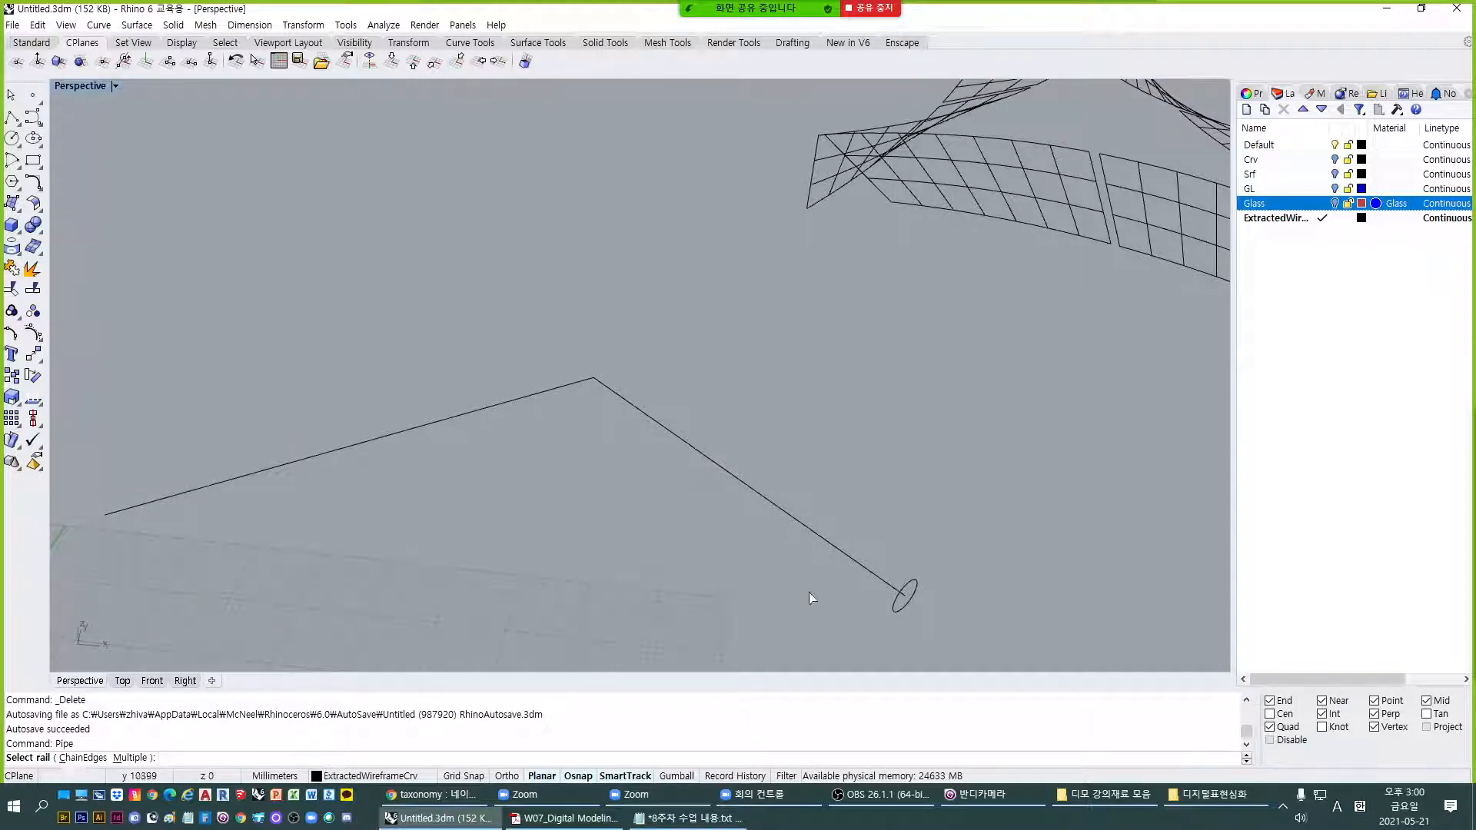
key("Escape")
Measure the circle's radius from the polyline's end to the circle with Distance.
type("D")
key("Return")
scroll(904, 600, "up", 2)
left_click(905, 589)
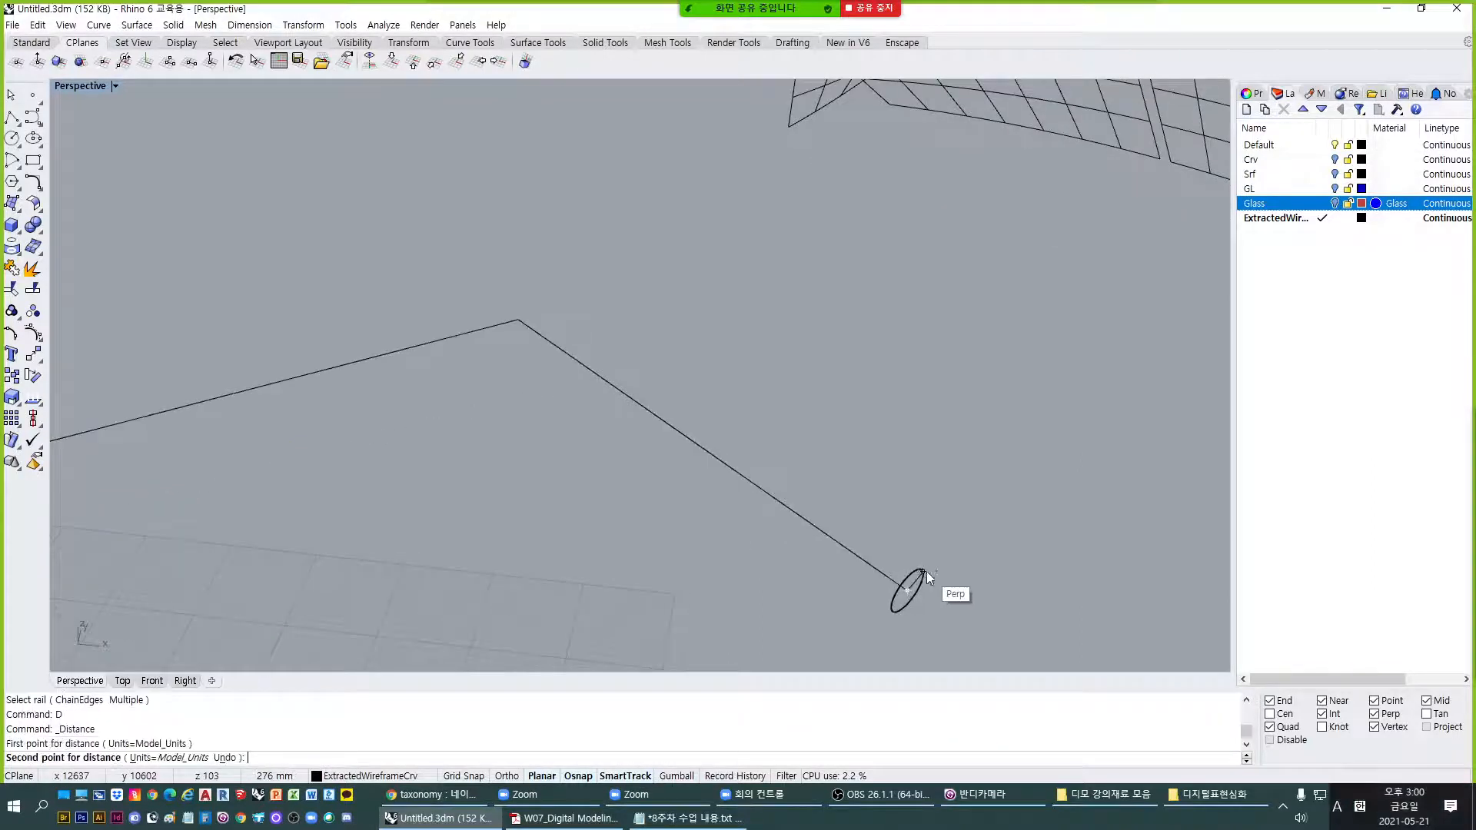
left_click(926, 575)
Pipe the sample polyline with a diameter of 200 mm at both ends and flat caps.
type("Pipe")
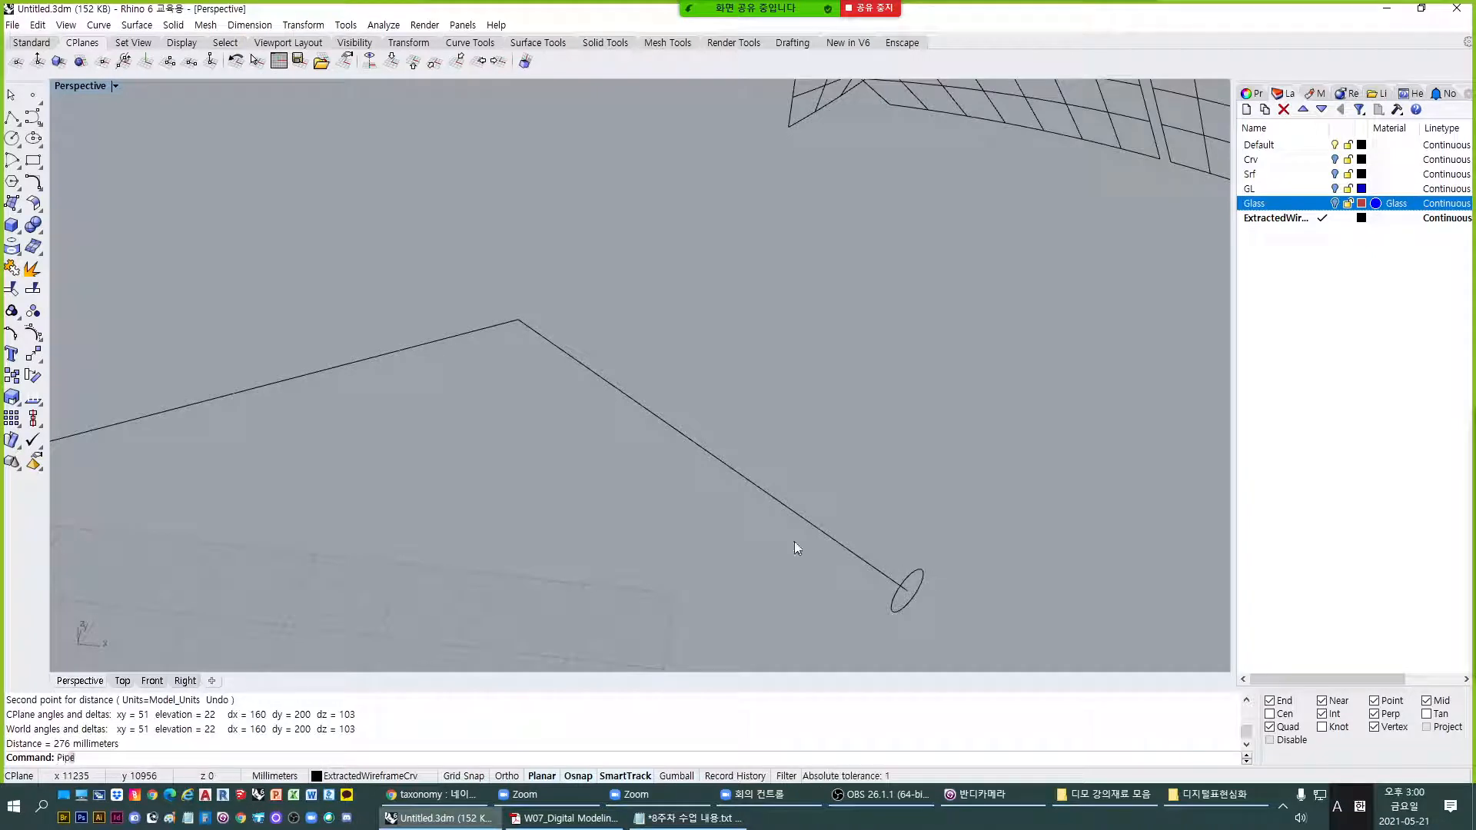
key("Return")
left_click(849, 549)
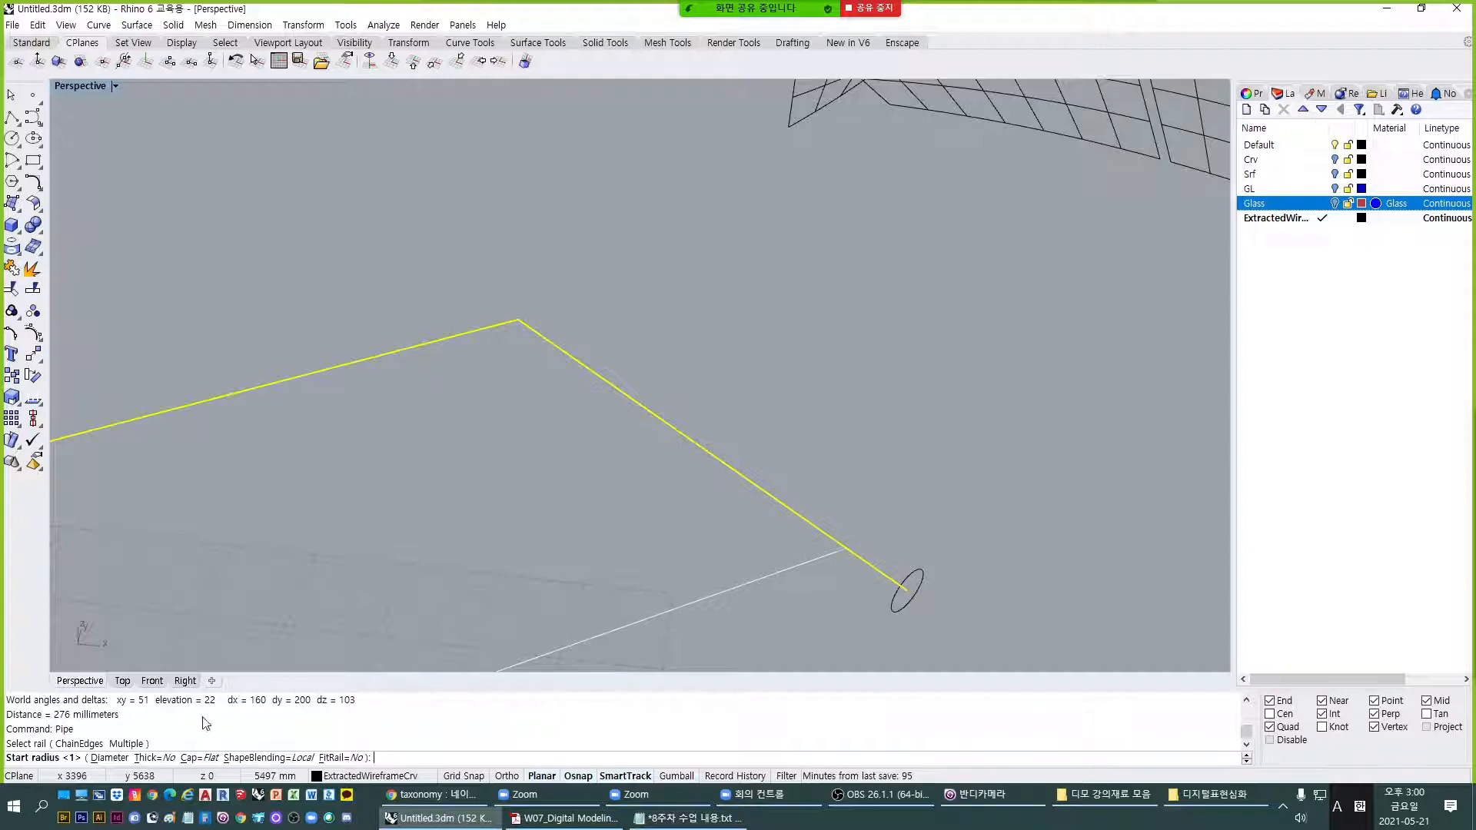
left_click(110, 757)
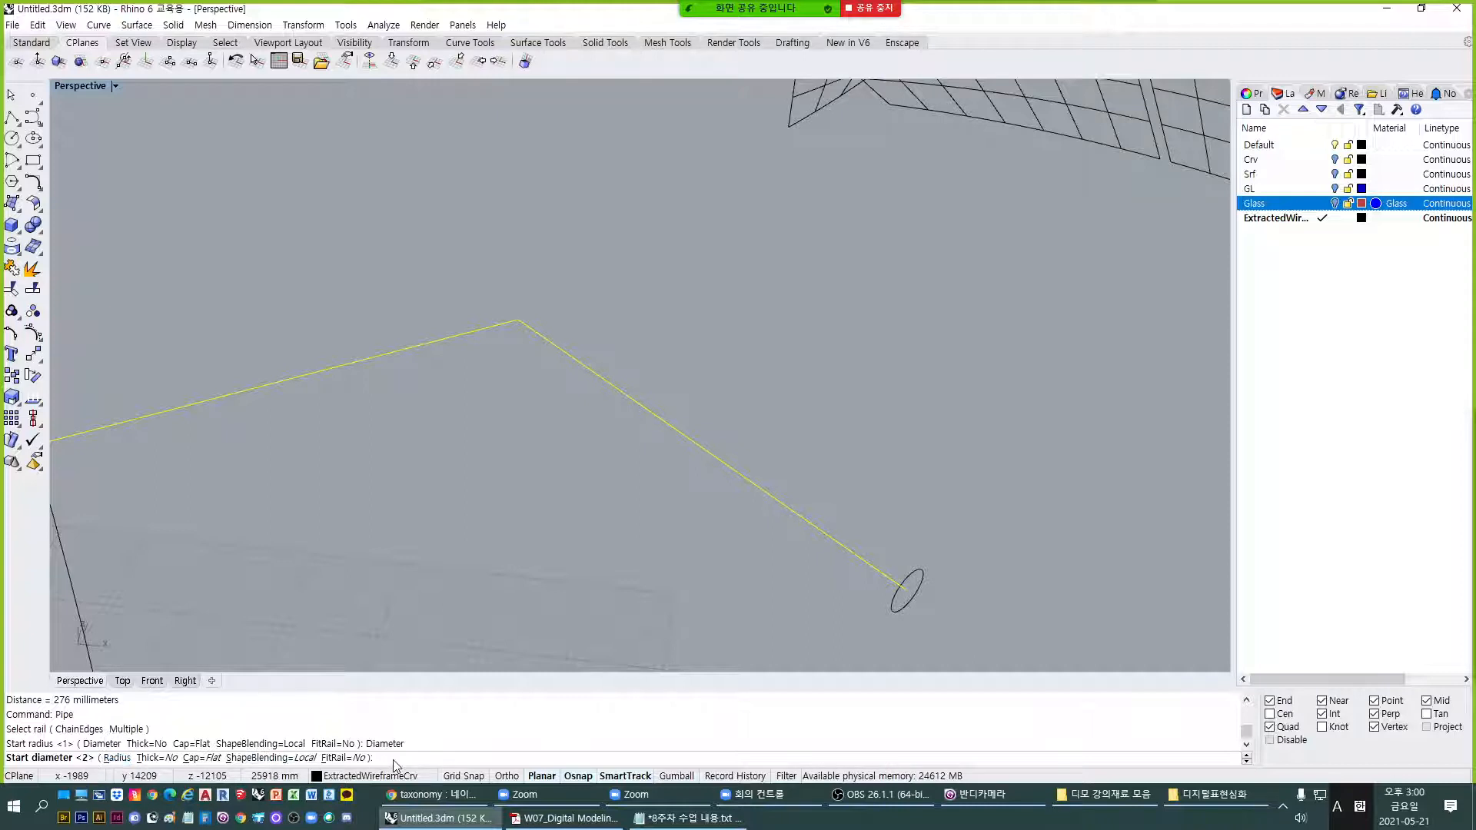
type("20")
key("Return")
key("Return")
key("Return")
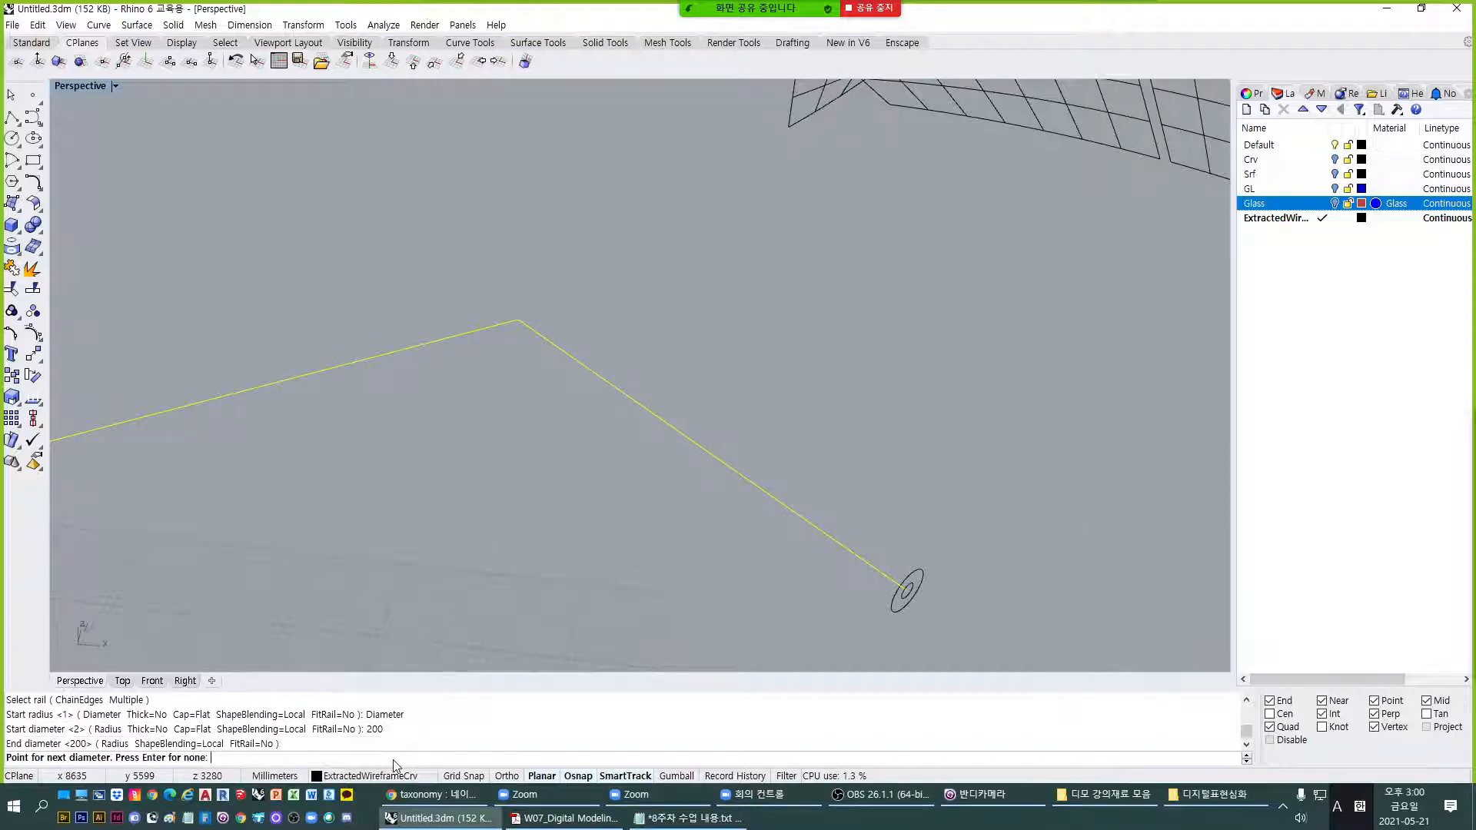
Examine the pipe's capped end against the circle, and the pipe's mitred corner.
scroll(896, 600, "up", 2)
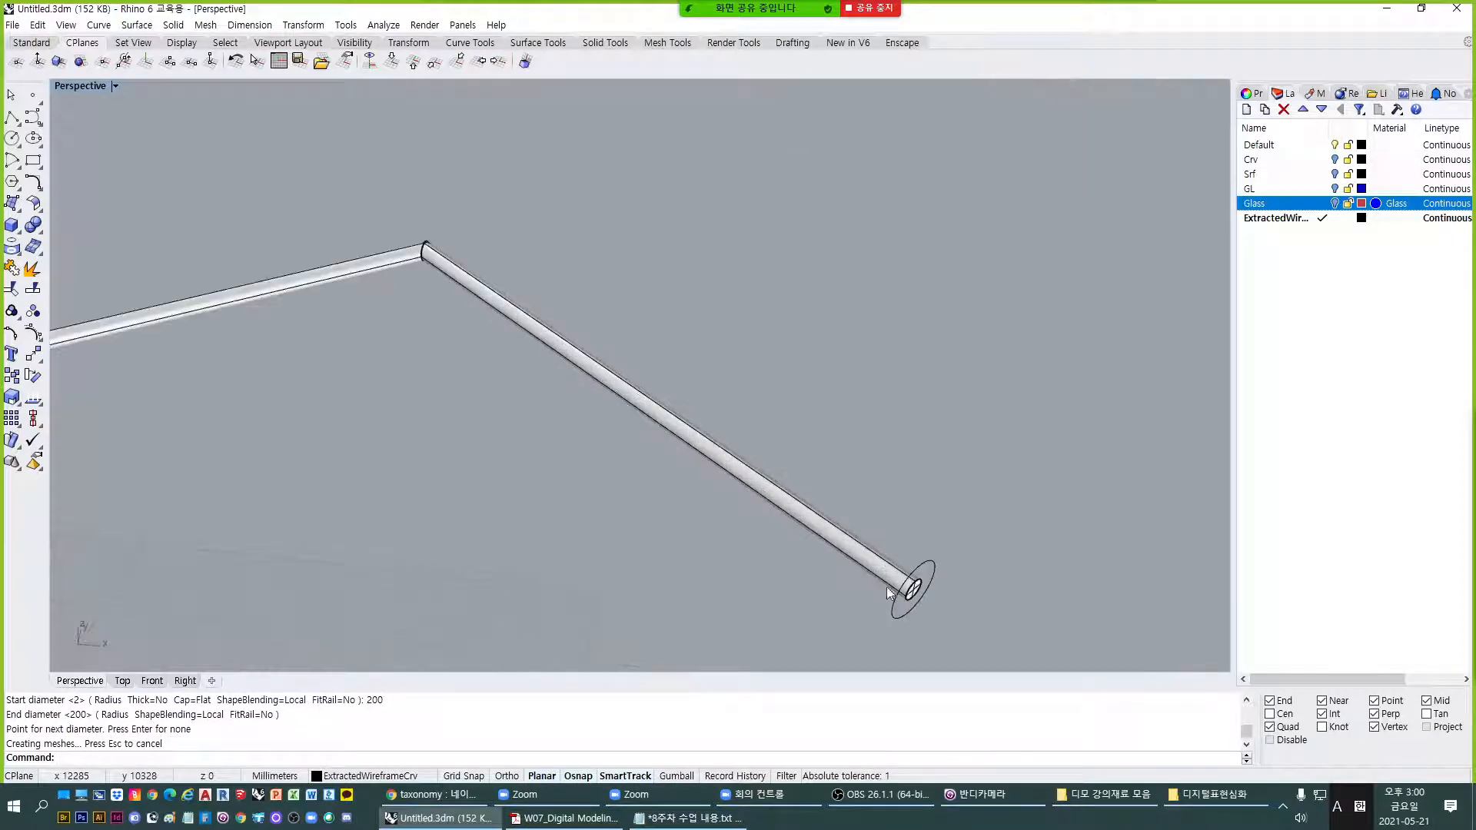
scroll(427, 262, "down", 8)
scroll(581, 404, "up", 6)
scroll(581, 403, "up", 2)
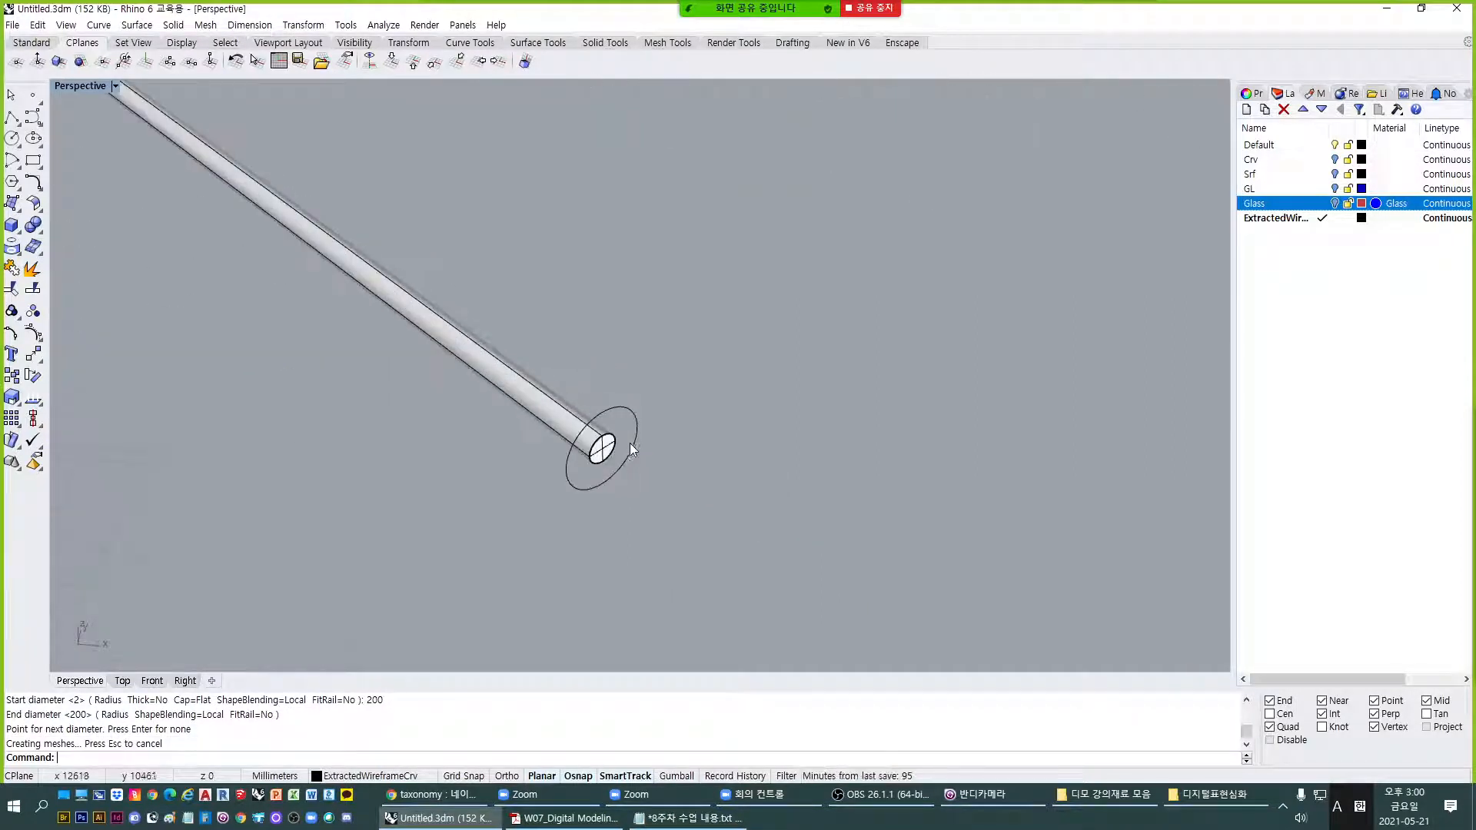
left_click(630, 415)
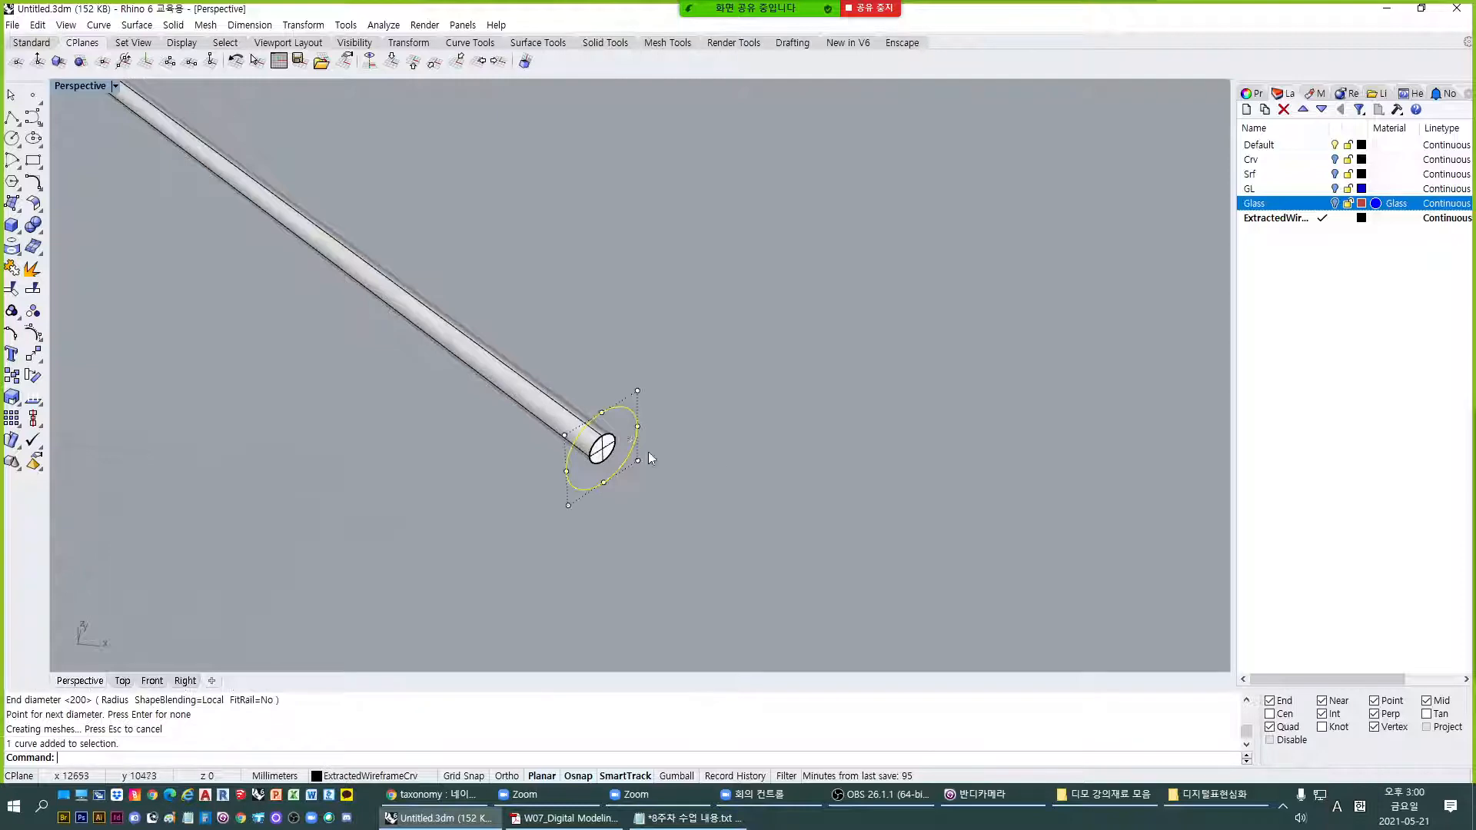
scroll(659, 469, "down", 4)
scroll(600, 422, "down", 5)
scroll(648, 398, "up", 3)
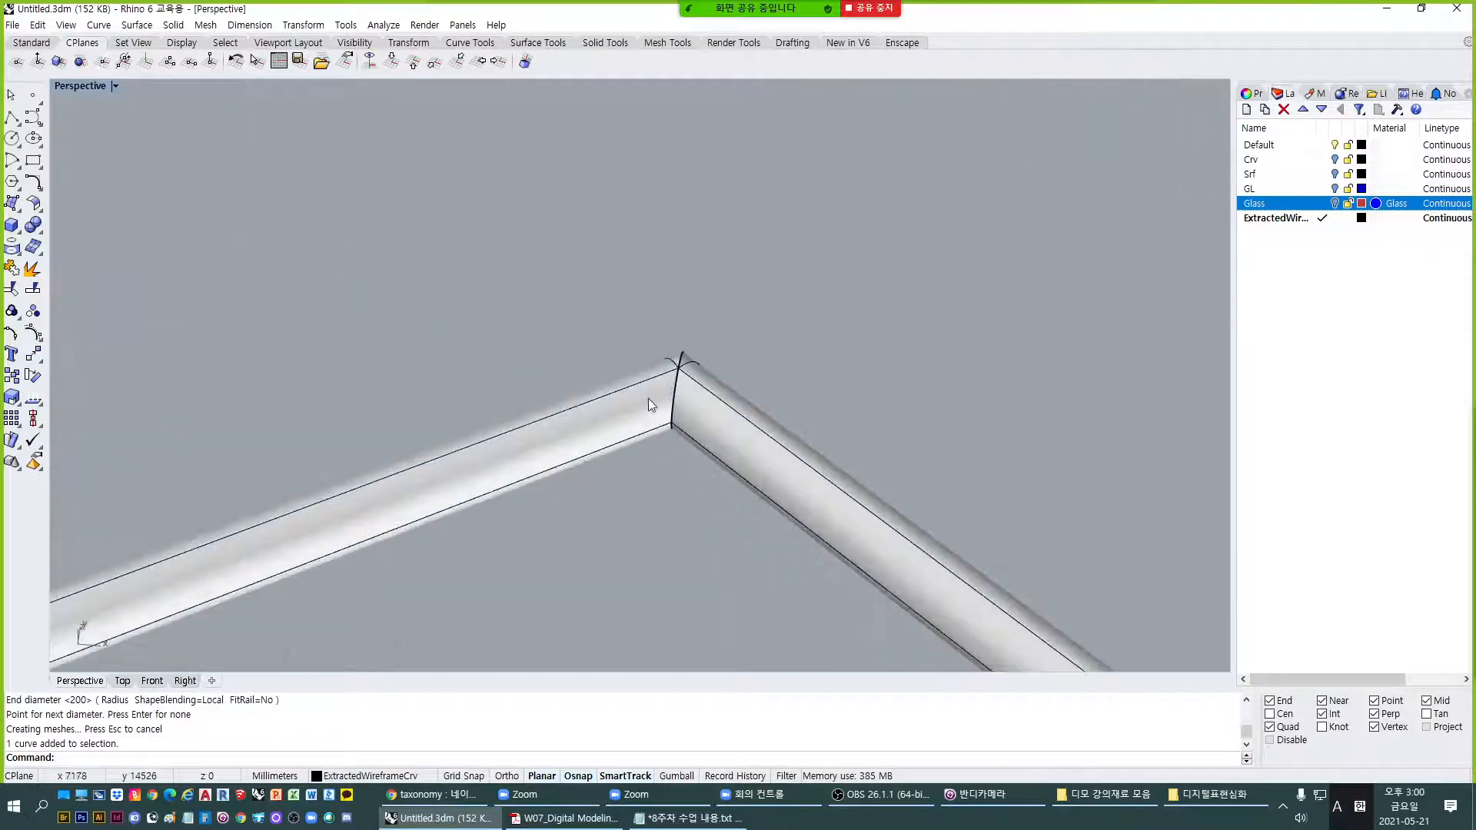
scroll(653, 404, "down", 5)
scroll(604, 403, "up", 6)
scroll(298, 478, "down", 7)
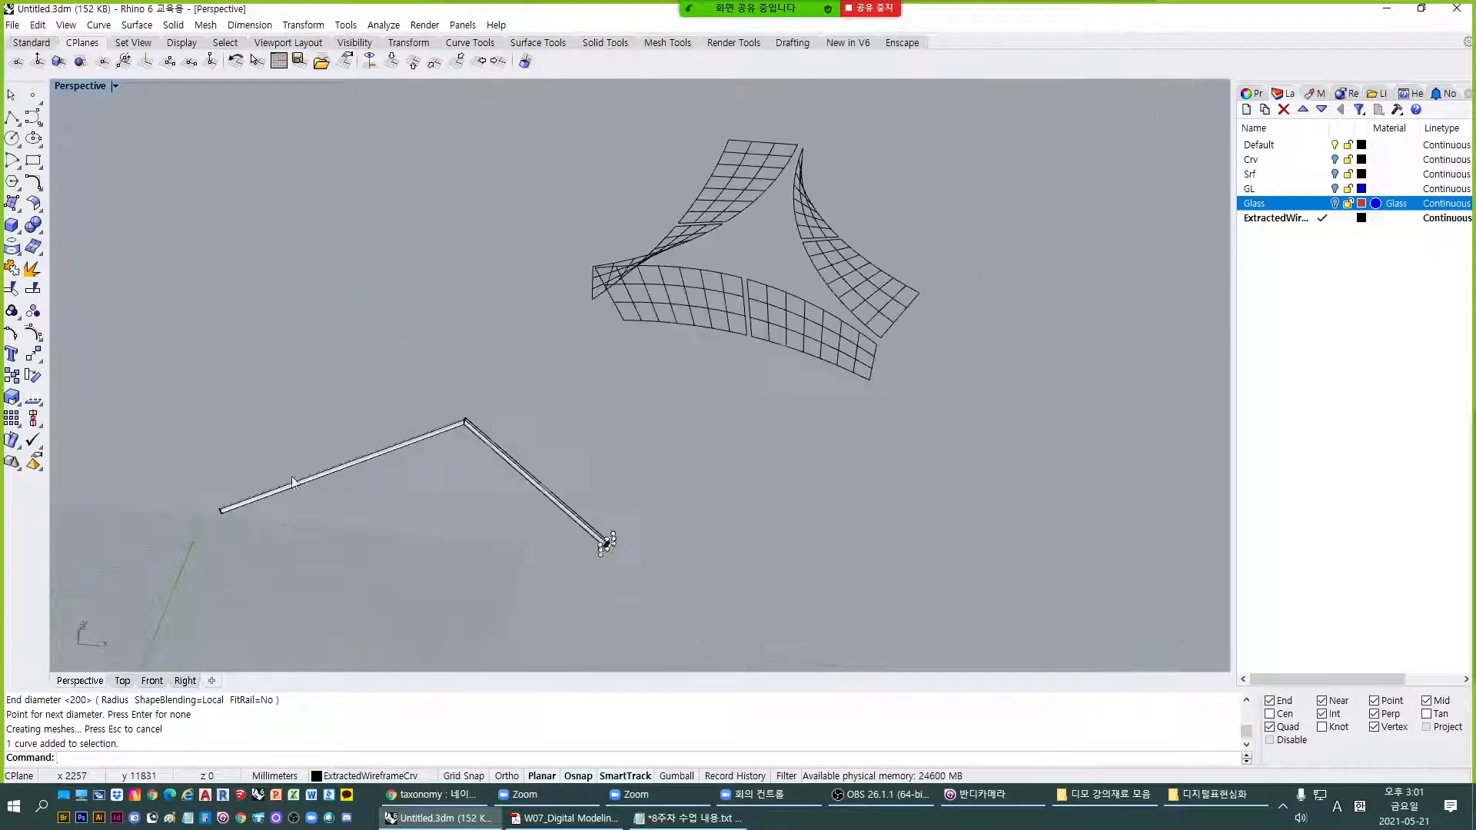
Delete the sample polyline, its circle and the pipe, keeping the extracted wireframe curves.
left_click_drag(761, 643, 536, 441)
type("E")
key("space")
key("BackSpace")
scroll(799, 292, "up", 8)
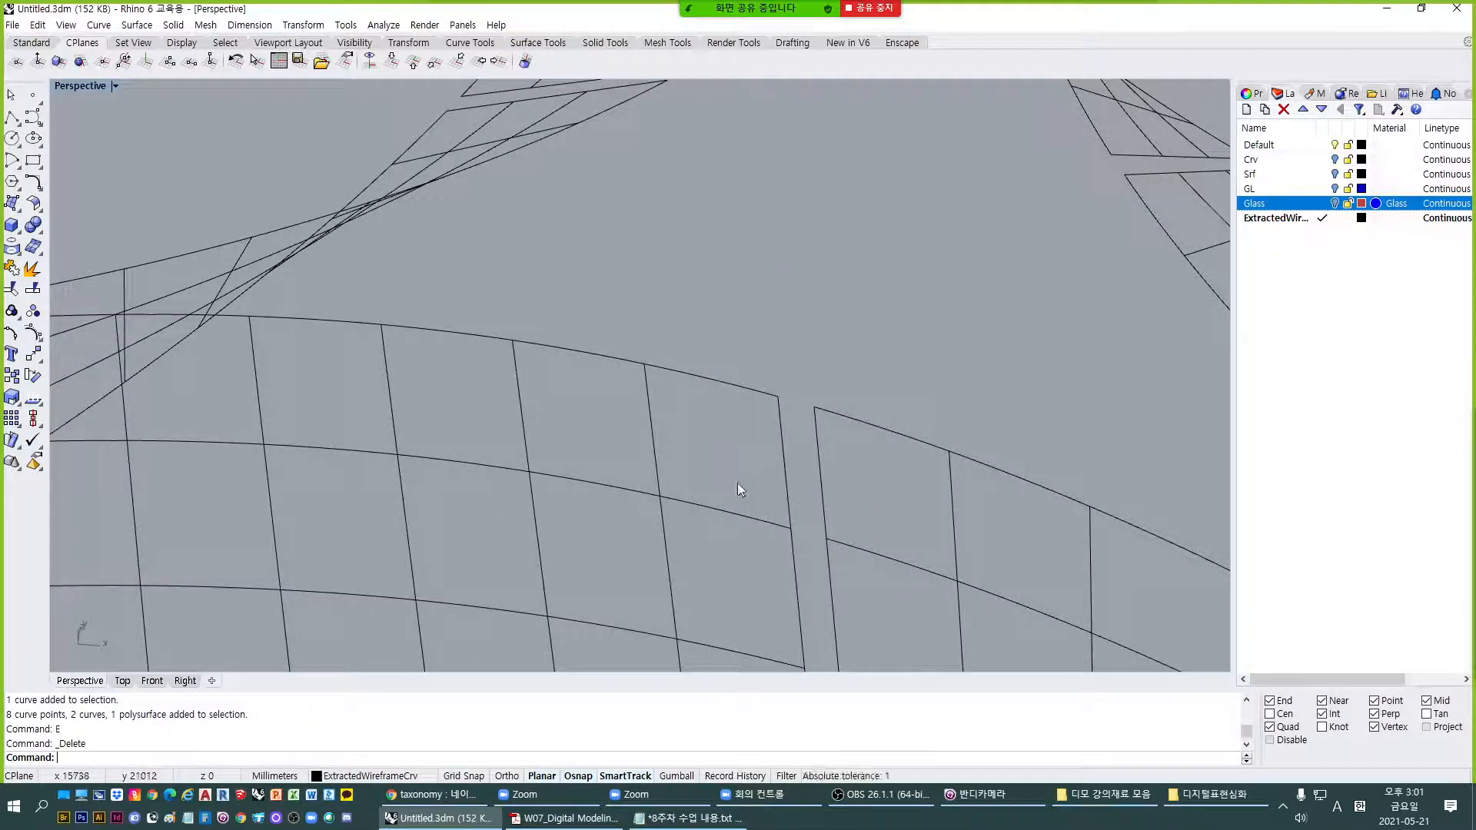
scroll(736, 483, "down", 8)
scroll(740, 423, "down", 2)
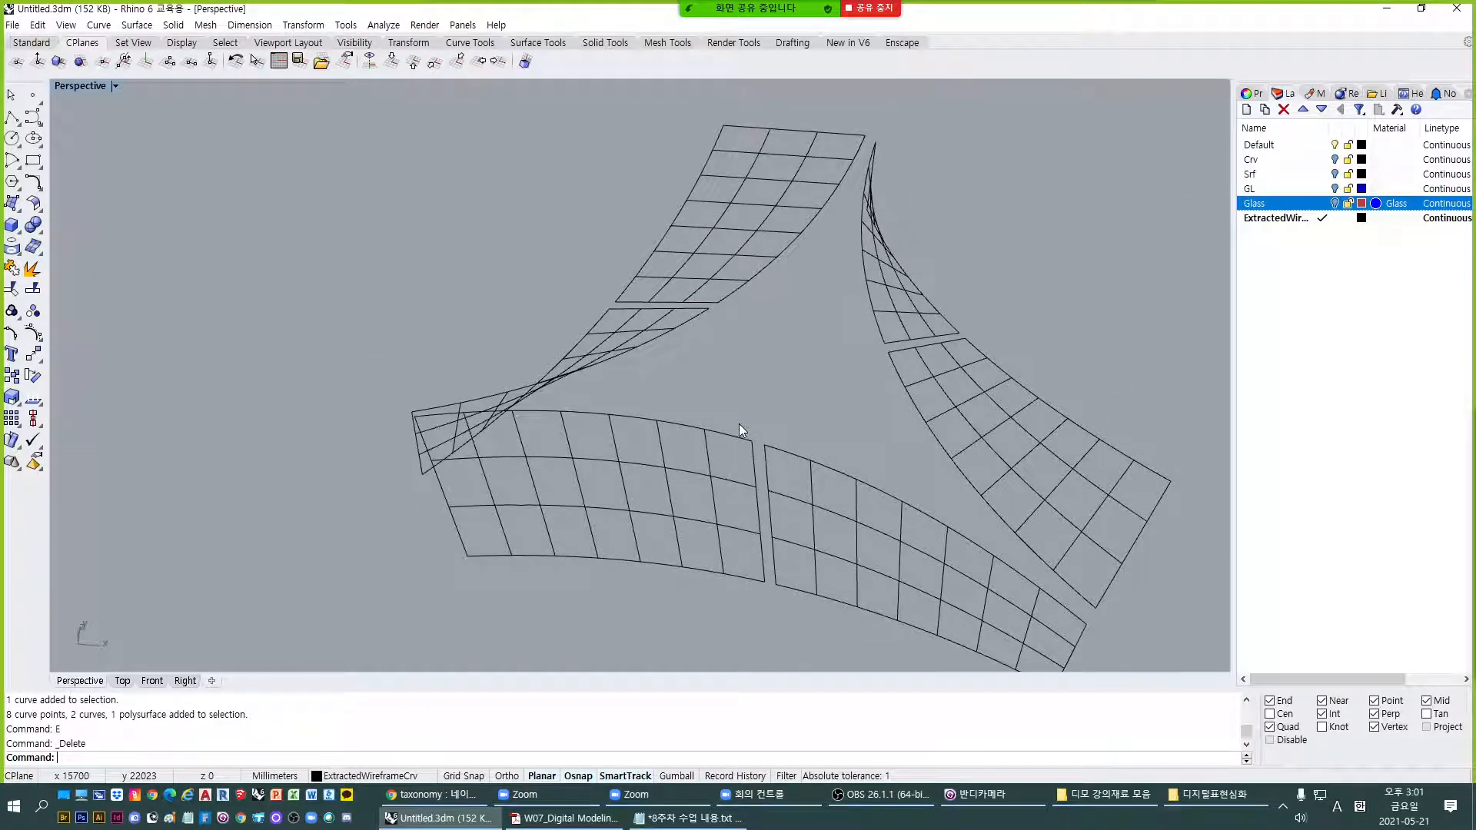
type("Pipe")
key("Return")
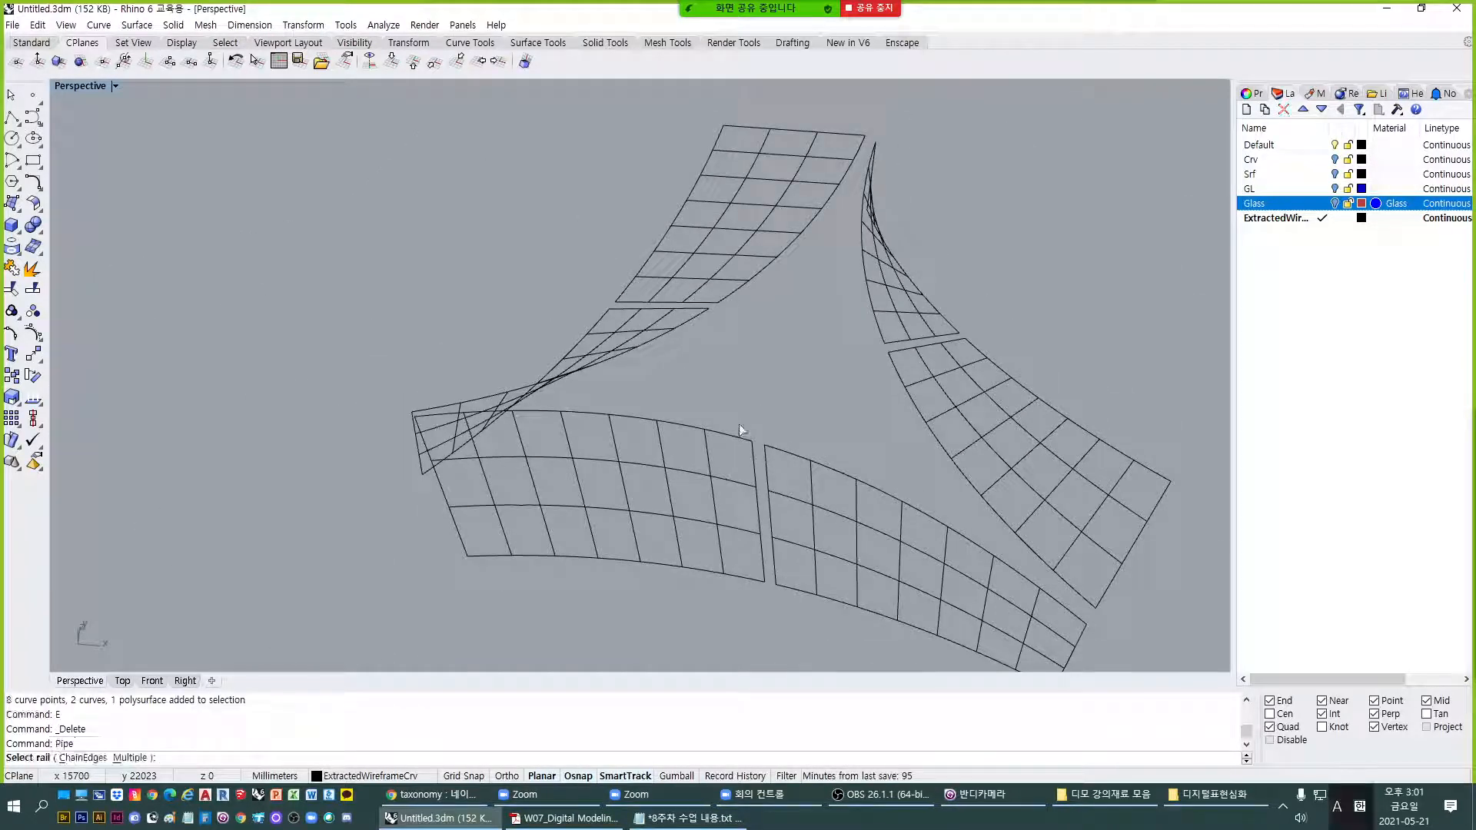
scroll(740, 424, "down", 10)
left_click_drag(466, 194, 953, 563)
scroll(809, 489, "up", 4)
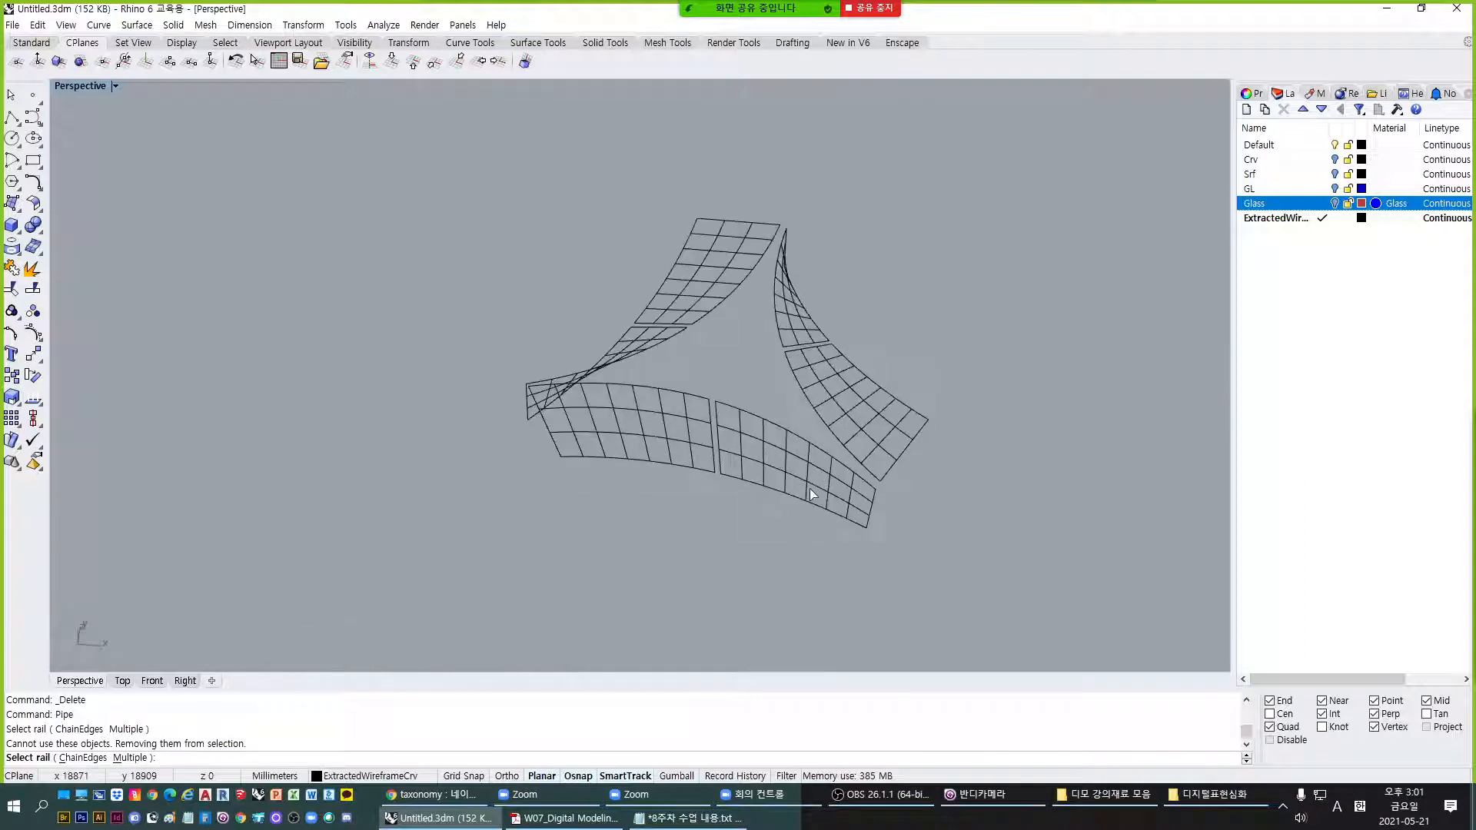
left_click(809, 488)
key("Escape")
key("Escape")
key("space")
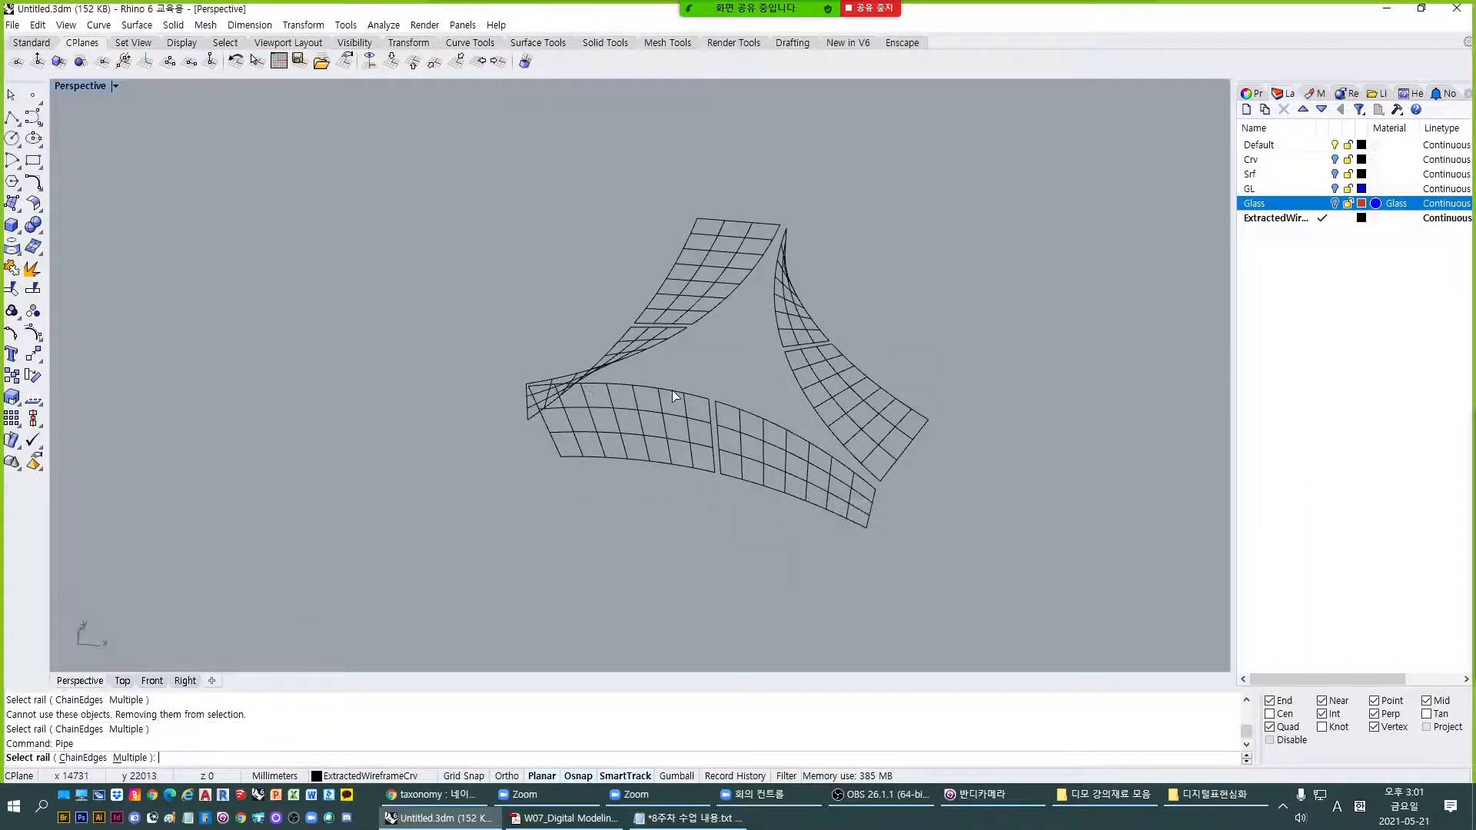
Pipe all the extracted wireframe curves at once with a diameter of 50 mm and flat caps.
left_click_drag(904, 563, 499, 165)
key("Return")
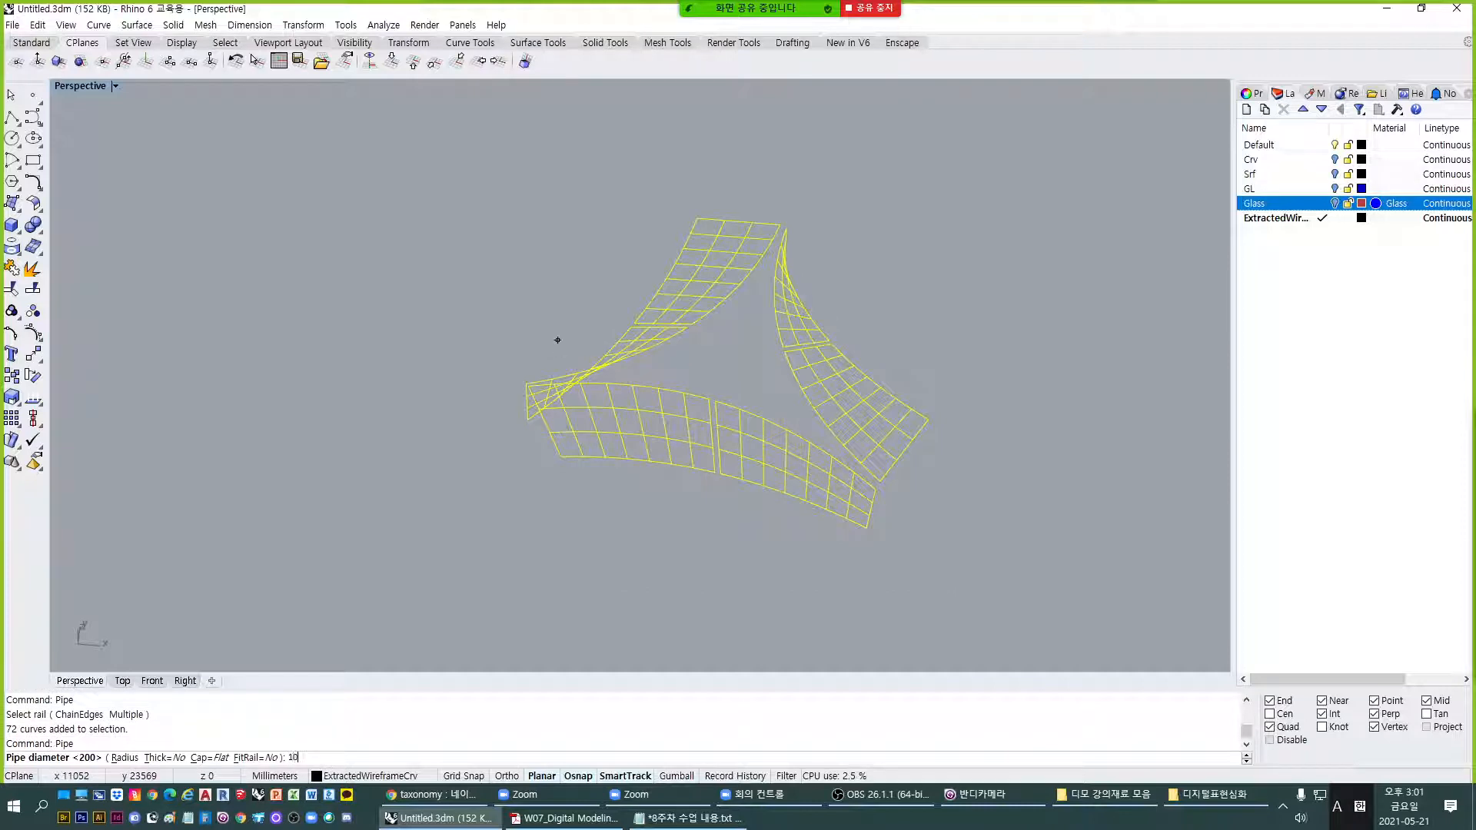
key("BackSpace")
type("50")
key("Return")
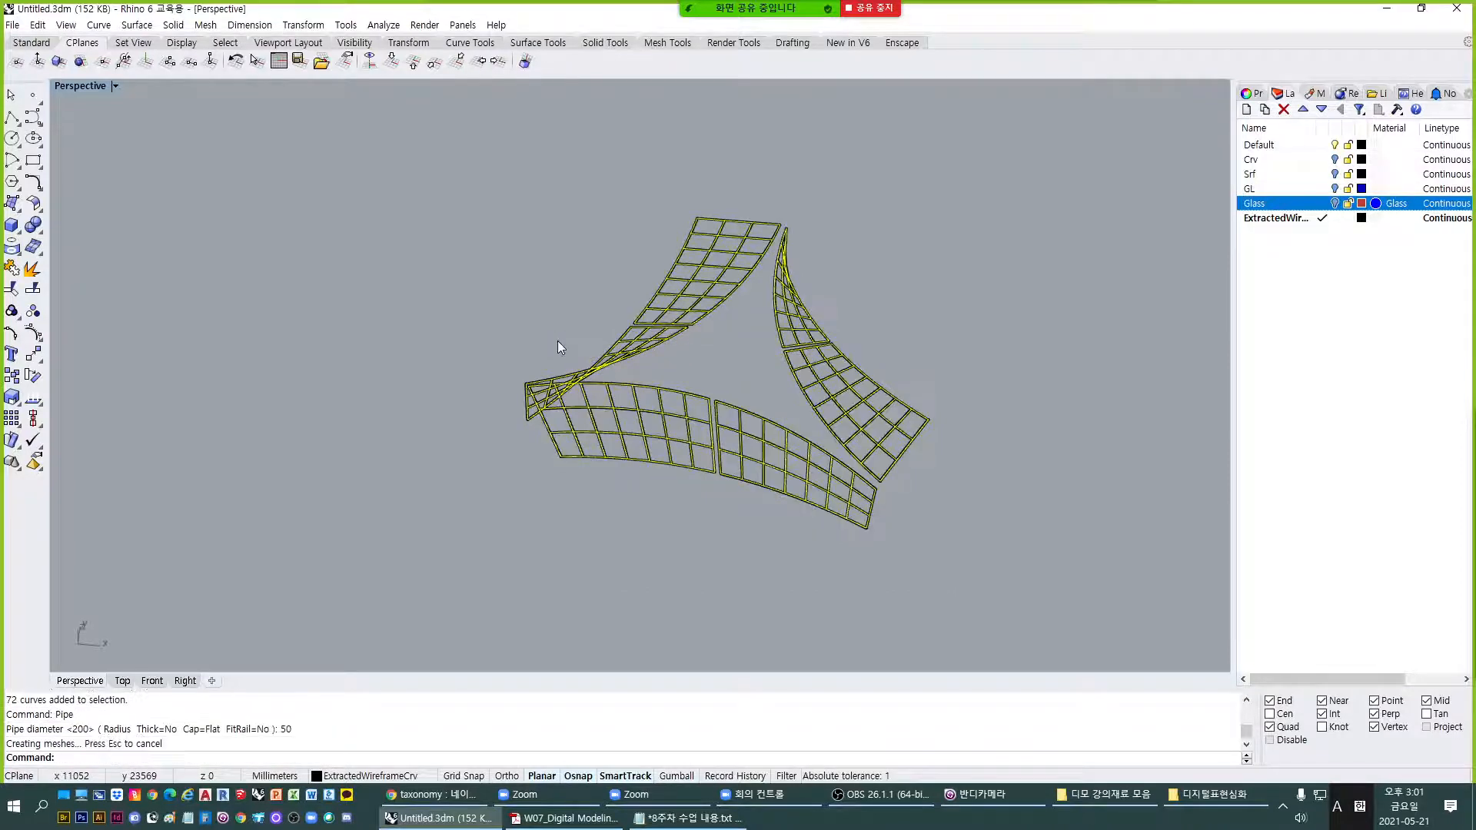
scroll(715, 491, "up", 5)
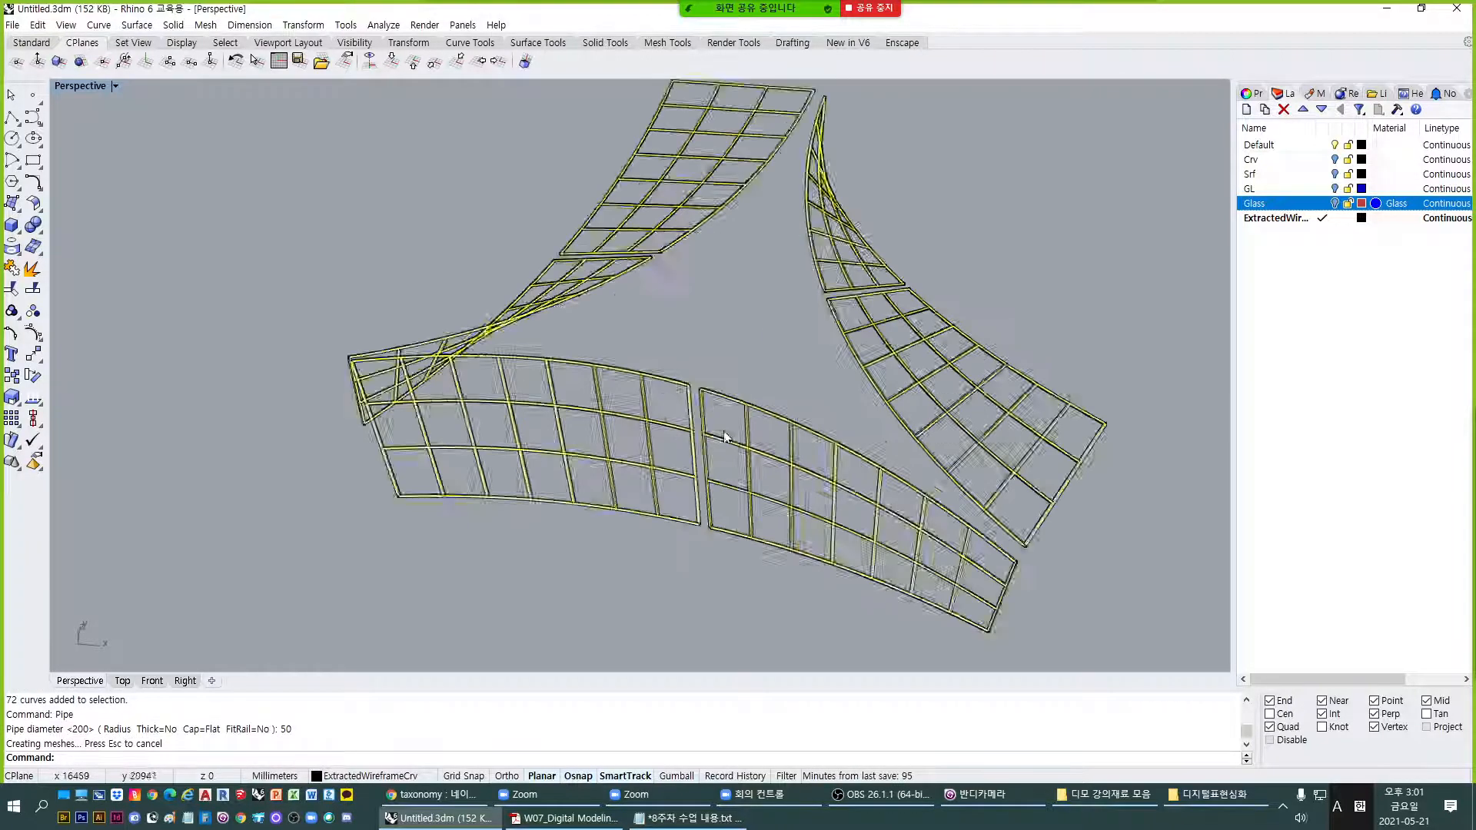
Undo the pipes made on the wireframe curves.
type("u")
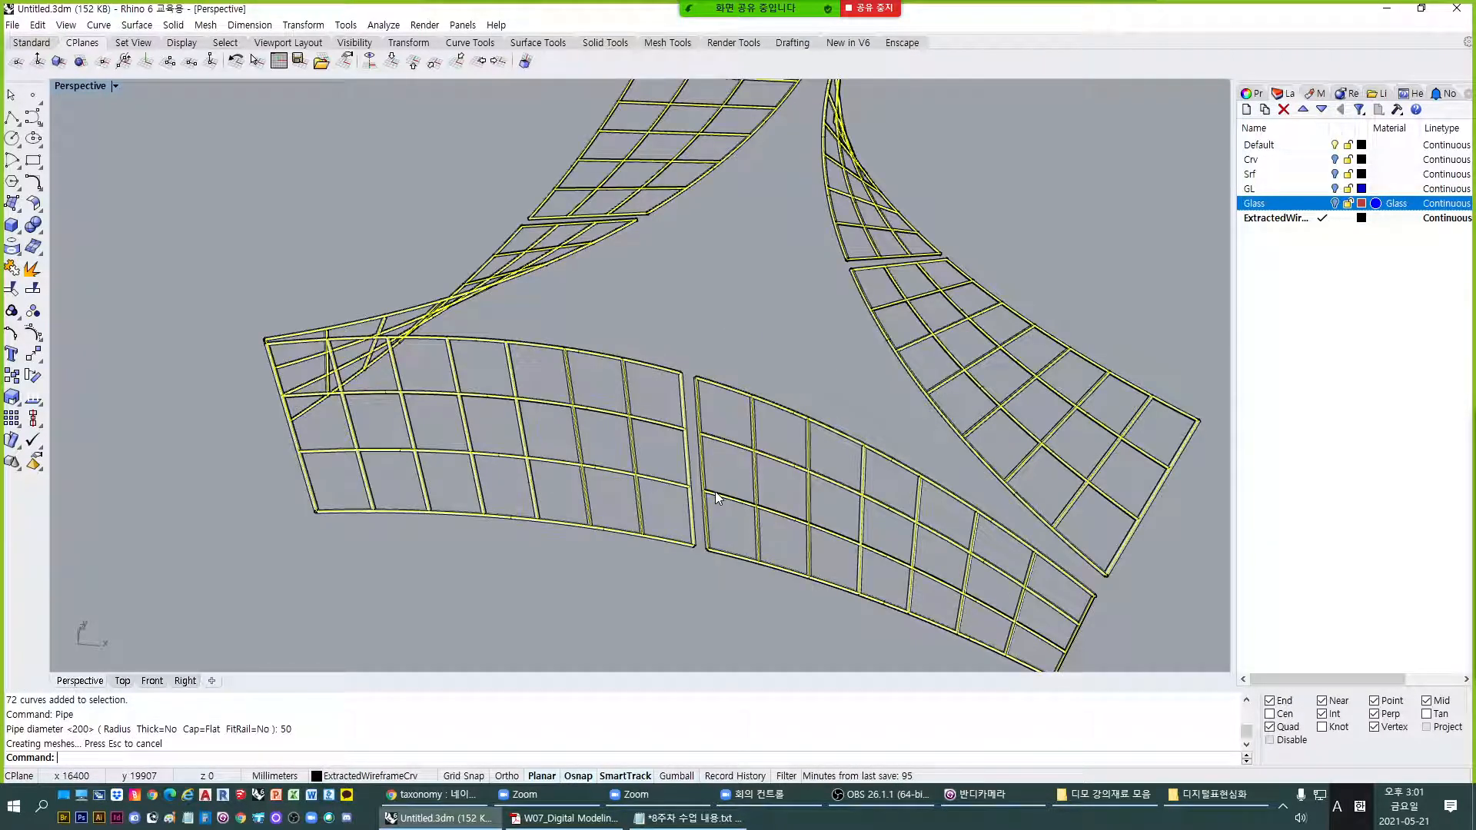
key("Return")
scroll(715, 508, "down", 5)
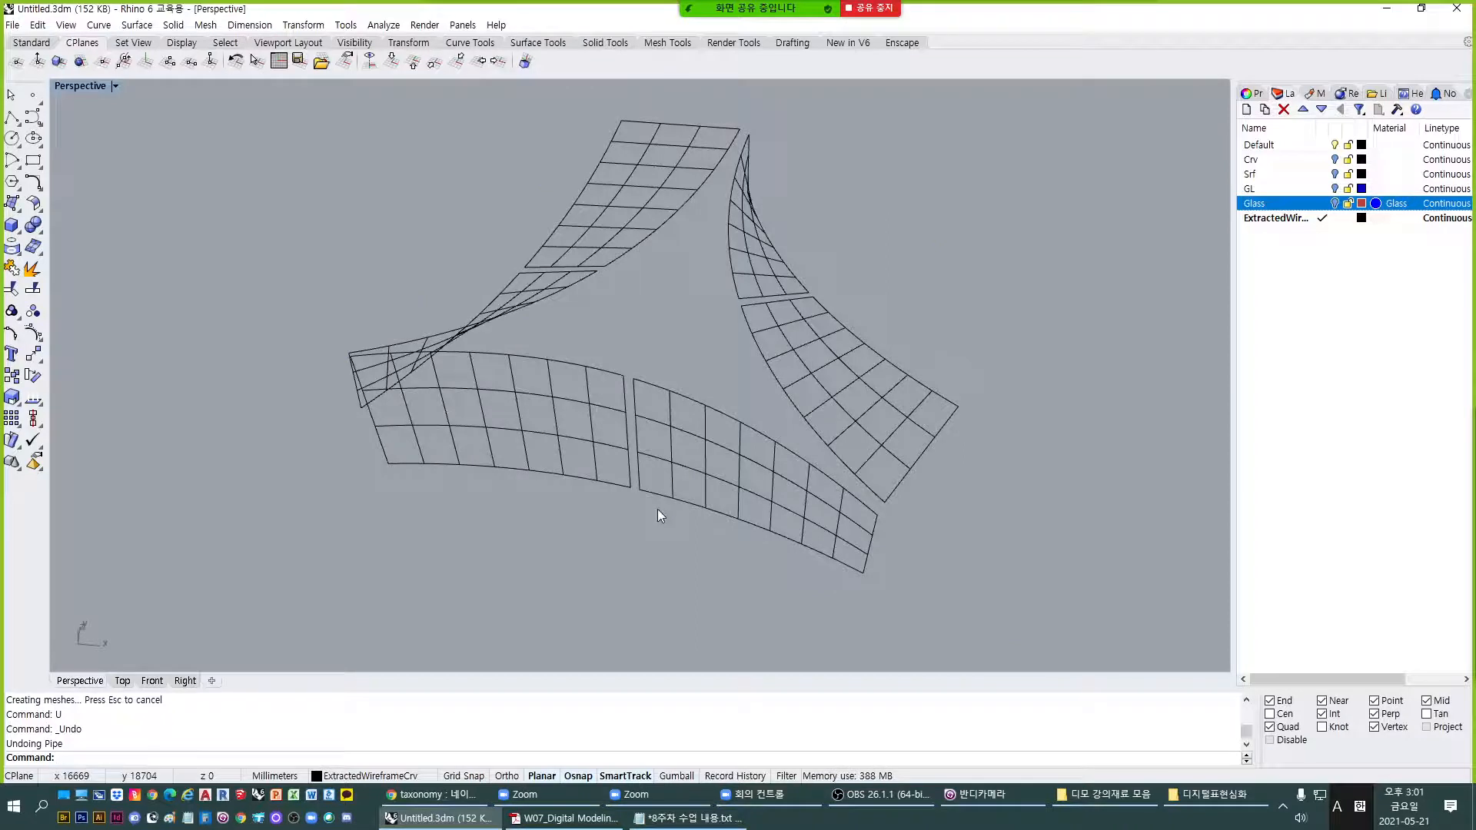
type("Pipie")
key("Return")
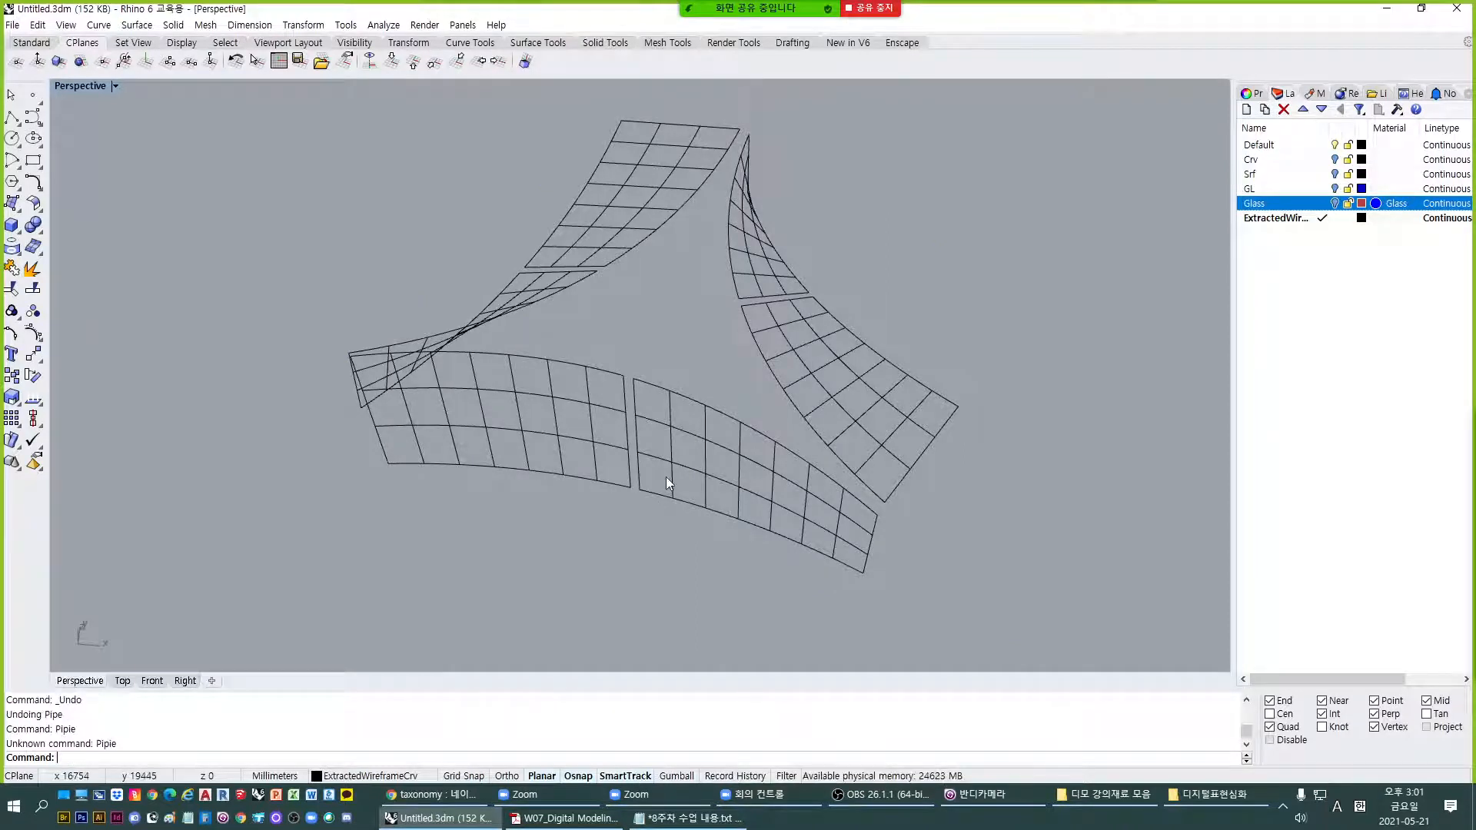
left_click(673, 482)
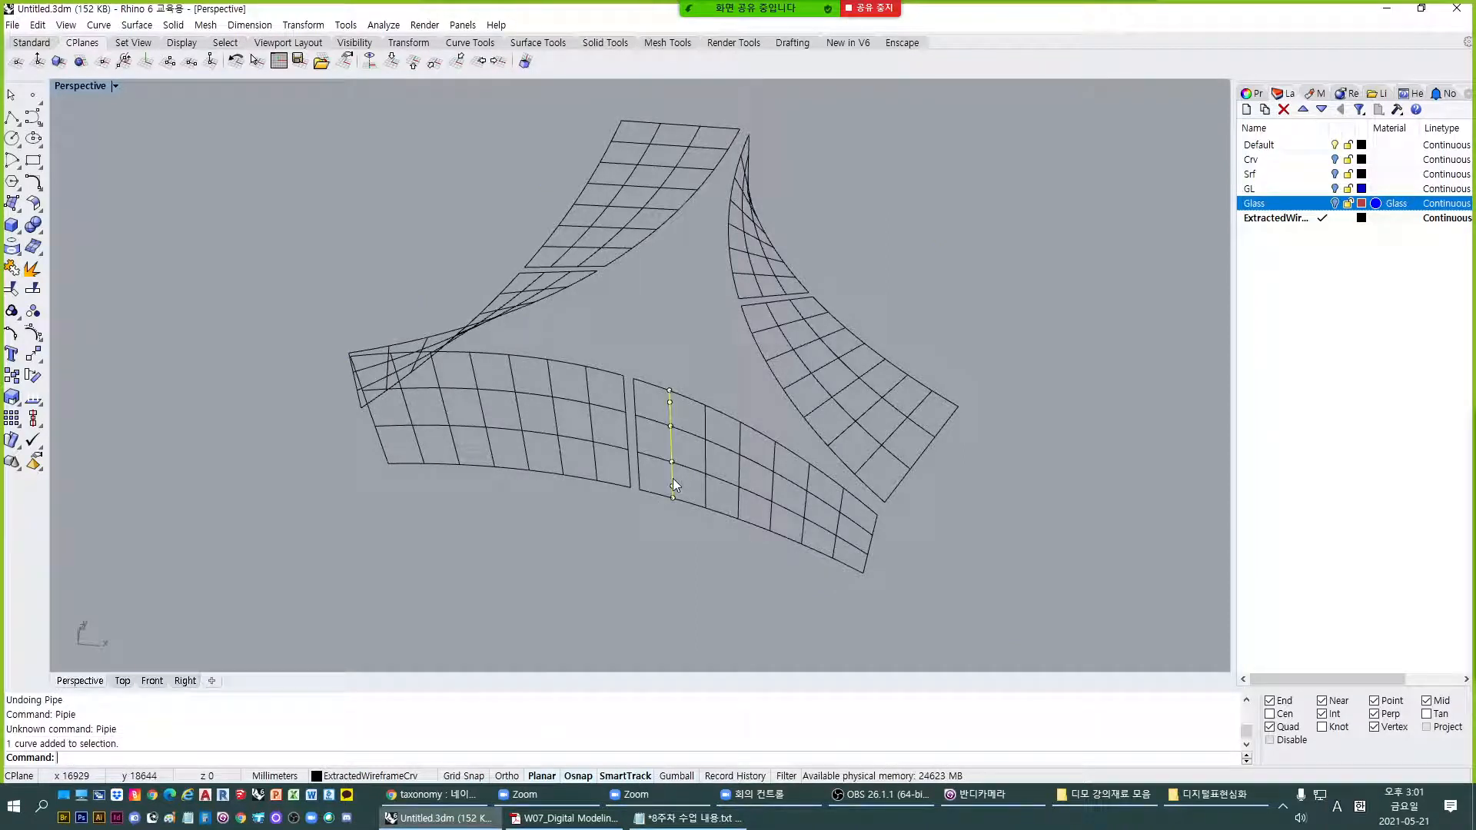
type("Pipe")
key("Return")
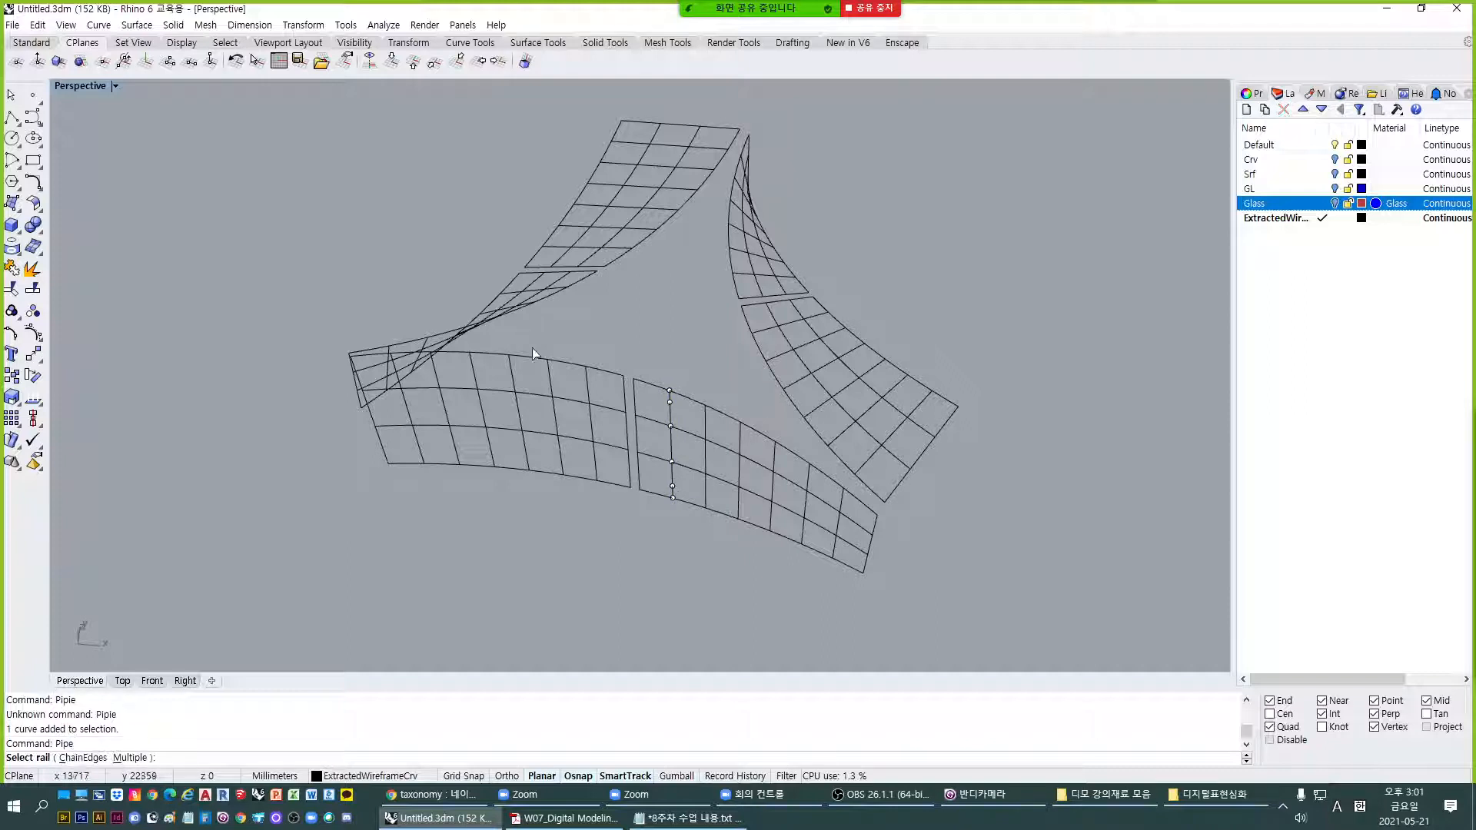
left_click_drag(284, 112, 1096, 638)
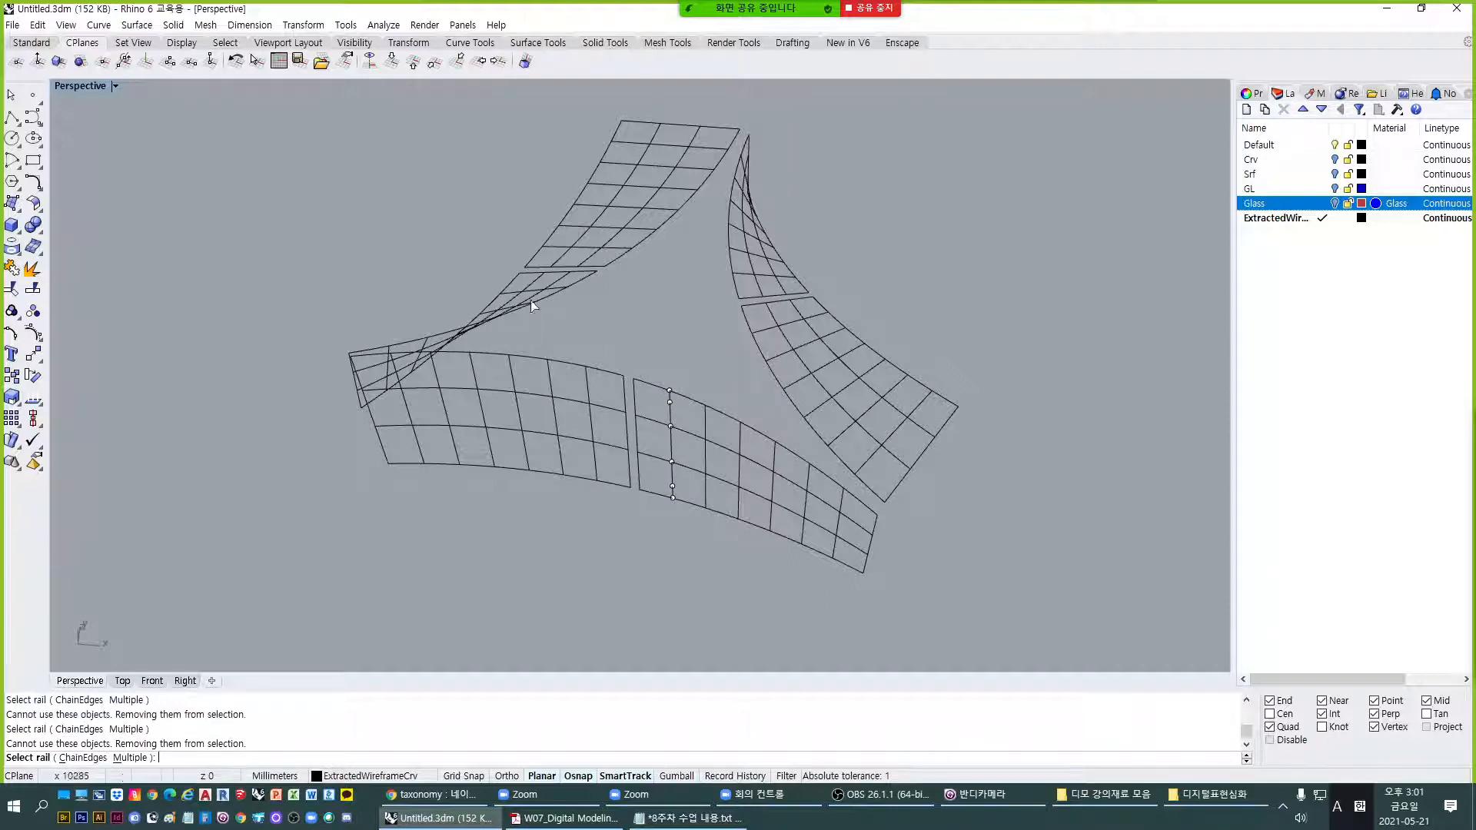
key("Escape")
Select all the wireframe curves, add a layer named MetalFrame and make it the current layer.
left_click_drag(251, 103, 1106, 643)
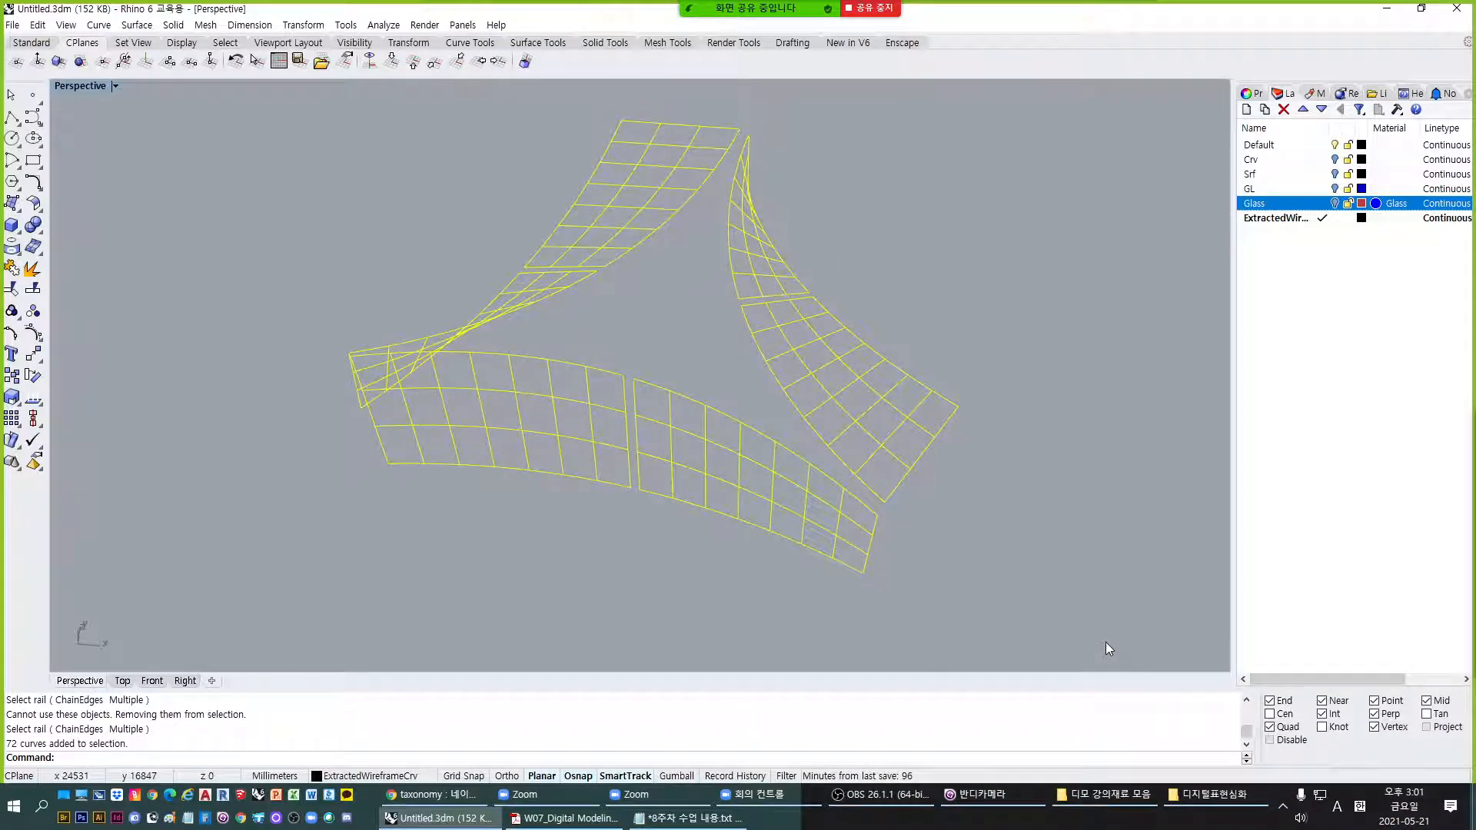
left_click(1246, 109)
type("m")
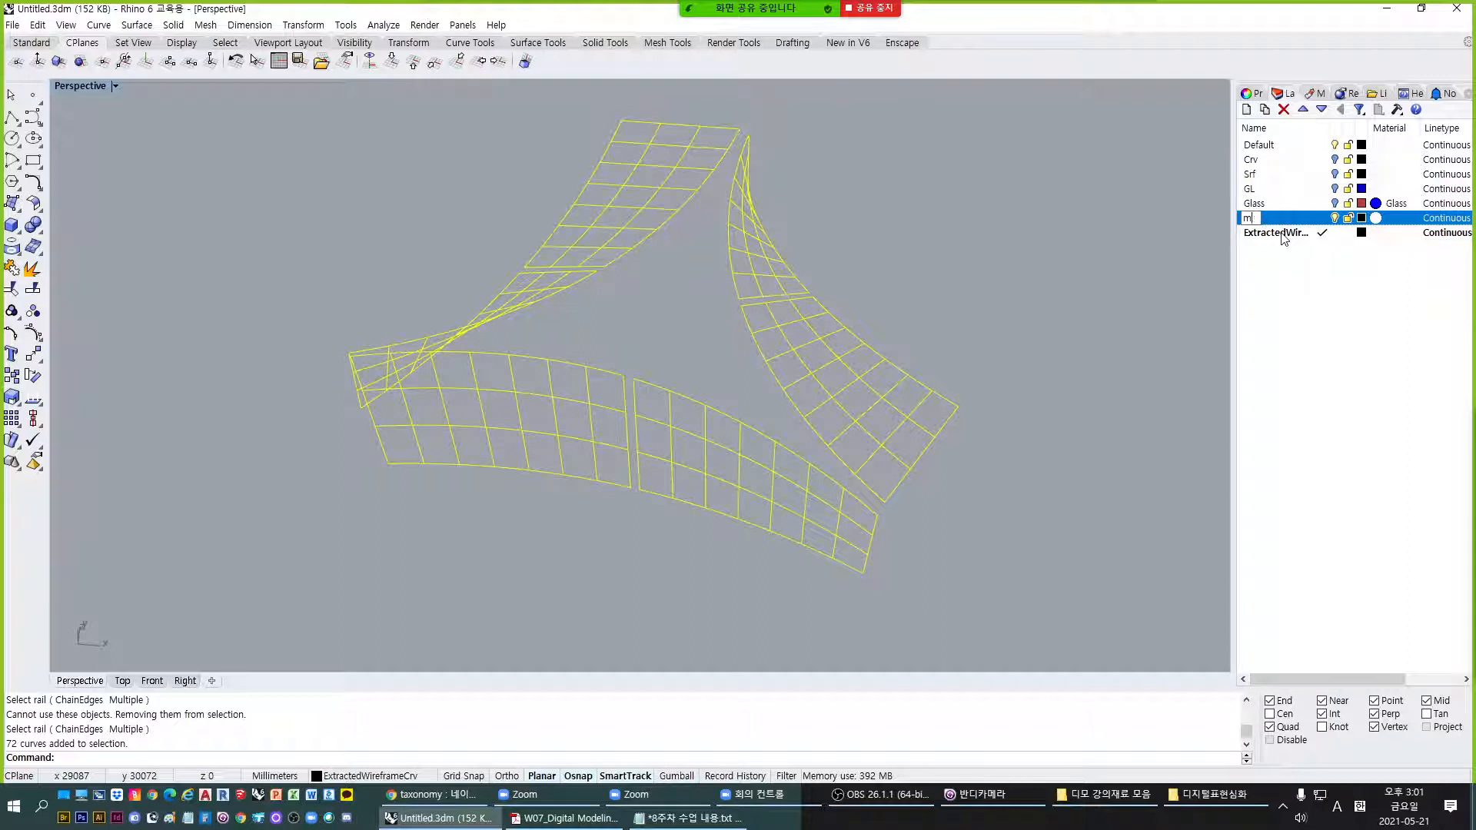
key("BackSpace")
type("Metal")
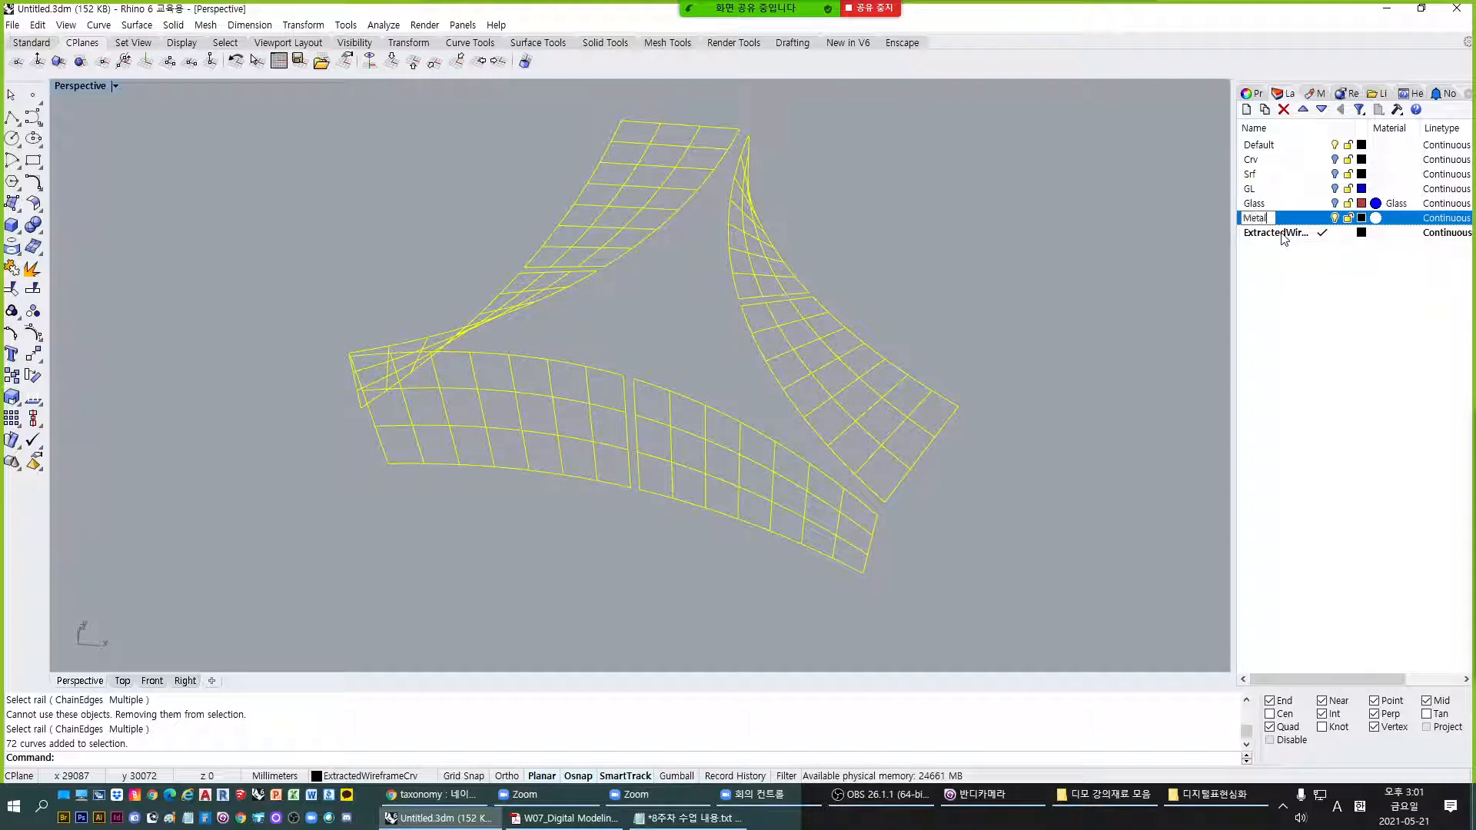
type("Frame")
key("Return")
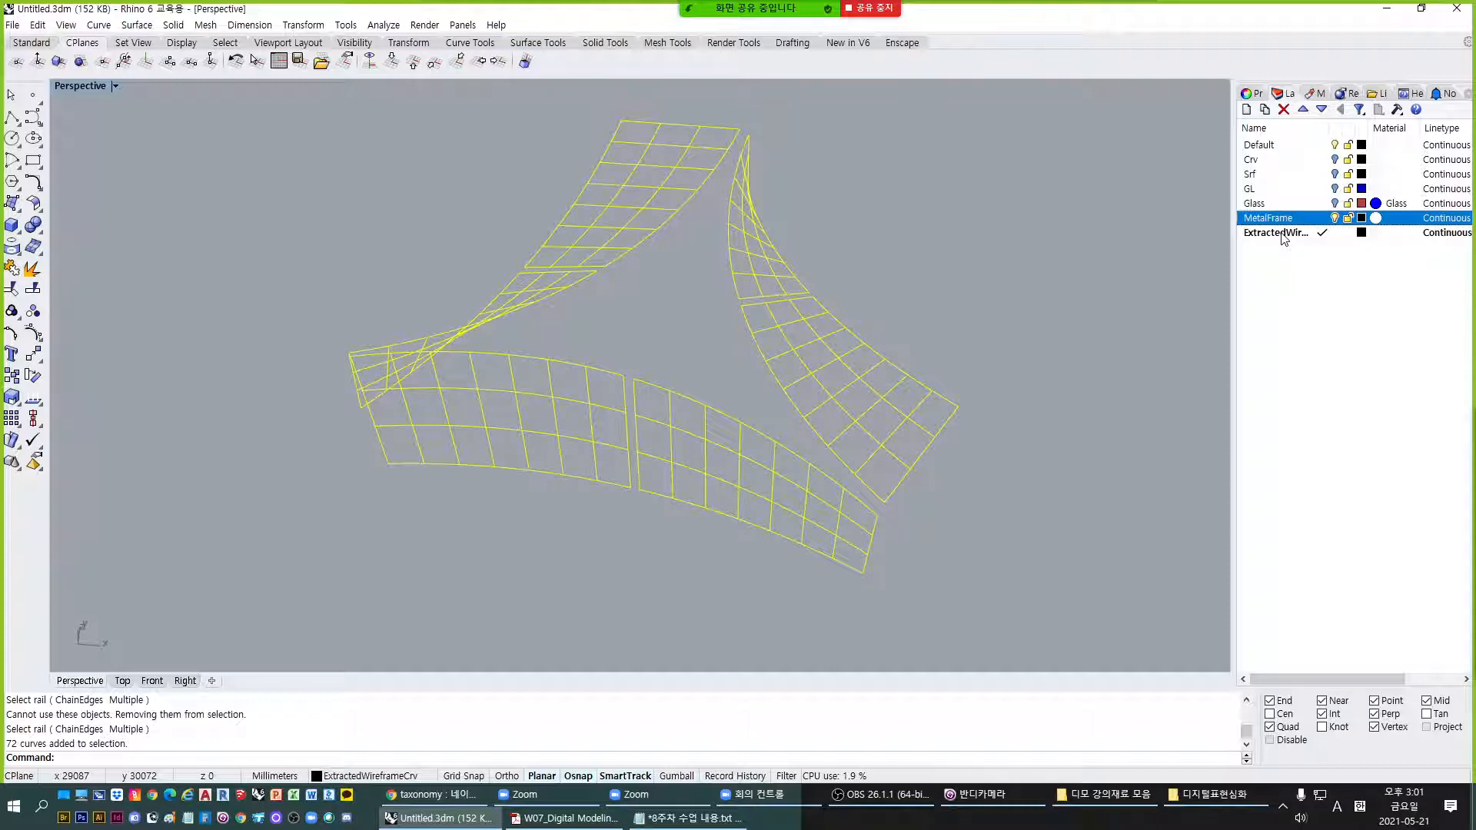
left_click(1322, 219)
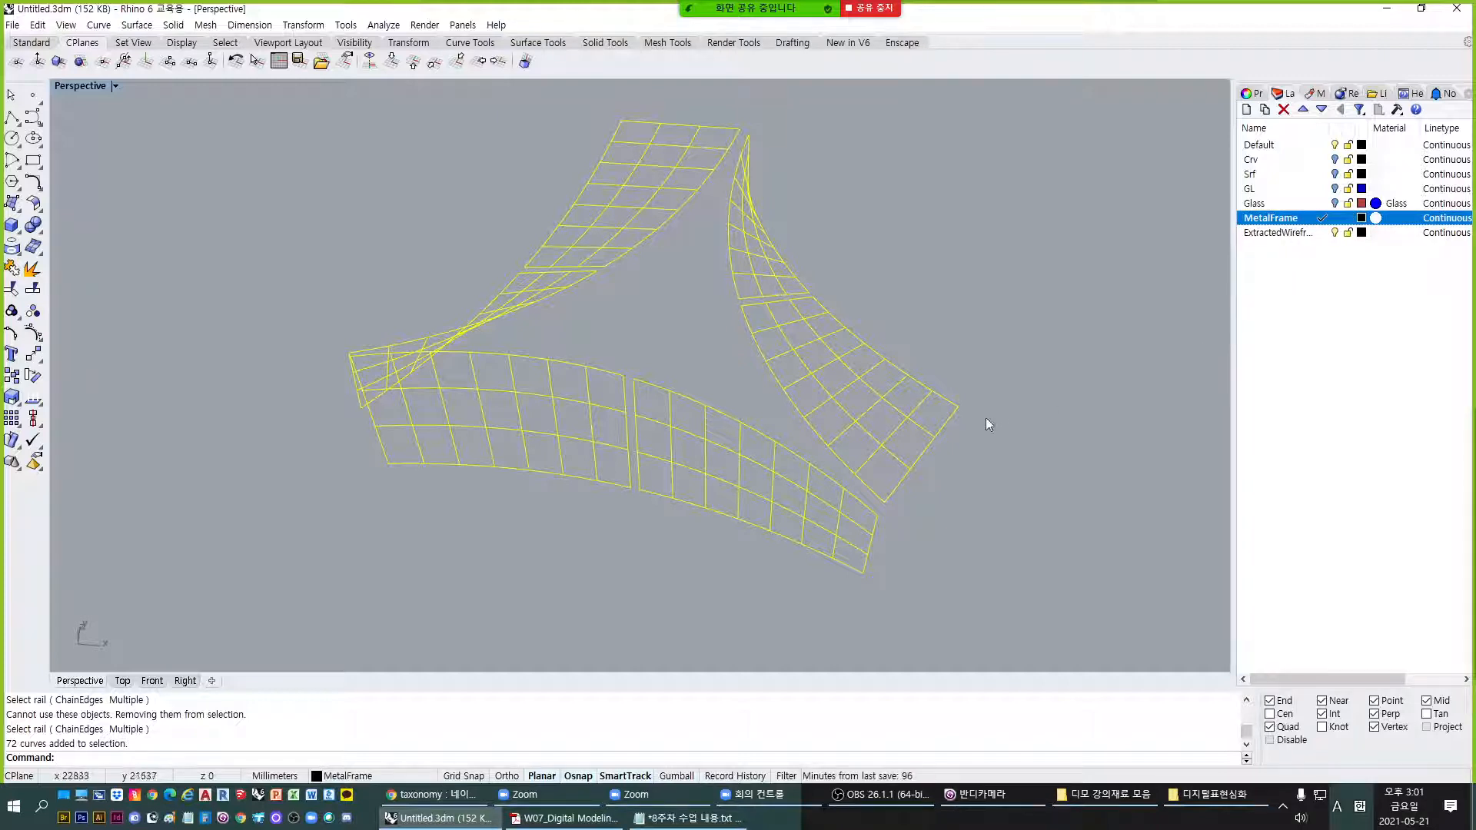
Start Pipe on all the selected wireframe curves.
right_click_drag(935, 529, 960, 537)
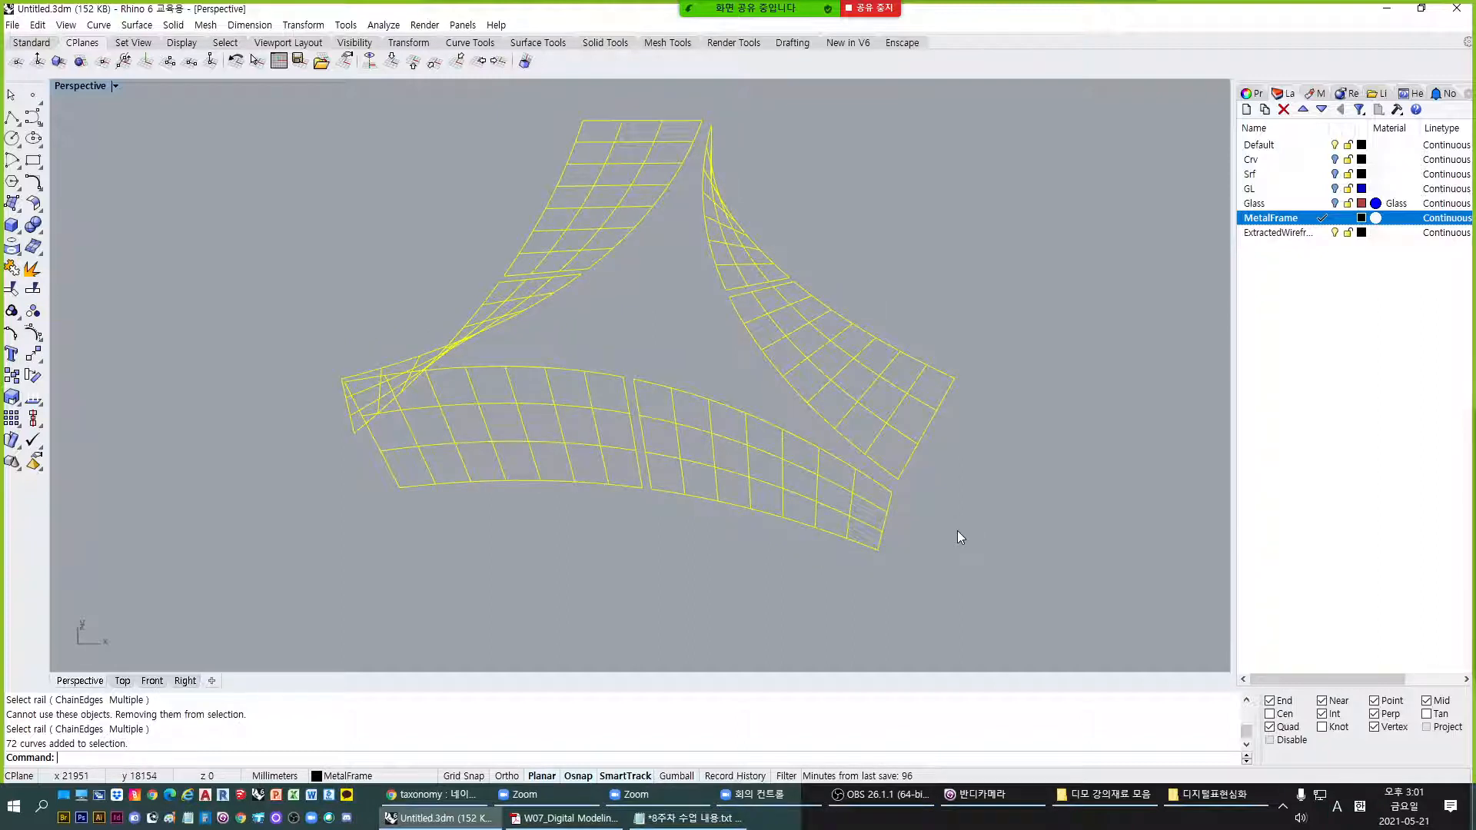
type("Pipe")
key("Return")
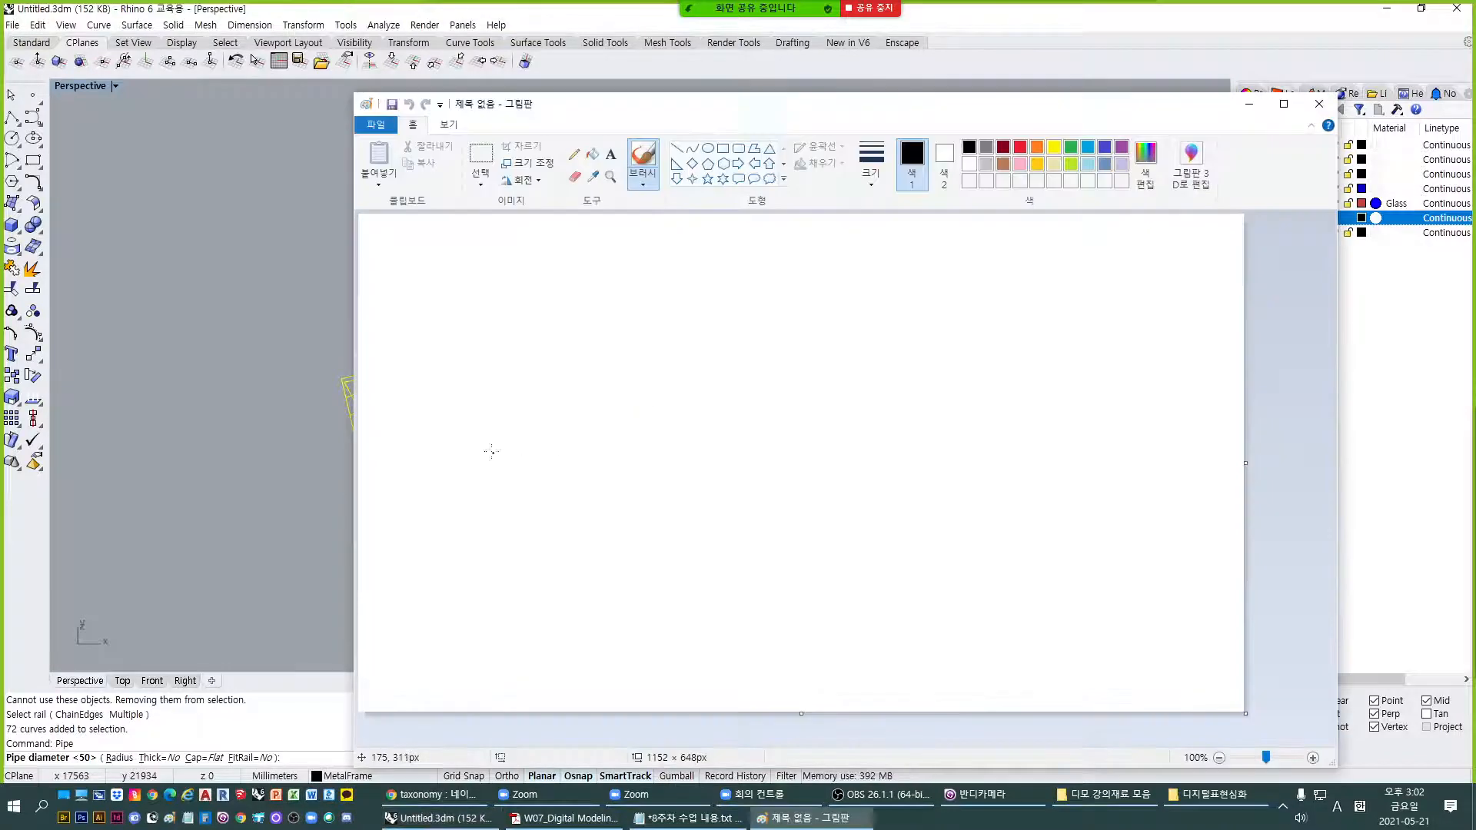
Switch to Paint and sketch a pipe around a horizontal centreline, with flat end lines and rounded caps at both ends.
left_click_drag(483, 448, 946, 471)
mouse_move(466, 412)
left_mouse_down()
mouse_move(465, 435)
mouse_move(498, 450)
mouse_move(507, 416)
mouse_move(894, 424)
left_mouse_up()
left_click_drag(481, 486, 924, 505)
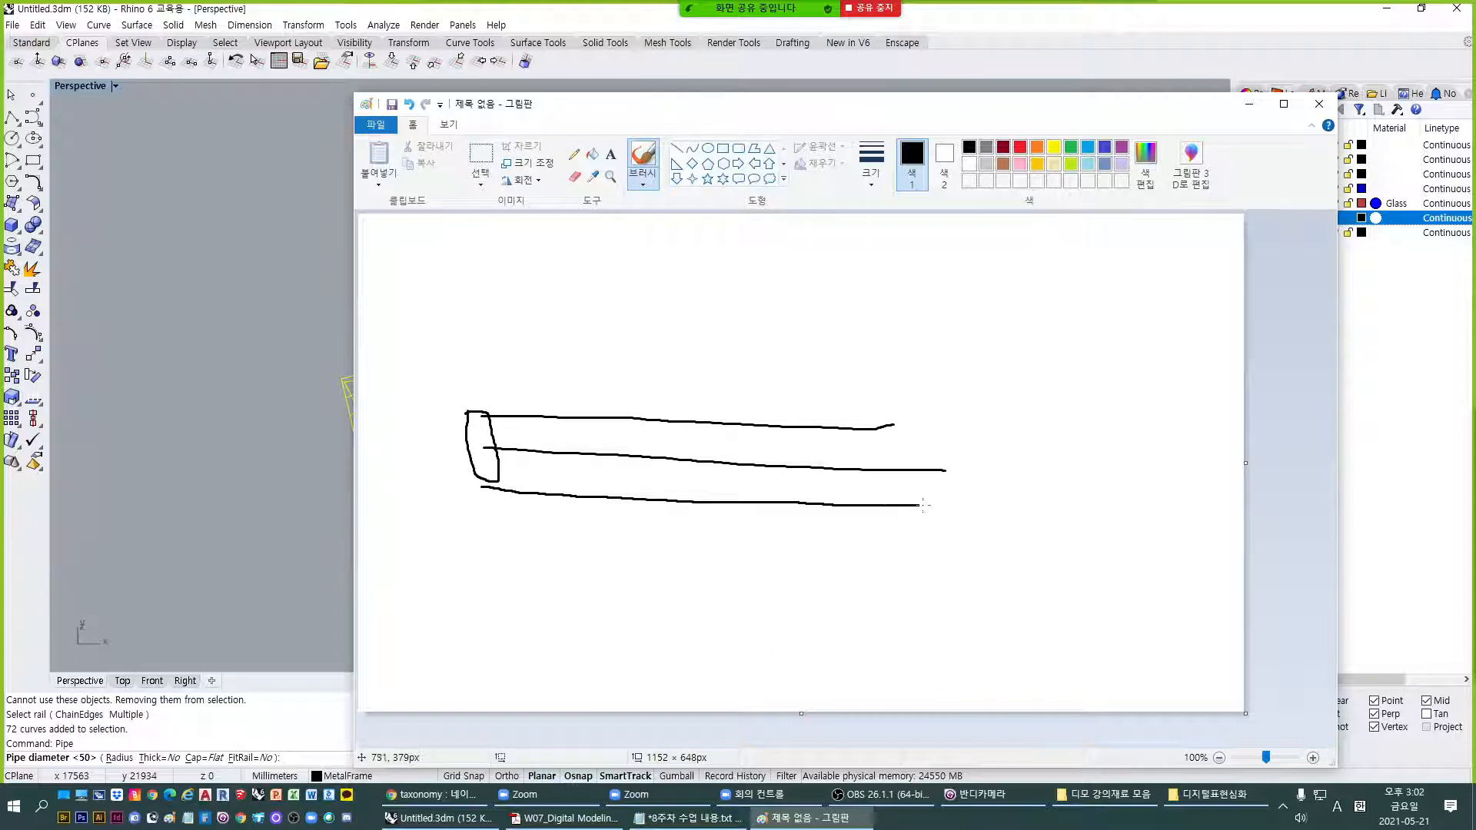
mouse_move(945, 418)
left_mouse_down()
mouse_move(943, 503)
mouse_move(952, 449)
left_mouse_up()
left_click_drag(945, 511, 947, 410)
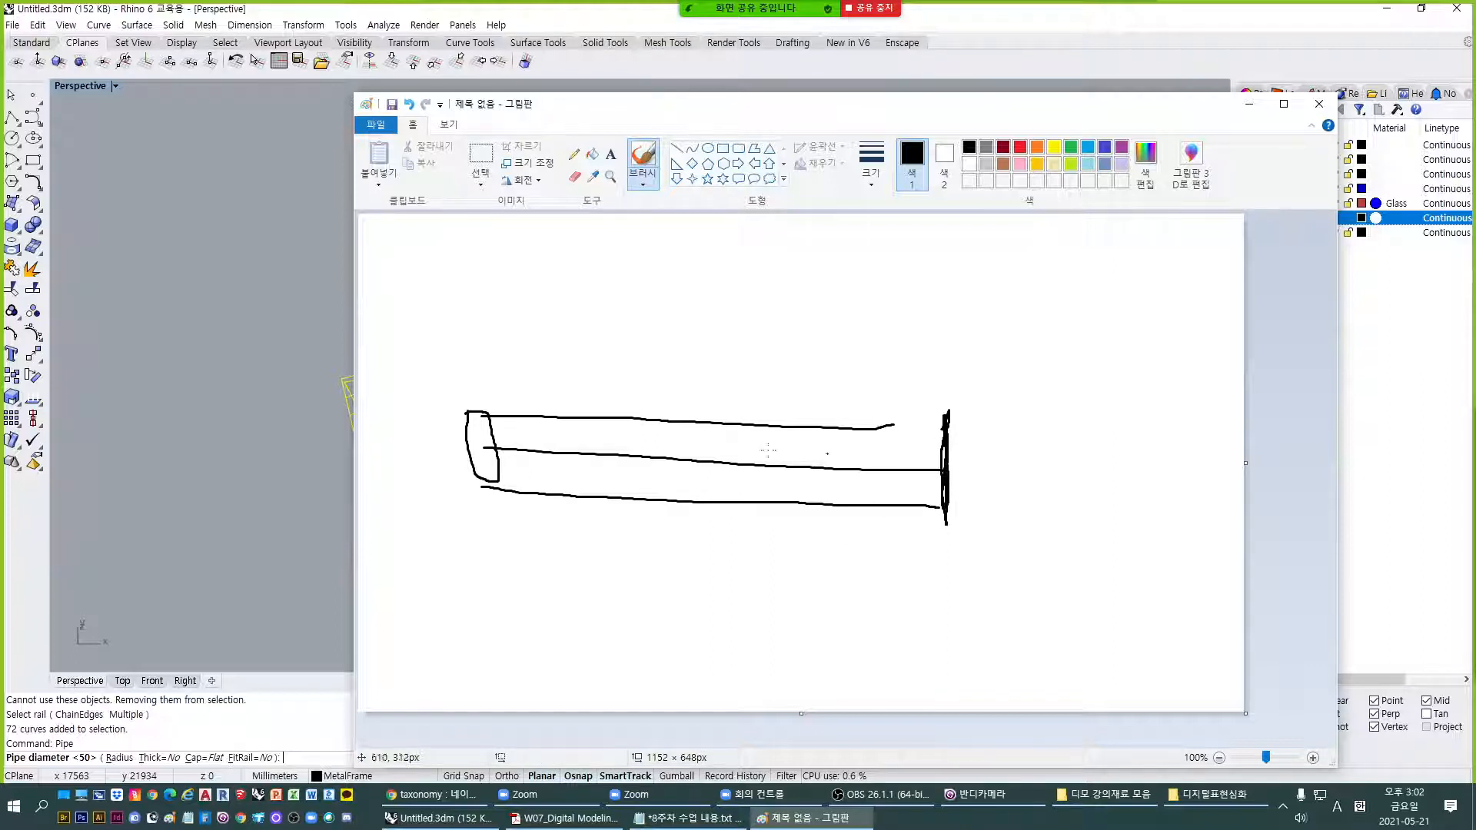
mouse_move(473, 465)
left_mouse_down()
mouse_move(472, 500)
mouse_move(476, 418)
left_mouse_up()
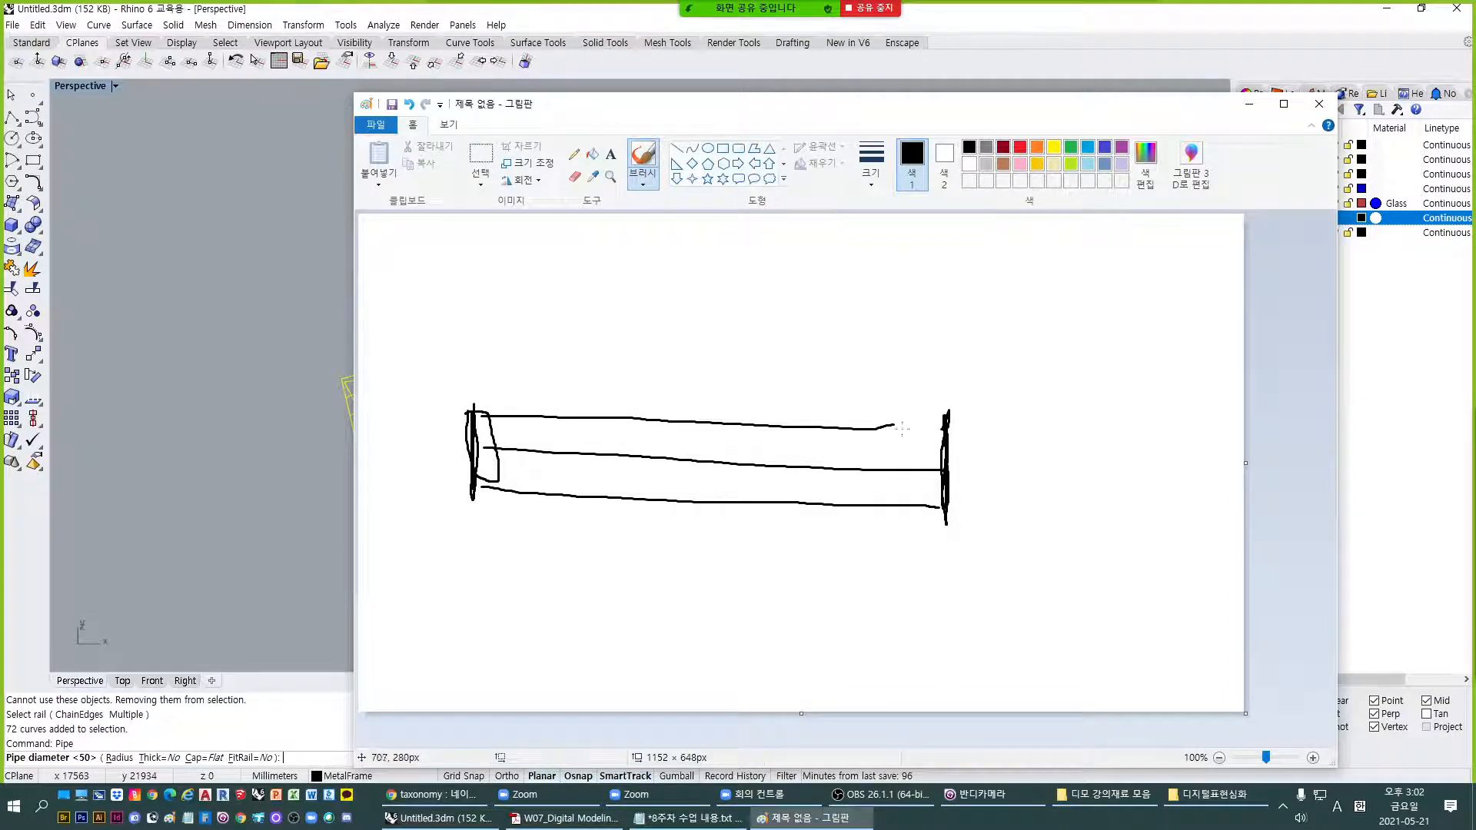
mouse_move(840, 427)
left_mouse_down()
mouse_move(959, 436)
mouse_move(991, 498)
mouse_move(938, 518)
mouse_move(965, 454)
mouse_move(953, 437)
left_mouse_up()
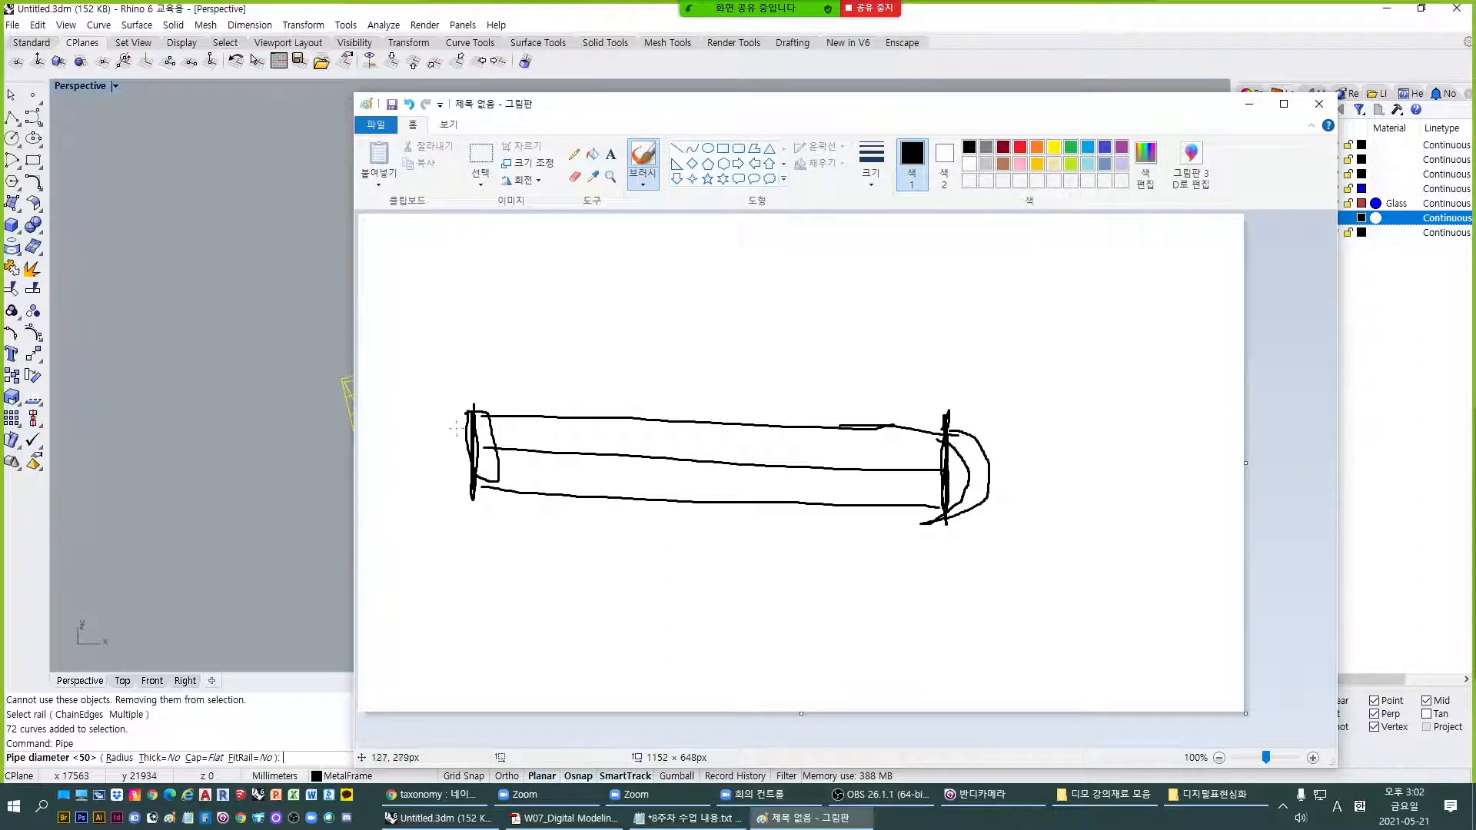
mouse_move(484, 419)
left_mouse_down()
mouse_move(450, 470)
mouse_move(490, 498)
left_mouse_up()
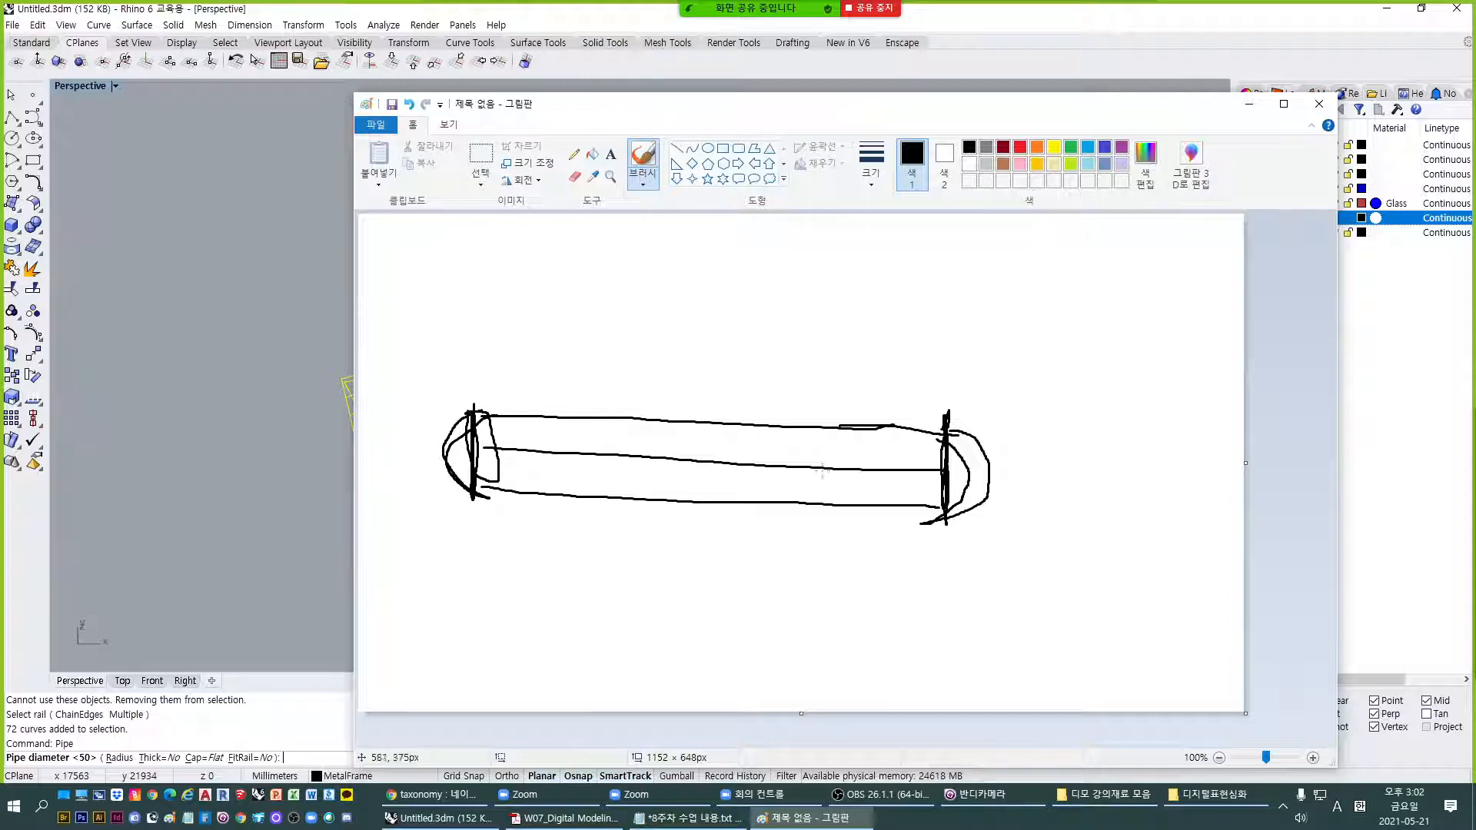
Close the Paint sketch without saving and finish the pipes on the wireframe curves with a 50 mm diameter and Round caps.
left_click(1319, 103)
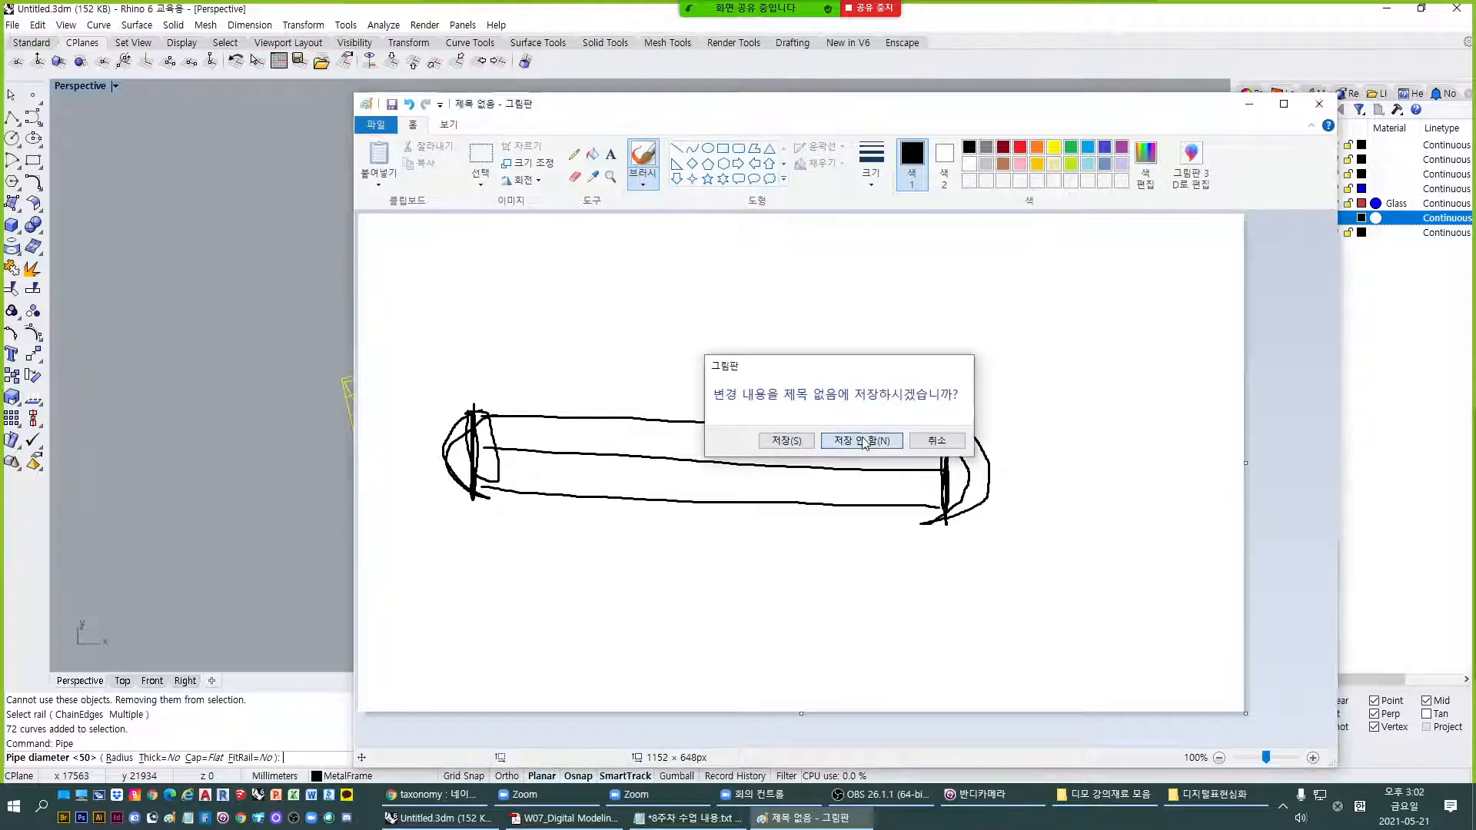
left_click(864, 443)
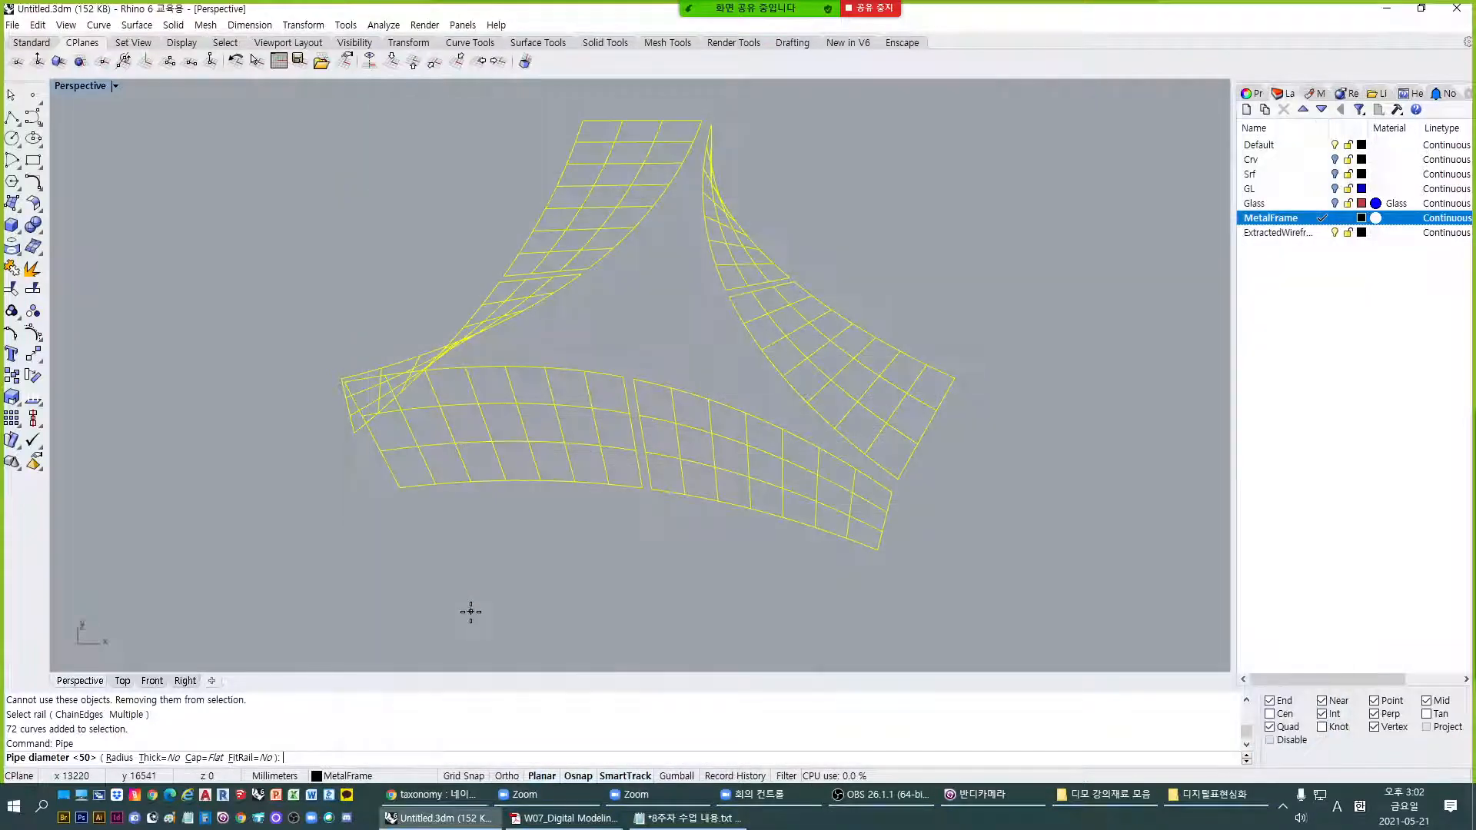
left_click(201, 758)
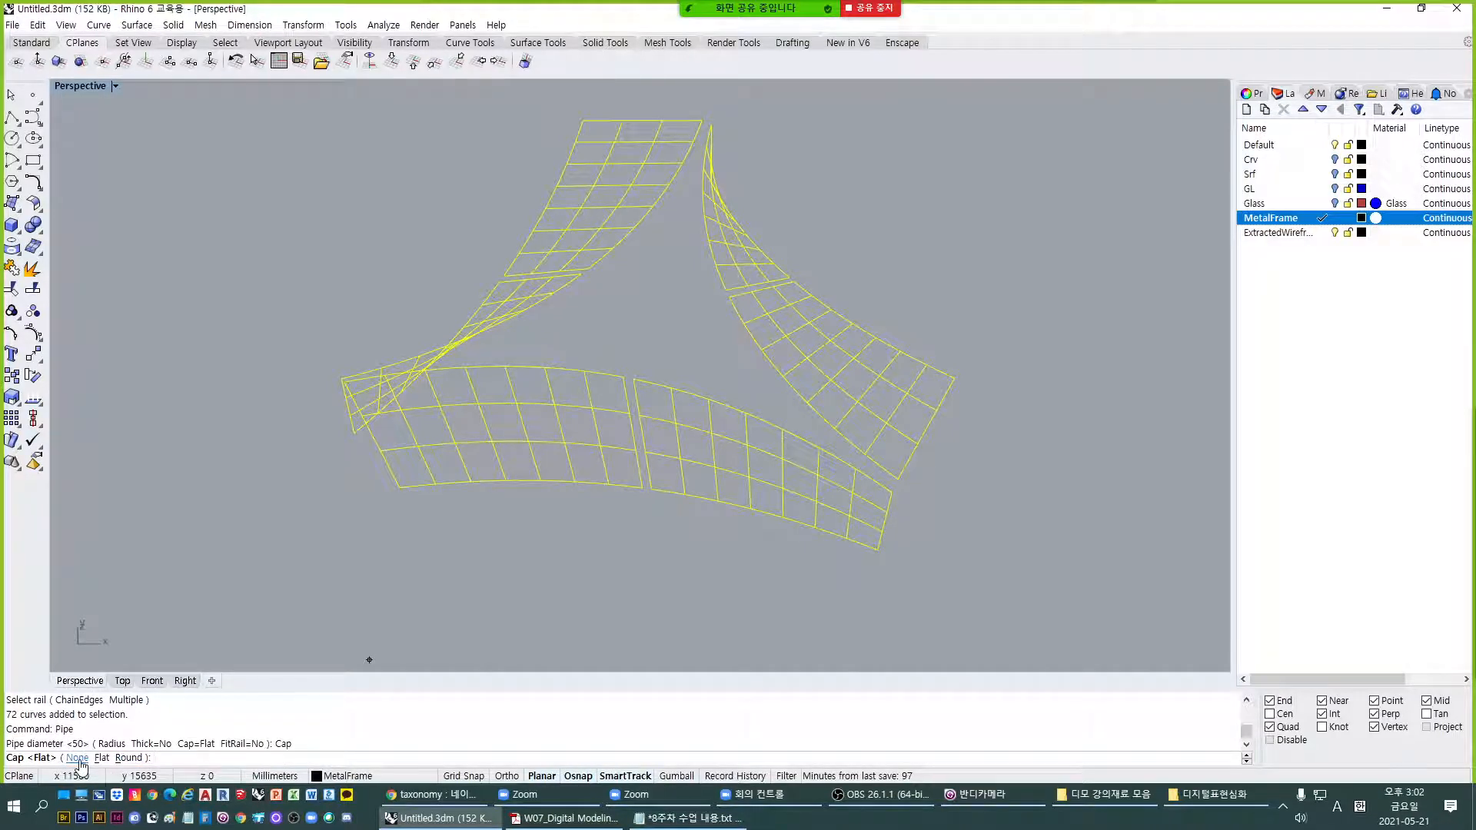
left_click(124, 759)
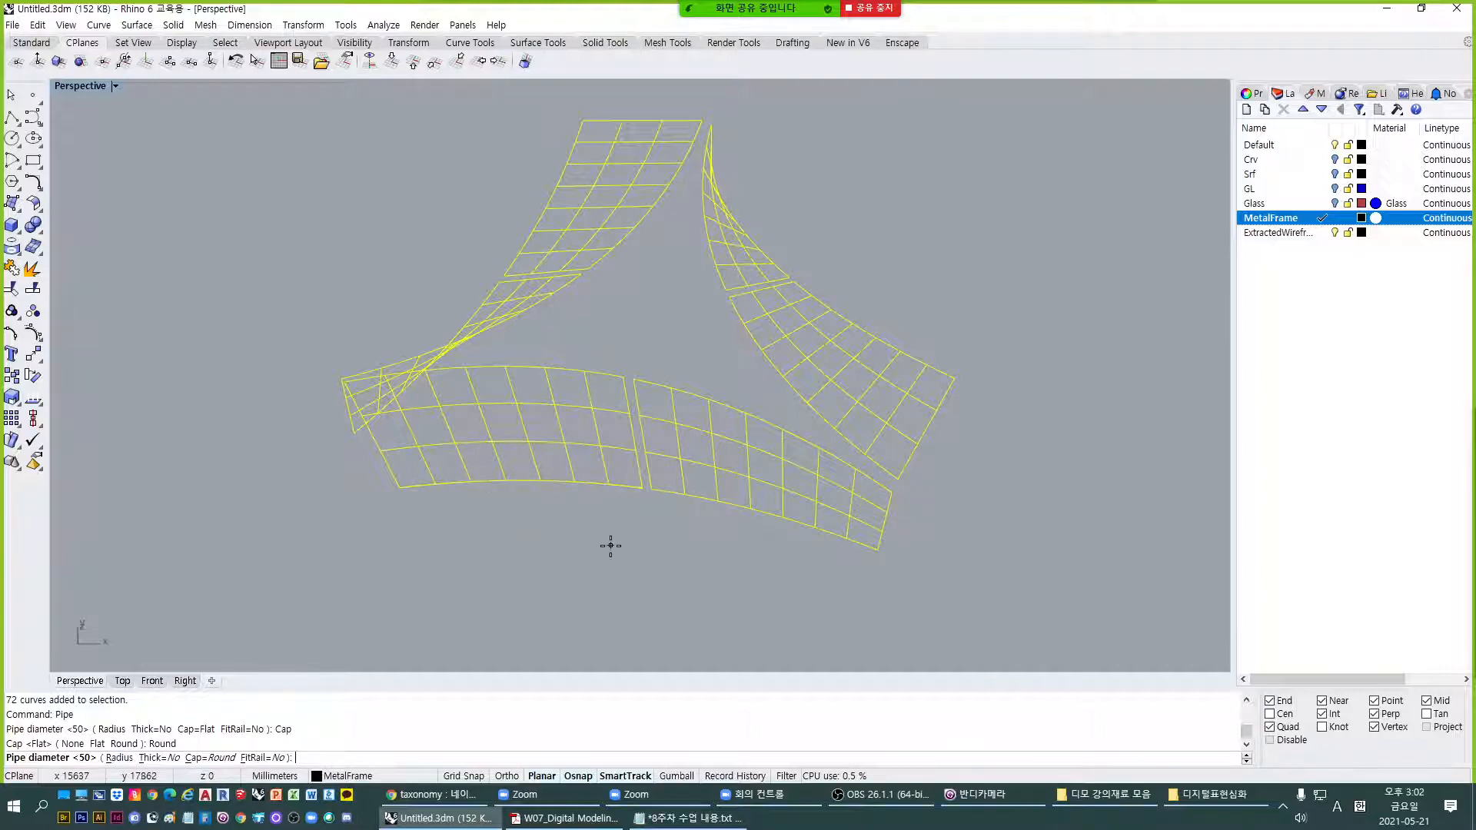
key("Return")
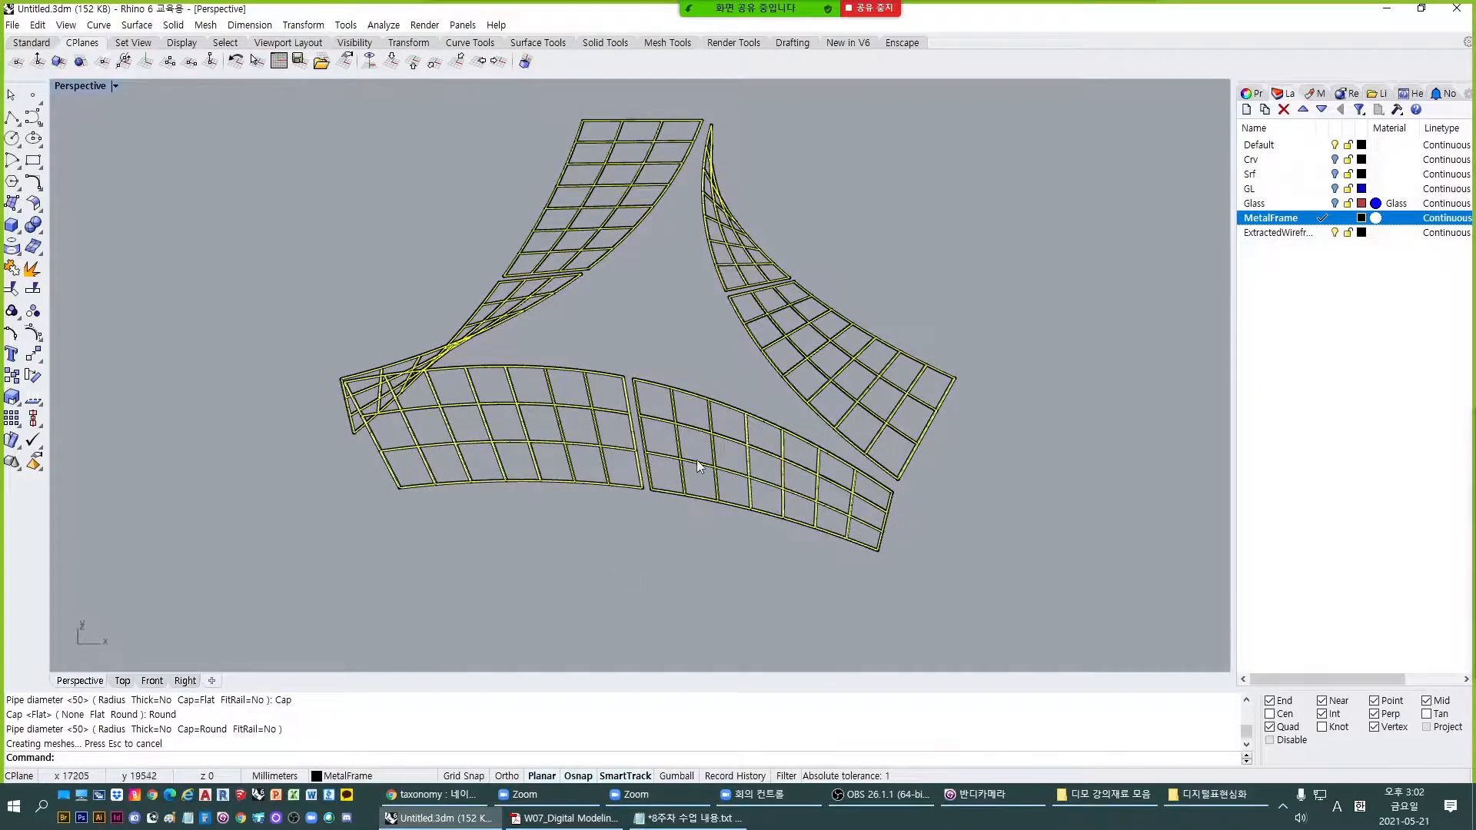
Check the rounded pipe ends up close and hide the extracted wireframe layer.
scroll(676, 431, "up", 5)
scroll(672, 412, "up", 2)
scroll(509, 274, "up", 6)
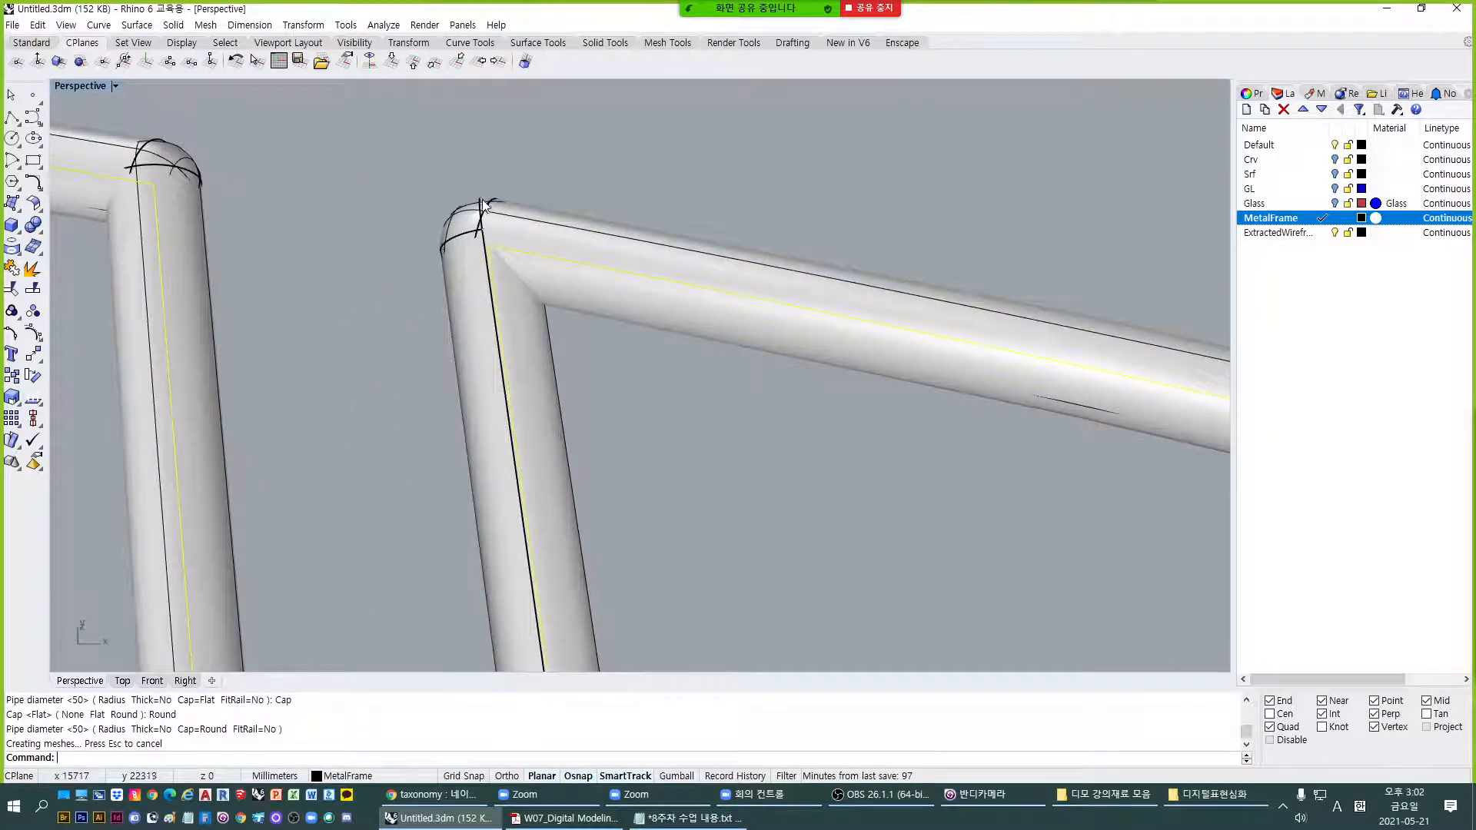
scroll(423, 238, "down", 8)
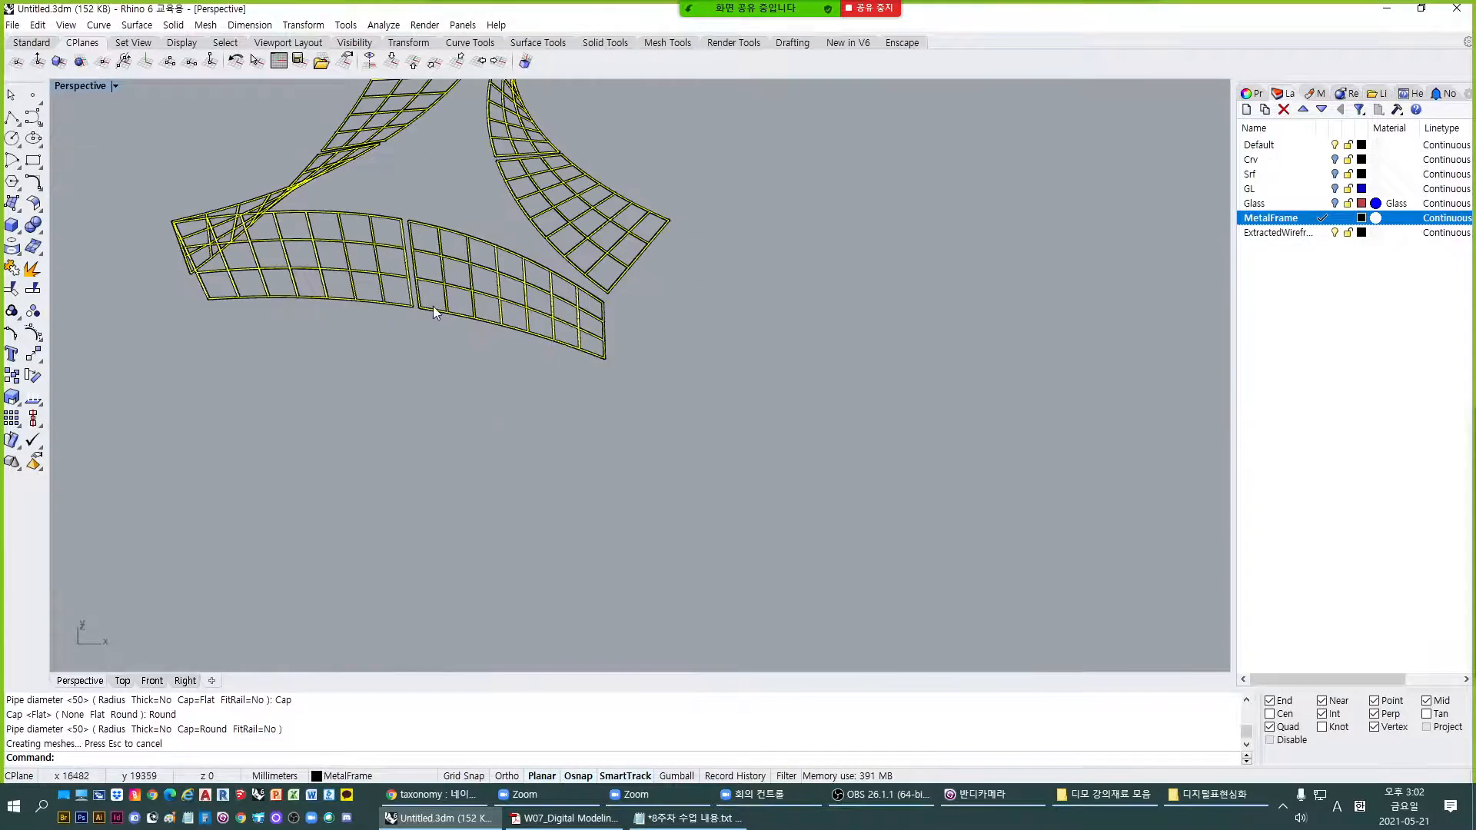
right_click_drag(411, 234, 584, 386, "shift")
scroll(624, 355, "up", 4)
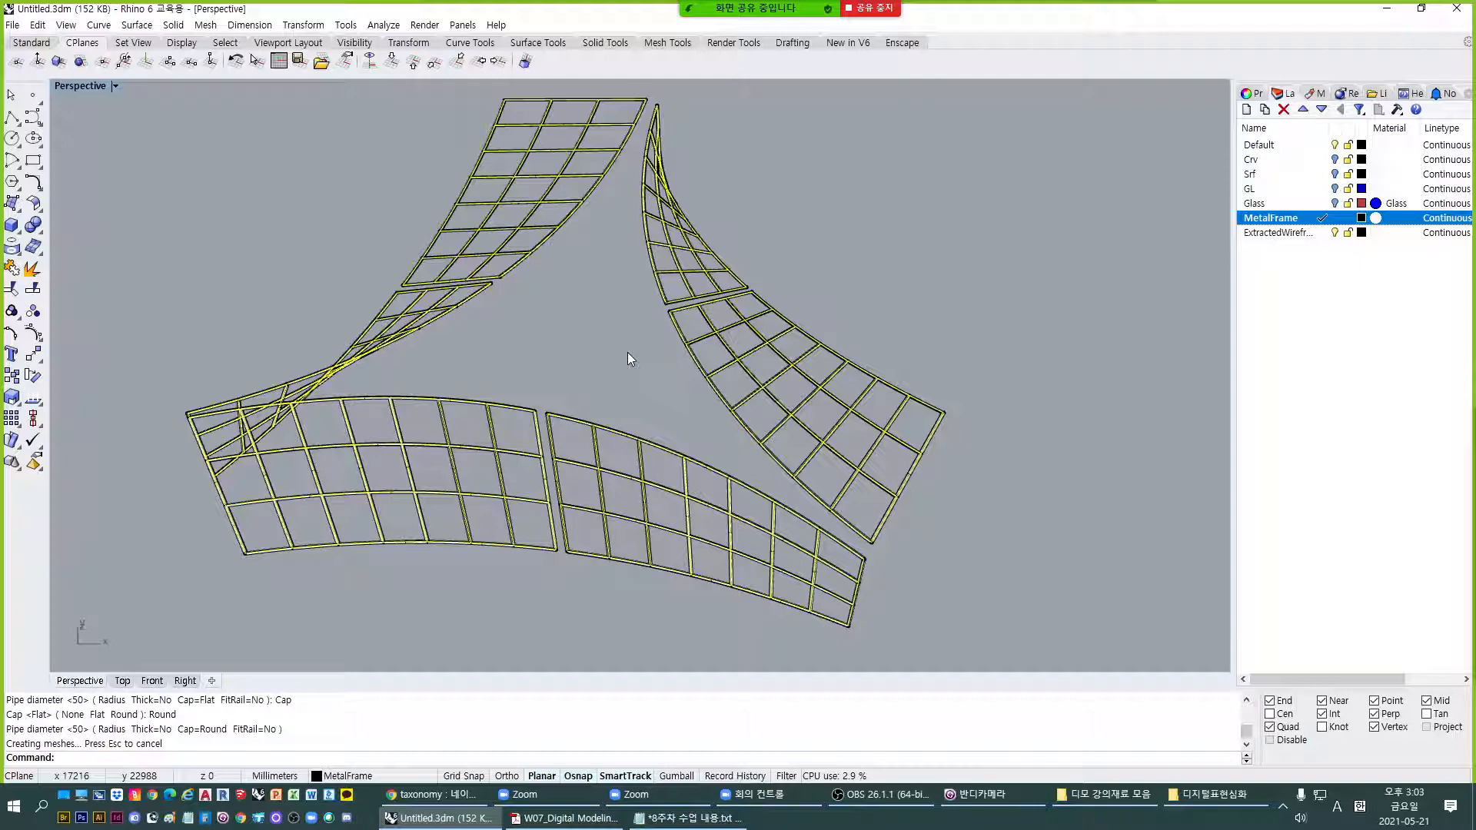
left_click(1338, 235)
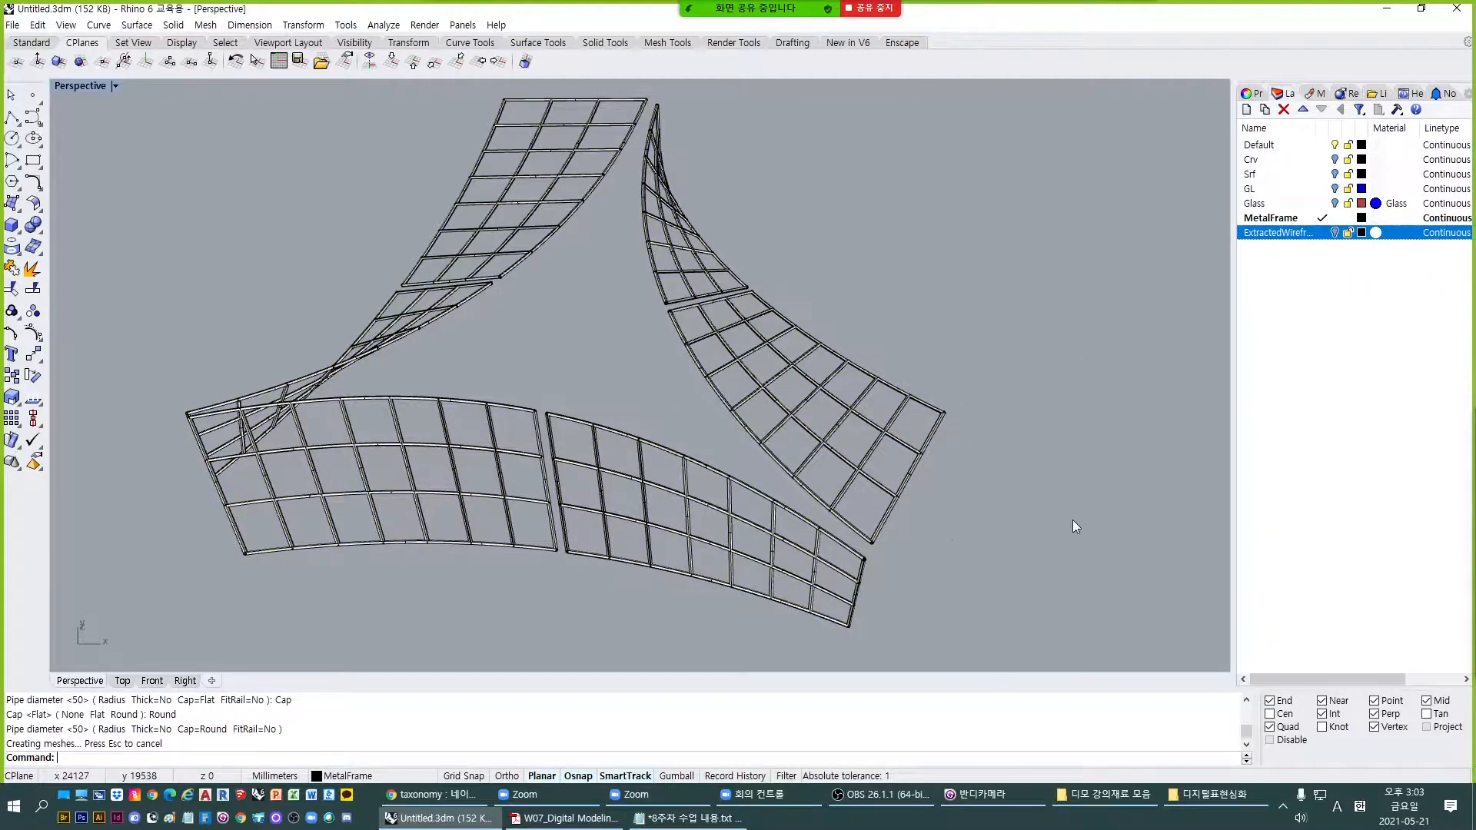
Assign a Metal material with the Aluminum colour to the MetalFrame layer.
right_click_drag(1070, 521, 1053, 380)
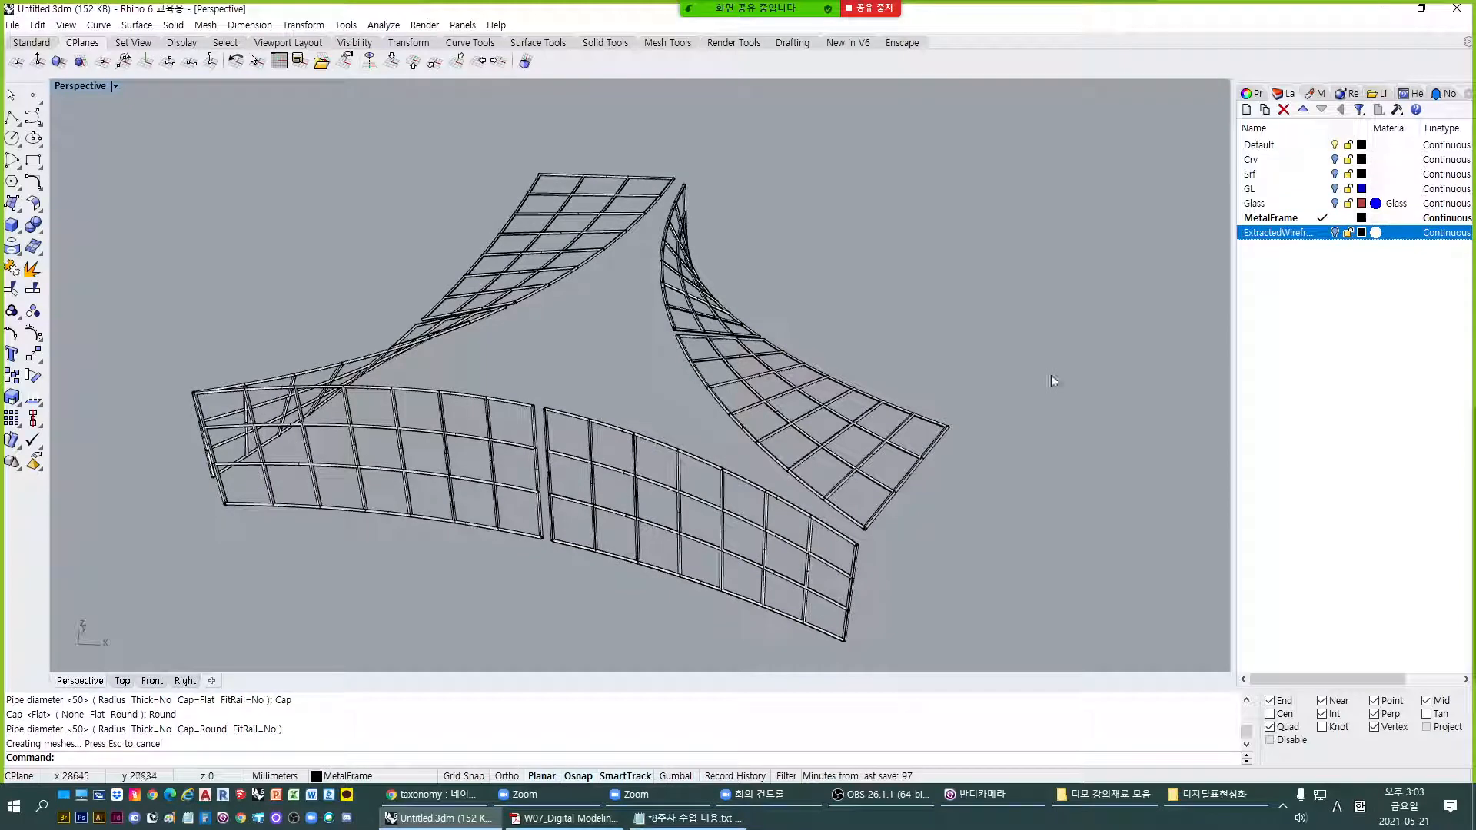
left_click(1380, 218)
left_click(676, 288)
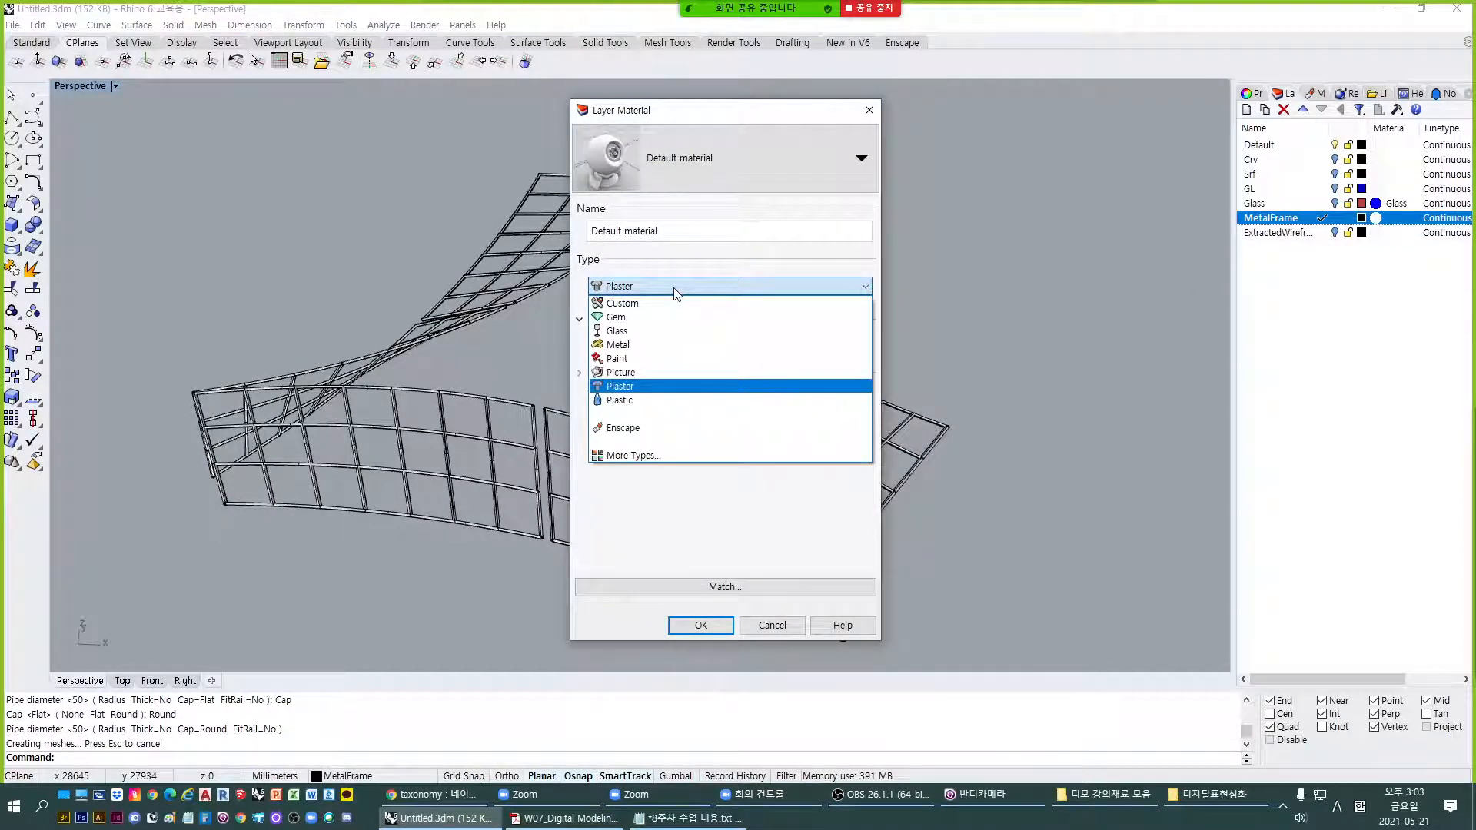
left_click(646, 343)
left_click(741, 340)
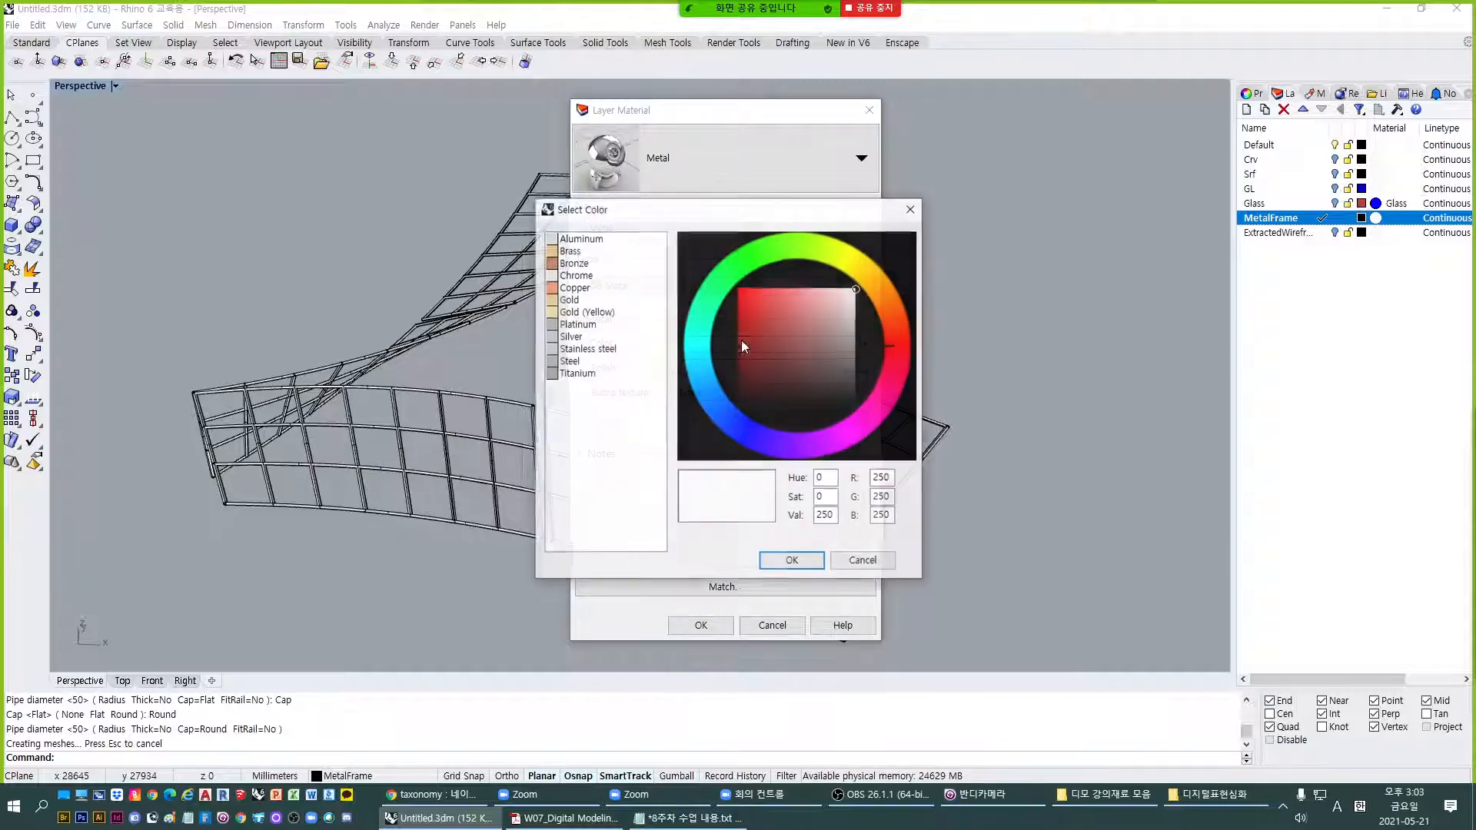
left_click(911, 209)
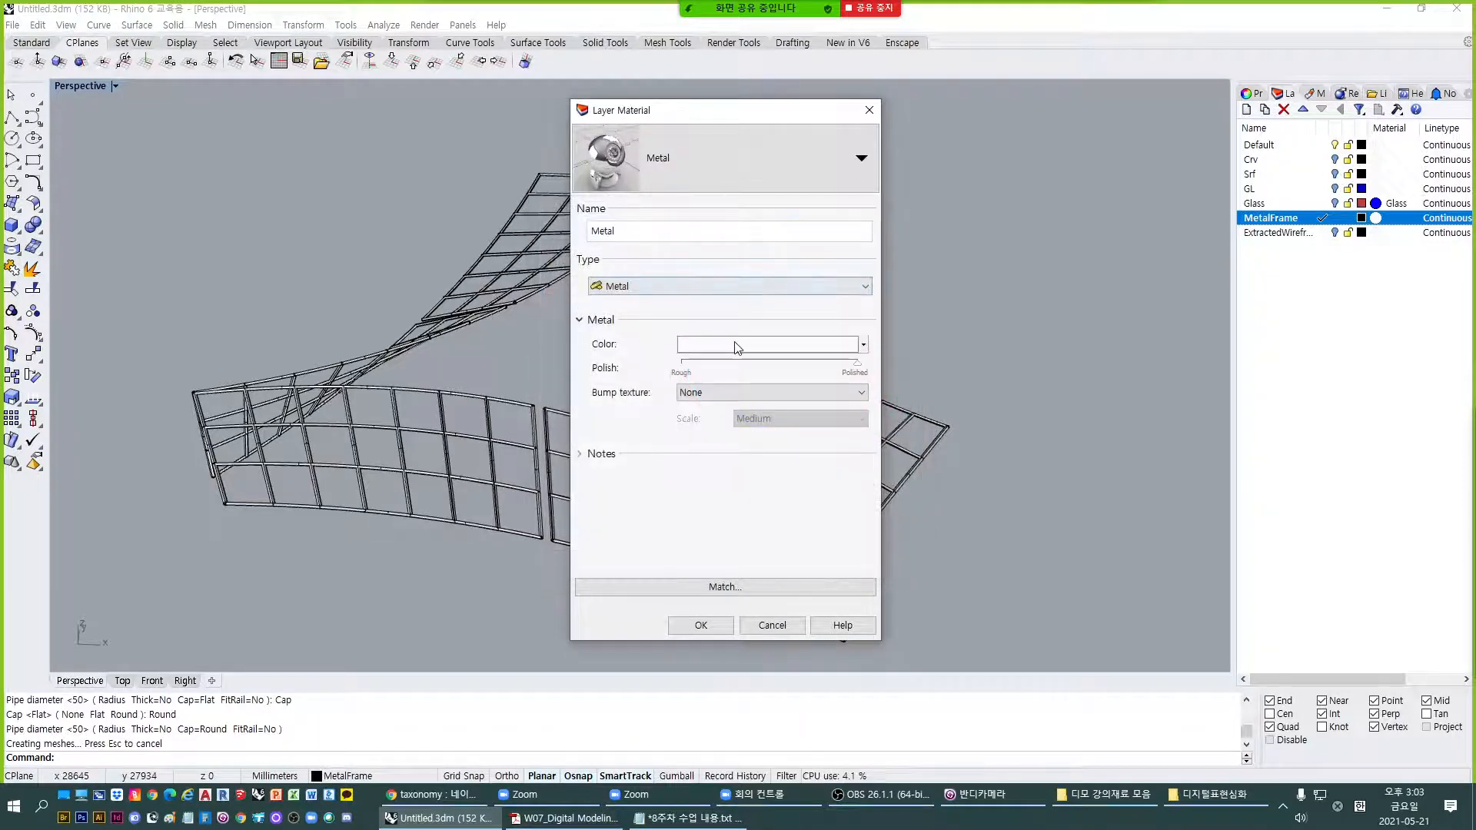
left_click(735, 341)
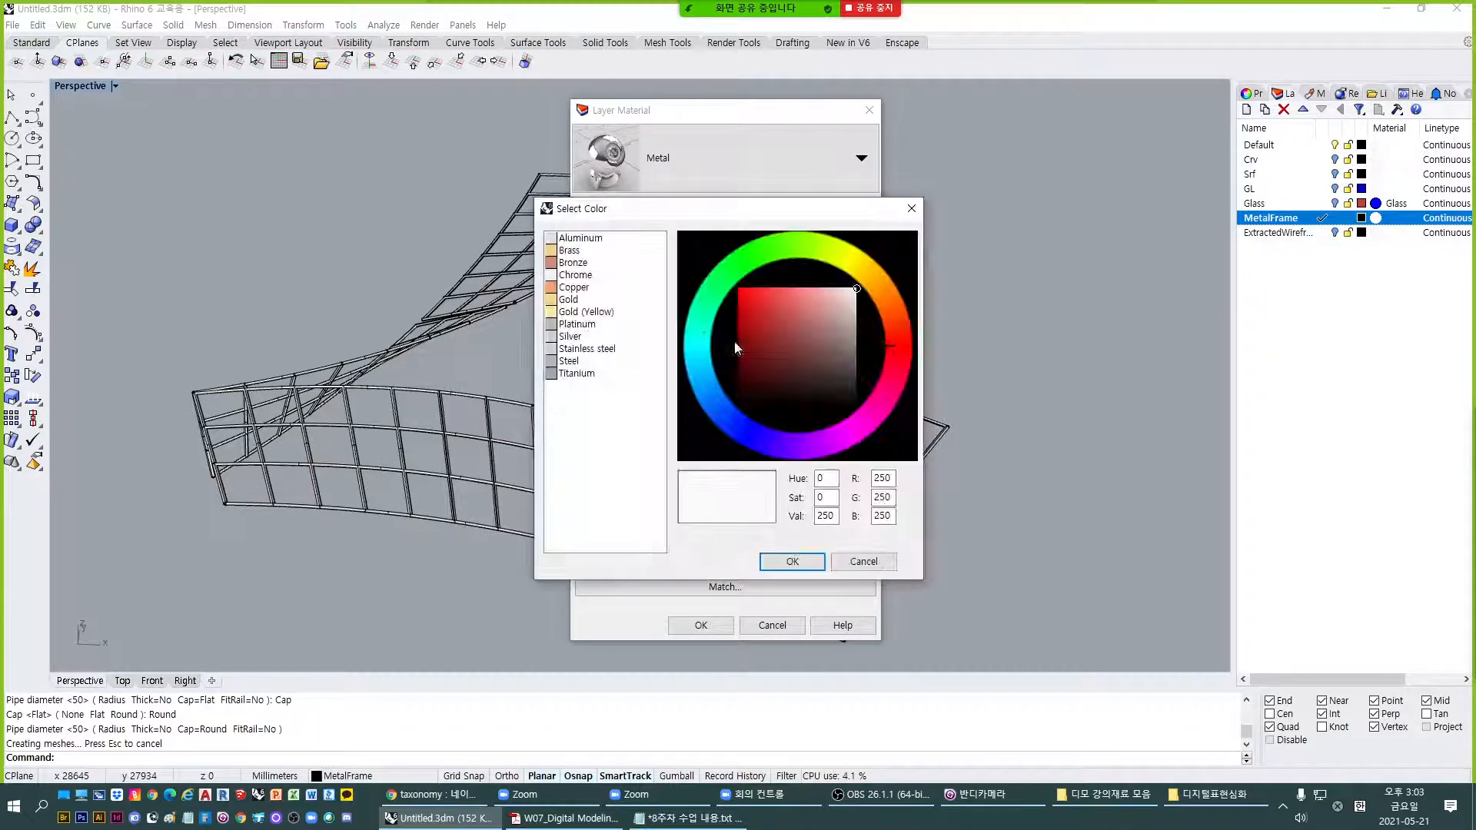
left_click(592, 240)
left_click(774, 563)
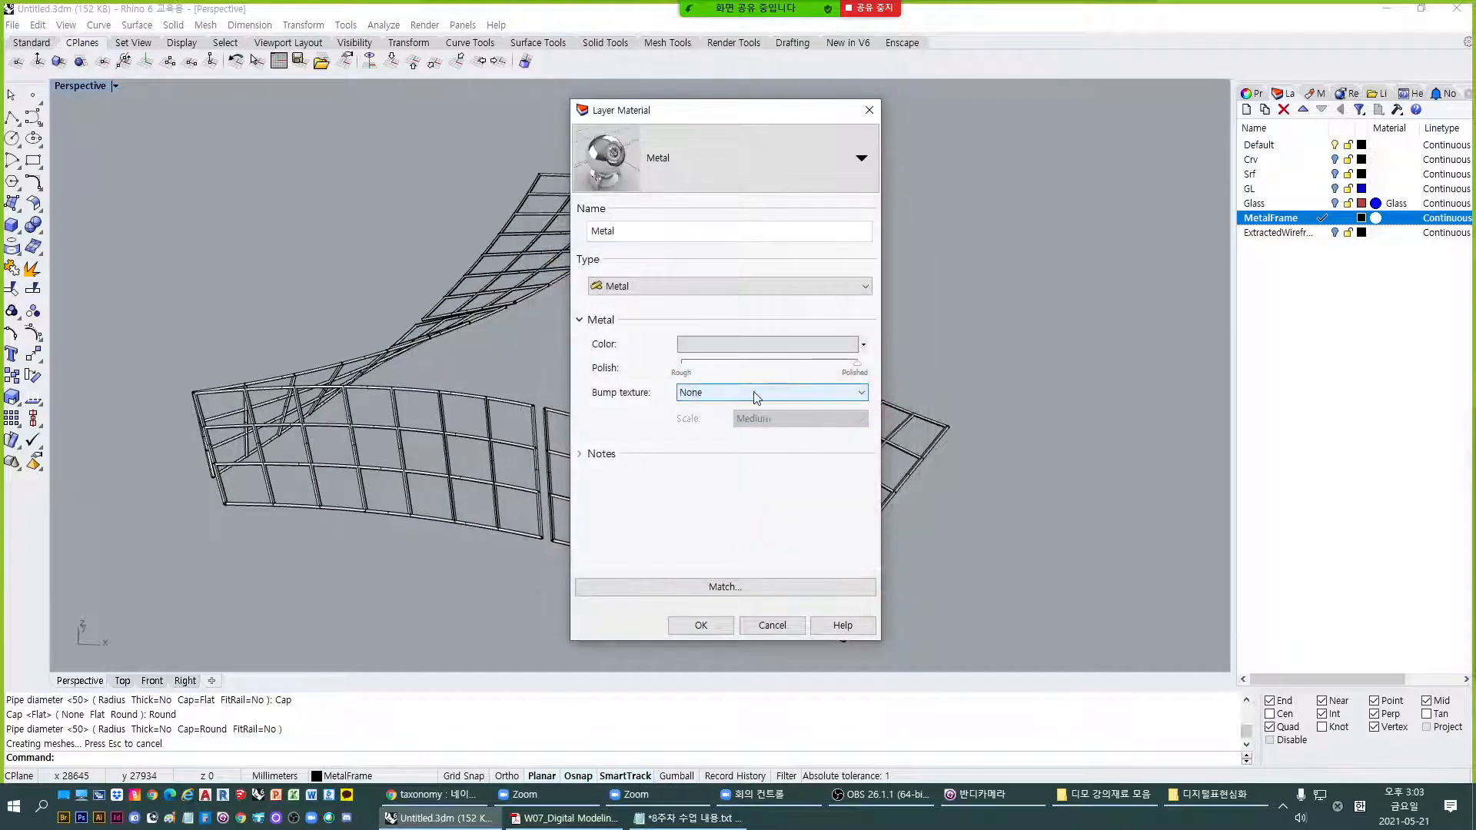
left_click(700, 625)
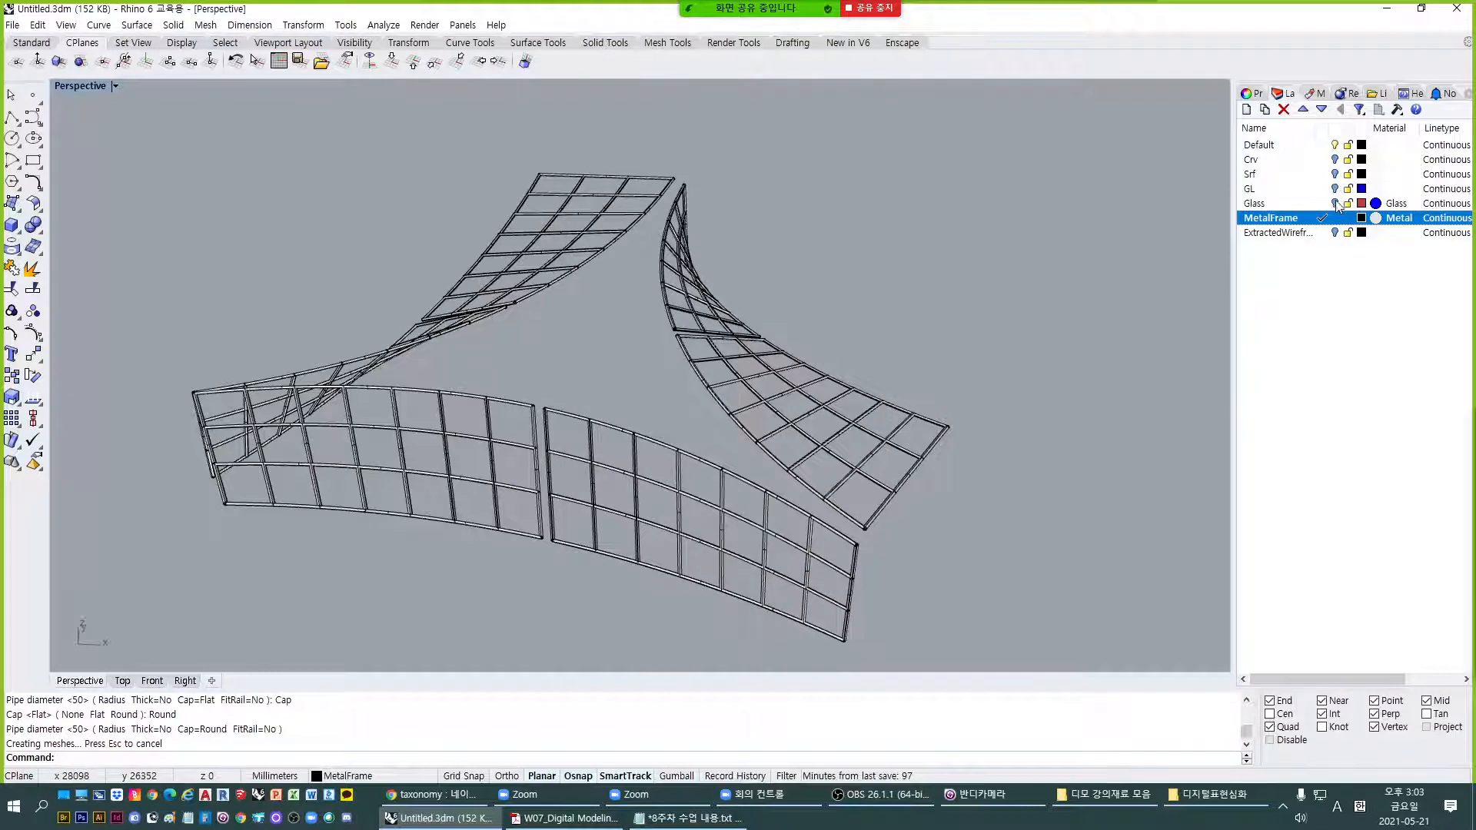
Show the Srf and Glass layers together with the metal frames.
left_click(1334, 174)
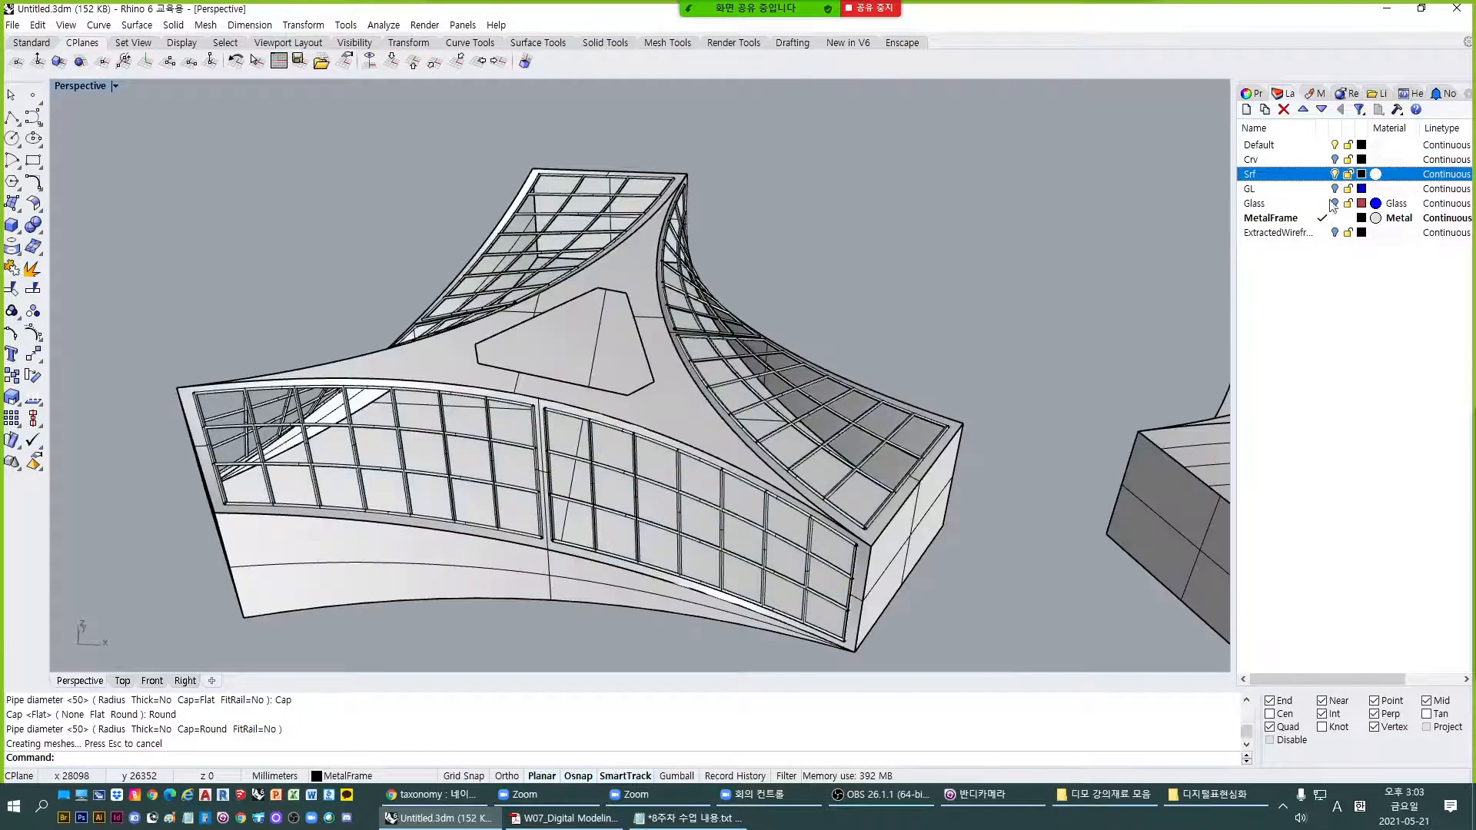
left_click(1334, 203)
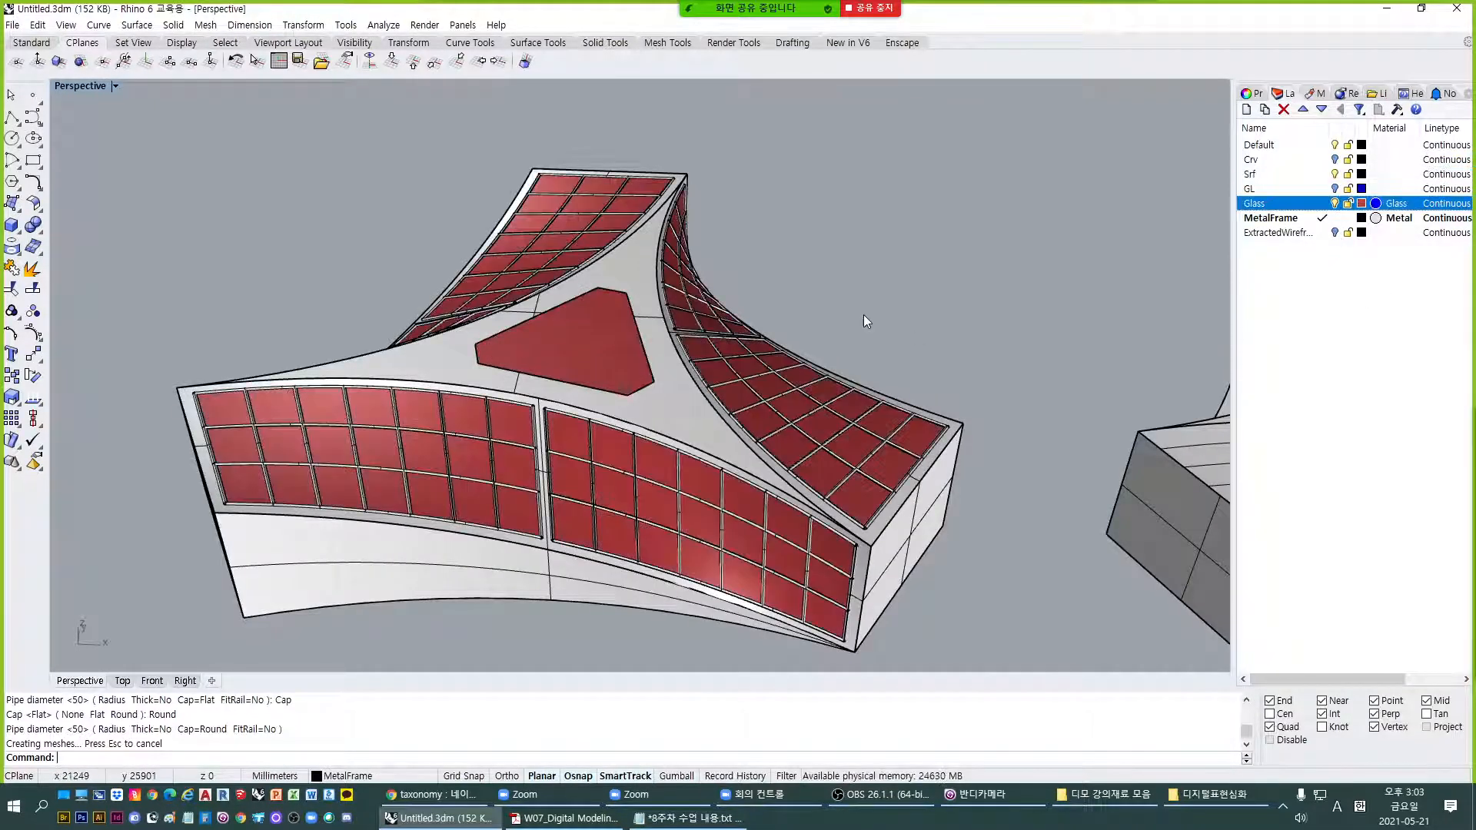
right_click_drag(663, 327, 662, 405)
left_click(662, 406)
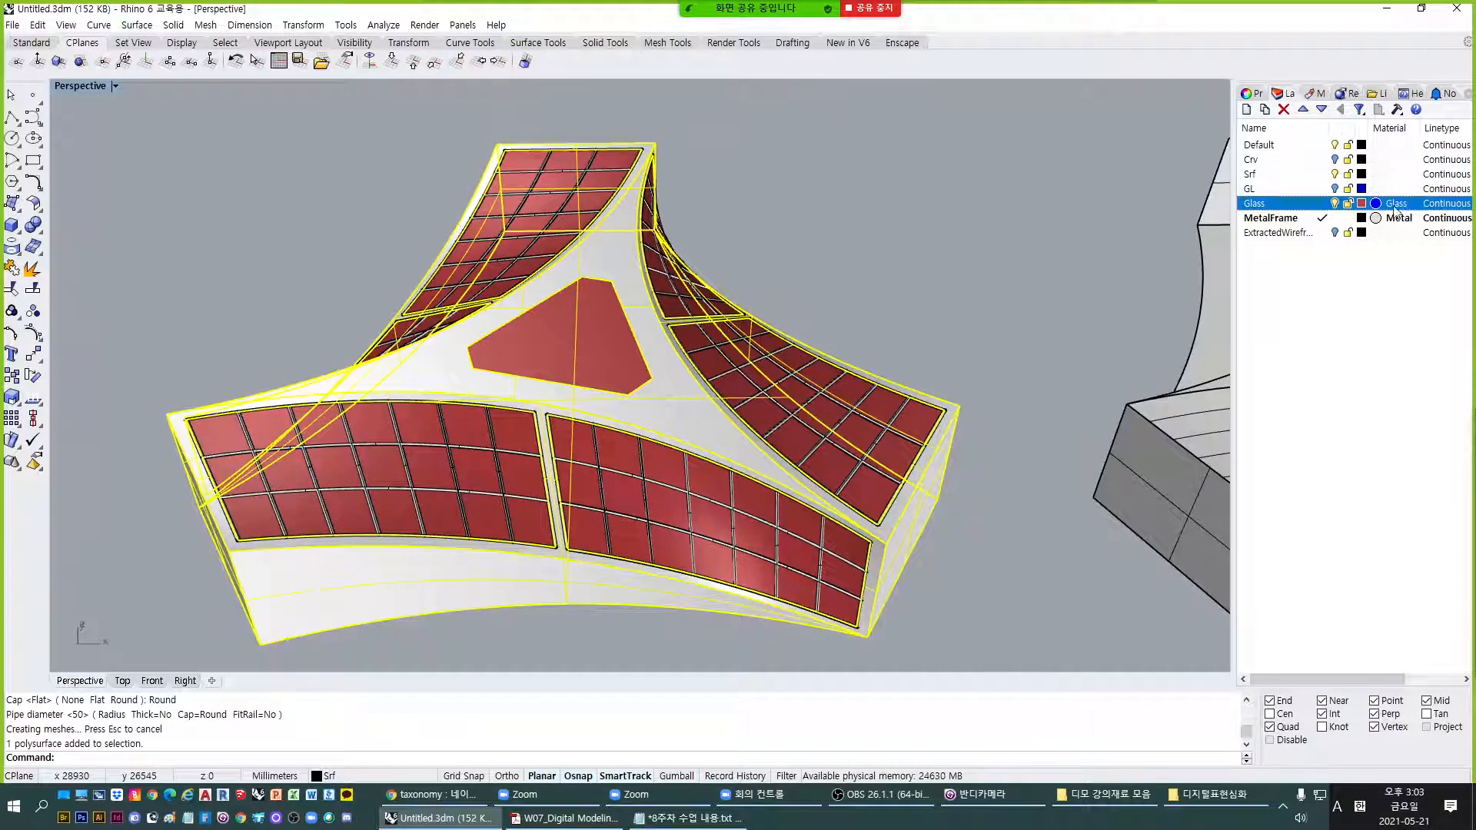
left_click(1095, 247)
Give the Srf layer a Plaster material in Gray.
left_click(1376, 174)
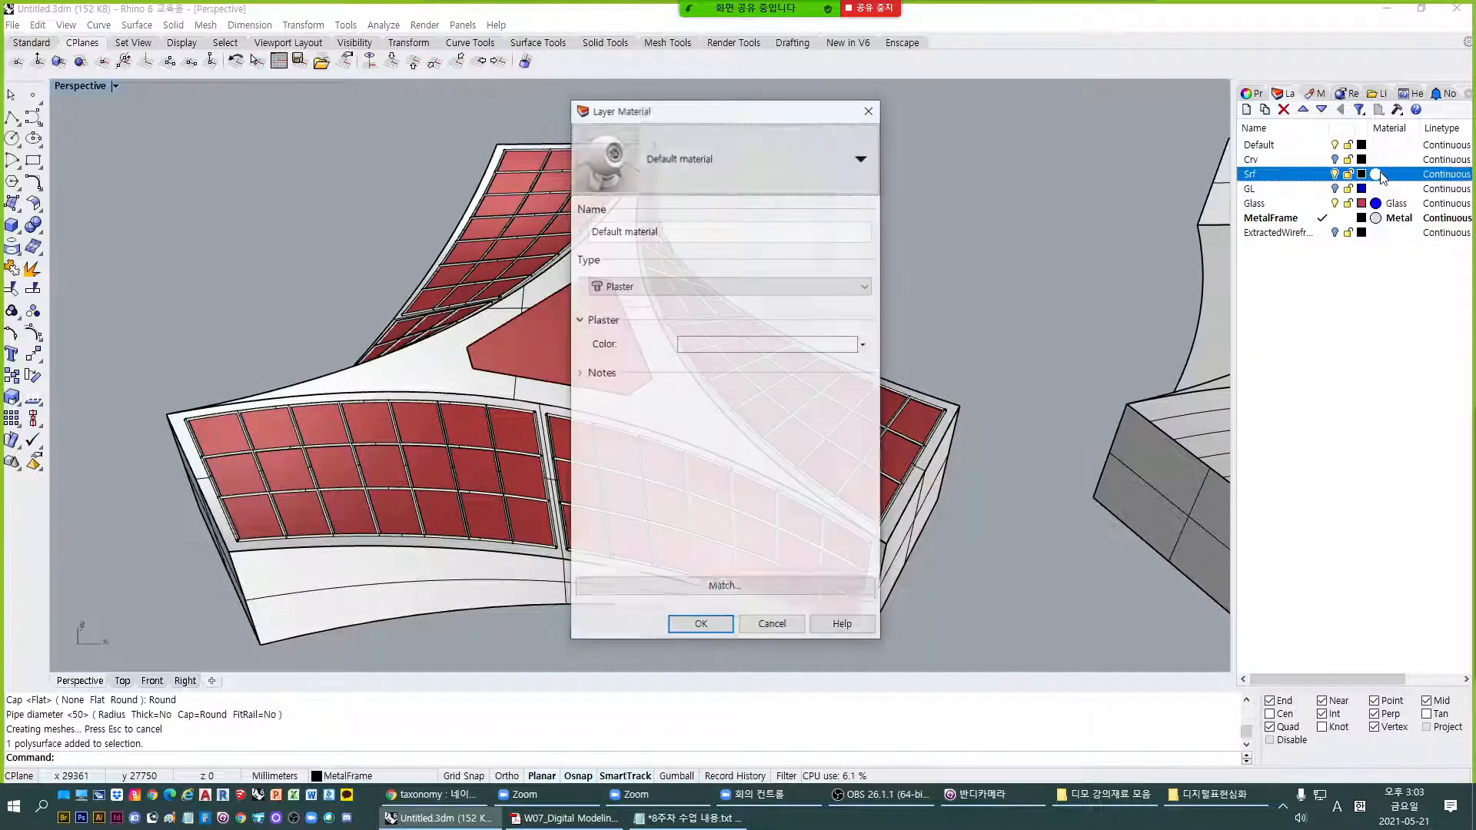
left_click(662, 290)
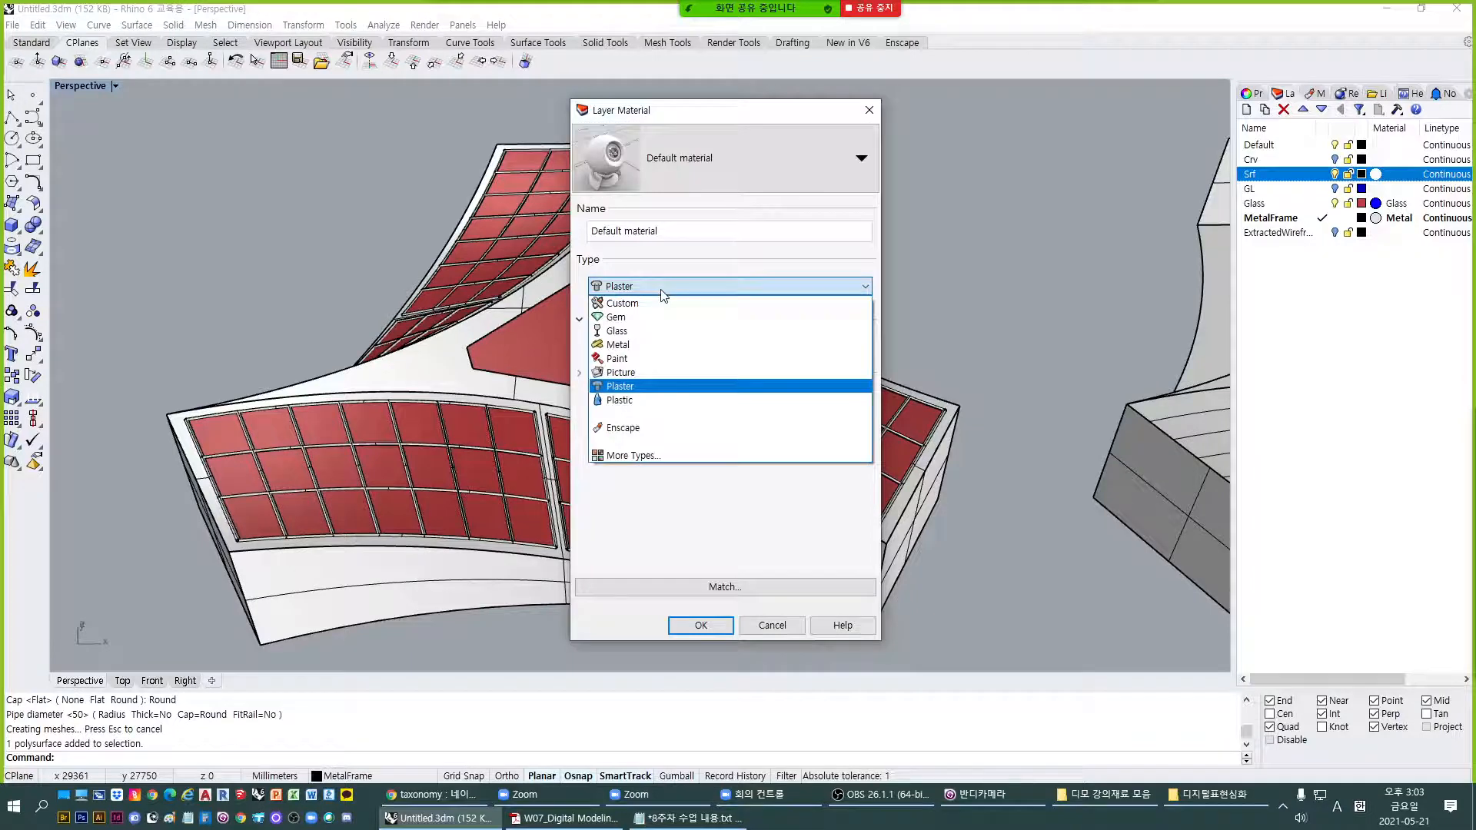
left_click(662, 290)
left_click(661, 290)
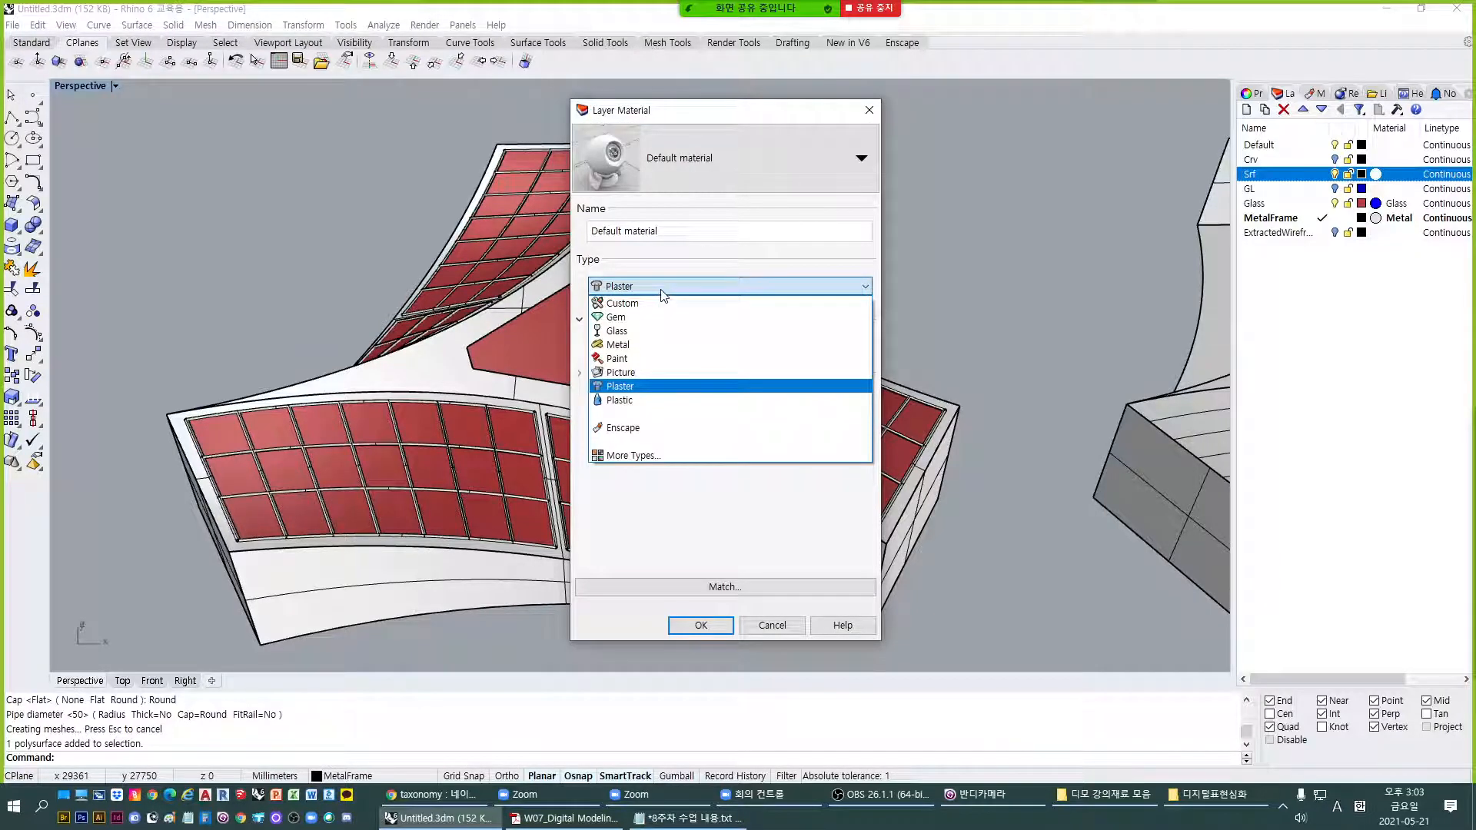
left_click(663, 296)
left_click(723, 344)
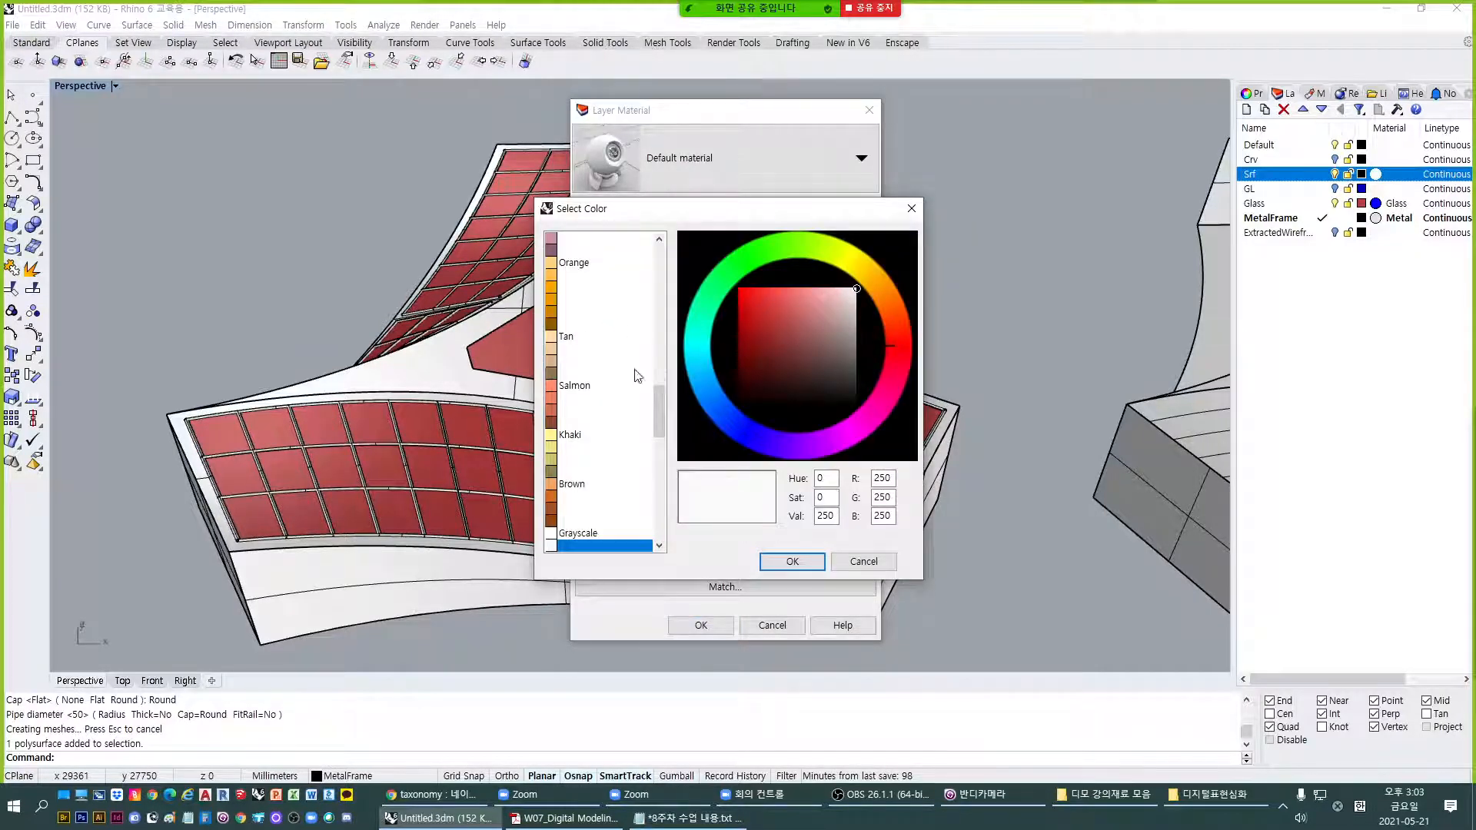
left_click_drag(658, 403, 659, 261)
left_click(580, 263)
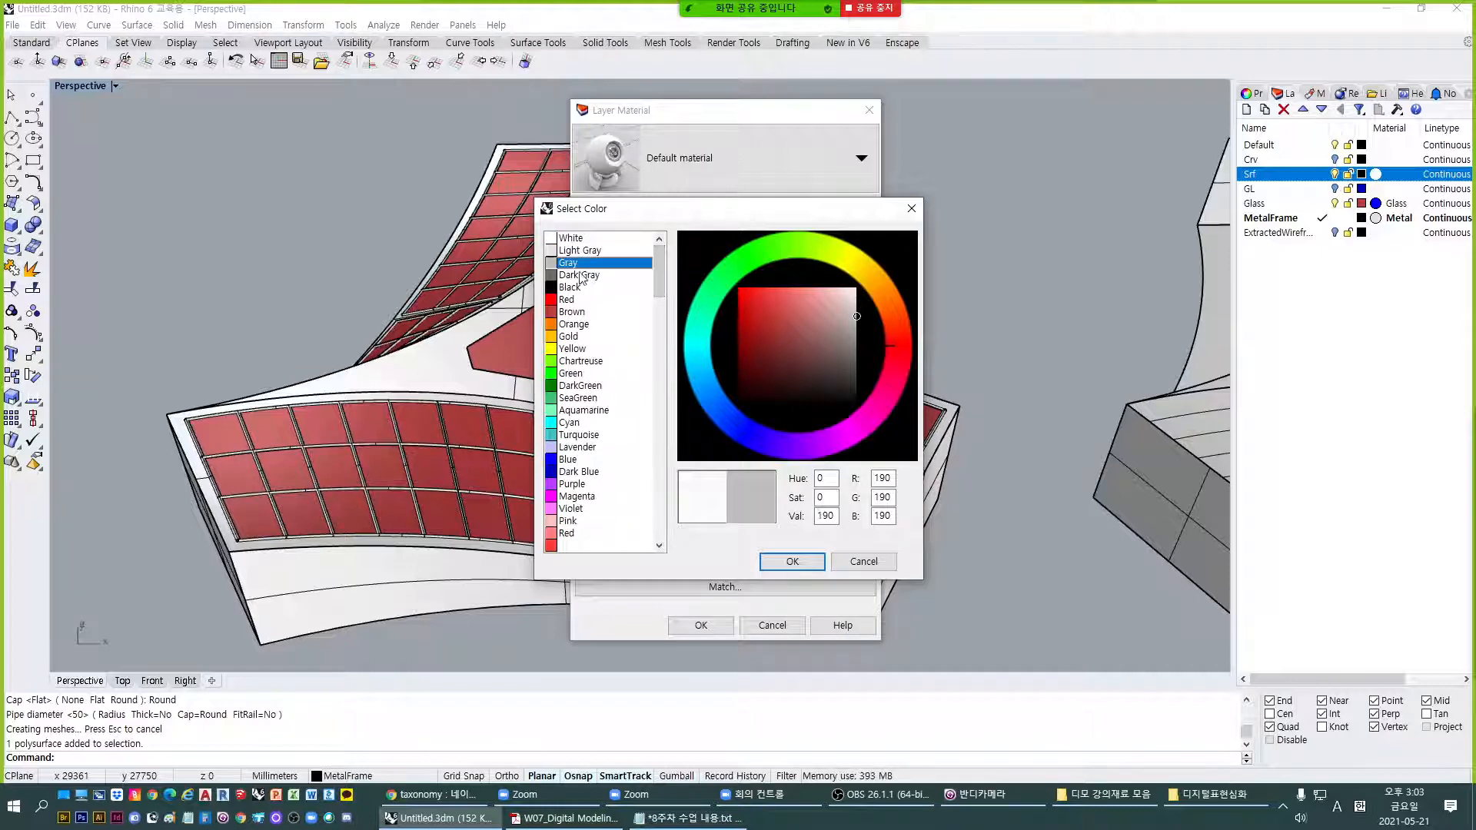
left_click(792, 561)
left_click(701, 625)
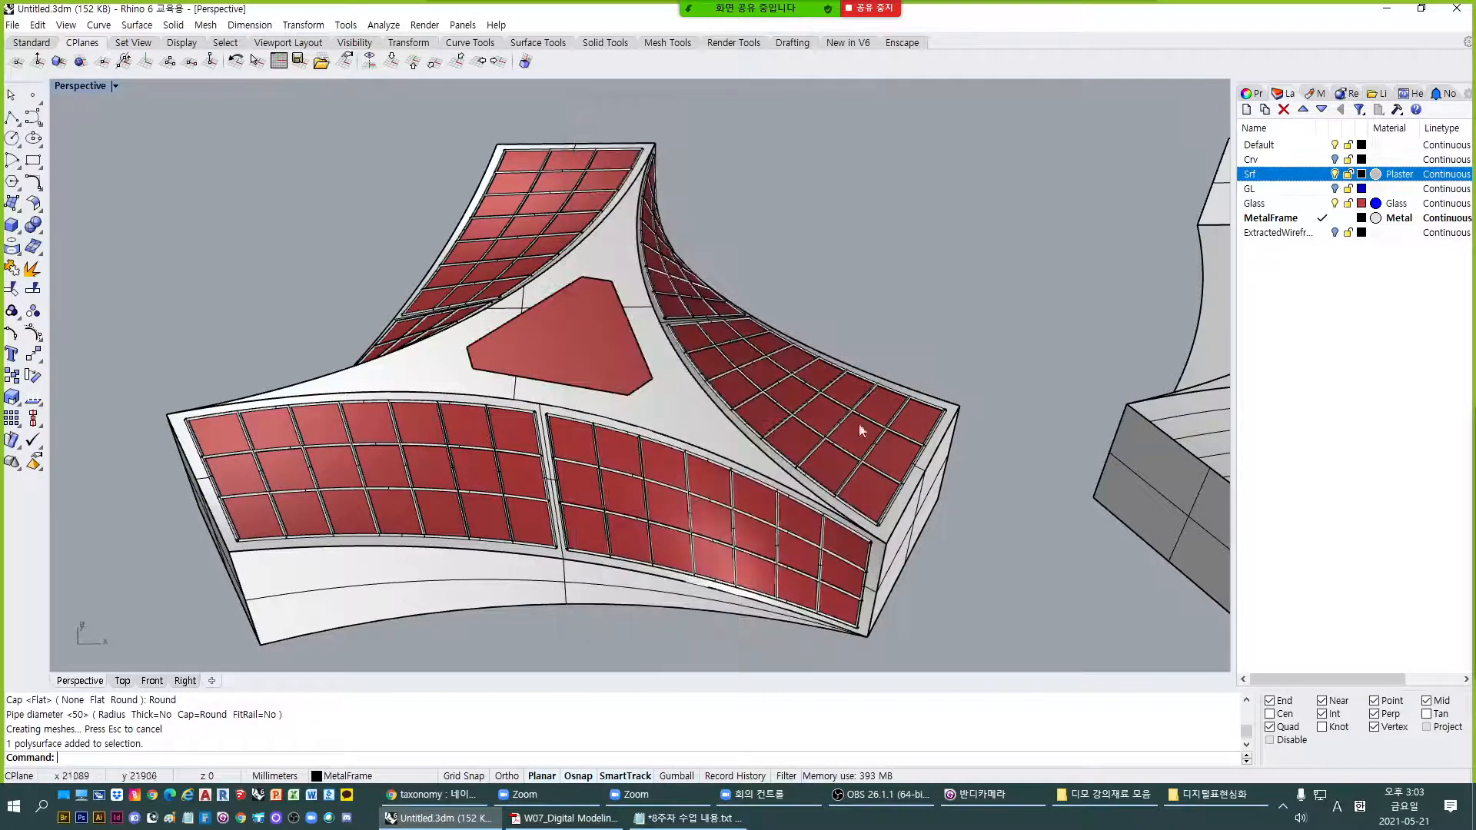
Examine the glazing and metal frames in Rendered display mode and return the view to Shaded mode.
scroll(860, 432, "down", 4)
right_click_drag(744, 575, 623, 504)
key("ctrl+alt+r")
right_click_drag(961, 512, 689, 530)
right_click_drag(1030, 484, 666, 488, "shift")
scroll(666, 489, "down", 4)
right_click_drag(813, 468, 901, 500)
scroll(572, 447, "up", 4)
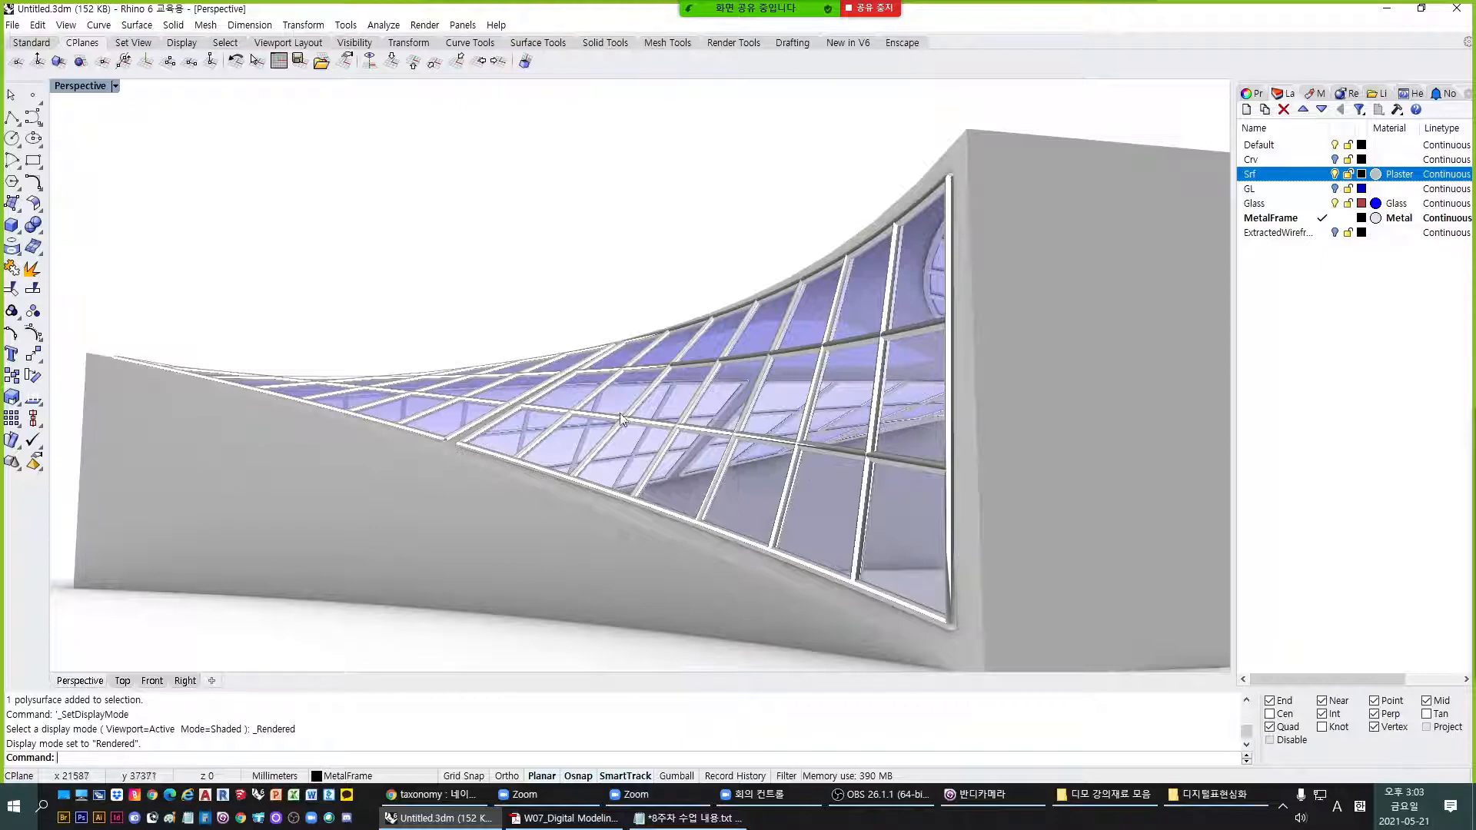
scroll(965, 621, "up", 6)
scroll(954, 610, "down", 5)
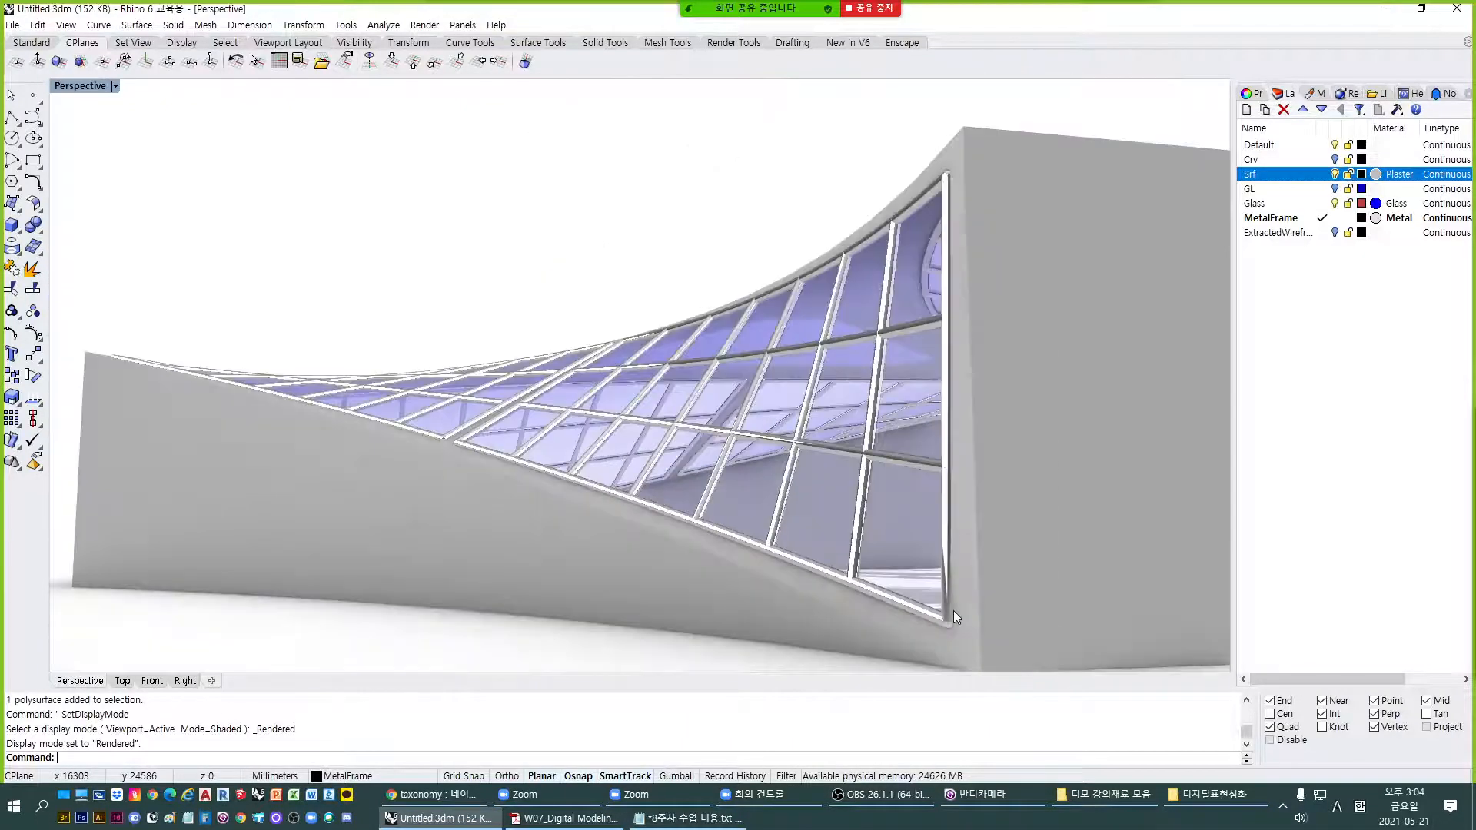
scroll(948, 617, "up", 5)
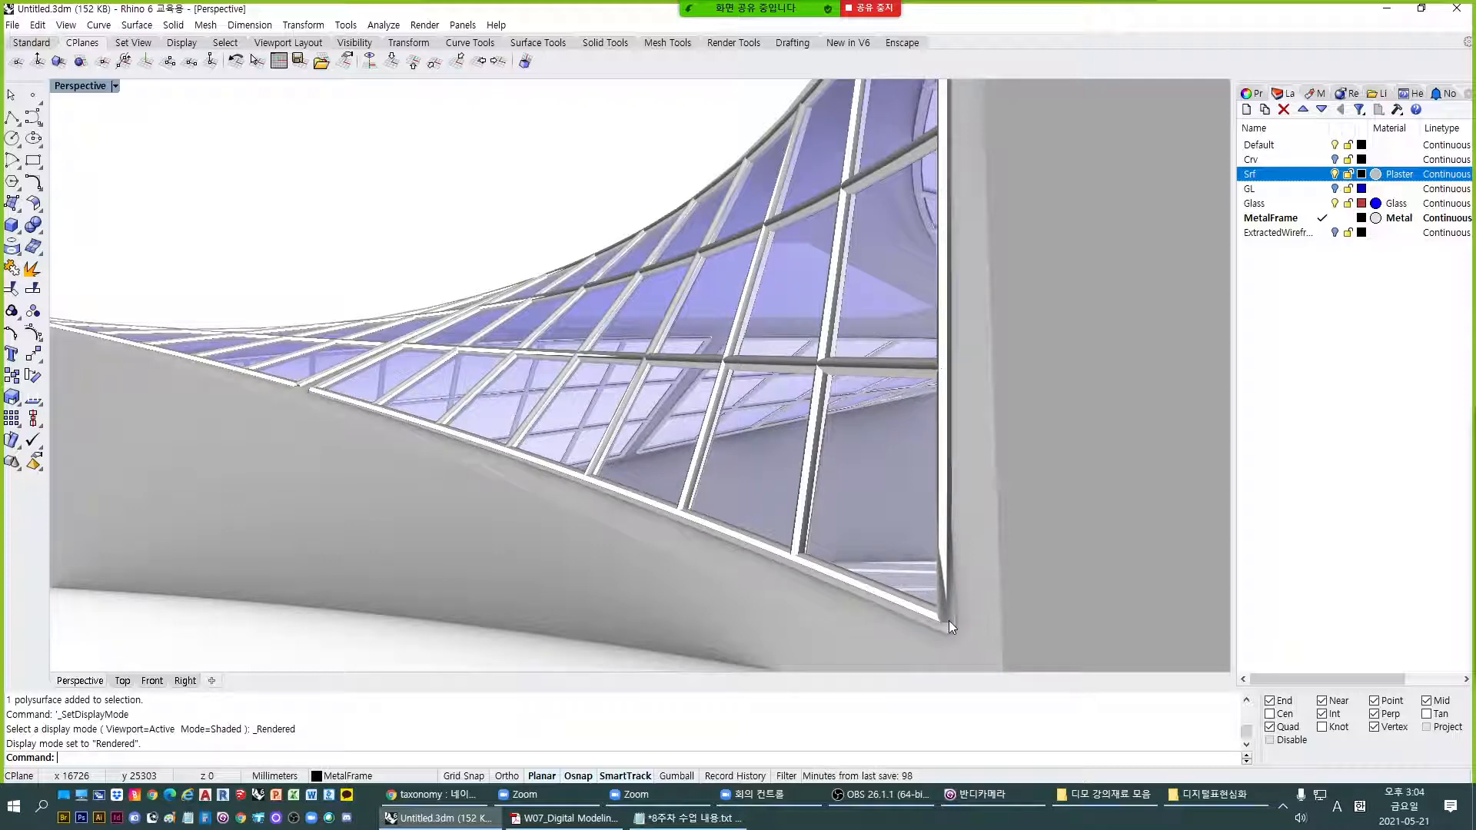
scroll(826, 531, "down", 10)
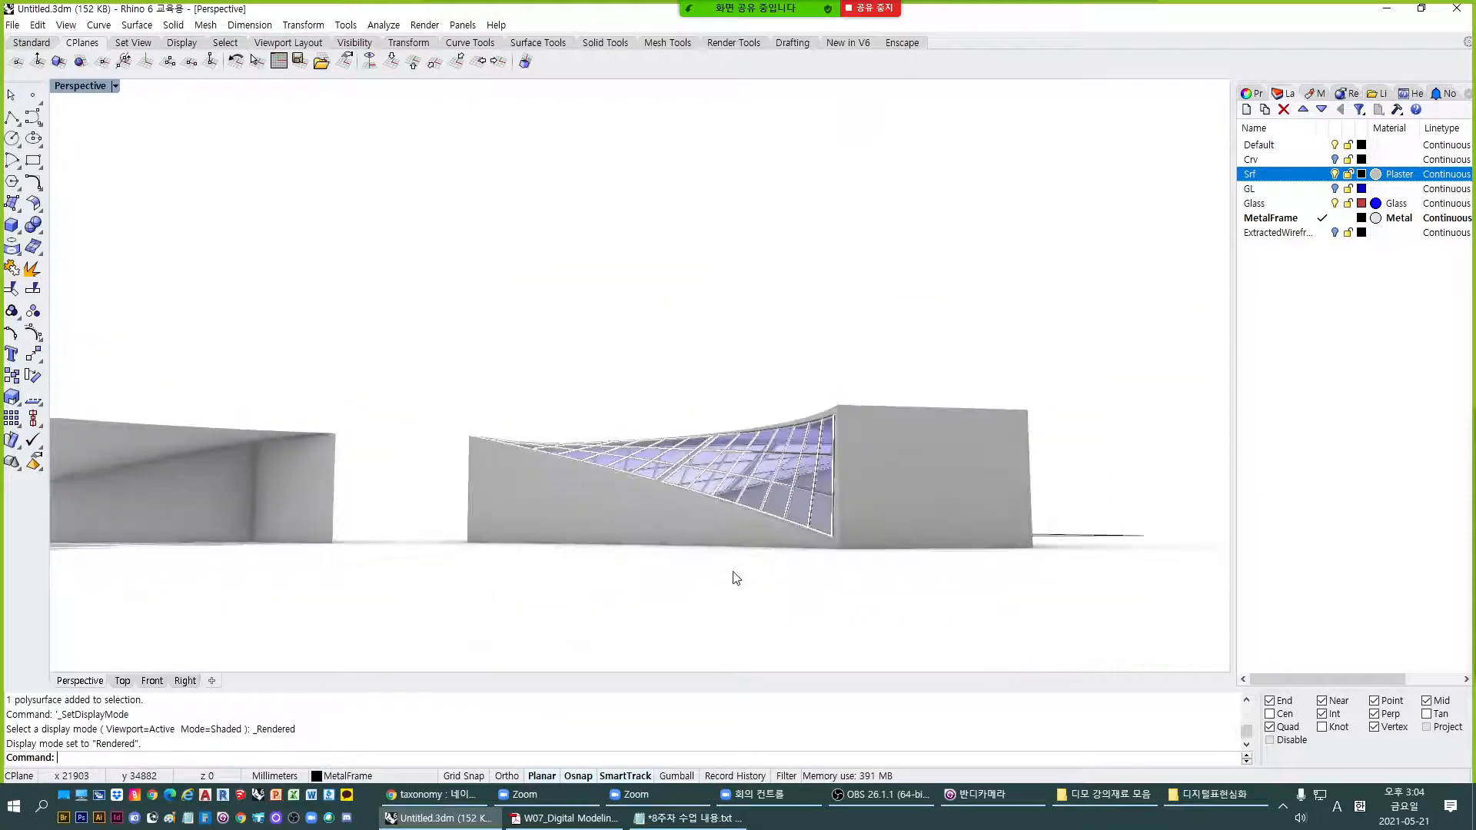
mouse_move(735, 576)
right_mouse_down()
mouse_move(919, 665)
mouse_move(718, 514)
mouse_move(933, 451)
mouse_move(867, 419)
mouse_move(773, 284)
right_mouse_up()
key("ctrl+alt+s")
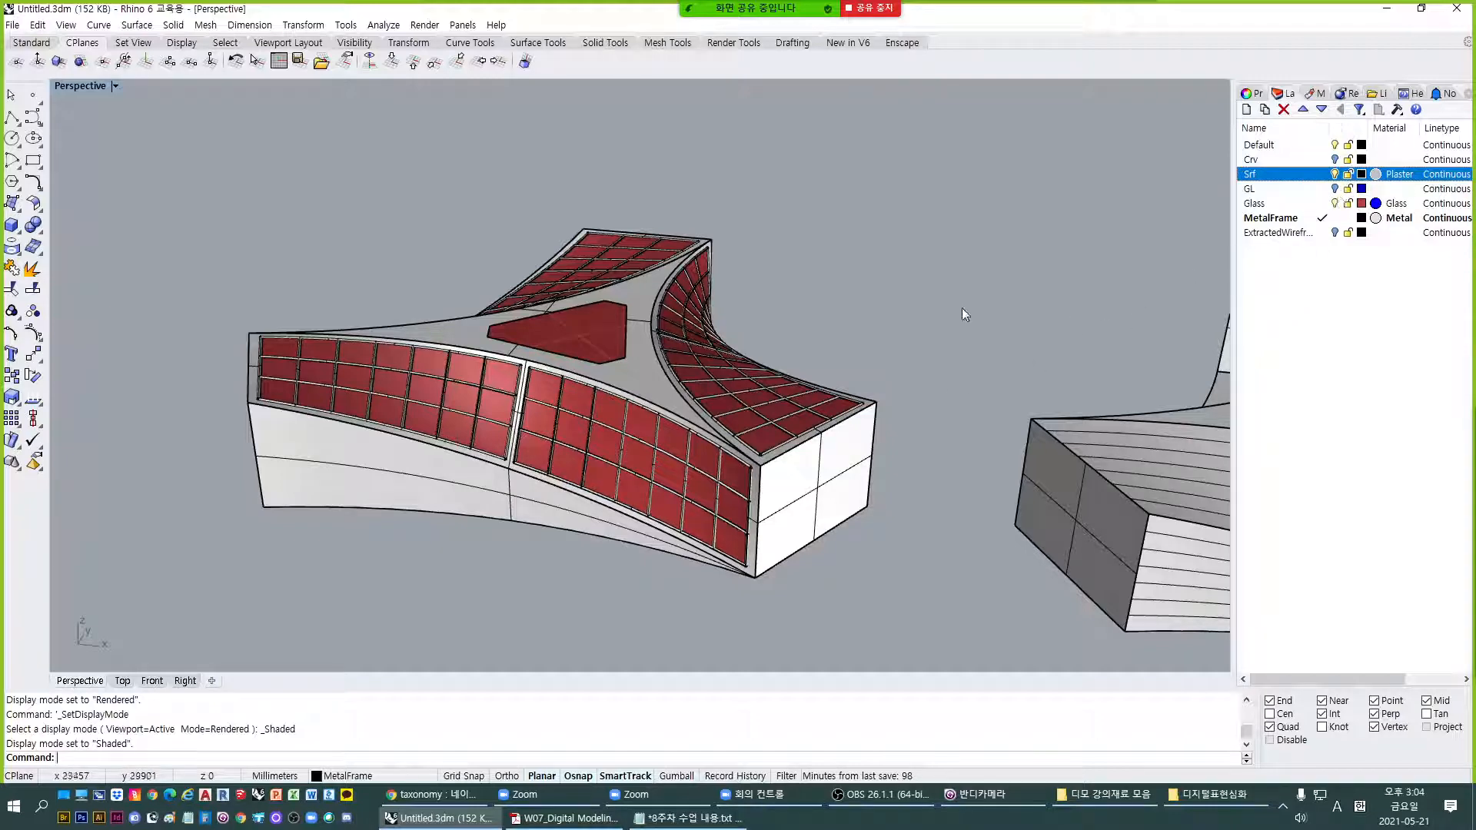
Hide the Glass and MetalFrame layers and make Srf the current layer.
left_click(1334, 204)
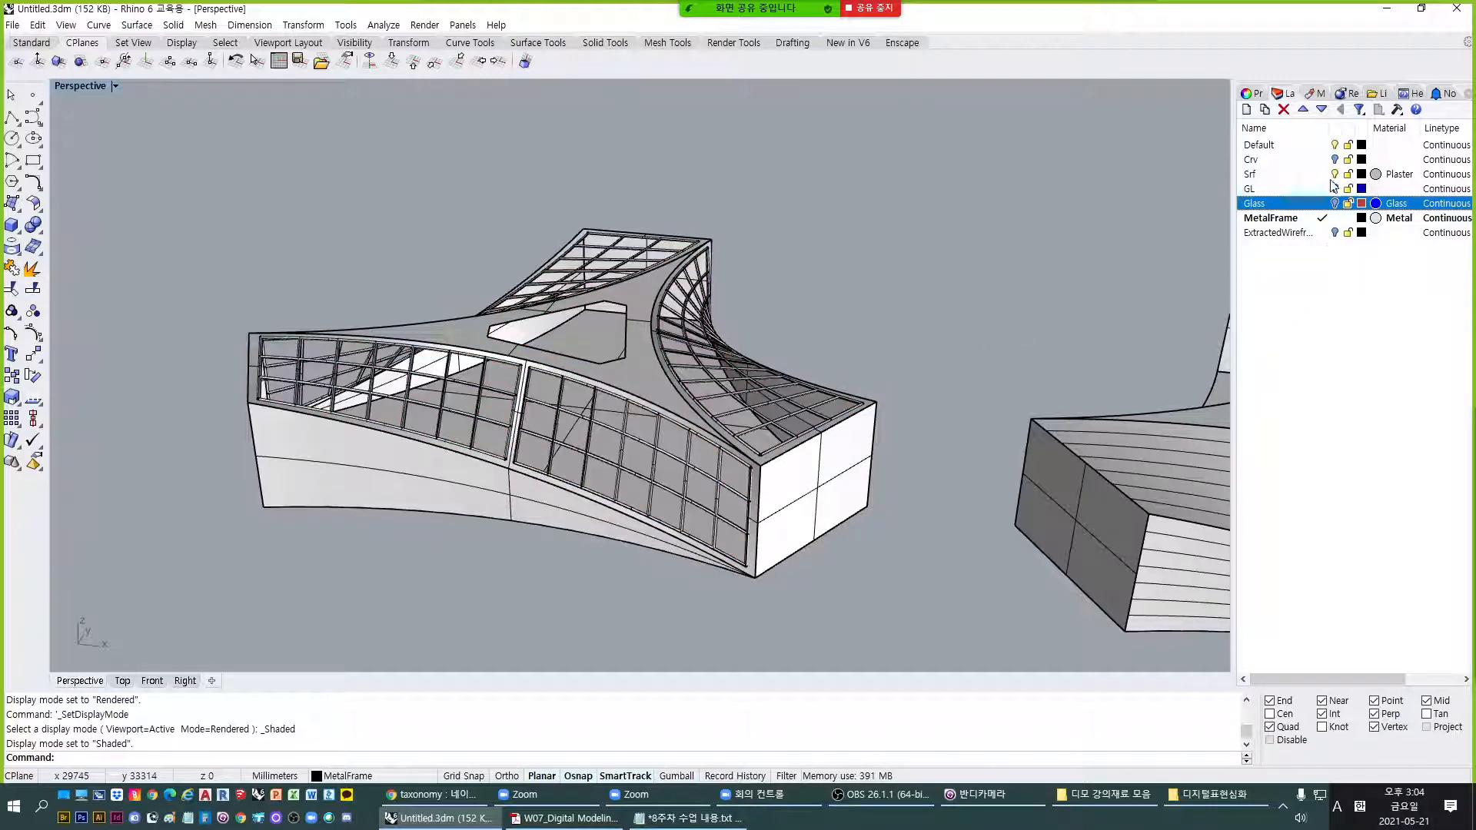
left_click(1322, 174)
left_click(1335, 217)
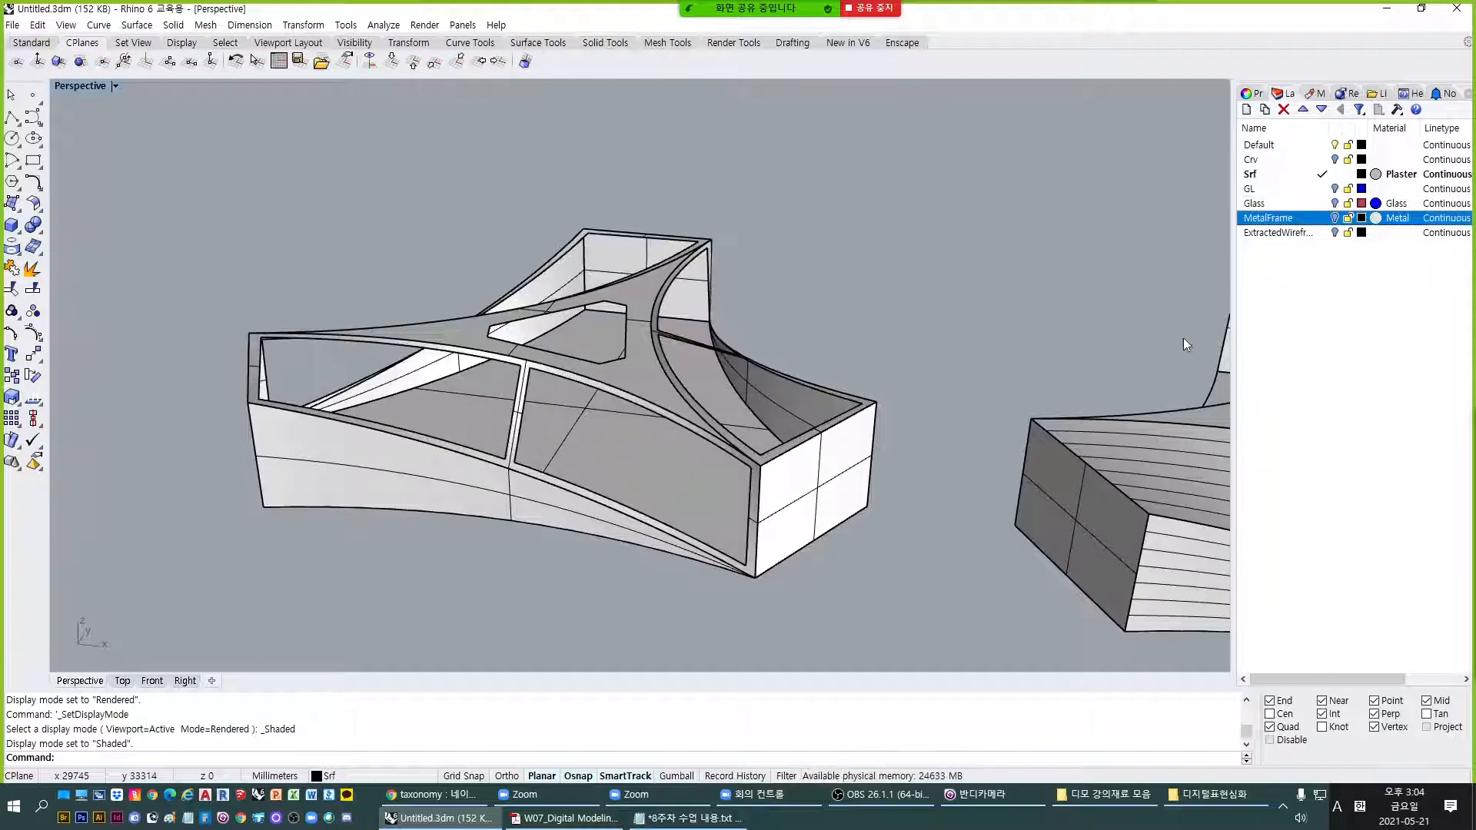
right_click_drag(777, 476, 897, 466)
scroll(792, 466, "up", 7)
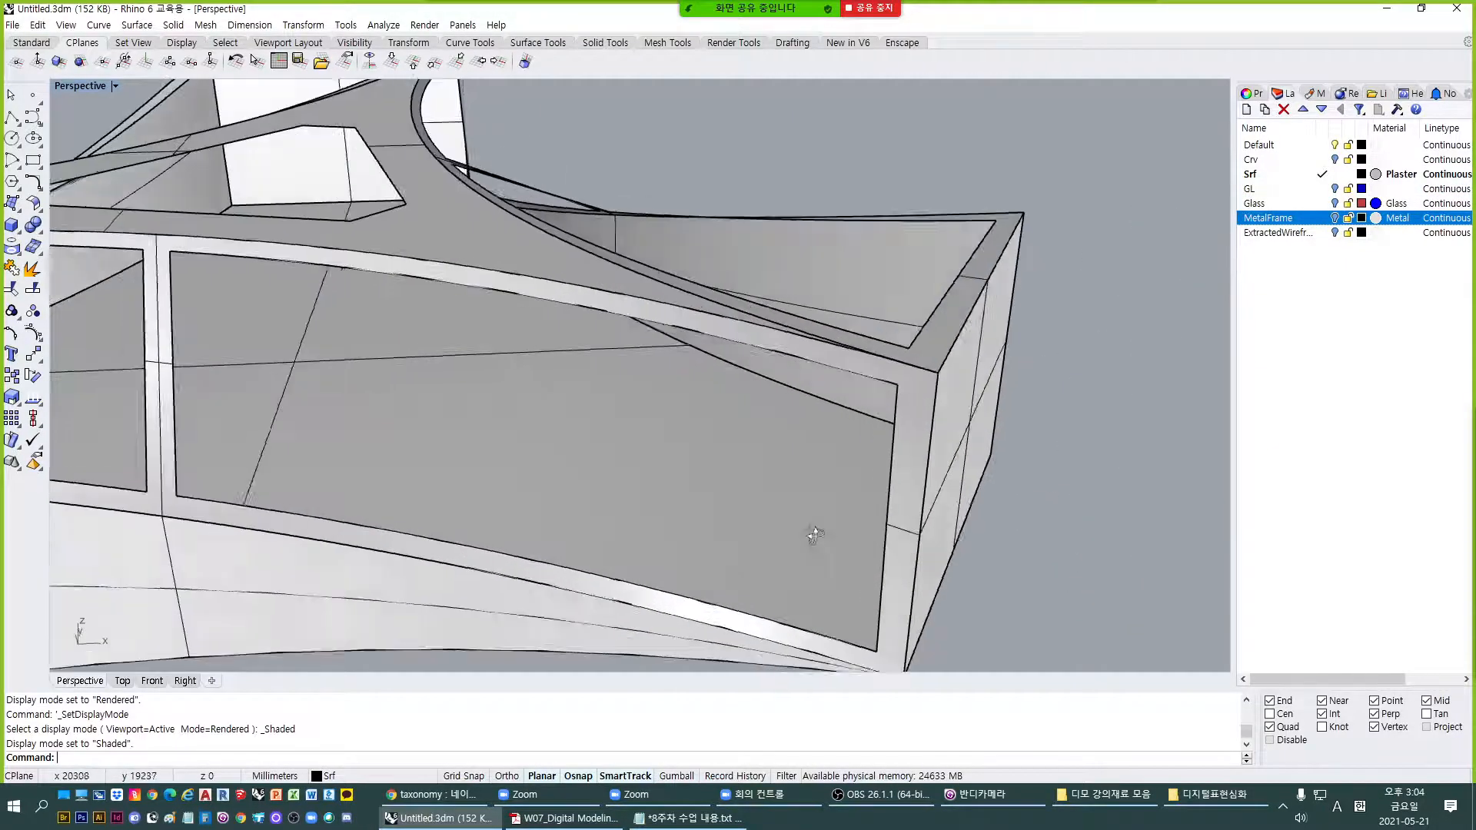
right_click_drag(814, 533, 680, 441)
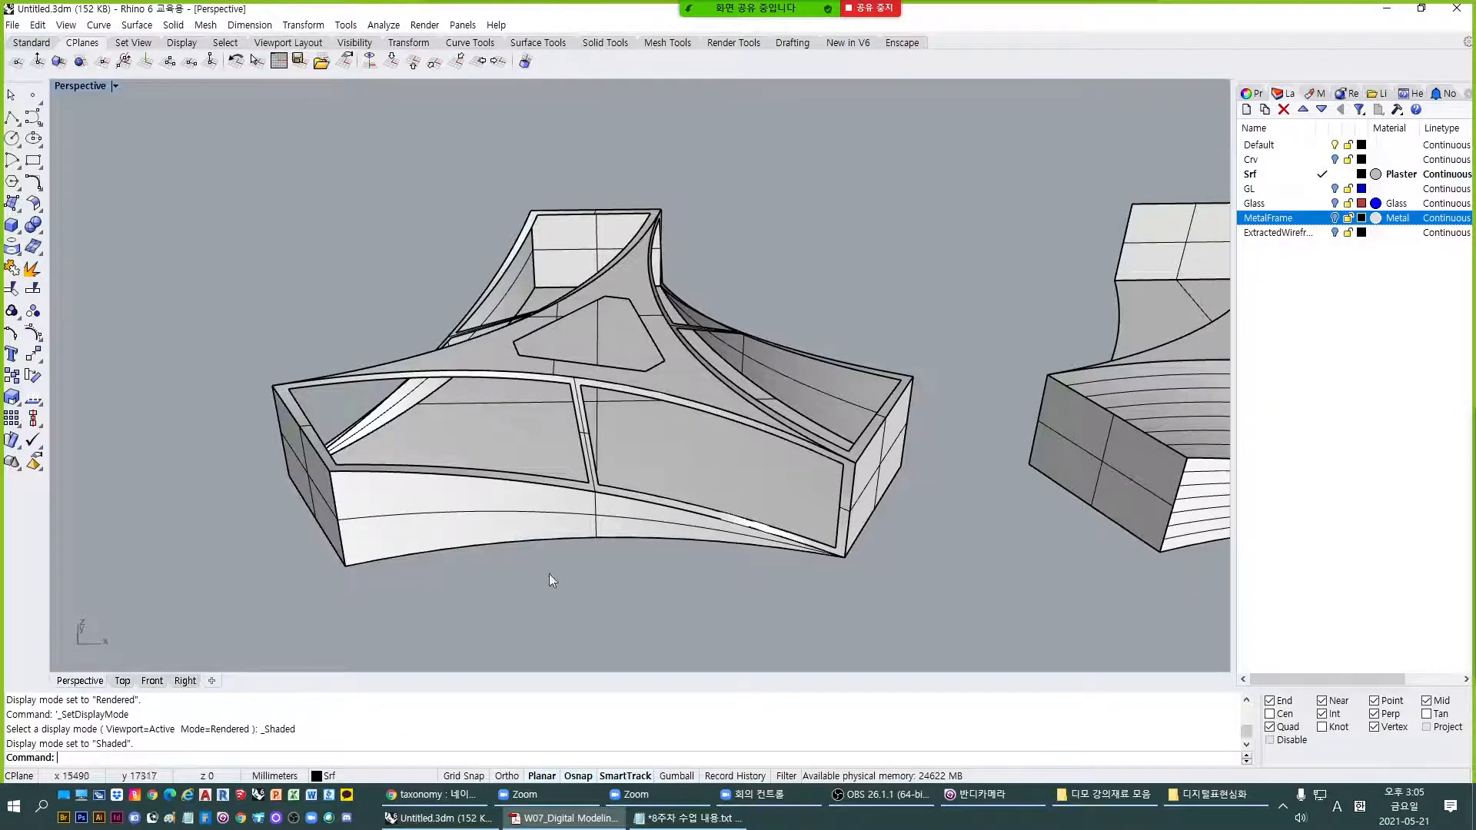
right_click_drag(730, 557, 753, 570)
scroll(463, 467, "down", 8)
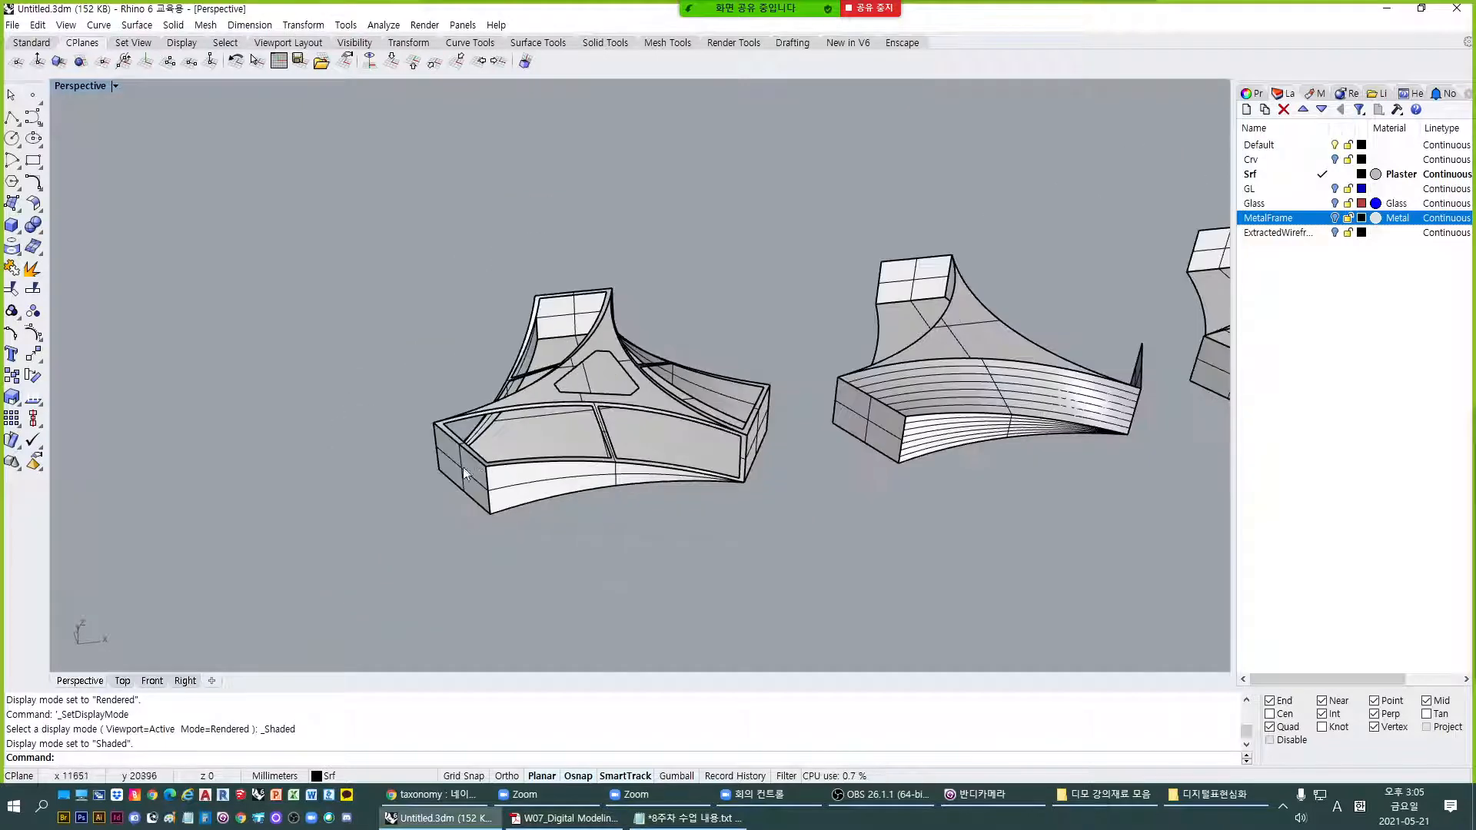
Draw a three-point degree 3 control-point curve in the empty space beside the building.
left_click(244, 459)
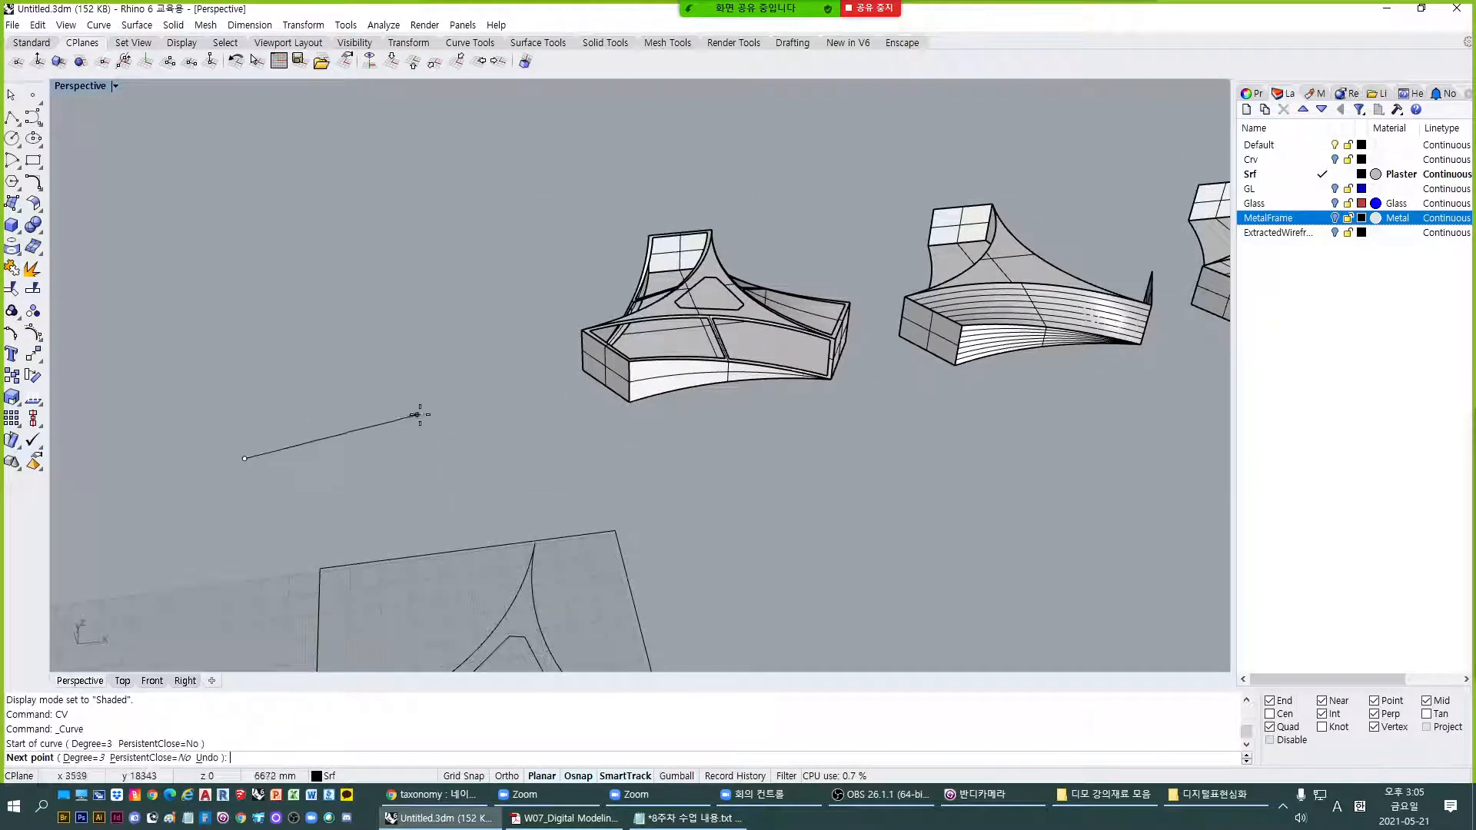
left_click(347, 407)
left_click(514, 466)
key("Return")
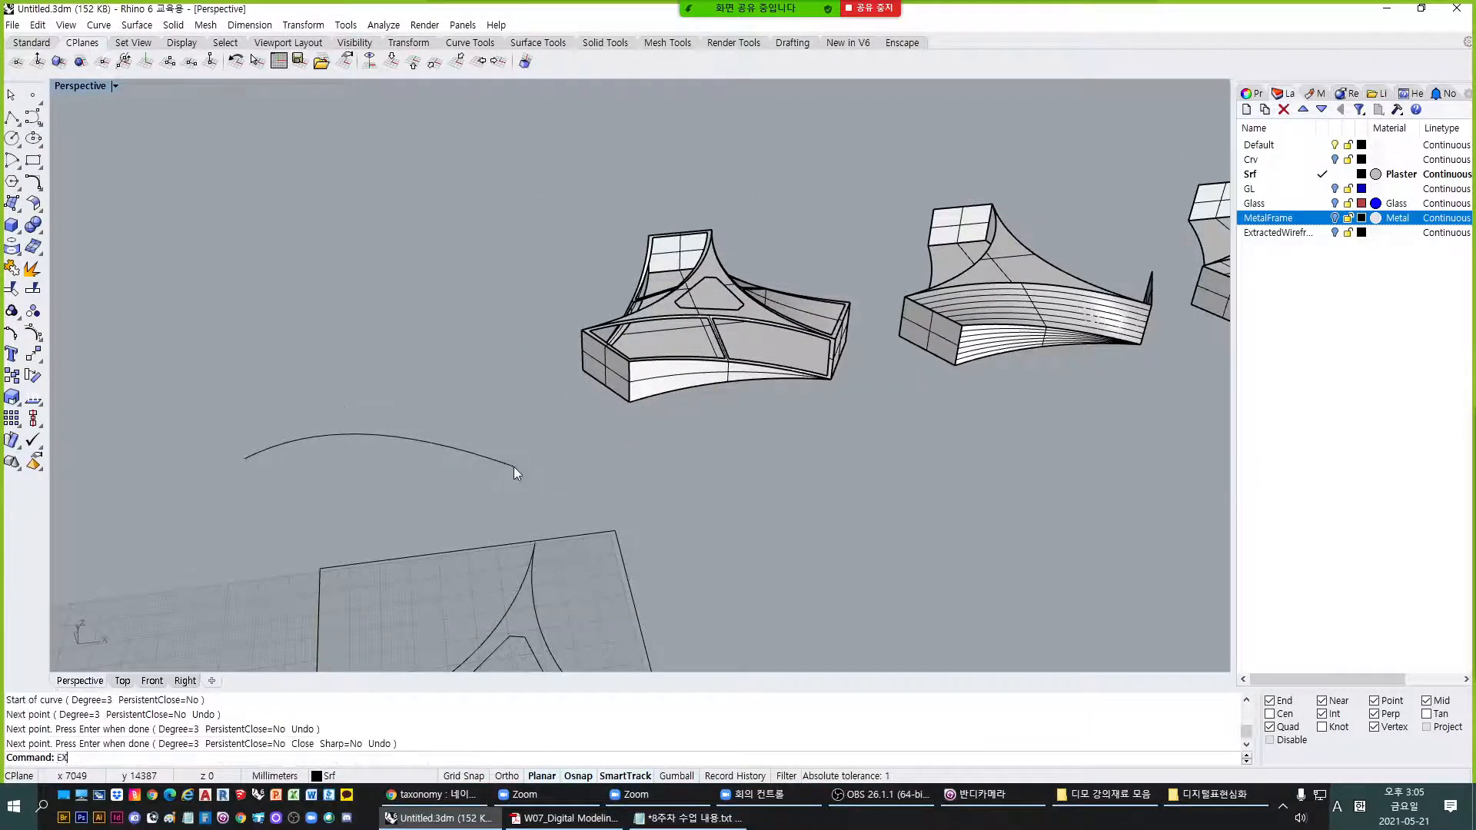
type("D")
key("Return")
key("Escape")
Extrude the new arched curve upward into a freestanding curved surface.
type("EXTc")
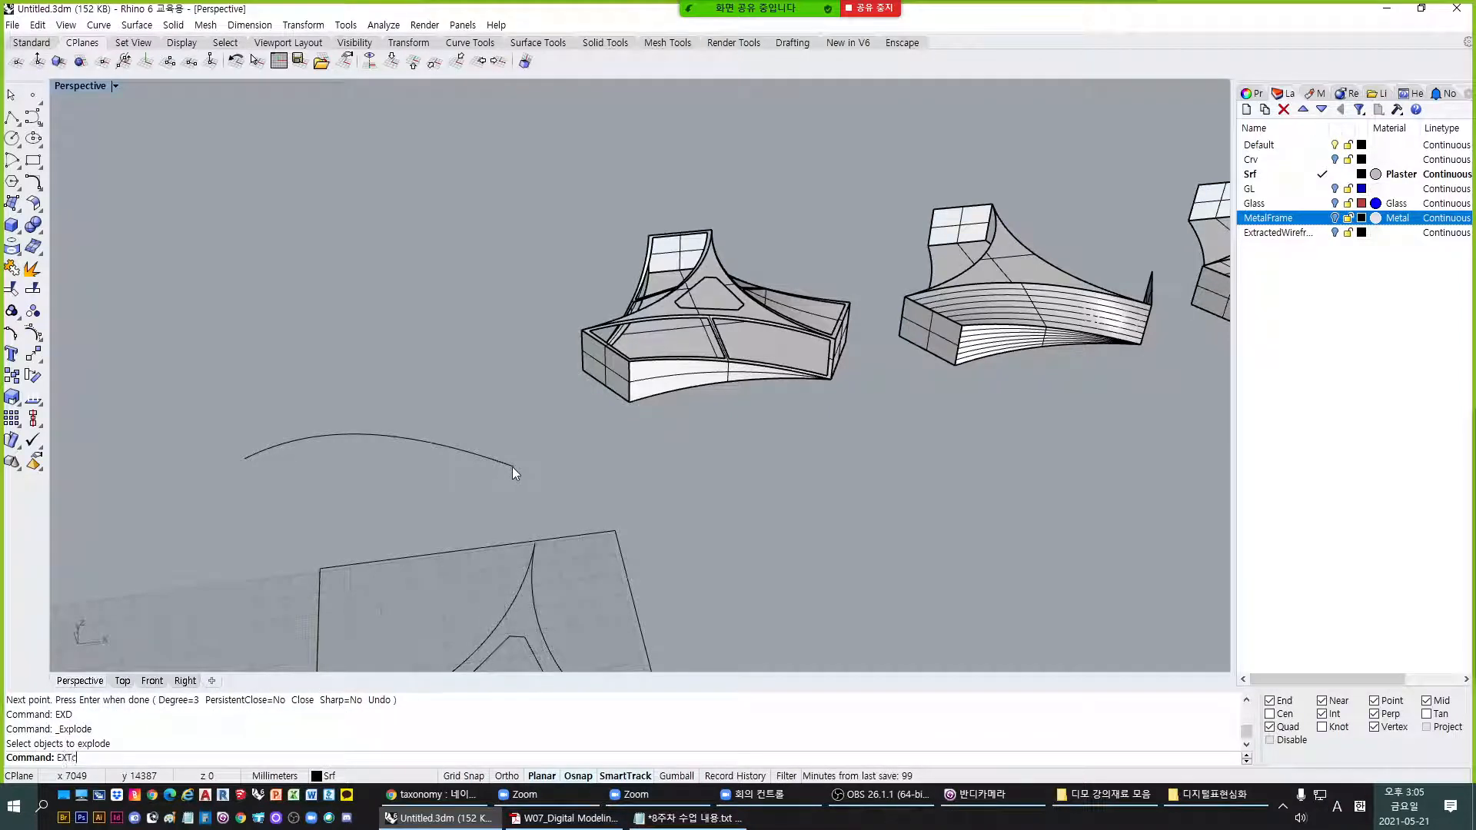
key("Return")
left_click(497, 464)
key("Return")
left_click(347, 345)
right_click_drag(348, 345, 508, 425)
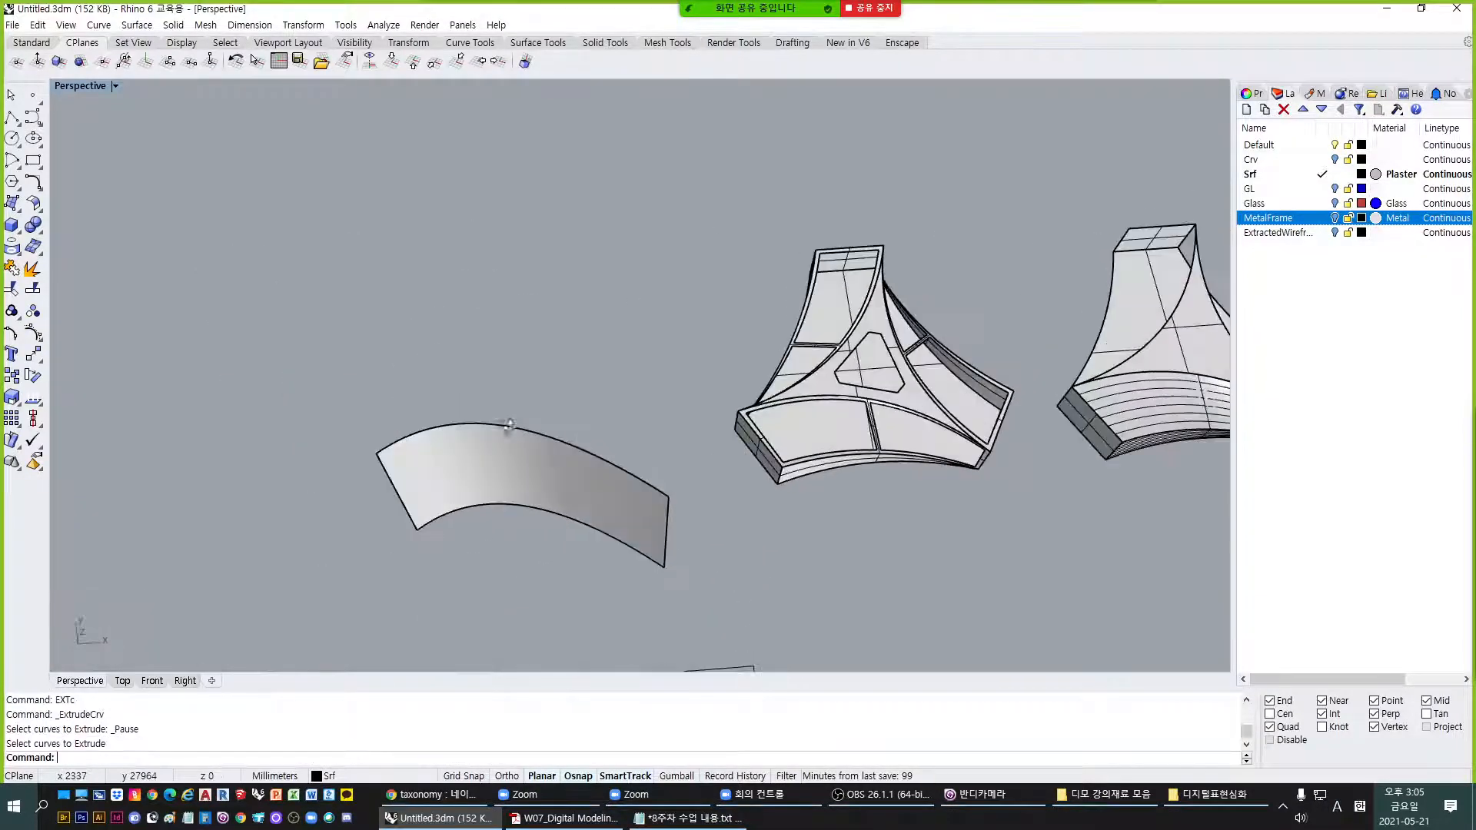
Offset the extruded curved surface by 100 mm as a solid.
type("O")
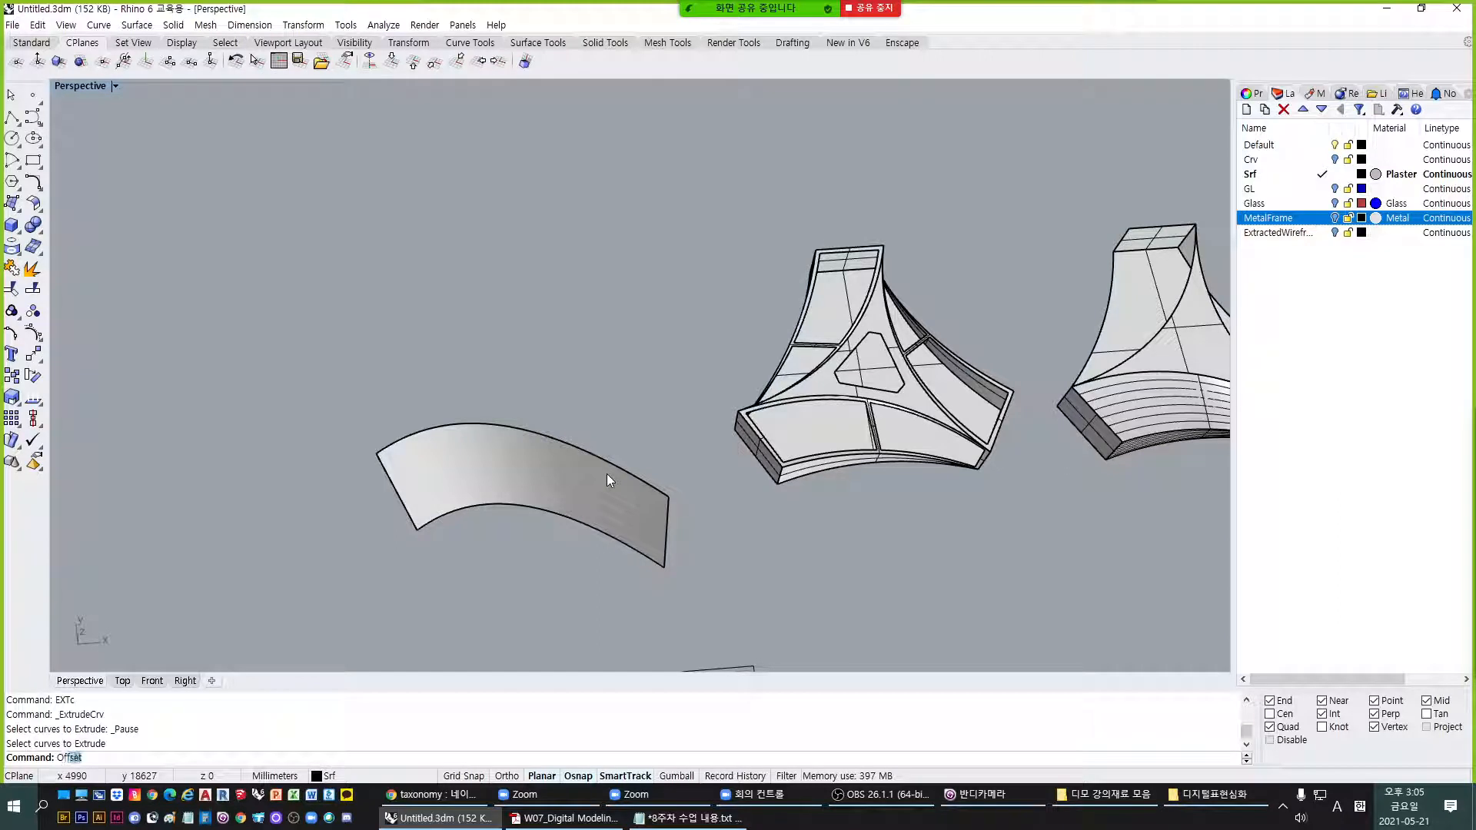
type("ffsetSrf")
key("Return")
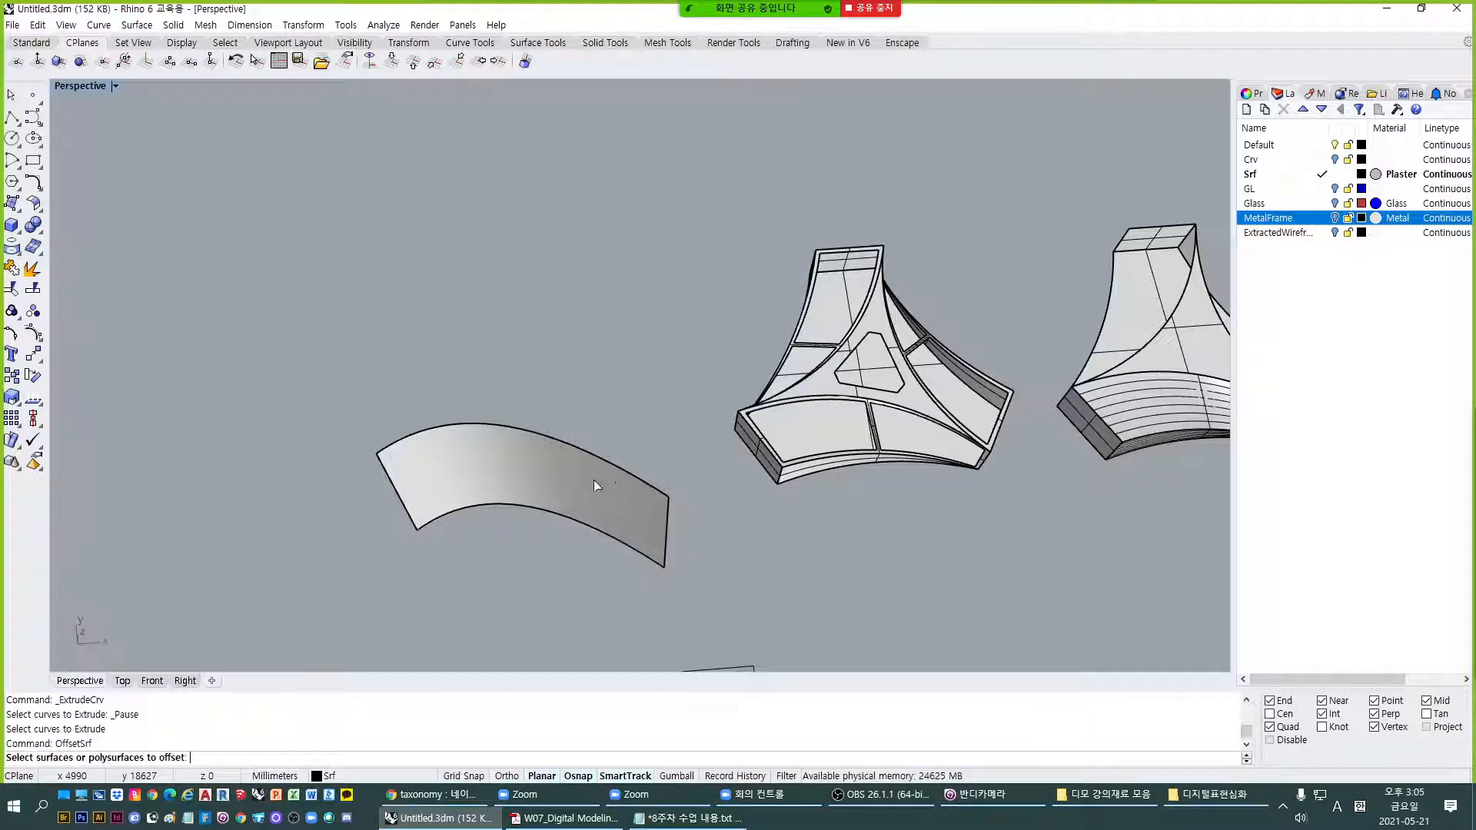
left_click(482, 493)
key("Return")
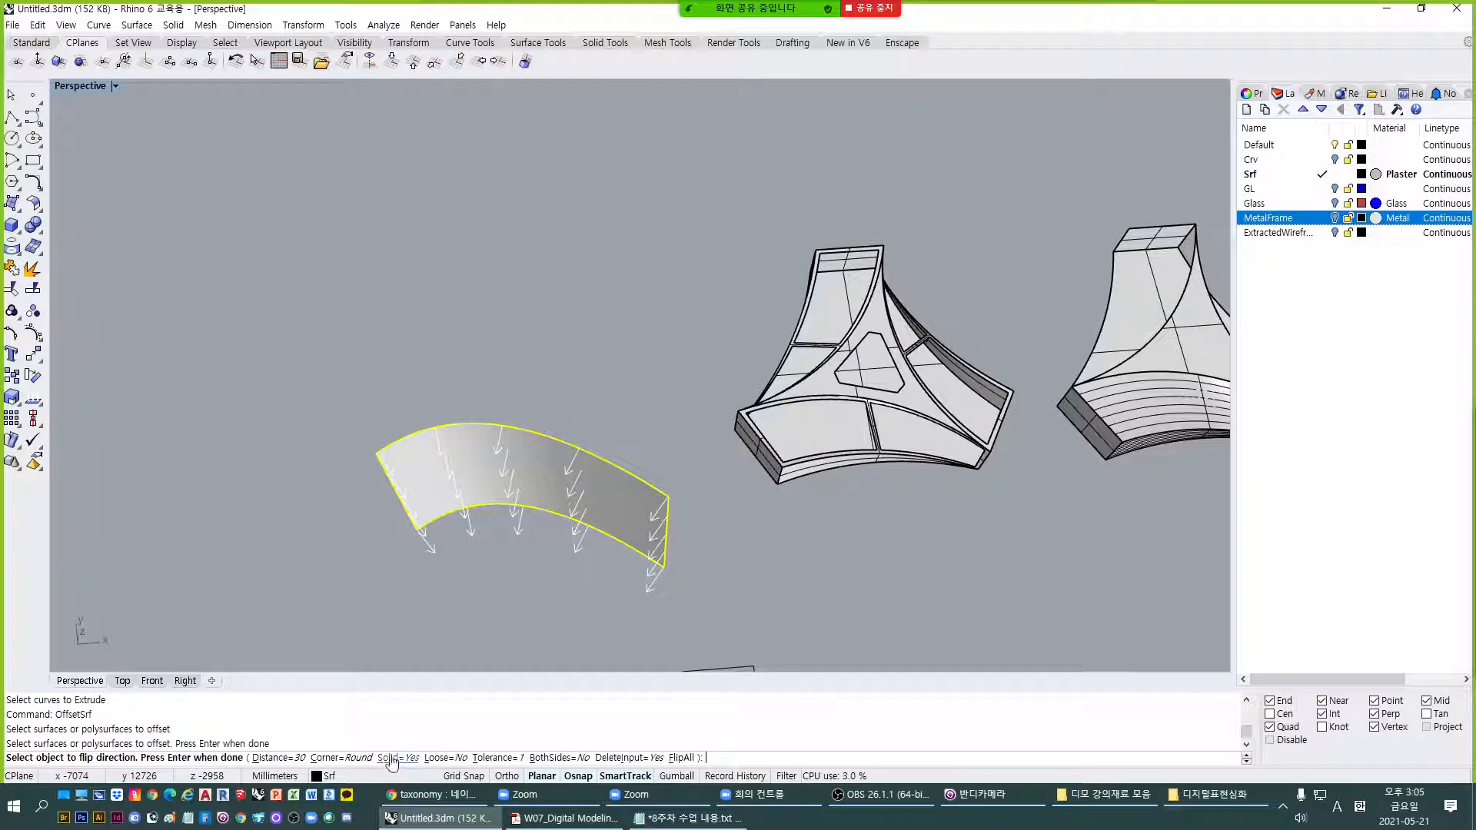
left_click(278, 758)
type("100")
key("Return")
key("Return")
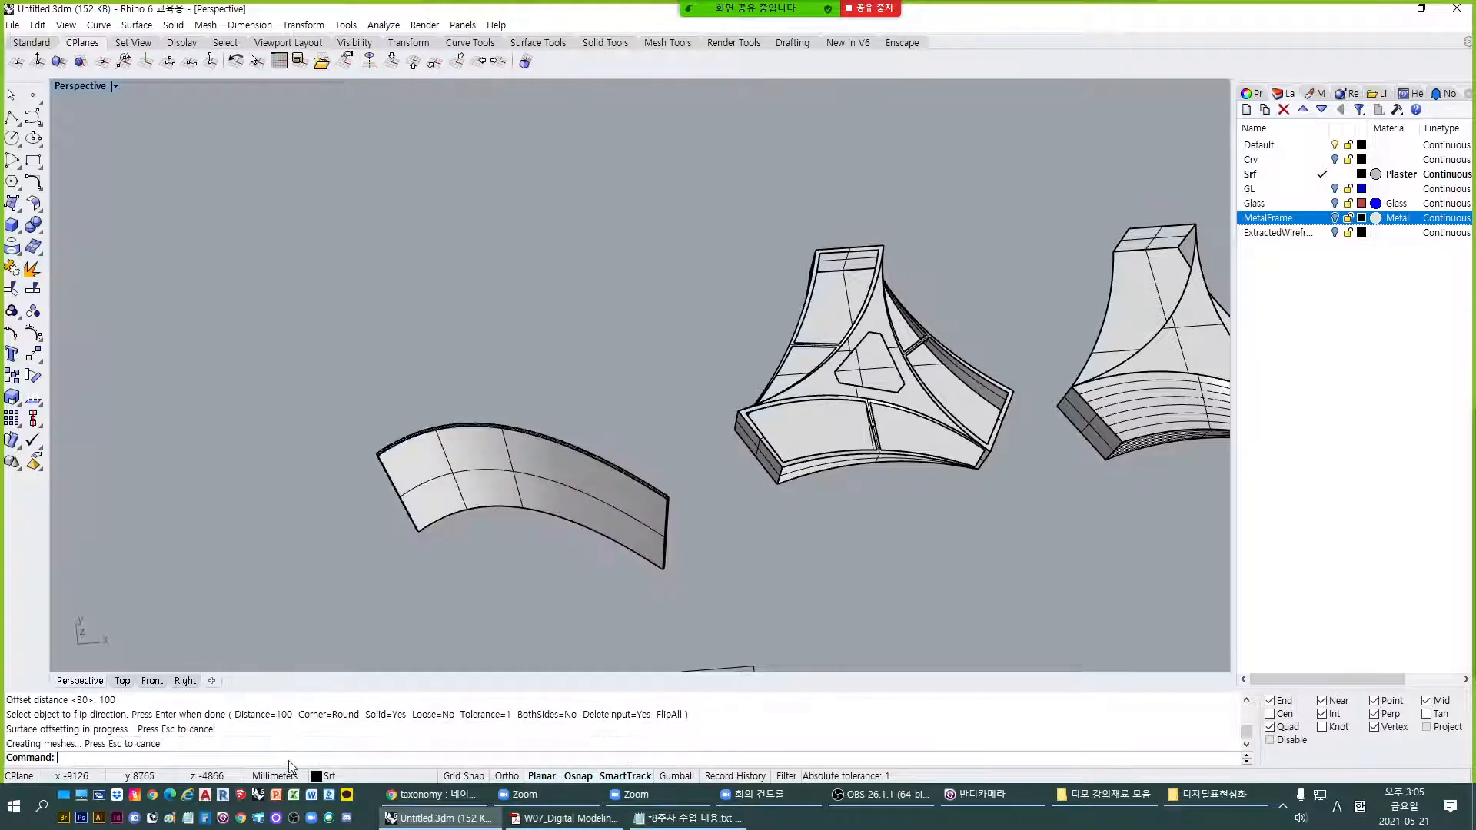
Inspect the thickness of the curved wall, and delete both the wall and its source curve.
scroll(454, 465, "up", 4)
right_click_drag(453, 465, 504, 534)
scroll(504, 535, "up", 8)
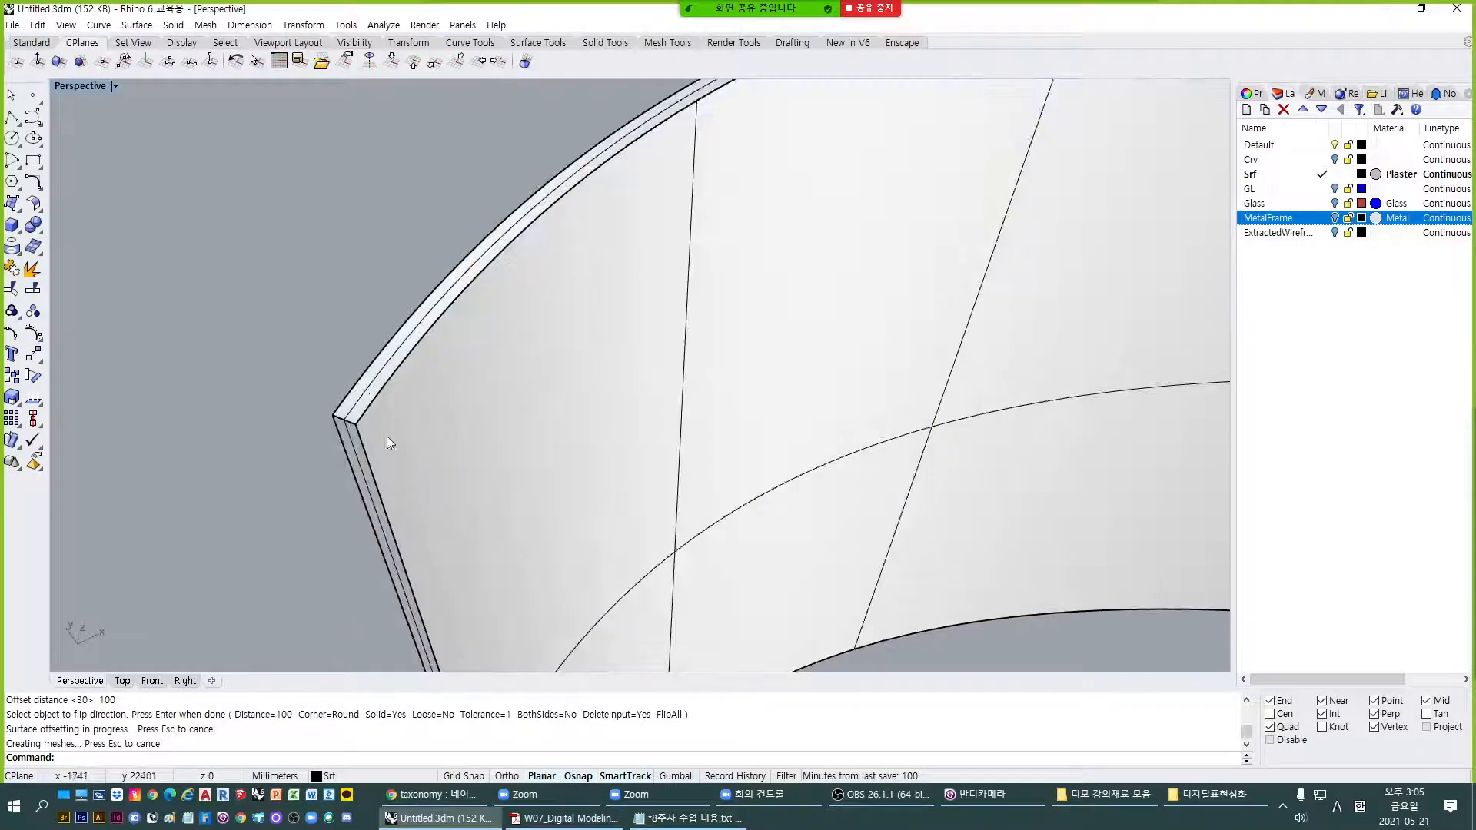
scroll(326, 381, "down", 8)
left_click(584, 449)
type("E")
key("Return")
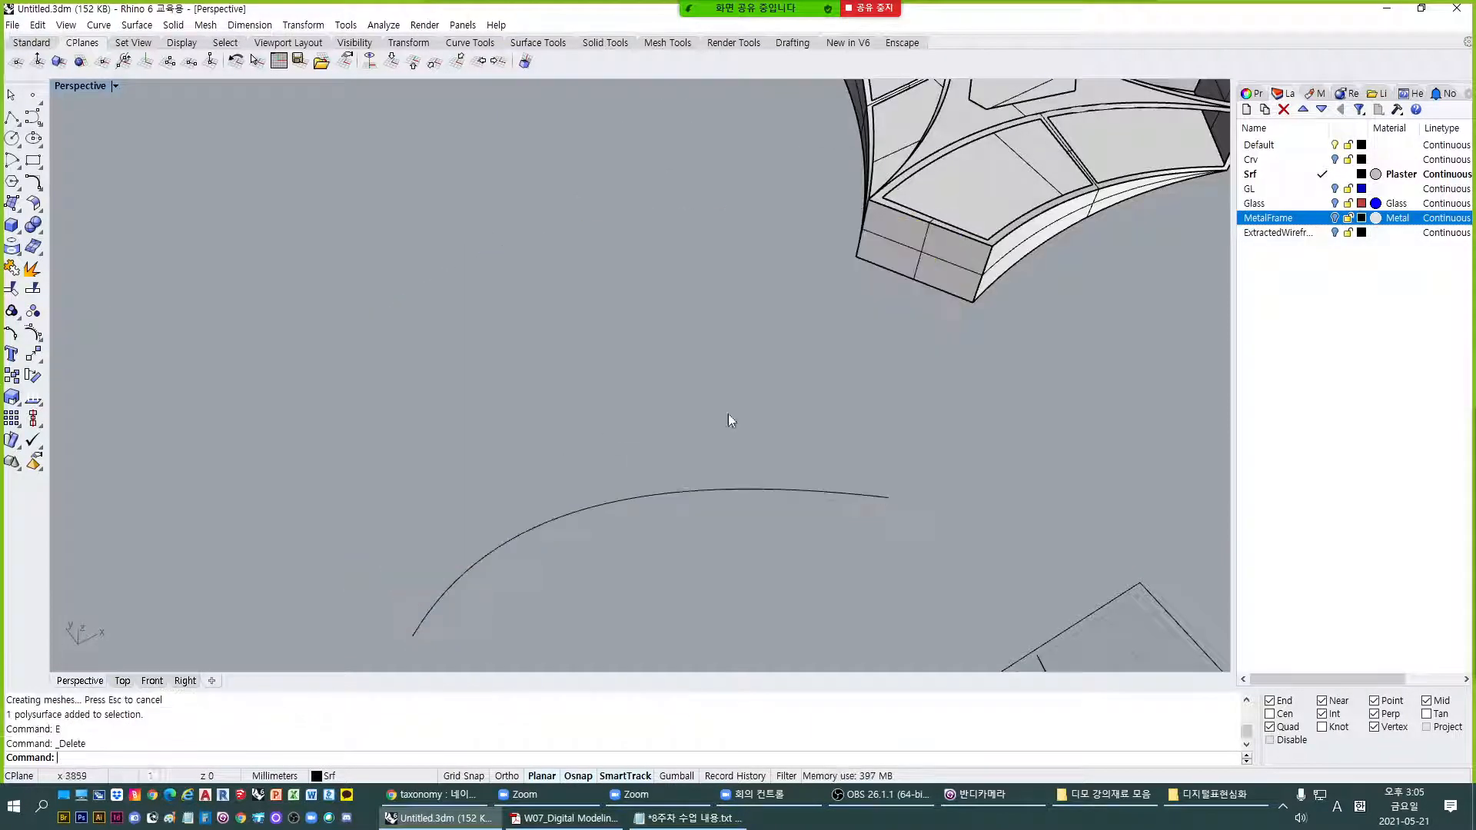
right_click_drag(728, 413, 698, 510)
left_click(695, 548)
type("E")
key("Return")
Measure the width of the narrow border strip beside the window opening at the end of the building's wing.
right_click_drag(780, 350, 512, 480, "shift")
scroll(667, 384, "up", 6)
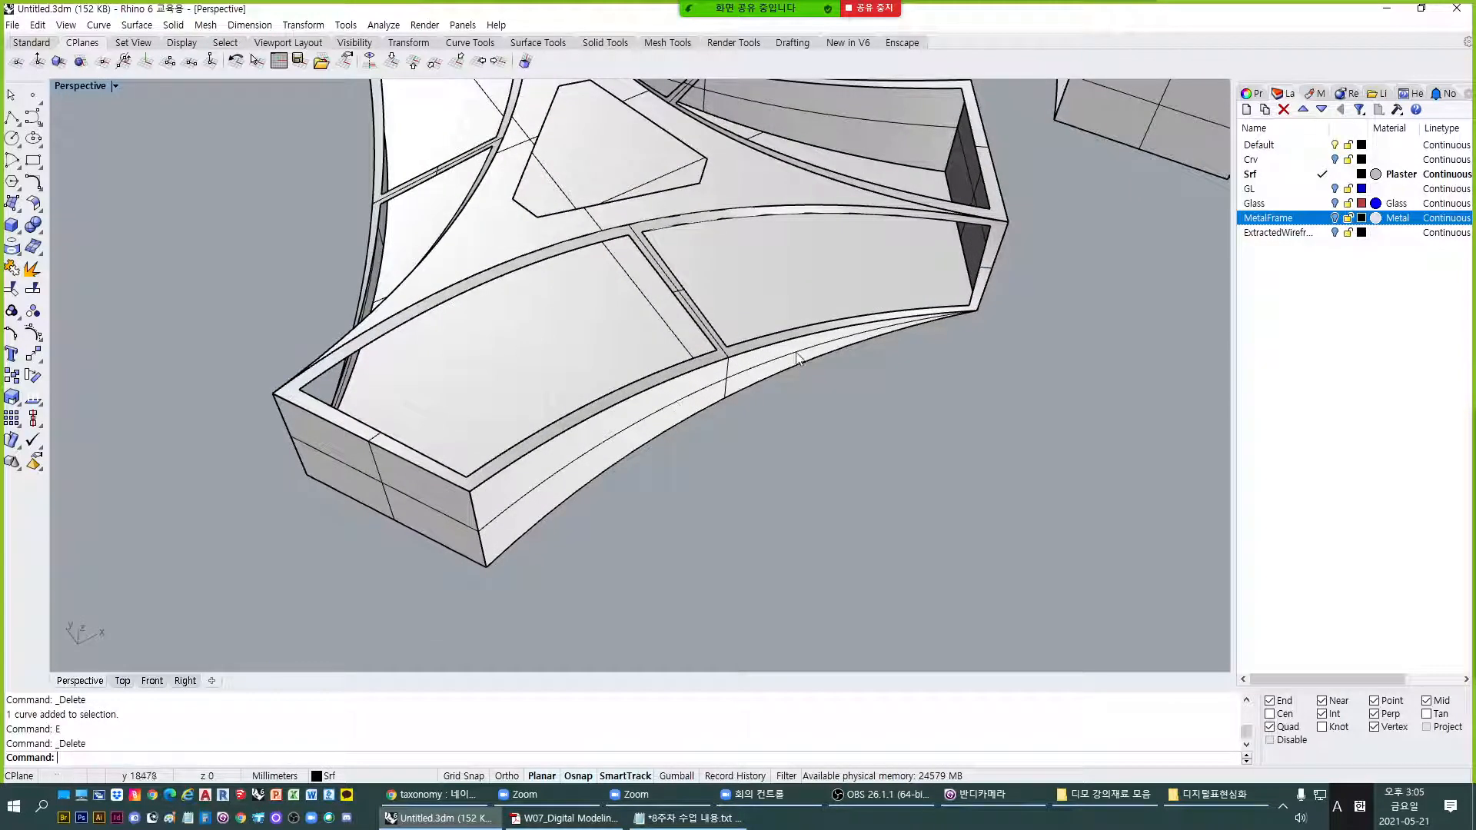
scroll(888, 278, "up", 6)
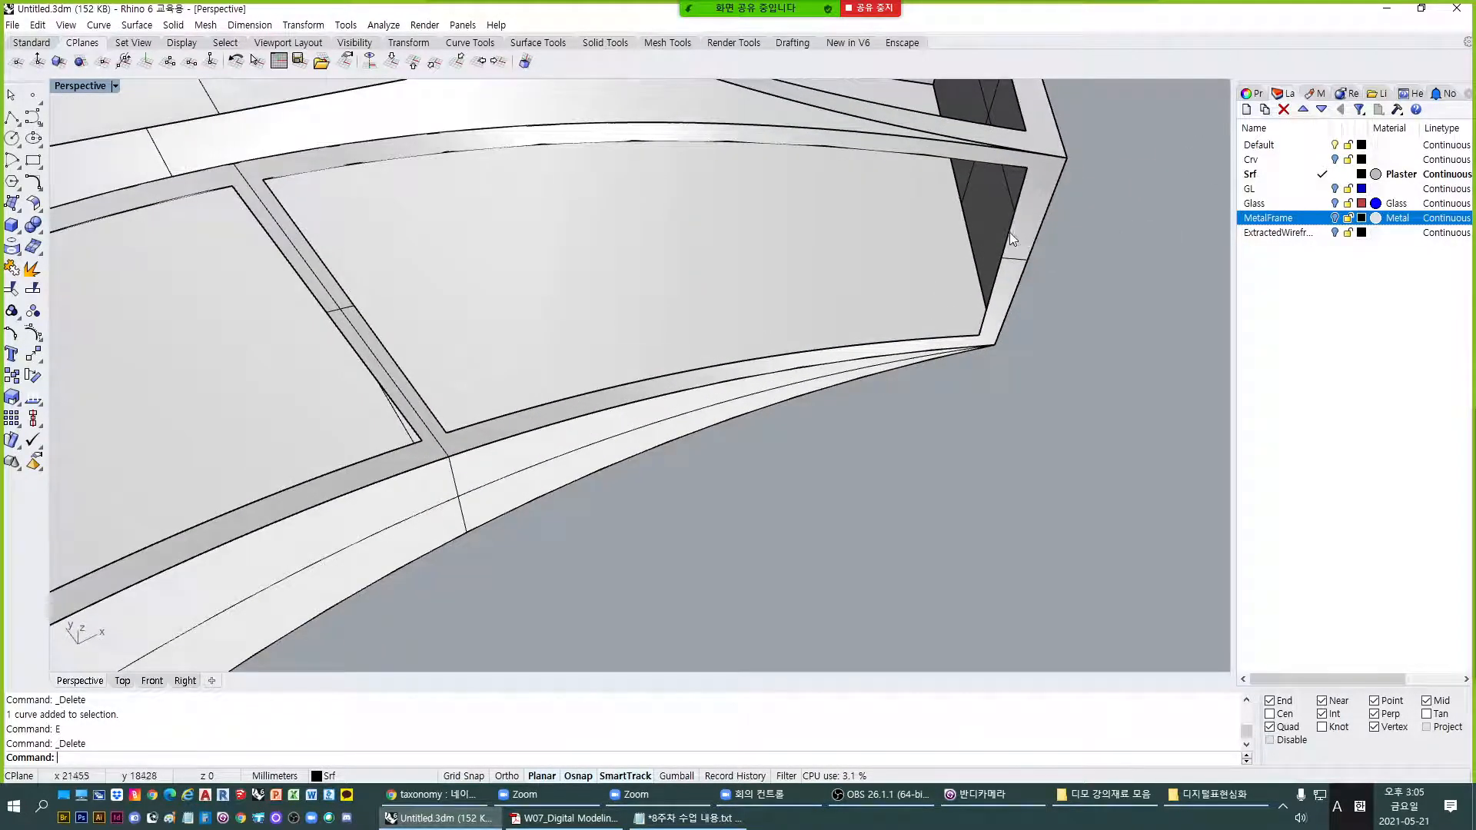
type("D")
key("Return")
left_click(1011, 223)
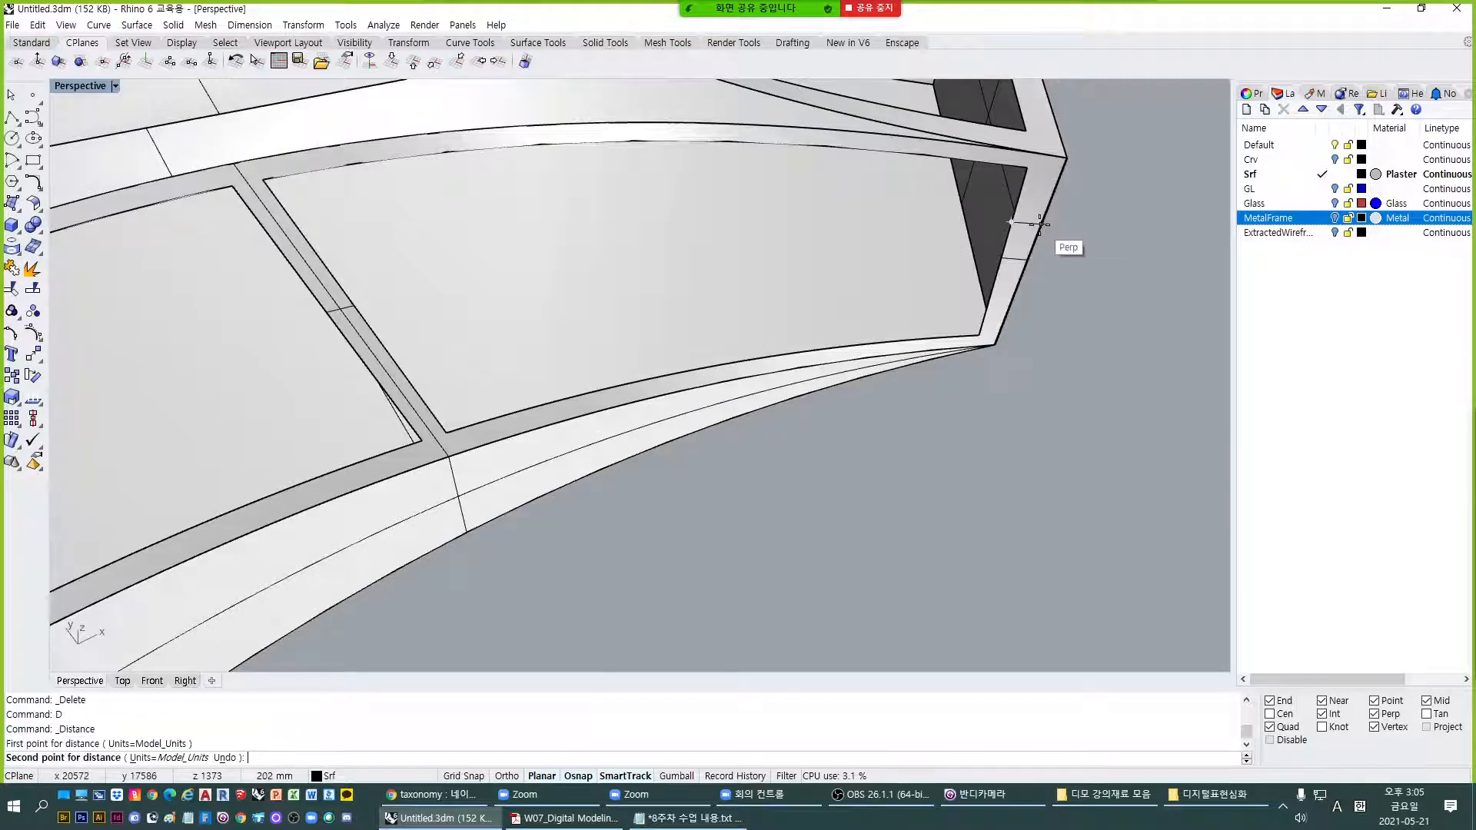
left_click(1039, 225)
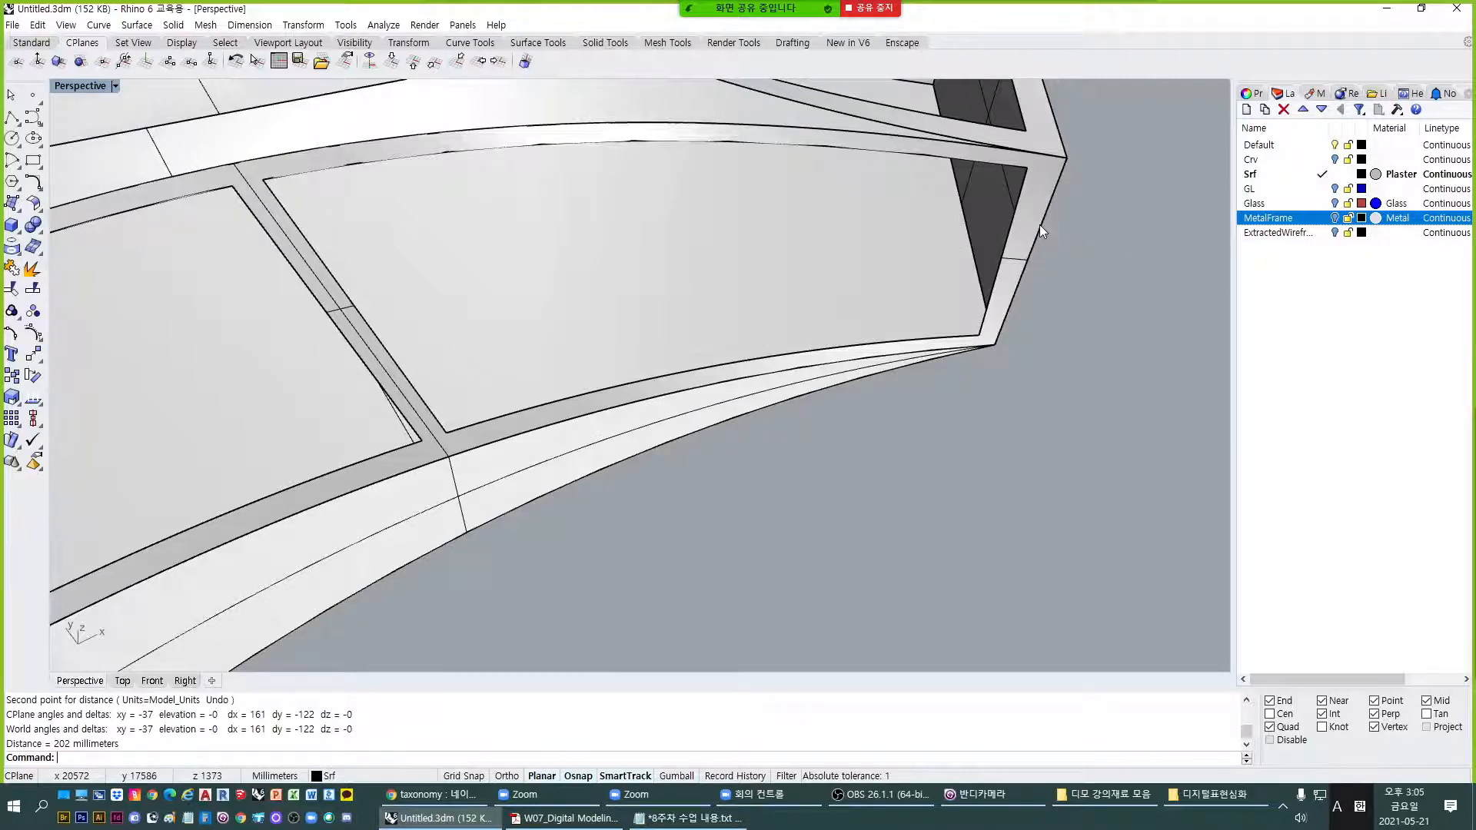
Examine the wing's corner where the border strips around the window openings meet.
scroll(1039, 224, "down", 2)
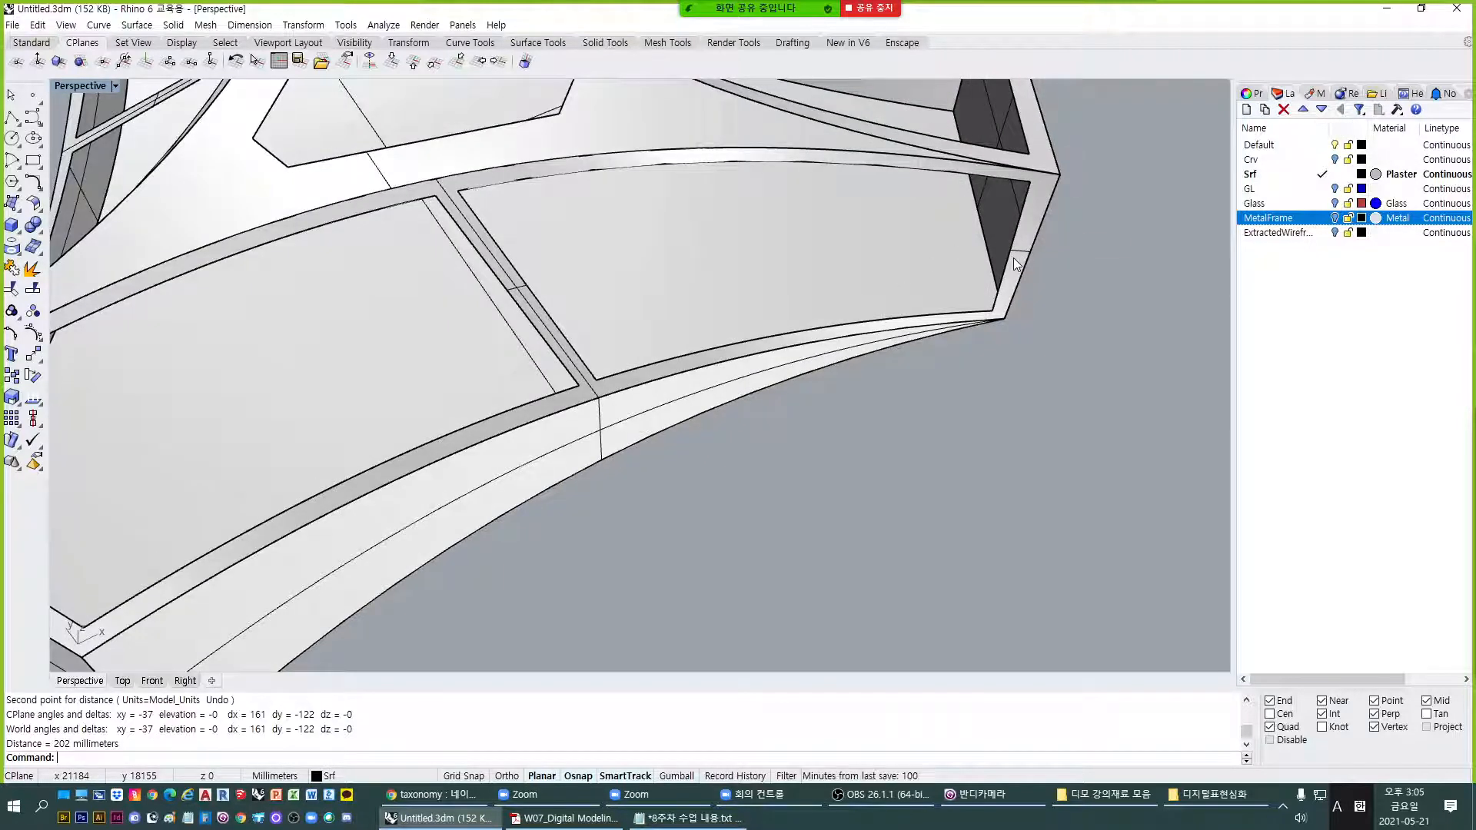
scroll(1025, 188, "up", 3)
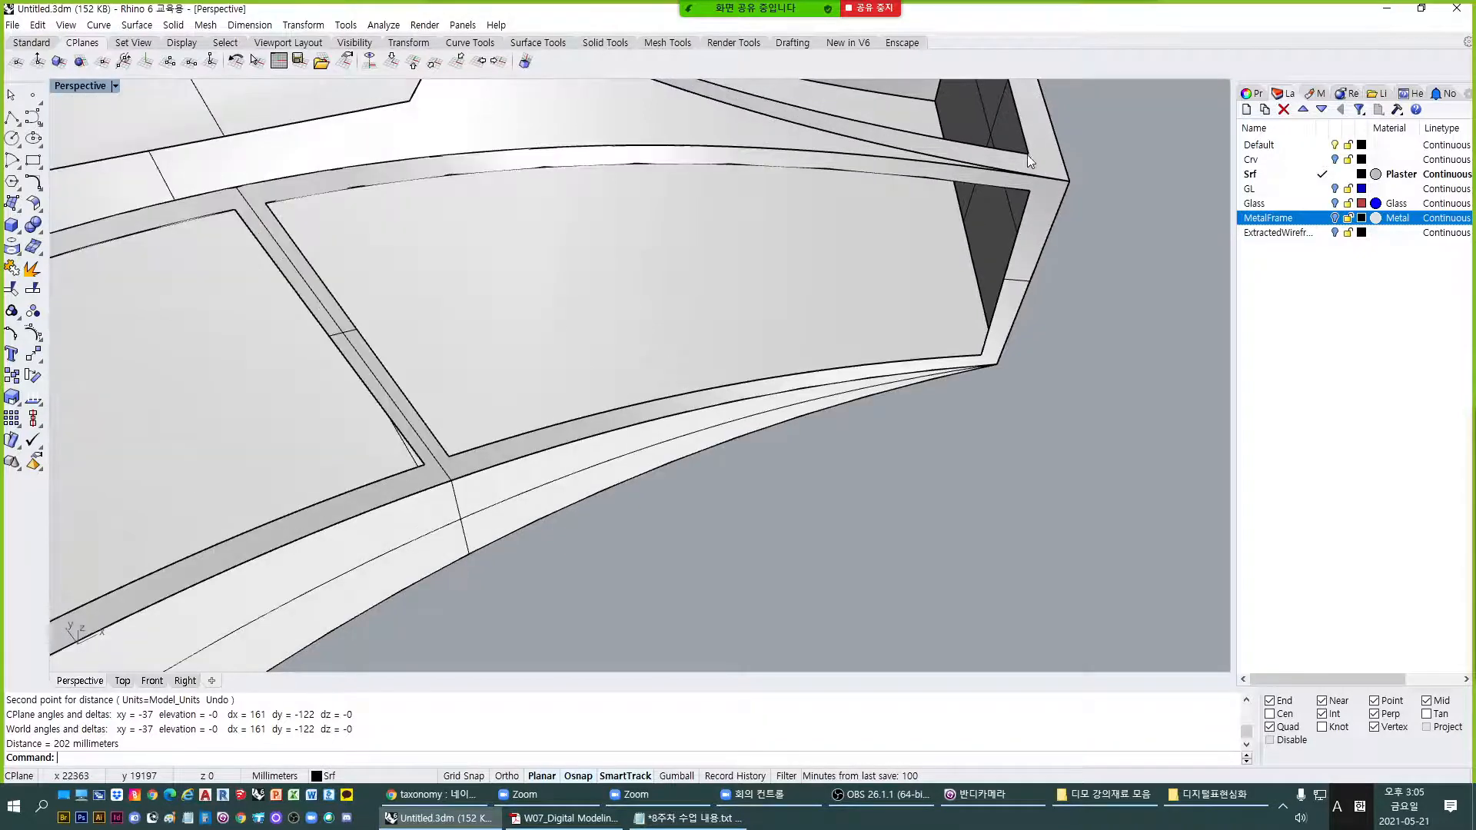
scroll(1058, 200, "up", 2)
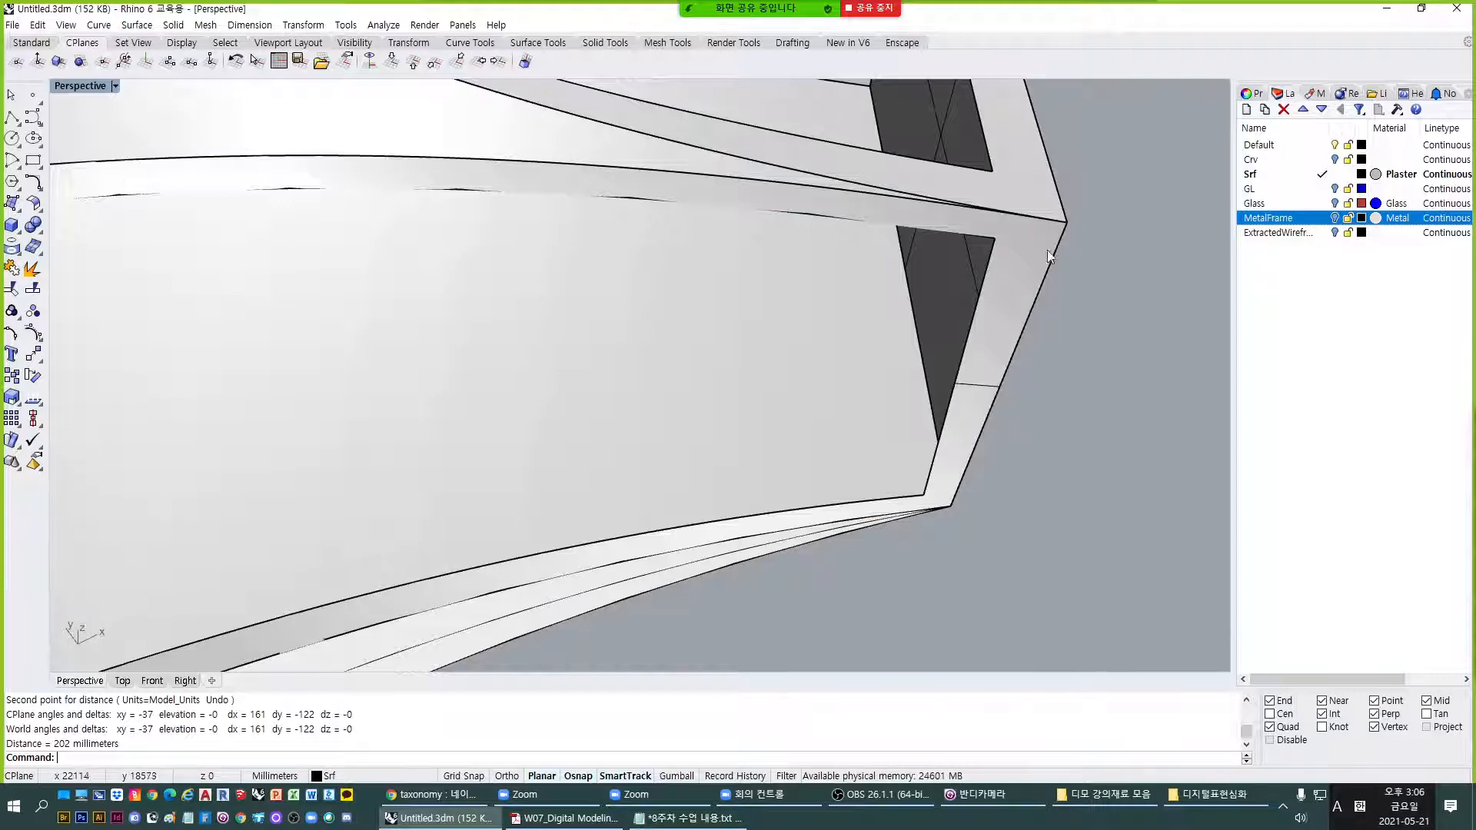
scroll(1048, 250, "down", 1)
scroll(1032, 248, "down", 1)
scroll(1030, 243, "up", 2)
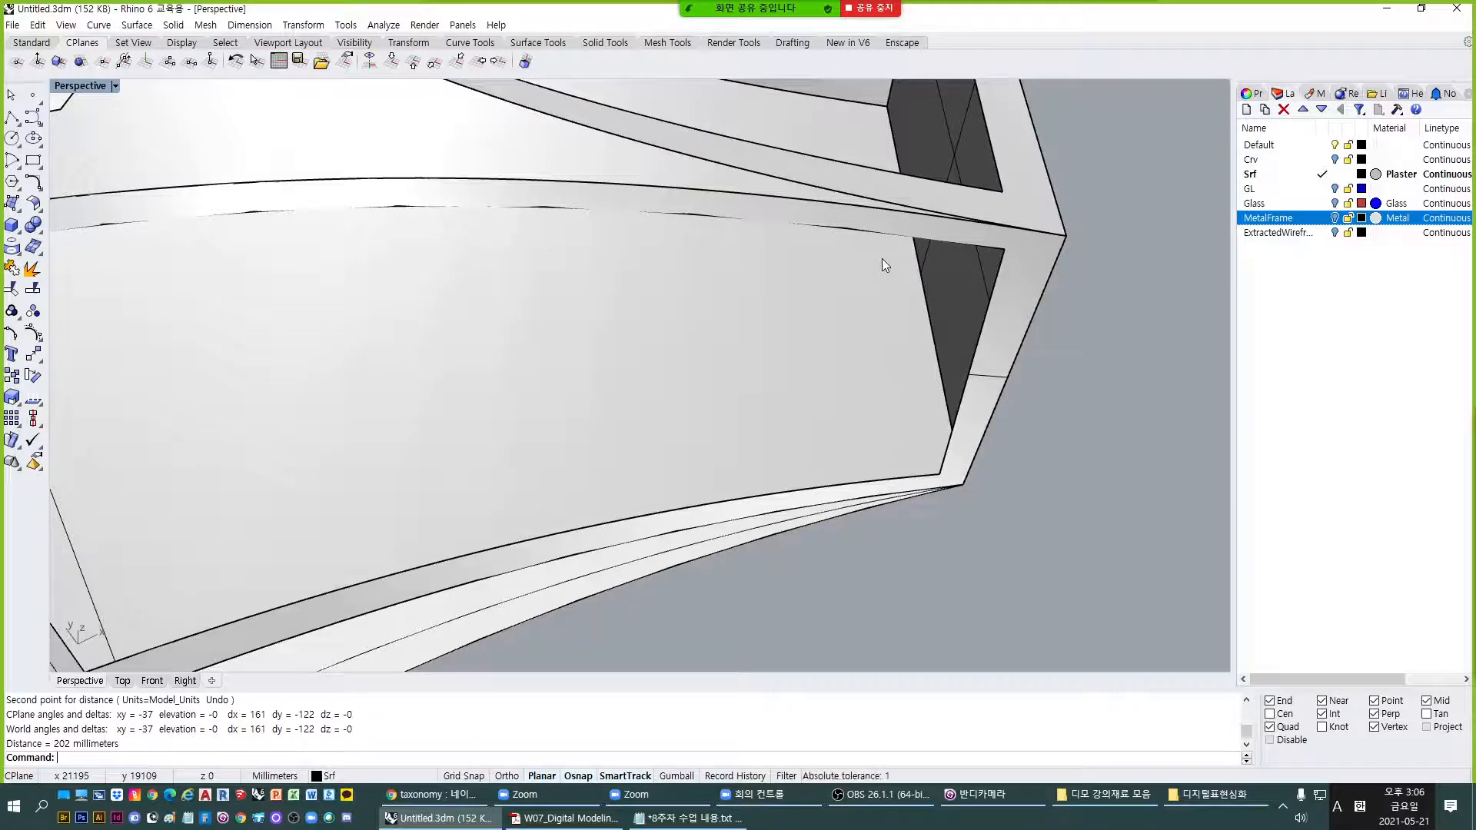
scroll(958, 482, "down", 4)
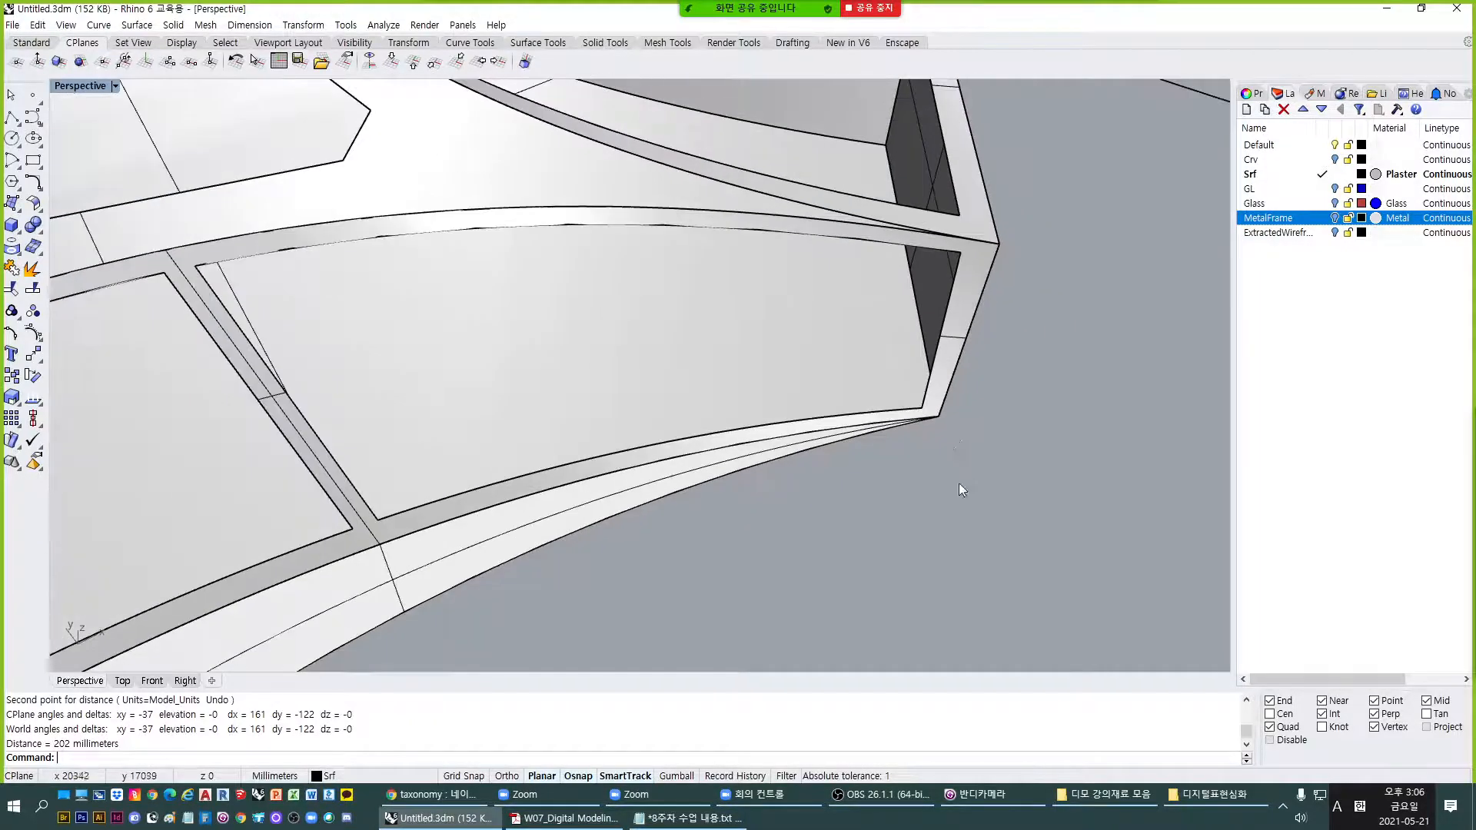
scroll(846, 446, "down", 4)
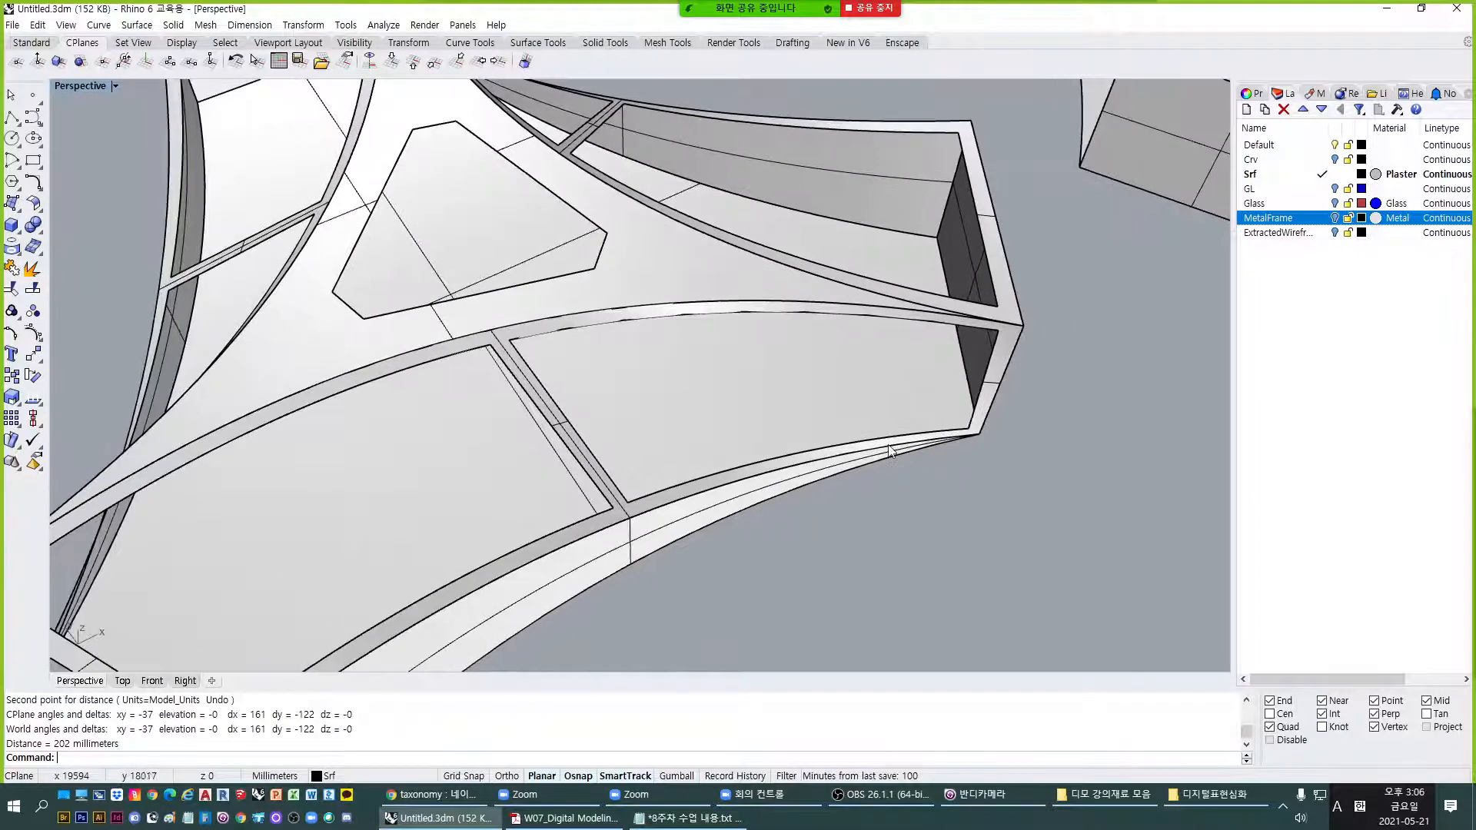
Try to offset the building polysurface with the window openings by 50 mm as a solid.
left_click(698, 501)
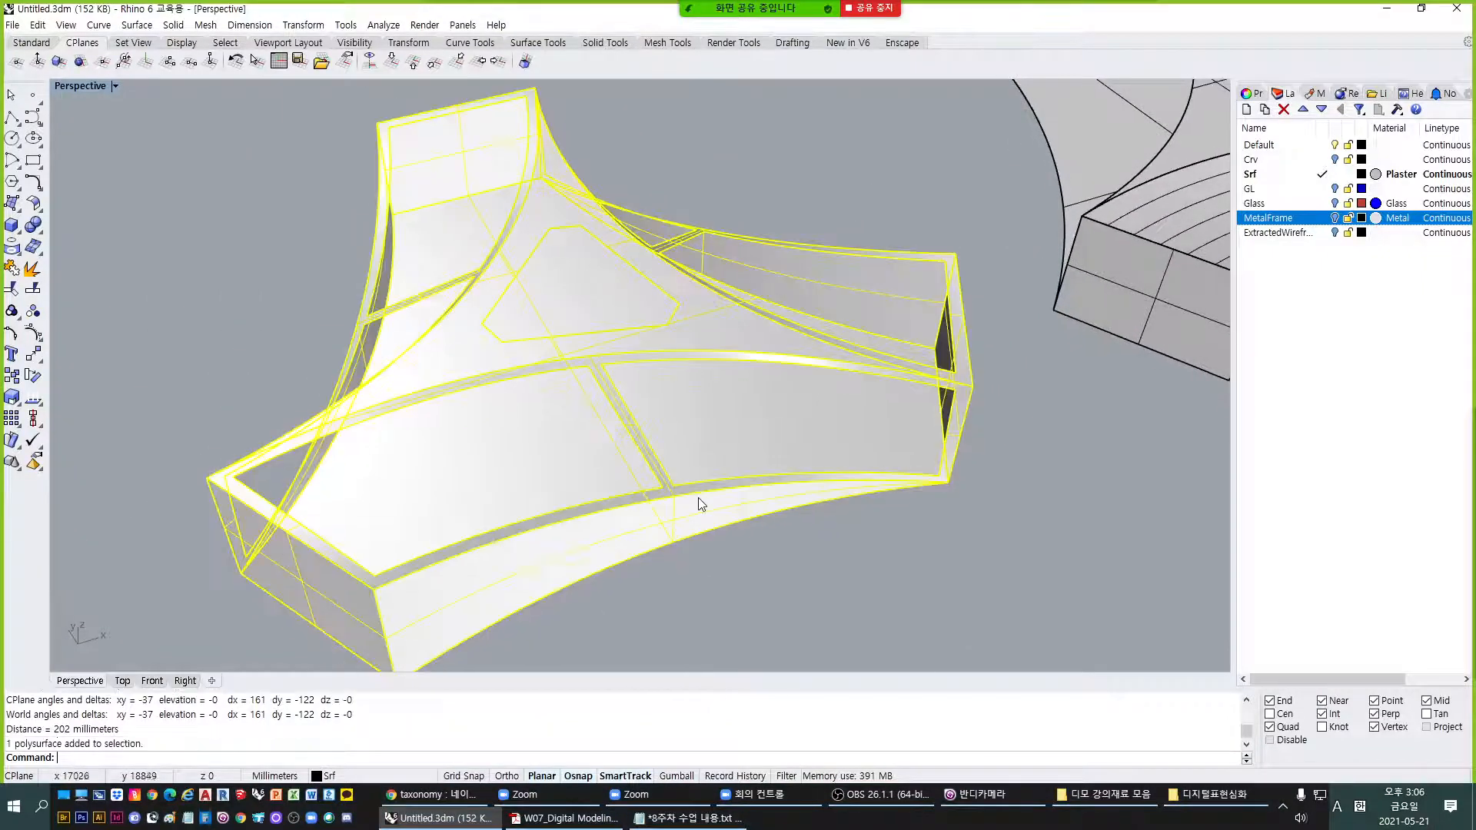
type("ZS")
key("Return")
left_click(855, 618)
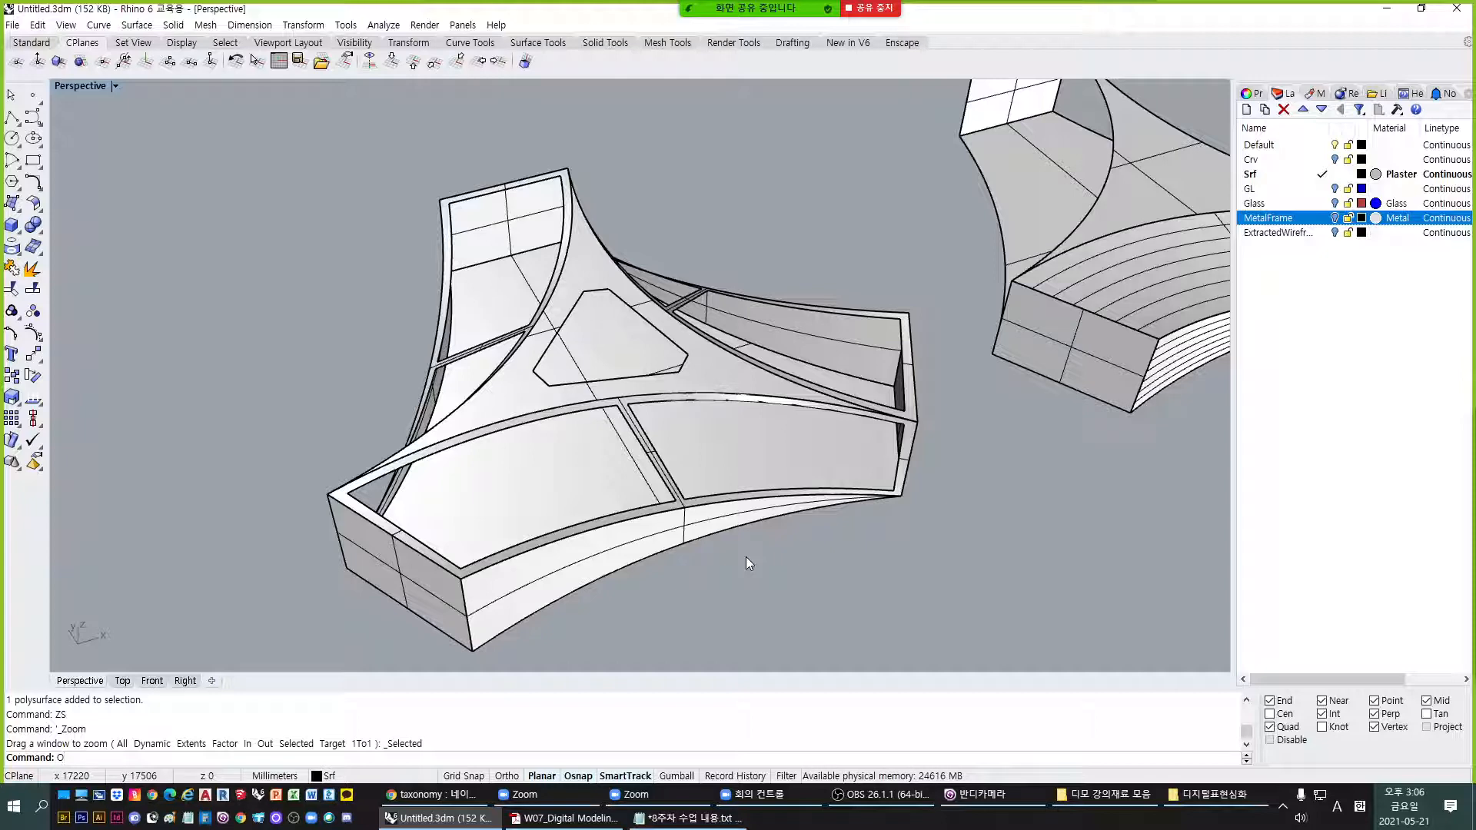
type("ffsetSrf")
key("Return")
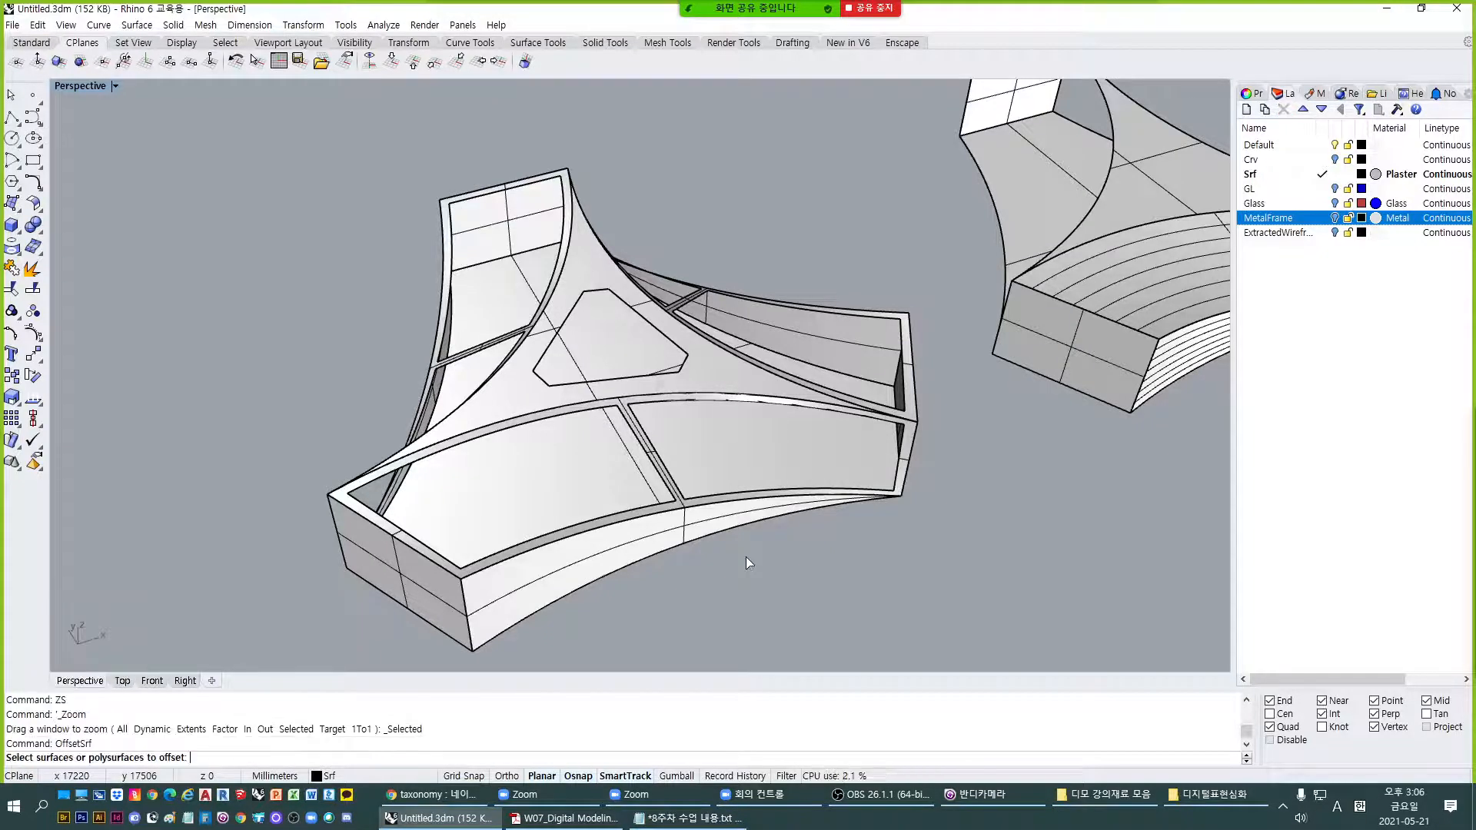
left_click(777, 504)
key("Return")
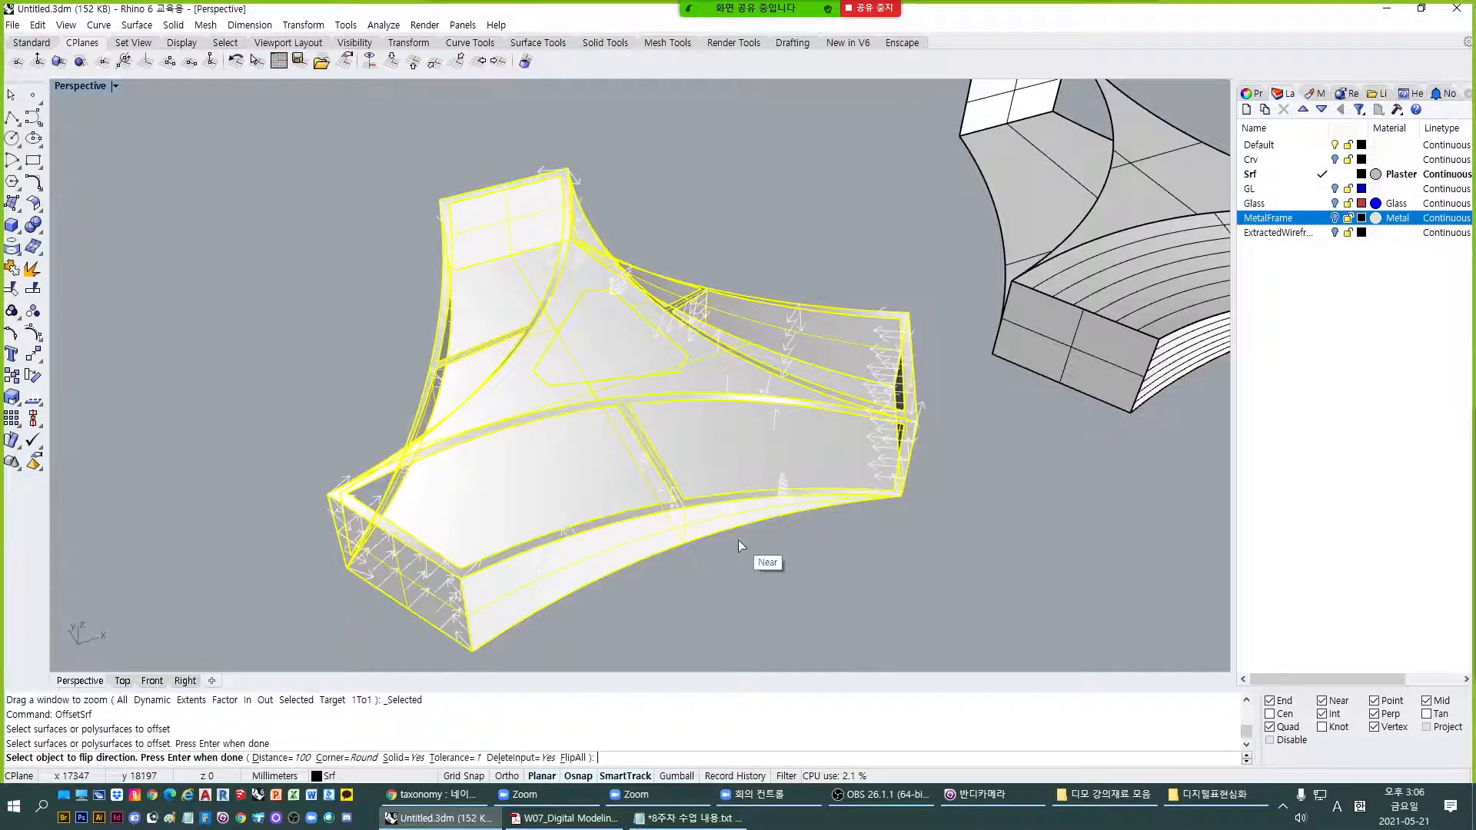
scroll(738, 540, "up", 5)
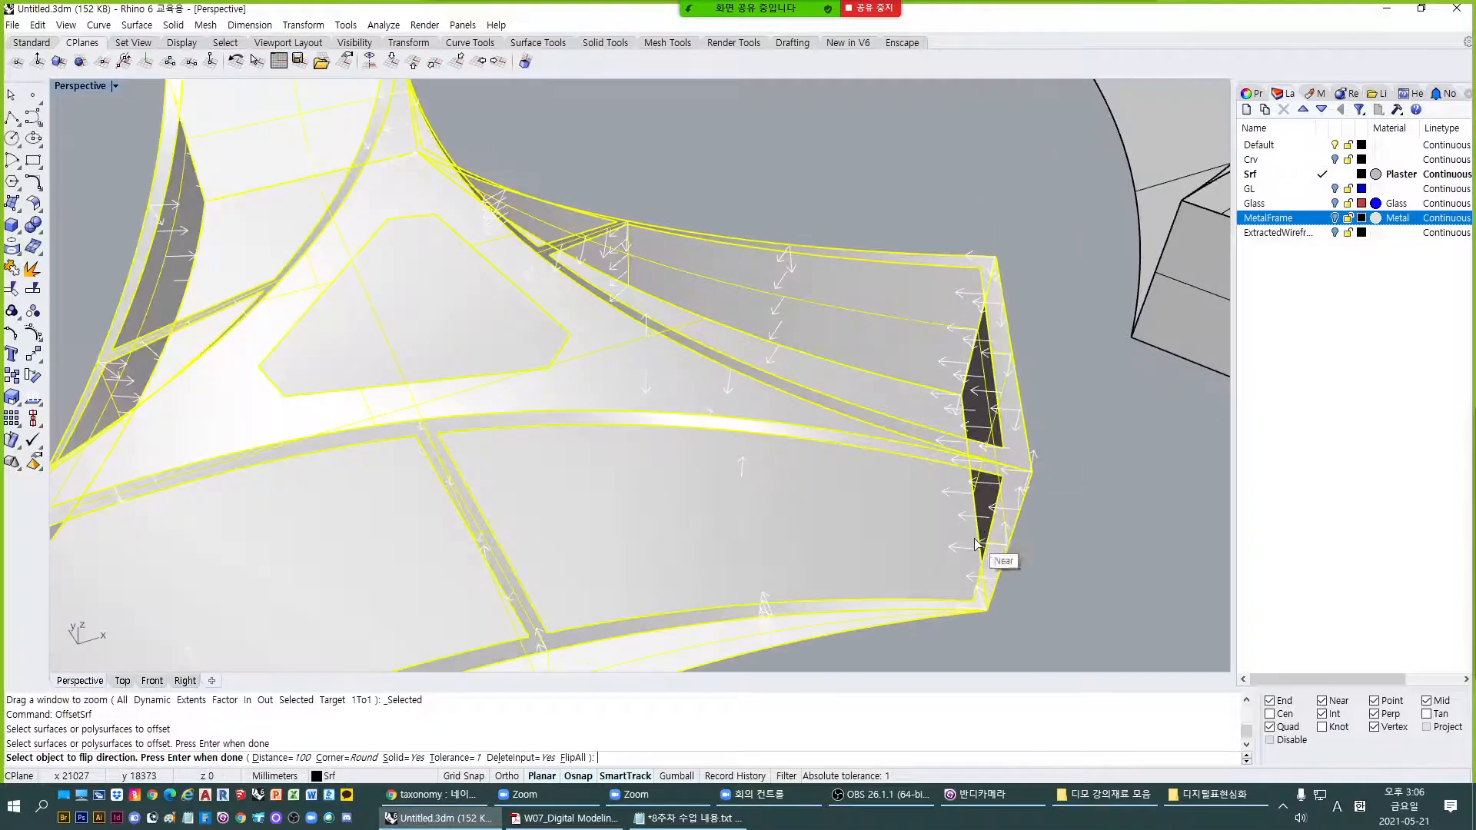
scroll(974, 544, "down", 4)
scroll(964, 484, "up", 4)
scroll(958, 492, "down", 3)
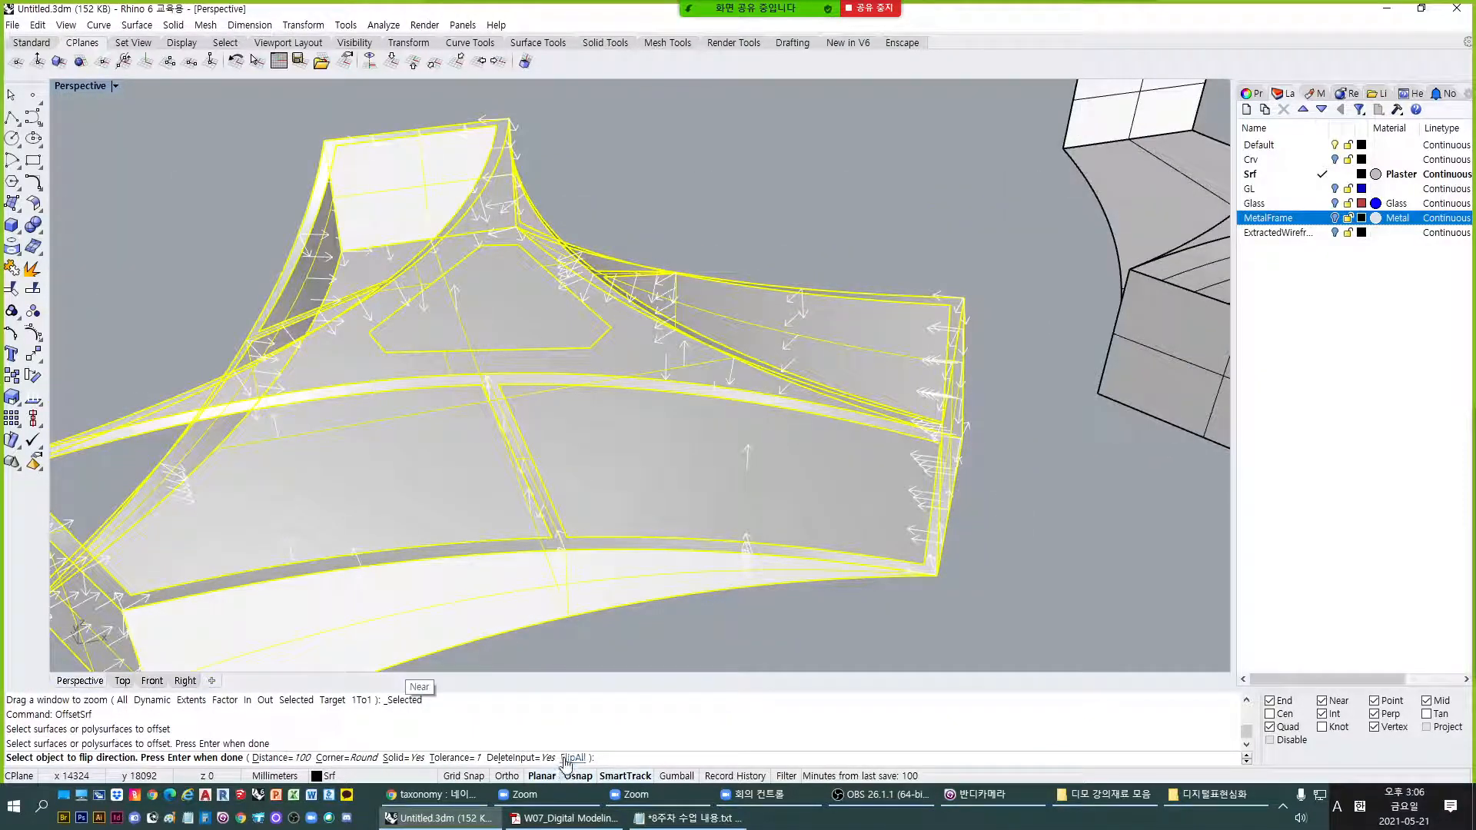
left_click(304, 760)
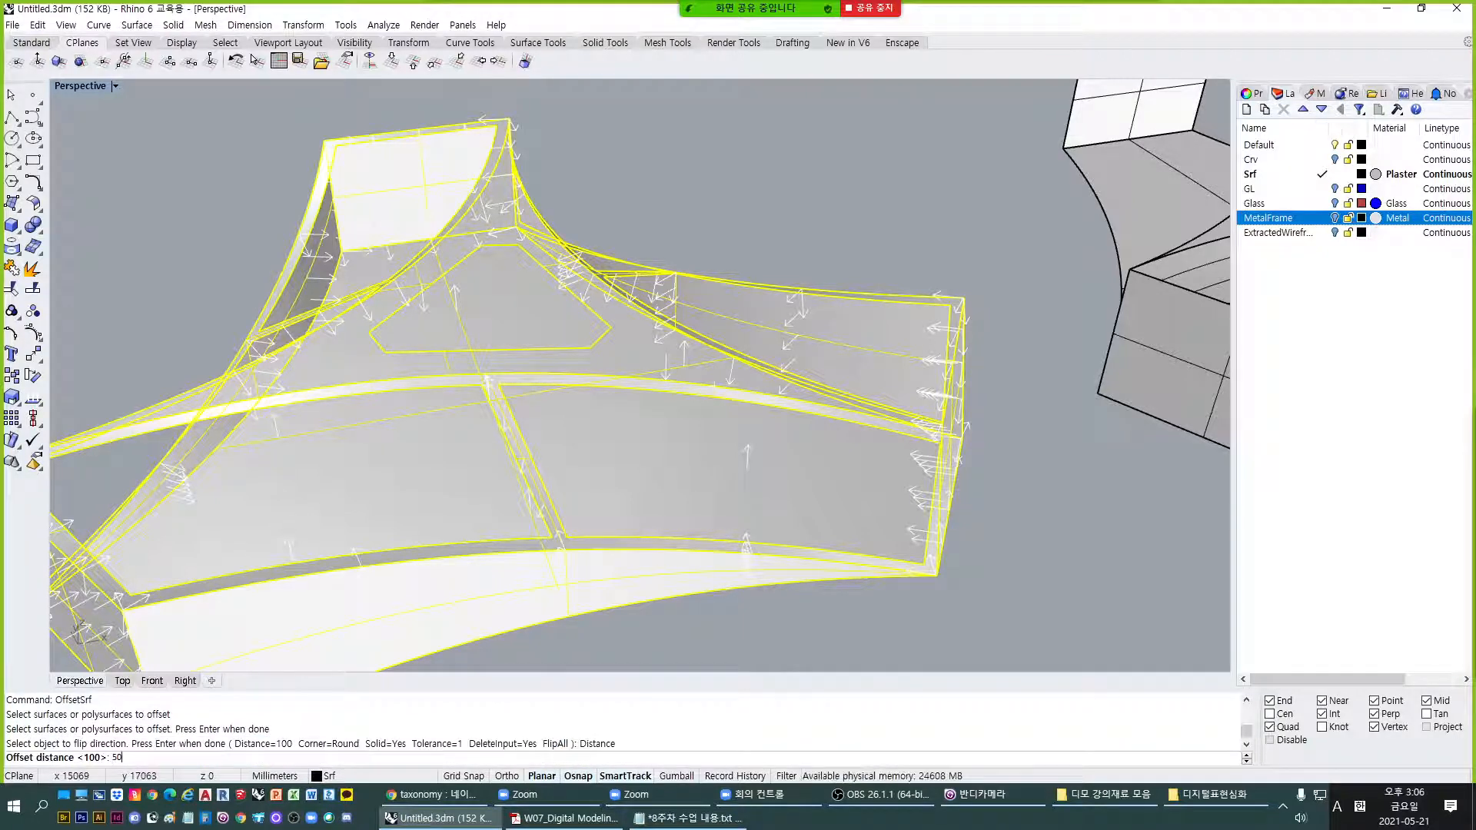
key("Return")
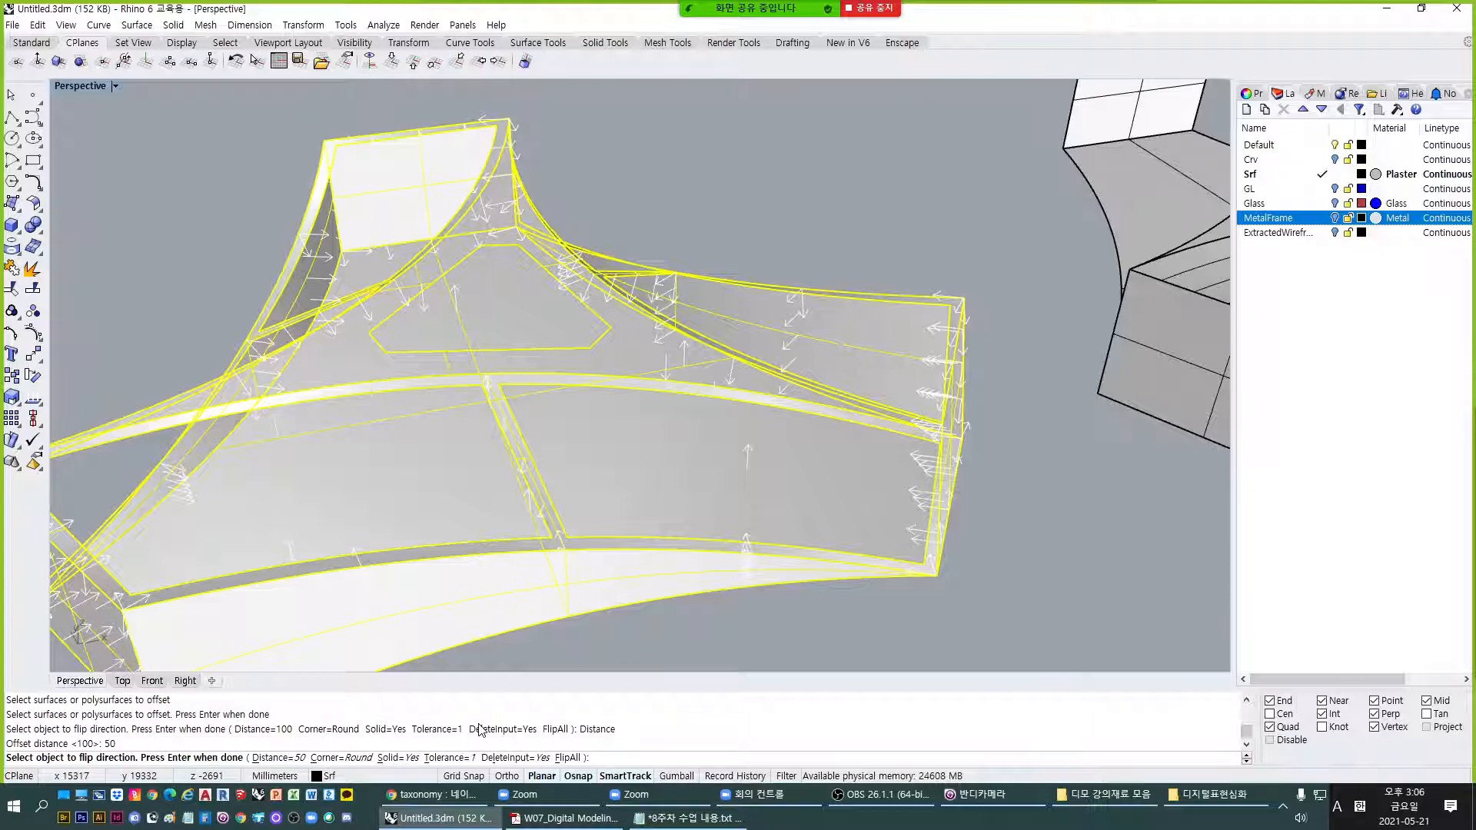
key("Return")
Examine the offset thickness along the window edges and corners at the end of the building's wing.
scroll(884, 472, "up", 5)
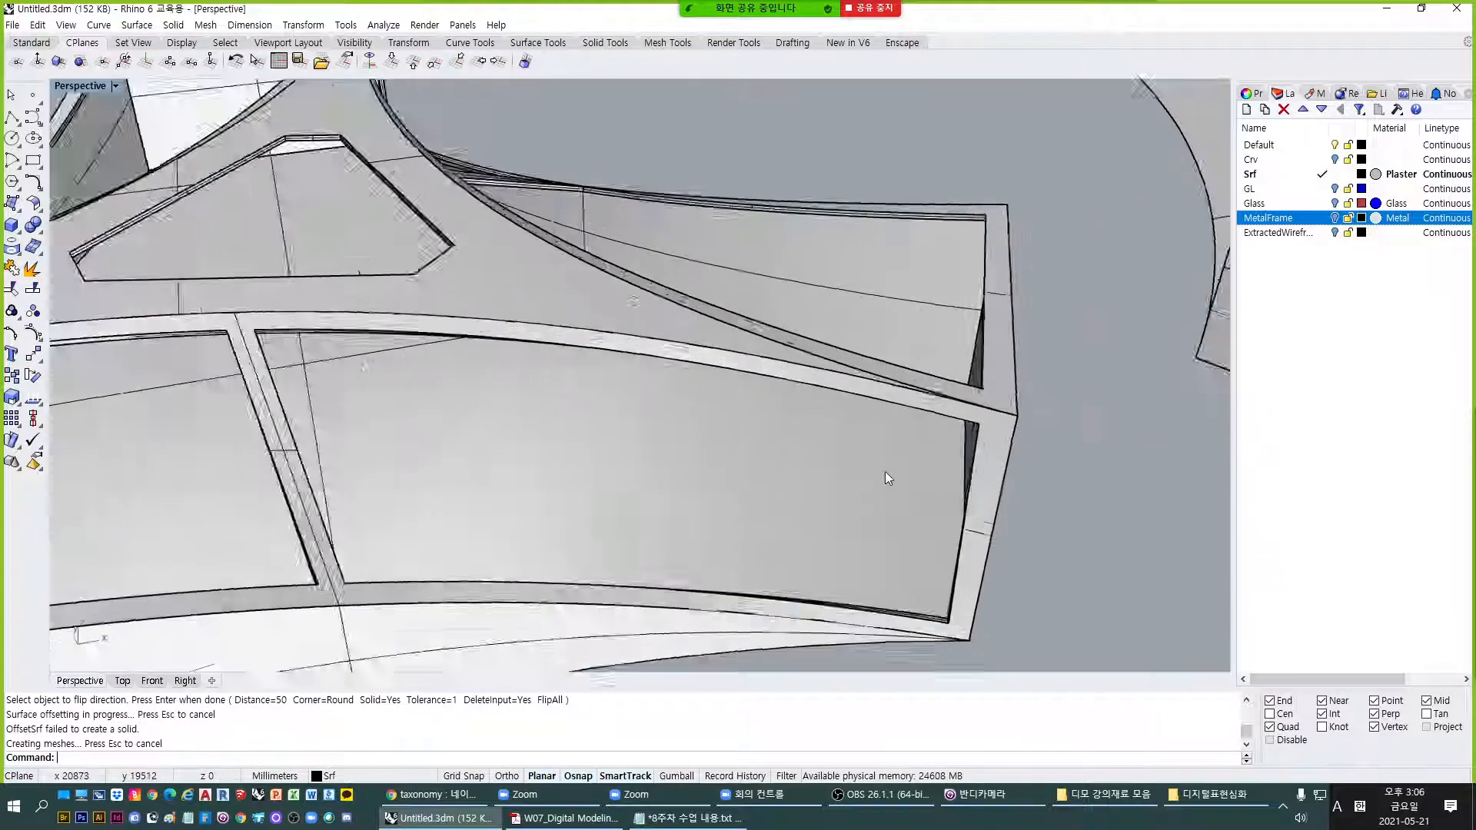
right_click_drag(945, 475, 824, 403)
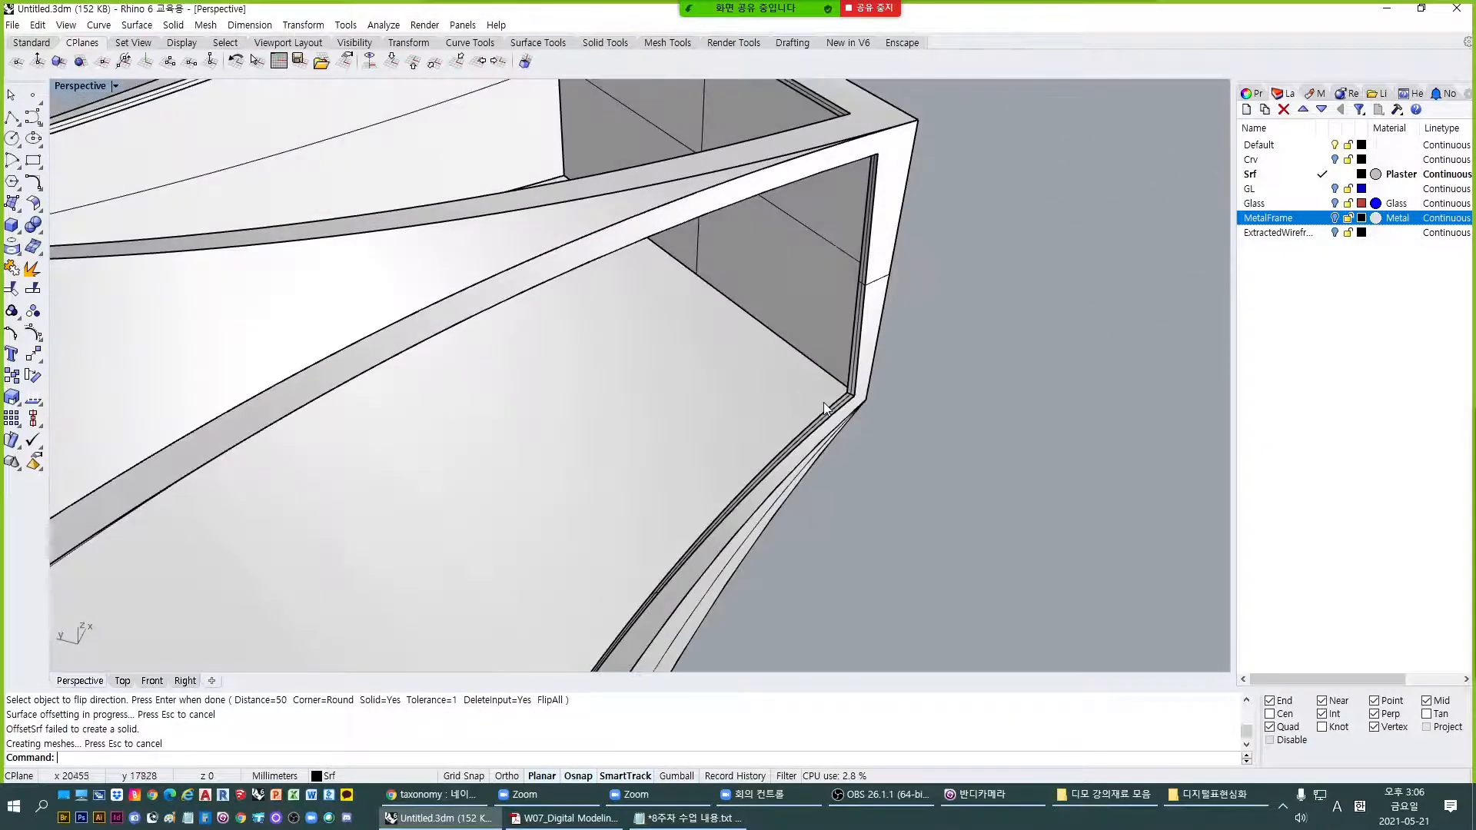
scroll(824, 403, "up", 5)
right_click_drag(941, 394, 610, 403)
scroll(669, 452, "up", 2)
scroll(663, 450, "down", 4)
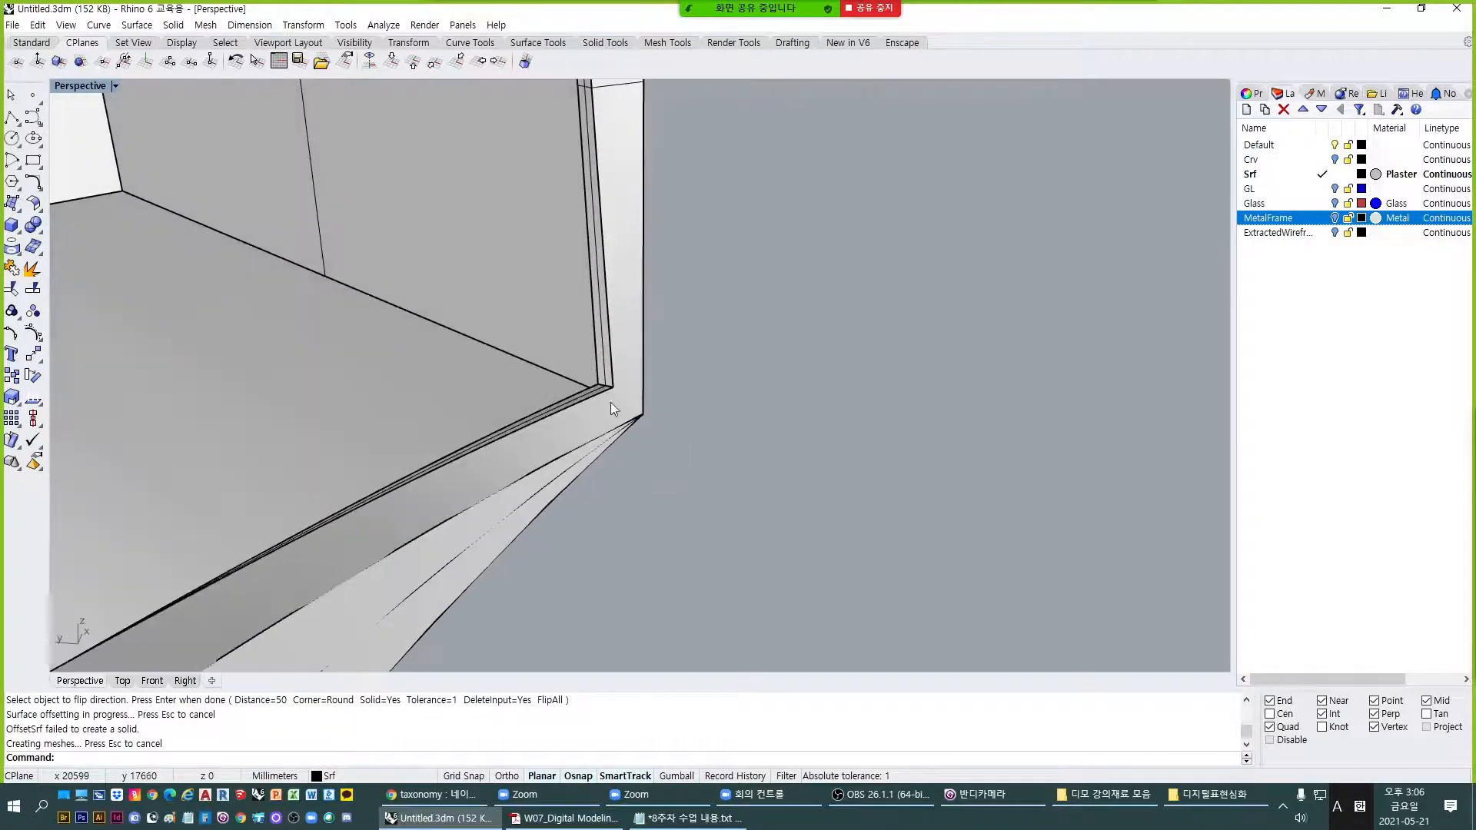
scroll(694, 446, "down", 9)
scroll(614, 331, "up", 9)
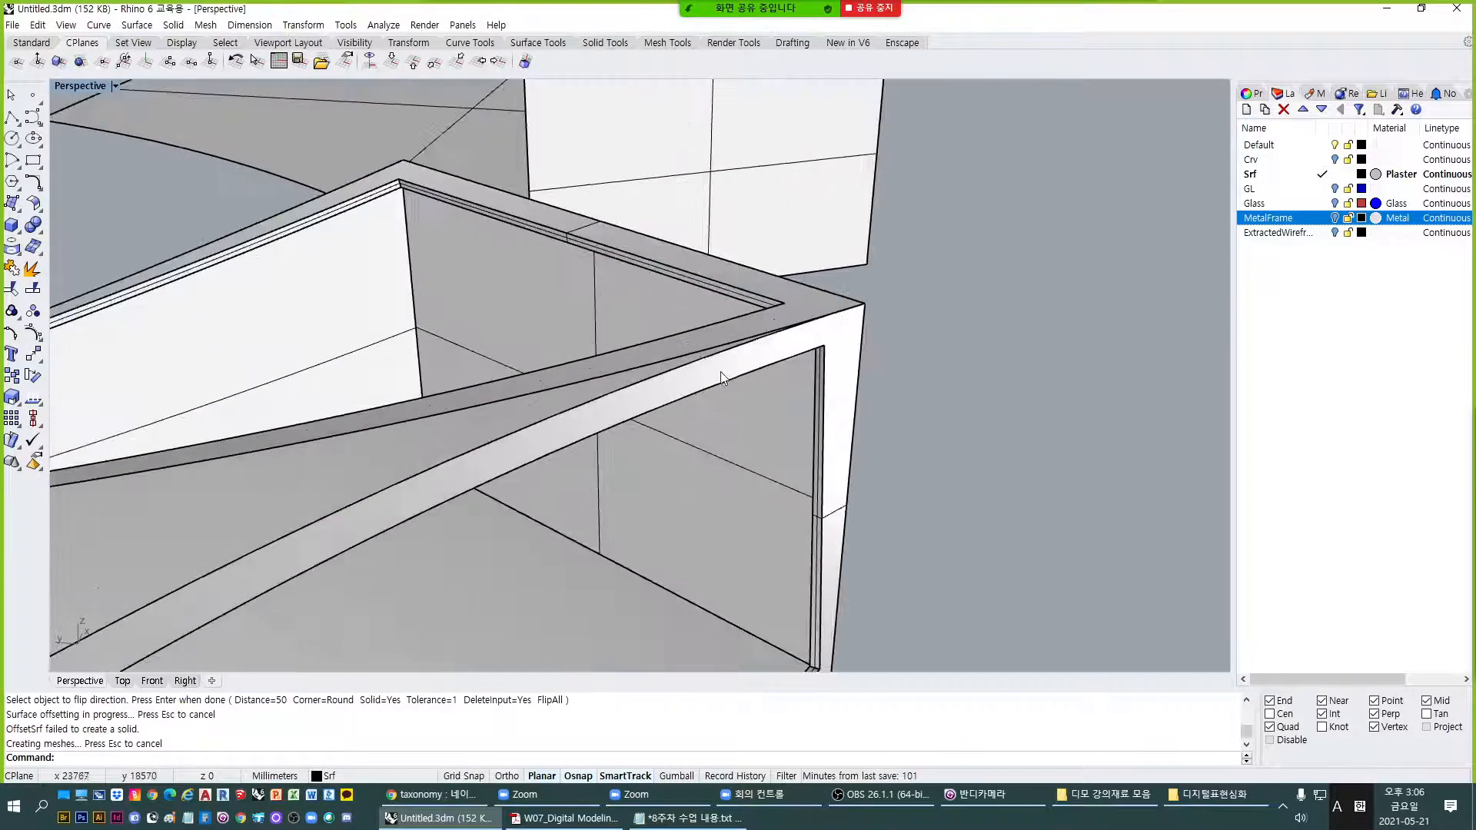
right_click_drag(721, 376, 752, 405)
scroll(768, 385, "up", 3)
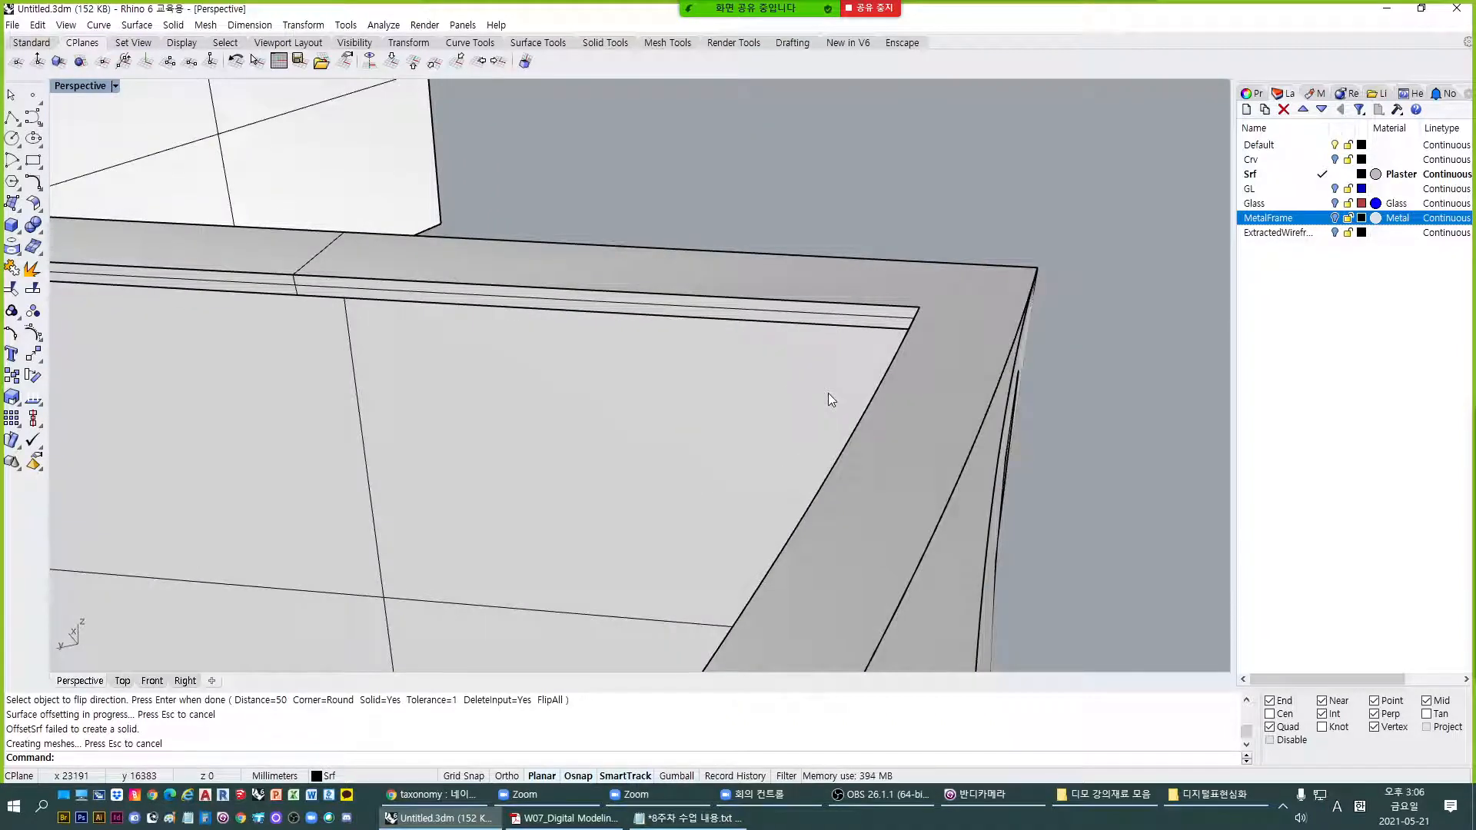
Undo the 50 mm surface offset of the building.
scroll(827, 393, "down", 4)
right_click_drag(827, 393, 840, 426)
key("ctrl+z")
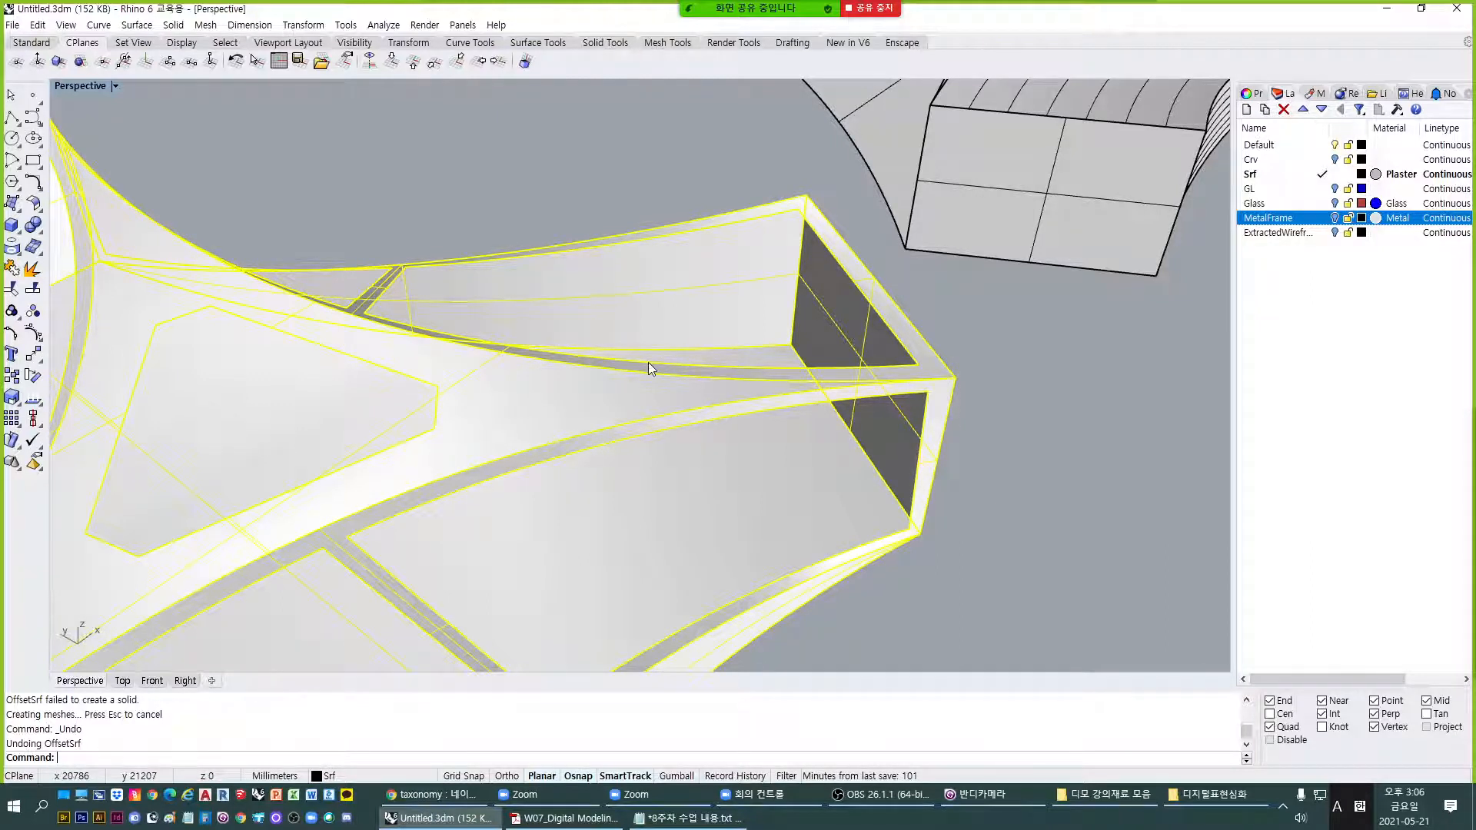
scroll(648, 367, "down", 3)
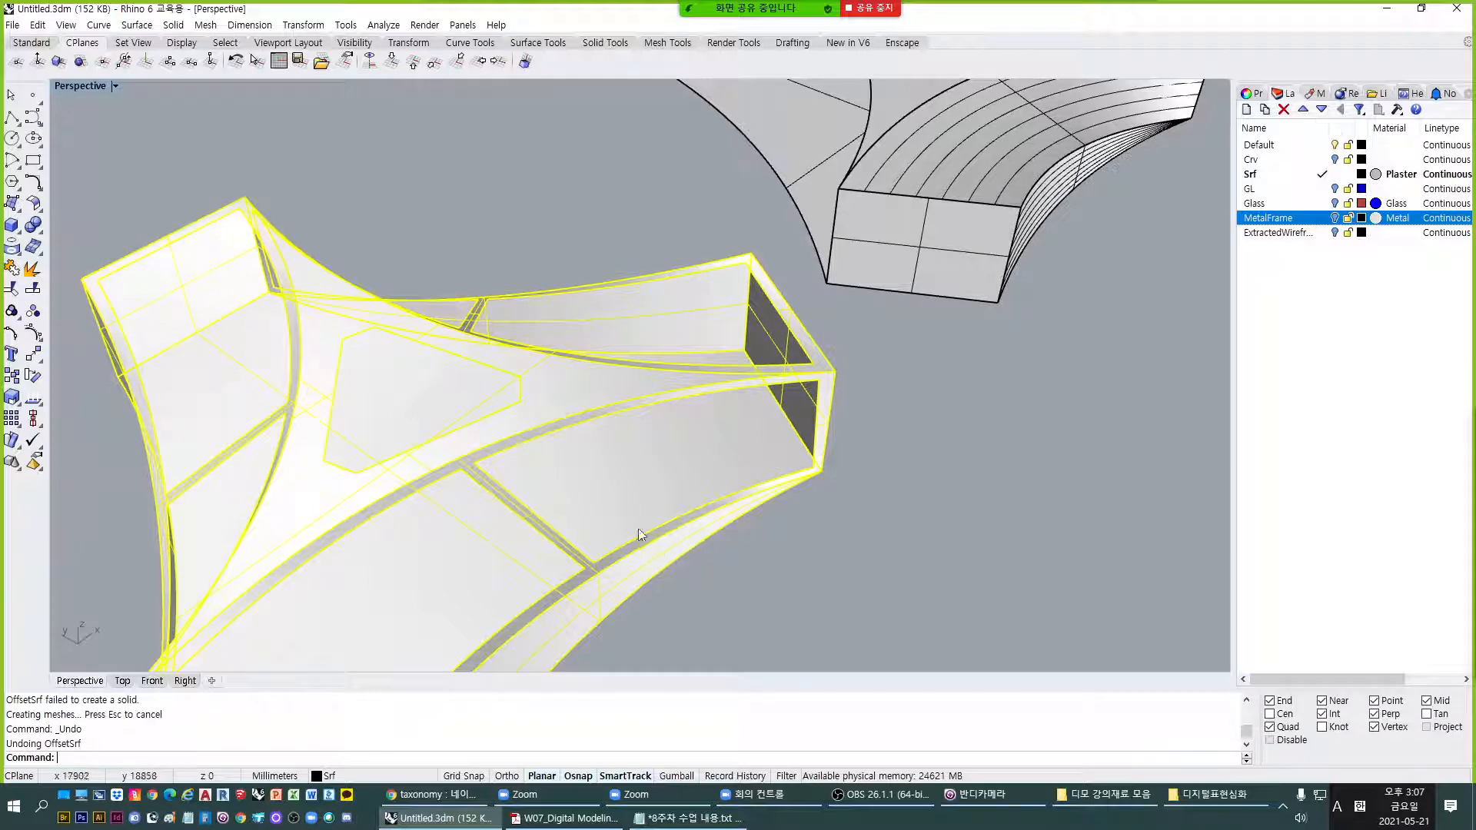
Offset the building polysurface with the window openings by 100 mm as a solid.
right_click_drag(638, 529, 787, 486, "shift")
right_click(787, 486)
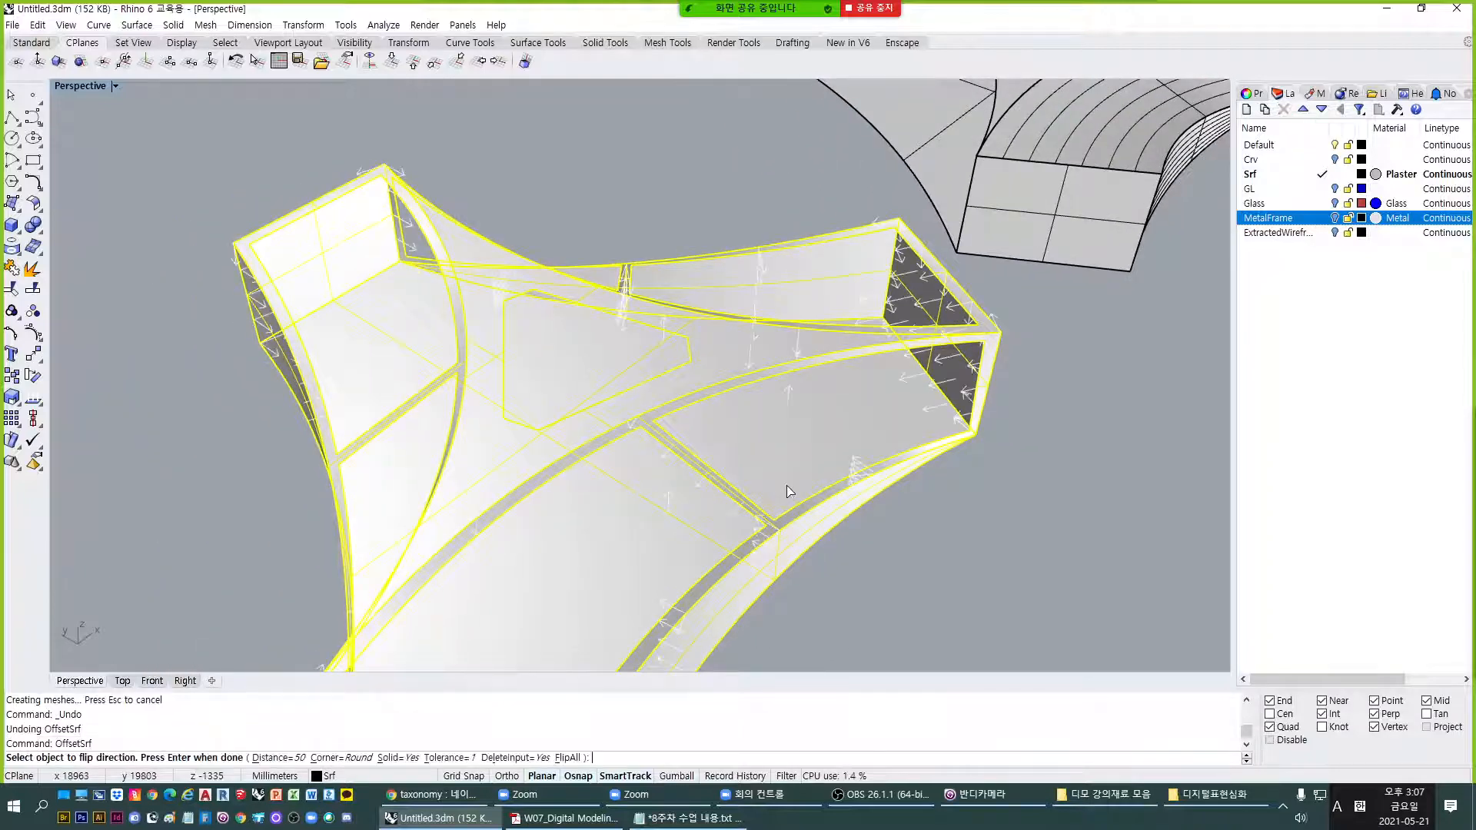
left_click(272, 758)
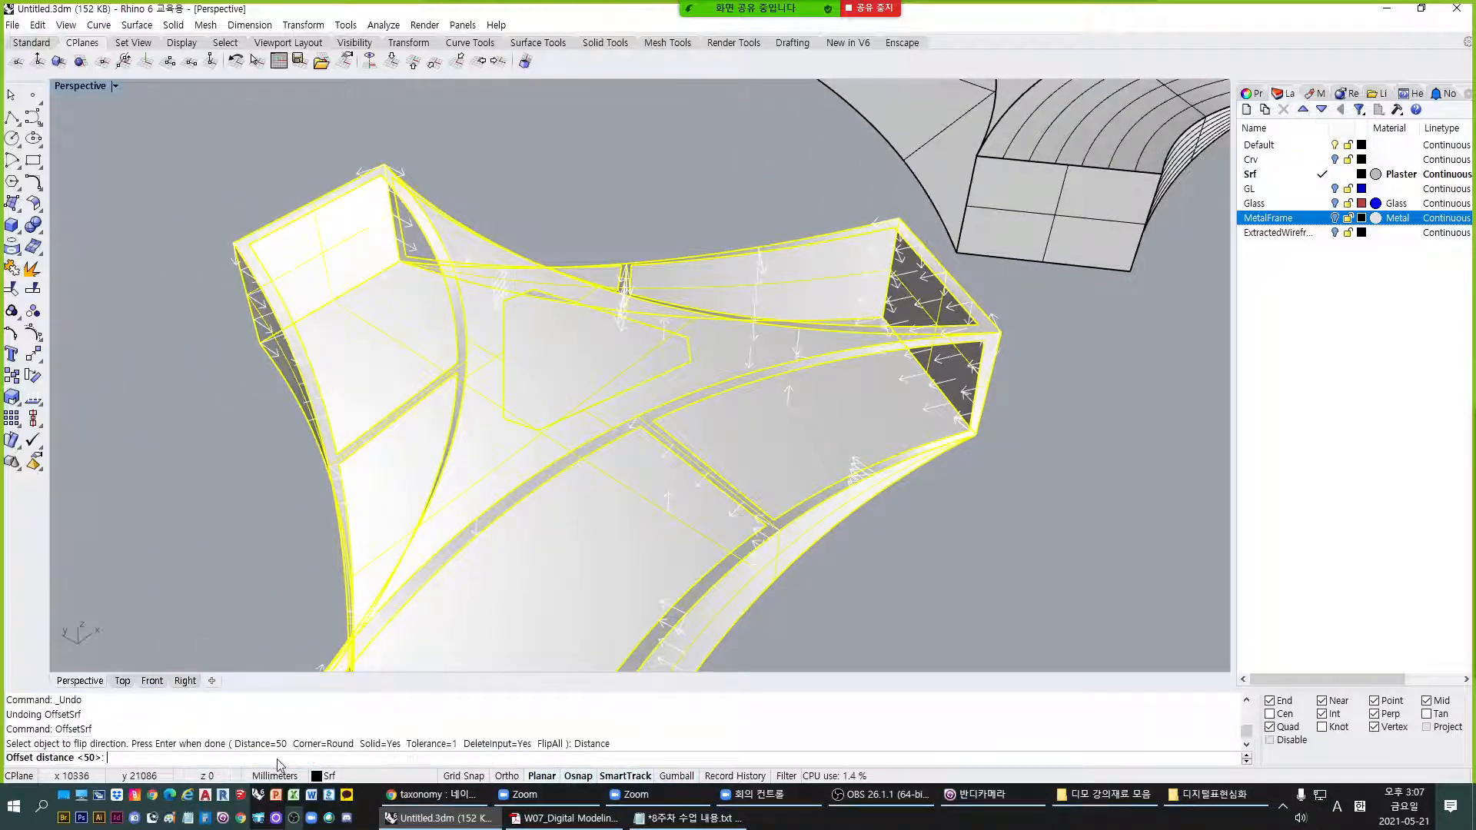
type("100")
key("Return")
key("Return")
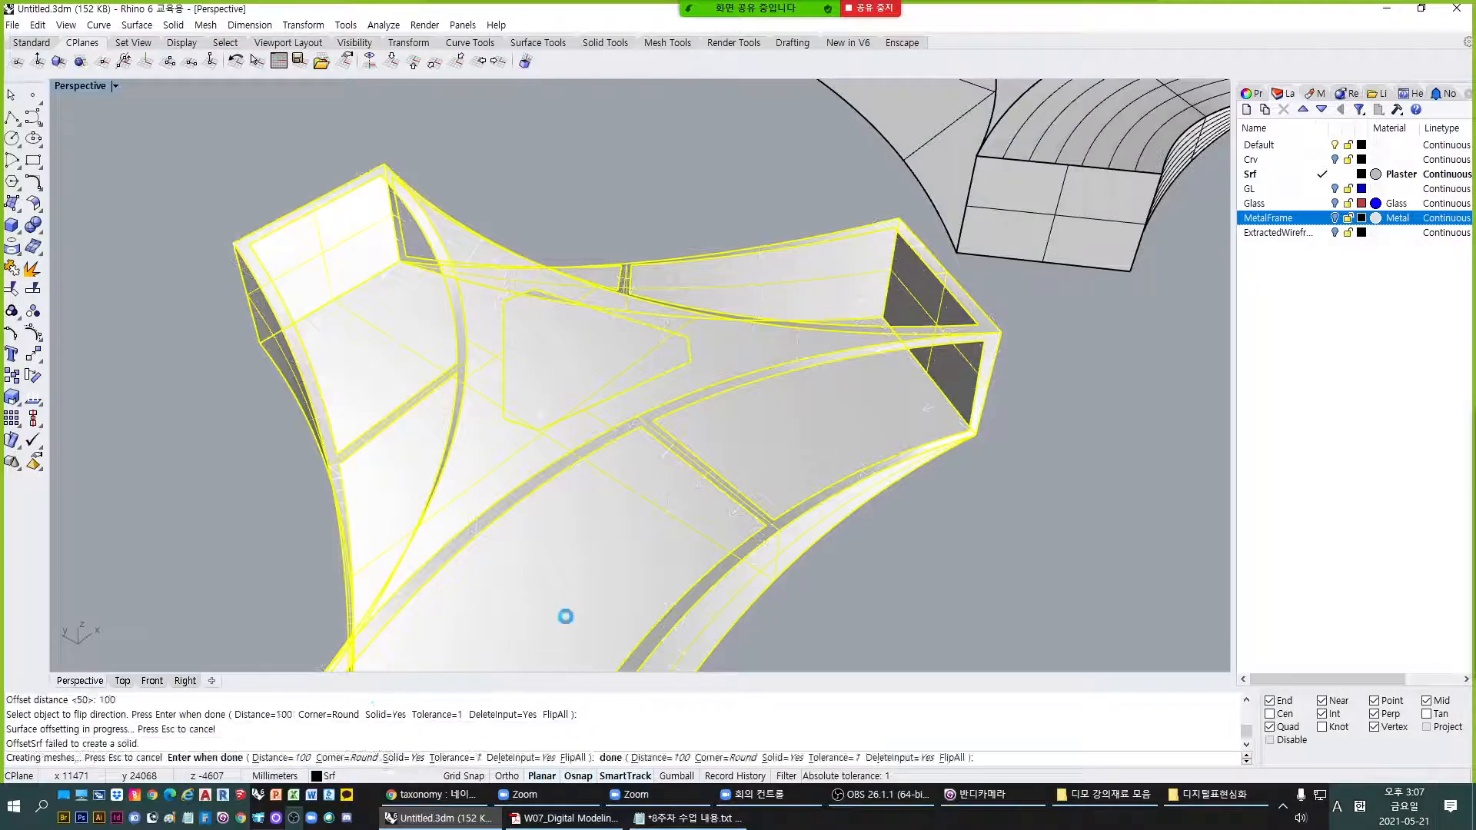
scroll(983, 415, "up", 4)
key("Escape")
scroll(981, 409, "up", 10)
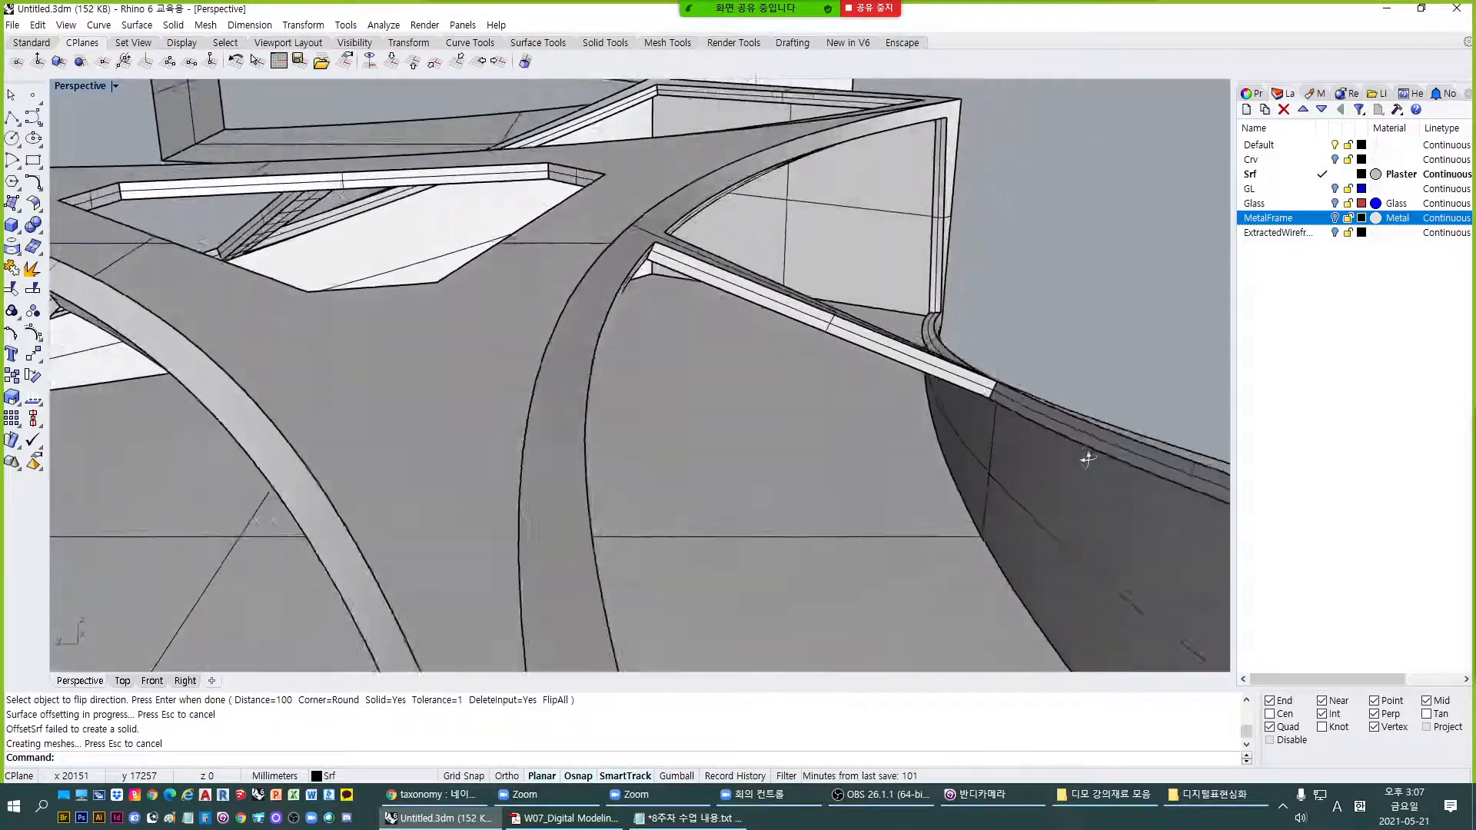
scroll(671, 233, "up", 4)
scroll(723, 244, "down", 4)
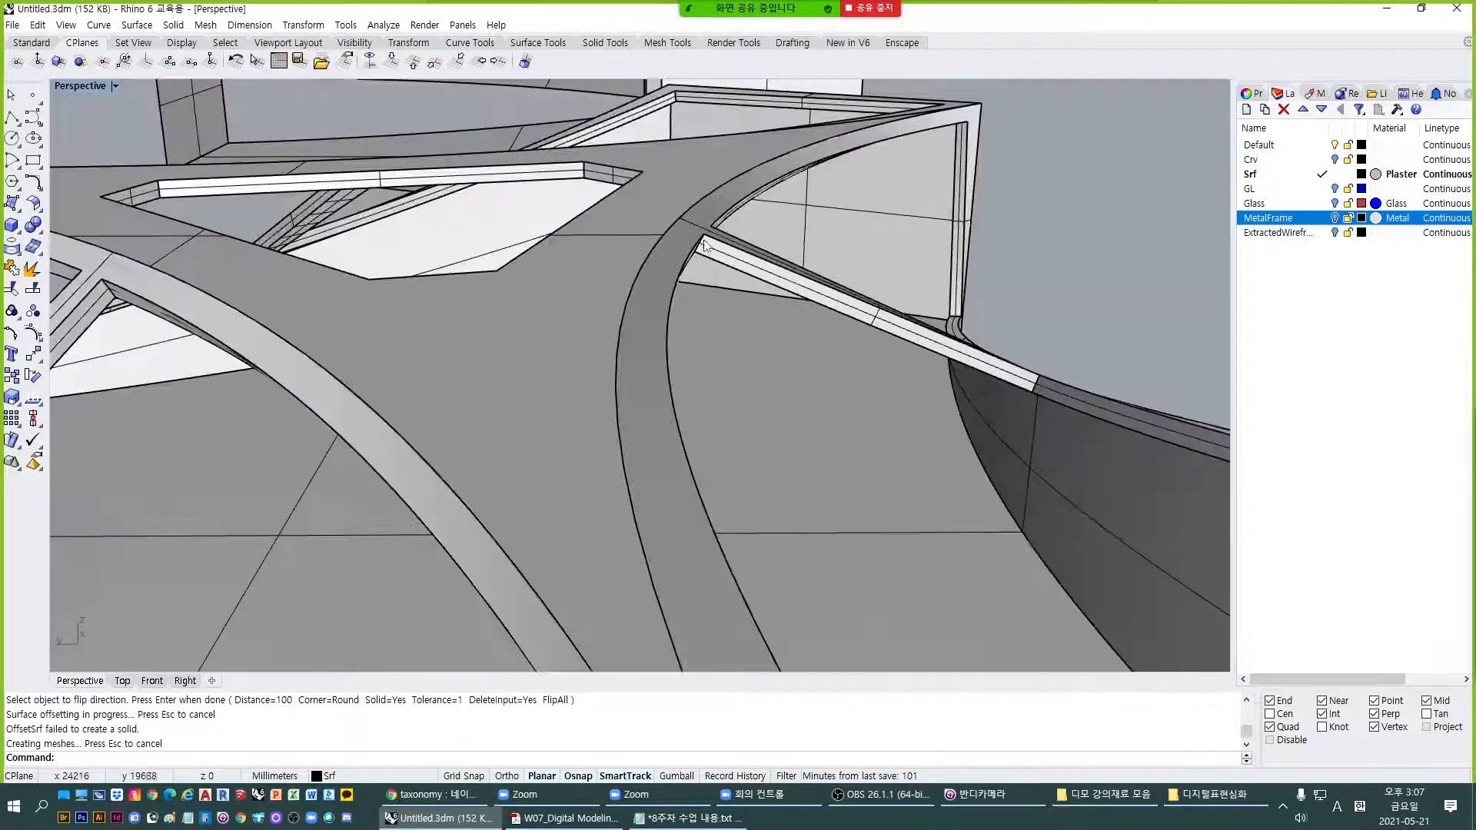
Turn on the MetalFrame and Glass layers to show the window frames and glass panels on the thickened building.
left_click(1334, 218)
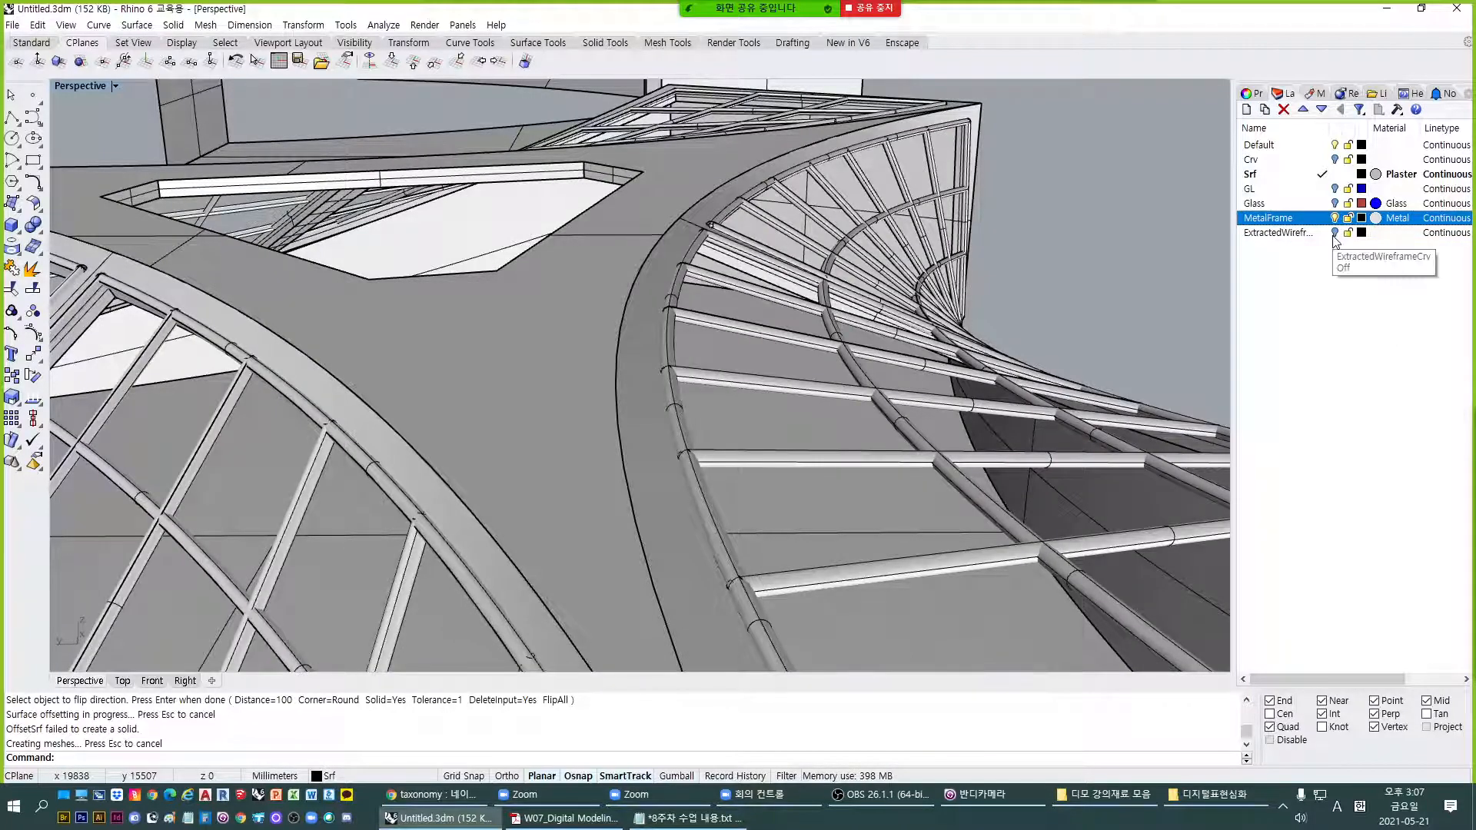
left_click(1335, 204)
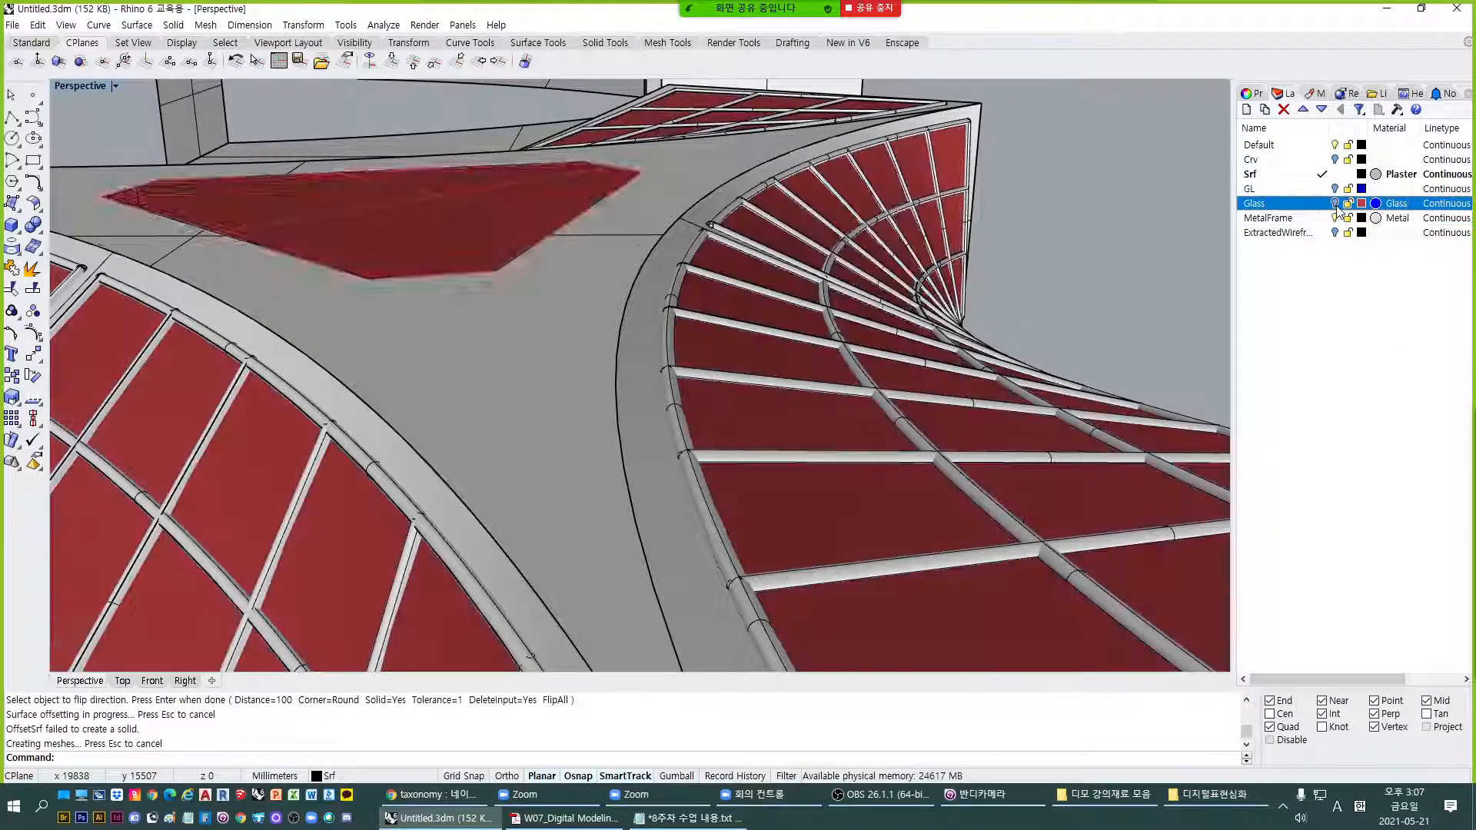
scroll(643, 259, "down", 6)
right_click_drag(643, 260, 837, 465)
scroll(837, 465, "up", 5)
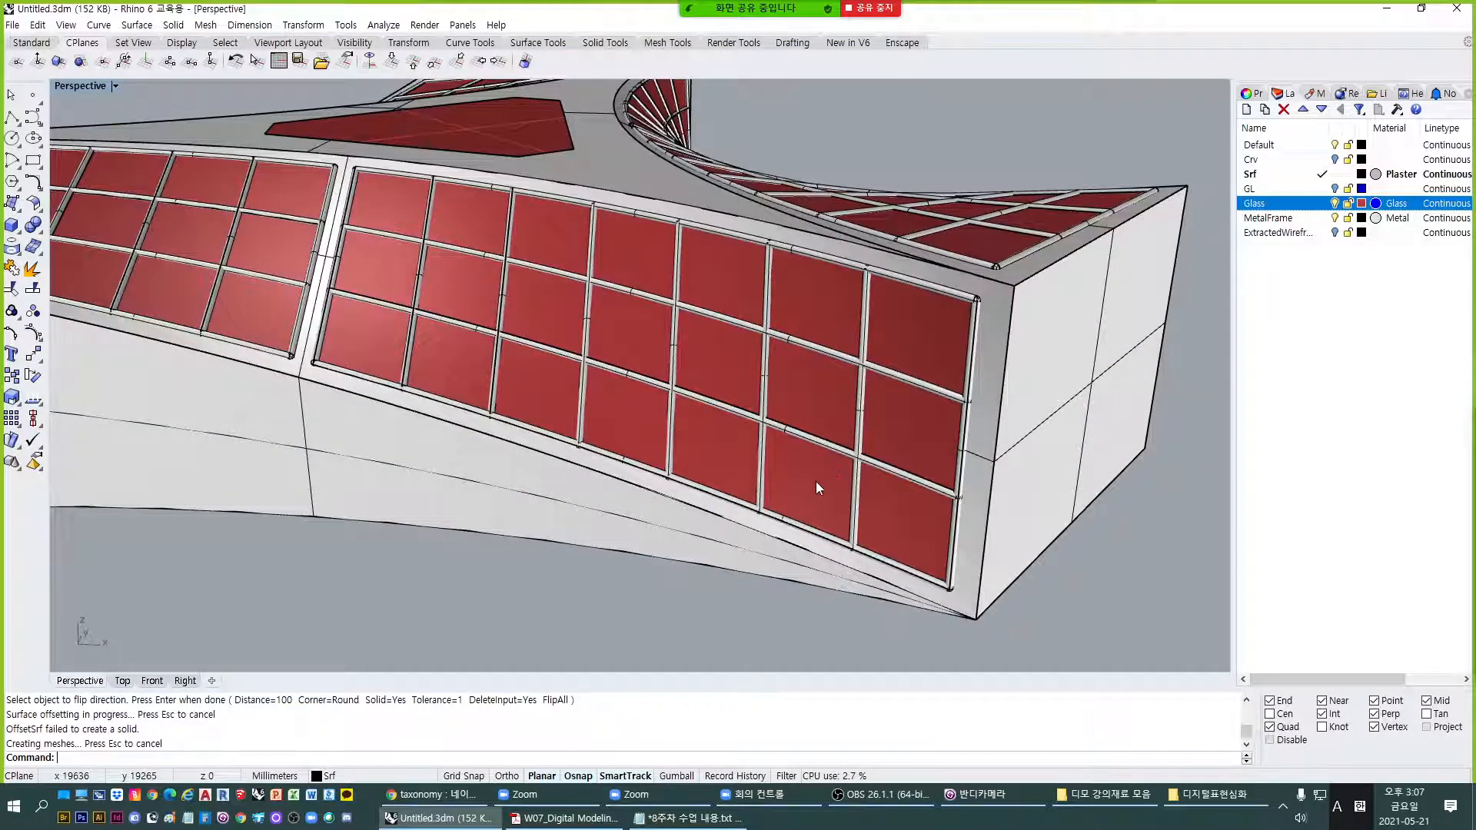
Examine the glass, frames and wall thickness around the windows in Rendered display.
key("ctrl+alt+r")
mouse_move(816, 488)
right_mouse_down()
mouse_move(593, 401)
mouse_move(436, 372)
mouse_move(398, 298)
right_mouse_up()
scroll(593, 402, "up", 4)
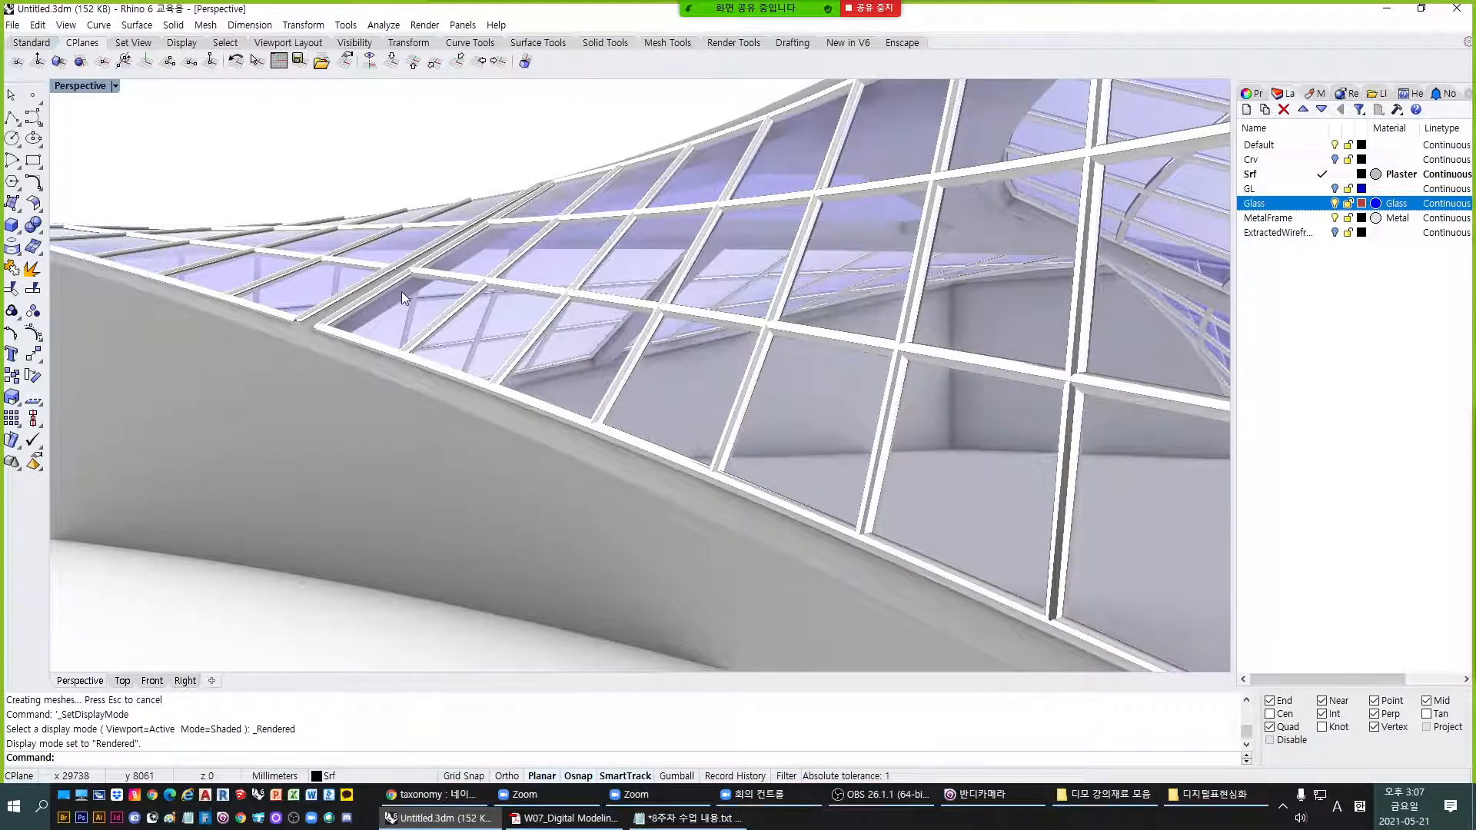
scroll(398, 293, "down", 8)
scroll(546, 341, "up", 6)
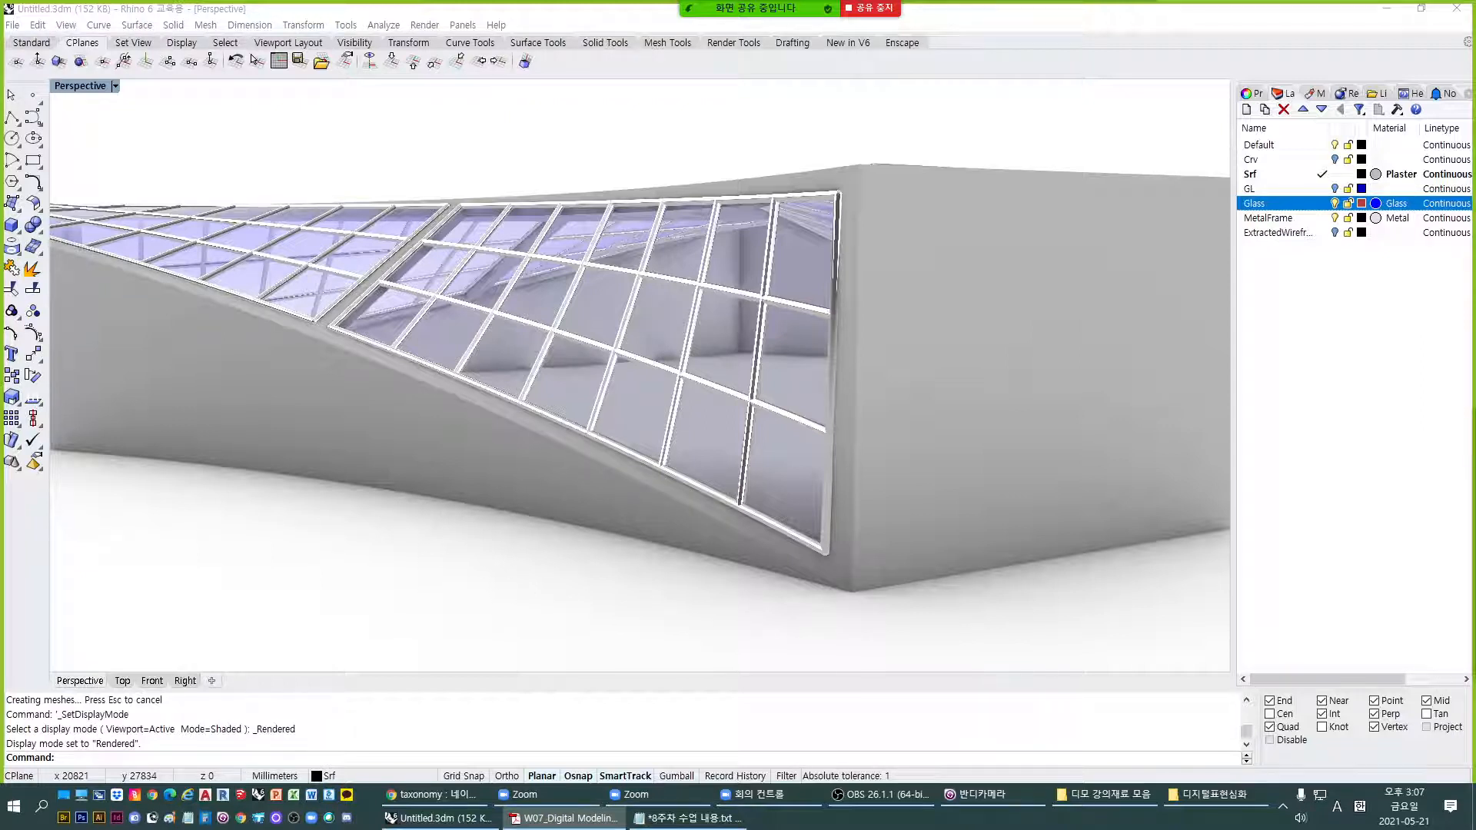
left_click(675, 528)
right_click_drag(606, 461, 693, 540)
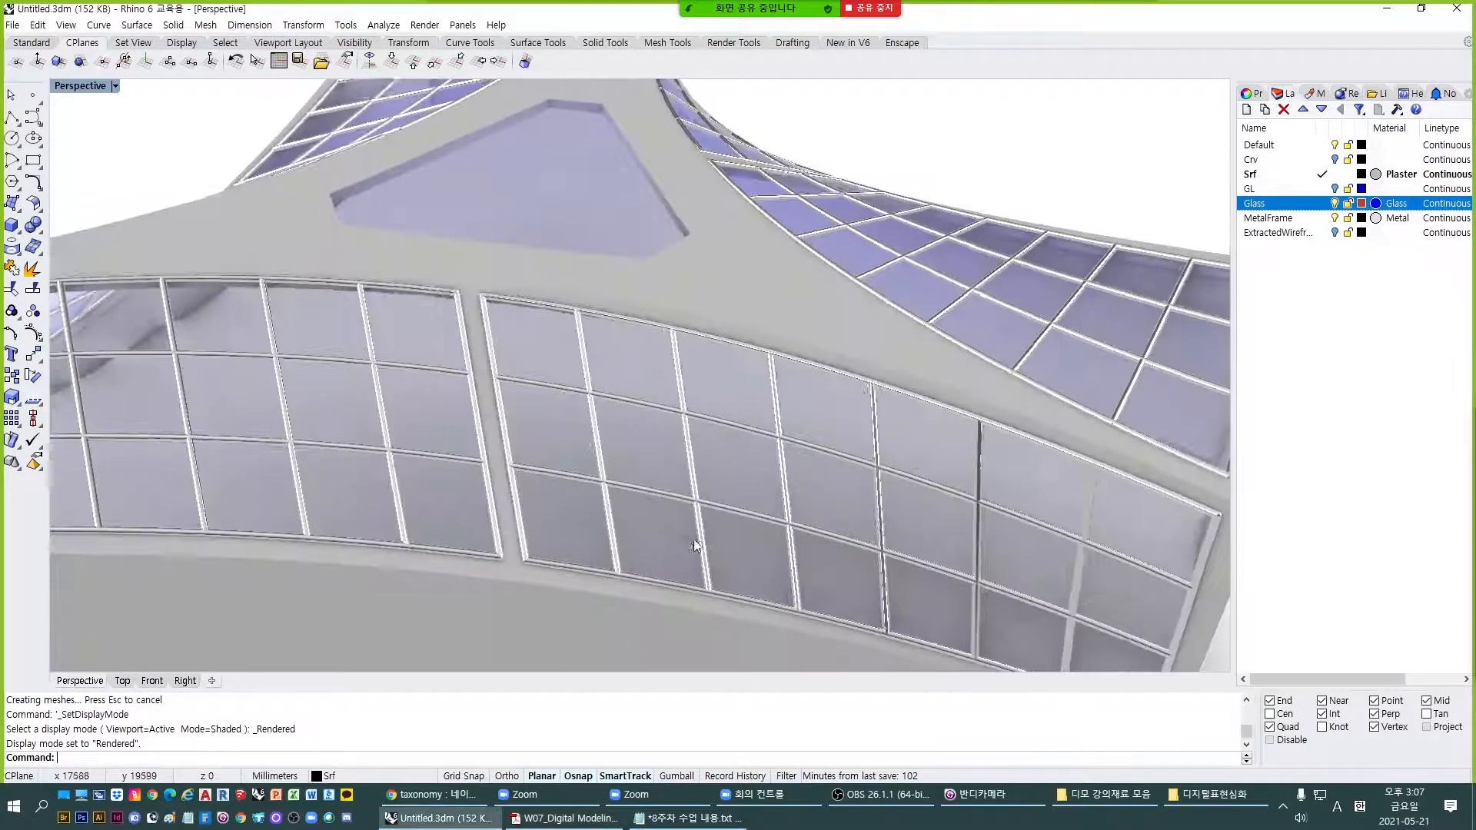
scroll(694, 545, "down", 5)
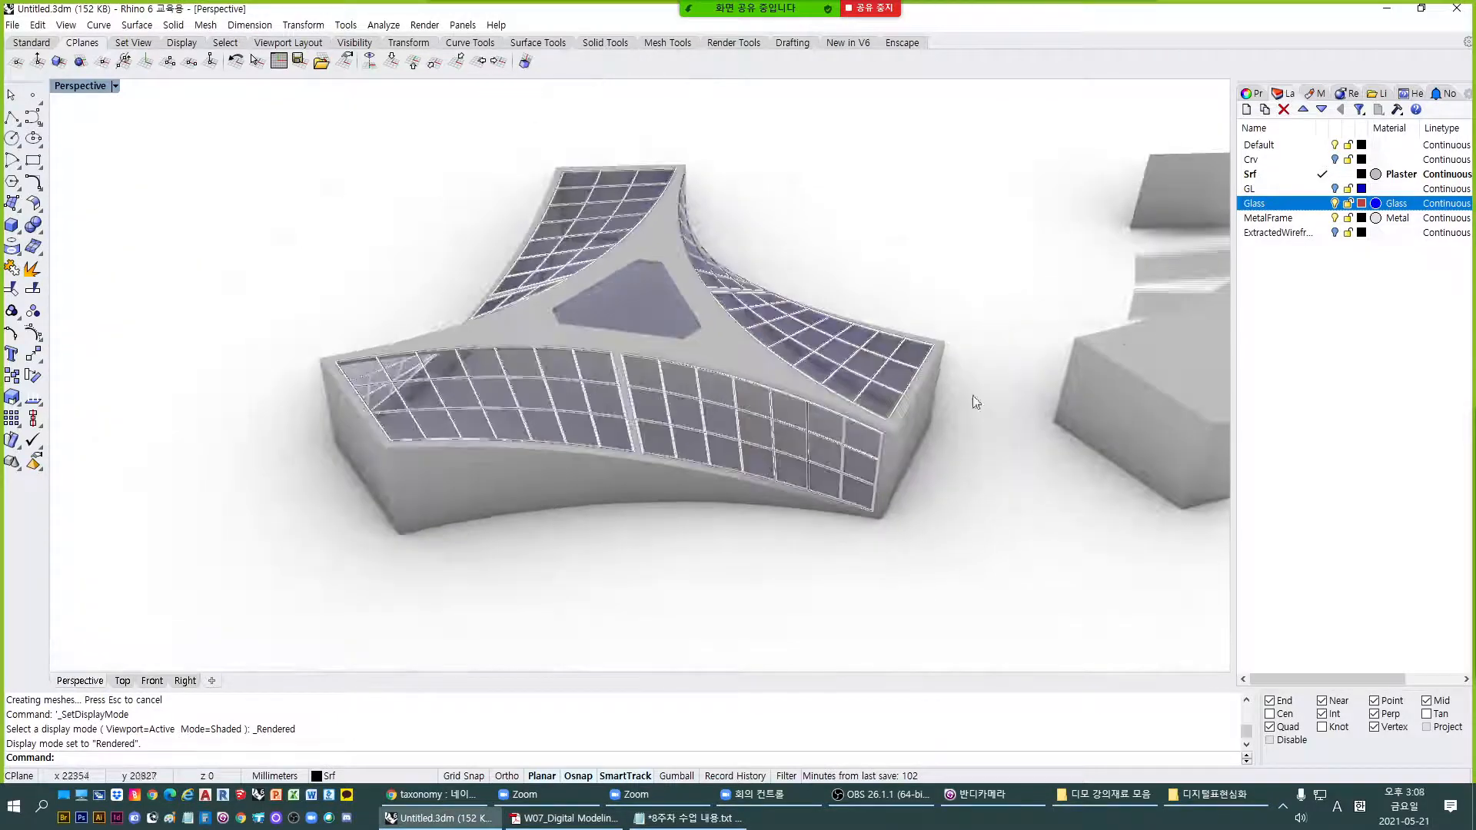
Toggle the Glass layer off and on, and return the viewport to Shaded display.
left_click(1334, 204)
left_click(1334, 203)
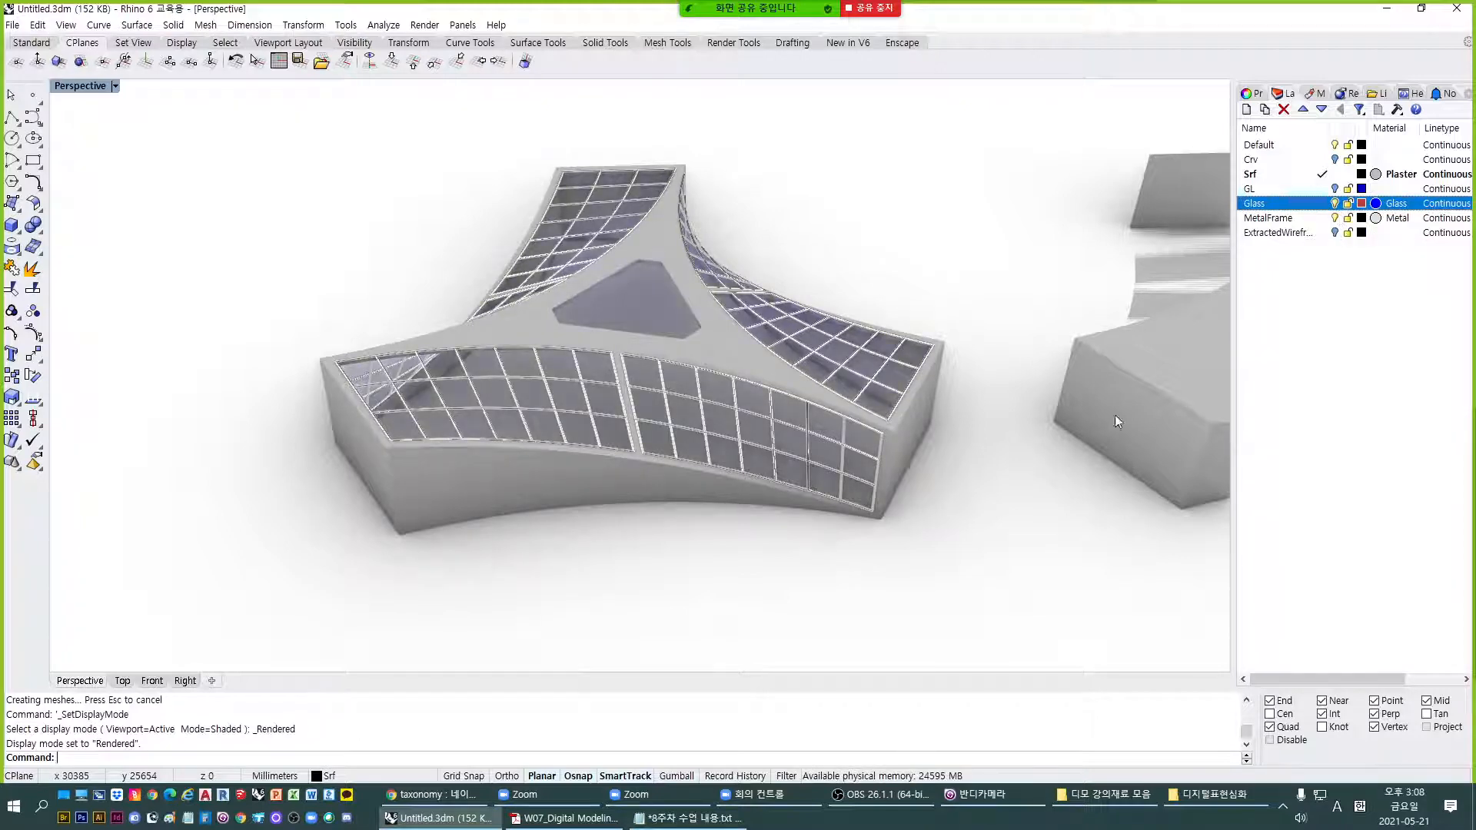
key("ctrl+alt+s")
right_click_drag(1044, 615, 824, 509)
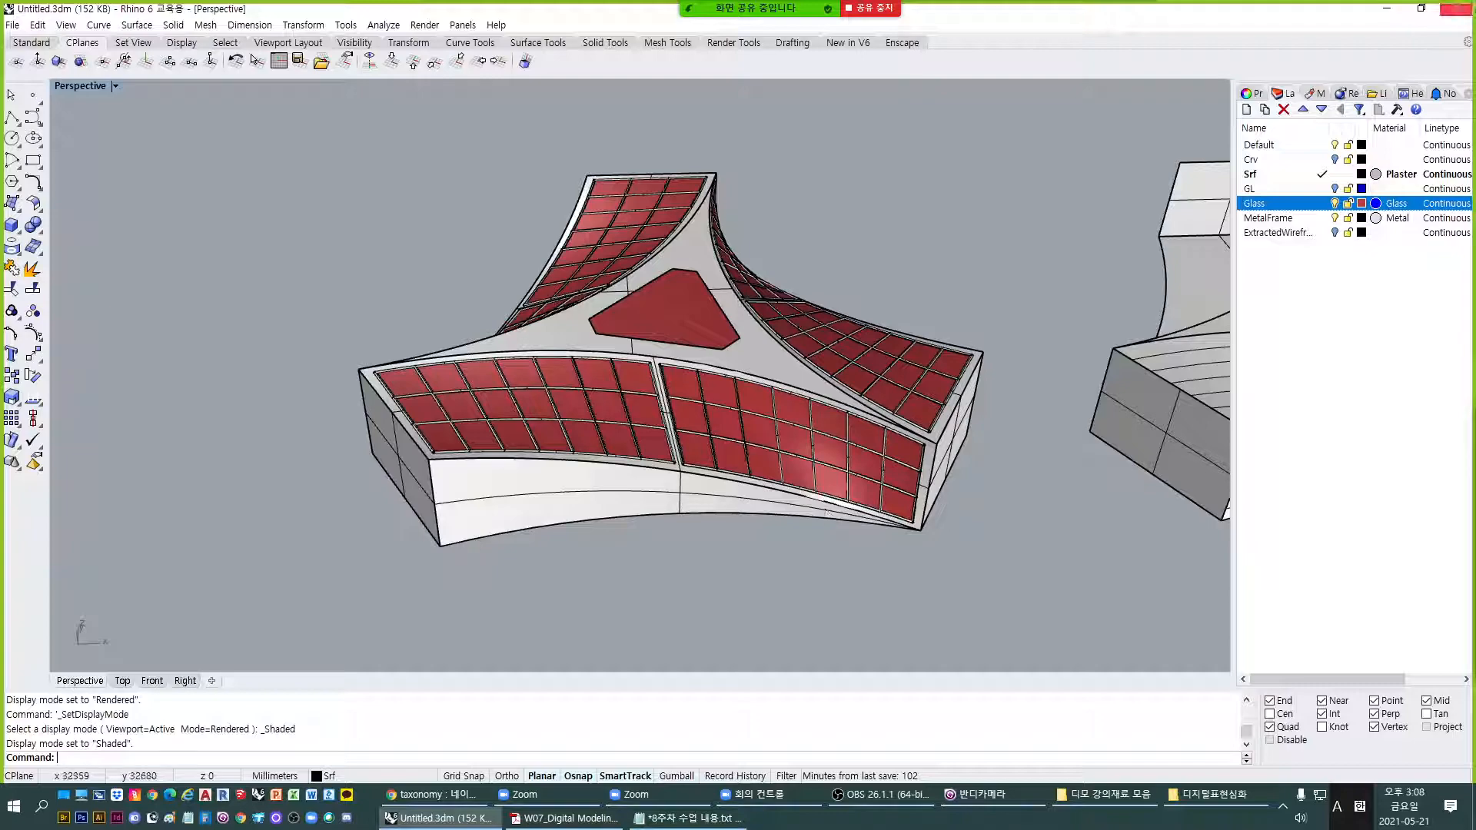
Switch to W07_Digital Modeling.pdf in Adobe Acrobat and review the Zebra, Emap and MatchSrf pages.
left_click(566, 819)
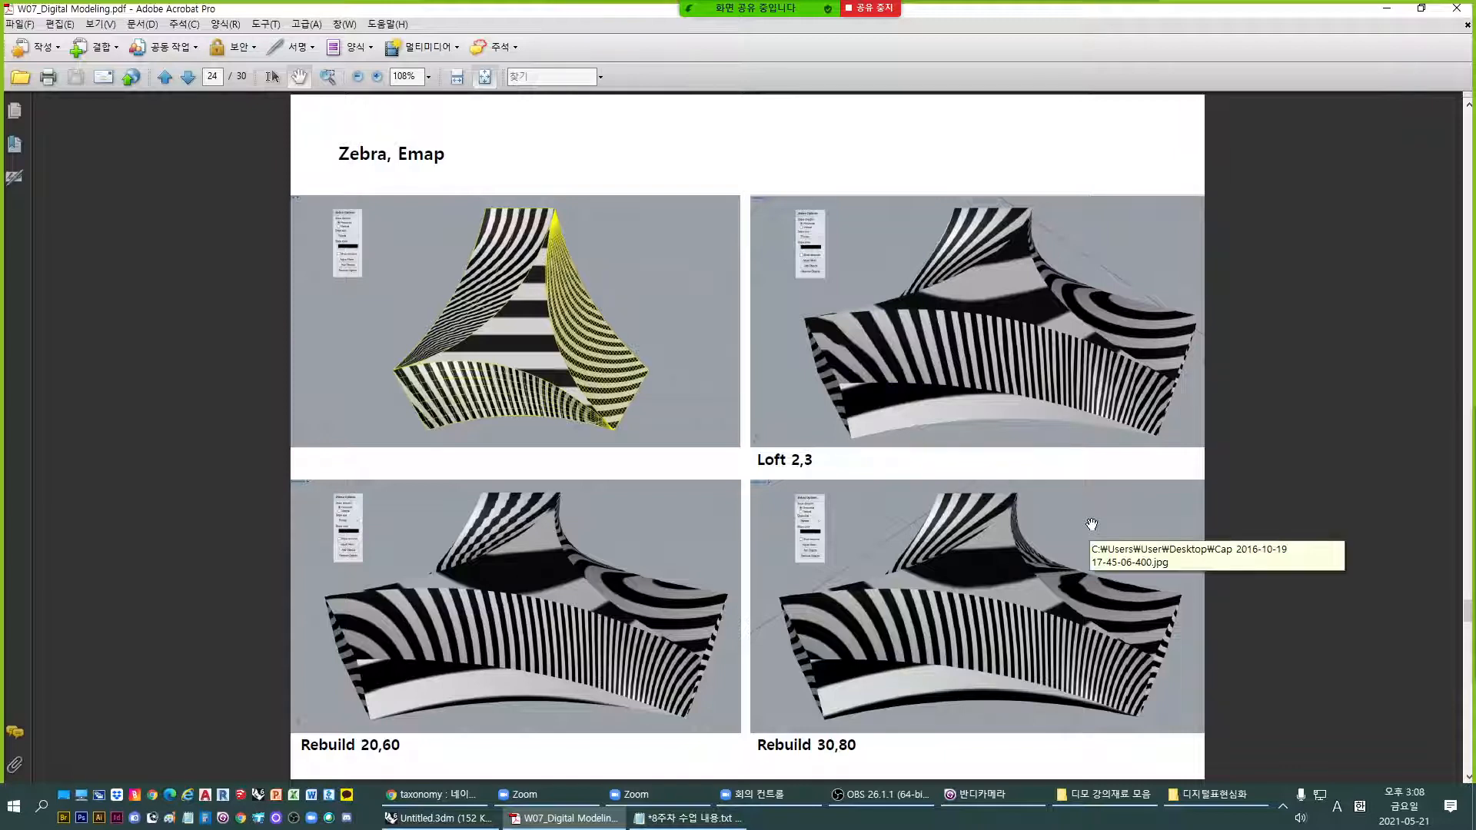
scroll(1176, 379, "down", 2)
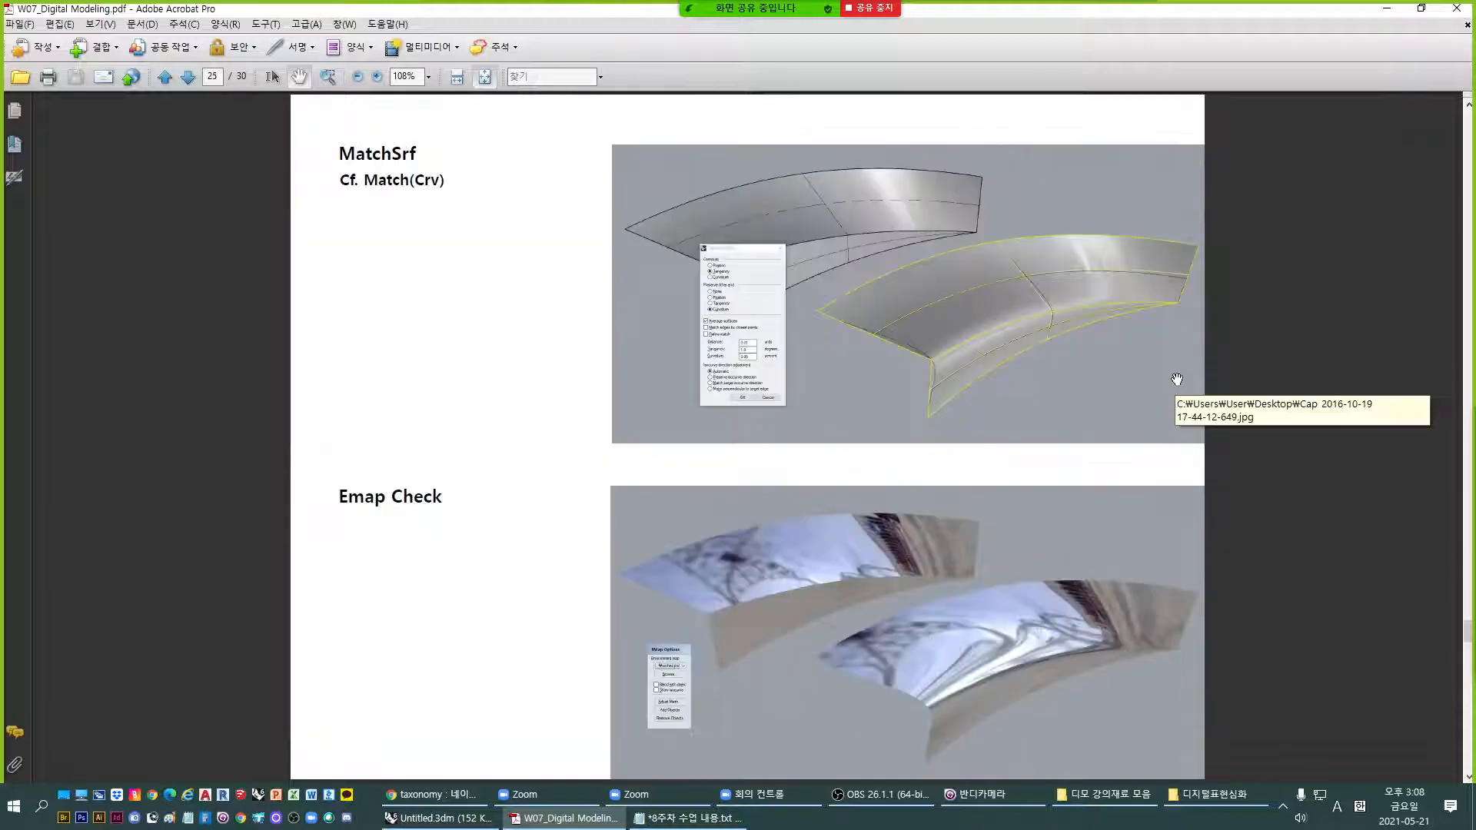
scroll(1177, 379, "down", 1)
scroll(1176, 379, "up", 2)
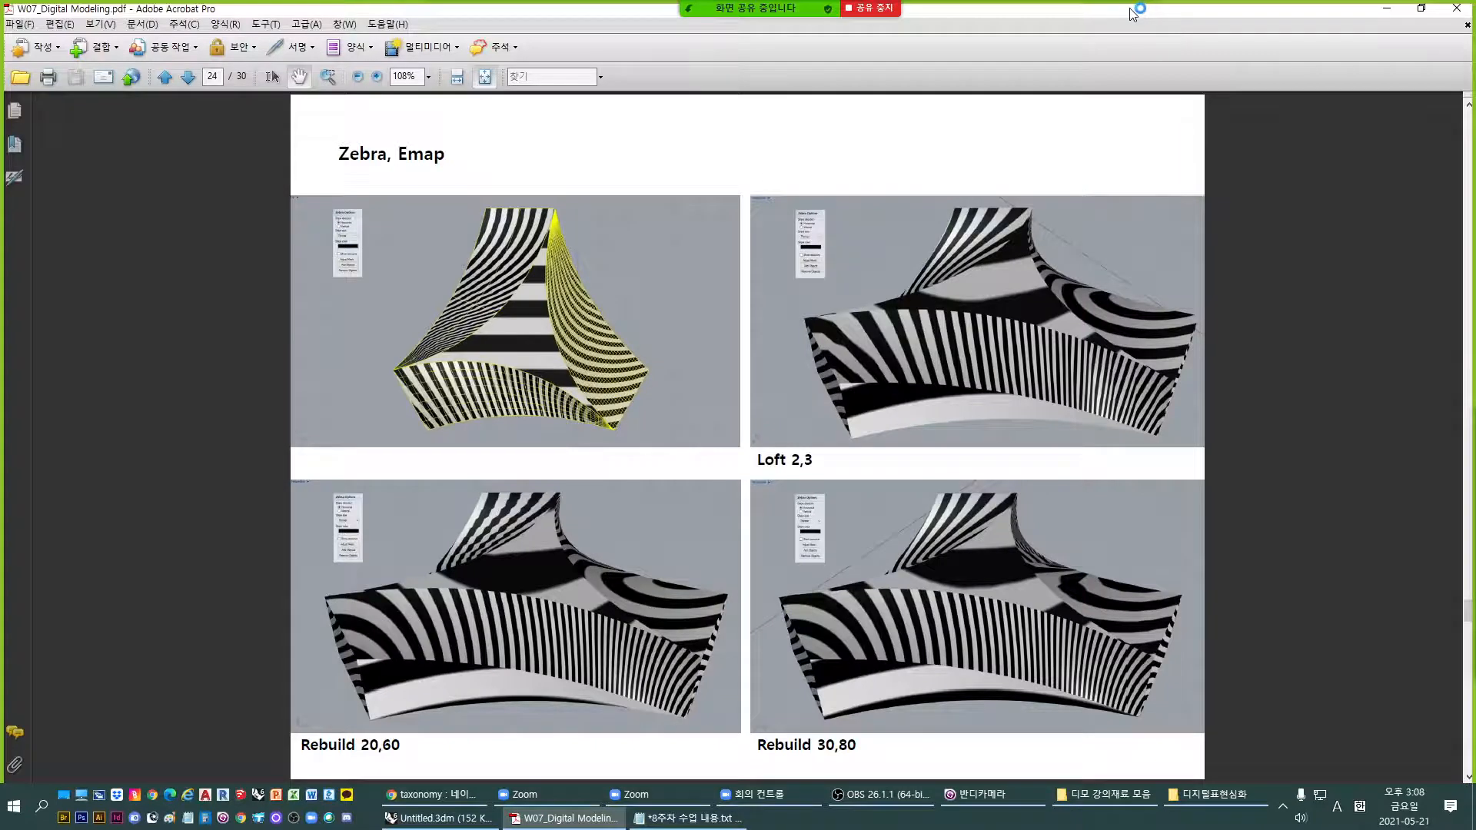
Switch back to Rhino and draw an arch-shaped curve from four control points in the empty area beside the building models.
key("alt+Tab")
scroll(673, 447, "down", 9)
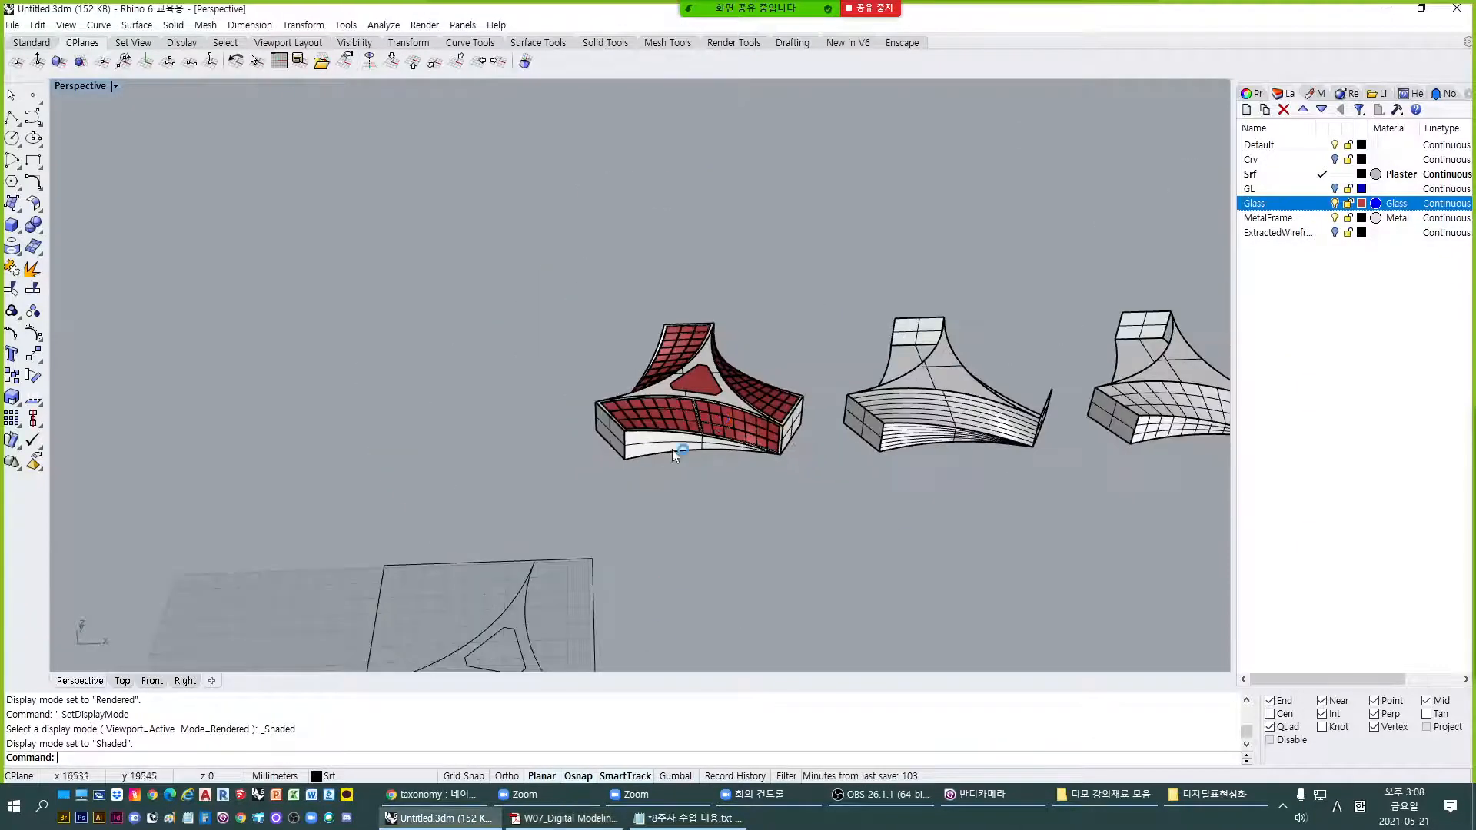
right_click_drag(343, 474, 609, 469, "shift")
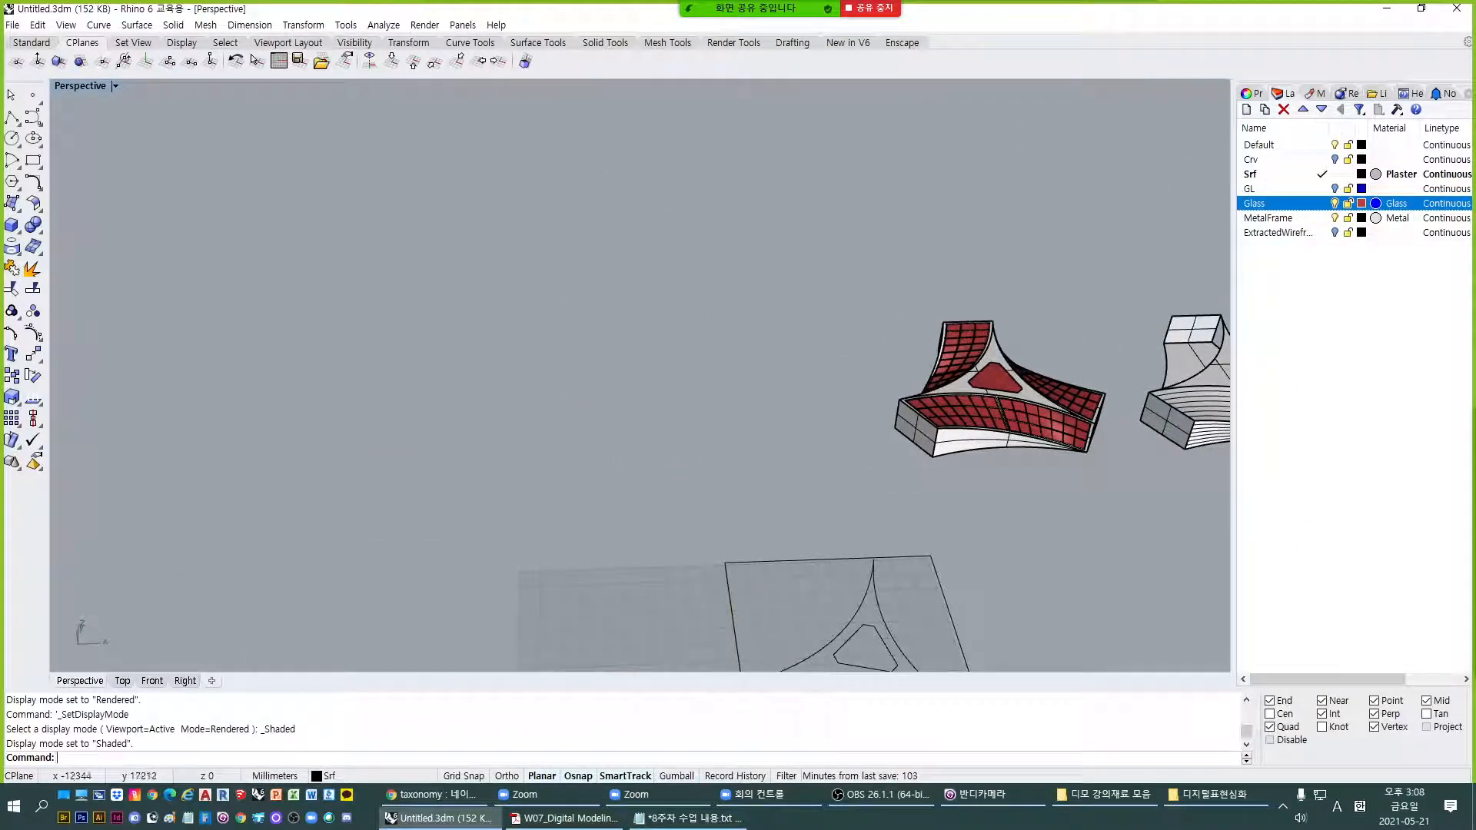
type("cv")
key("space")
left_click(375, 514)
left_click(412, 387)
left_click(548, 401)
left_click(602, 542)
key("Return")
Draw a straight two-point curve near the arch curve's end, leaving a gap between them.
type("cv")
key("space")
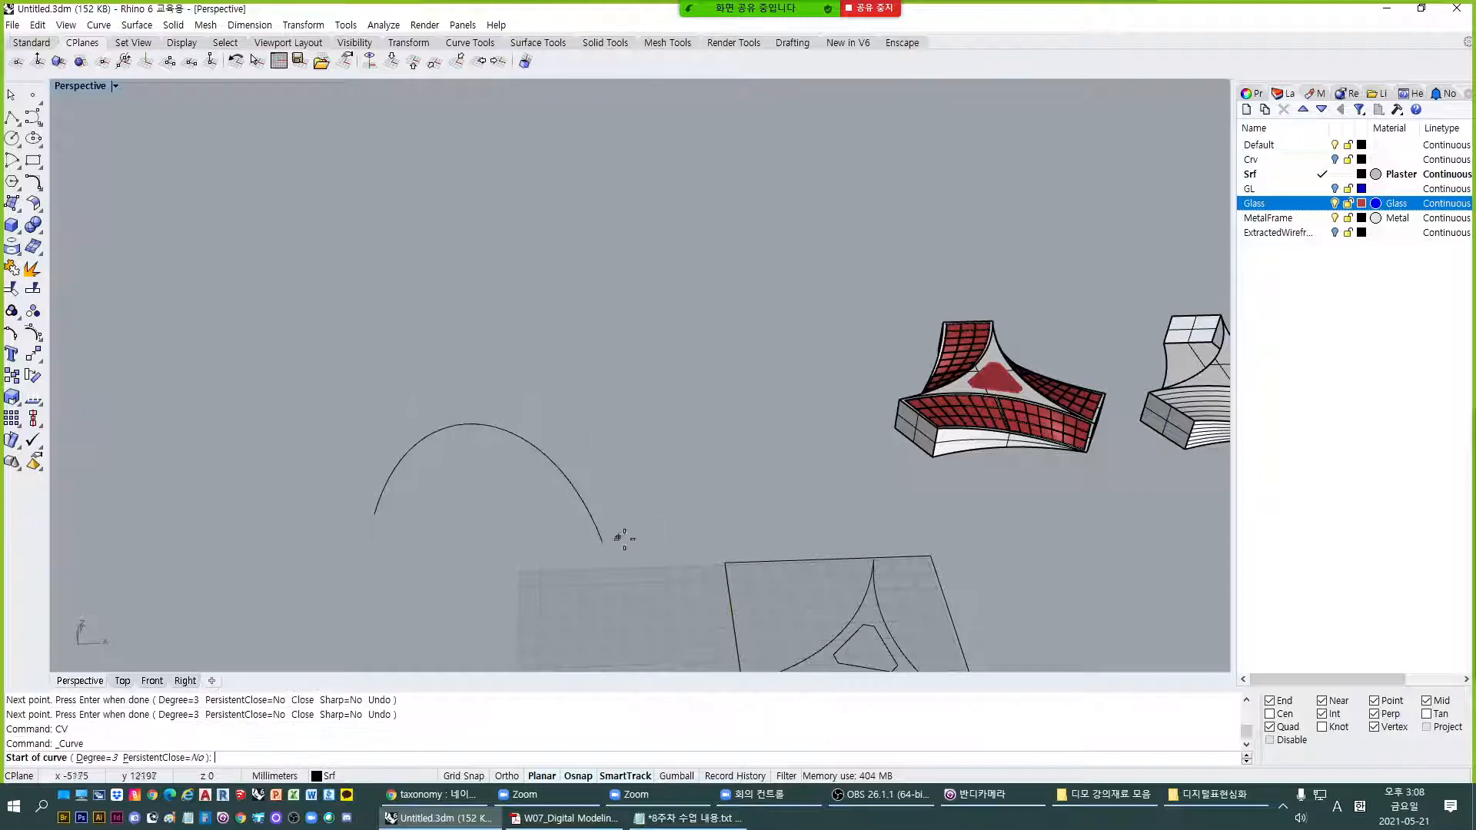
left_click(643, 570)
left_click(838, 509)
key("Return")
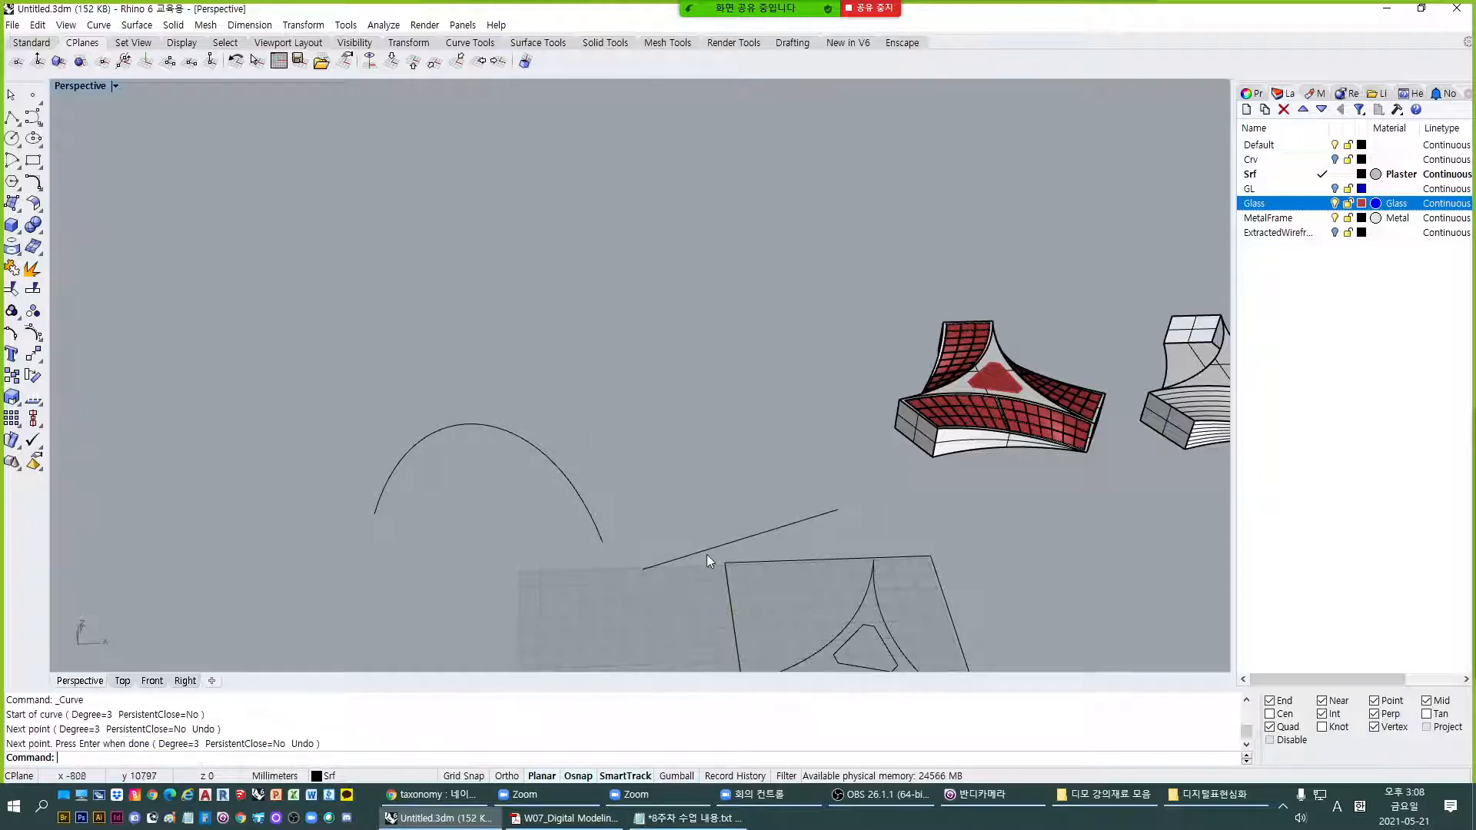
Extrude the straight curve and the arch curve upward into two vertical surfaces of equal height.
type("ext")
key("space")
left_click(668, 559)
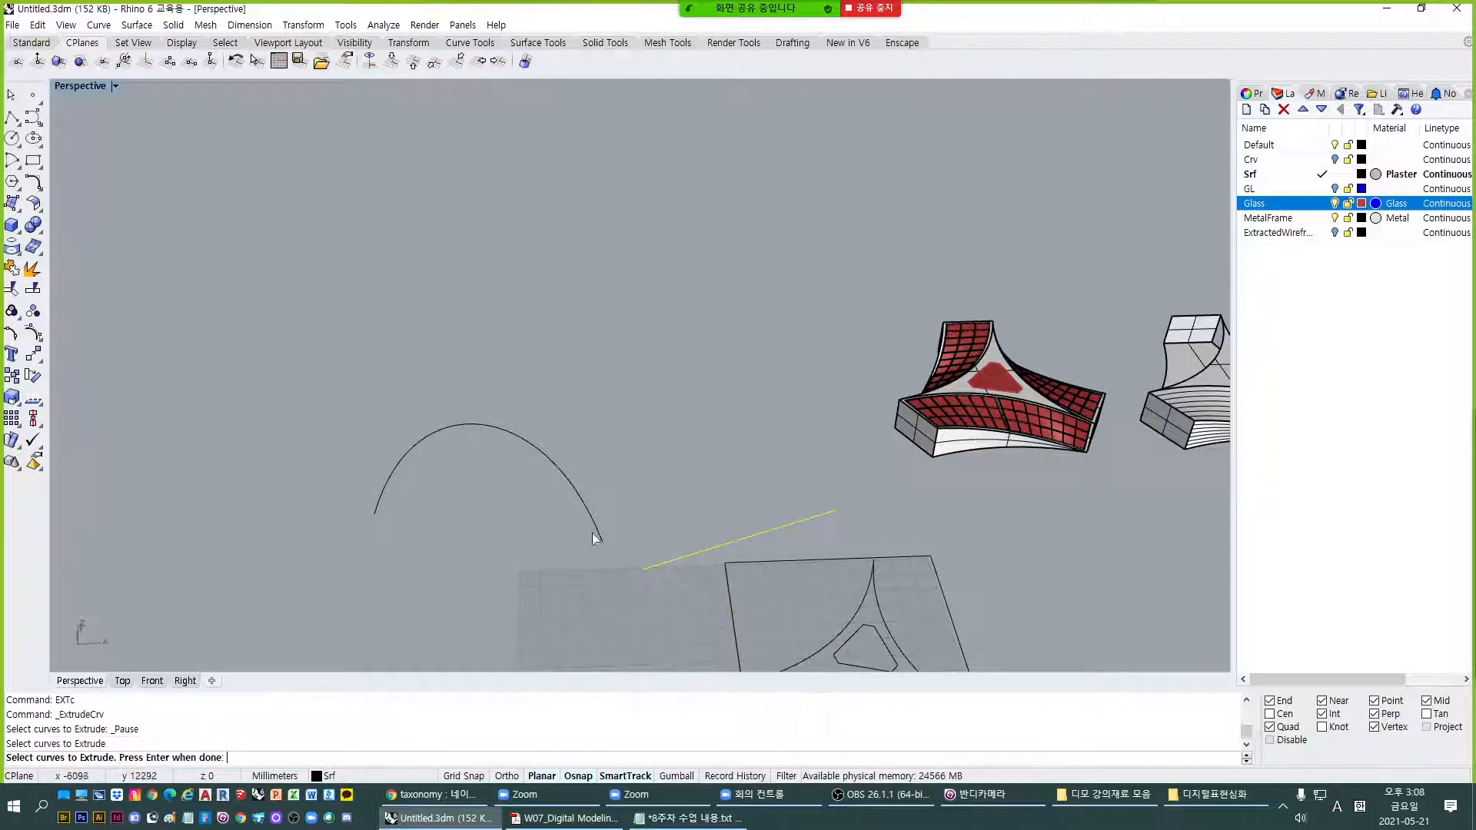
left_click(595, 530)
key("Return")
left_click(666, 315)
key("space")
key("Escape")
mouse_move(646, 492)
right_mouse_down()
mouse_move(639, 515)
mouse_move(625, 478)
right_mouse_up()
Create a blend surface between the facing vertical edges of the curved and flat surfaces.
type("BS")
key("Return")
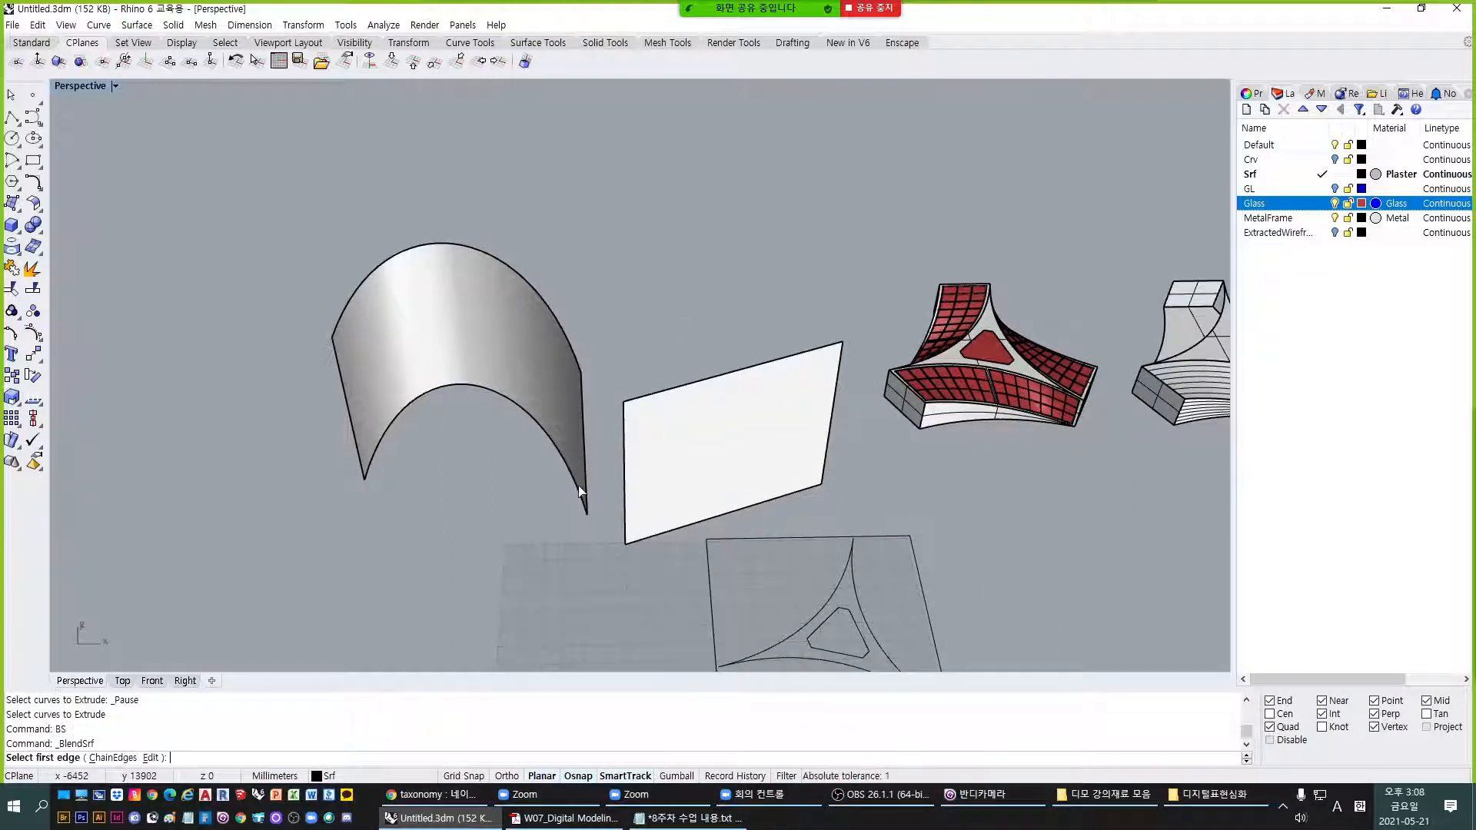
left_click(589, 485)
left_click(624, 527)
key("Return")
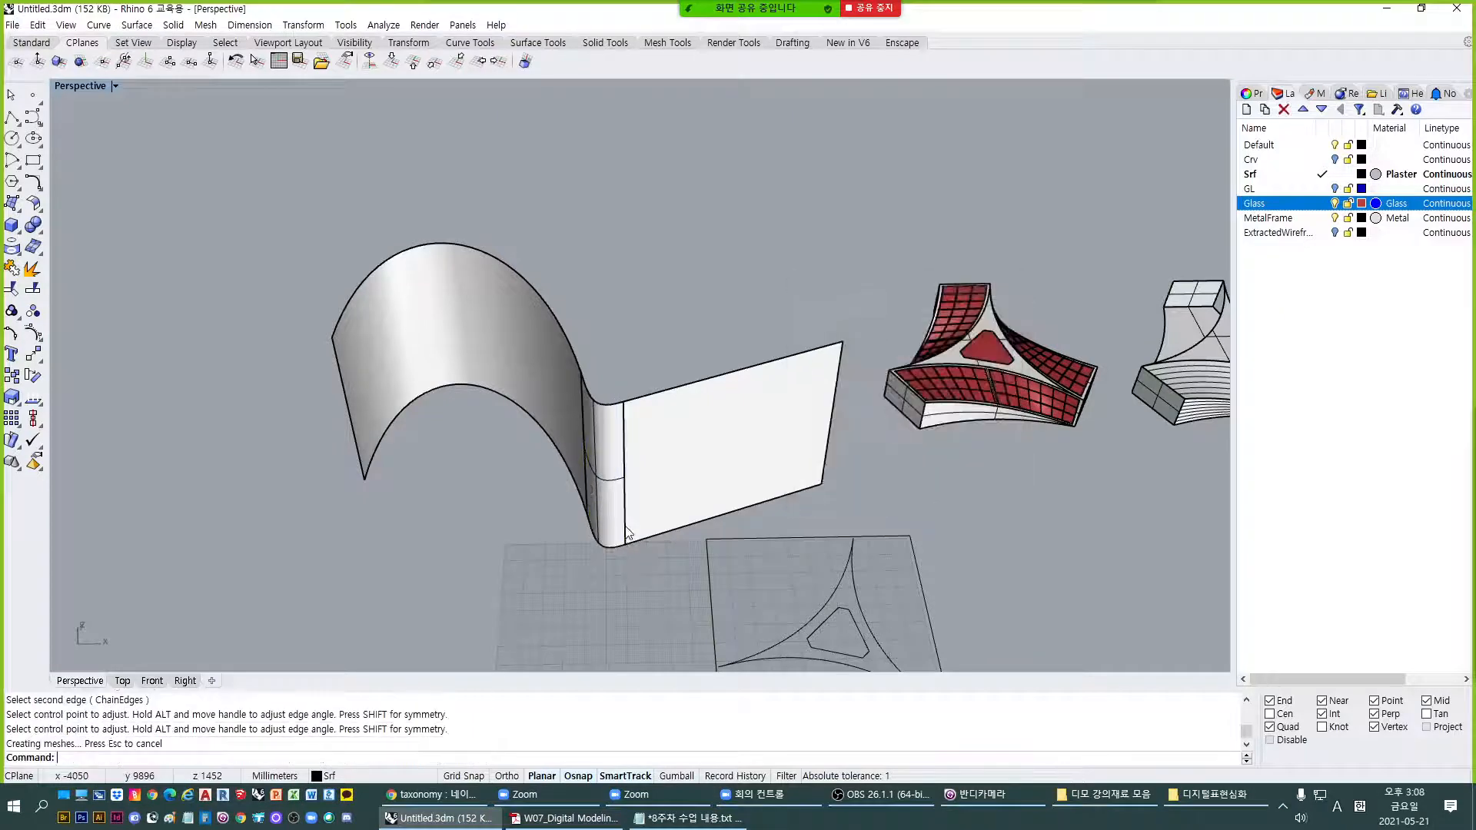
scroll(648, 515, "up", 5)
scroll(648, 515, "down", 5)
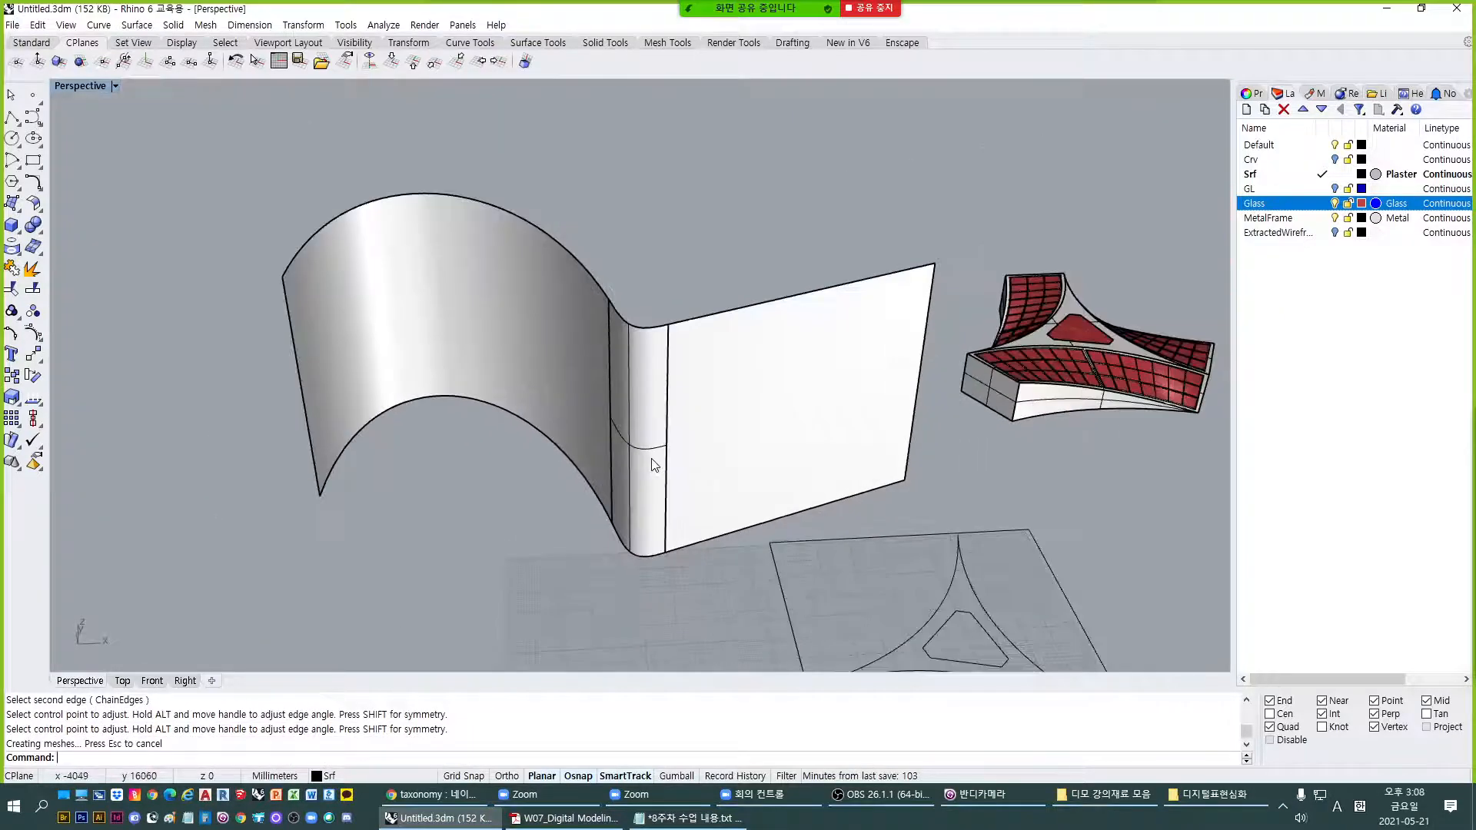
Check the blended surfaces in Rendered display and delete the base curves along their lower edges.
key("ctrl+alt+r")
right_click_drag(579, 510, 667, 533)
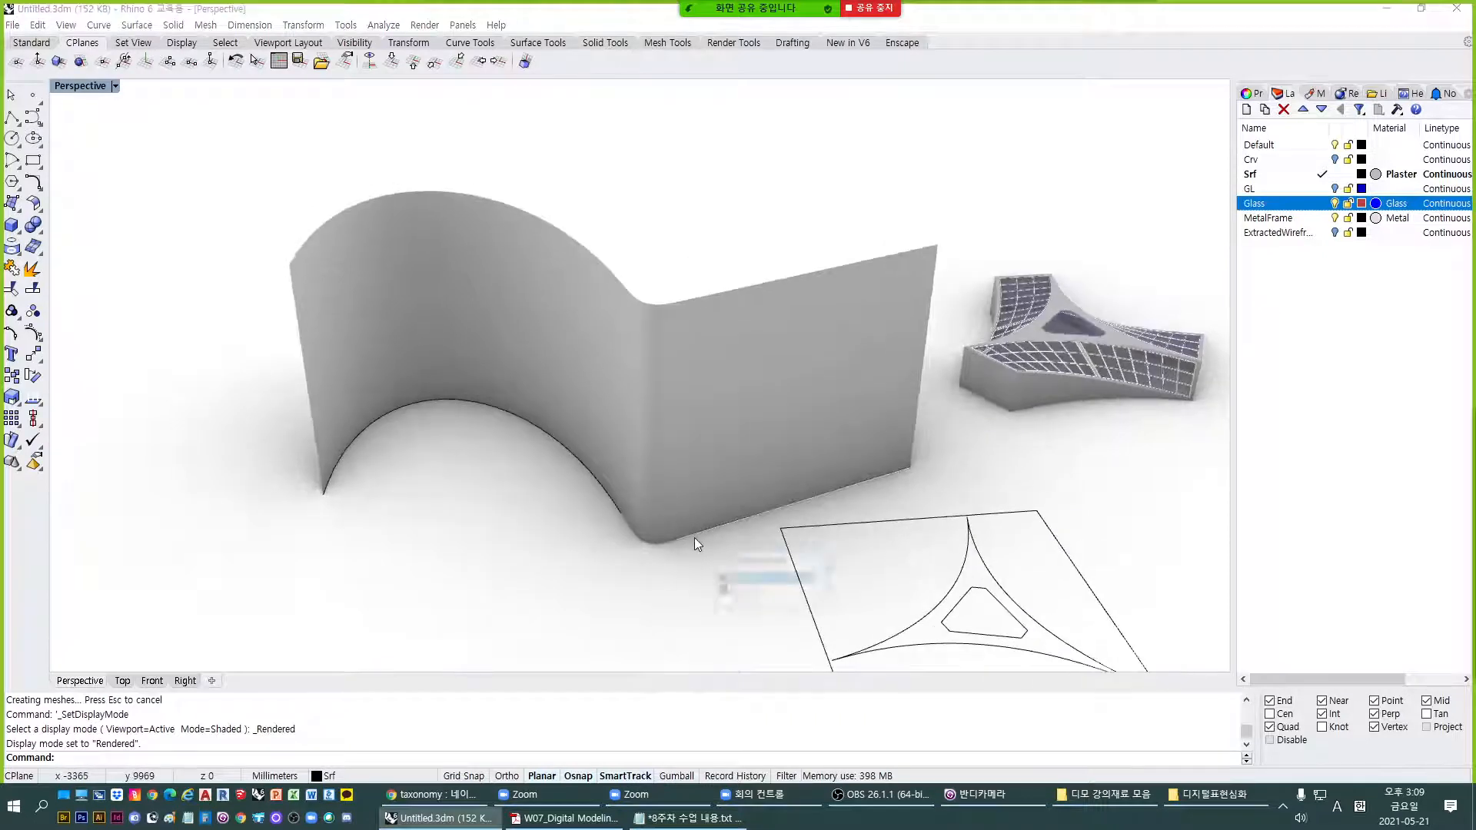
key("space")
type("e")
key("space")
left_click(615, 508)
key("space")
type("e")
key("space")
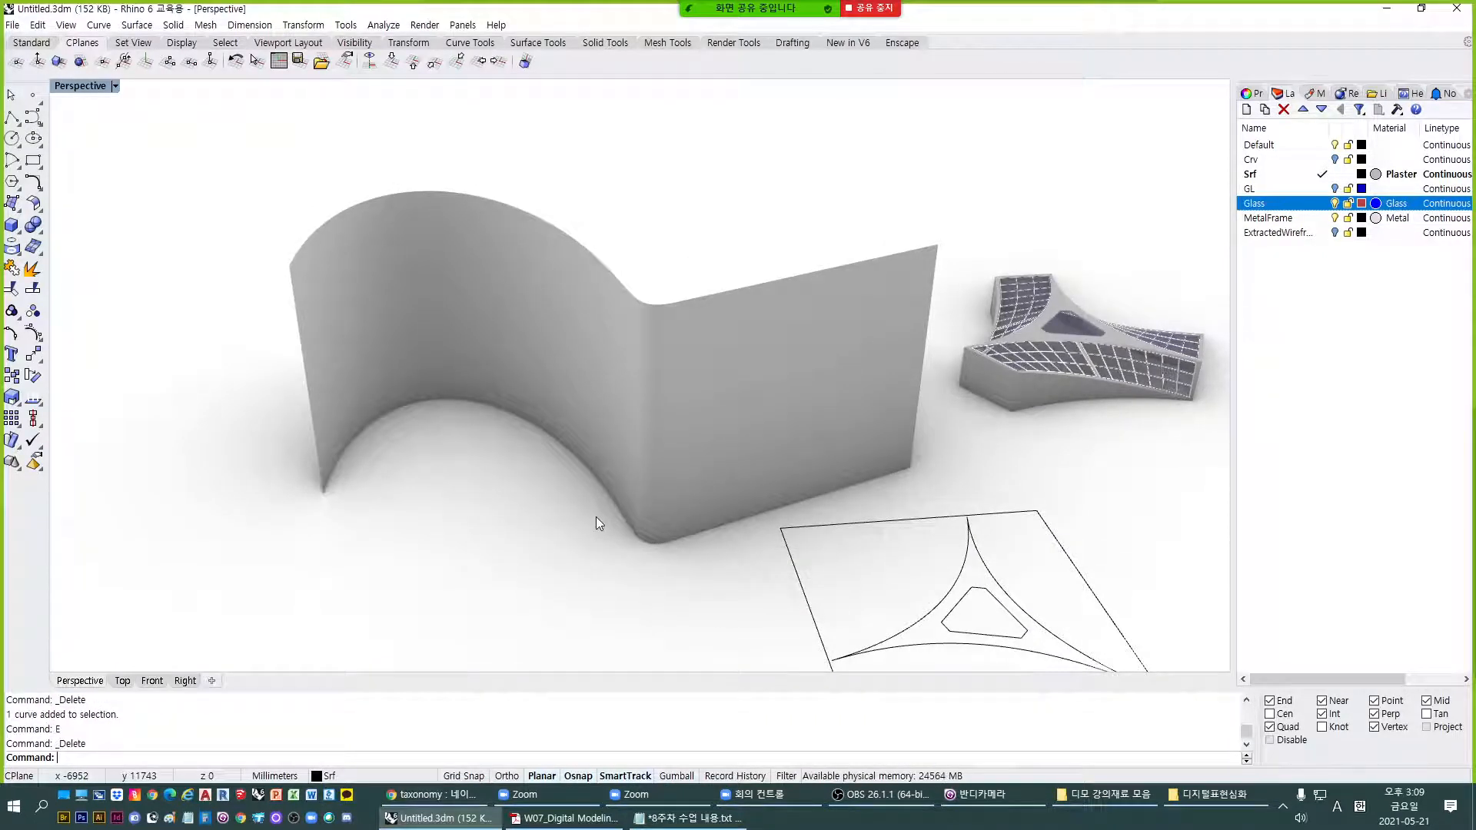
Return to Shaded display and join the curved, blend and flat surfaces into one polysurface.
key("ctrl+alt+s")
left_click(602, 469)
left_click(654, 412, "shift")
left_click(769, 402, "shift")
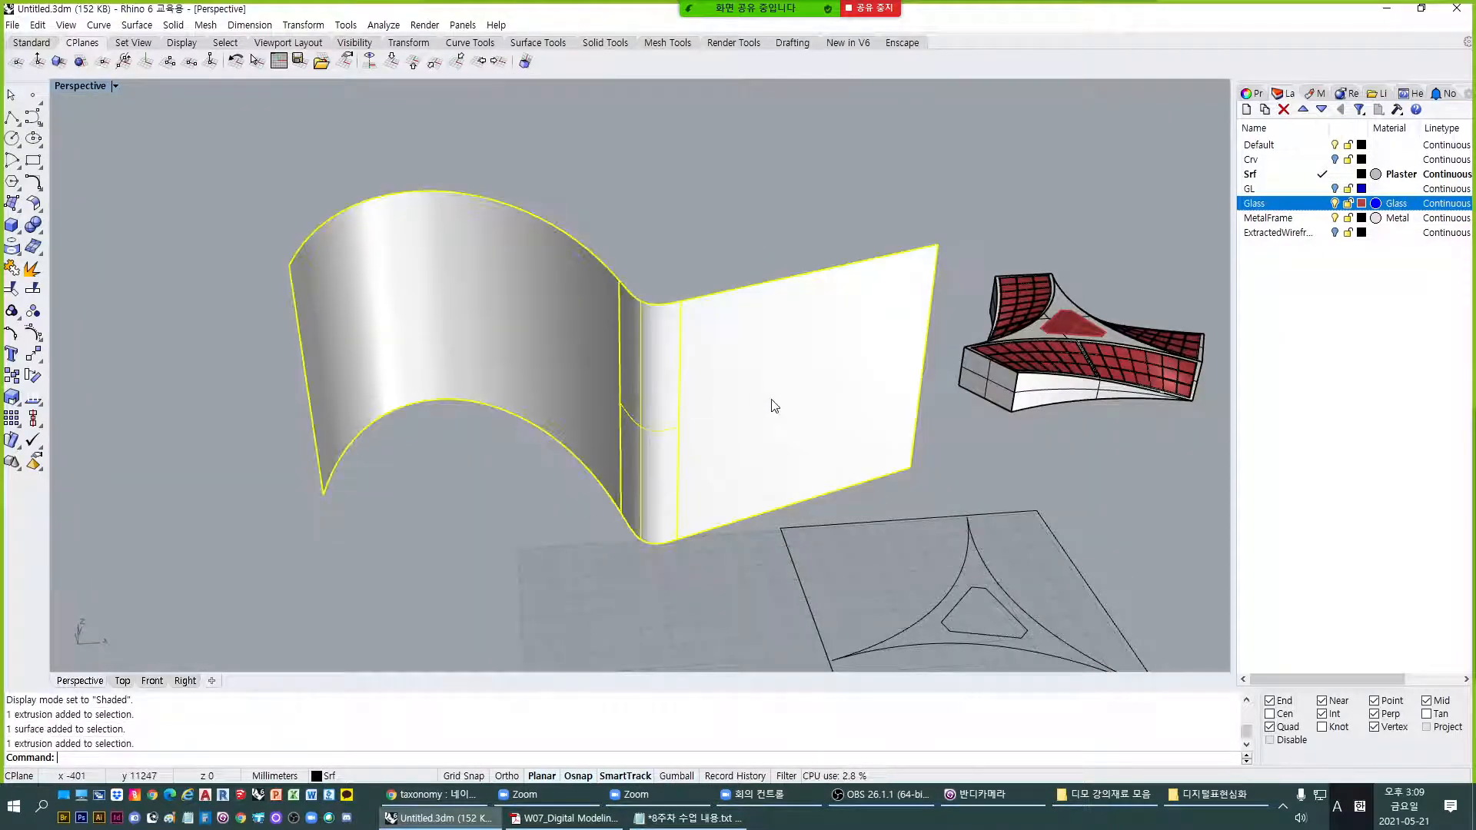
key("ctrl+j")
right_click_drag(767, 414, 632, 420, "shift")
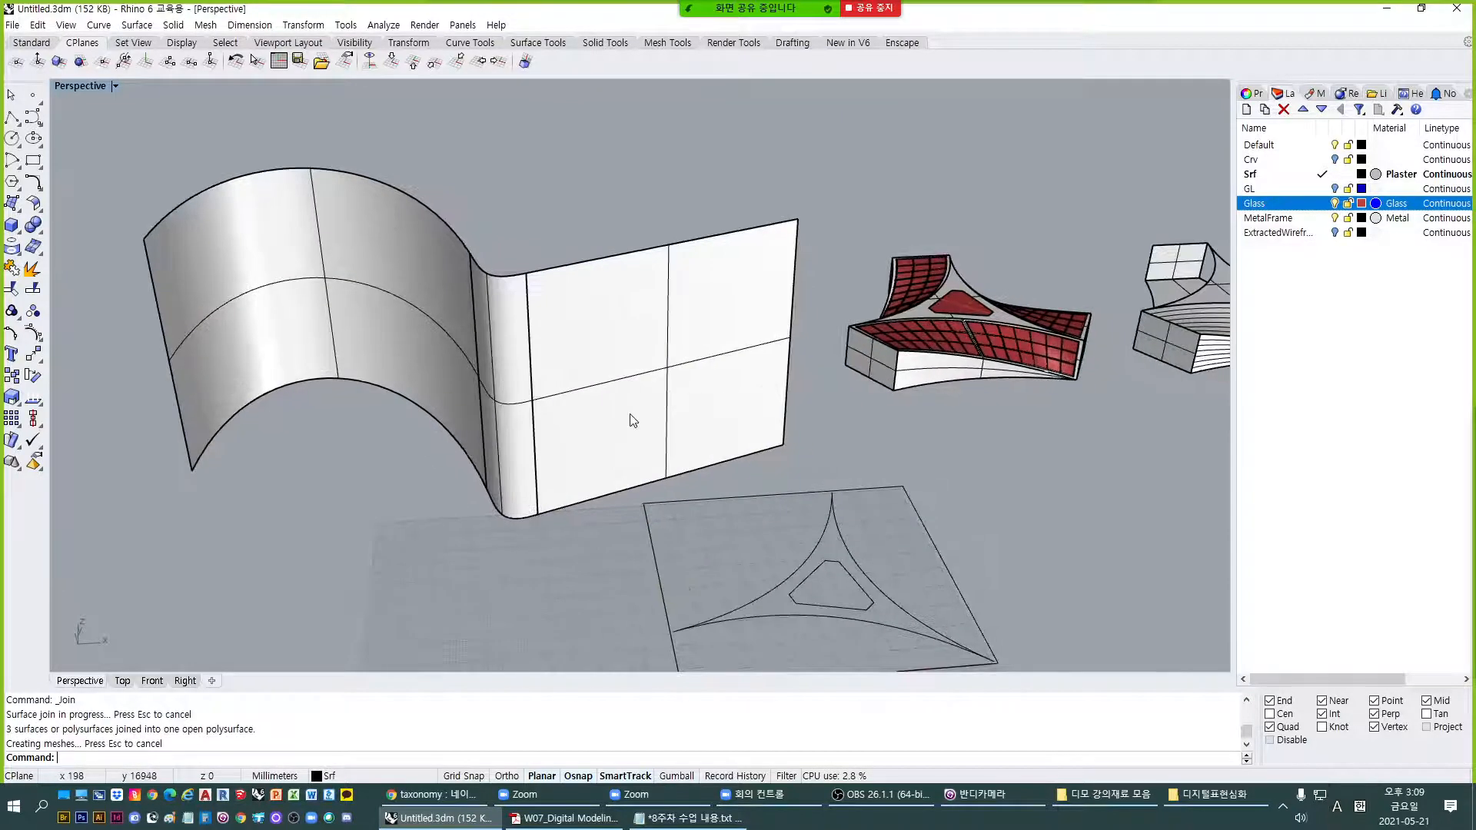
Run Zebra analysis on the joined polysurface and compare the vertical stripe direction with the horizontal one.
type("Zebra")
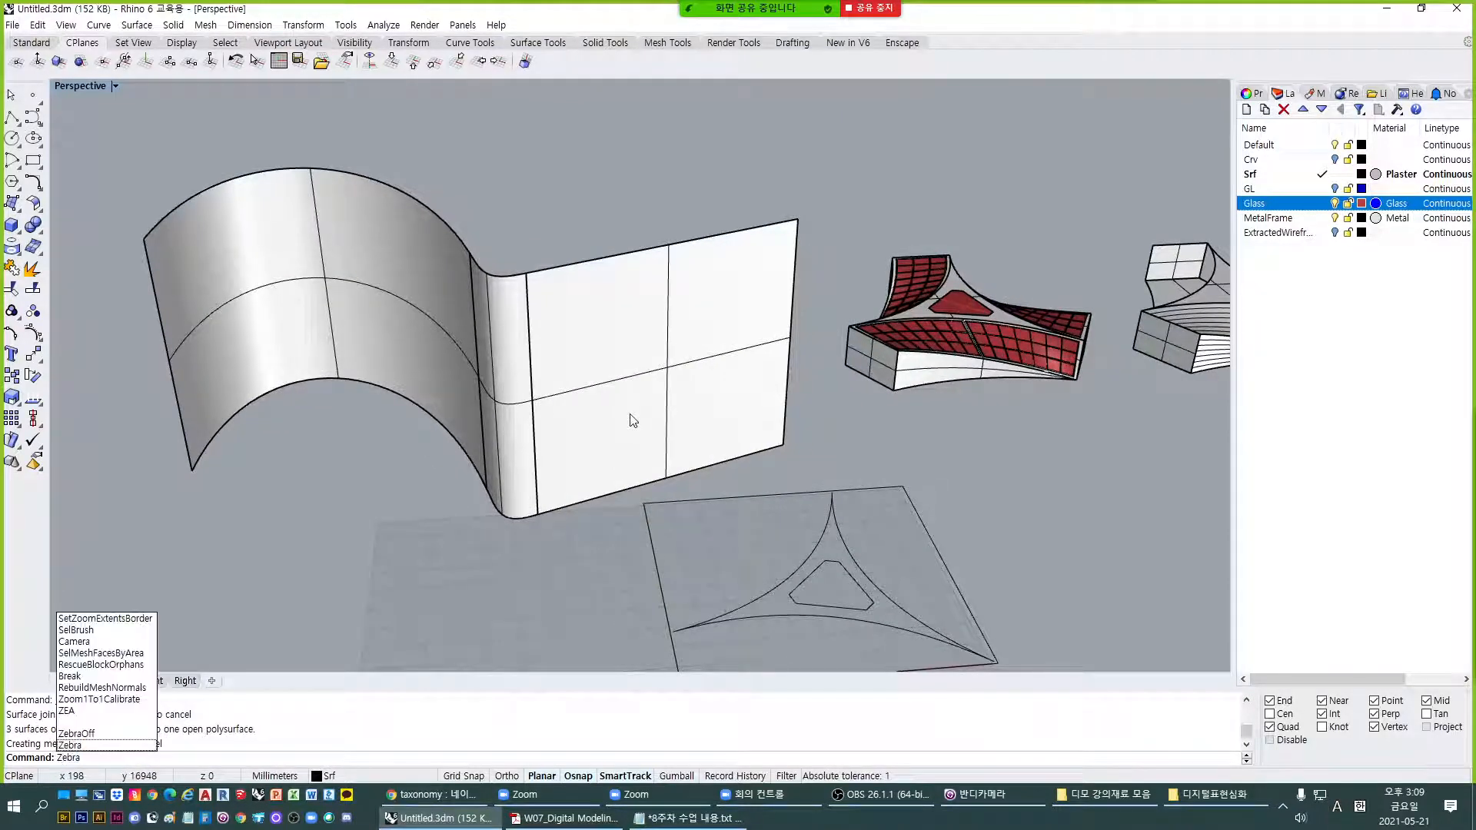
key("Return")
left_click(631, 397)
key("Return")
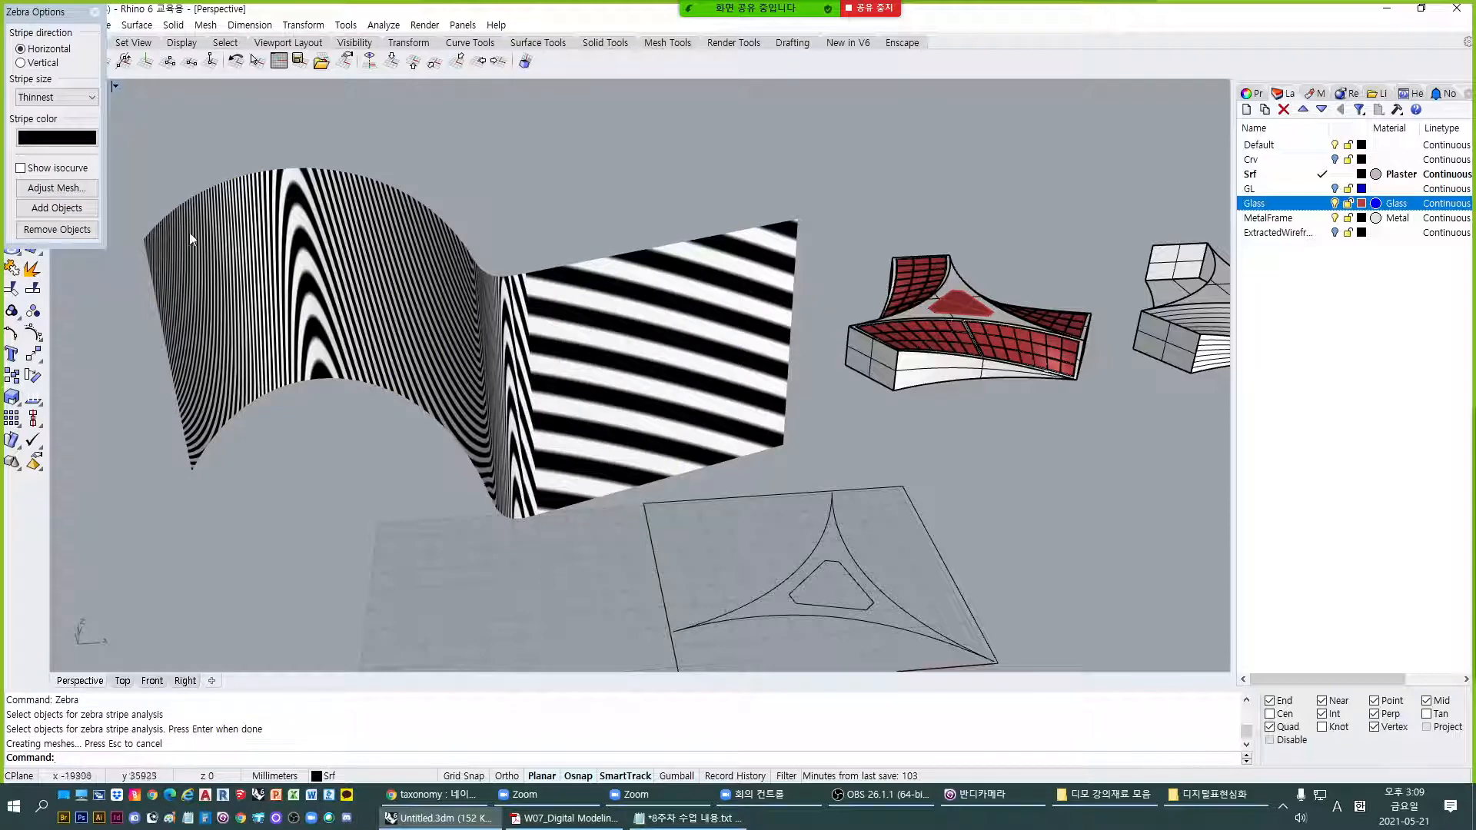
left_click_drag(36, 12, 224, 282)
left_click(231, 334)
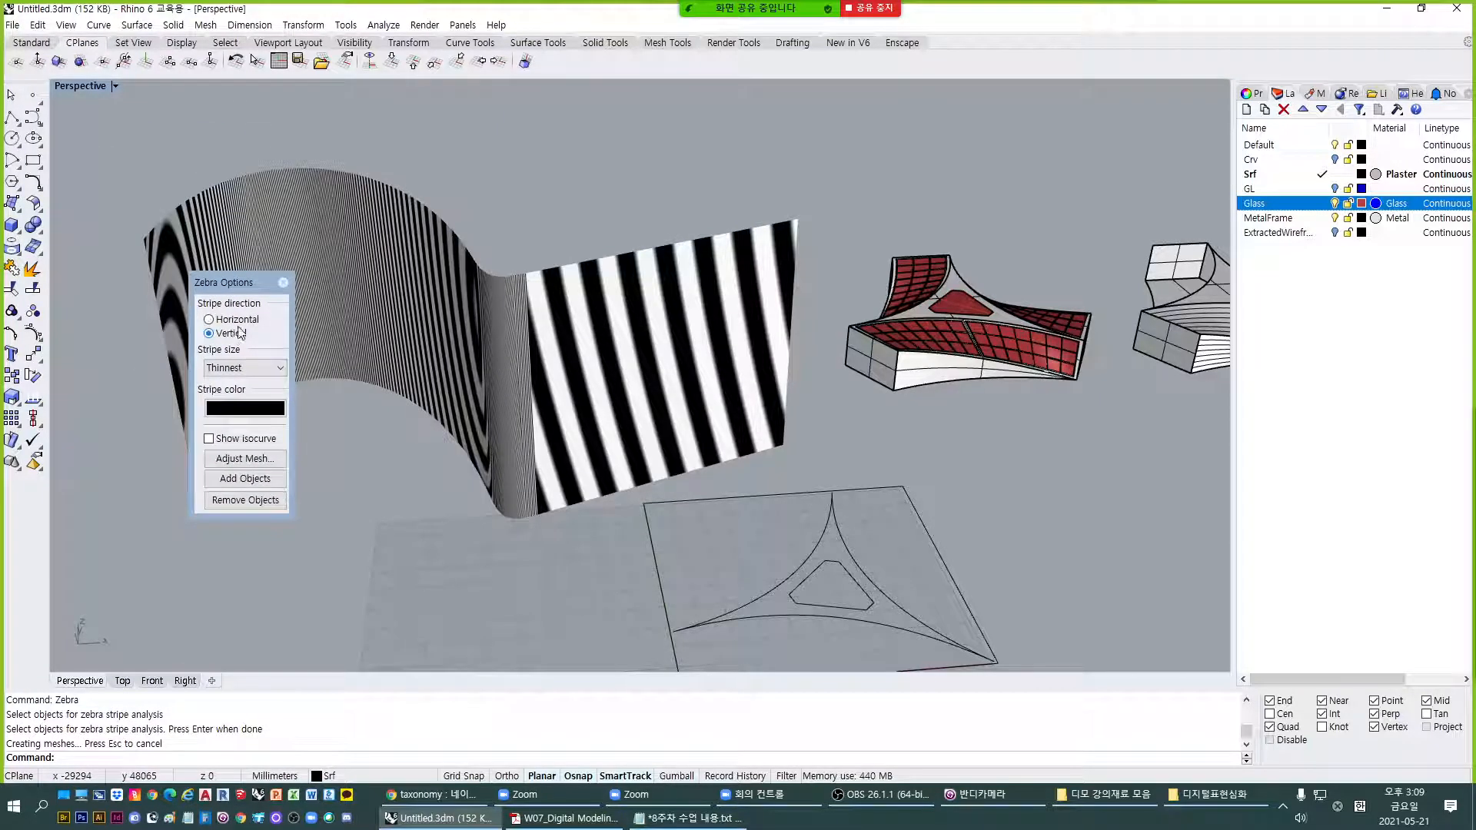
left_click(239, 322)
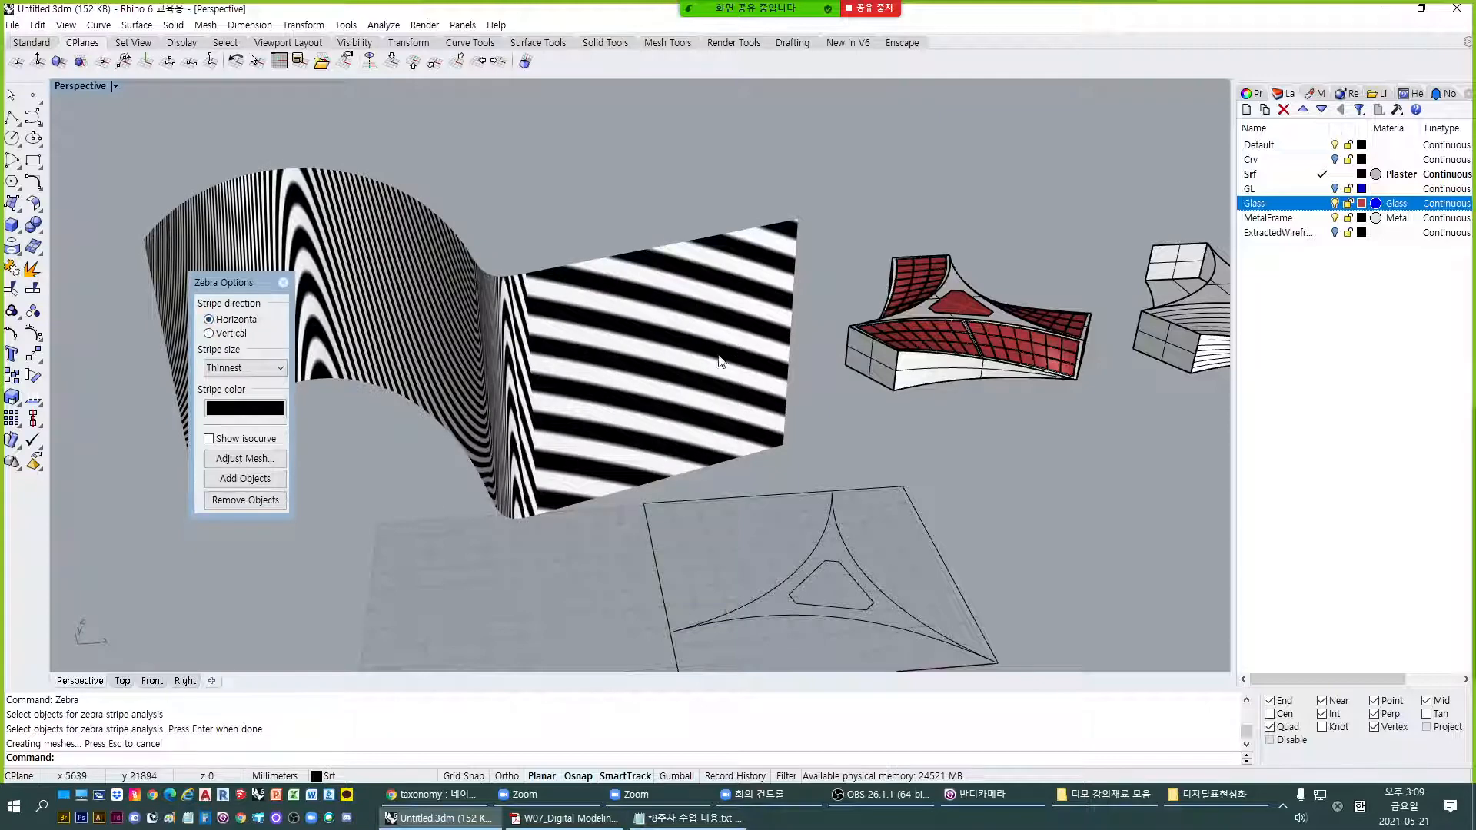
Compare the Thickest, Medium and Thinner zebra stripe sizes across the joined polysurface.
left_click(234, 372)
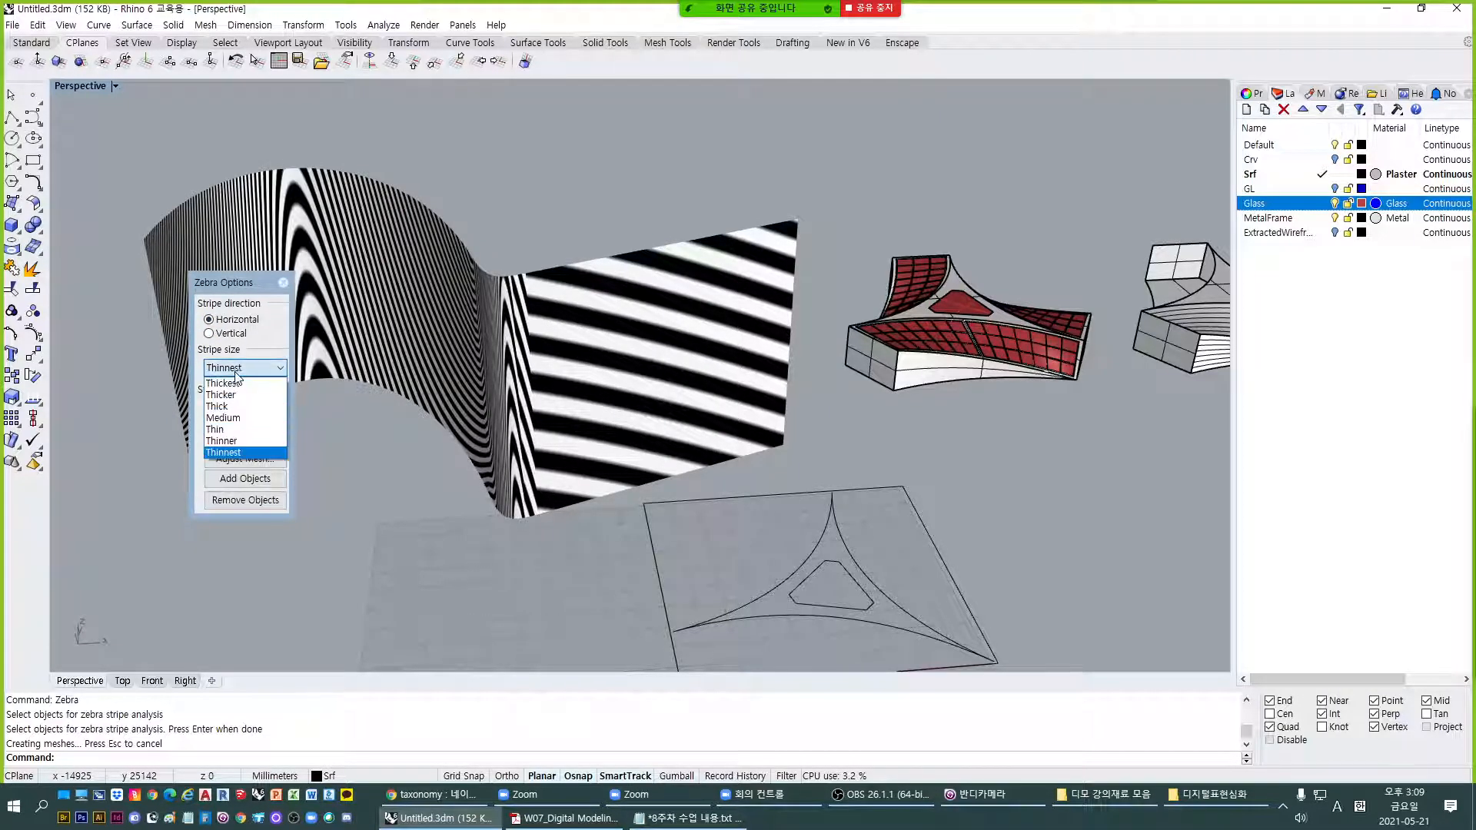
left_click(245, 383)
left_click(245, 367)
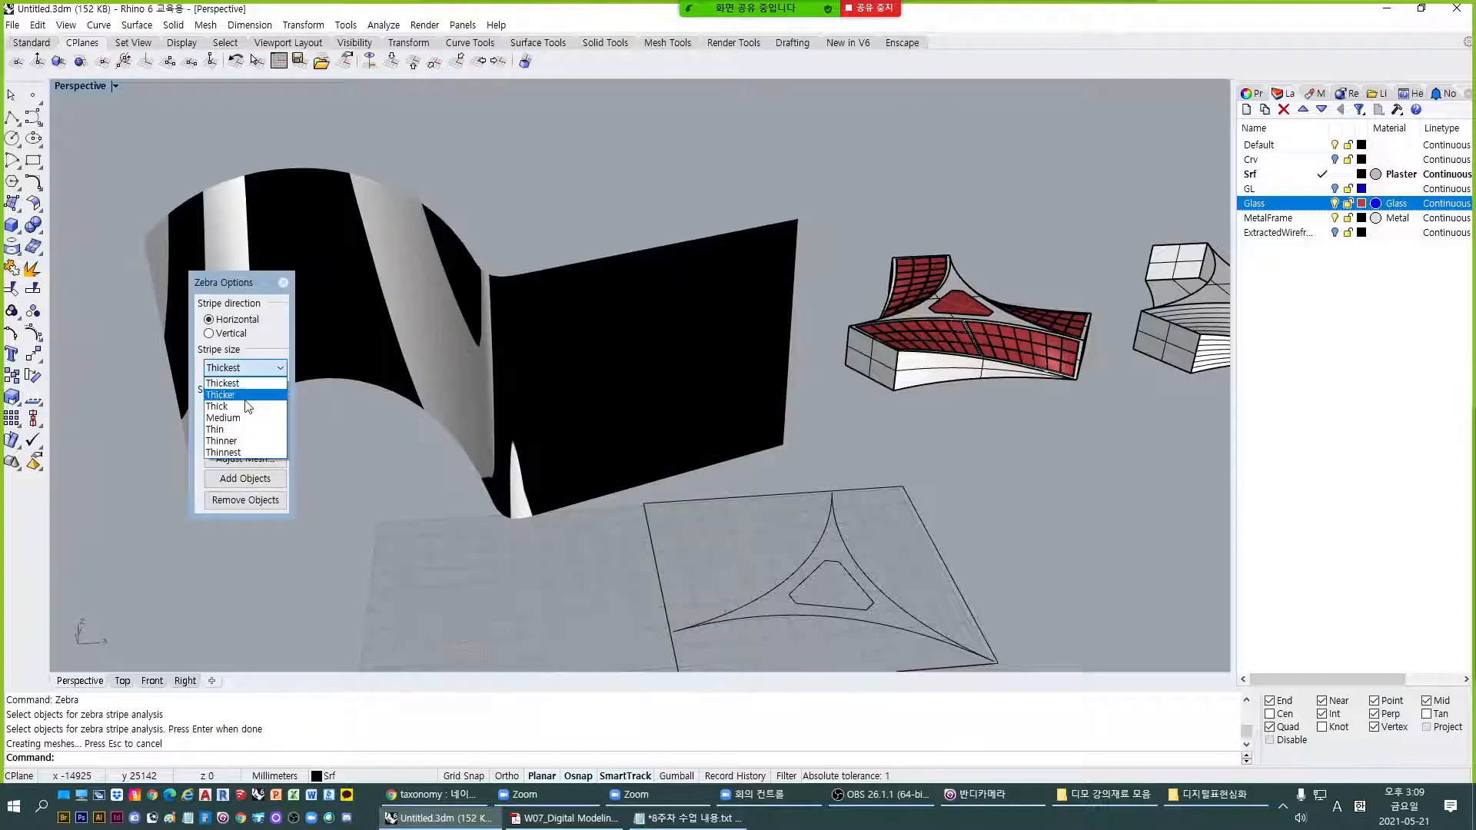
left_click(244, 418)
left_click(242, 368)
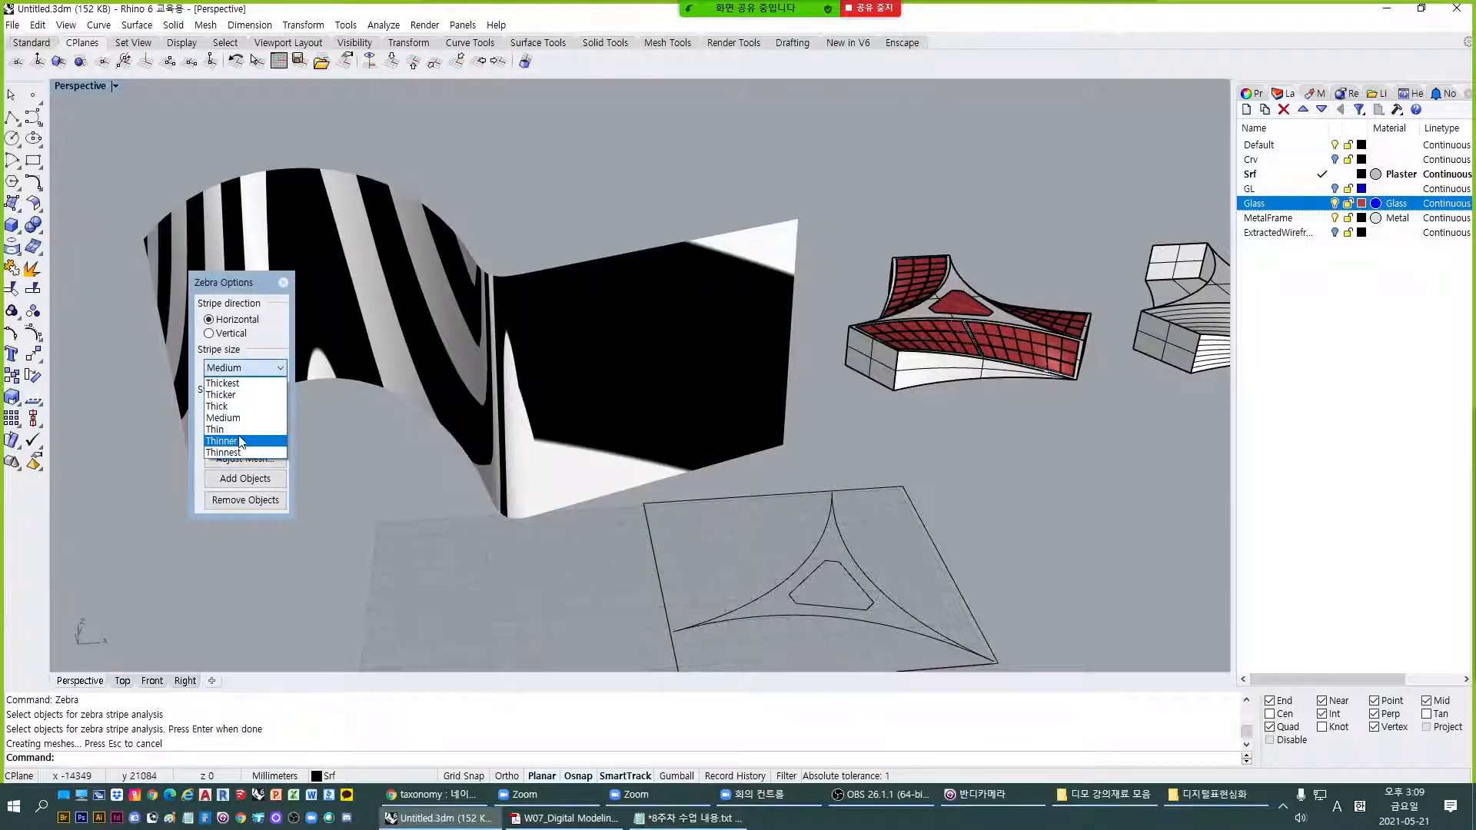
left_click(241, 442)
right_click_drag(582, 459, 563, 467)
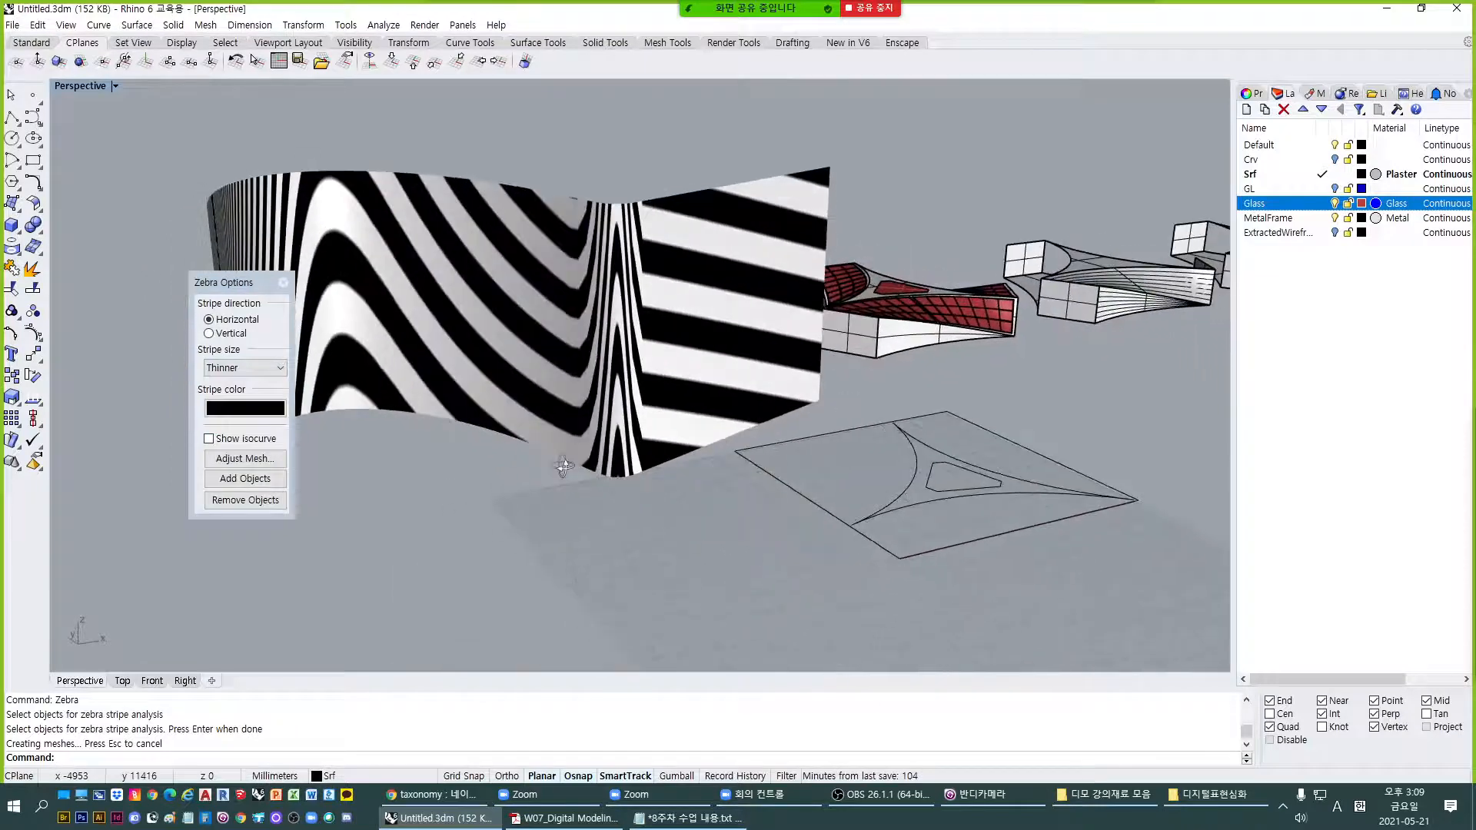
Examine the zebra stripes at Thin and Medium size, ending with the Thinnest setting.
left_click(254, 369)
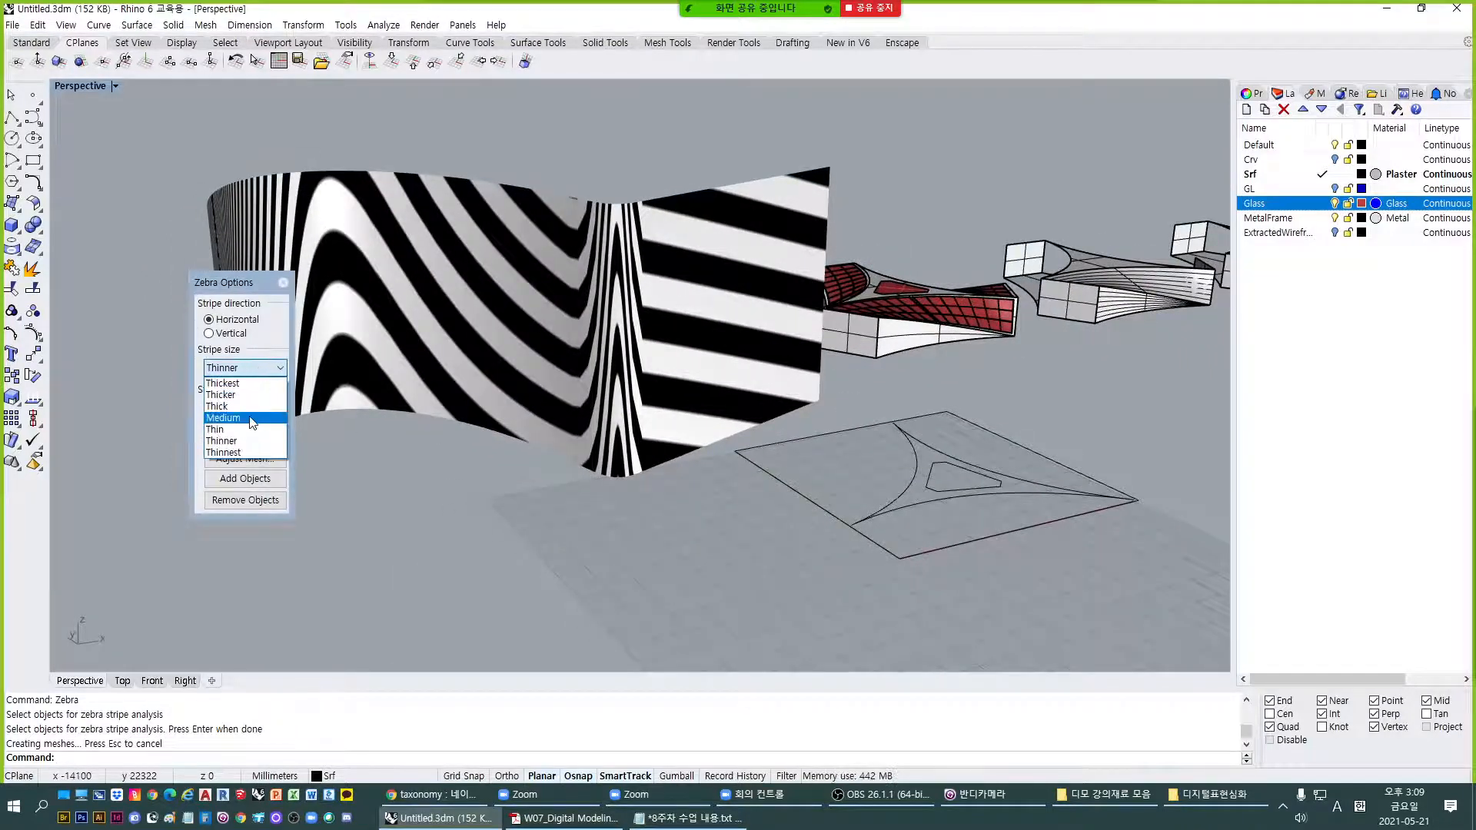
left_click(256, 430)
right_click_drag(584, 399, 602, 388)
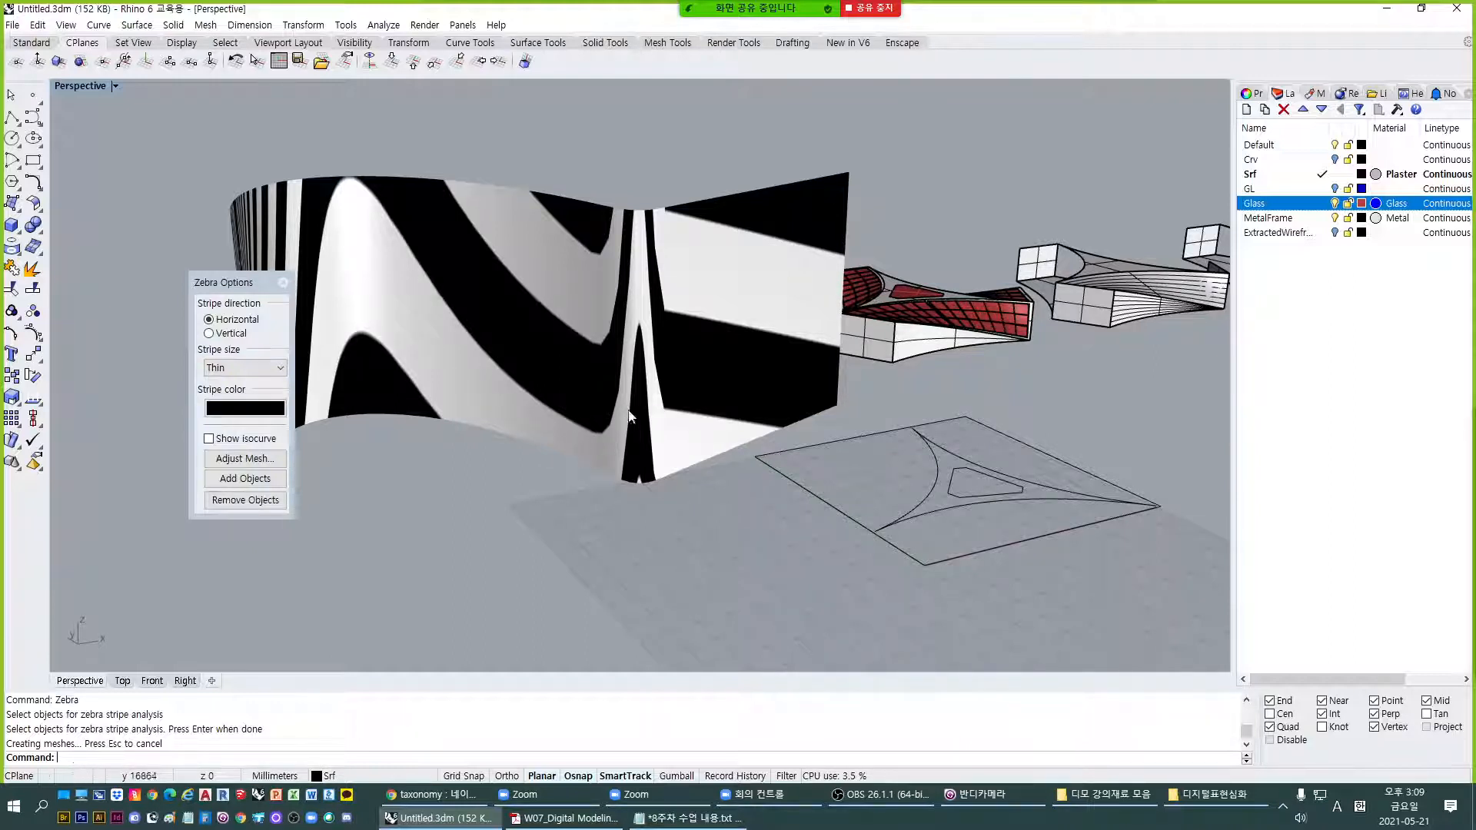
left_click(258, 368)
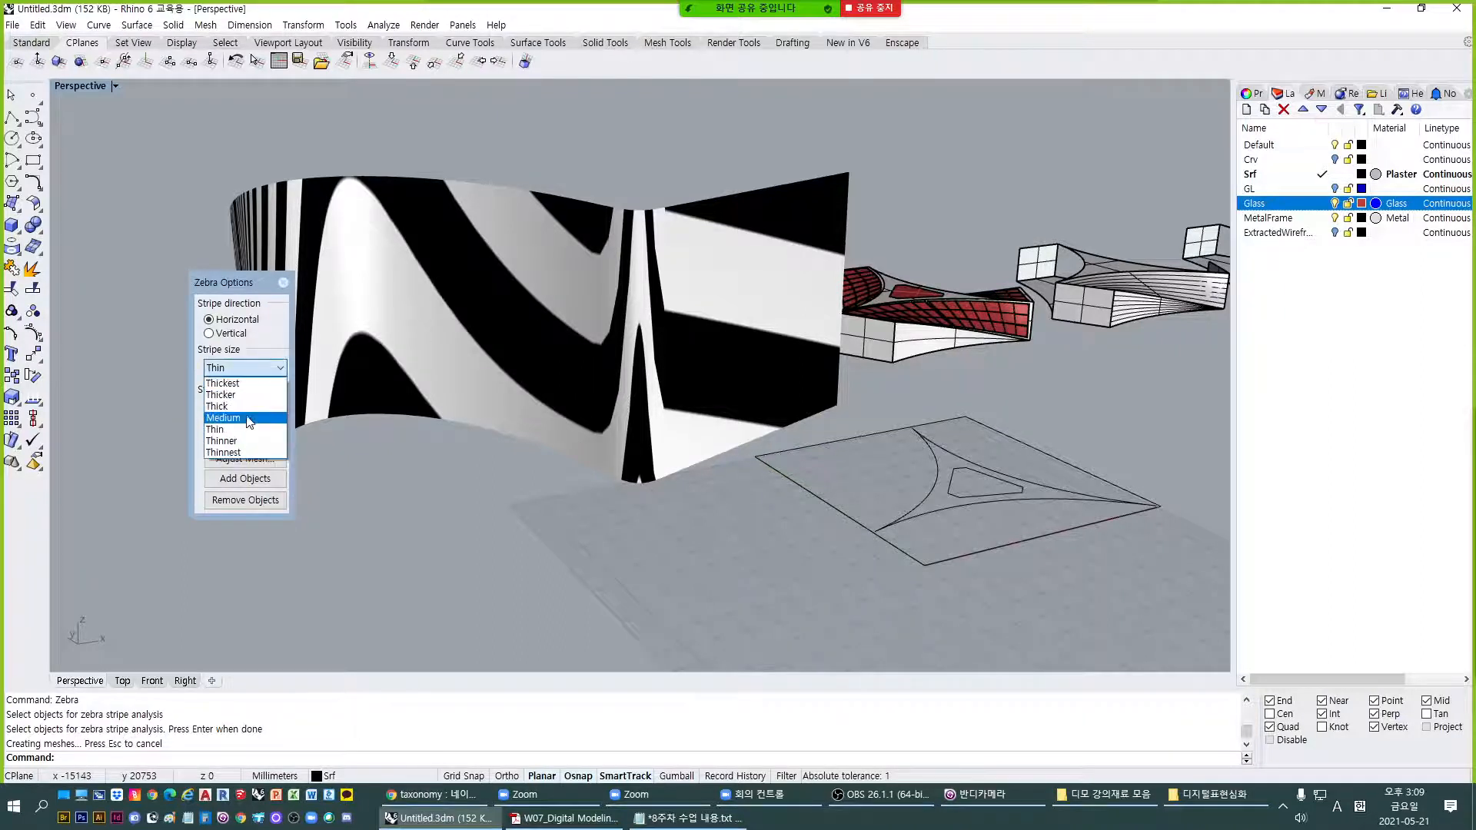
left_click(249, 421)
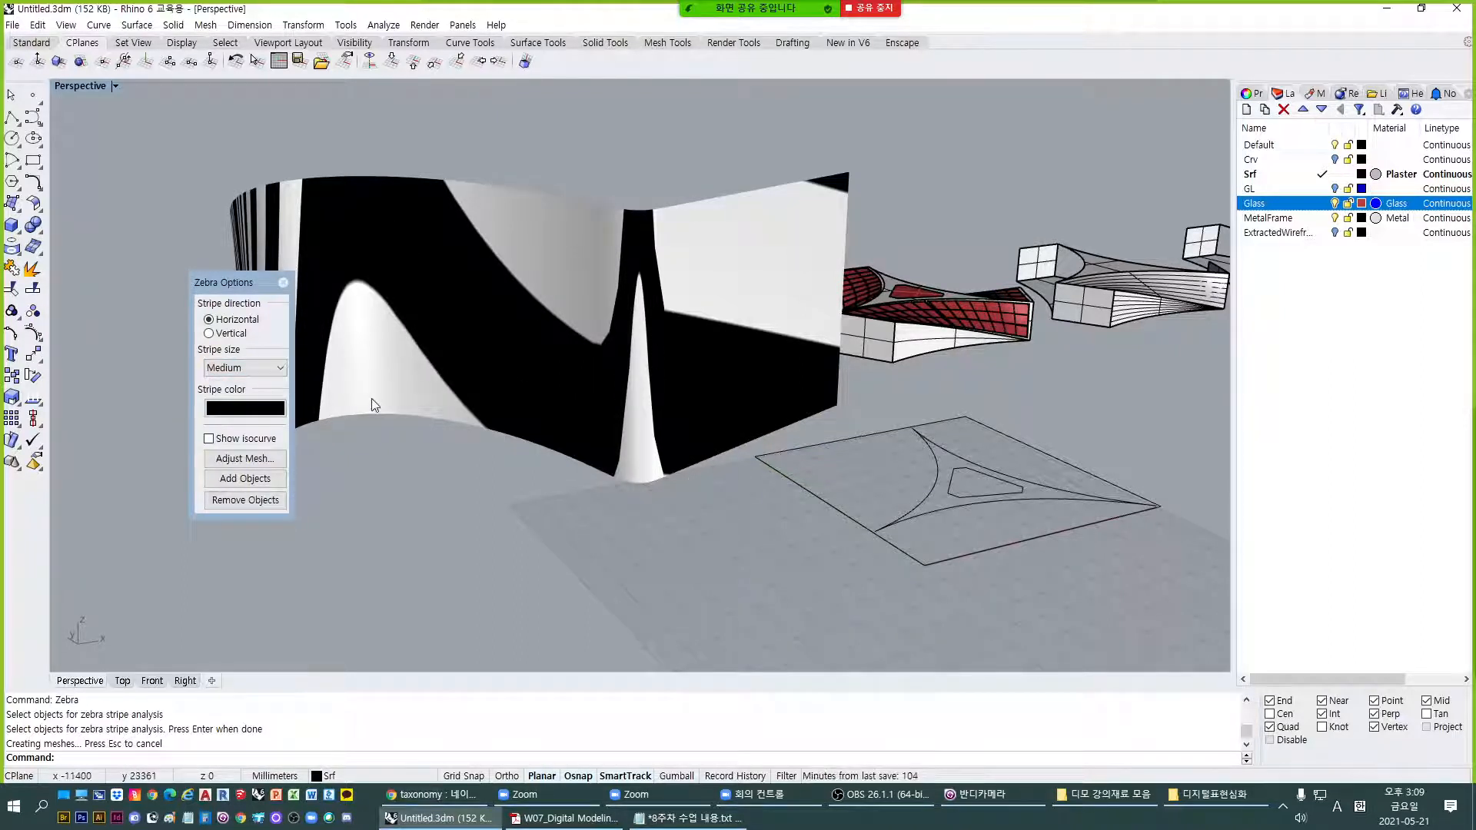
left_click(246, 368)
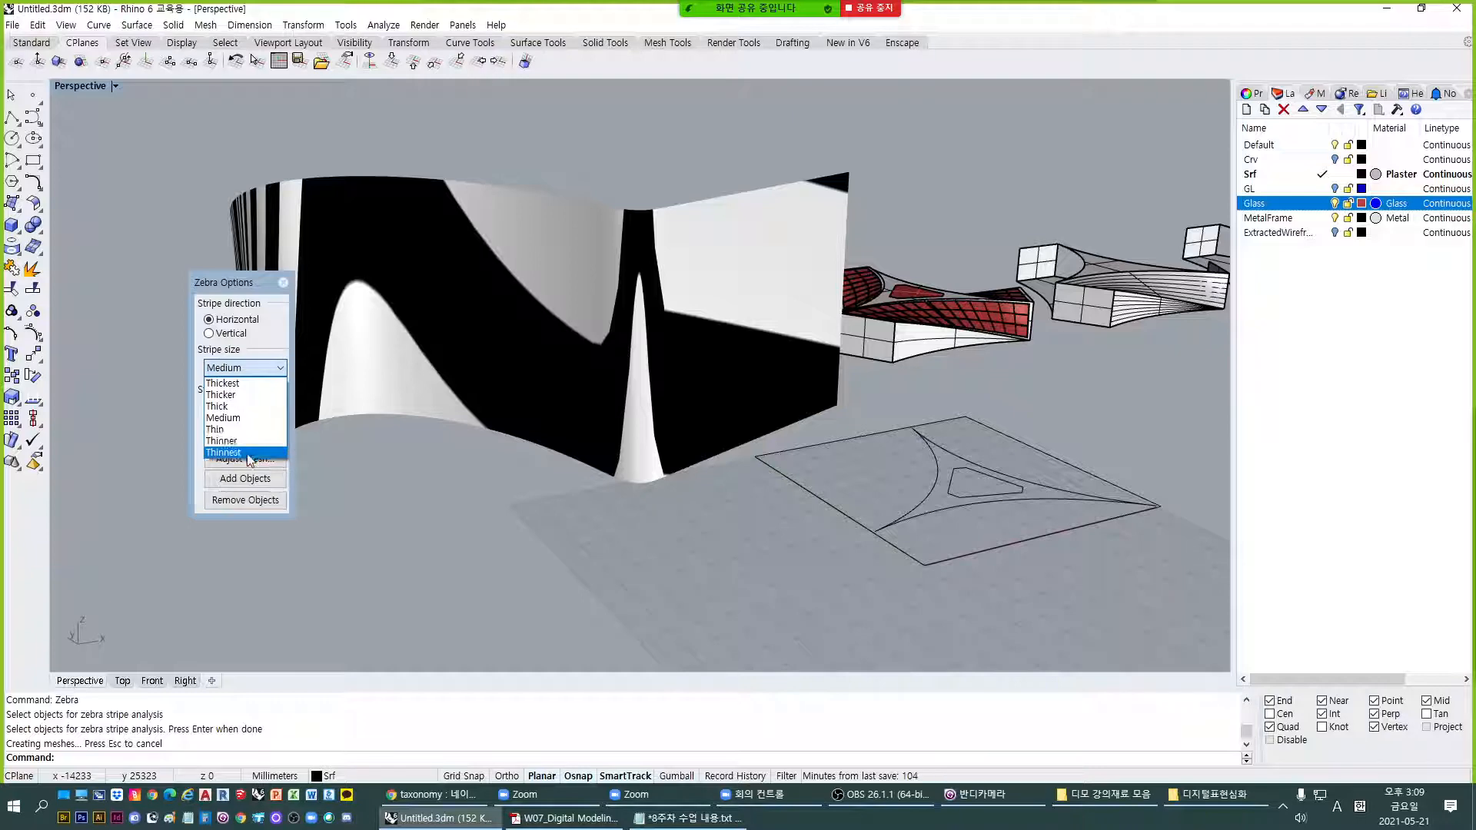
left_click(247, 452)
Copy the joined polysurface to the empty area in front of the original and close the zebra analysis.
scroll(562, 400, "down", 5)
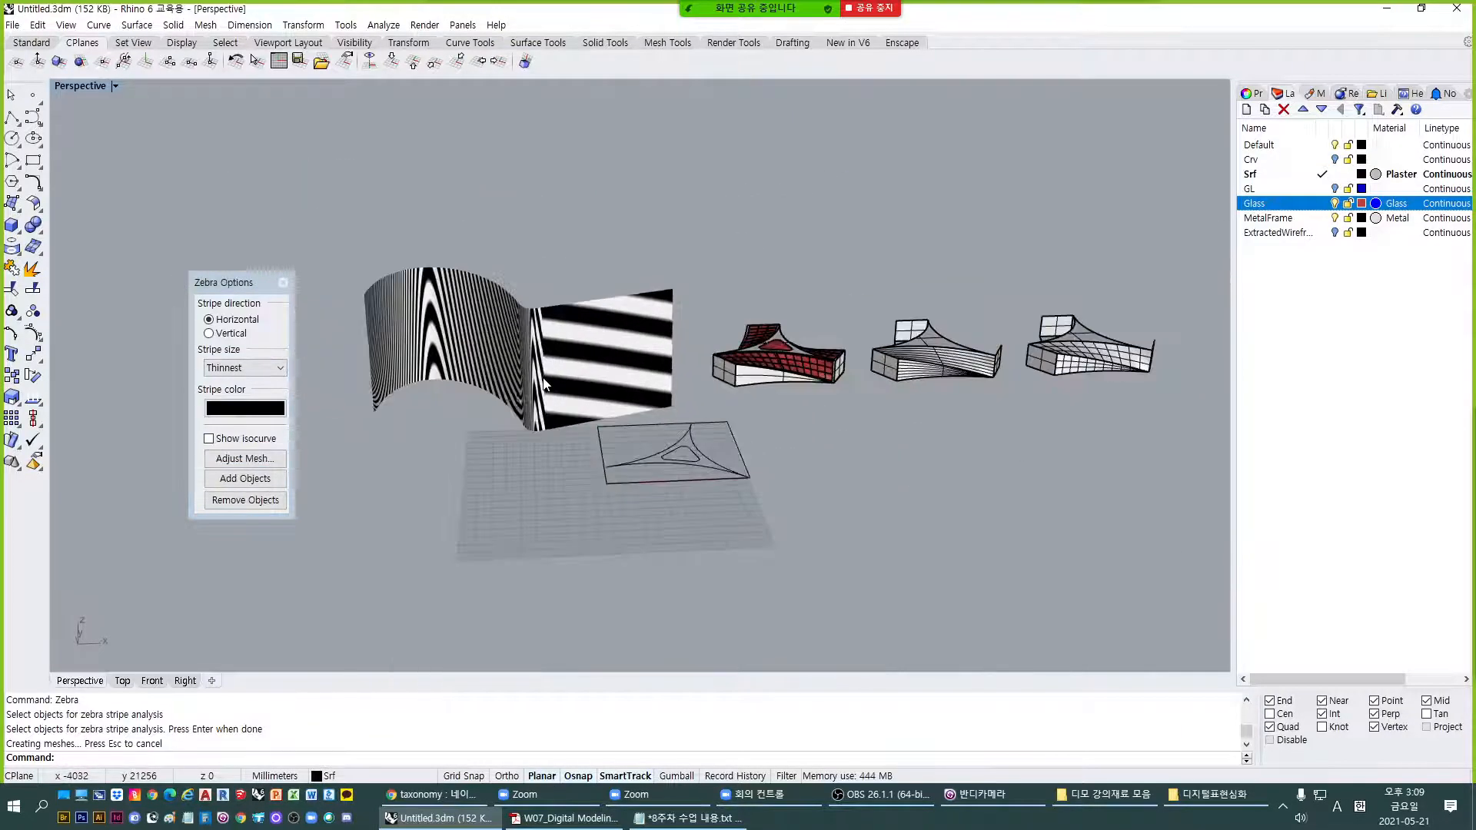
right_click_drag(543, 385, 582, 389)
scroll(682, 366, "up", 4)
left_click(582, 389)
scroll(582, 389, "down", 5)
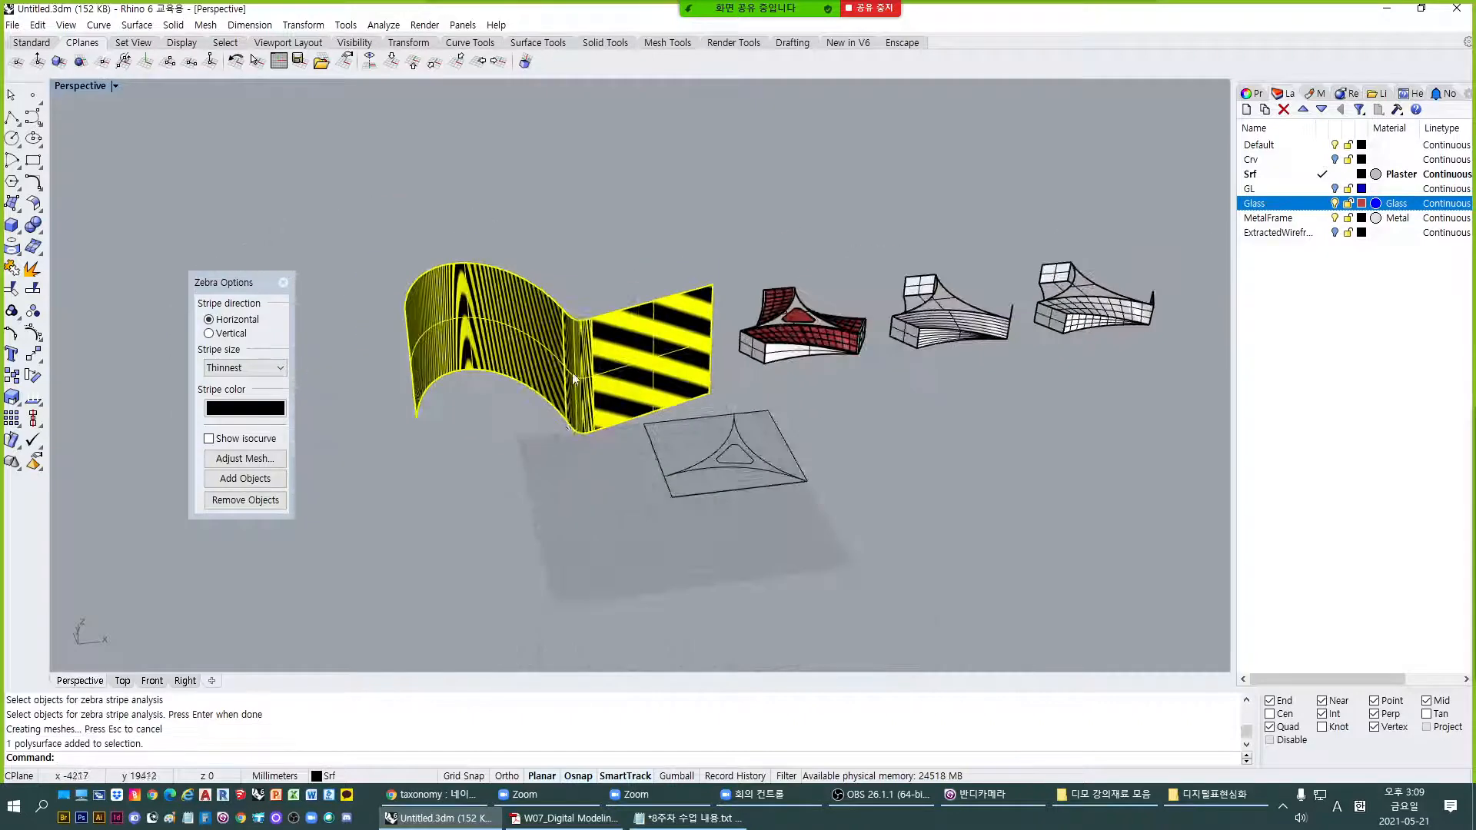
type("c")
key("space")
left_click(563, 415)
right_click_drag(511, 538, 748, 435, "shift")
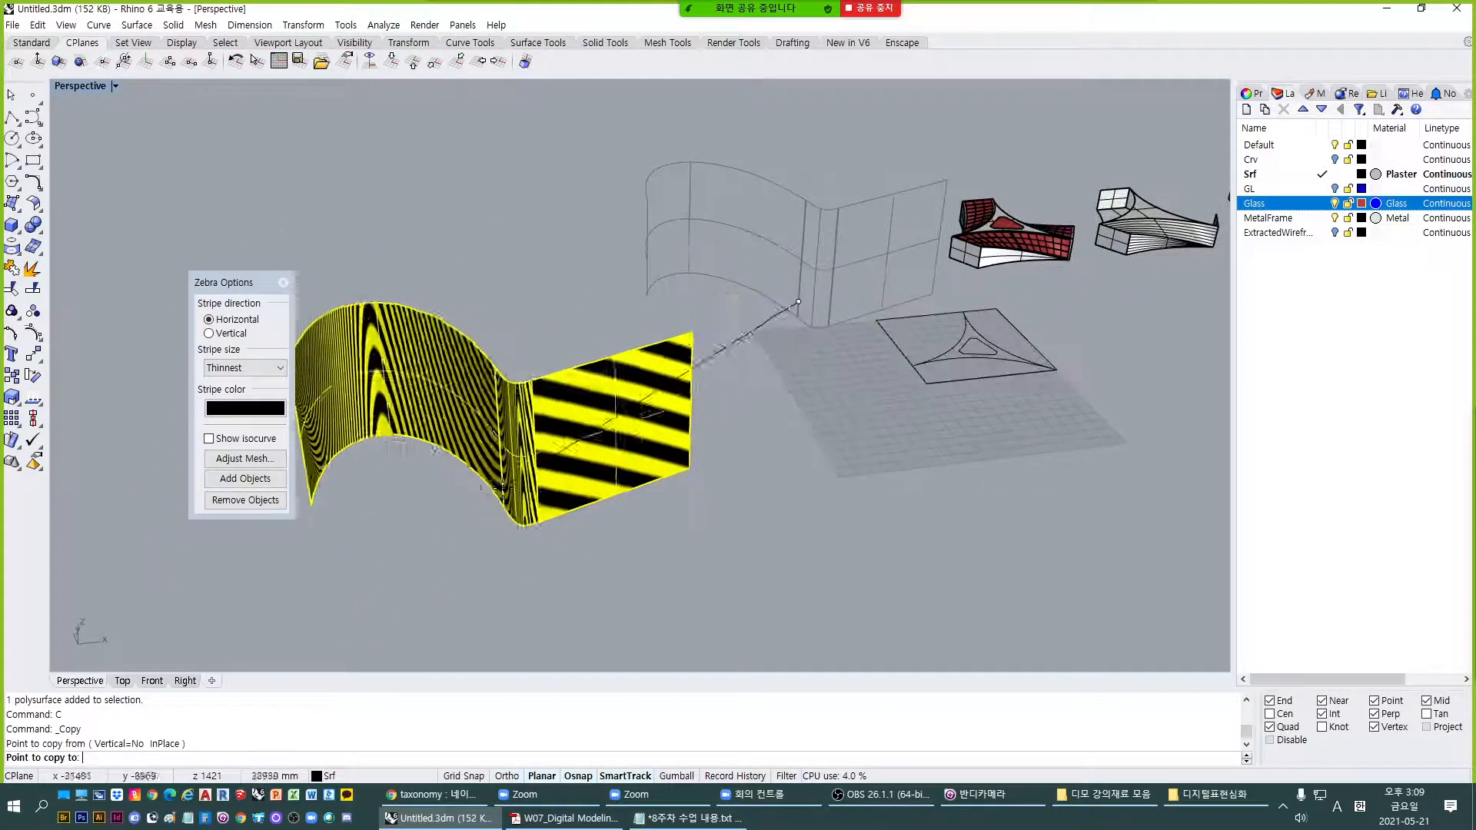
left_click(629, 491)
key("Escape")
key("Escape")
left_click(752, 301)
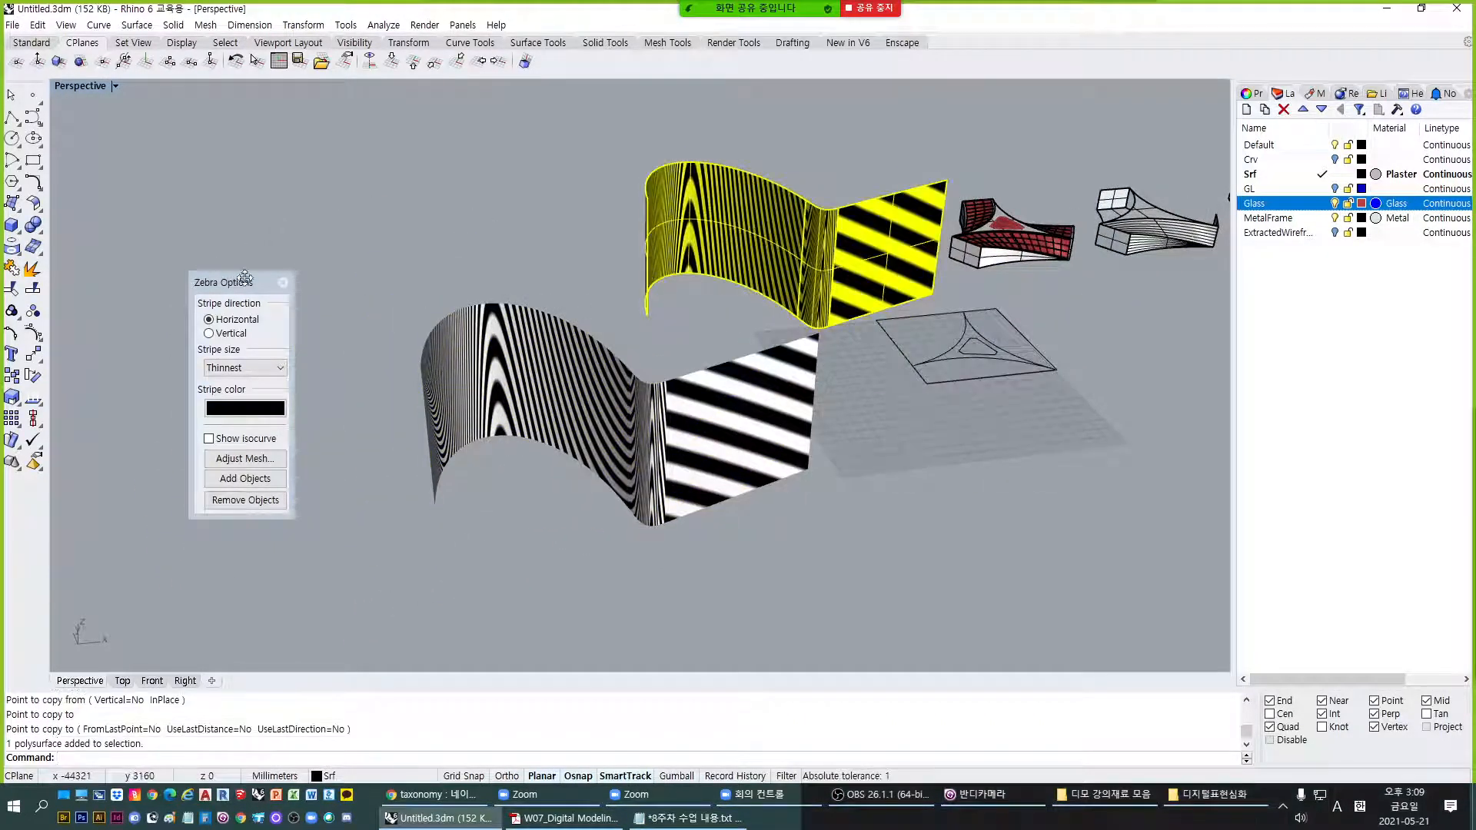
left_click(283, 282)
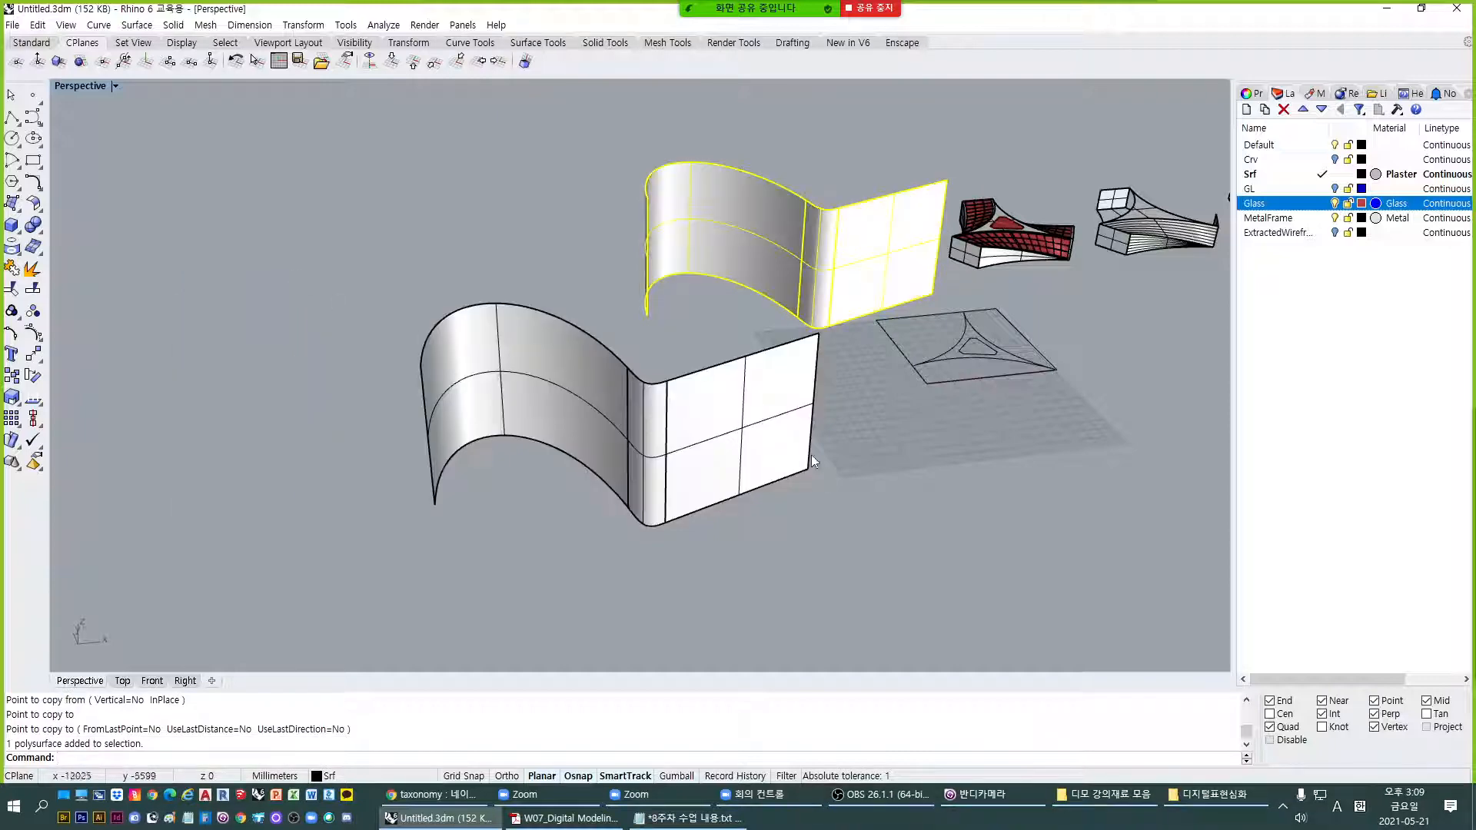
Explode the front polysurface copy and delete its blend surface between the curved and flat parts.
key("Escape")
left_click(650, 427)
type("E")
key("Return")
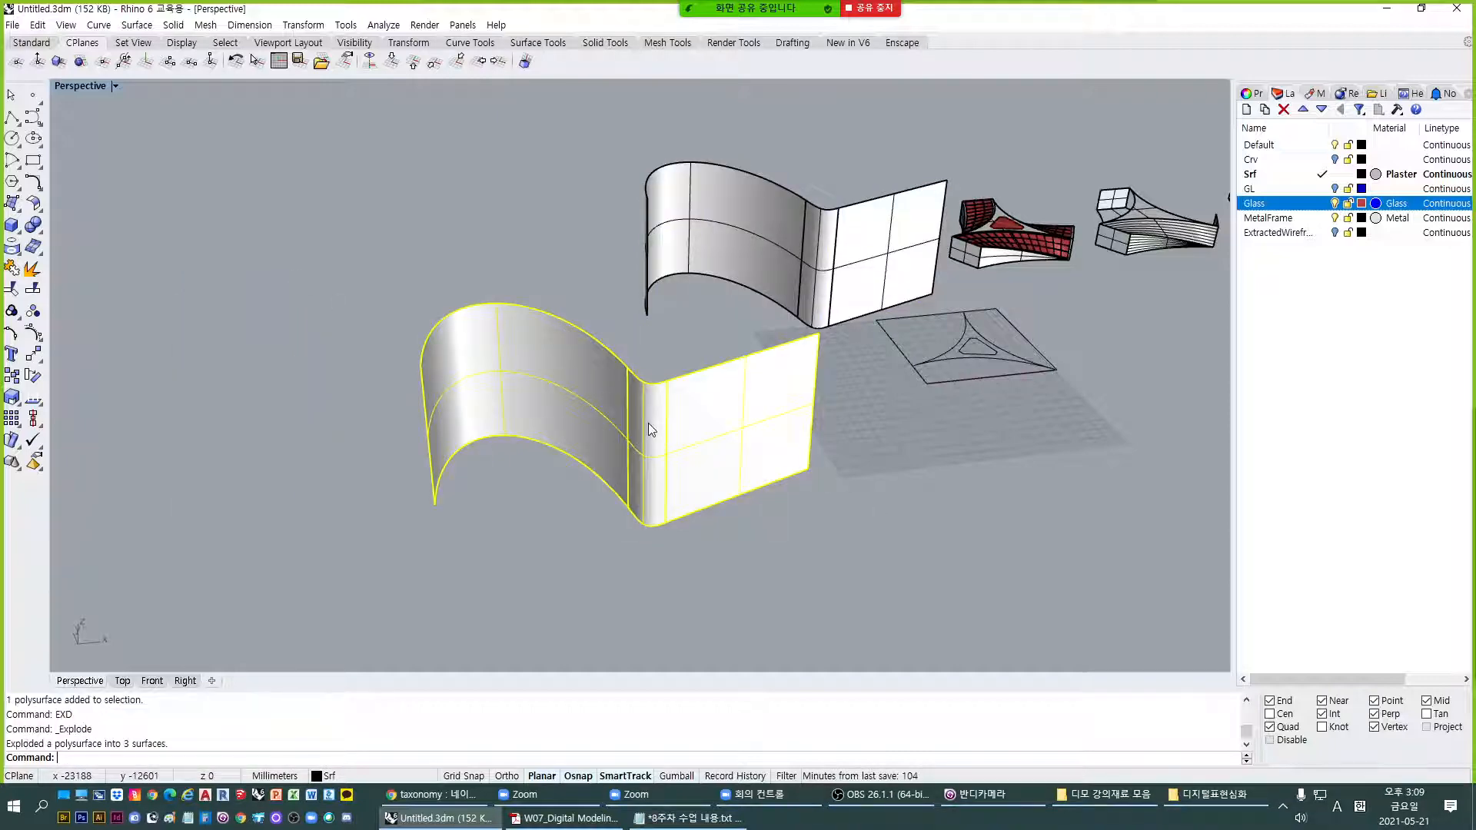
left_click(648, 423)
key("Delete")
Draw a straight line across the gap joining the facing lower corners of the curved and flat surfaces.
right_click_drag(640, 477, 627, 531)
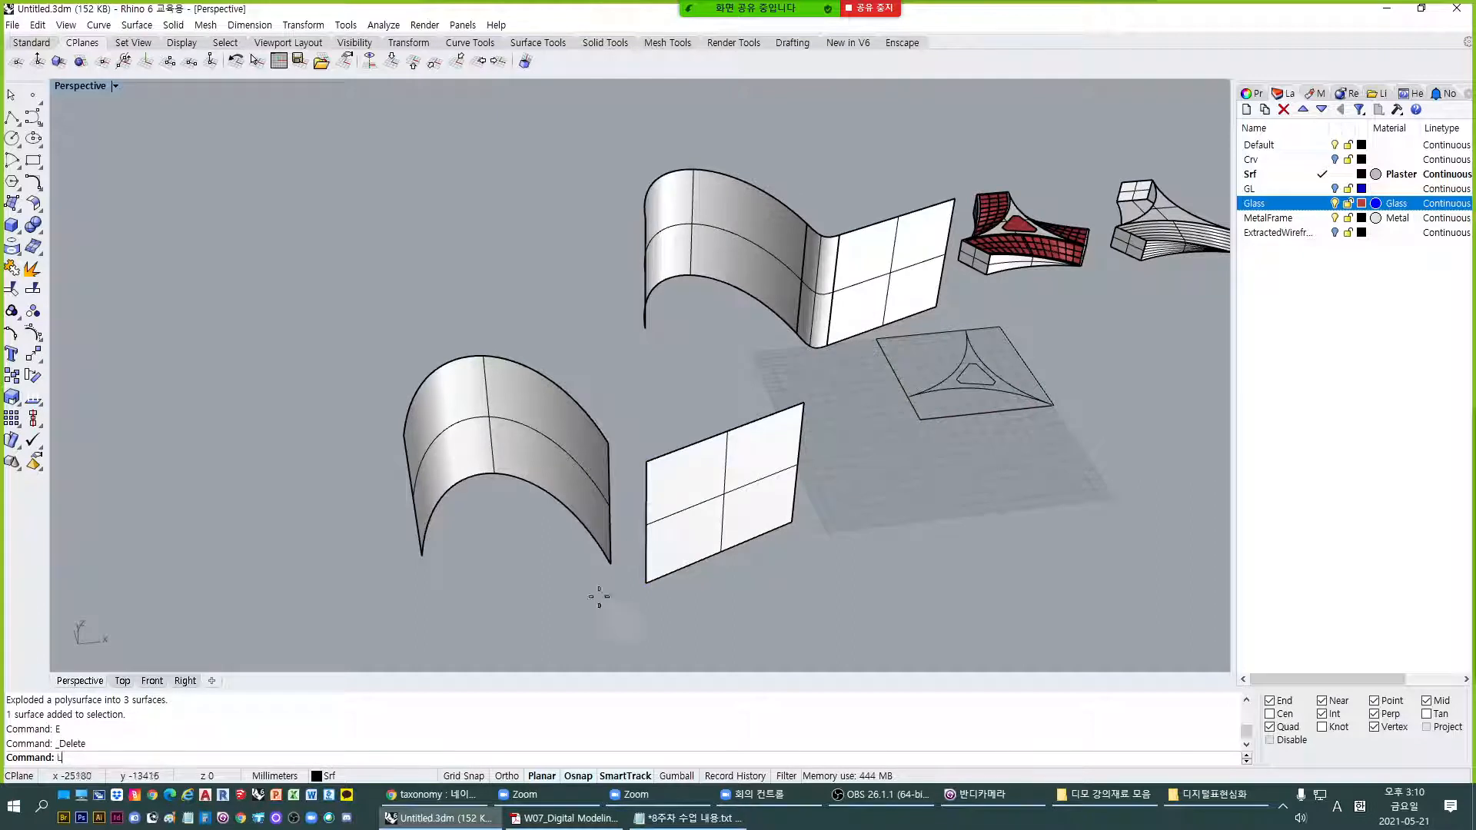
type("pl")
key("Return")
left_click(611, 563)
left_click(647, 582)
type("E")
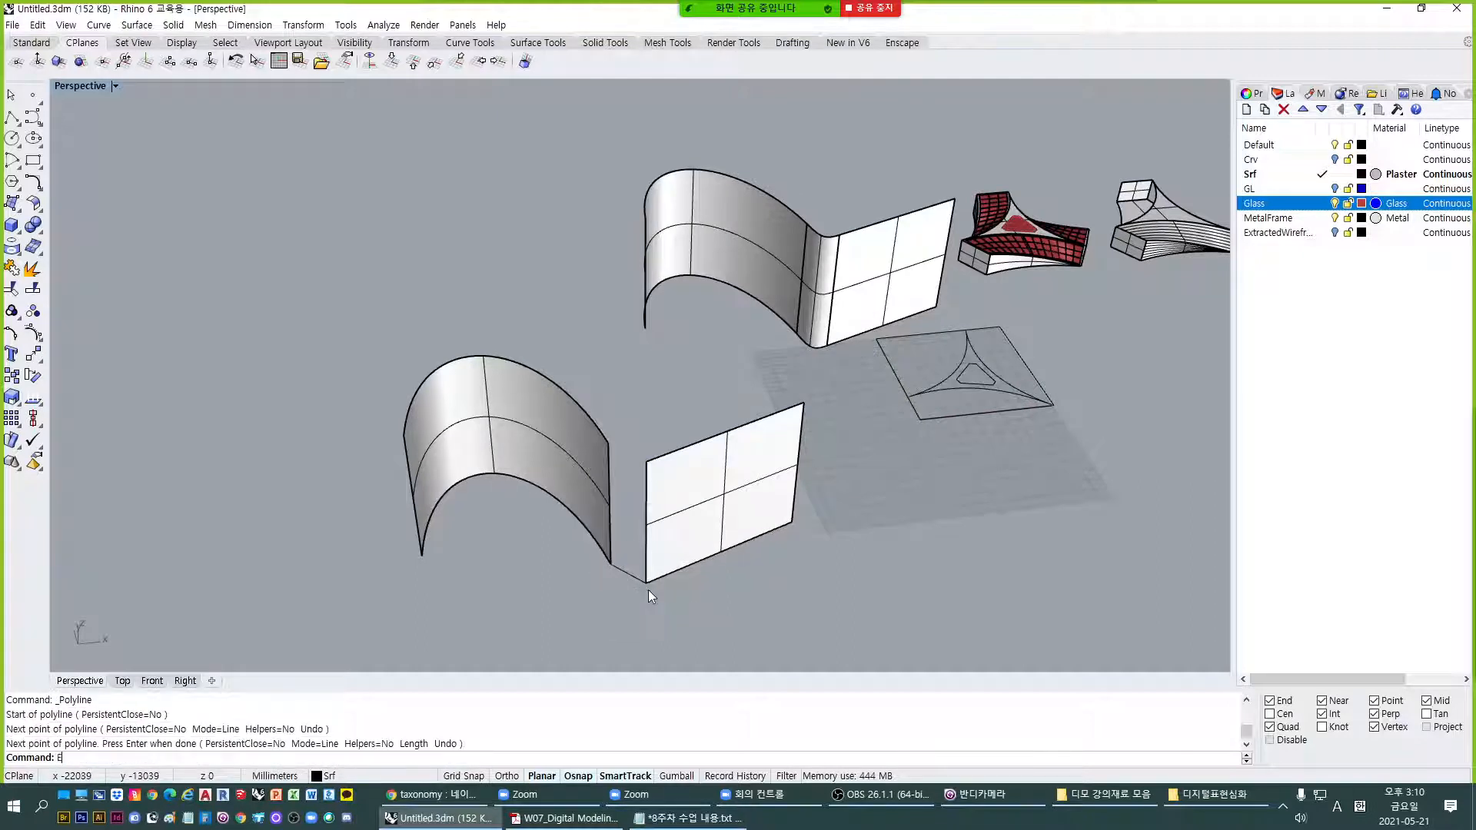
type("XDc")
key("Return")
left_click(639, 583)
type("L")
key("Return")
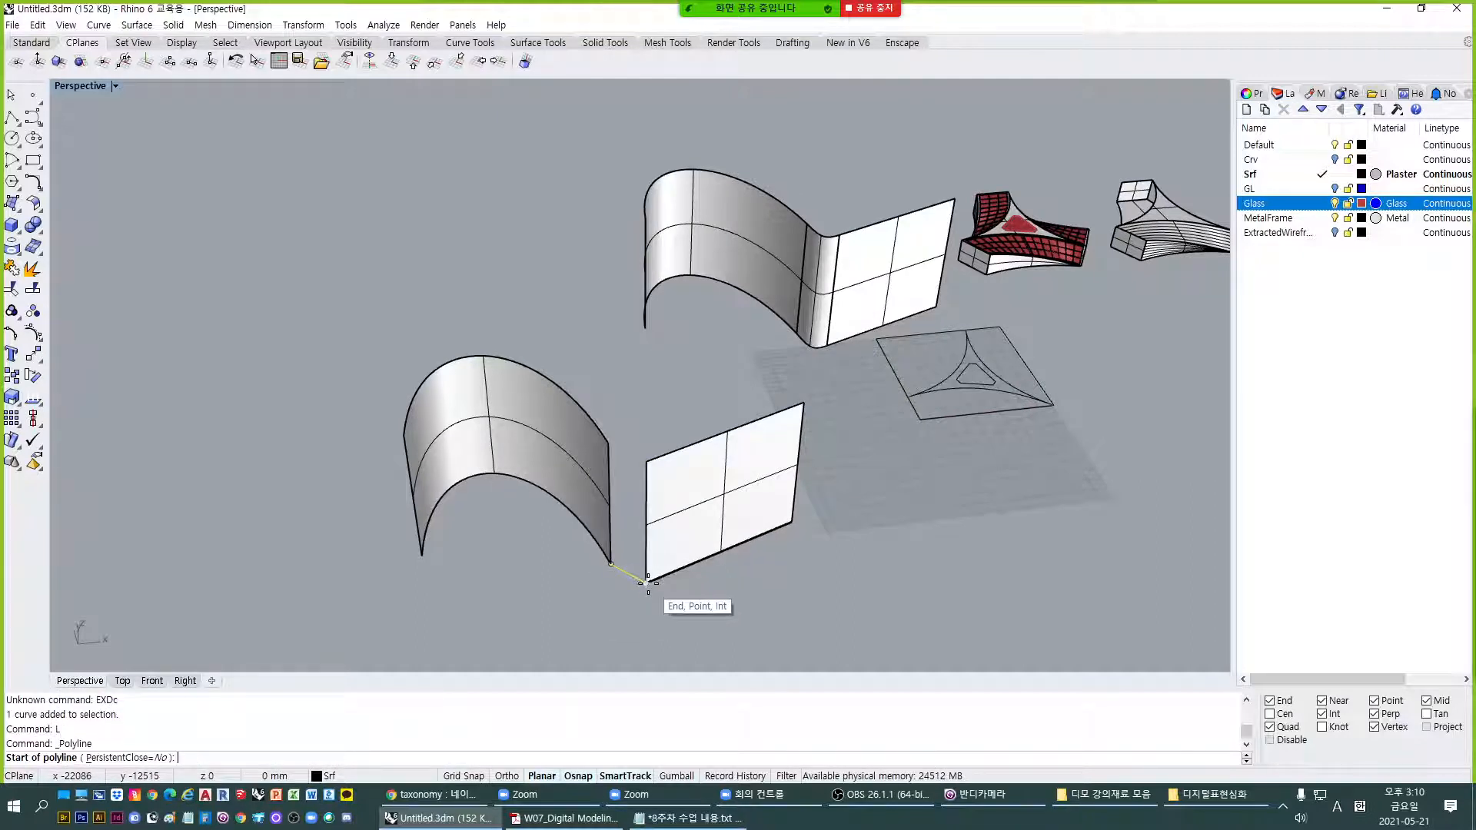
left_click(647, 583)
key("Escape")
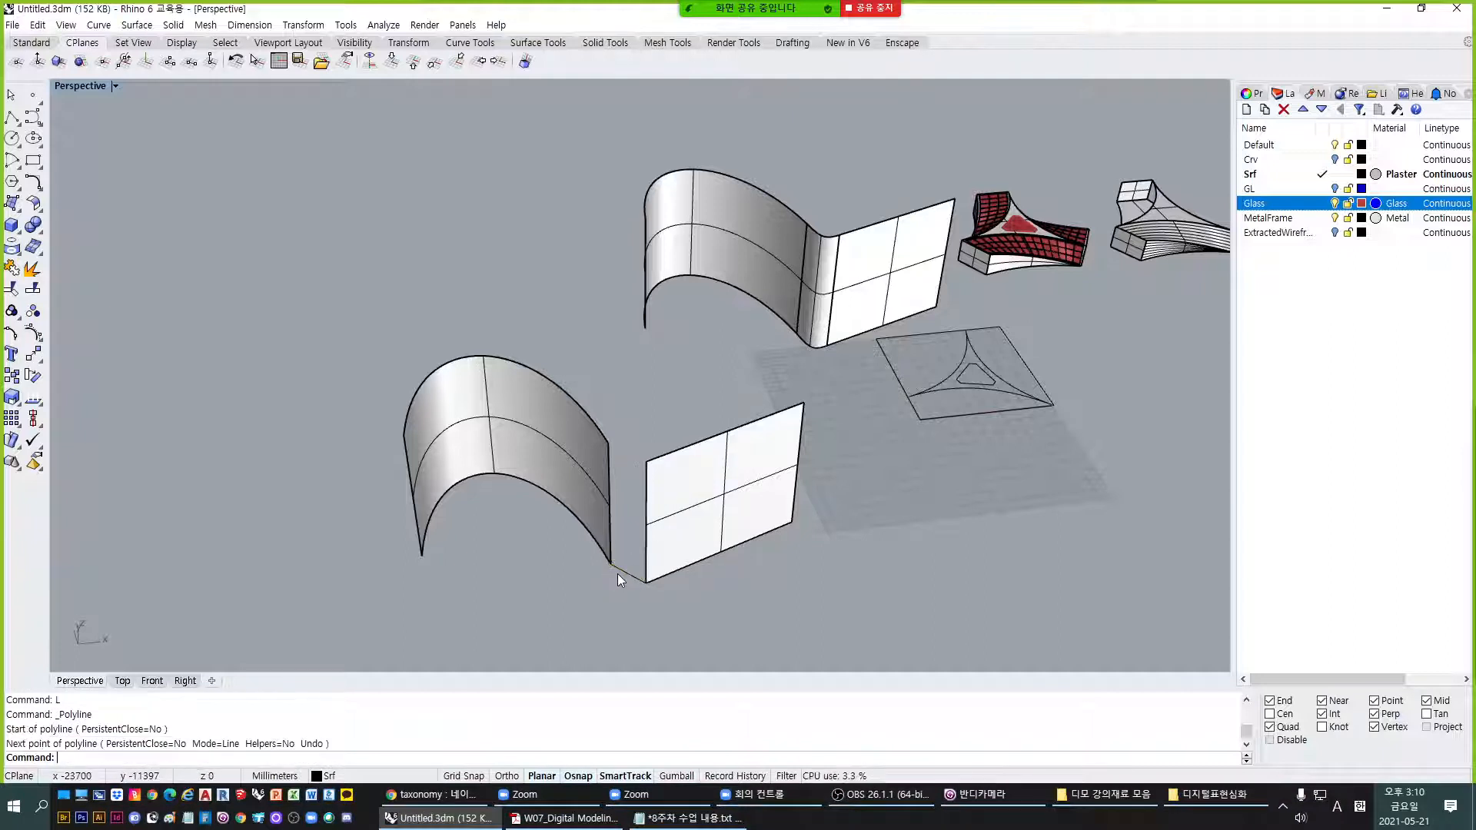
Extrude the connecting line upward to the flat surface's upper corner, and delete the line.
type("EXC")
key("Return")
left_click(625, 571)
key("Return")
left_click(642, 579)
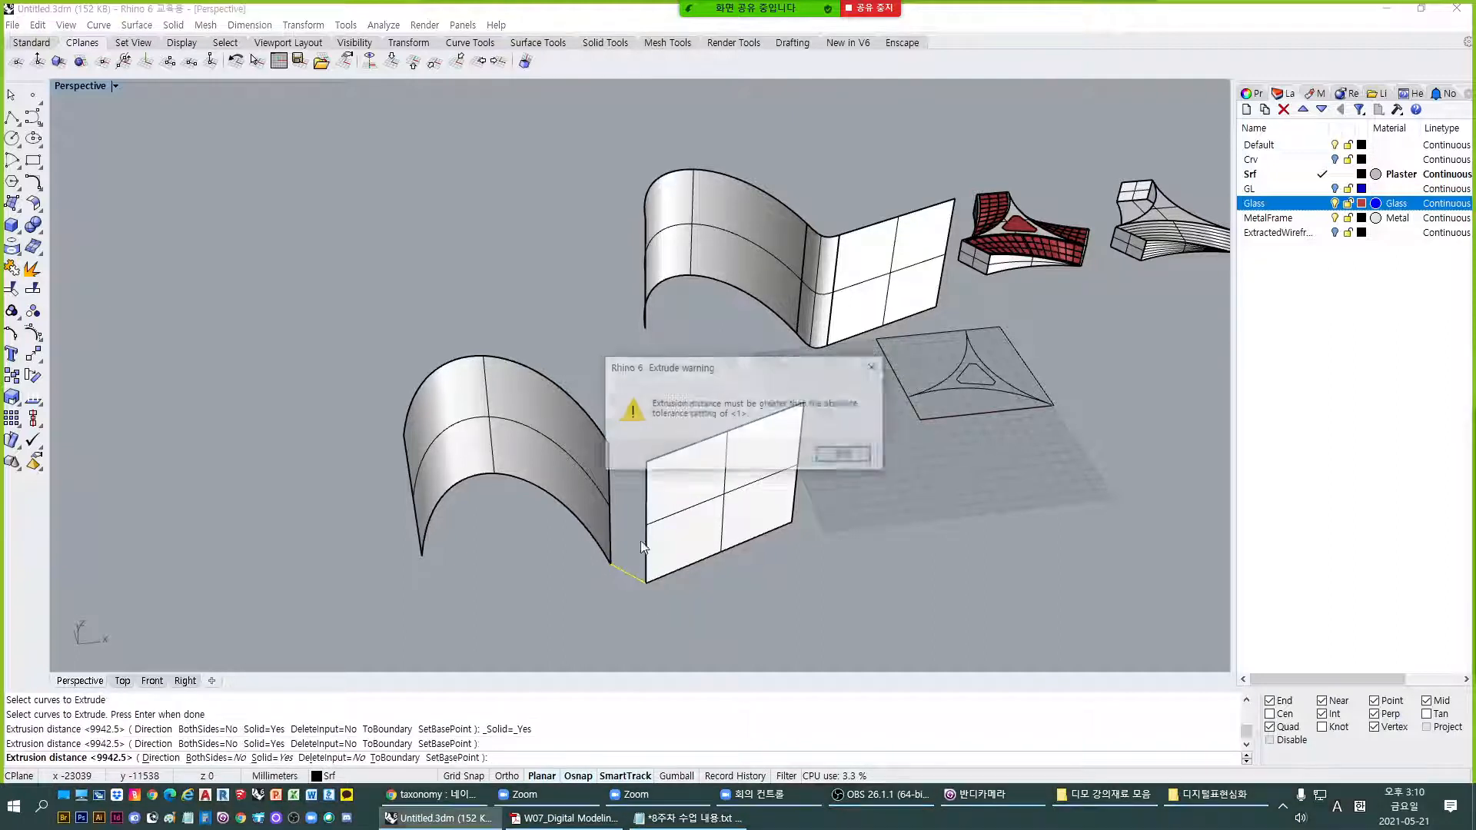
key("Return")
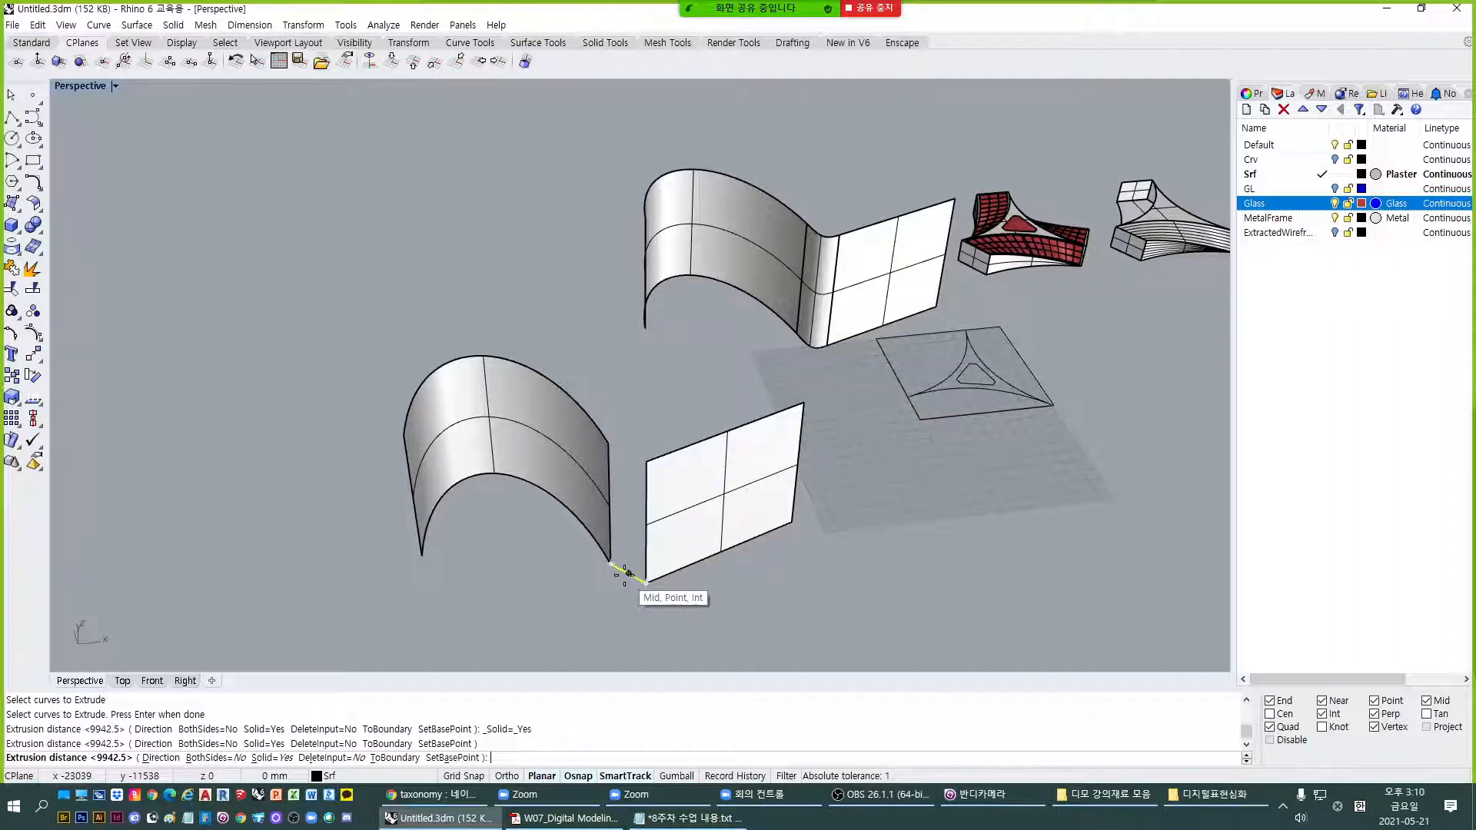
left_click(650, 465)
left_click(627, 578)
key("Return")
type("e")
key("Return")
Join the flat, extruded connecting and curved surfaces into one polysurface.
left_click(678, 524)
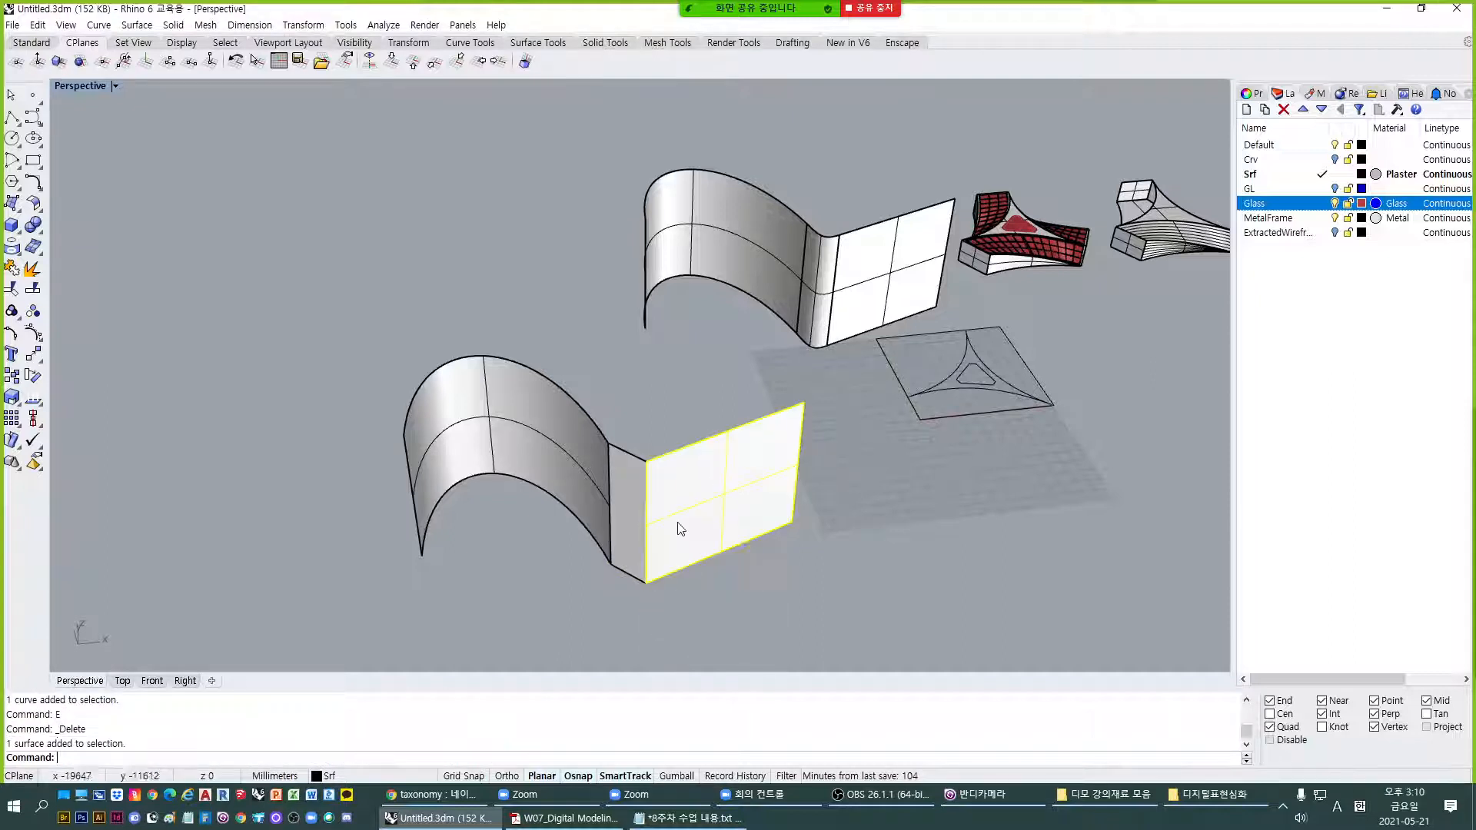
left_click(626, 496, "shift")
left_click(554, 460, "shift")
type("j")
key("Return")
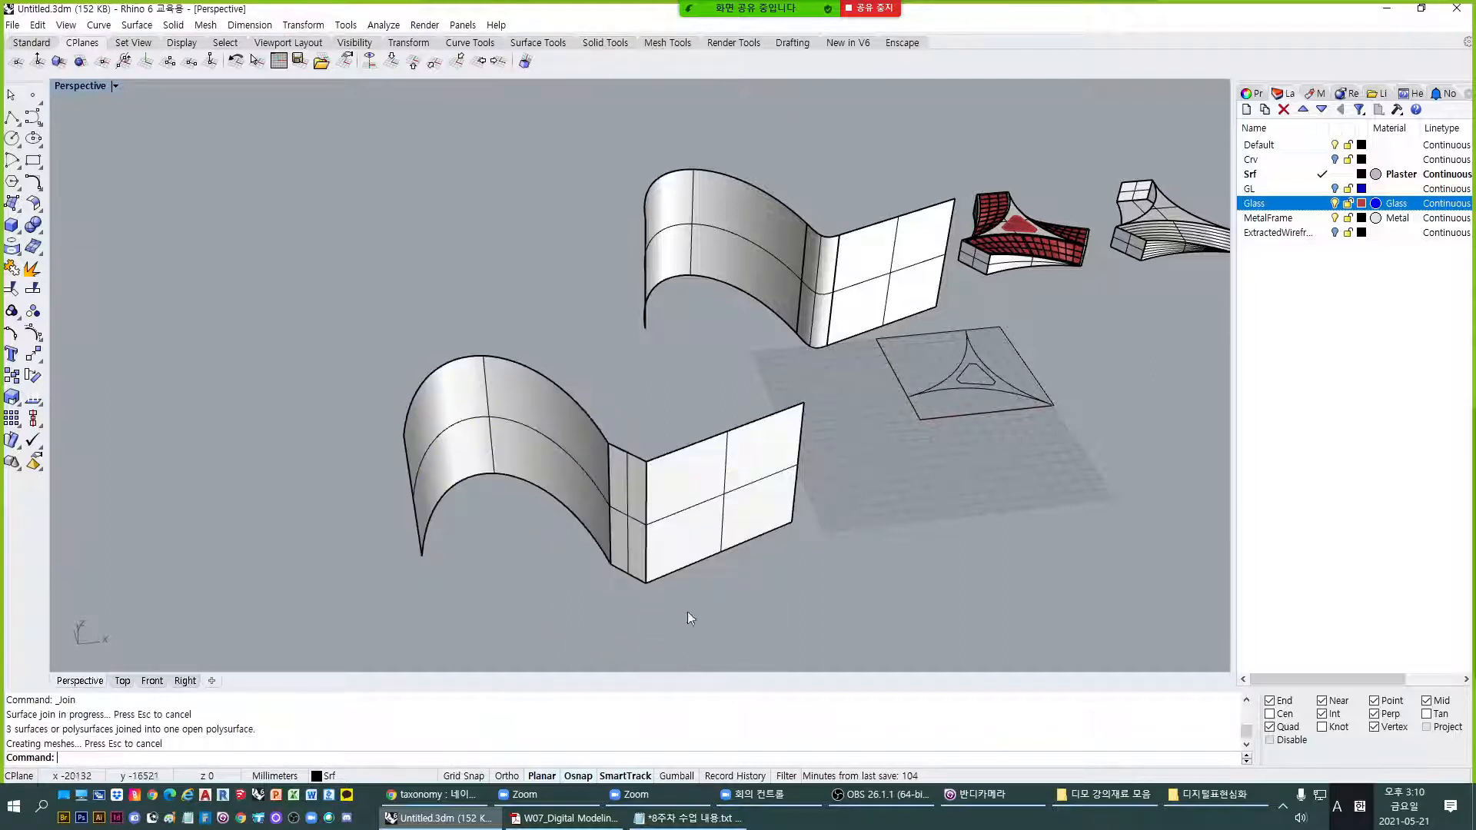
key("Escape")
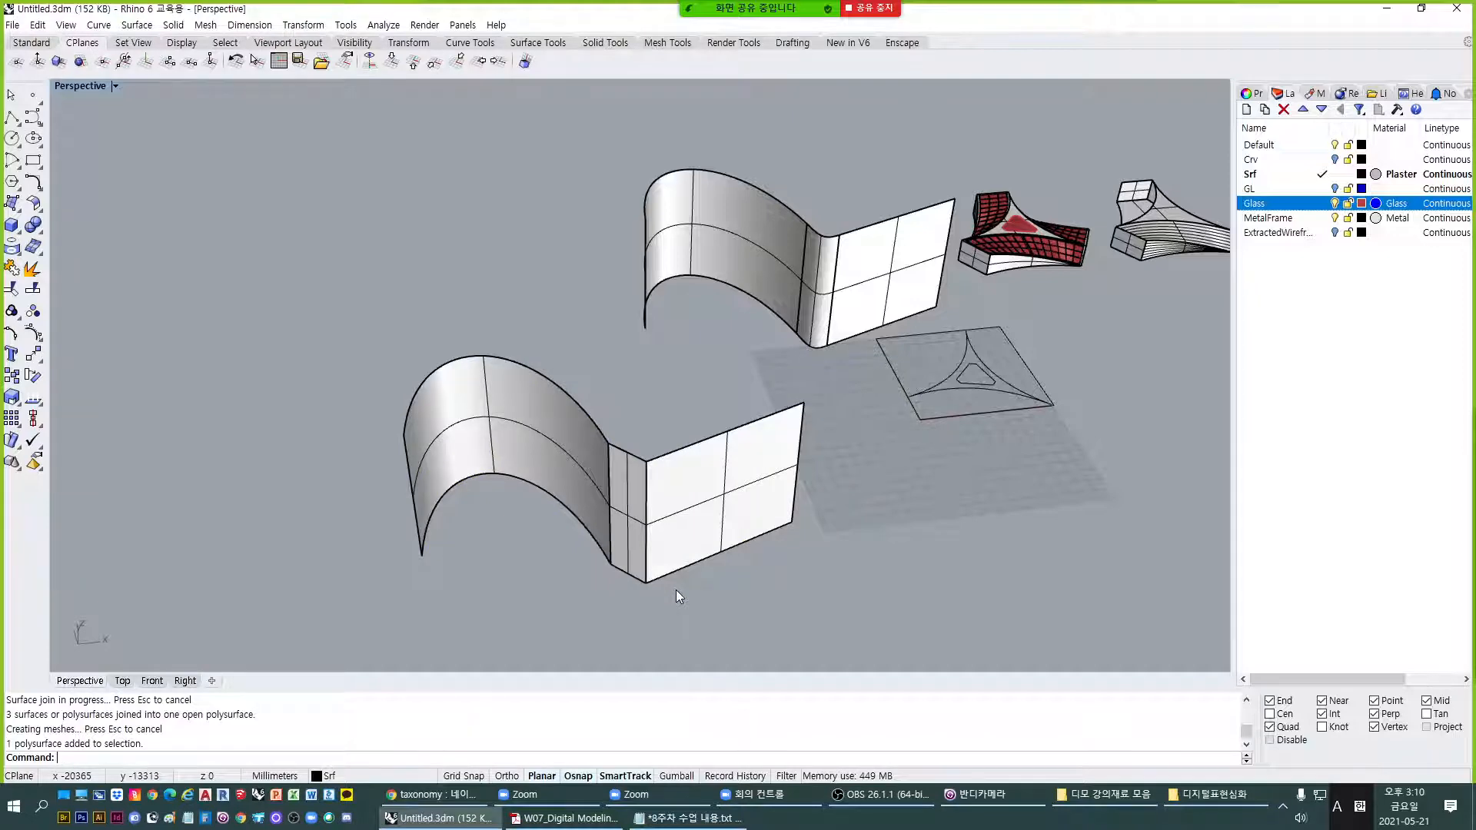
Run Zebra analysis on the sharp-cornered polysurface and examine how the stripes meet at its seams.
right_click_drag(676, 588, 591, 423)
scroll(579, 443, "up", 5)
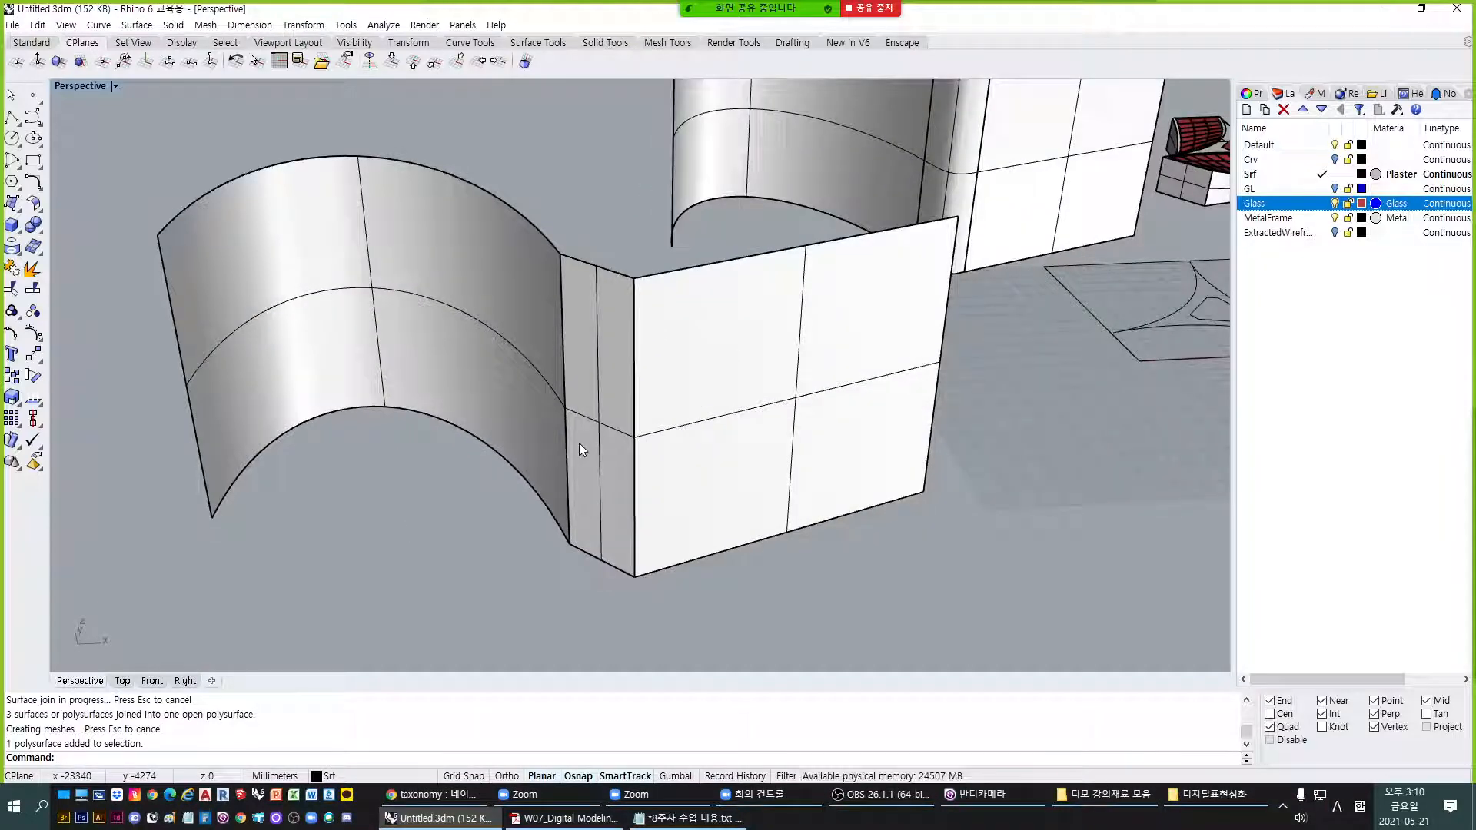
type("ZEbra")
key("Return")
left_click(613, 428)
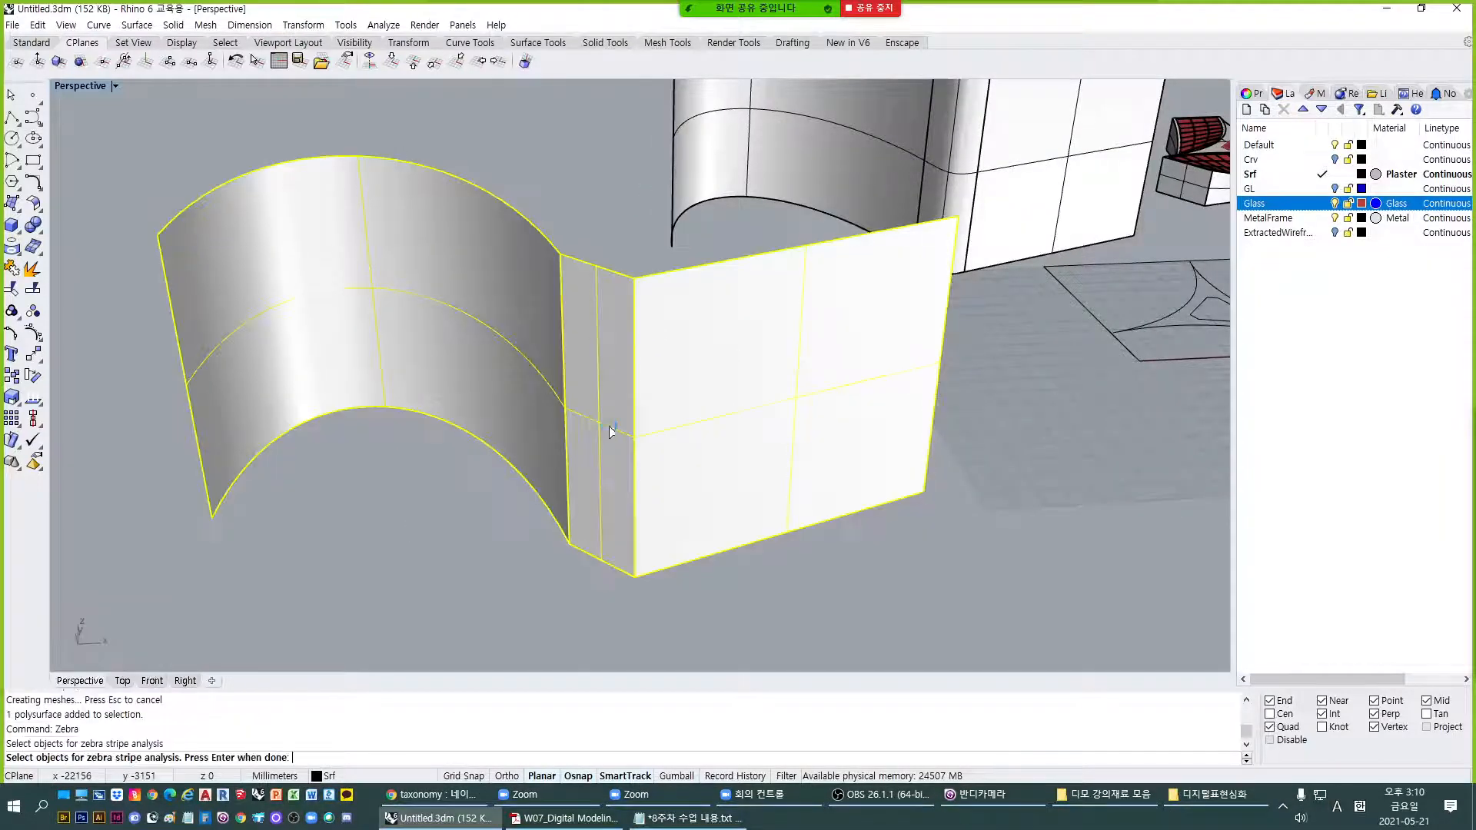
key("Return")
scroll(734, 377, "up", 5)
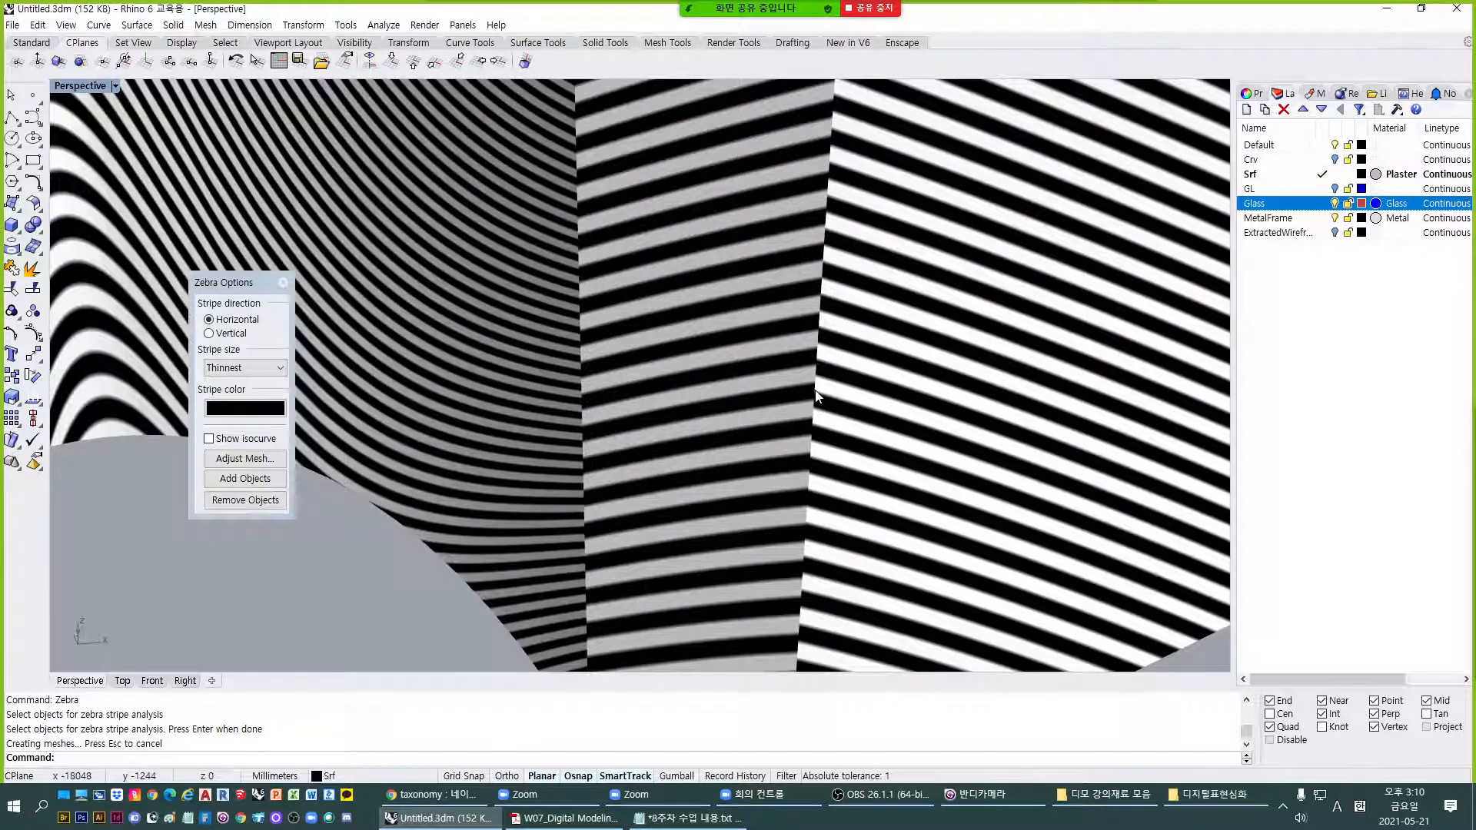
scroll(602, 400, "down", 5)
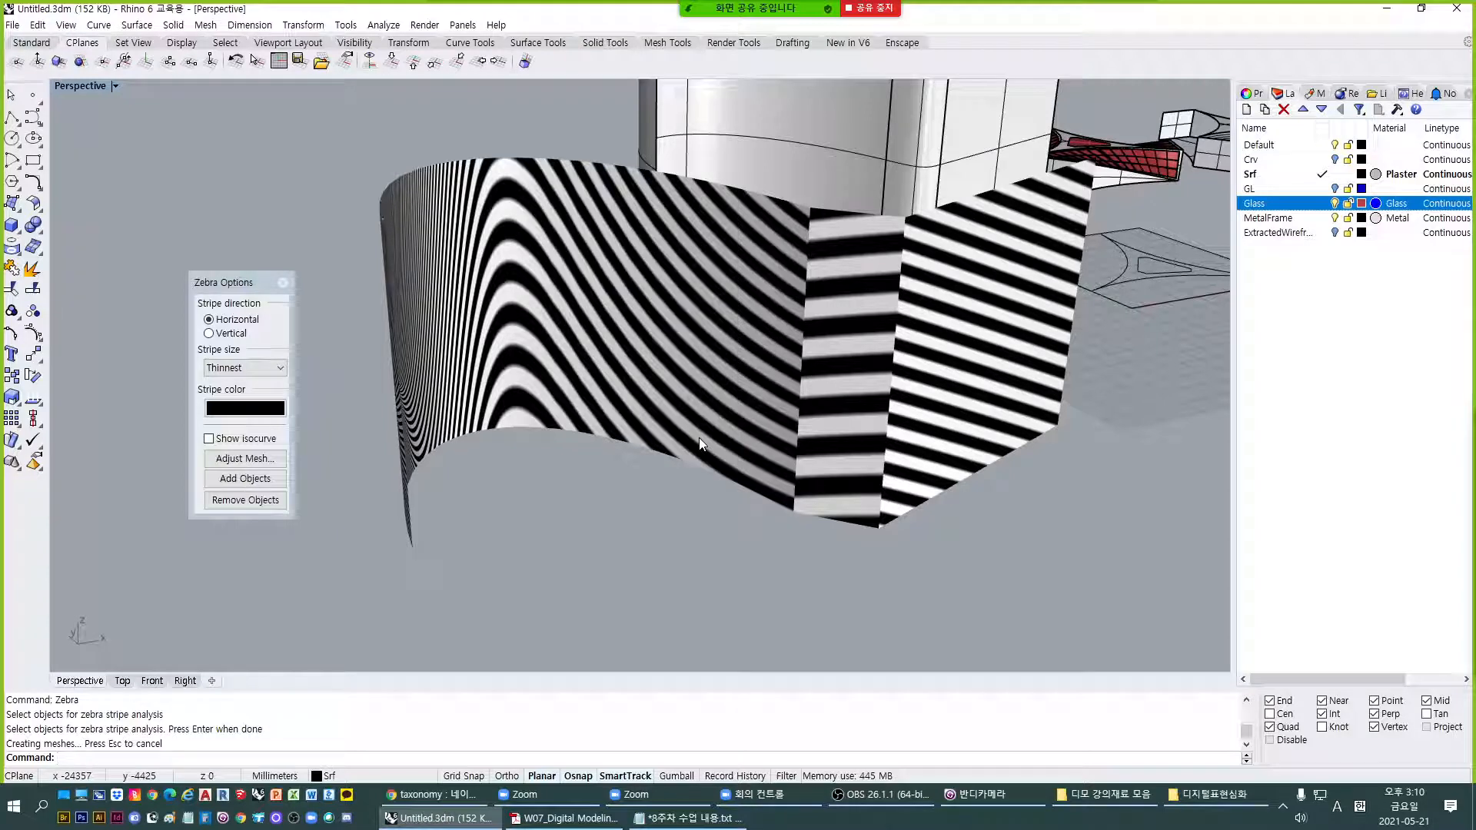
scroll(699, 436, "down", 5)
scroll(713, 442, "down", 3)
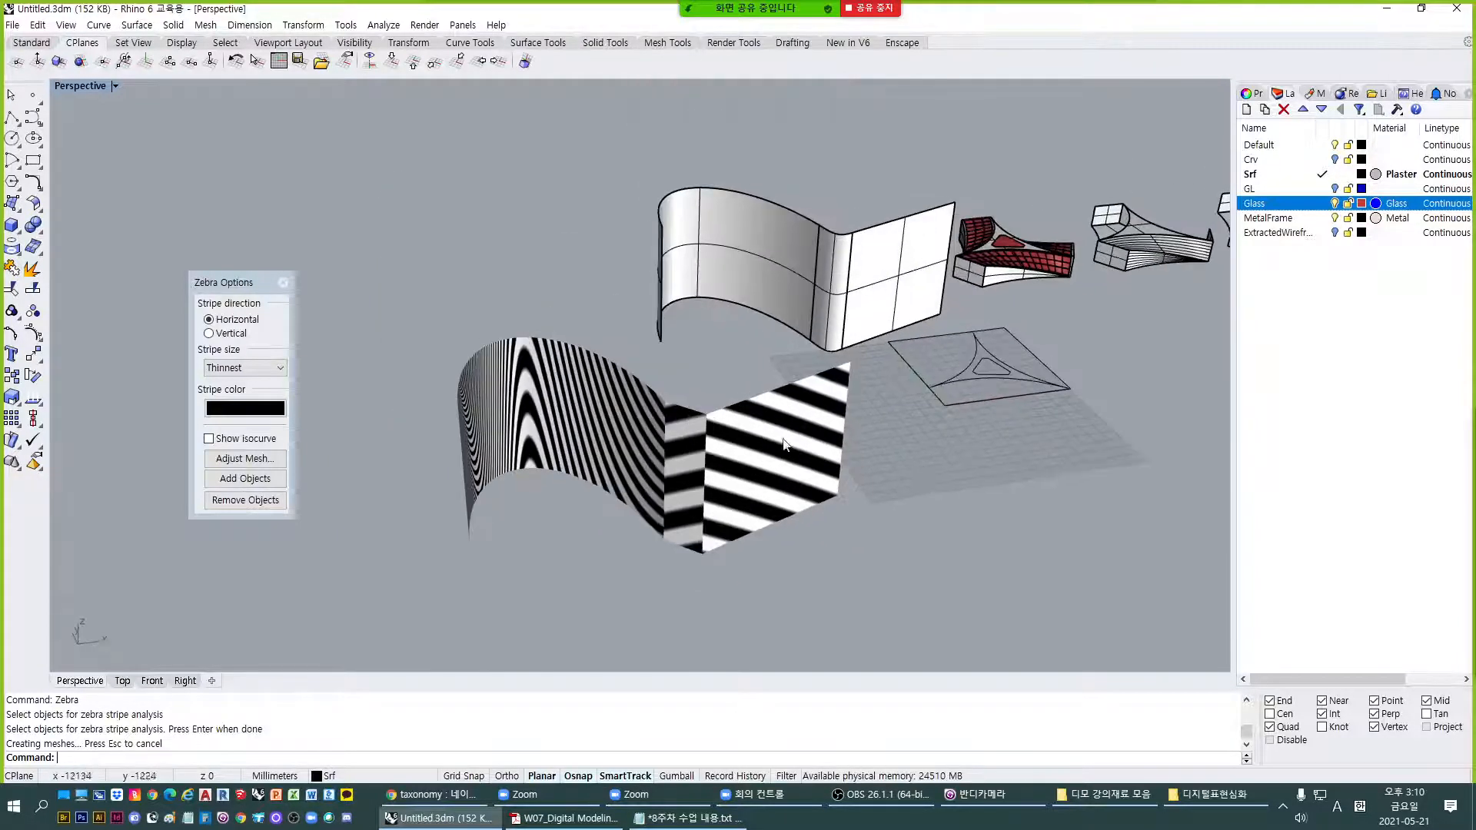
Delete the curved-and-flat test polysurfaces.
left_click(713, 442)
key("Delete")
right_click_drag(950, 282, 720, 437, "shift")
scroll(786, 338, "up", 9)
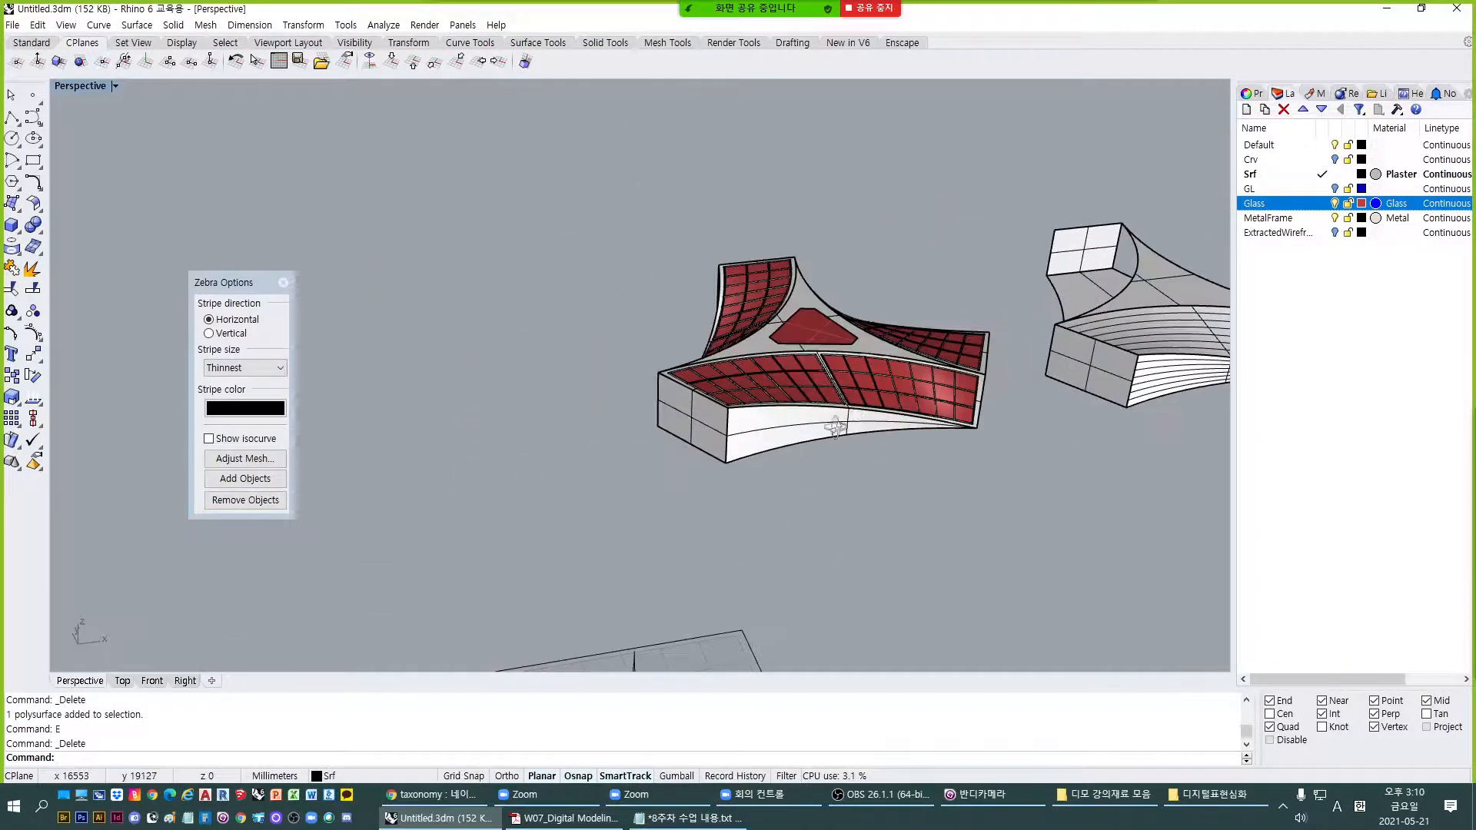
Join all surfaces of the unpaneled building model beside the red-glass one into a single polysurface.
right_click_drag(833, 418, 811, 464)
right_click_drag(838, 323, 677, 484, "shift")
right_click_drag(1083, 384, 768, 442, "shift")
scroll(774, 427, "up", 4)
left_click_drag(773, 426, 515, 230)
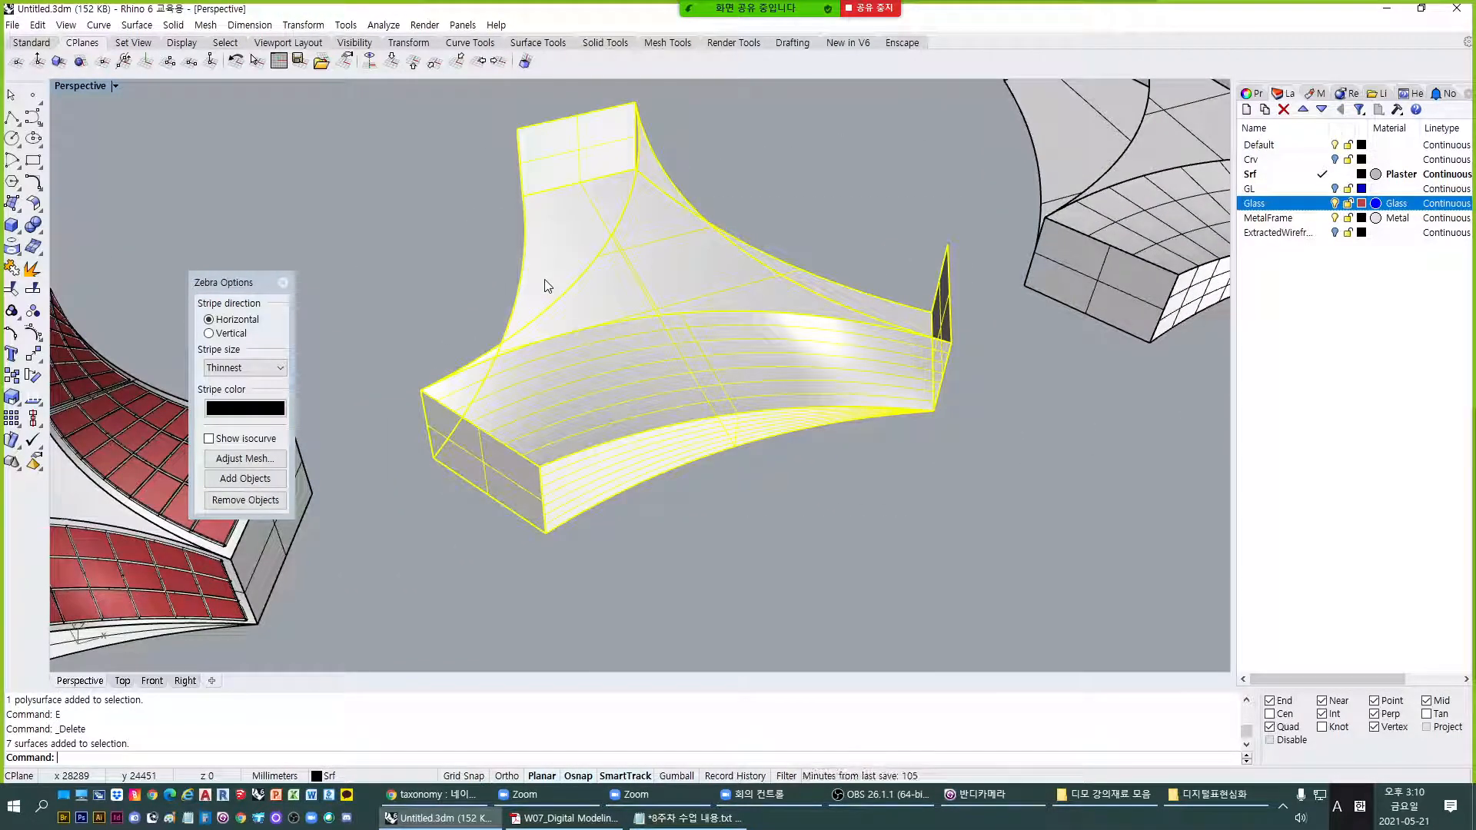
key("ctrl+j")
left_click(615, 391)
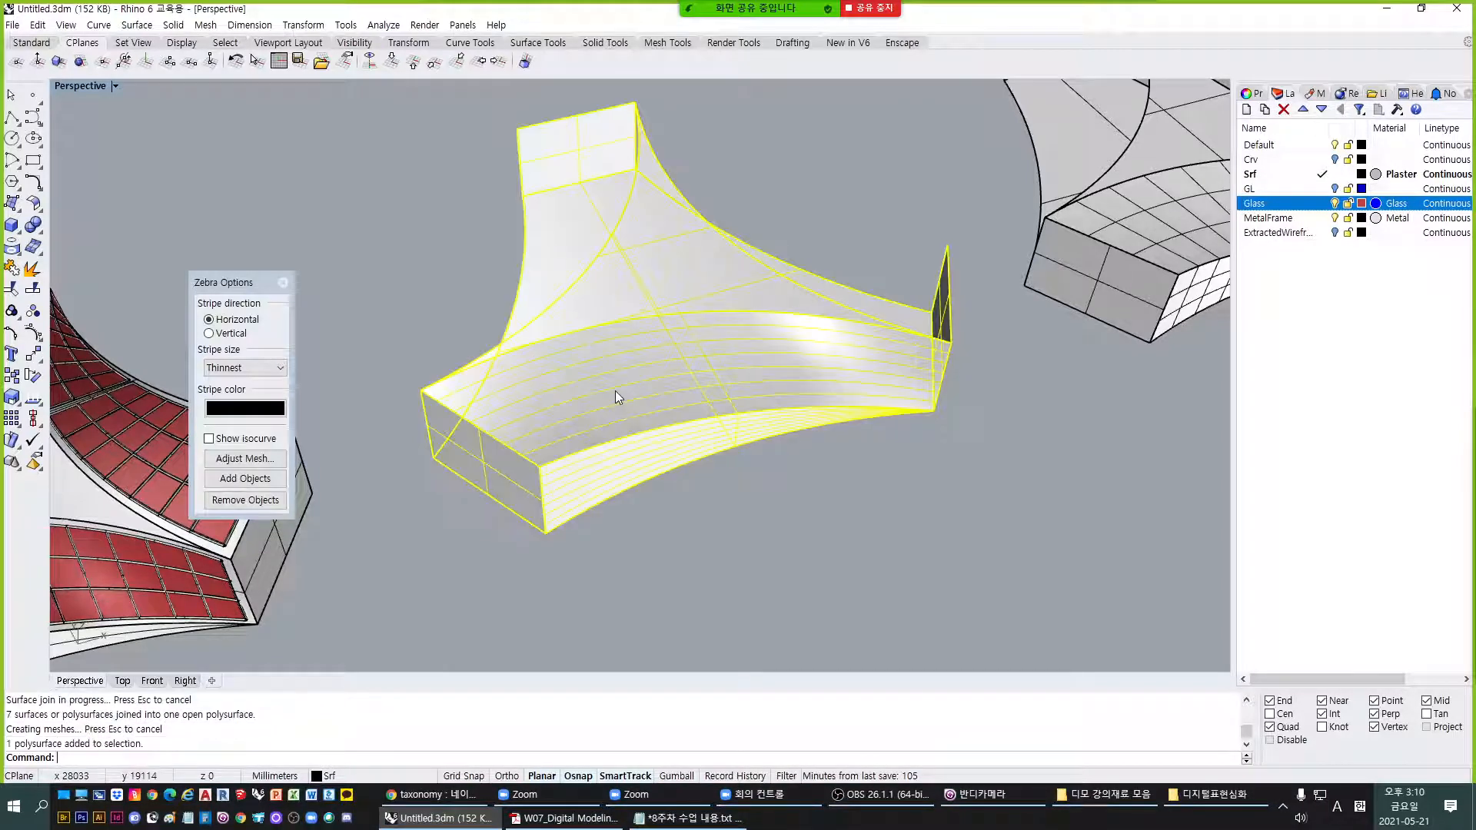
type("J")
key("Return")
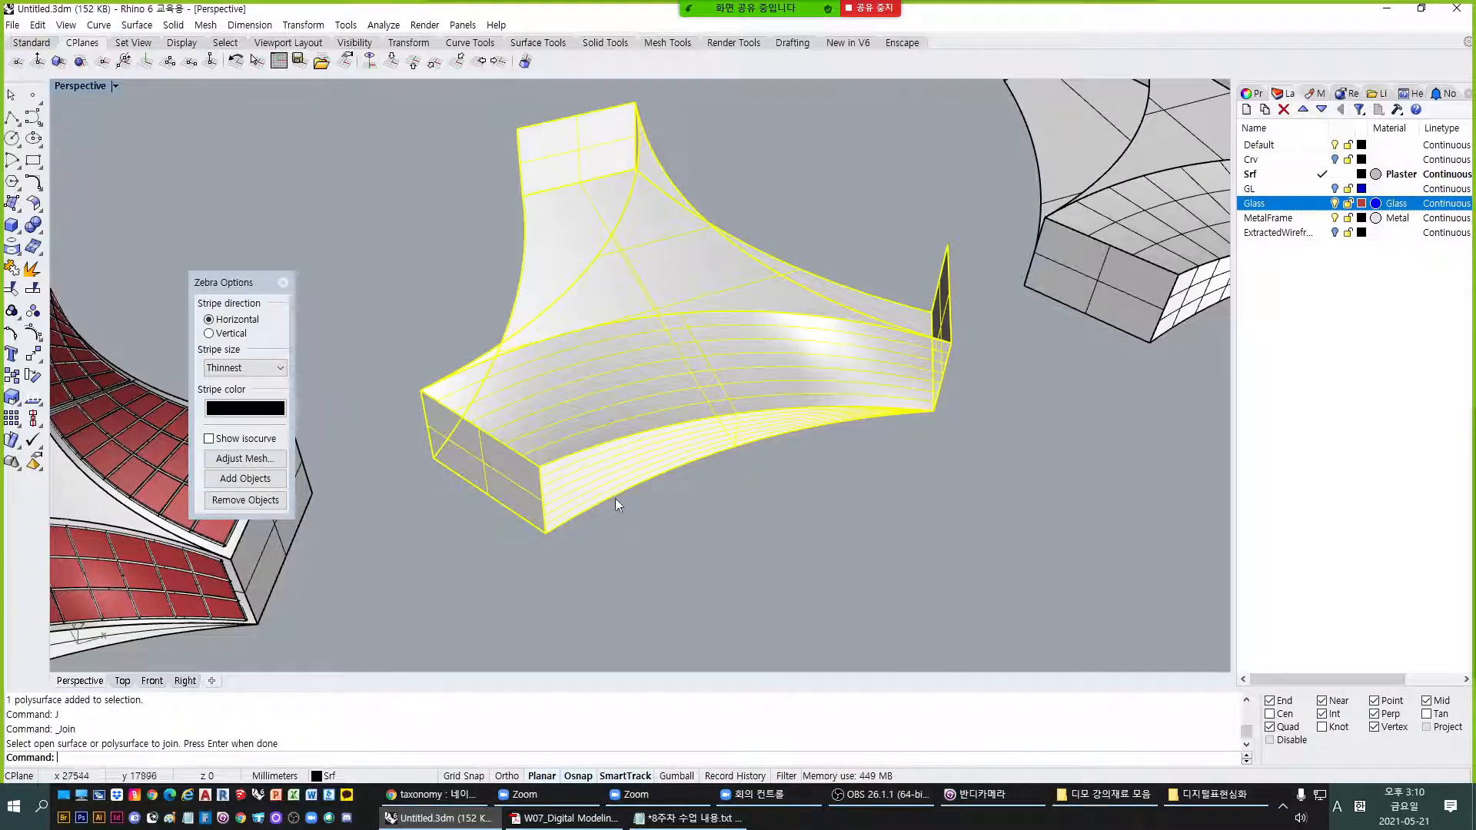
Run Zebra analysis on the joined building polysurface and examine the stripes across its roof edges.
type("Zebra")
key("Return")
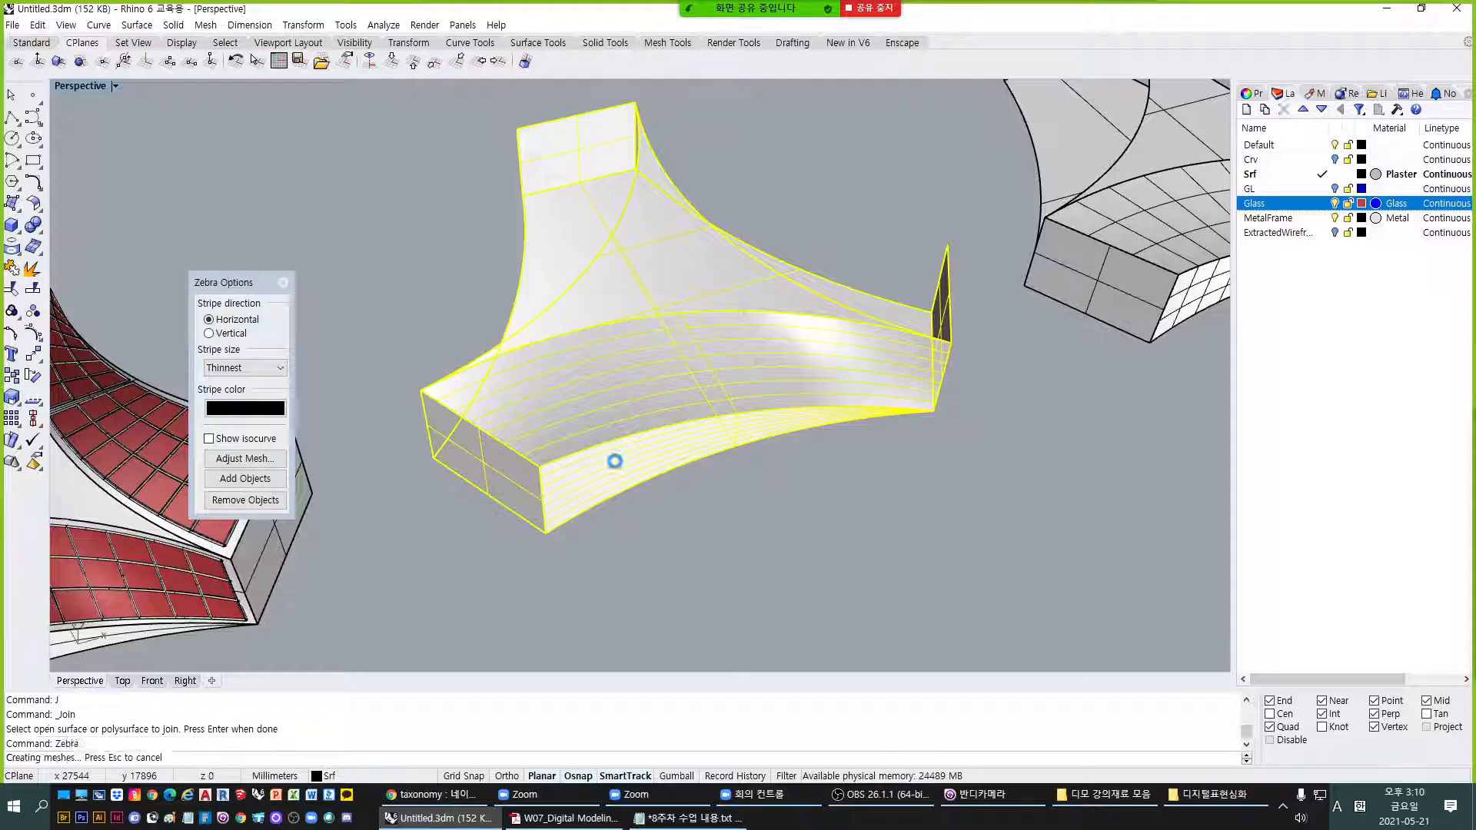
scroll(689, 455, "up", 3)
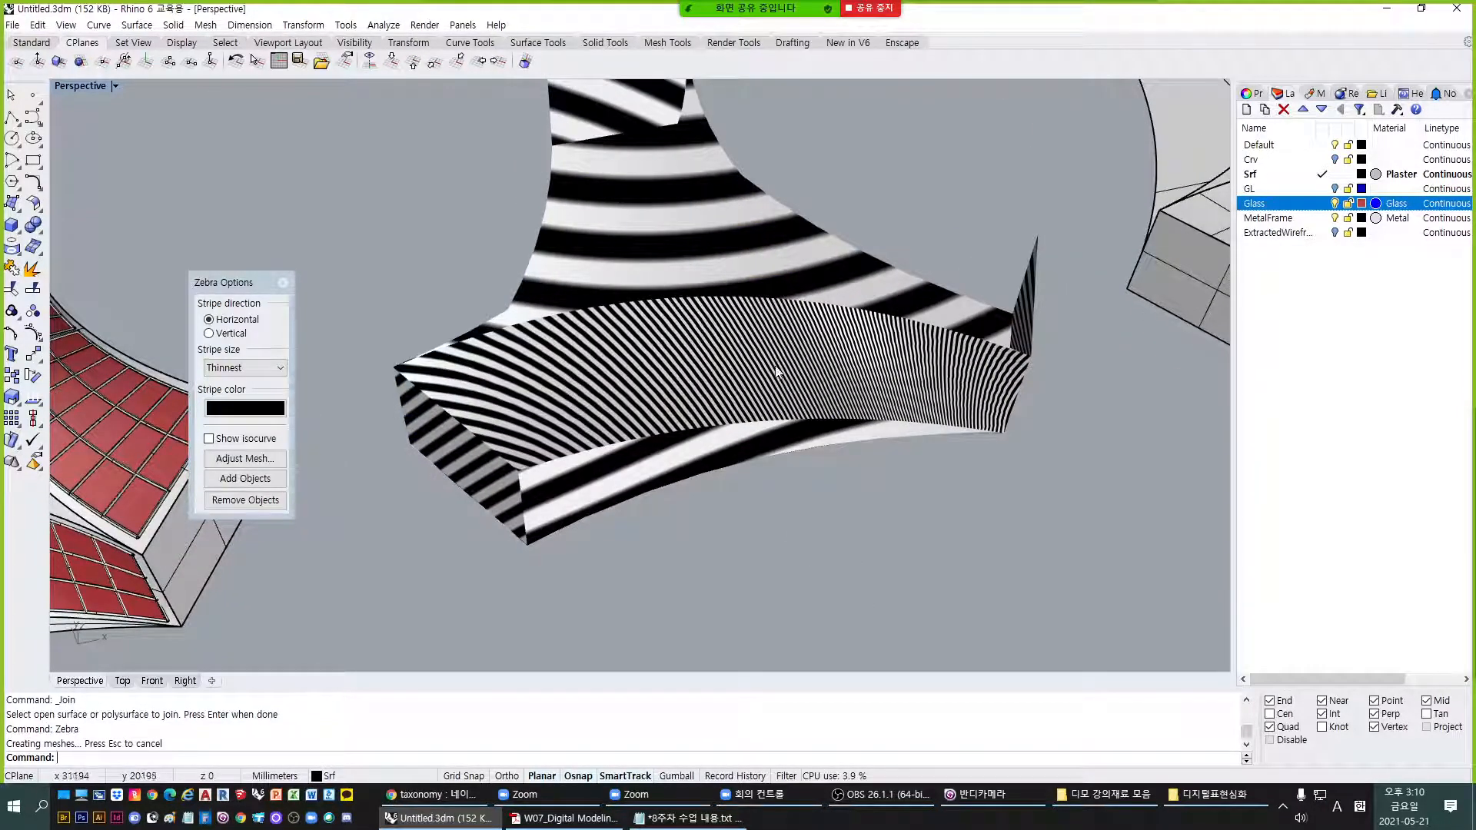
Switch the building's Zebra stripes to vertical, examine them across the roof and wall edges, and close the analysis.
left_click(209, 333)
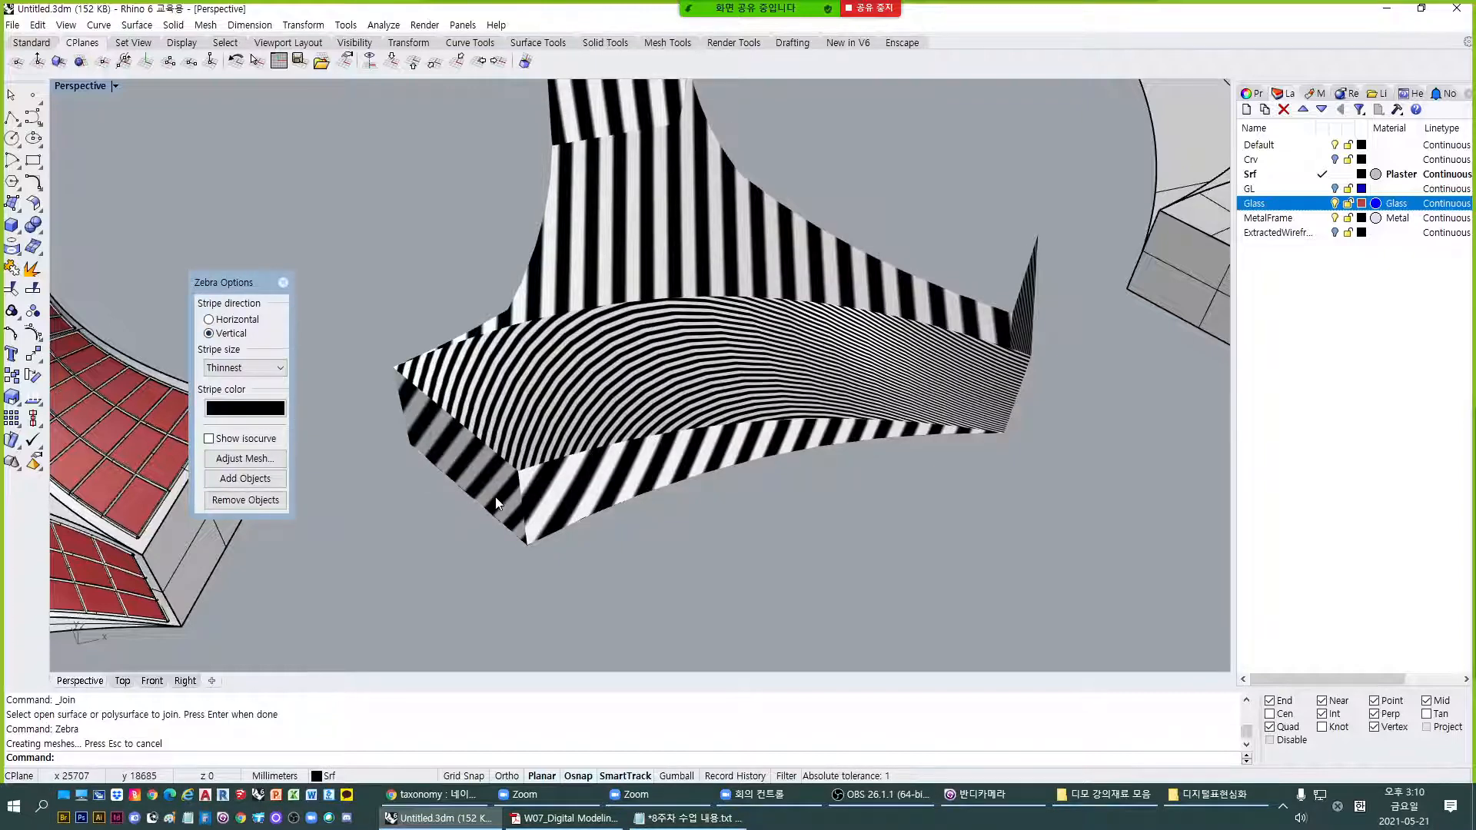
scroll(496, 503, "up", 2)
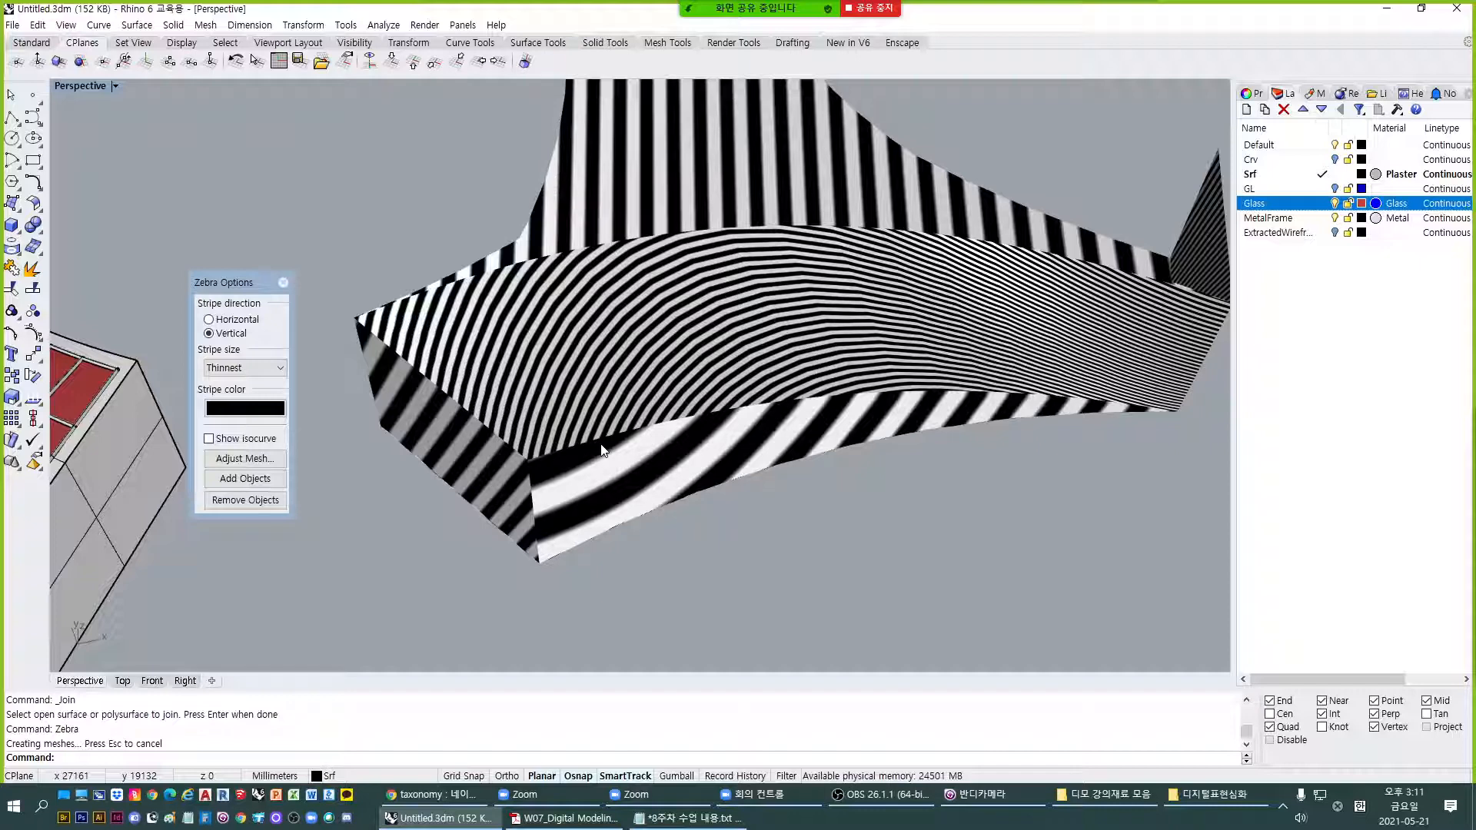
left_click(565, 818)
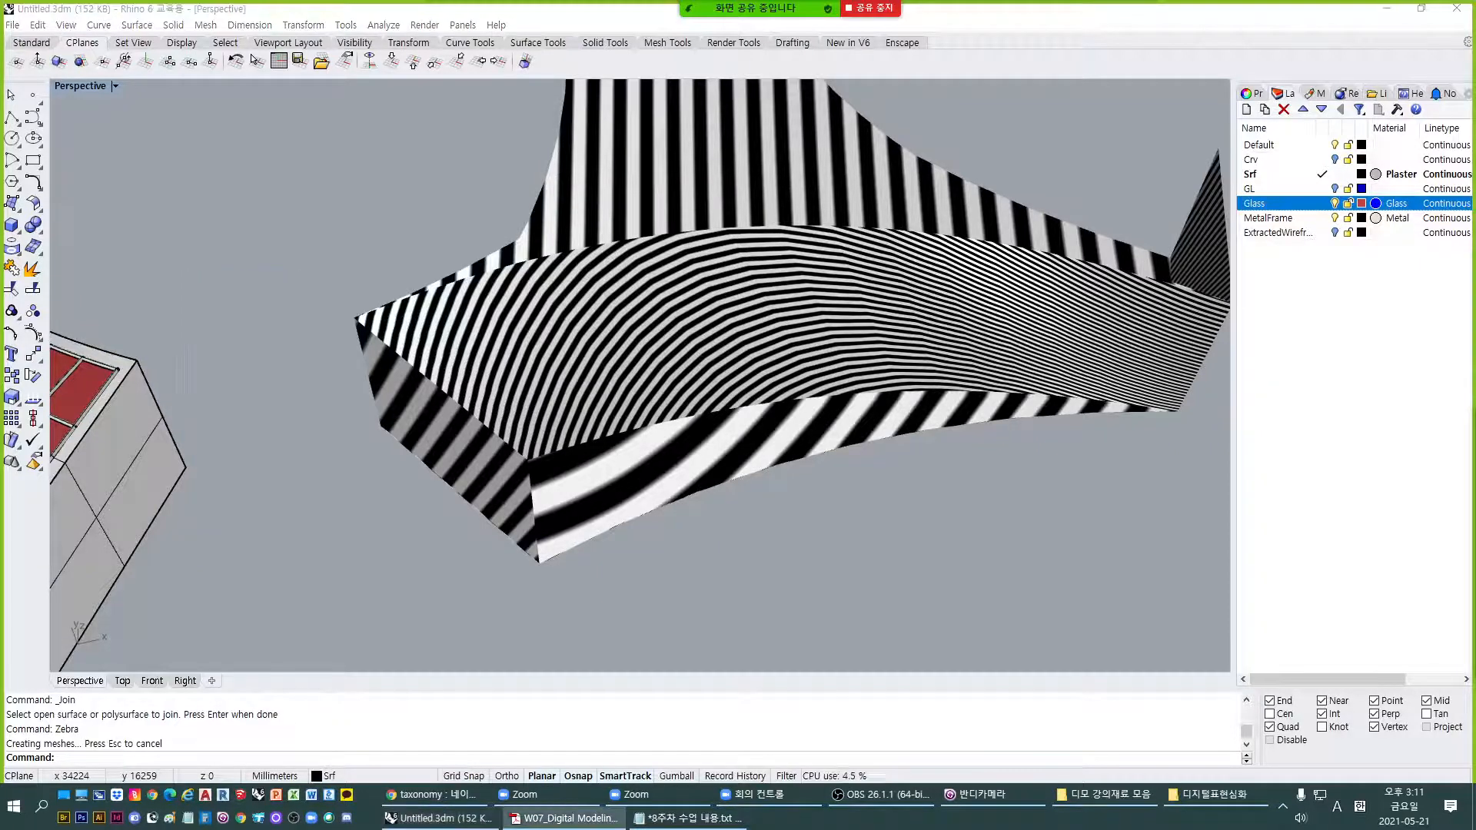
left_click(686, 592)
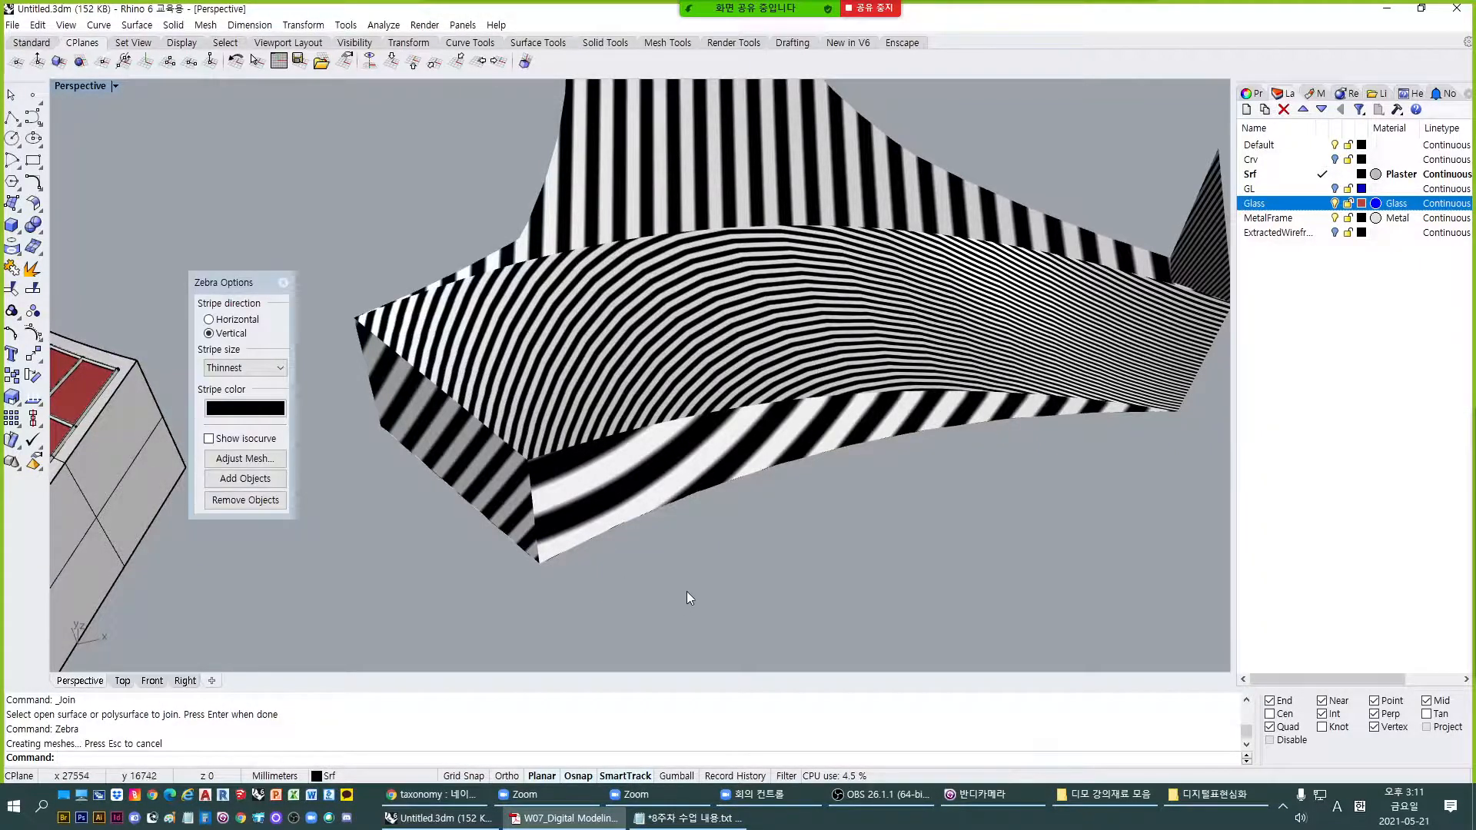
right_click_drag(685, 592, 725, 575)
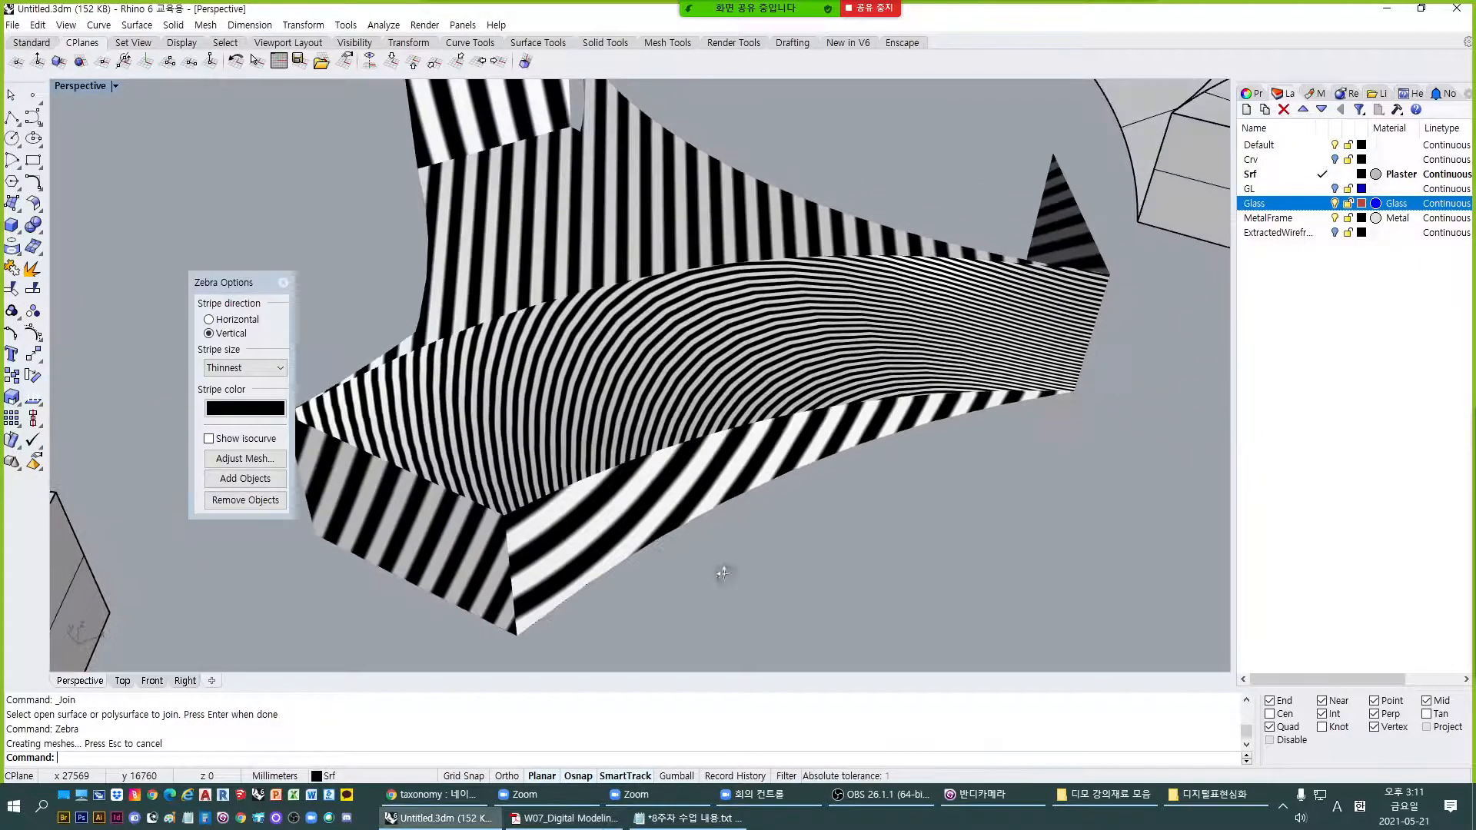
left_click(283, 282)
mouse_move(730, 510)
right_mouse_down()
mouse_move(830, 468)
mouse_move(738, 418)
right_mouse_up()
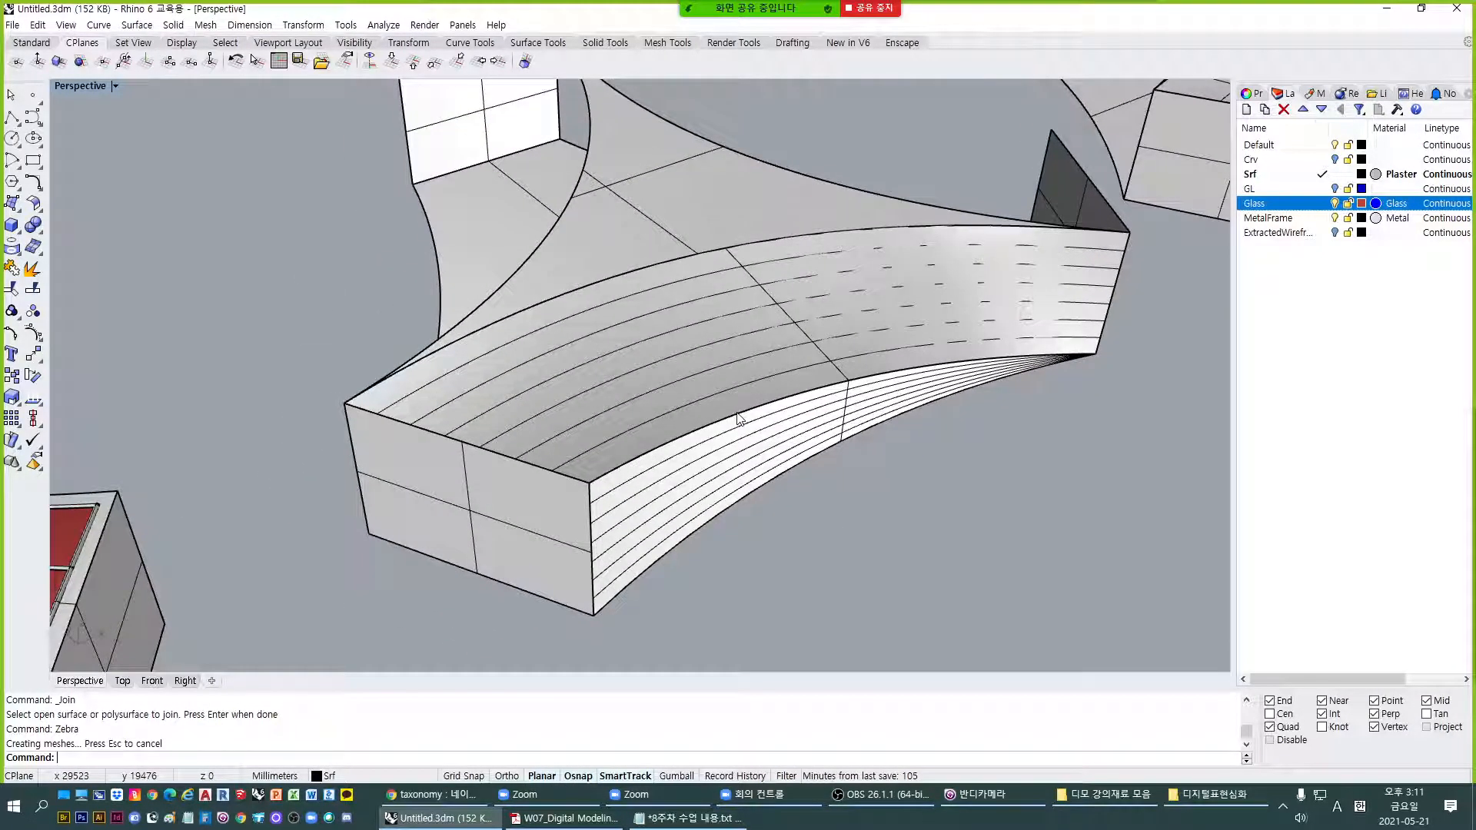
scroll(646, 511, "up", 3)
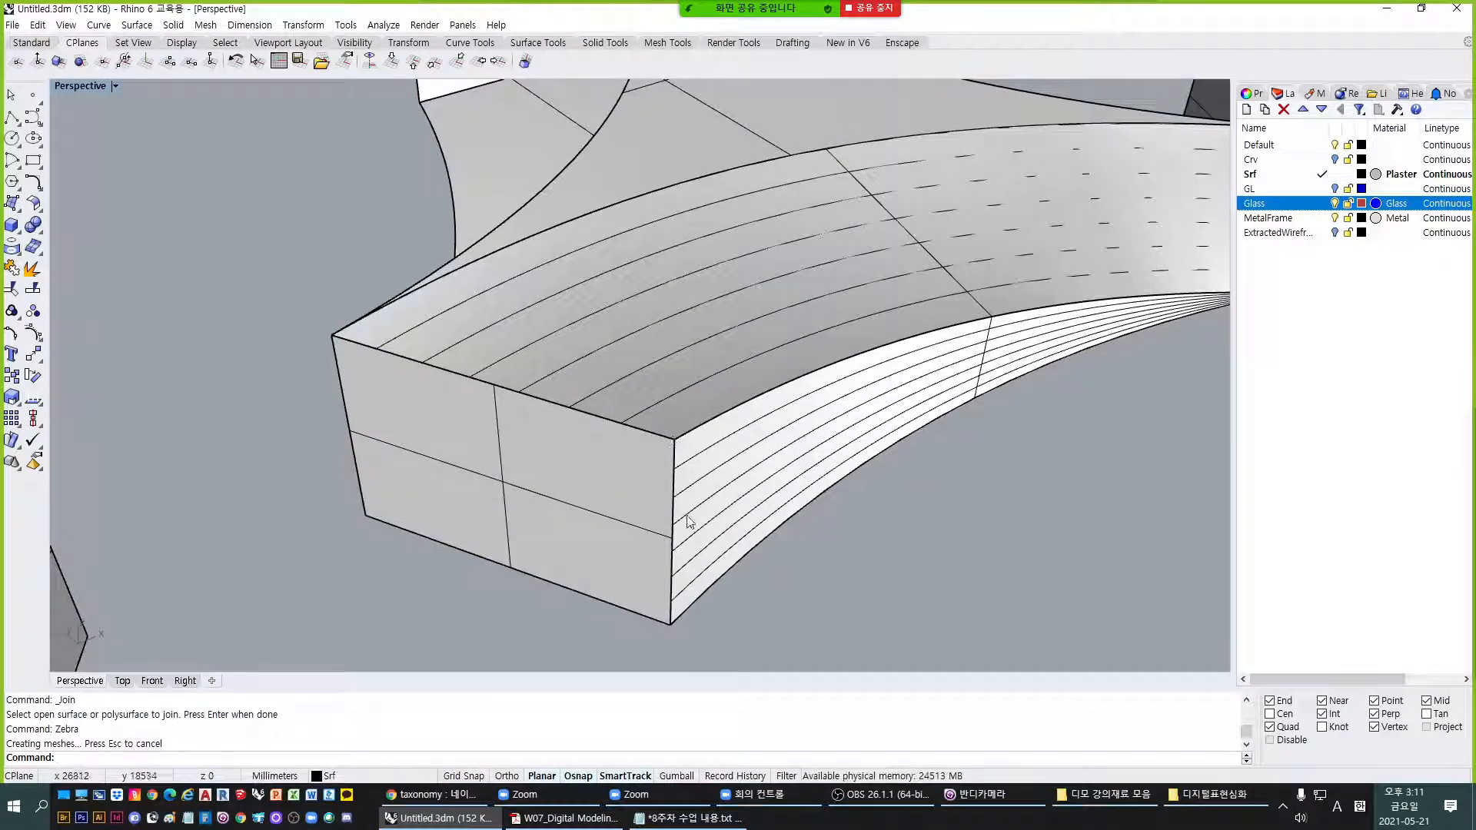
right_click_drag(687, 545, 763, 528)
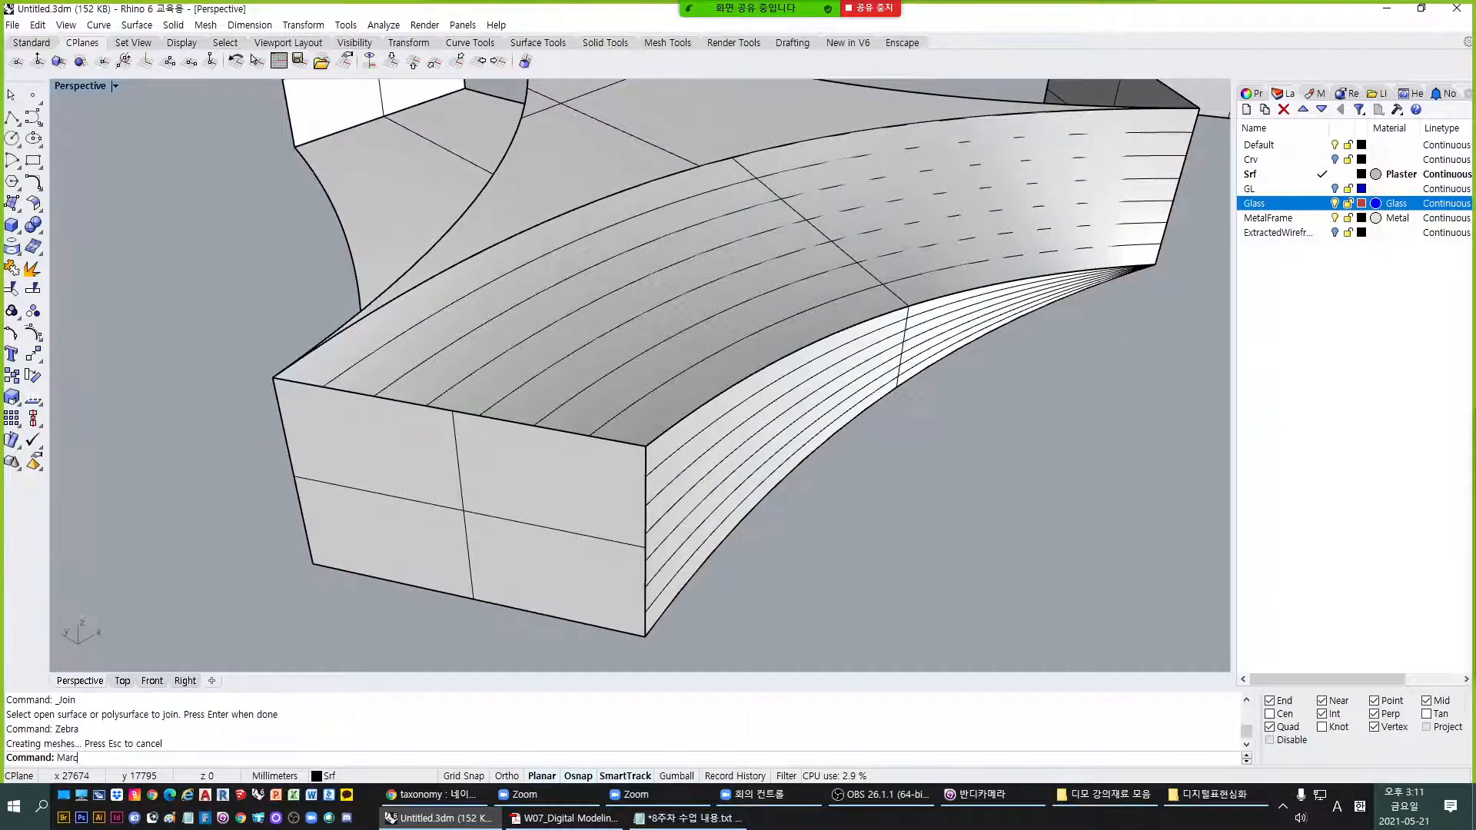
type("h")
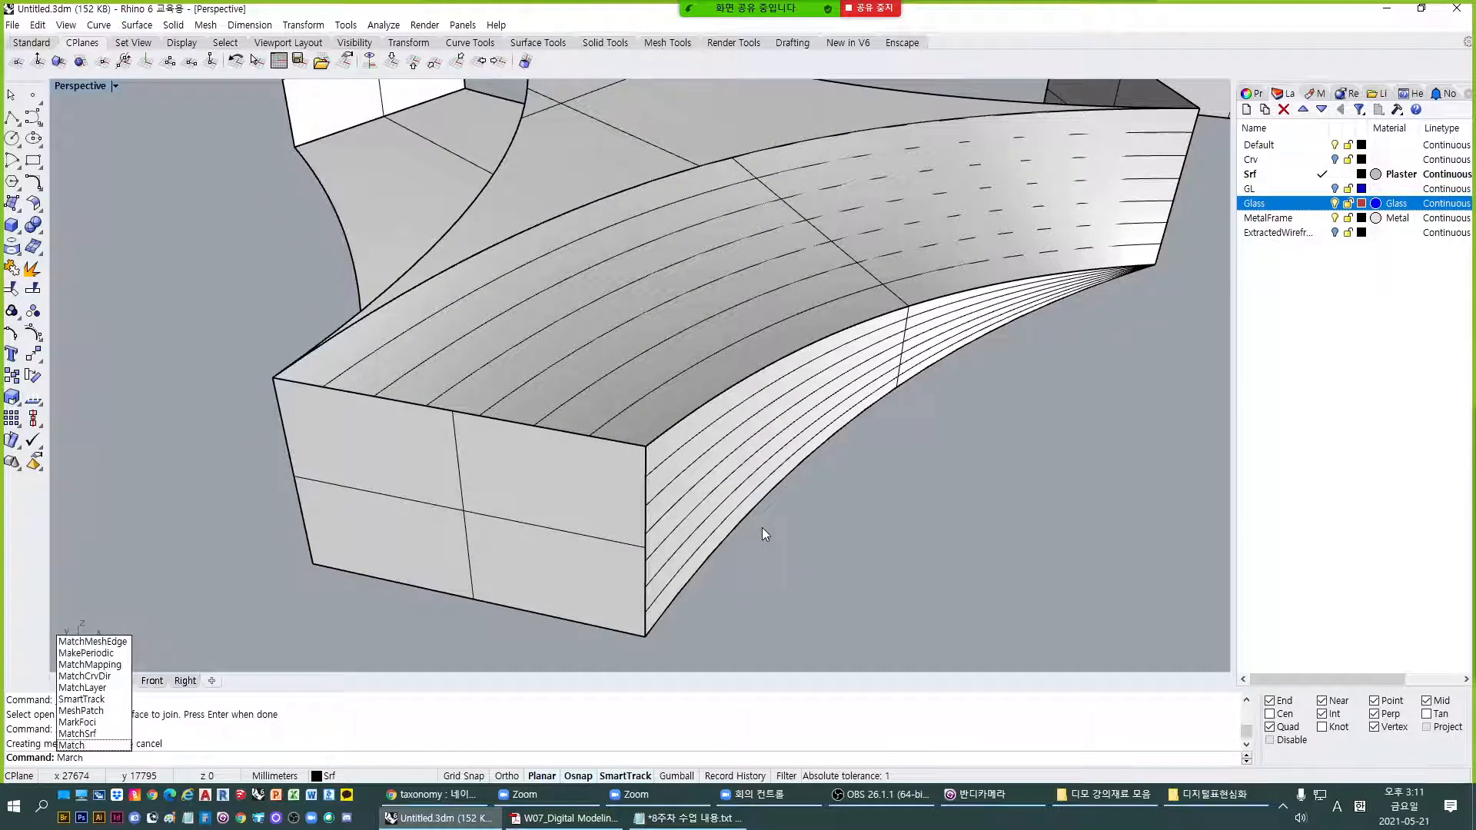
type("sr")
key("Return")
left_click(543, 386)
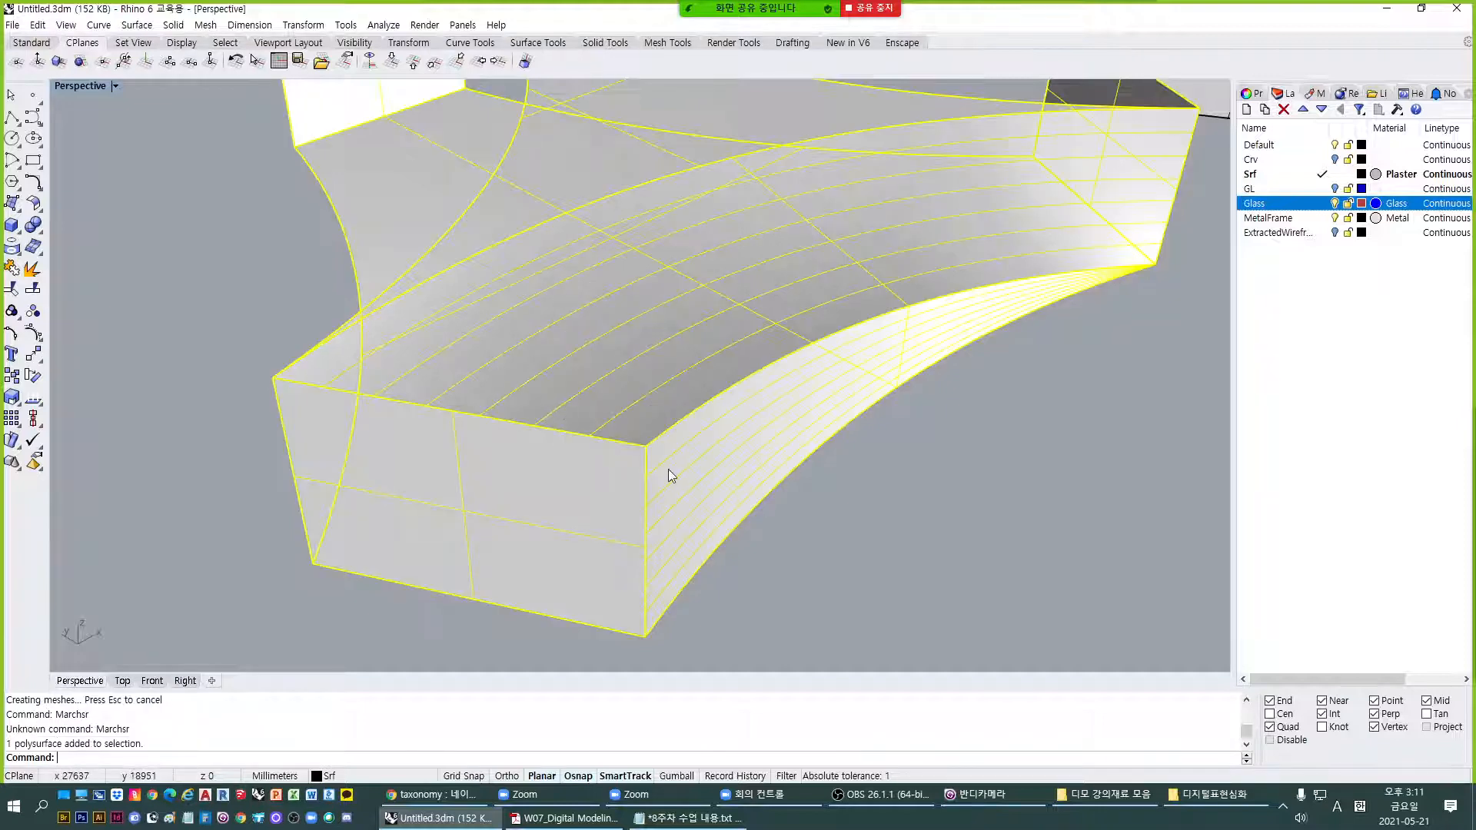
key("Escape")
left_click(632, 457)
type("ED")
key("Escape")
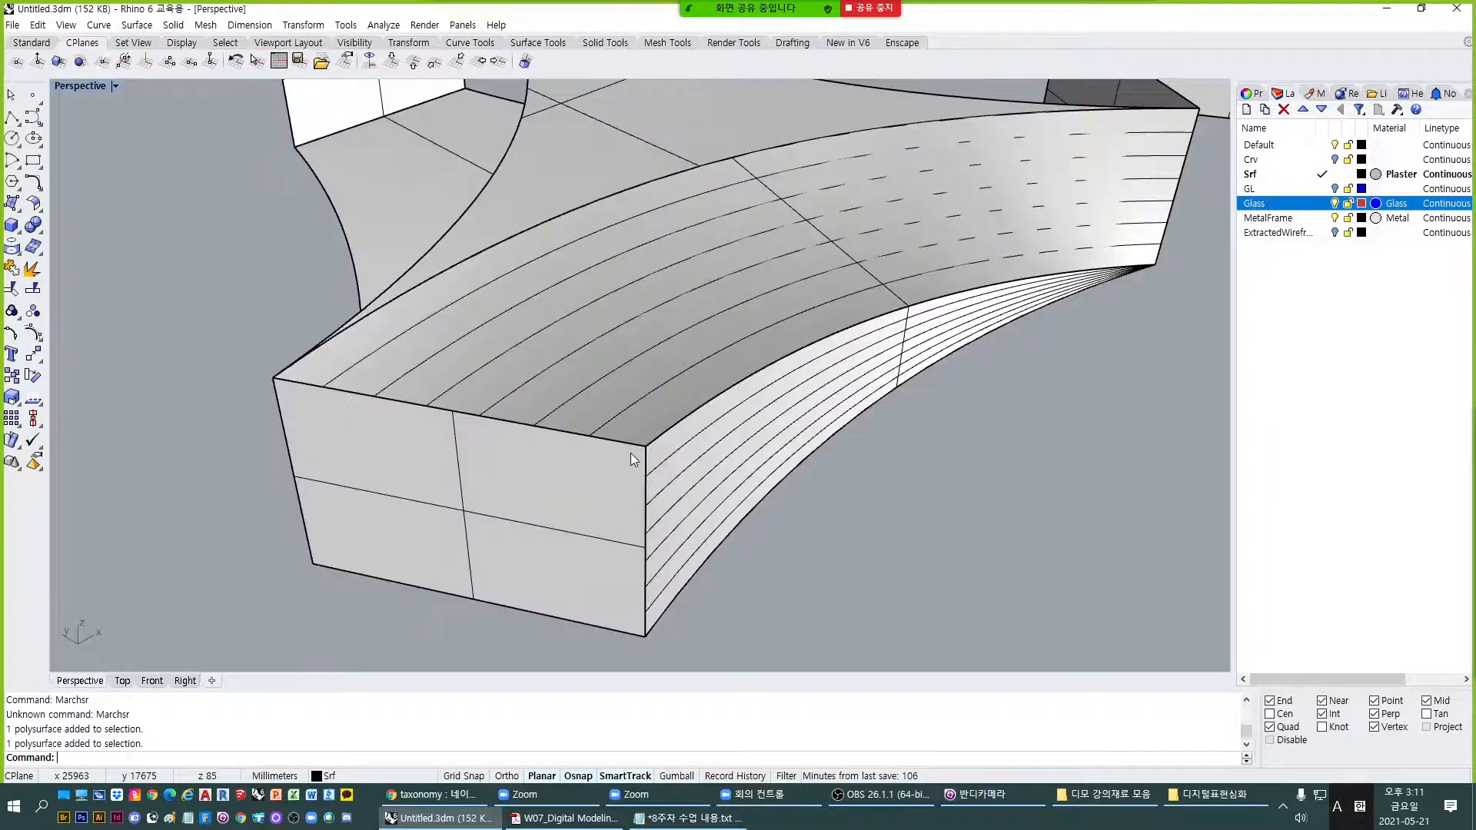
Explode the joined building polysurface into separate surfaces and check that the roof and side wall select individually.
type("EX")
key("Return")
left_click(630, 453)
key("Return")
left_click(674, 459)
left_click(659, 415)
left_click(792, 598)
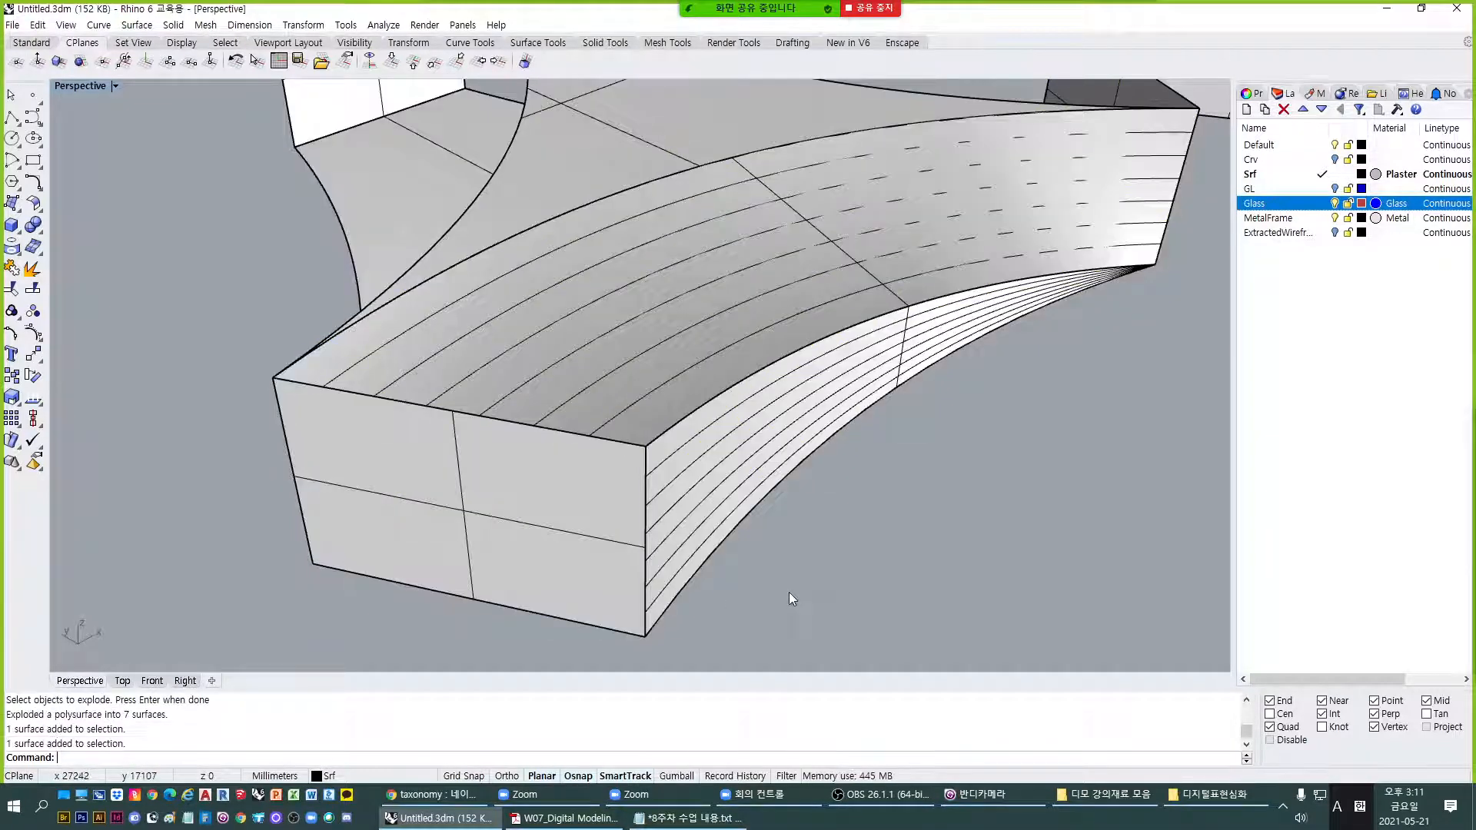
type("Match")
key("Return")
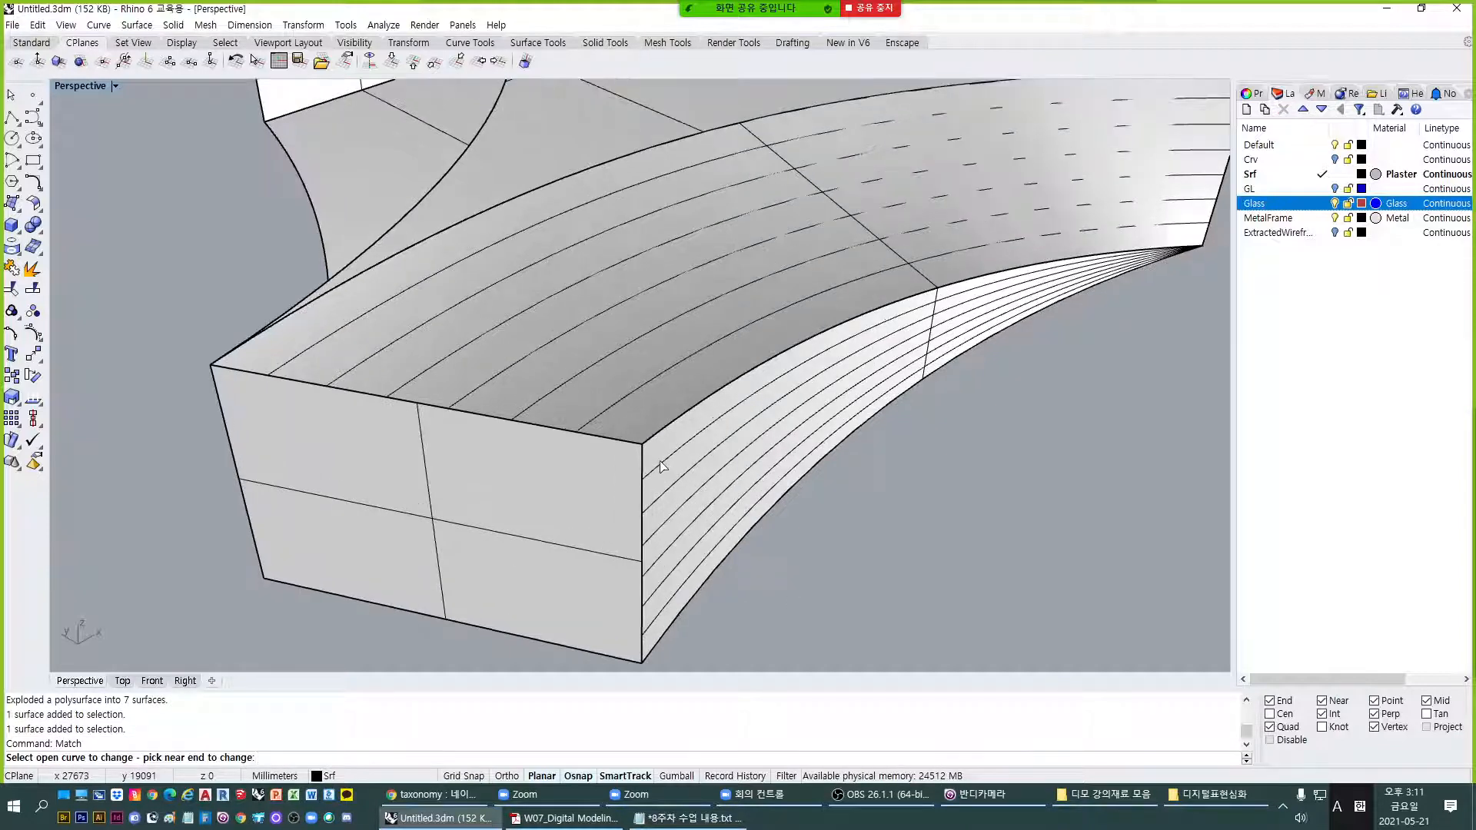
right_click_drag(664, 464, 661, 433)
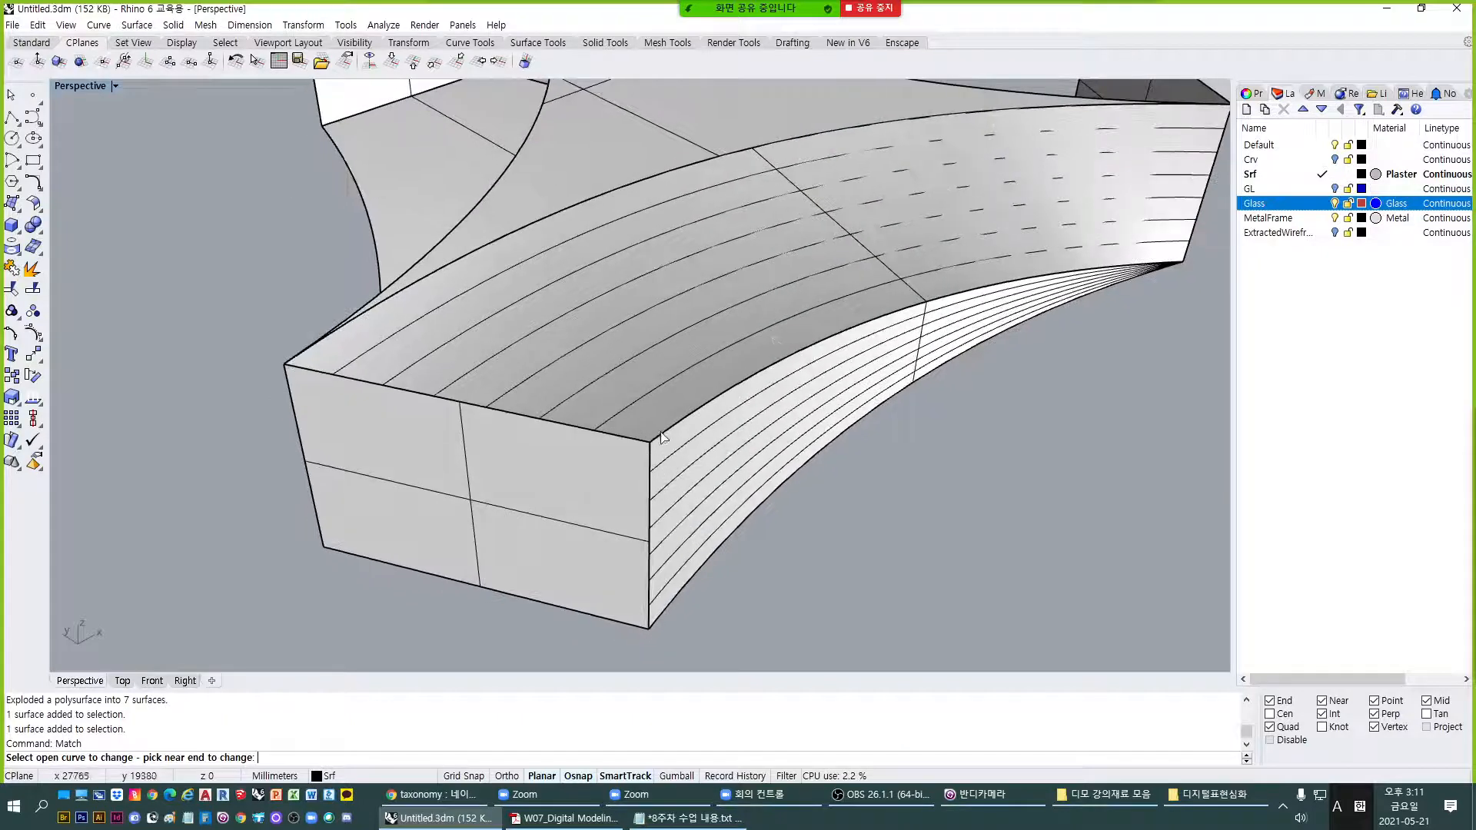
left_click(661, 431)
key("Return")
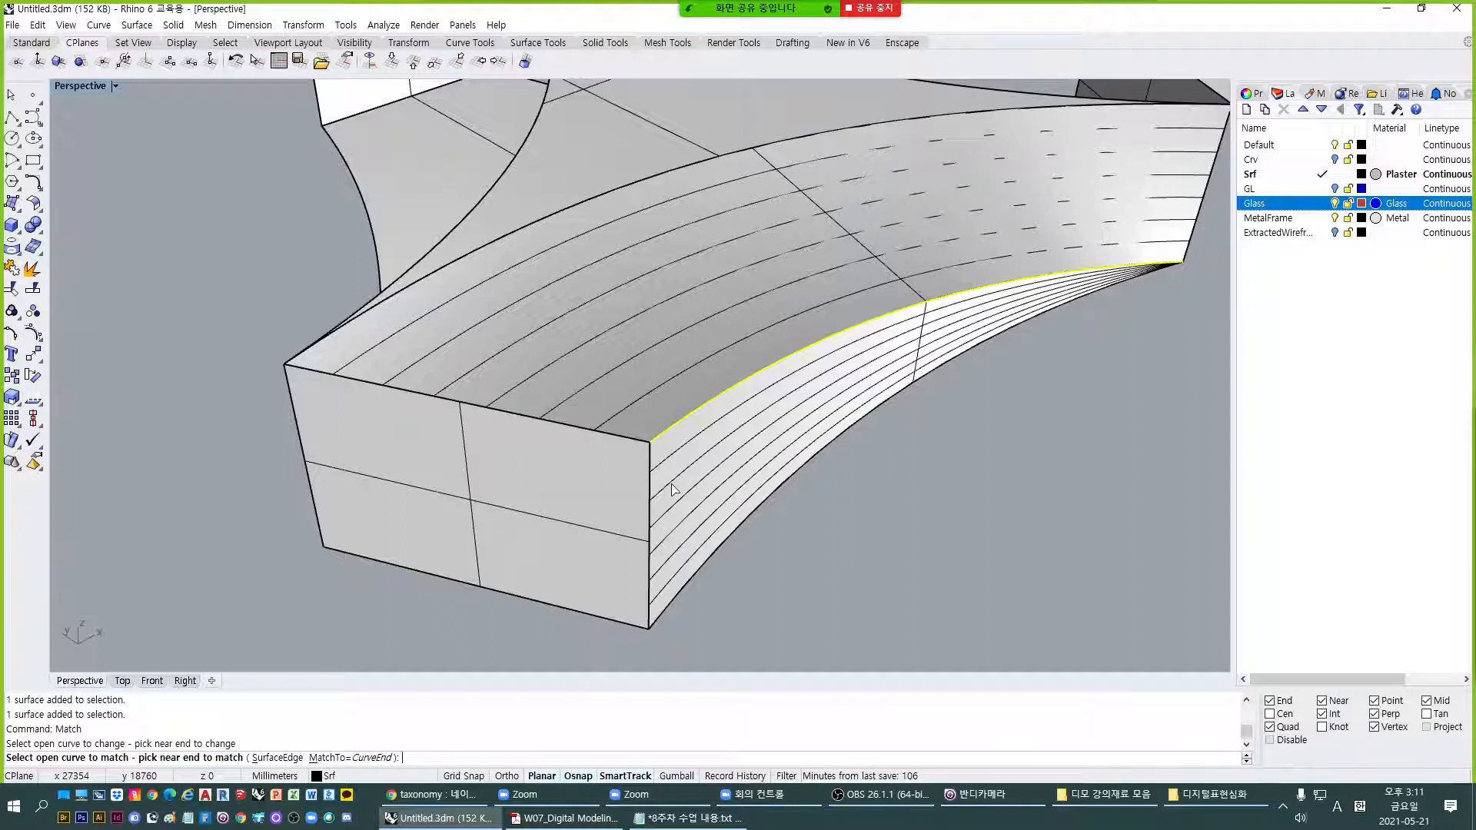
key("Escape")
Start MatchSrf on the curved roof surface's edge, with the adjoining curved side wall's shared edge as the target.
type("Marchs")
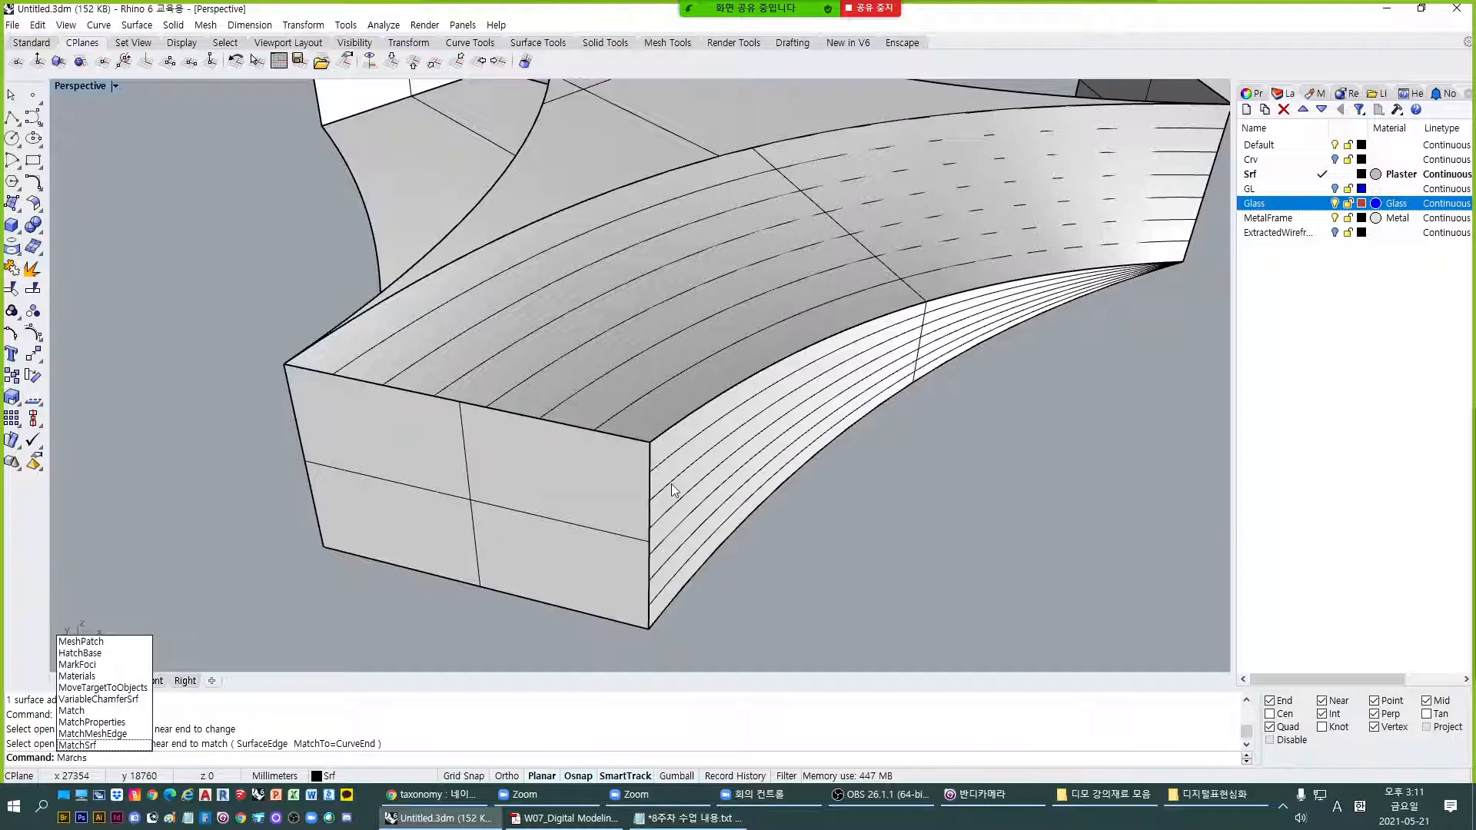
key("Return")
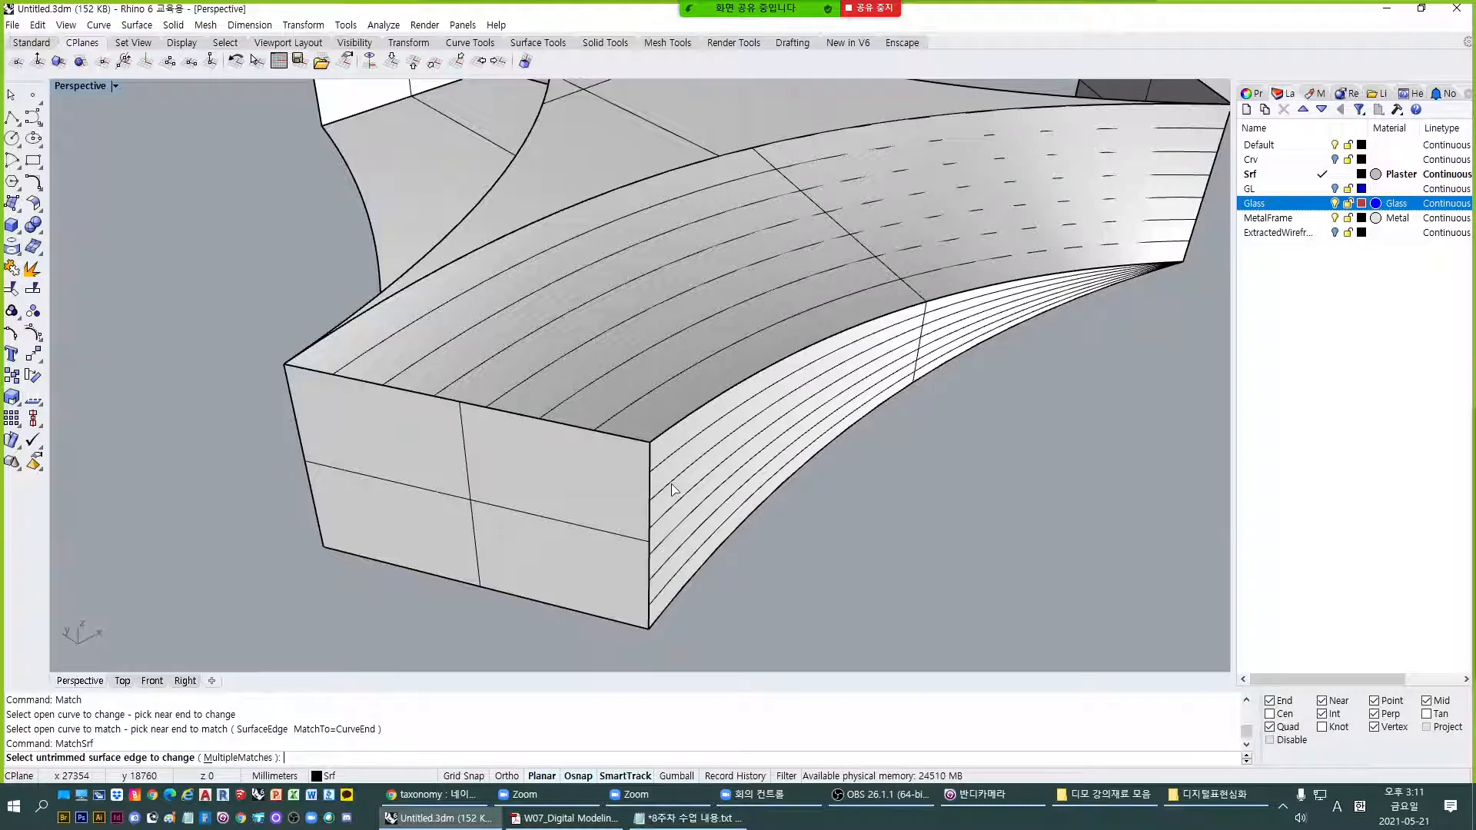
left_click(698, 420)
key("Return")
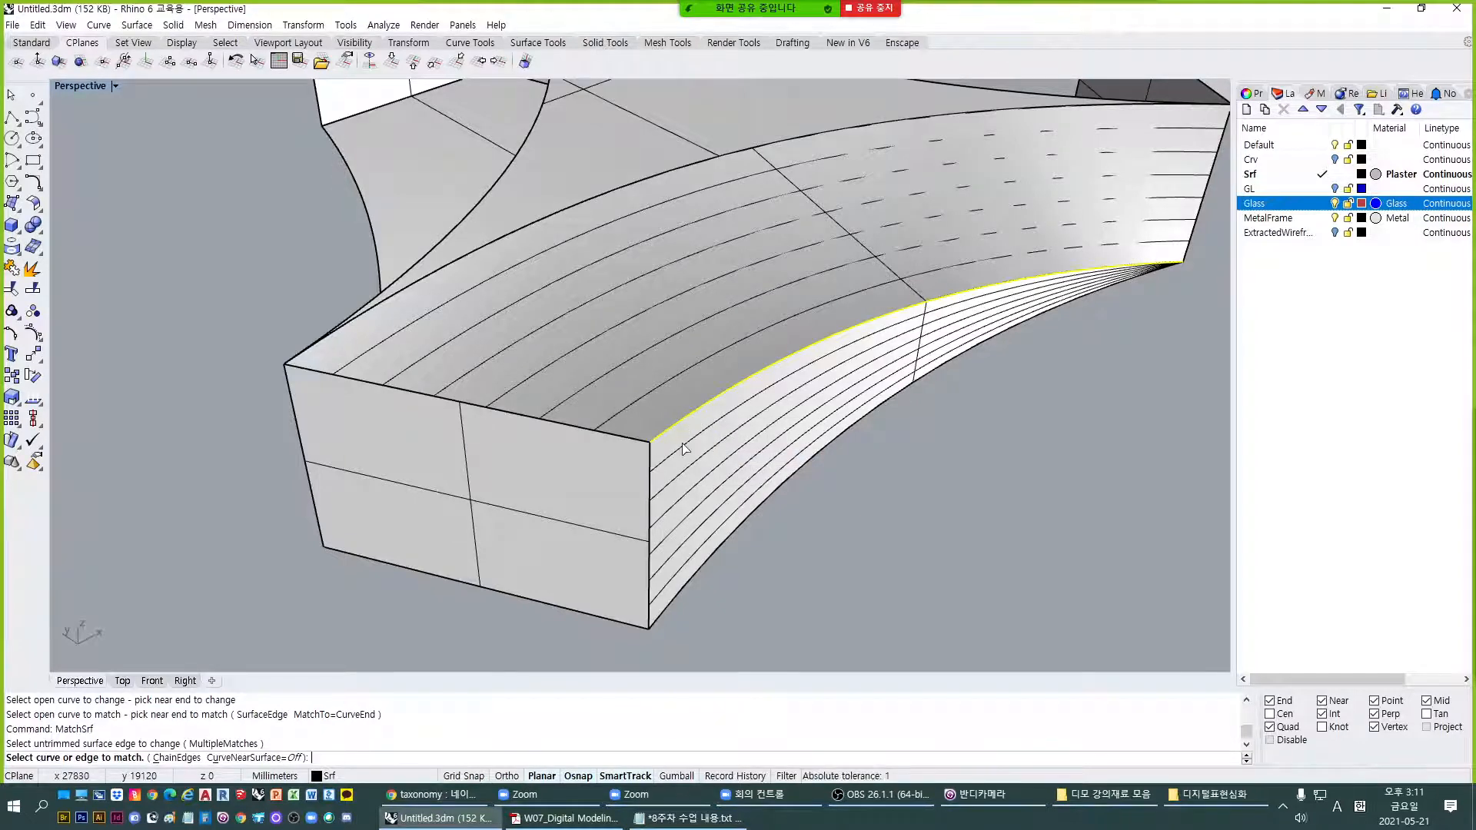
left_click(686, 422)
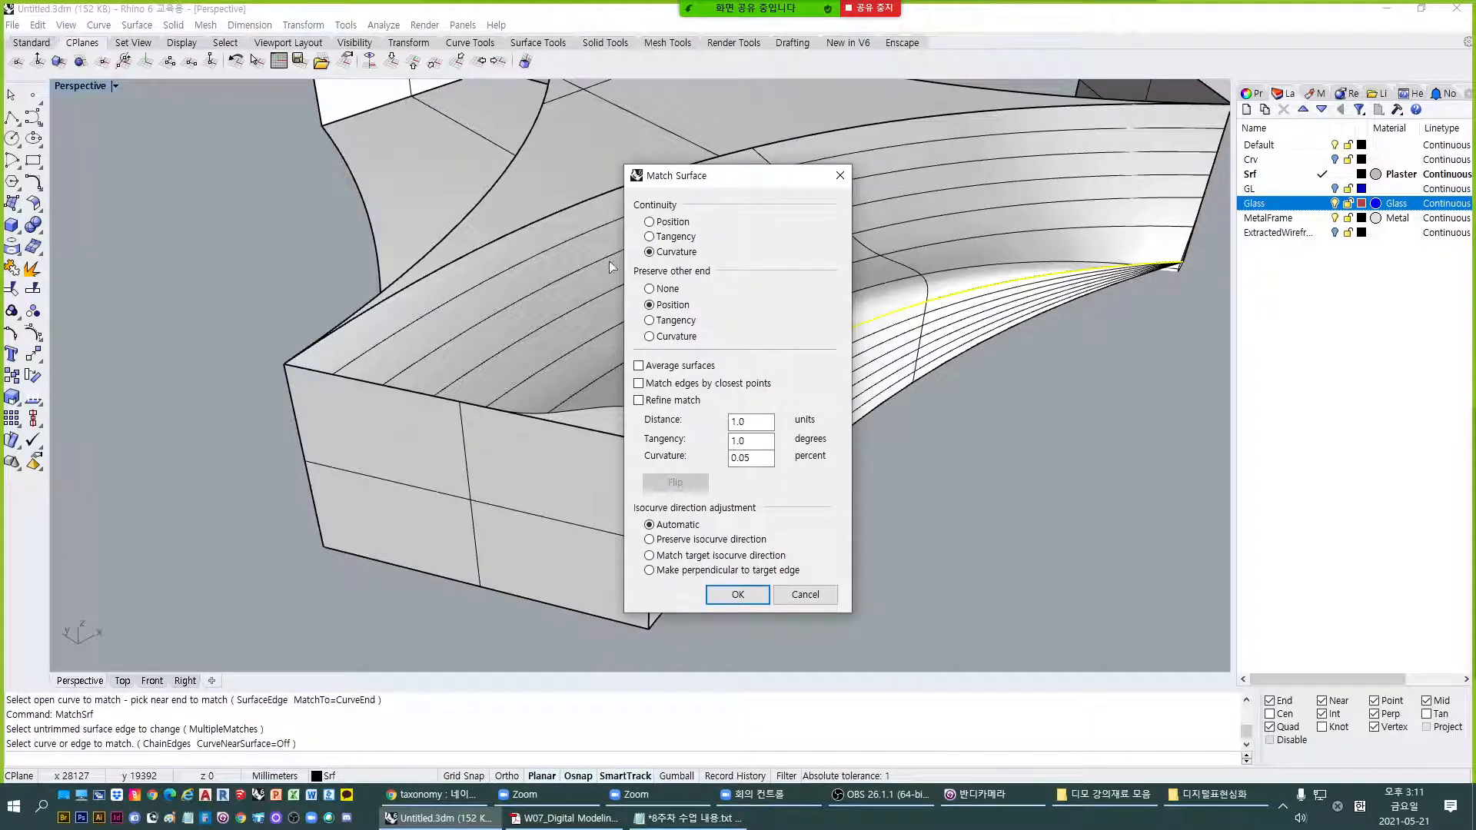
Compare averaging and continuity options, then apply the surface match with Curvature continuity and Tangency preserved at the other end.
left_click_drag(711, 180, 1035, 201)
left_click(999, 389)
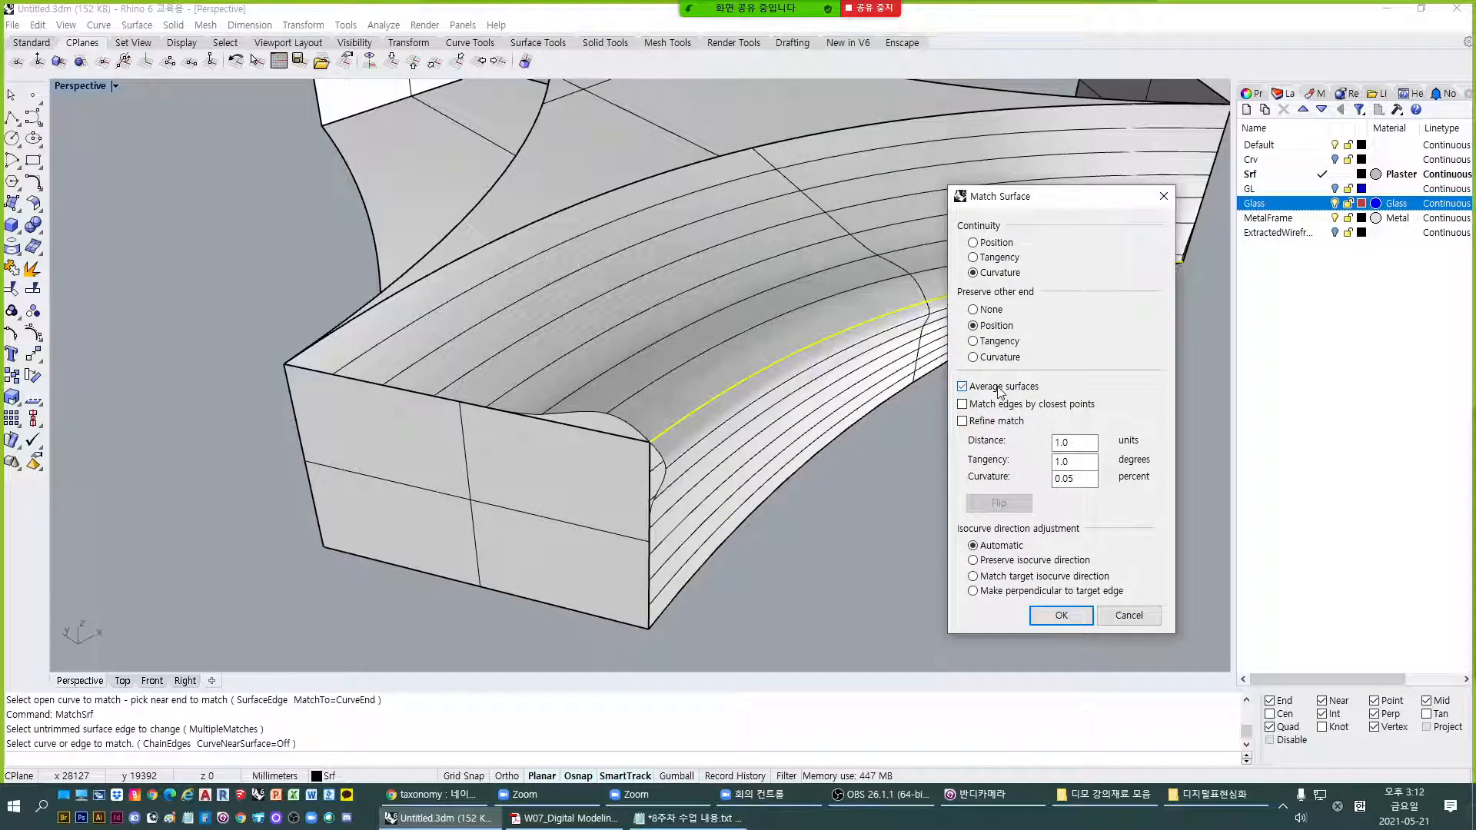
left_click(992, 394)
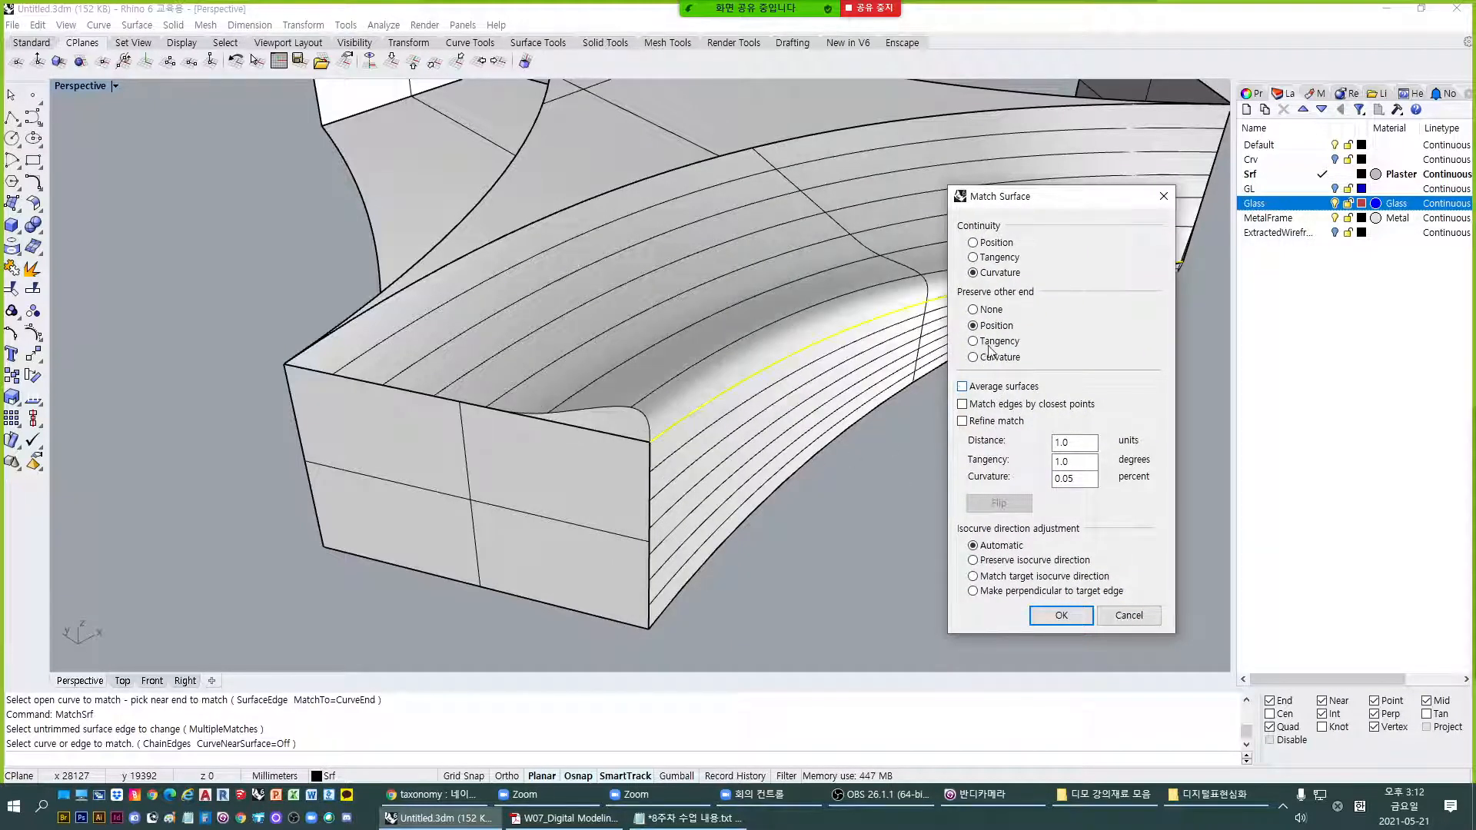
left_click(994, 342)
left_click(999, 258)
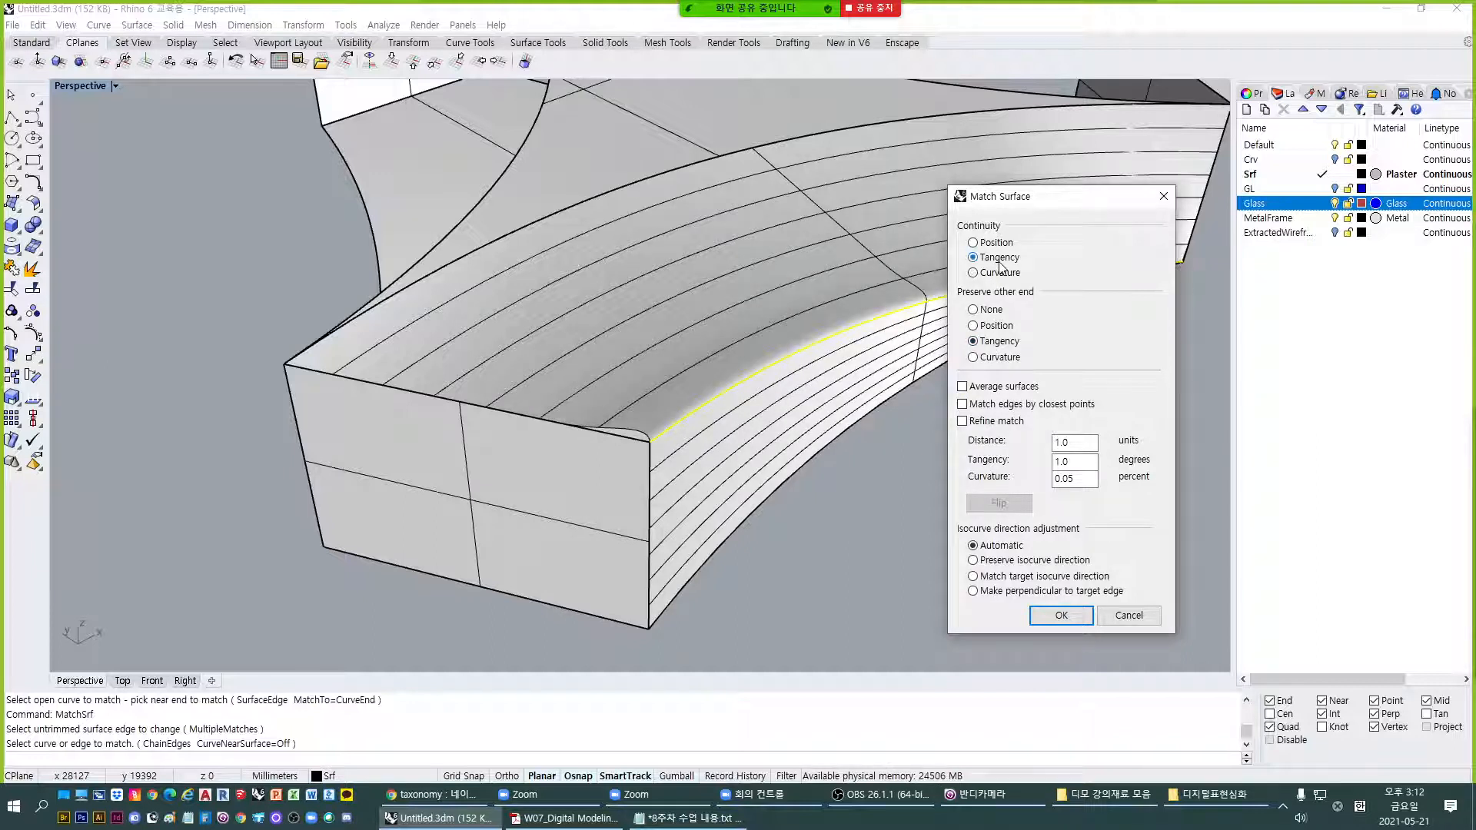
left_click(1001, 244)
left_click(1000, 260)
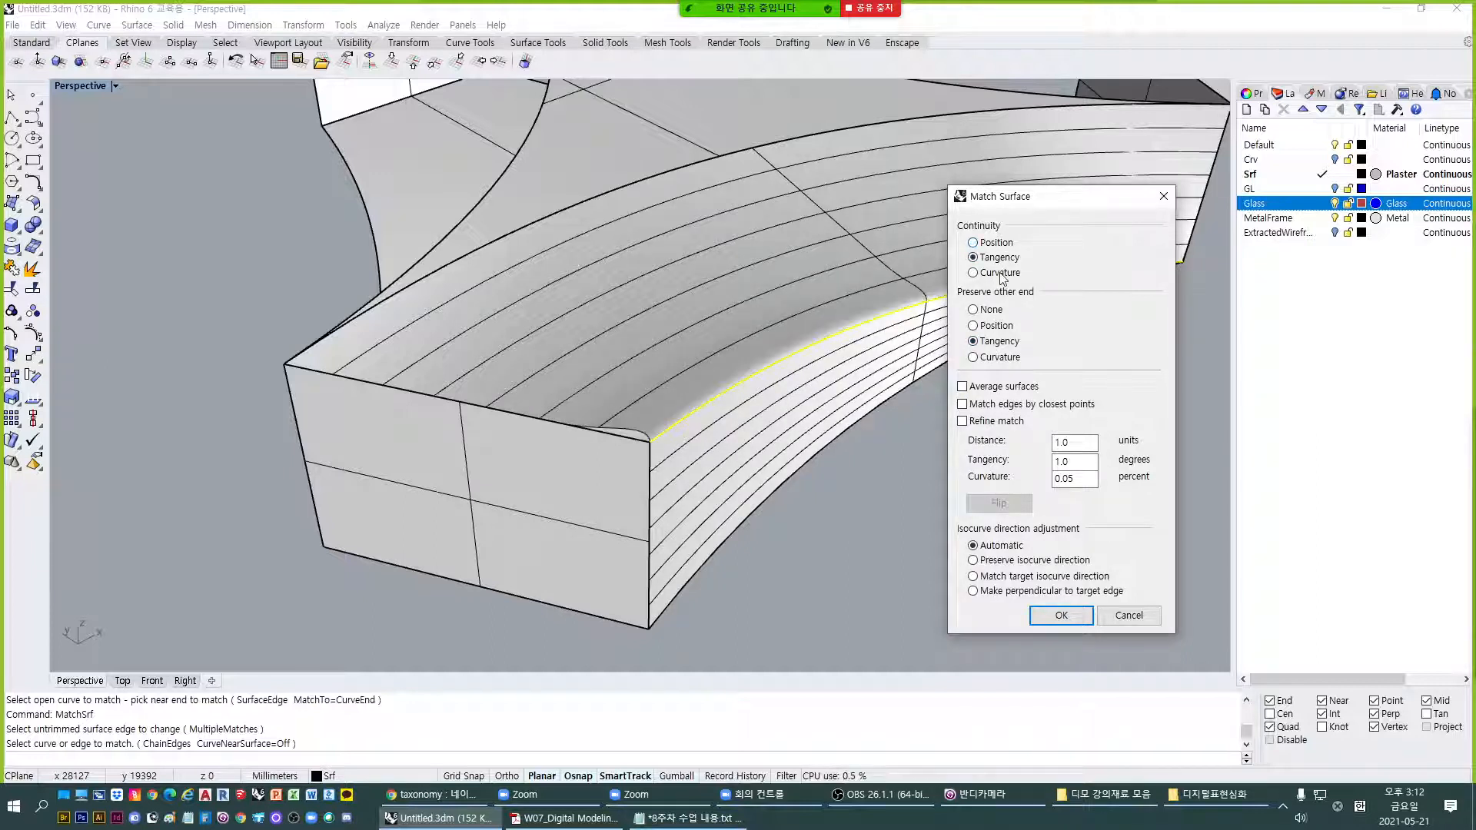
left_click(1000, 273)
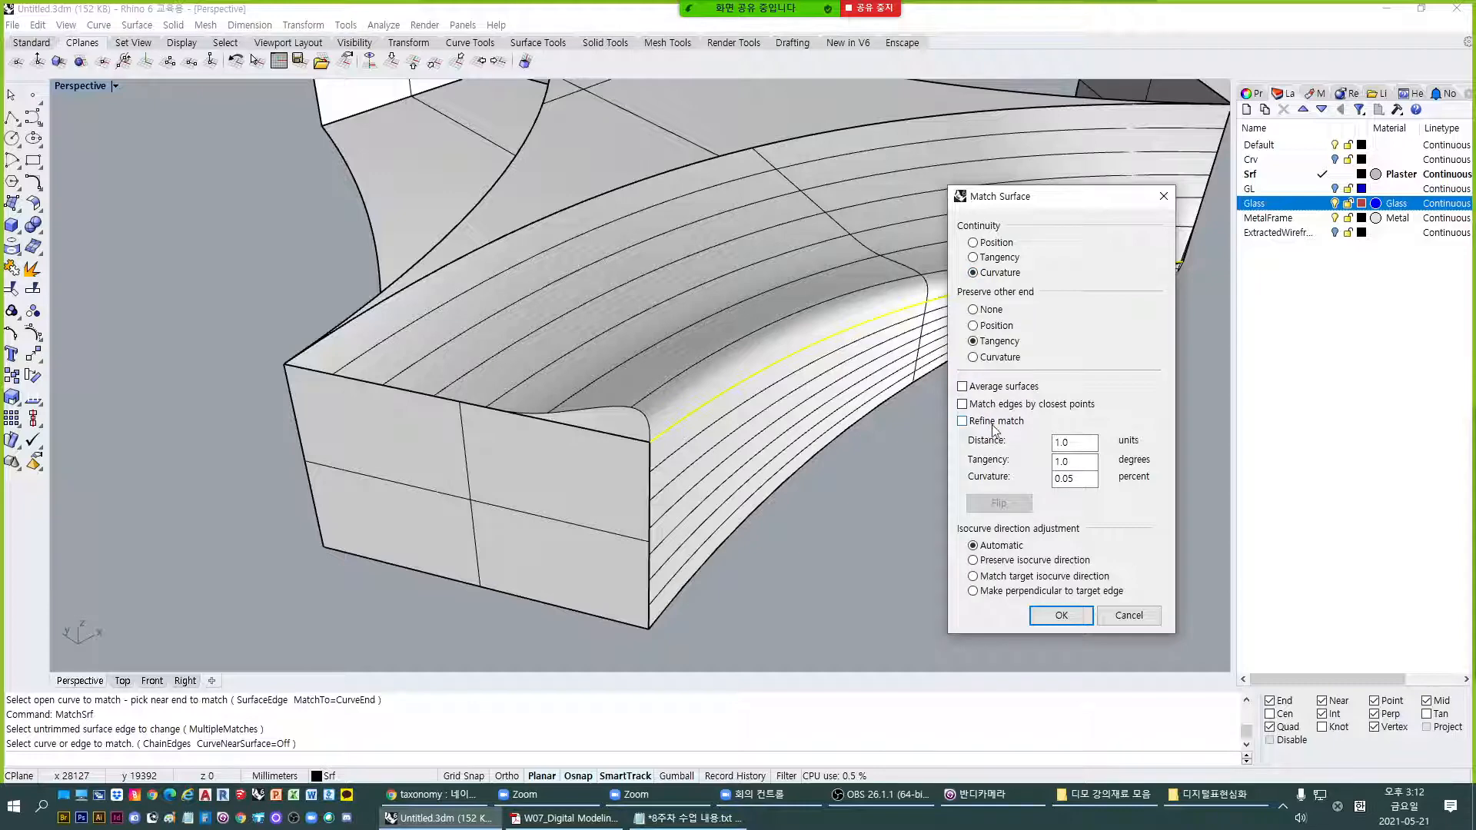
left_click(1063, 617)
Inspect the bulged corner of the matched roof, then join the roof surface with the adjoining curved side wall.
right_click_drag(854, 532, 822, 515)
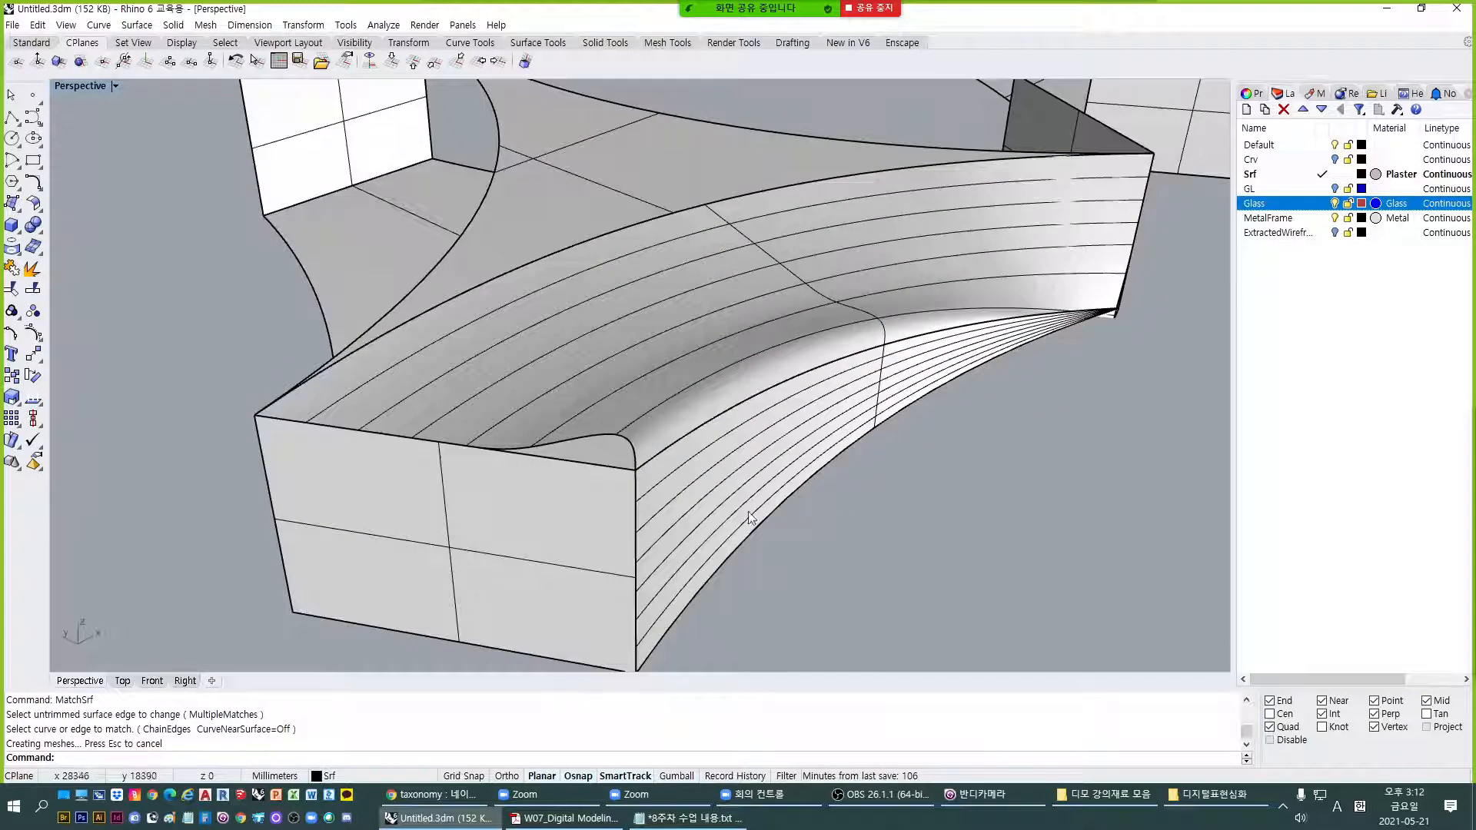
scroll(675, 489, "up", 5)
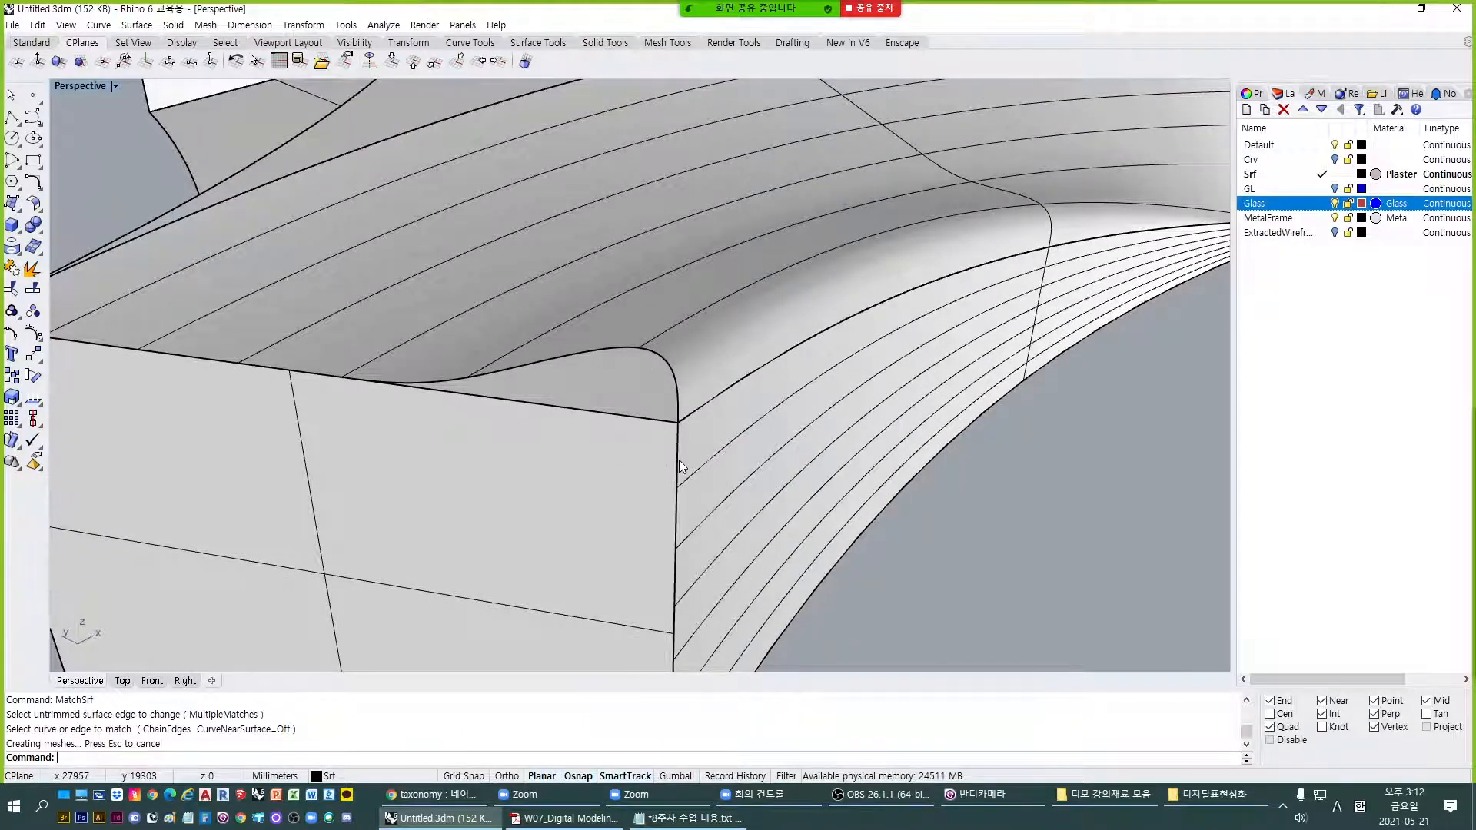
scroll(679, 460, "down", 2)
left_click(686, 420)
key("Escape")
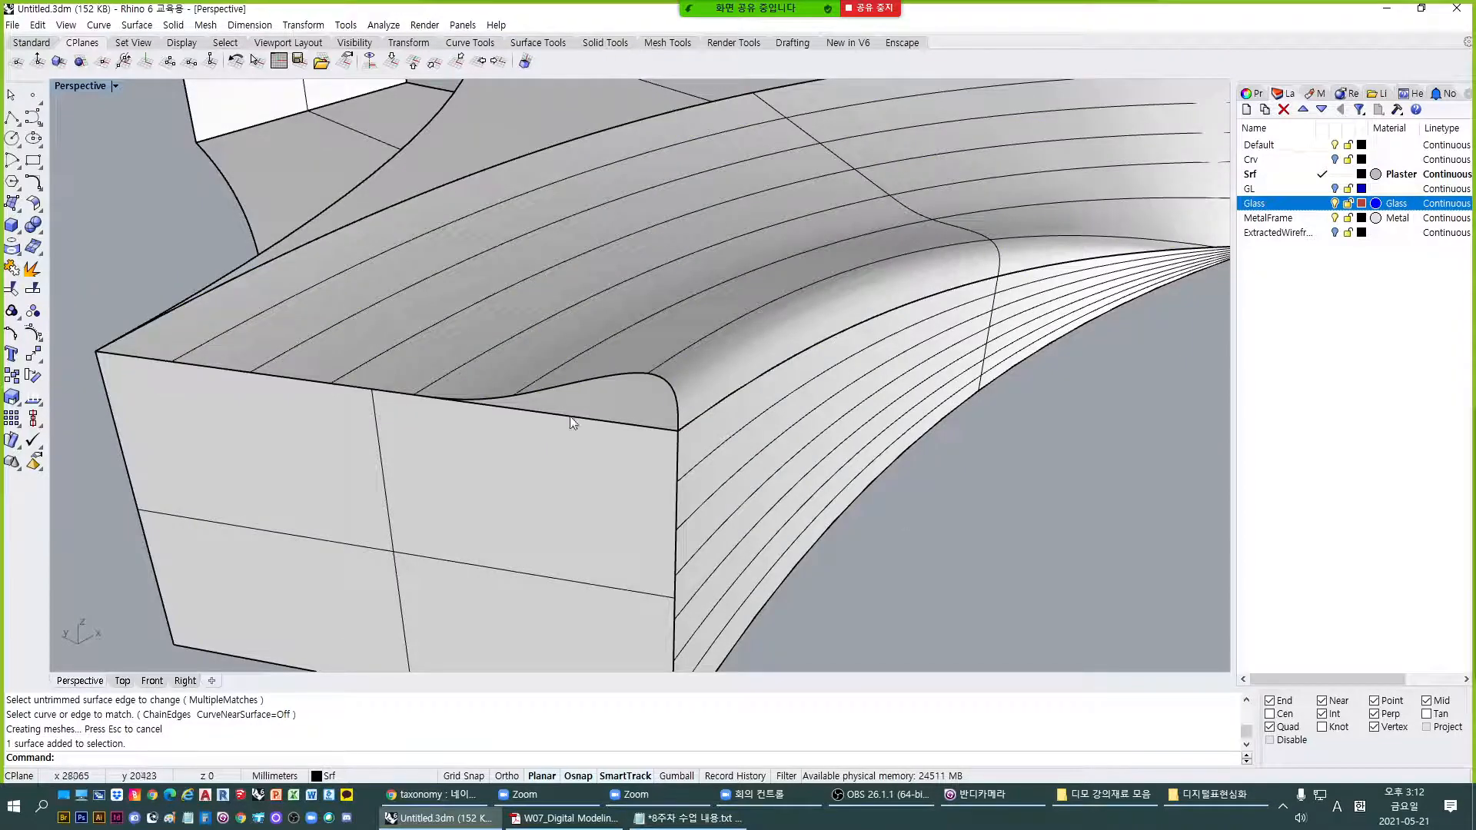
scroll(868, 472, "down", 2)
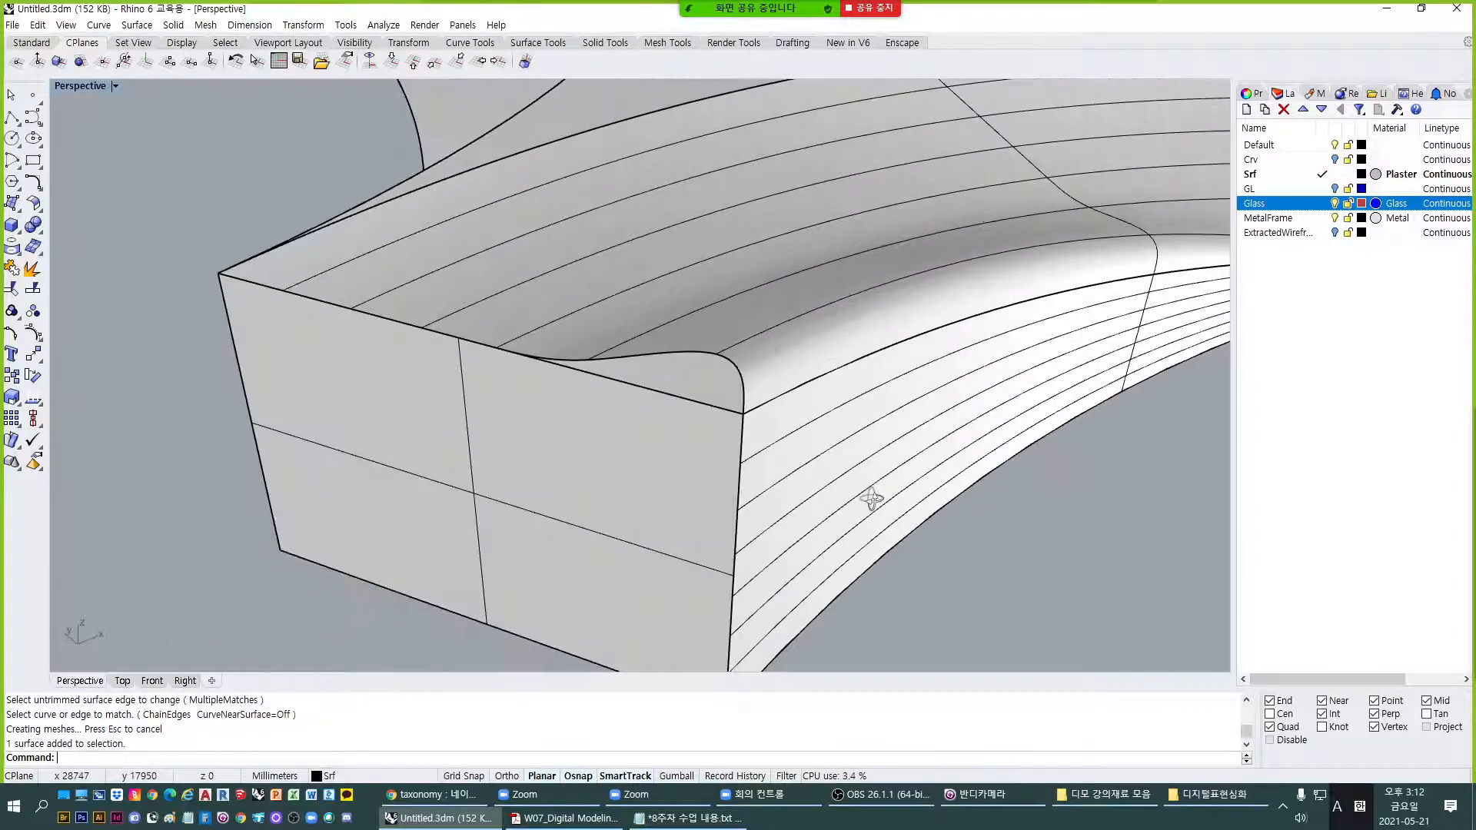
left_click(830, 412)
left_click(827, 343, "shift")
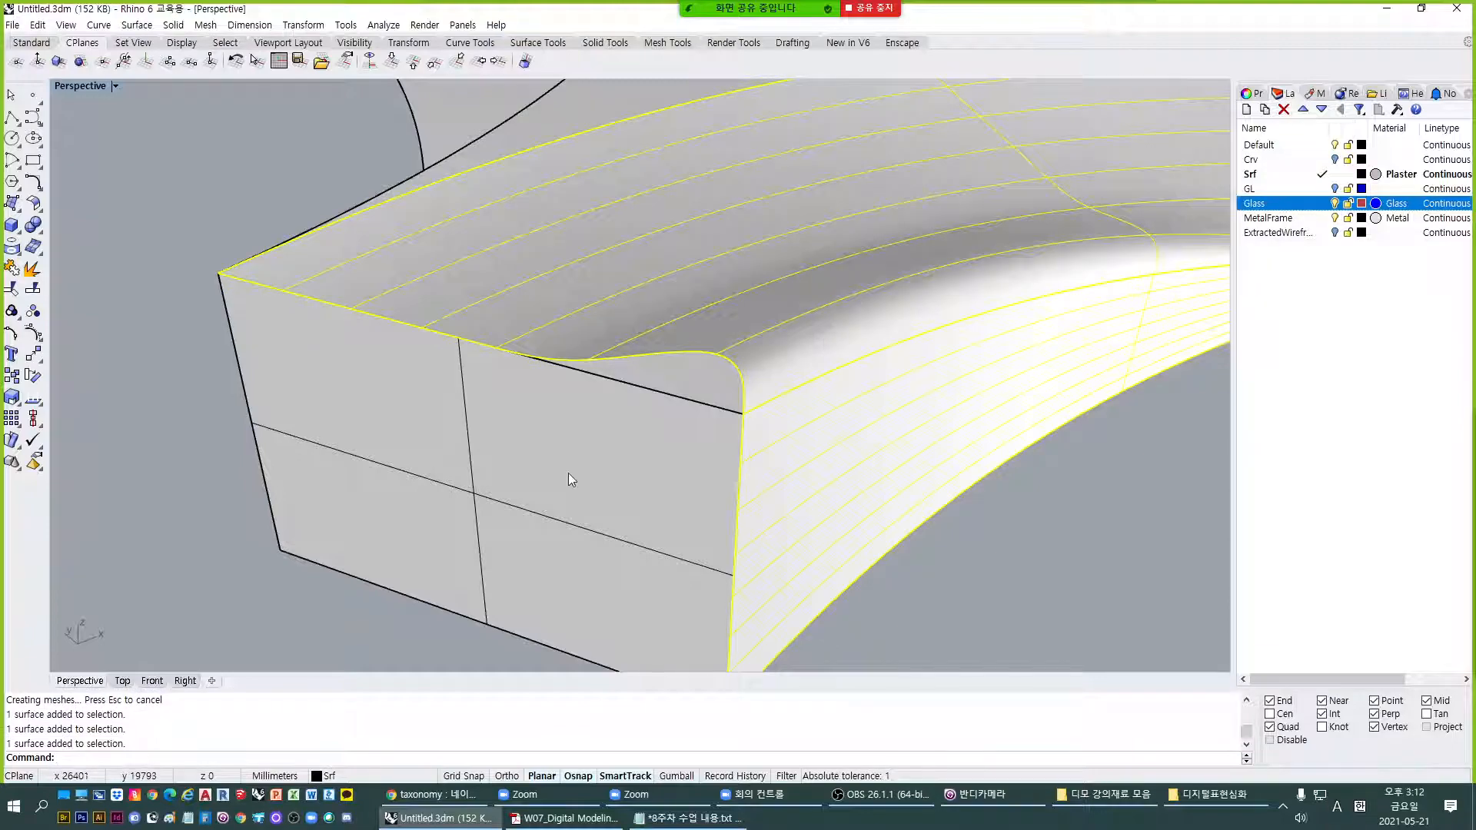
key("ctrl+j")
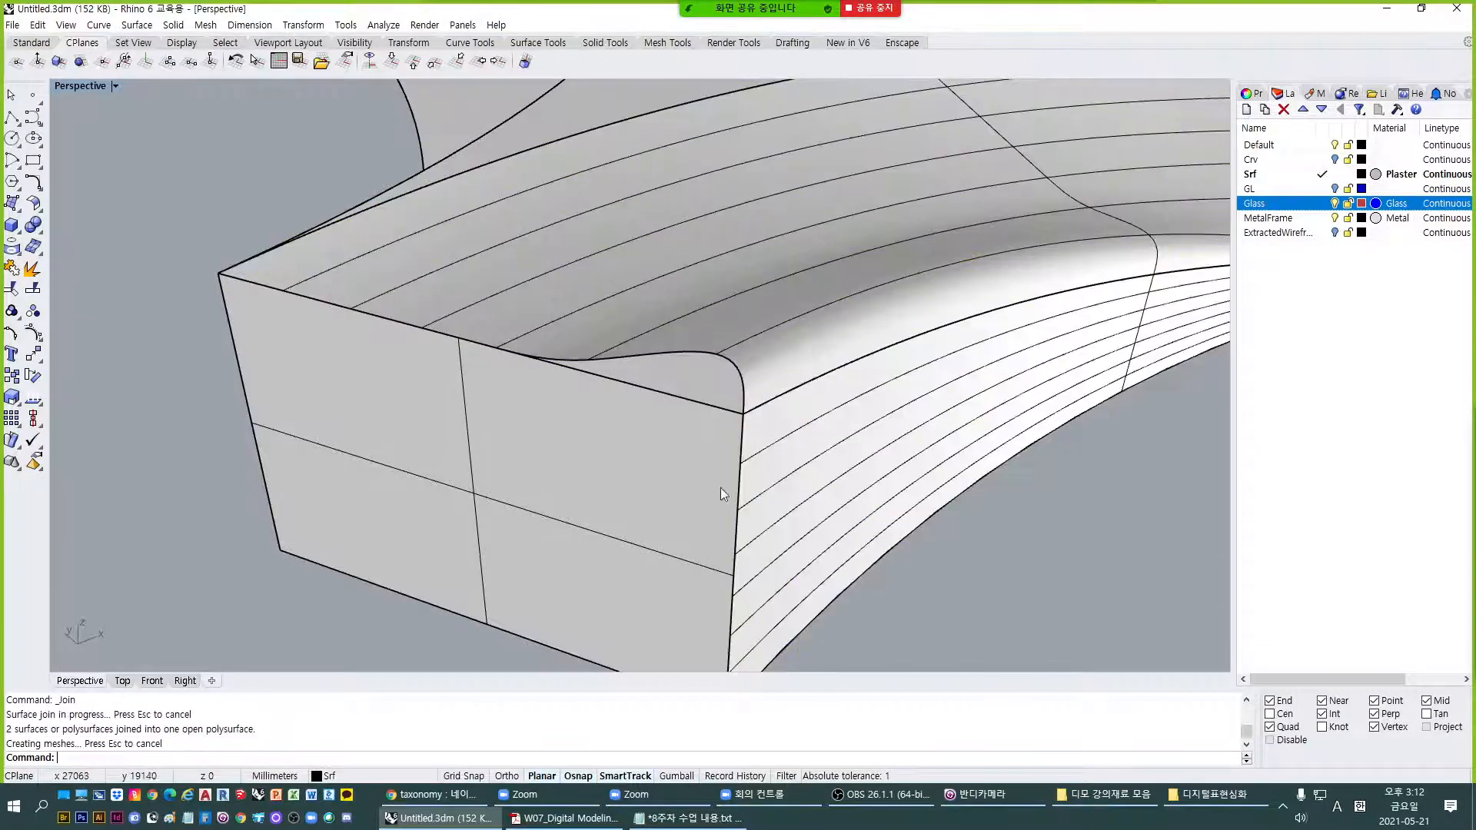
Run Zebra analysis on the joined roof and side wall and examine the stripes along their matched edge.
type("ZE")
key("Return")
left_click(838, 490)
key("Return")
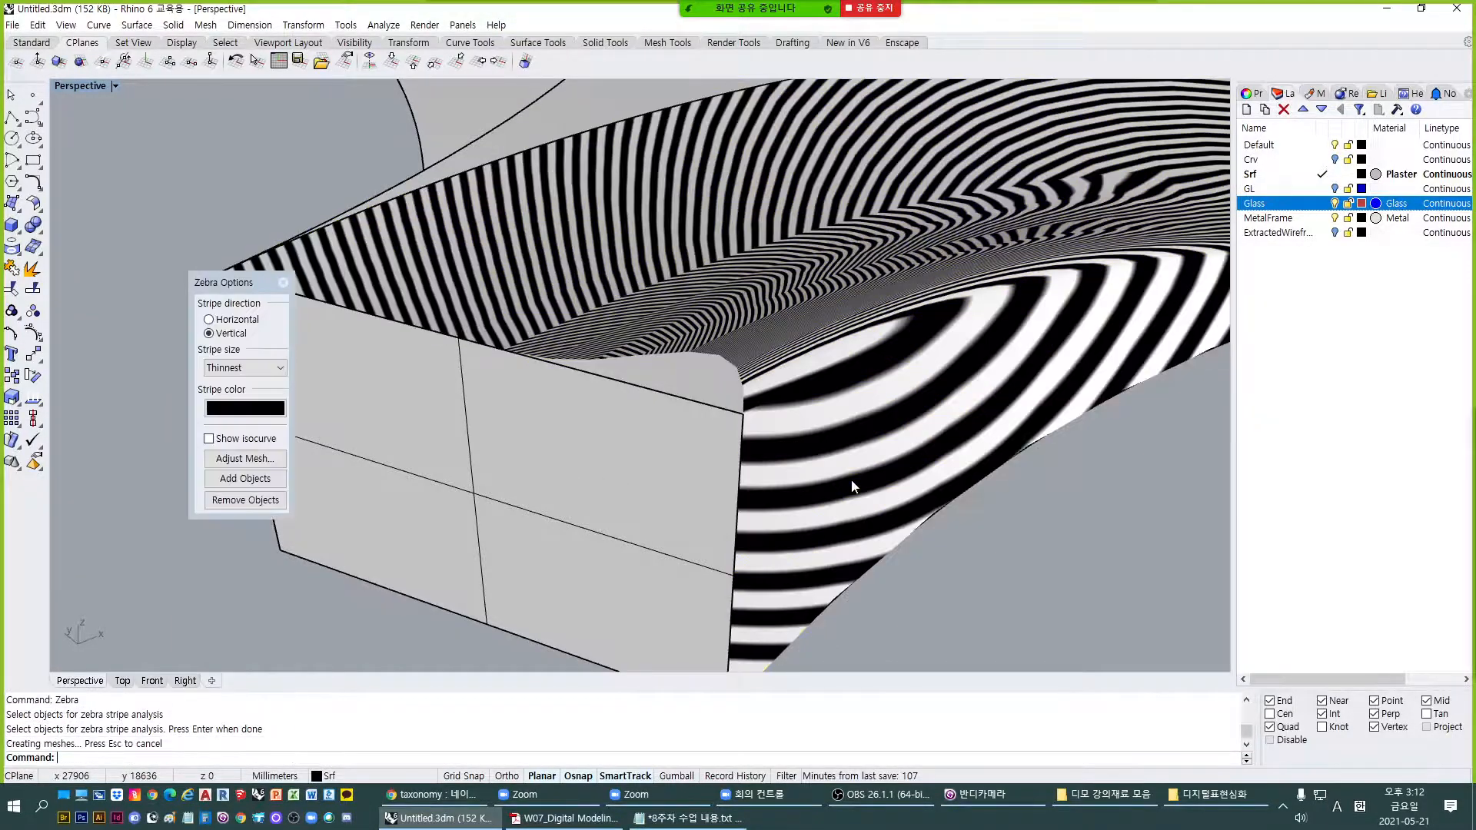
right_click_drag(850, 484, 743, 367)
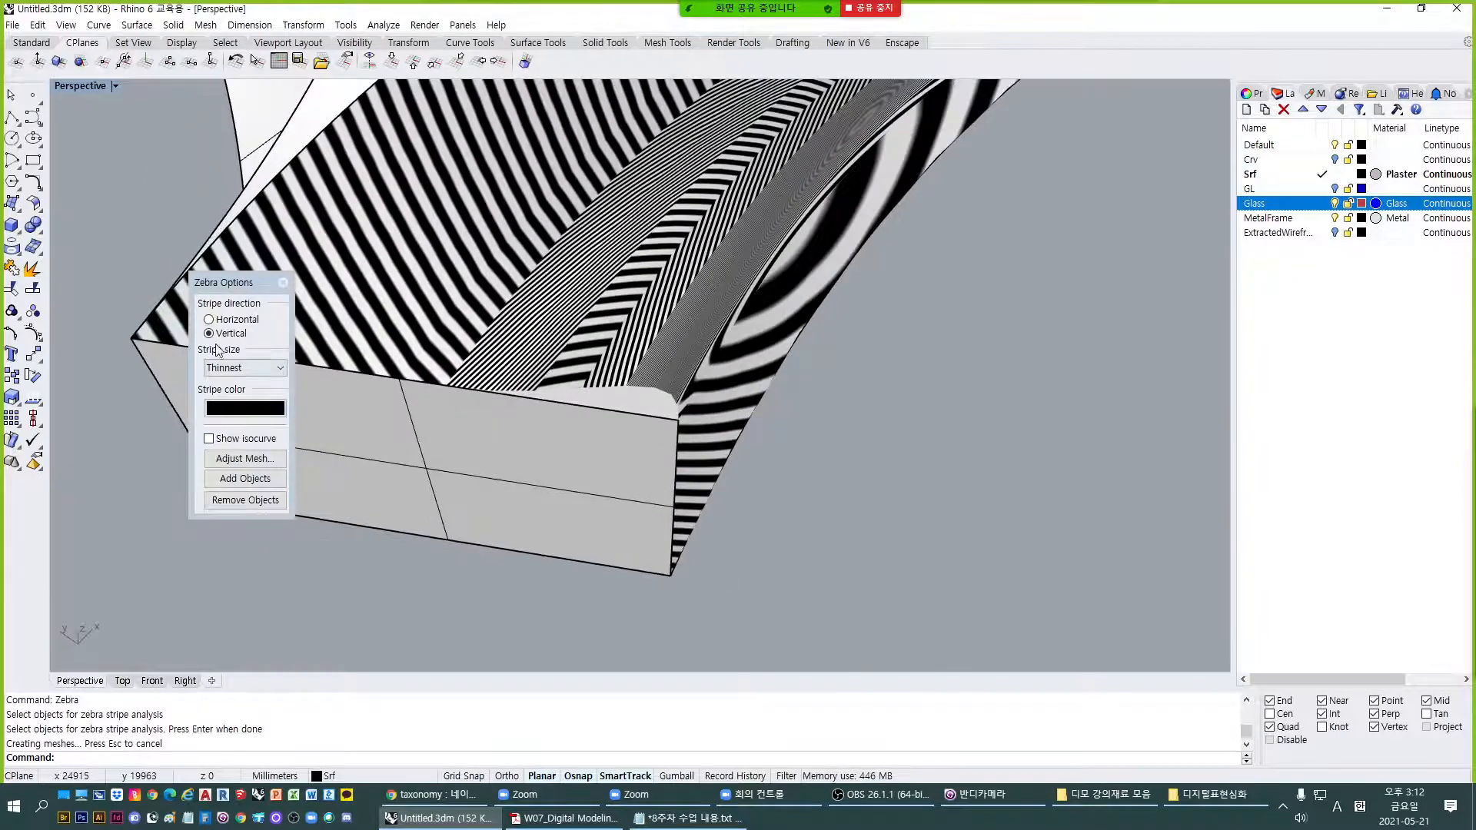
Compare horizontal and vertical zebra stripes at the Thinnest size along the matched roof and side wall edge.
left_click(235, 319)
scroll(658, 369, "up", 2)
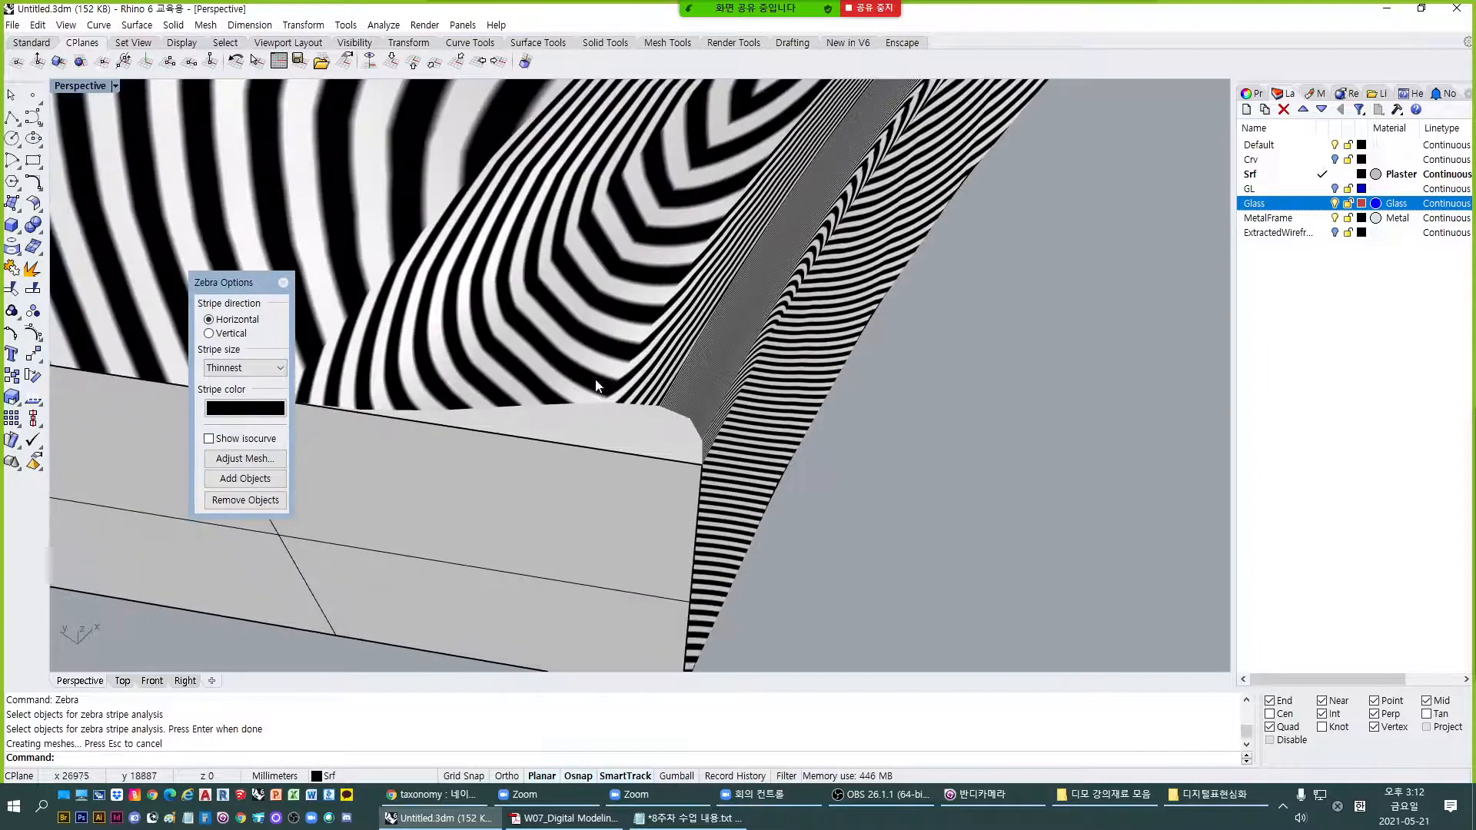
left_click(209, 332)
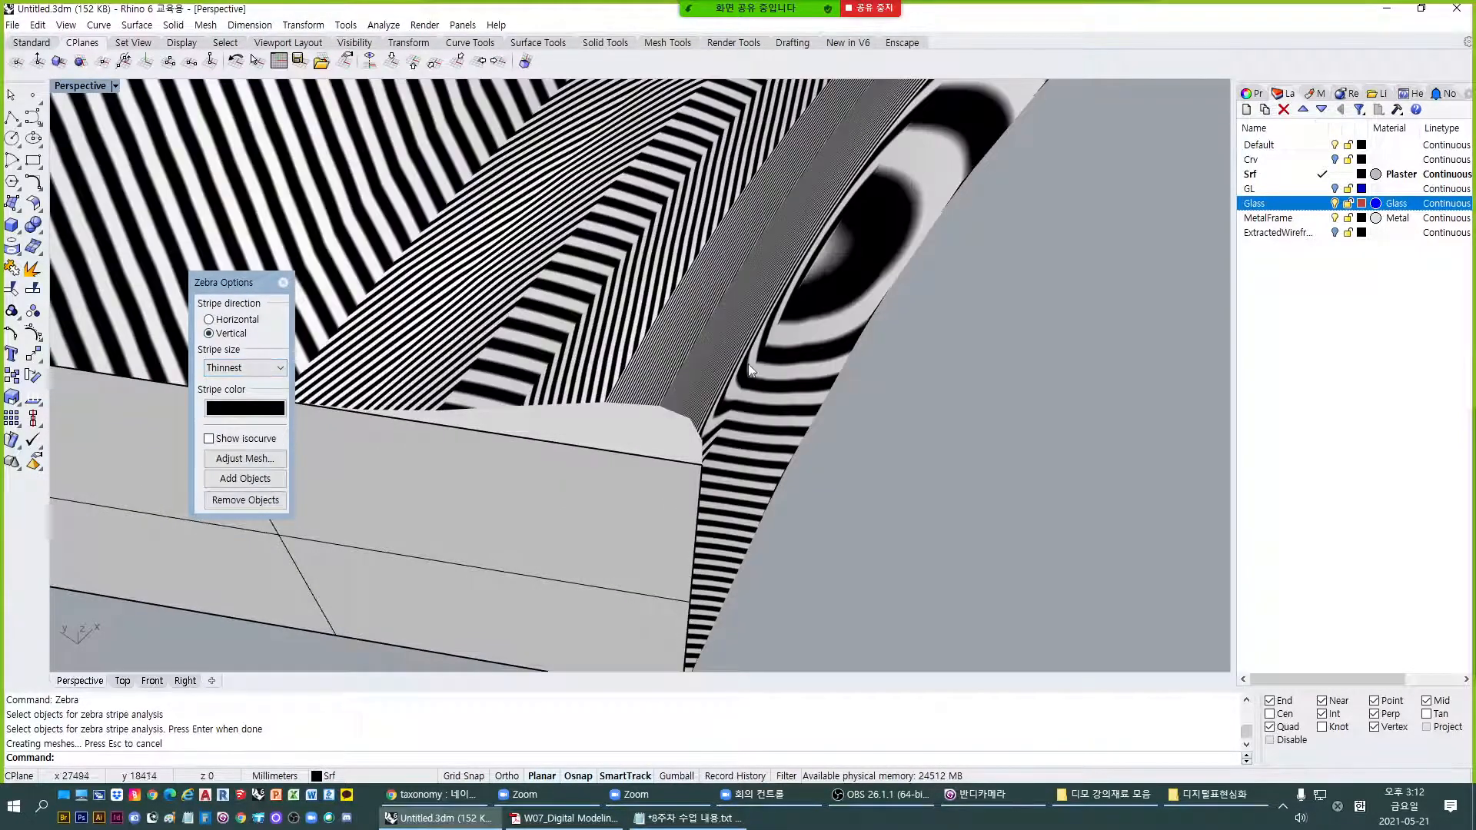
right_click_drag(694, 405, 671, 444)
Set the zebra stripe size to Medium, compare vertical and horizontal stripes across the matched edge, and end the Zebra analysis.
left_click(265, 366)
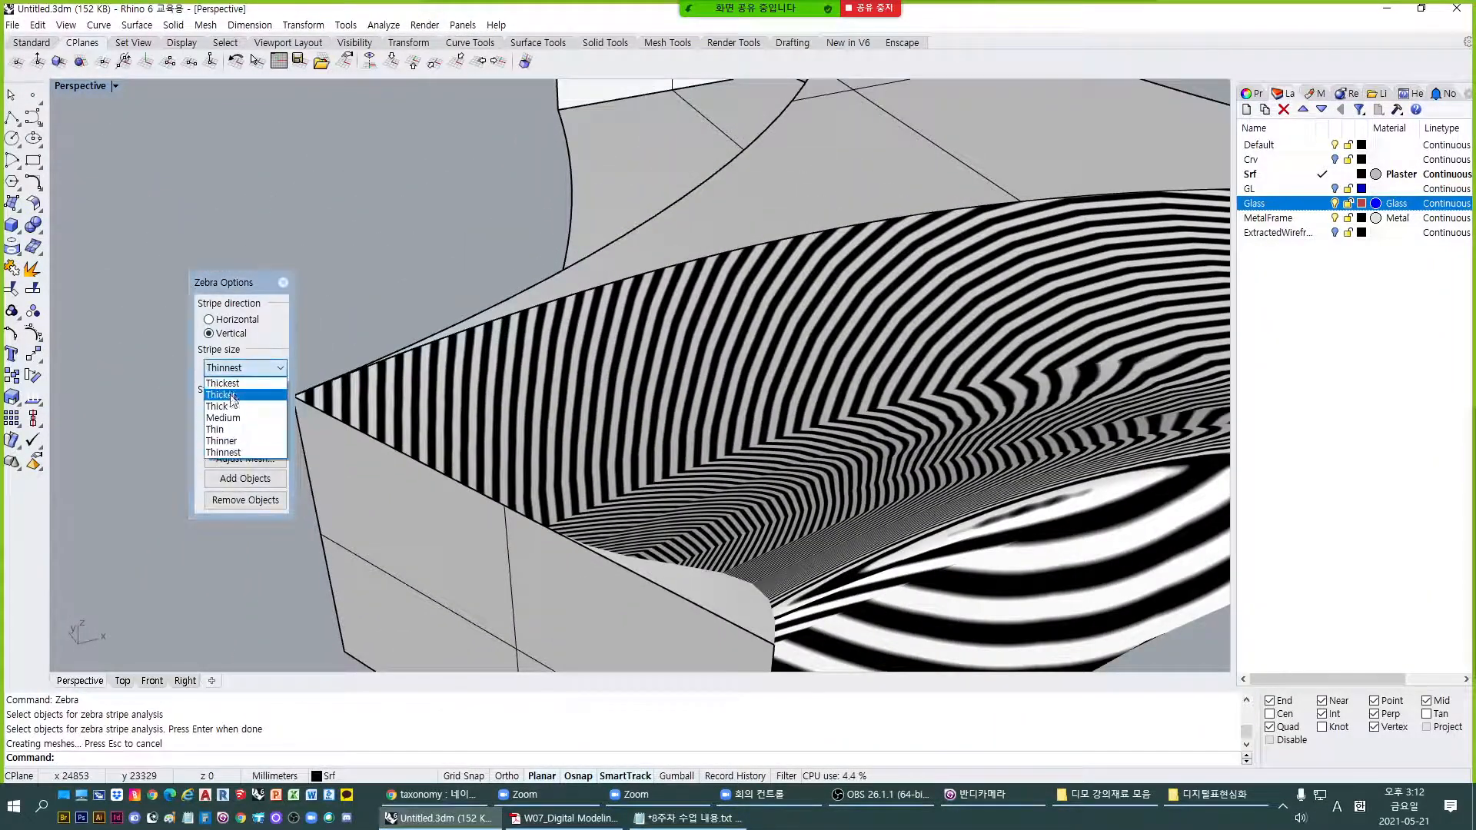
left_click(240, 411)
right_click_drag(804, 590, 901, 573)
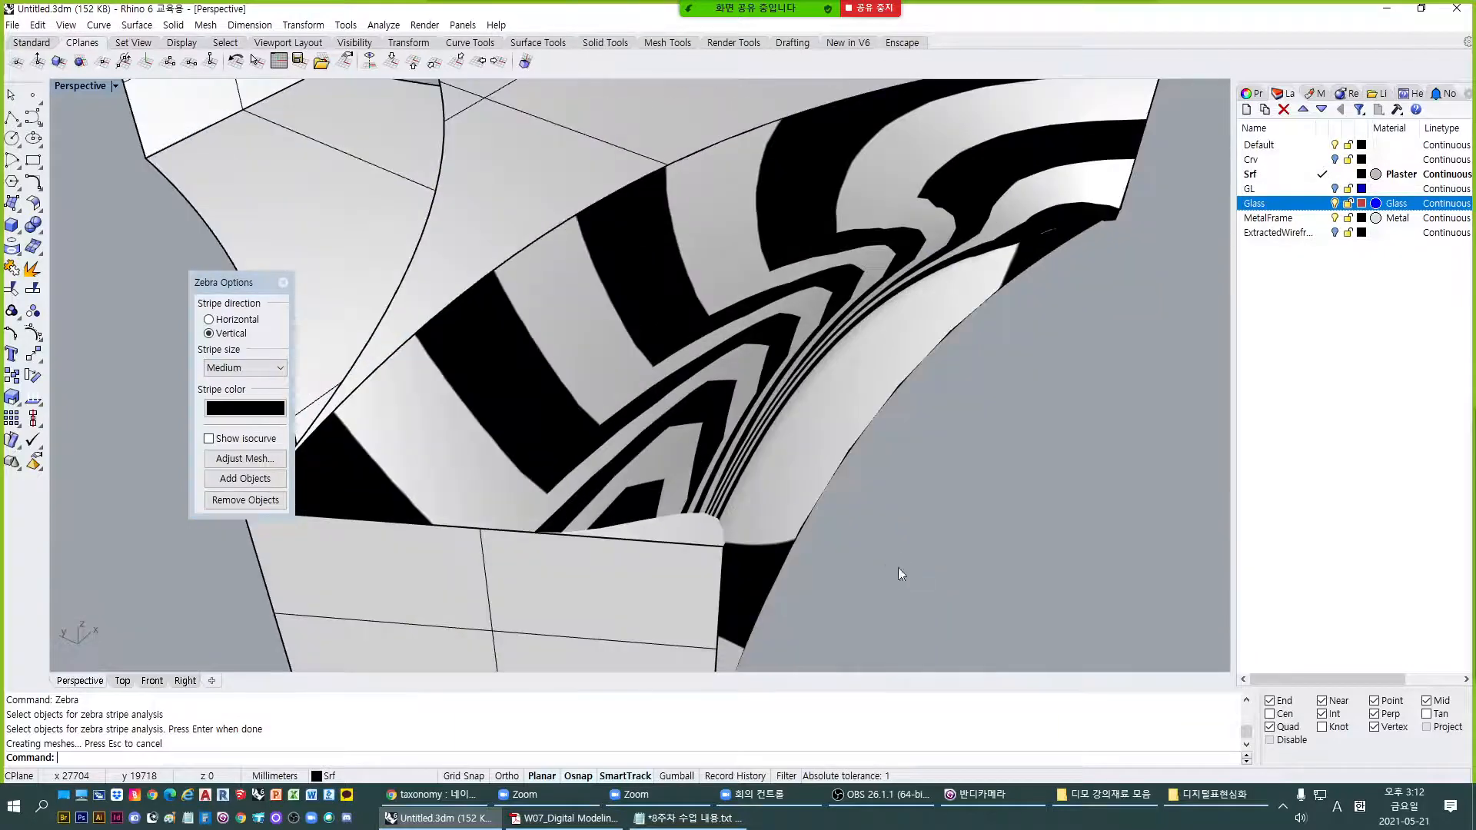
right_click_drag(642, 473, 743, 414)
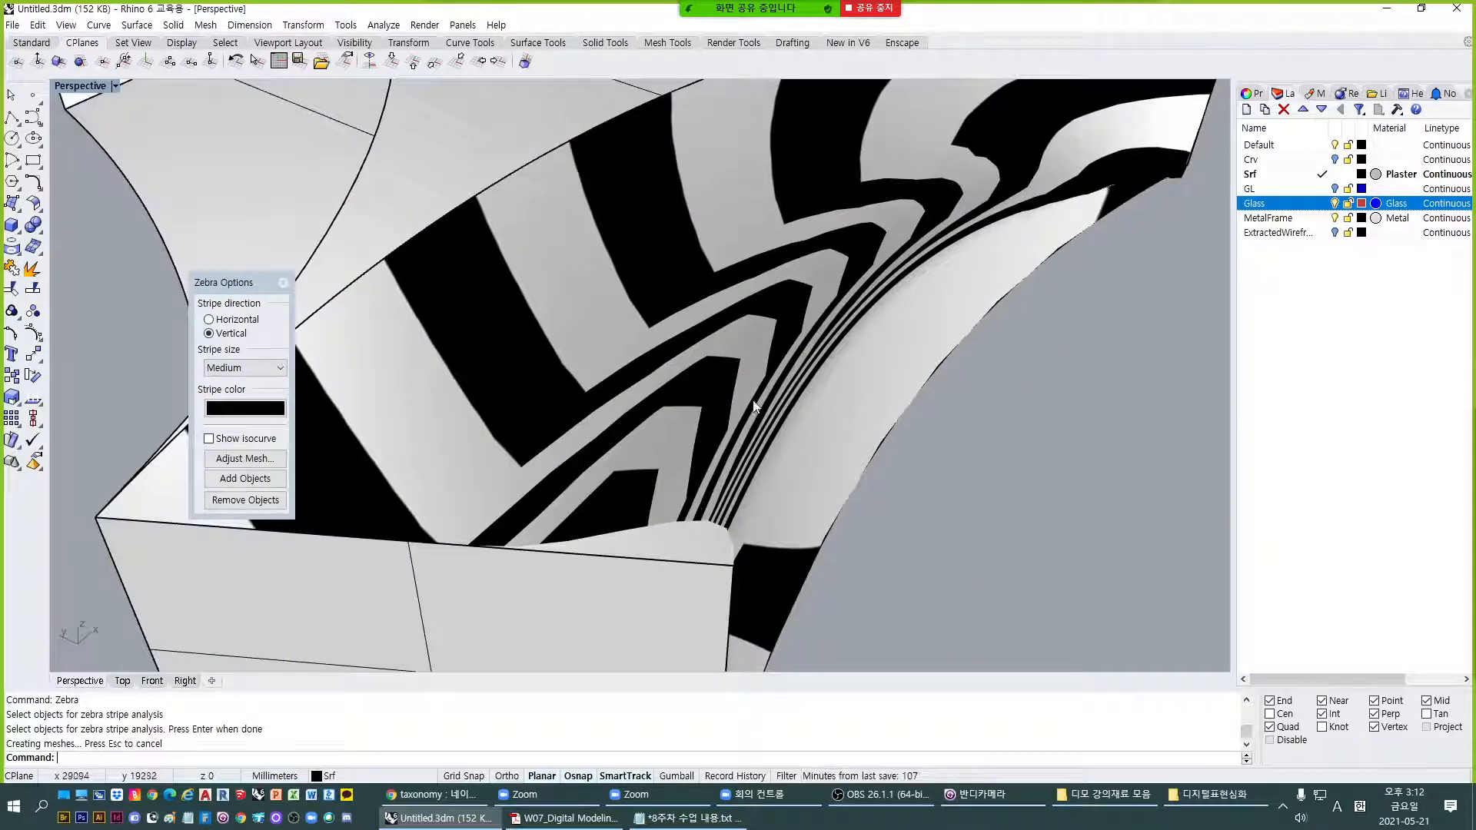
left_click(222, 319)
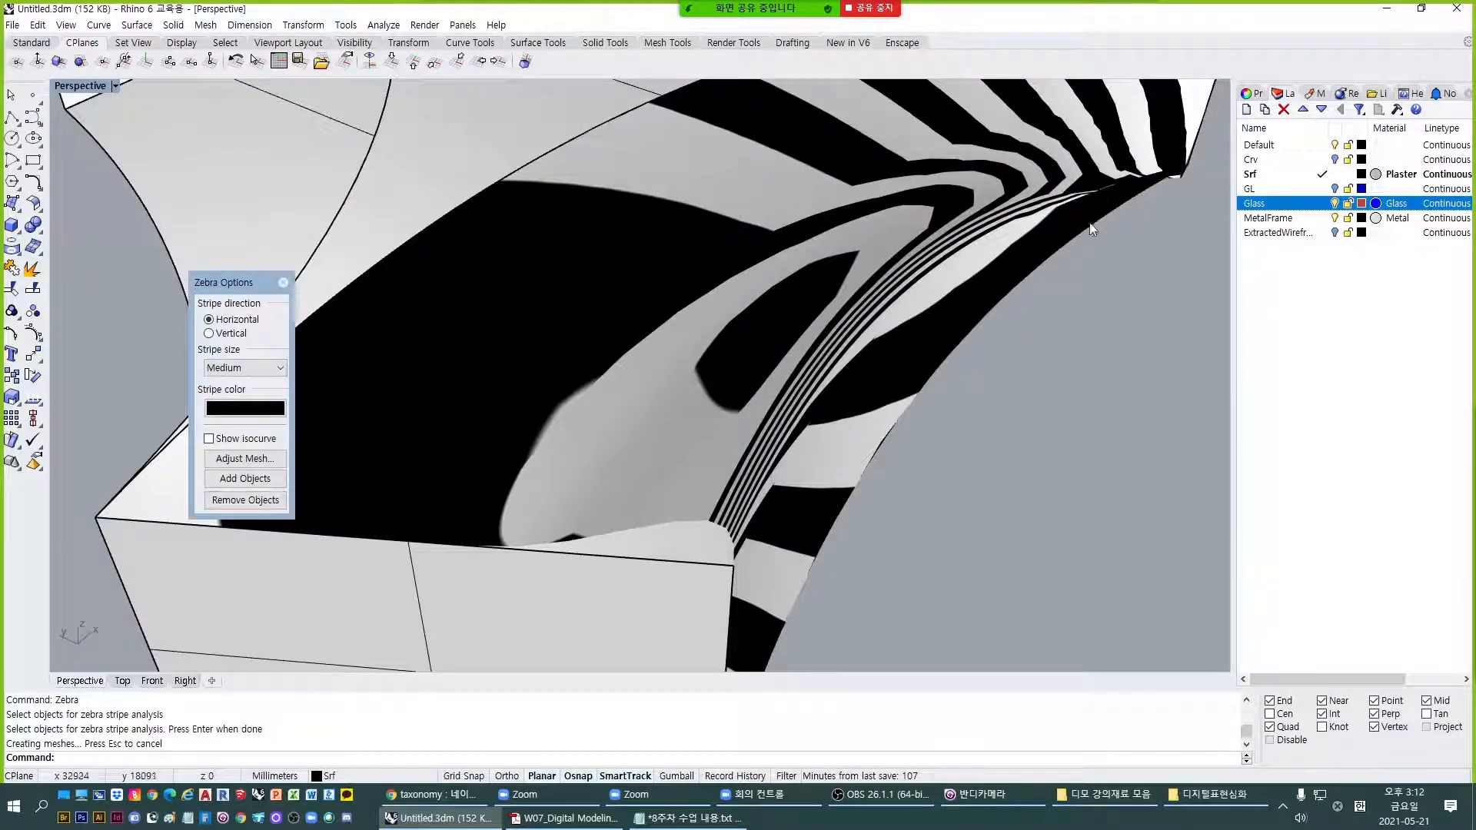
right_click_drag(806, 348, 412, 374)
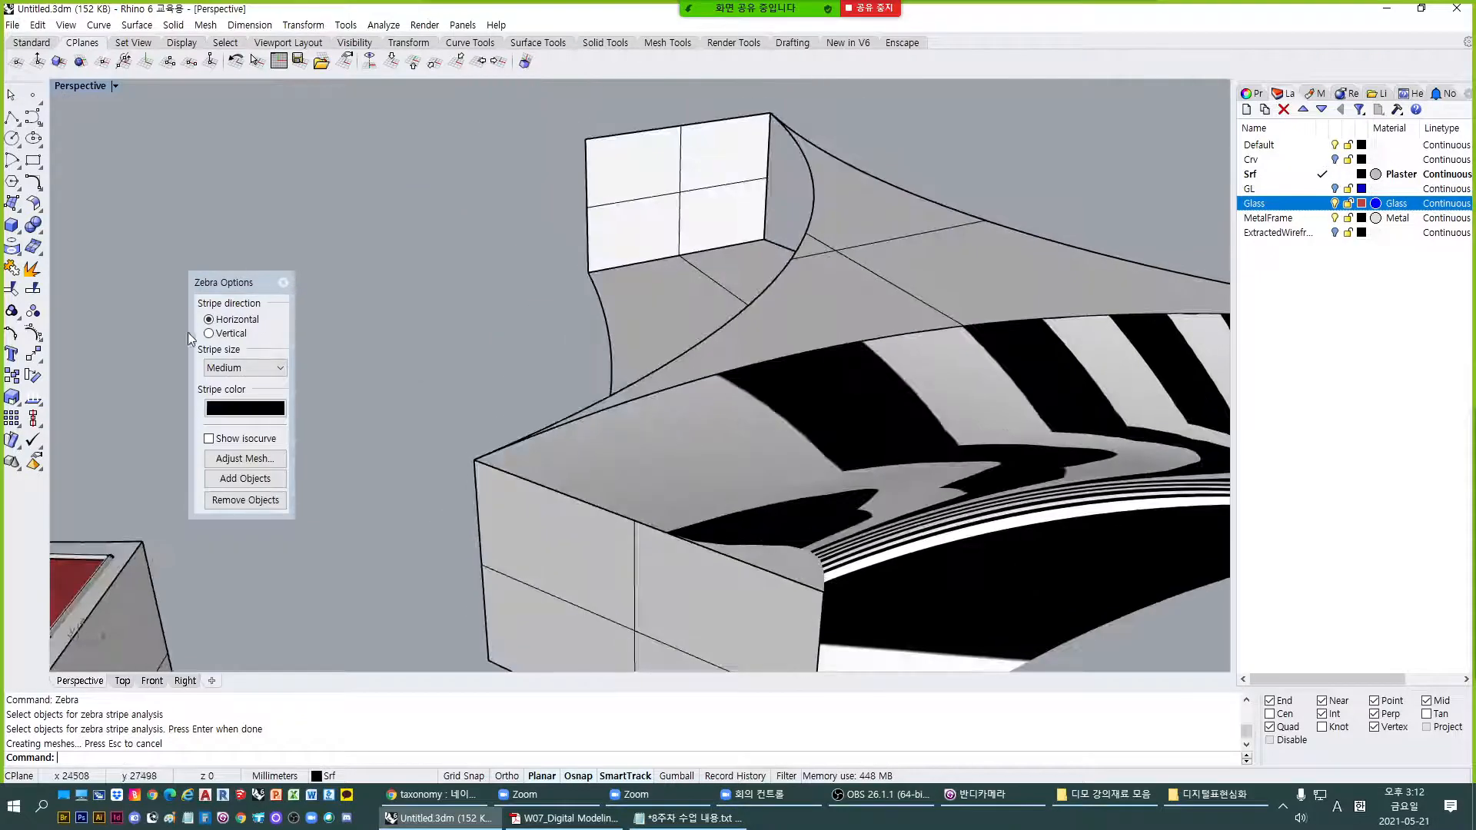
left_click(209, 333)
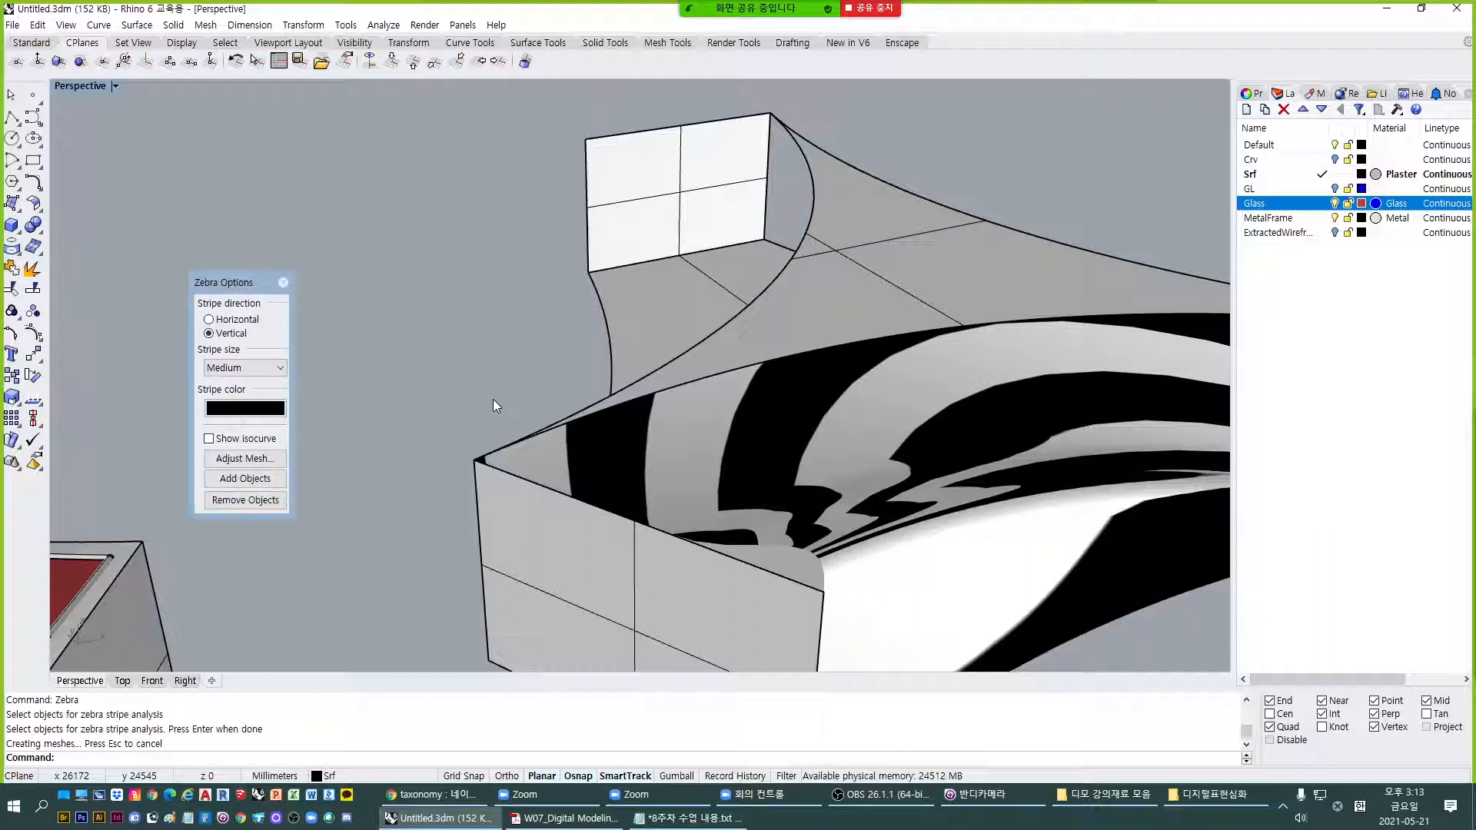
left_click(283, 282)
Run EMap analysis on the joined roof and side wall and examine the Sunset.jpg reflection along the matched edge.
right_click_drag(237, 357, 478, 313)
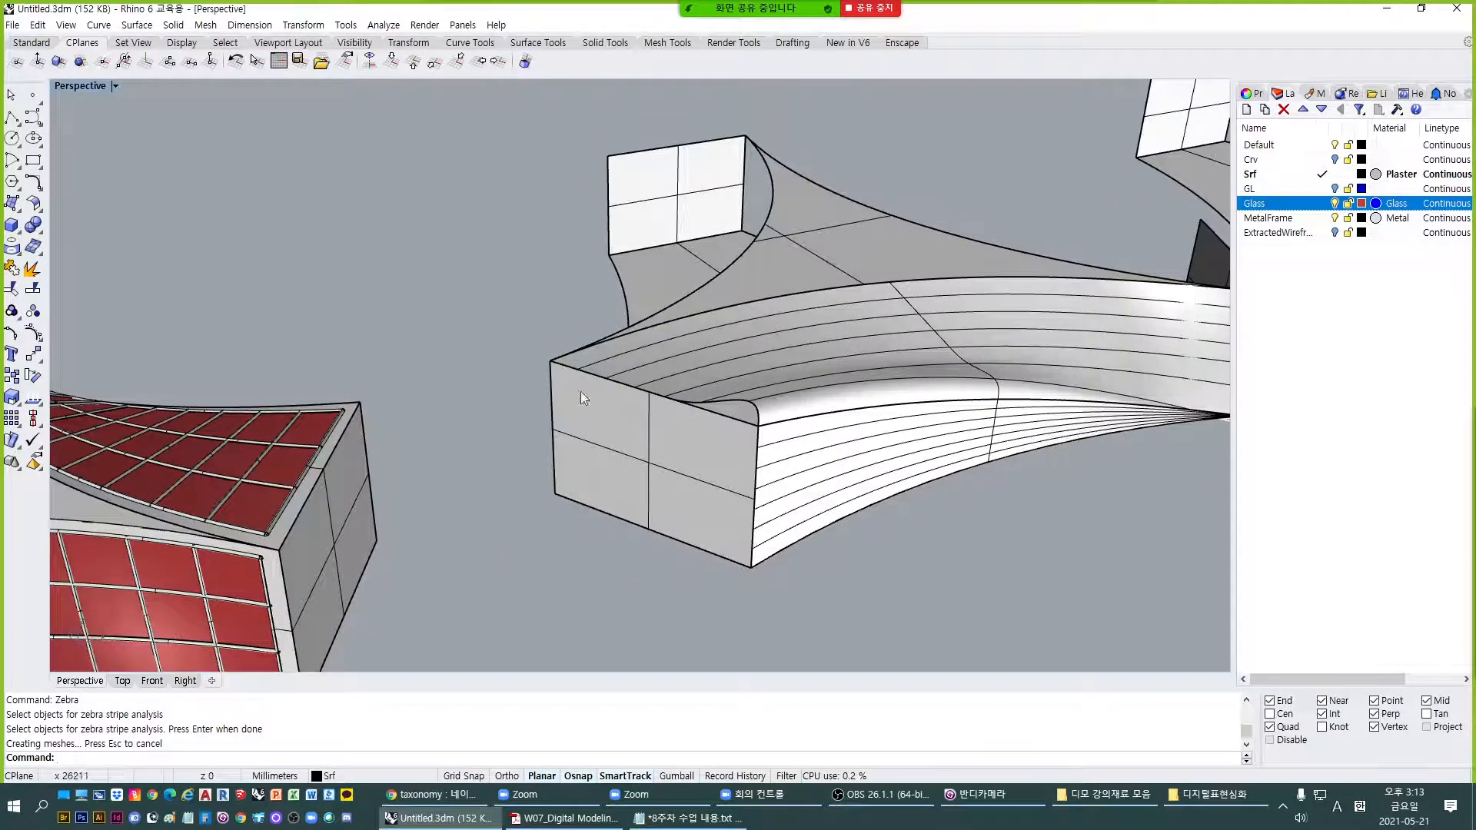
right_click_drag(579, 399, 646, 353)
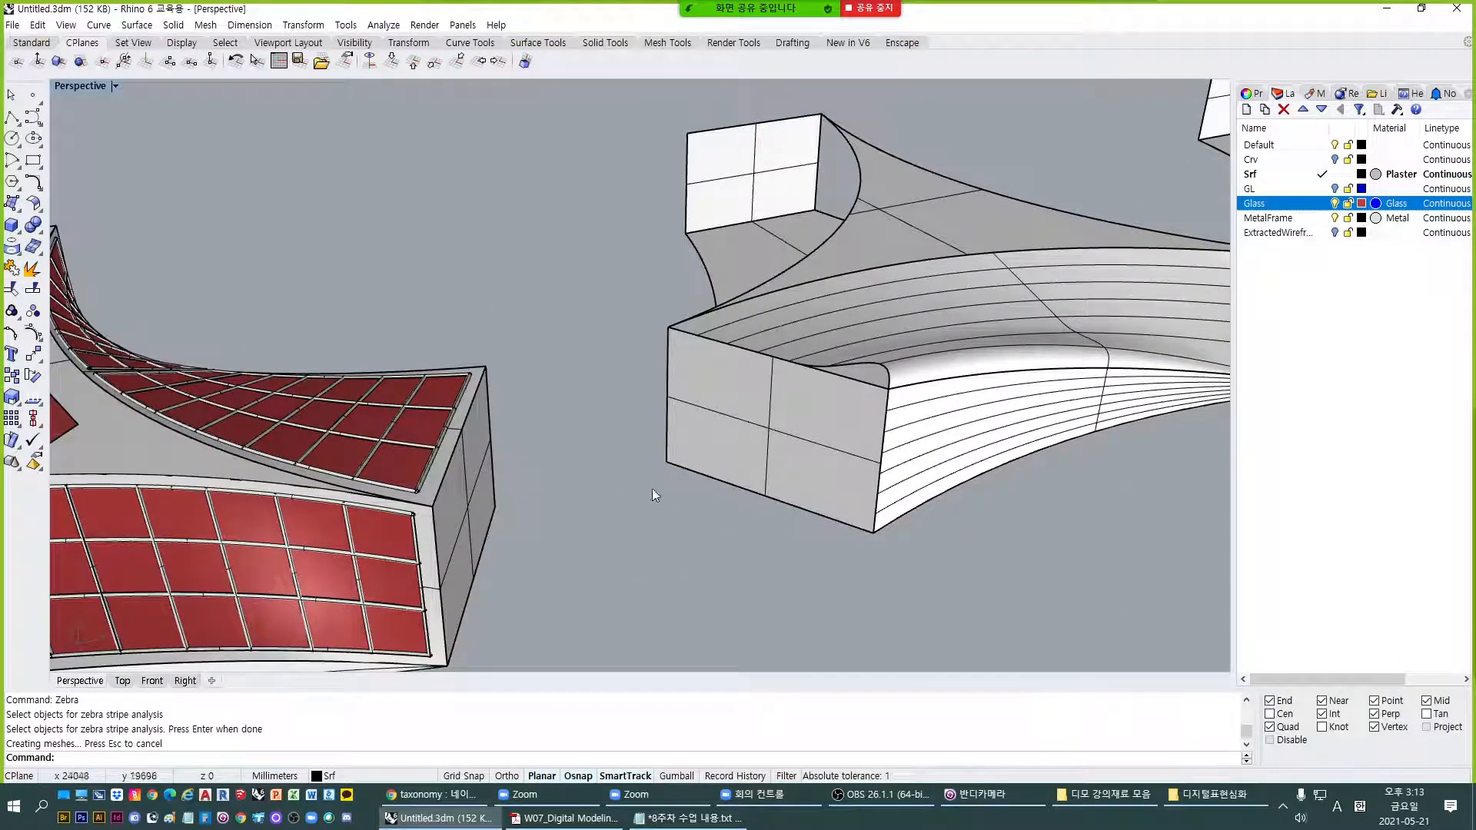
right_click_drag(601, 567, 585, 566)
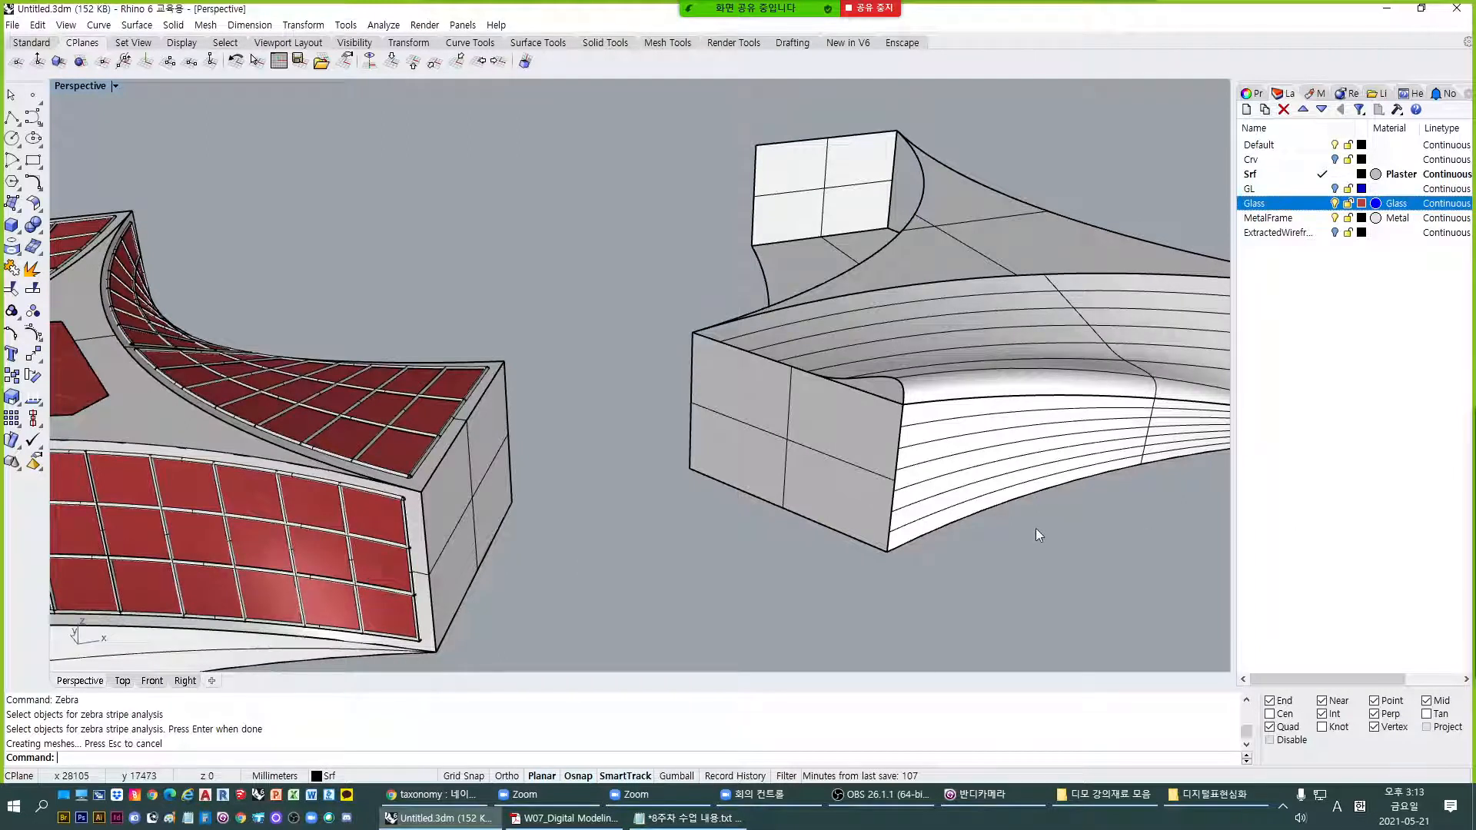
type("EMap")
key("Return")
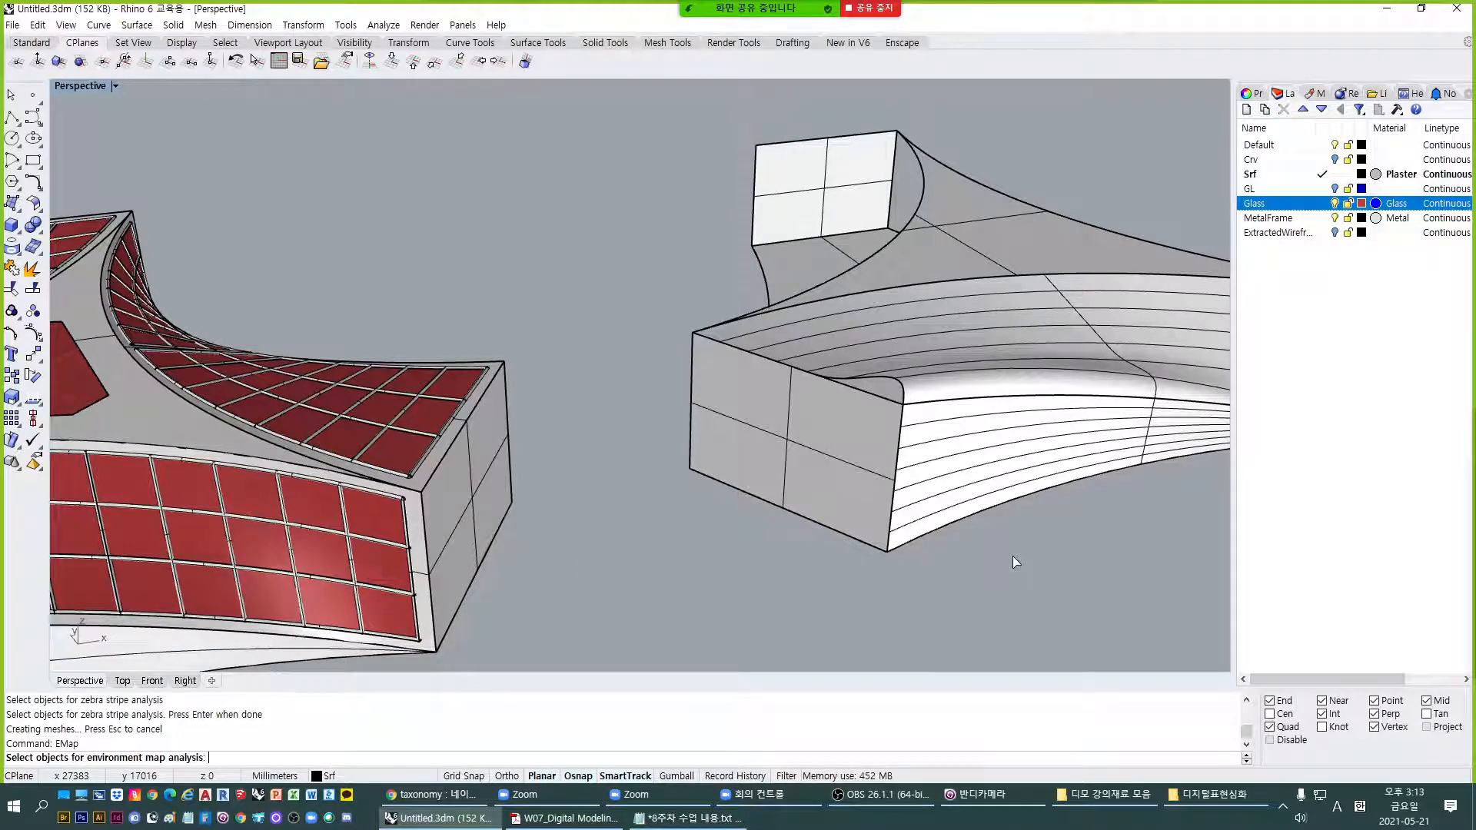
left_click(934, 429)
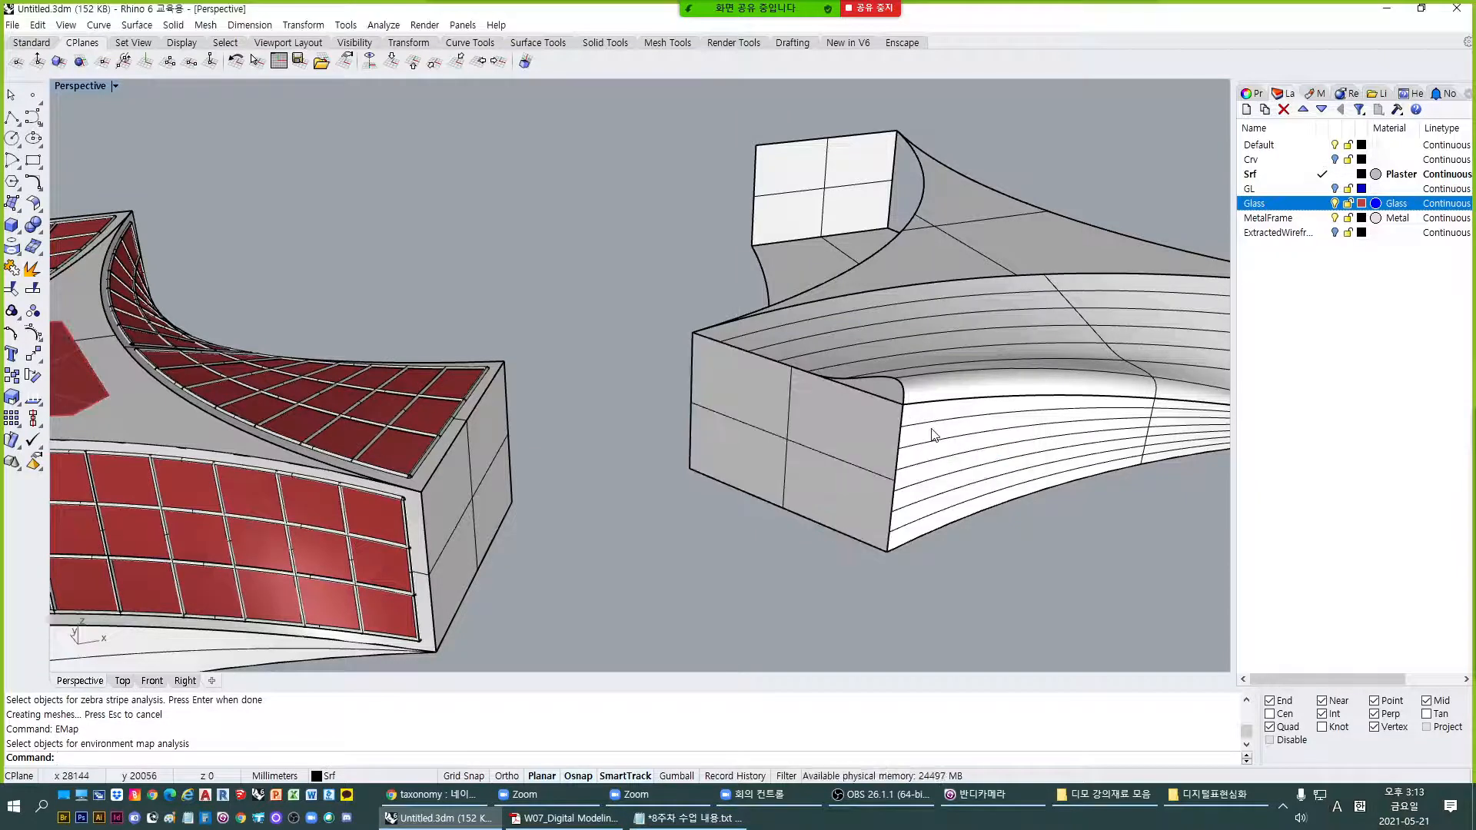
key("Return")
right_click_drag(930, 428, 468, 451)
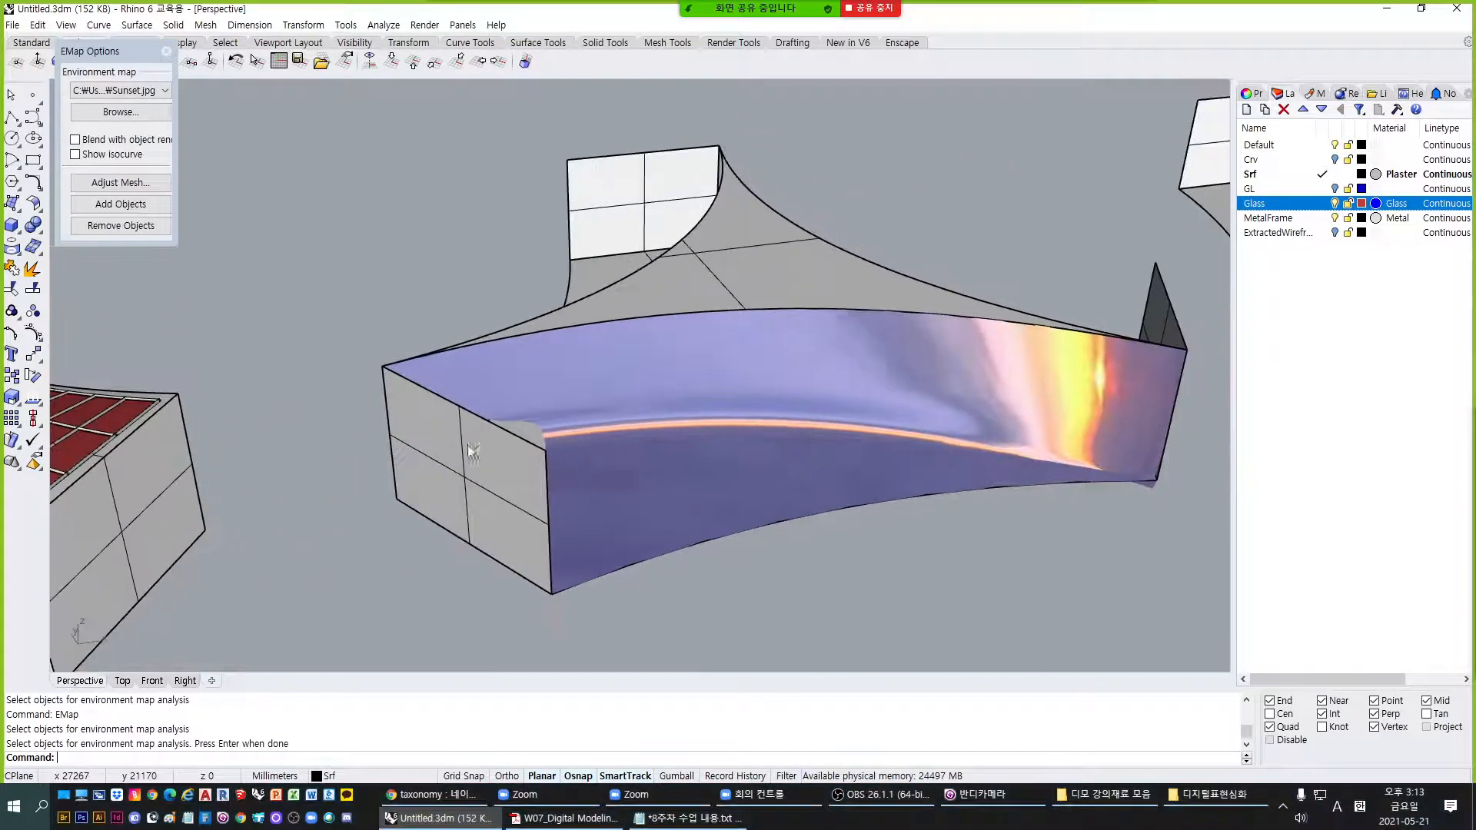
scroll(685, 484, "up", 3)
right_click_drag(686, 484, 778, 388)
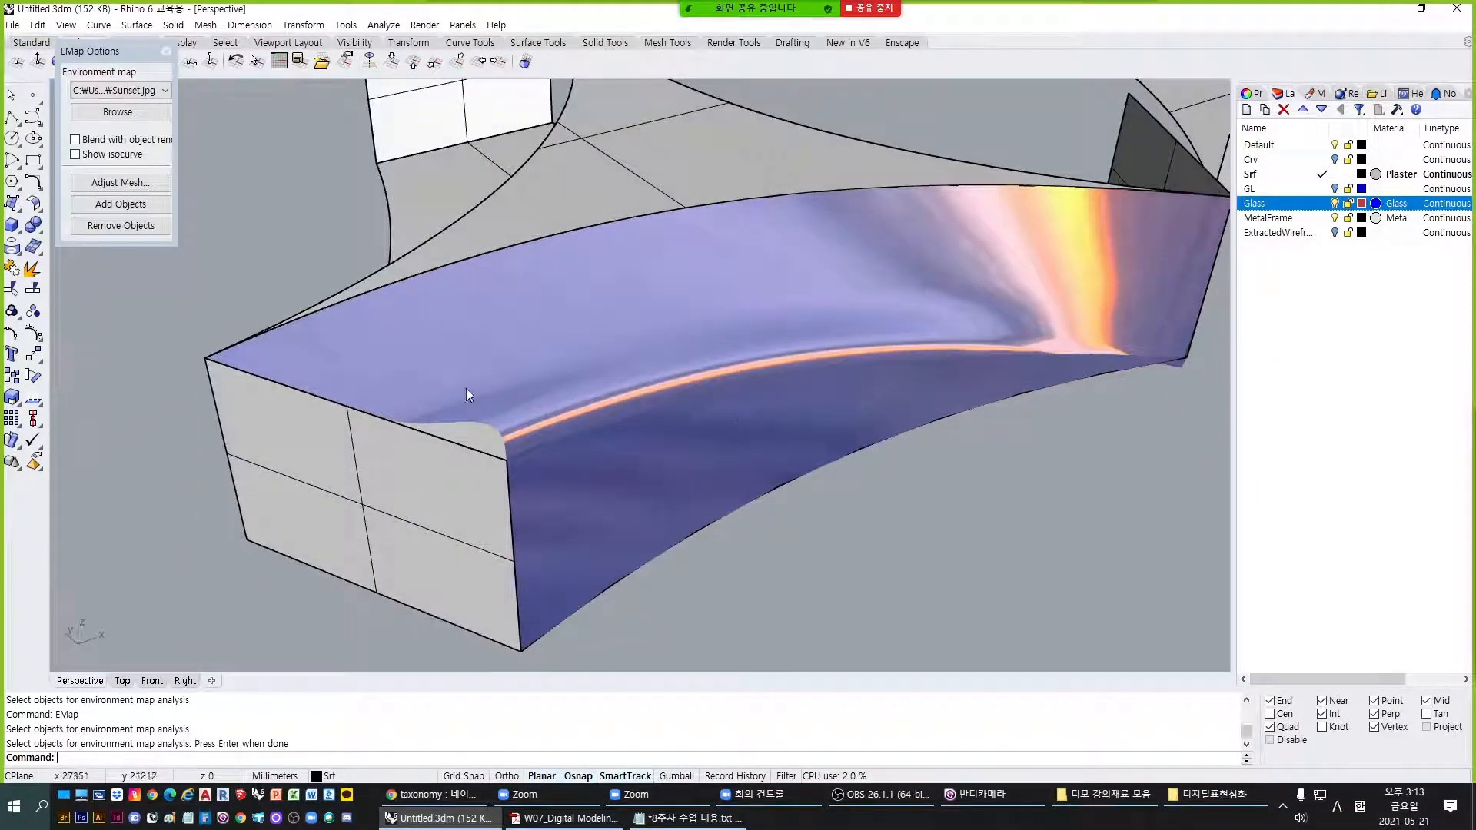
left_click(132, 94)
left_click(132, 98)
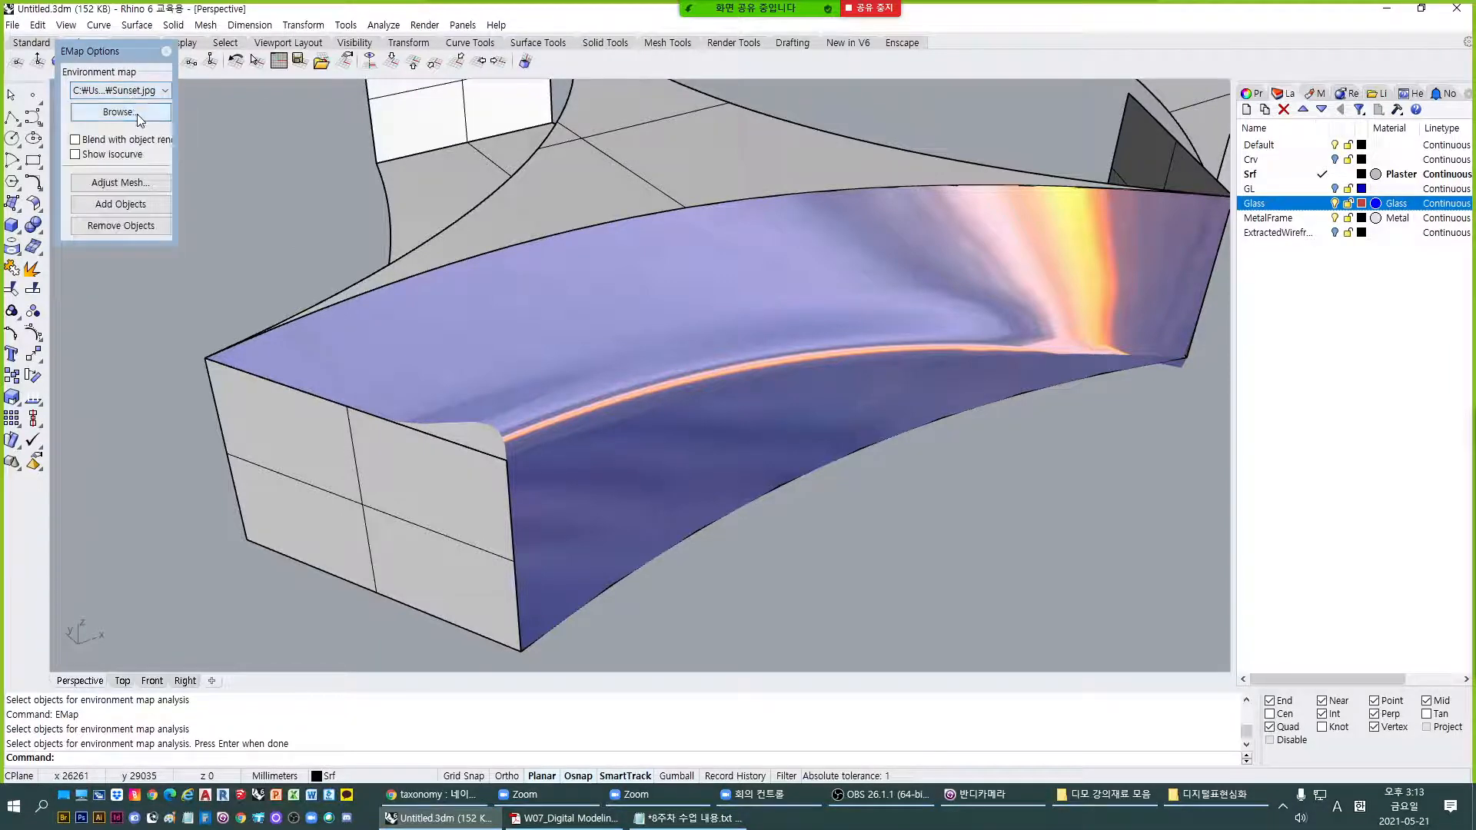
left_click(122, 113)
left_click_drag(437, 79, 733, 221)
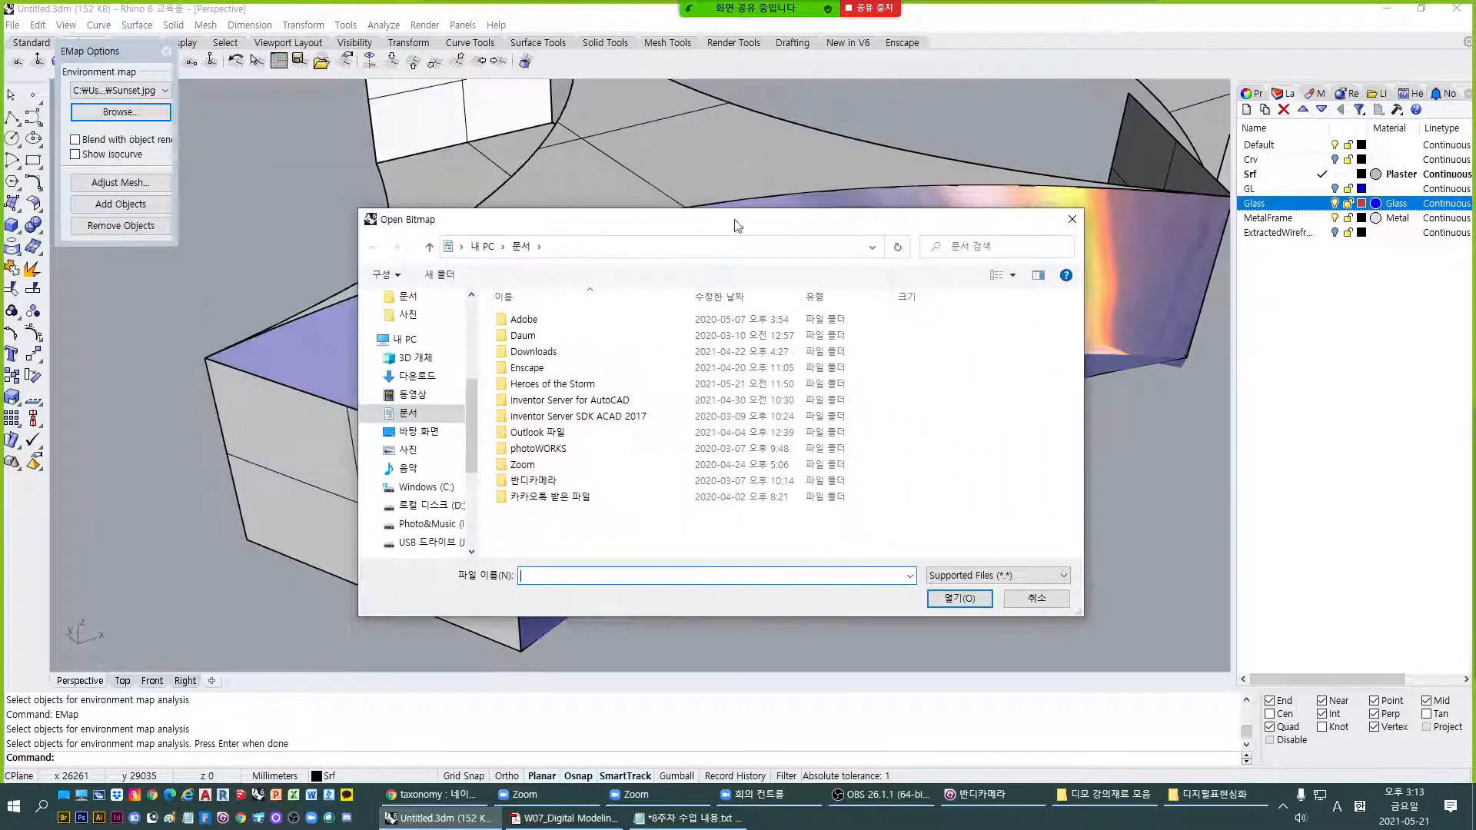
left_click(1073, 218)
Change the environment map to sunroom 2.png and examine the reflections along the roof and side wall.
left_click(166, 91)
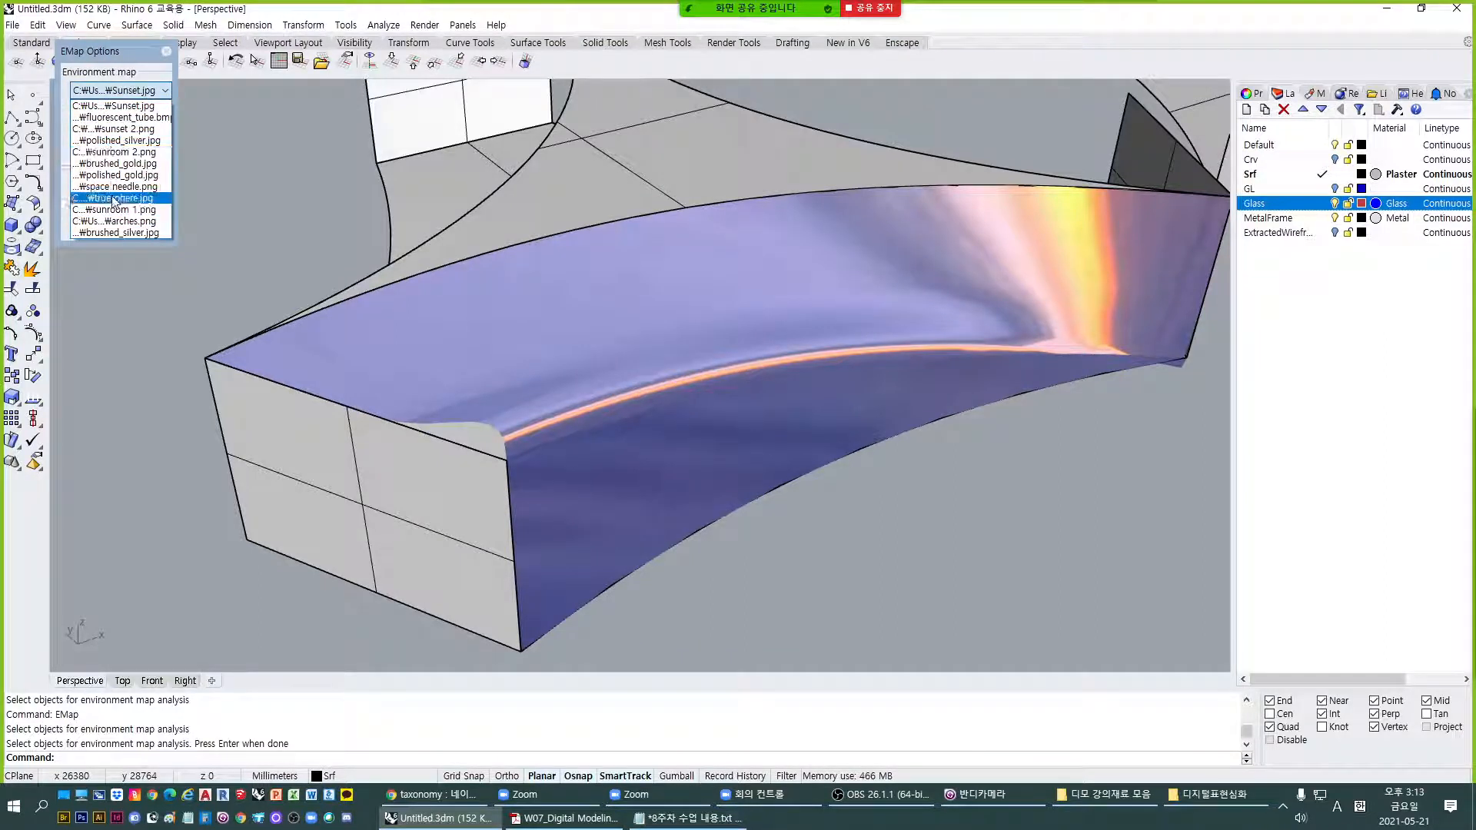
left_click(116, 152)
right_click_drag(810, 324, 666, 375)
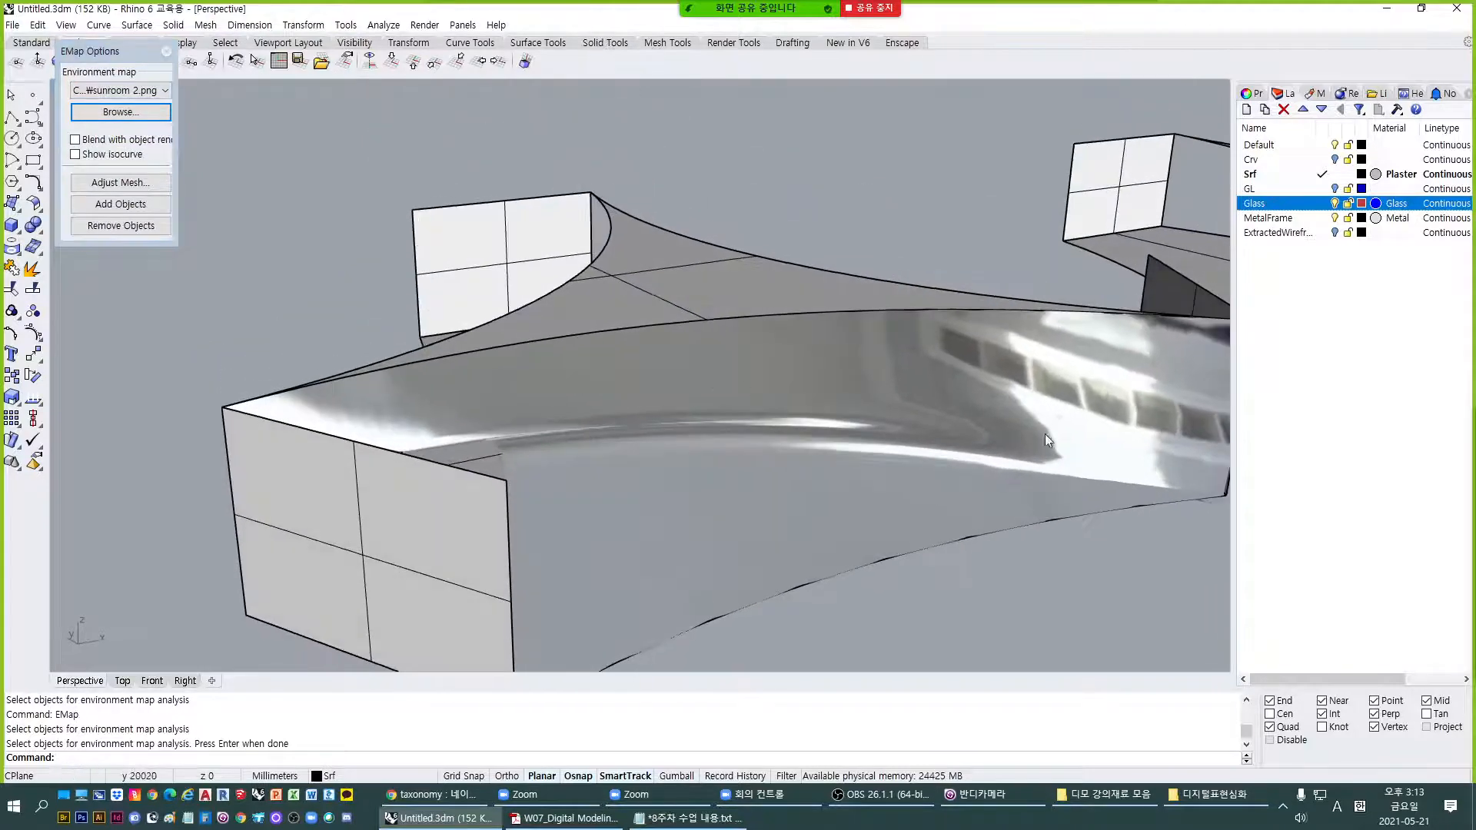
right_click_drag(1045, 433, 1051, 414)
scroll(1050, 415, "down", 7)
scroll(1018, 463, "up", 8)
scroll(1018, 462, "up", 1)
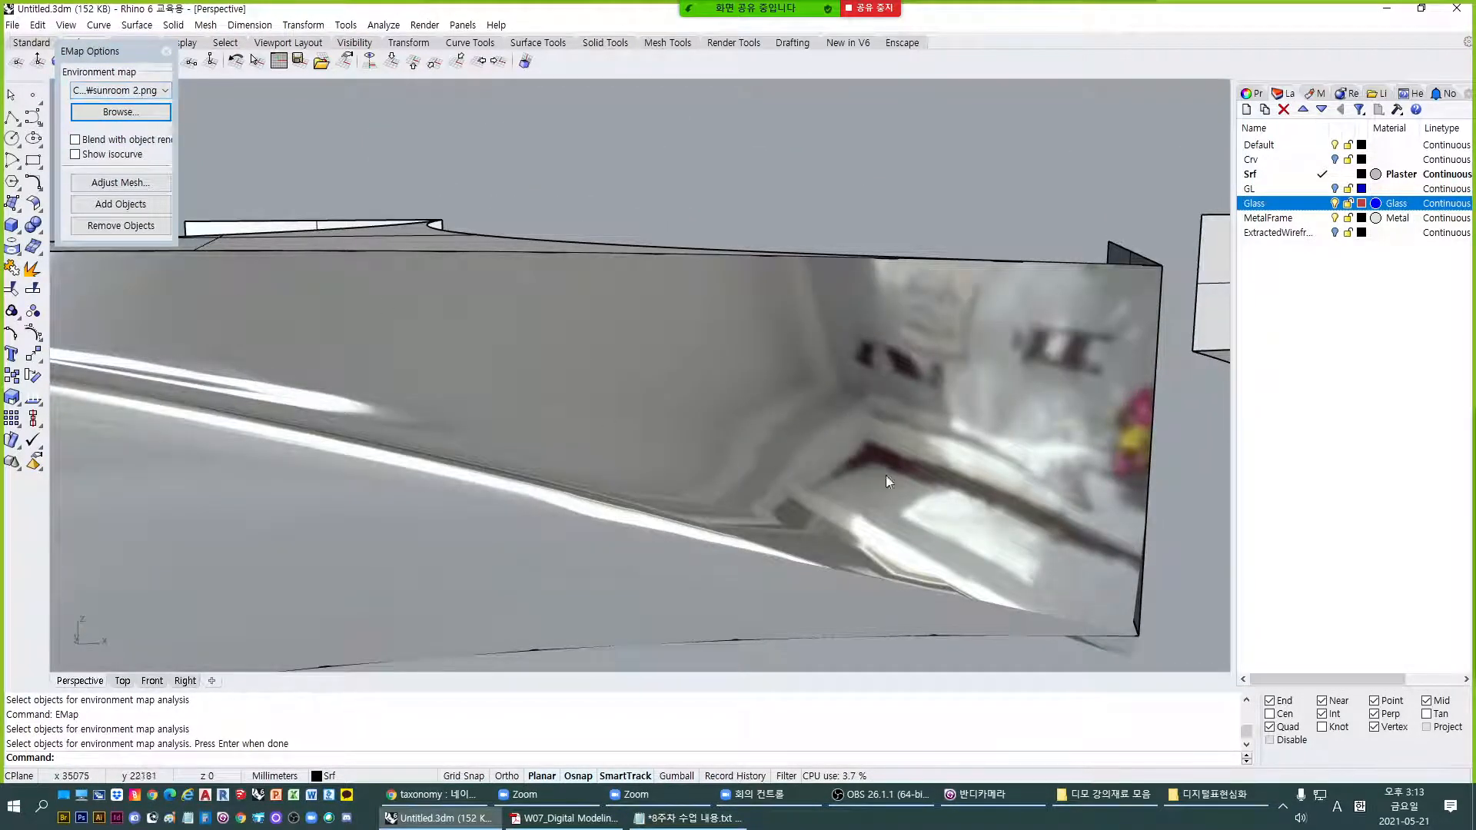
Examine the joined surface's reflections with the fluorescent_tube and sunroom 1.png environment maps in turn.
left_click(148, 93)
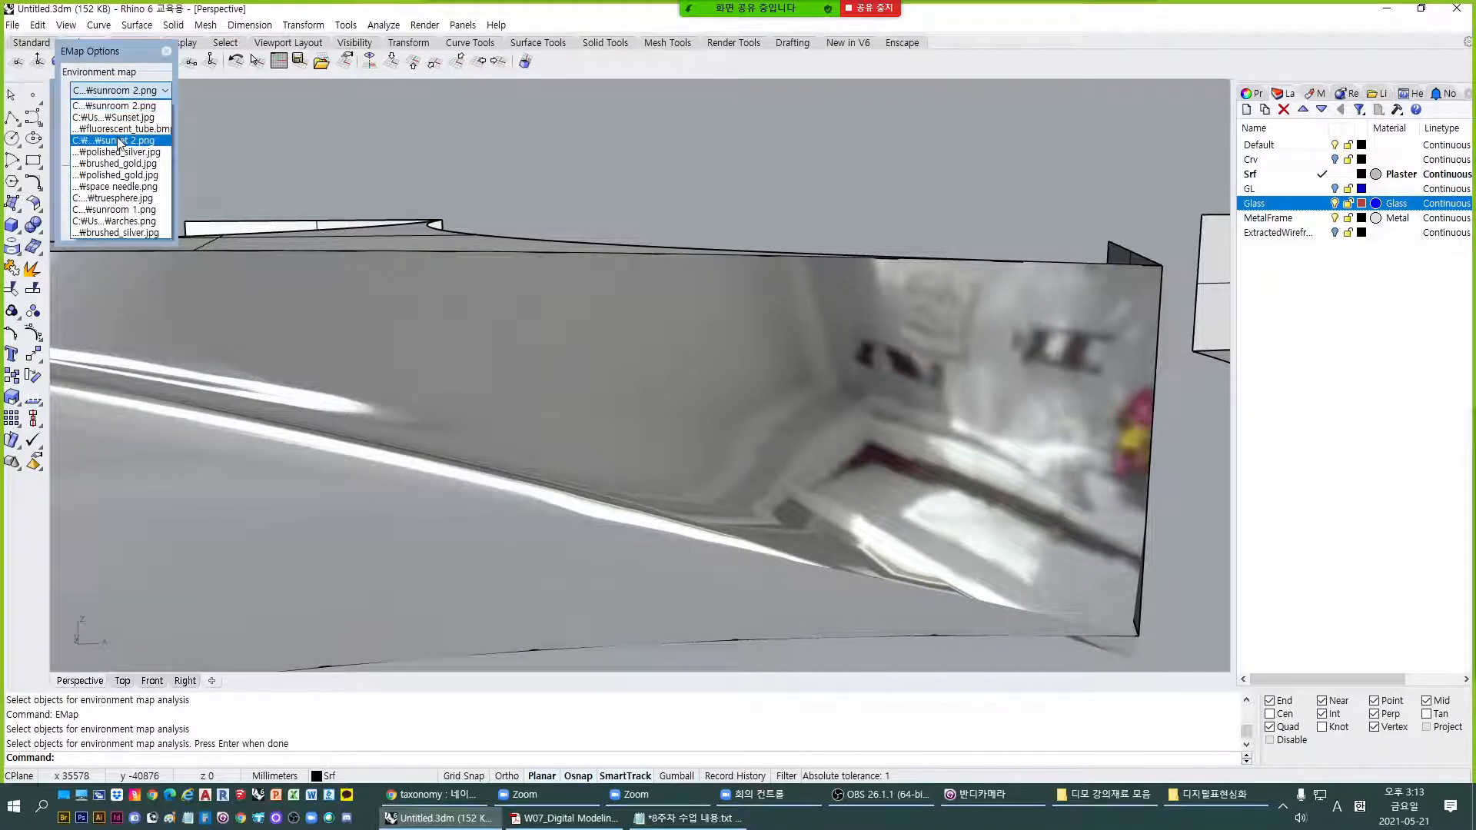
left_click(146, 129)
scroll(744, 413, "down", 3)
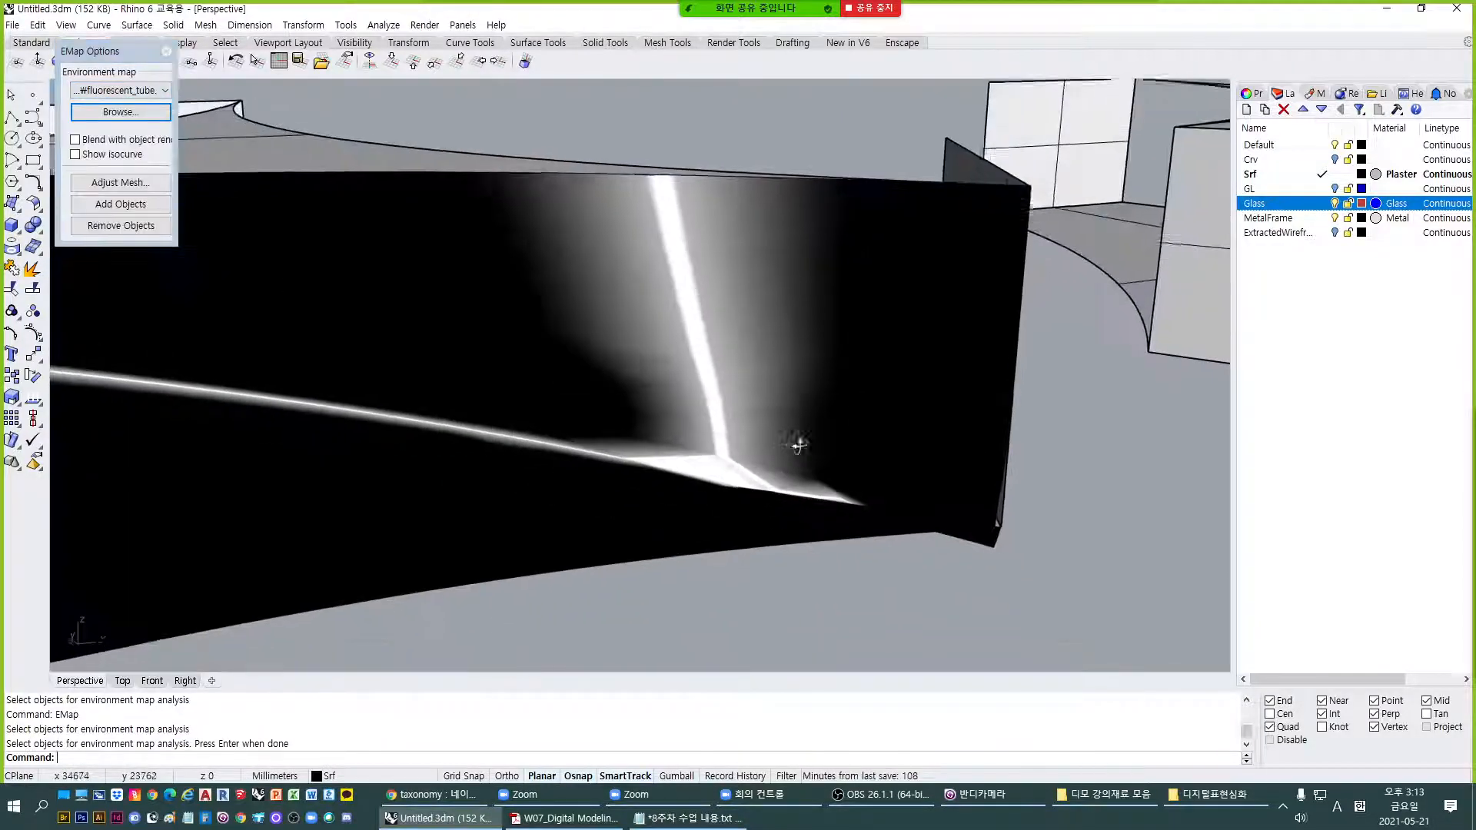
left_click(103, 92)
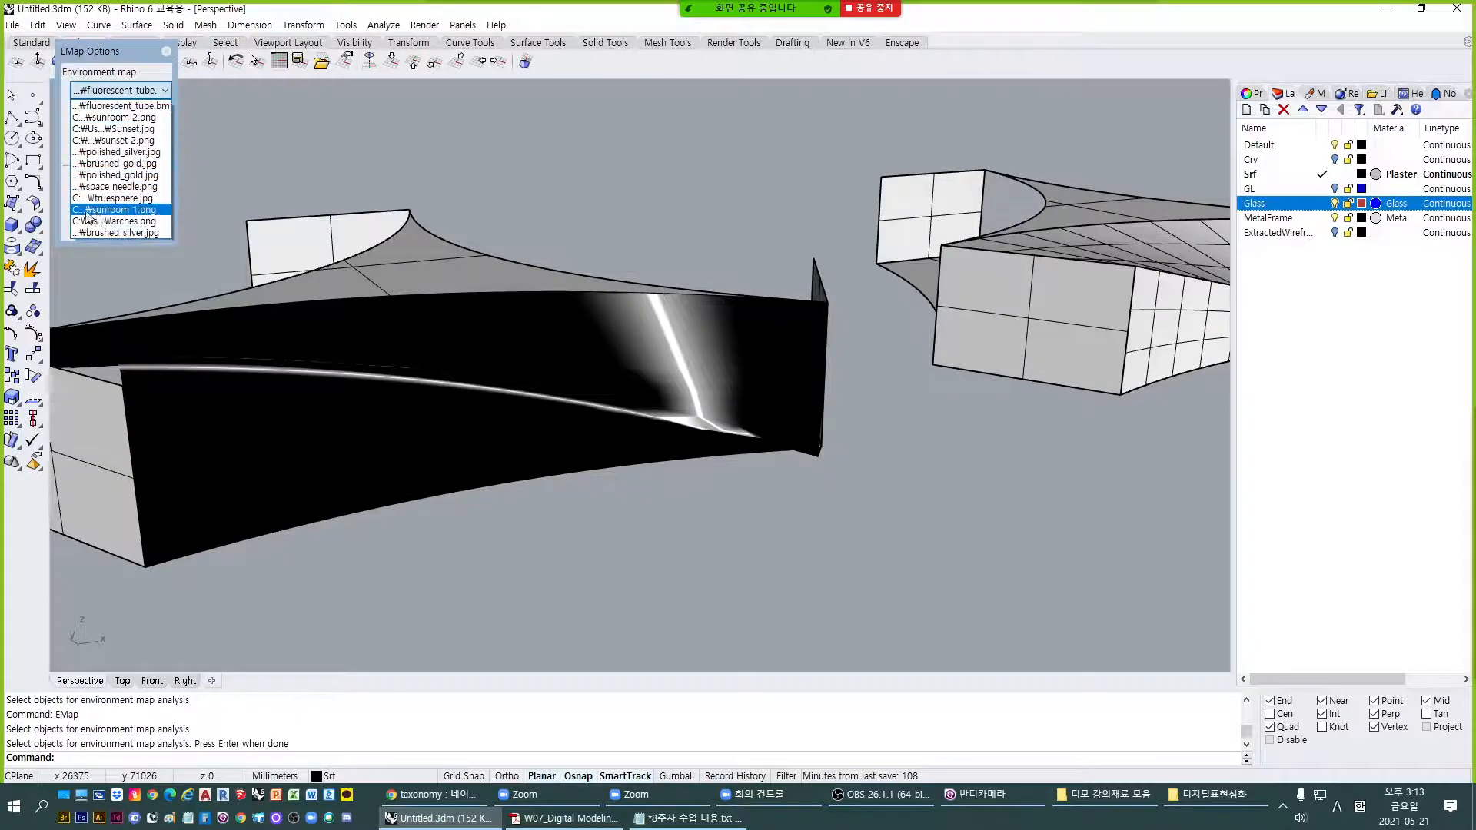
left_click(97, 211)
right_click_drag(569, 344, 151, 458)
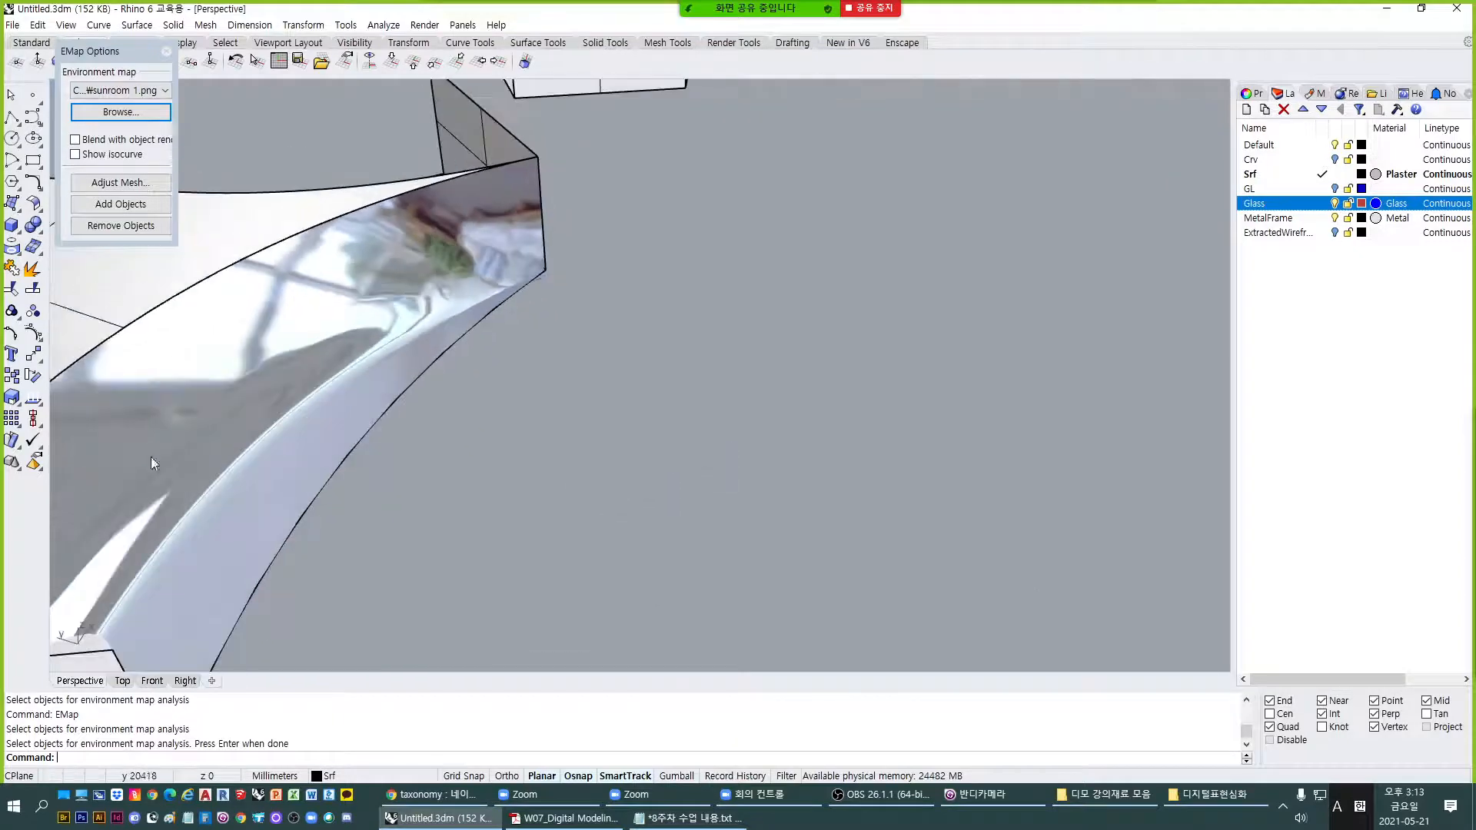
right_click_drag(238, 385, 235, 342)
Examine the joined surface with the arches.png environment map, then end the EMap analysis and return to both buildings.
left_click(126, 94)
left_click(121, 224)
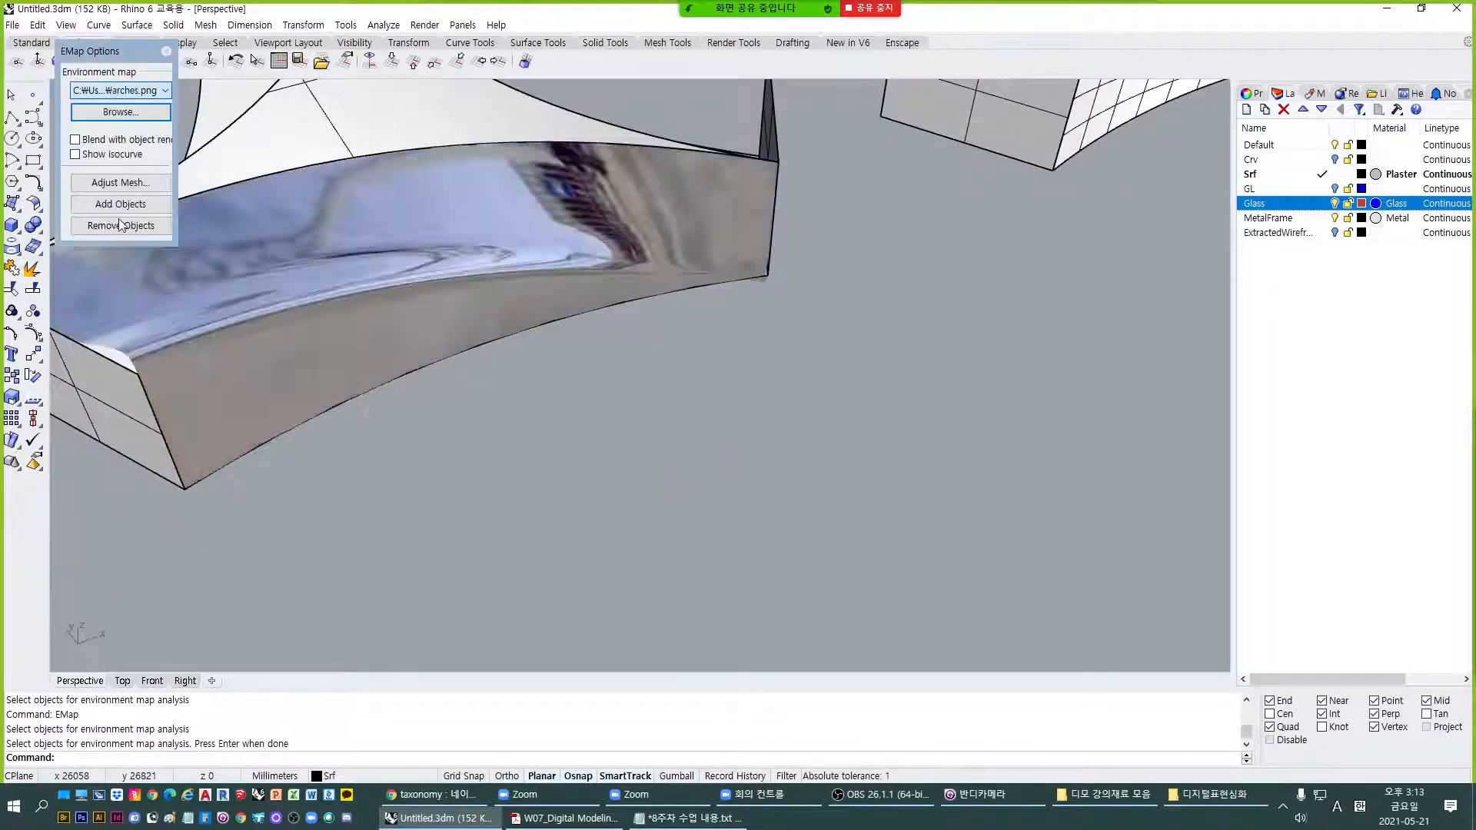
right_click_drag(1030, 484, 828, 332)
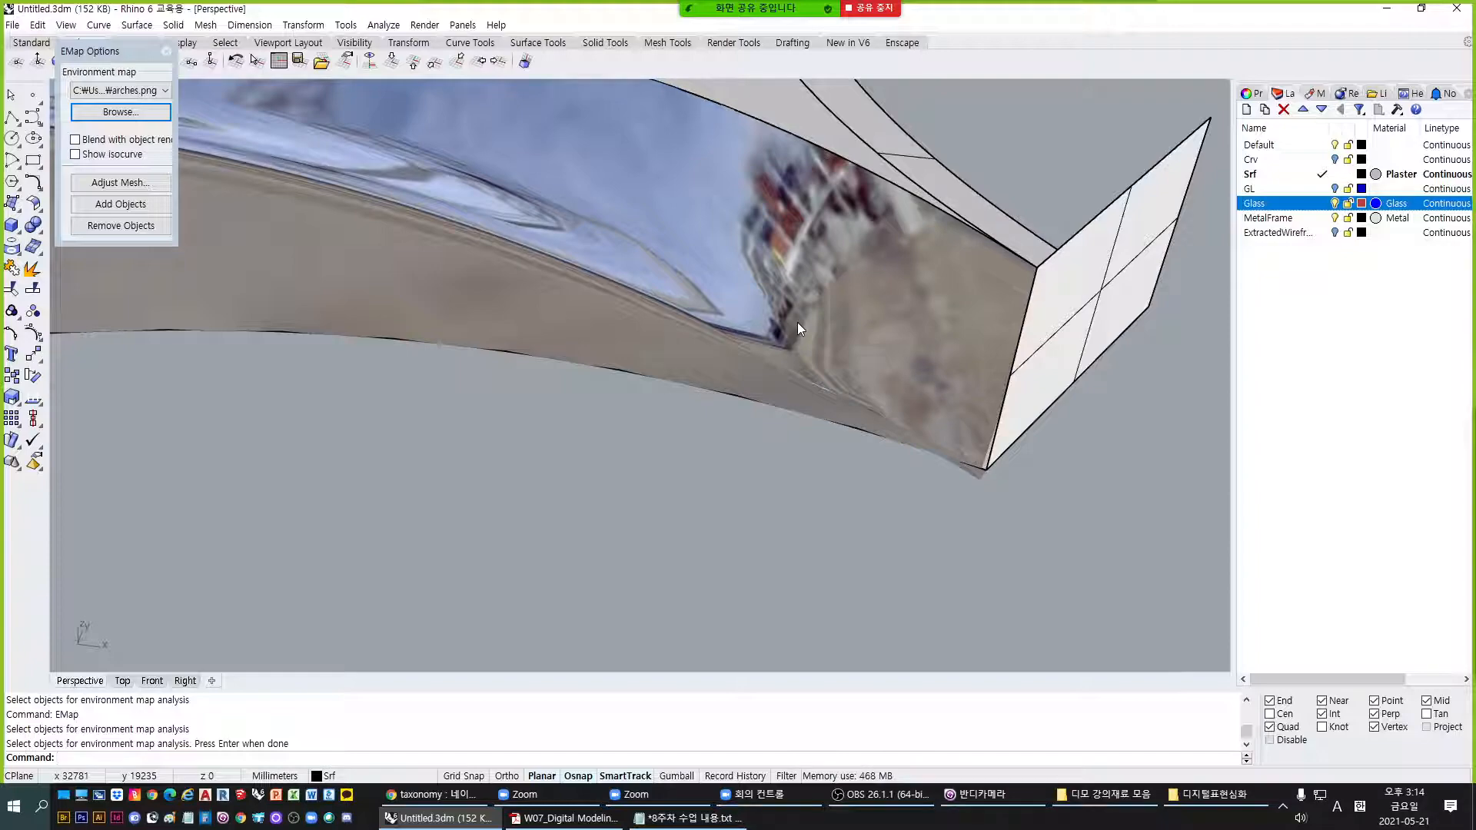
right_click_drag(677, 284, 628, 262)
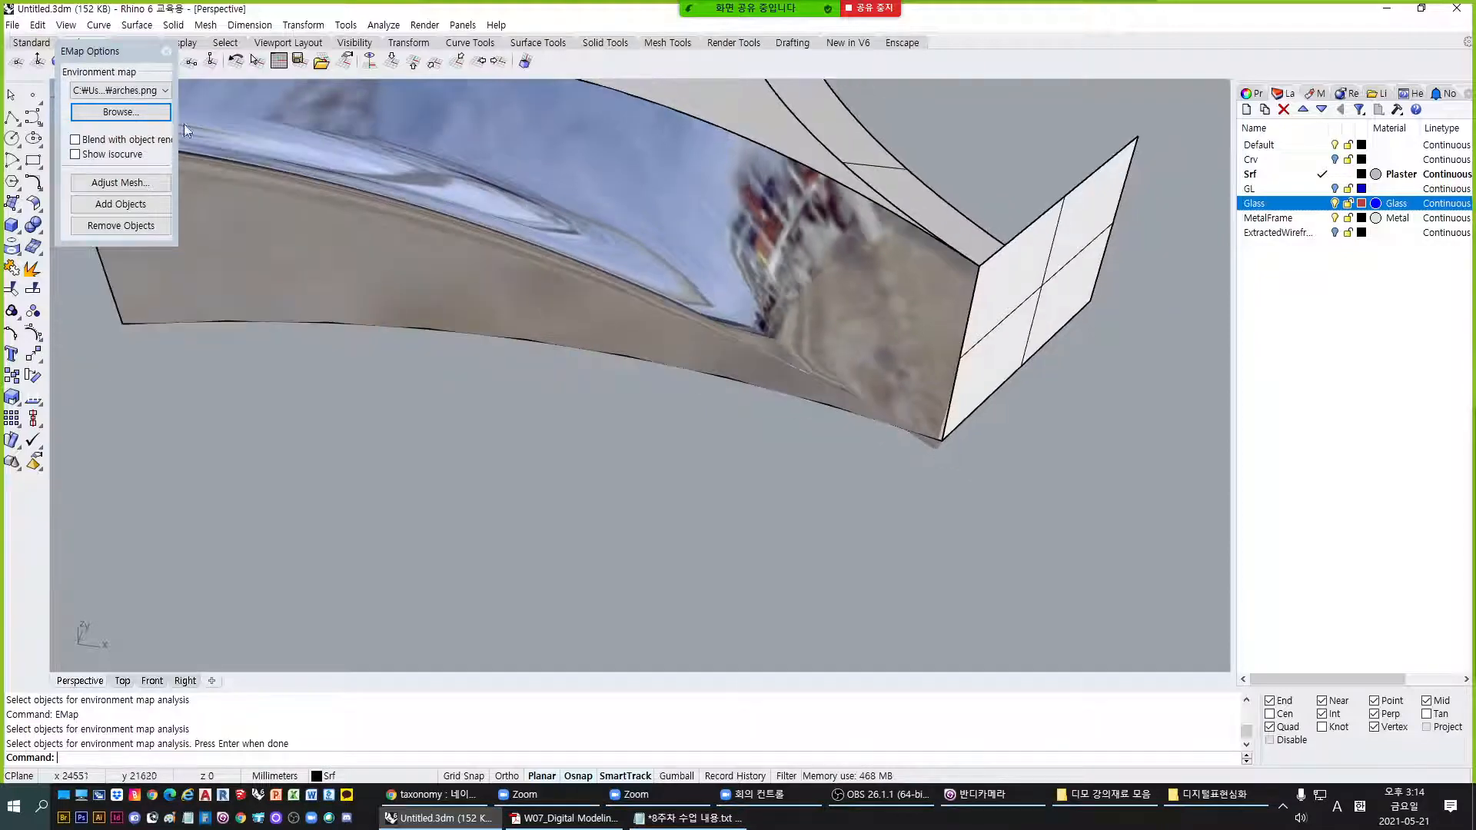
left_click(168, 52)
scroll(404, 375, "down", 5)
right_click_drag(404, 375, 721, 416, "shift")
left_click(565, 818)
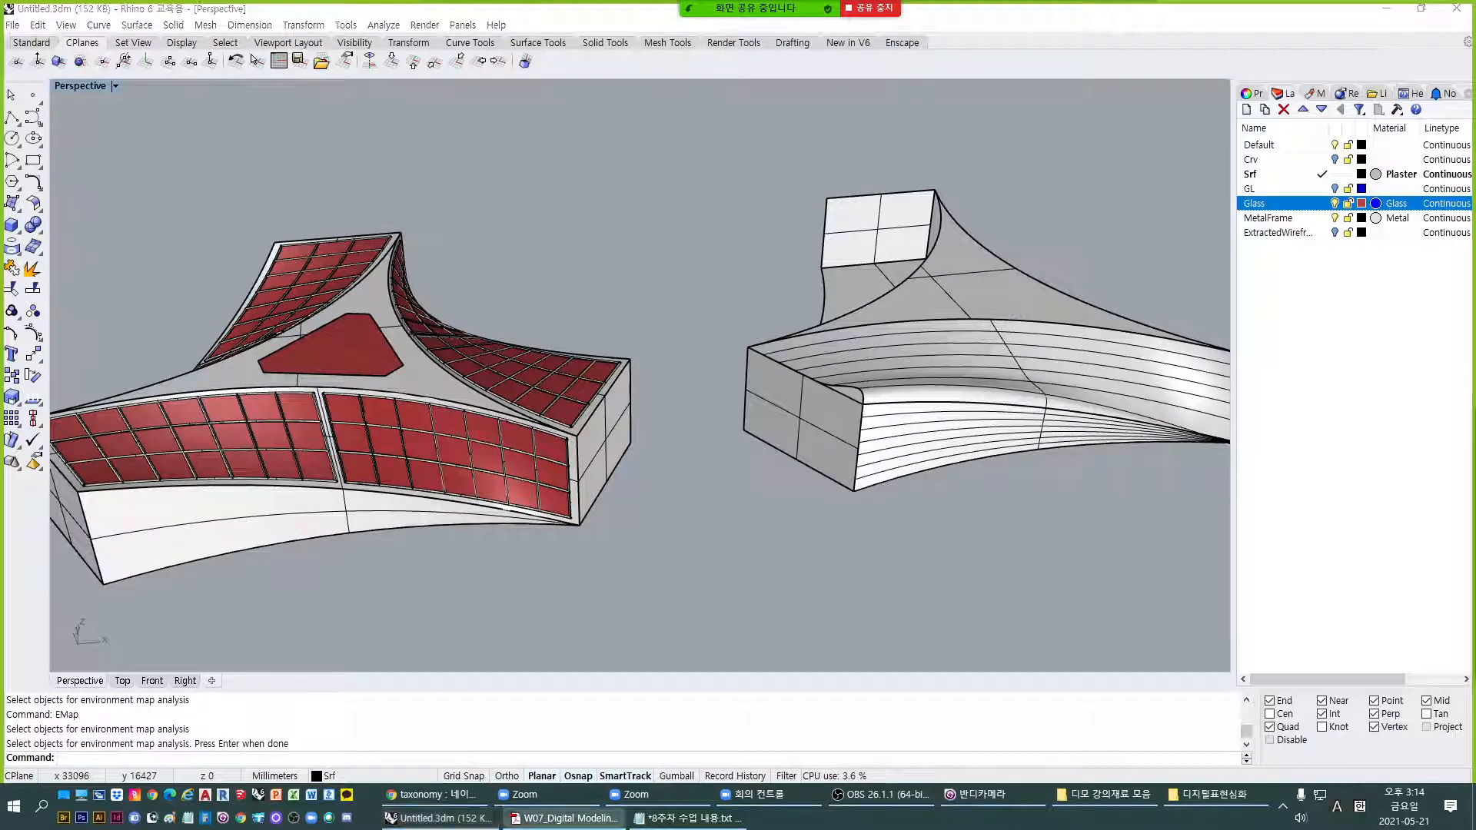
left_click(1015, 600)
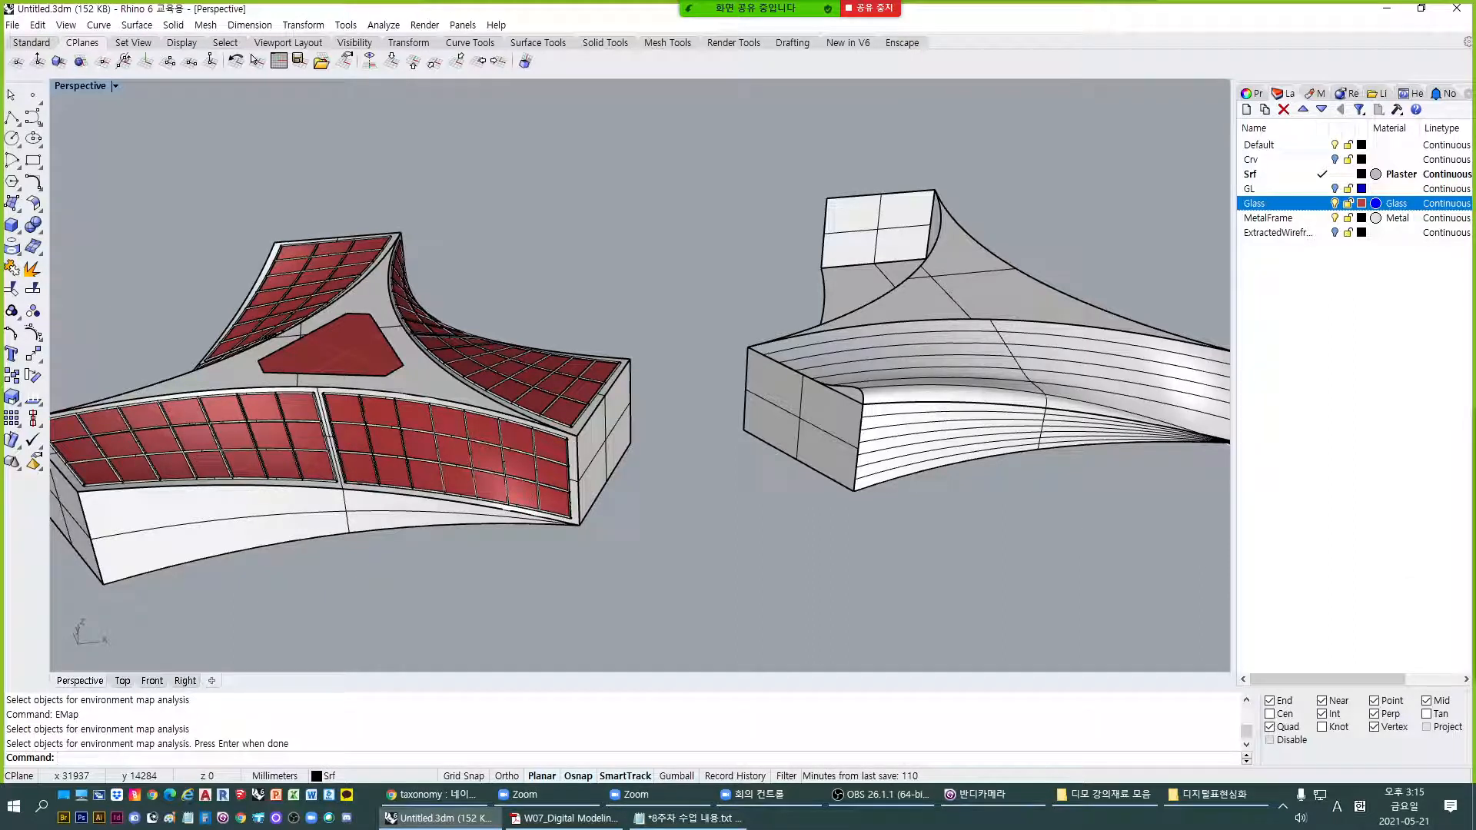
key("alt+Tab")
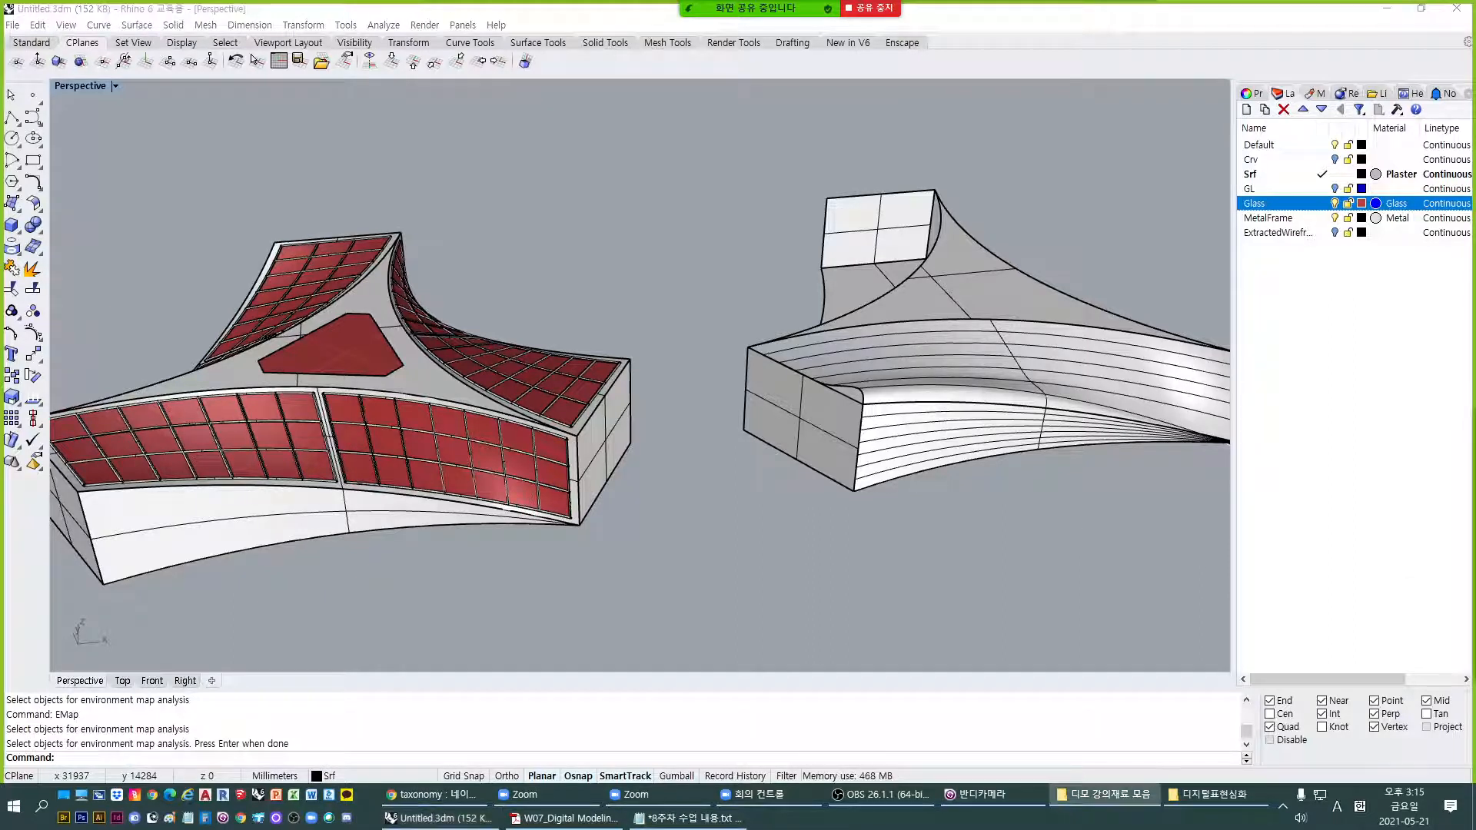